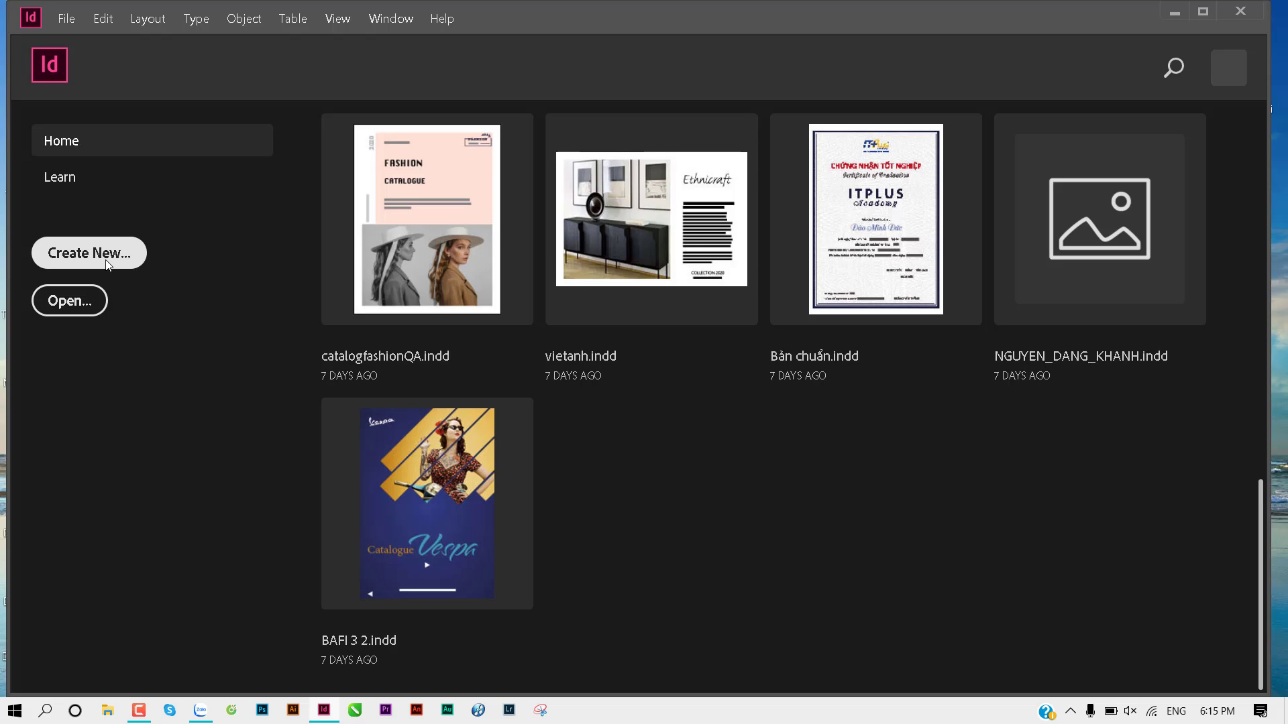
Step: Start a new document from the InDesign Home screen
click(105, 263)
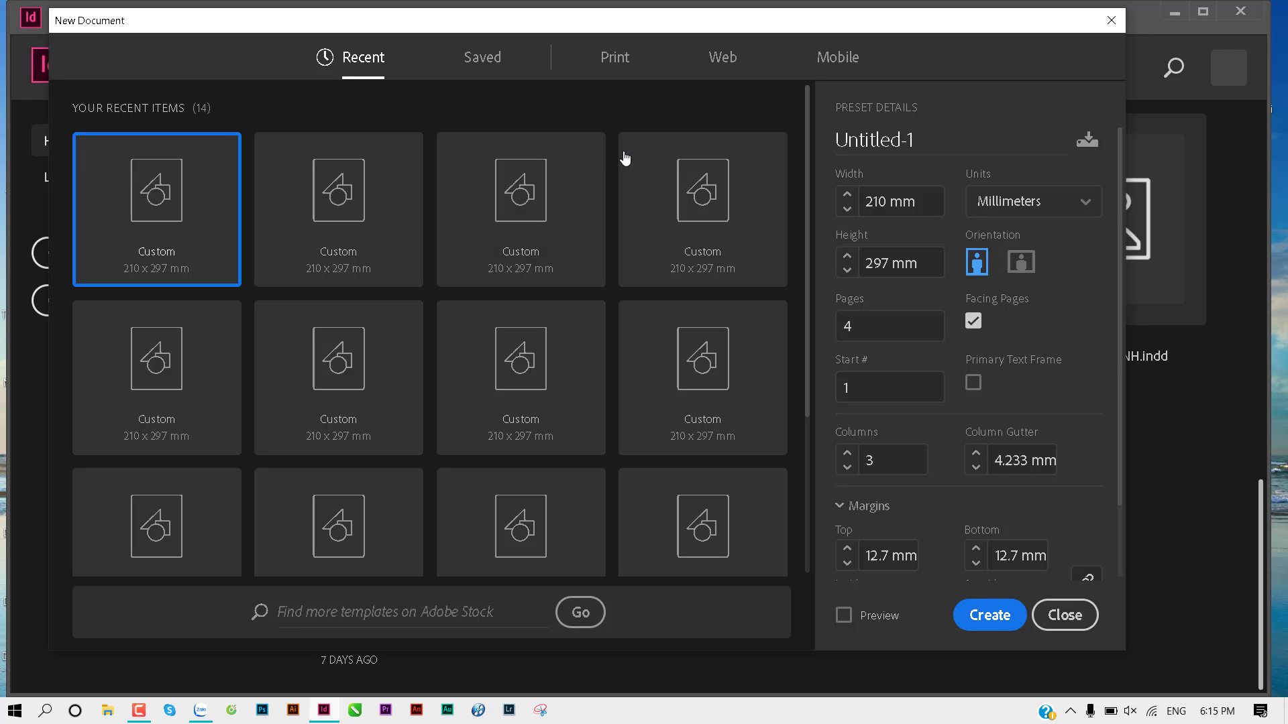
Step: Choose the 210 × 297 mm custom preset and set 4 pages starting at page 1
click(485, 224)
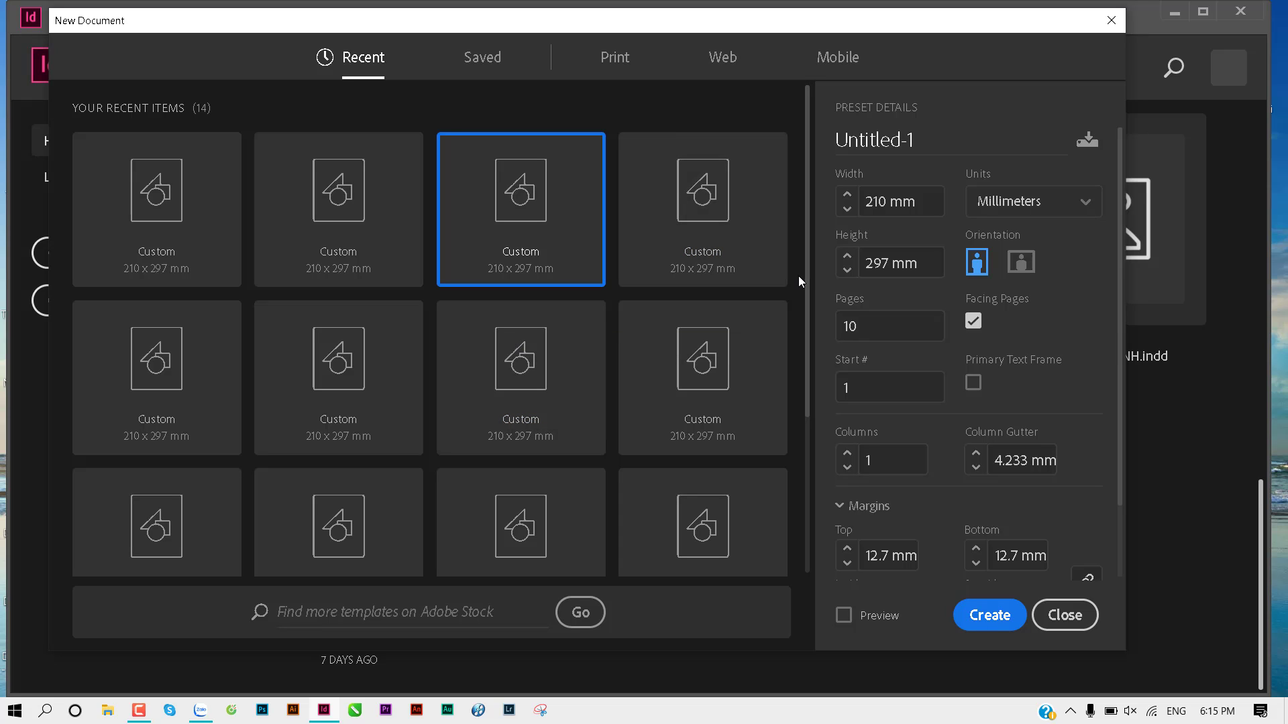
click(872, 326)
double_click(850, 326)
text(4)
key(Tab)
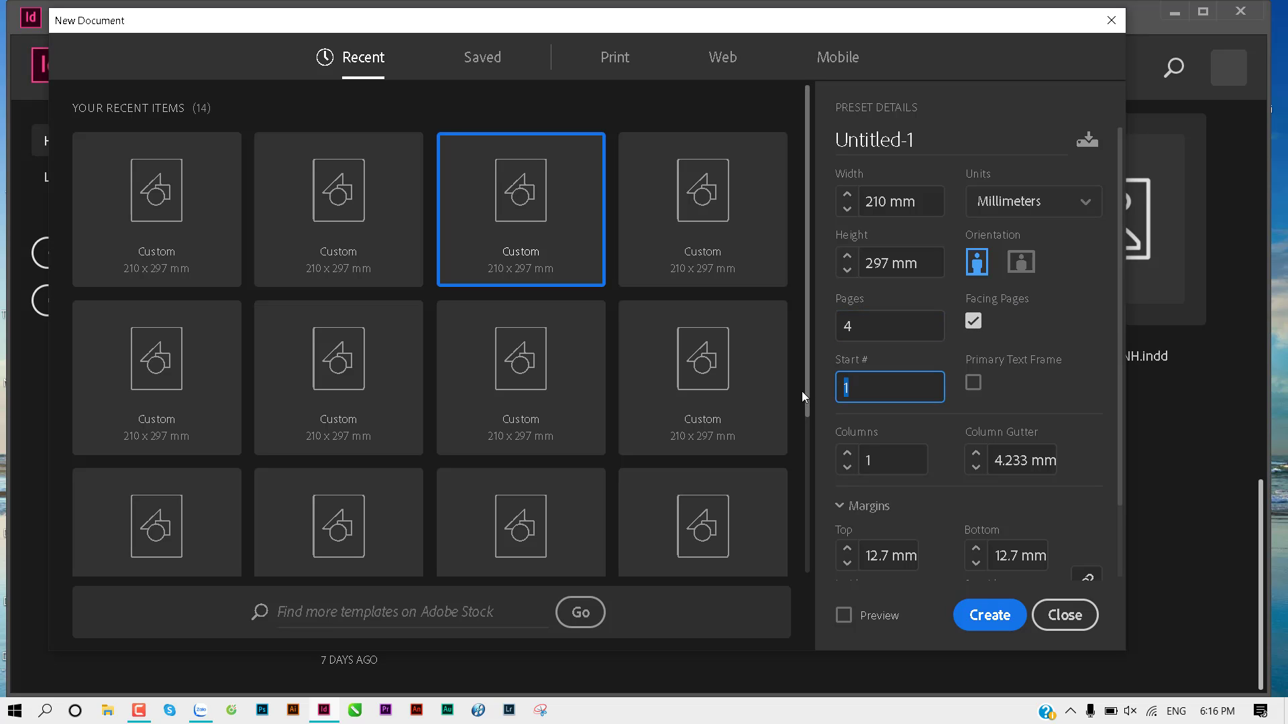
click(862, 359)
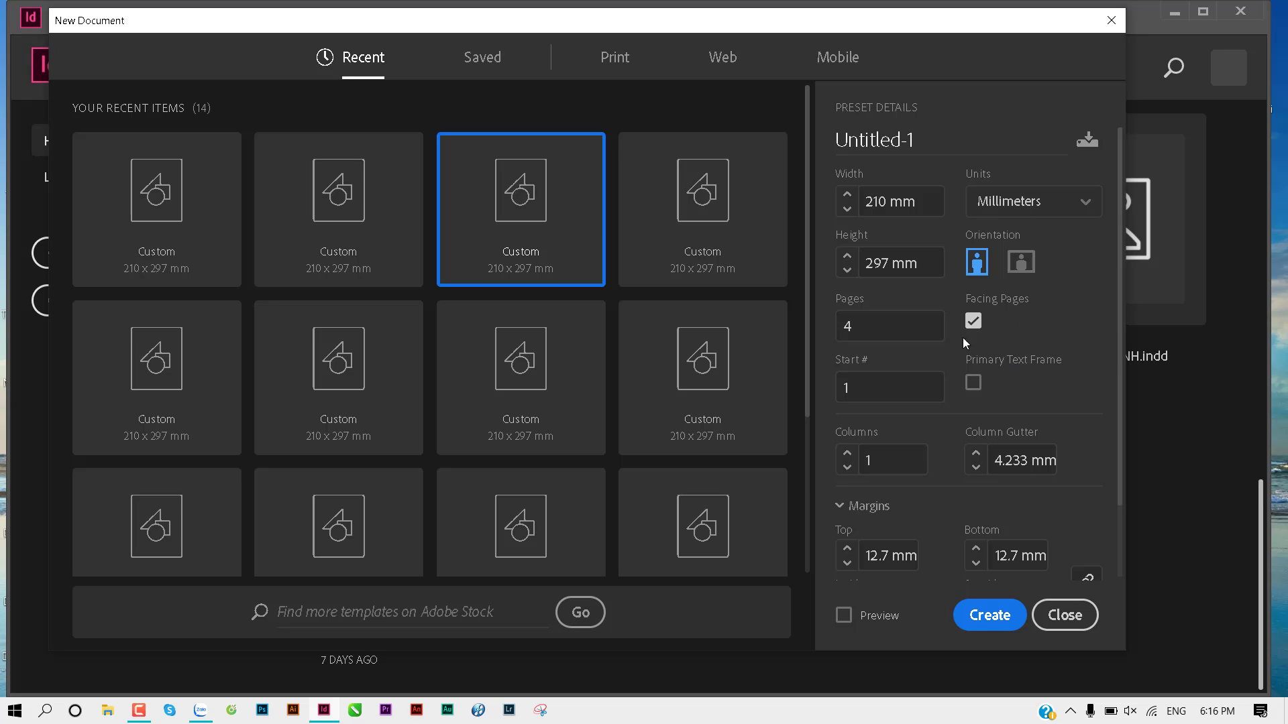
Step: Raise the columns to 3 and create the 210 × 297 mm document with 0 mm bleed
scroll(1021, 385, down, 2)
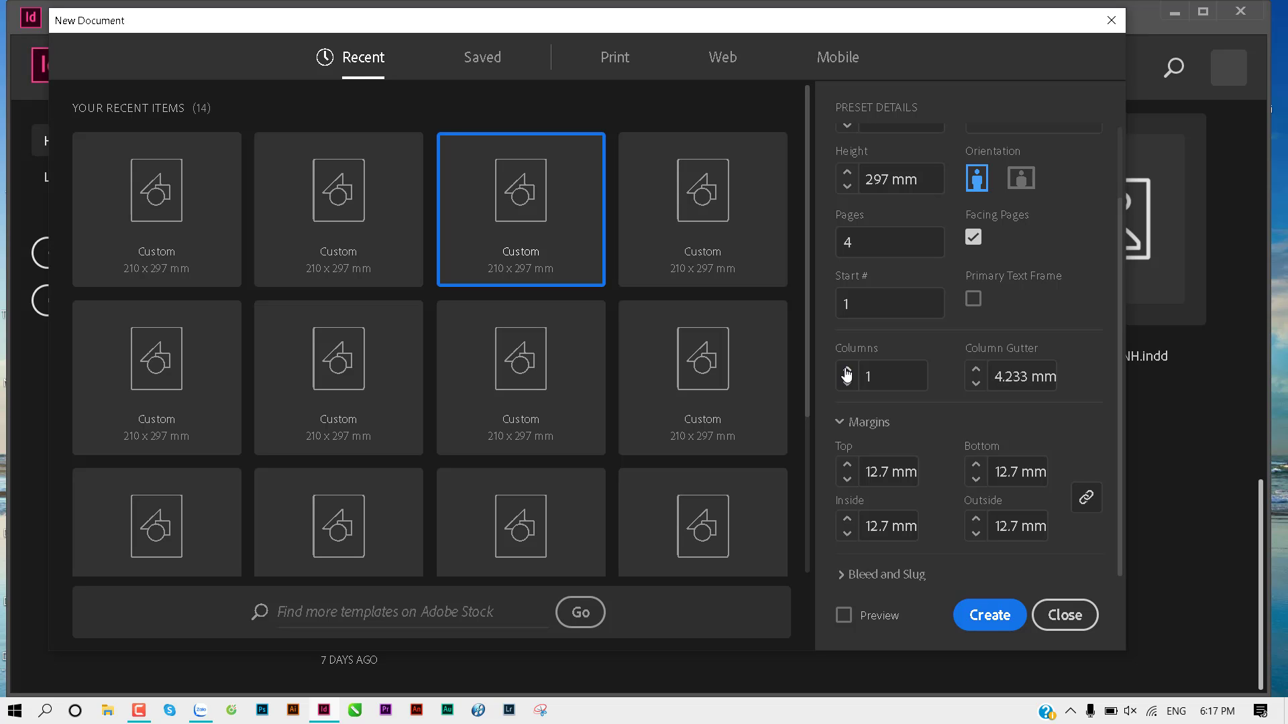
click(846, 370)
click(847, 371)
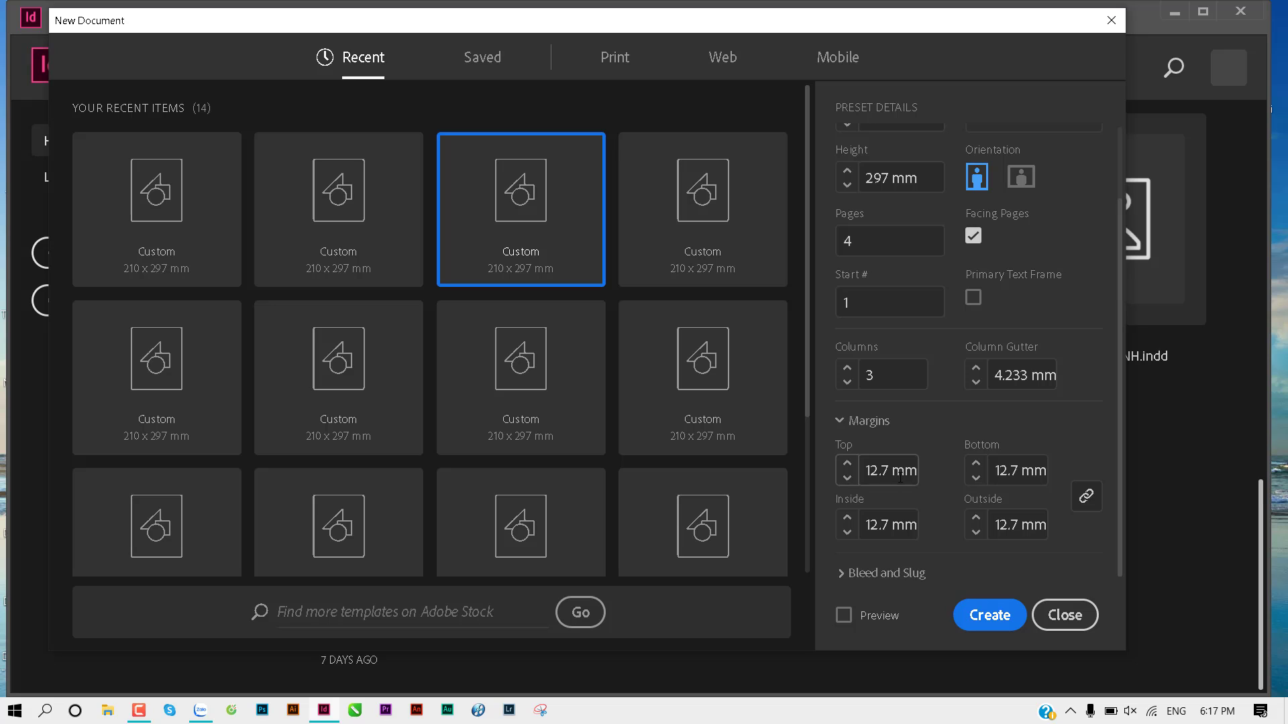
click(842, 574)
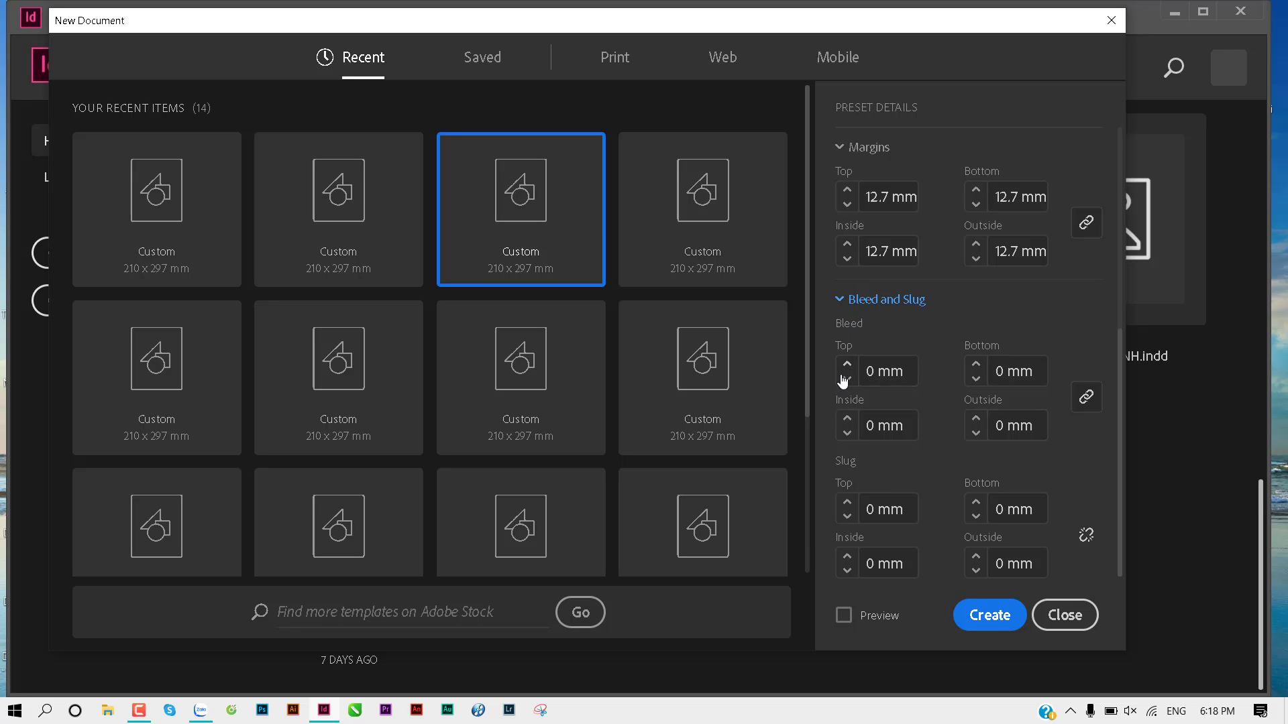
click(843, 300)
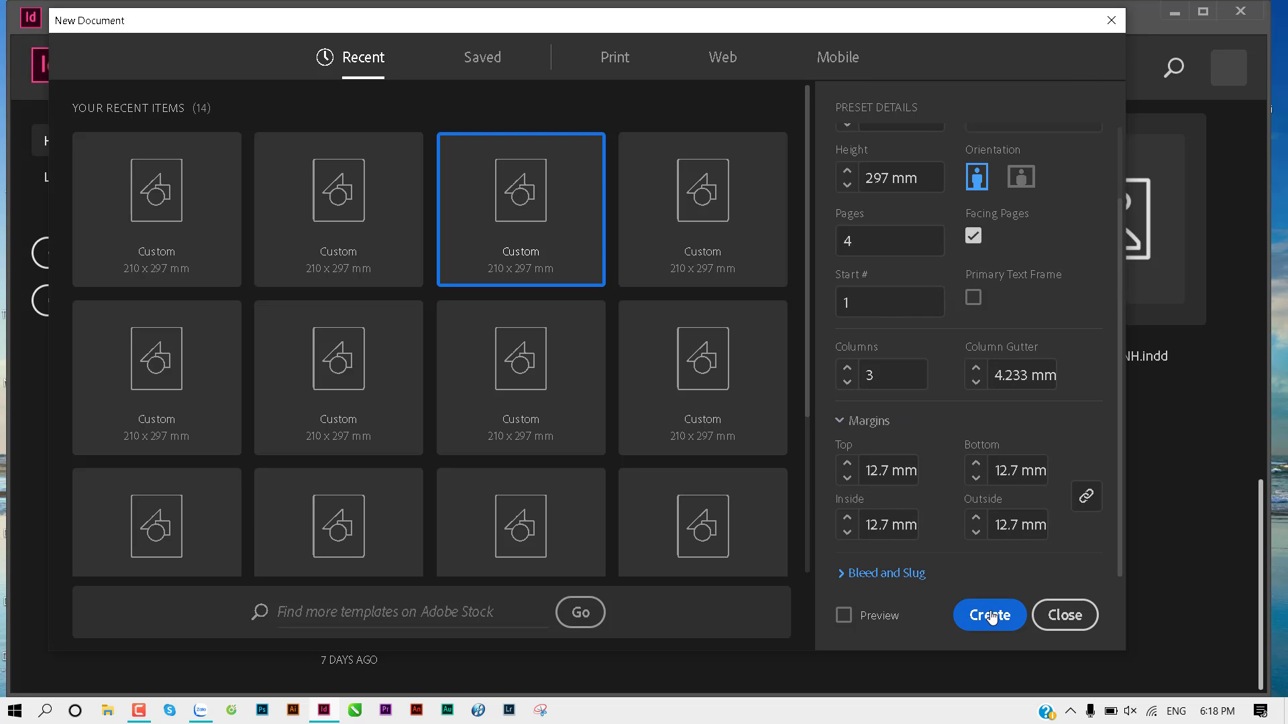
click(990, 615)
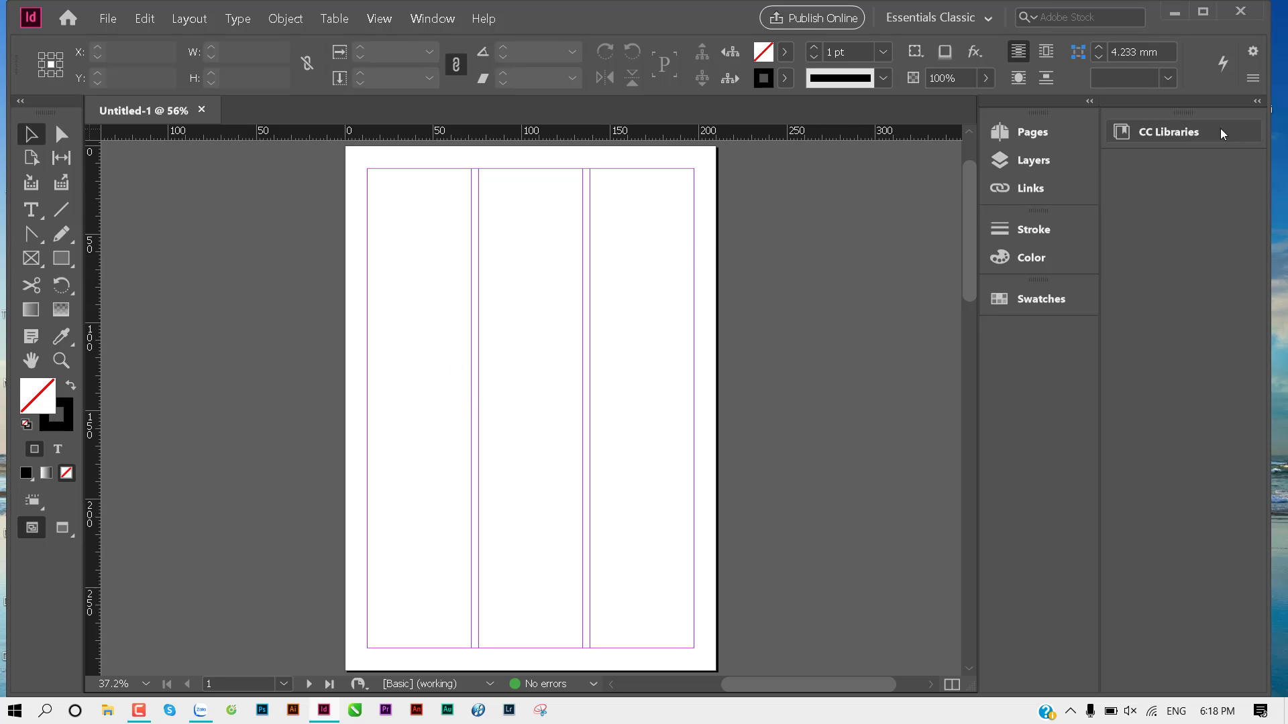
Step: Close the CC Libraries tab group and show the Pages panel with F12
click(1257, 102)
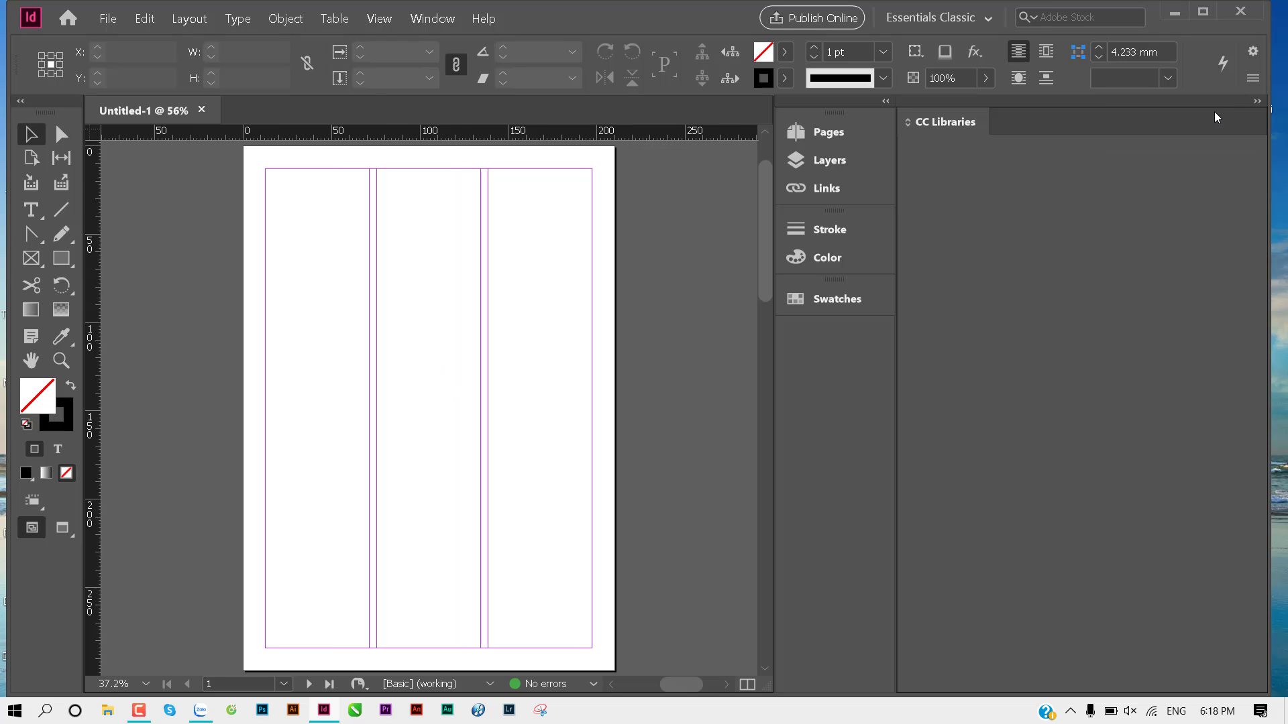
click(1257, 102)
right_click(1204, 129)
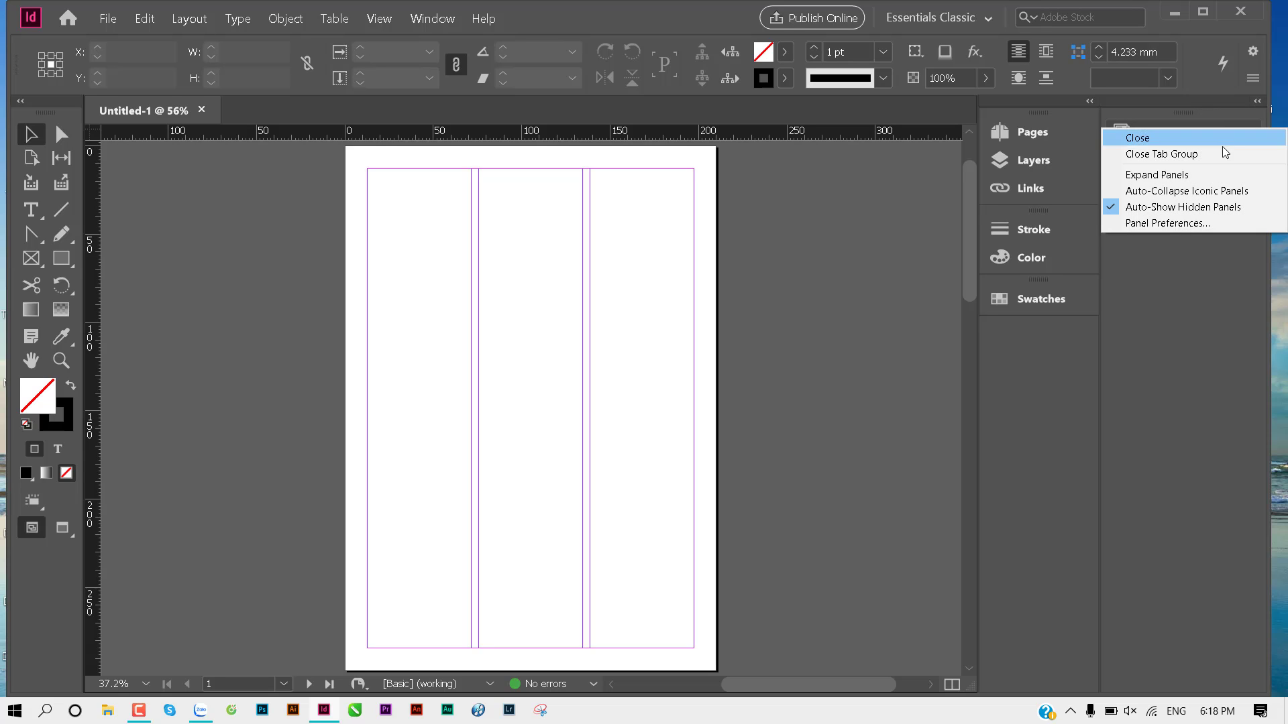
click(1217, 161)
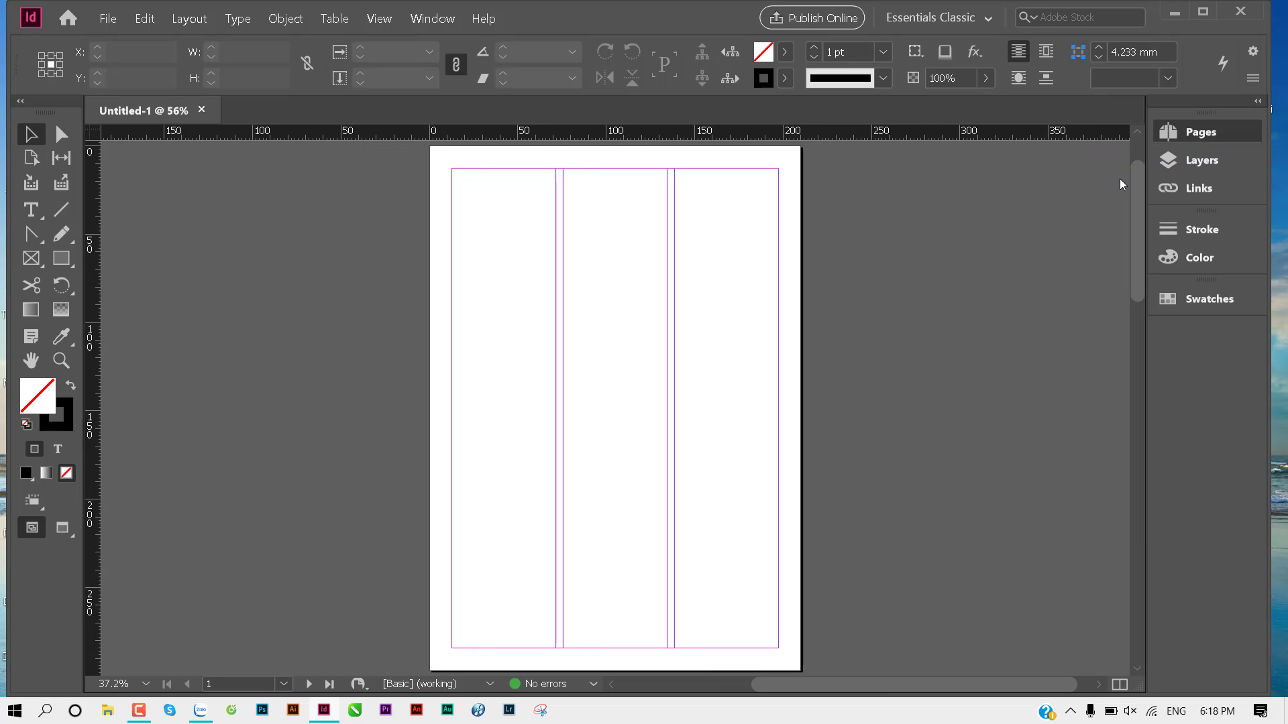
key(F12)
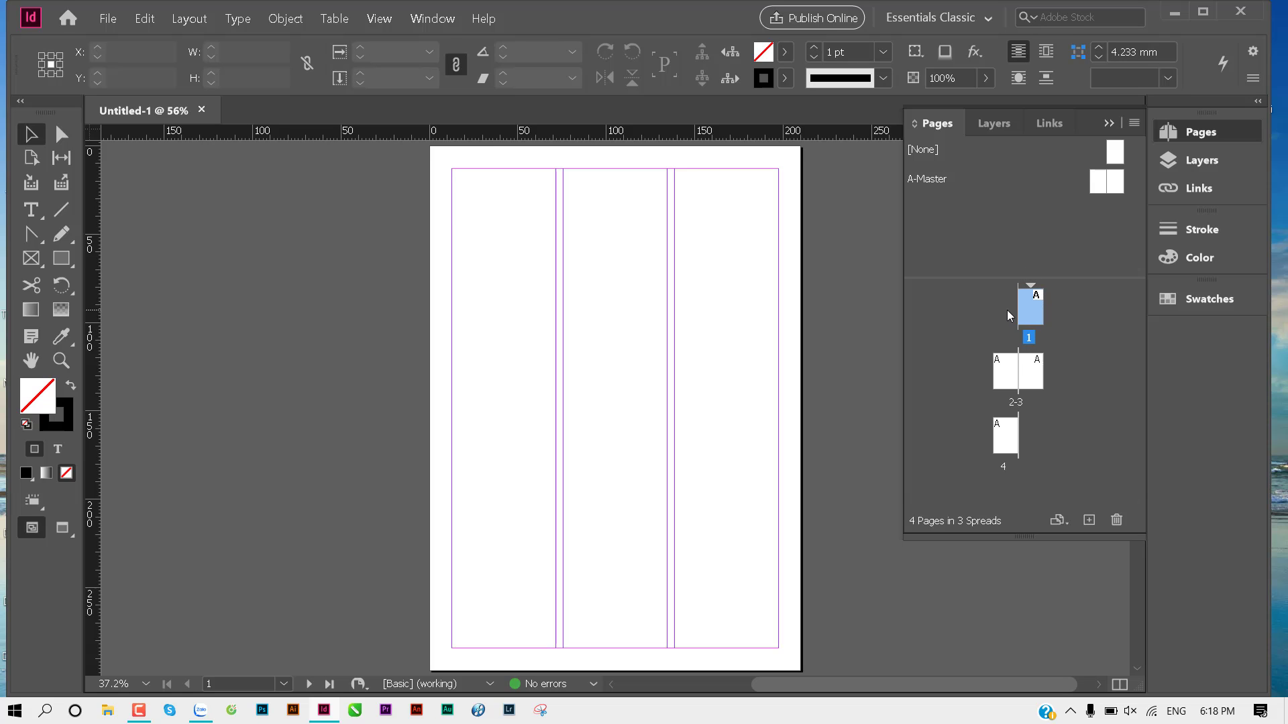
Step: Select pages 1 and 4 in turn in the Pages panel
click(1009, 441)
click(1033, 306)
click(1003, 438)
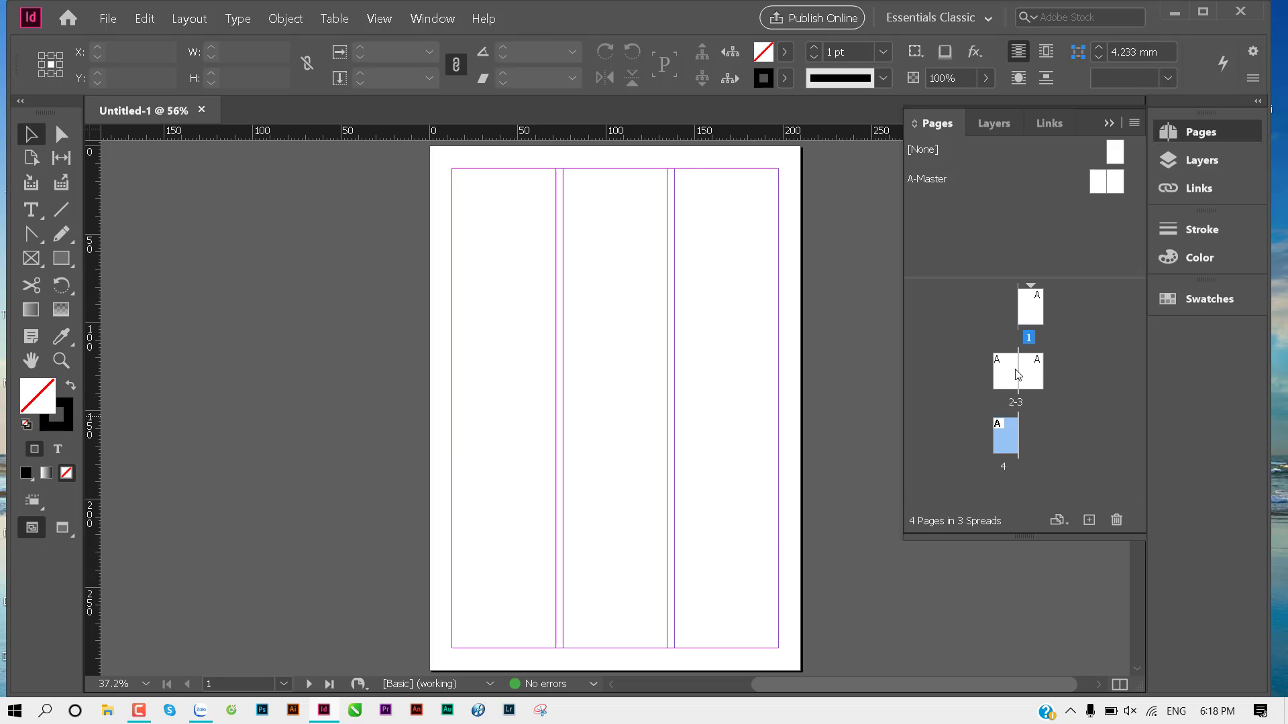
click(1031, 310)
click(1004, 439)
click(1031, 307)
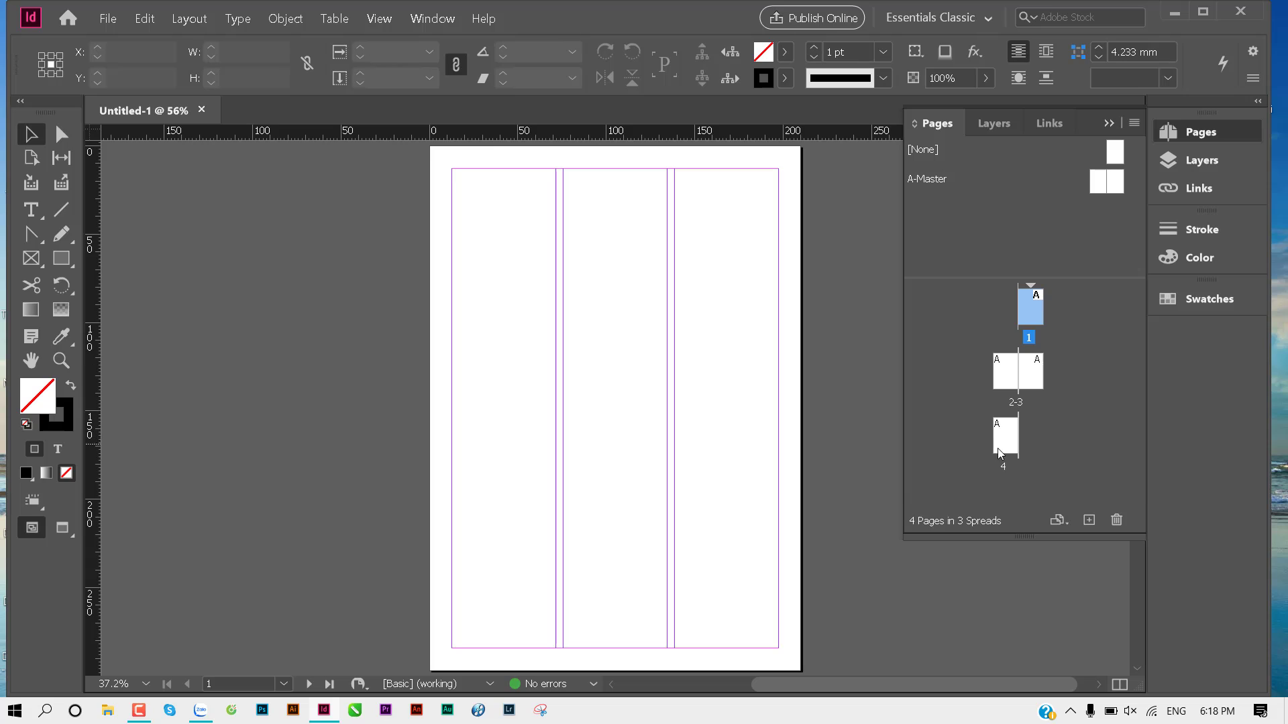
click(1004, 441)
click(1031, 307)
click(1007, 443)
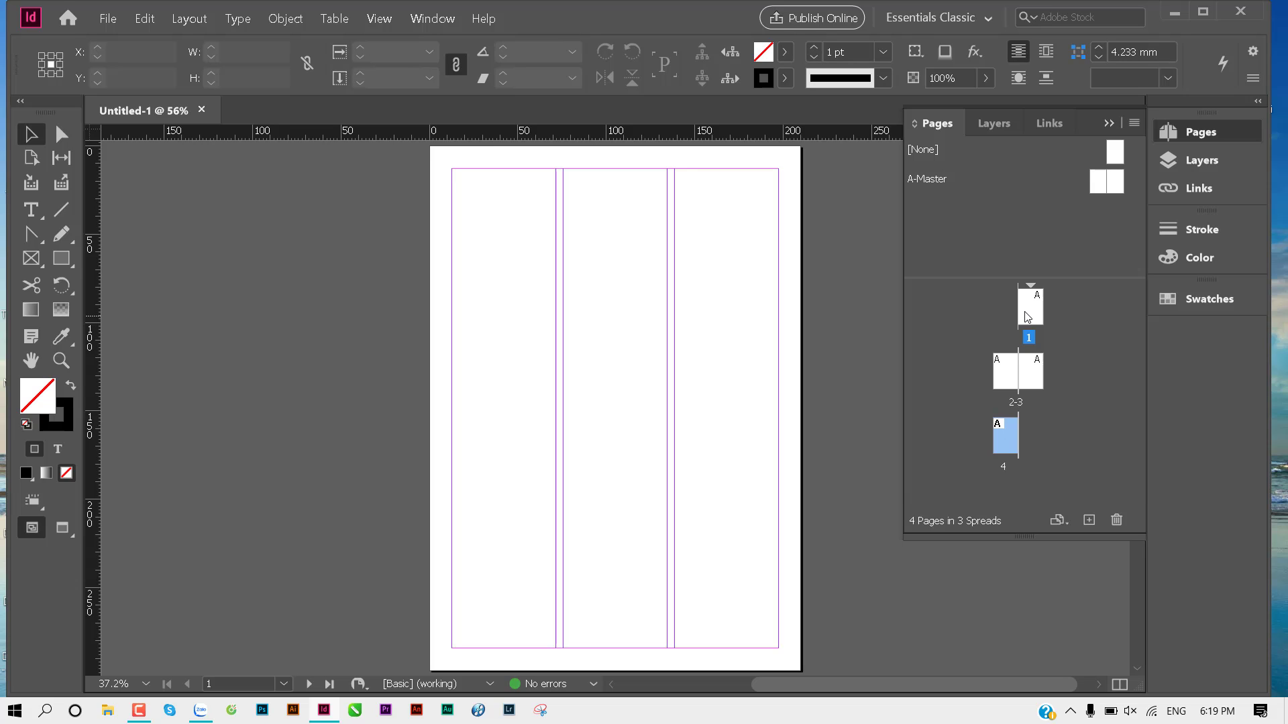
click(1026, 317)
click(1008, 426)
click(1026, 316)
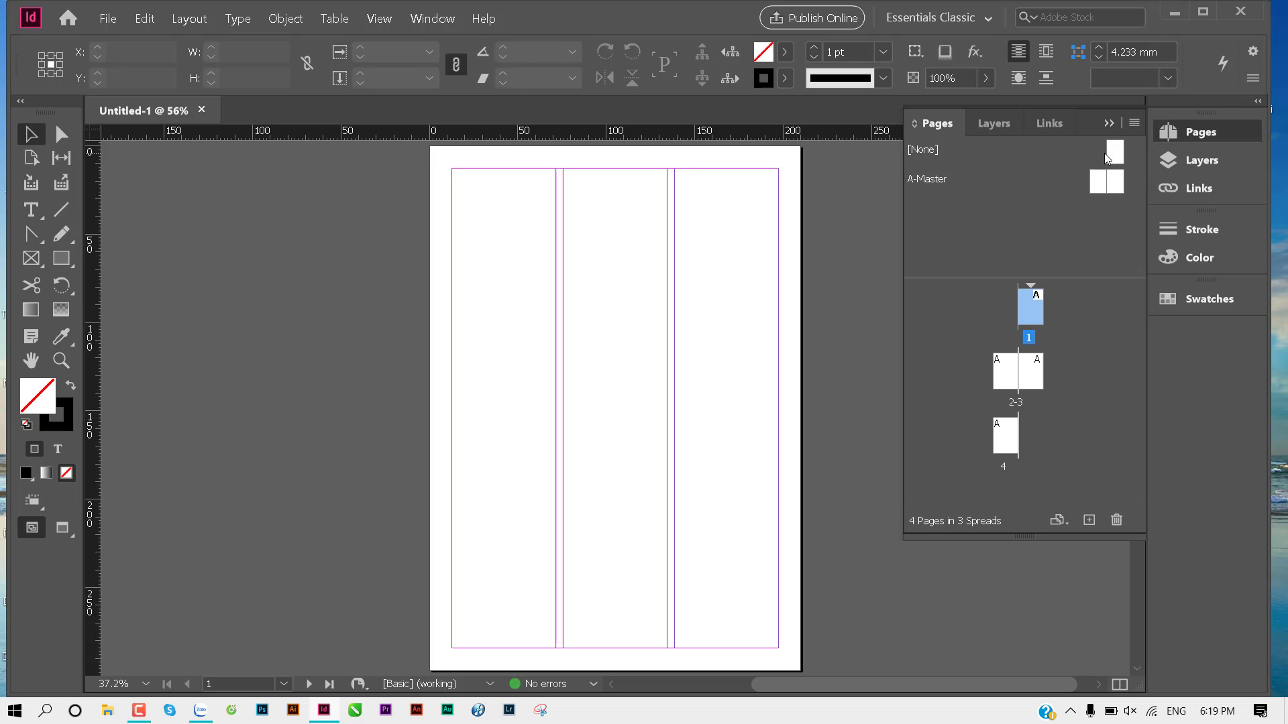
Step: Try assigning the None master to page 1, then select pages 1, 2 and 3
drag(1118, 154, 1110, 149)
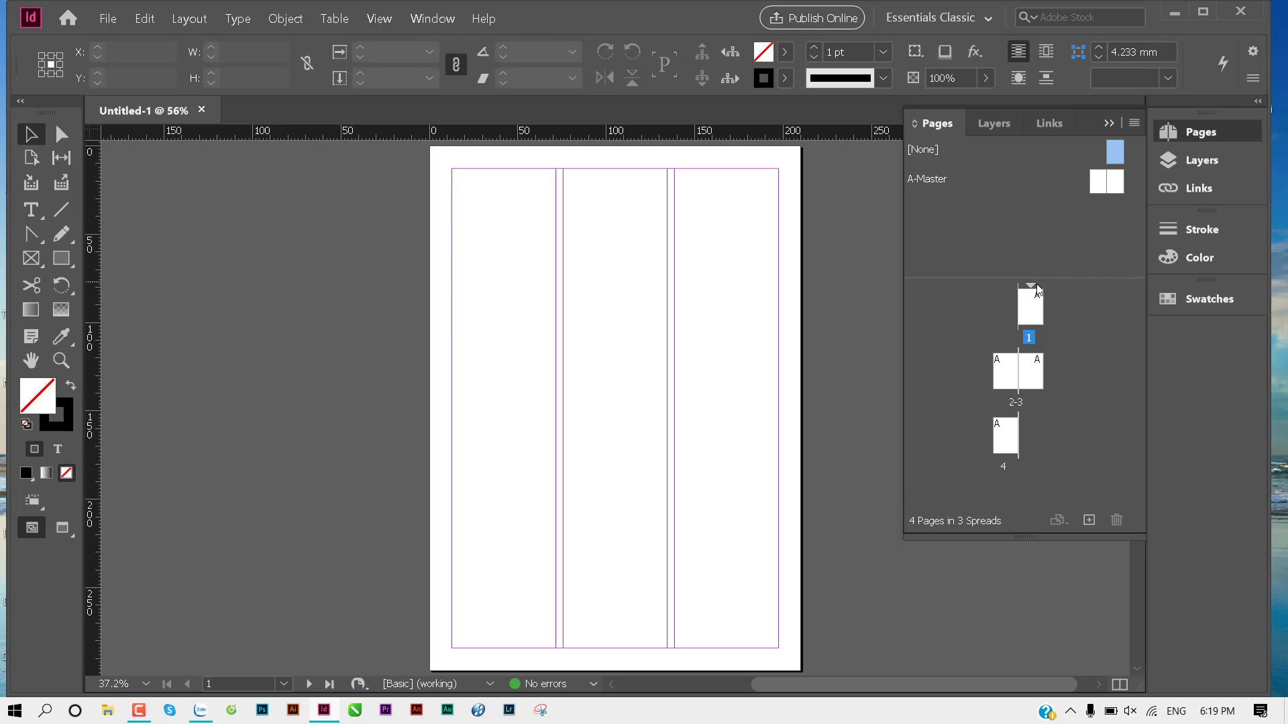
click(1031, 306)
click(1012, 371)
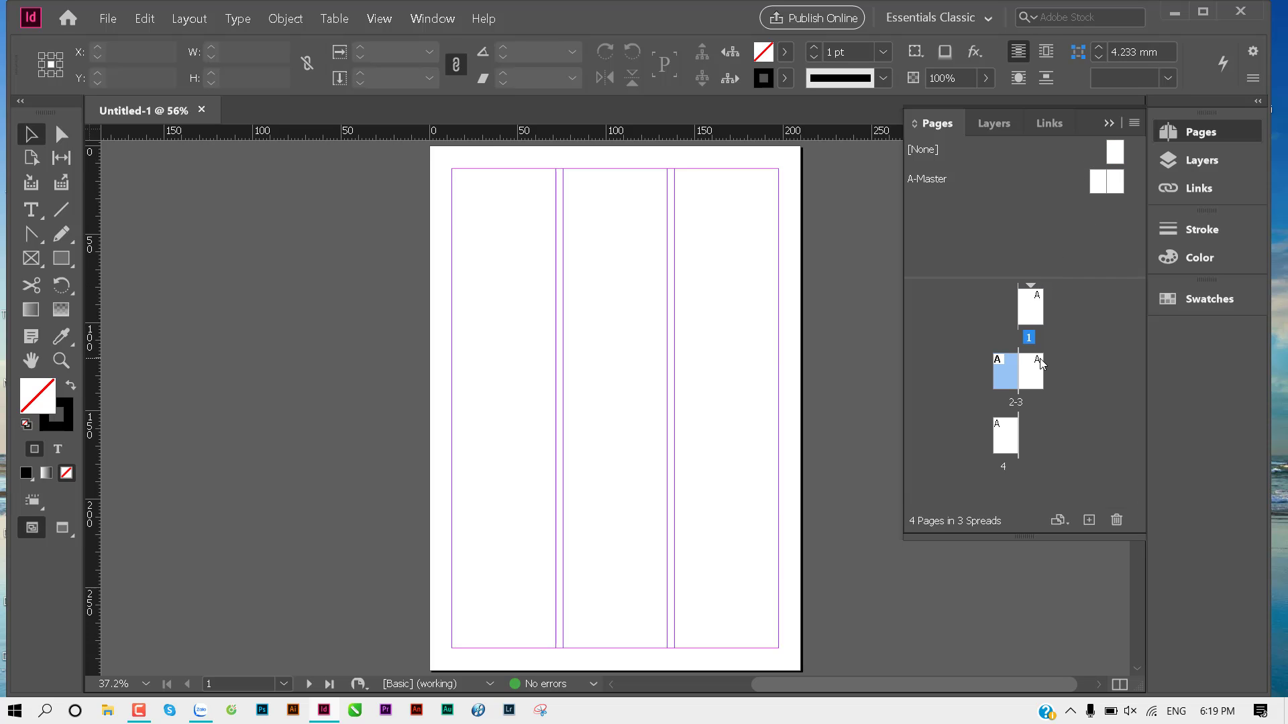
click(1036, 372)
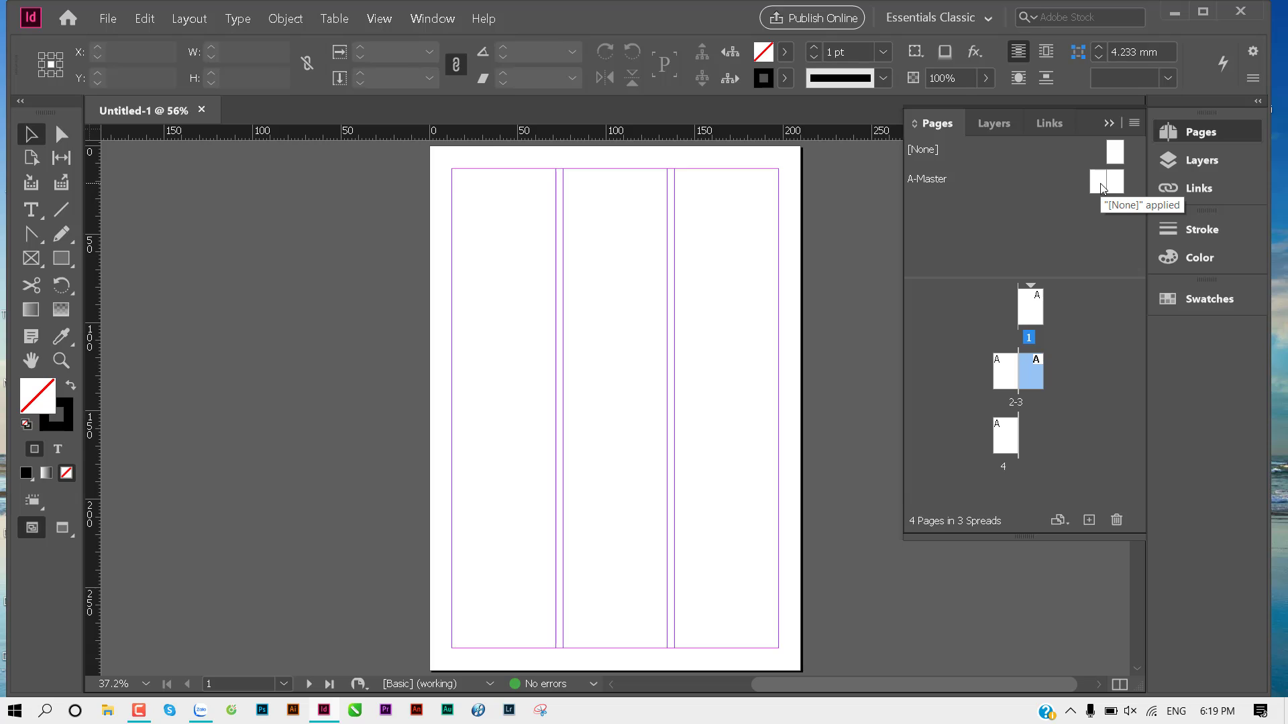
double_click(1102, 189)
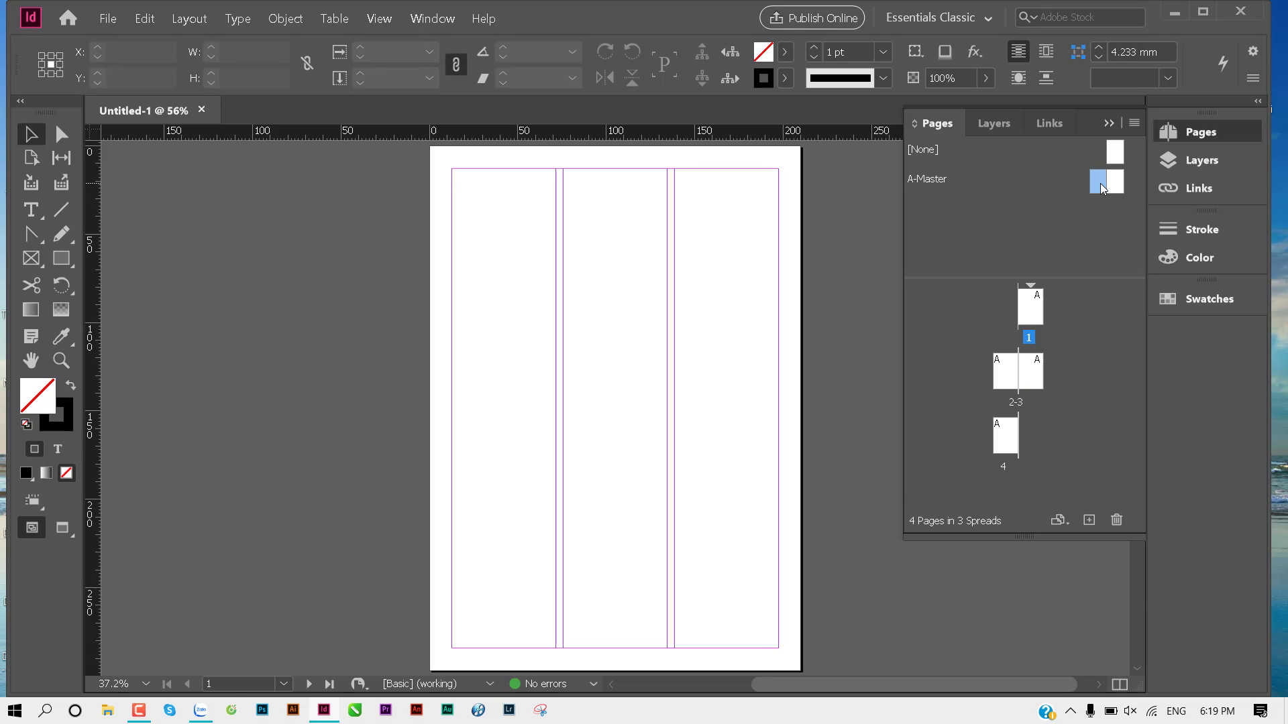
scroll(727, 373, down, 2)
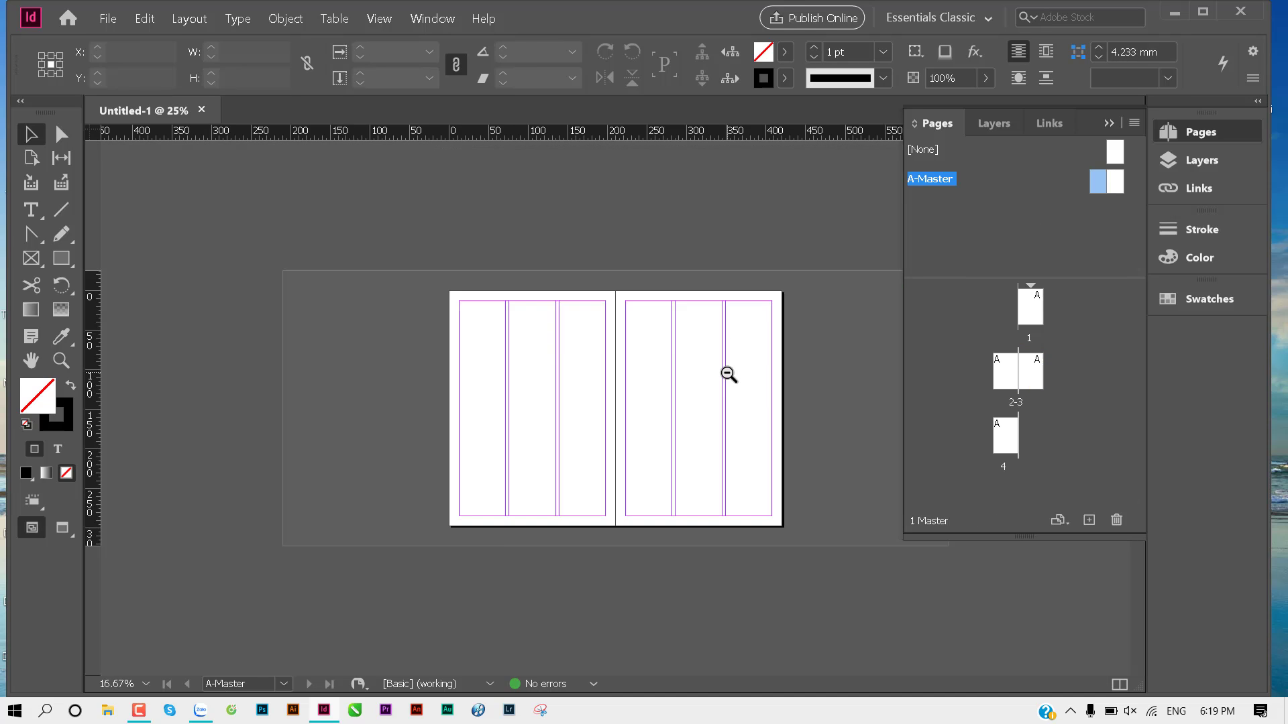
scroll(612, 385, down, 2)
scroll(656, 380, down, 2)
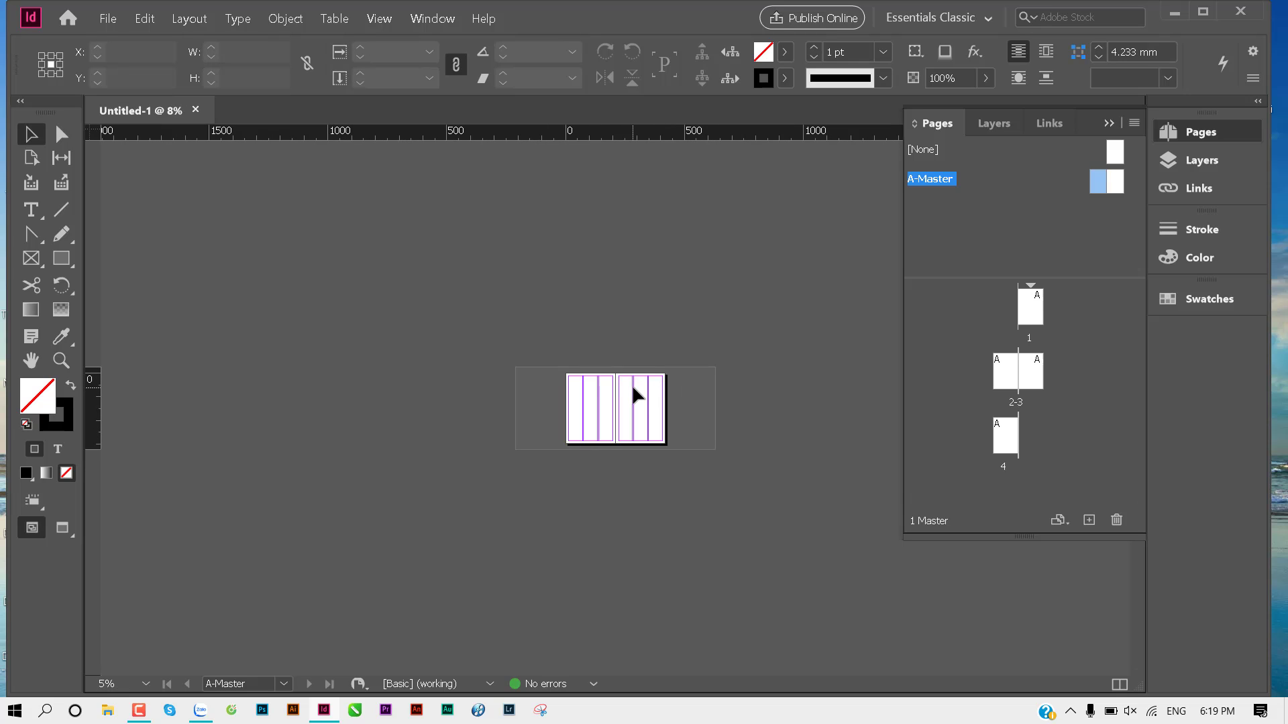
double_click(1026, 376)
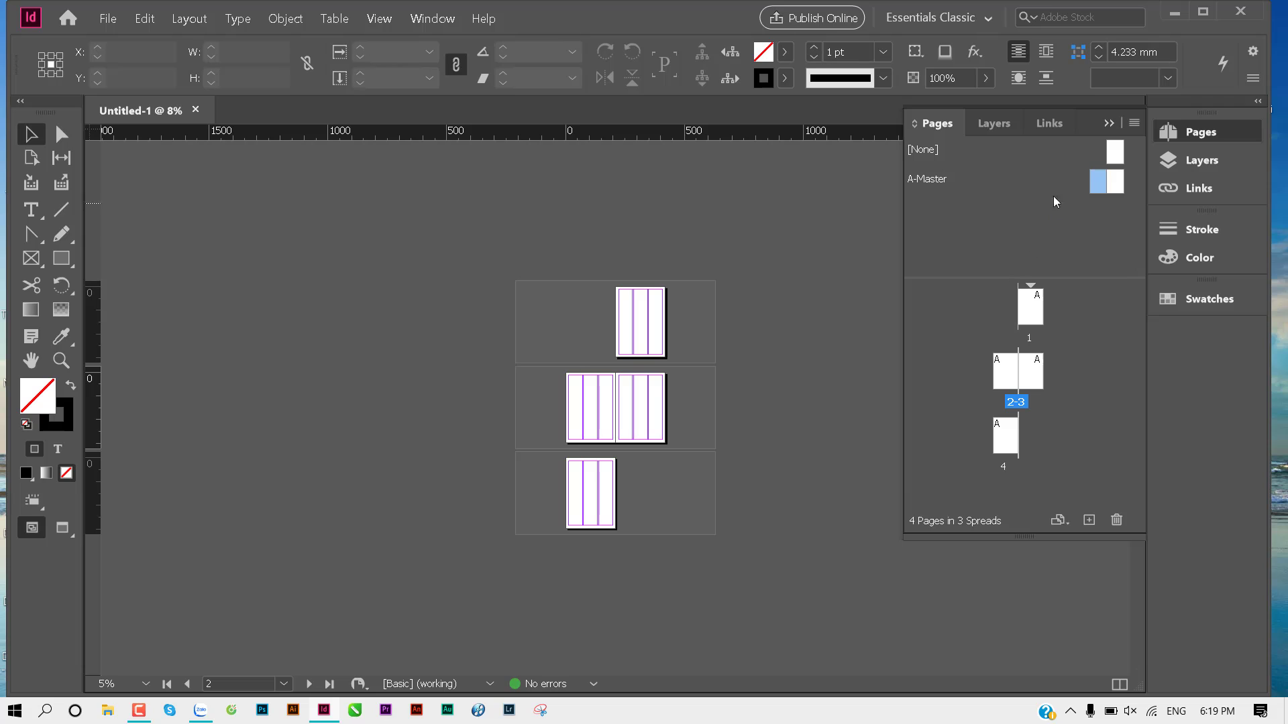
double_click(1101, 187)
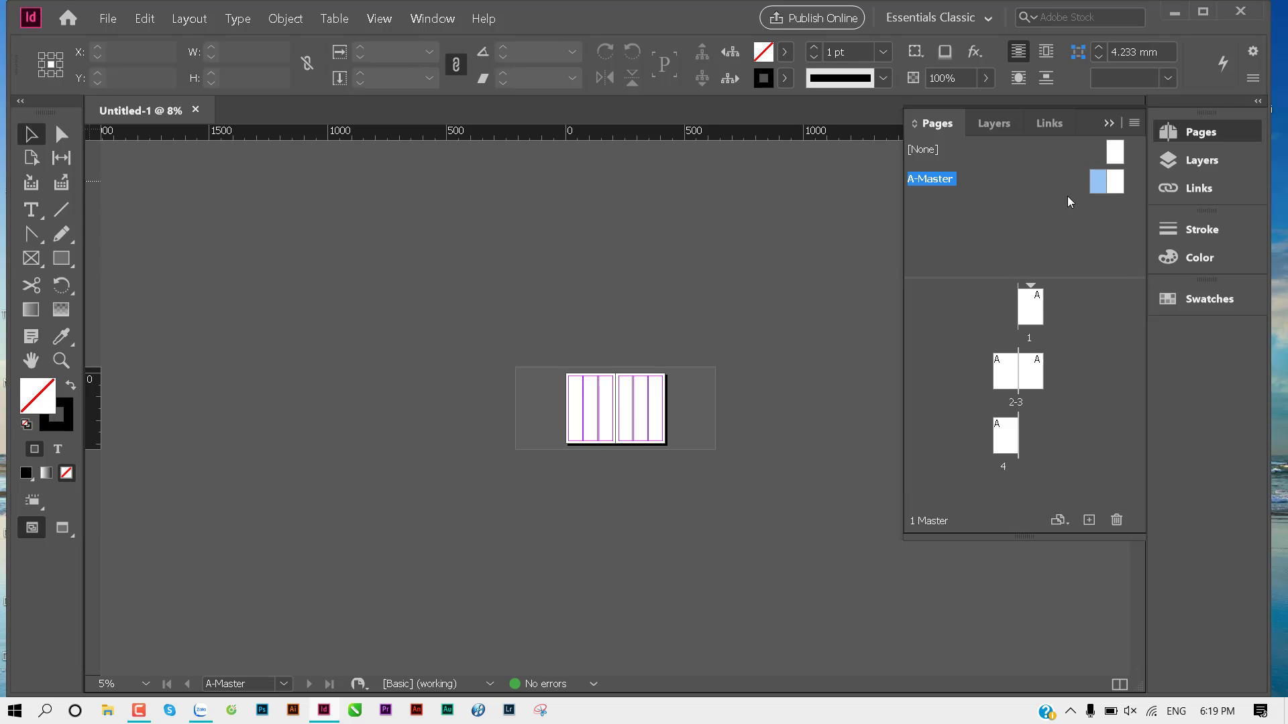
click(624, 402)
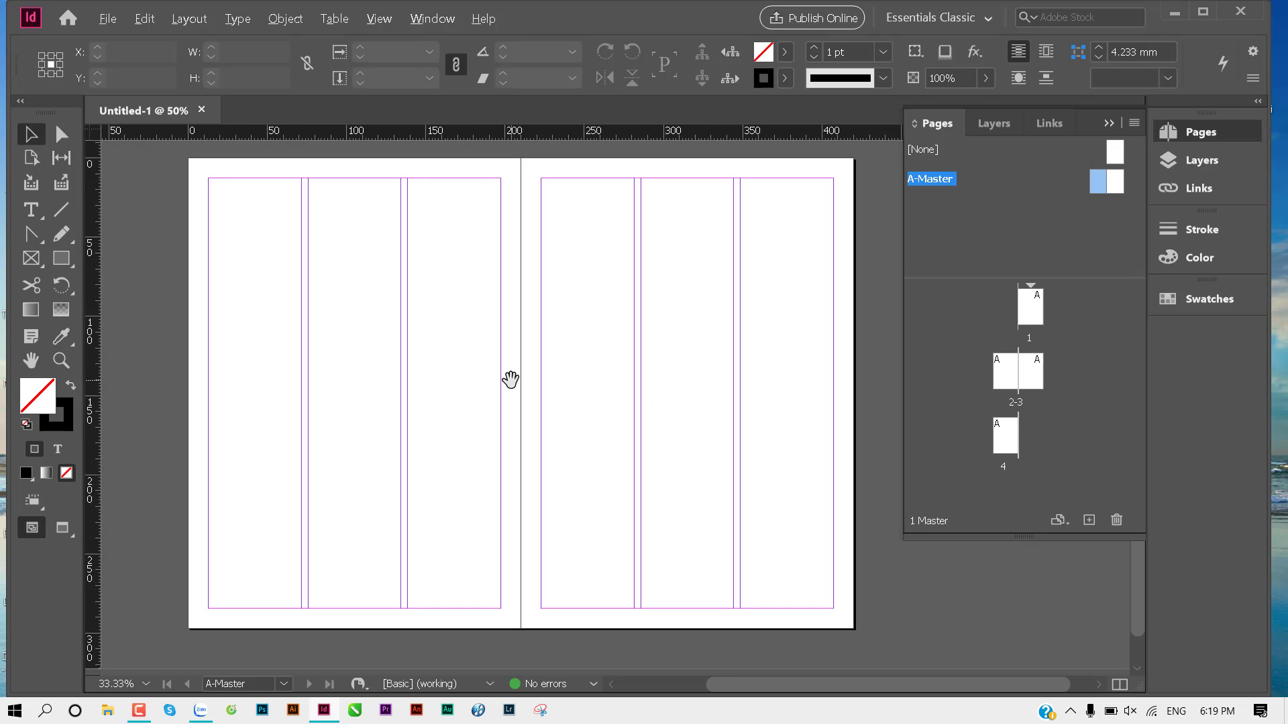
key(ctrl+minus)
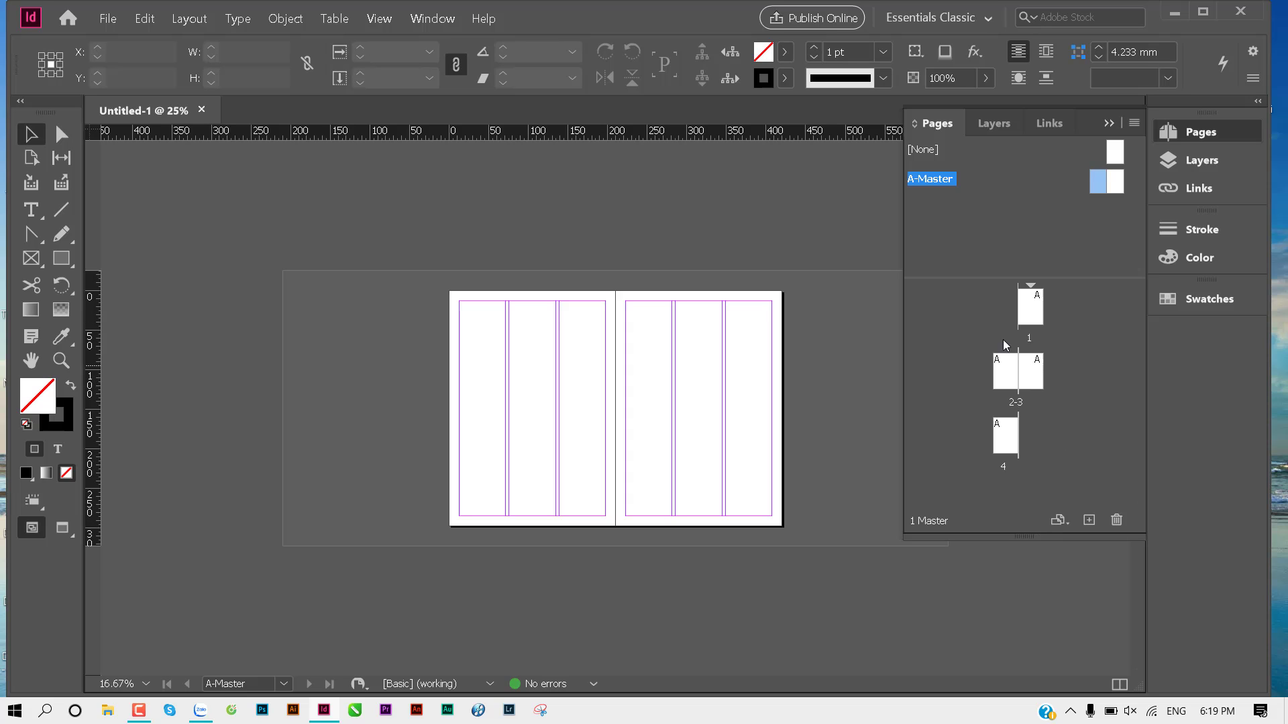
key(ctrl+equal)
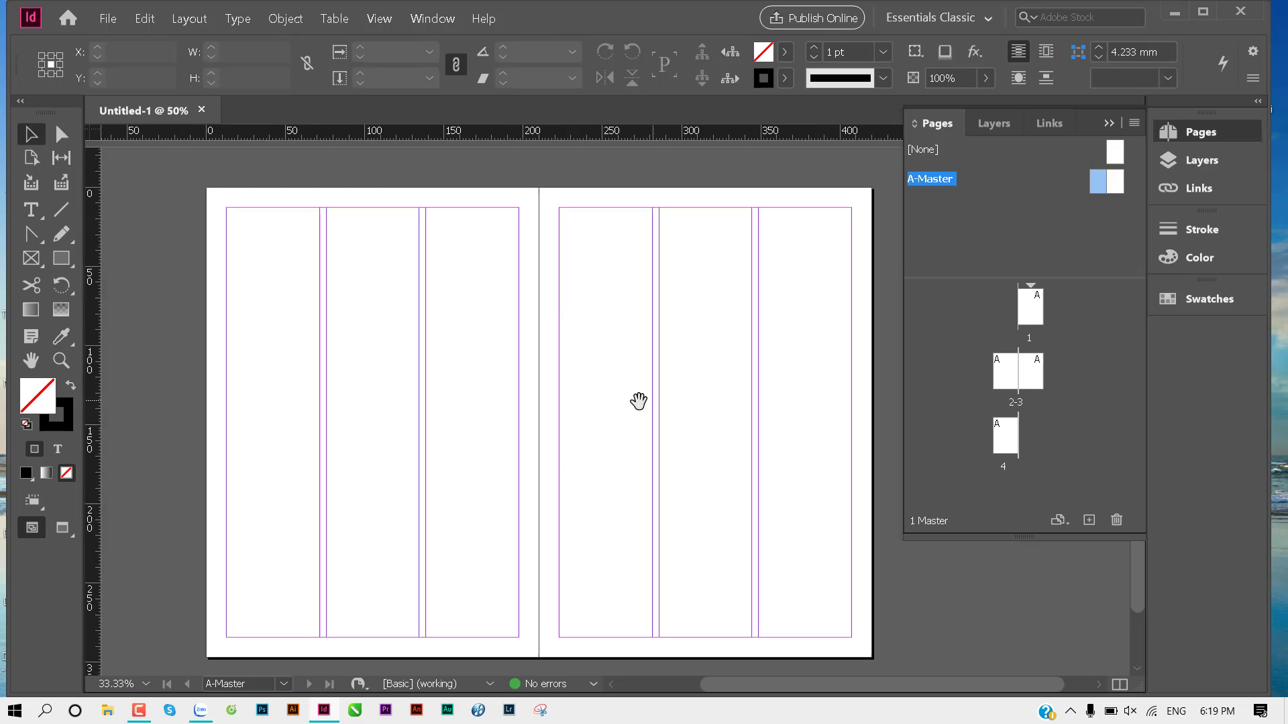
key(ctrl+equal)
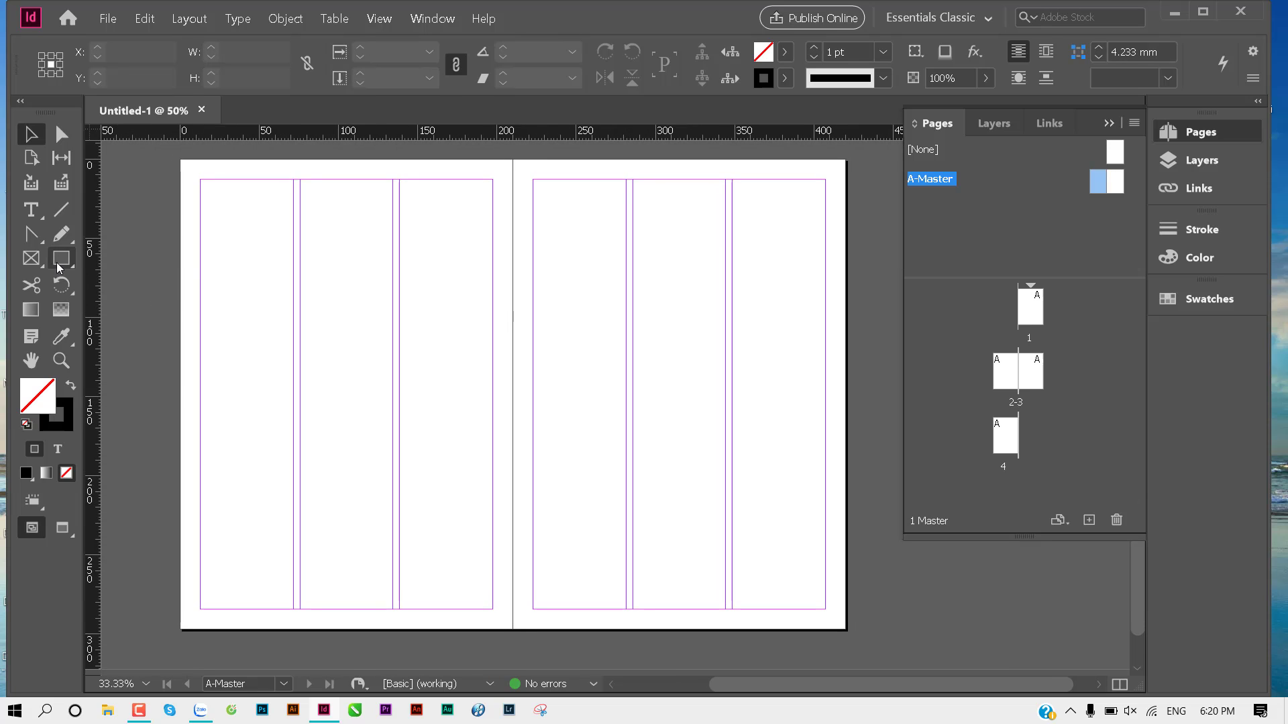
Step: Draw a black-filled rectangle on the left master page and a green-filled one on the right
click(59, 263)
drag(213, 229, 470, 523)
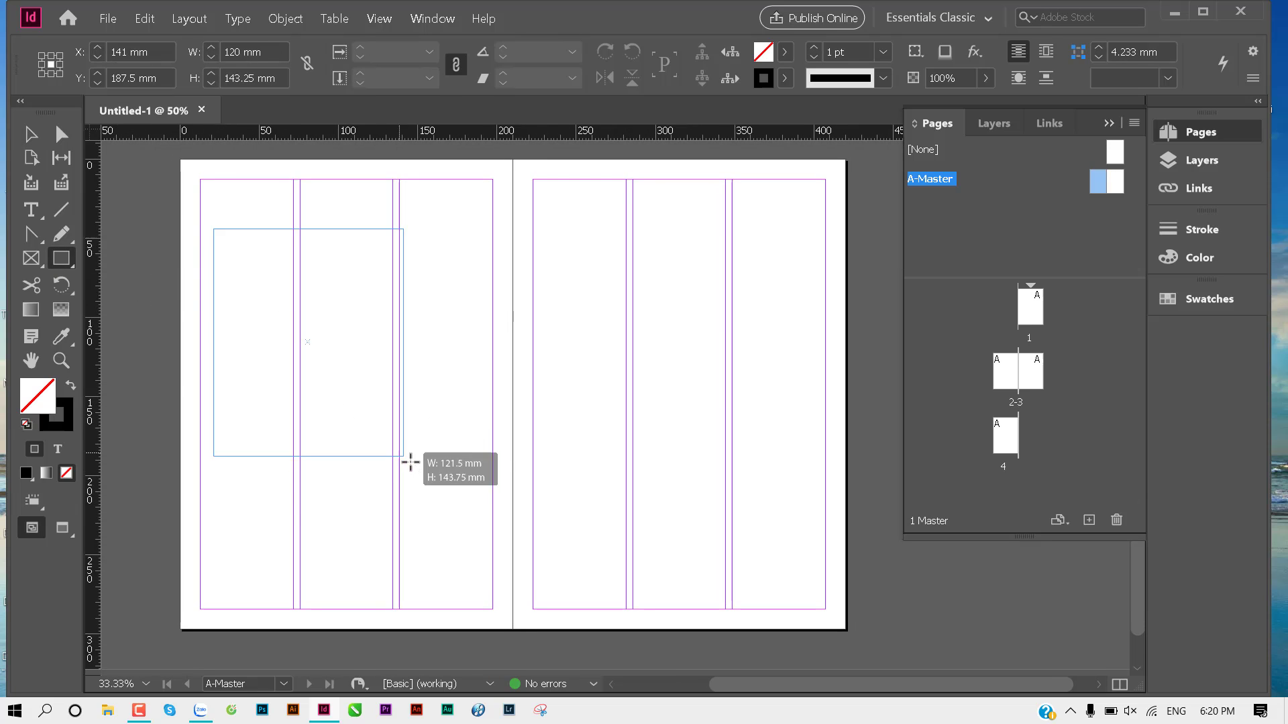
key(shift+x)
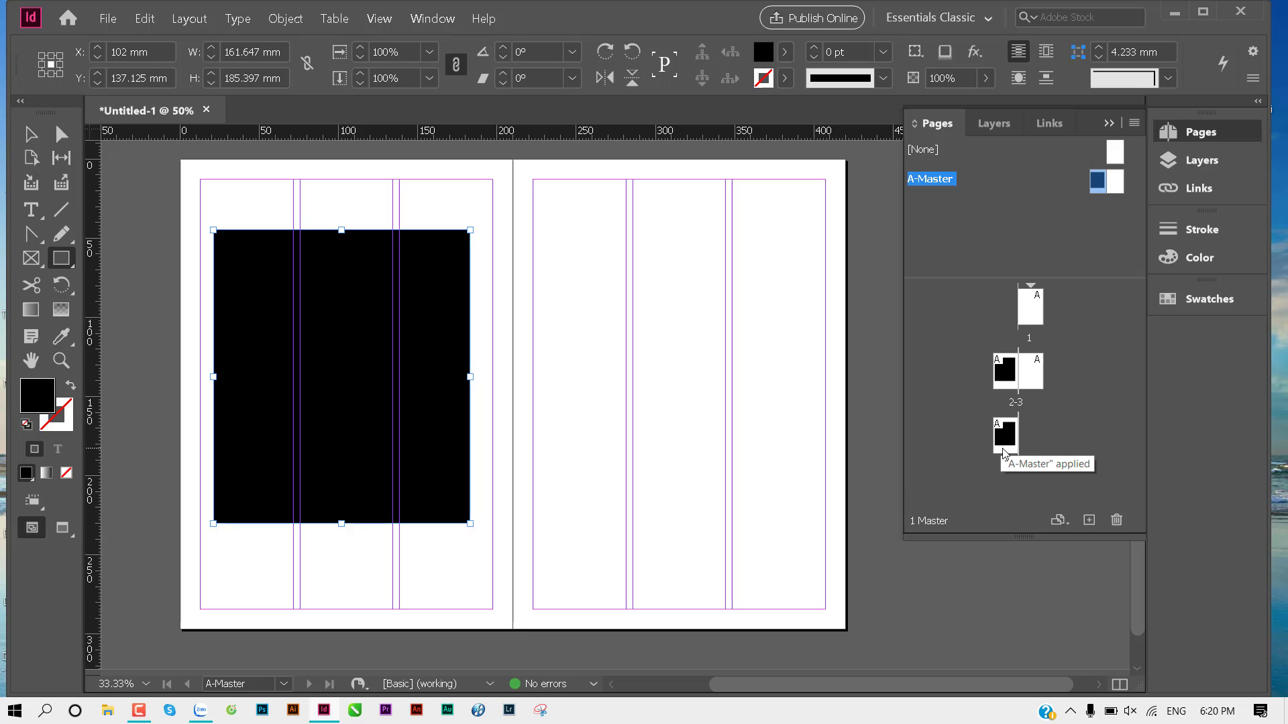
drag(543, 218, 802, 530)
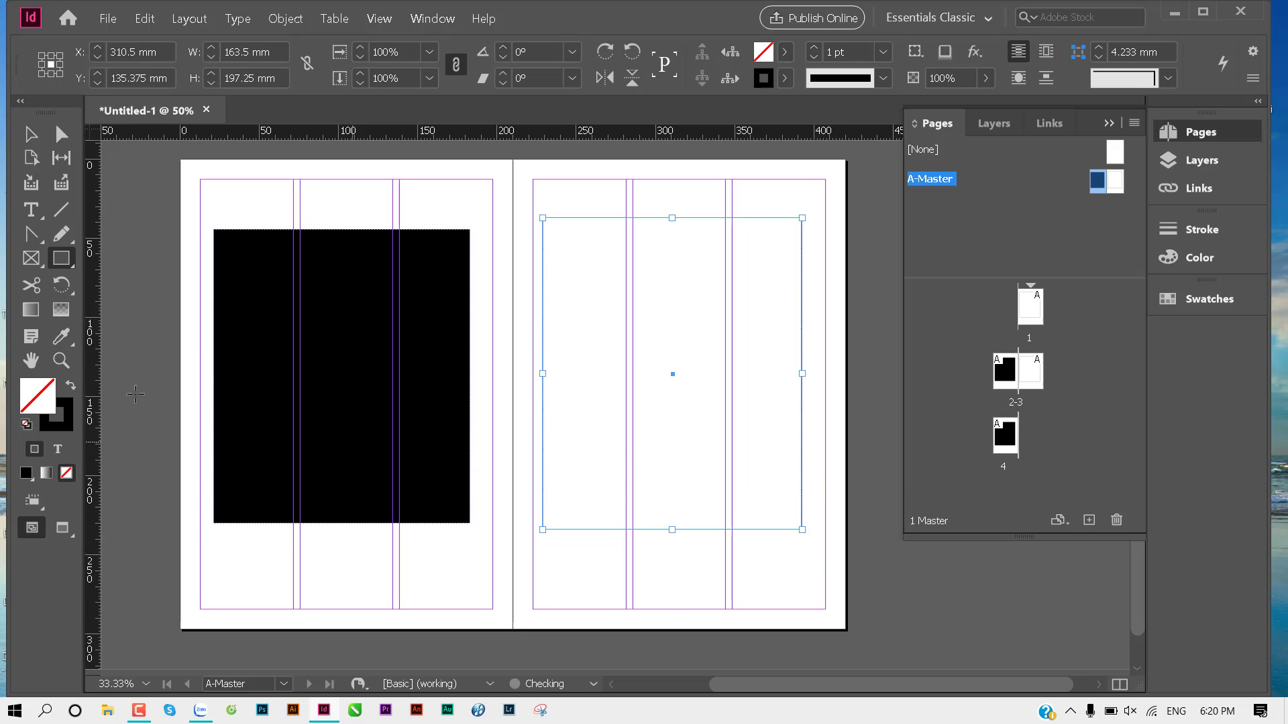
double_click(57, 404)
drag(425, 253, 392, 235)
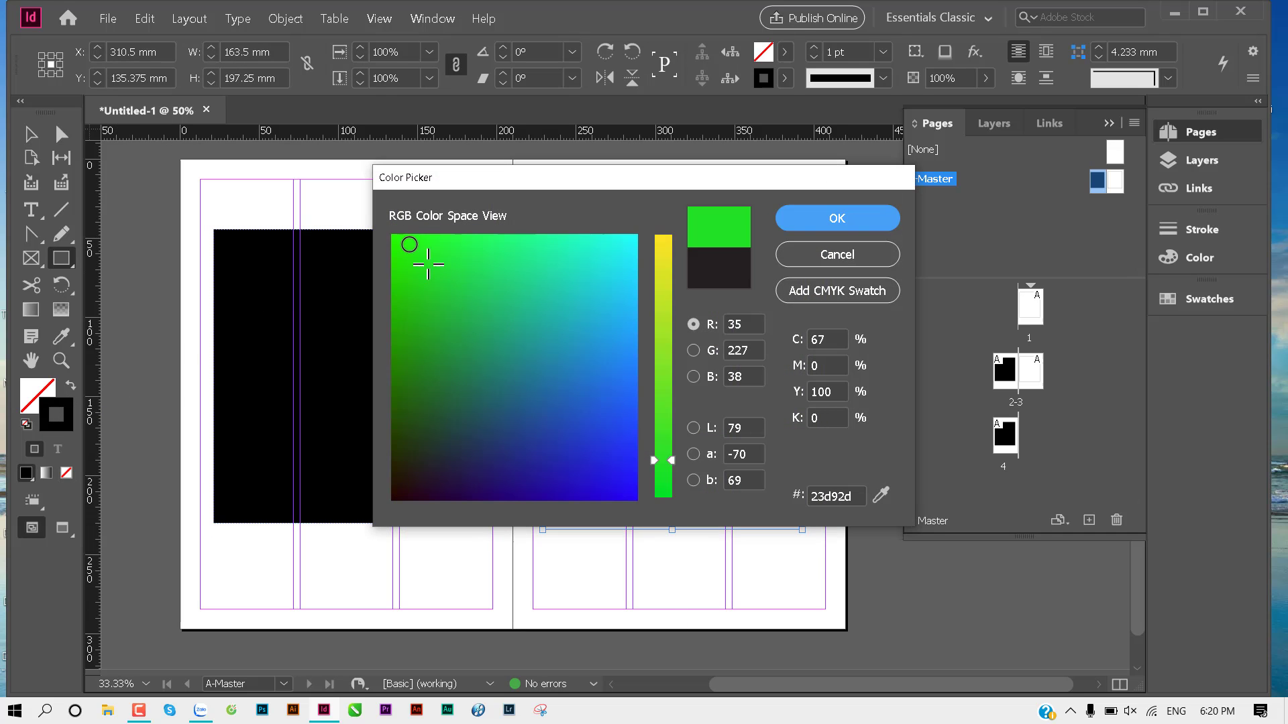
click(837, 218)
key(shift+x)
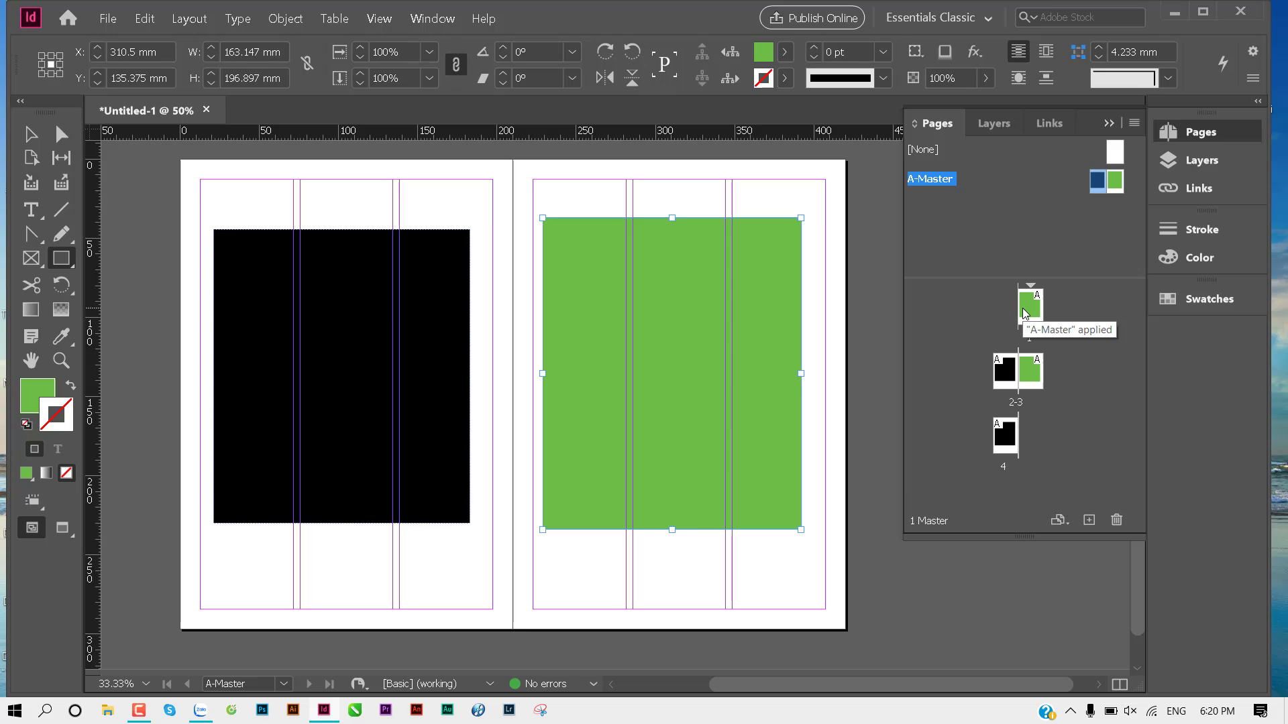
Step: Select both frames on the master spread and delete them
click(30, 134)
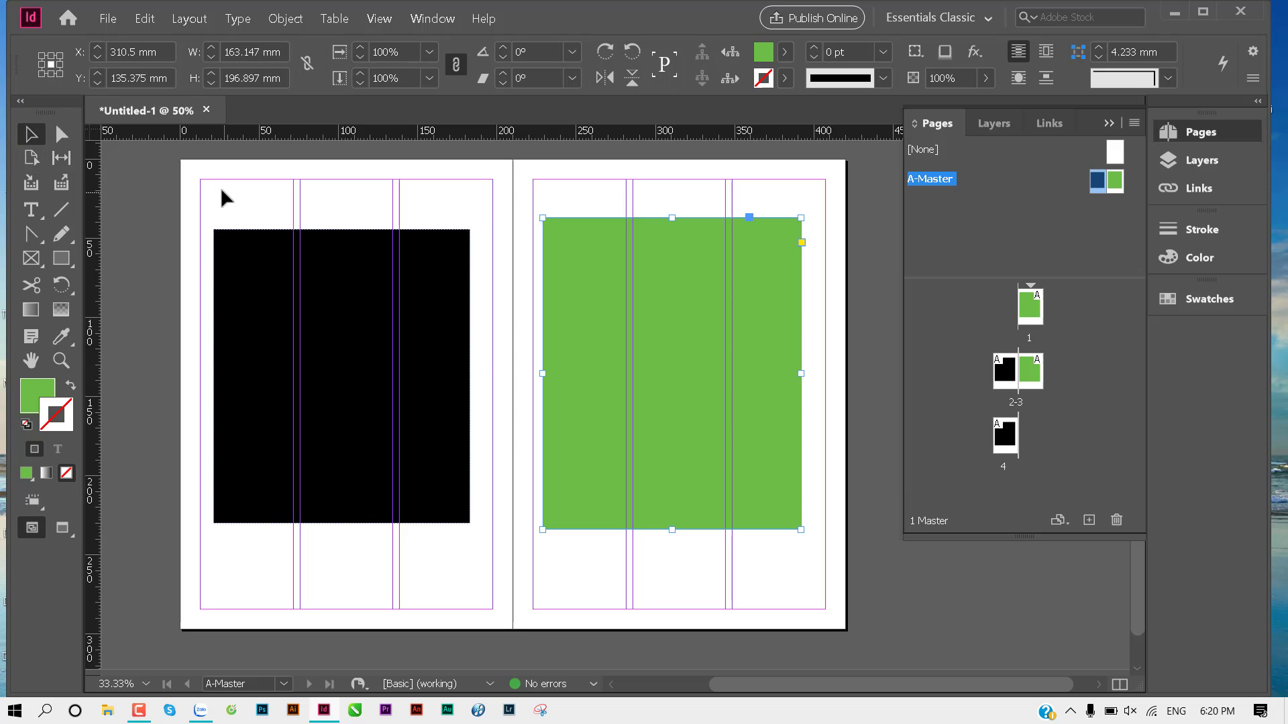
key(ctrl+a)
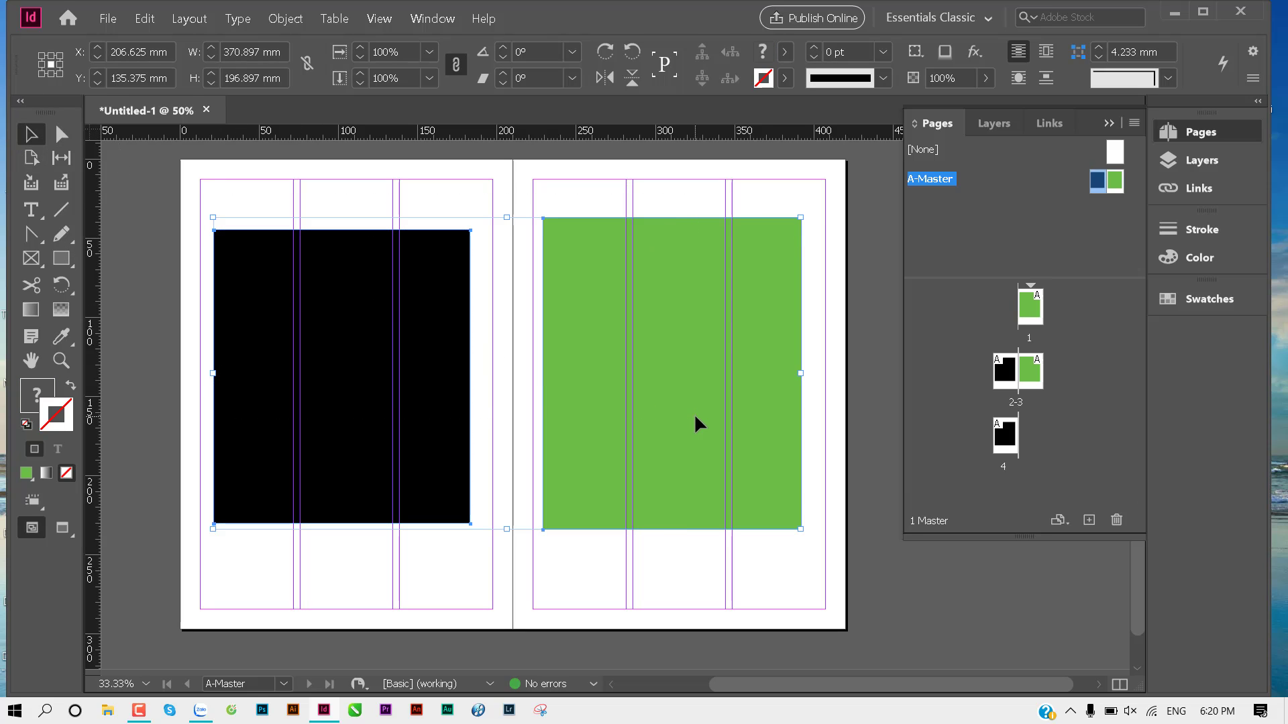
key(Delete)
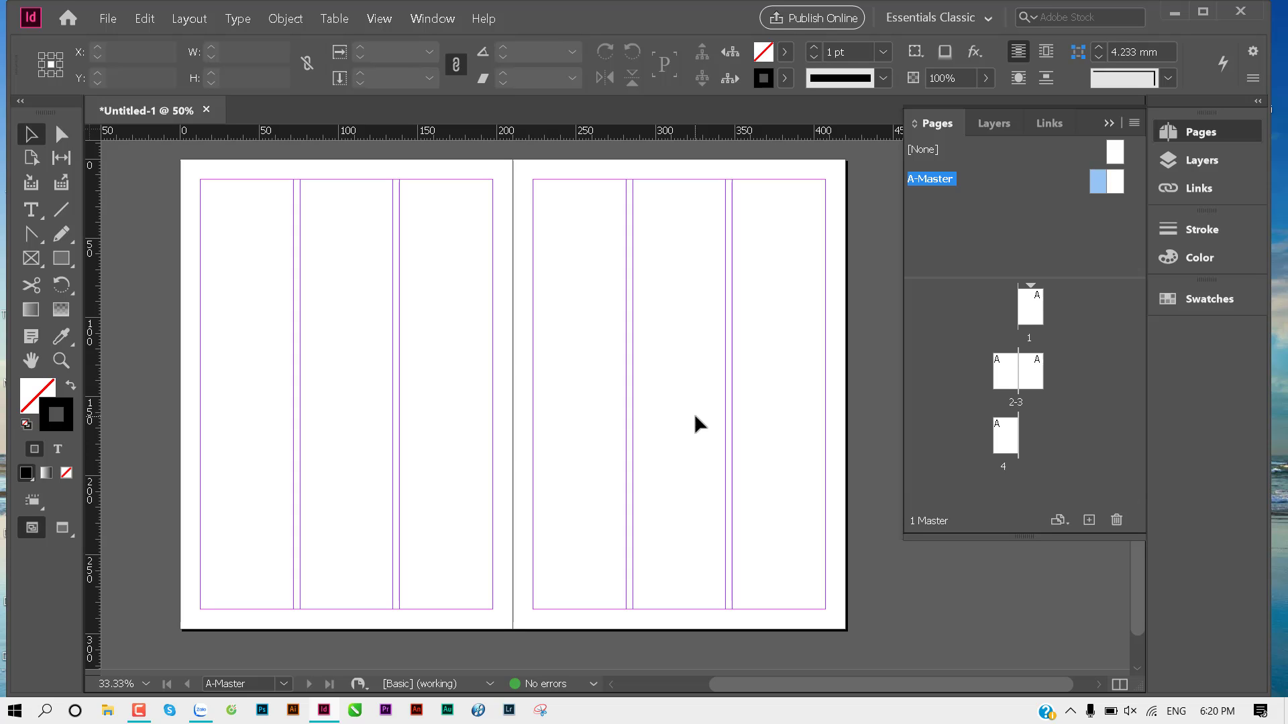
Step: Browse to F:\ITPlus\Profile and open profileitplus mới nhất.pdf
click(105, 711)
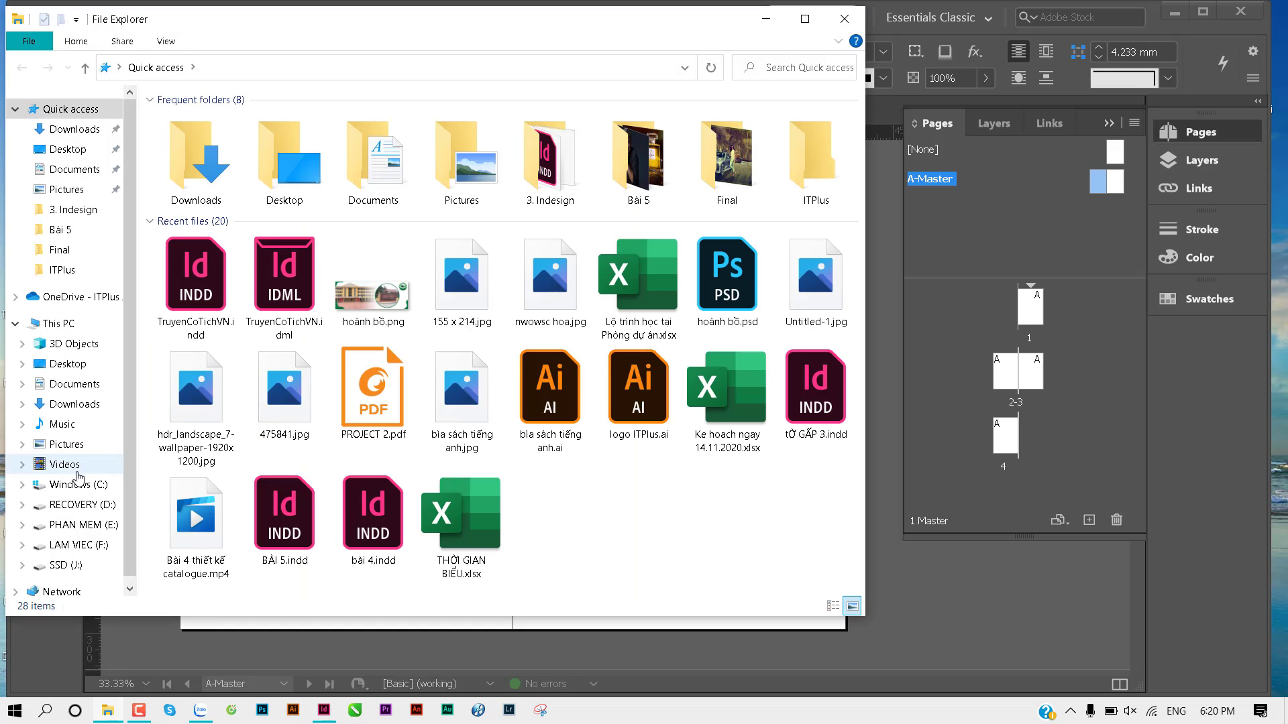
scroll(78, 477, down, 1)
click(79, 513)
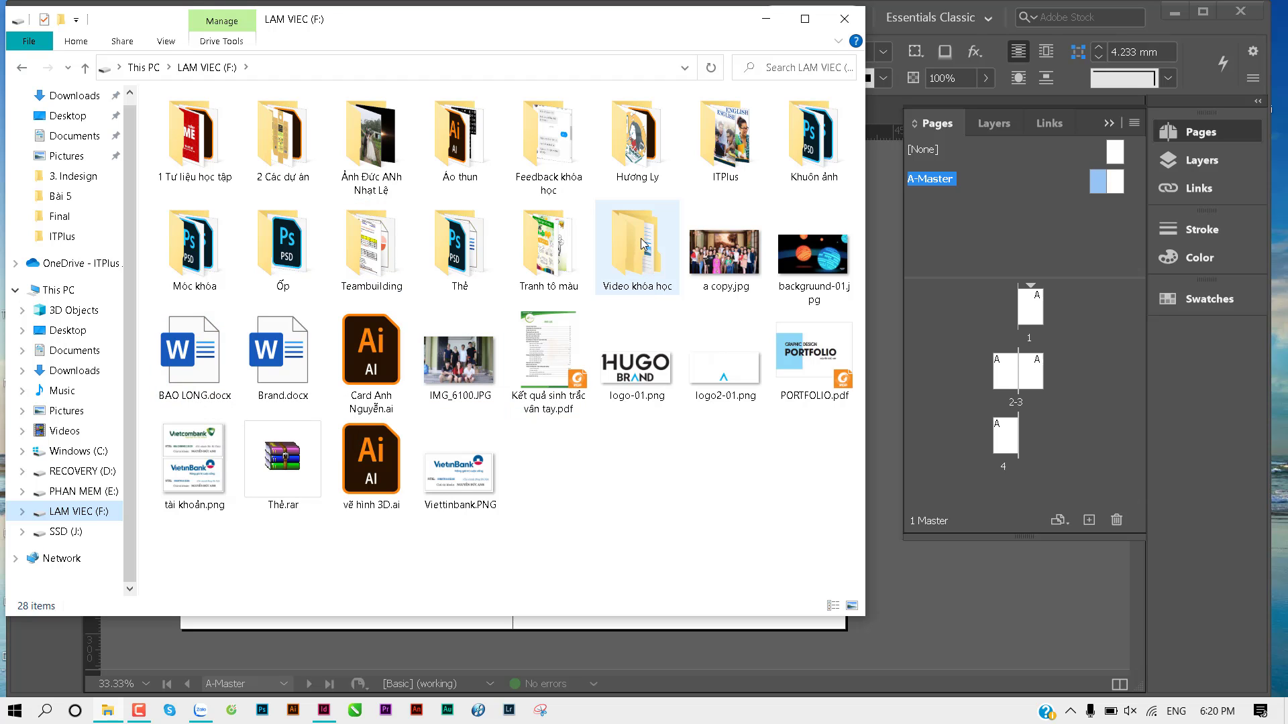
double_click(748, 153)
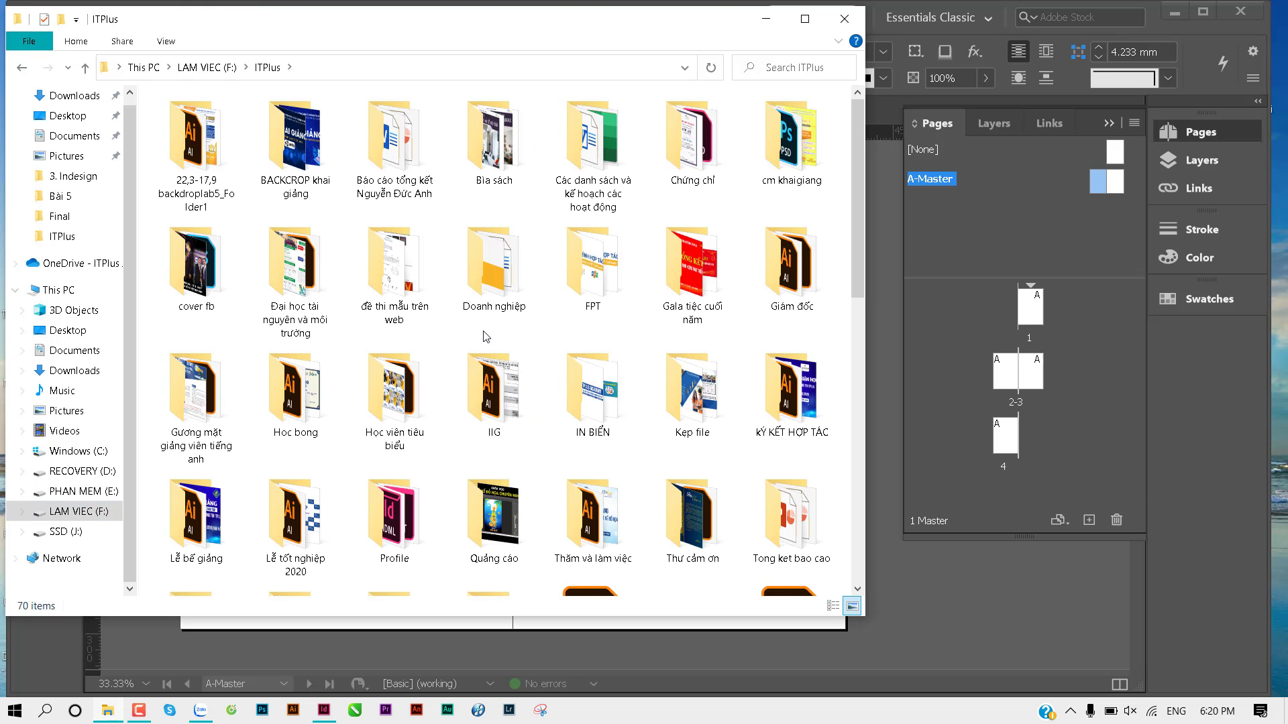
click(304, 300)
click(395, 504)
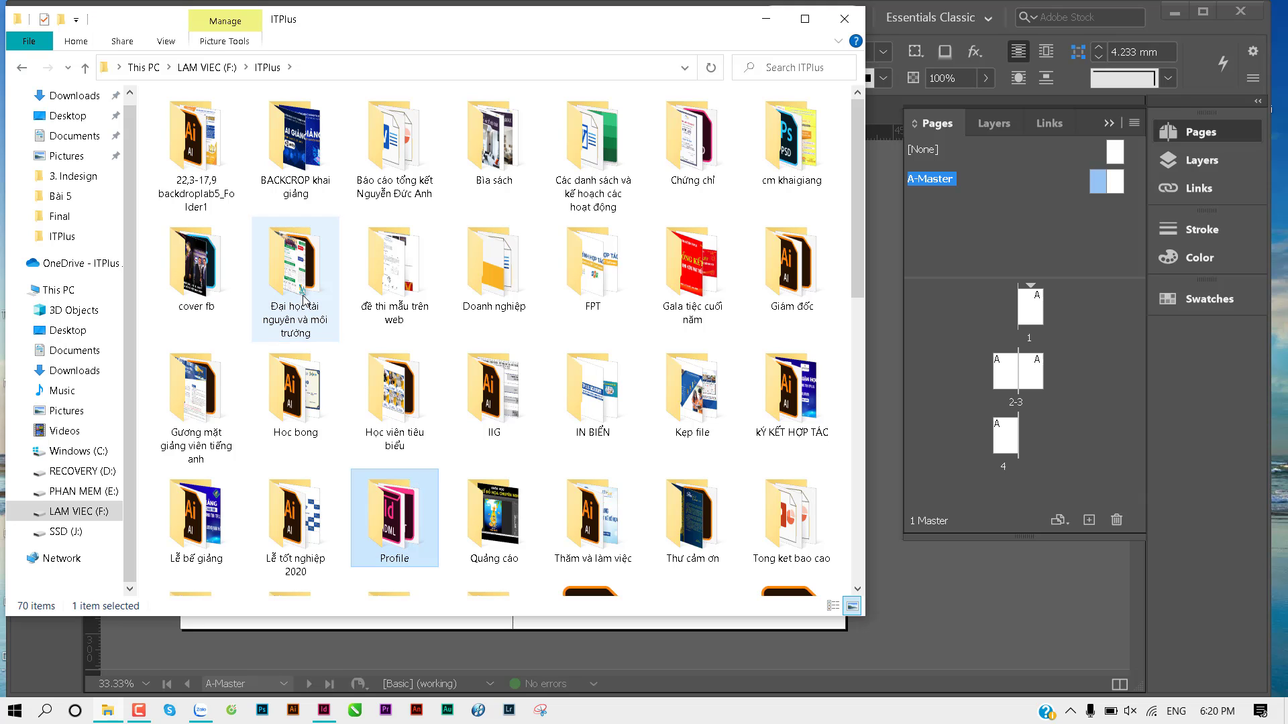
double_click(396, 507)
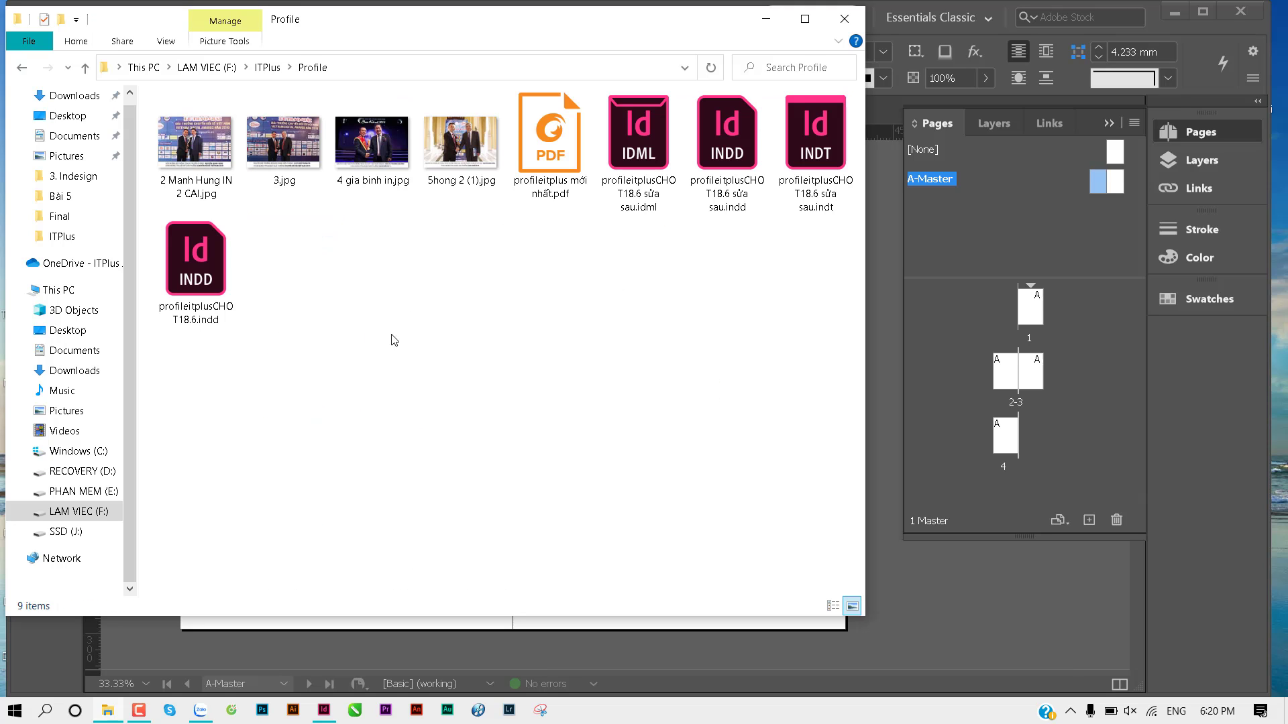
click(562, 147)
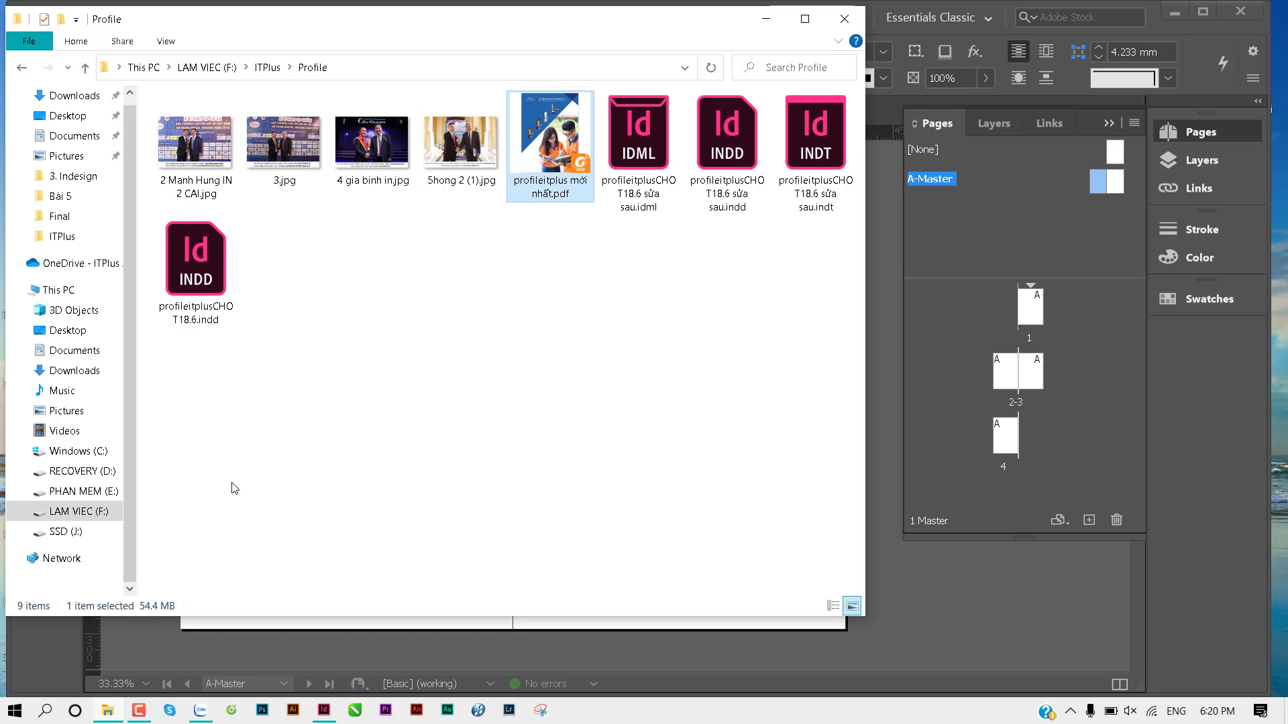
key(Return)
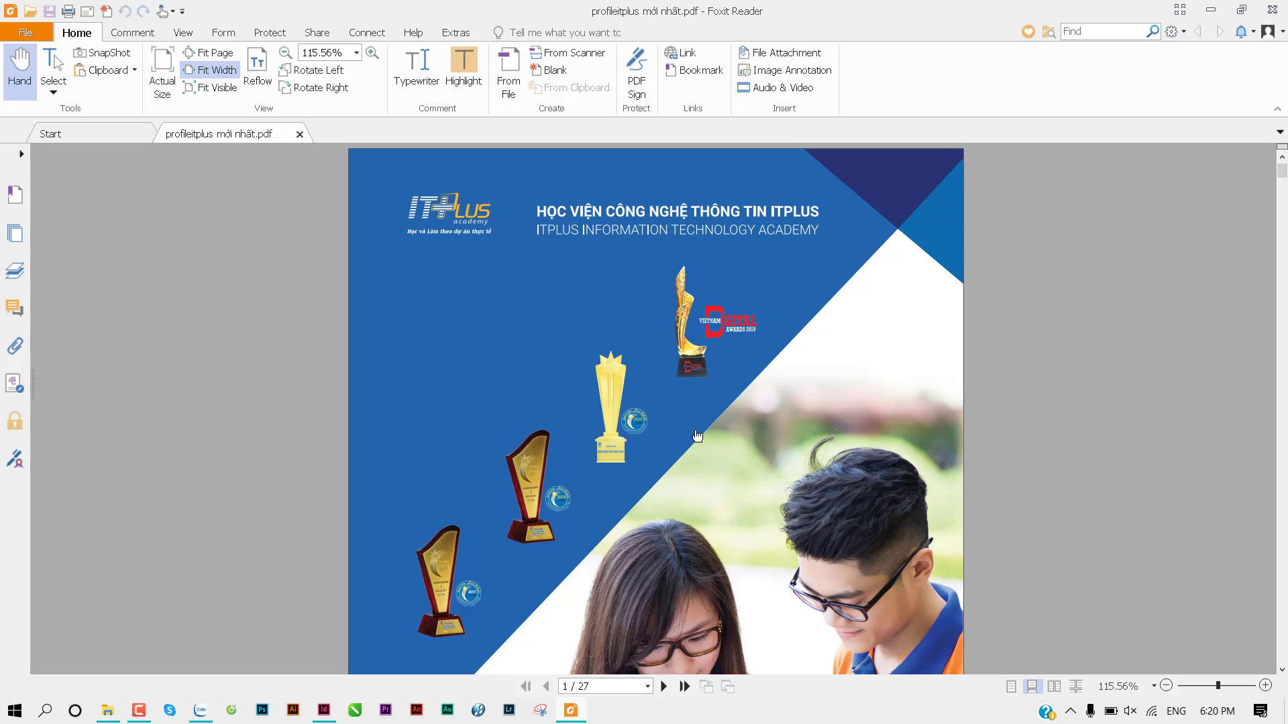
Step: Scroll the profile PDF to page 4
ctrl+scroll(658, 398, down, 2)
scroll(662, 405, down, 4)
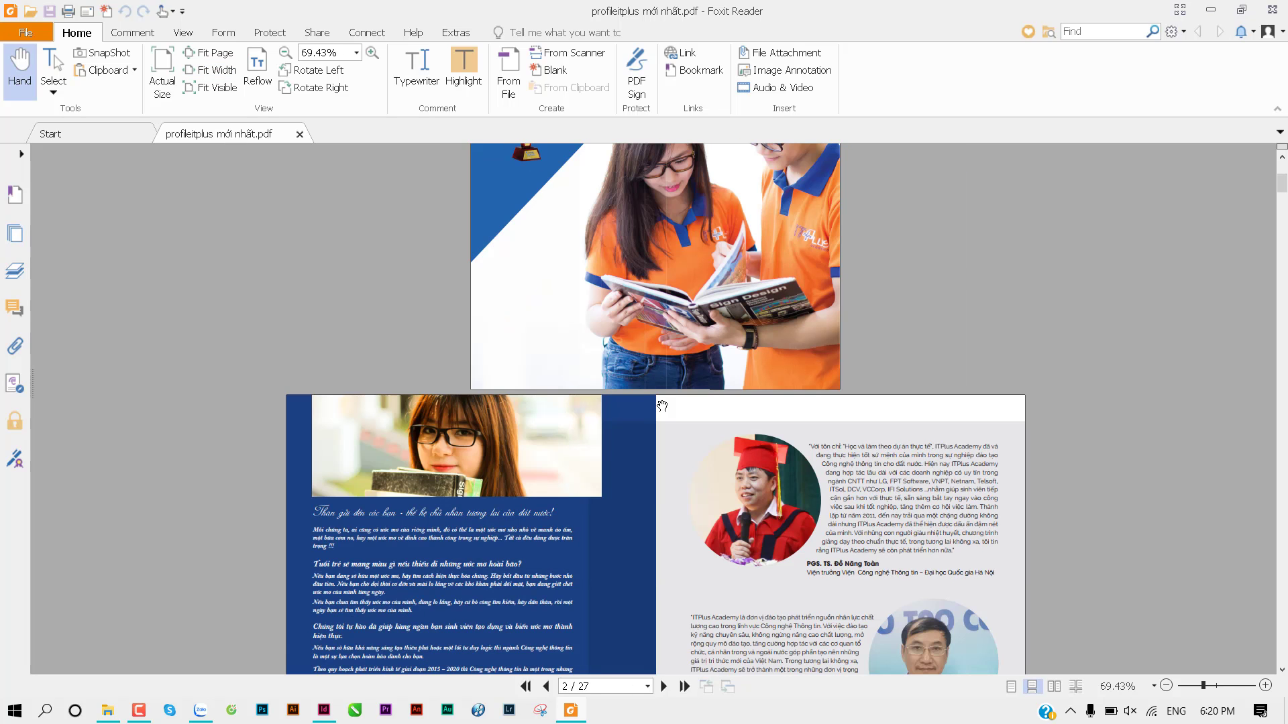
scroll(662, 406, down, 5)
scroll(662, 406, down, 2)
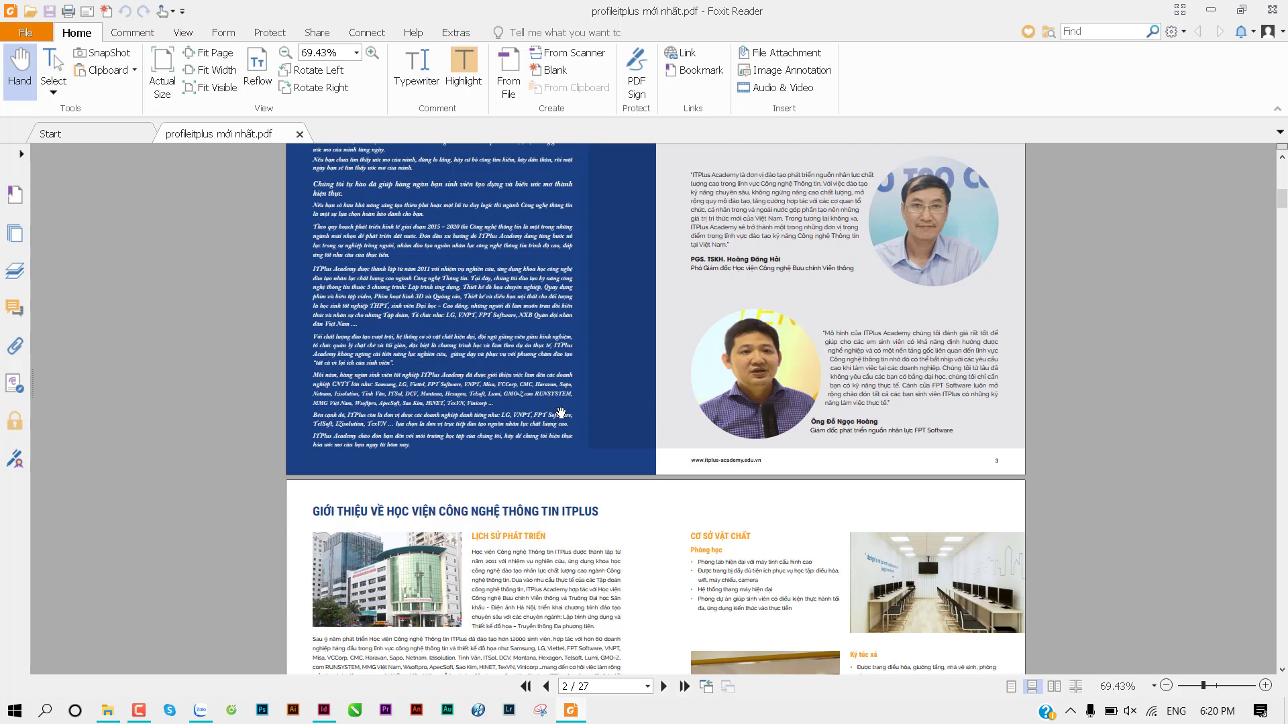
scroll(561, 413, up, 2)
scroll(563, 358, up, 1)
scroll(708, 364, up, 1)
scroll(670, 366, down, 4)
scroll(626, 368, down, 5)
scroll(626, 369, down, 4)
scroll(626, 368, down, 1)
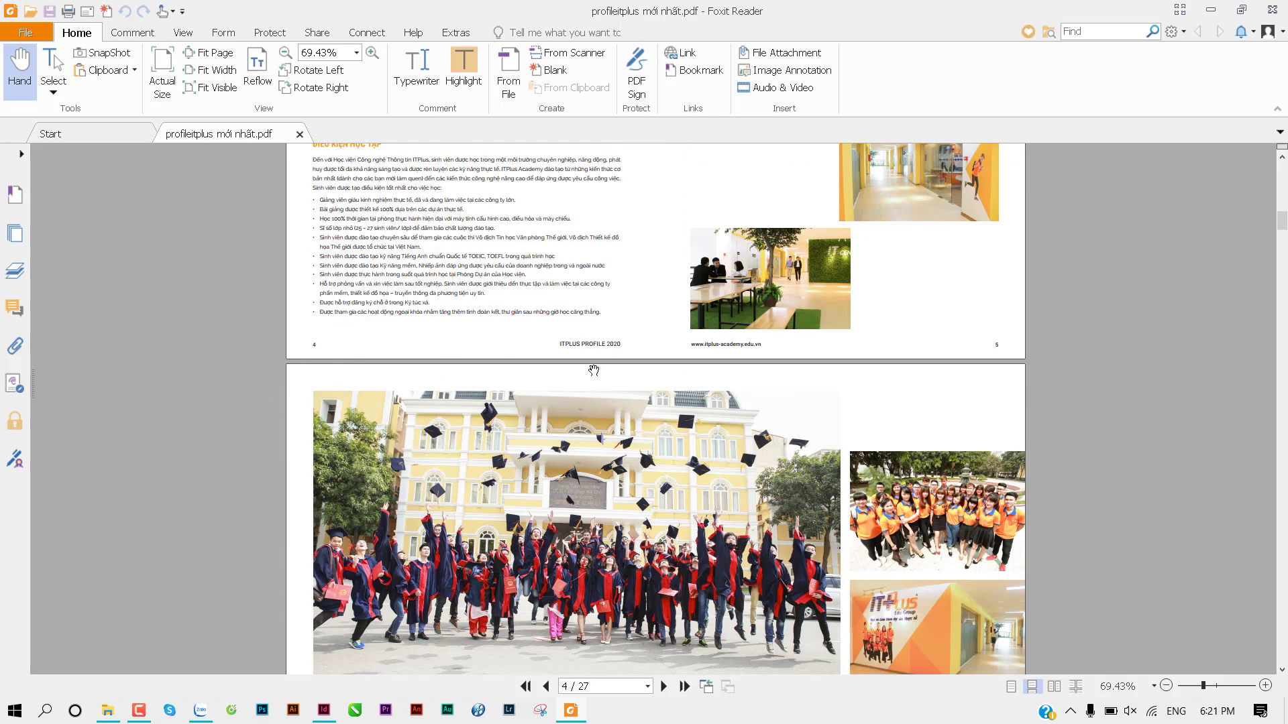
Step: Zoom in on the page 4 footer with the Zoom tool
key(z)
click(620, 375)
click(610, 402)
mouse_move(629, 410)
mouse_down()
mouse_move(578, 427)
mouse_move(637, 411)
mouse_up()
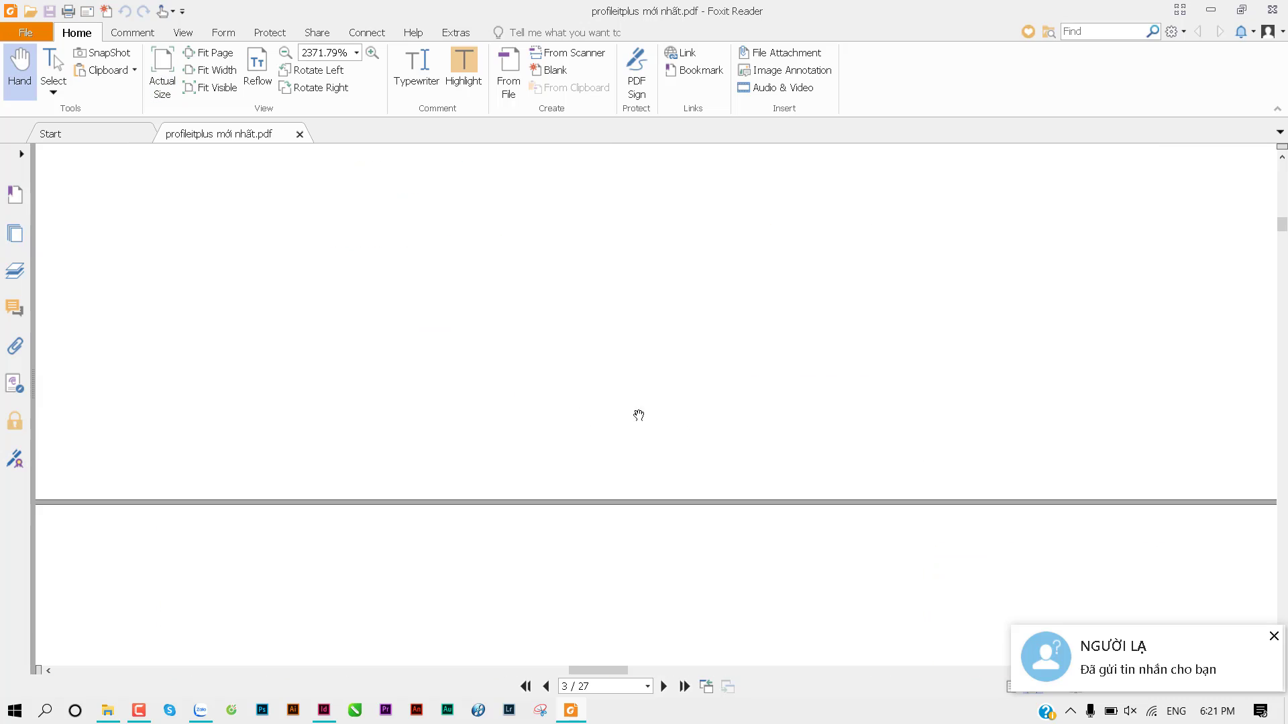
Step: Check hidden system tray app options, then scroll further down the PDF
click(1069, 712)
right_click(1099, 679)
click(1125, 671)
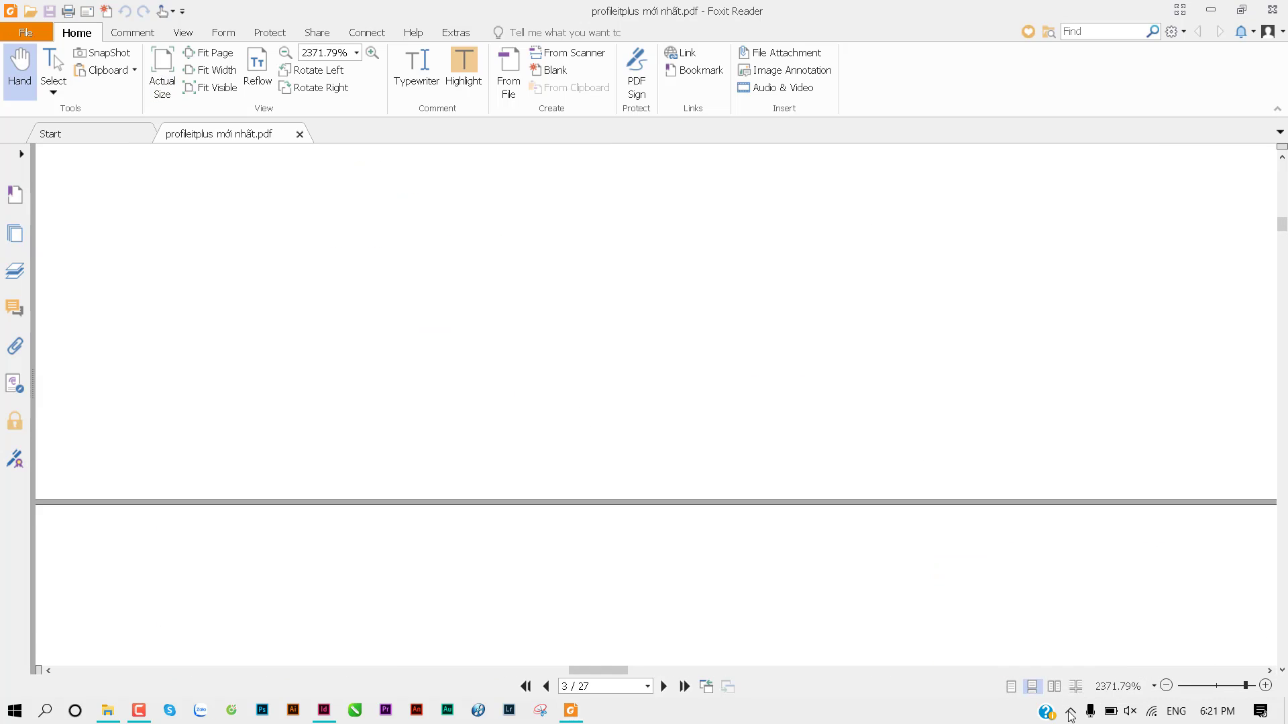
click(1071, 714)
right_click(1070, 680)
click(1092, 674)
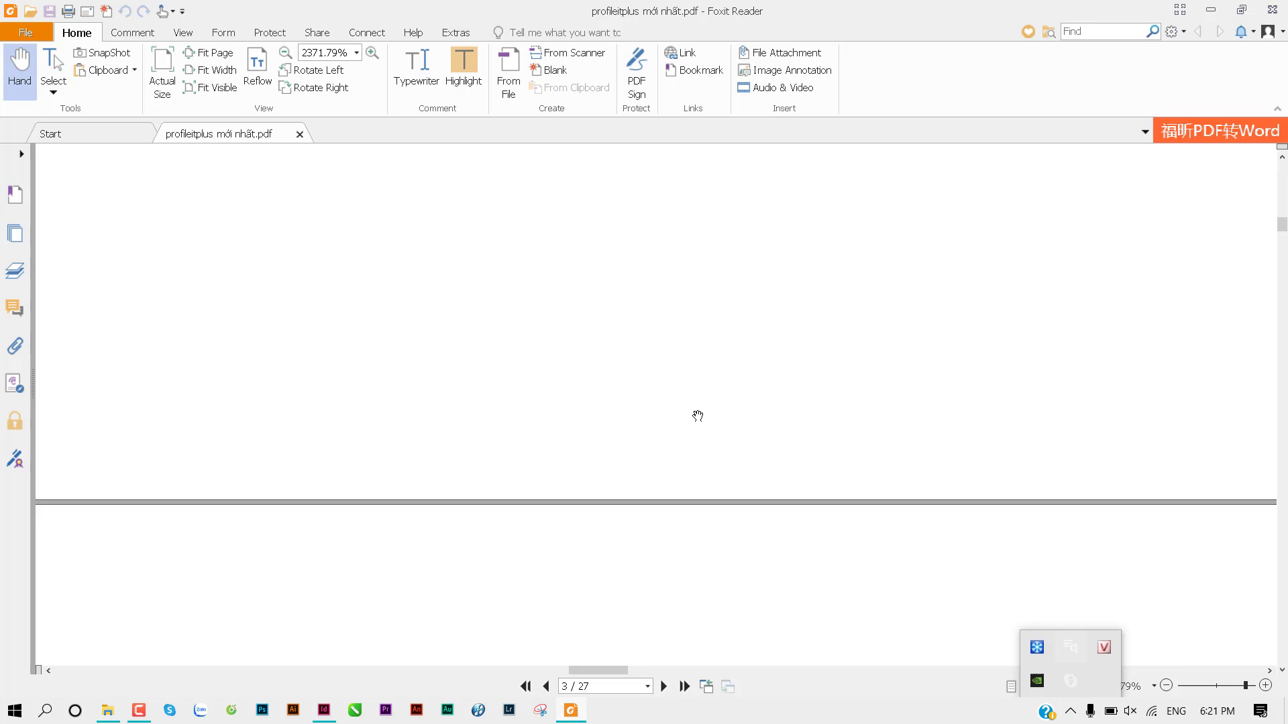
scroll(575, 393, down, 5)
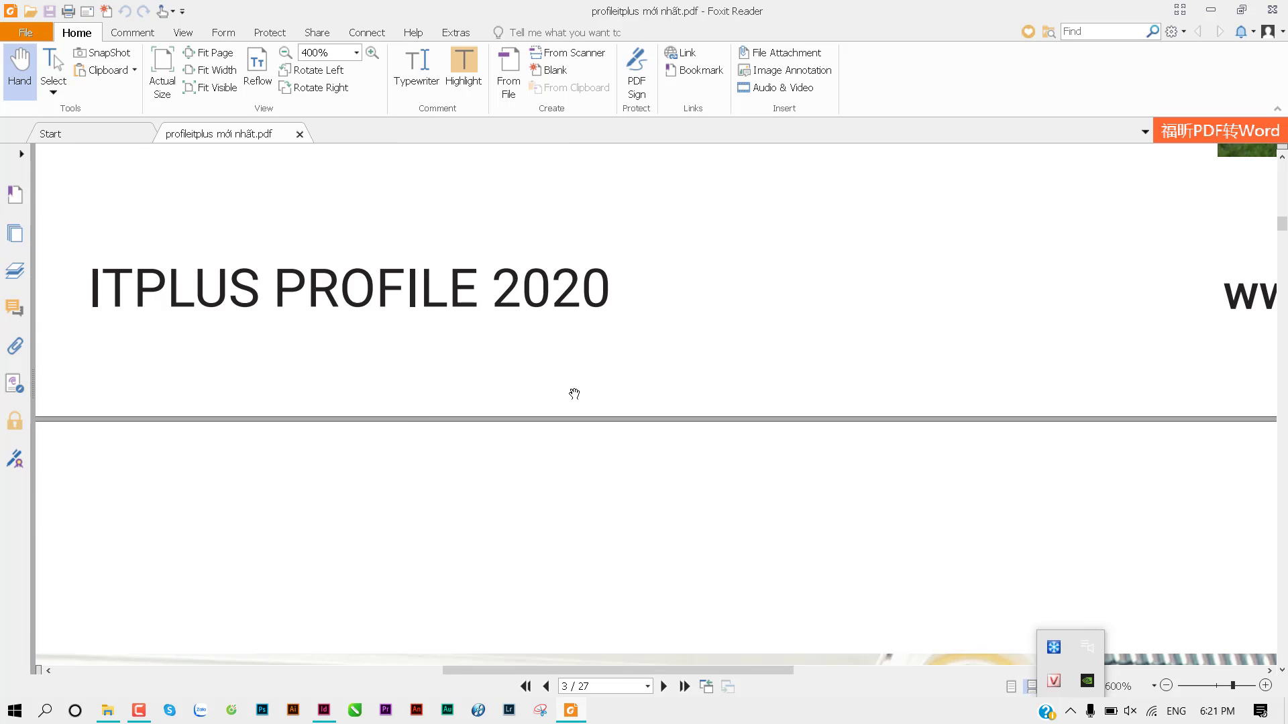
scroll(574, 393, down, 3)
scroll(574, 394, down, 2)
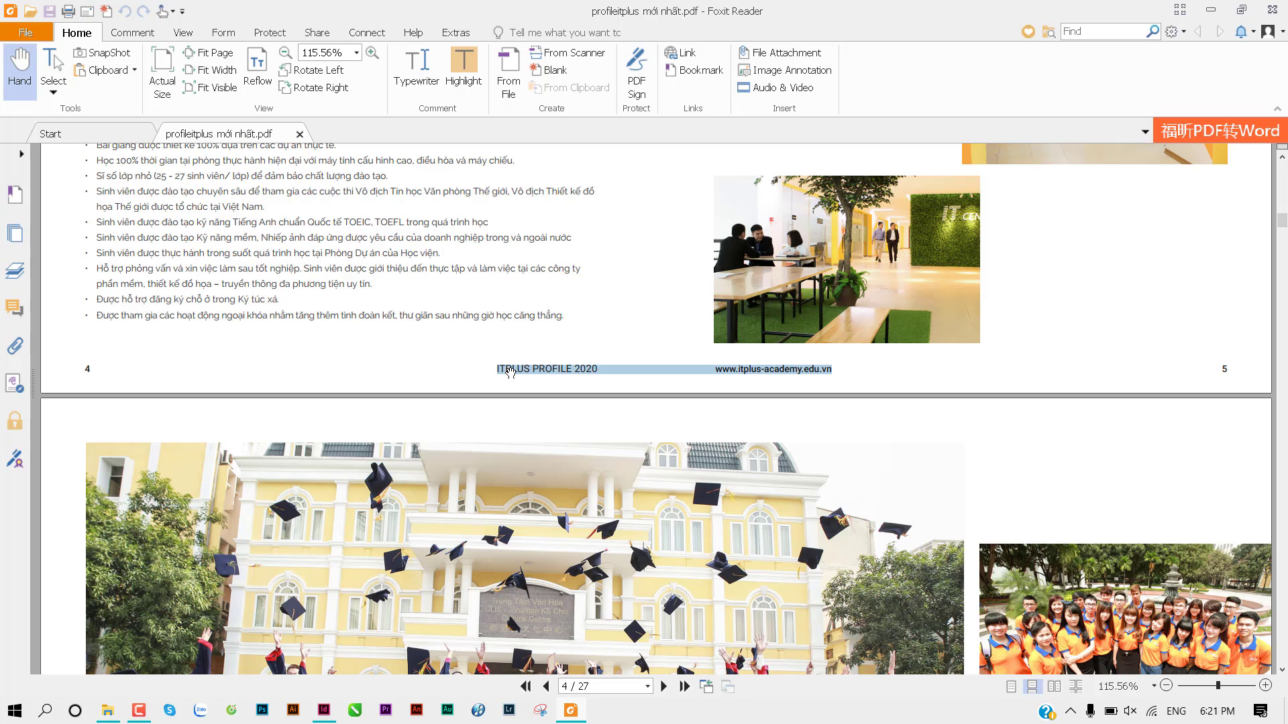
Step: Select the ITPLUS PROFILE footer text and try its website link, dismissing the warning
drag(497, 369, 580, 368)
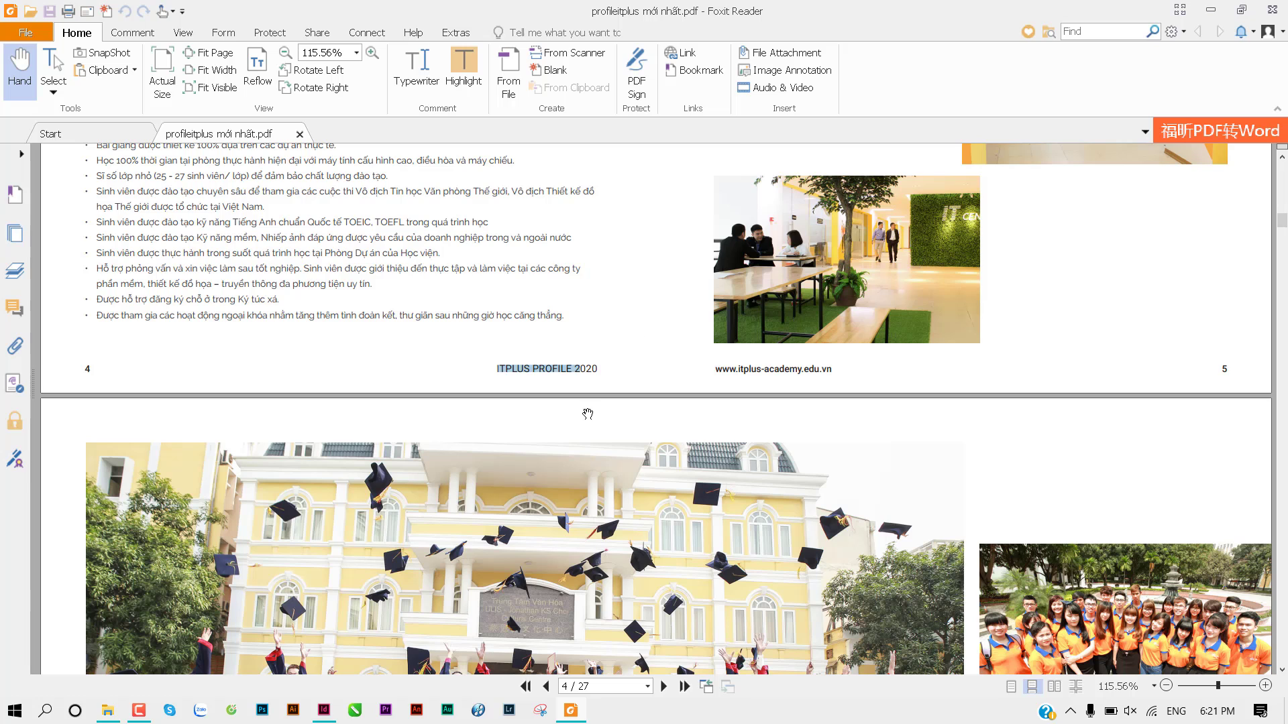
click(725, 375)
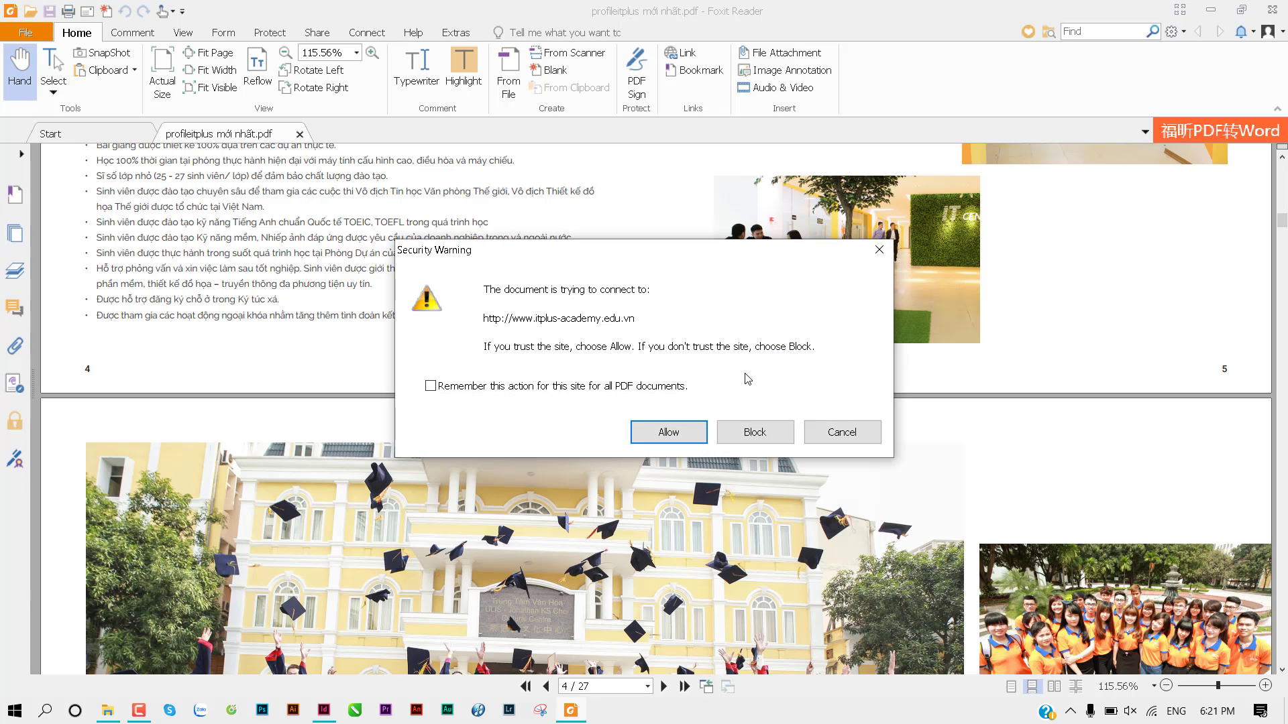
click(878, 250)
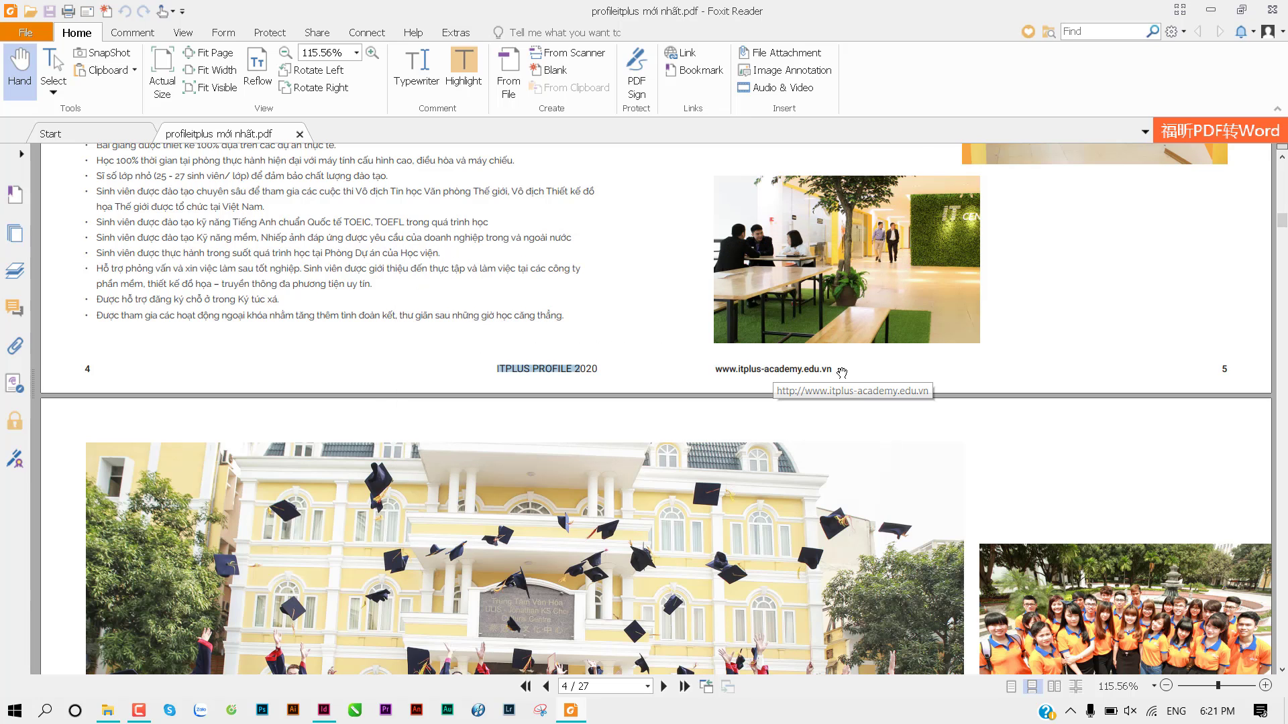
scroll(842, 373, down, 1)
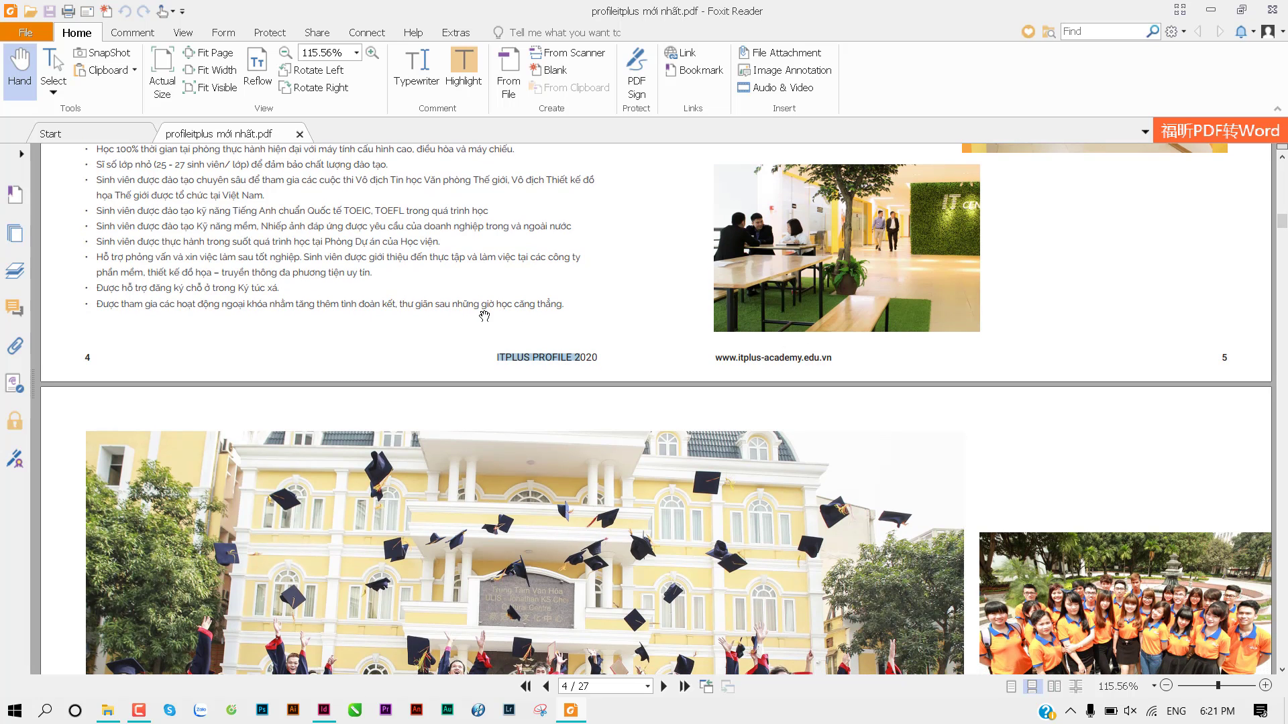
click(484, 306)
Step: Scroll further and select the ITPLUS PROFILE footer text again, then clear it
scroll(484, 306, down, 5)
scroll(486, 303, down, 5)
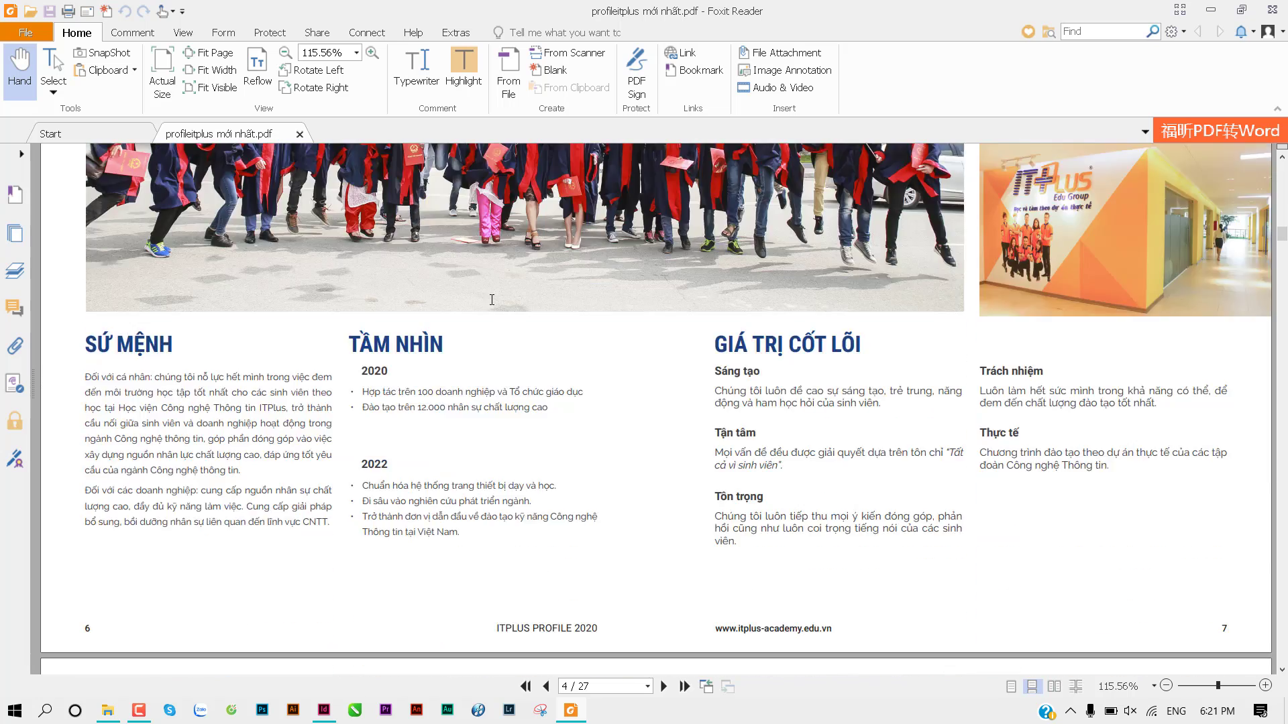
scroll(492, 300, down, 5)
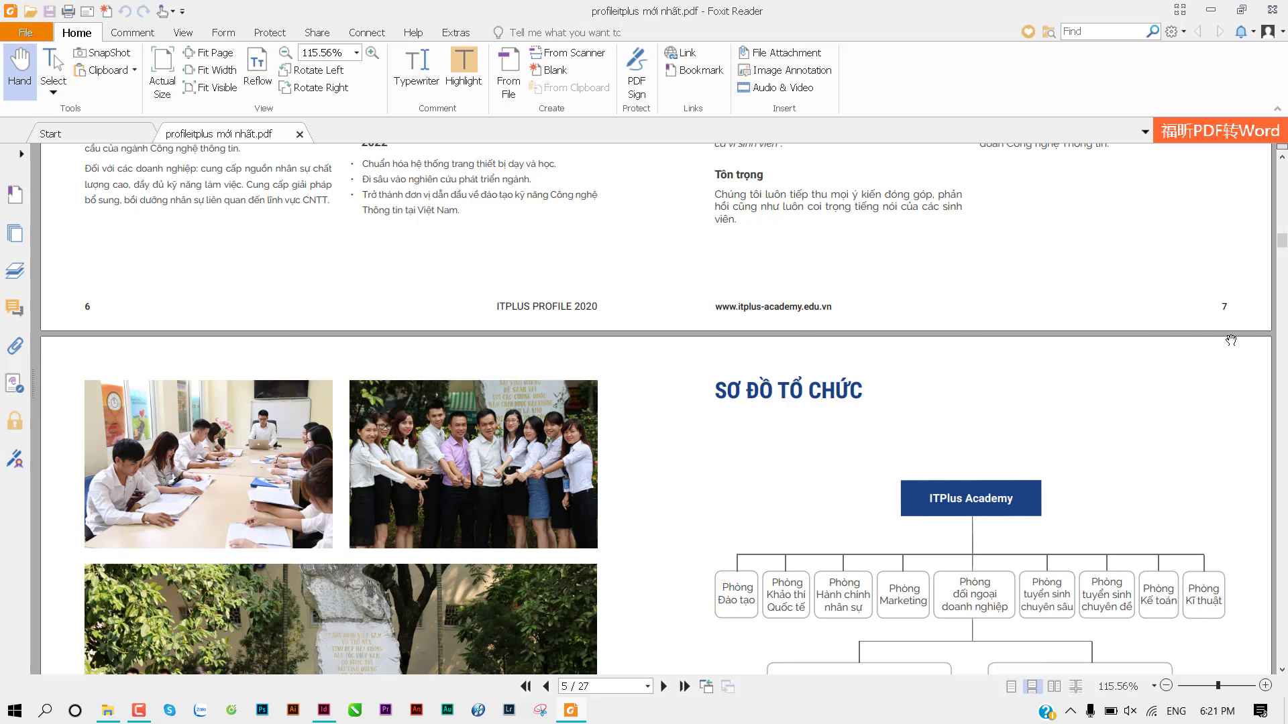
drag(507, 306, 580, 307)
click(958, 303)
Step: Scroll down to the pages 50–51 photo spread on page 26 of 27
scroll(617, 339, down, 5)
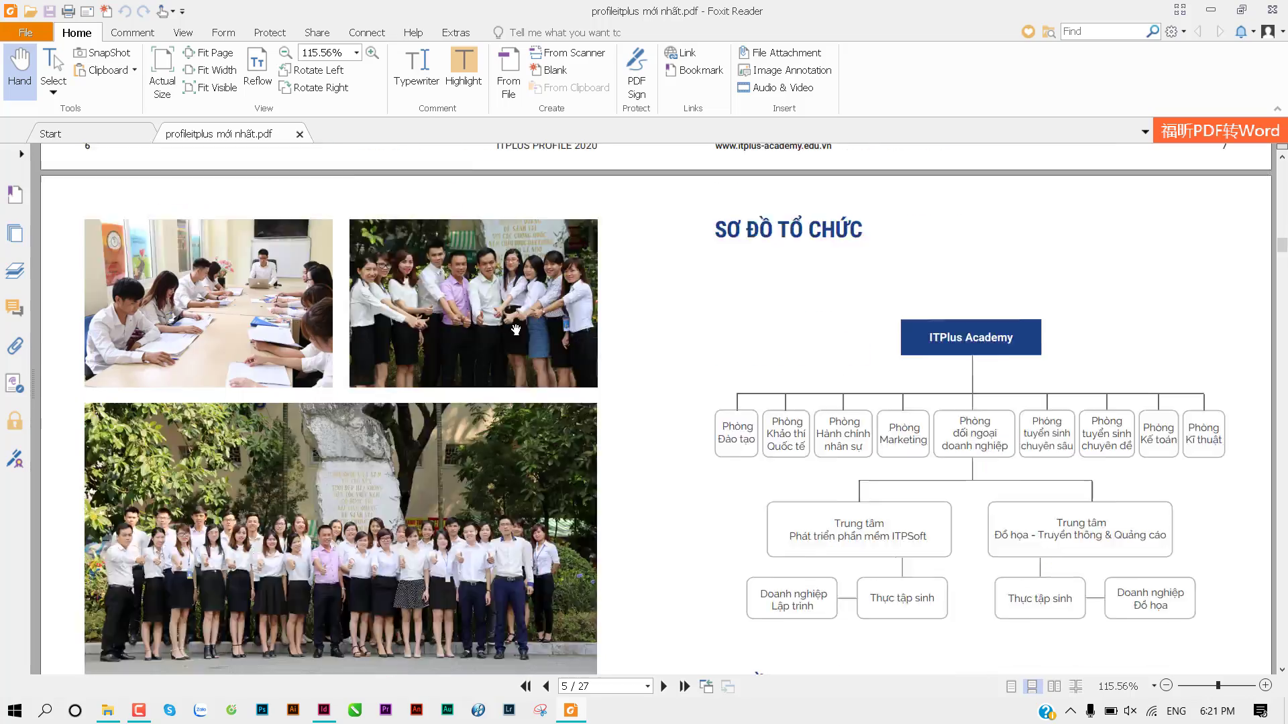
scroll(614, 345, down, 5)
scroll(607, 375, down, 5)
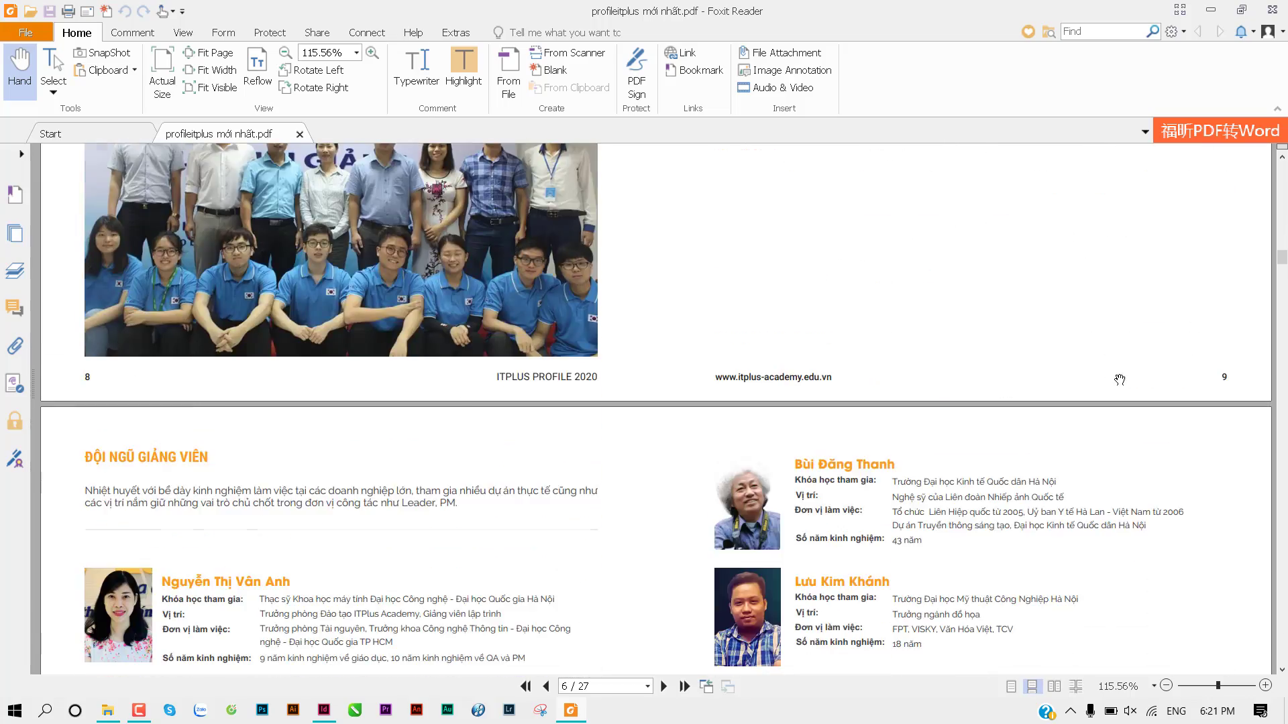
scroll(1118, 377, down, 5)
scroll(1118, 378, down, 5)
scroll(1154, 363, down, 5)
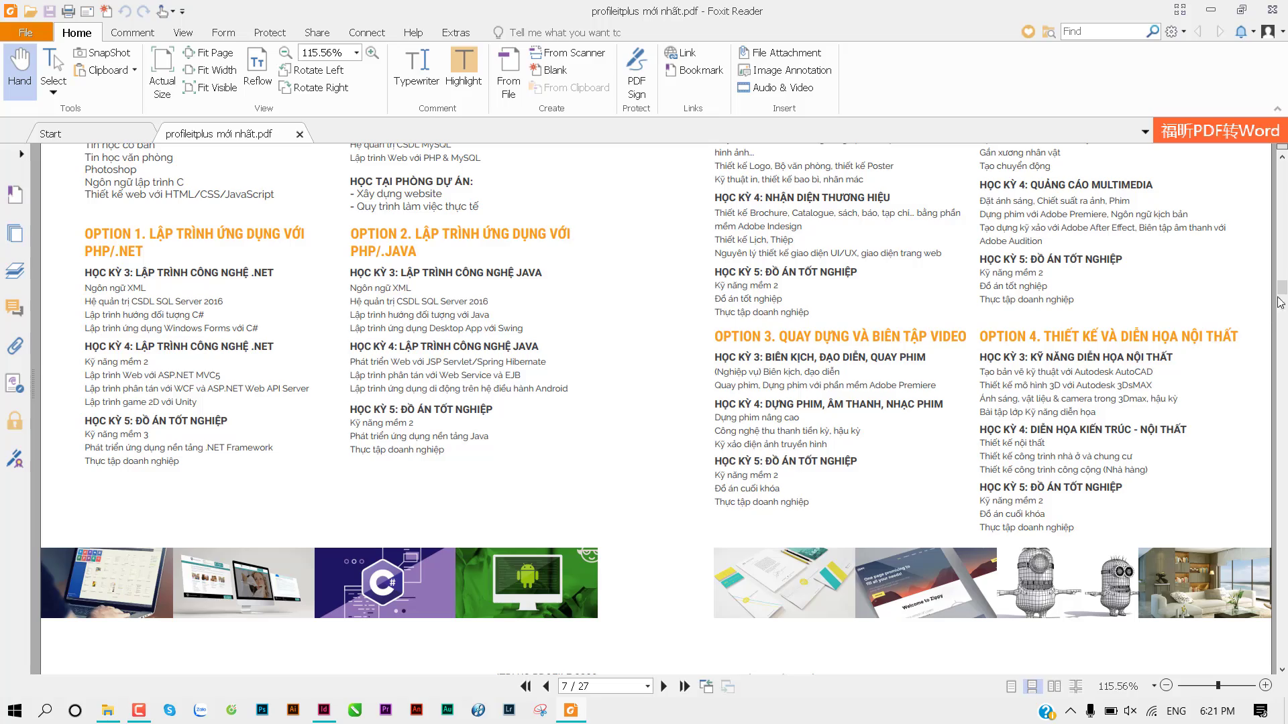
drag(1281, 288, 1282, 621)
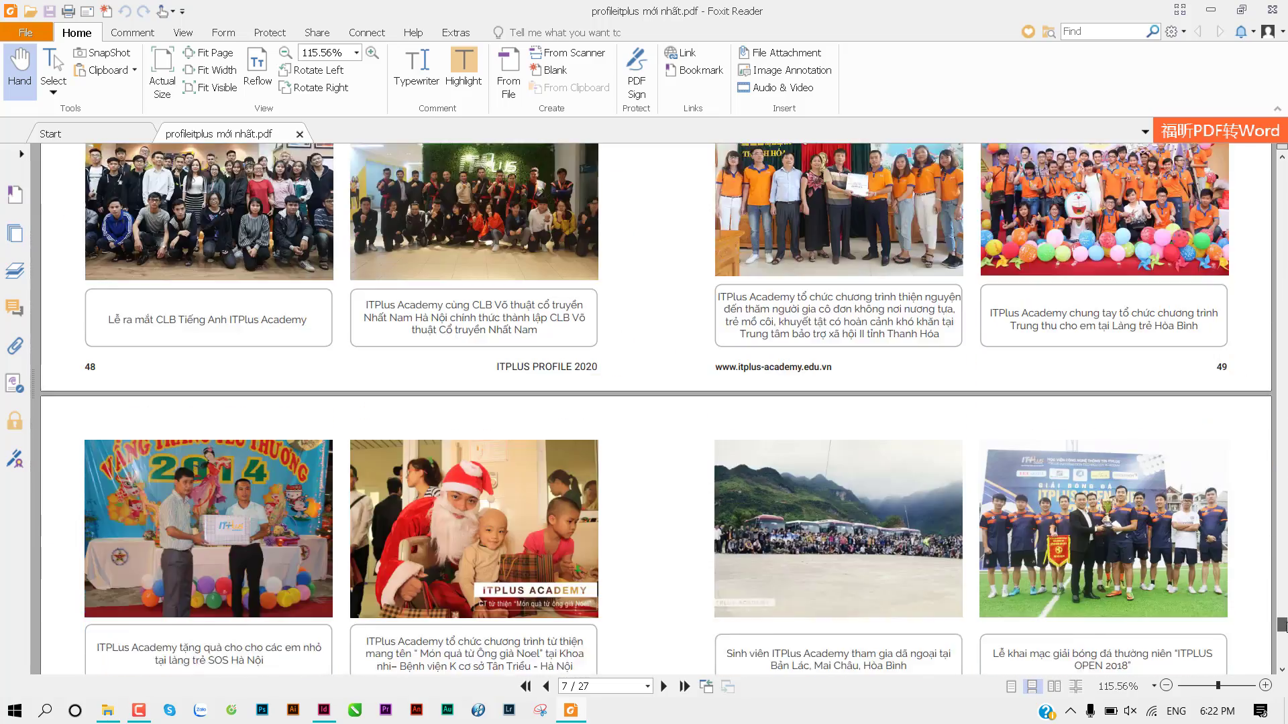
scroll(1020, 505, down, 3)
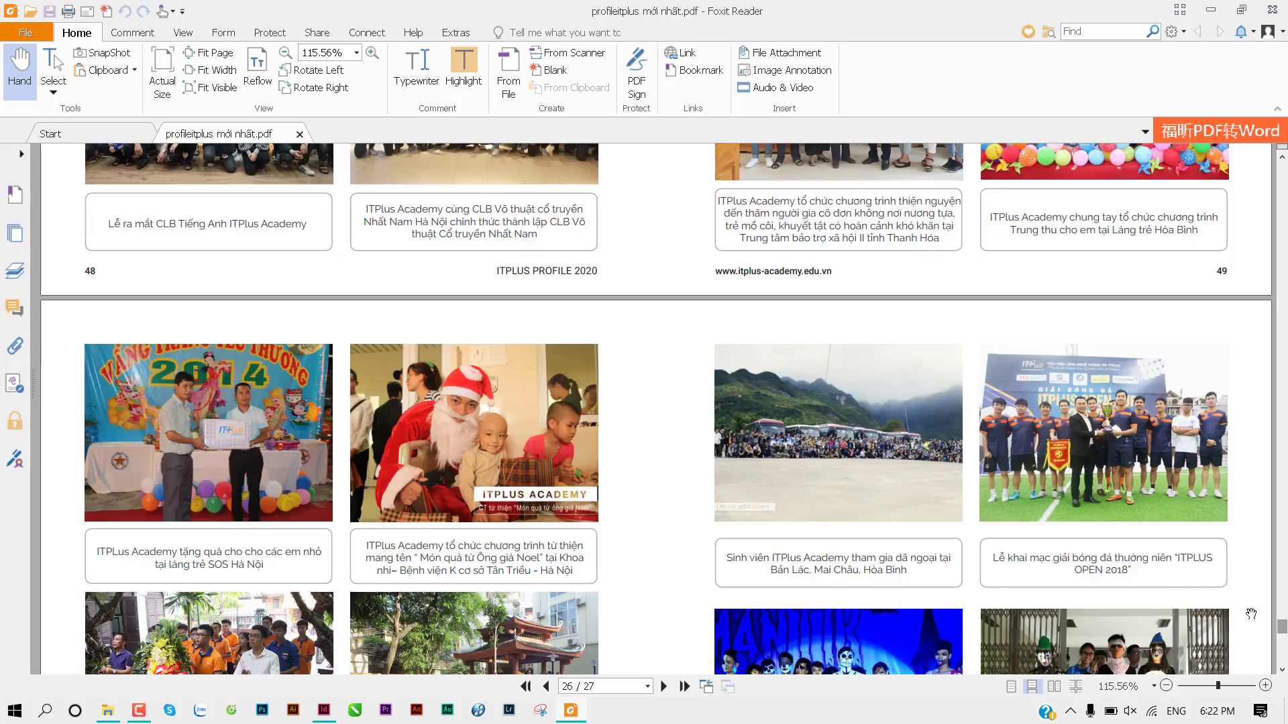
scroll(1020, 505, down, 5)
scroll(1020, 505, down, 4)
scroll(1019, 504, down, 2)
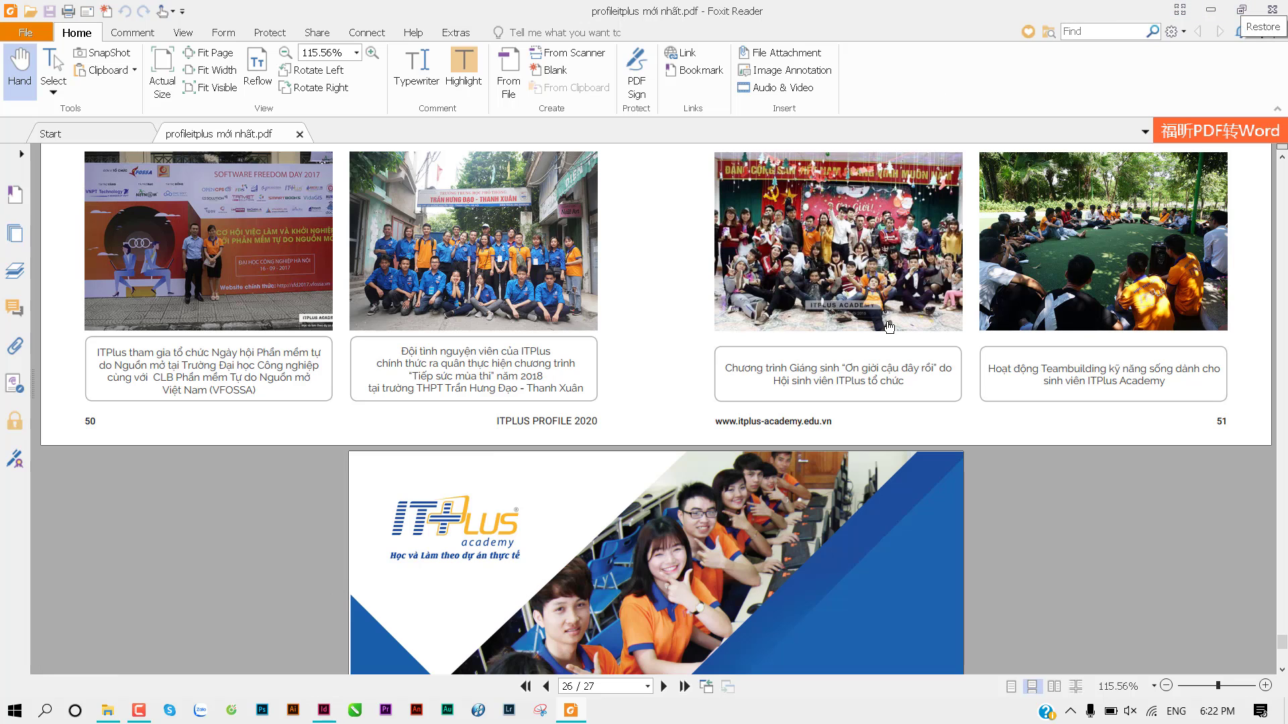
Step: Switch back to InDesign and pan to show the whole A-Master spread
click(324, 711)
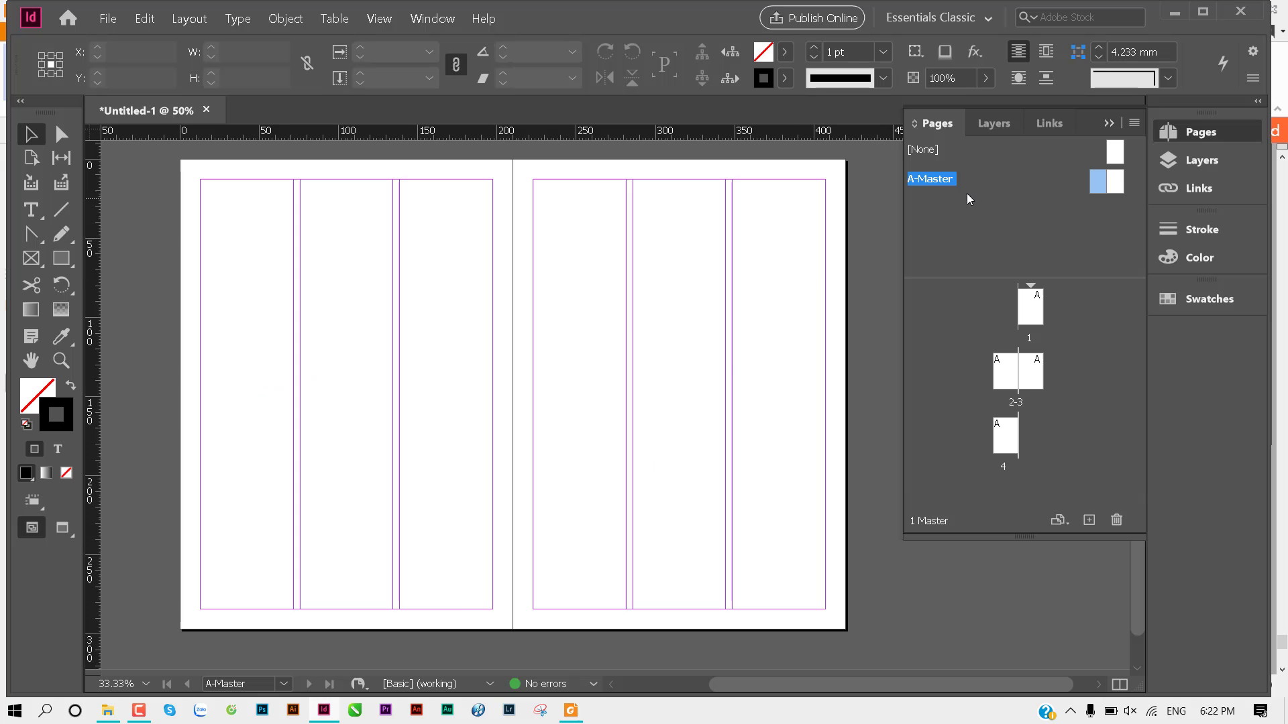
scroll(517, 468, left, 3)
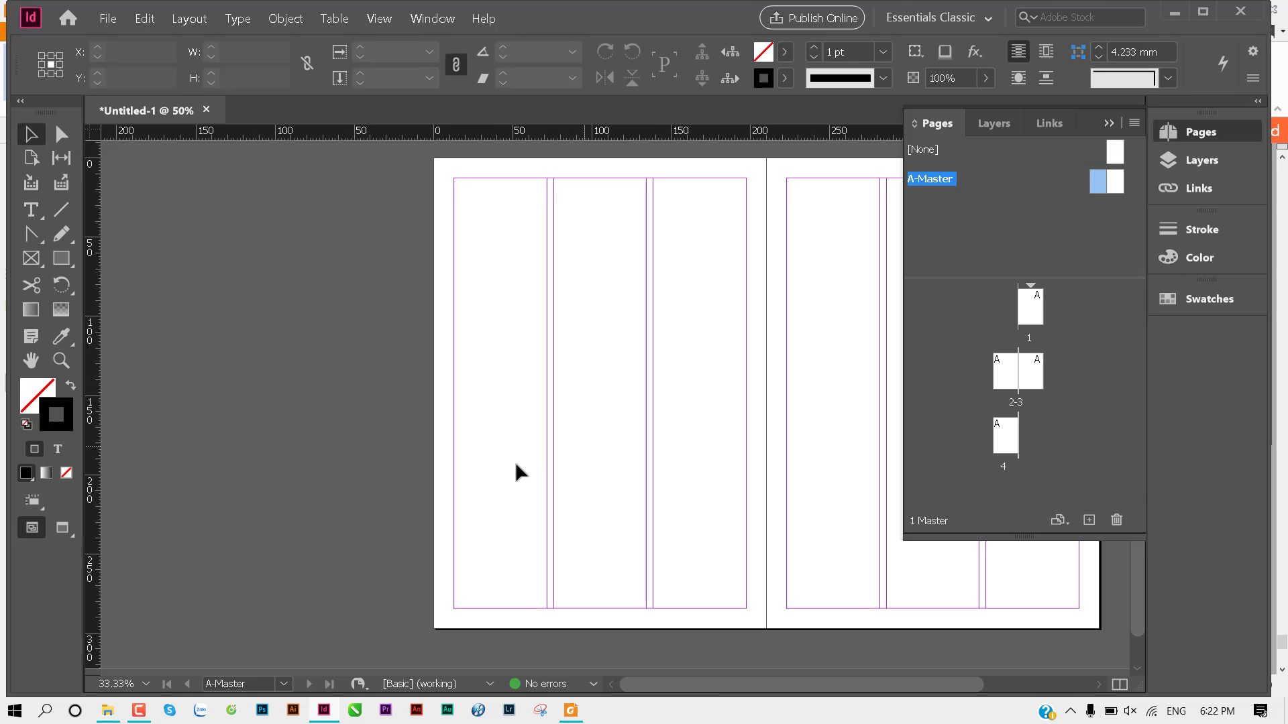
drag(653, 451, 431, 247)
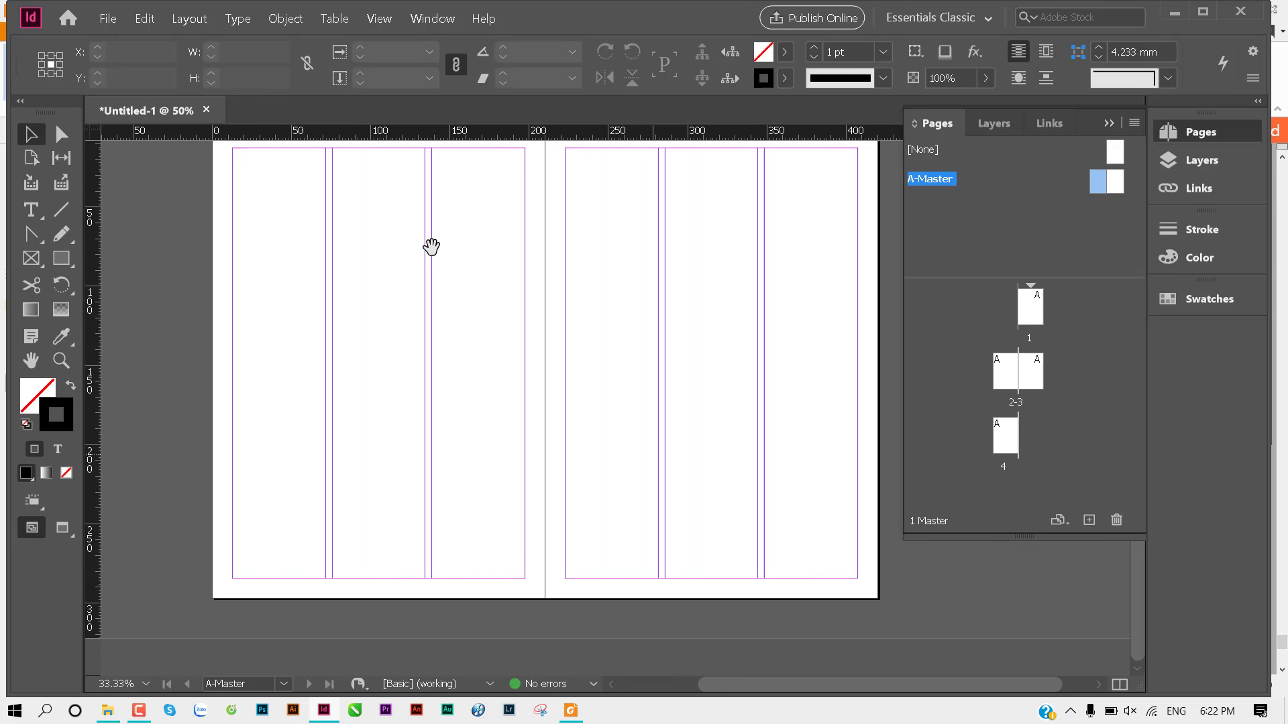
scroll(516, 576, up, 2)
scroll(577, 325, up, 1)
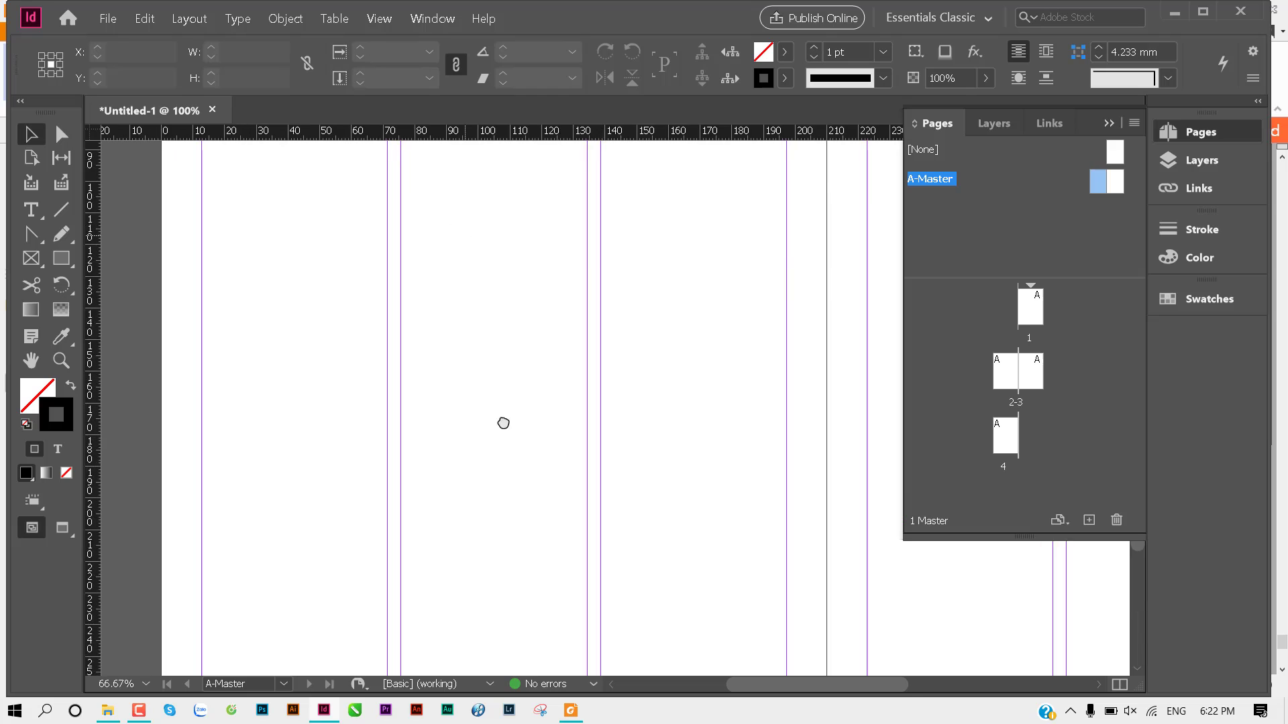
scroll(503, 422, up, 1)
scroll(451, 328, up, 1)
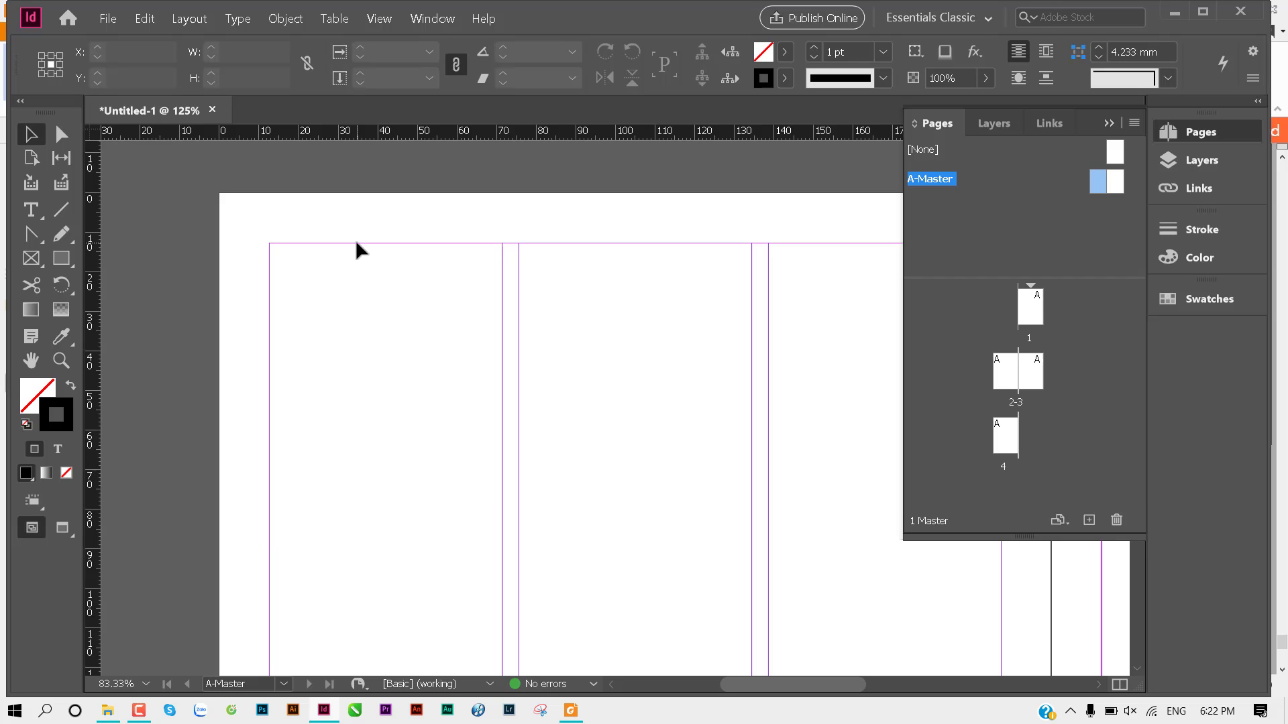
Step: Zoom and pan around the empty A-Master spread with its three-column guides
scroll(409, 426, down, 5)
scroll(408, 425, down, 2)
scroll(408, 426, down, 3)
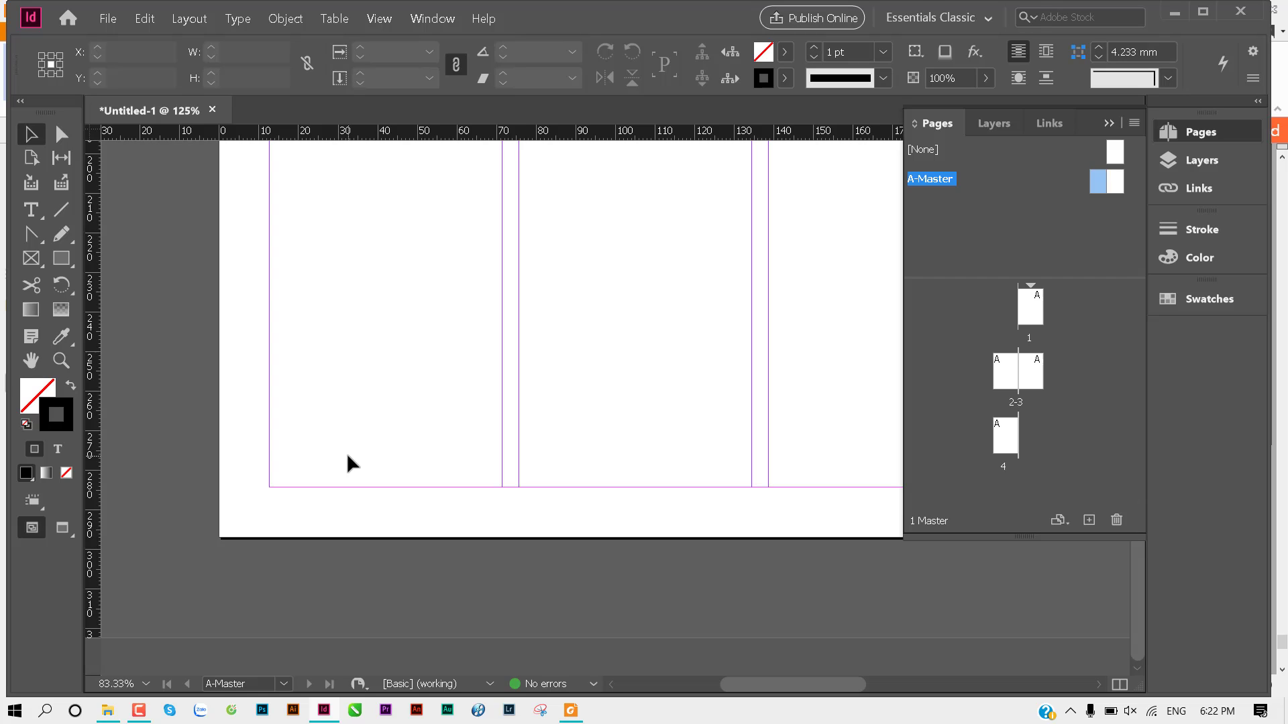
scroll(348, 459, up, 5)
scroll(351, 452, up, 3)
scroll(436, 422, up, 3)
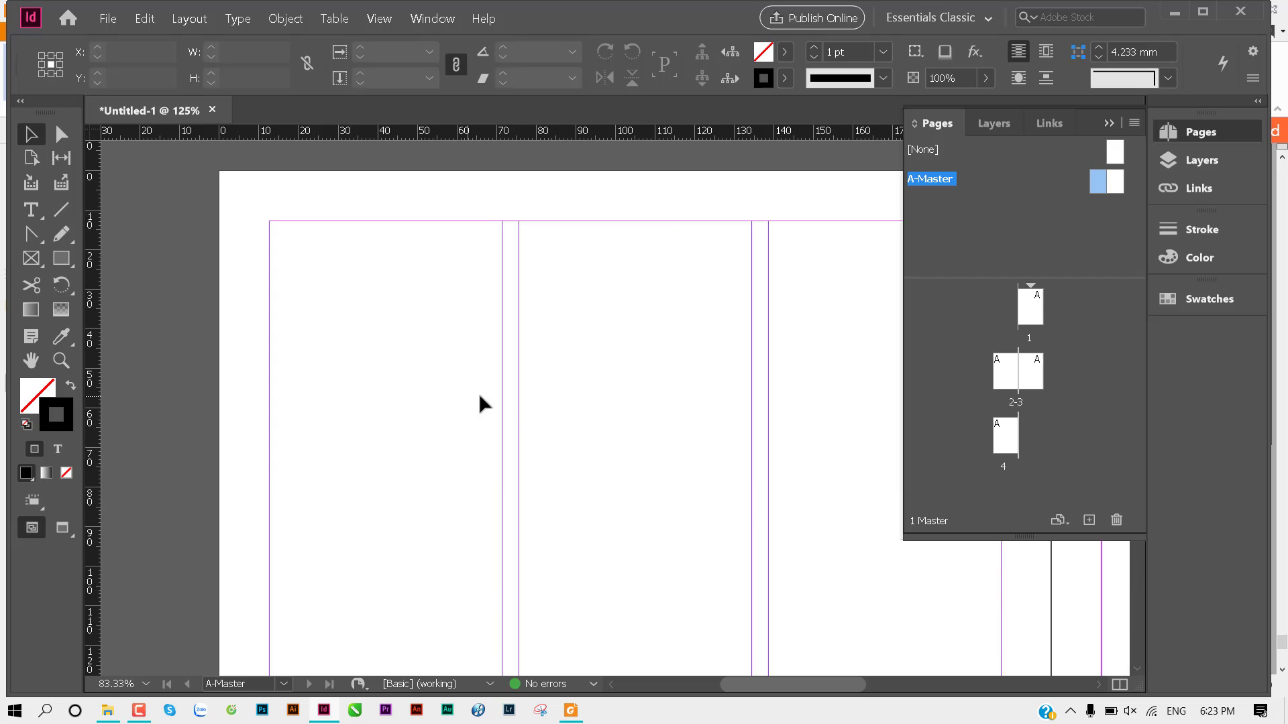
scroll(598, 446, down, 3)
scroll(638, 460, down, 3)
scroll(658, 446, down, 3)
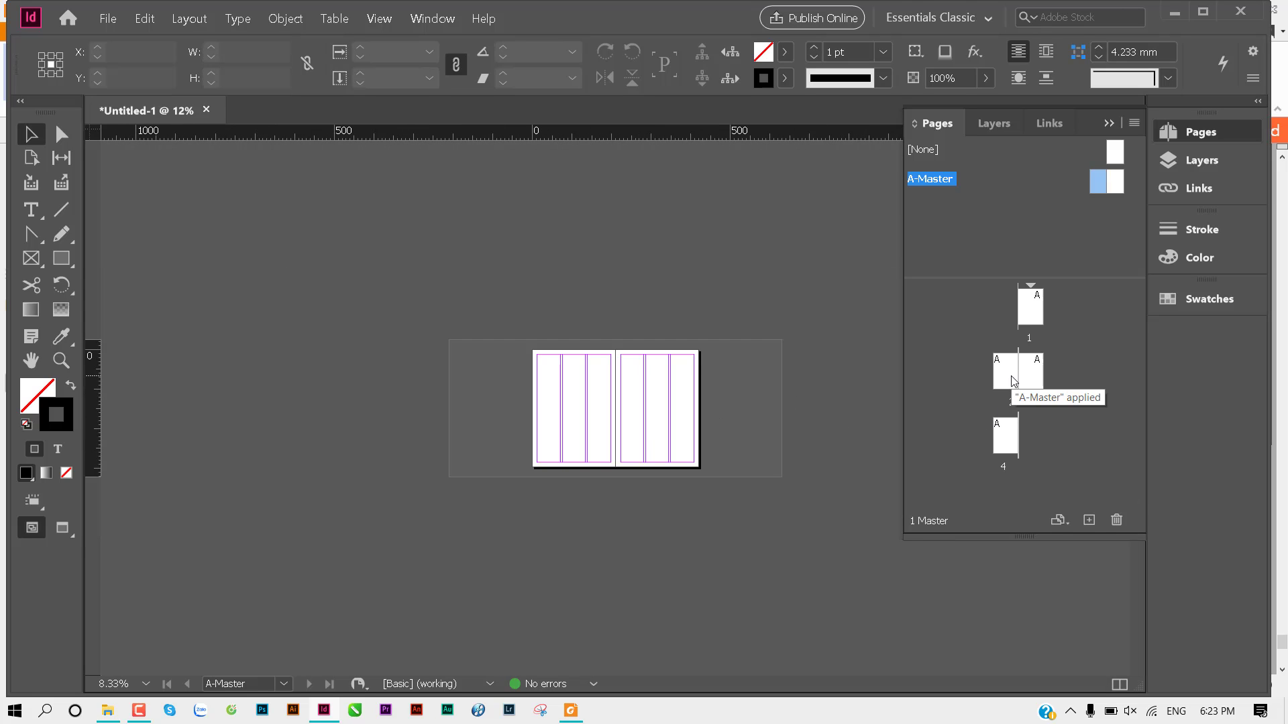
scroll(632, 425, up, 1)
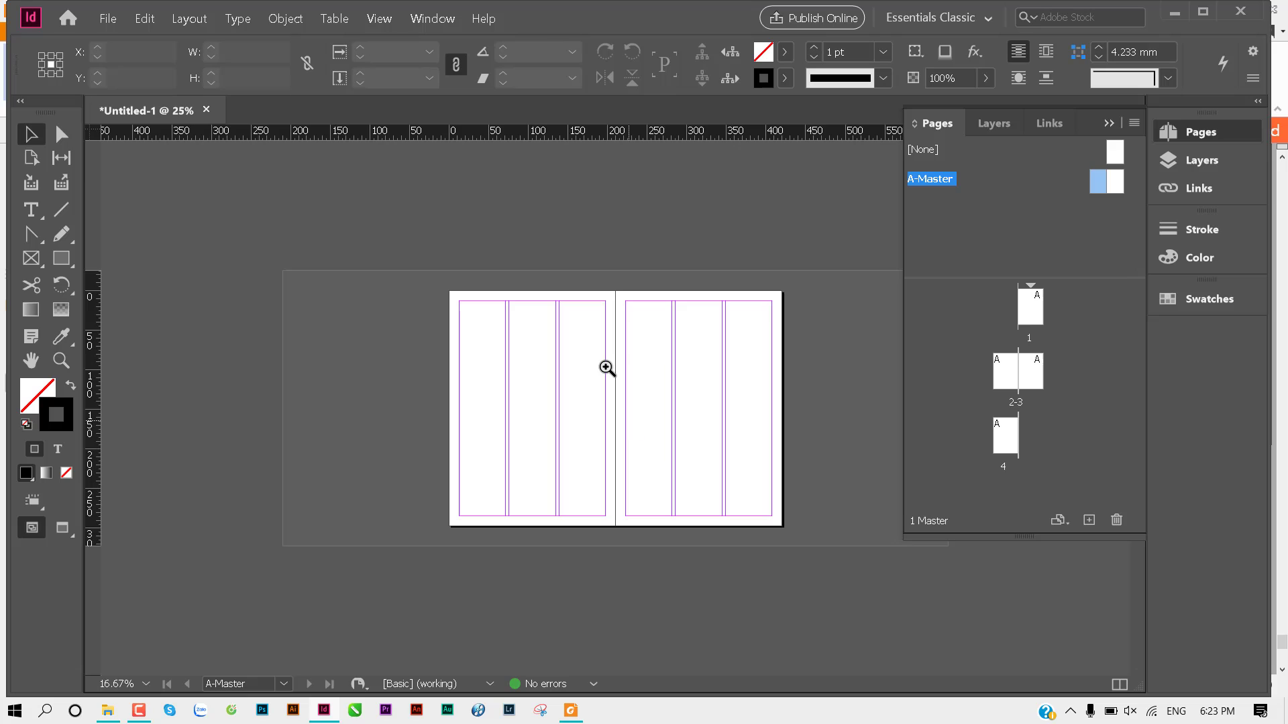
scroll(606, 367, up, 1)
drag(606, 366, 513, 322)
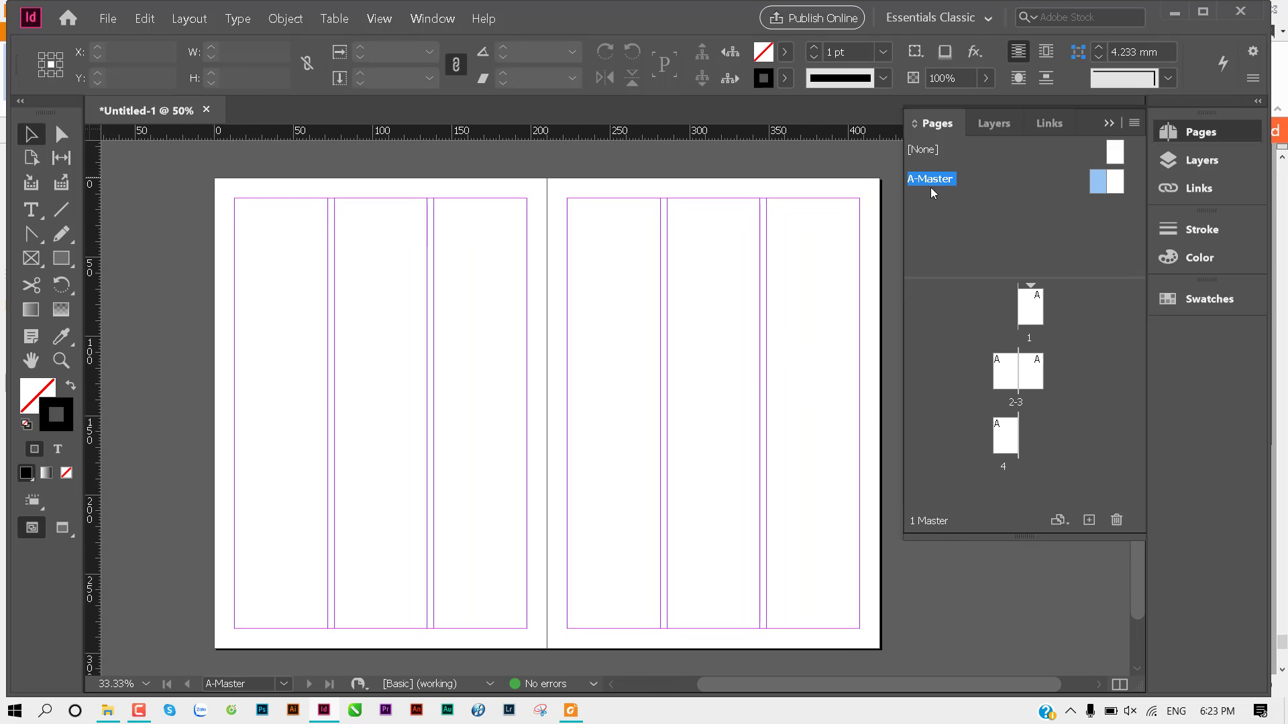
scroll(425, 311, up, 1)
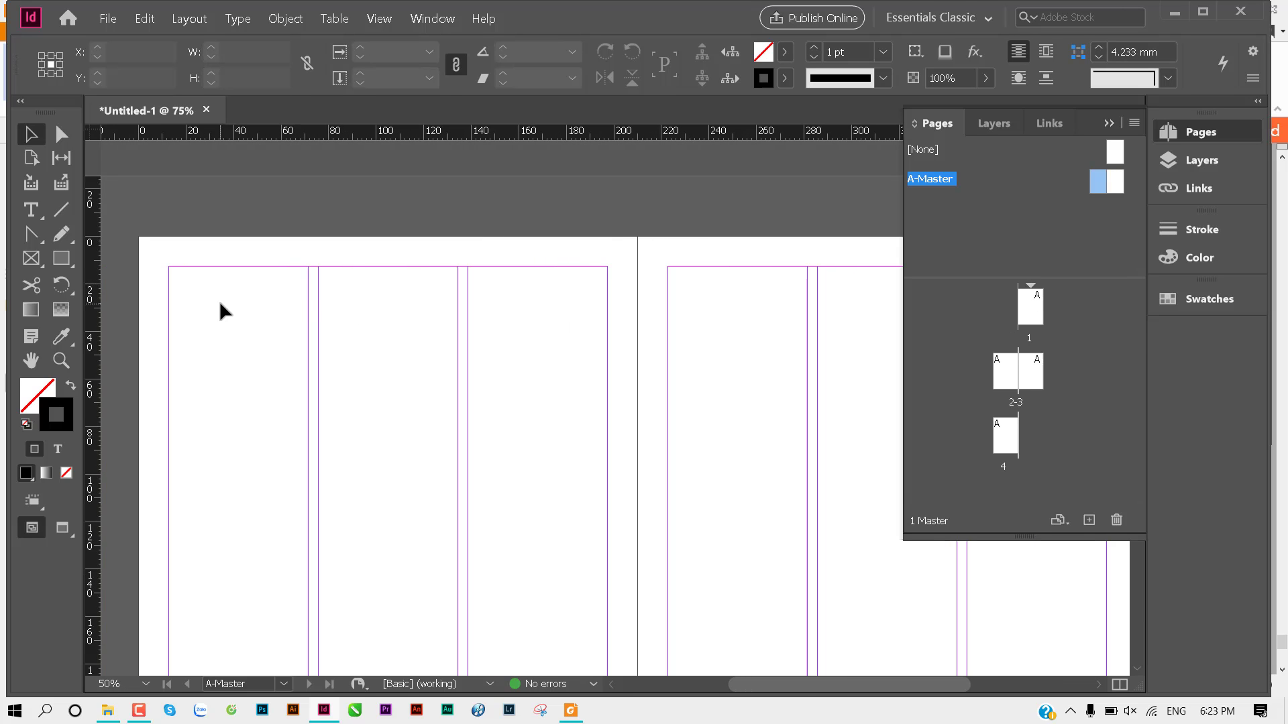
Step: Place Logo-Piaggio-Vespa2.png in a frame at the left master page's top-left margin
key(ctrl+d)
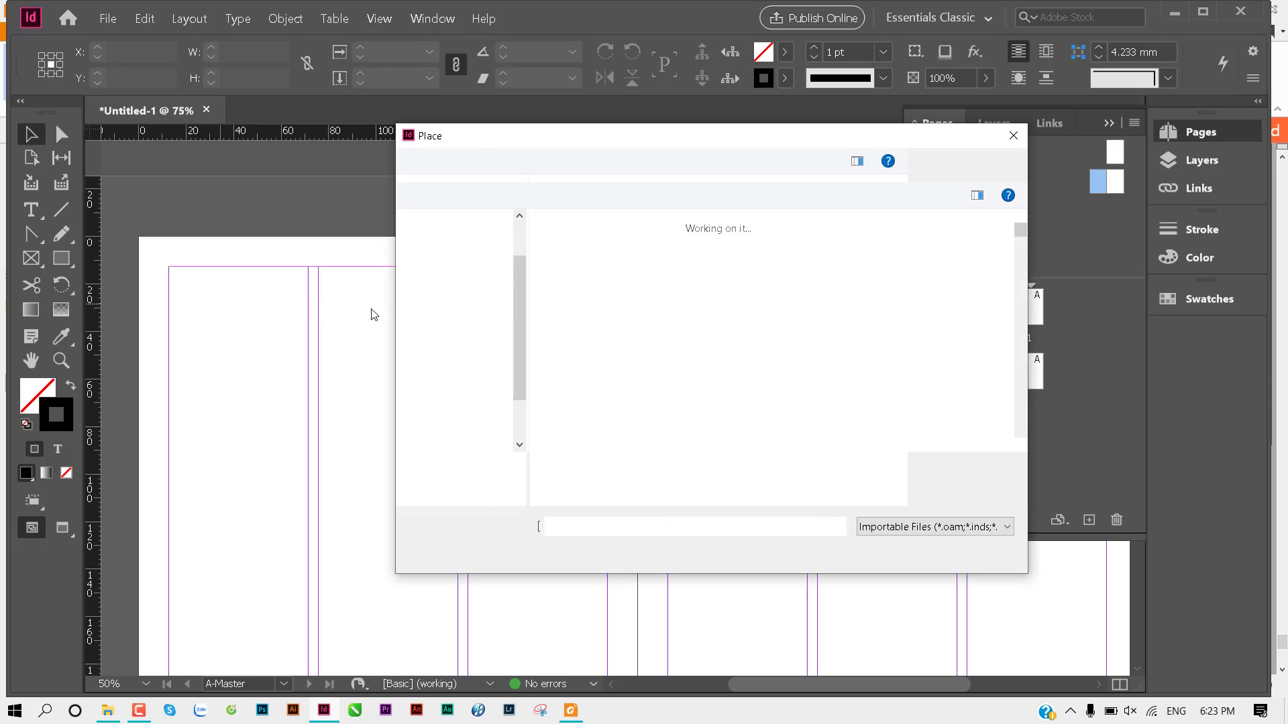
scroll(725, 322, down, 2)
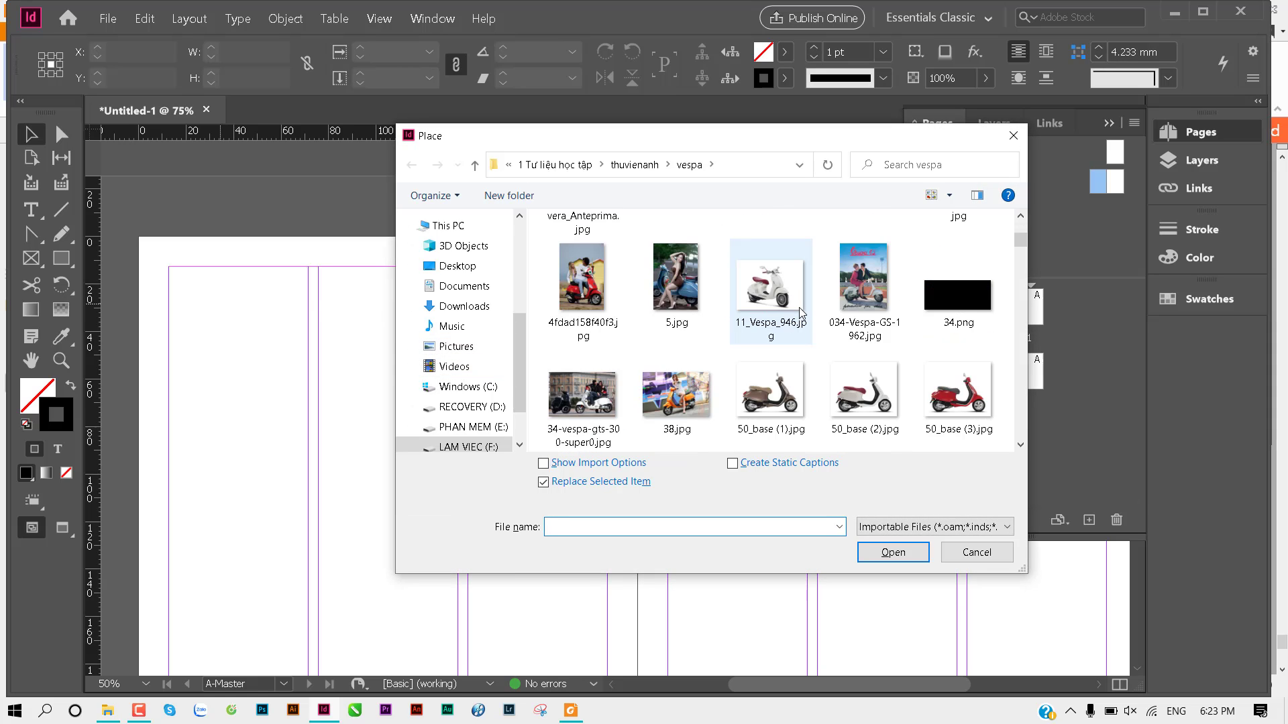
scroll(803, 315, down, 3)
scroll(803, 315, down, 1)
scroll(803, 315, down, 1)
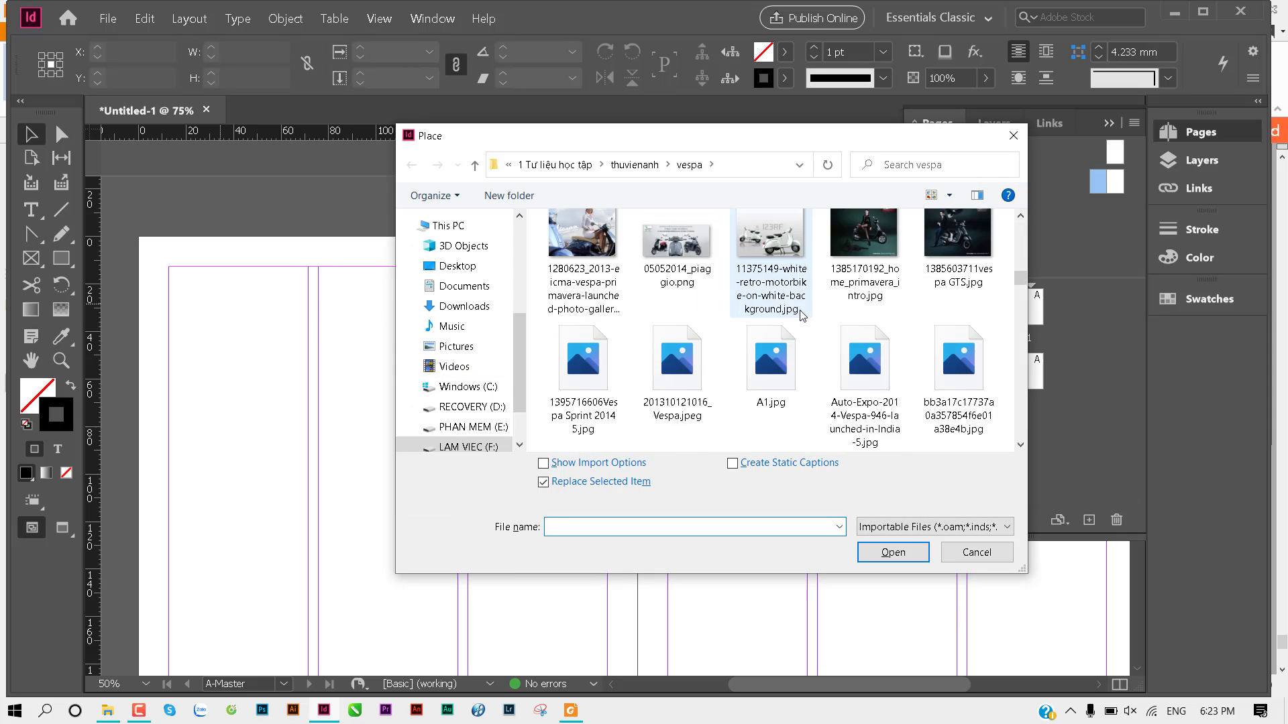
scroll(803, 315, down, 1)
scroll(803, 315, down, 1)
scroll(802, 315, down, 1)
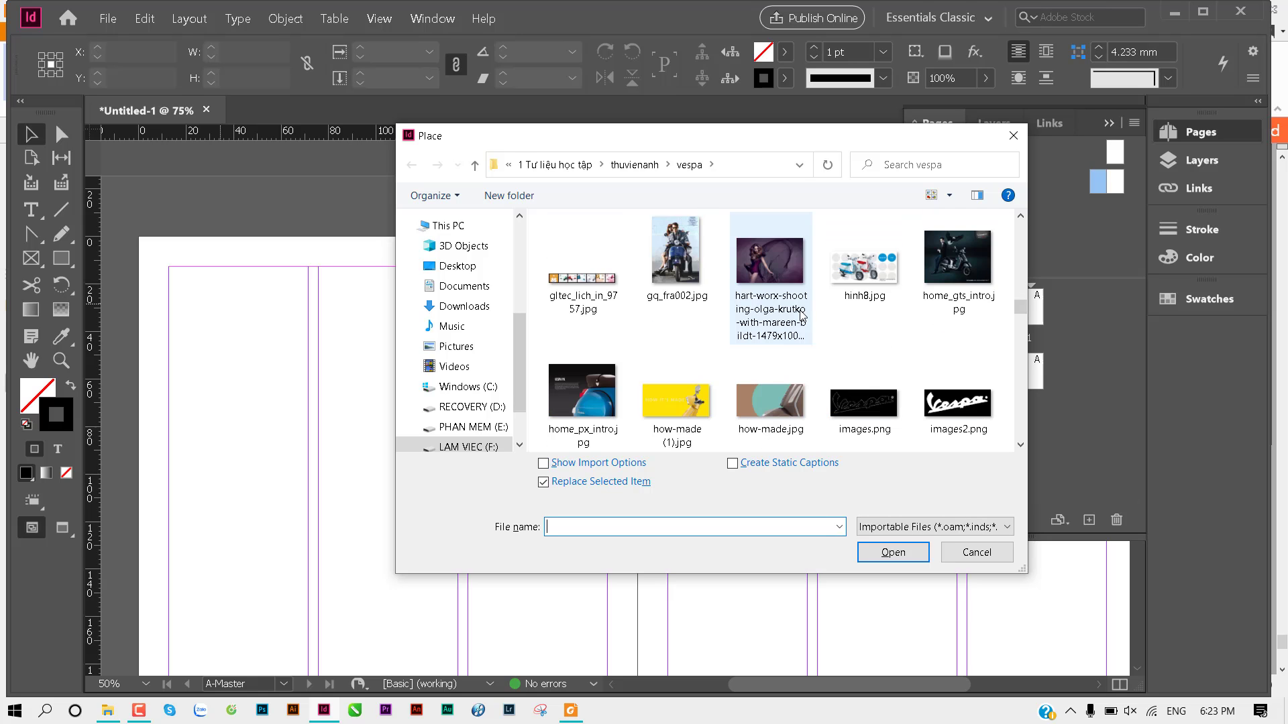
scroll(778, 296, down, 1)
scroll(941, 305, down, 1)
scroll(941, 305, down, 1)
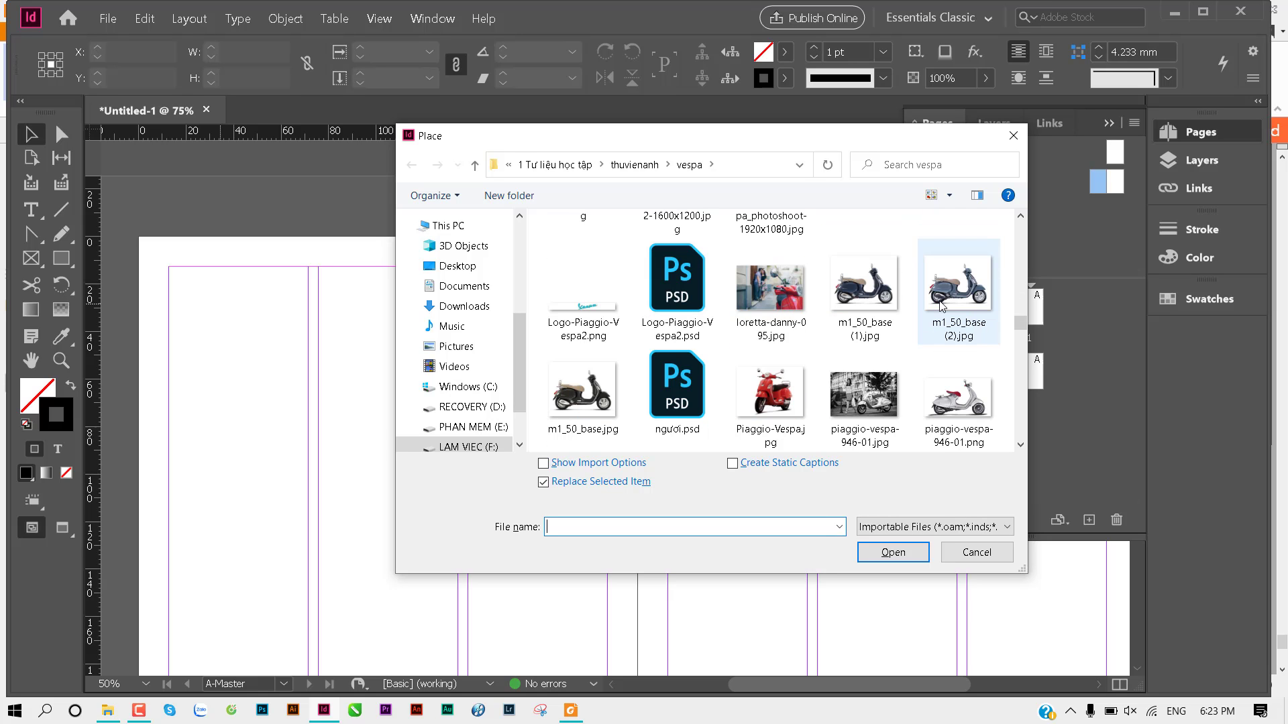
double_click(552, 300)
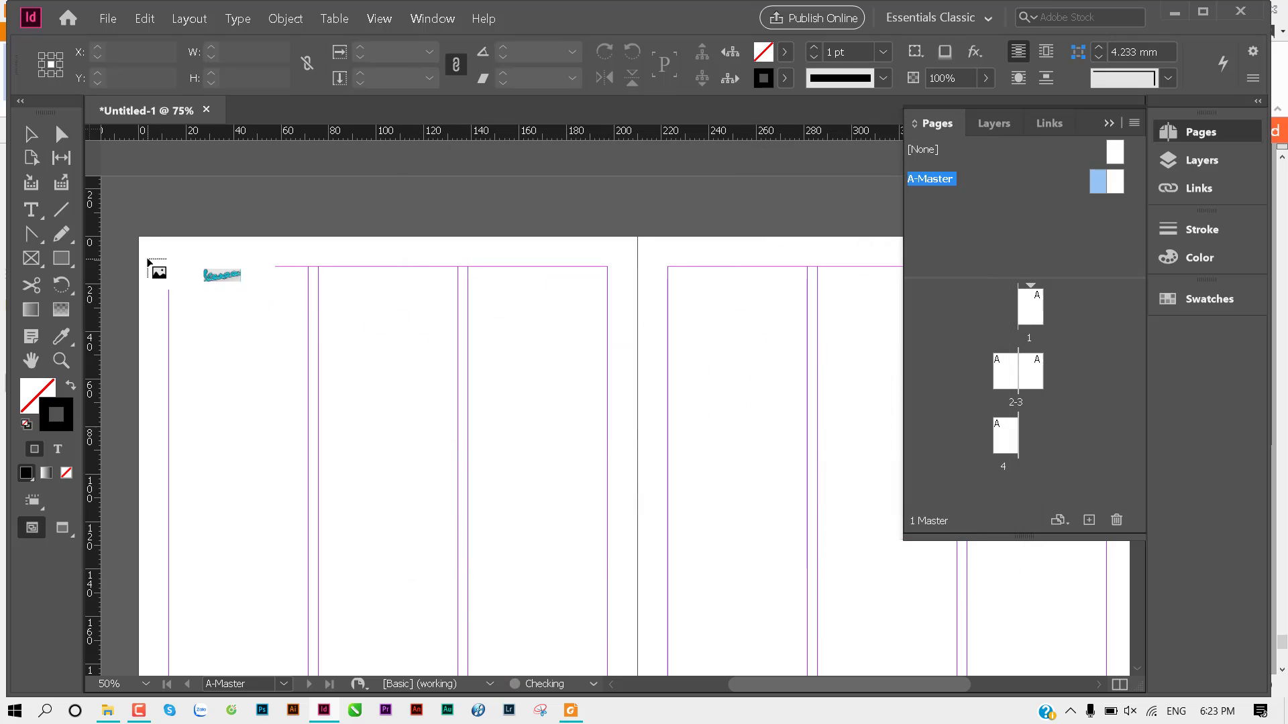
mouse_move(169, 267)
mouse_down()
mouse_move(341, 335)
mouse_move(442, 349)
mouse_up()
click(291, 464)
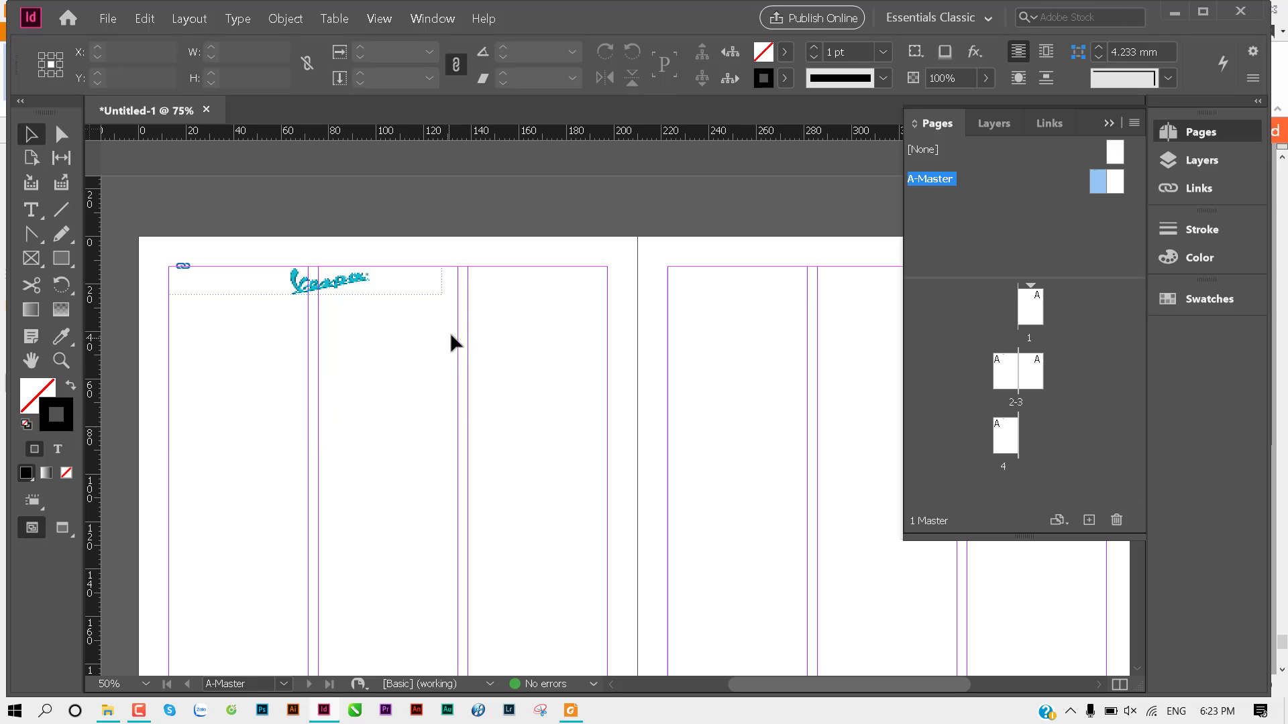
click(485, 328)
click(581, 389)
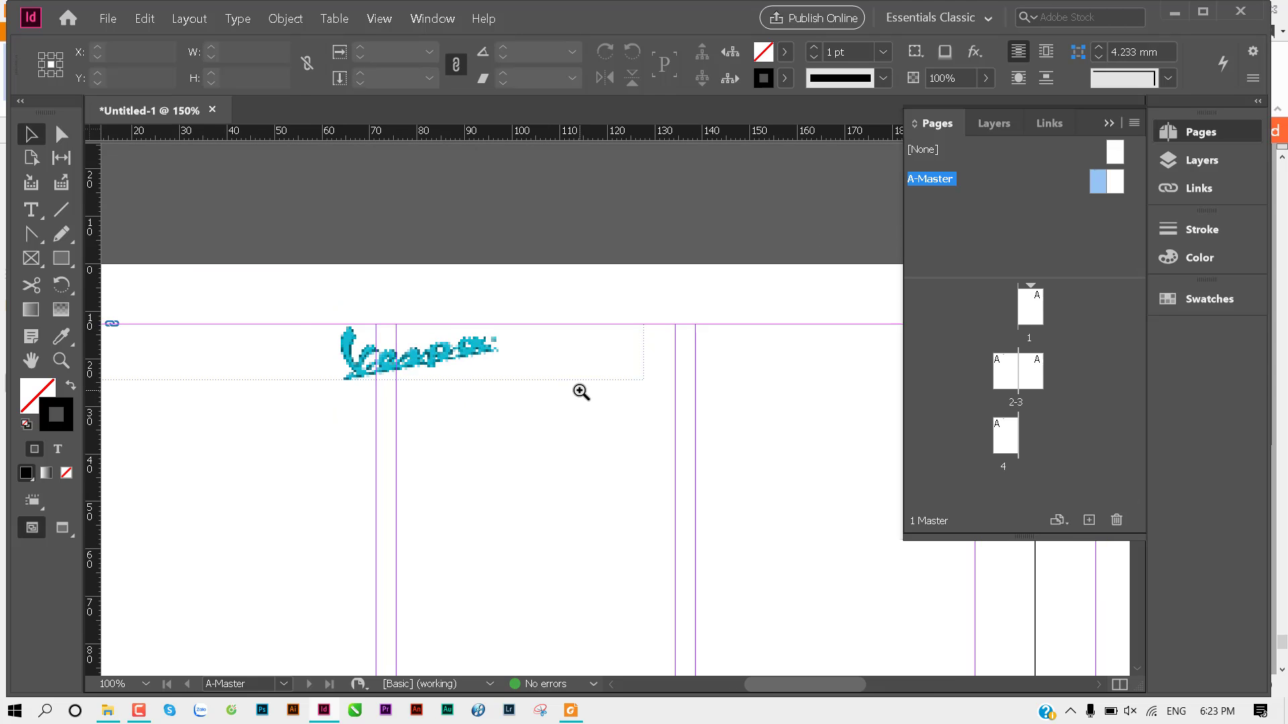
click(517, 414)
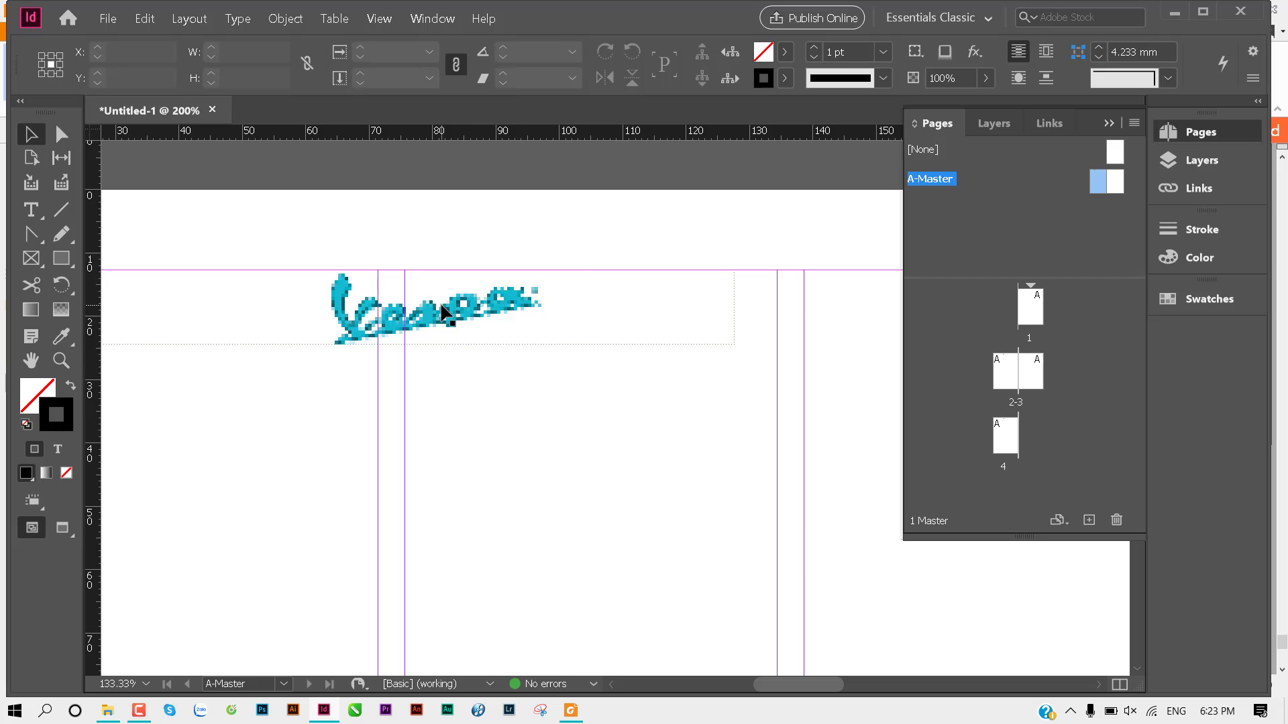
click(488, 322)
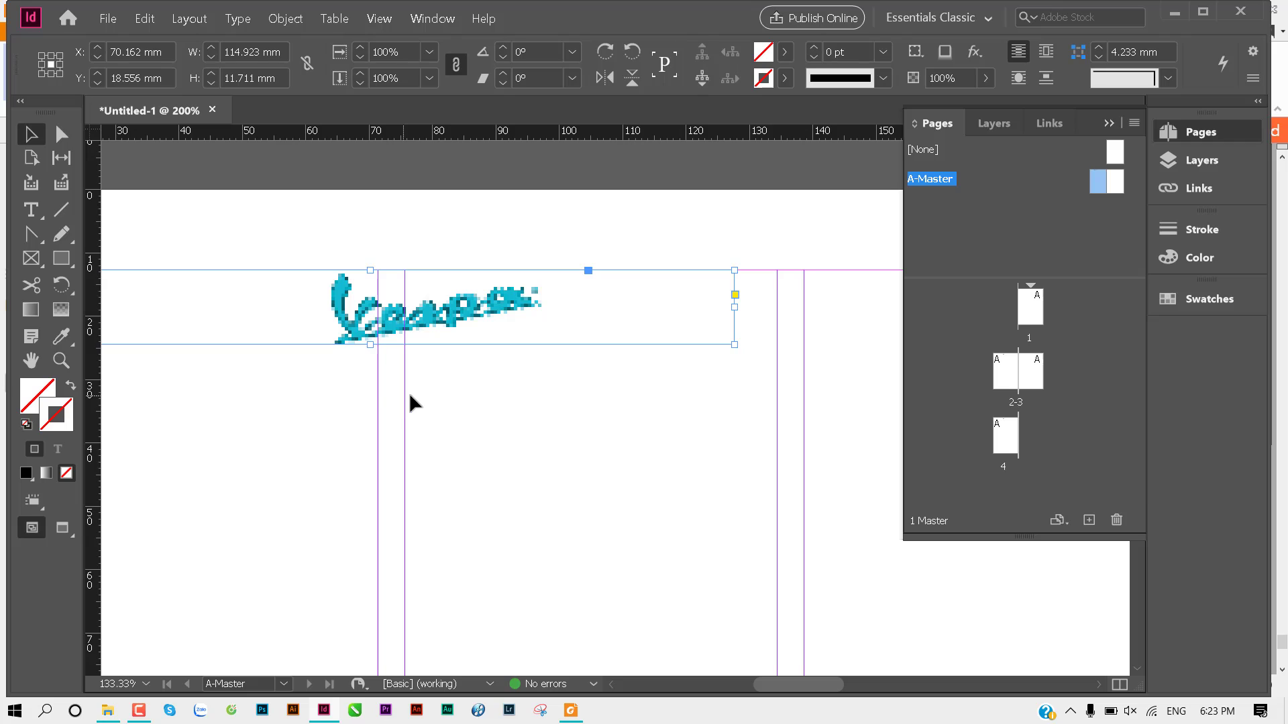
click(369, 395)
click(334, 346)
click(371, 387)
click(493, 327)
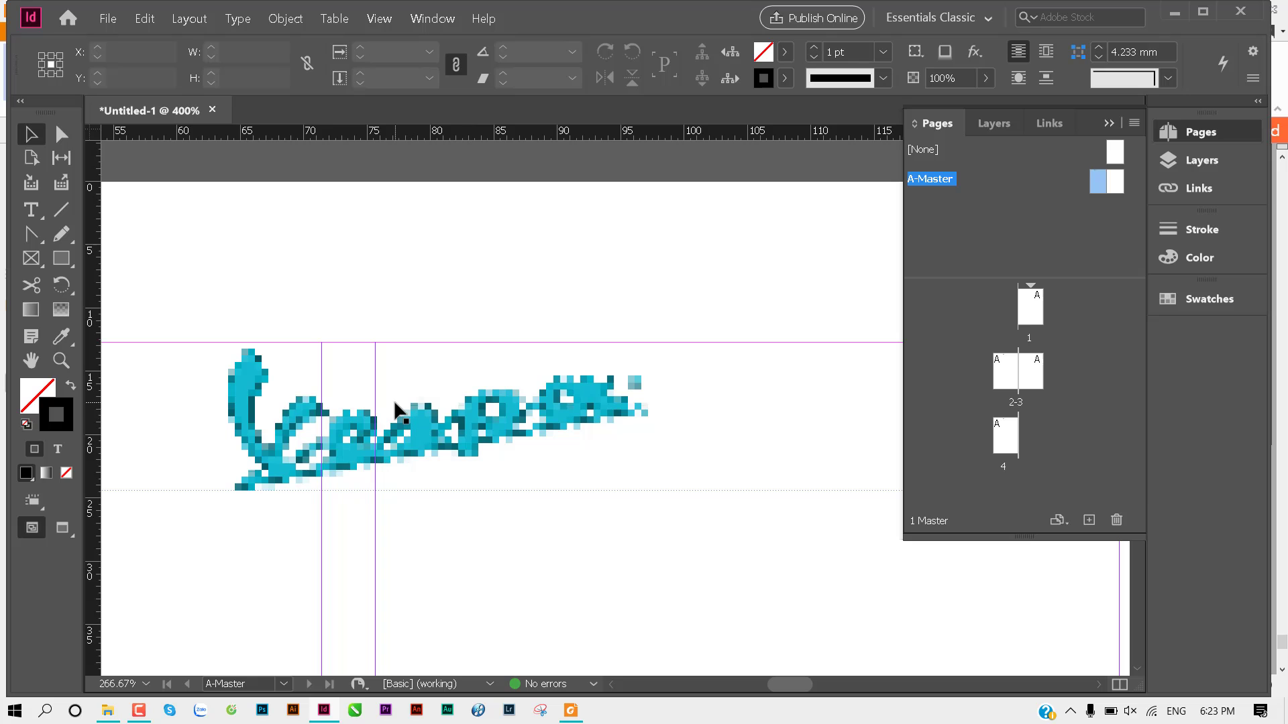
drag(405, 416, 373, 298)
alt+click(386, 325)
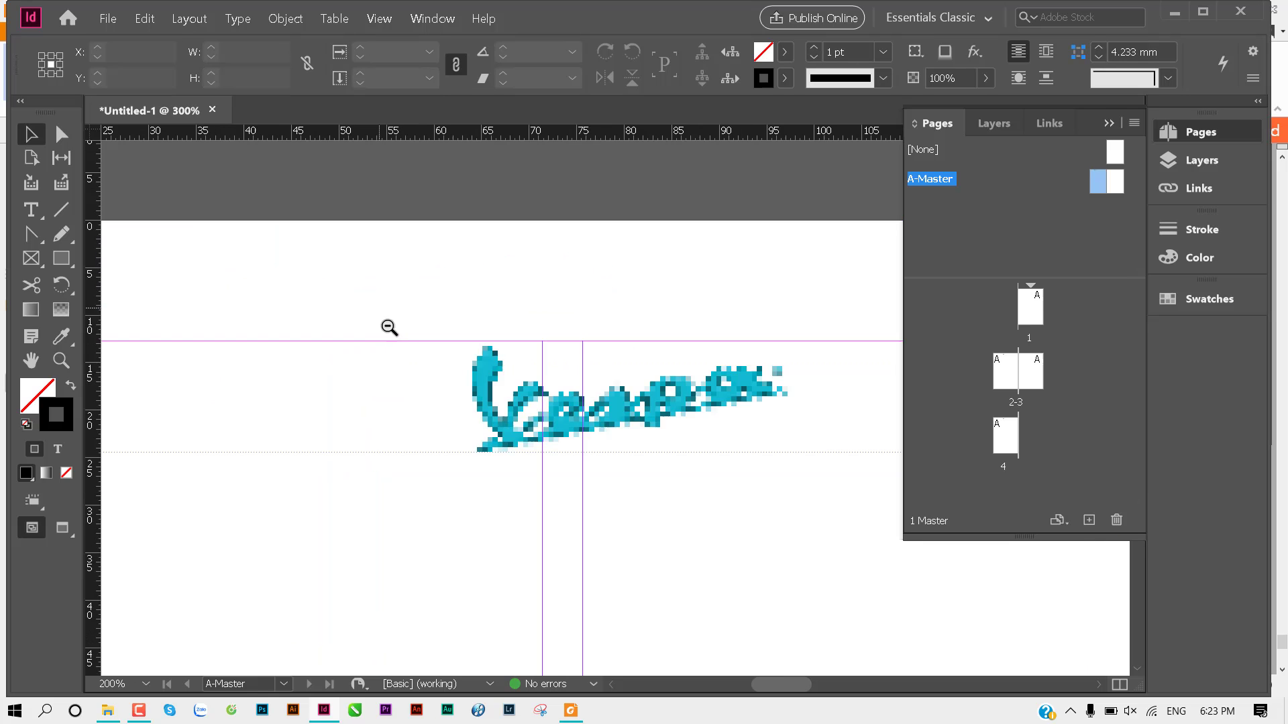
alt+click(582, 382)
drag(582, 383, 354, 322)
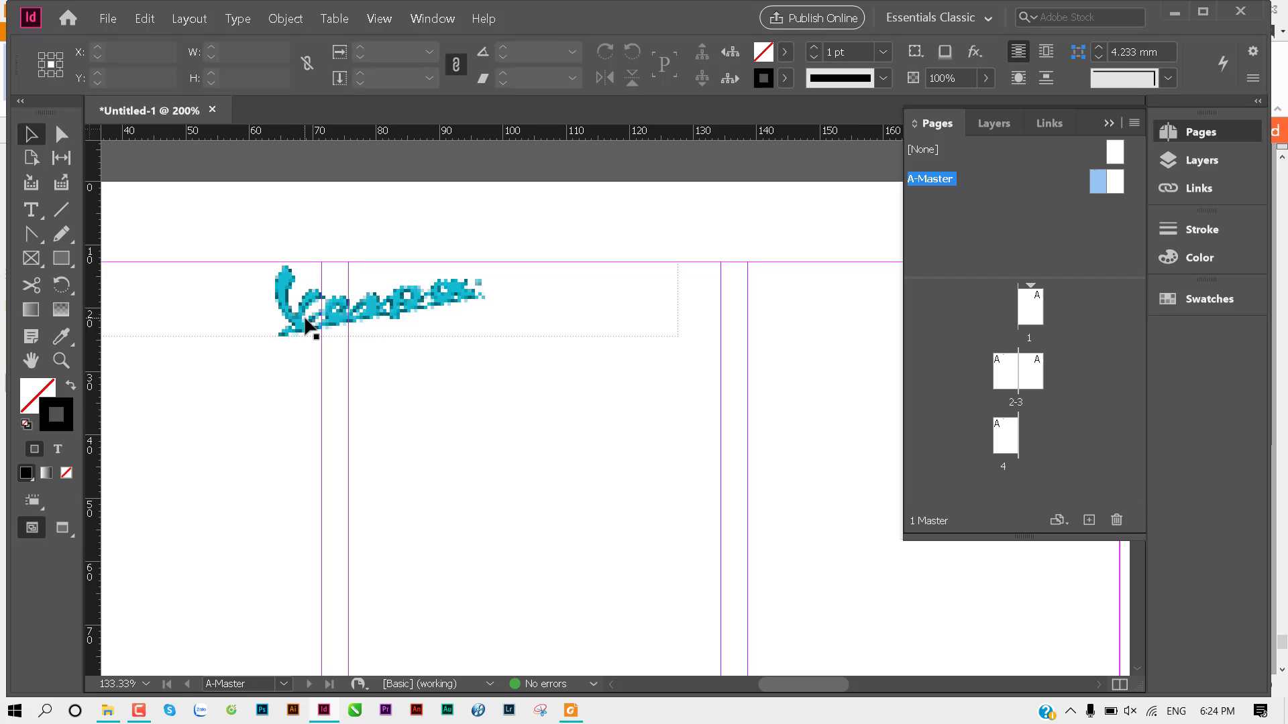
click(295, 334)
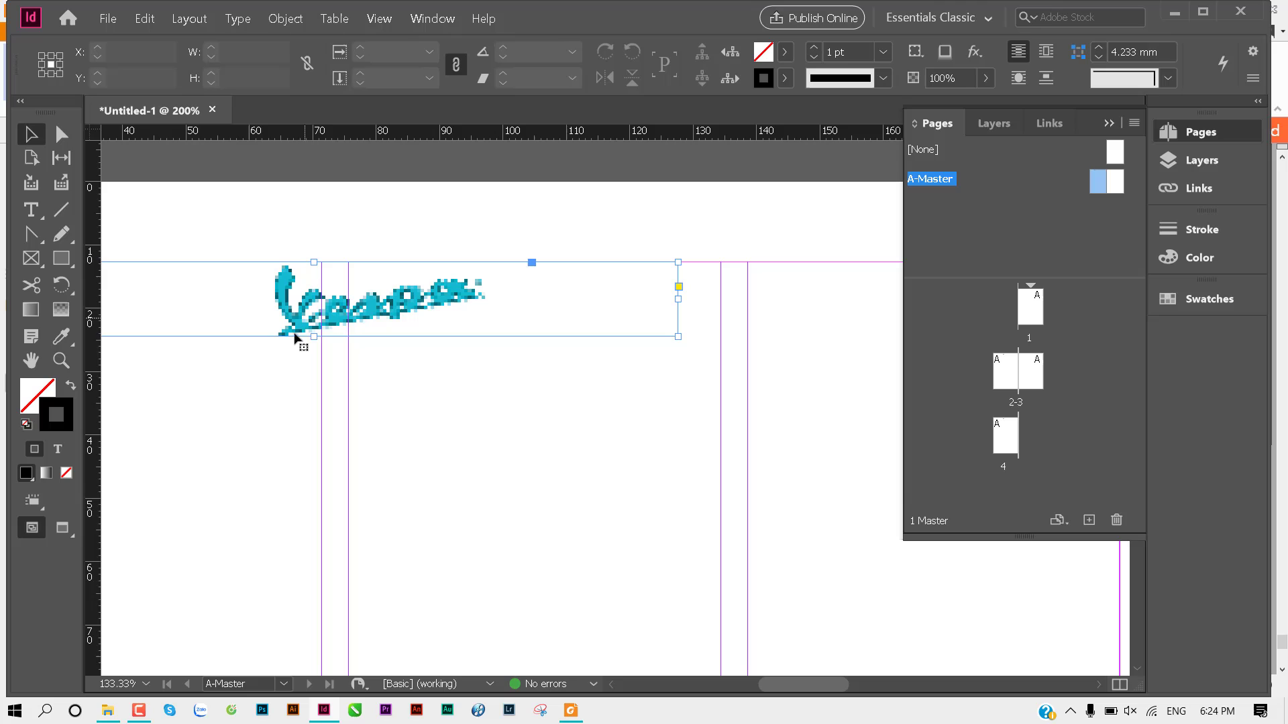
click(307, 406)
key(d)
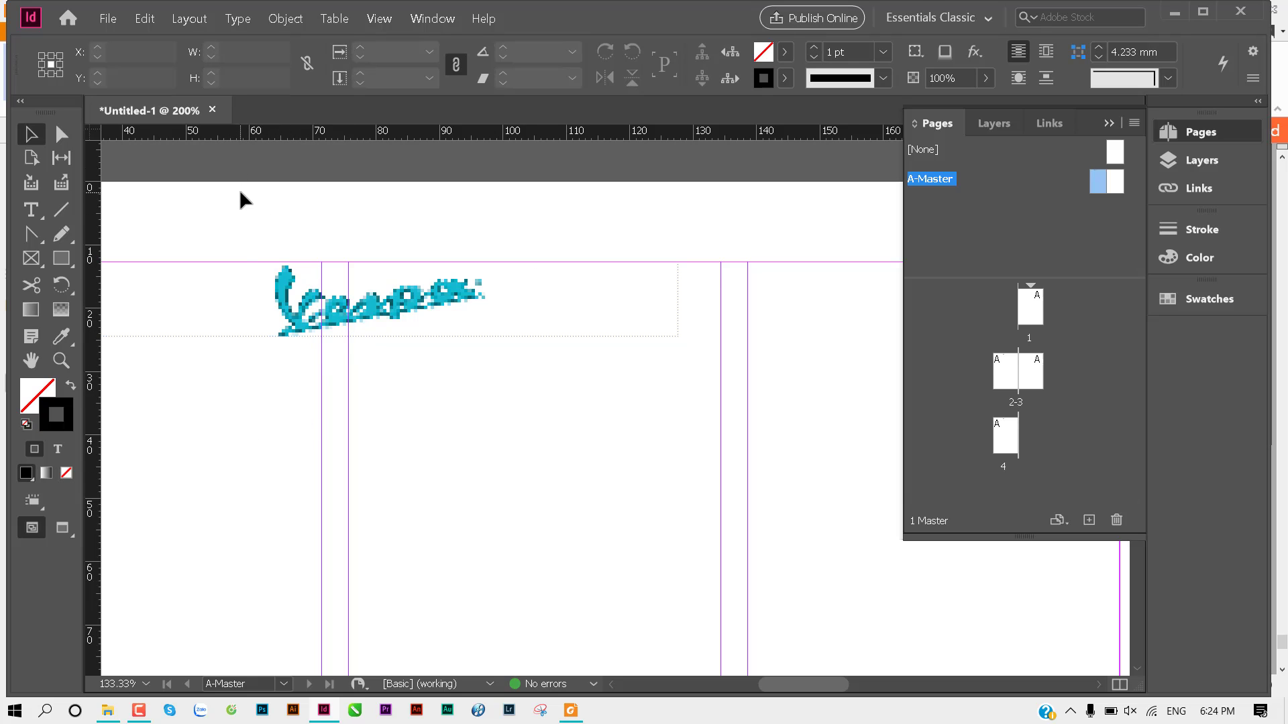
Step: Set the canvas display performance to High Quality Display, after trying Fast and Typical
right_click(293, 179)
mouse_move(438, 319)
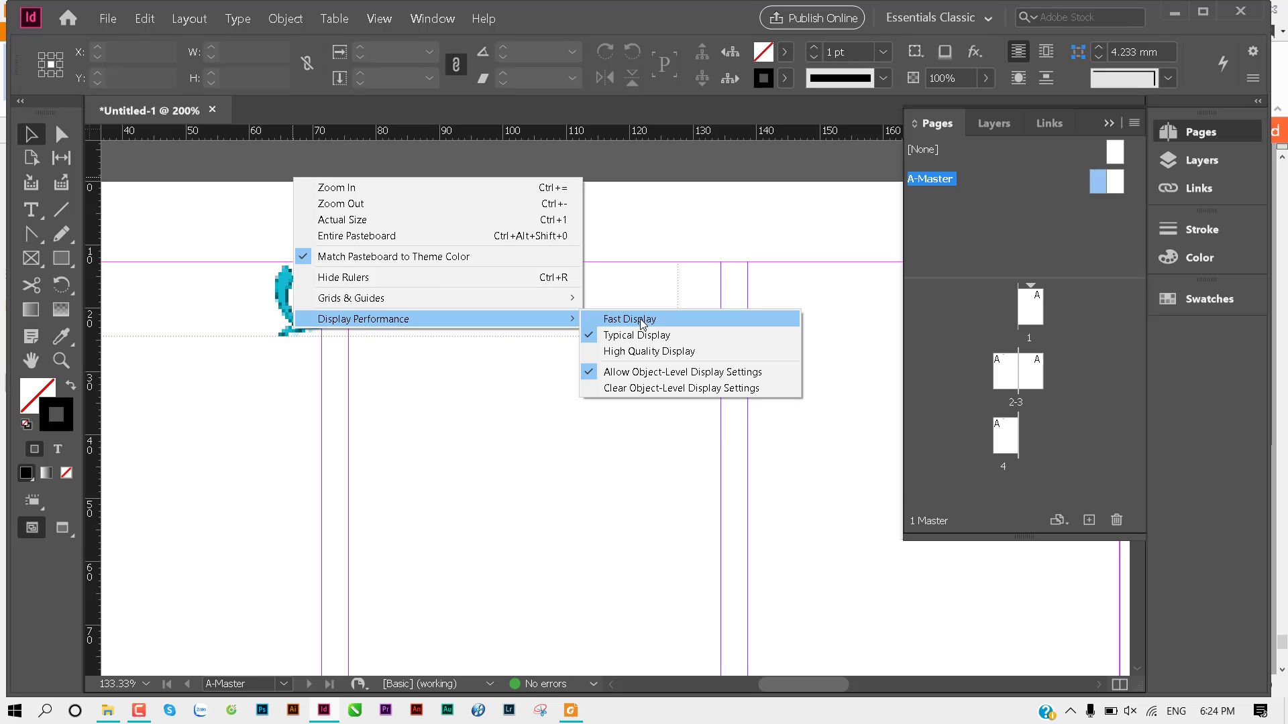
click(642, 320)
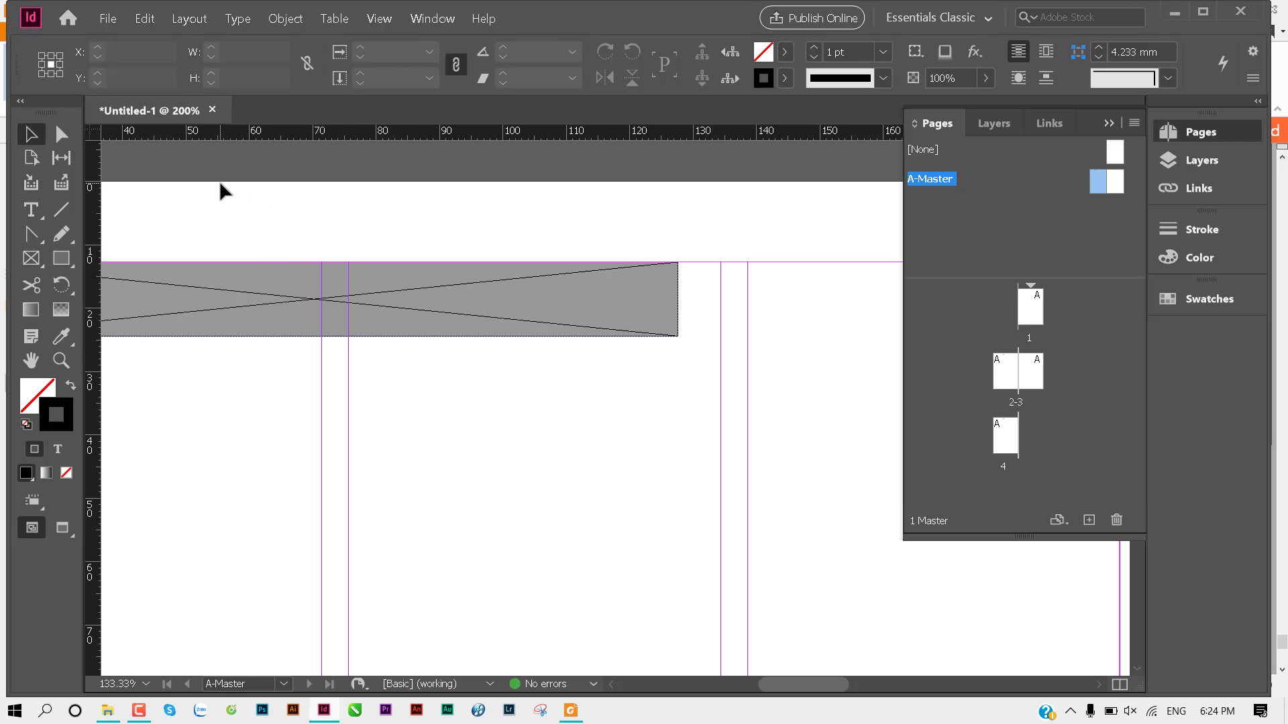
right_click(224, 192)
mouse_move(291, 328)
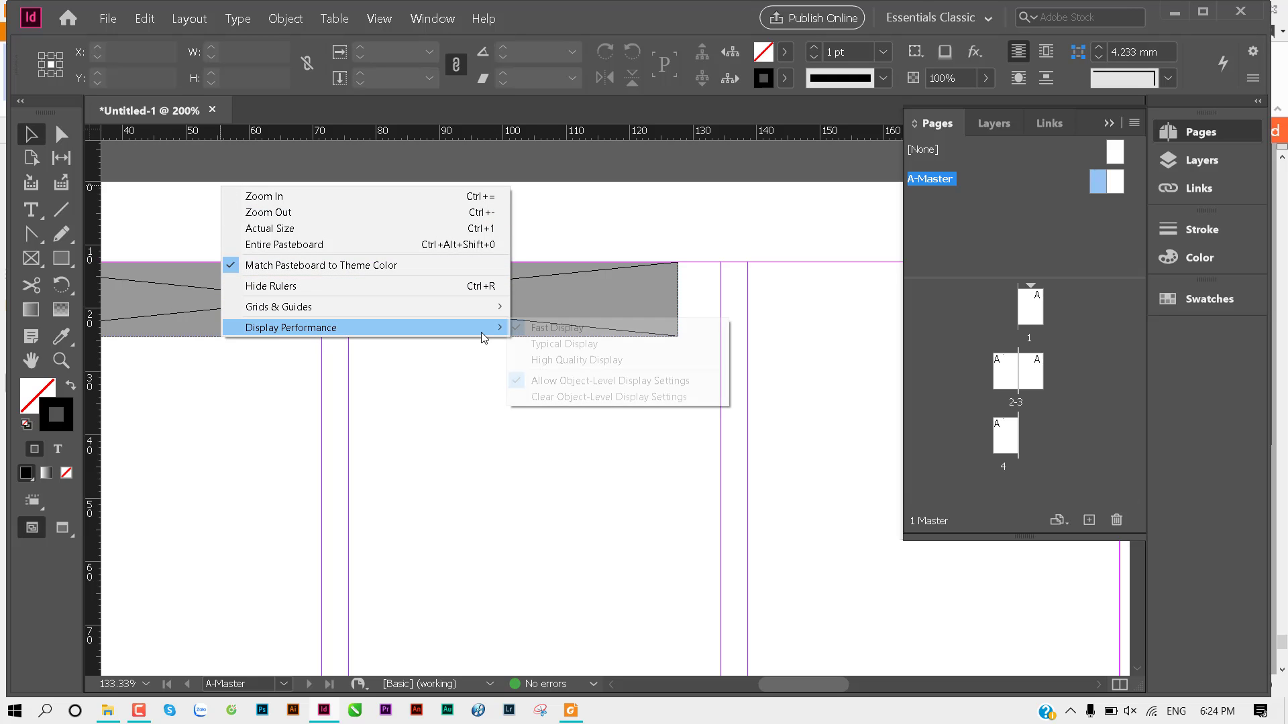
click(624, 343)
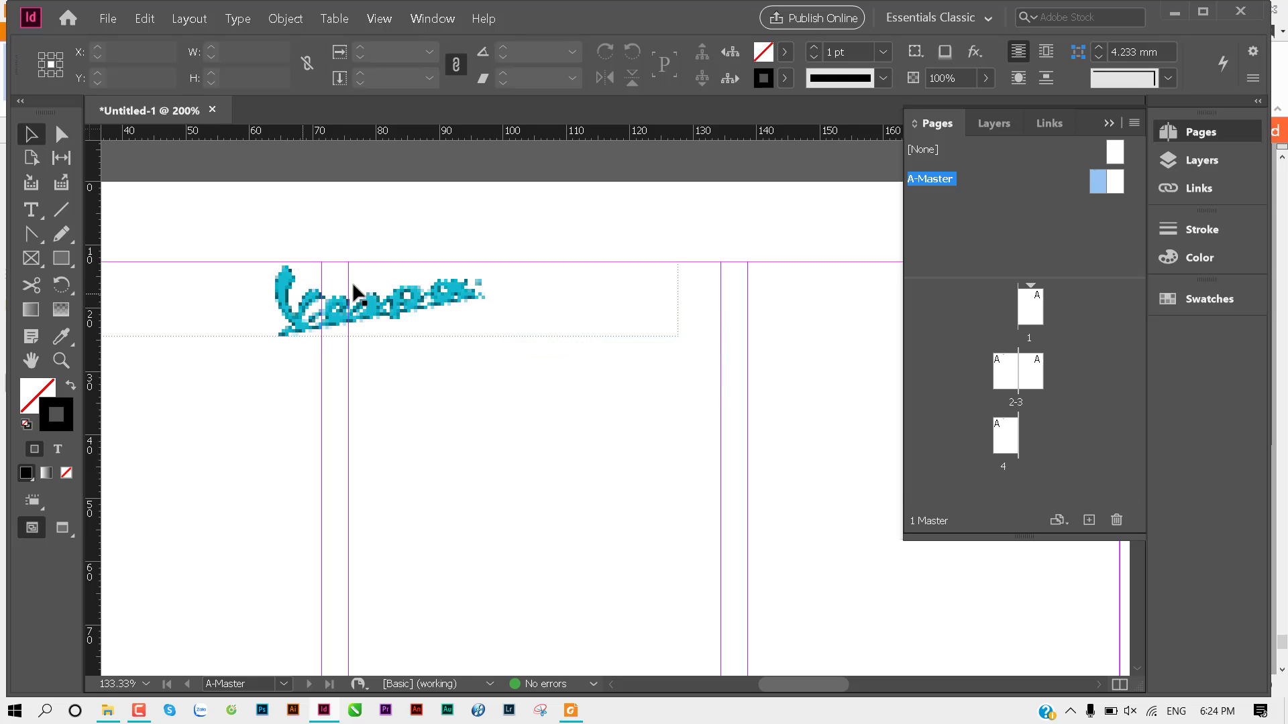
right_click(285, 208)
mouse_move(355, 349)
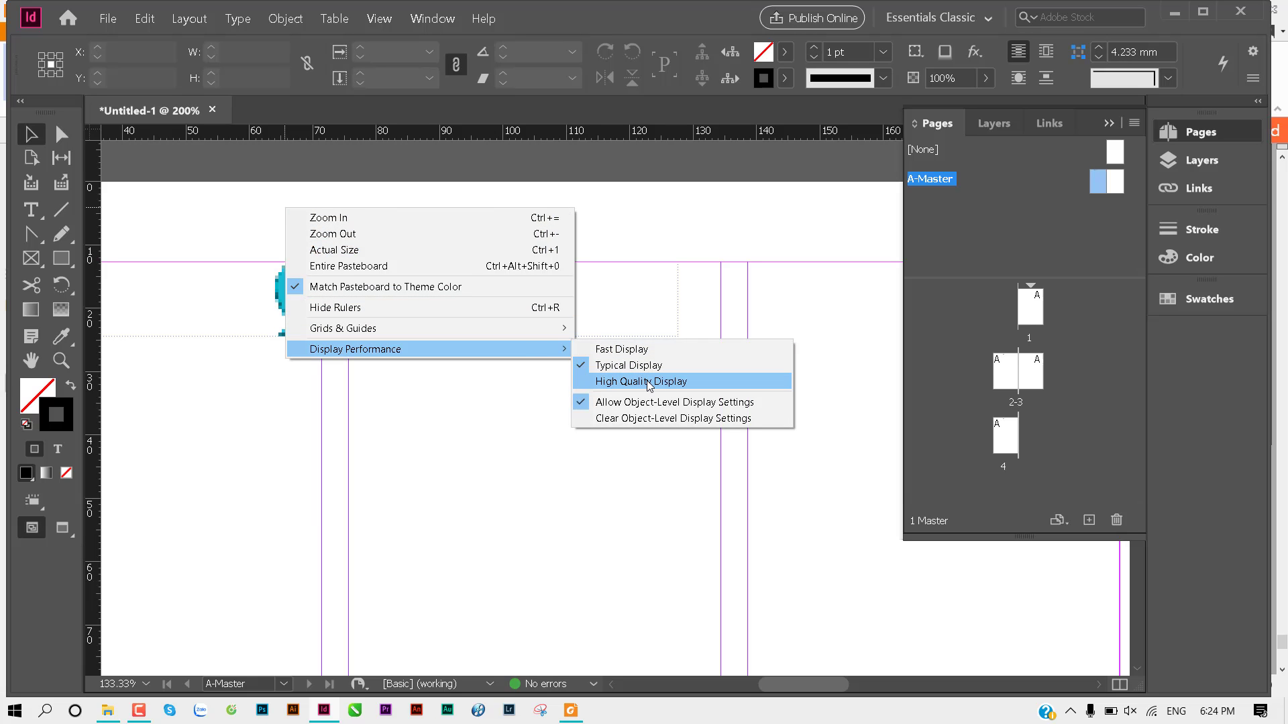
click(648, 382)
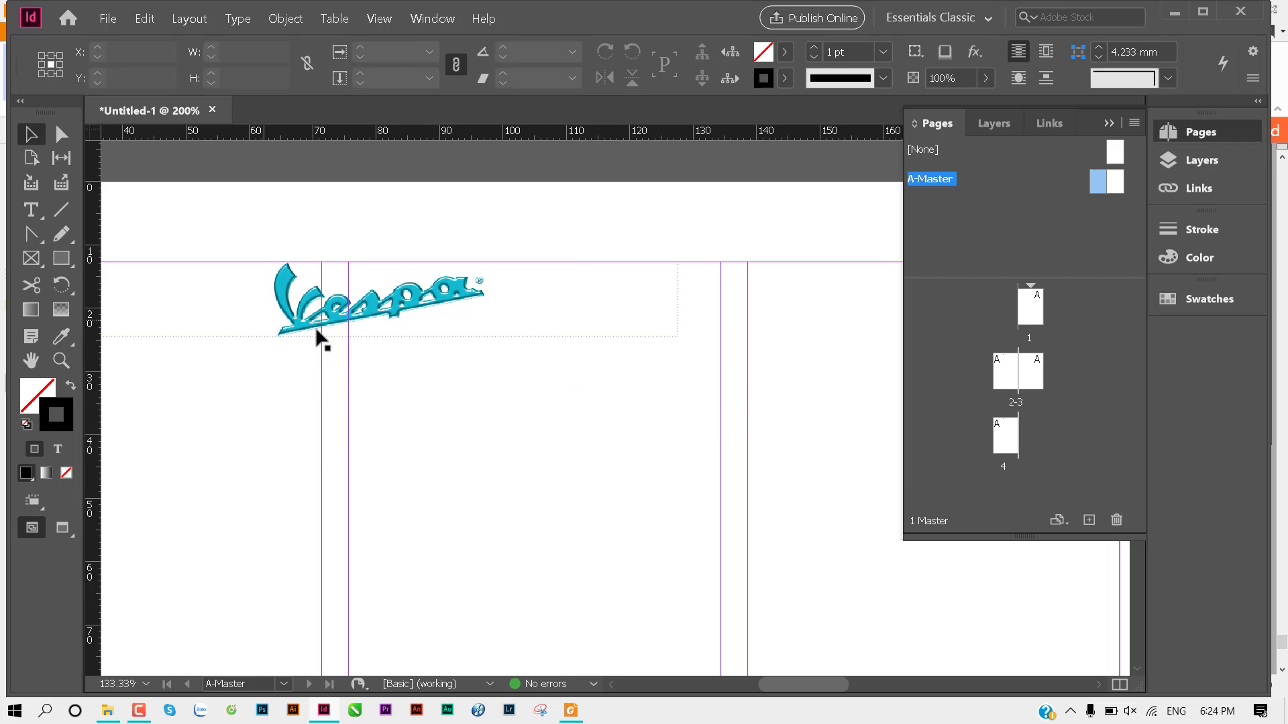
Step: Zoom out, select the Vespa logo frame and open its Display Performance options
click(521, 445)
click(478, 448)
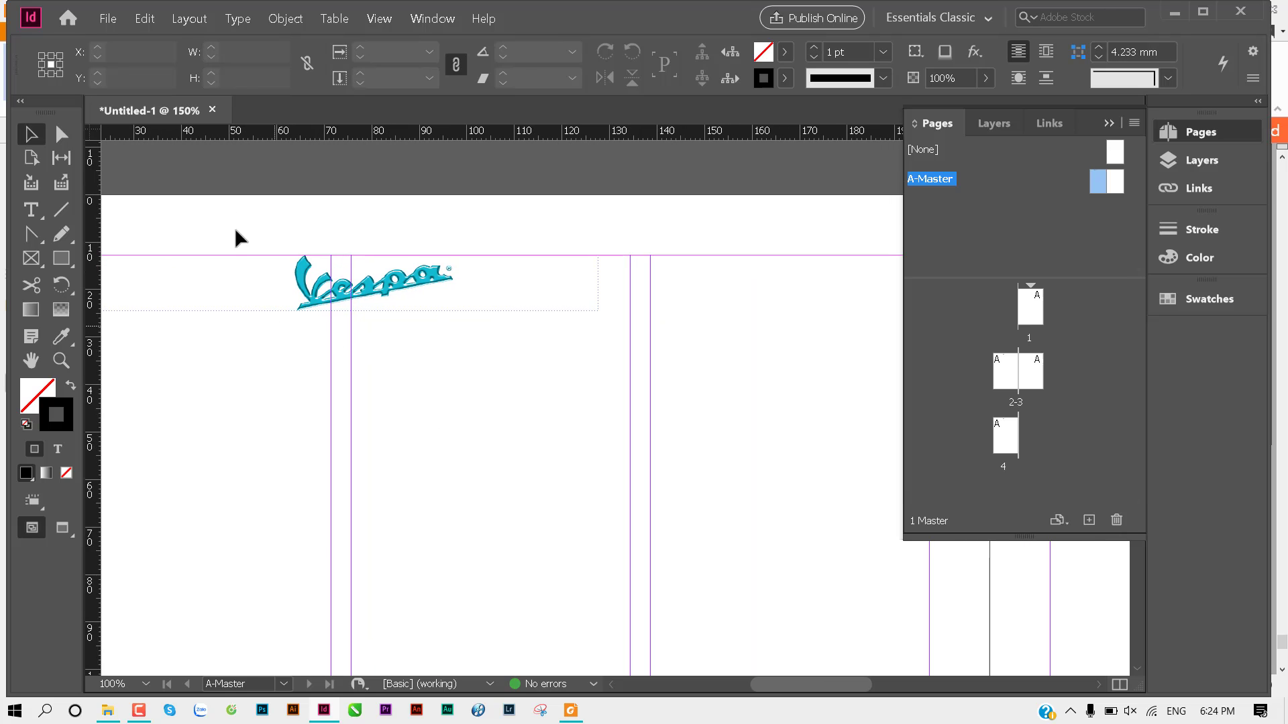
right_click(180, 174)
mouse_move(251, 316)
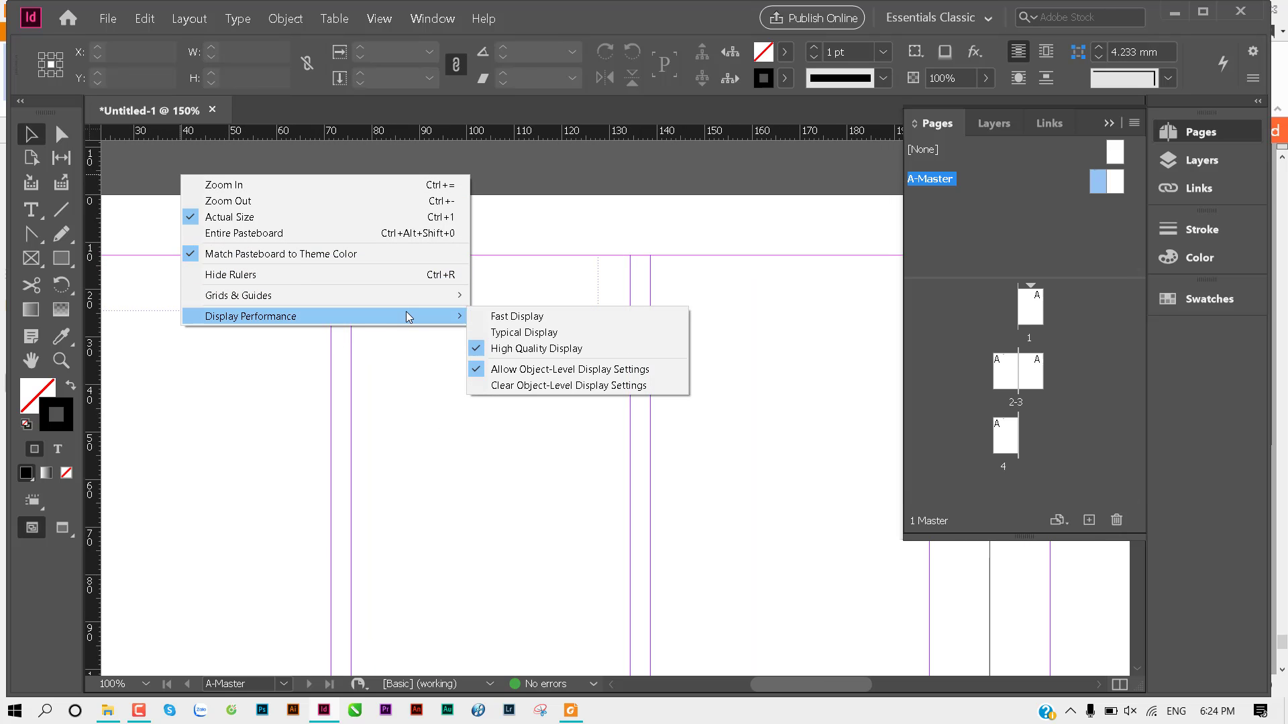
click(368, 440)
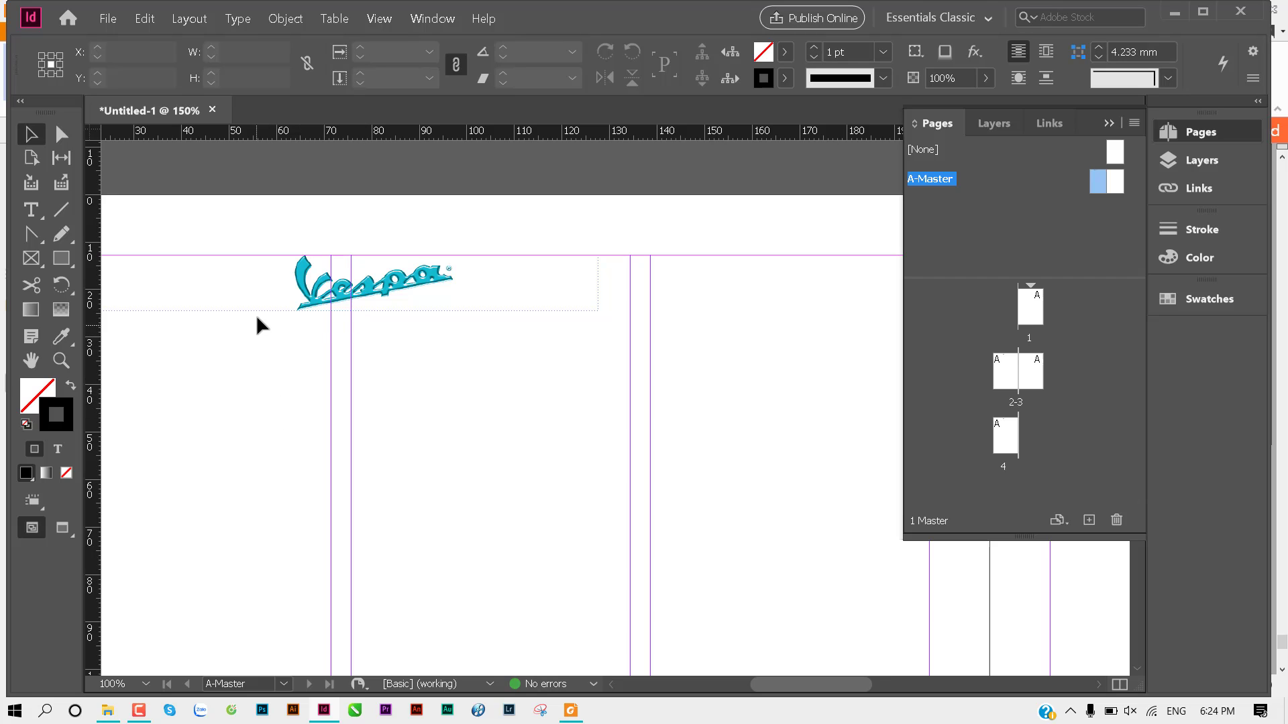
click(303, 293)
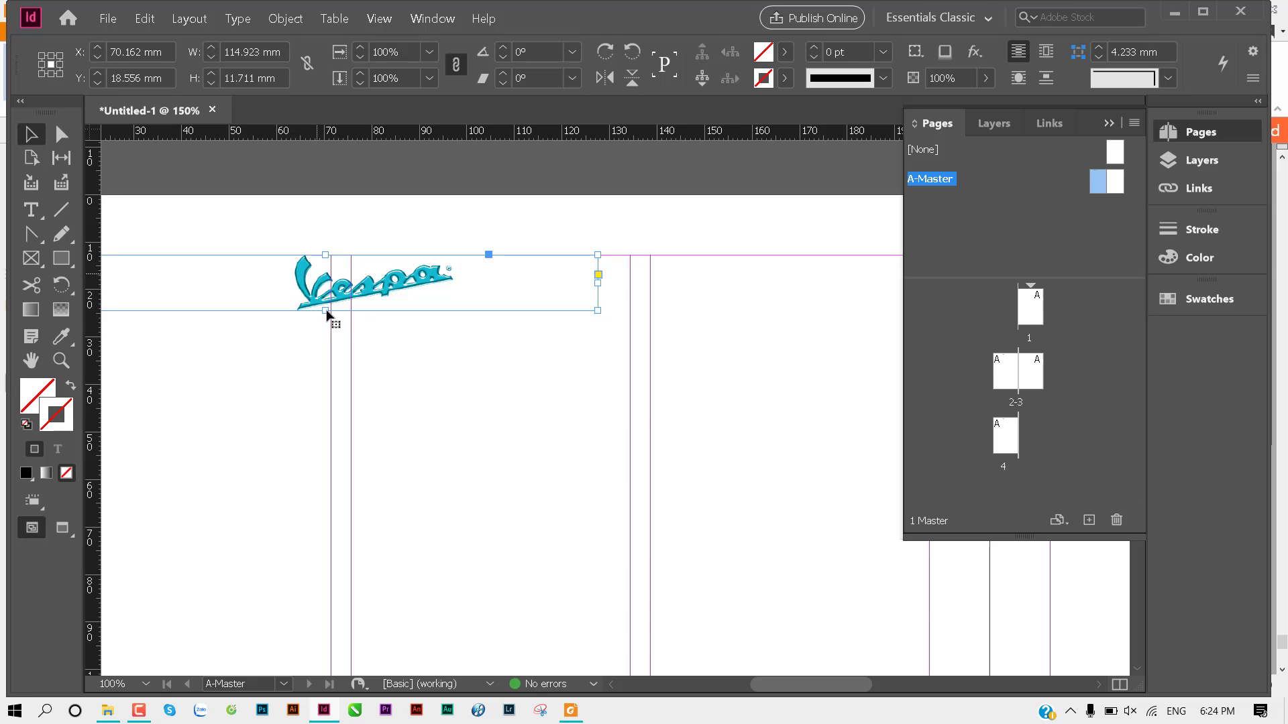
right_click(307, 285)
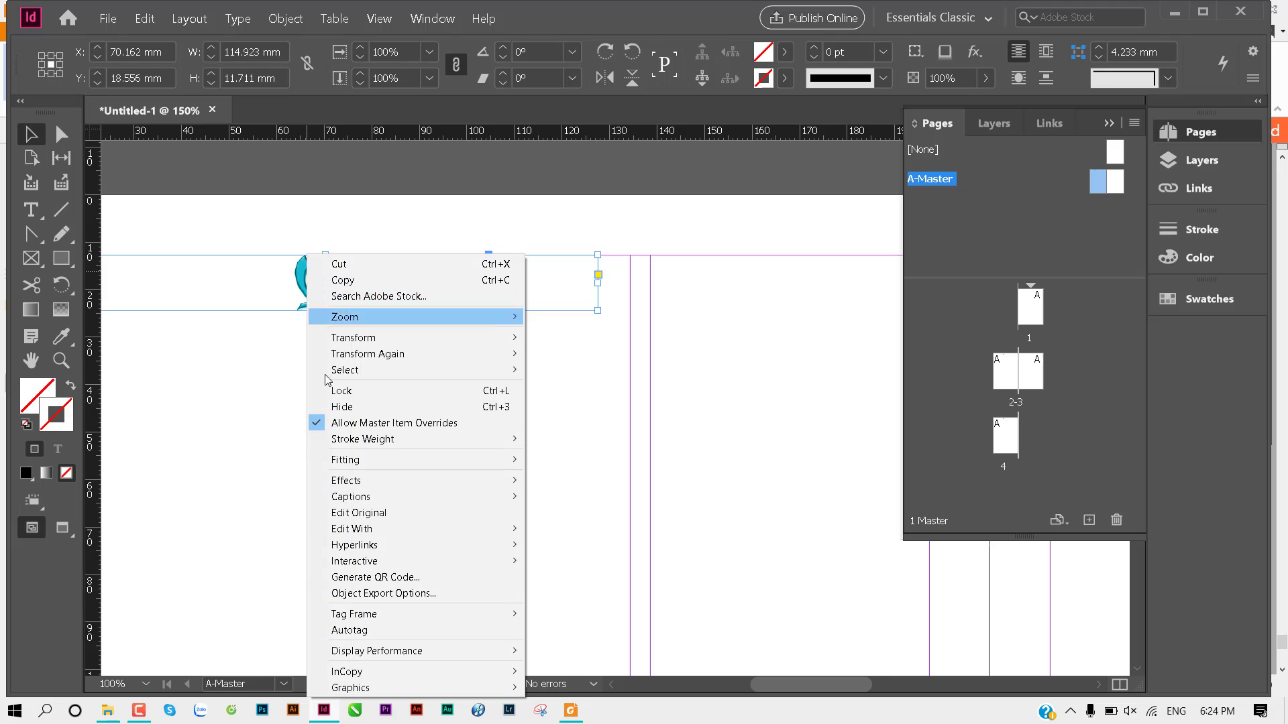
mouse_move(377, 651)
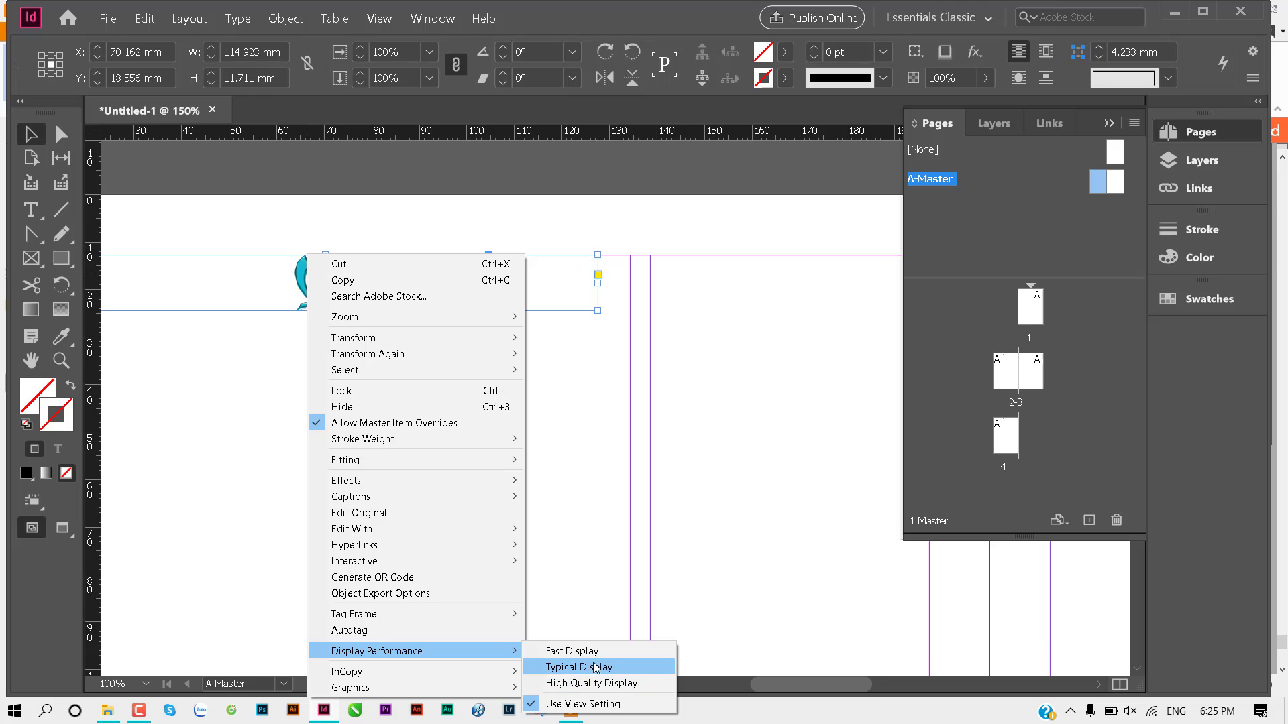
Step: Move the Vespa logo flush into the left page's top-left margin, nudging it up and left
click(239, 406)
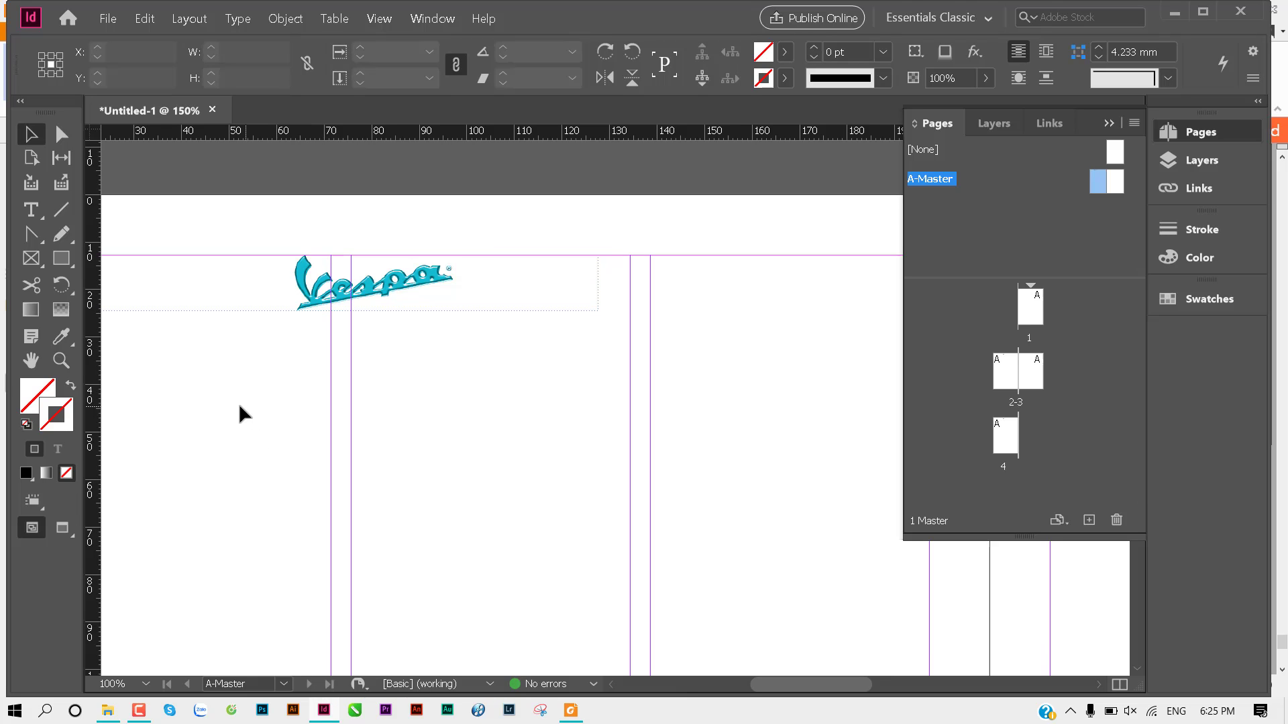
ctrl+alt+click(476, 380)
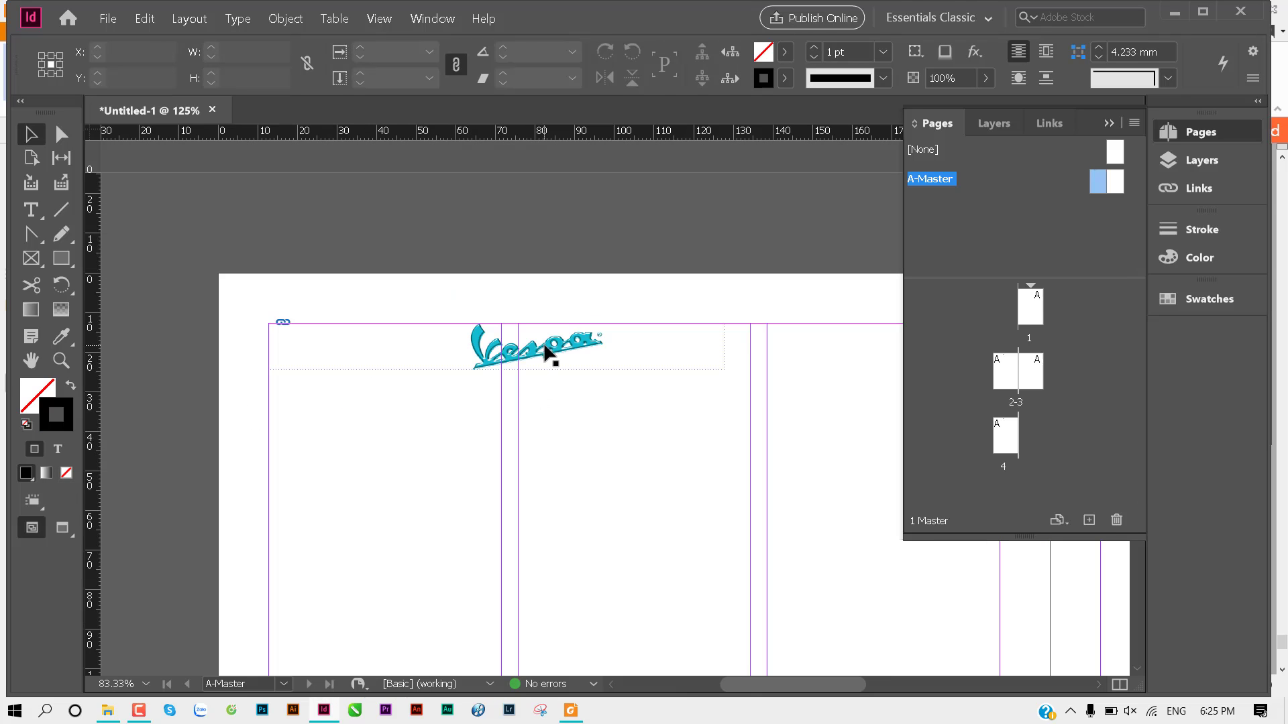
drag(549, 353, 335, 366)
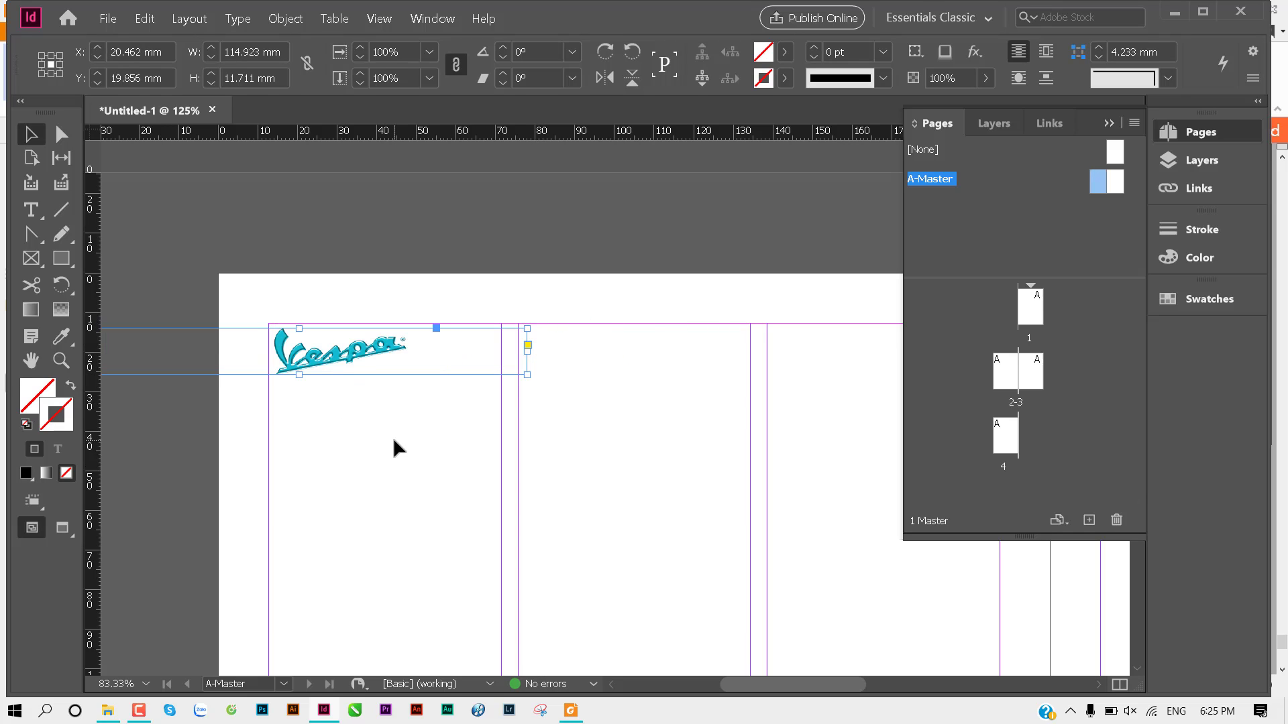
key(Up)
key(Up)
key(Up)
key(Left)
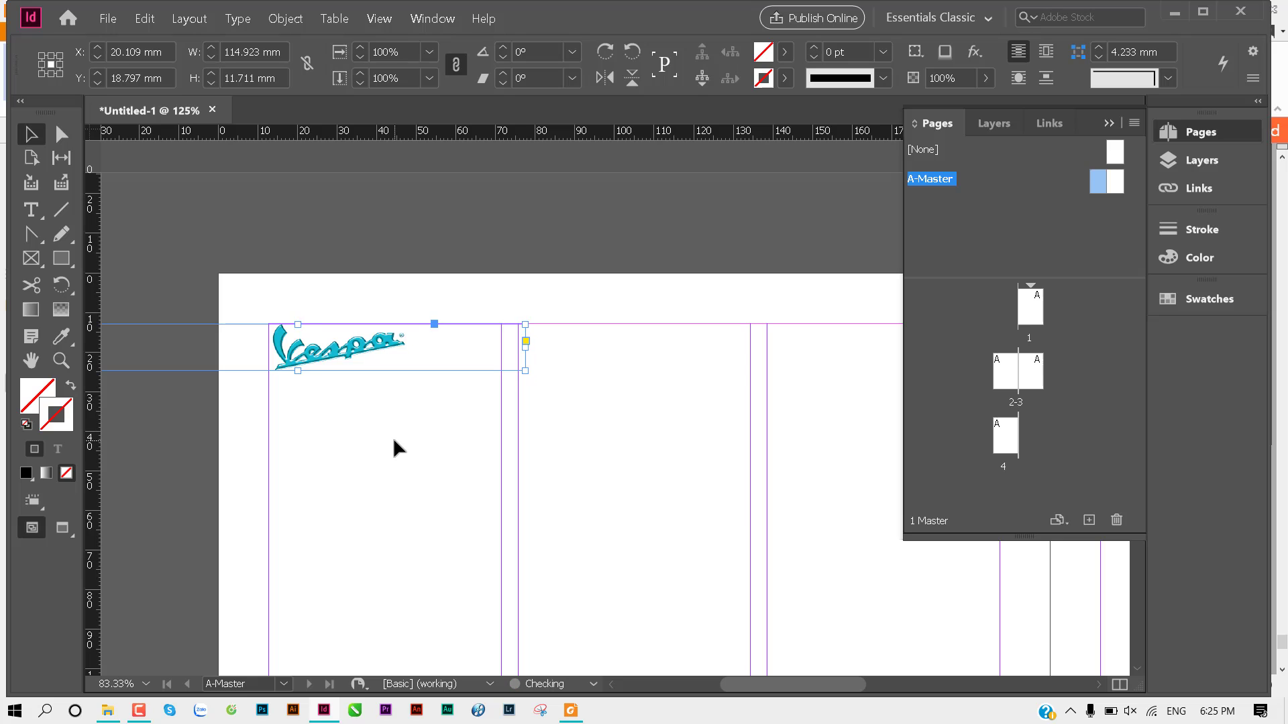
key(Left)
key(Left)
click(392, 437)
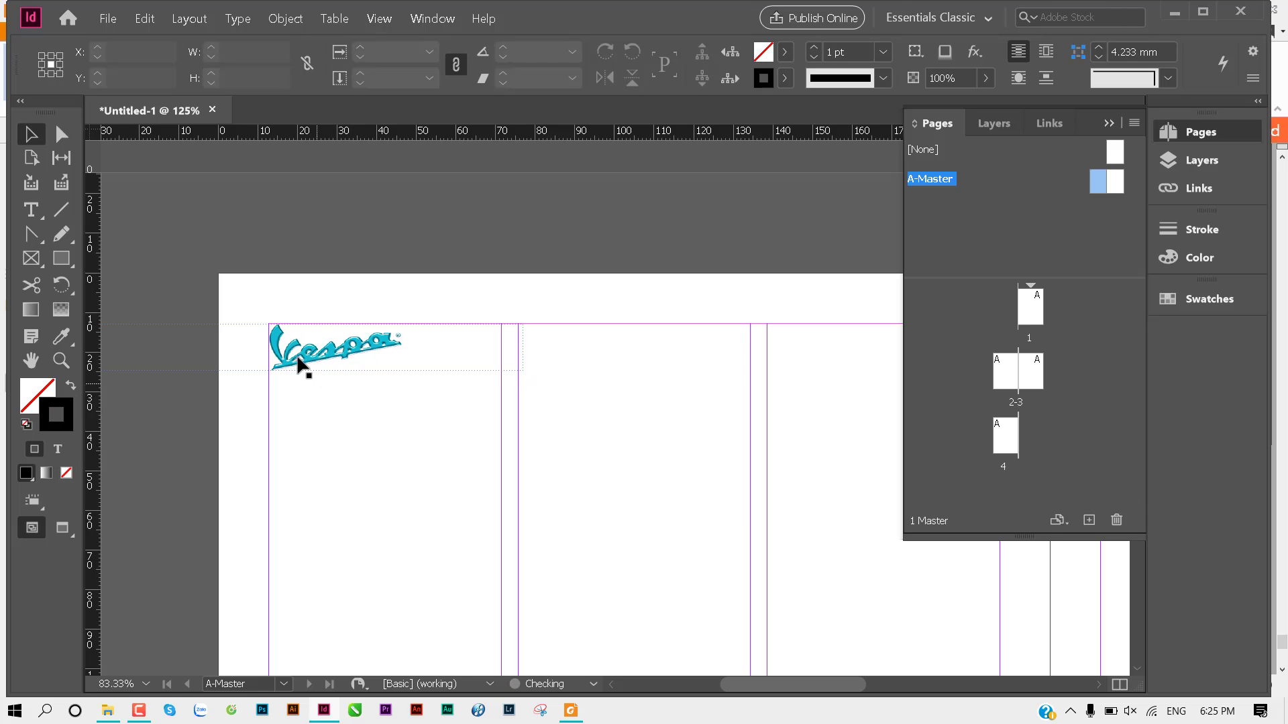
key(ctrl+minus)
drag(422, 471, 267, 477)
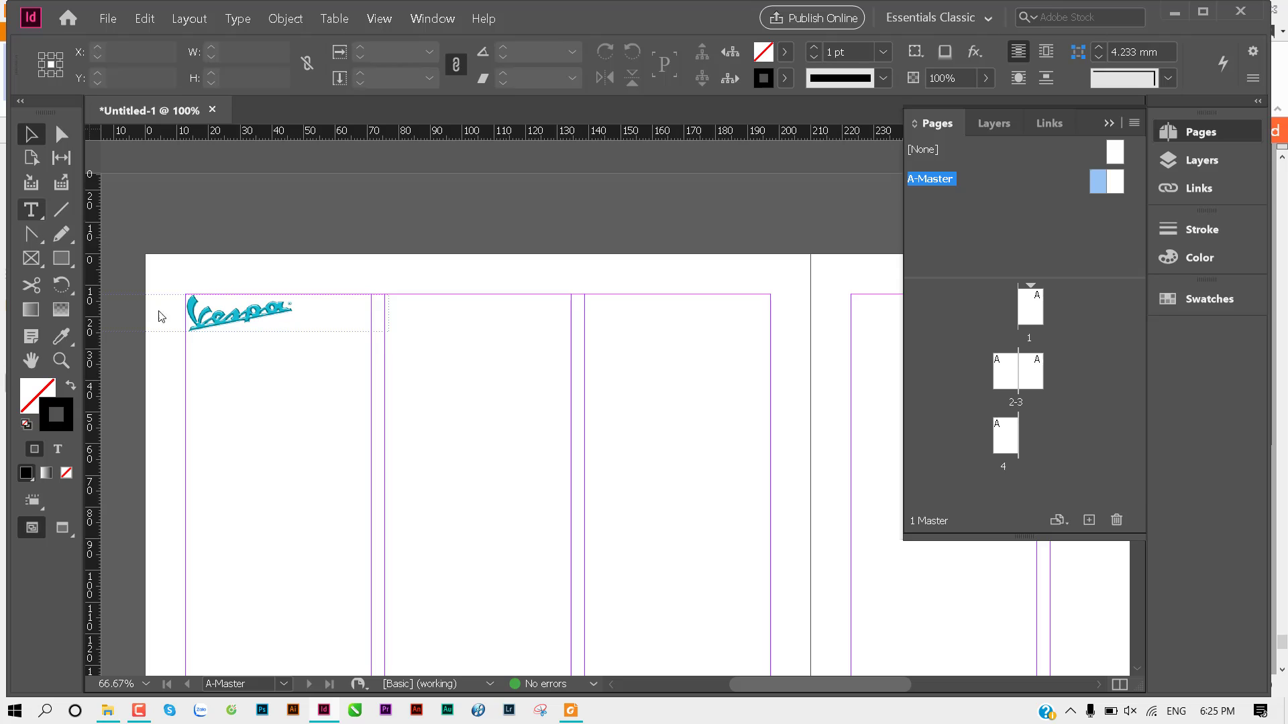
Step: Draw a text frame beside the logo and enter 'Công ty xuất khẩu xe vespa'
key(t)
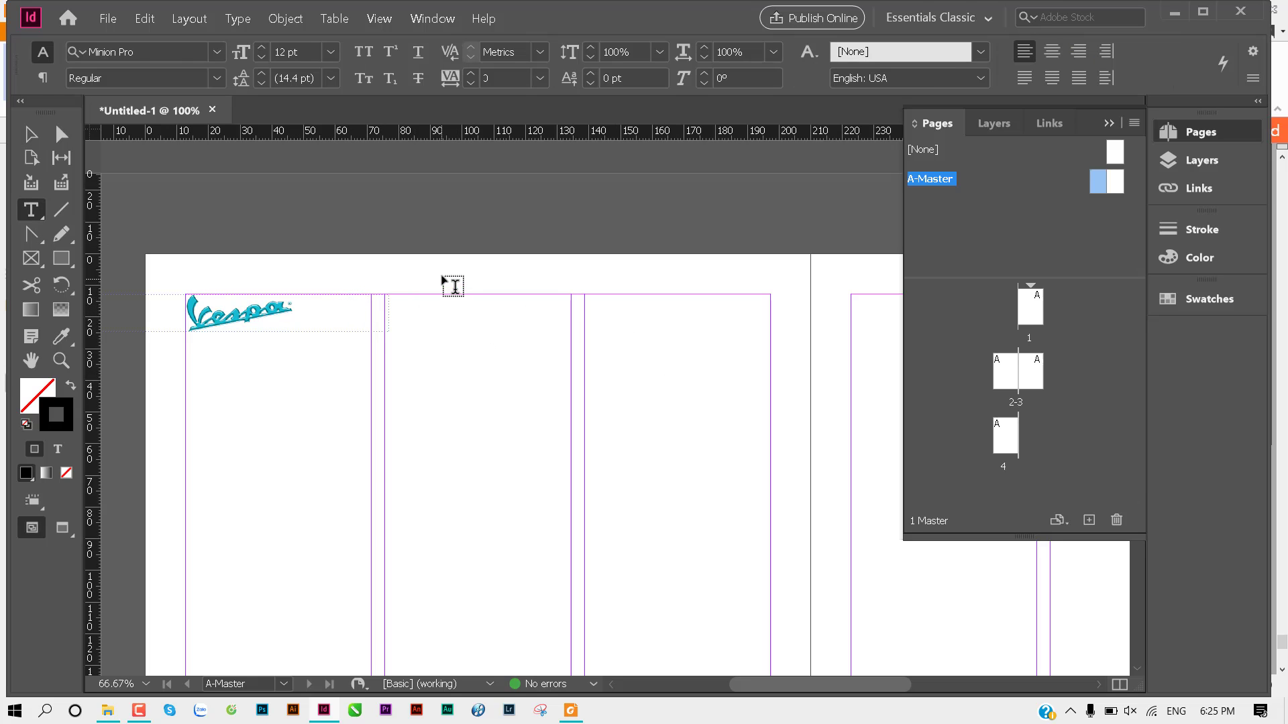
click(623, 287)
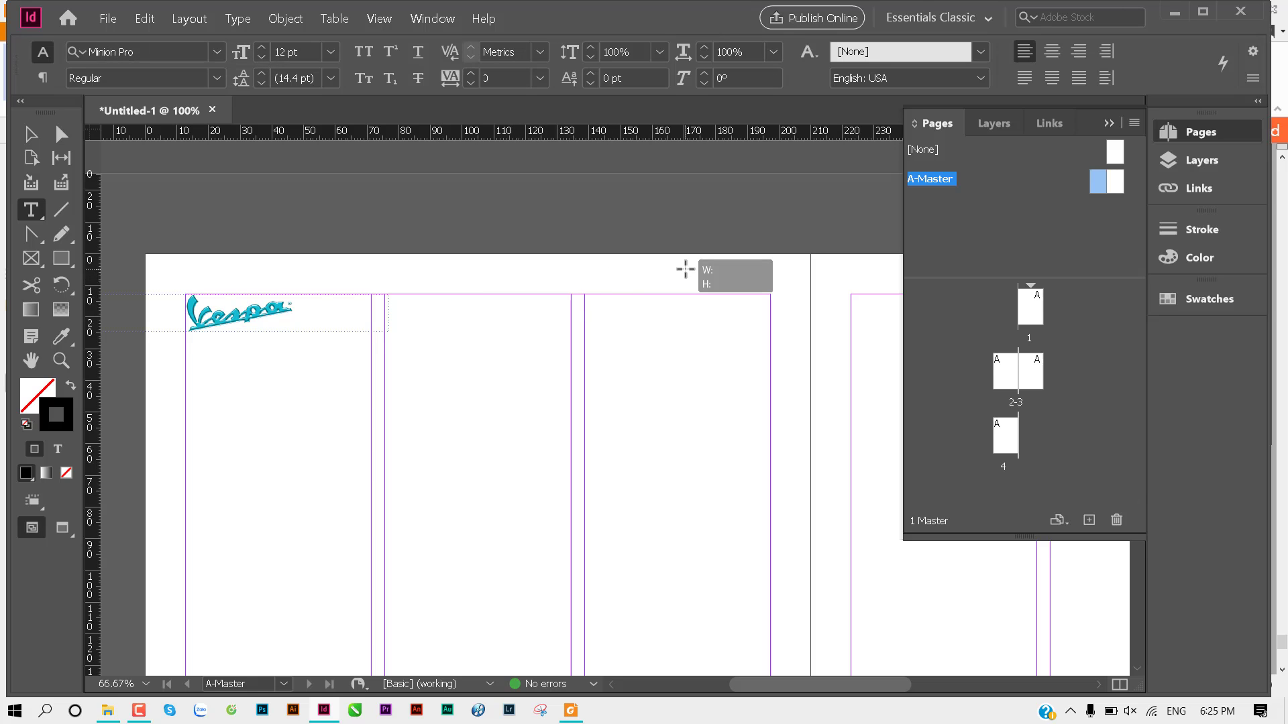
drag(370, 295, 775, 344)
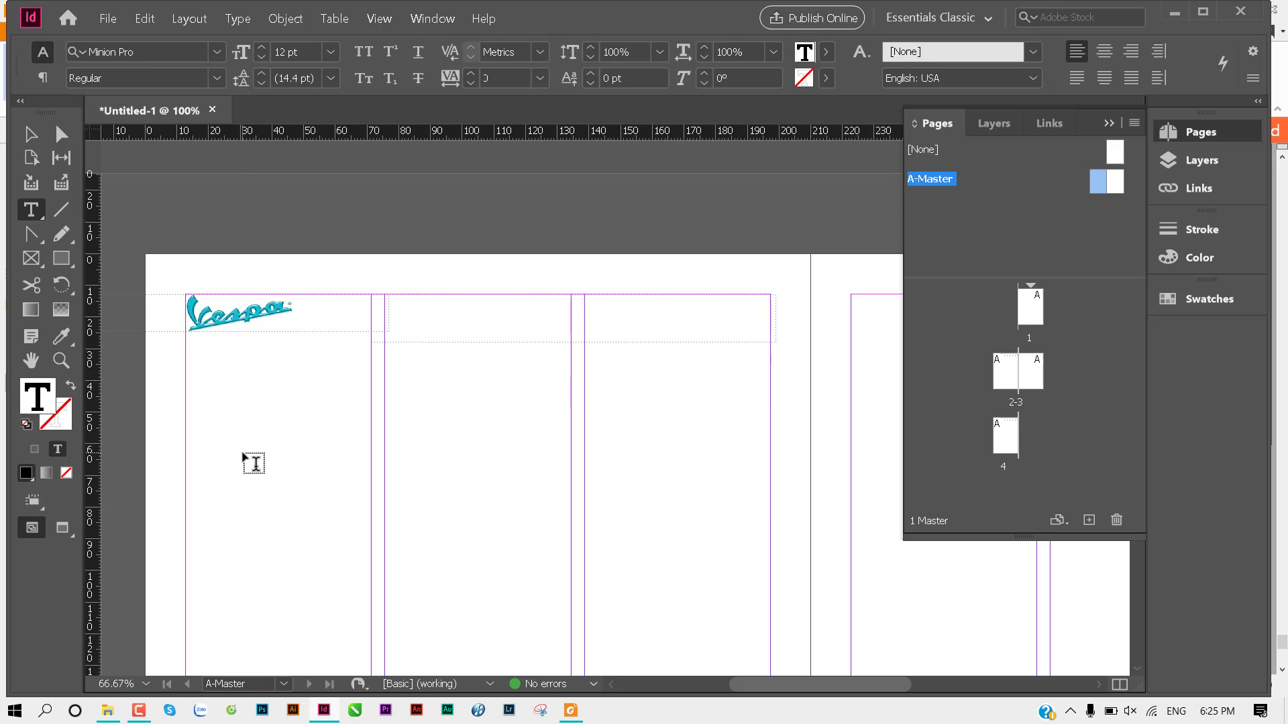
text(Công ty)
text( xua)
text(khẩu xe )
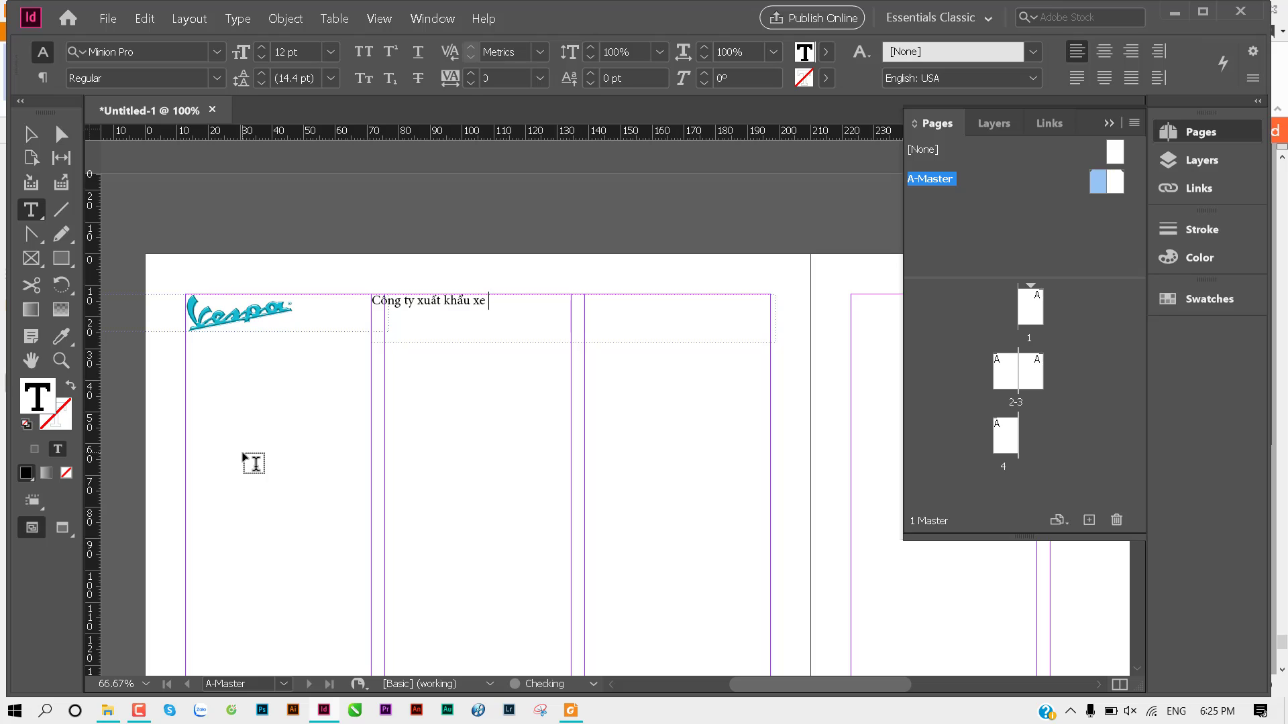
text(vesp)
text(a)
key(Escape)
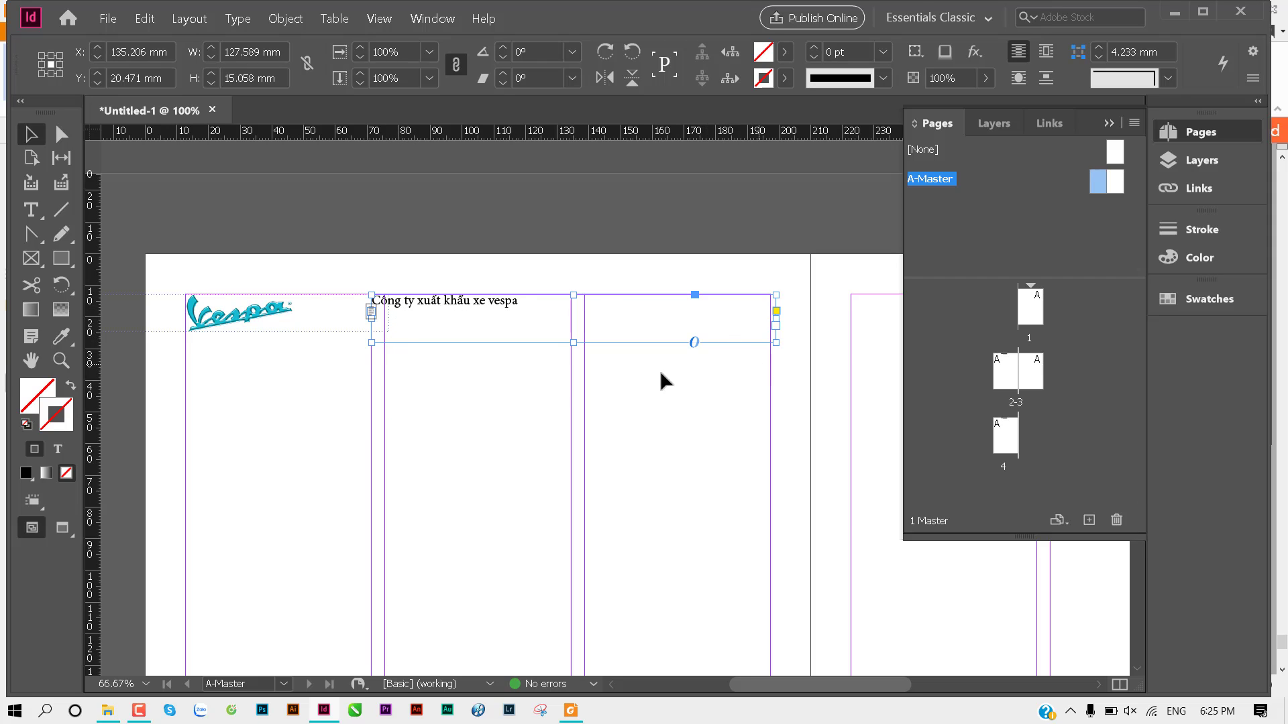
Step: Try resizing the heading frame around its text, then undo the last resize
click(489, 442)
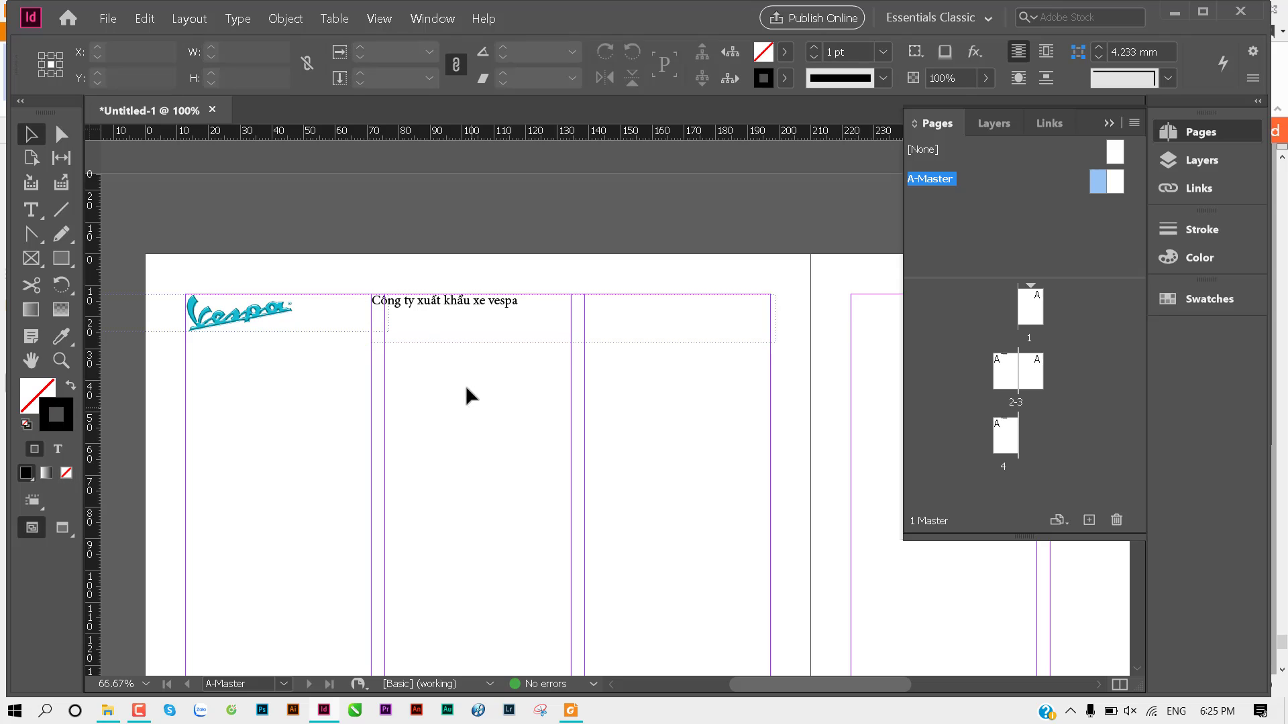
click(389, 317)
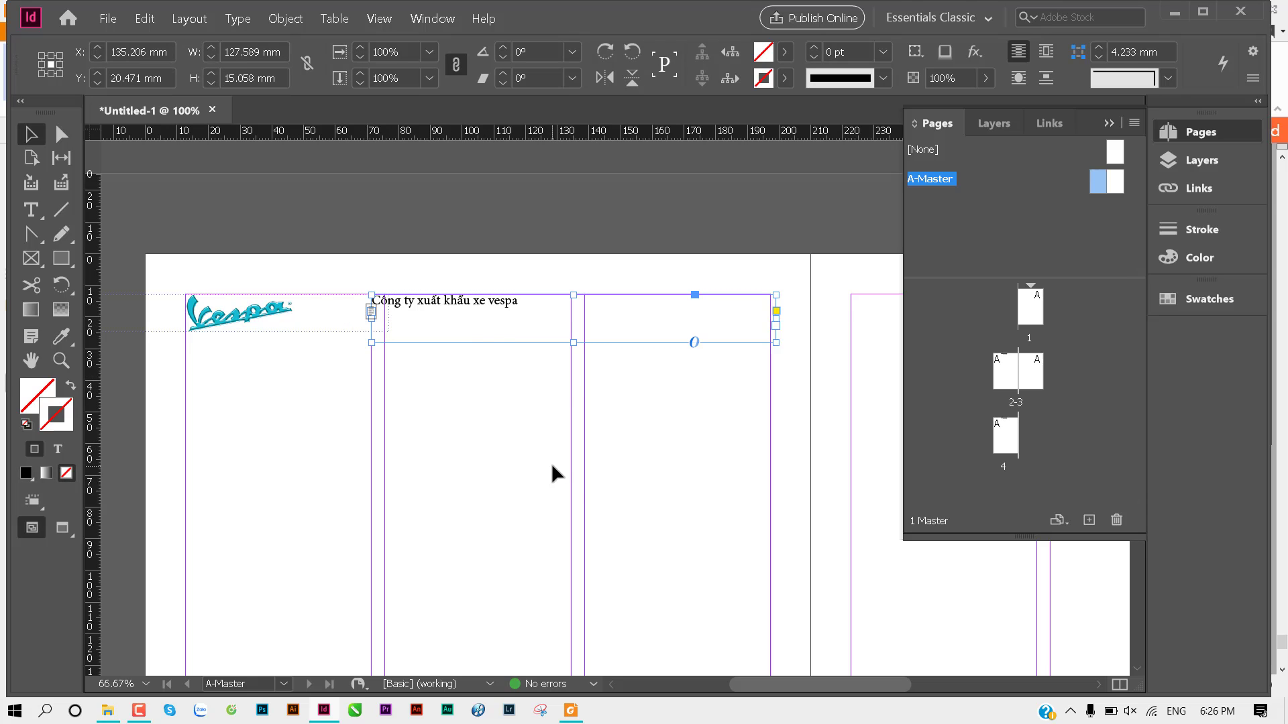
click(536, 436)
click(467, 312)
mouse_move(776, 343)
mouse_down()
mouse_move(605, 338)
mouse_move(509, 314)
mouse_up()
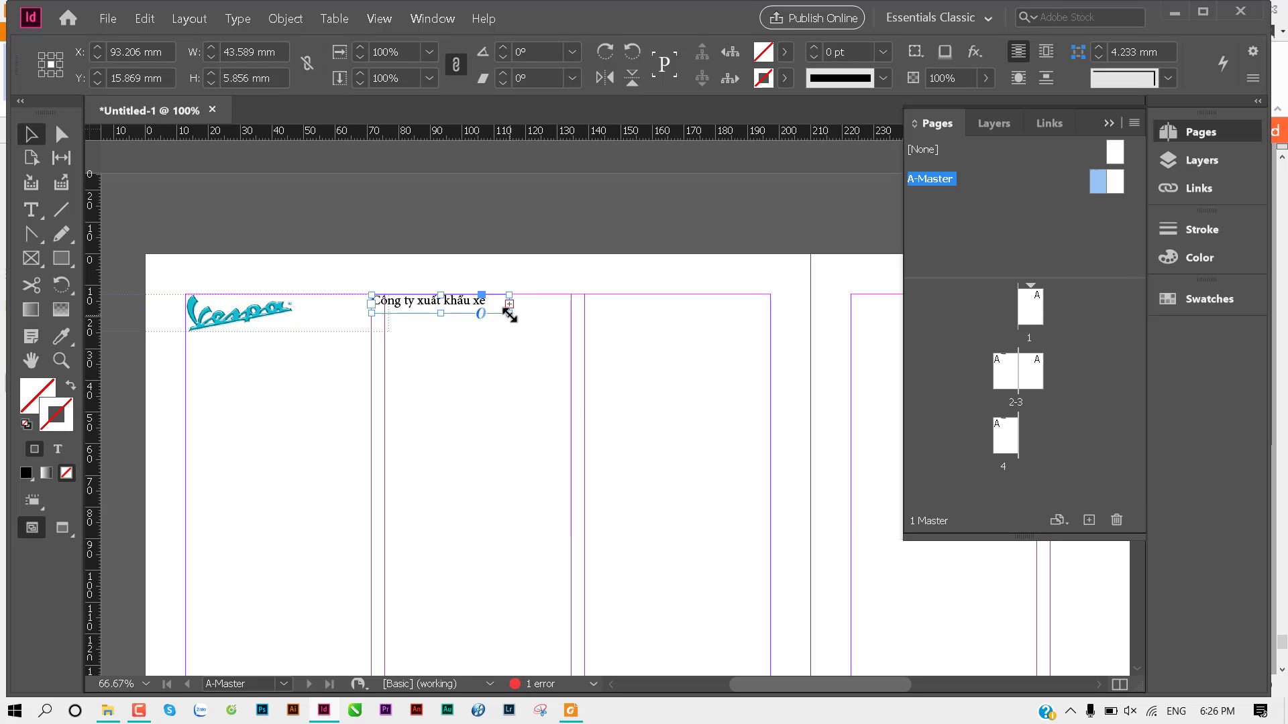
drag(509, 314, 527, 313)
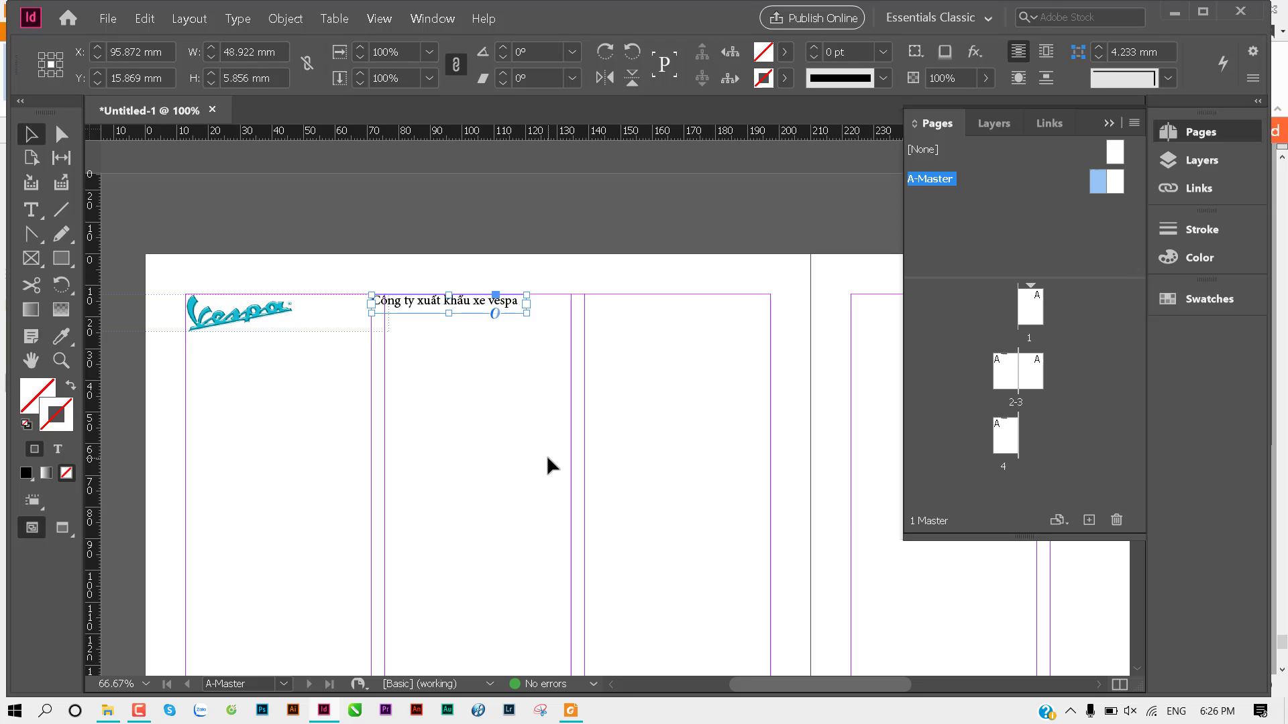
click(412, 525)
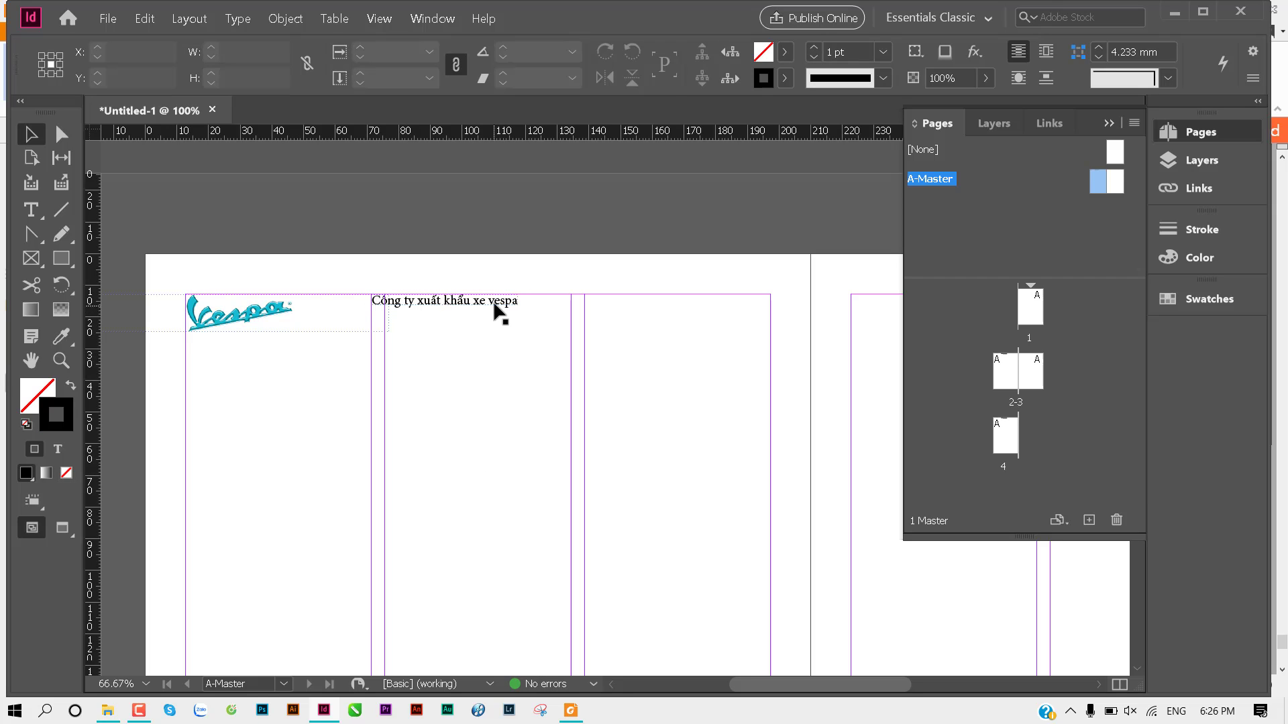
key(ctrl+z)
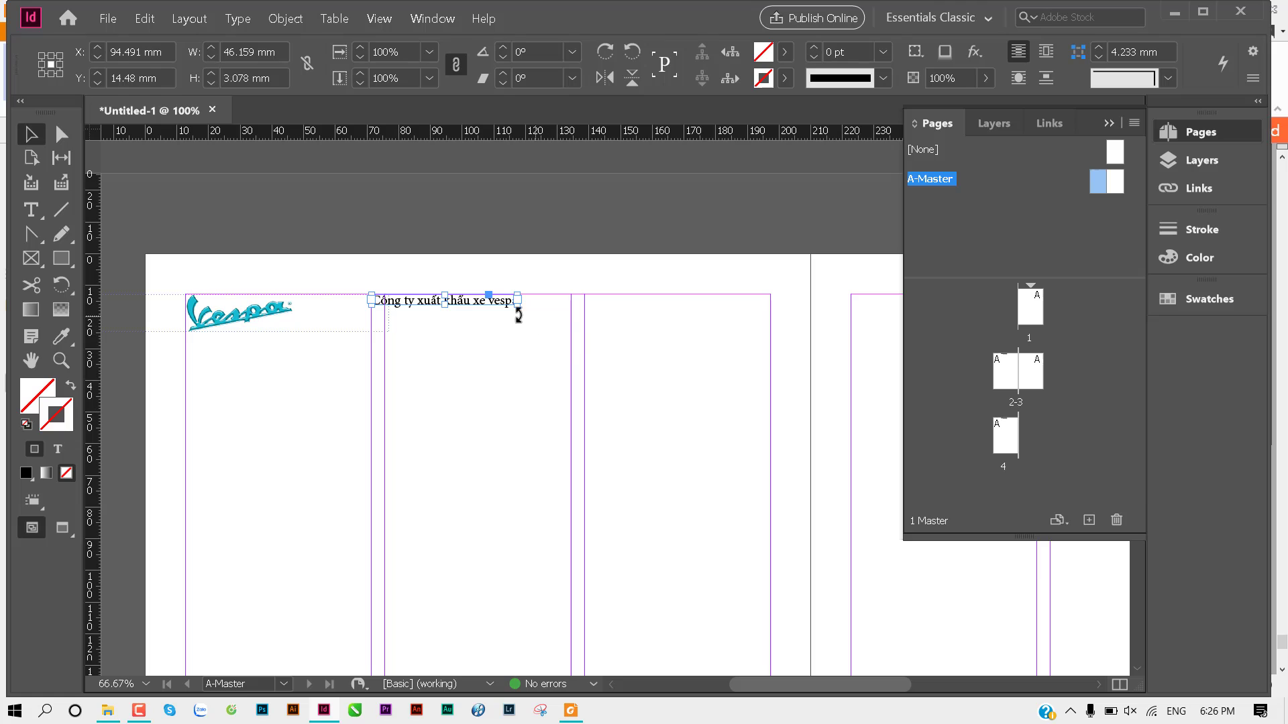
Step: Scale the heading frame and text to the right margin, about 125.889 × 8.393 mm
drag(517, 300, 763, 321)
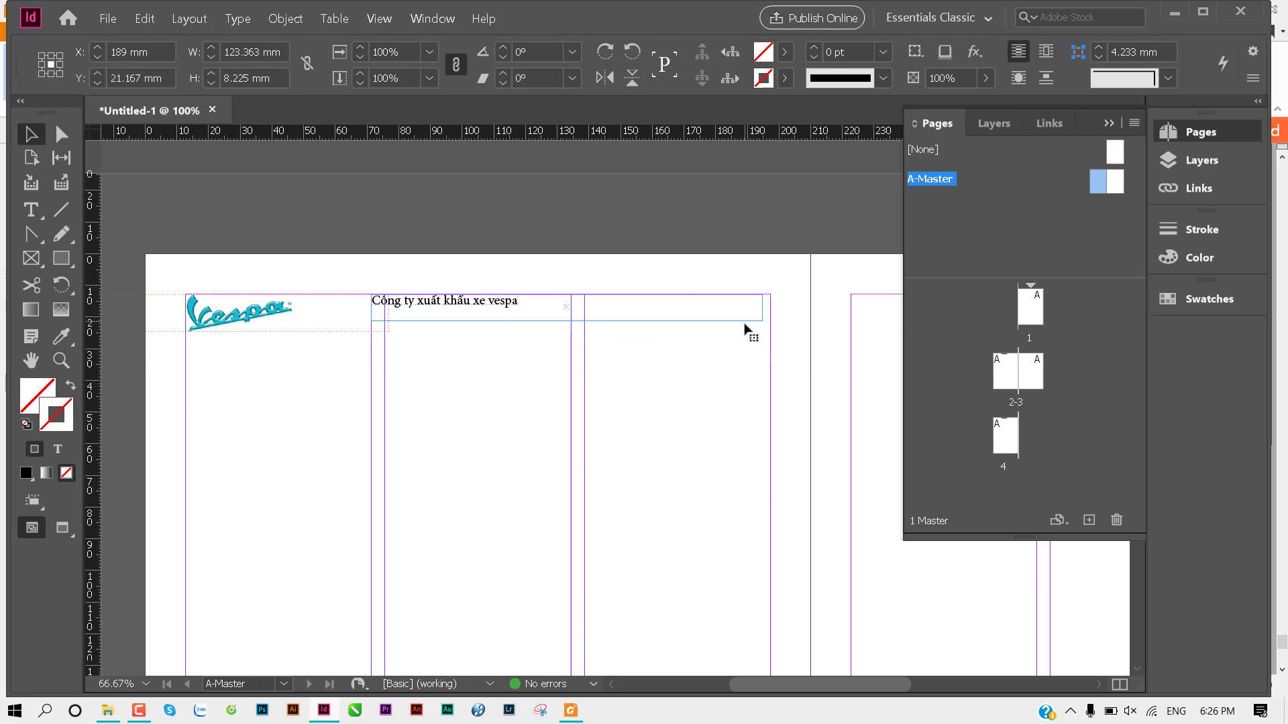
click(502, 395)
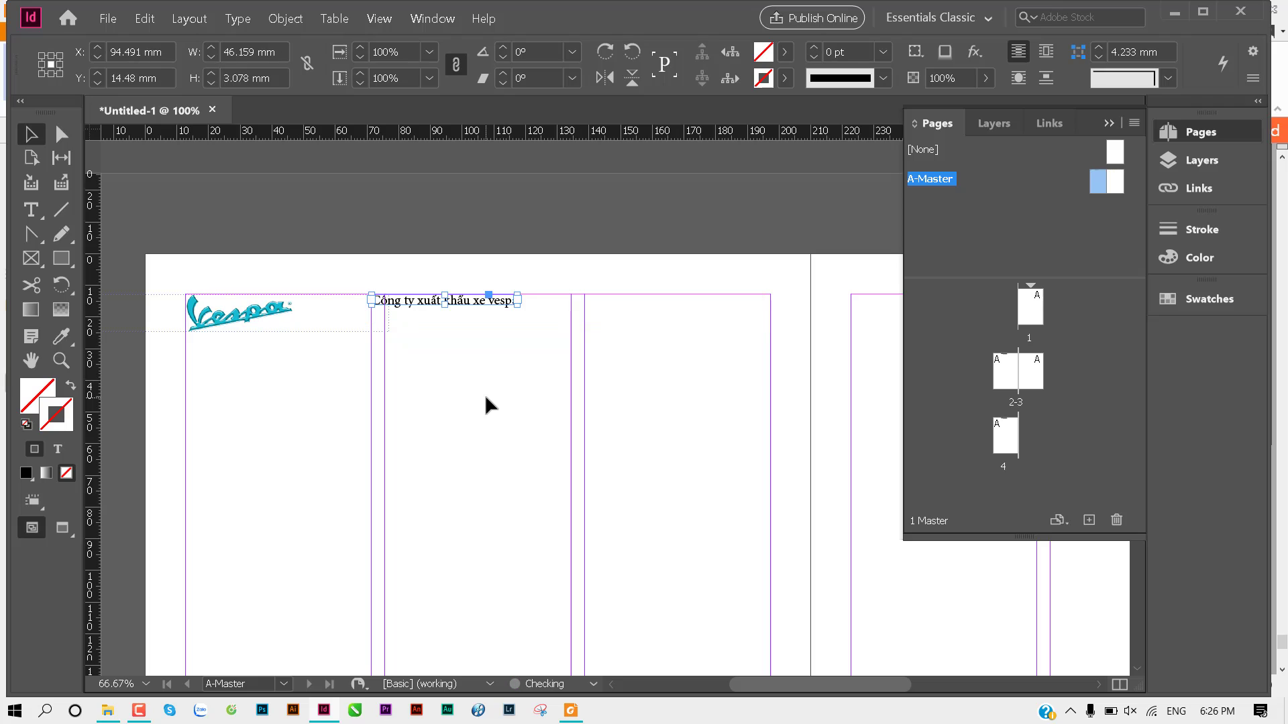
click(482, 305)
drag(520, 307, 770, 323)
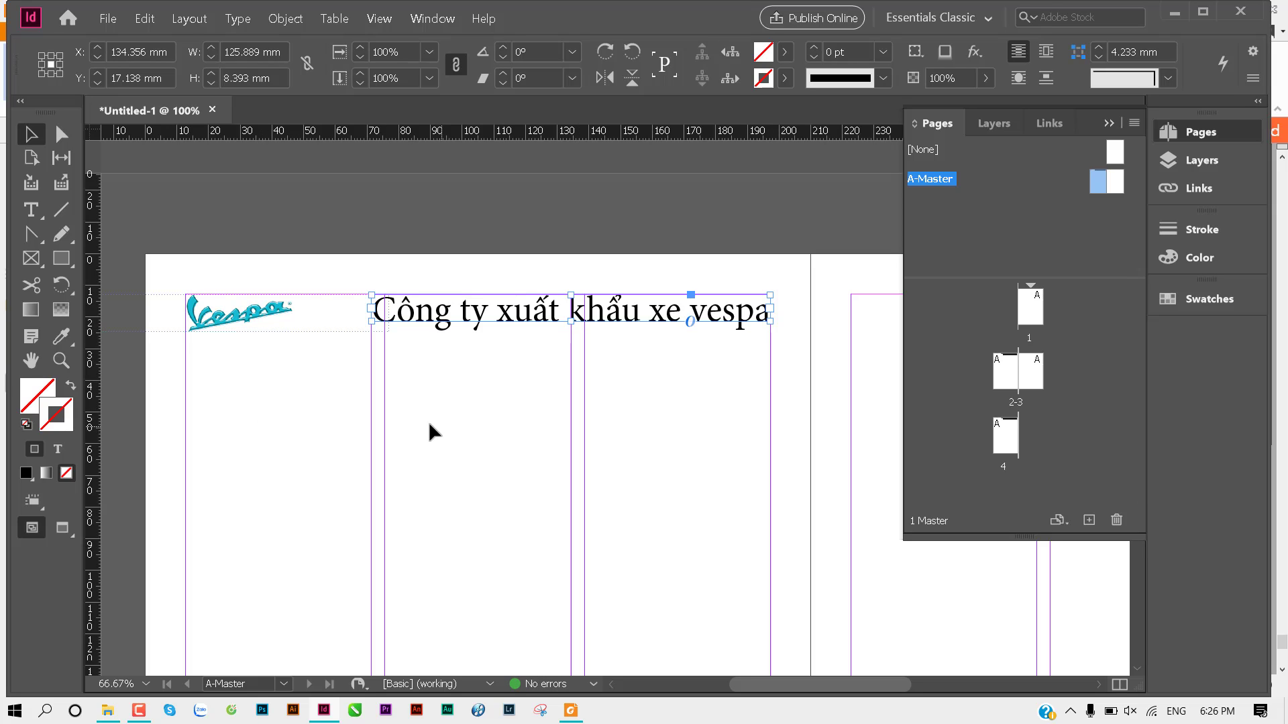
click(433, 393)
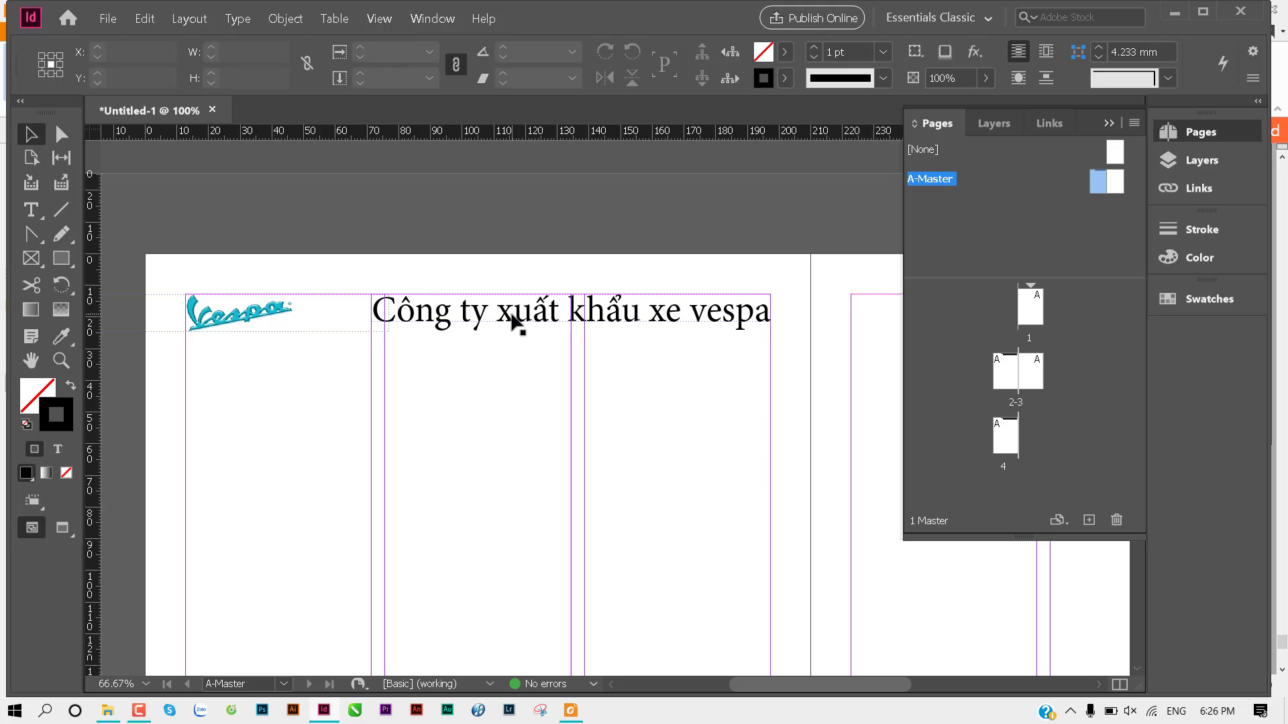
click(517, 322)
click(448, 407)
click(490, 323)
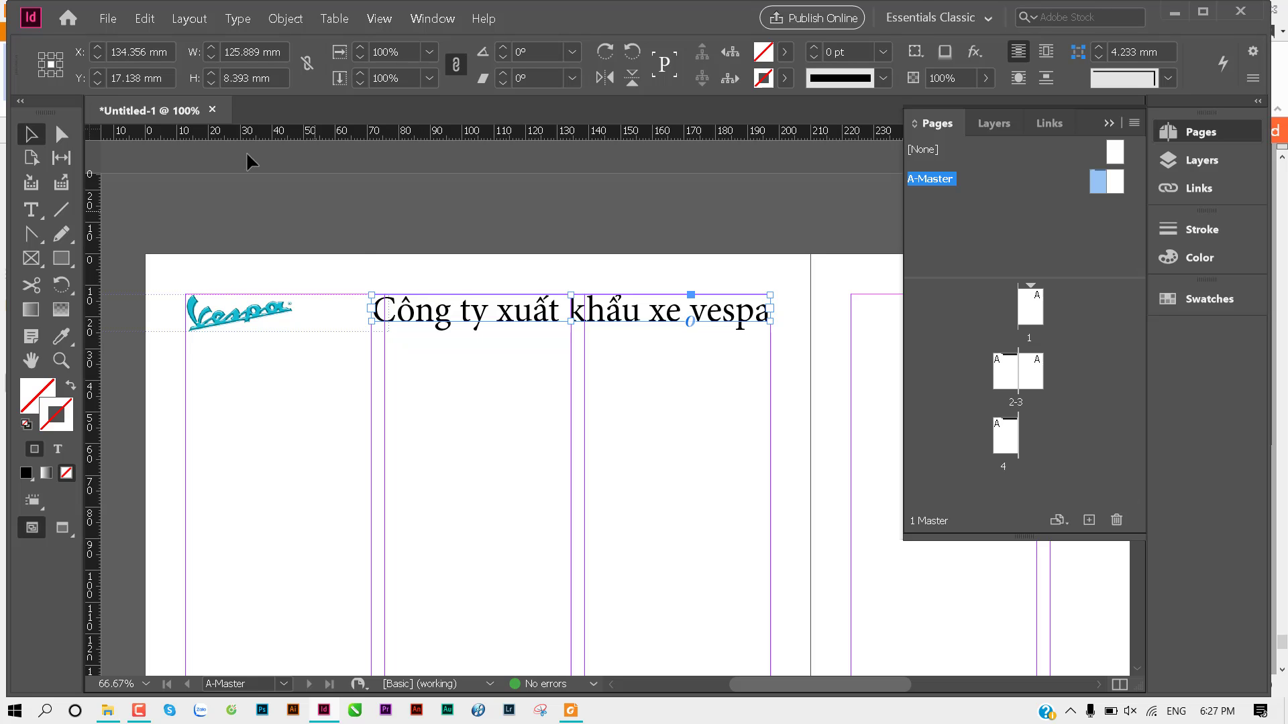
Step: Change the headline to UPPERCASE via Type > Change Case, then pan to the right page
click(255, 22)
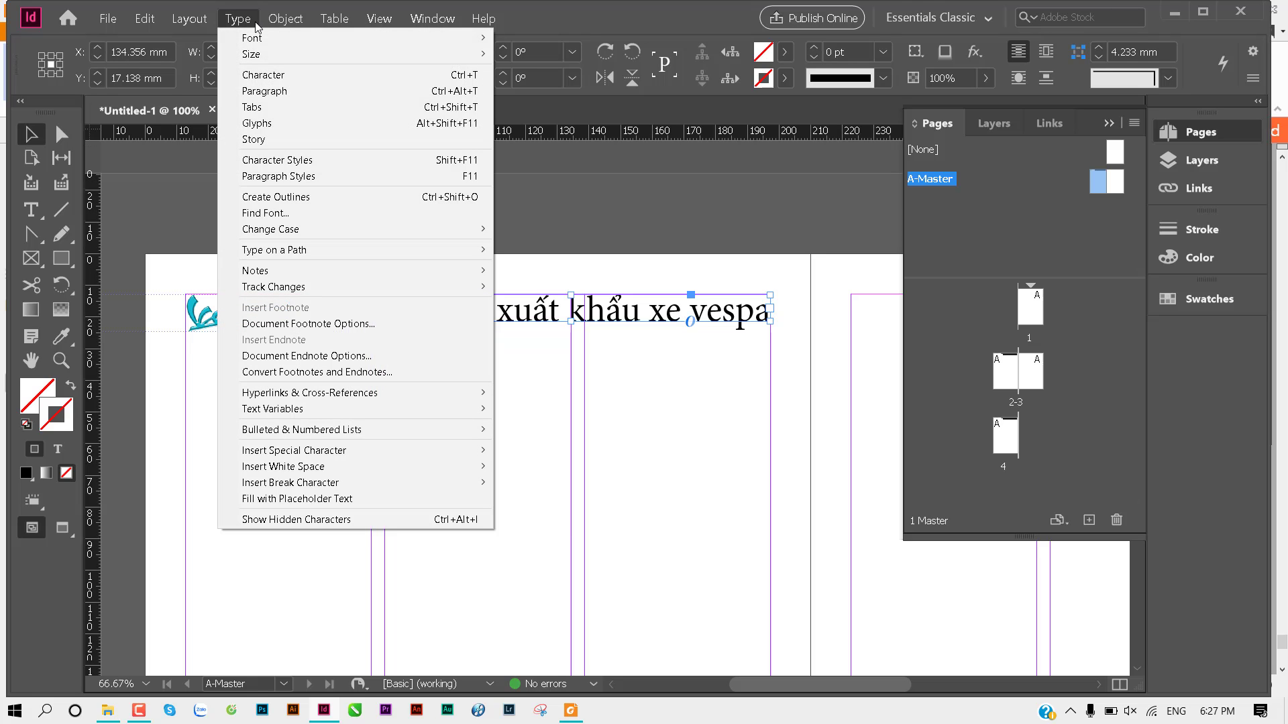
mouse_move(302, 229)
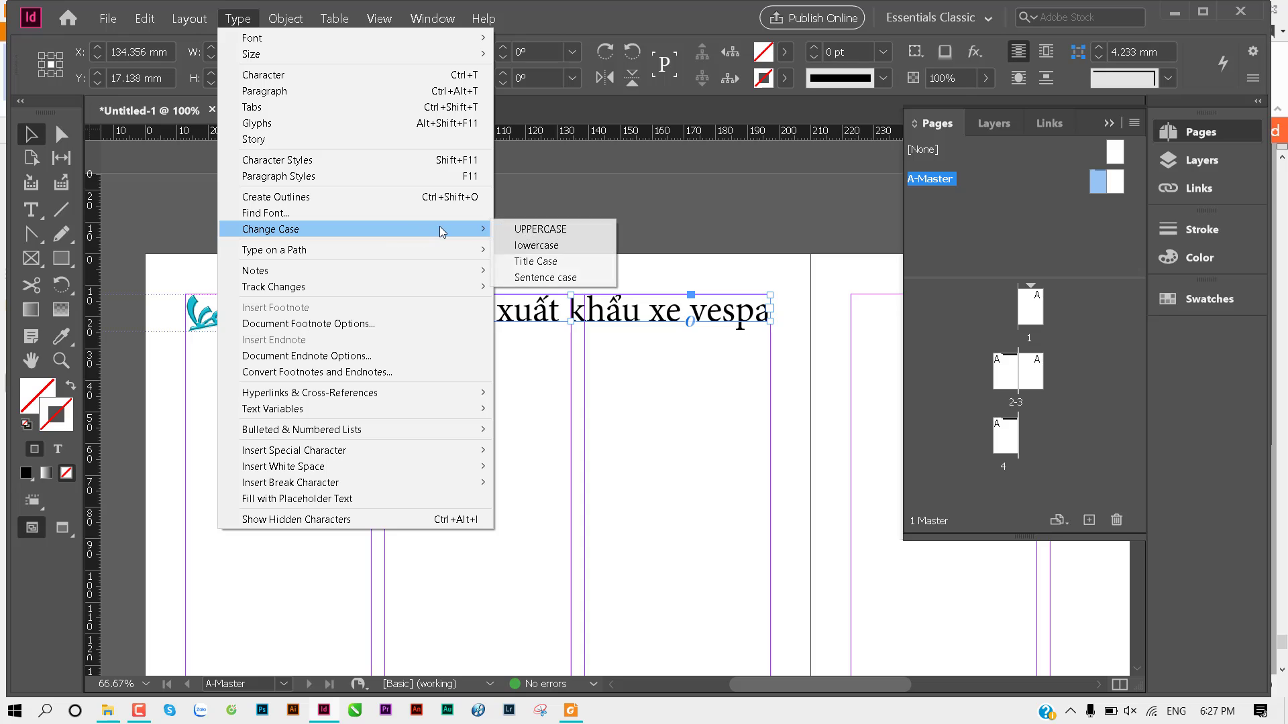
click(568, 230)
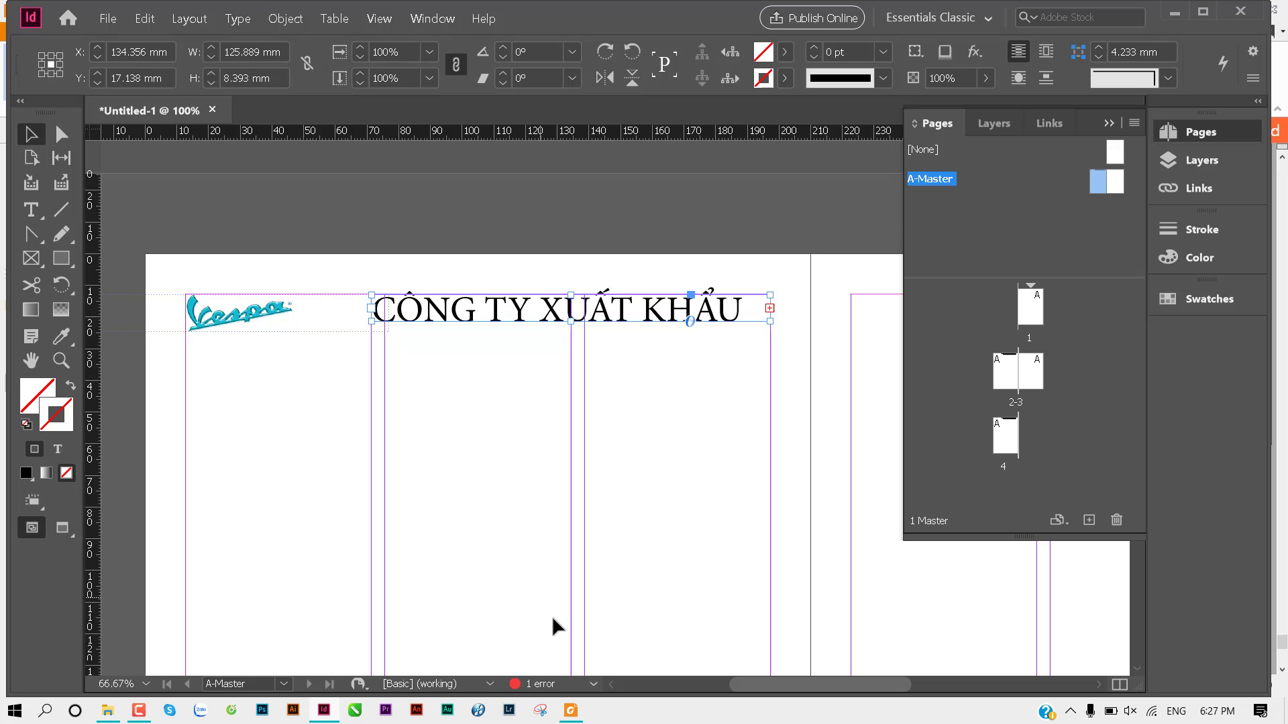
click(524, 502)
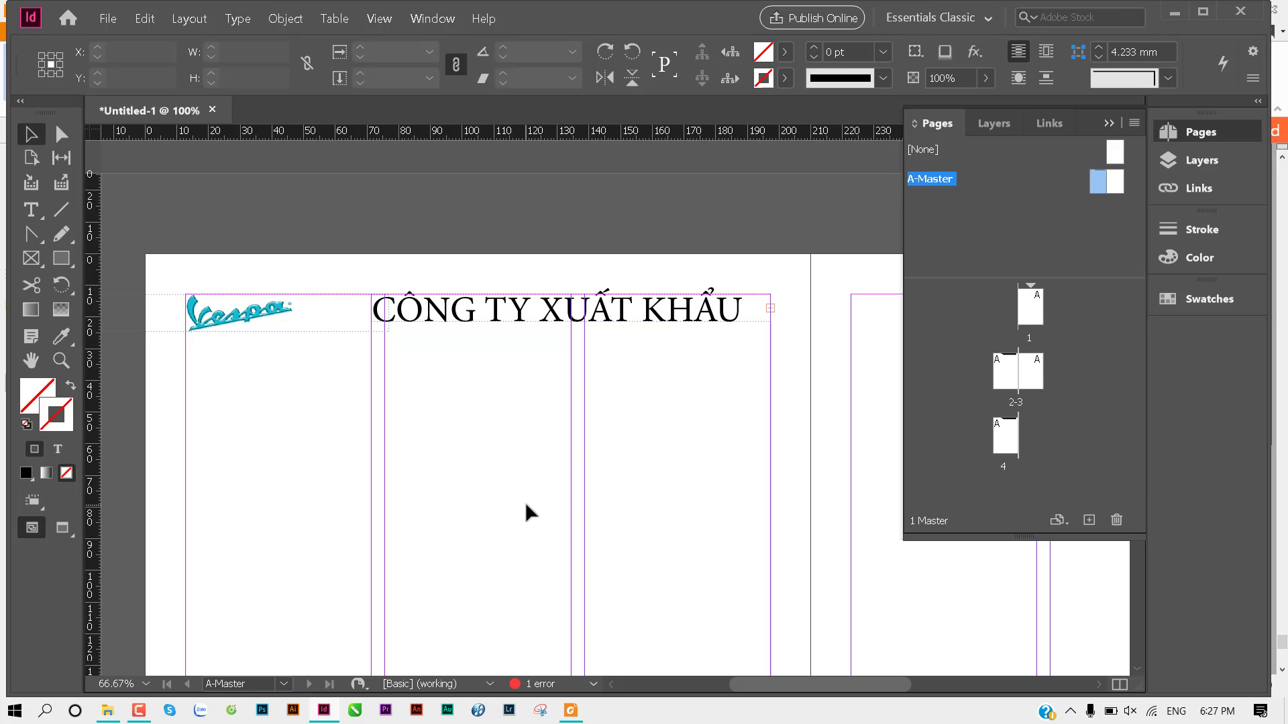
drag(691, 483, 437, 397)
mouse_move(558, 455)
mouse_down()
mouse_move(450, 390)
mouse_move(338, 449)
mouse_up()
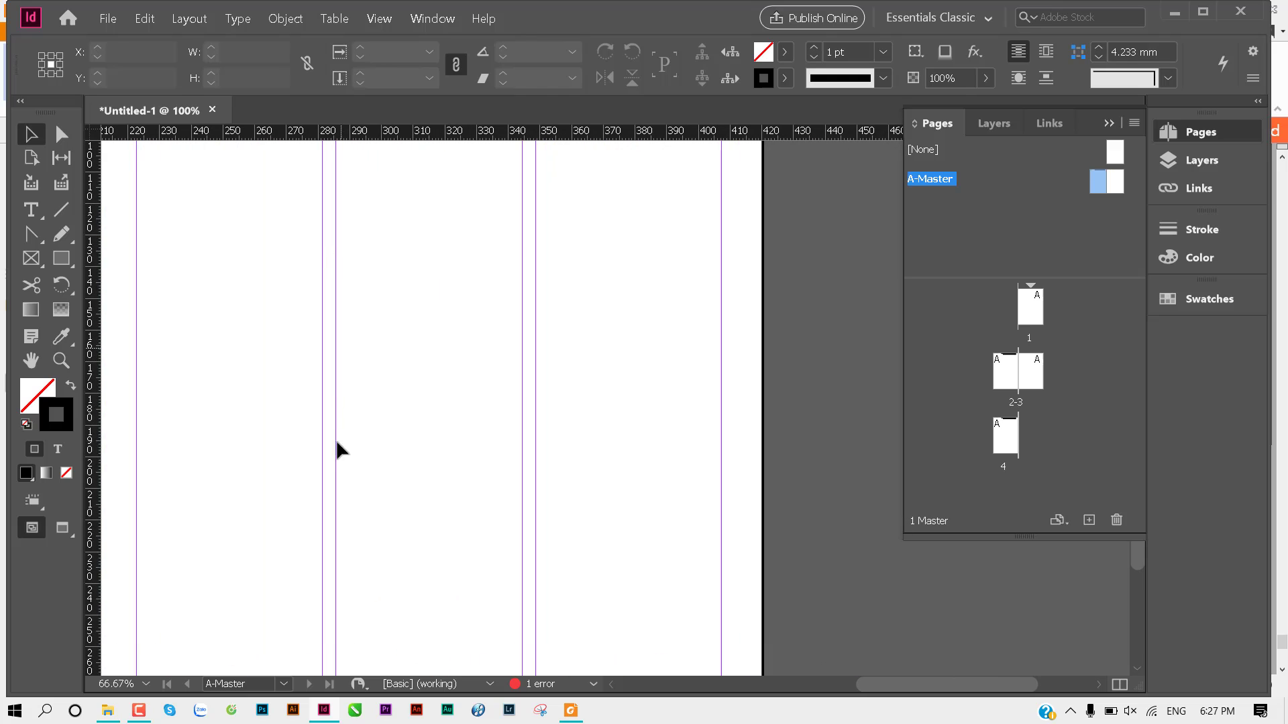
Step: Open Preflight and follow TEXT > Overset text to the heading's text frame on A-Master
double_click(526, 680)
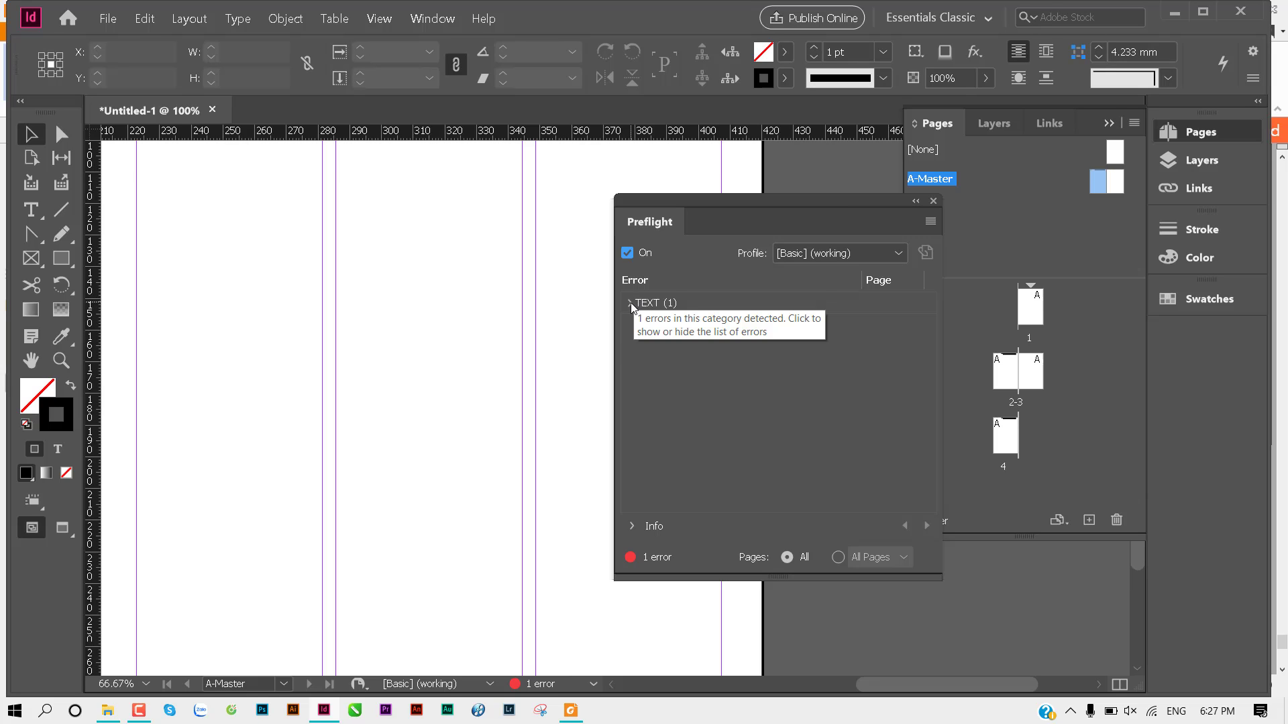
click(633, 303)
click(649, 324)
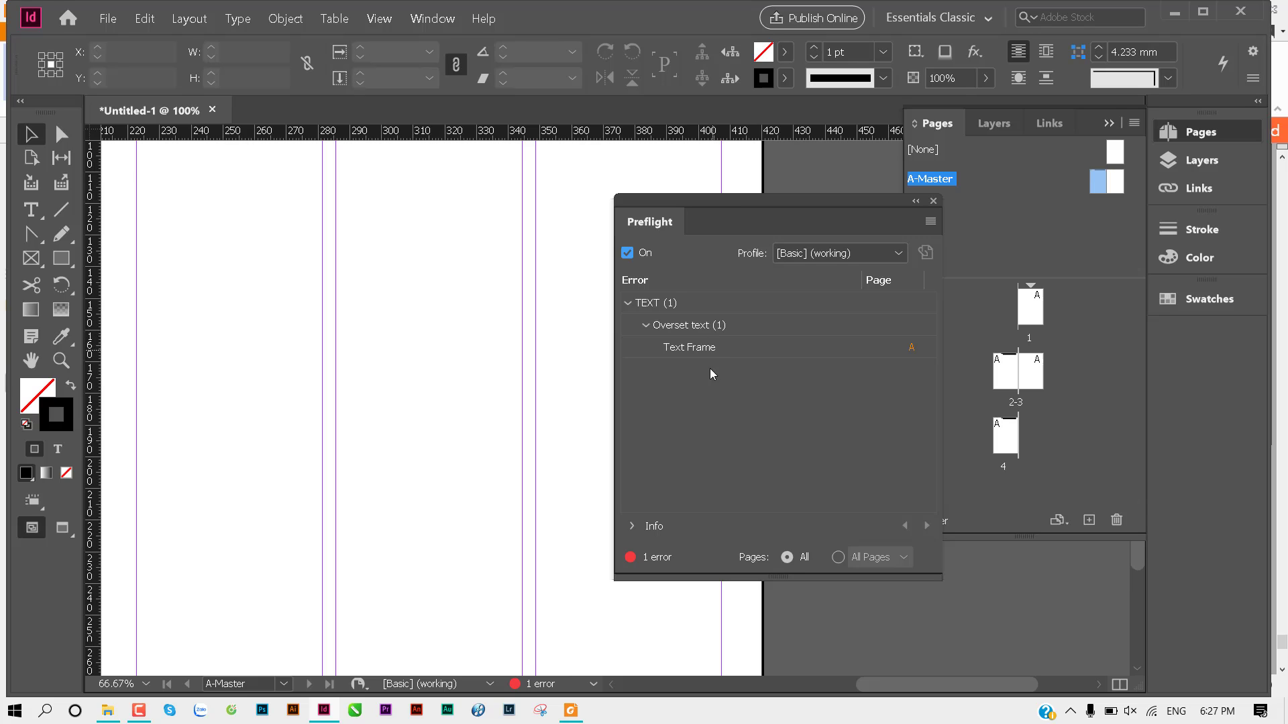
click(911, 349)
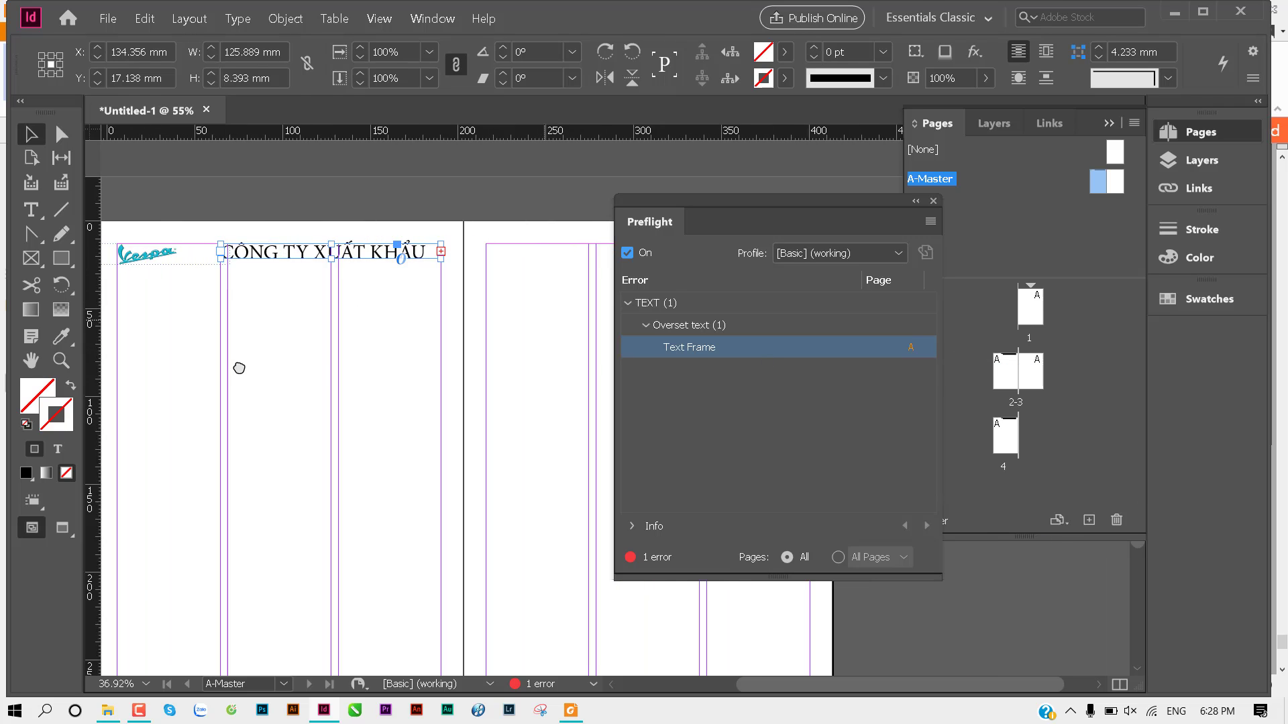
Step: Fit the heading frame to its content and adjust the font size until it fits one line
scroll(235, 368, right, 5)
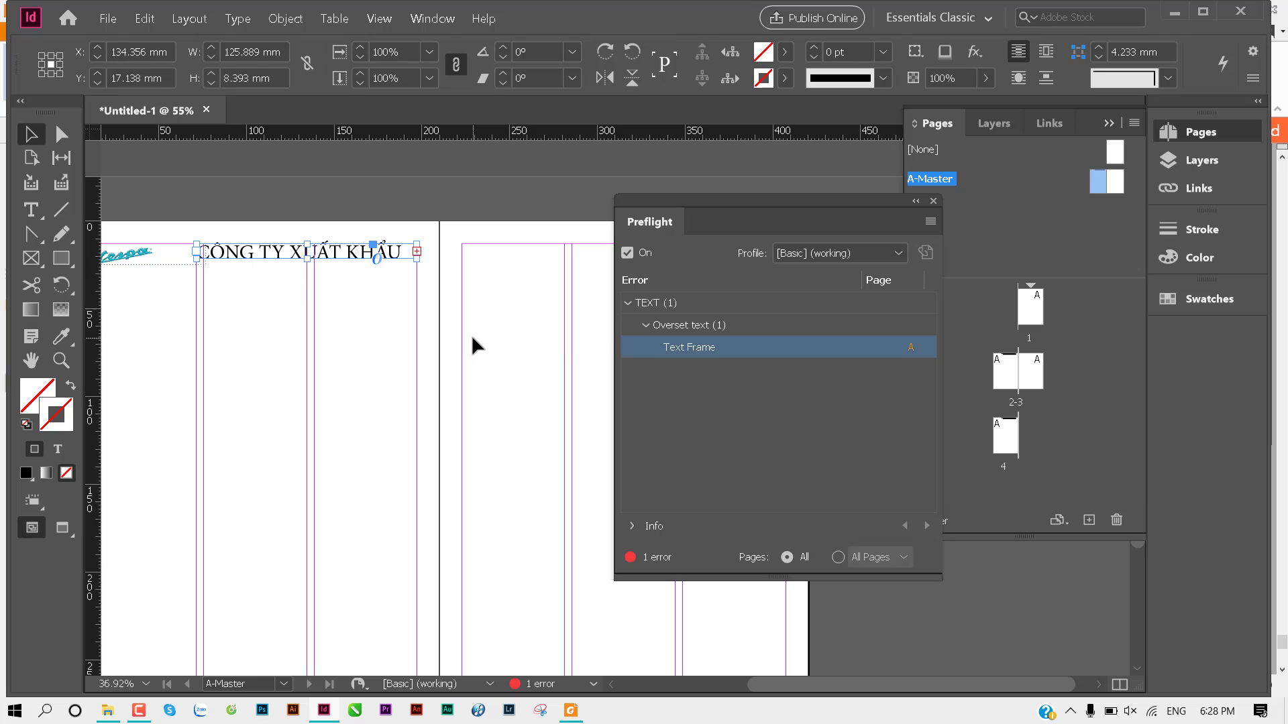
key(ctrl+alt+c)
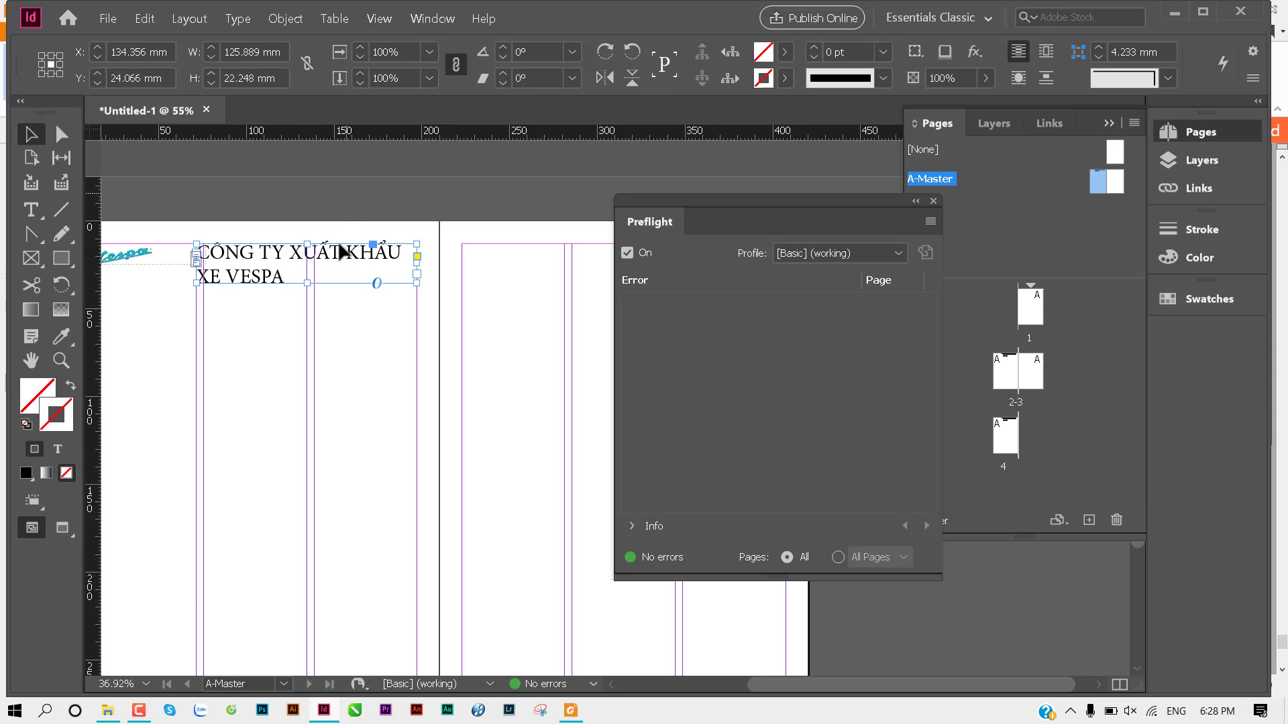
scroll(446, 301, up, 1)
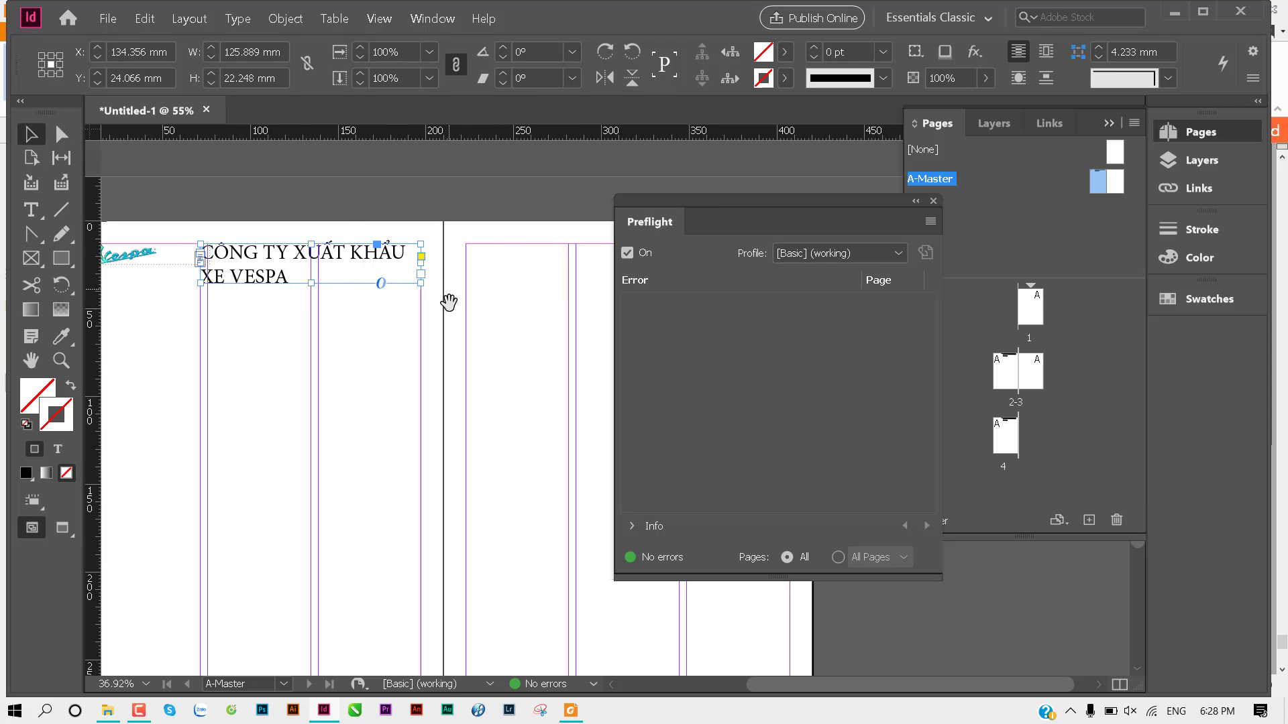
scroll(432, 286, up, 1)
scroll(470, 340, up, 1)
scroll(473, 342, up, 1)
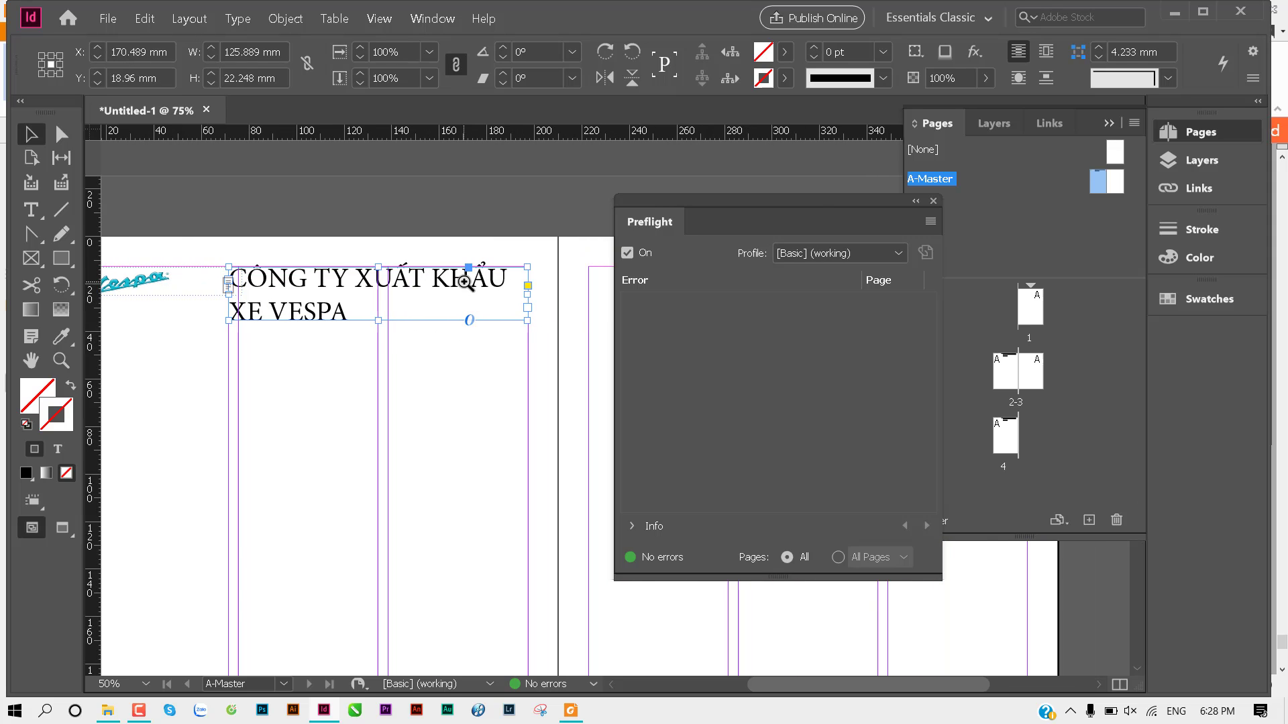
scroll(473, 340, up, 1)
scroll(523, 355, up, 1)
drag(570, 368, 463, 349)
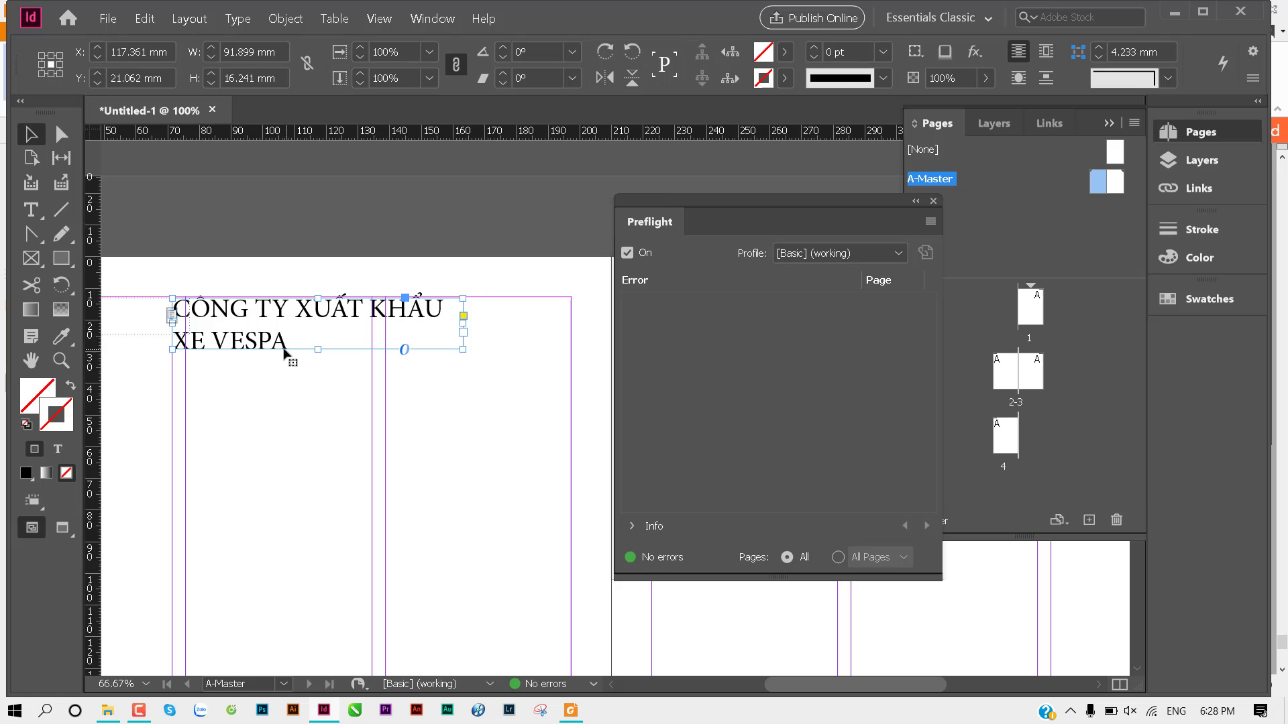
key(ctrl+z)
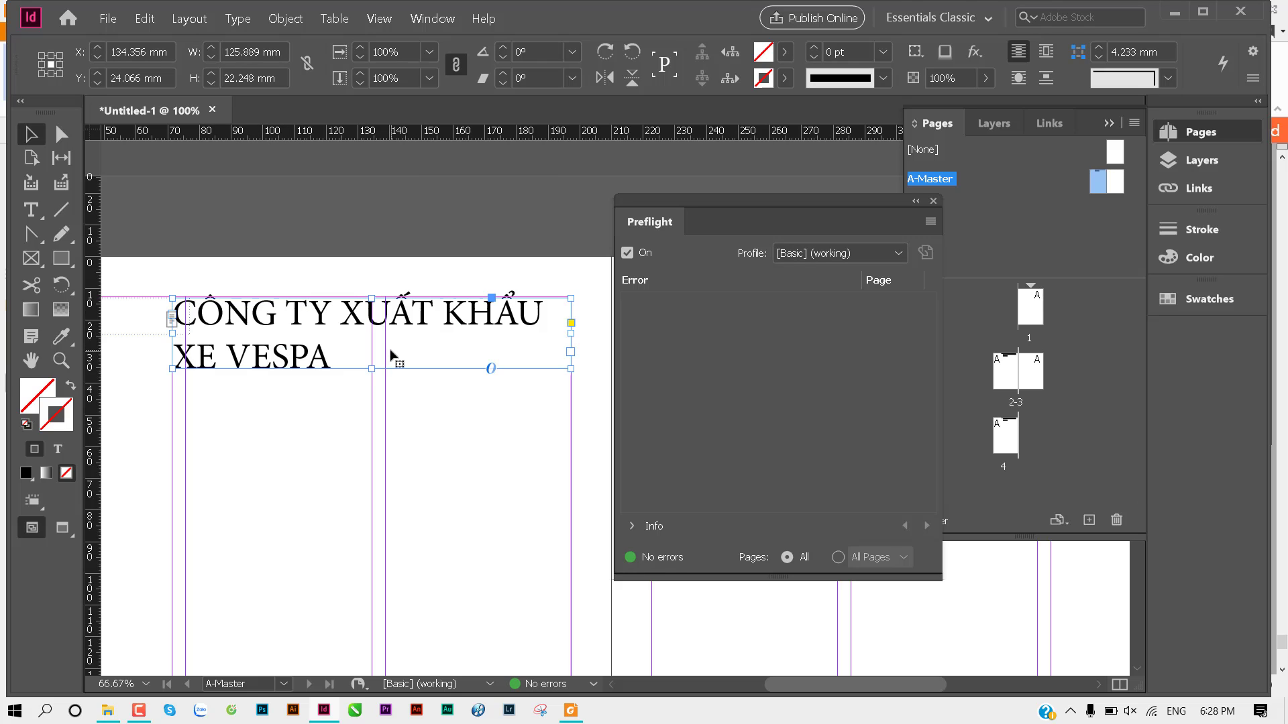
key(ctrl+z)
key(ctrl+z)
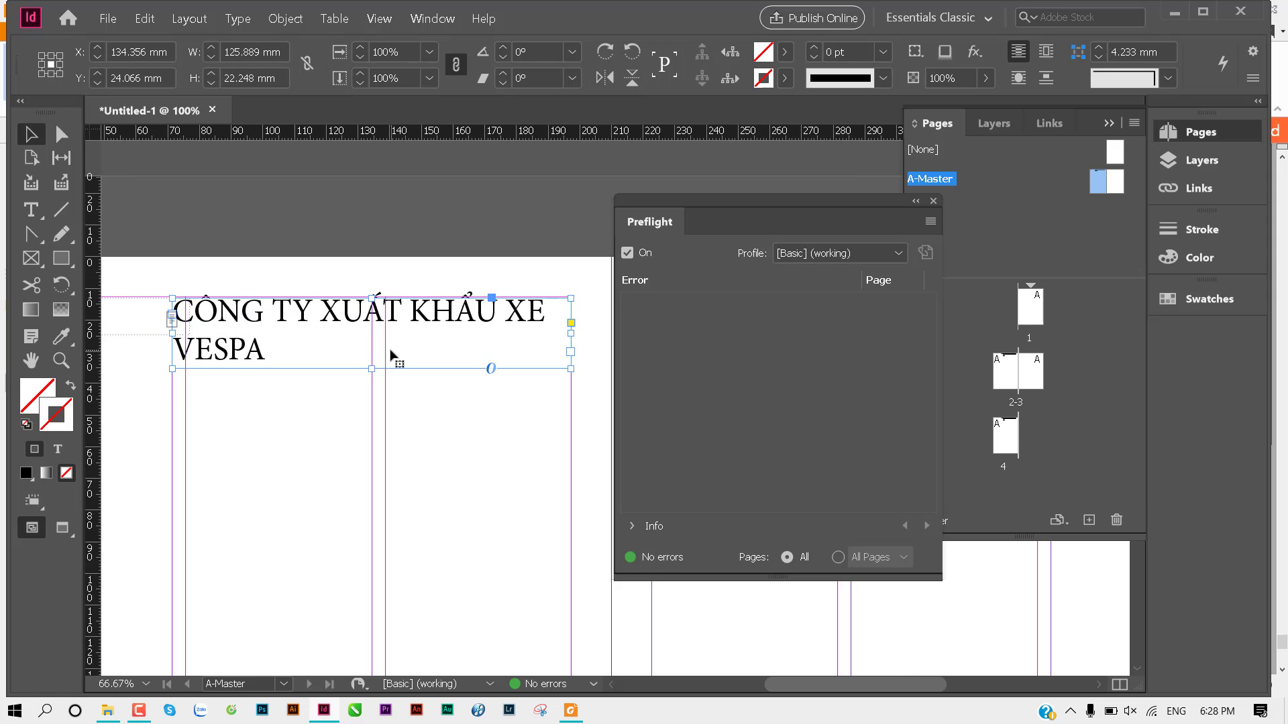
key(ctrl+z)
key(ctrl+z)
key(ctrl+z)
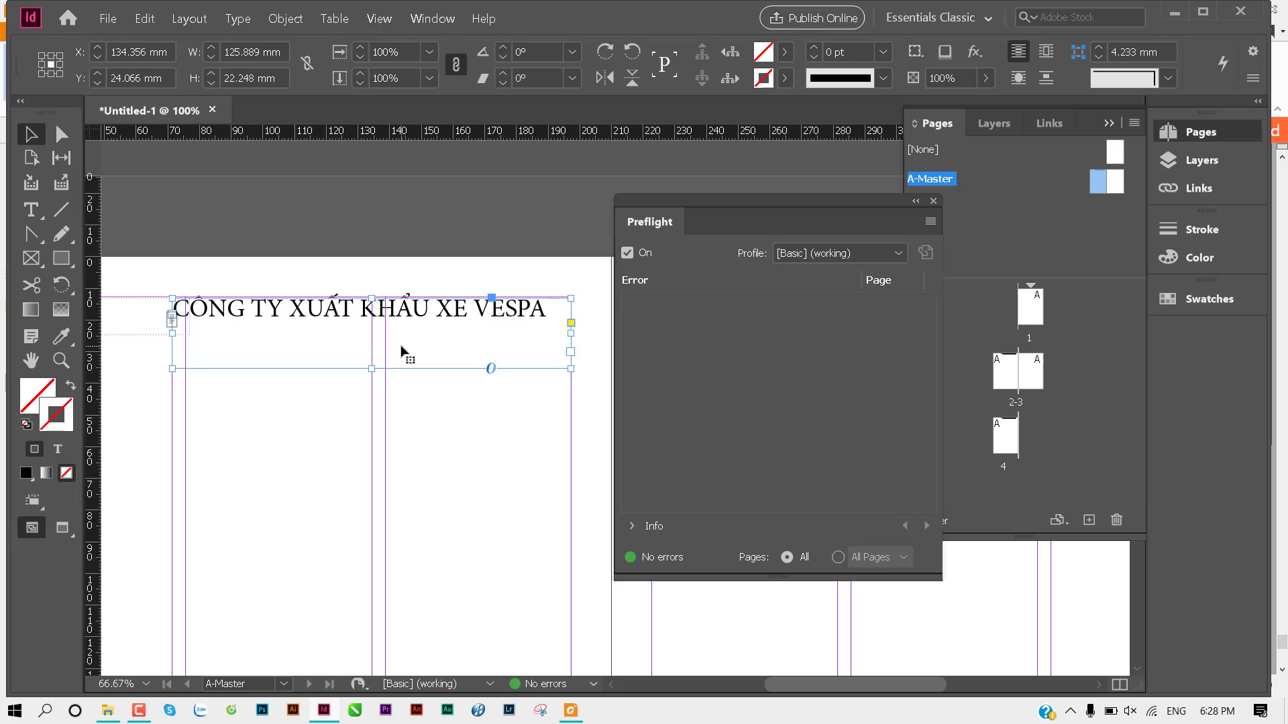
key(ctrl+shift+z)
key(ctrl+shift+z)
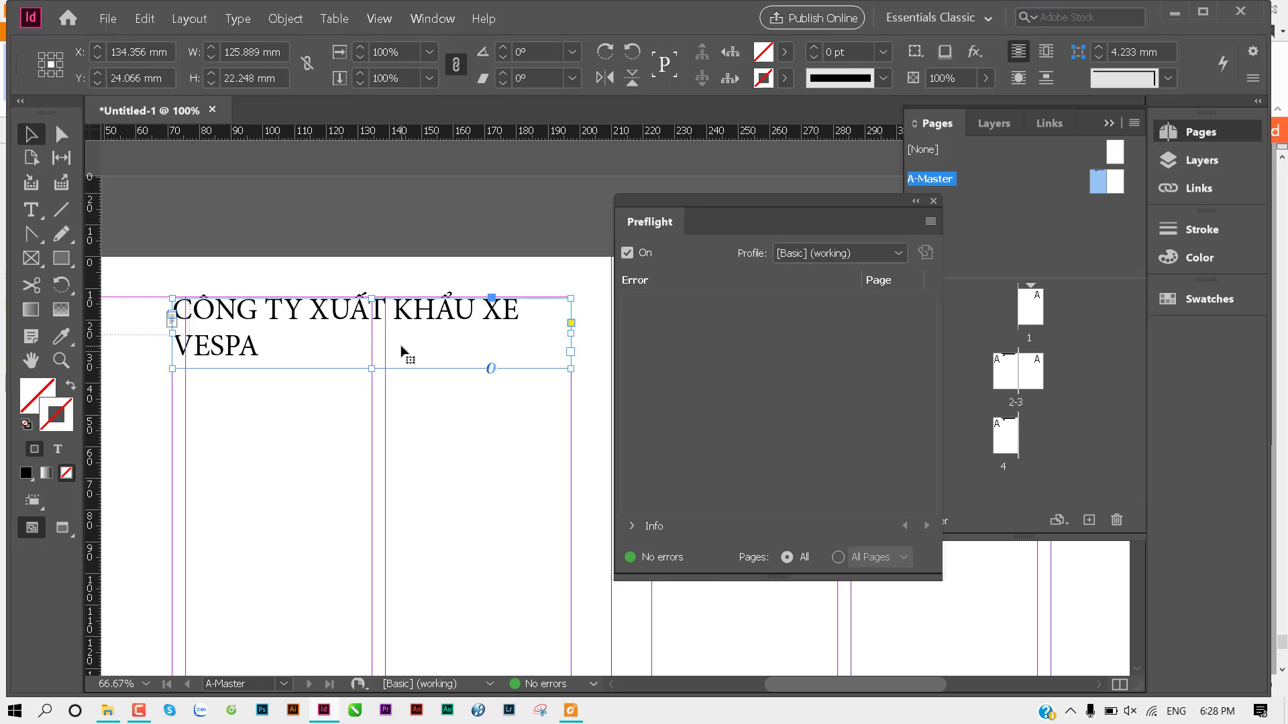
key(ctrl+z)
key(ctrl+z)
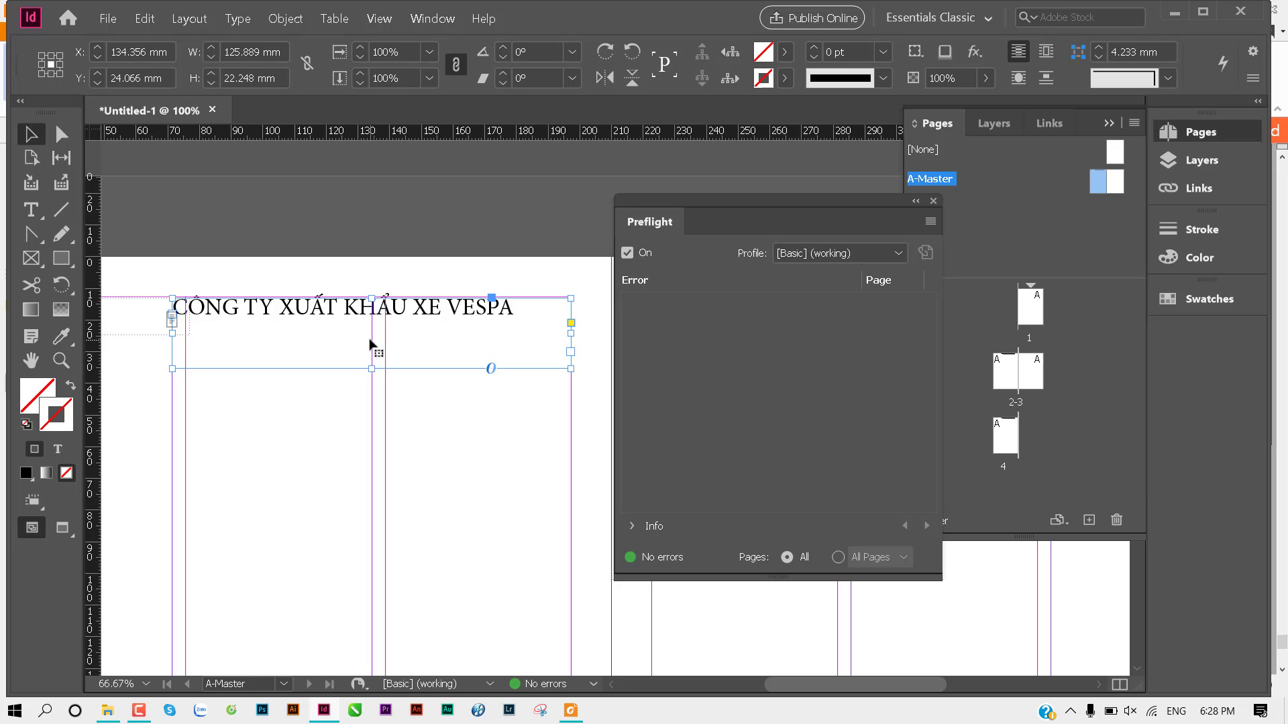
Step: Pan out to view the whole master spread and switch to the profile PDF in Foxit Reader
click(341, 397)
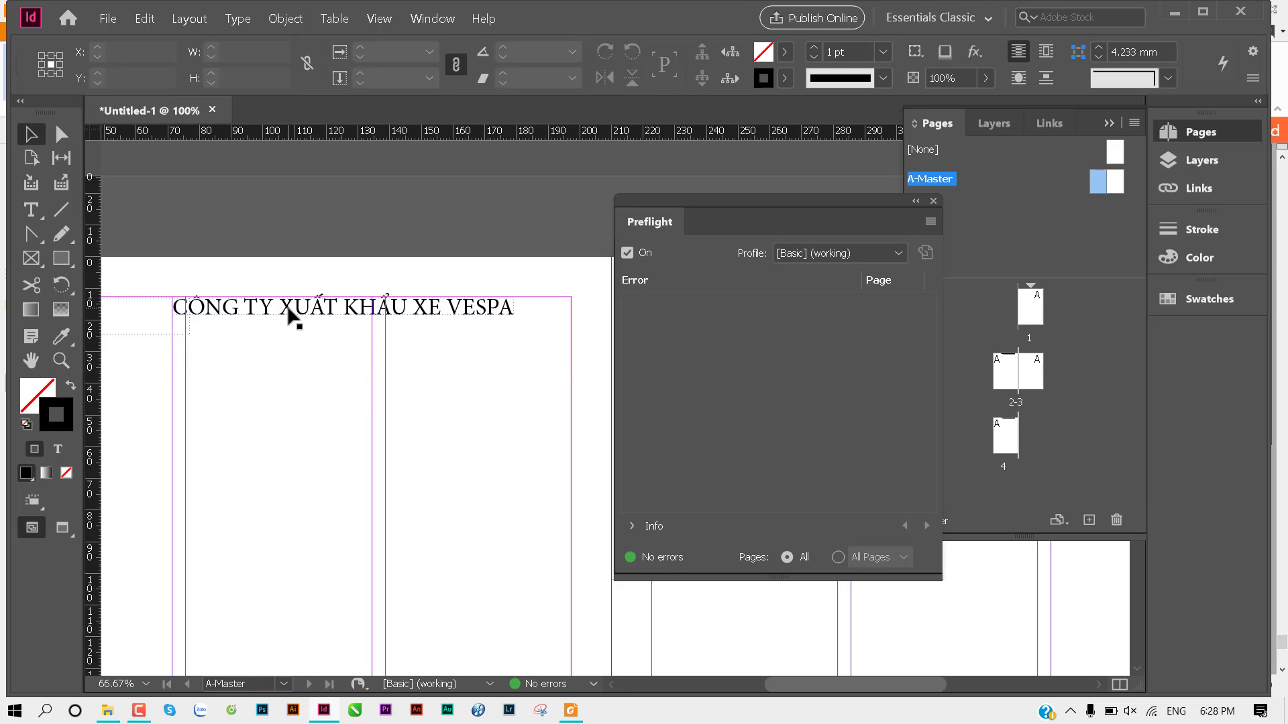
drag(290, 316, 304, 322)
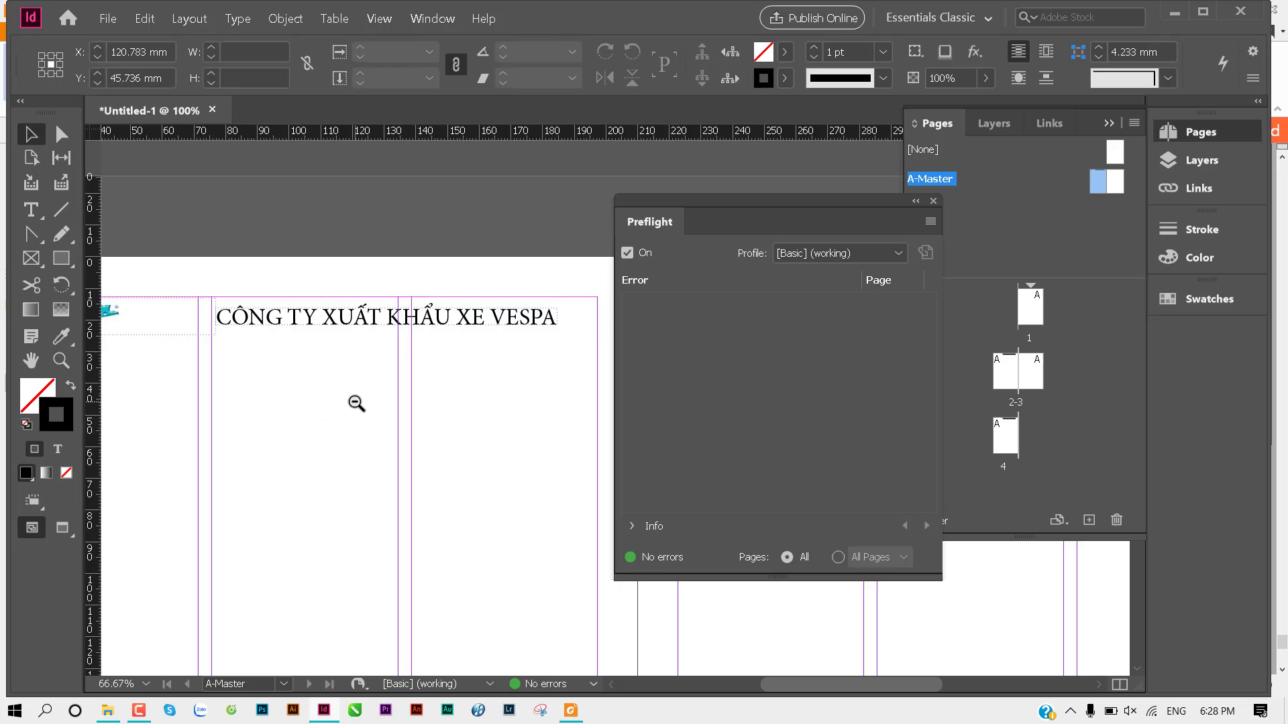
scroll(357, 402, down, 1)
scroll(179, 445, right, 3)
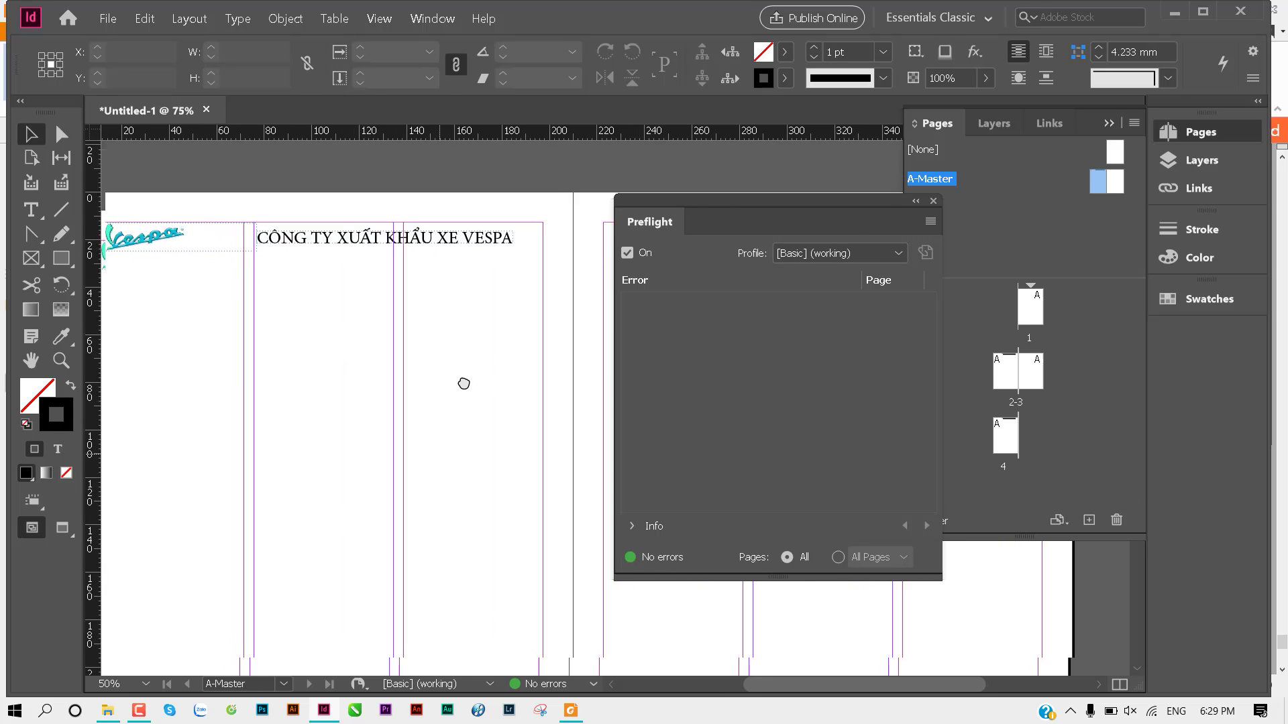
scroll(463, 382, down, 1)
drag(468, 394, 297, 368)
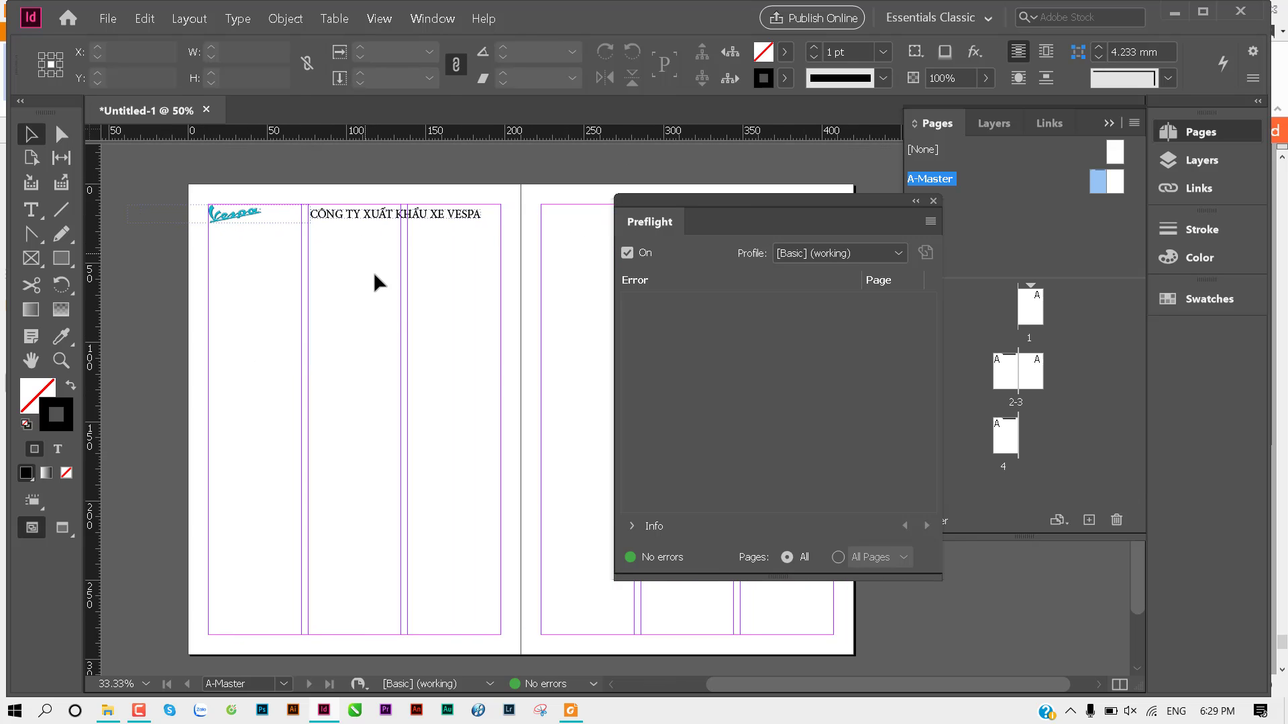
click(571, 710)
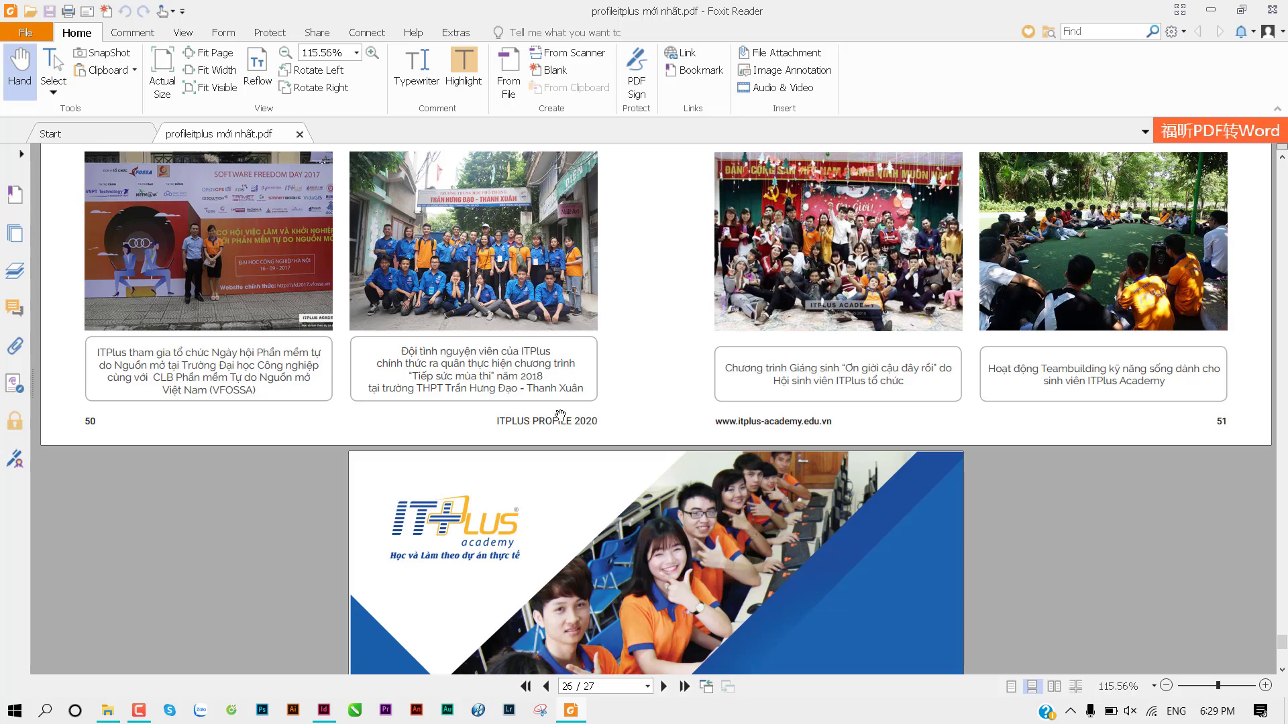
Step: Scroll the profile PDF around page 26, then return to InDesign and zoom in on the master
scroll(576, 443, up, 3)
scroll(580, 441, up, 4)
scroll(584, 441, up, 3)
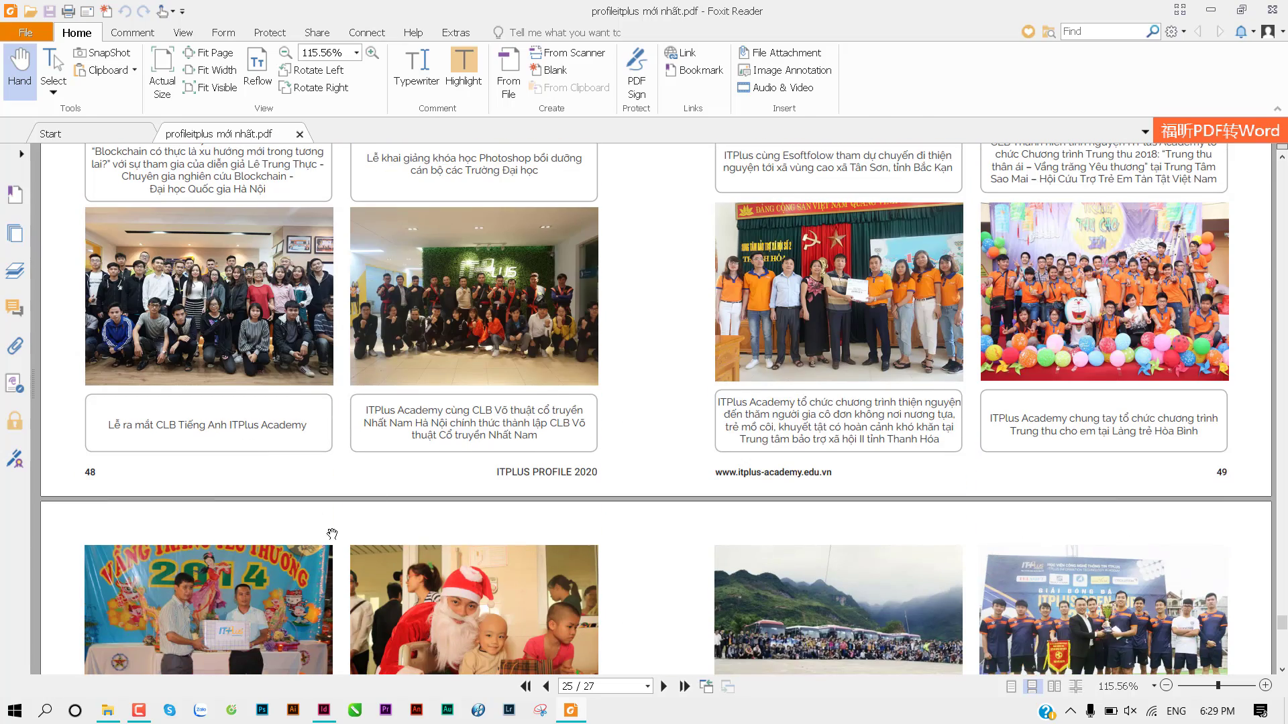
scroll(331, 534, down, 4)
scroll(344, 501, down, 2)
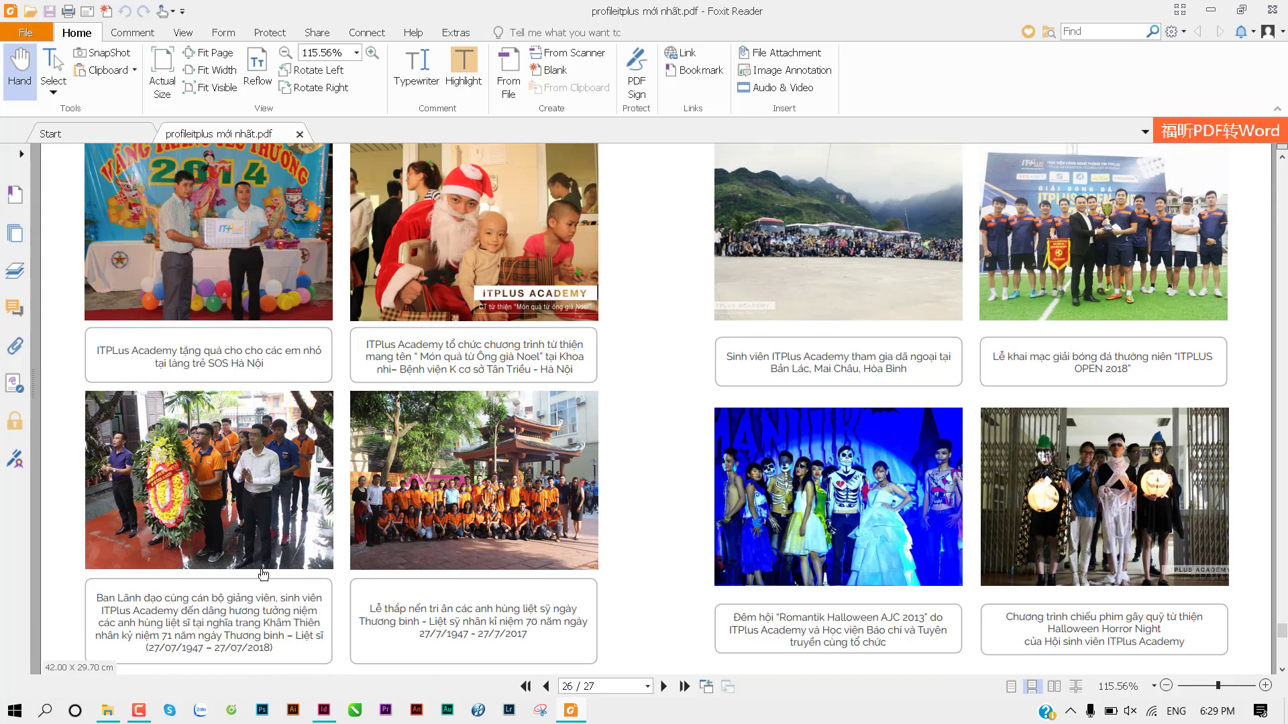
click(324, 711)
key(ctrl+equal)
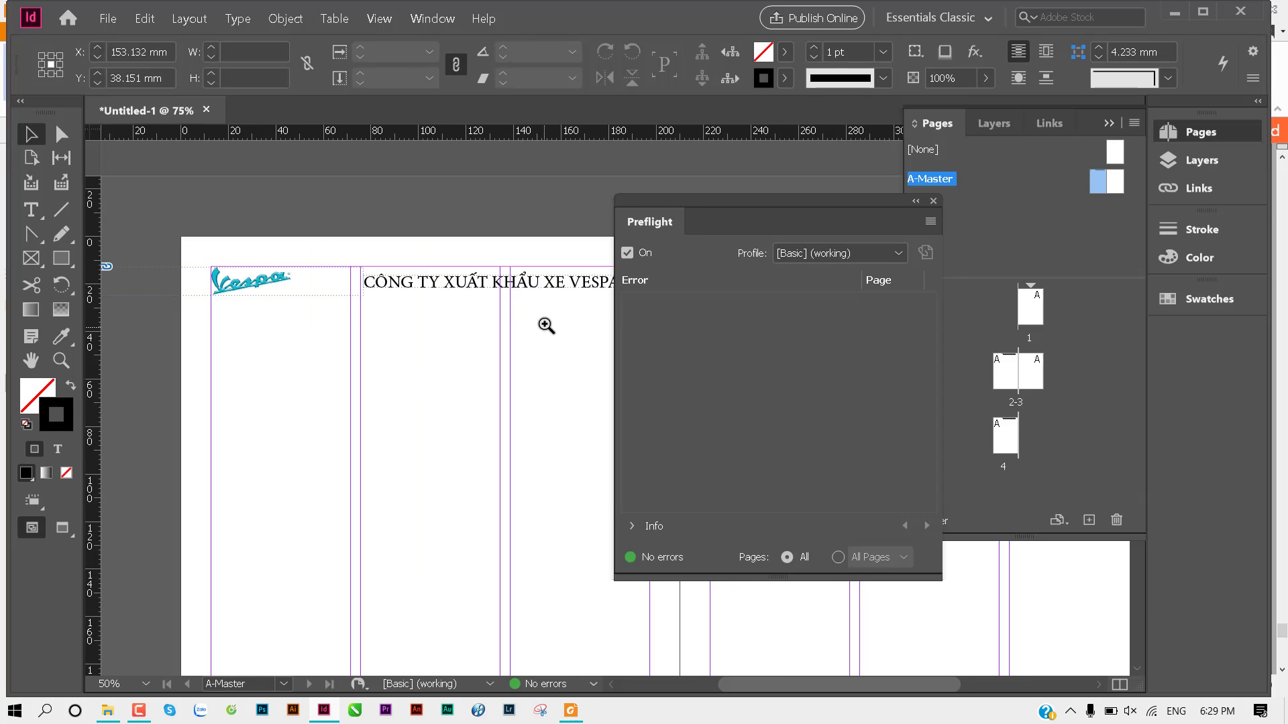
Step: Zoom to 100% and draw a solid black rectangle frame below the headline
key(ctrl+equal)
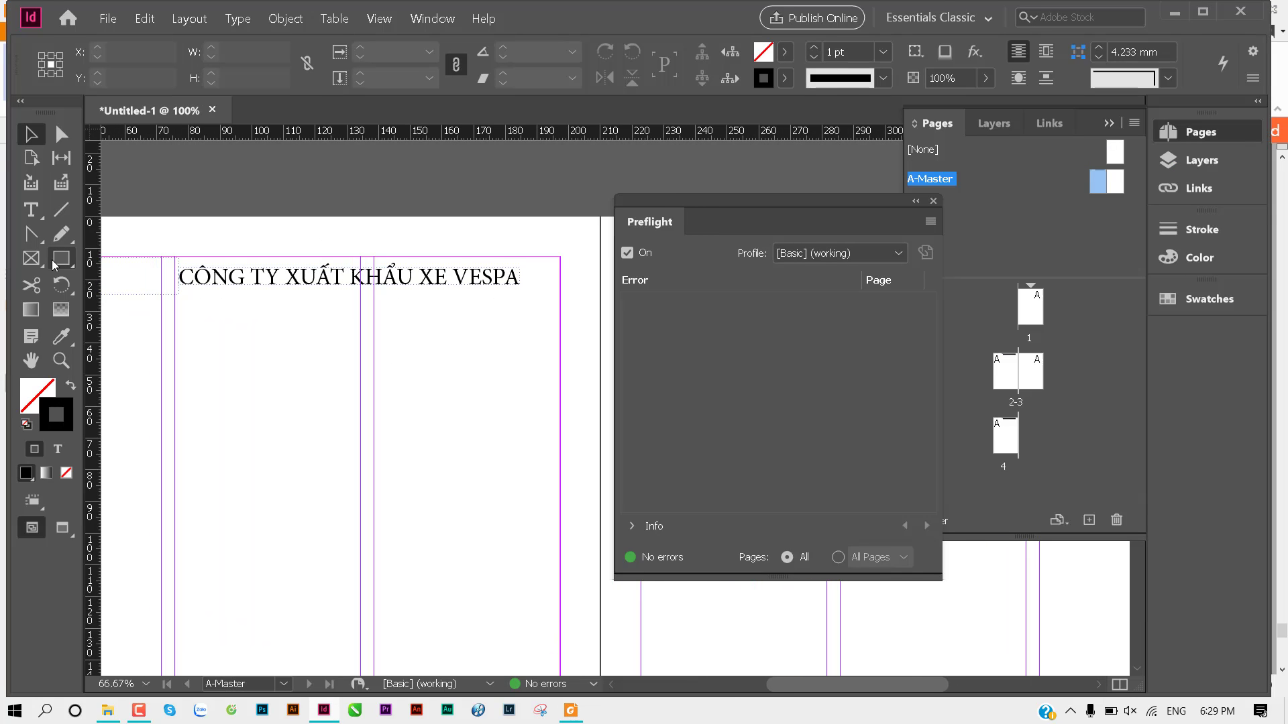
click(61, 258)
click(31, 134)
scroll(157, 295, left, 3)
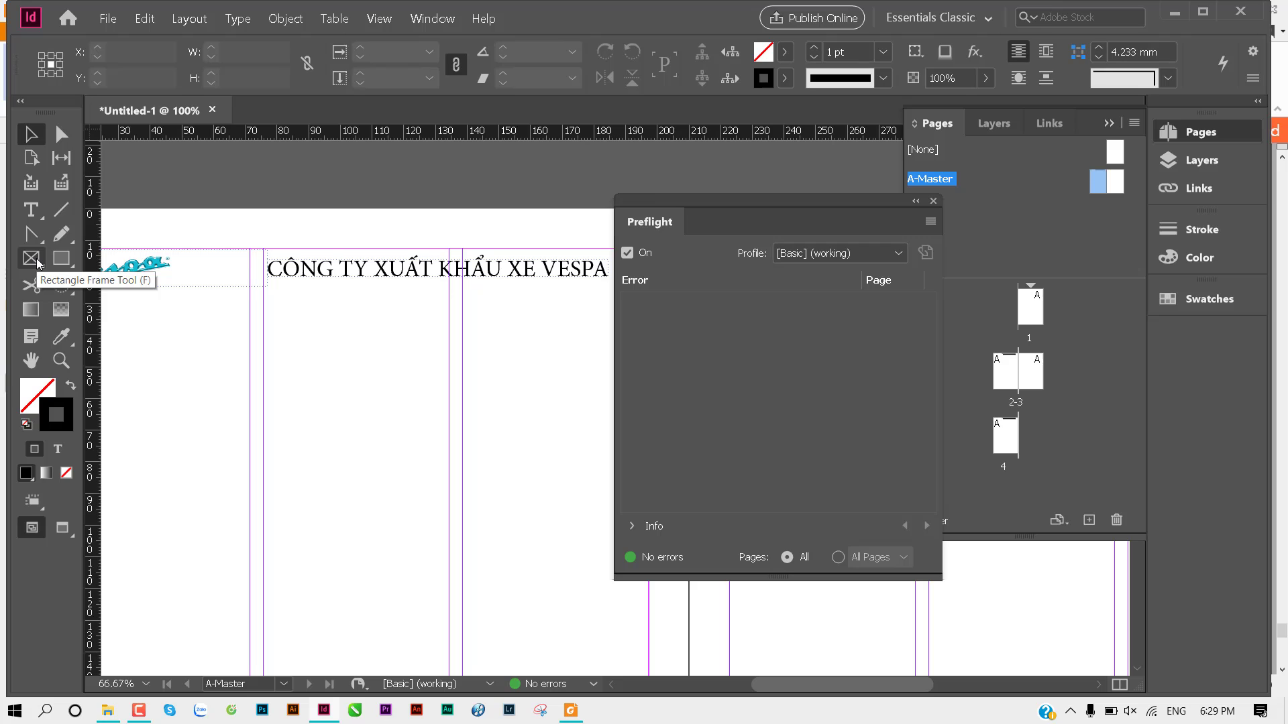
drag(37, 263, 85, 283)
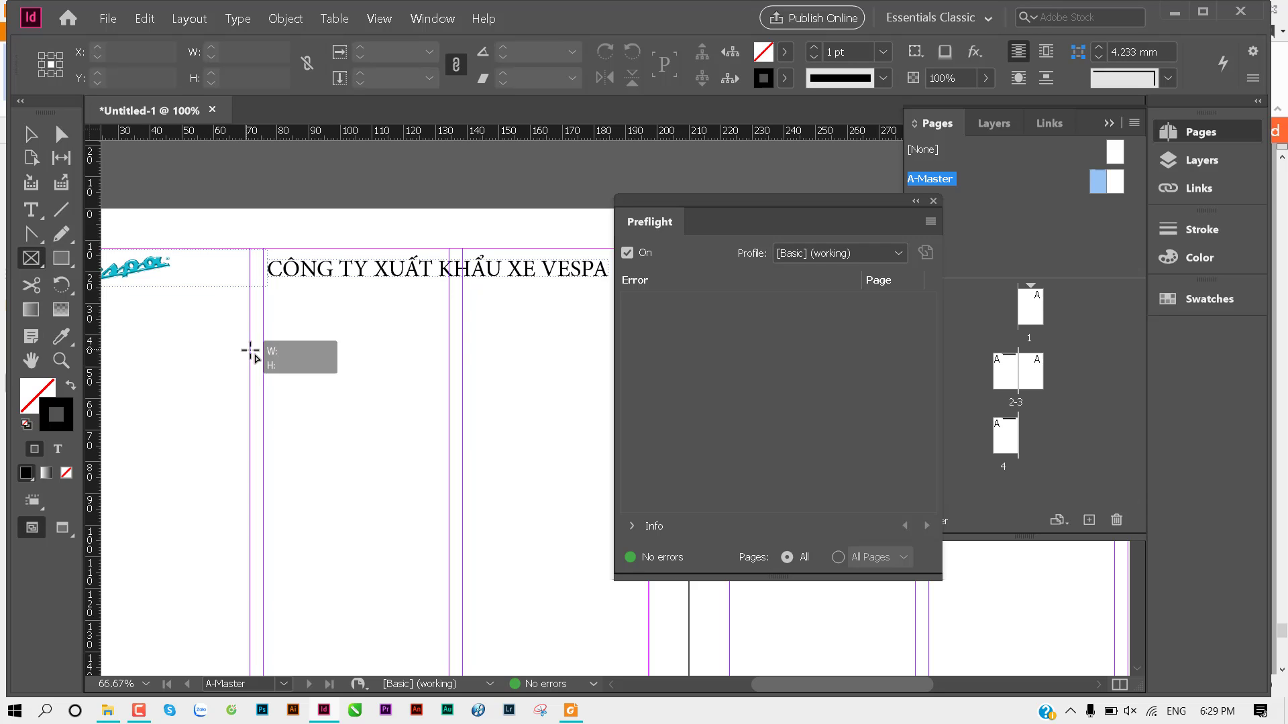
drag(250, 348, 493, 465)
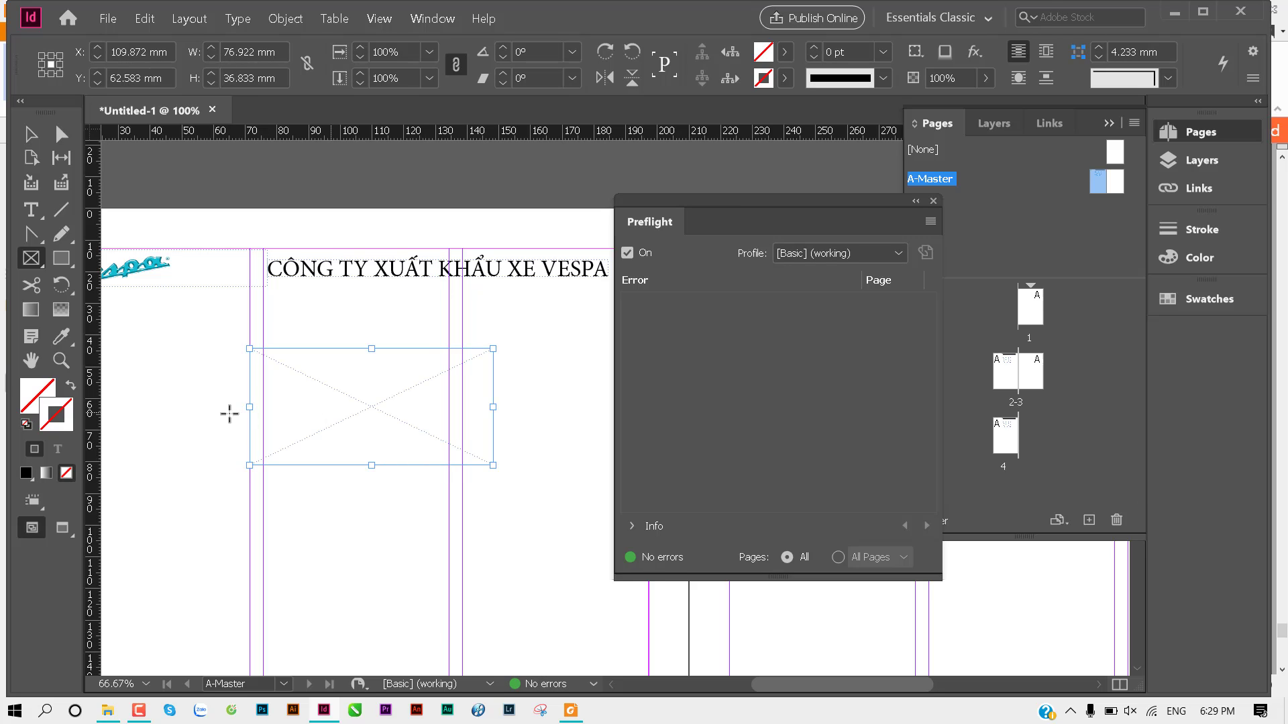
click(26, 474)
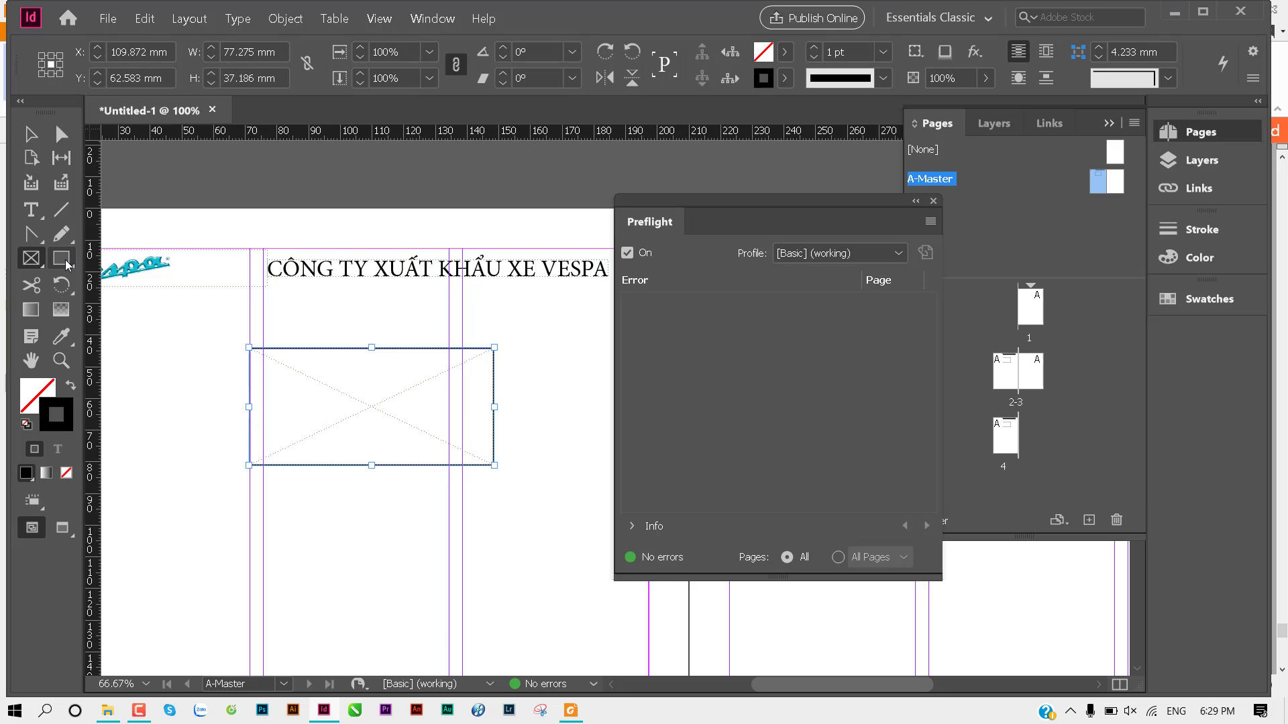
key(shift+x)
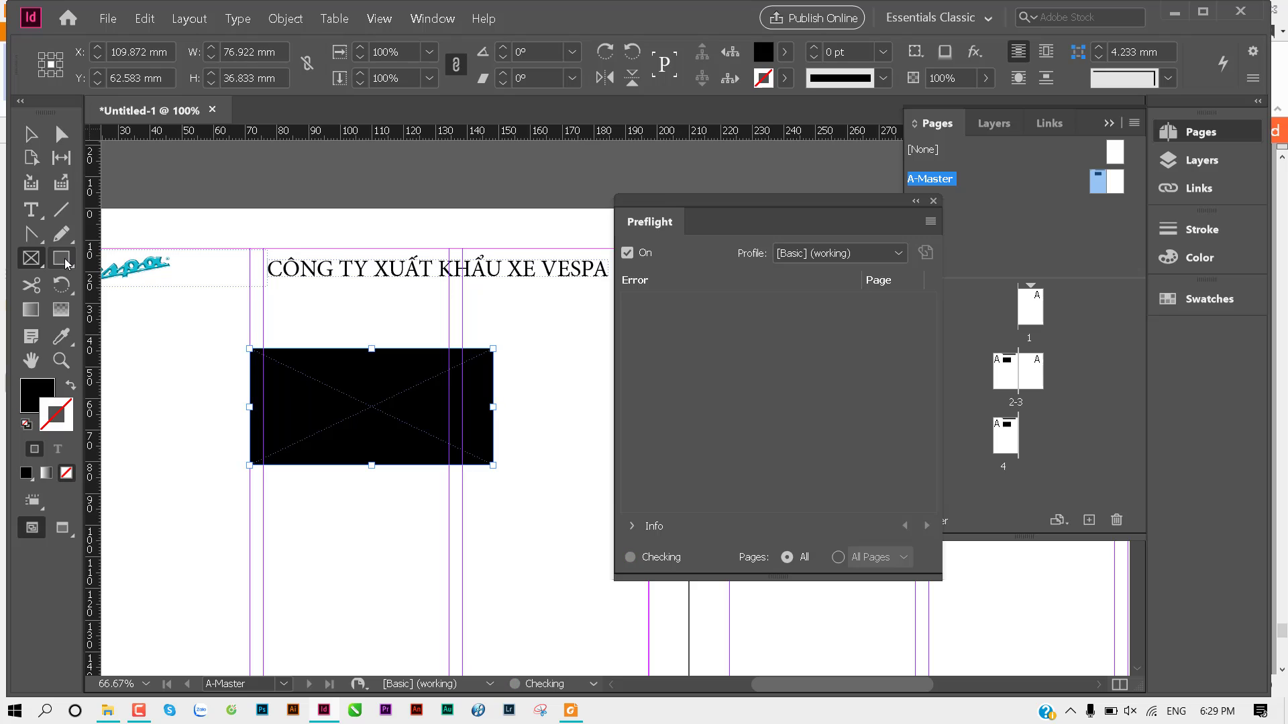
key(v)
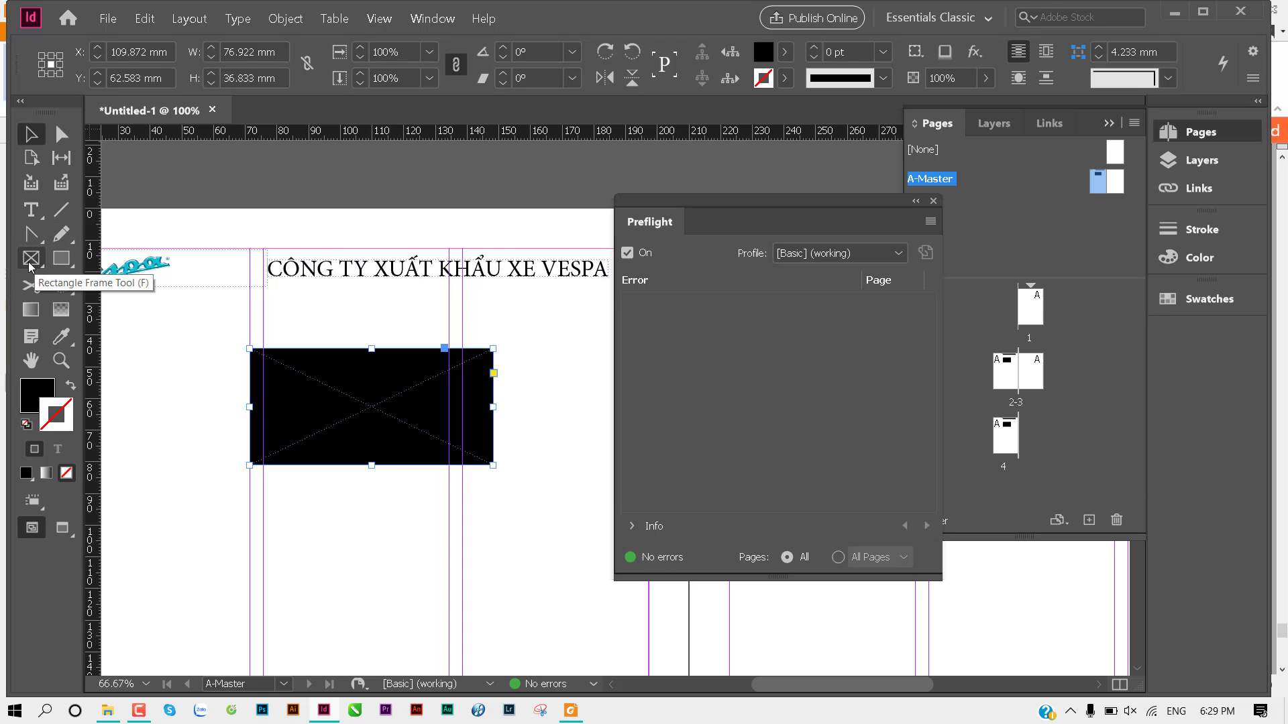
Step: Select and delete the black placeholder frame
click(158, 369)
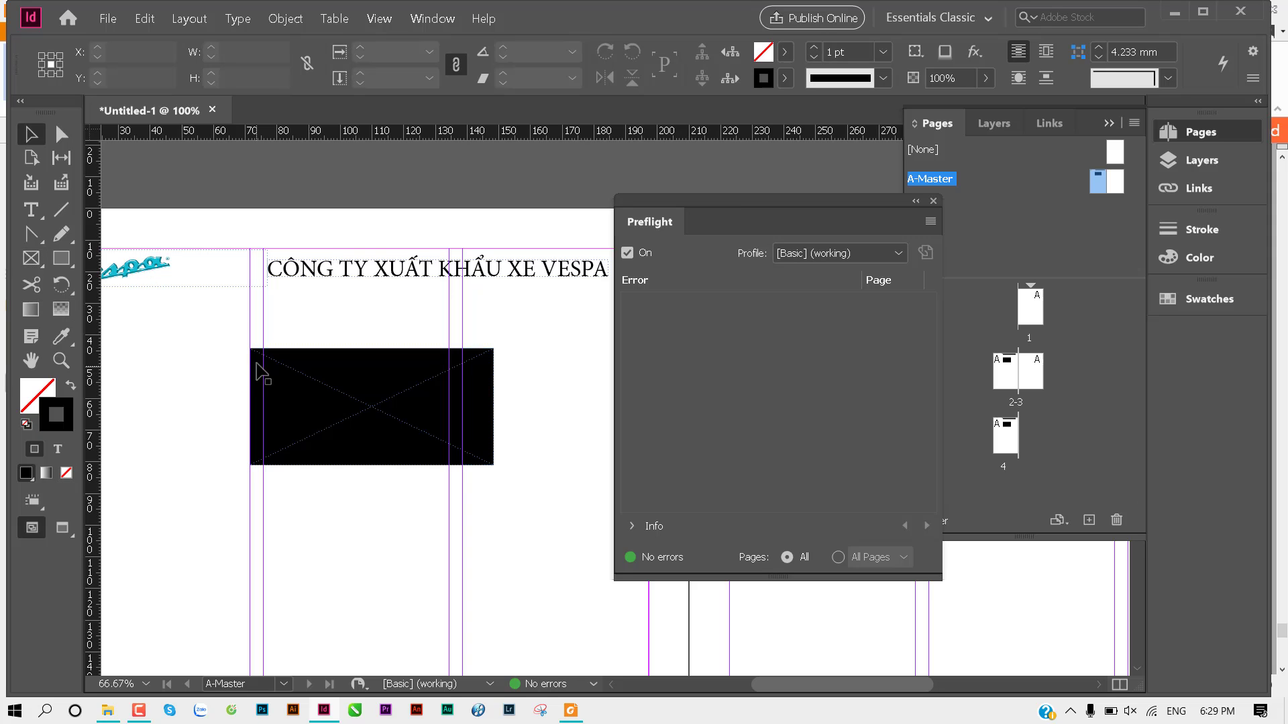
click(35, 261)
key(v)
click(437, 429)
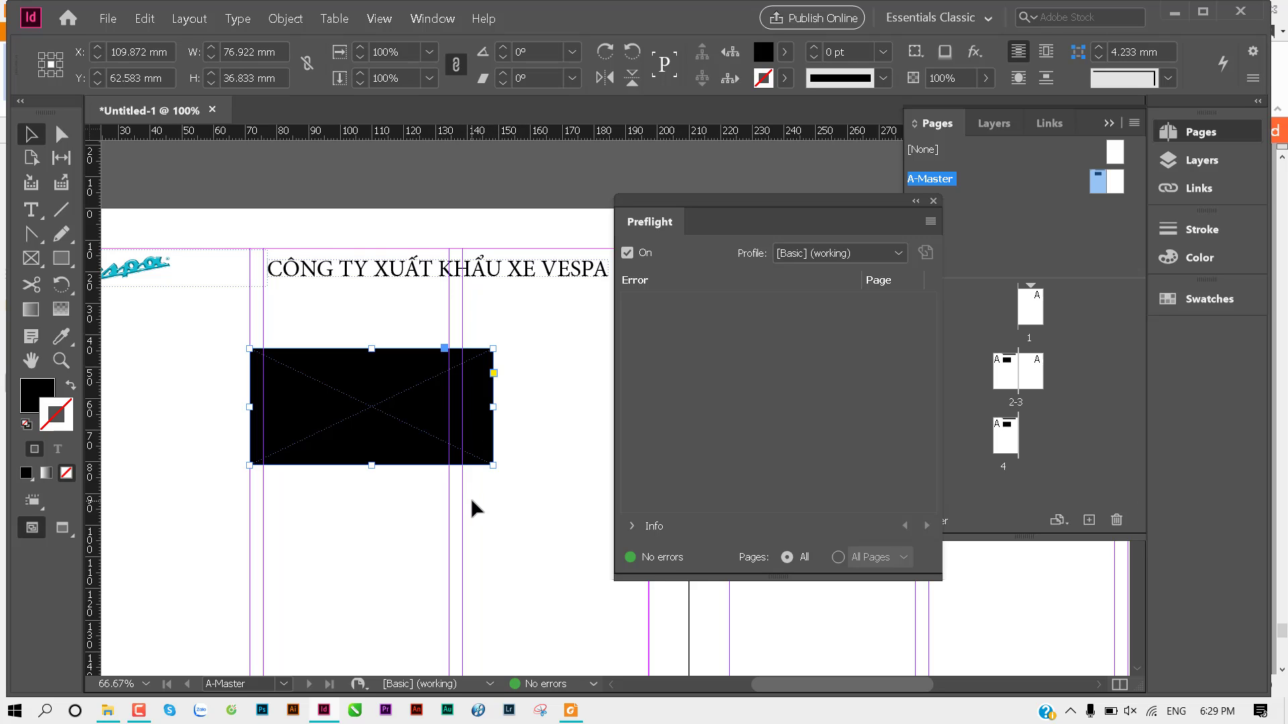
key(Delete)
Step: Draw a black test rectangle, delete it, and close the Preflight panel
click(67, 262)
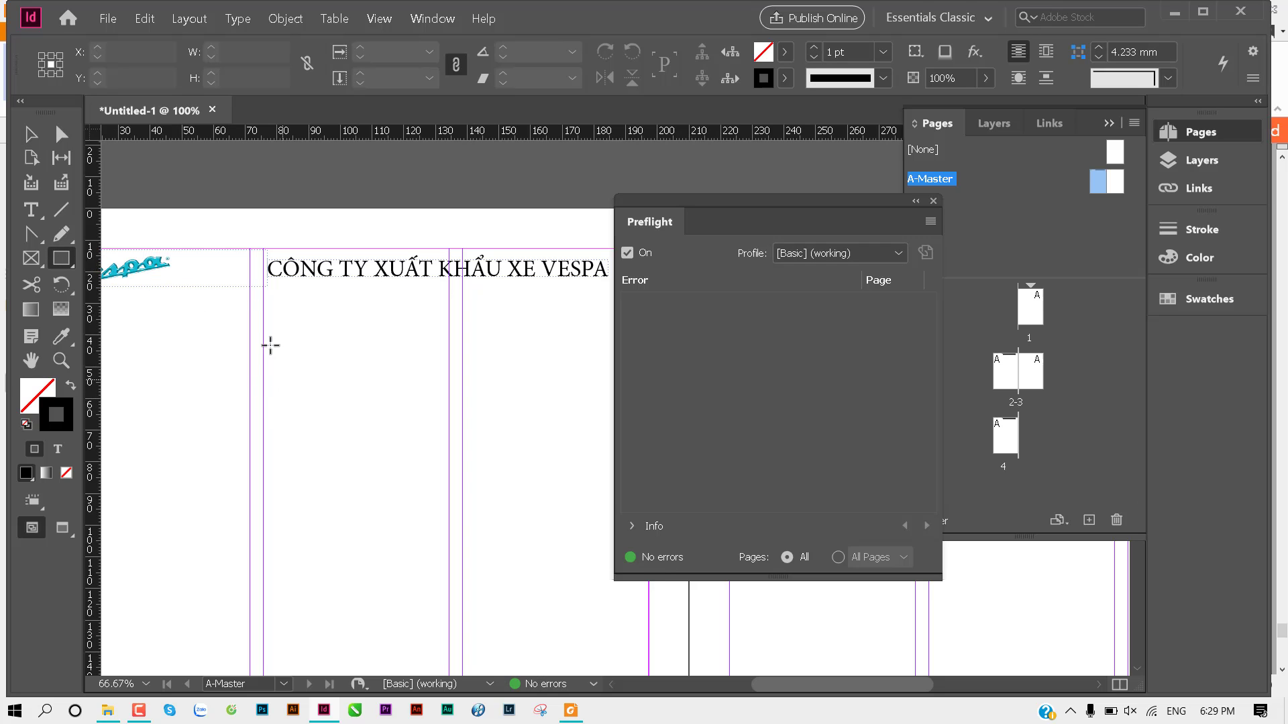
drag(267, 346, 511, 498)
key(shift+x)
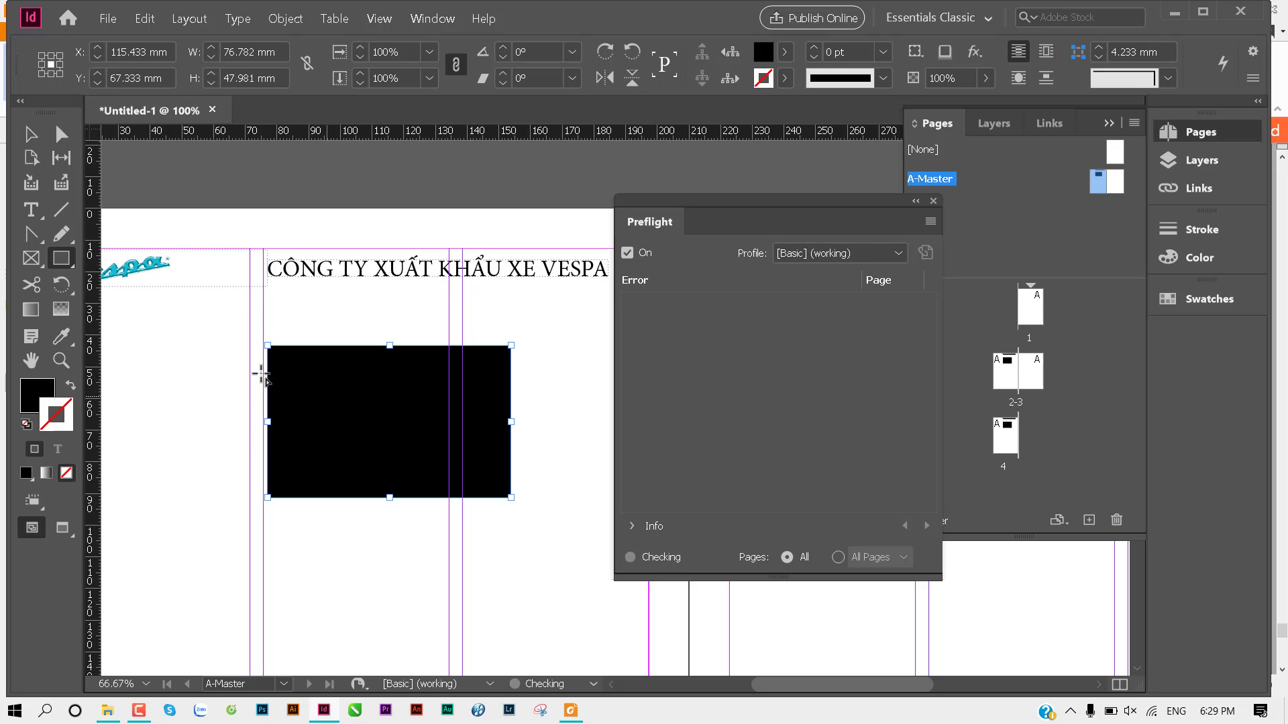
key(v)
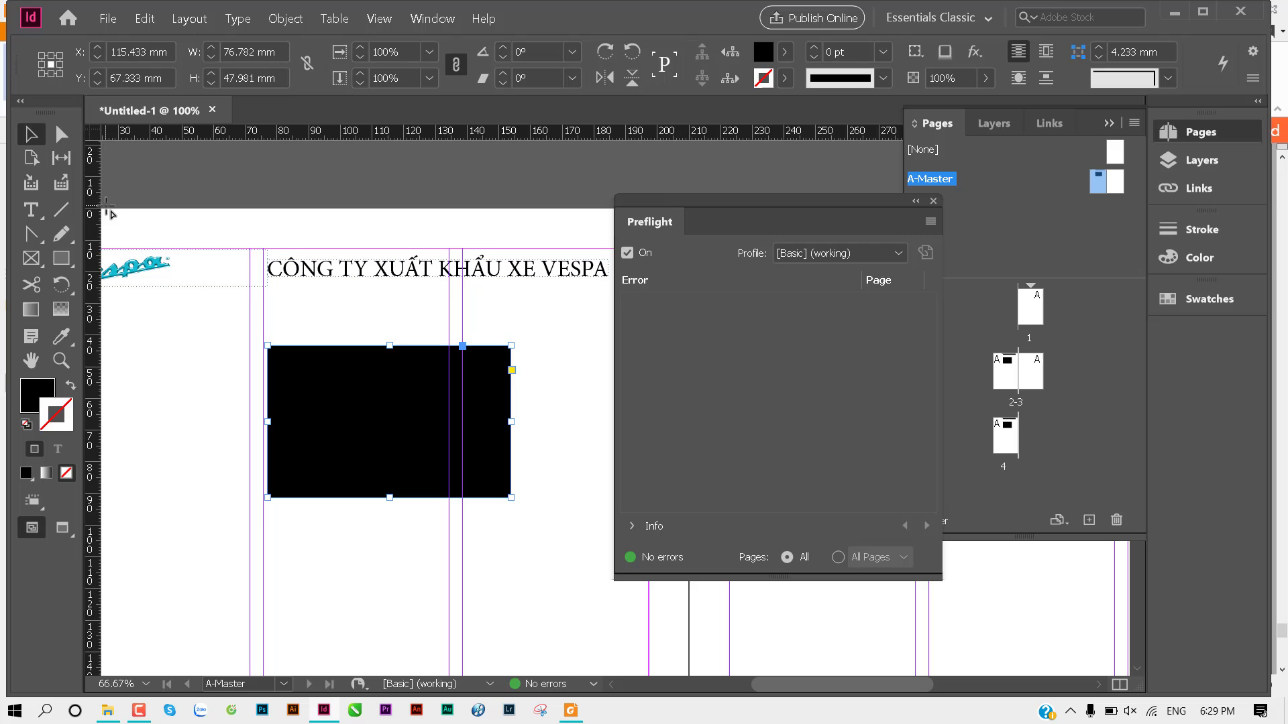
key(Delete)
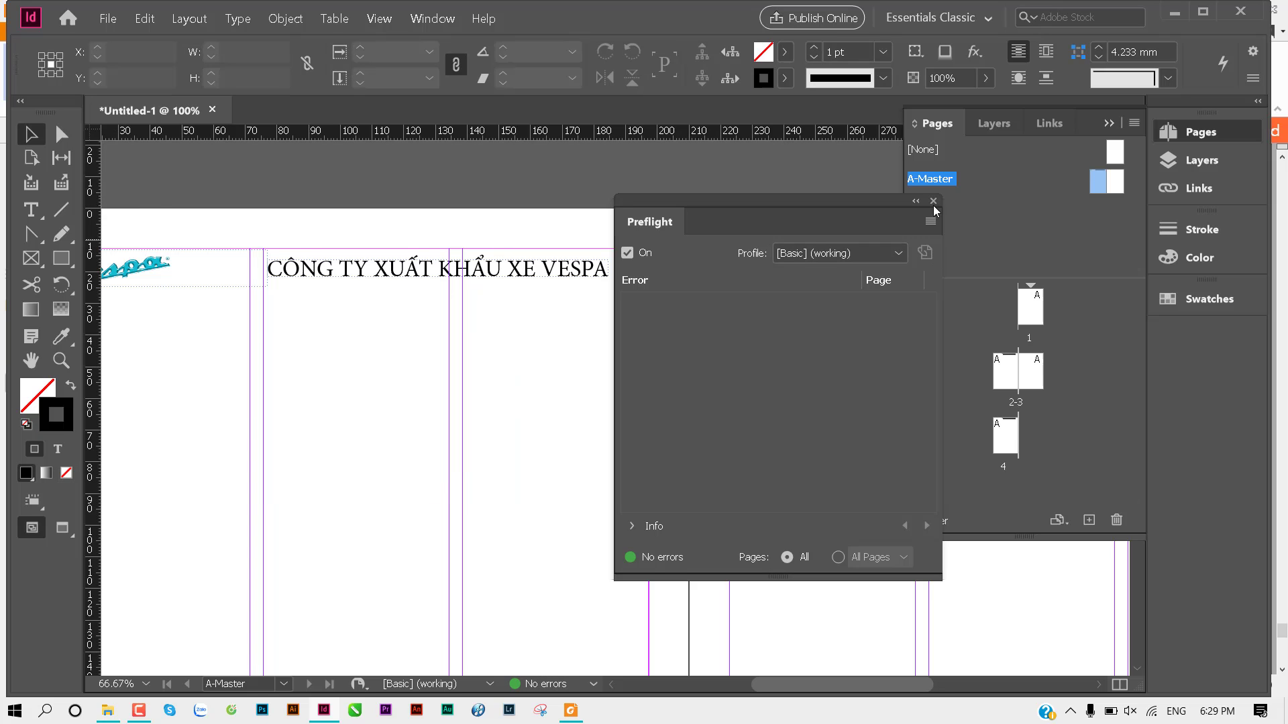
click(934, 202)
scroll(607, 291, up, 1)
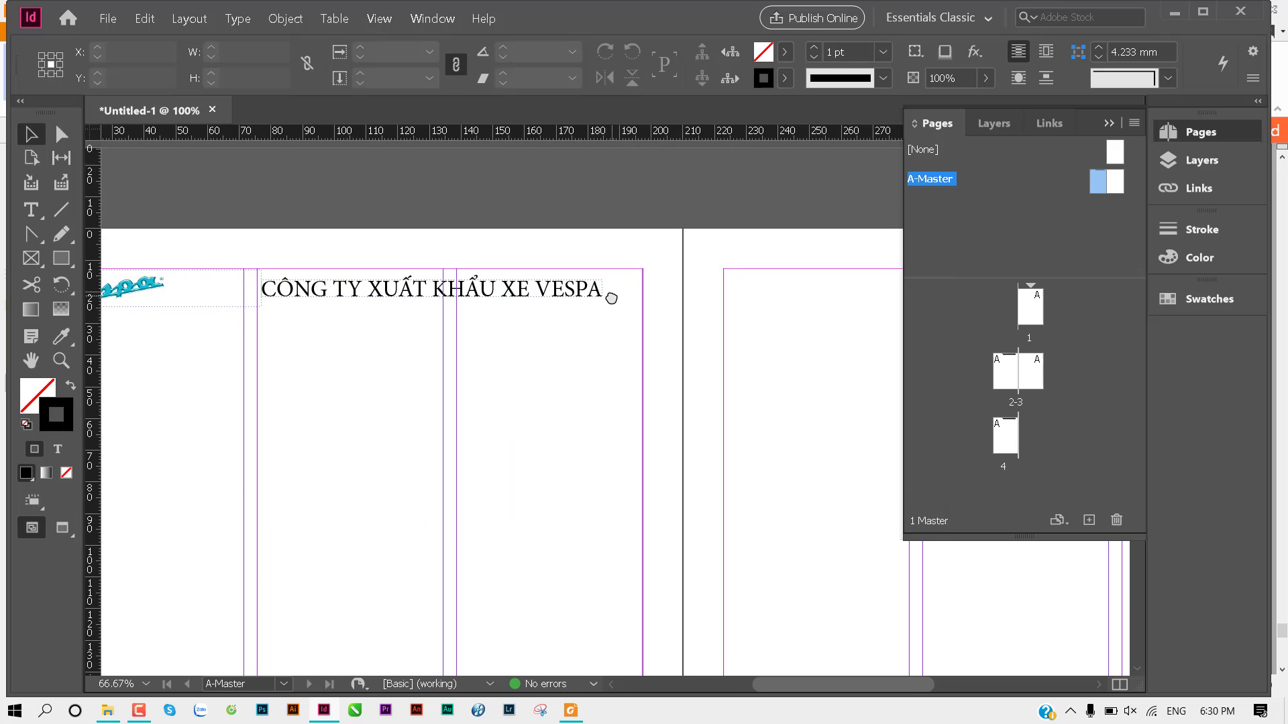
Step: Draw a black-filled, stroke-free rectangle across the company name heading, then reselect the heading frame
key(m)
mouse_move(244, 270)
mouse_down()
mouse_move(462, 316)
mouse_move(636, 307)
mouse_up()
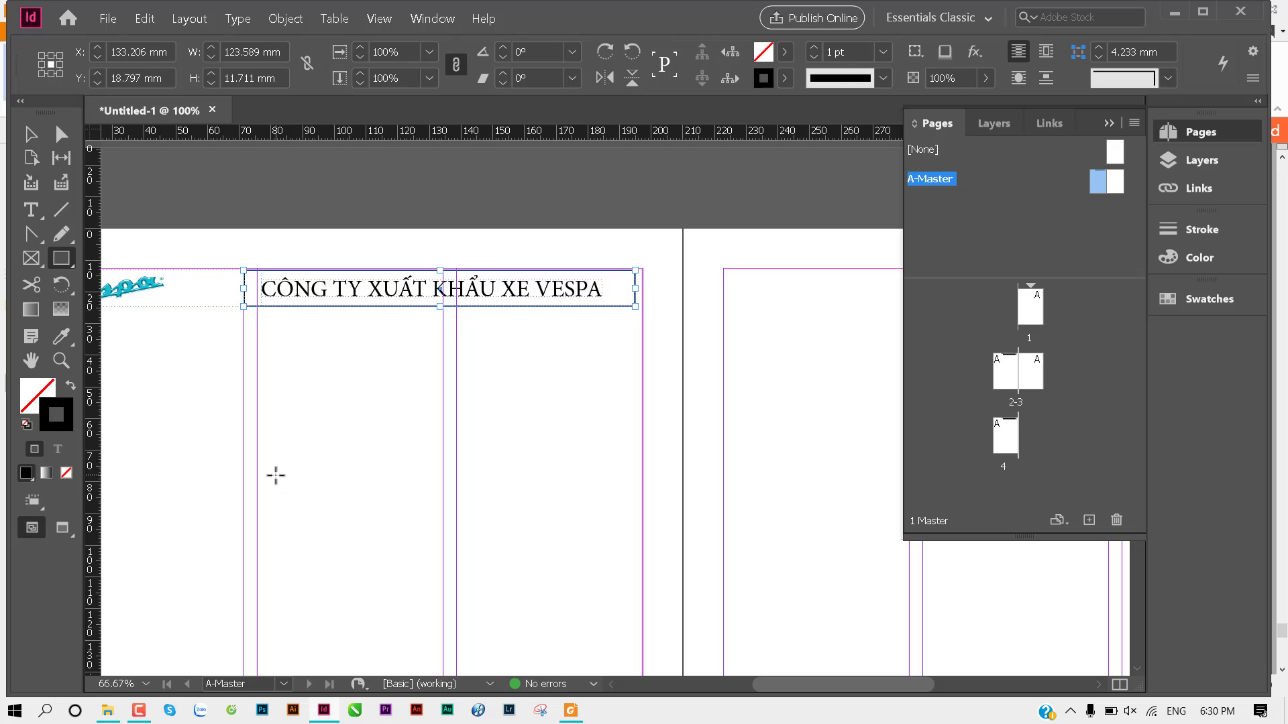
key(shift+x)
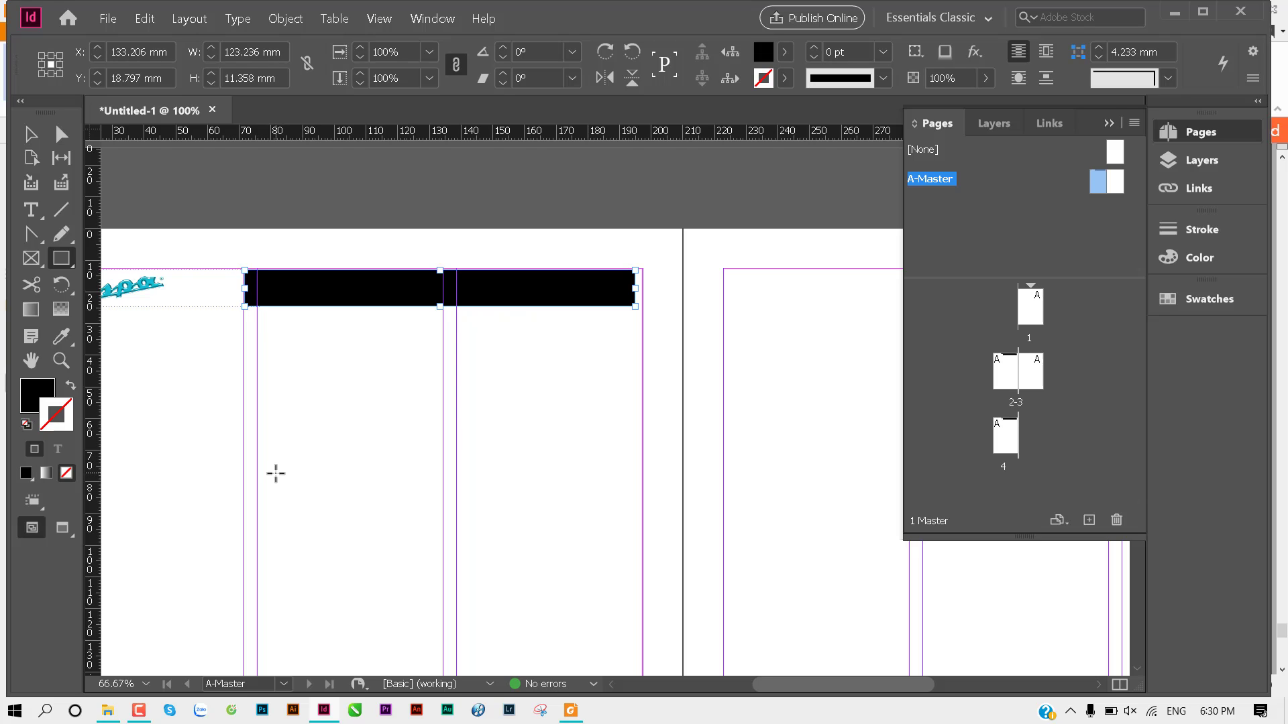
key(v)
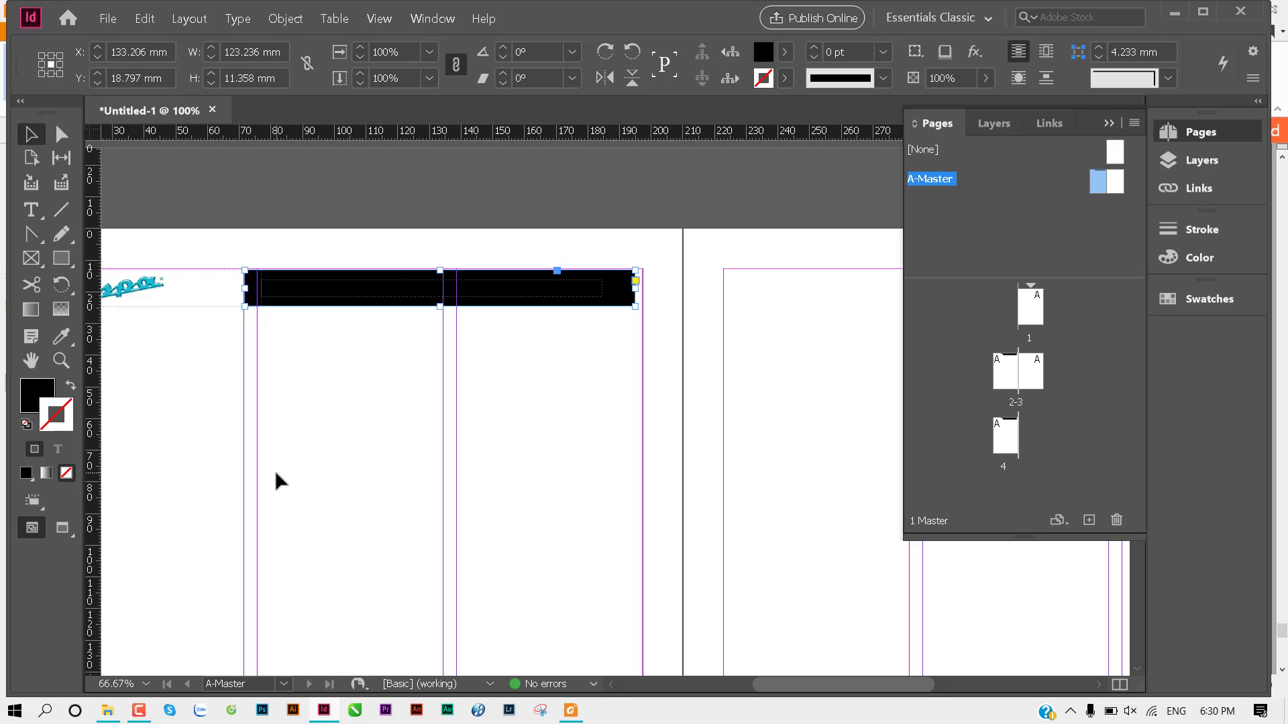
click(423, 294)
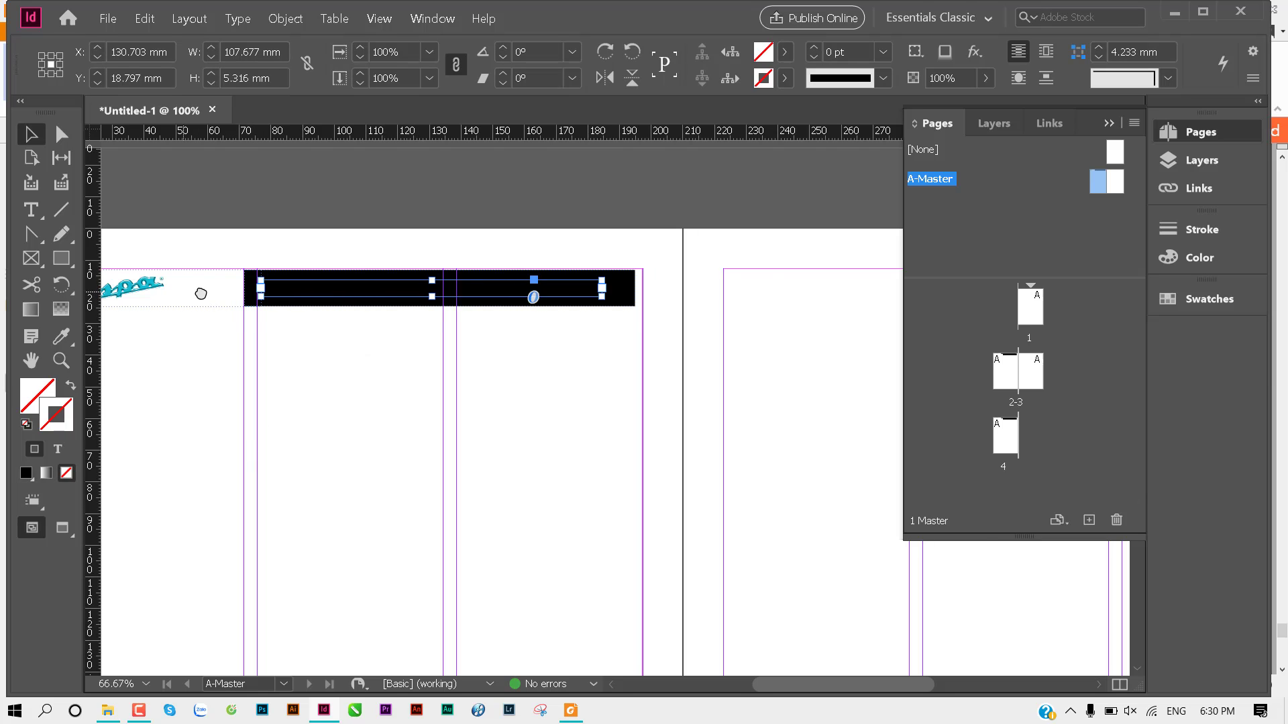
drag(195, 289, 288, 300)
scroll(429, 349, up, 1)
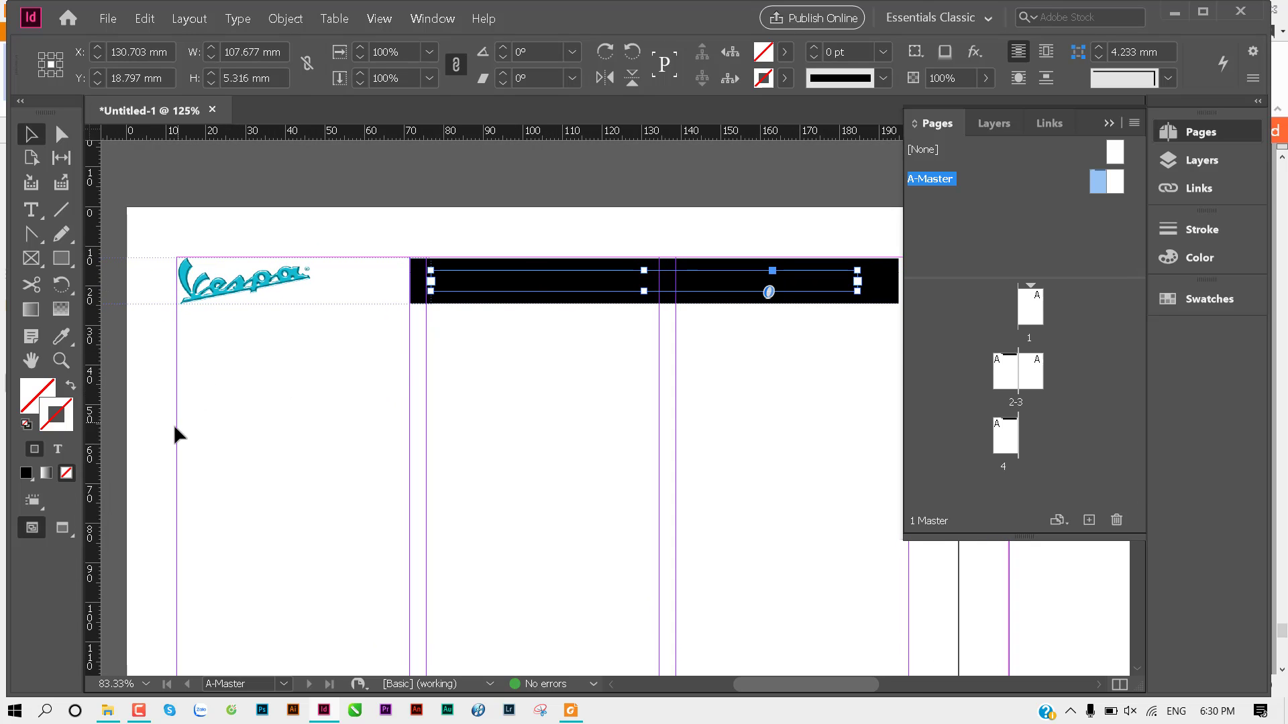
Step: Try sampling the logo's teal onto the heading text, then undo it
click(67, 449)
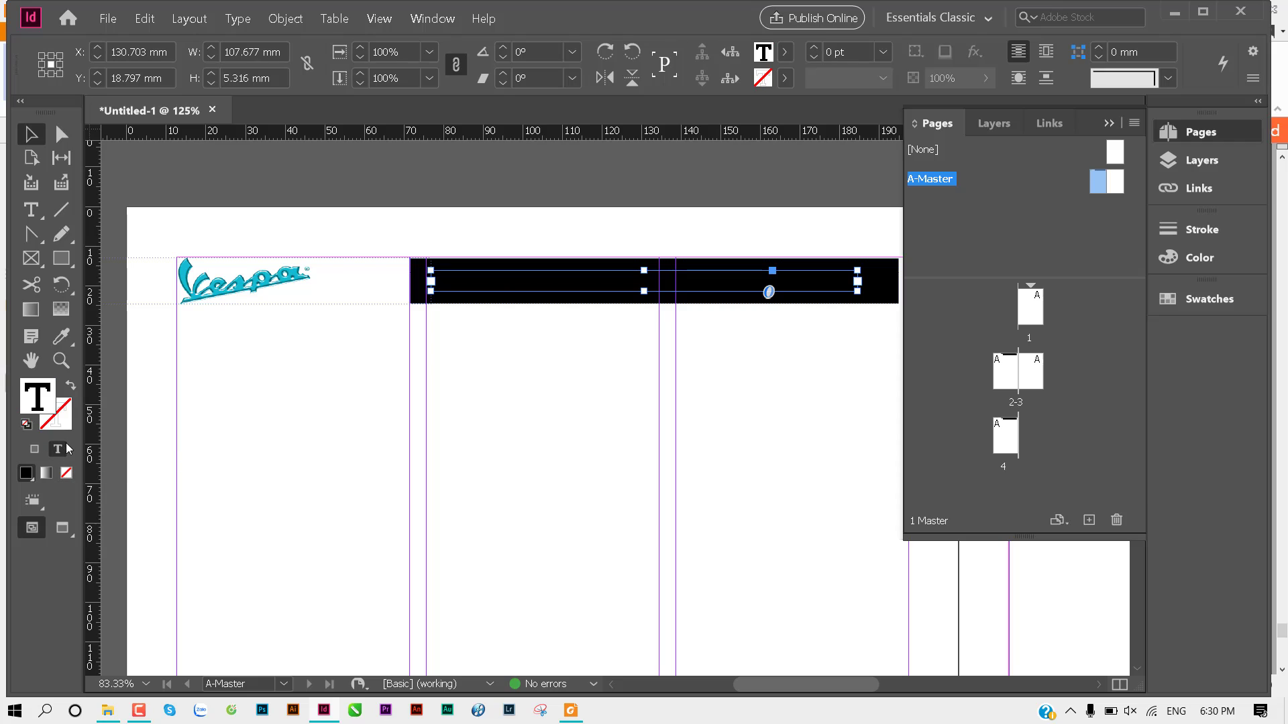
key(i)
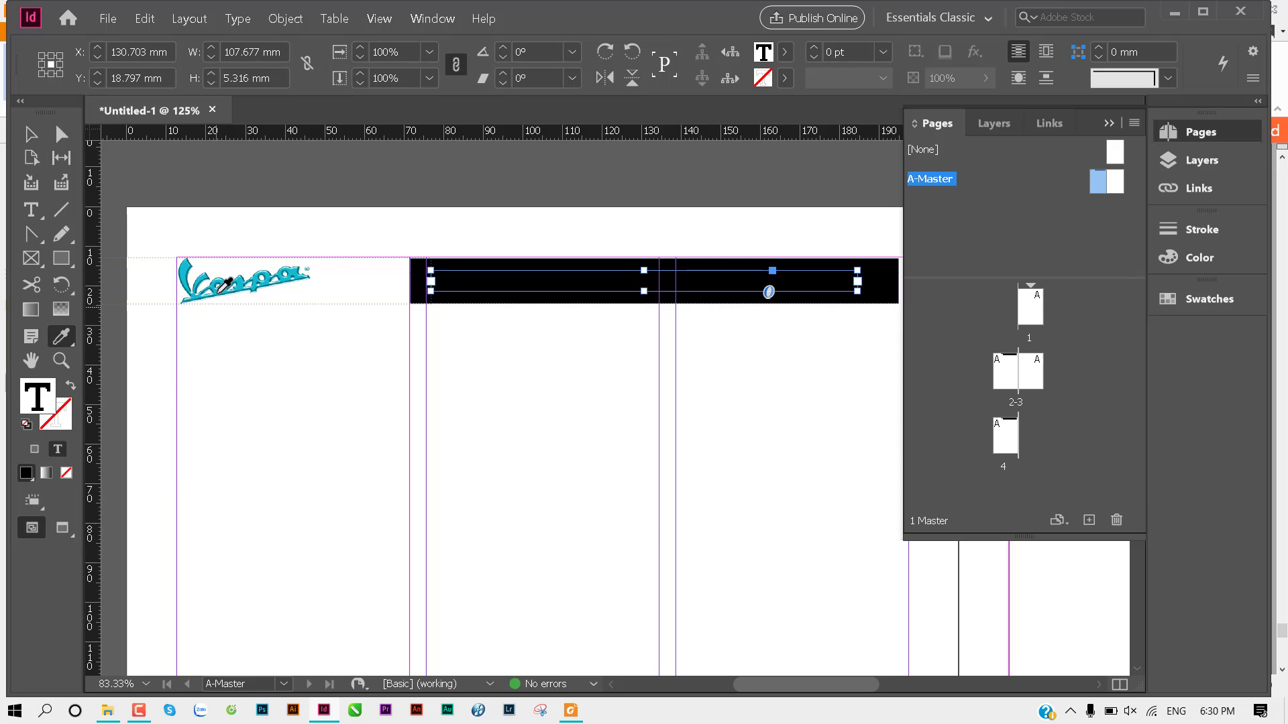
click(193, 257)
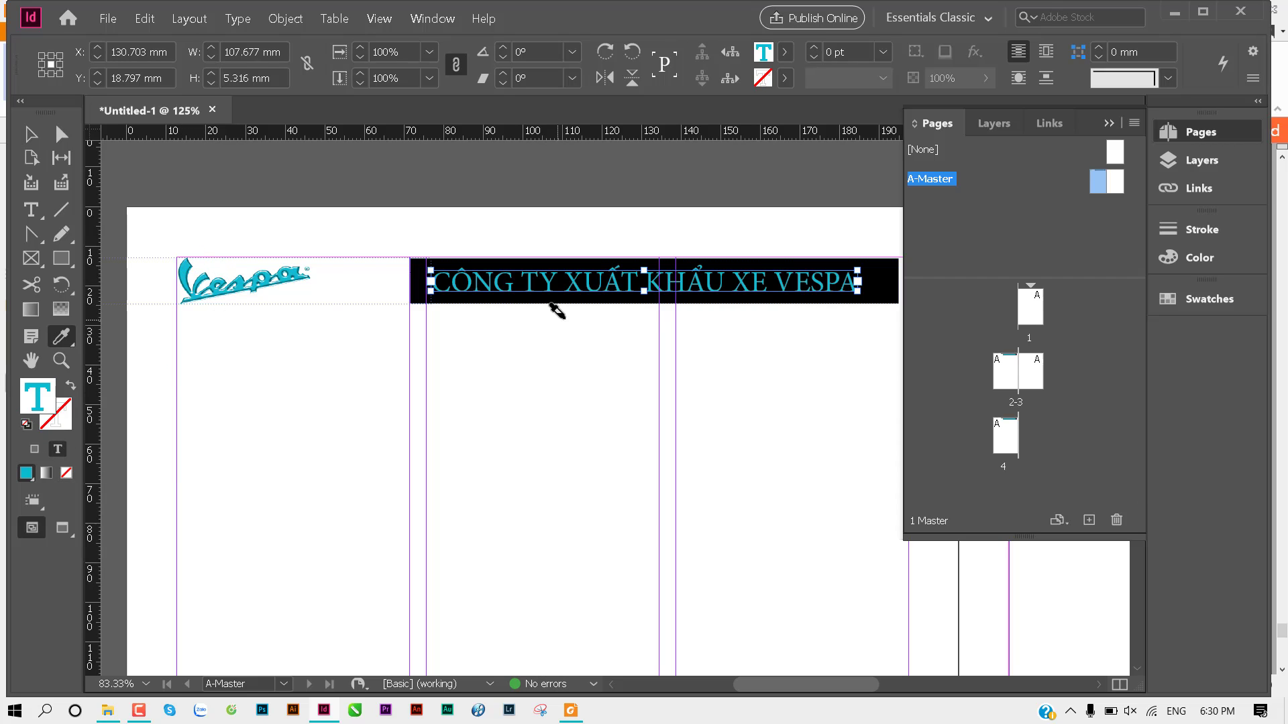
key(v)
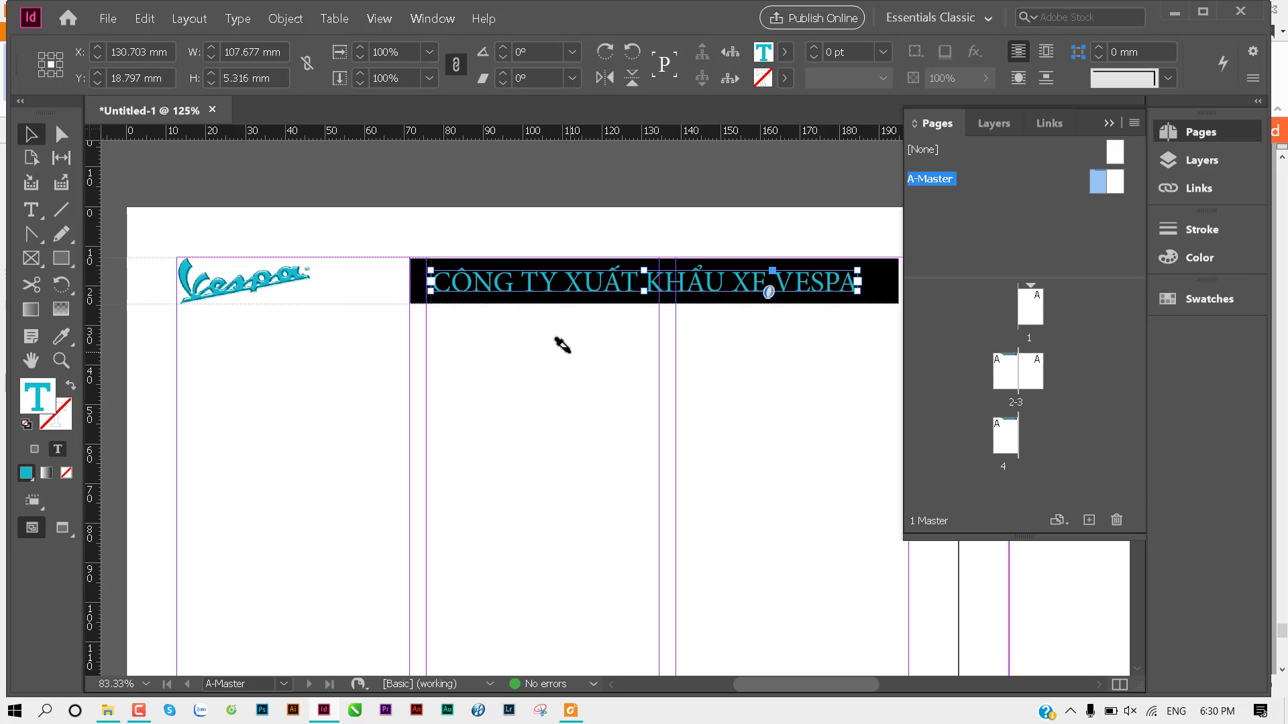
click(573, 360)
drag(573, 359, 529, 388)
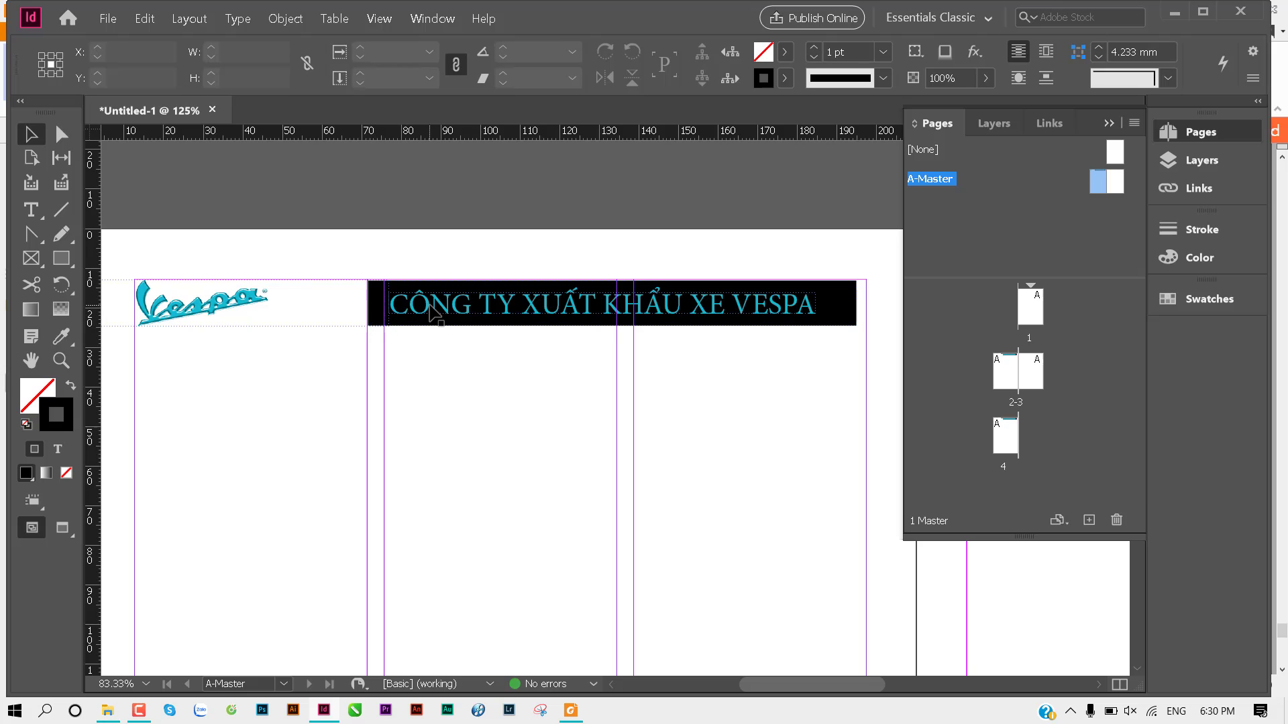
key(ctrl+z)
Step: Fill the banner rectangle with the Vespa logo's teal and remove its outline
click(373, 319)
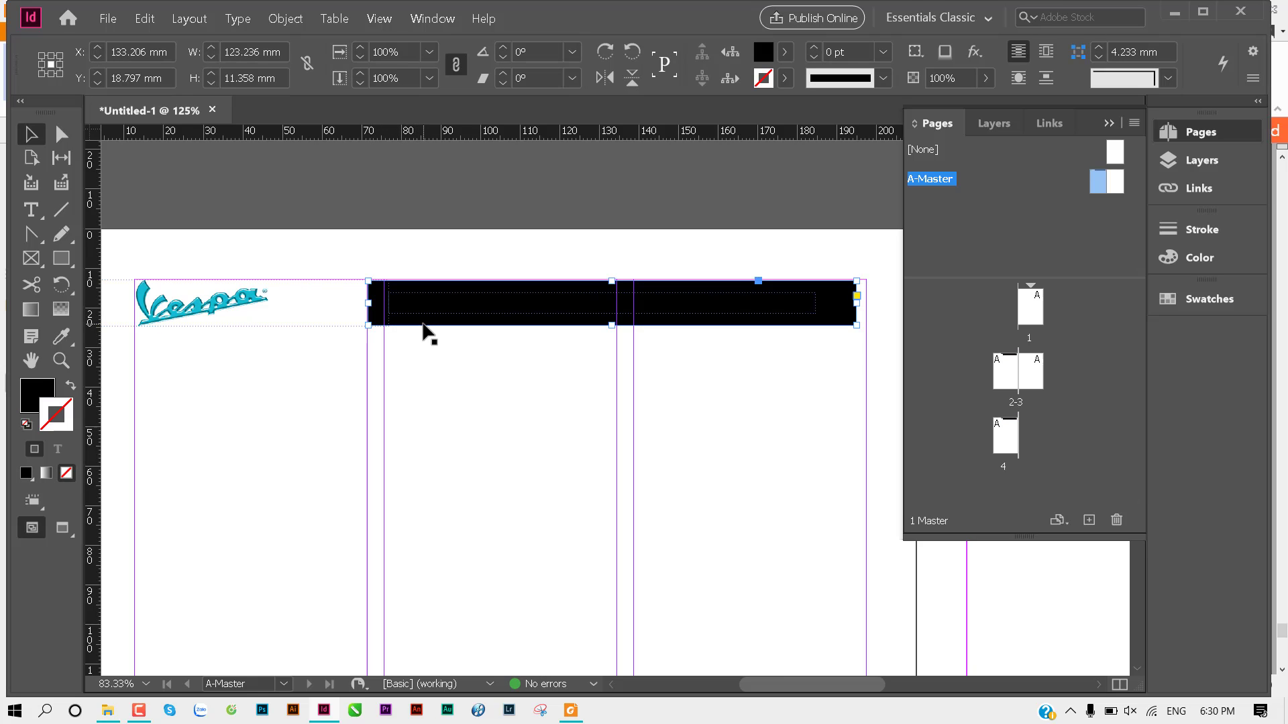
key(i)
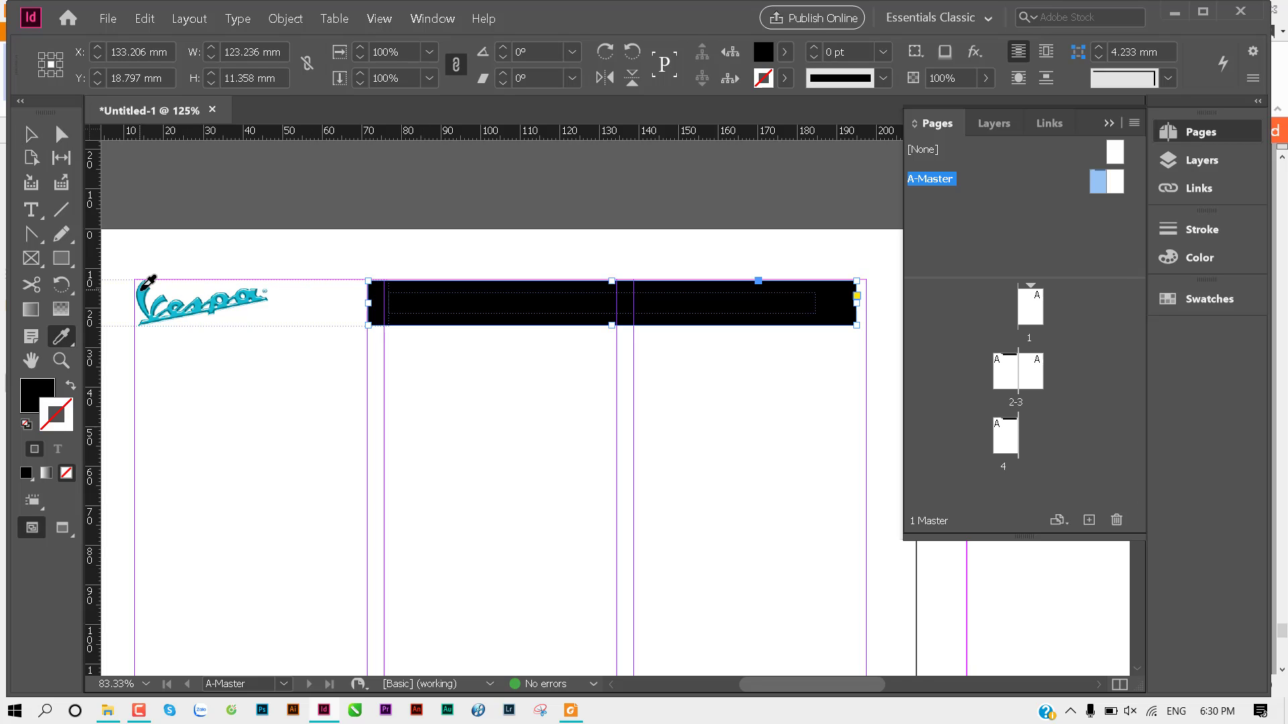
click(145, 285)
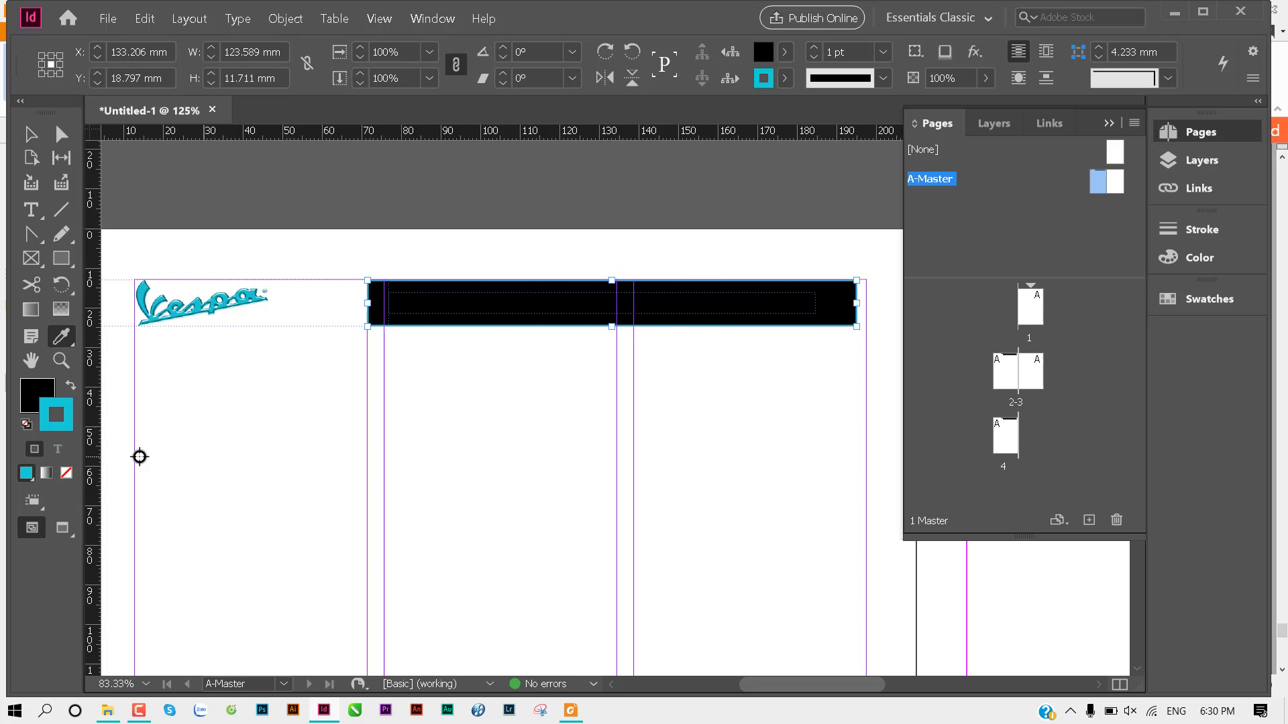
key(shift+x)
click(67, 473)
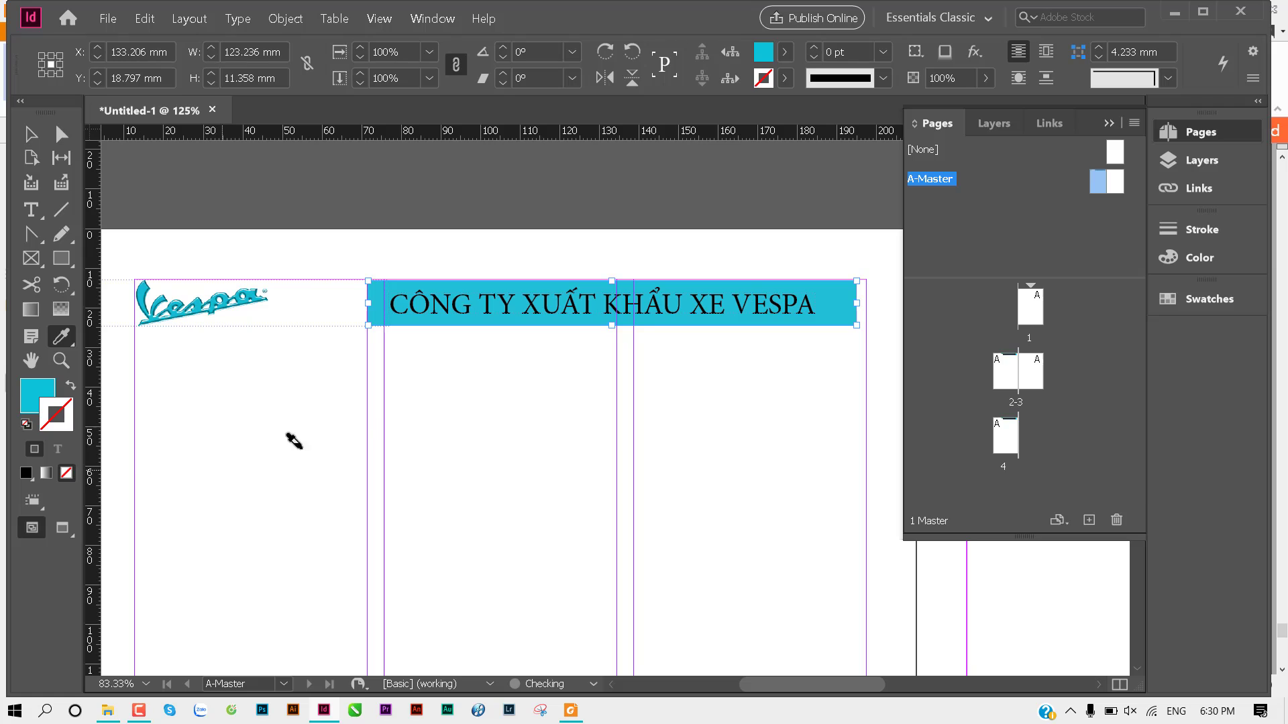
key(v)
click(425, 416)
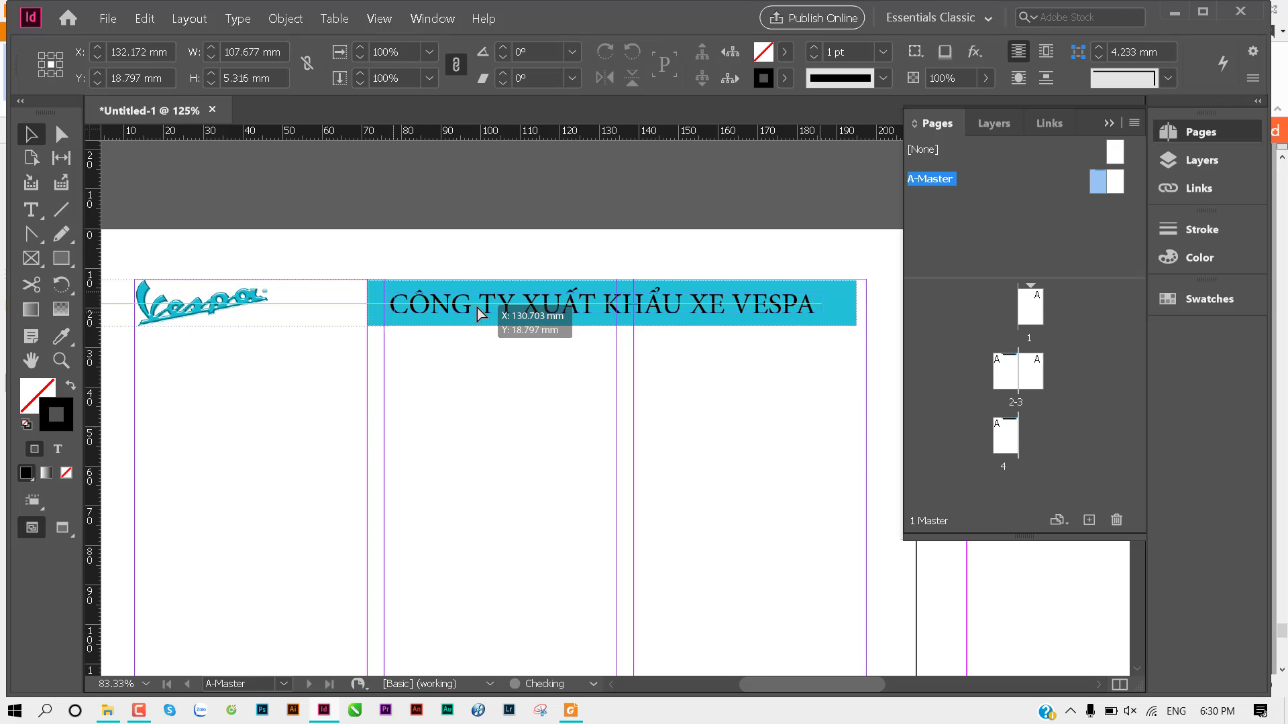
Step: Nudge the heading text right inside the banner and reselect the teal banner
drag(472, 312, 477, 312)
click(483, 402)
drag(496, 387, 564, 371)
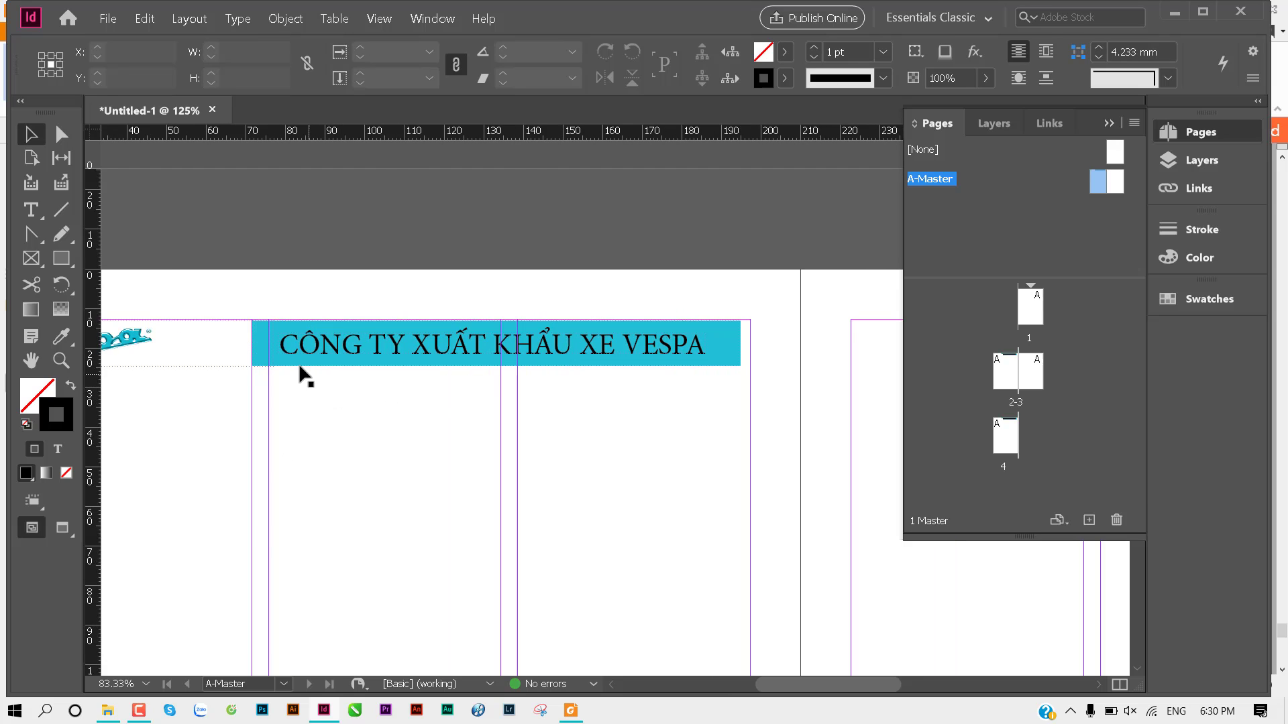
click(356, 362)
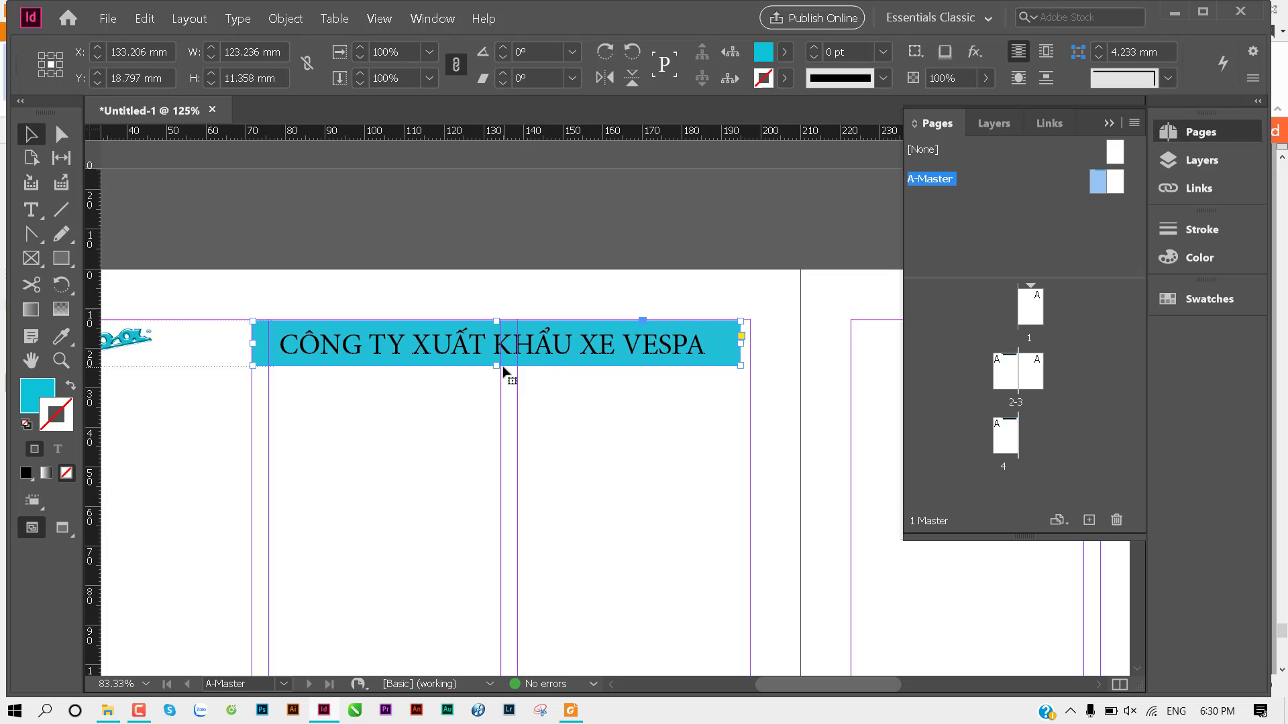
Step: Round the banner's corners to about 5.3 mm, leaving some corners square
click(741, 336)
drag(741, 323, 718, 323)
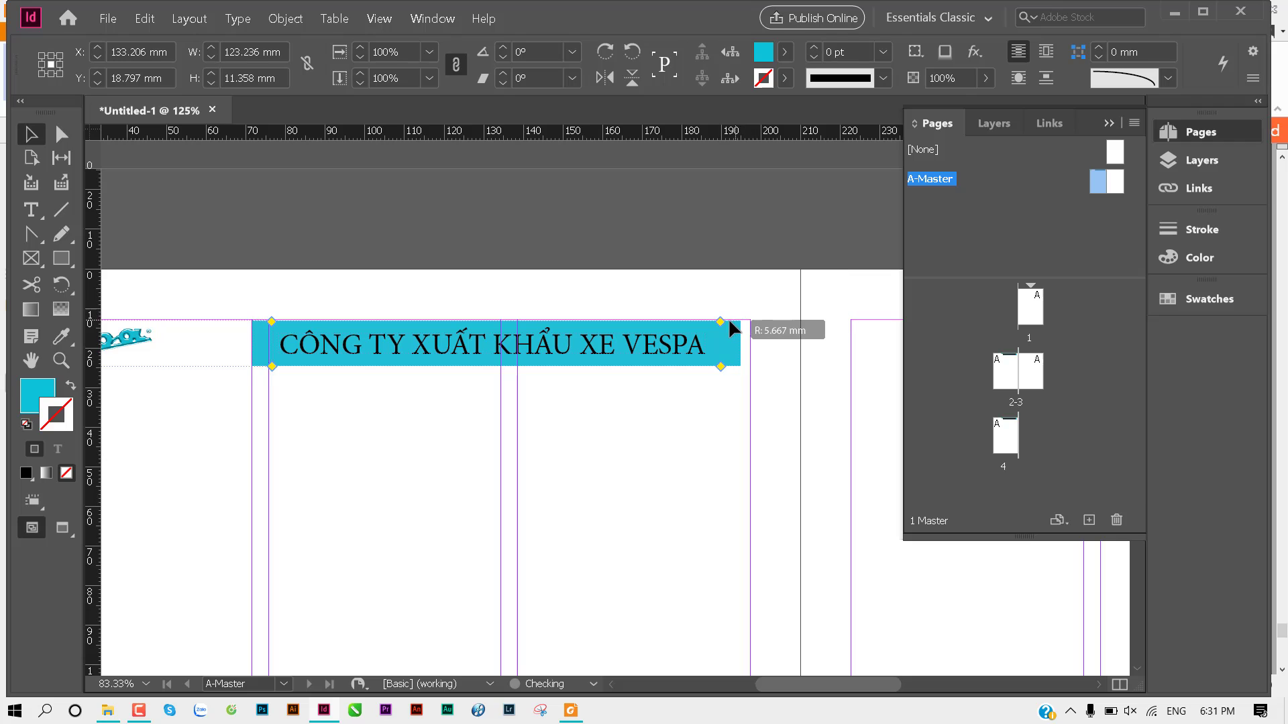
drag(717, 320, 718, 320)
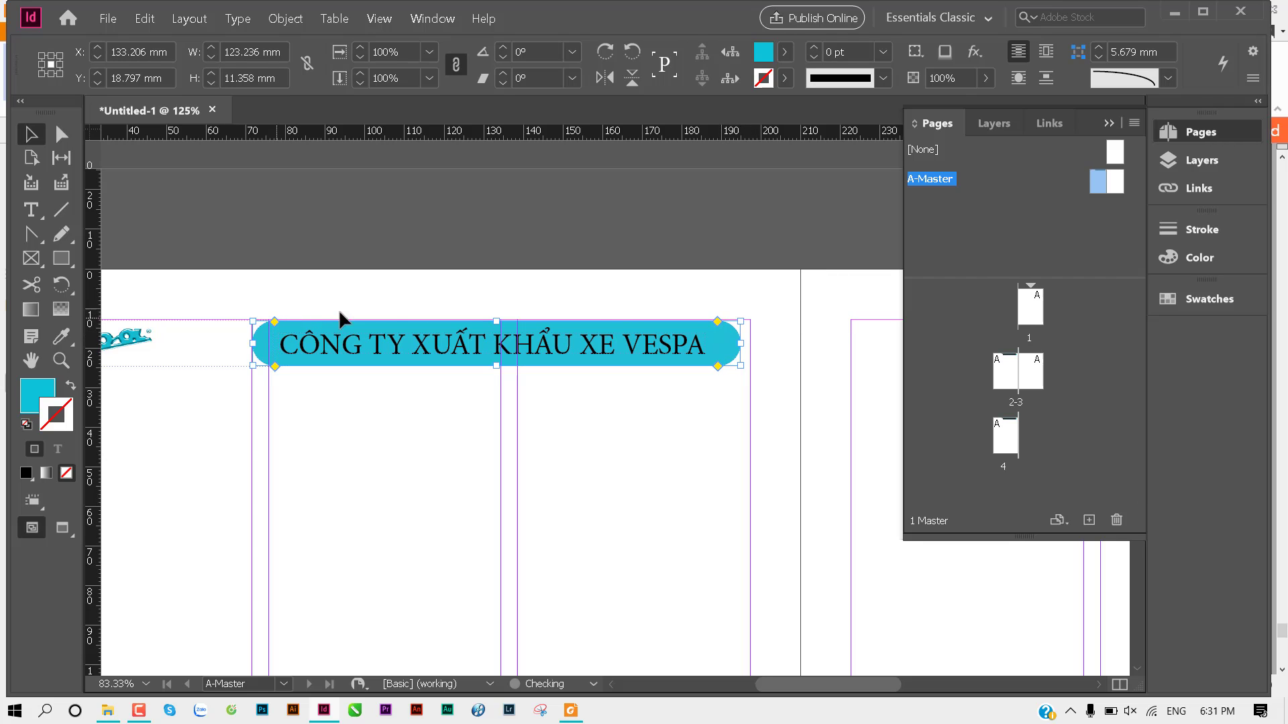
mouse_move(718, 322)
mouse_down()
mouse_move(741, 323)
mouse_move(712, 318)
mouse_up()
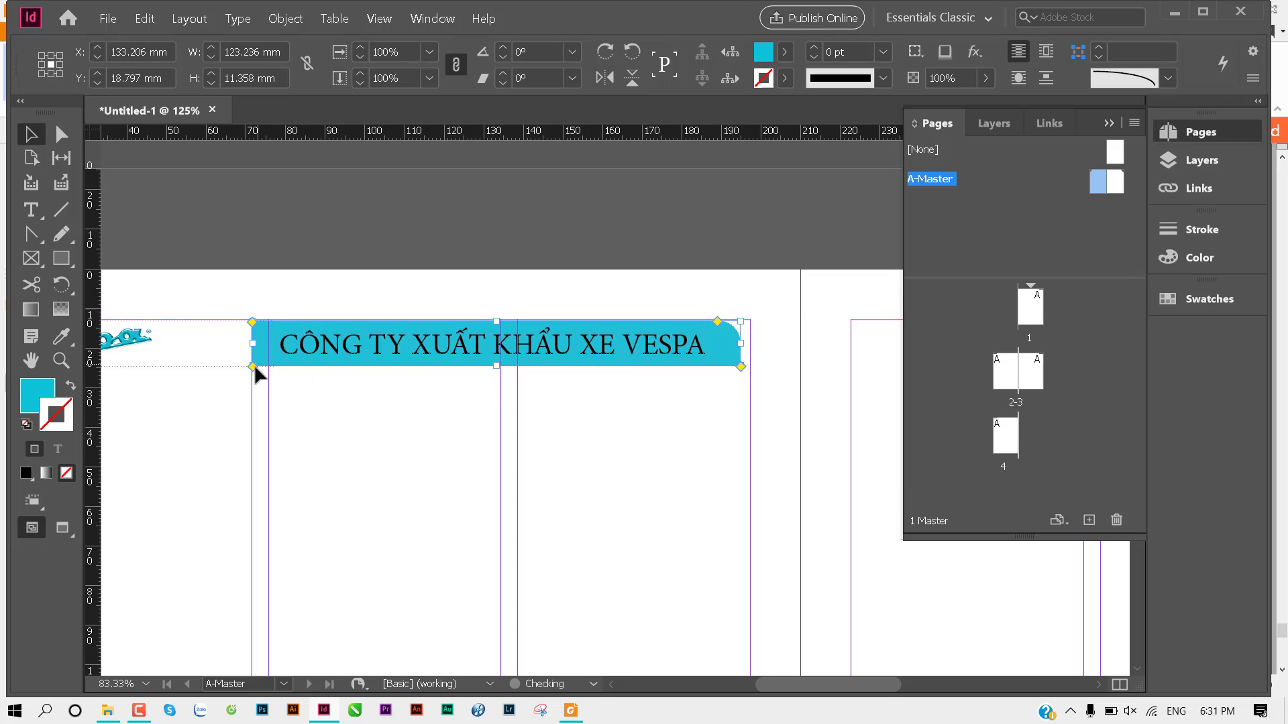
drag(253, 367, 278, 367)
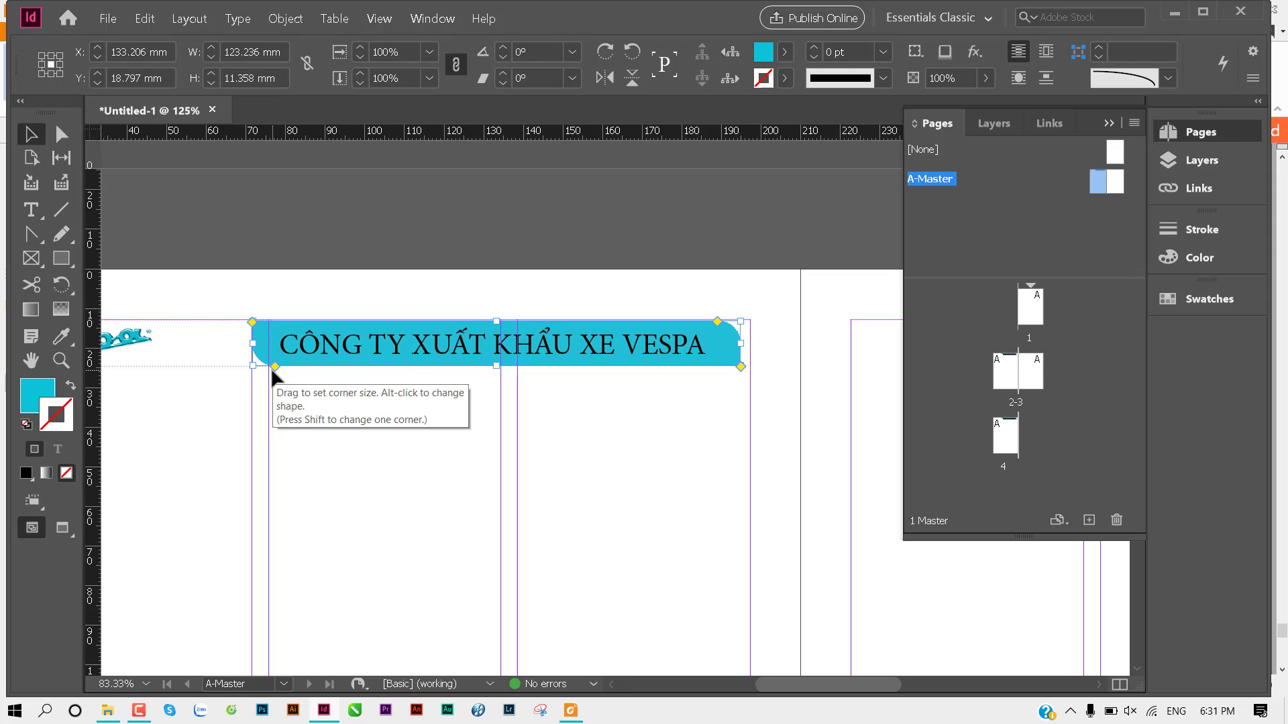
drag(271, 367, 254, 367)
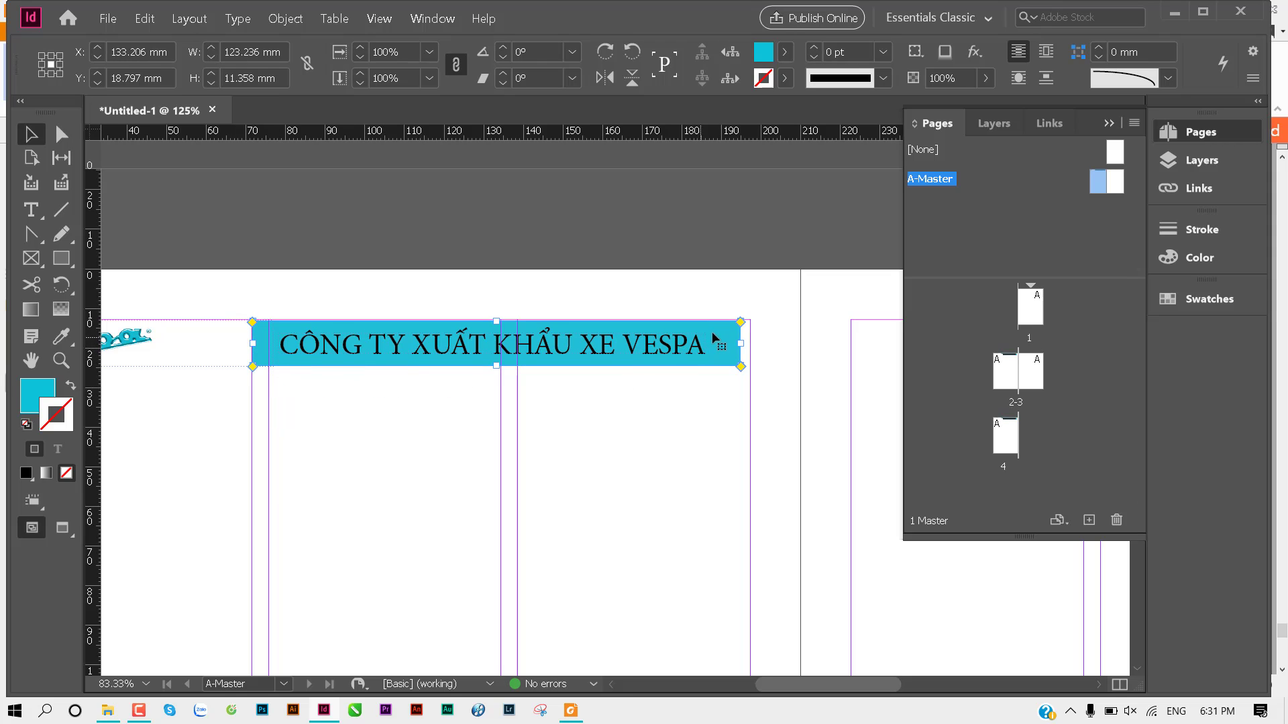
drag(740, 322, 714, 320)
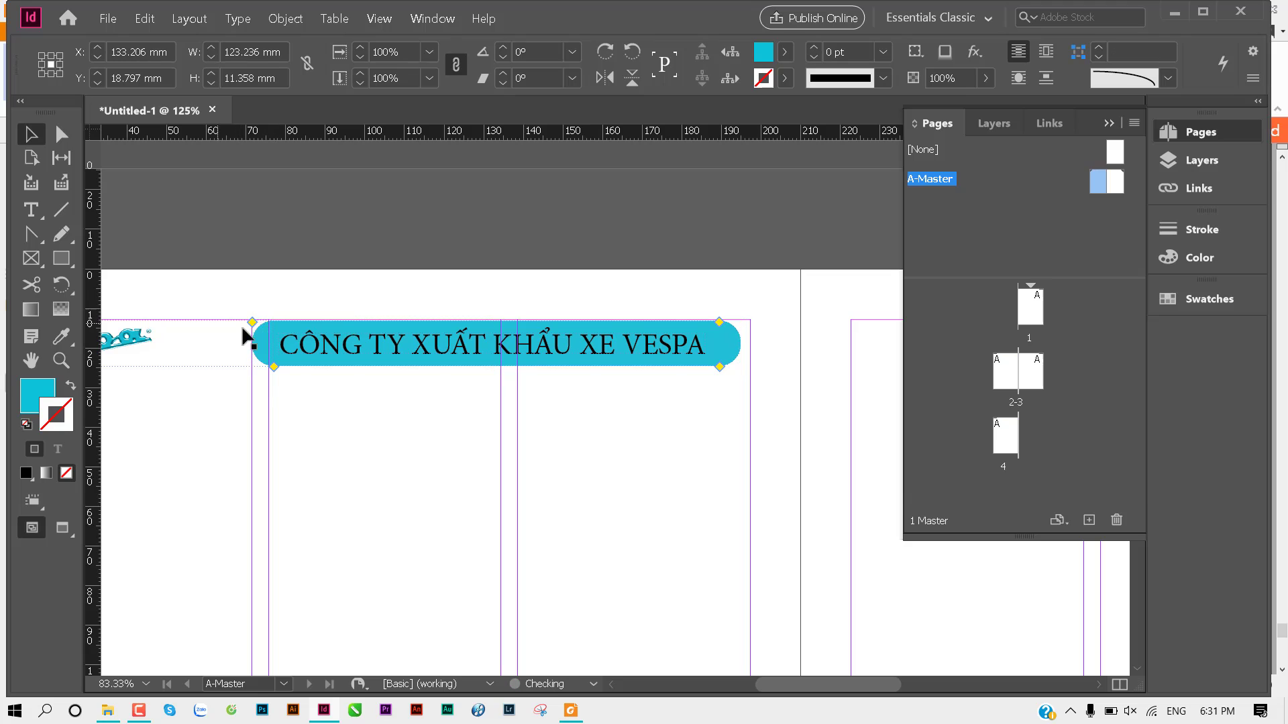
drag(263, 318, 247, 336)
drag(718, 365, 772, 366)
Step: Deselect the banner and zoom out to view the whole A-Master spread
click(400, 407)
scroll(411, 462, down, 1)
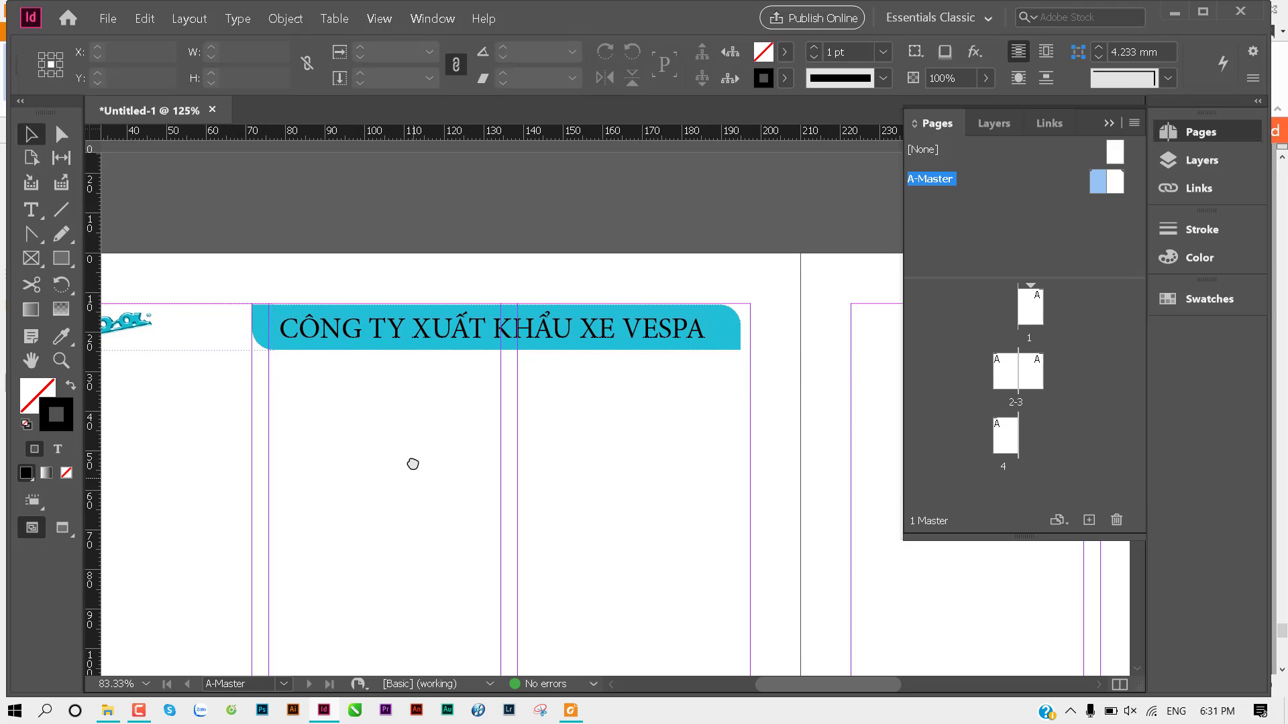
key(ctrl+minus)
key(ctrl+minus)
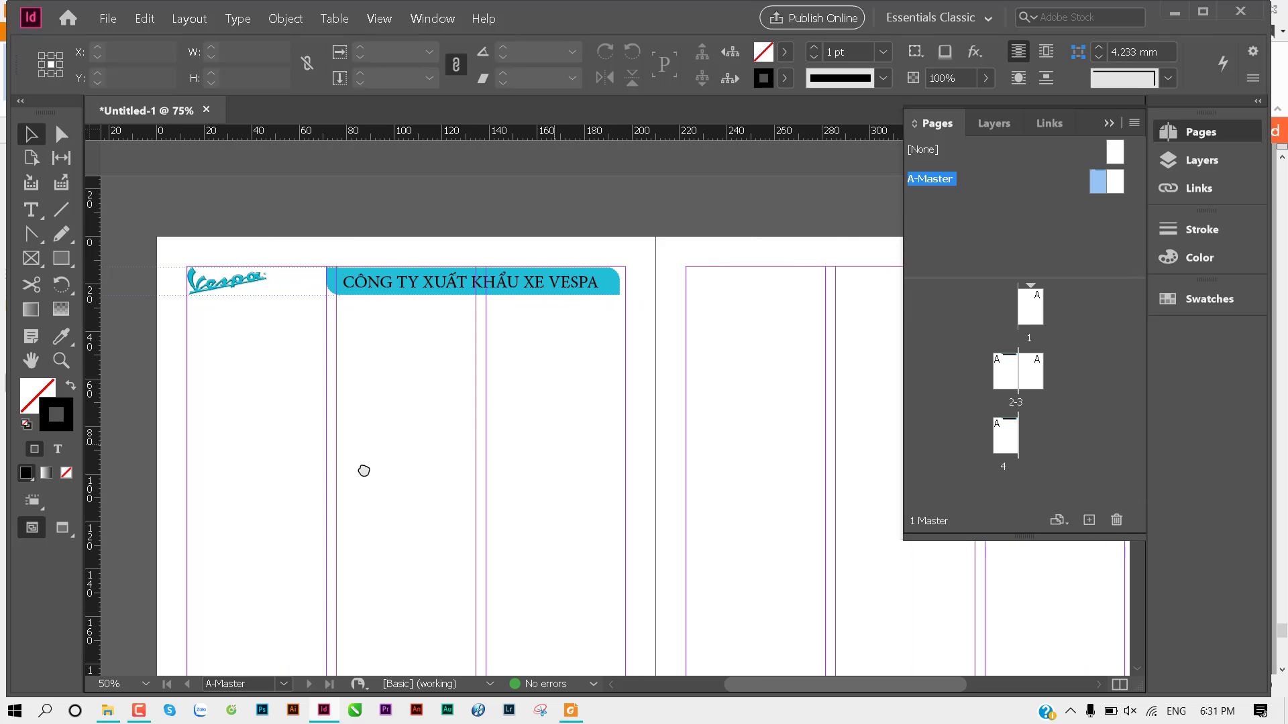
key(ctrl+minus)
drag(509, 440, 415, 440)
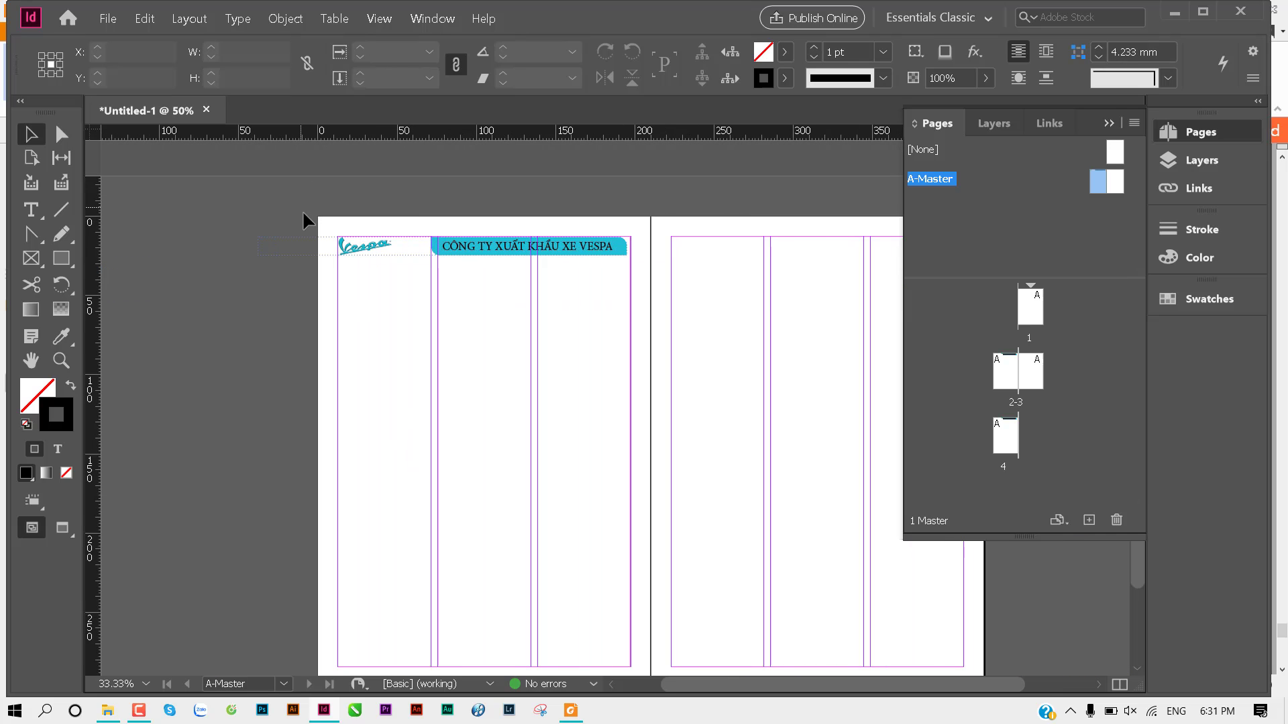
Step: Alt-drag a copy of the Vespa logo and teal banner to the same height on the right page
drag(303, 214, 625, 320)
scroll(474, 311, right, 3)
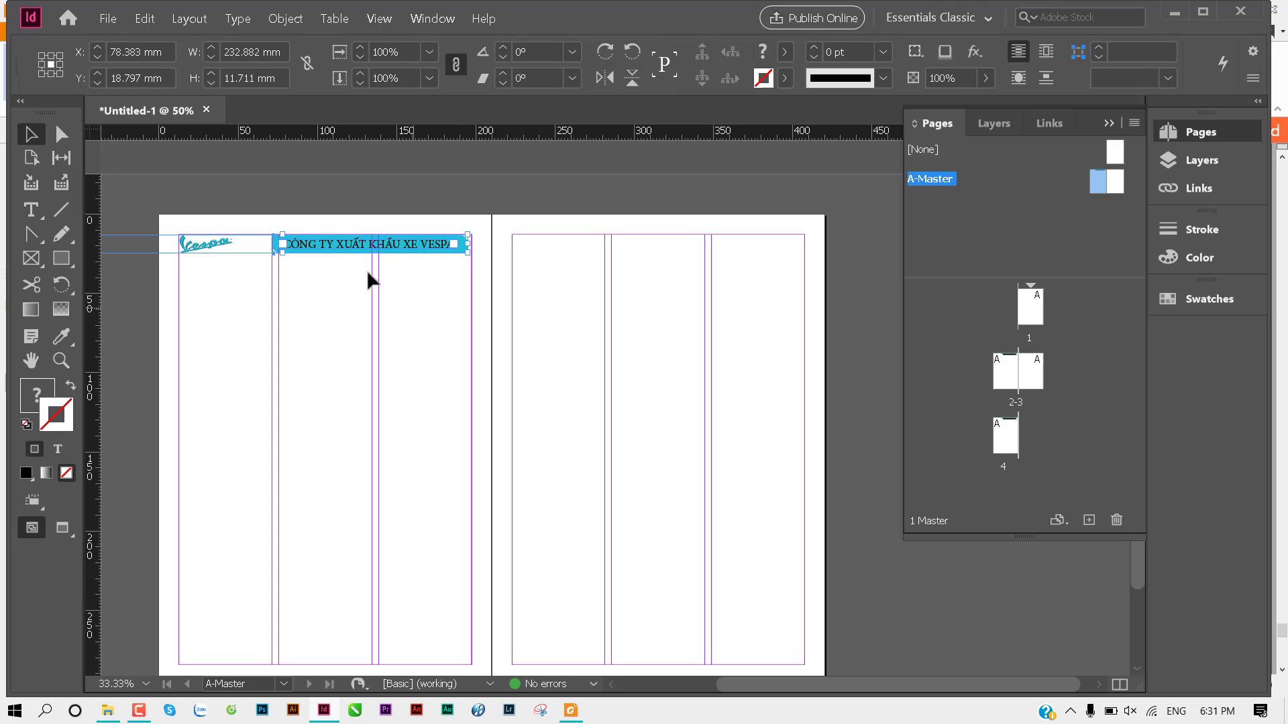
drag(305, 250, 646, 273)
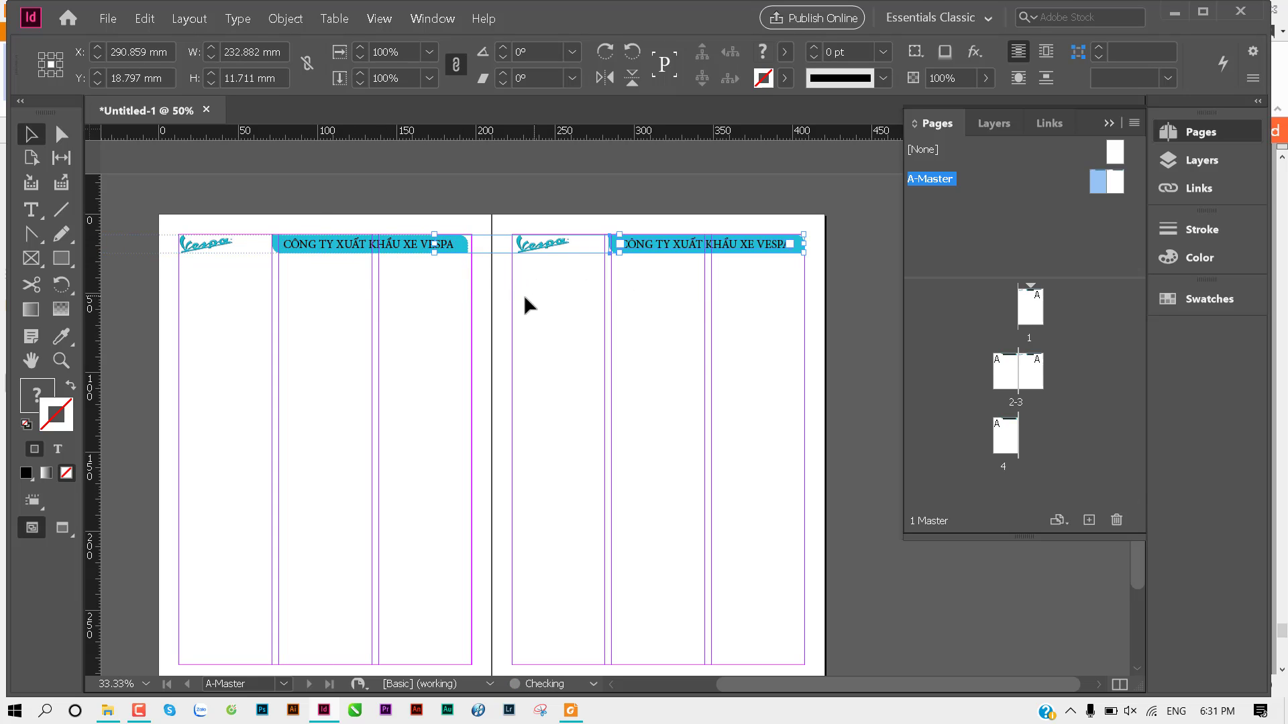
click(555, 315)
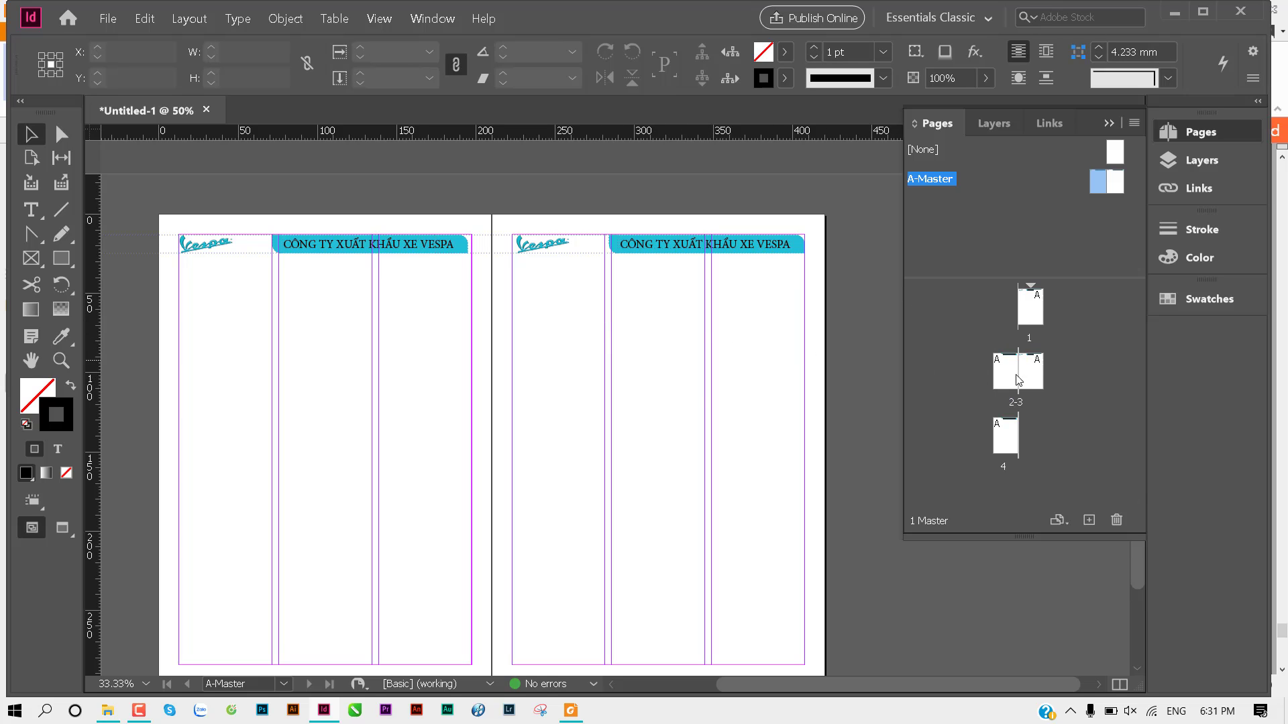
Step: Draw a small text frame at the left page's bottom-left margin corner holding the current page number marker
scroll(332, 274, down, 1)
scroll(370, 485, down, 1)
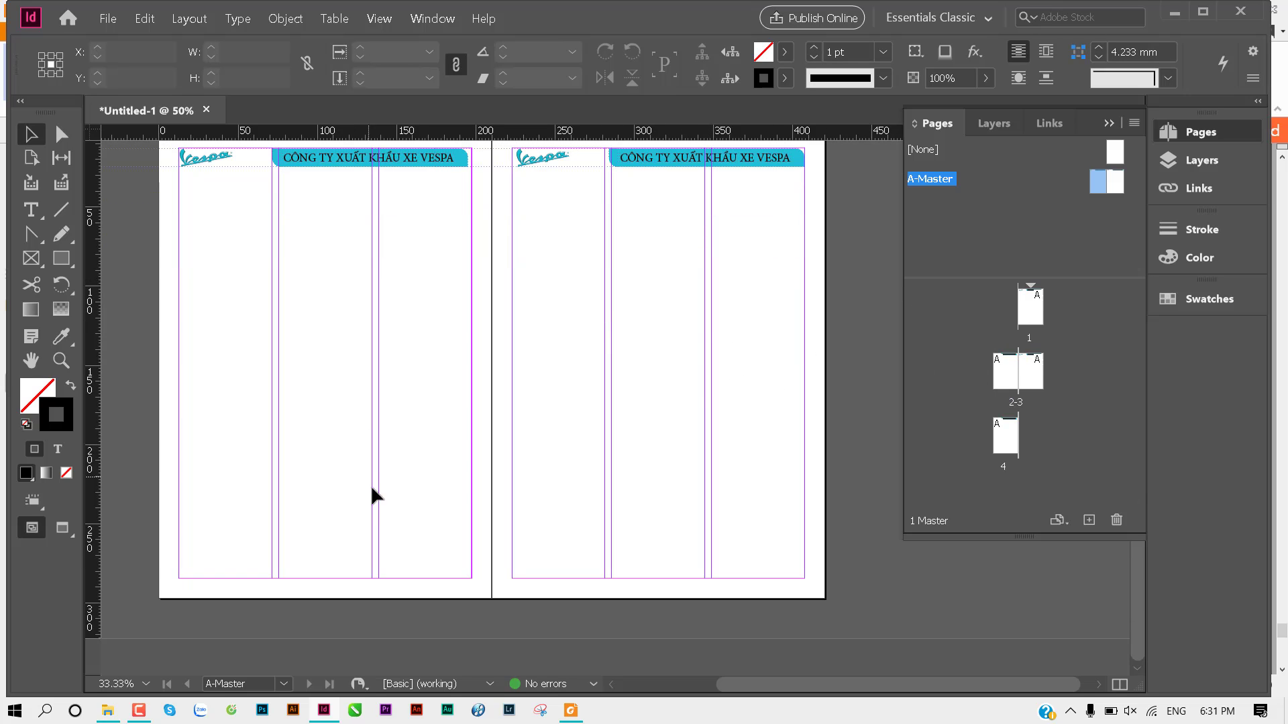
ctrl+click(529, 535)
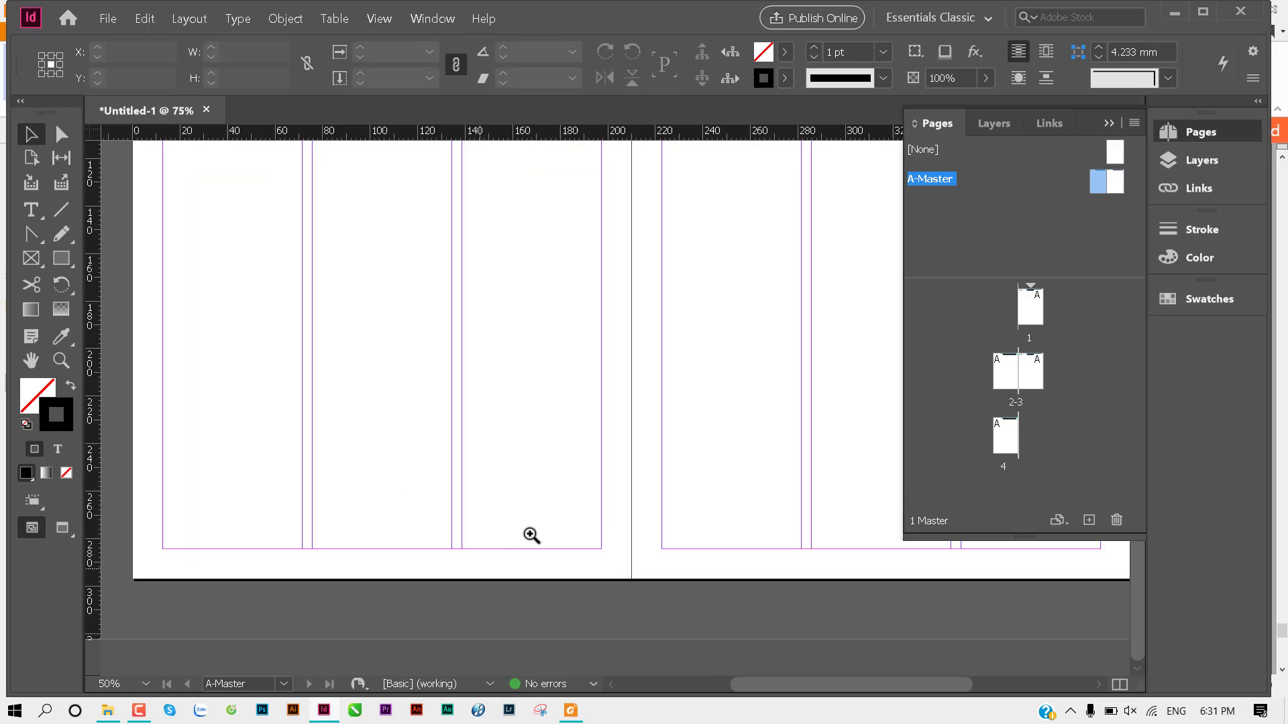
ctrl+click(603, 541)
ctrl+click(603, 488)
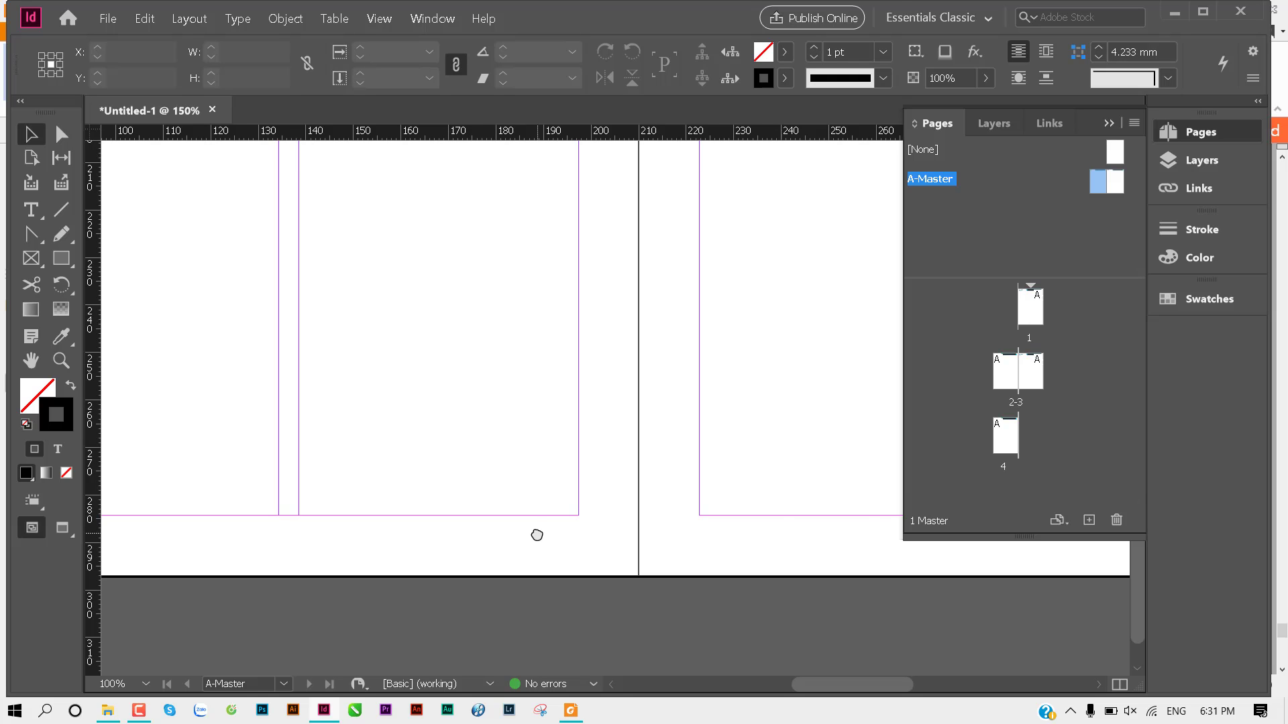
scroll(536, 534, left, 2)
scroll(536, 534, left, 3)
scroll(644, 483, right, 3)
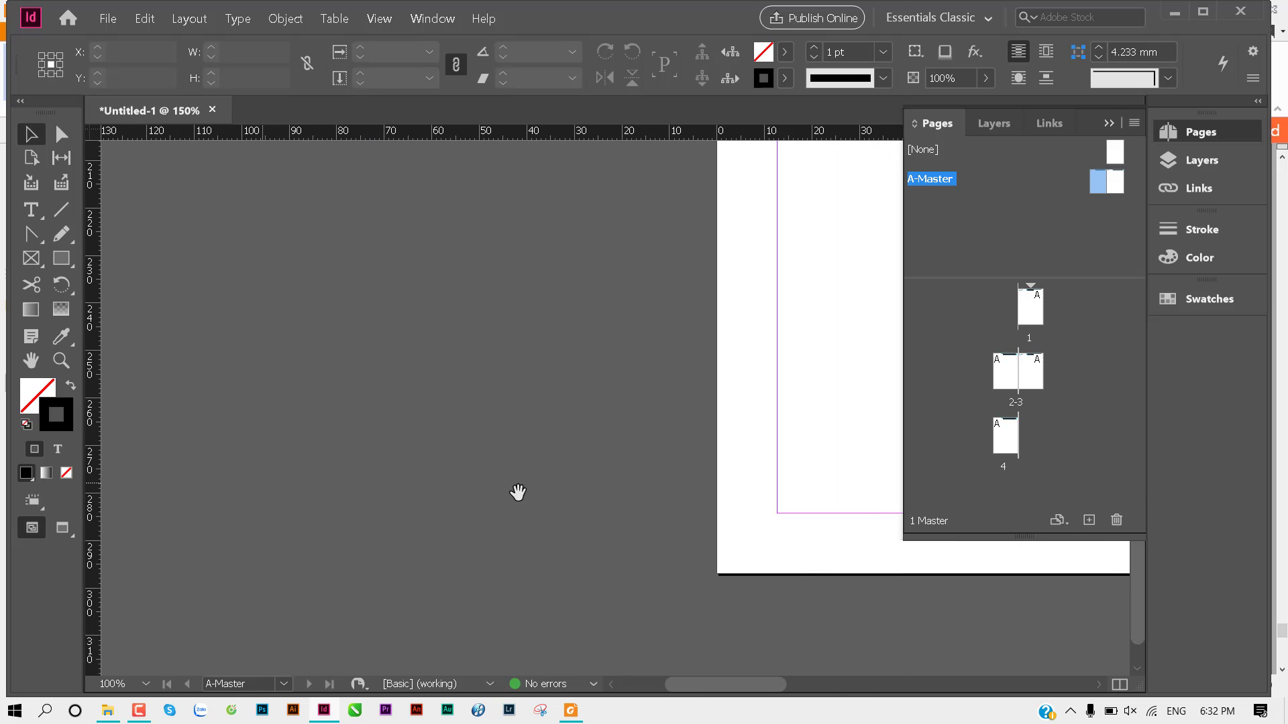
scroll(517, 495, right, 3)
scroll(678, 452, right, 3)
scroll(400, 463, right, 2)
scroll(598, 507, right, 3)
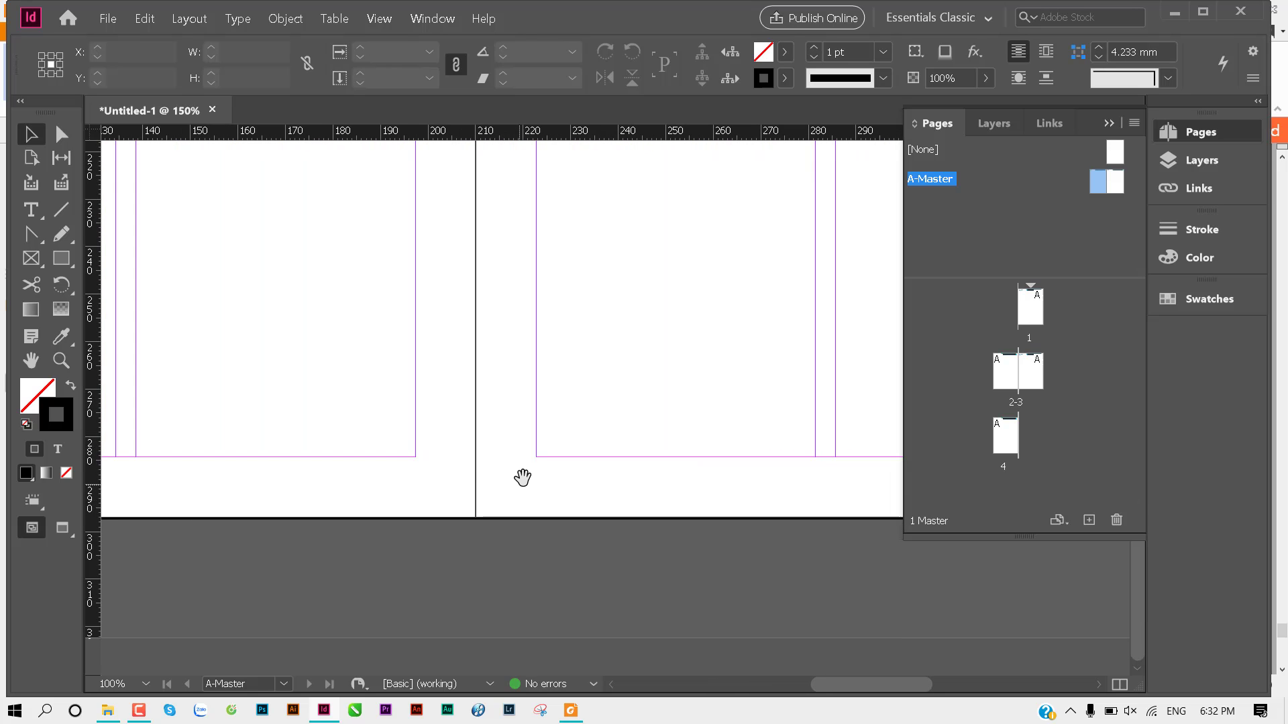
scroll(521, 477, left, 5)
scroll(546, 465, down, 1)
scroll(628, 451, down, 1)
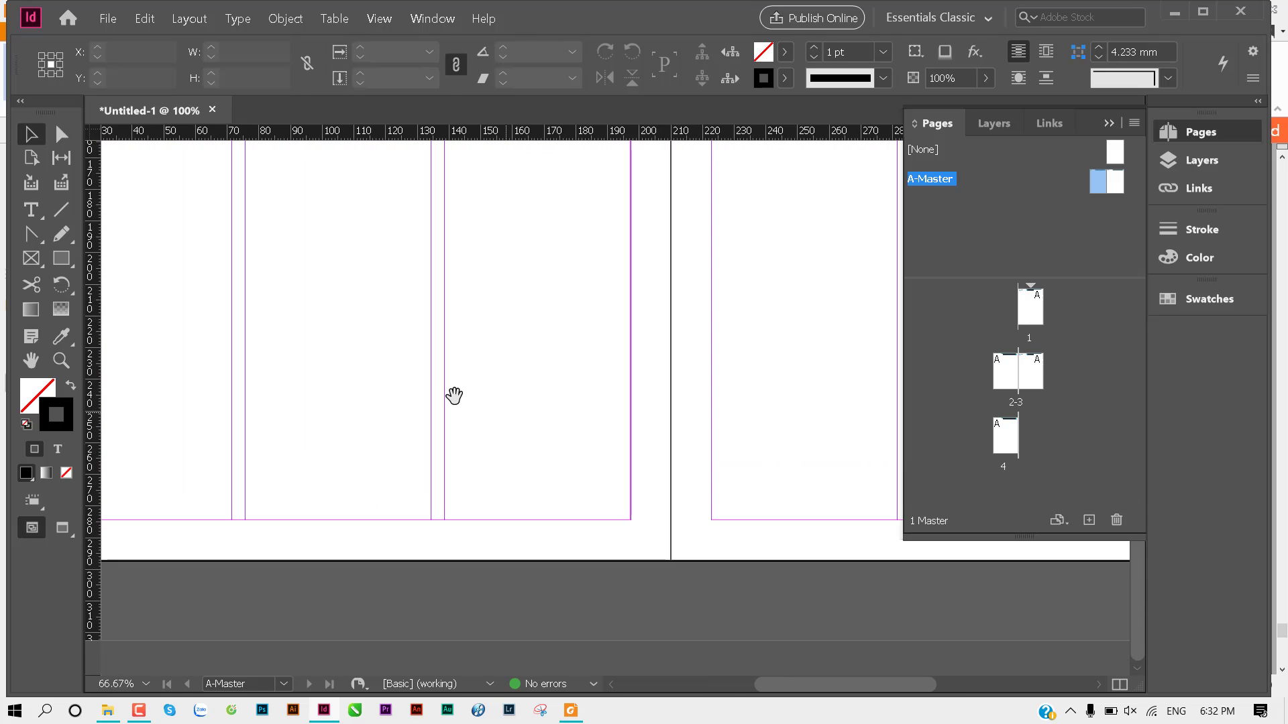
drag(454, 394, 625, 374)
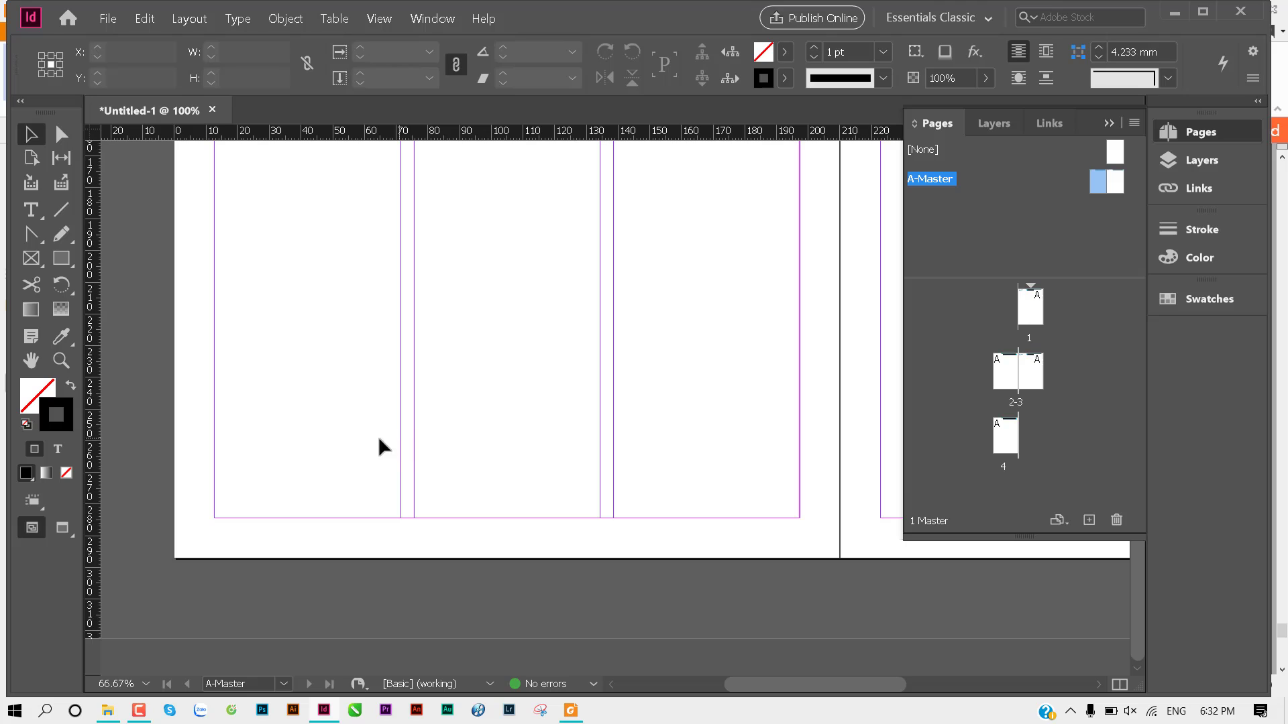
key(t)
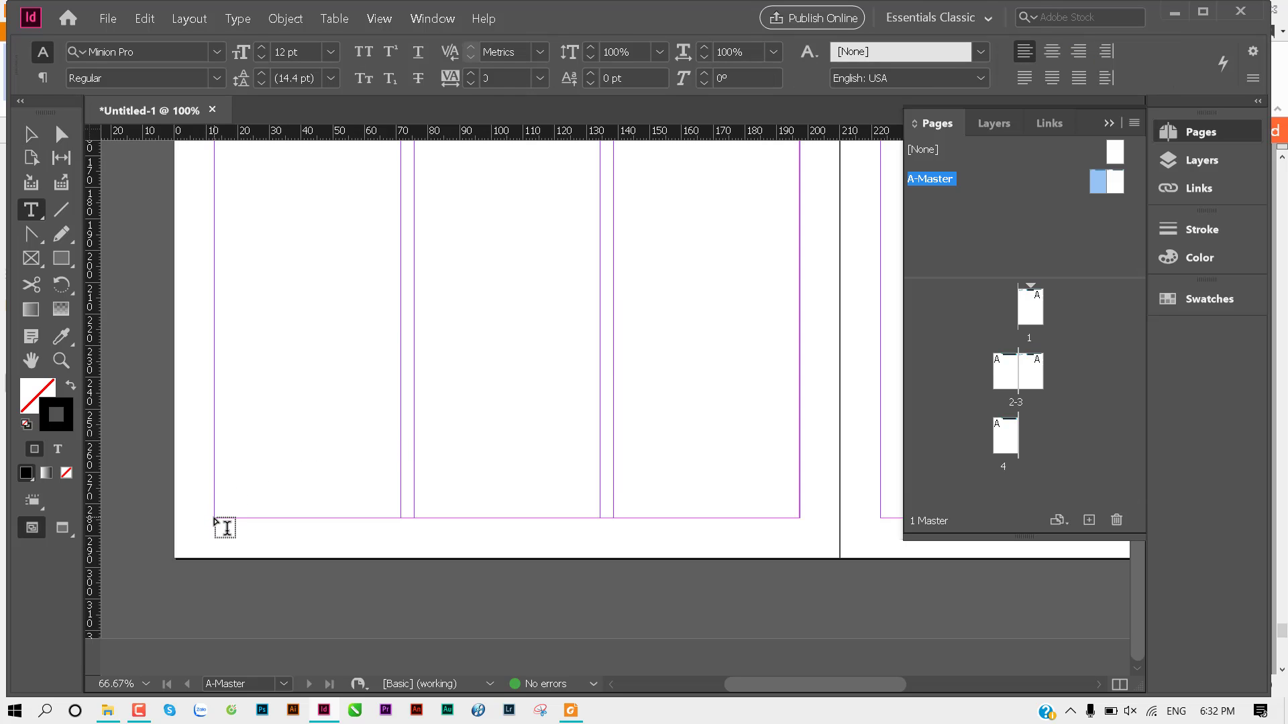
drag(214, 519, 257, 542)
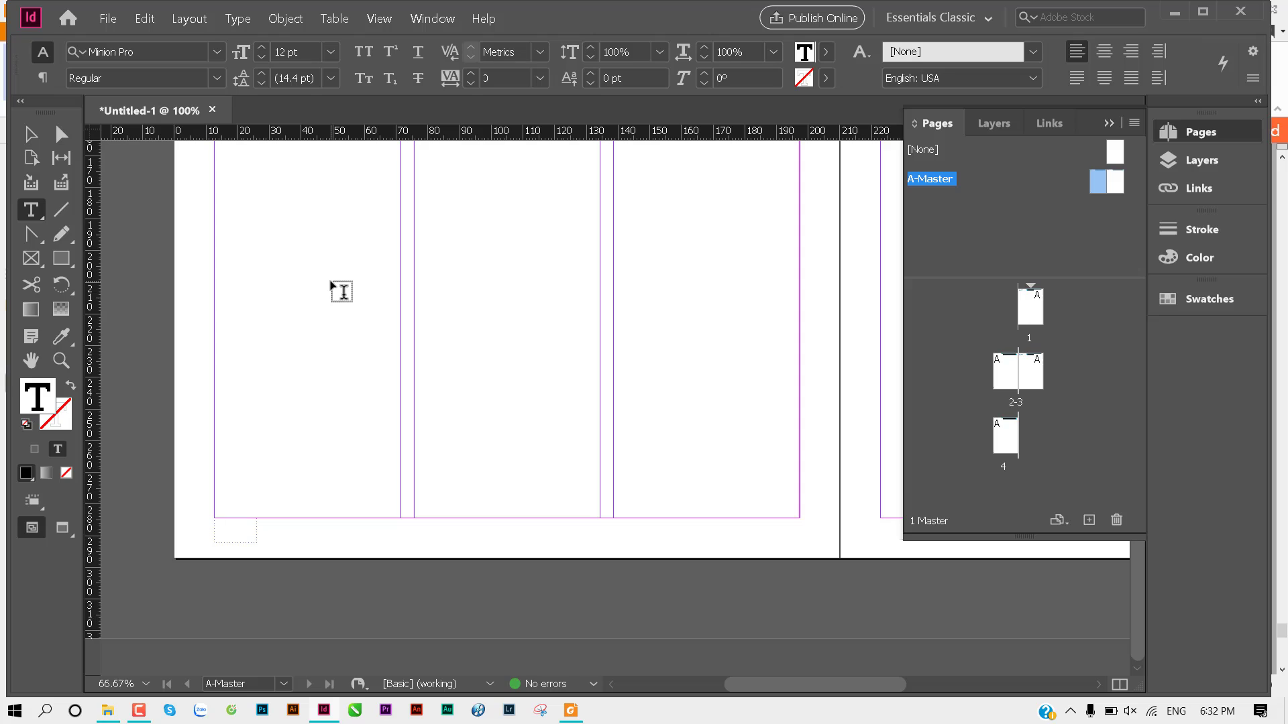
key(ctrl+shift+alt+n)
Step: Set the page number marker in UTM Avo Bold
drag(215, 522, 226, 524)
click(217, 78)
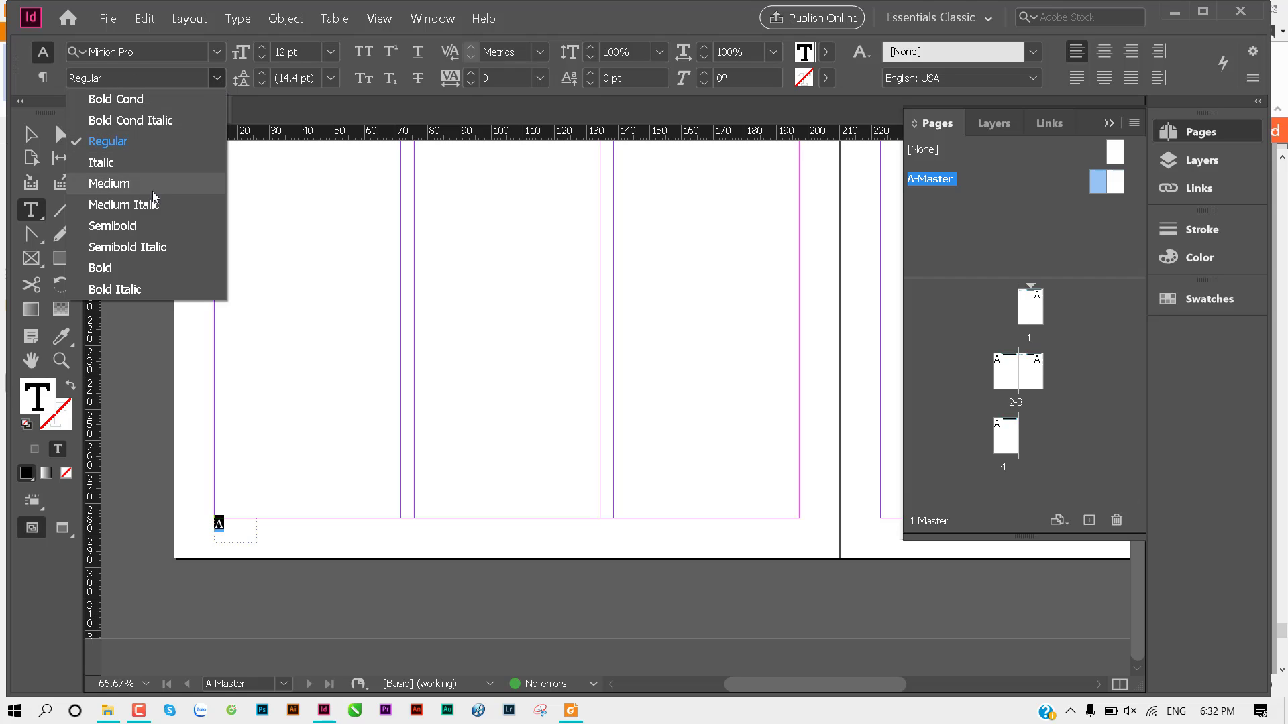
click(155, 261)
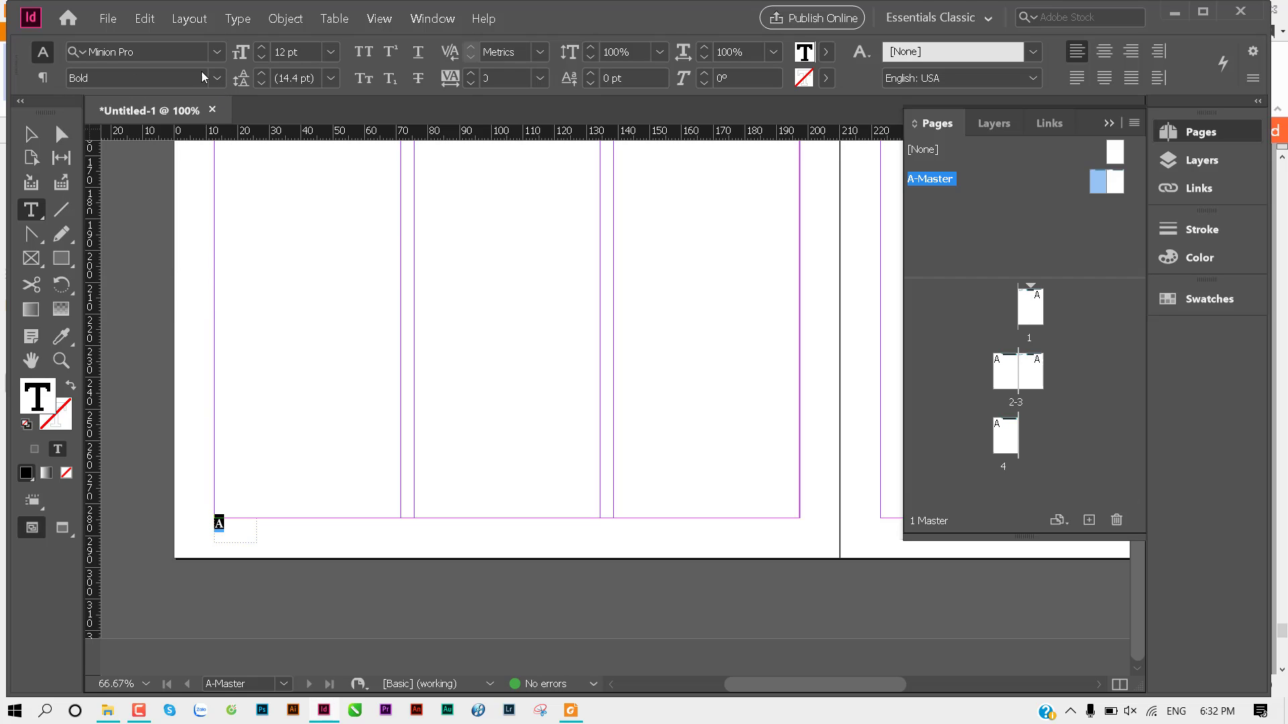
click(174, 48)
text(utm avo)
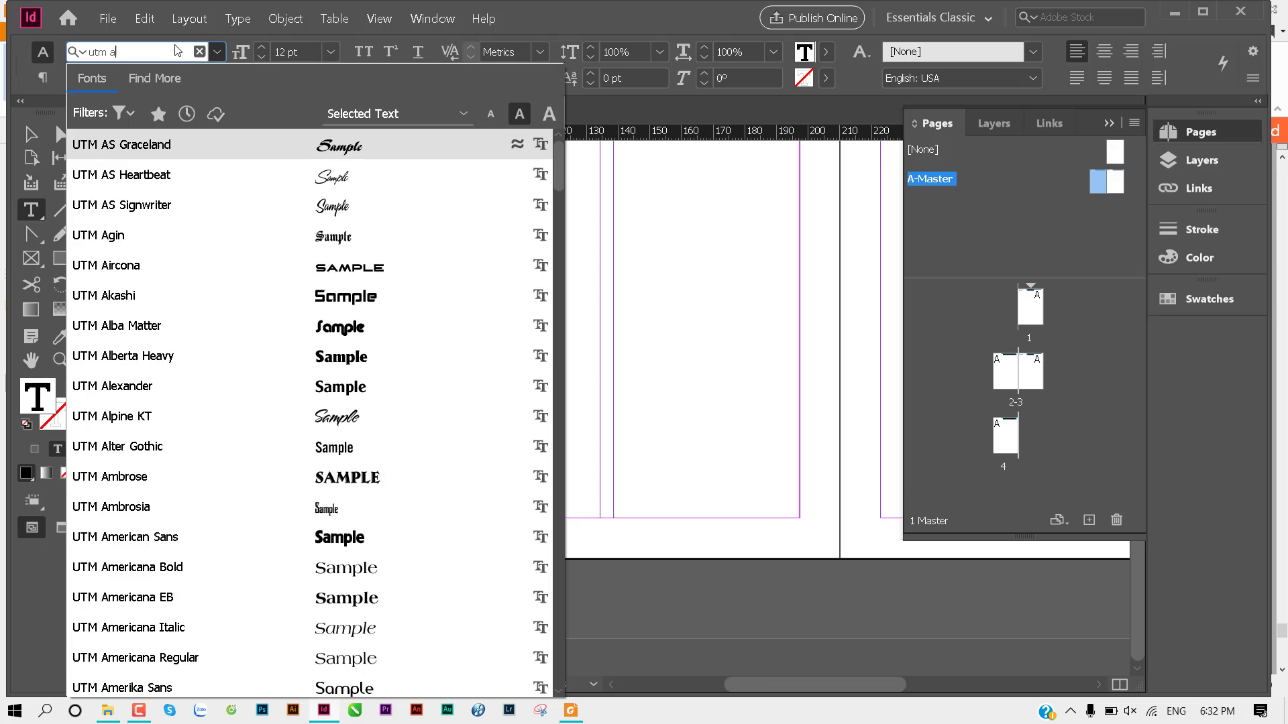
key(Down)
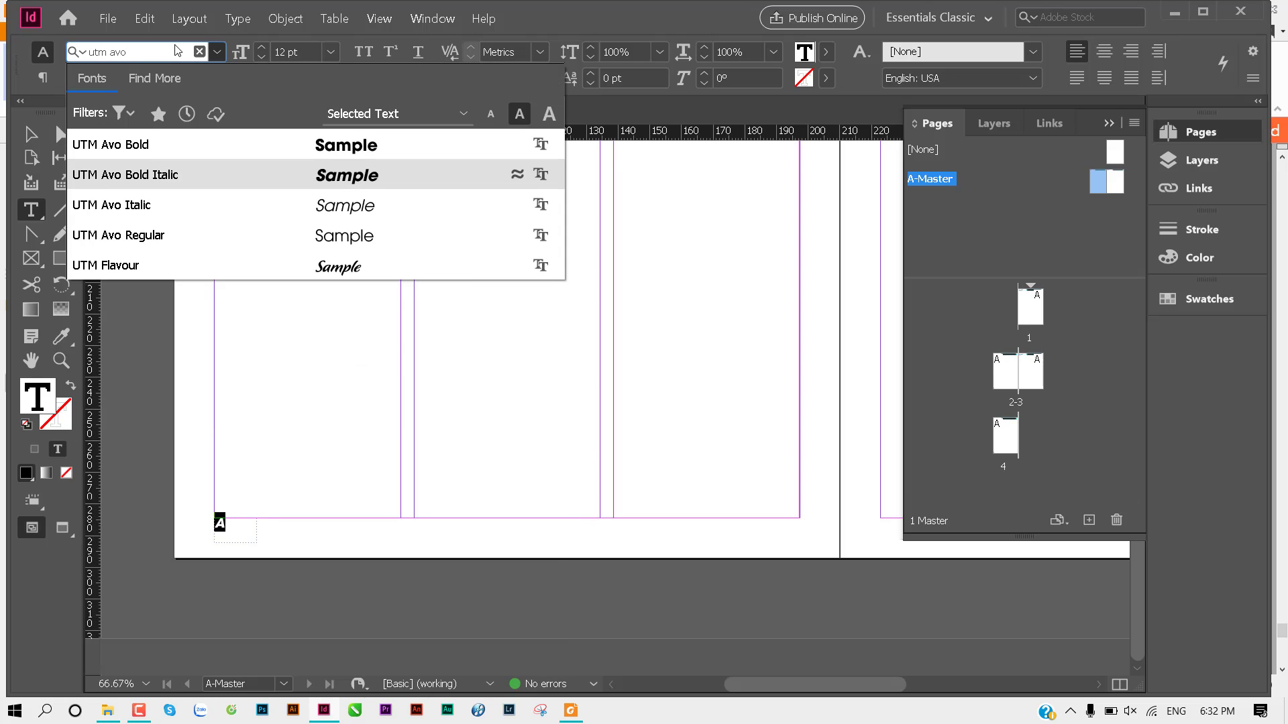
key(Up)
key(Return)
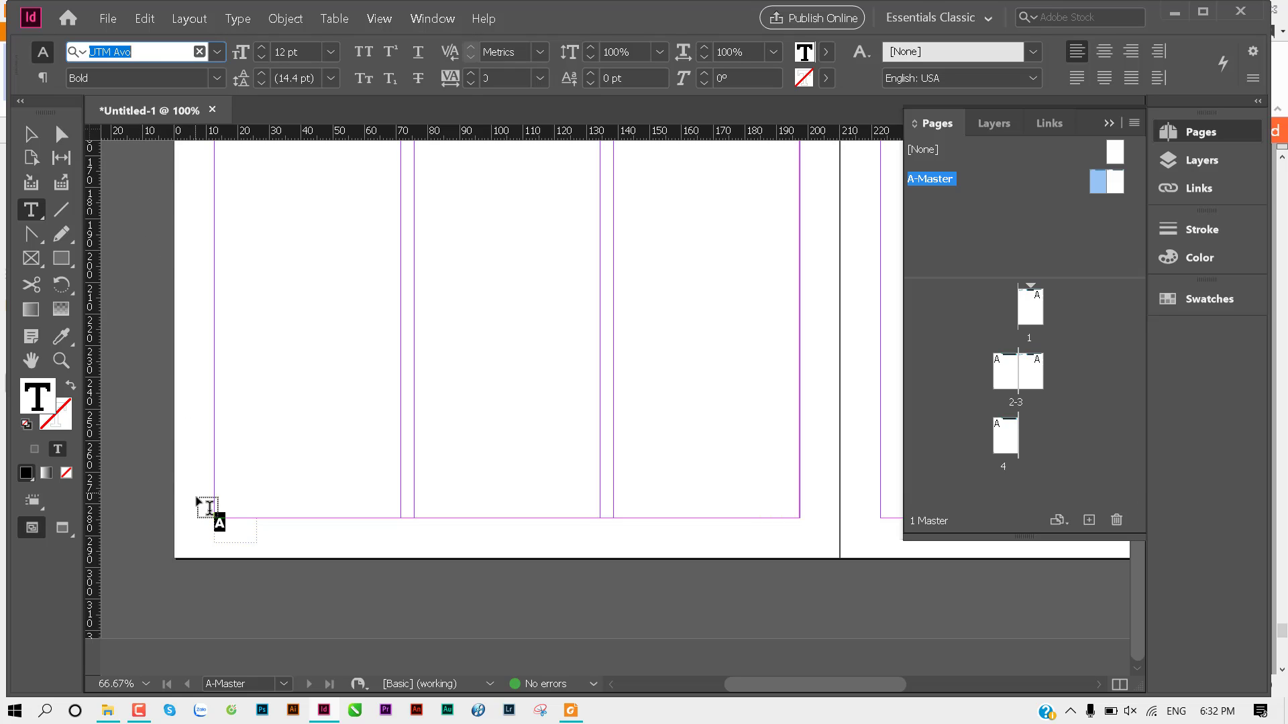
key(Escape)
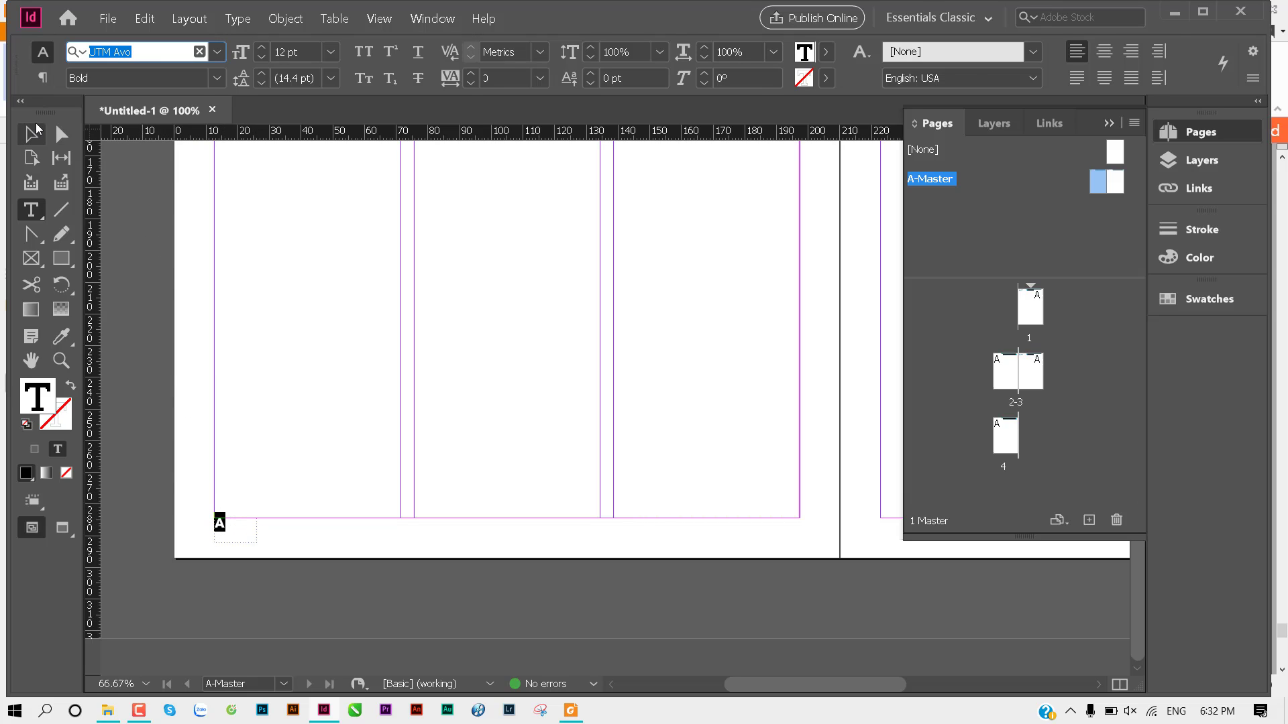
Step: Draw a small rectangle around the page number at the bottom-left corner
click(259, 494)
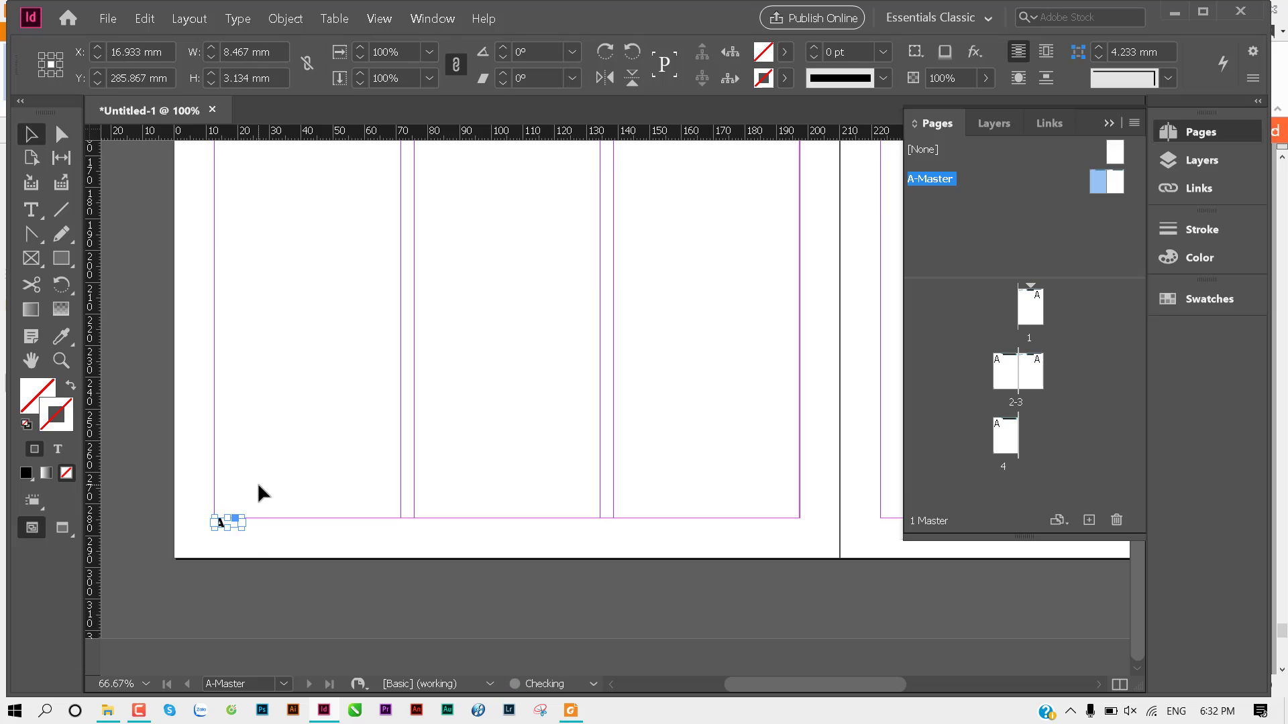
mouse_move(474, 489)
mouse_down()
mouse_move(440, 508)
mouse_move(452, 521)
mouse_up()
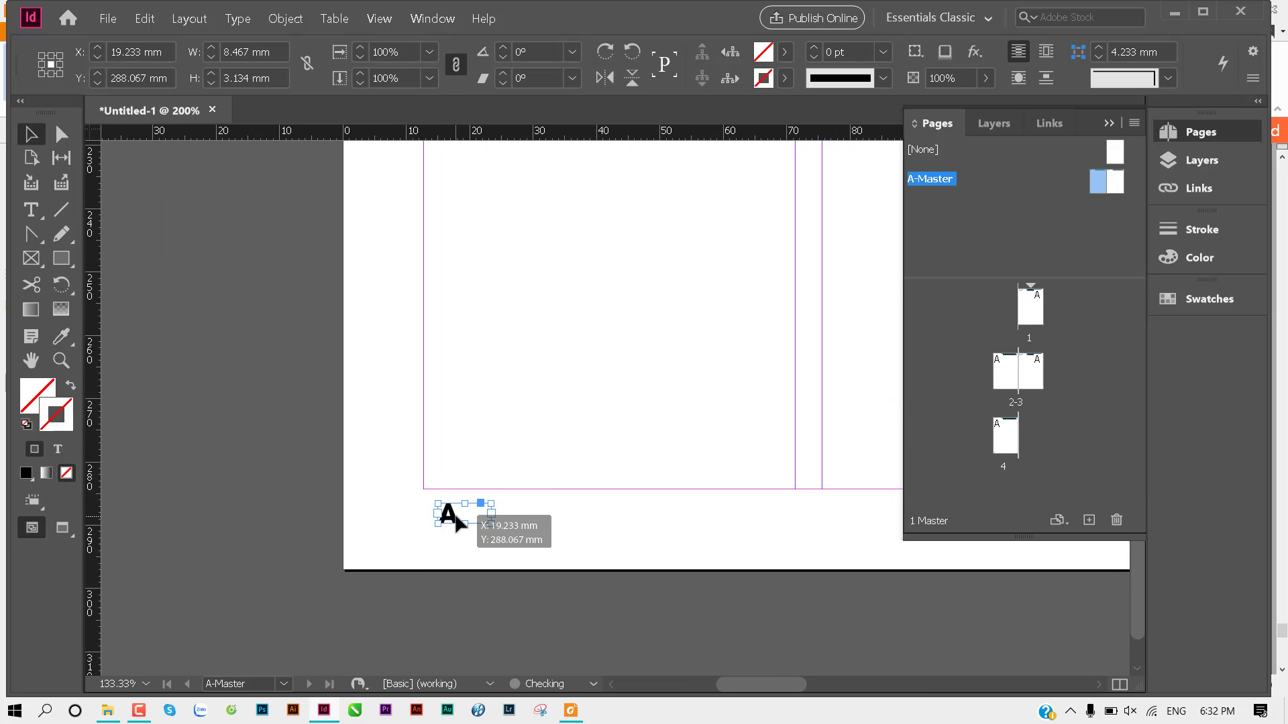
key(m)
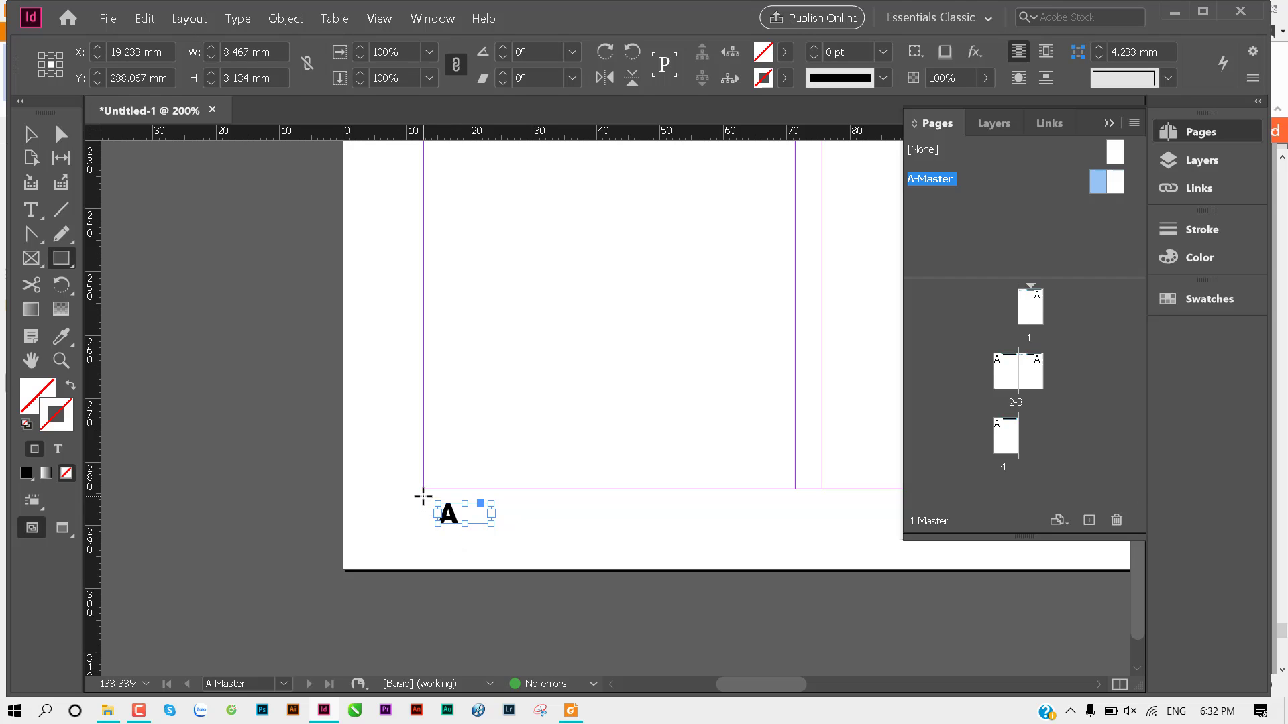
drag(424, 497, 472, 537)
ctrl+alt+click(570, 466)
ctrl+alt+click(588, 429)
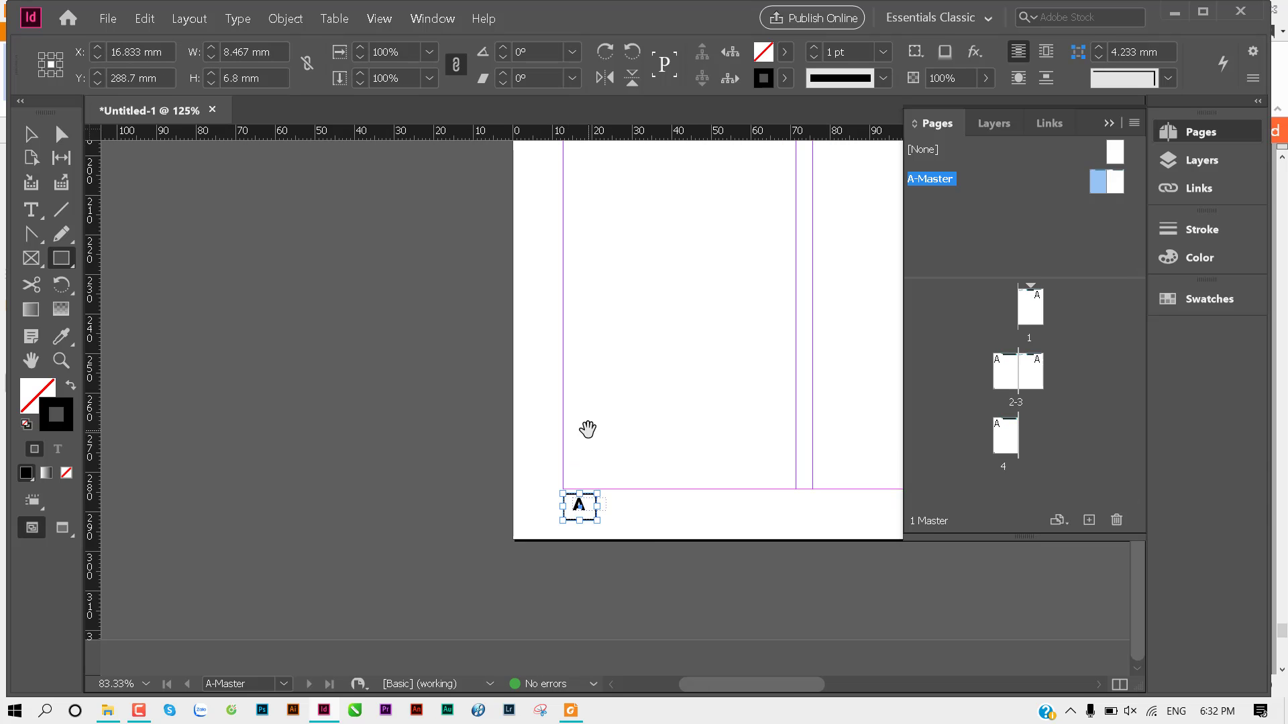
Step: Fill the box with the logo's teal, remove its outline, and send it behind the number
key(shift+x)
drag(619, 345, 466, 638)
key(i)
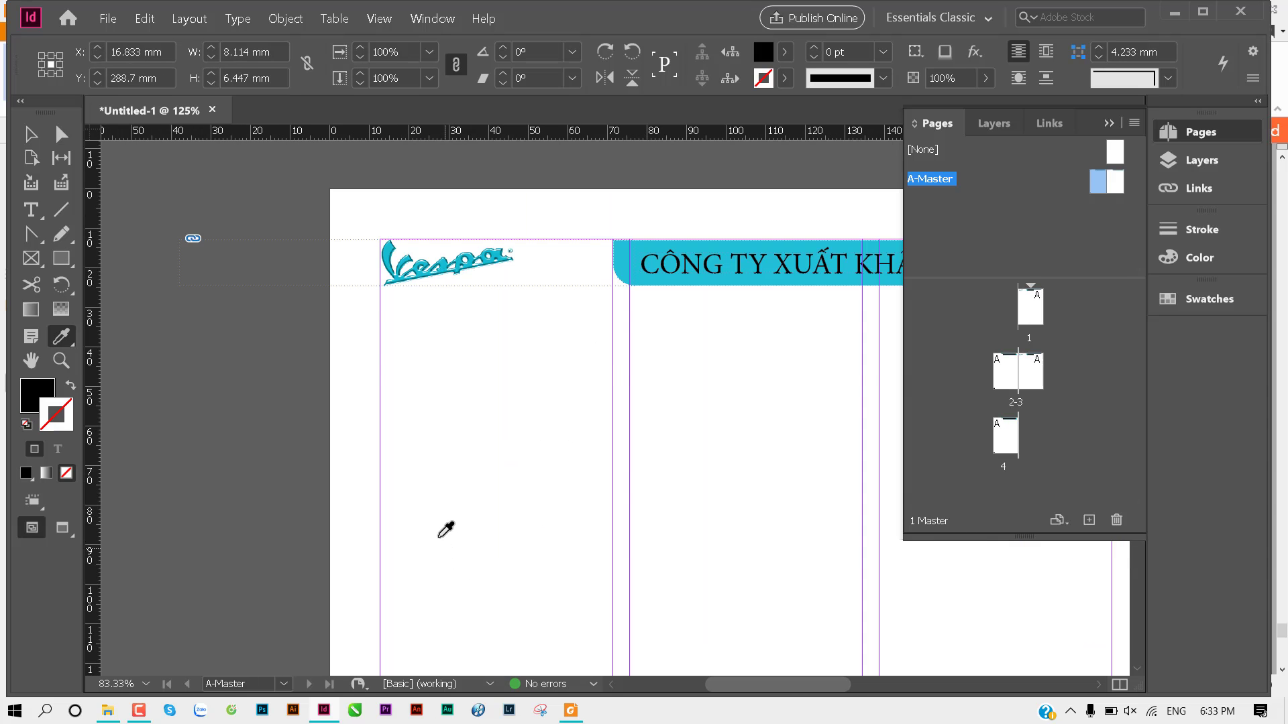
scroll(445, 530, up, 3)
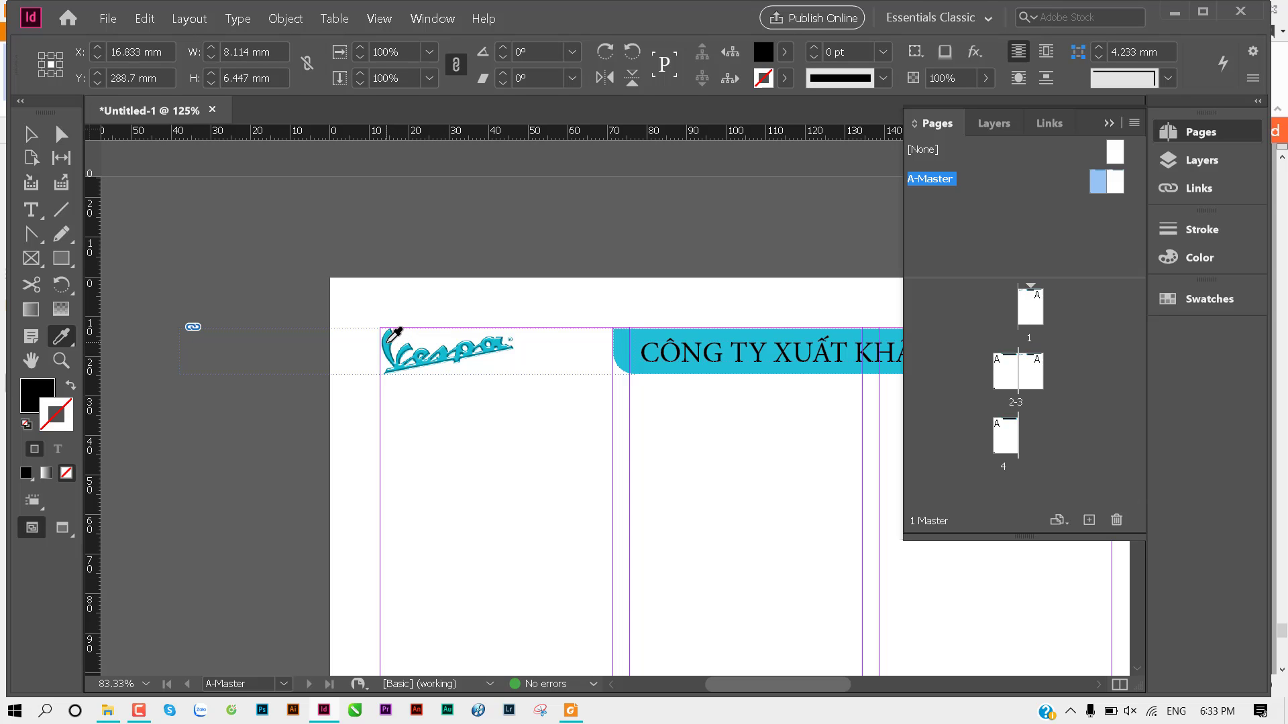
click(378, 368)
scroll(386, 415, down, 20)
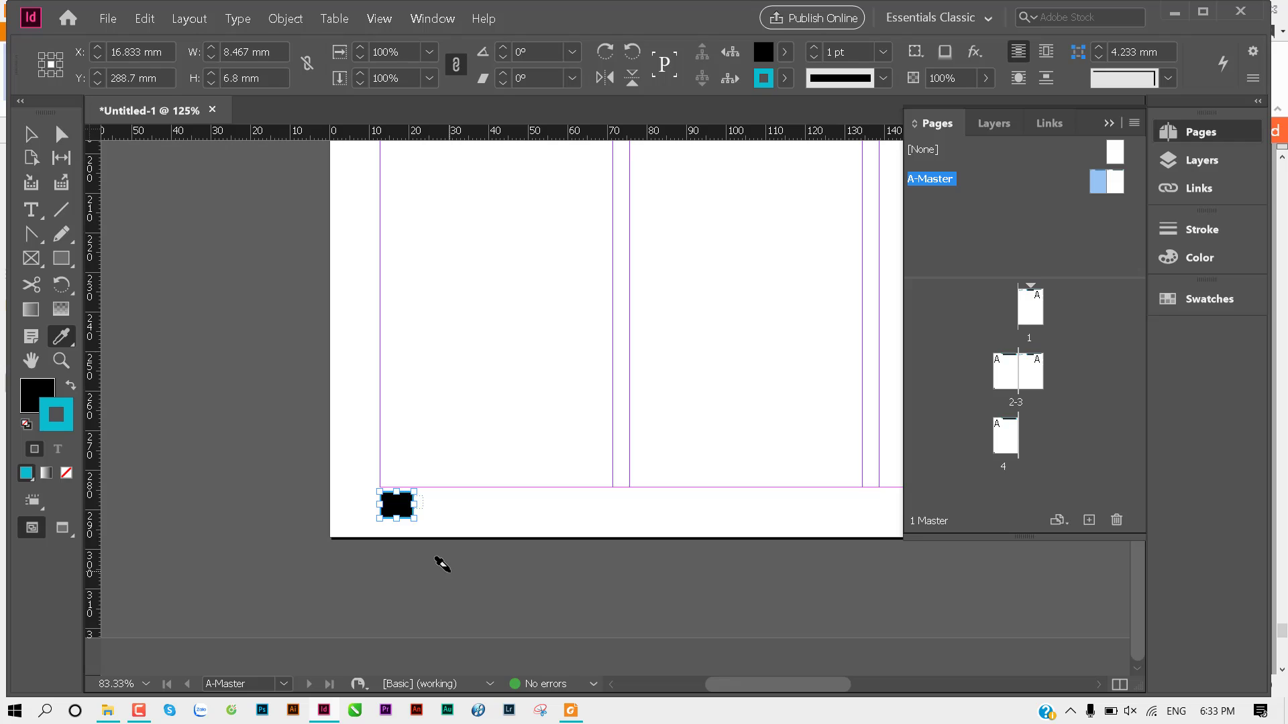
key(shift+x)
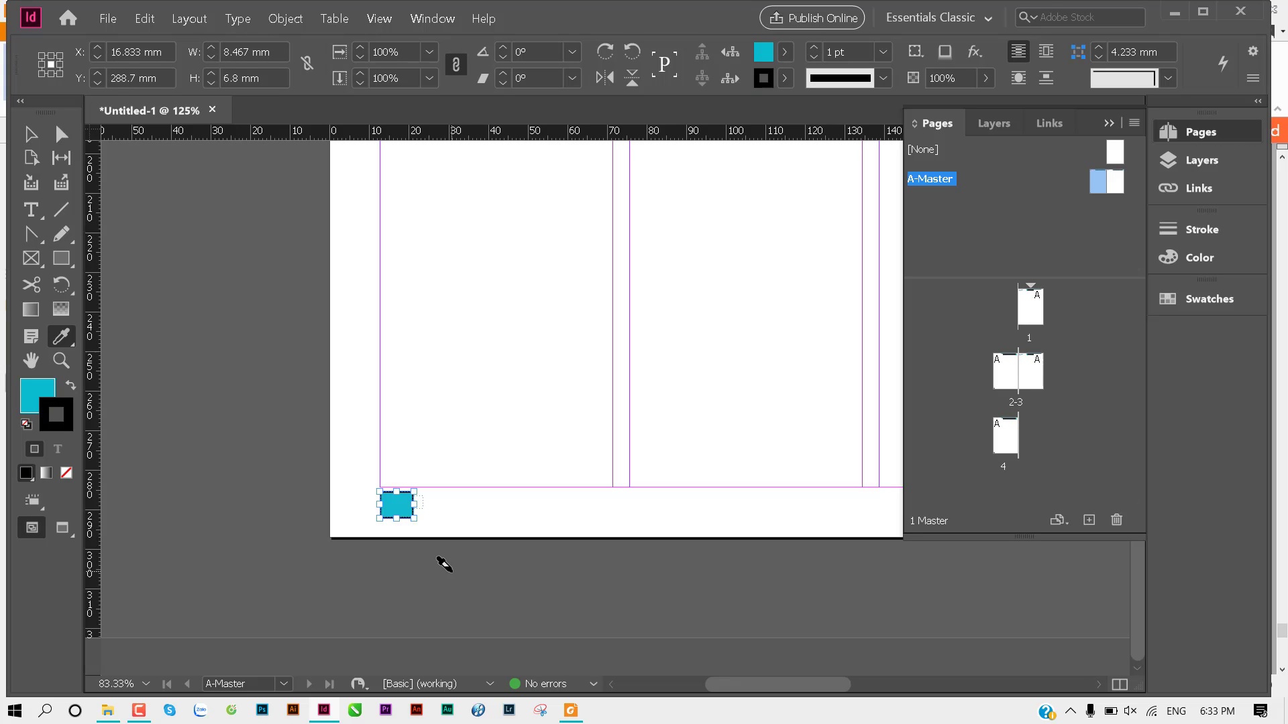
key(slash)
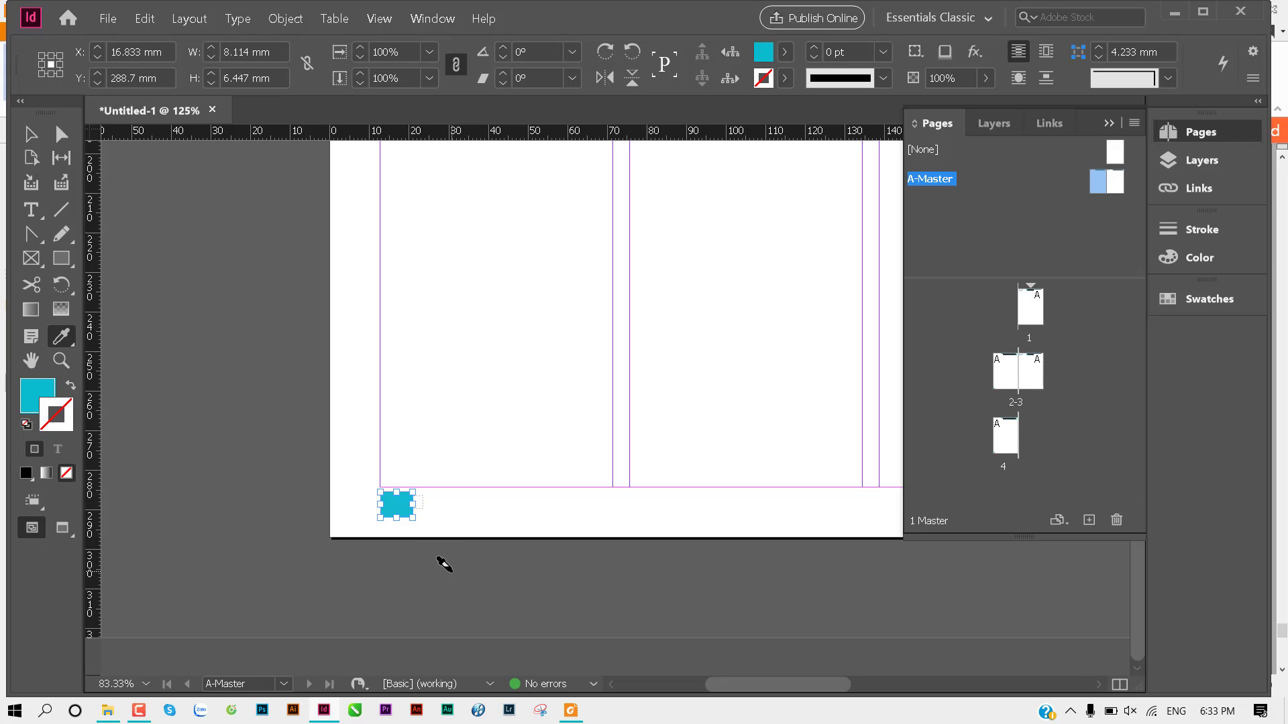
key(v)
key(ctrl+shift+alt+n)
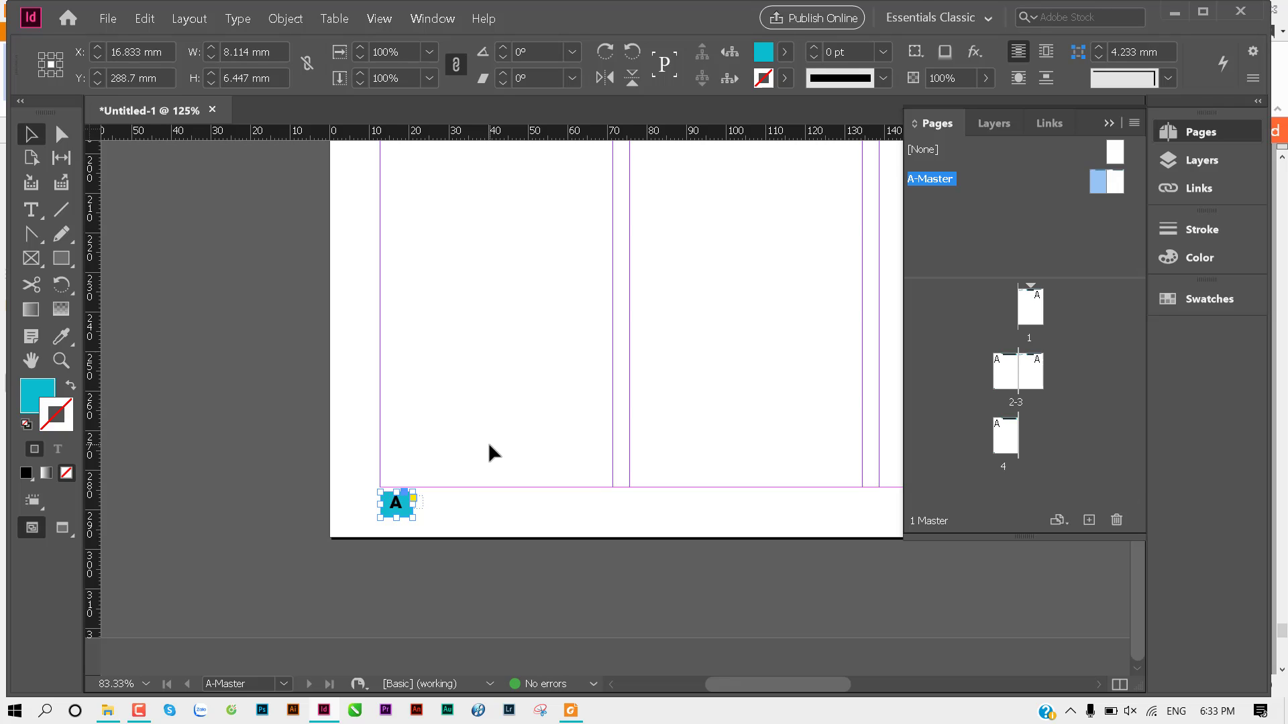
click(488, 441)
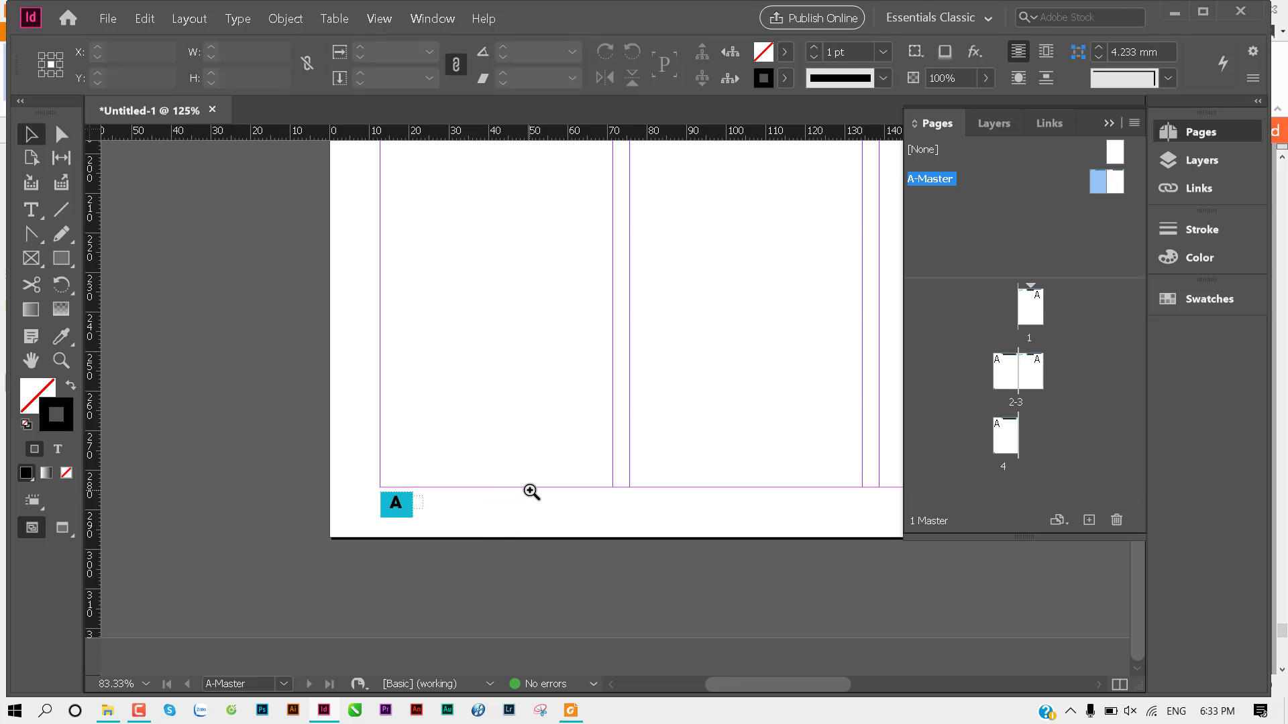
Step: Select the page-number frame, undoing an accidental enlargement of it
mouse_move(532, 492)
mouse_down()
mouse_move(555, 460)
mouse_move(457, 460)
mouse_move(614, 440)
mouse_up()
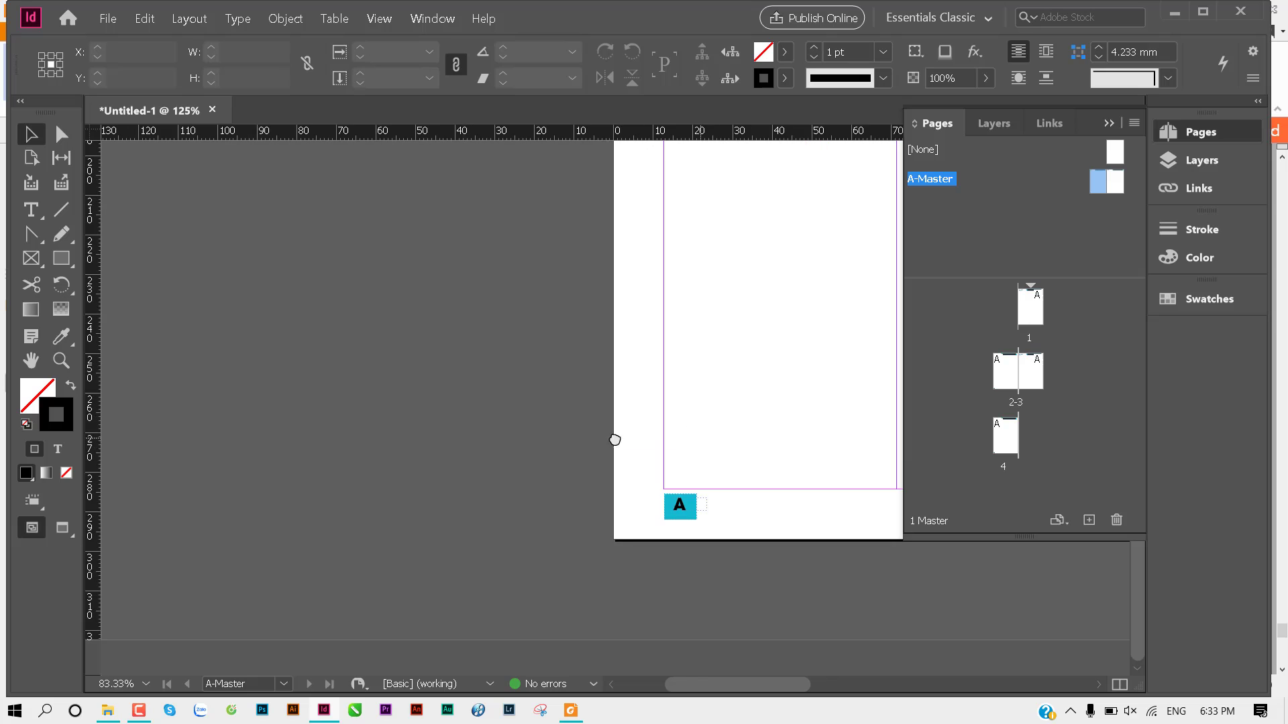
key(ctrl+minus)
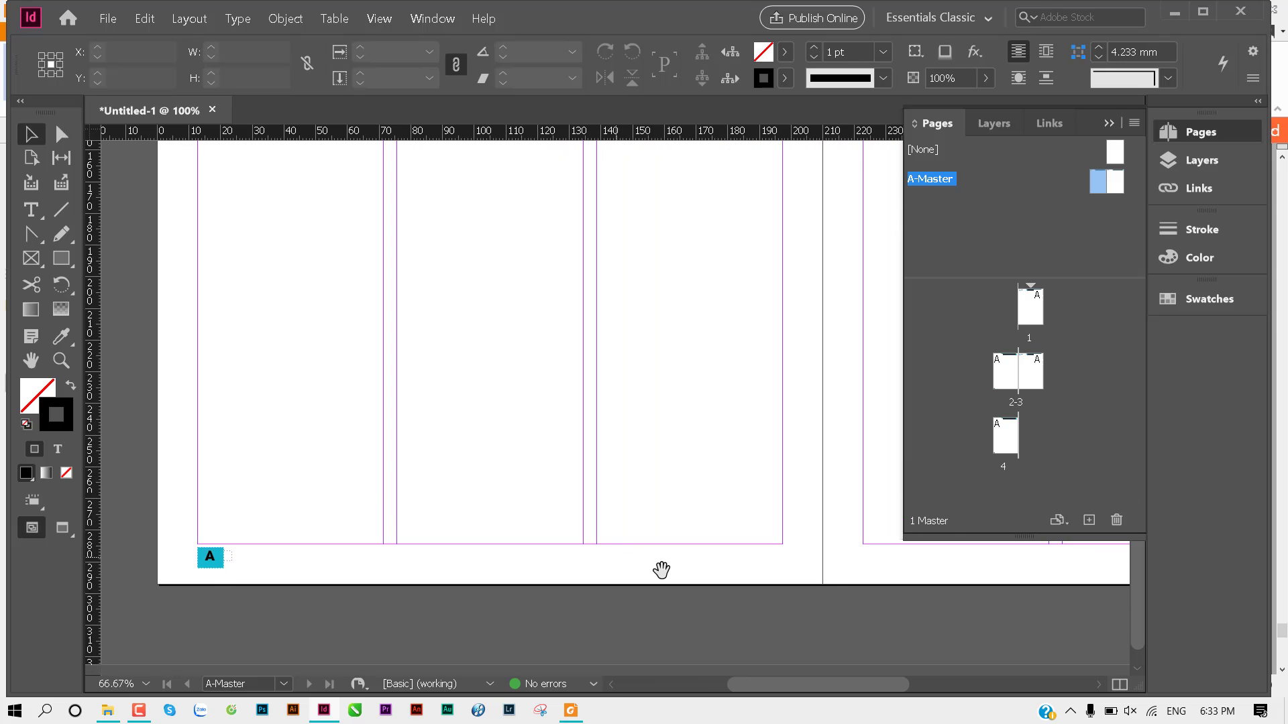
key(ctrl+minus)
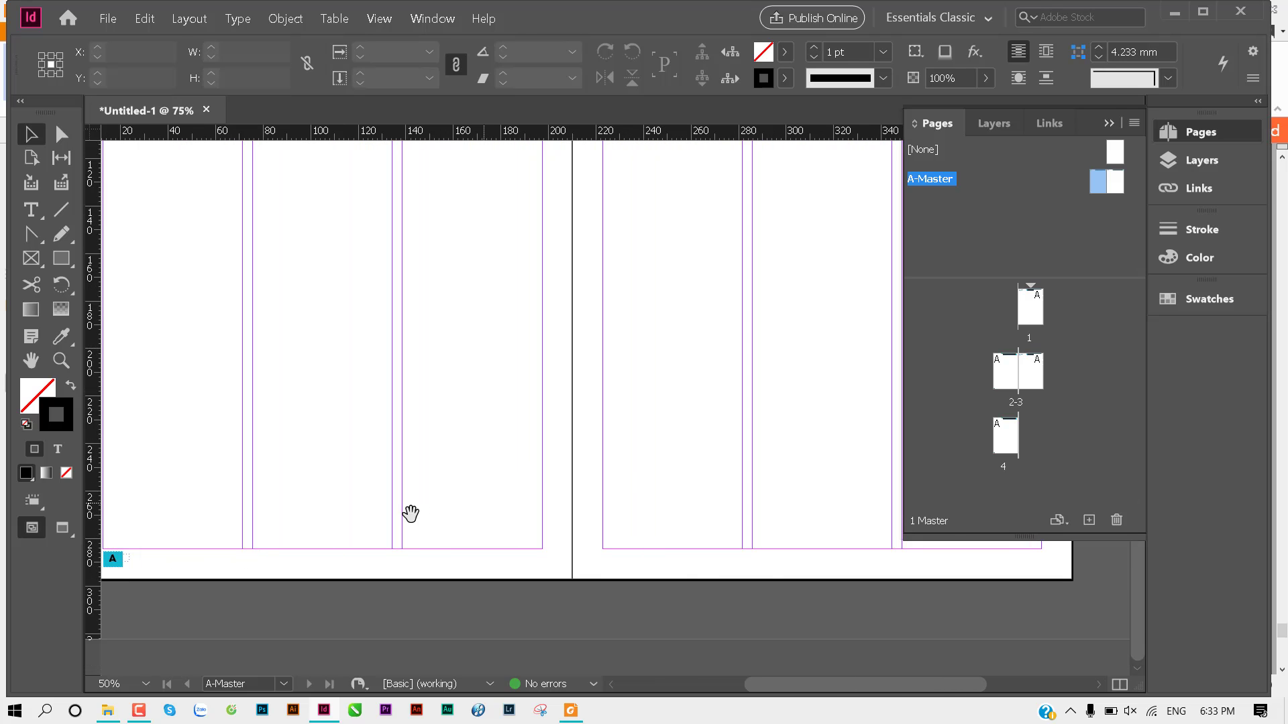
click(191, 564)
key(ctrl+minus)
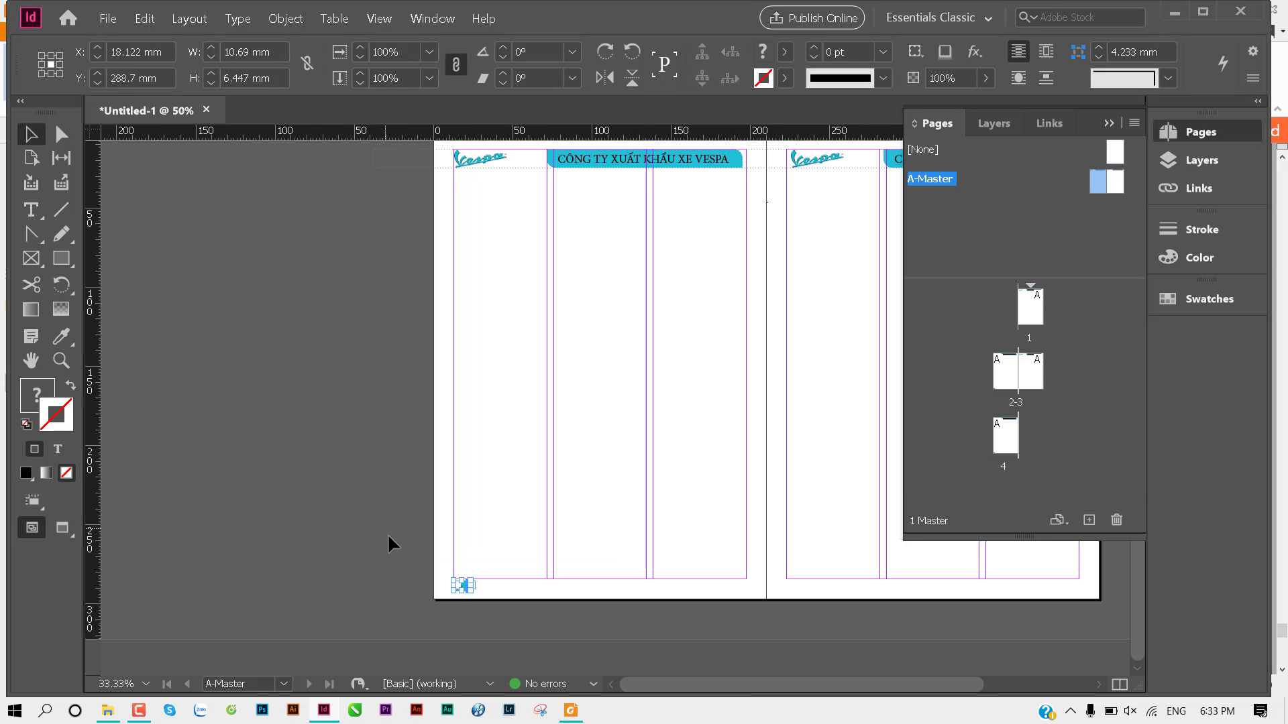
drag(532, 567, 295, 545)
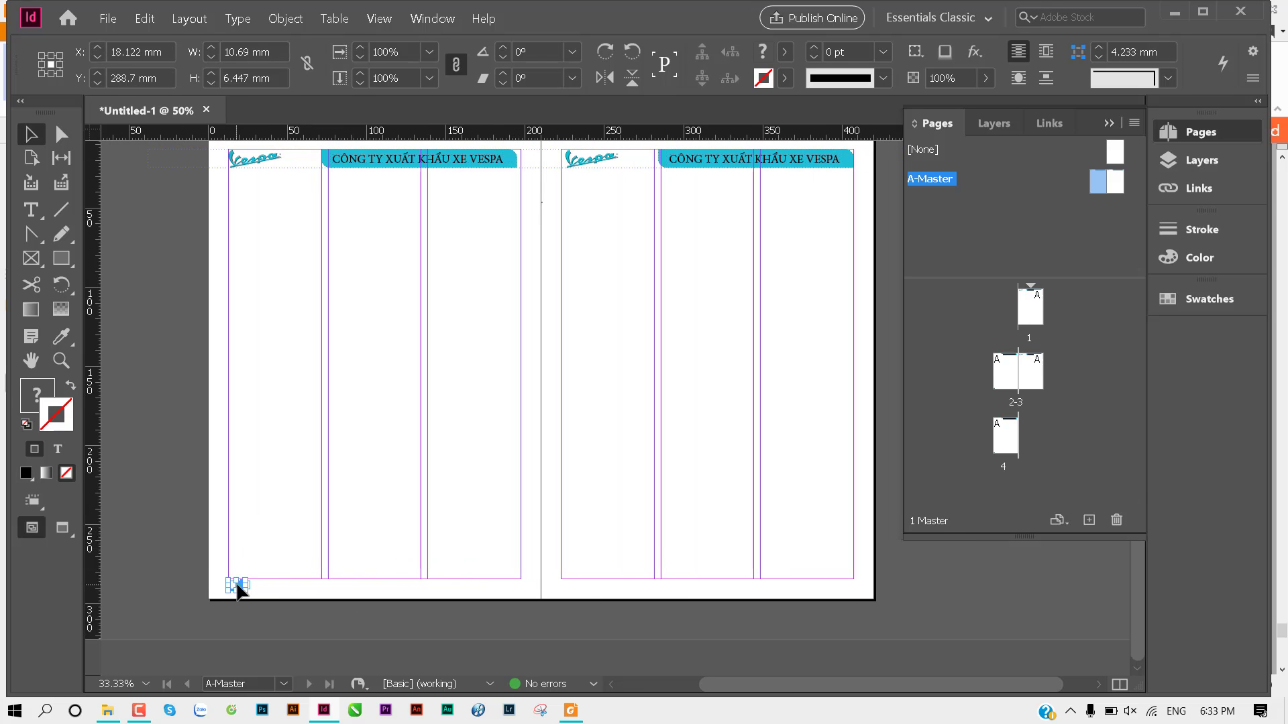
drag(238, 589, 750, 589)
key(ctrl+equal)
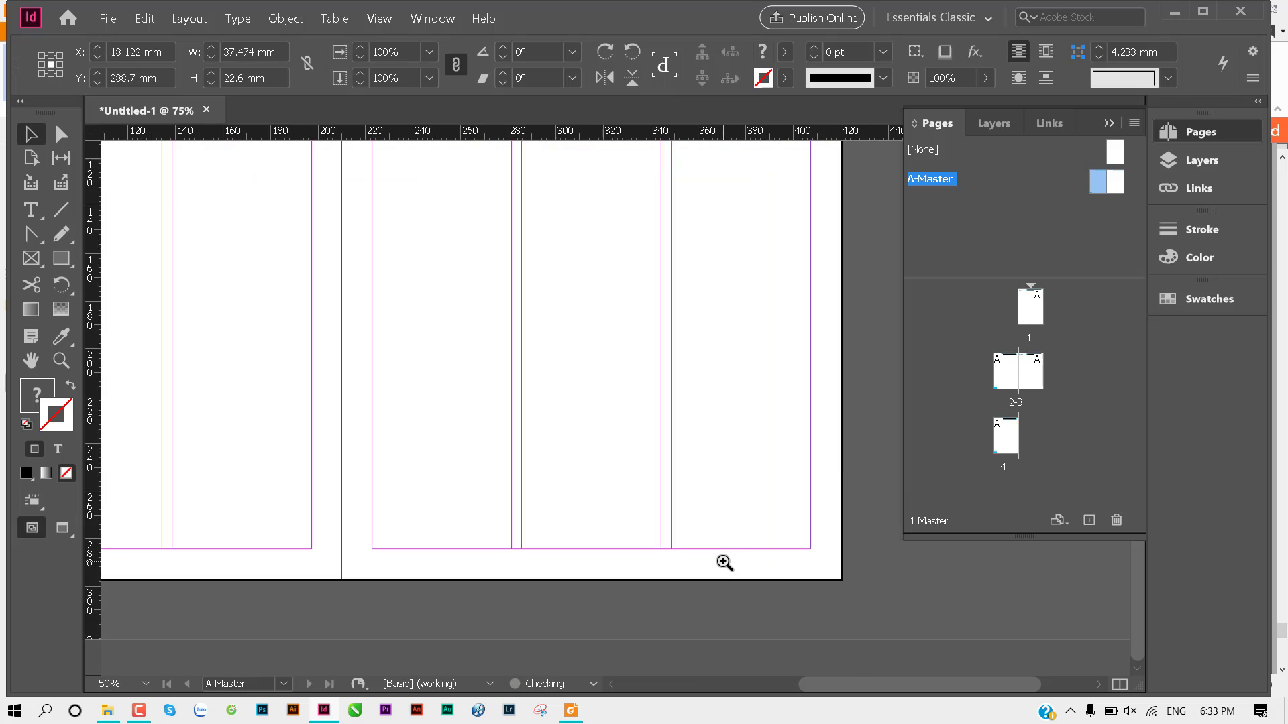
key(ctrl+minus)
key(ctrl+z)
key(ctrl+minus)
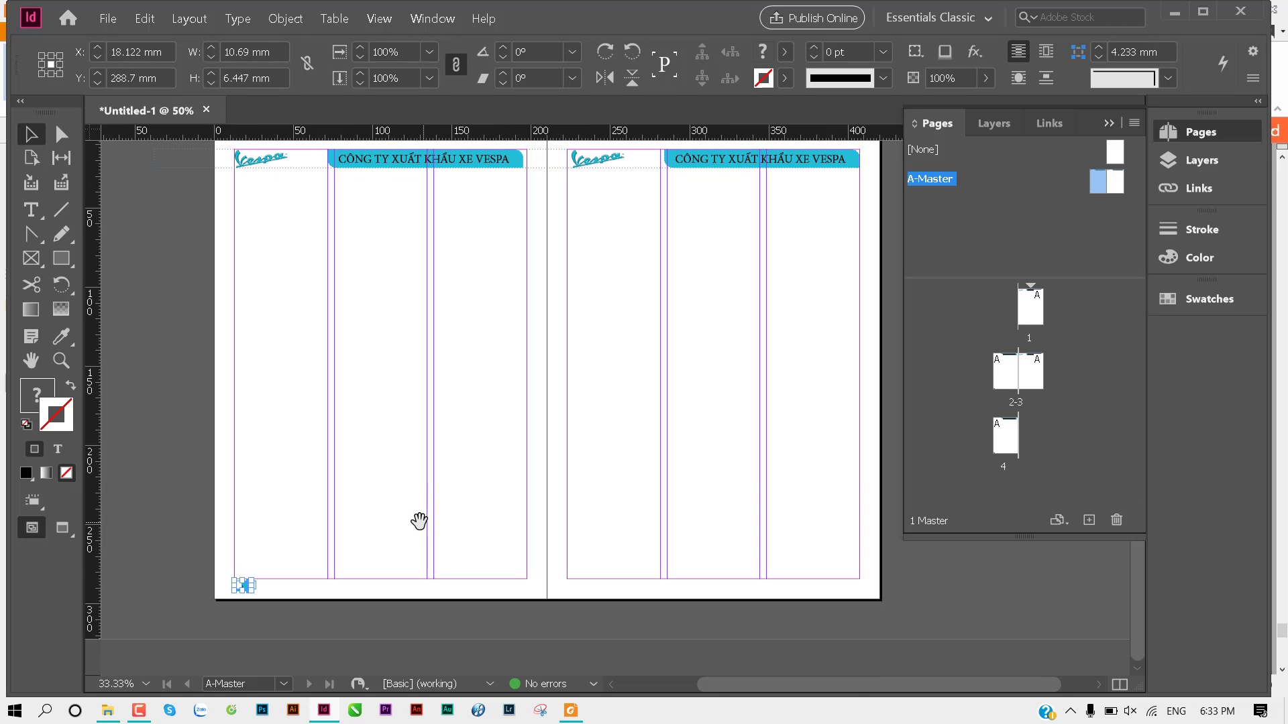
drag(419, 522, 337, 519)
Step: Alt-drag a copy of the page-number box to the right page's bottom-right margin corner
click(270, 506)
click(161, 590)
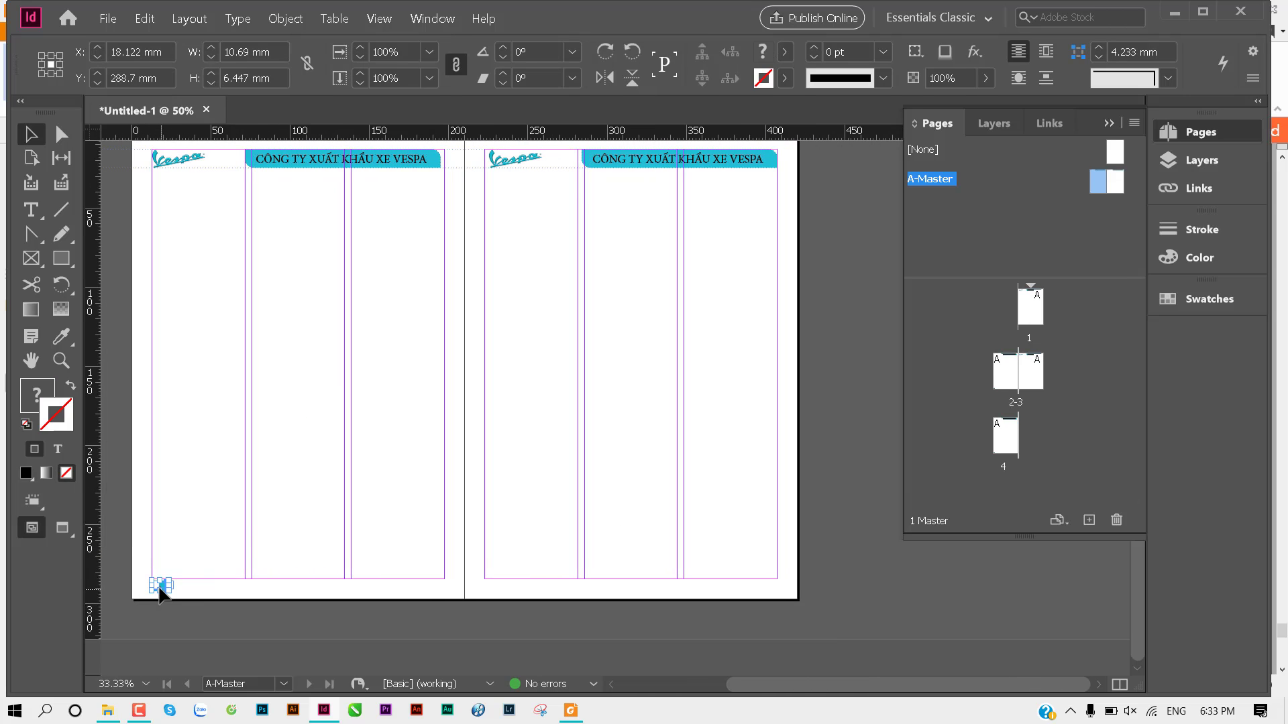
drag(161, 591, 732, 596)
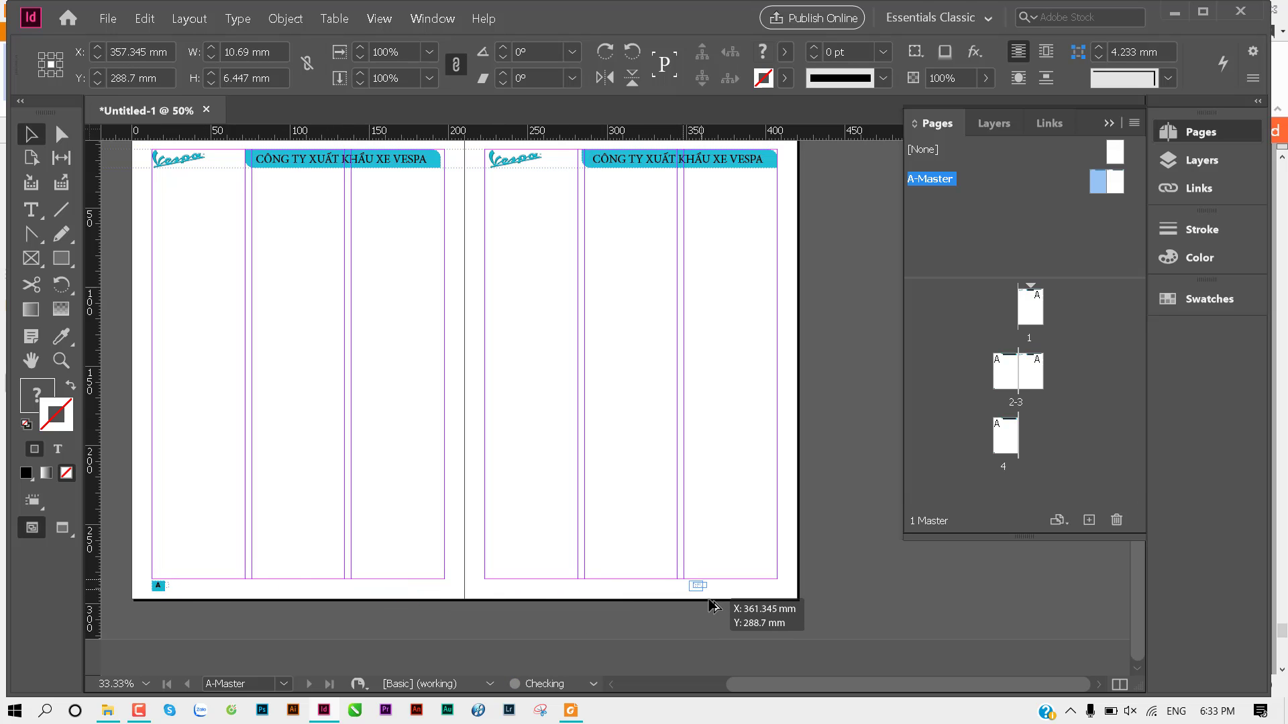
key(ctrl+equal)
key(ctrl+equal)
key(ctrl+equal)
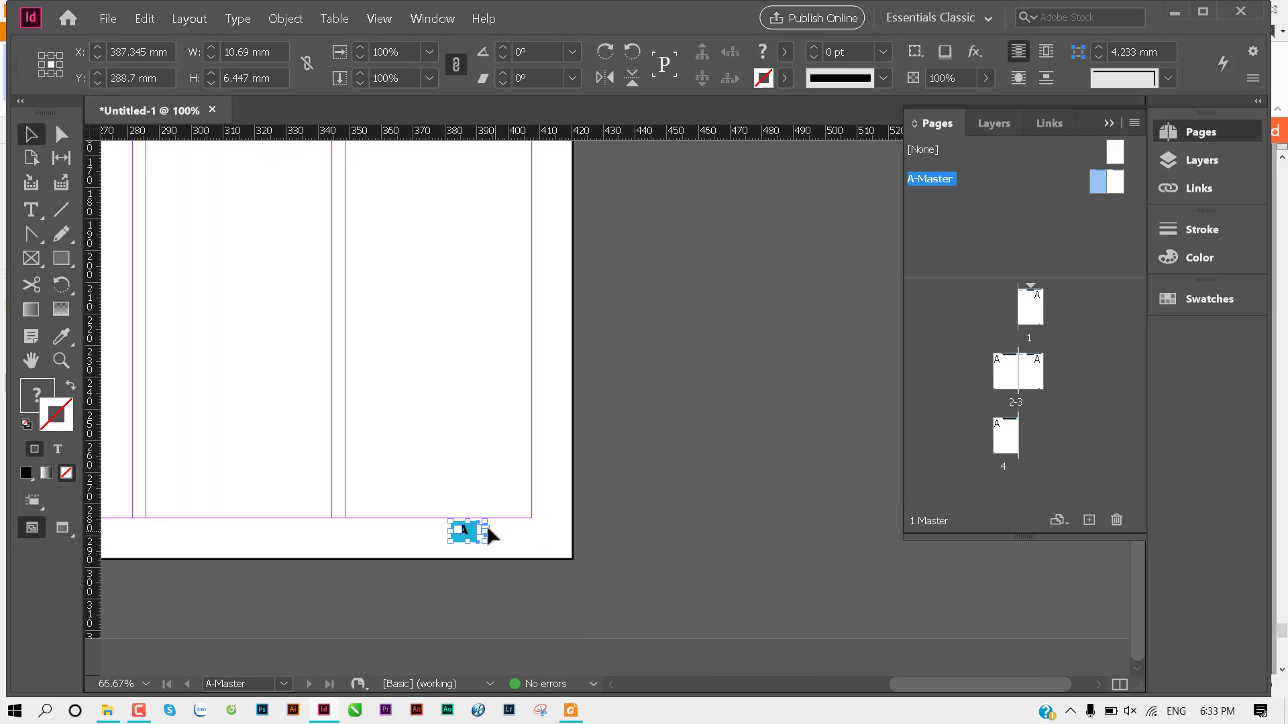
drag(471, 532, 526, 533)
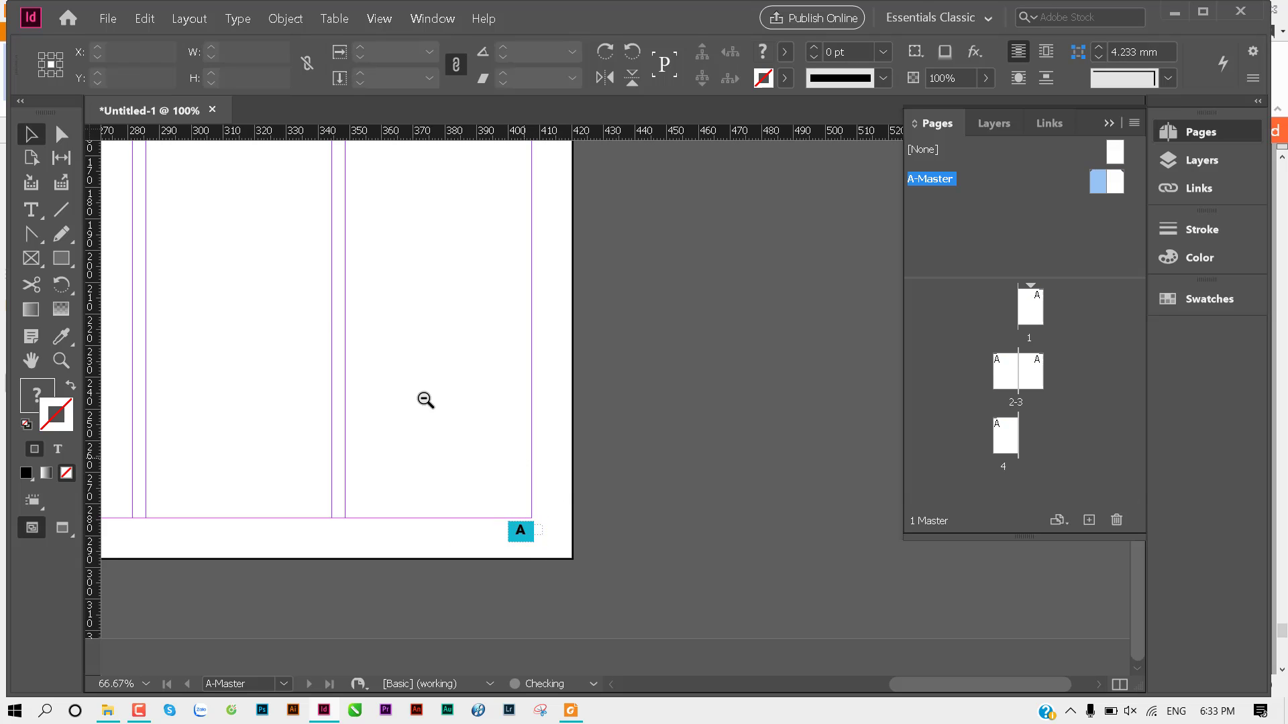
key(ctrl+minus)
key(ctrl+minus)
key(ctrl+minus)
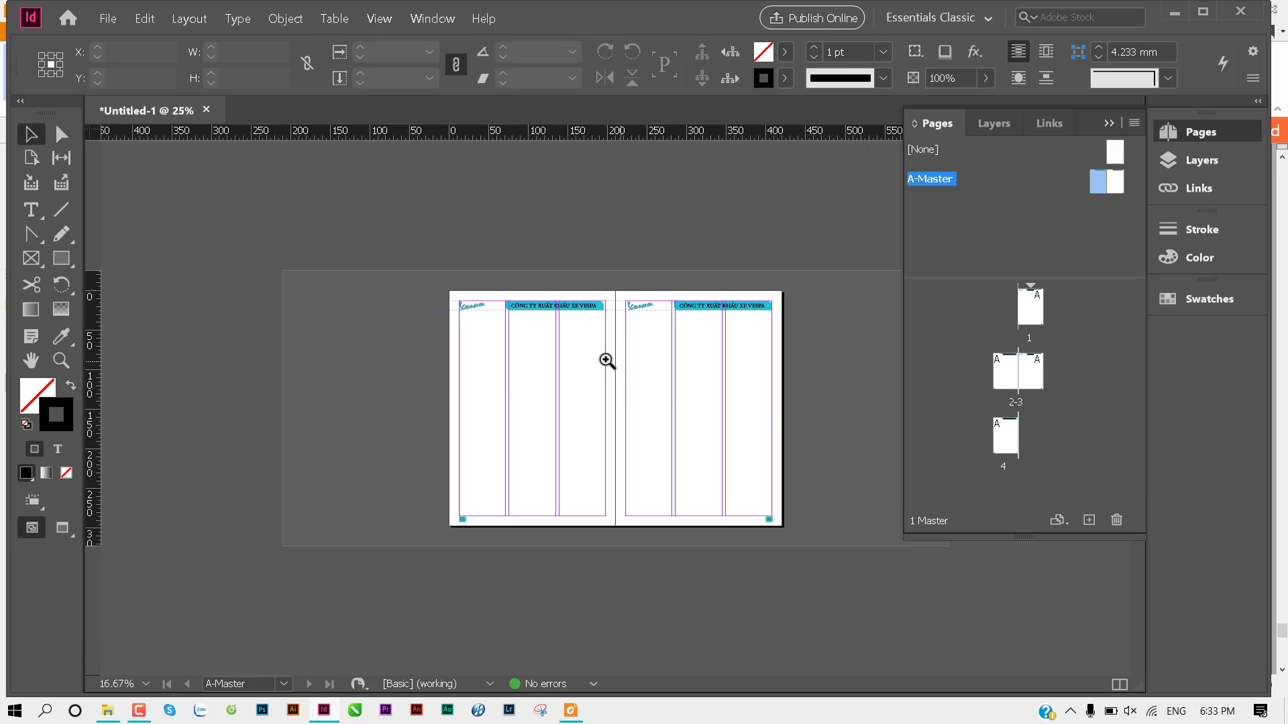
key(ctrl+equal)
Step: Select page 4 in the Pages panel and add pages 5 and 6 after it
drag(664, 422, 500, 357)
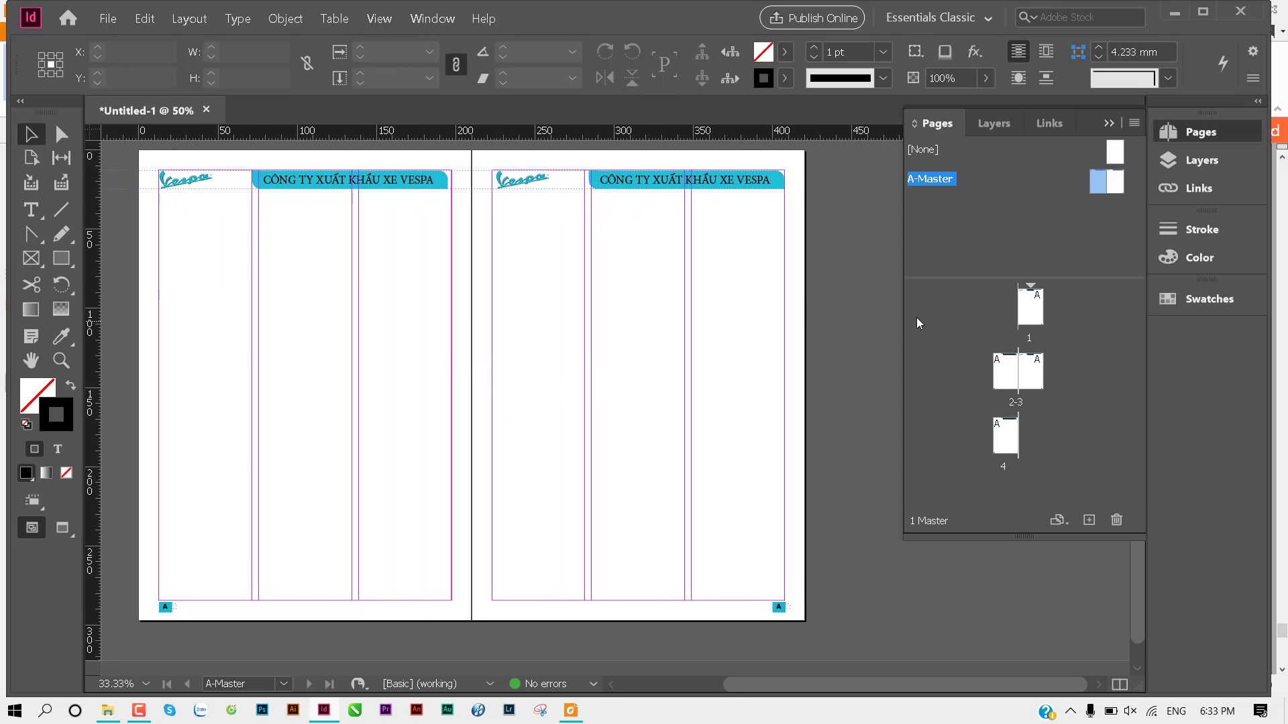
double_click(1030, 309)
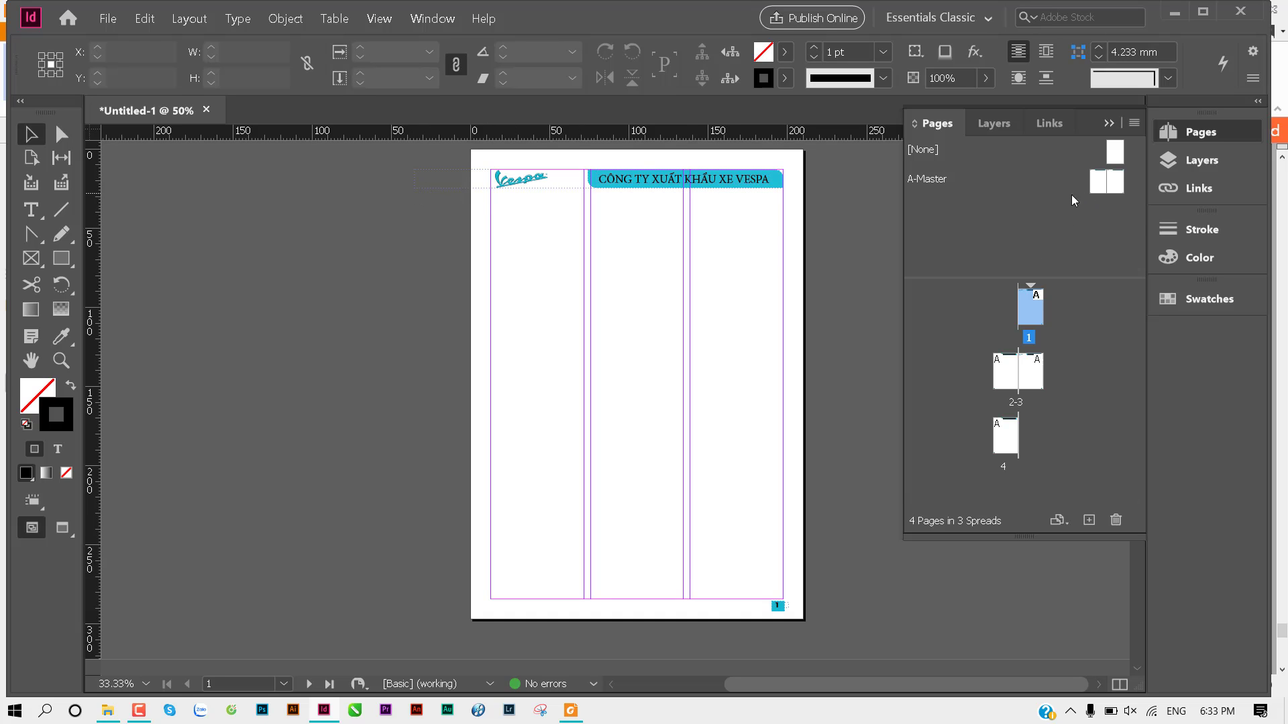
click(1006, 450)
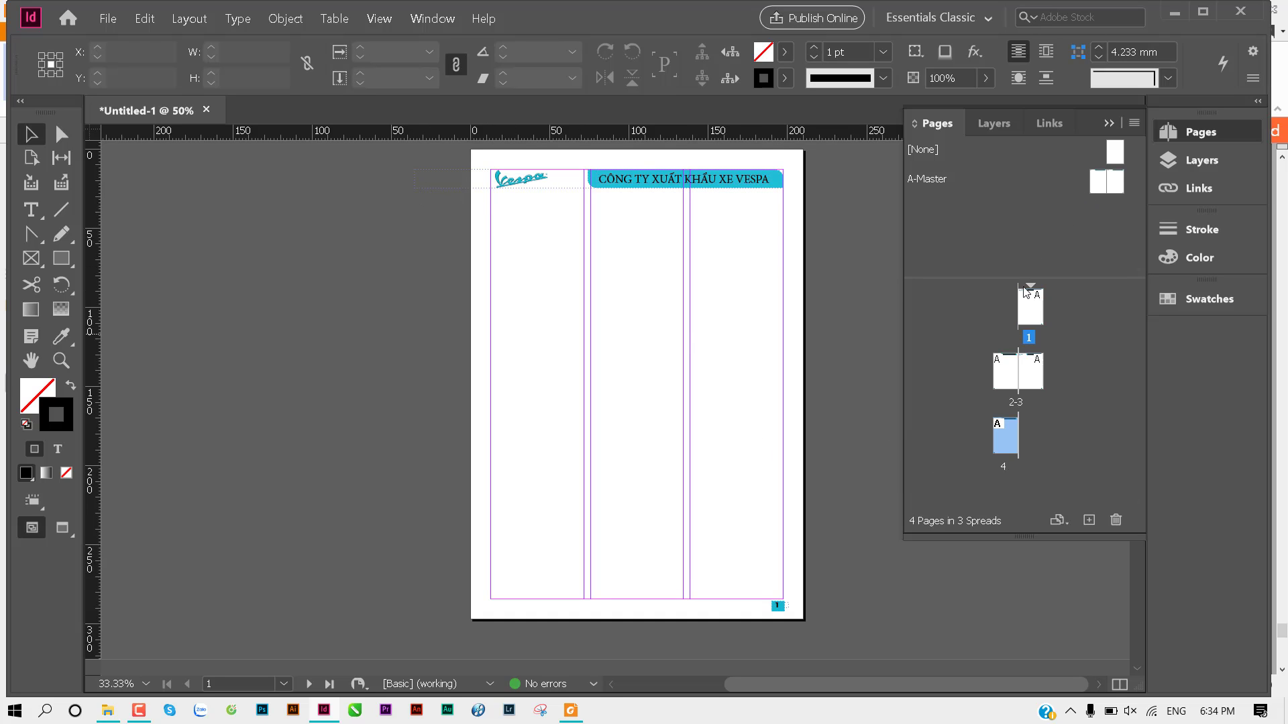
click(1088, 521)
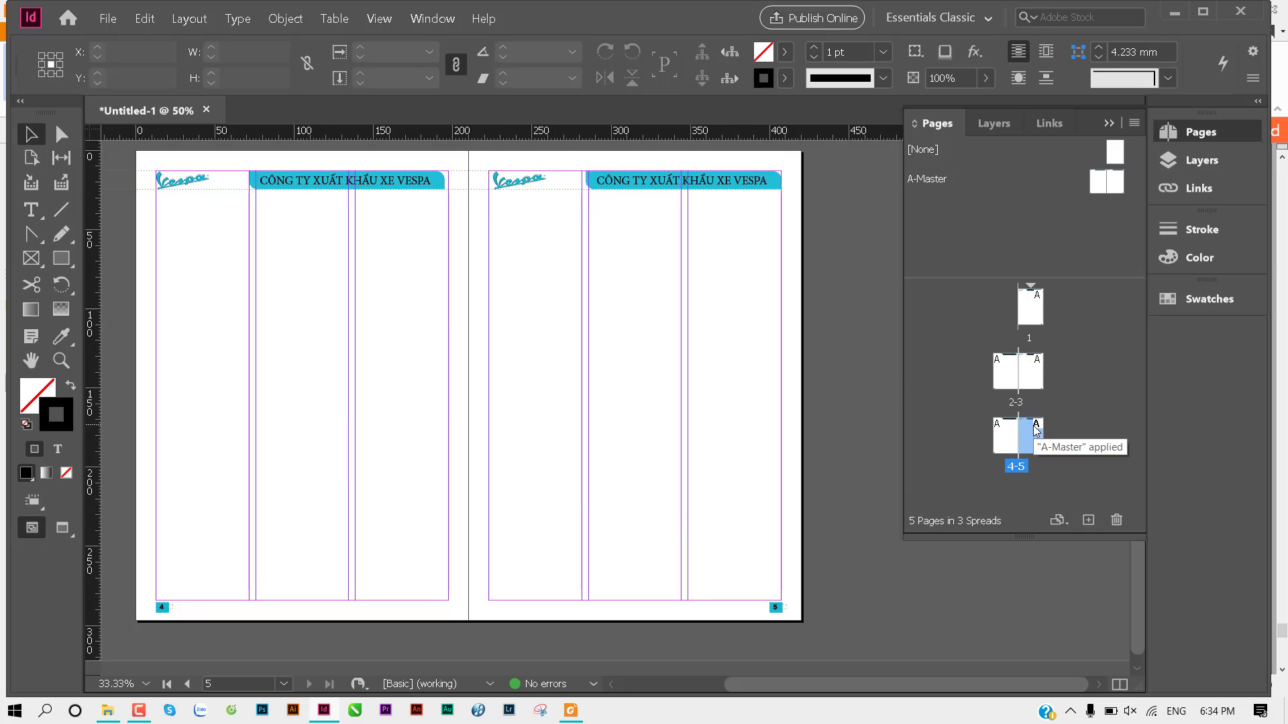
click(1088, 521)
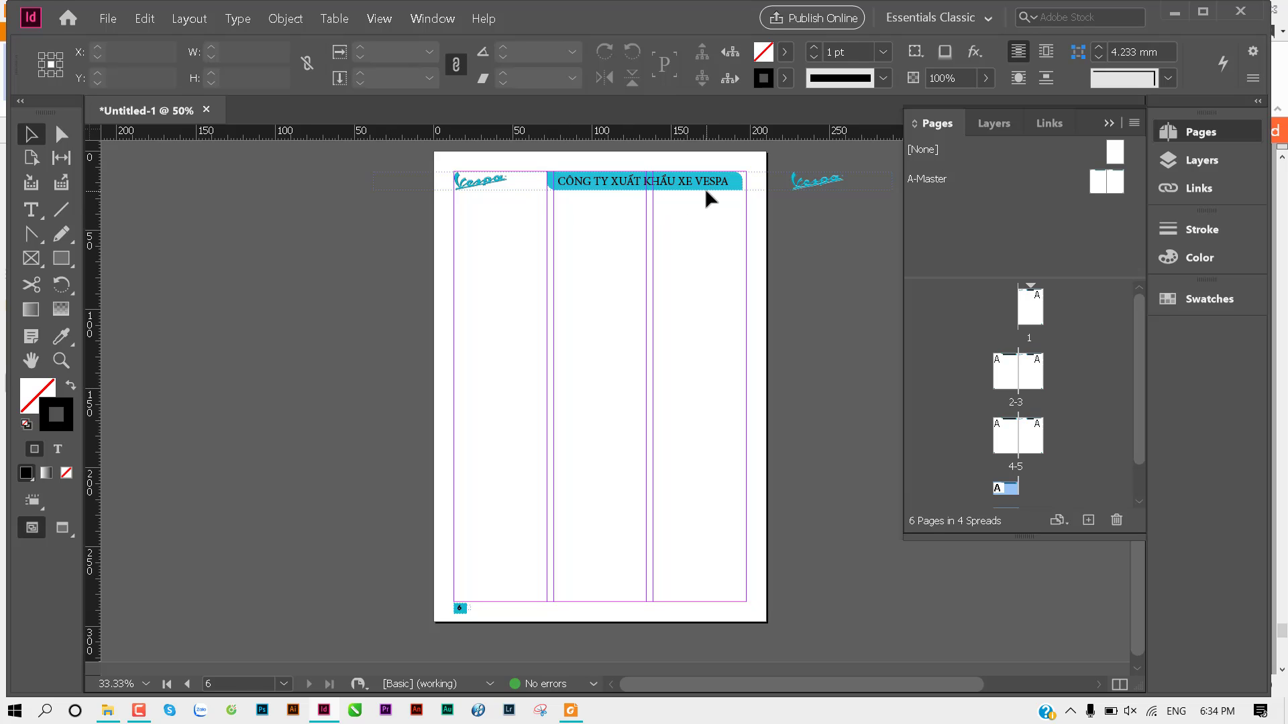
scroll(703, 234, up, 4)
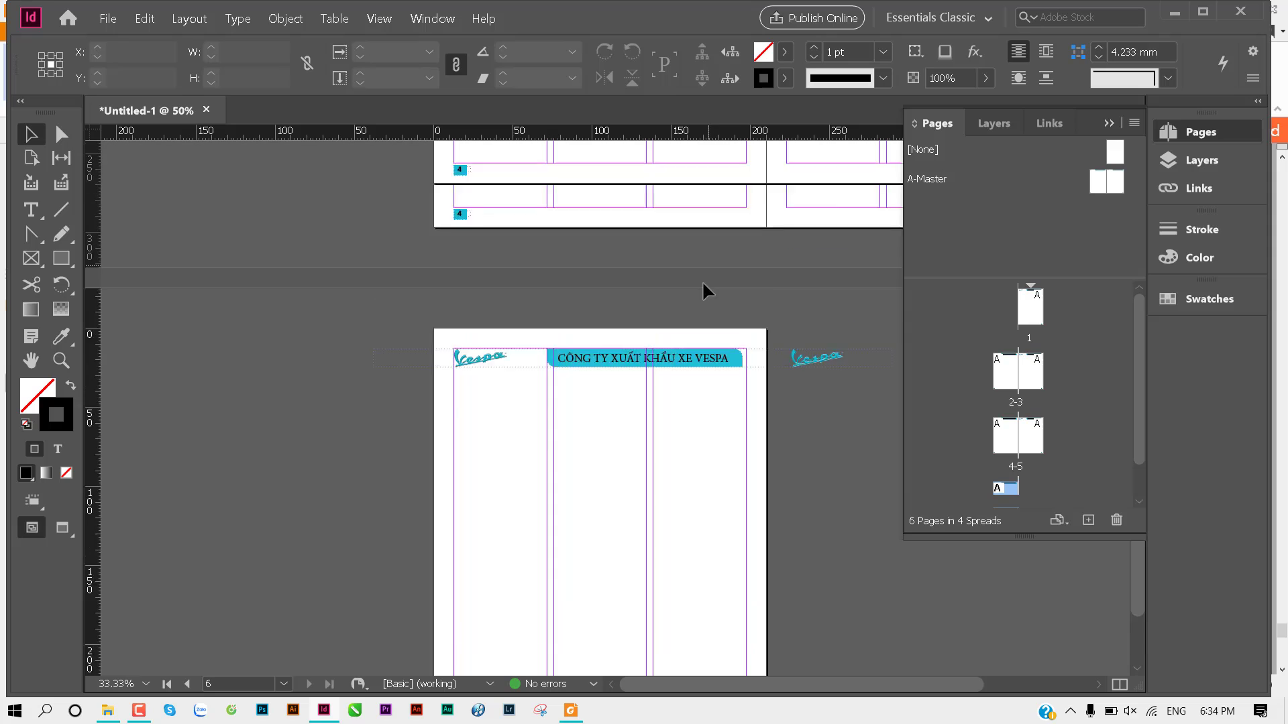
scroll(693, 328, up, 2)
scroll(684, 379, up, 3)
scroll(684, 379, up, 4)
scroll(684, 379, down, 3)
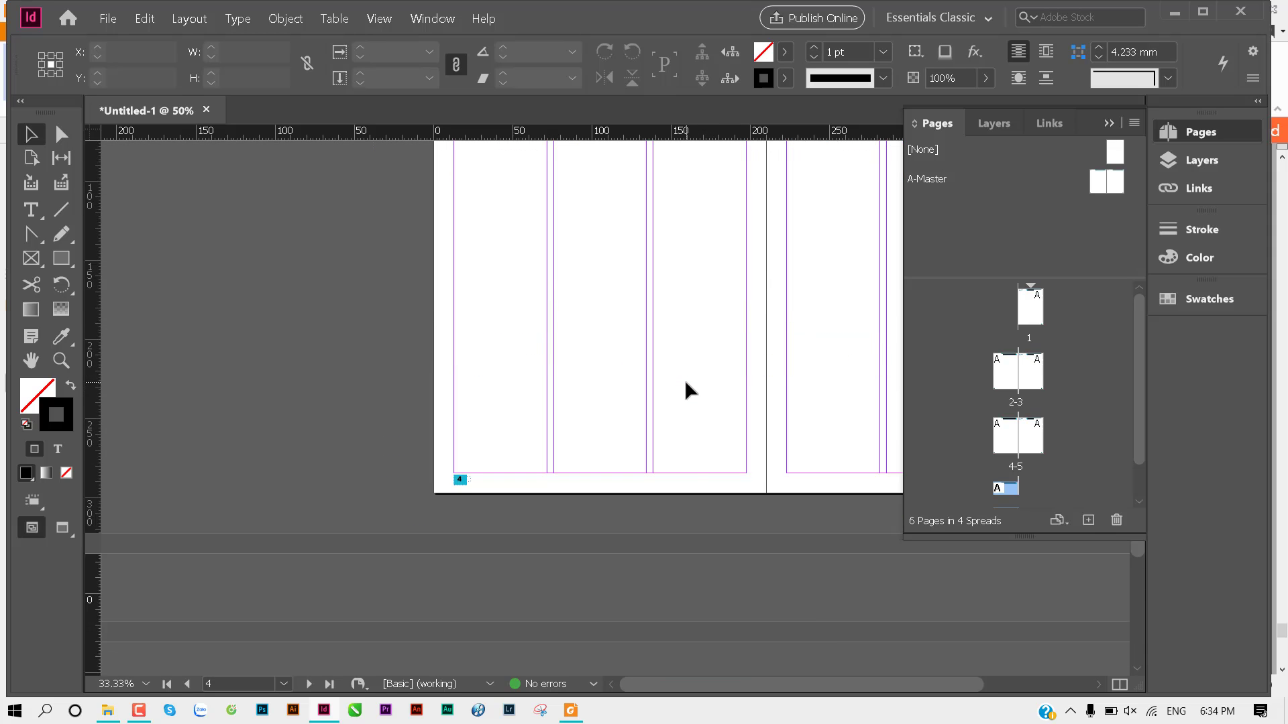
scroll(684, 379, down, 5)
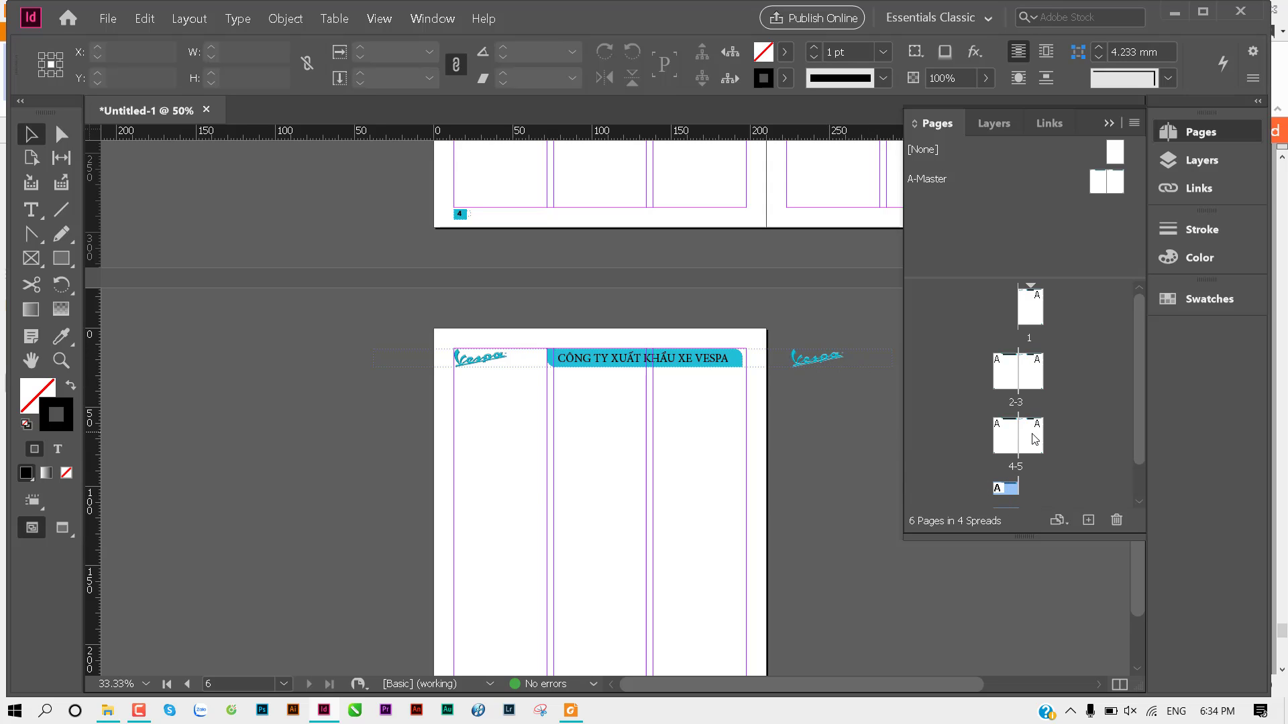
double_click(1100, 181)
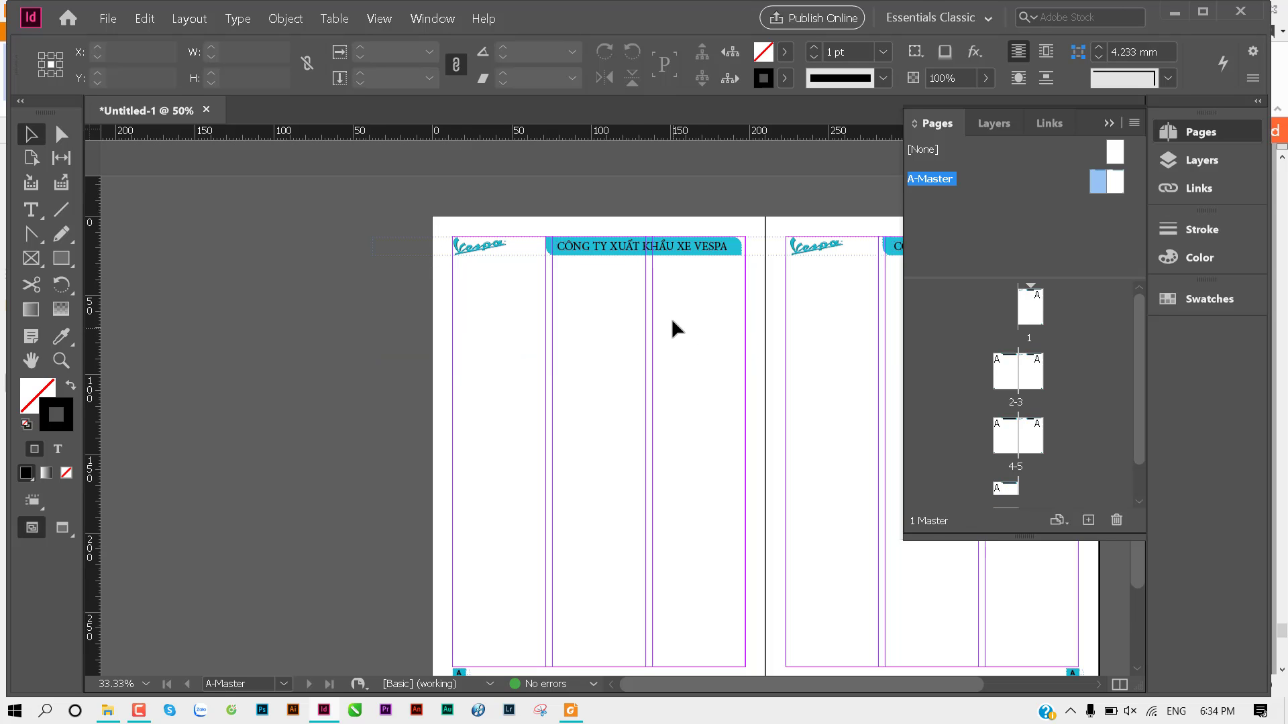
scroll(604, 302, right, 2)
click(697, 250)
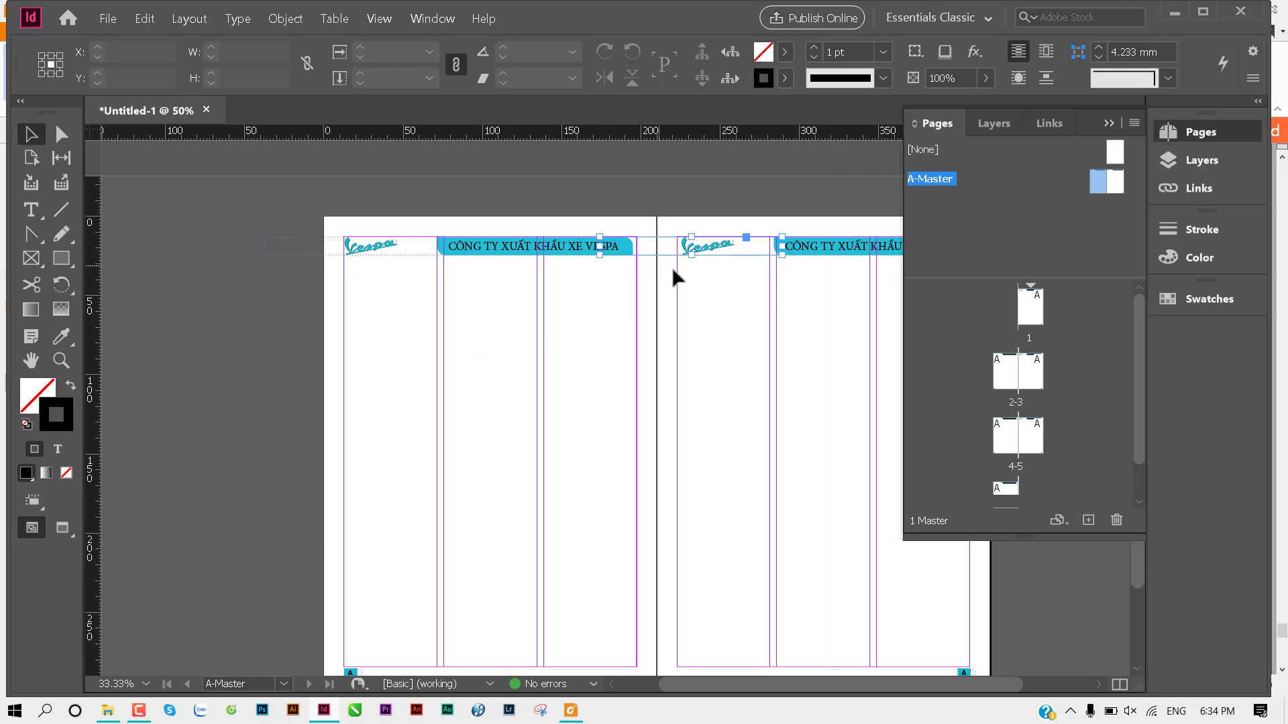
drag(699, 250, 700, 277)
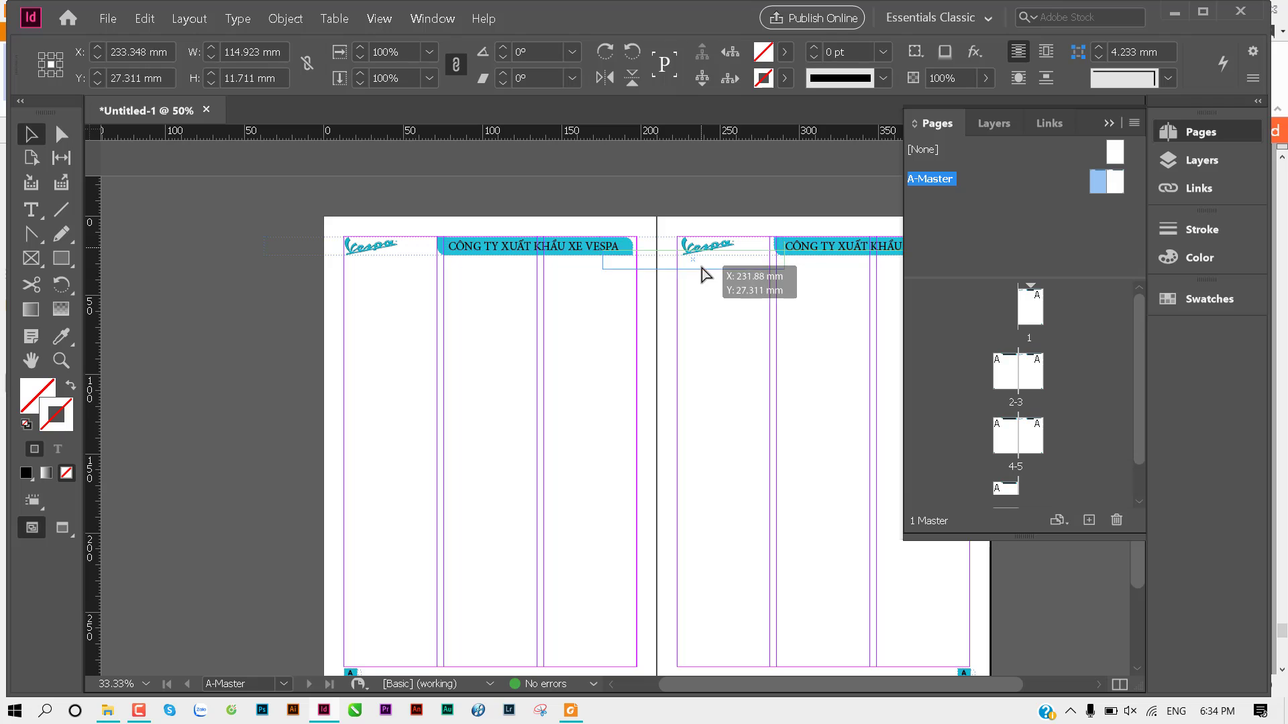
click(582, 352)
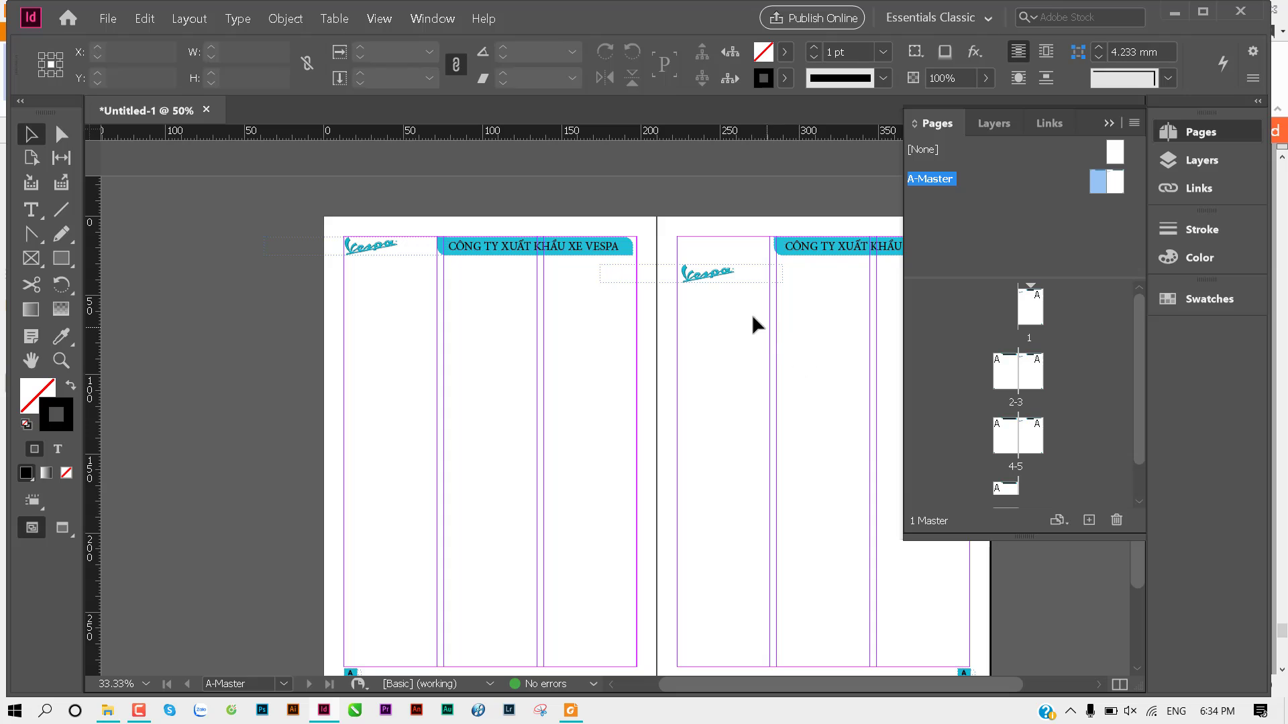
click(599, 272)
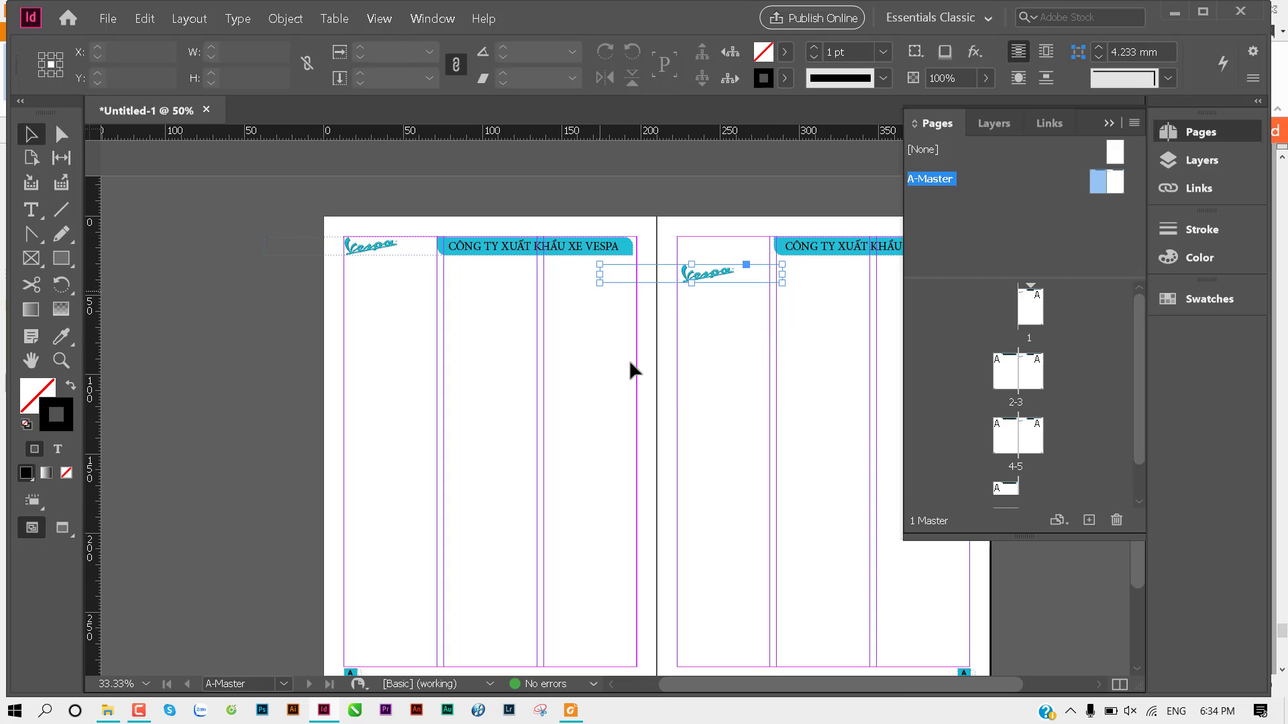
click(752, 394)
key(ctrl+z)
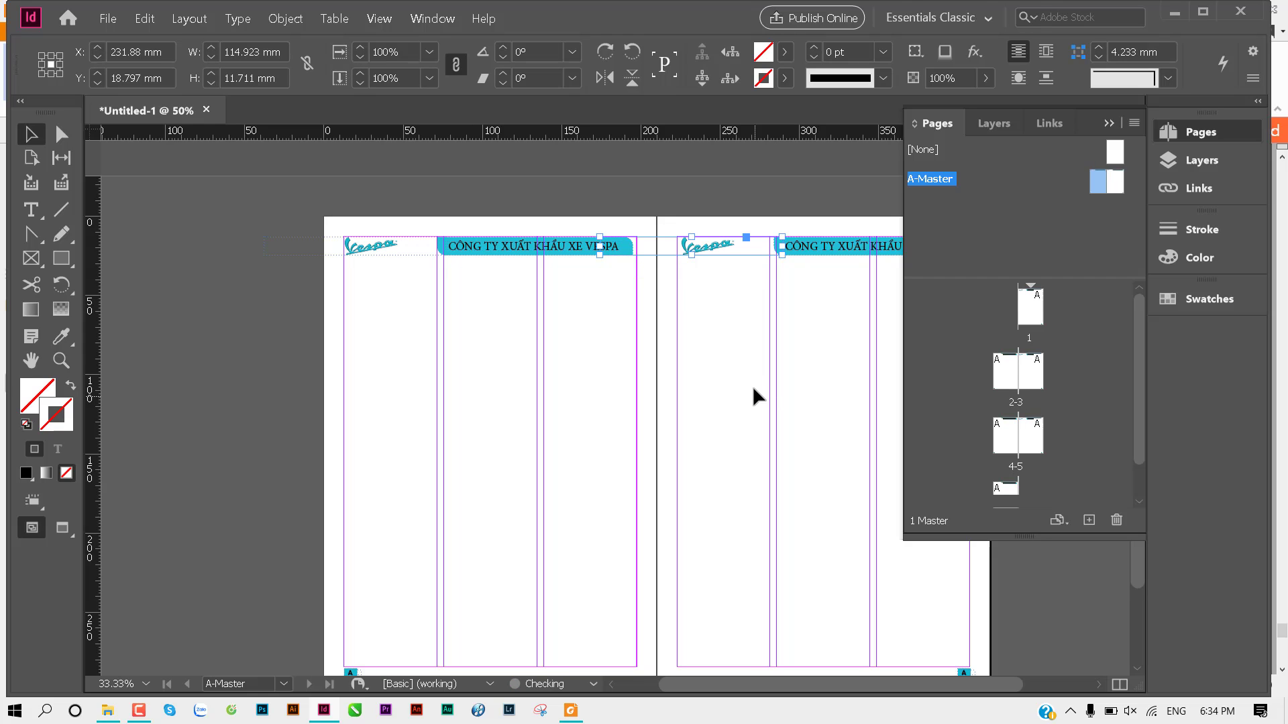
double_click(1031, 389)
scroll(1029, 455, down, 1)
Step: Go to page 6 and toggle preview mode to inspect it
double_click(1007, 463)
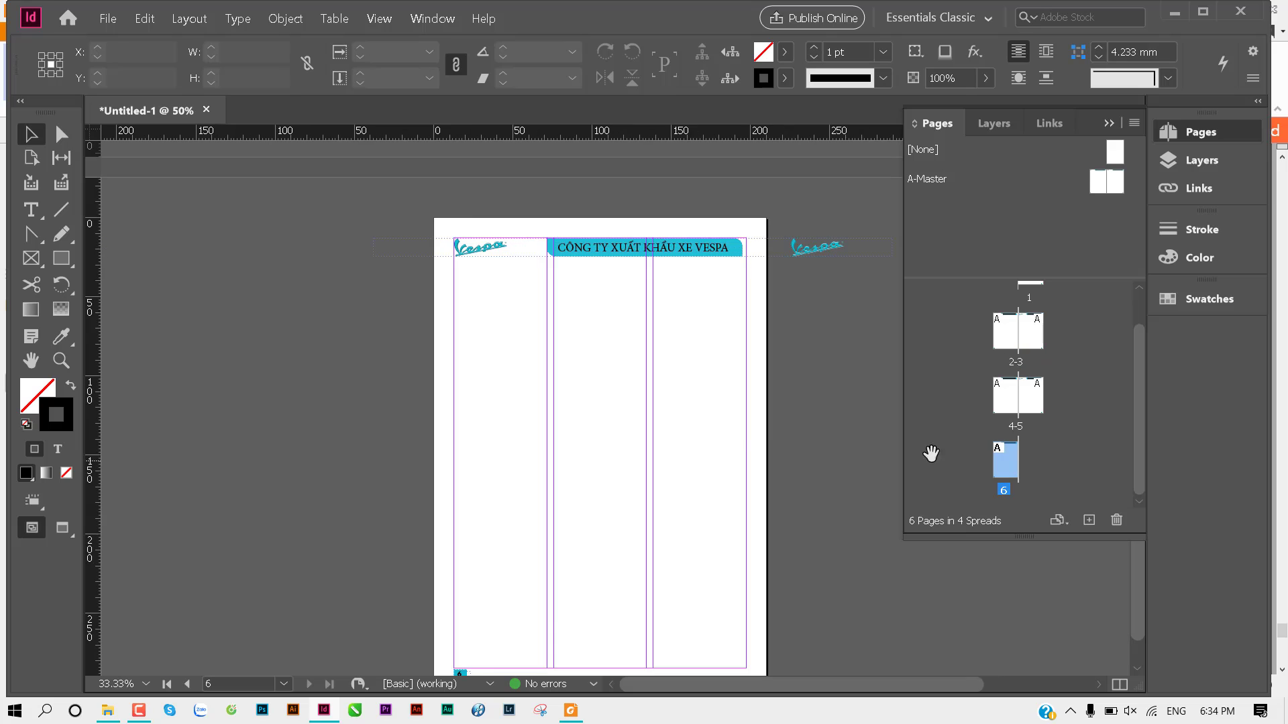
mouse_move(647, 397)
mouse_down()
mouse_move(467, 315)
mouse_move(443, 335)
mouse_up()
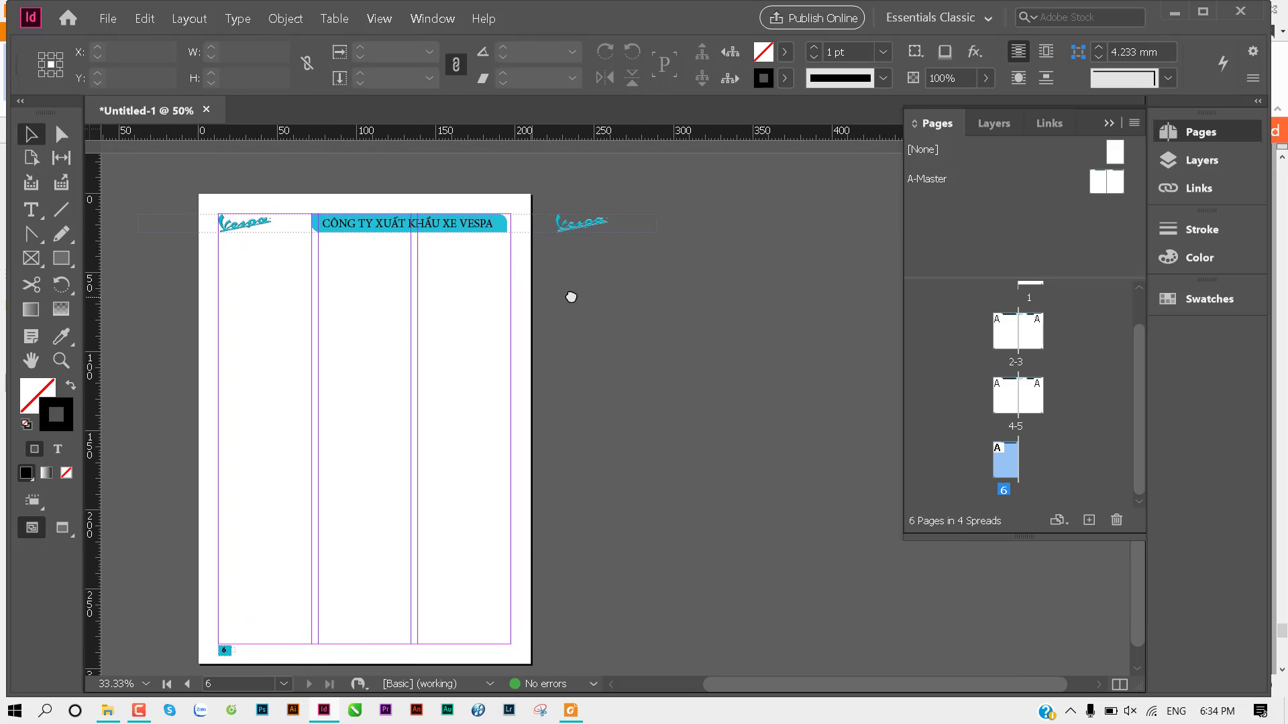
drag(571, 297, 654, 292)
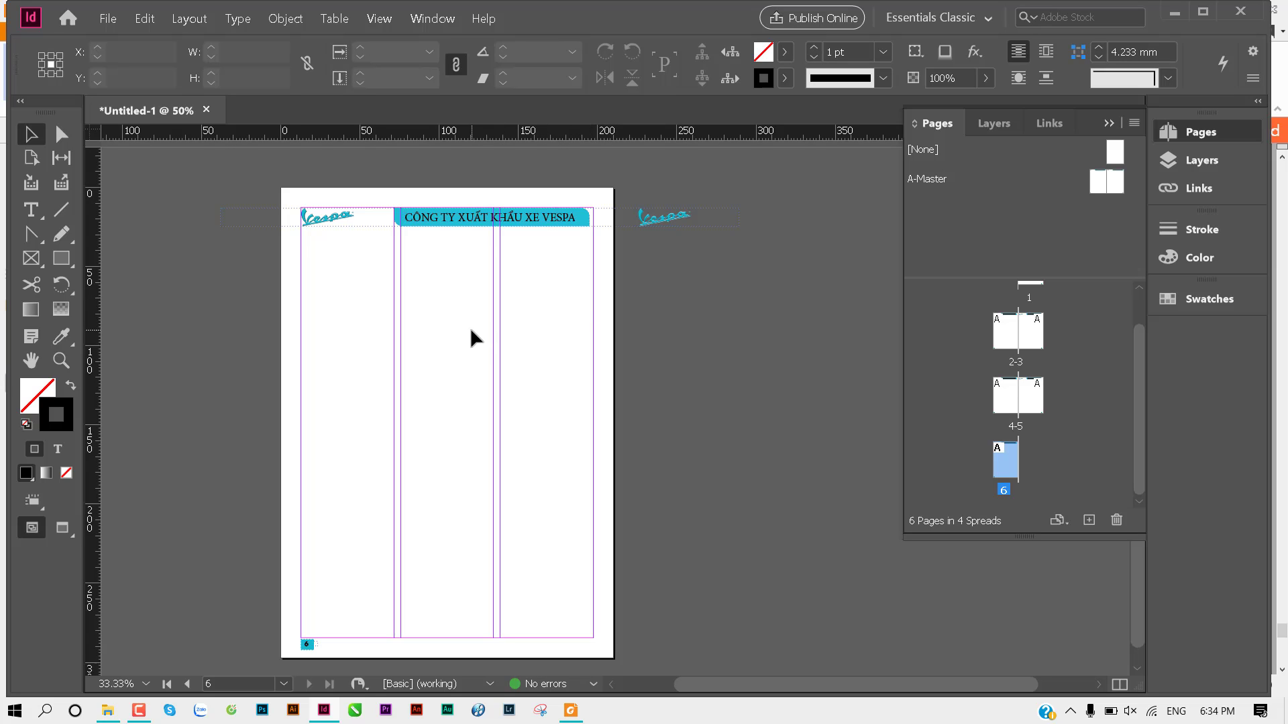
key(w)
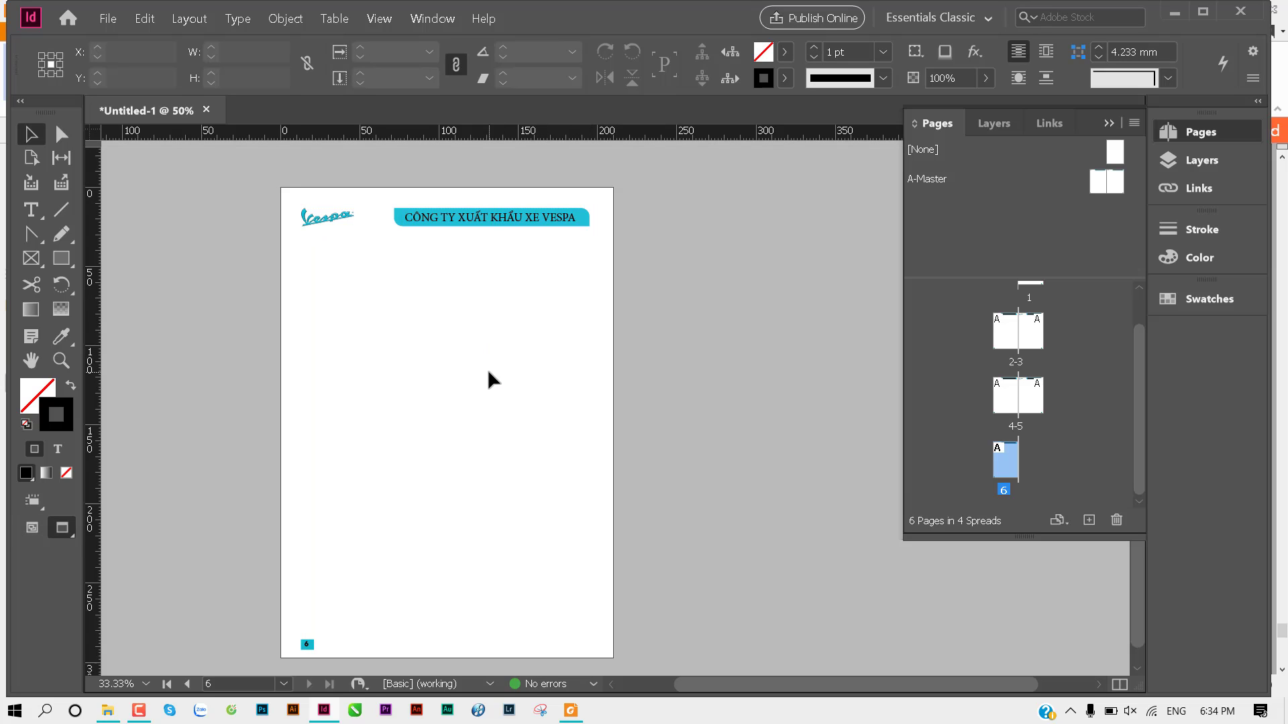
key(w)
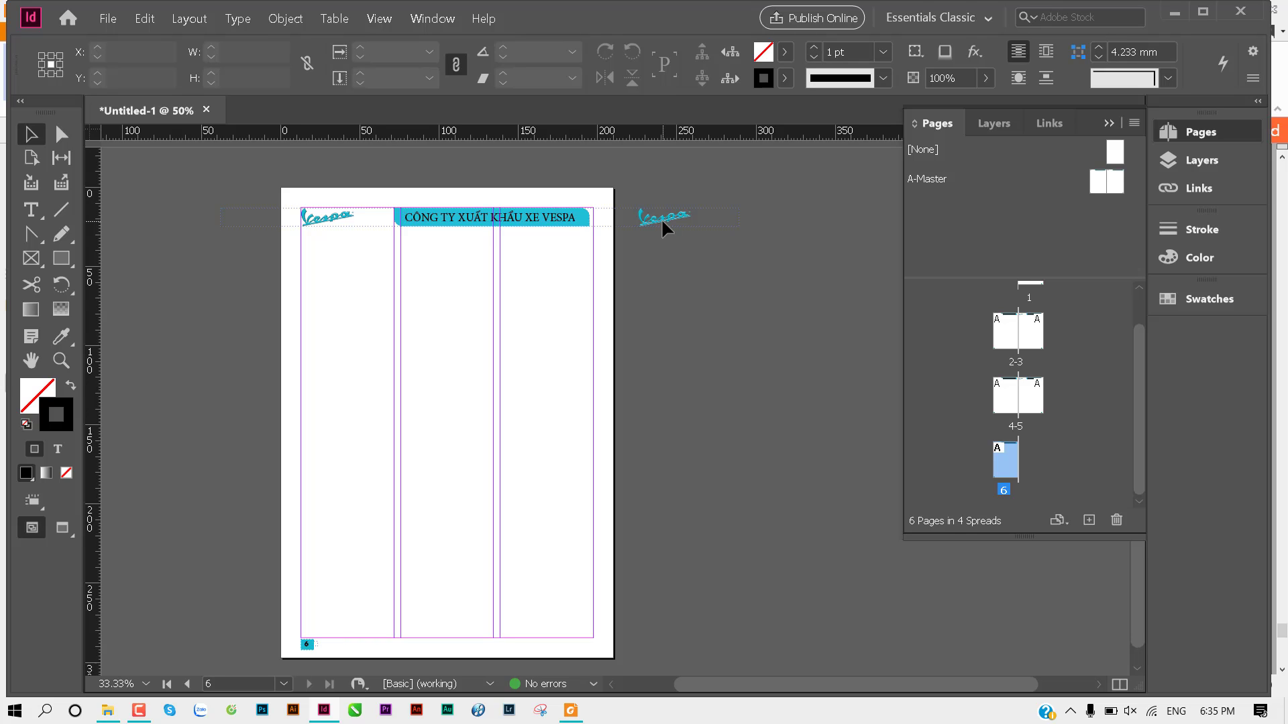
Step: Delete the stray Vespa logo copy beside page 6 and return to page 1
click(661, 218)
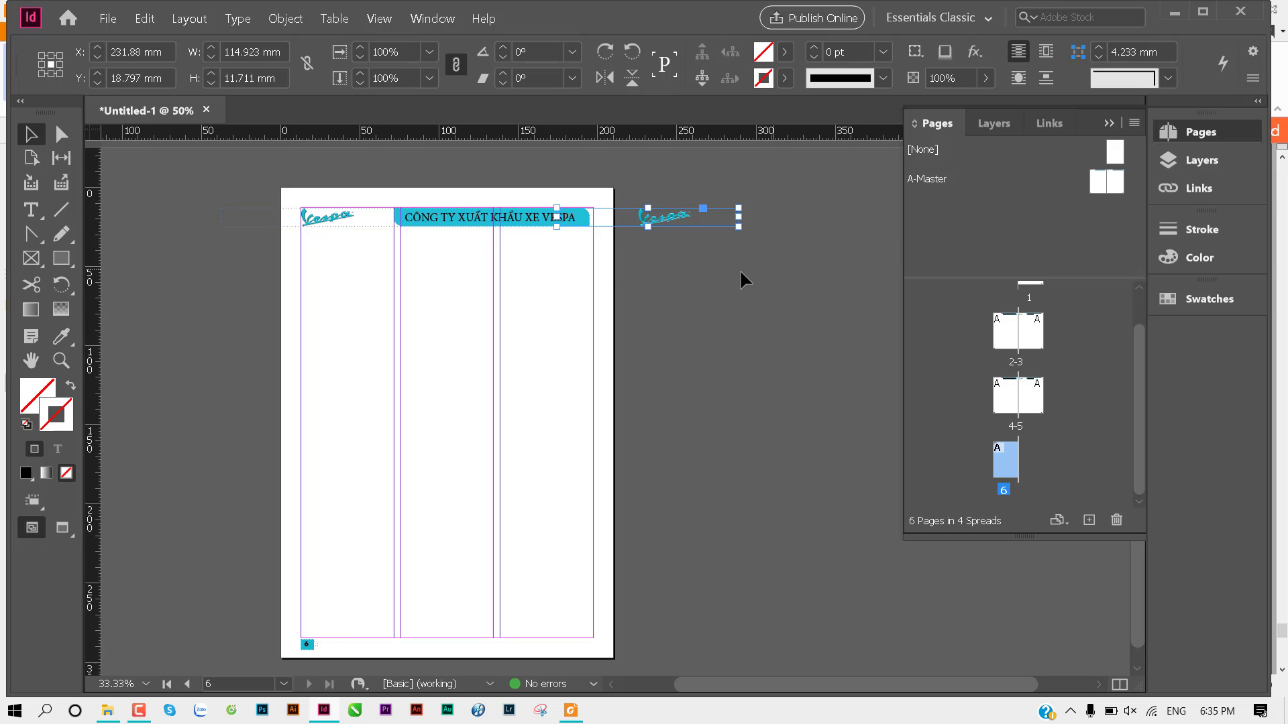
drag(653, 215, 674, 267)
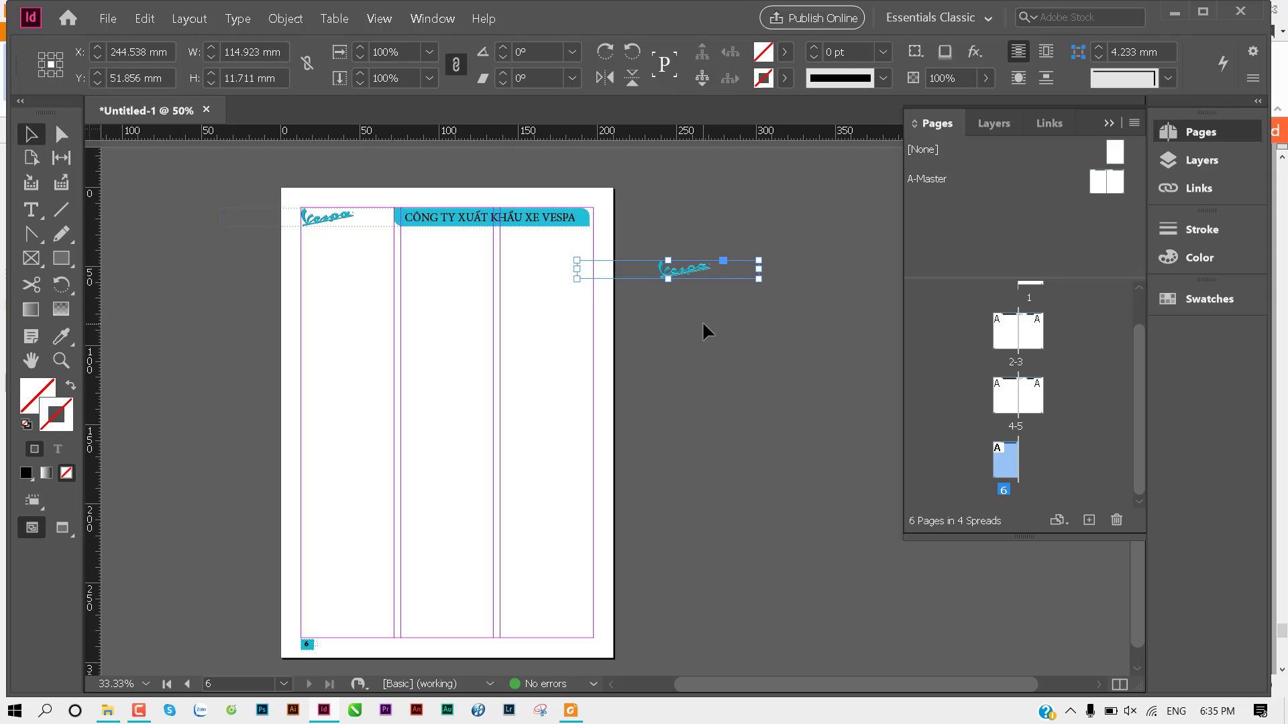
key(Delete)
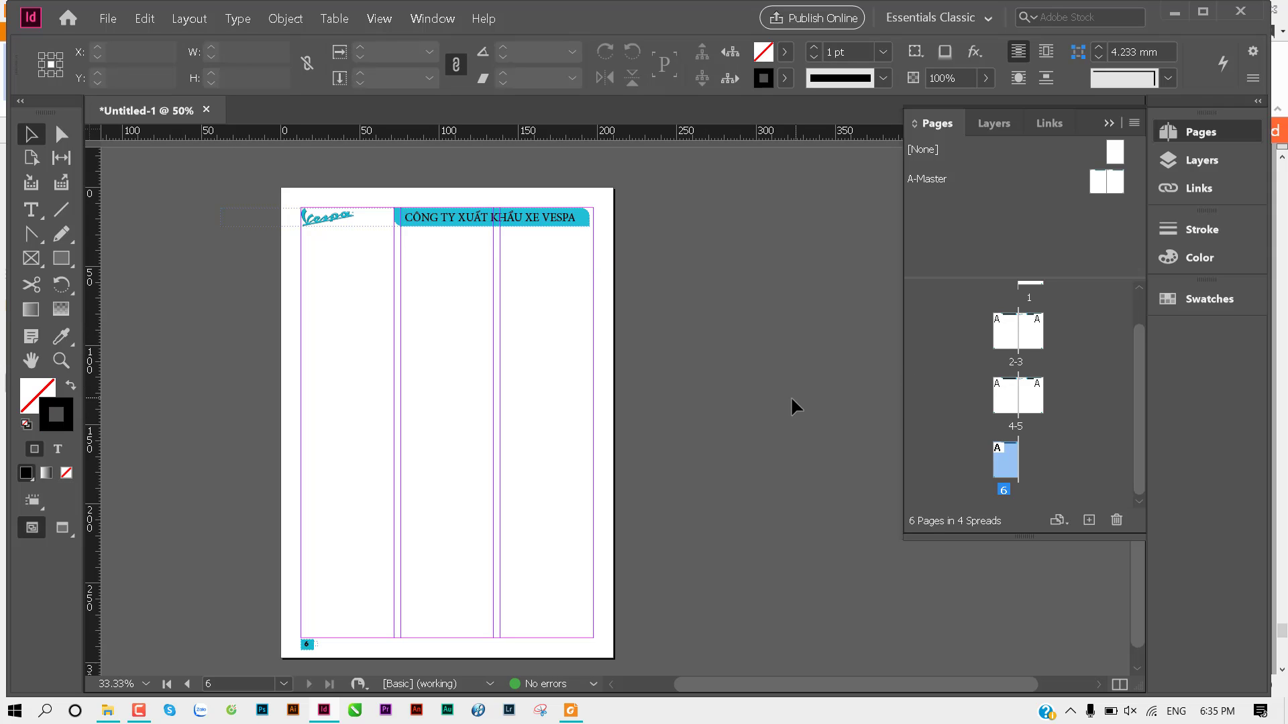
scroll(1023, 459, up, 2)
mouse_move(1012, 454)
mouse_down()
mouse_move(1016, 338)
mouse_move(1001, 470)
mouse_up()
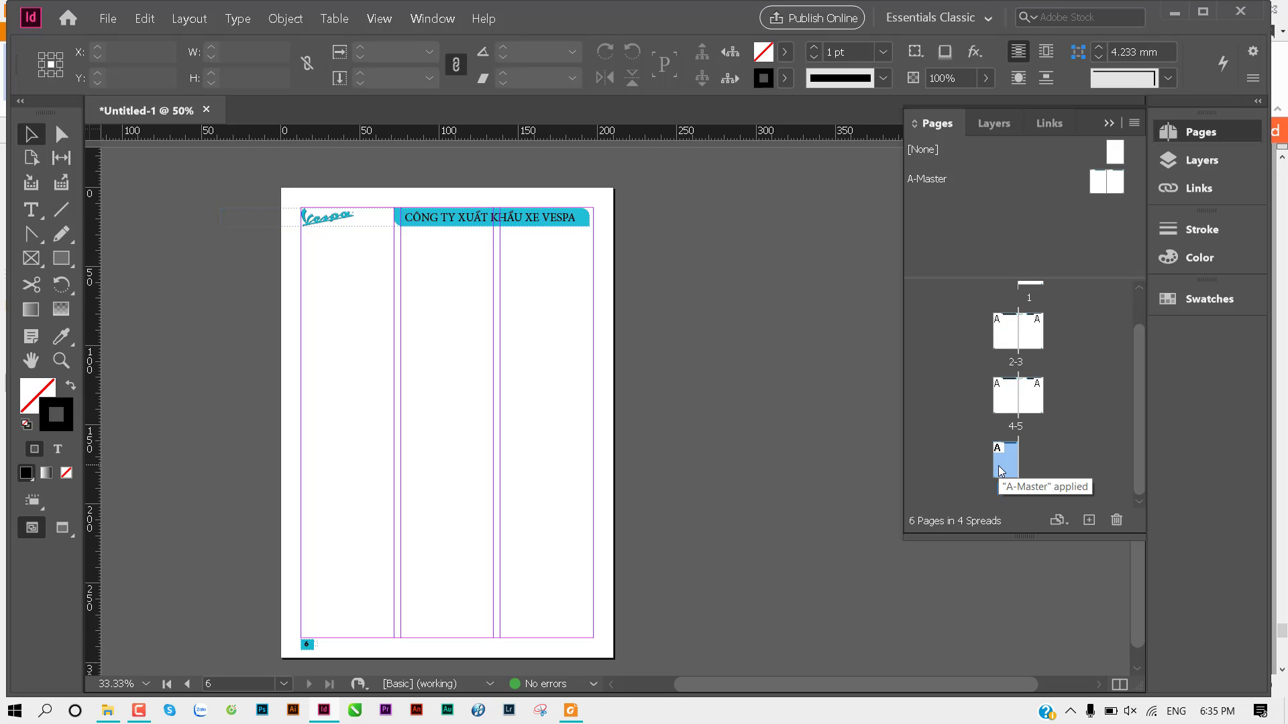
scroll(1019, 436, up, 2)
Step: Apply the [None] master to page 1 and the last page, page 6
double_click(1036, 310)
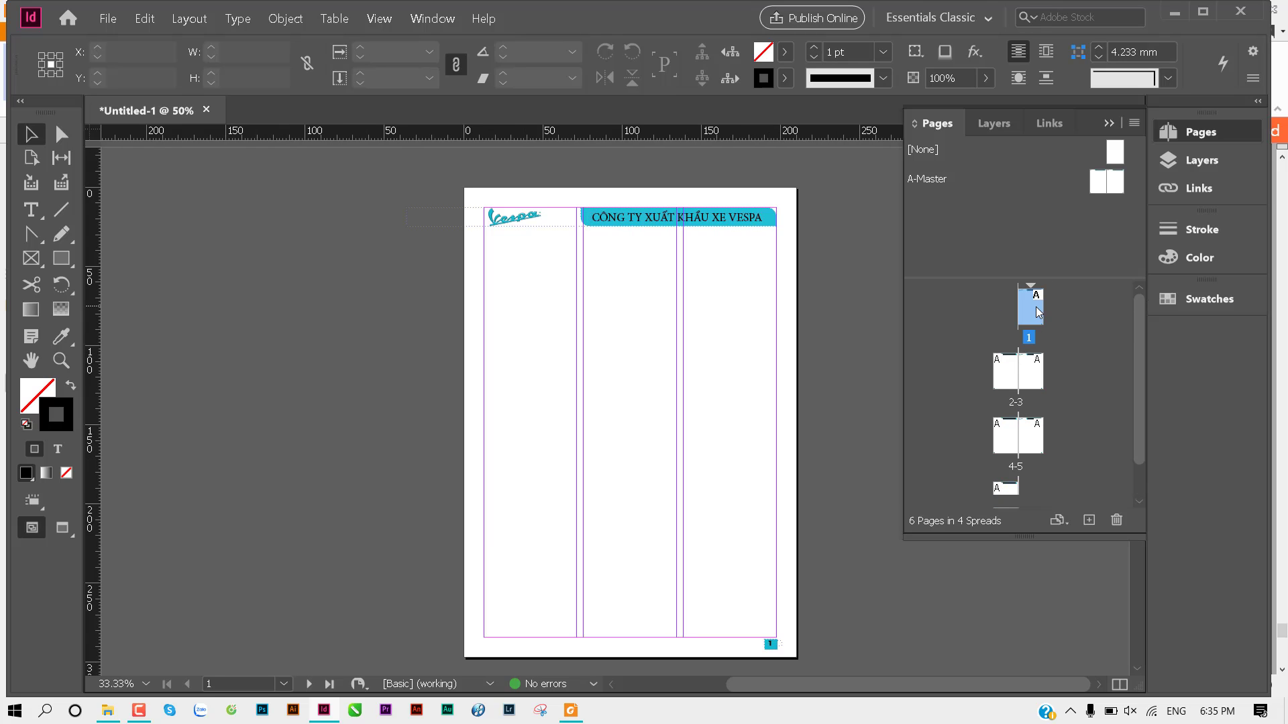
scroll(581, 507, down, 2)
scroll(577, 456, up, 3)
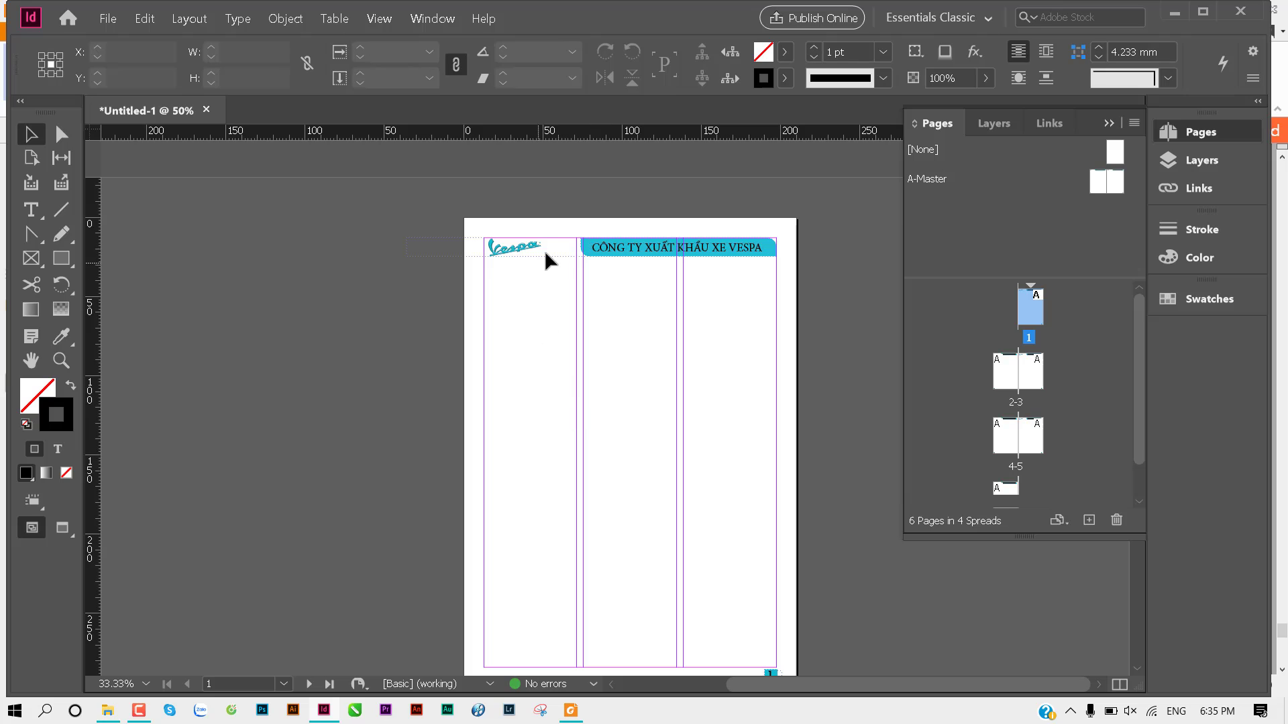
drag(1115, 152, 1033, 288)
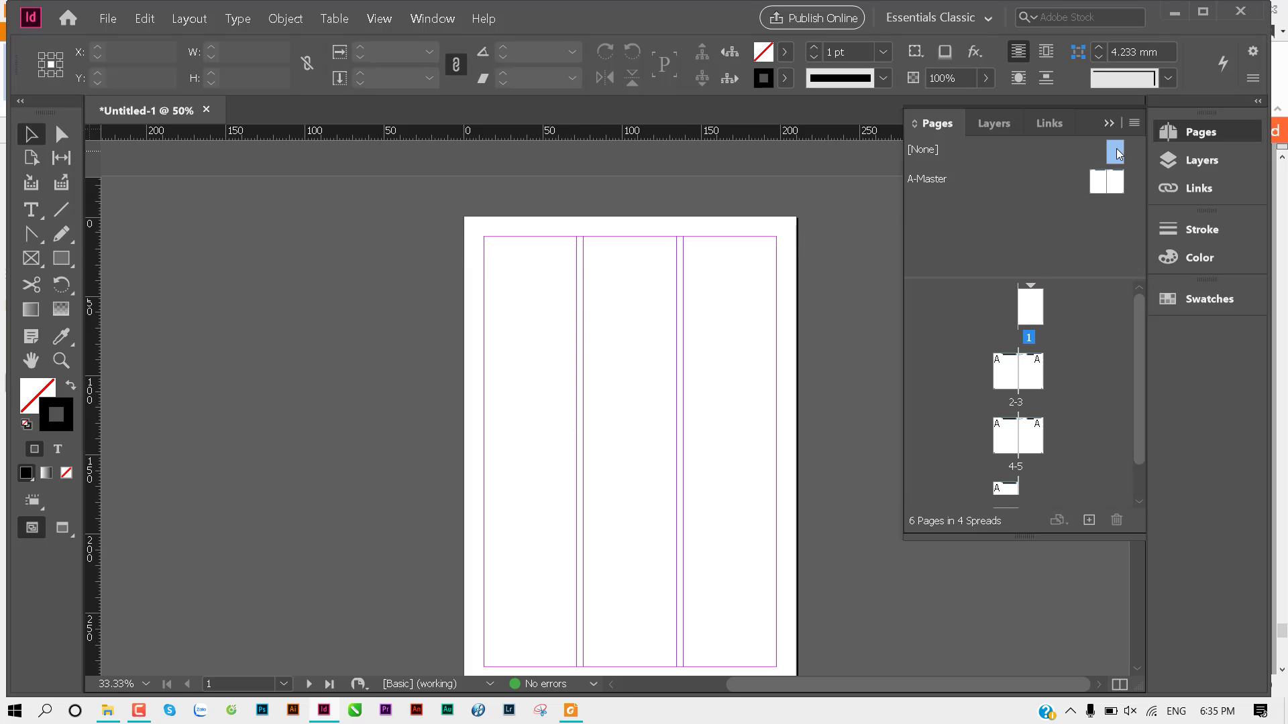
scroll(634, 346, down, 1)
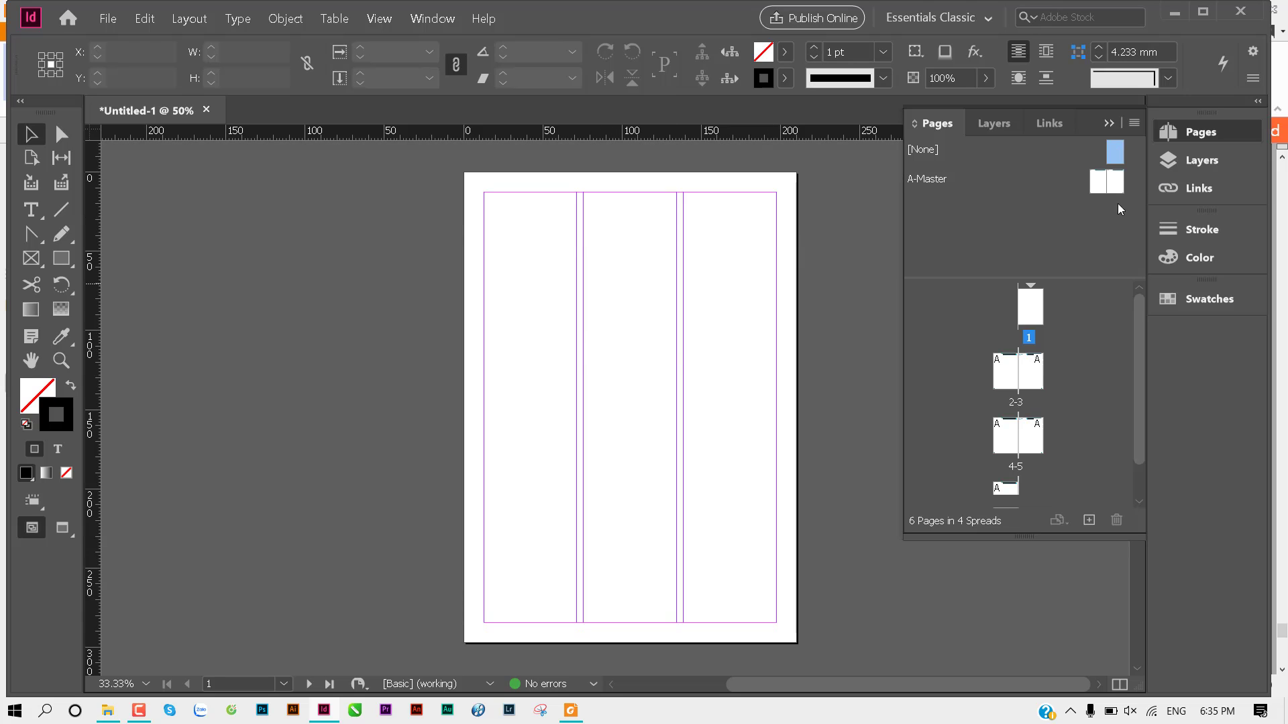
drag(1116, 152, 1006, 493)
Step: Check that pages 1 and 6 are blank and spread 2-3 keeps the Vespa header
double_click(1031, 307)
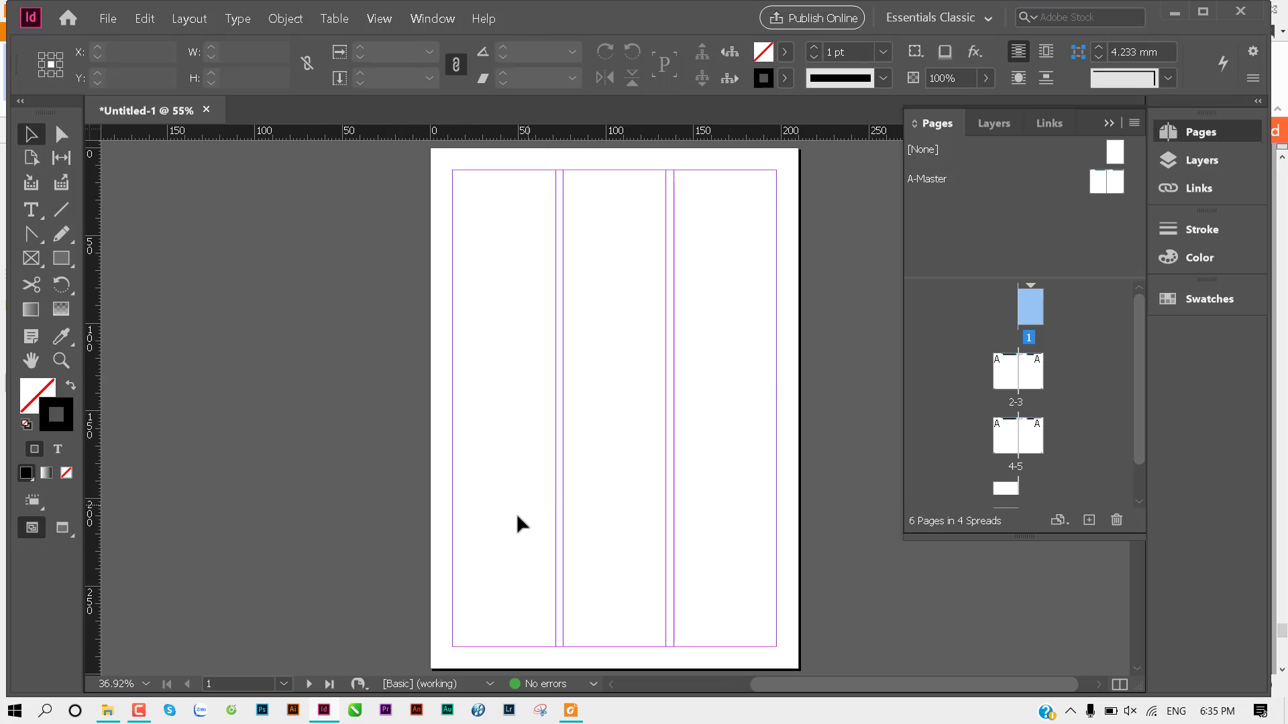
scroll(985, 386, down, 1)
double_click(1005, 460)
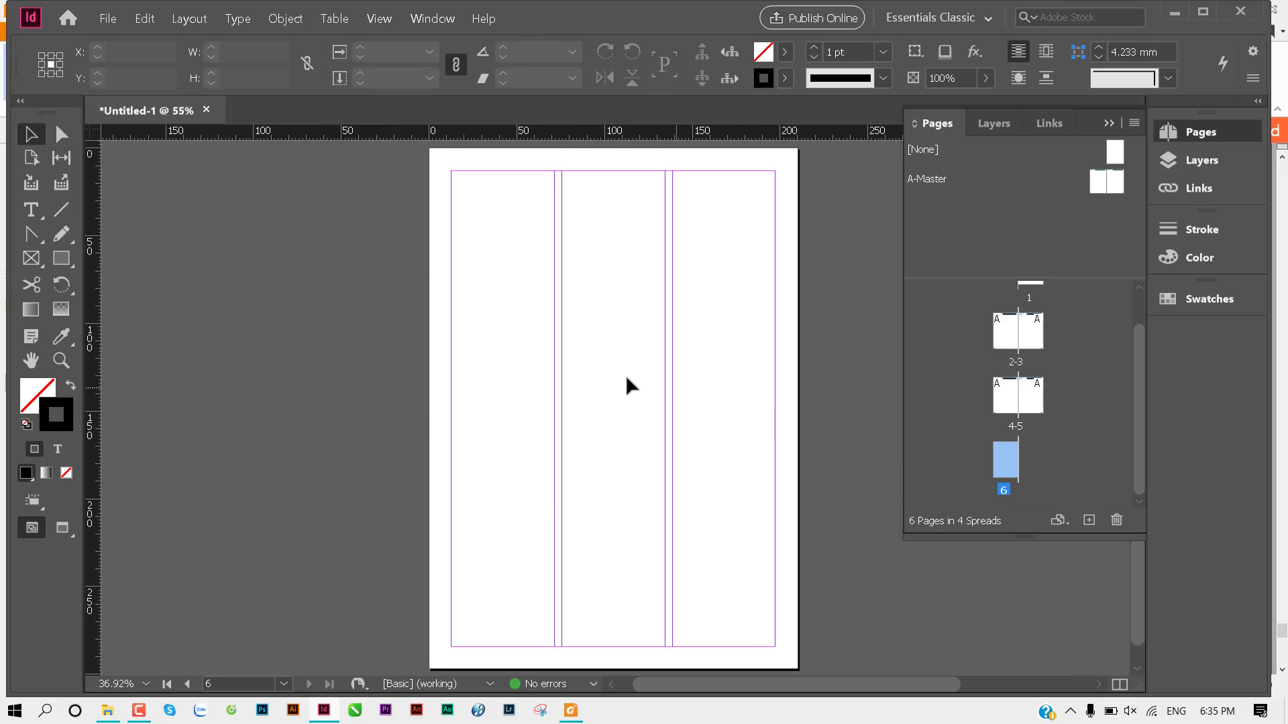
scroll(1043, 336, up, 1)
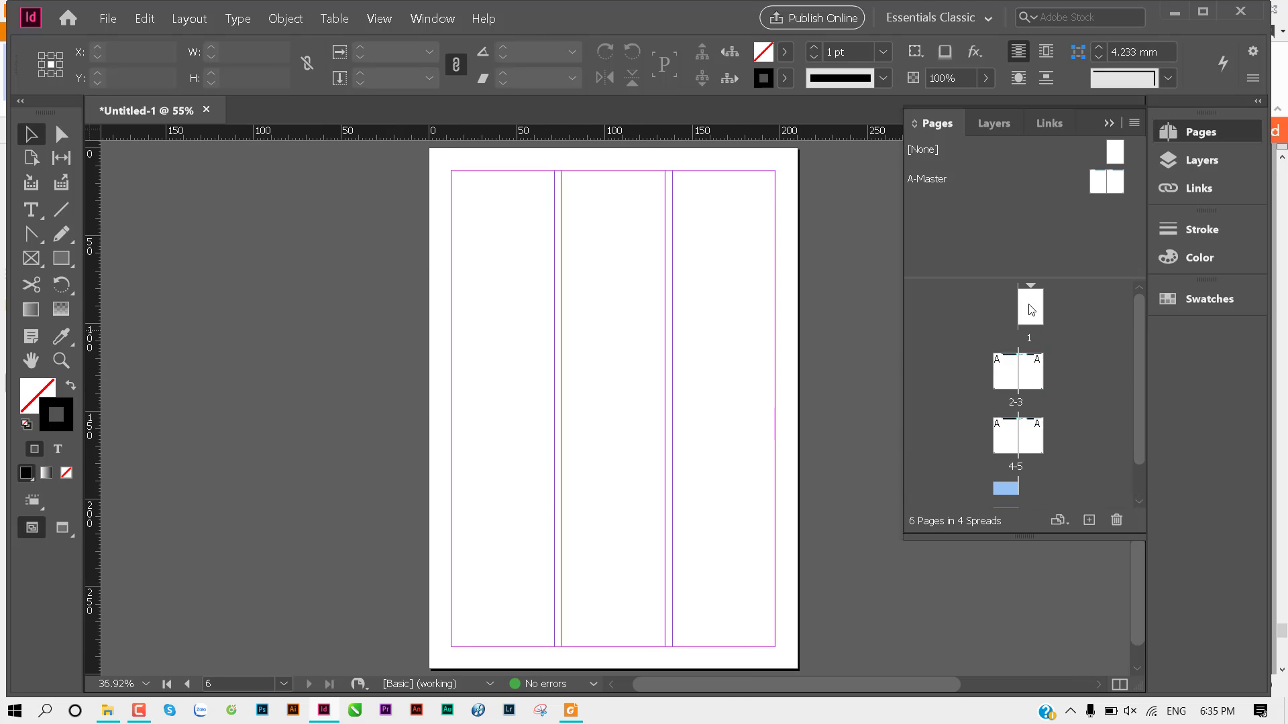
double_click(1031, 309)
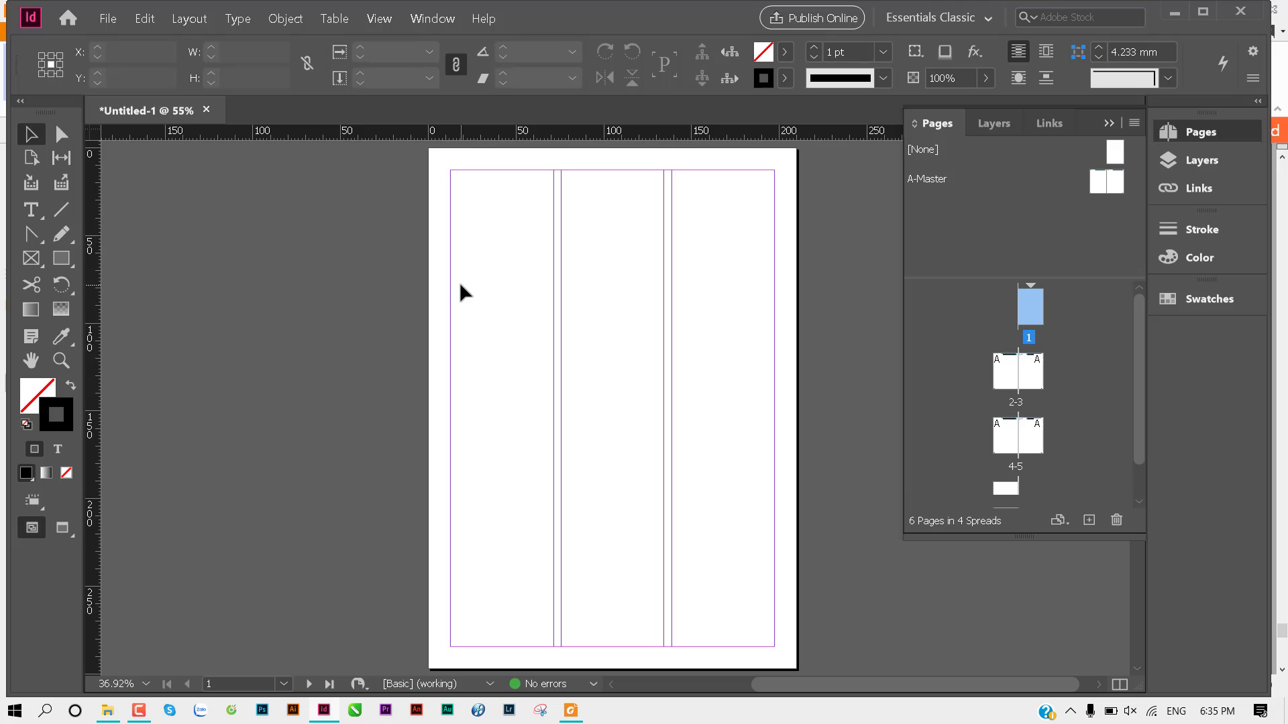
double_click(1010, 379)
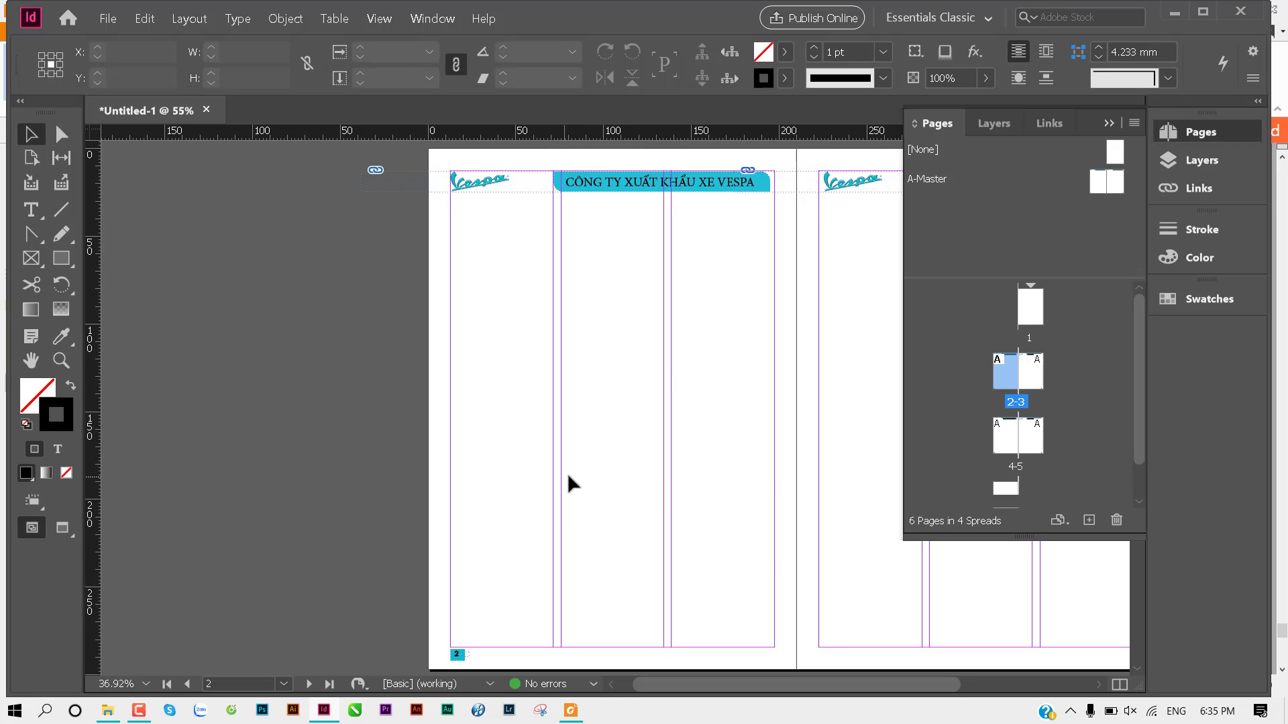
click(570, 710)
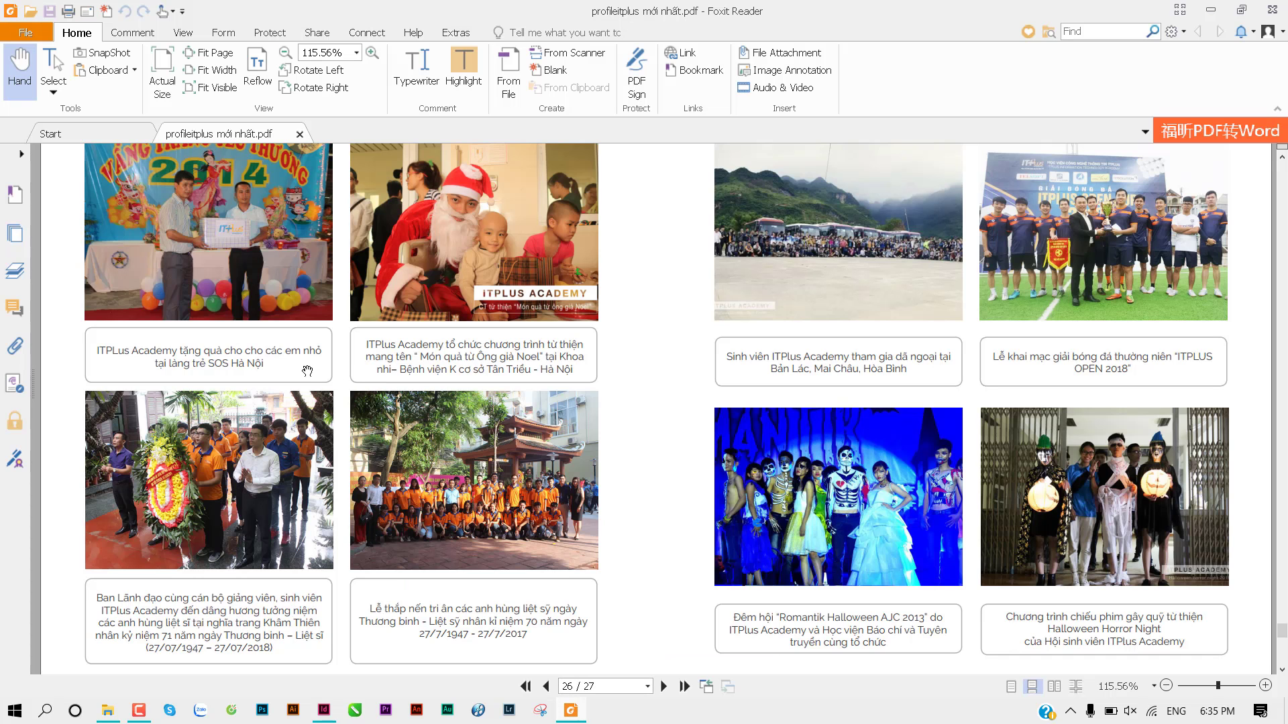
scroll(308, 371, down, 4)
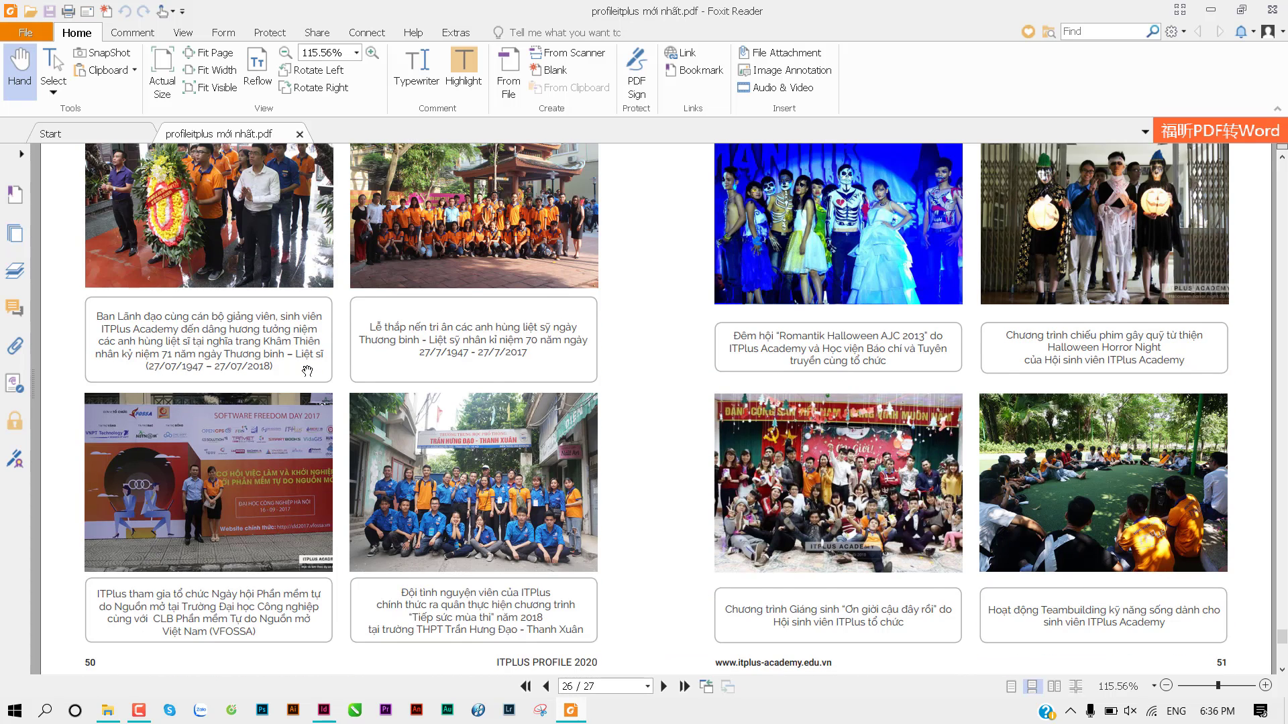
scroll(307, 371, down, 5)
scroll(307, 368, down, 4)
scroll(306, 359, up, 3)
scroll(306, 360, up, 5)
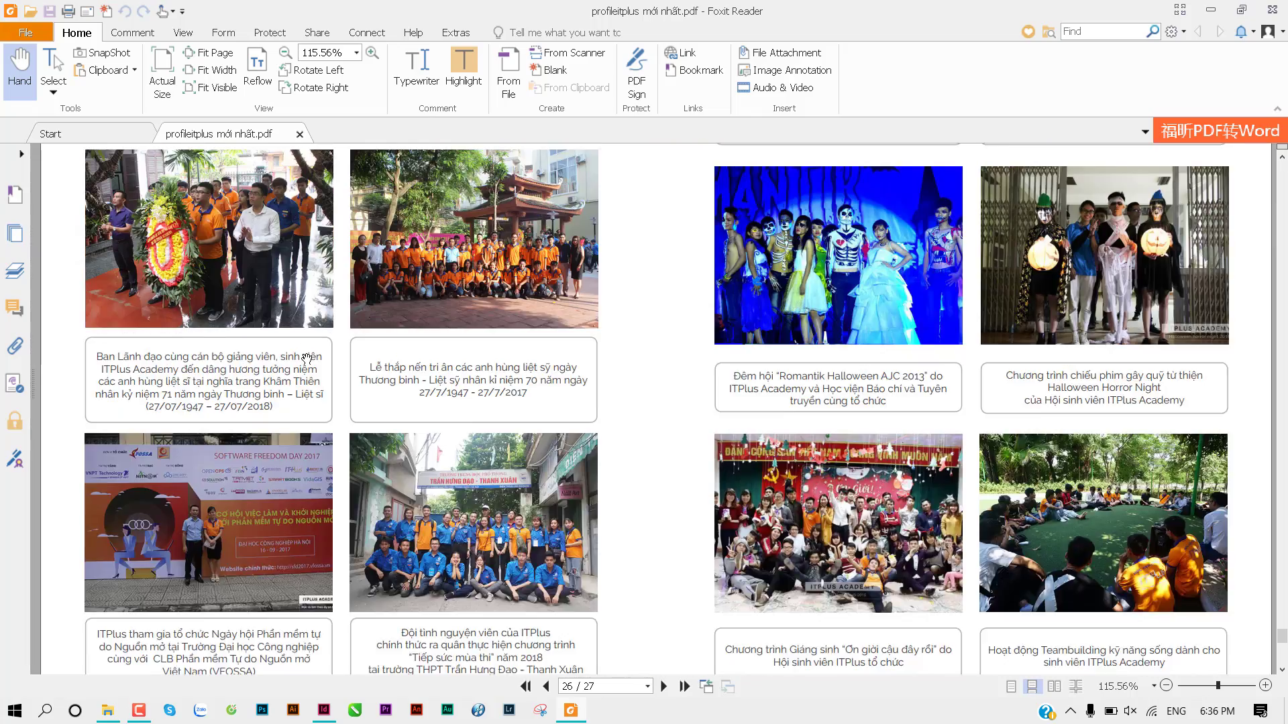
scroll(307, 360, up, 3)
scroll(307, 359, up, 4)
scroll(307, 359, up, 4)
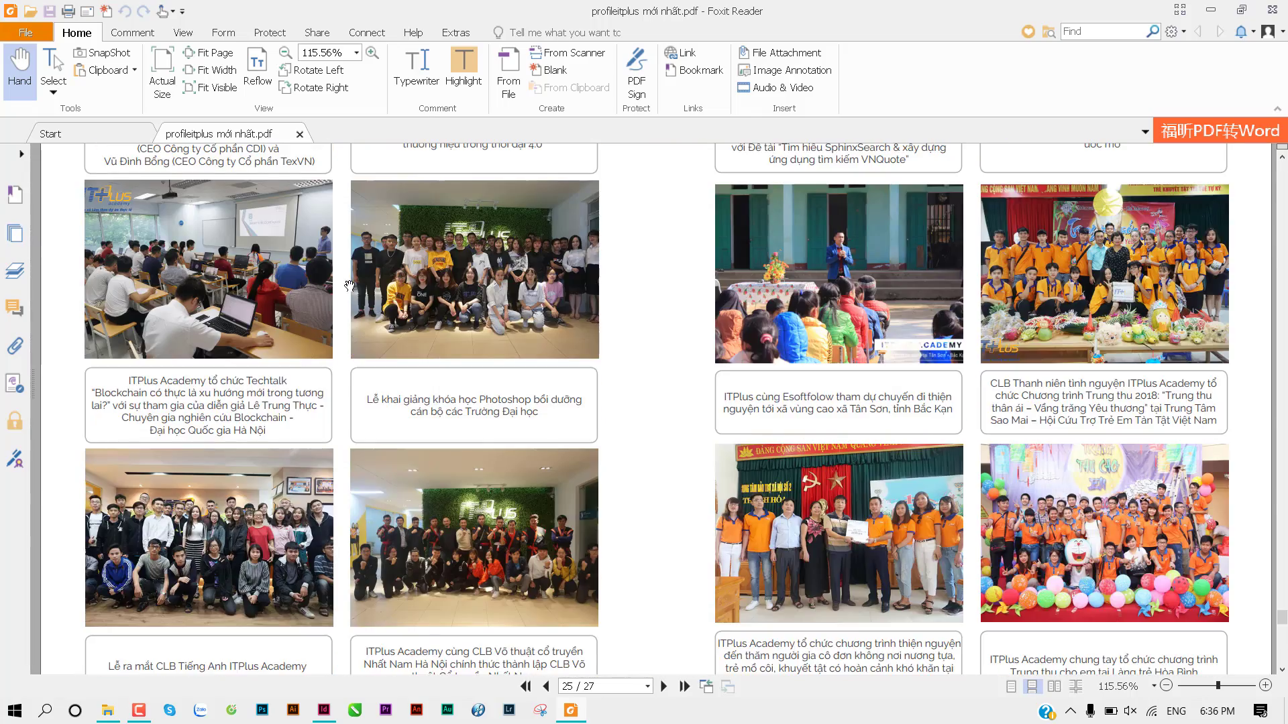
ctrl+scroll(350, 287, down, 2)
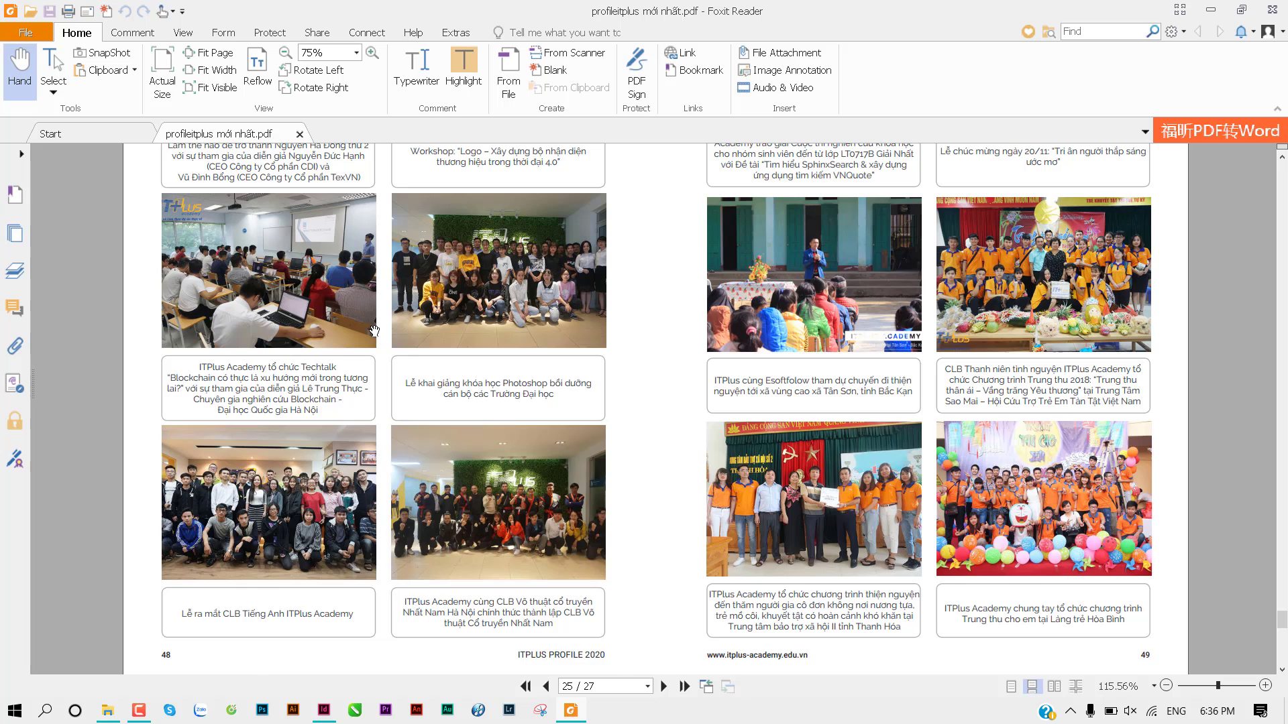
scroll(447, 465, up, 3)
scroll(425, 407, up, 3)
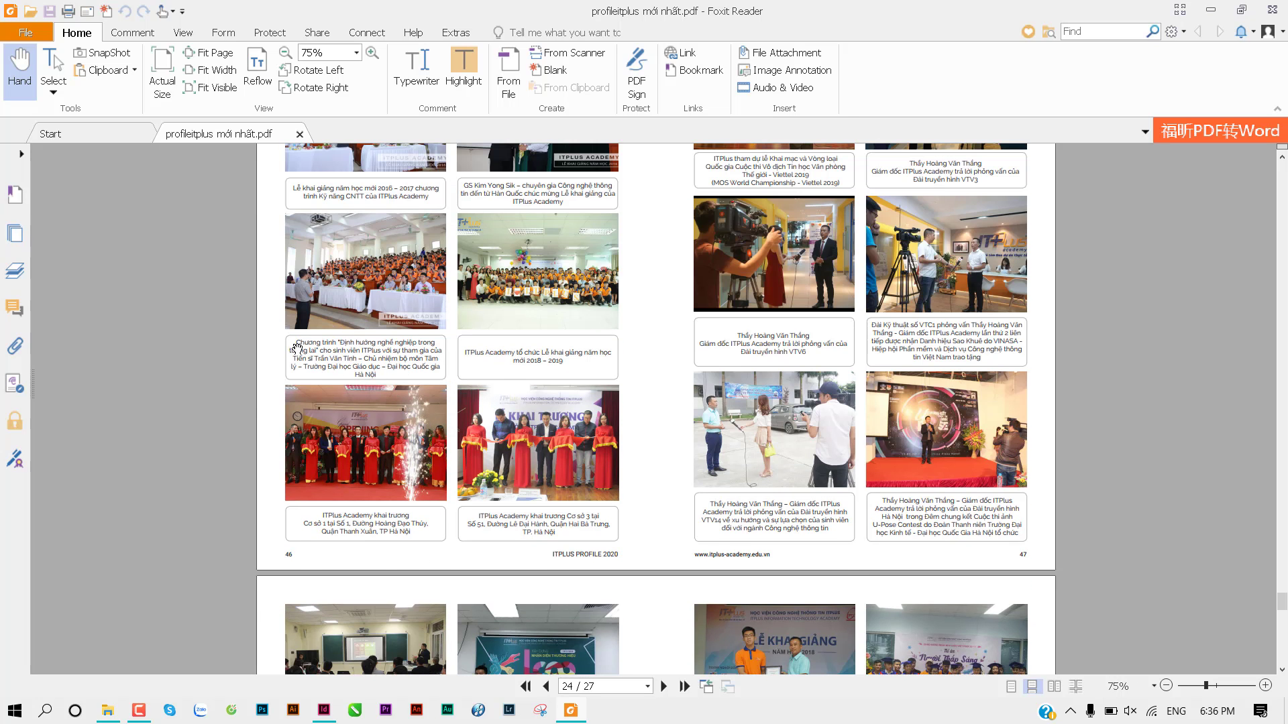
mouse_move(295, 340)
mouse_down()
mouse_move(386, 367)
mouse_move(376, 376)
mouse_up()
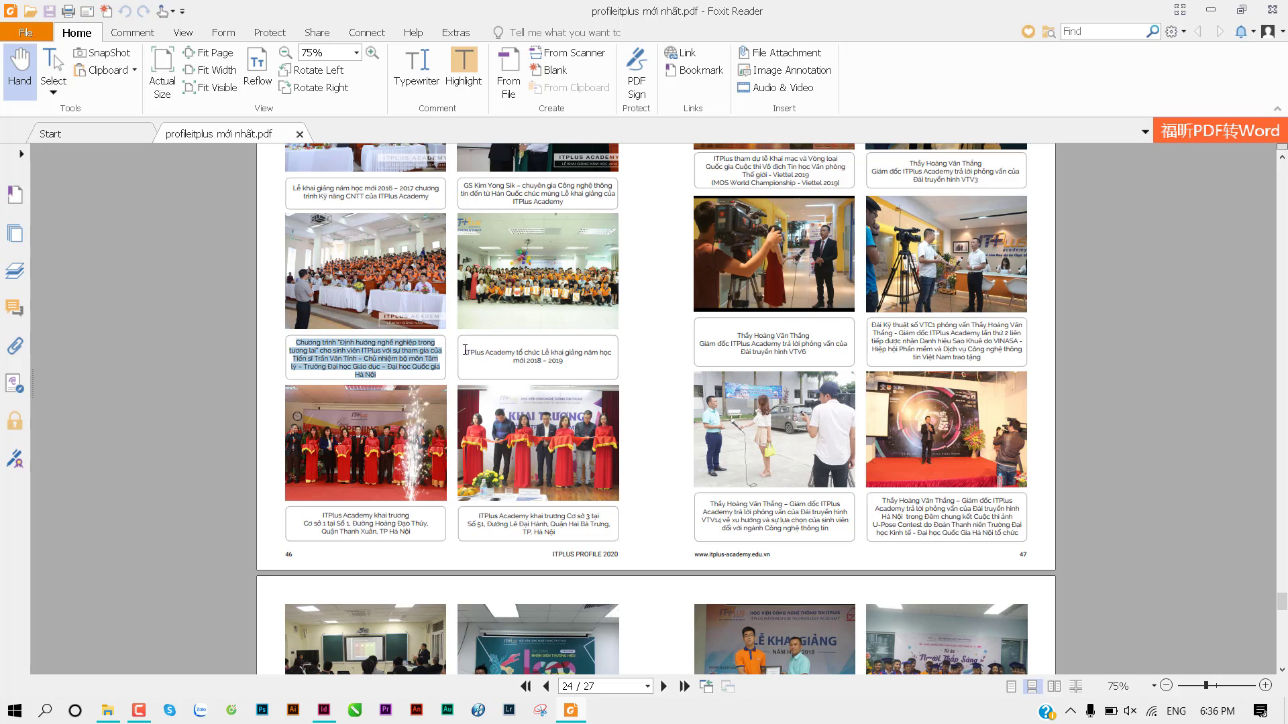
drag(464, 353, 603, 364)
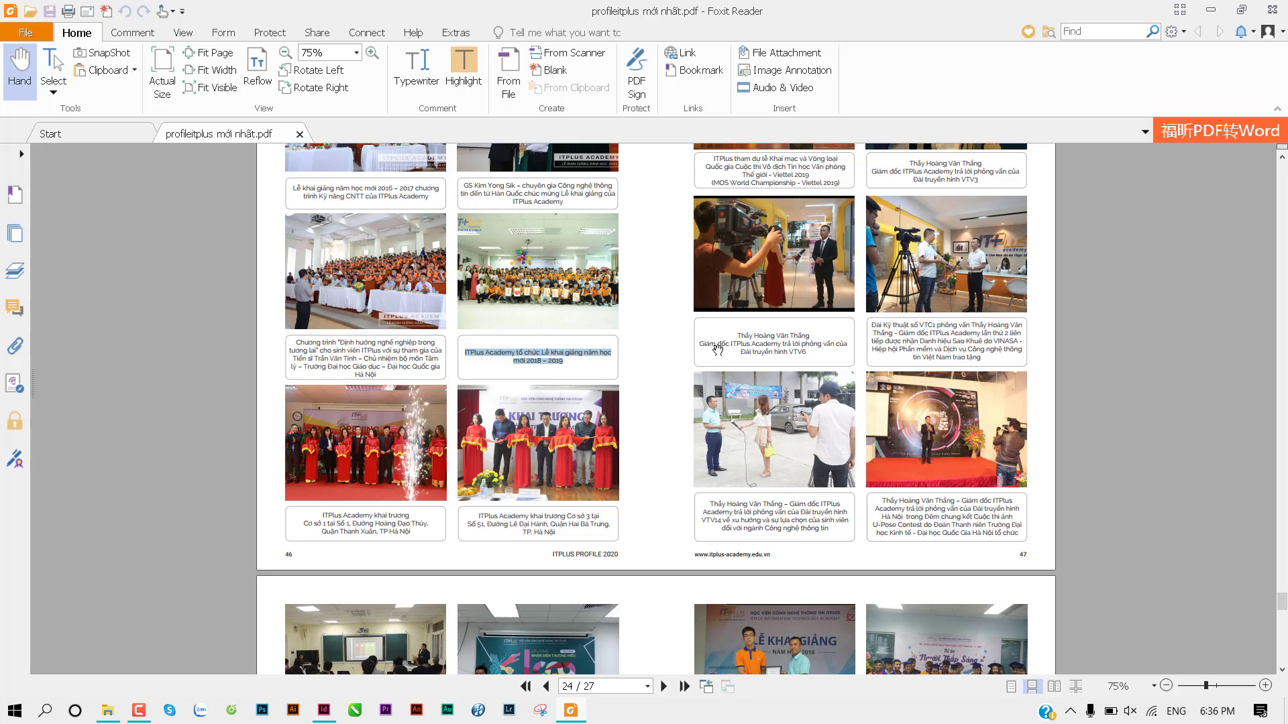
drag(716, 344, 811, 346)
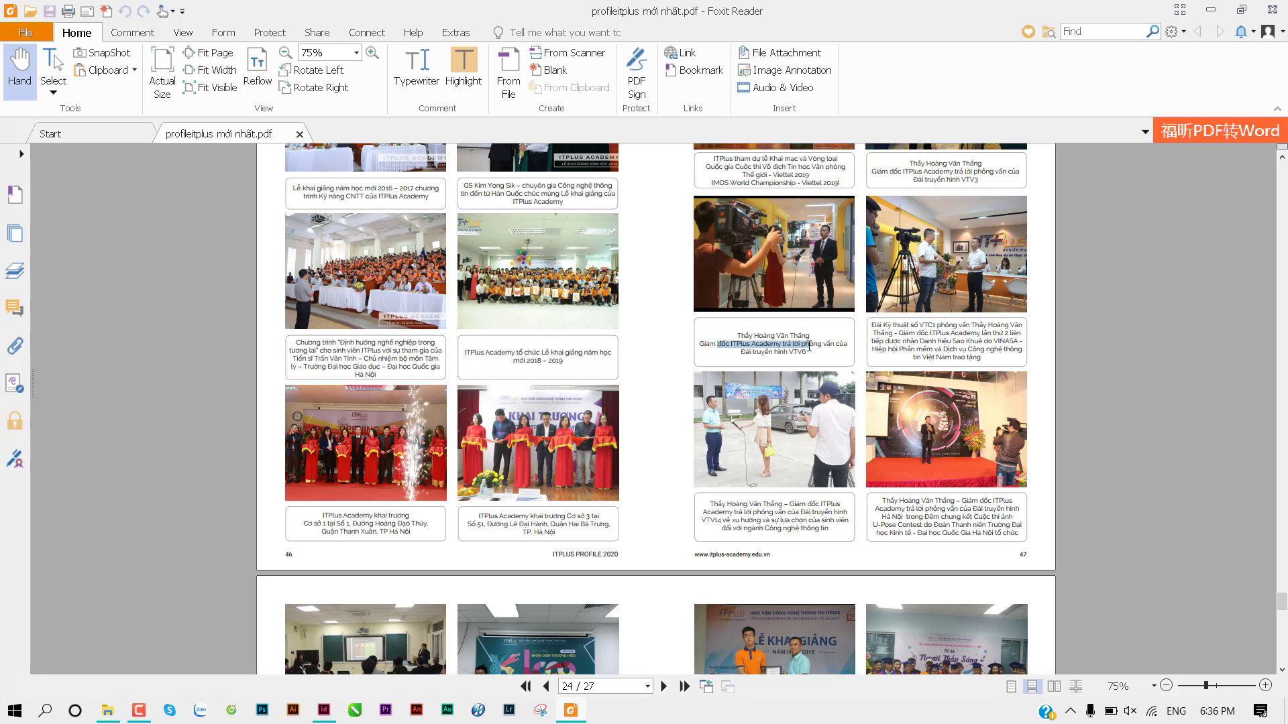
click(827, 346)
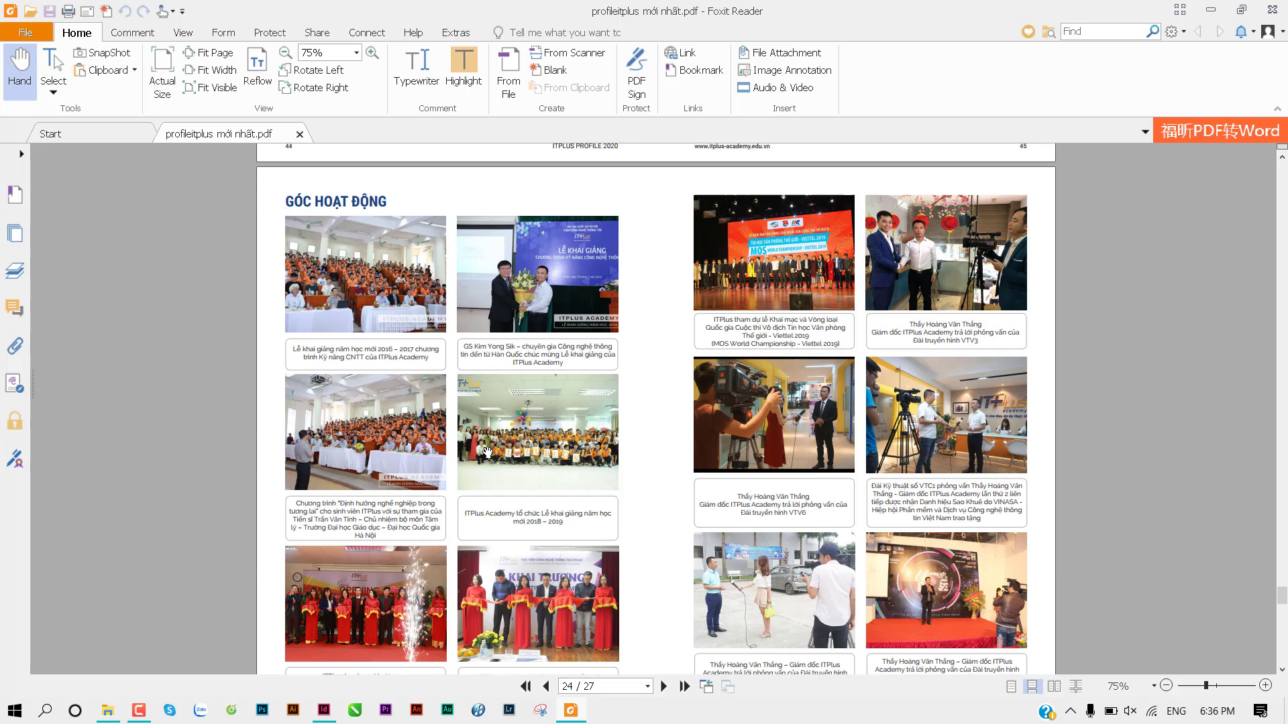
scroll(436, 345, up, 5)
scroll(449, 355, up, 5)
scroll(463, 369, up, 5)
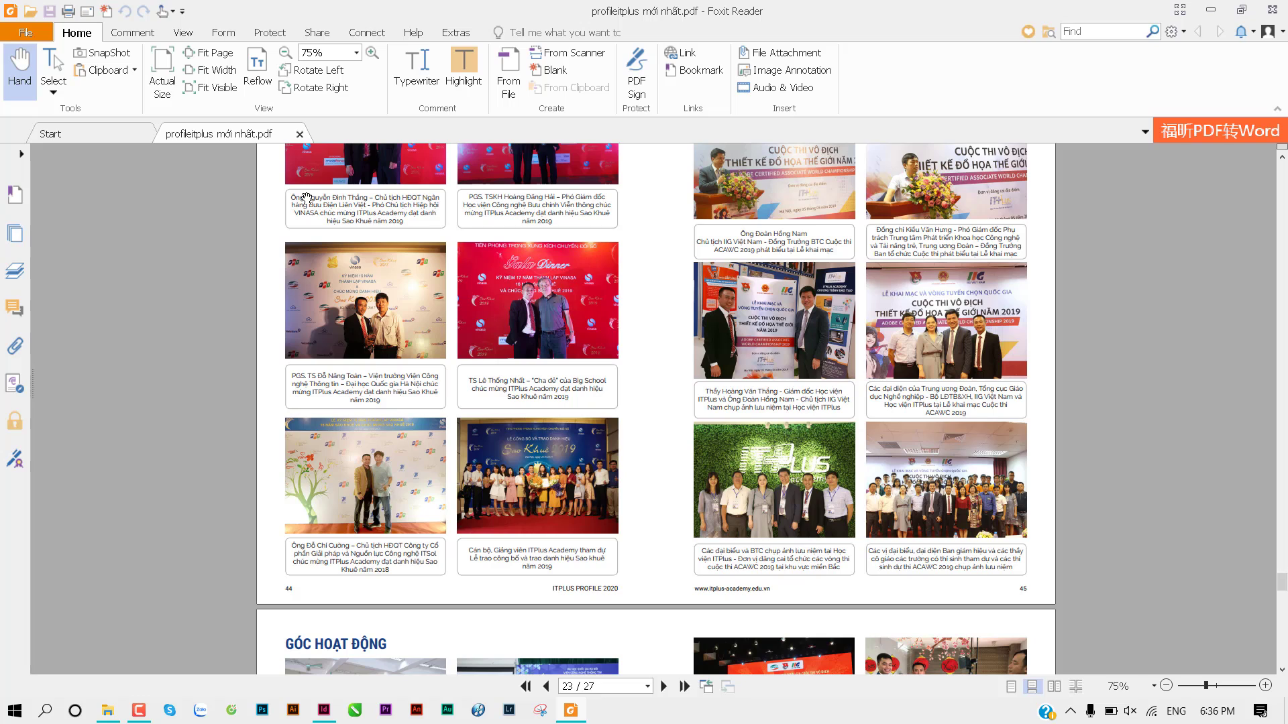
drag(305, 197, 424, 210)
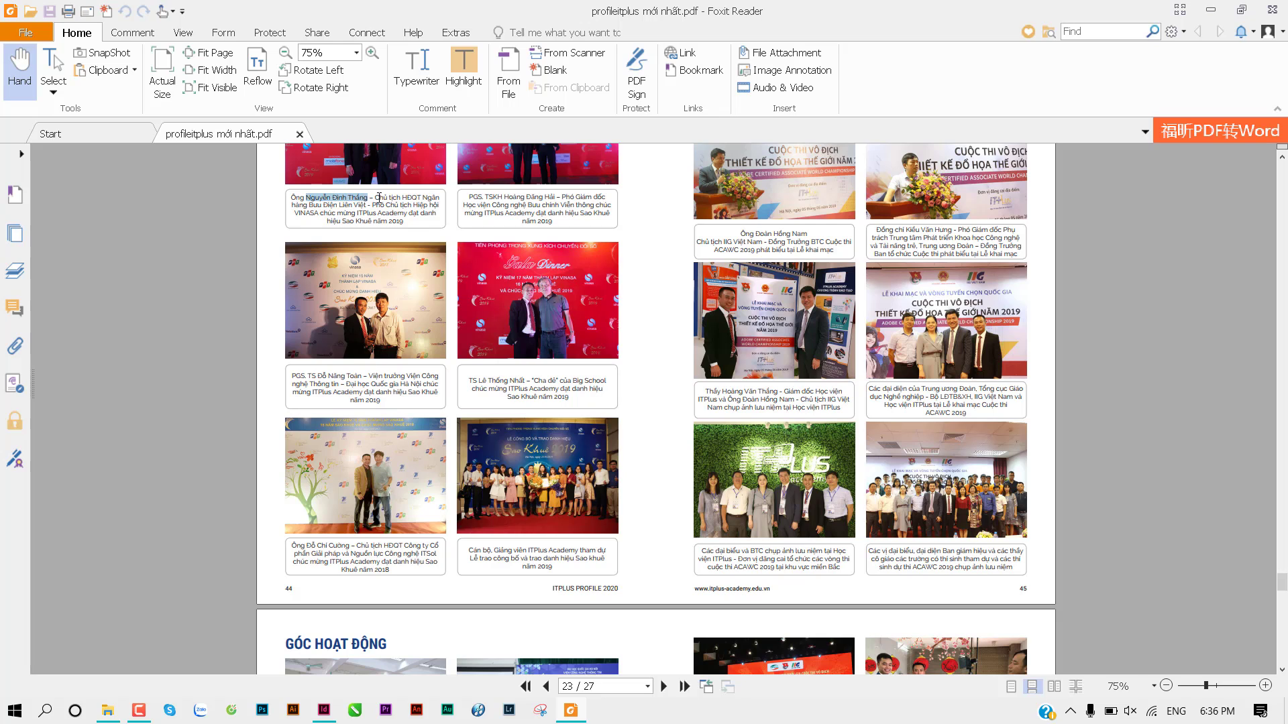
click(424, 210)
drag(406, 213, 292, 197)
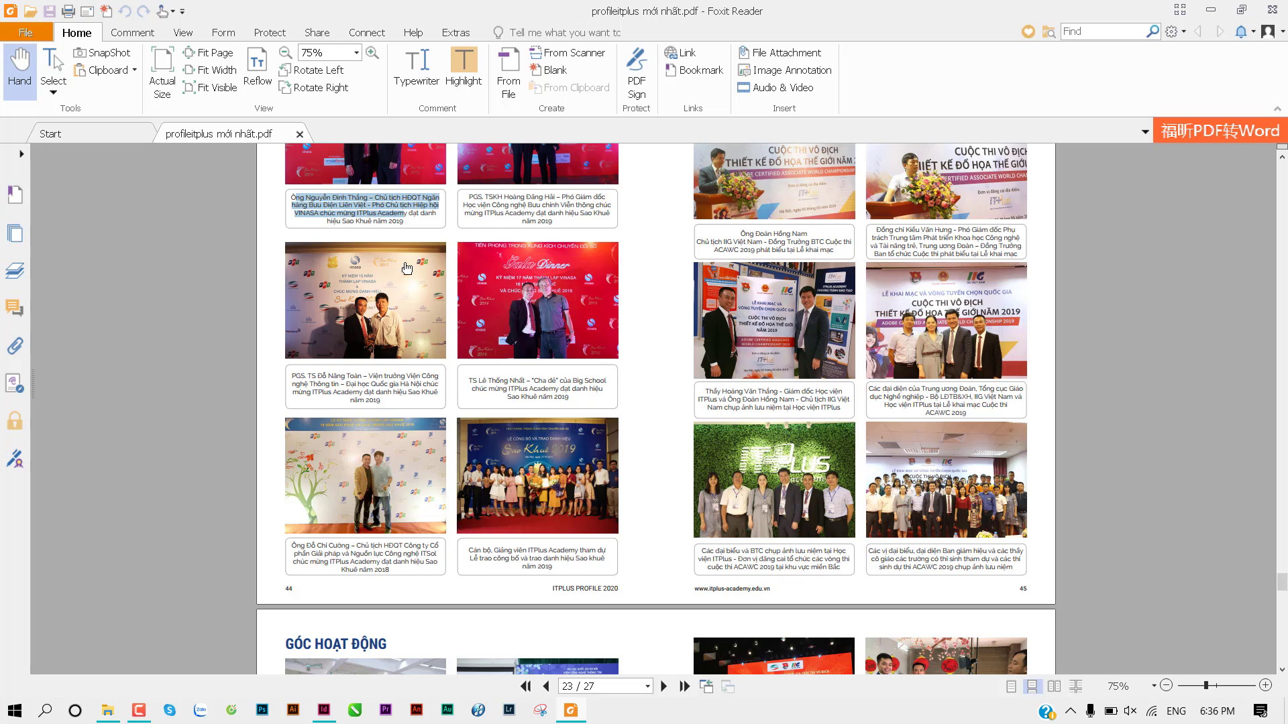
click(324, 710)
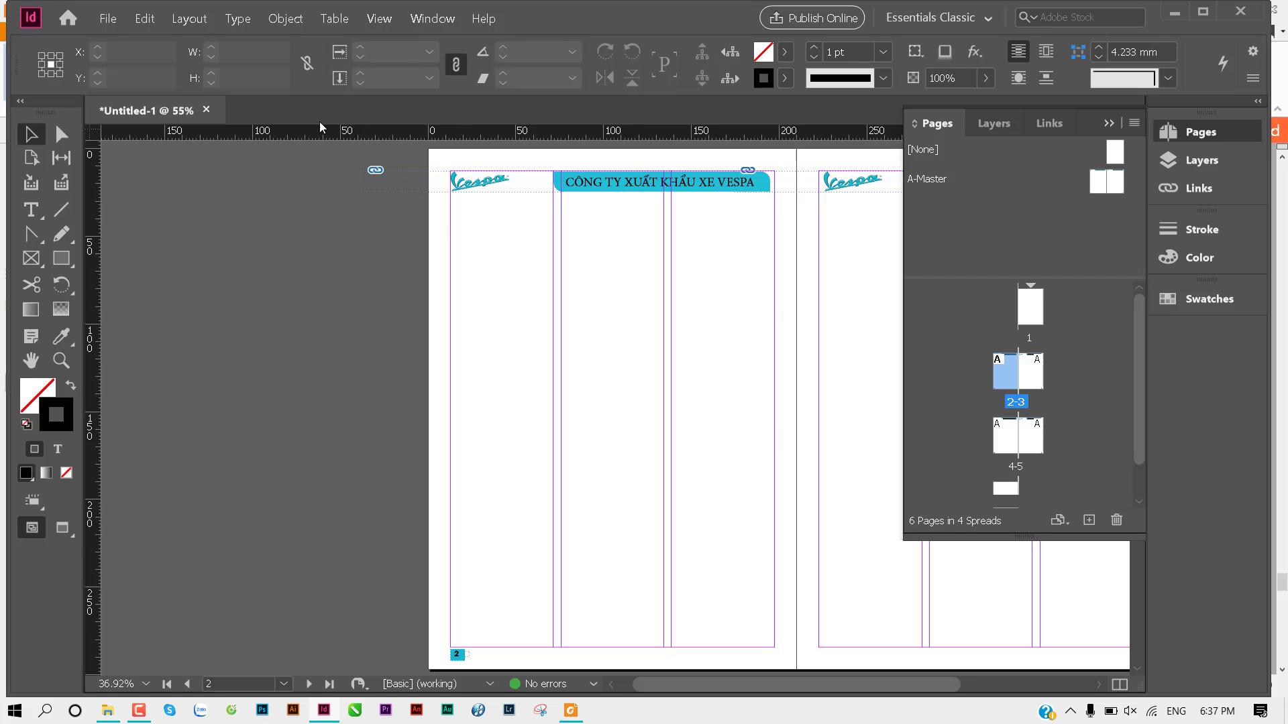
Step: Open the menu bar's text and type commands while viewing spread 2-3
click(285, 19)
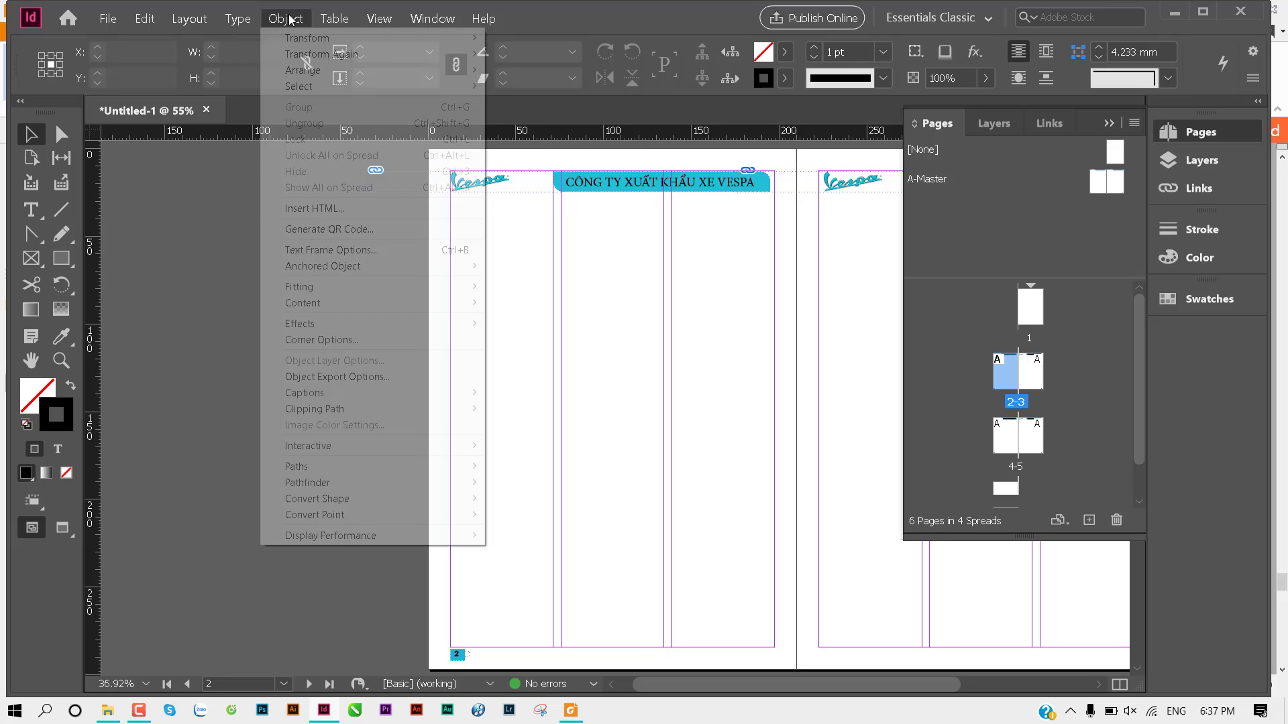
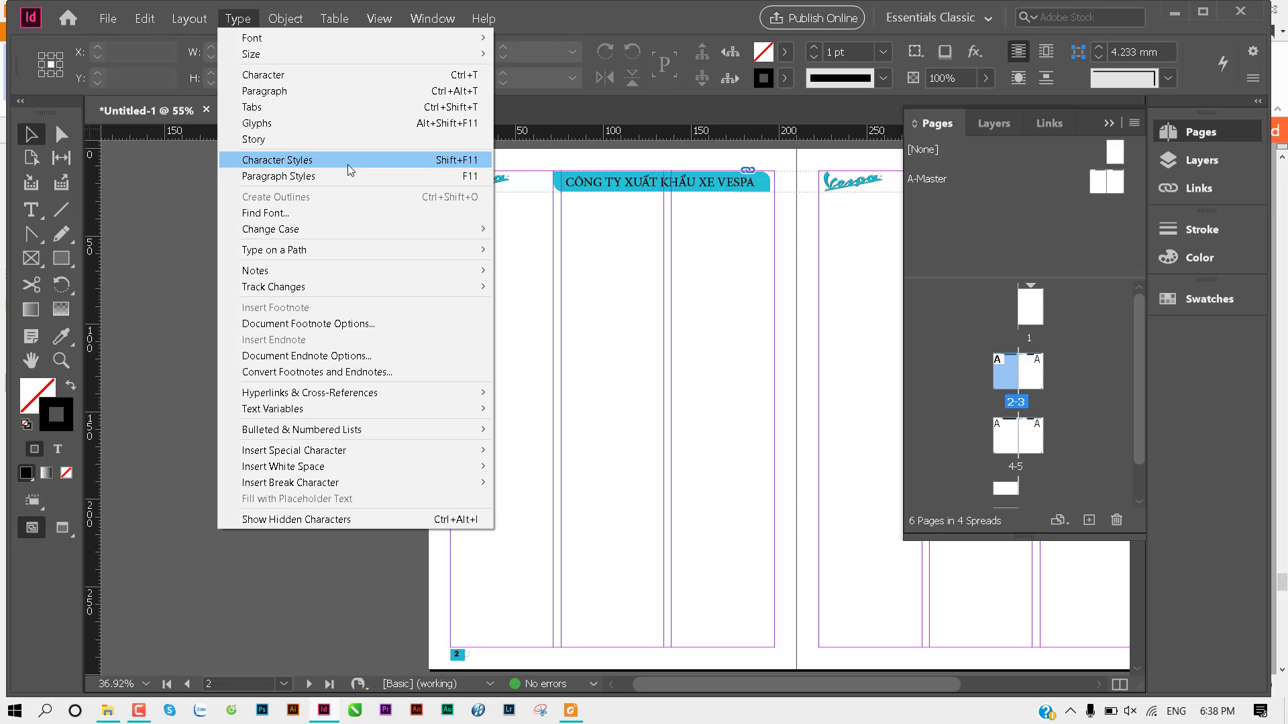
Step: Zoom in and draw a text frame below the Vespa logo on the left page
click(575, 260)
scroll(543, 316, up, 1)
scroll(584, 304, up, 1)
scroll(492, 300, up, 1)
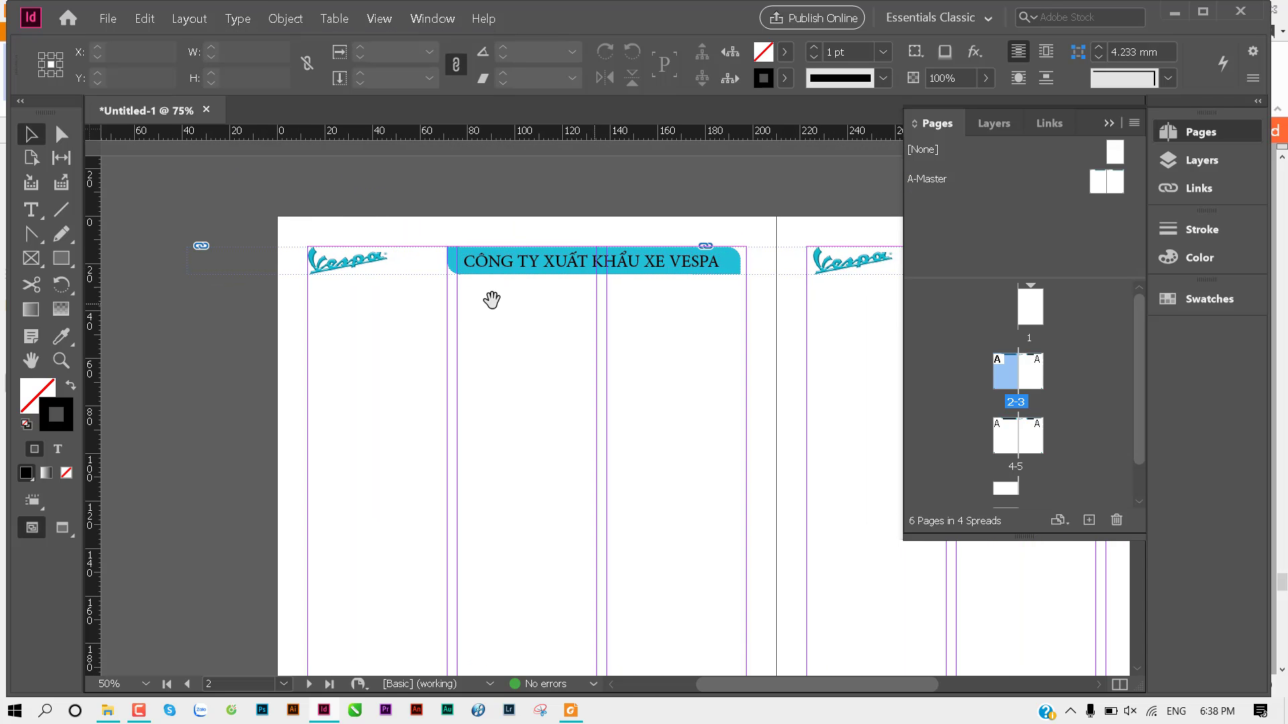
scroll(491, 300, up, 1)
scroll(506, 322, up, 1)
drag(505, 322, 425, 257)
click(33, 209)
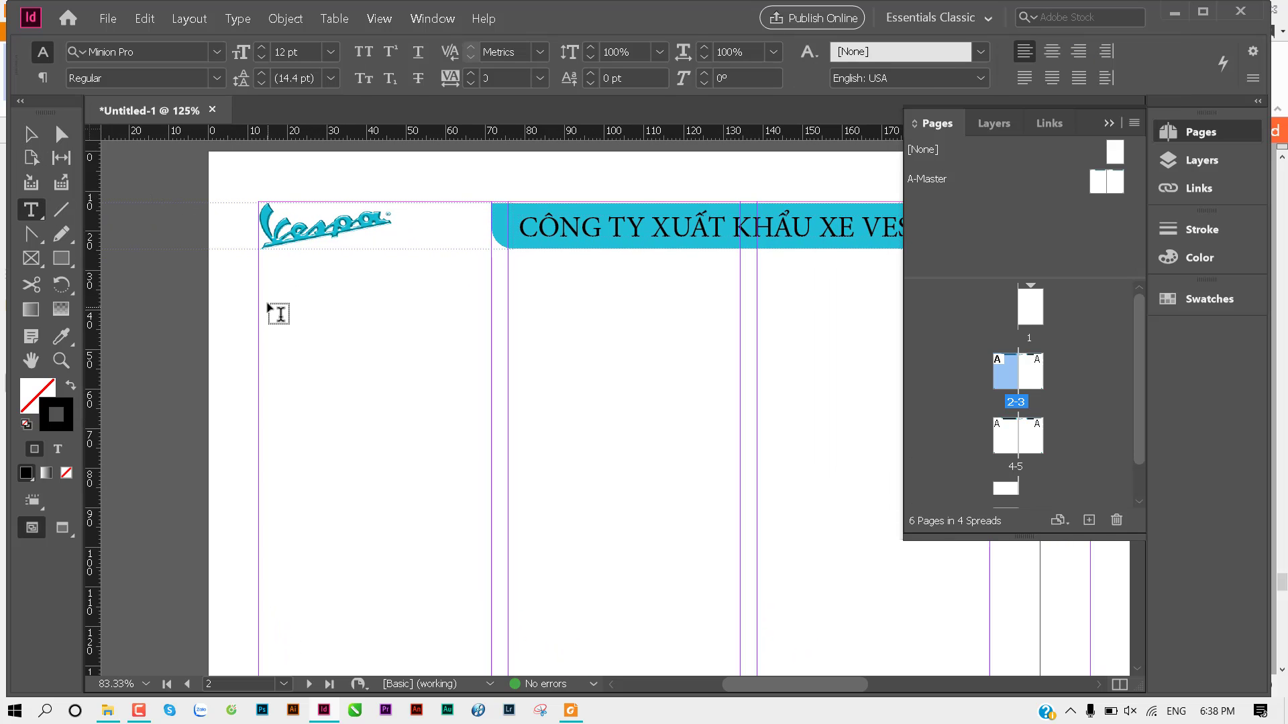
drag(260, 295, 507, 331)
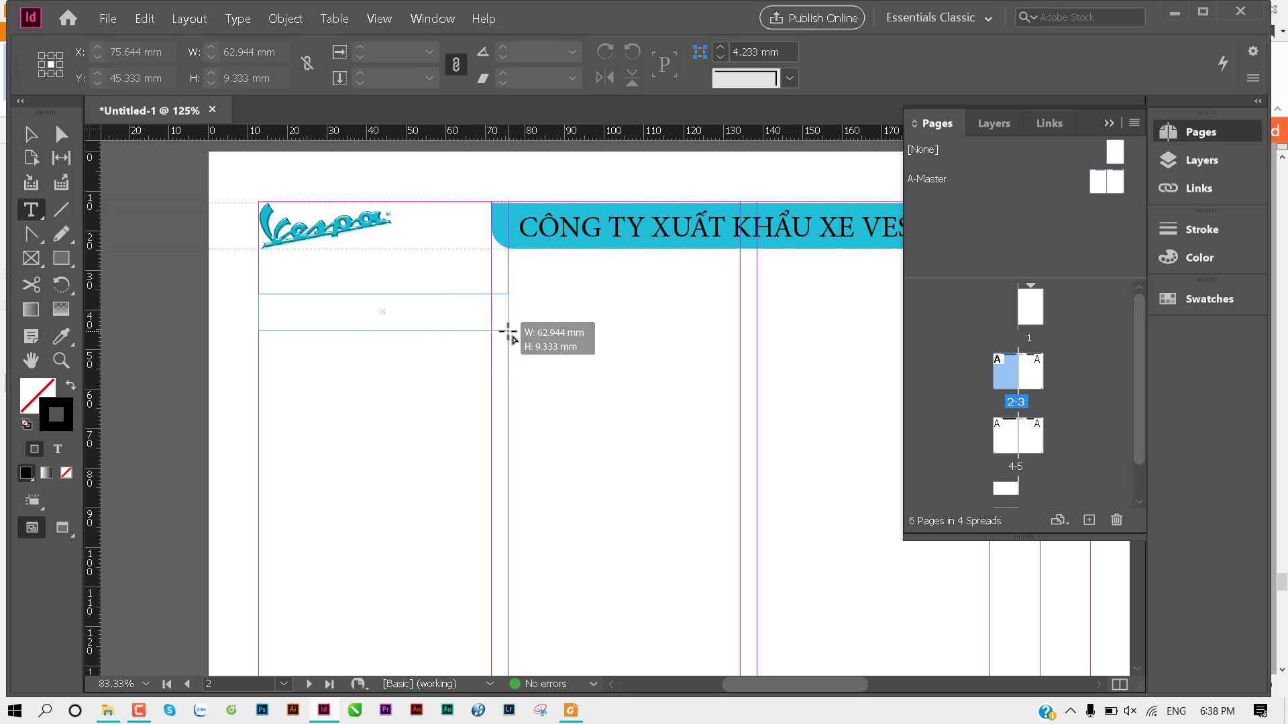
drag(508, 330, 508, 331)
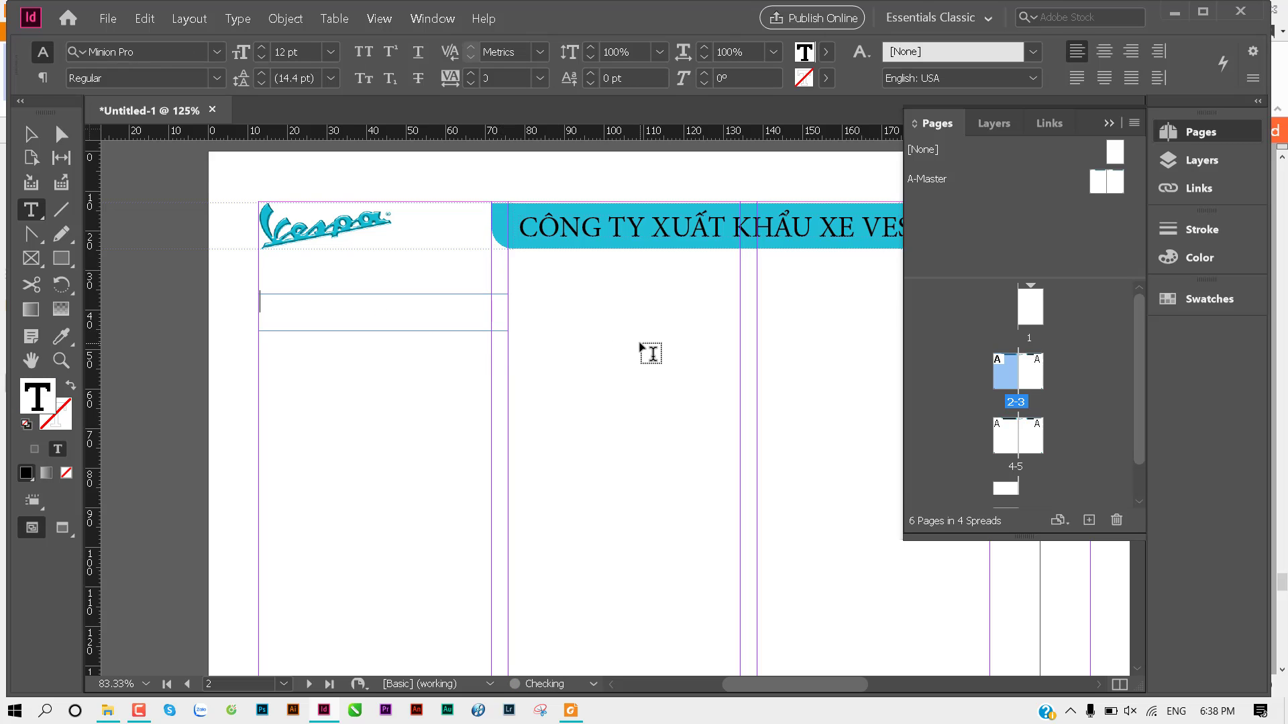
Step: Type the heading '1. VESPA NAM GIỚI', then deselect and restore default colours
text(1)
text(. VE)
text(SS)
key(BackSpace)
text(PA)
text( NAM GIO)
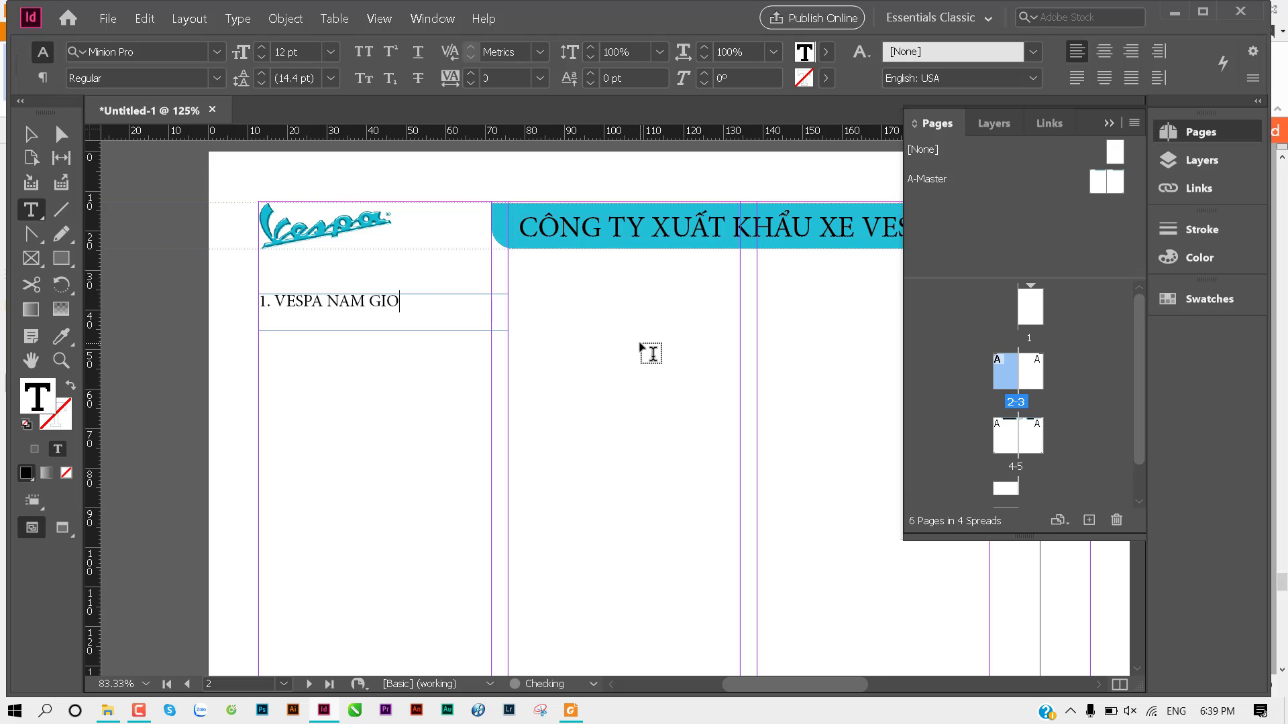
text(WS)
key(BackSpace)
key(BackSpace)
key(BackSpace)
text(ỚI)
key(Escape)
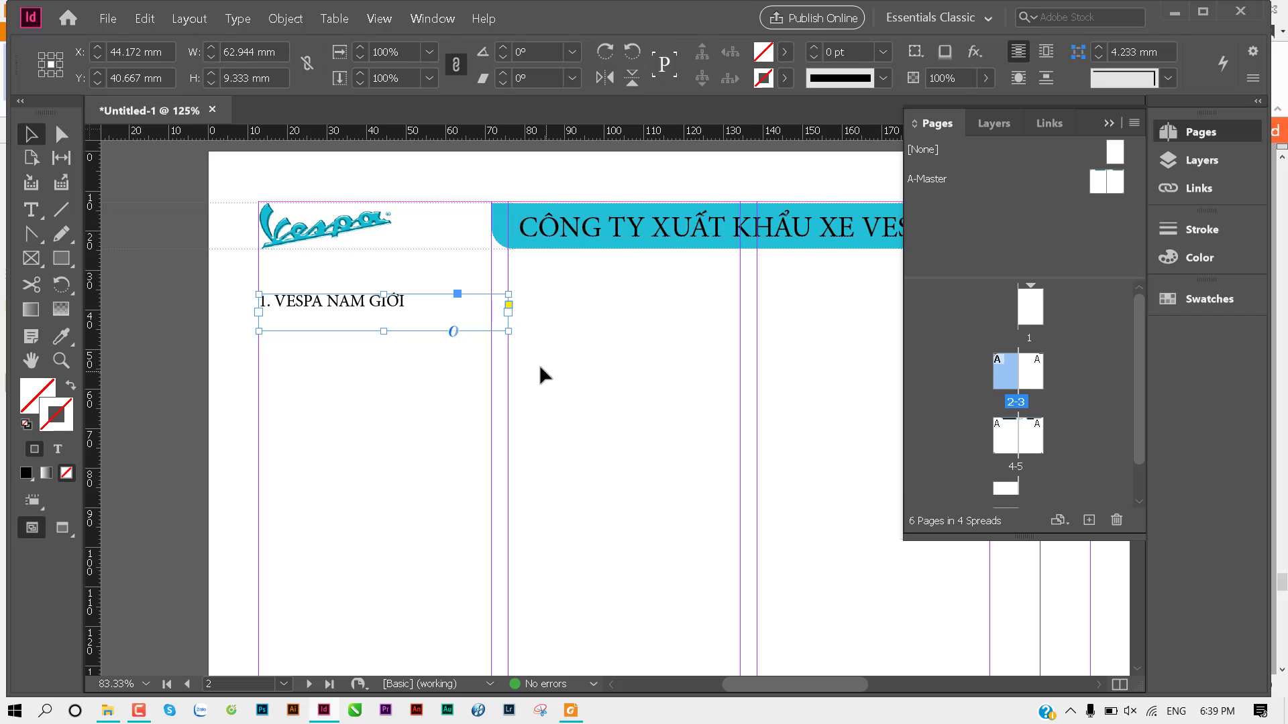
click(441, 393)
key(d)
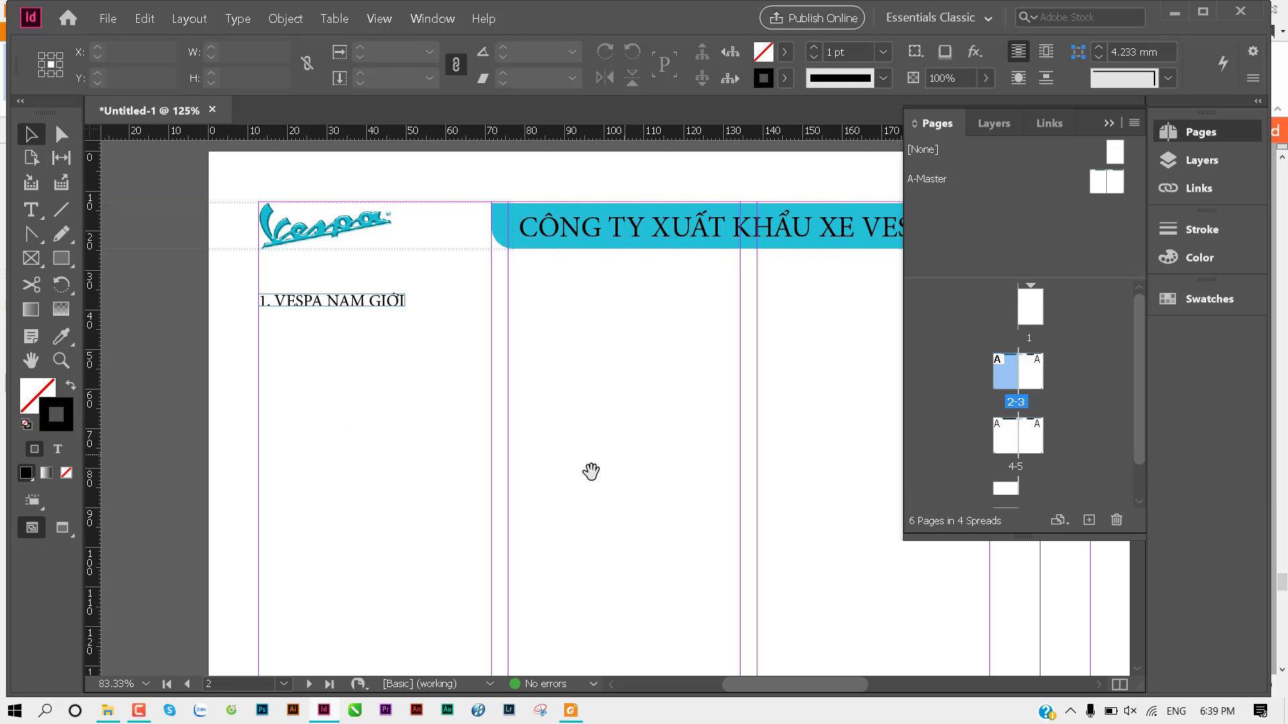
ctrl+alt+click(529, 425)
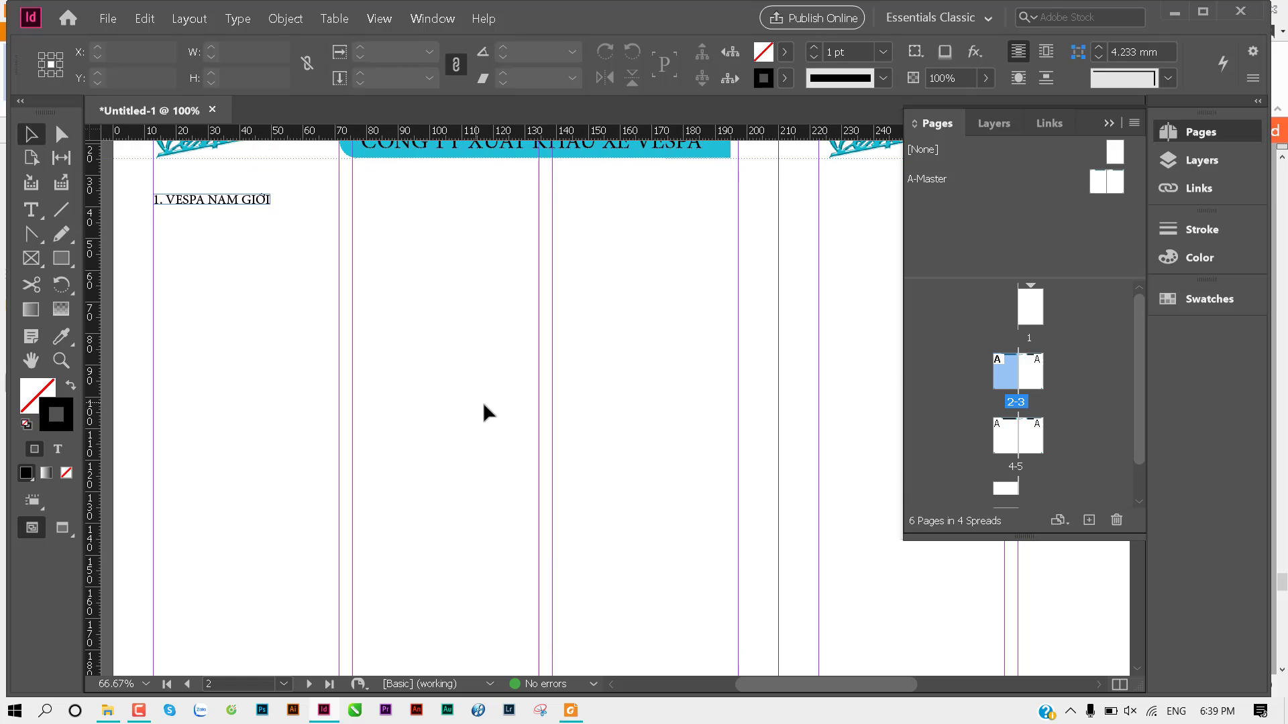
Step: Draw a three-column rectangle frame grid across the page below the heading
ctrl+alt+click(529, 422)
drag(442, 414, 412, 389)
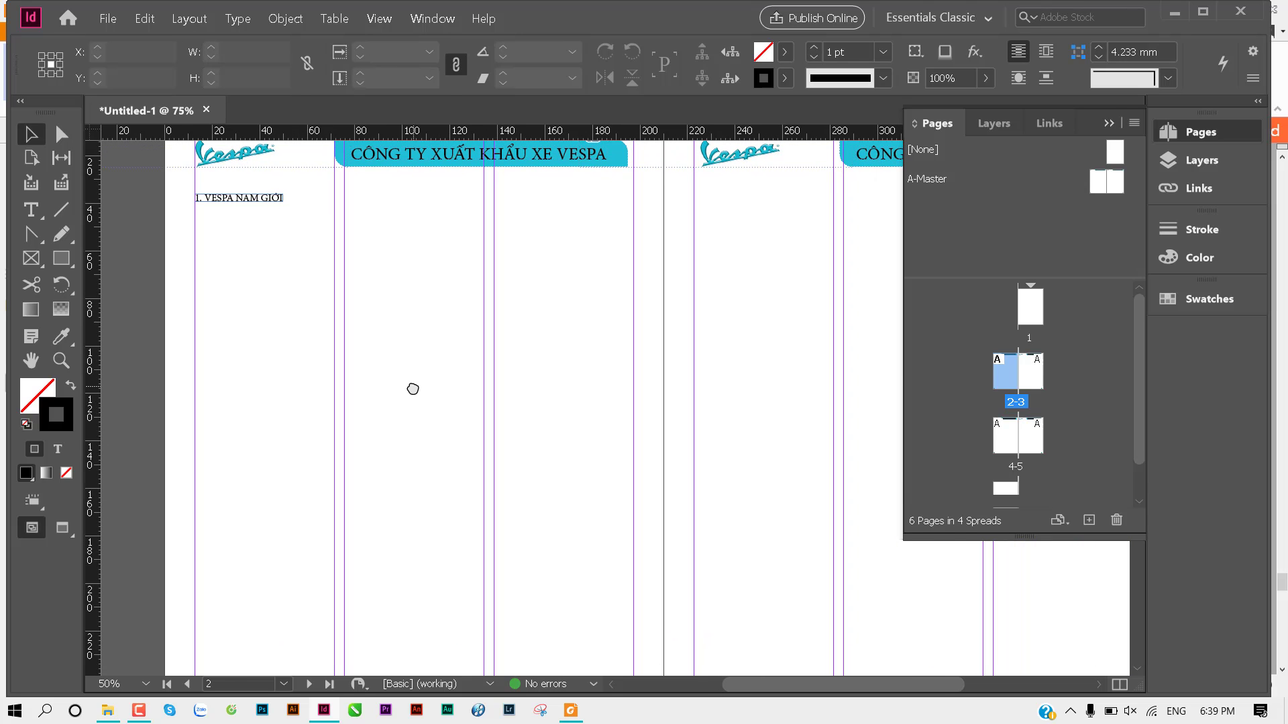
key(ctrl+d)
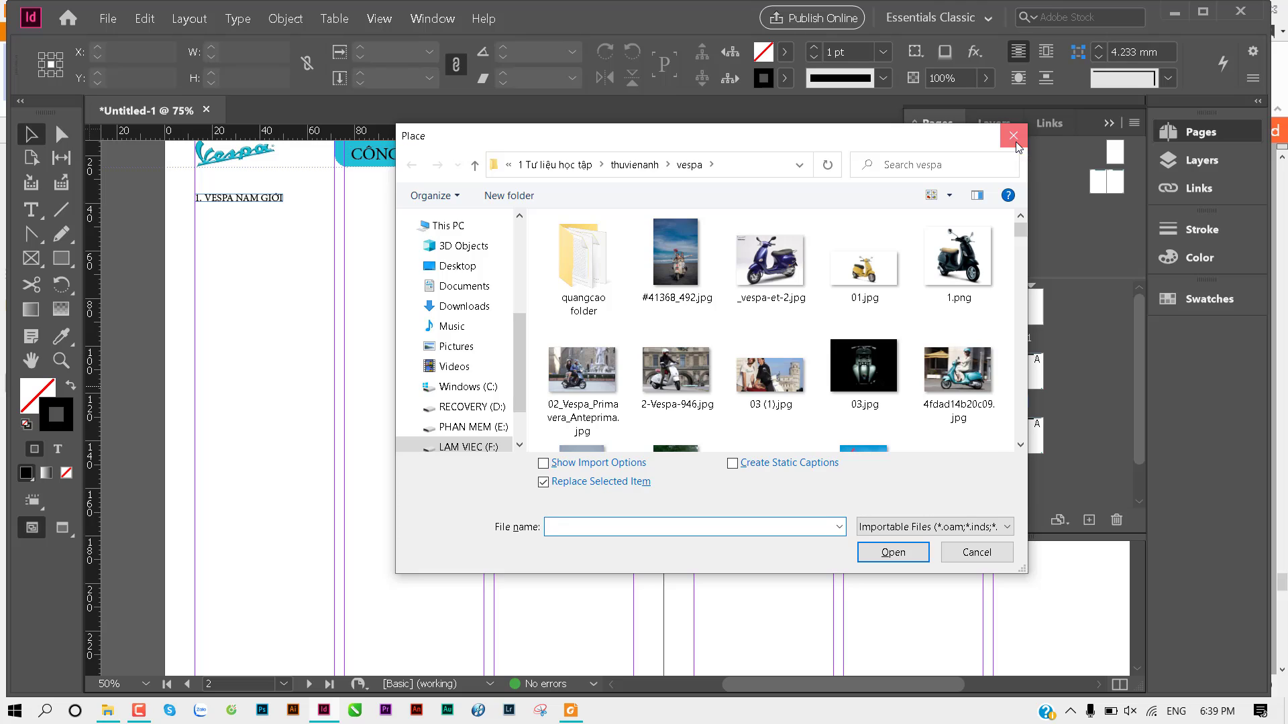
click(1016, 143)
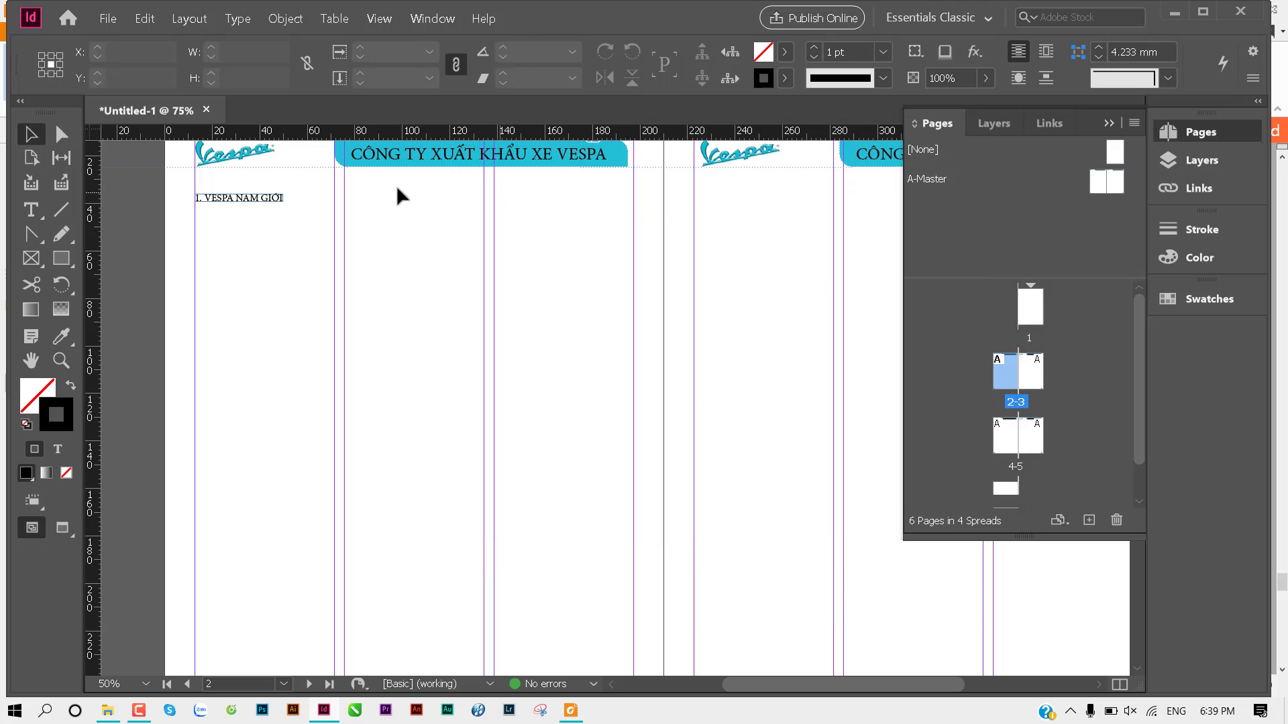
click(63, 259)
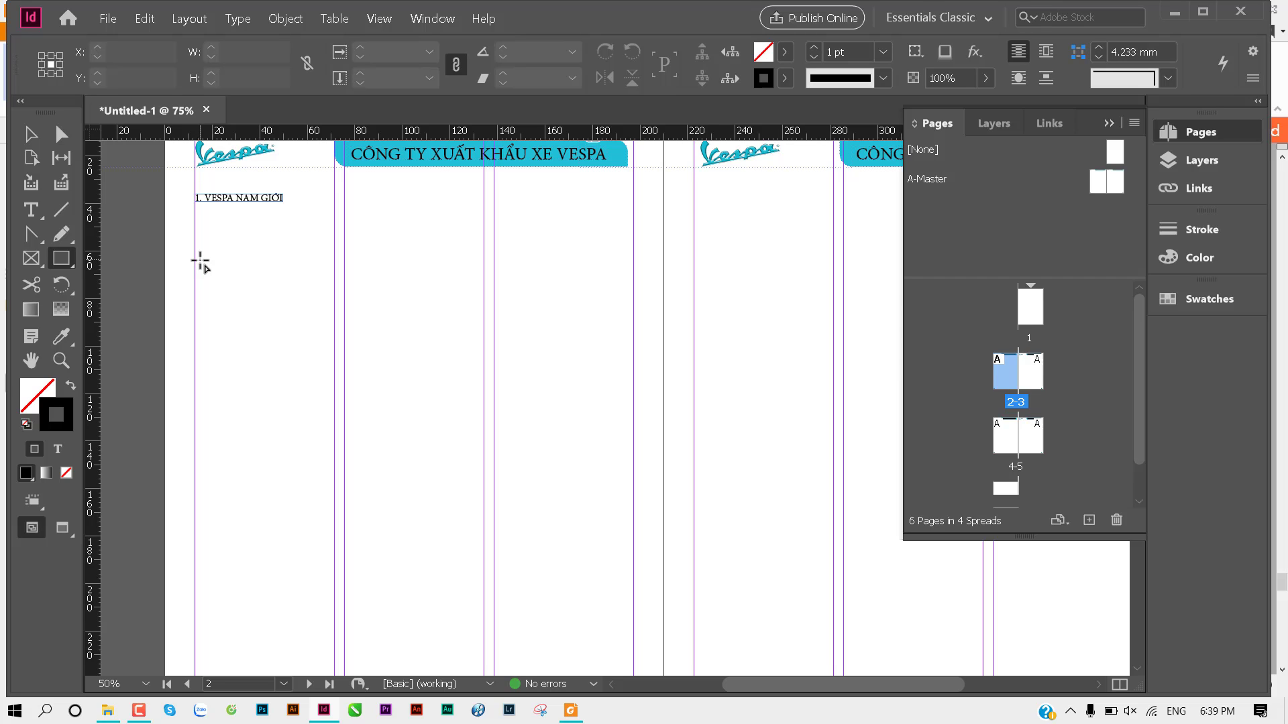
mouse_move(196, 258)
mouse_down()
mouse_move(463, 289)
mouse_move(416, 331)
mouse_up()
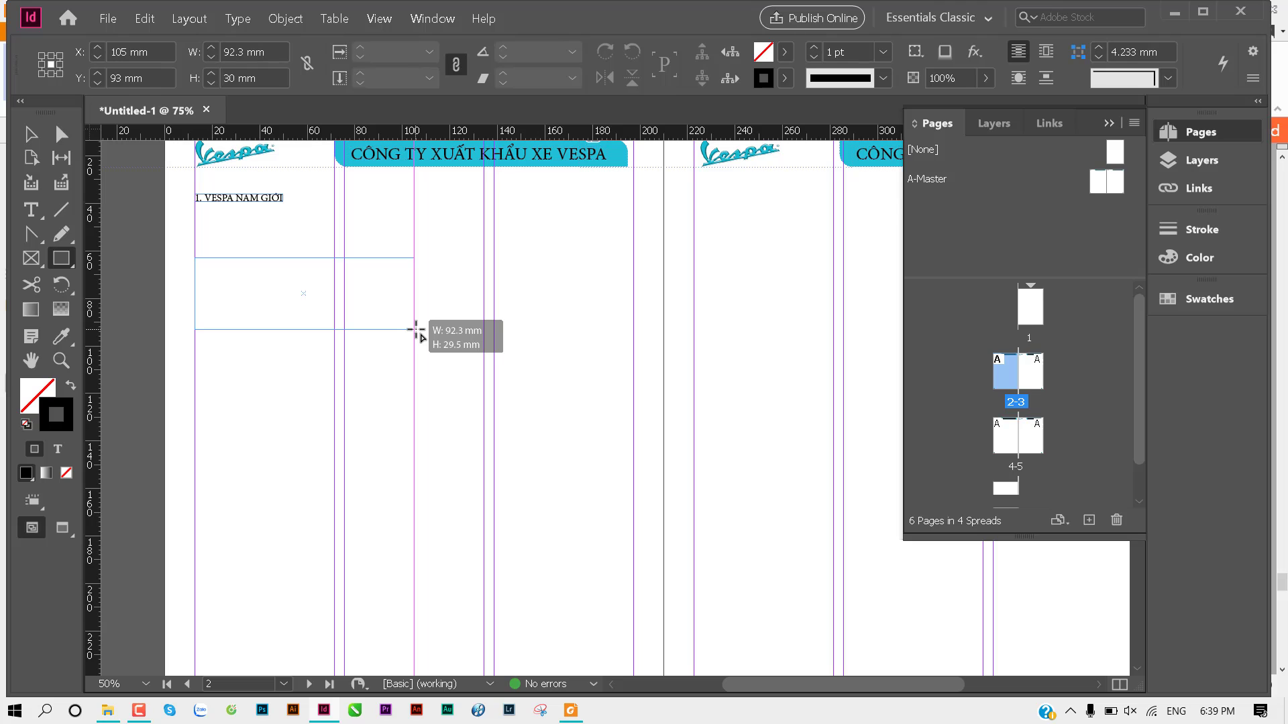
key(Right)
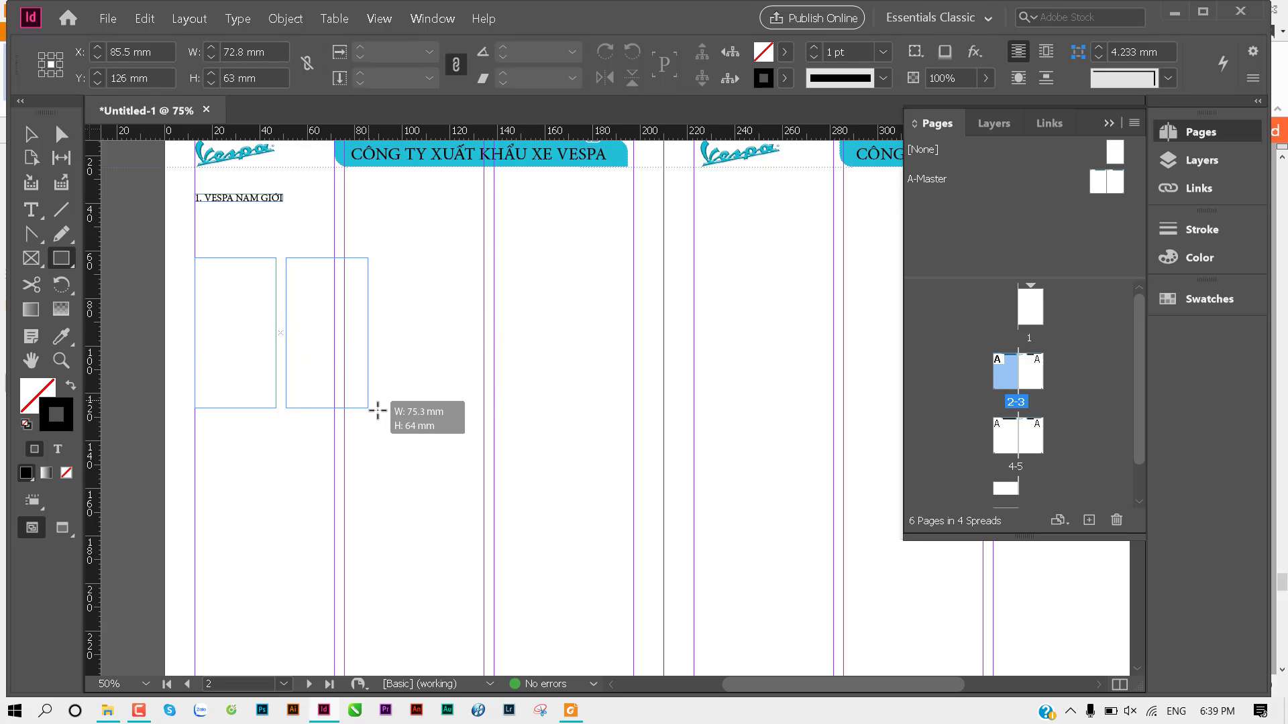
drag(416, 330, 409, 351)
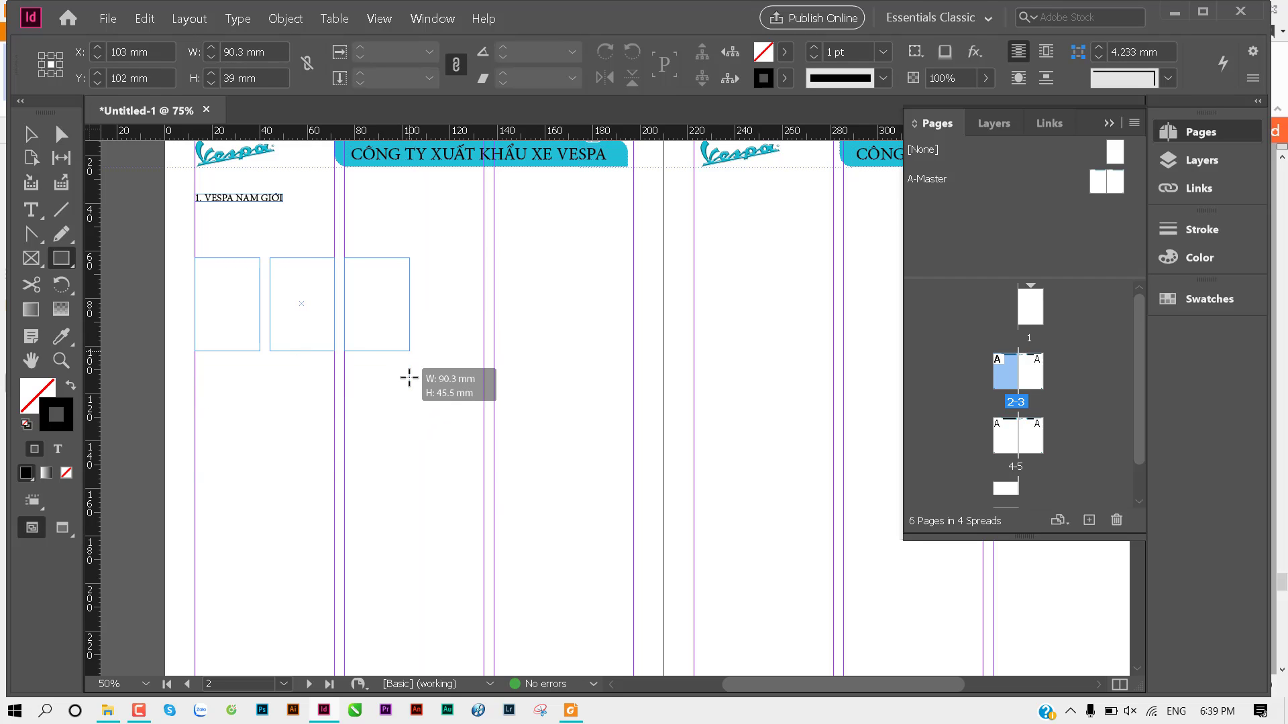
key(Right)
drag(409, 351, 637, 412)
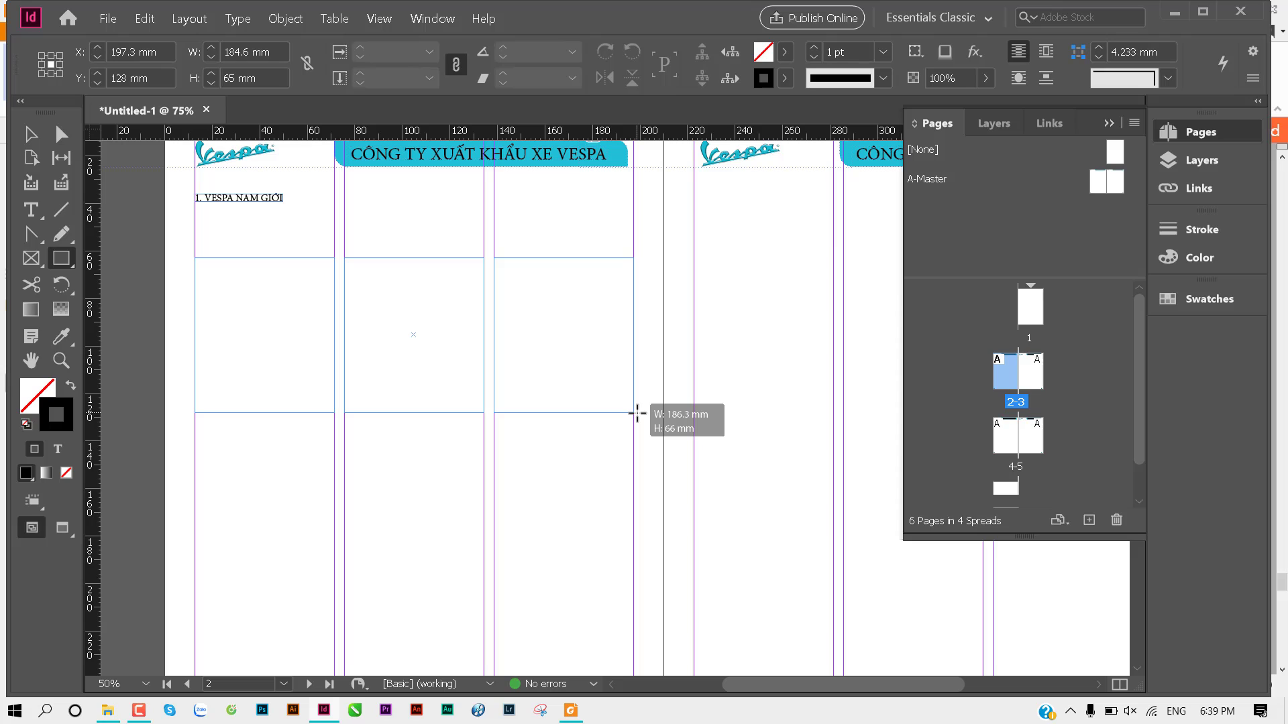
Step: Make the grid two rows deep and fill the six frames black with no stroke
key(Up)
drag(637, 412, 637, 614)
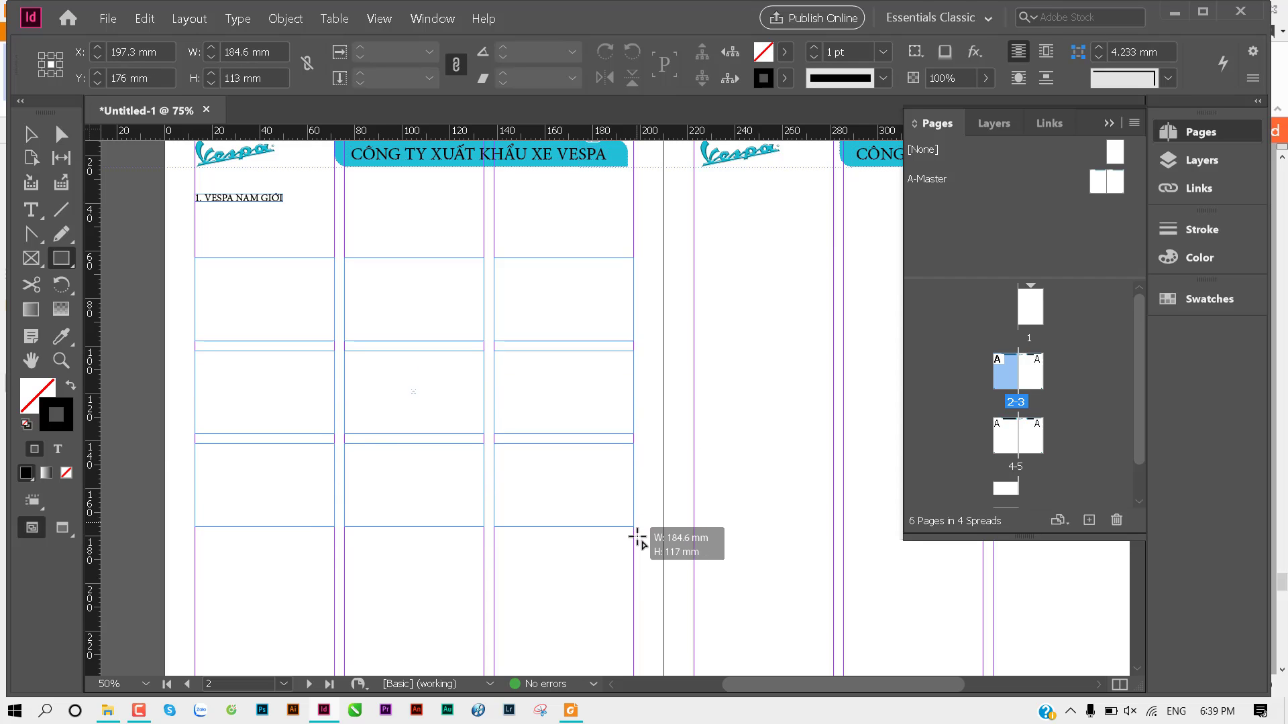
key(Up)
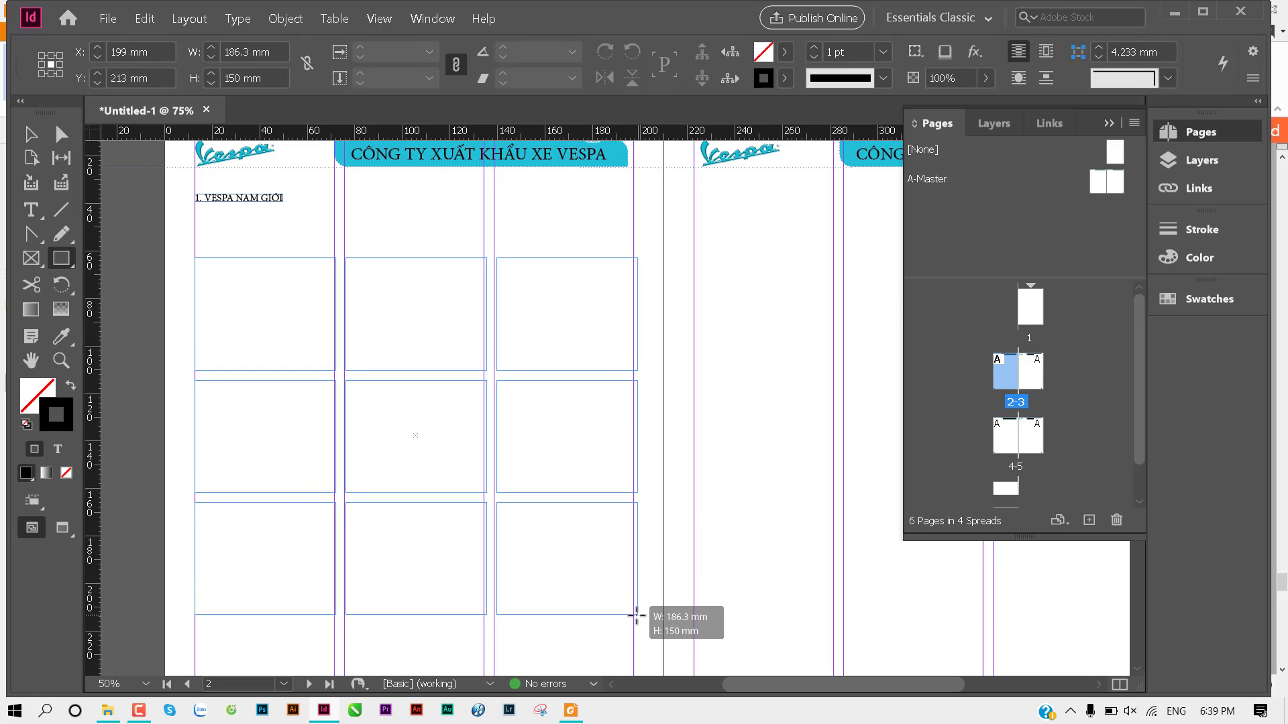
mouse_move(637, 614)
mouse_down()
mouse_move(634, 499)
mouse_move(629, 565)
mouse_up()
key(Down)
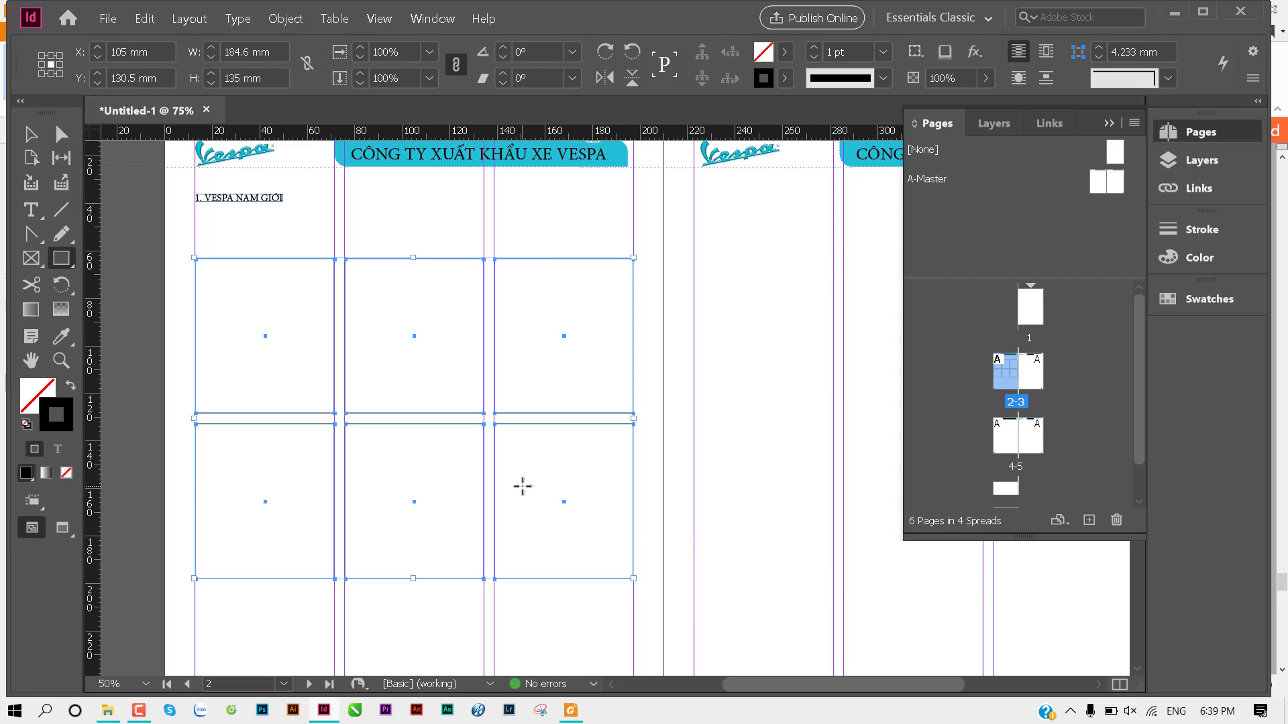
key(shift+x)
click(46, 135)
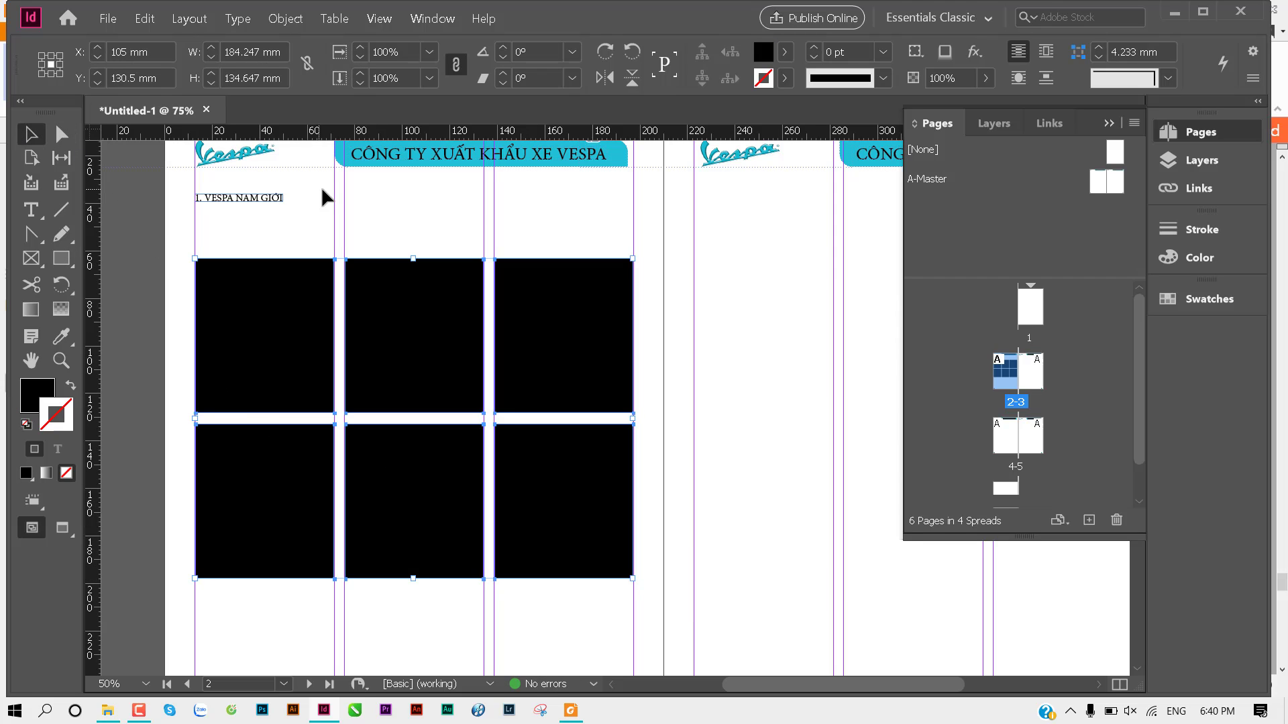
click(409, 231)
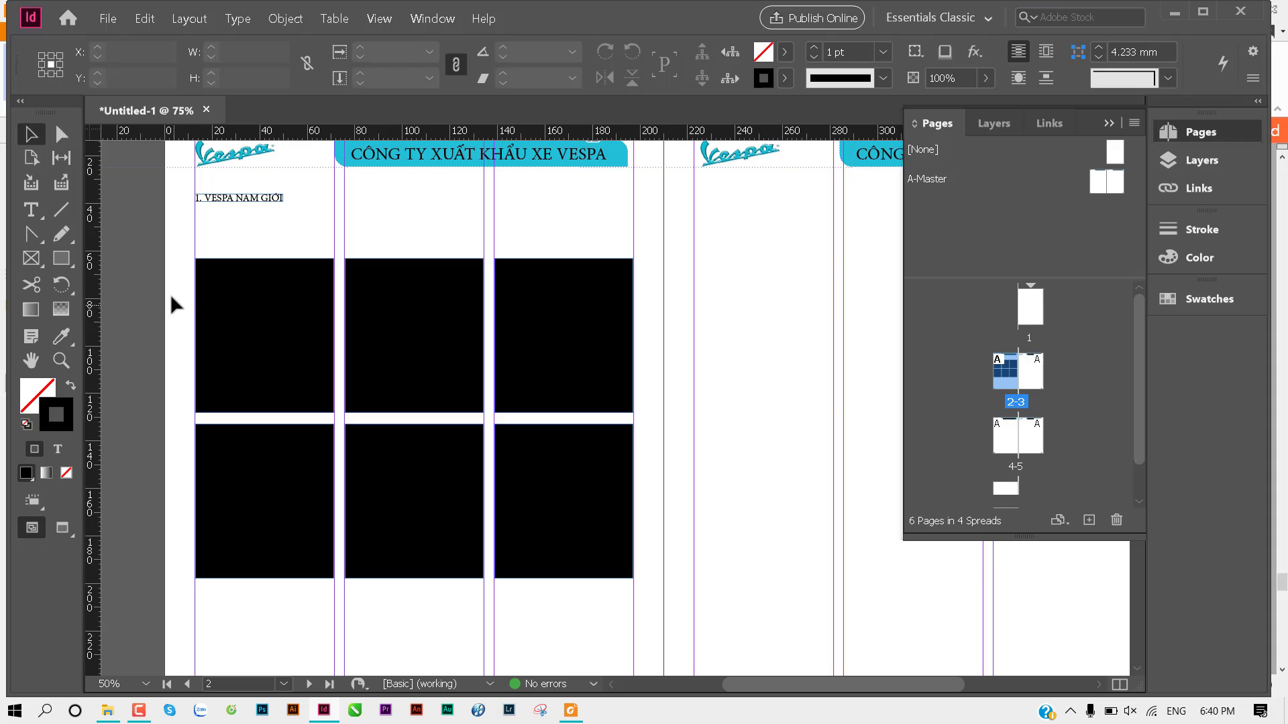
drag(166, 275, 597, 526)
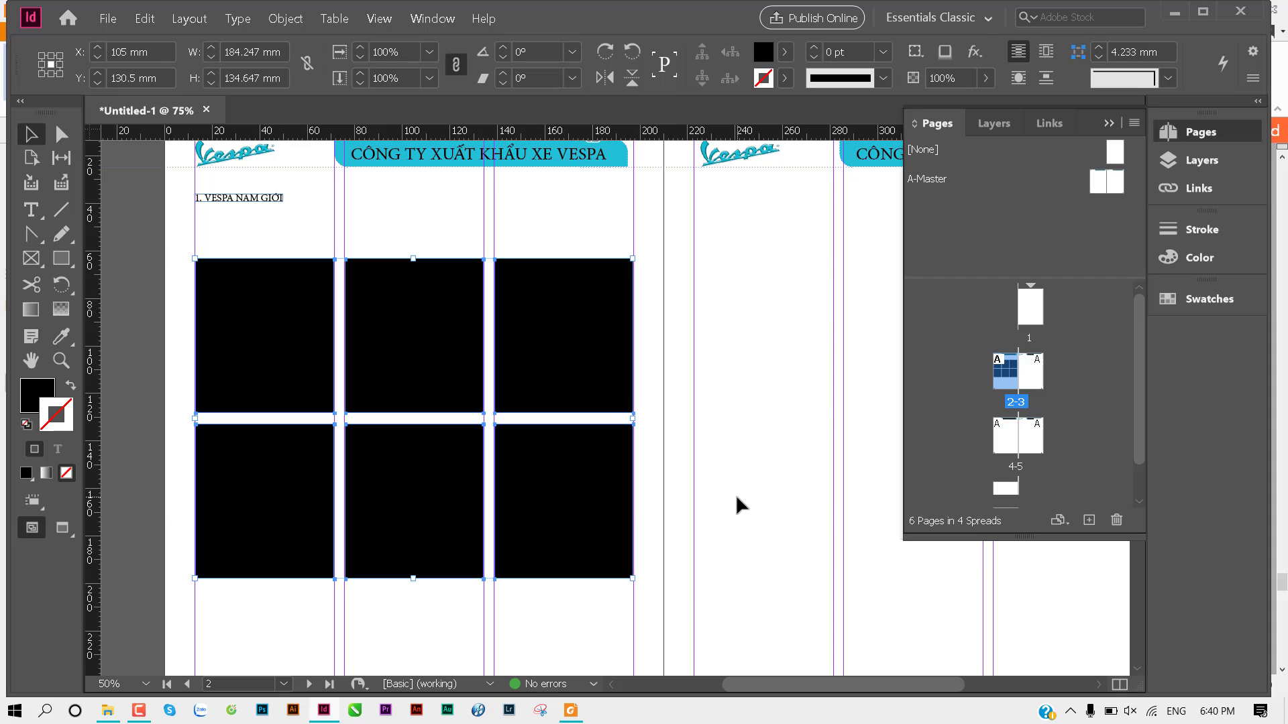
click(733, 452)
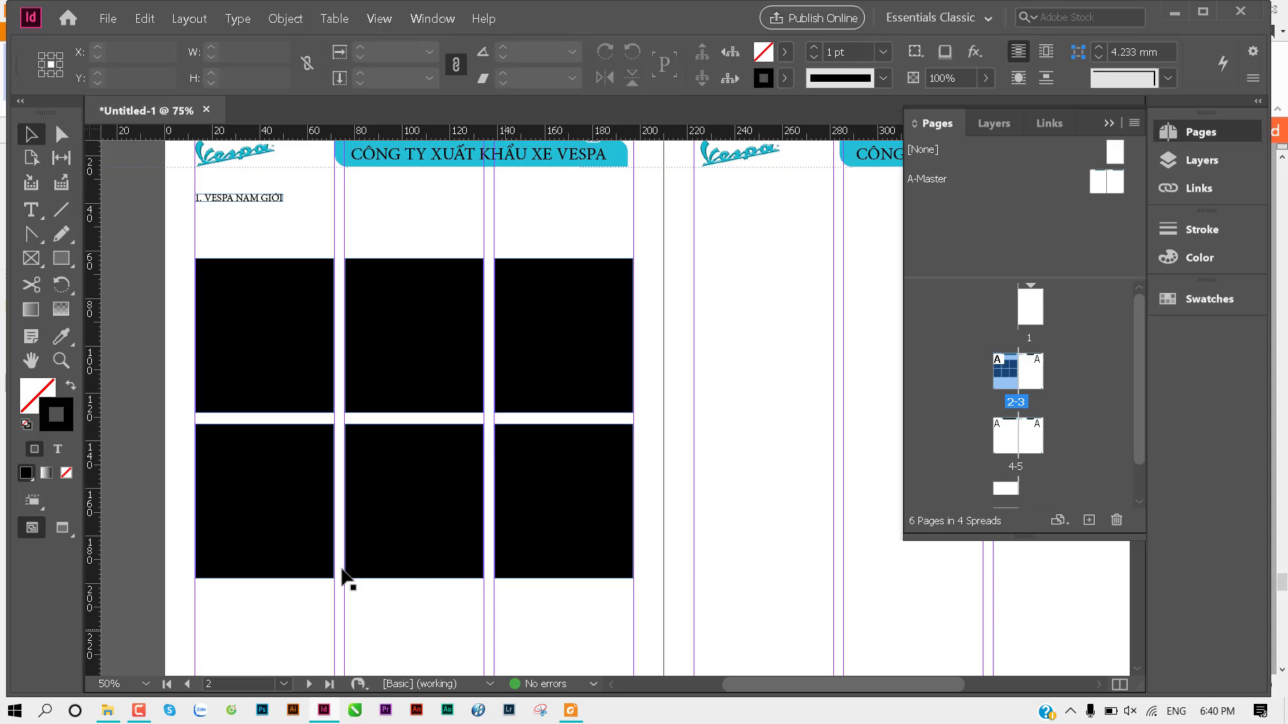
Step: Search Google for 'ảnh' in the browser and show the image results
click(233, 714)
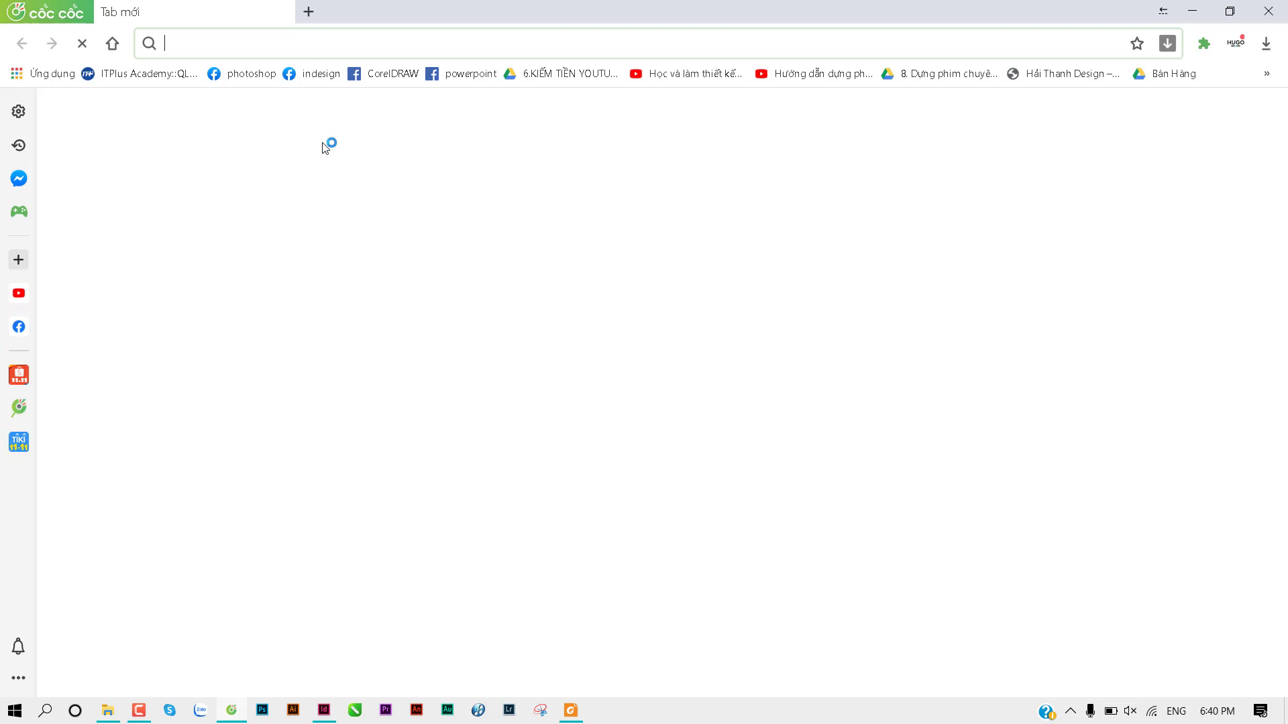
text(anhr)
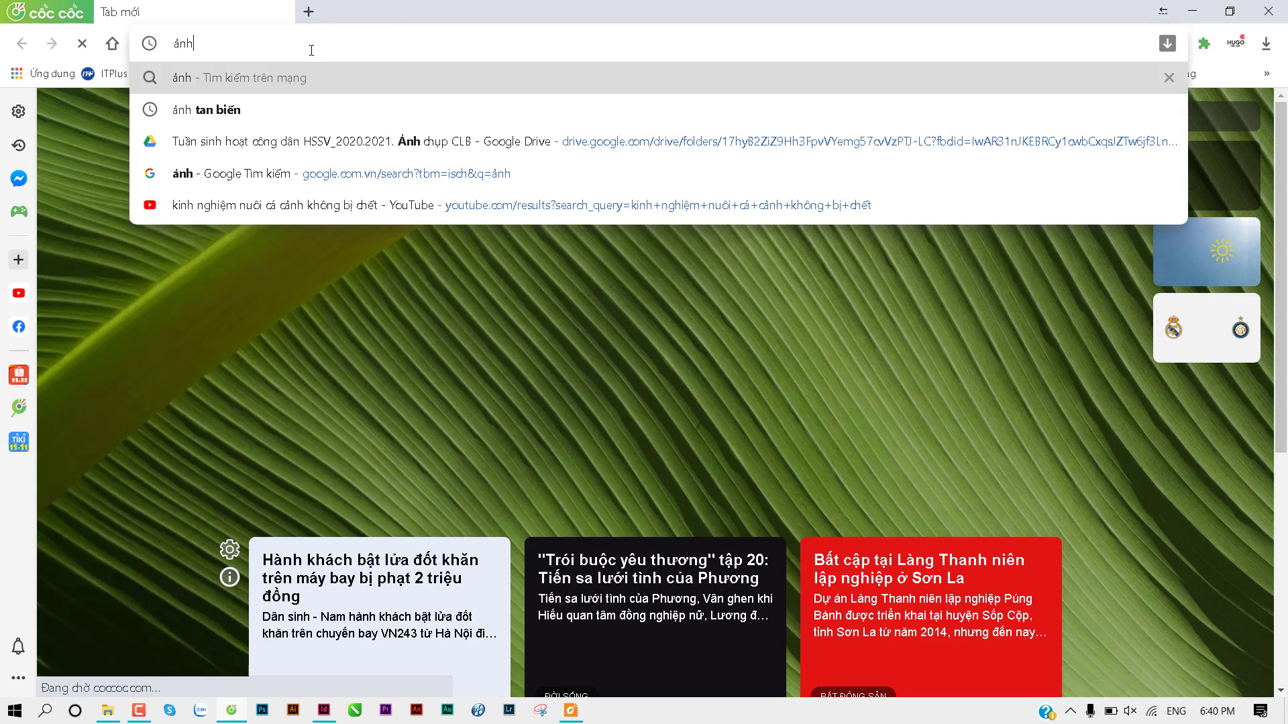
key(Return)
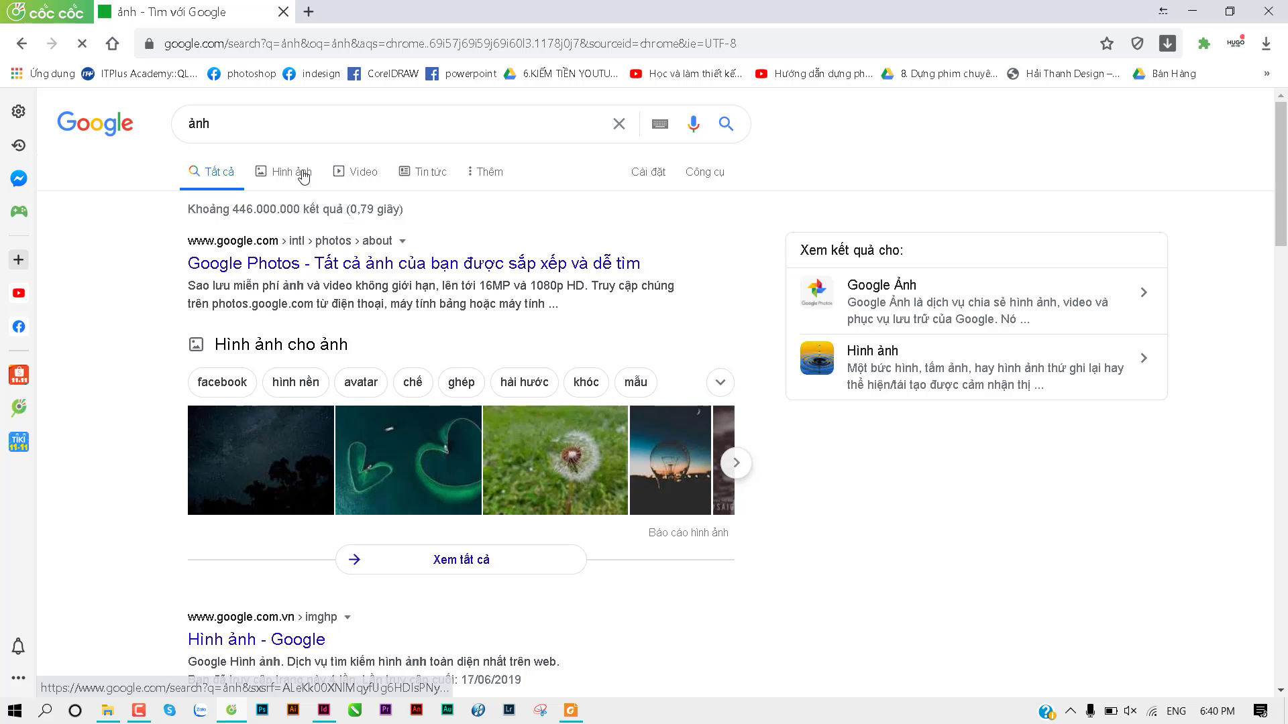
click(303, 176)
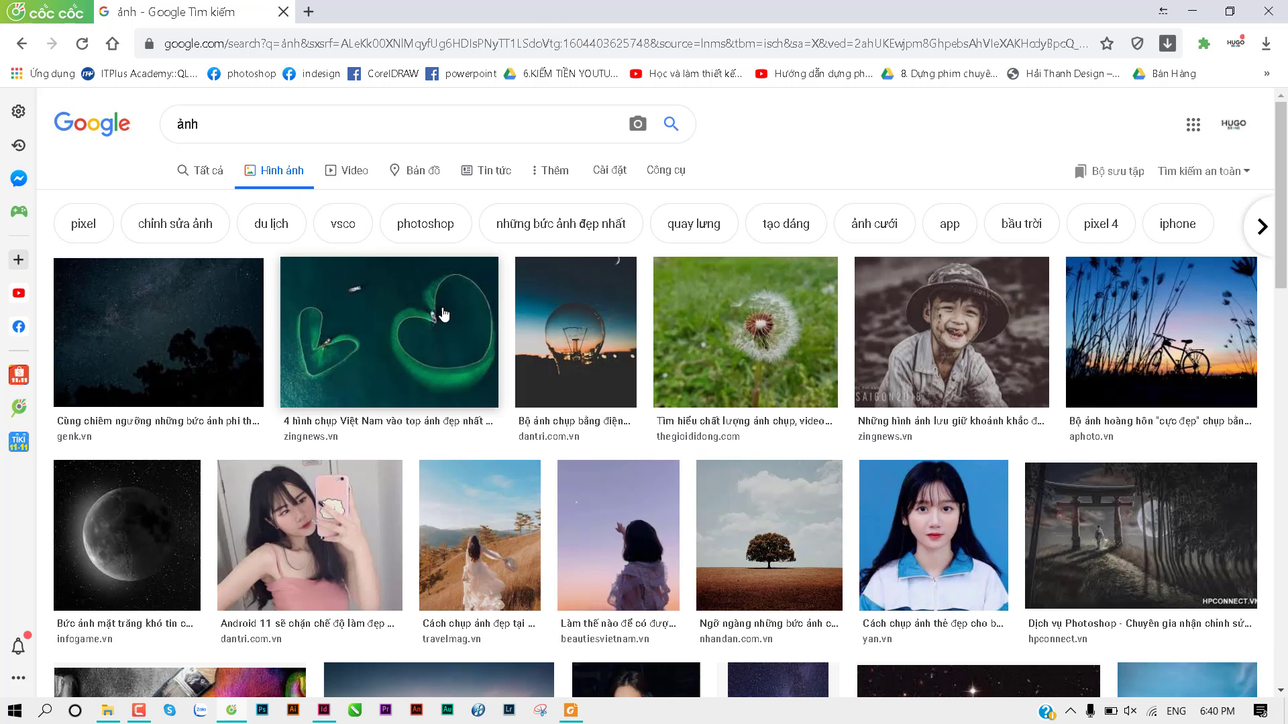
Step: Copy the bicycle-at-sunset photo and return to the InDesign layout
click(1163, 342)
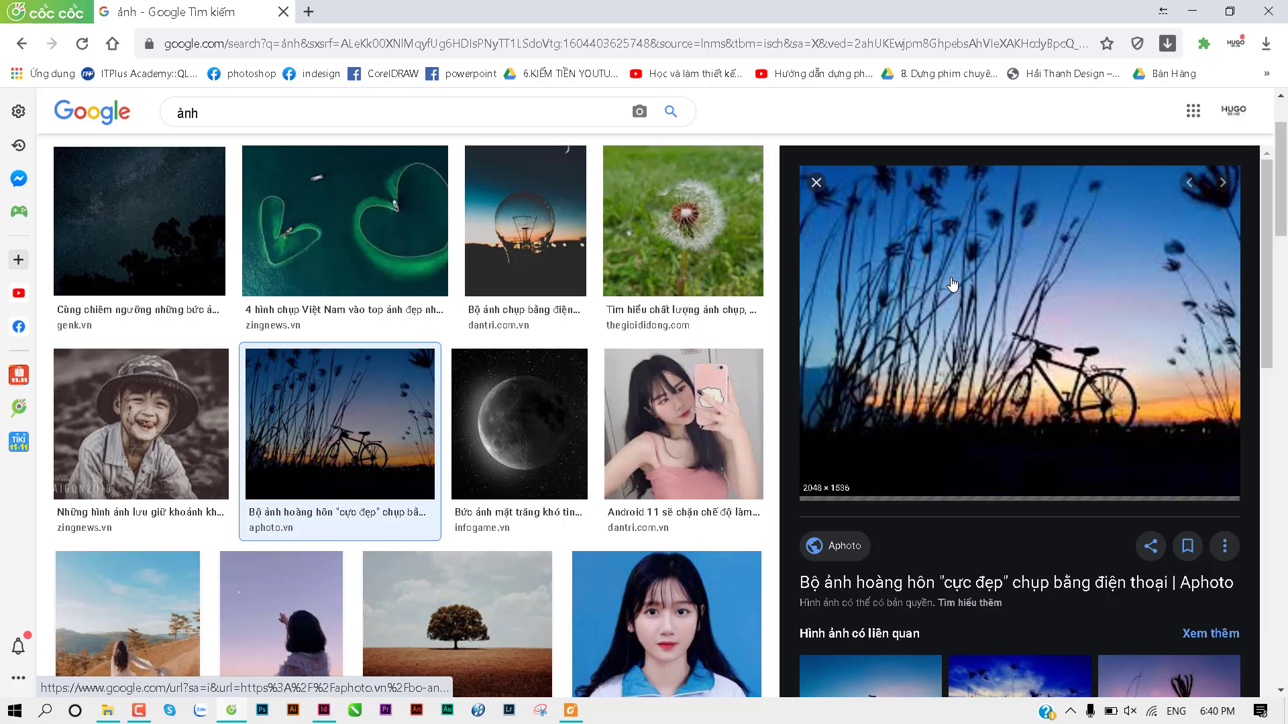
right_click(951, 277)
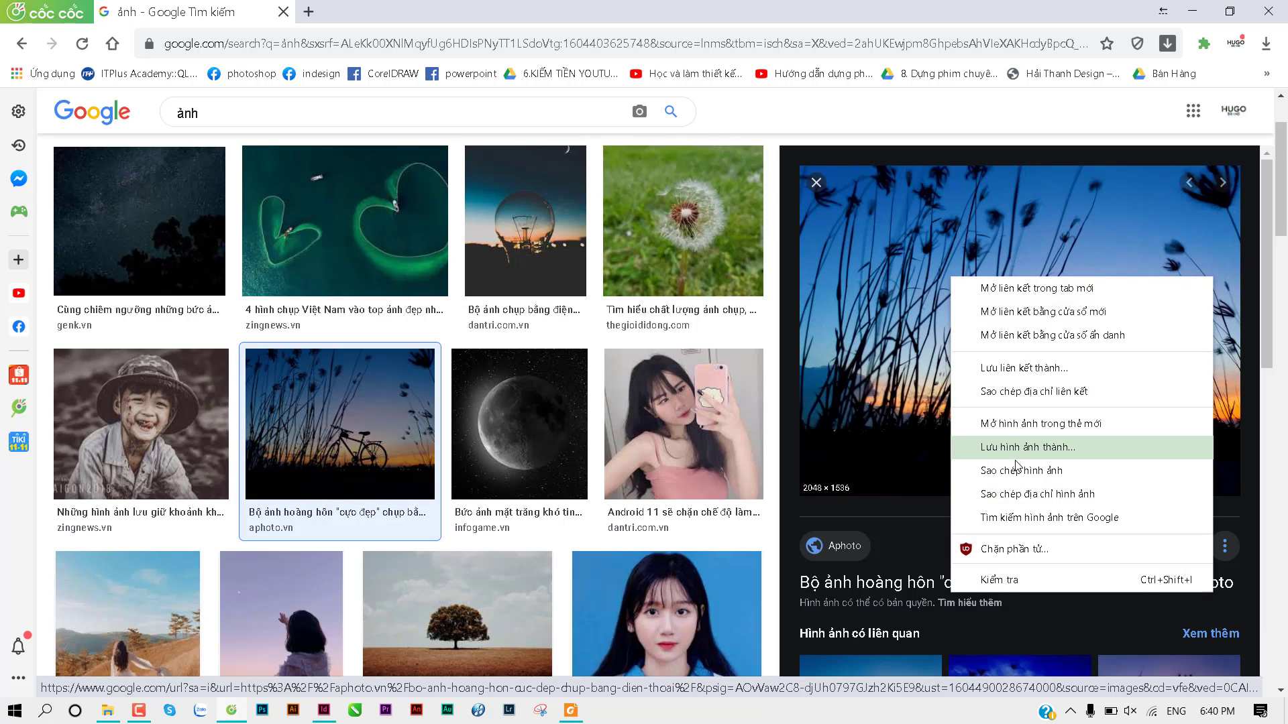
click(1064, 473)
right_click(930, 342)
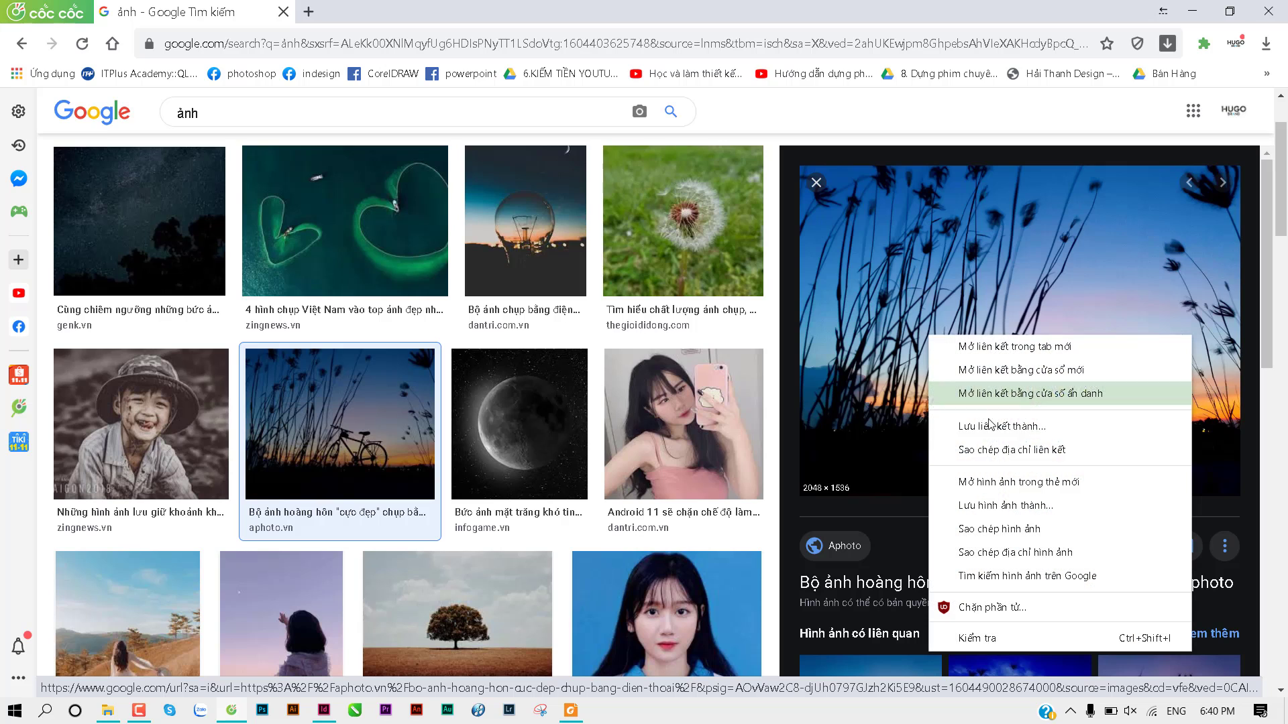
click(1014, 528)
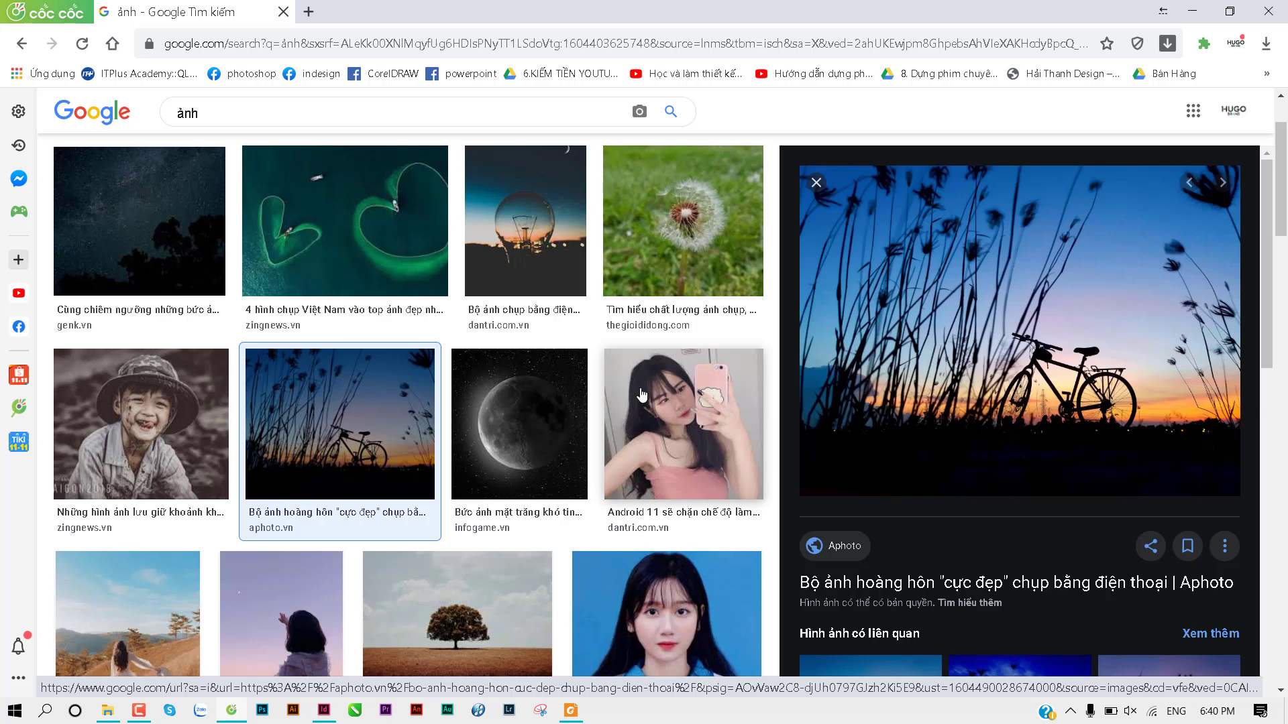
key(alt+Tab)
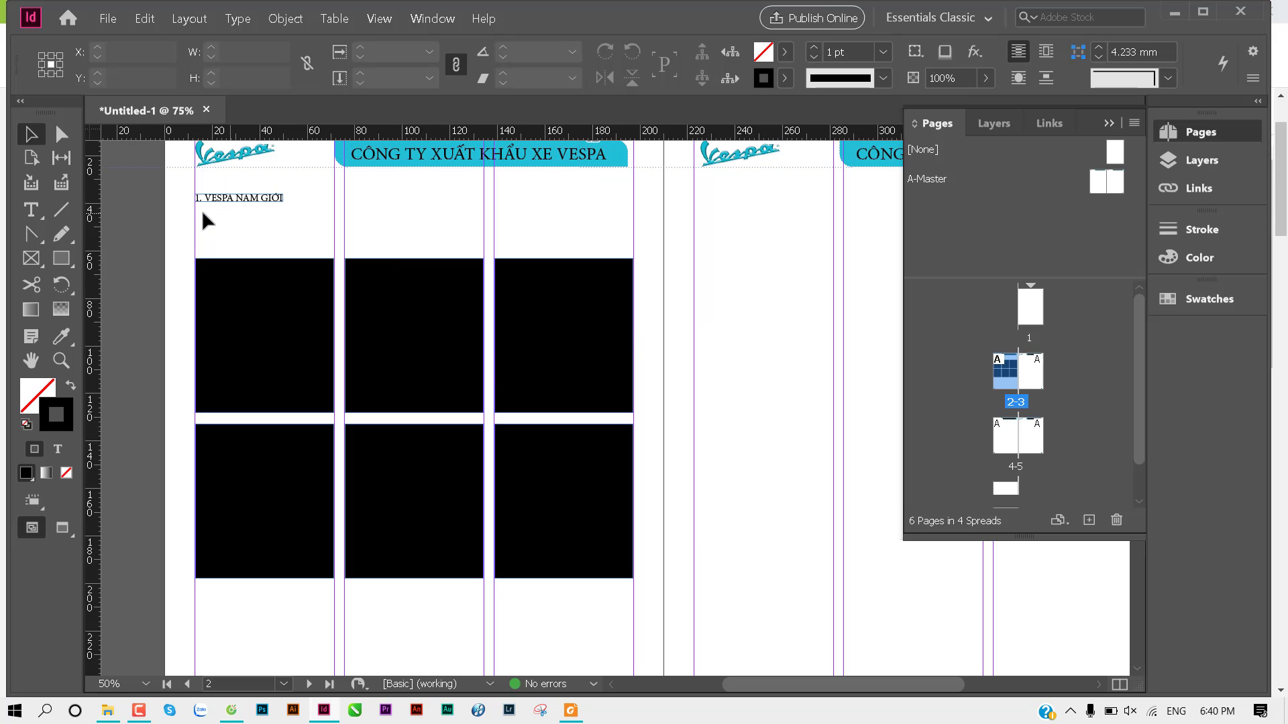
click(255, 332)
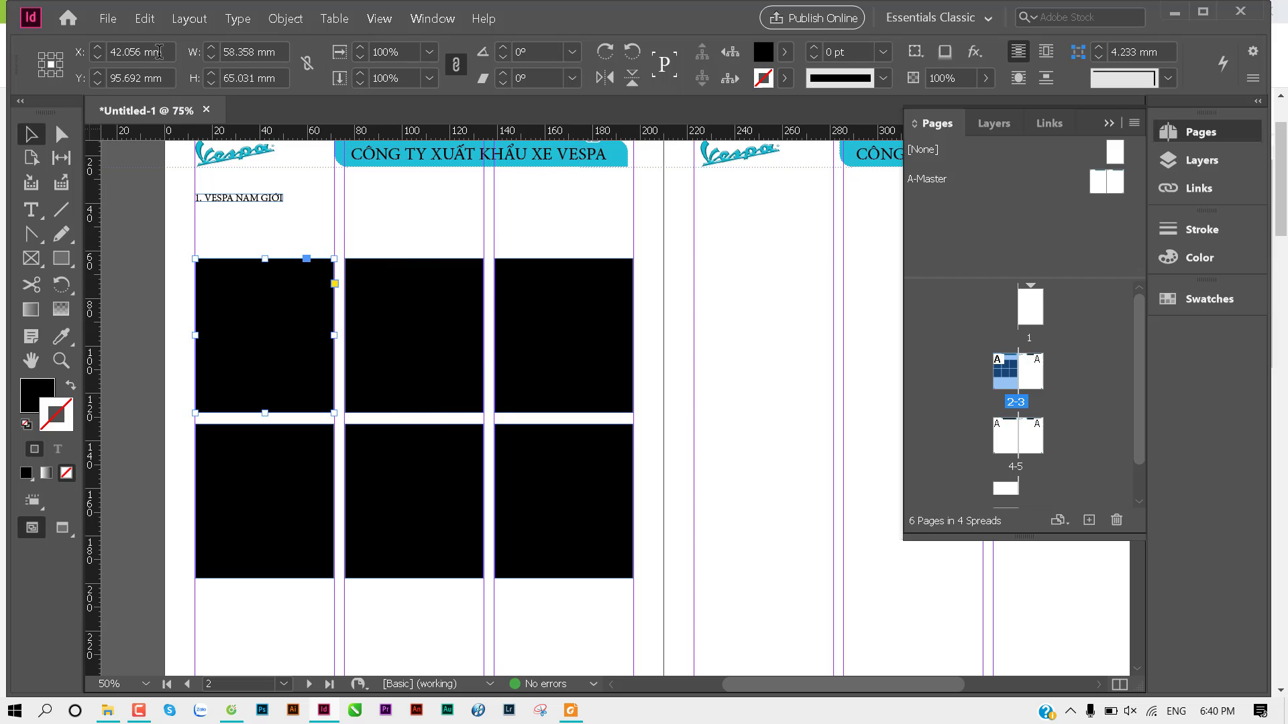
click(148, 21)
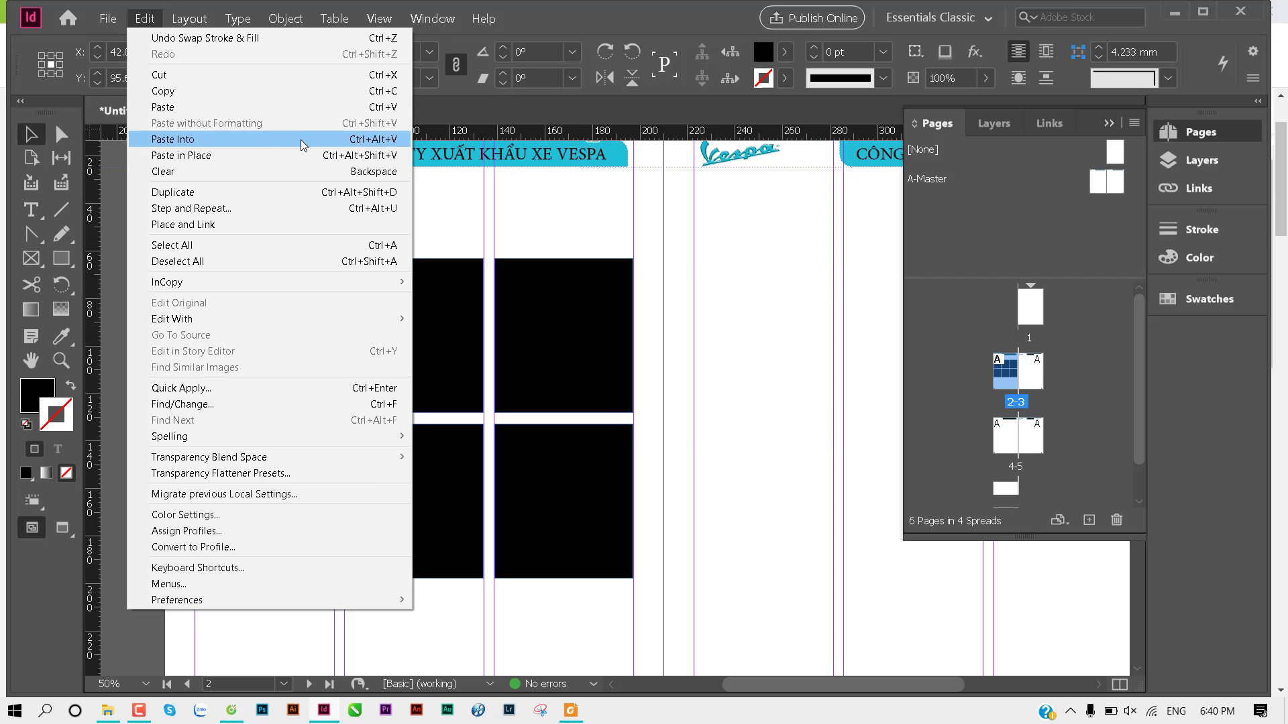
click(303, 145)
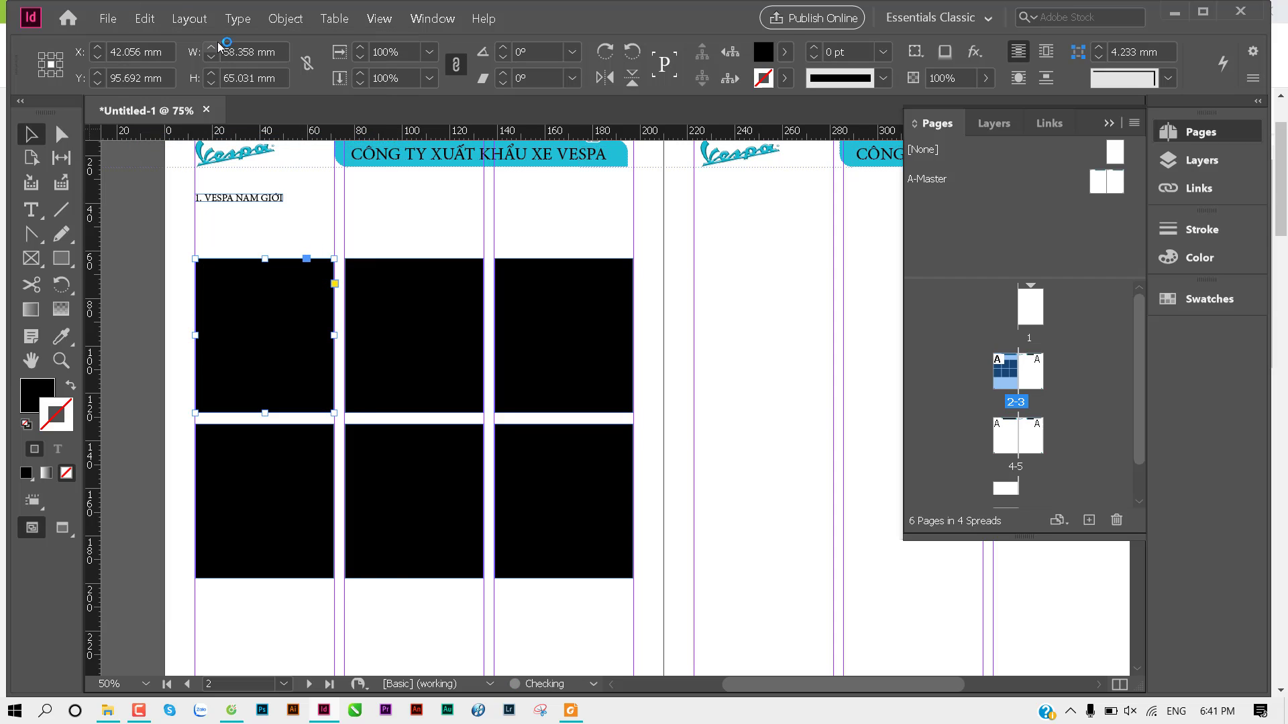
click(144, 19)
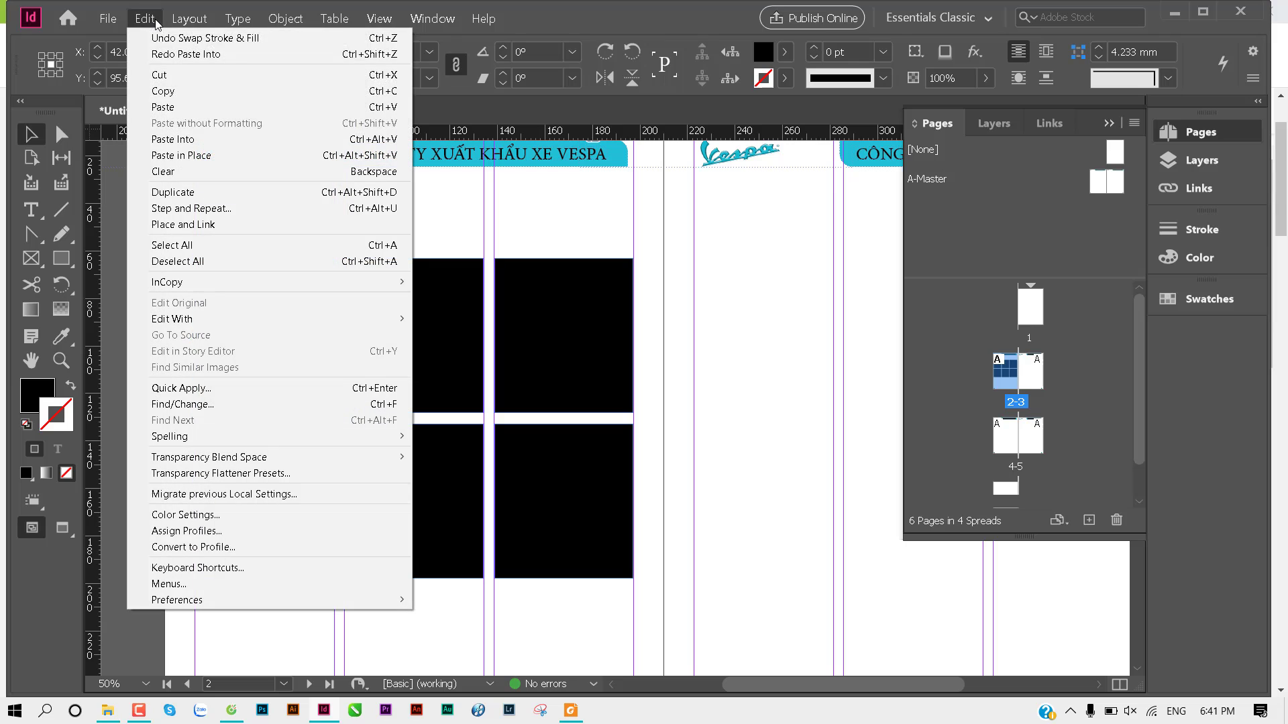
click(226, 139)
click(445, 224)
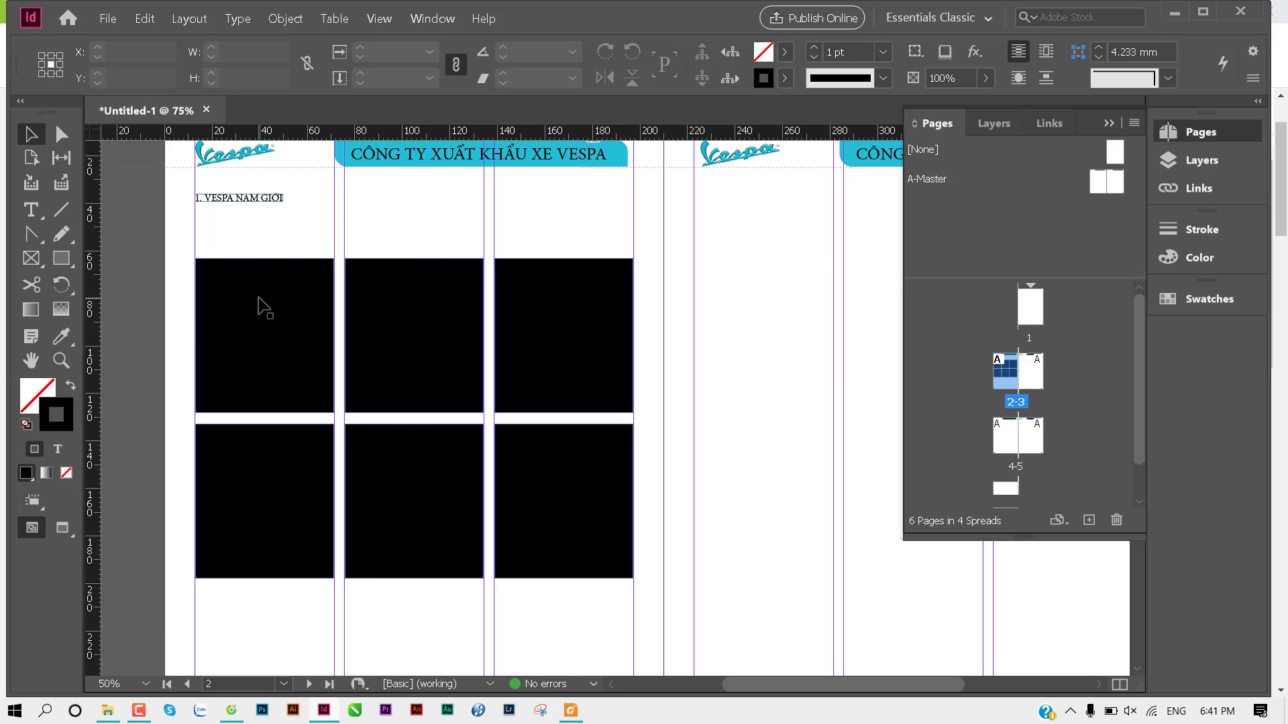
click(259, 305)
click(144, 18)
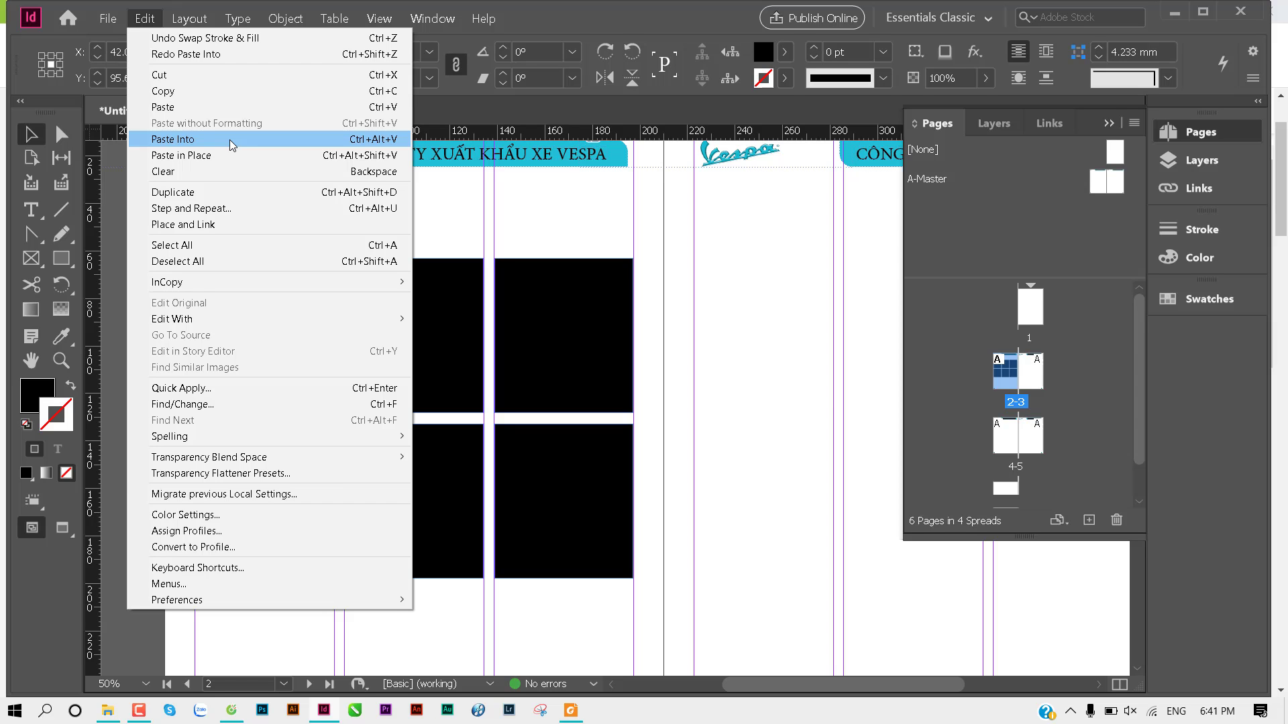
click(469, 230)
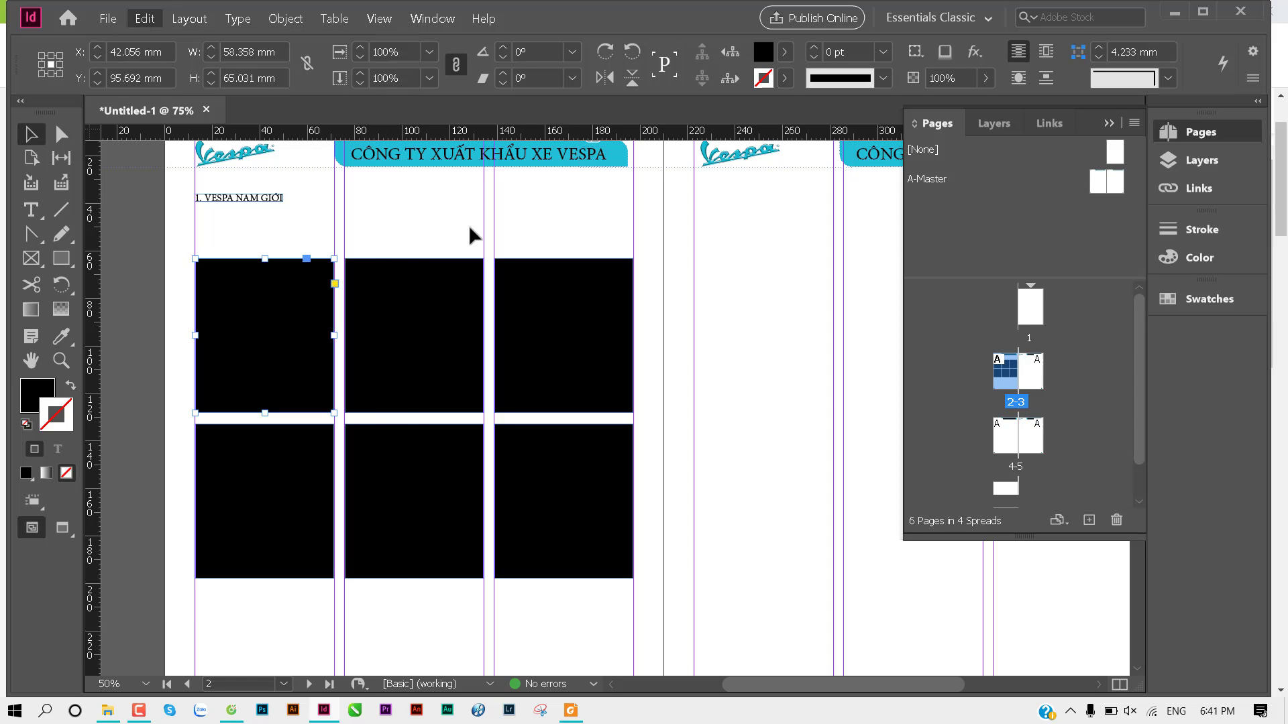
click(226, 712)
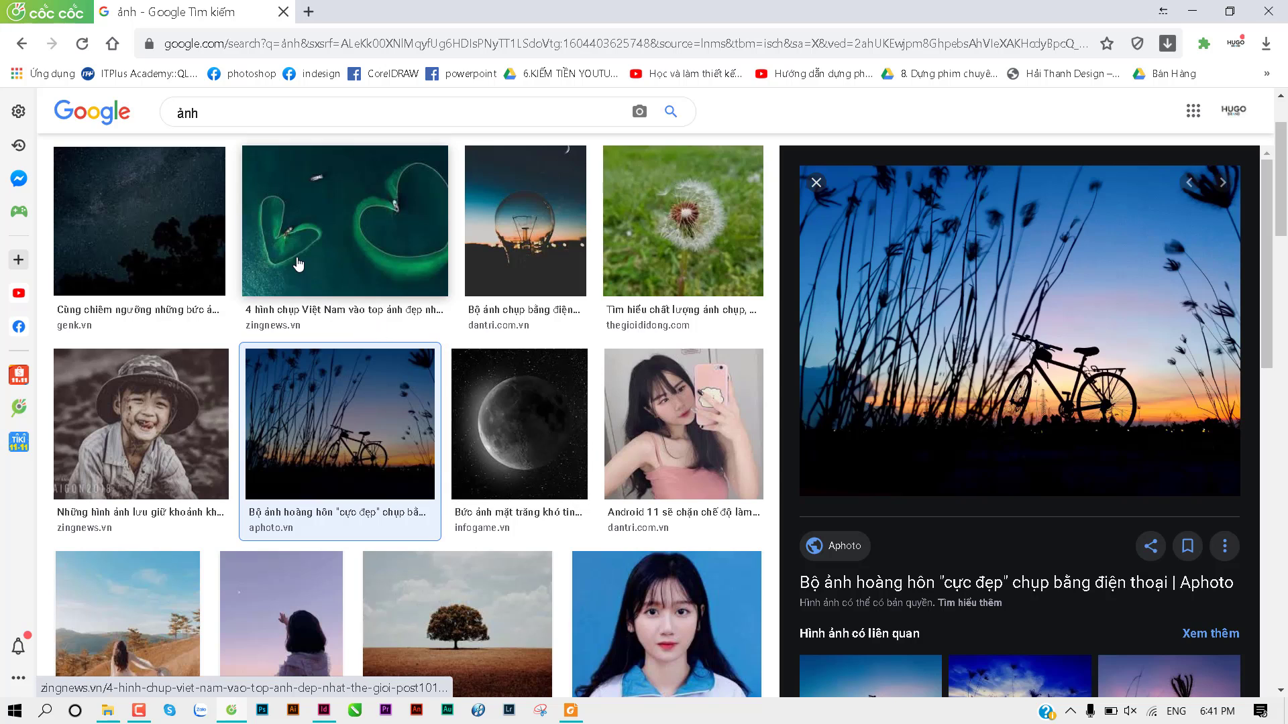
Step: Preview and copy the aerial heart-shaped green lagoon photo
click(396, 329)
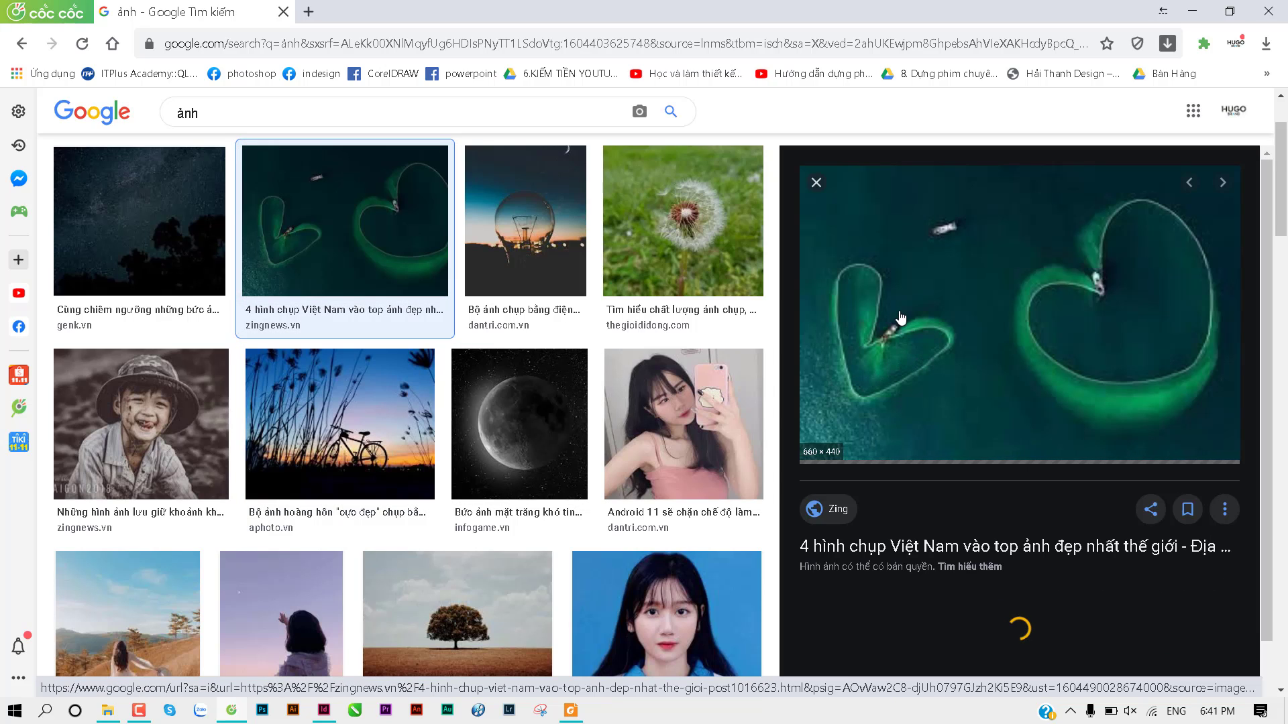
right_click(913, 242)
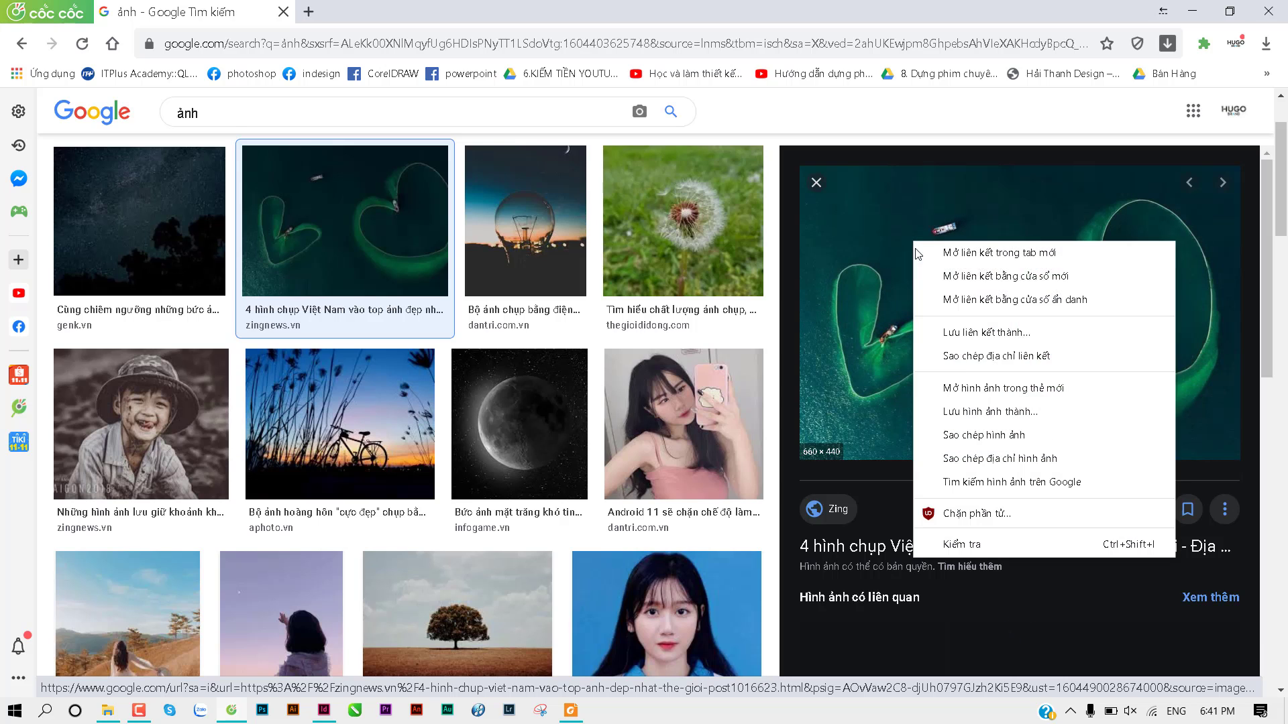
click(970, 435)
Step: Paste the heart-lagoon photo into the top-left black frame and fill it proportionally
key(alt+Tab)
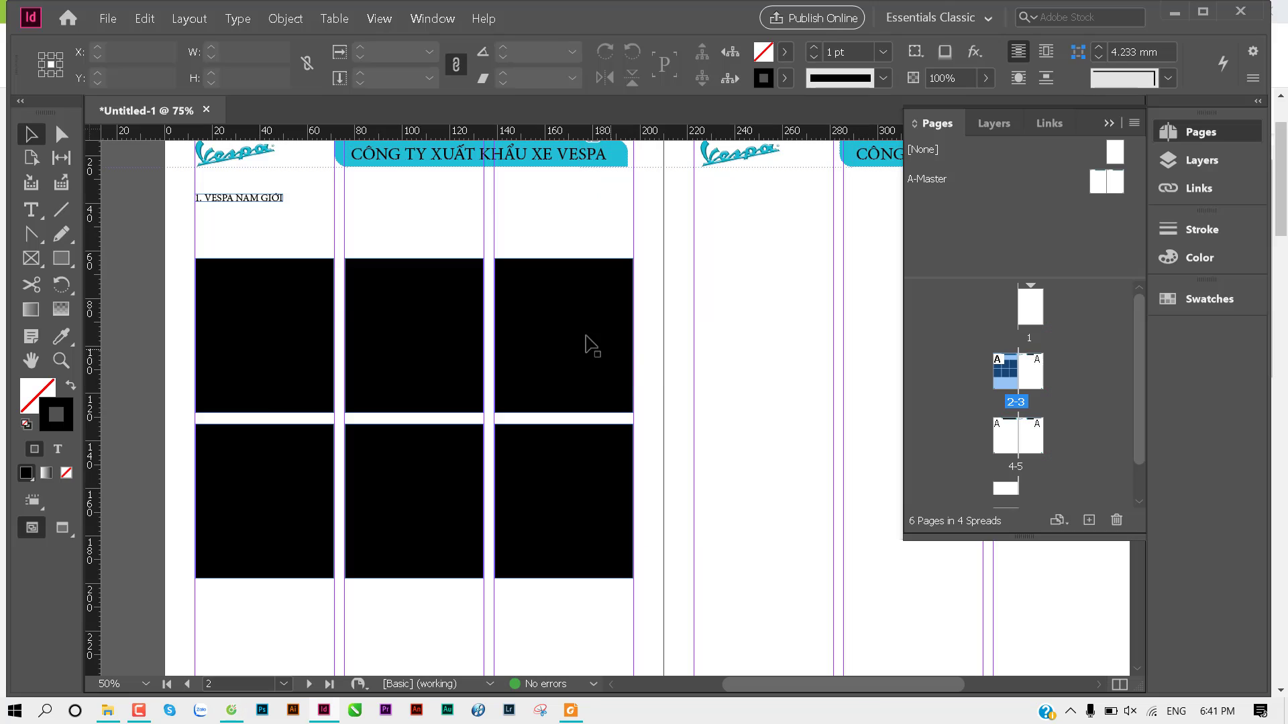
click(246, 308)
key(ctrl+v)
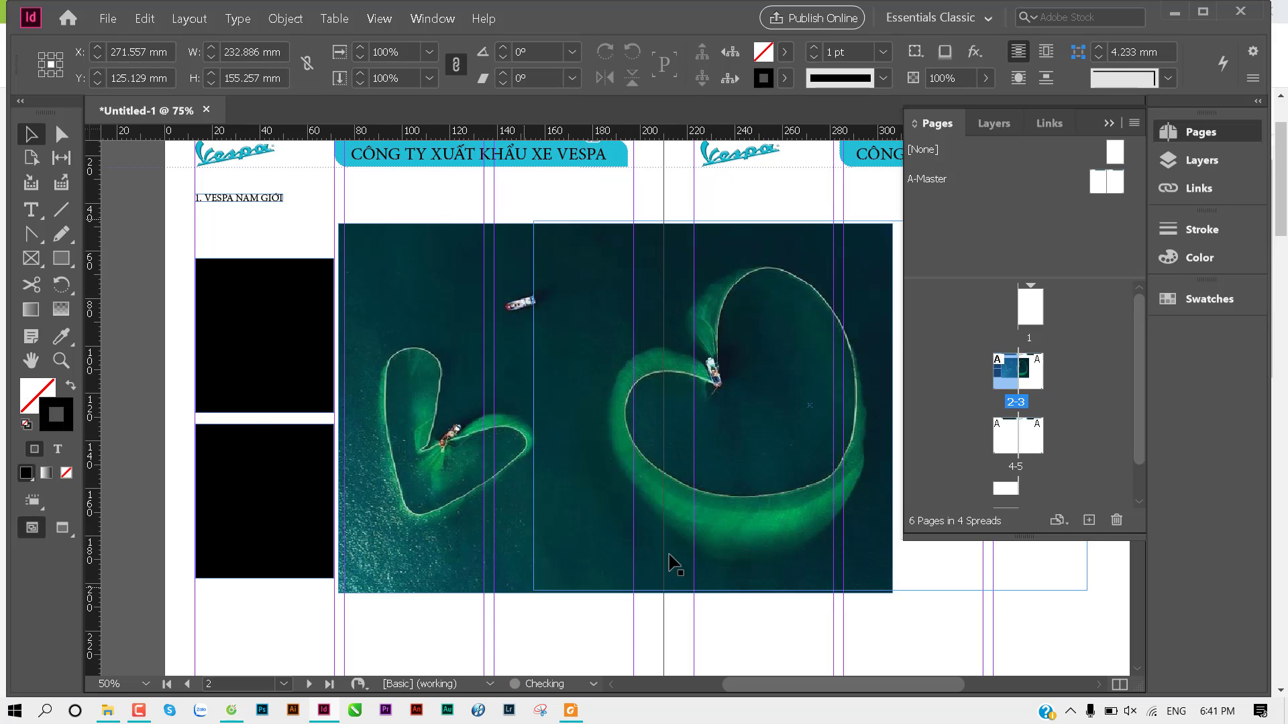
drag(470, 560, 670, 560)
key(ctrl+minus)
mouse_move(664, 470)
mouse_down()
mouse_move(516, 502)
mouse_move(563, 500)
mouse_up()
key(ctrl+x)
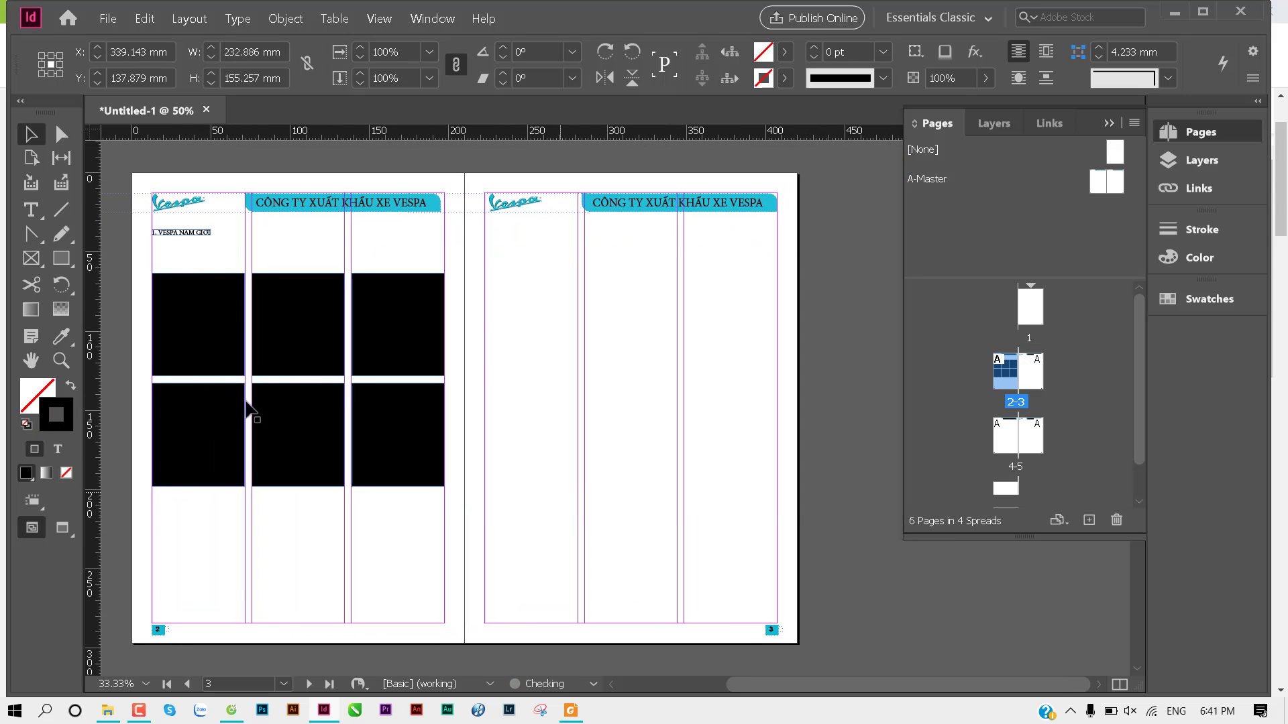
click(190, 352)
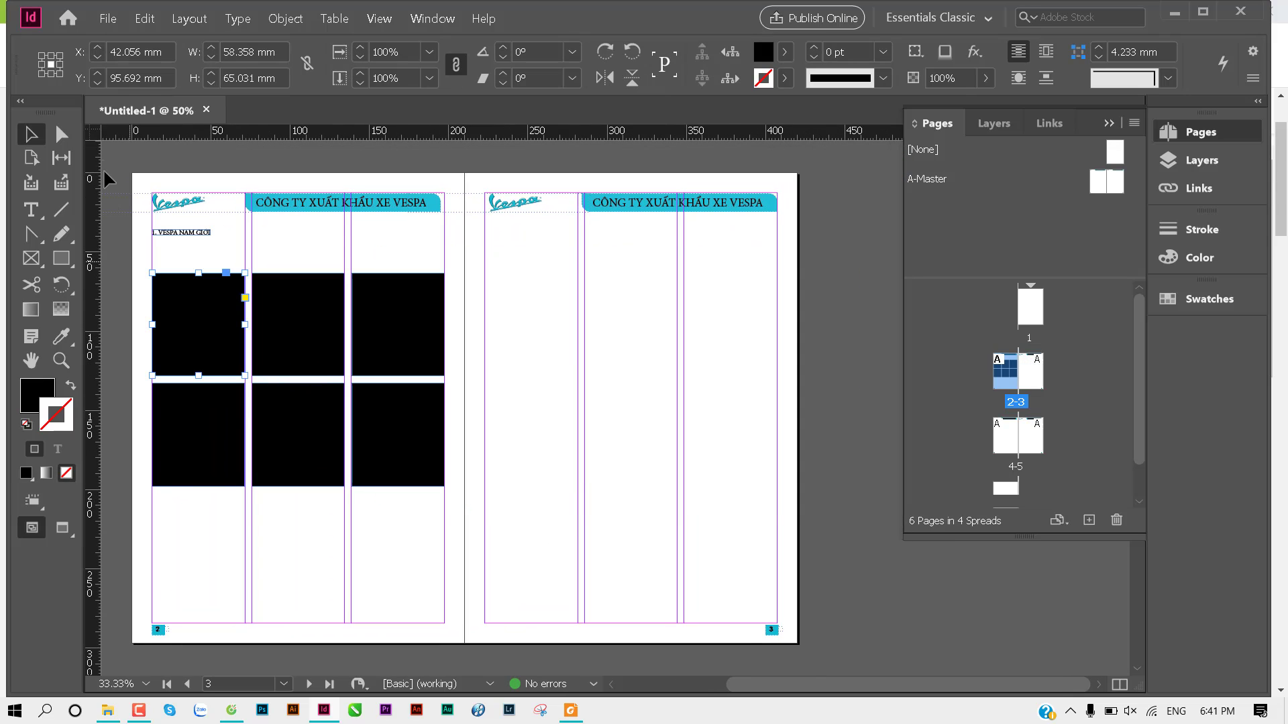
click(144, 18)
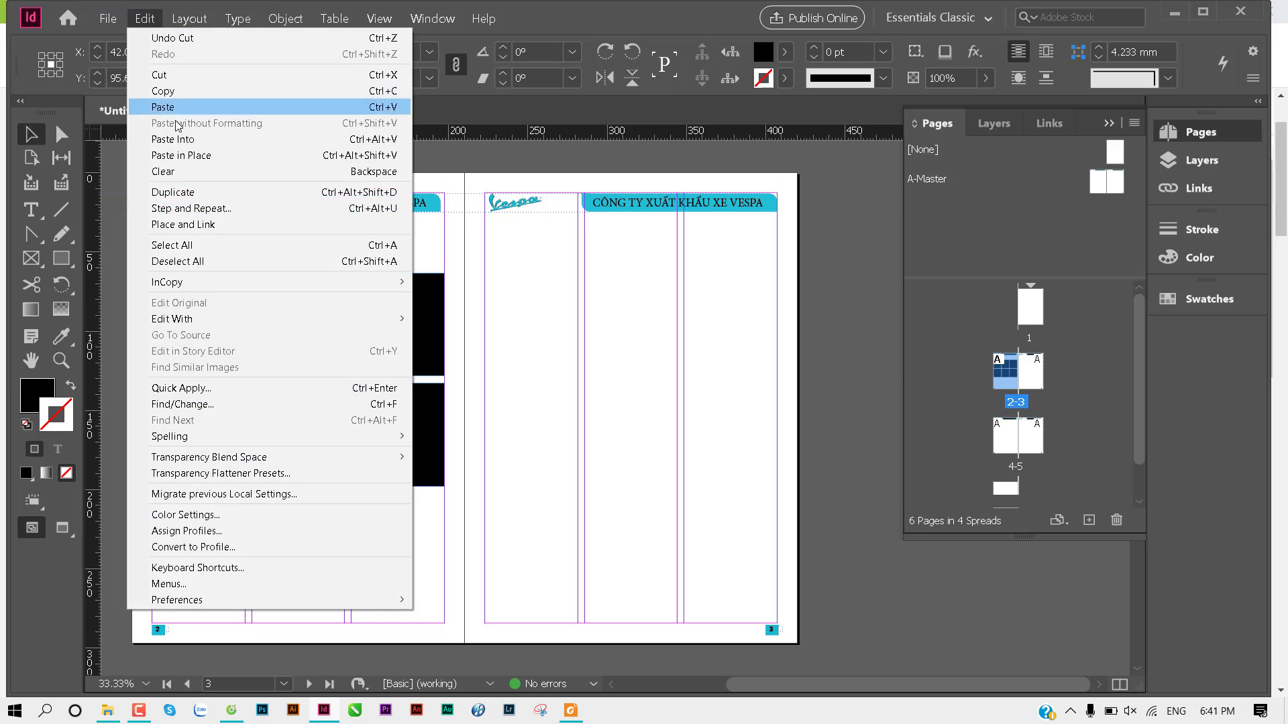
click(242, 142)
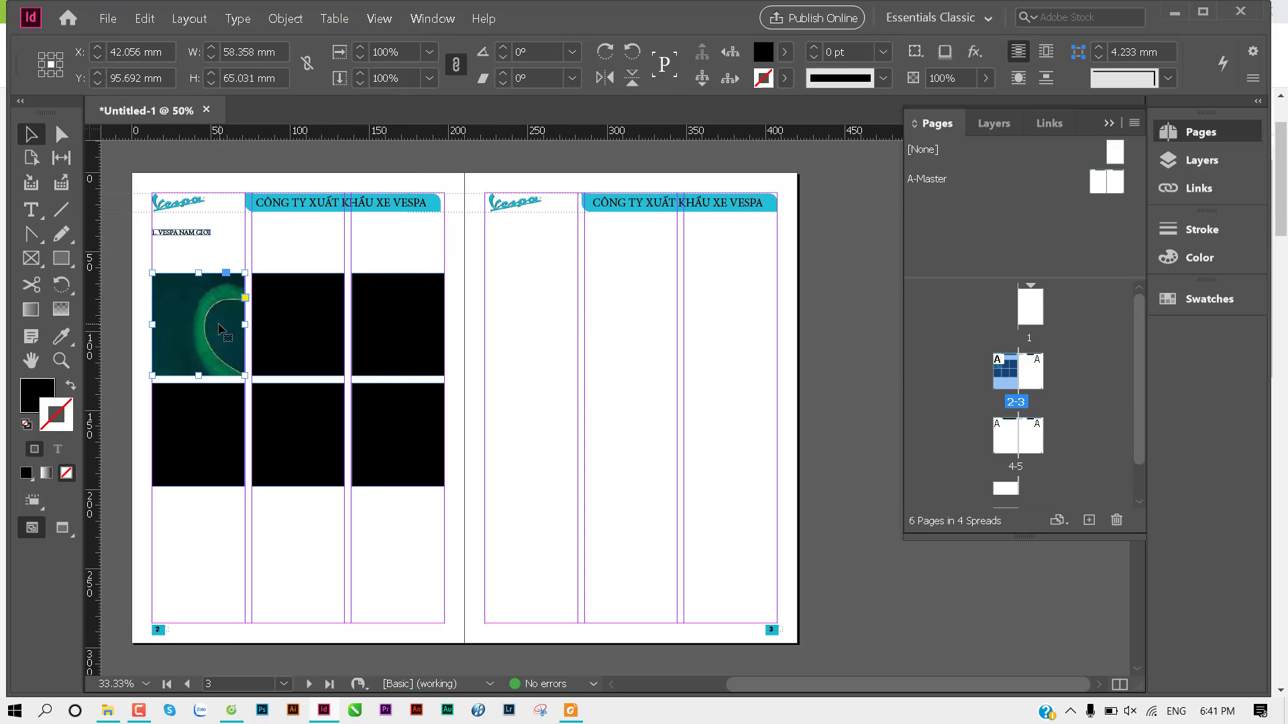
key(ctrl+alt+shift+c)
click(557, 407)
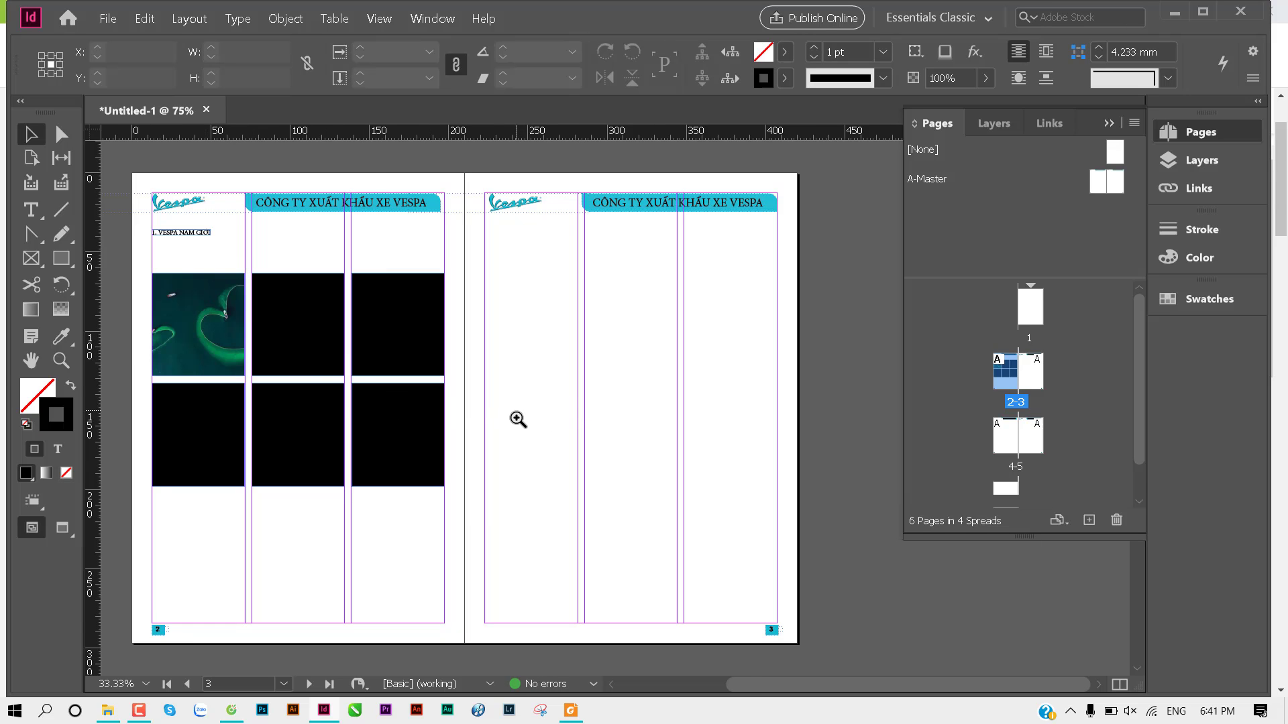
Step: Select all six grid frames and delete them
key(ctrl+equal)
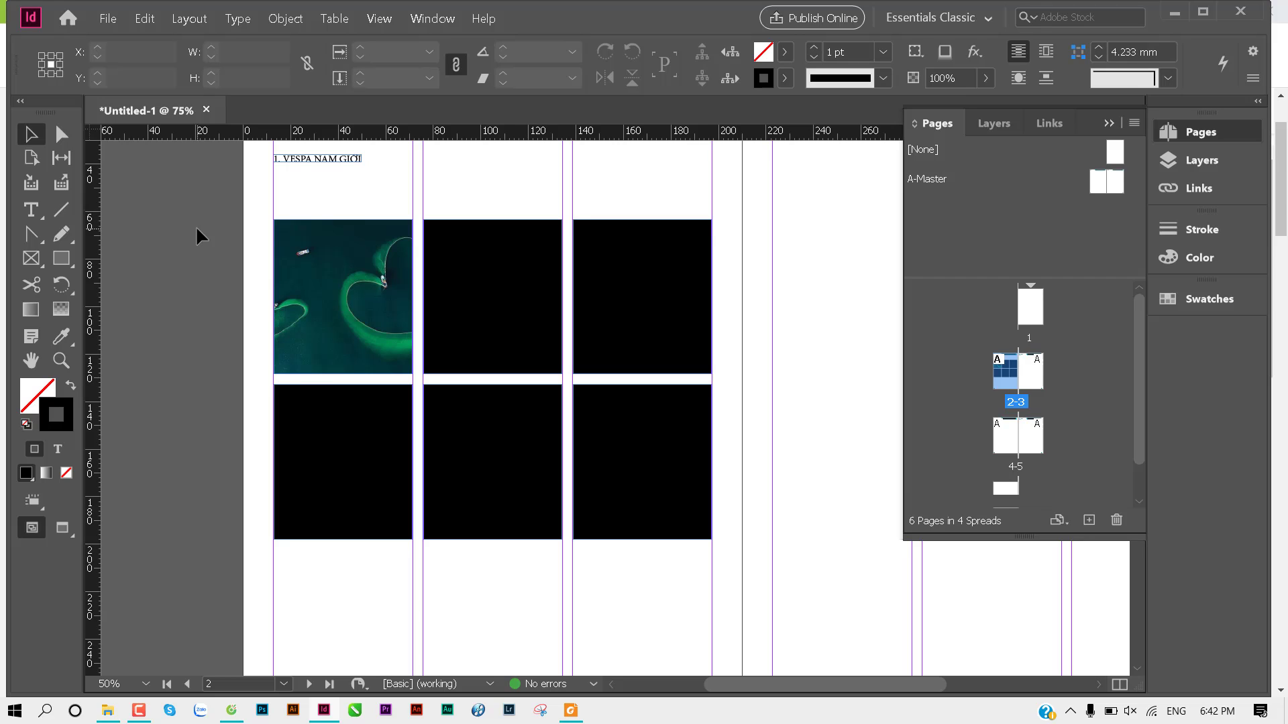
drag(197, 230, 806, 600)
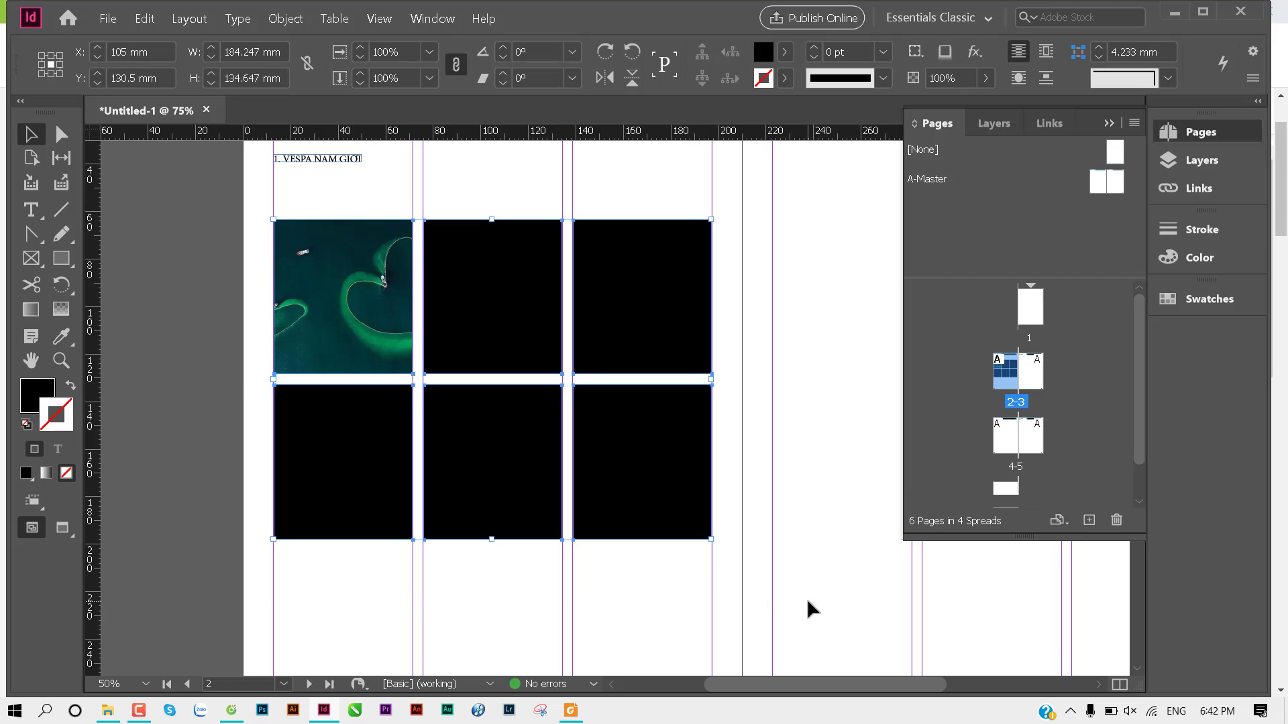
key(Delete)
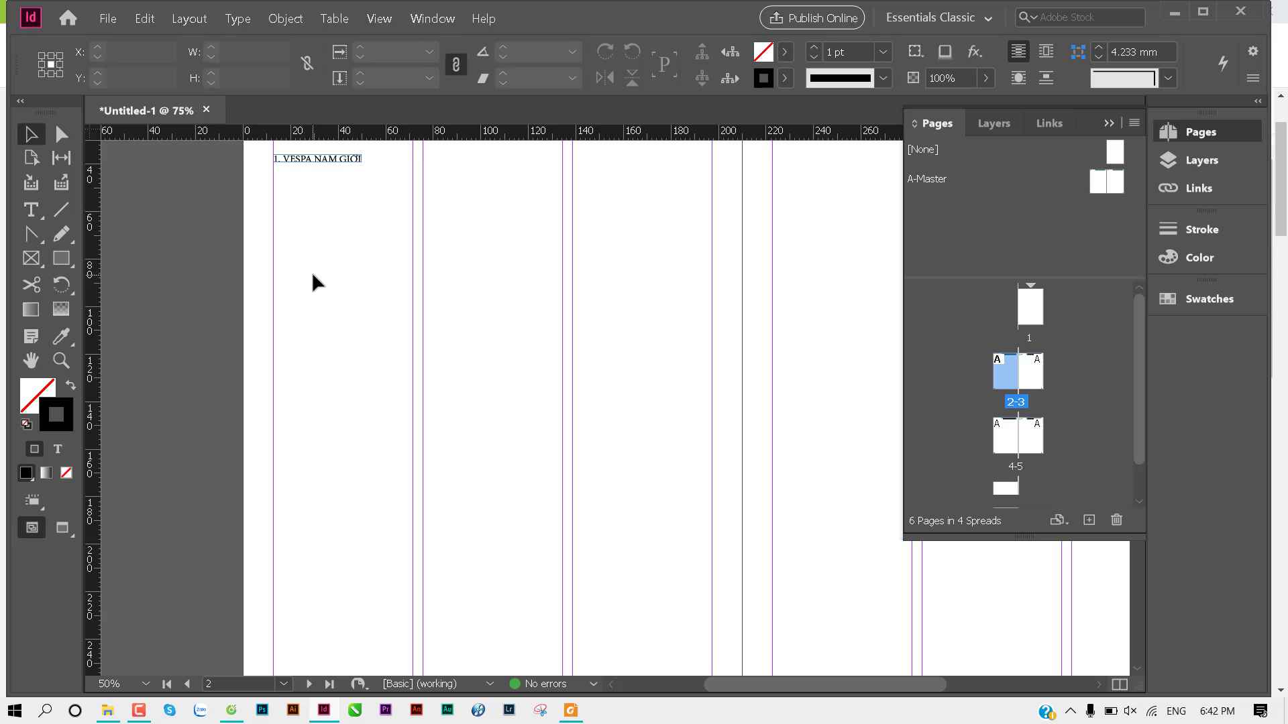
Step: Load six scooter images (red, yellow, dark blue, teal, brown, dark grey GTS) for placing
key(ctrl+d)
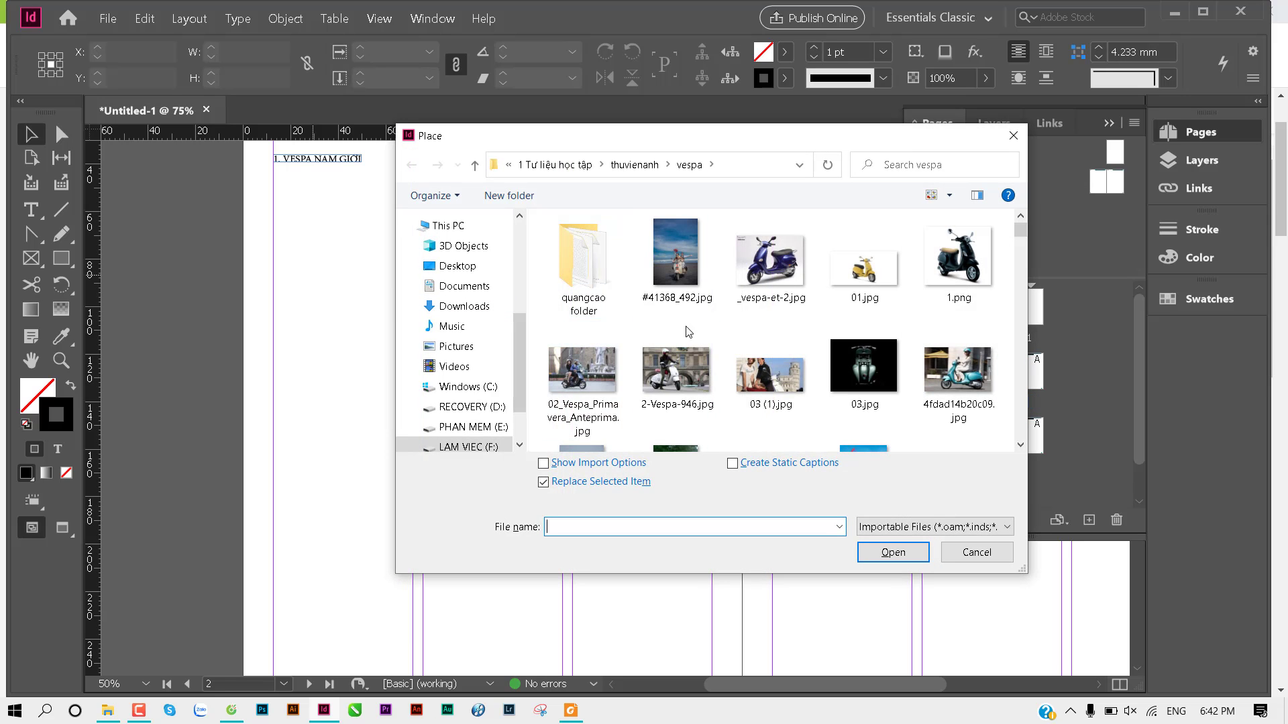
scroll(711, 330, down, 3)
scroll(711, 330, down, 3)
scroll(711, 330, down, 3)
scroll(711, 330, down, 3)
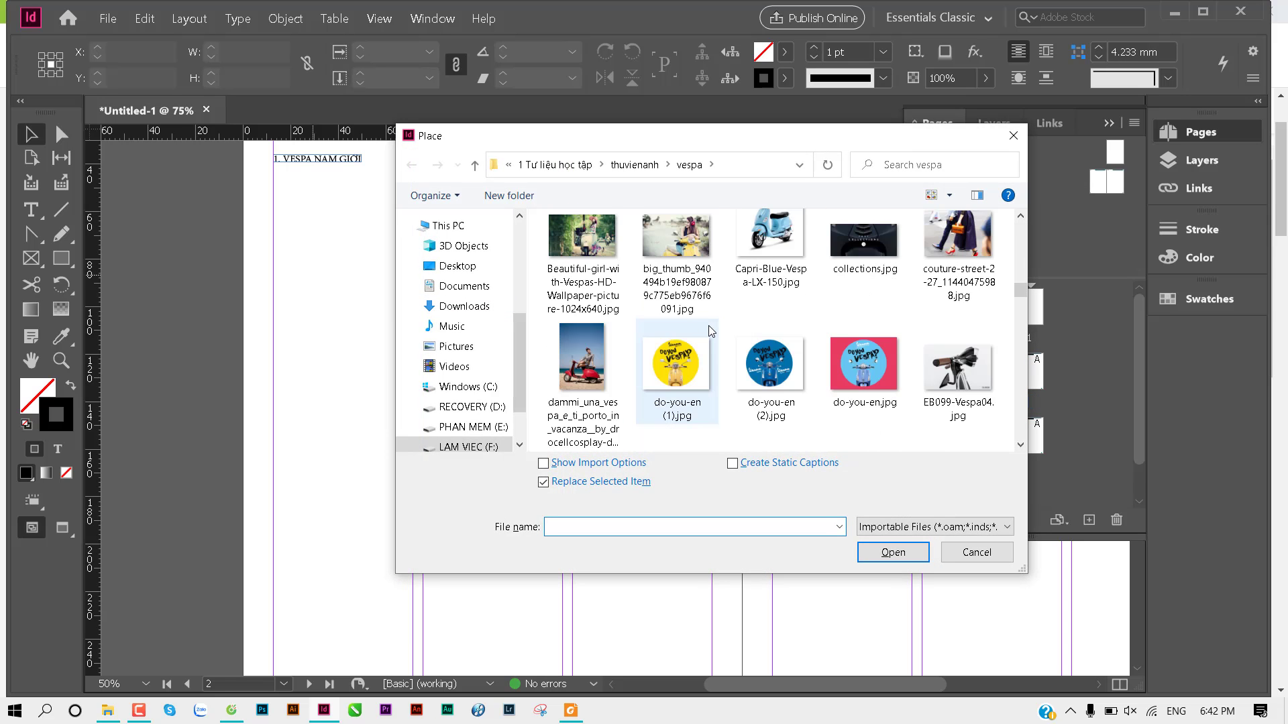
scroll(711, 330, down, 3)
scroll(711, 330, down, 3)
scroll(711, 330, down, 3)
scroll(711, 330, down, 3)
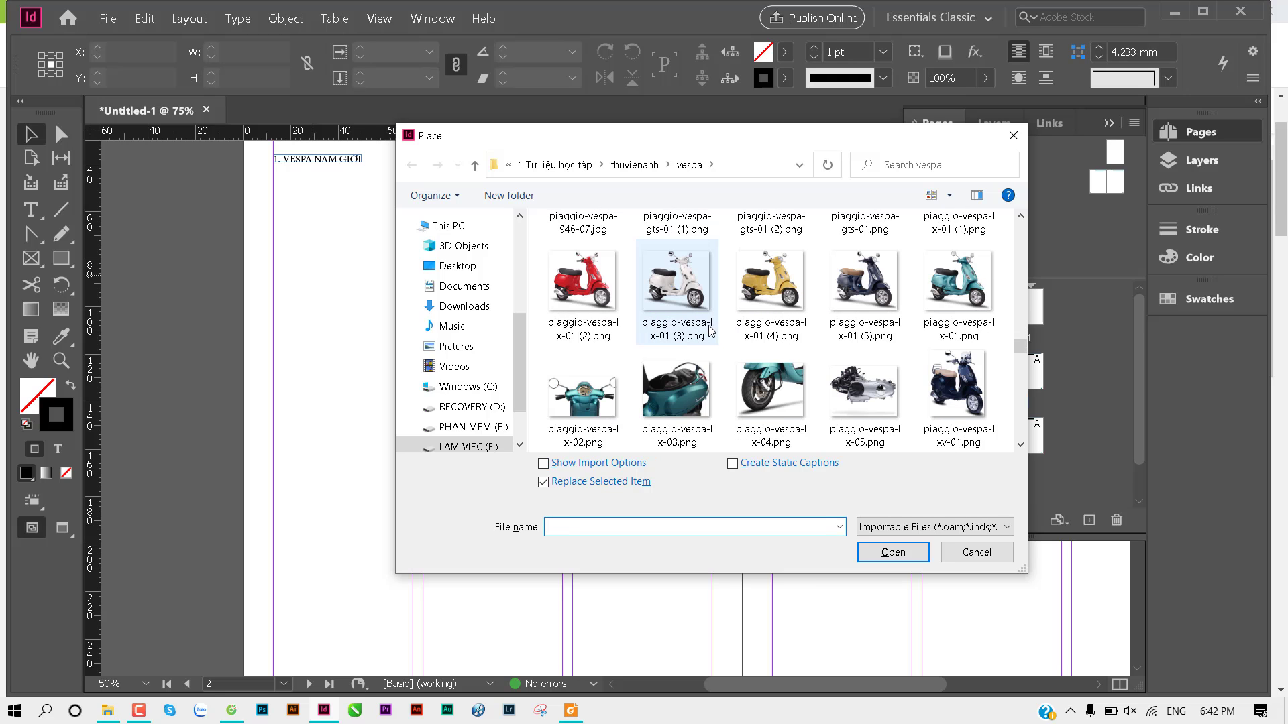
click(587, 295)
ctrl+click(764, 302)
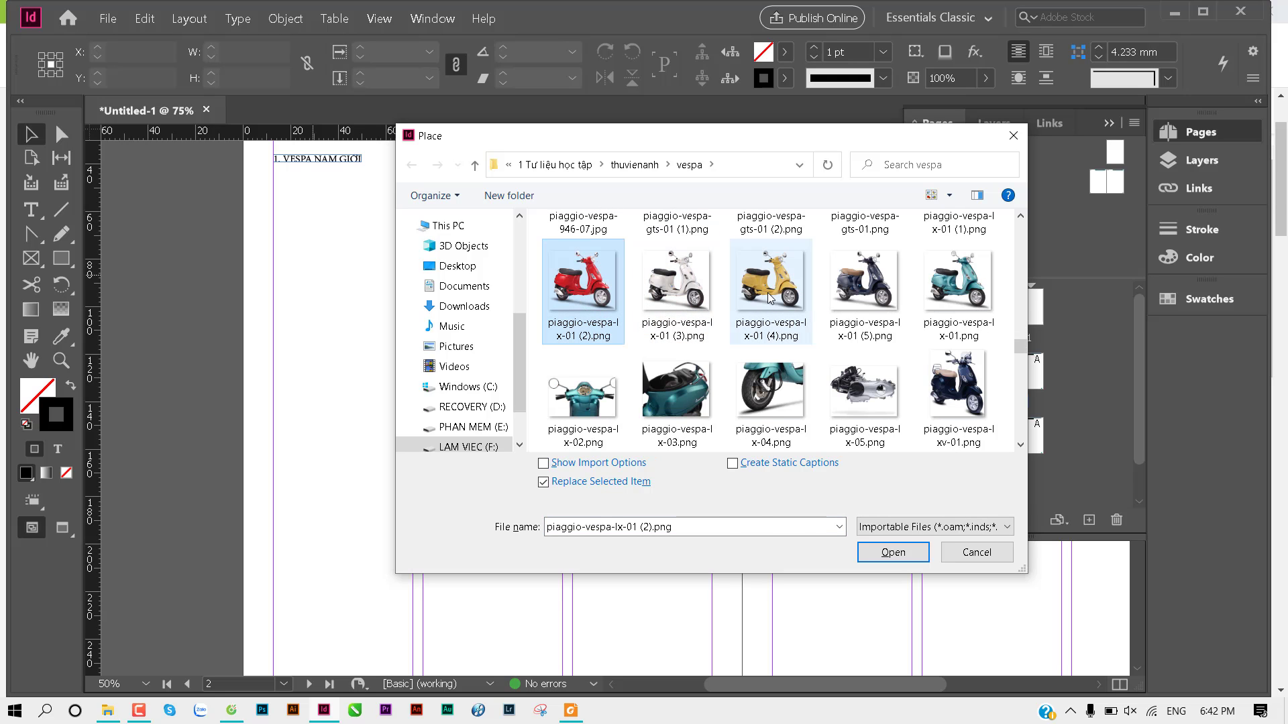
ctrl+click(852, 304)
ctrl+click(956, 295)
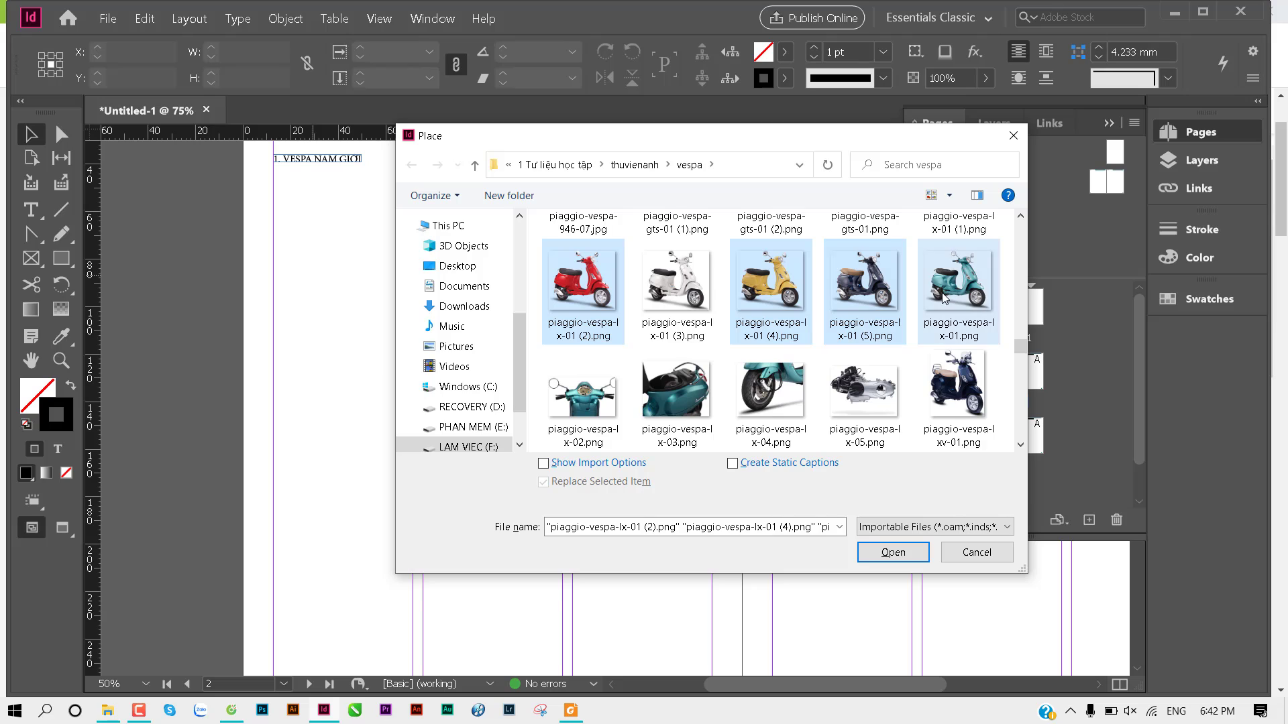
scroll(812, 362, up, 1)
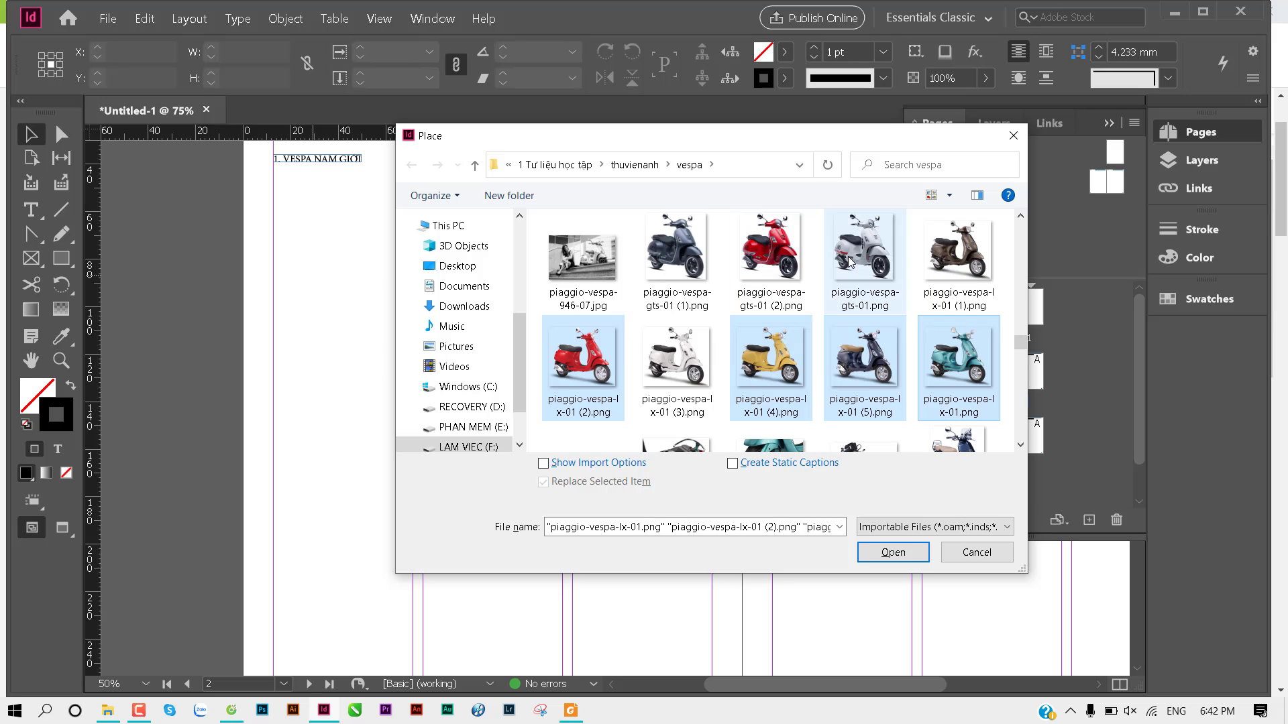
ctrl+click(956, 267)
ctrl+click(676, 235)
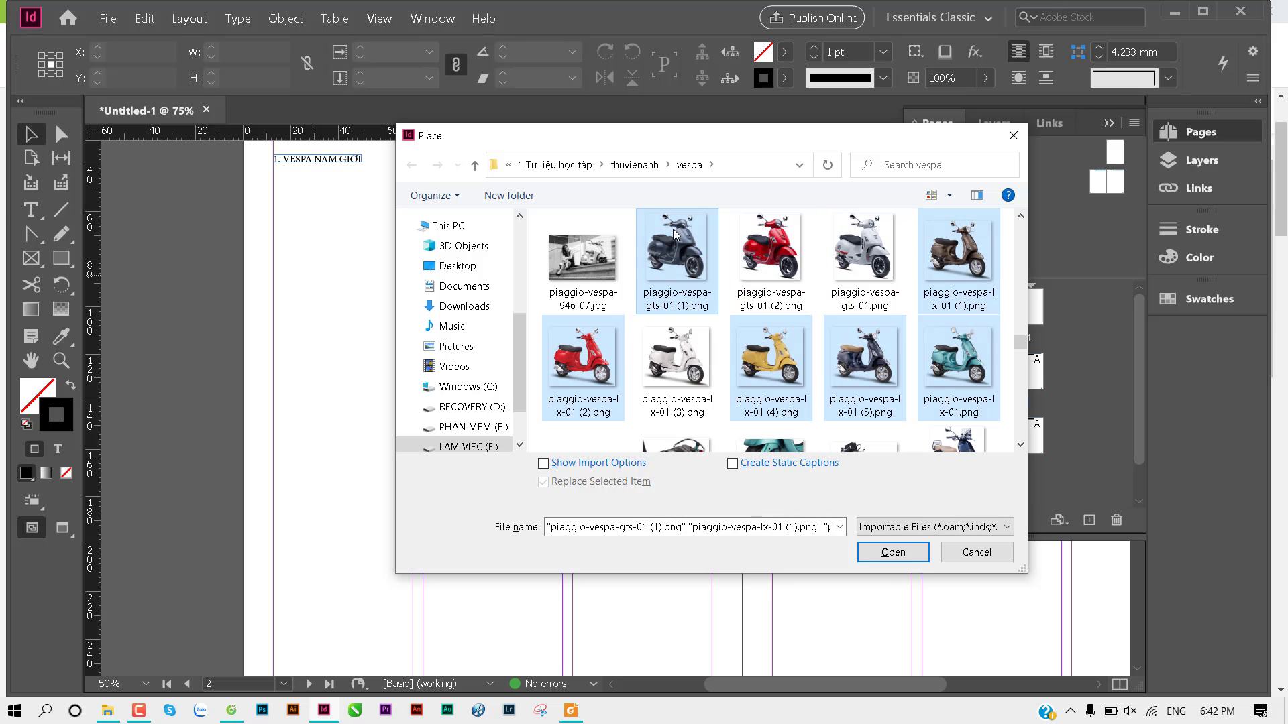
click(893, 552)
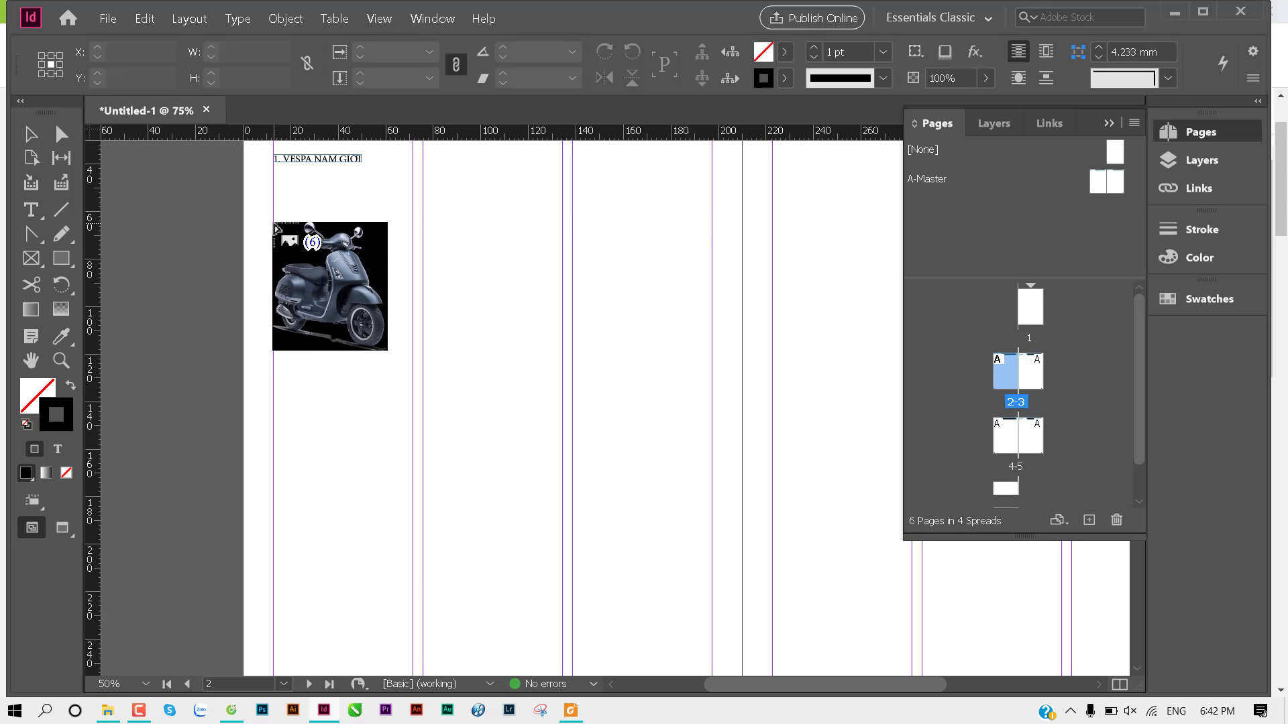
Step: Place the six scooter photos as a 3×2 frame grid filling frames proportionally
drag(273, 223, 511, 487)
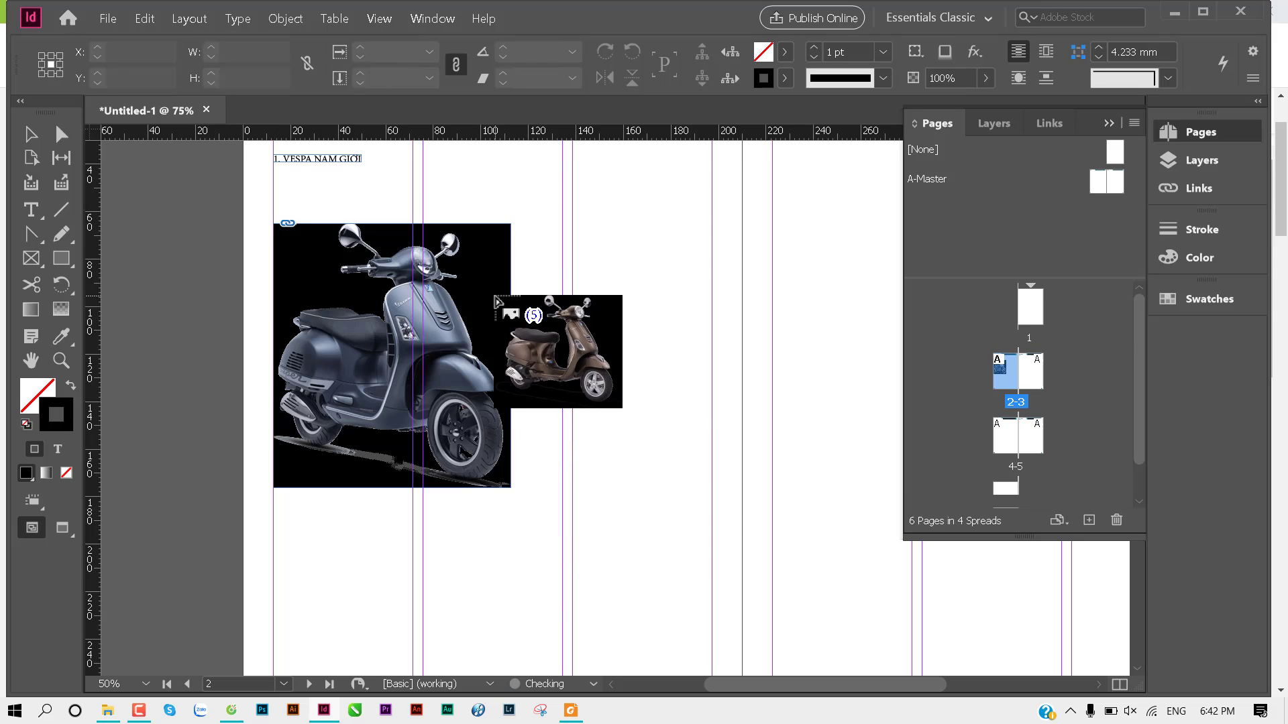
drag(567, 254, 742, 410)
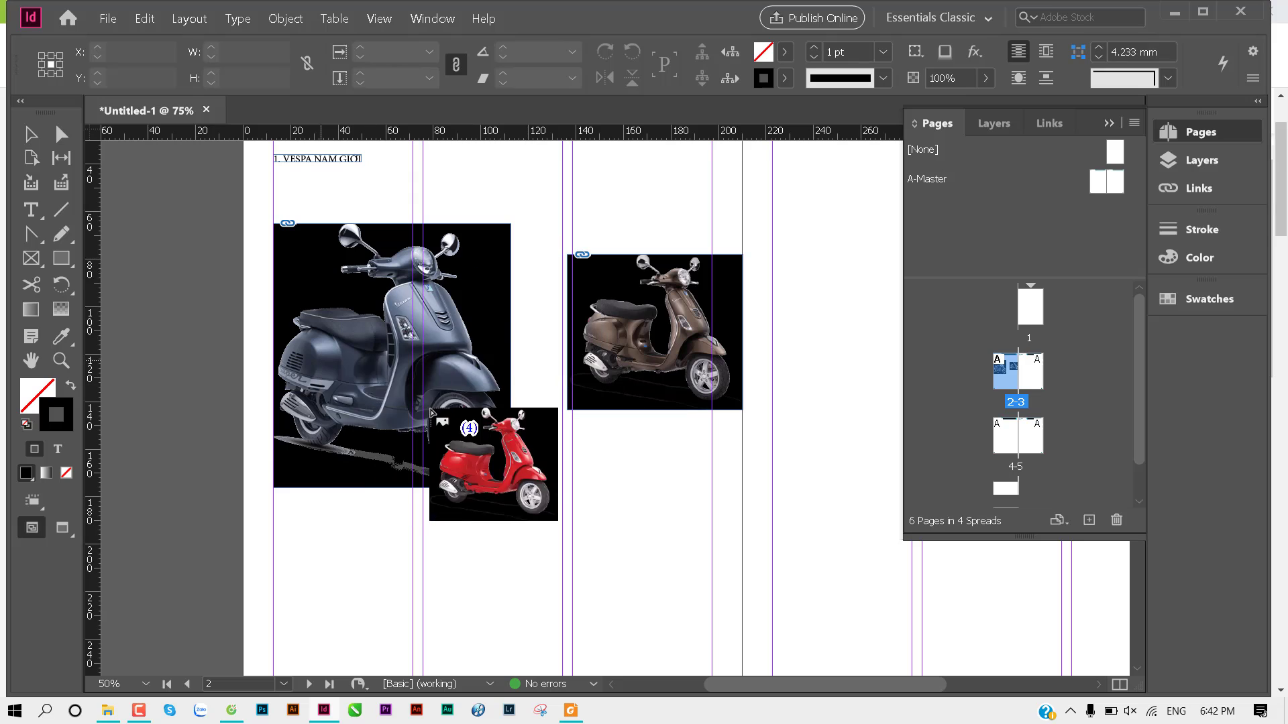
key(ctrl+z)
key(ctrl+z)
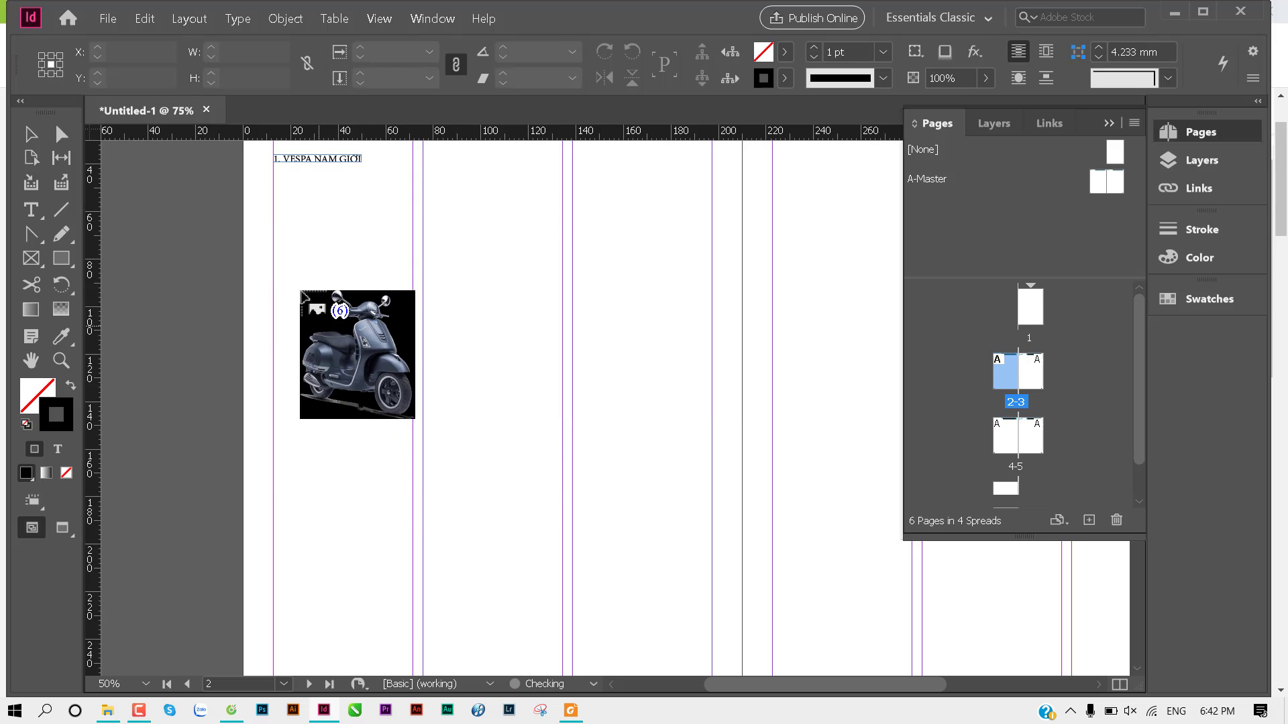
mouse_move(274, 201)
mouse_down()
mouse_move(503, 411)
mouse_move(633, 385)
mouse_move(673, 400)
mouse_move(707, 529)
mouse_move(711, 440)
mouse_up()
key(Up)
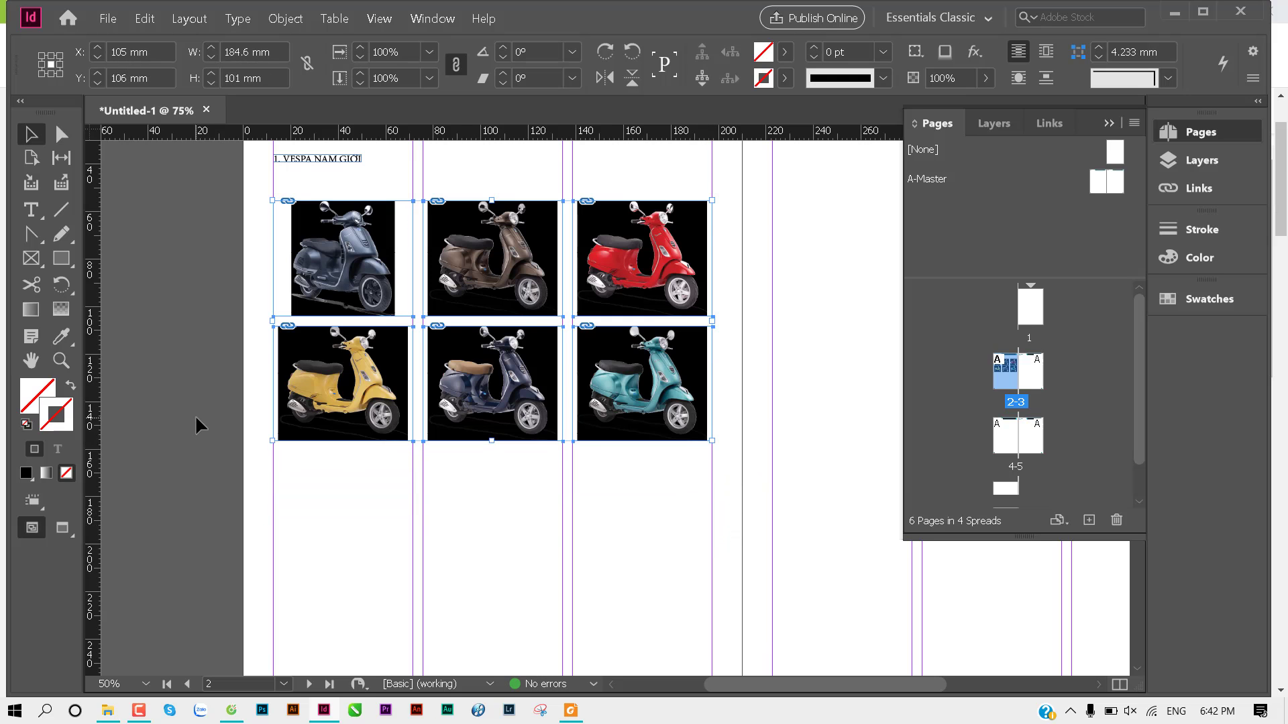
key(ctrl+alt+shift+c)
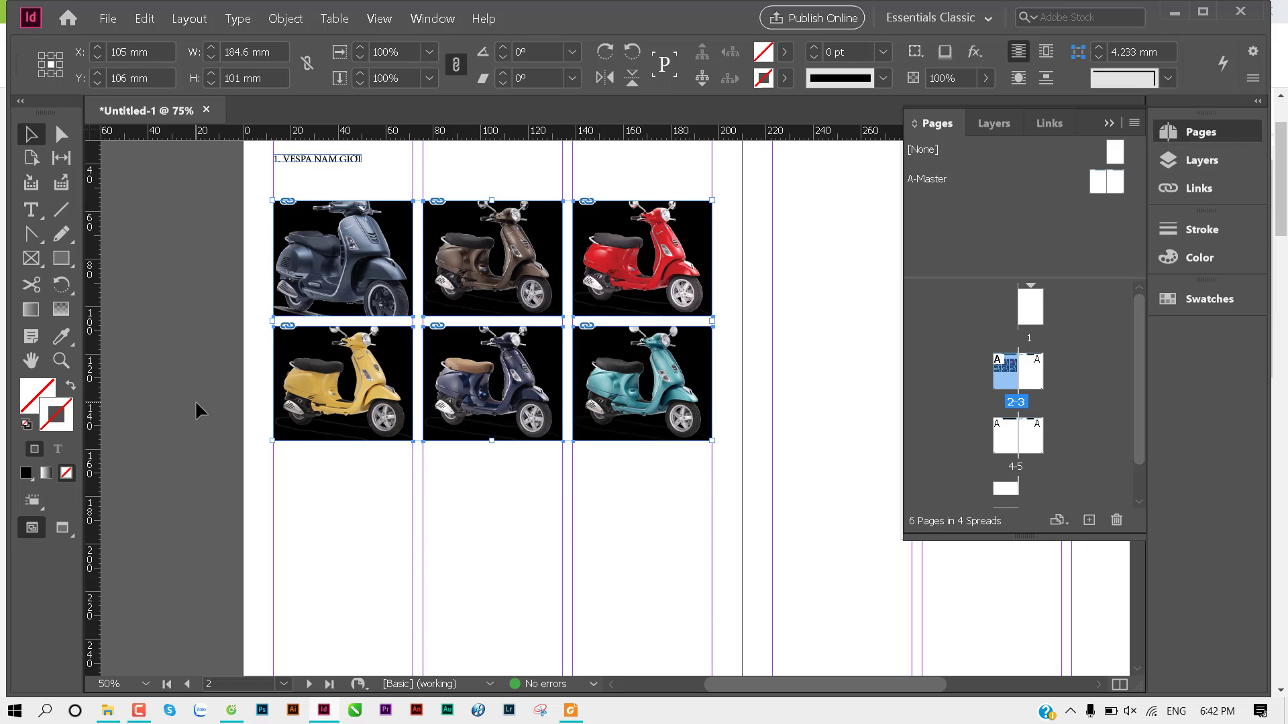
Step: Select the first scooter frame and its blue scooter photo
click(249, 253)
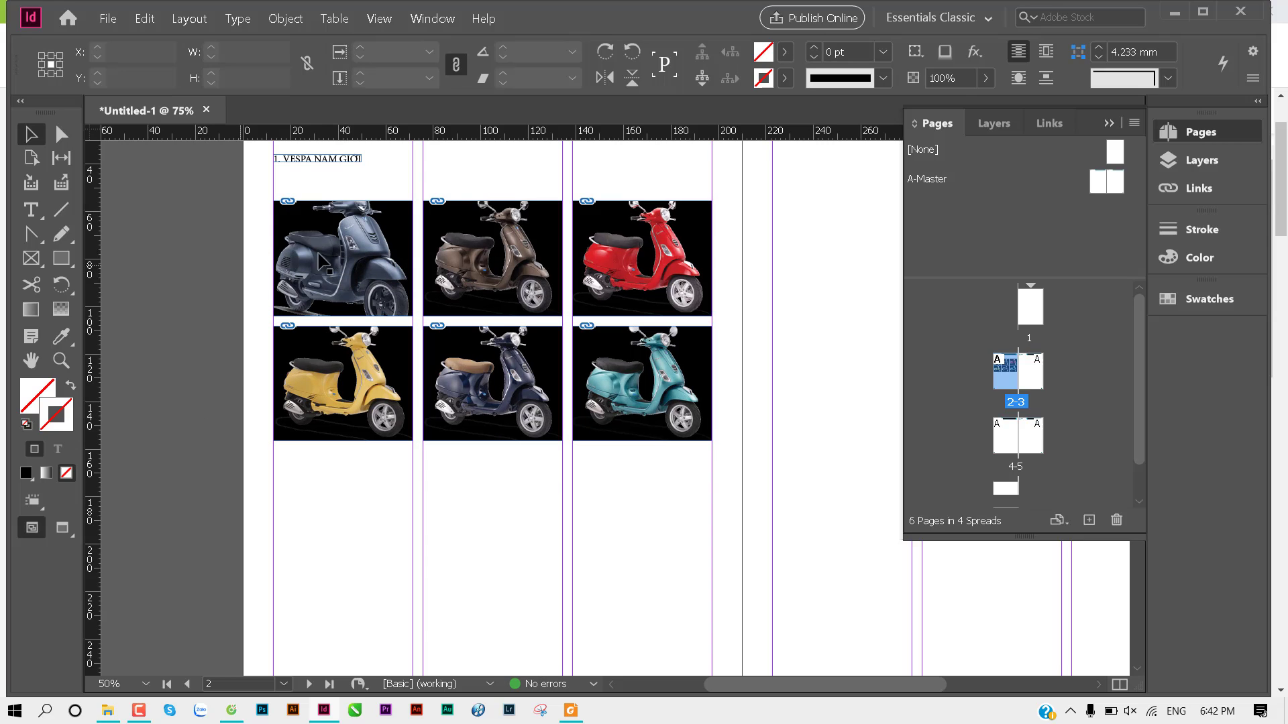
click(315, 161)
click(212, 279)
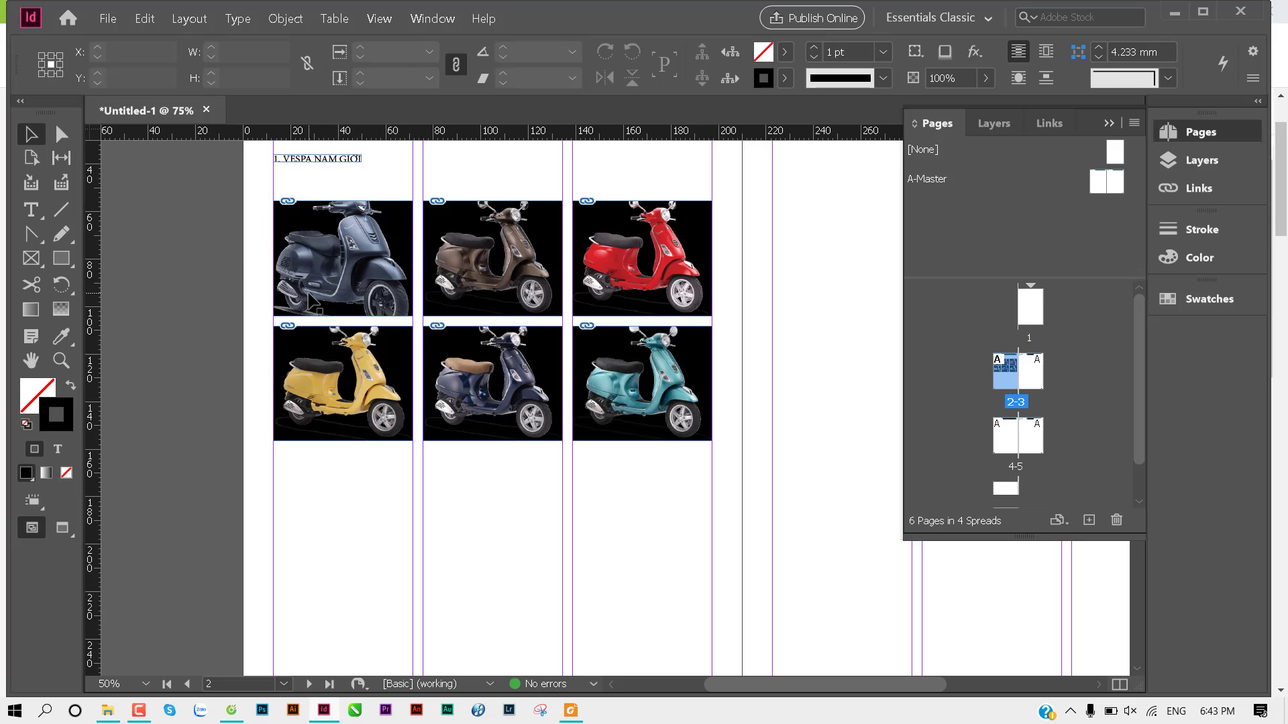
click(314, 205)
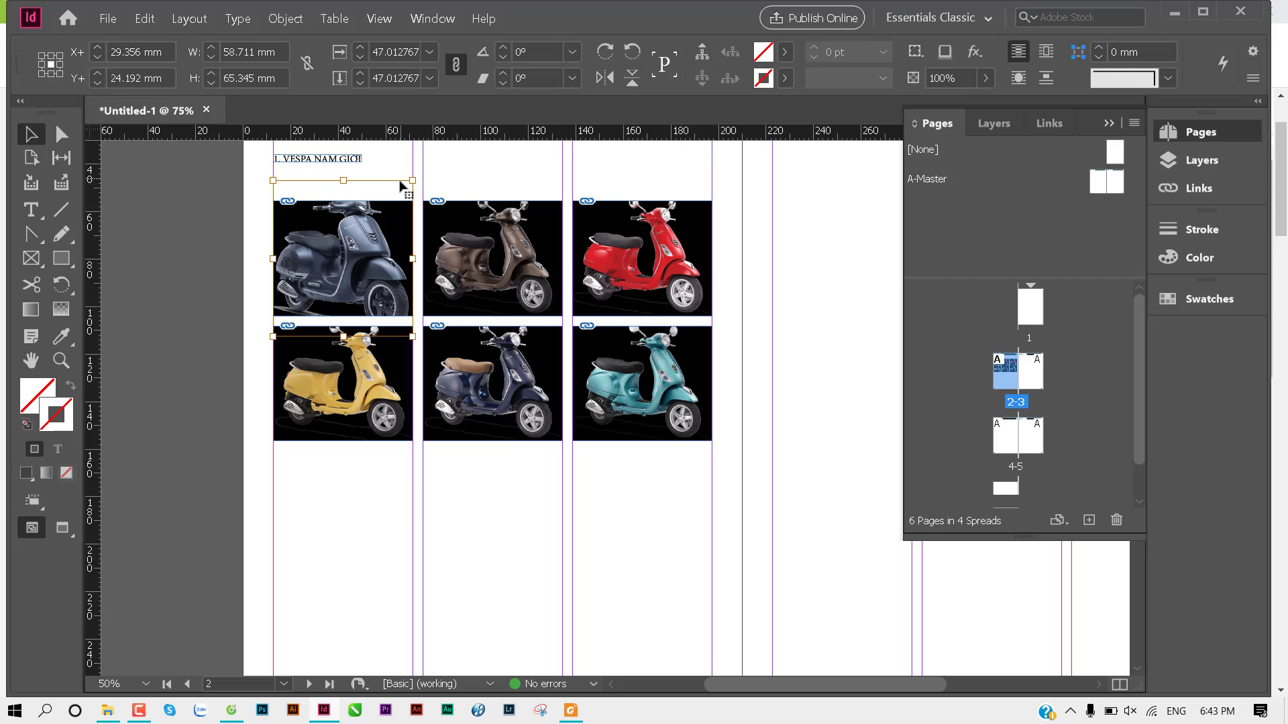
key(Escape)
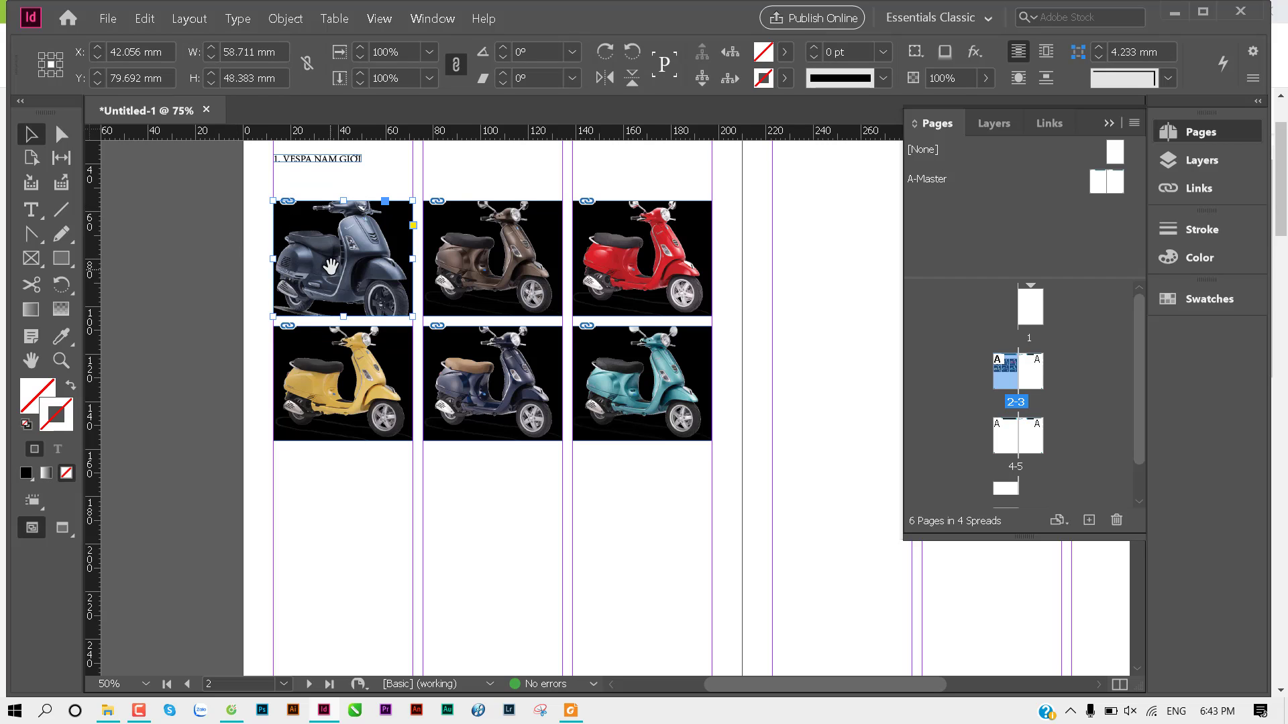
click(220, 240)
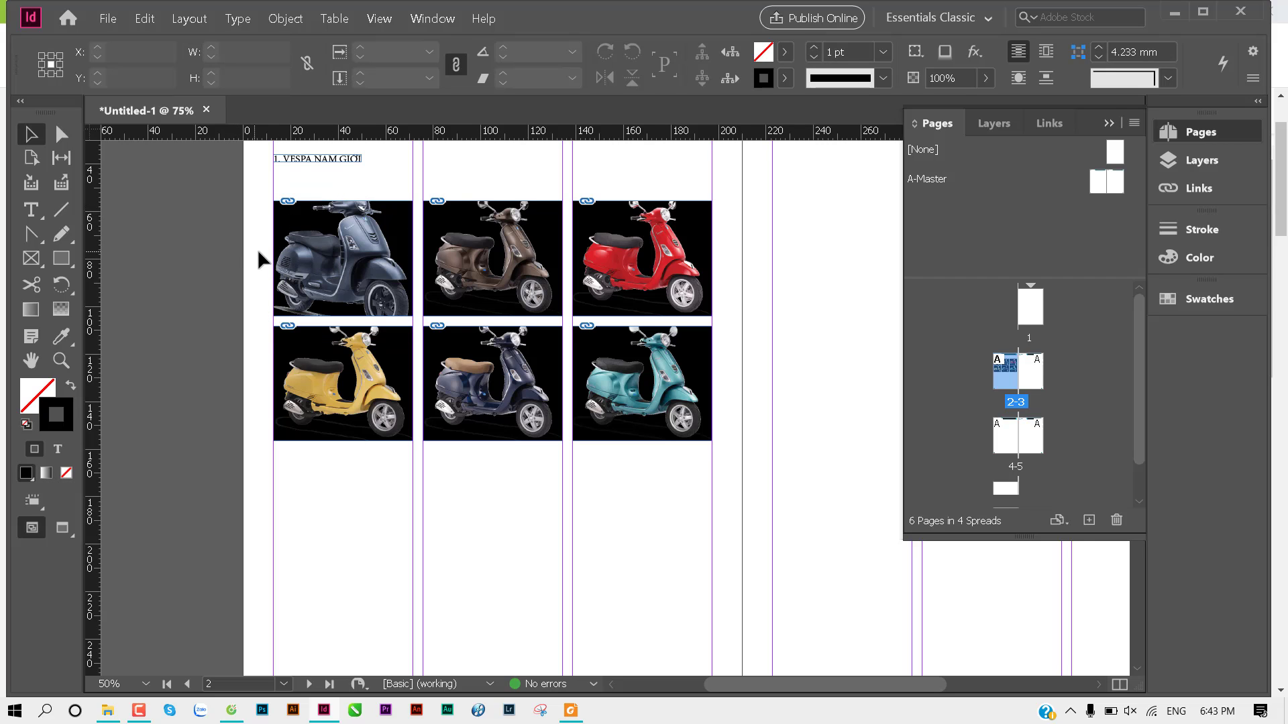
click(337, 256)
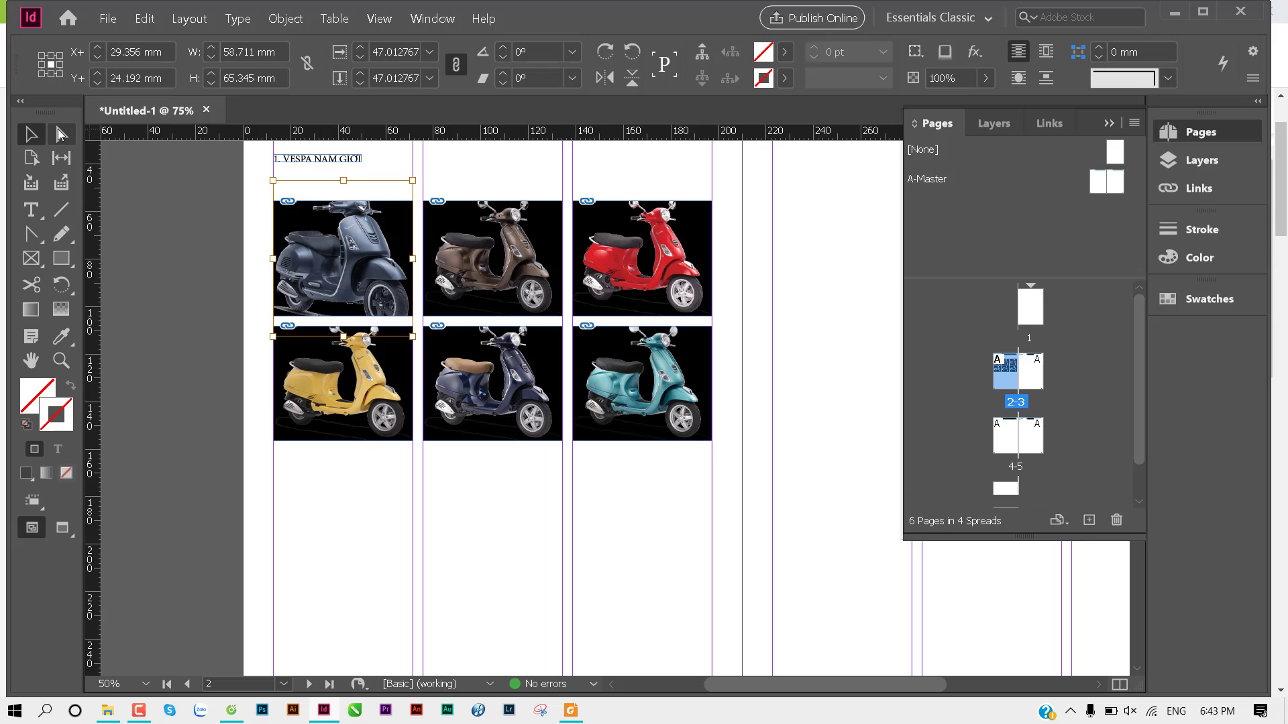
Step: Shrink the blue scooter photo inside the top-left frame with Direct Selection
click(60, 134)
click(458, 262)
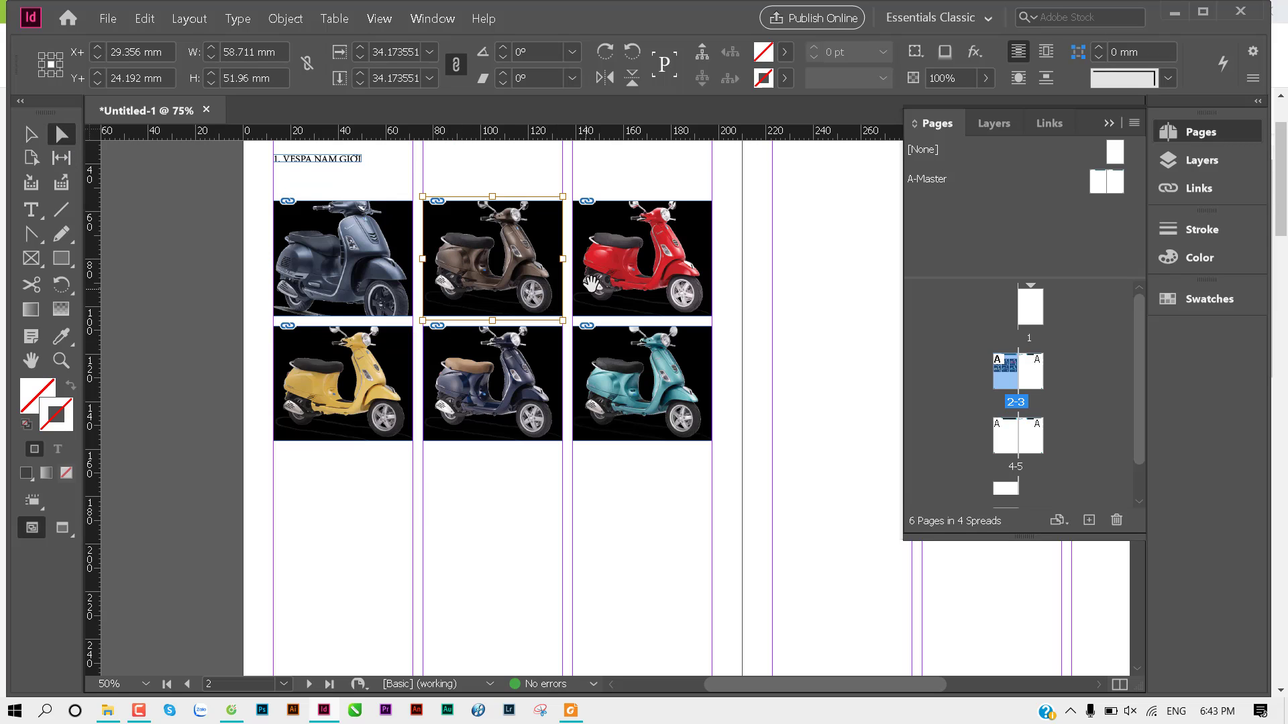
click(590, 284)
click(587, 339)
click(480, 393)
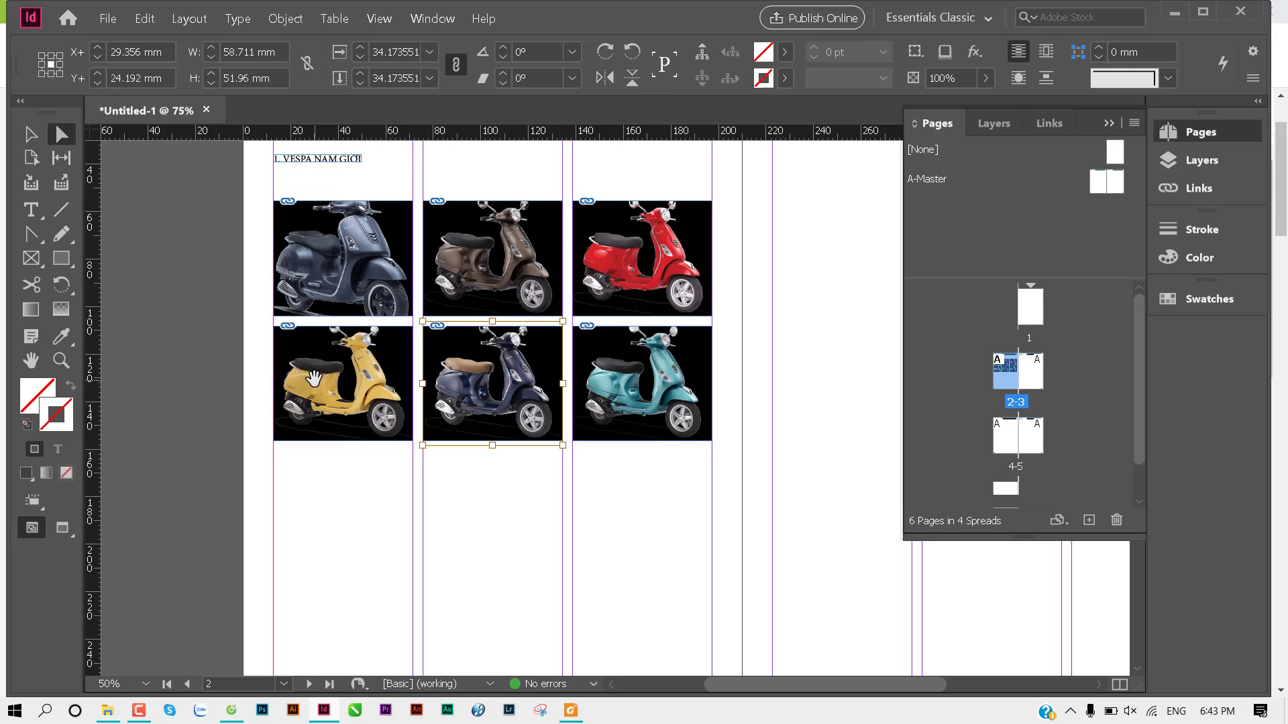
click(307, 275)
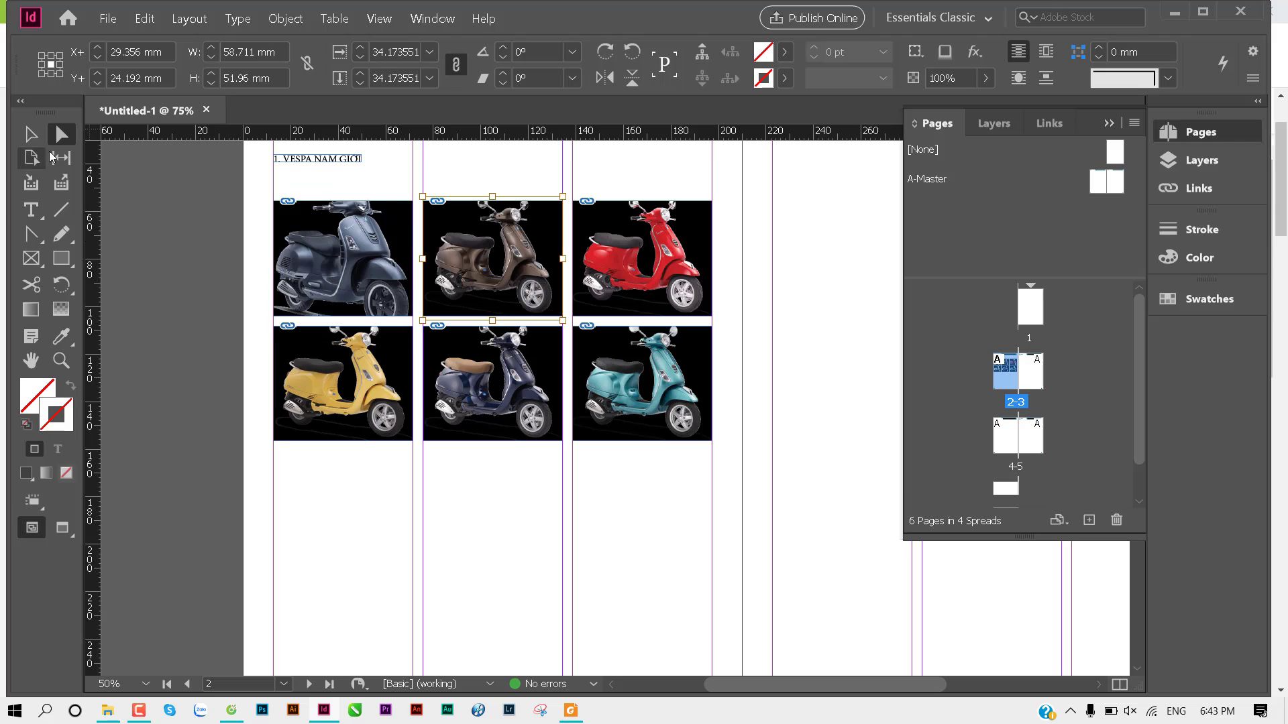
click(30, 134)
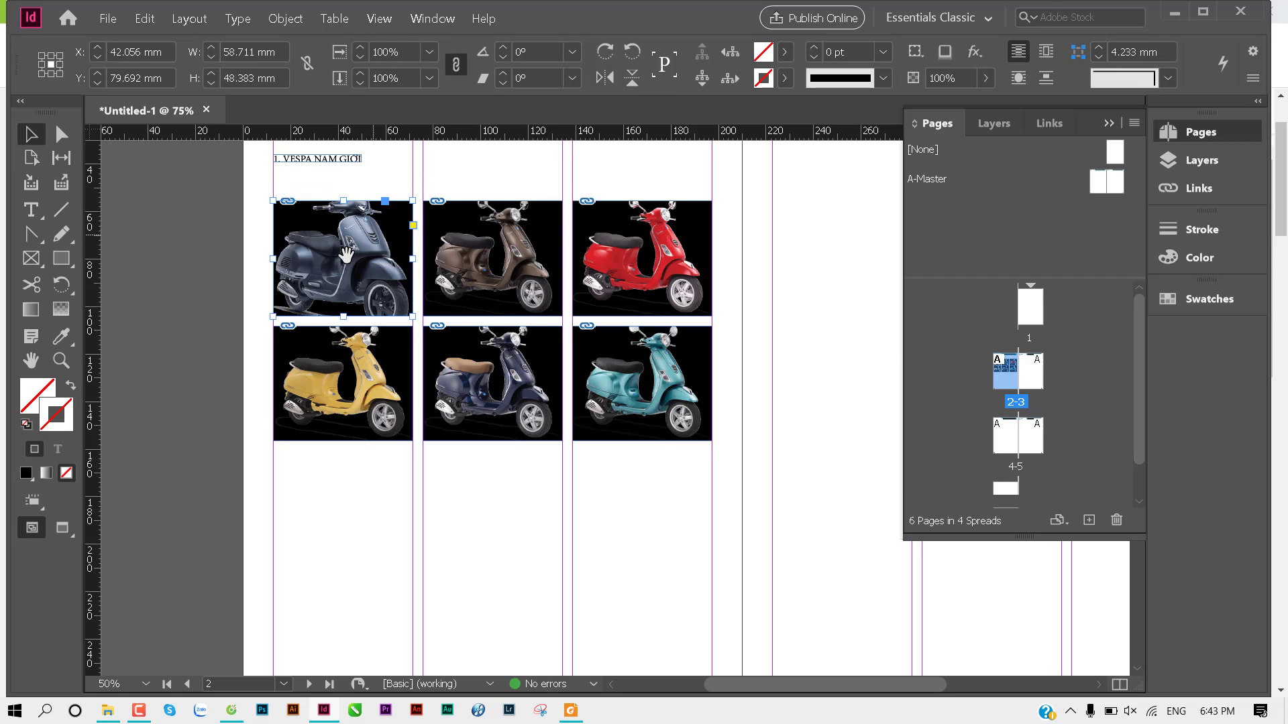
click(342, 253)
drag(413, 179, 400, 190)
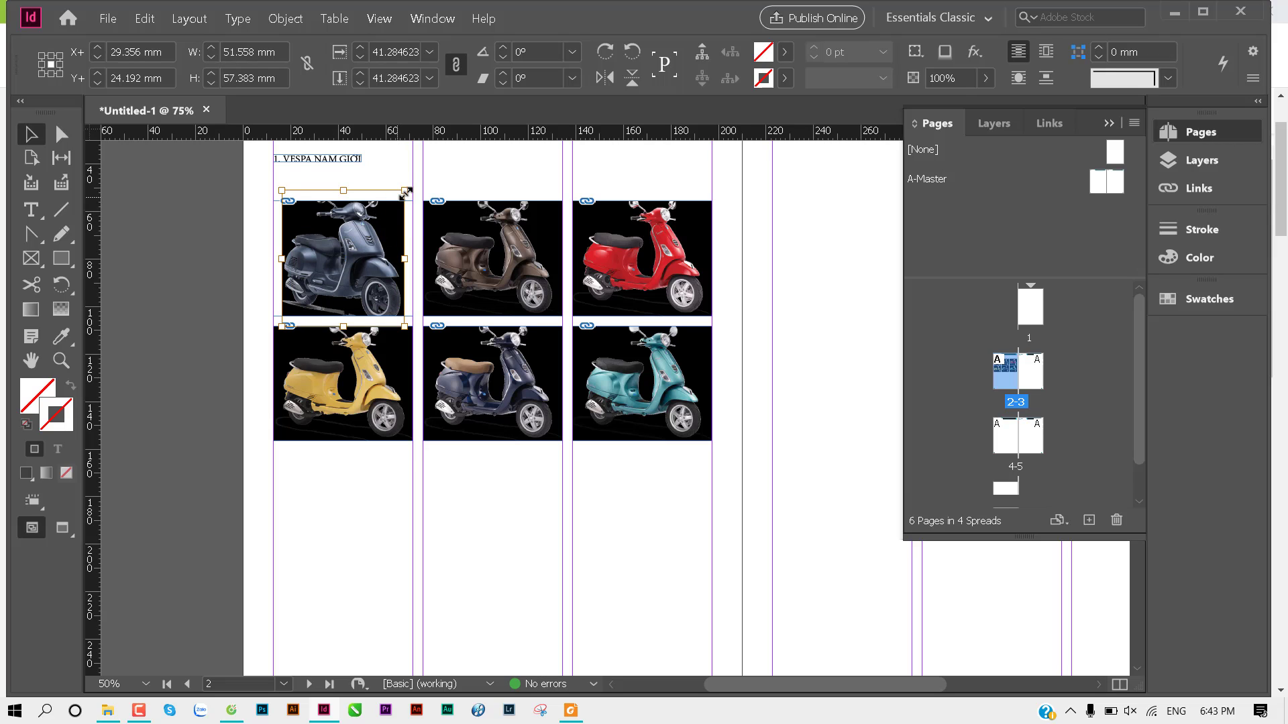
Step: Set all six image frames to High Quality Display
click(163, 236)
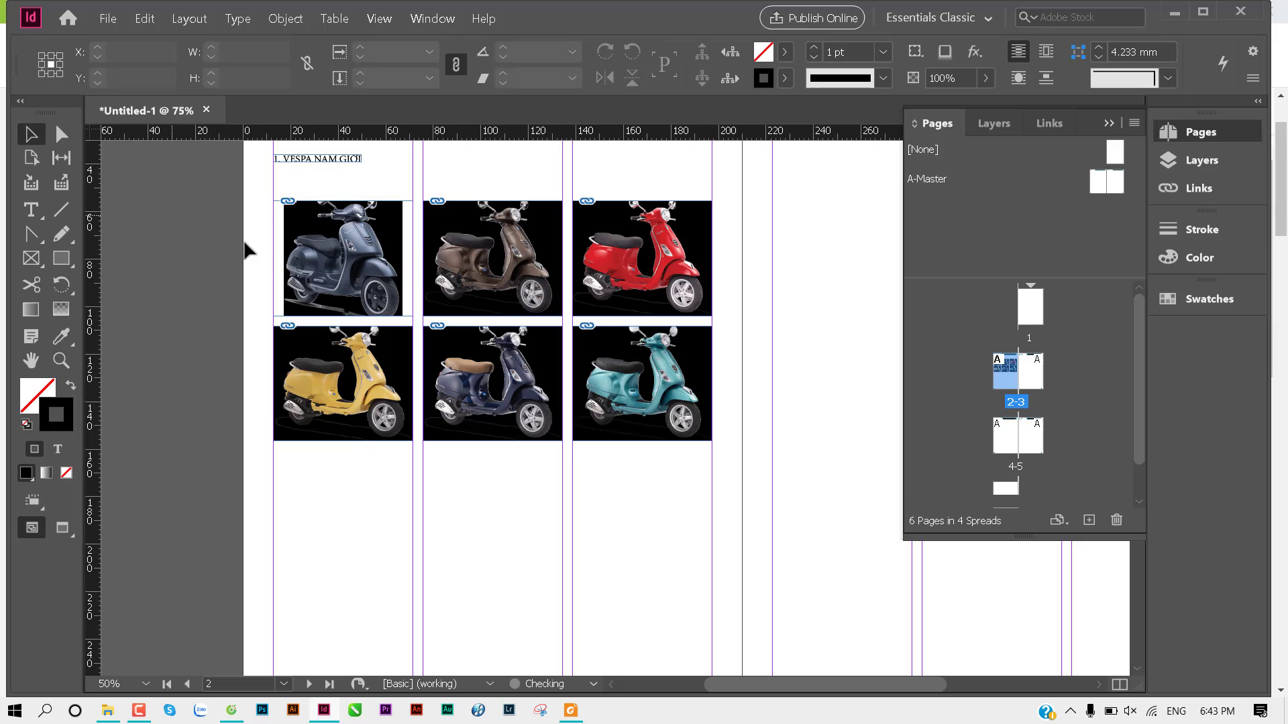
click(417, 329)
right_click(416, 329)
mouse_move(477, 651)
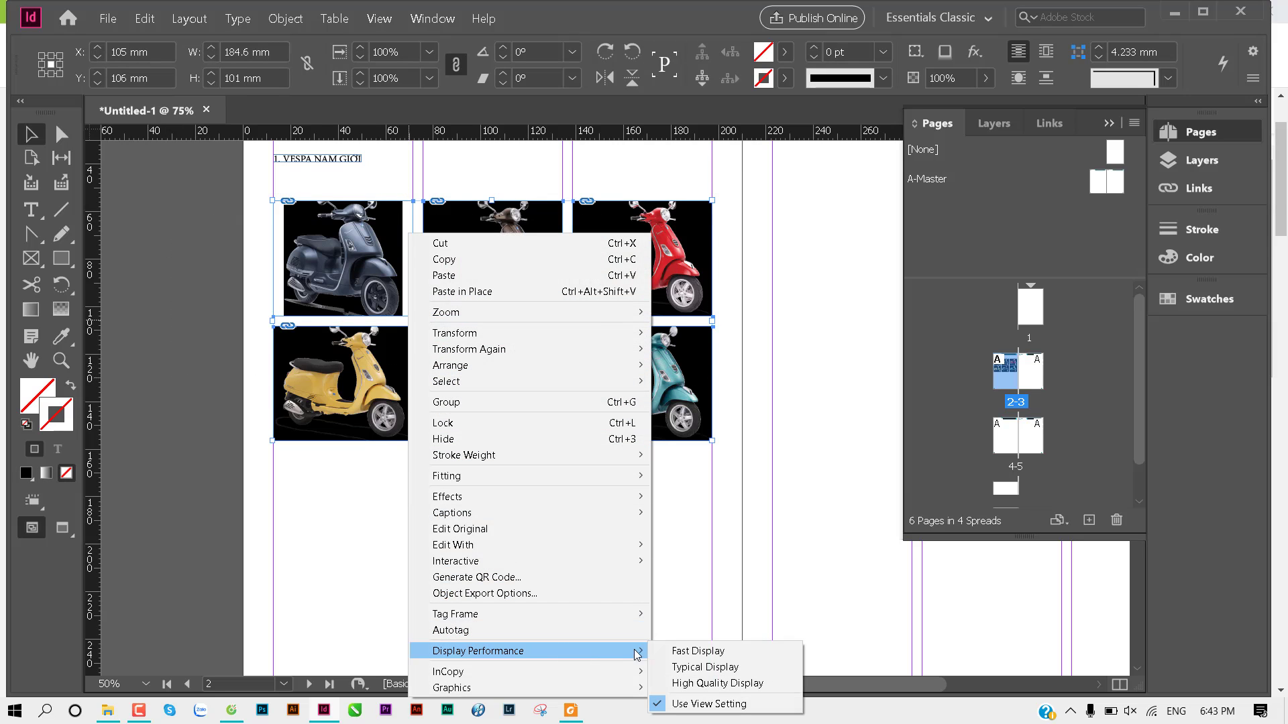
click(675, 684)
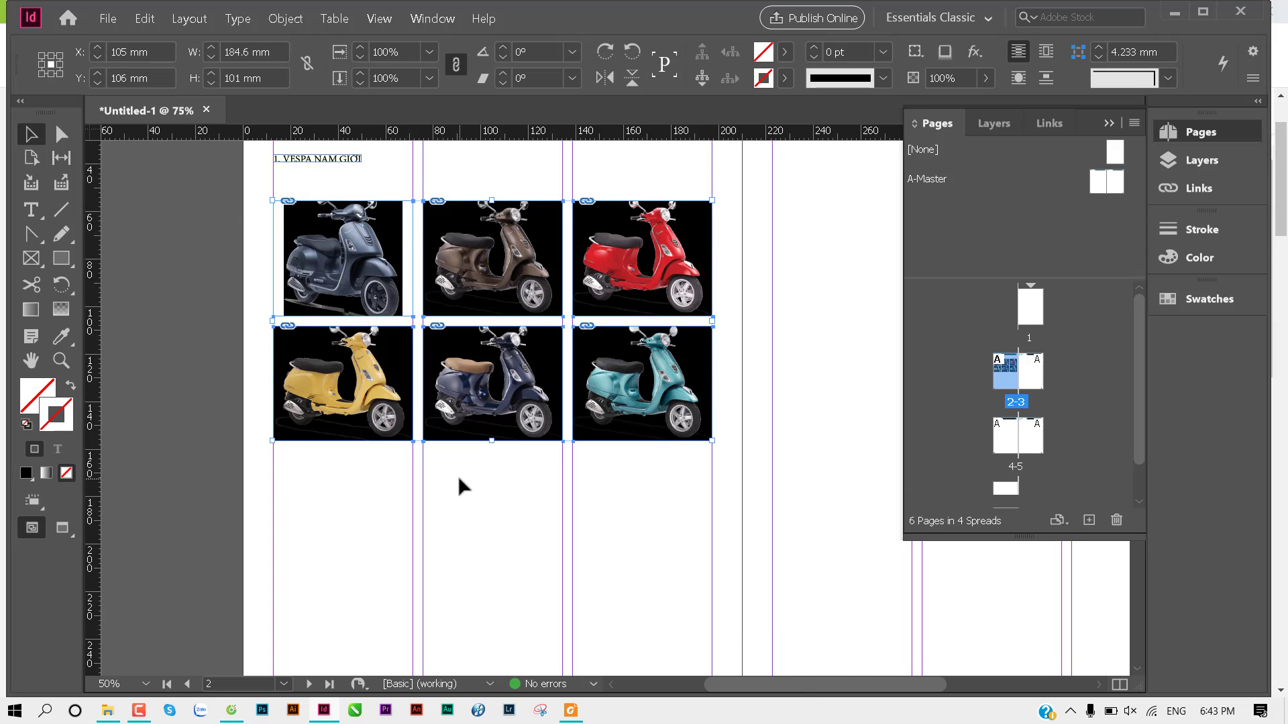
Step: Select the six scooter frames, then undo to clear the placed scooter photos
drag(201, 275, 833, 367)
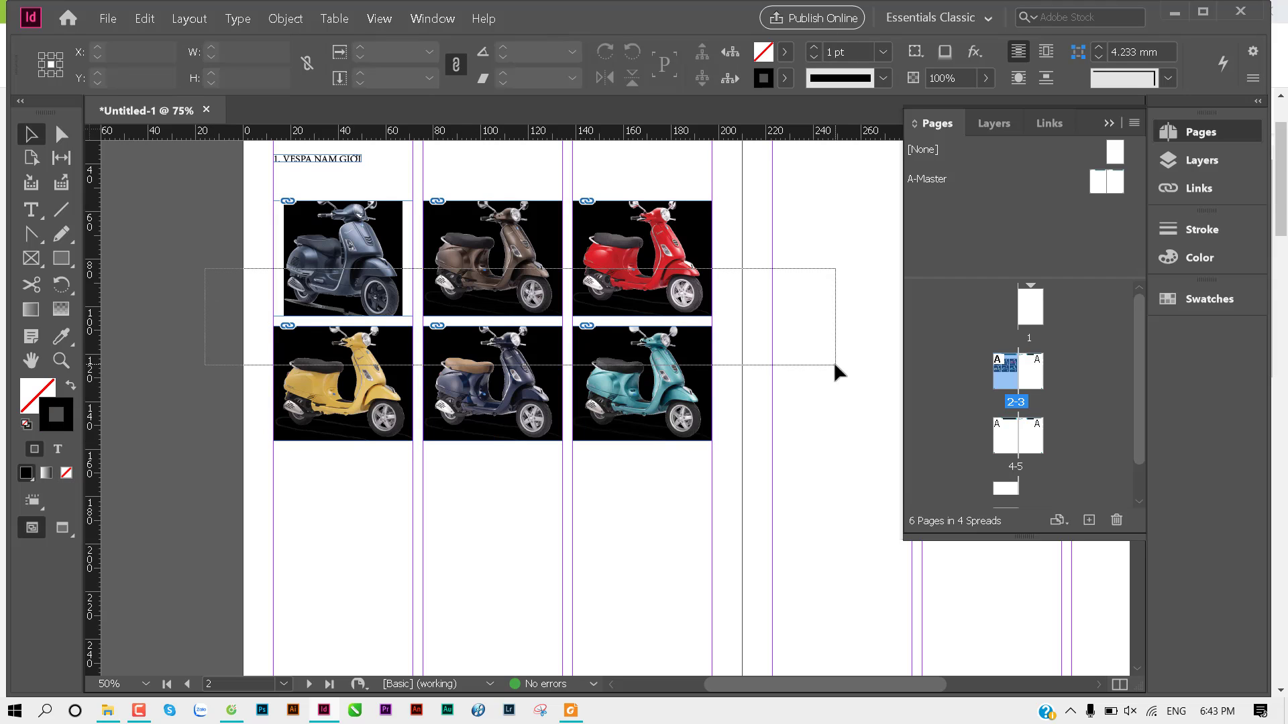
click(484, 513)
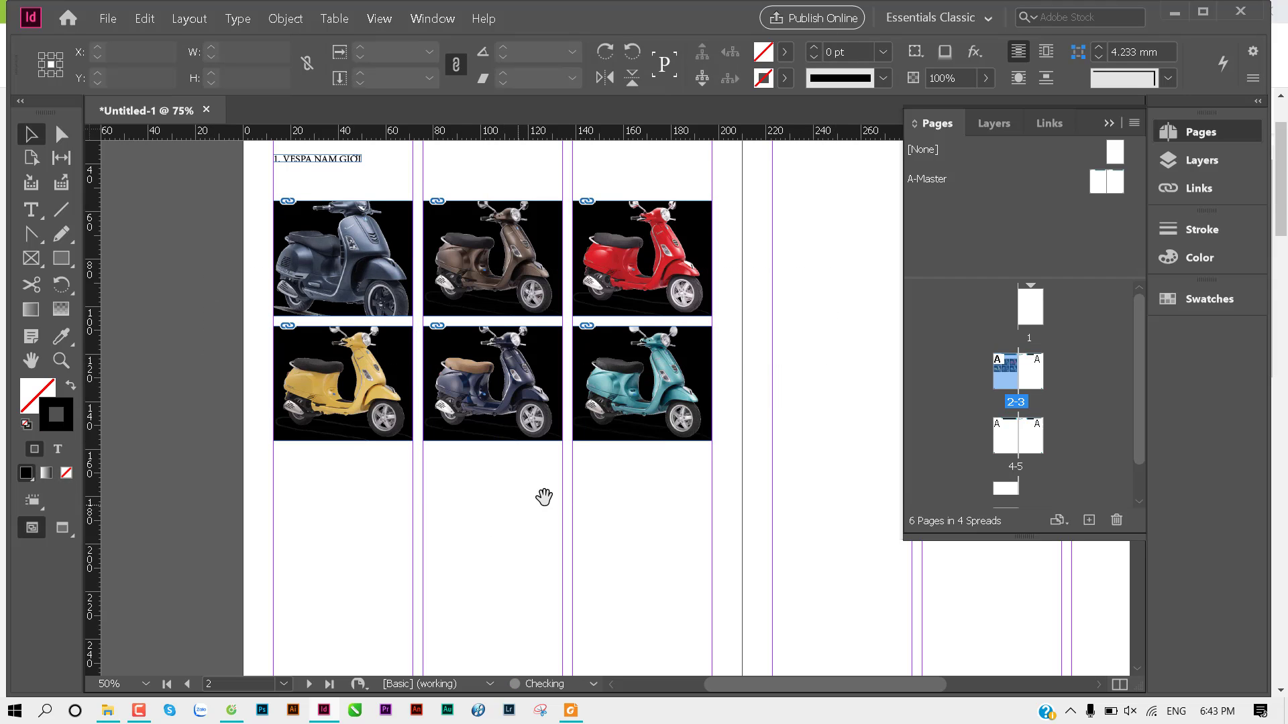
drag(547, 498, 513, 515)
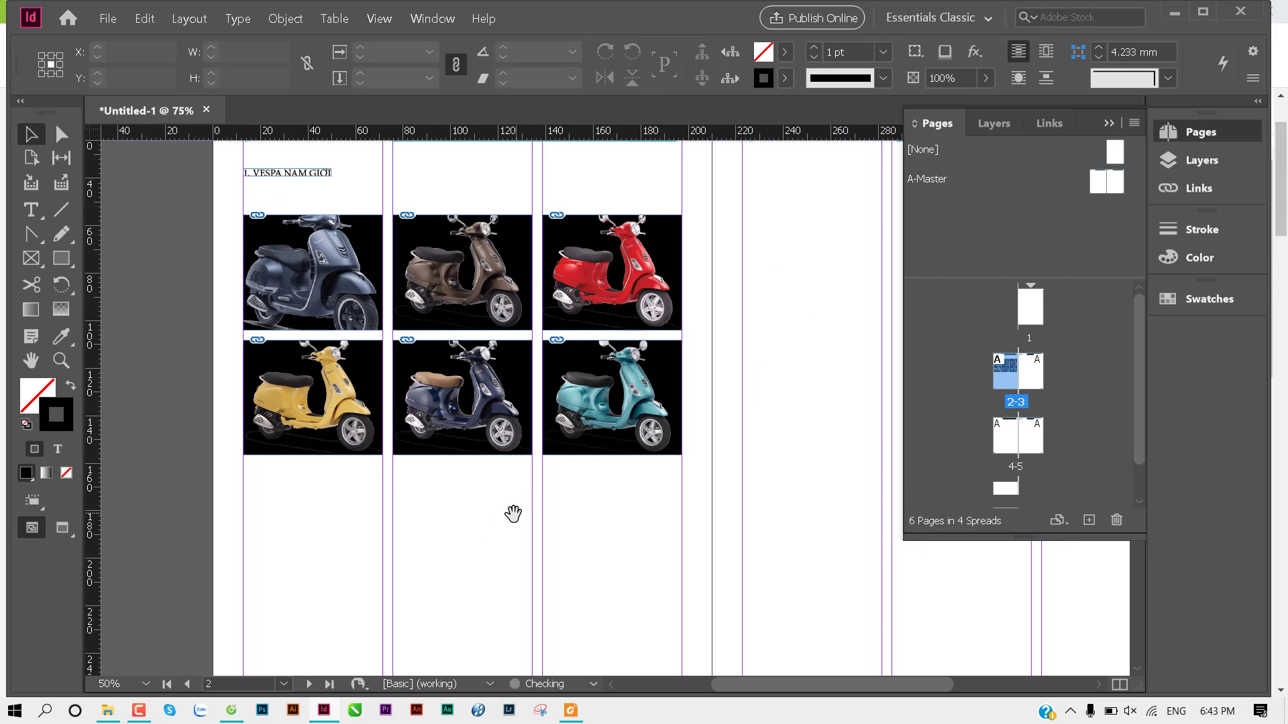
click(302, 433)
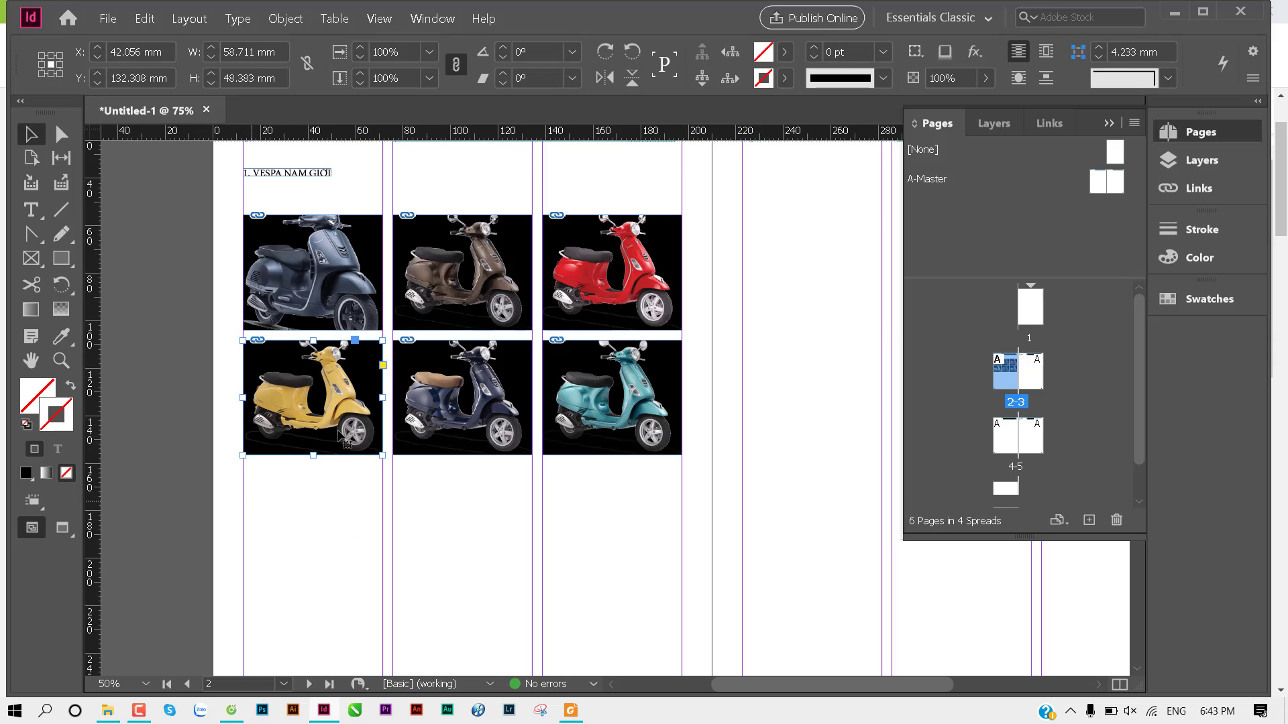
click(305, 391)
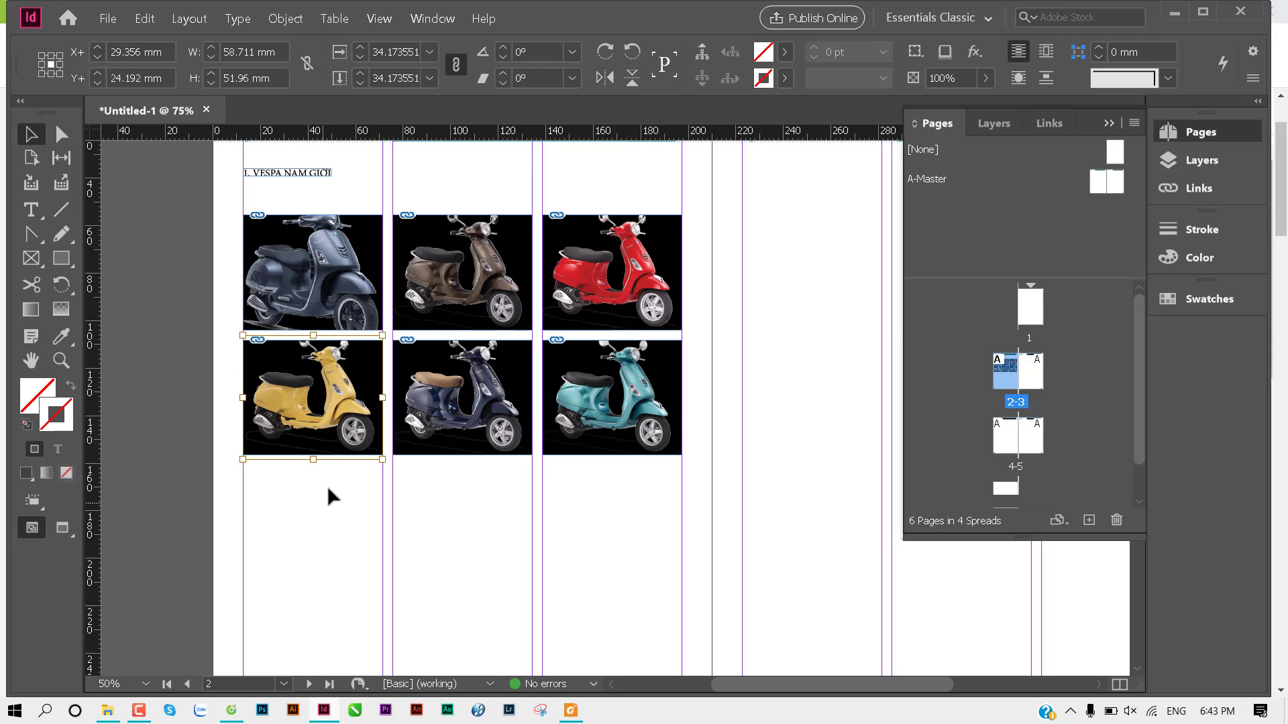
click(340, 451)
drag(334, 535, 770, 276)
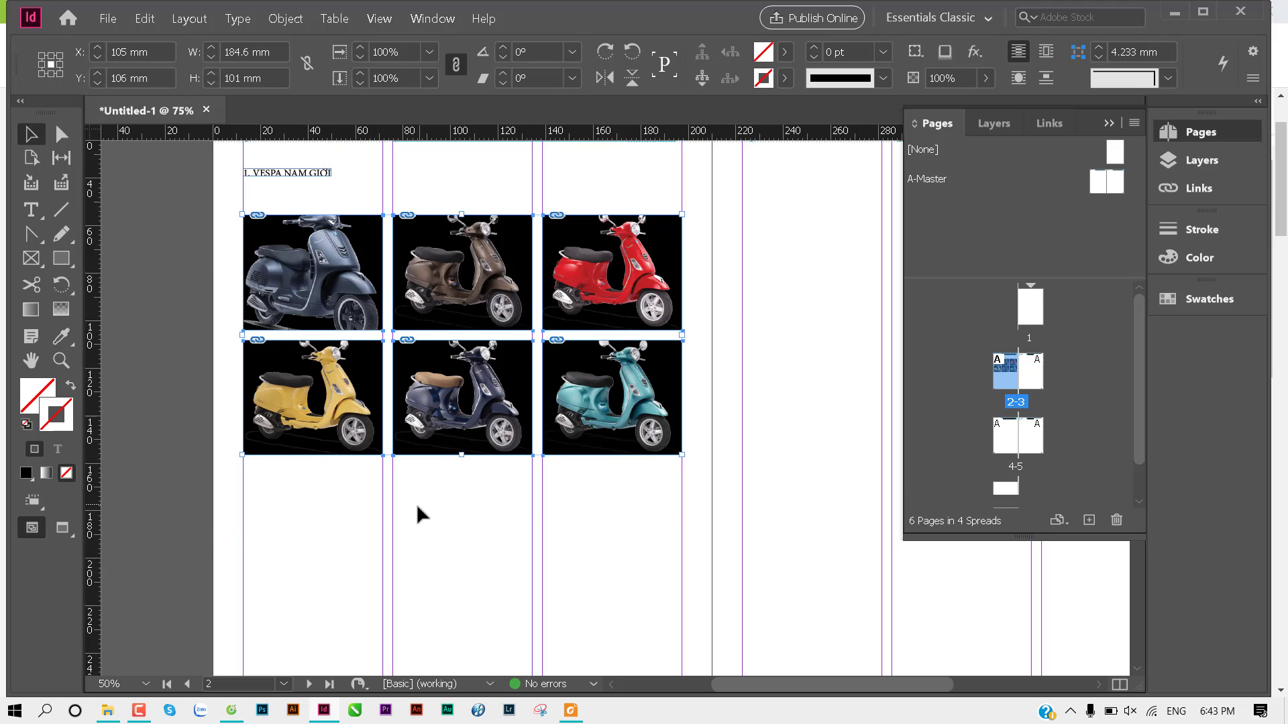
scroll(419, 511, down, 1)
drag(224, 295, 691, 493)
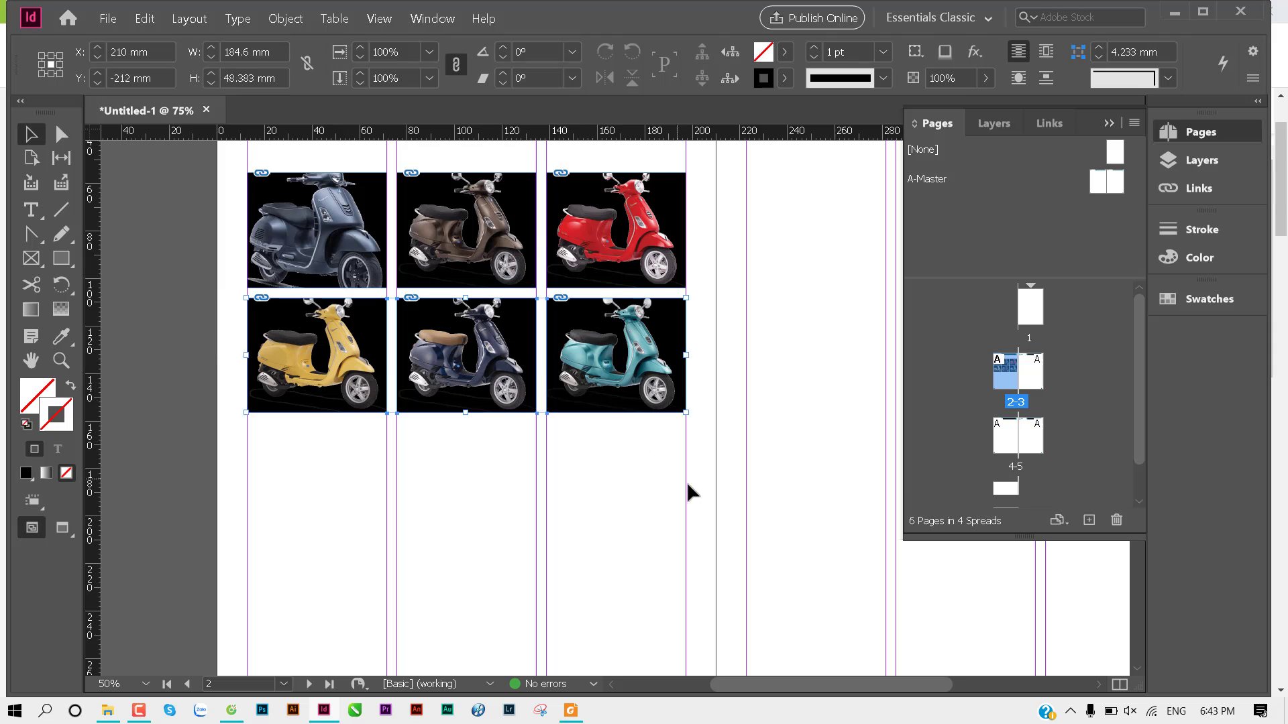
click(204, 251)
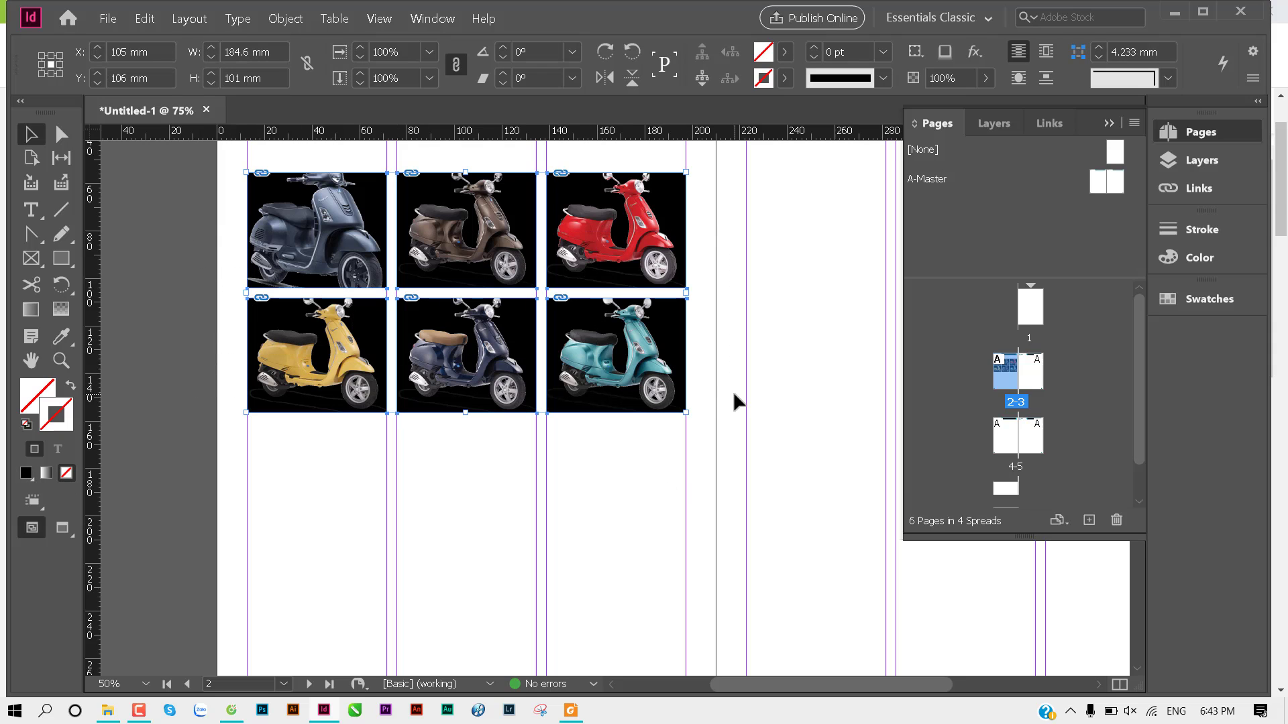
key(ctrl+z)
Step: Load six 50_base photos ((4), (5), (6), base, (1), (3)) for placing
key(ctrl+d)
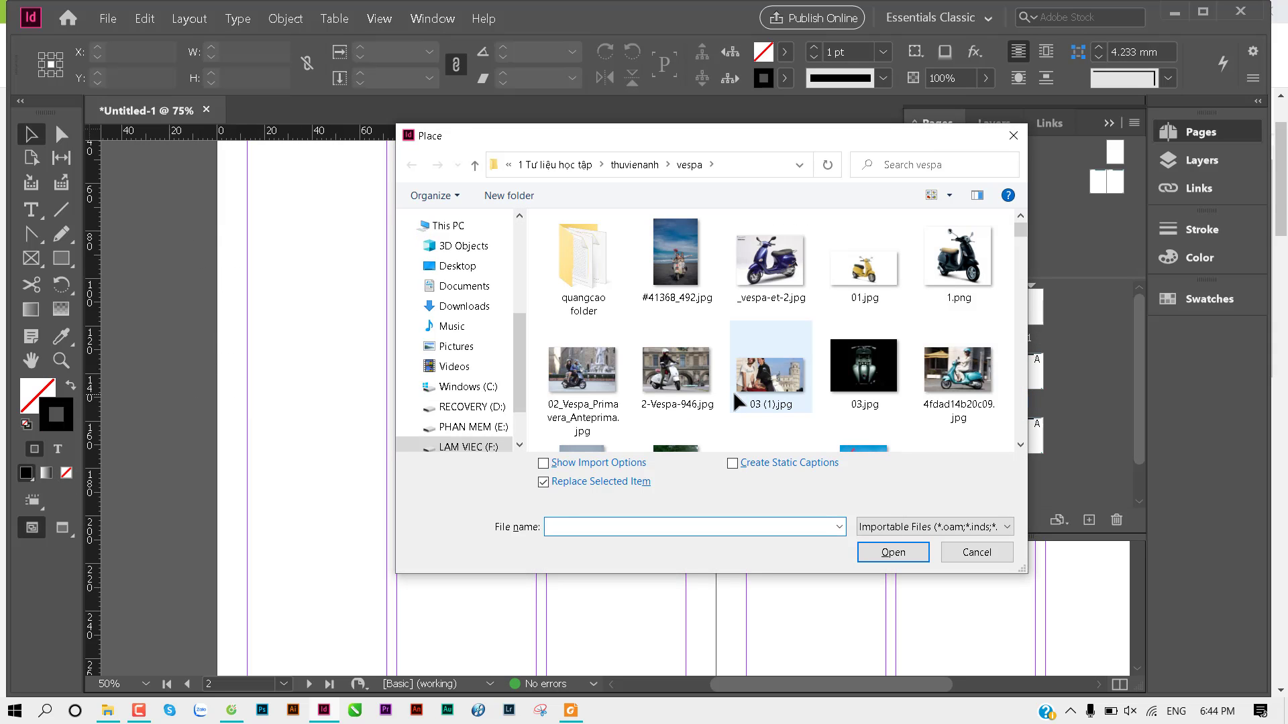
scroll(749, 387, down, 1)
scroll(749, 388, down, 2)
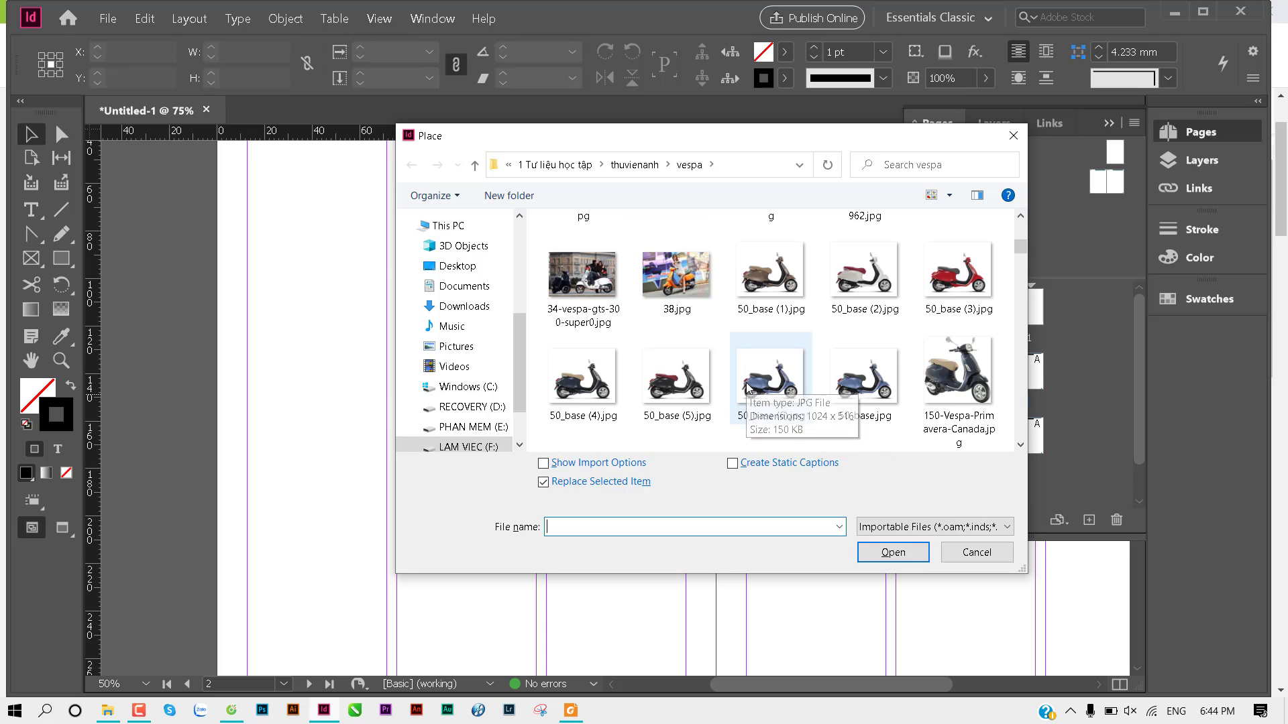
scroll(749, 388, down, 1)
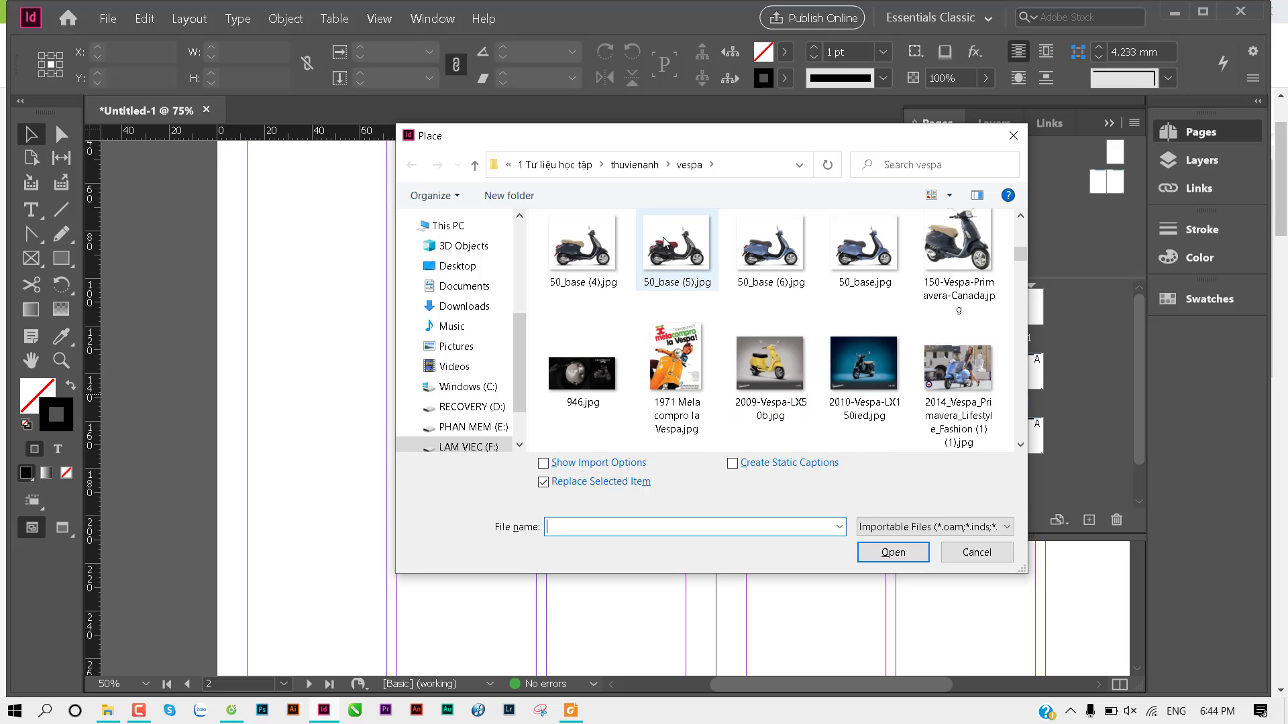
click(587, 248)
ctrl+click(693, 265)
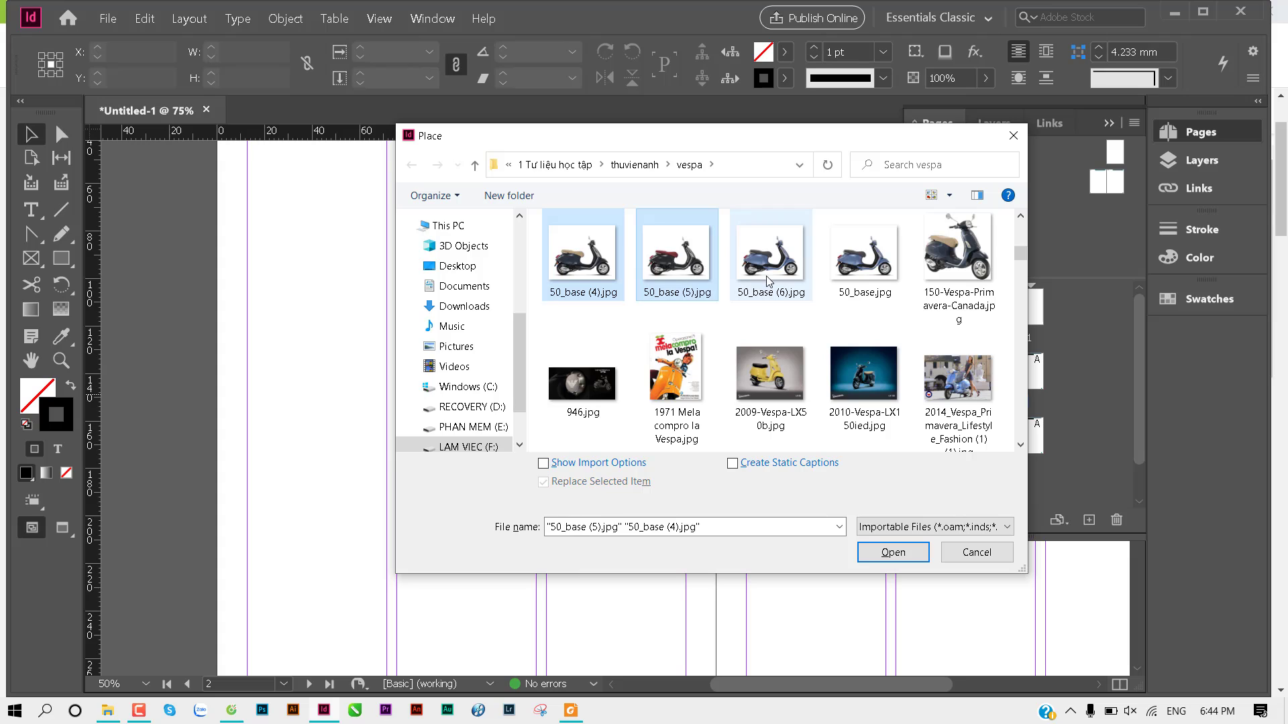
ctrl+click(768, 271)
ctrl+click(860, 279)
scroll(798, 342, up, 1)
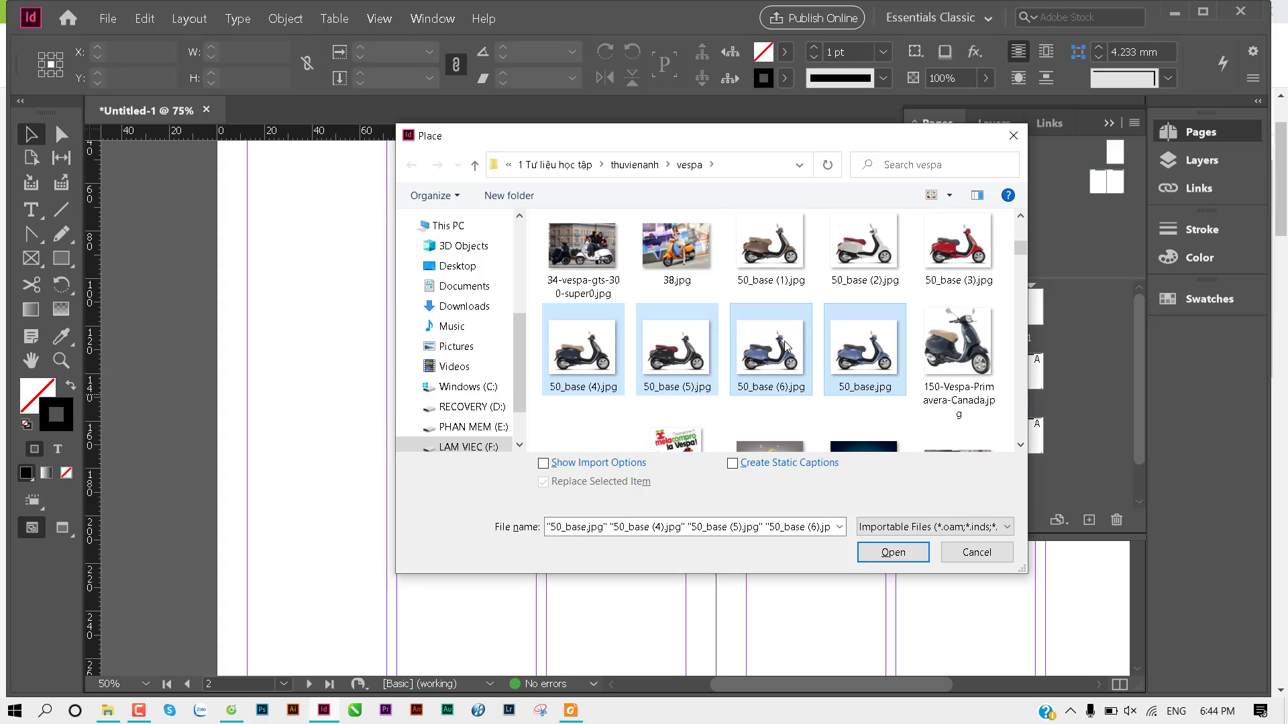
ctrl+click(778, 268)
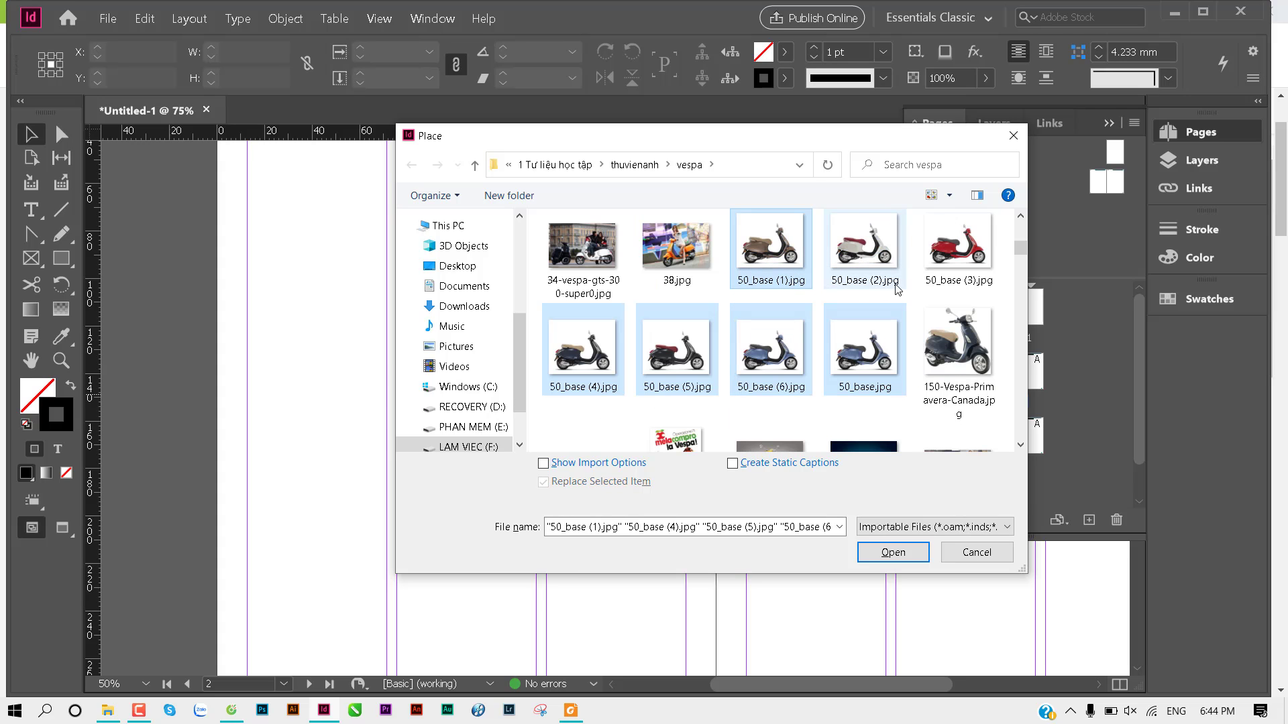
ctrl+click(939, 267)
click(893, 552)
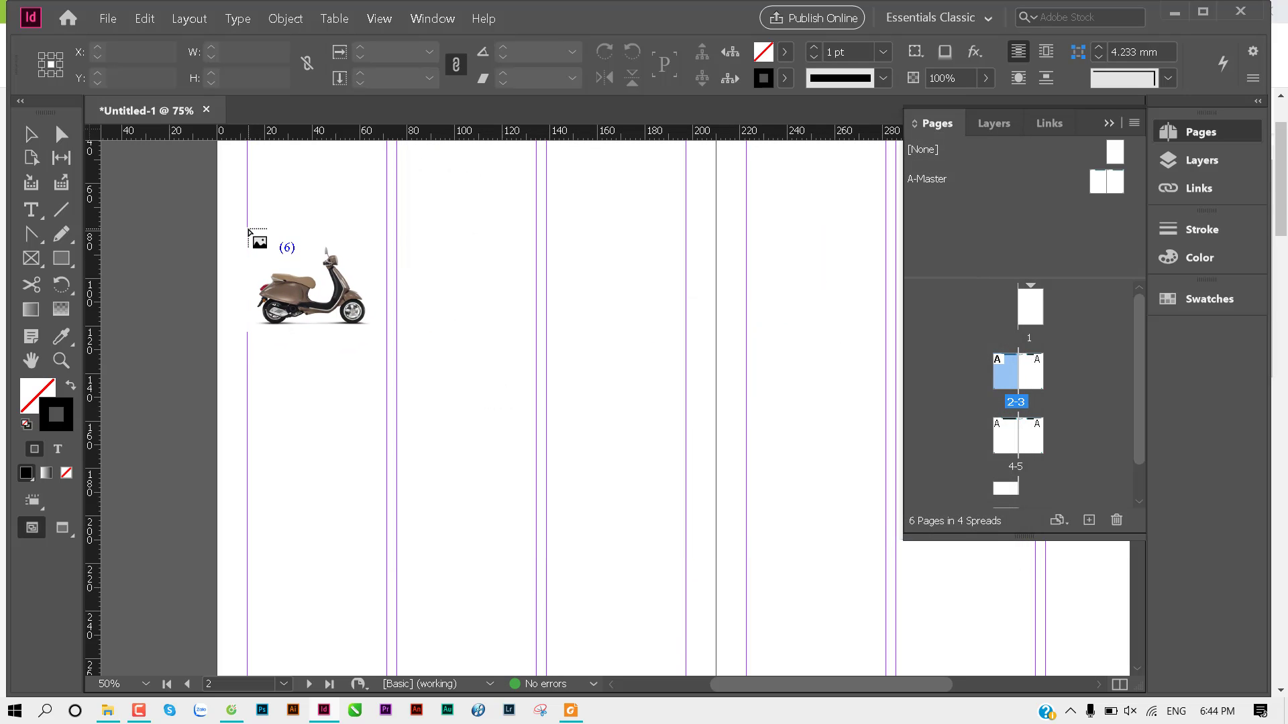
Step: Drag out a 3×2 frame grid on the left page for the photos
drag(247, 229, 708, 483)
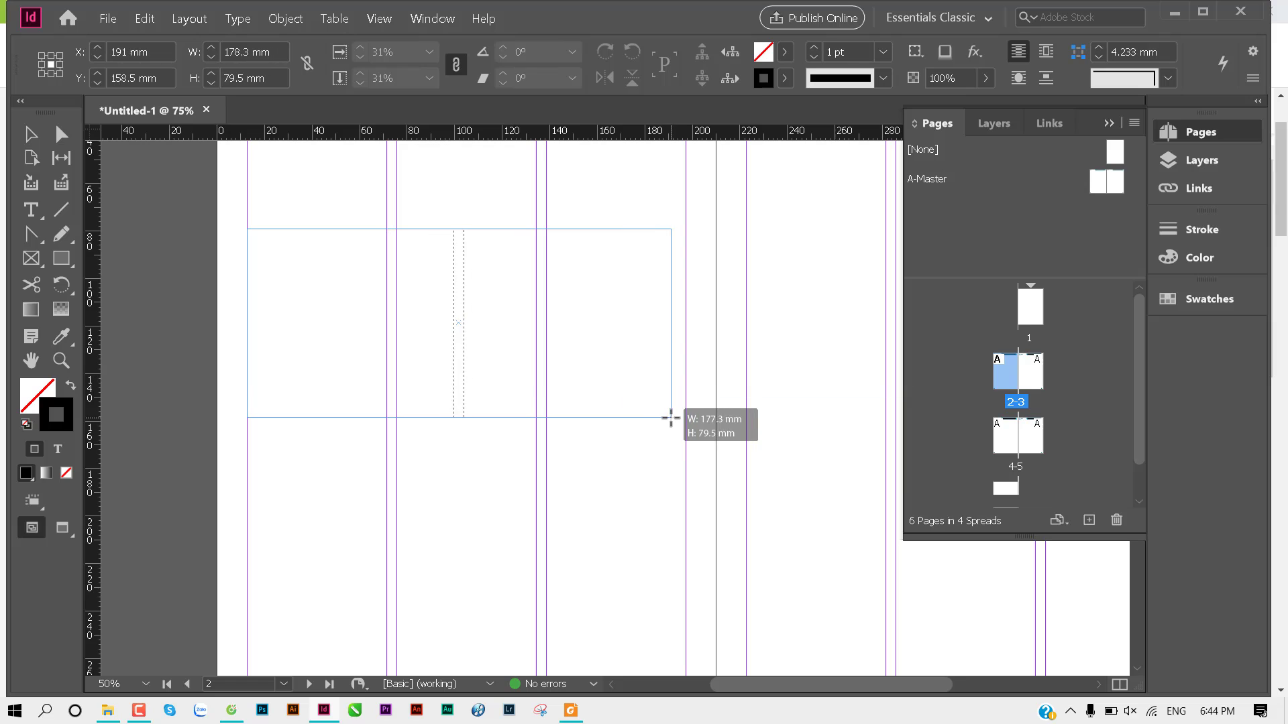
key(Right)
key(Up)
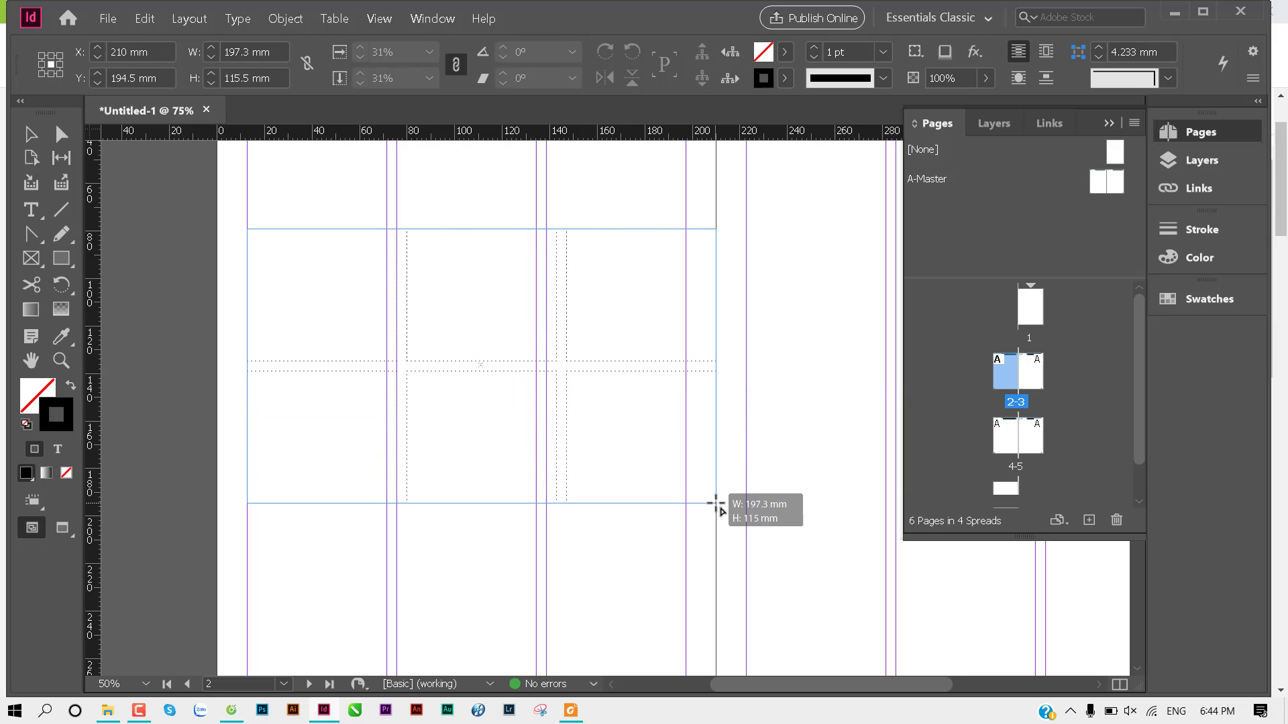
Step: Place the six scooter photos as a 3×2 frame grid and fill the frames with content
drag(709, 484, 687, 513)
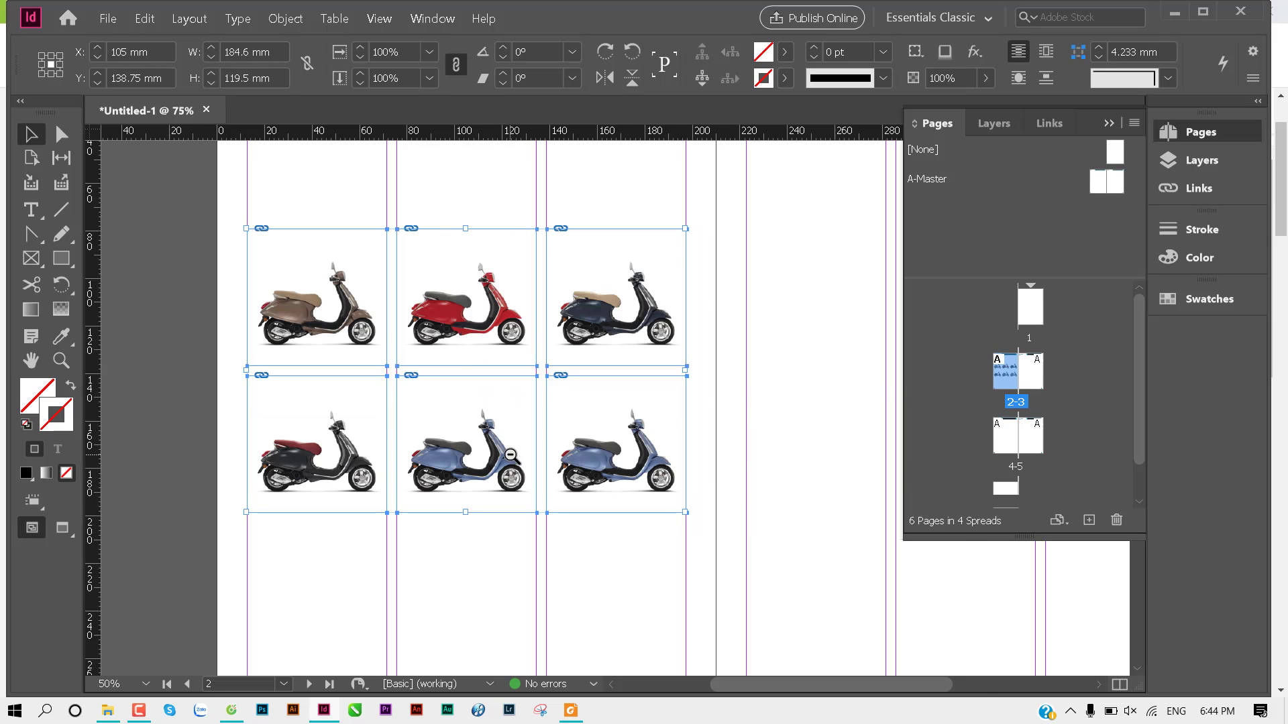
key(ctrl+minus)
key(ctrl+alt+shift+e)
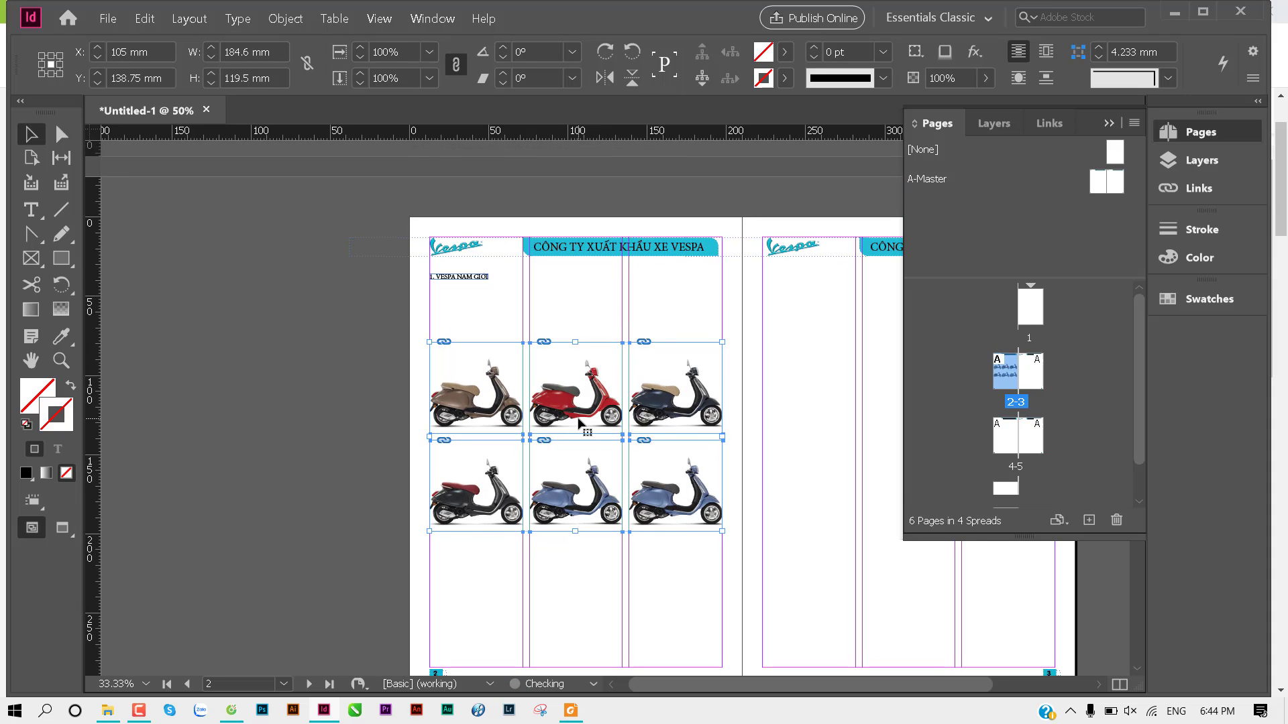
Step: Move the grid higher on the page and drag the bottom row lower to leave a gap
drag(564, 410, 563, 371)
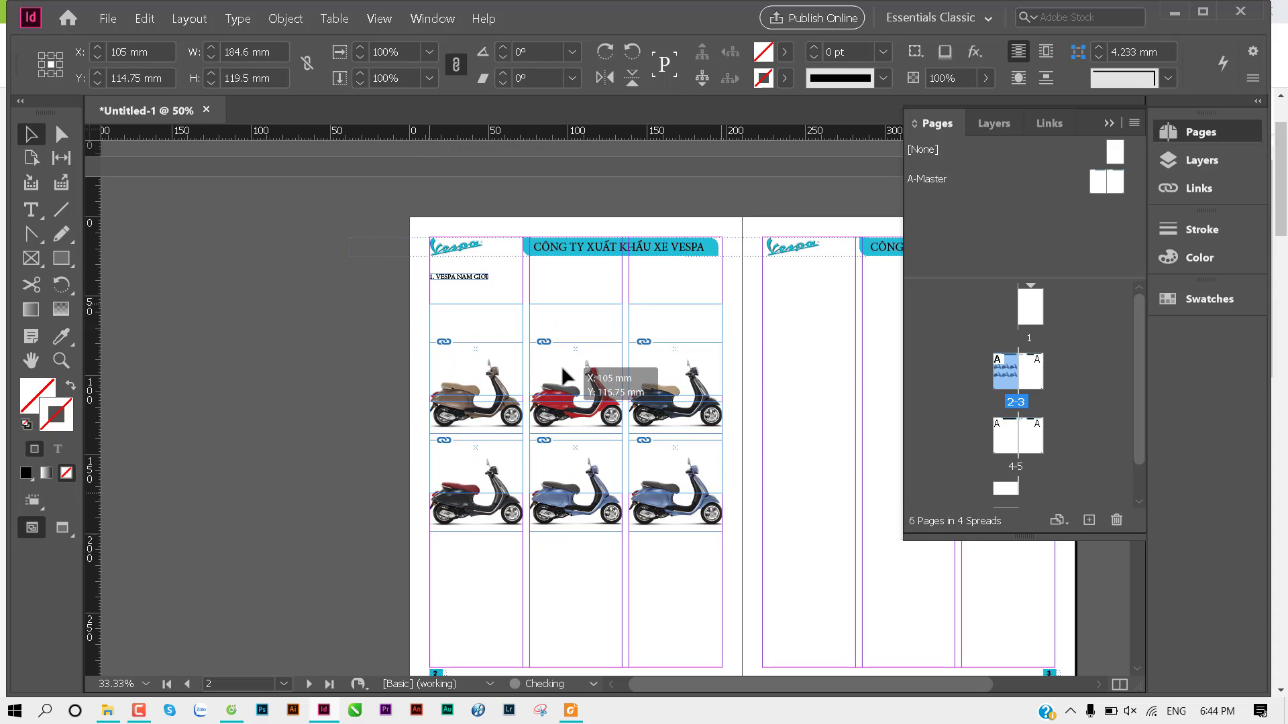
click(343, 393)
drag(355, 422, 751, 561)
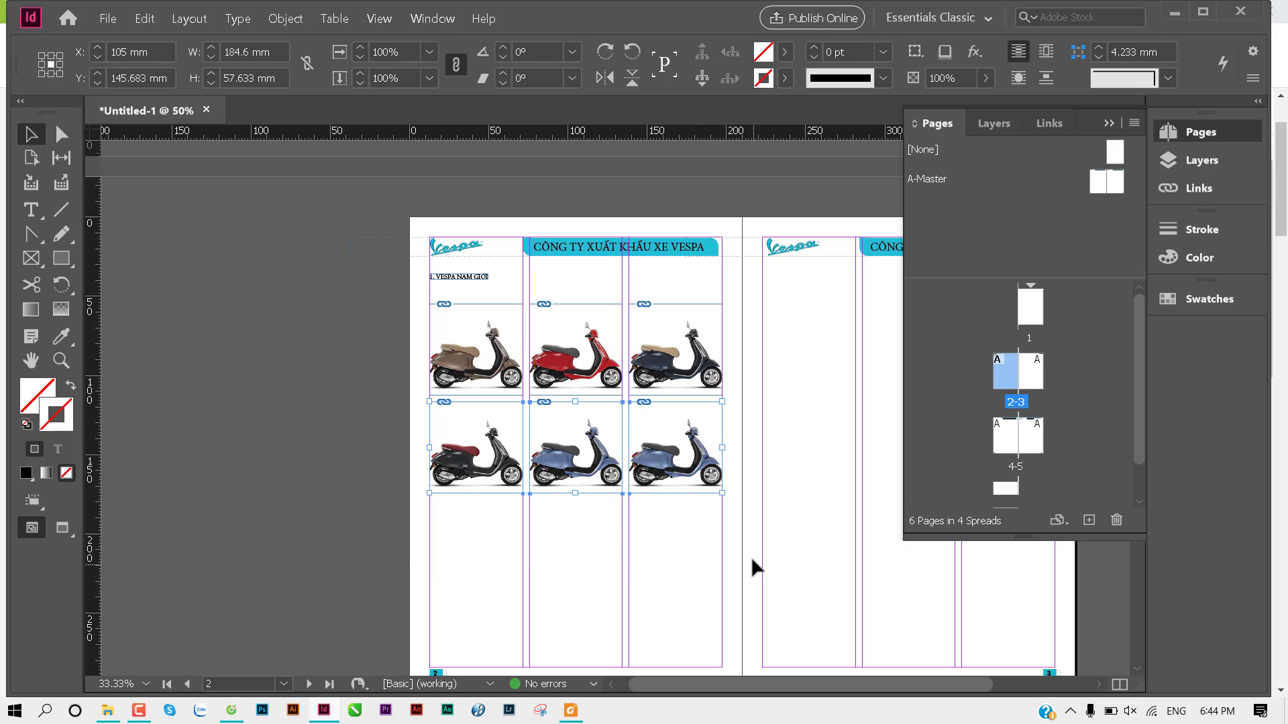
drag(672, 396, 672, 446)
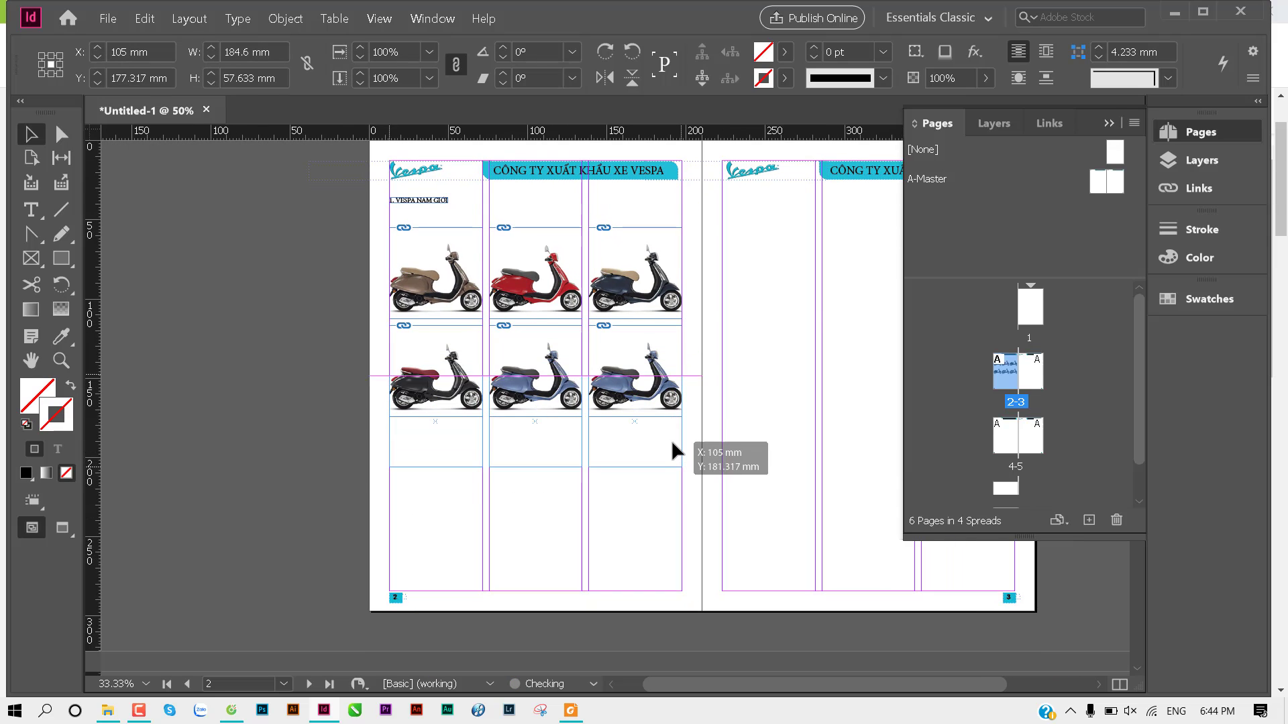
click(542, 532)
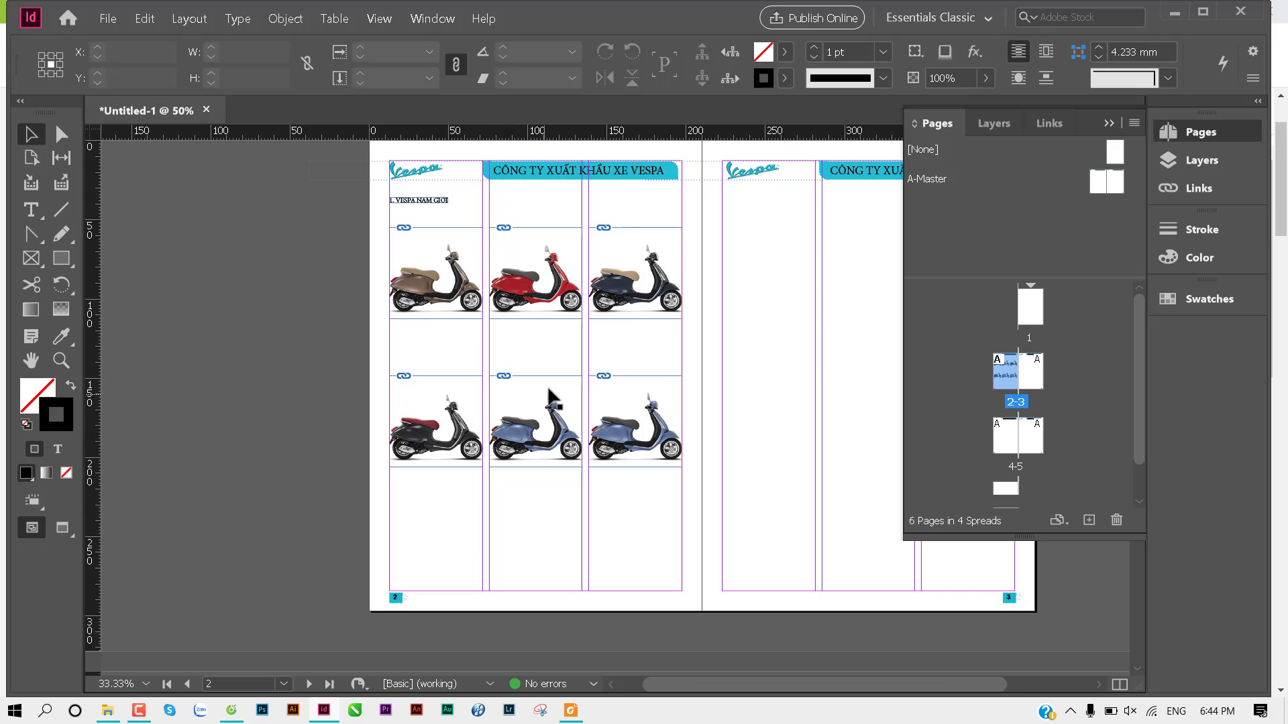
Step: Zoom in on the gap below the brown scooter where the first caption goes
ctrl+click(610, 365)
ctrl+click(499, 420)
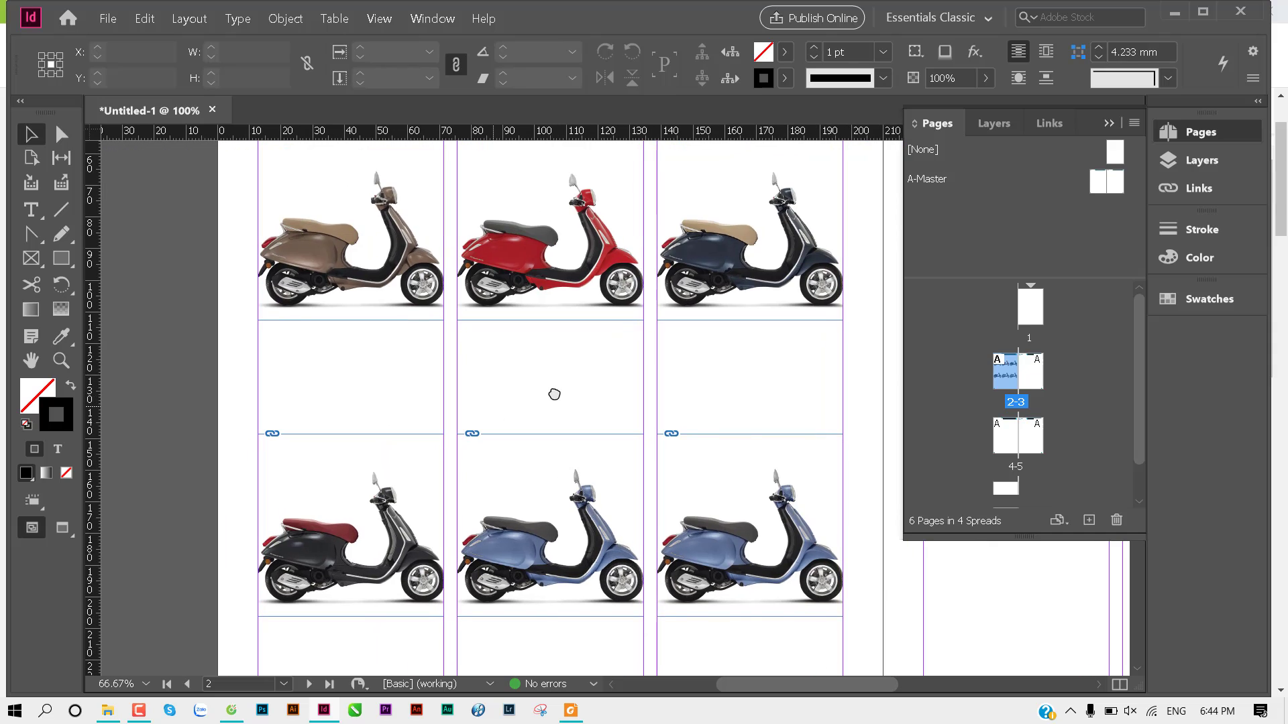
mouse_move(460, 382)
mouse_down()
mouse_move(340, 368)
mouse_move(389, 347)
mouse_up()
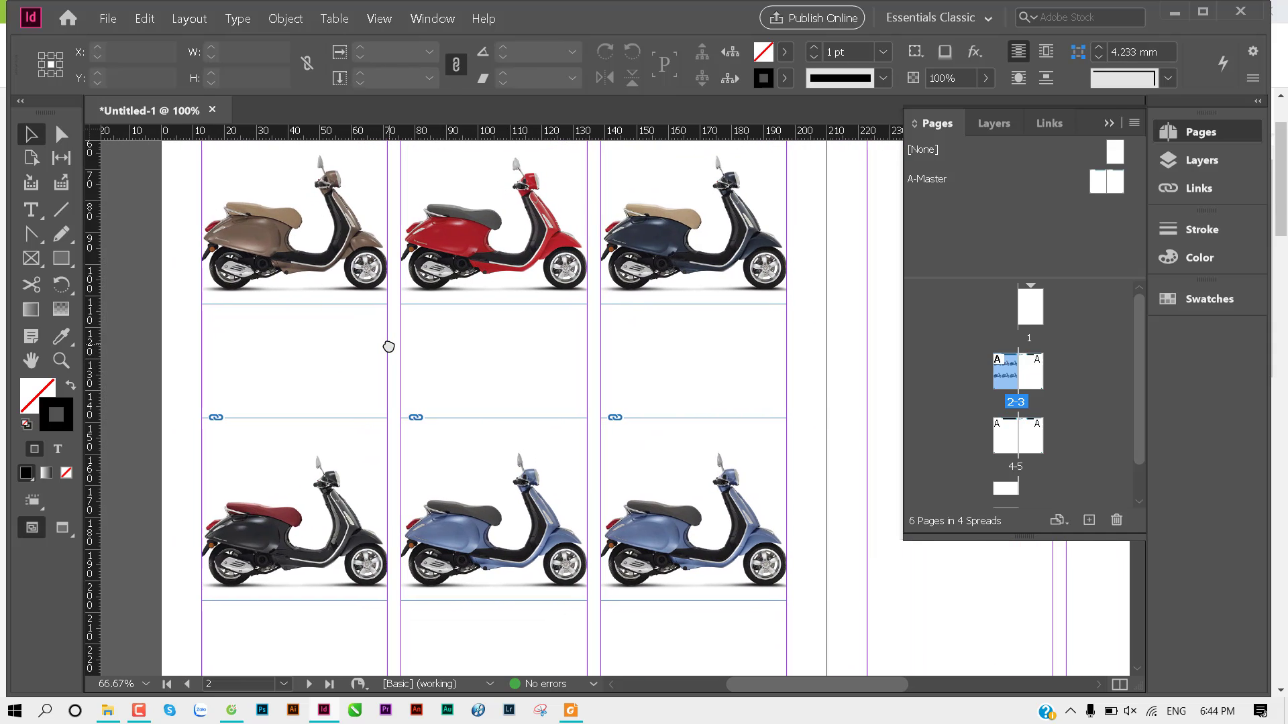
drag(458, 295, 495, 351)
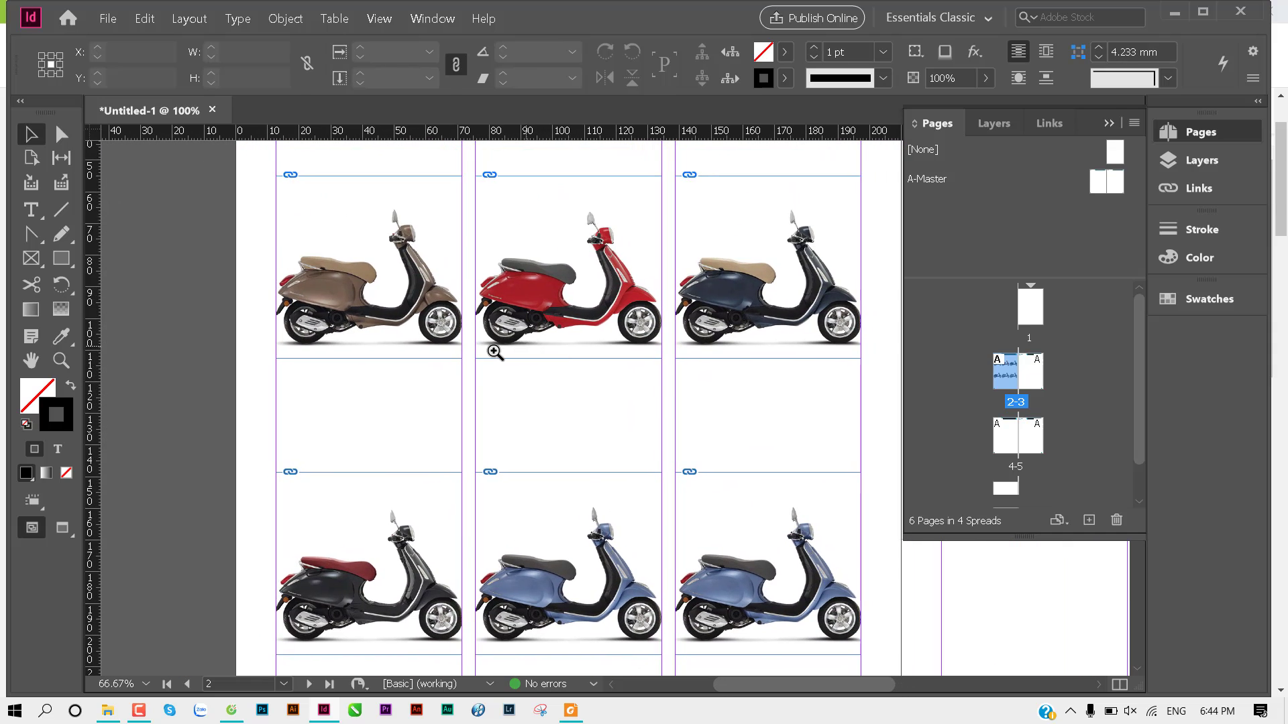
ctrl+click(494, 351)
drag(537, 440, 483, 363)
Step: Add a fitted 'TÊN SẢN PHẨM' text frame centred below the brown scooter
key(t)
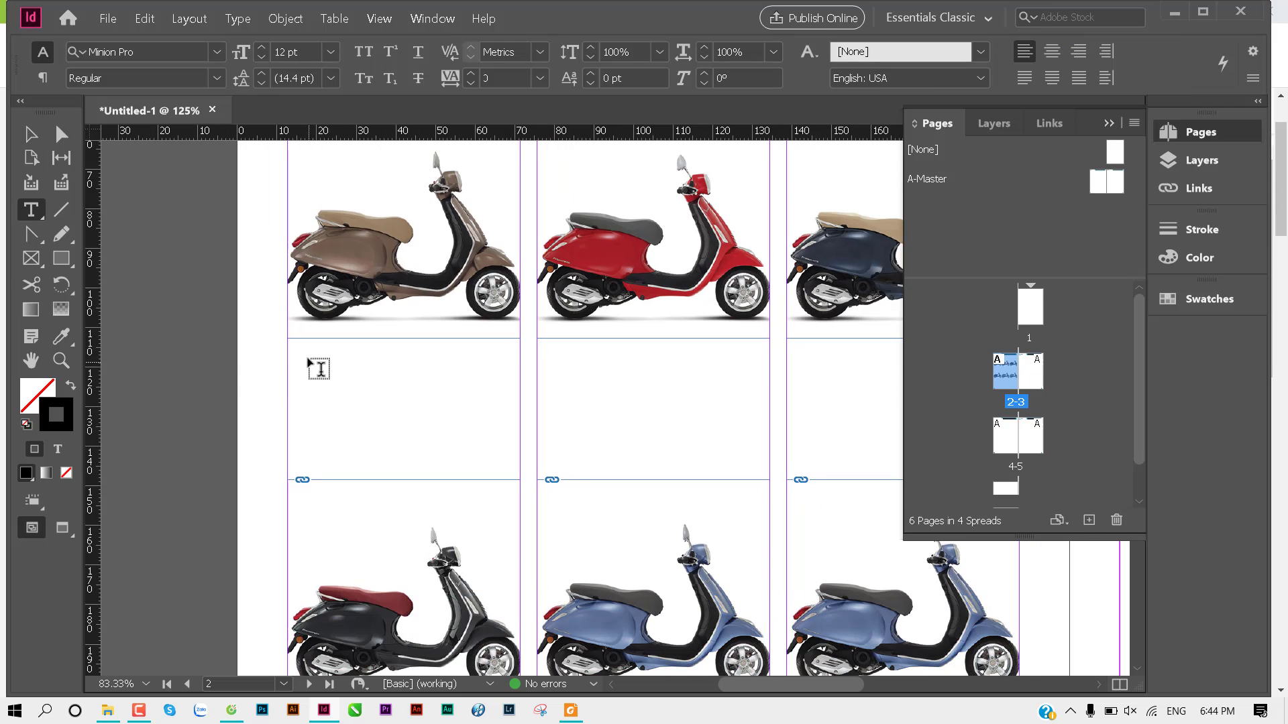
drag(338, 353, 496, 379)
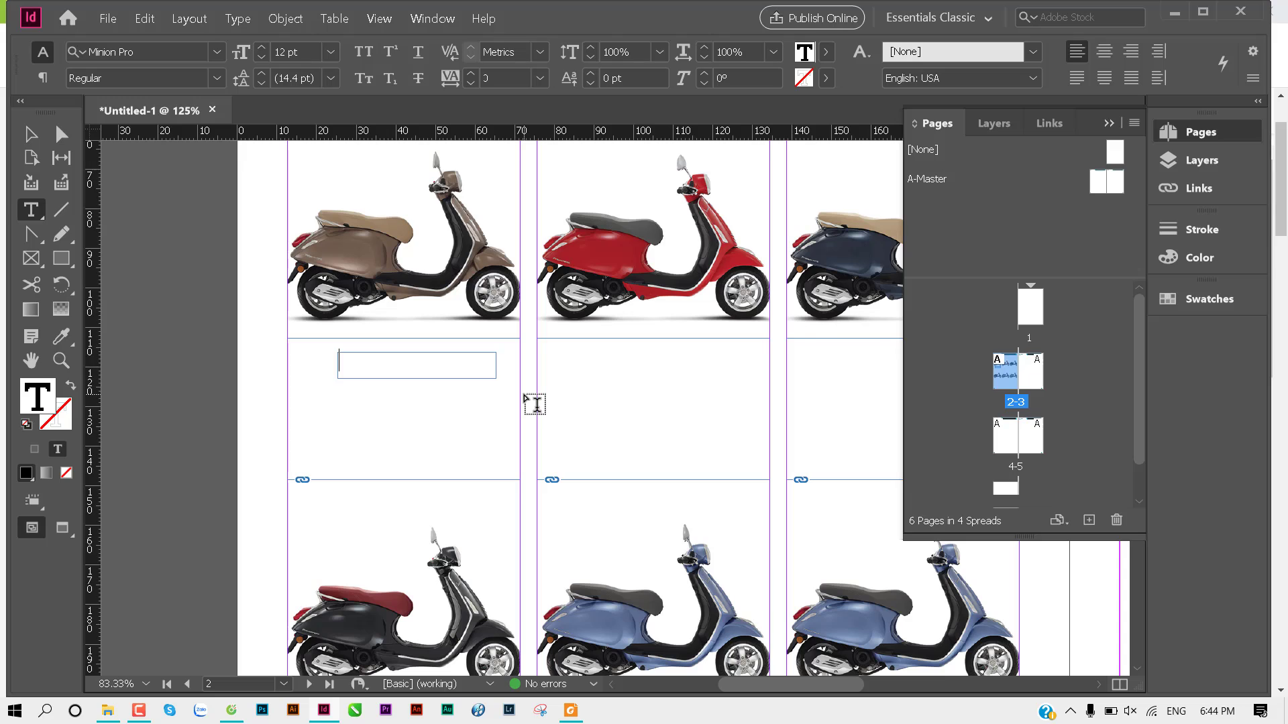
text(TÊN SẢ)
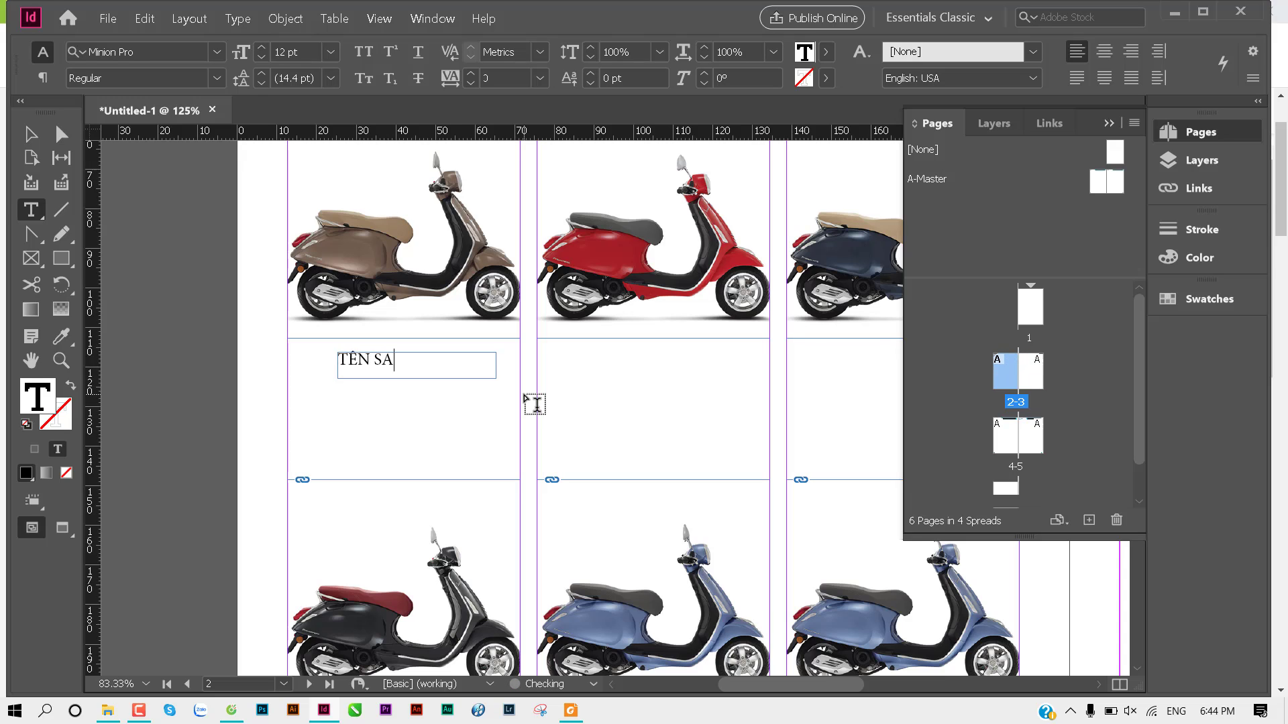
text(N PHÂẨM)
key(Escape)
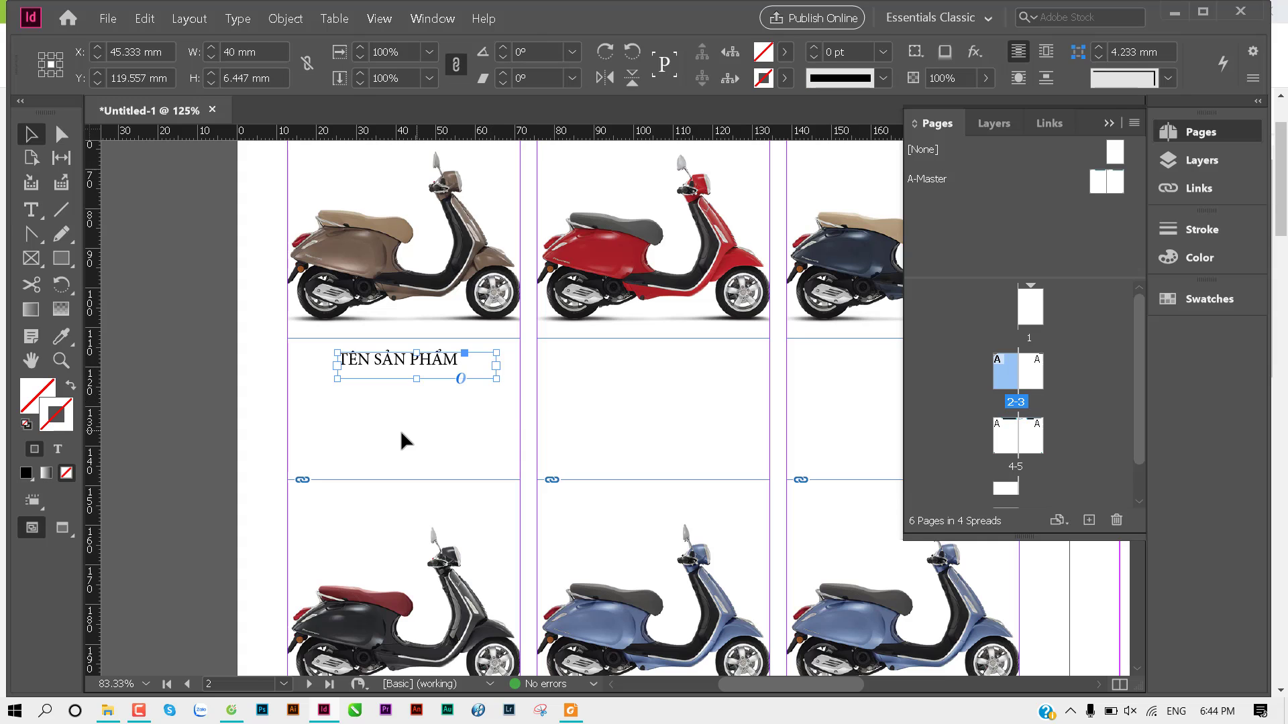
key(ctrl+alt+c)
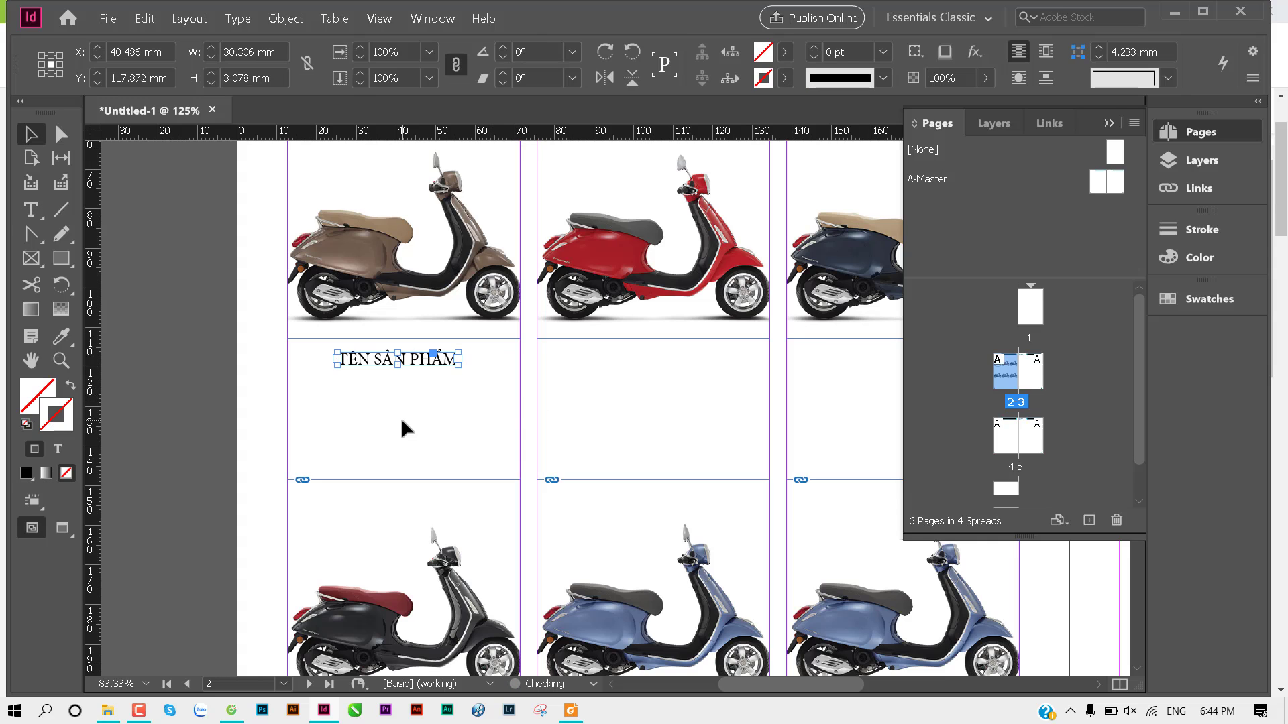
drag(430, 366, 437, 366)
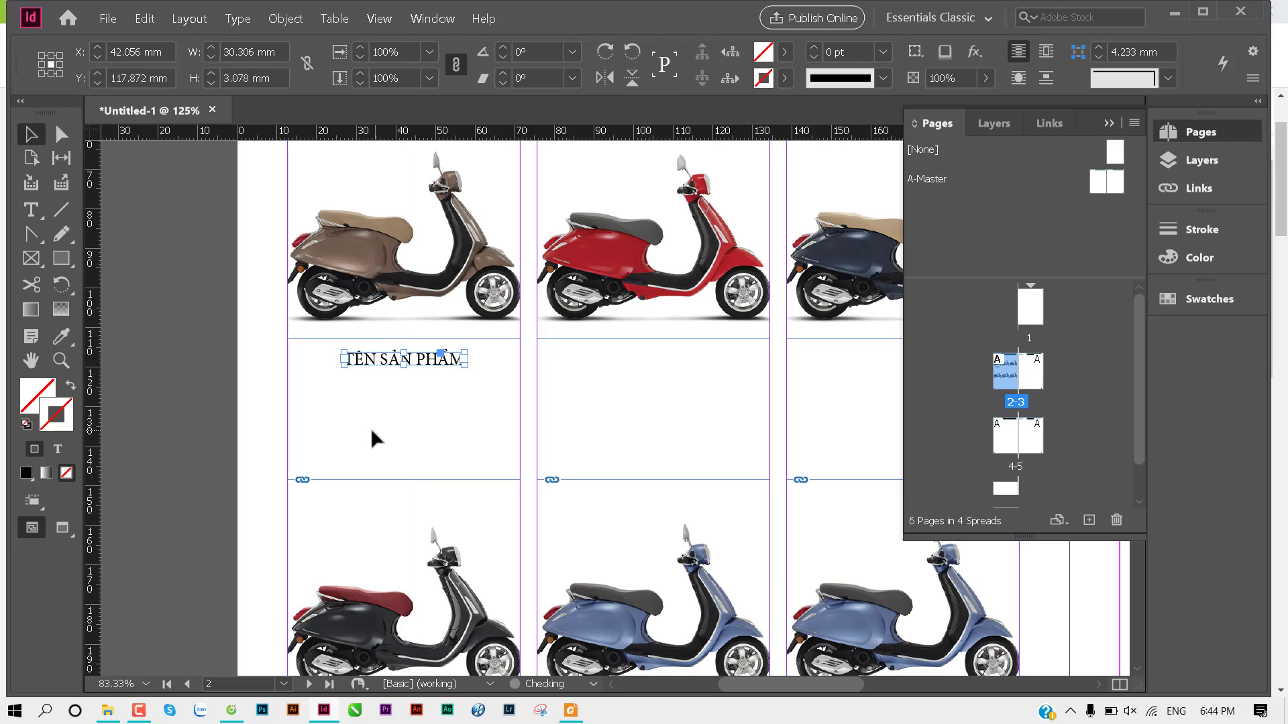
Step: Add a fitted 'Giá: 15.000.000VND' price frame centred under the title
key(t)
drag(316, 387, 488, 424)
text(Giá)
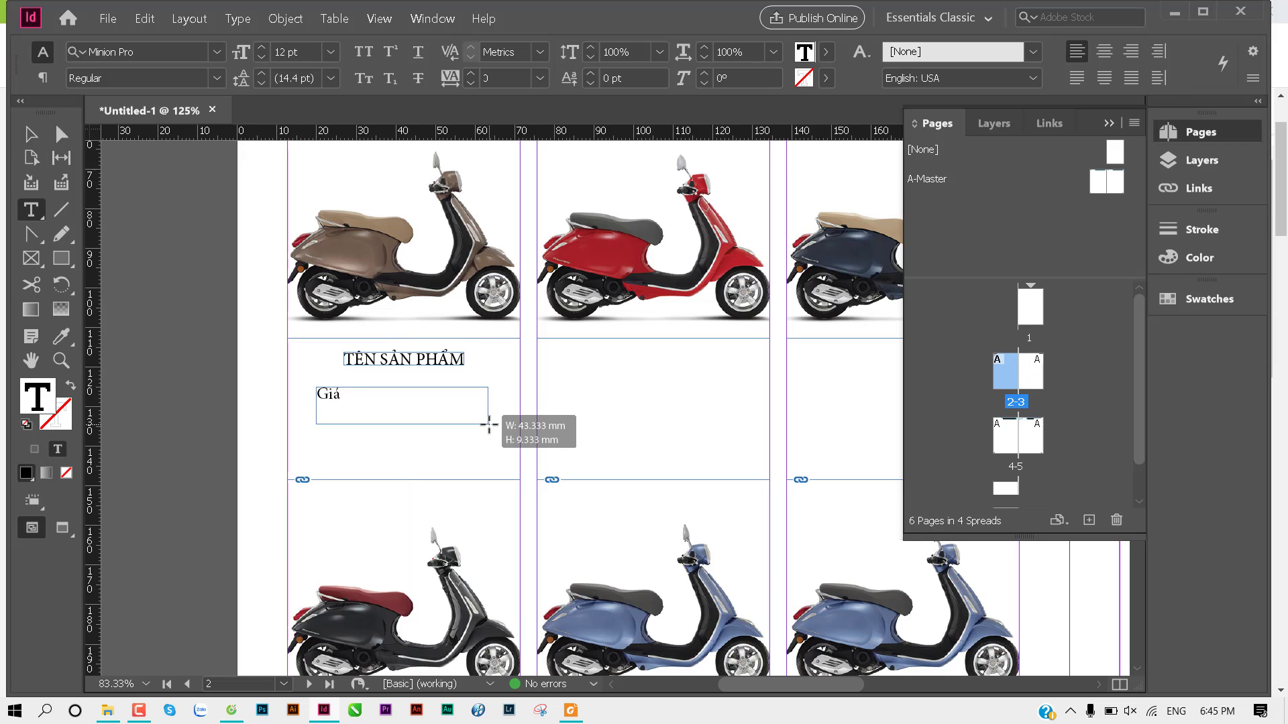
text(: )
text(15.000)
text(.000)
text(VND)
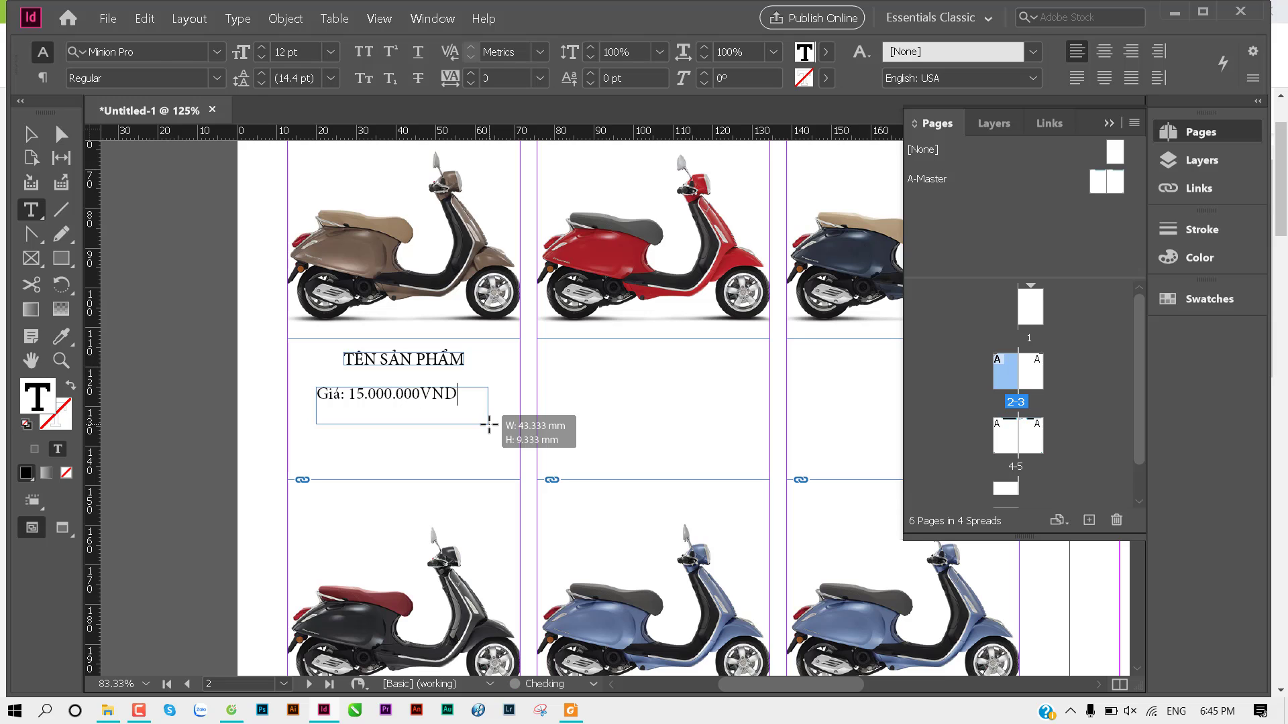
key(Escape)
double_click(488, 424)
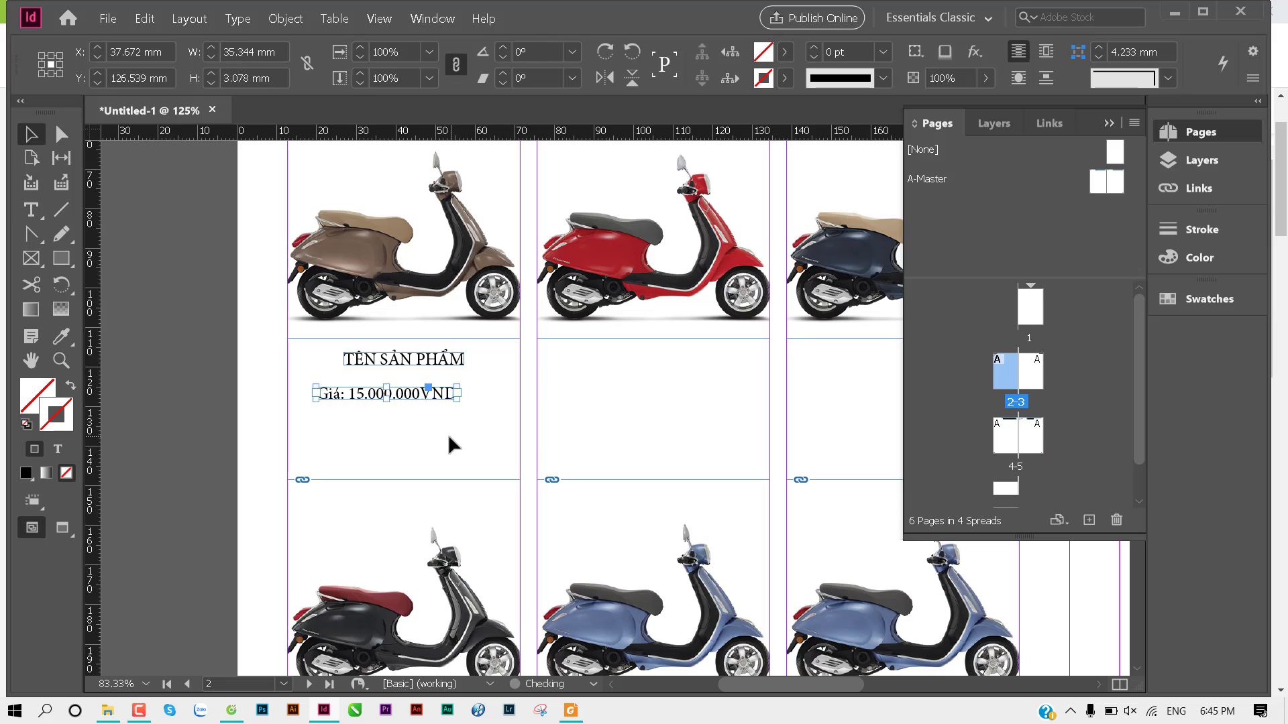
click(448, 433)
drag(430, 396, 448, 389)
Step: Select the title frame and zoom in on the caption, ready to edit its text
click(423, 436)
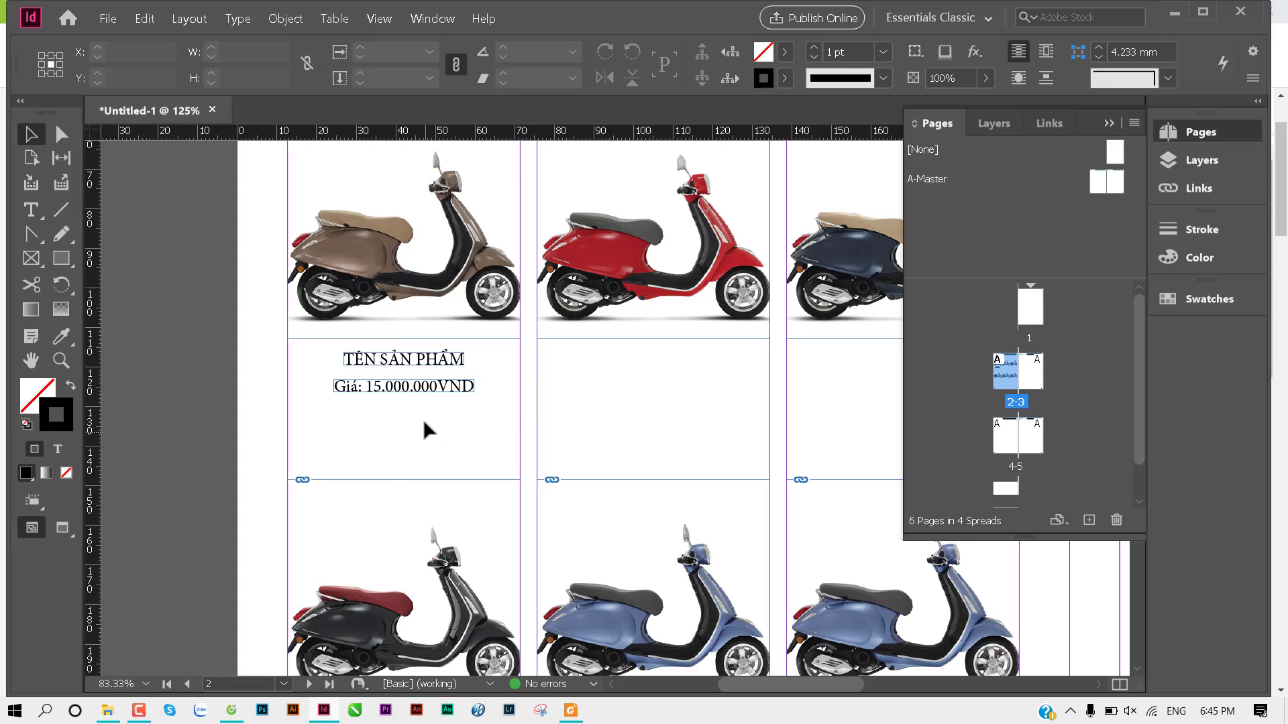
click(421, 368)
click(442, 371)
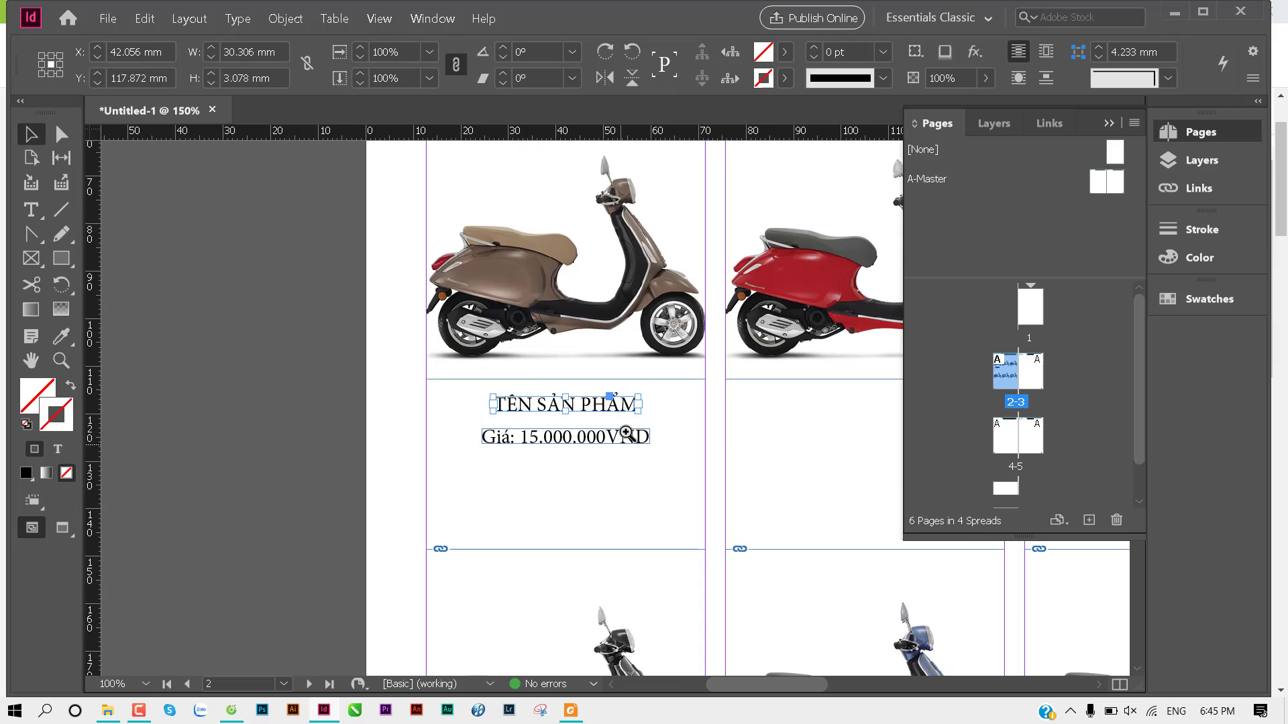
click(627, 434)
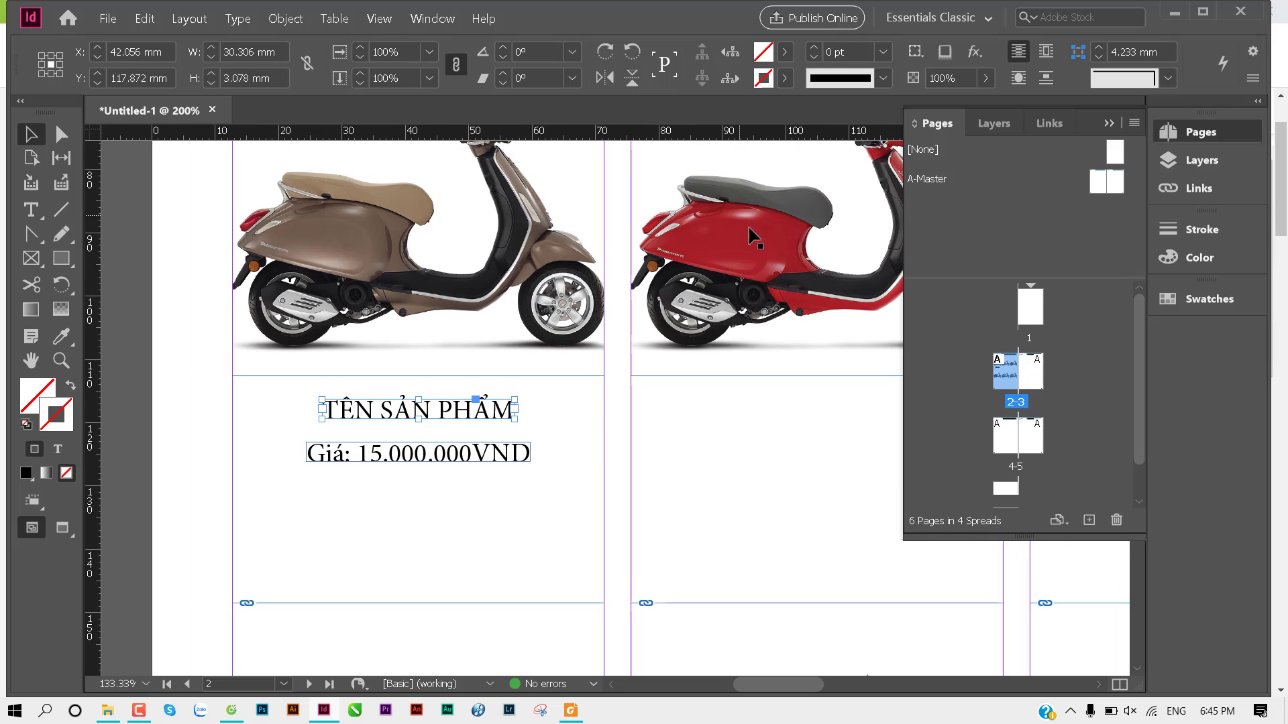
key(t)
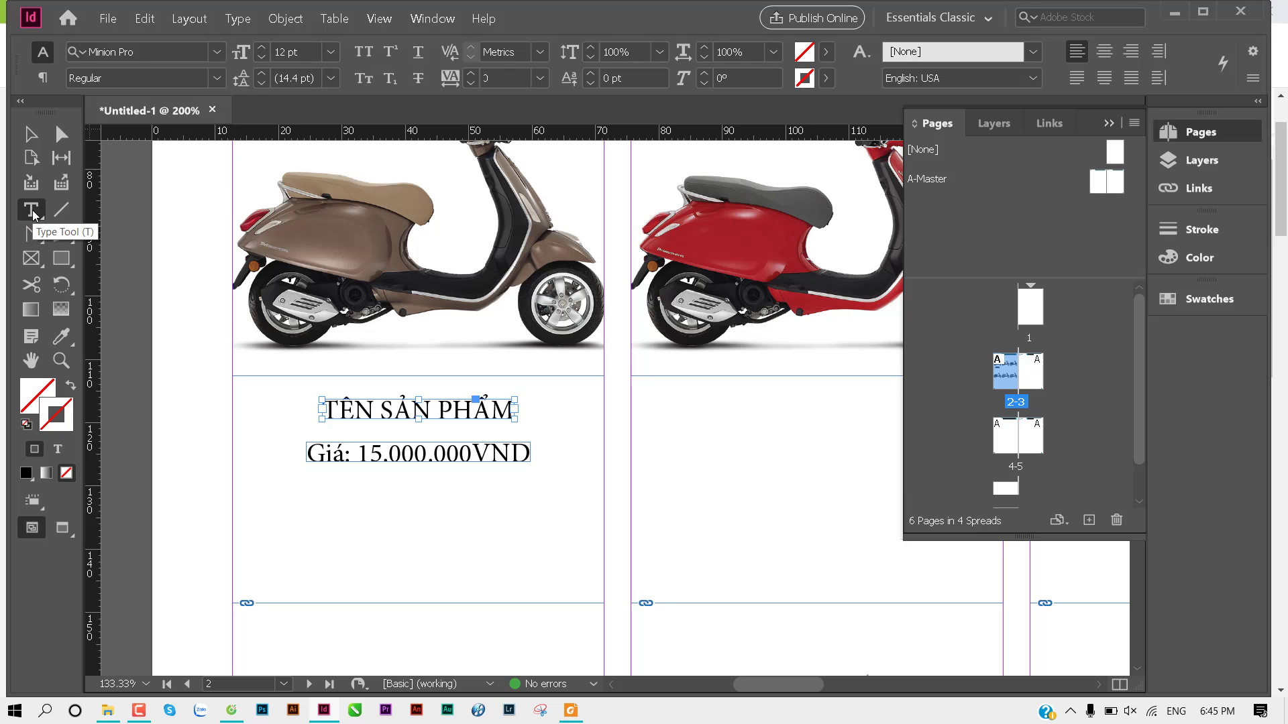
Step: Set the title's font to UTM Avo Bold
click(155, 51)
text(ut)
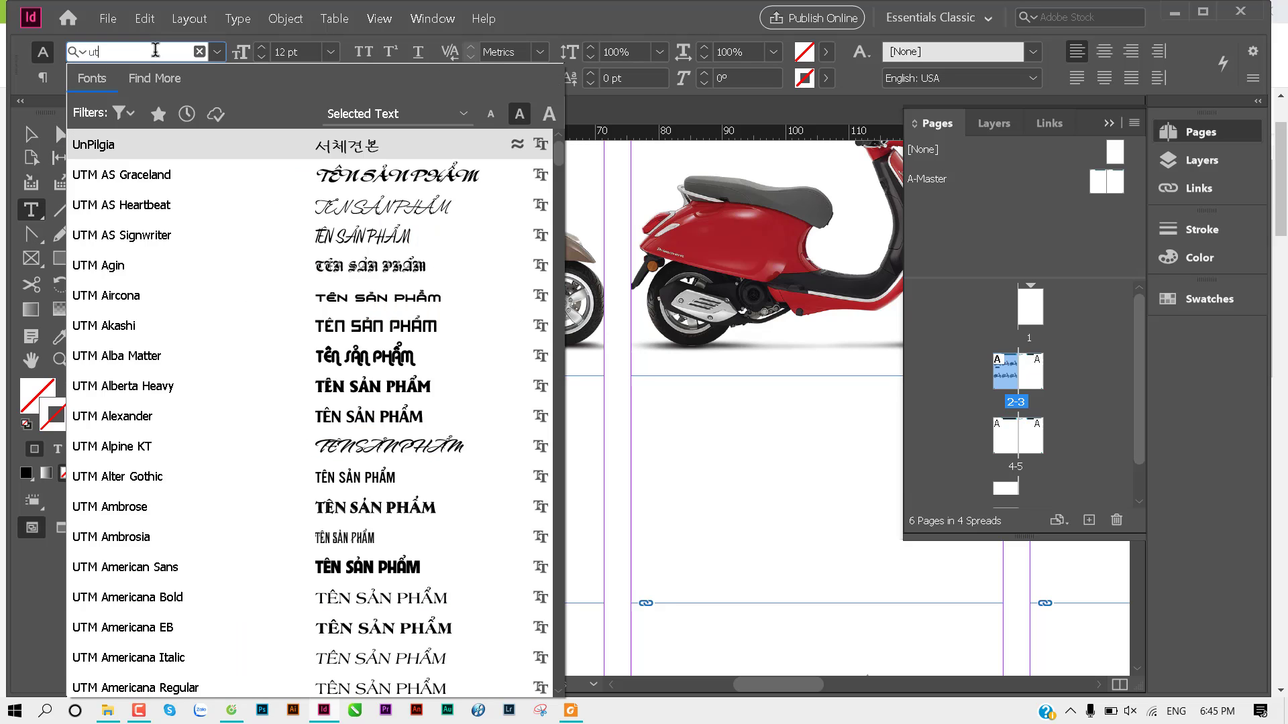
text(m avo)
key(Down)
key(Down)
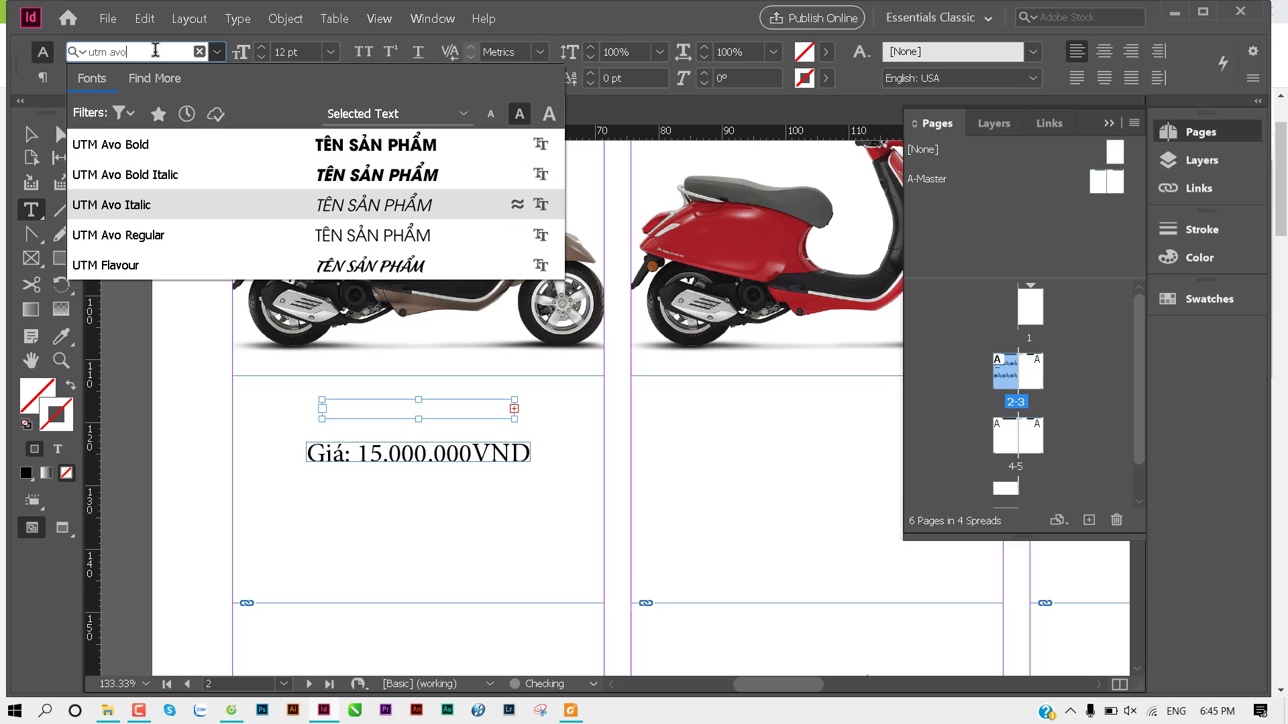
key(Up)
key(Up)
key(Return)
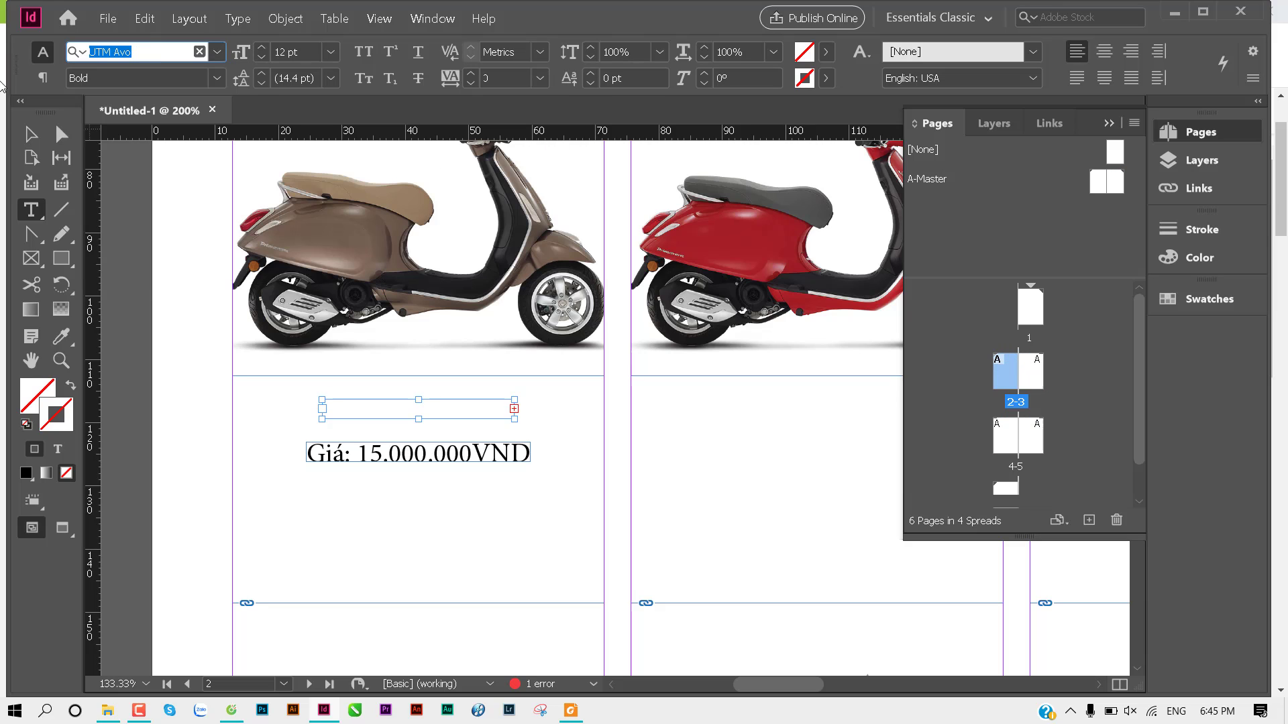
Step: Fit the title frame to one line, reduce its font size, and centre it above the price
click(32, 134)
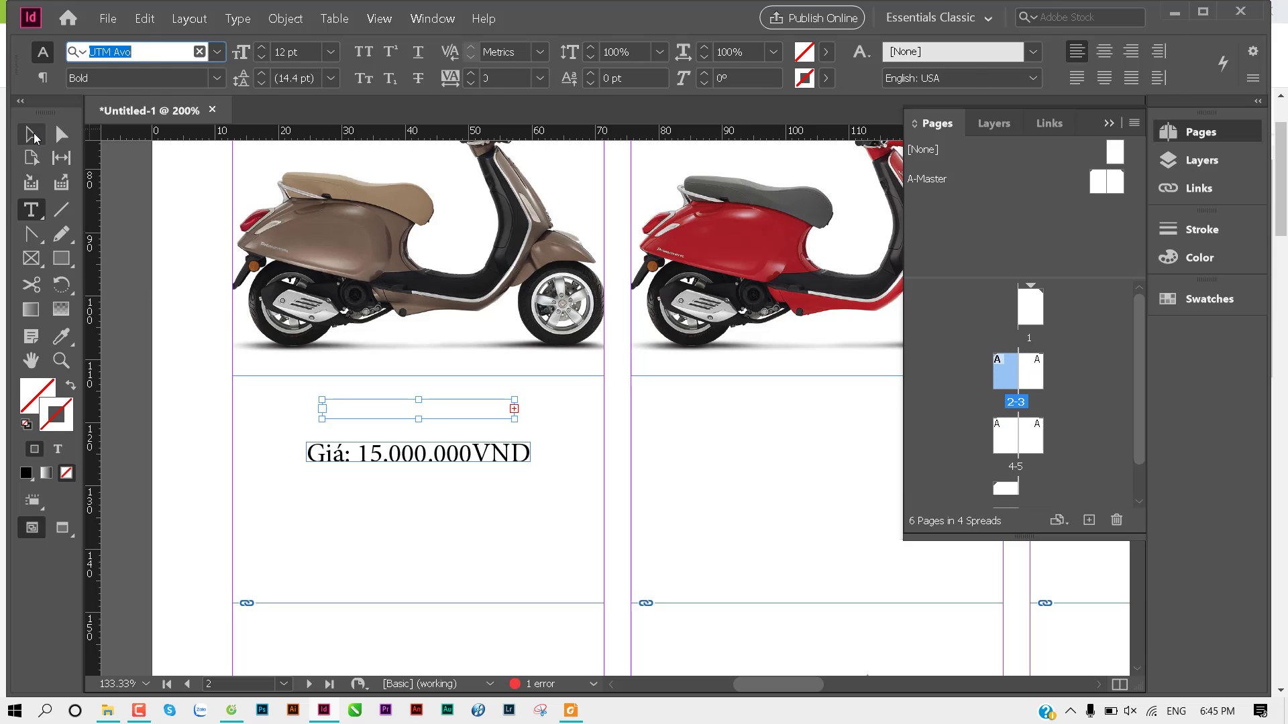
double_click(513, 421)
drag(515, 427, 569, 427)
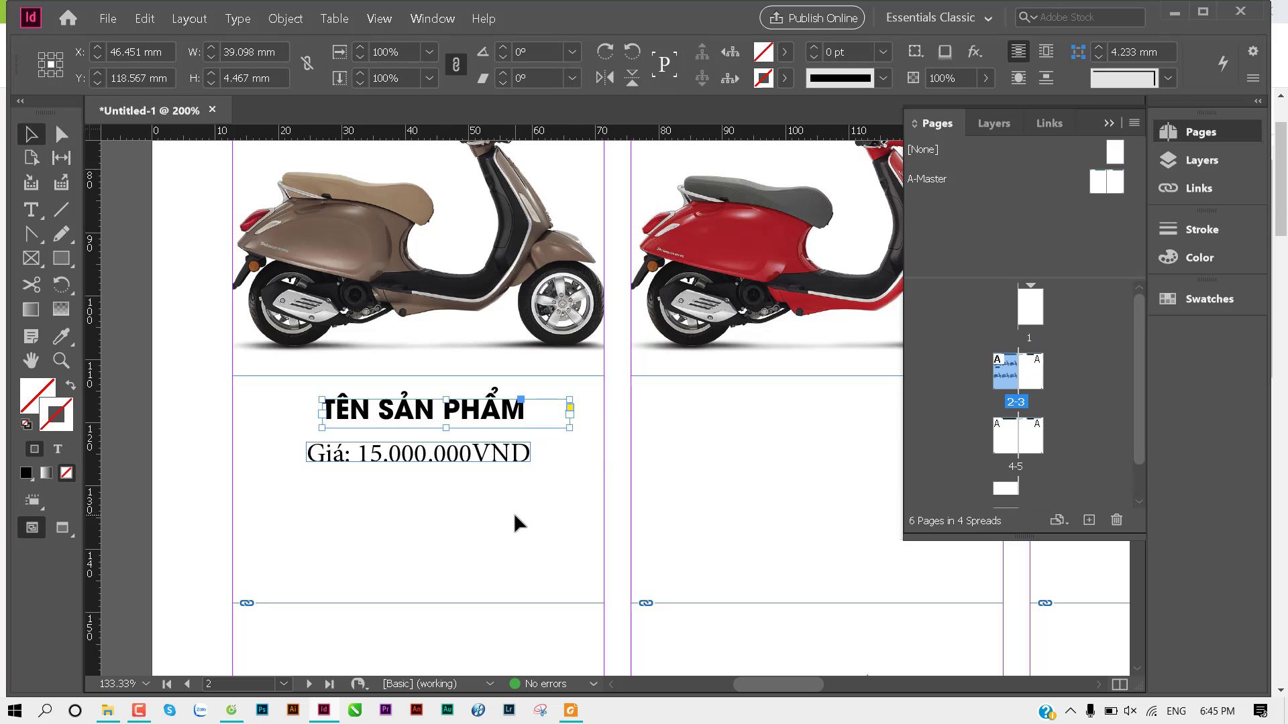
key(ctrl+alt+c)
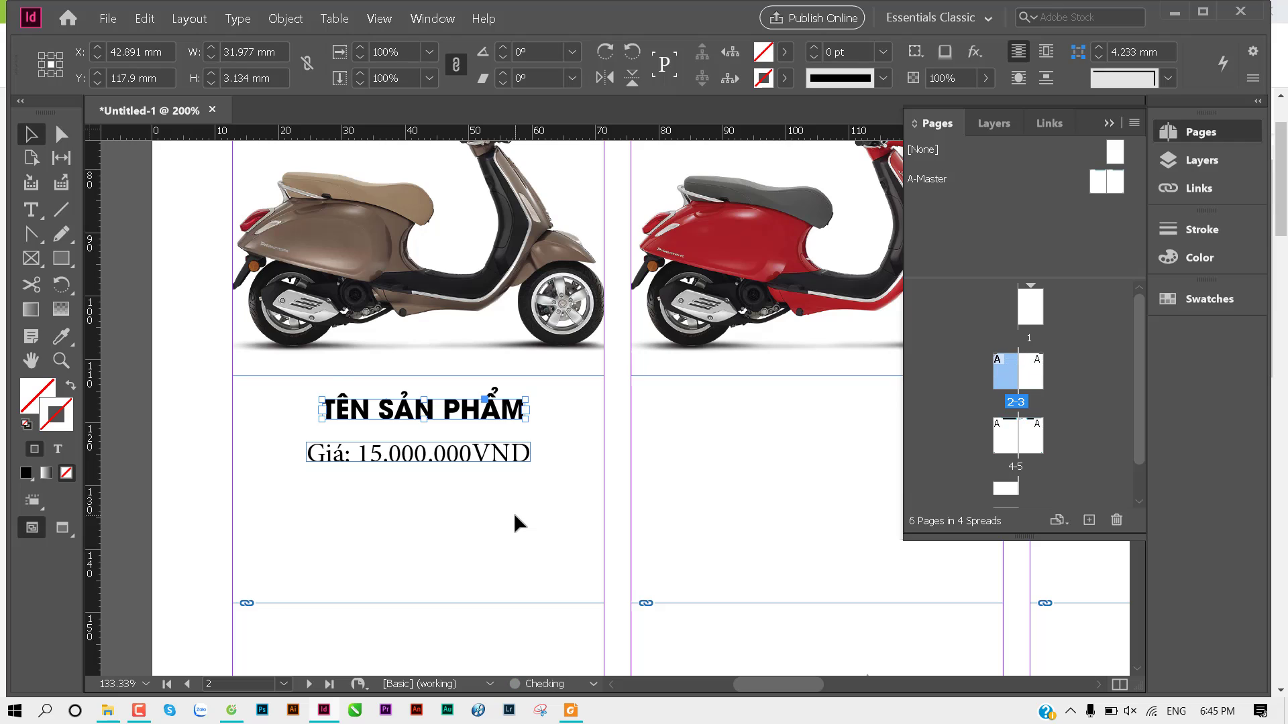
key(ctrl+shift+comma)
key(ctrl+shift+a)
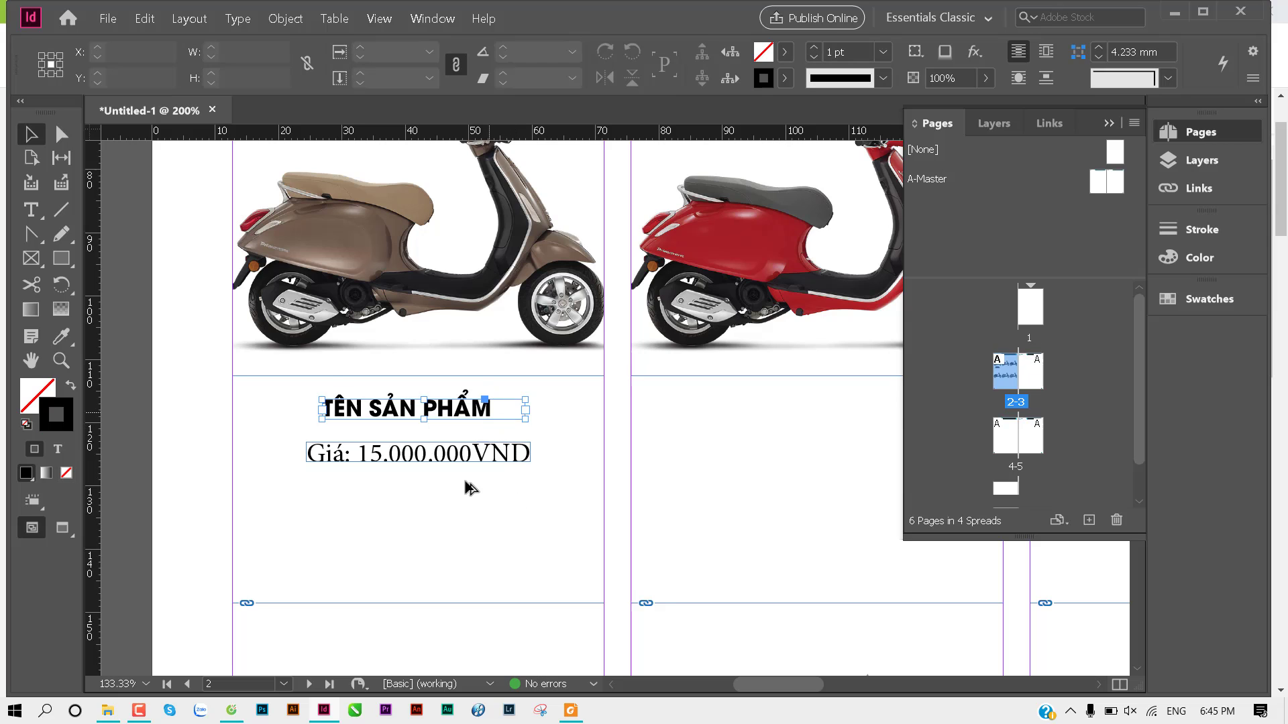
mouse_move(440, 414)
mouse_down()
mouse_move(464, 440)
mouse_move(449, 497)
mouse_up()
click(464, 538)
scroll(465, 538, down, 1)
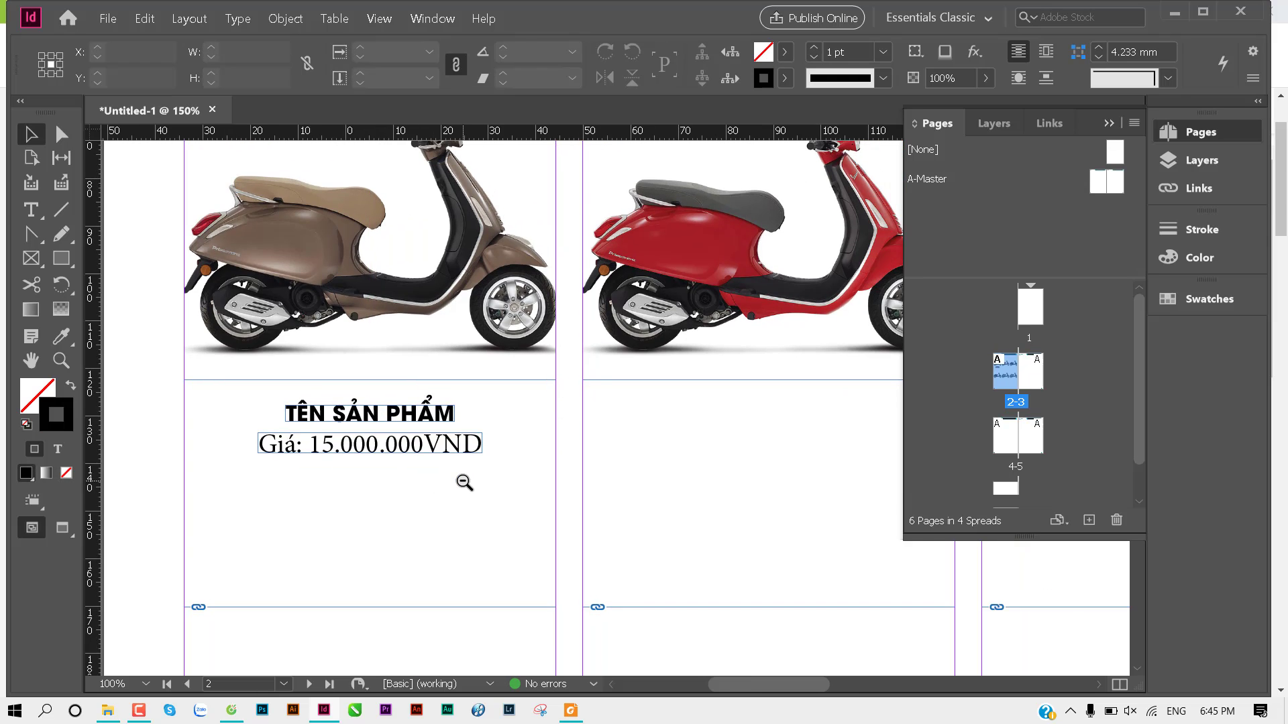
Step: Duplicate the title and price captions under the red and blue scooters
ctrl+alt+click(461, 483)
mouse_move(259, 353)
mouse_down()
mouse_move(398, 391)
mouse_move(655, 367)
mouse_up()
key(ctrl+z)
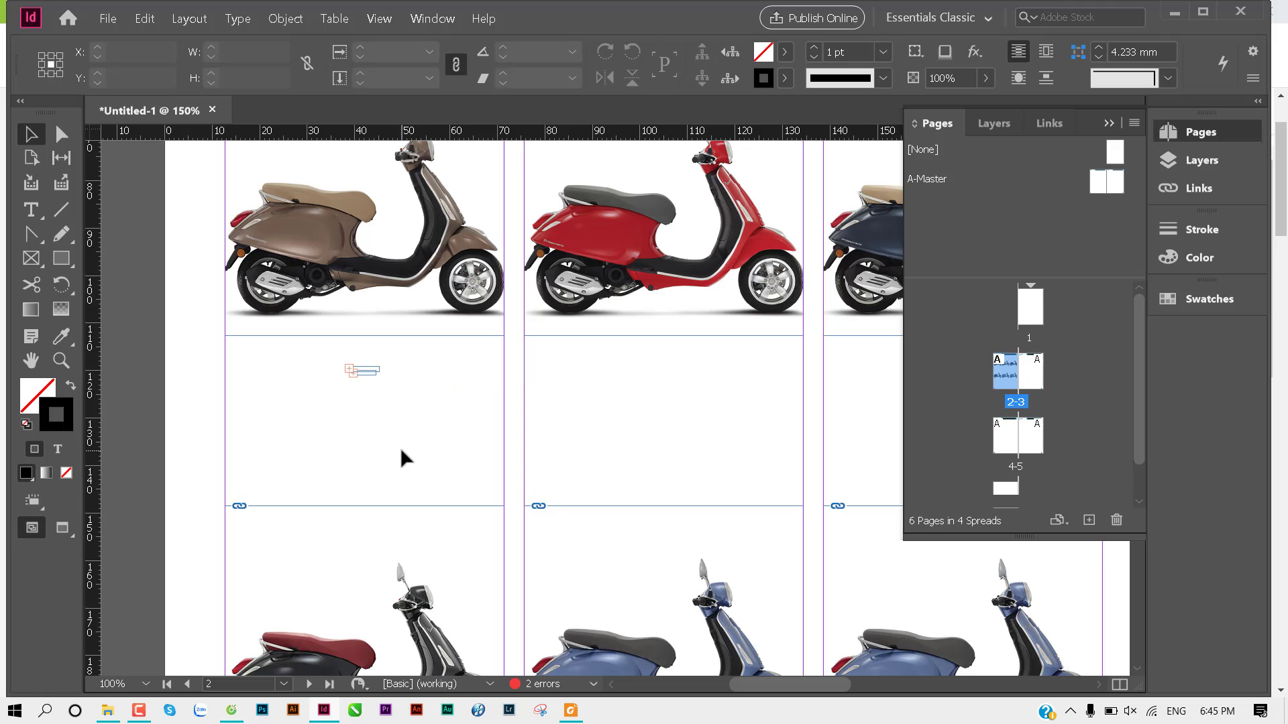
key(ctrl+z)
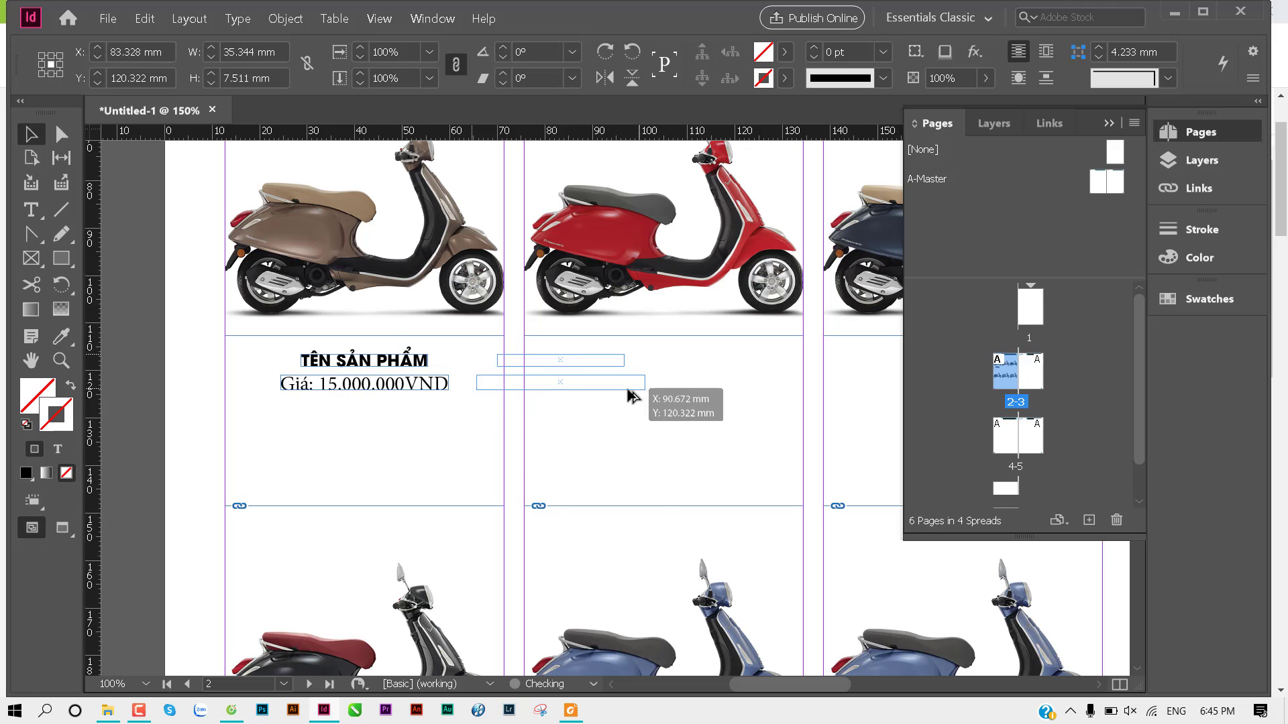
drag(379, 388, 678, 387)
drag(644, 441, 524, 444)
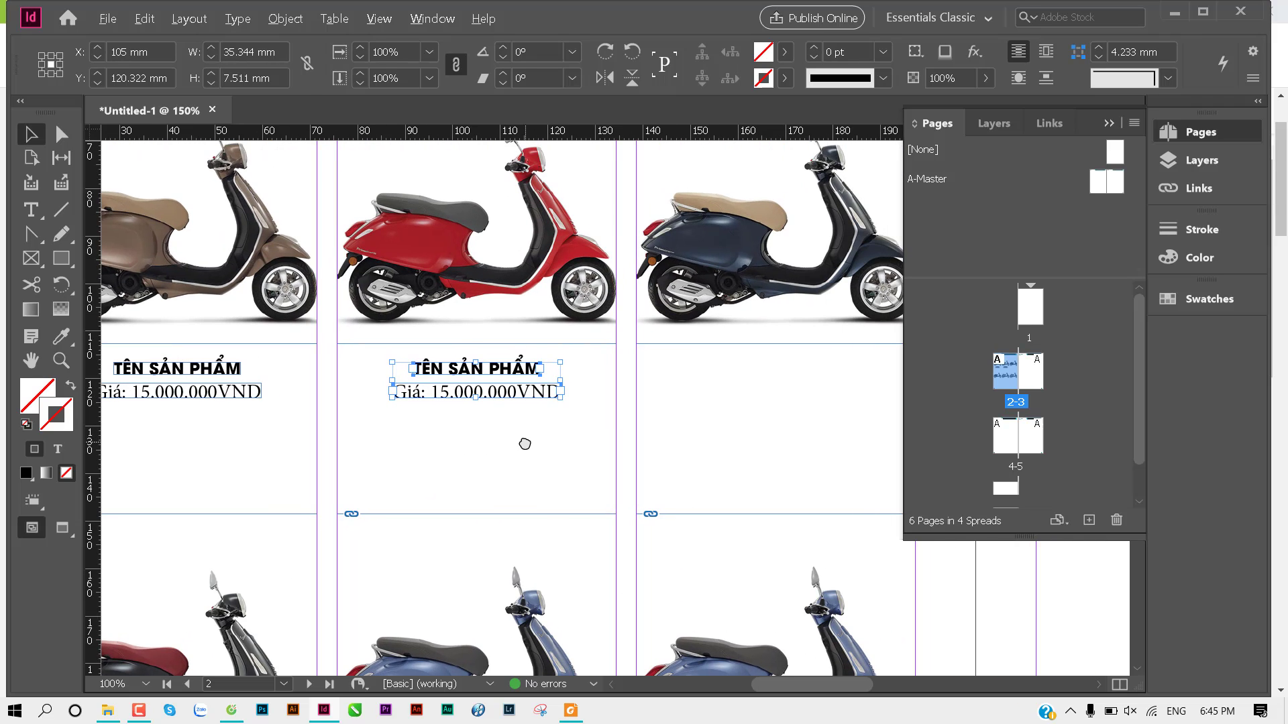
key(ctrl+alt+shift+d)
Step: Copy all three top-row captions down beneath the lower row of scooters
ctrl+alt+click(525, 444)
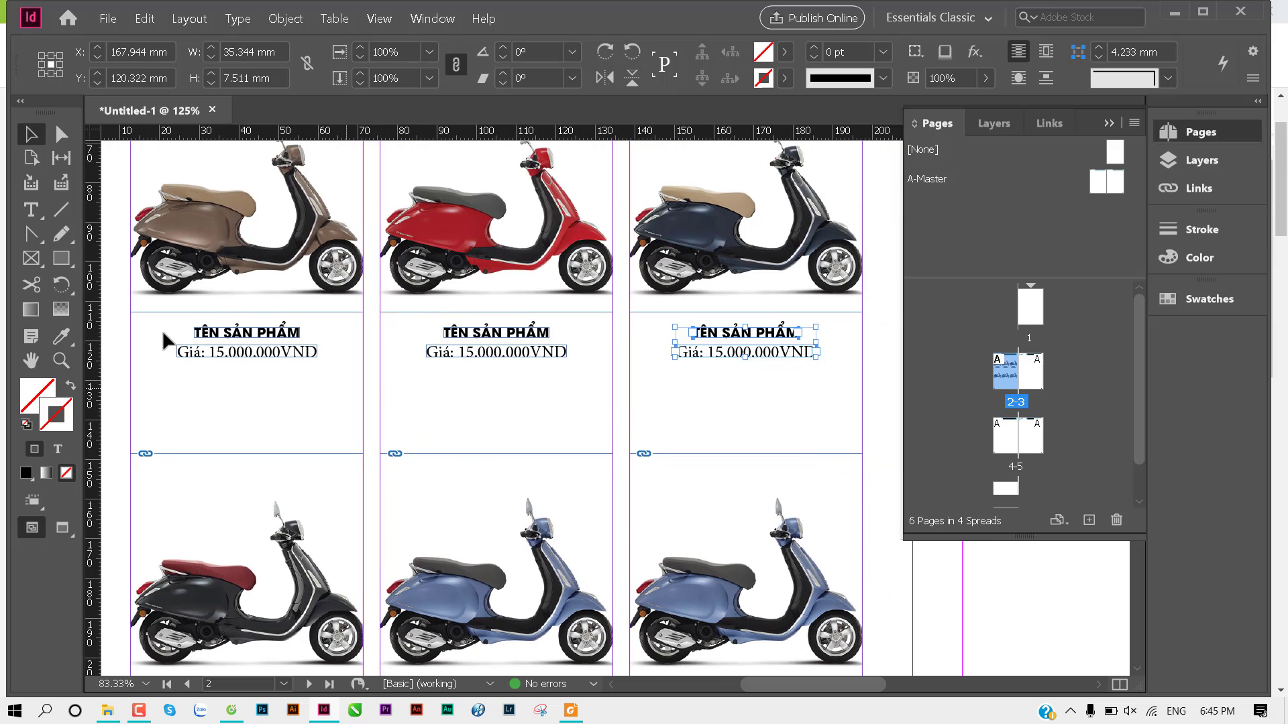
drag(164, 333, 820, 397)
ctrl+alt+click(724, 420)
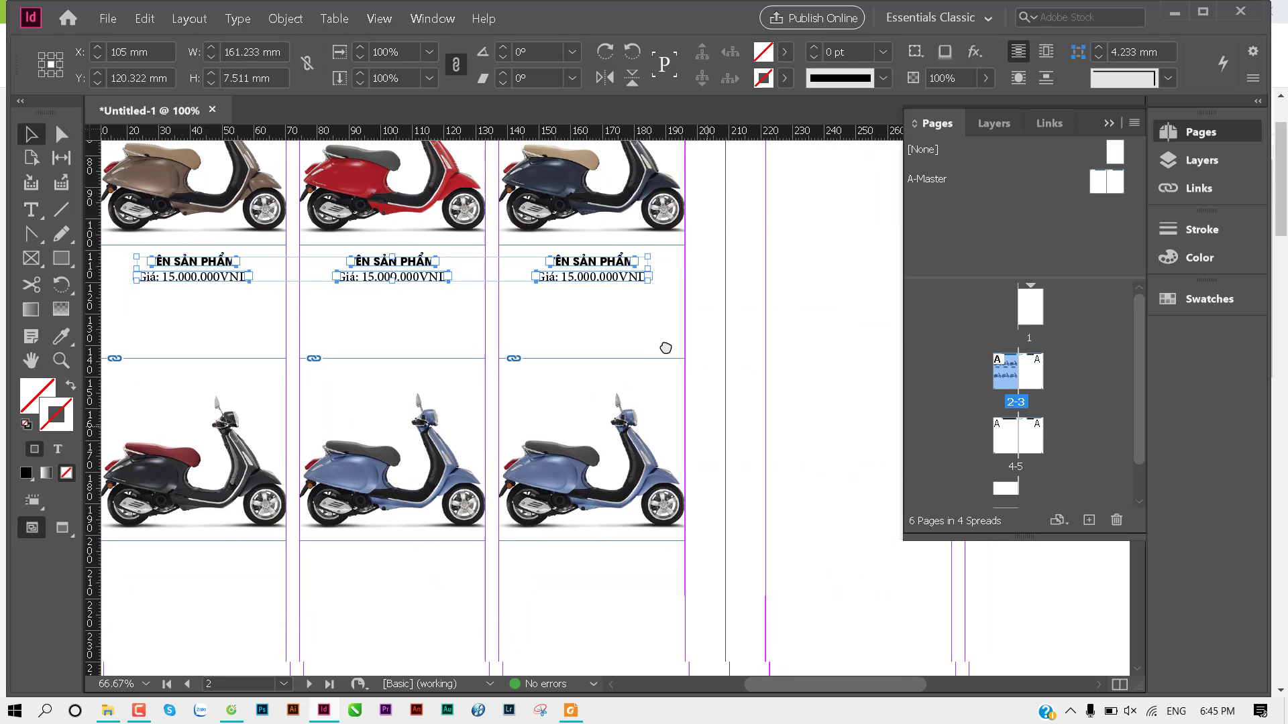
mouse_move(391, 281)
mouse_down()
mouse_move(396, 589)
mouse_move(523, 619)
mouse_up()
click(388, 620)
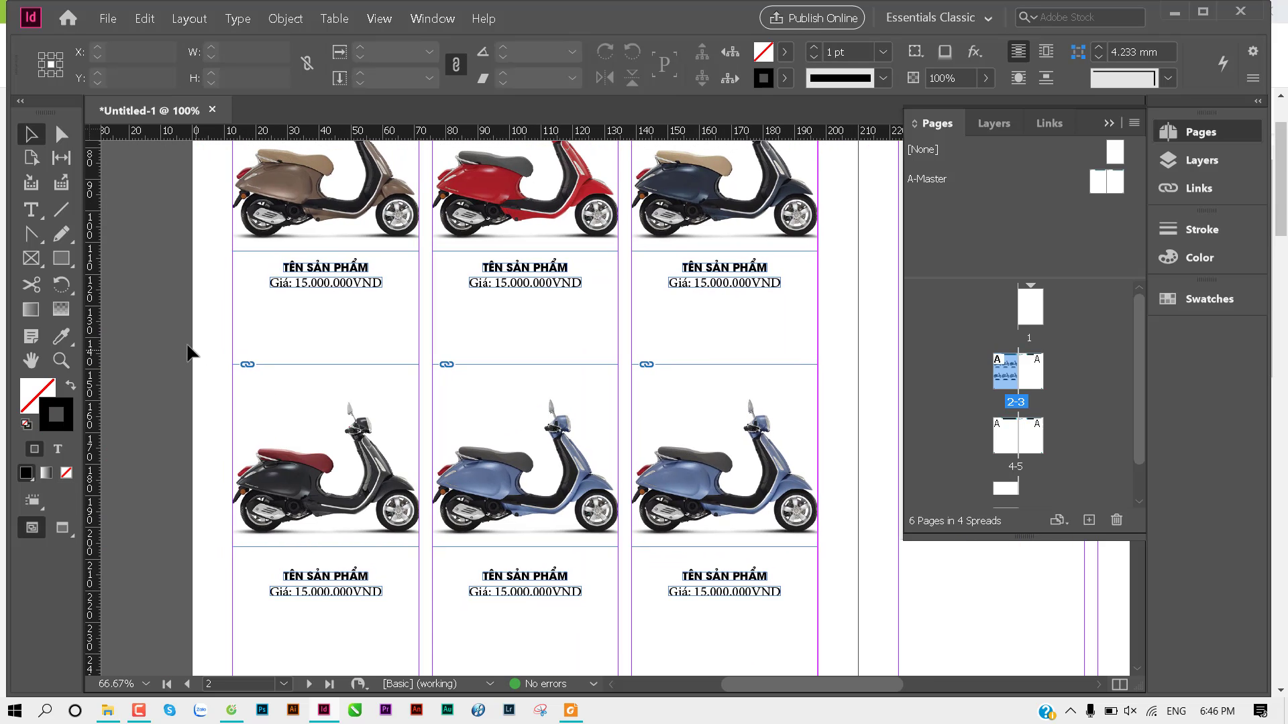
Step: Move the lower row of scooters and captions up closer to the top row
drag(188, 352, 843, 645)
drag(718, 526, 707, 486)
click(199, 386)
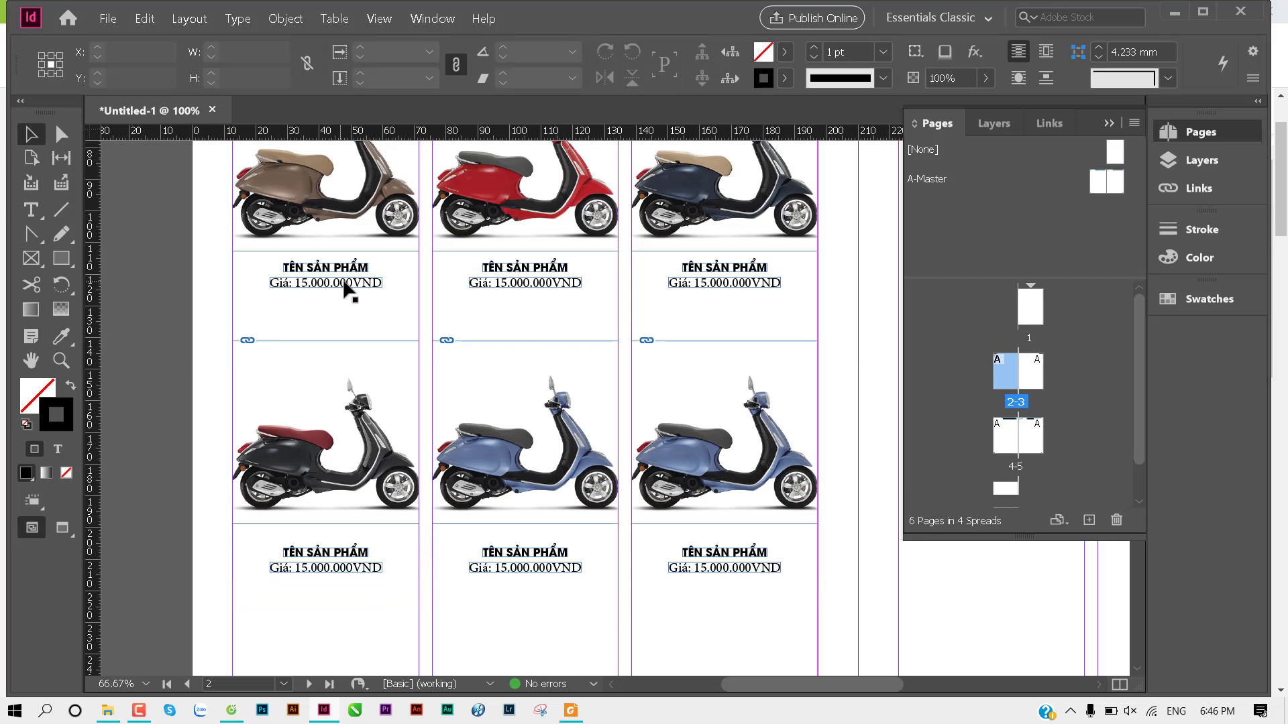
click(349, 268)
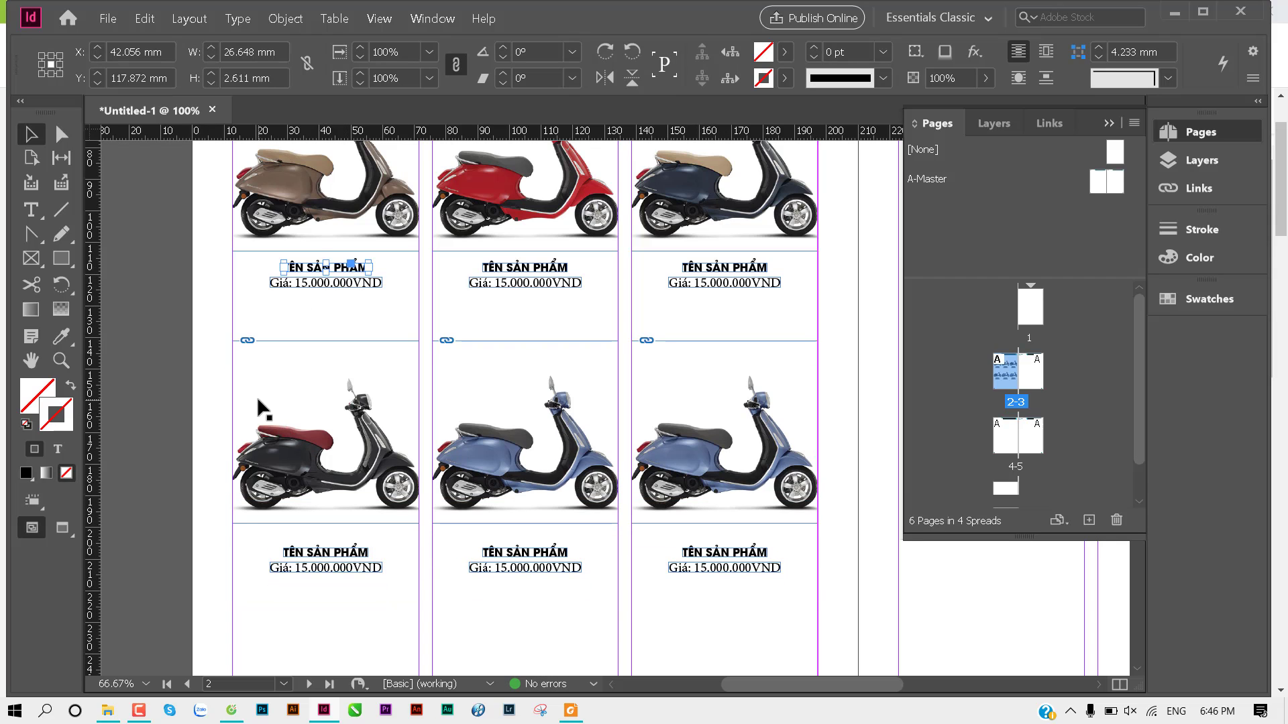
Step: Bring the top row and VESPA header into view and restore default fill and stroke colours
drag(415, 410, 400, 492)
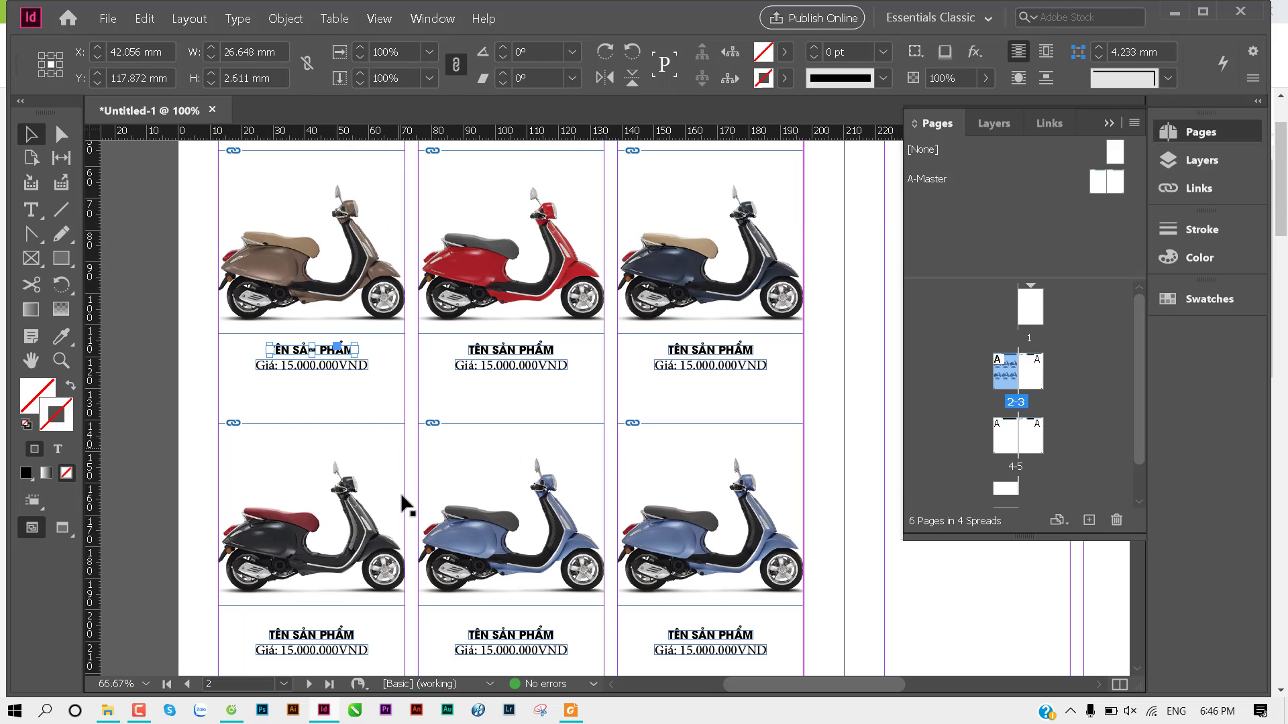
drag(408, 417, 371, 573)
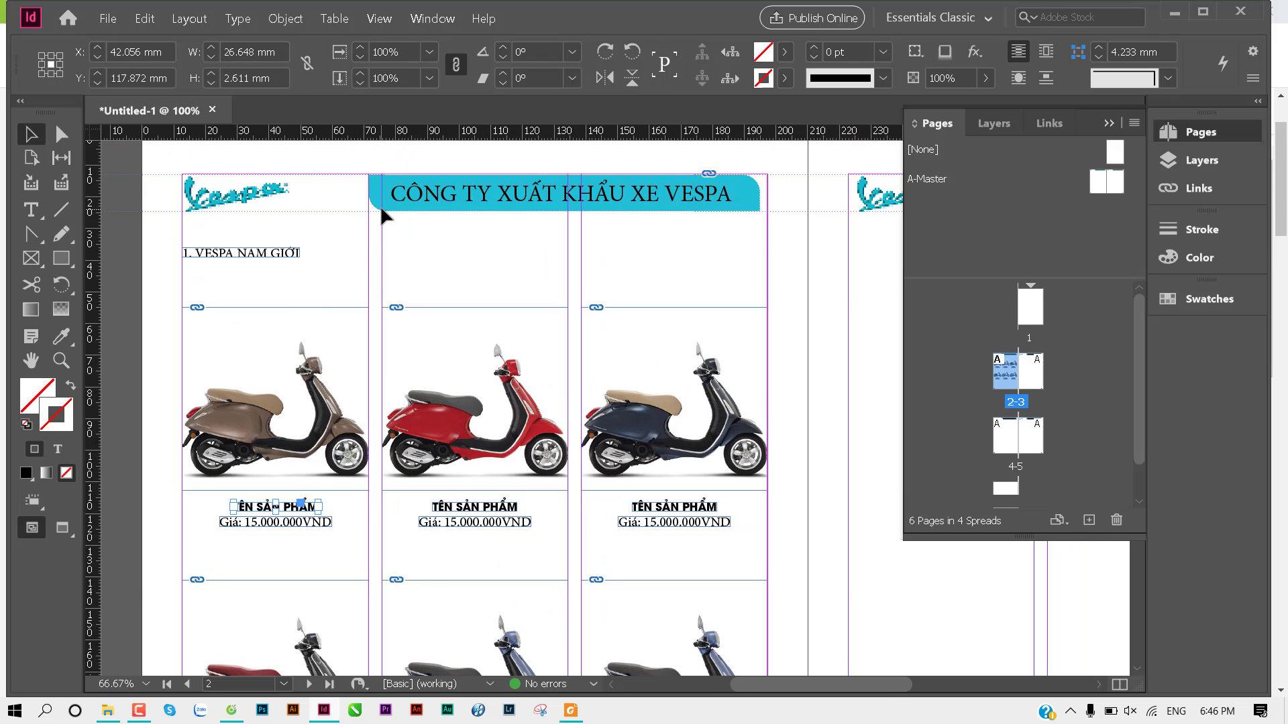
scroll(299, 473, down, 2)
click(331, 470)
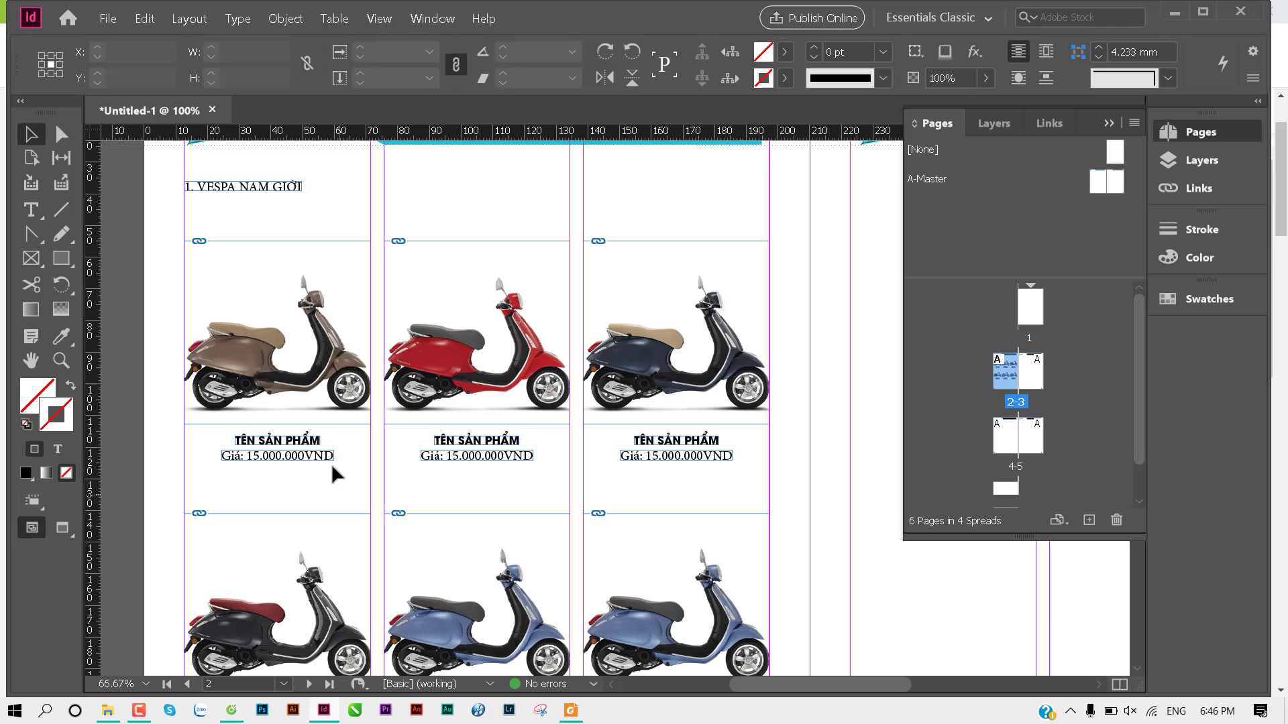
key(d)
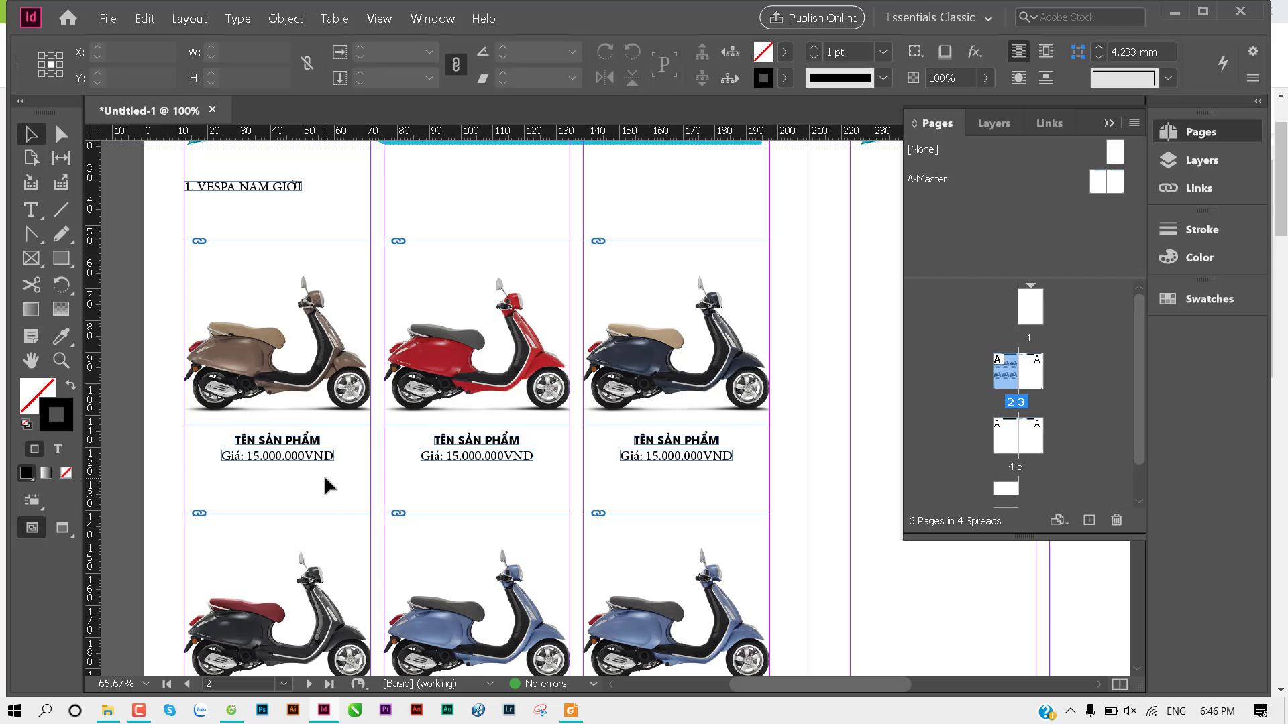
ctrl+space+click(397, 451)
Step: Zoom in to 150% on the top-row product labels and open the Type menu
ctrl+space+click(652, 444)
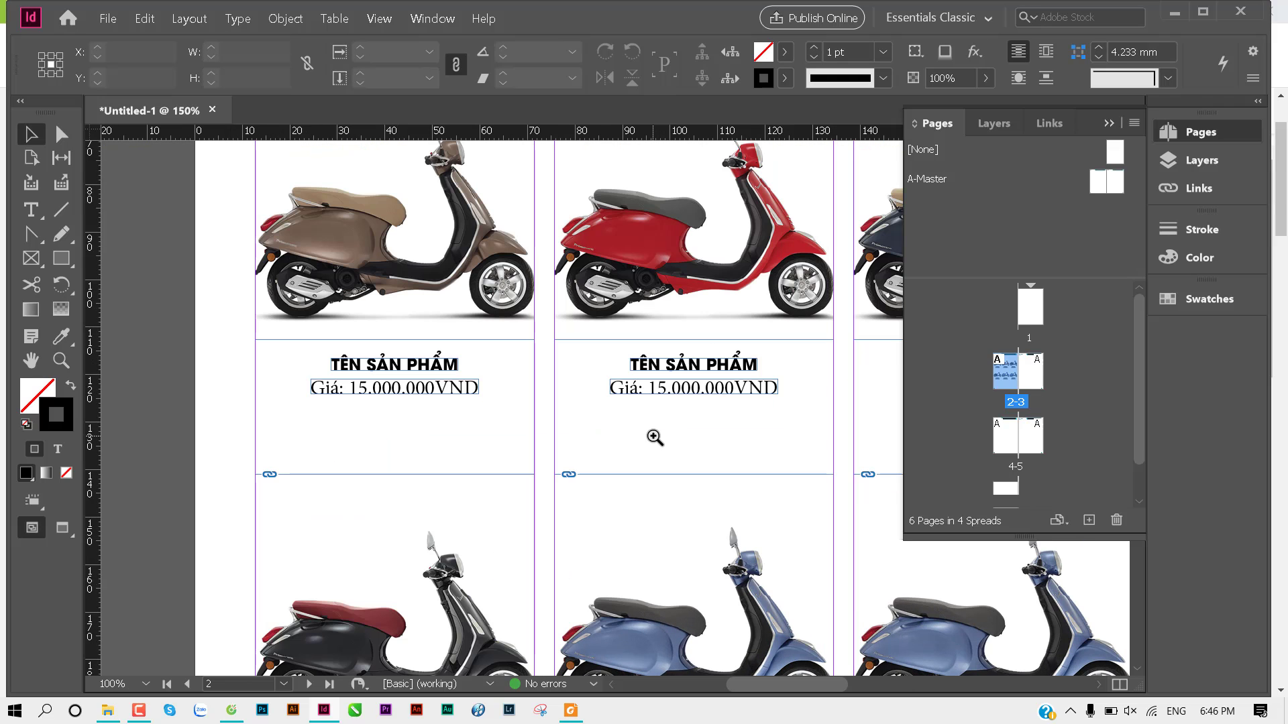
drag(543, 423, 600, 420)
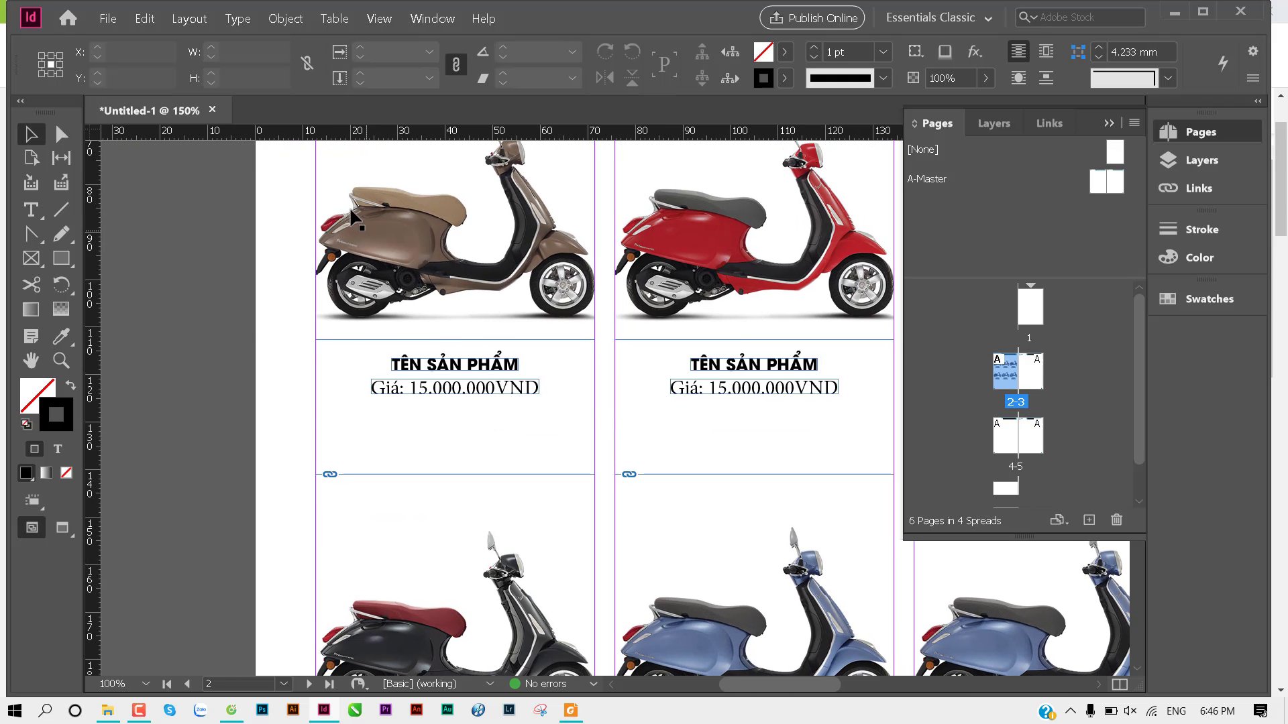
click(238, 18)
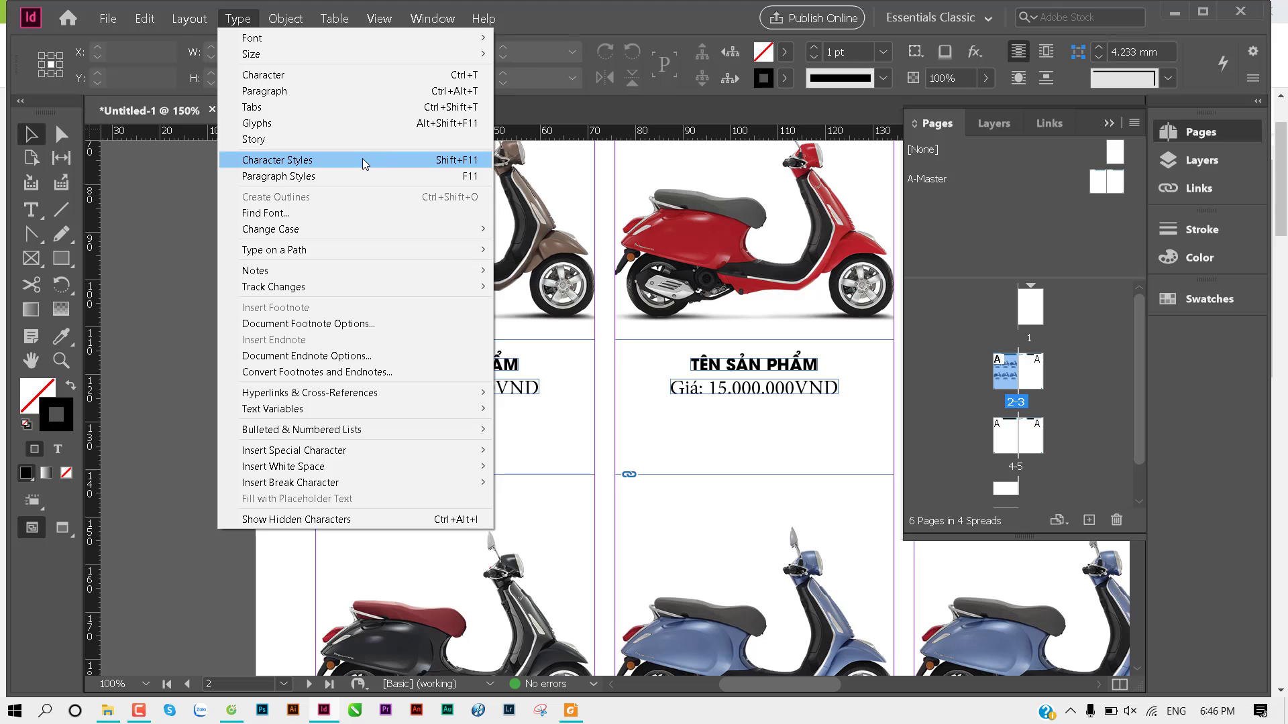
Step: Open the Character Styles panel and position it away from the product labels
click(362, 160)
drag(713, 392, 704, 245)
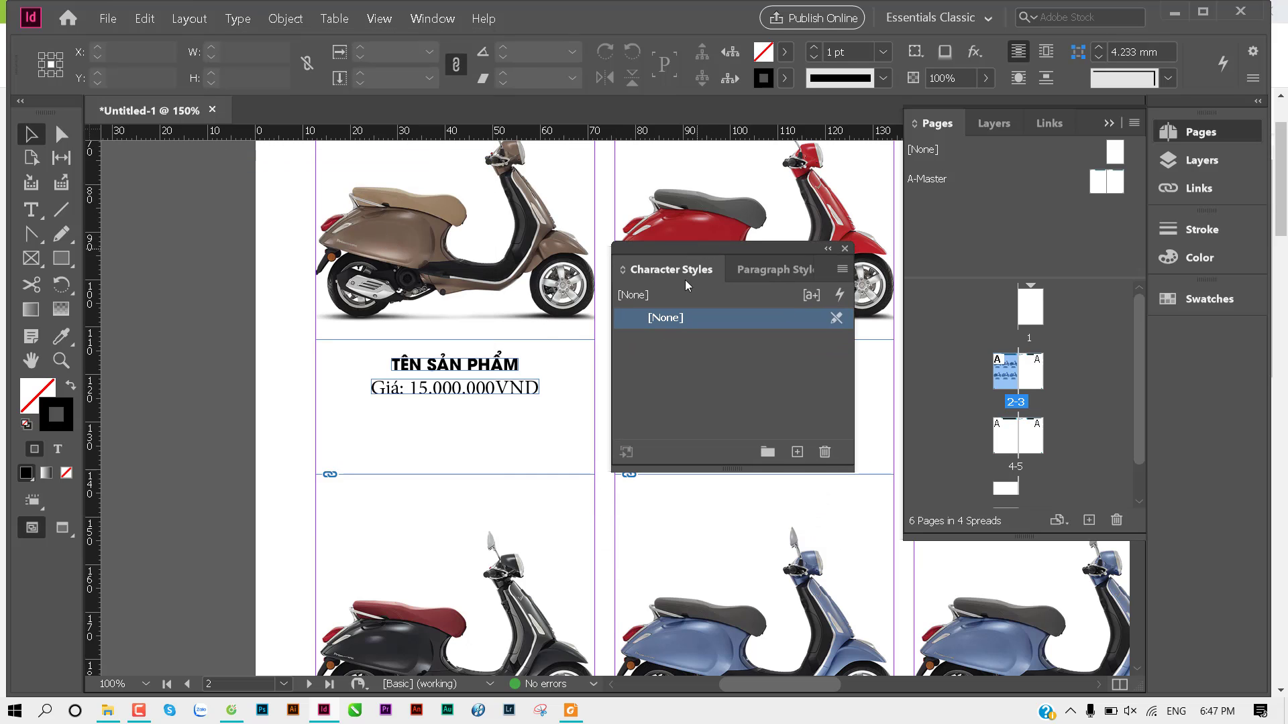
click(754, 268)
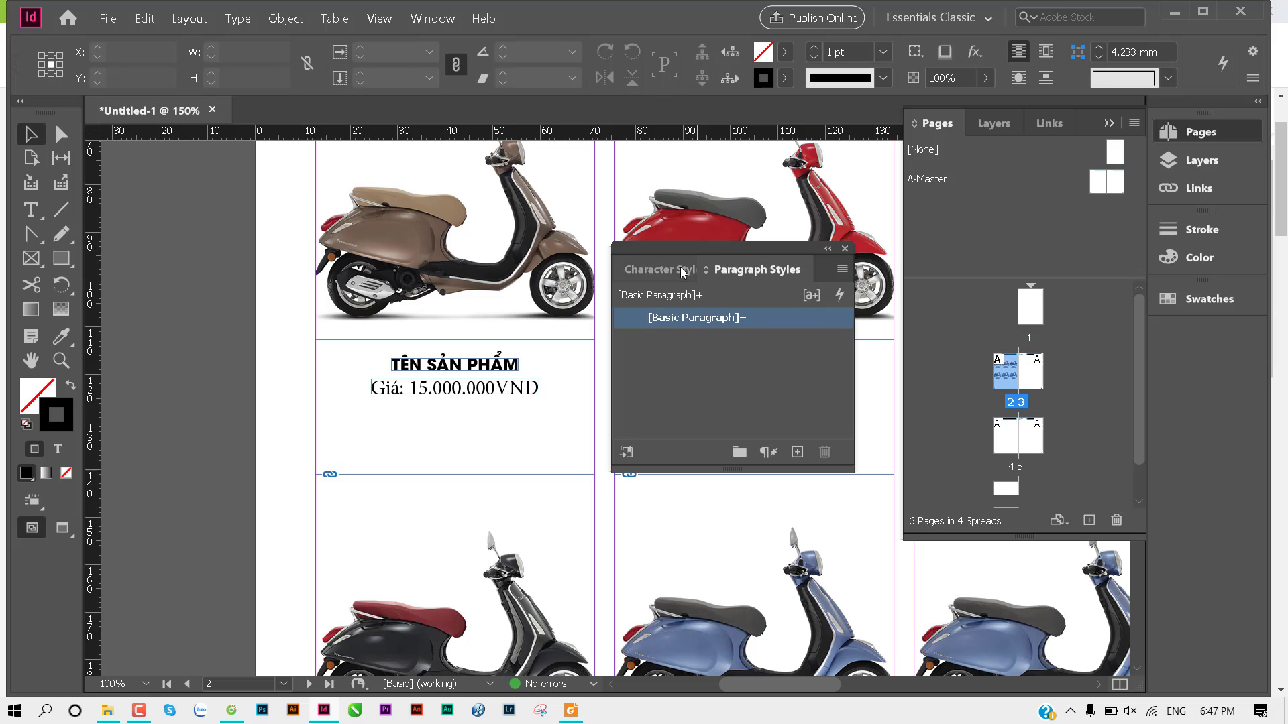
click(680, 267)
click(746, 269)
click(659, 272)
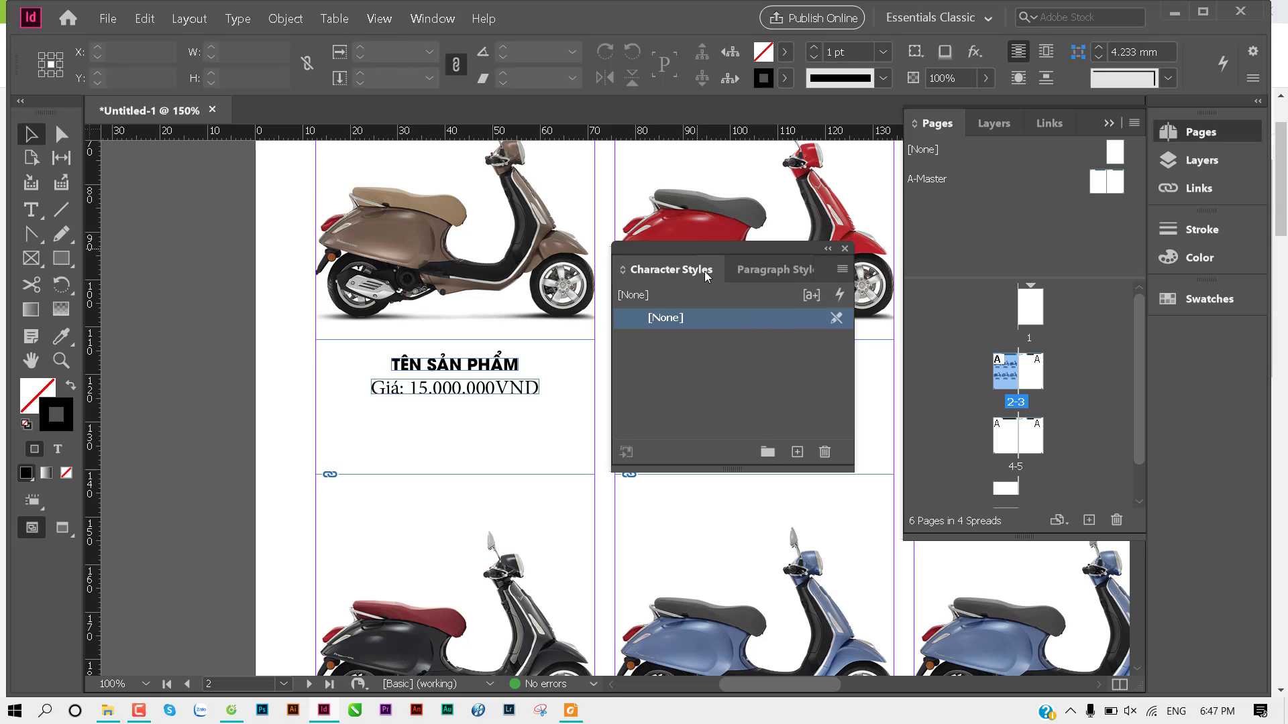
click(748, 269)
click(668, 269)
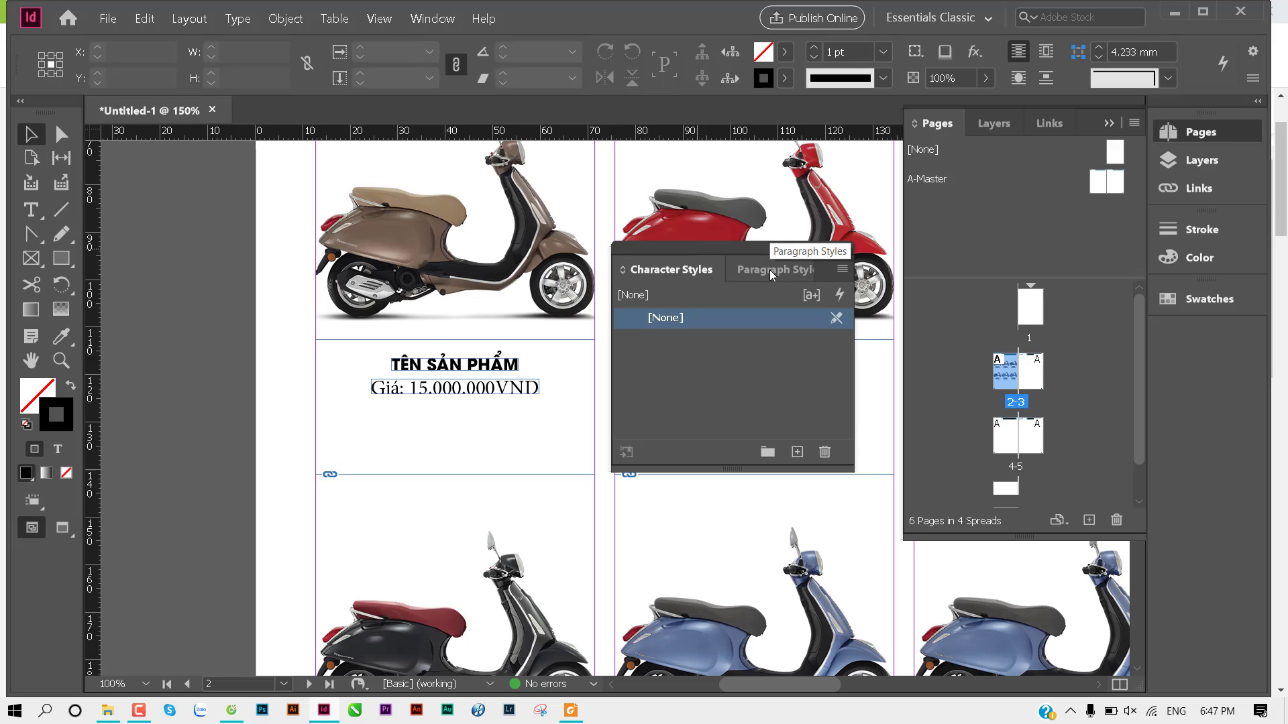
mouse_move(683, 252)
mouse_down()
mouse_move(754, 290)
mouse_move(752, 304)
mouse_up()
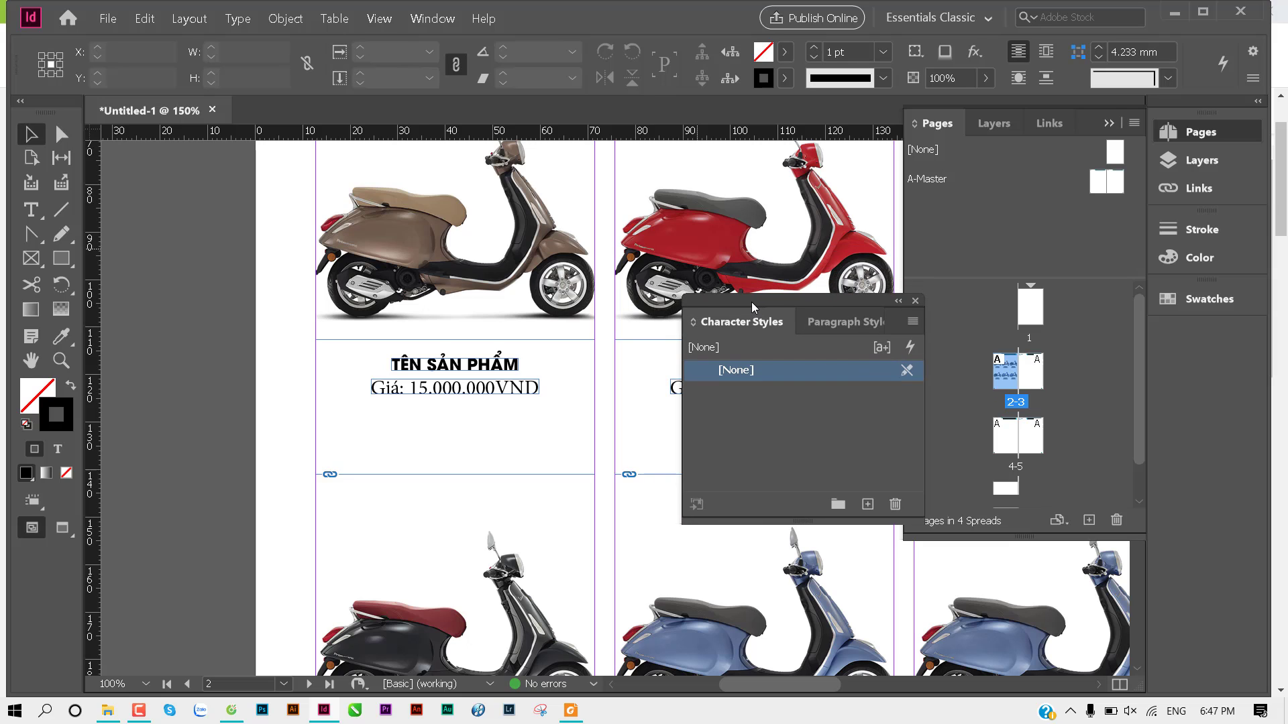
Step: Create Character Style 1 from the selected TÊN SẢN PHẨM title and select it
click(454, 363)
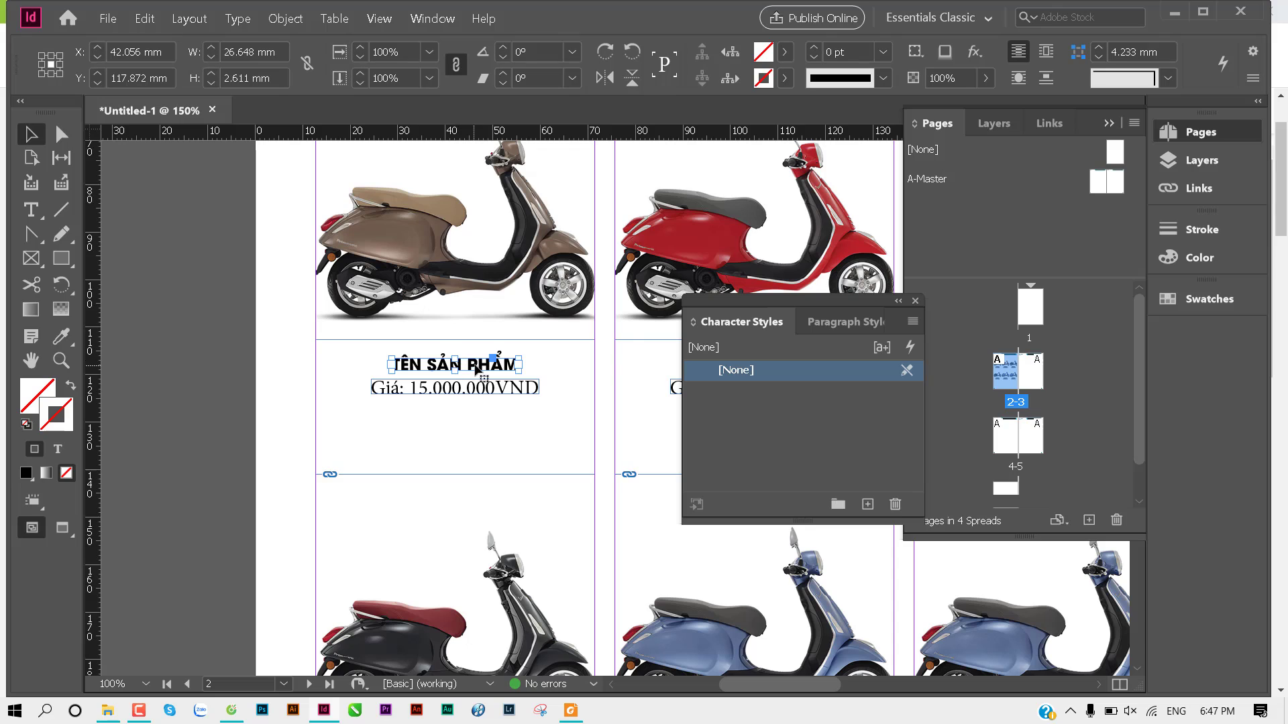
click(342, 349)
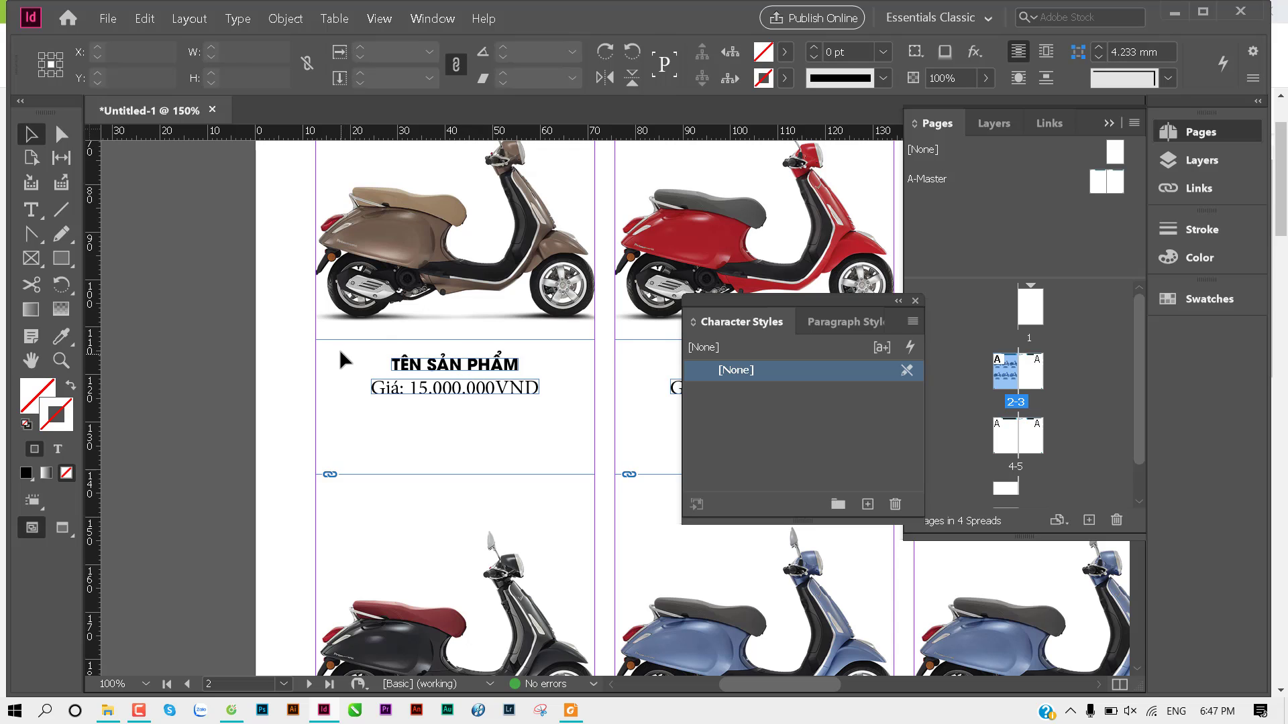
click(452, 361)
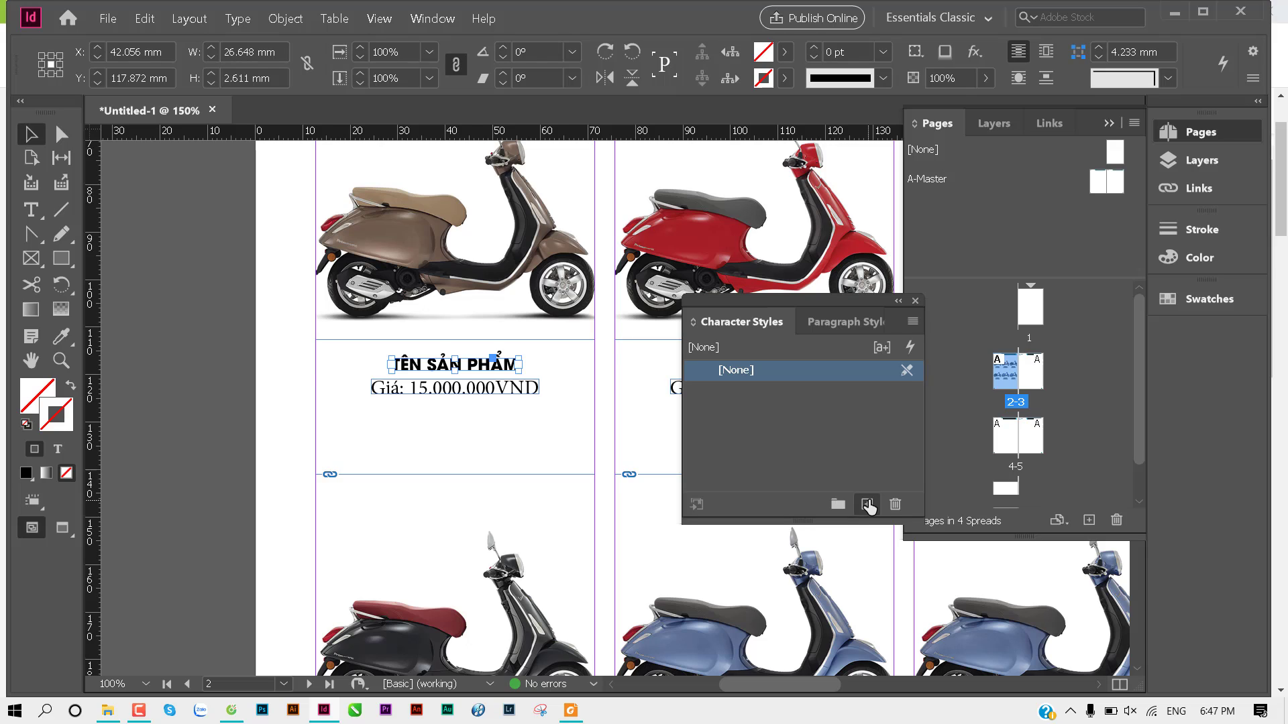
click(867, 504)
click(556, 360)
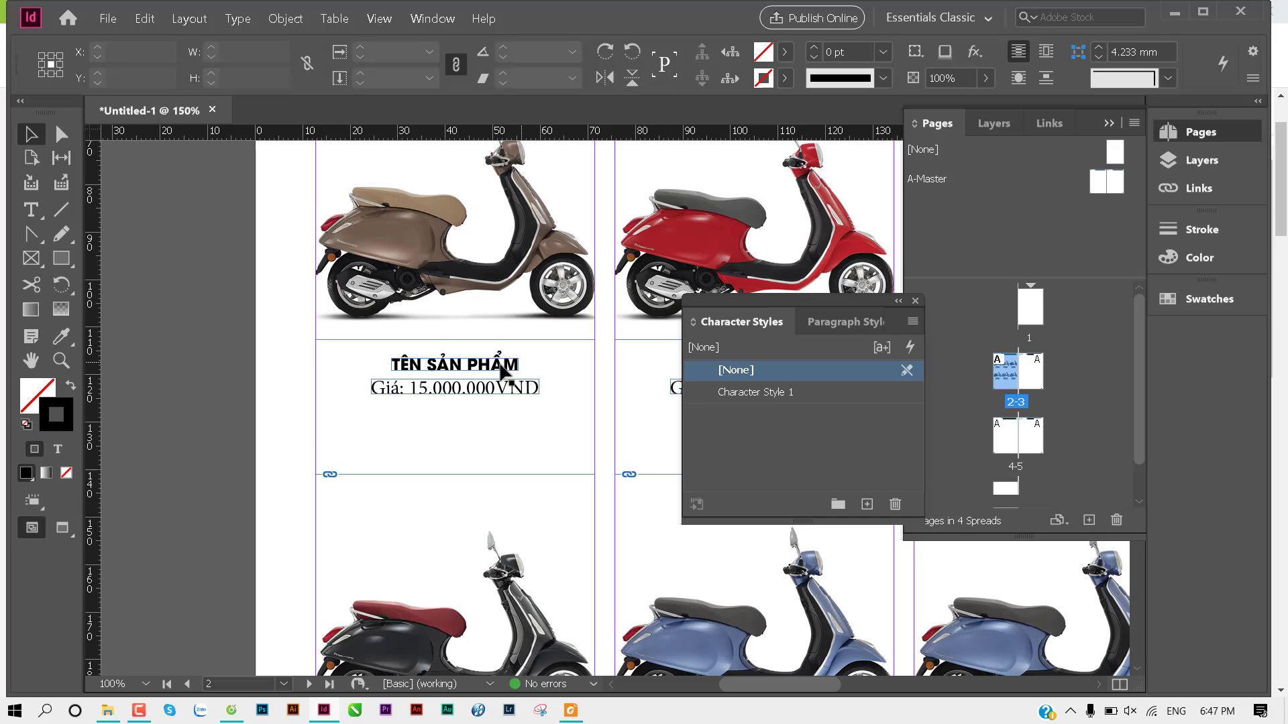
click(838, 392)
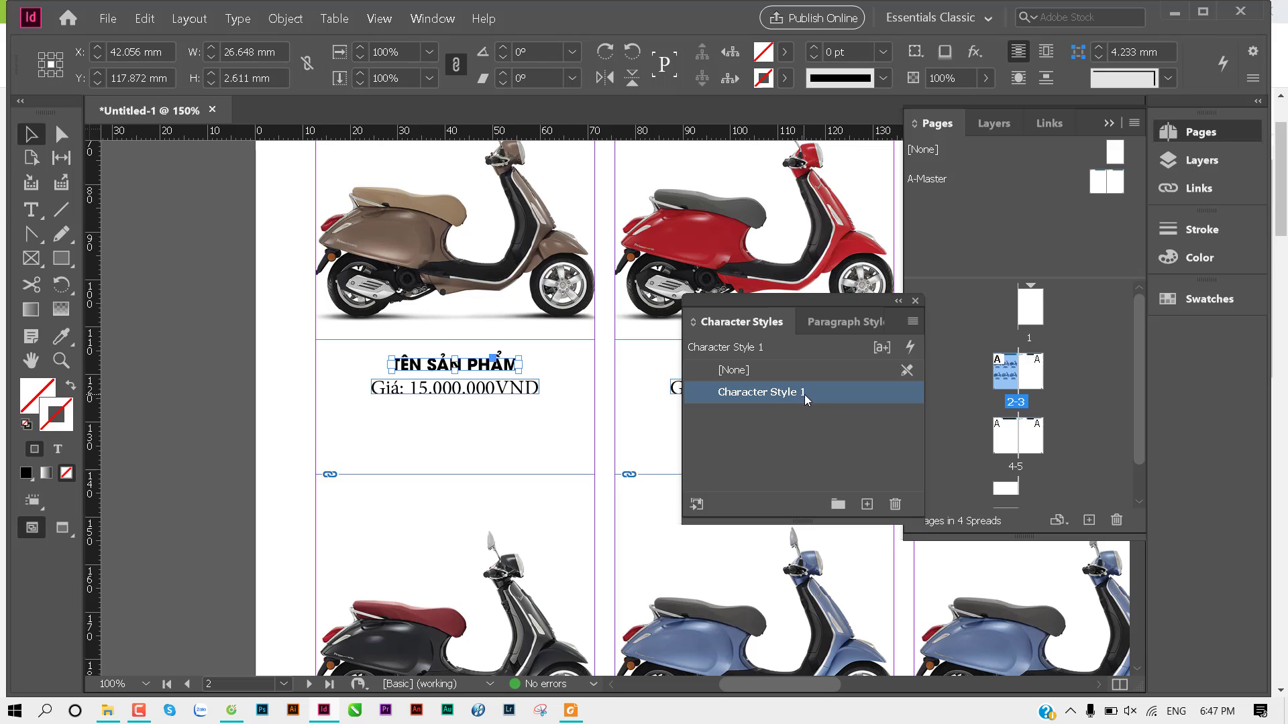
Step: Rename Character Style 1 to 'Ten san phám' and set its font style to Bold Italic
double_click(864, 393)
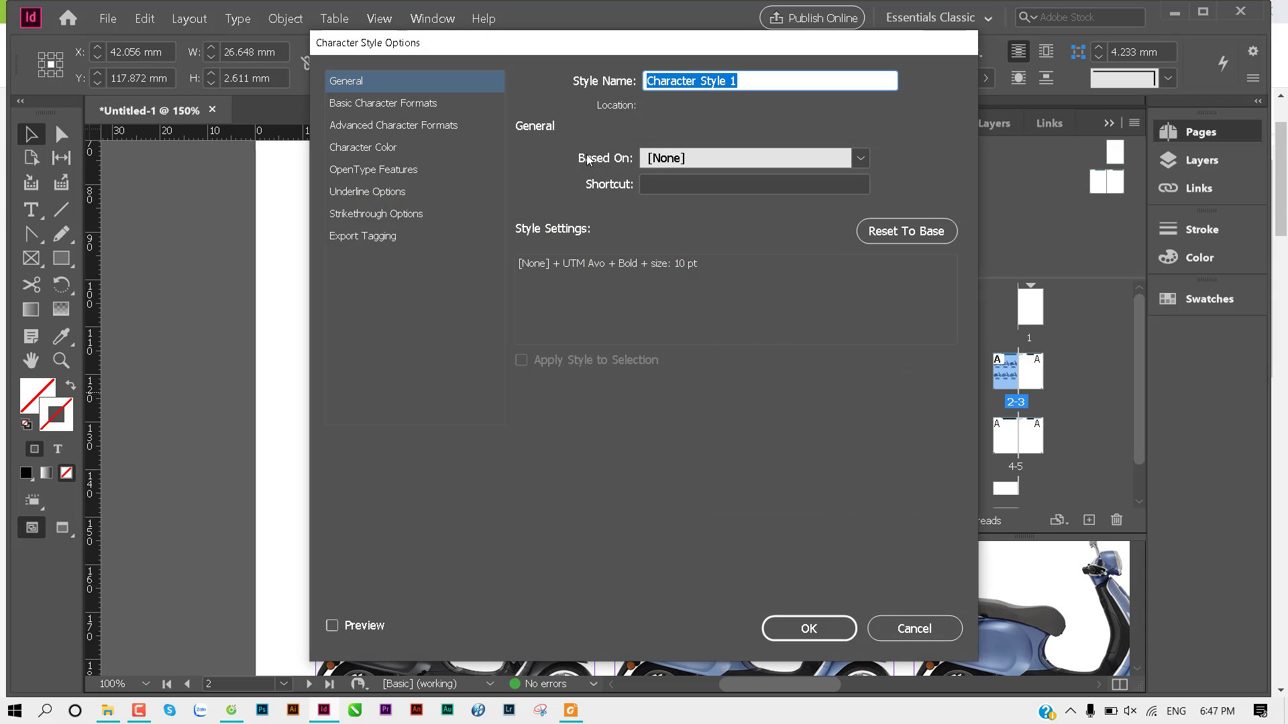
drag(479, 36, 705, 71)
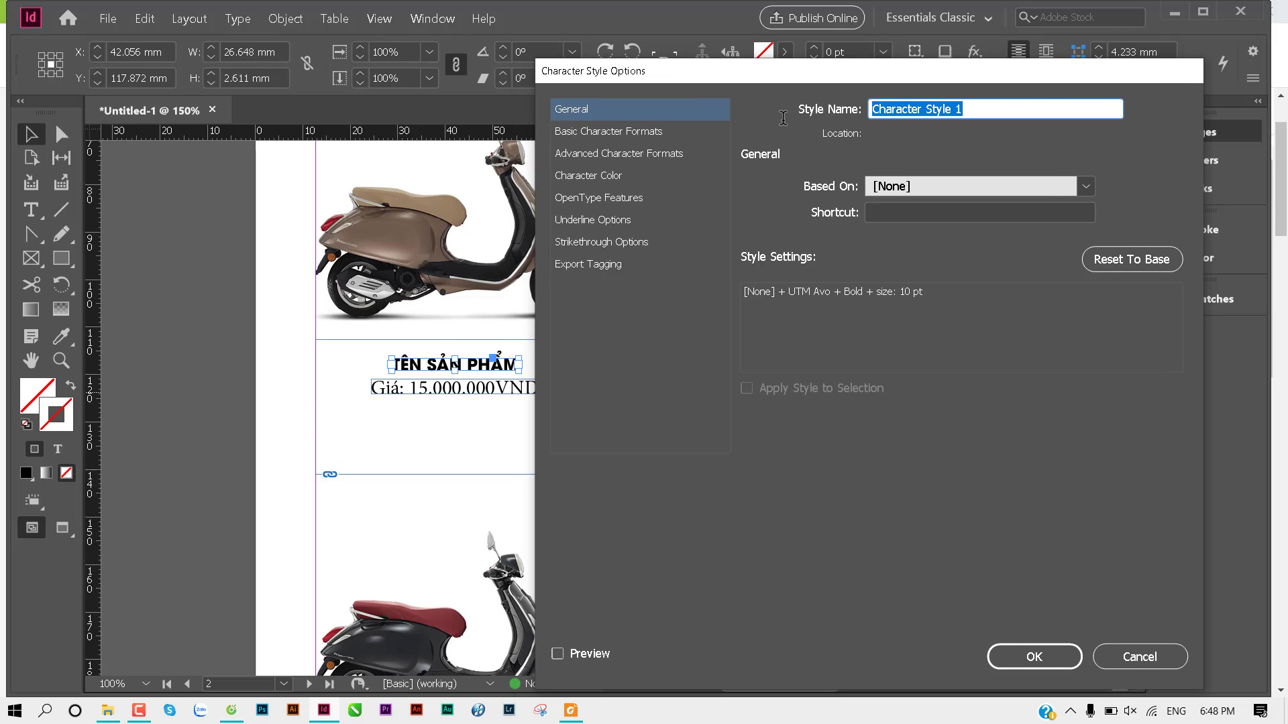
text(Ten s)
text(a)
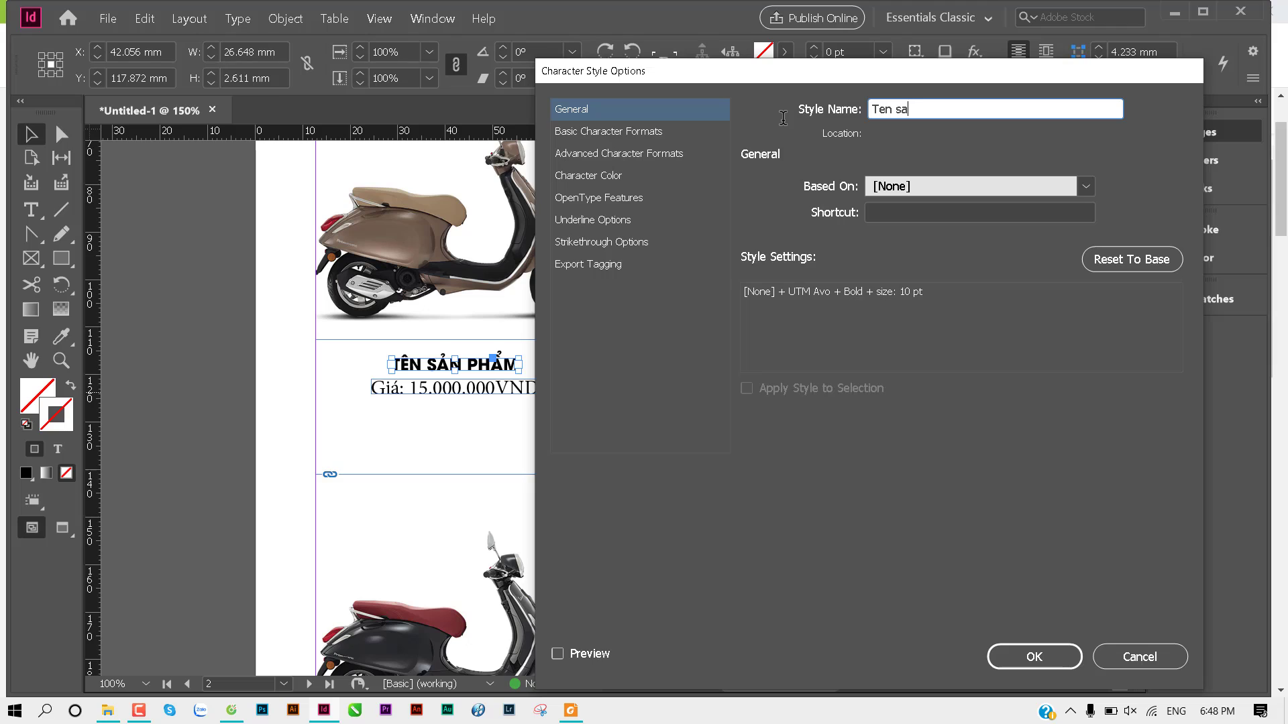
text(n phám)
click(652, 134)
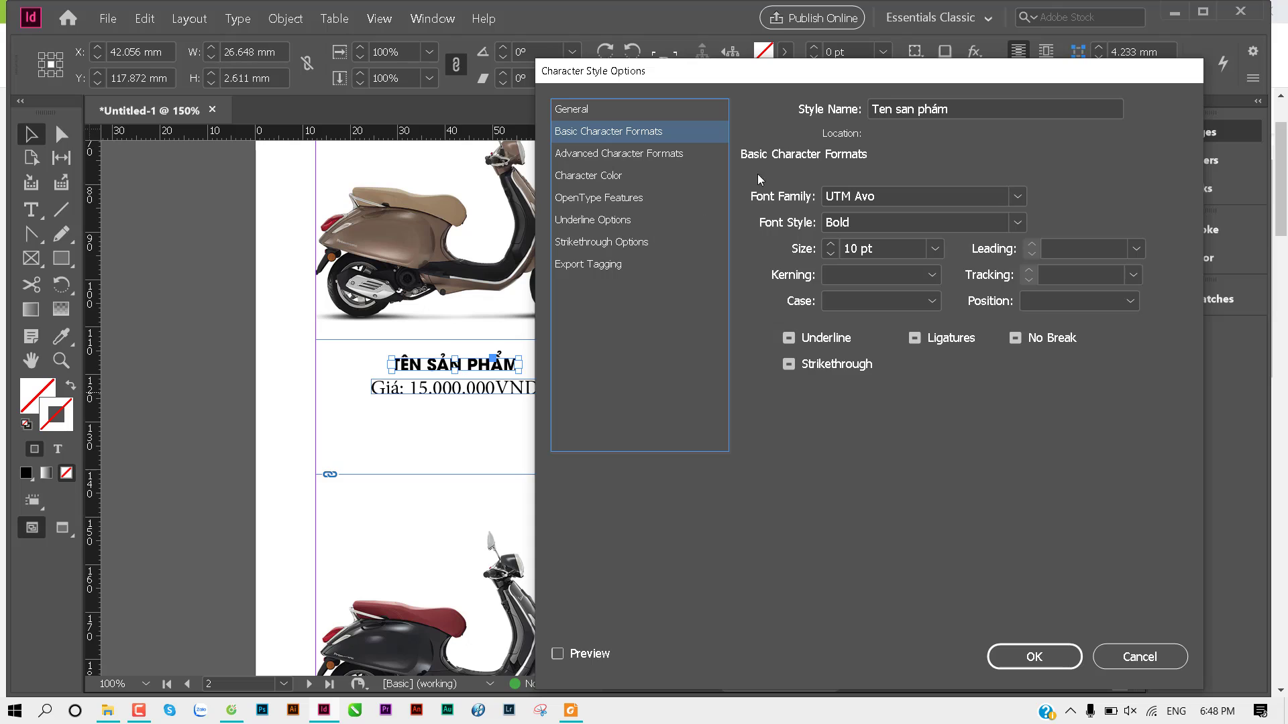
click(1018, 223)
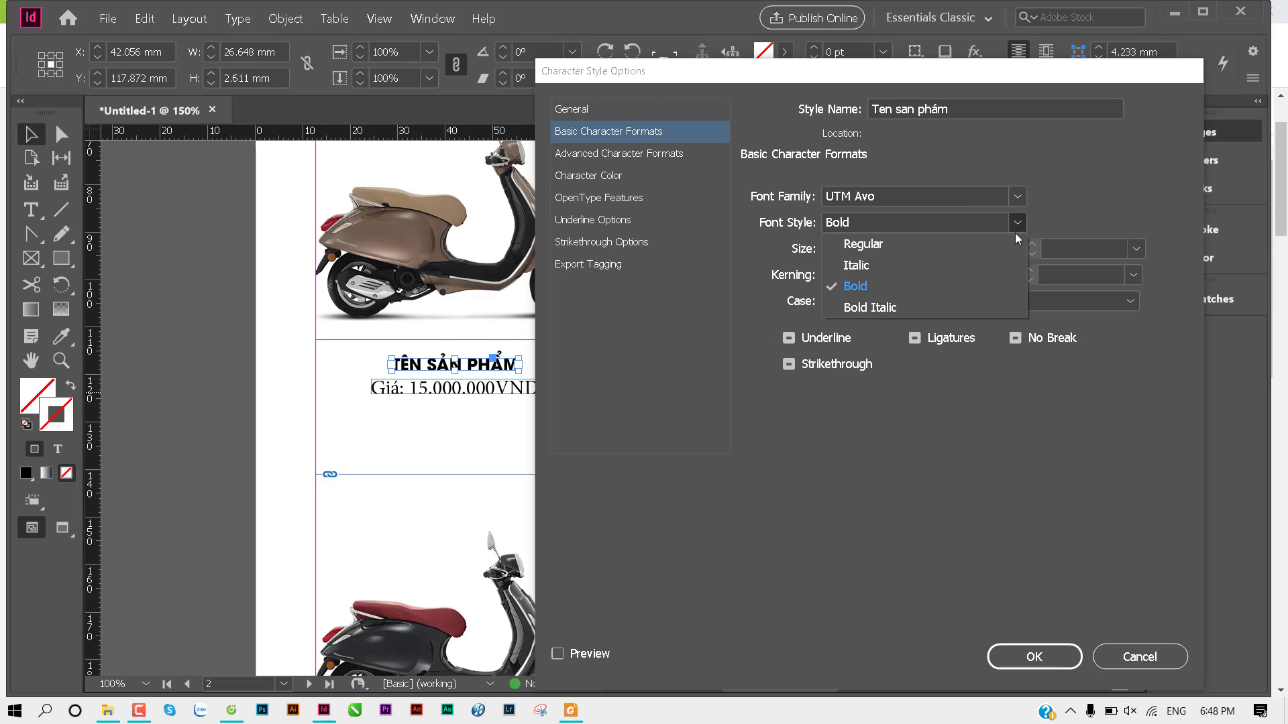
click(983, 311)
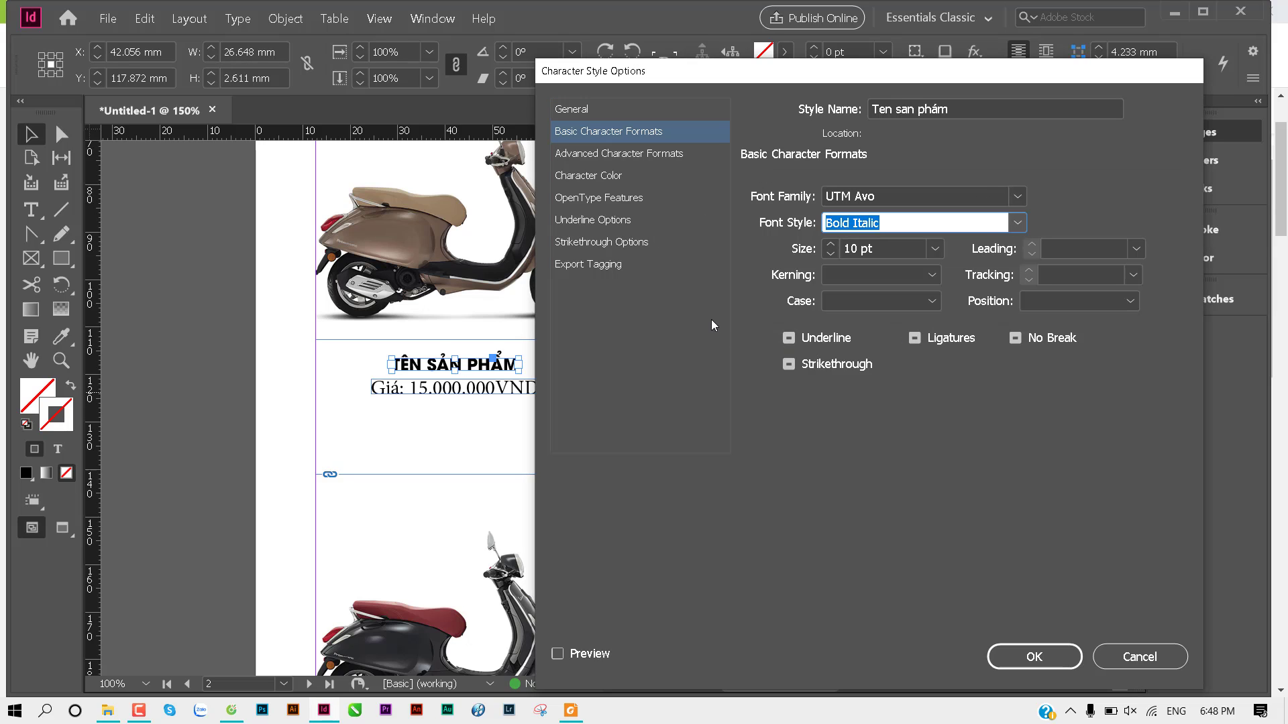
Step: Give the style red character colour and confirm it with OK
click(585, 652)
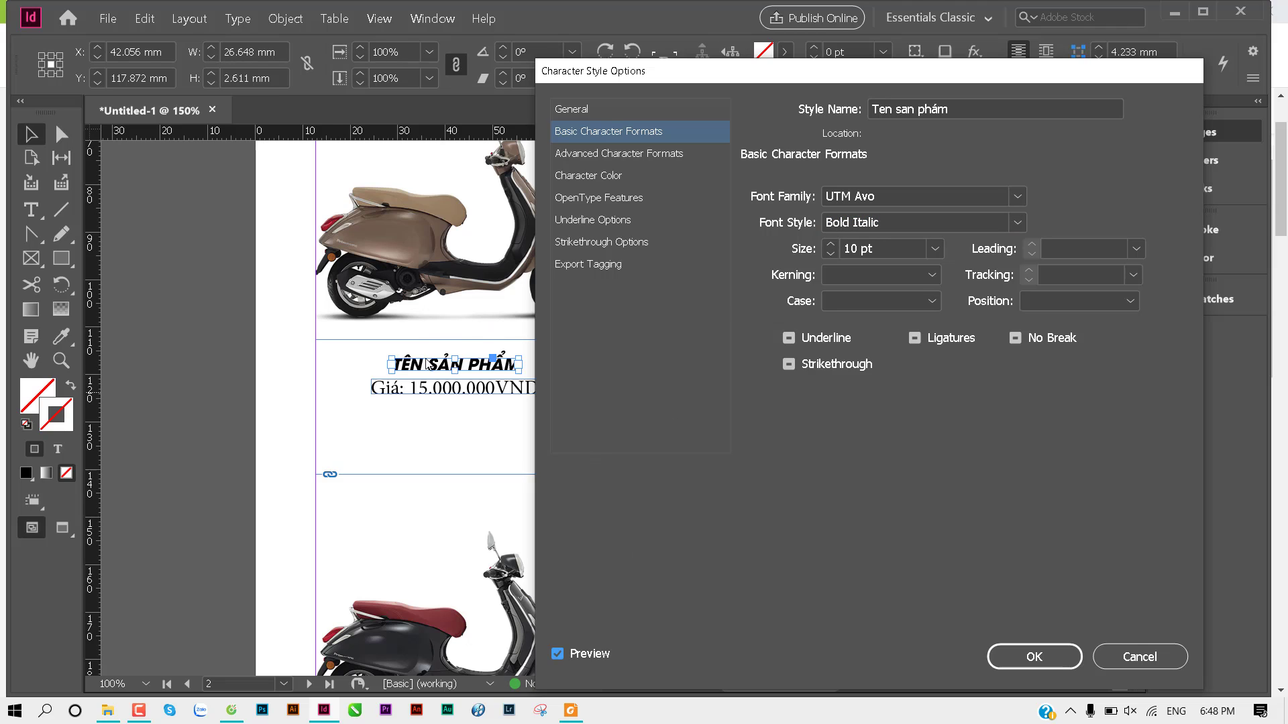
click(630, 175)
scroll(892, 316, down, 2)
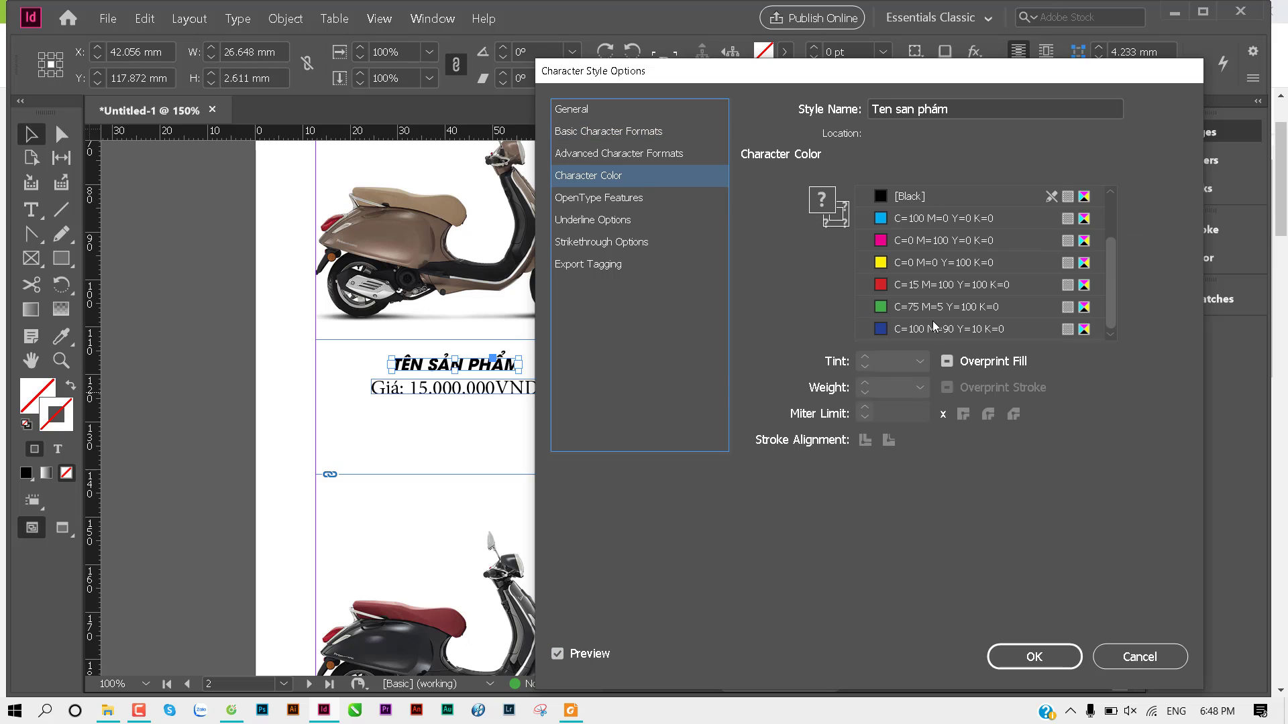
click(891, 283)
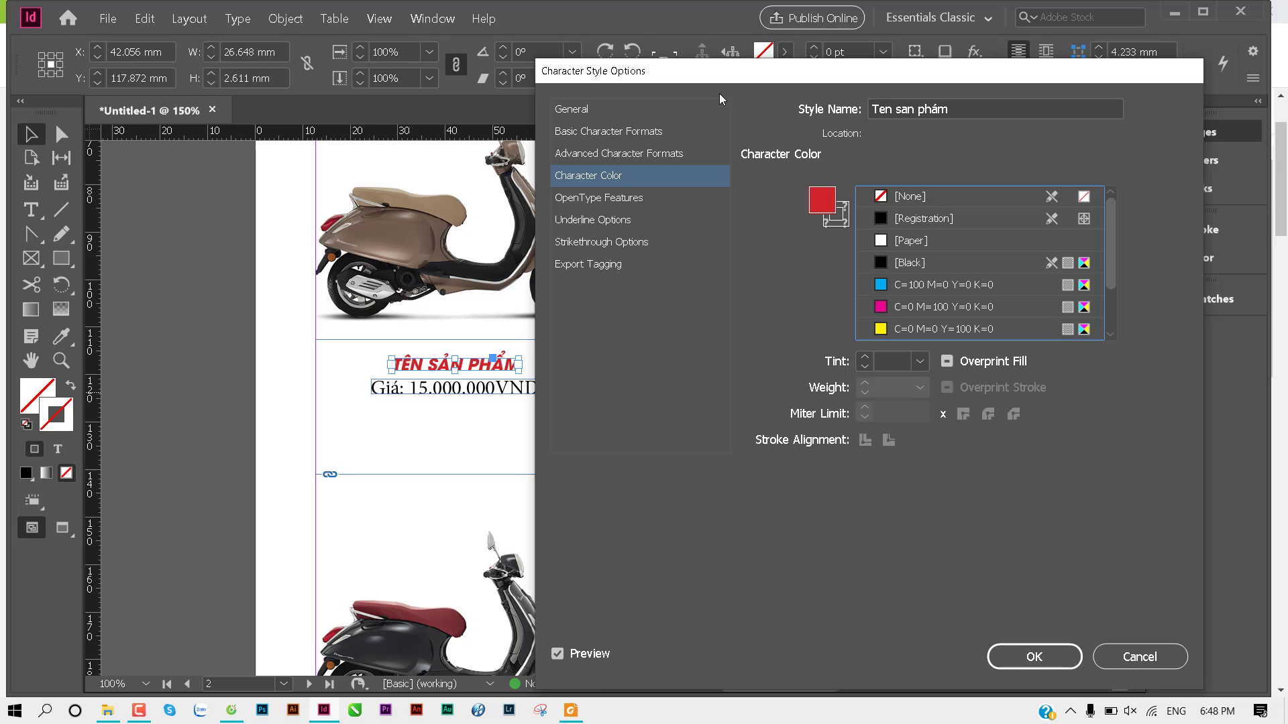
mouse_move(811, 74)
mouse_down()
mouse_move(664, 73)
mouse_move(300, 20)
mouse_up()
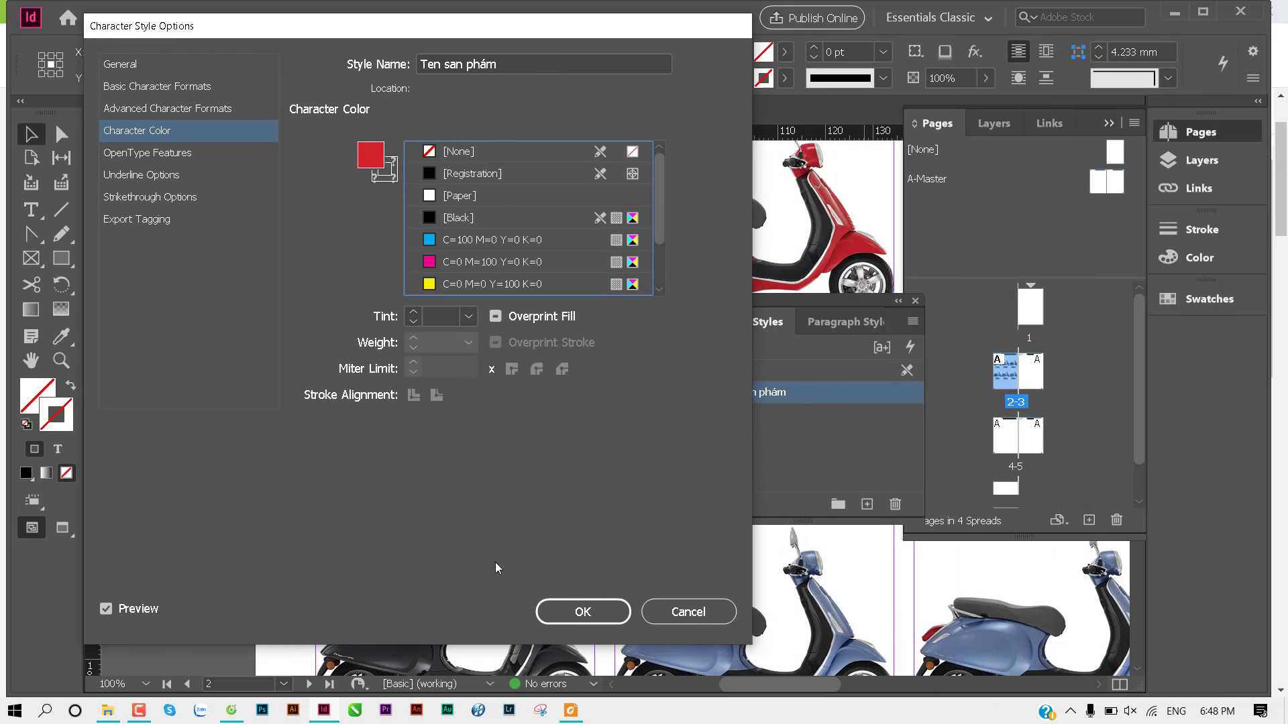
click(600, 612)
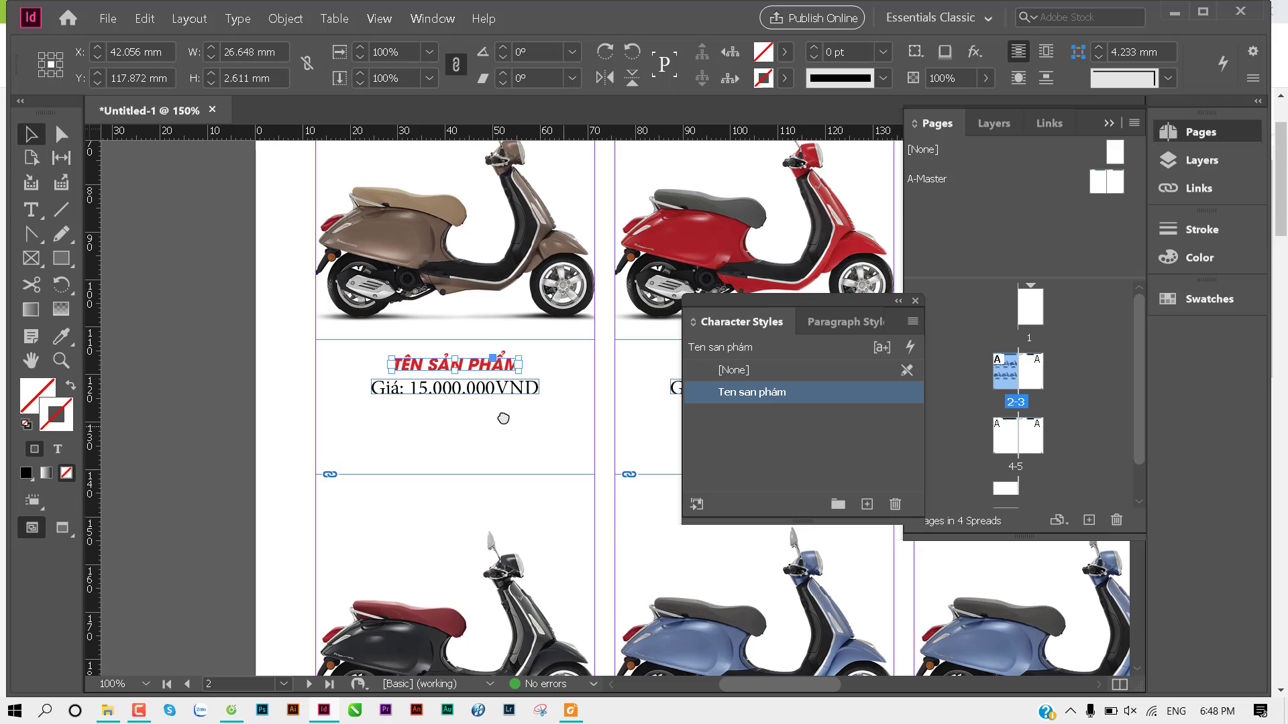
Step: Apply the Ten san phám style to the second and third top-row product names
drag(504, 417, 373, 435)
click(305, 411)
click(321, 465)
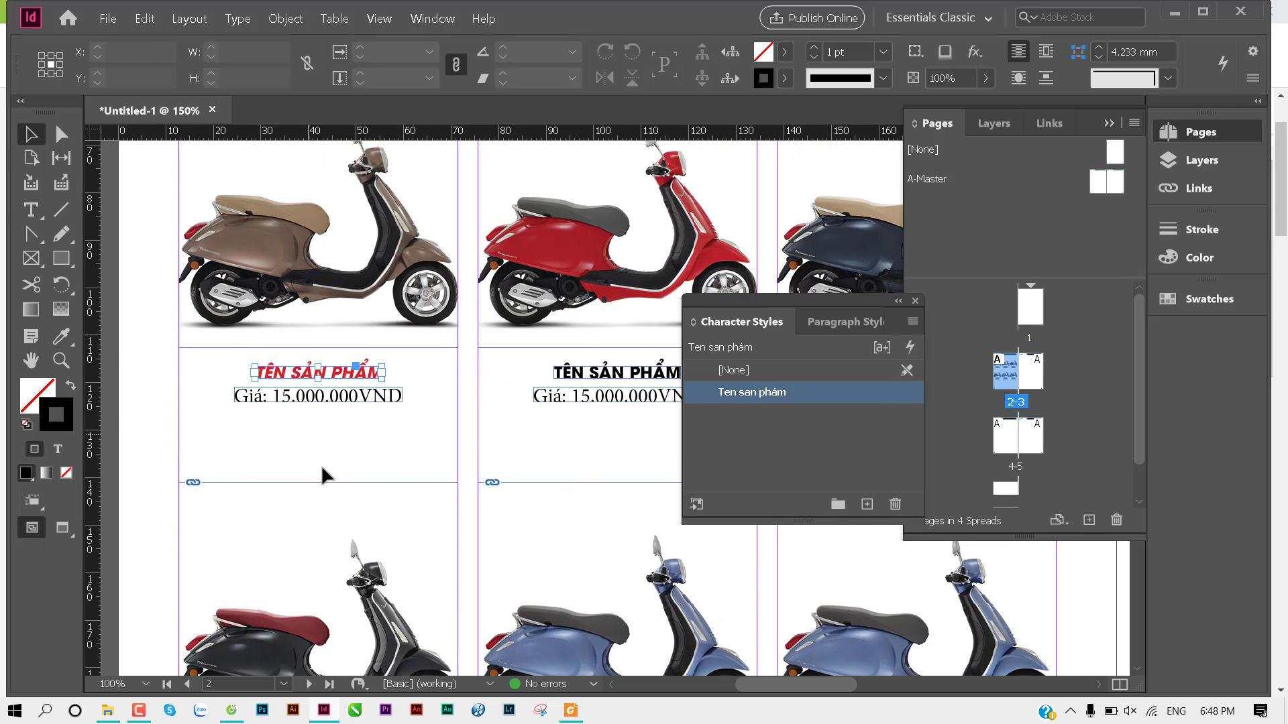
drag(484, 446, 303, 445)
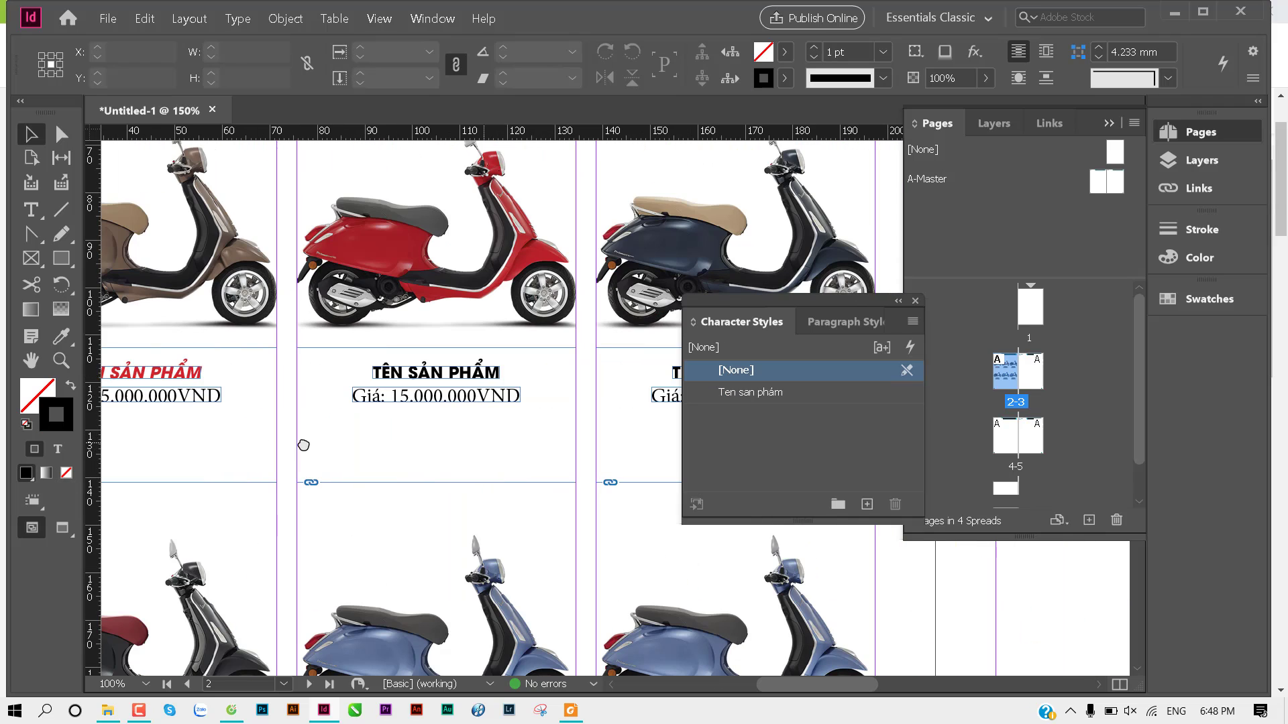
click(430, 372)
click(788, 393)
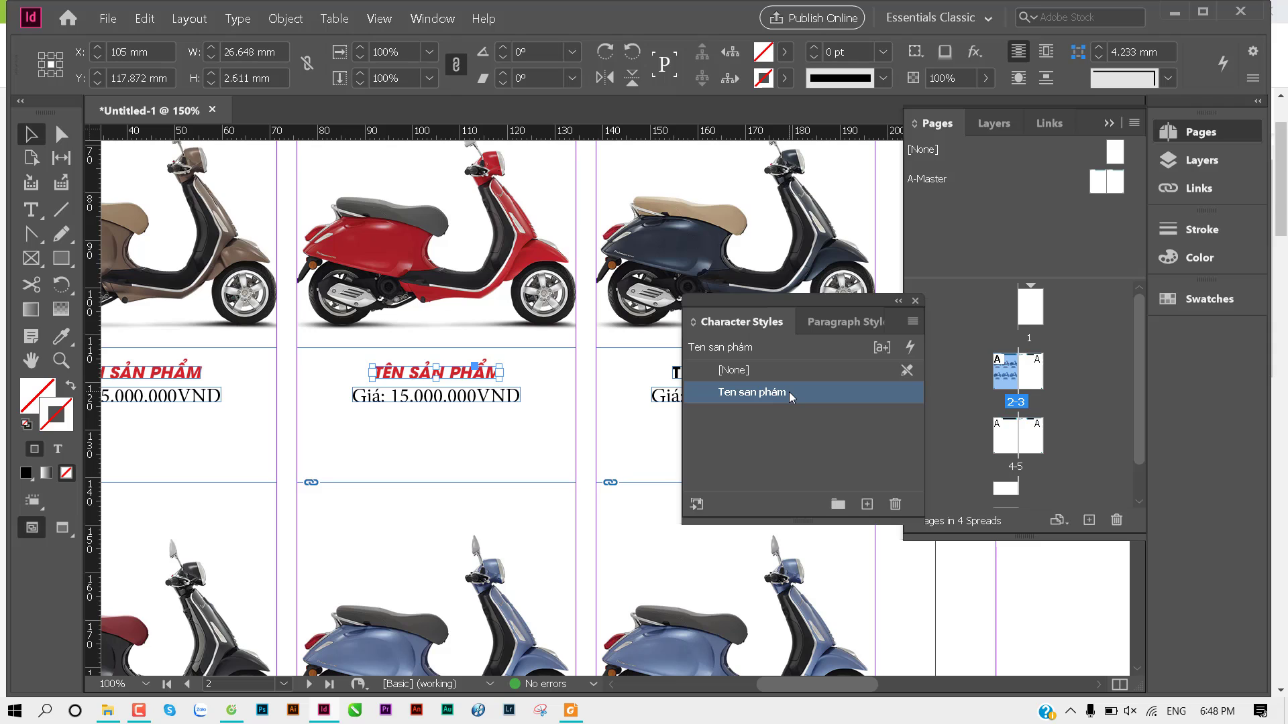
scroll(575, 383, right, 5)
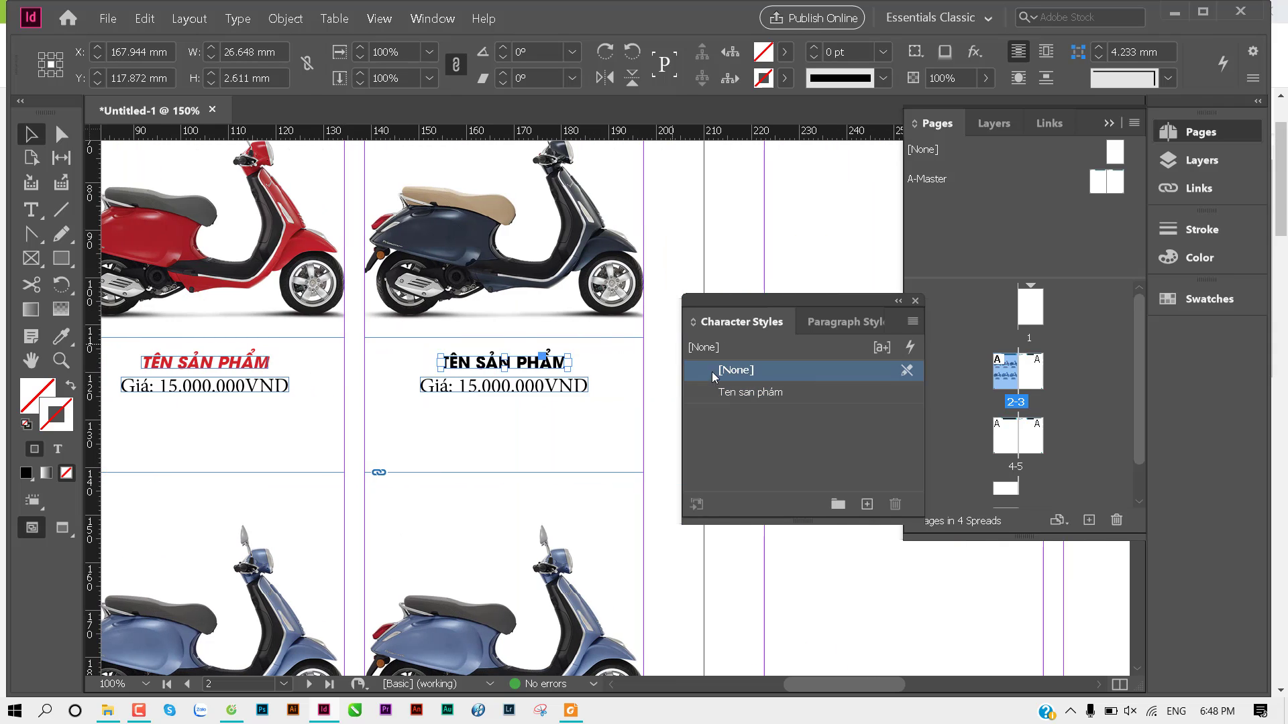
click(752, 393)
Step: Apply Ten san phám to the bottom-right, bottom-middle and bottom-left product names
scroll(389, 532, down, 4)
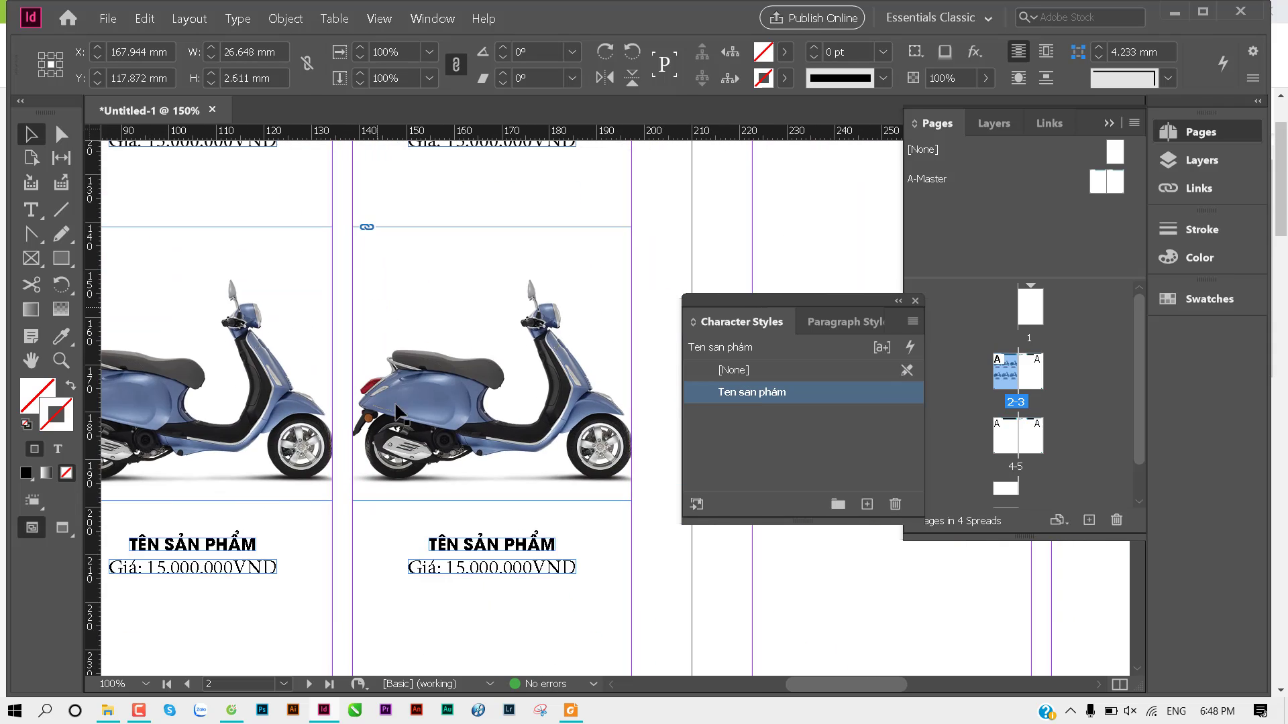
click(474, 544)
click(749, 395)
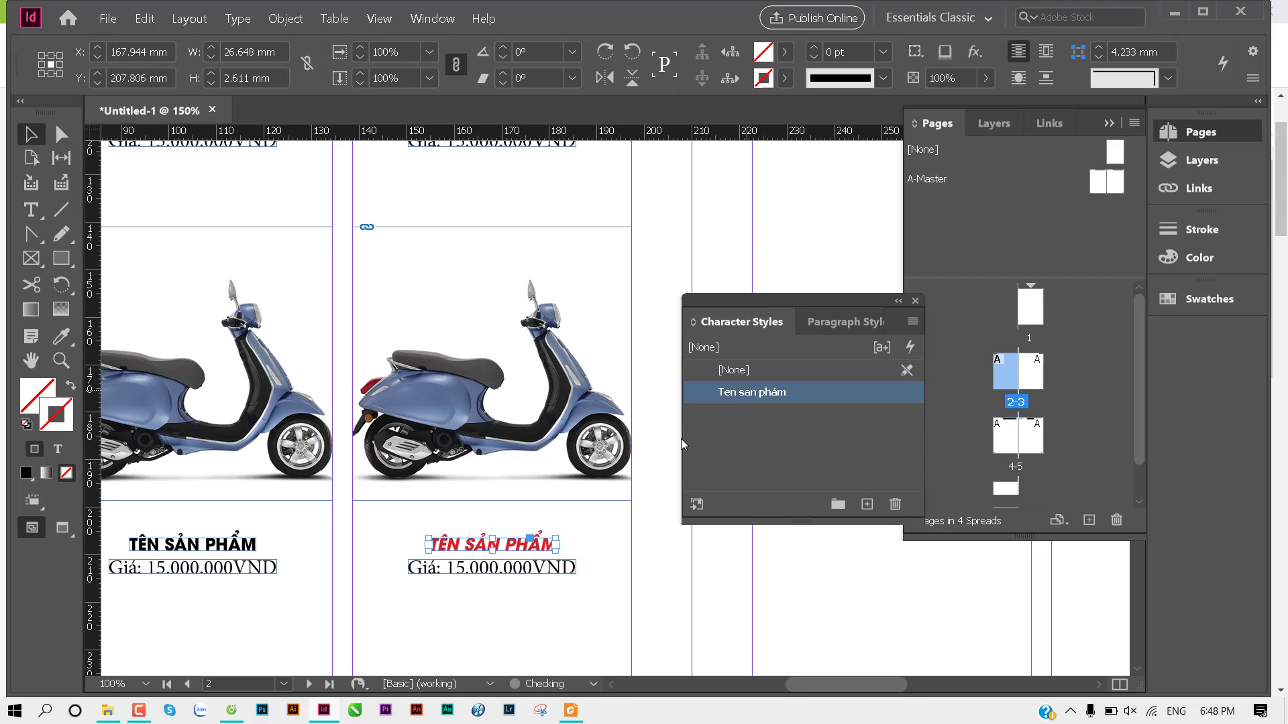
scroll(492, 460, down, 1)
scroll(491, 460, left, 3)
click(332, 491)
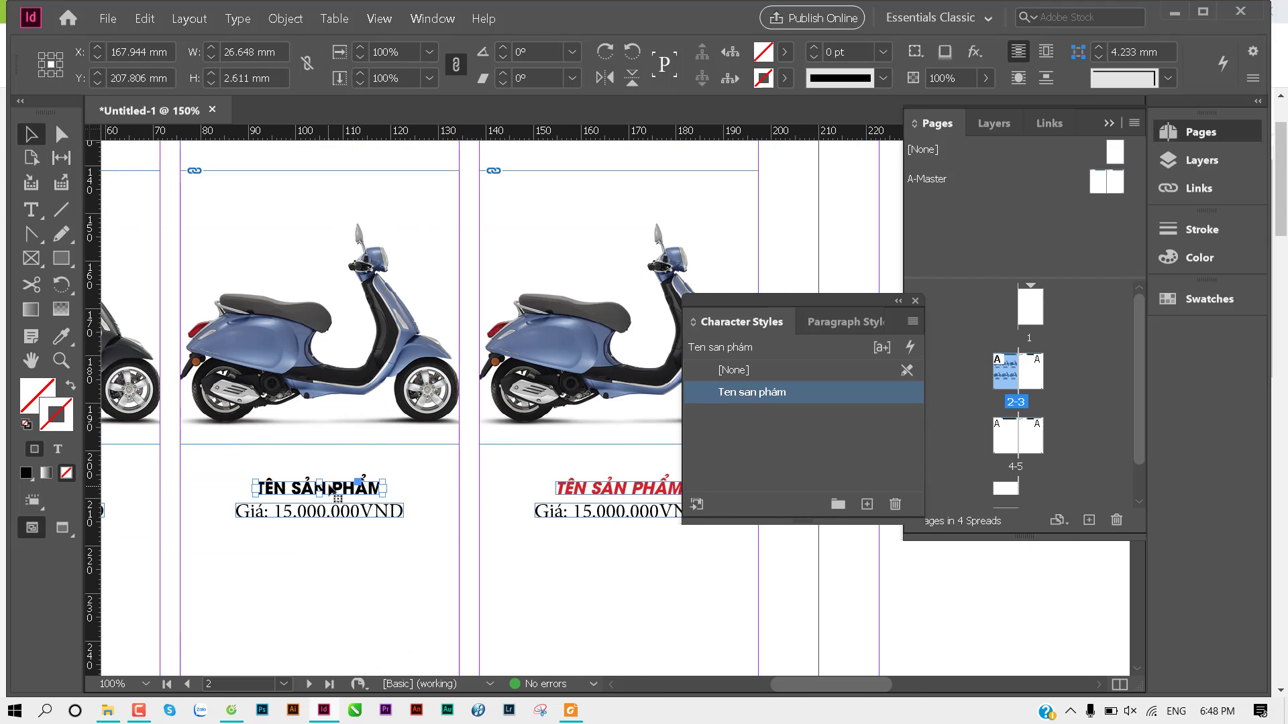
click(795, 392)
scroll(439, 467, down, 1)
scroll(439, 467, left, 3)
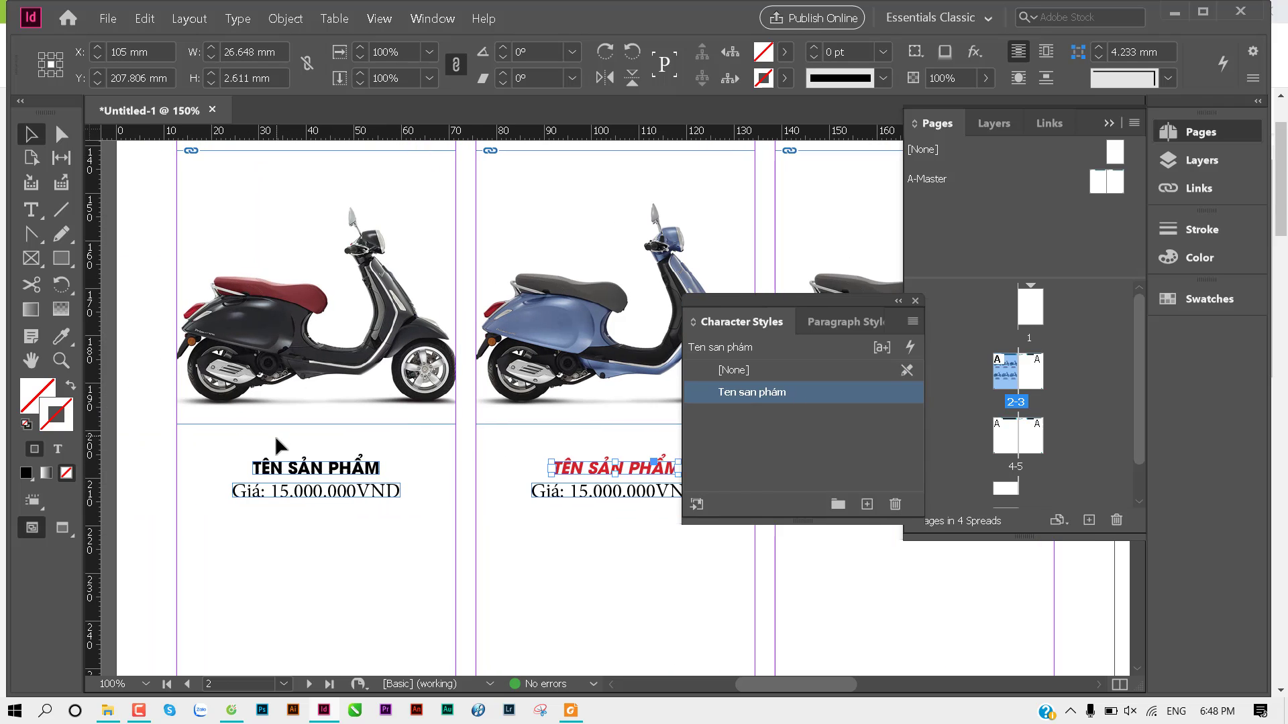
click(288, 467)
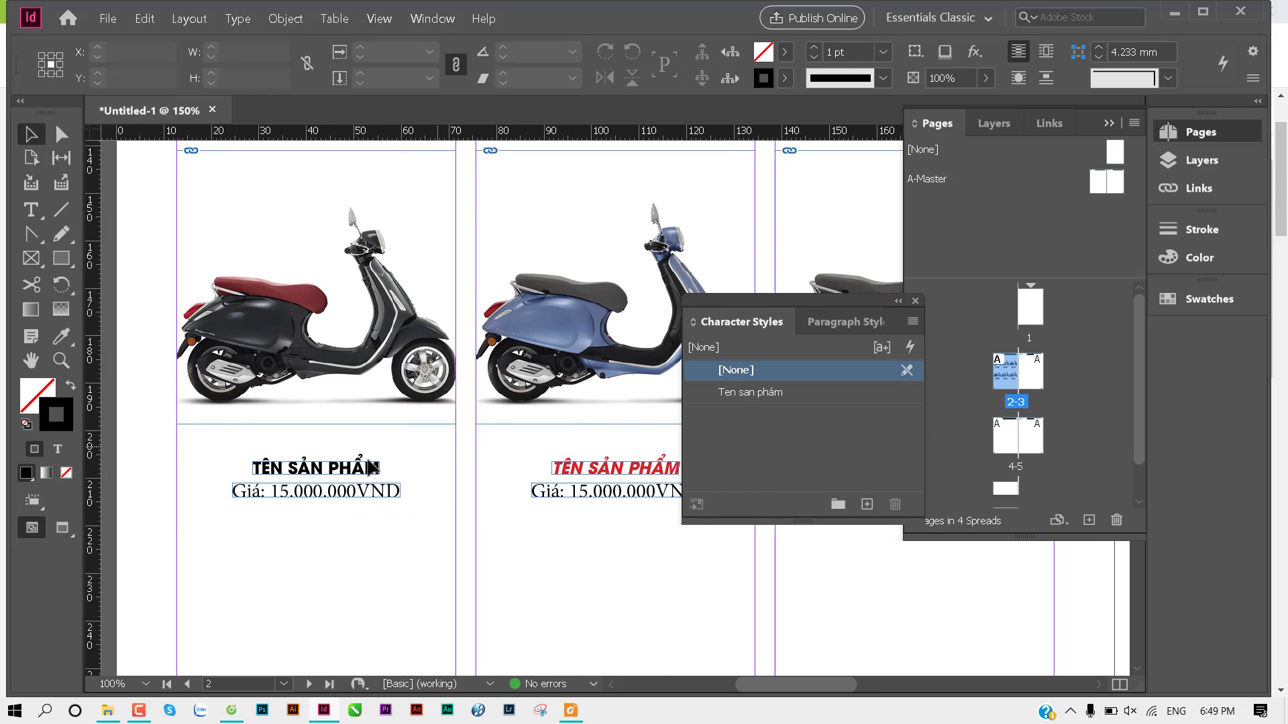
click(792, 393)
scroll(566, 422, down, 2)
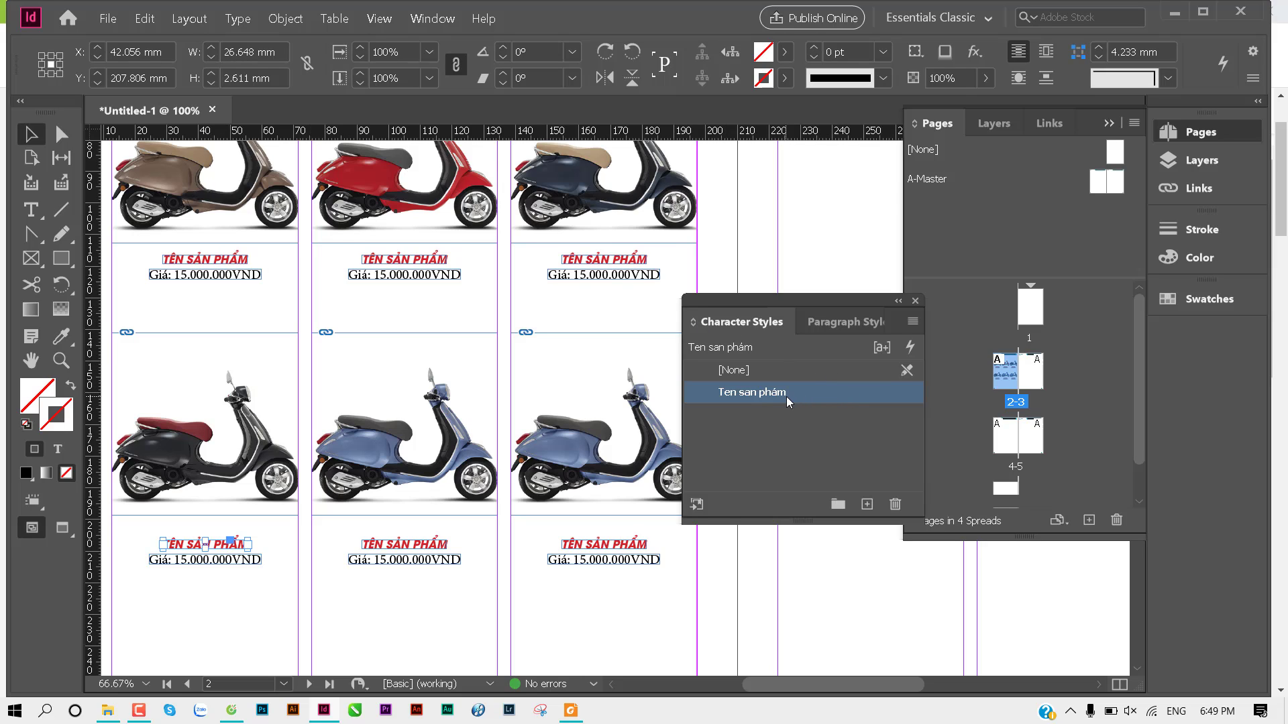
Step: Edit the Ten san phám style to upright Bold at 10 pt
double_click(851, 393)
drag(214, 59, 661, 24)
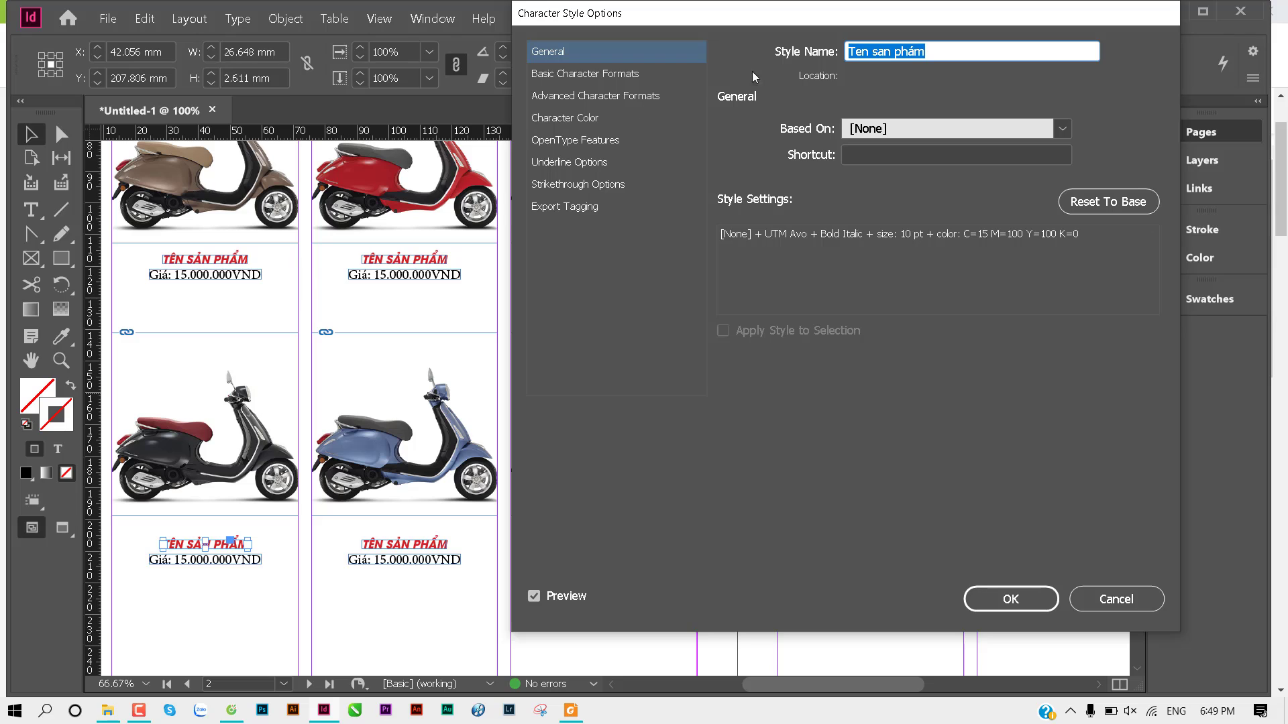
click(607, 79)
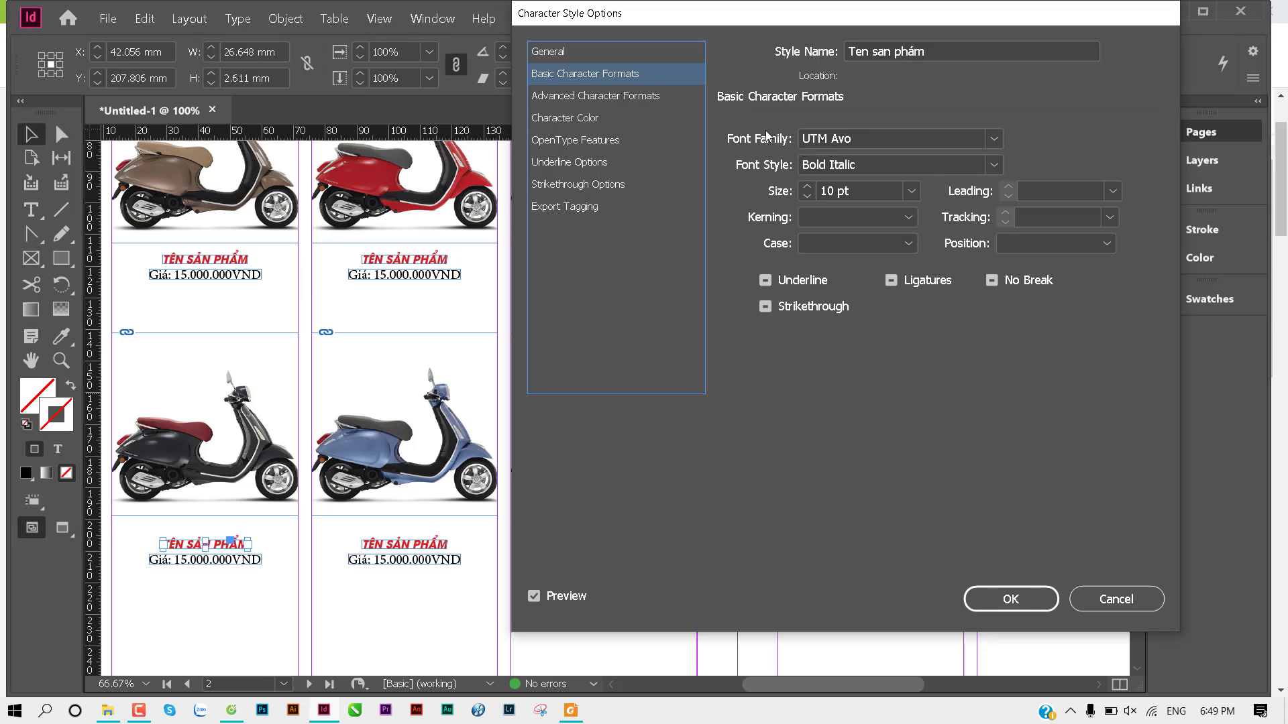
click(986, 163)
click(903, 191)
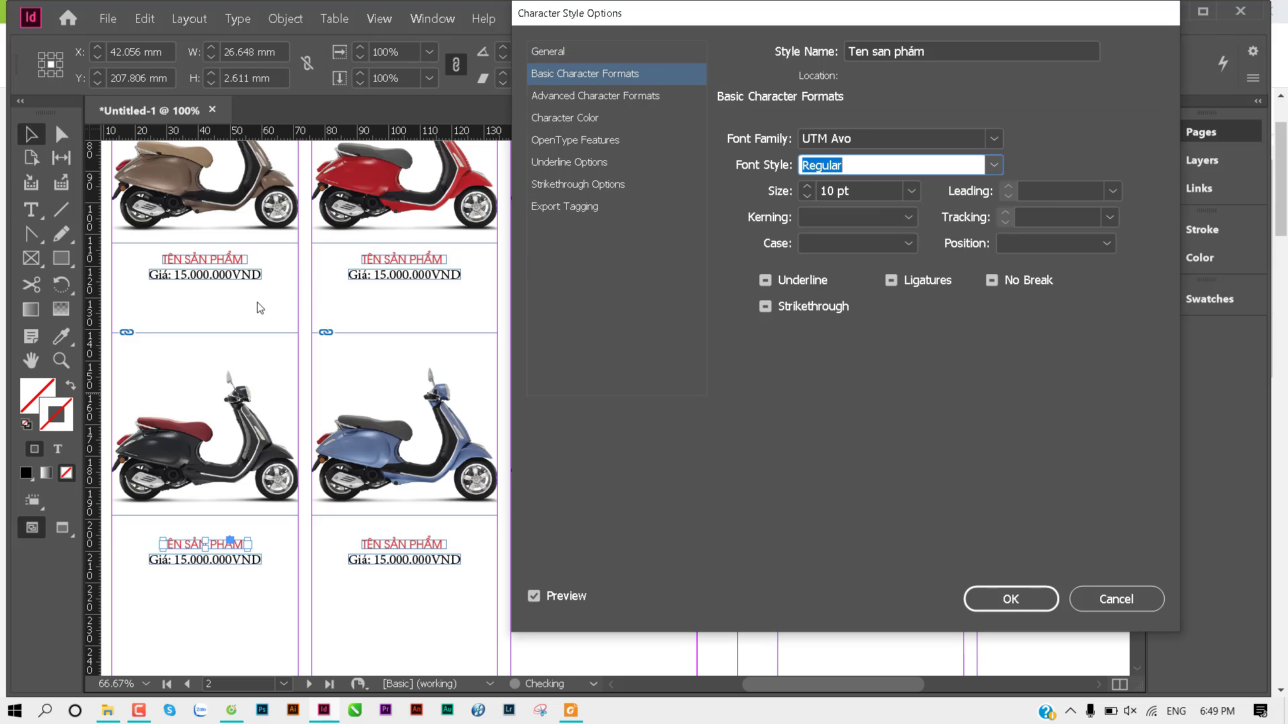
drag(667, 19, 913, 42)
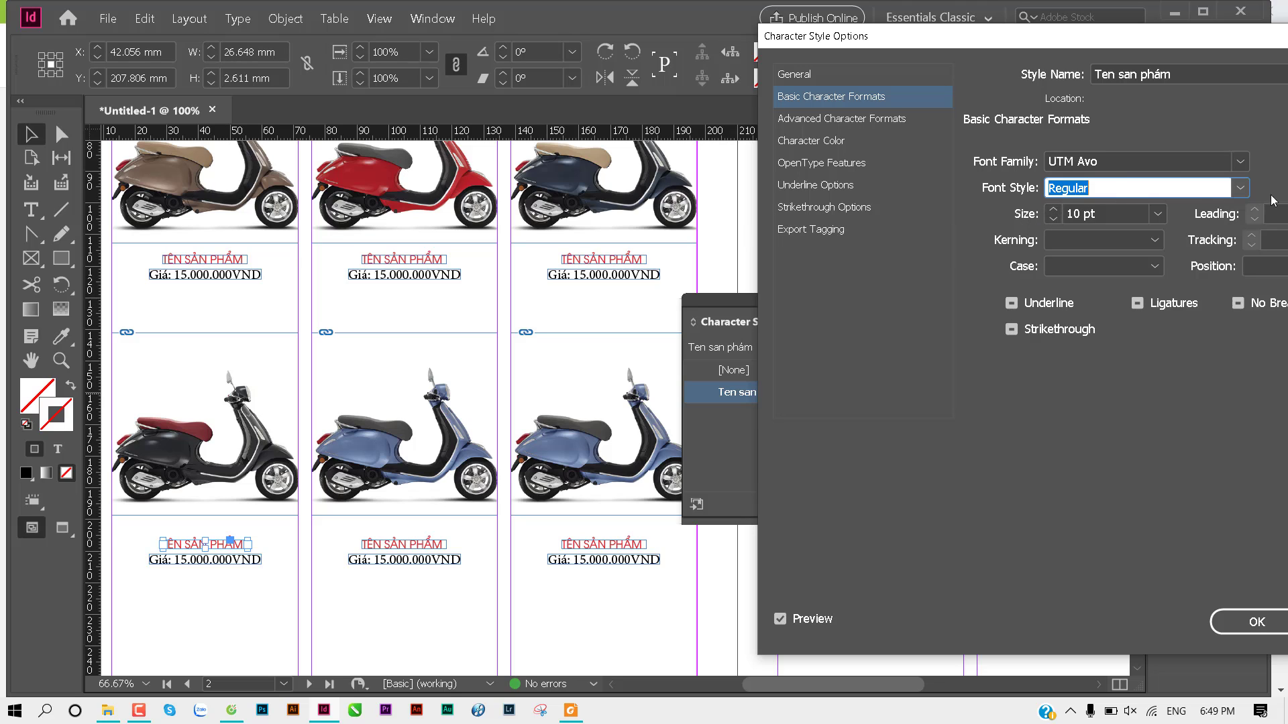
click(1240, 188)
click(1113, 249)
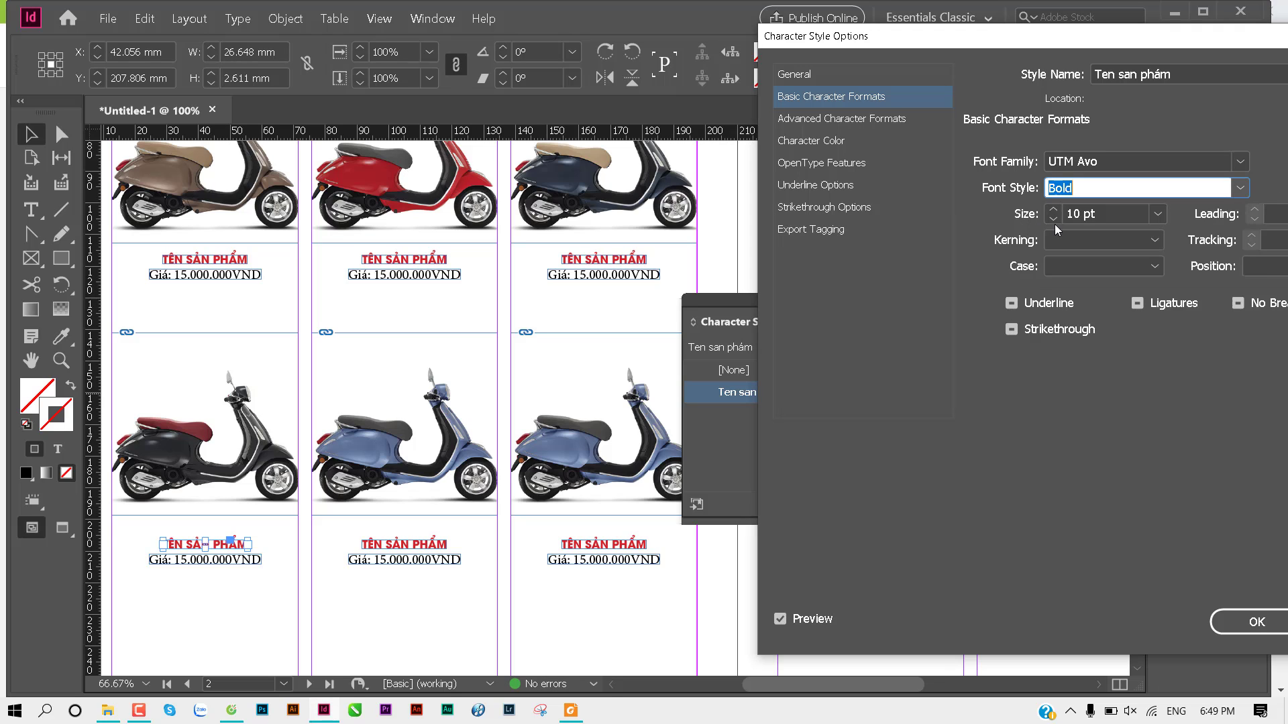
click(1052, 218)
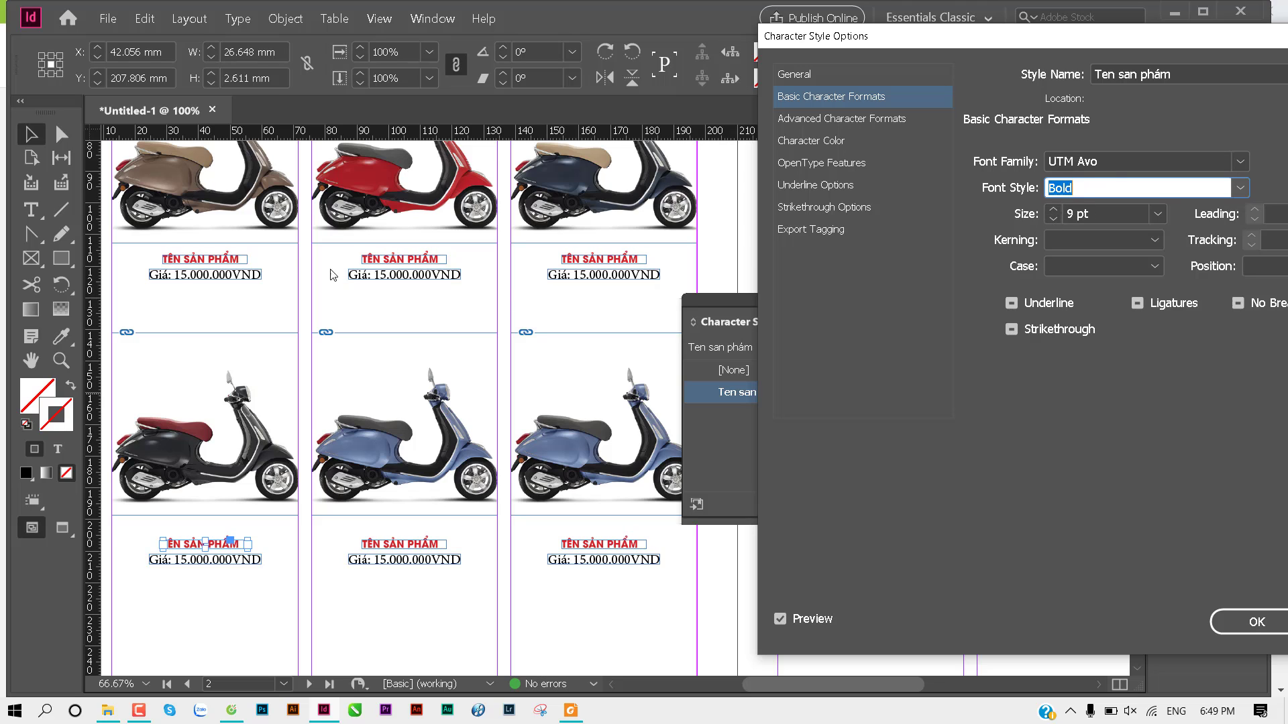
click(1052, 209)
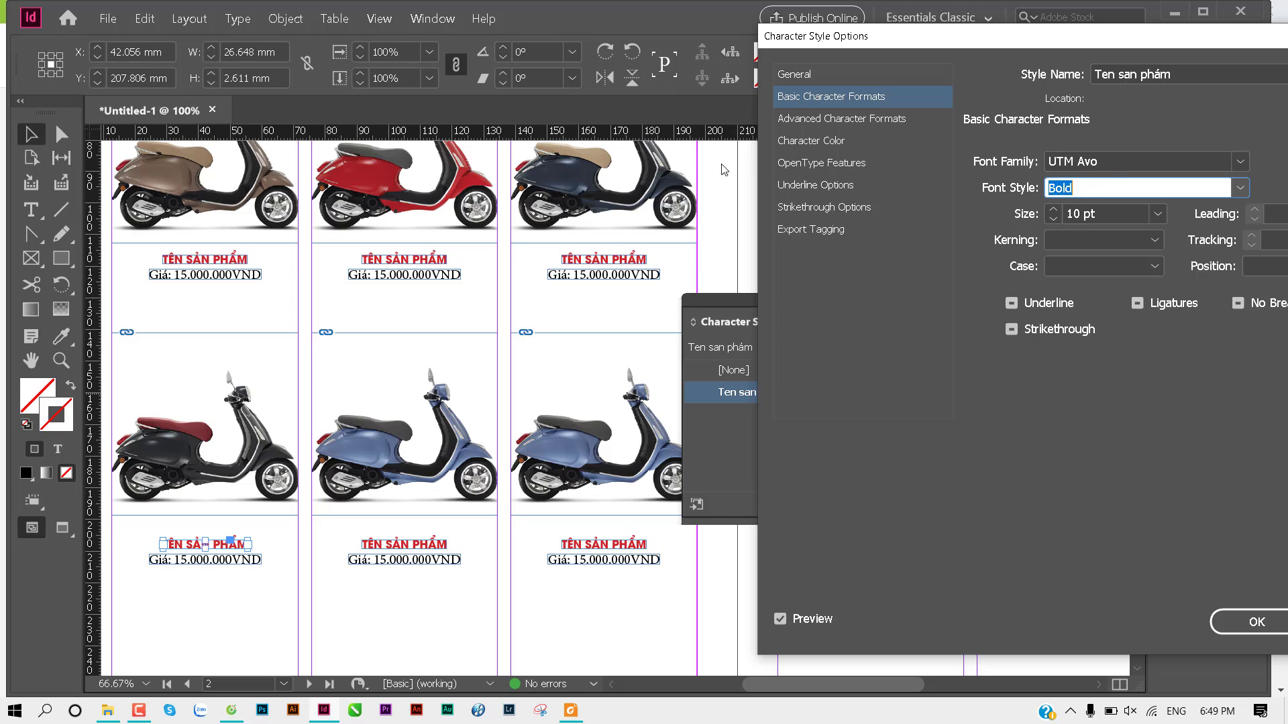
Step: Change Ten san phám's character colour to cyan and confirm the edits
click(809, 142)
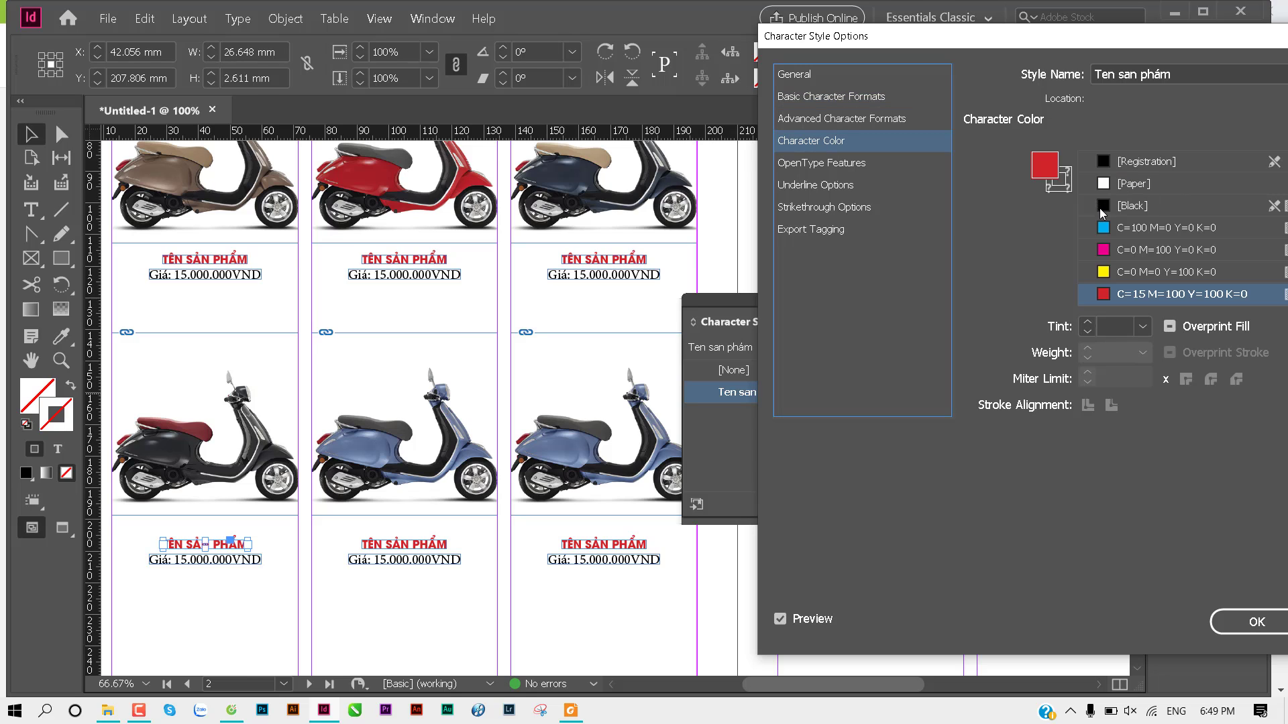
click(1103, 228)
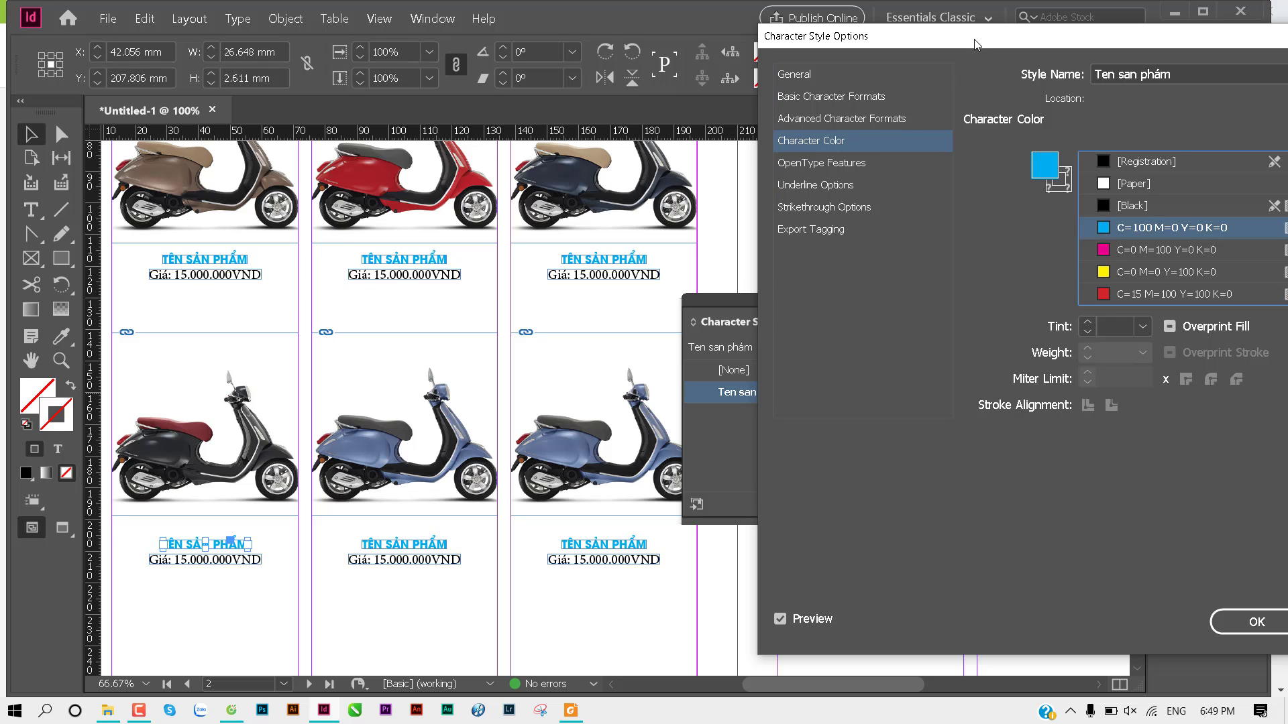
drag(974, 44, 324, 57)
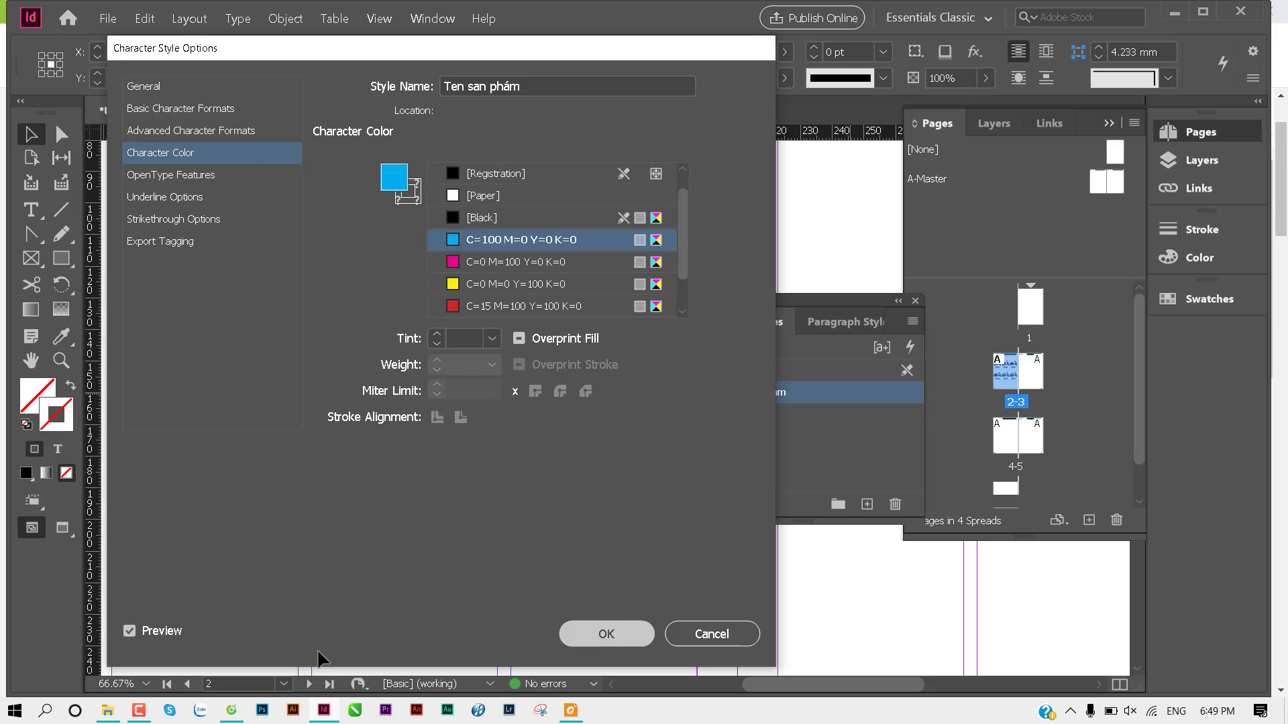
key(Return)
Step: Create Character Style 1 from the first Giá: 15.000.000VND price frame and select it
click(255, 289)
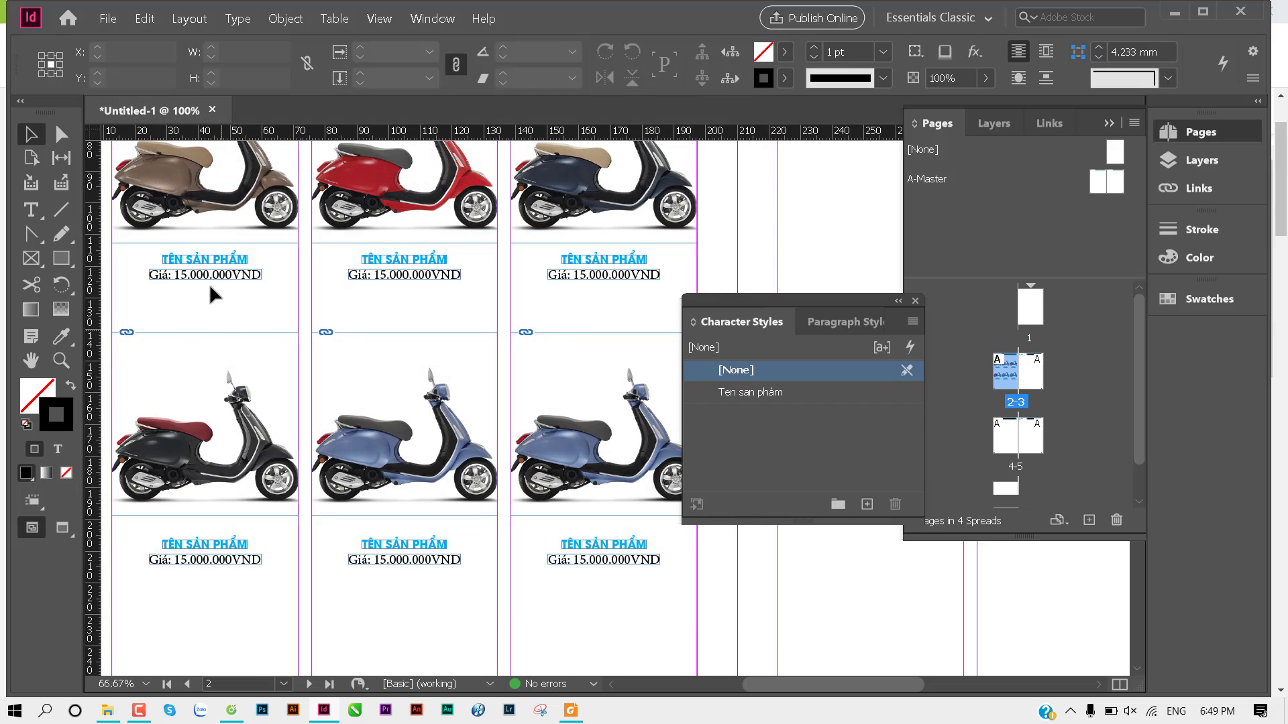
click(205, 279)
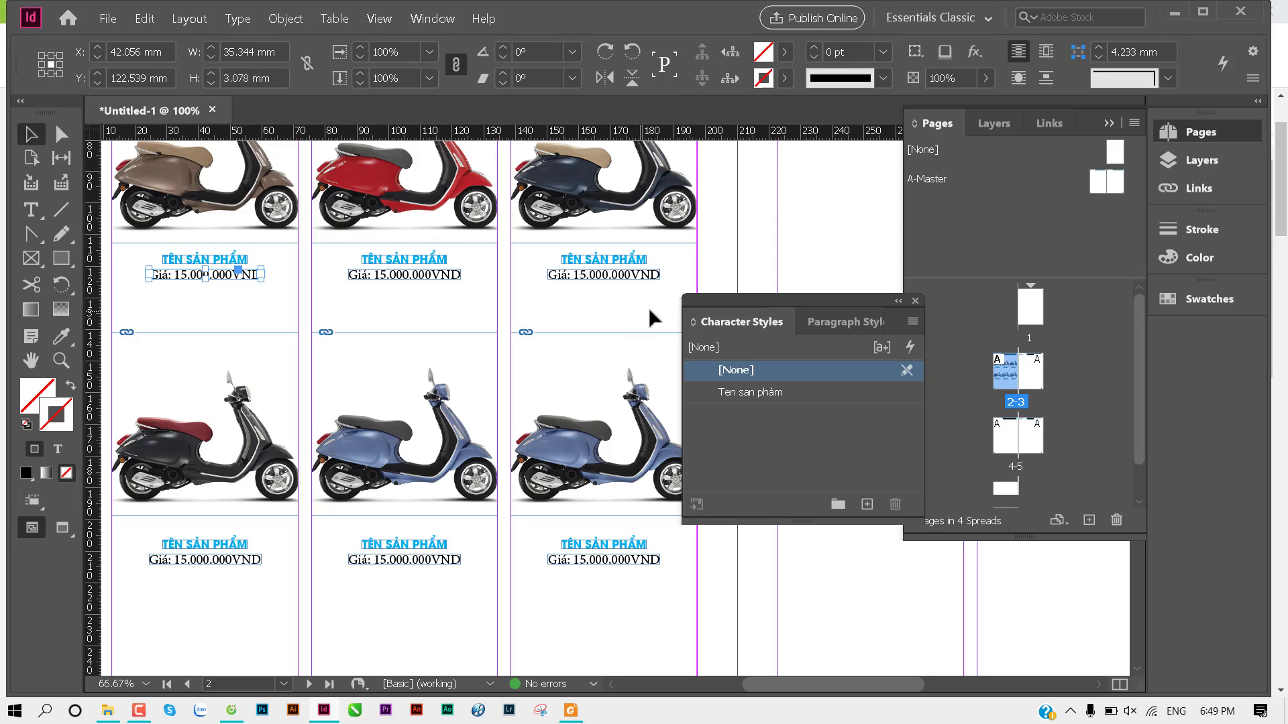
click(202, 284)
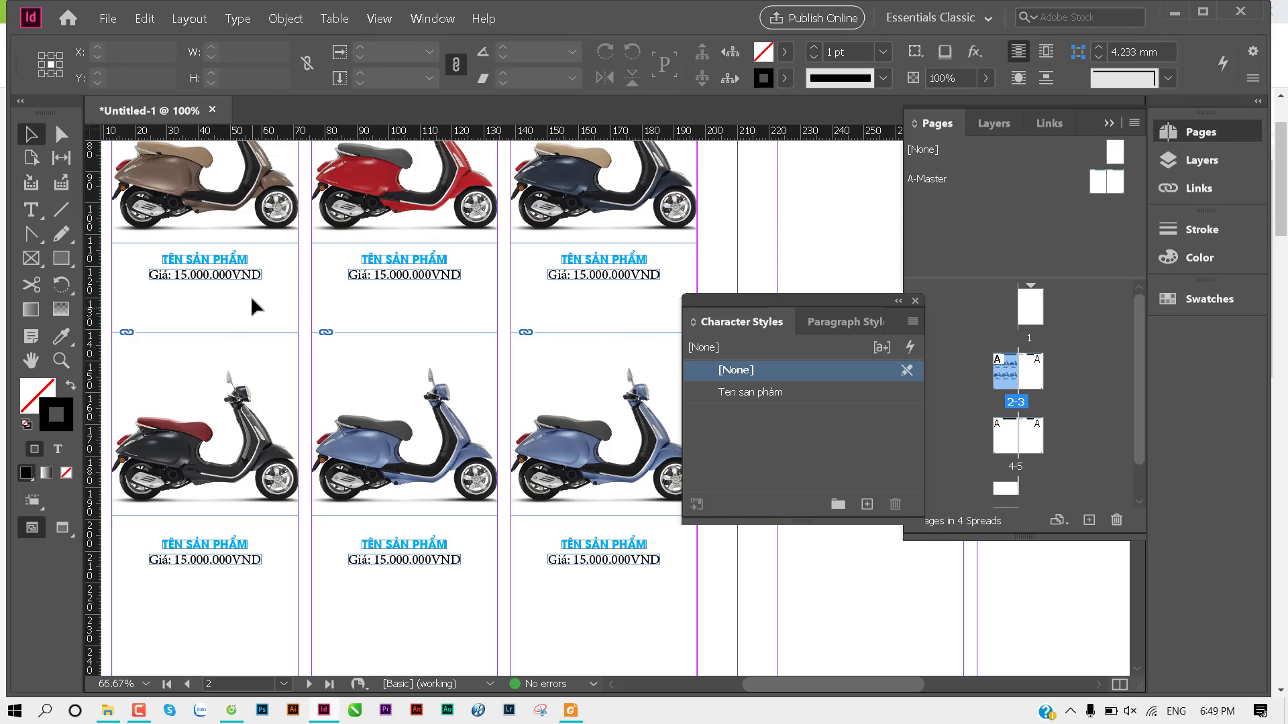
click(228, 281)
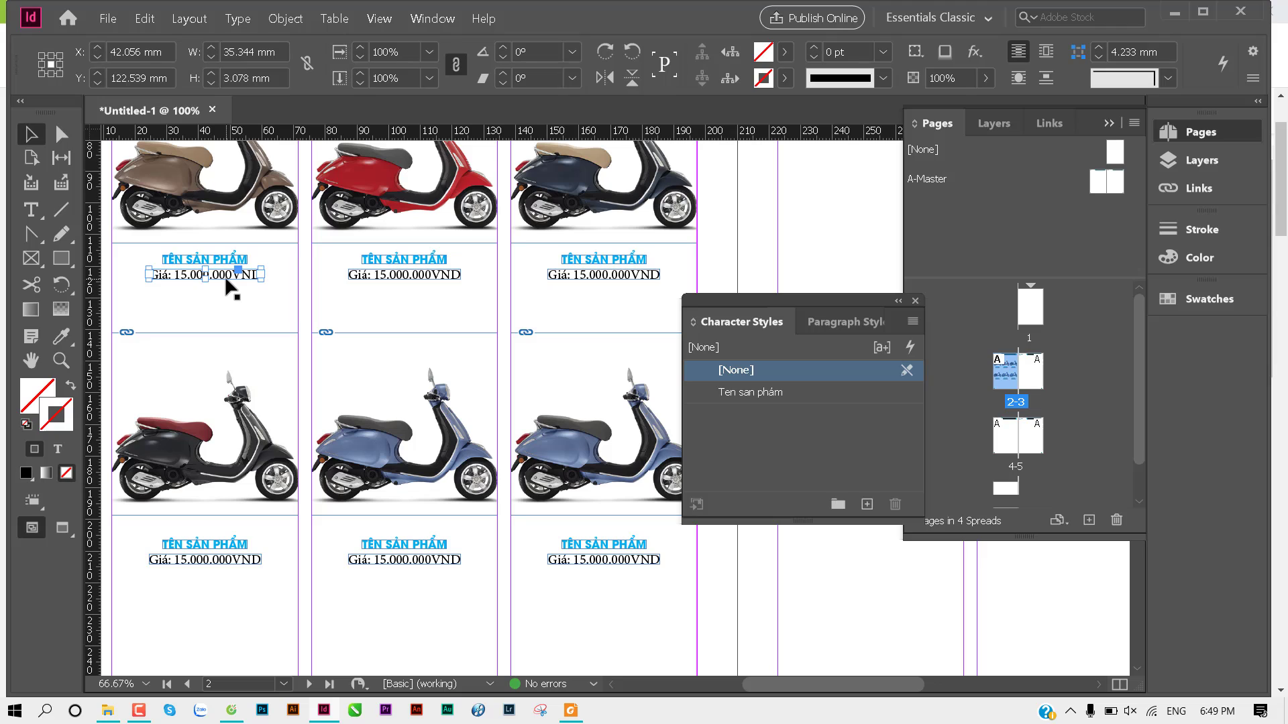
click(866, 504)
click(811, 417)
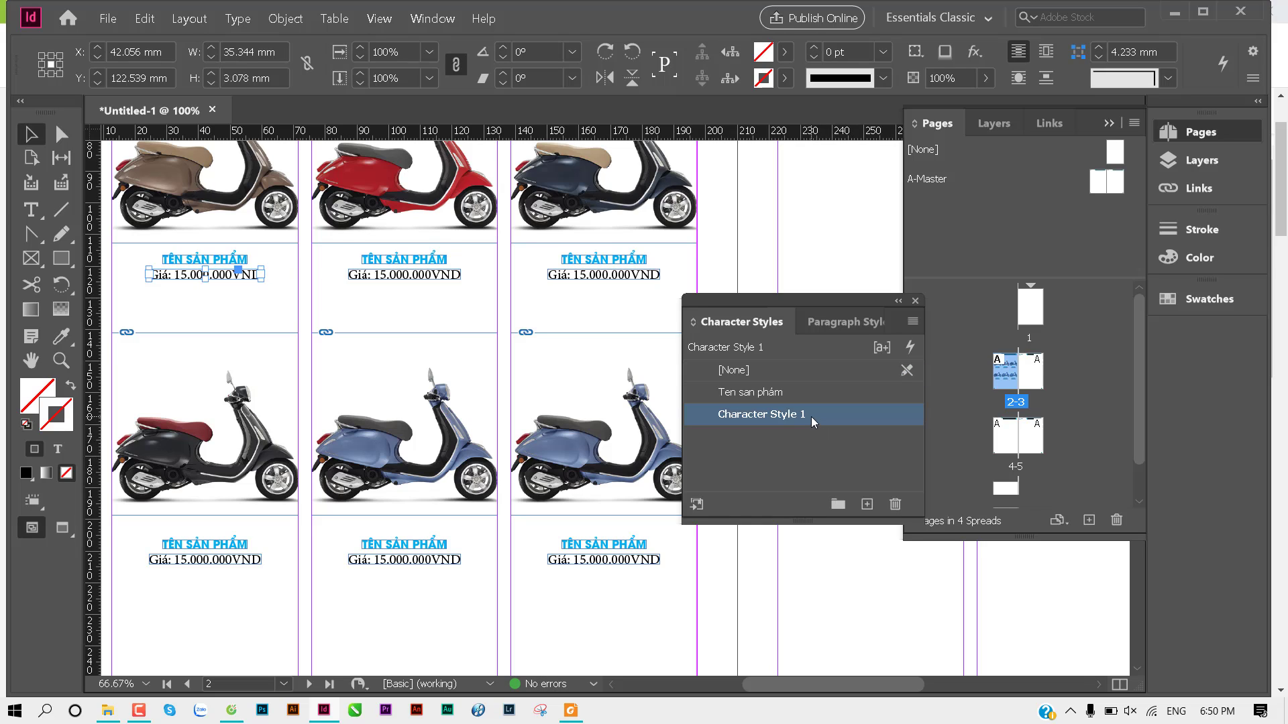
Step: Rename the second character style to 'giá'
double_click(870, 416)
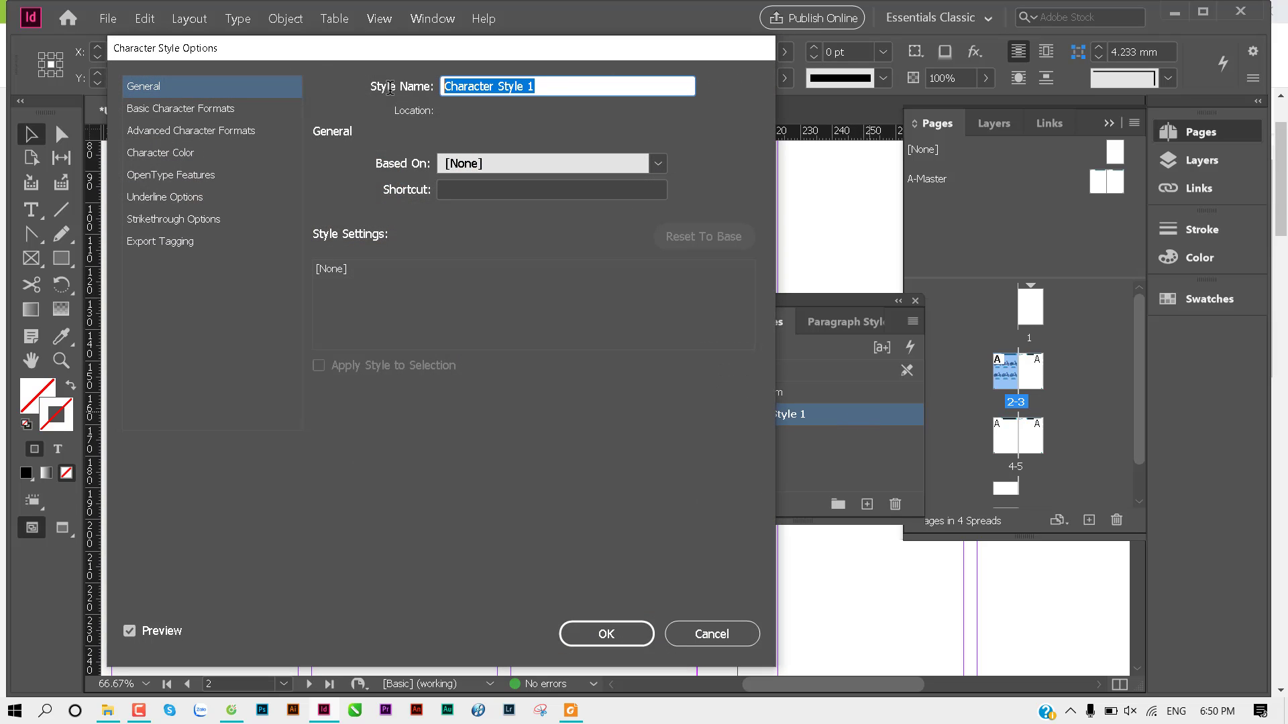
text(noi dun)
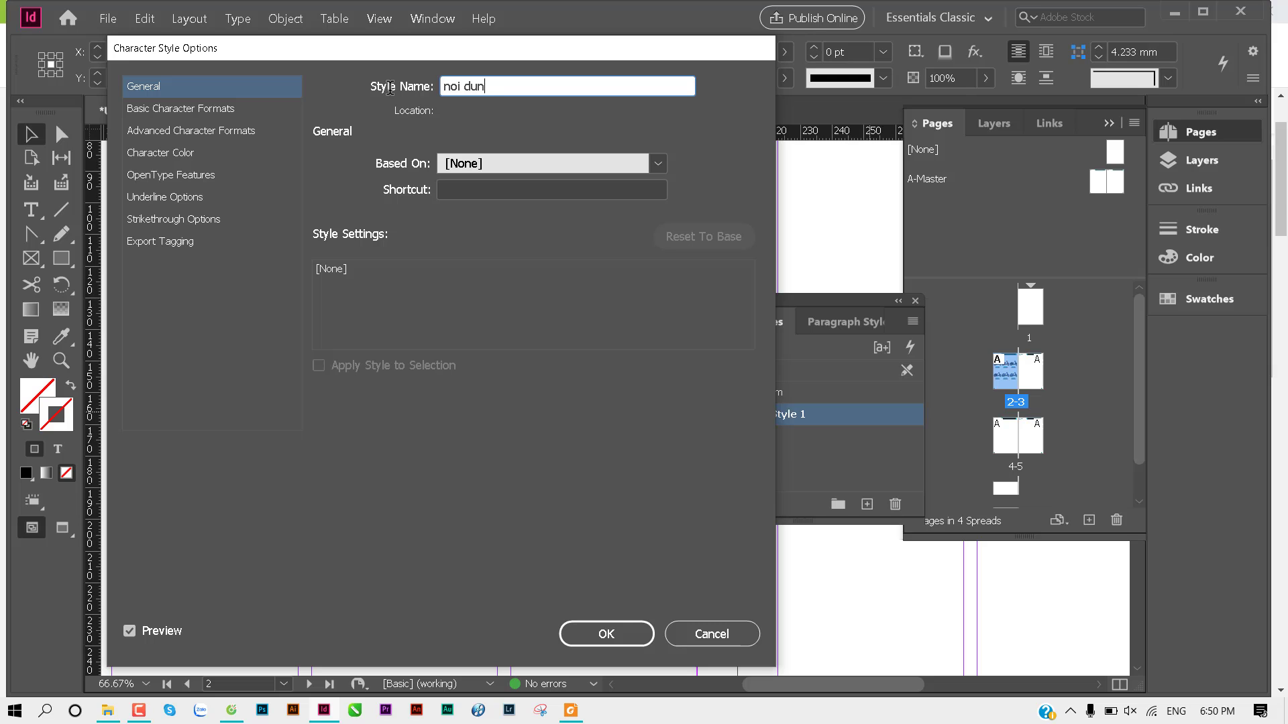
text(g)
key(ctrl+a)
text(giá)
Step: Set the giá style's basic character formats to UTM Avo, Italic, 9 pt
click(208, 108)
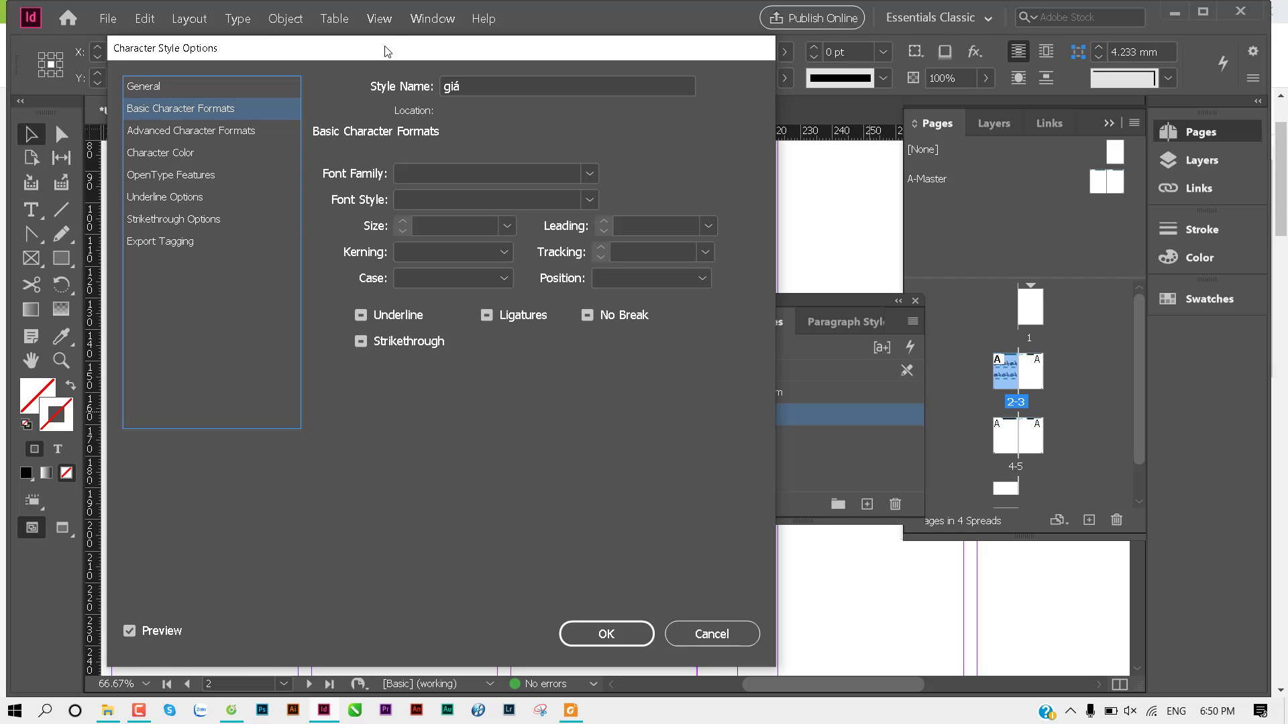
drag(431, 51, 761, 37)
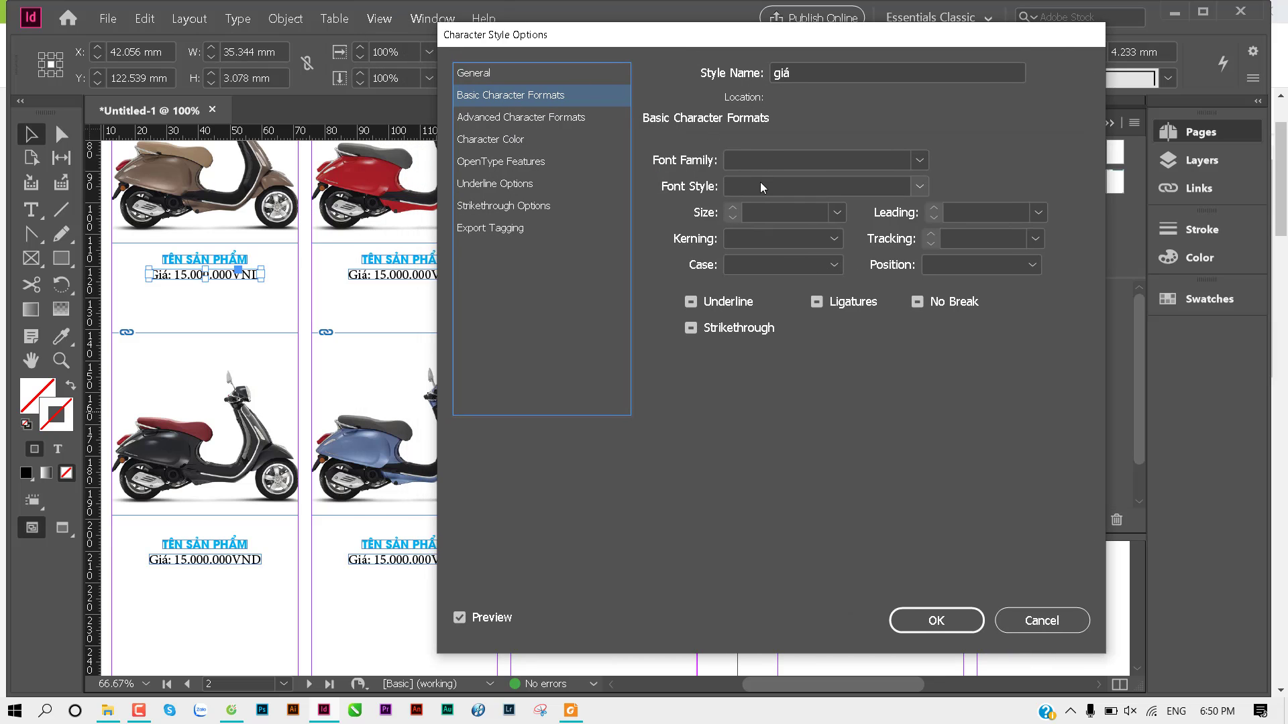
click(919, 161)
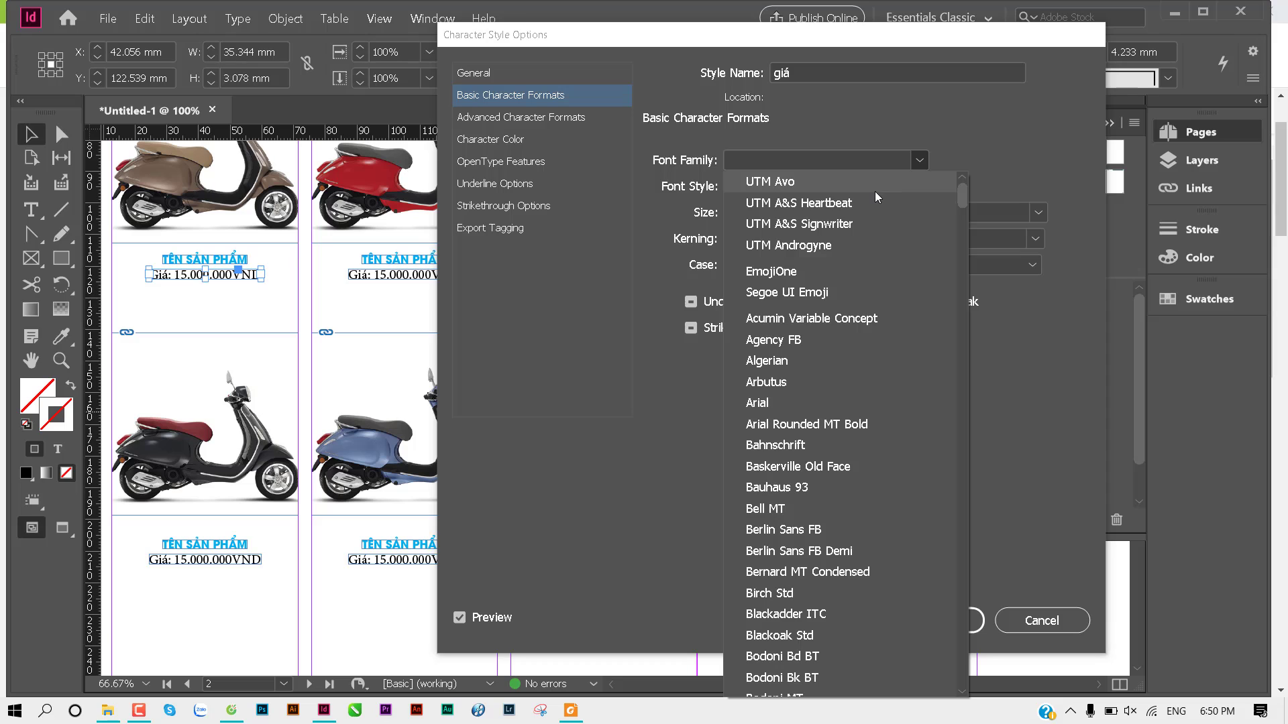
click(875, 190)
click(919, 187)
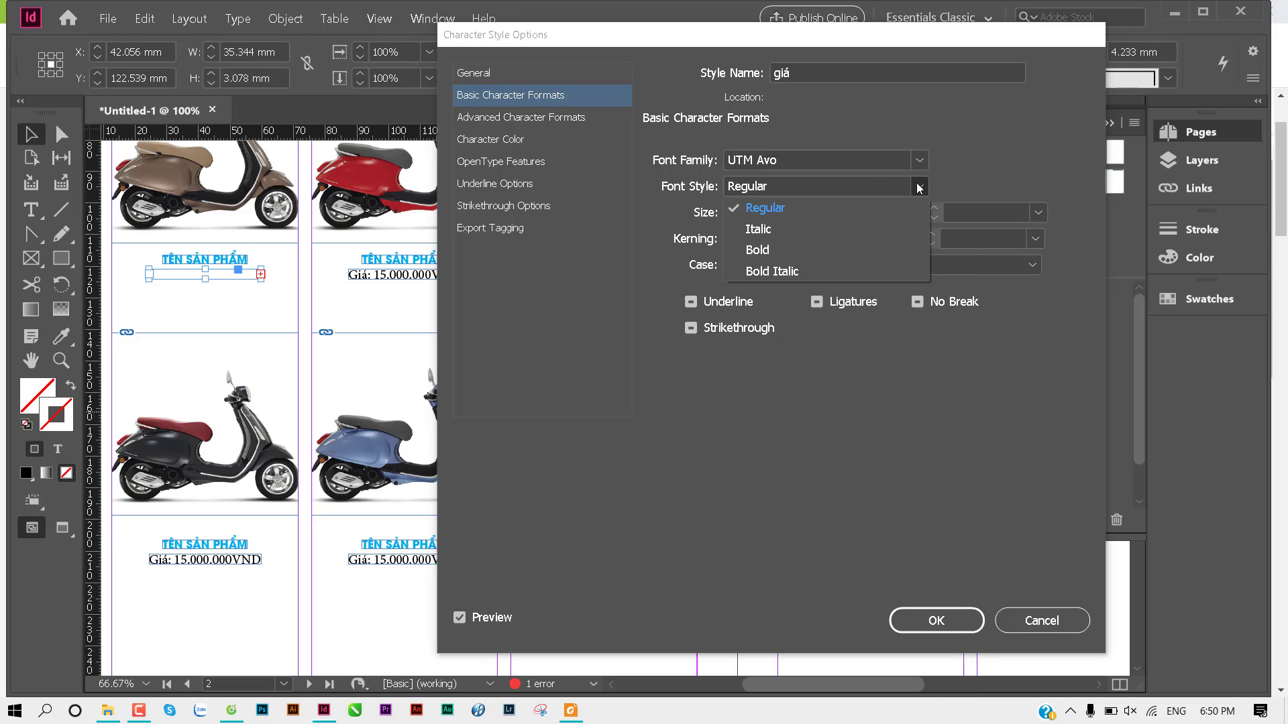
click(833, 228)
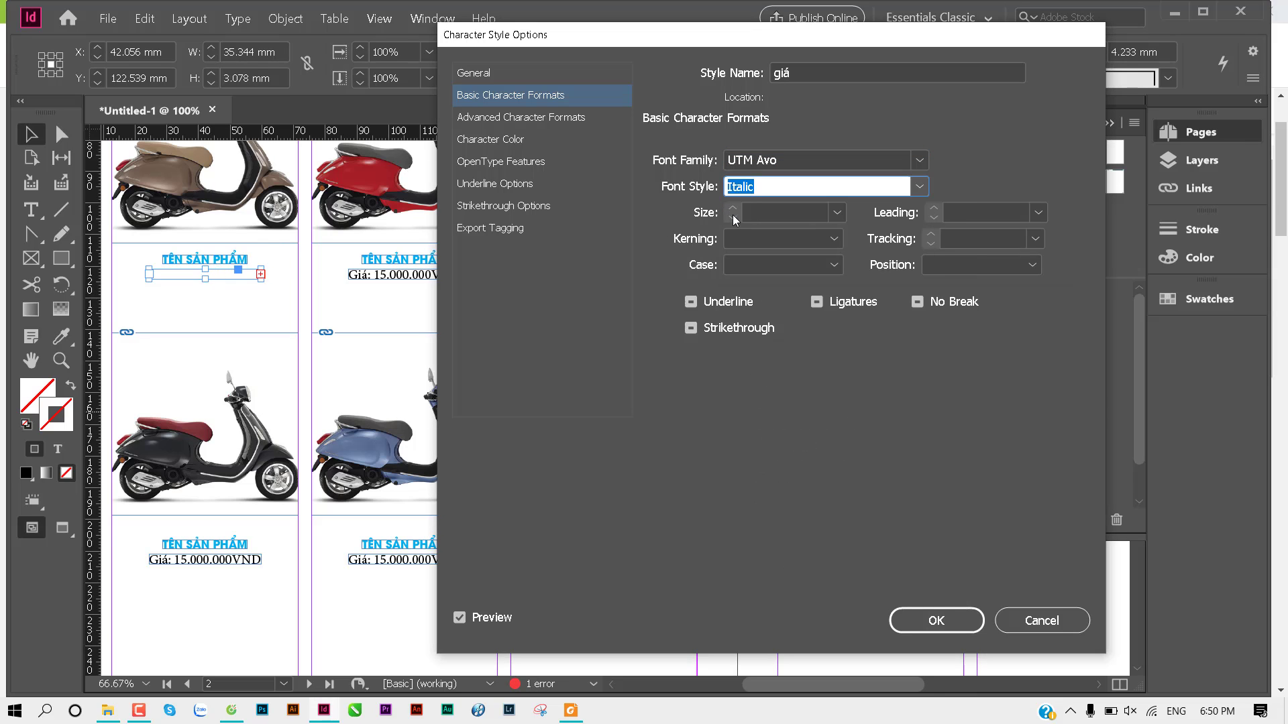
click(839, 212)
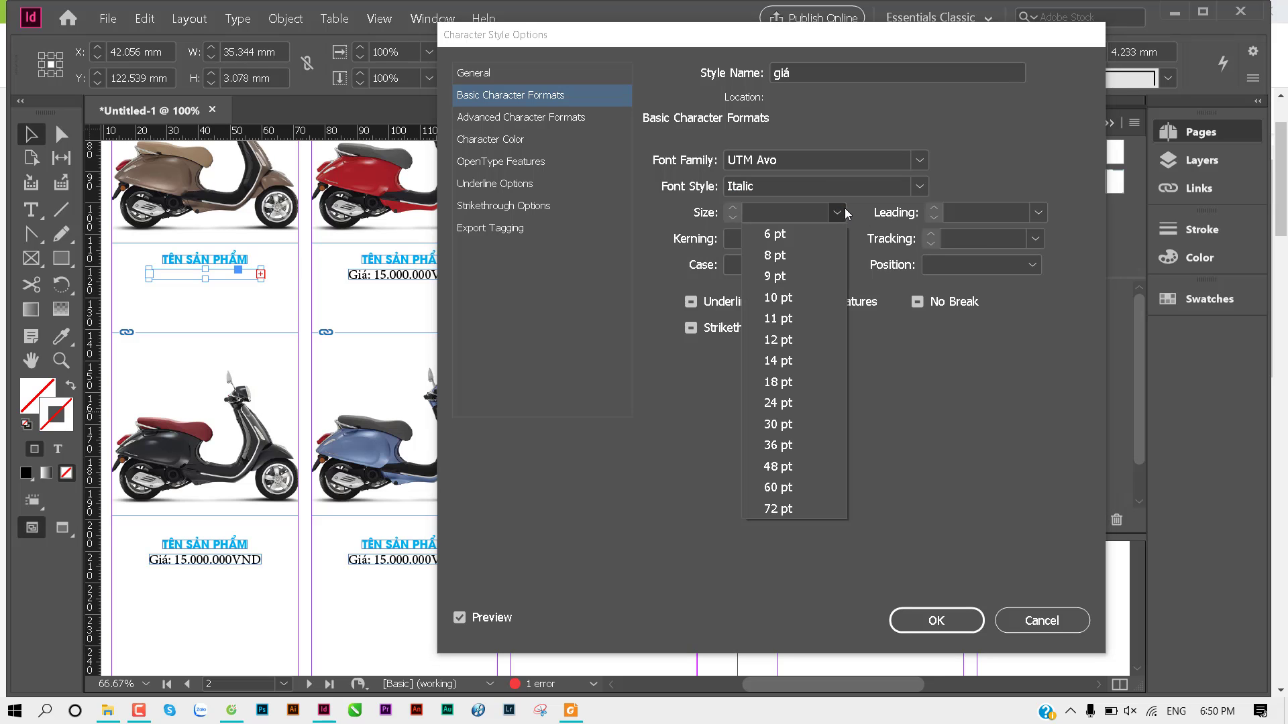
click(797, 252)
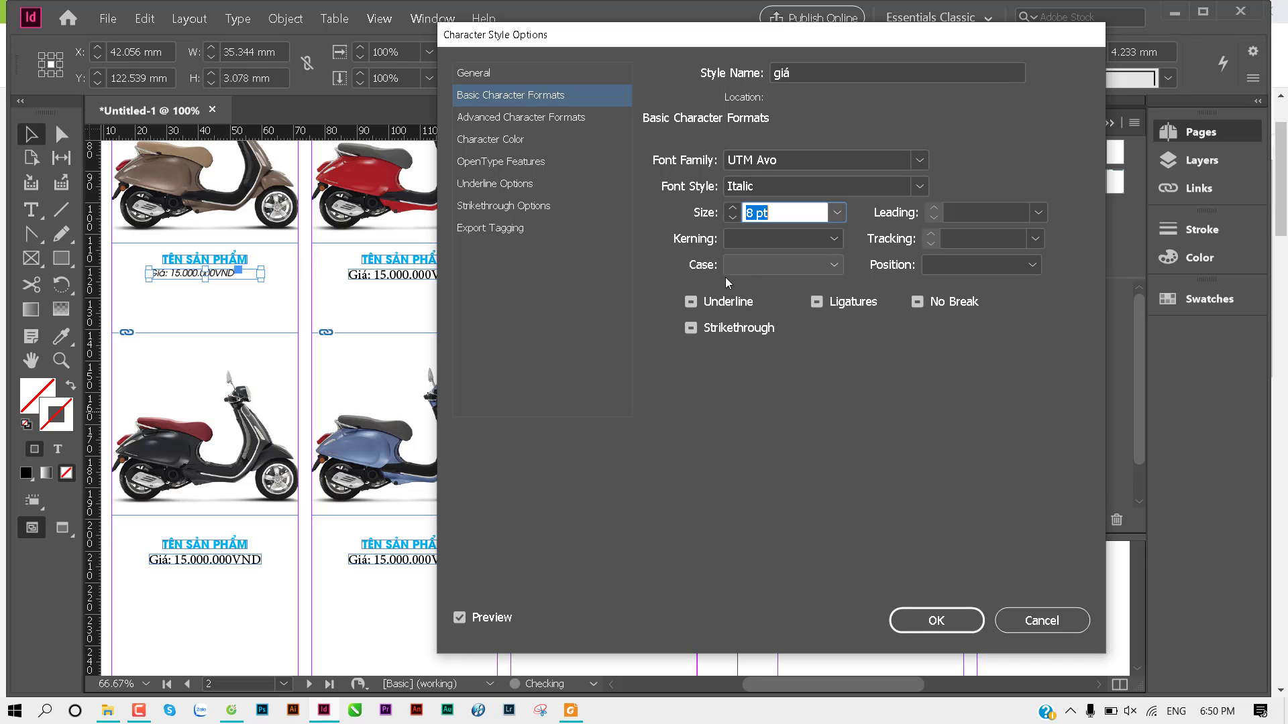
click(838, 214)
click(807, 280)
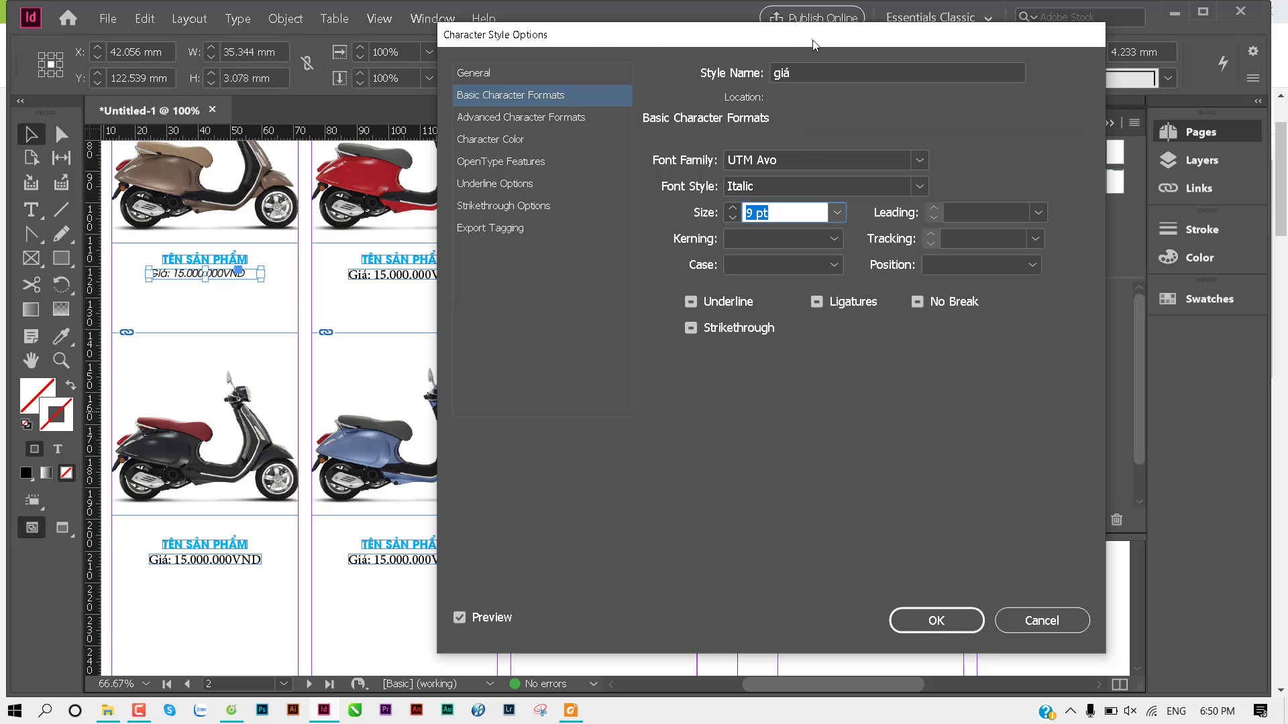
drag(813, 42, 444, 54)
Step: Confirm the giá style and apply it to the top-middle price line
click(548, 614)
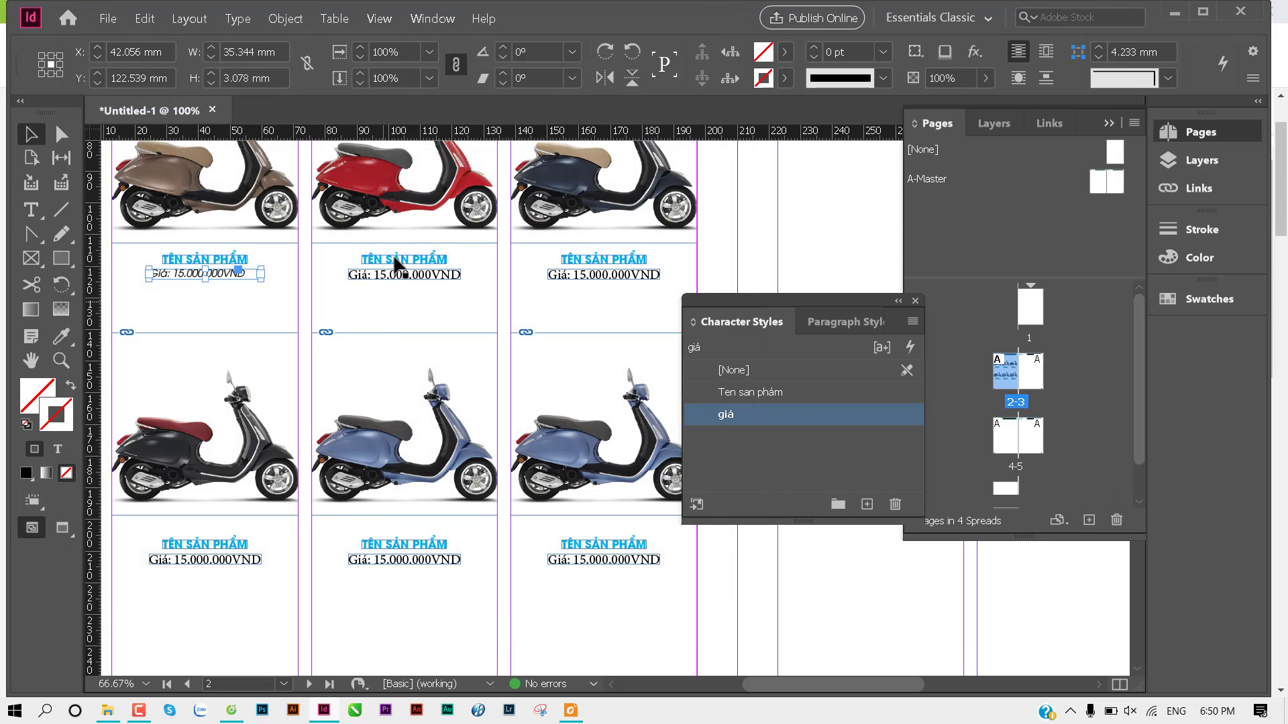
click(401, 281)
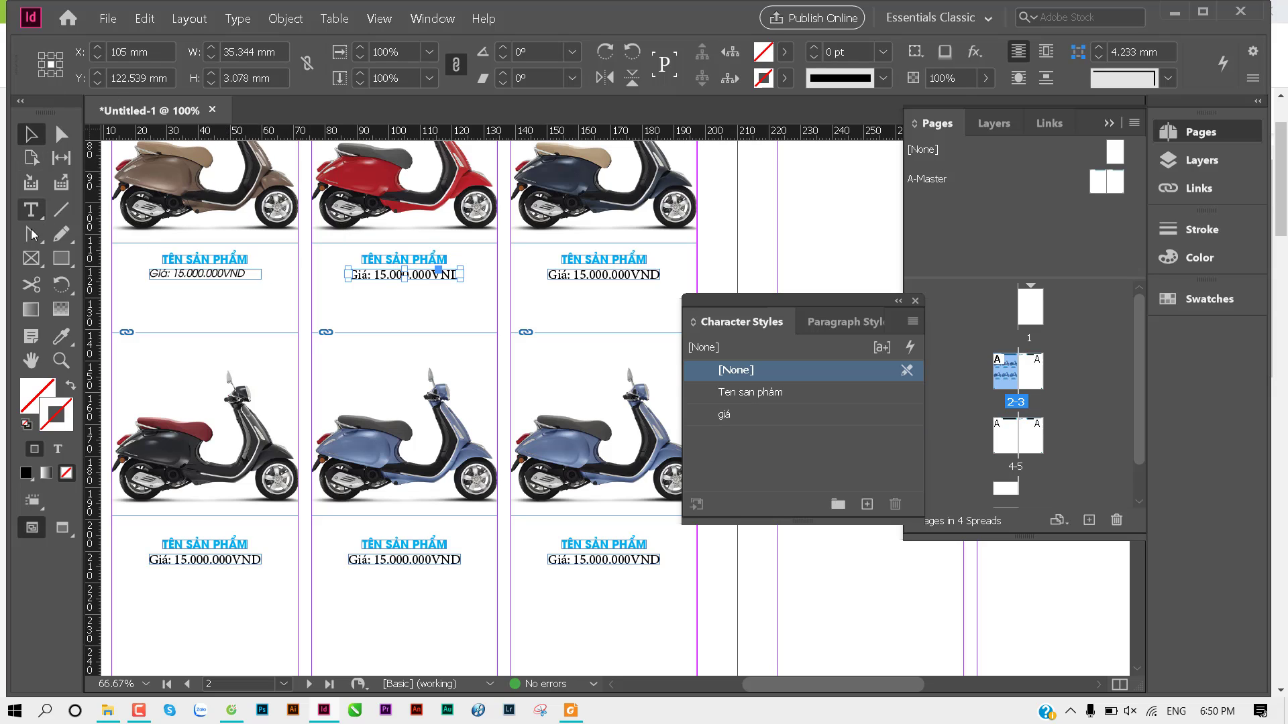
click(31, 210)
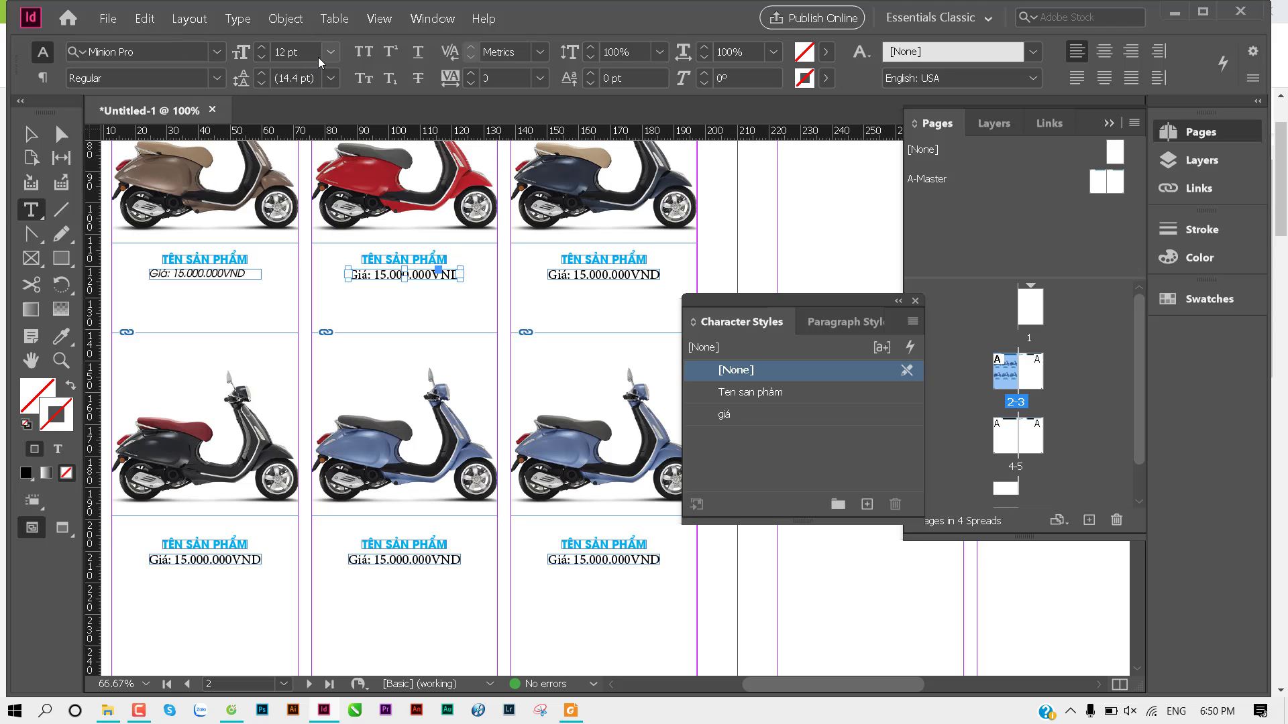
click(31, 134)
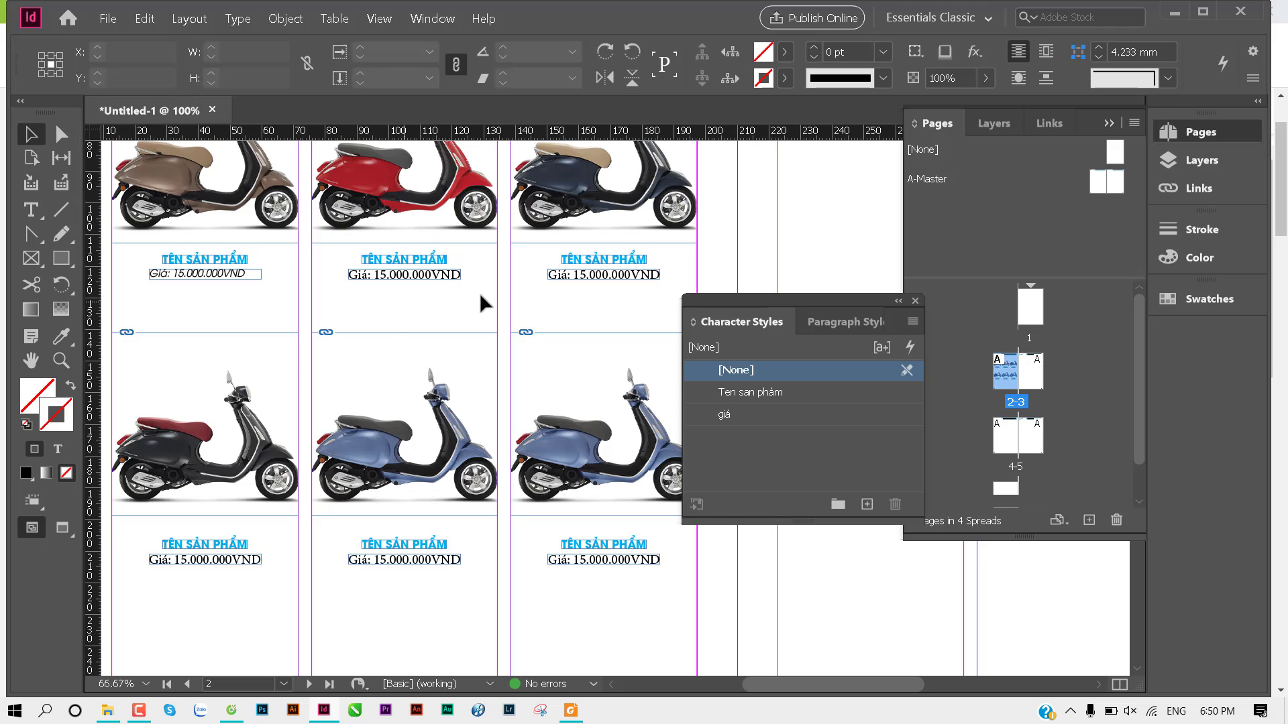
click(751, 413)
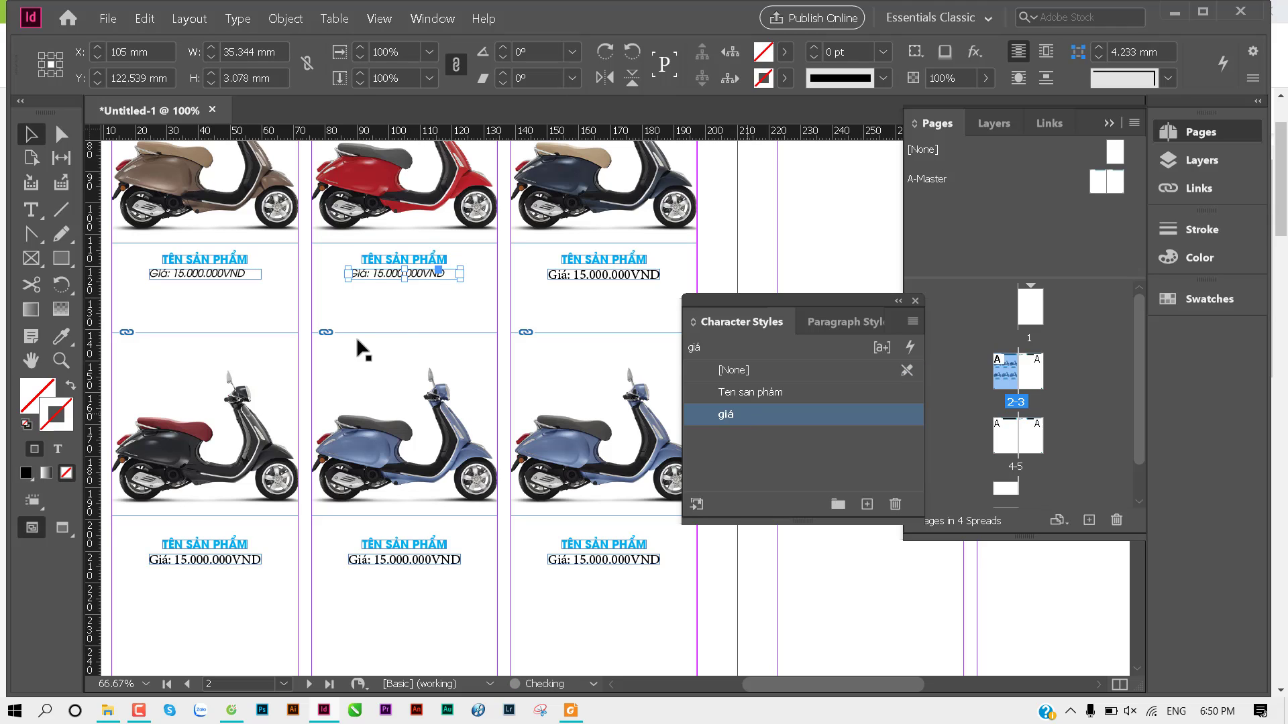
Step: Apply giá to the top-right, bottom-right, bottom-left and bottom-middle price lines
click(637, 275)
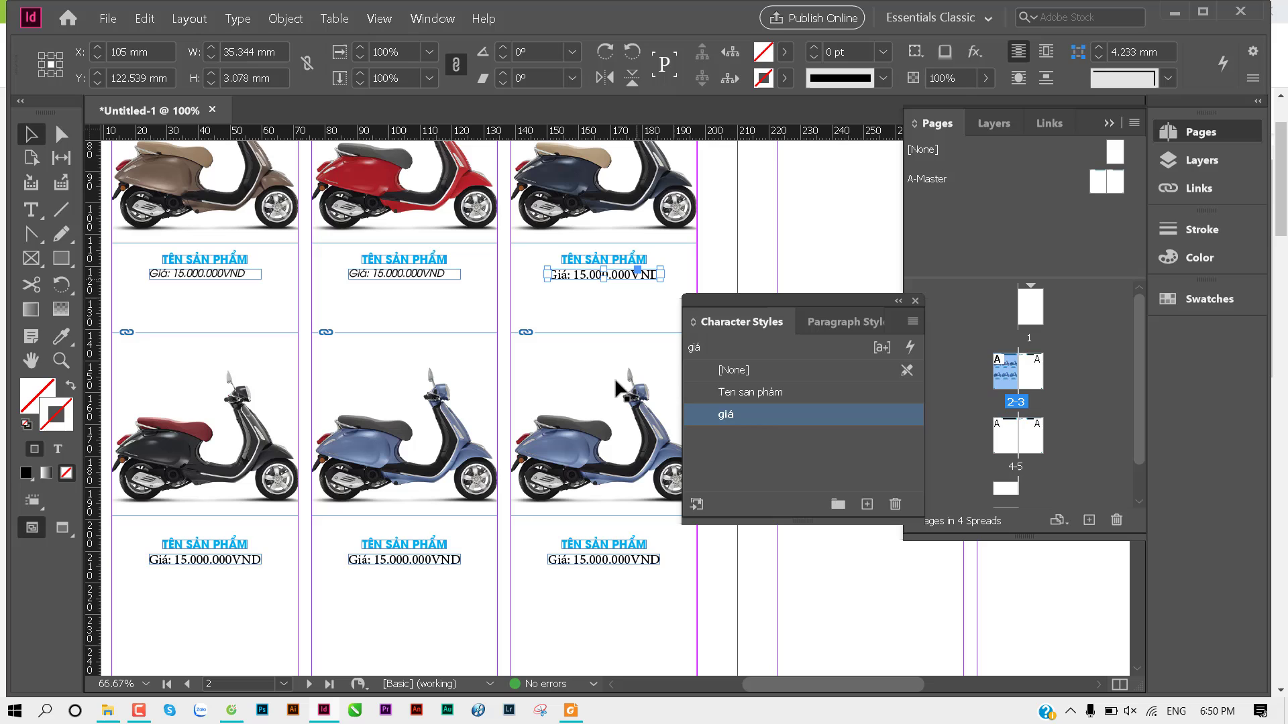
shift+click(607, 565)
click(738, 414)
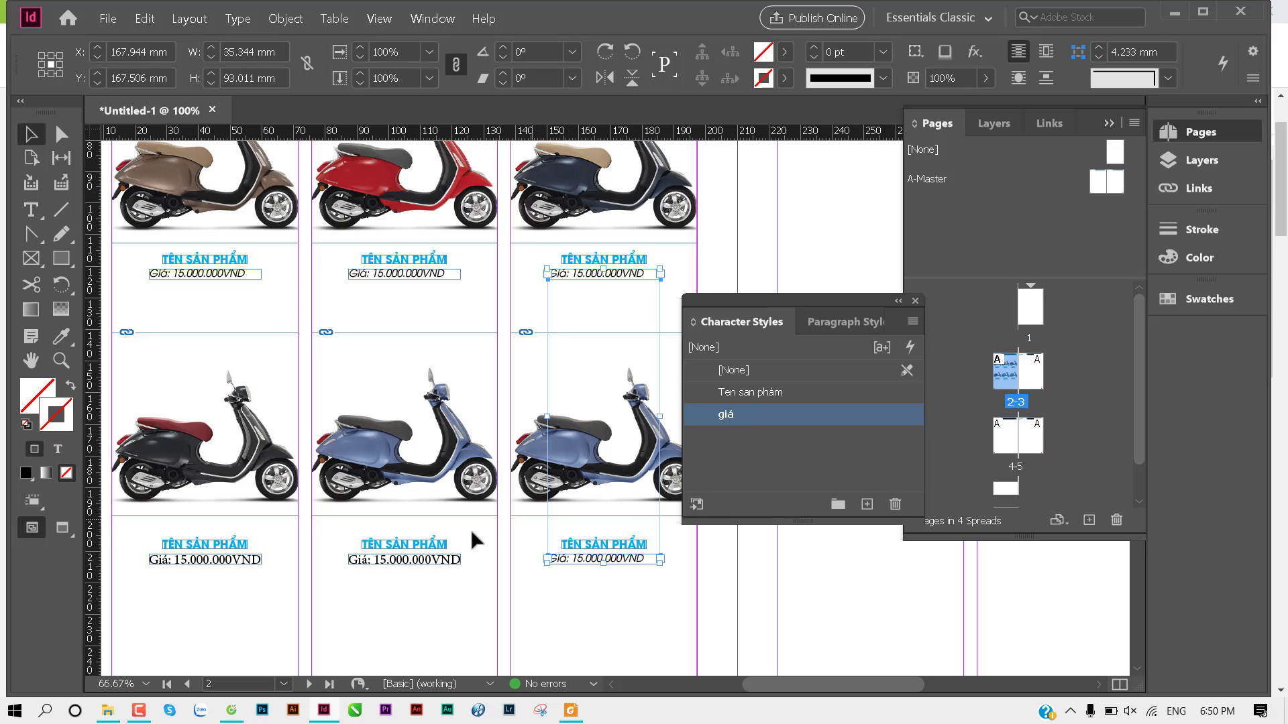
click(433, 562)
shift+click(236, 563)
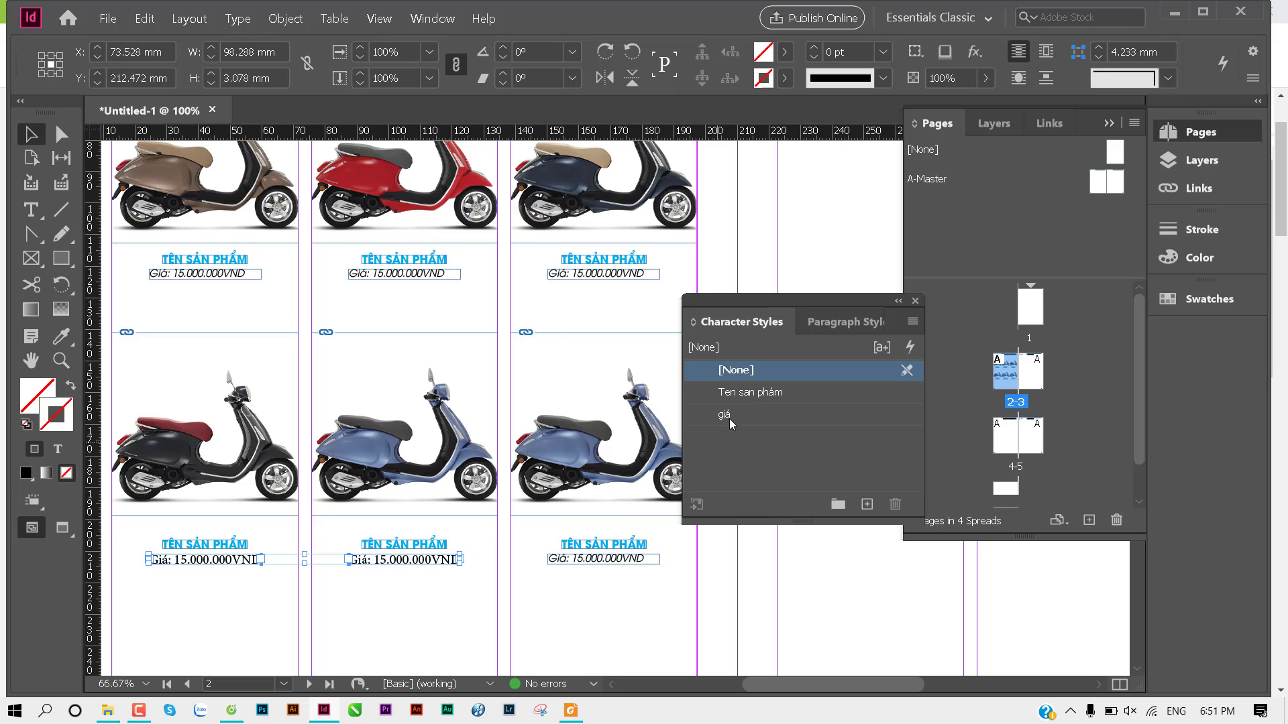
click(730, 414)
Step: Clear the page selection and select the giá style for editing
click(389, 375)
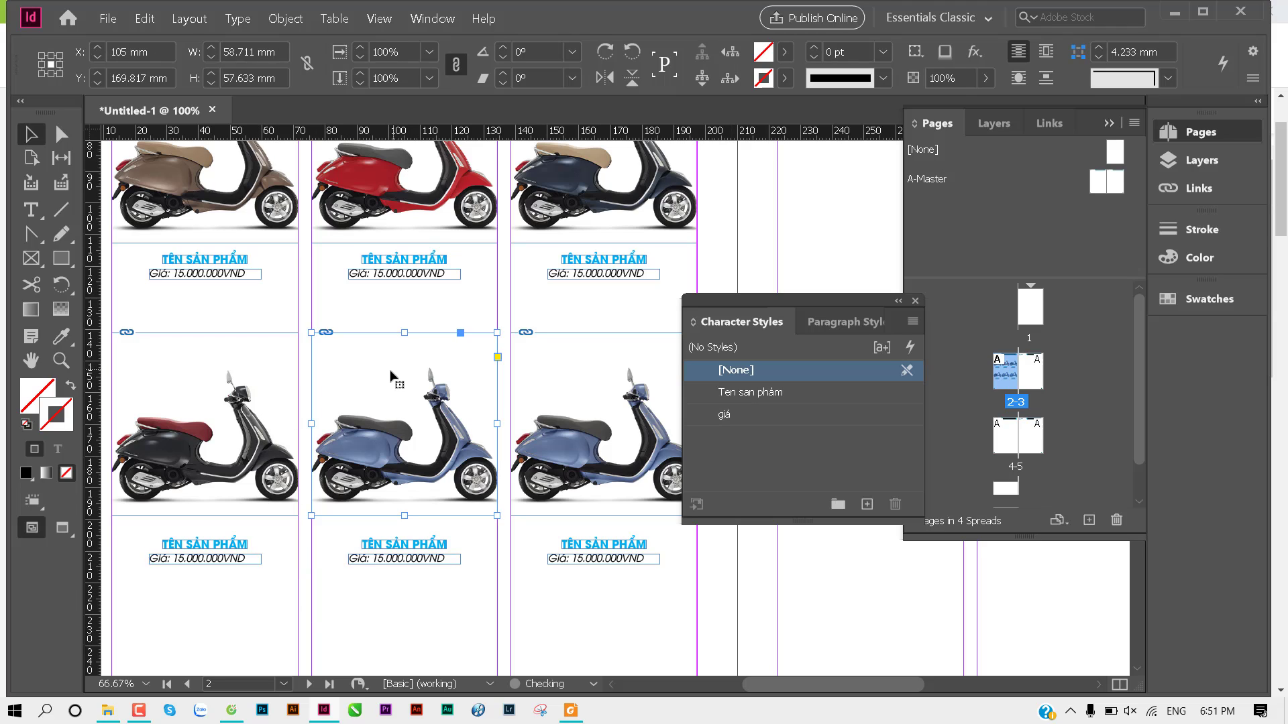
click(386, 314)
click(759, 415)
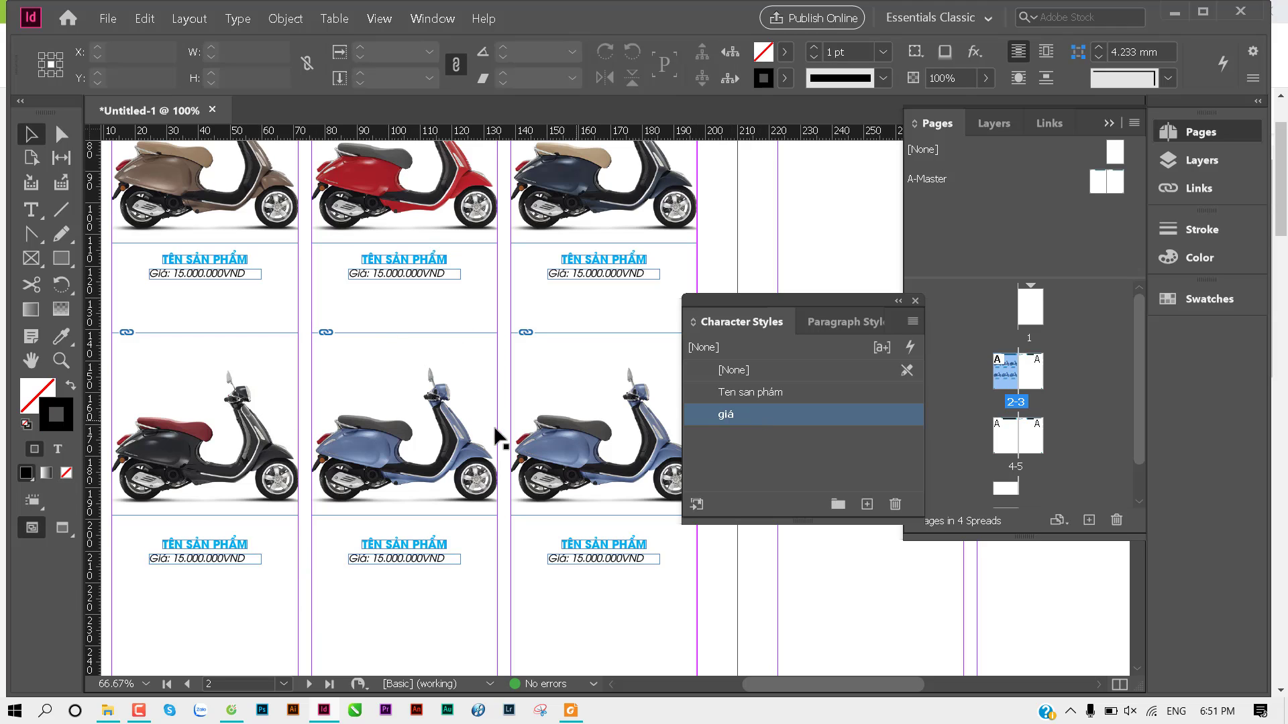
click(835, 420)
Step: Give the giá style magenta (C=0 M=100 Y=0 K=0) character colour
double_click(863, 417)
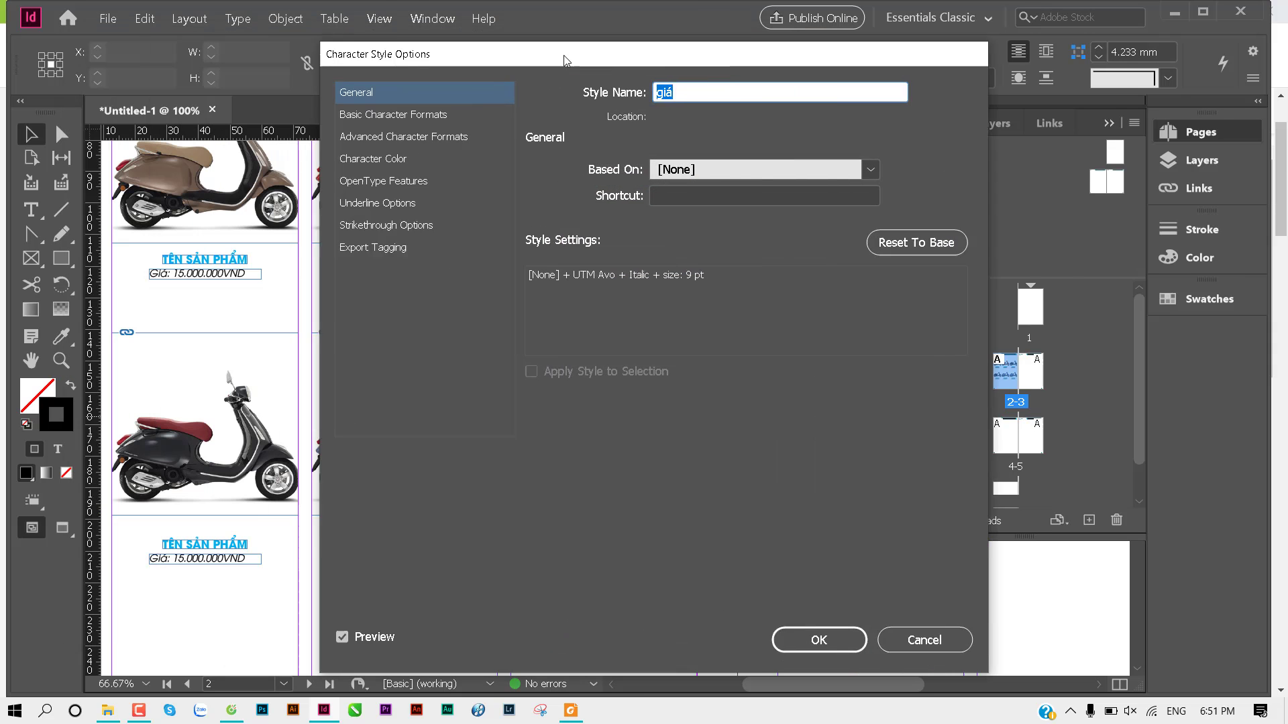
drag(249, 38, 741, 73)
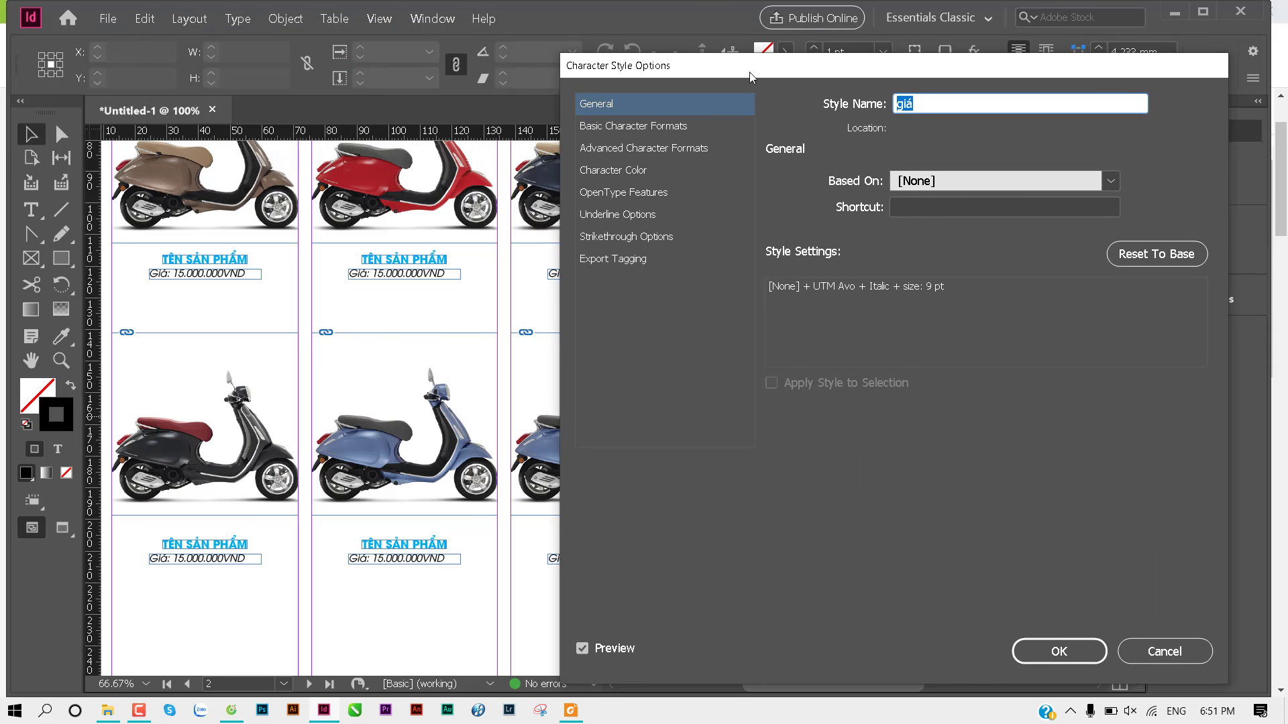
click(674, 174)
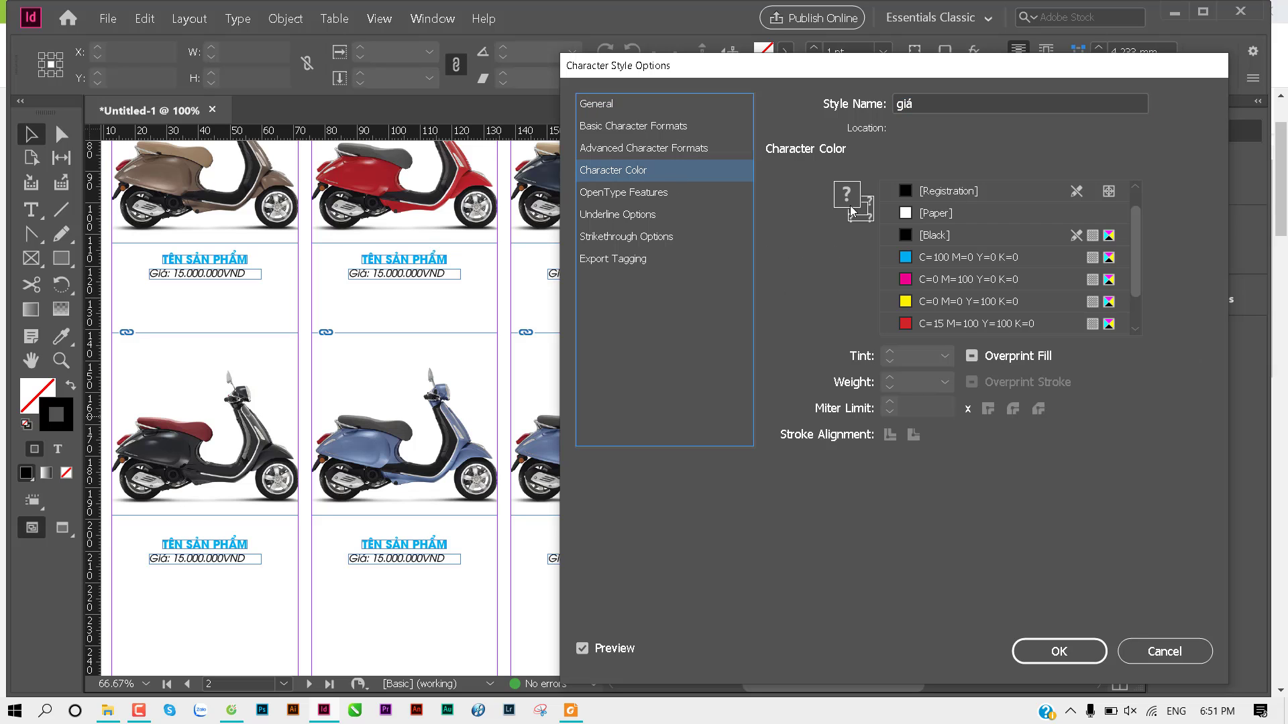
click(907, 283)
drag(635, 73, 755, 78)
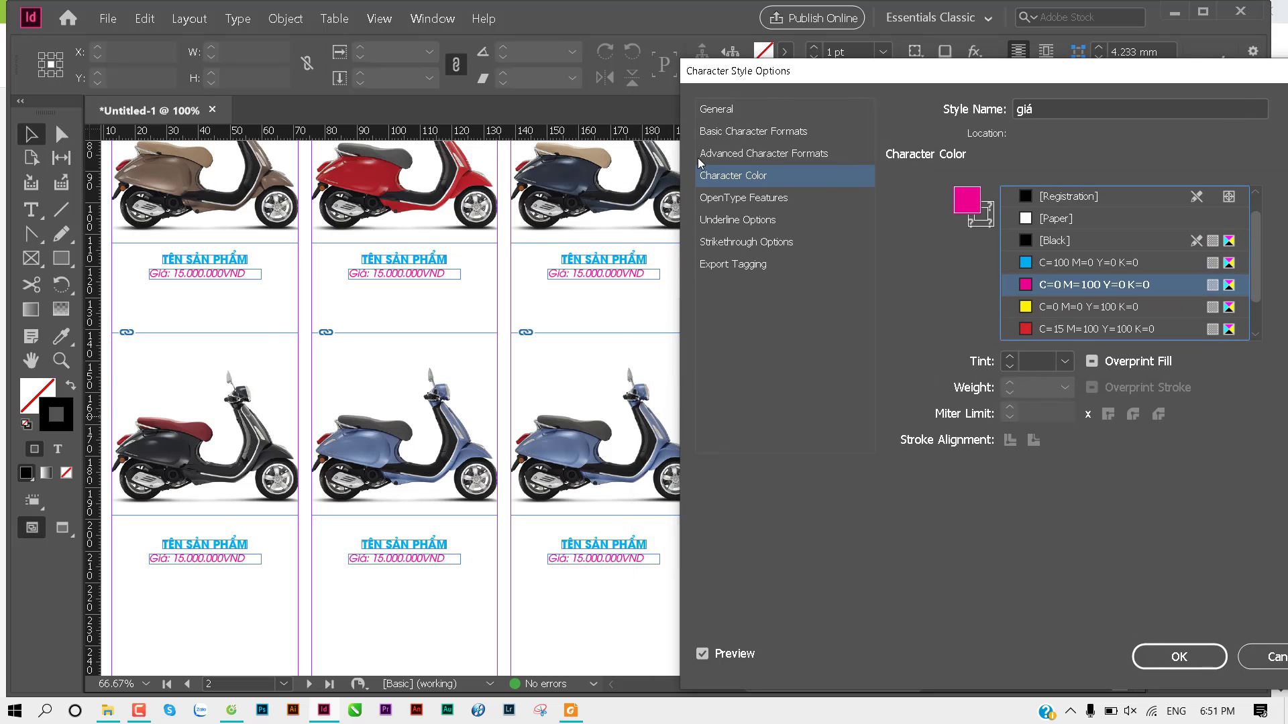
Step: Review the giá style's advanced, basic, general and colour settings
click(764, 157)
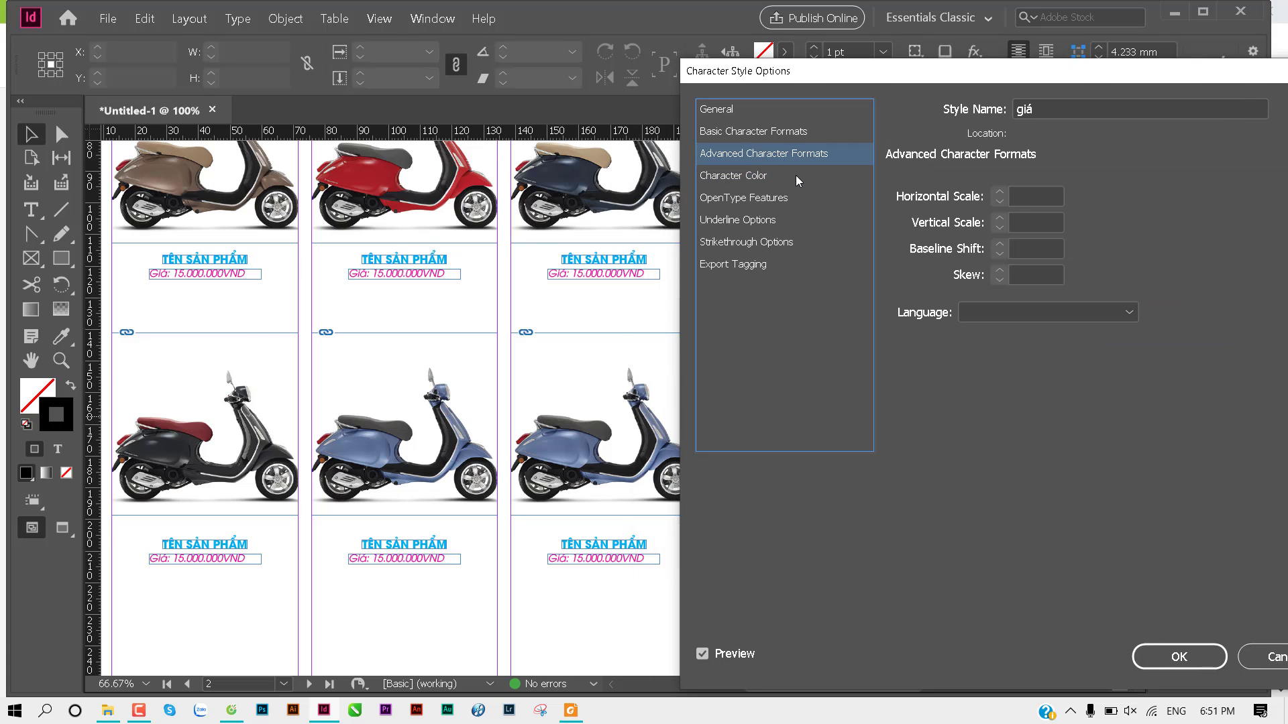
click(743, 133)
click(751, 112)
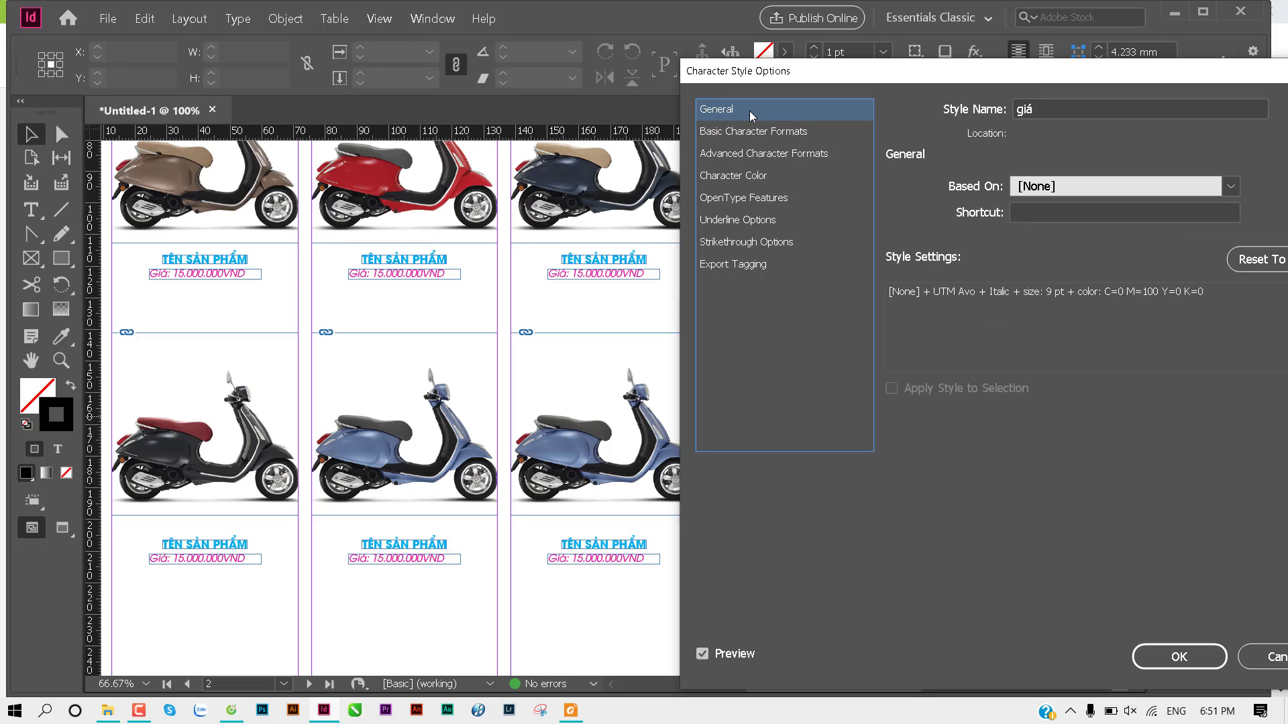
click(750, 131)
click(746, 153)
click(745, 177)
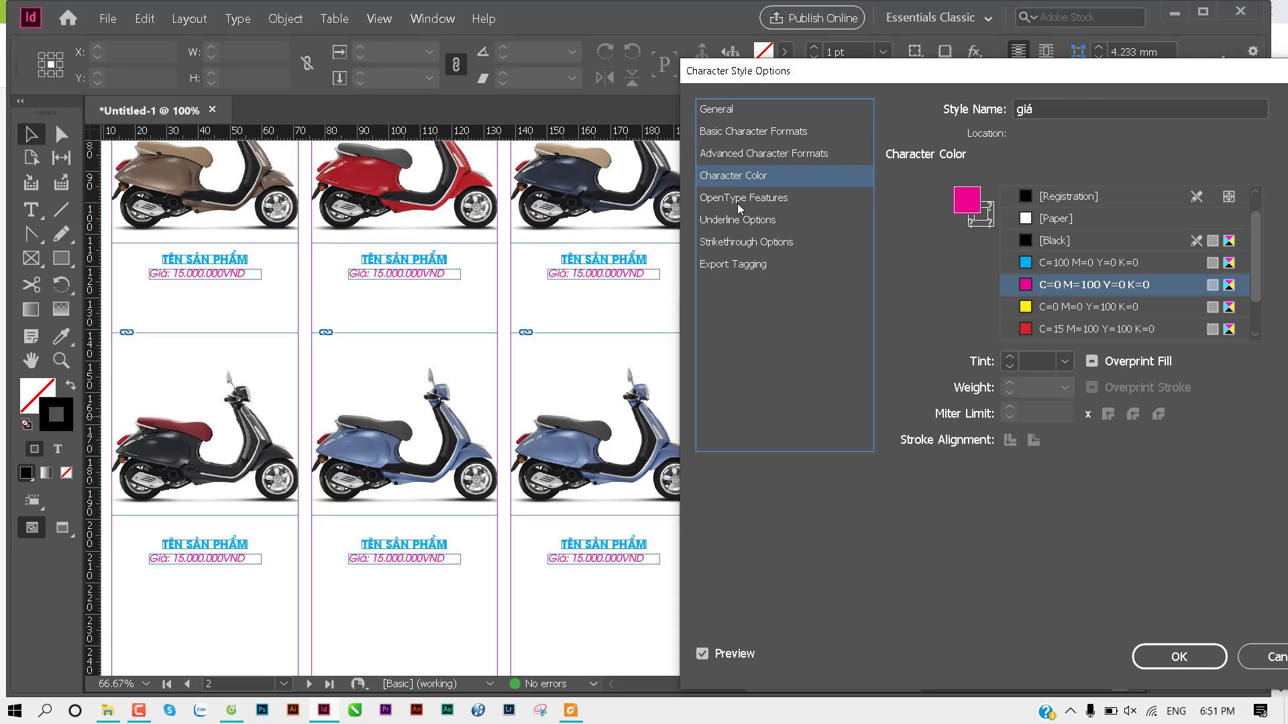
Step: Check OpenType, underline, strikethrough and export tagging settings, then confirm the magenta giá style
click(739, 202)
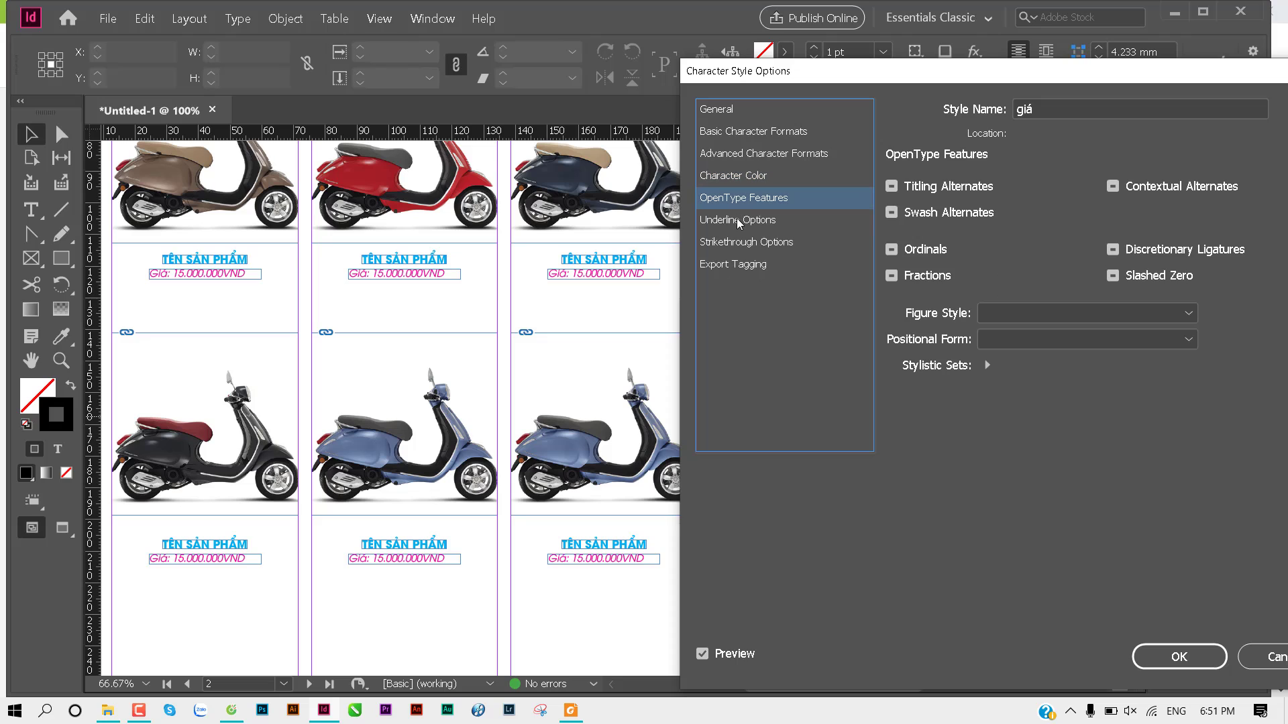
click(772, 220)
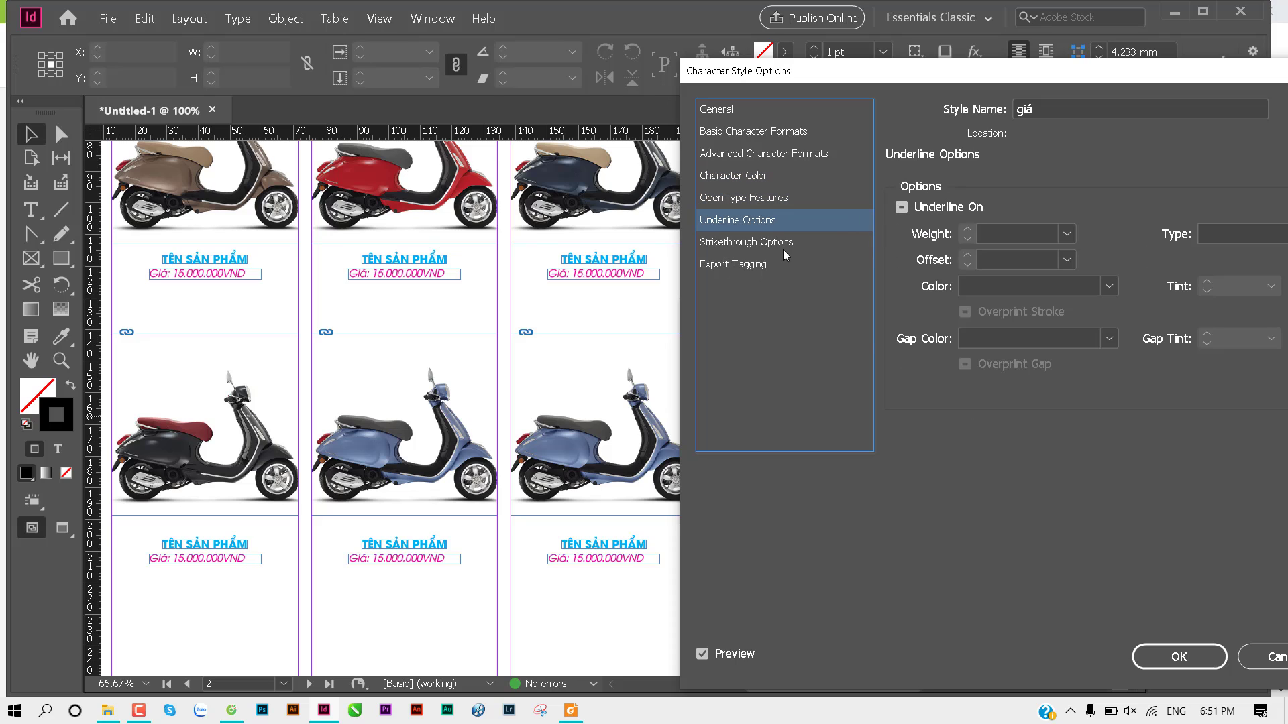
click(780, 243)
click(766, 266)
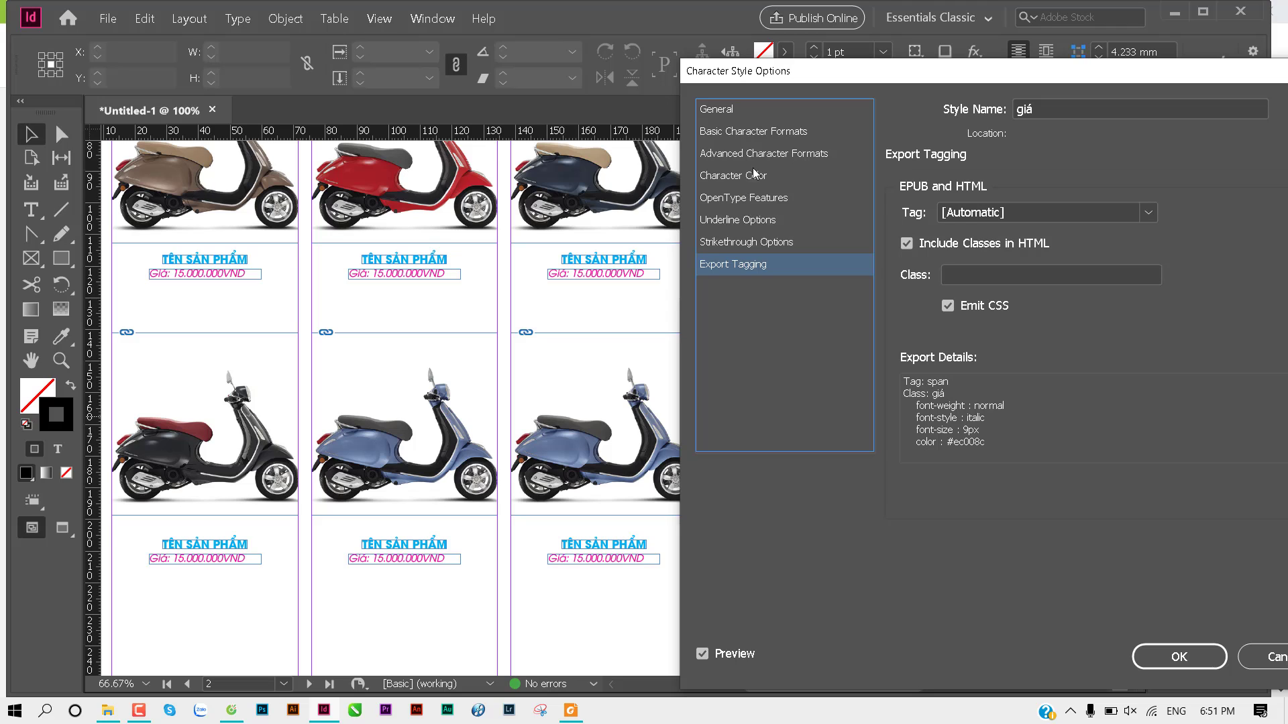
click(766, 133)
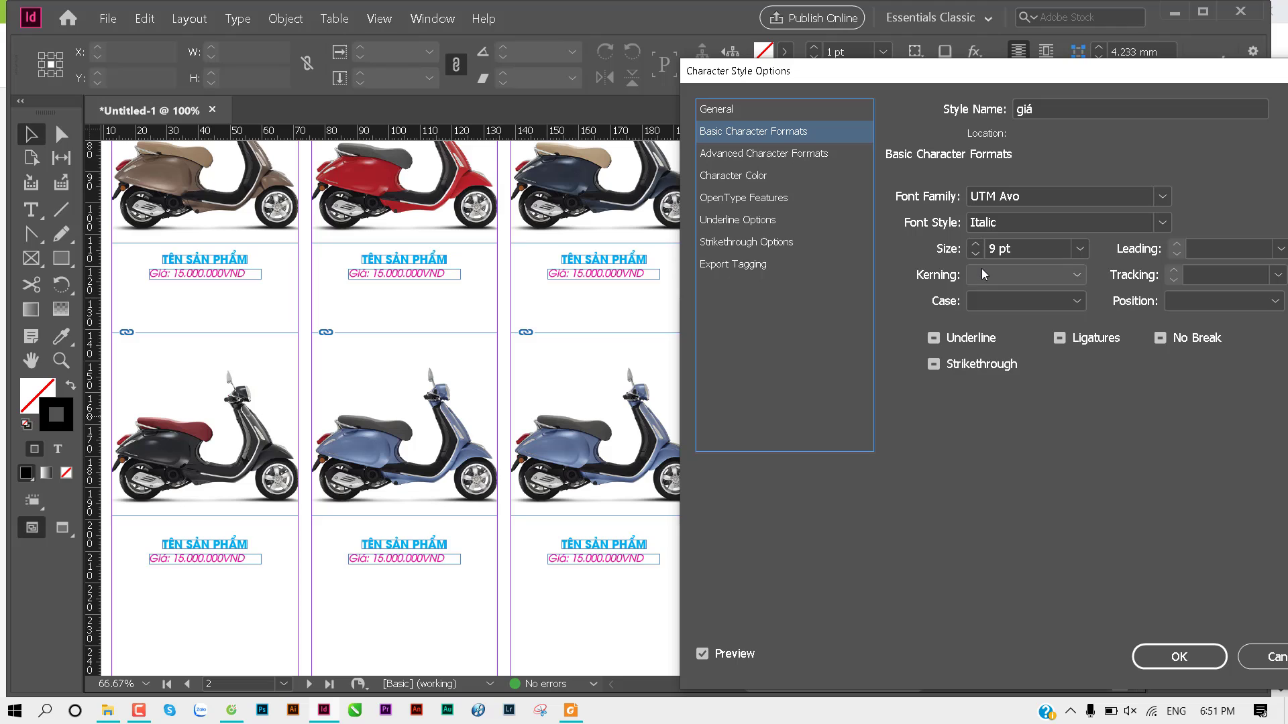
click(792, 177)
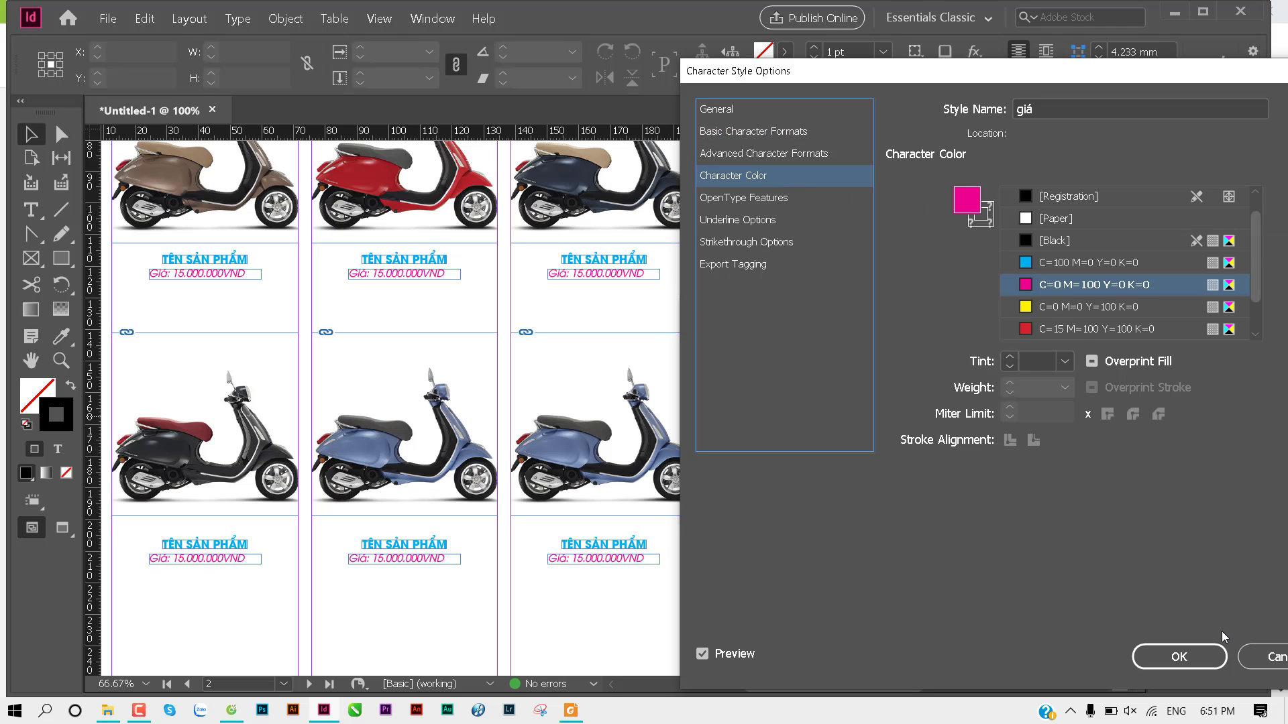
click(1222, 654)
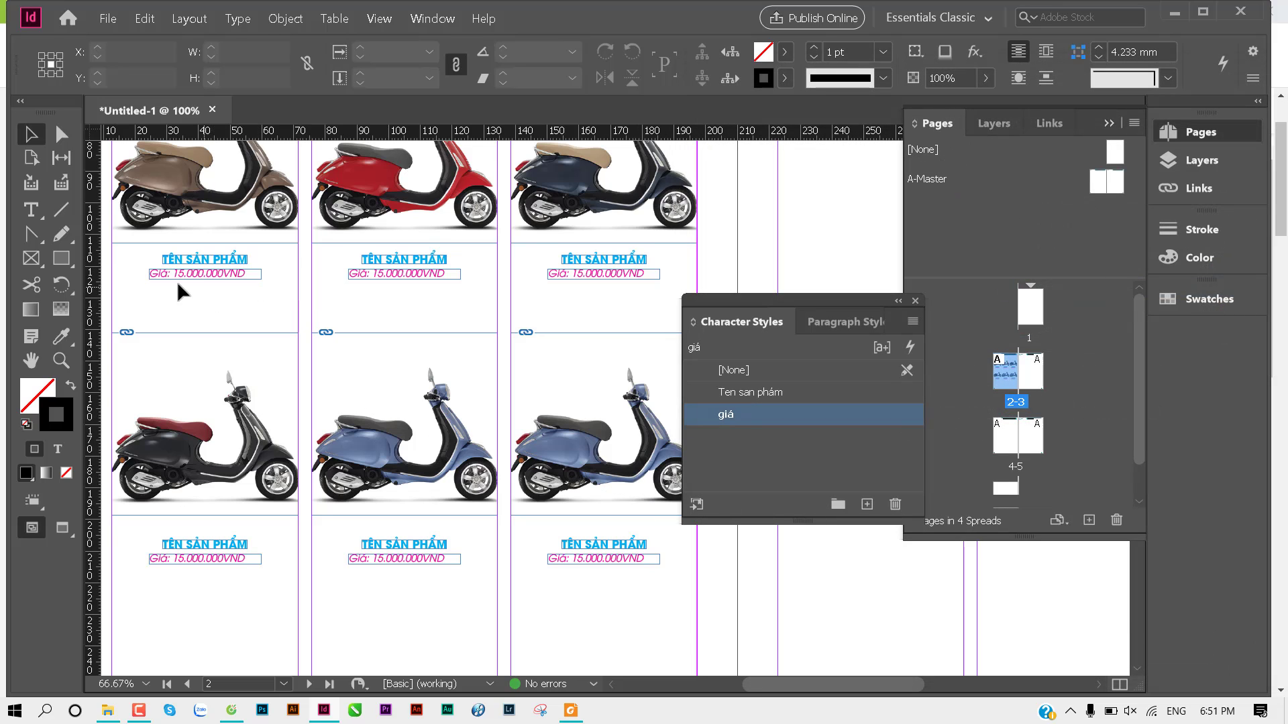
Step: Check the name and price frames' styles in the grid, then zoom out to the spread
drag(123, 266, 661, 588)
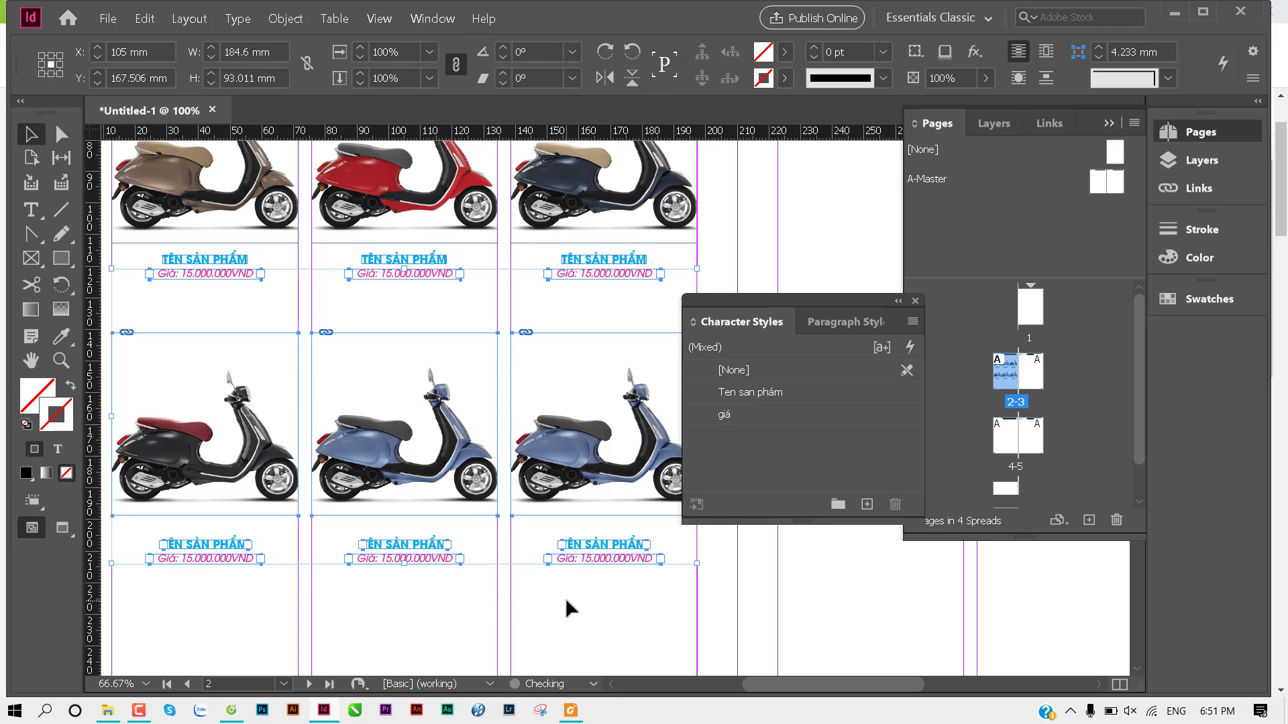
click(433, 594)
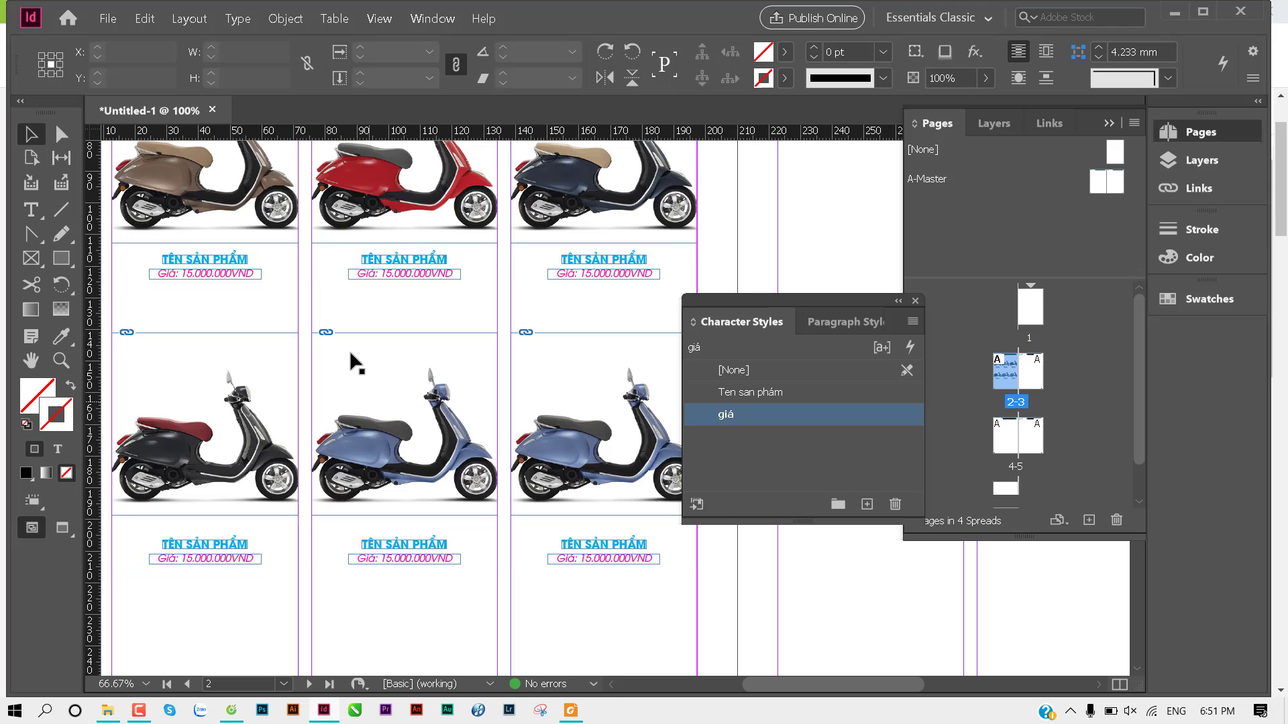
click(404, 260)
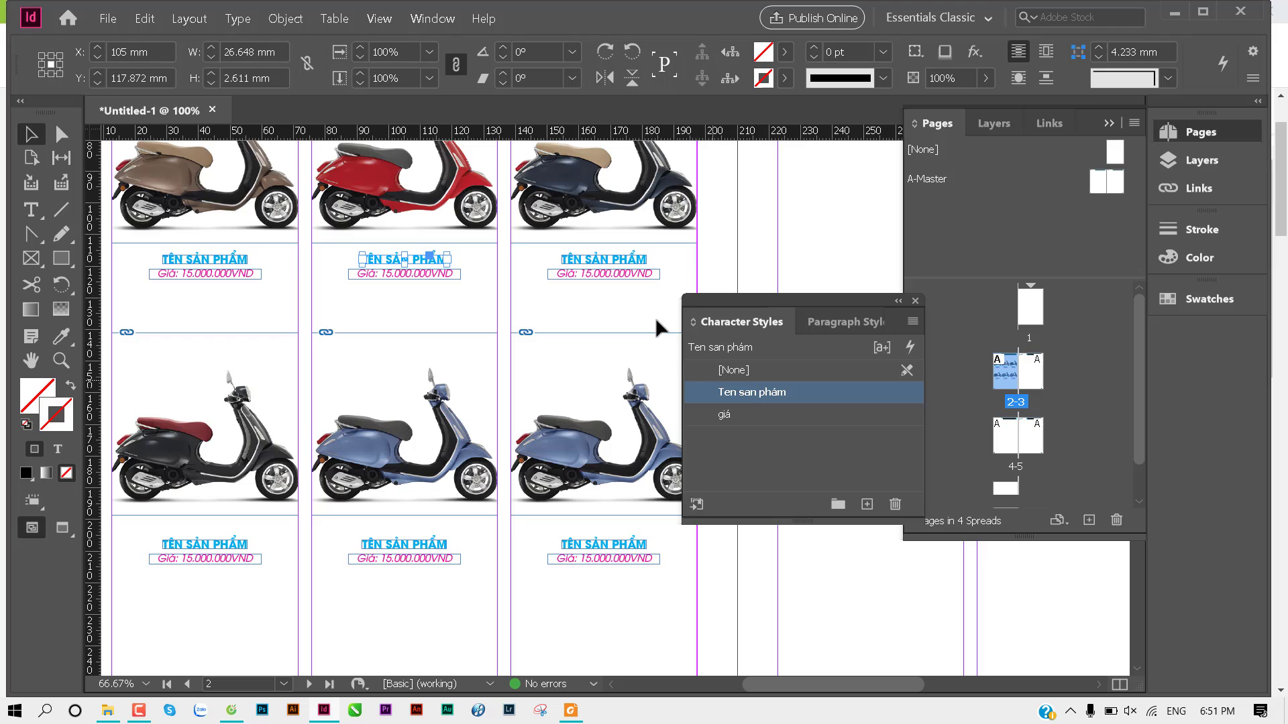
click(628, 263)
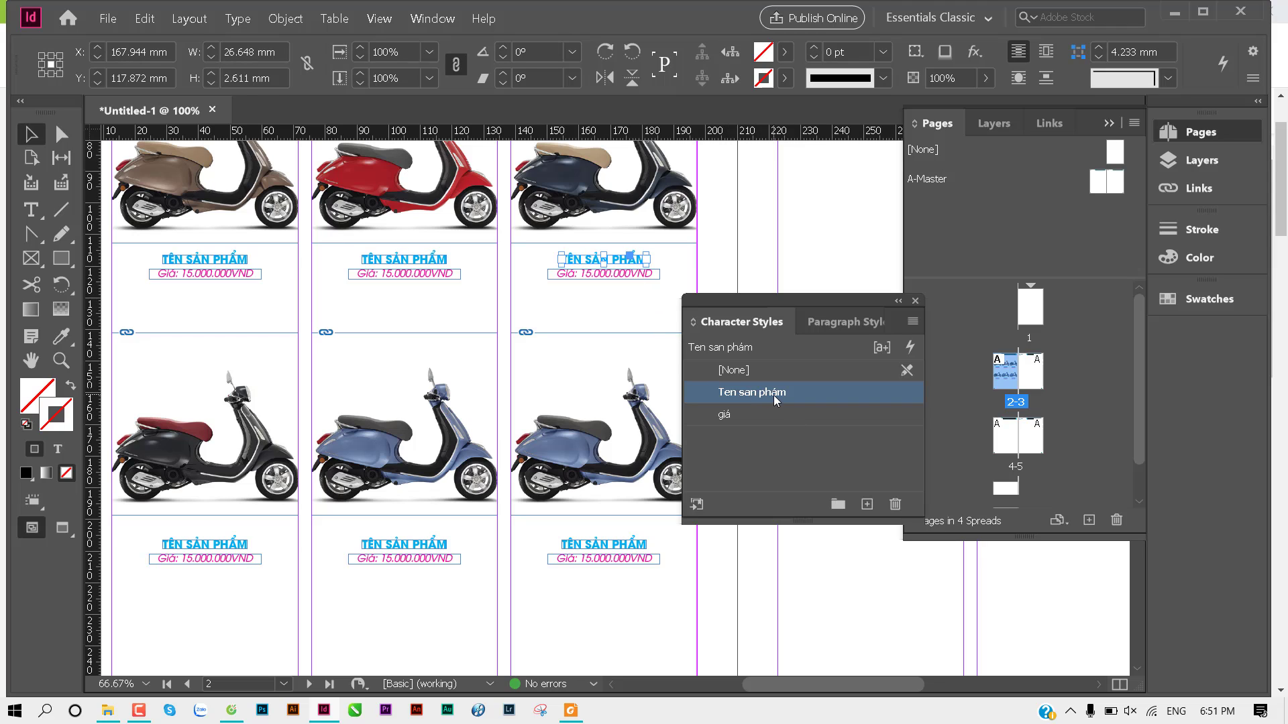
click(580, 275)
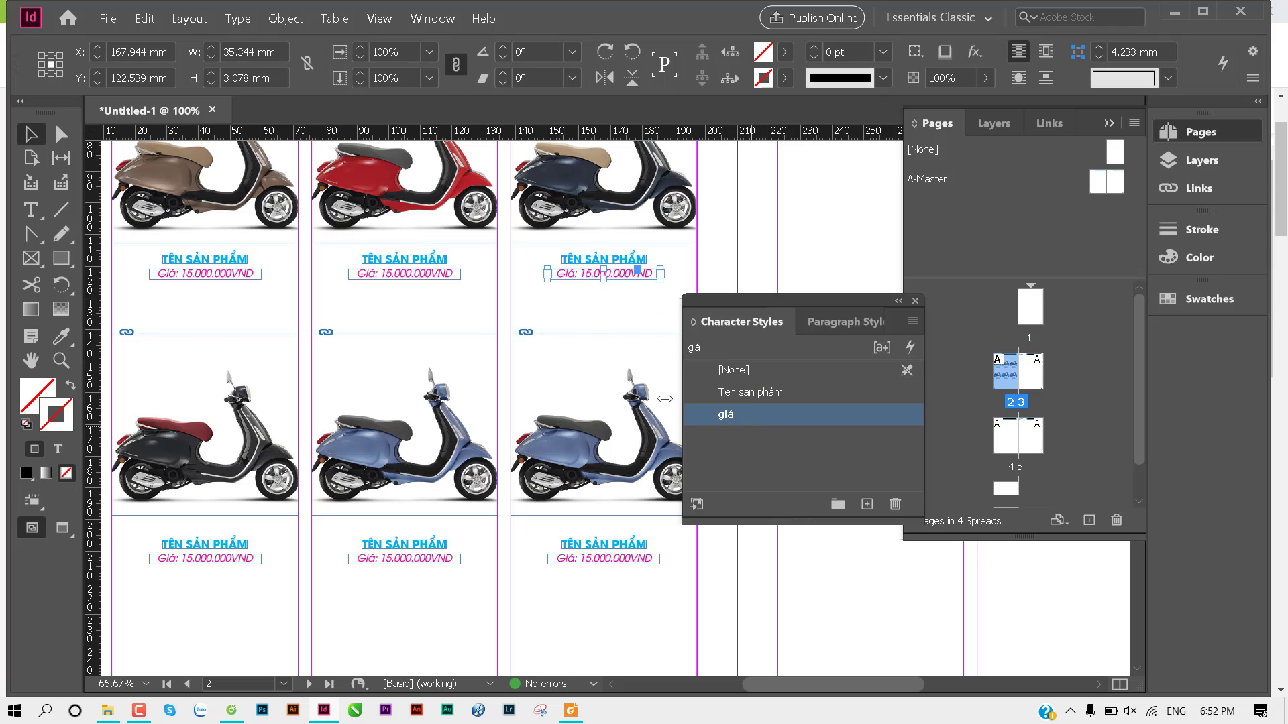
click(599, 560)
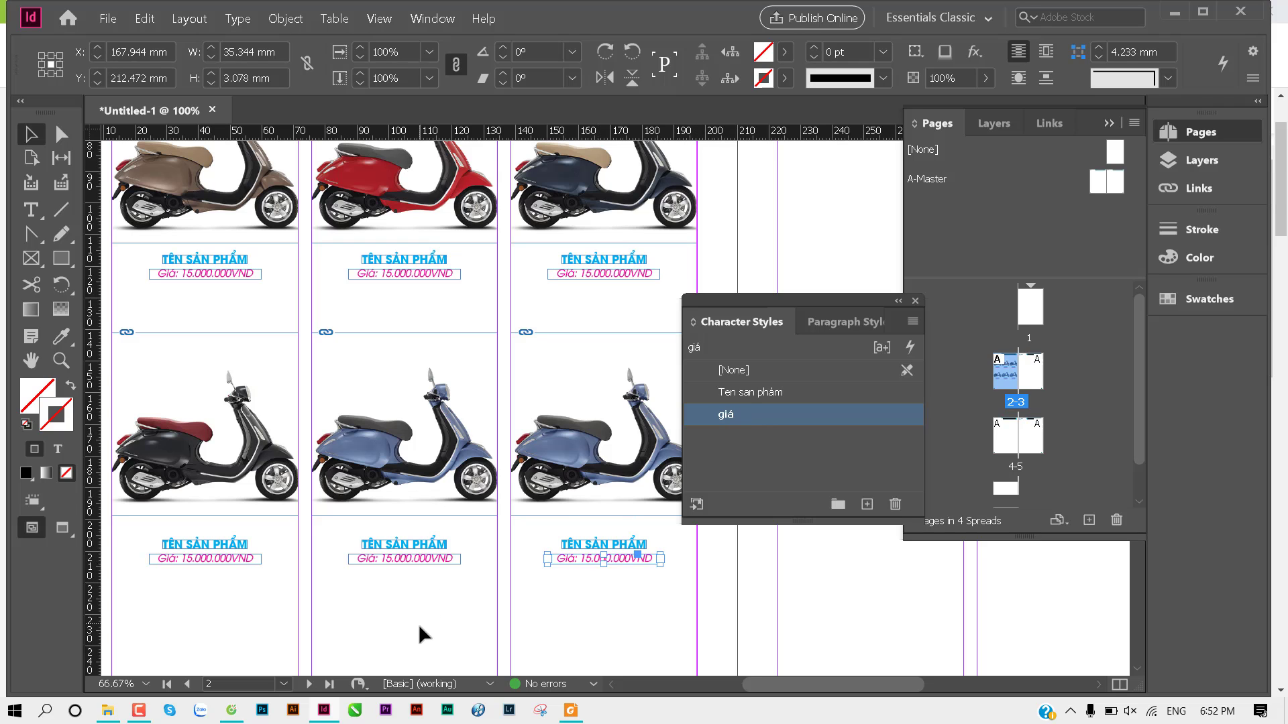
click(506, 552)
drag(512, 527, 452, 535)
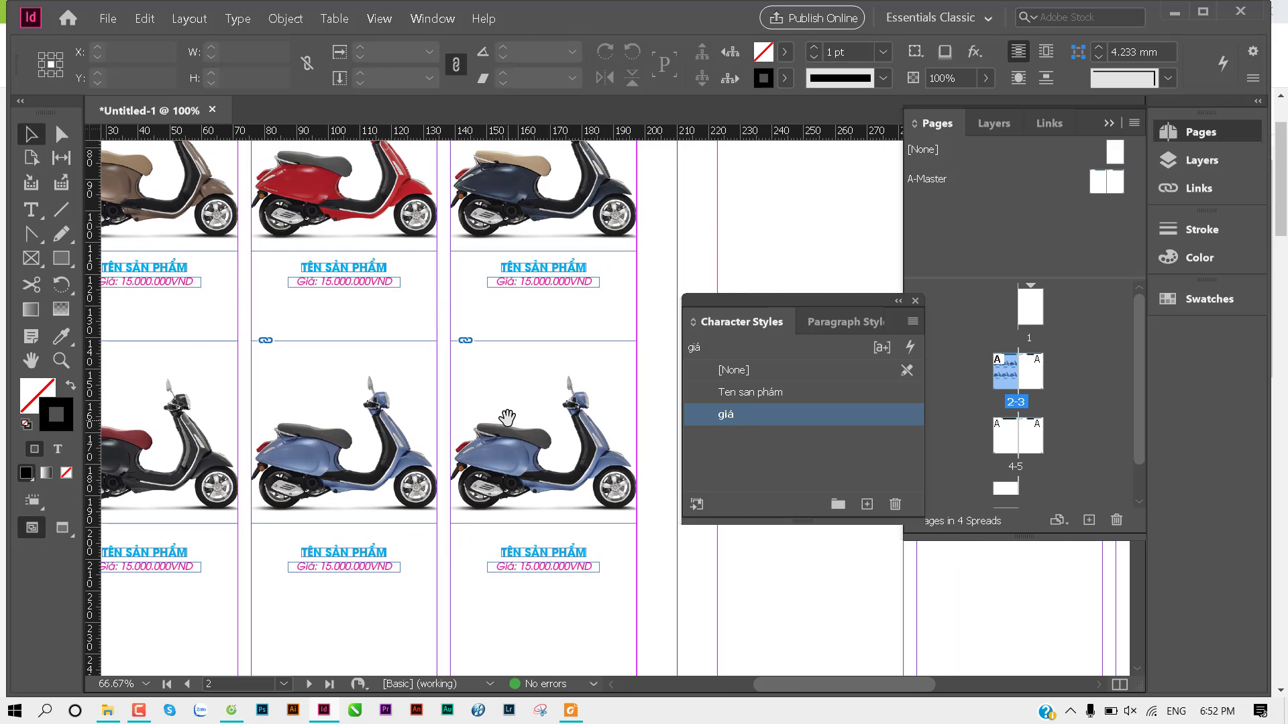
key(ctrl+minus)
key(ctrl+minus)
key(ctrl+minus)
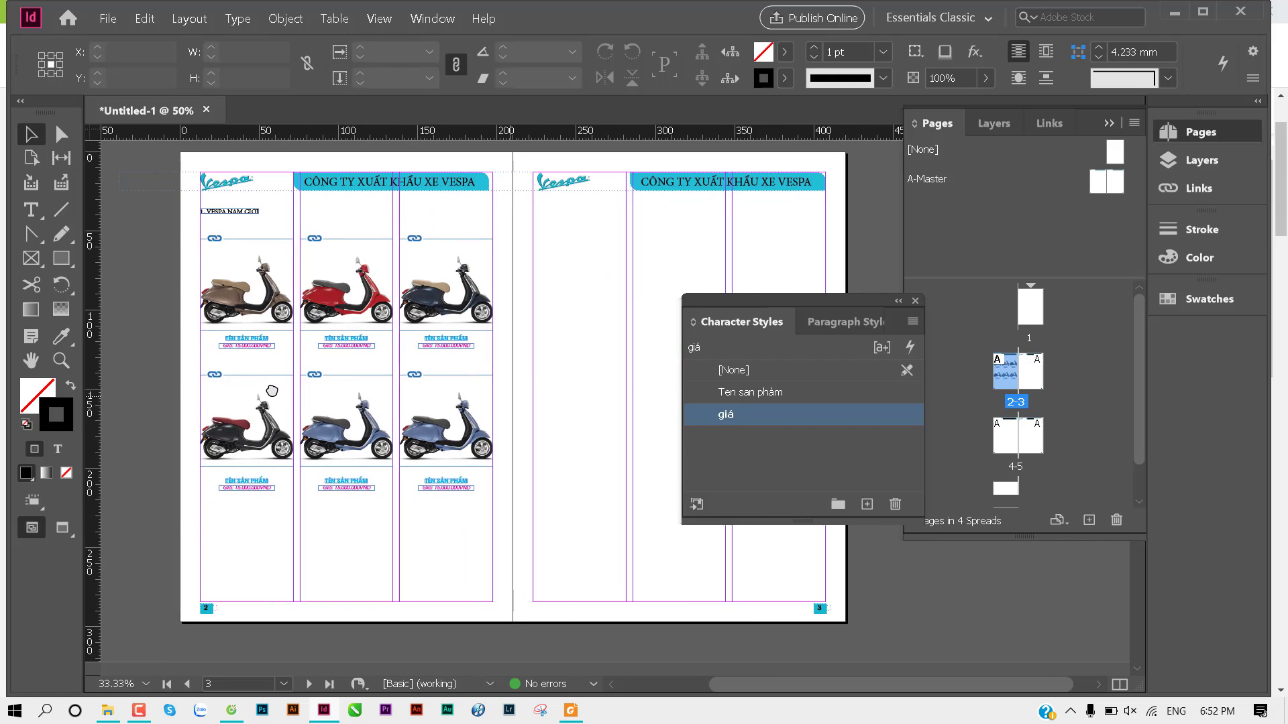
Step: Zoom in on the top of page 3 around its Vespa logo
drag(271, 391, 223, 387)
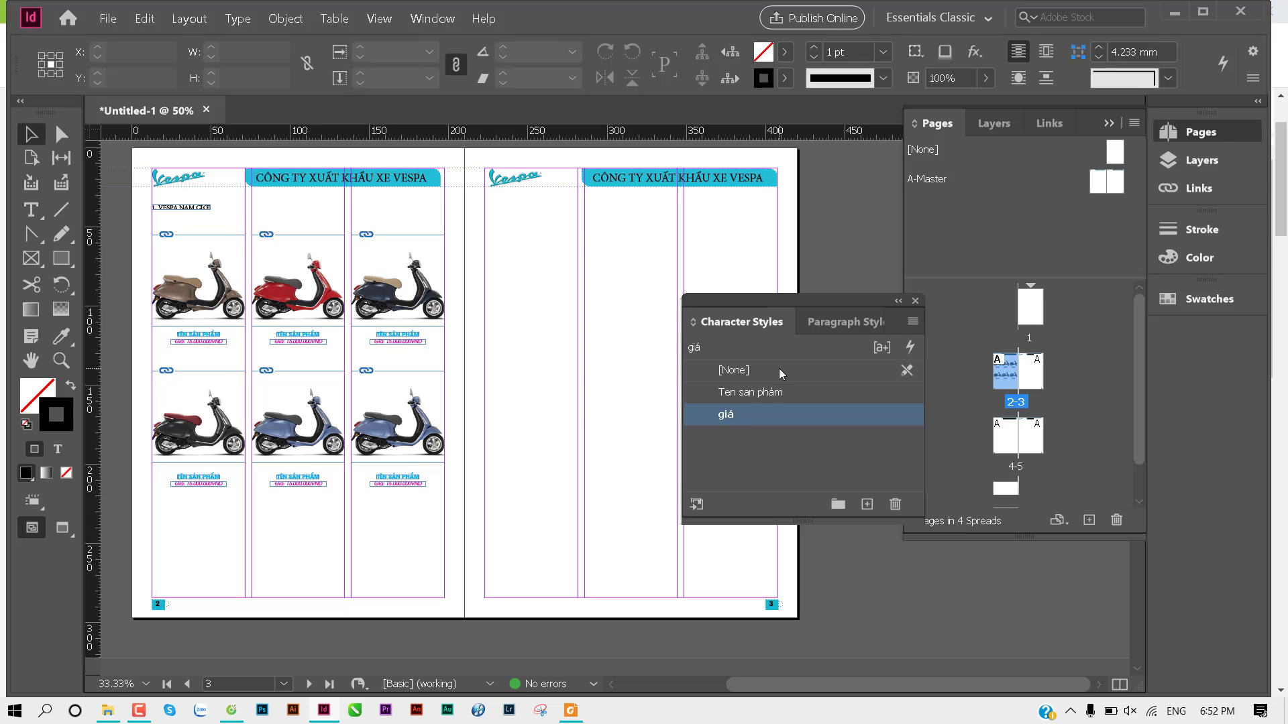
ctrl+click(554, 255)
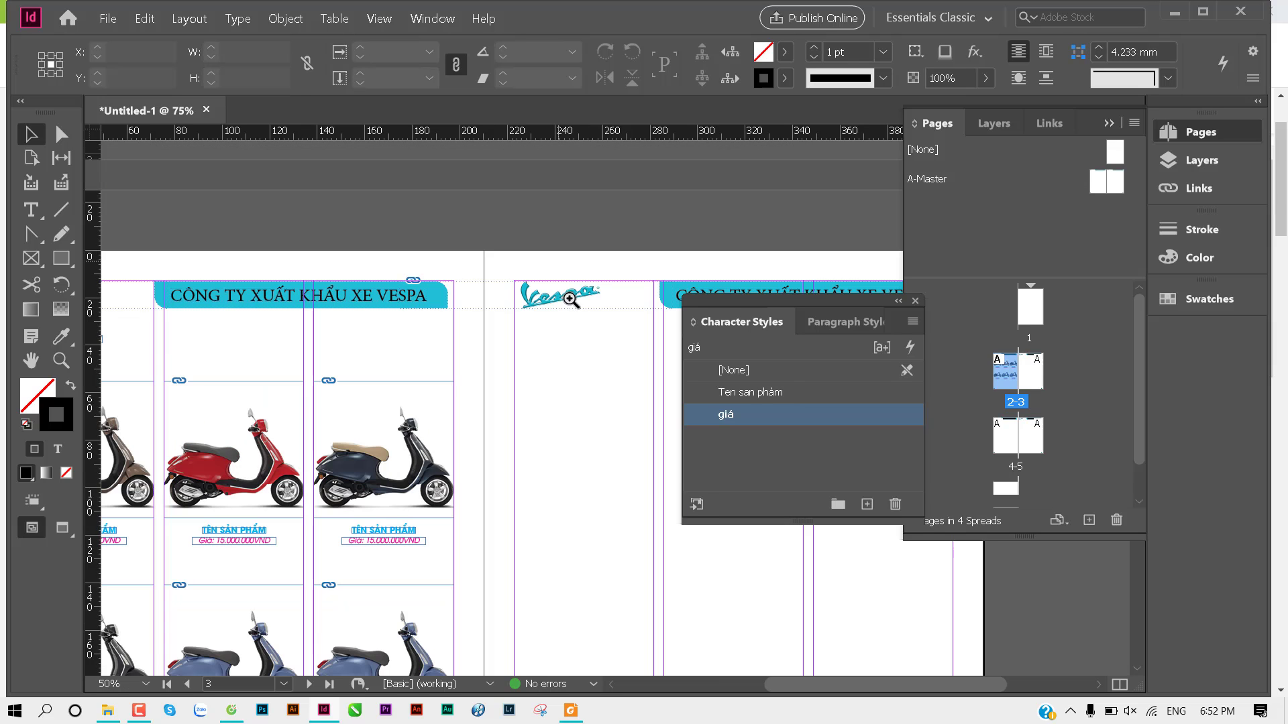
ctrl+click(590, 404)
drag(419, 413, 540, 412)
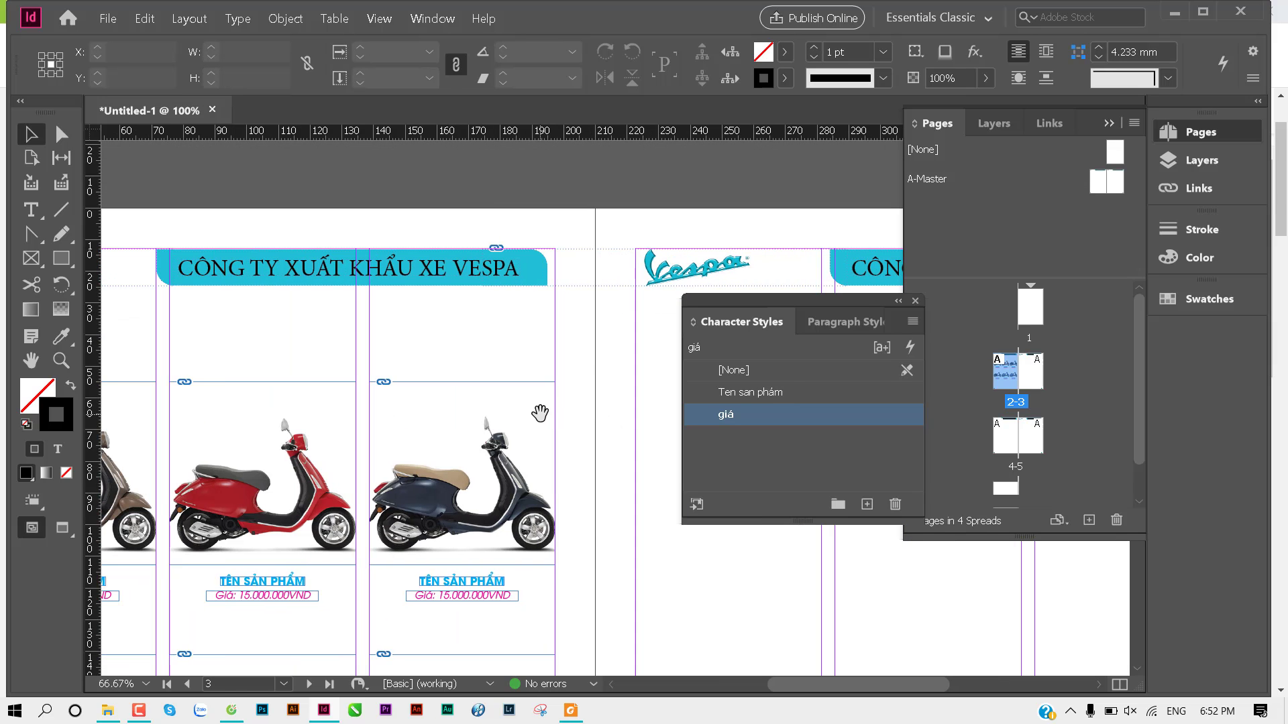
ctrl+alt+click(619, 374)
Step: Type the VESPA NỮ GIỚI heading in a new text frame below page 3's logo
mouse_move(513, 346)
mouse_down()
mouse_move(468, 352)
mouse_move(703, 390)
mouse_up()
key(t)
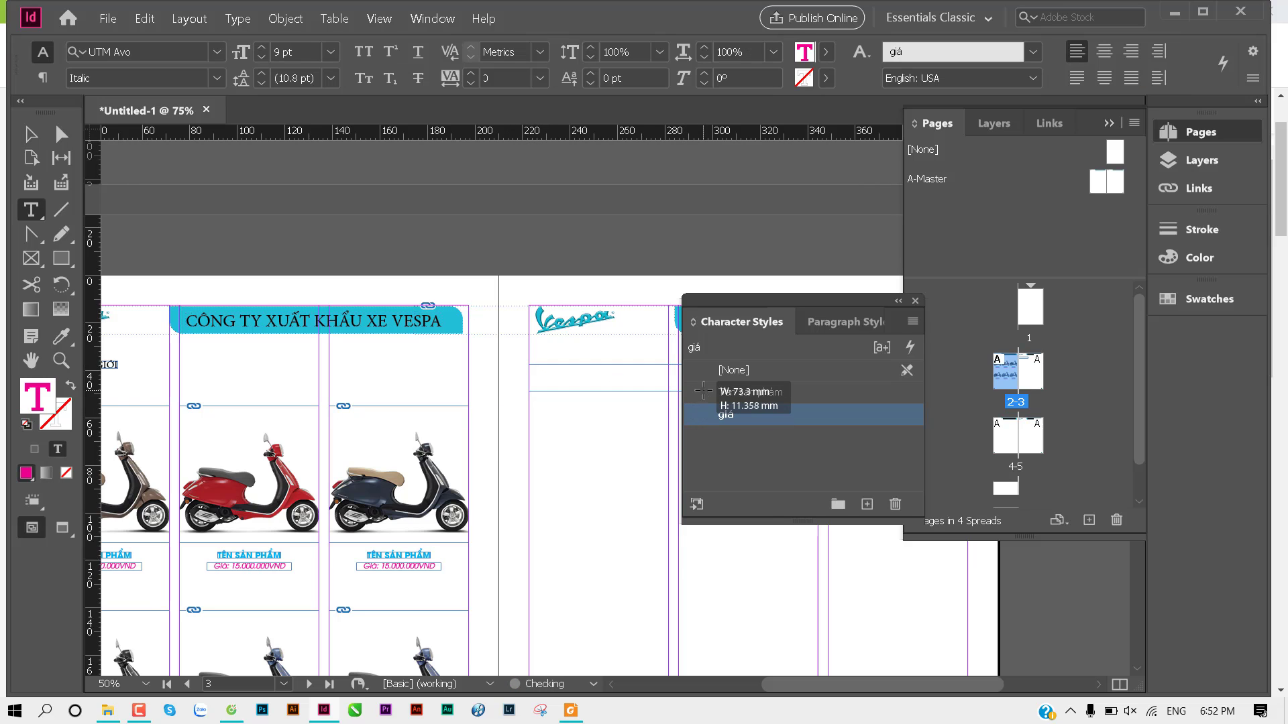
text(G)
text(PA)
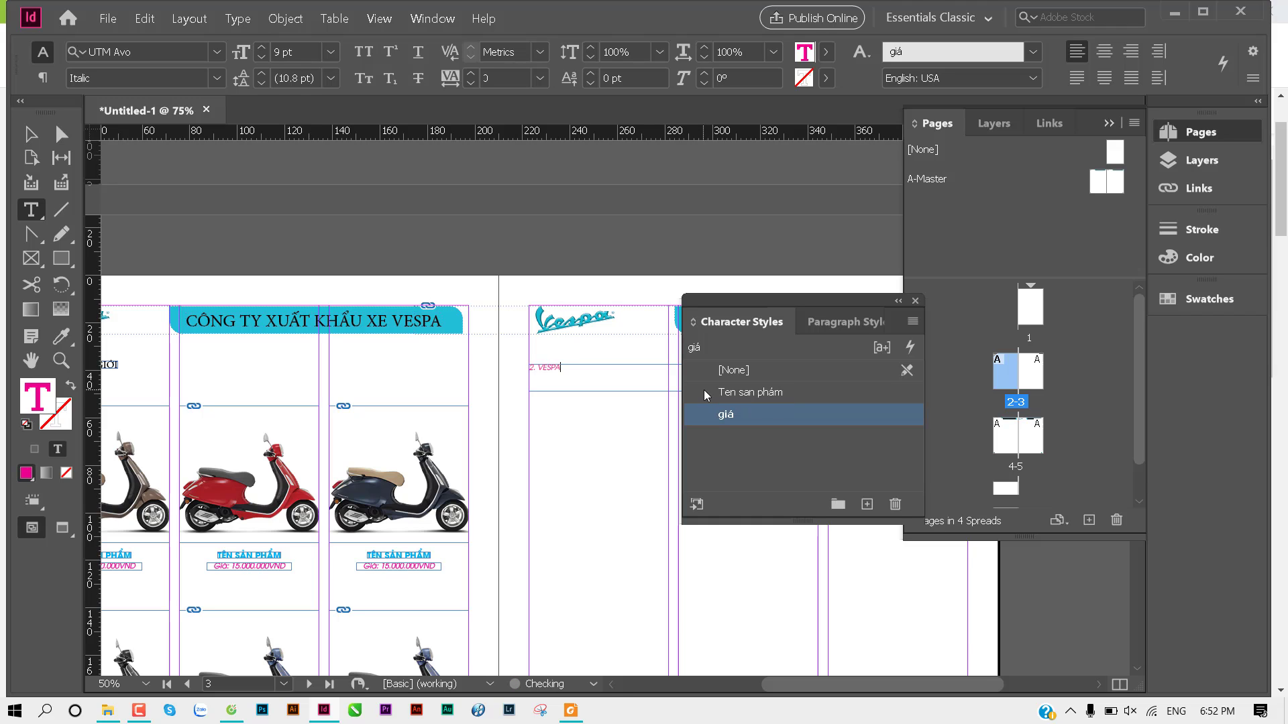
text( NU)
text( GIƠ)
key(Escape)
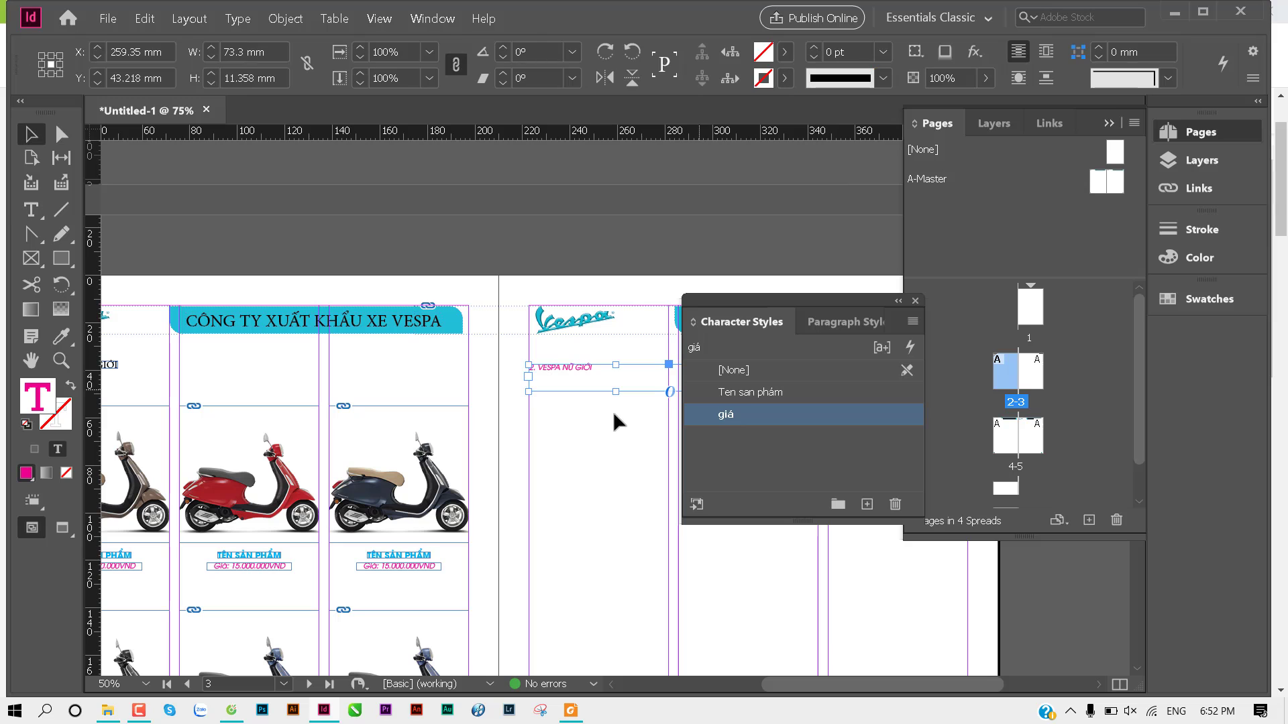
Step: Compare the new heading with the 1. VESPA NAM GIỚI heading, then create a new character style
click(605, 417)
drag(523, 425, 551, 384)
alt+click(551, 385)
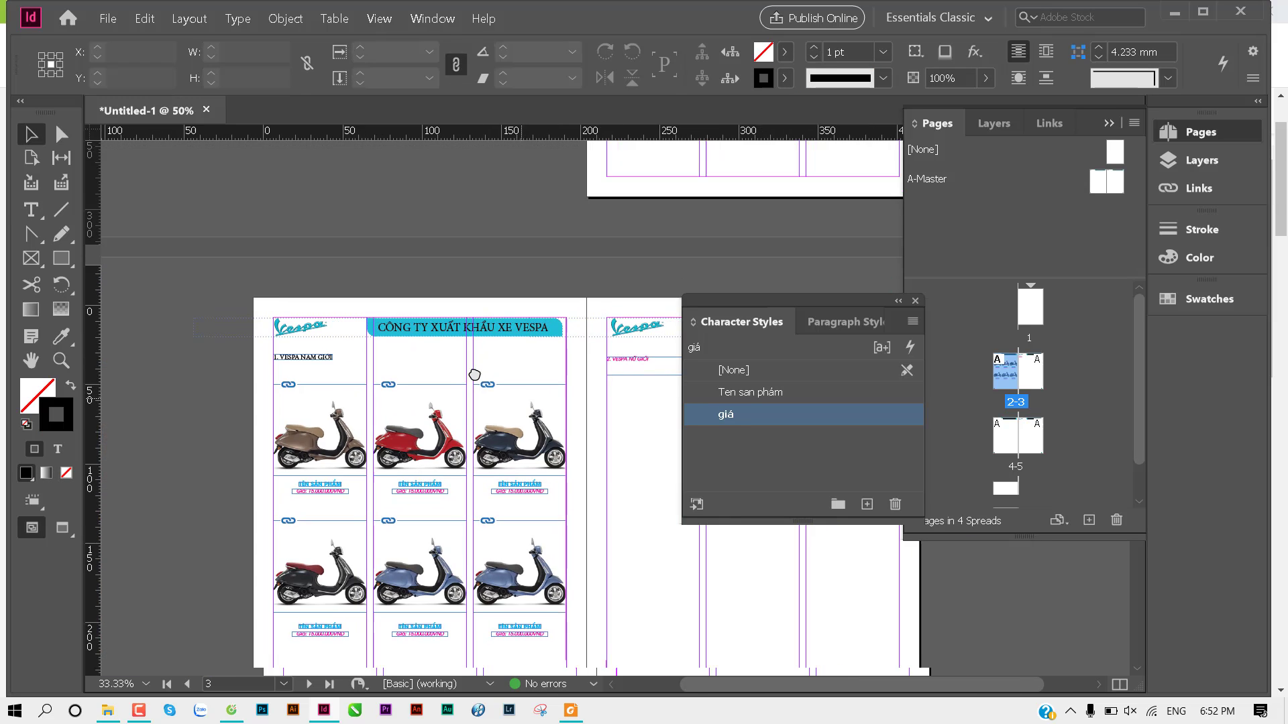
click(277, 340)
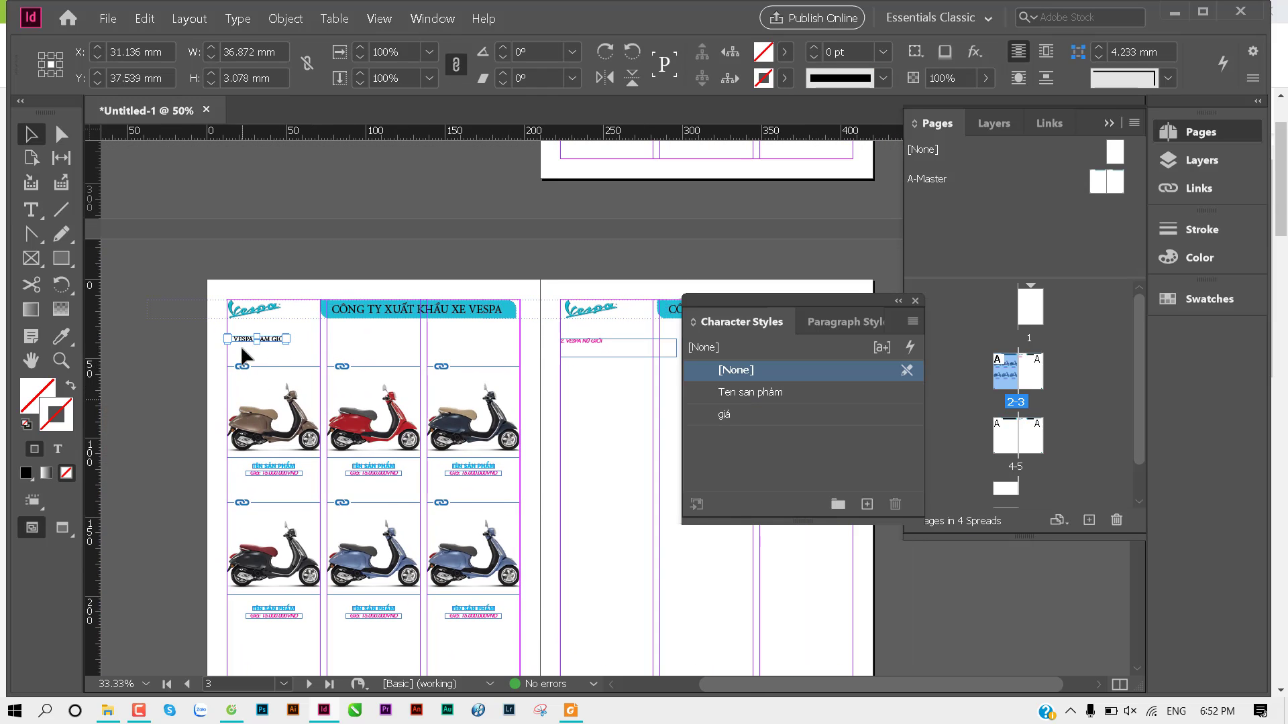
click(582, 347)
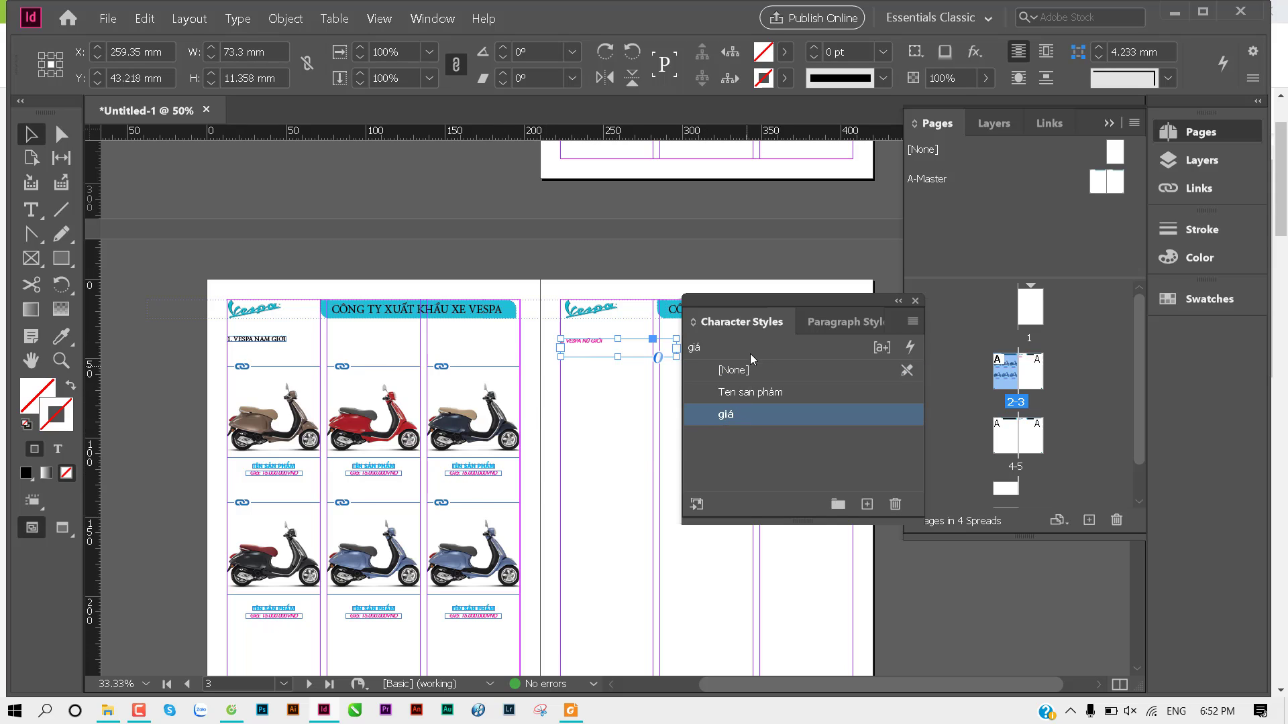
click(247, 342)
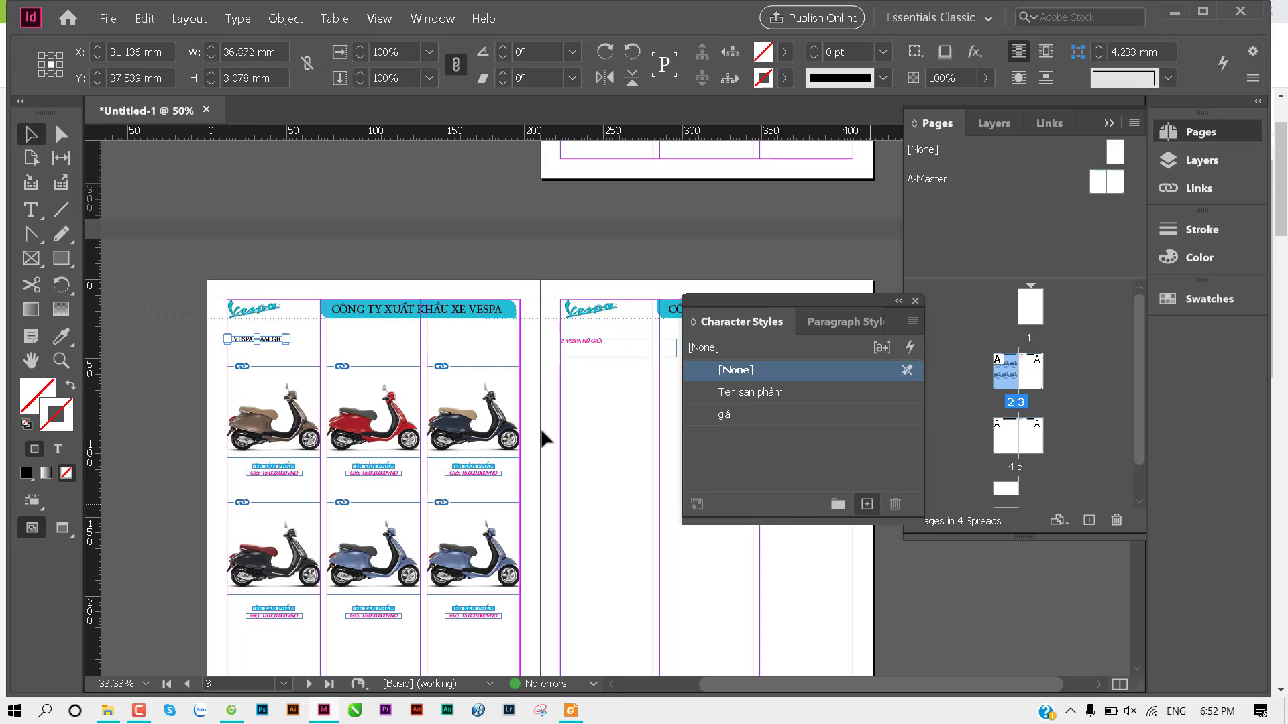
click(273, 346)
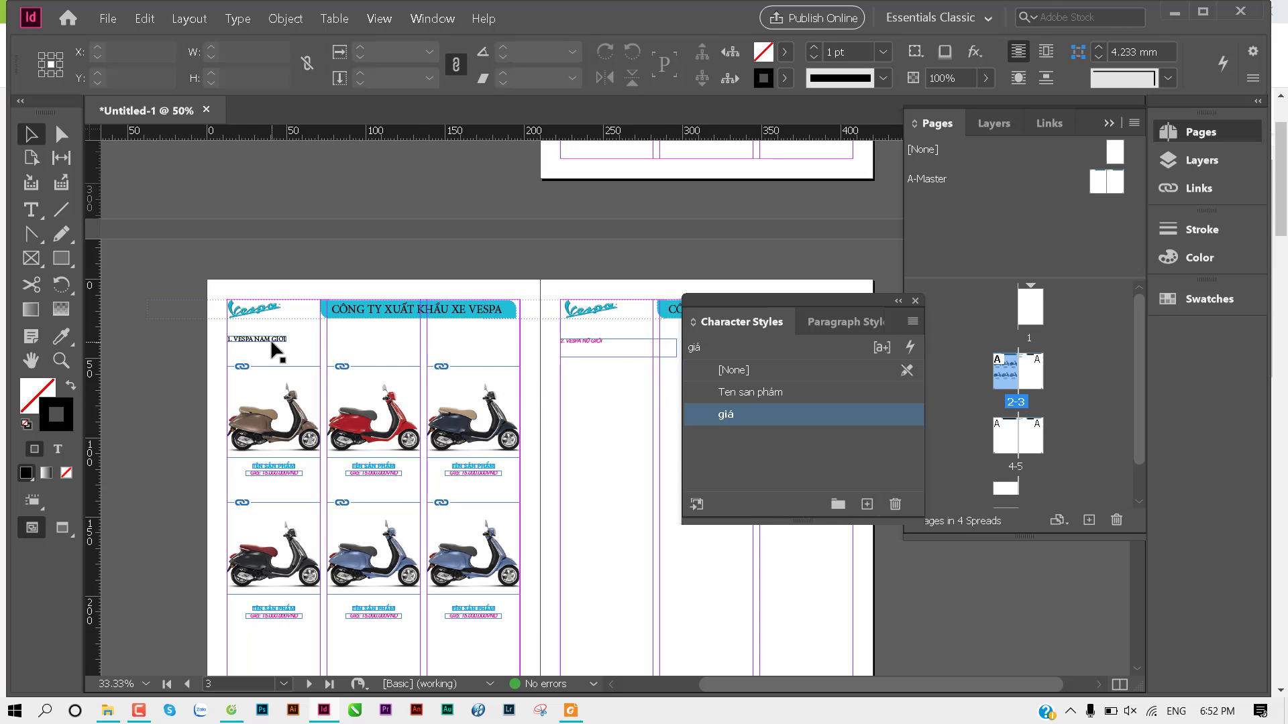
click(273, 344)
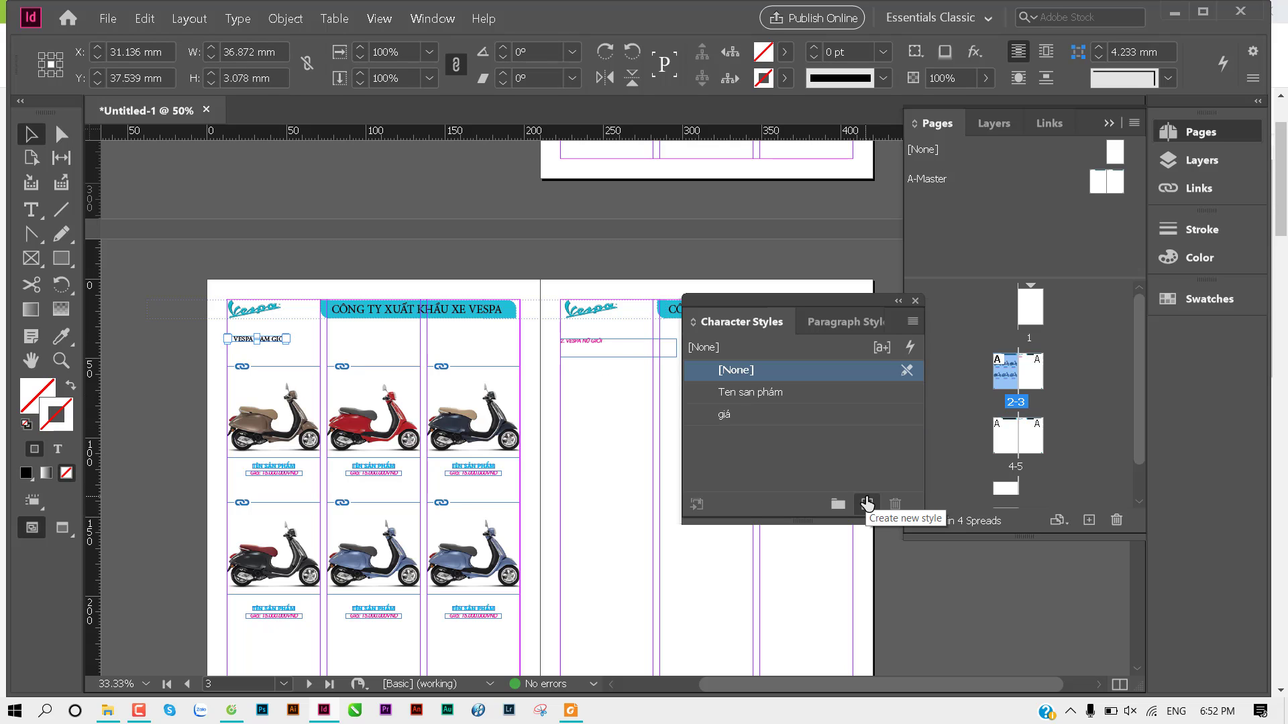
click(866, 503)
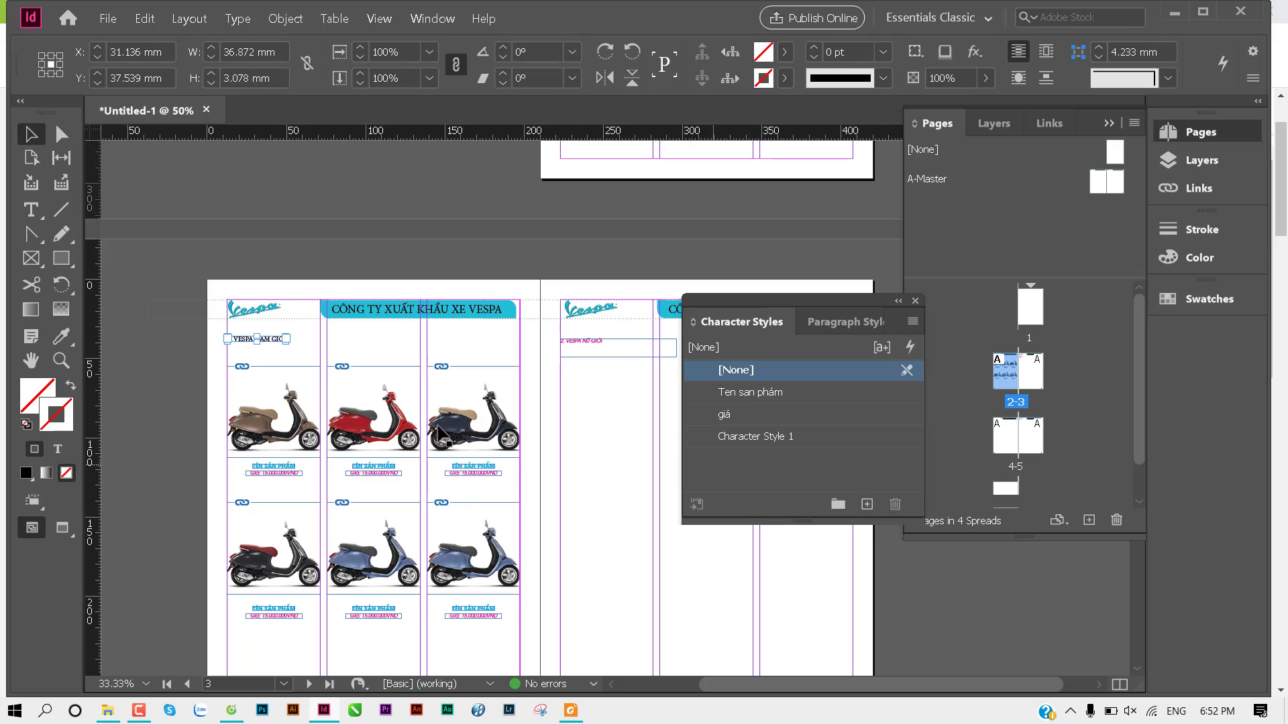
Step: Rename the new character style 'Tiêu đề' and apply it to the VESPA NỮ GIỚI heading
double_click(815, 436)
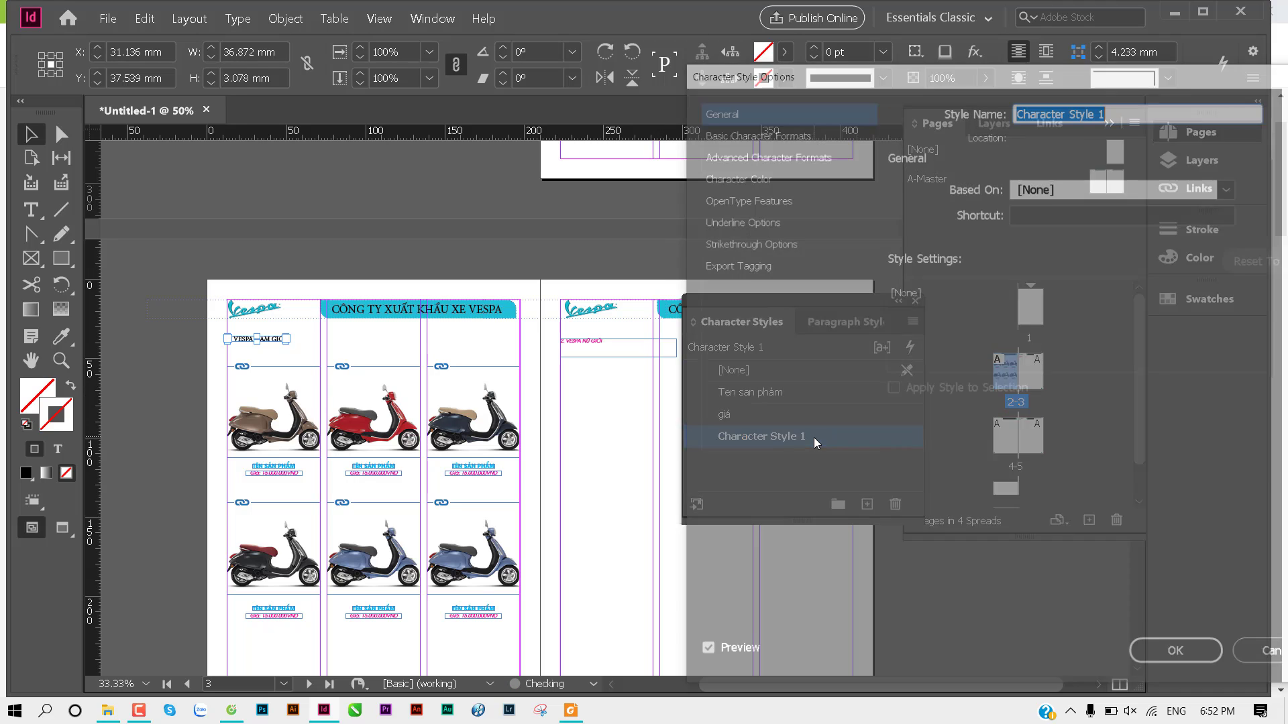
text(Tiêu đề)
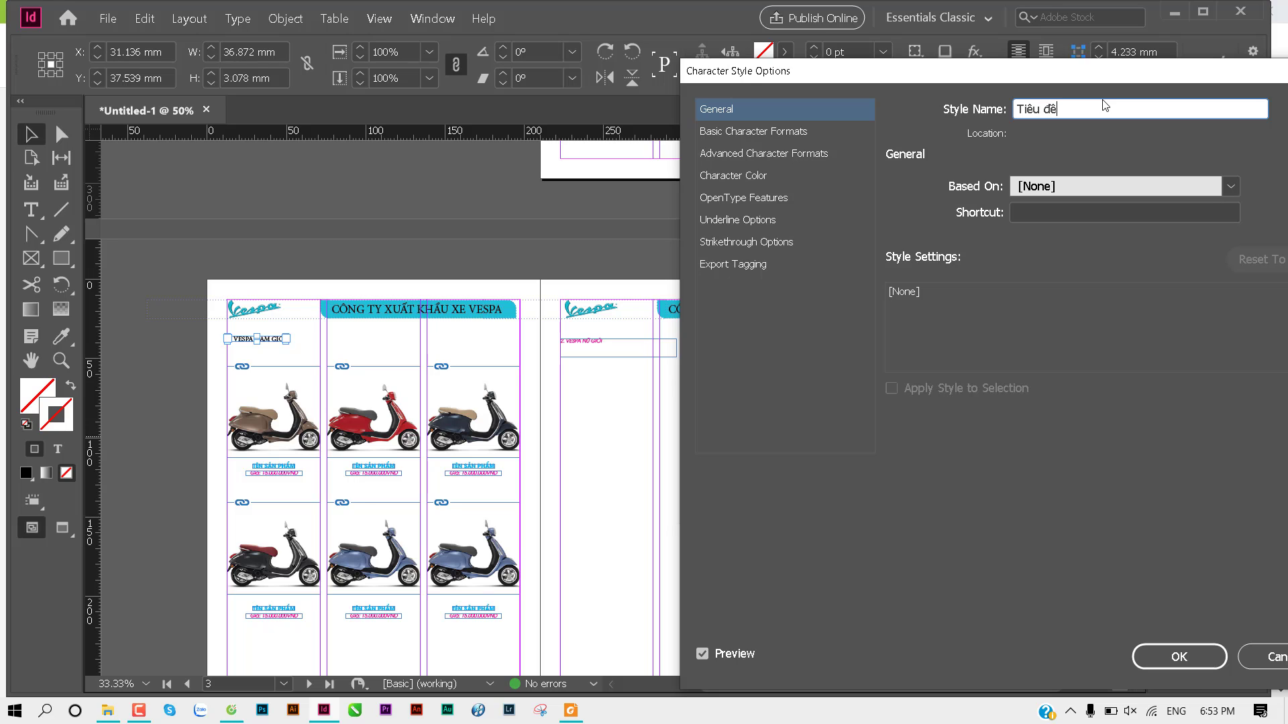
key(Return)
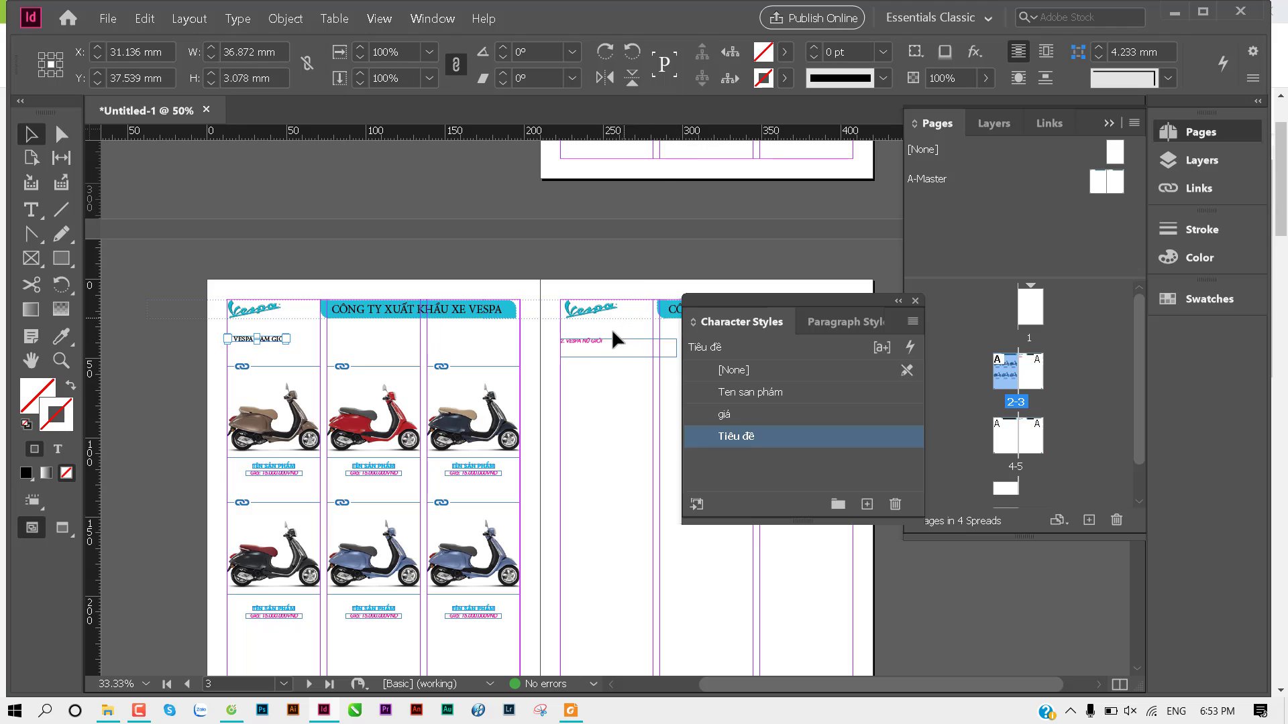
click(600, 340)
click(770, 443)
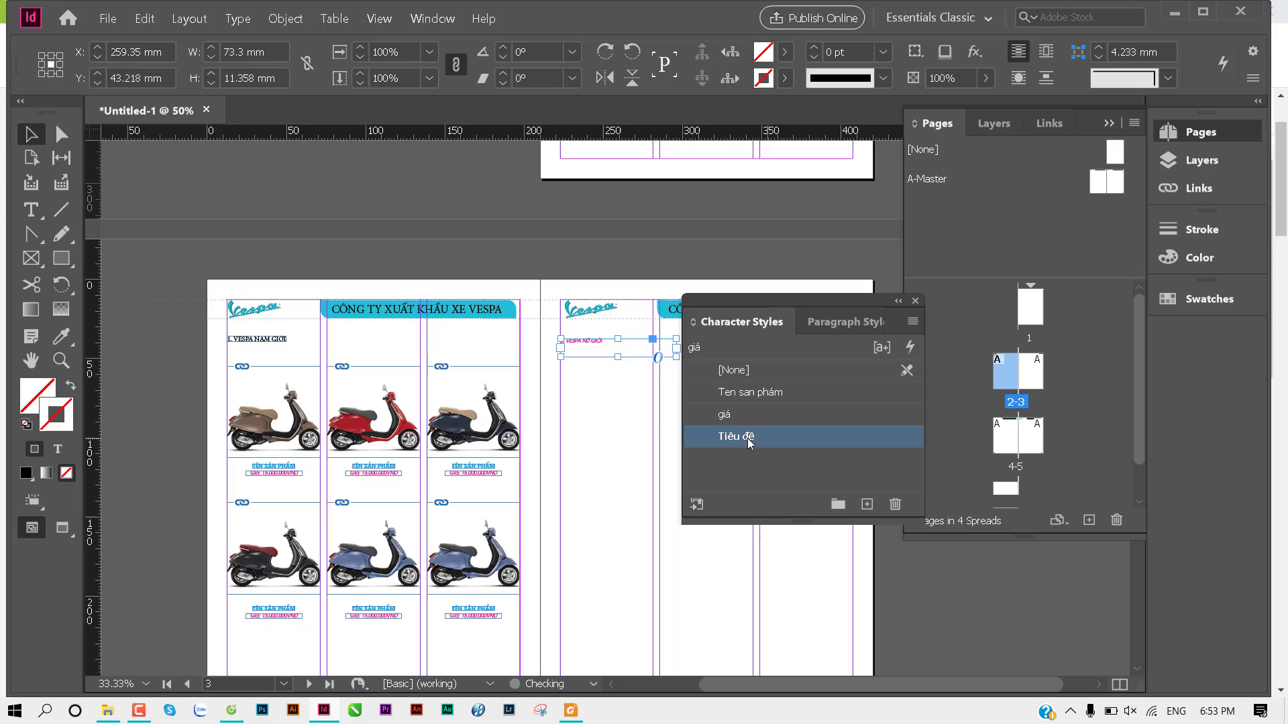
Step: Zoom in on the styled heading and bring the empty right-page area into view
click(626, 389)
drag(570, 398, 494, 383)
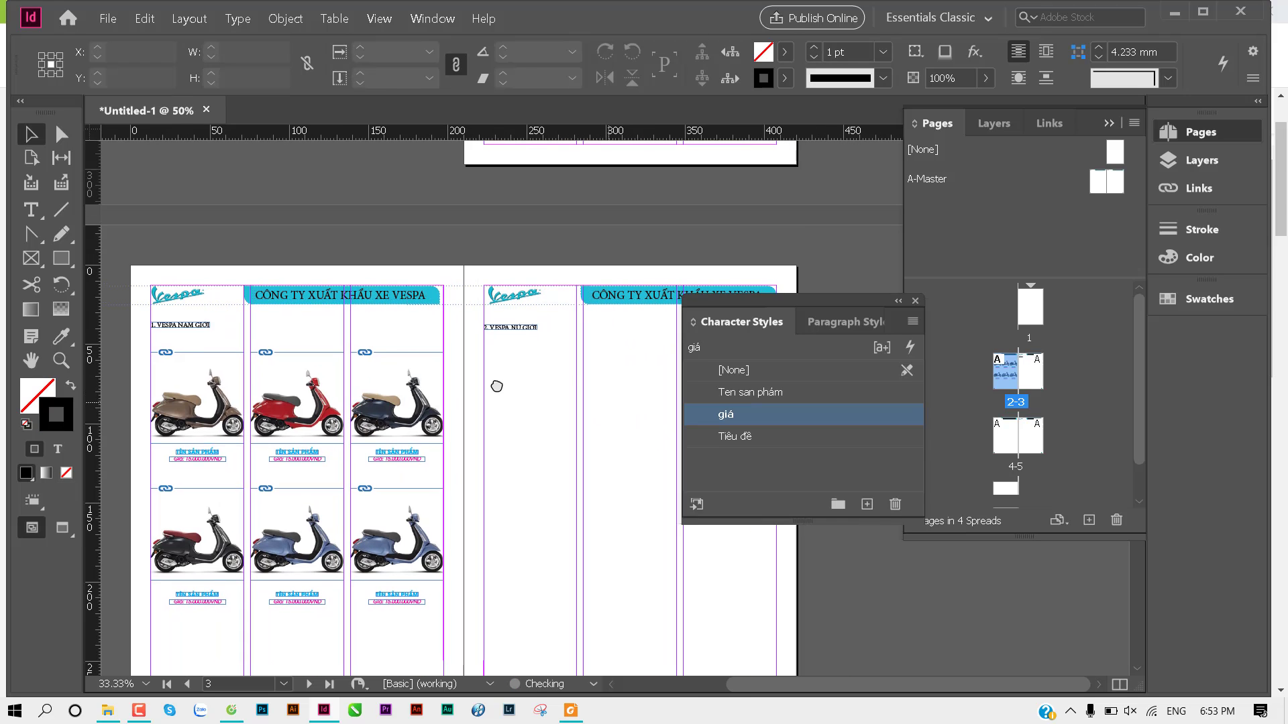
click(540, 357)
click(604, 410)
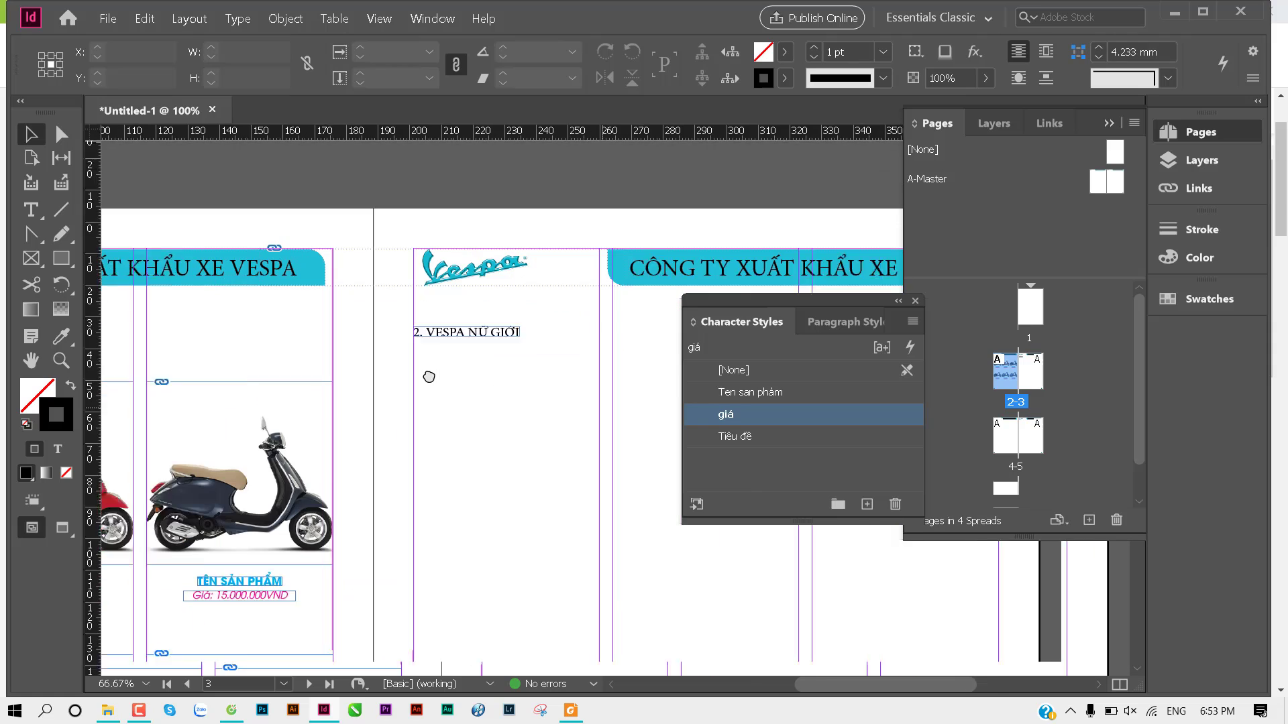
click(425, 377)
drag(419, 363, 420, 362)
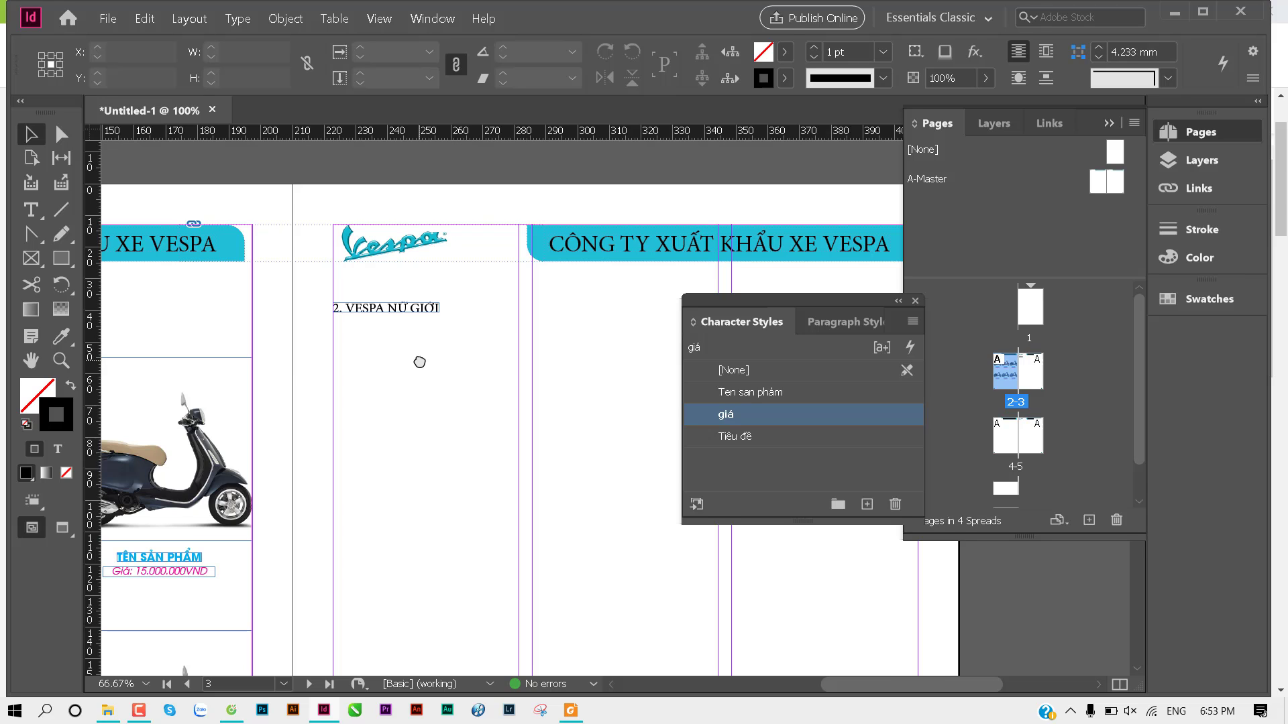
drag(410, 406, 277, 292)
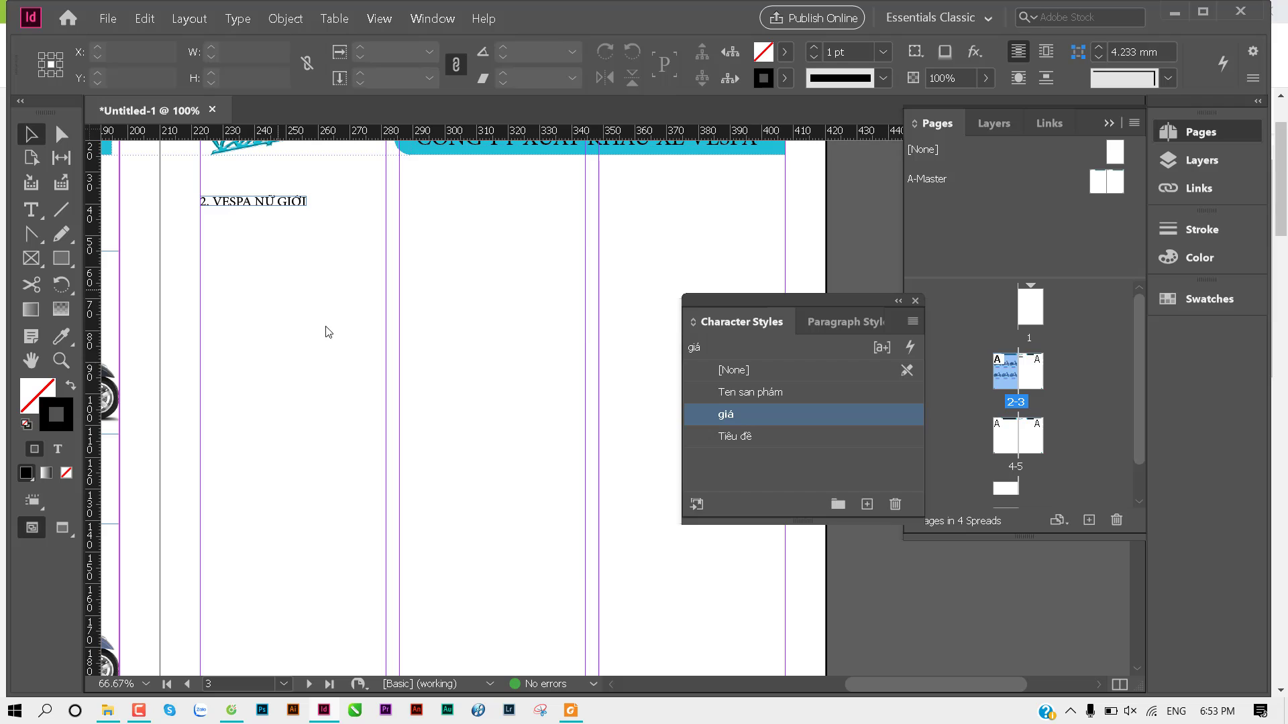
Step: Load six vespa-folder photos, including 2-Vespa-946.jpg, 38.jpg and 34-vespa-gts-300-super0.jpg, for placing
key(ctrl+d)
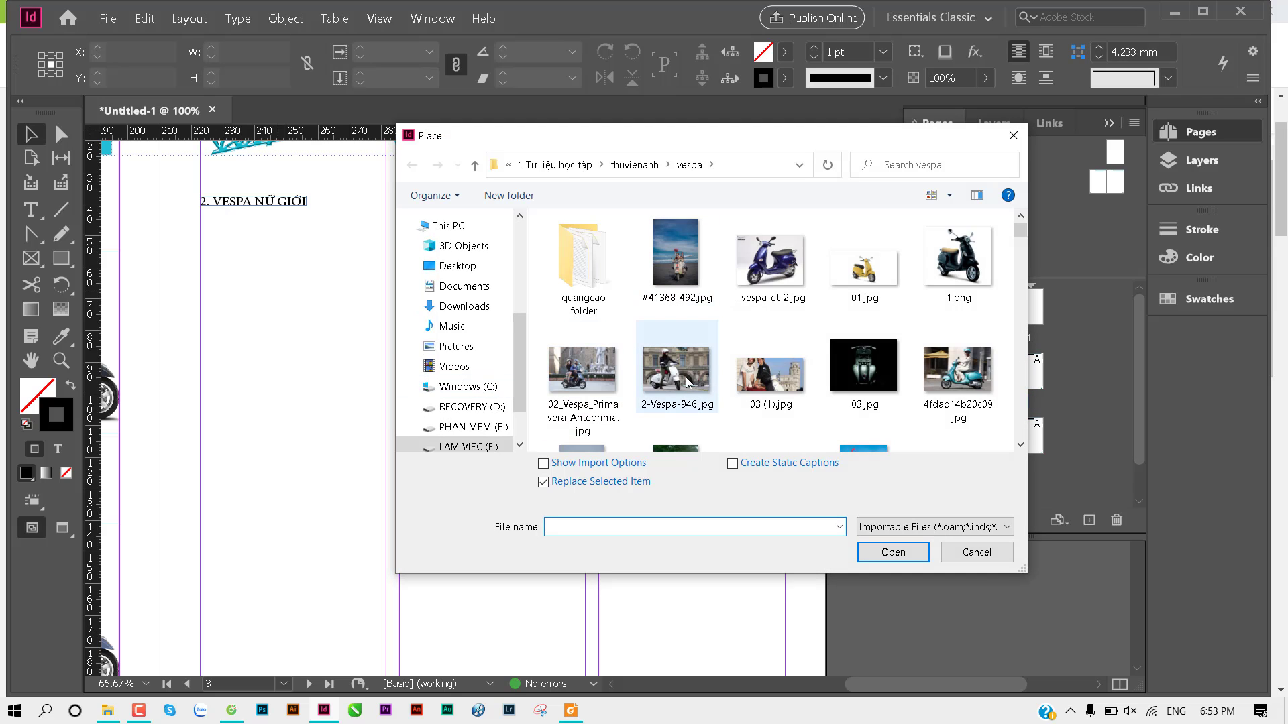
click(599, 363)
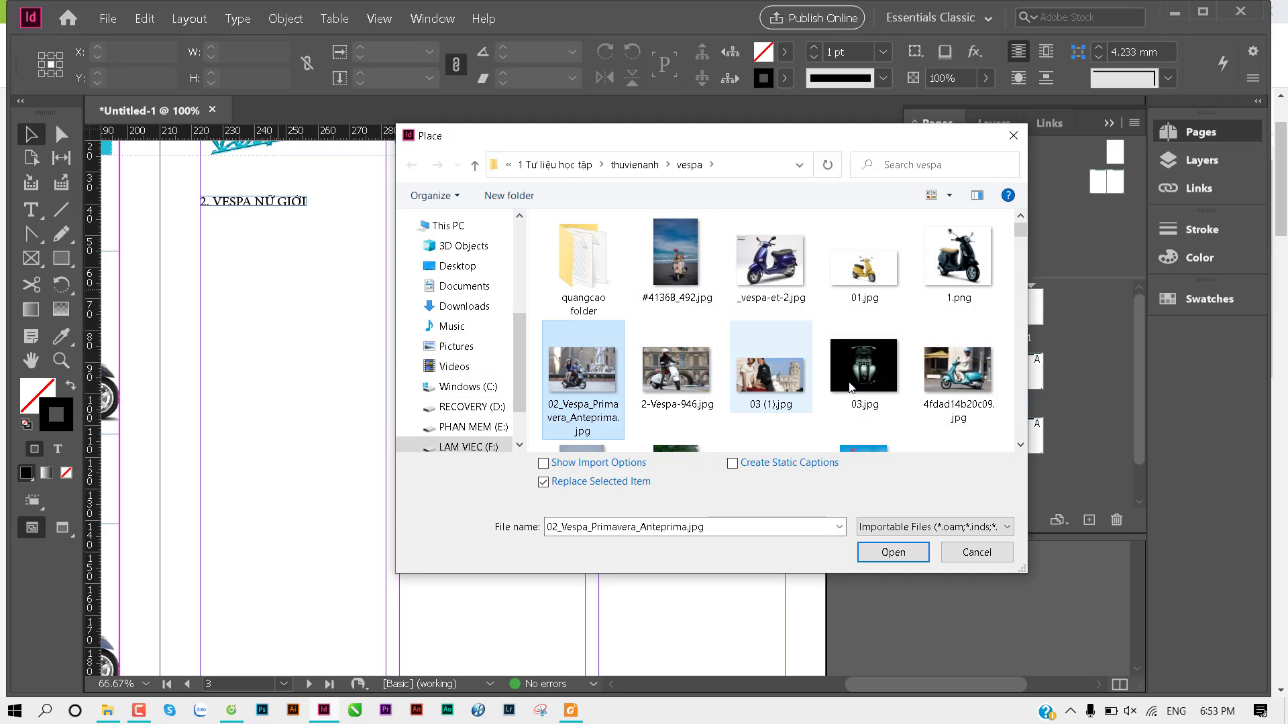
ctrl+click(959, 377)
ctrl+click(676, 372)
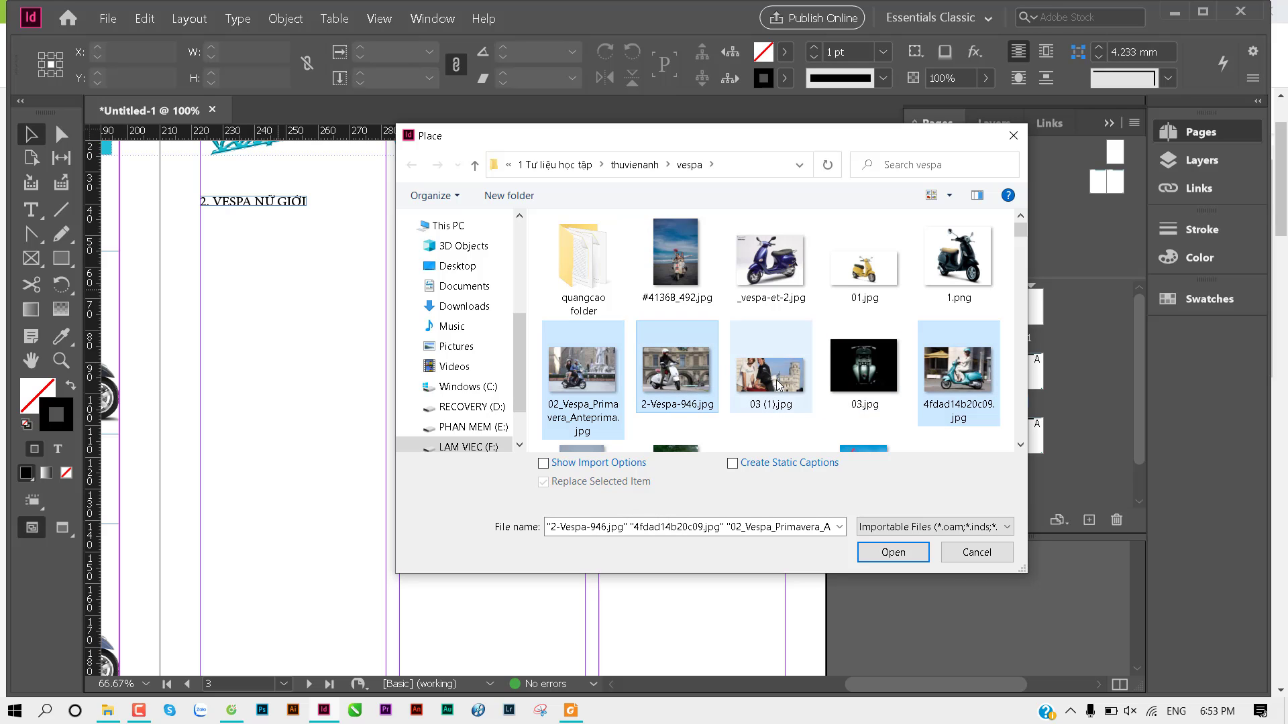
ctrl+click(778, 384)
scroll(777, 349, down, 1)
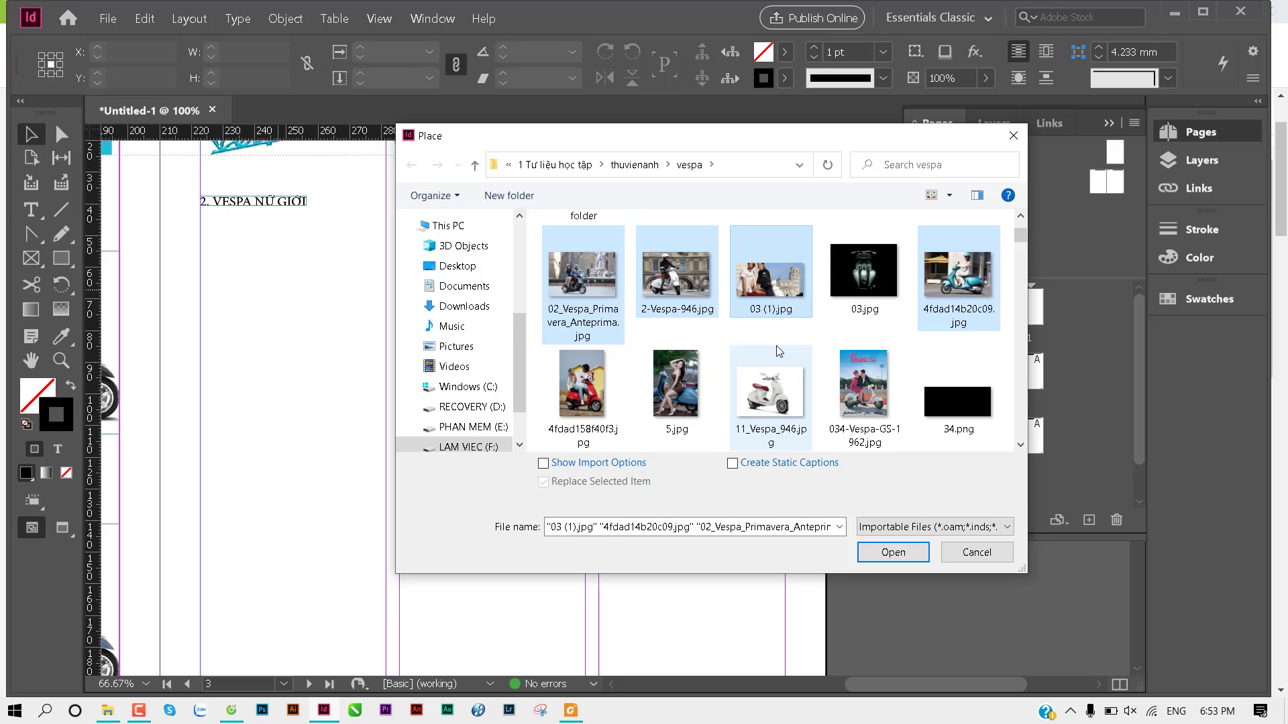
scroll(776, 344, down, 1)
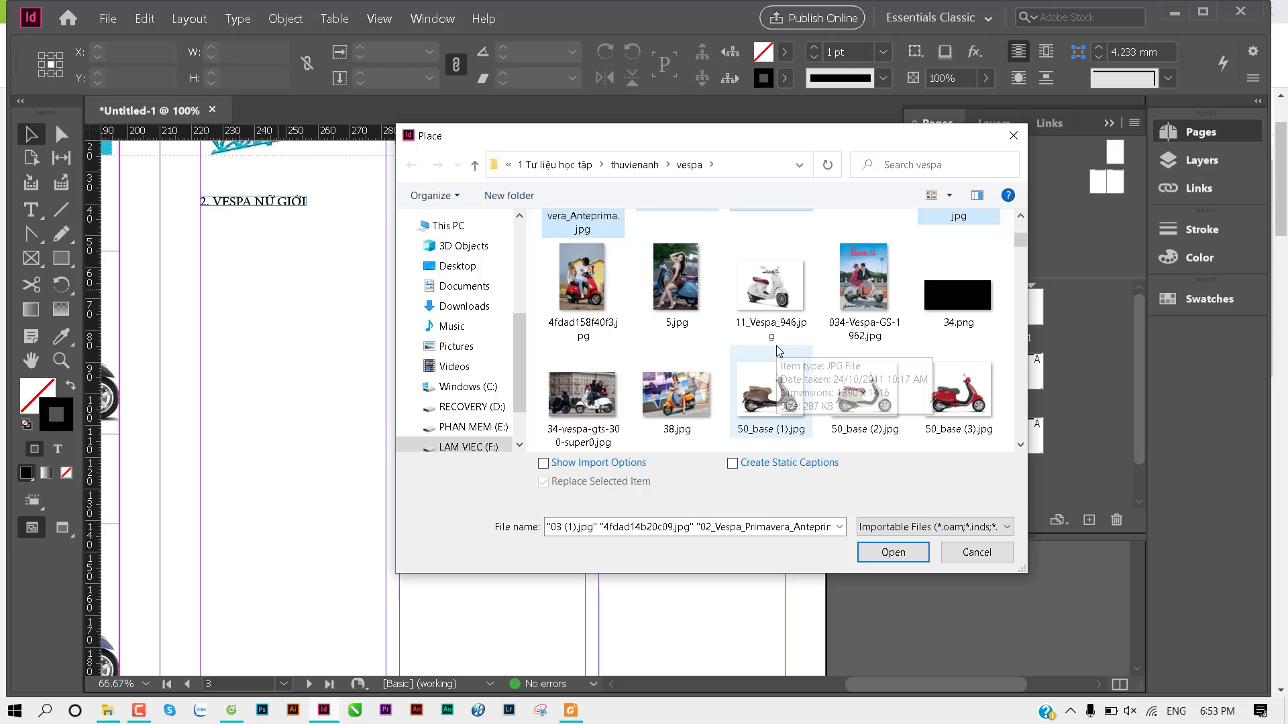
ctrl+click(699, 396)
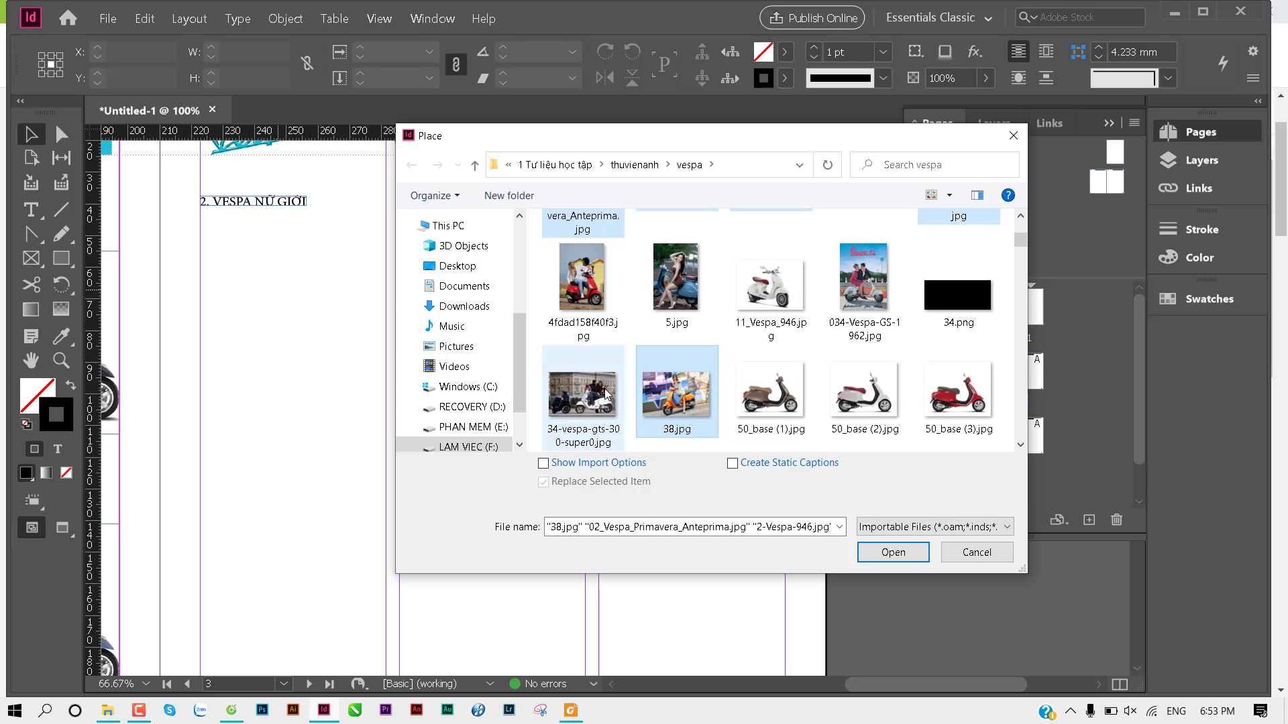
ctrl+click(608, 395)
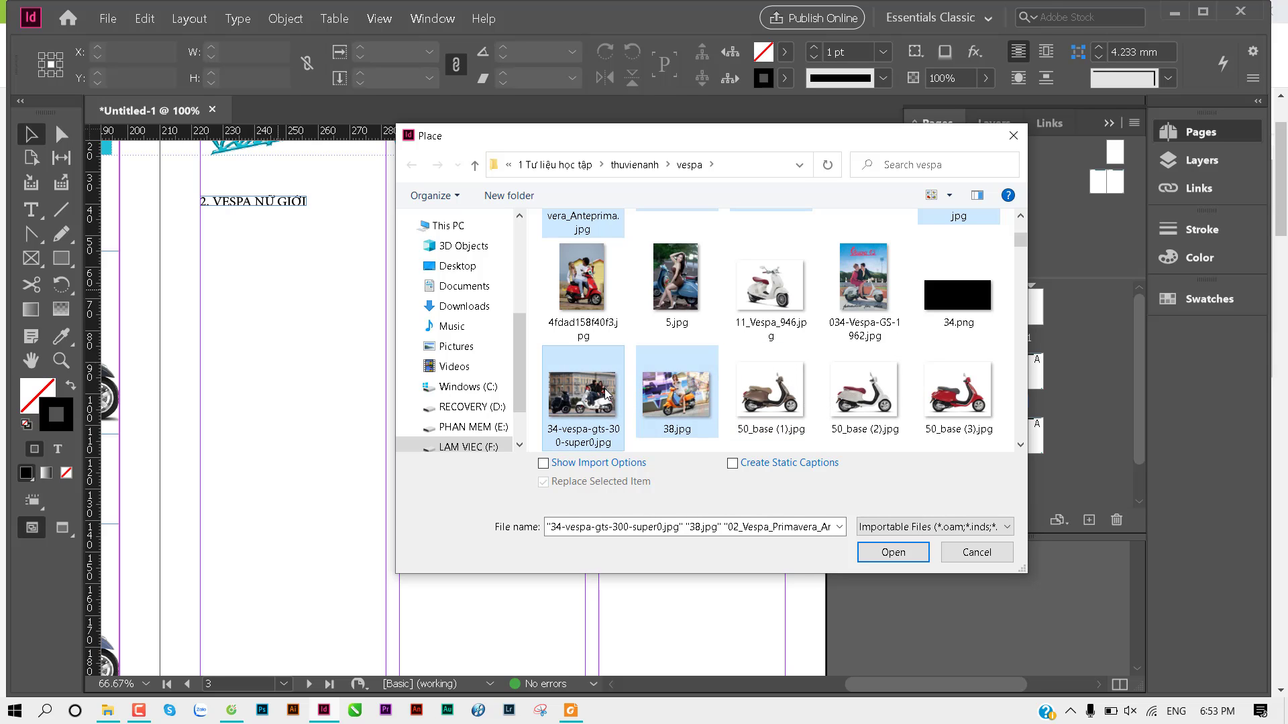
click(893, 552)
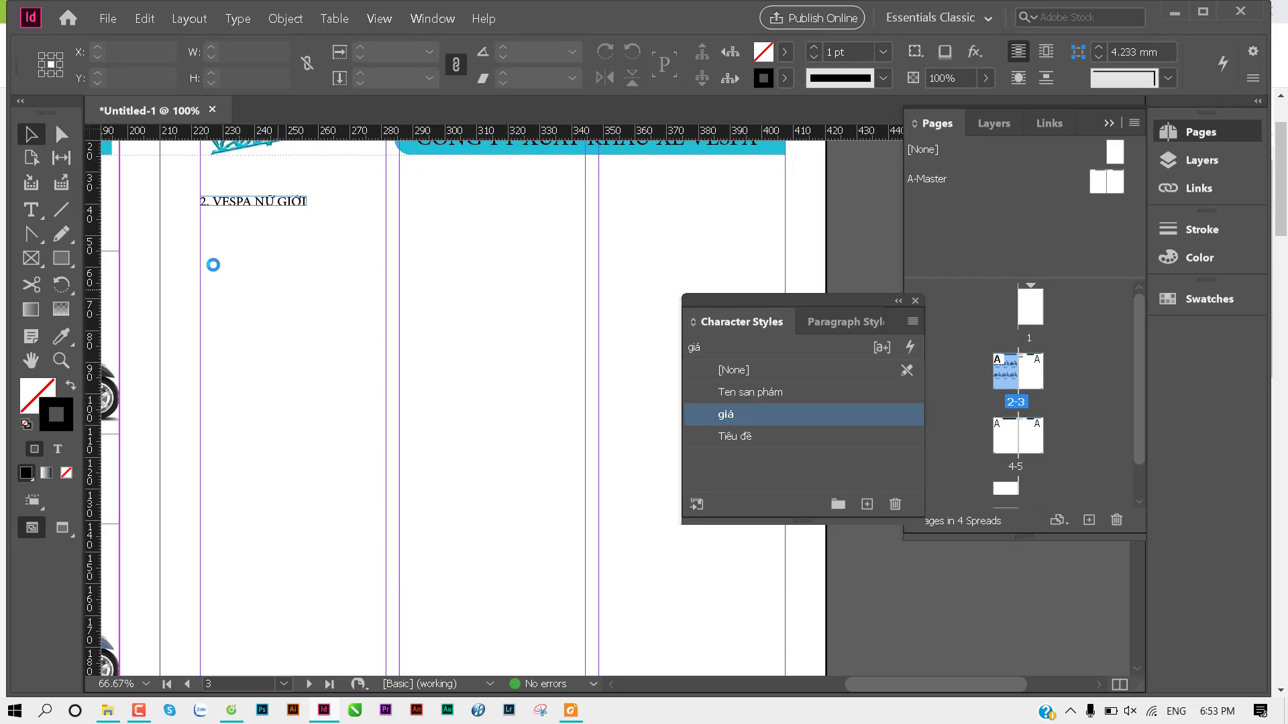
Step: Place the six photos as a 3×2 grid below the heading, each filling its frame proportionally
drag(200, 251, 786, 591)
key(Up)
key(Right)
key(Left)
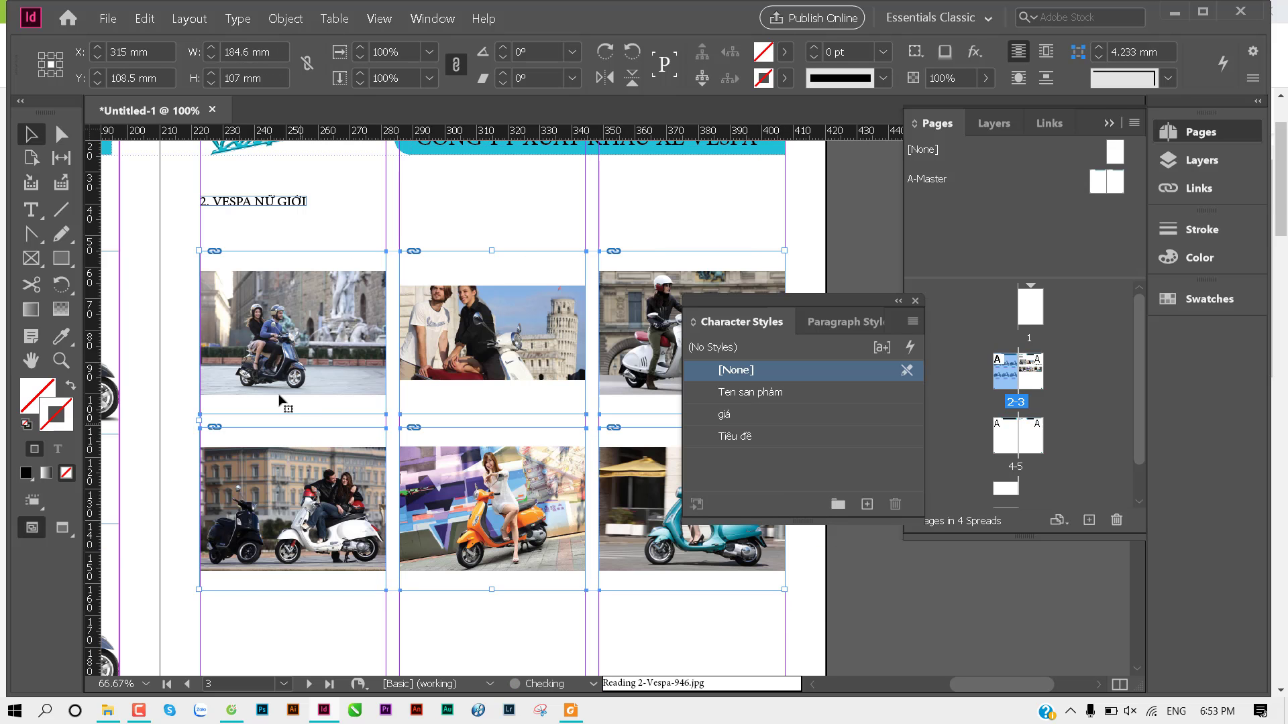
key(ctrl+alt+shift+c)
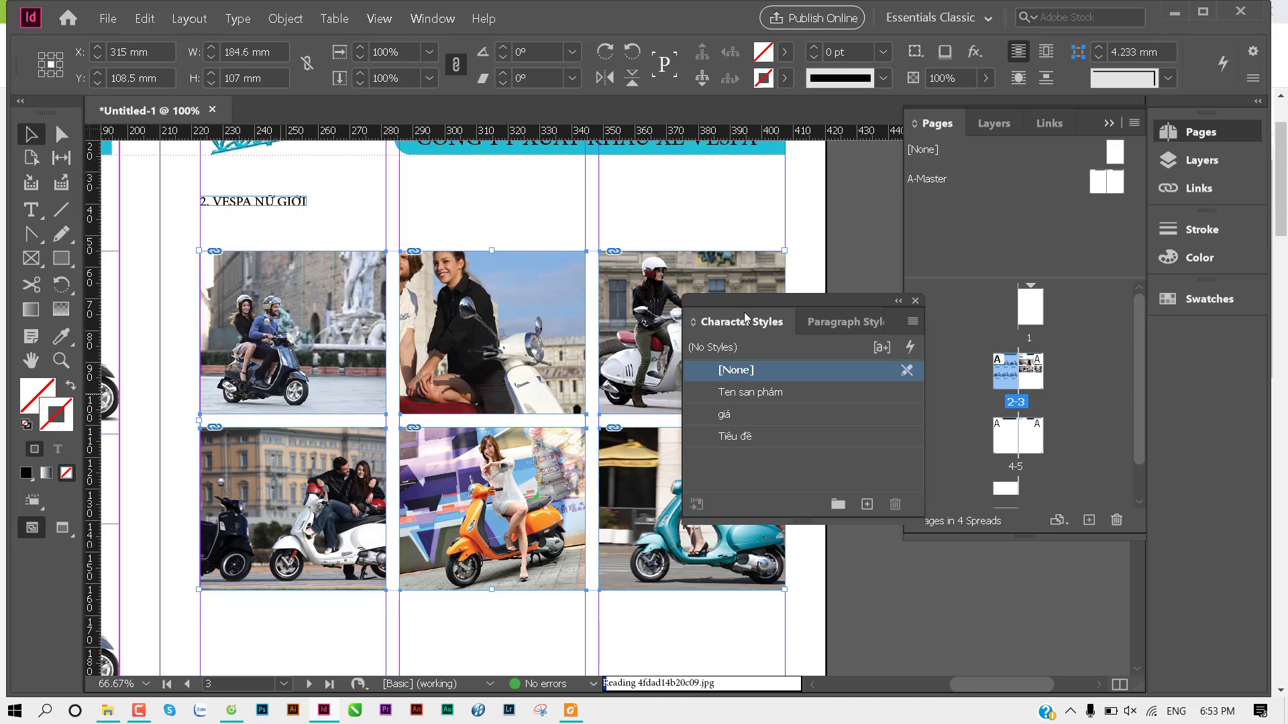
click(917, 307)
scroll(407, 163, down, 1)
scroll(407, 163, right, 1)
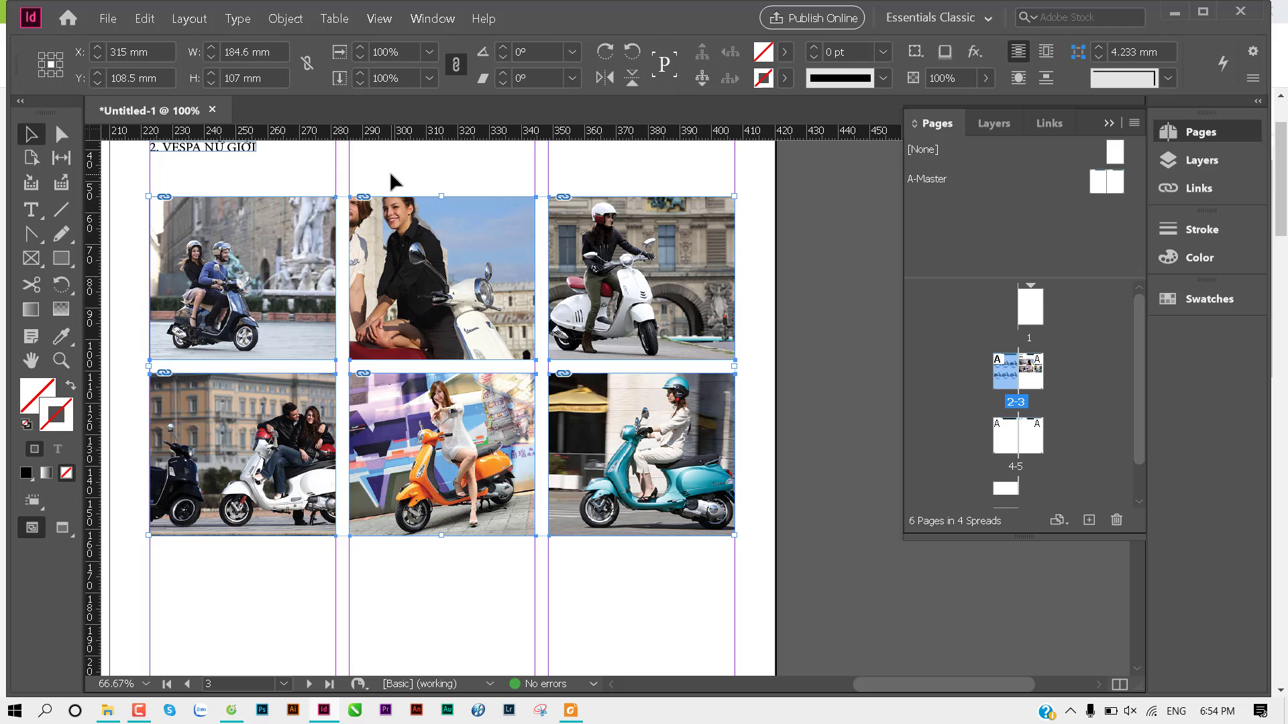
Step: Shift the second, bottom-right and top-right photos within their frames for better crops
click(423, 272)
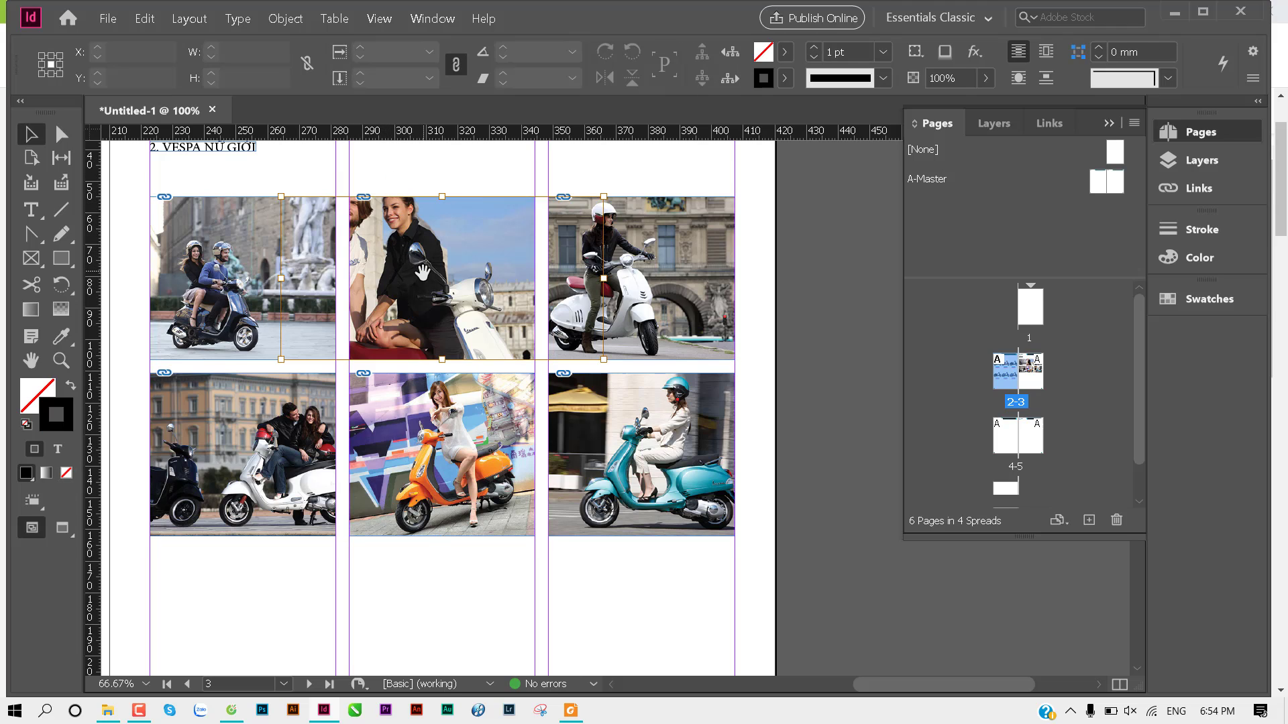
drag(423, 272, 471, 272)
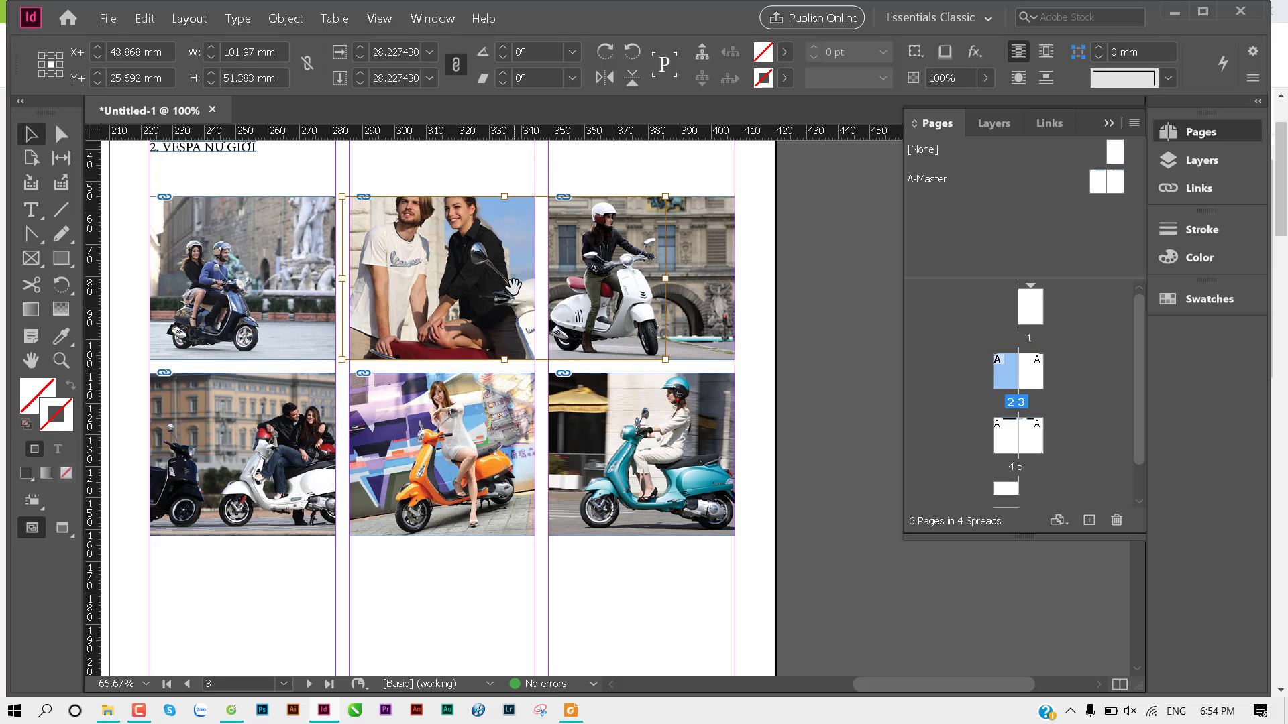
drag(484, 290, 464, 284)
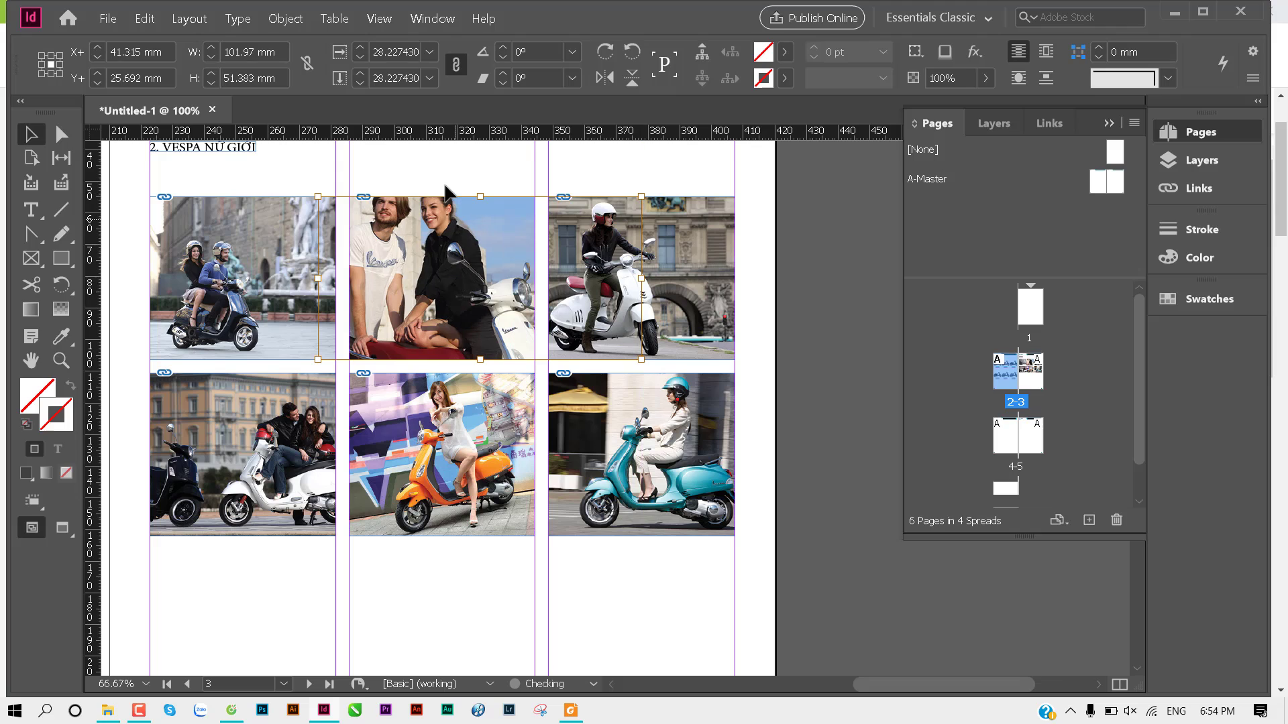
click(432, 156)
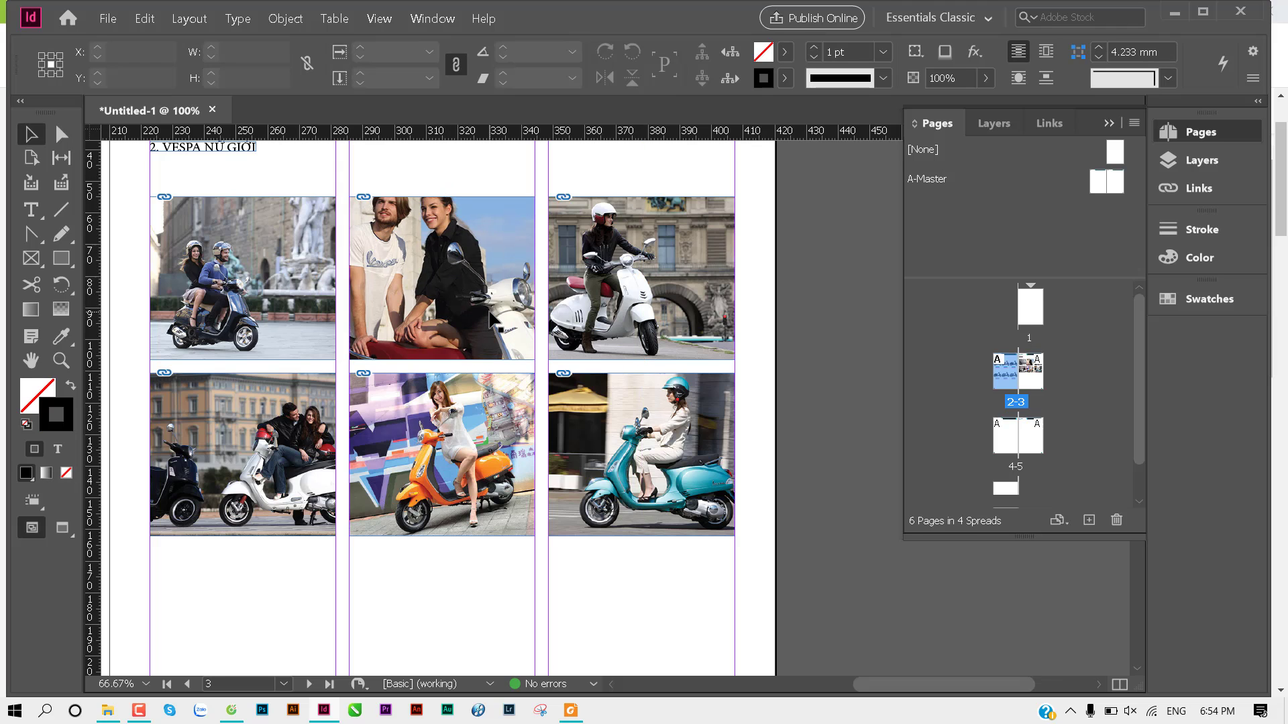
click(646, 440)
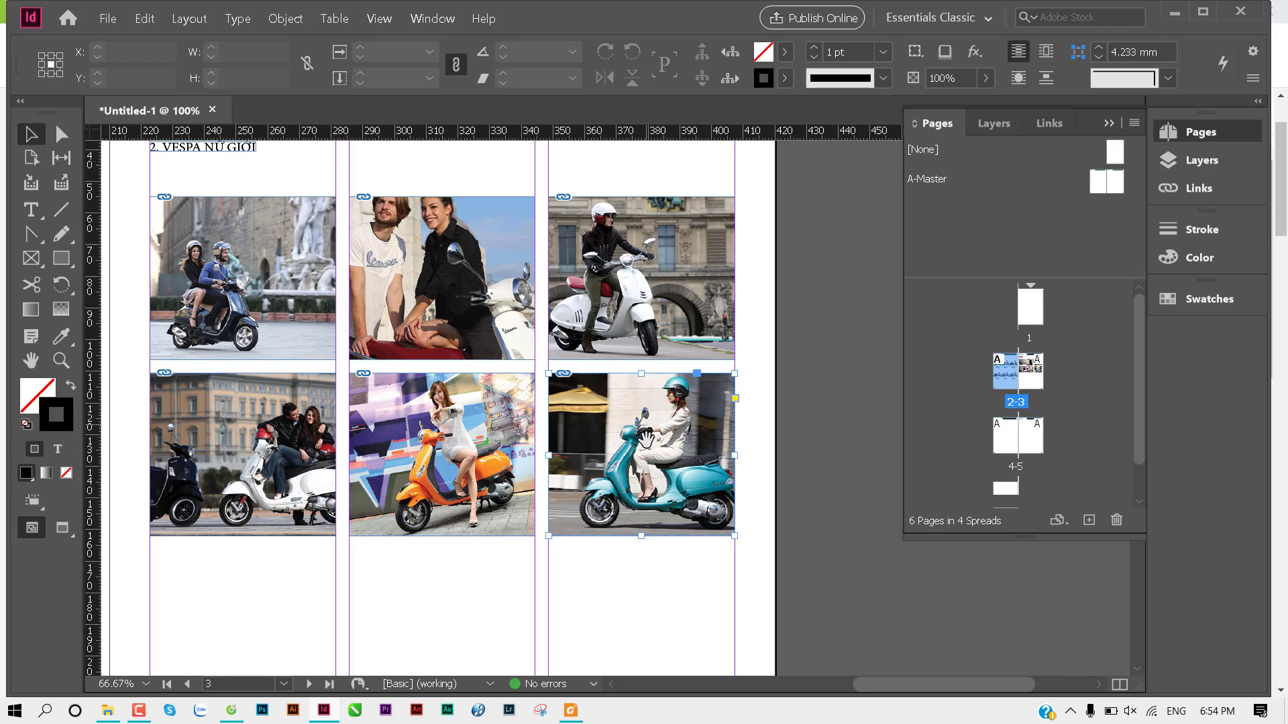
drag(645, 439, 636, 352)
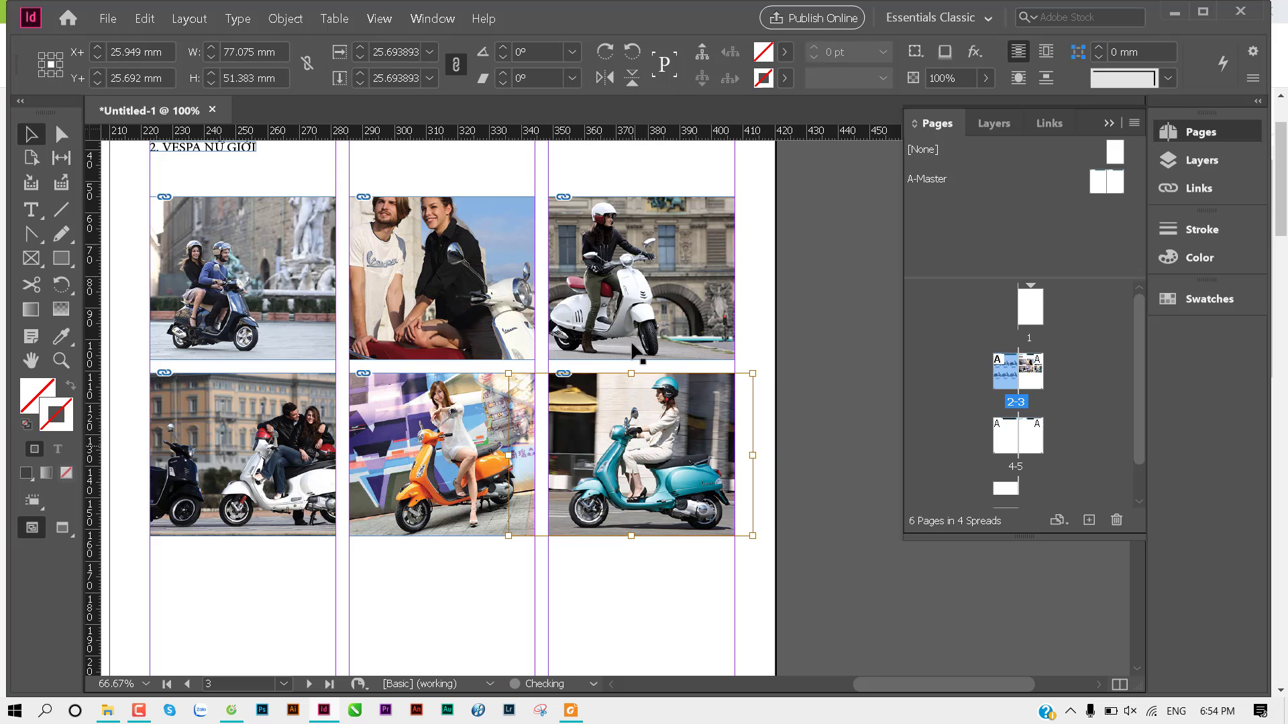
drag(620, 291, 655, 280)
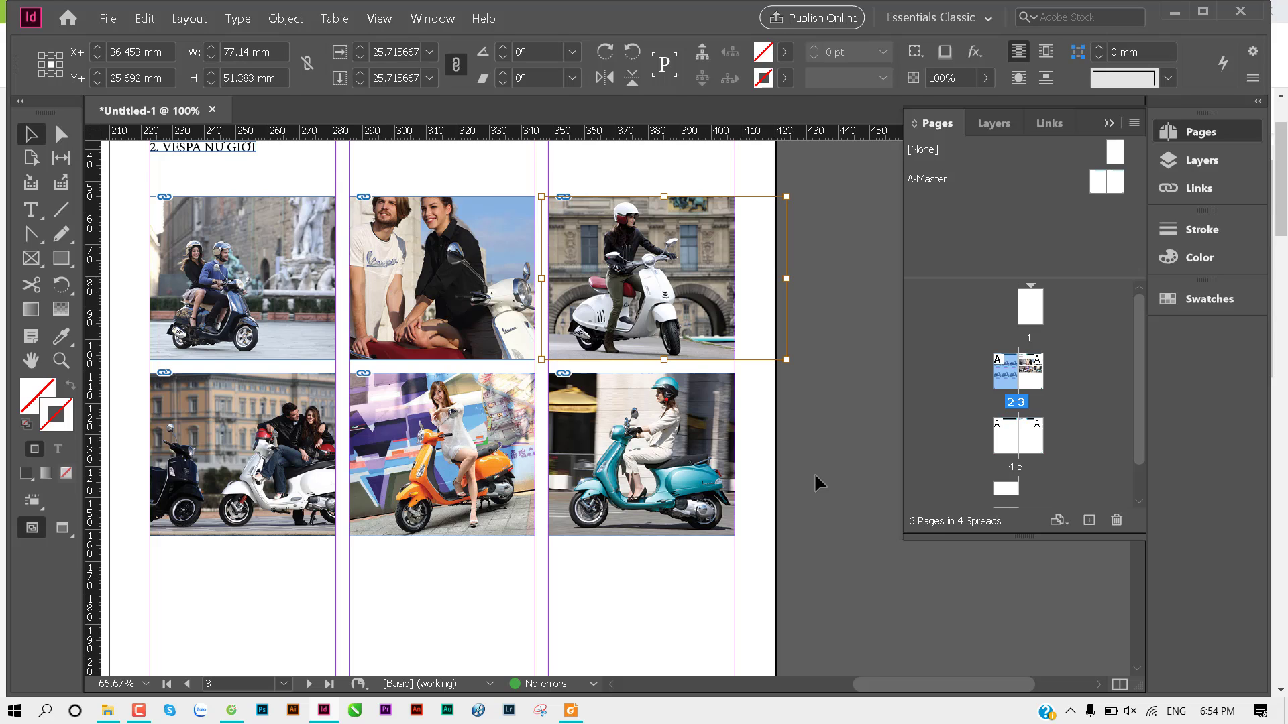
click(814, 472)
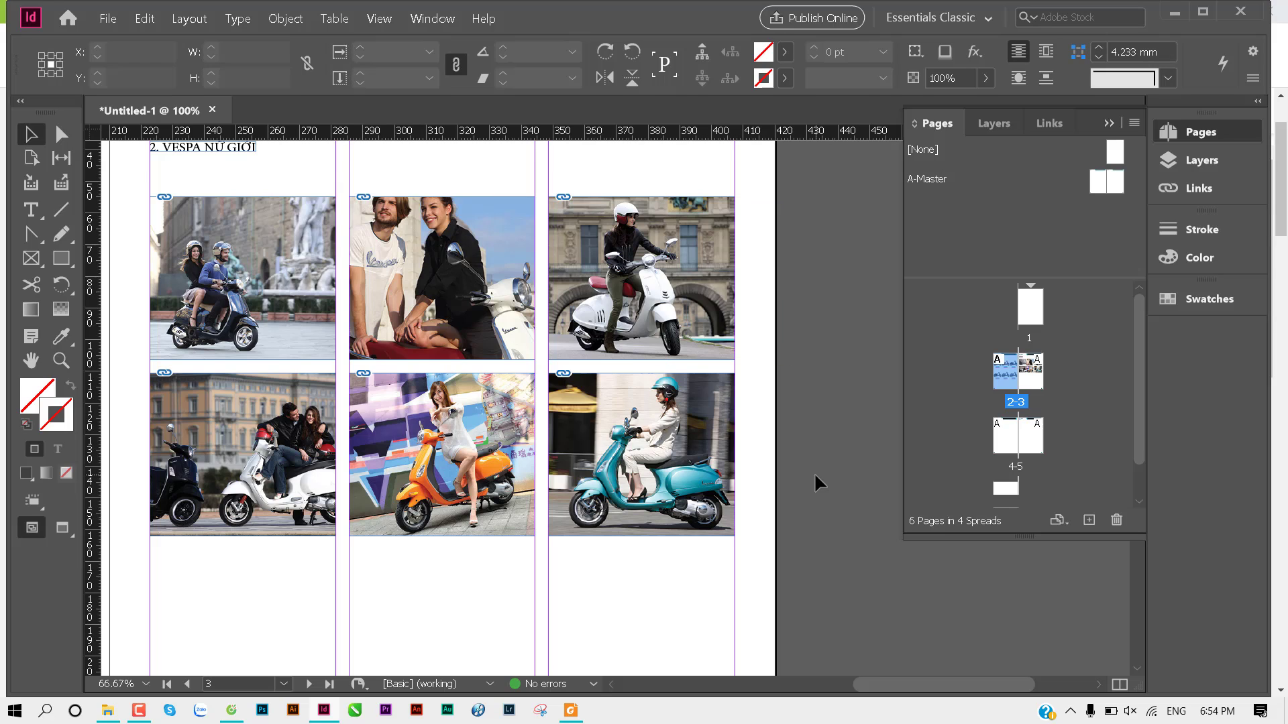
Step: Enlarge the top-left photo frame, move it right, and slide its image within the frame
click(238, 278)
shift+click(360, 195)
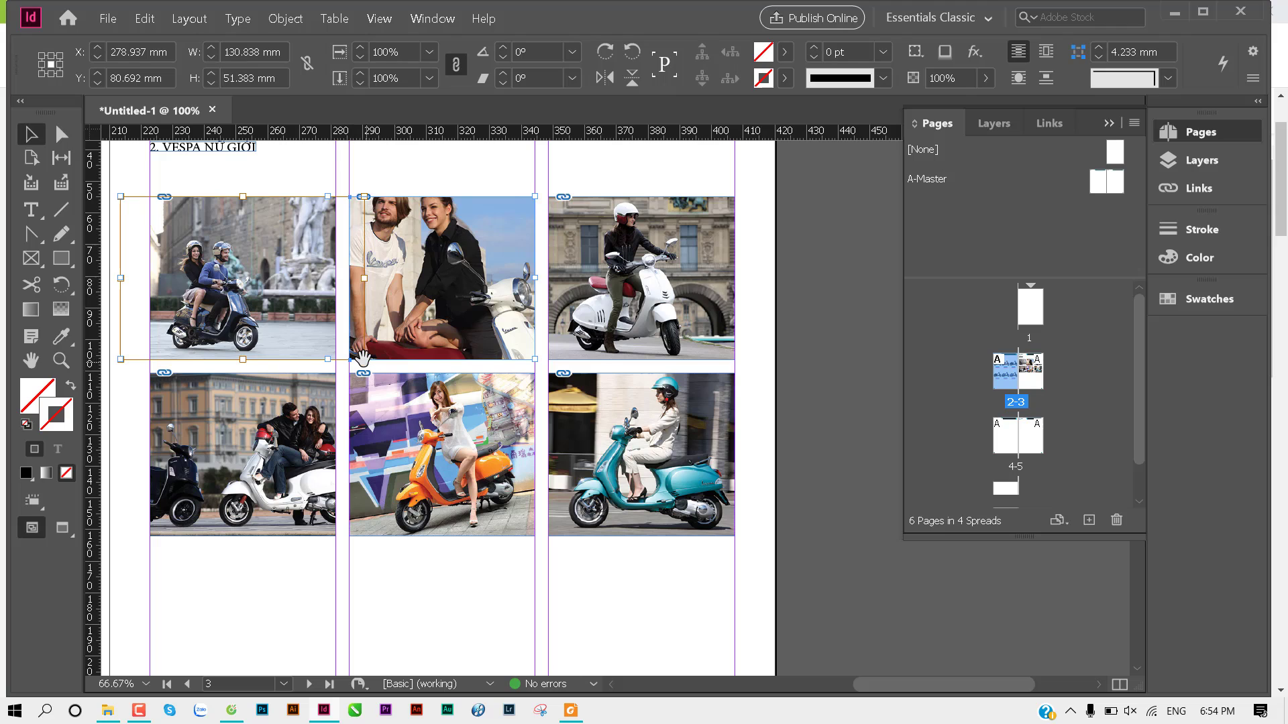
click(275, 324)
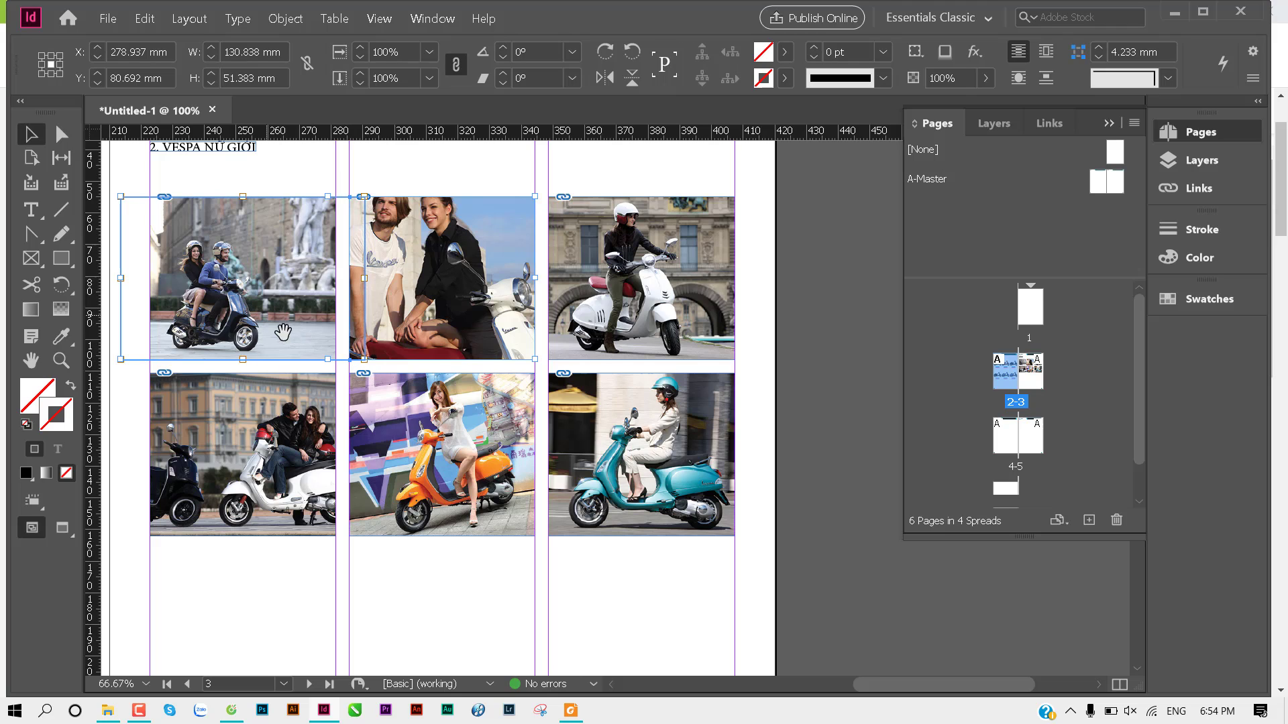
click(232, 286)
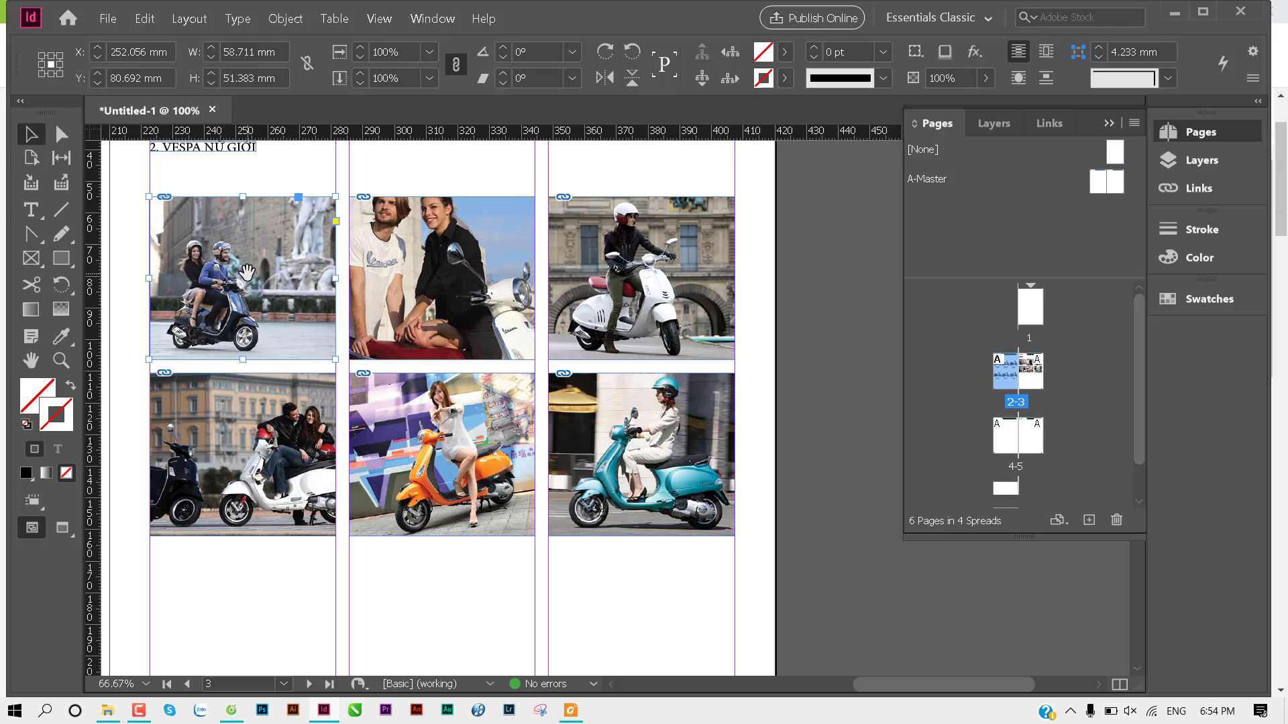
shift+click(366, 201)
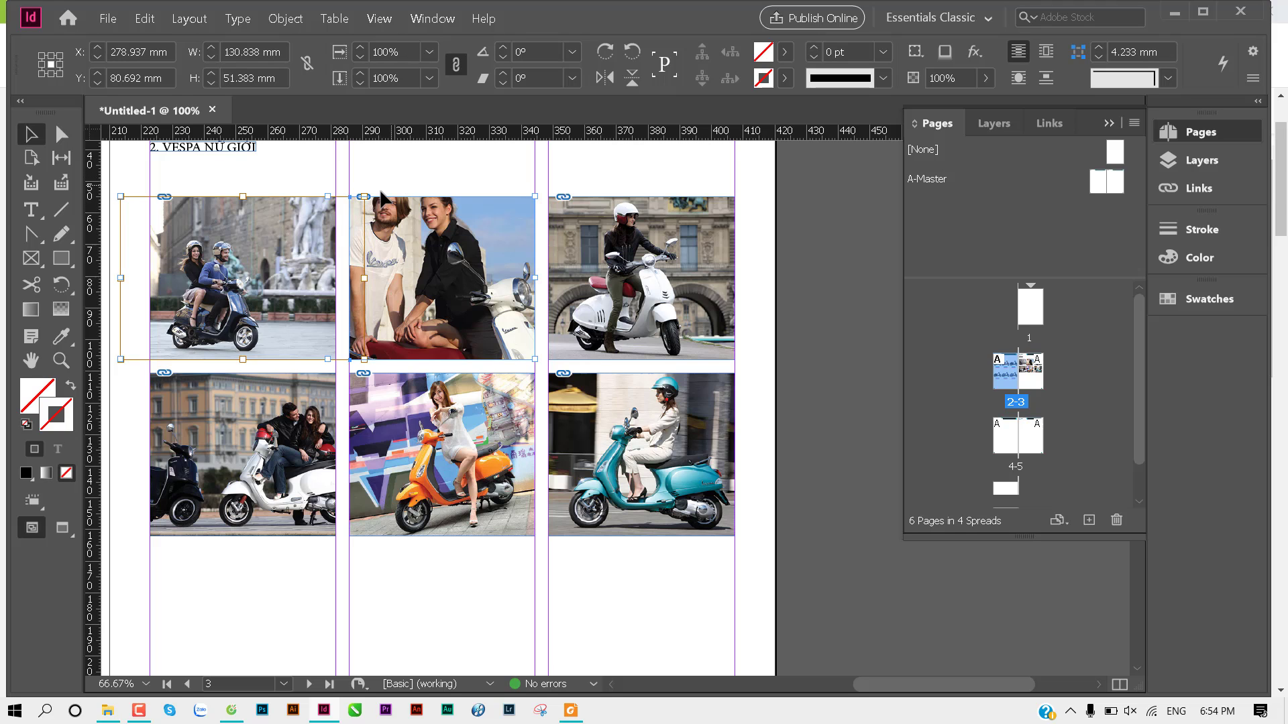
key(ctrl+equal)
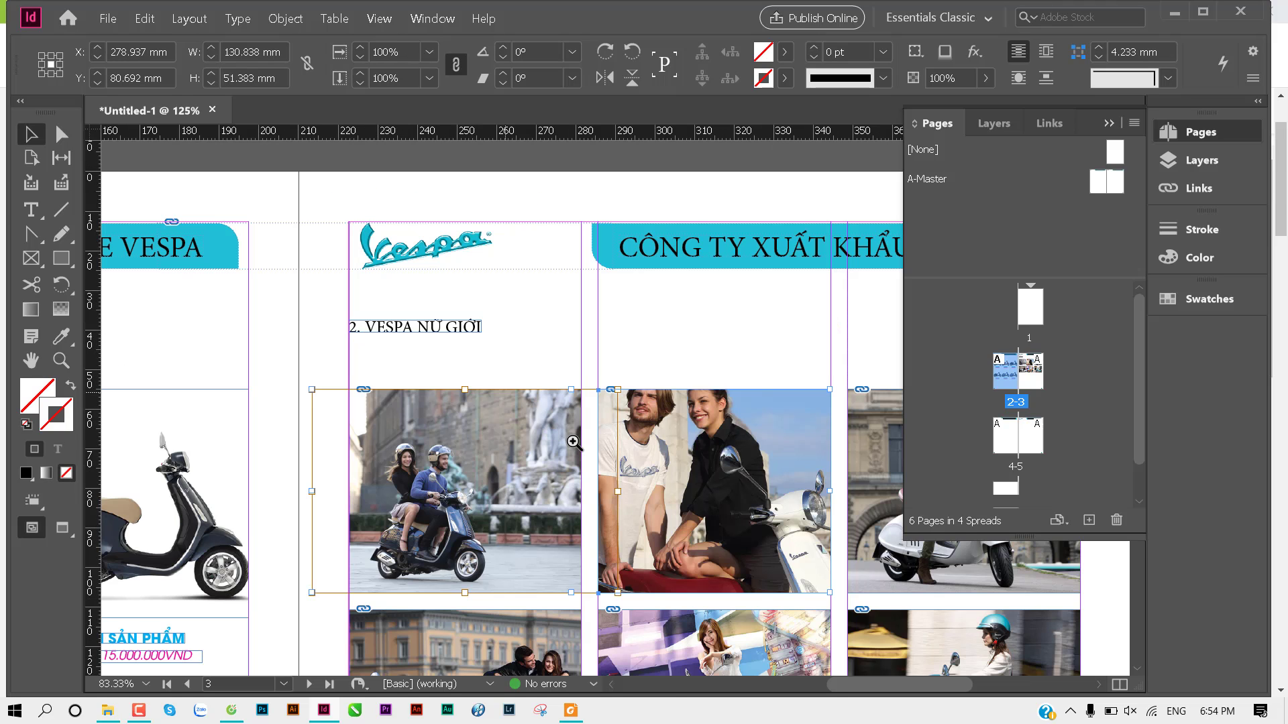
drag(478, 425, 499, 407)
drag(332, 370, 263, 337)
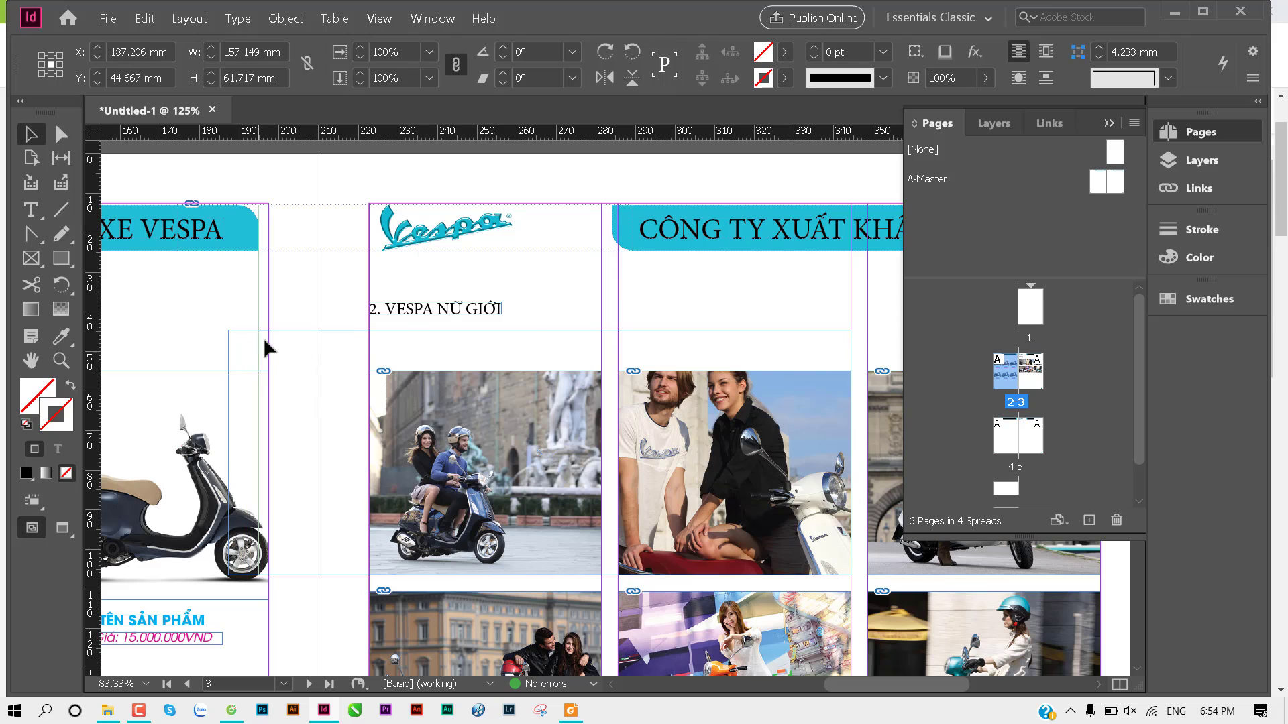
drag(424, 446, 487, 460)
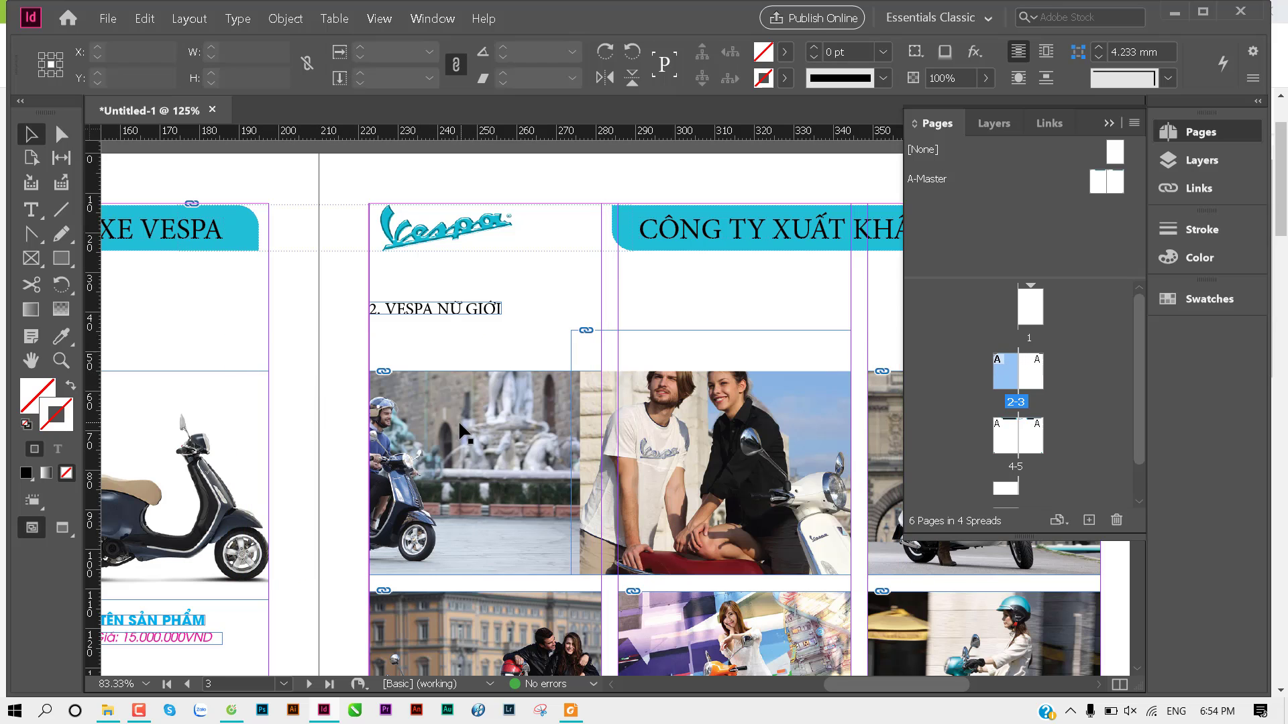
click(485, 469)
drag(485, 469, 574, 469)
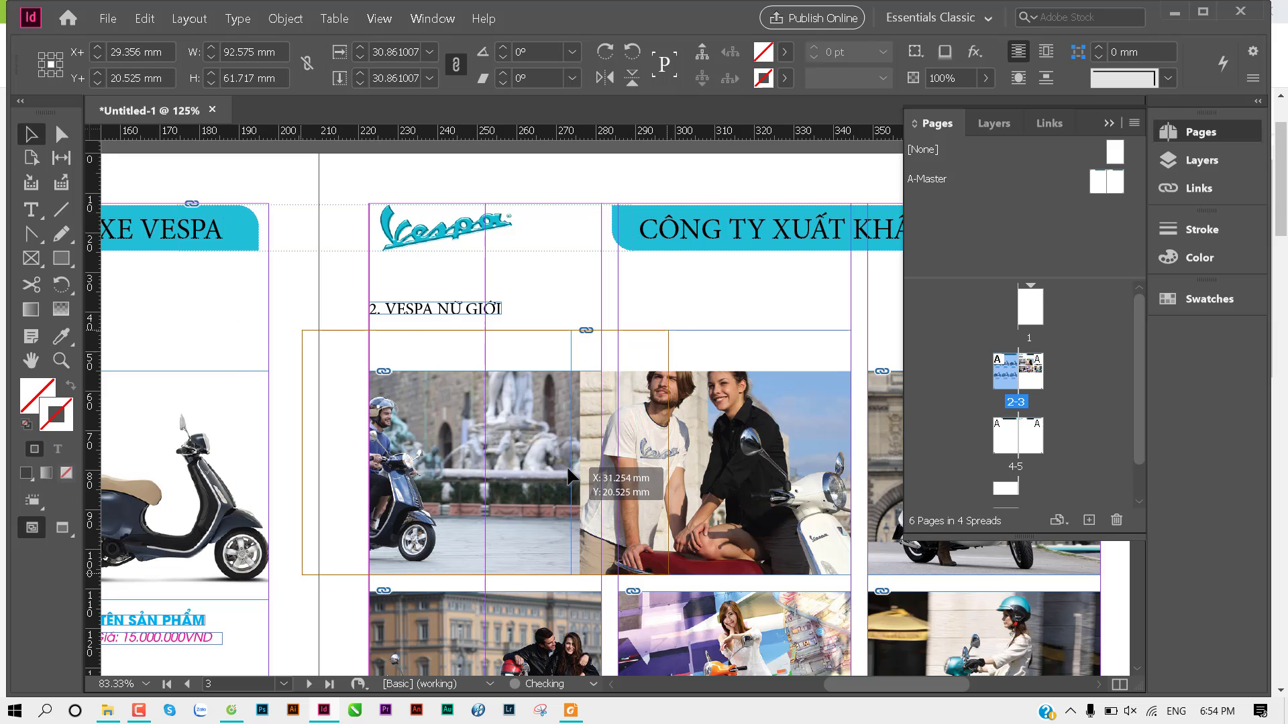
click(271, 361)
key(ctrl+minus)
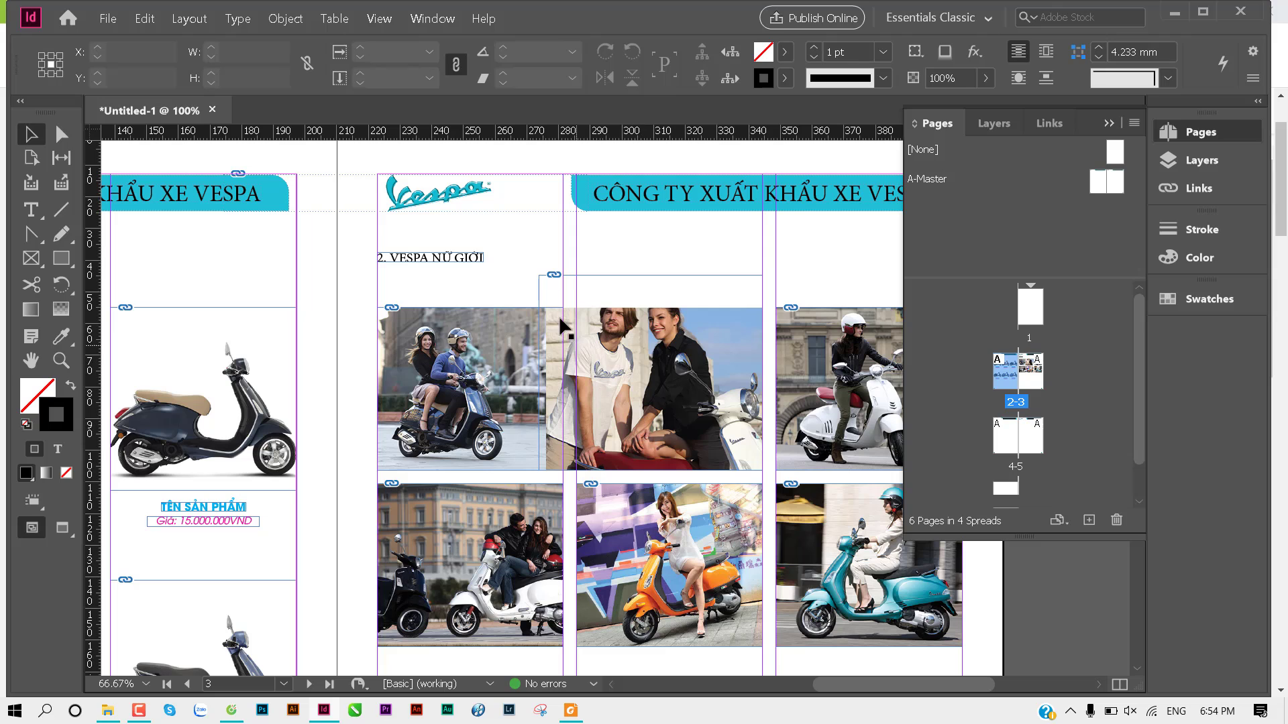
Step: Return the scooter-couple photo to its grid cell, enlarged to fill it
drag(605, 363, 592, 373)
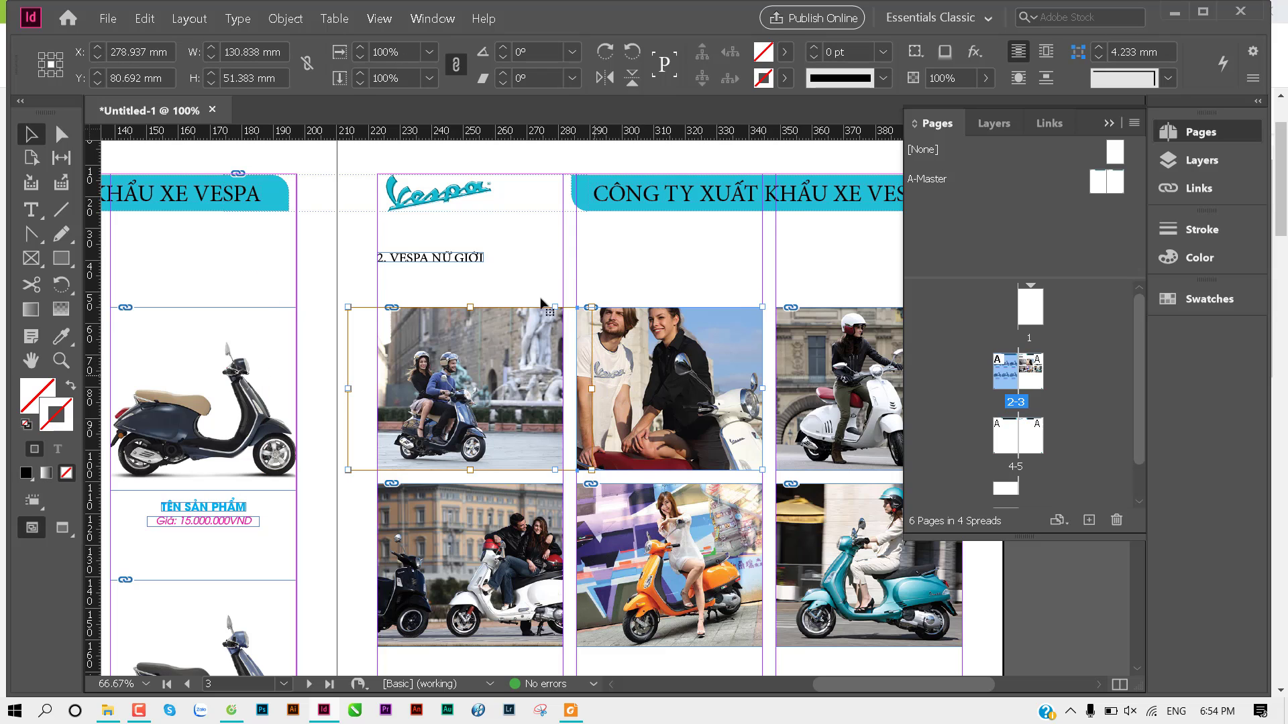
click(456, 366)
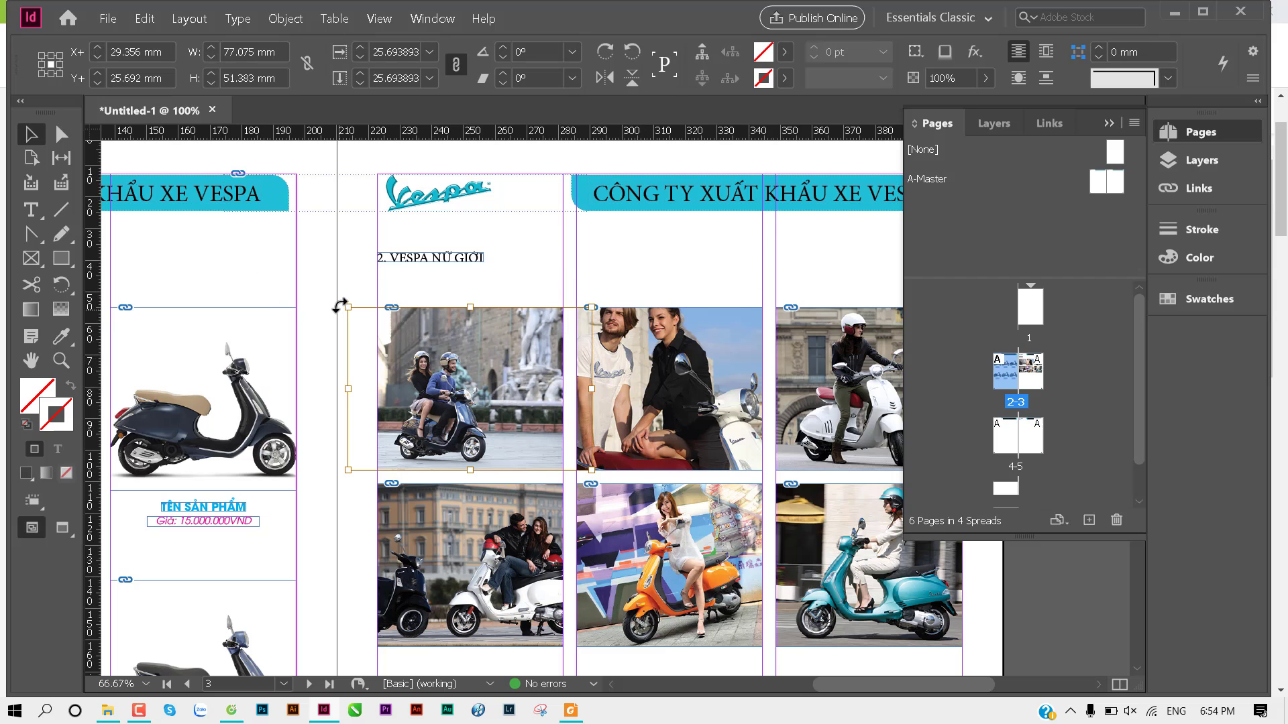
drag(348, 308, 310, 295)
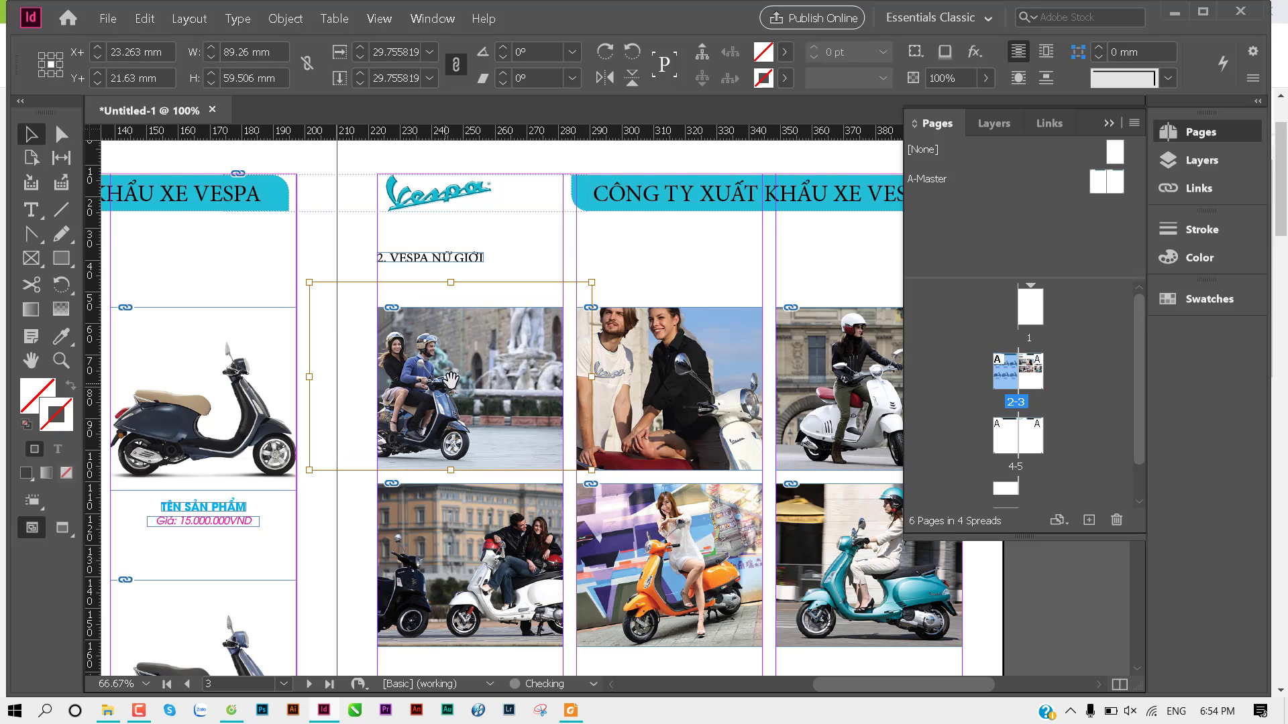
drag(533, 402, 565, 403)
click(675, 267)
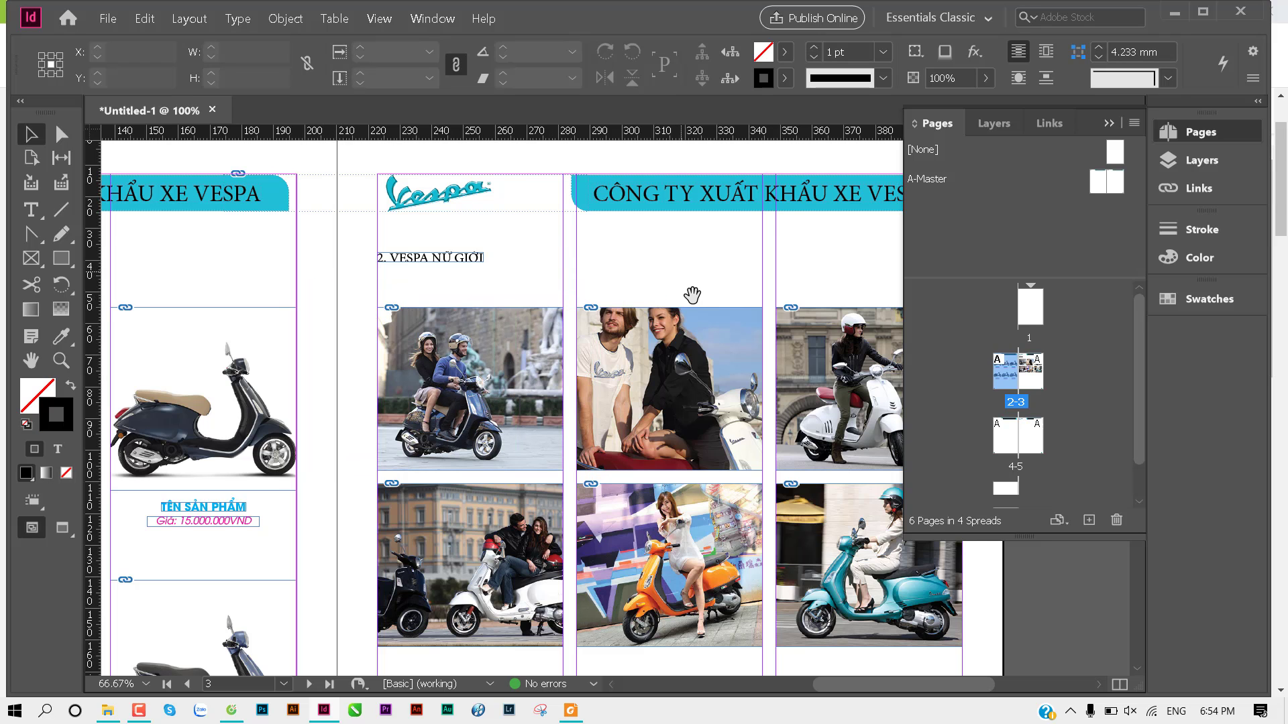
drag(690, 293, 599, 271)
scroll(518, 261, down, 2)
Step: Bring up the Object menu's Fitting options for the six lifestyle photos on page 3
drag(519, 261, 517, 257)
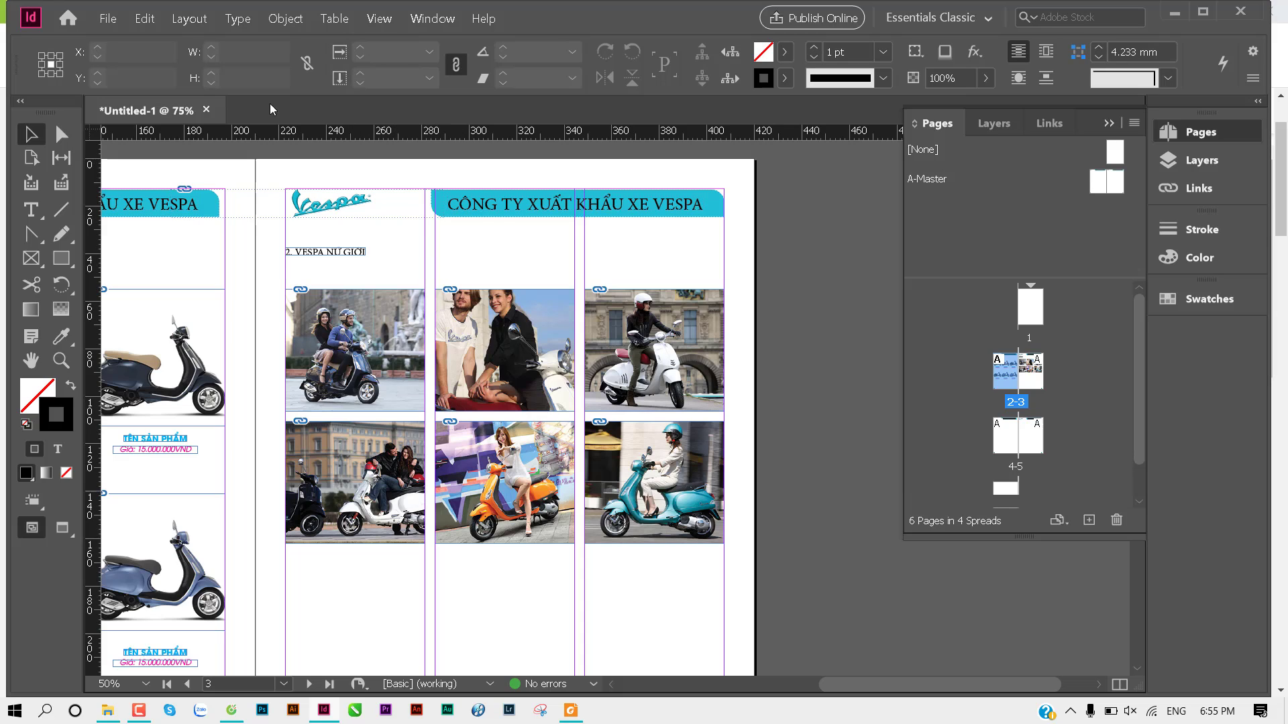
click(288, 25)
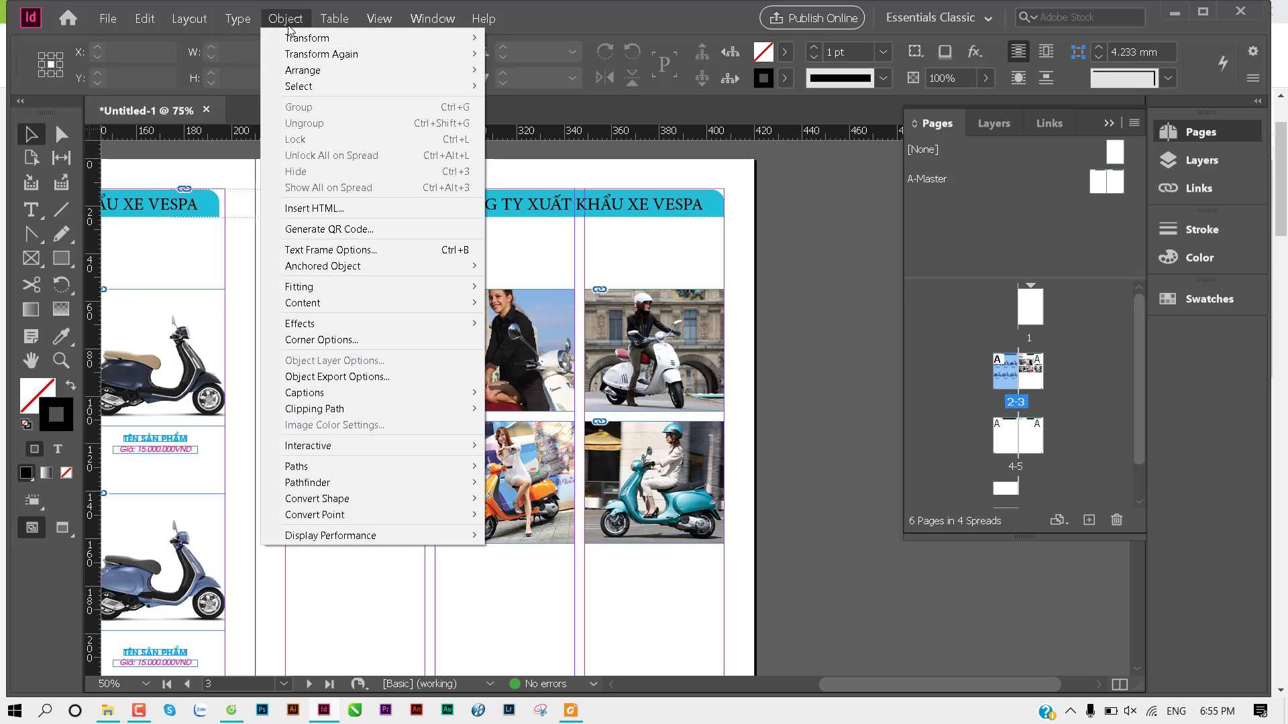
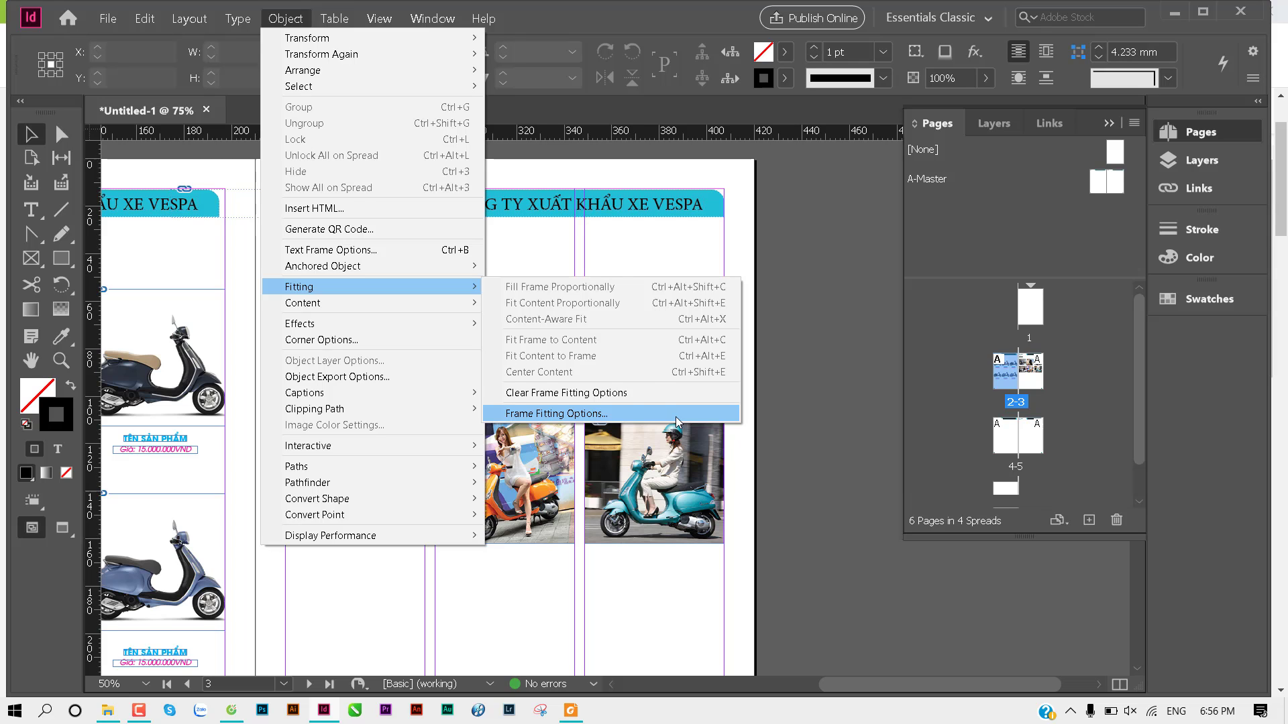
Step: Turn on Auto-Fit with Fill Frame Proportionally for the spread's photo frames
click(675, 416)
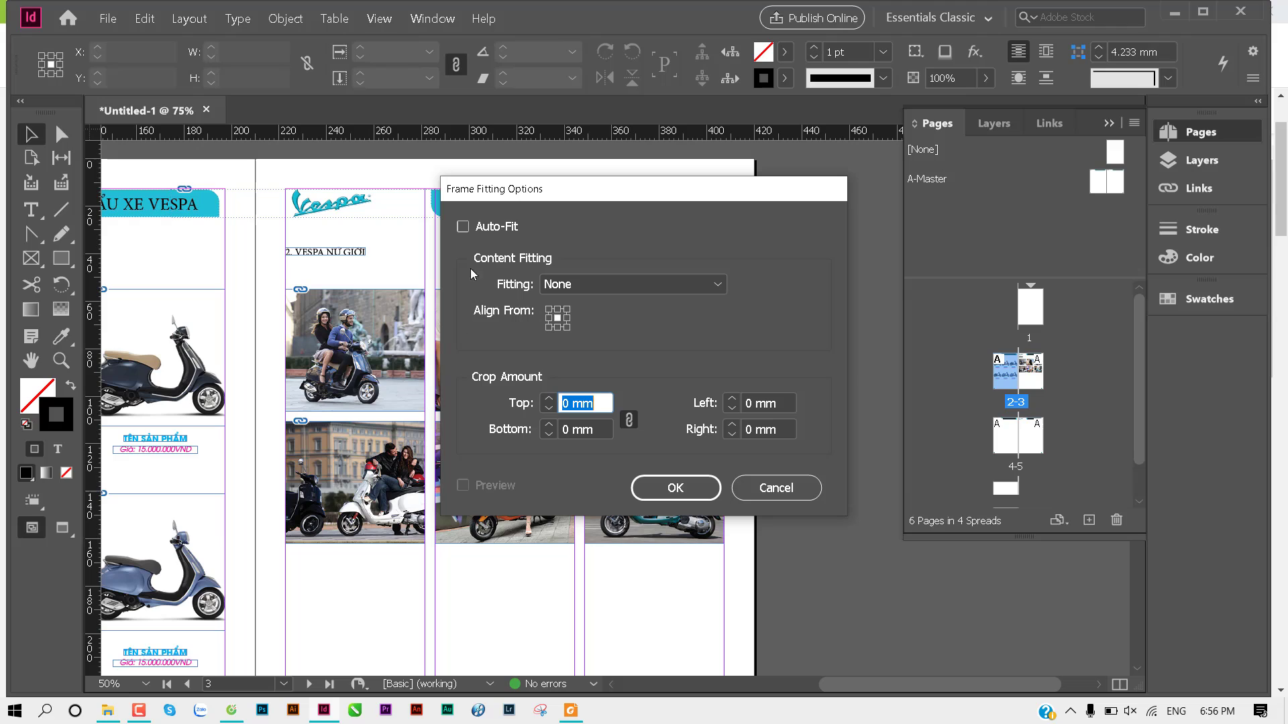
click(462, 227)
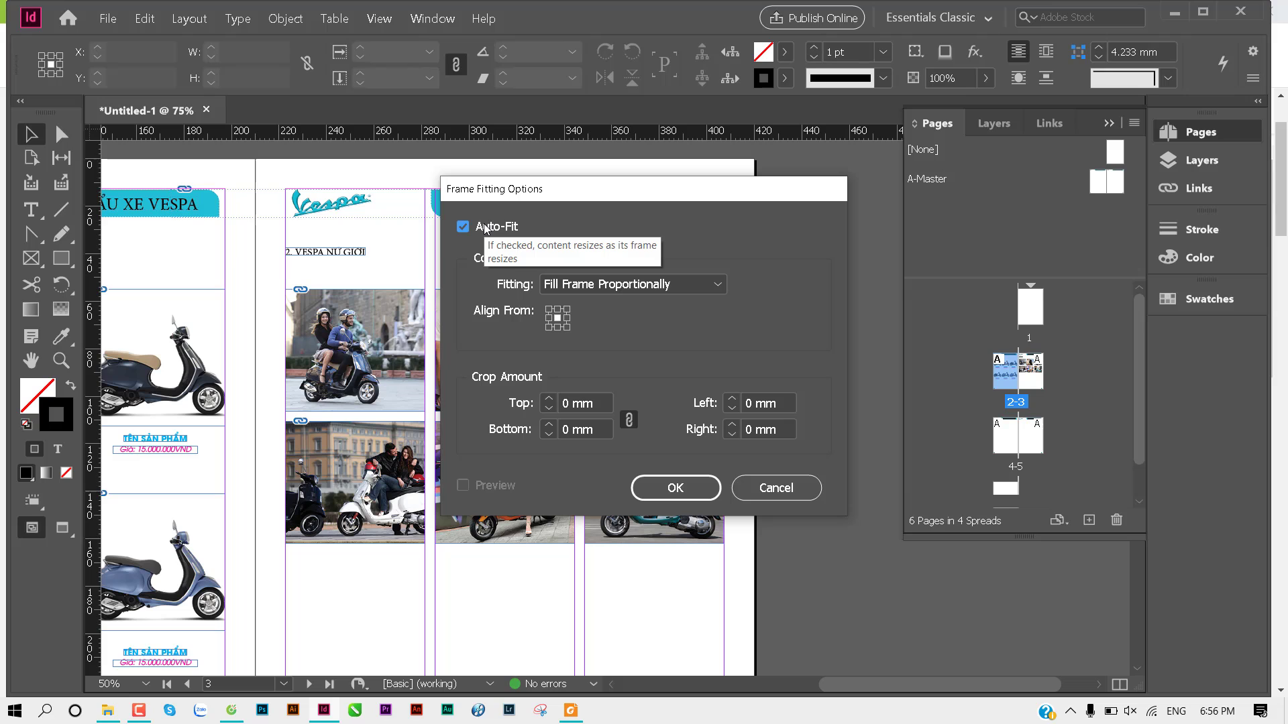
click(675, 489)
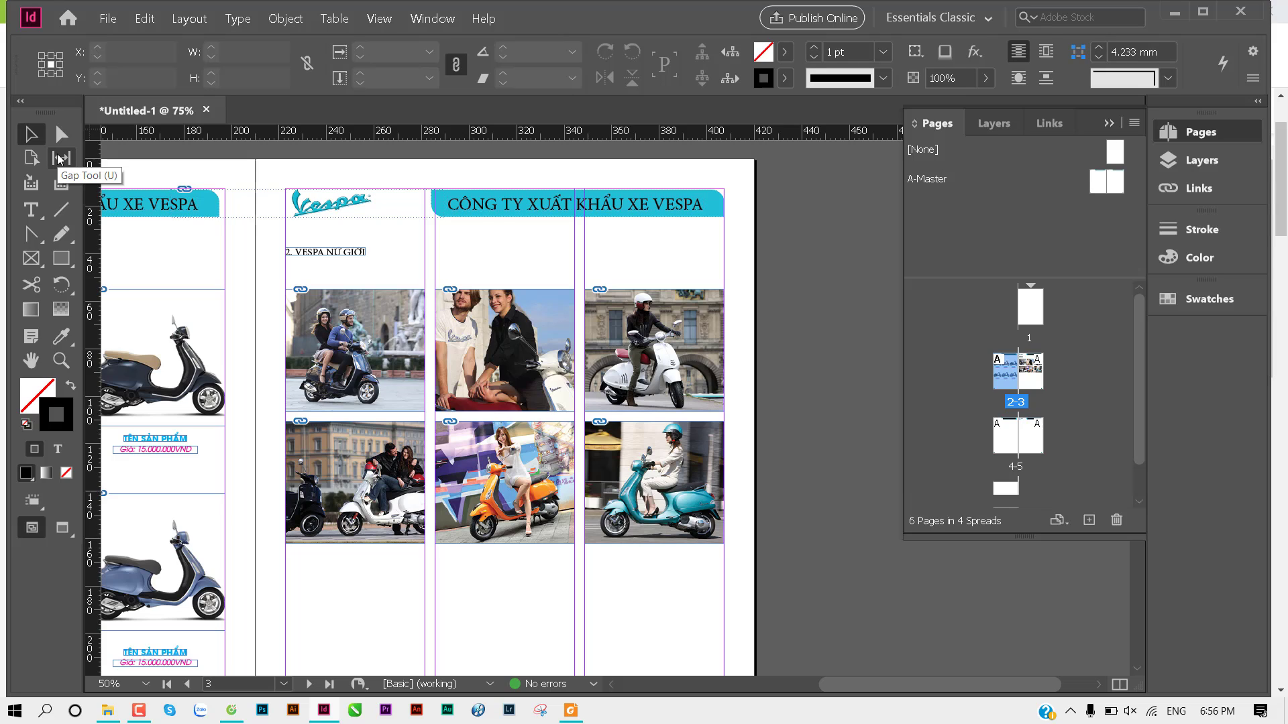
Step: Drag the grid's gaps with the Gap Tool to widen the left photos and heighten the top row
click(60, 158)
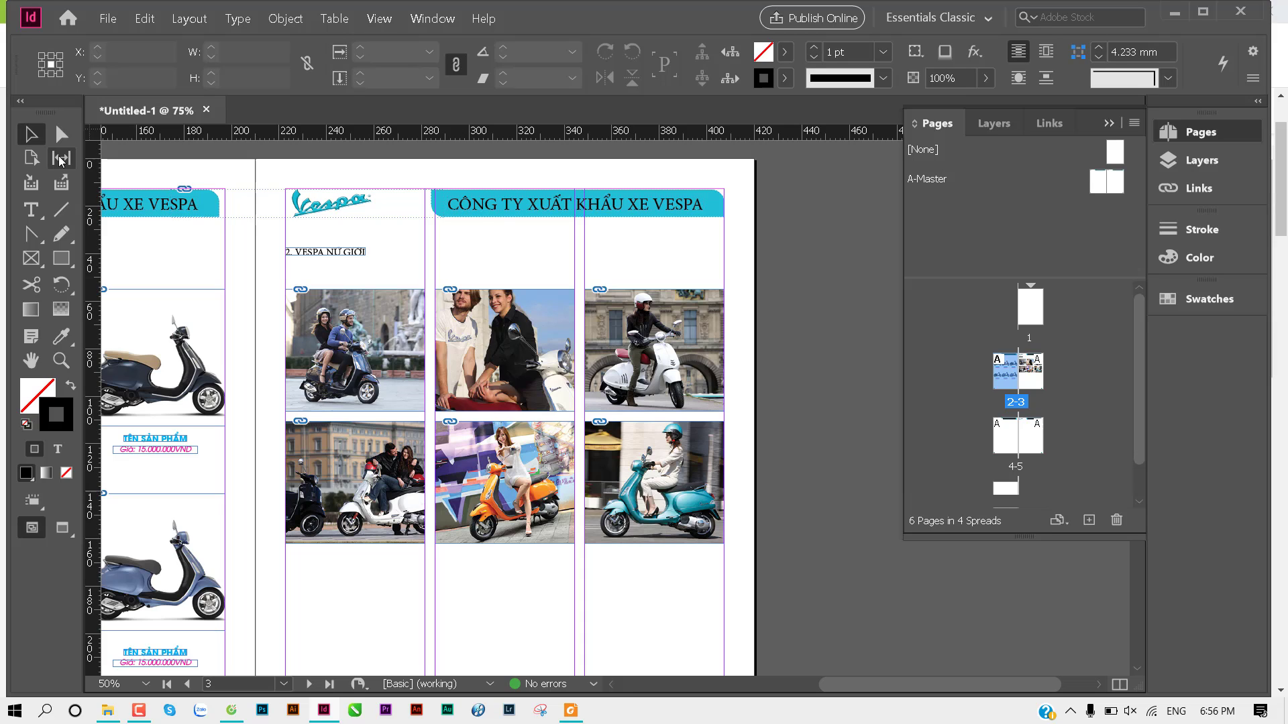
click(60, 159)
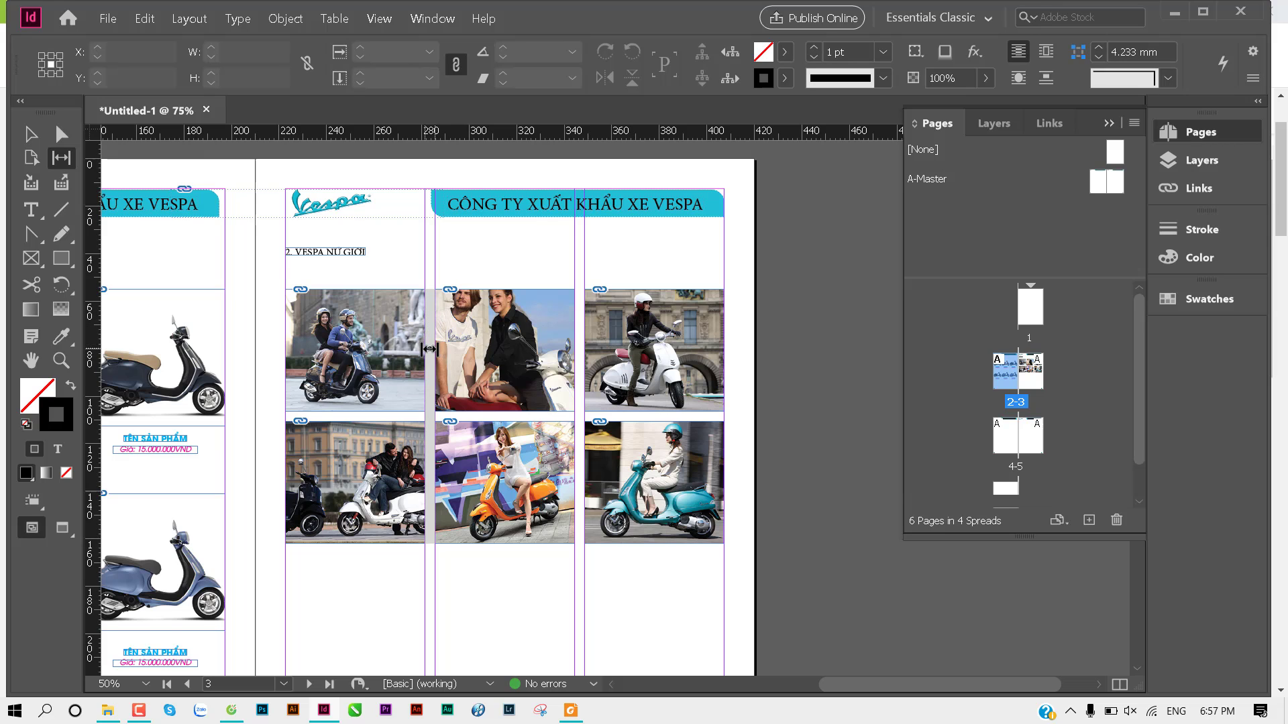
mouse_move(433, 346)
mouse_down()
mouse_move(410, 350)
mouse_move(430, 347)
mouse_up()
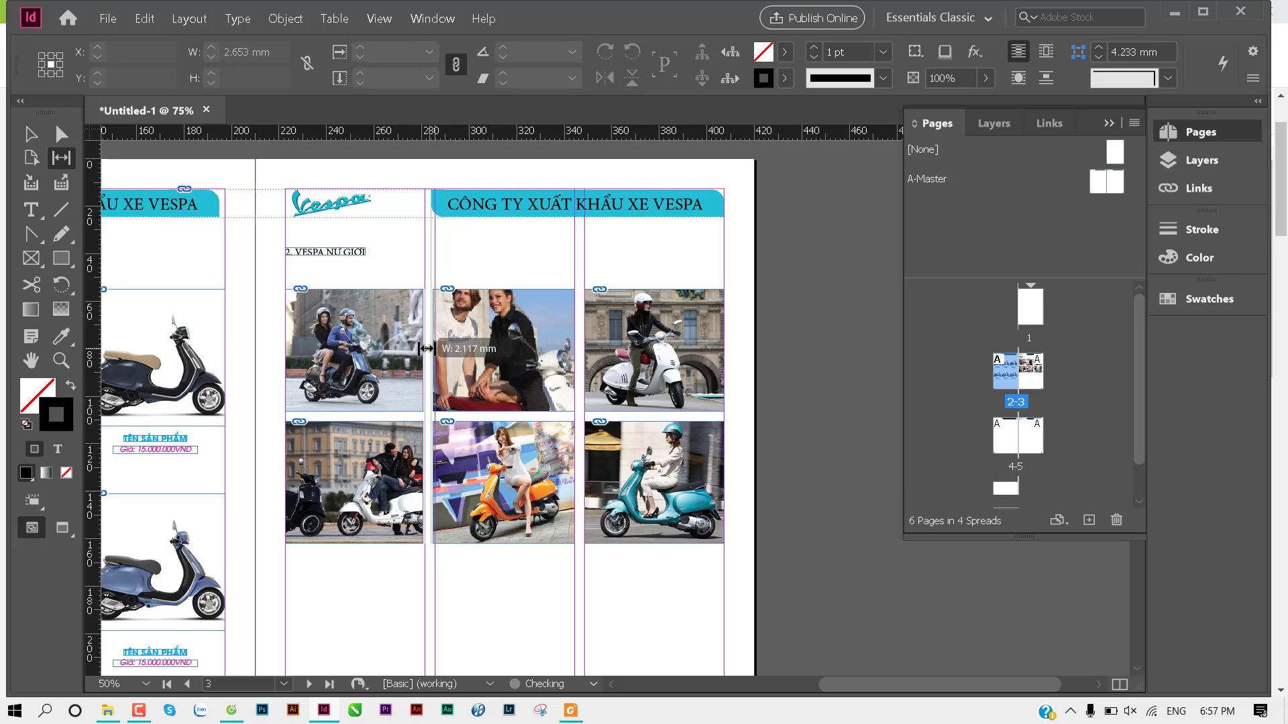
mouse_move(430, 347)
mouse_down()
mouse_move(476, 347)
mouse_move(428, 344)
mouse_up()
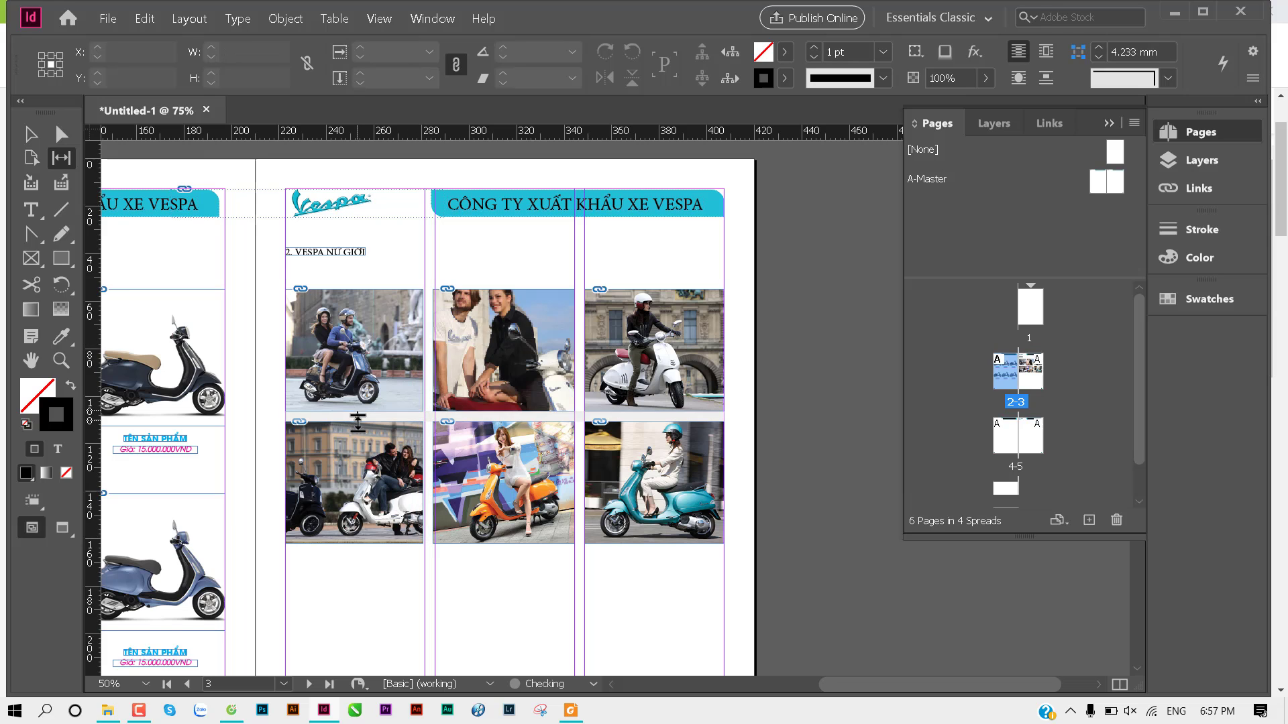
mouse_move(354, 416)
mouse_down()
mouse_move(354, 430)
mouse_move(354, 411)
mouse_up()
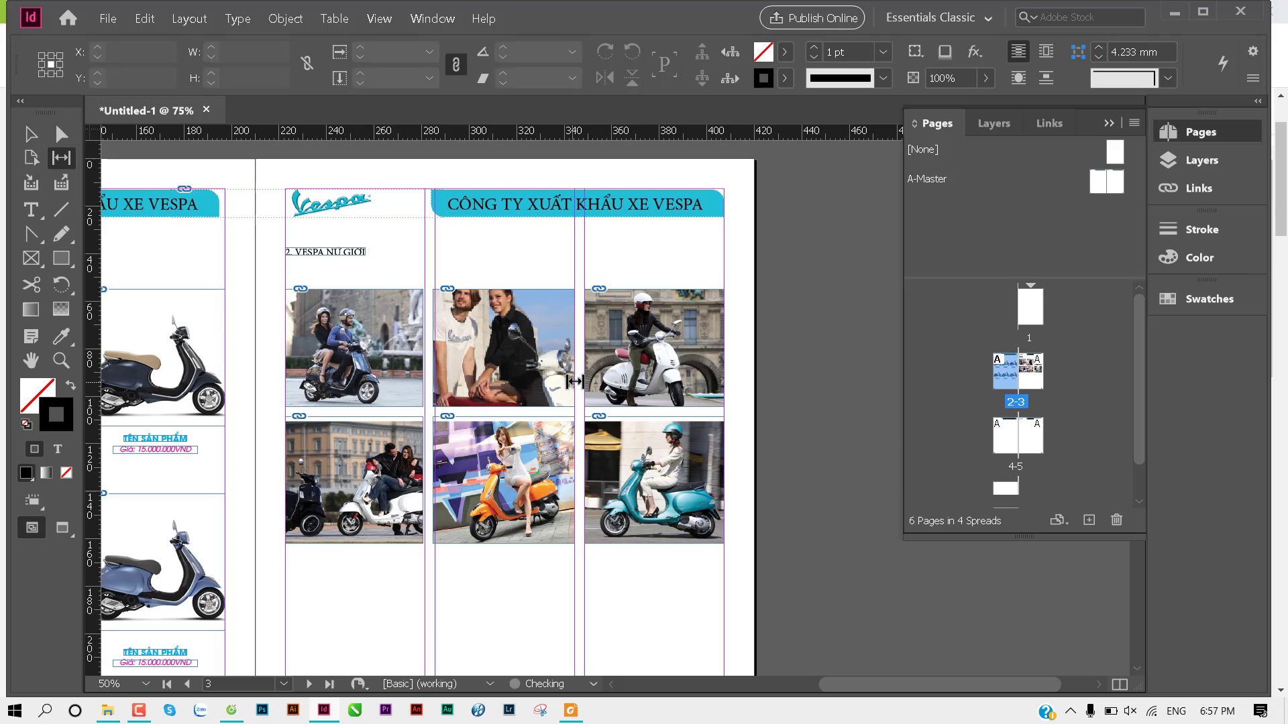
drag(578, 379, 578, 383)
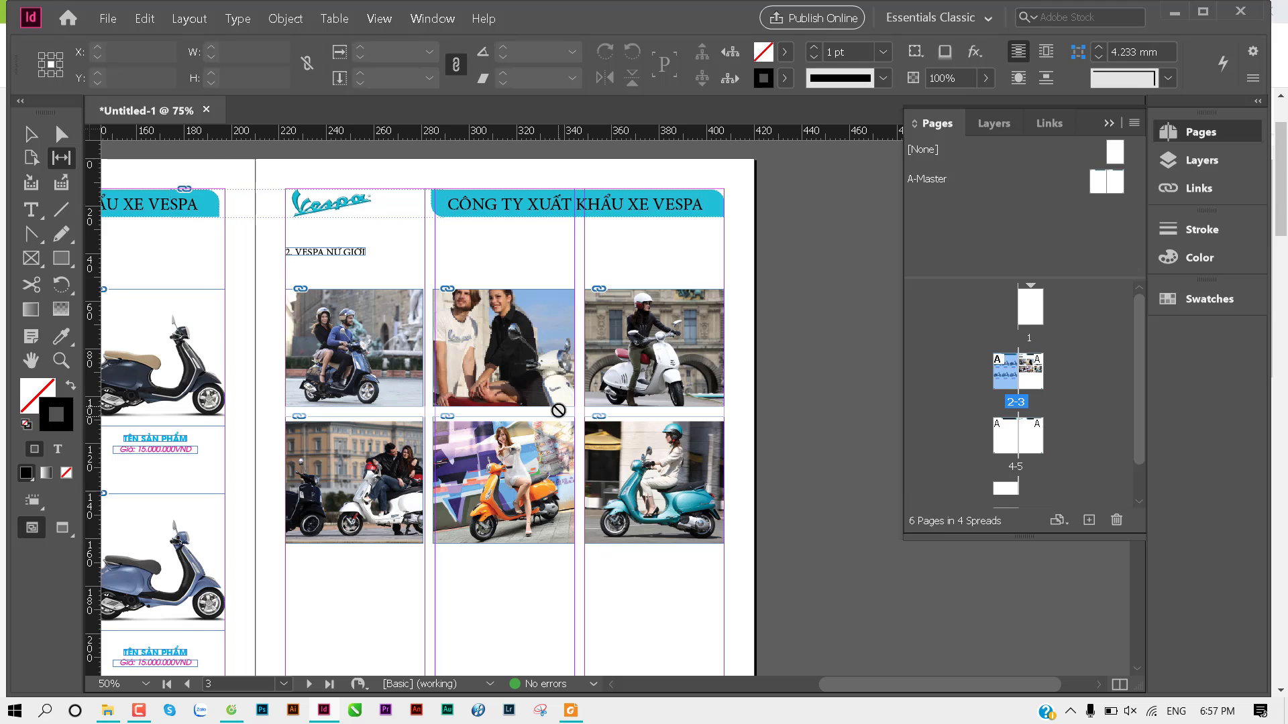
Step: Zoom in and resize the right-column photos, making the top-right photo taller
key(ctrl+equal)
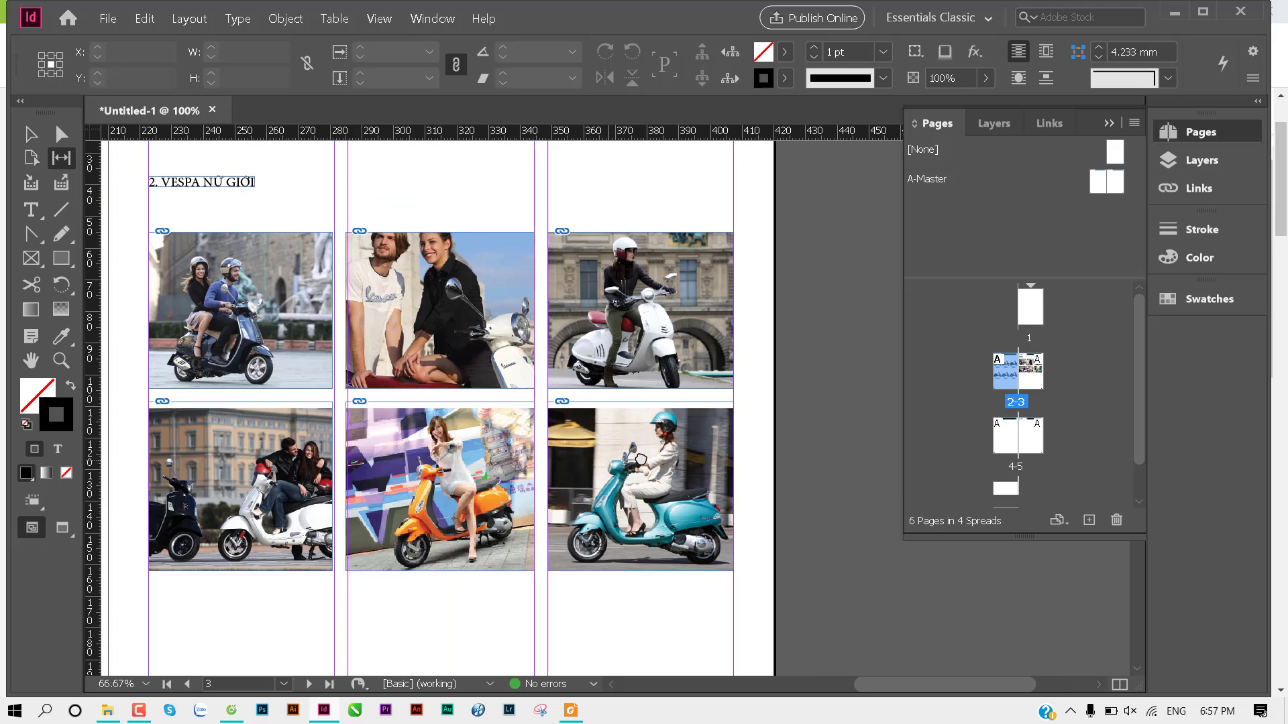
key(ctrl+equal)
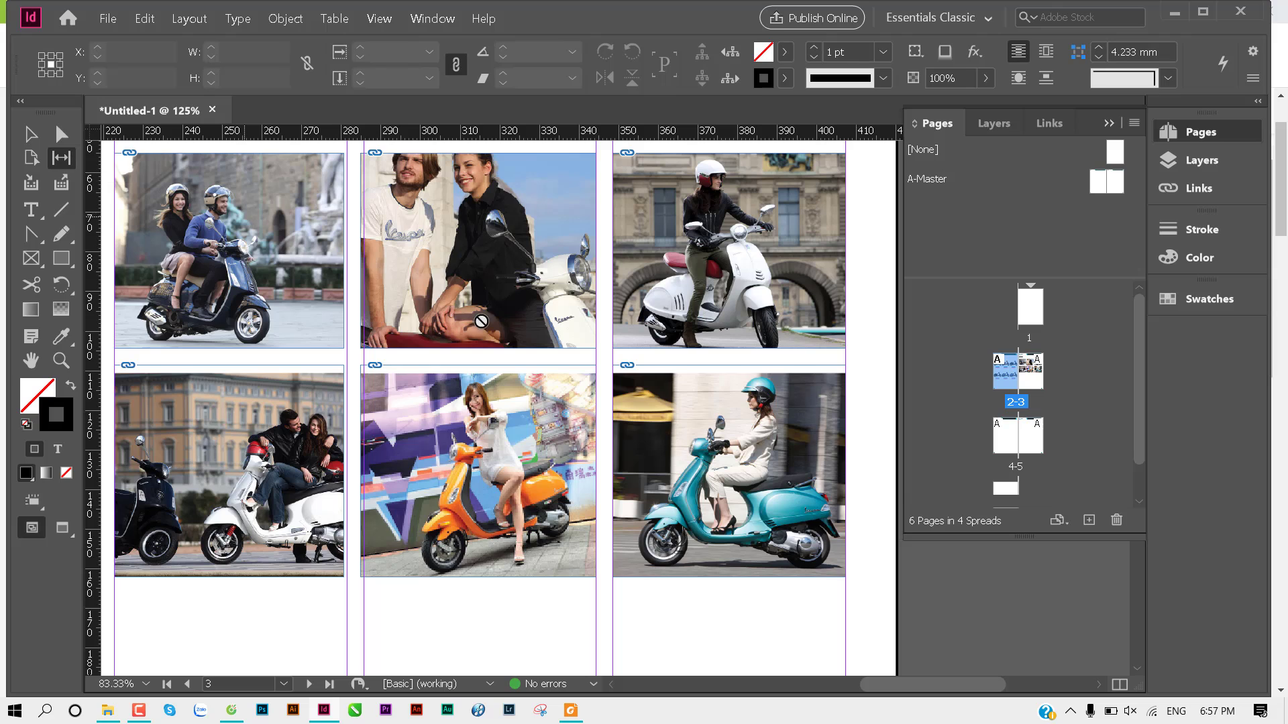
click(684, 362)
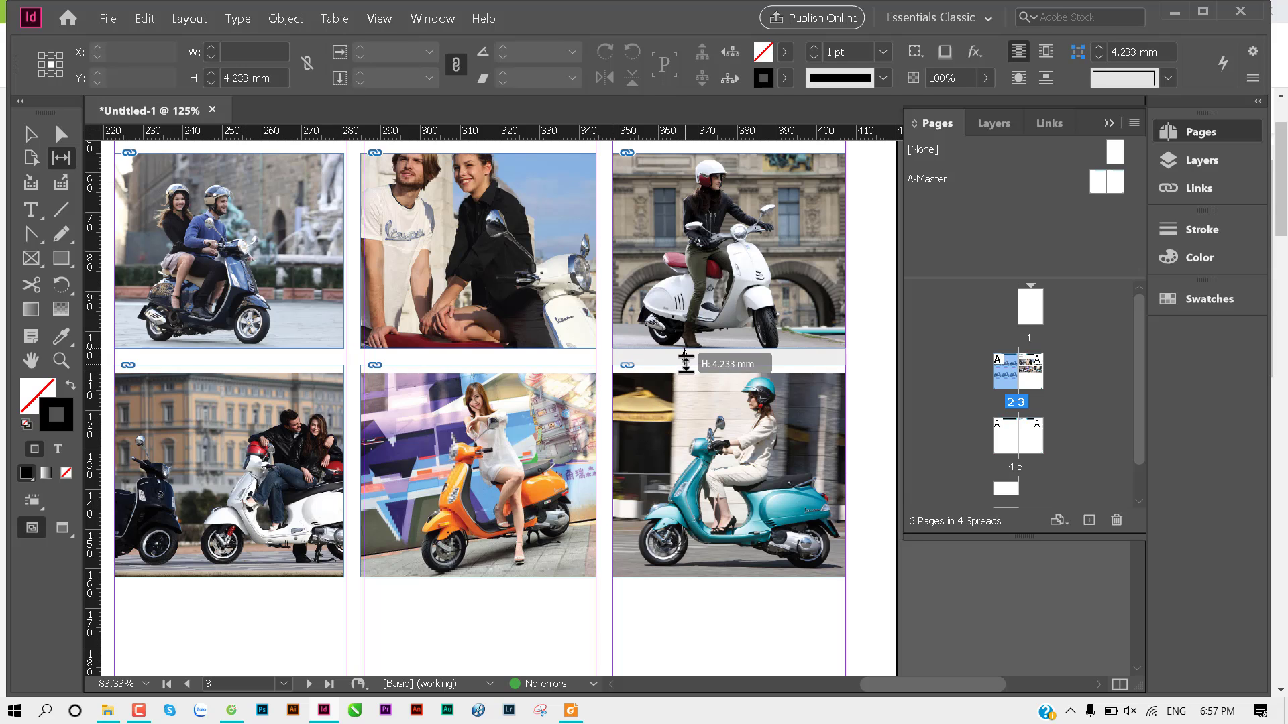
drag(685, 363, 694, 358)
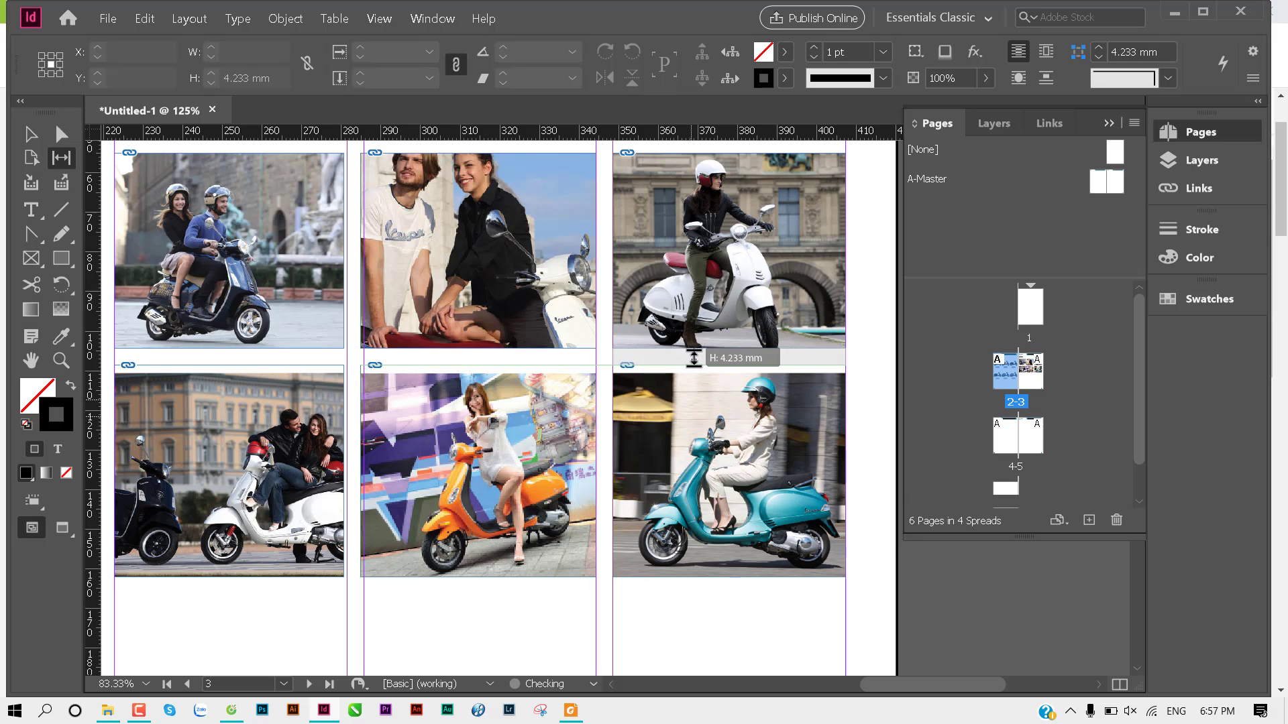
drag(693, 359, 696, 397)
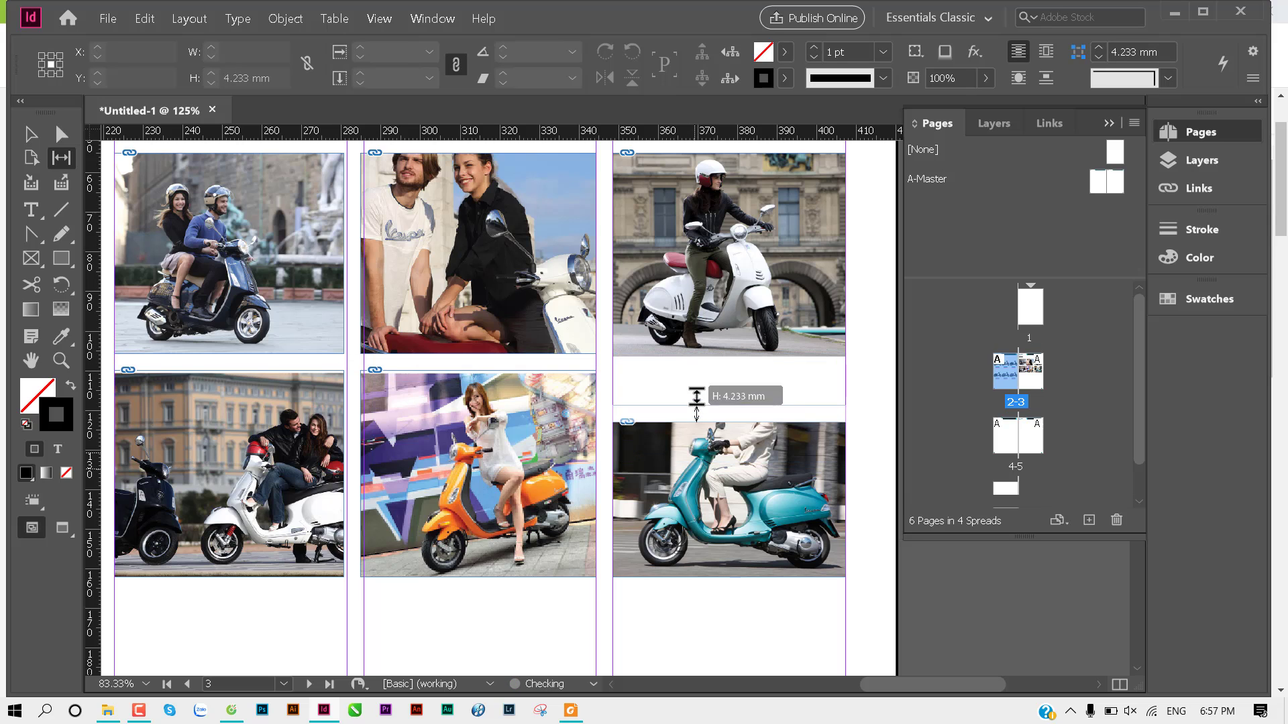
drag(696, 396, 701, 364)
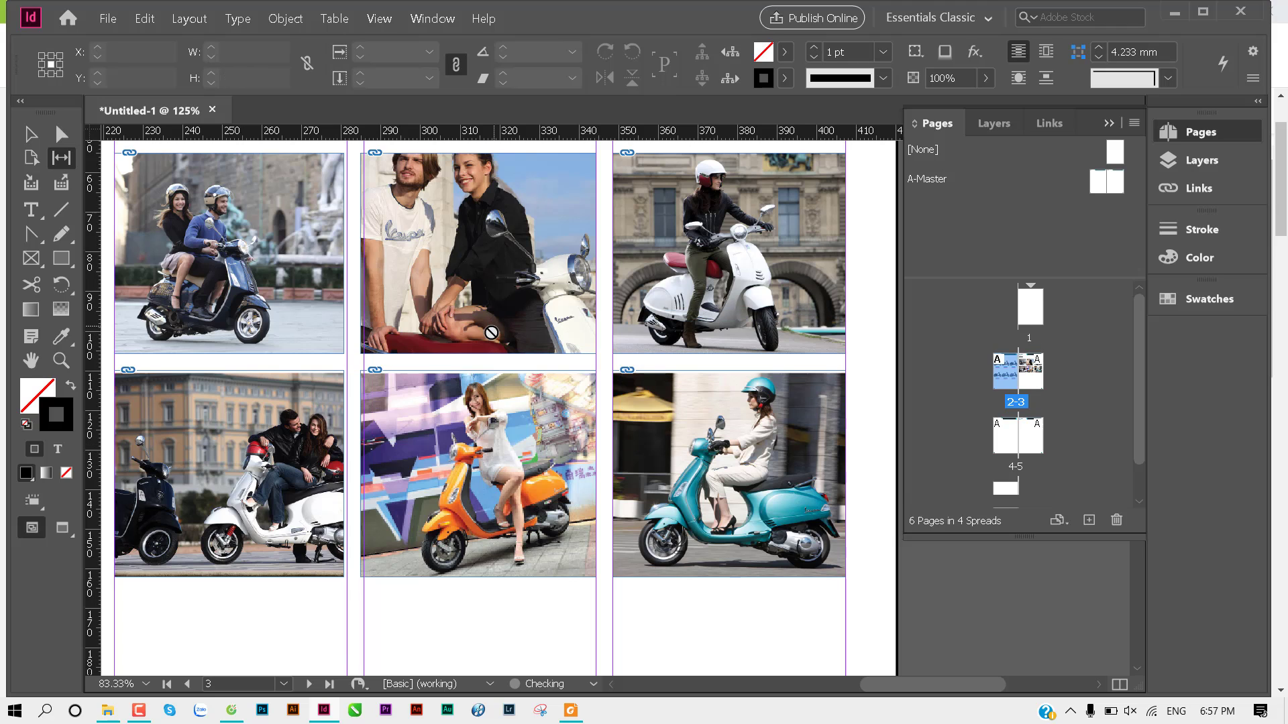
Step: Widen the top-left photo and shift the left-column row gap down, then zoom out
drag(354, 290, 401, 290)
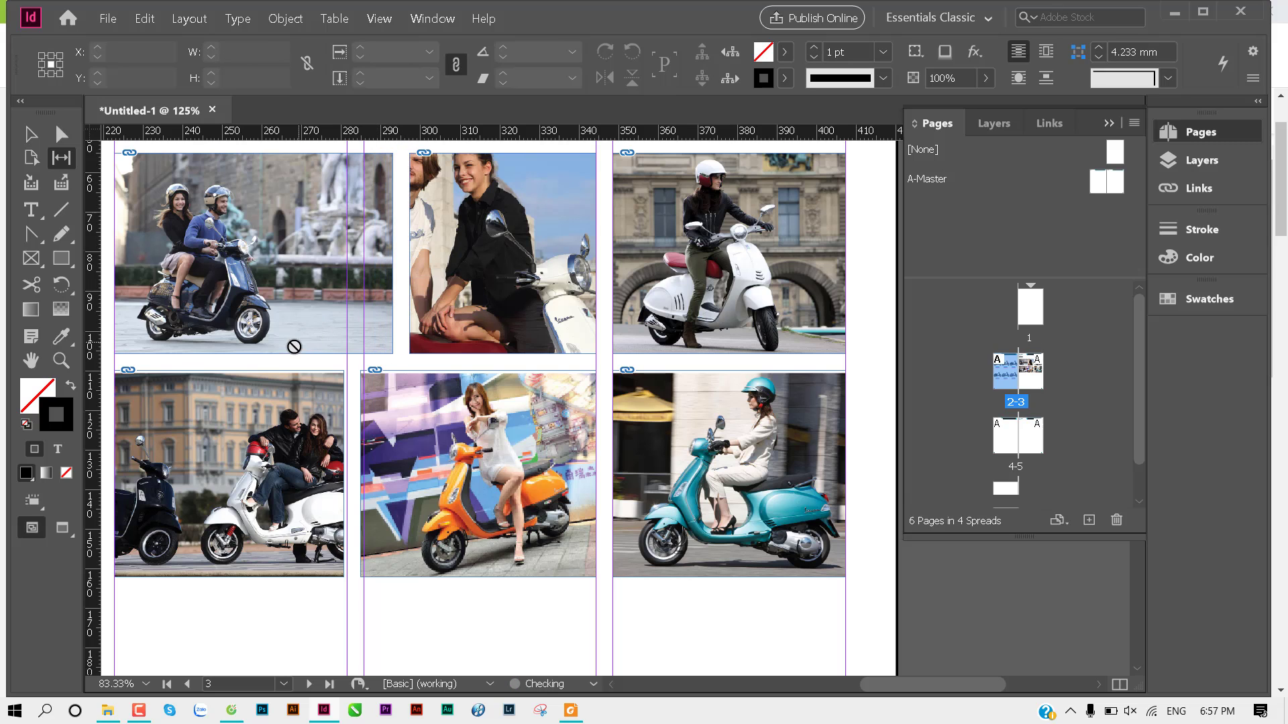
mouse_move(311, 365)
mouse_down()
mouse_move(310, 388)
mouse_move(314, 331)
mouse_up()
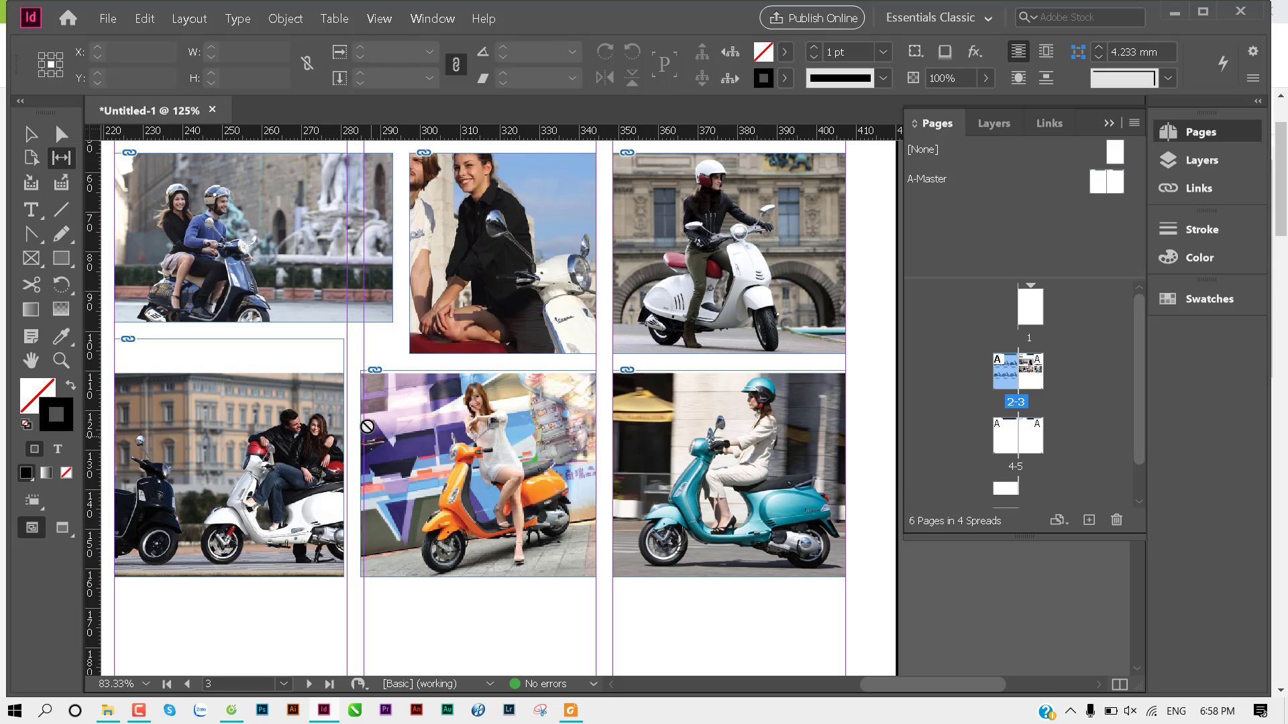
drag(479, 363, 484, 364)
drag(667, 363, 674, 366)
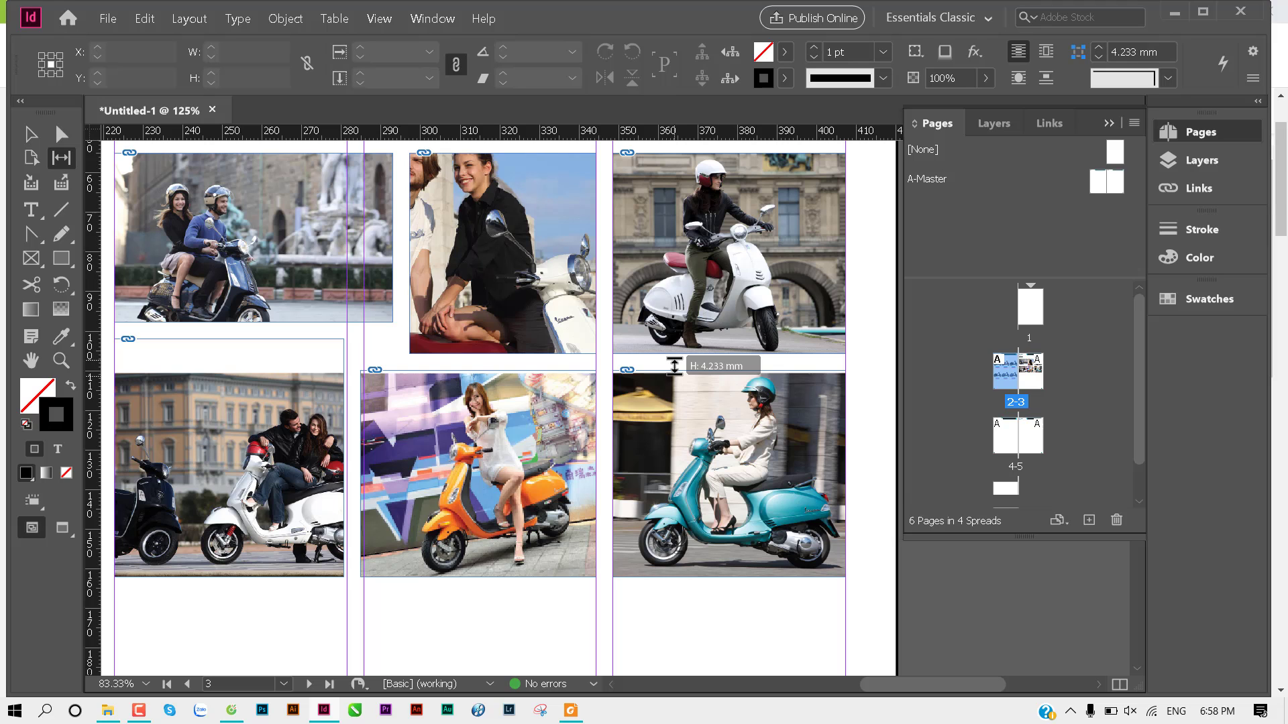
key(ctrl+minus)
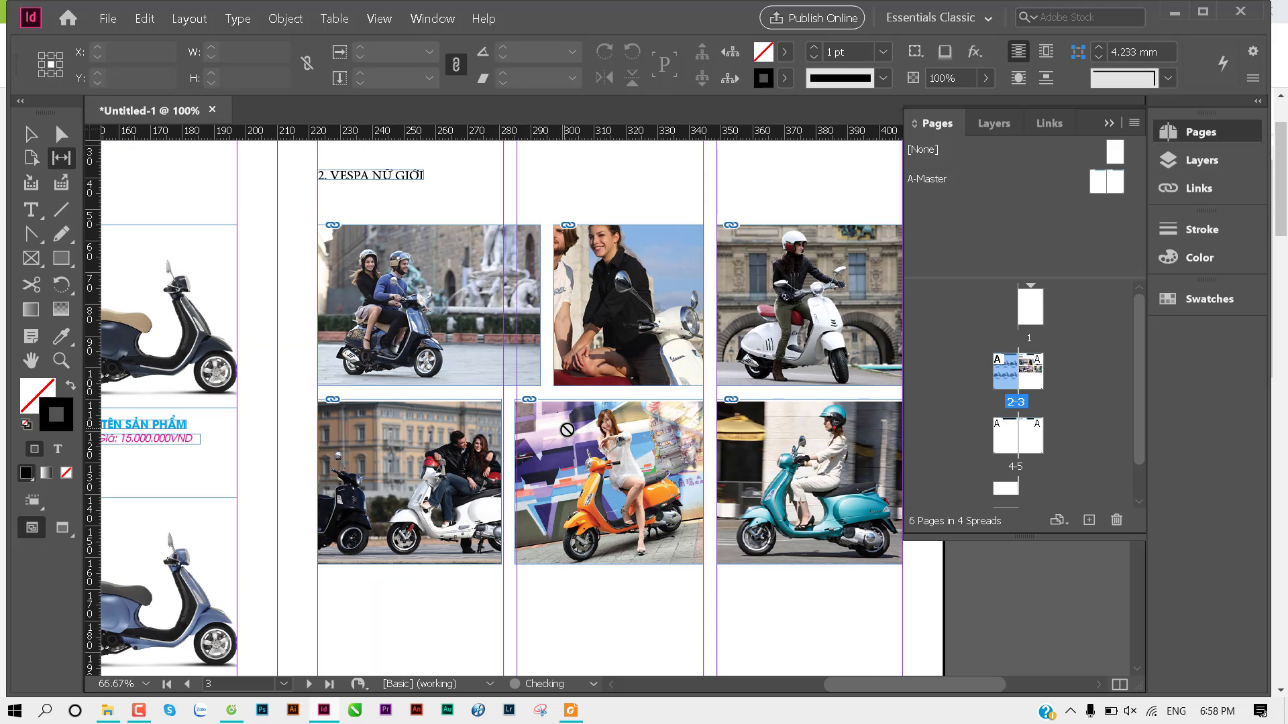
Step: Undo the last gap move and lower the gap under the top-left photo
key(ctrl+z)
scroll(576, 431, right, 3)
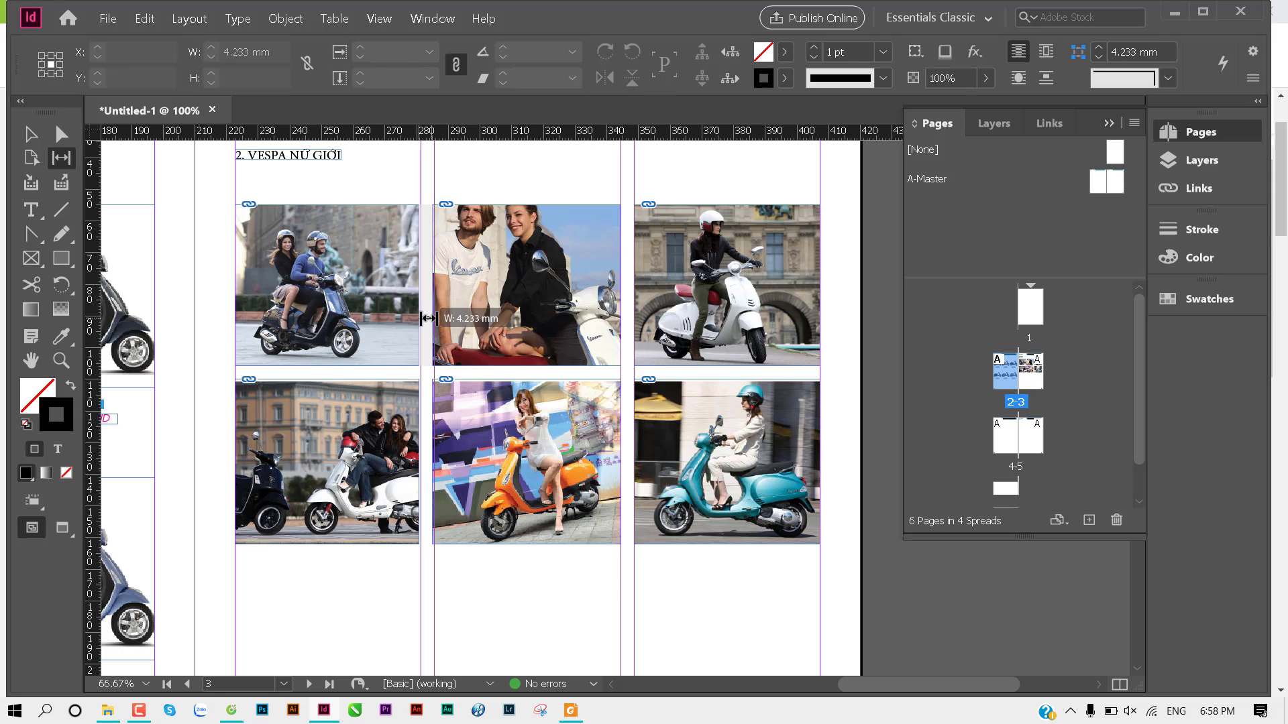
drag(374, 371, 373, 425)
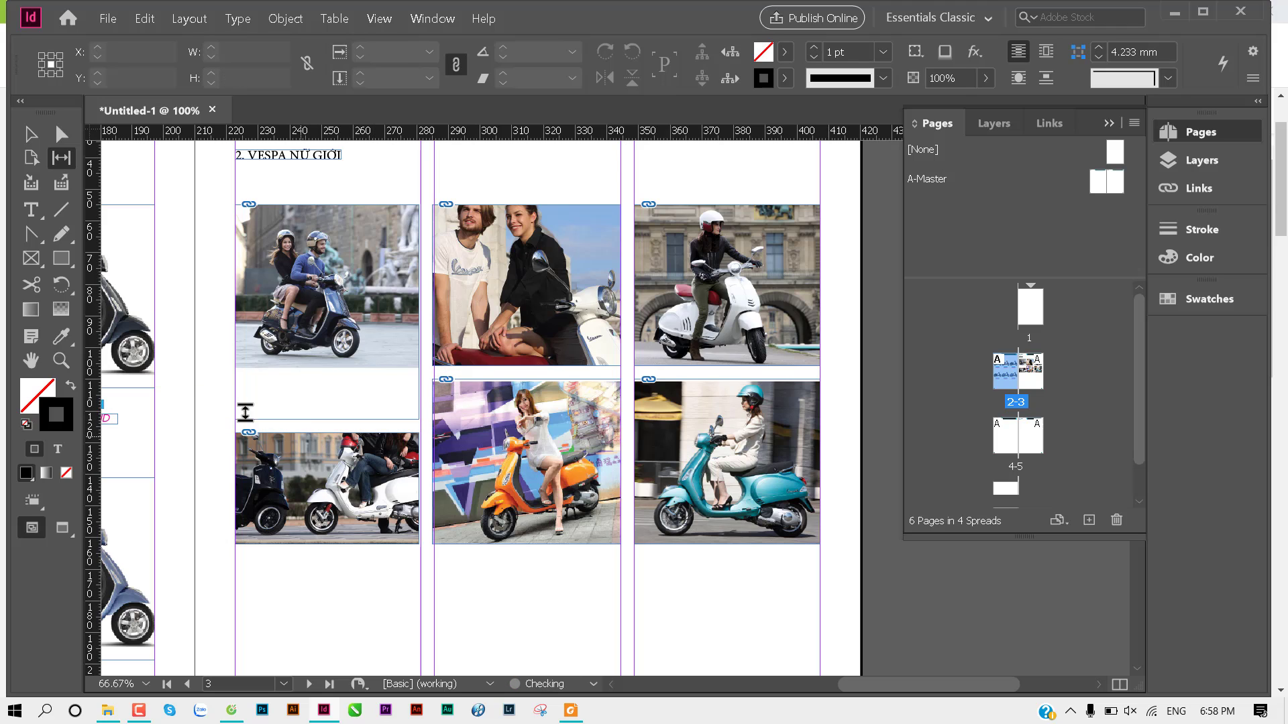
Step: Remove the outlines from all six photo frames and refit them to fill proportionally
key(v)
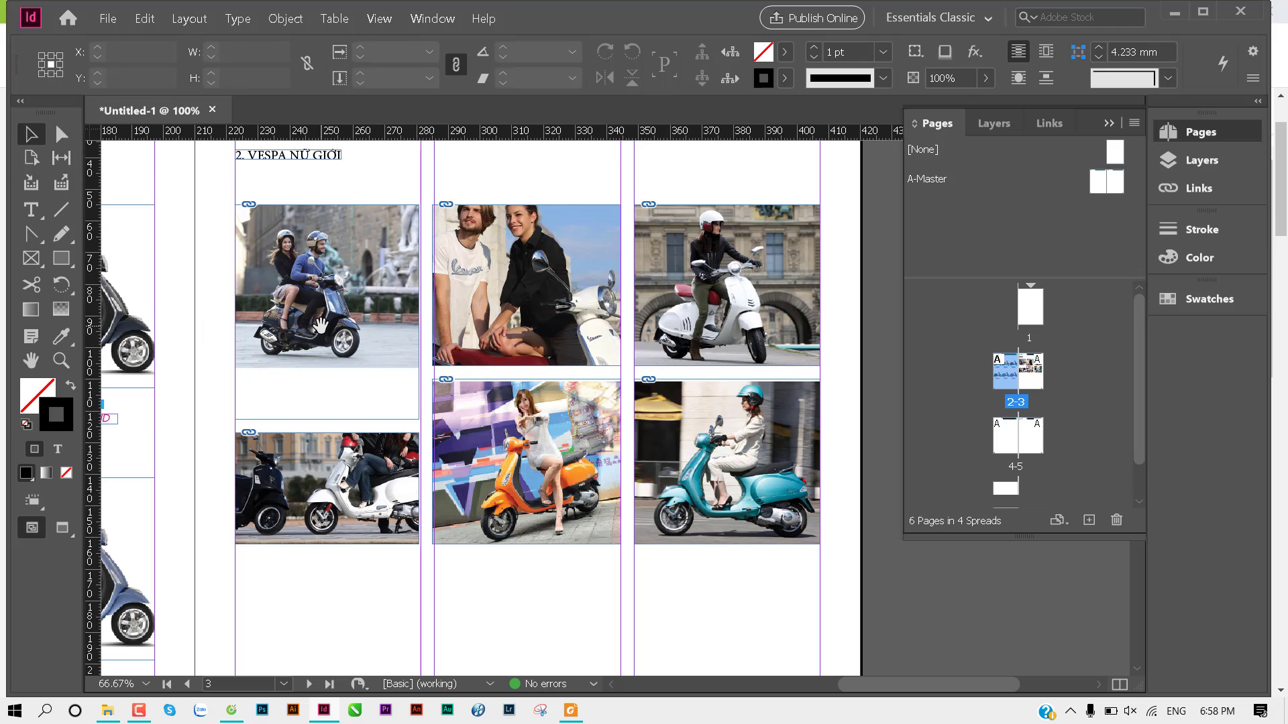
drag(208, 253, 761, 505)
key(slash)
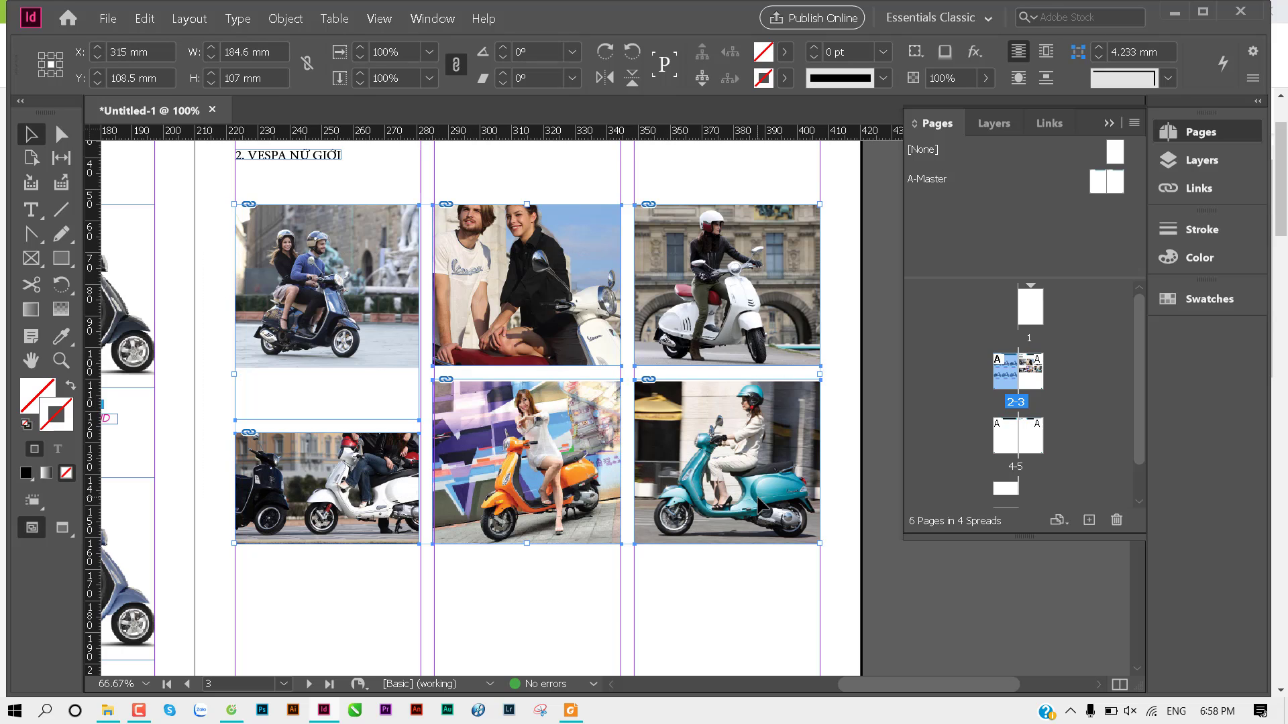
key(ctrl+alt+shift+c)
click(323, 569)
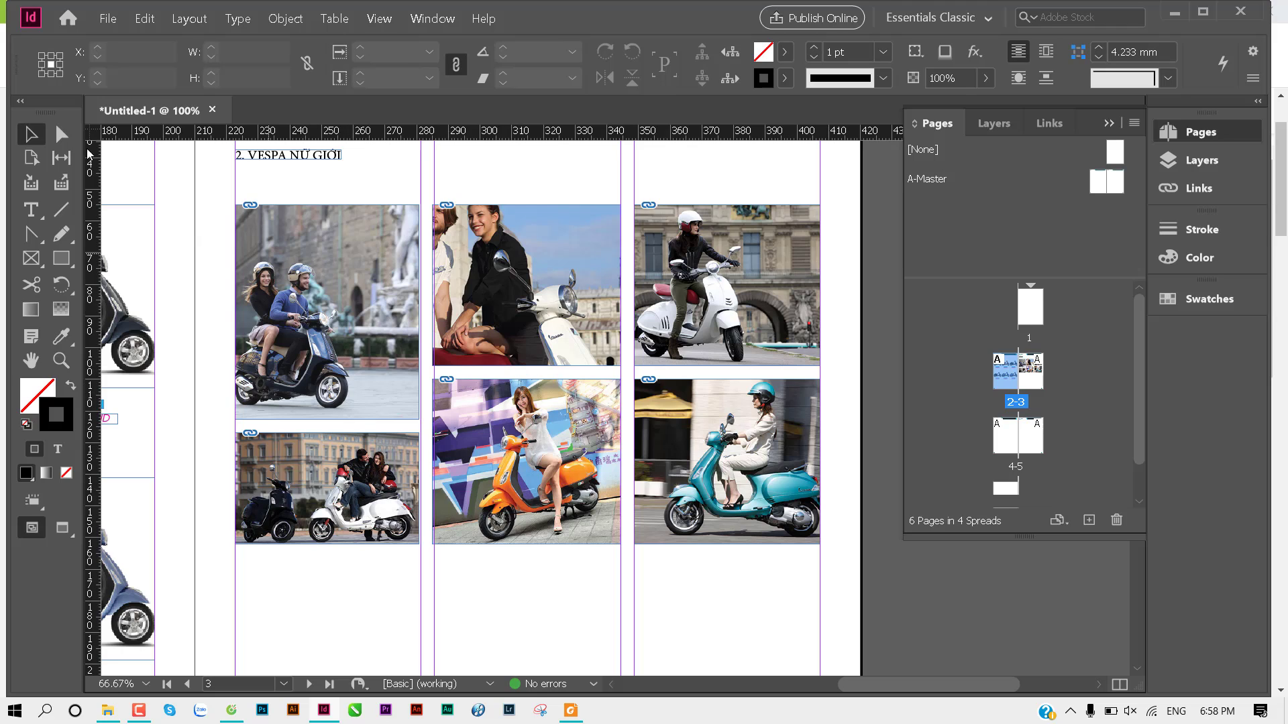
Step: Shorten the top-middle photo, then strip the middle frames' strokes and refit their photos
click(61, 157)
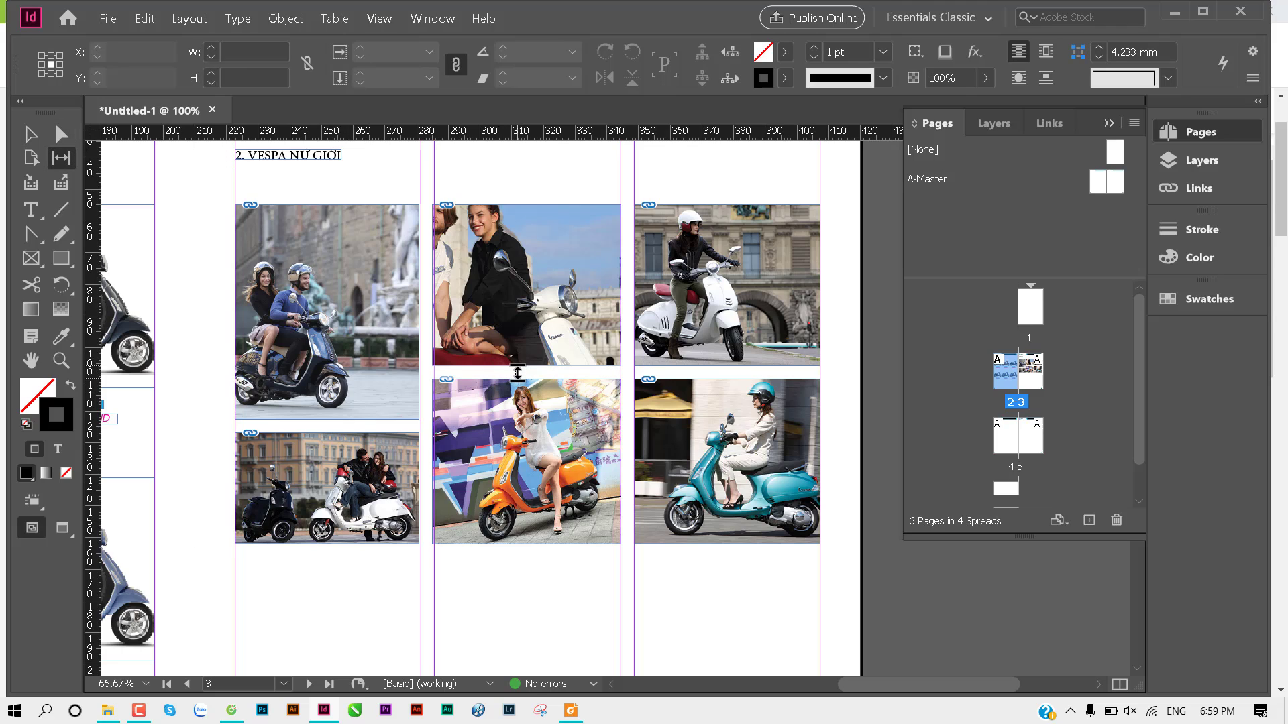
drag(518, 373, 518, 335)
key(v)
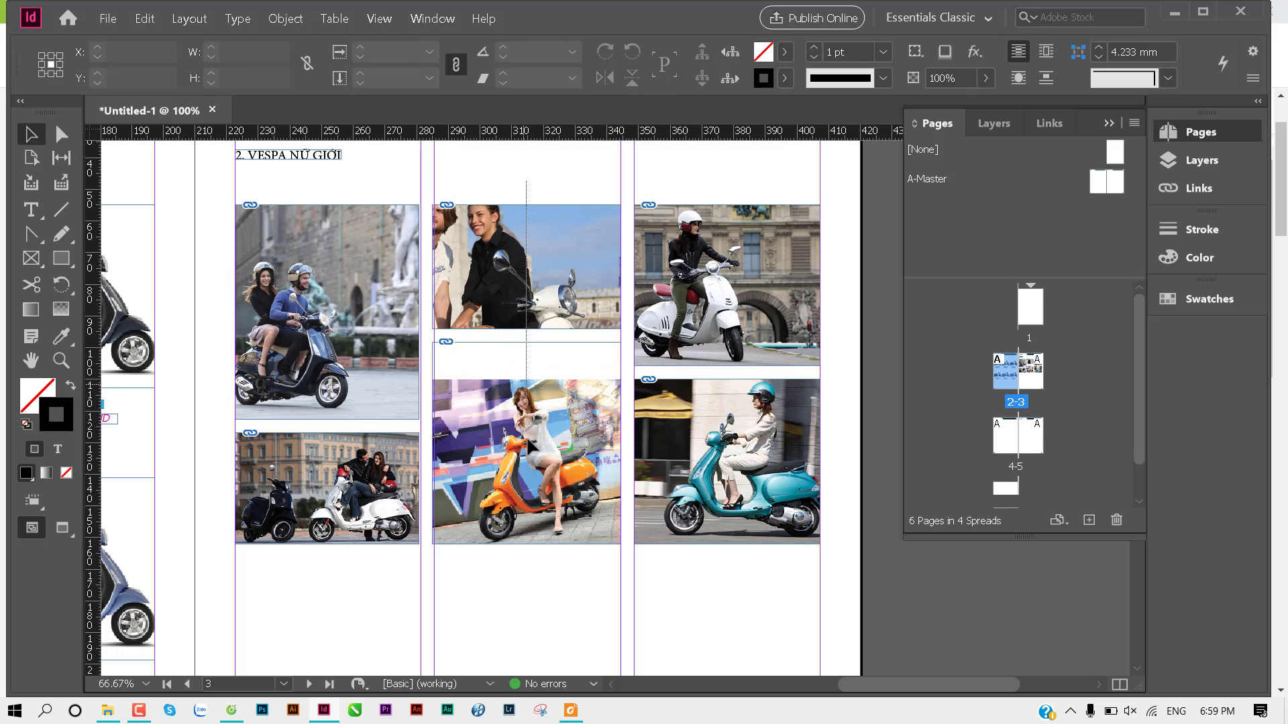
click(527, 473)
key(slash)
key(ctrl+alt+shift+c)
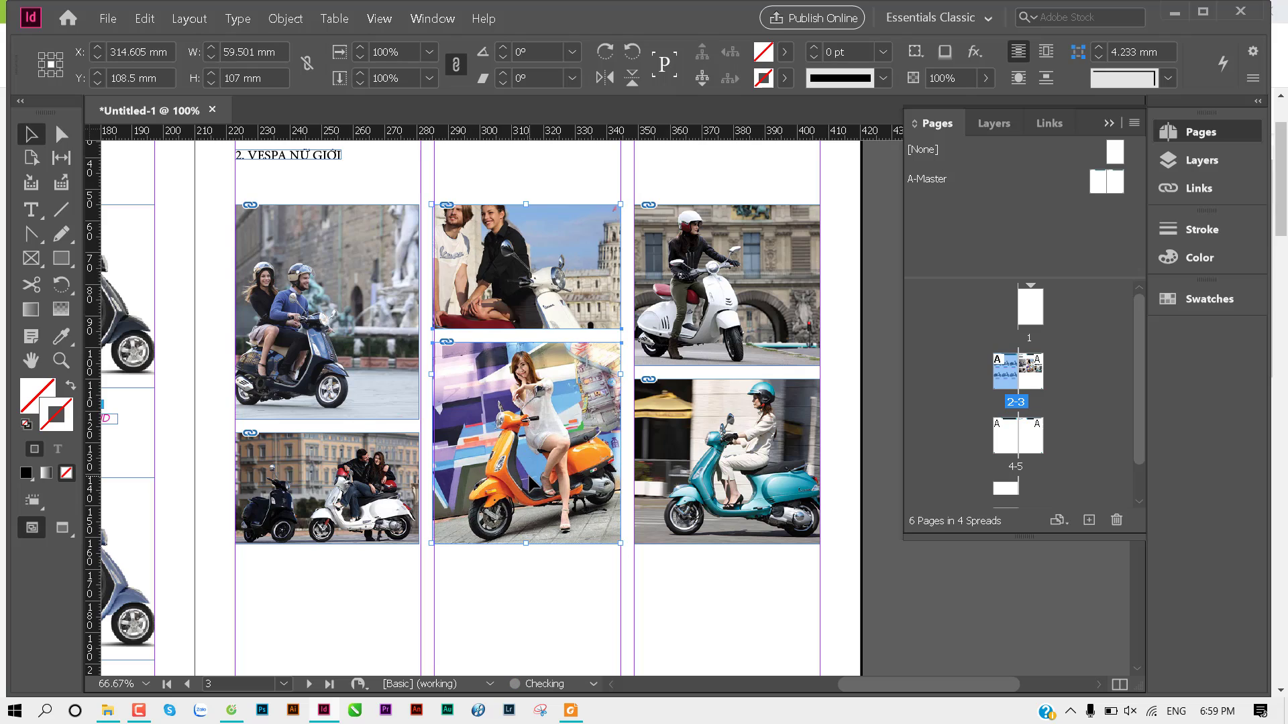
click(524, 590)
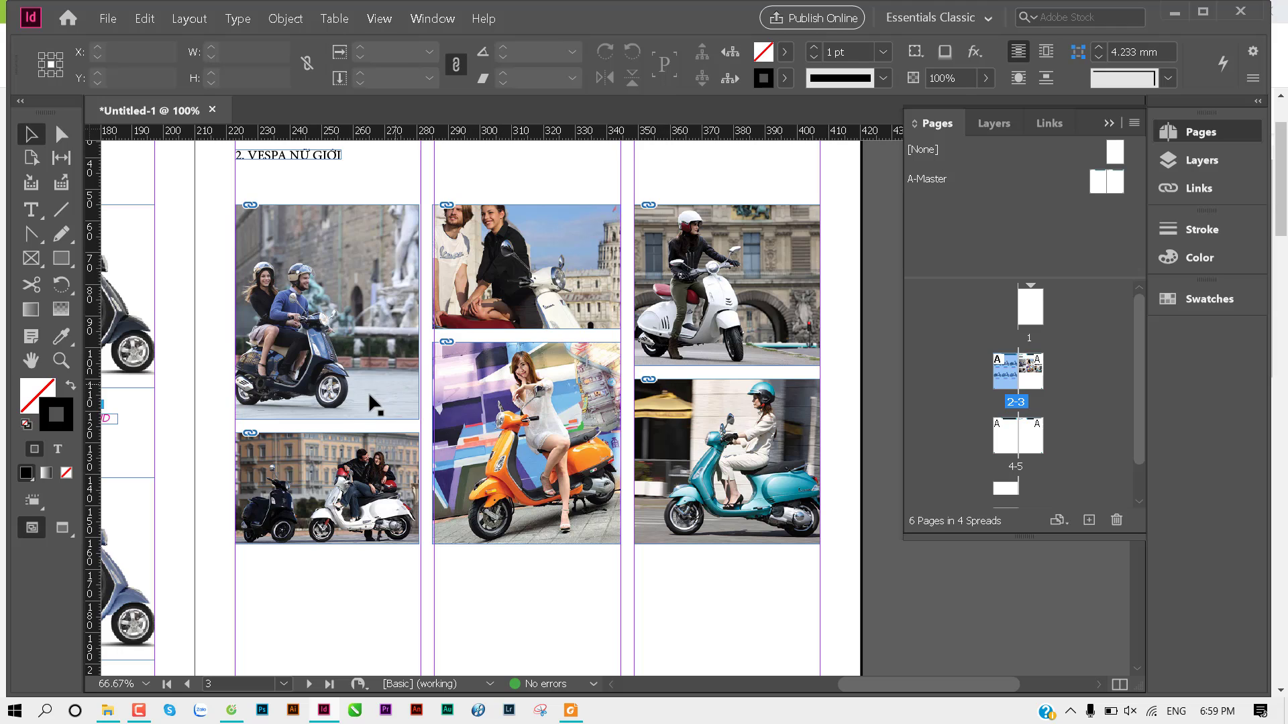
Step: Push the first column's photos down below the 2. VESPA NỮ GIỚI heading and review
click(61, 157)
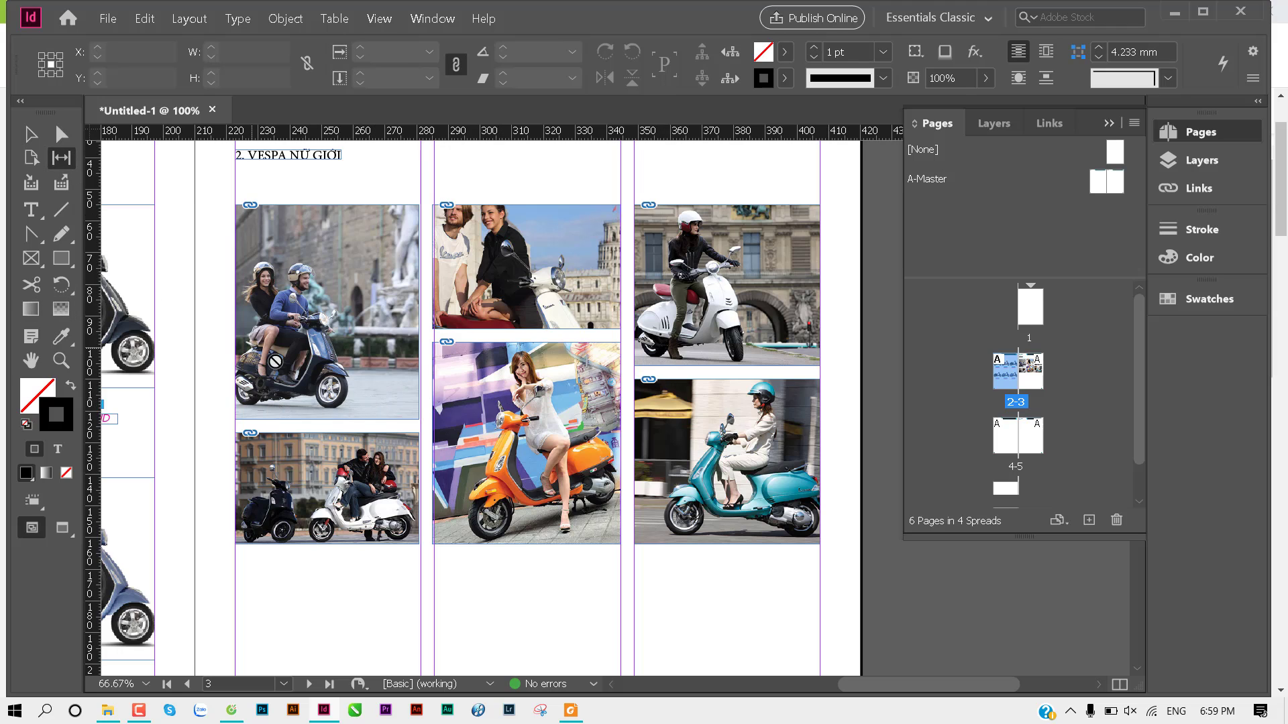
drag(334, 426, 336, 562)
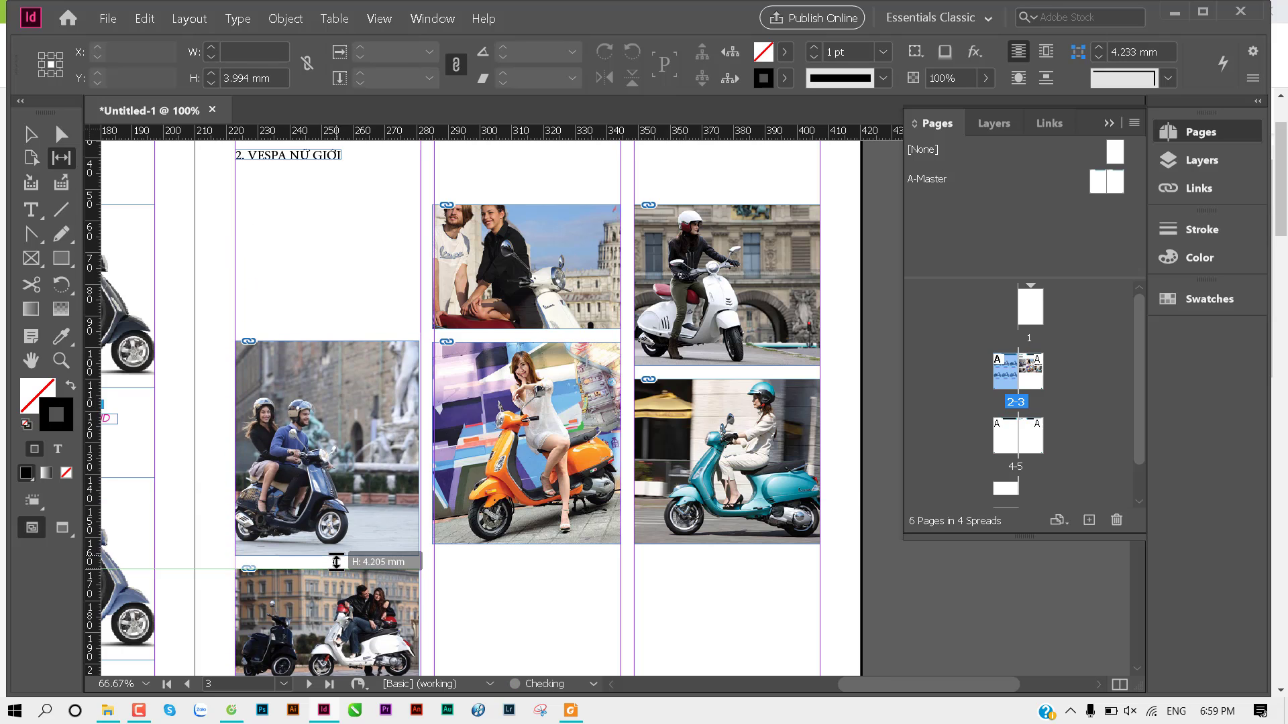
click(29, 136)
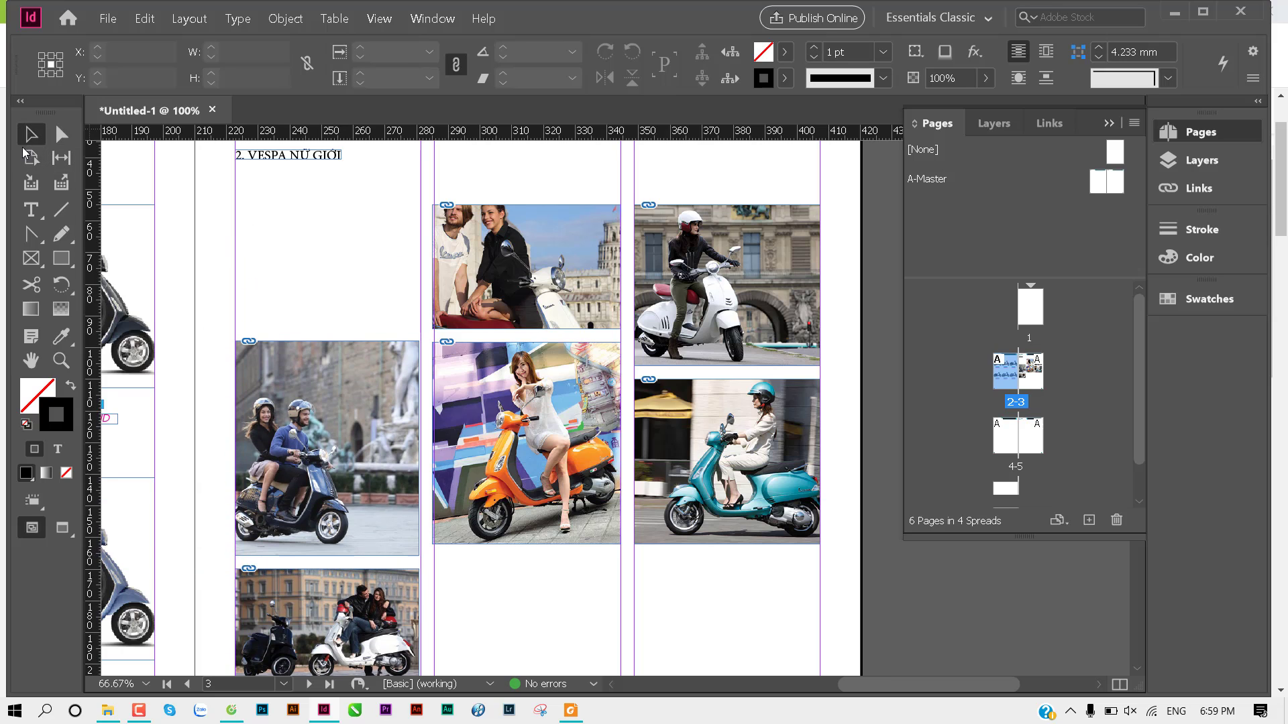
ctrl+alt+click(413, 308)
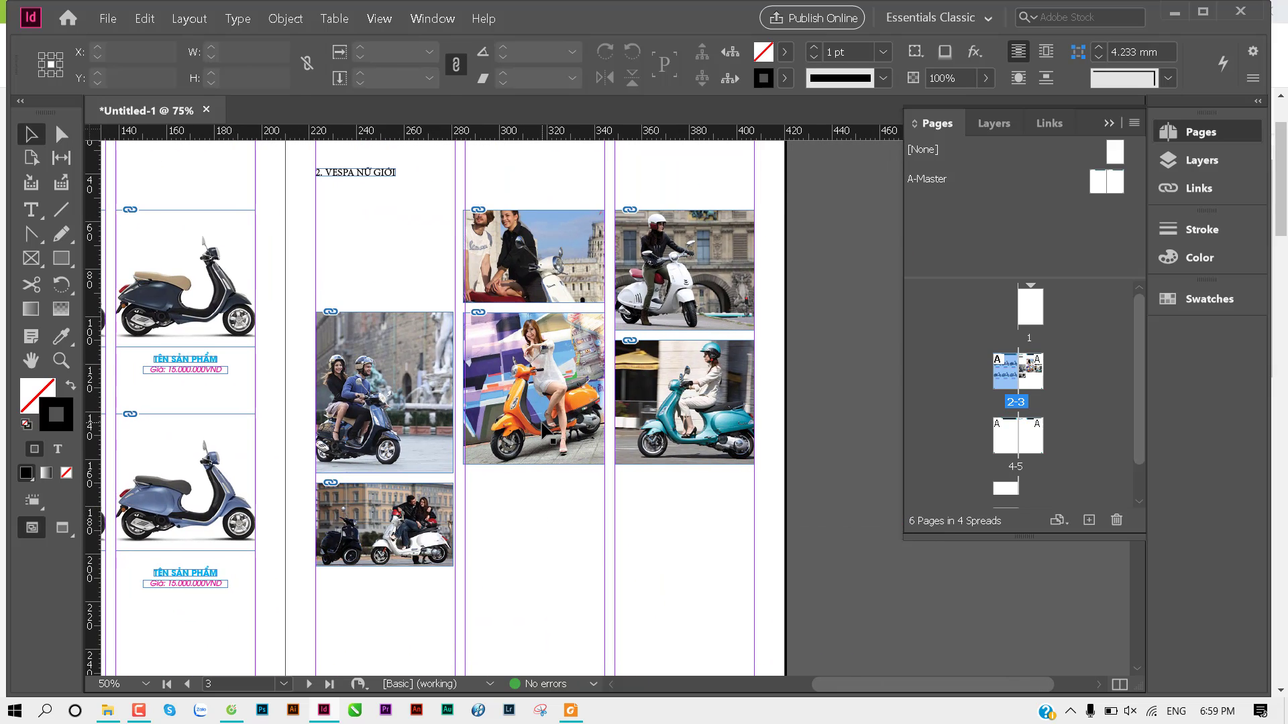
key(ctrl+equal)
drag(513, 472, 471, 598)
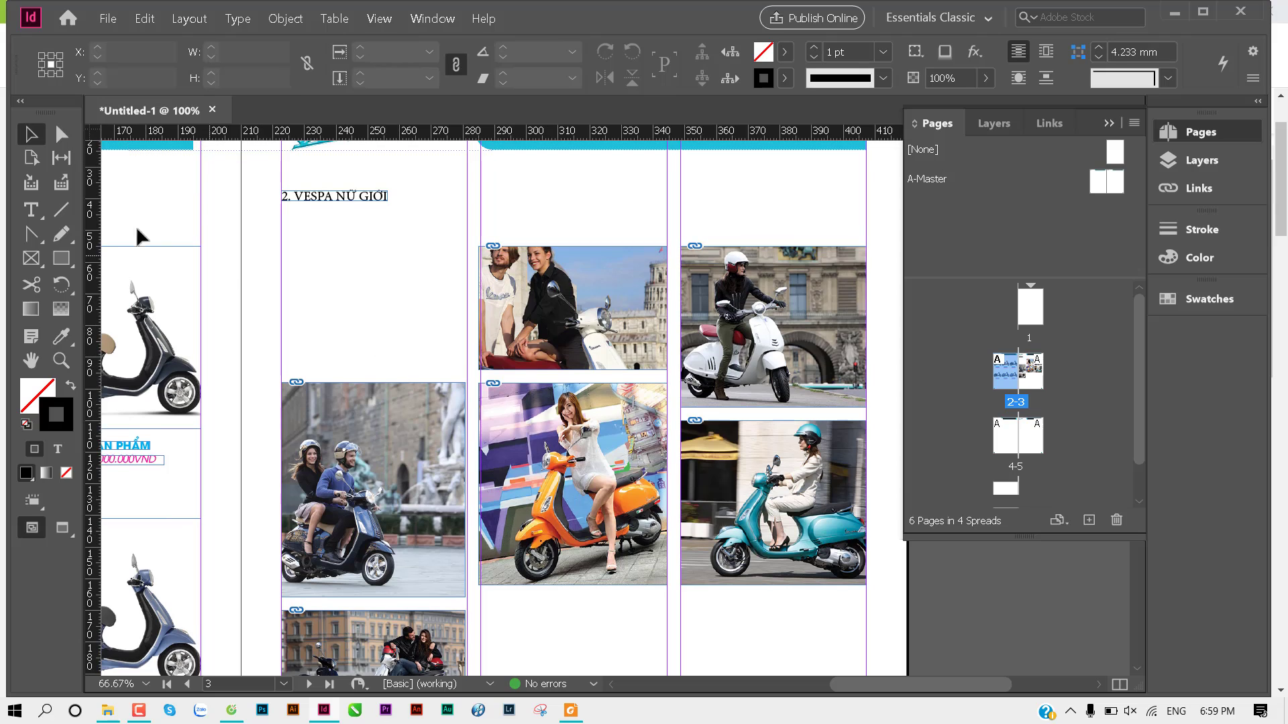
Step: Draw an 11.358 mm square frame above the top-left photo and remove its stroke with the Eyedropper
click(71, 265)
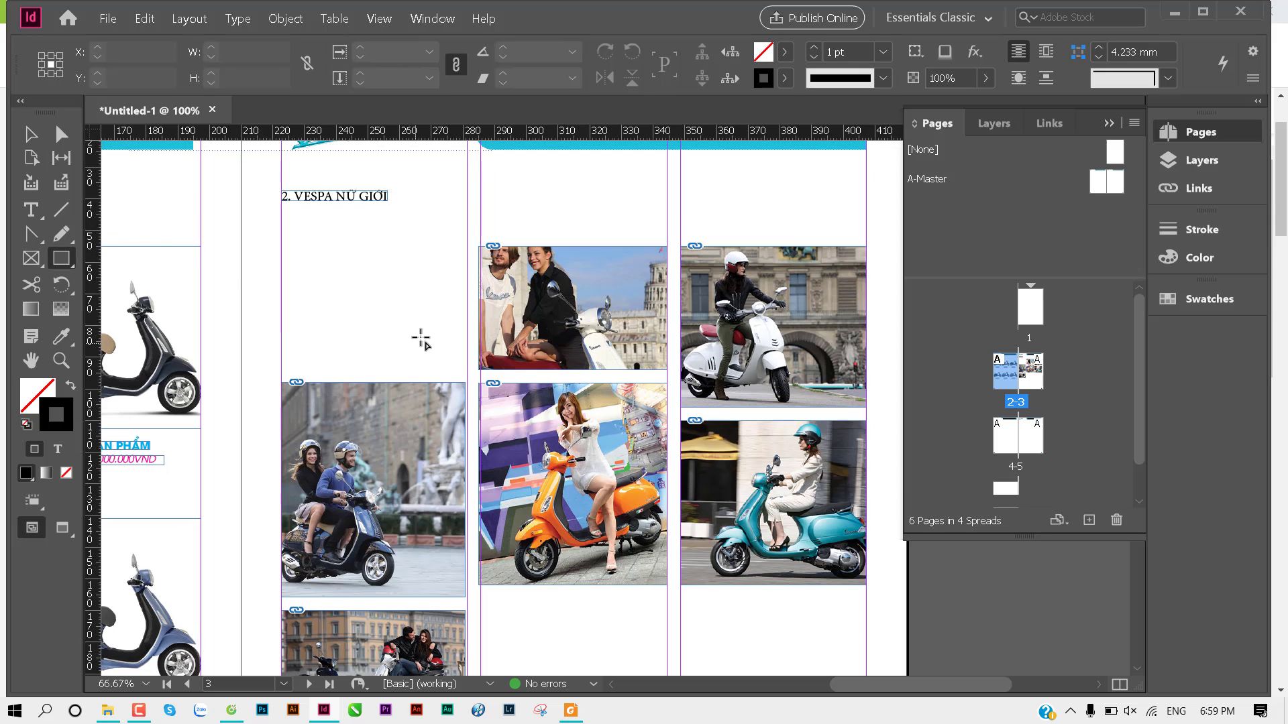
drag(420, 338, 468, 381)
scroll(470, 389, up, 3)
key(i)
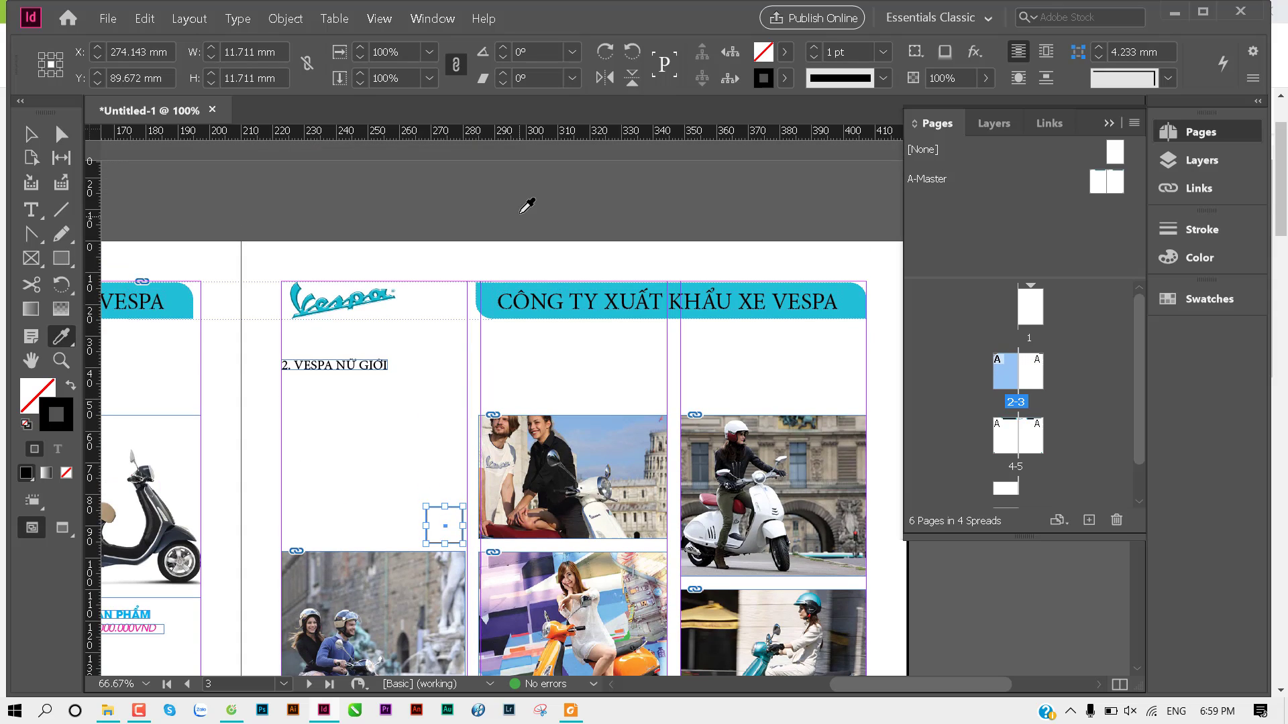
click(463, 347)
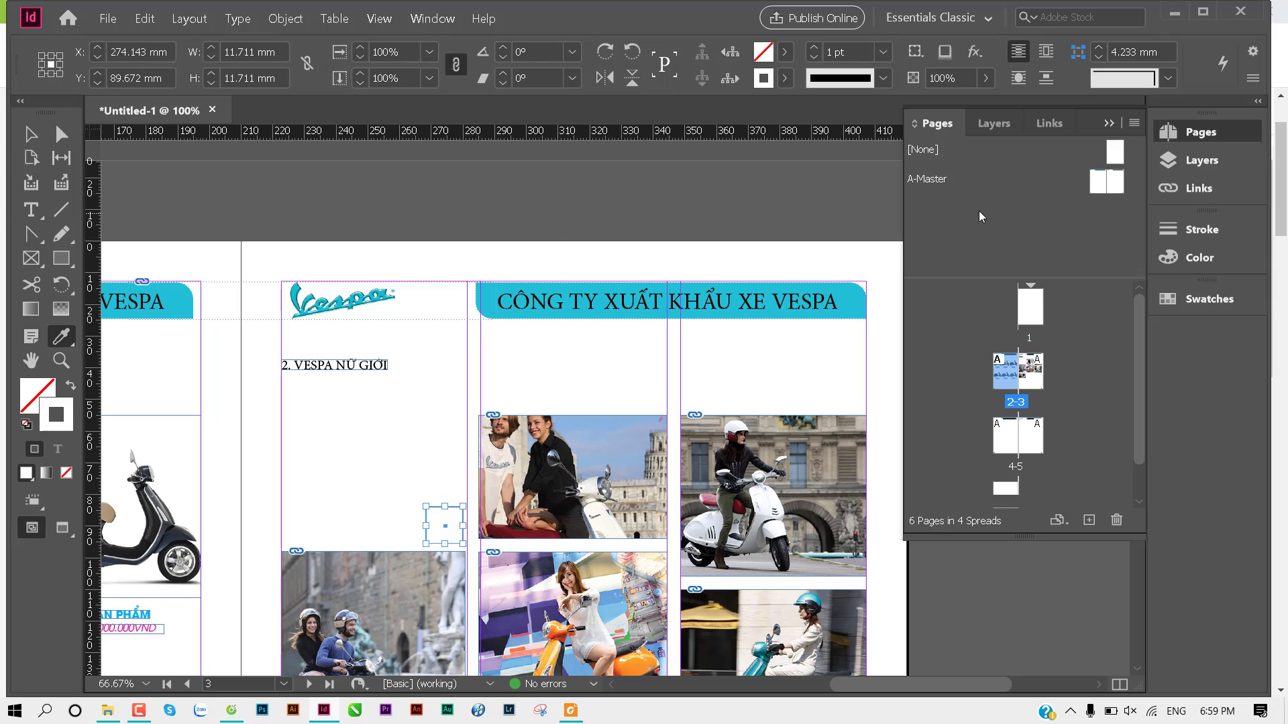
click(496, 282)
key(v)
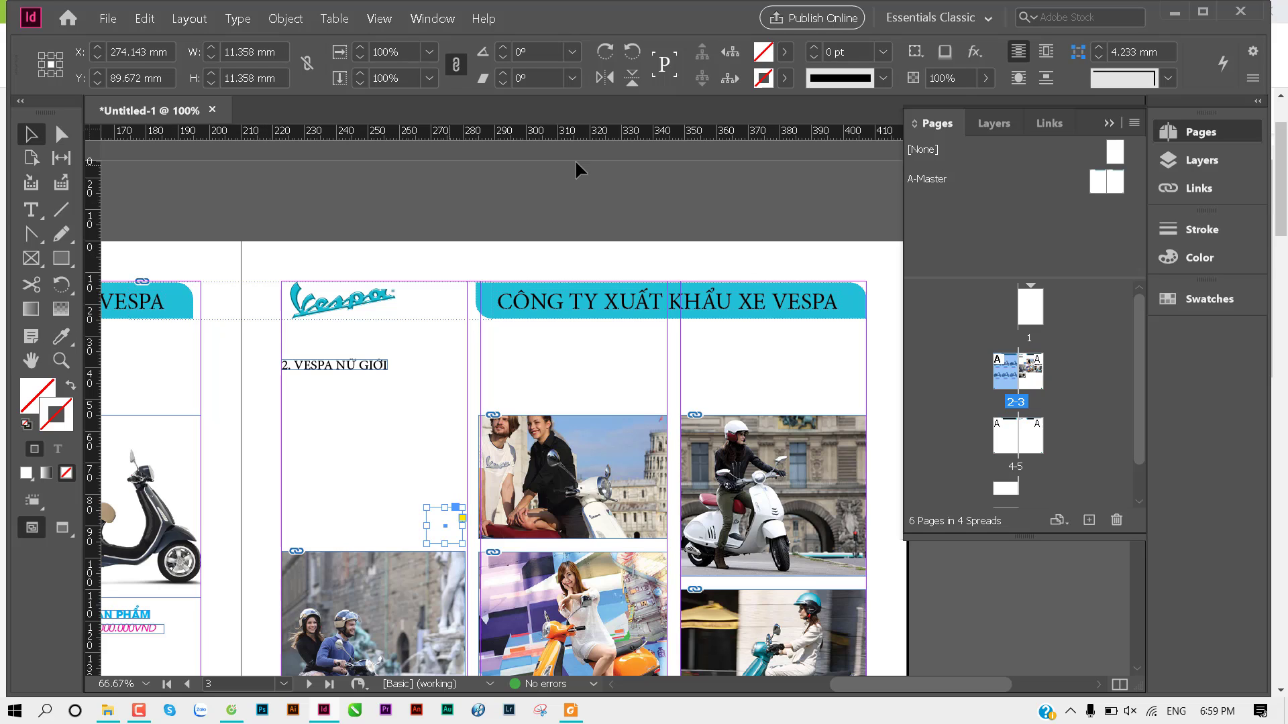
Step: Save the A-Master CÔNG TY XUẤT KHẨU XE VESPA banner's cyan as a swatch, then return to spread 2-3
double_click(1107, 186)
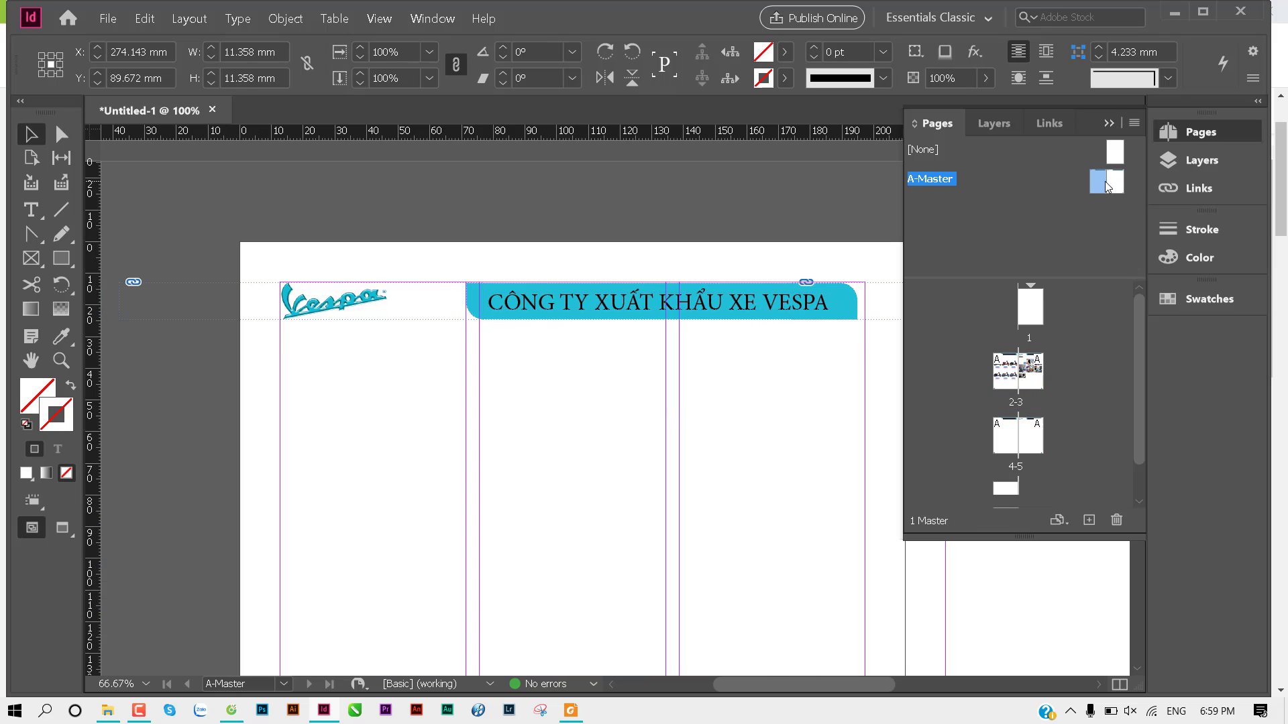
click(483, 296)
click(577, 325)
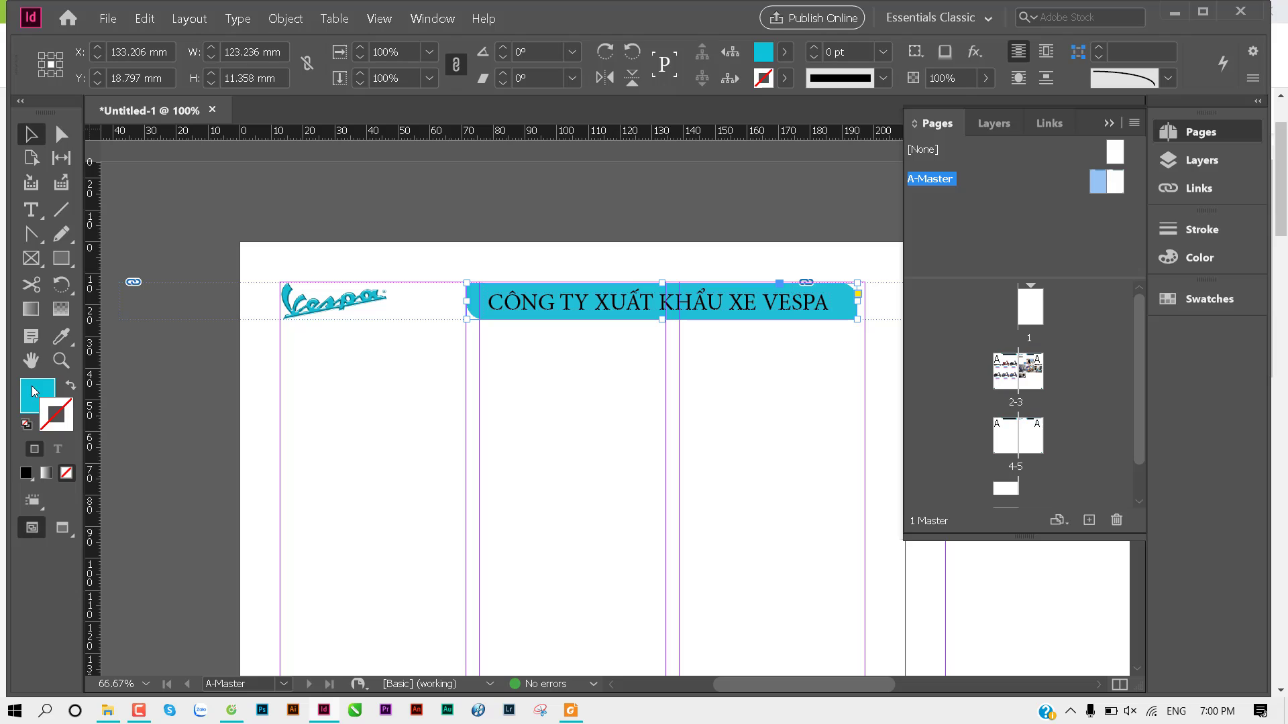
click(33, 392)
right_click(34, 392)
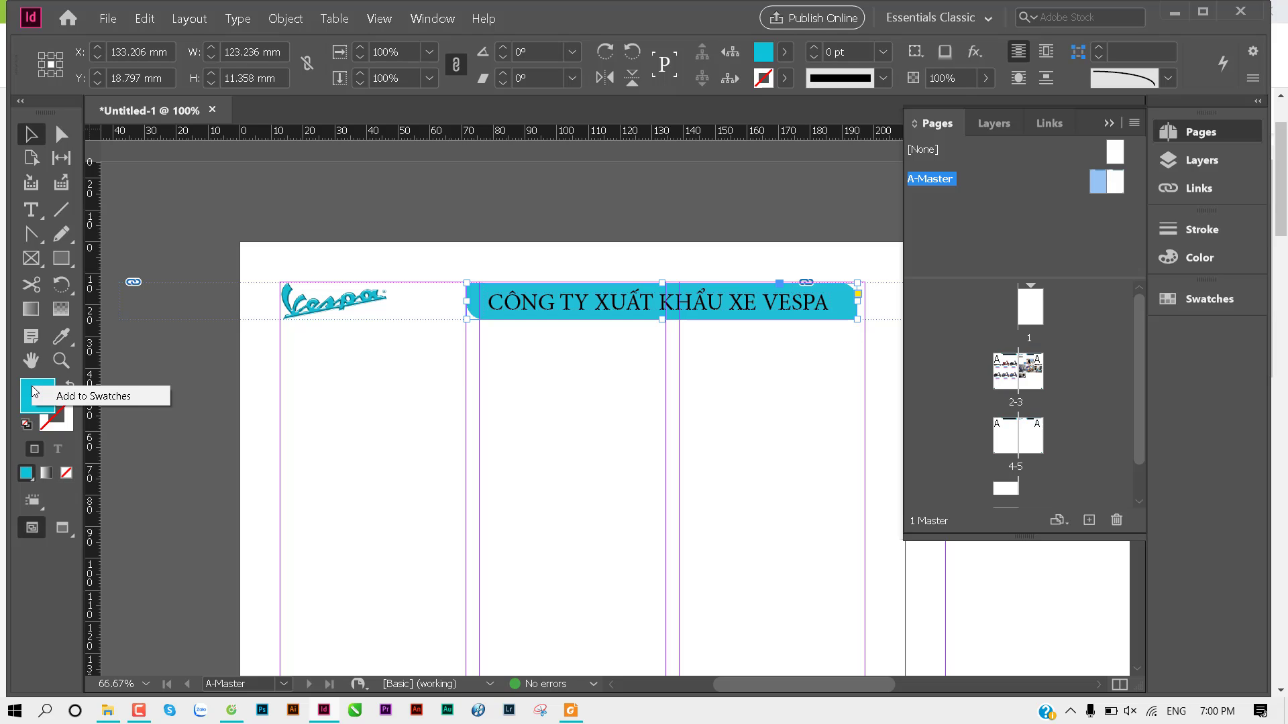
click(128, 396)
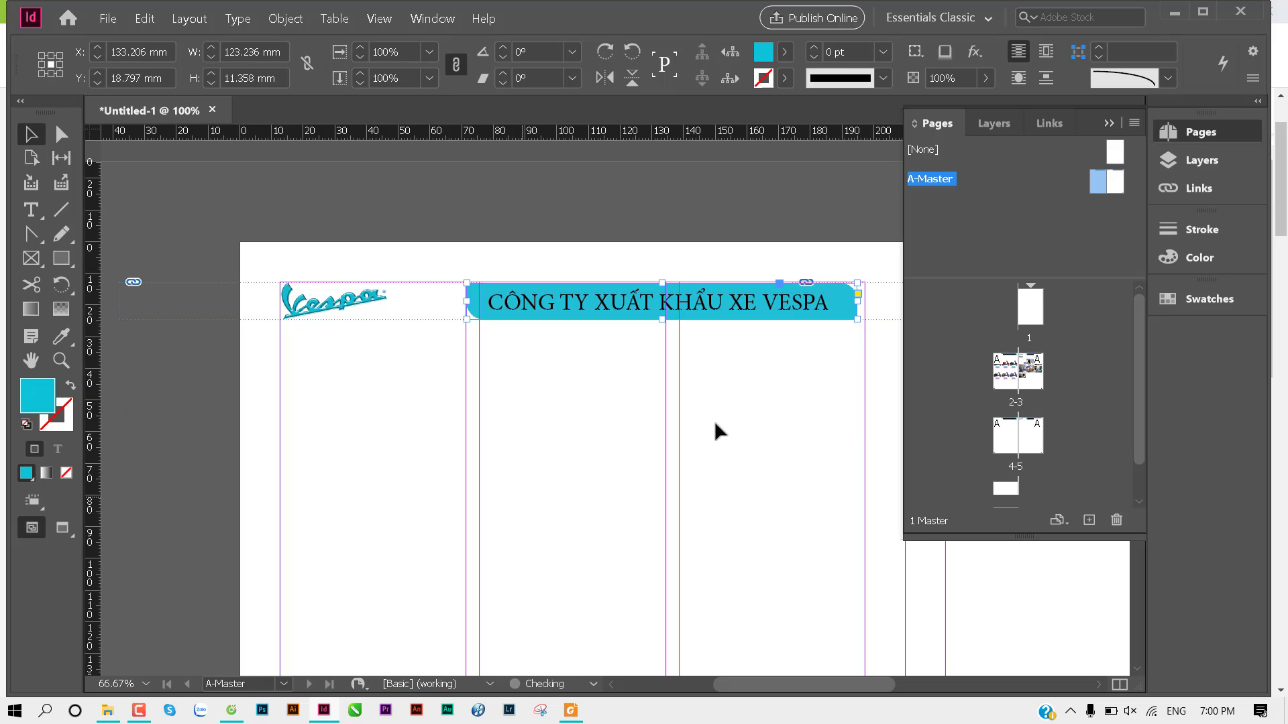
double_click(1012, 387)
Step: Fill the small square frame with the R=11 G=194 B=216 swatch from the Swatches panel
drag(661, 436, 495, 121)
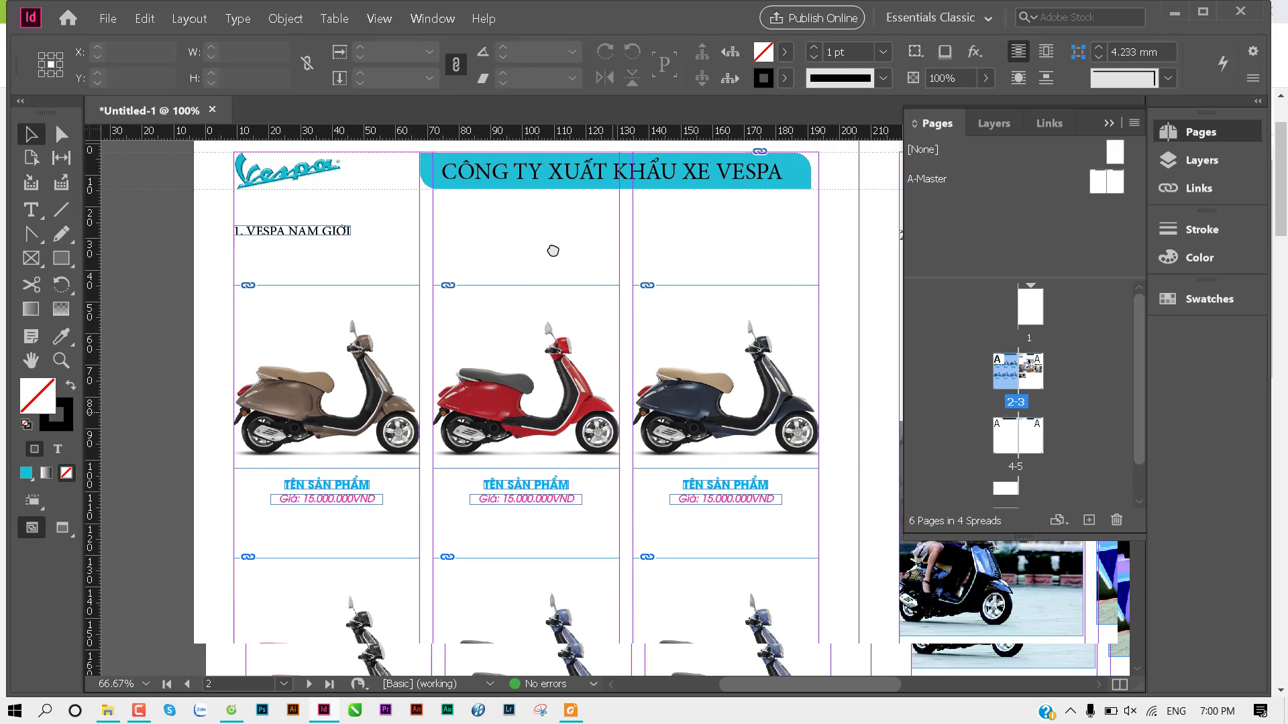
drag(648, 360, 441, 329)
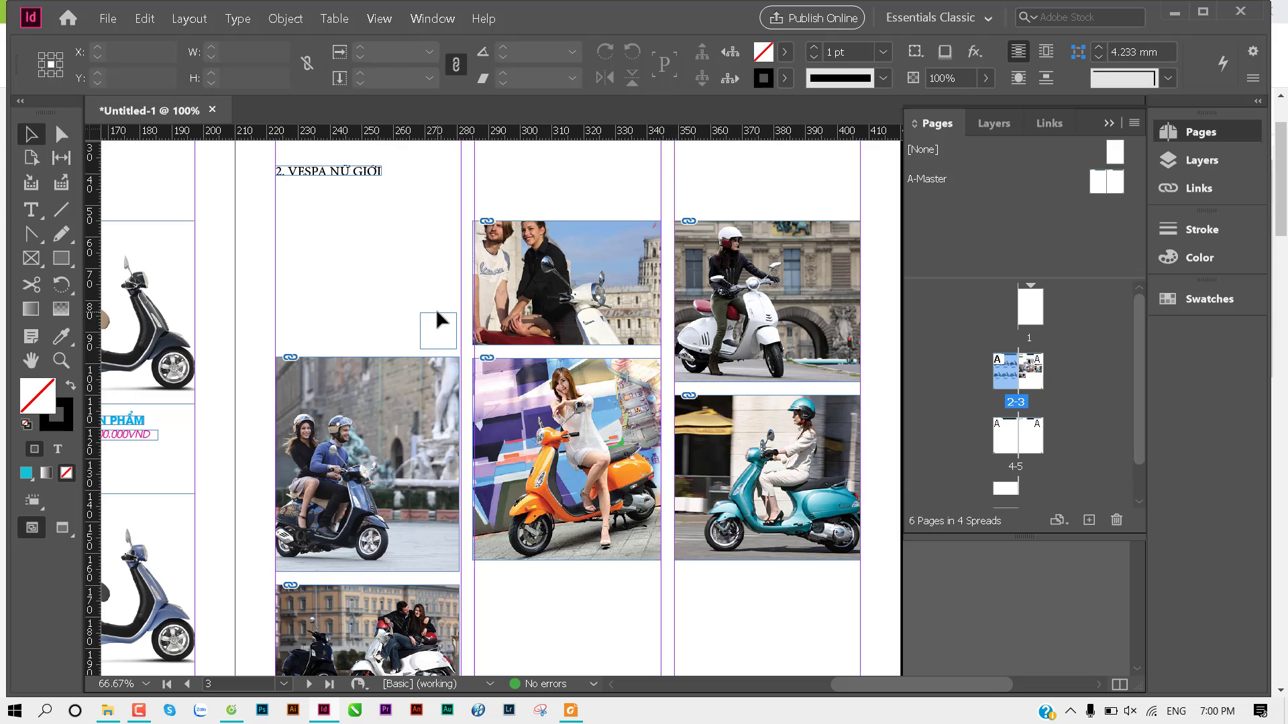
click(438, 321)
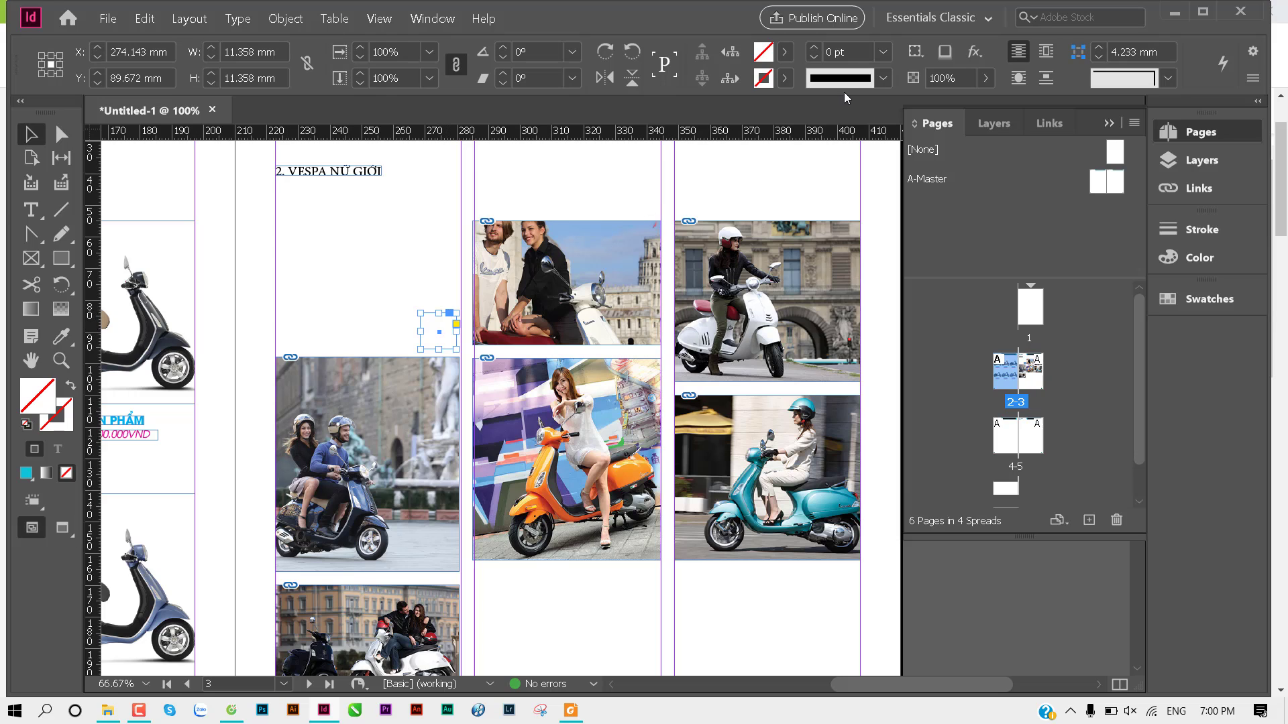
click(445, 20)
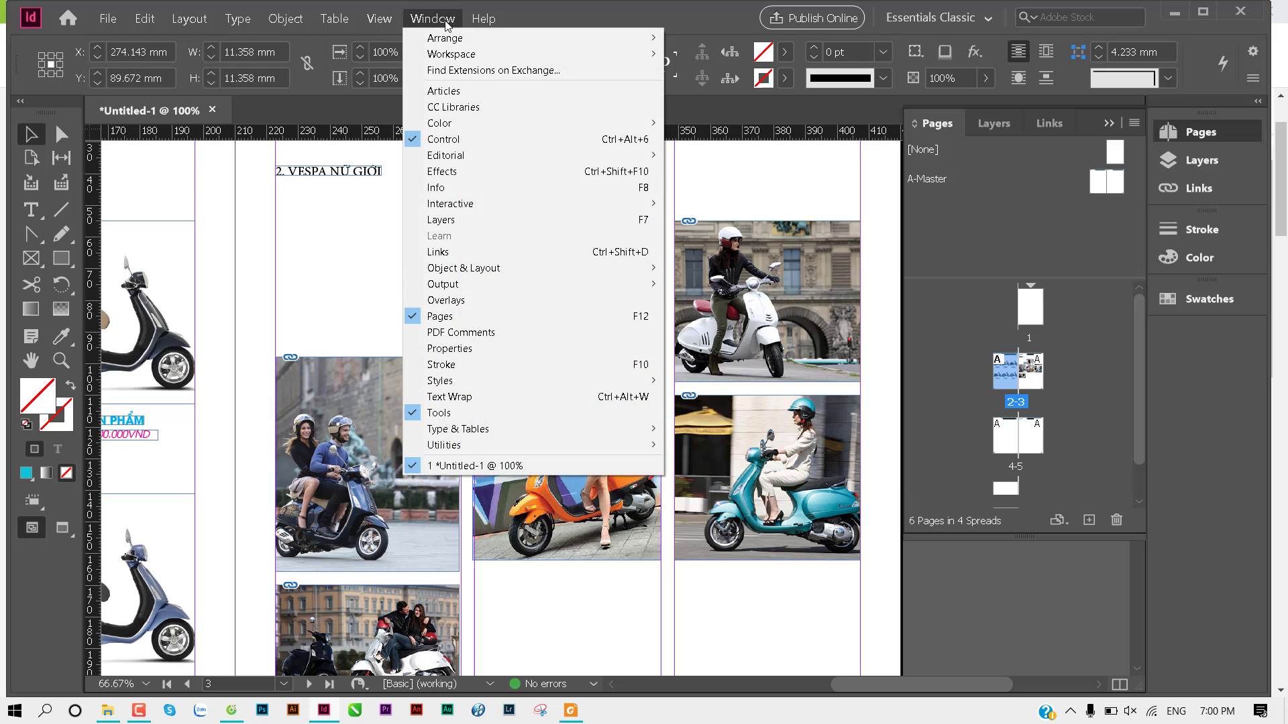
mouse_move(440, 123)
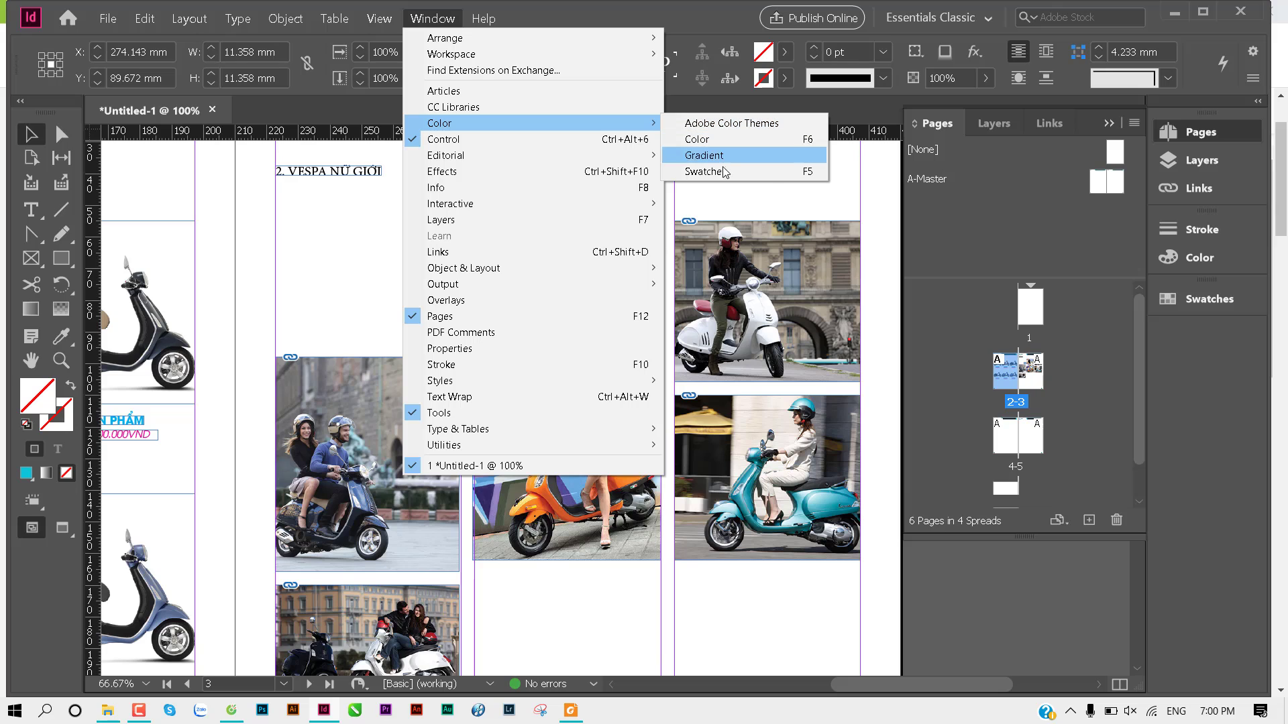
click(771, 172)
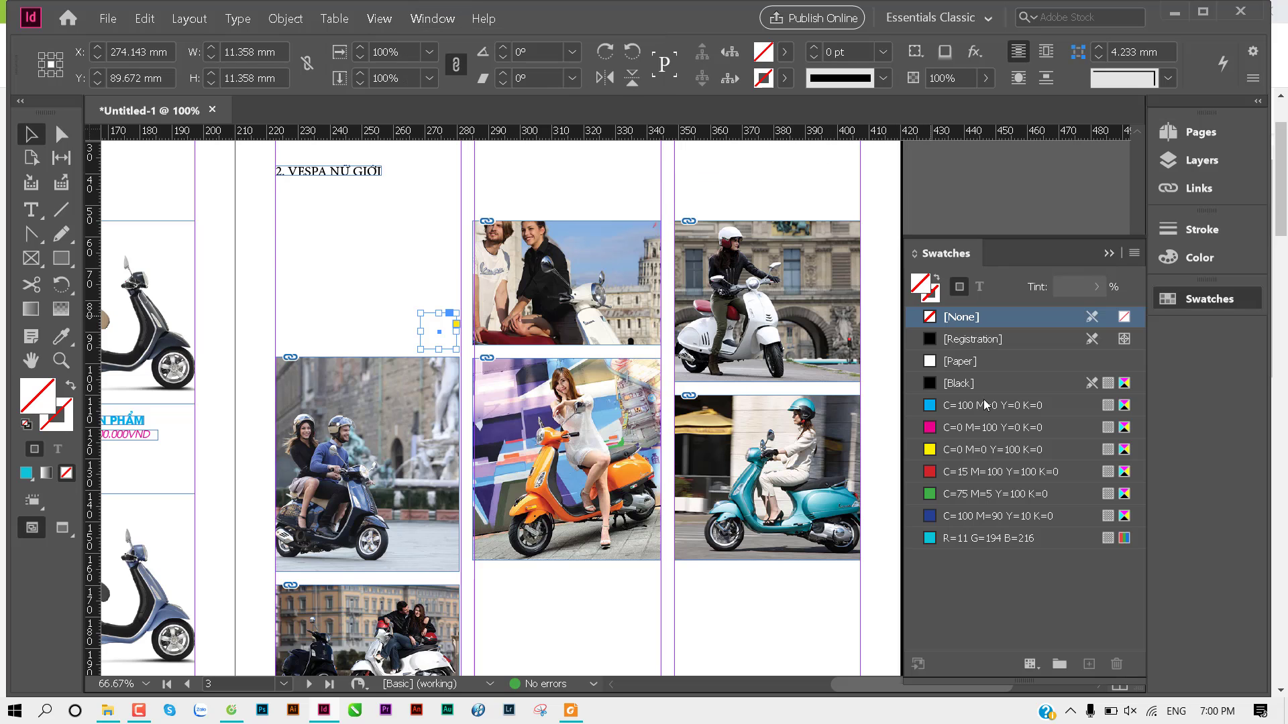
click(981, 539)
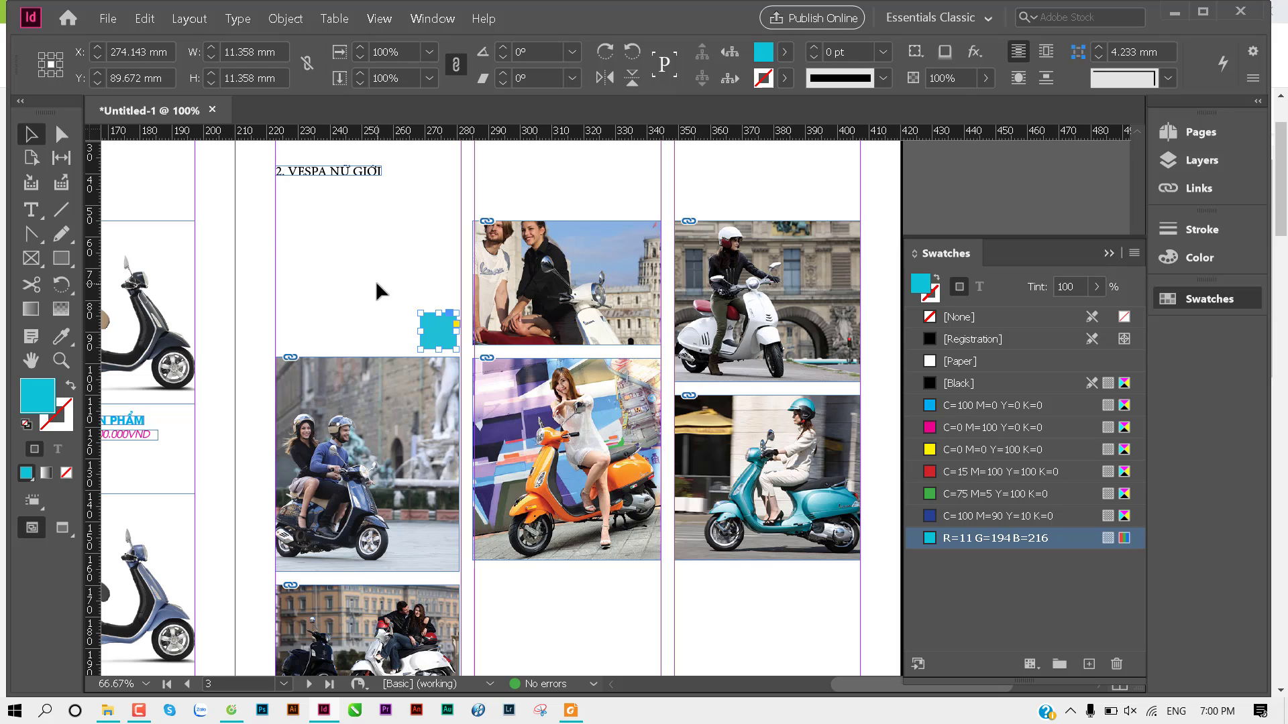
Step: Draw a 3.003 × 21.647 mm stroke-free cyan bar below the orange scooter photo
click(375, 280)
scroll(463, 345, down, 3)
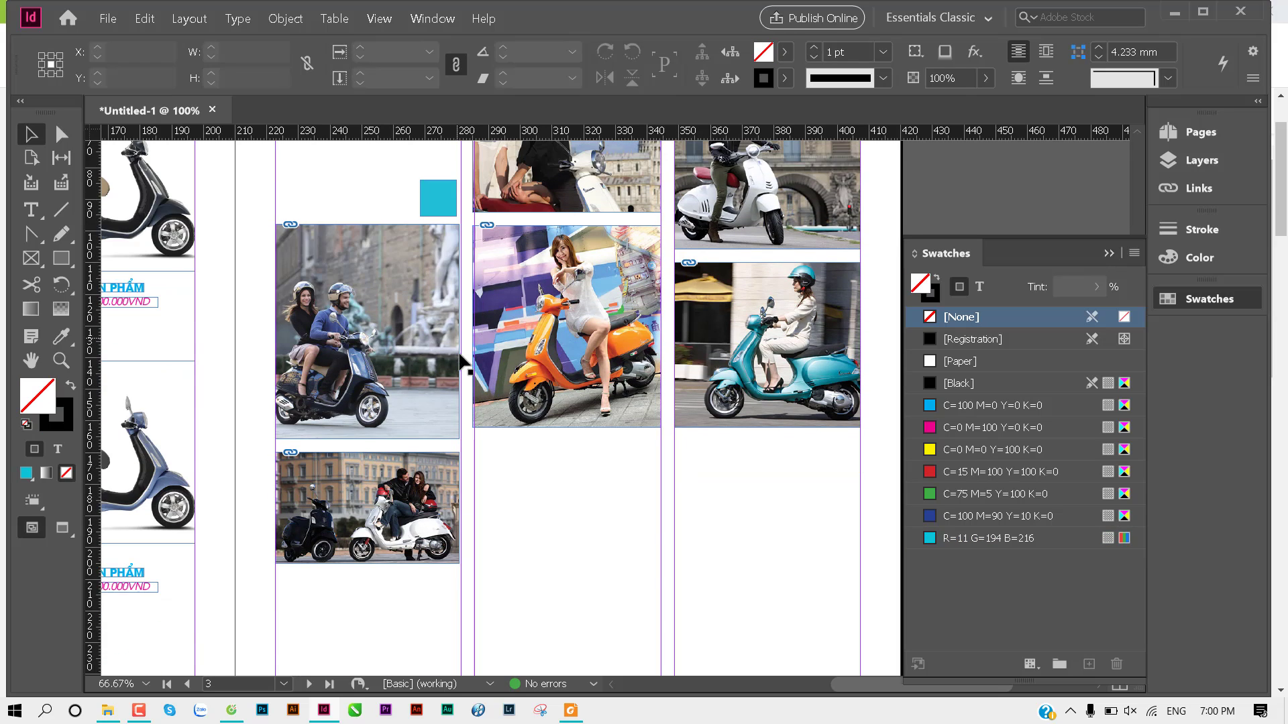
key(m)
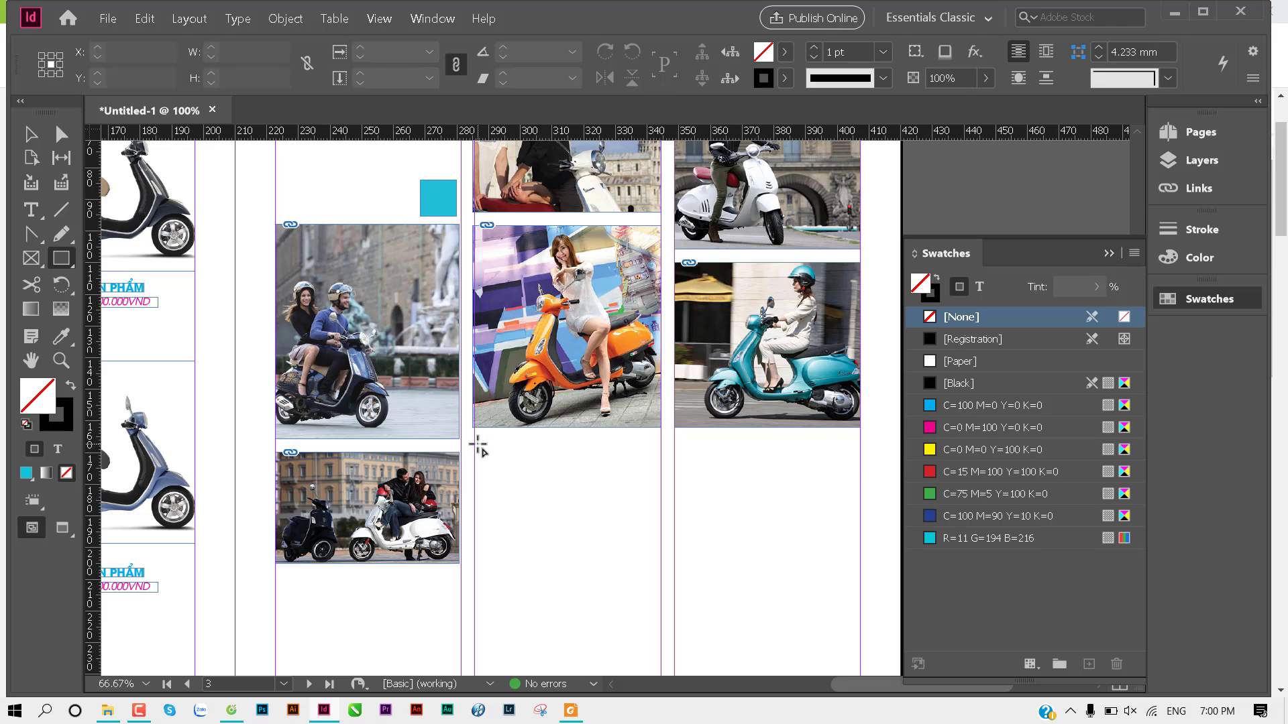
mouse_move(475, 443)
mouse_down()
mouse_move(511, 492)
mouse_move(485, 515)
mouse_up()
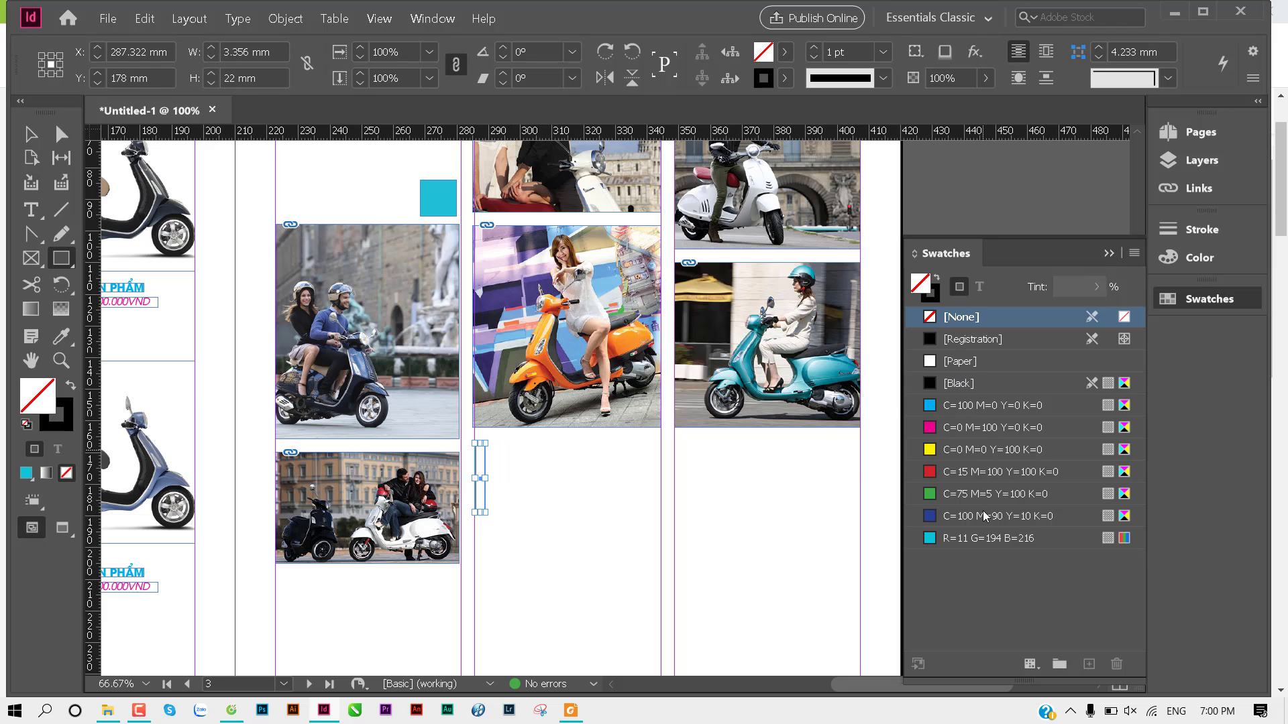
click(978, 539)
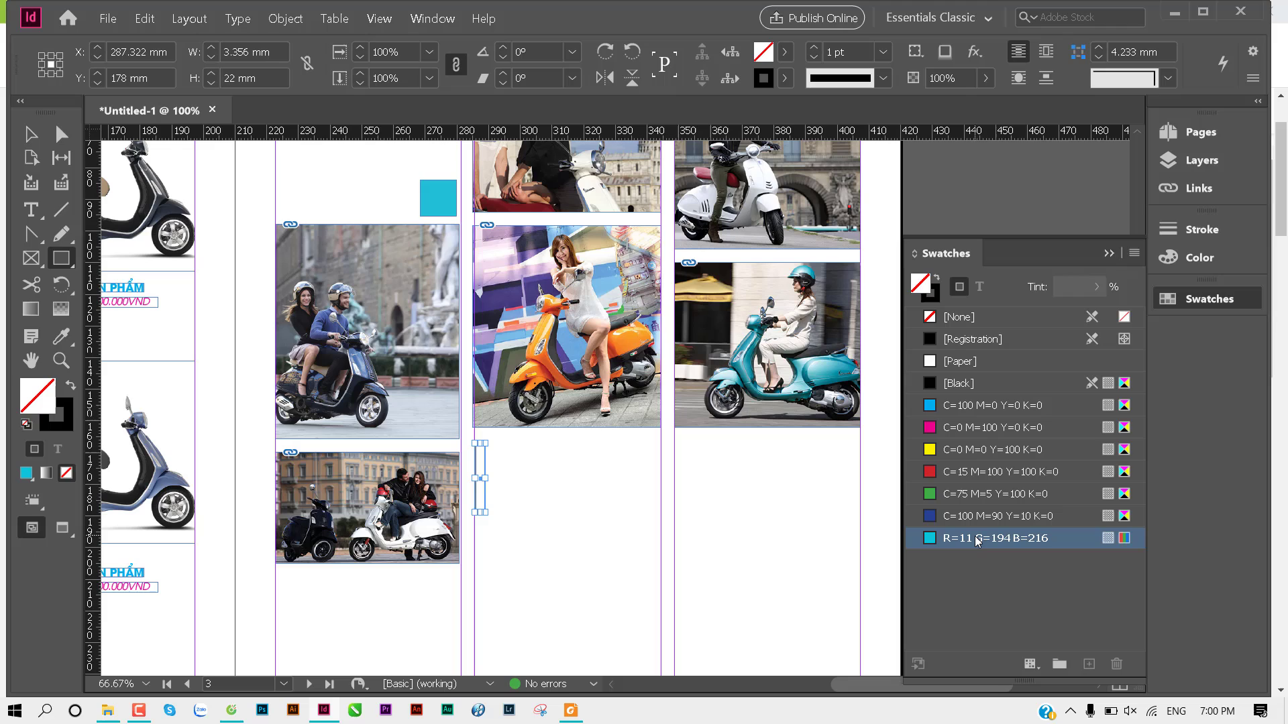
click(936, 296)
click(959, 317)
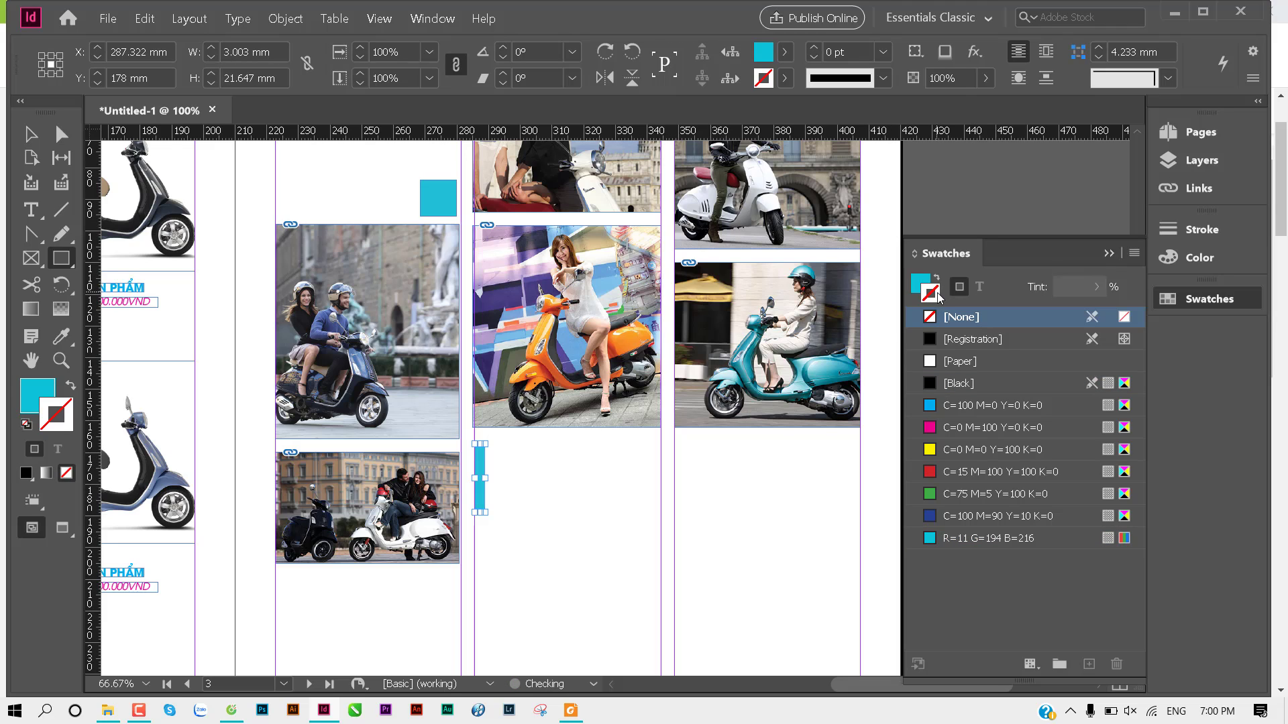
key(v)
click(624, 500)
scroll(550, 469, down, 2)
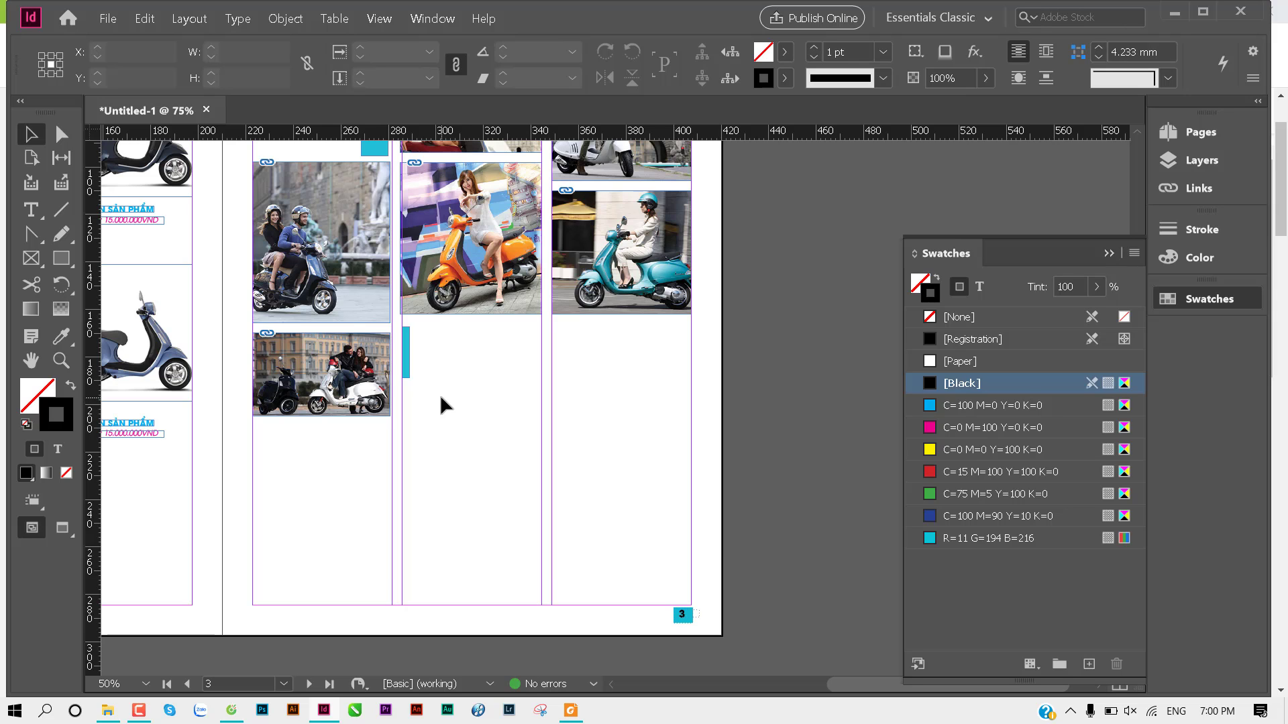
key(ctrl+d)
scroll(672, 351, down, 1)
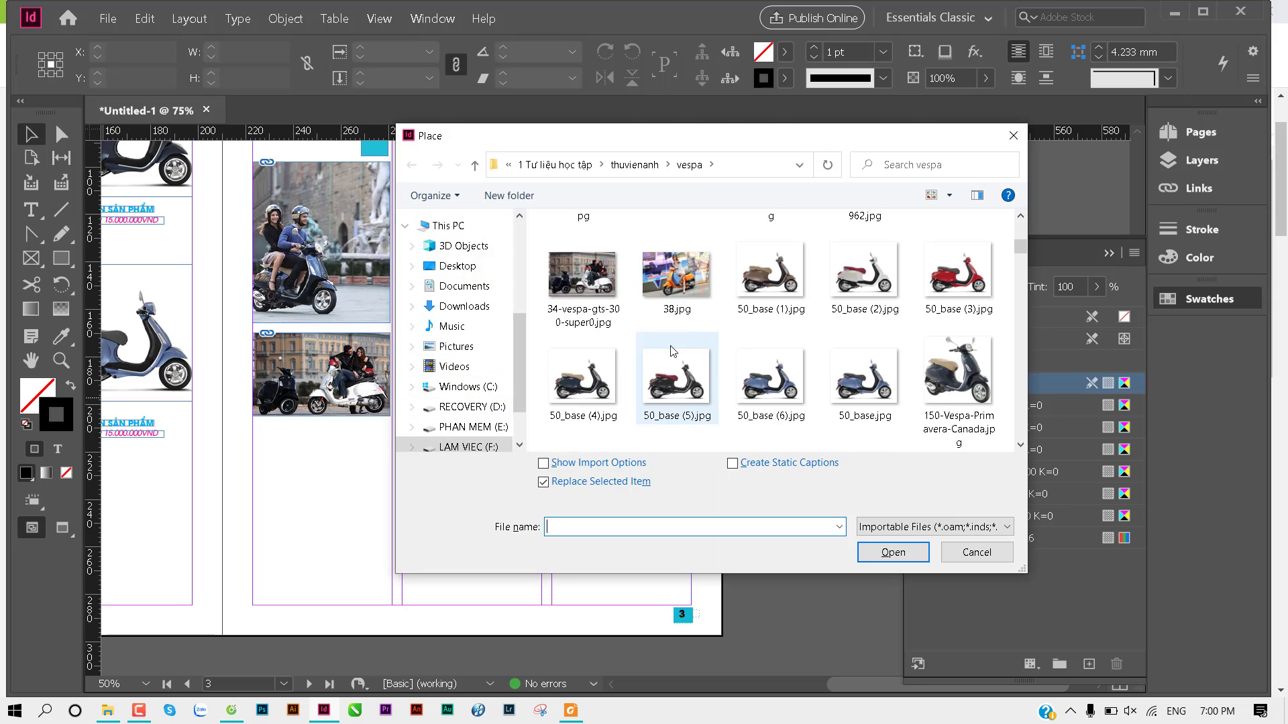
scroll(673, 351, up, 2)
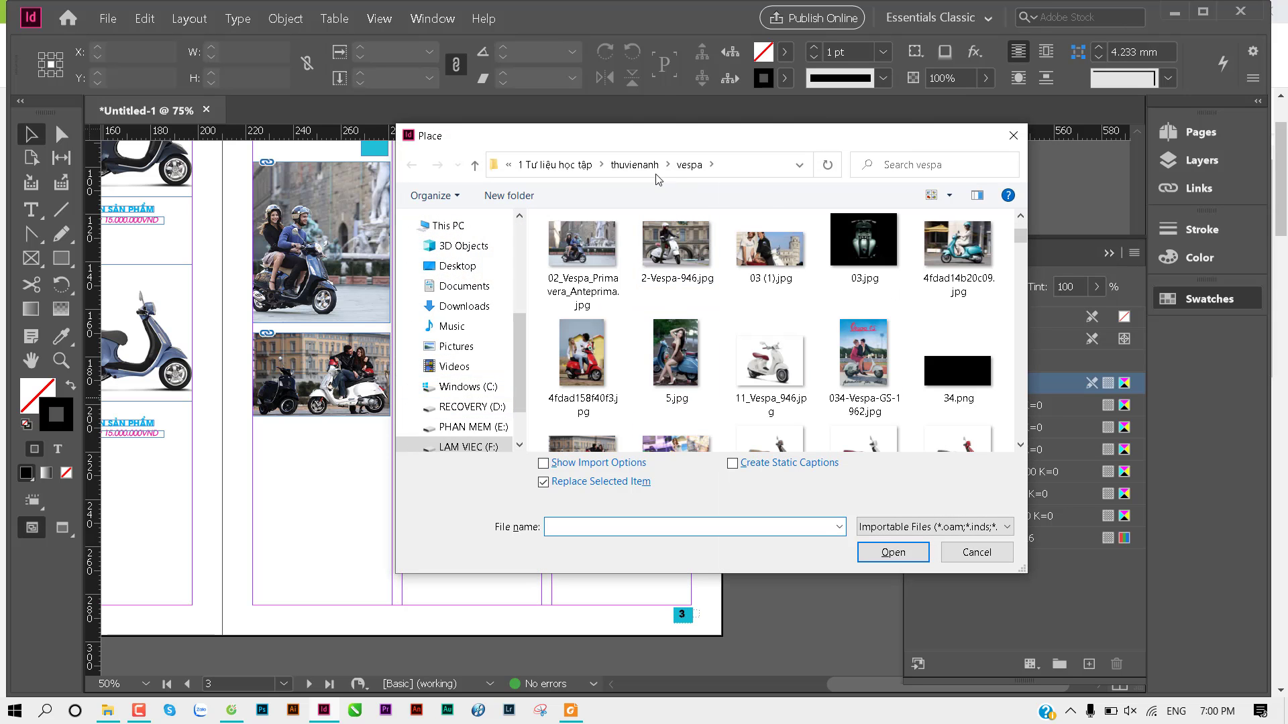
click(564, 172)
scroll(685, 383, down, 5)
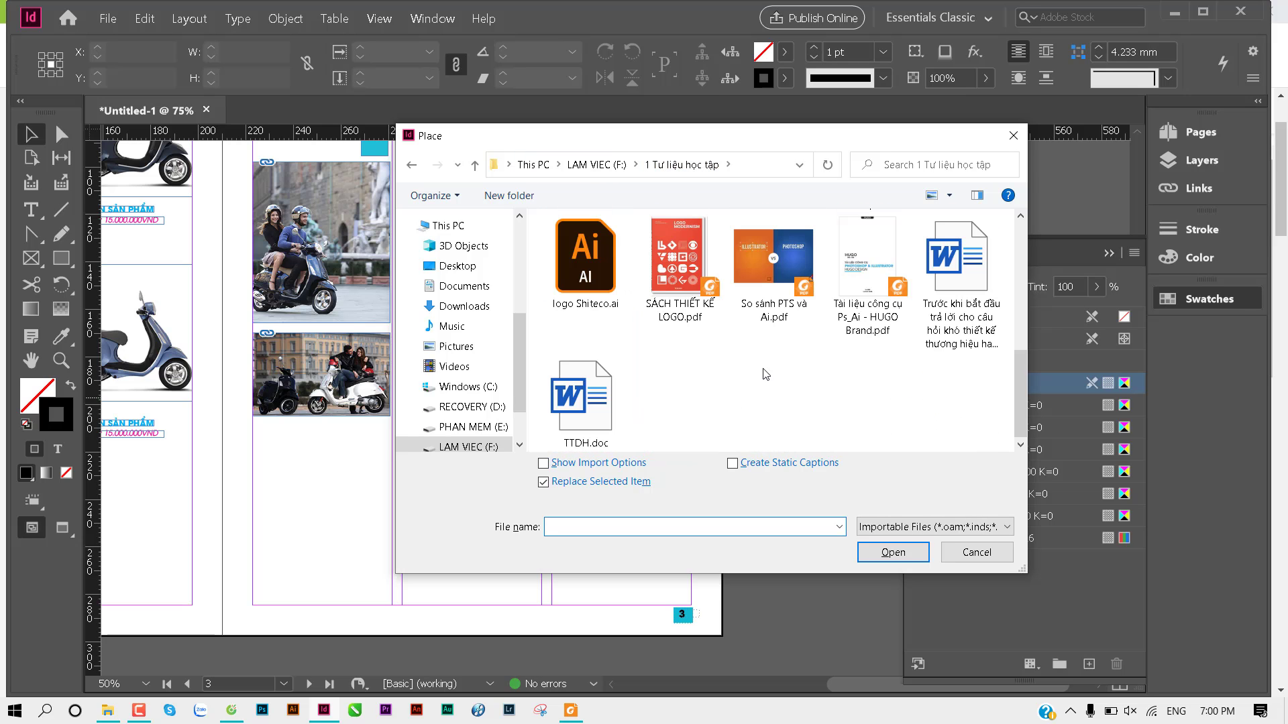
scroll(672, 406, up, 3)
scroll(672, 406, up, 2)
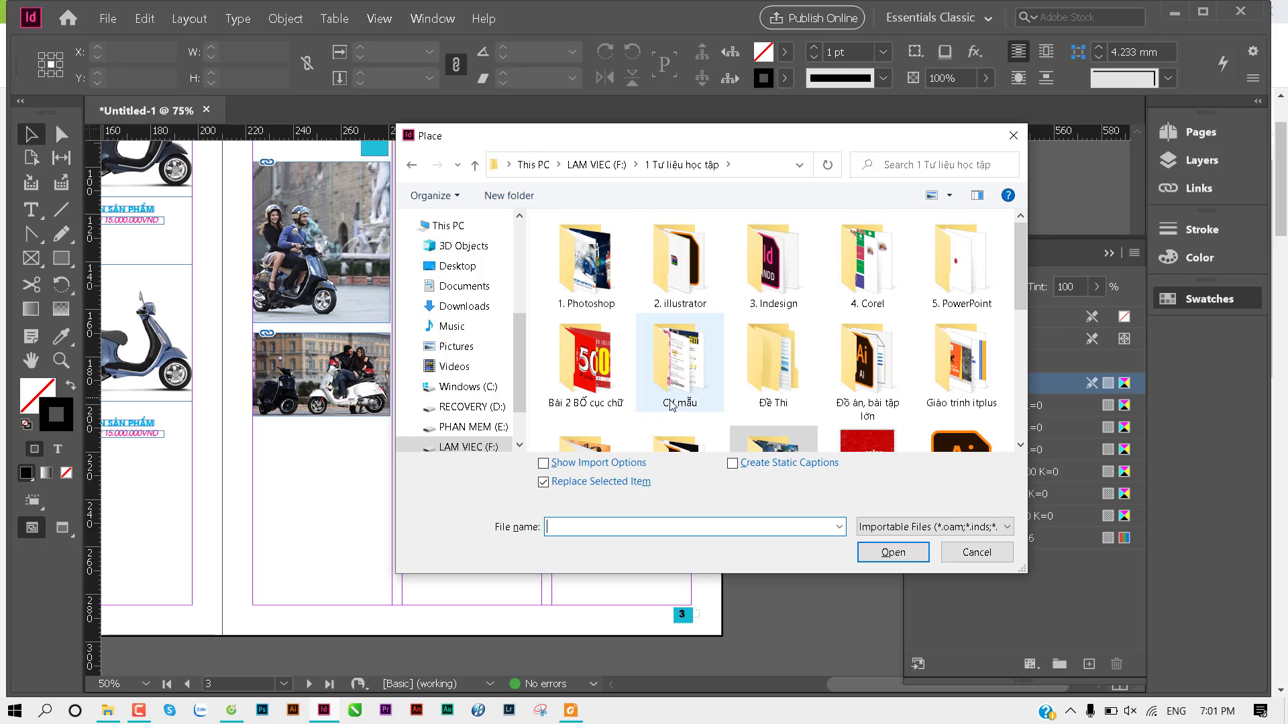
scroll(672, 406, down, 3)
scroll(672, 405, up, 2)
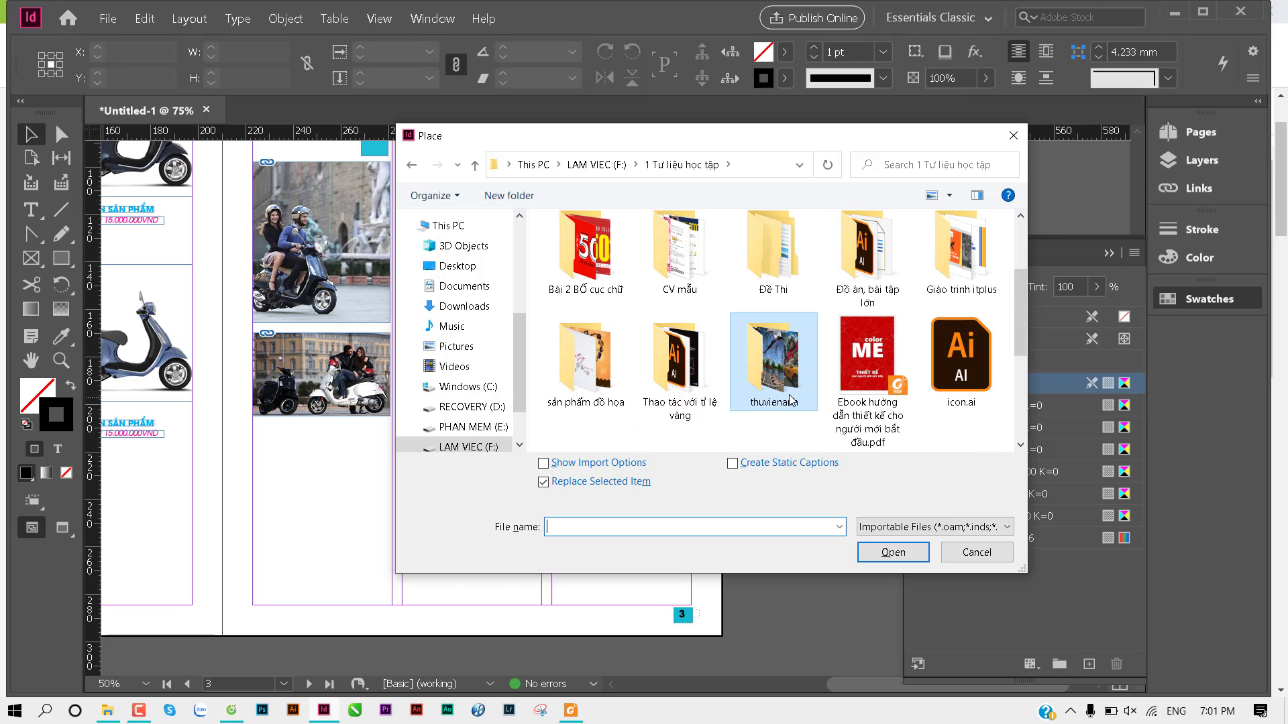
mouse_move(1020, 325)
mouse_down()
mouse_move(1025, 413)
mouse_move(1019, 349)
mouse_move(1020, 376)
mouse_up()
double_click(952, 423)
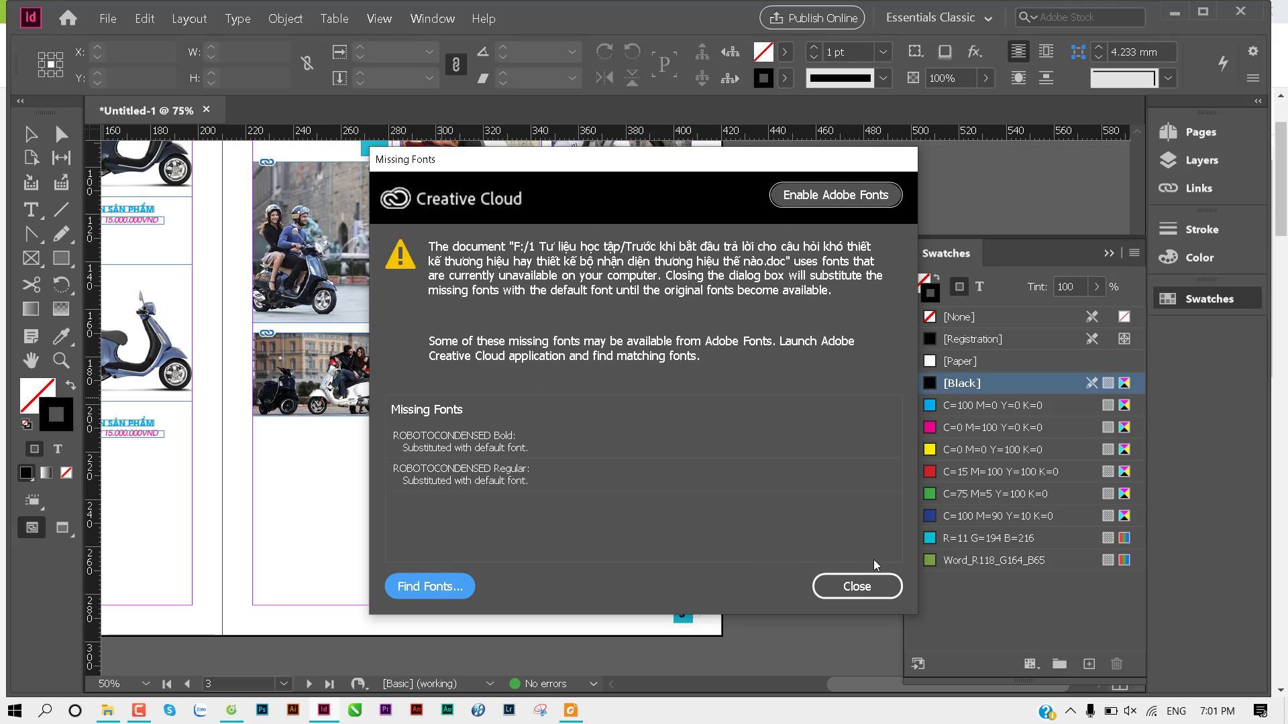
click(856, 586)
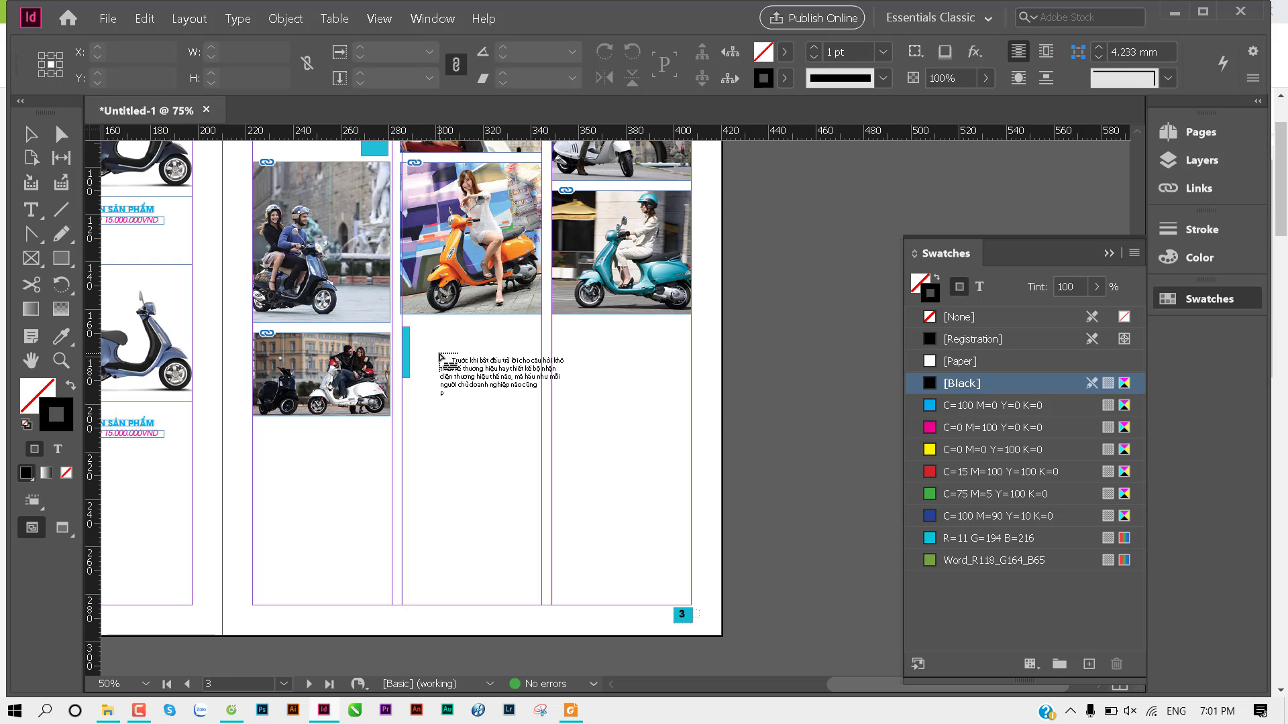
key(Escape)
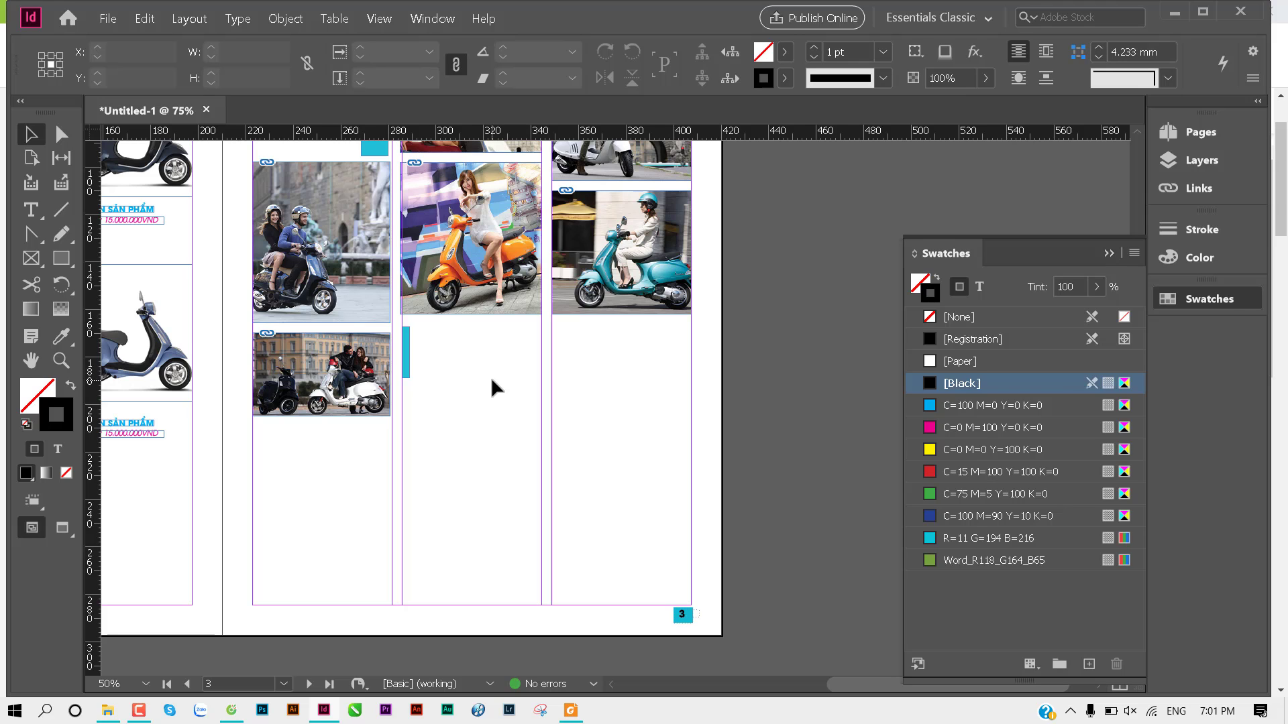
Step: Place the Vietnamese brand-identity Word article in a new text frame beneath the middle and right photos
key(ctrl+d)
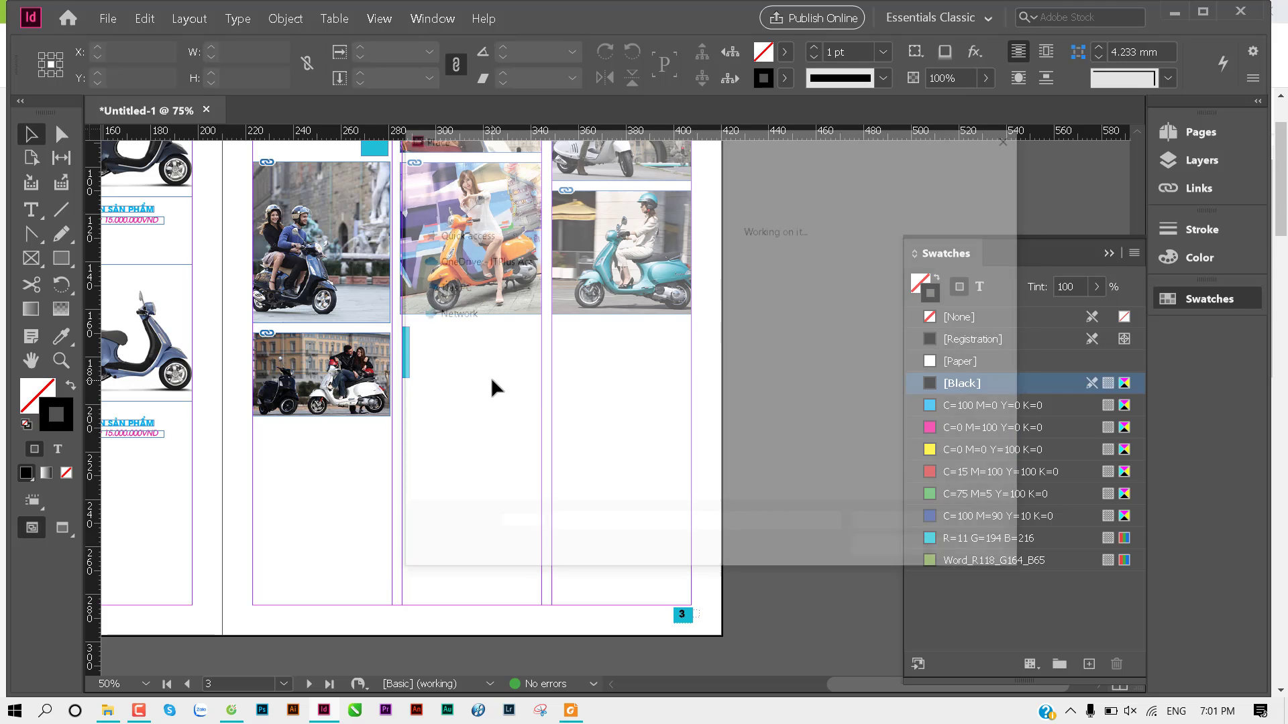
scroll(892, 314, down, 2)
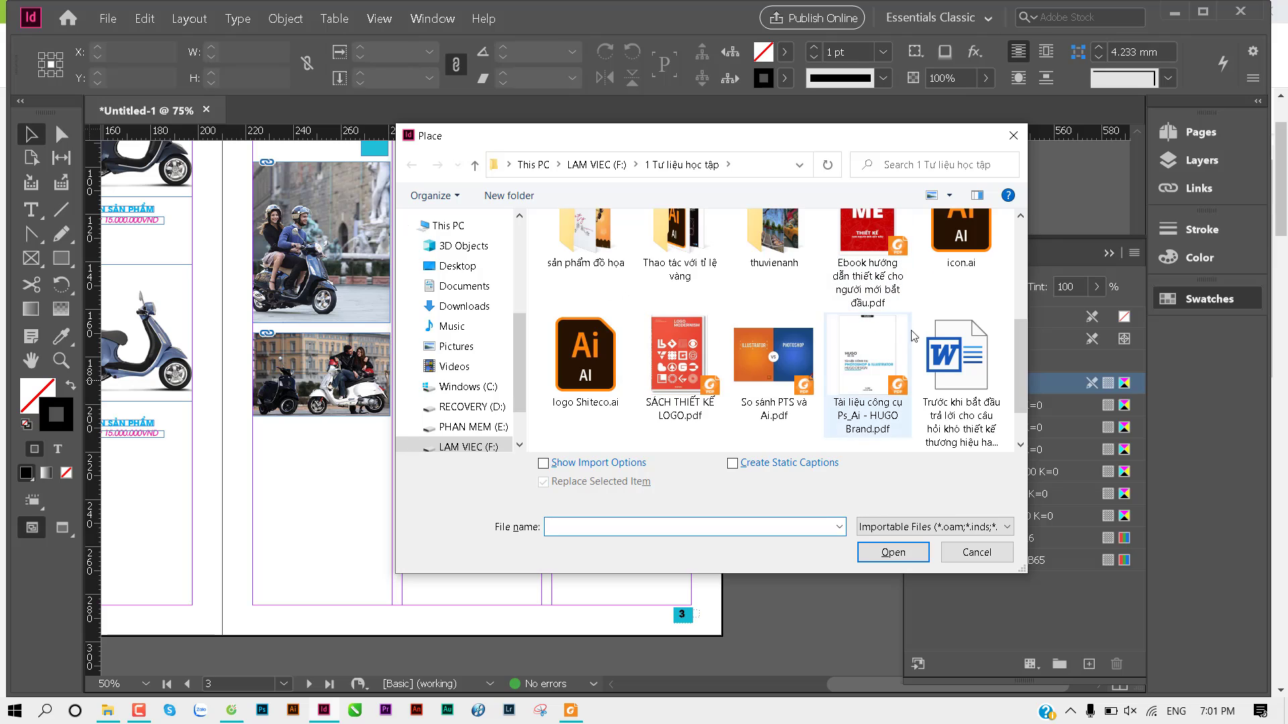
click(942, 345)
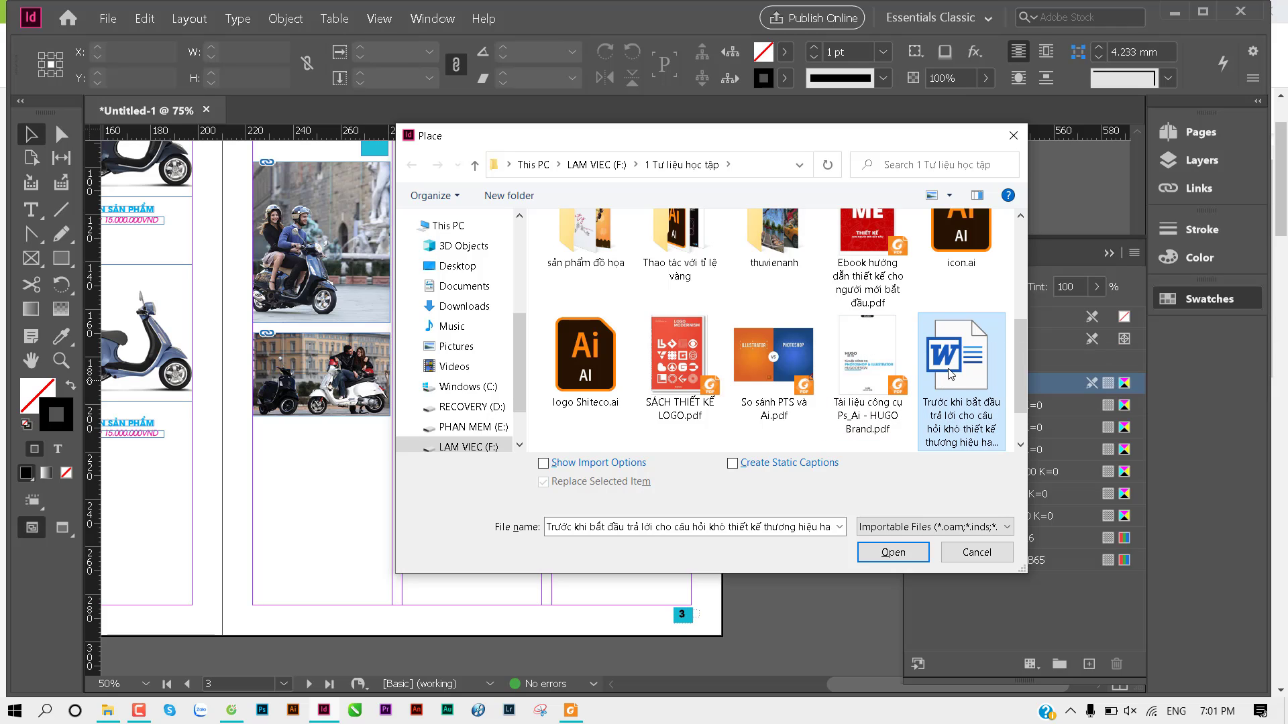
key(Return)
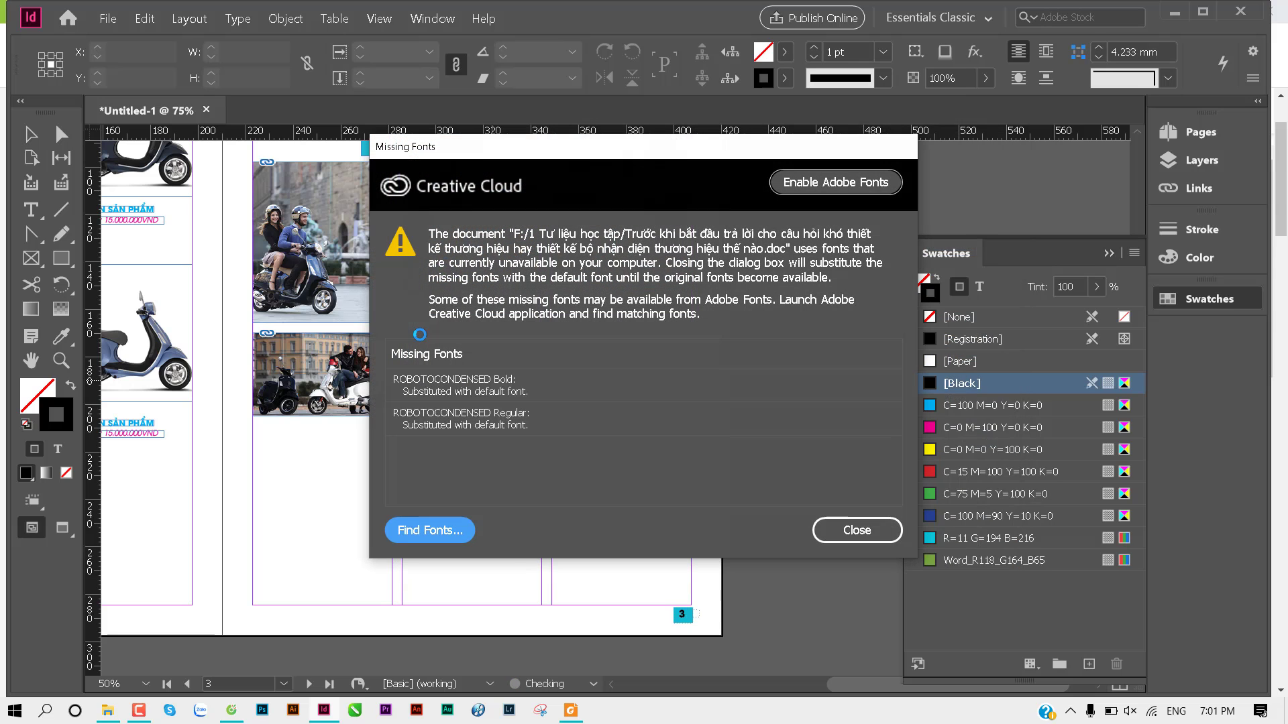
click(848, 523)
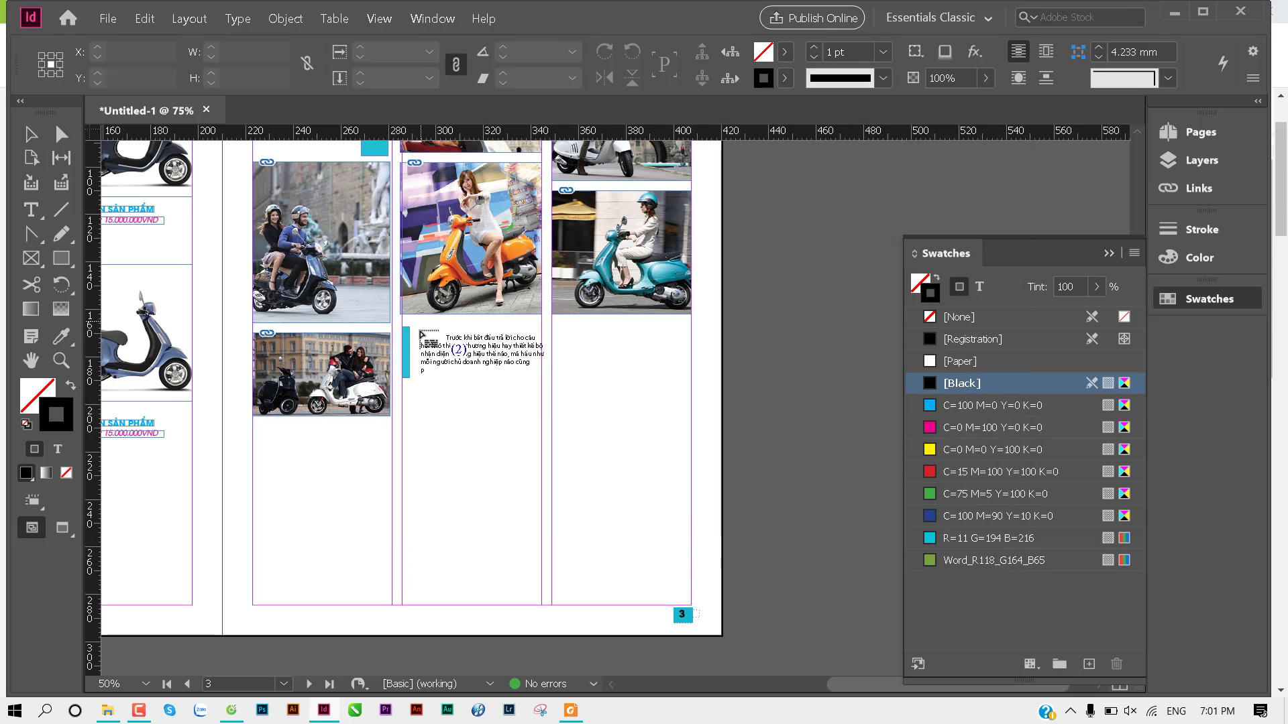
mouse_move(419, 333)
mouse_down()
mouse_move(648, 588)
mouse_move(691, 605)
mouse_up()
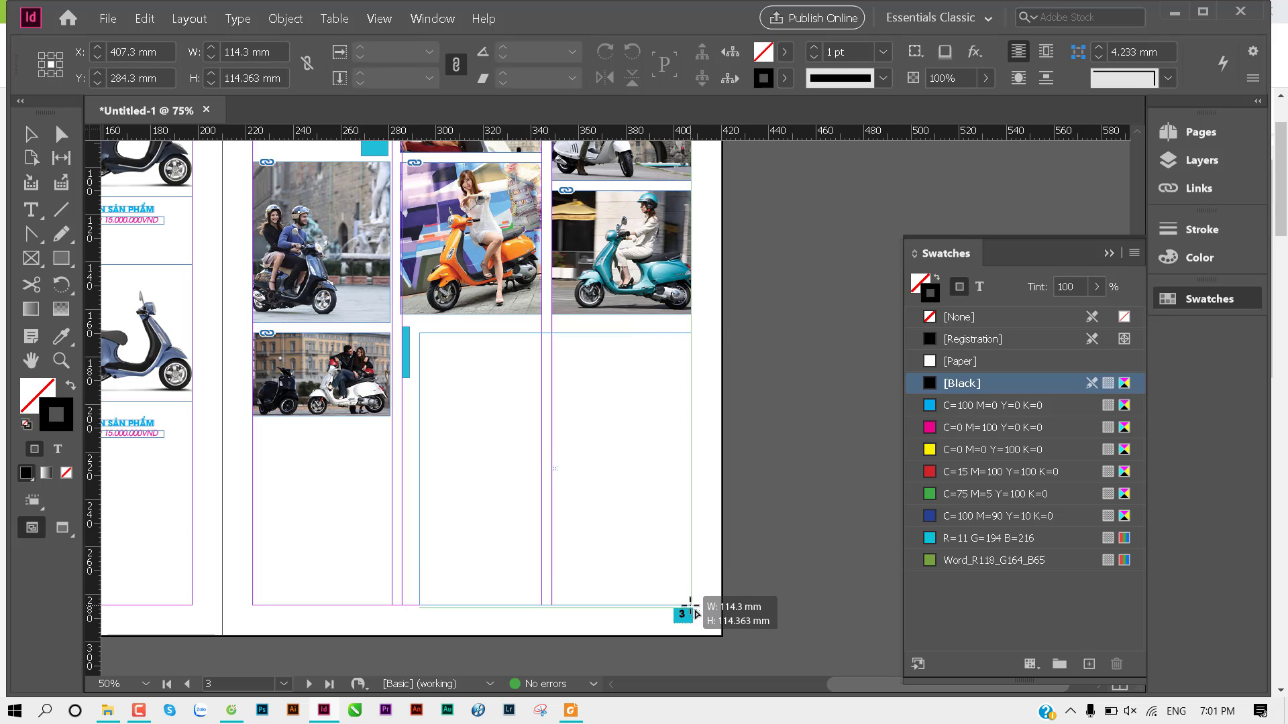
drag(691, 606, 690, 606)
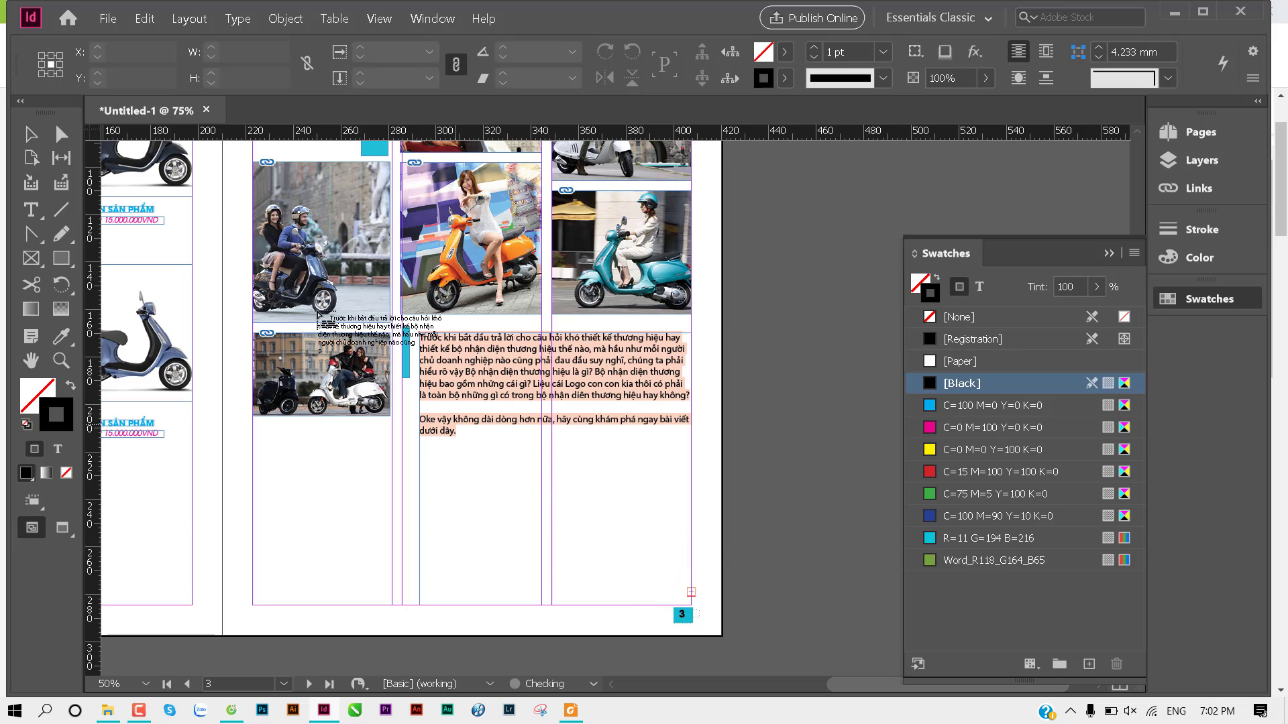
click(30, 133)
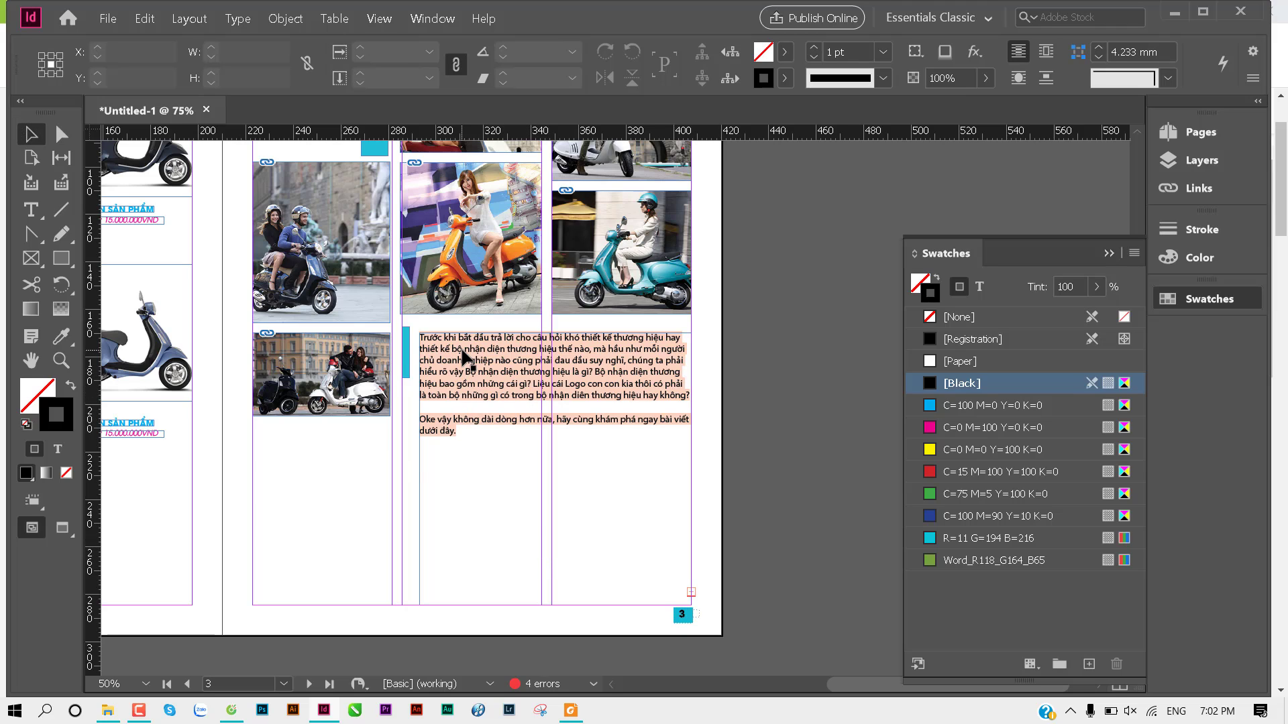
Step: Select all the article text and change its font from Roboto Condensed to UTM Avo Regular
double_click(458, 366)
key(ctrl+a)
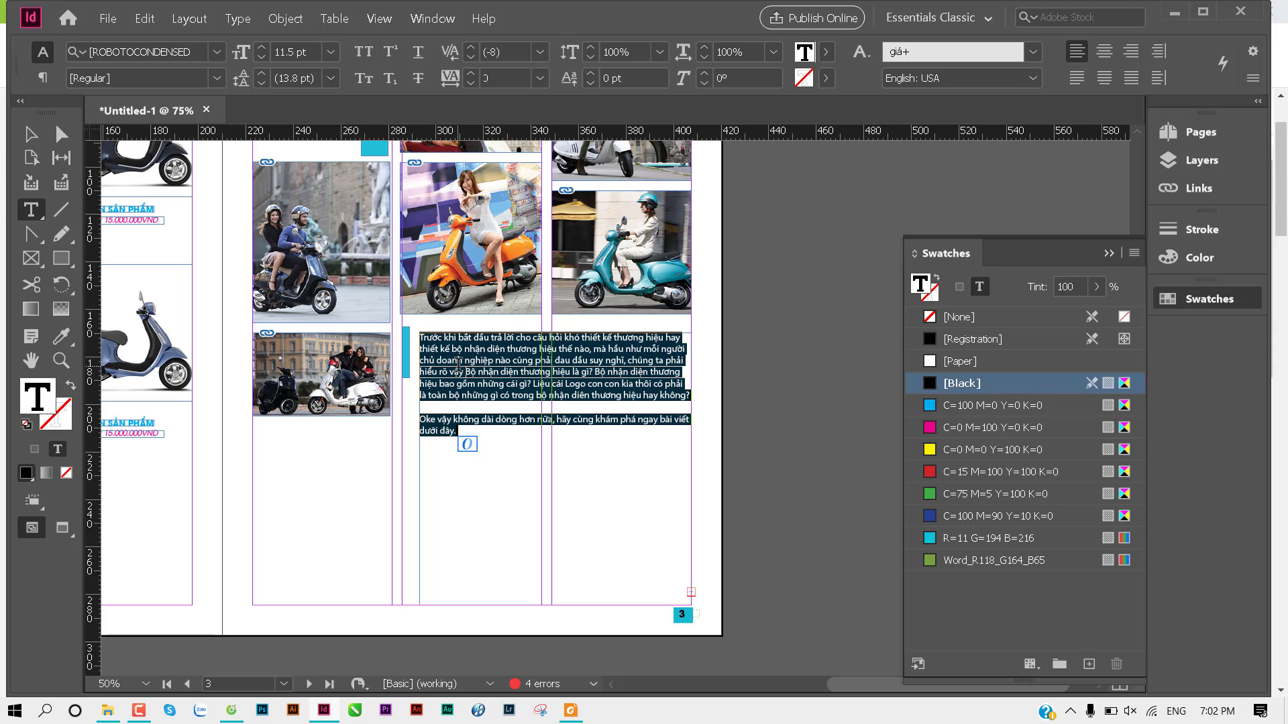
click(148, 48)
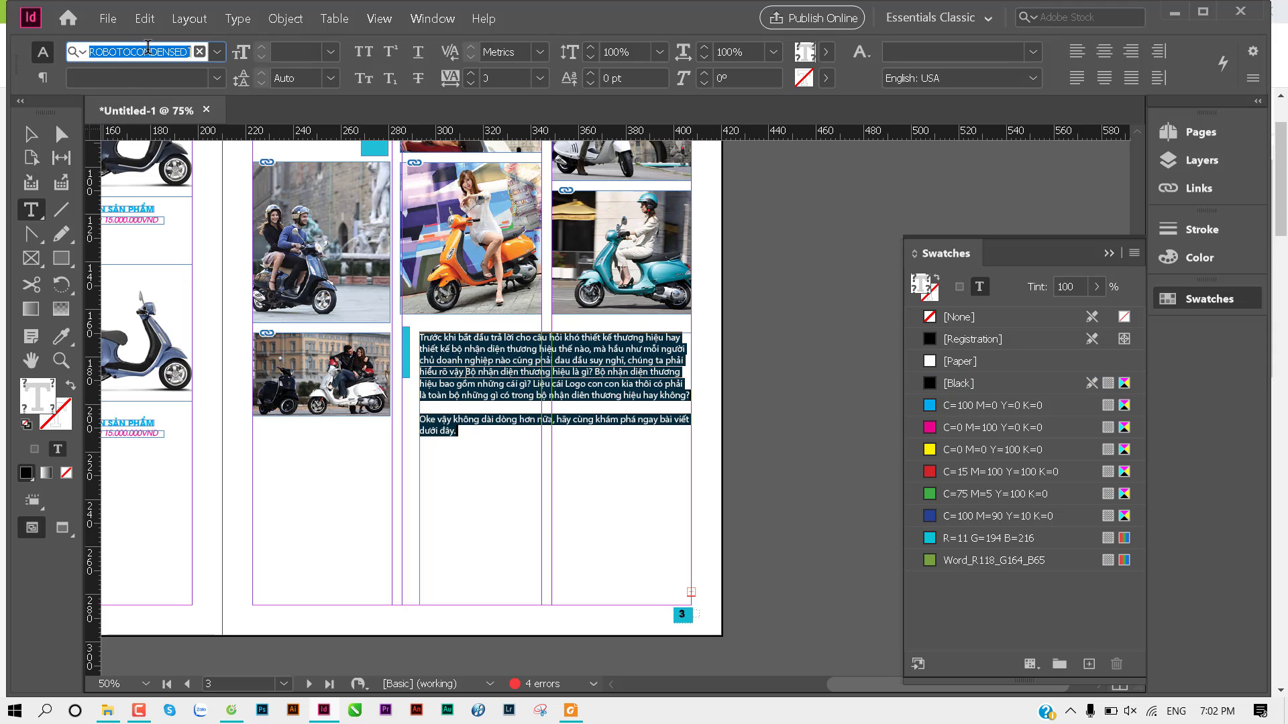
text(utm av)
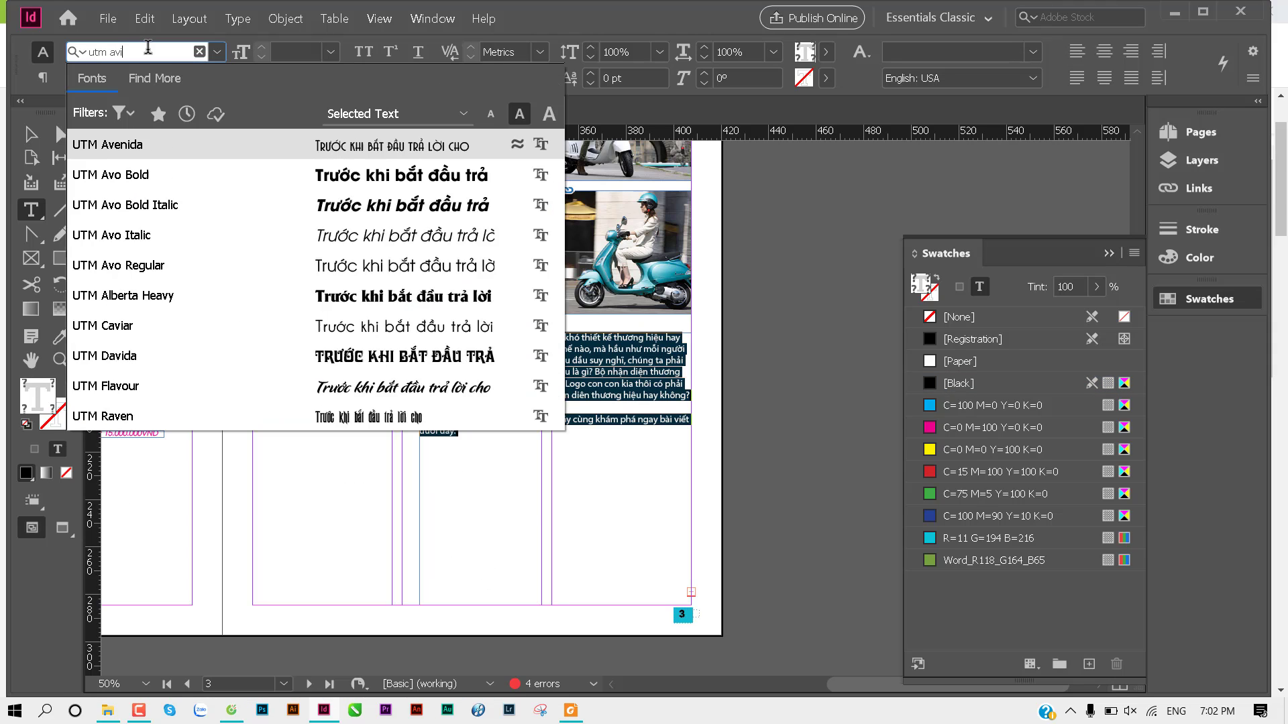
text(i)
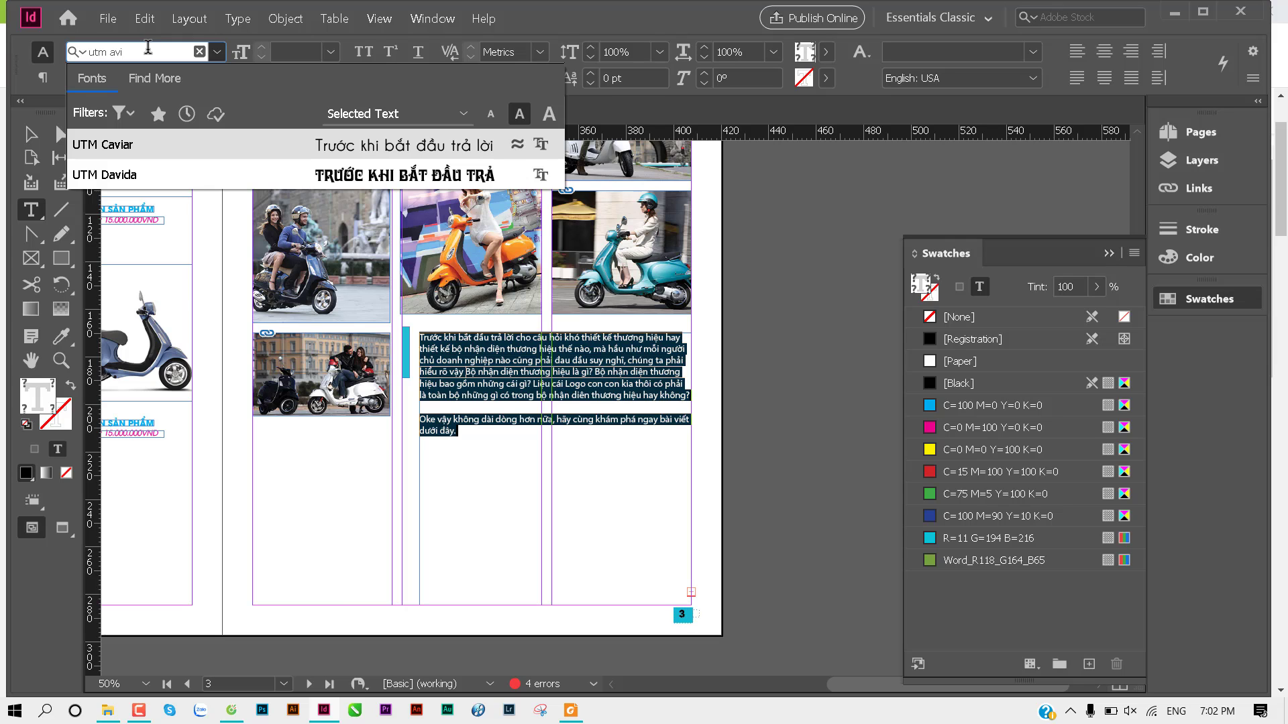
key(BackSpace)
key(Down)
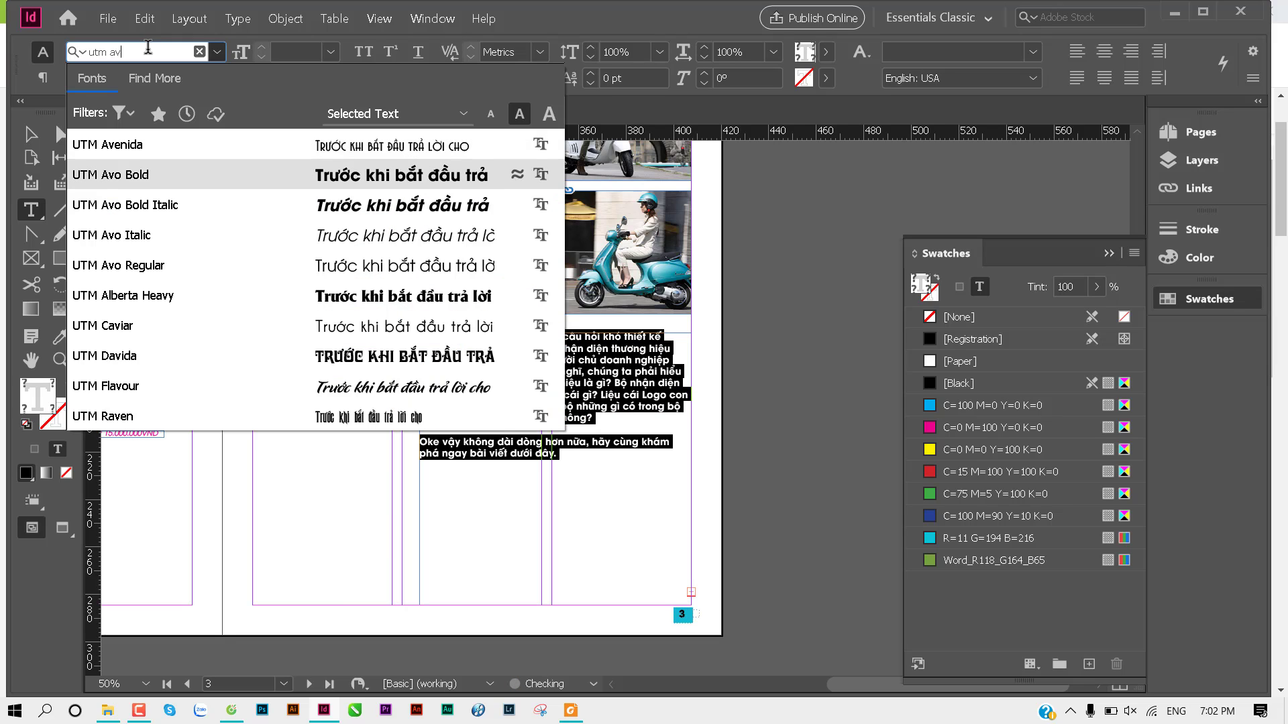
key(Down)
key(Down)
key(Down)
key(Return)
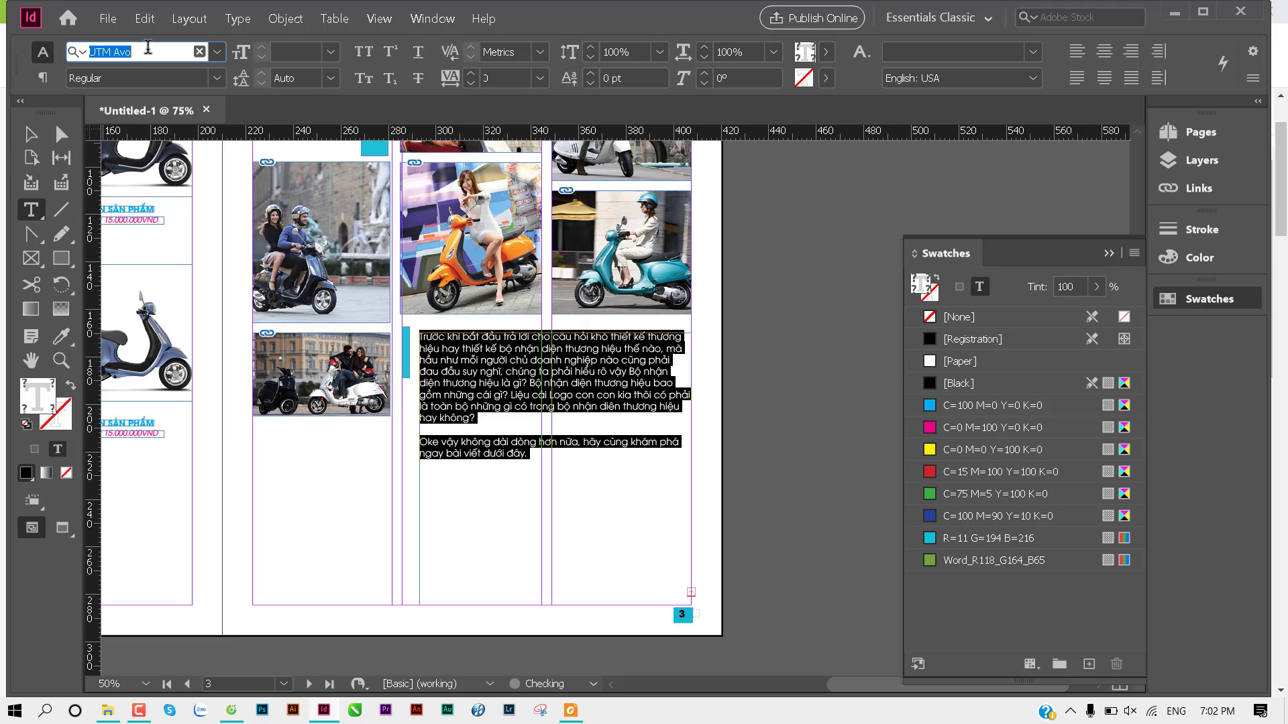
click(30, 133)
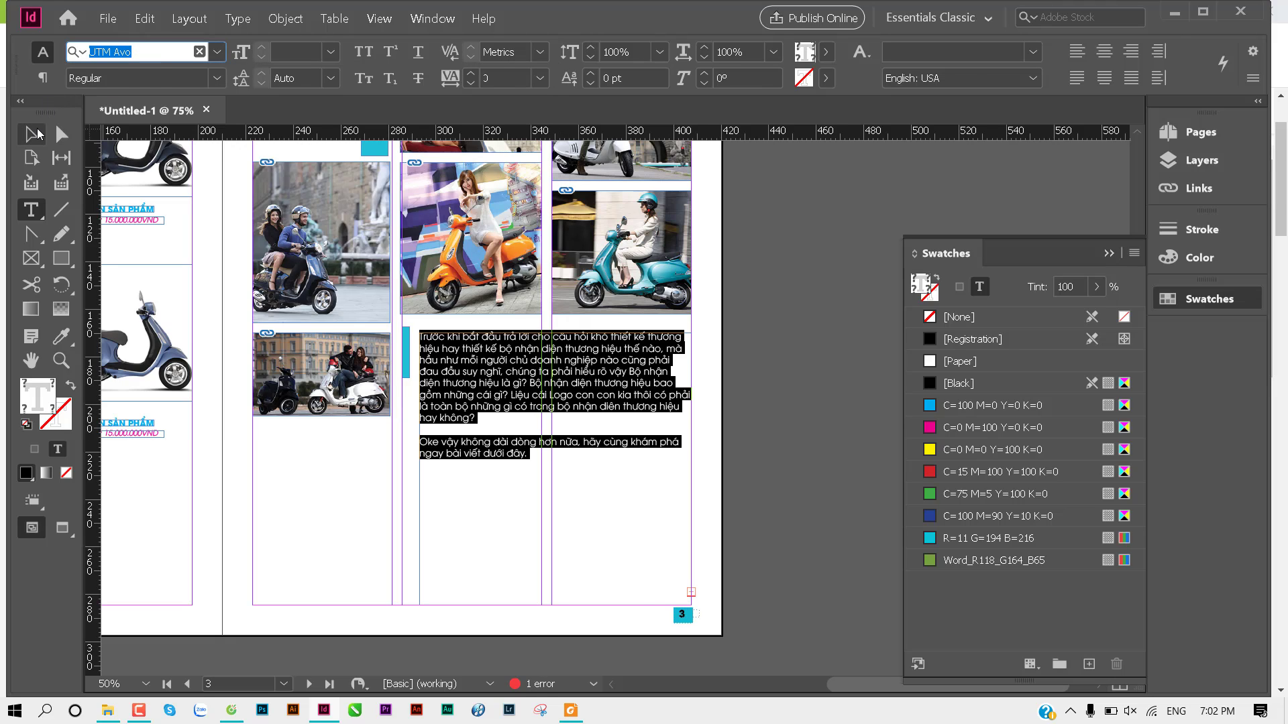
Step: Deselect the article frame and restore the default black stroke
click(695, 312)
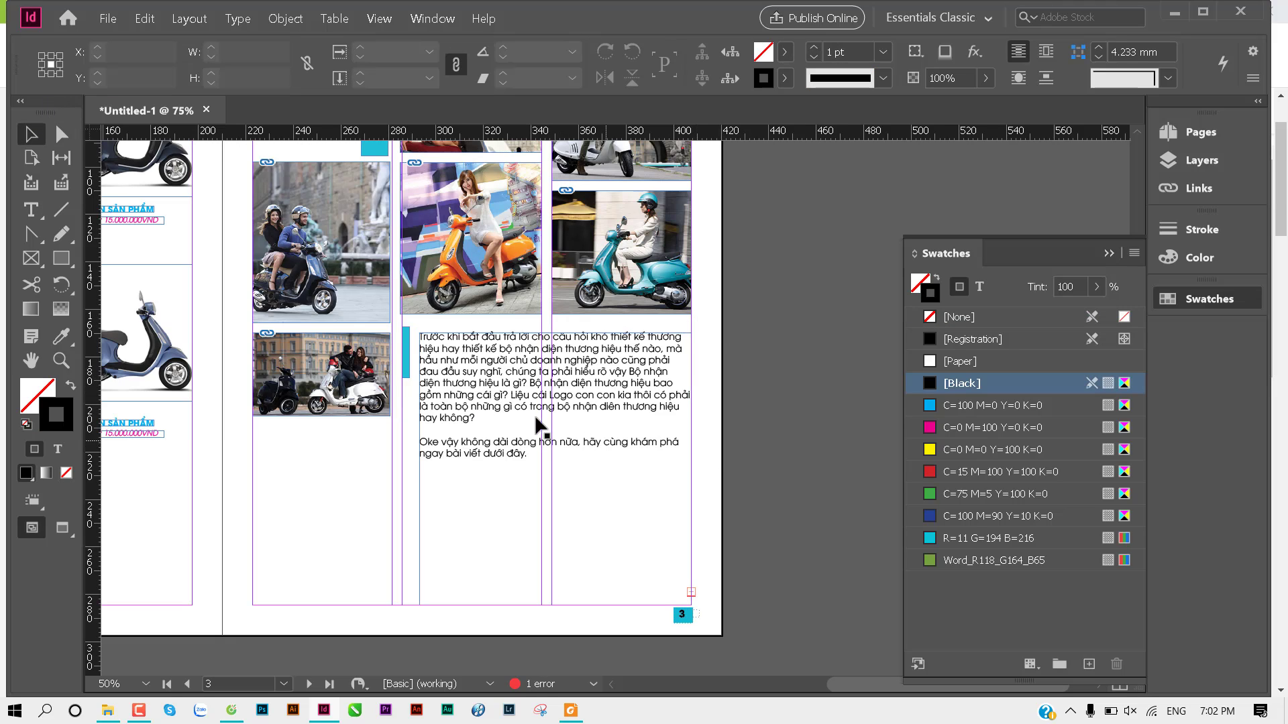
key(slash)
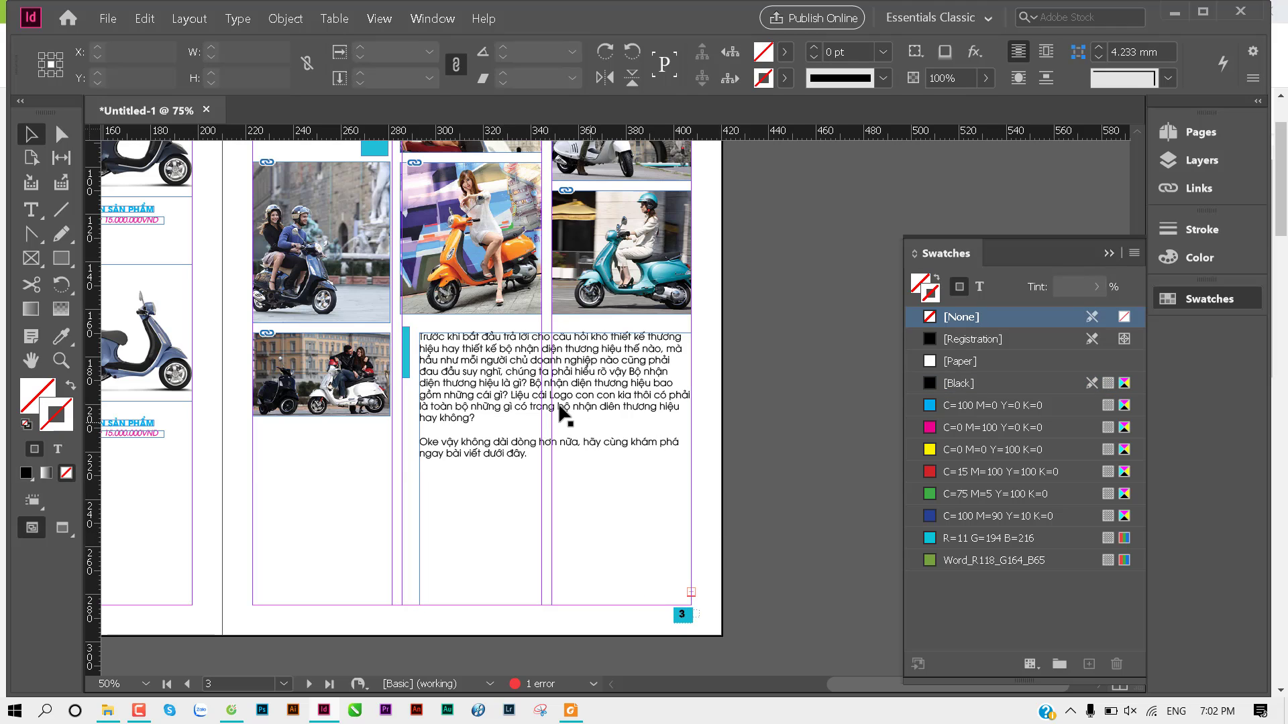
key(d)
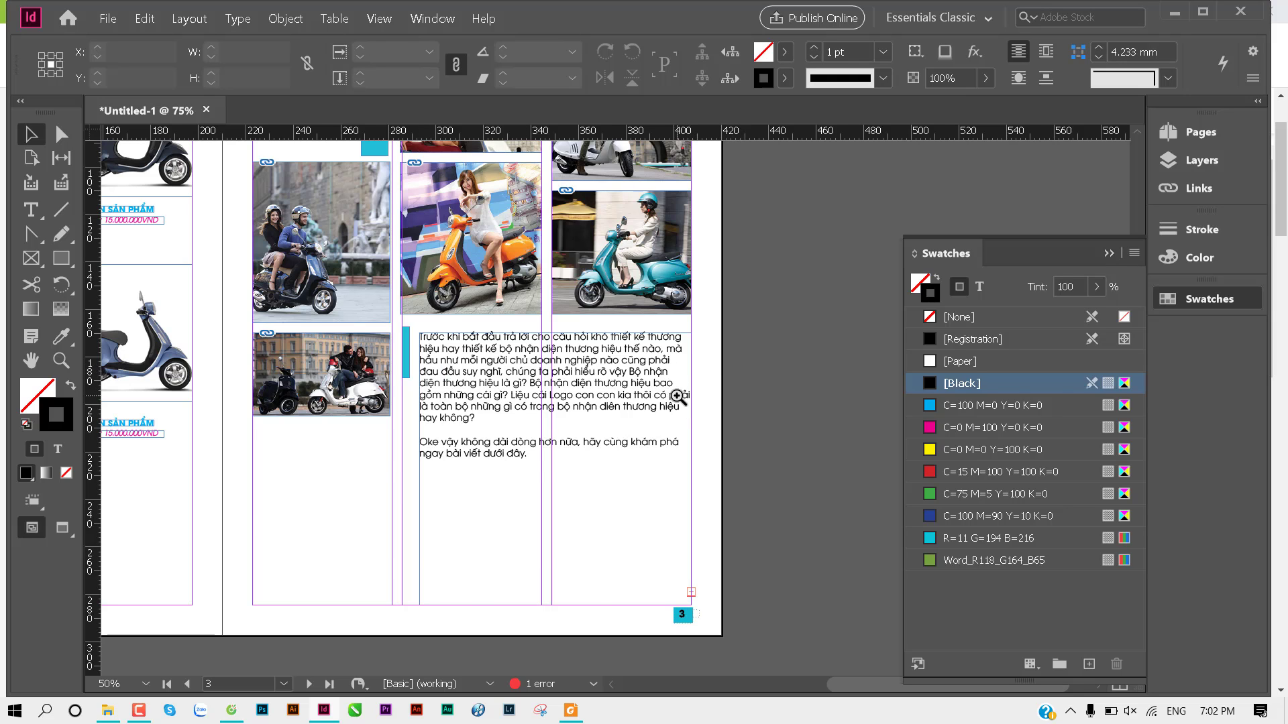
Step: Zoom in on the article, try justifying its paragraphs, then undo back to left alignment
ctrl+click(678, 399)
ctrl+click(586, 481)
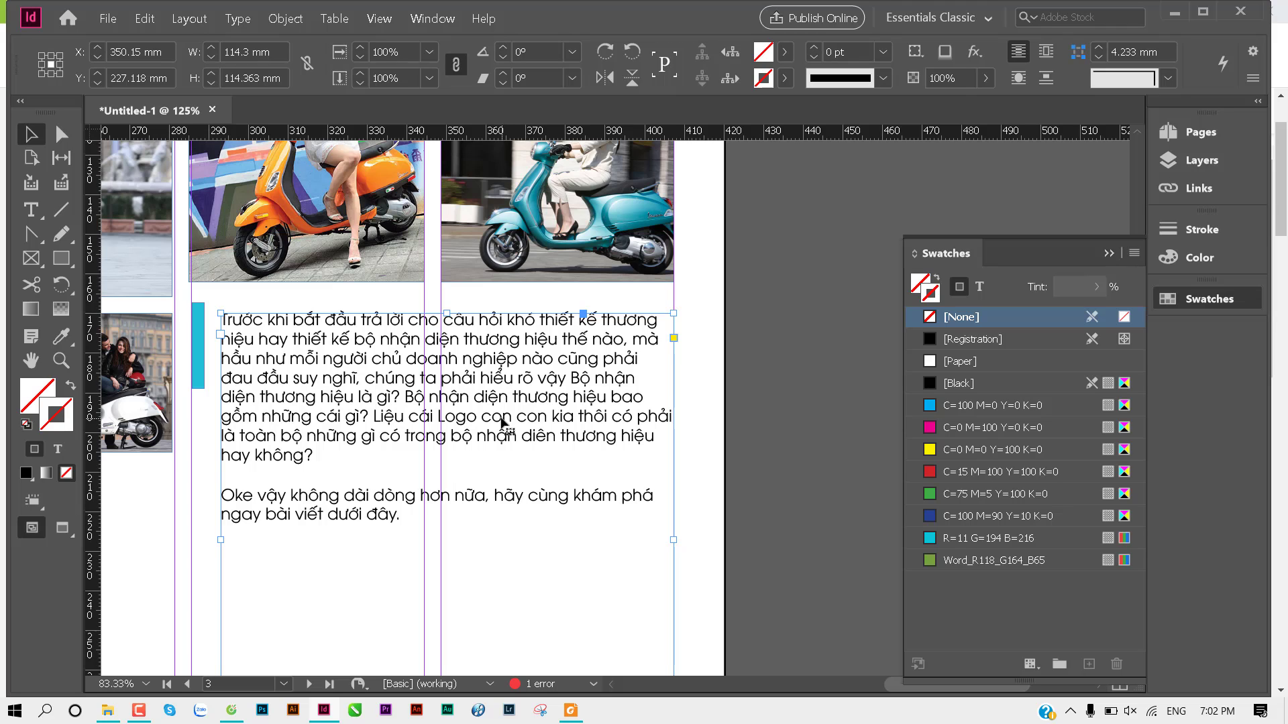
key(ctrl+shift+j)
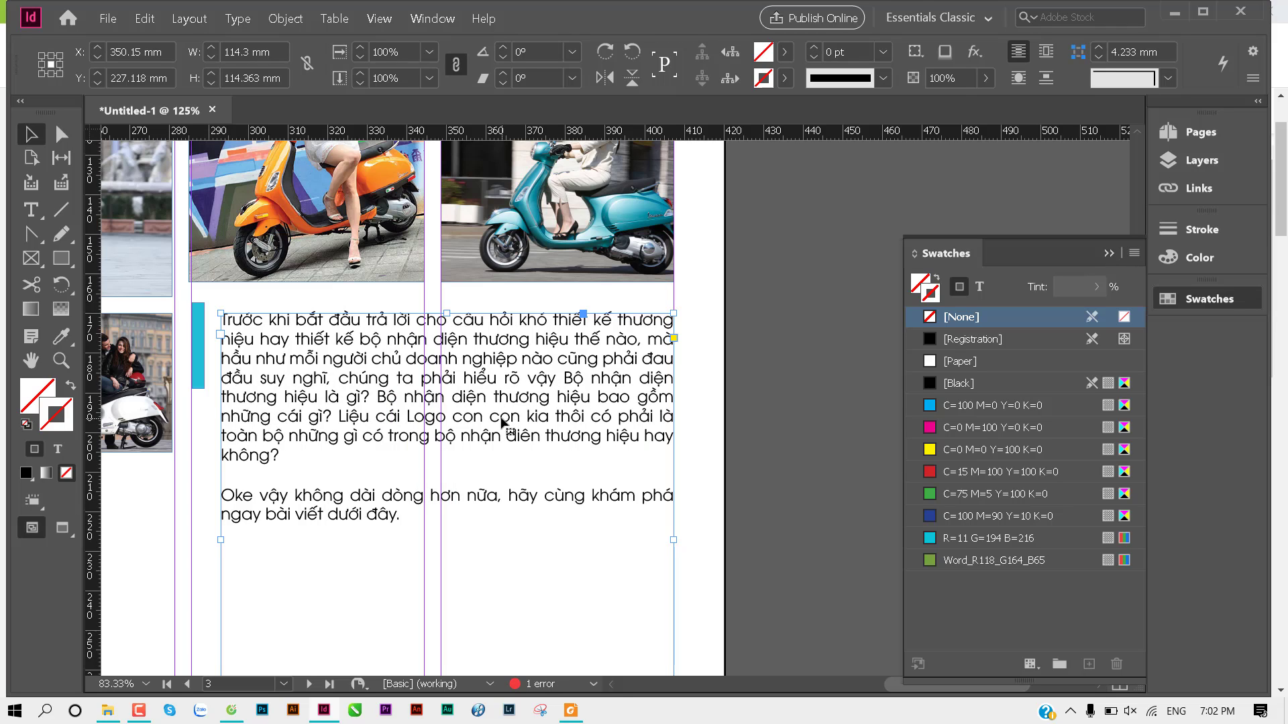
click(704, 422)
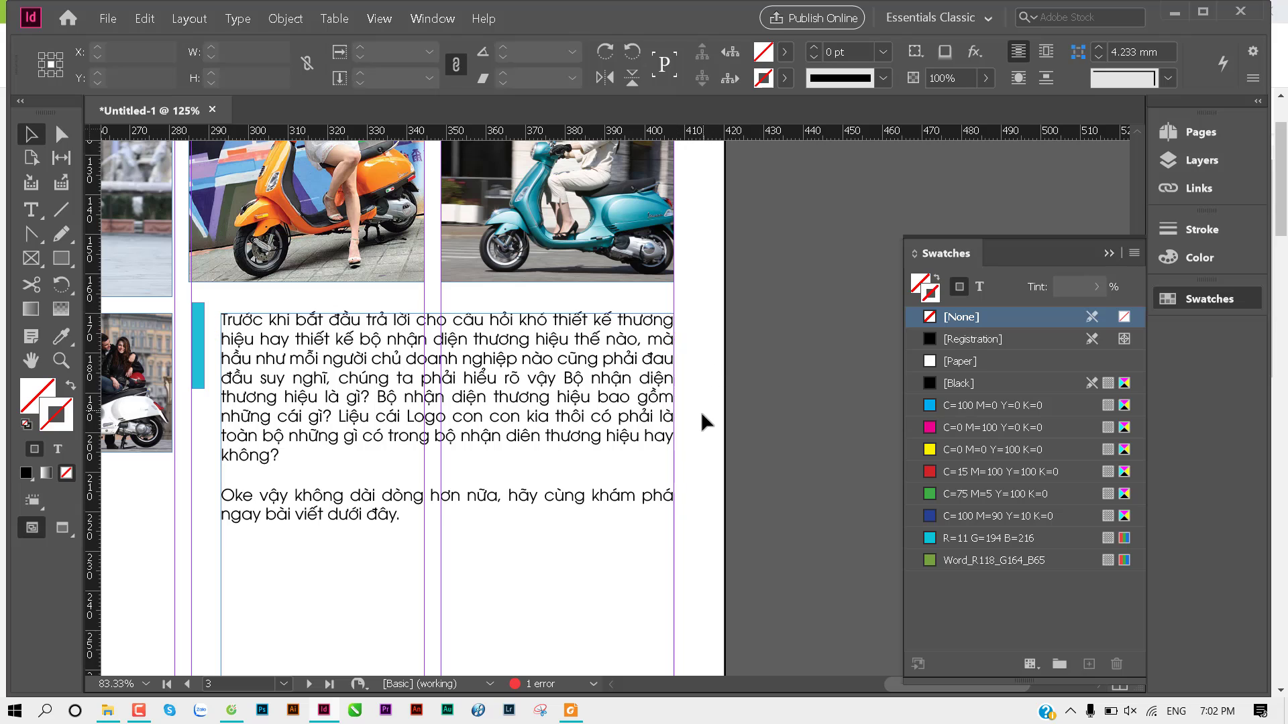
key(ctrl+z)
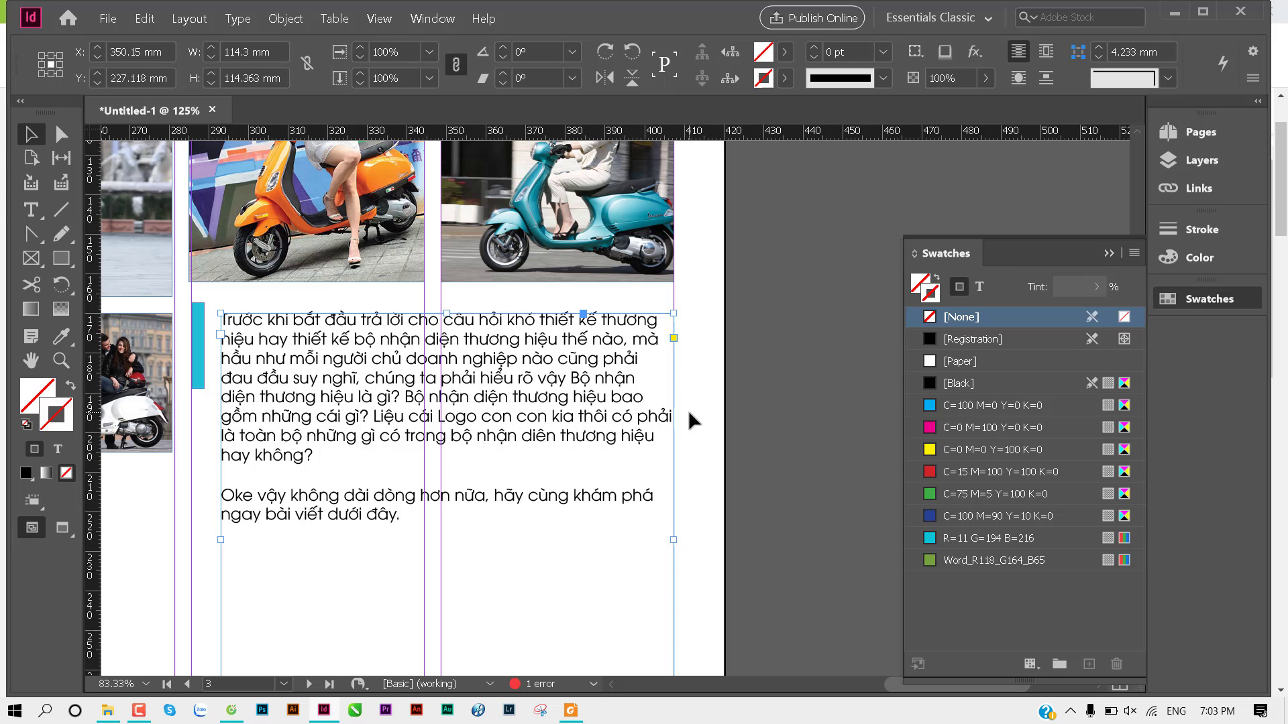
Step: Select the whole article text frame and bring up the Object menu
click(691, 419)
click(343, 342)
click(279, 21)
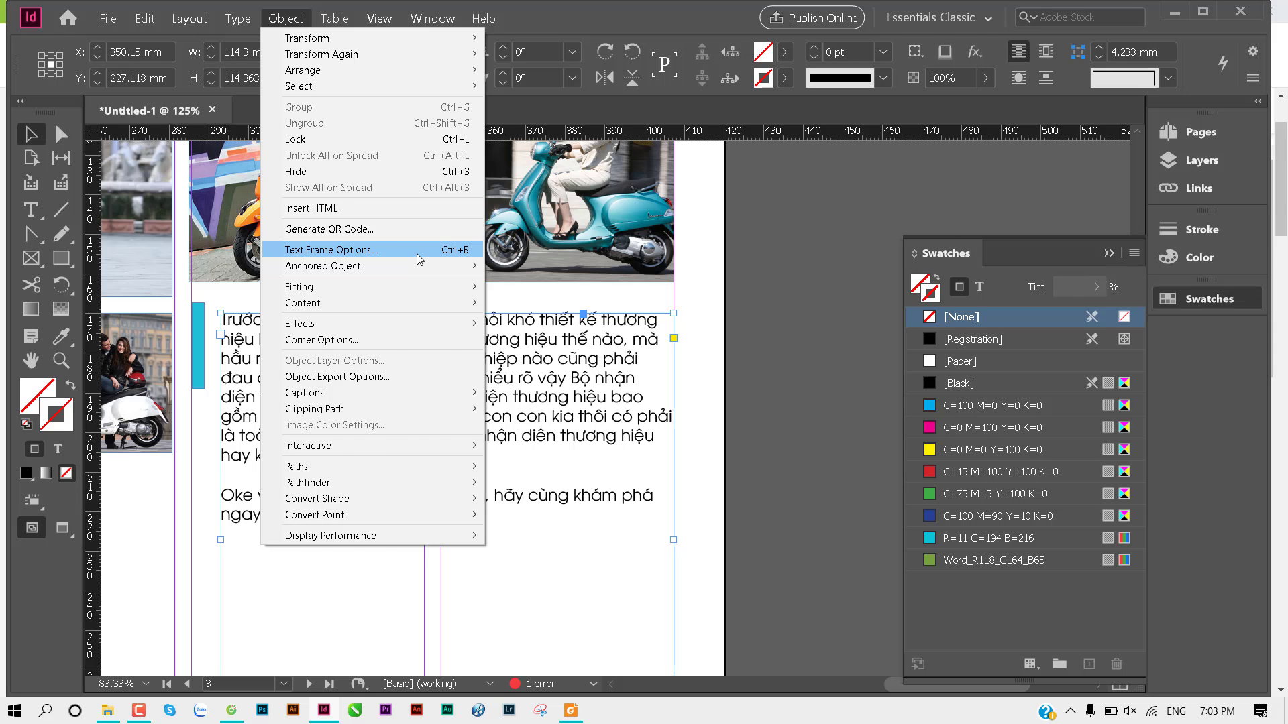
Step: Preview a 2-column layout for the article frame in Text Frame Options, then cancel
click(417, 259)
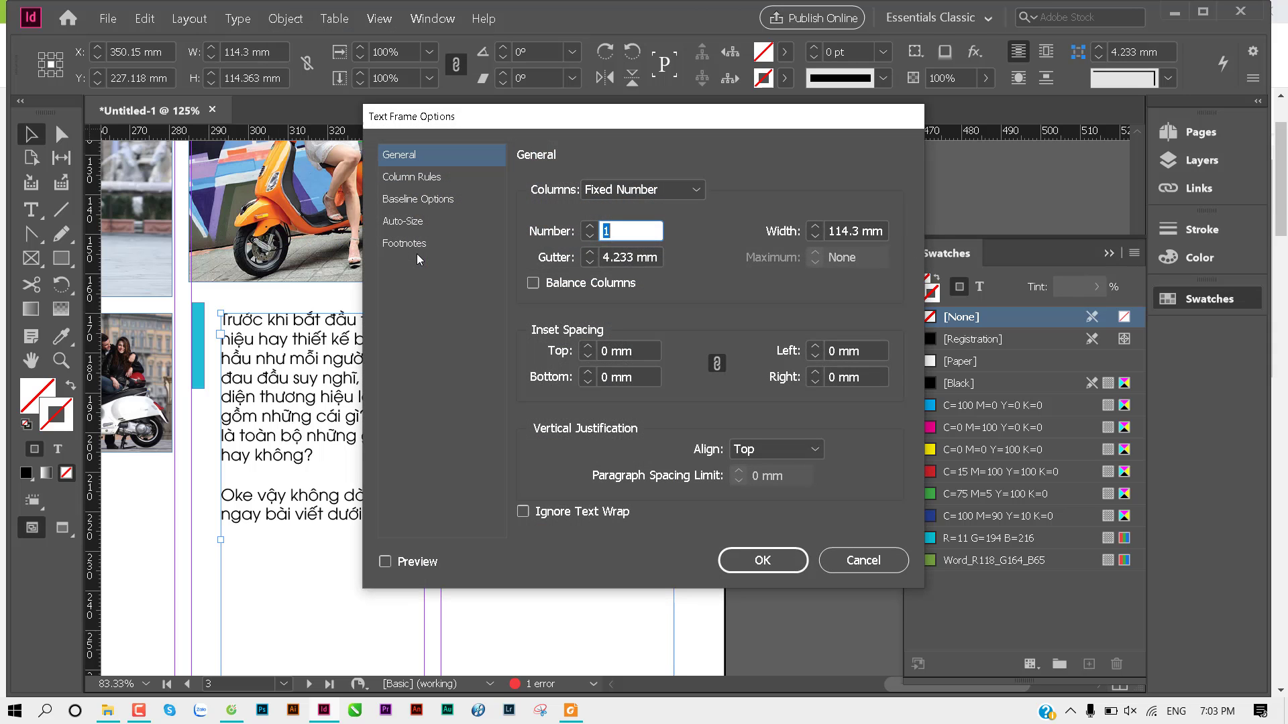
drag(559, 120, 740, 72)
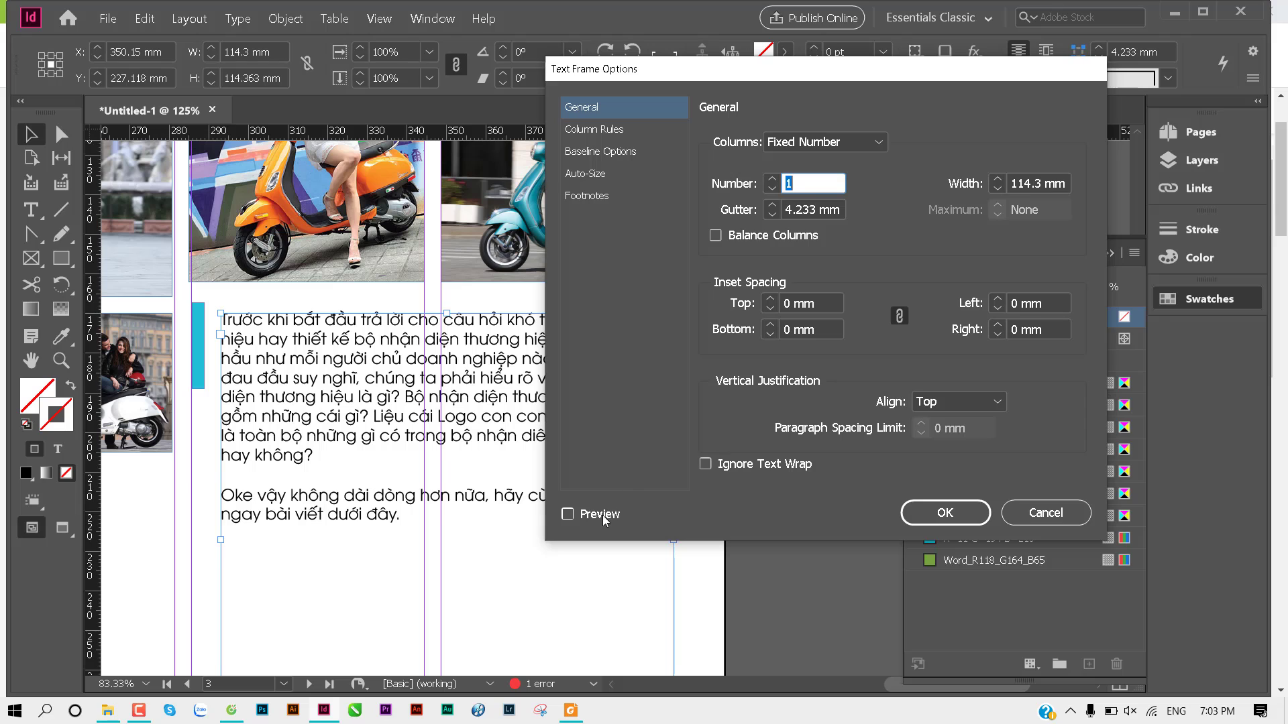
click(604, 519)
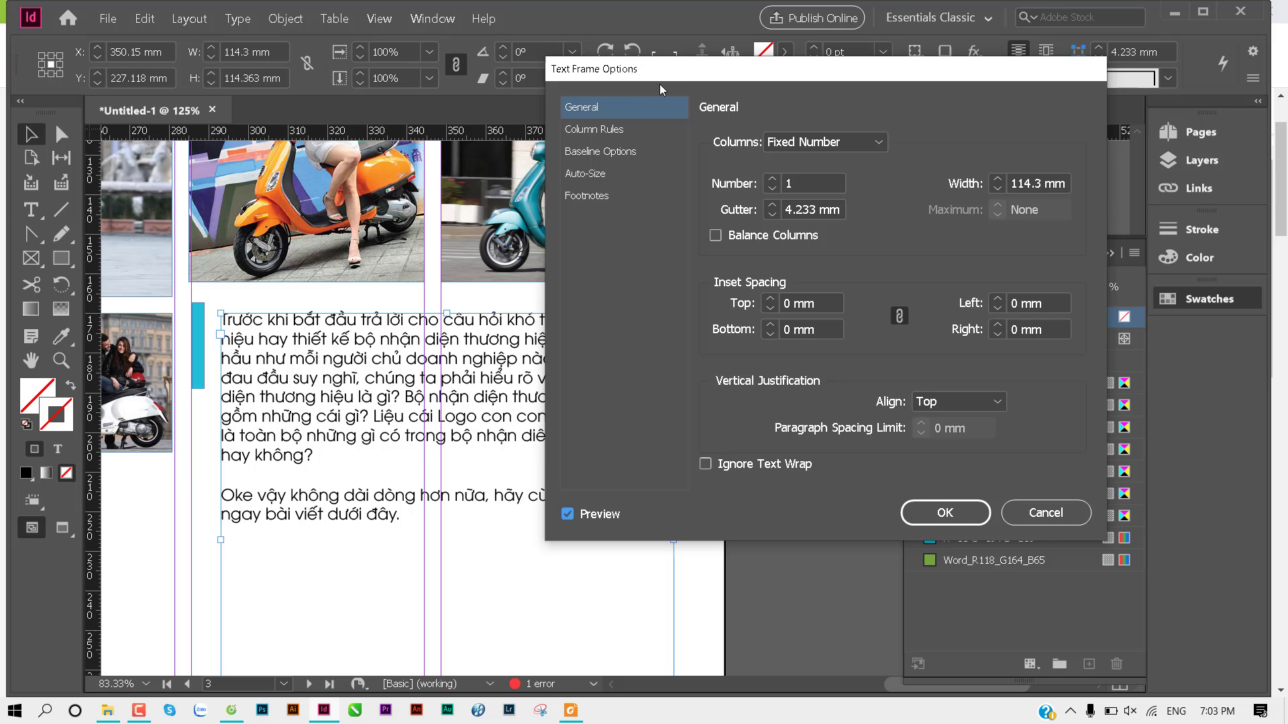
drag(678, 80, 770, 133)
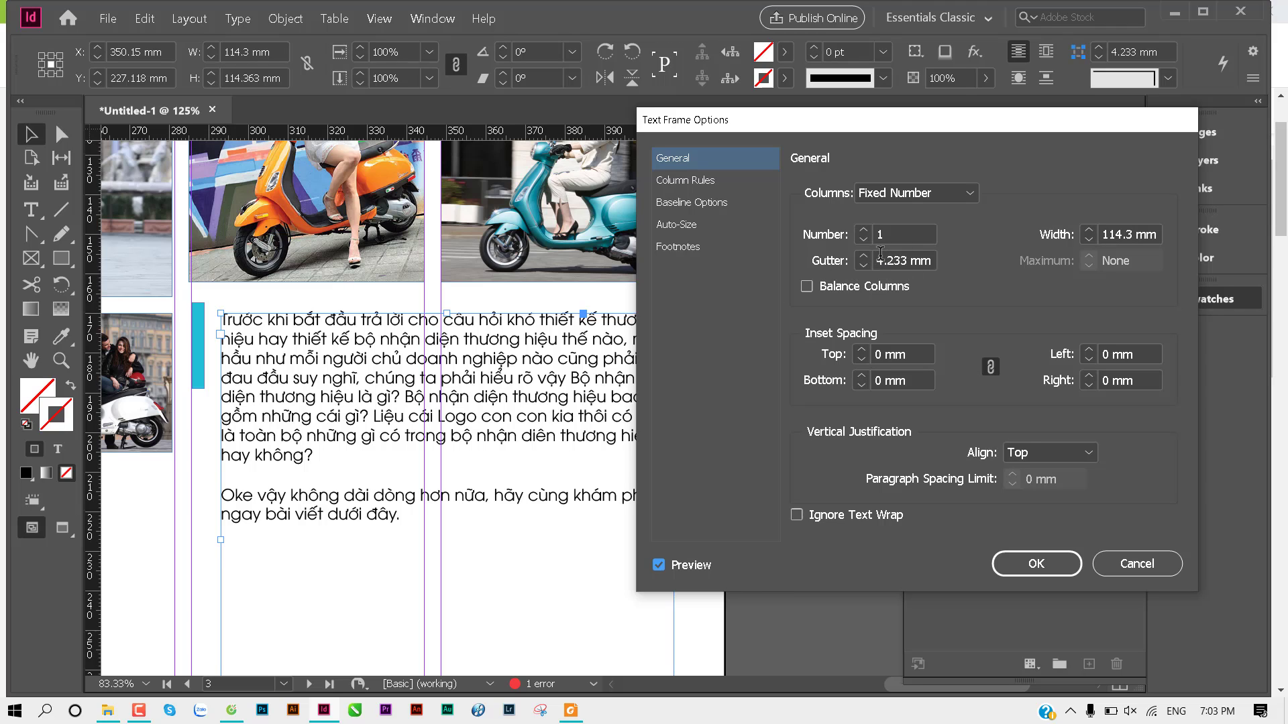
click(863, 230)
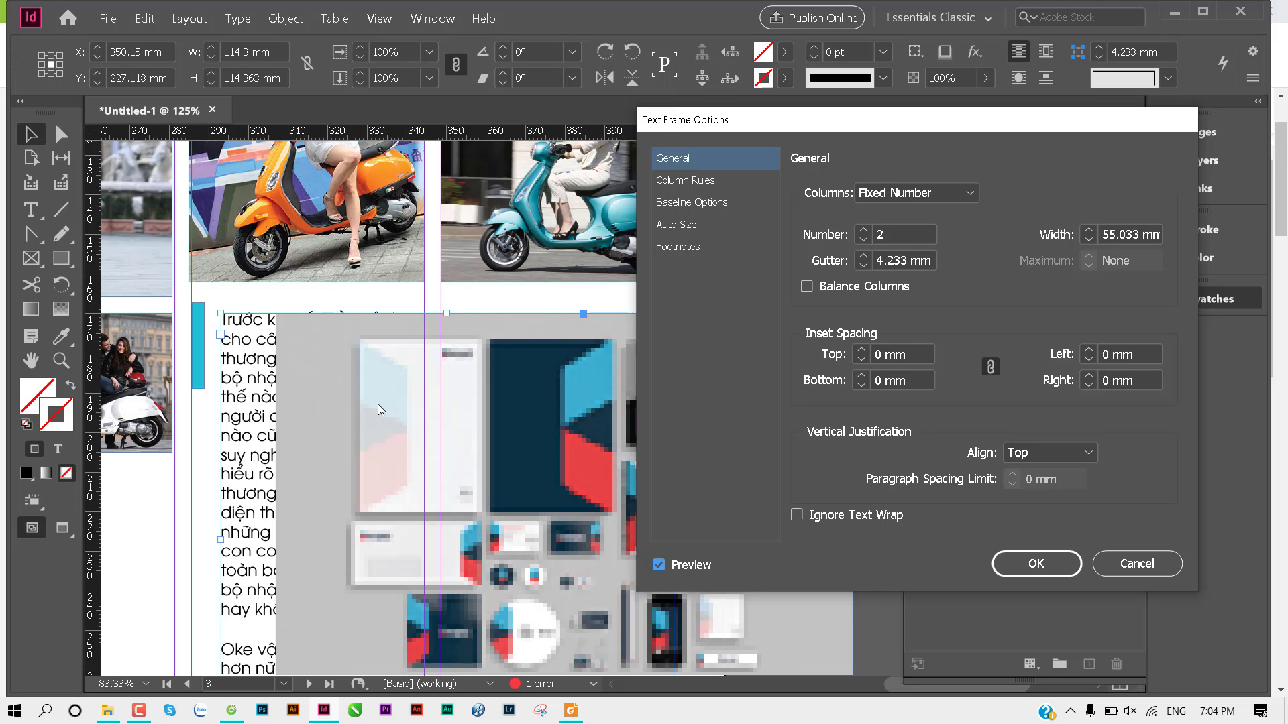
mouse_move(906, 125)
mouse_down()
mouse_move(1198, 208)
mouse_move(517, 35)
mouse_up()
click(771, 469)
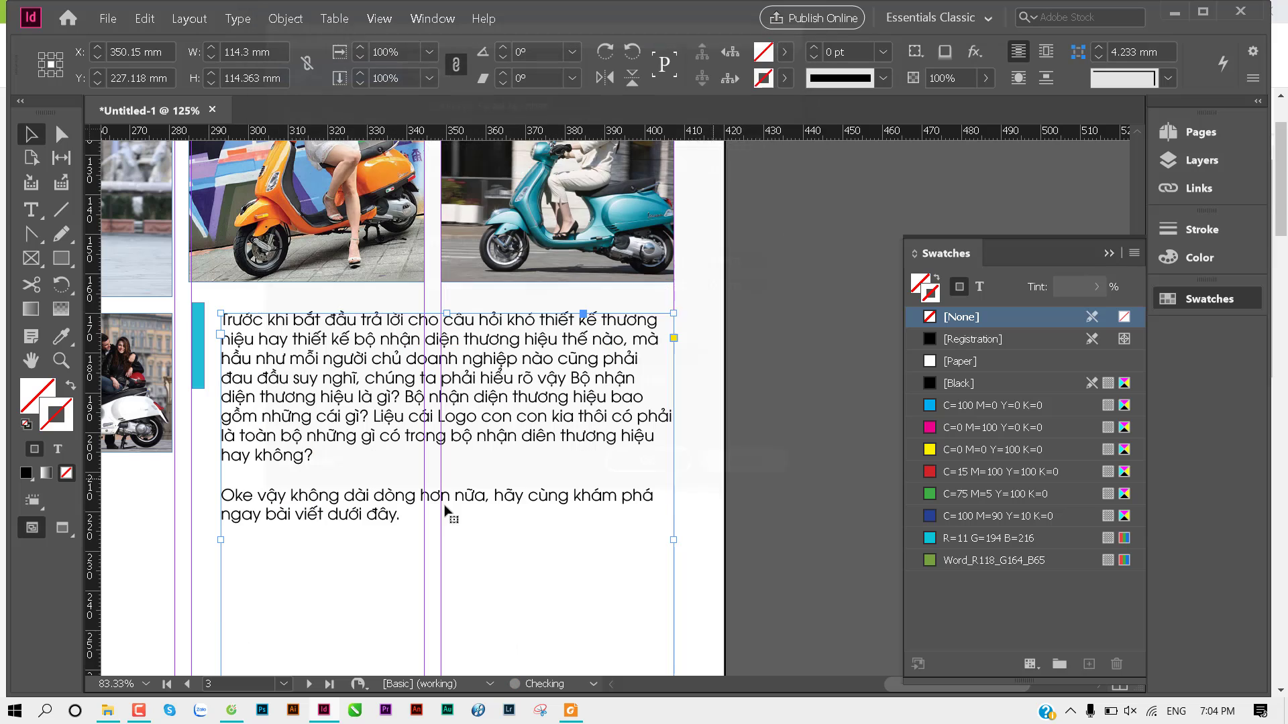
Step: Delete the body text frame and load Vespa.docx from the 3. Indesign folder
key(Delete)
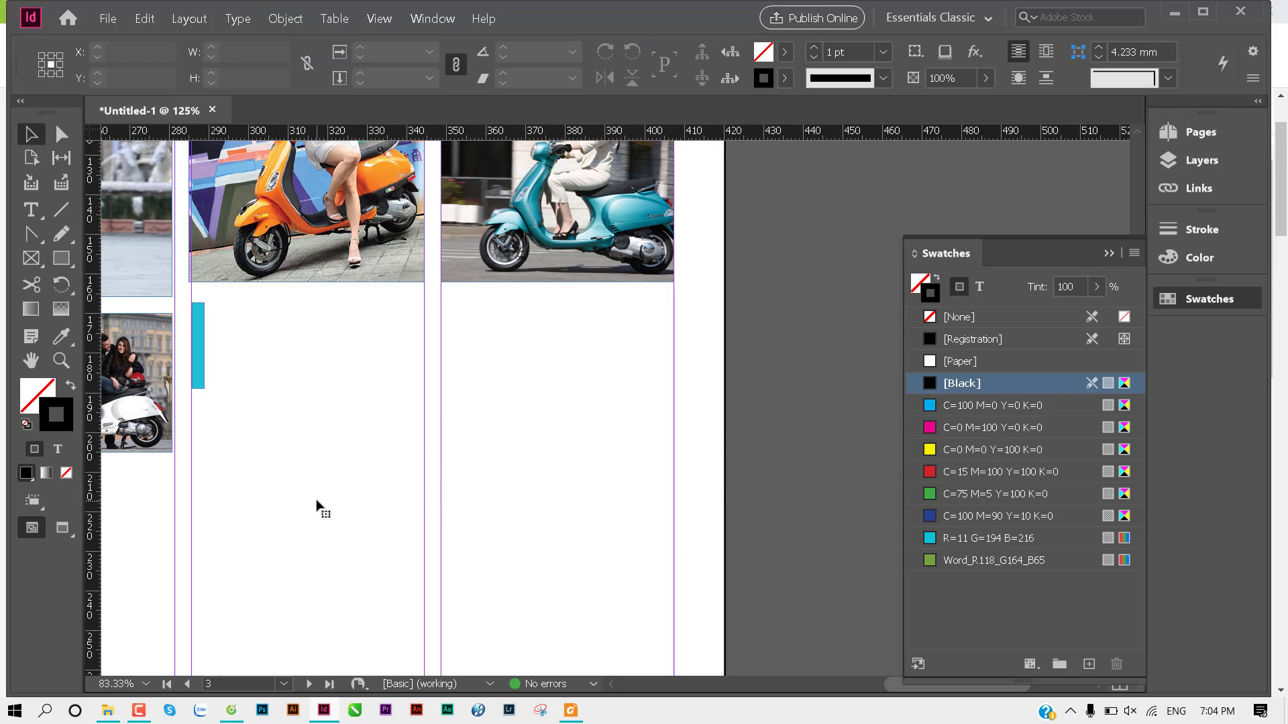
key(ctrl+d)
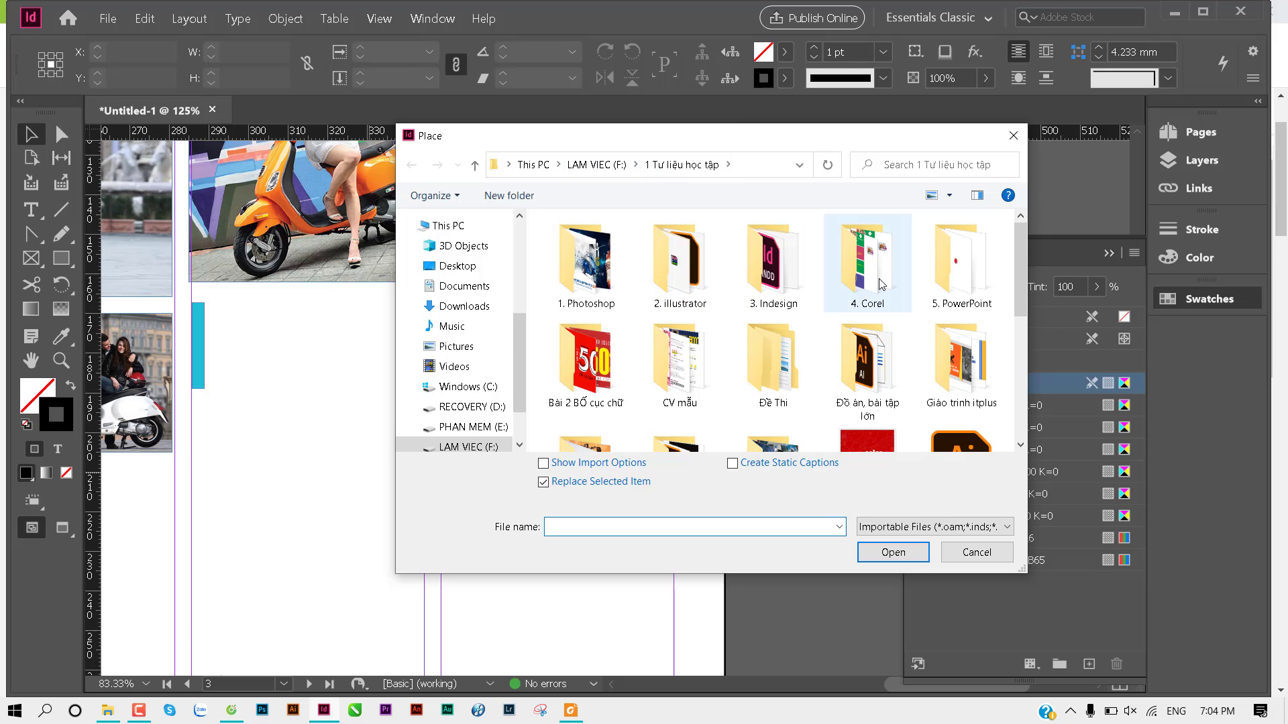
double_click(762, 271)
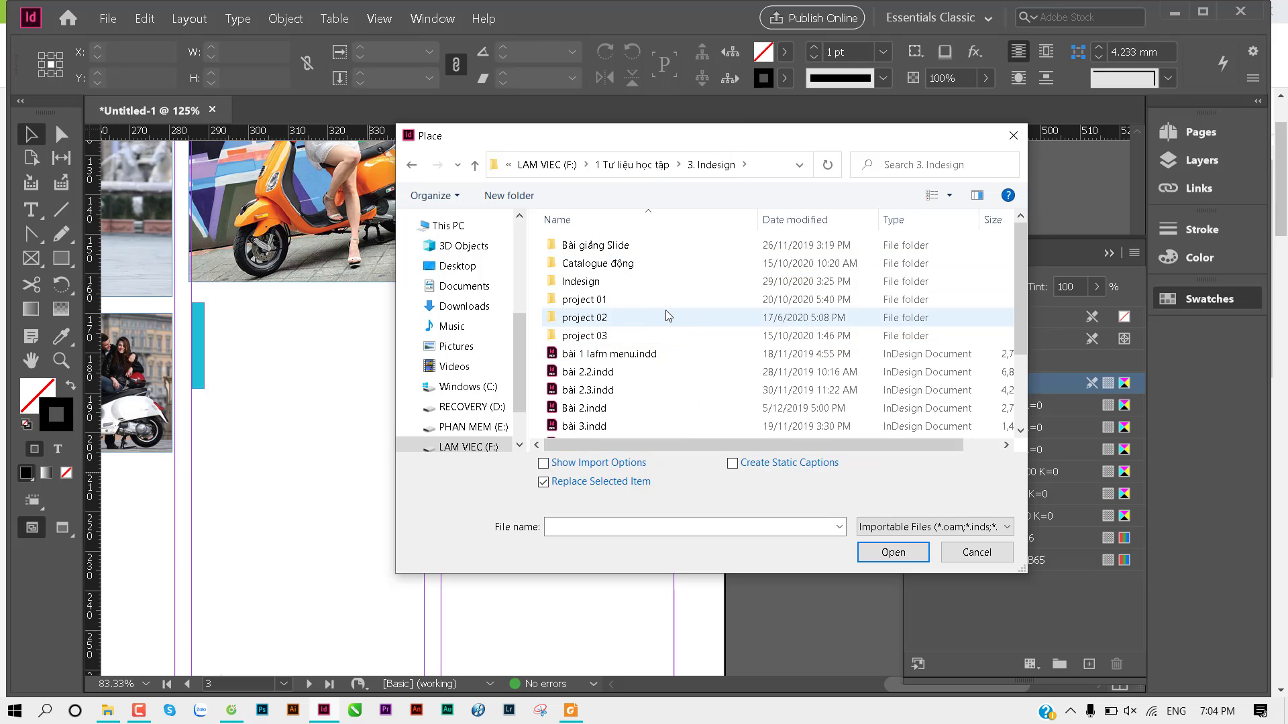
scroll(660, 278, down, 2)
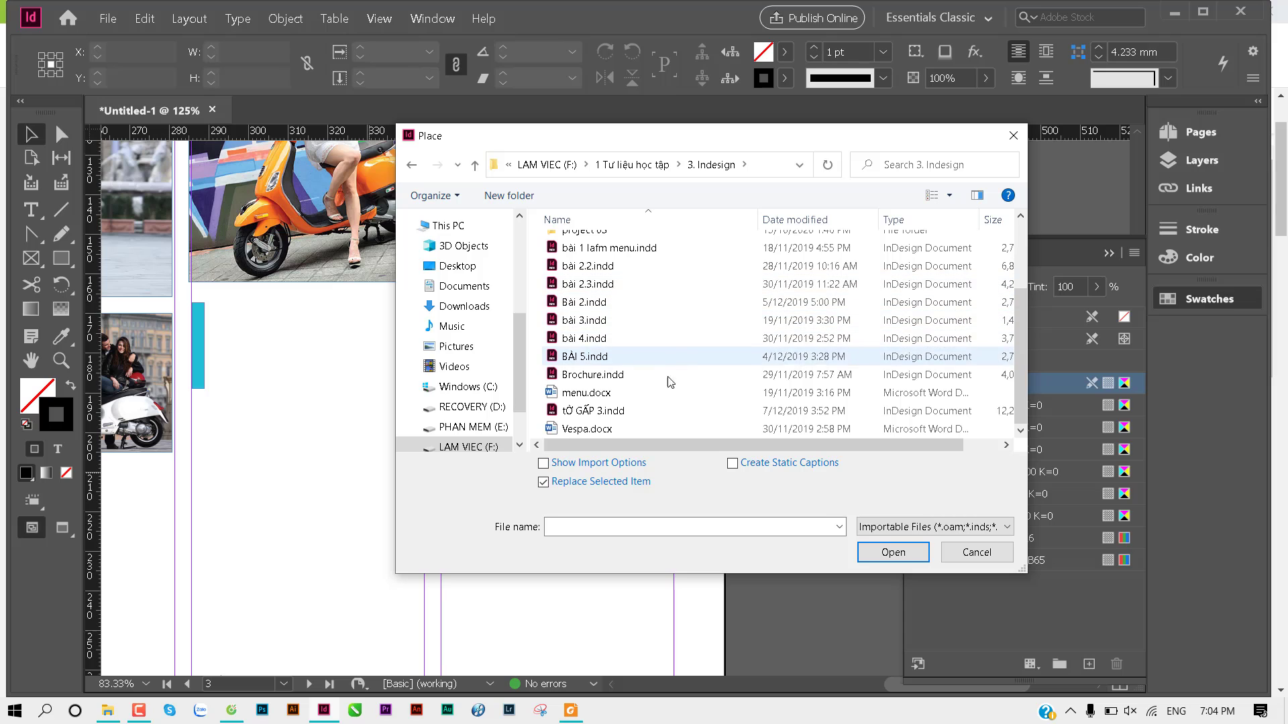
double_click(642, 429)
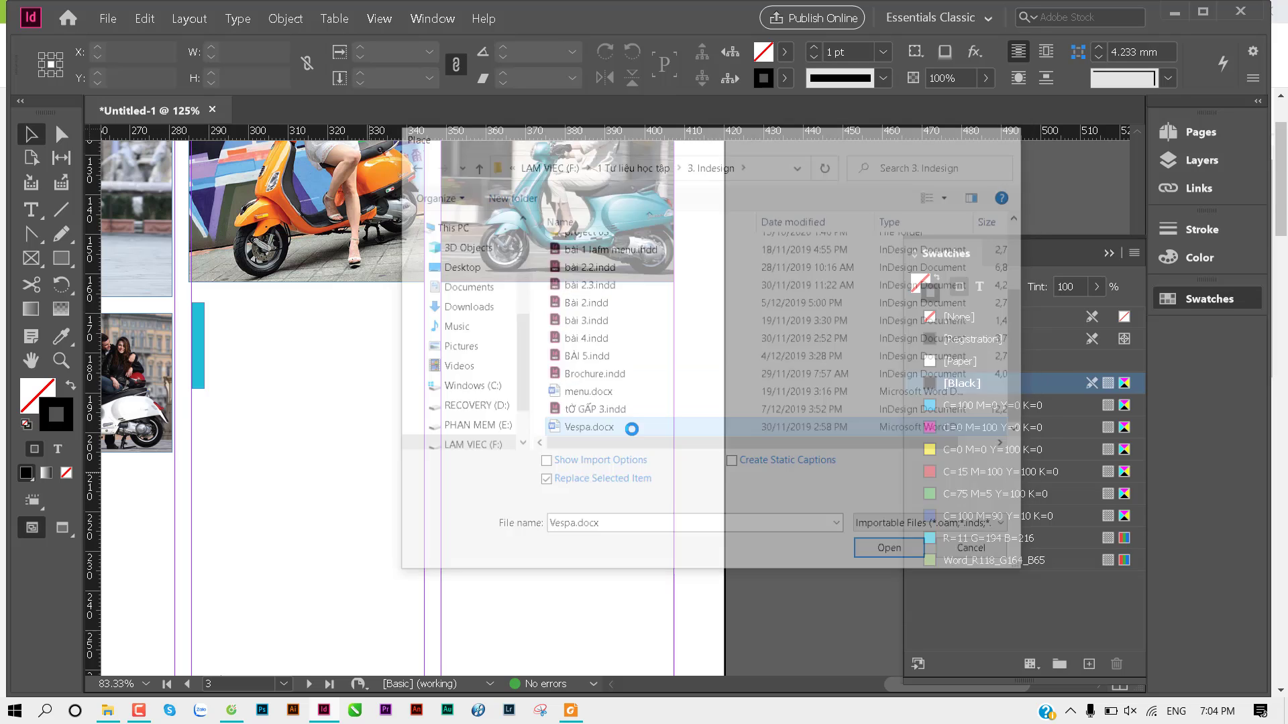
Step: Drag out a Vespa.docx text frame, undo it, and reopen the Place dialog
drag(221, 302, 671, 642)
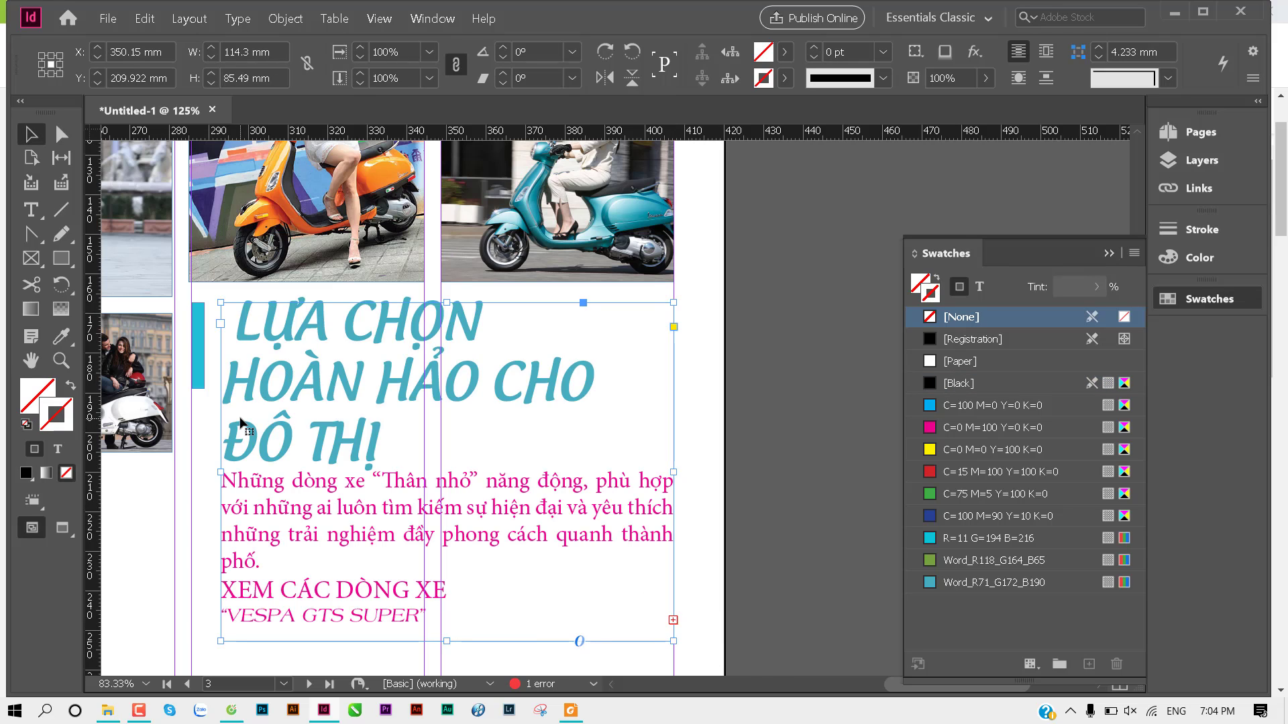
key(ctrl+z)
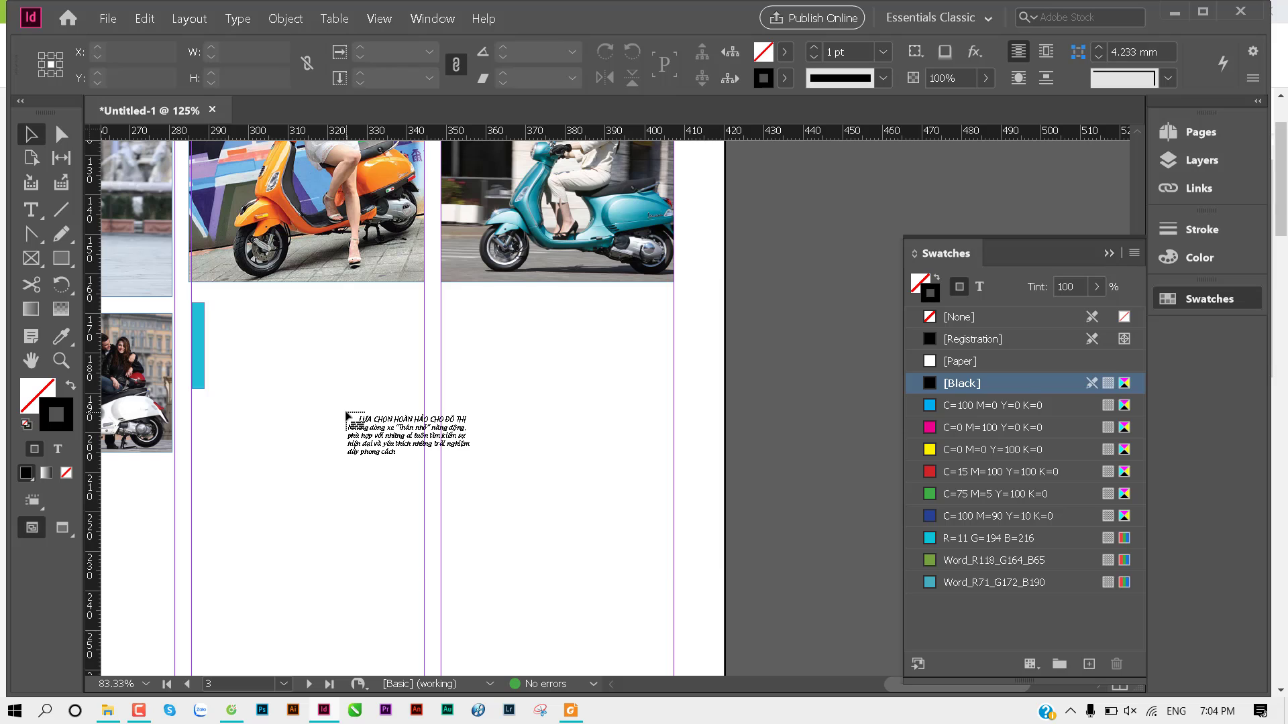
key(ctrl+d)
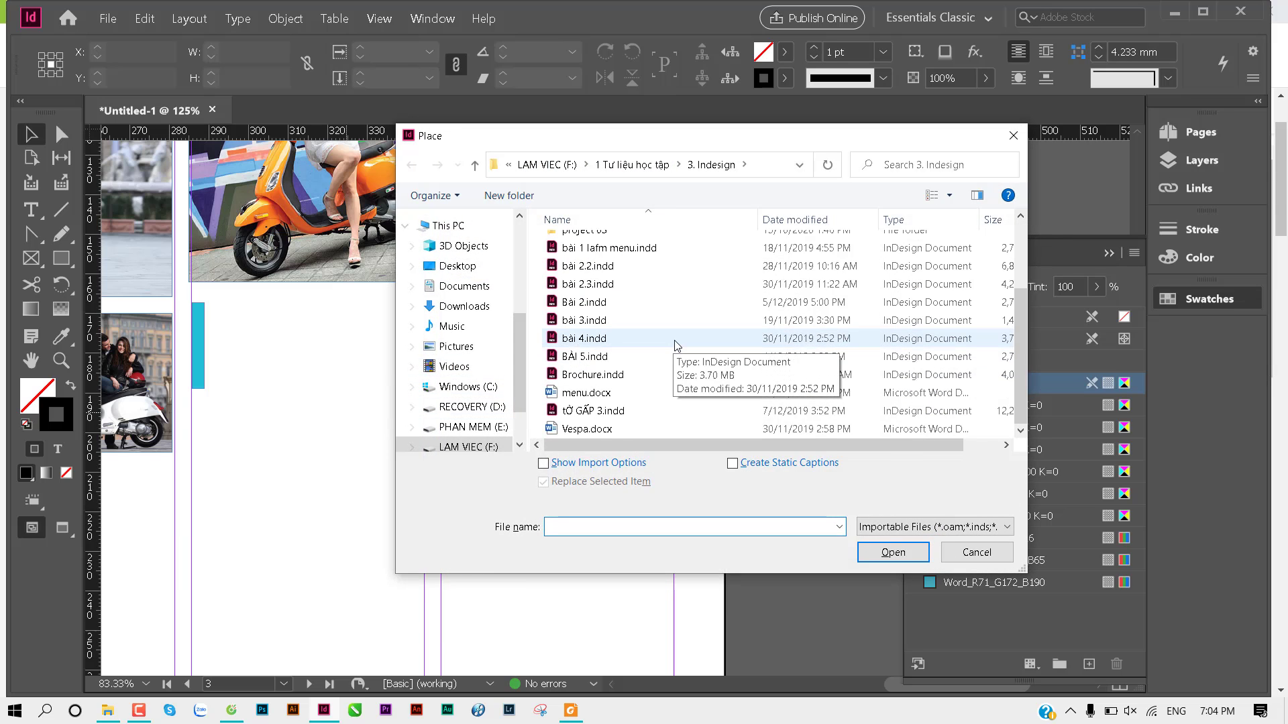
Step: Browse the Indesign folder and try loading IND_05.docx, then cancel placing it
scroll(678, 376, up, 2)
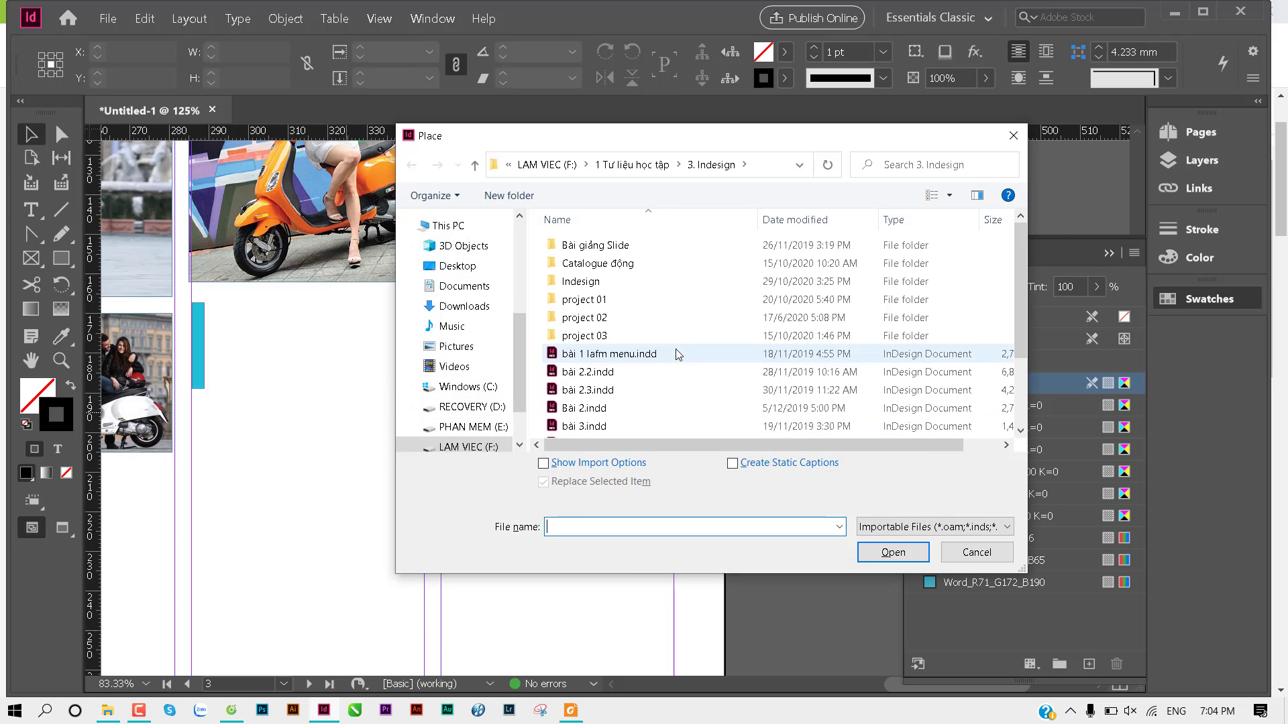
click(642, 290)
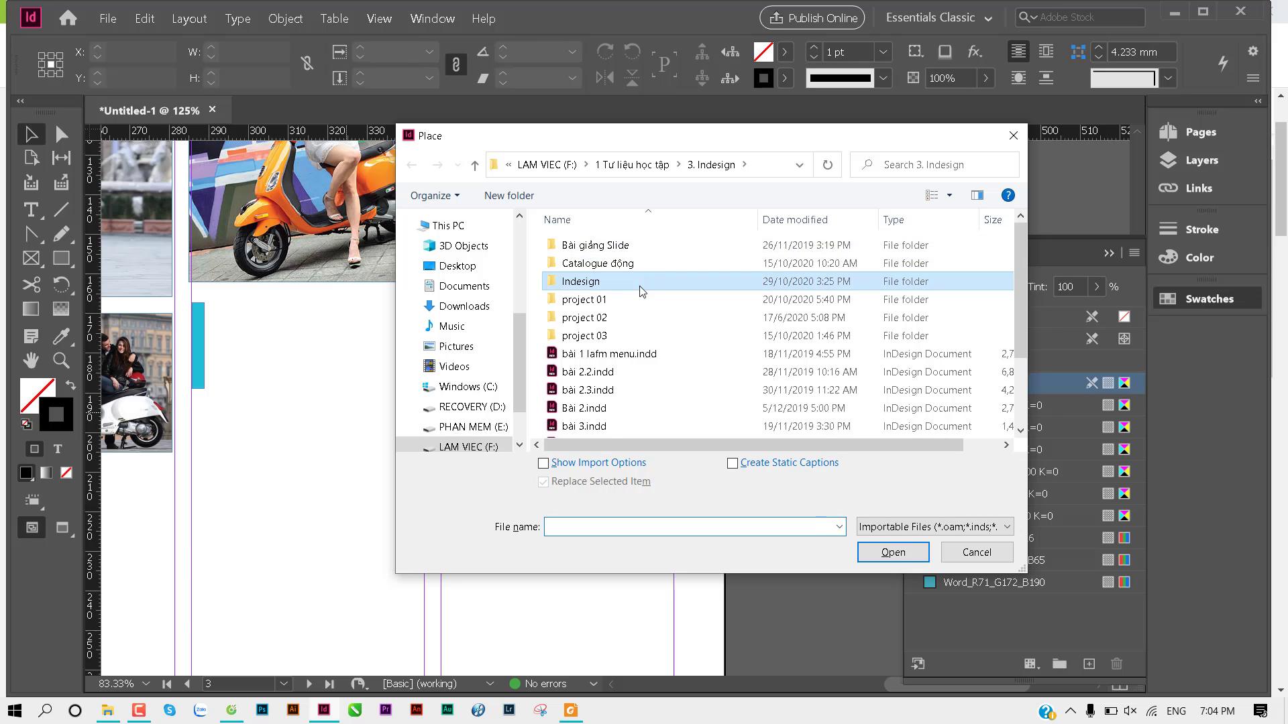
double_click(642, 290)
scroll(644, 315, down, 1)
scroll(644, 315, up, 1)
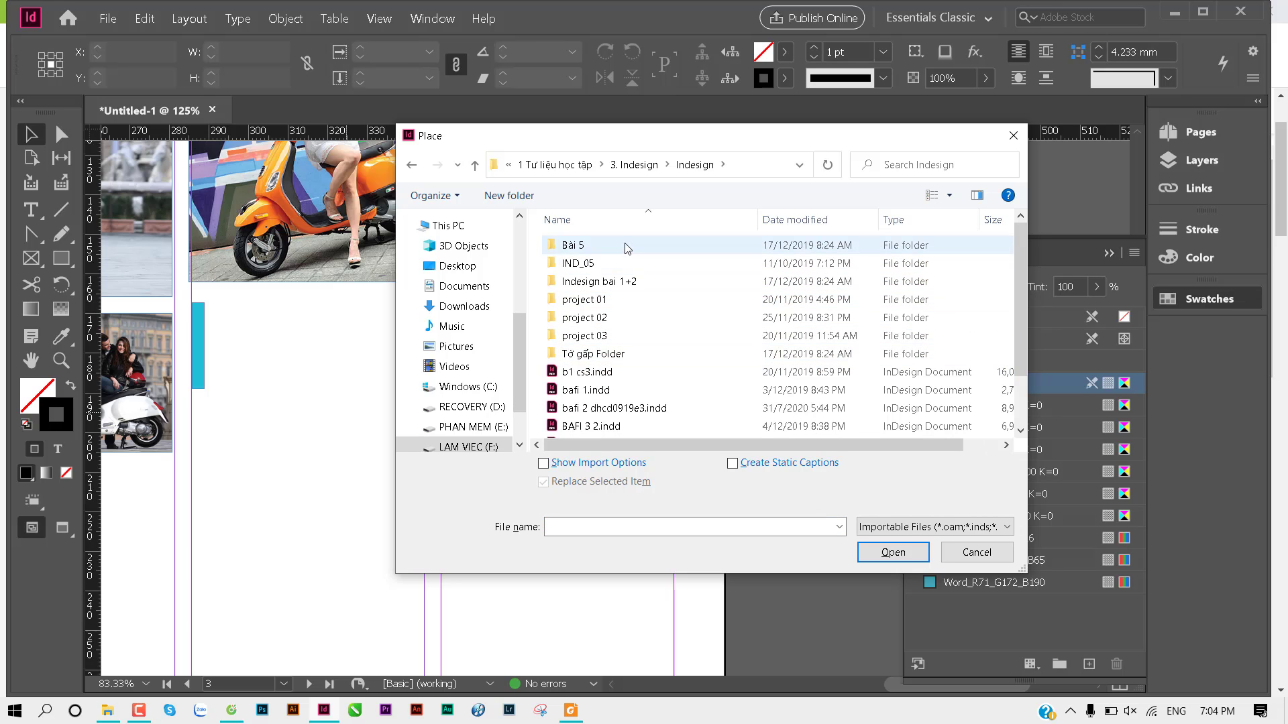
double_click(627, 246)
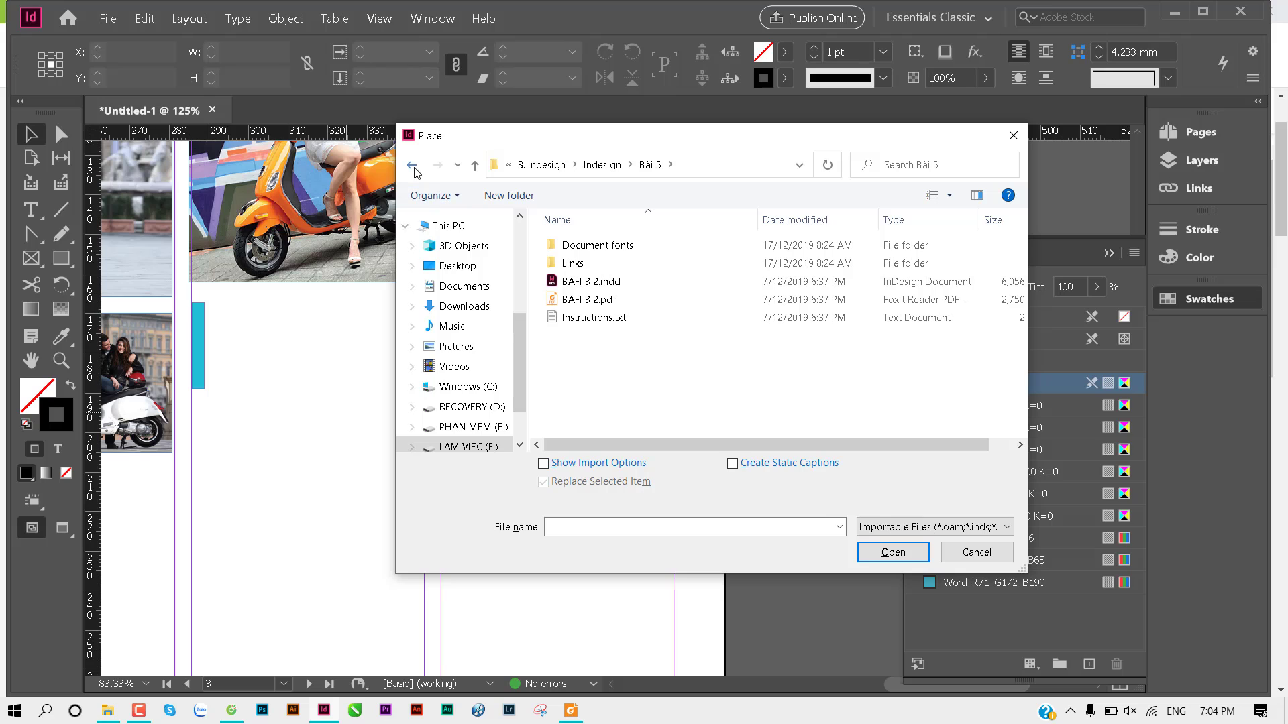
click(411, 165)
double_click(584, 263)
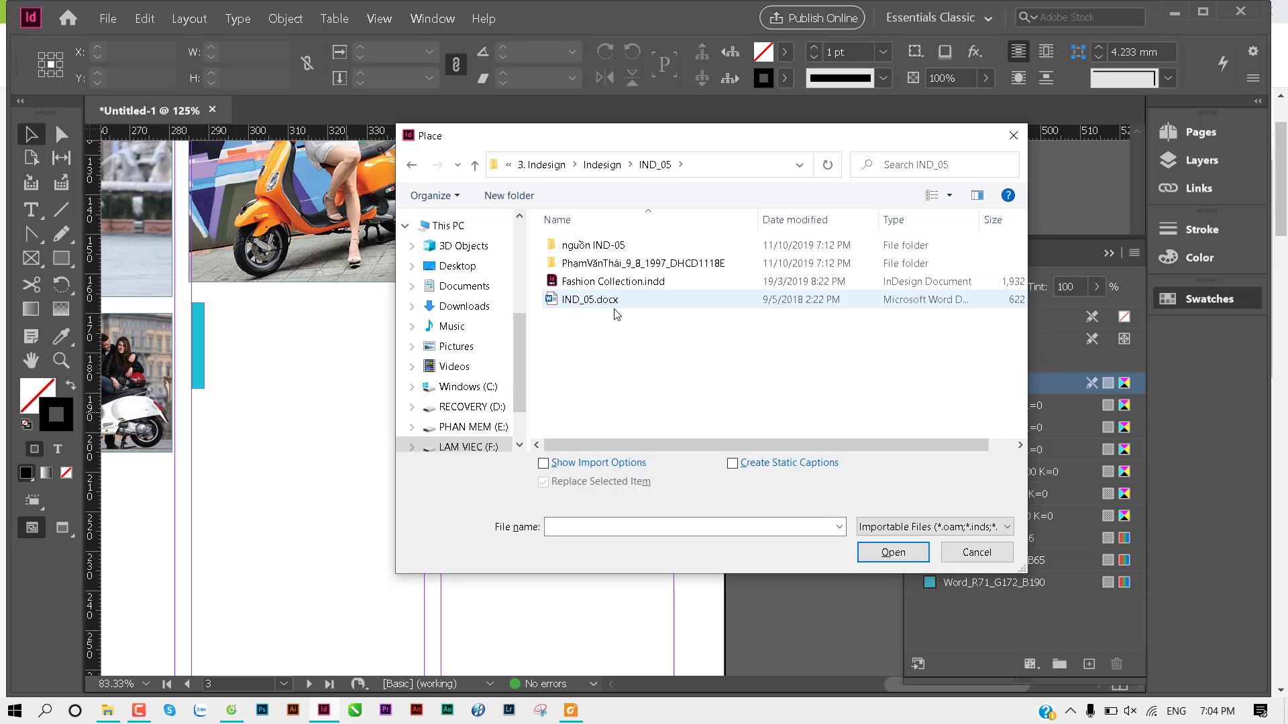
click(412, 165)
double_click(610, 265)
double_click(607, 299)
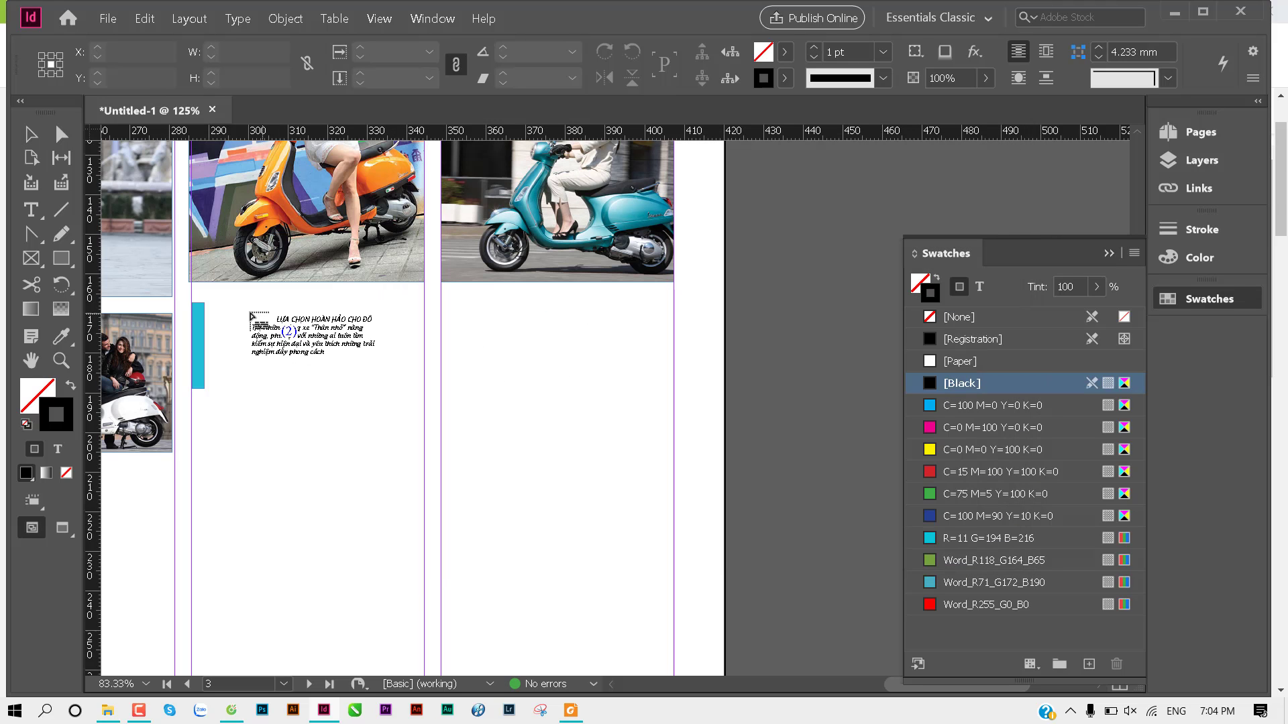
key(Escape)
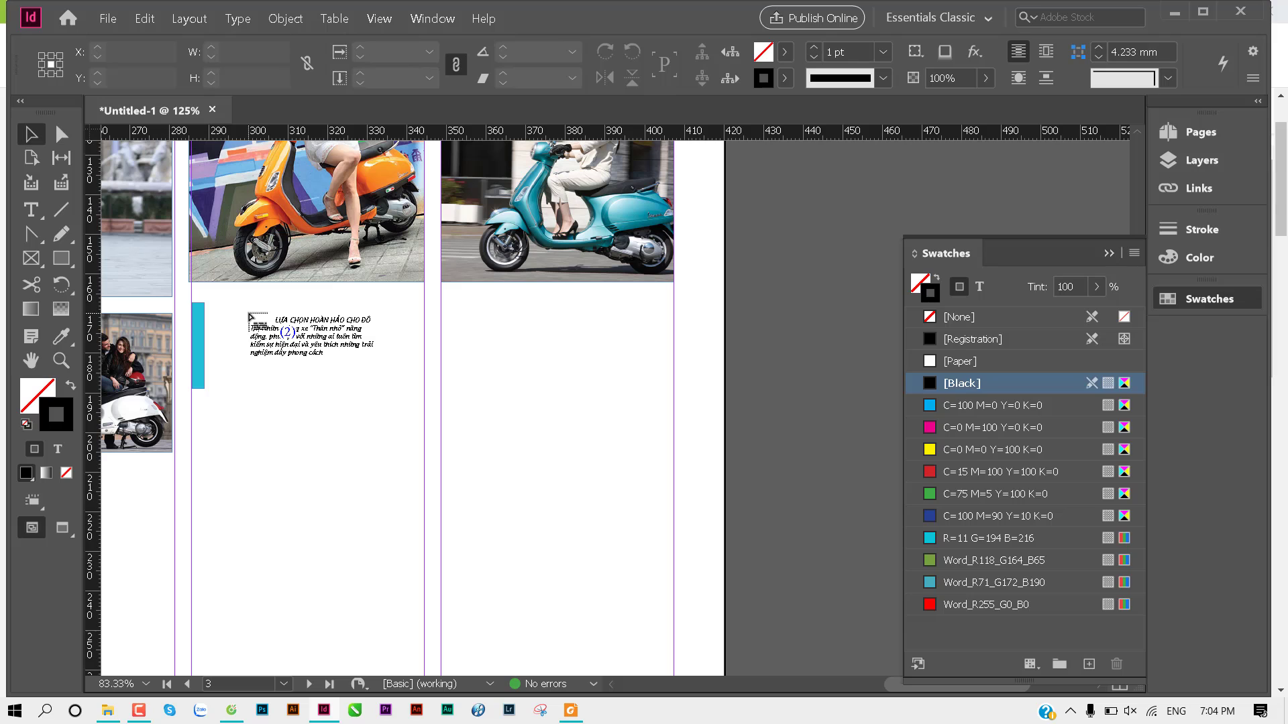
Step: Load the first .docx from Indesign bai 1+2 > Bai02 > Truyện dân gian > Doc
key(ctrl+d)
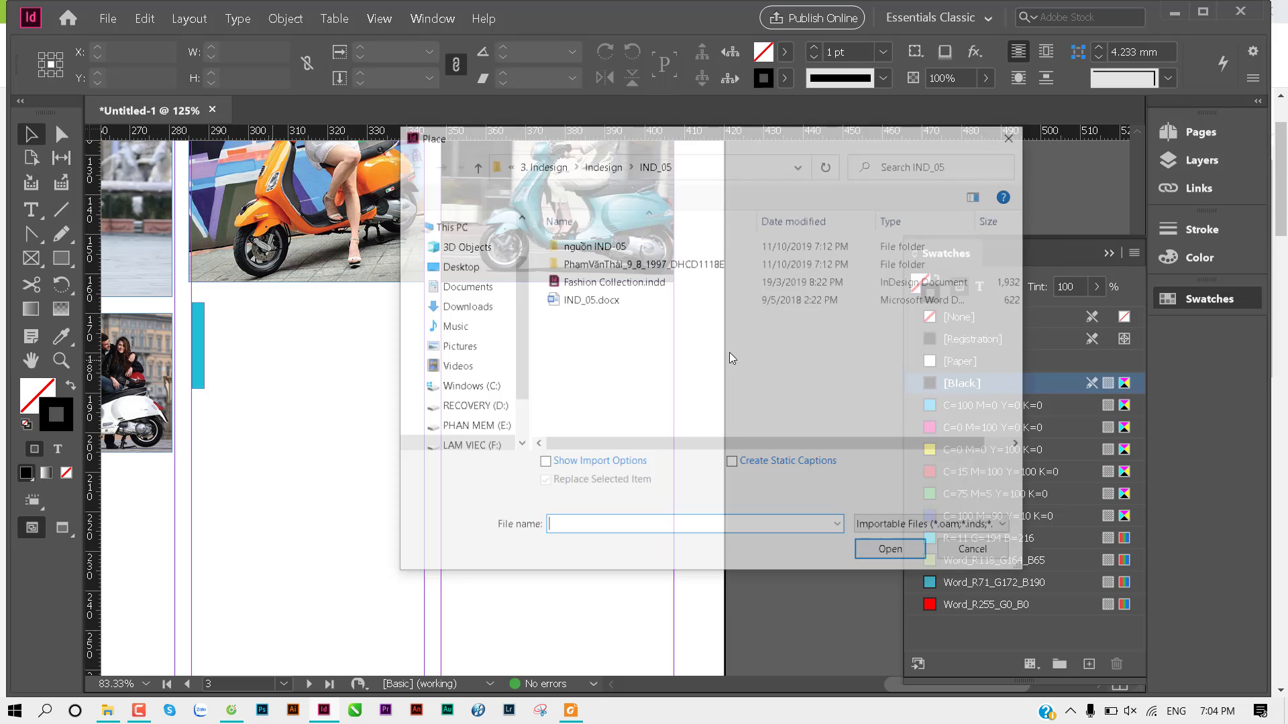
click(610, 164)
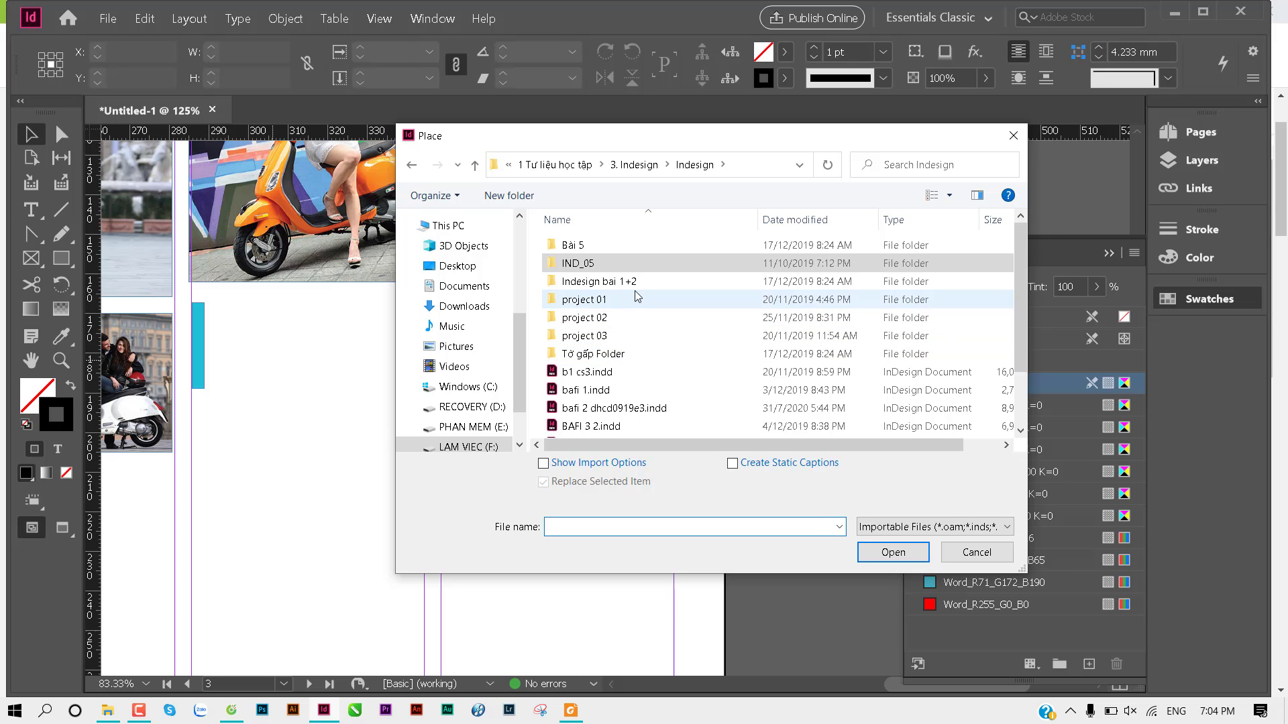
double_click(607, 281)
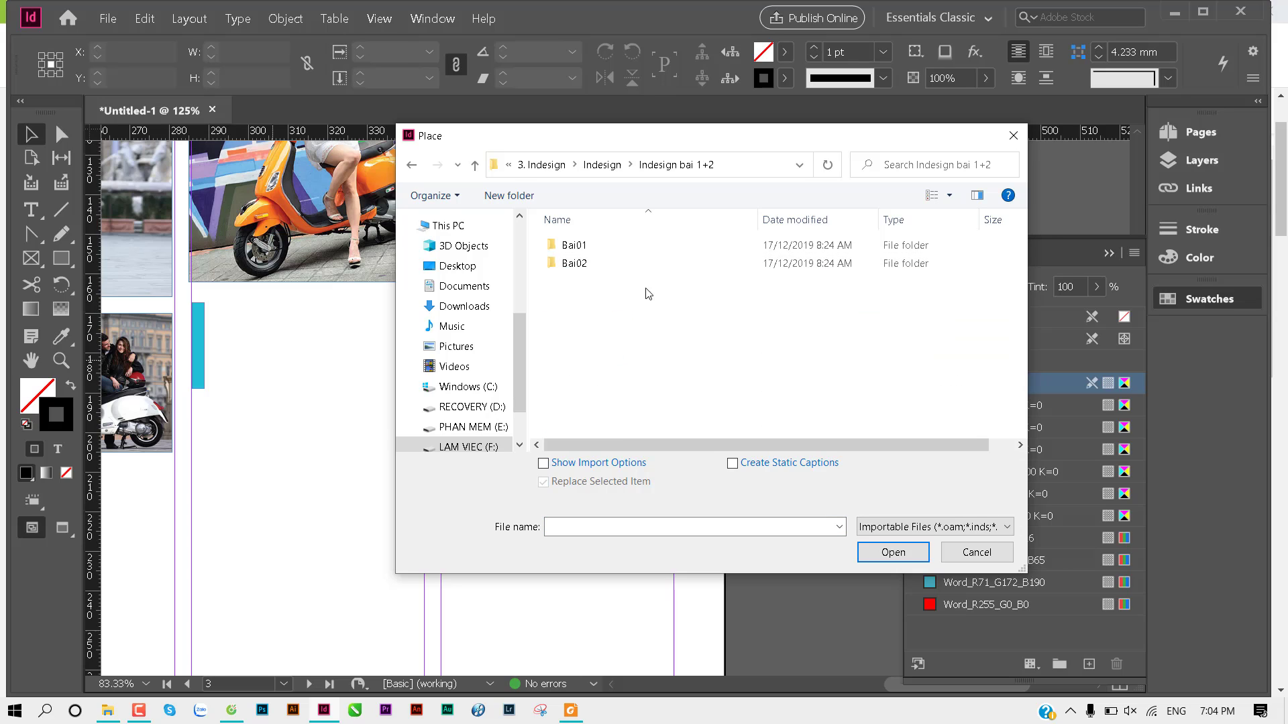
double_click(604, 269)
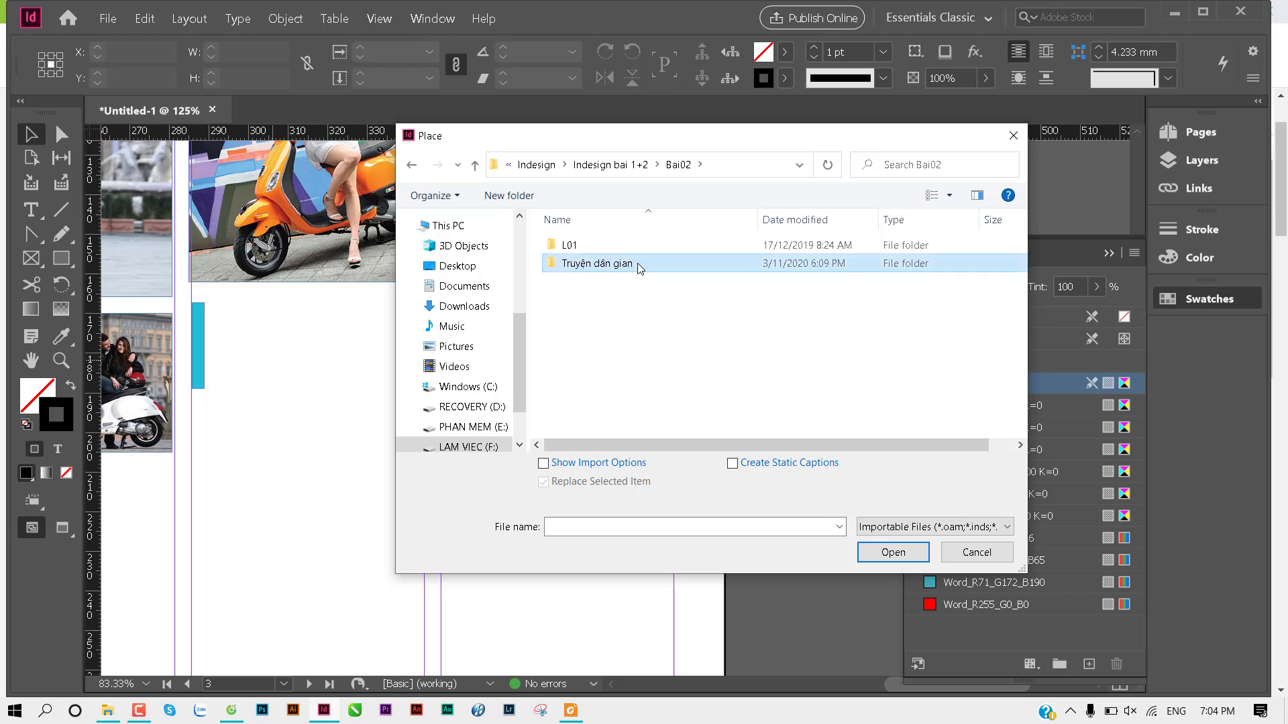
double_click(637, 265)
double_click(594, 246)
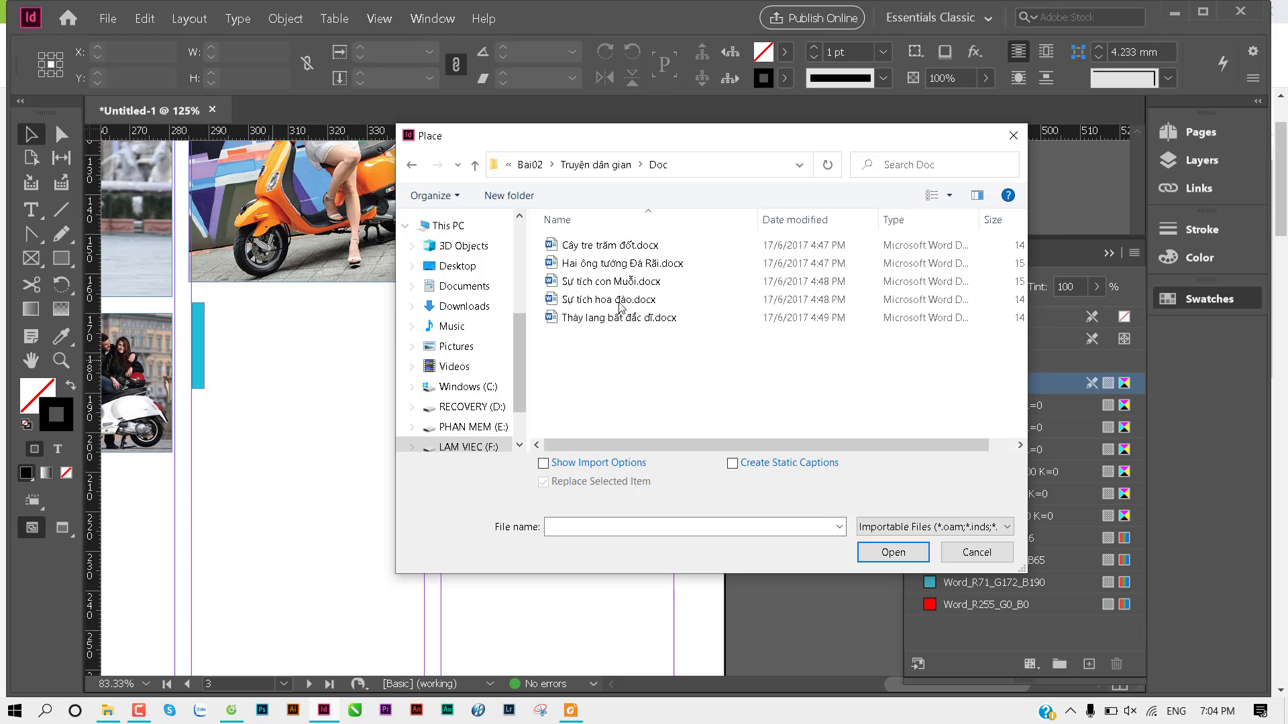
double_click(633, 246)
scroll(270, 360, down, 3)
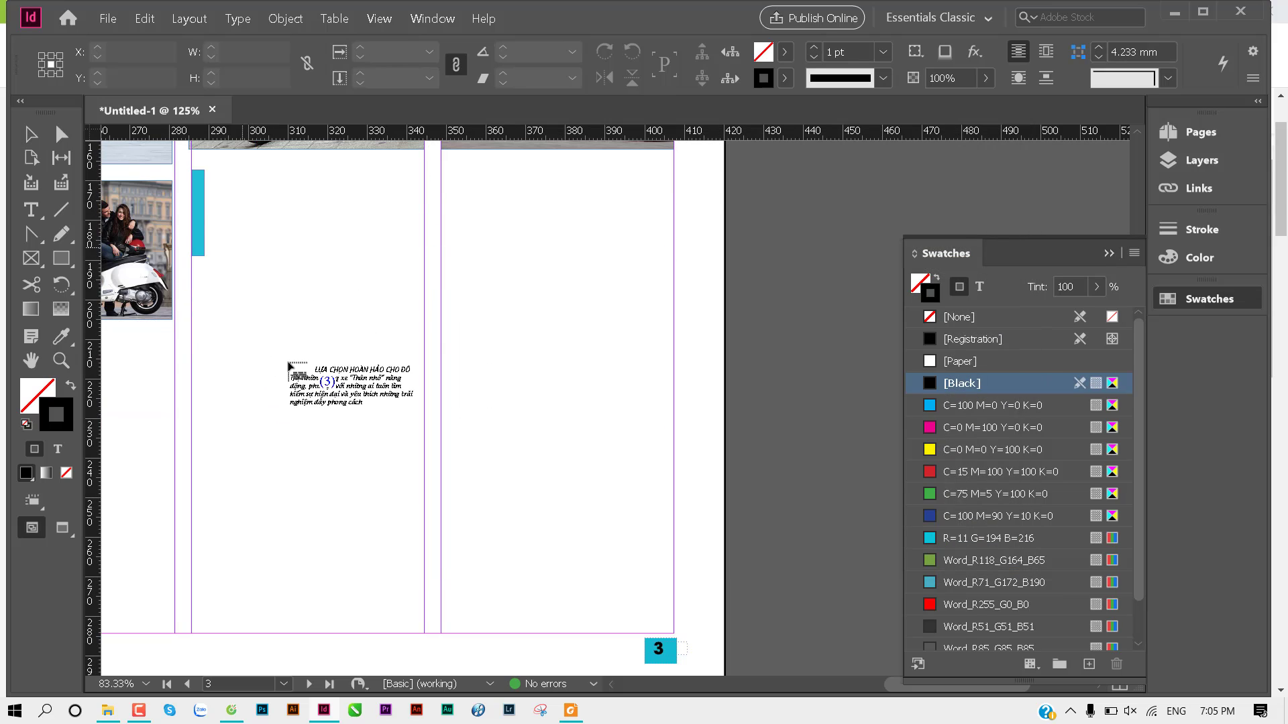
Step: Drop the loaded content onto the page, then select and delete the placed frames and logo
mouse_move(238, 196)
mouse_down()
mouse_move(275, 253)
mouse_move(292, 335)
mouse_up()
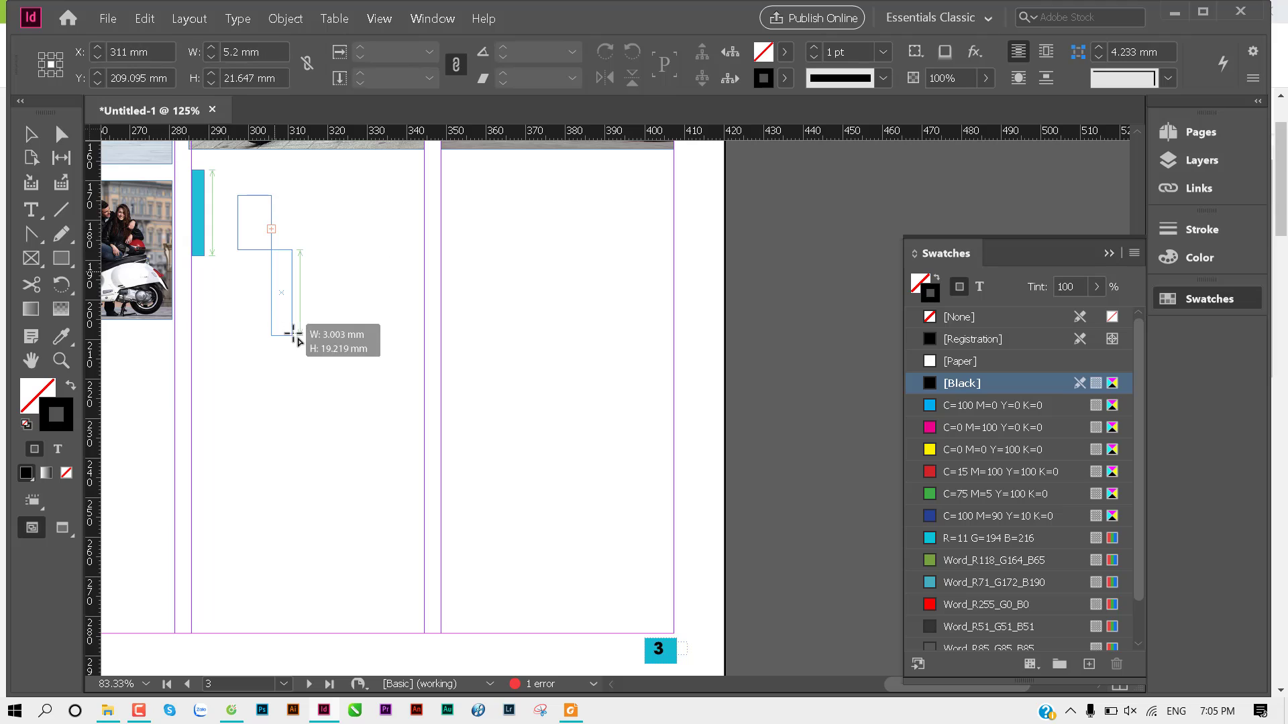
click(204, 249)
key(v)
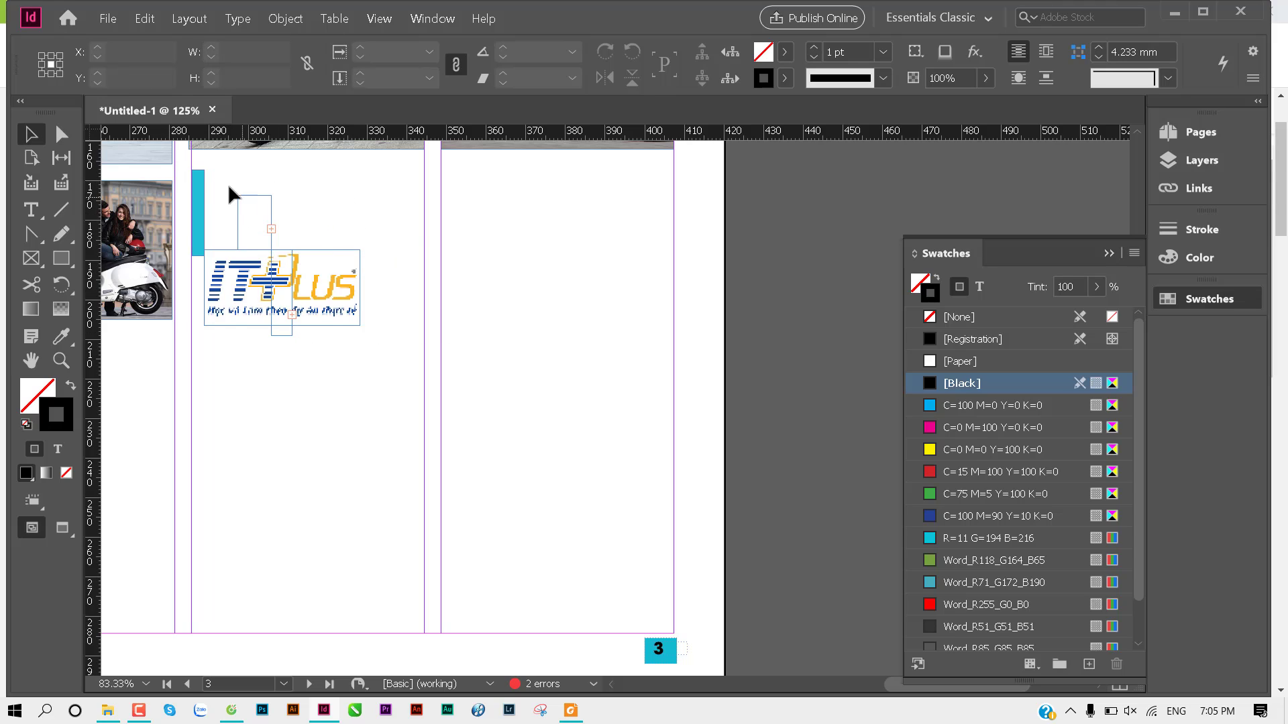
drag(227, 184, 316, 314)
key(Delete)
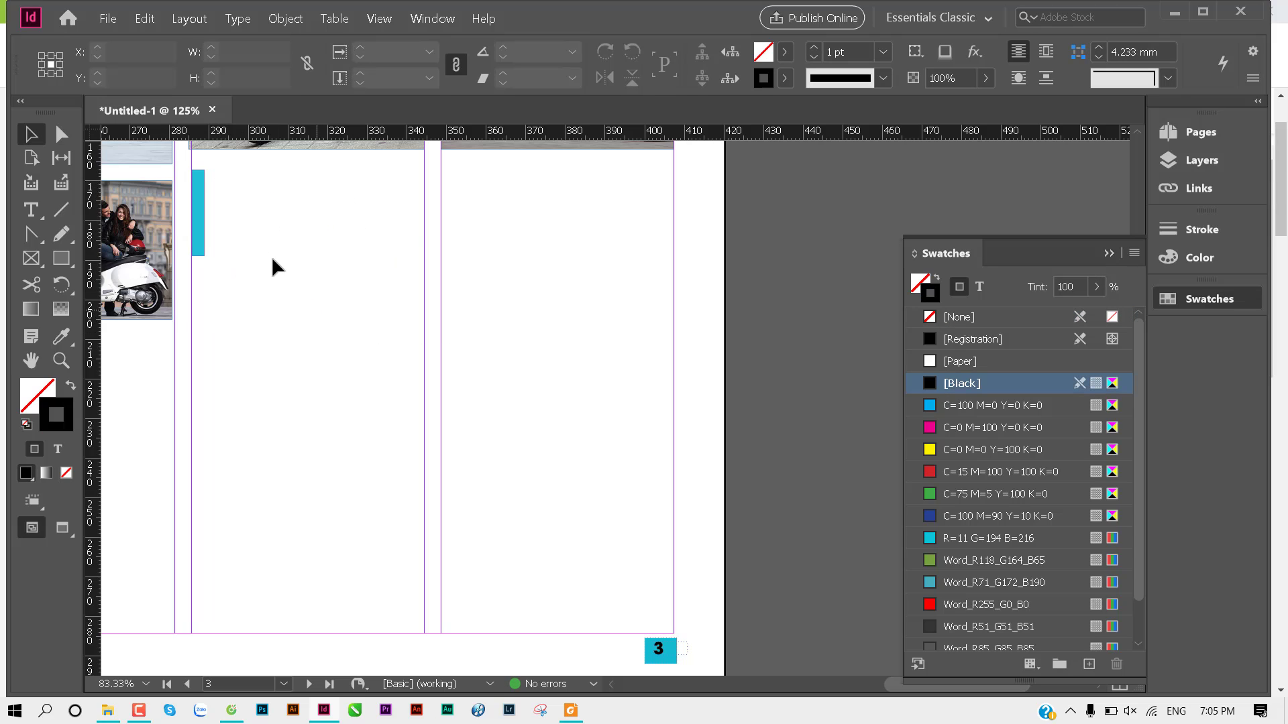
Step: Place Cây tre trăm đốt.docx into a large new frame drawn on page 3
key(ctrl+d)
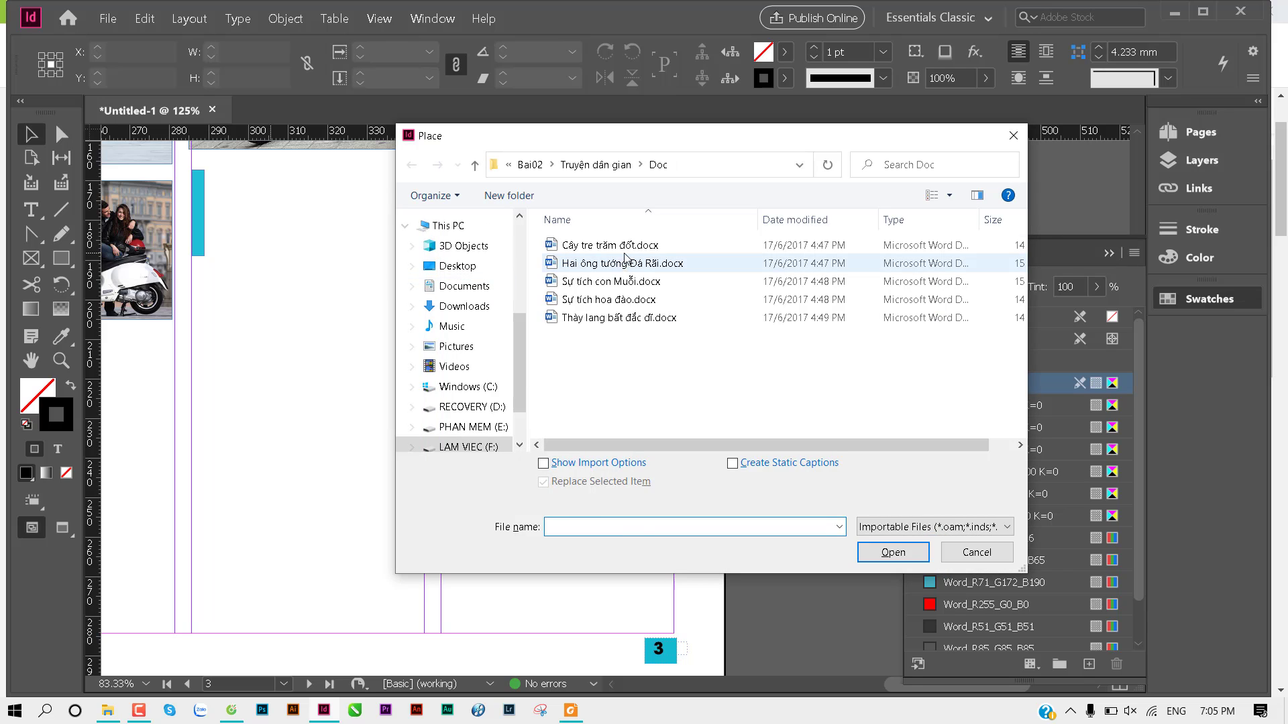
double_click(610, 245)
click(215, 178)
drag(213, 174, 676, 593)
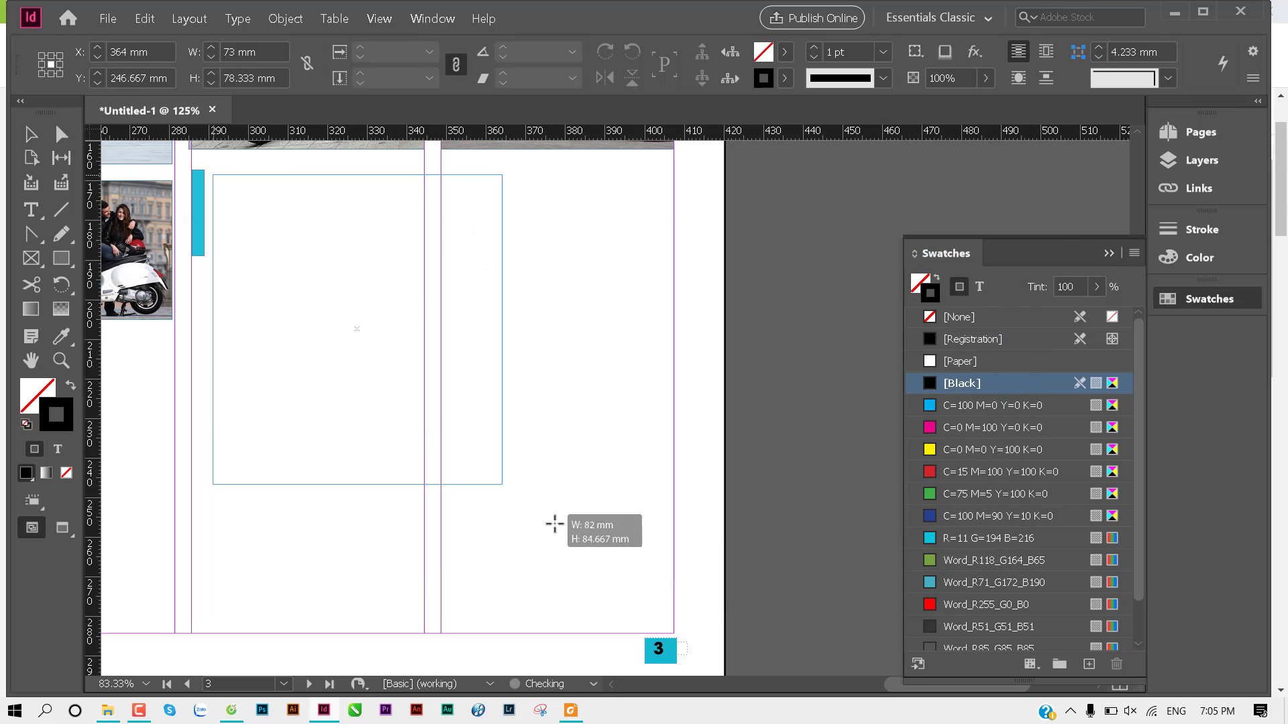
click(262, 347)
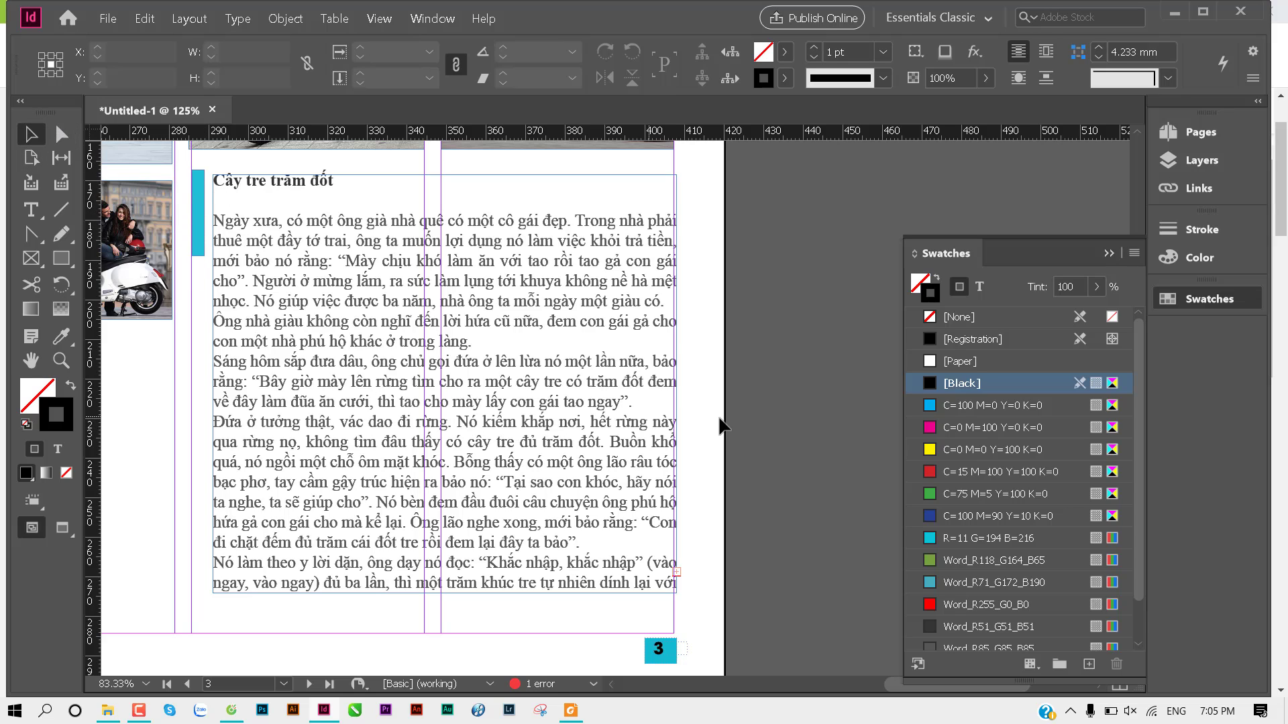
Step: Pull the story frame's right edge in slightly
click(667, 413)
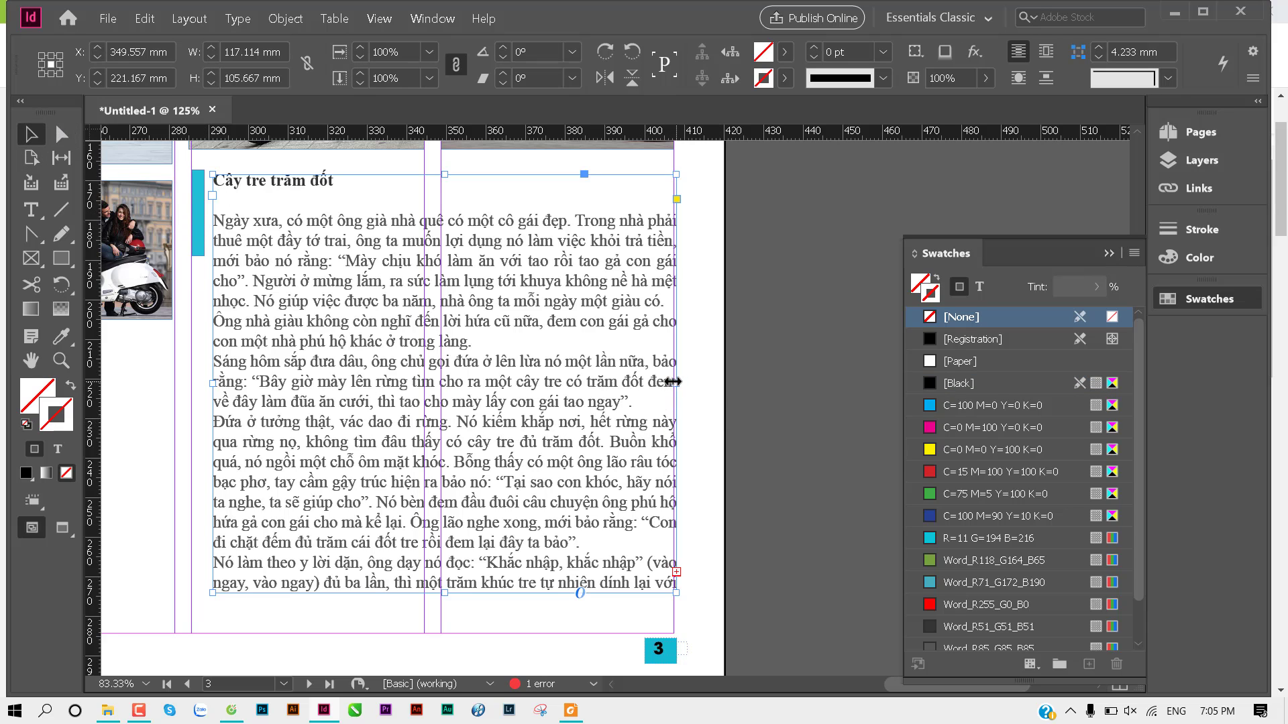
drag(672, 381, 673, 382)
click(701, 384)
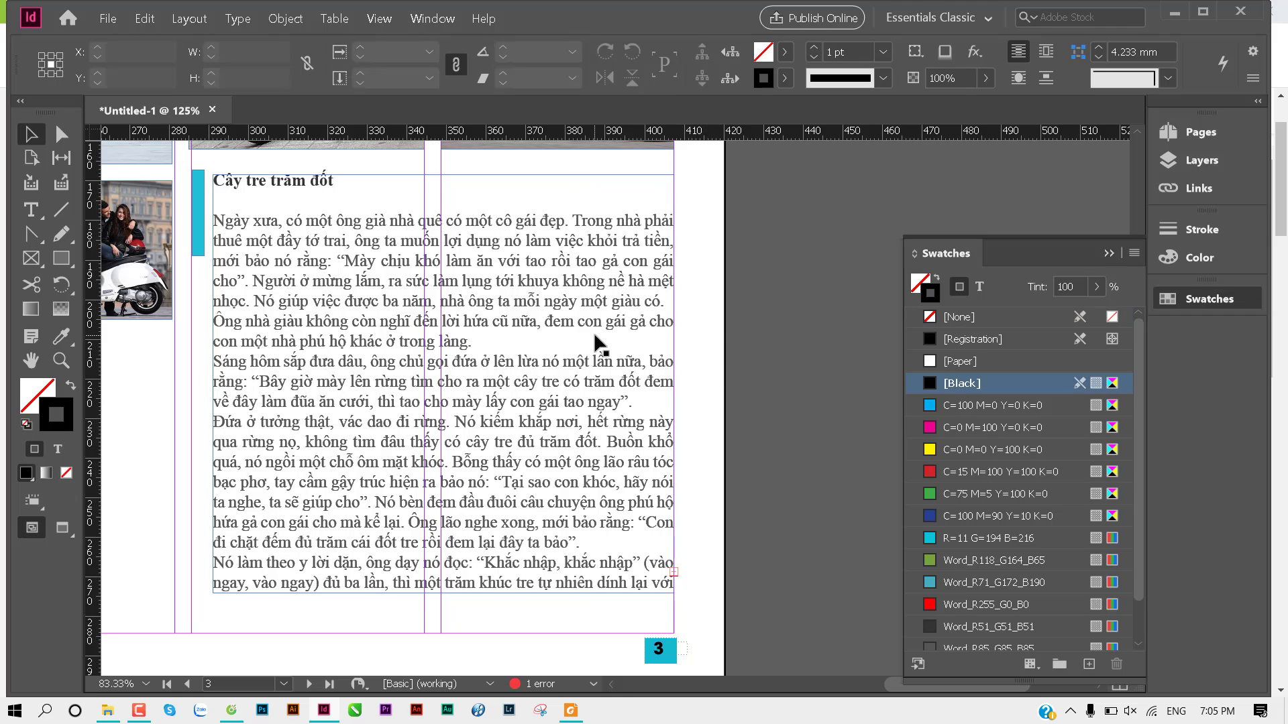
click(603, 347)
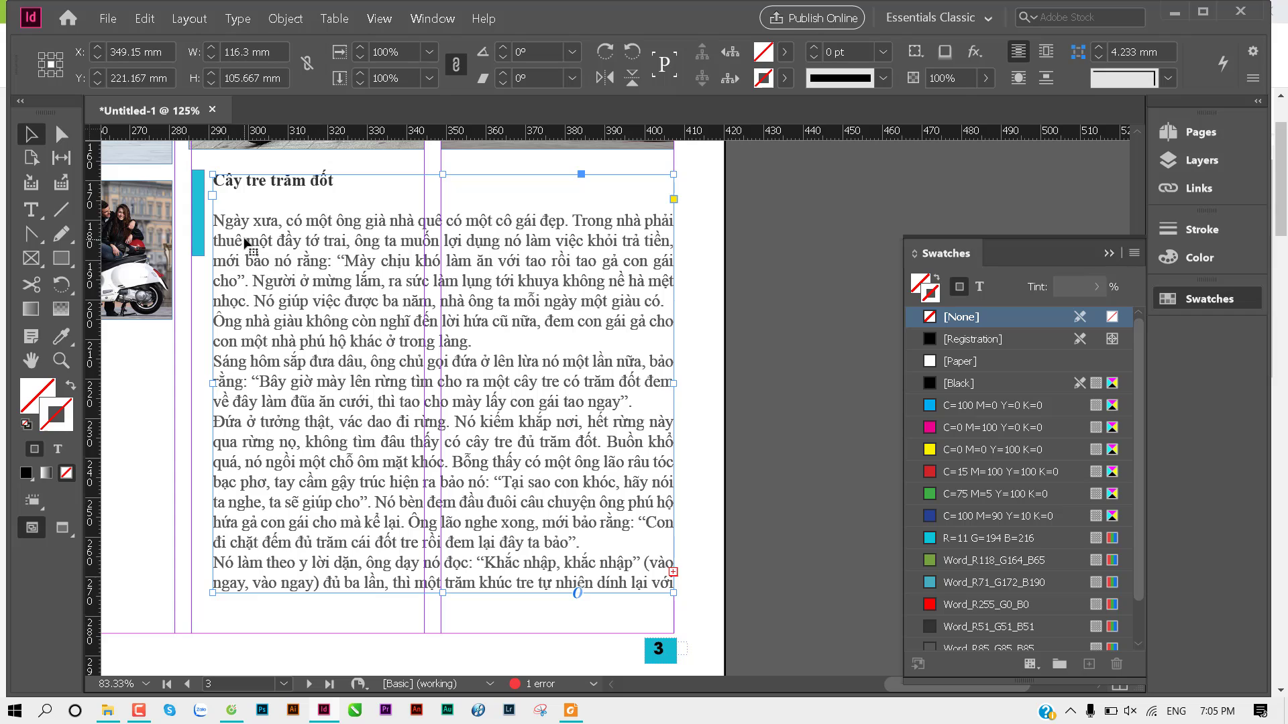
click(695, 339)
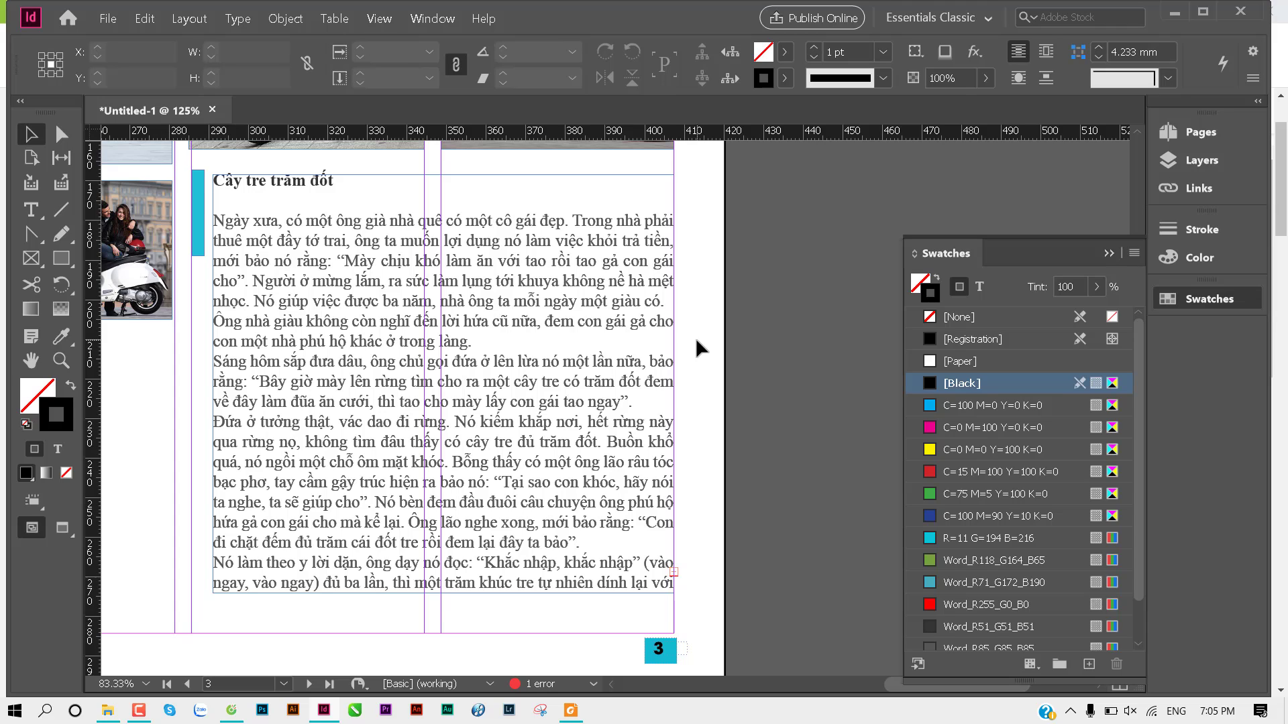
Step: Extend the story frame's bottom down toward the margin and check it at 100% zoom
click(443, 590)
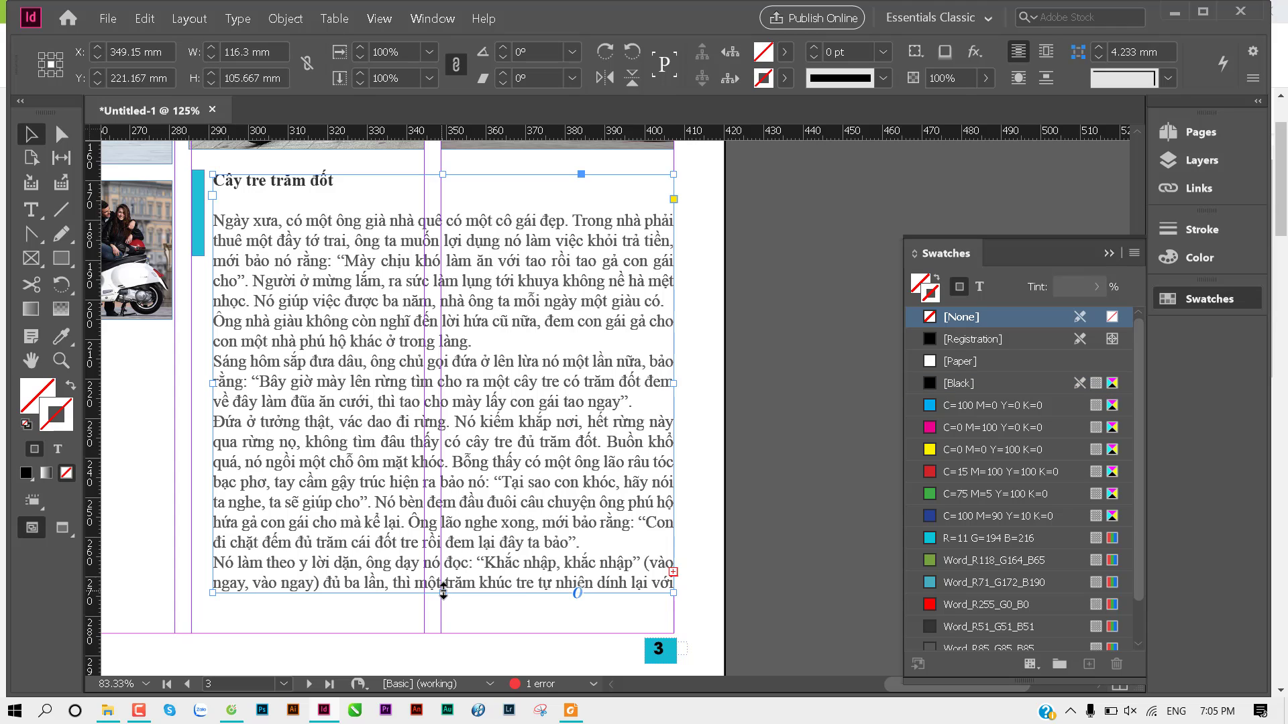
drag(442, 592, 443, 632)
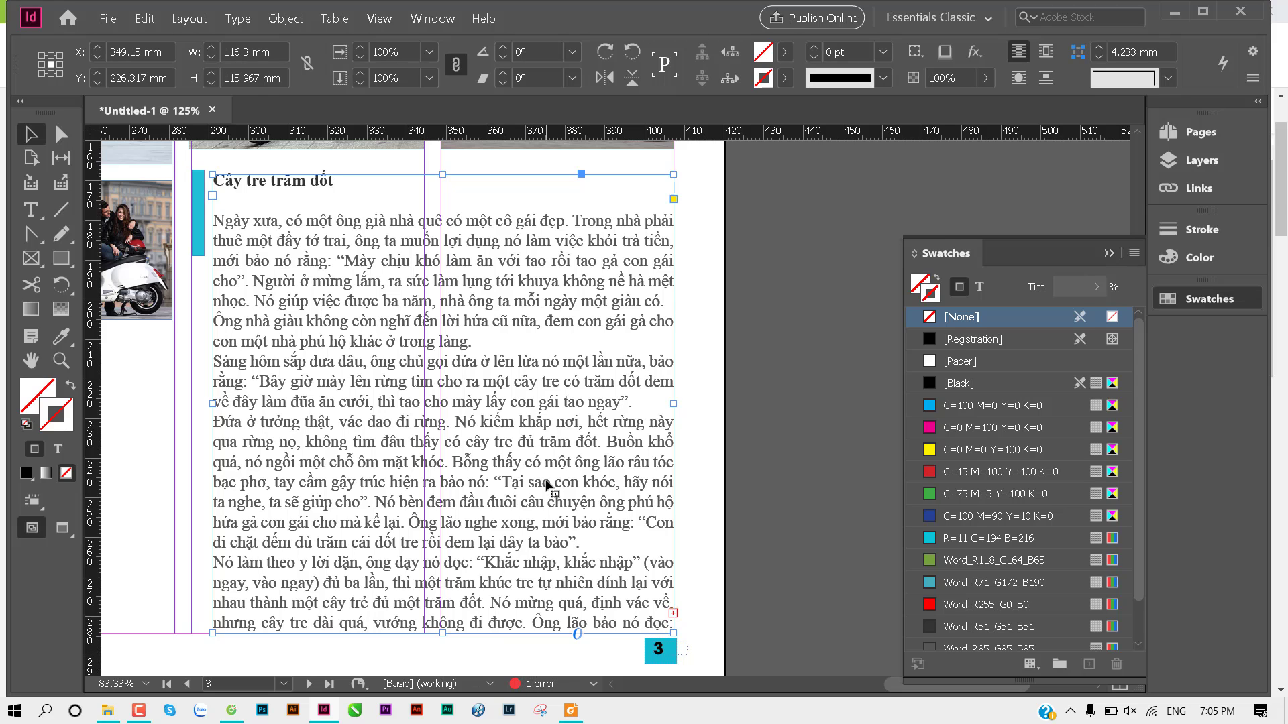
ctrl+alt+click(541, 450)
drag(541, 451, 472, 385)
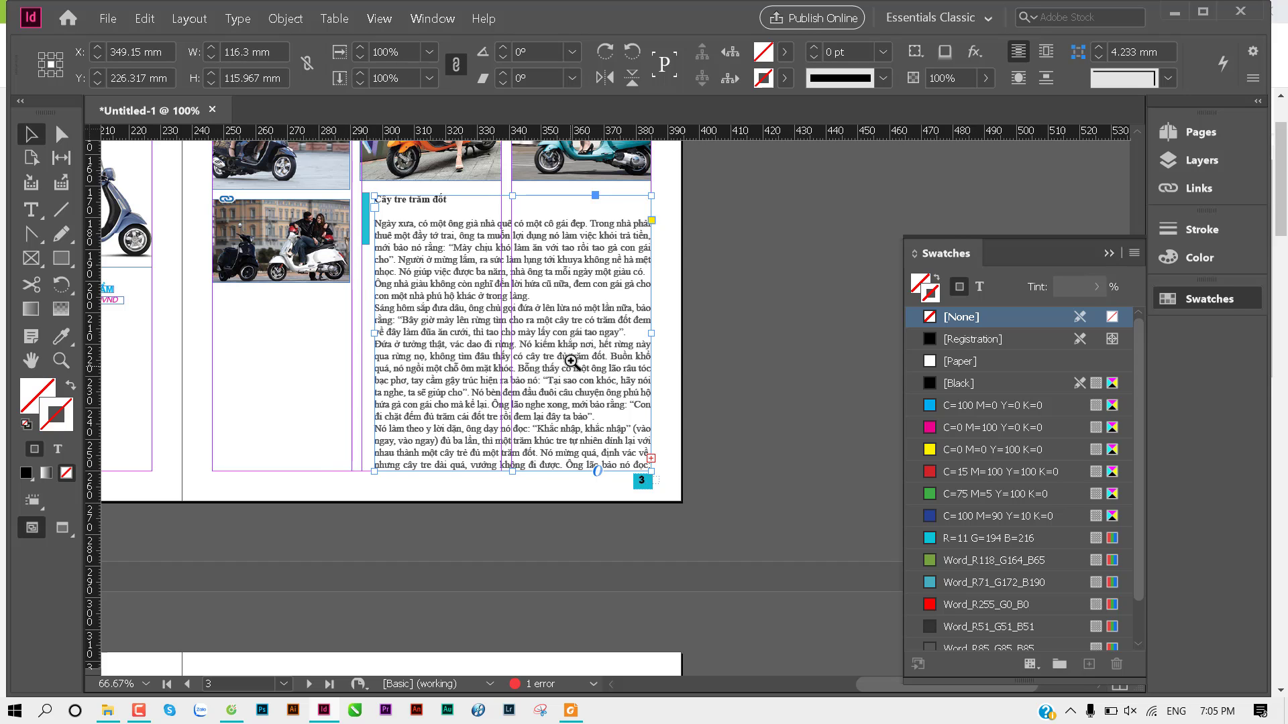
key(ctrl+equal)
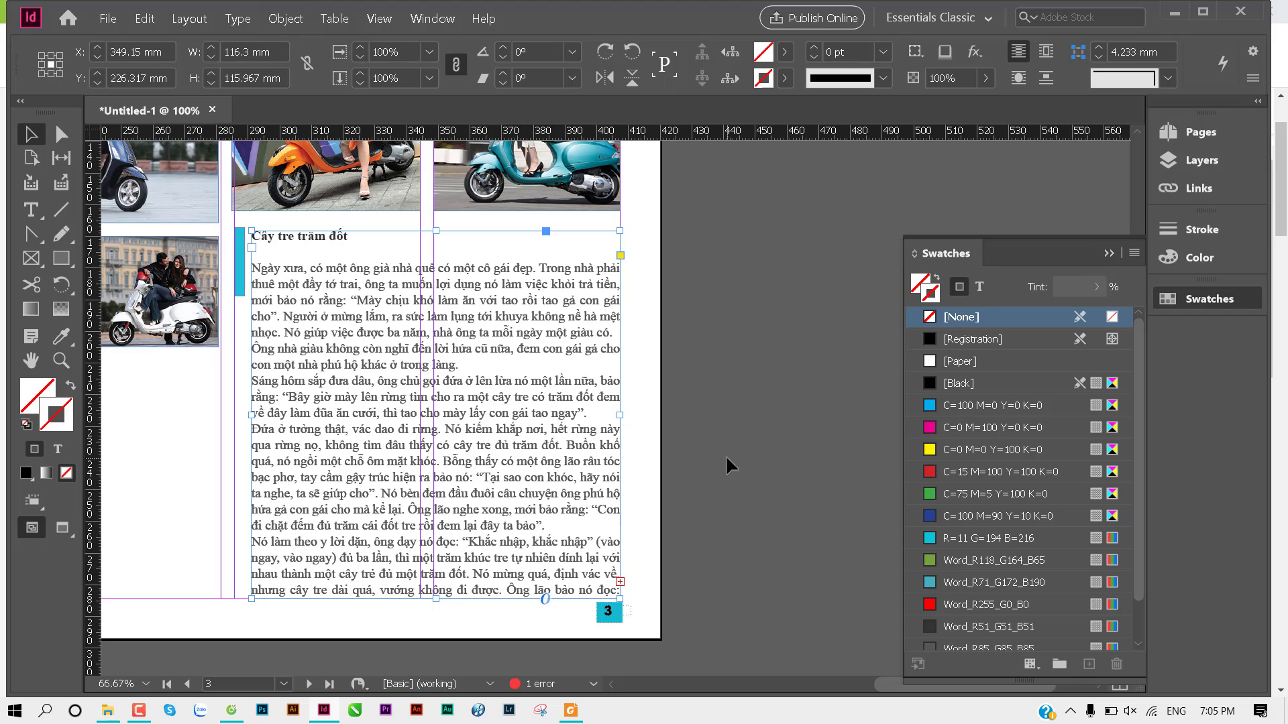
click(729, 464)
click(478, 330)
Step: Set the story frame's Text Frame Options to 2 columns with a 4.233 mm gutter
click(288, 23)
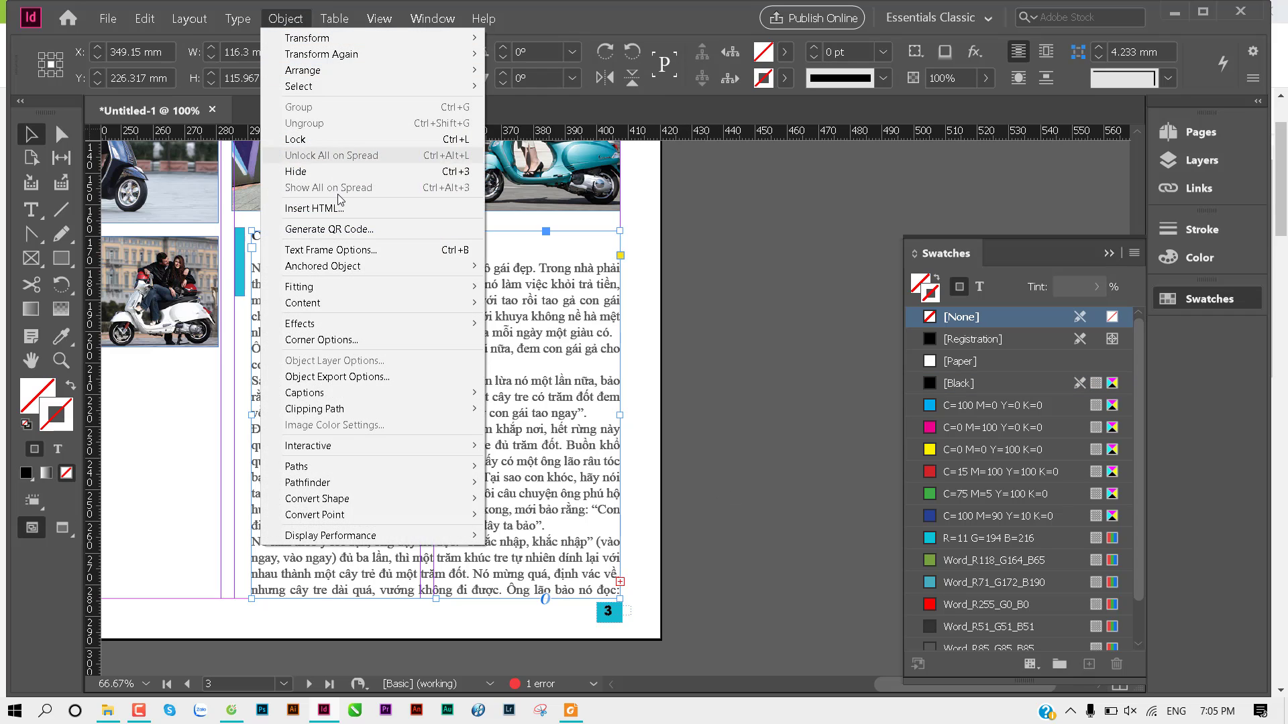
click(398, 257)
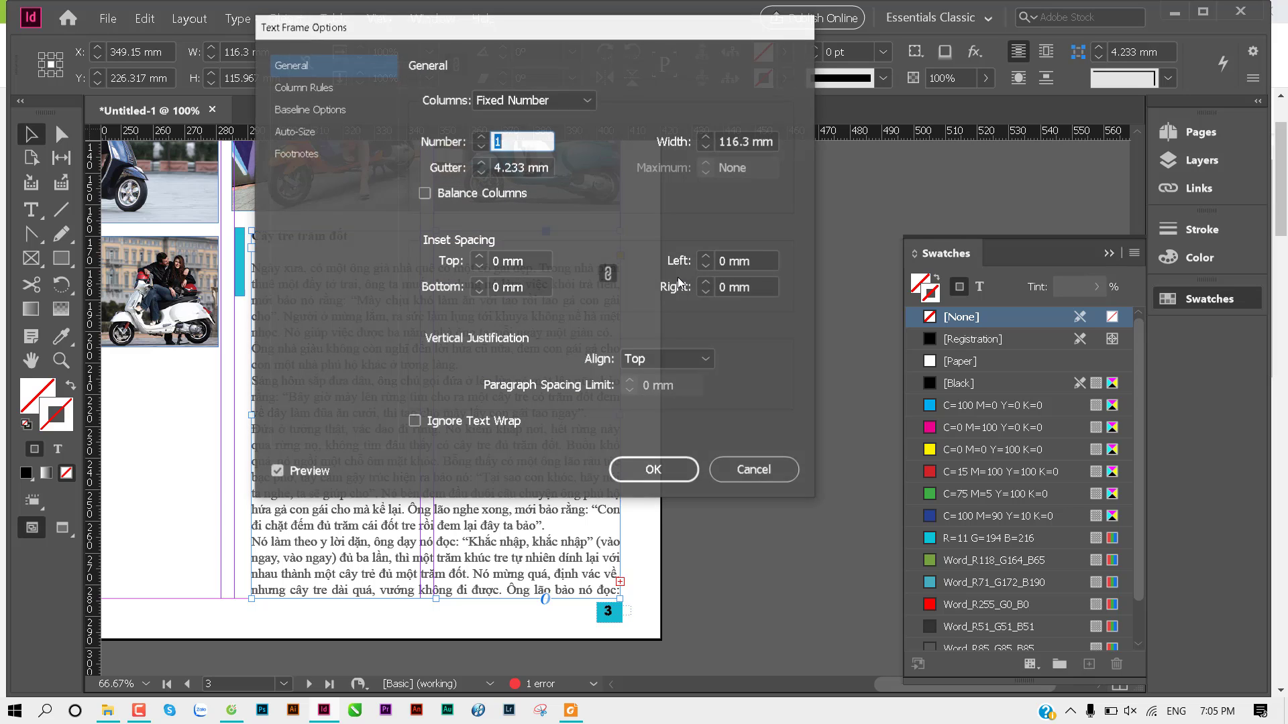
drag(504, 47, 918, 107)
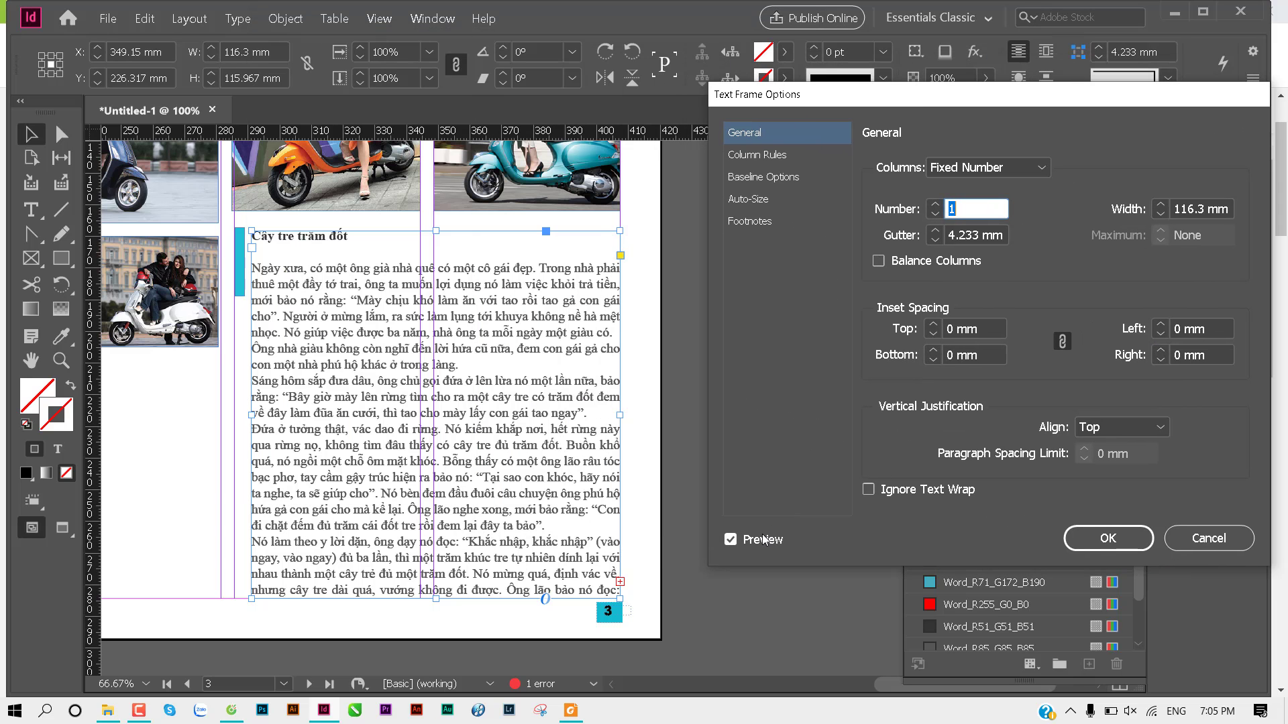
click(934, 204)
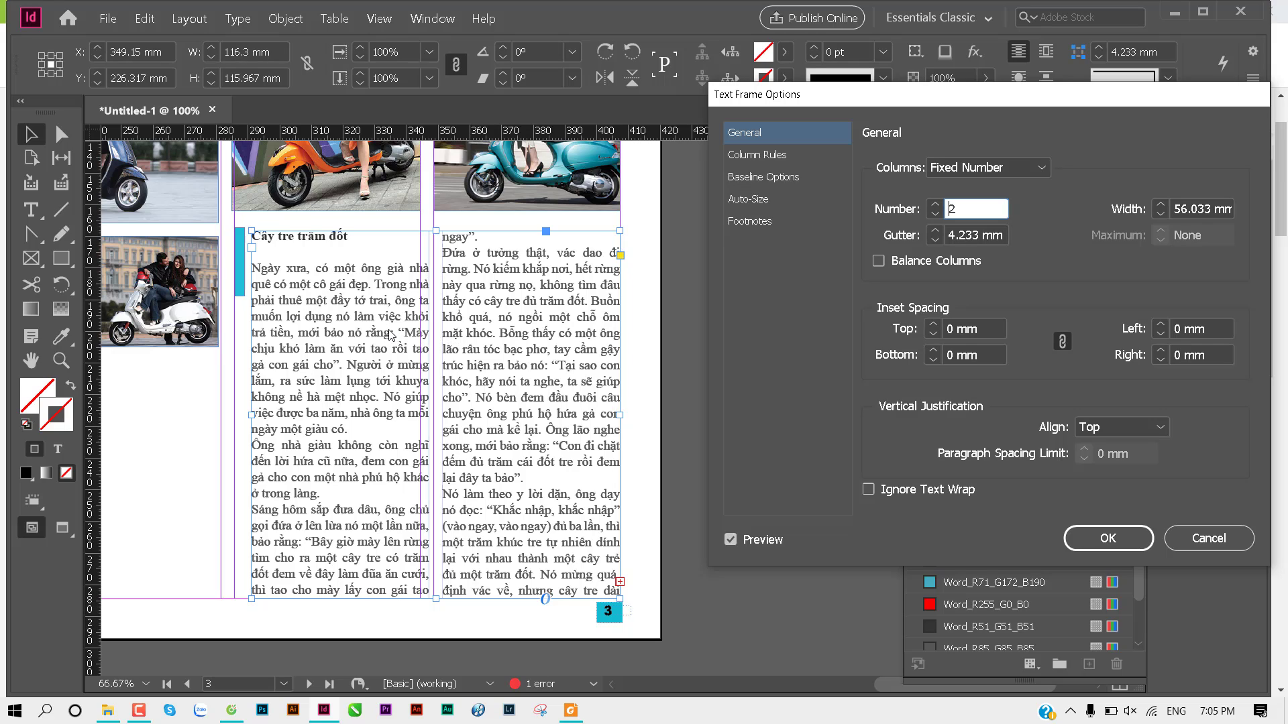
click(931, 205)
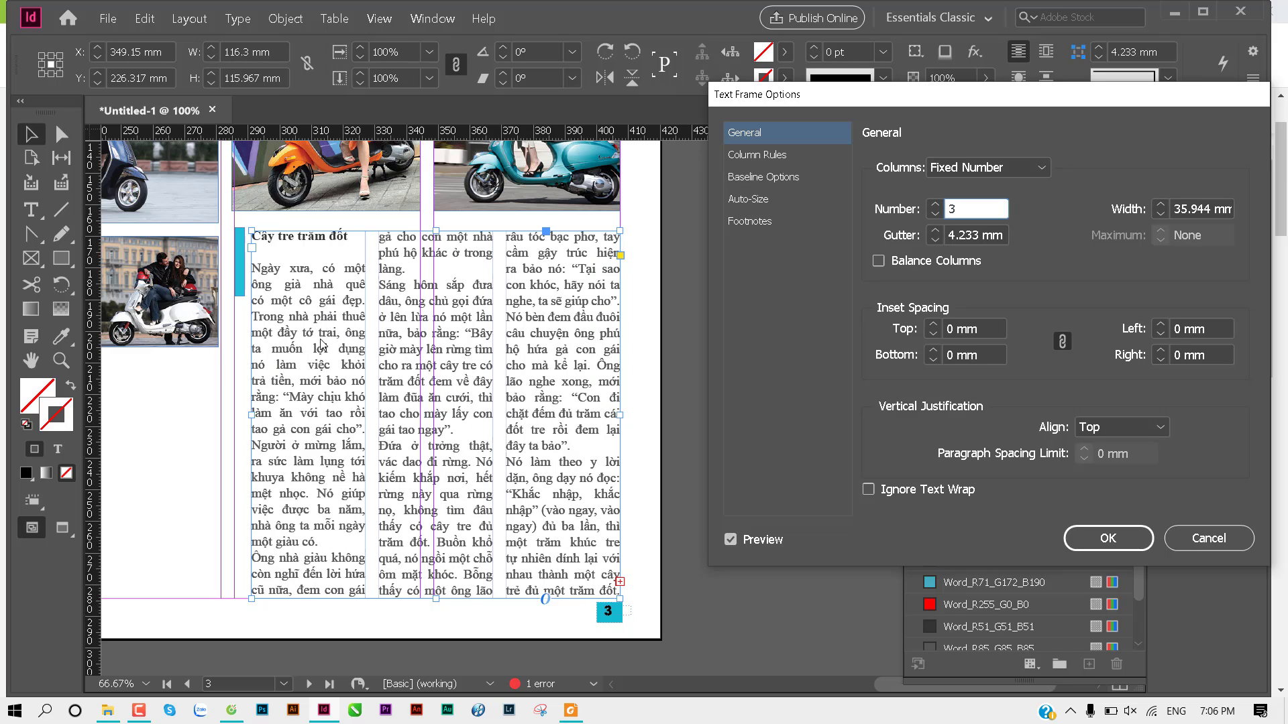
click(939, 221)
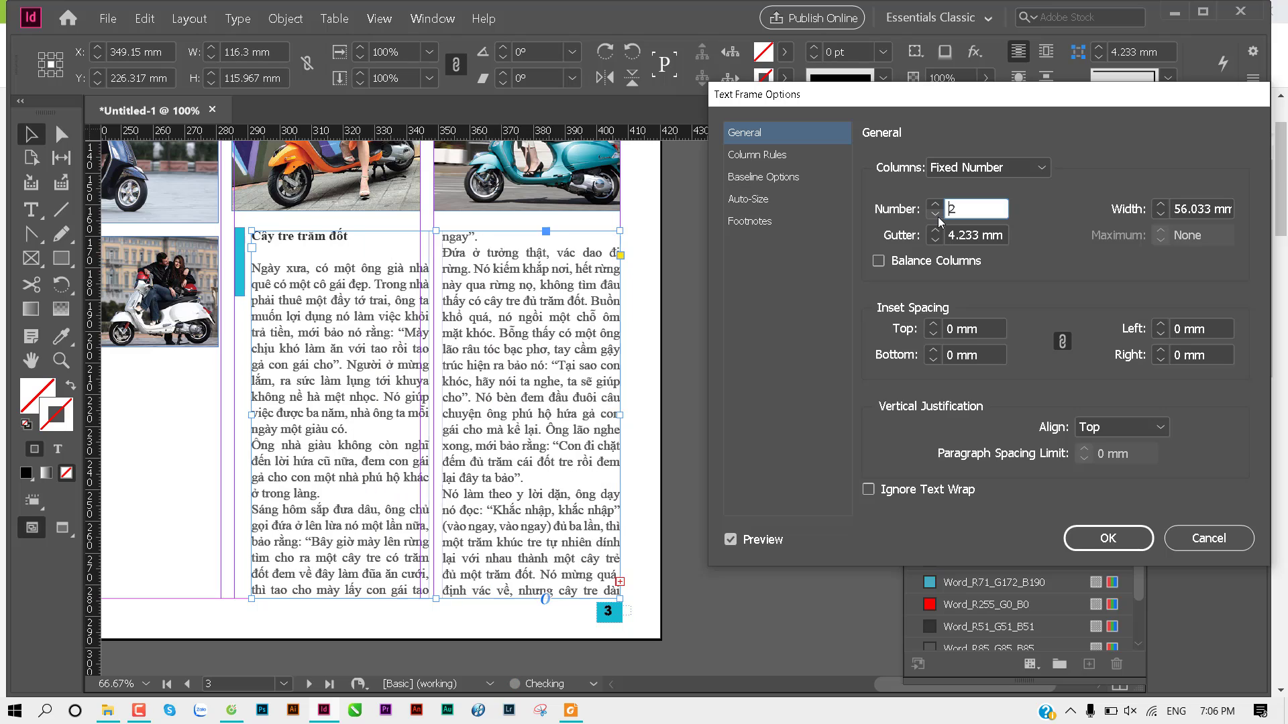
click(1089, 538)
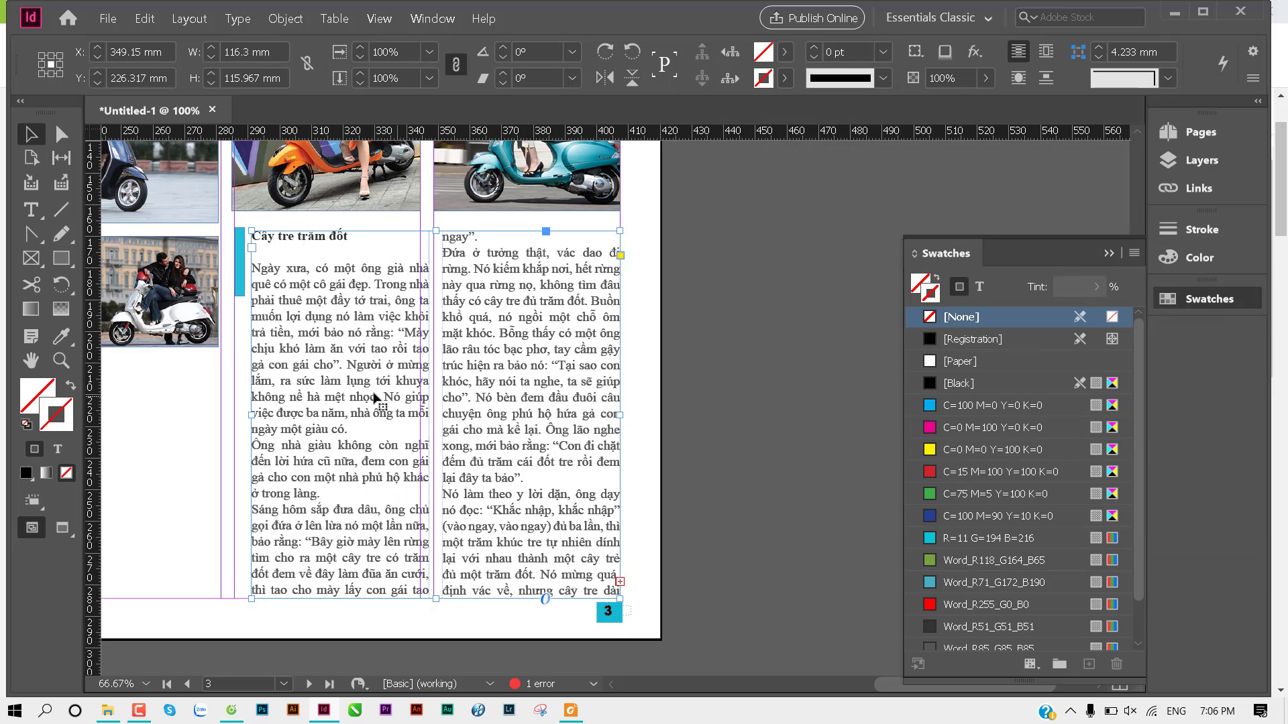
Step: Move the cyan bar below the photo, shift the story frame left and widen it rightward
drag(240, 285, 203, 412)
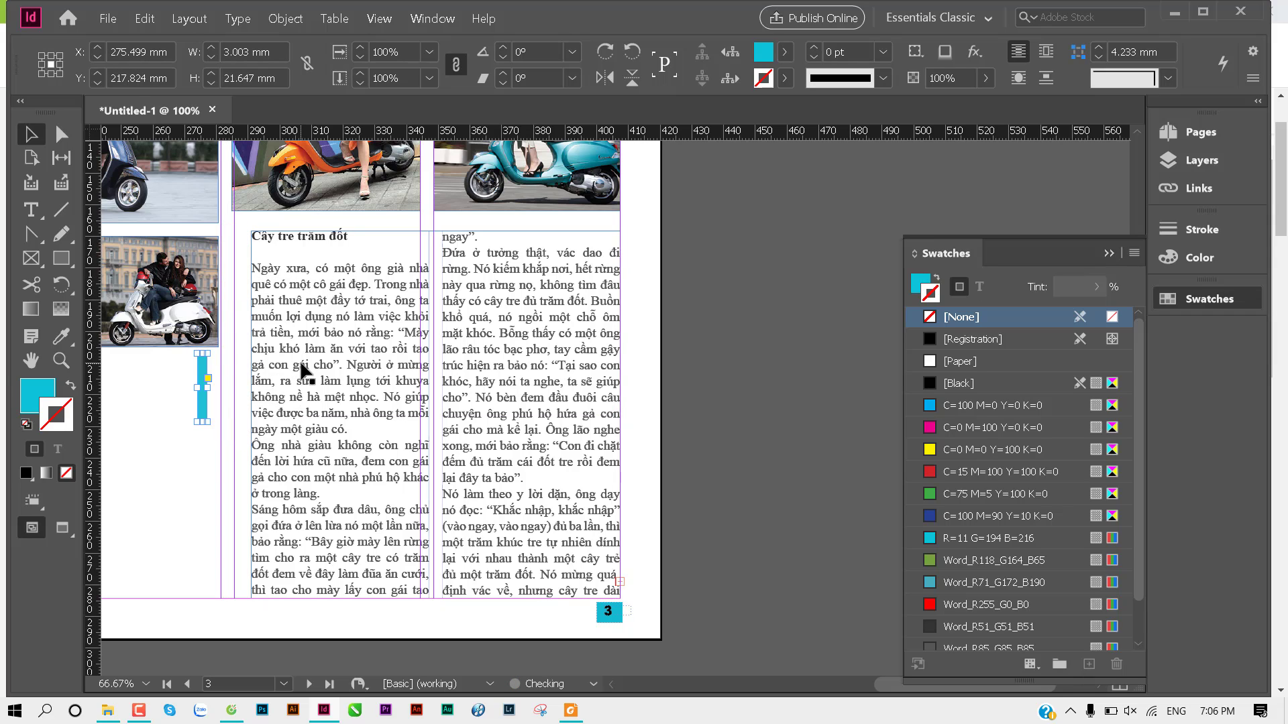
drag(301, 371, 284, 373)
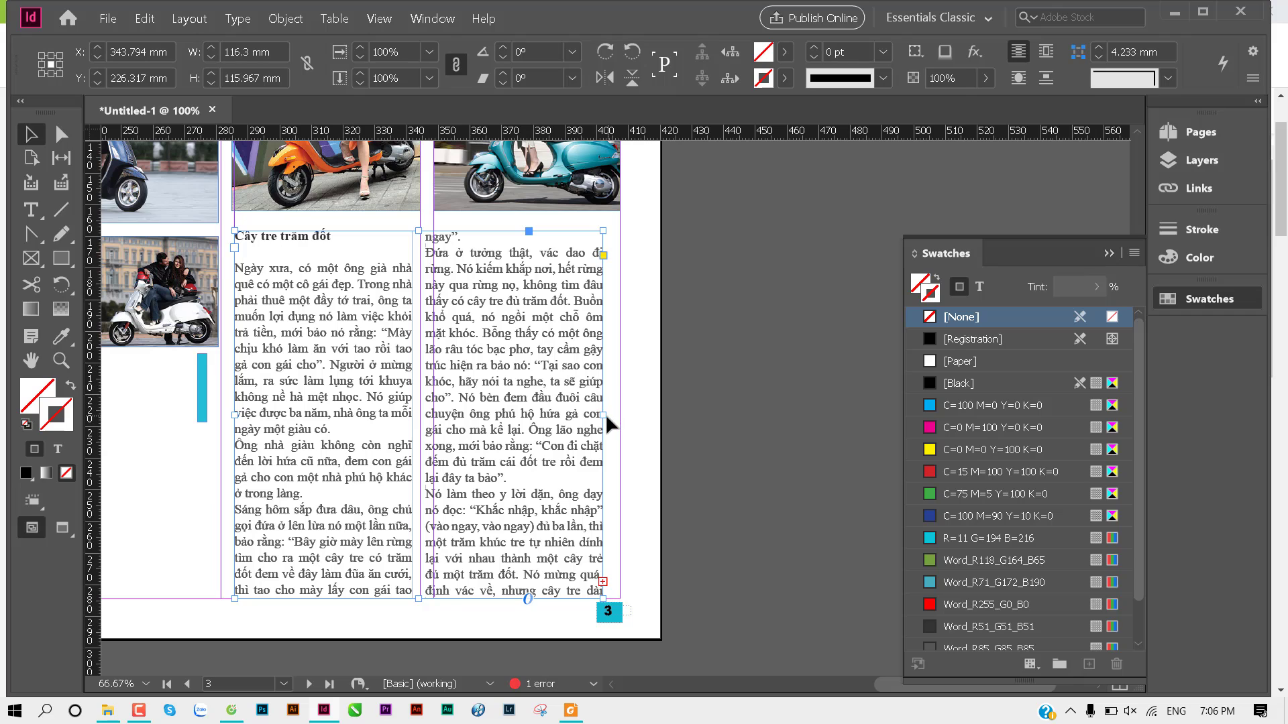
drag(603, 415, 621, 416)
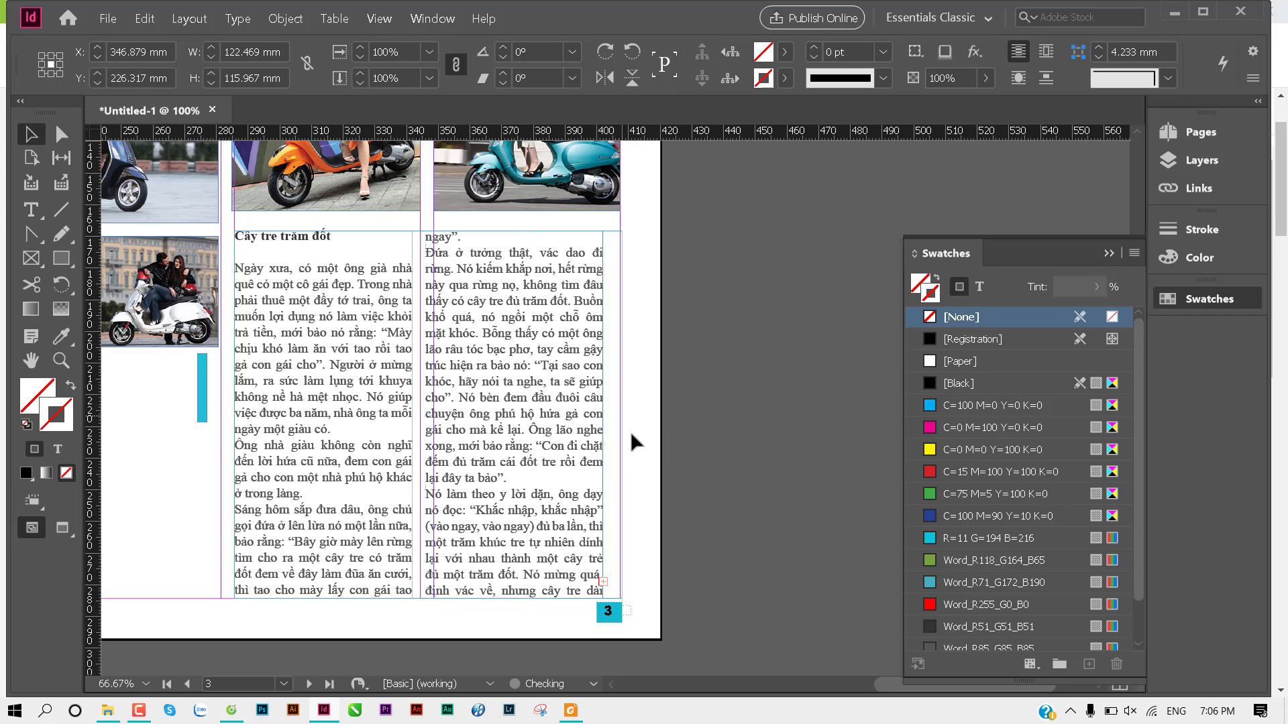
click(761, 463)
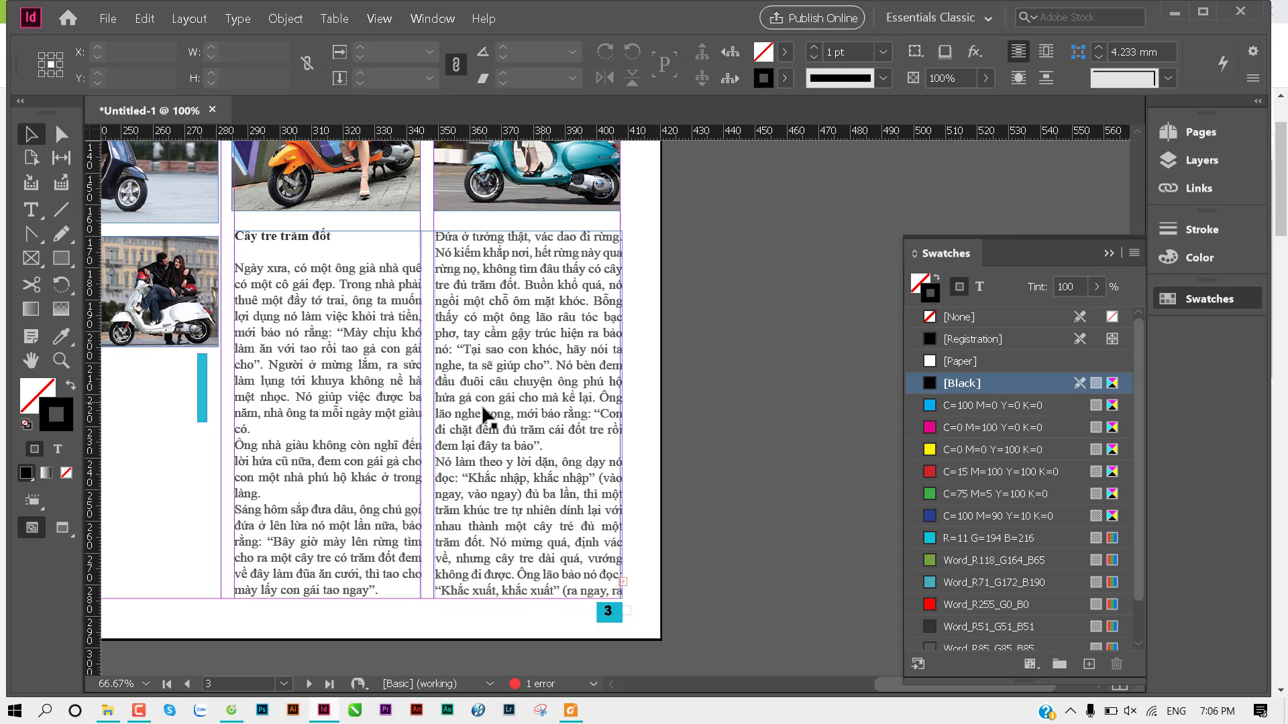
drag(496, 501, 481, 415)
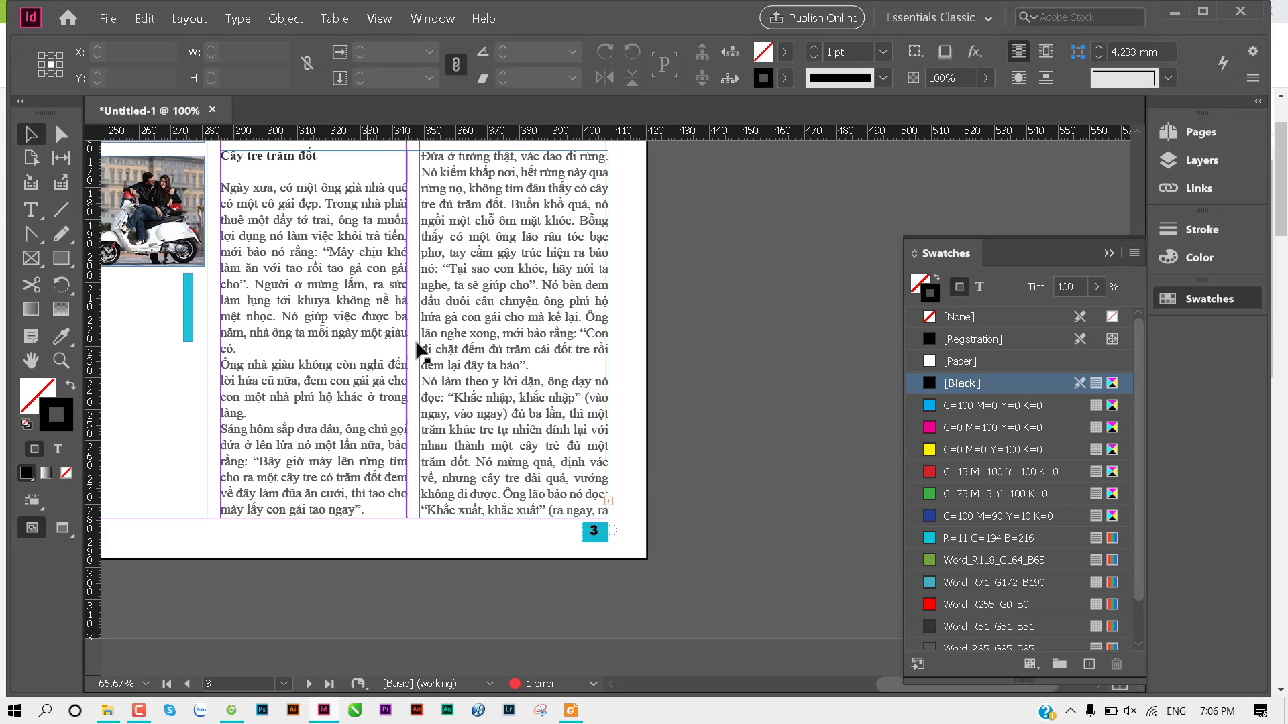
key(ctrl+minus)
key(ctrl+minus)
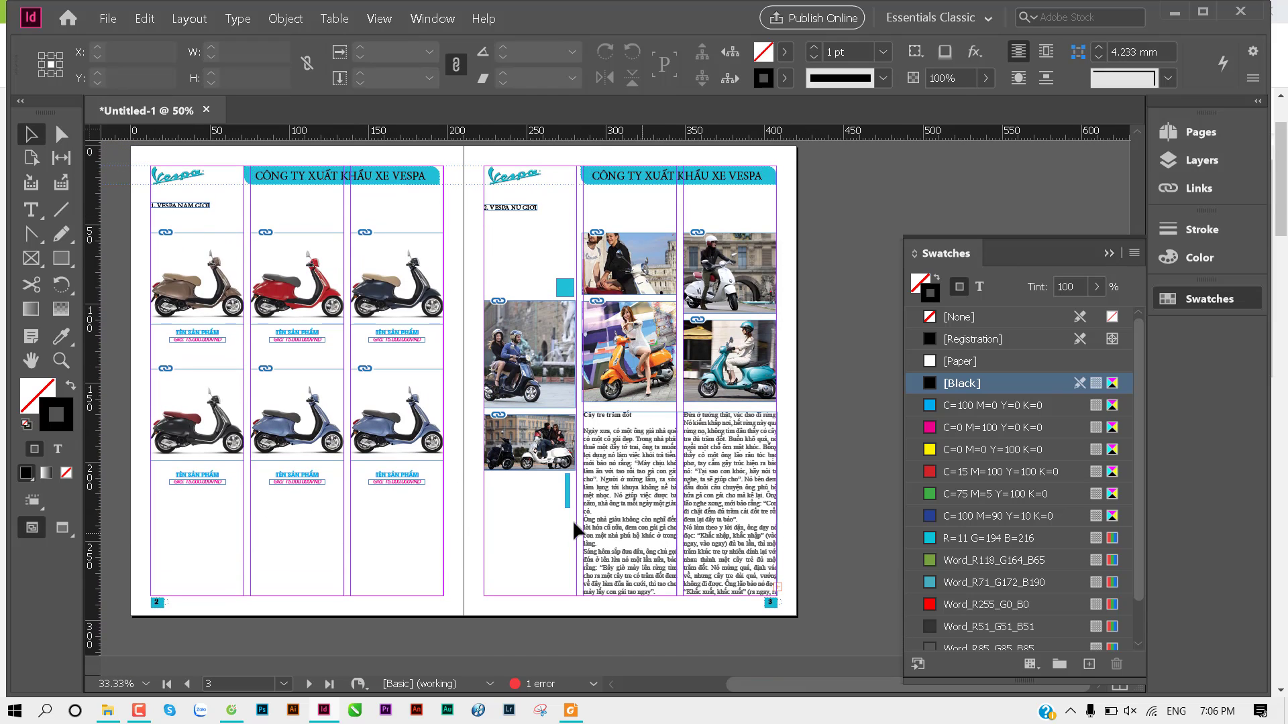
key(ctrl+equal)
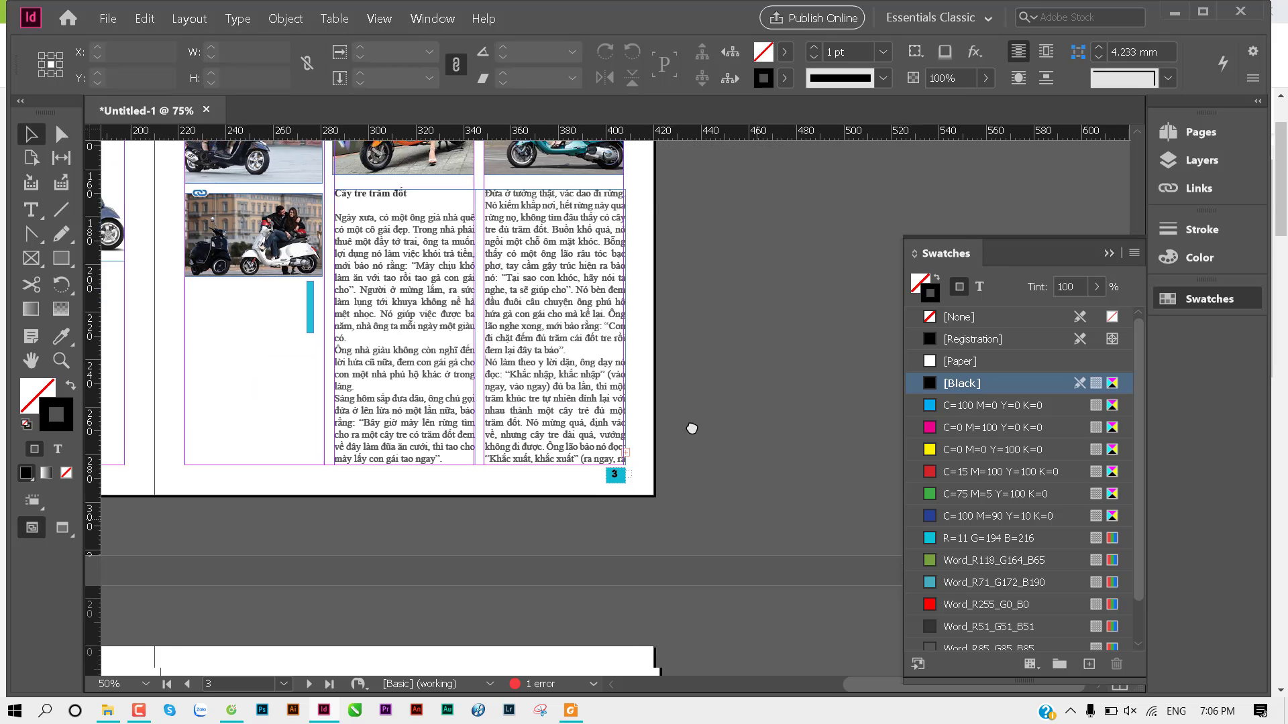
drag(732, 394, 775, 410)
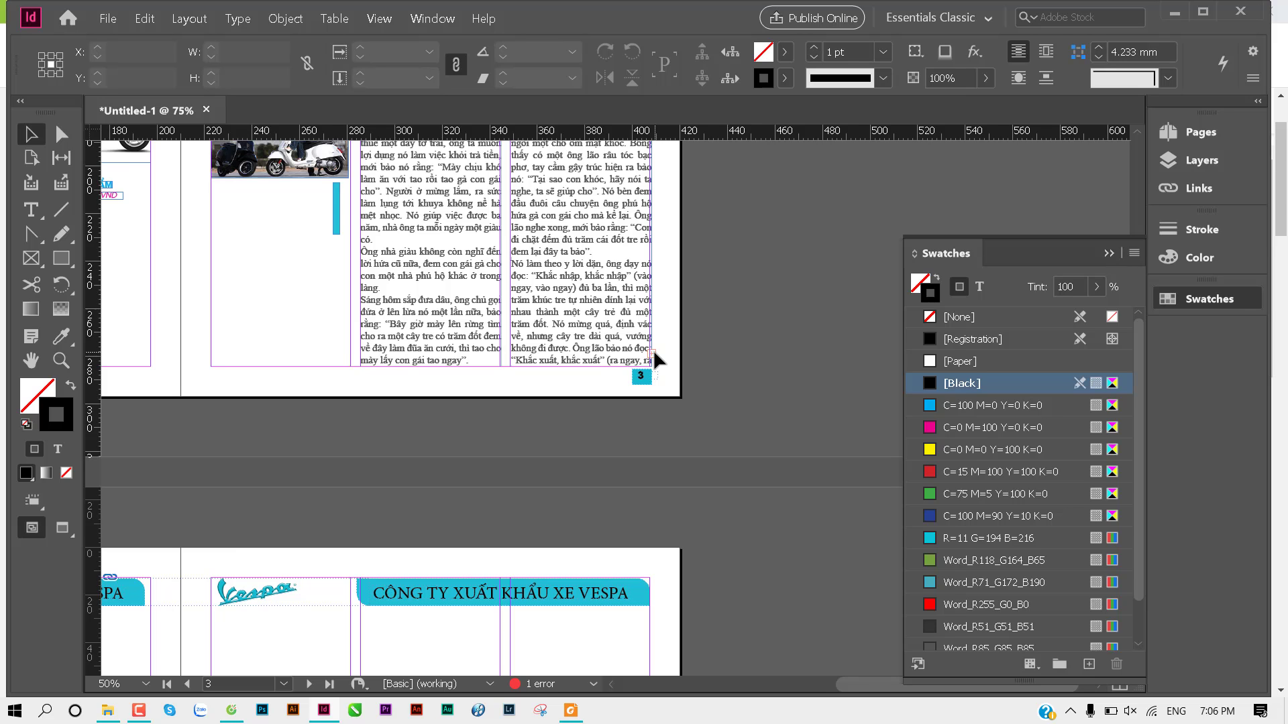
Step: Locate the overset story frame on page 3 through Preflight's TEXT error entry
key(ctrl+equal)
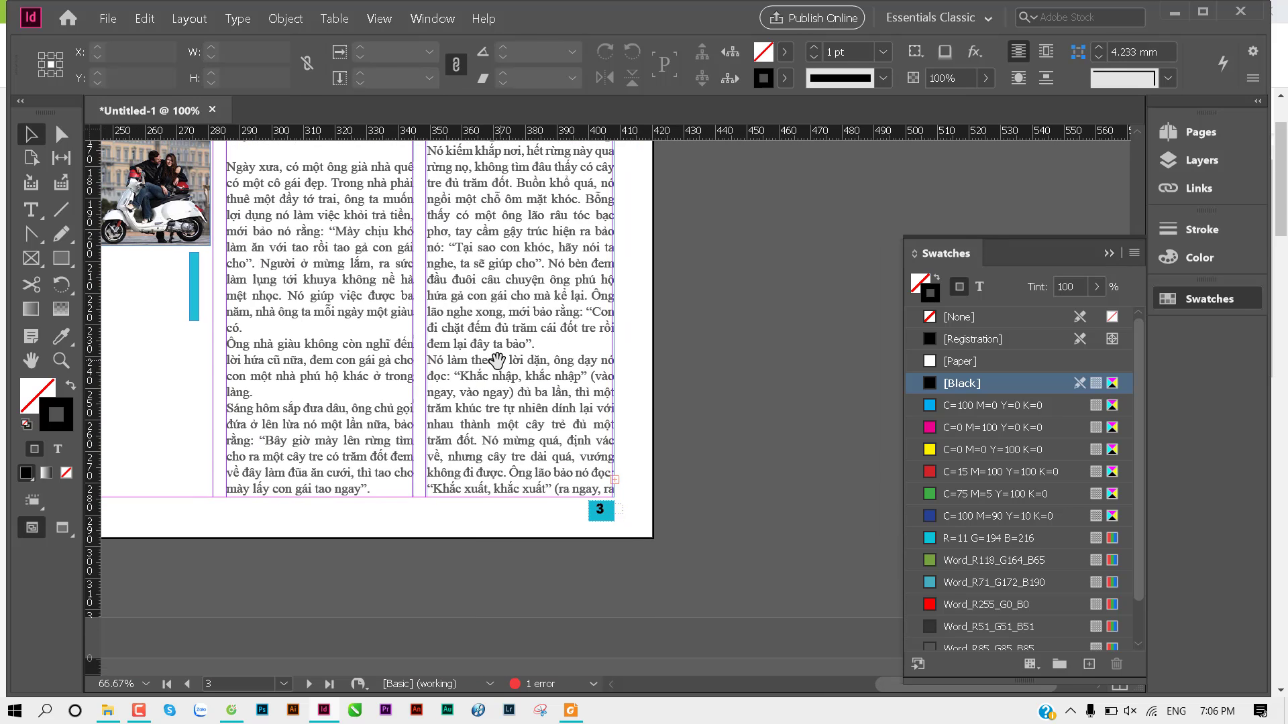
drag(497, 361, 350, 555)
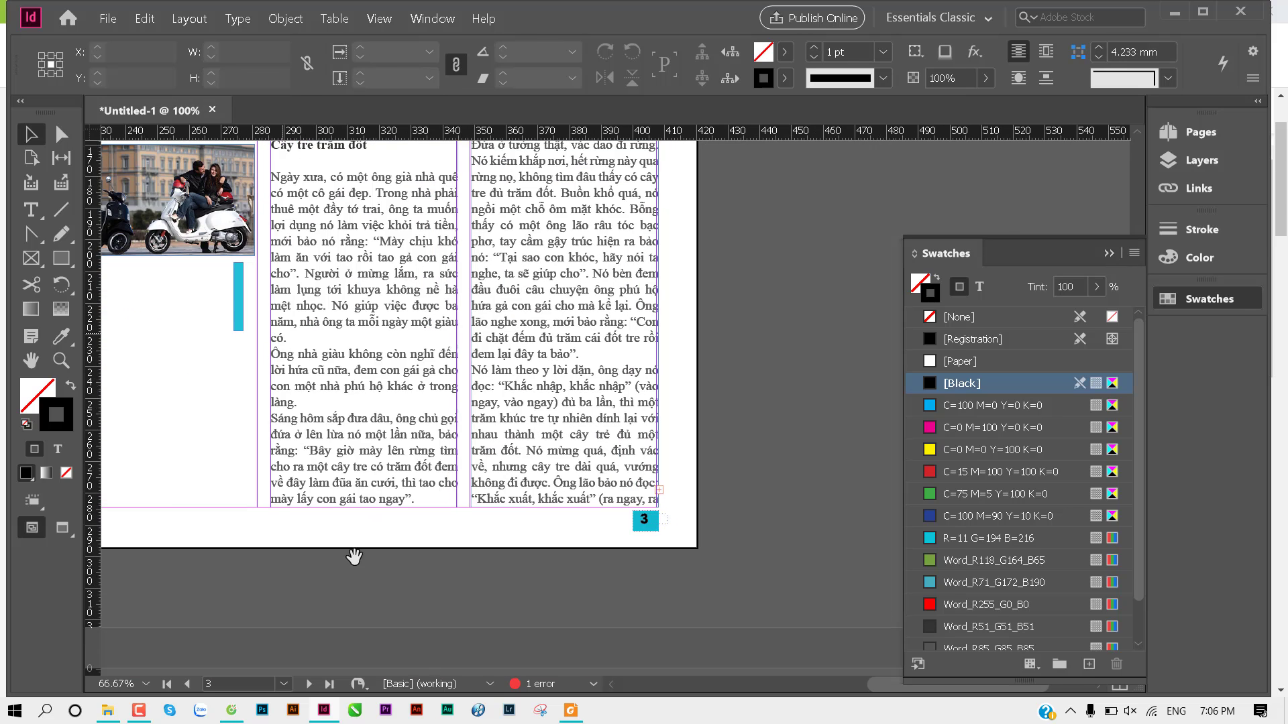
double_click(539, 687)
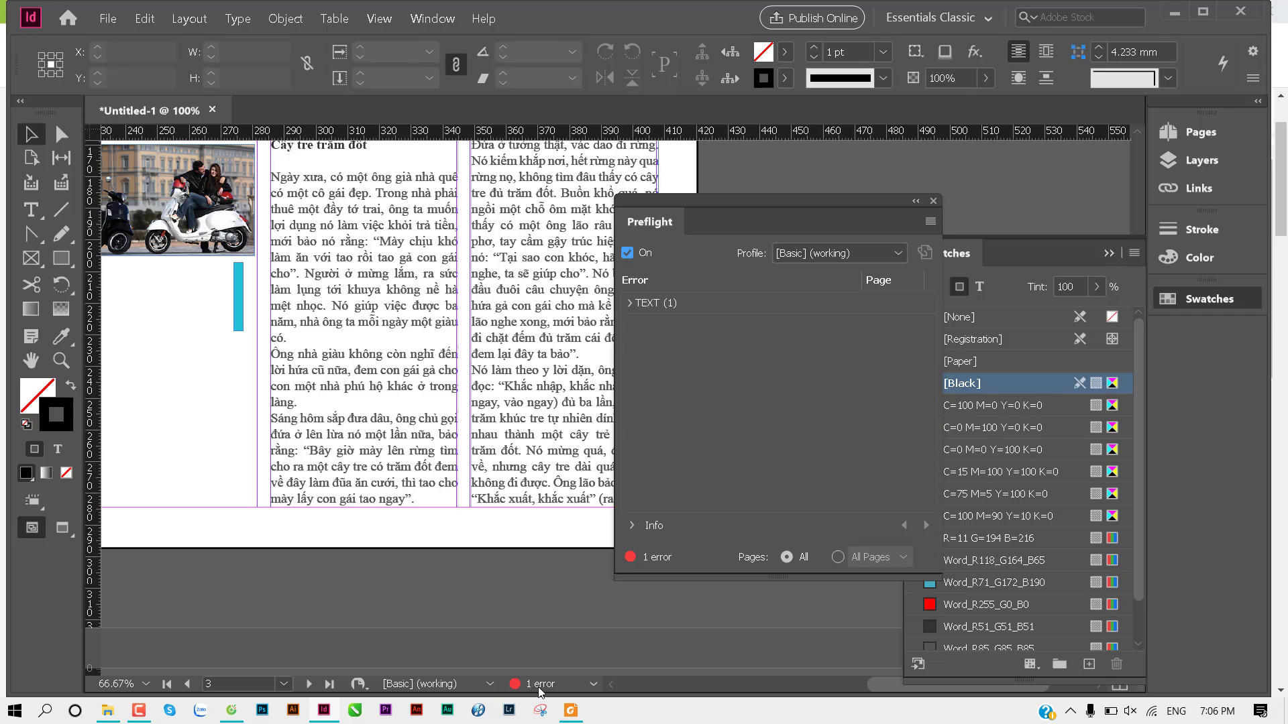
click(629, 303)
click(646, 325)
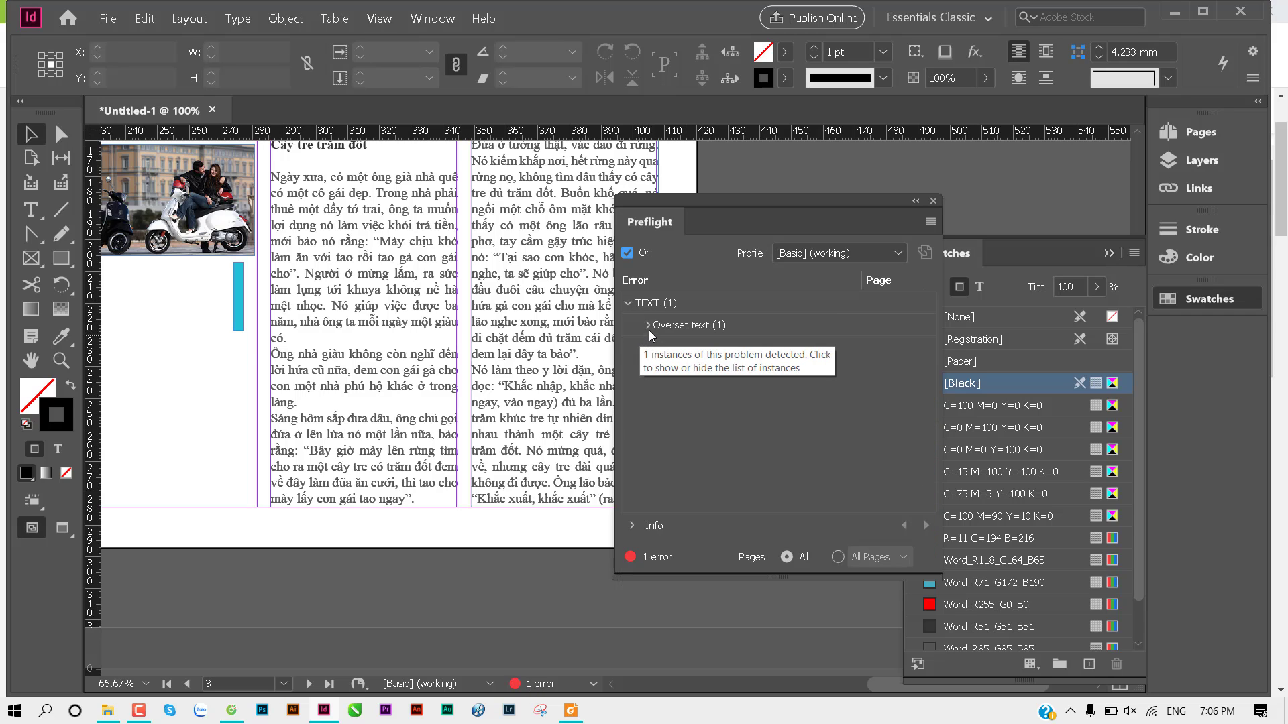
click(912, 347)
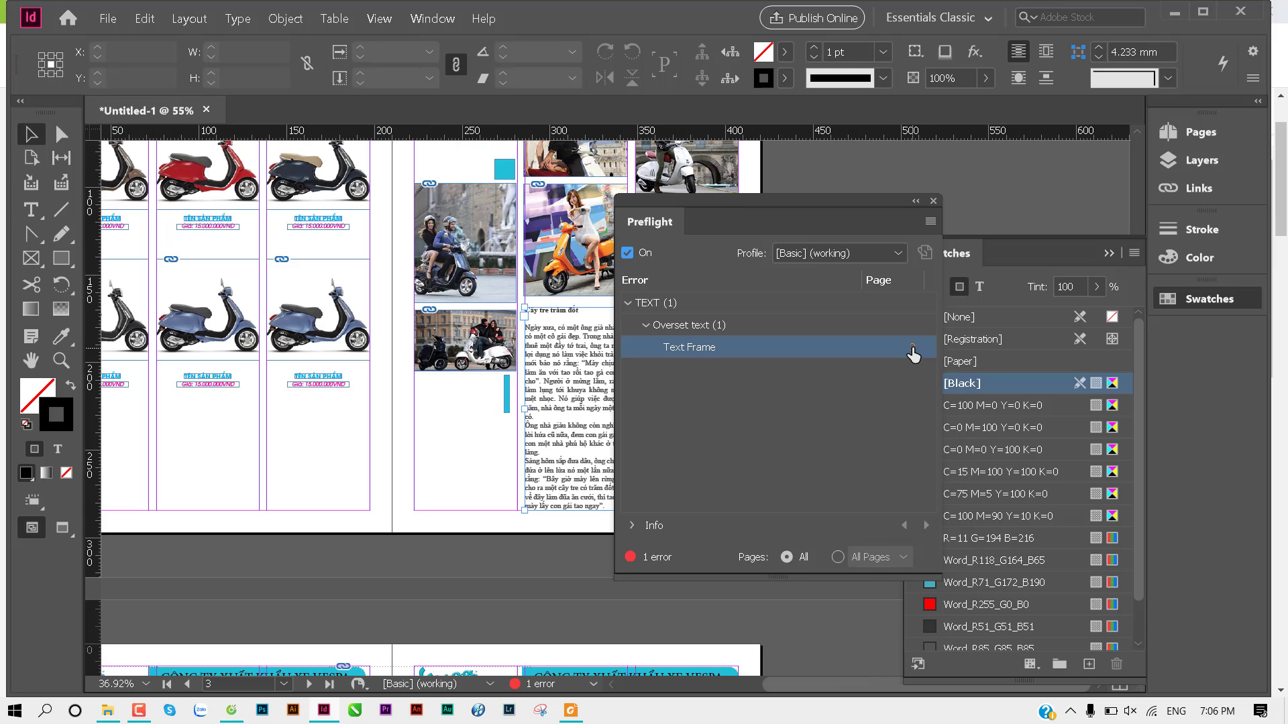
Step: Close Preflight and load the story's overflow text, scrolling toward pages 4–5
click(933, 202)
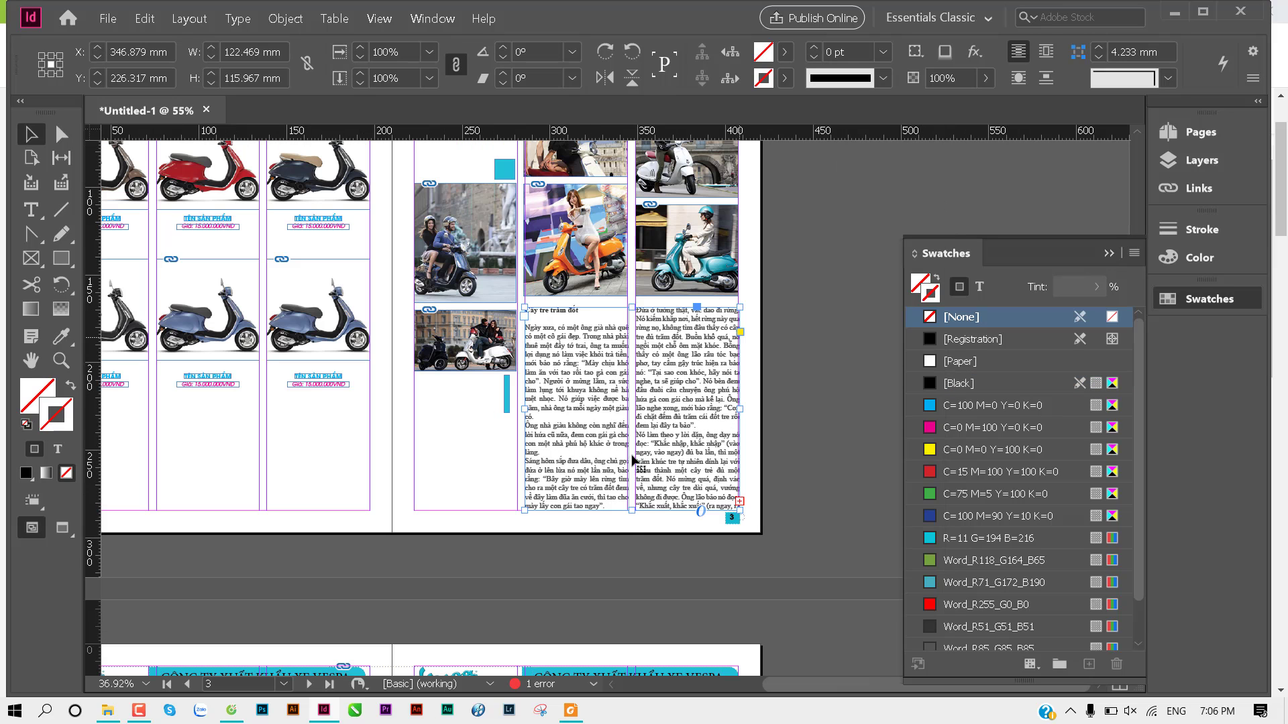
click(739, 502)
scroll(469, 230, down, 5)
Step: Flow the overflow text into a frame at the top of page 4 and fit the frame to its content
scroll(417, 201, down, 4)
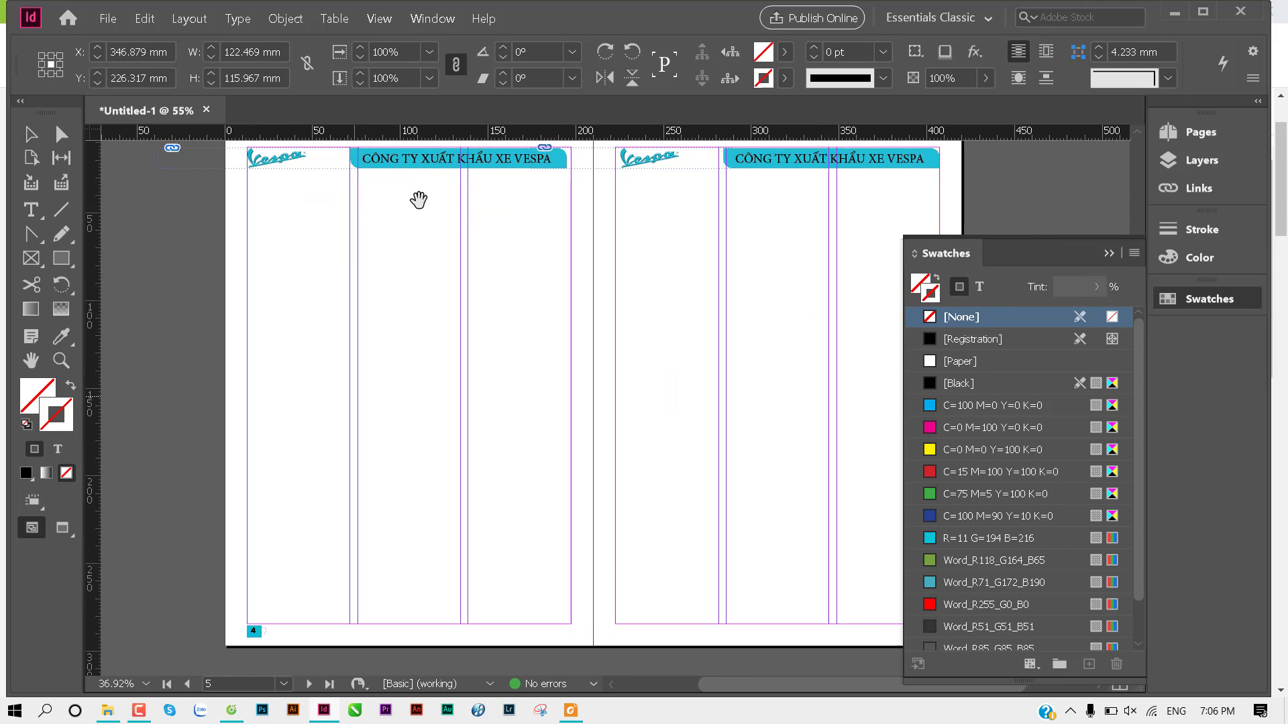
click(250, 213)
drag(247, 195, 573, 623)
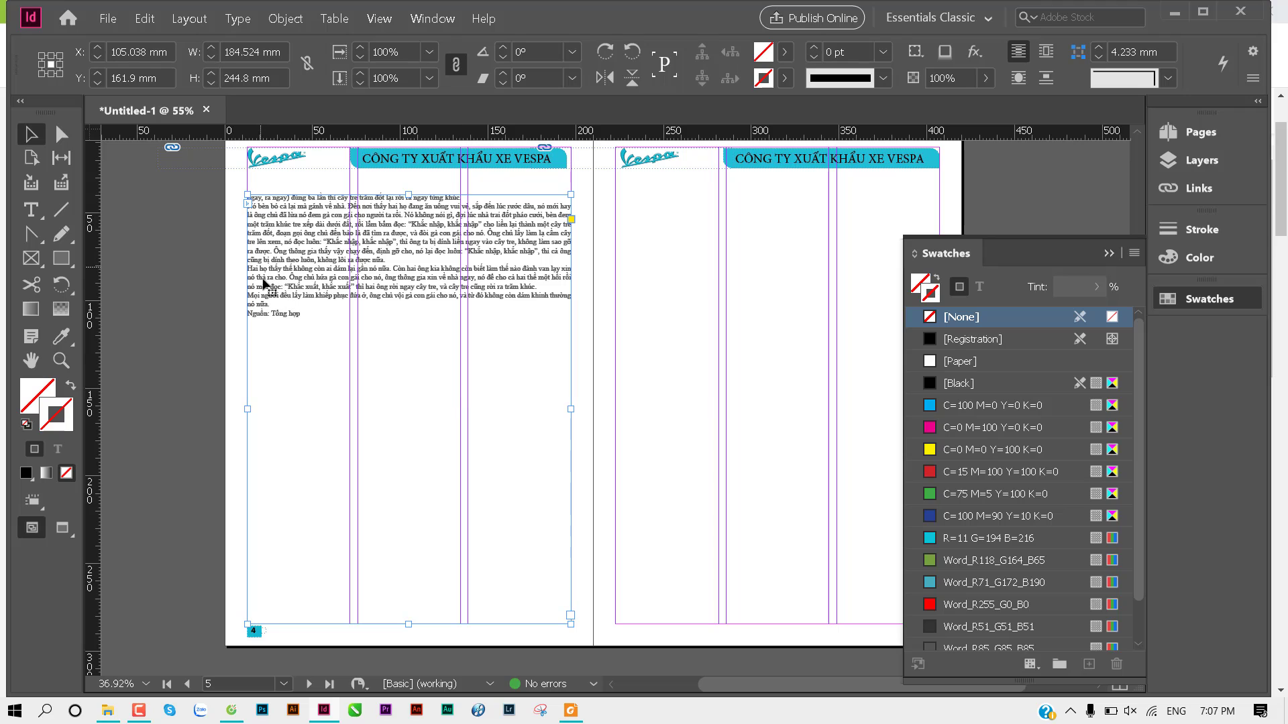
key(ctrl+alt+c)
click(371, 411)
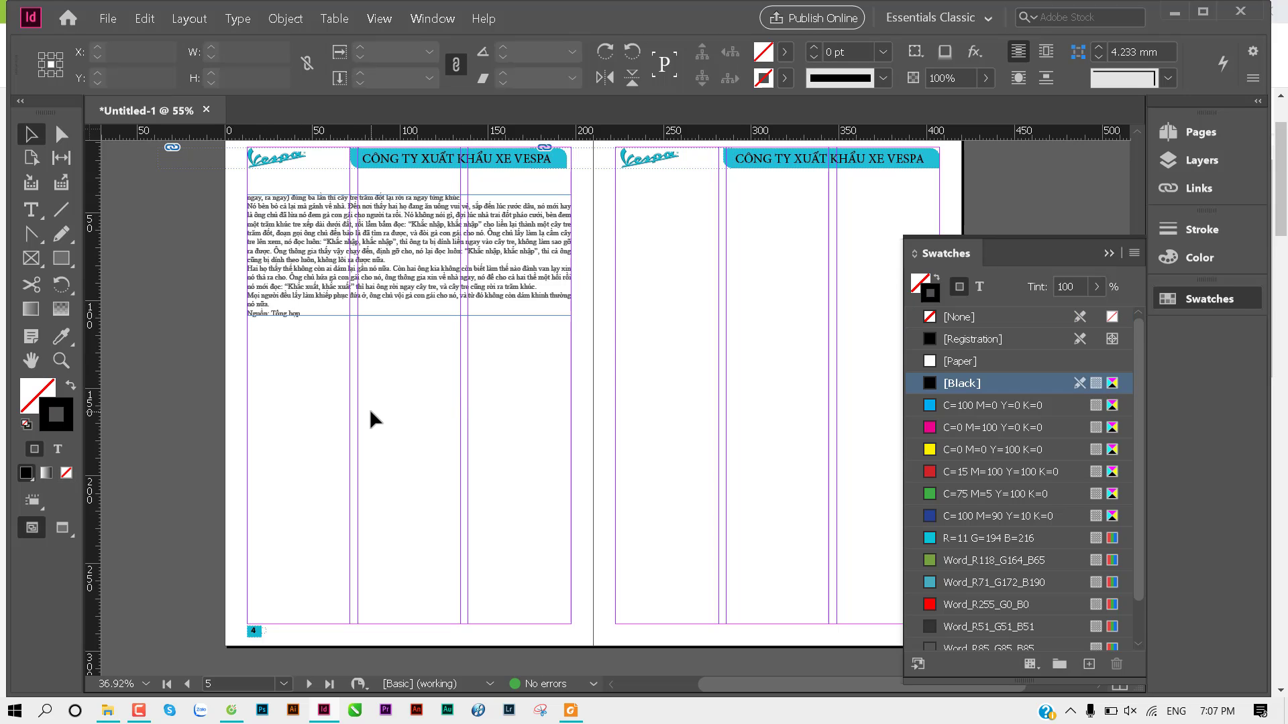
scroll(500, 408, up, 2)
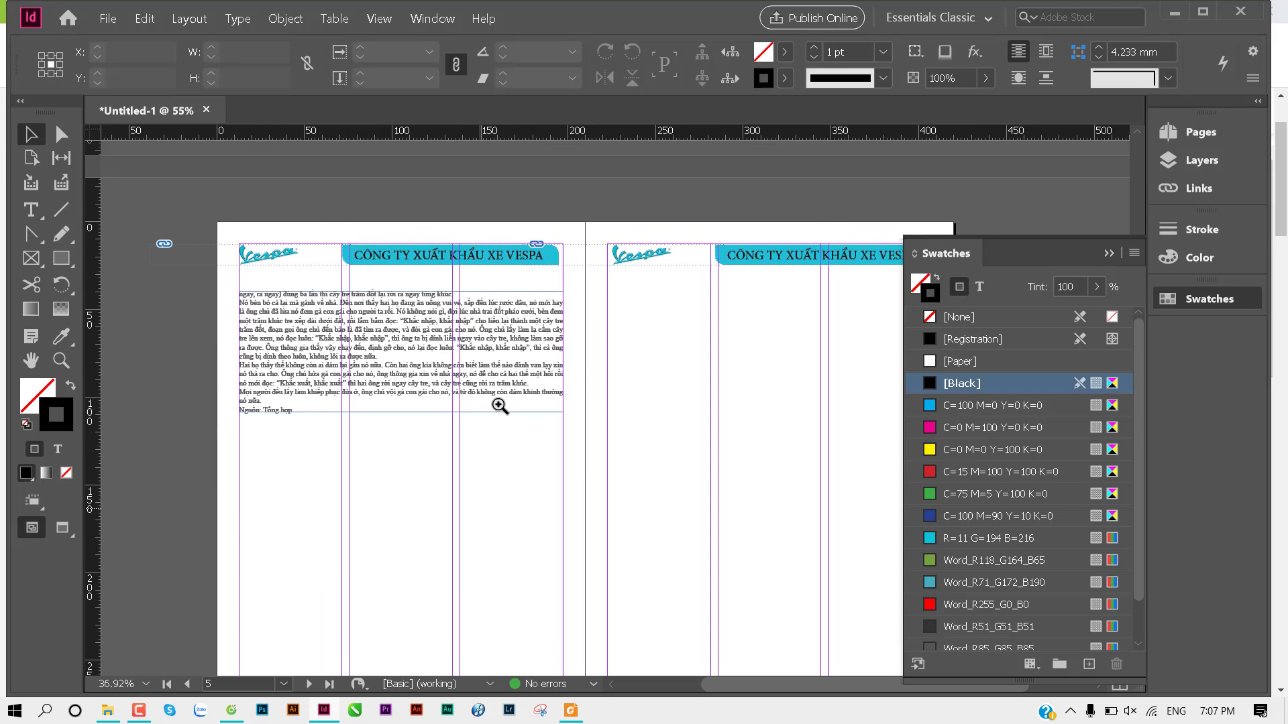
scroll(500, 478, down, 1)
scroll(490, 442, up, 3)
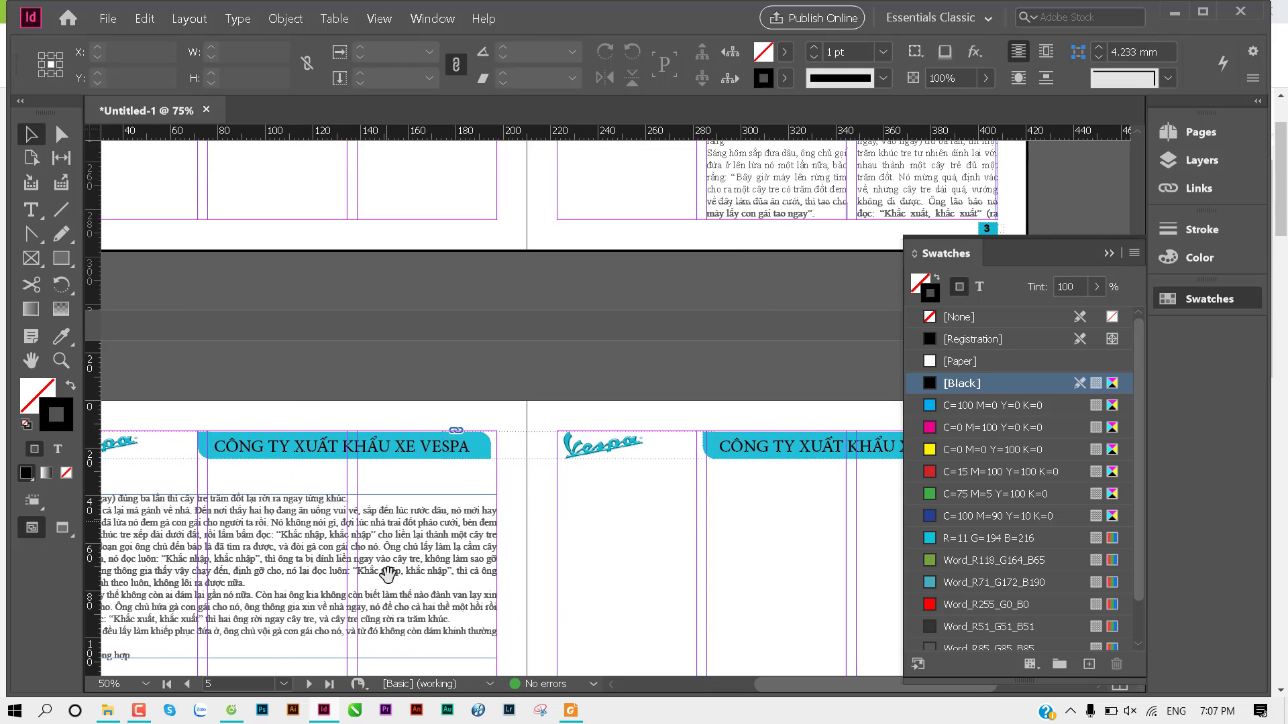
scroll(486, 429, up, 3)
scroll(481, 412, up, 3)
scroll(481, 413, down, 3)
scroll(456, 382, down, 3)
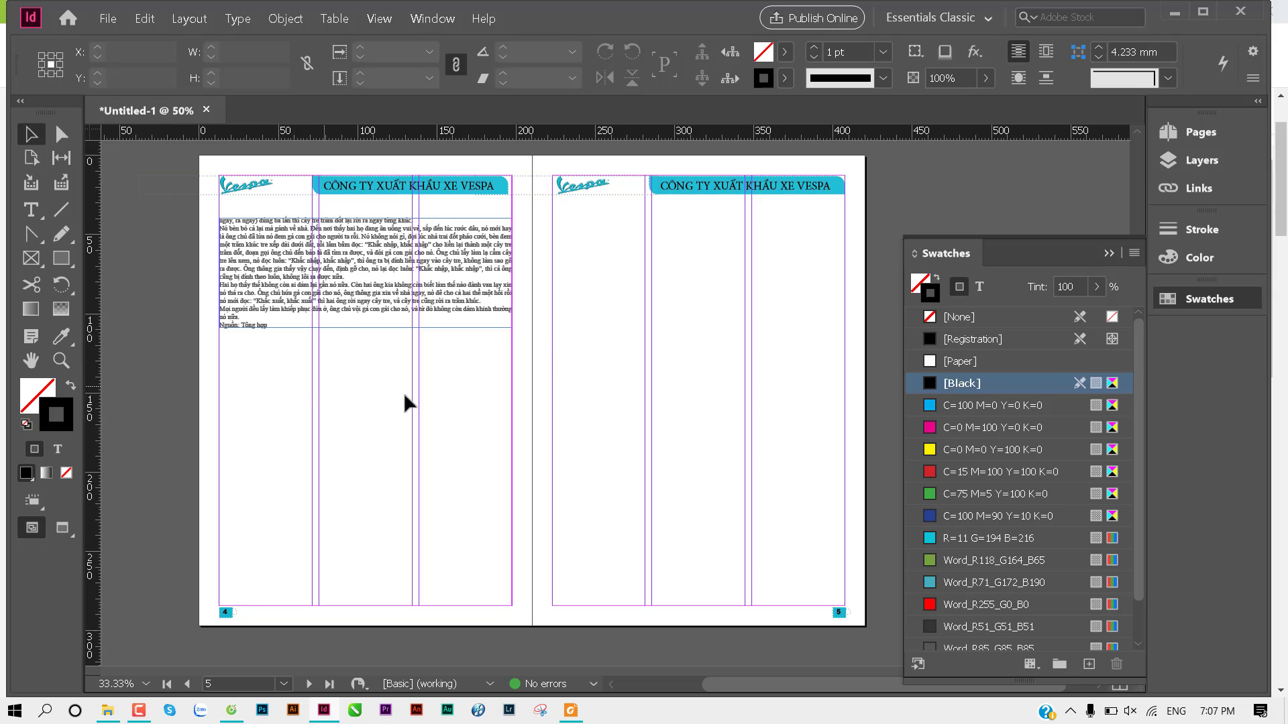
Step: Draw a text frame below the story on page 4 and type the heading '3. THỜI TRANG'
click(454, 400)
drag(404, 403, 408, 336)
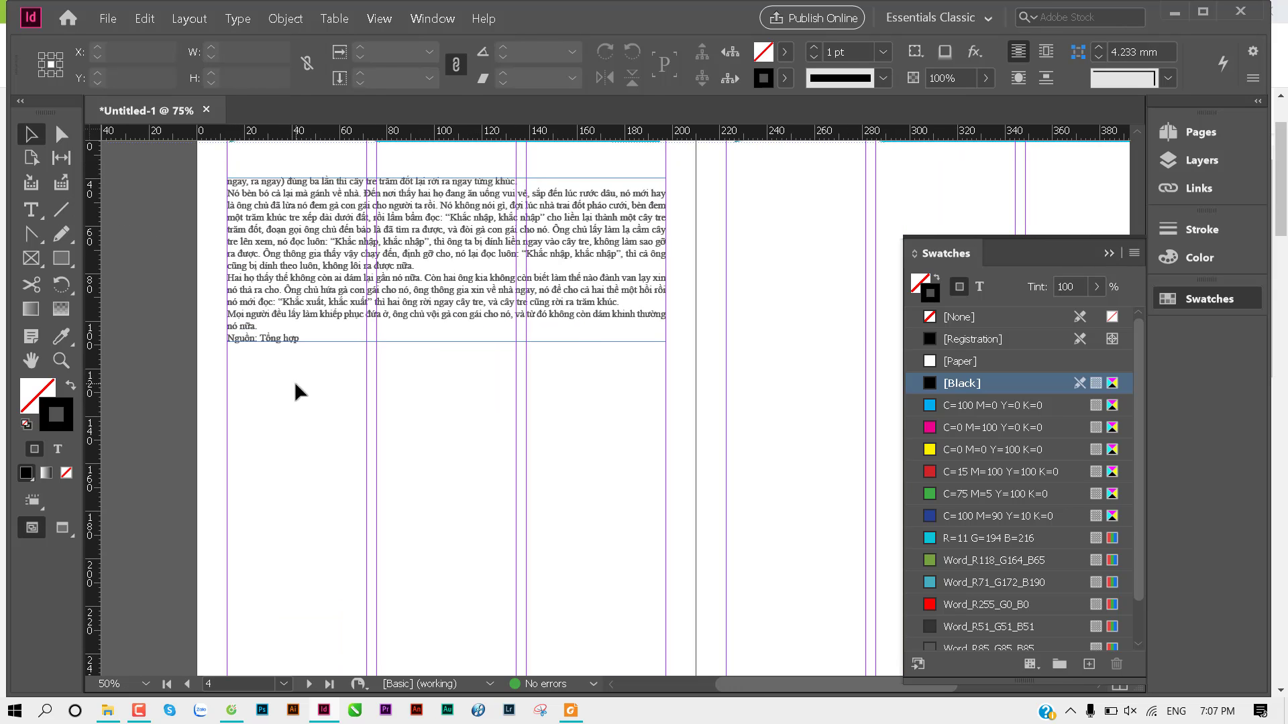
key(t)
drag(227, 384, 366, 410)
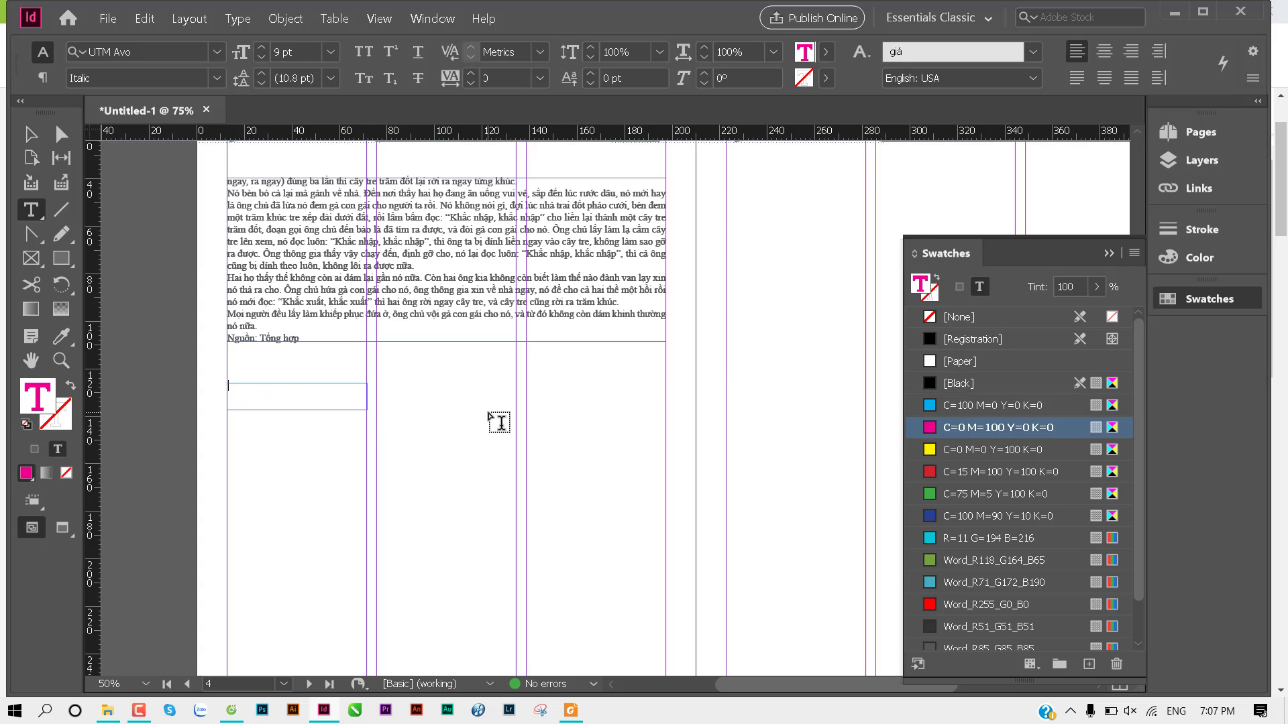
text(3)
key(BackSpace)
key(Escape)
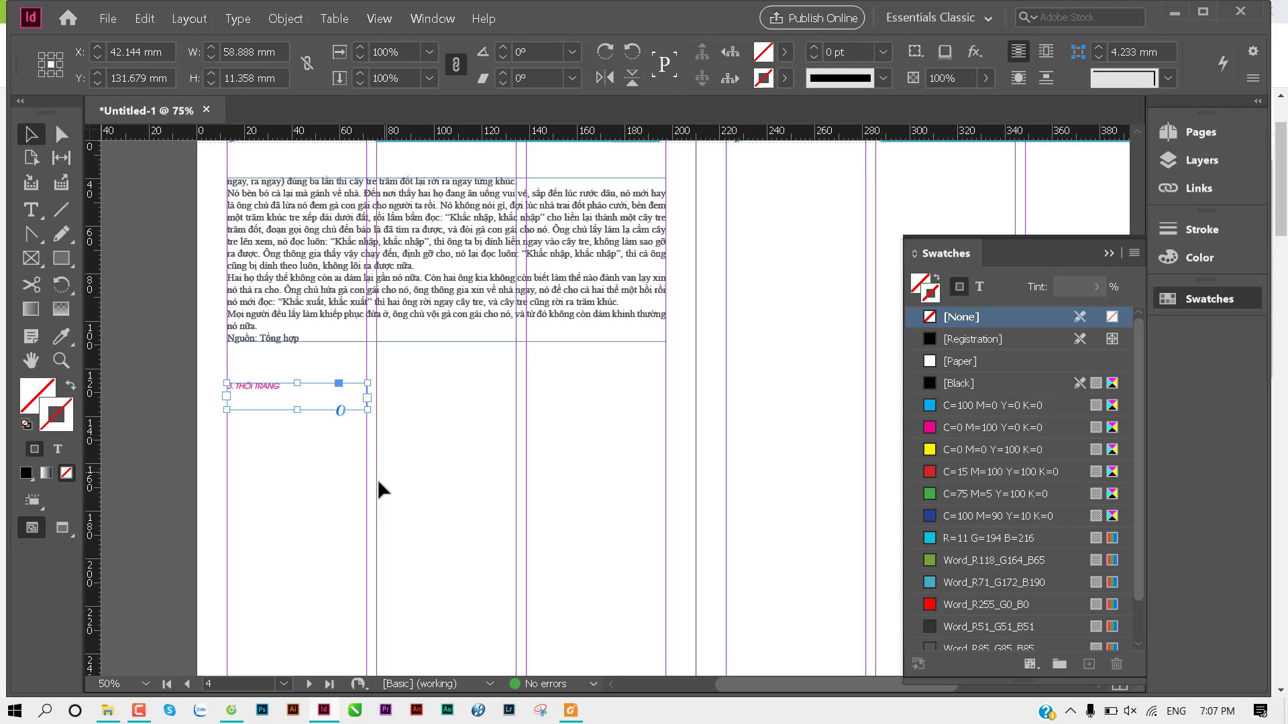
Step: Apply the Tiêu đề character style to the '3. THỜI TRANG' heading
click(353, 445)
click(283, 390)
click(238, 18)
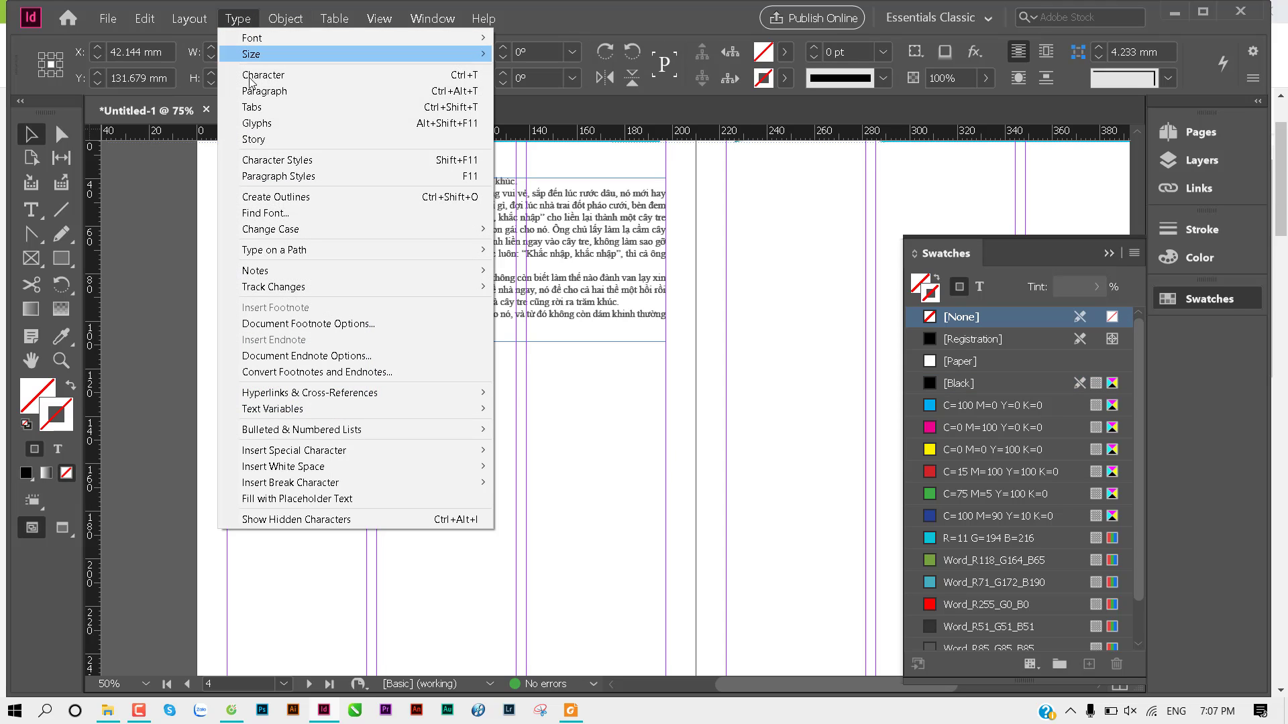
click(307, 162)
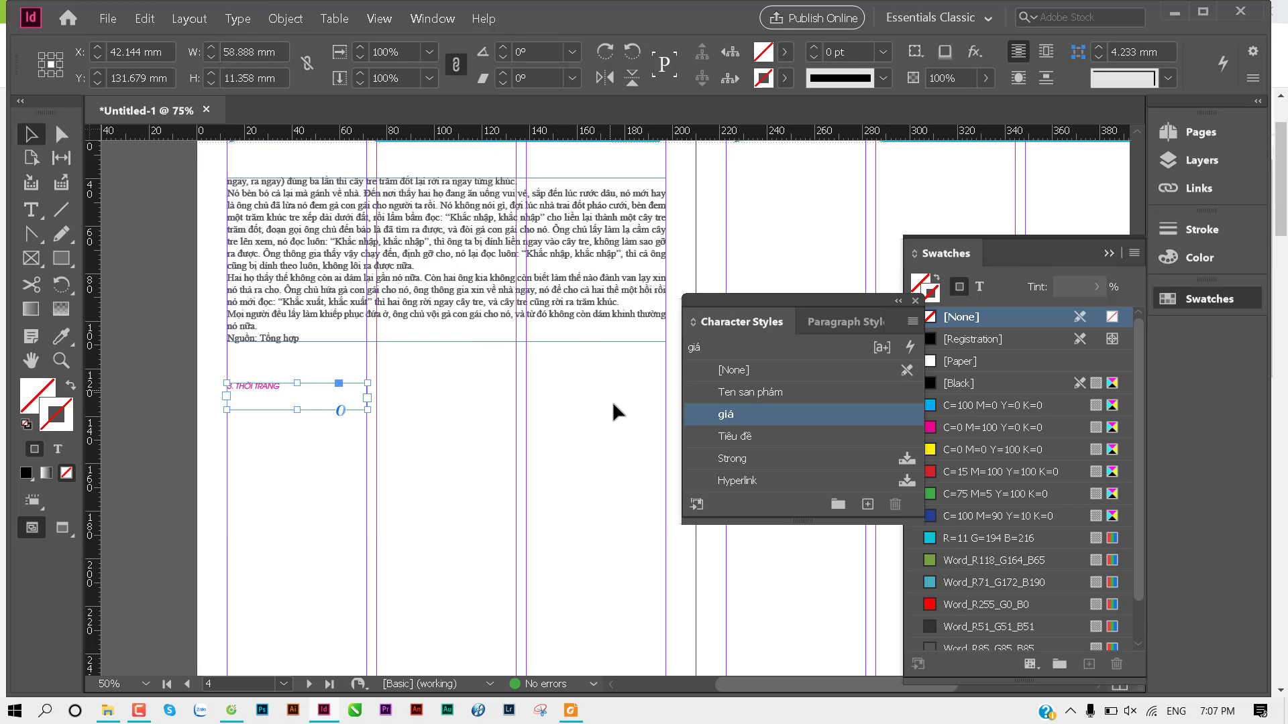
click(781, 436)
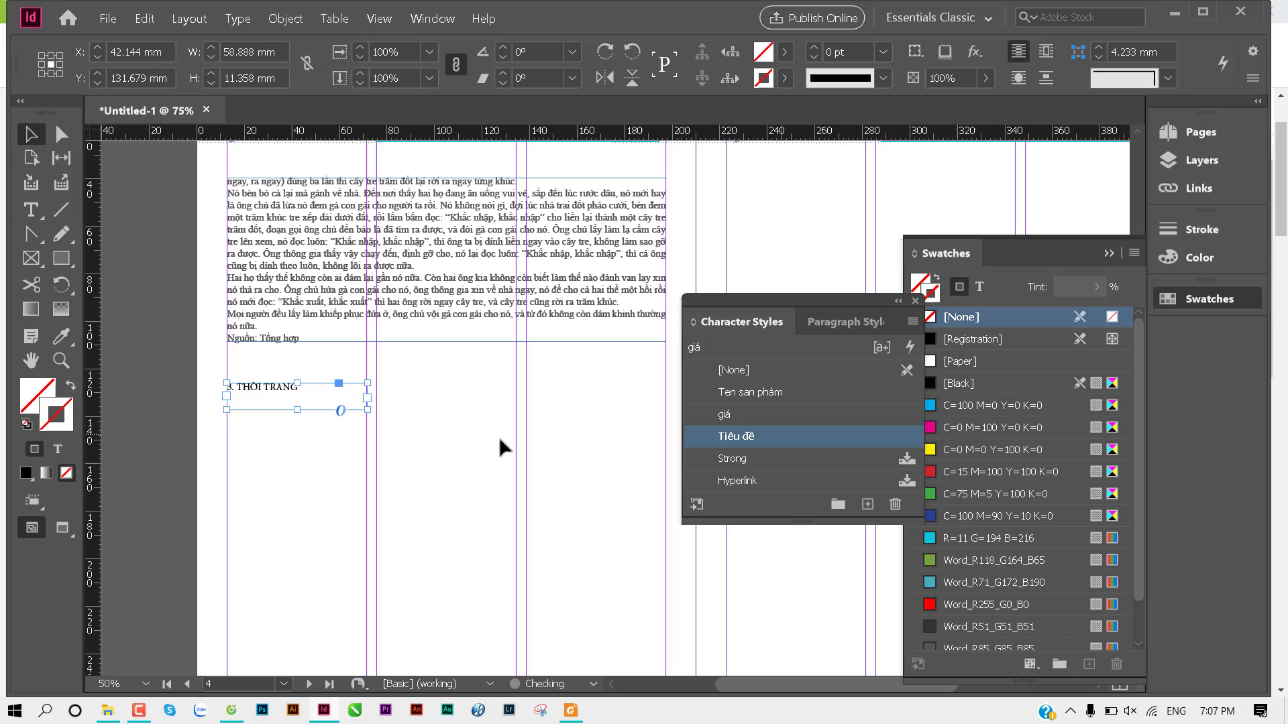
click(306, 414)
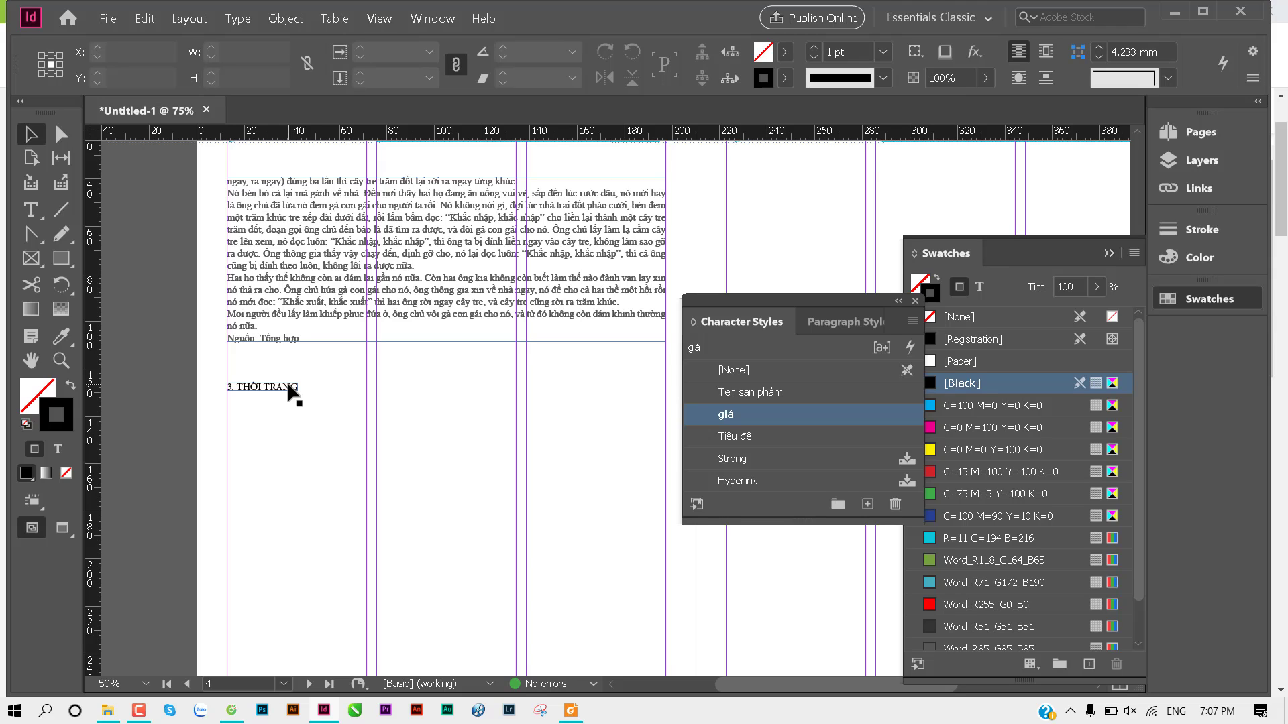
Step: Draw a wide rectangle frame under the heading and swap its fill and stroke
drag(354, 494, 324, 416)
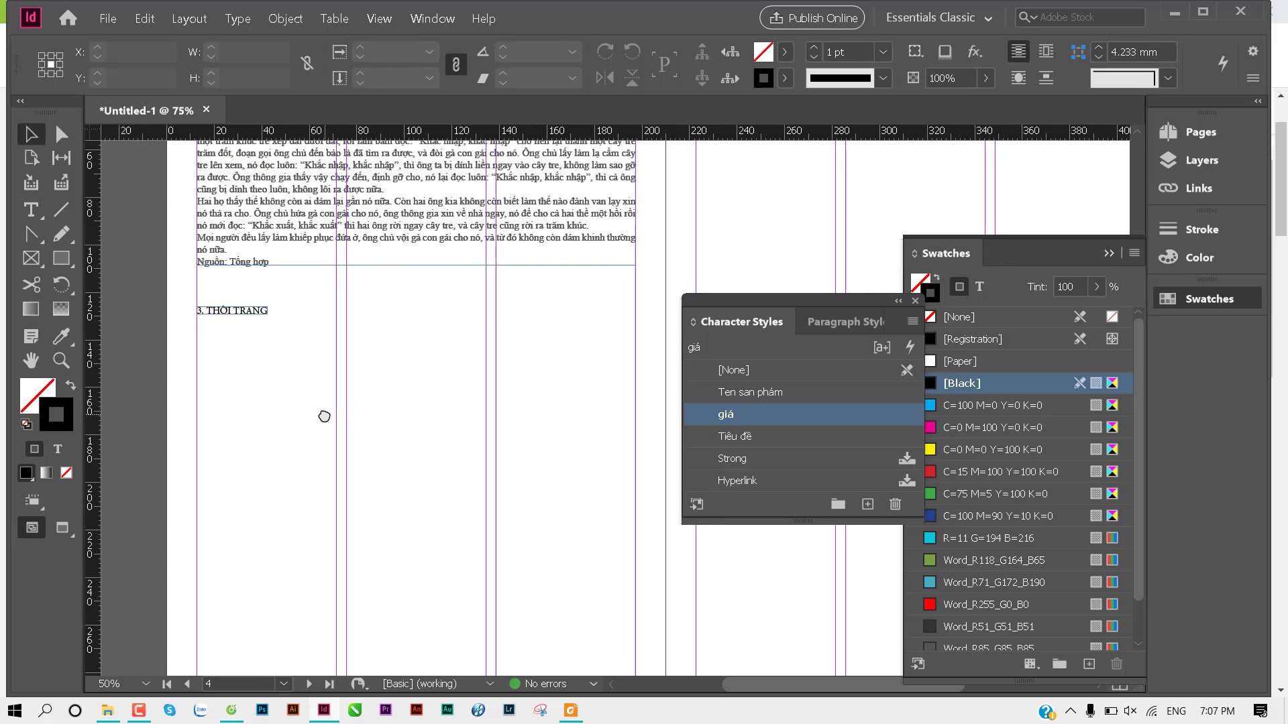
key(m)
mouse_move(196, 352)
mouse_down()
mouse_move(609, 566)
mouse_move(635, 548)
mouse_up()
key(shift+x)
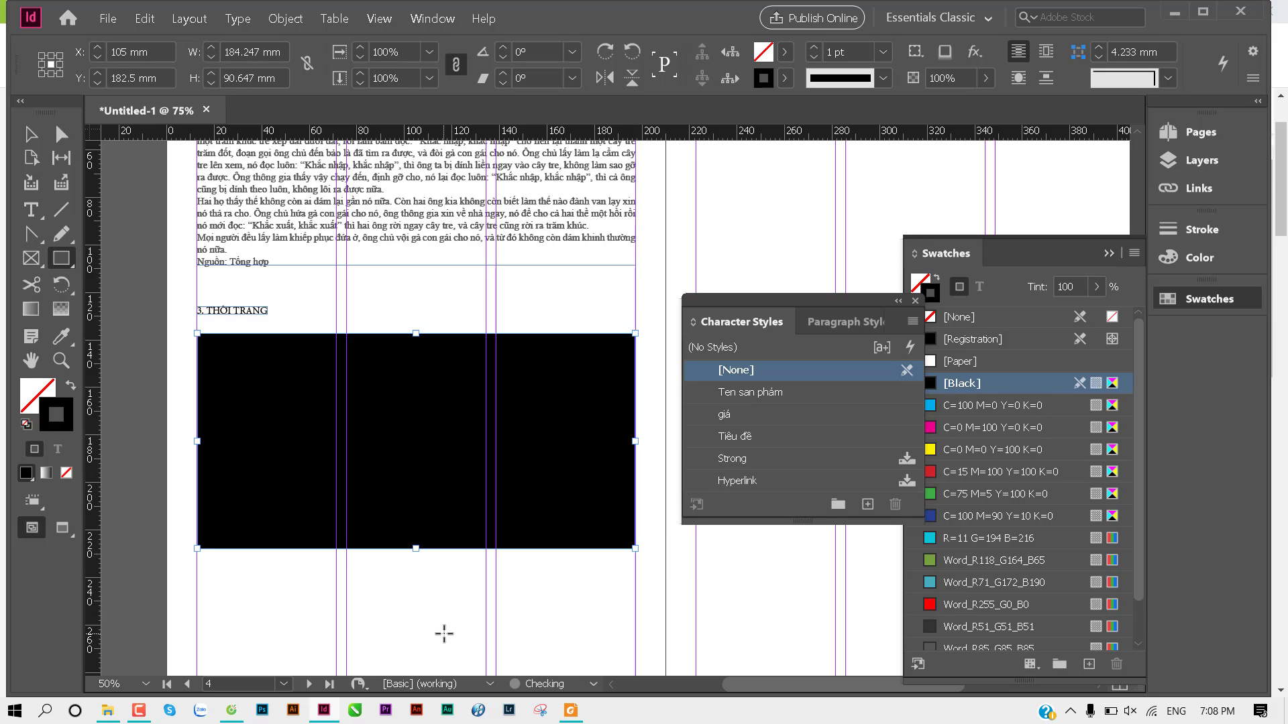
Step: Place 34-vespa-gts-300-super0.jpg from the thuvienanh vespa folder into the frame
key(ctrl+d)
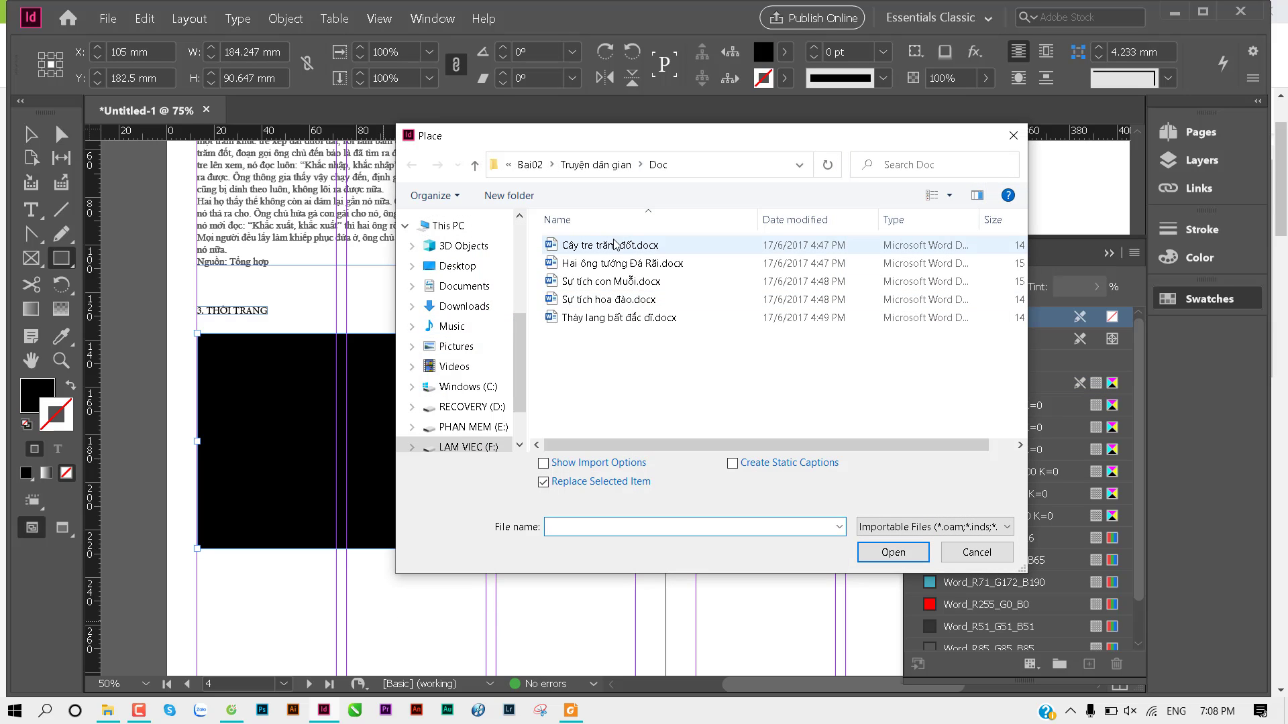
click(483, 381)
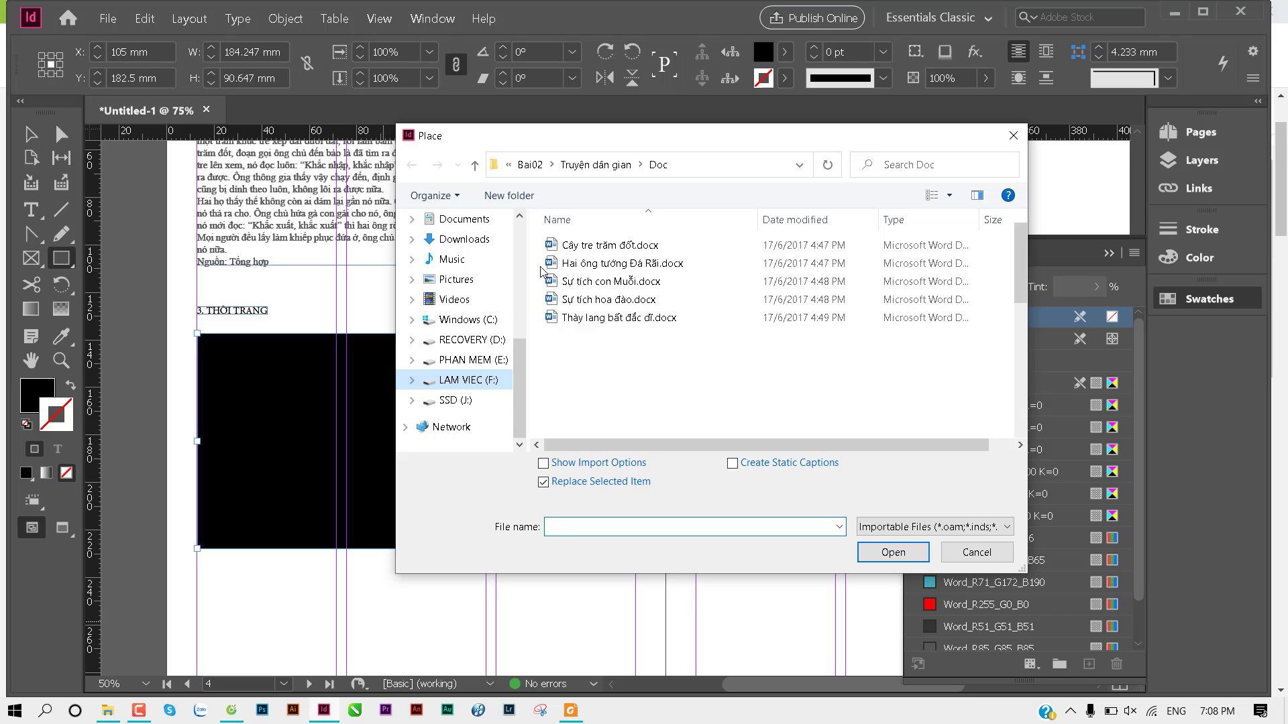
double_click(587, 262)
scroll(839, 382, down, 1)
scroll(838, 383, down, 2)
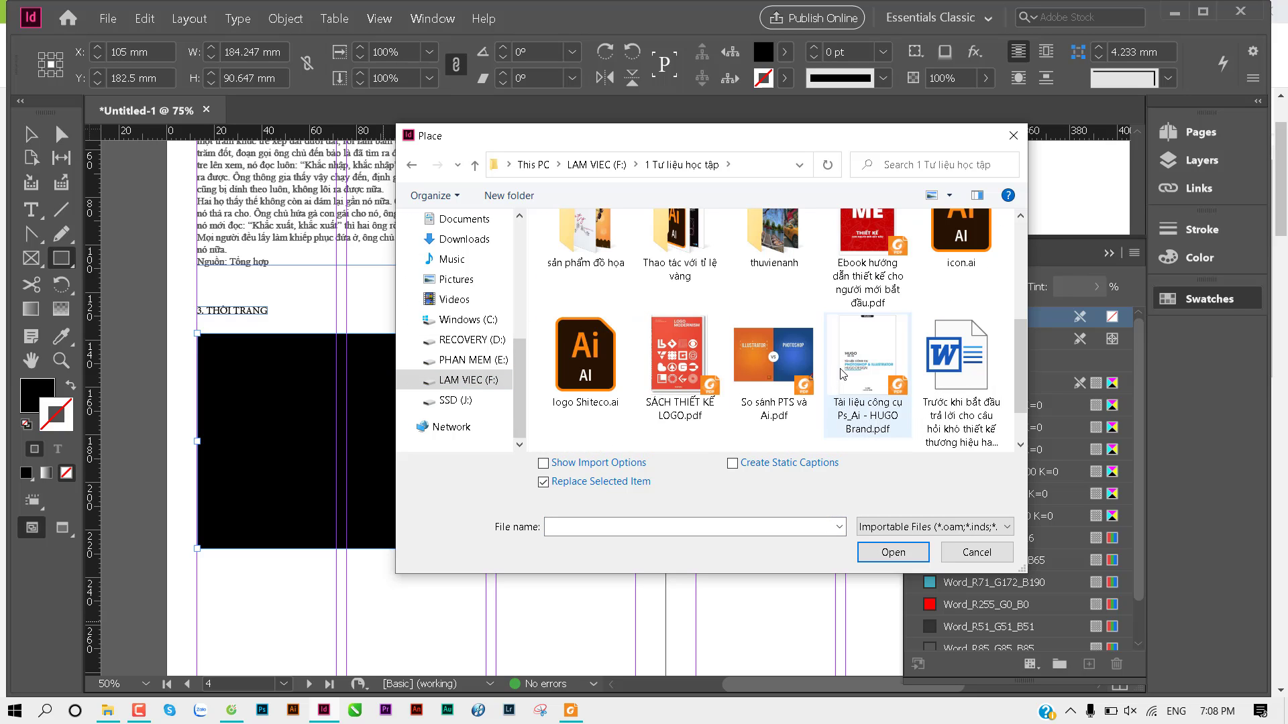
click(771, 249)
key(Return)
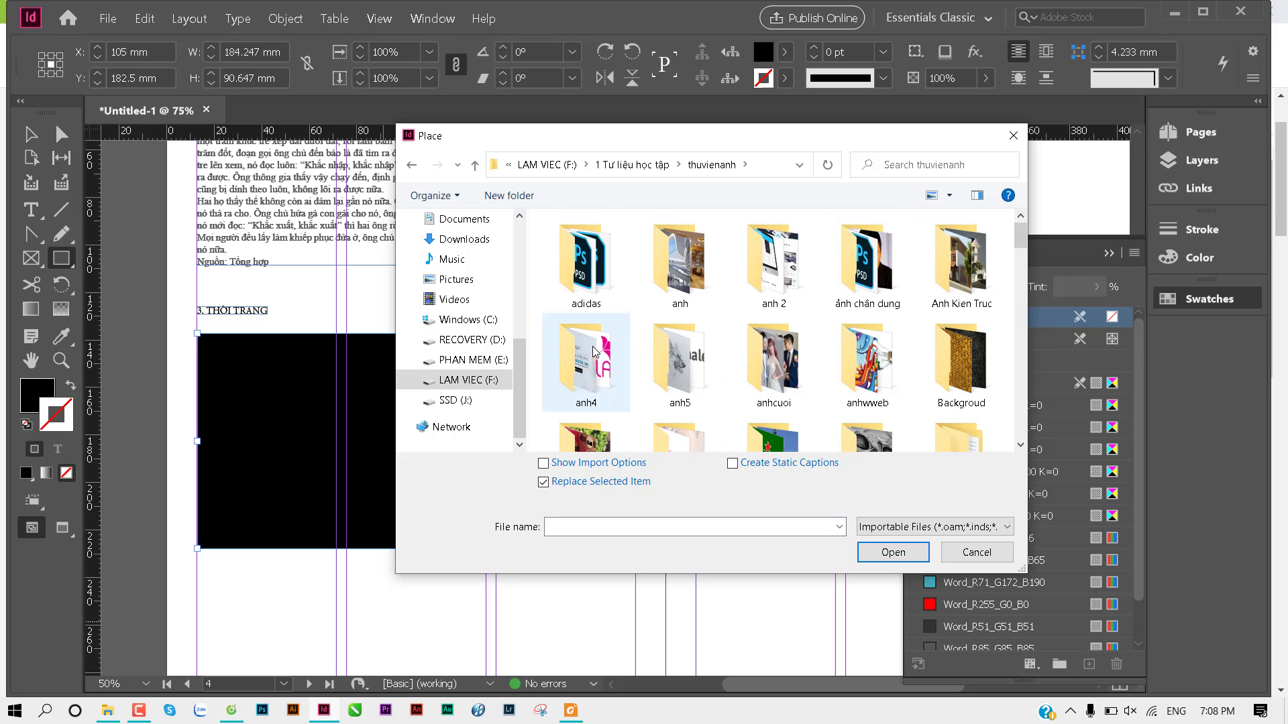
scroll(597, 302, down, 2)
double_click(616, 270)
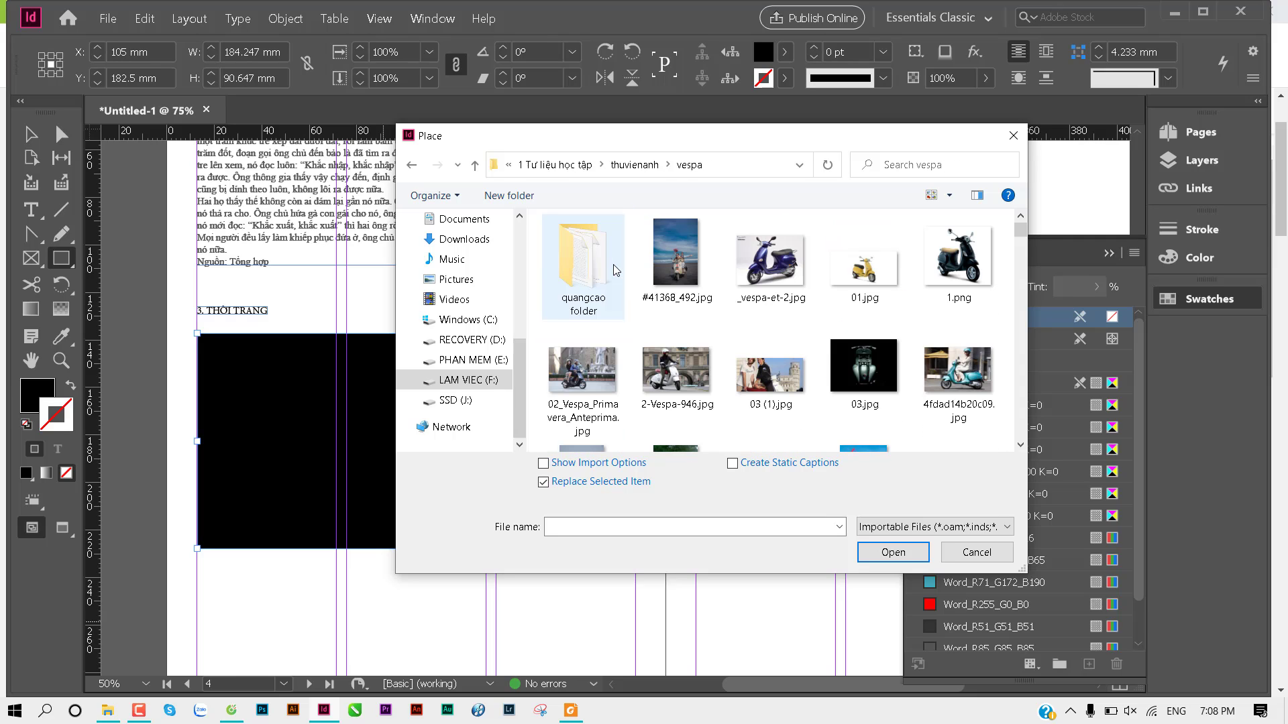
mouse_move(674, 260)
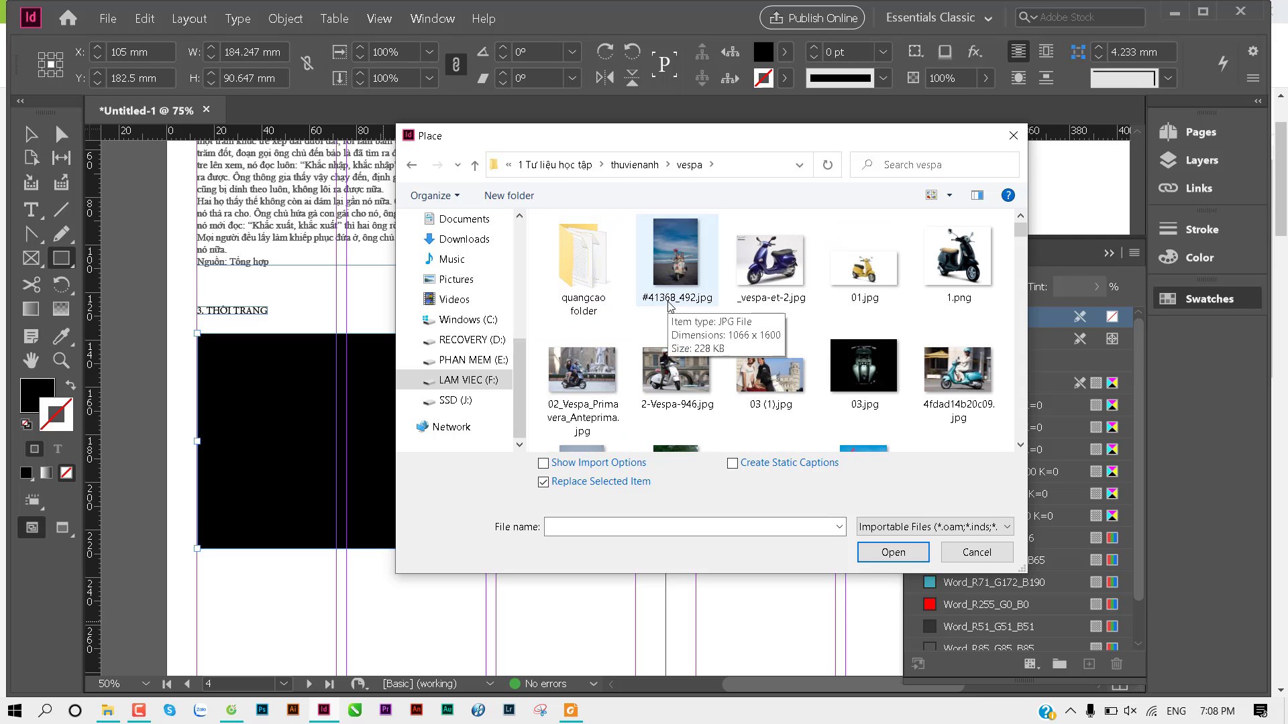
scroll(791, 328, down, 2)
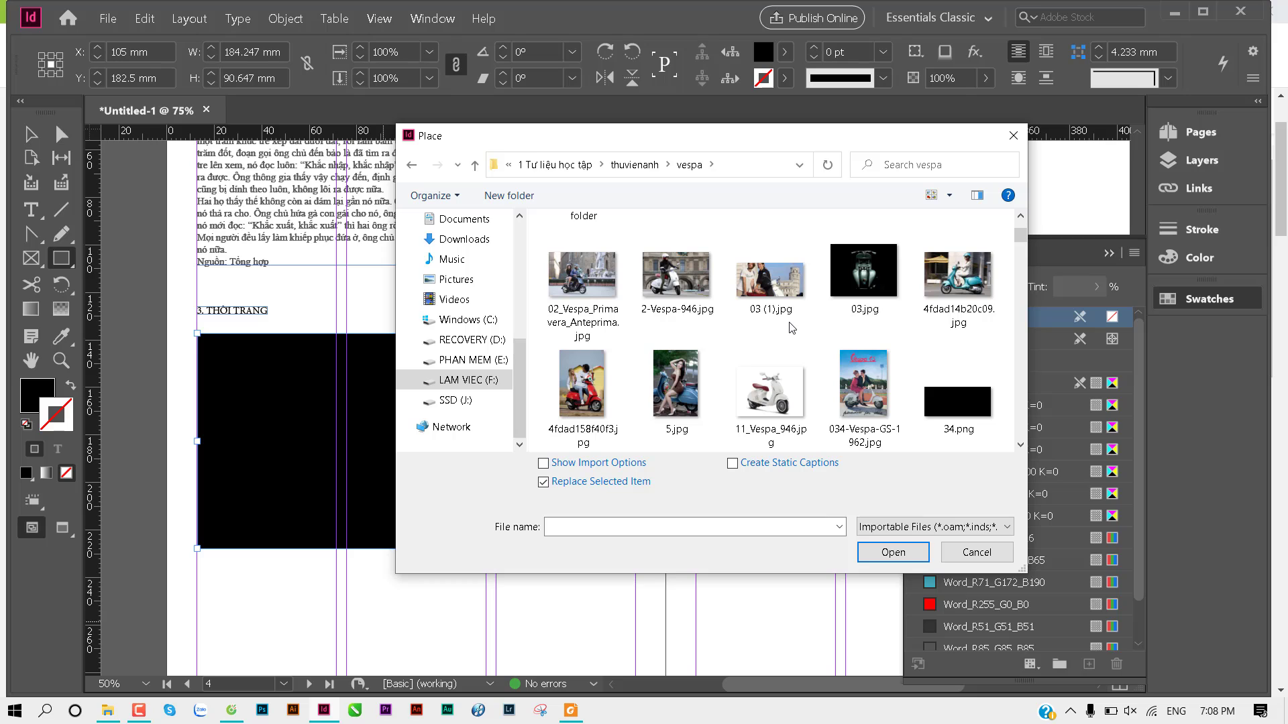
scroll(648, 326, down, 2)
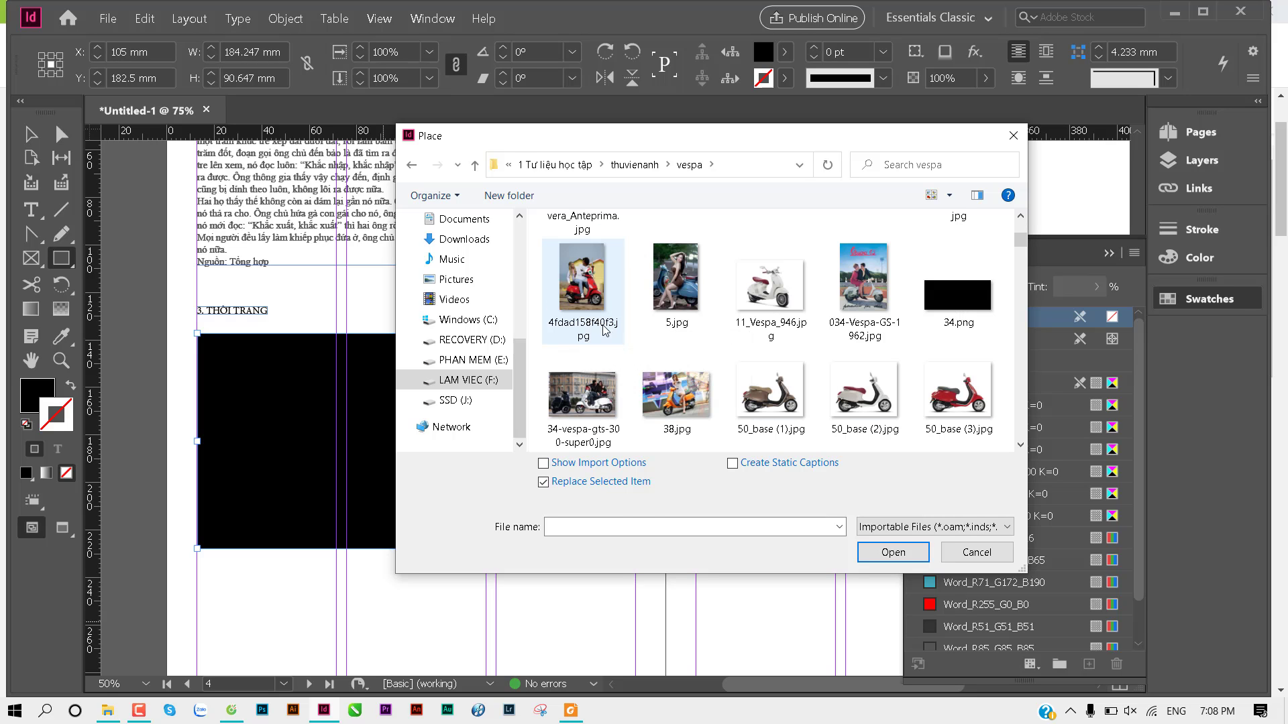
double_click(599, 389)
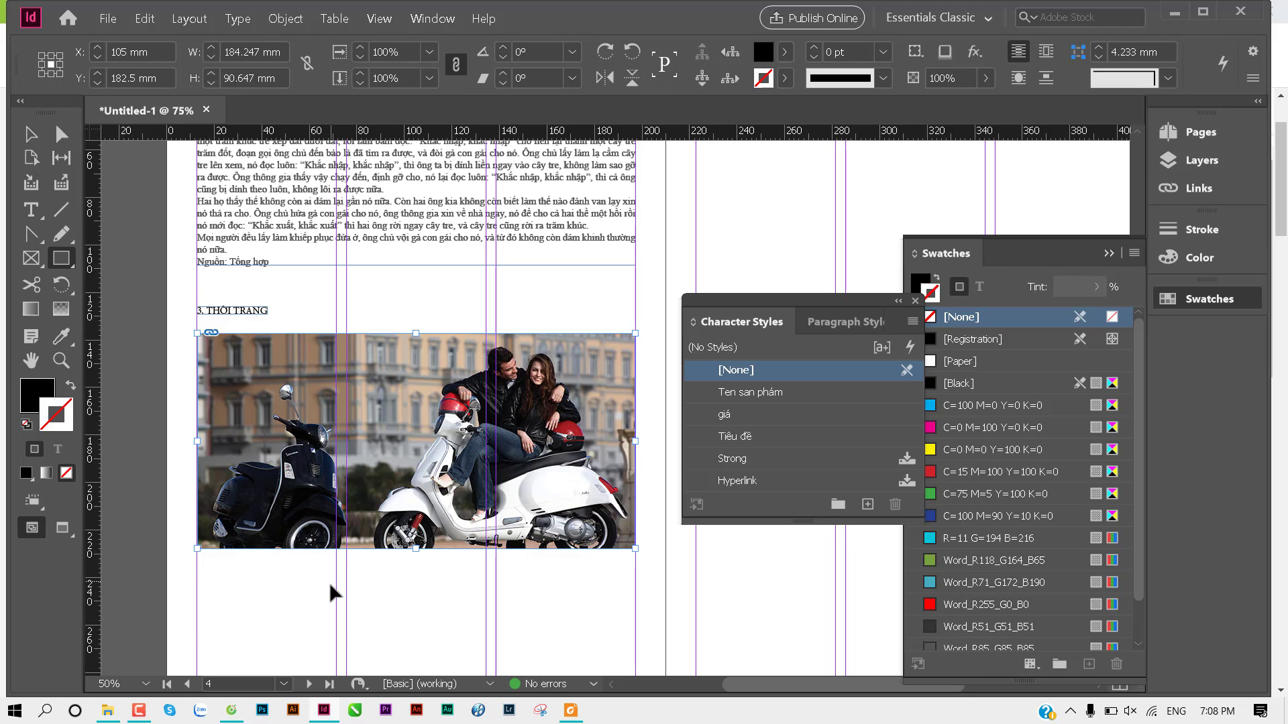
key(v)
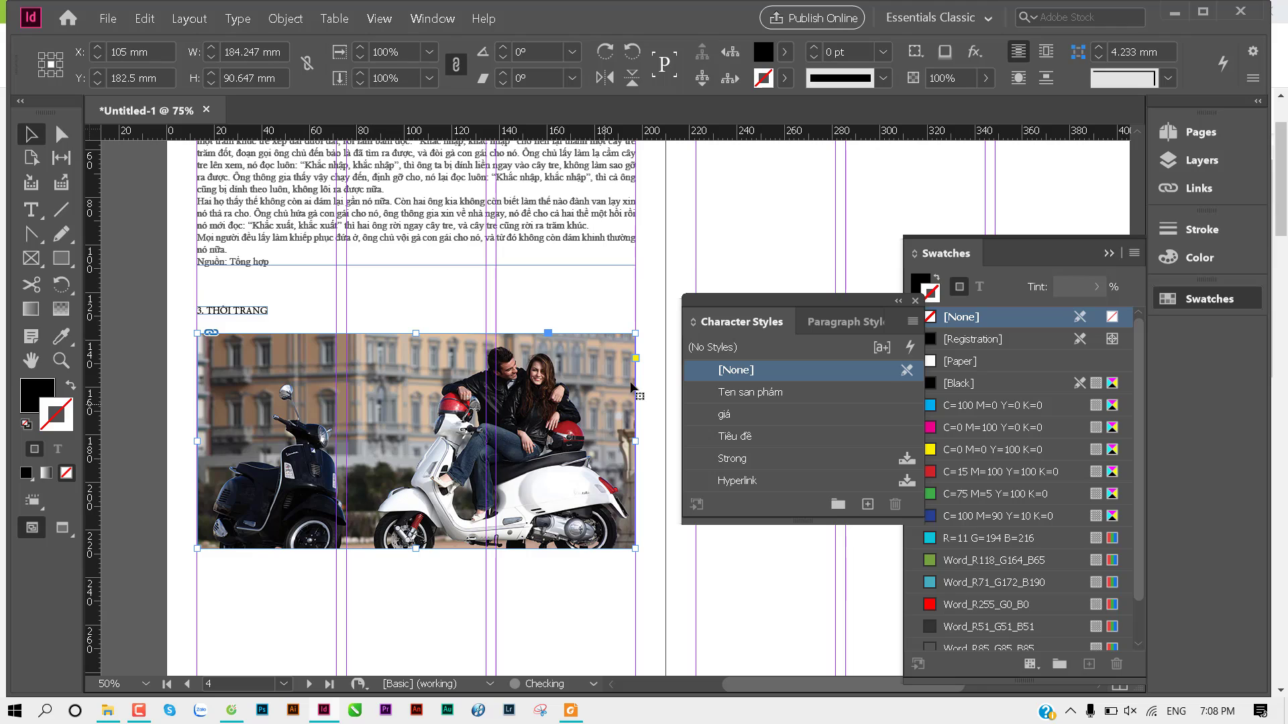
click(636, 359)
drag(635, 334, 592, 334)
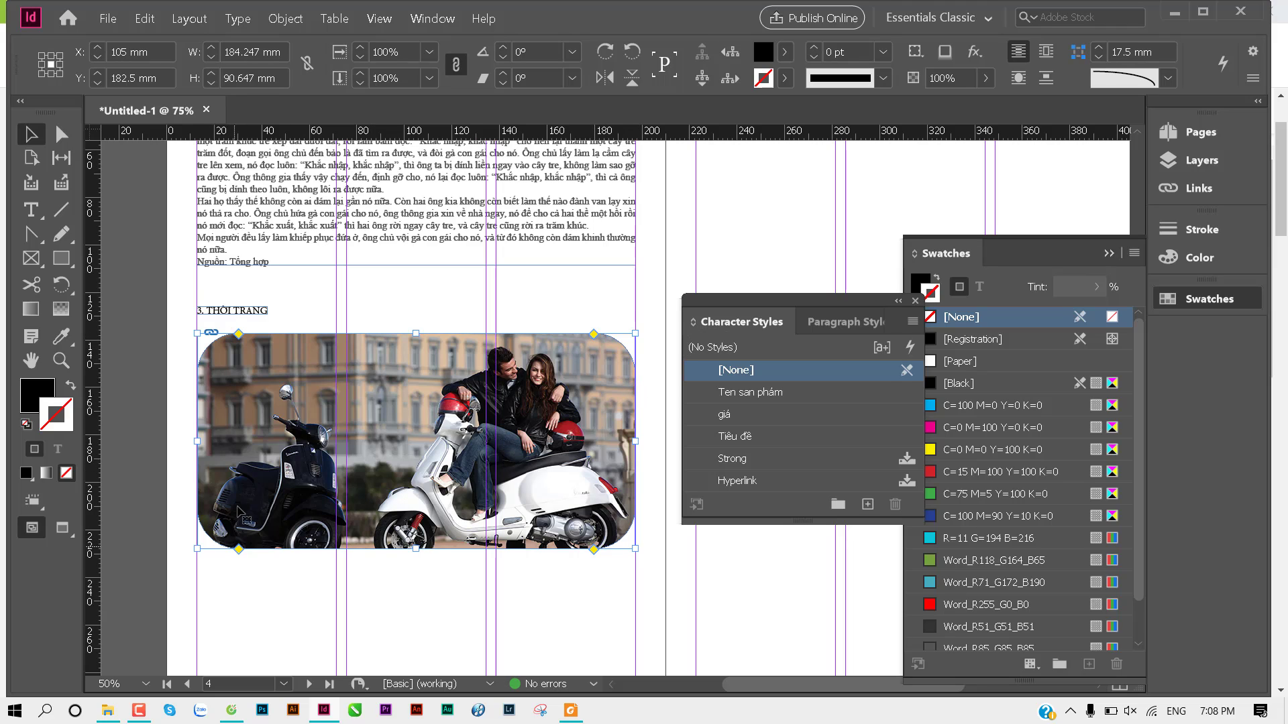
drag(238, 334, 180, 348)
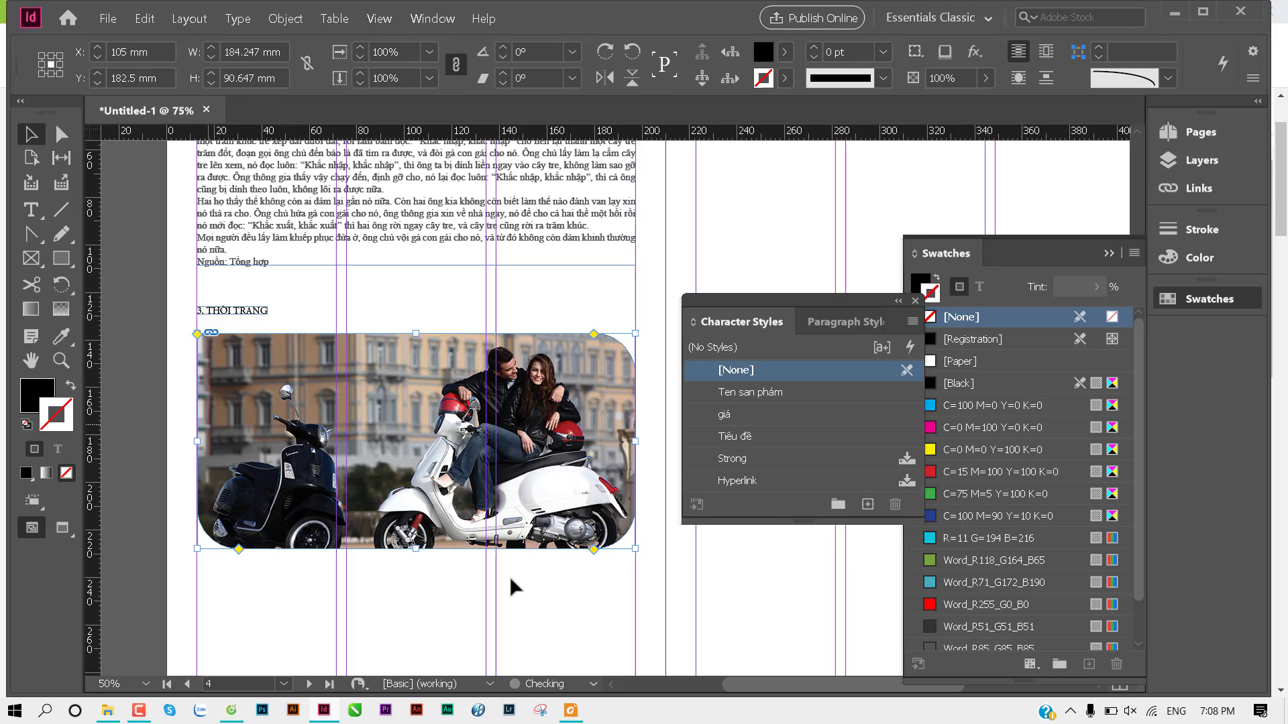
drag(594, 548, 648, 550)
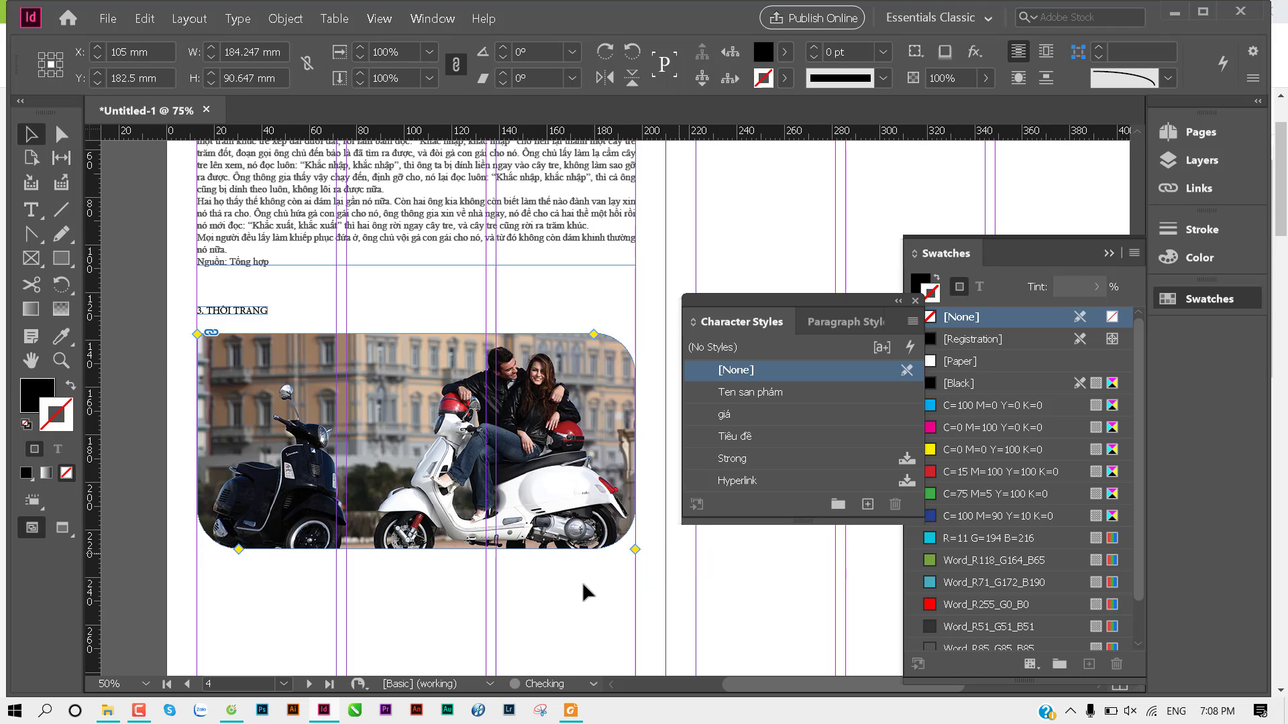
click(400, 591)
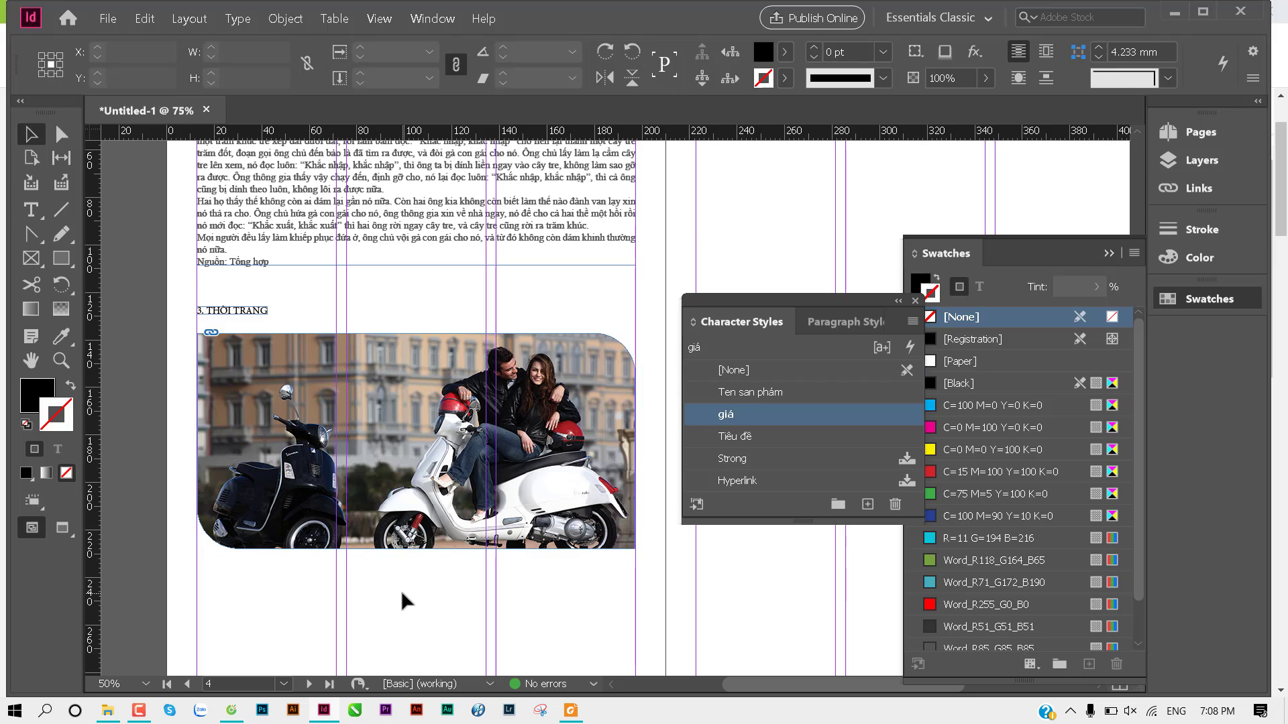
scroll(400, 591, down, 5)
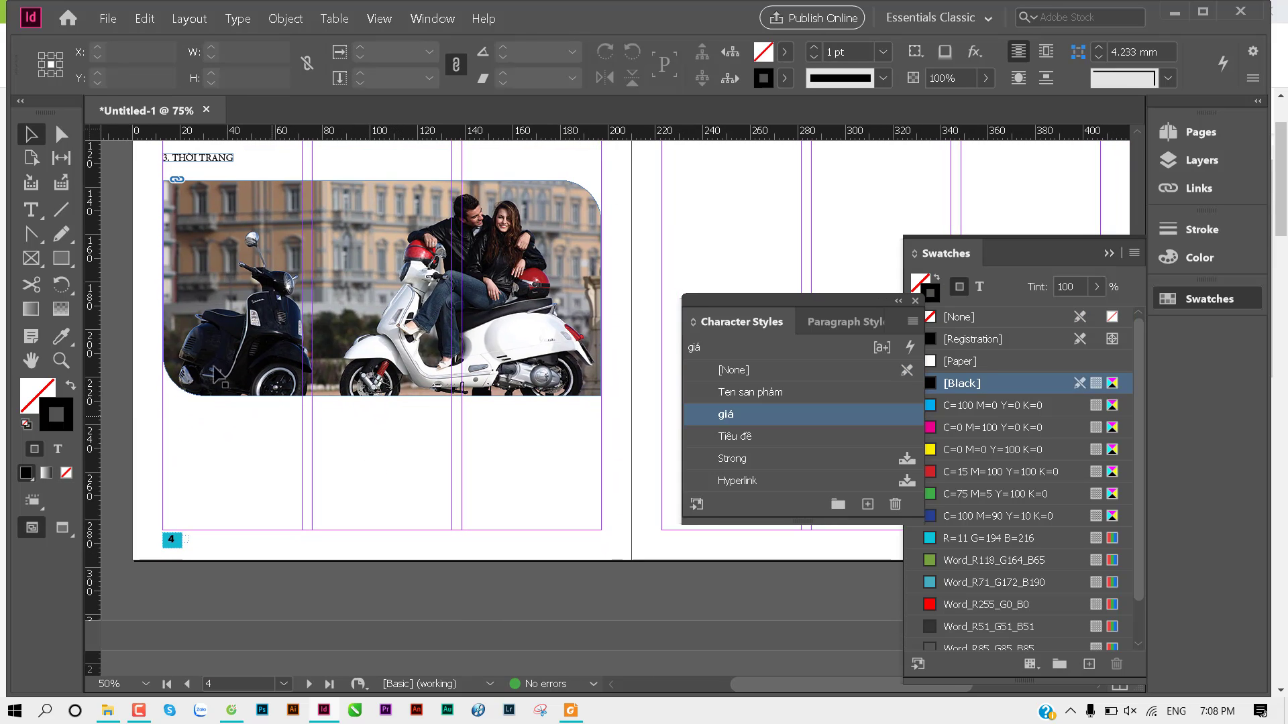
Step: Add a text frame below the scooter photo with the caption 'GIỚI THIỆU SẢN PHẨM'
key(t)
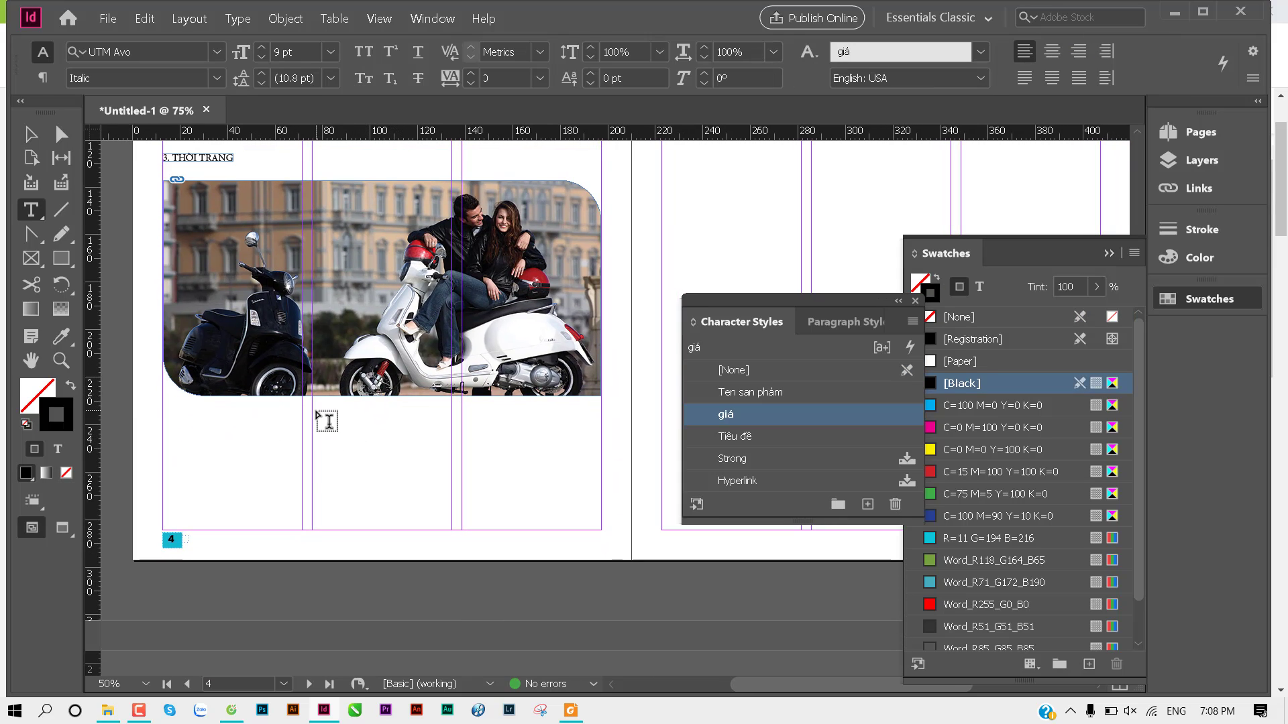
drag(312, 411, 449, 439)
text(G)
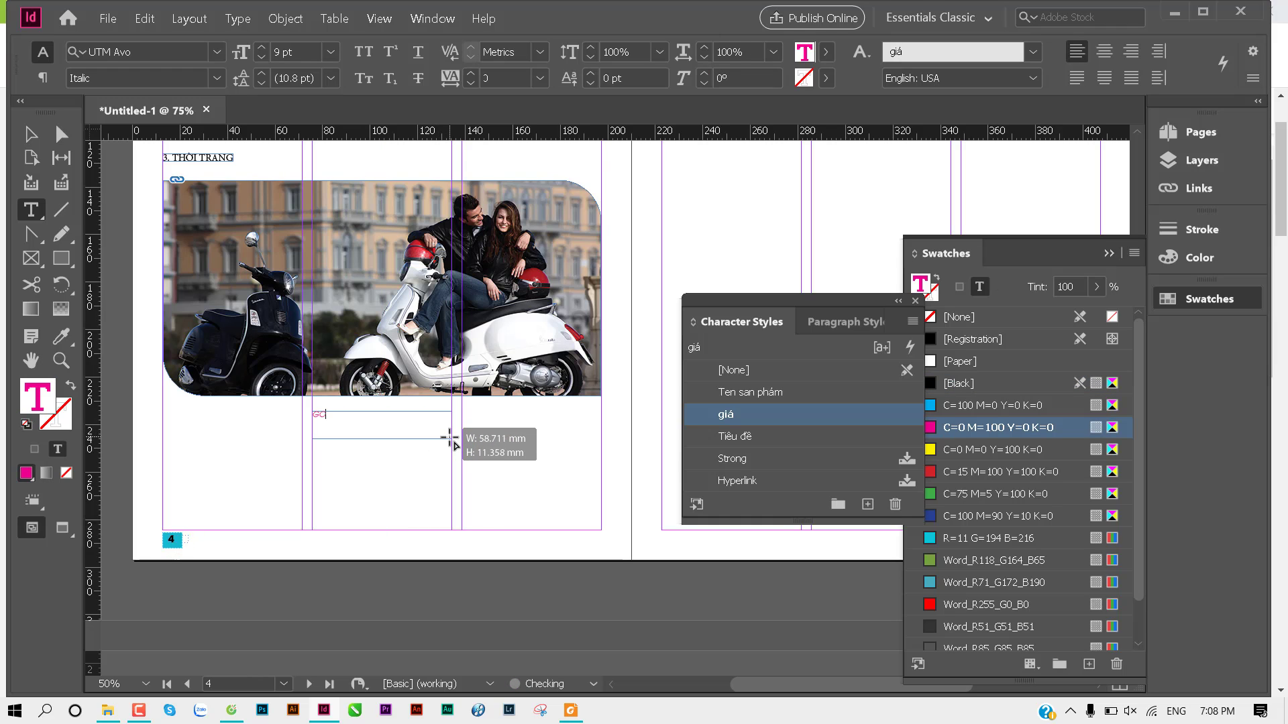
text(IỚI TH)
text(IỆU)
text(U)
text(N PHẨM)
key(Escape)
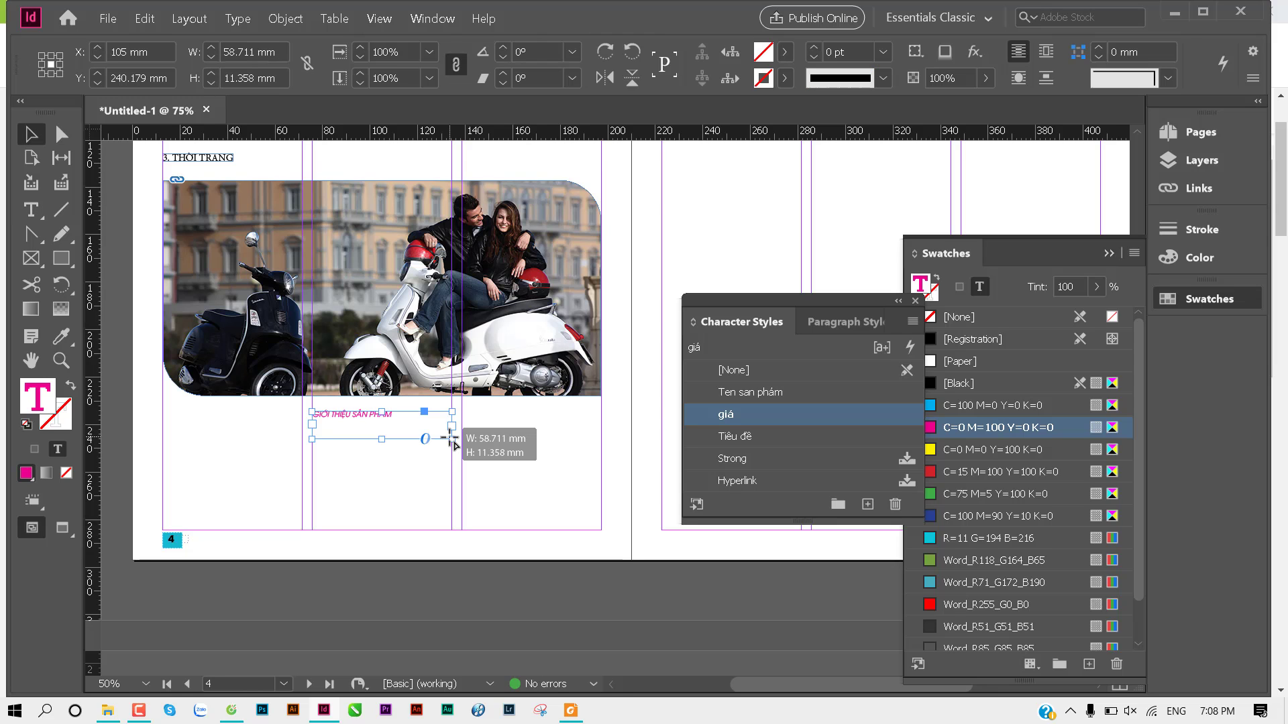
Step: Fit the caption frame to its text, then widen it to 58.711 mm
ctrl+click(466, 444)
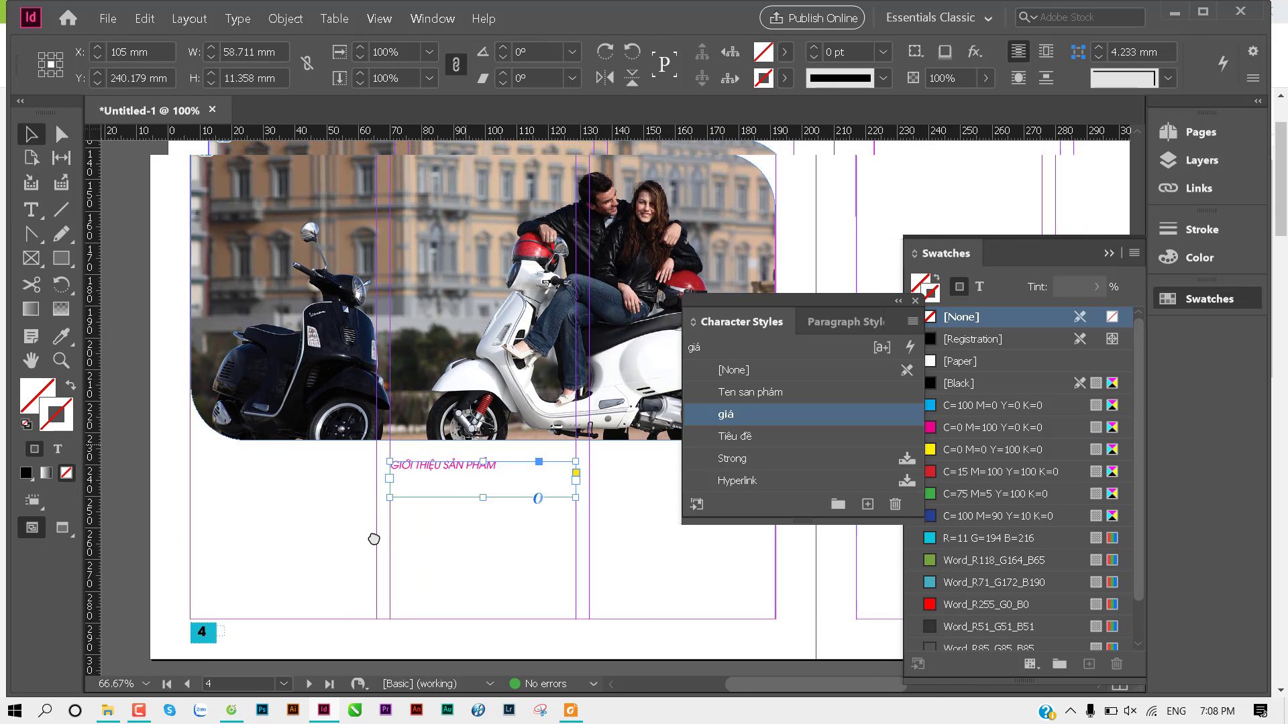
drag(466, 445, 353, 546)
key(ctrl+alt+c)
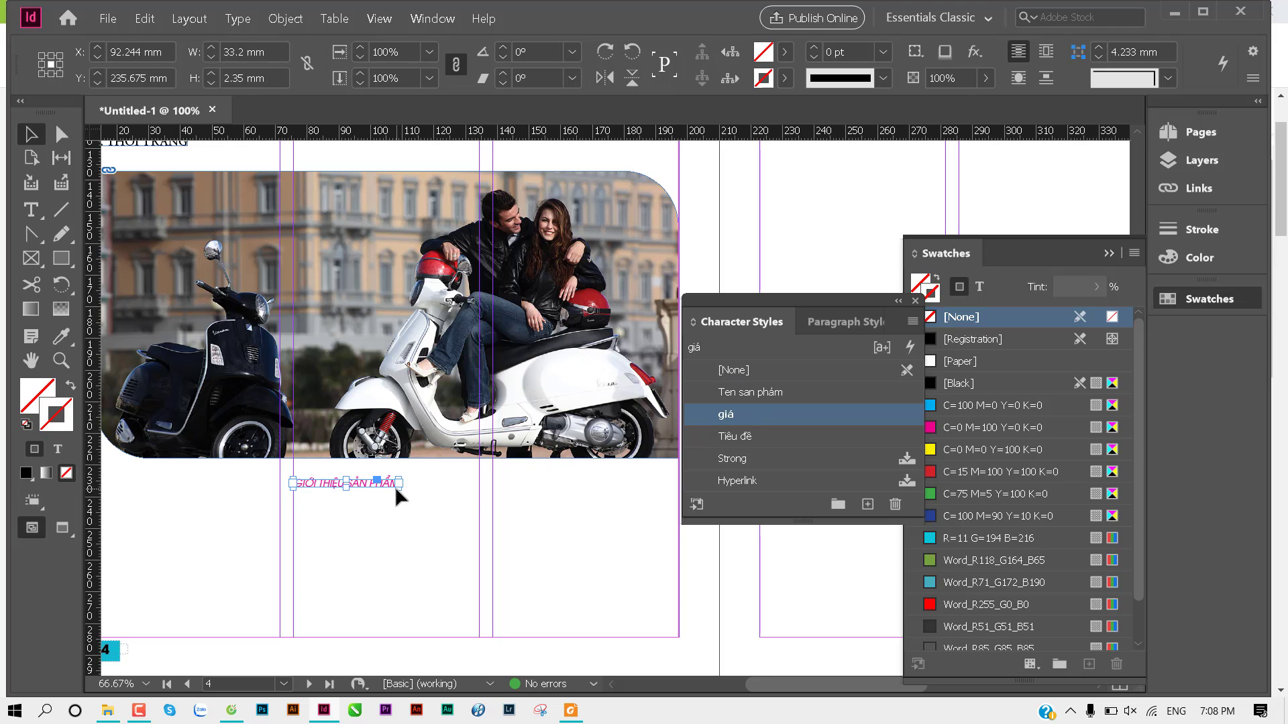
click(424, 502)
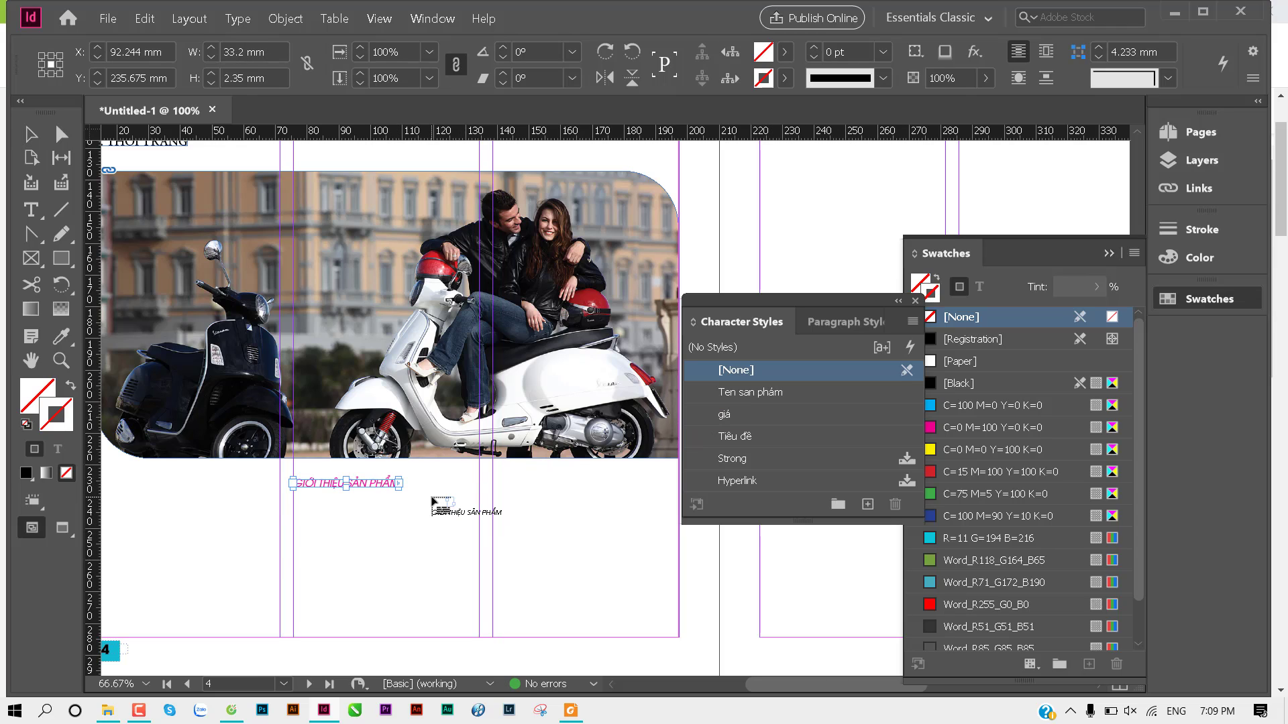
key(v)
click(429, 504)
drag(397, 489, 485, 497)
click(540, 520)
key(ctrl+minus)
scroll(507, 380, up, 3)
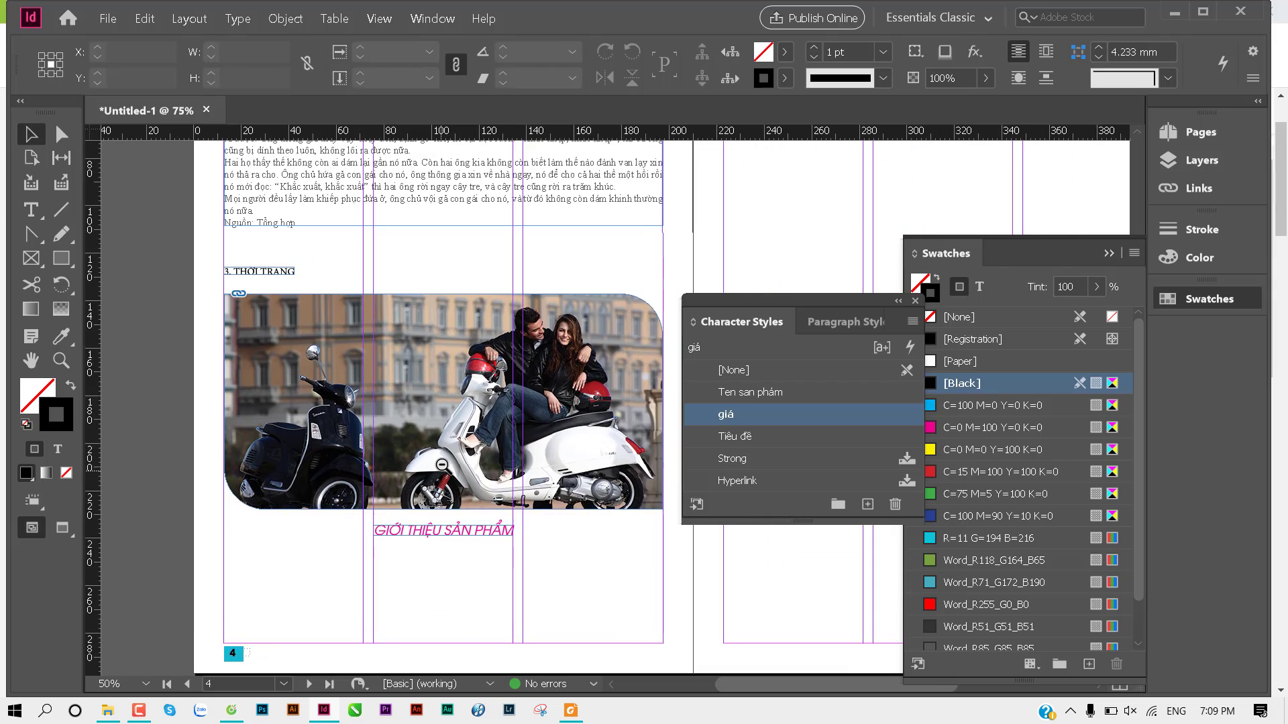
key(ctrl+minus)
Step: Zoom out to several spreads and close the Character Styles panel
click(418, 491)
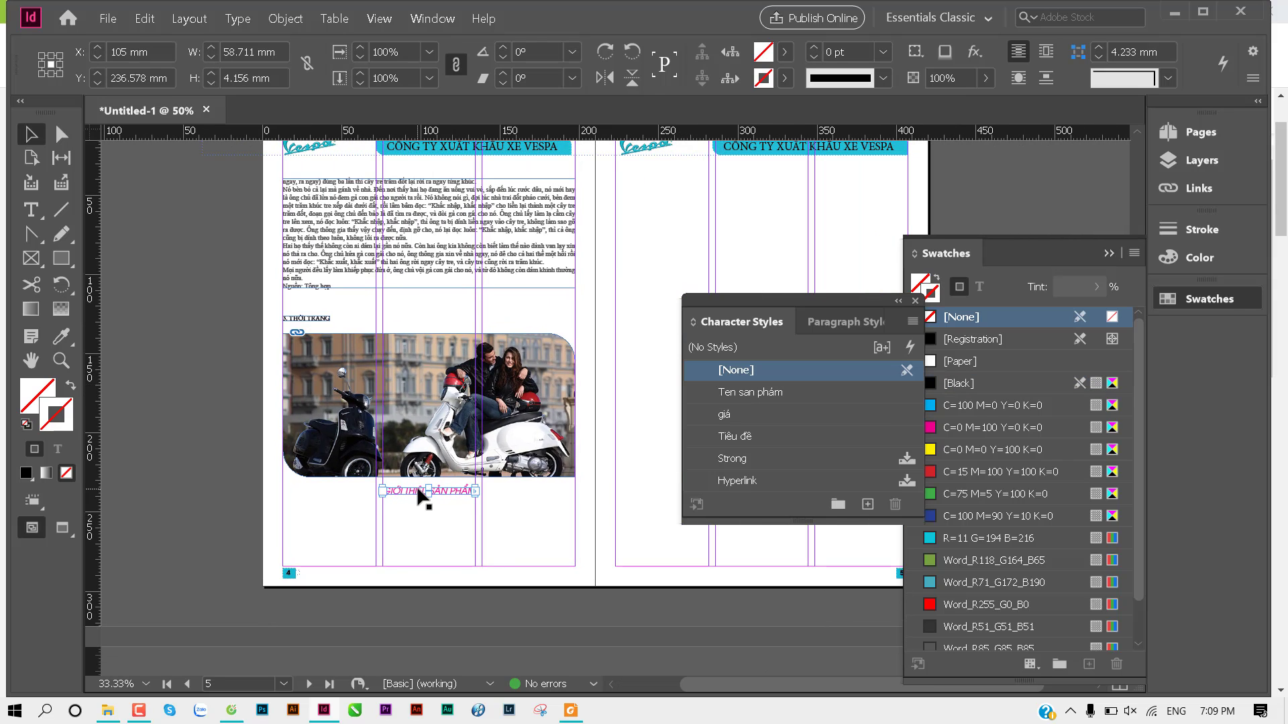
click(725, 413)
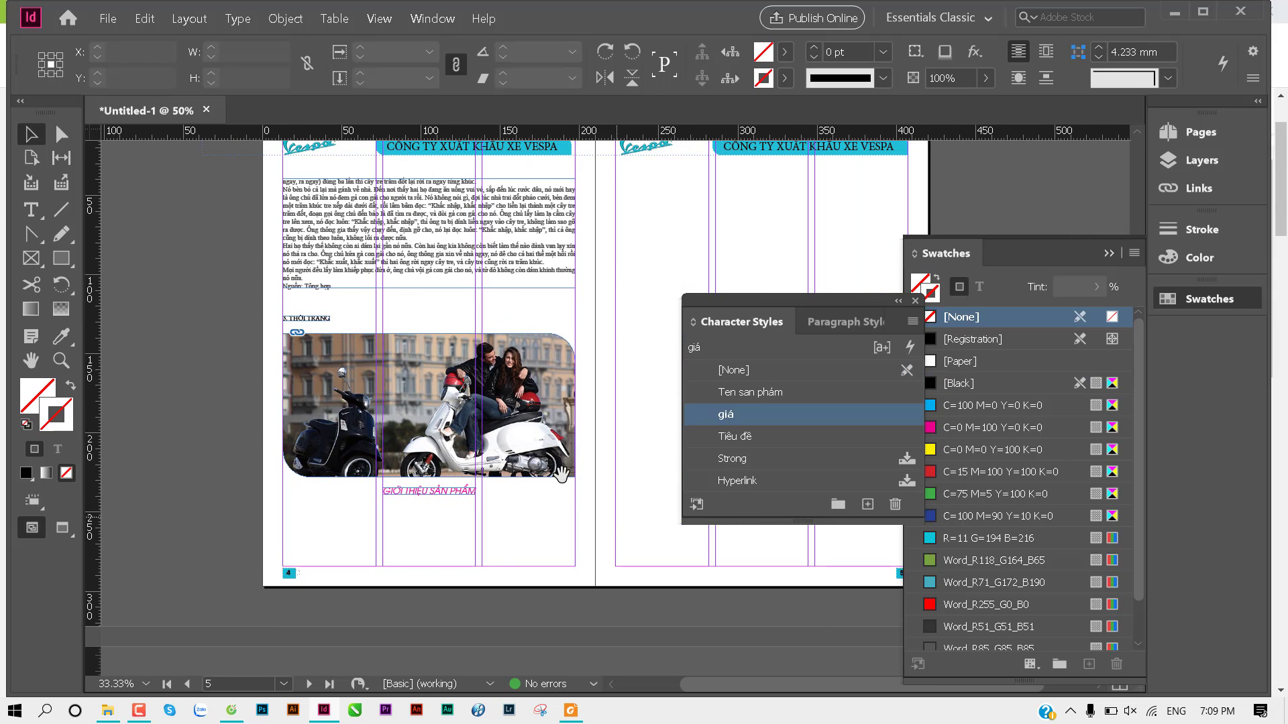
key(ctrl+minus)
key(ctrl+minus)
drag(473, 494, 473, 441)
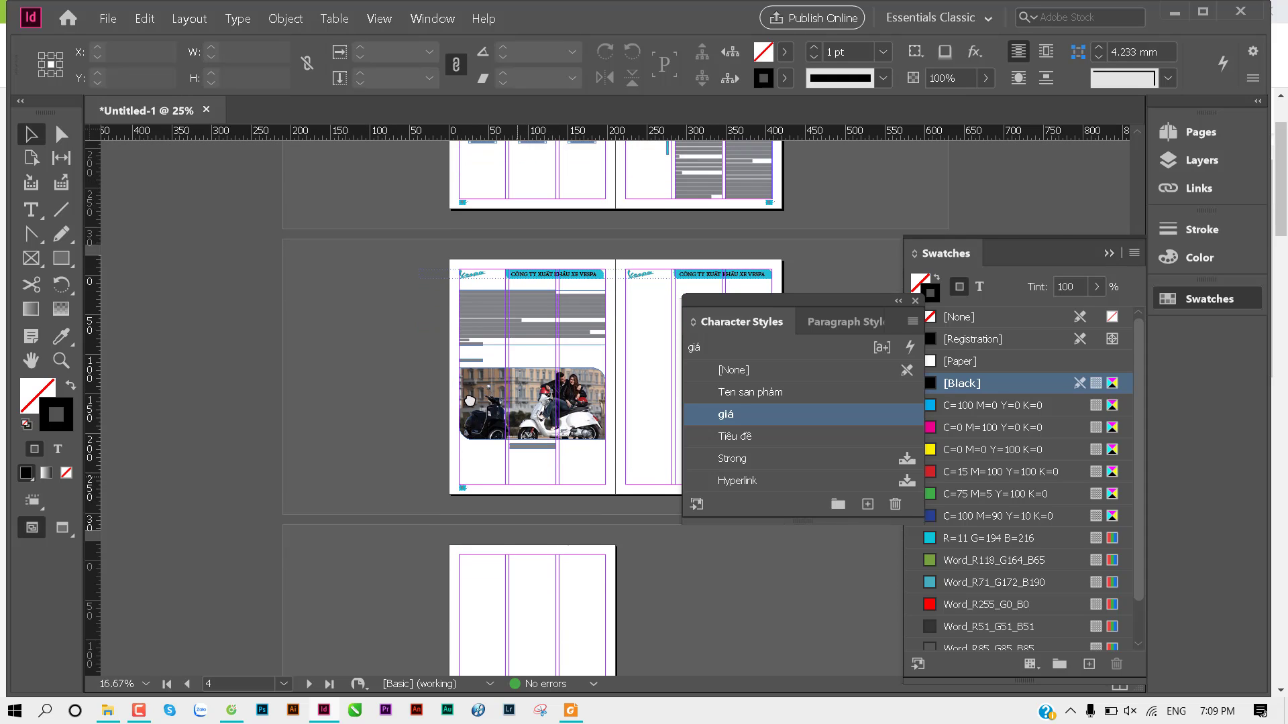
click(917, 301)
Step: Scroll through the brochure spreads and close the Swatches panel
scroll(704, 339, up, 5)
scroll(613, 504, up, 3)
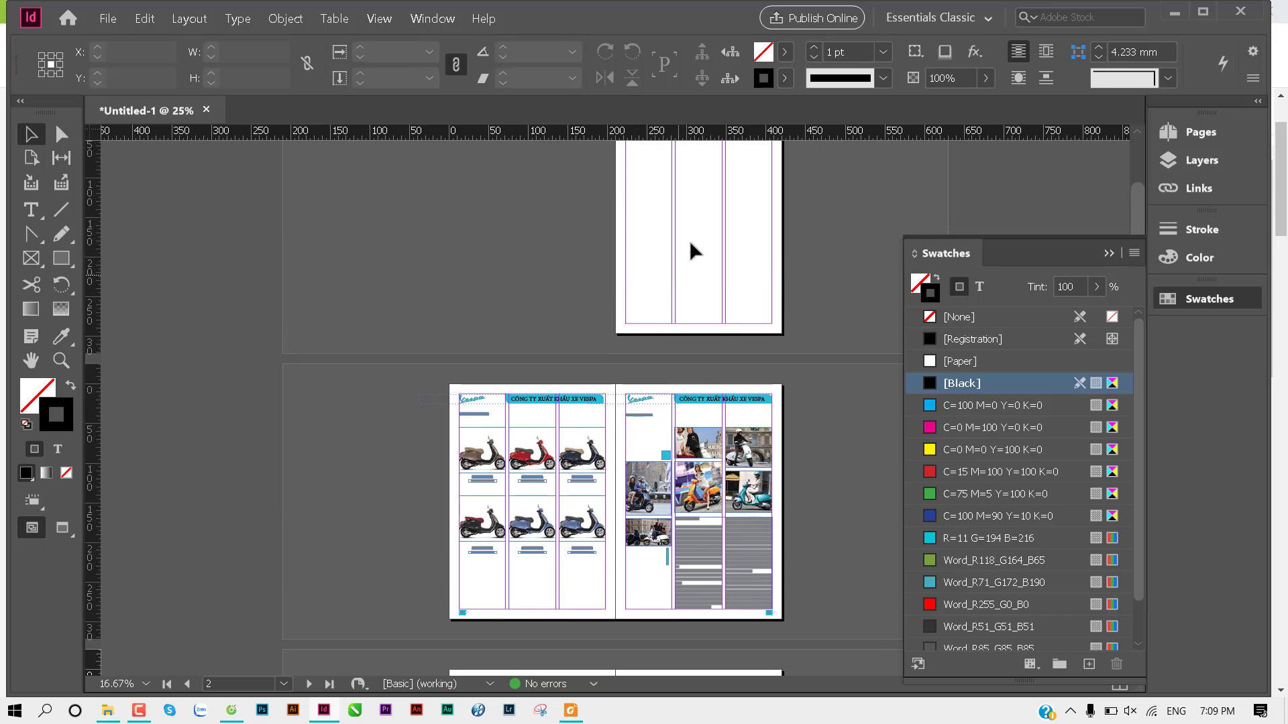
scroll(690, 236, down, 2)
scroll(670, 259, down, 2)
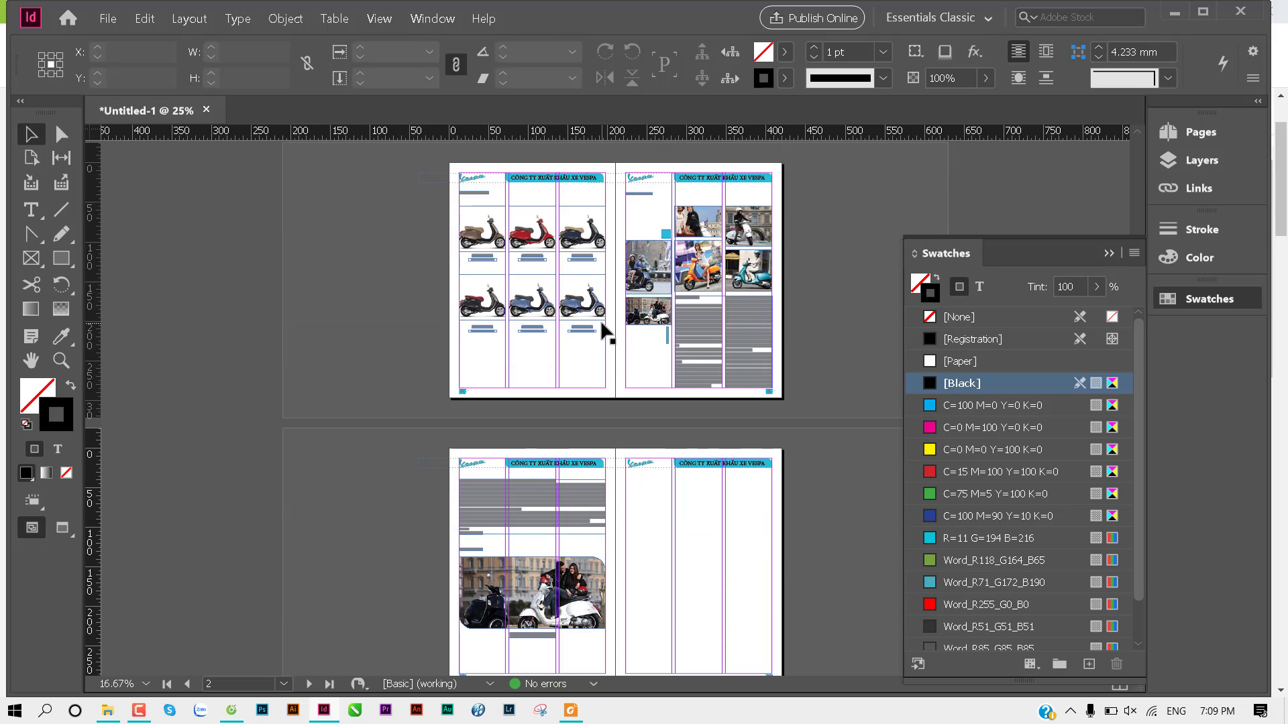
scroll(603, 326, down, 2)
scroll(603, 325, down, 3)
scroll(550, 492, down, 2)
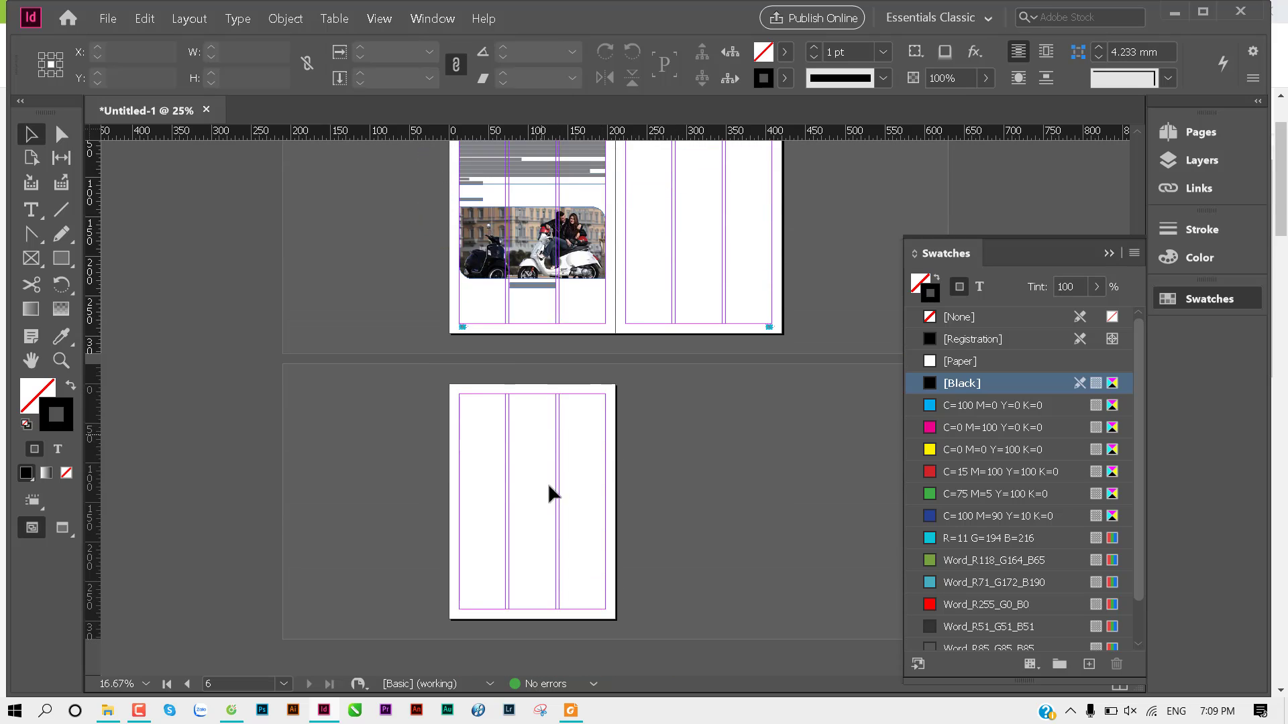
drag(695, 276, 698, 431)
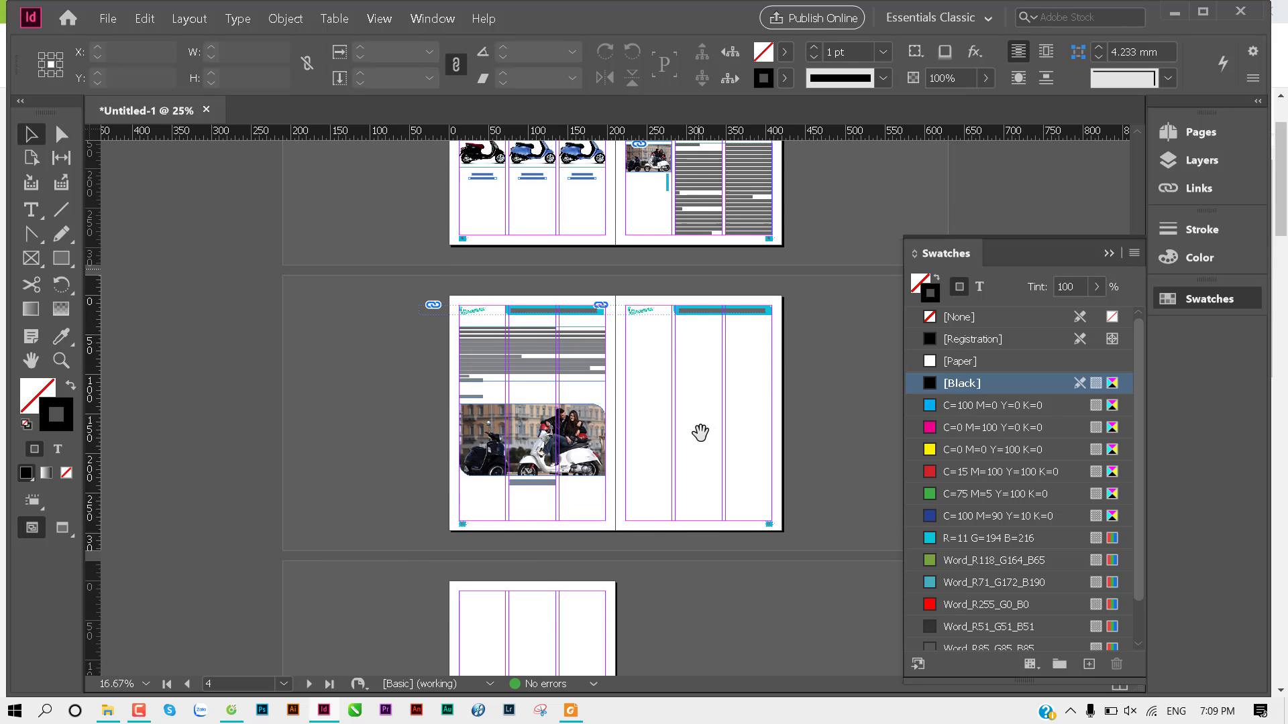
ctrl+click(718, 379)
scroll(597, 376, down, 1)
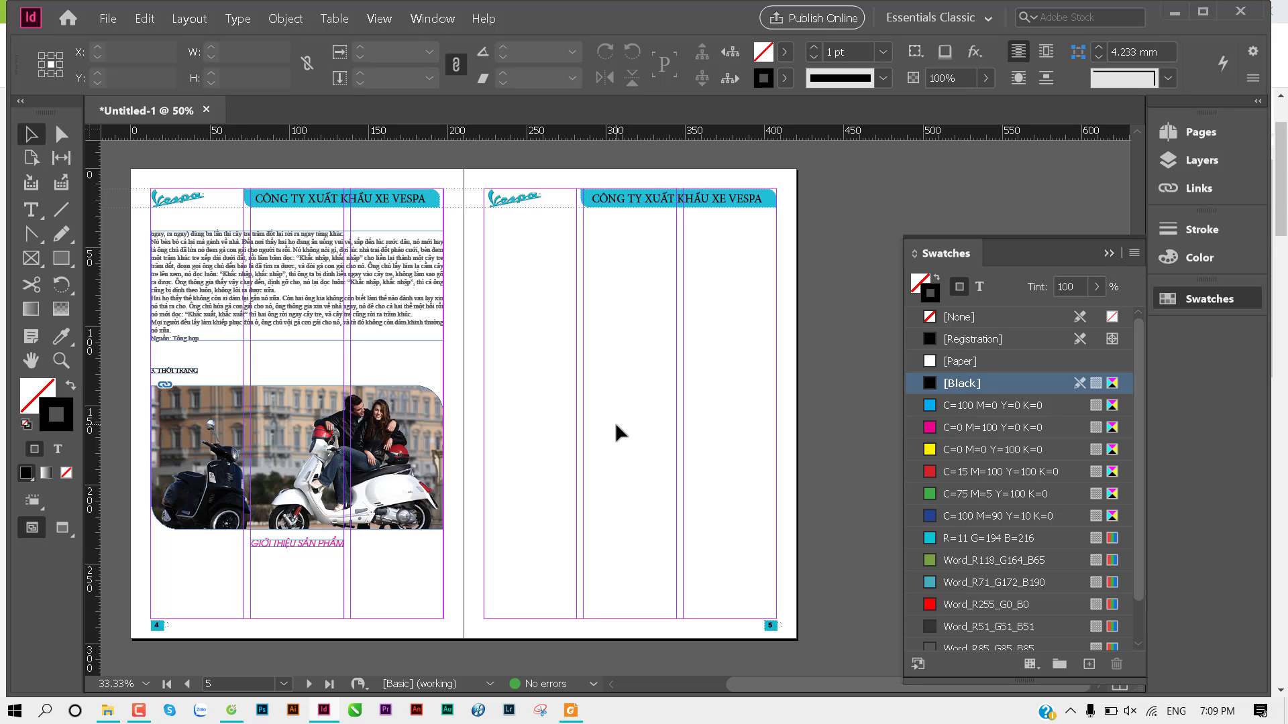
scroll(616, 424, up, 6)
scroll(616, 424, up, 4)
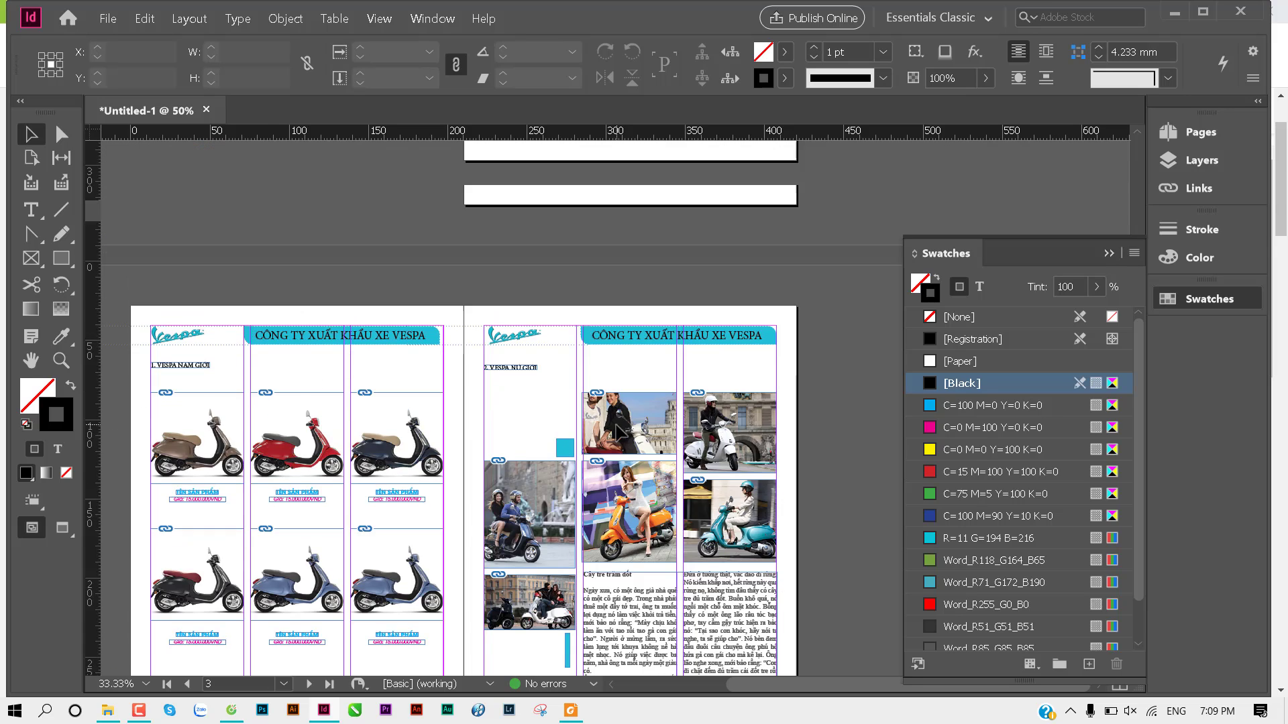
scroll(616, 425, up, 5)
scroll(617, 355, up, 1)
alt+scroll(540, 373, down, 2)
alt+scroll(532, 340, down, 2)
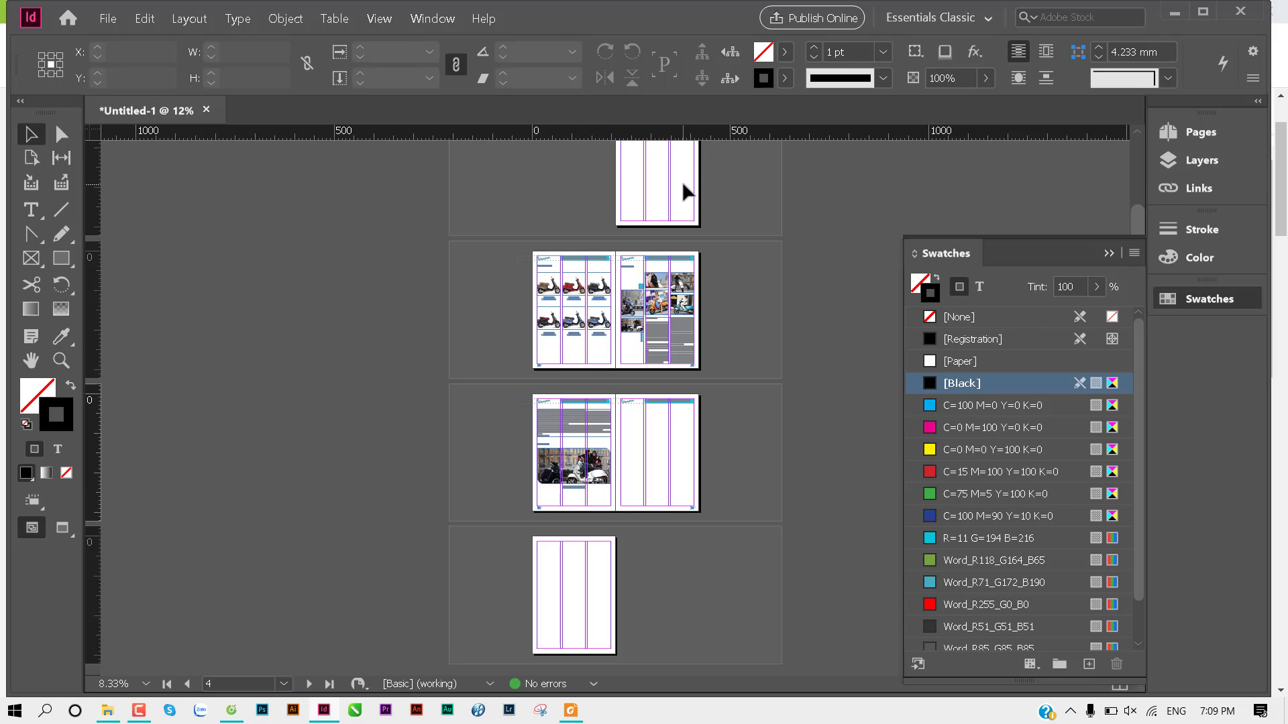
click(1110, 254)
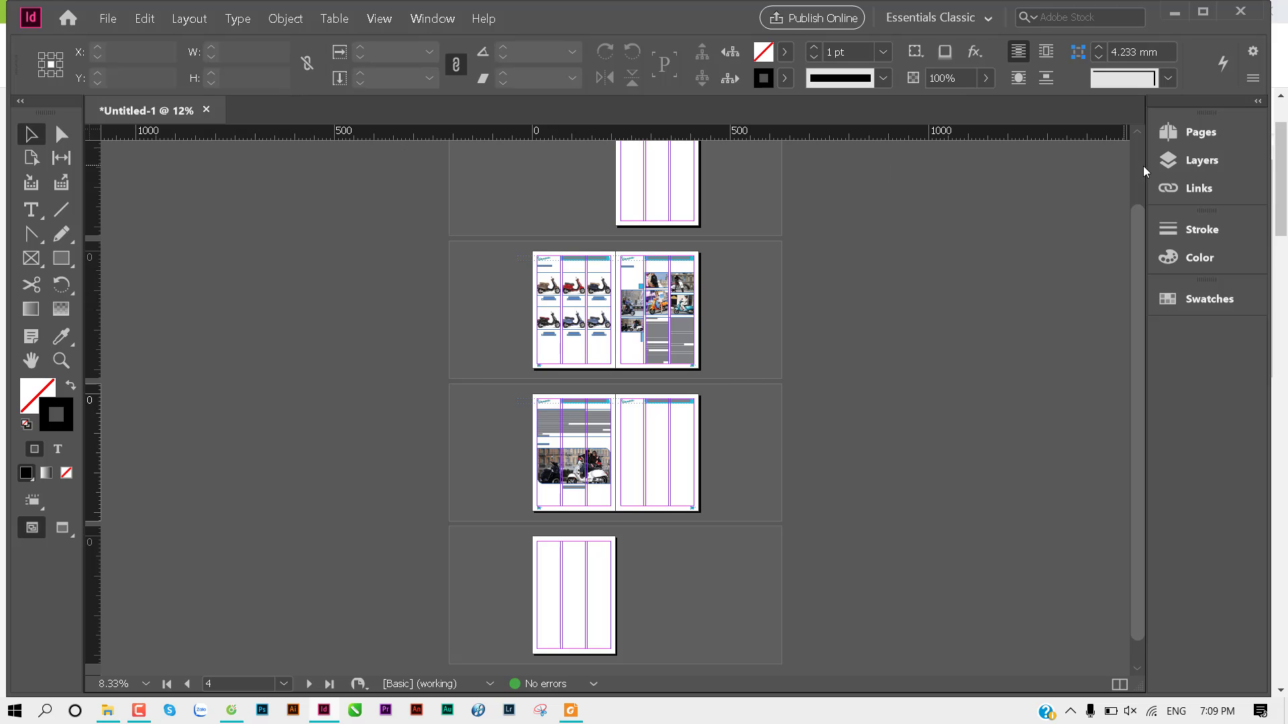
click(1189, 139)
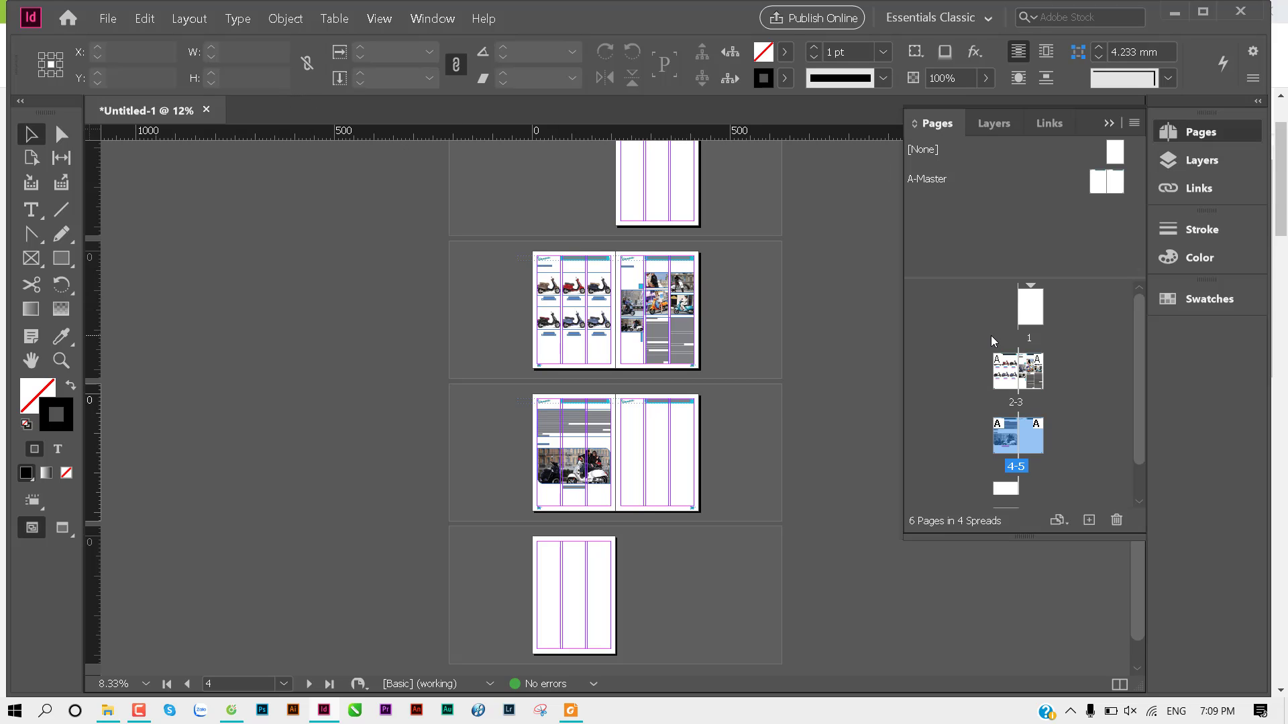
scroll(567, 308, up, 2)
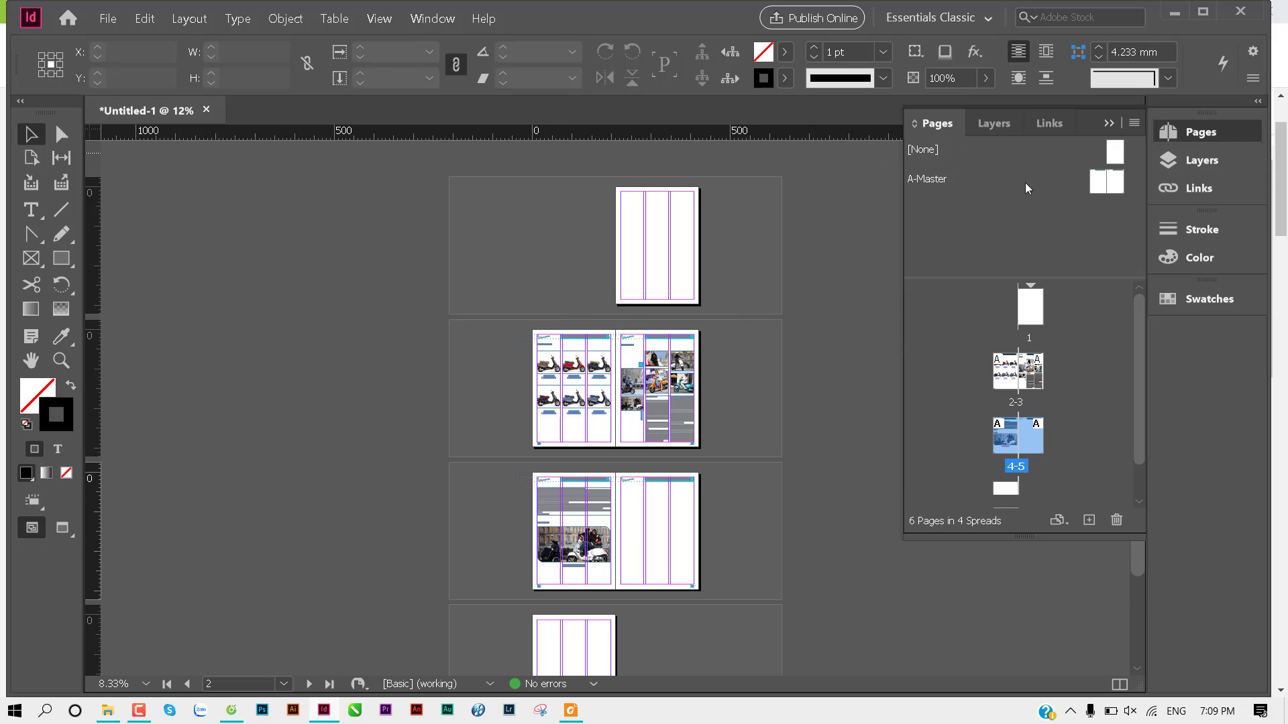
click(1026, 321)
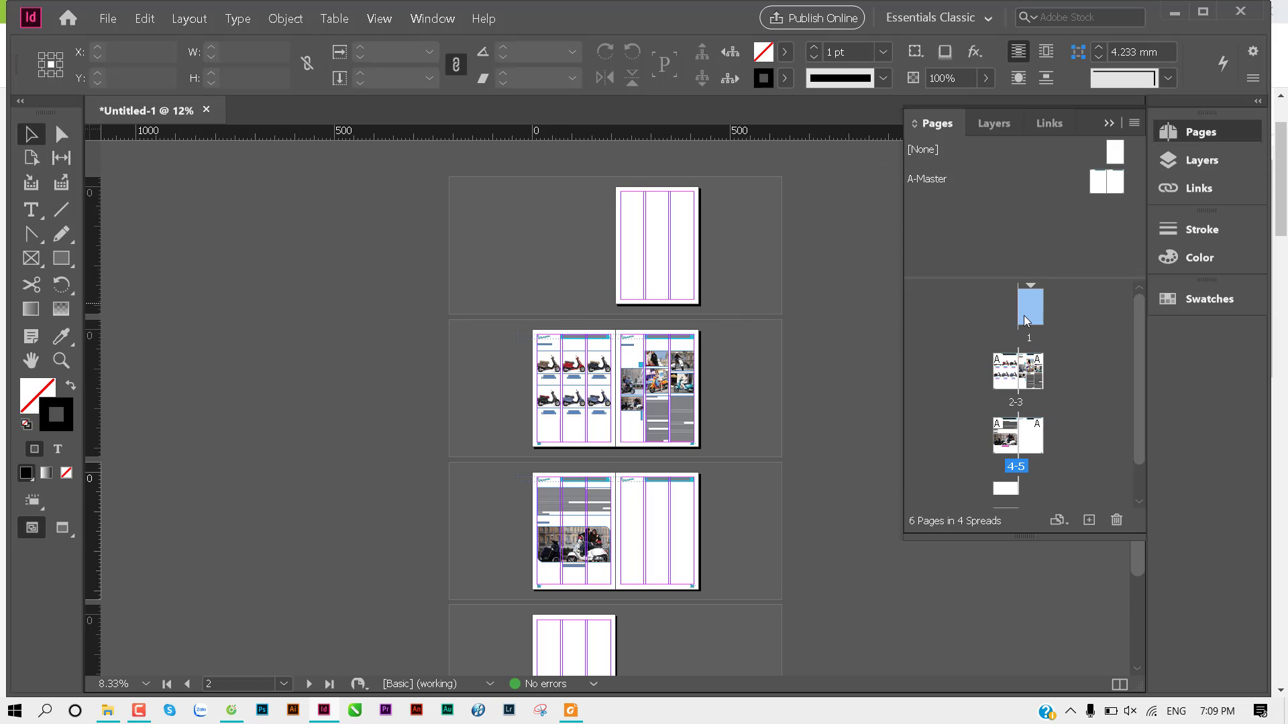
click(1088, 521)
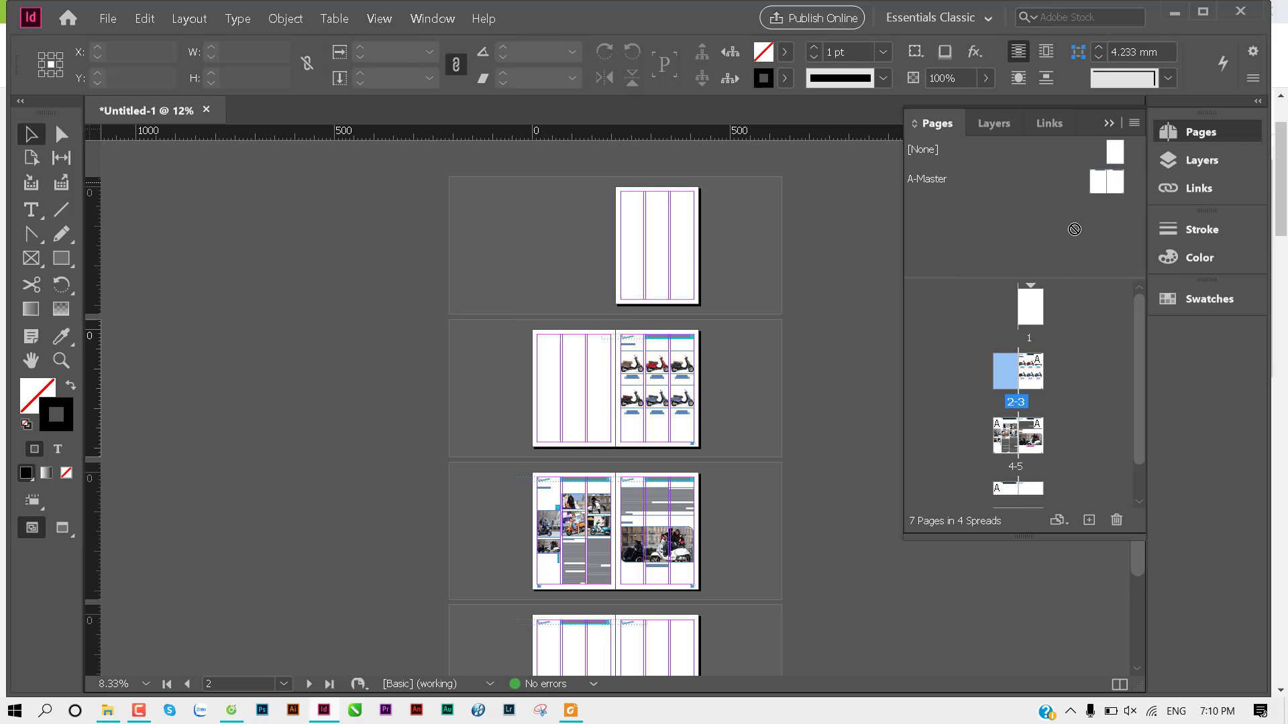
drag(1098, 182, 1006, 371)
scroll(632, 388, up, 10)
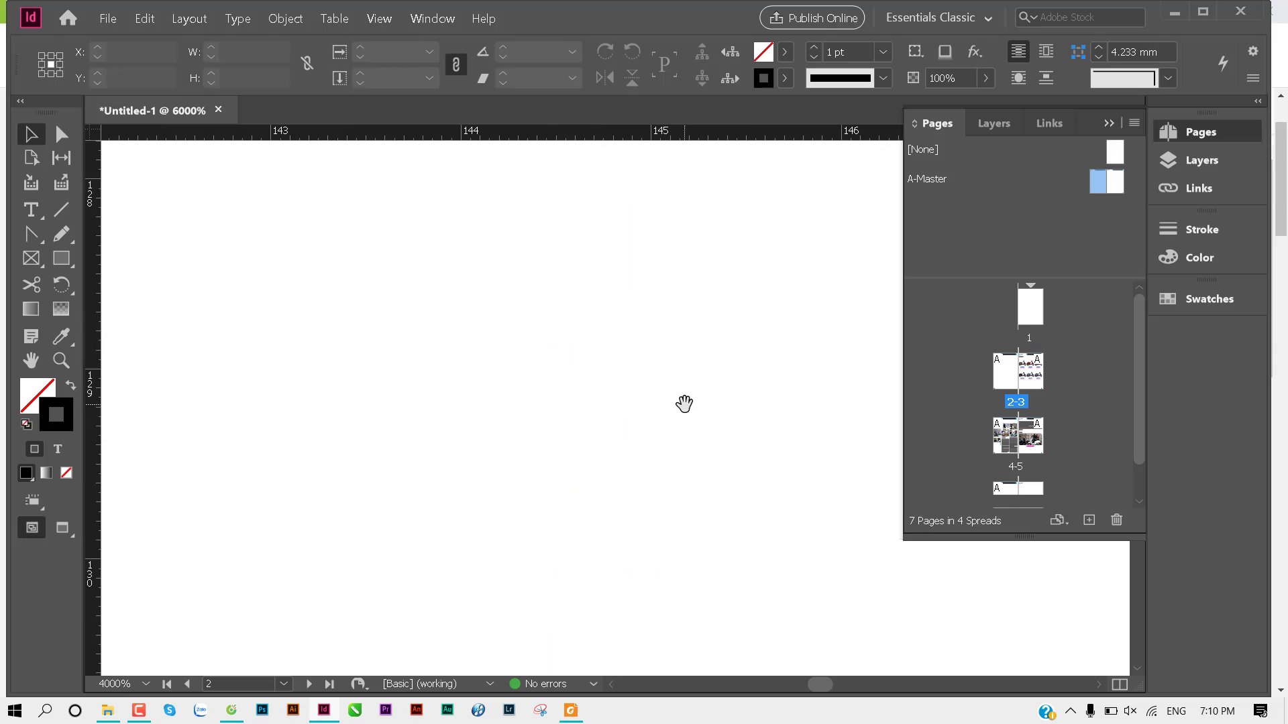
scroll(675, 387, down, 2)
scroll(676, 387, down, 2)
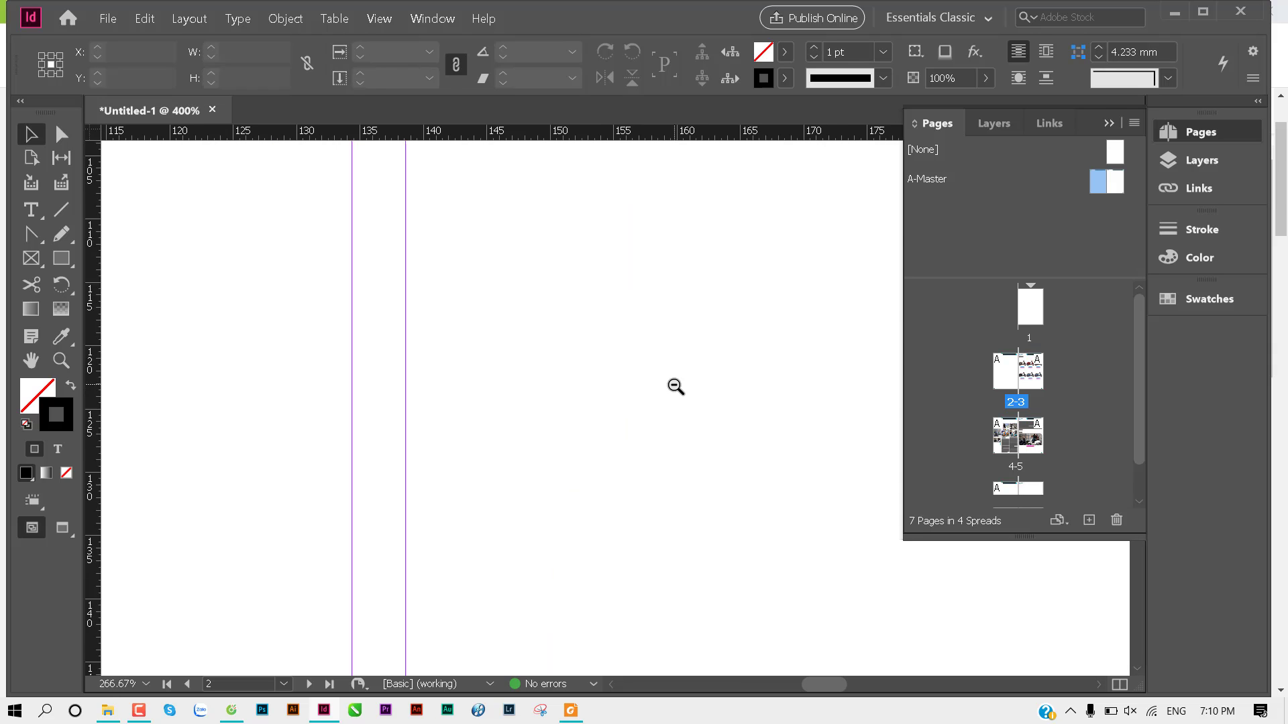
scroll(676, 387, down, 2)
scroll(676, 387, down, 3)
scroll(675, 387, down, 1)
scroll(676, 387, down, 1)
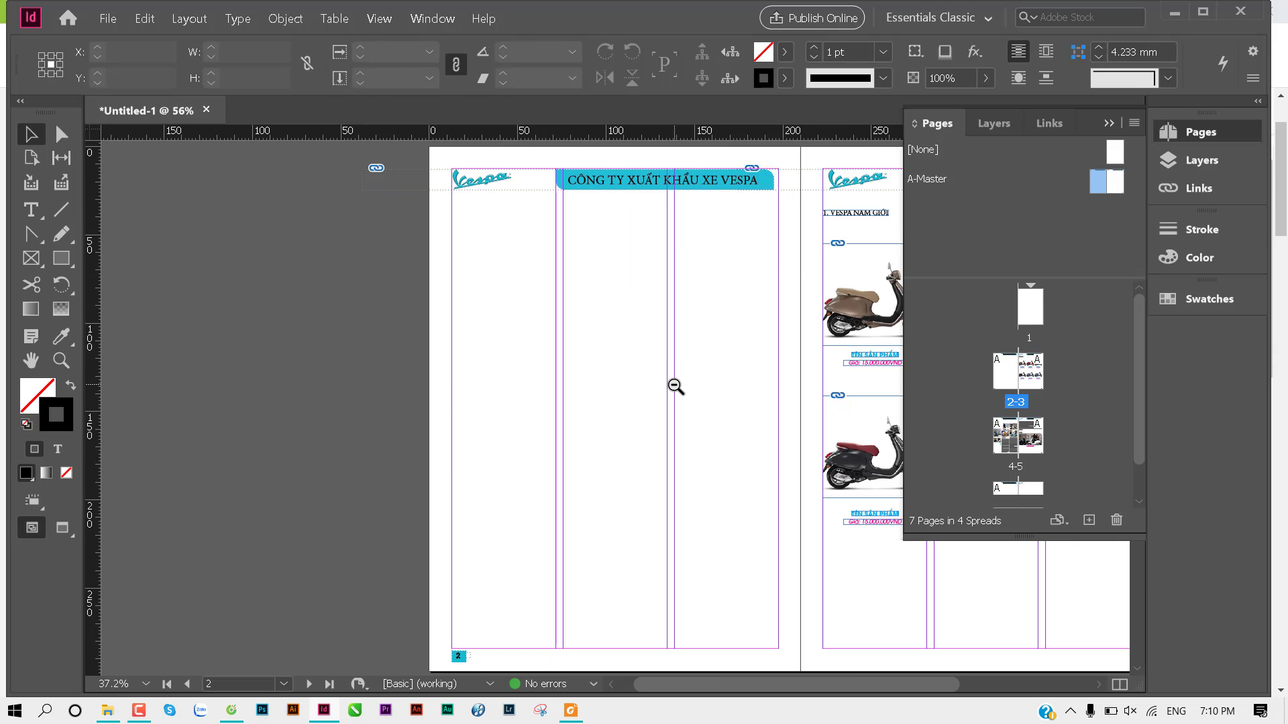
scroll(598, 381, down, 1)
drag(694, 398, 410, 376)
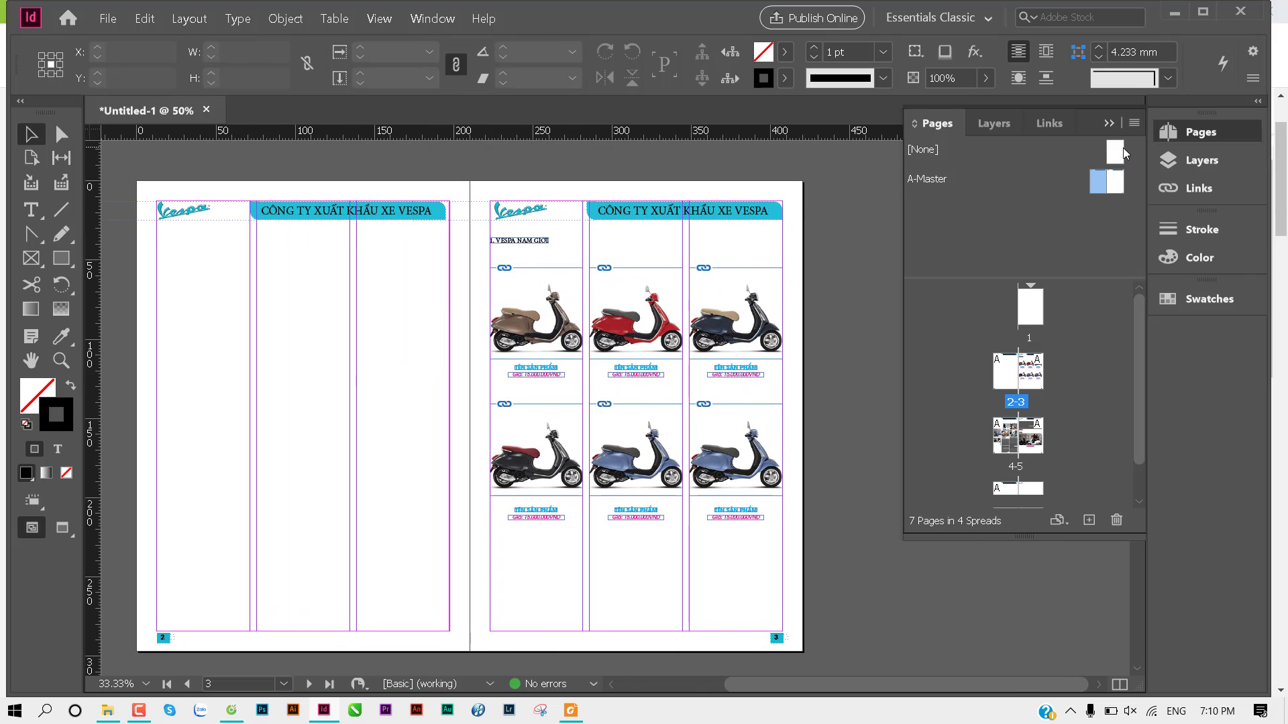
drag(1114, 152, 1005, 371)
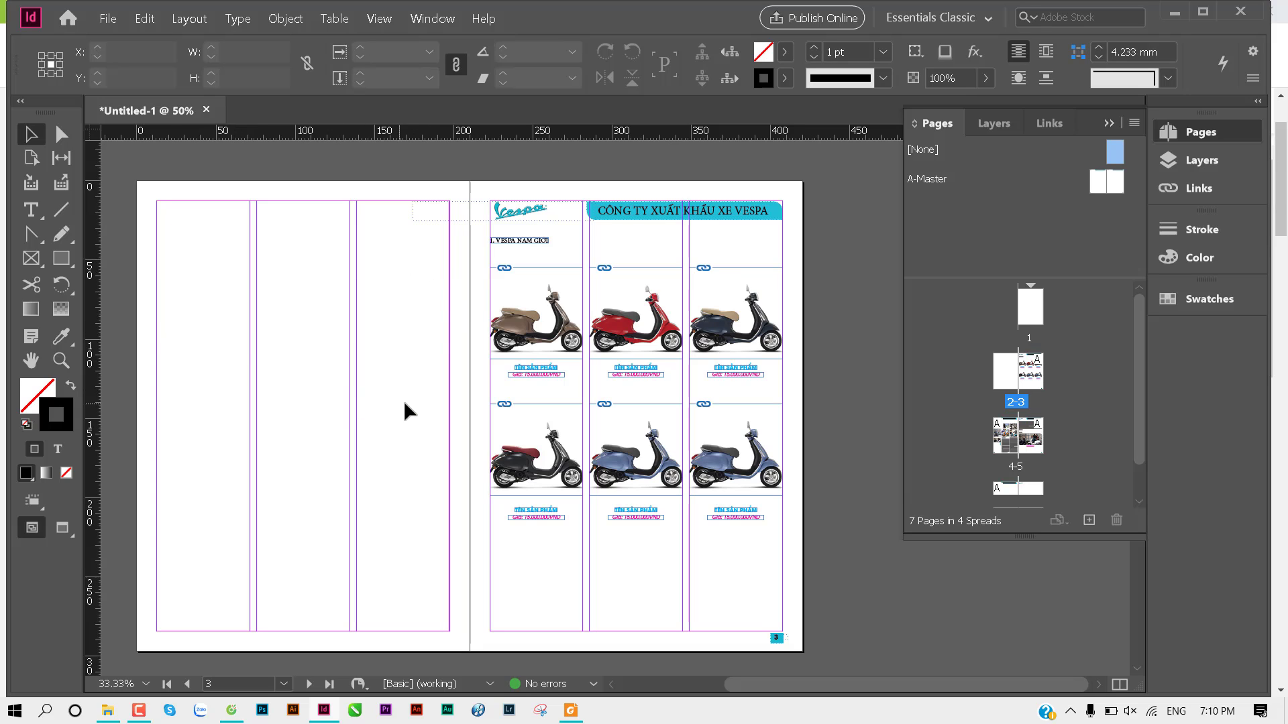
key(ctrl+z)
key(ctrl+z)
key(ctrl+z)
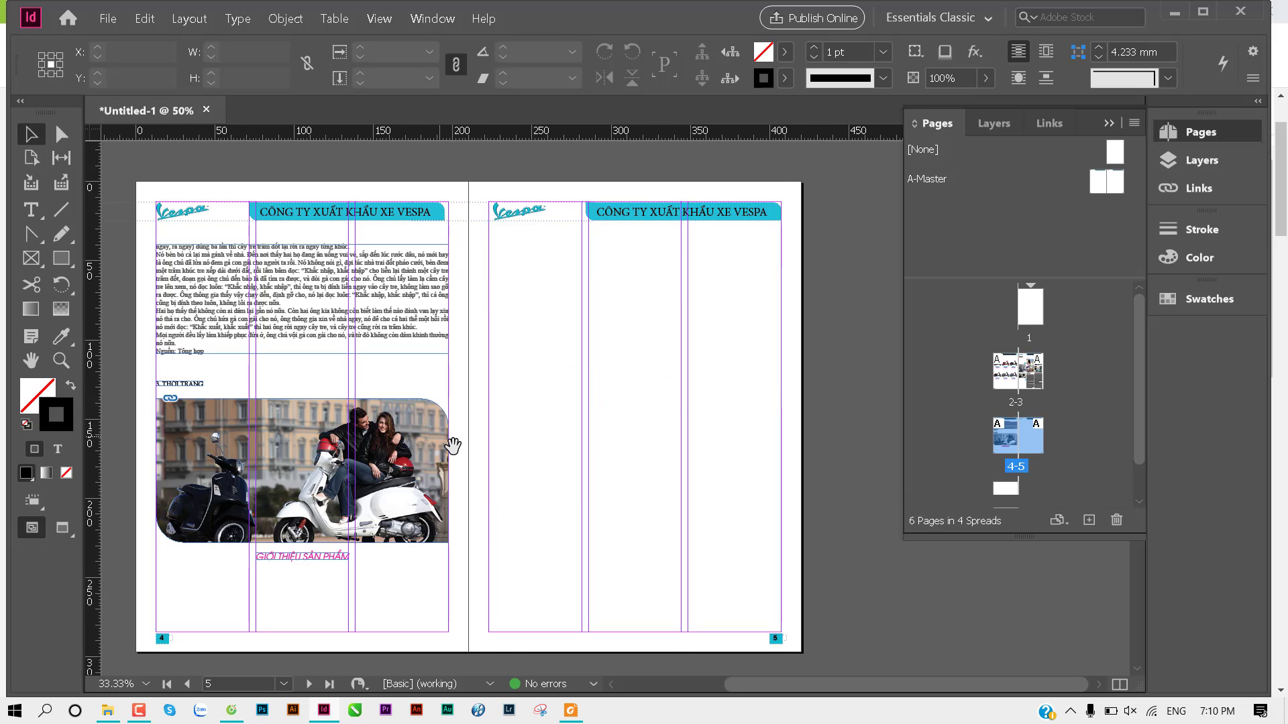
scroll(469, 403, down, 5)
scroll(503, 342, down, 5)
scroll(513, 345, down, 2)
scroll(536, 339, down, 2)
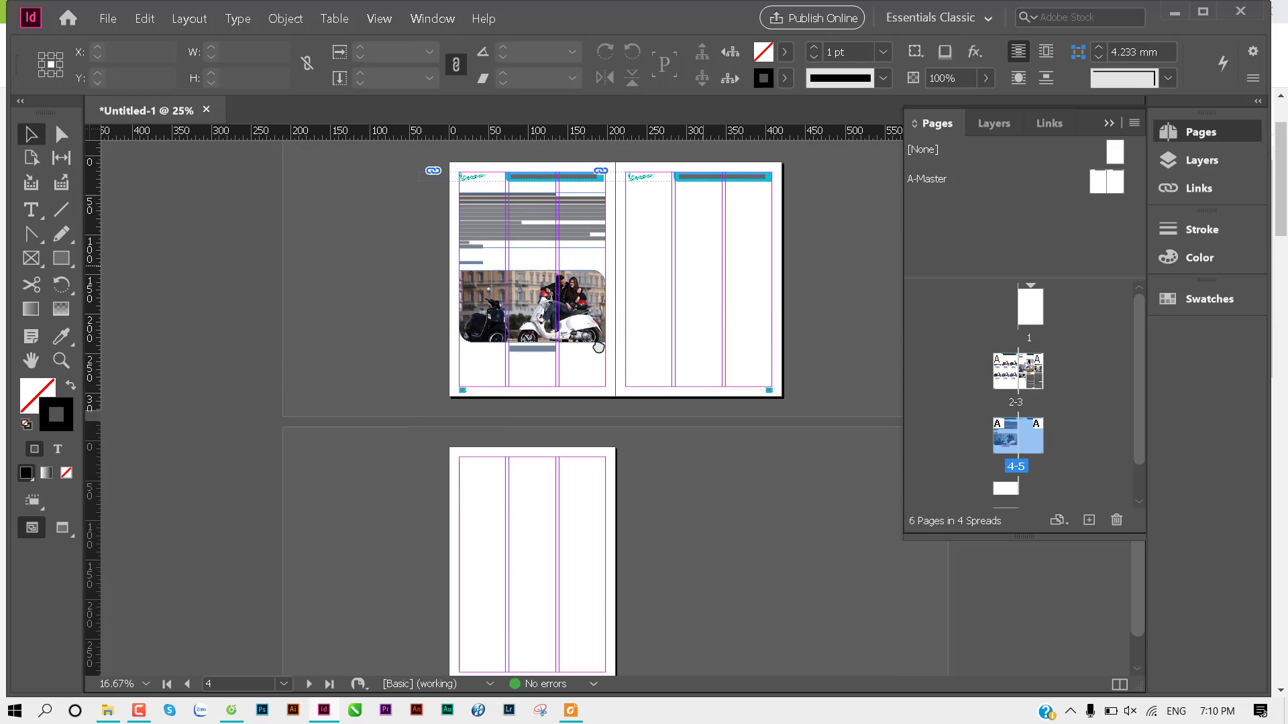
scroll(593, 346, up, 1)
scroll(576, 342, down, 1)
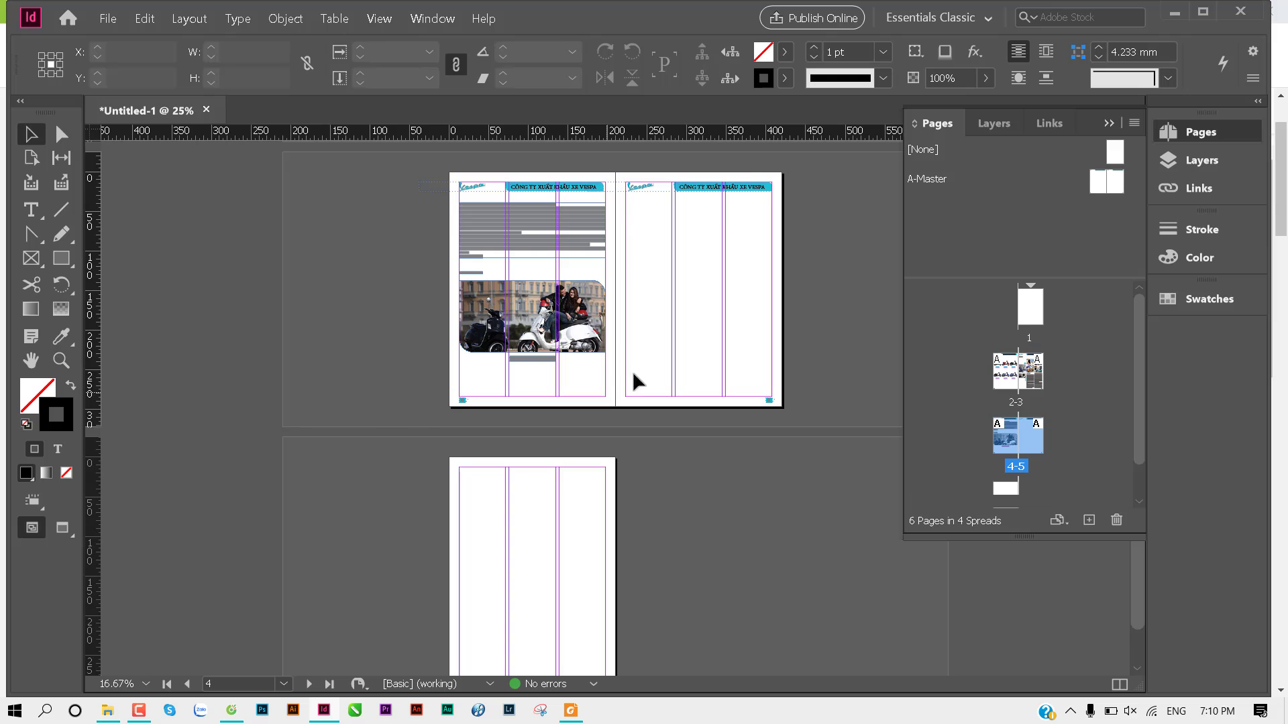
scroll(693, 347, up, 2)
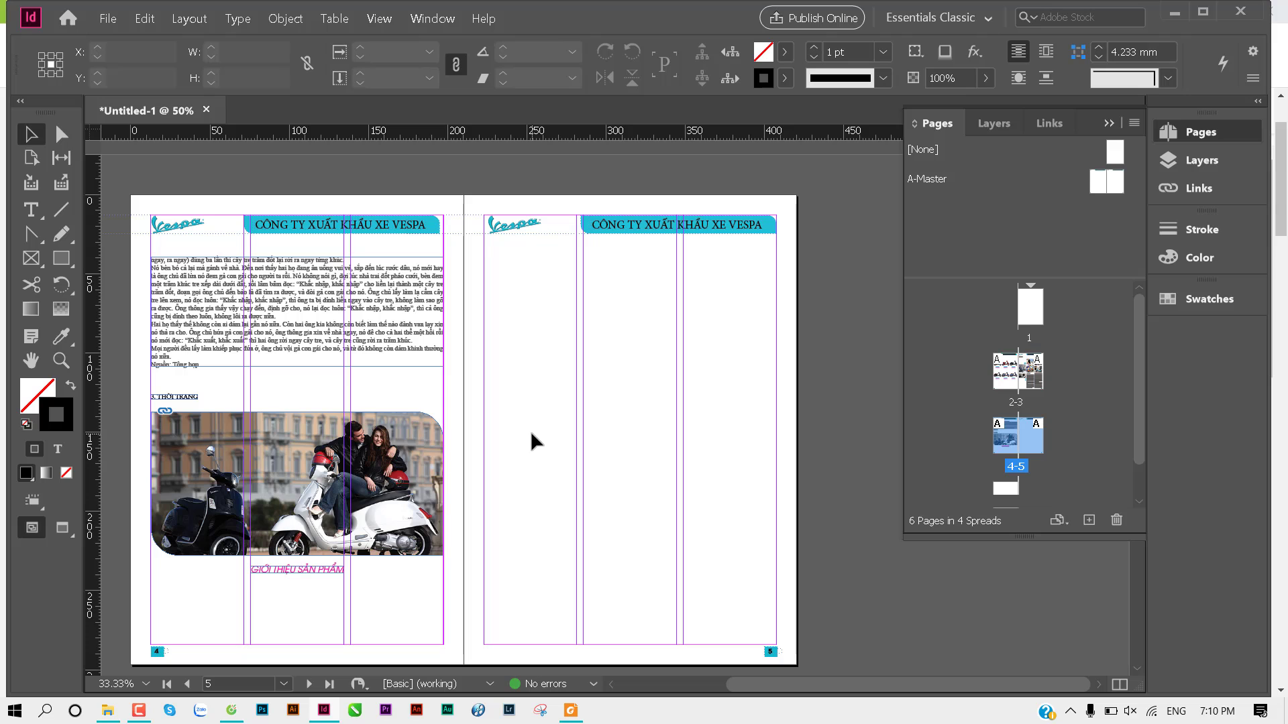
Step: Show the Paragraph Styles panel from the Type menu
scroll(531, 433, up, 5)
scroll(531, 433, up, 5)
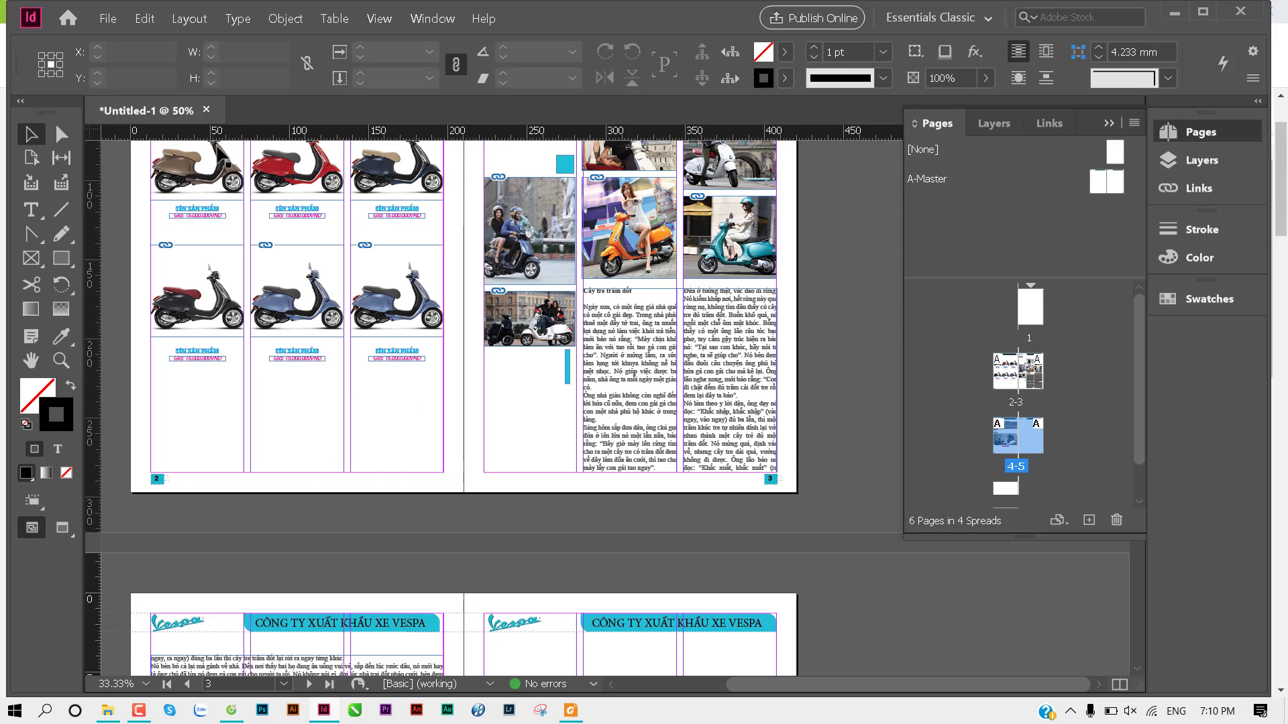
click(282, 23)
mouse_move(237, 18)
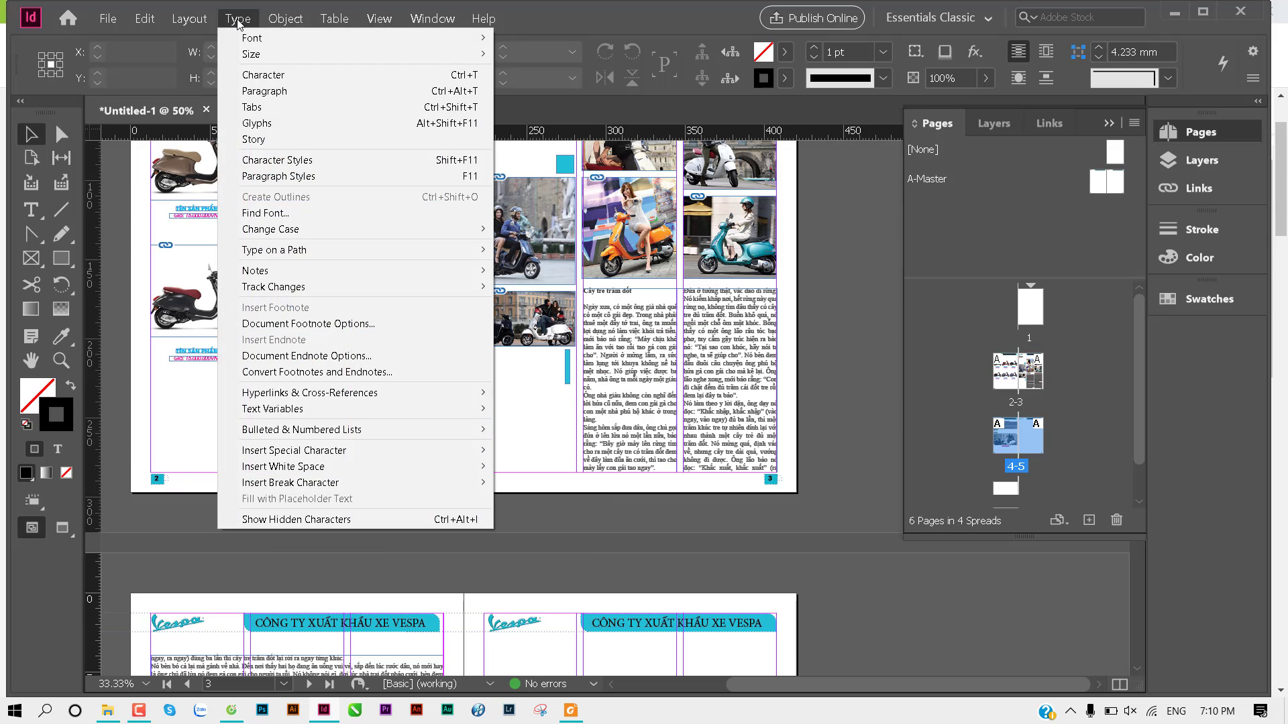
click(382, 183)
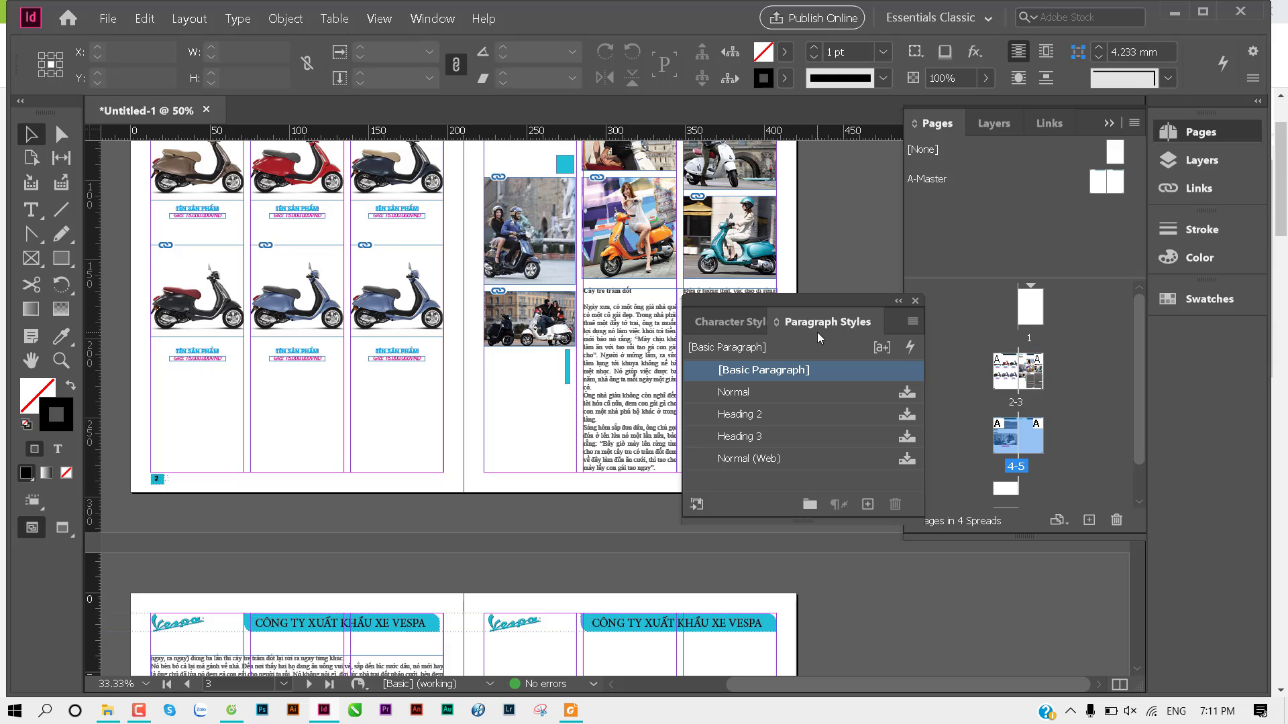
Step: Scroll the view to the '1. VESPA NAM GIỚI' heading on page 2
scroll(448, 405, up, 3)
scroll(448, 405, up, 3)
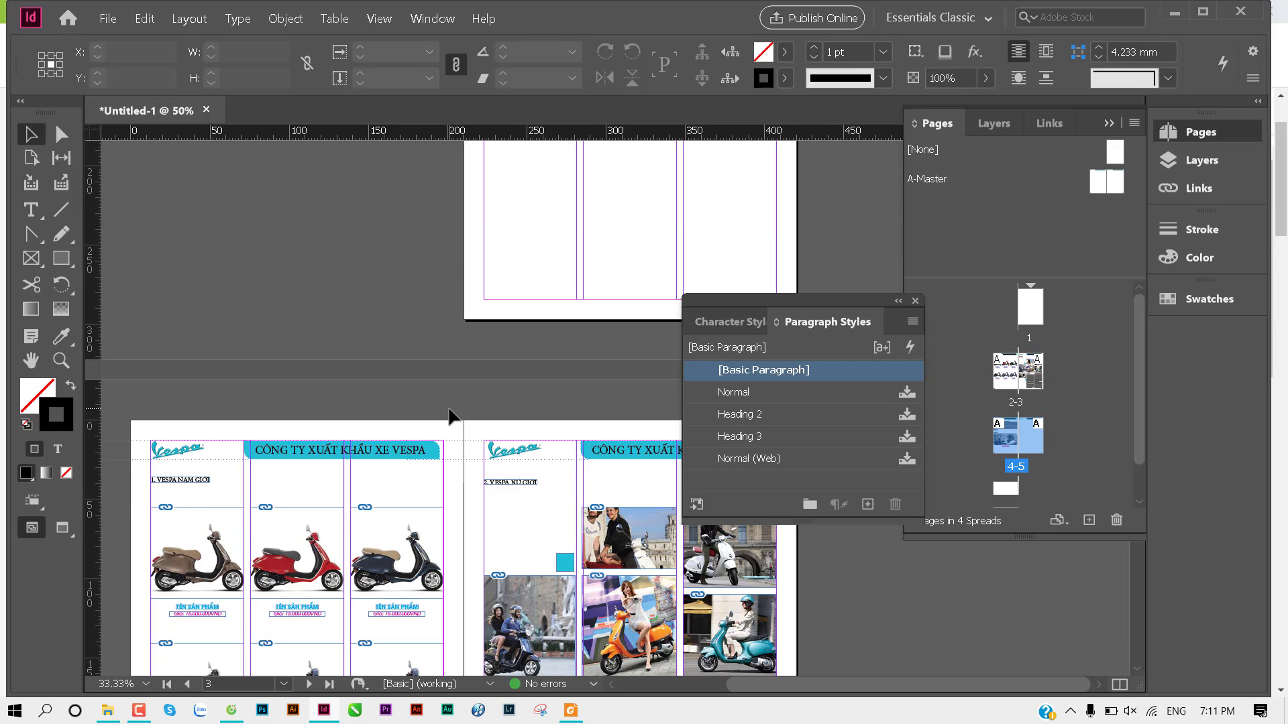
scroll(448, 405, up, 1)
scroll(448, 406, up, 3)
scroll(449, 410, down, 3)
scroll(448, 409, down, 6)
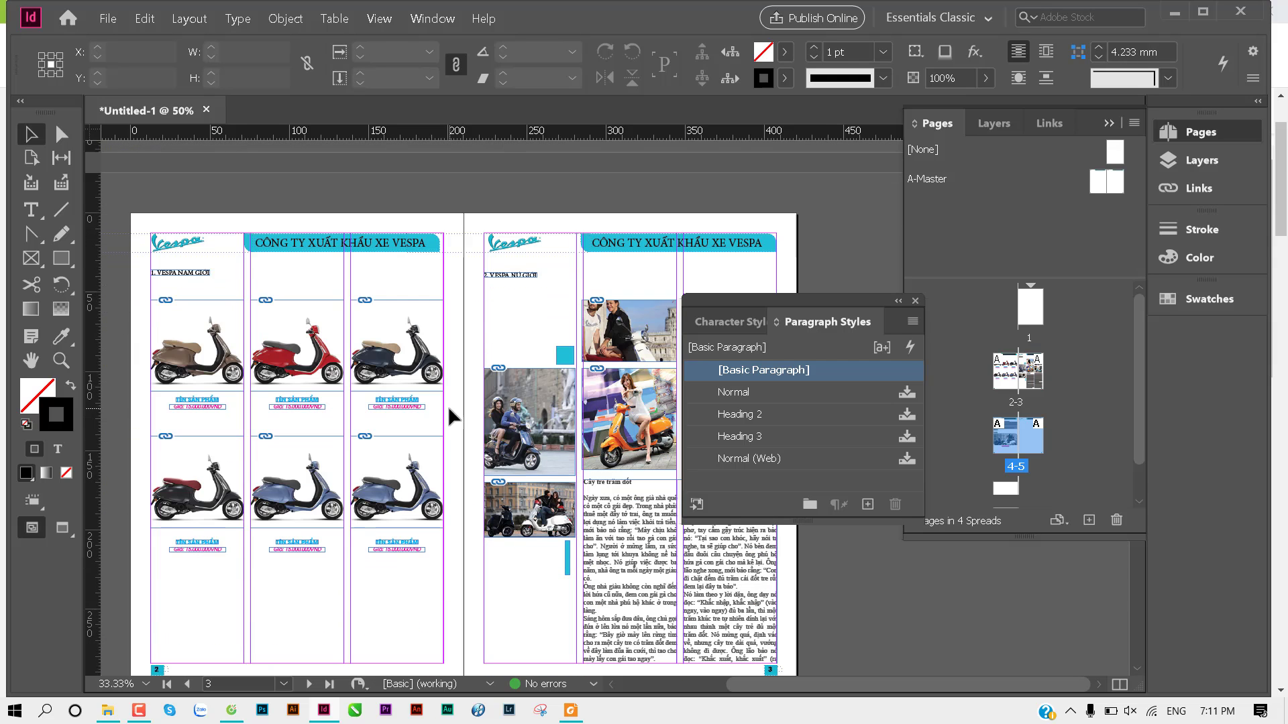
scroll(497, 389, left, 2)
scroll(497, 389, left, 1)
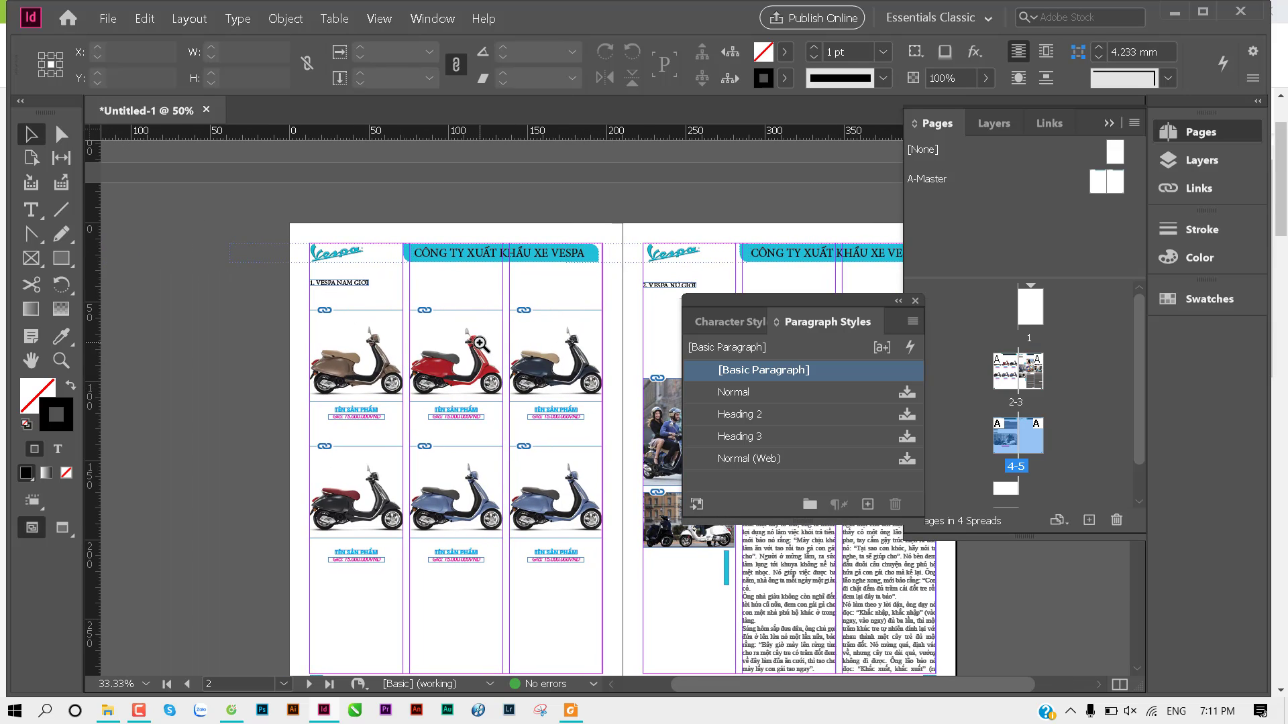
scroll(500, 359, up, 1)
scroll(519, 362, up, 1)
scroll(469, 361, up, 1)
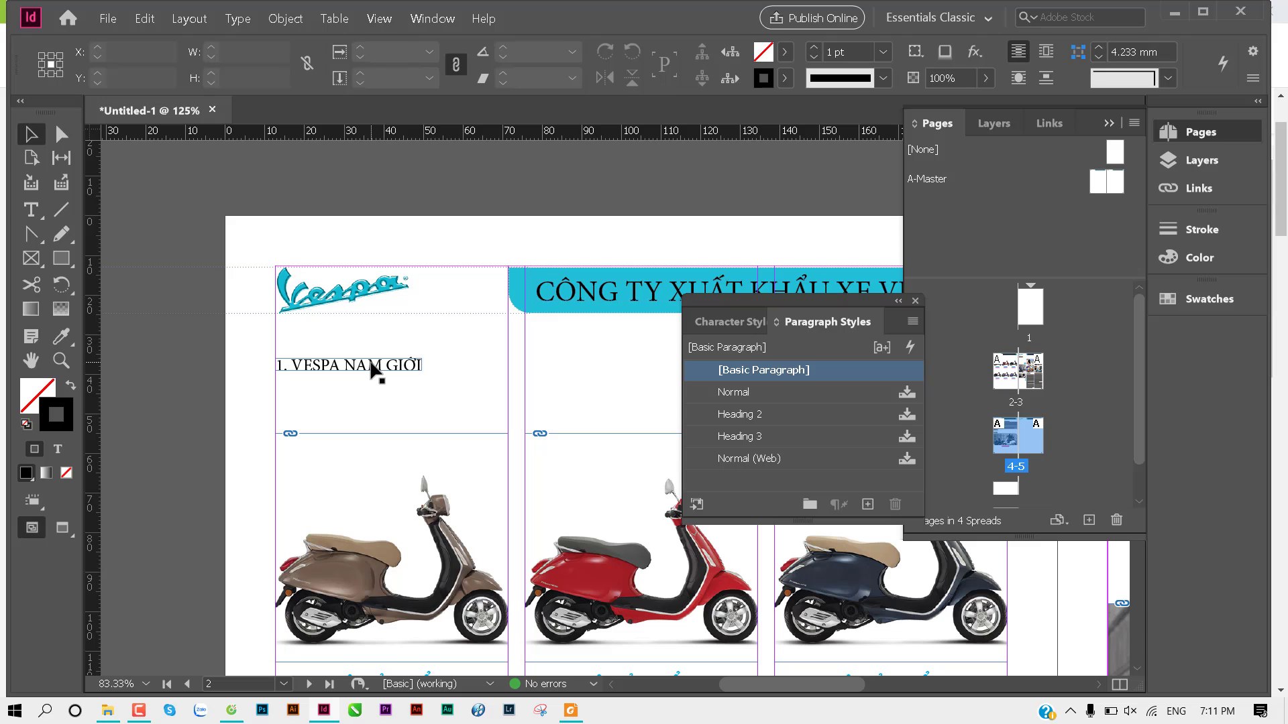
Step: Create Paragraph Style 1 from the '1. VESPA NAM GIỚI' heading and apply it
click(372, 368)
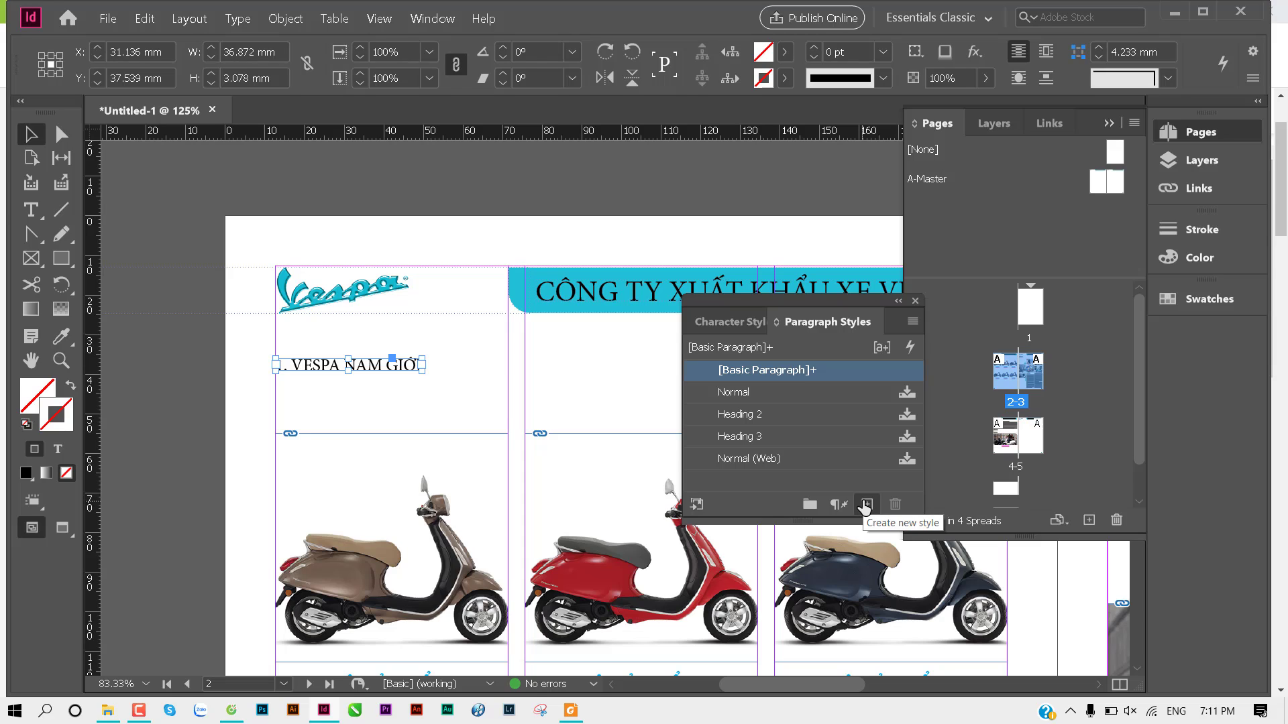
click(513, 406)
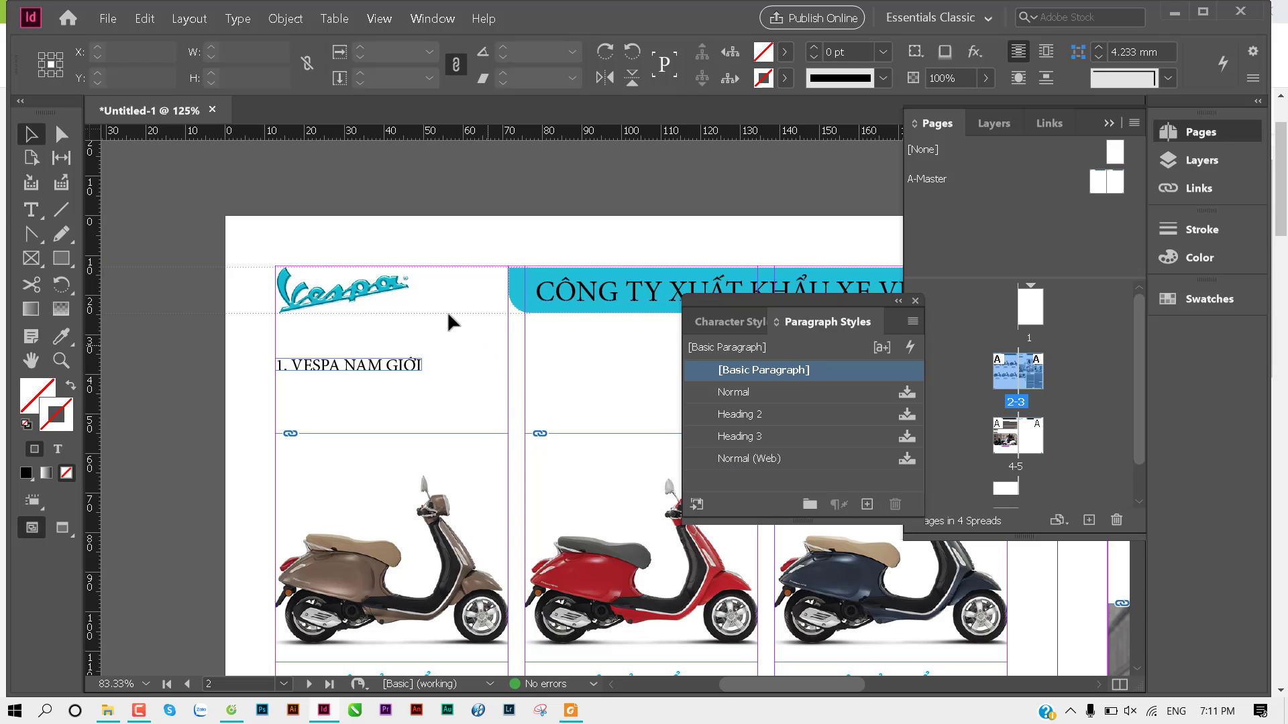
click(321, 367)
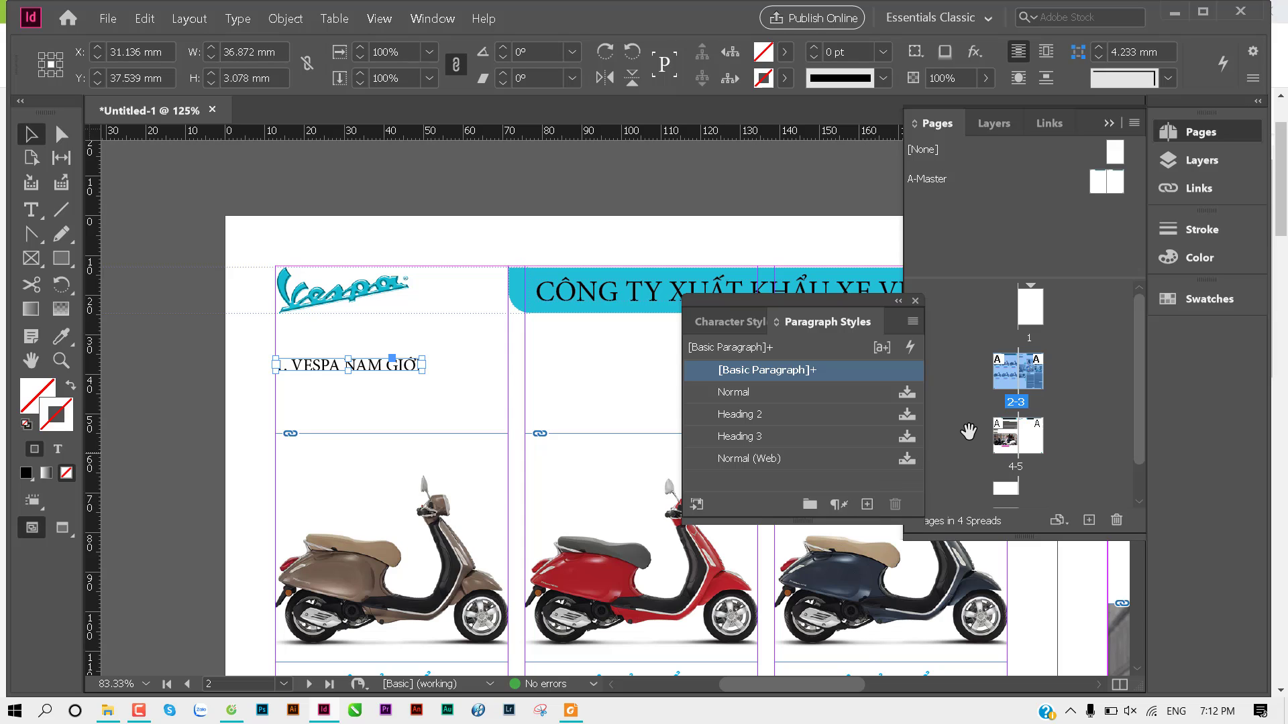
mouse_move(865, 508)
mouse_down()
mouse_move(894, 508)
mouse_move(865, 506)
mouse_up()
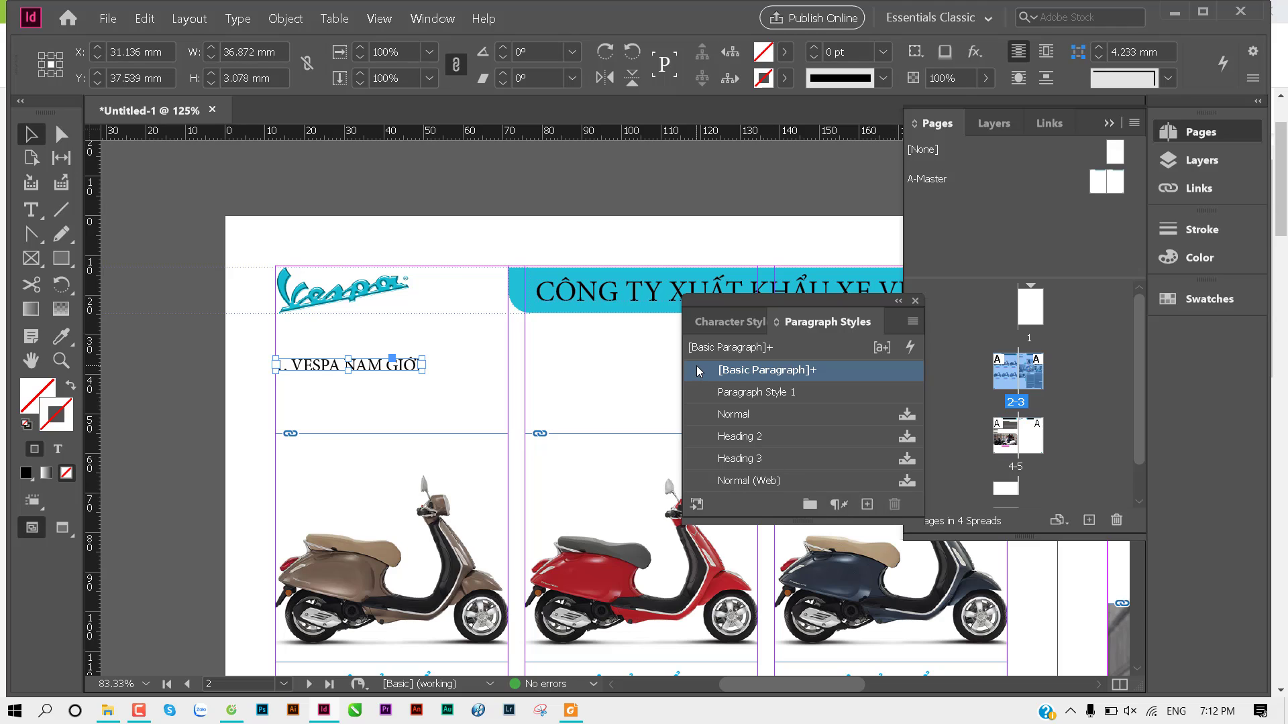
click(775, 394)
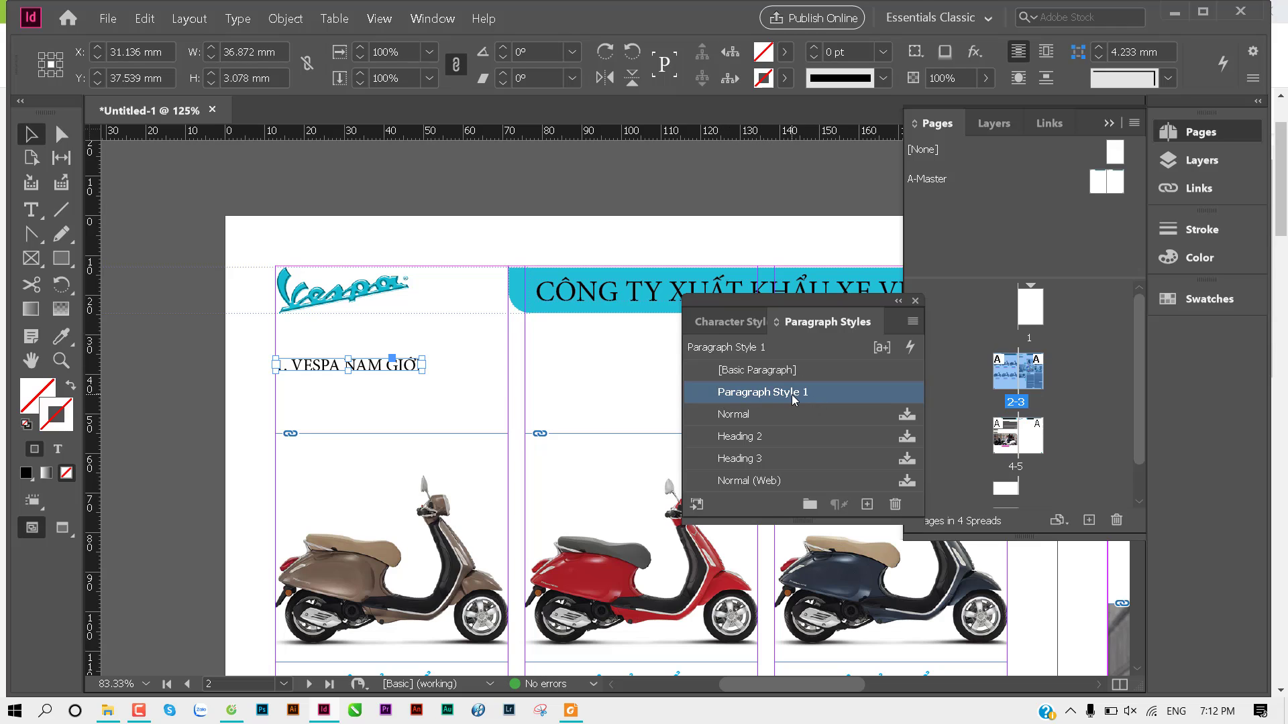
Step: Rename Paragraph Style 1 to 'mỤC LỤC'
double_click(852, 393)
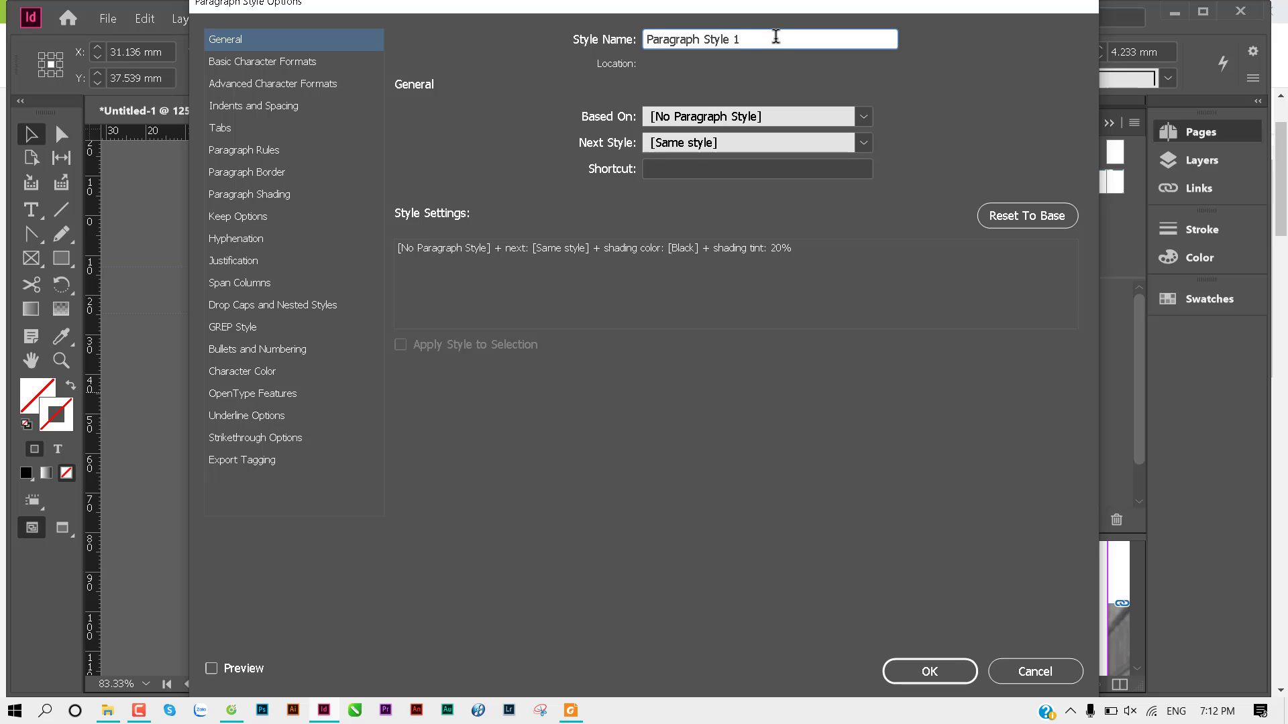
drag(774, 38, 616, 37)
text(mỤC)
text( LUC)
key(Return)
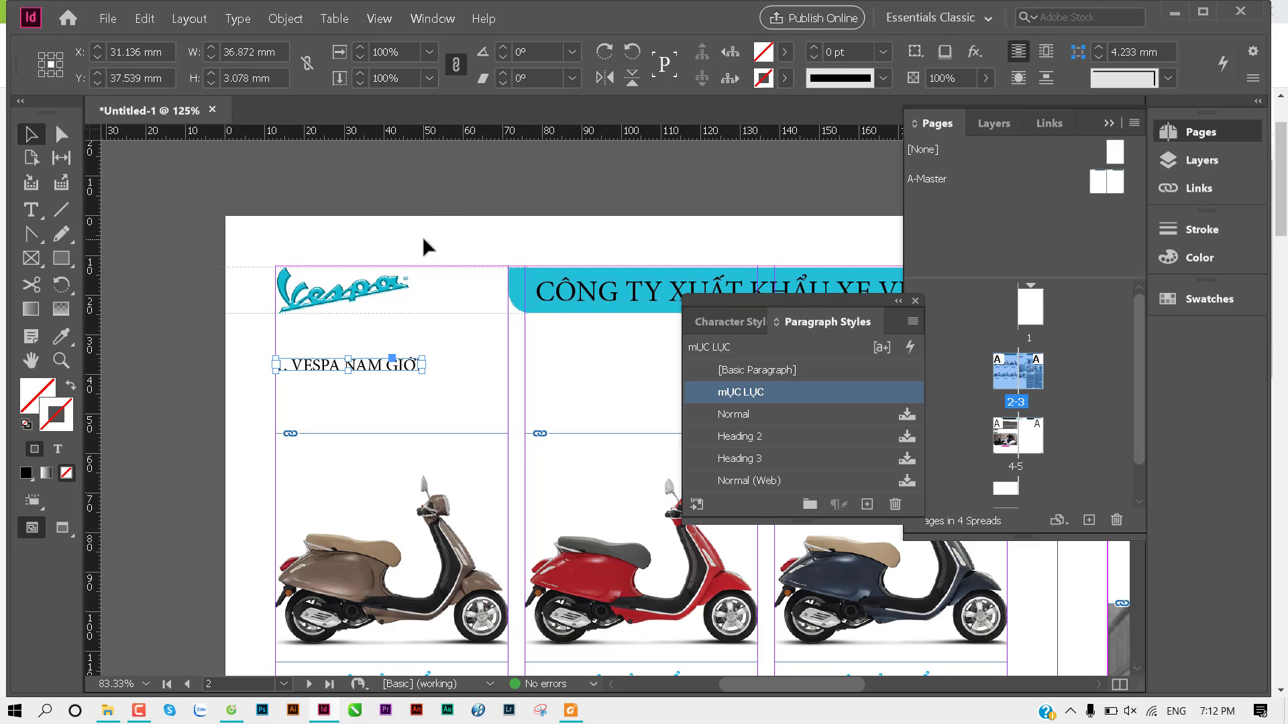
Step: Apply the mỤC LỤC style to the '2. VESPA NỮ GIỚI' and '3. THỜI TRANG' headings
click(388, 404)
scroll(271, 336, right, 2)
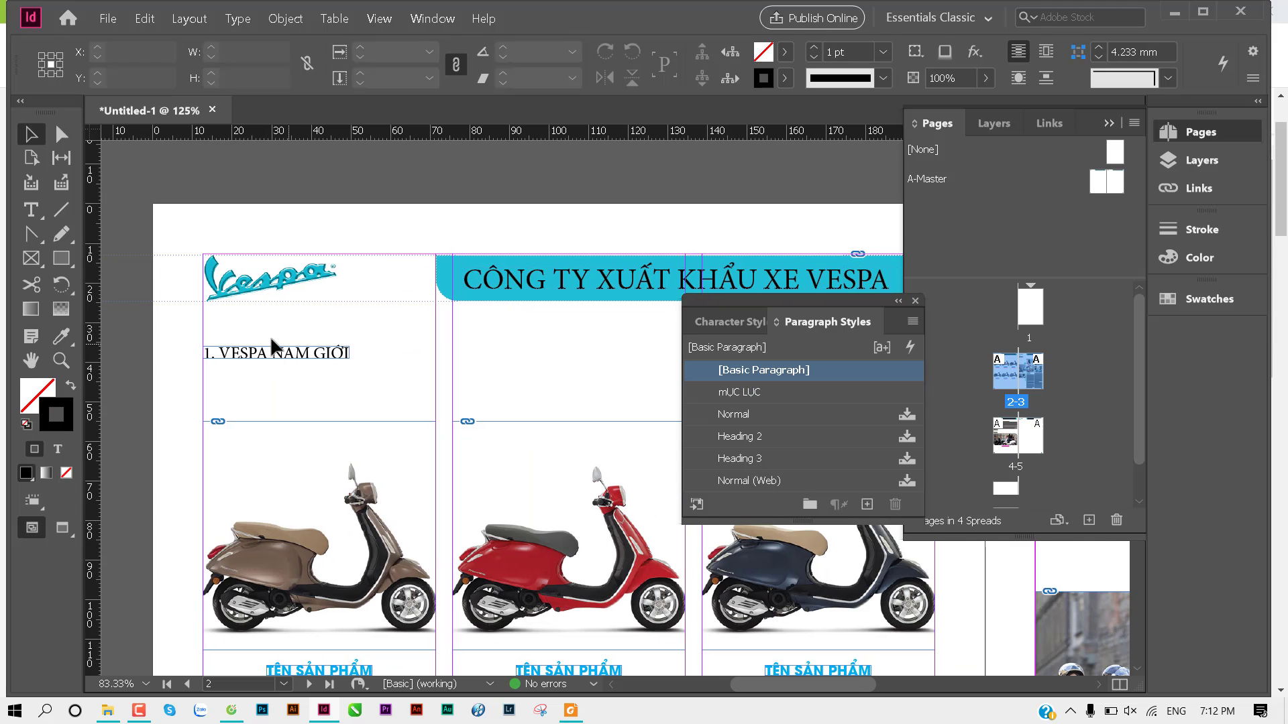
click(271, 353)
scroll(296, 425, right, 4)
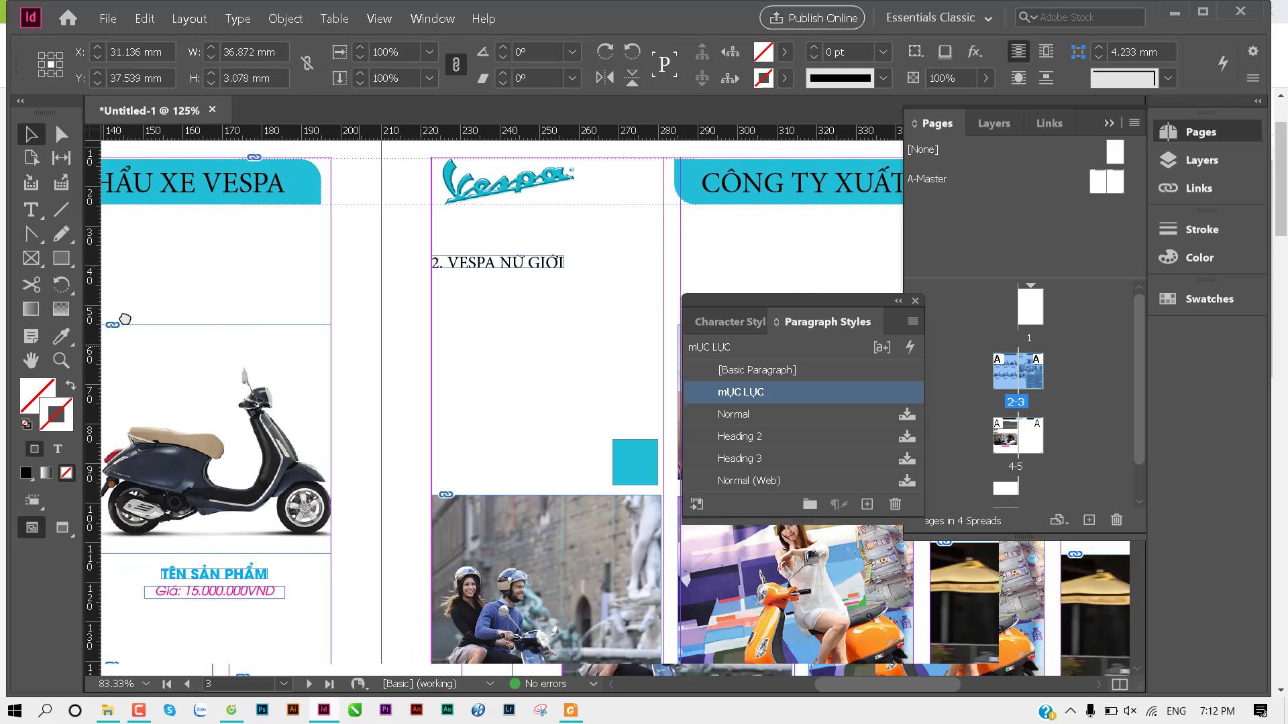
scroll(125, 320, right, 3)
click(401, 254)
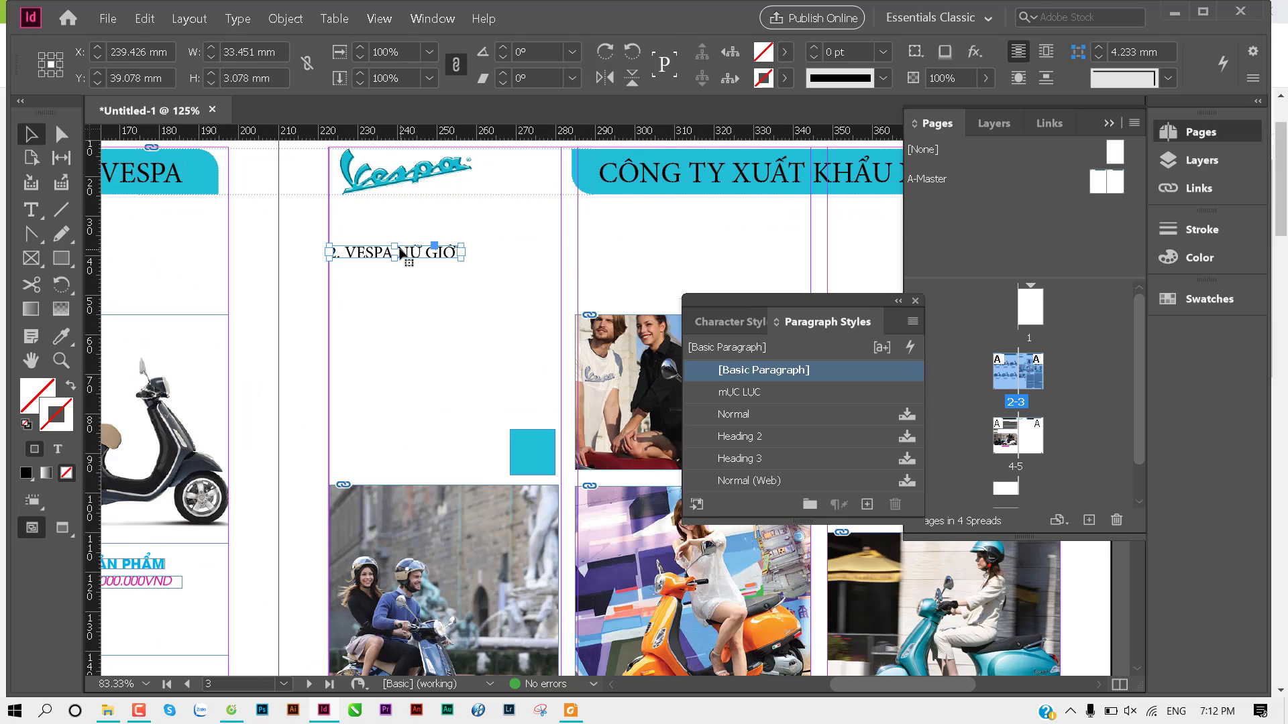
click(756, 396)
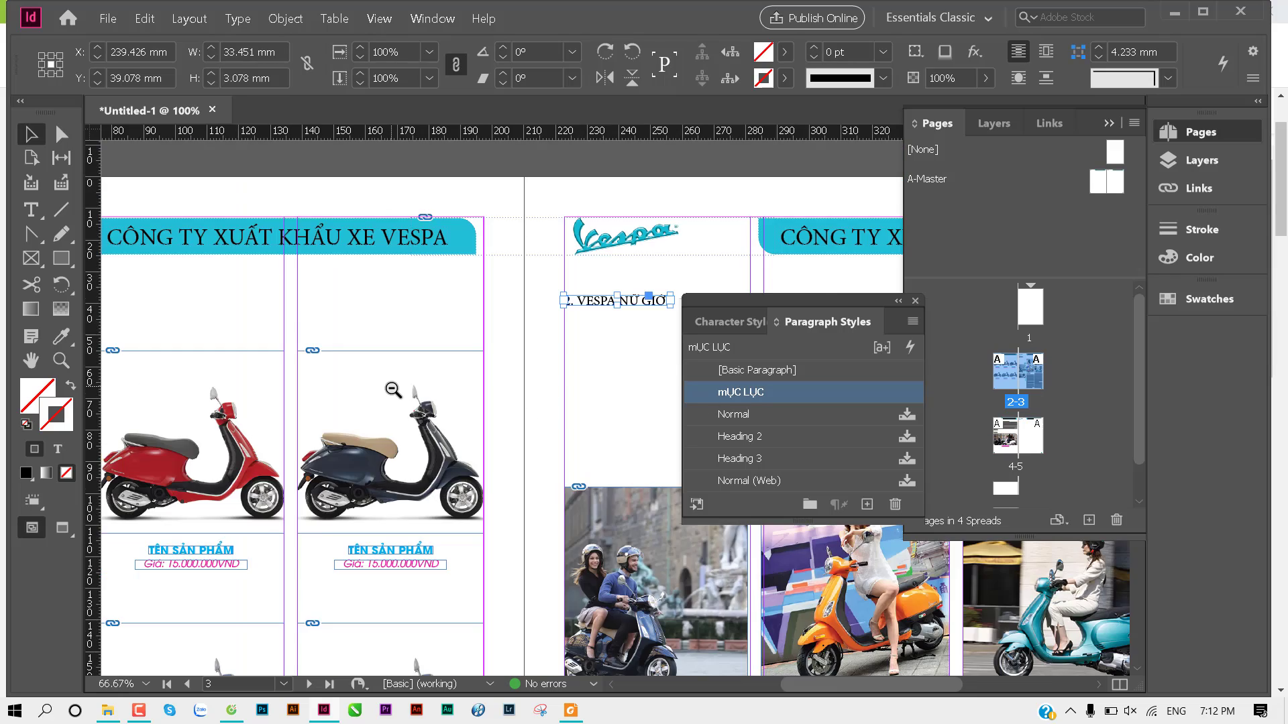
scroll(392, 388, down, 4)
scroll(273, 375, down, 5)
scroll(273, 376, down, 3)
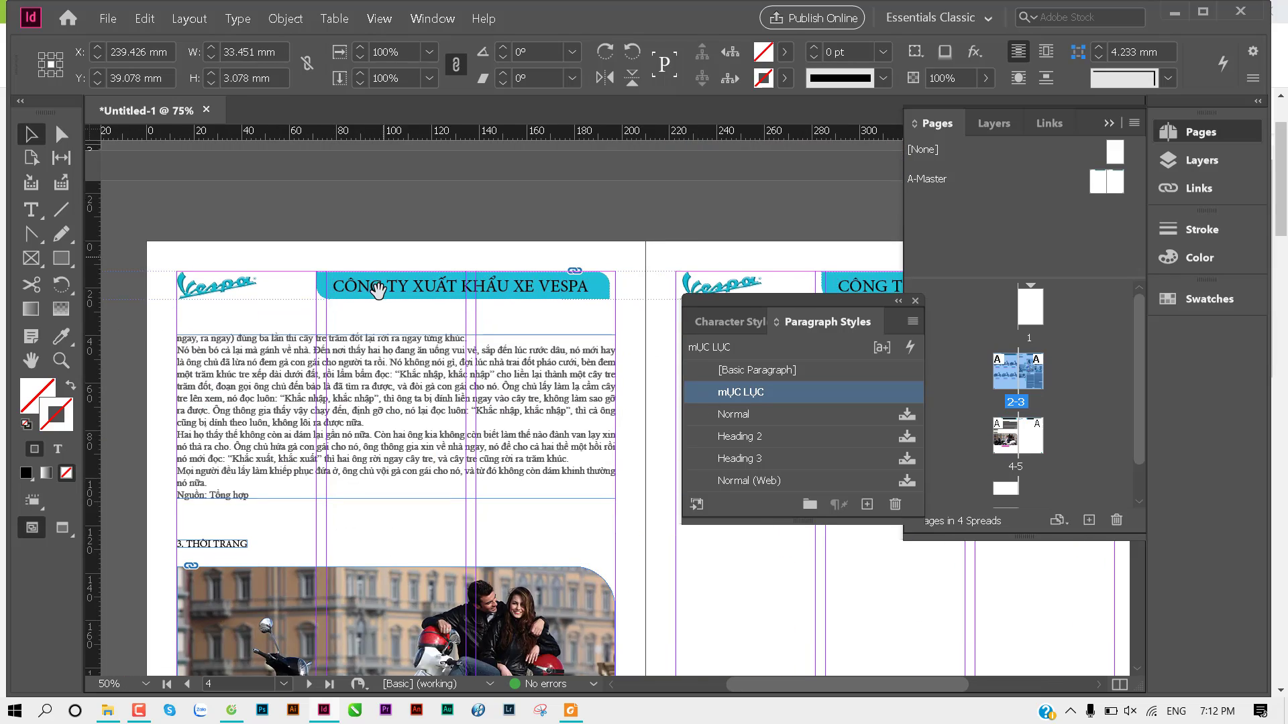
scroll(273, 375, down, 2)
click(215, 417)
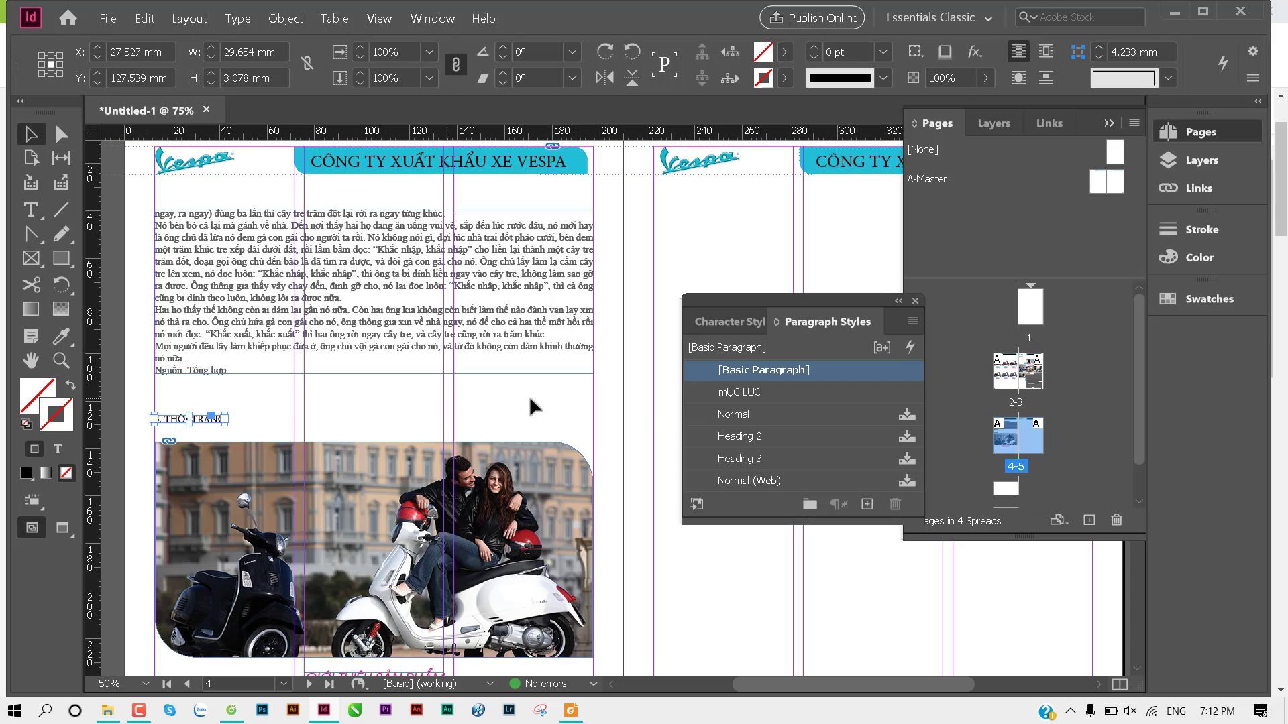
click(759, 395)
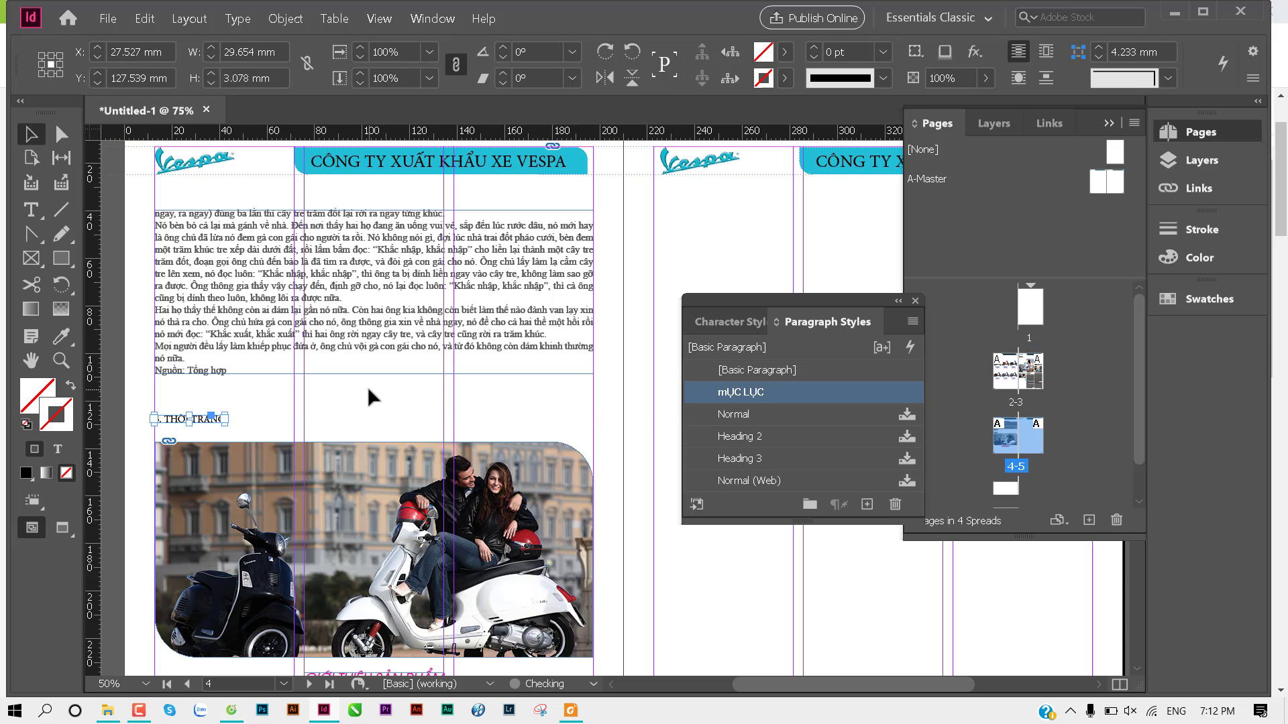
Step: Zoom out over several spreads and show the table of contents commands
mouse_move(456, 364)
mouse_down()
mouse_move(399, 479)
mouse_move(340, 674)
mouse_up()
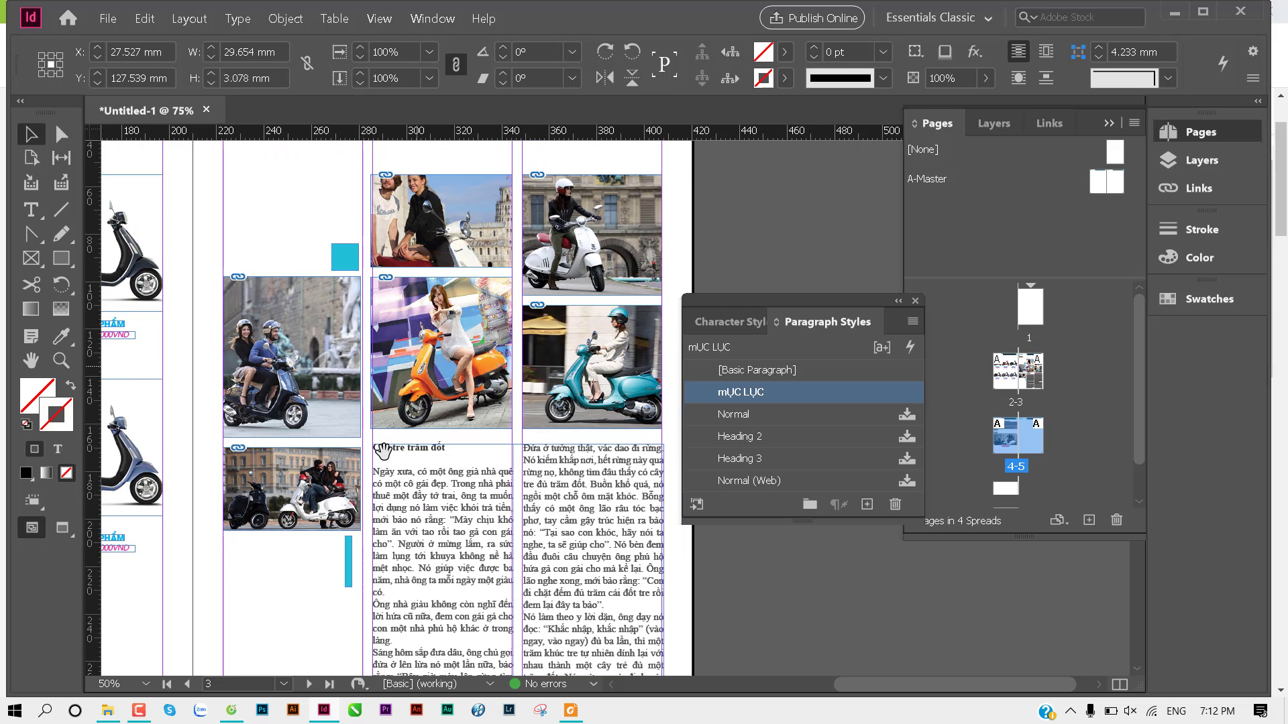
mouse_move(410, 444)
mouse_down()
mouse_move(488, 405)
mouse_move(655, 391)
mouse_up()
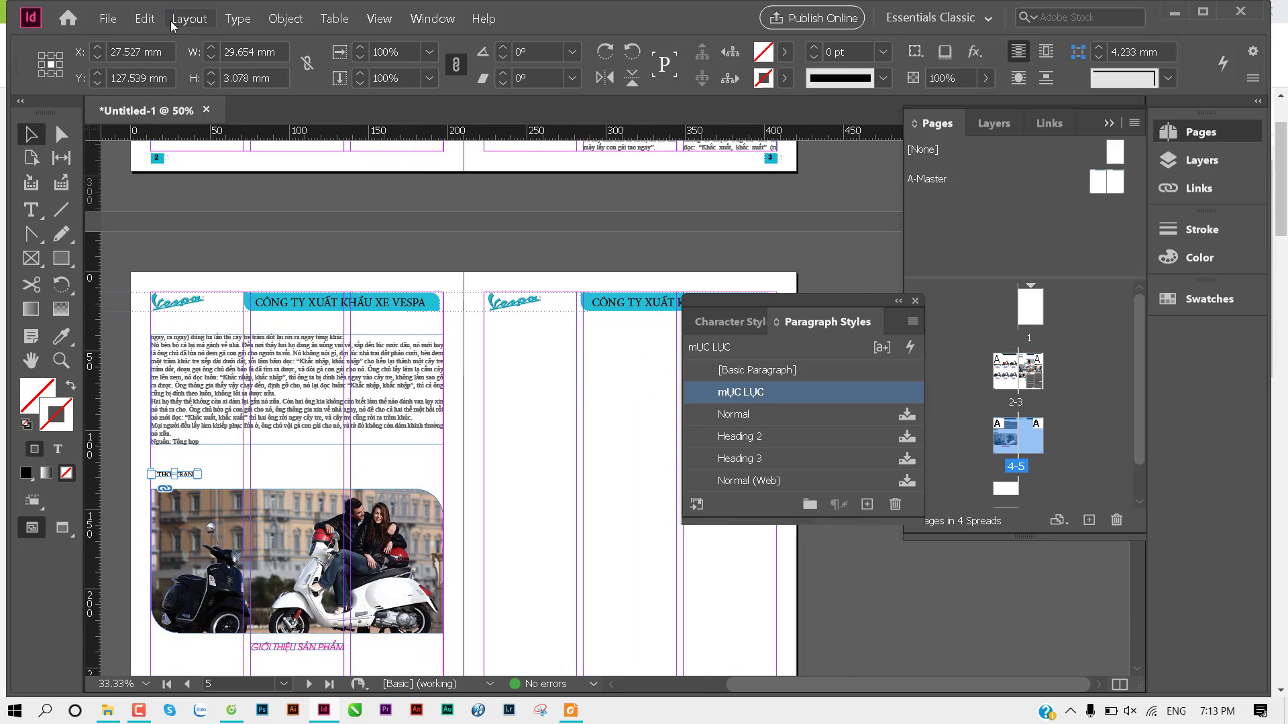
click(178, 23)
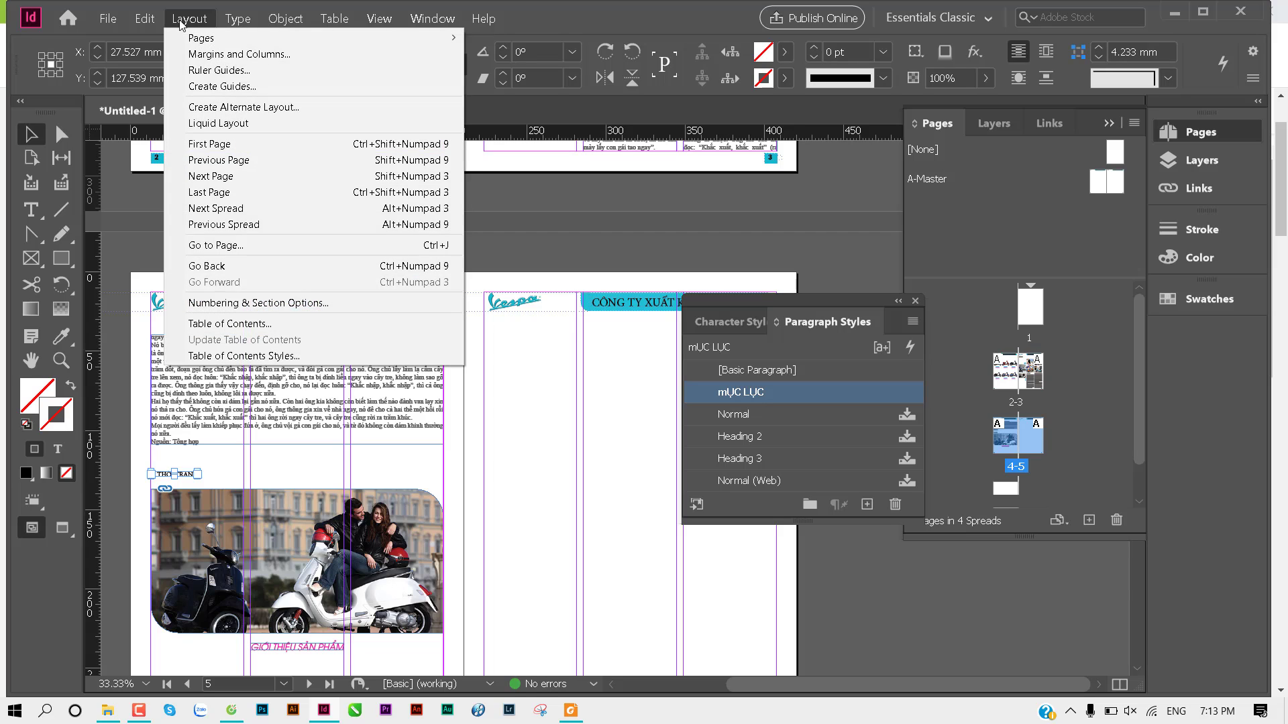
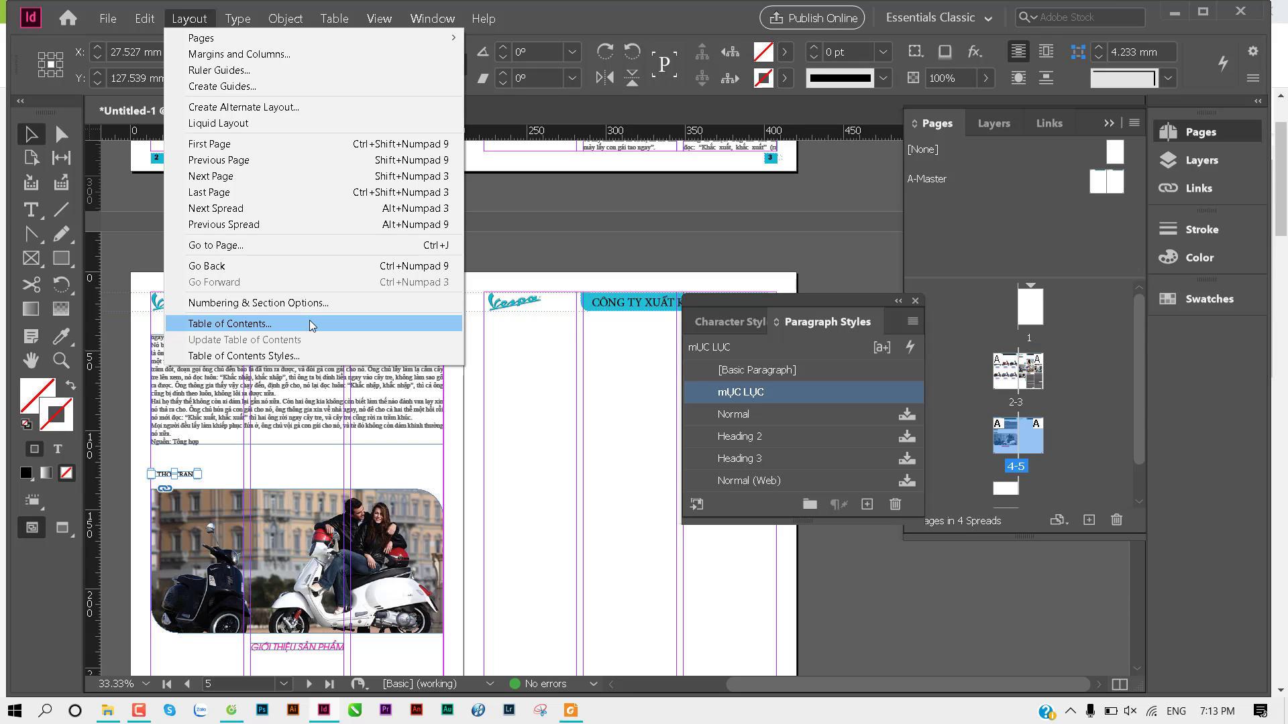
Step: Set up the table of contents to include the mỤC LỤC paragraph style, with the title retyped as 'mục luục'
click(310, 324)
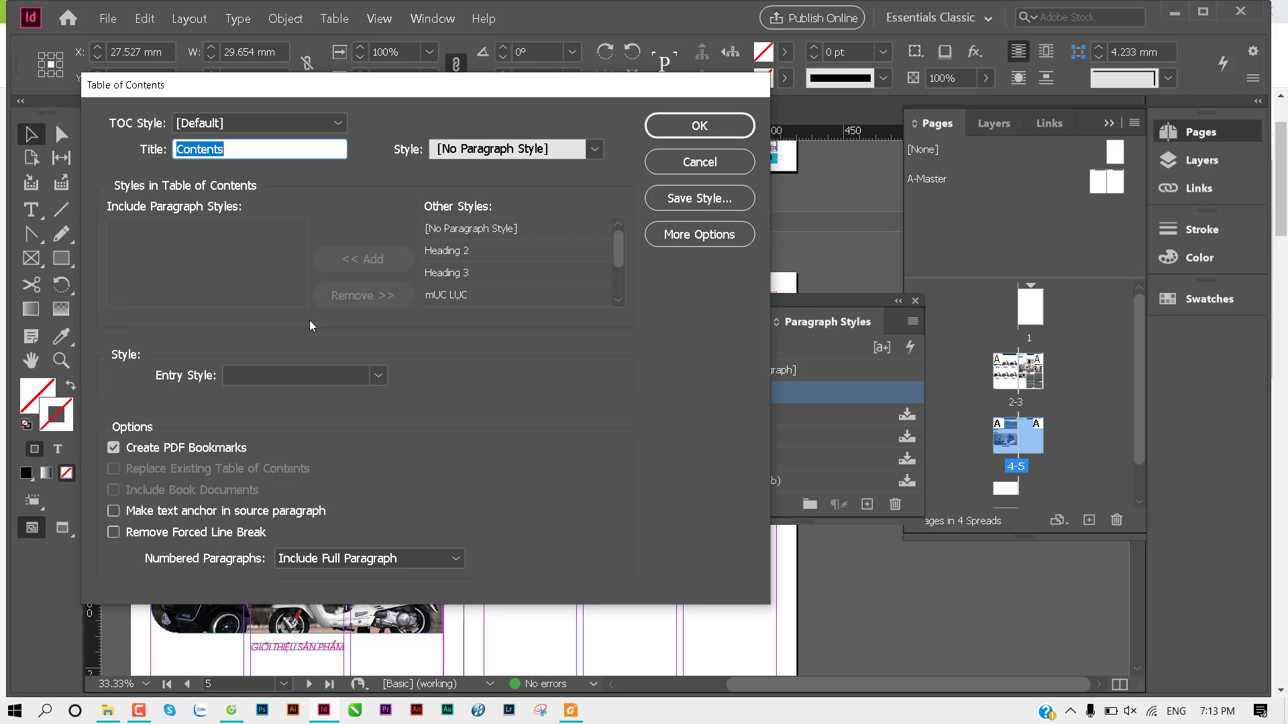
mouse_move(219, 92)
mouse_down()
mouse_move(316, 99)
mouse_move(299, 142)
mouse_up()
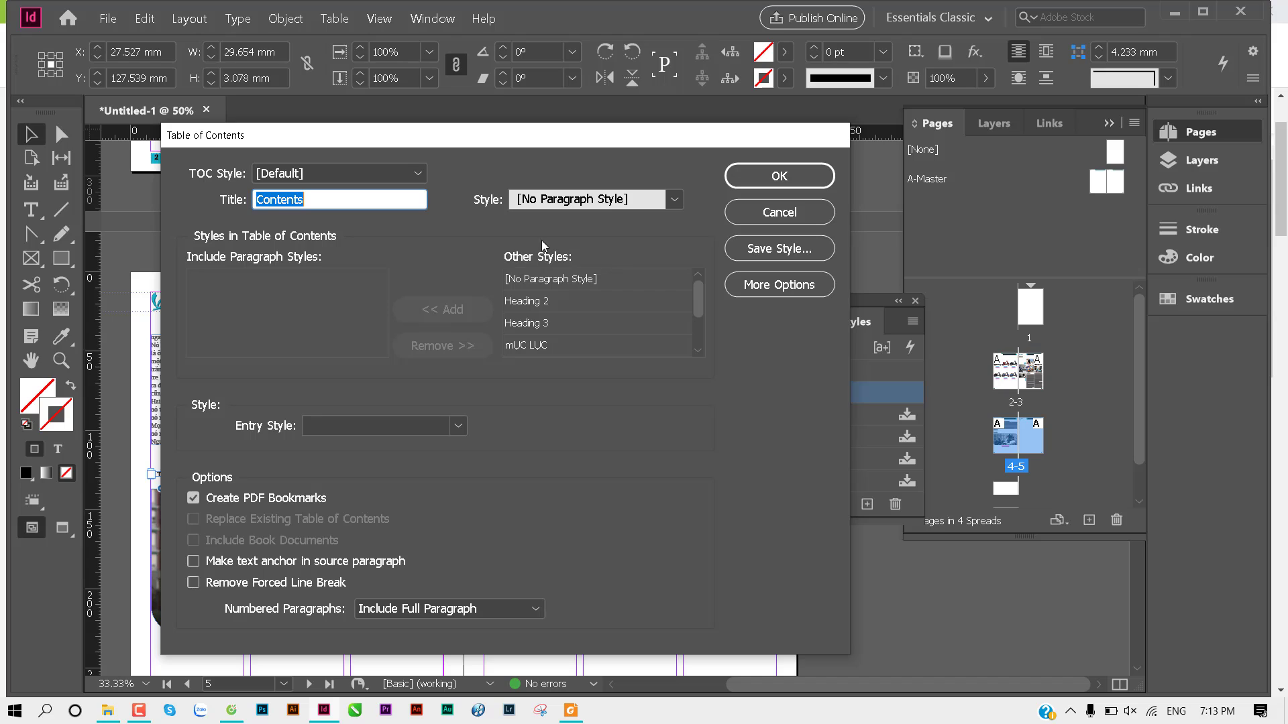
drag(698, 287, 699, 296)
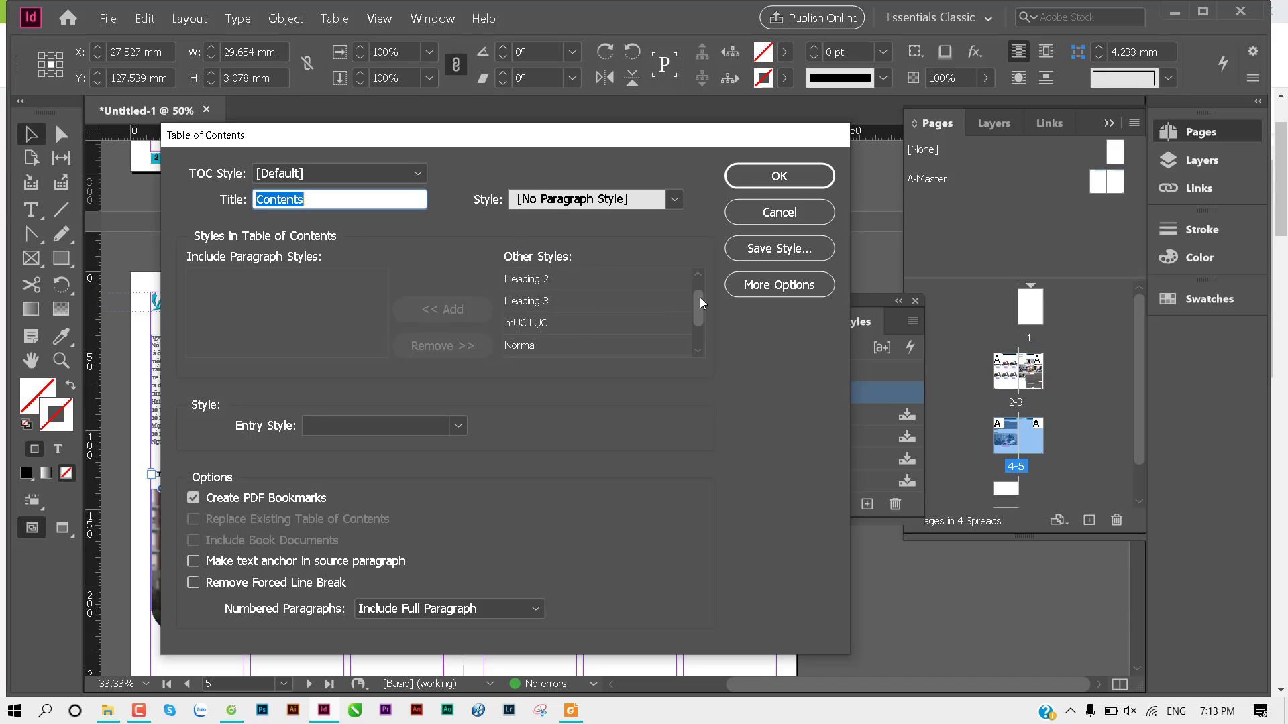
click(539, 326)
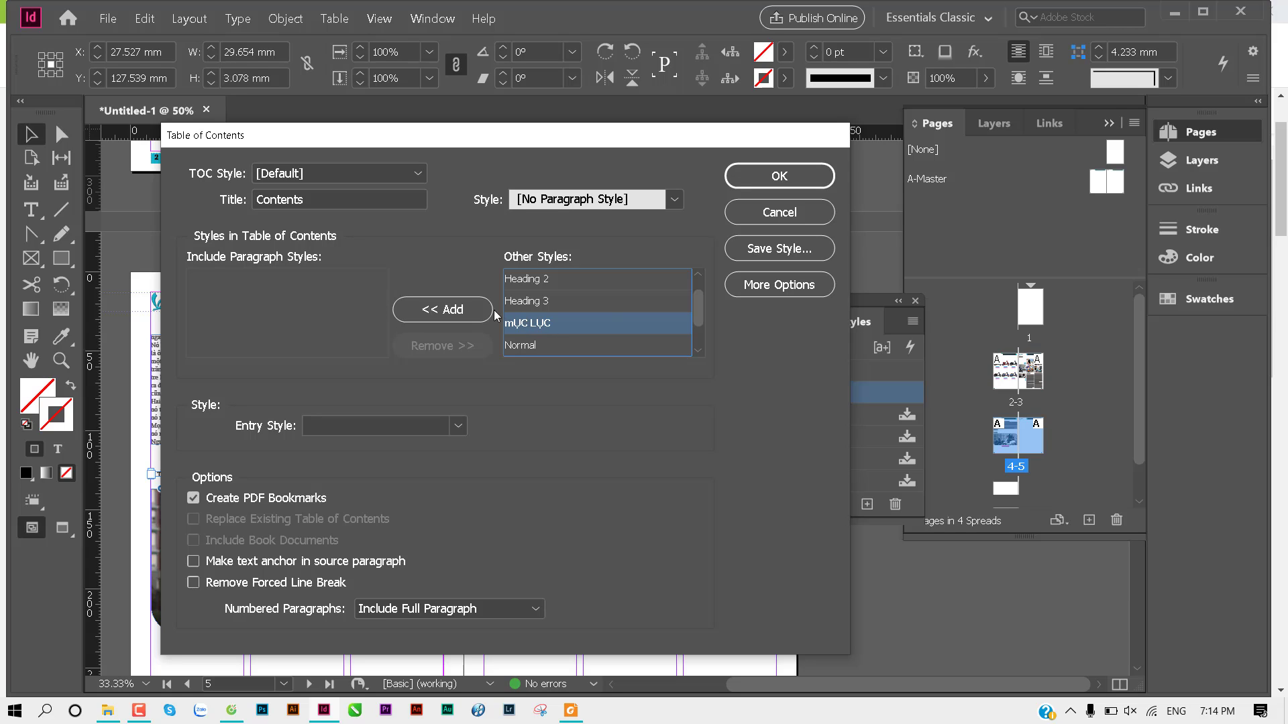
click(429, 309)
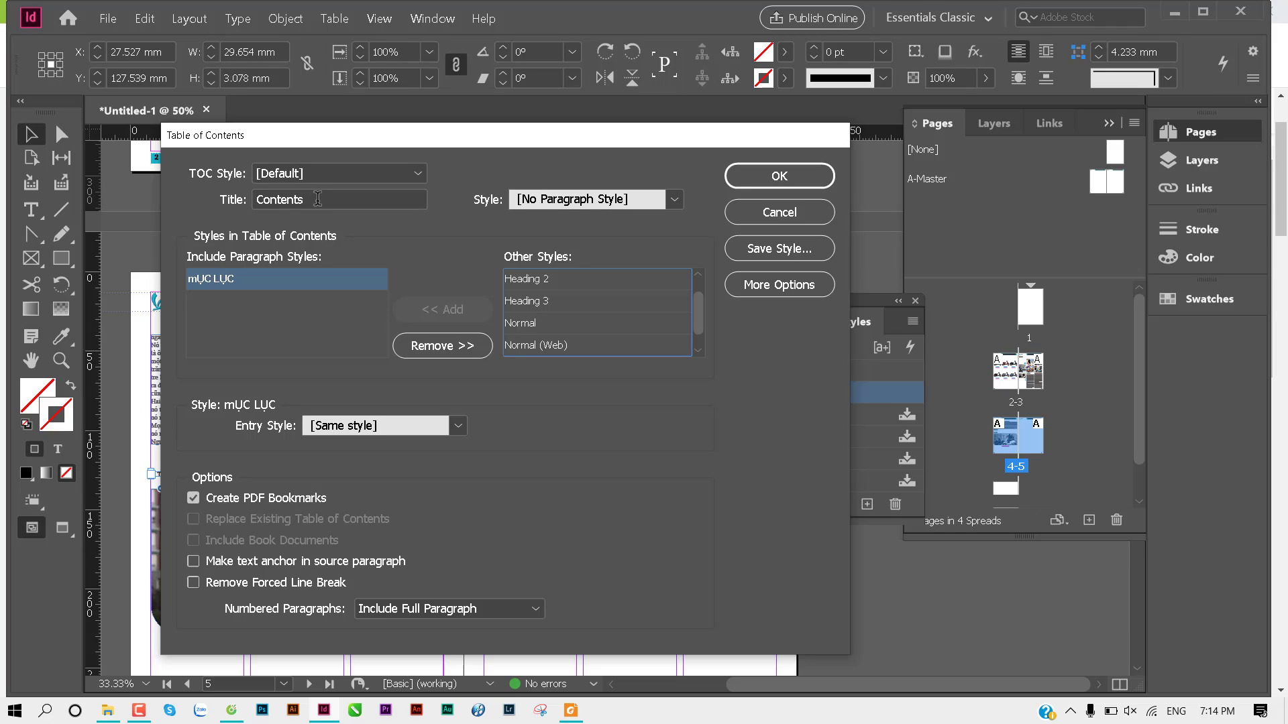
double_click(318, 199)
text(m)
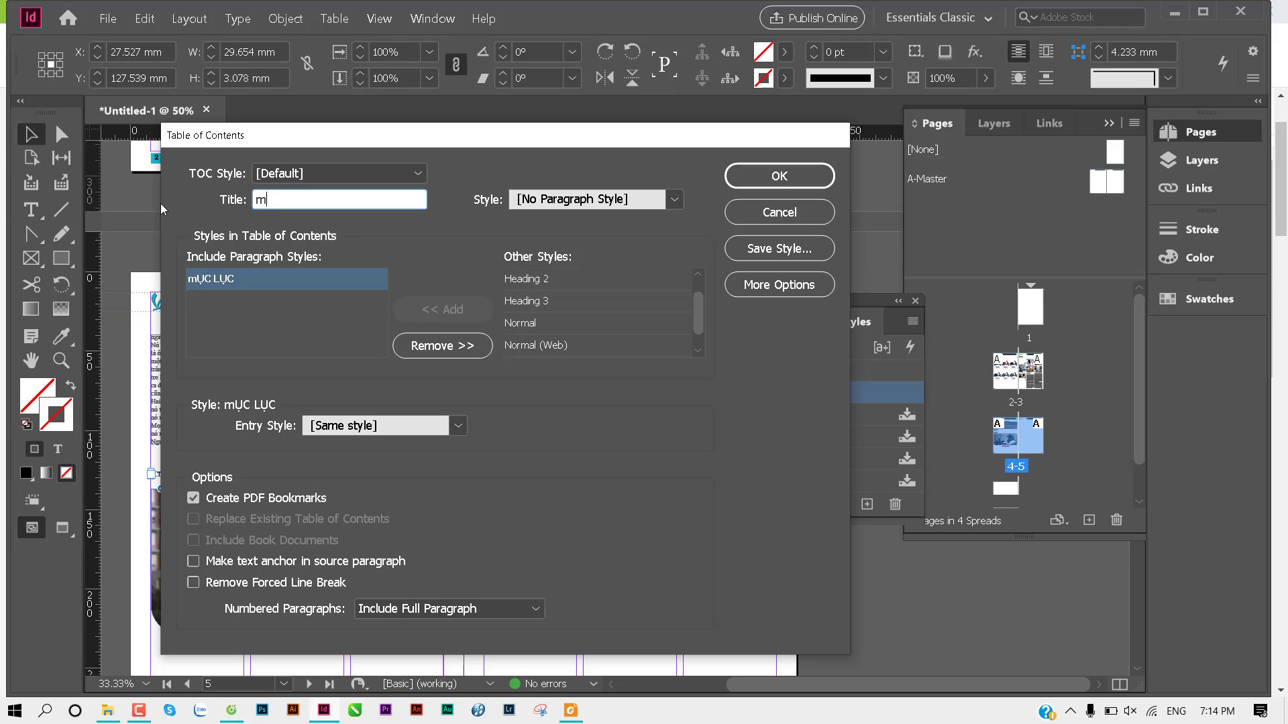
text(ục)
text( luục)
Step: Generate the table of contents and place the contents list in a frame on page 5
click(778, 175)
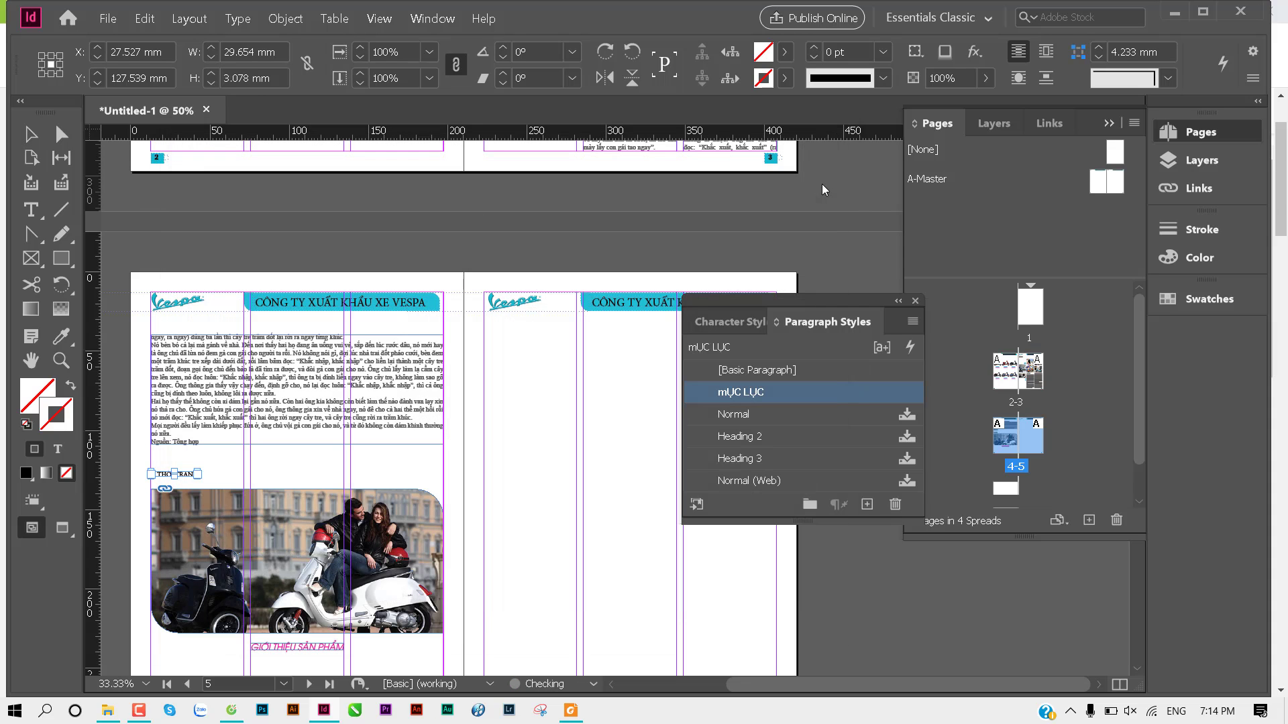
scroll(537, 365, down, 2)
click(602, 353)
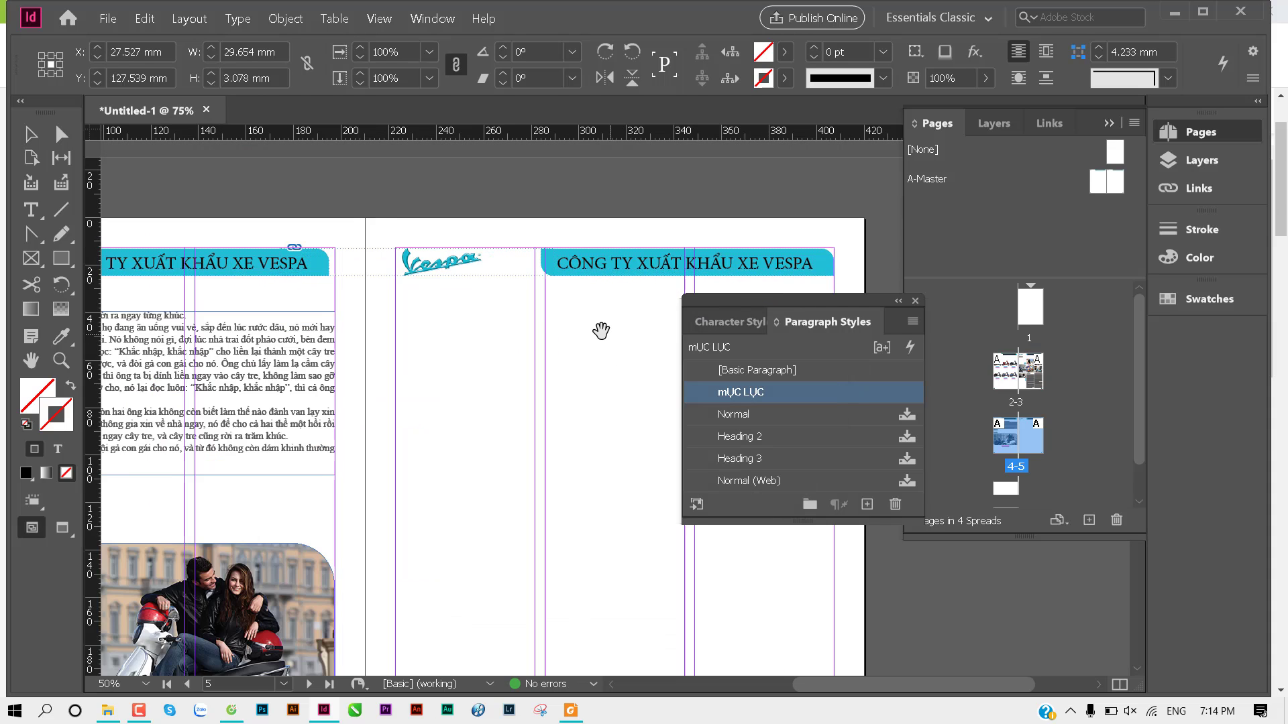
mouse_move(597, 330)
mouse_down()
mouse_move(331, 316)
mouse_move(347, 267)
mouse_up()
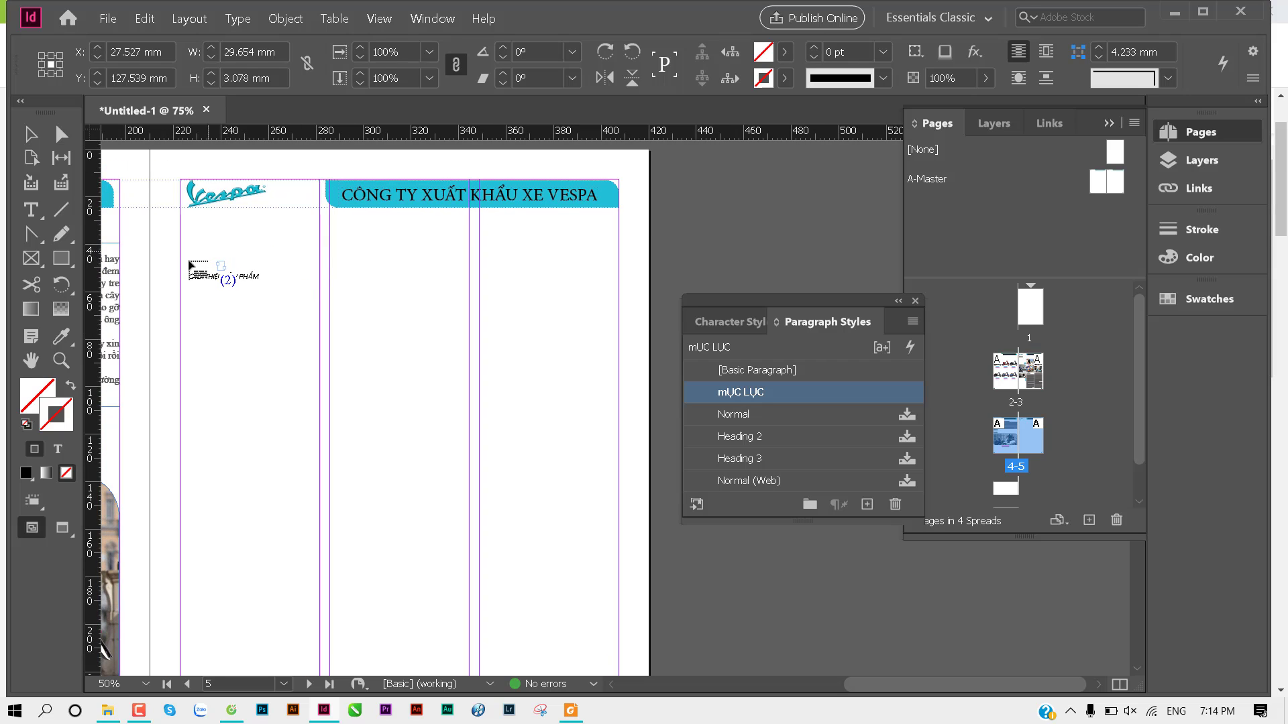
mouse_move(180, 259)
mouse_down()
mouse_move(446, 379)
mouse_move(617, 399)
mouse_up()
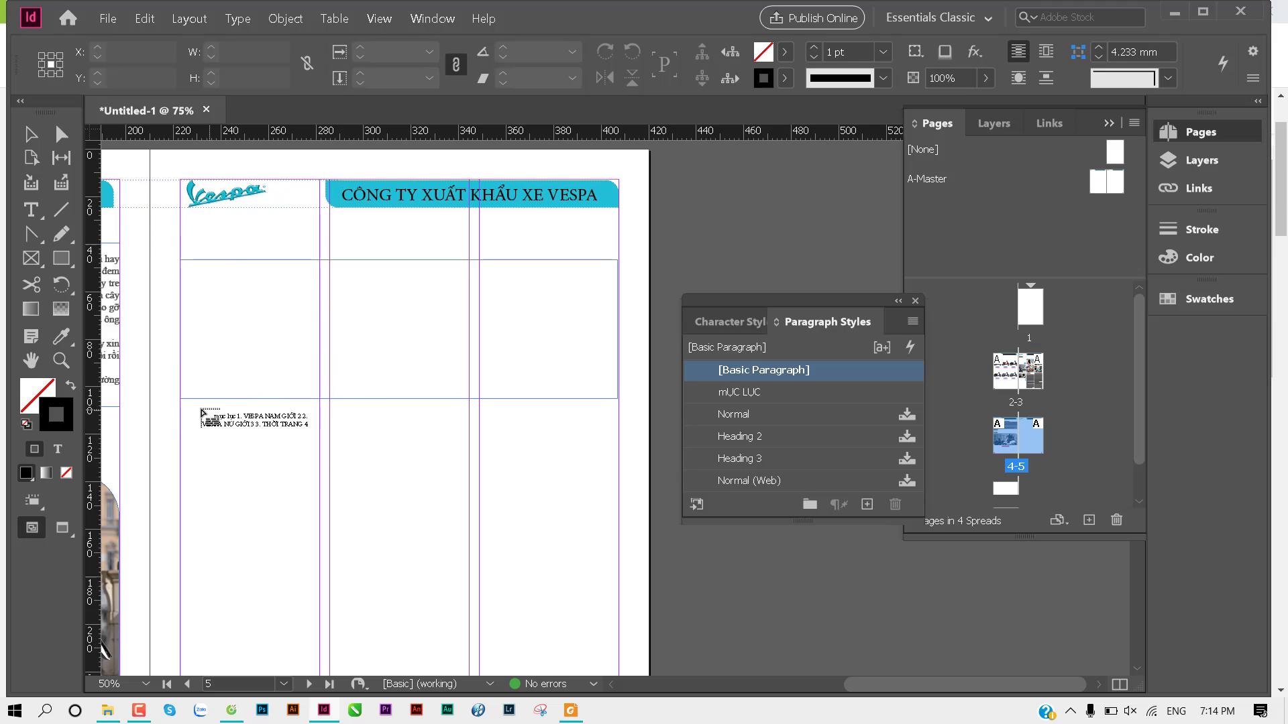
mouse_move(180, 421)
mouse_down()
mouse_move(627, 575)
mouse_move(618, 583)
mouse_up()
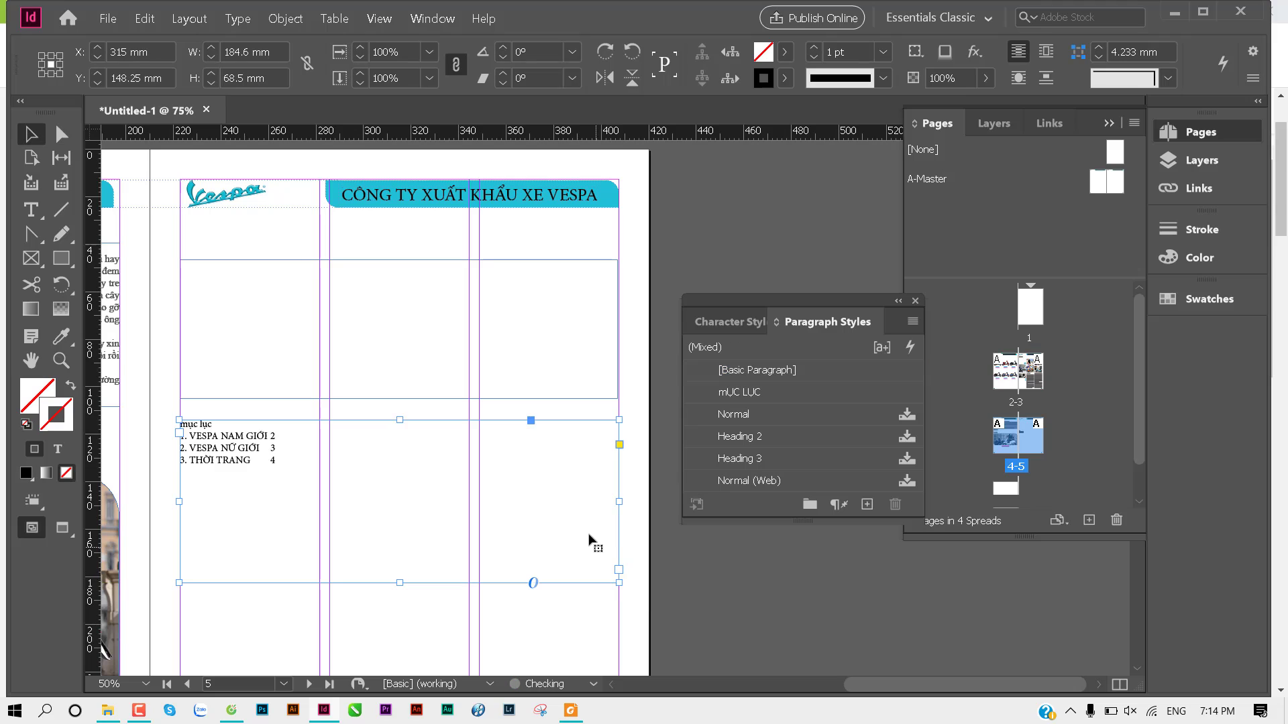
Step: Move the contents frame up so it sits just below the company header
click(529, 271)
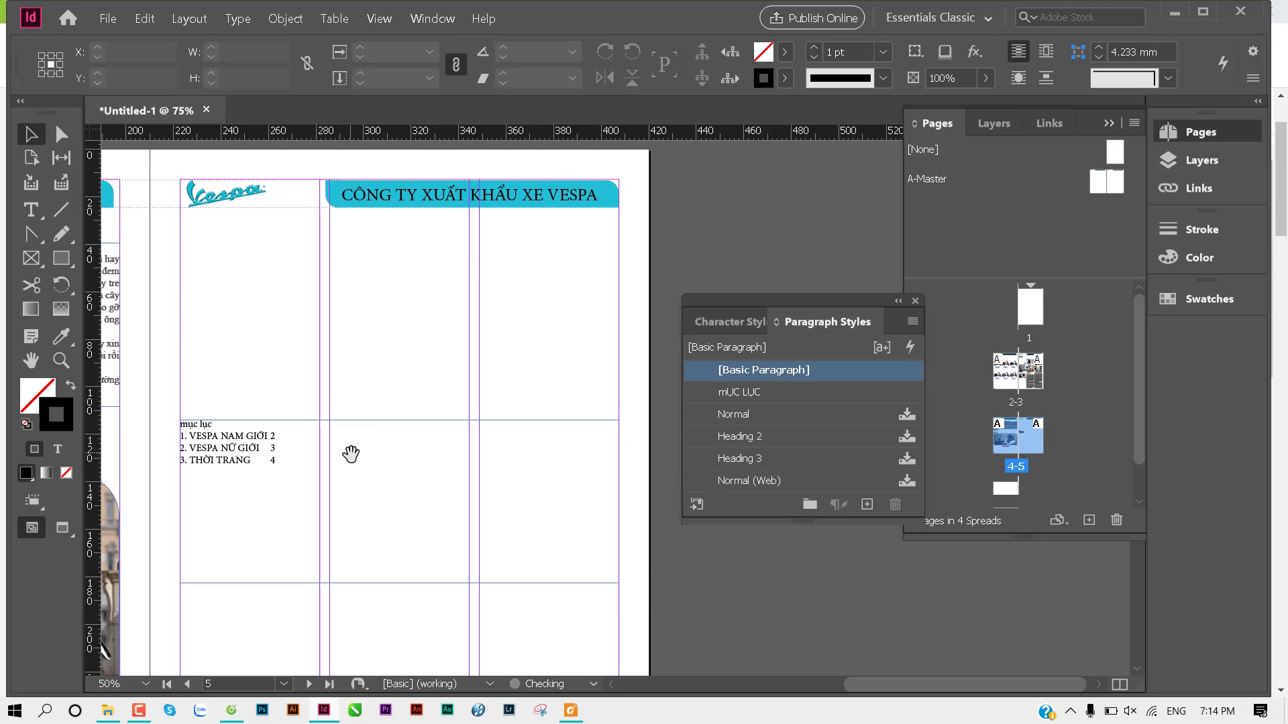
drag(253, 454, 253, 291)
click(240, 496)
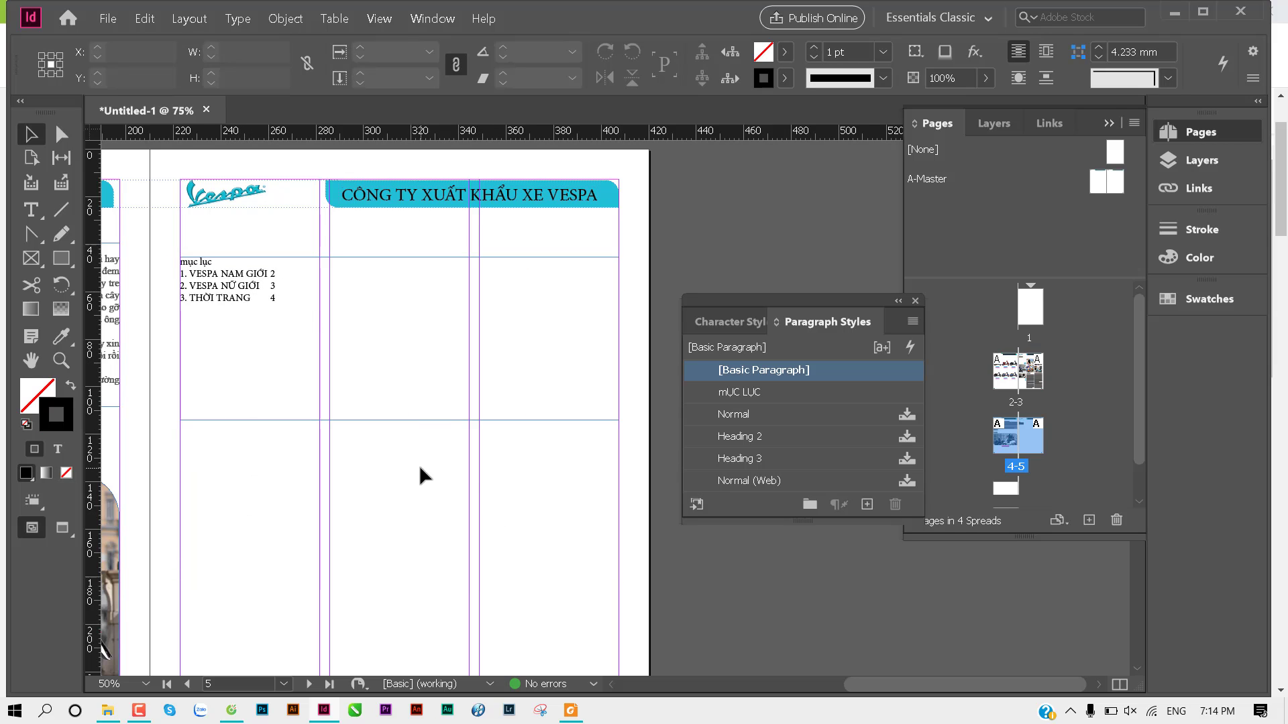
key(ctrl+j)
text(2)
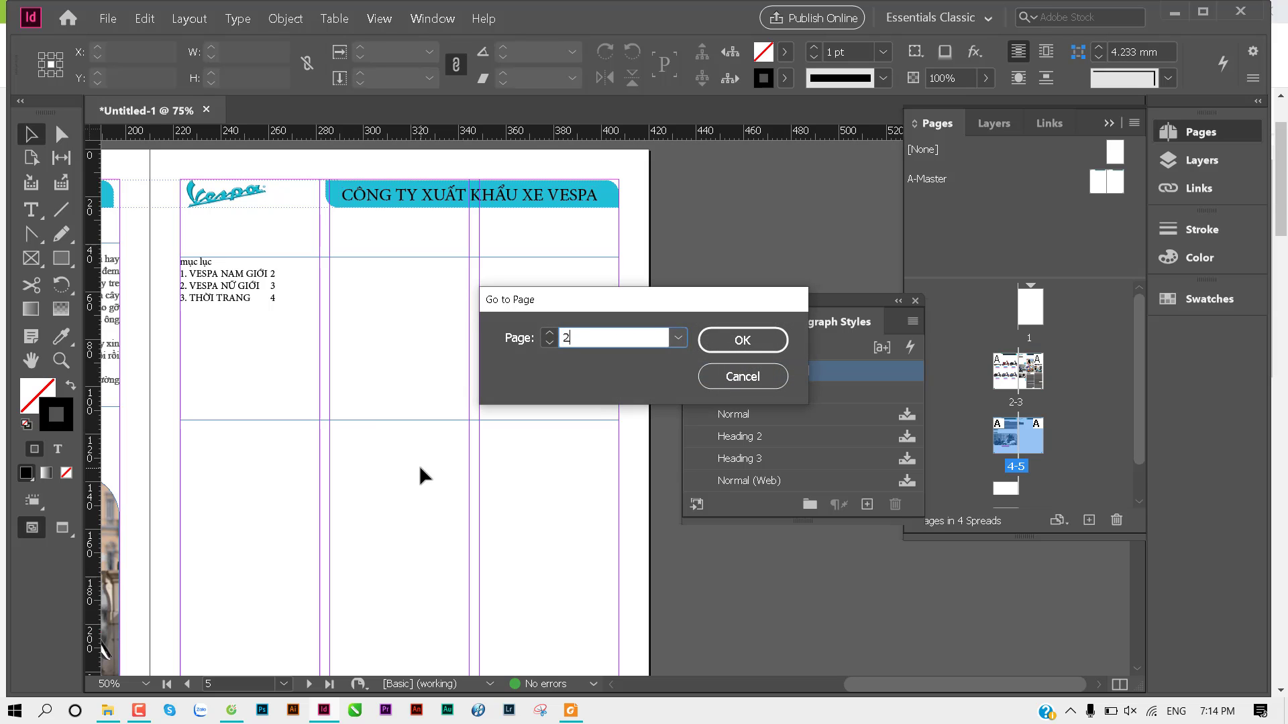
key(Return)
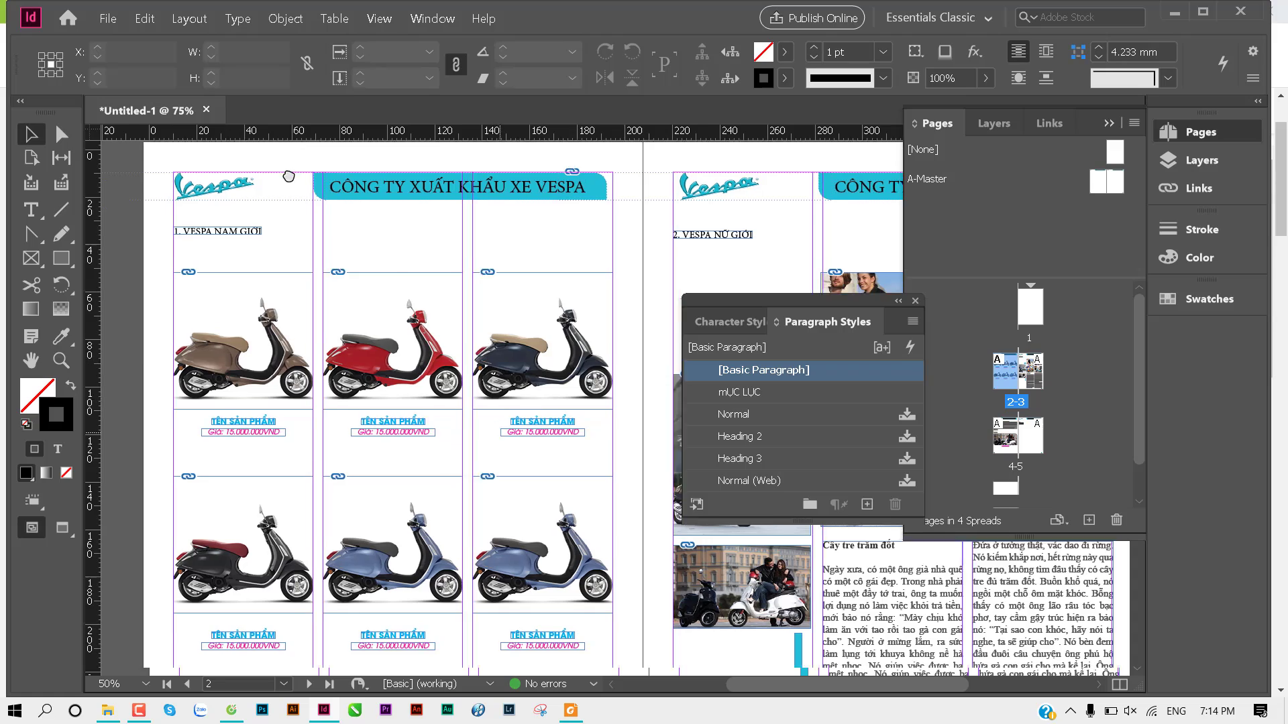
drag(491, 361, 201, 242)
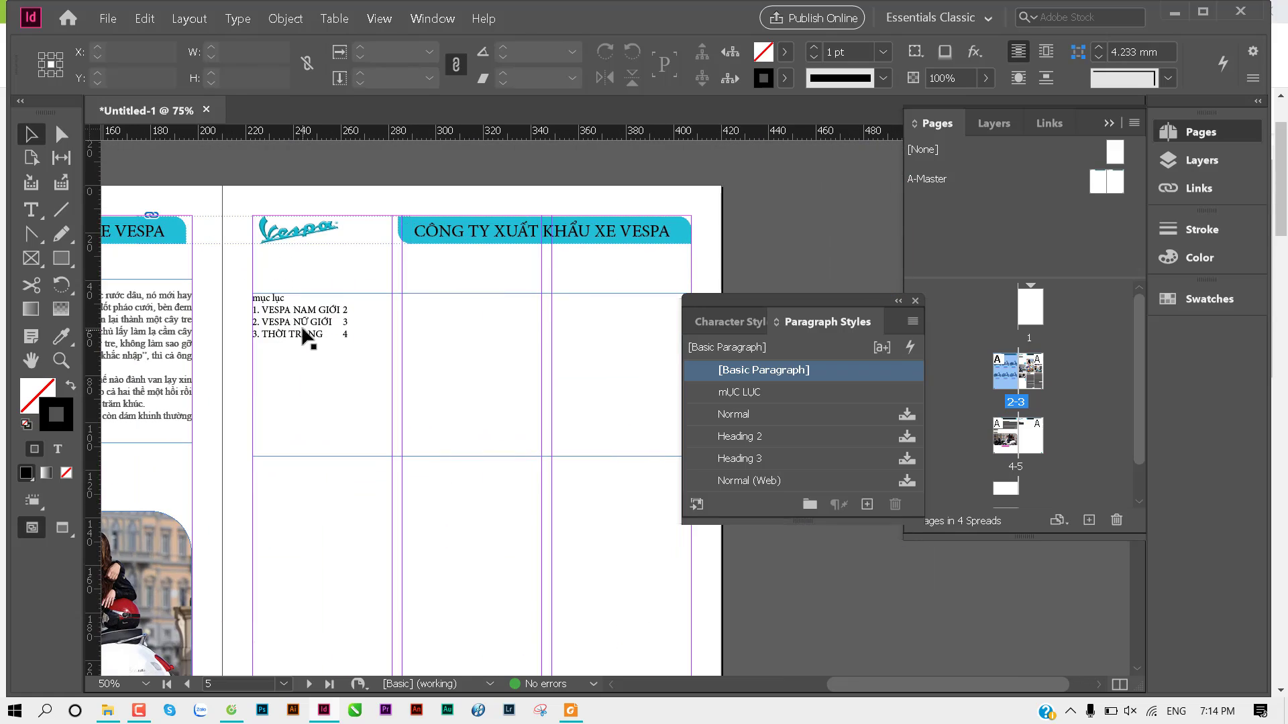
scroll(342, 314, up, 5)
scroll(342, 314, up, 5)
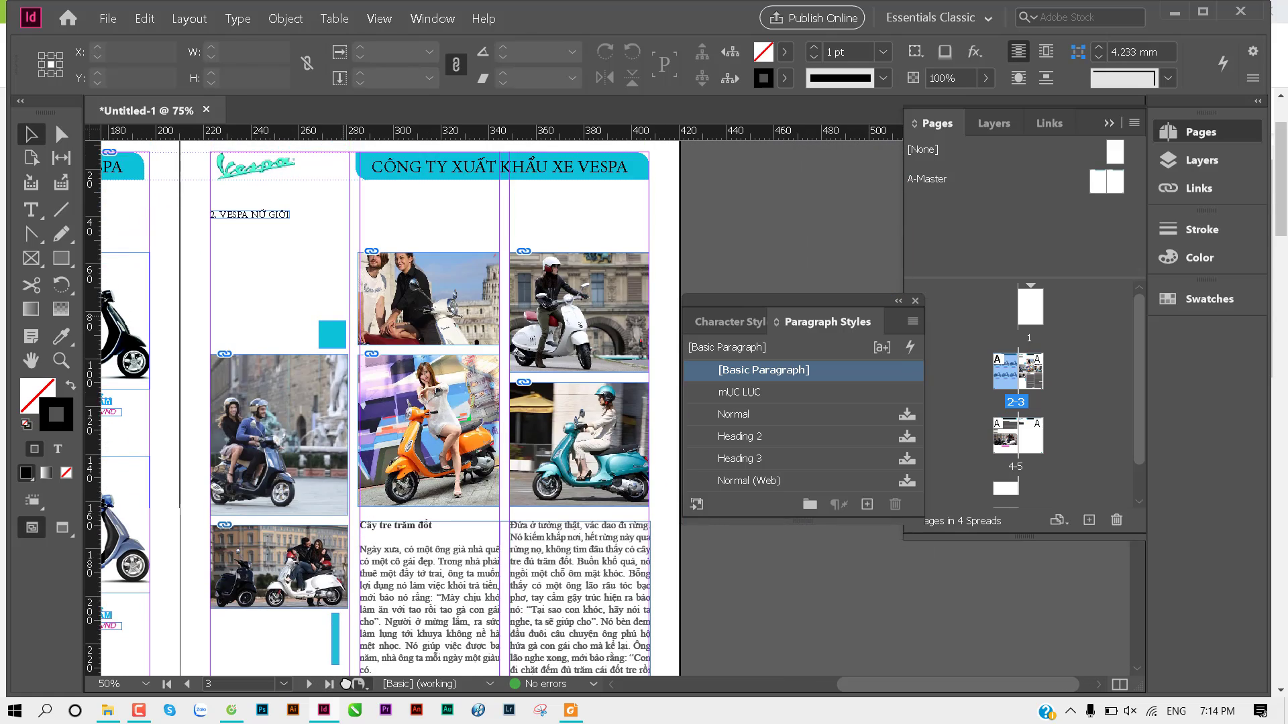
drag(413, 459, 357, 283)
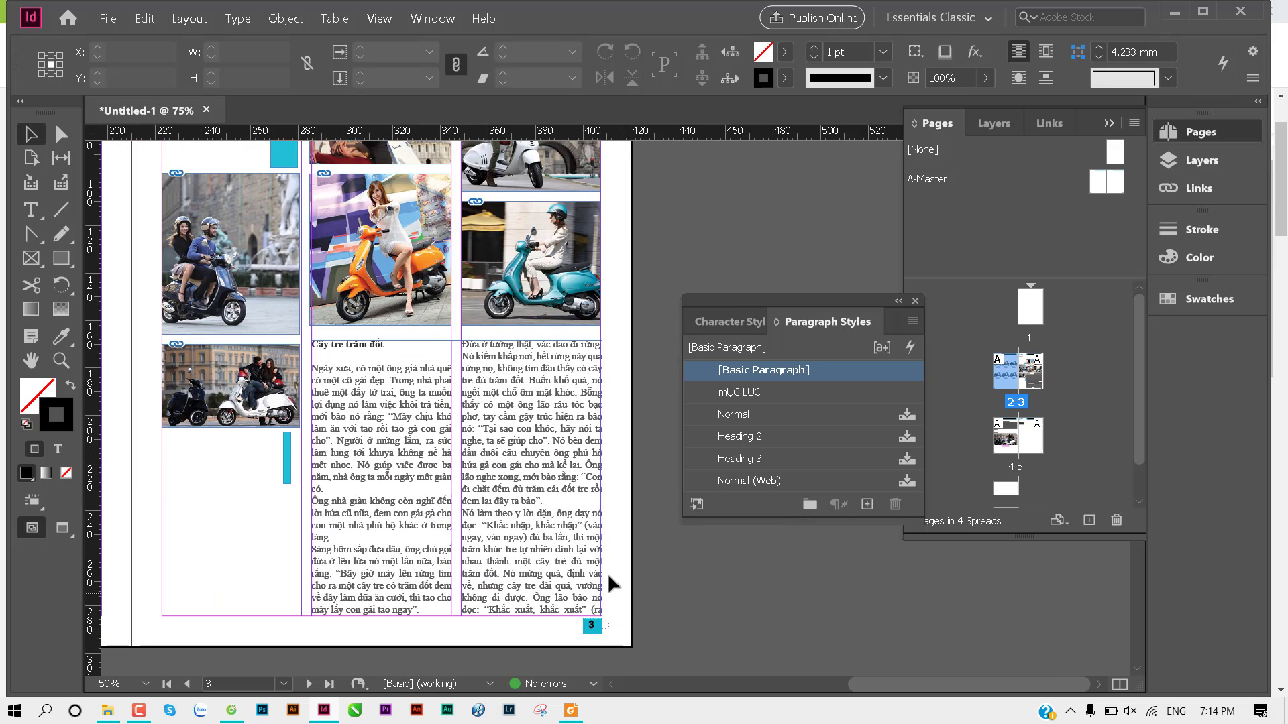
scroll(453, 565, down, 5)
scroll(497, 402, down, 3)
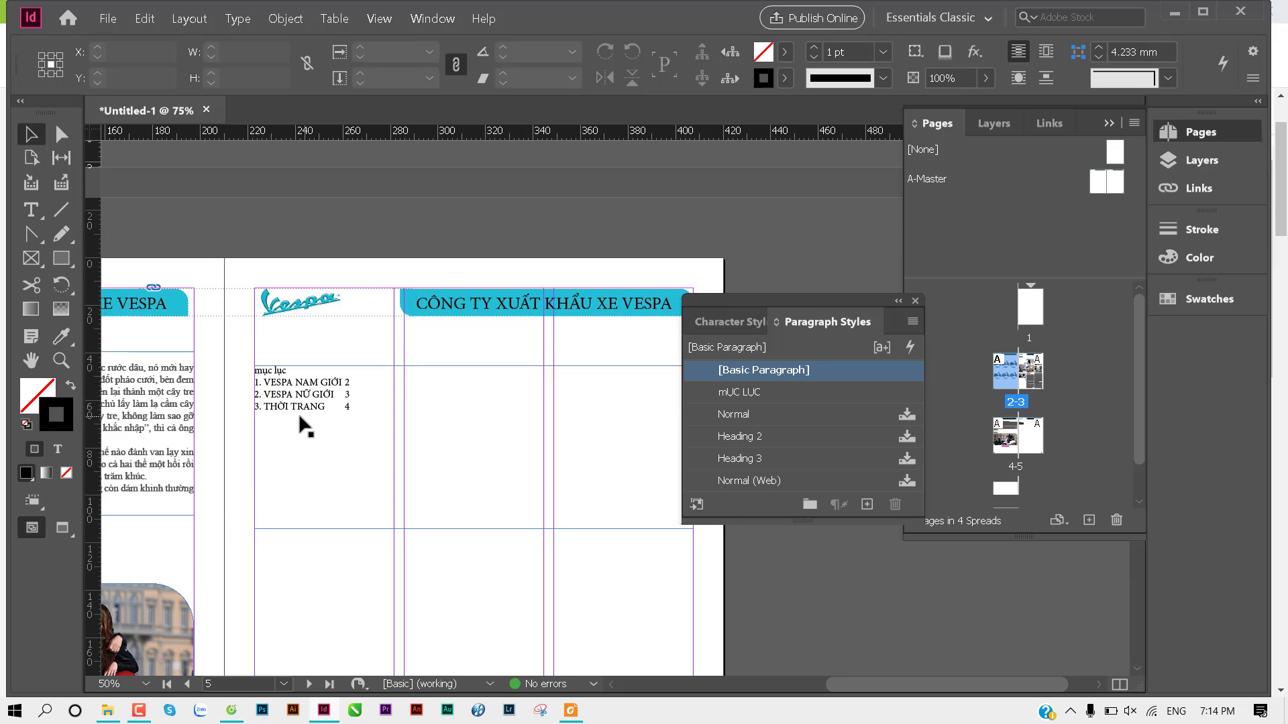
drag(315, 451, 604, 141)
drag(168, 516, 235, 481)
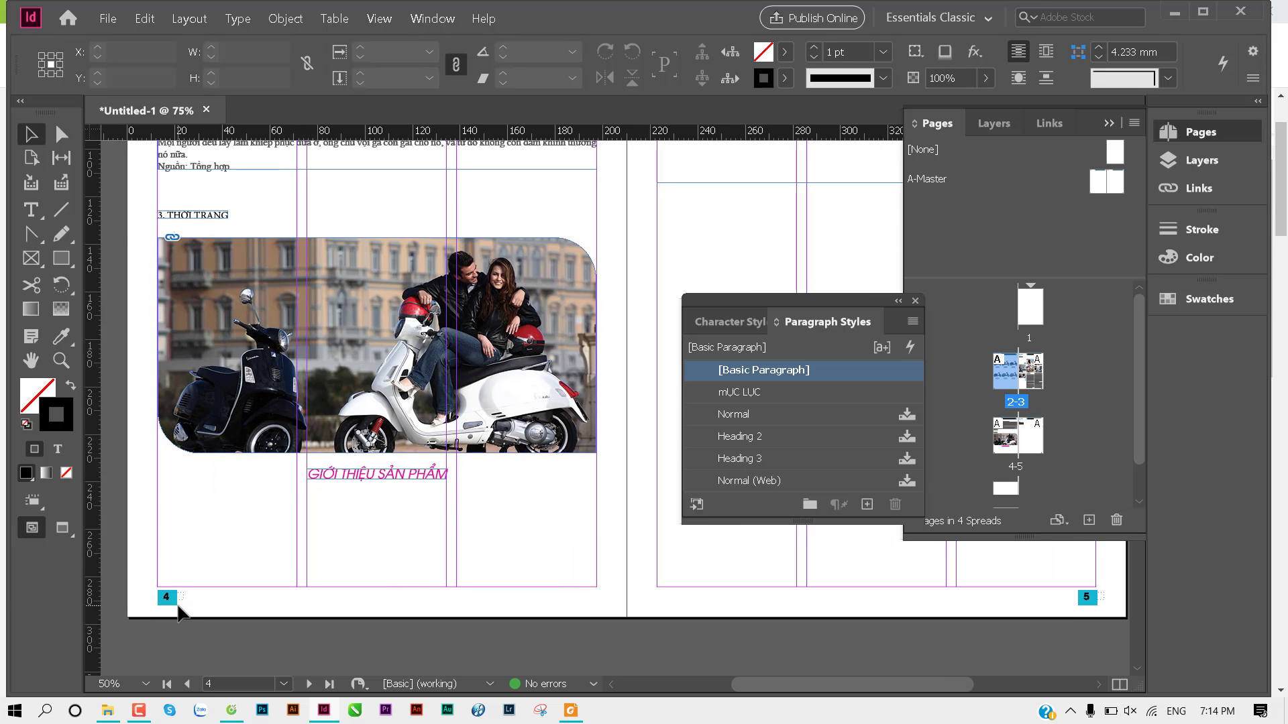
mouse_move(483, 413)
mouse_down()
mouse_move(305, 494)
mouse_move(158, 520)
mouse_up()
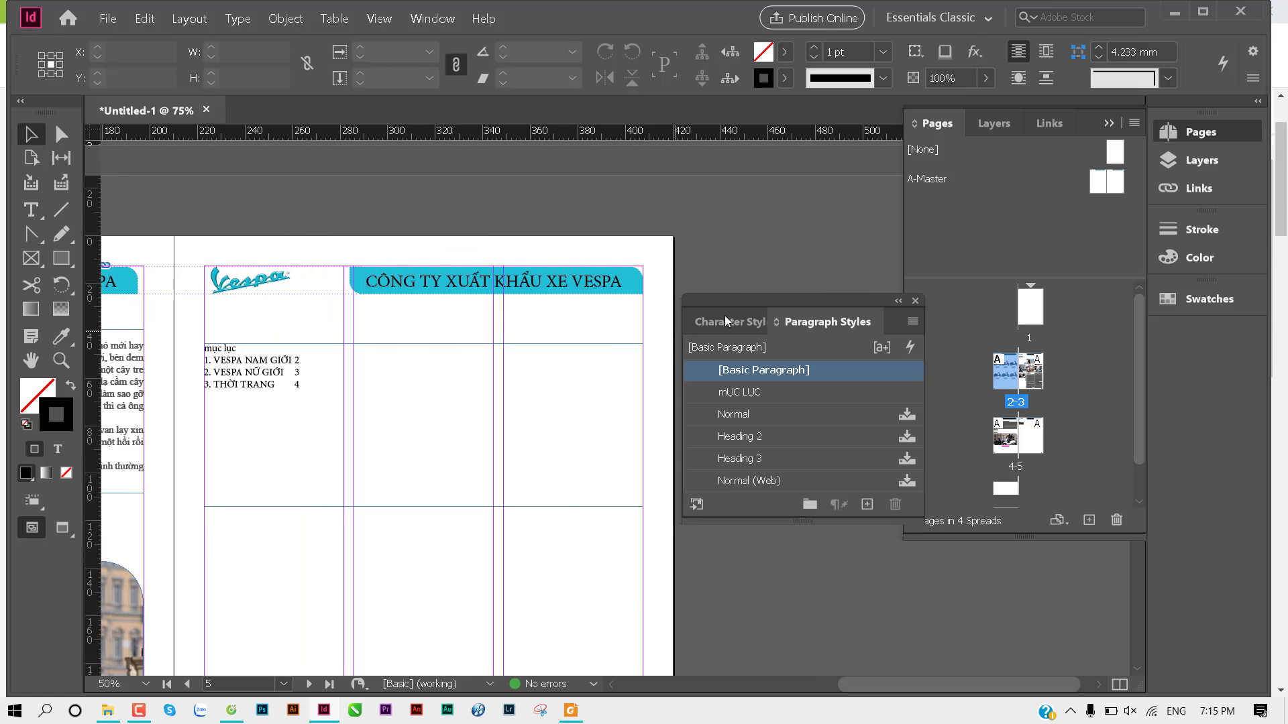
Step: Zoom in on the contents and bring up the Tabs panel aligned over the contents frame
click(915, 300)
key(ctrl+equal)
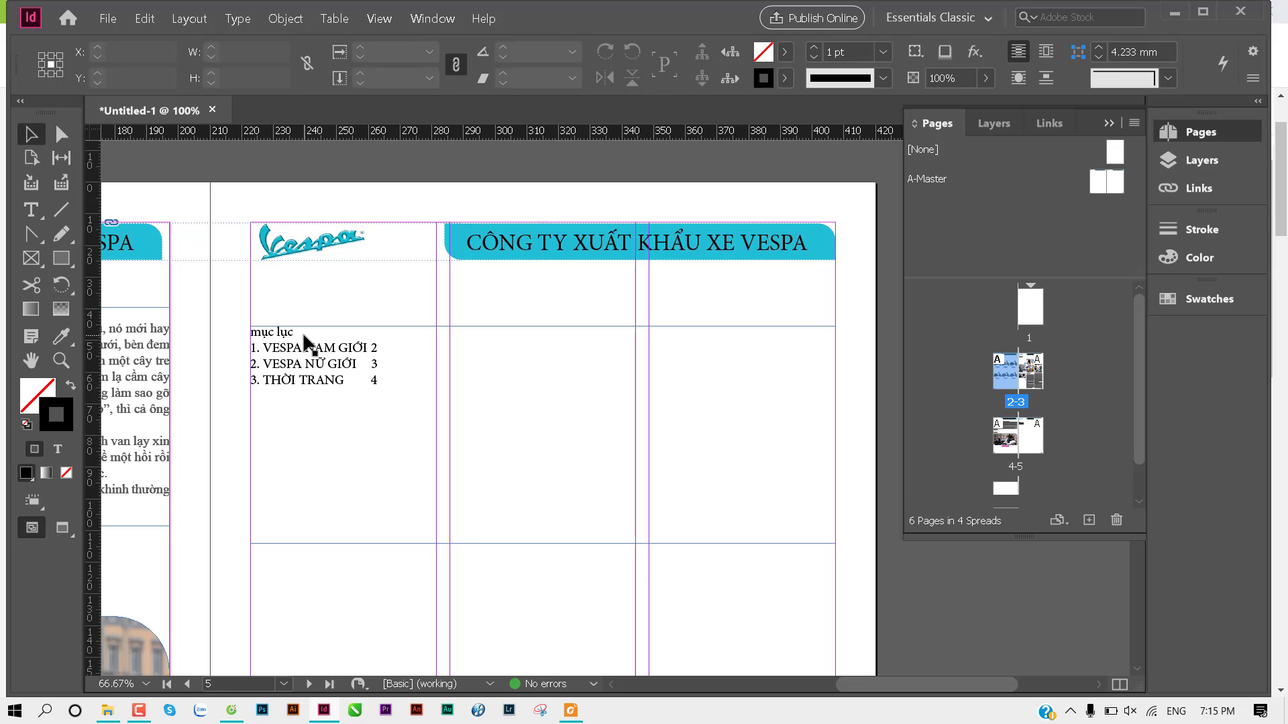
key(ctrl+shift+t)
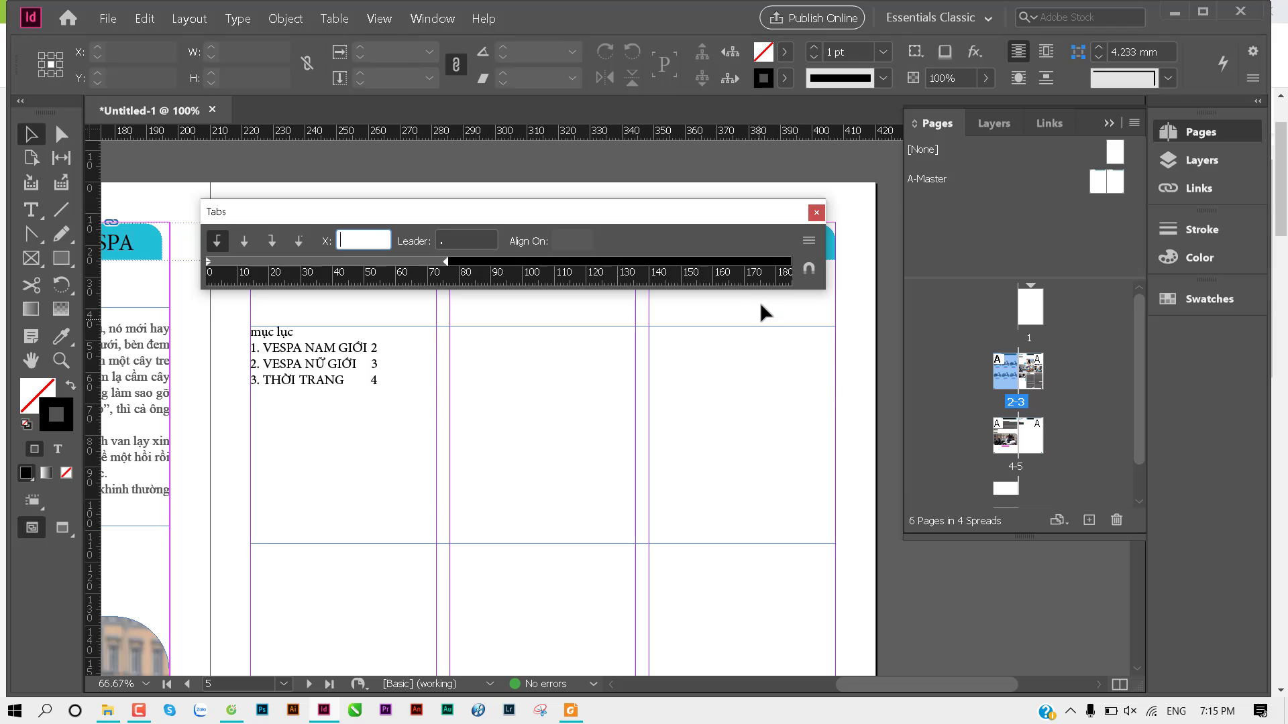
drag(635, 209, 554, 210)
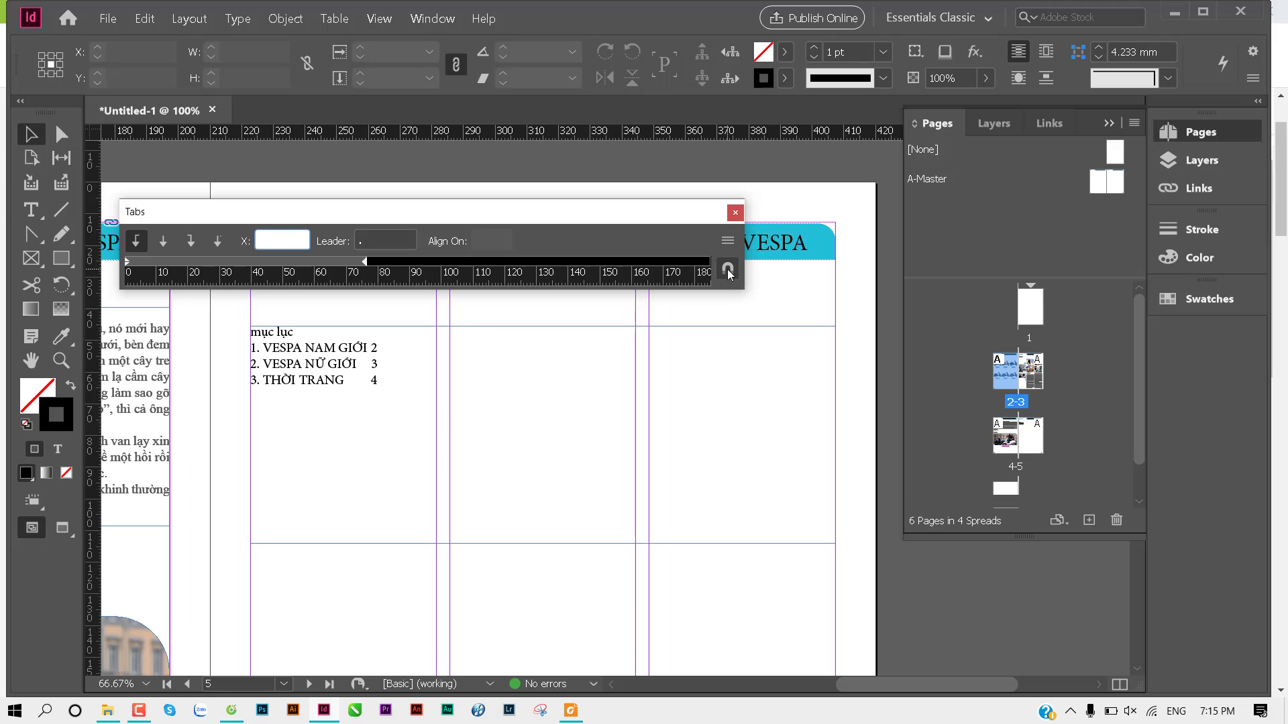
click(728, 272)
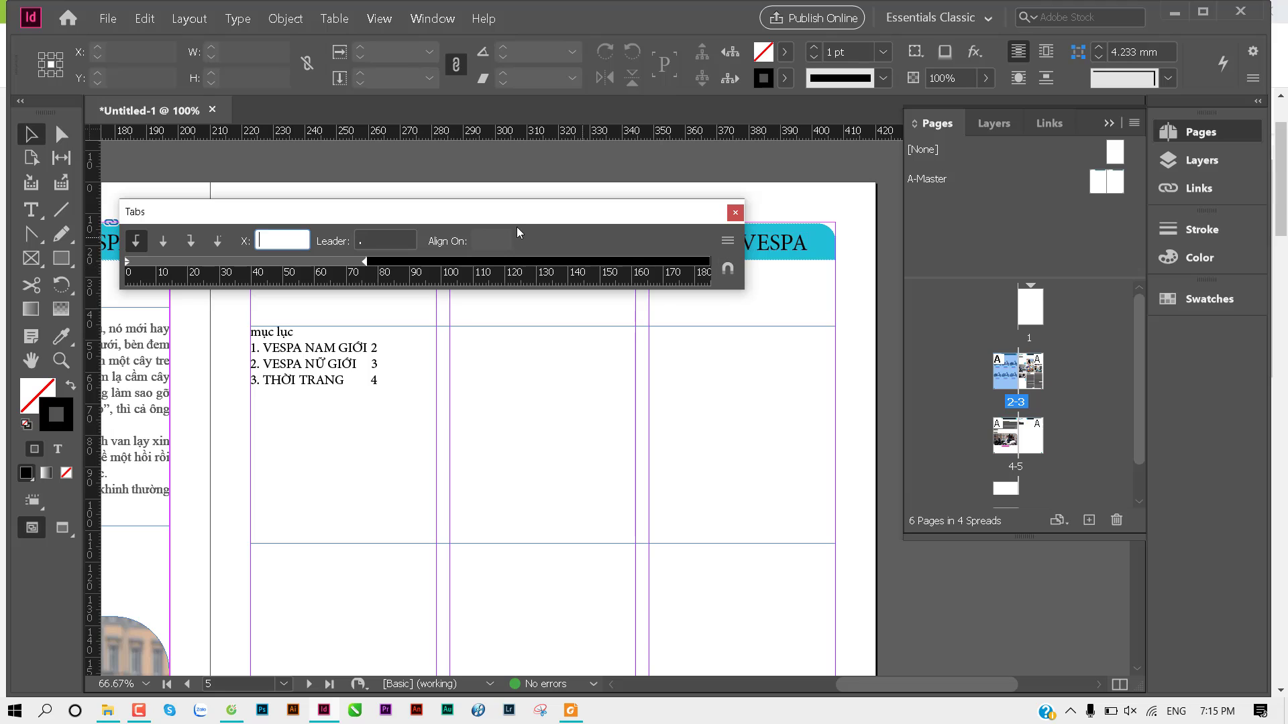
click(578, 363)
Step: Add a right tab stop with a period leader and drag it to about 165 mm
click(853, 295)
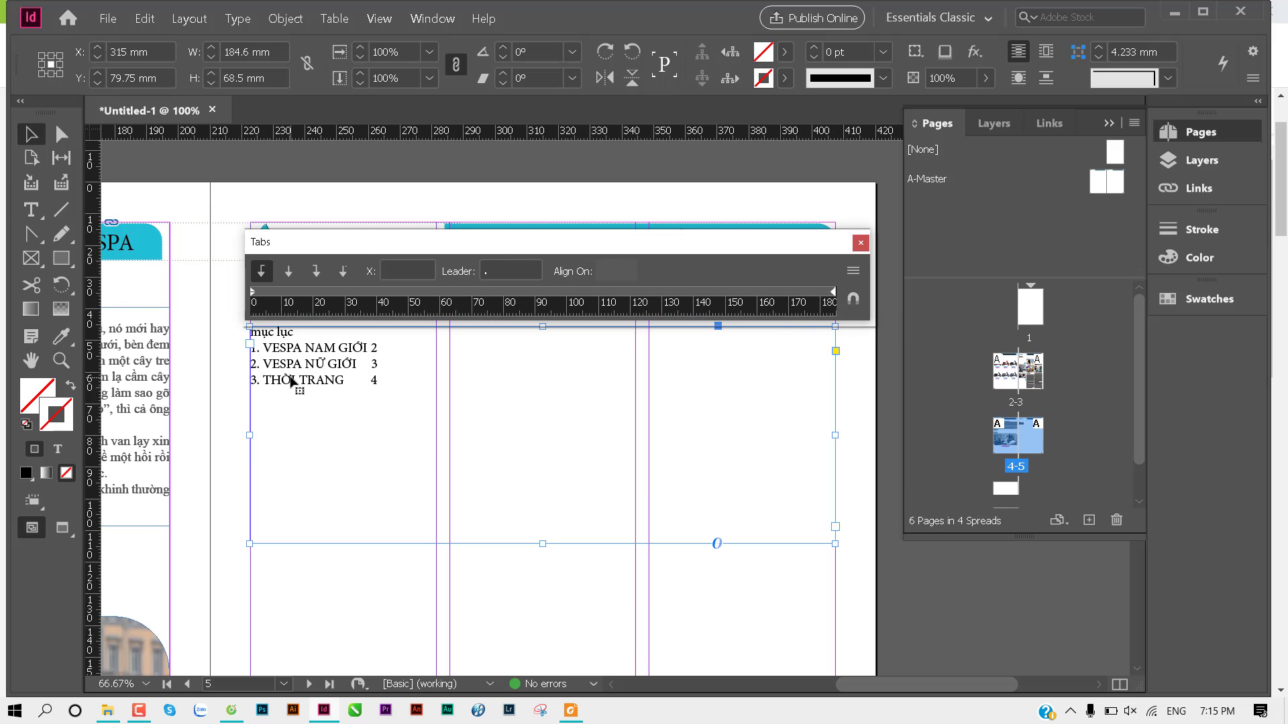
click(757, 297)
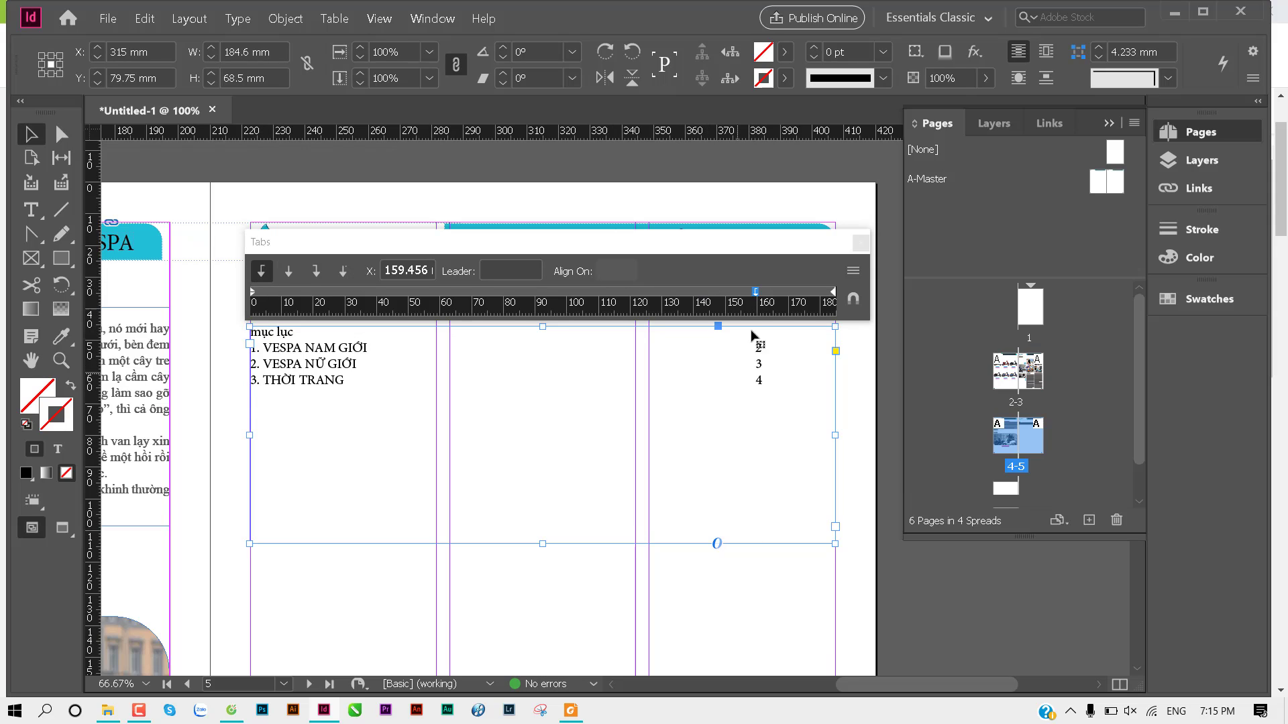
click(523, 271)
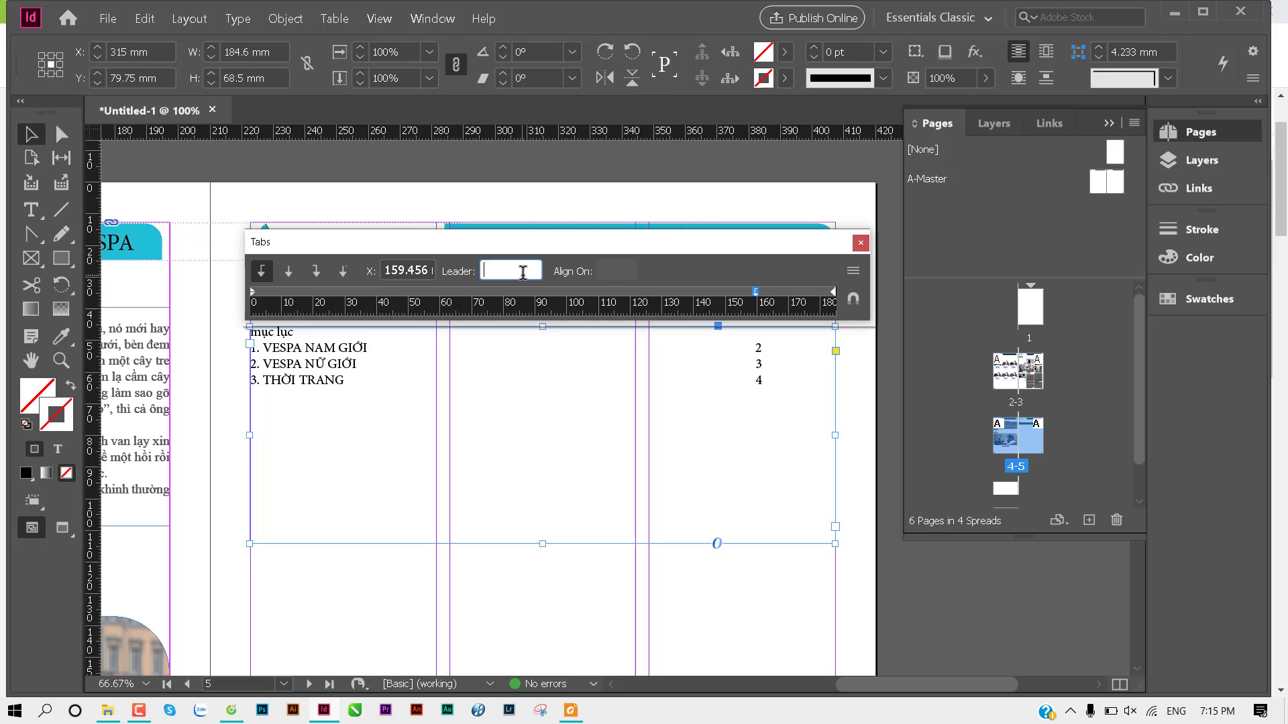
text(.)
key(Return)
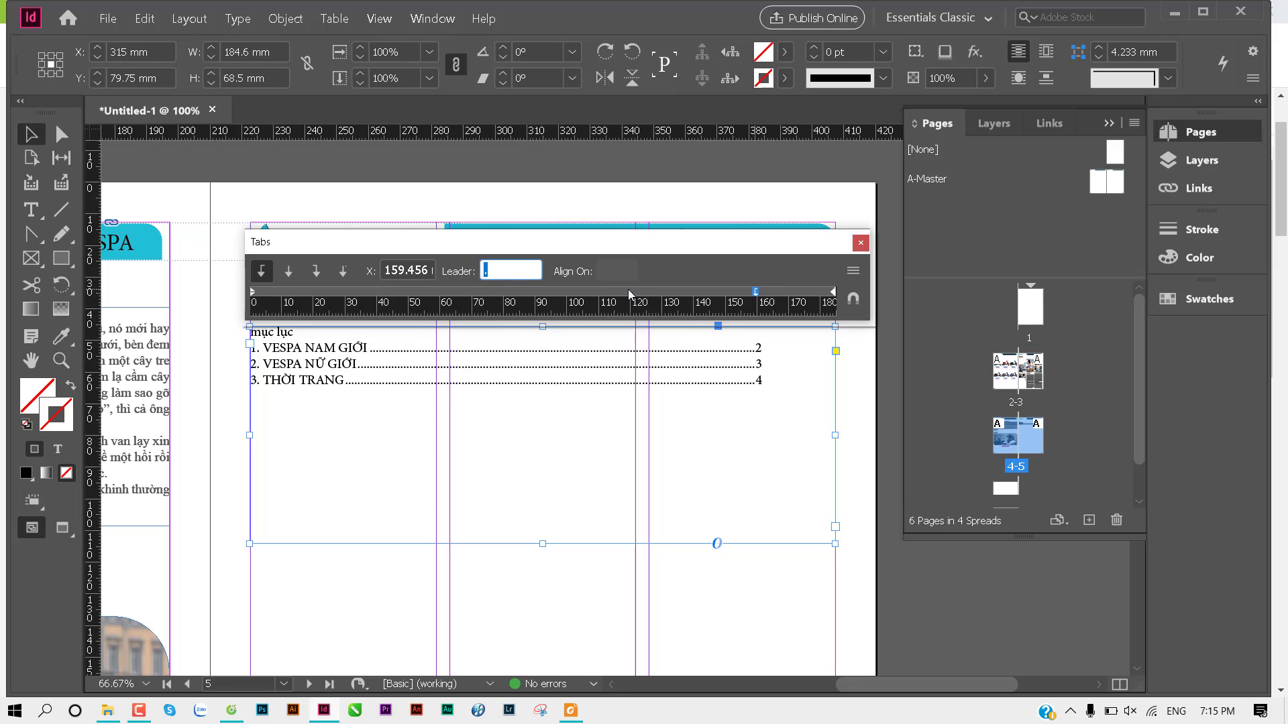
drag(756, 293, 778, 293)
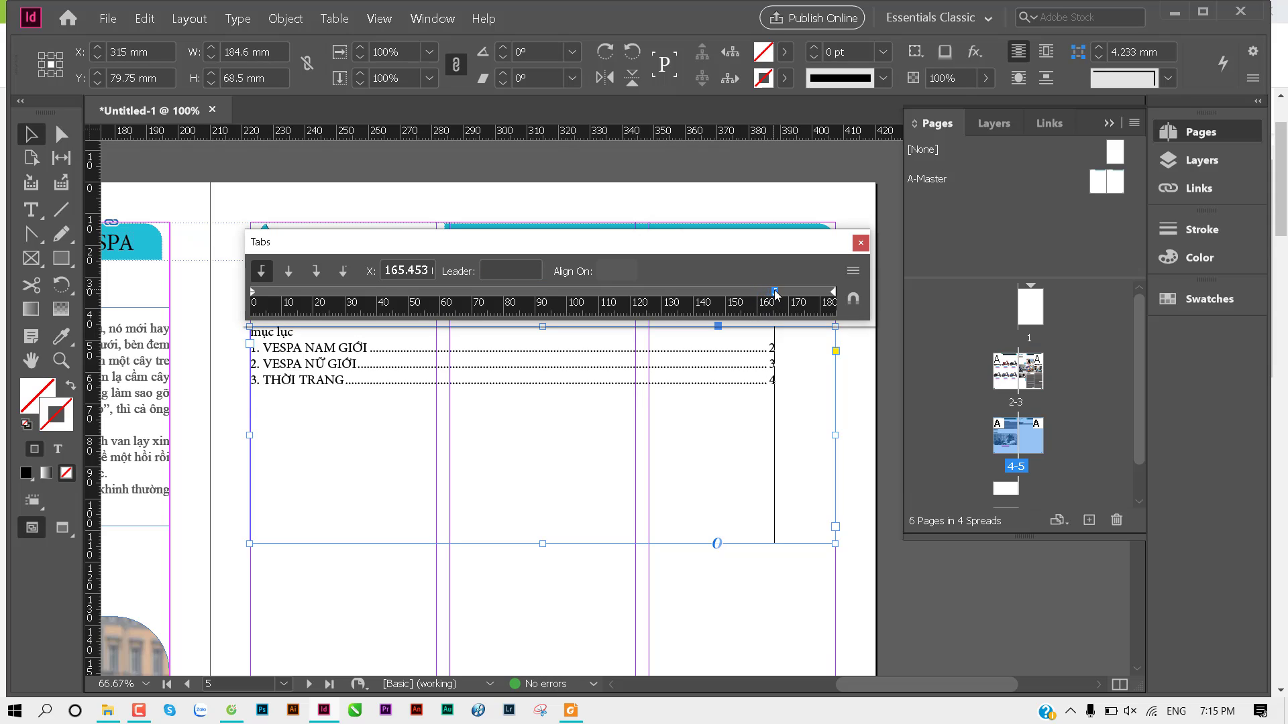
click(860, 243)
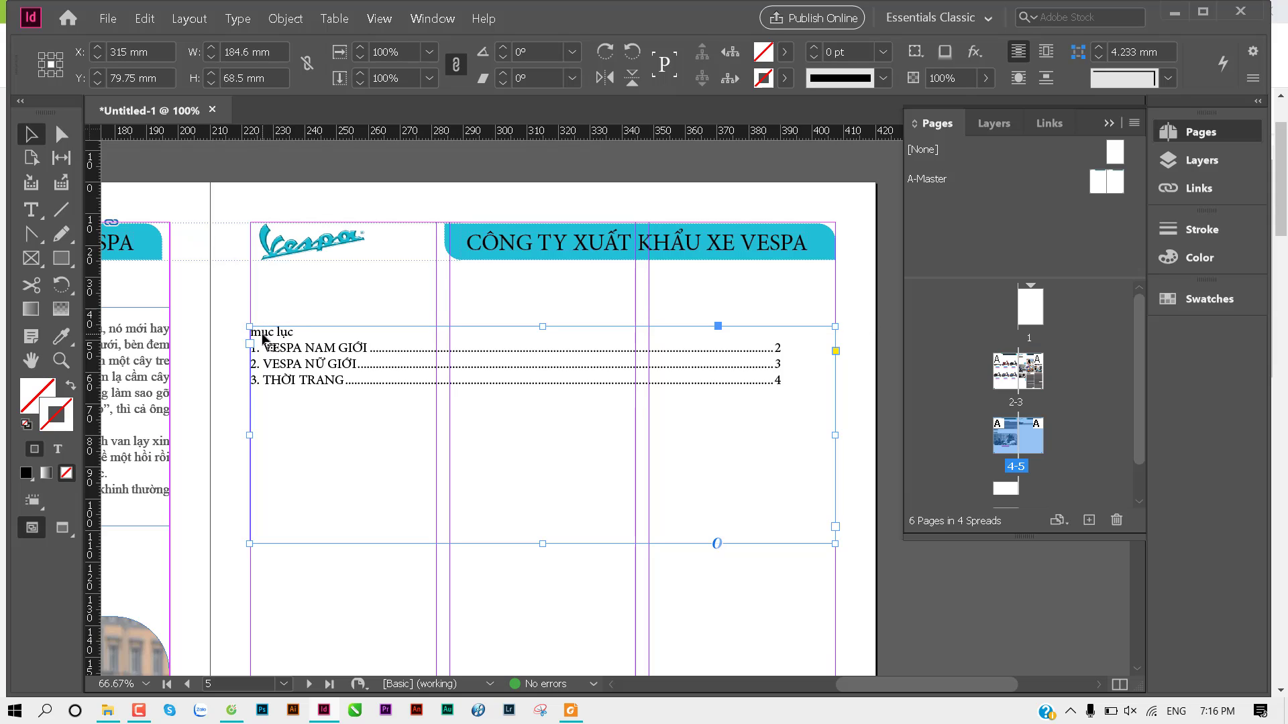
Step: Make the contents heading uppercase MỤC LỤC and centre it
key(t)
drag(300, 331, 244, 329)
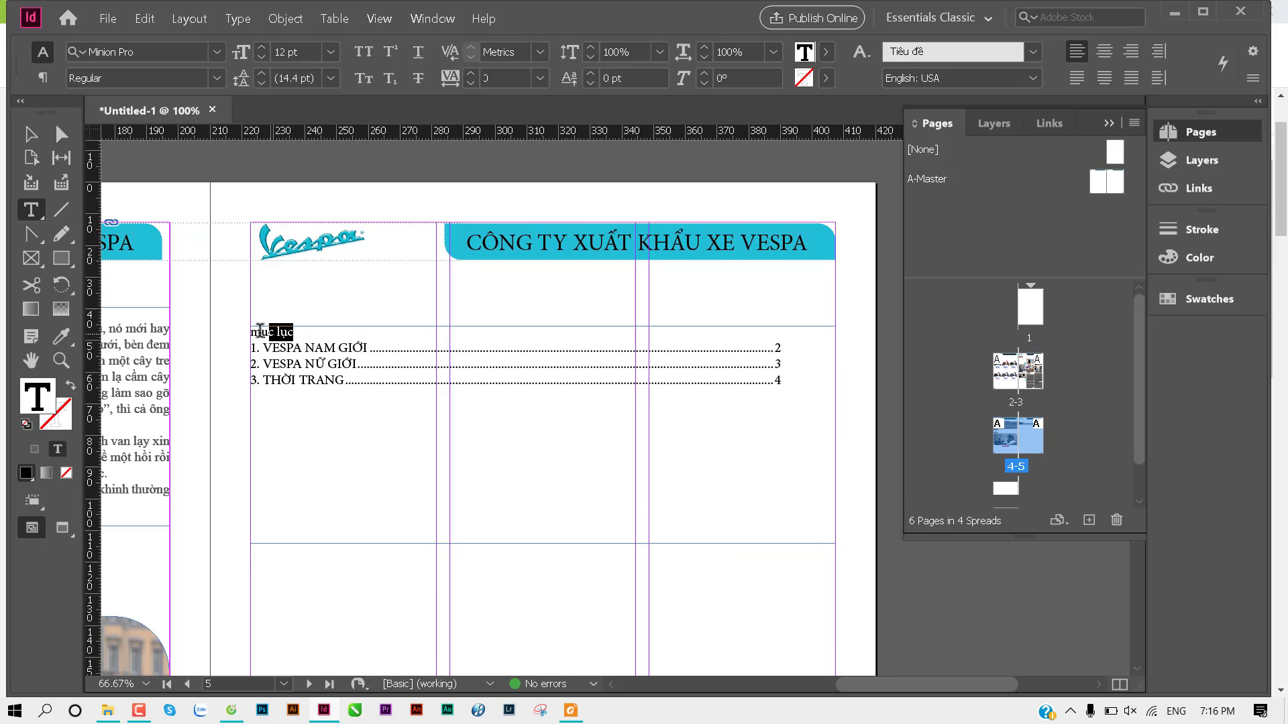
text(0)
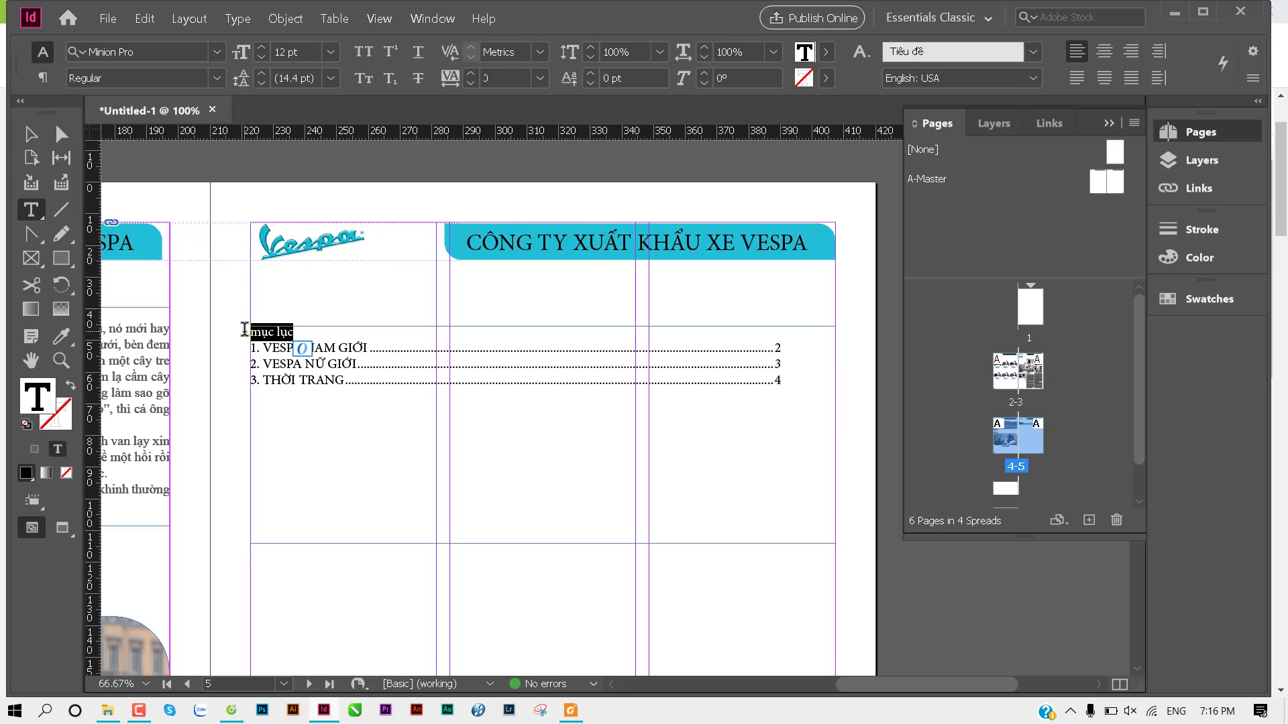
click(238, 19)
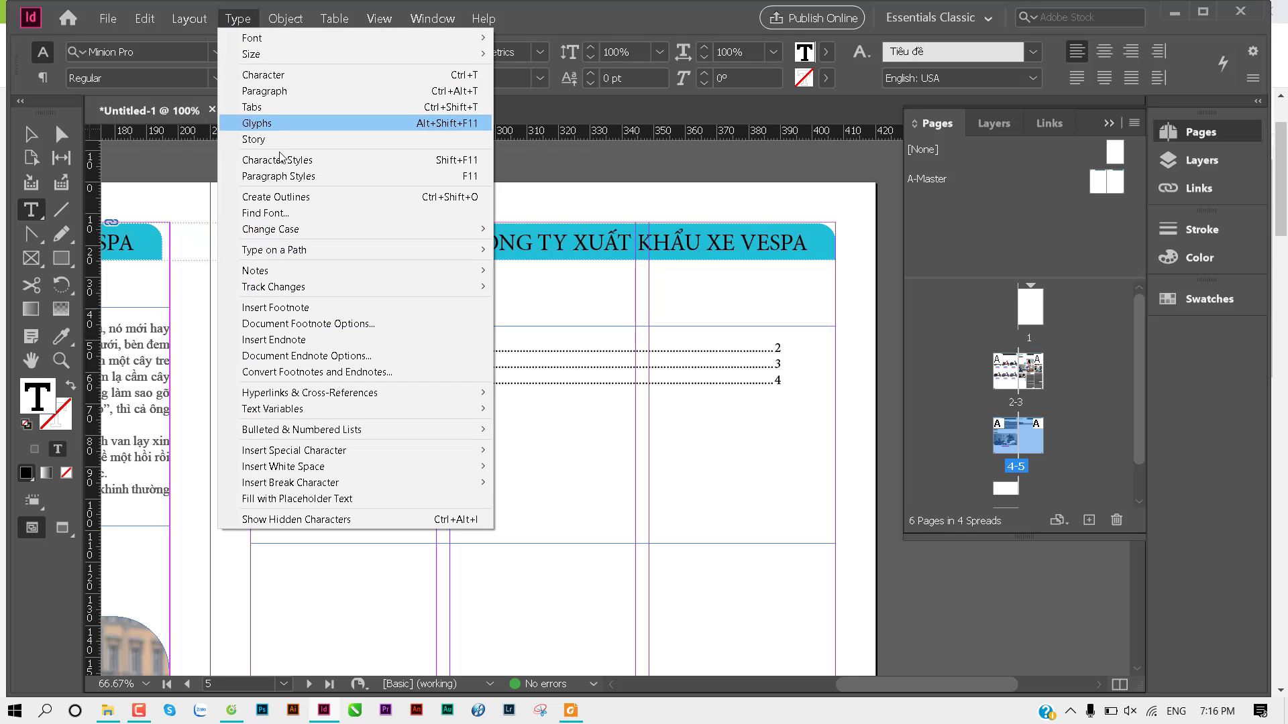
mouse_move(270, 230)
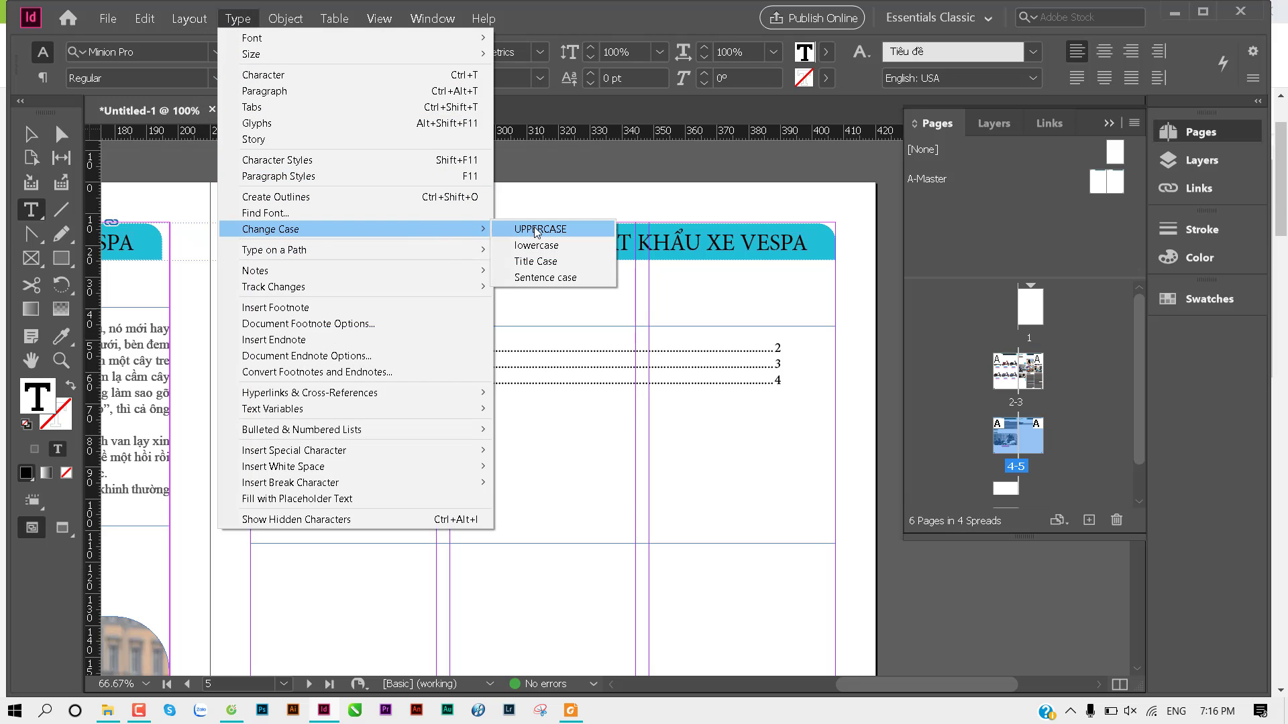
click(536, 230)
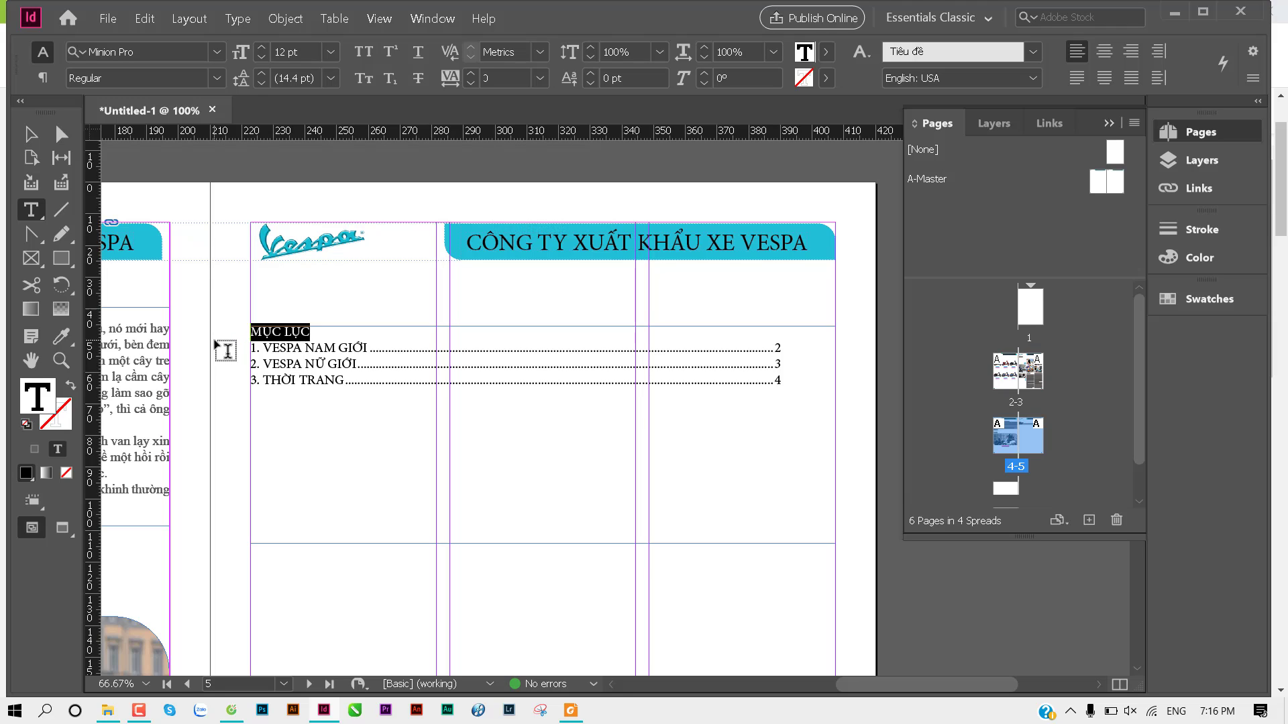
key(ctrl+shift+c)
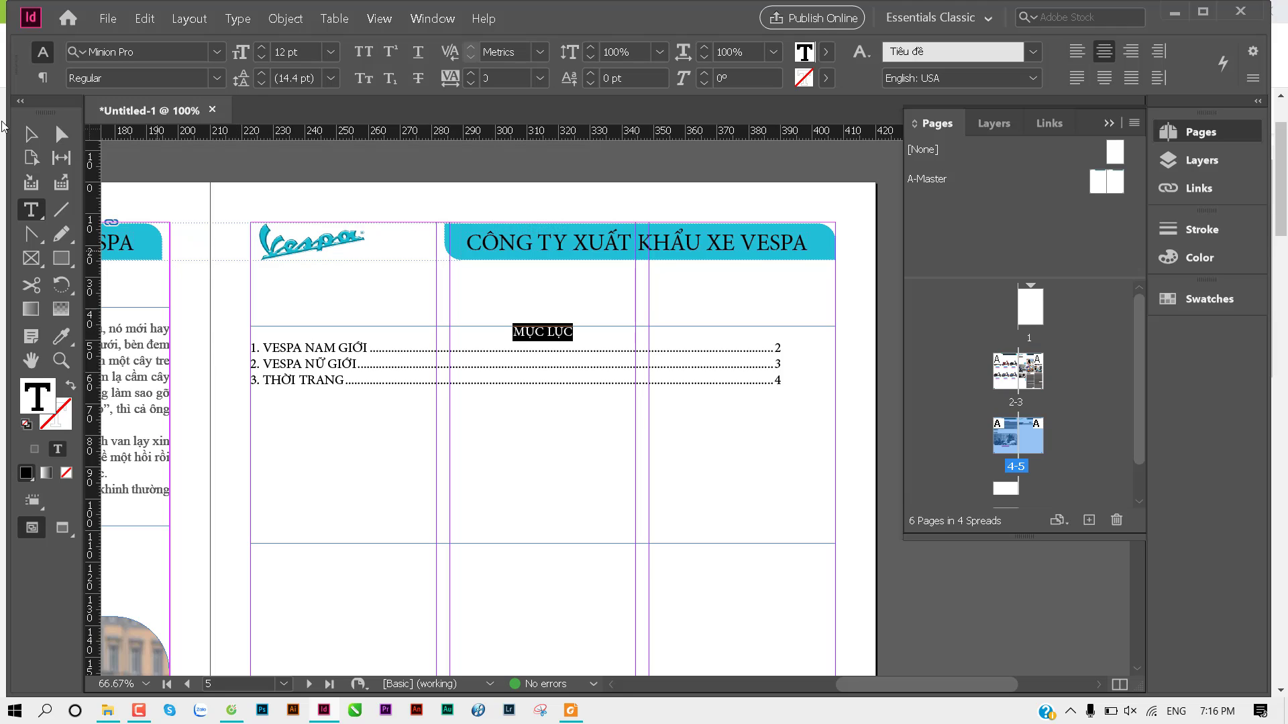
Step: Fit the contents text frame to its content
click(27, 135)
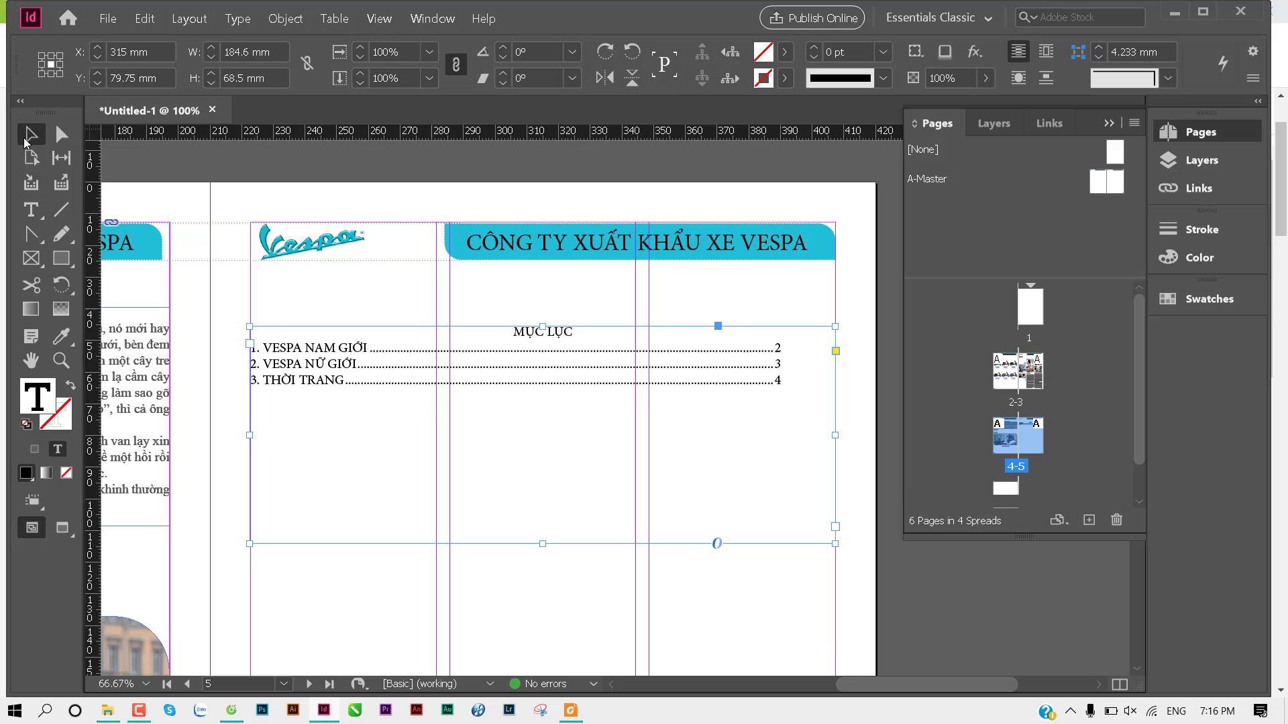
click(439, 287)
click(500, 404)
key(ctrl+alt+c)
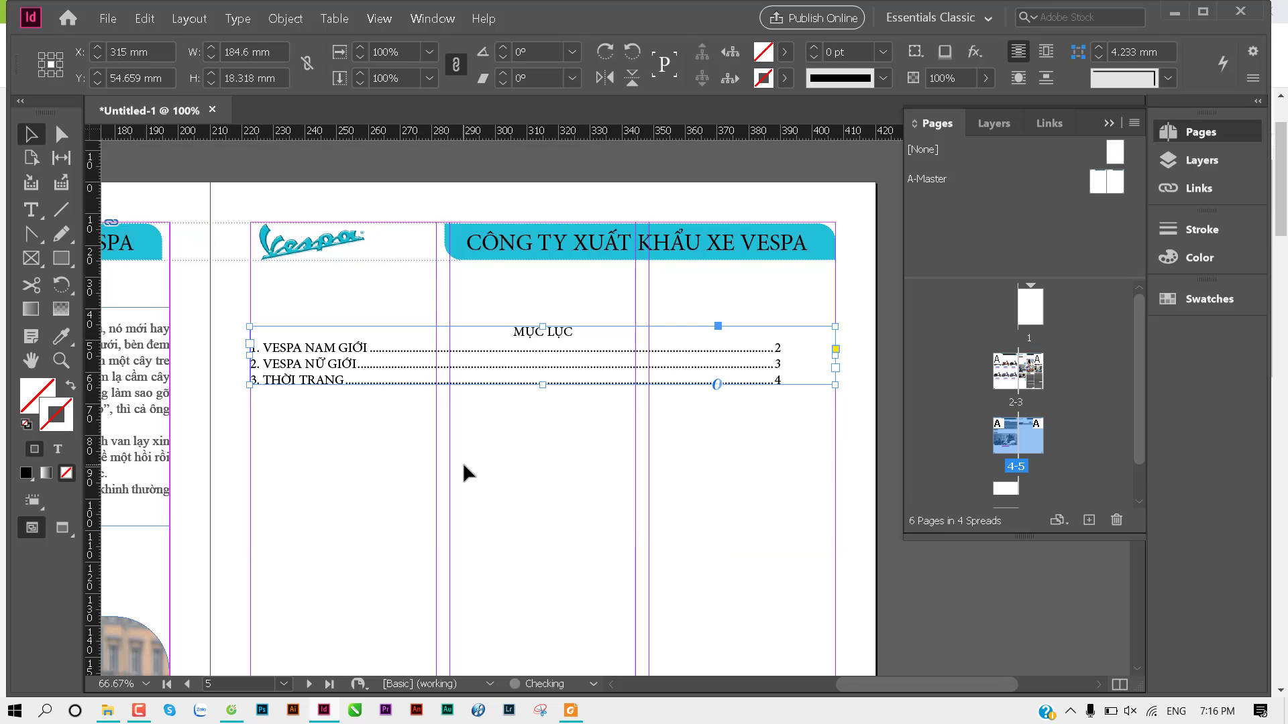
alt+click(481, 473)
Step: Show the Paragraph Styles panel listing Basic Paragraph and the mỤC LỤC style
alt+click(503, 389)
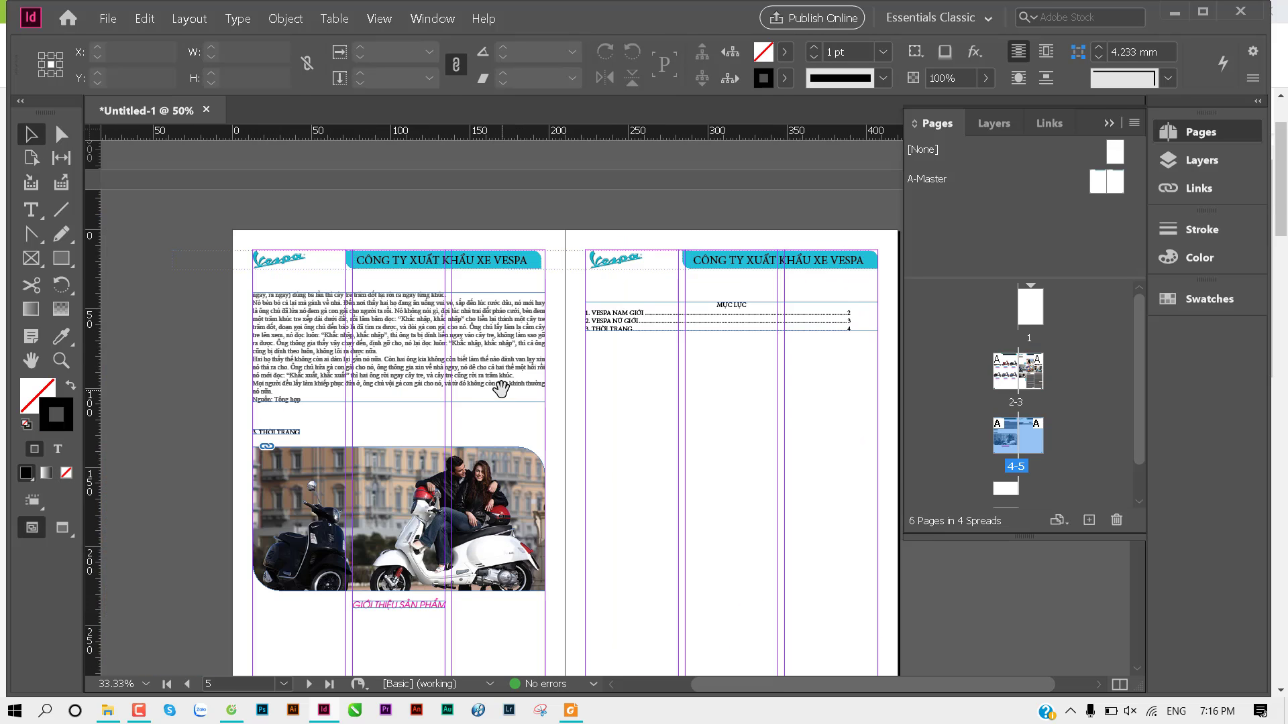
drag(574, 451, 514, 366)
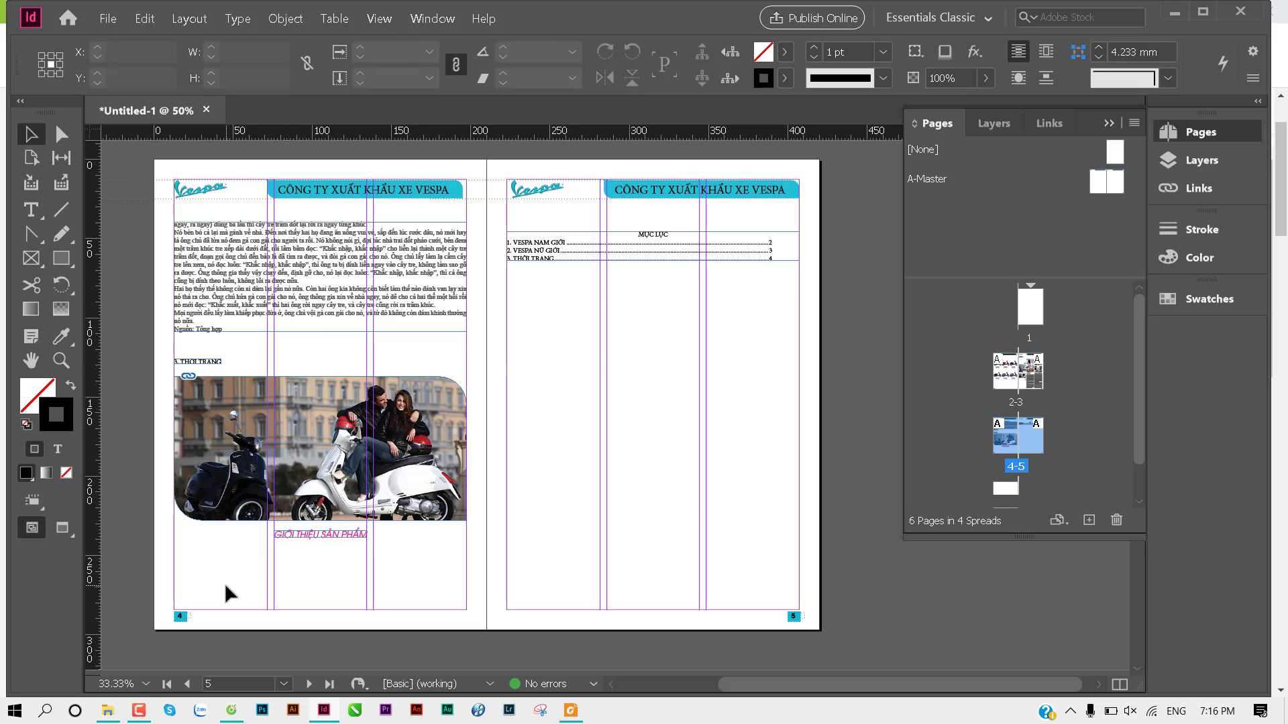
click(236, 19)
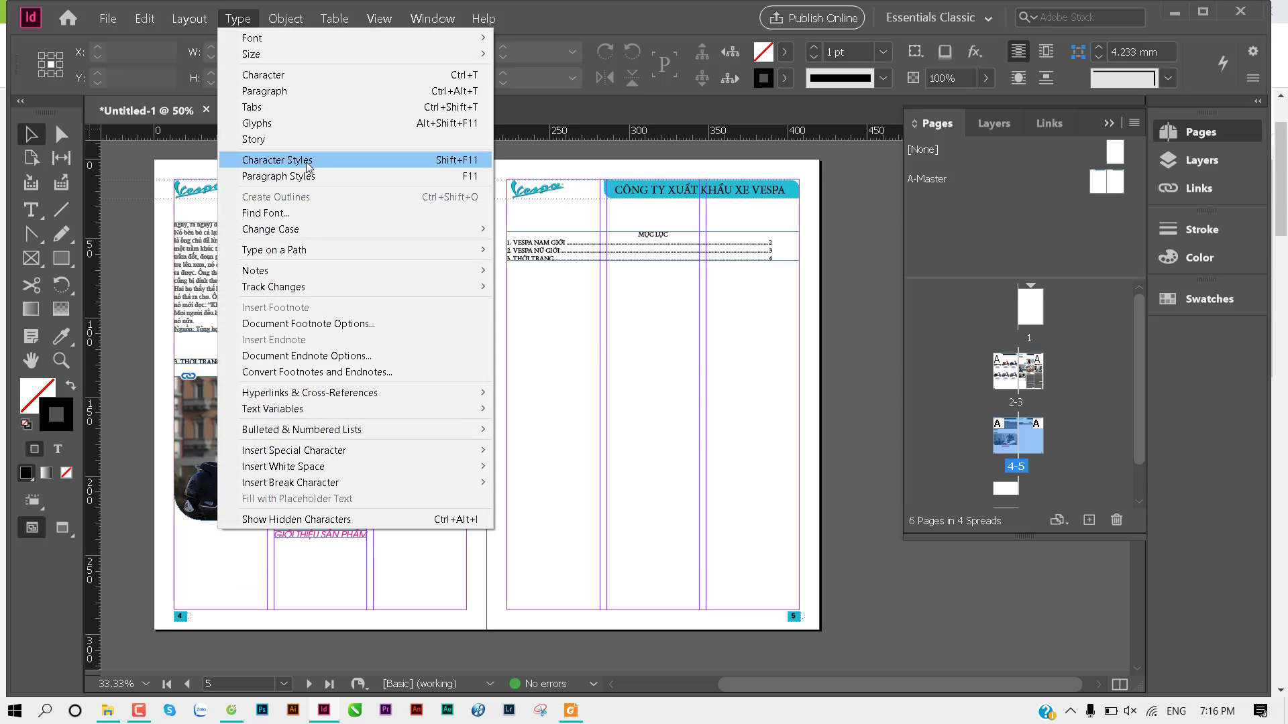
click(341, 162)
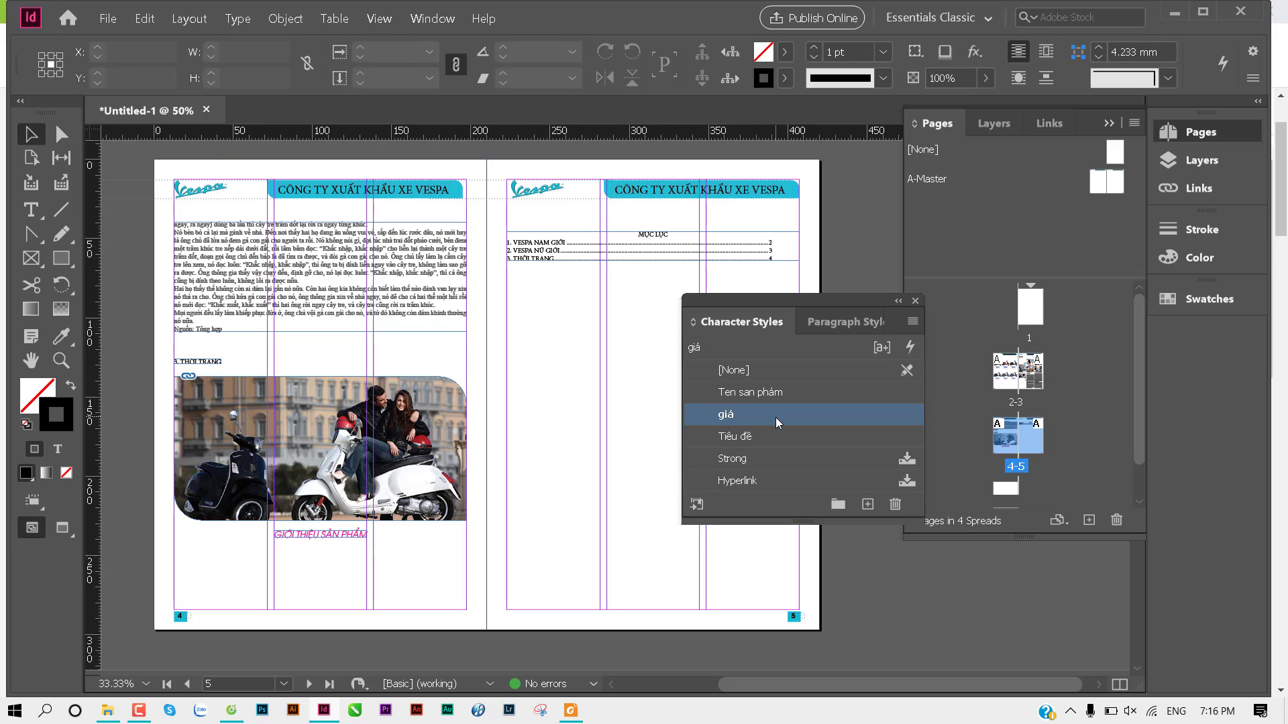
click(825, 322)
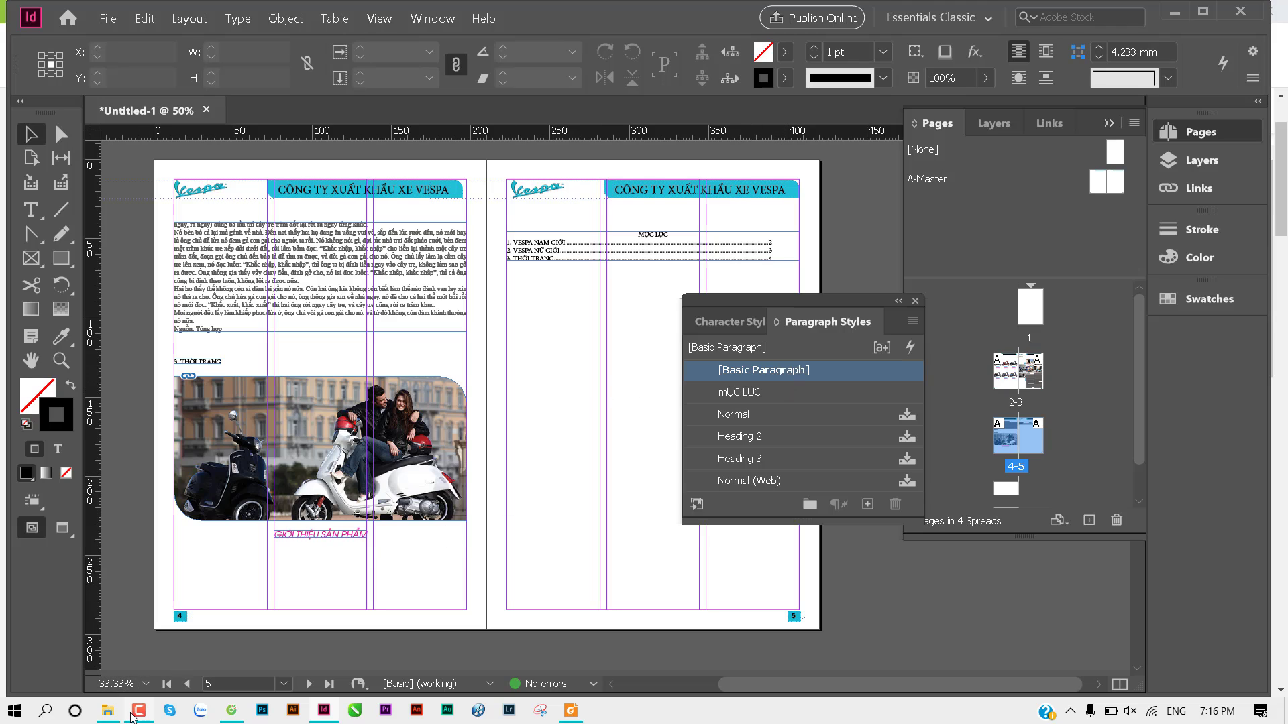
click(131, 715)
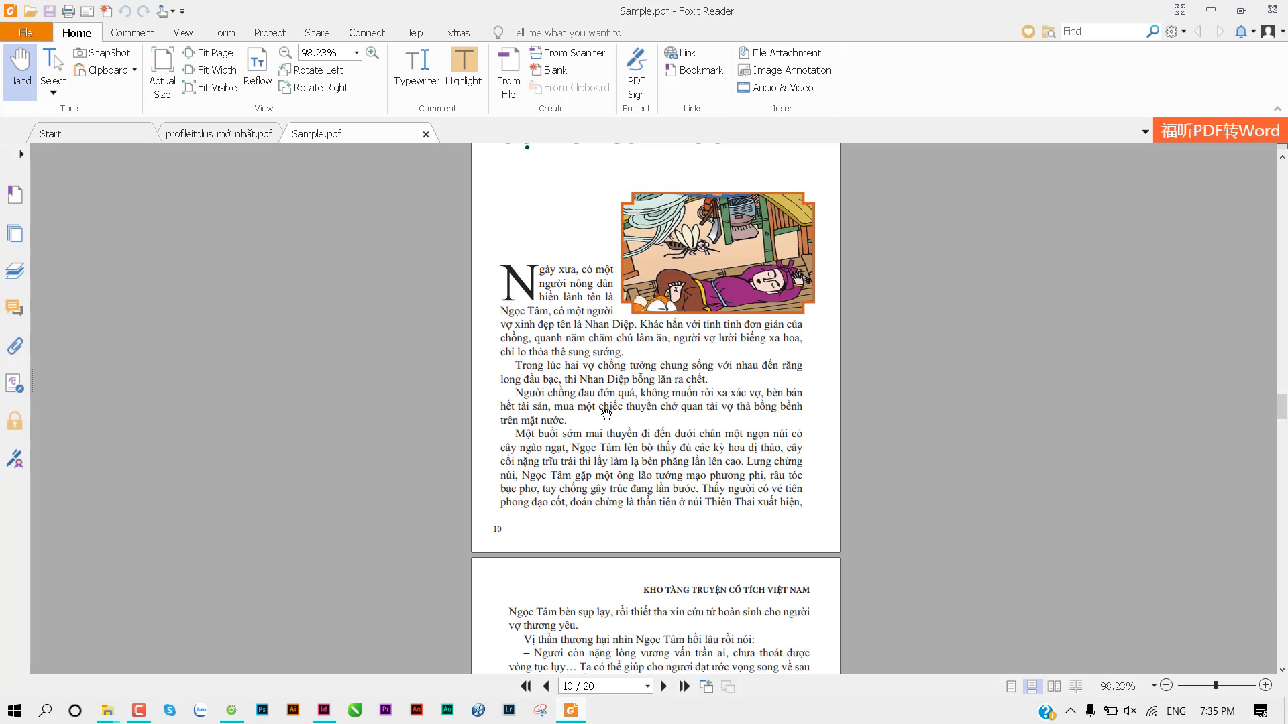
scroll(606, 414, up, 2)
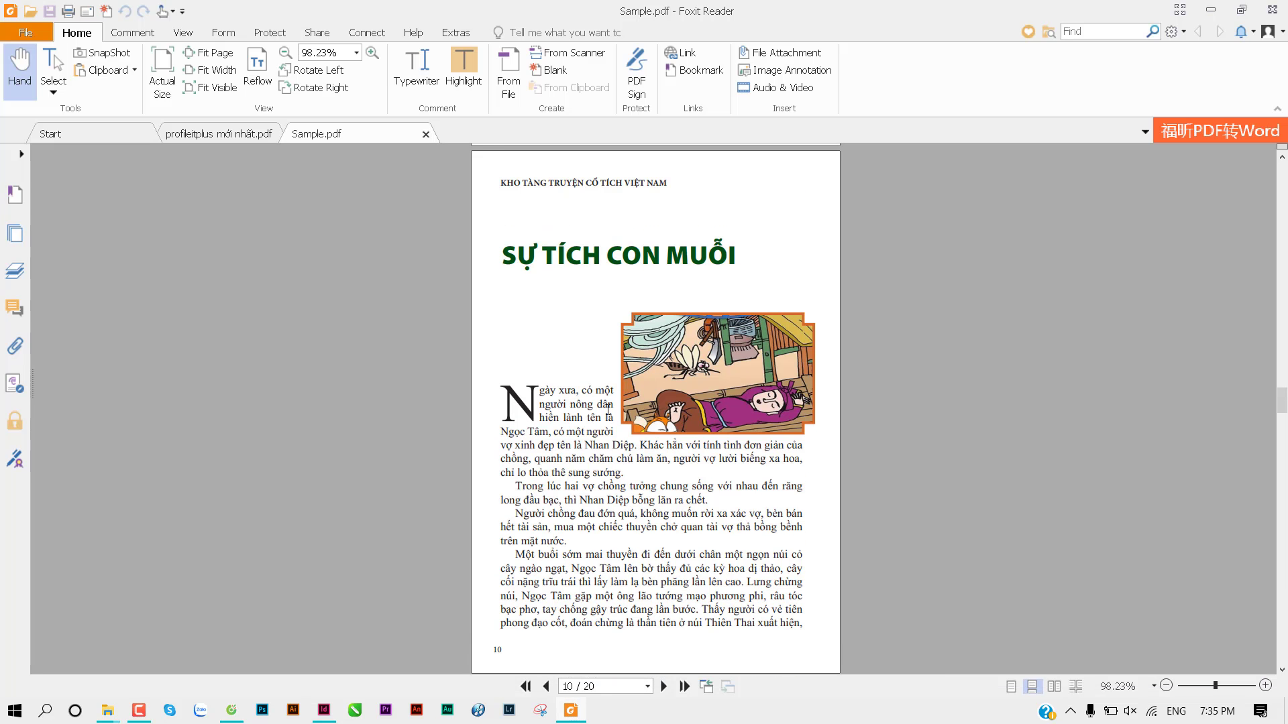
scroll(606, 413, up, 5)
scroll(607, 412, up, 5)
scroll(607, 410, down, 5)
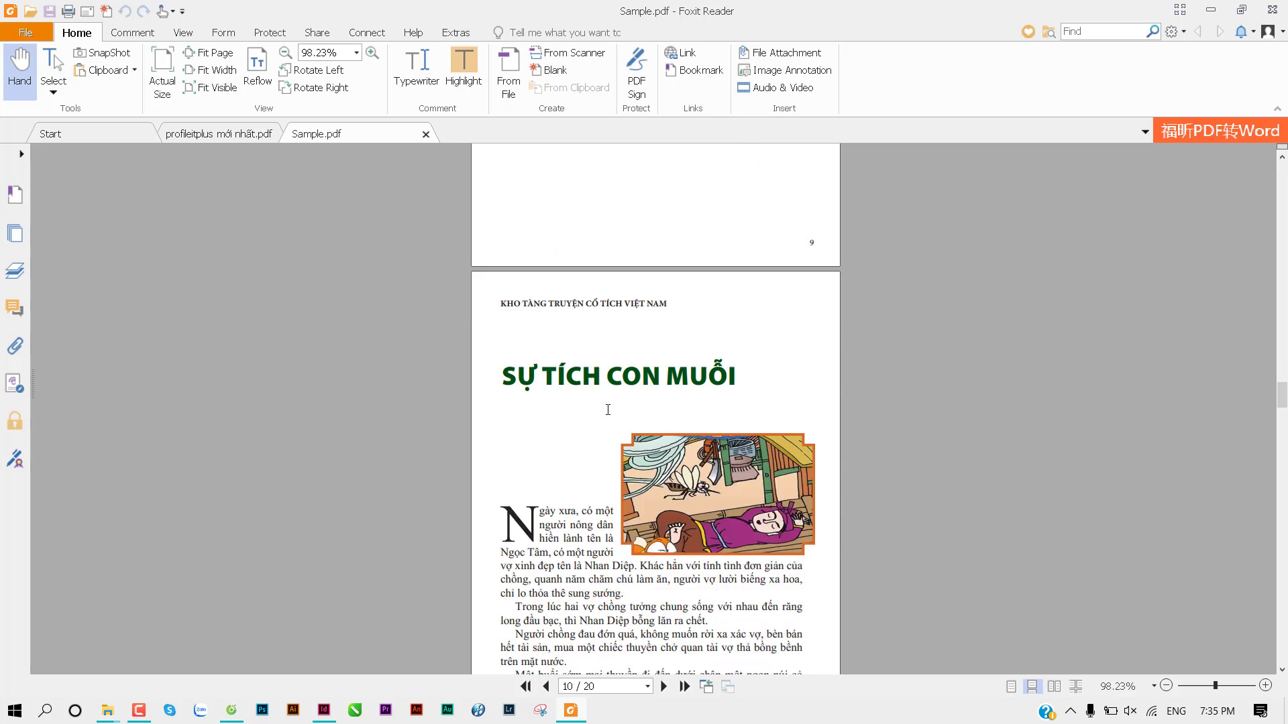
scroll(608, 410, up, 3)
scroll(608, 410, up, 2)
drag(1281, 385, 1286, 167)
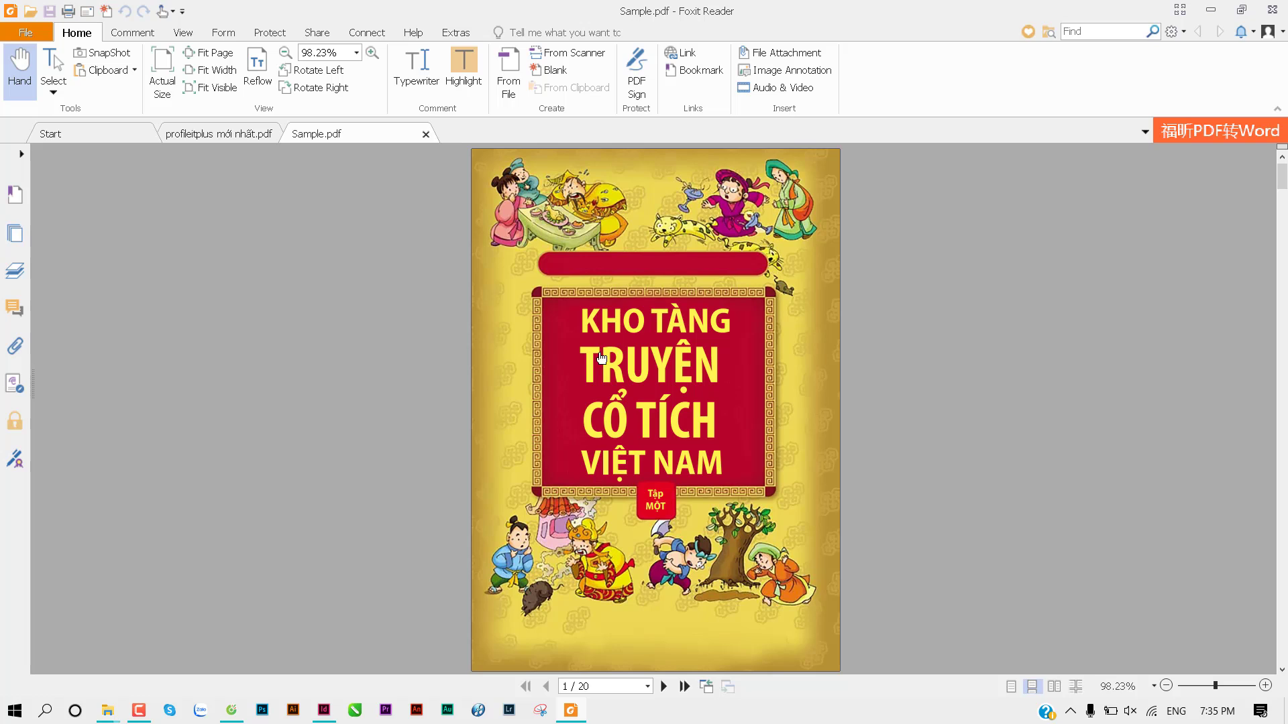
scroll(601, 356, down, 3)
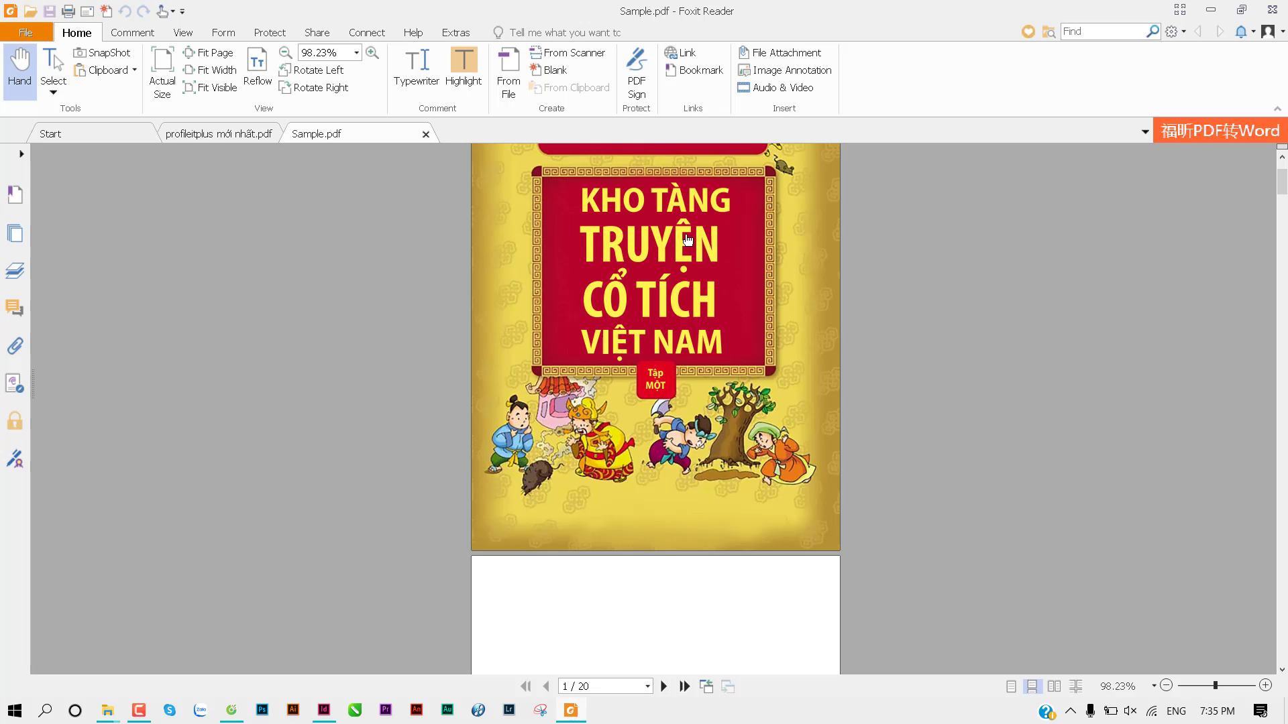
scroll(722, 345, down, 3)
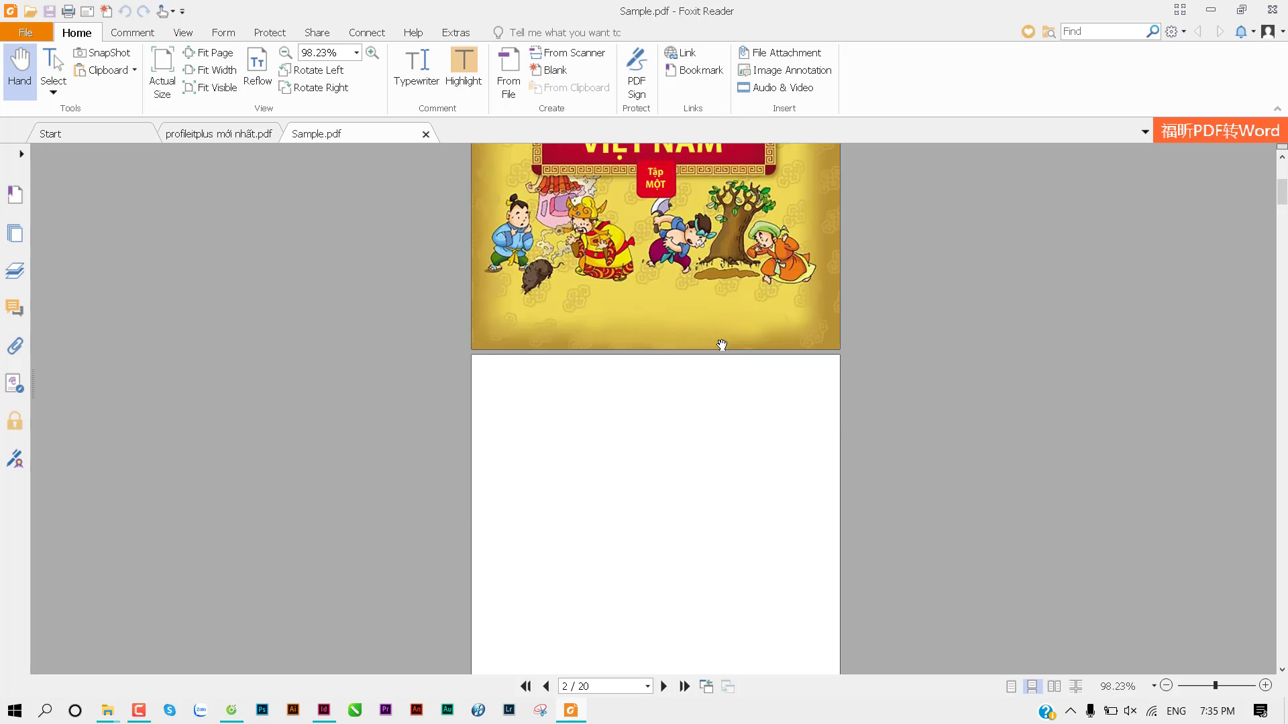
scroll(722, 344, down, 5)
scroll(722, 345, down, 9)
scroll(722, 344, down, 1)
scroll(722, 345, down, 7)
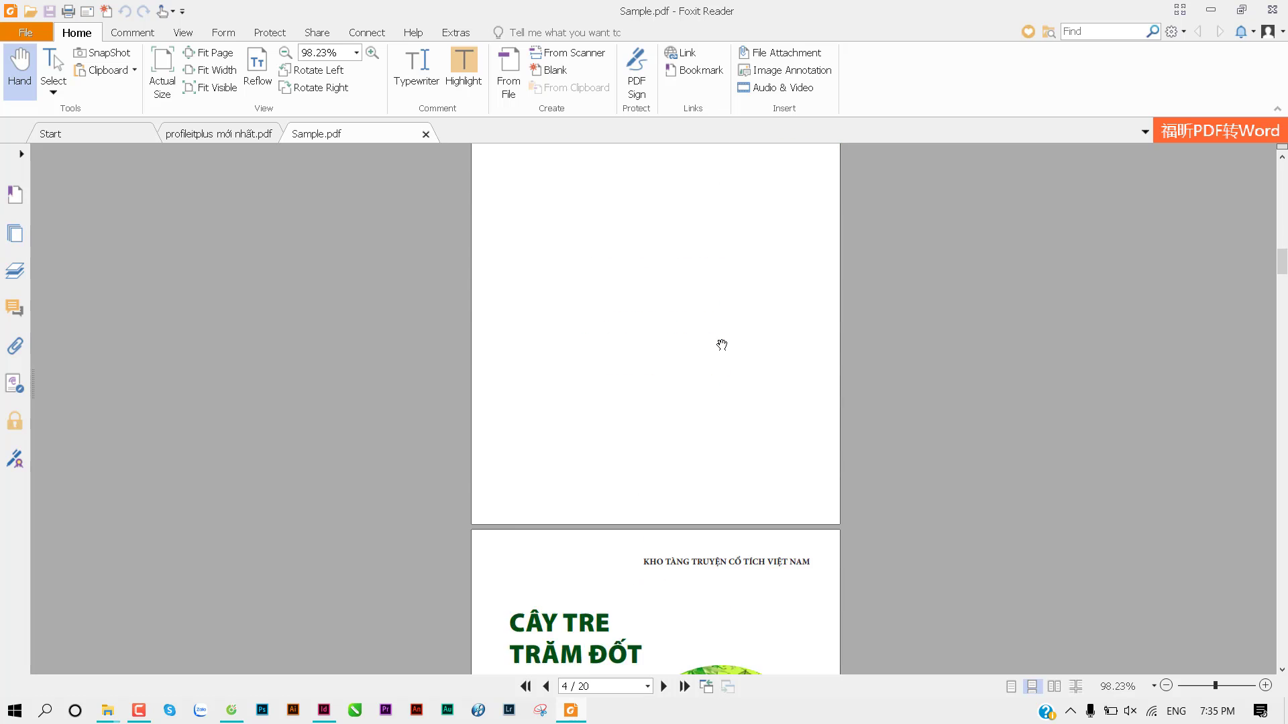
scroll(721, 344, down, 7)
scroll(722, 345, down, 7)
scroll(722, 344, down, 7)
scroll(721, 345, down, 4)
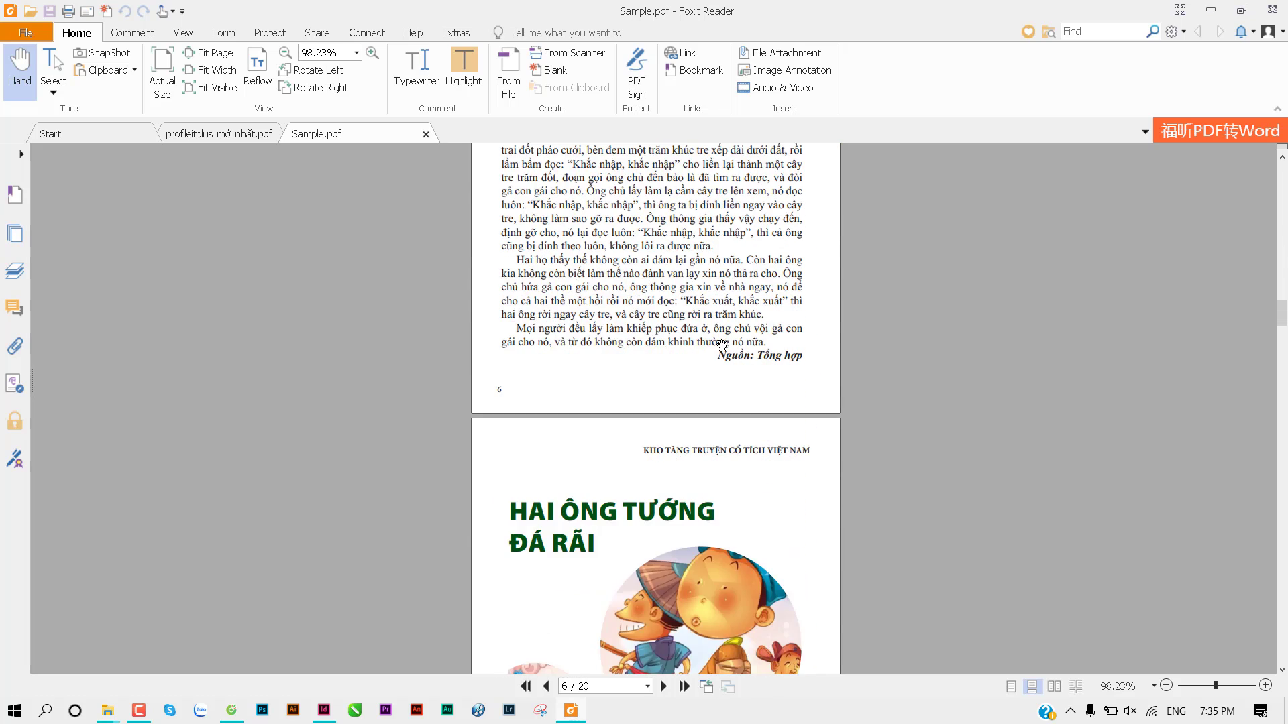
scroll(722, 344, down, 4)
scroll(722, 345, down, 2)
scroll(721, 345, down, 4)
scroll(722, 345, down, 4)
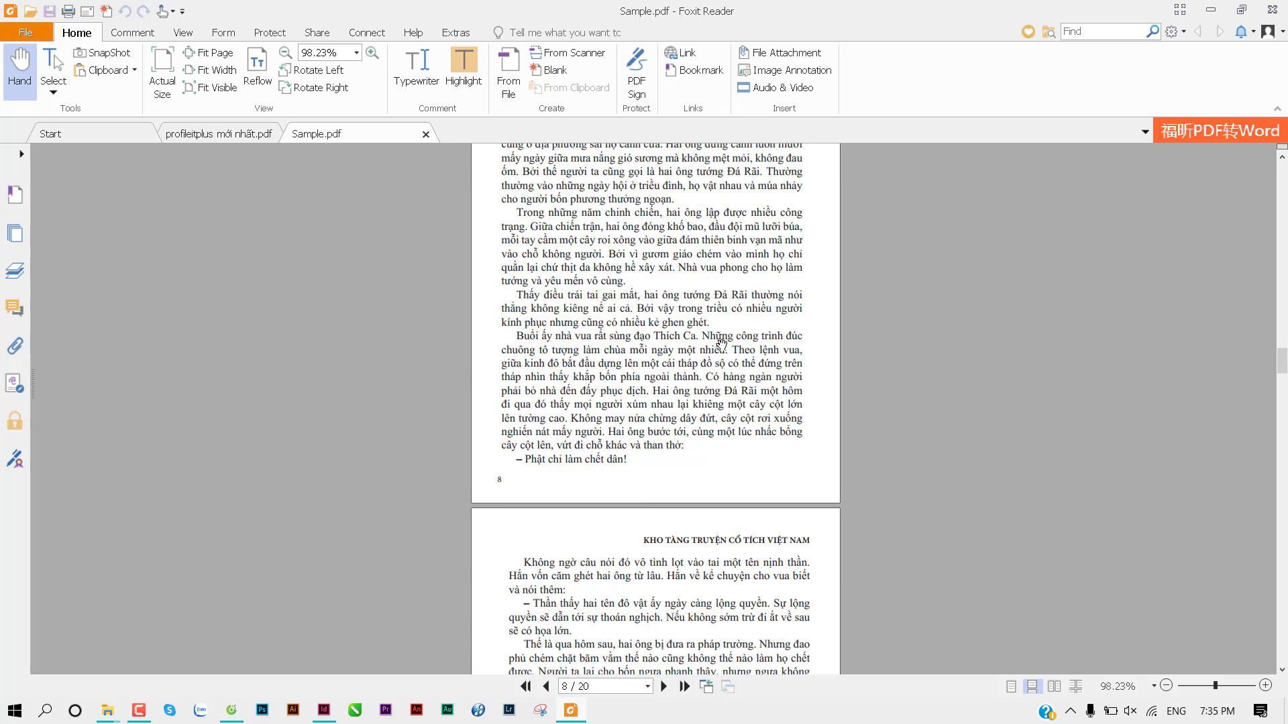
scroll(721, 345, down, 5)
scroll(722, 345, down, 3)
scroll(722, 345, down, 3)
scroll(721, 344, down, 2)
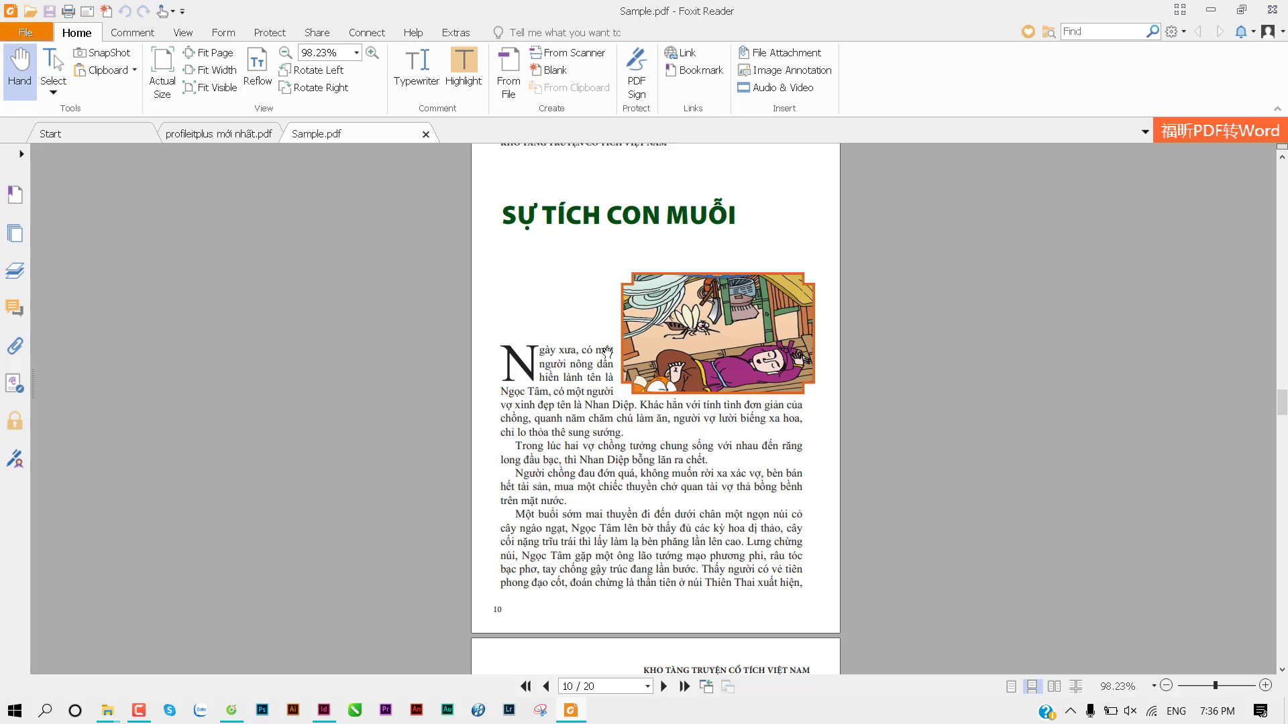
ctrl+scroll(738, 356, up, 1)
ctrl+scroll(738, 357, up, 1)
ctrl+scroll(738, 356, up, 1)
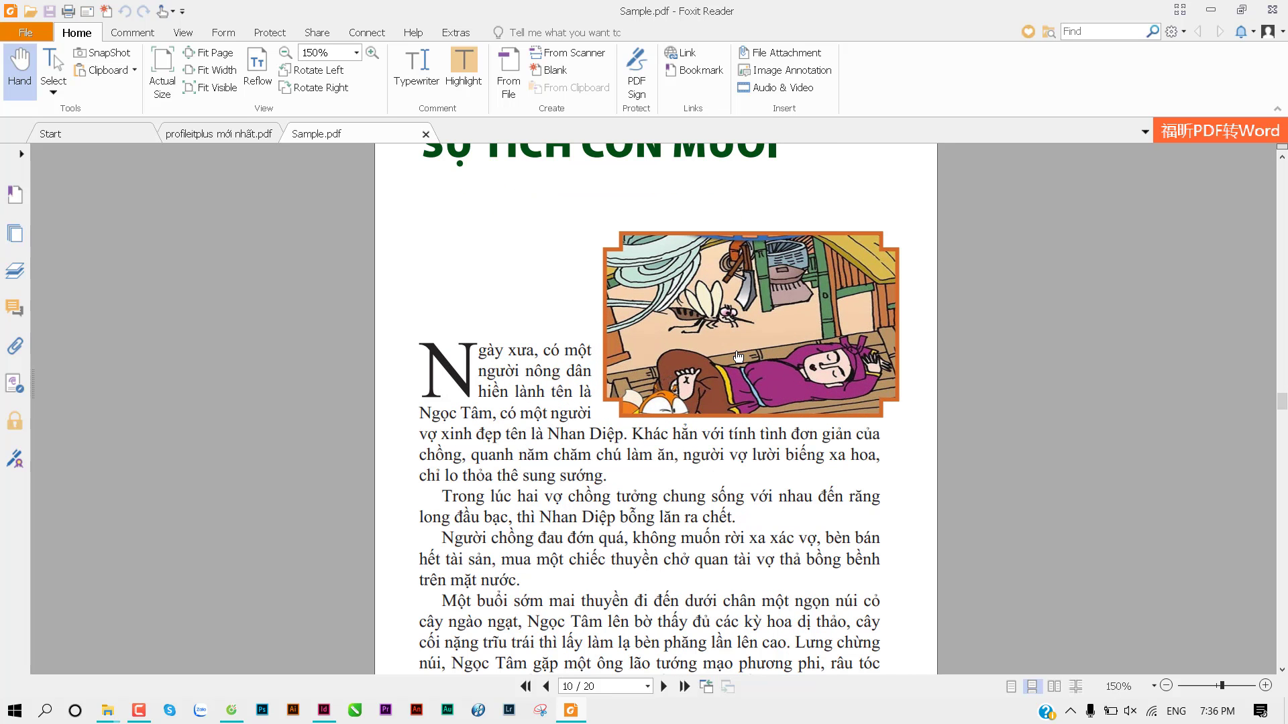
scroll(738, 356, up, 1)
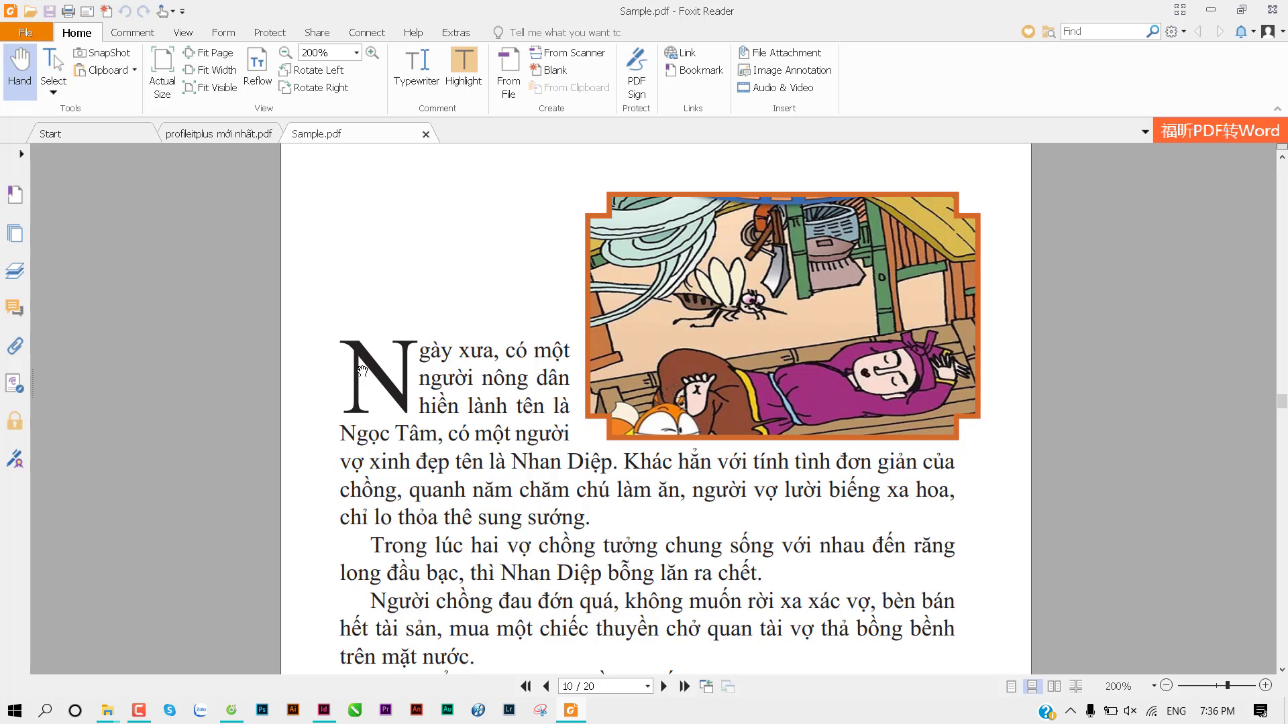
drag(375, 362, 409, 364)
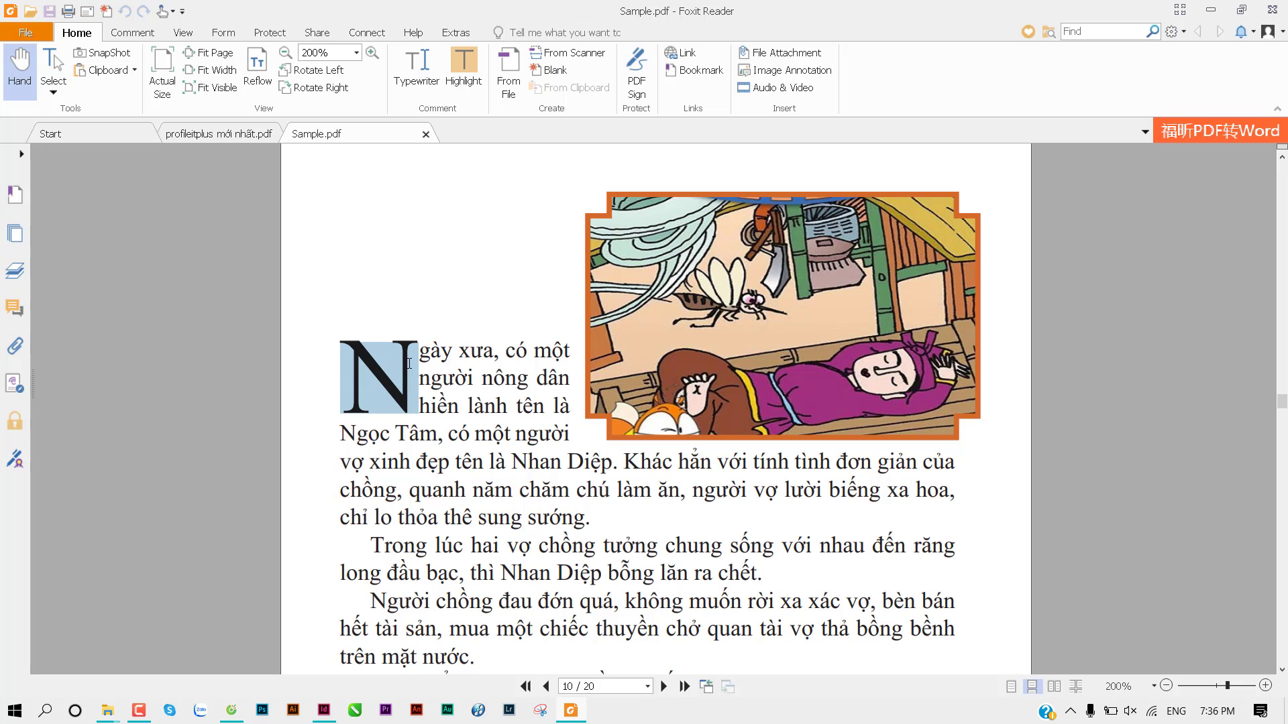
click(554, 364)
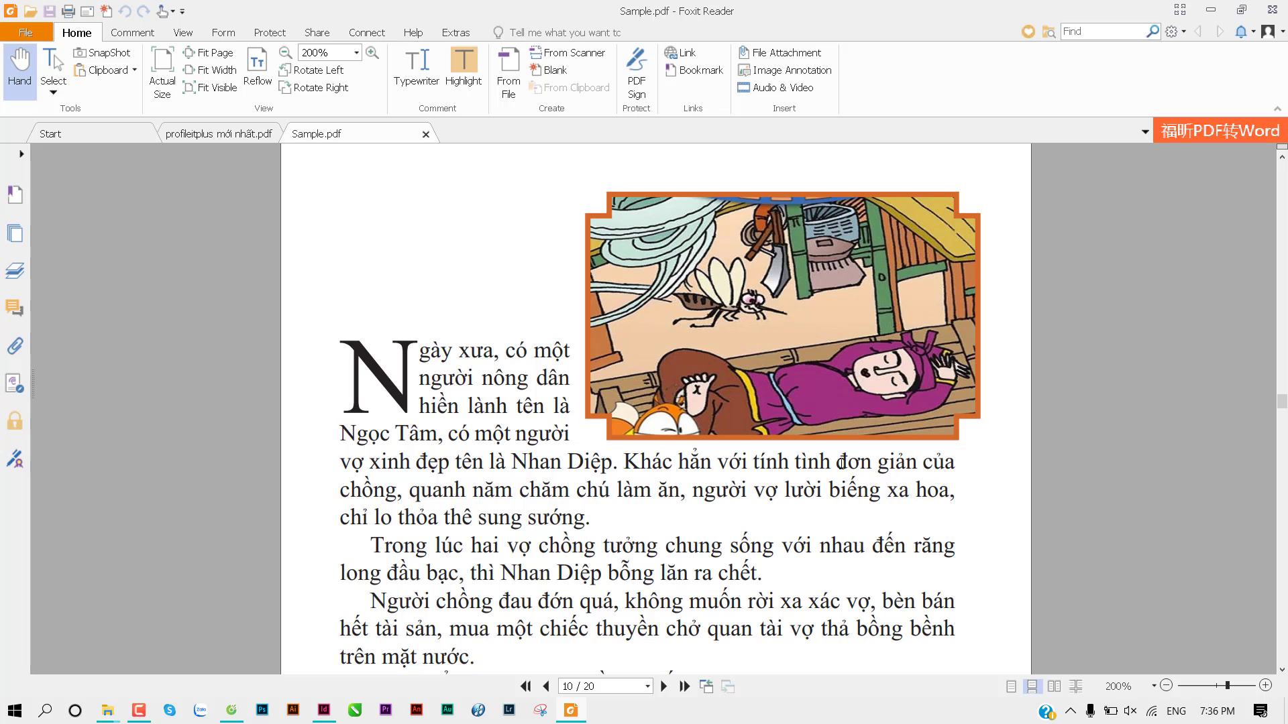
Step: Return to the document and switch to Normal screen mode with guides and frame edges showing
click(324, 710)
scroll(424, 468, down, 3)
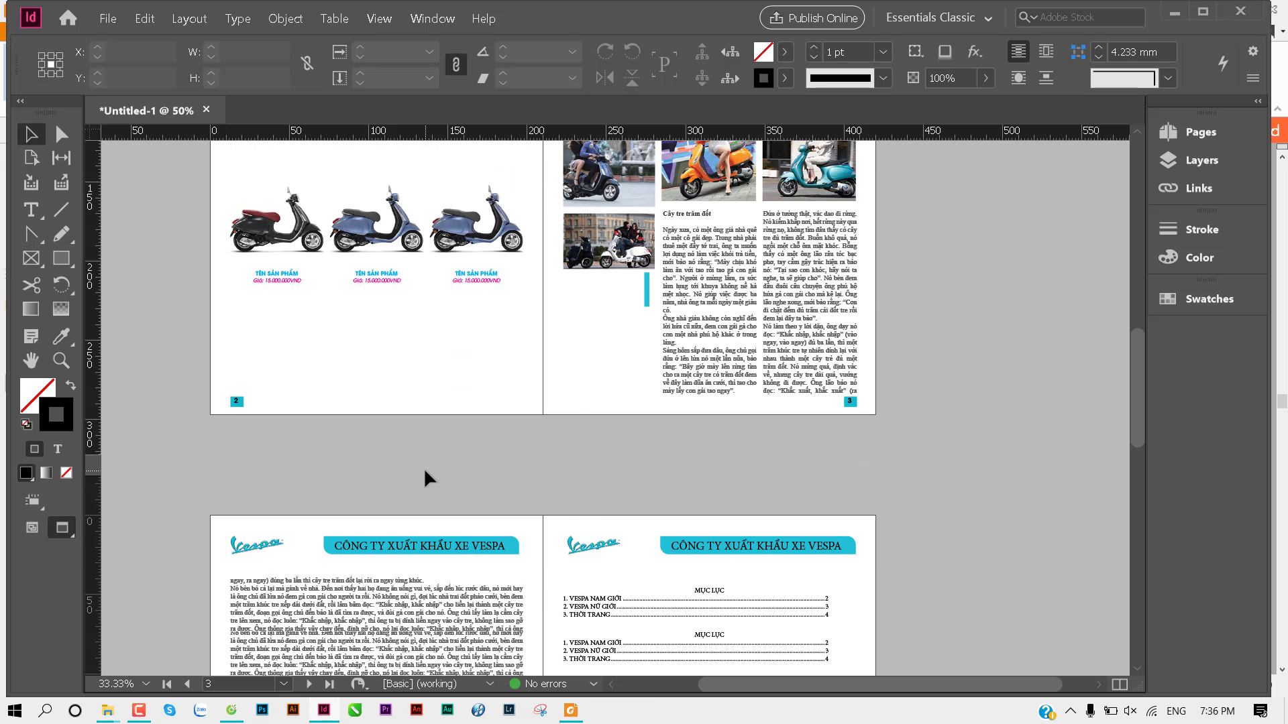
scroll(424, 468, down, 2)
scroll(425, 470, down, 1)
scroll(426, 469, down, 3)
scroll(426, 470, up, 1)
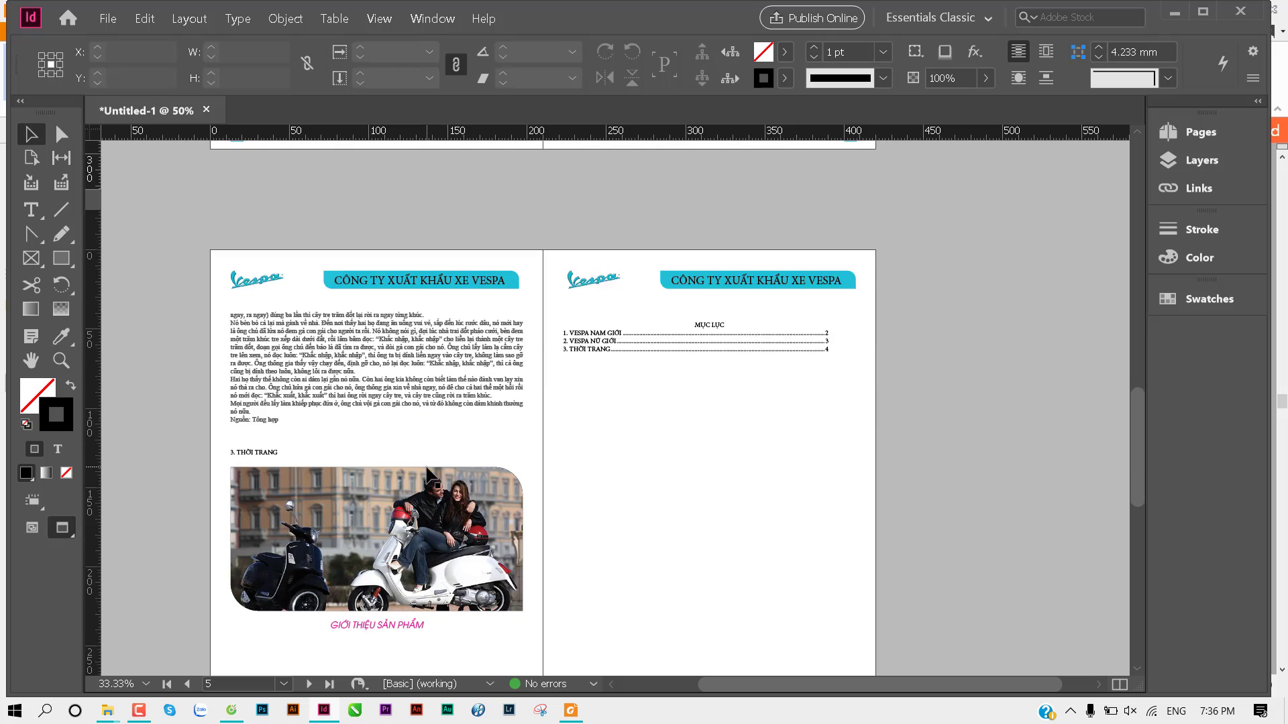
scroll(425, 470, up, 4)
scroll(426, 464, down, 1)
scroll(425, 464, down, 3)
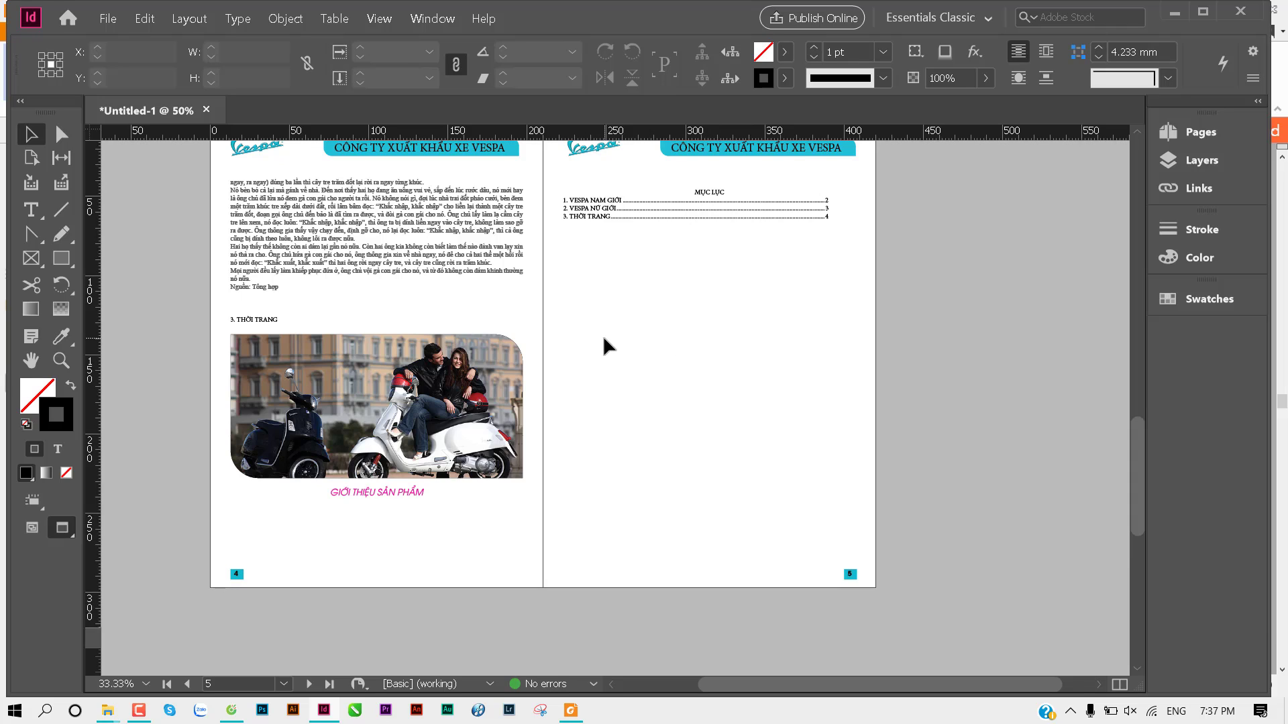
key(w)
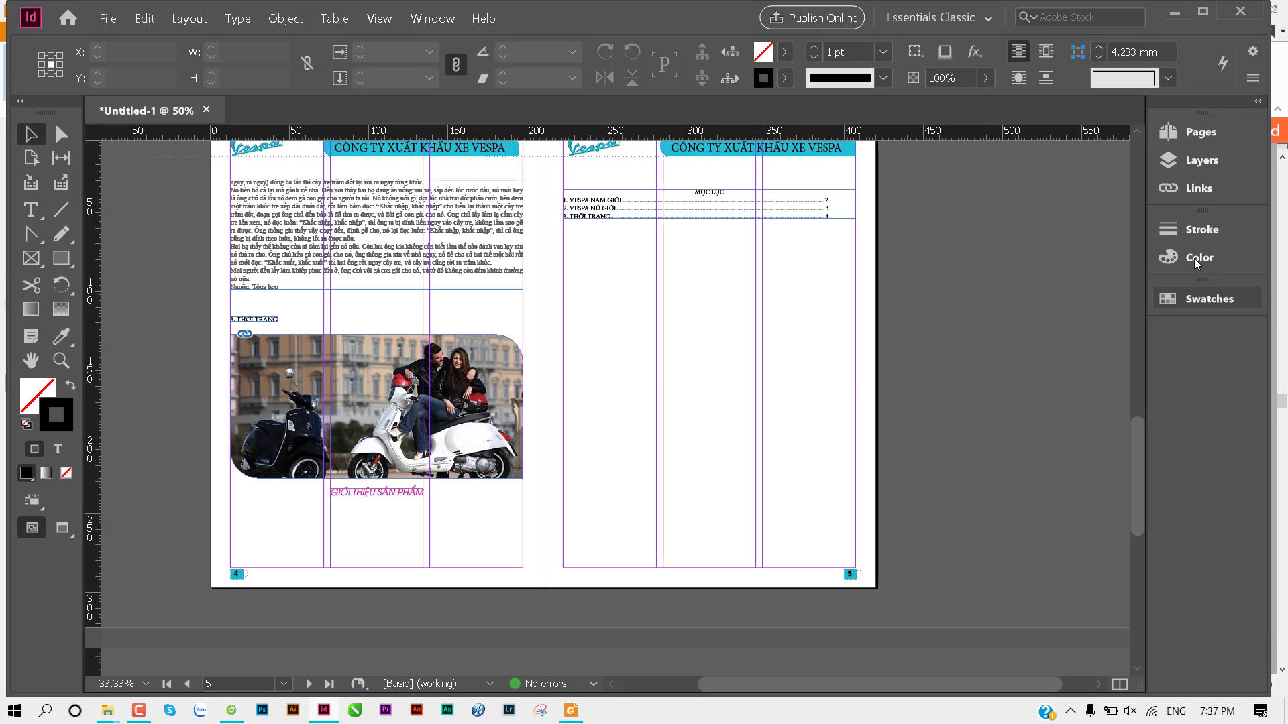
Step: Add two new pages in the Pages panel, bringing the document to 8 pages
click(1194, 132)
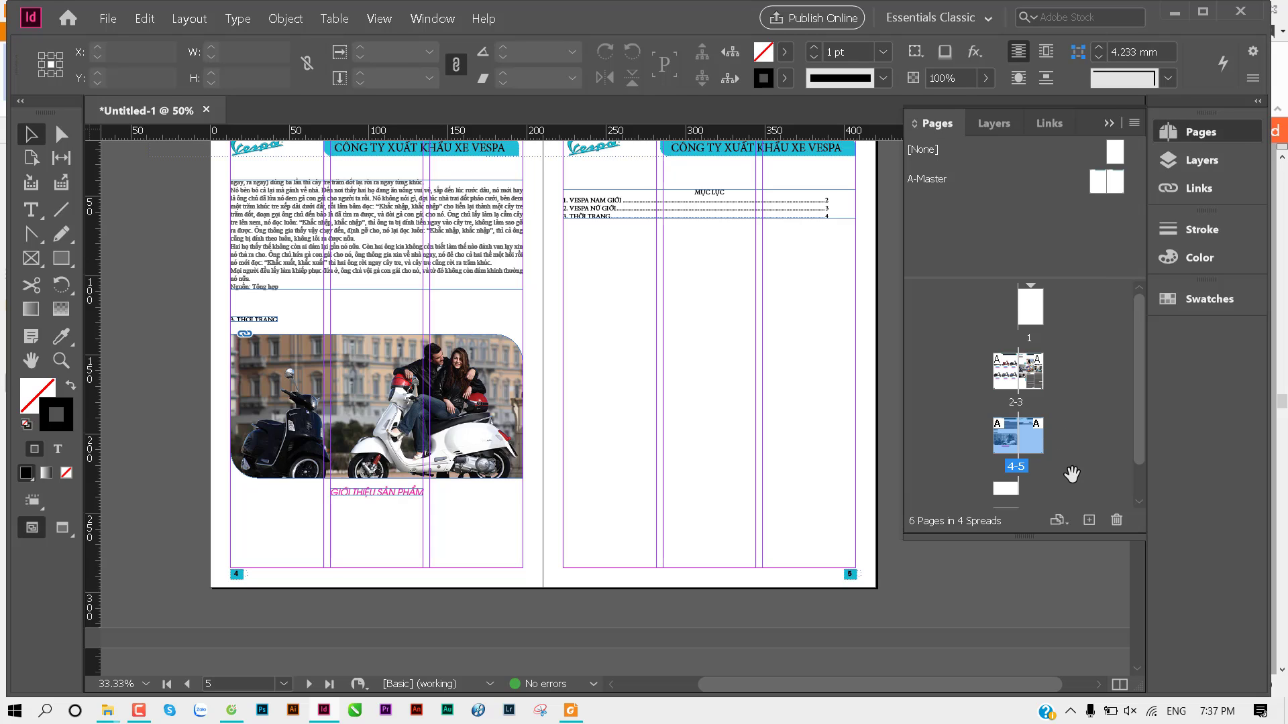
scroll(1070, 496, down, 1)
scroll(1013, 474, down, 1)
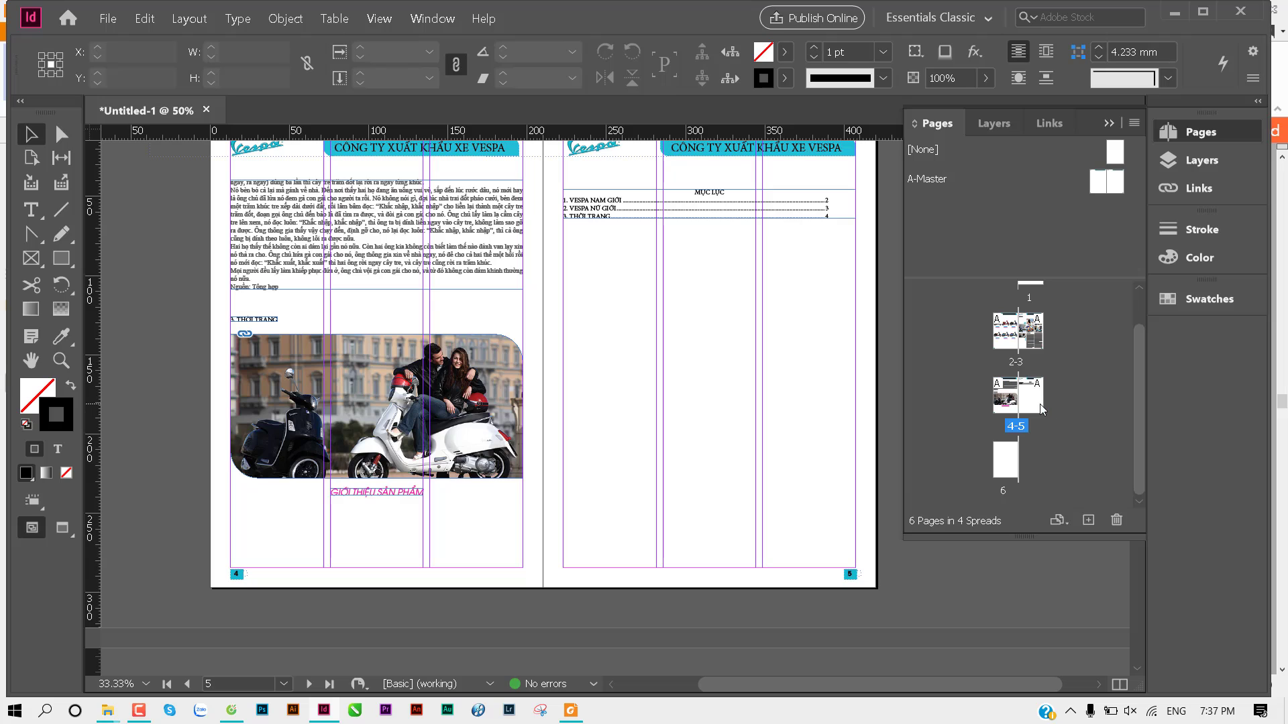
click(1088, 520)
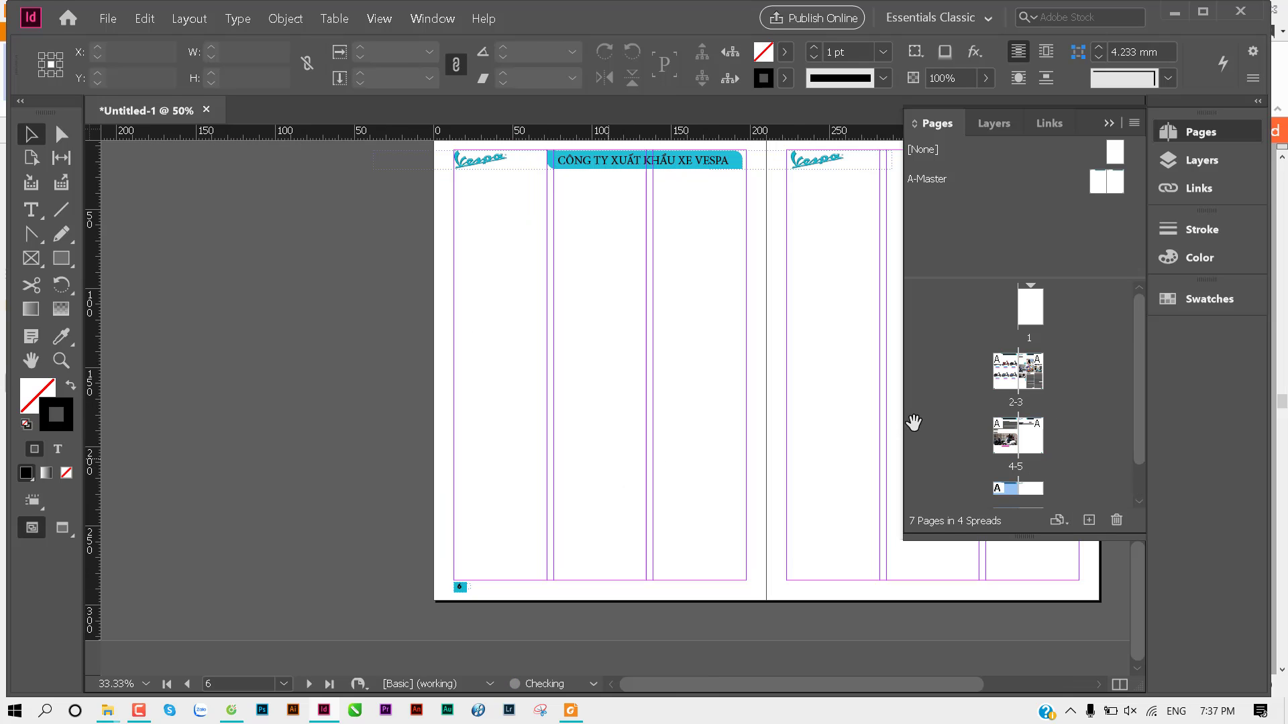
scroll(1043, 436, down, 1)
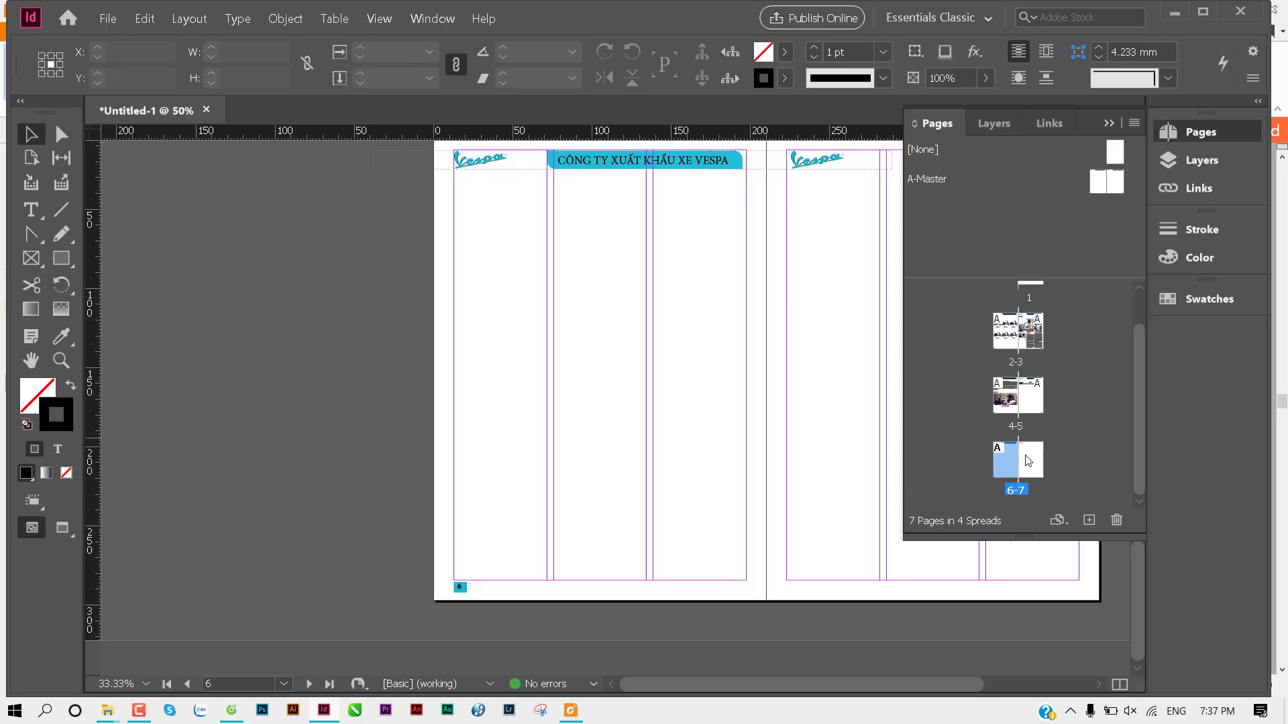
click(1086, 519)
scroll(992, 426, down, 2)
scroll(1012, 429, down, 1)
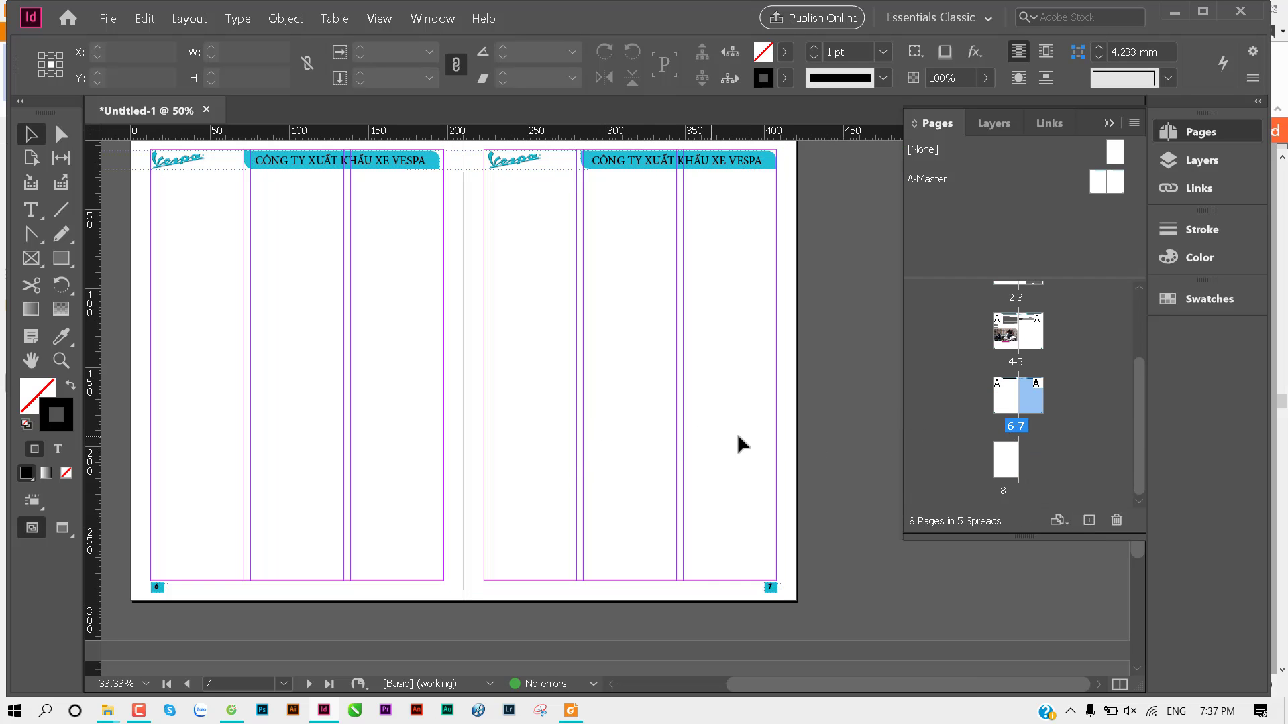
Step: Zoom and pan to centre the new spread 6-7 with its Vespa header
ctrl+alt+click(684, 401)
mouse_move(678, 408)
mouse_down()
mouse_move(629, 287)
mouse_move(624, 389)
mouse_move(608, 351)
mouse_up()
ctrl+click(616, 382)
ctrl+click(615, 383)
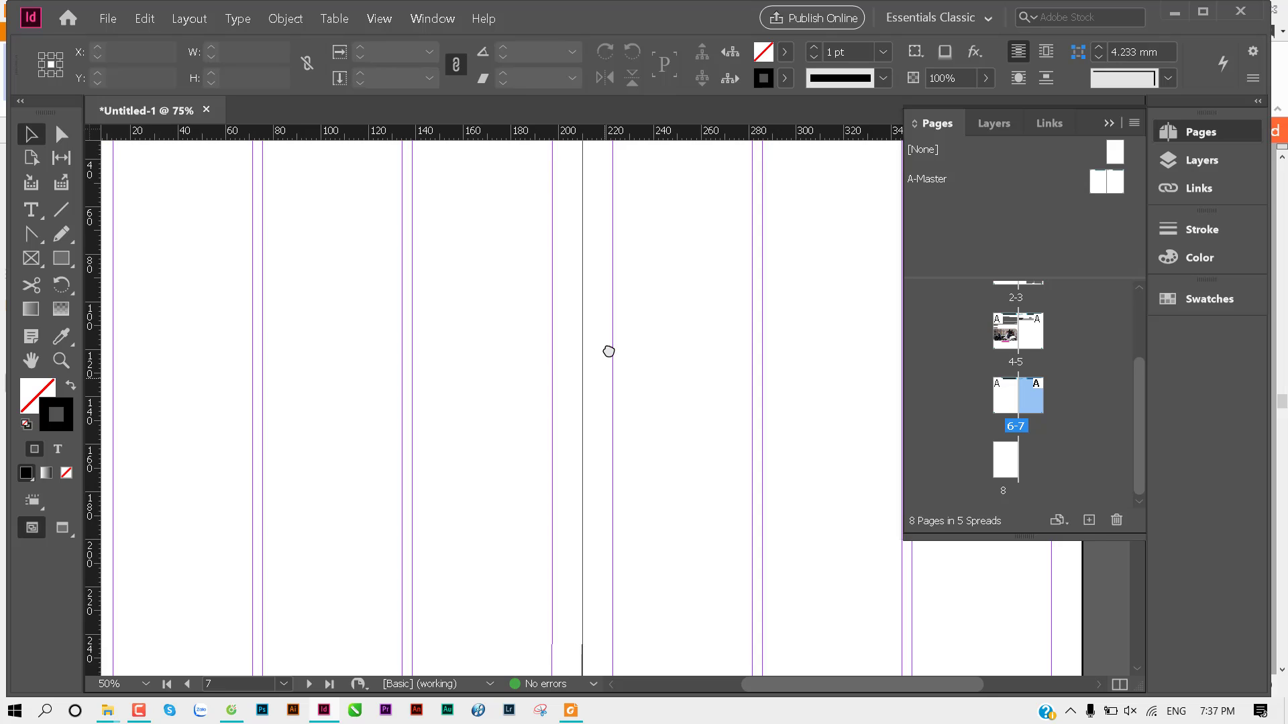
ctrl+alt+click(609, 349)
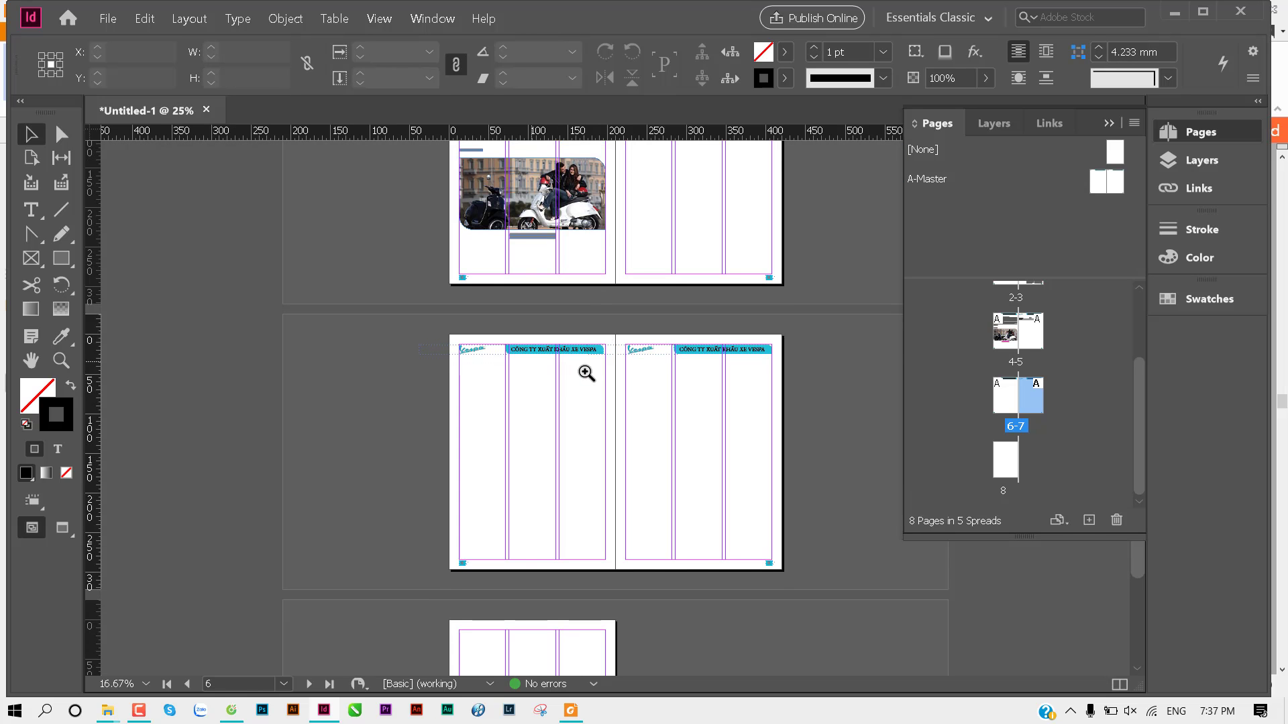
ctrl+click(603, 383)
mouse_move(487, 328)
mouse_down()
mouse_move(302, 238)
mouse_move(274, 164)
mouse_up()
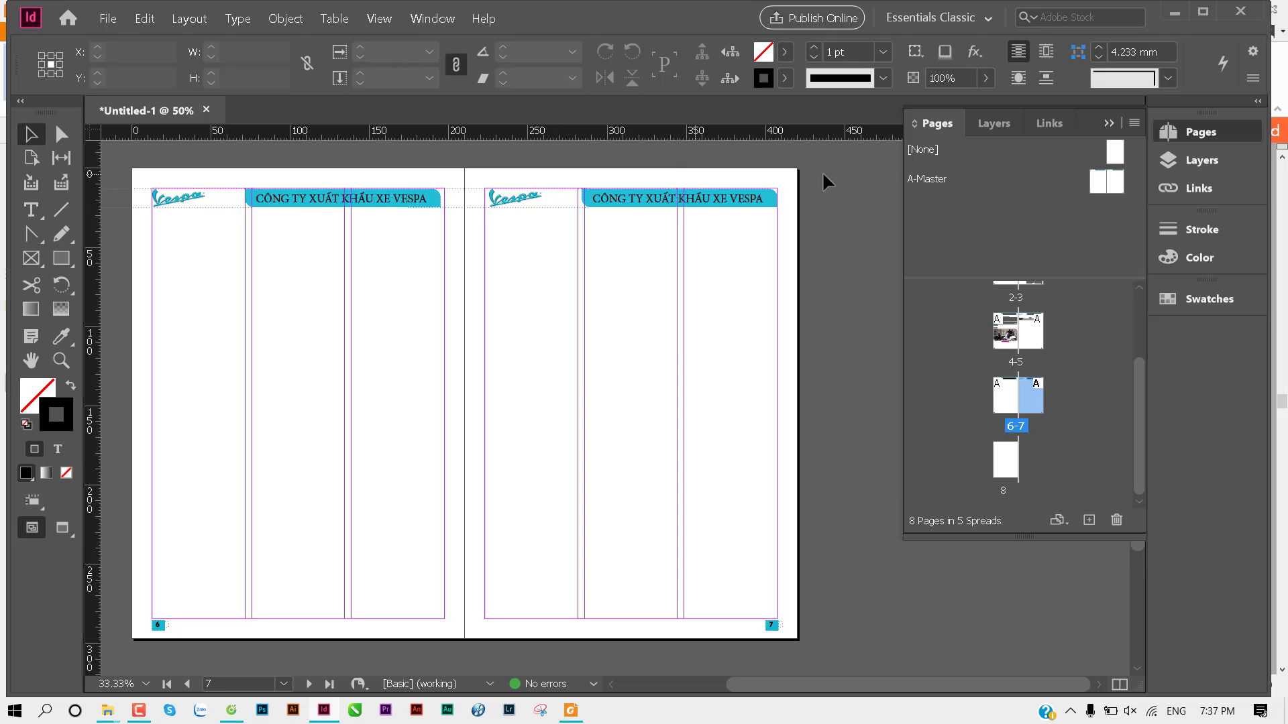
right_click(932, 181)
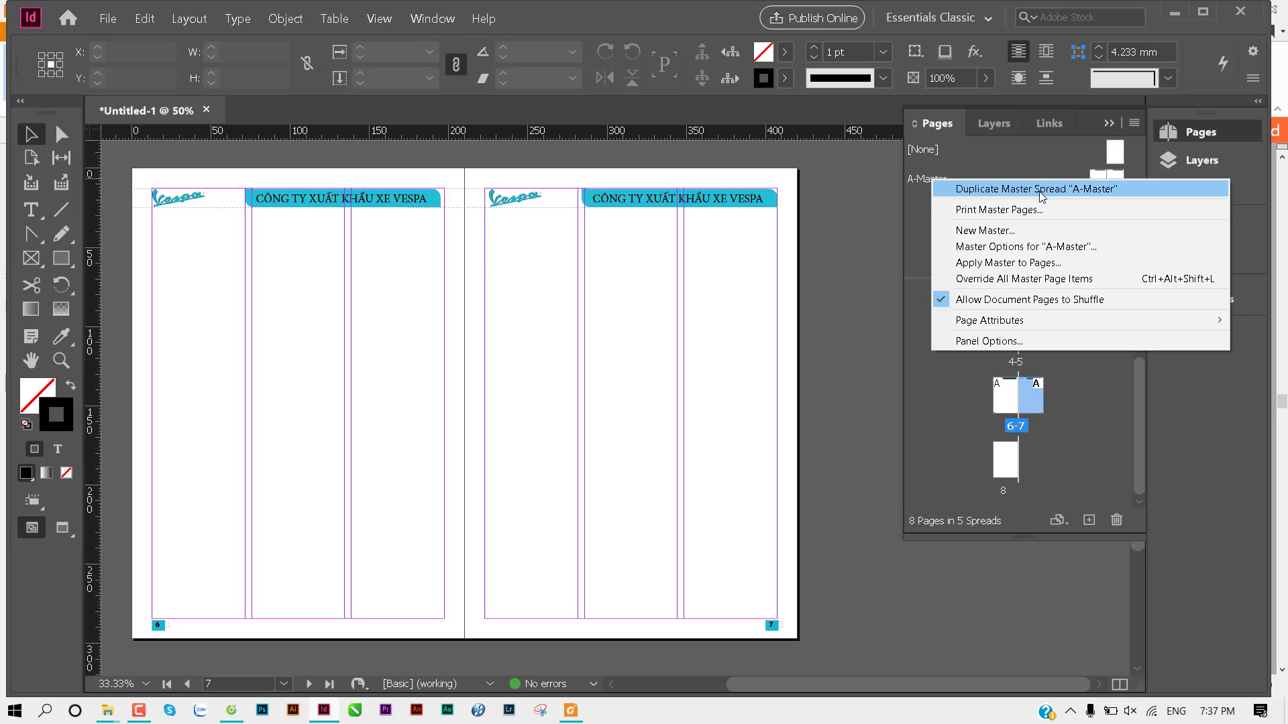
right_click(960, 192)
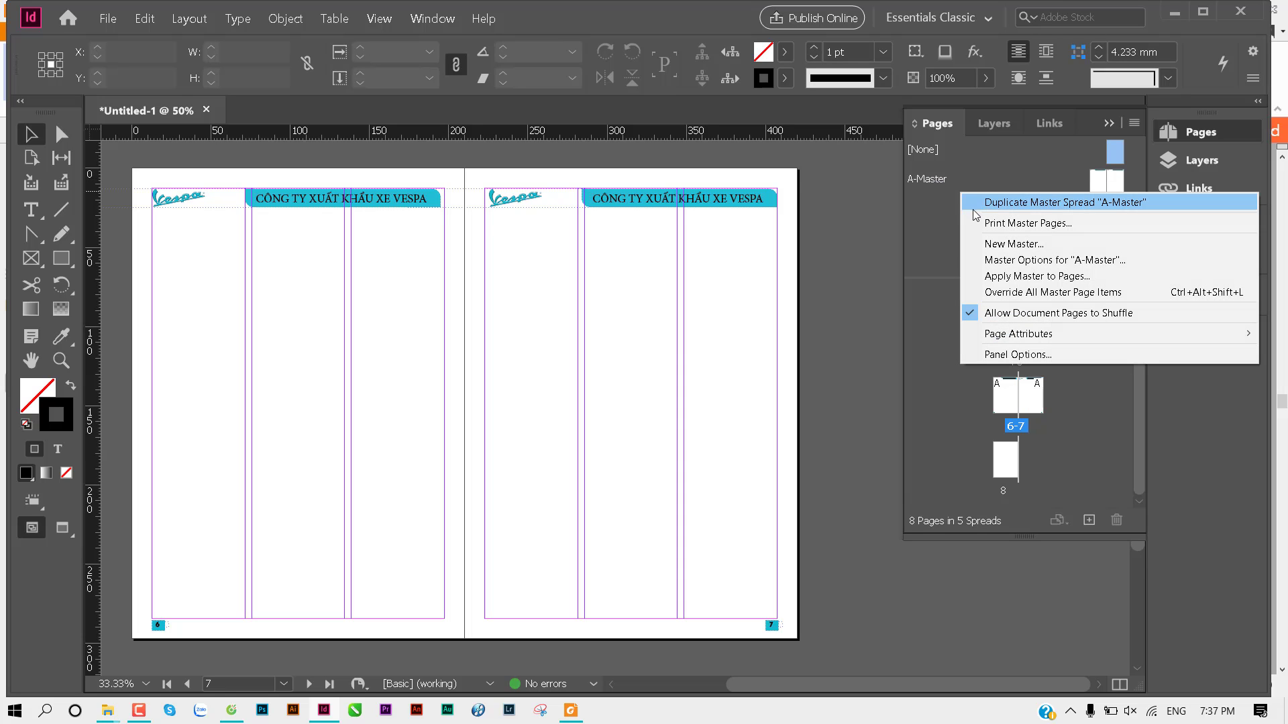
click(1044, 245)
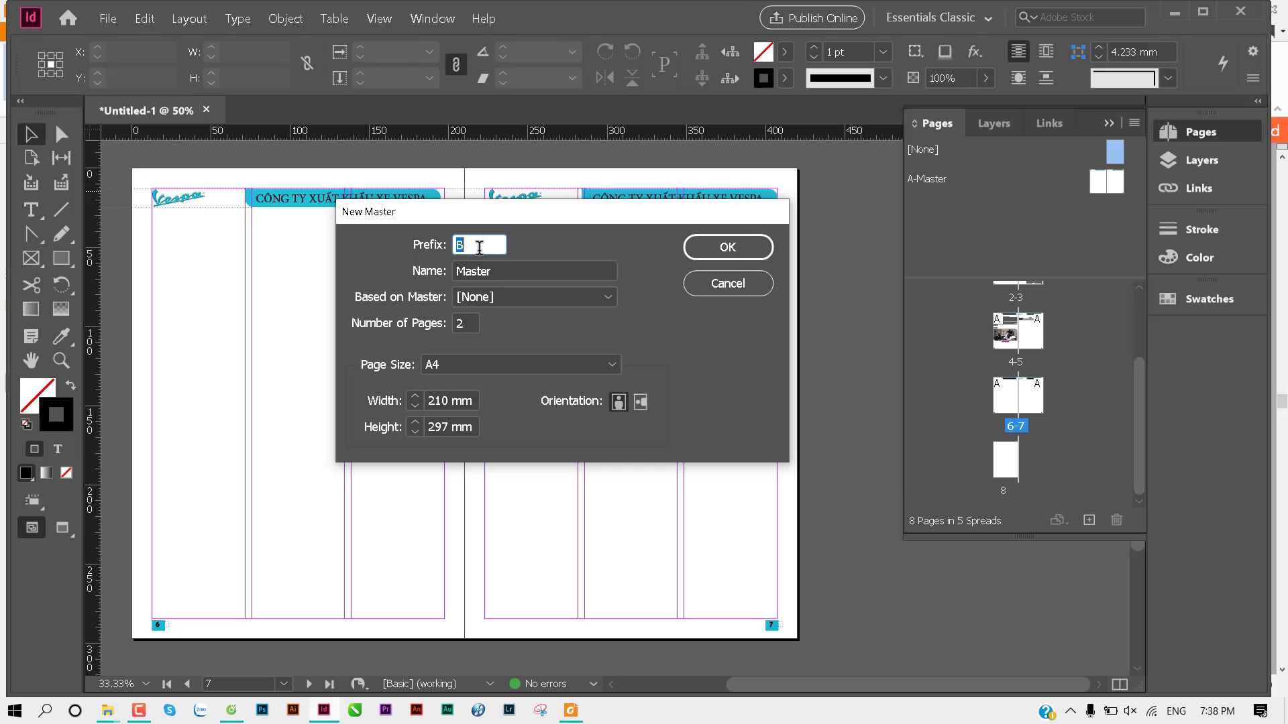
click(725, 249)
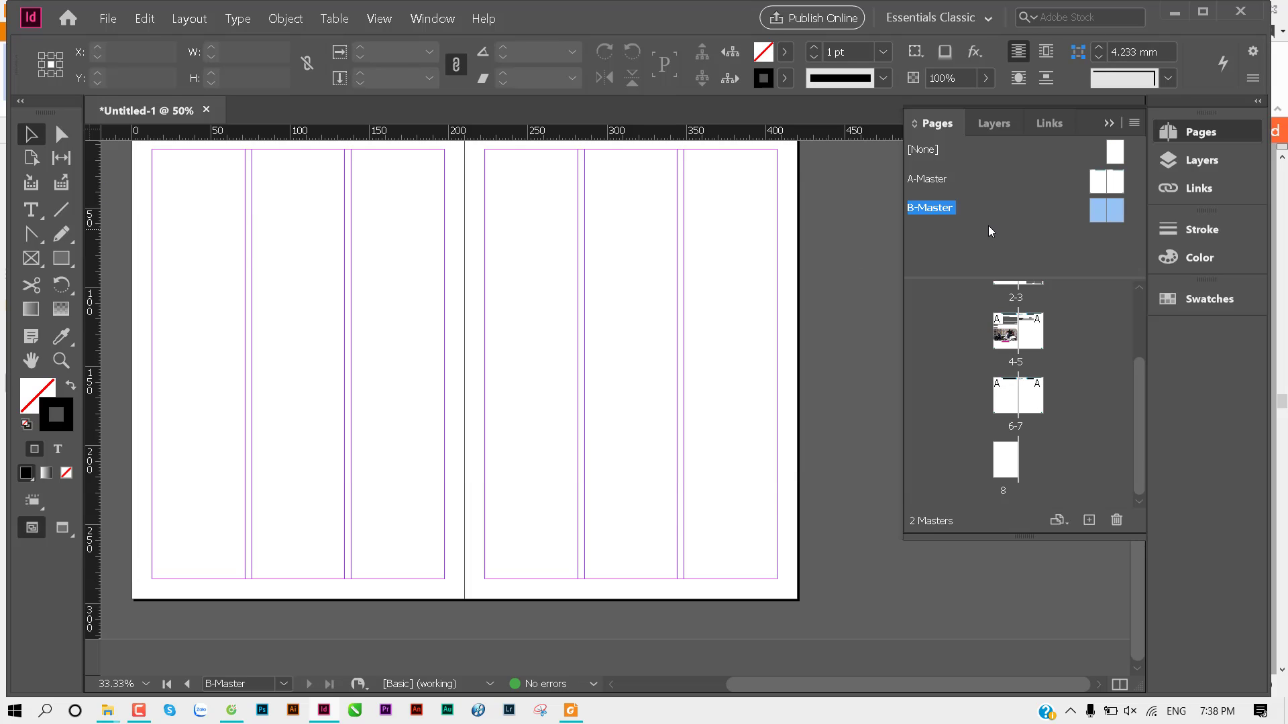
double_click(1100, 211)
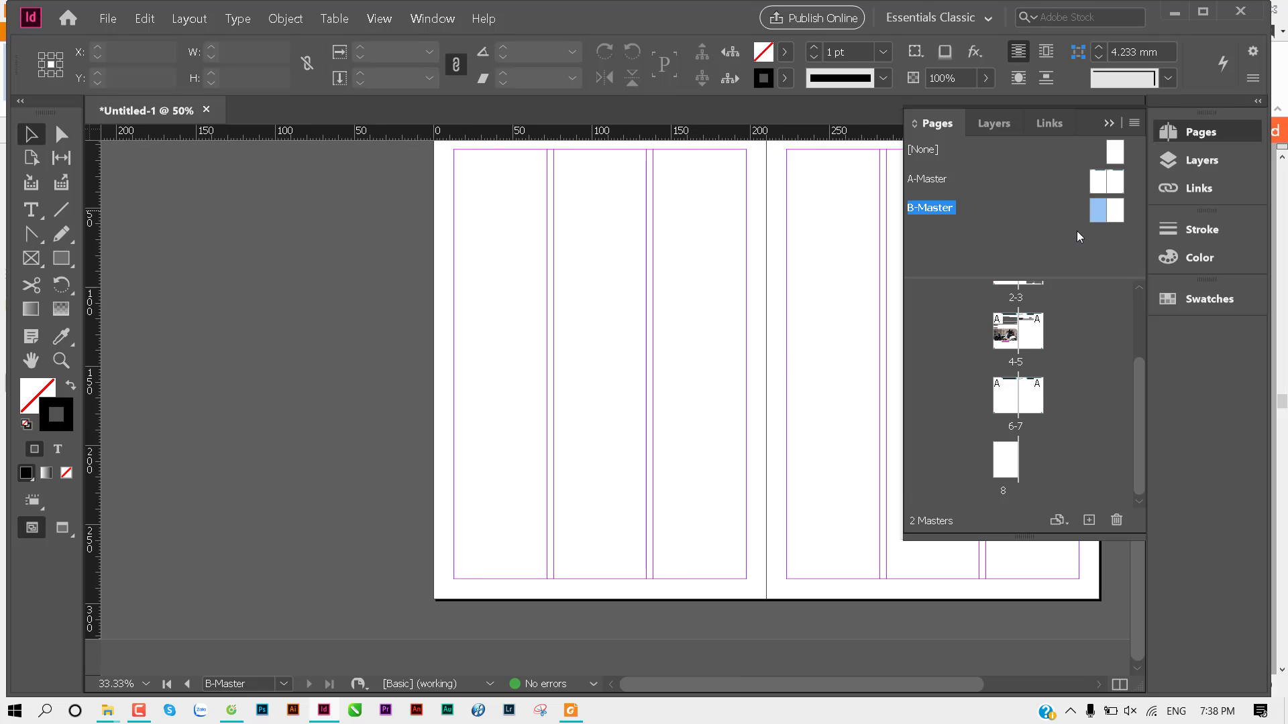
mouse_move(727, 339)
mouse_down()
mouse_move(658, 379)
mouse_move(635, 343)
mouse_up()
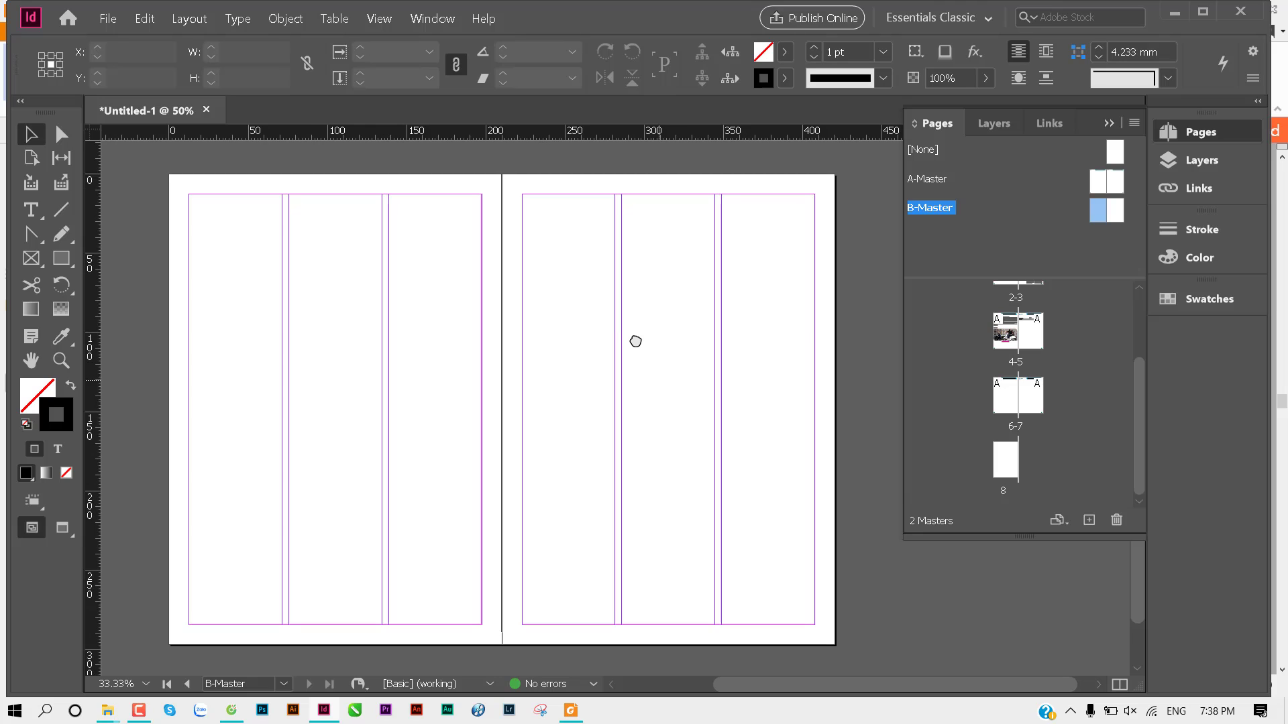
key(ctrl+z)
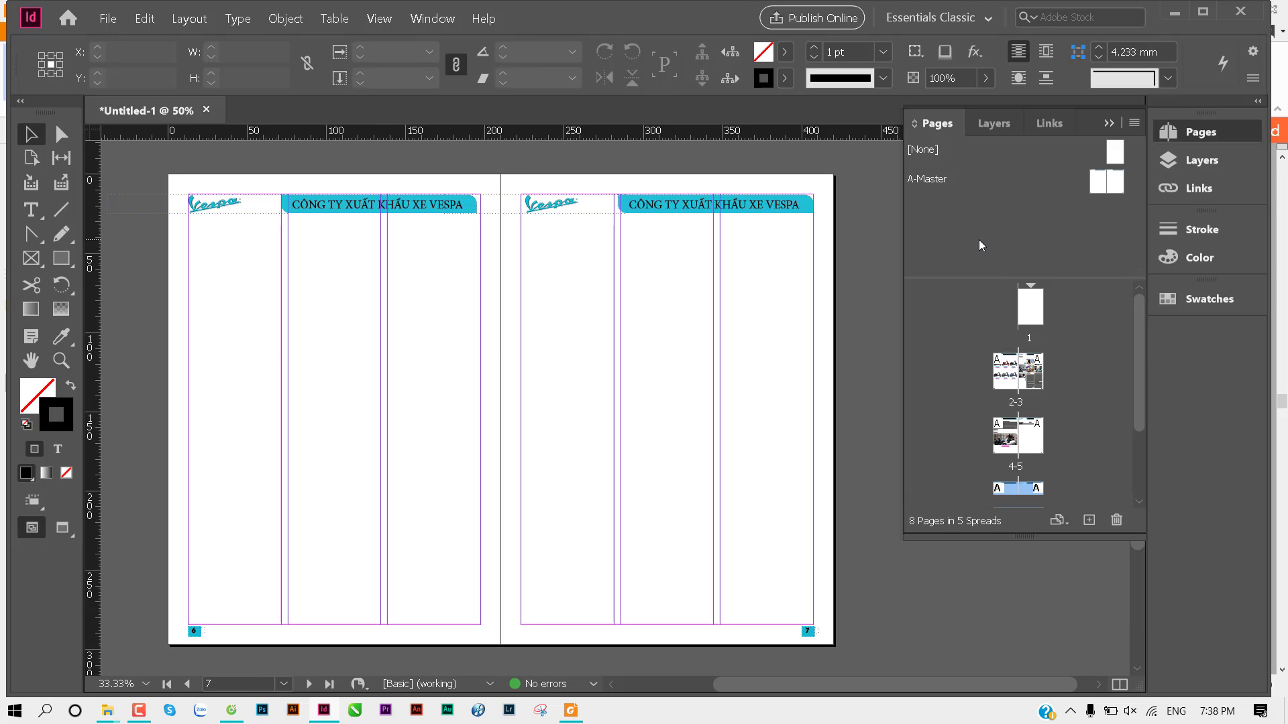
Step: Duplicate A-Master as B-Master and open the B-Master spread for editing
click(936, 180)
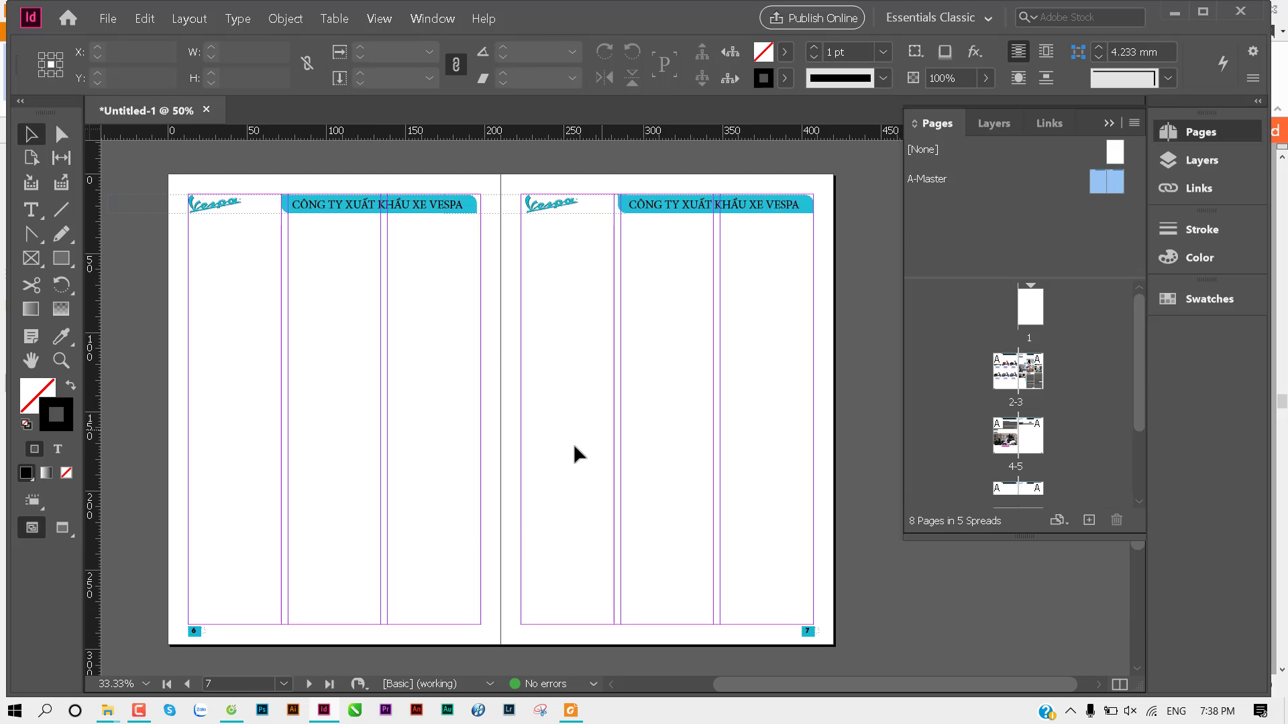
scroll(503, 506, down, 2)
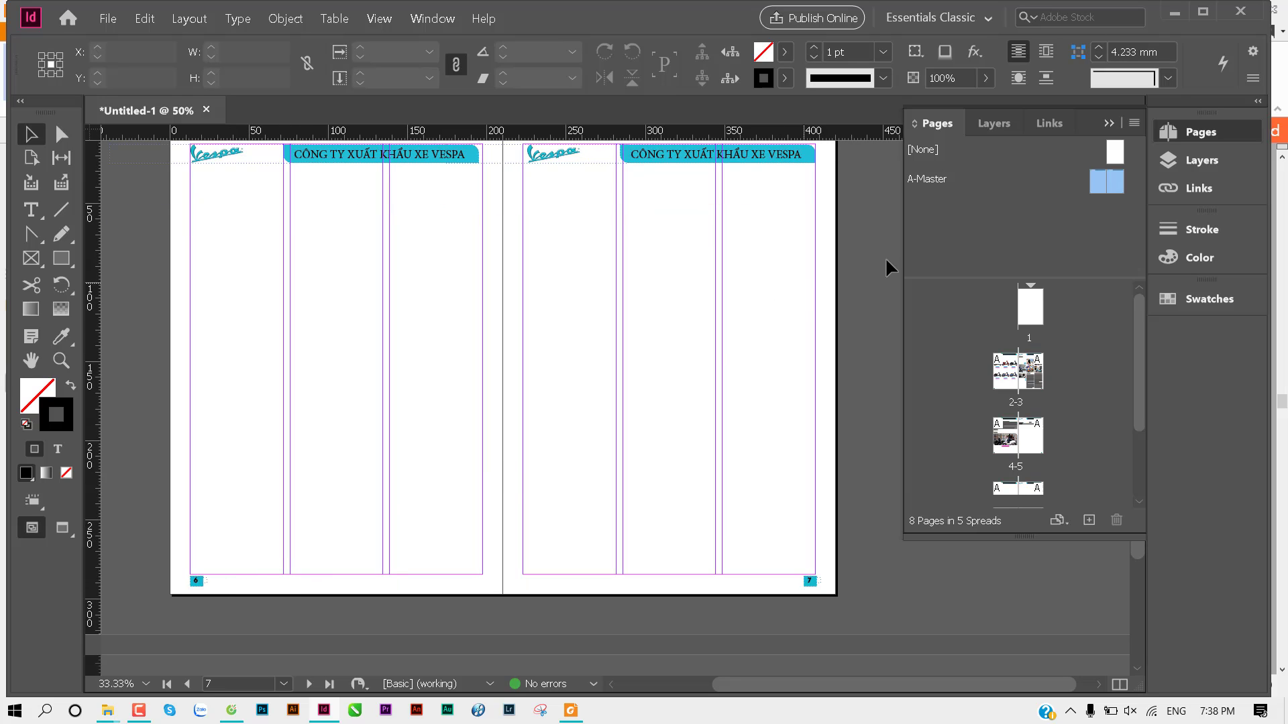
right_click(928, 180)
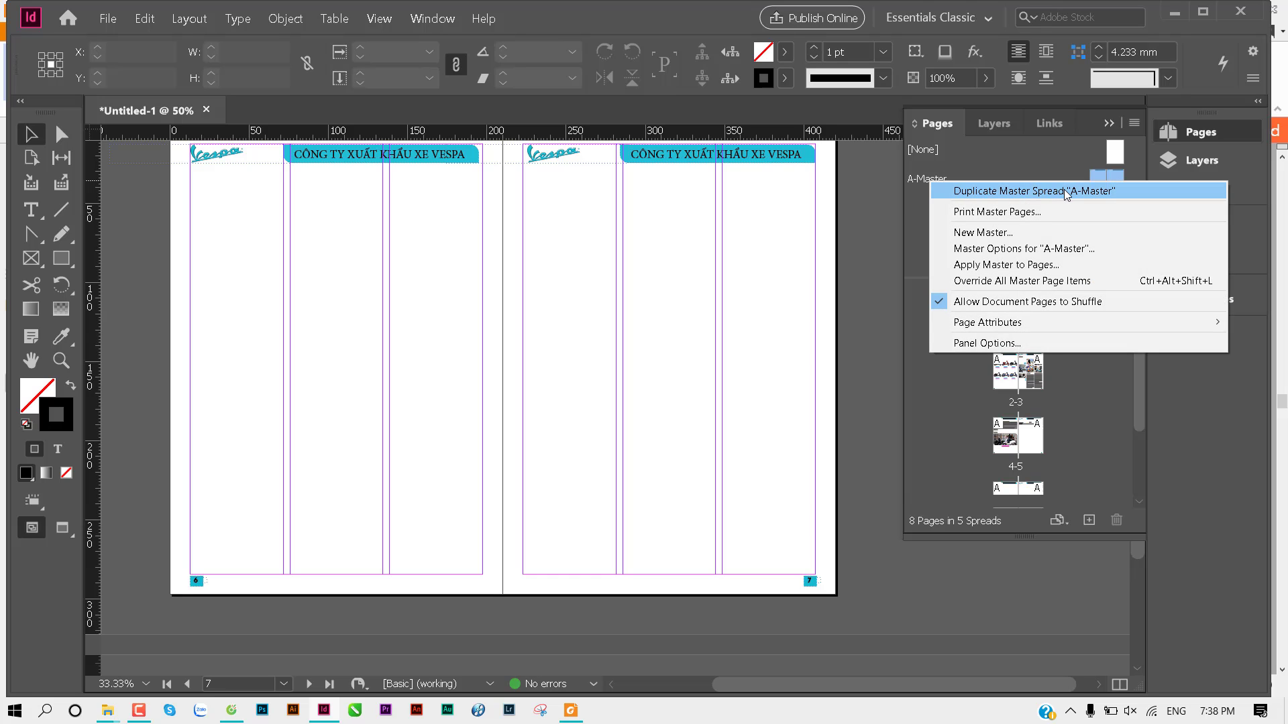
click(1066, 192)
double_click(943, 210)
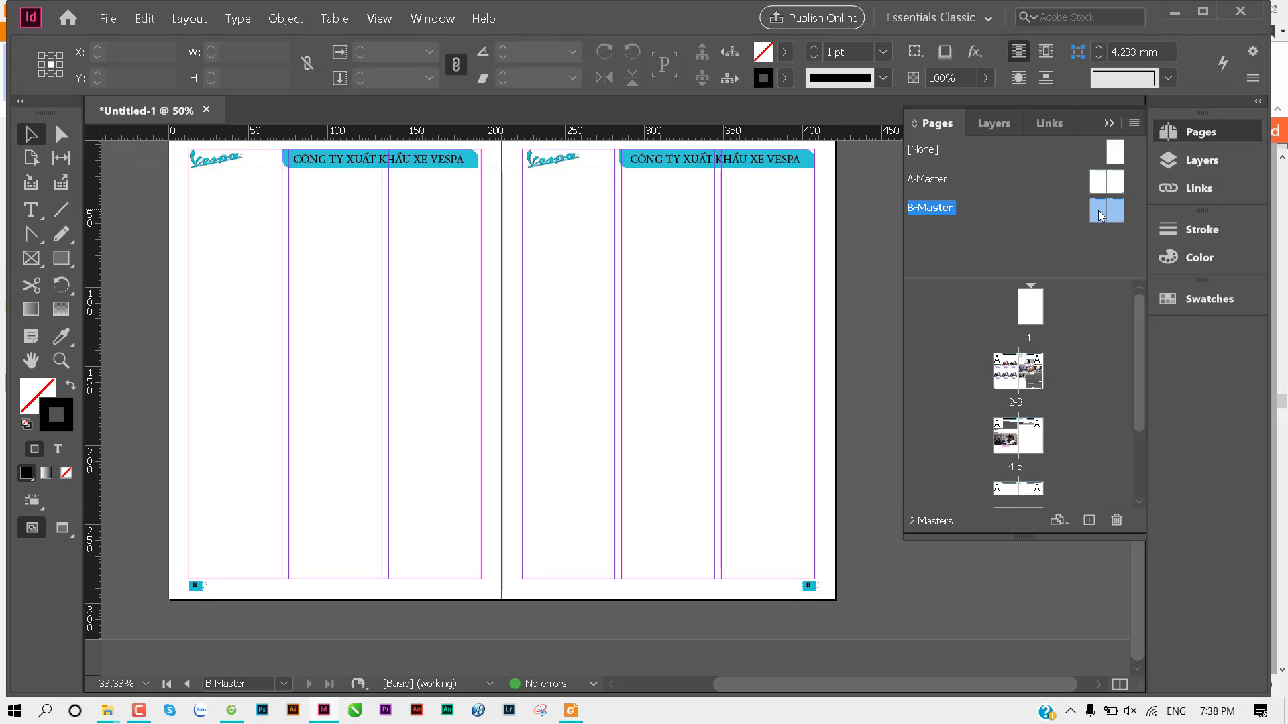
double_click(1097, 210)
Step: Delete the Vespa logos and cyan header banners from both B-Master pages
scroll(339, 306, right, 5)
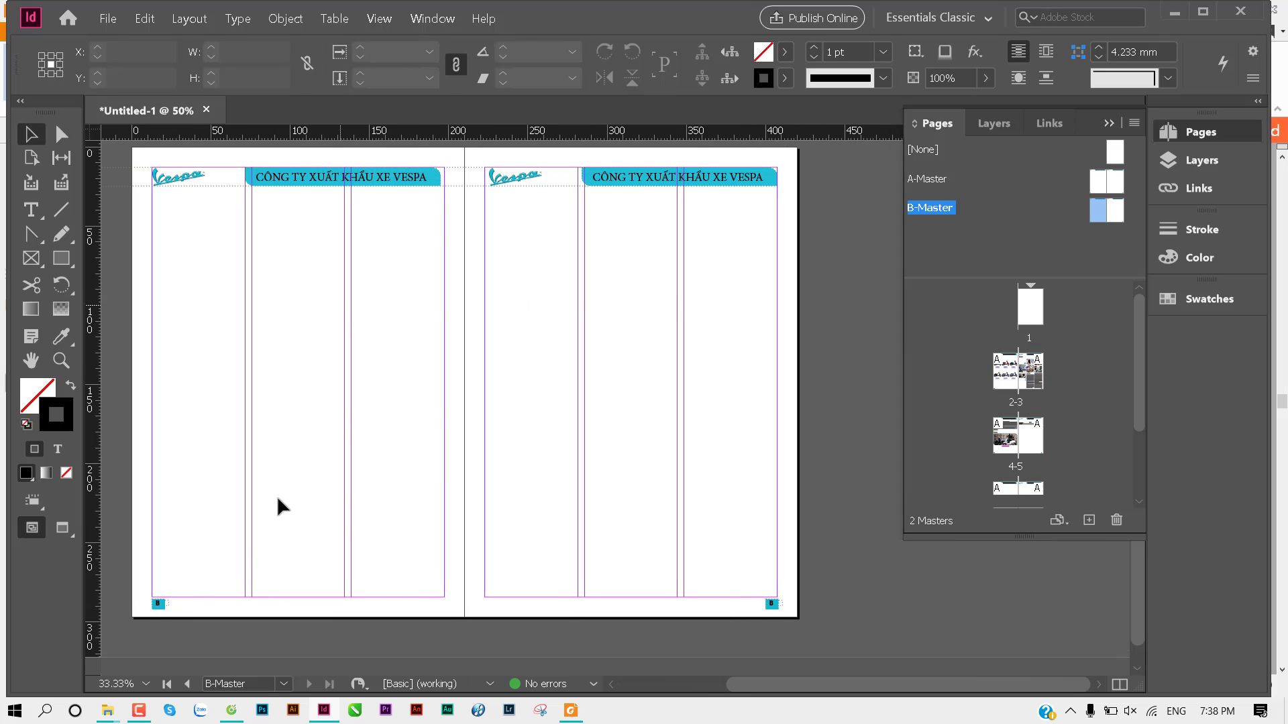
ctrl+click(308, 540)
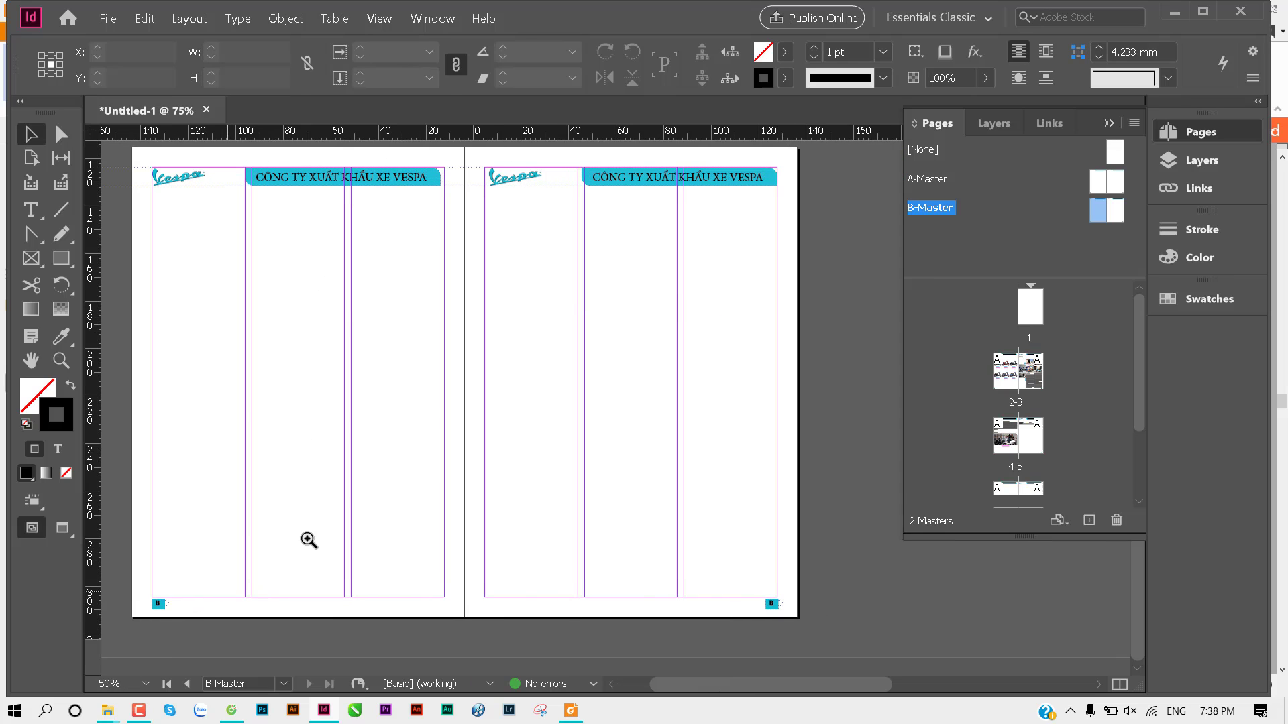
ctrl+click(541, 537)
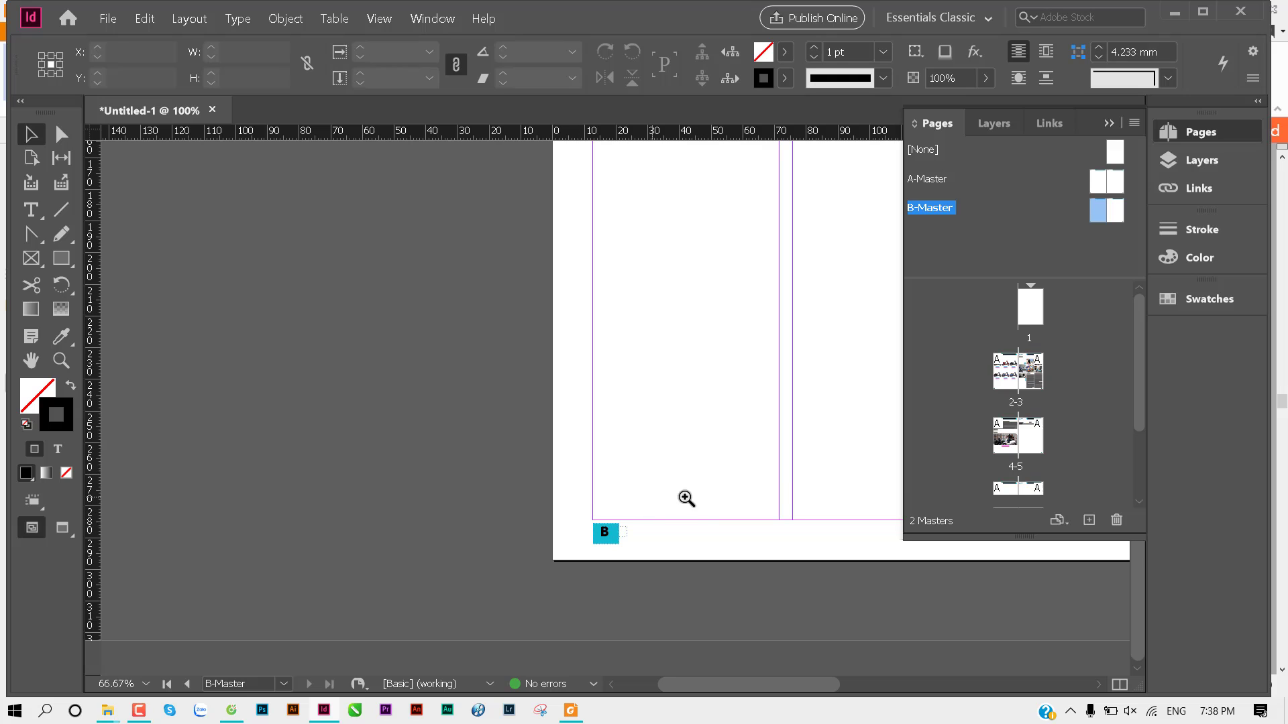
drag(719, 451, 529, 437)
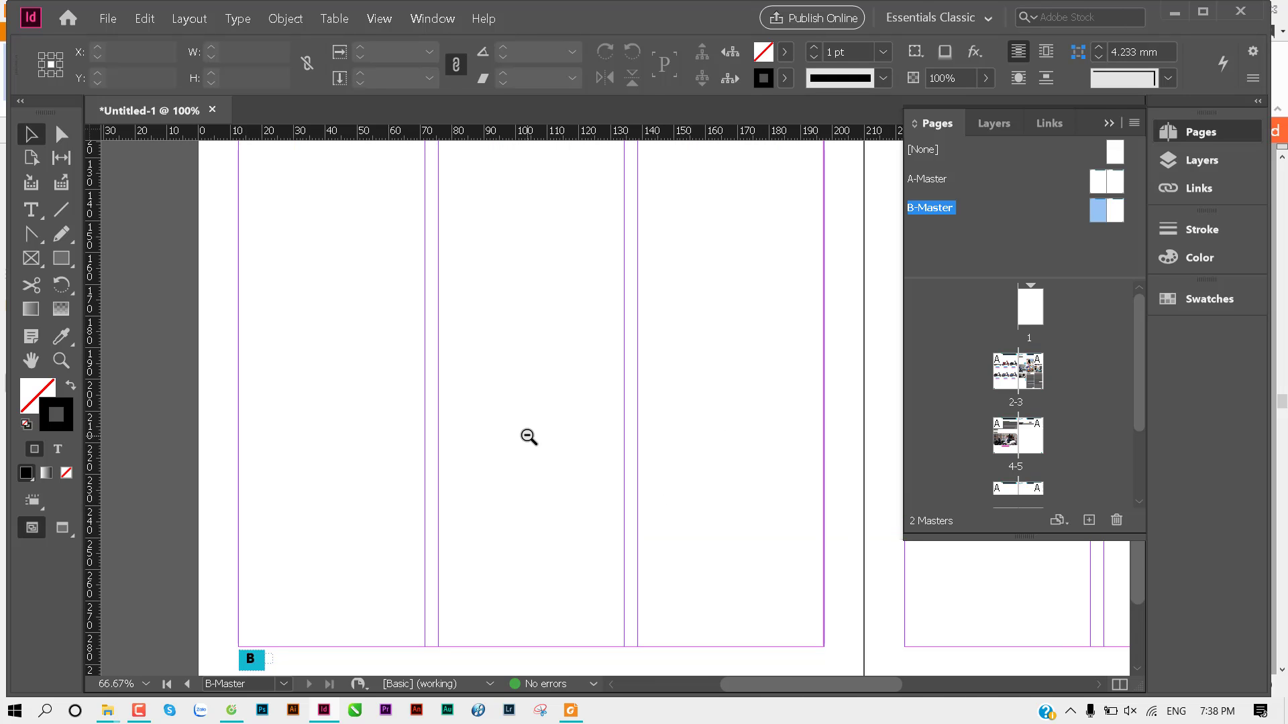
ctrl+alt+click(529, 436)
drag(416, 416, 273, 440)
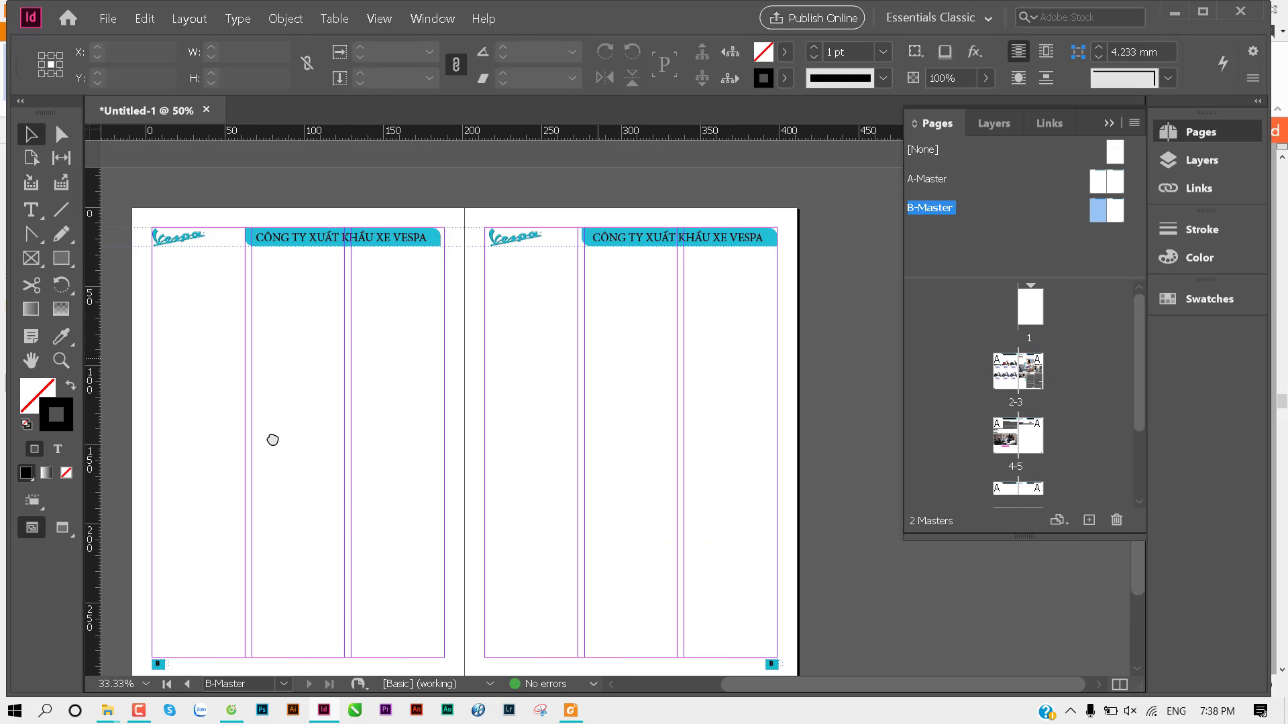
mouse_move(168, 172)
mouse_down()
mouse_move(712, 262)
mouse_move(854, 265)
mouse_up()
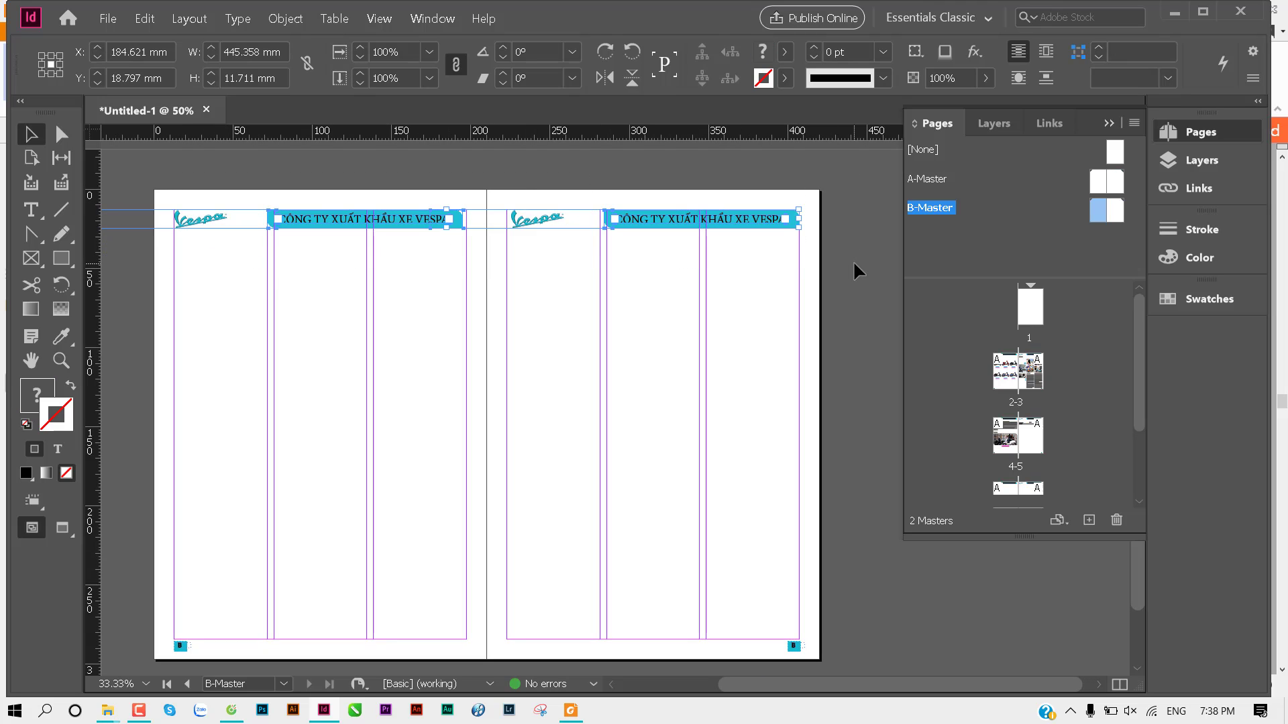
key(Delete)
Step: Draw a text frame at the top of the left B-Master page and type TRUYỆN DÂN GIAN
click(577, 351)
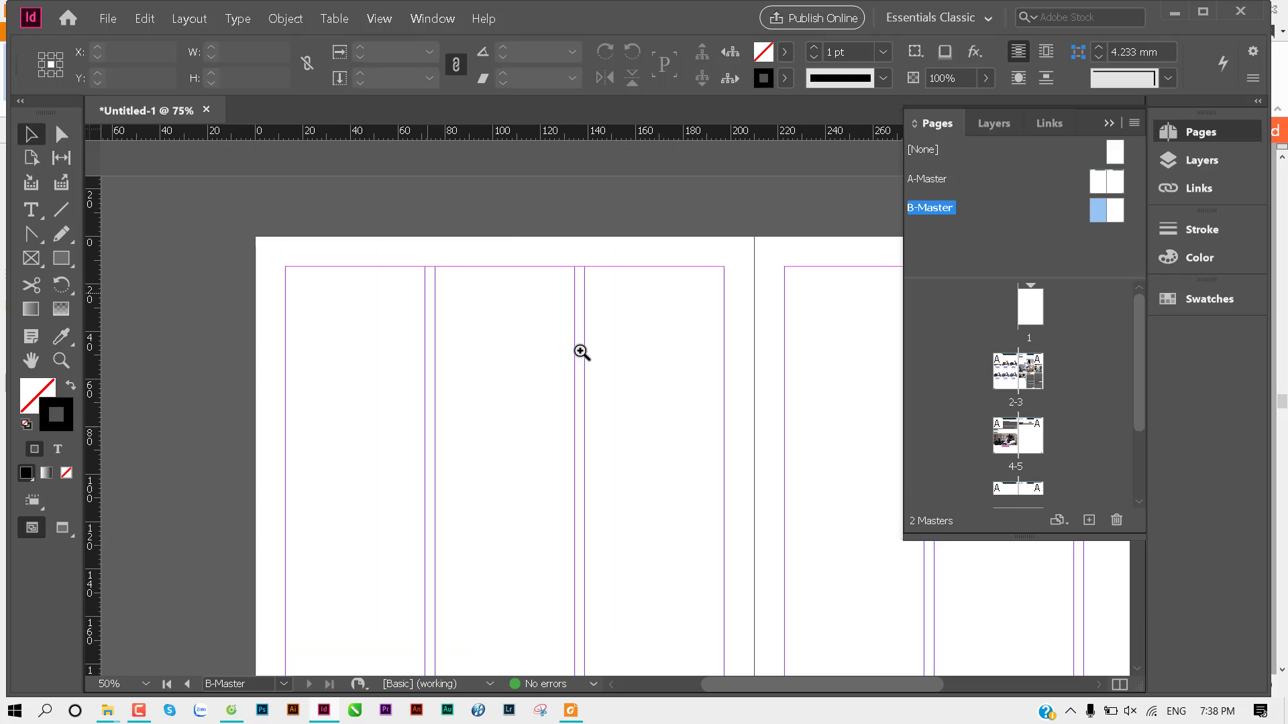
click(624, 359)
drag(662, 269, 702, 213)
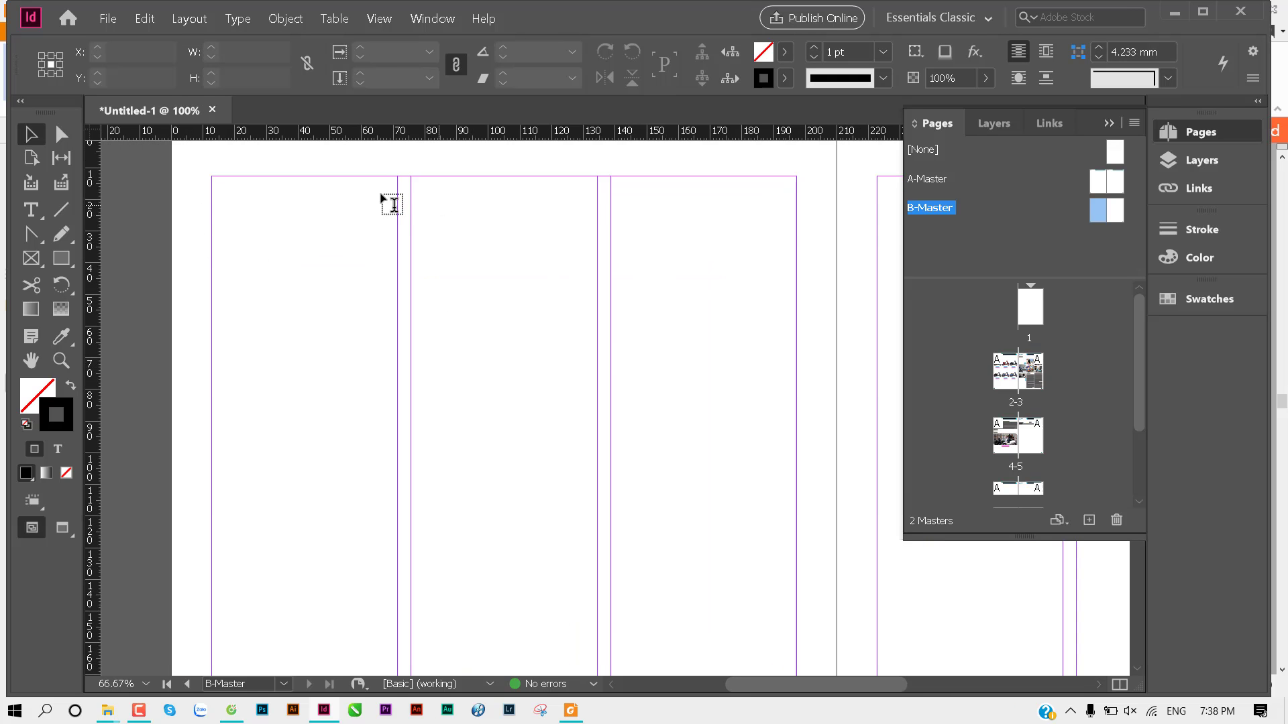
key(t)
drag(380, 177, 639, 201)
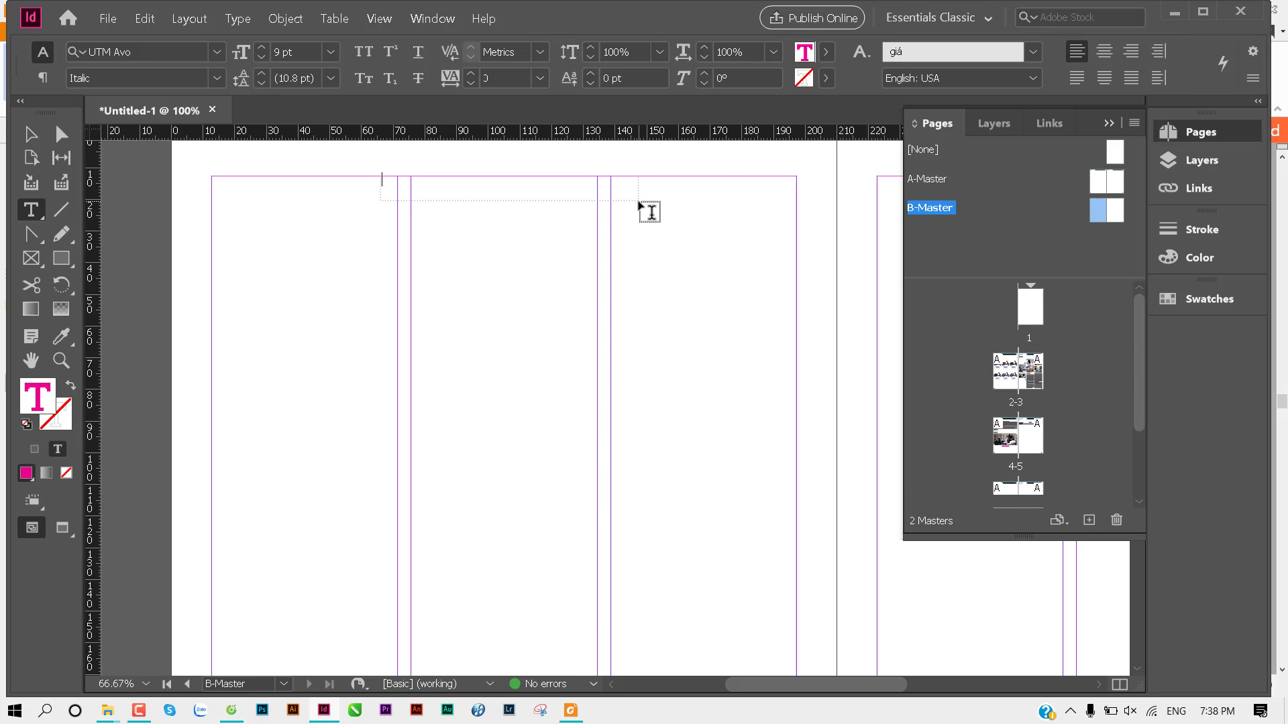
text(Th)
text(ÂN)
text( GIAN)
Step: Move the TRUYỆN DÂN GIAN header frame to the left page's top-left margin
key(Escape)
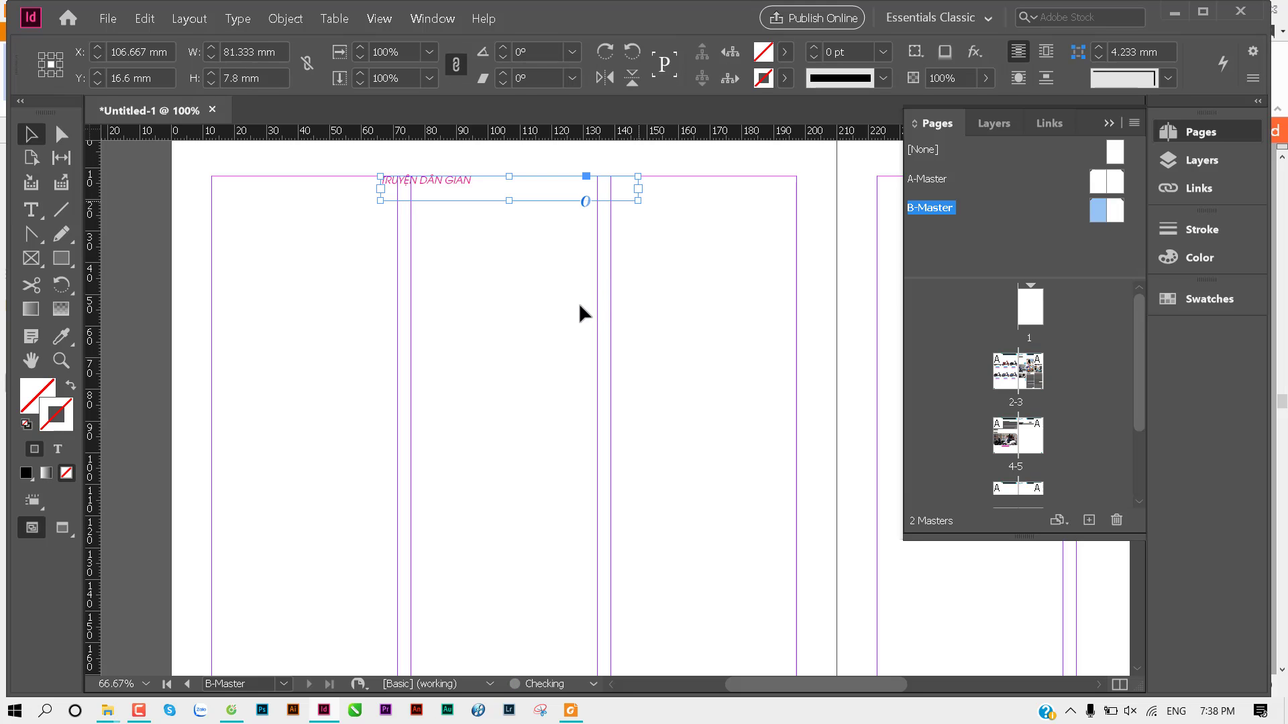
click(540, 301)
drag(446, 191, 273, 180)
click(270, 241)
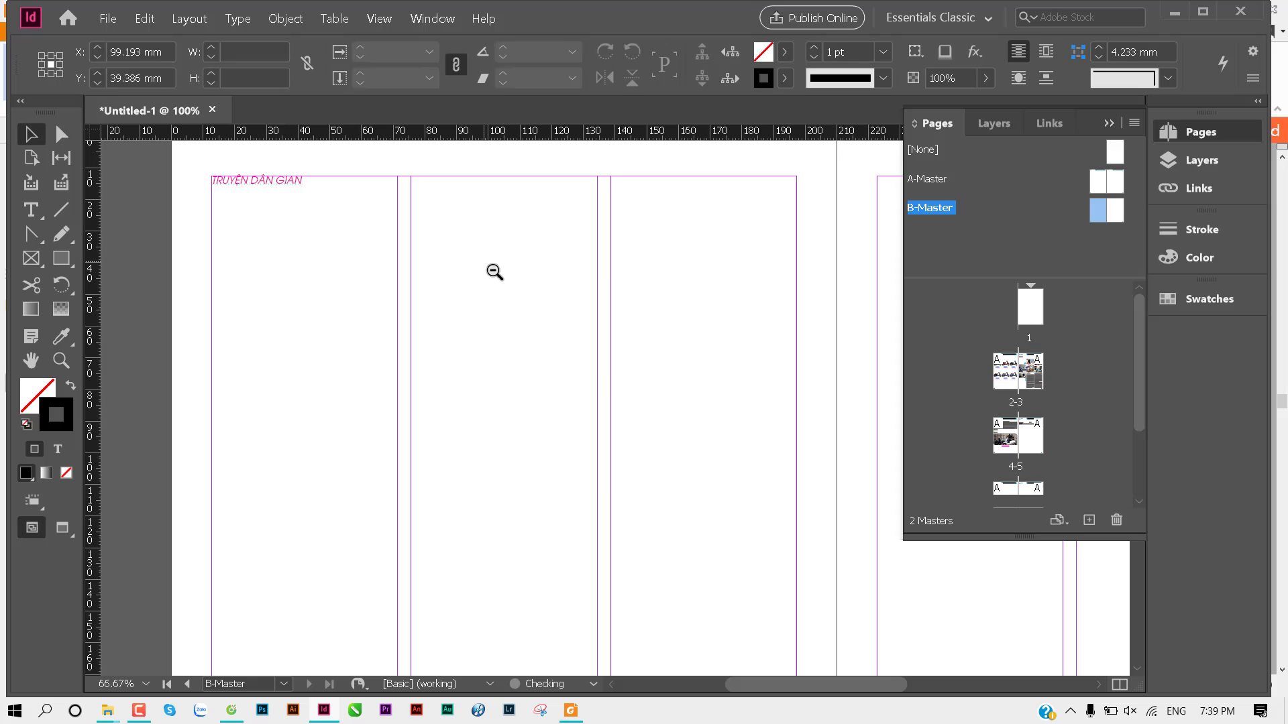
Step: Copy the header onto the top of the right B-Master page
key(ctrl+minus)
scroll(227, 279, right, 3)
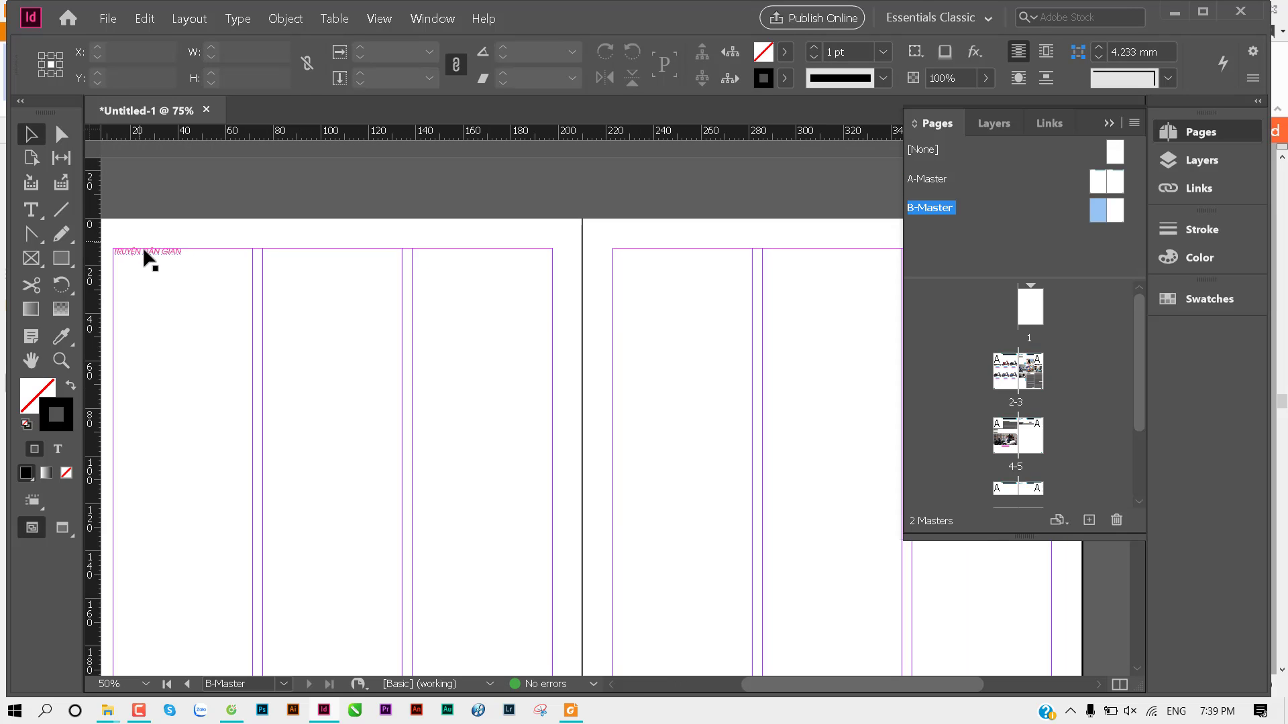
mouse_move(170, 252)
mouse_down()
mouse_move(657, 265)
mouse_move(646, 265)
mouse_up()
click(577, 389)
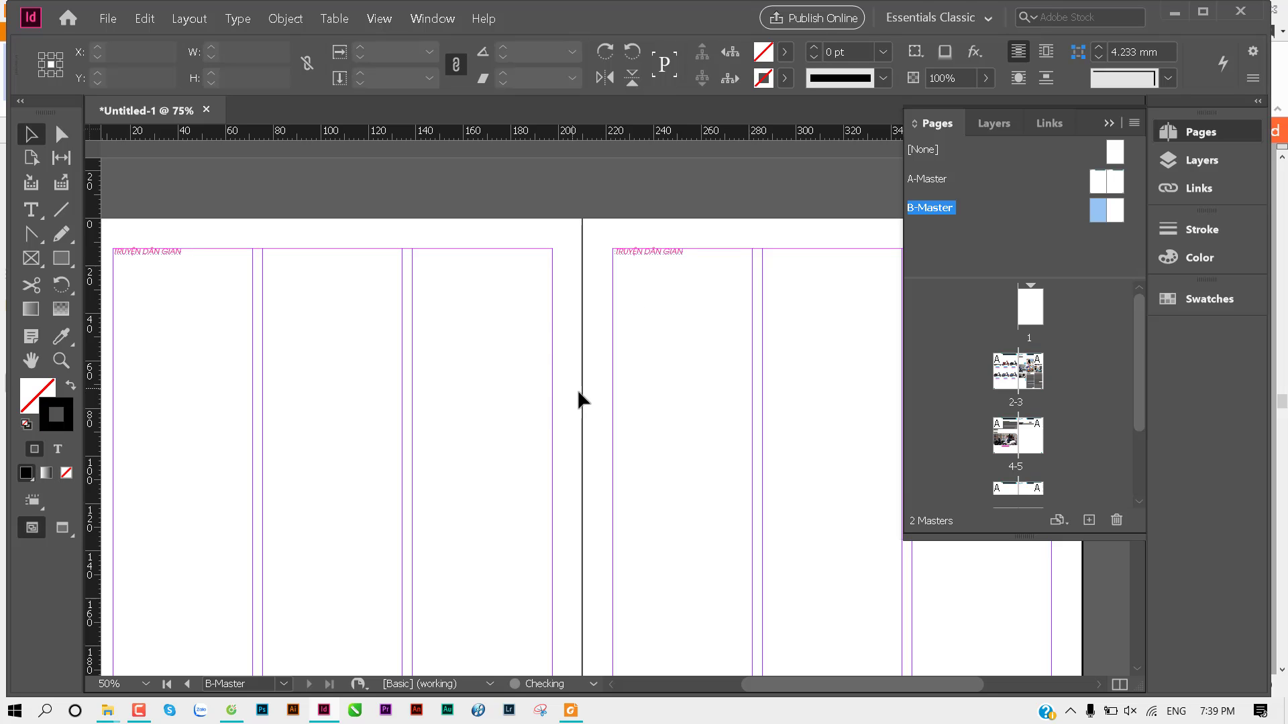
drag(645, 403, 611, 350)
scroll(1027, 436, down, 2)
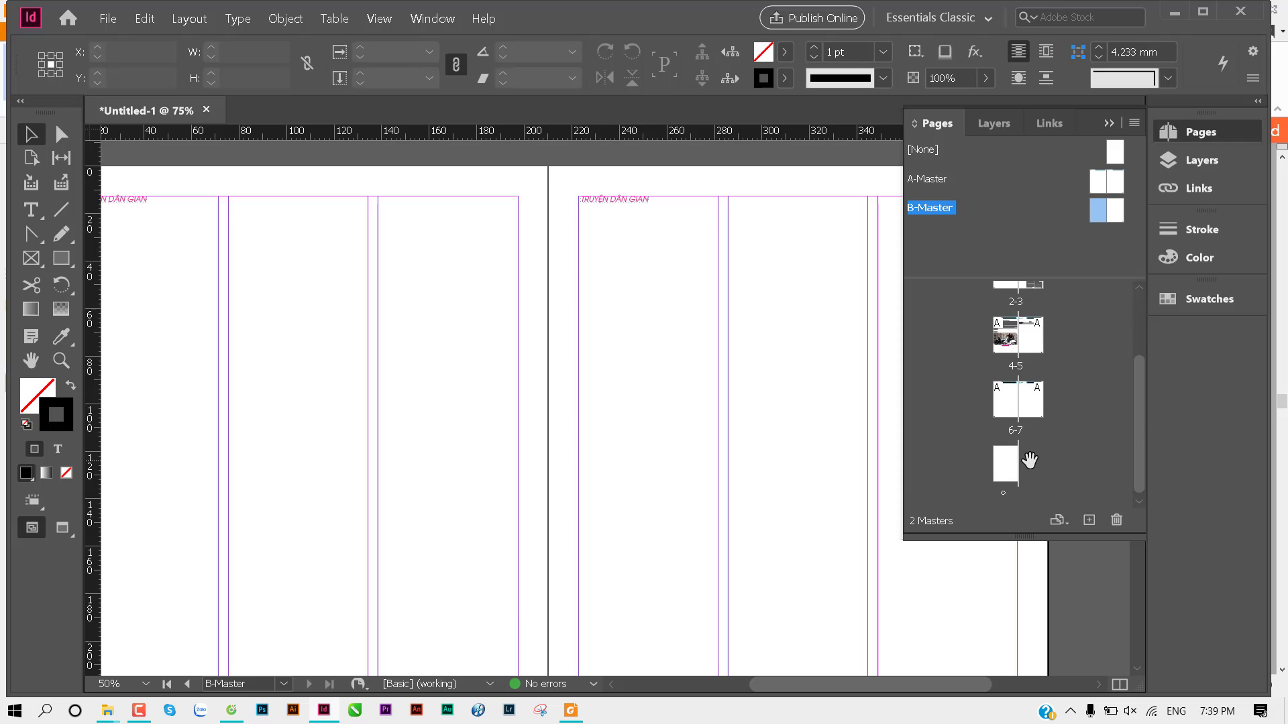
scroll(1027, 456, down, 1)
mouse_move(1011, 397)
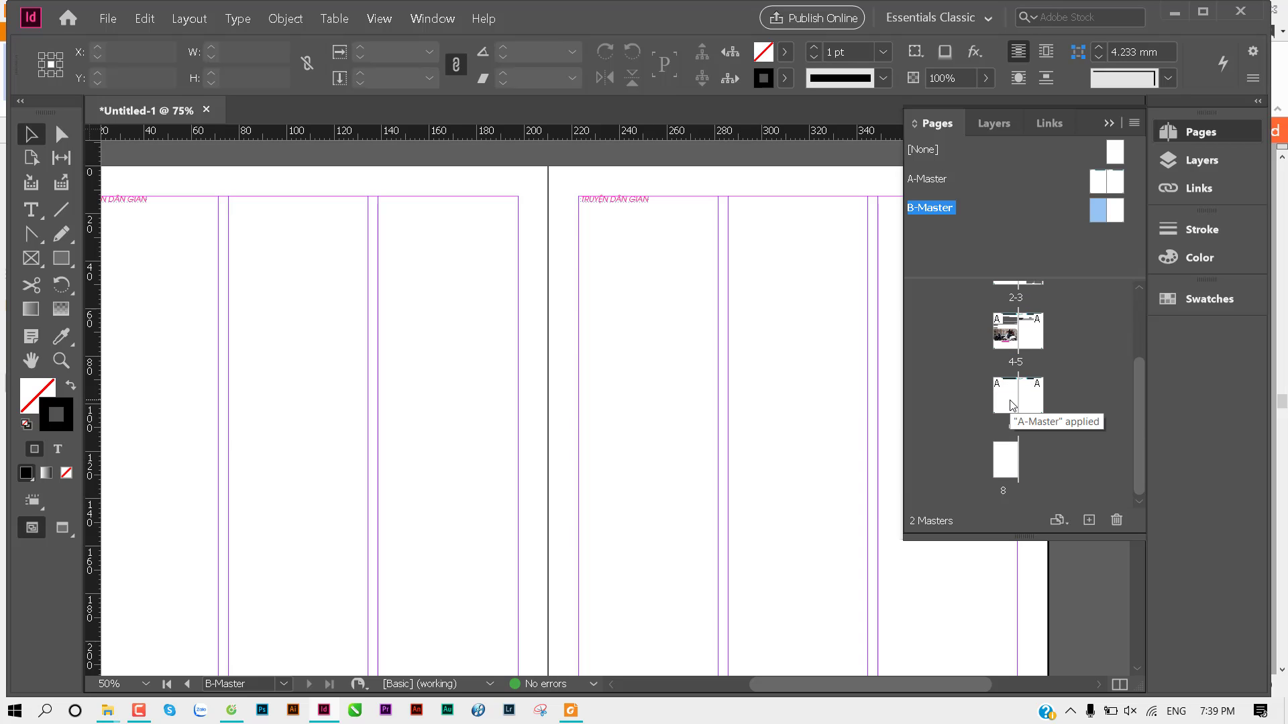
click(1012, 405)
click(999, 469)
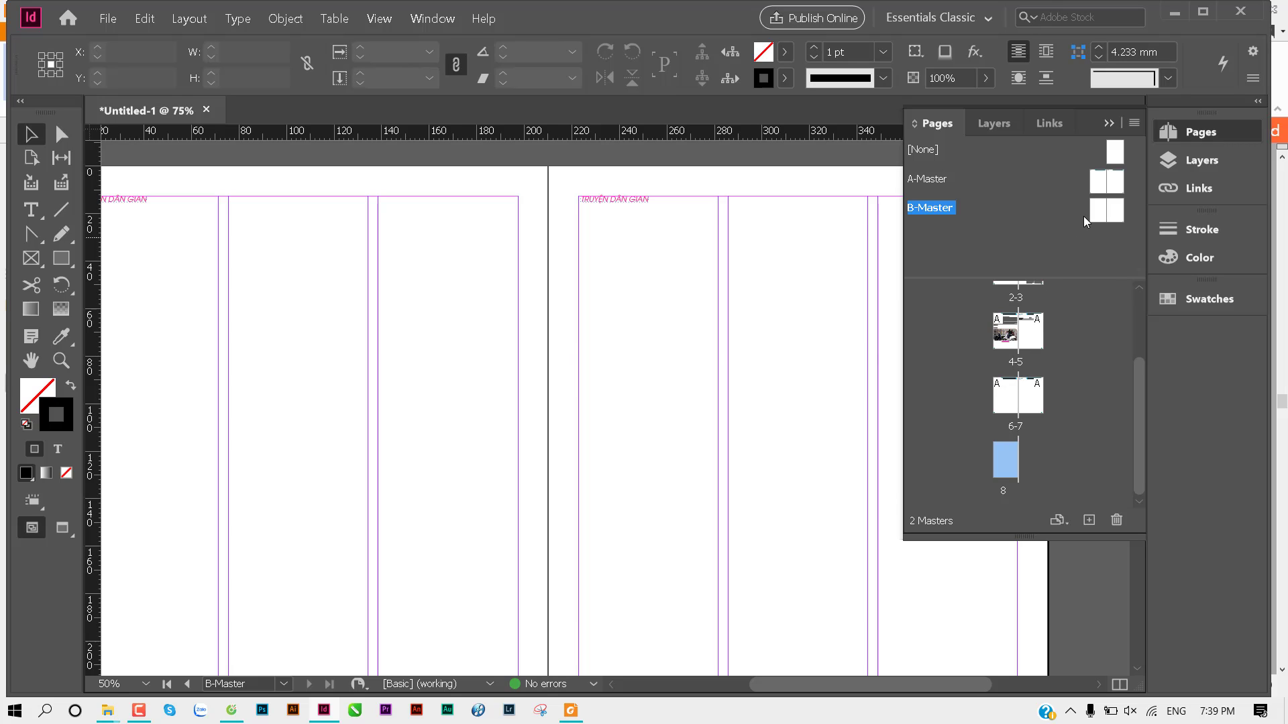
mouse_move(1097, 210)
mouse_down()
mouse_move(1009, 392)
mouse_move(1047, 388)
mouse_up()
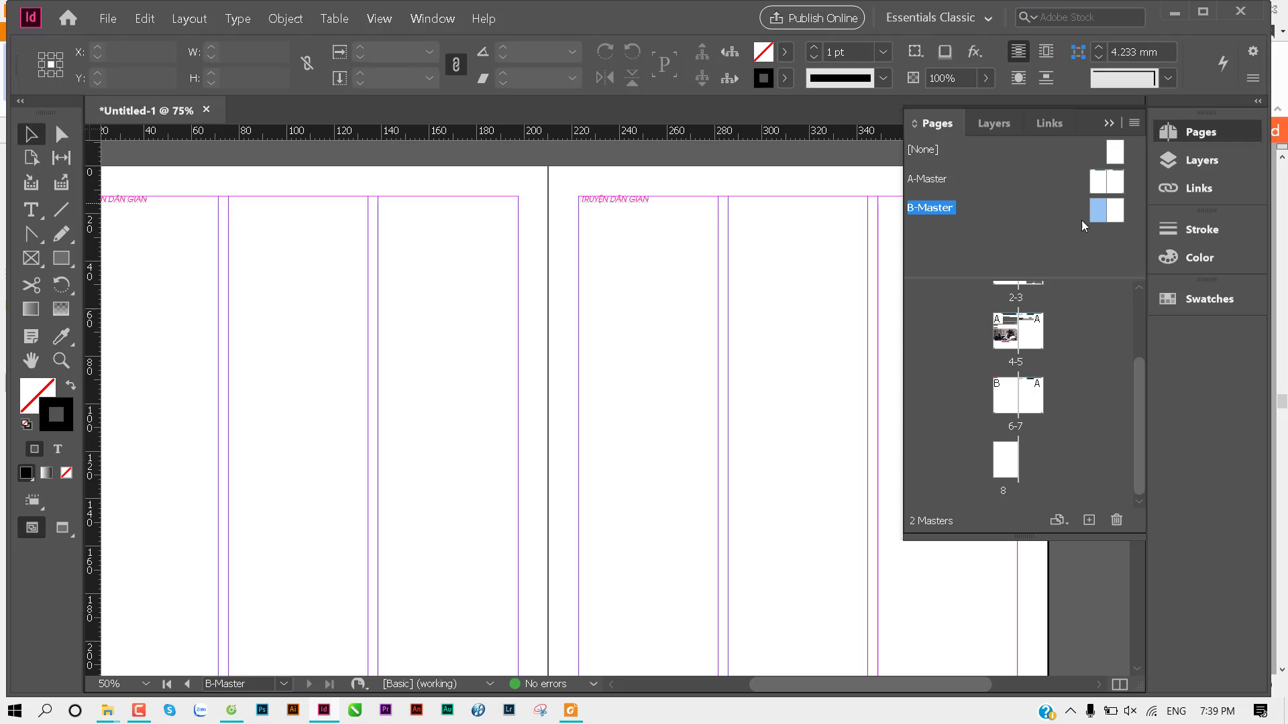
drag(1093, 213, 1014, 444)
scroll(673, 456, down, 6)
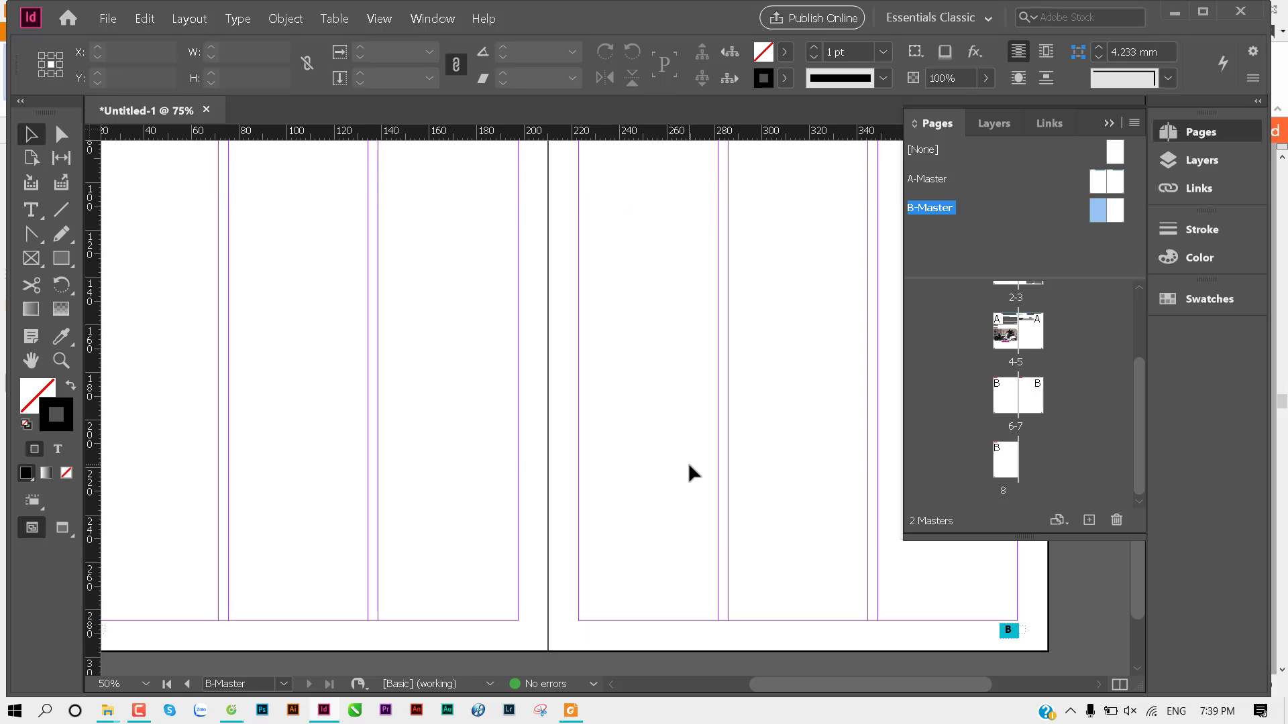
scroll(687, 462, up, 3)
scroll(688, 463, up, 3)
scroll(456, 396, up, 2)
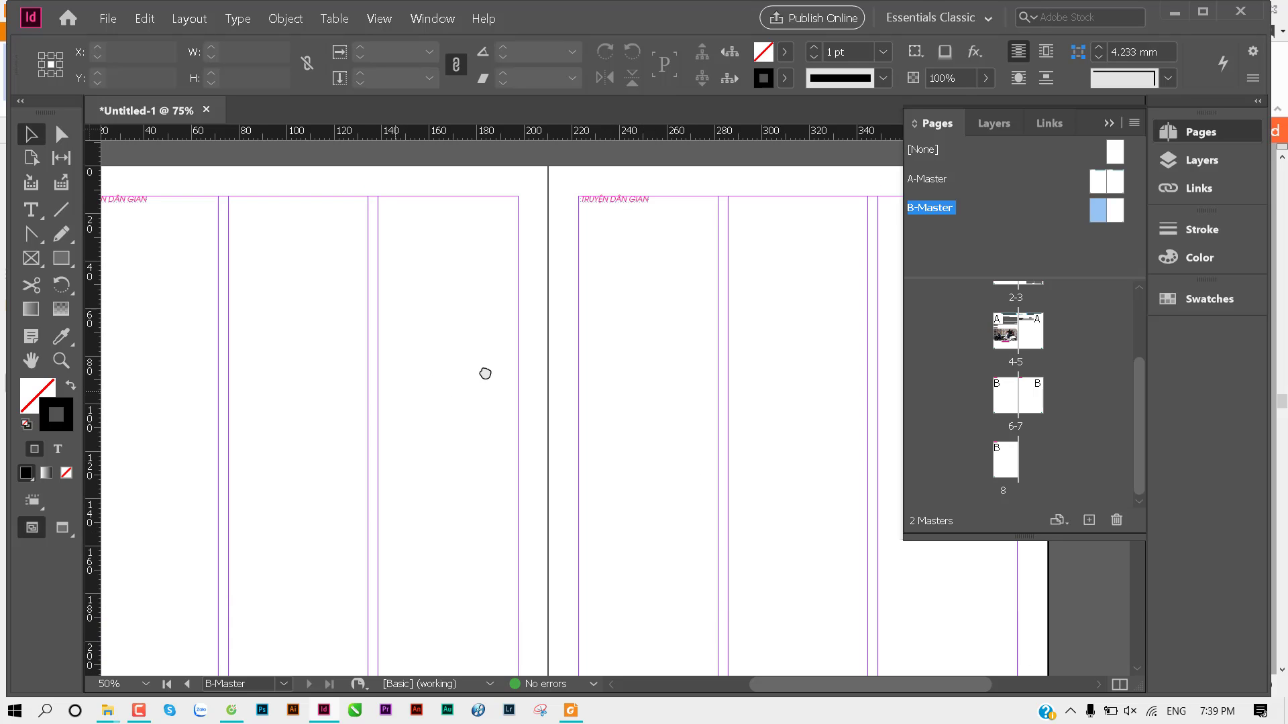
drag(483, 374, 508, 364)
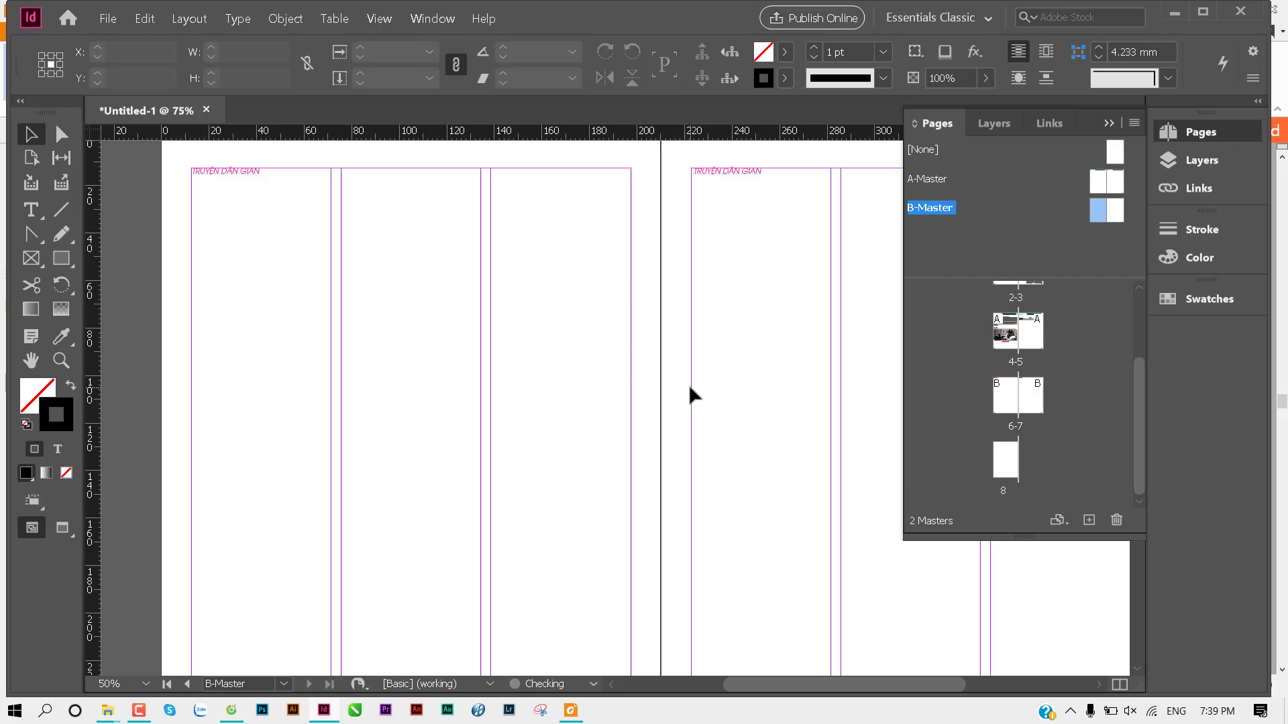
Step: Apply B-Master to pages 6-8 and zoom out over the spread
right_click(935, 207)
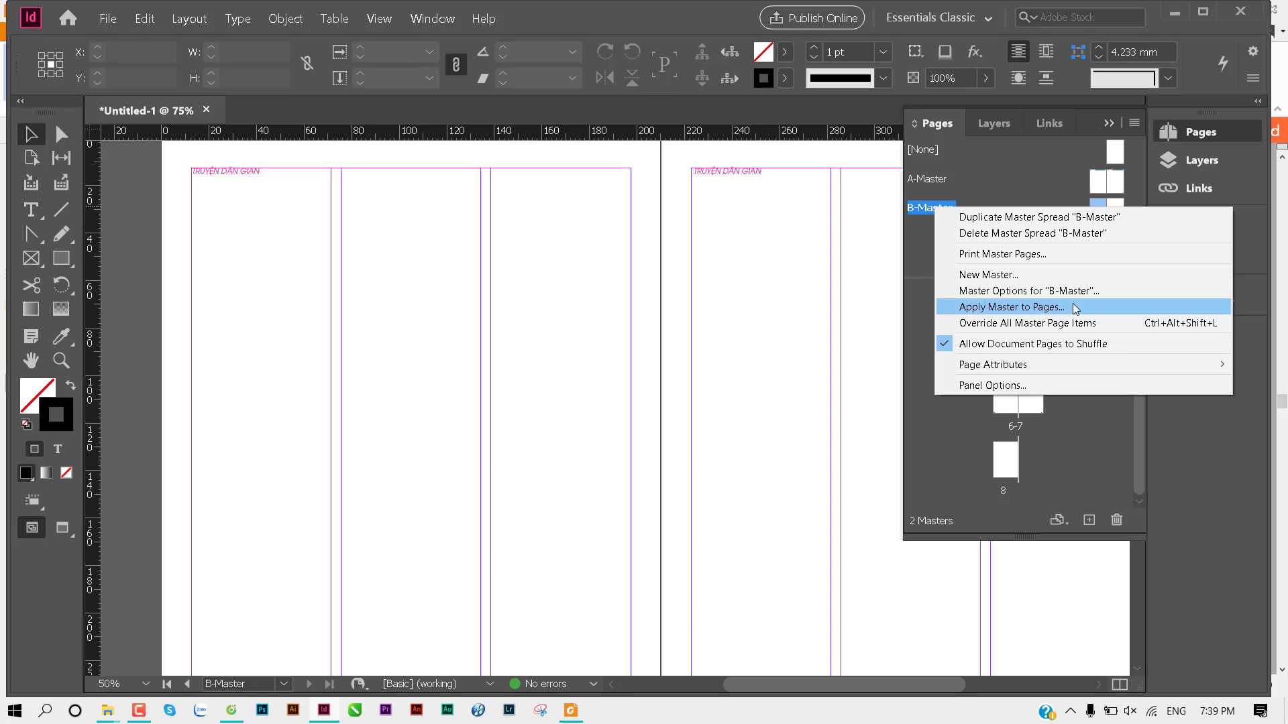
click(1072, 307)
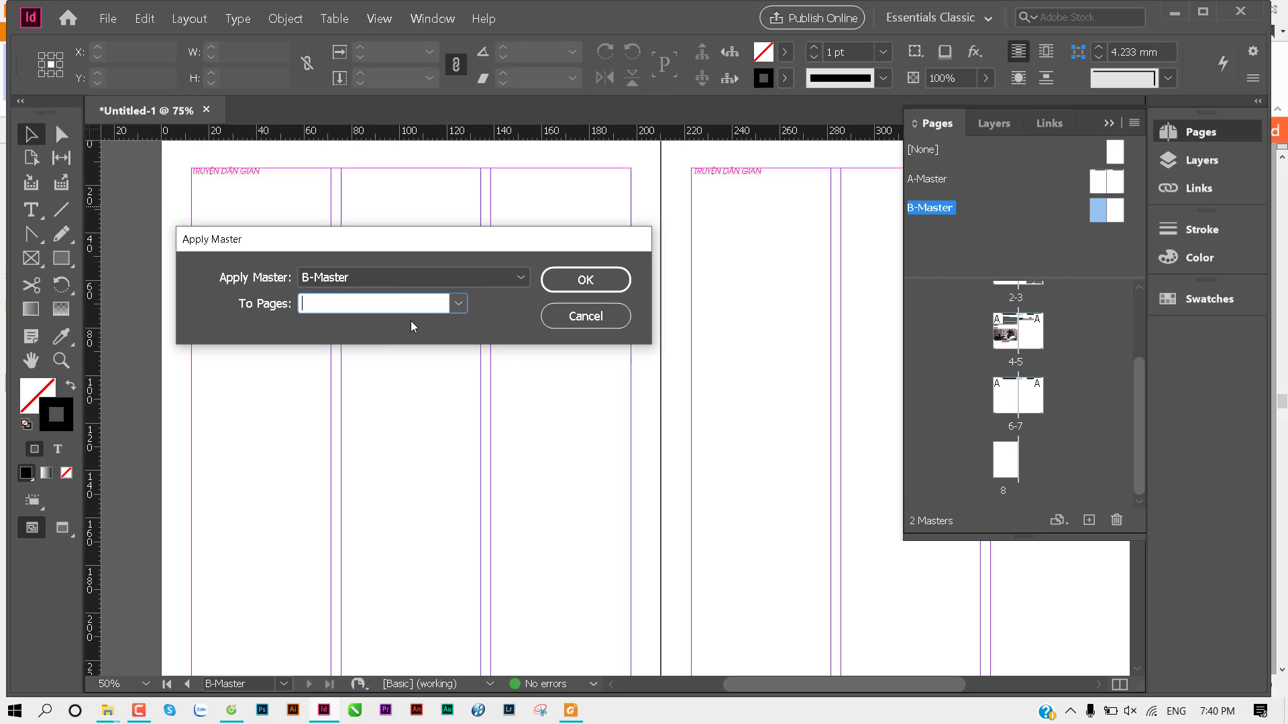
text(6)
text(-8)
click(585, 279)
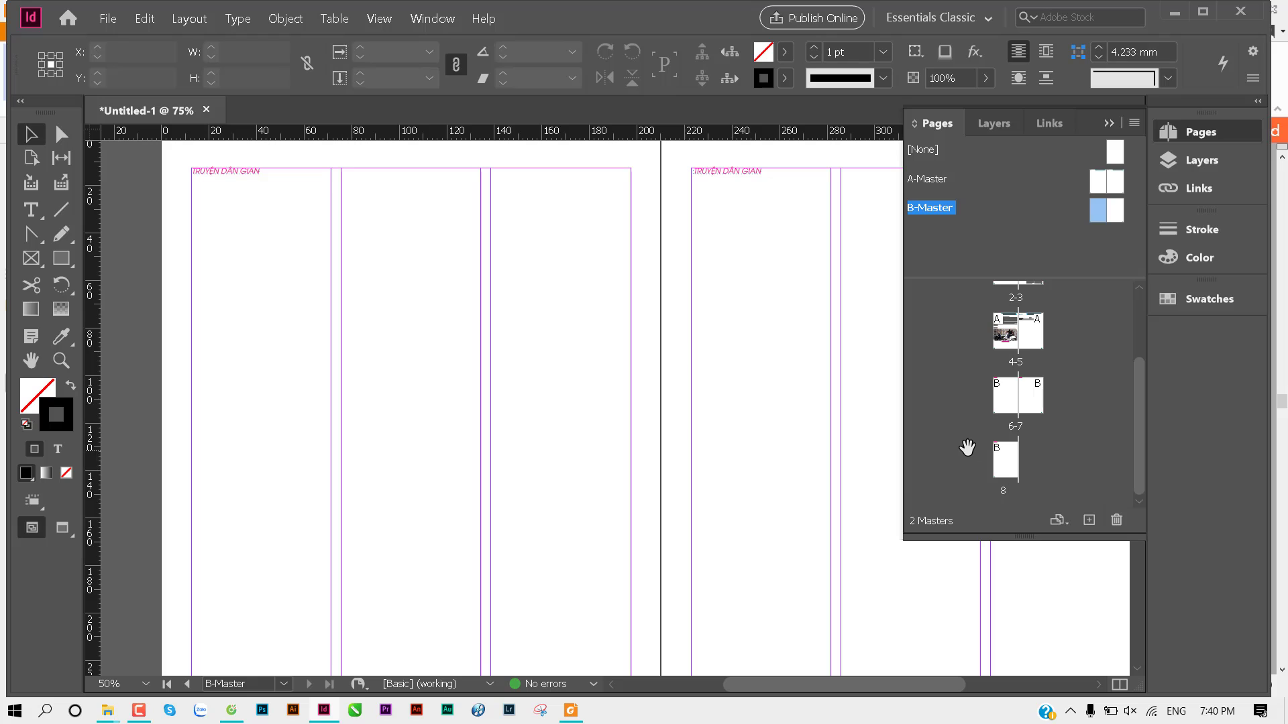
drag(623, 405, 597, 351)
ctrl+alt+click(595, 351)
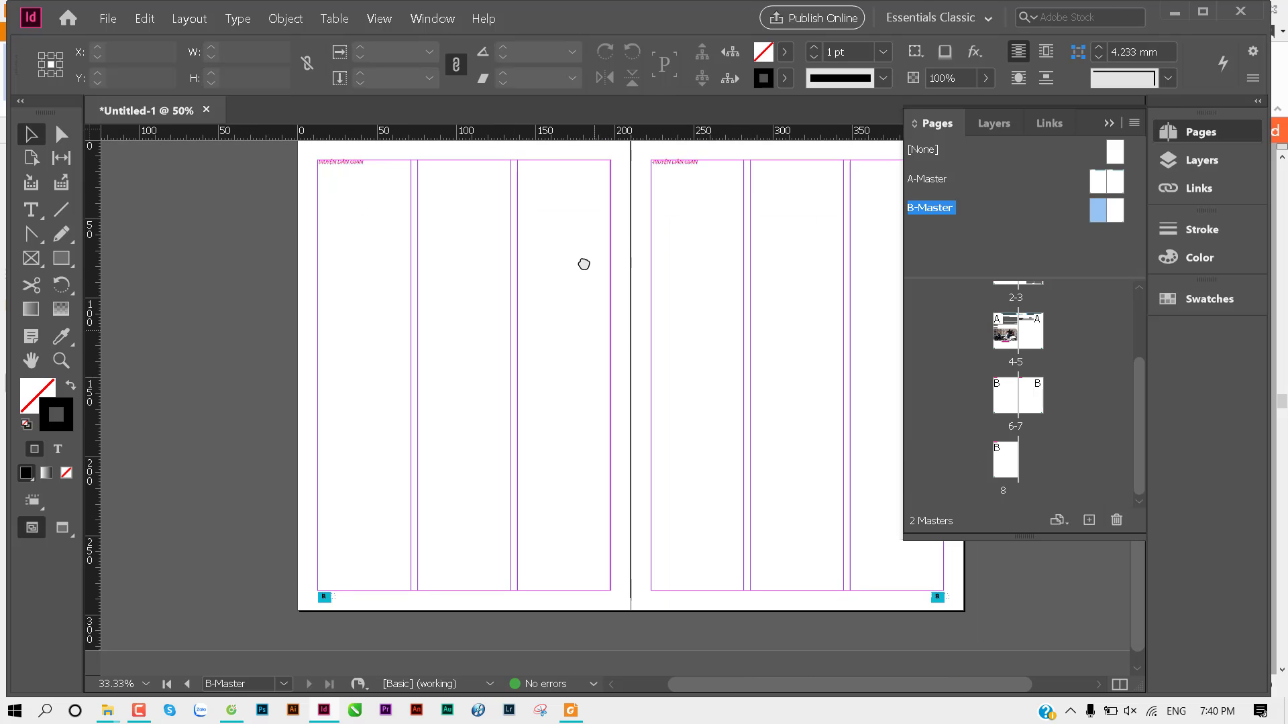
Step: Zoom out, start placing a file, and browse into the 3. Indesign > Indesign folder
ctrl+alt+click(585, 267)
key(ctrl+d)
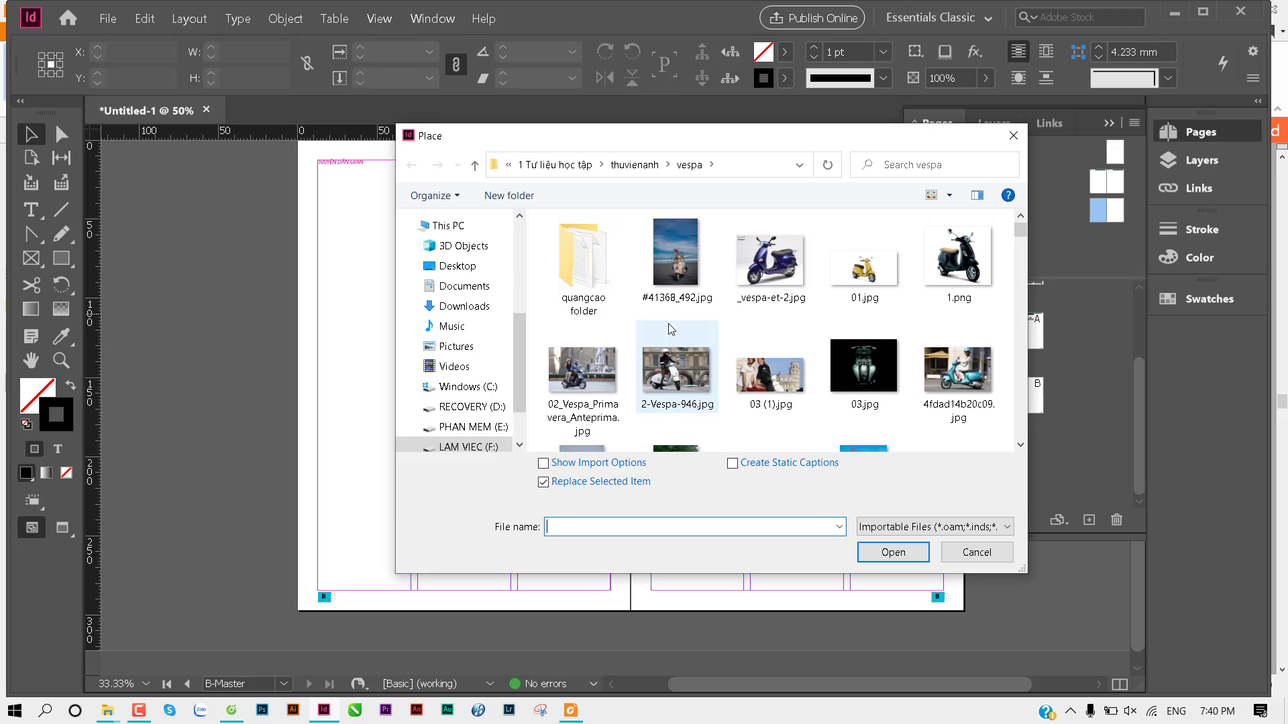
scroll(560, 249, down, 1)
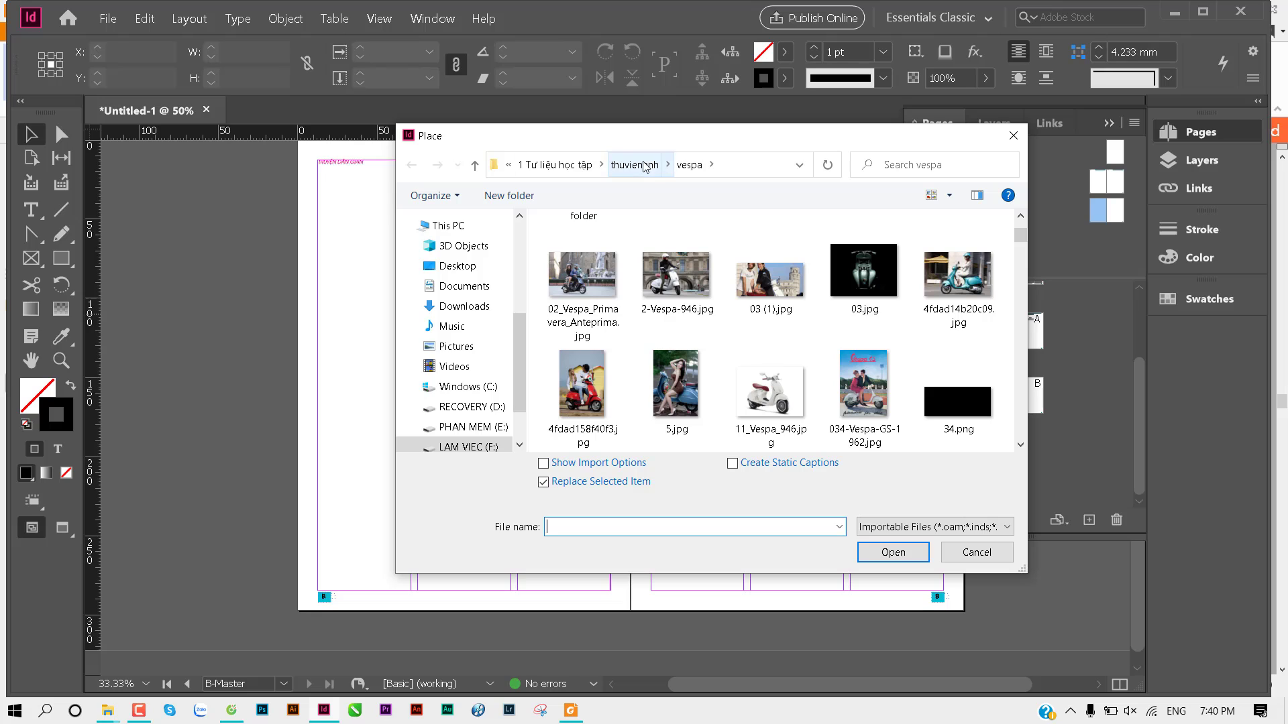
click(556, 165)
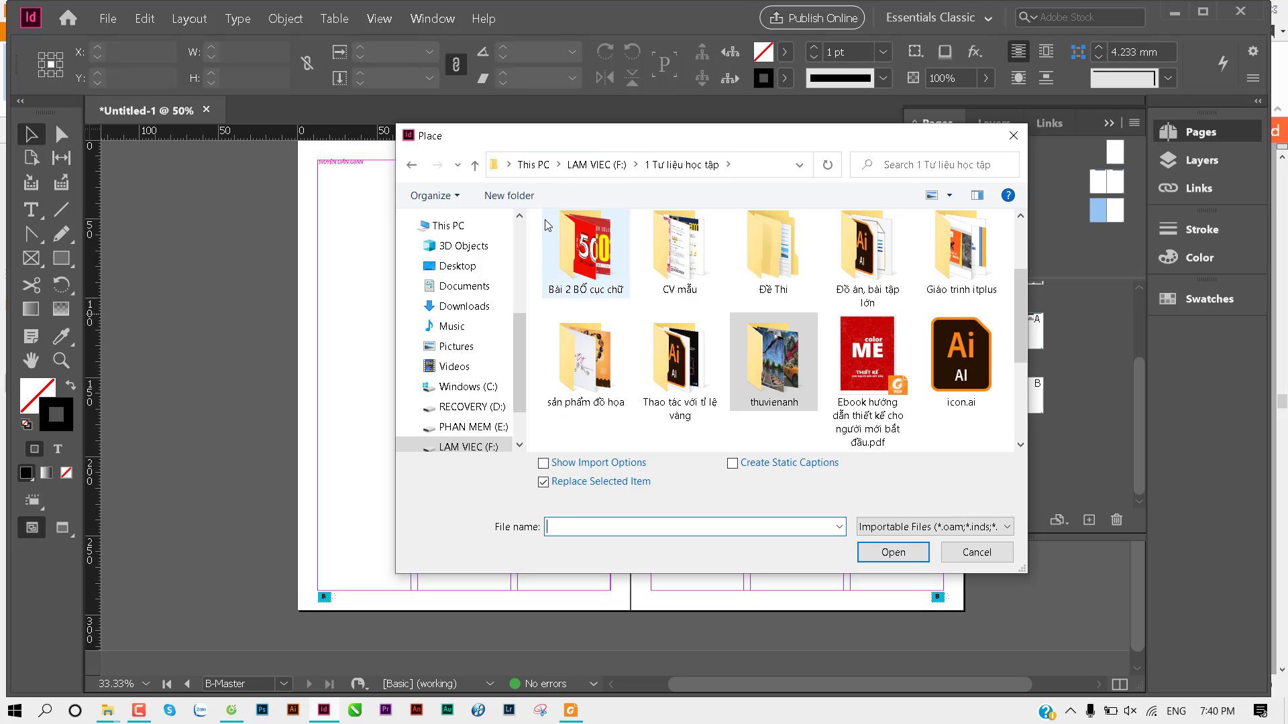
scroll(770, 339, up, 2)
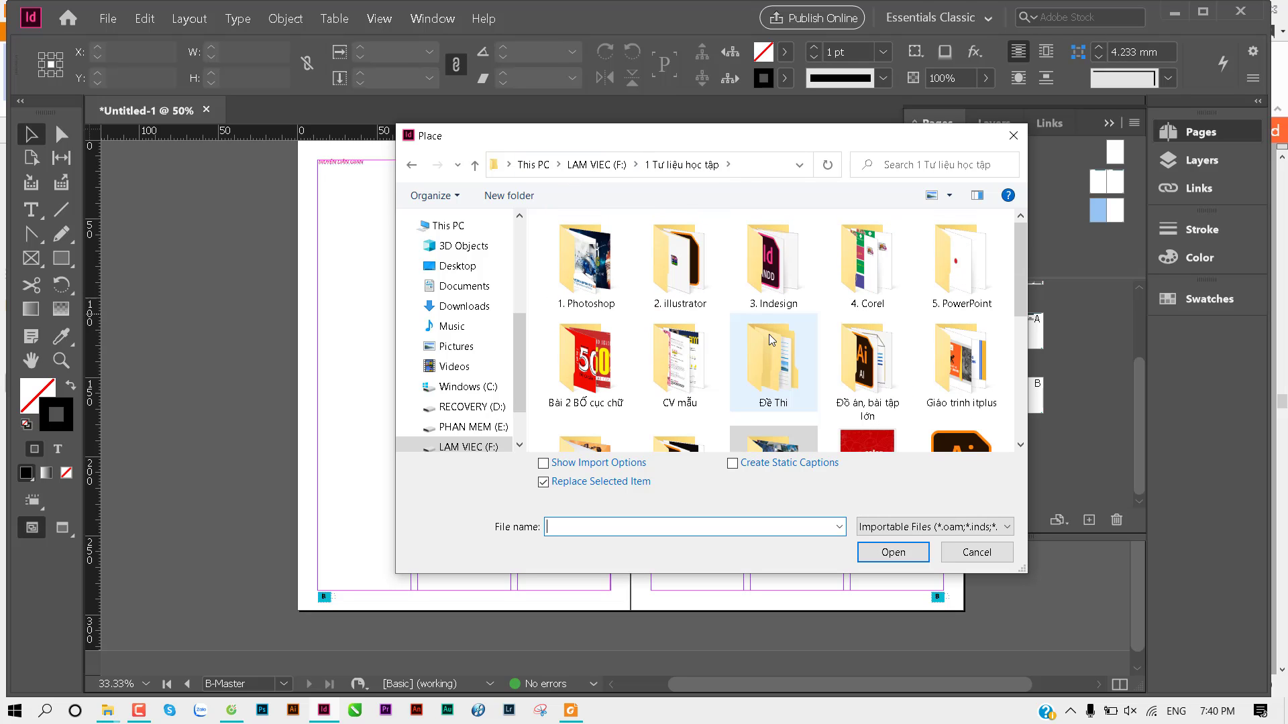
double_click(771, 268)
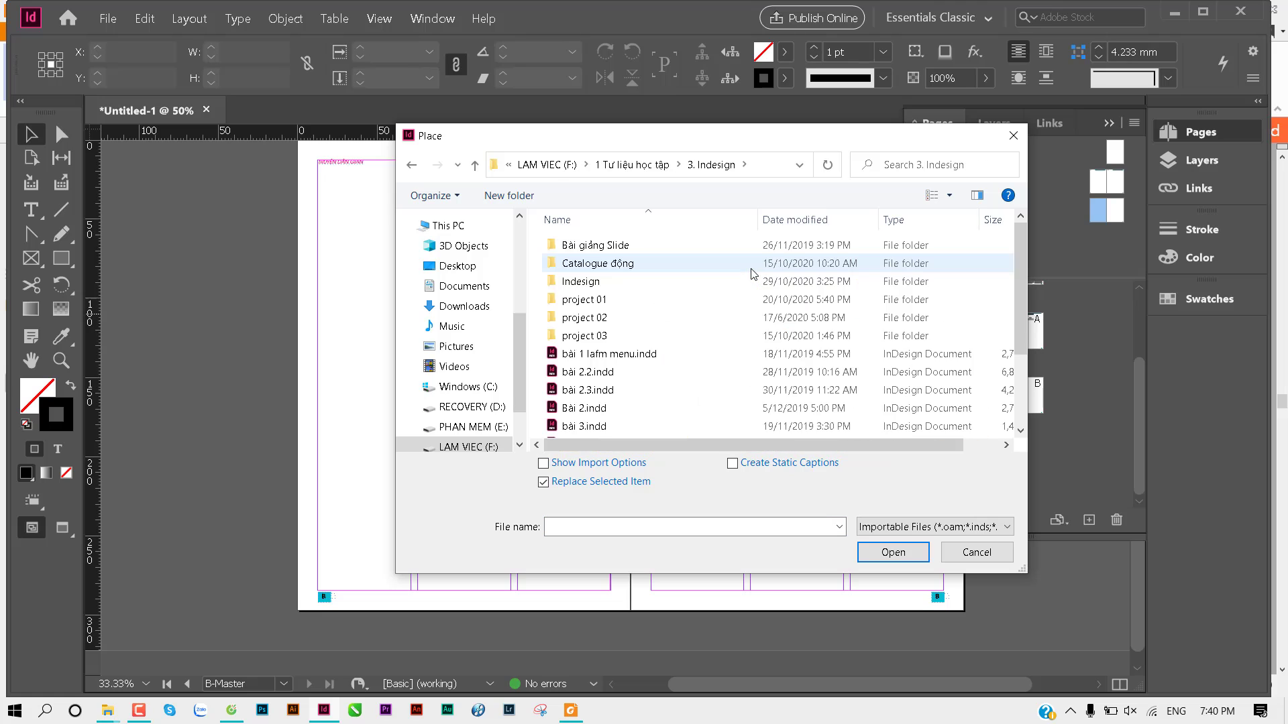
click(612, 283)
double_click(612, 284)
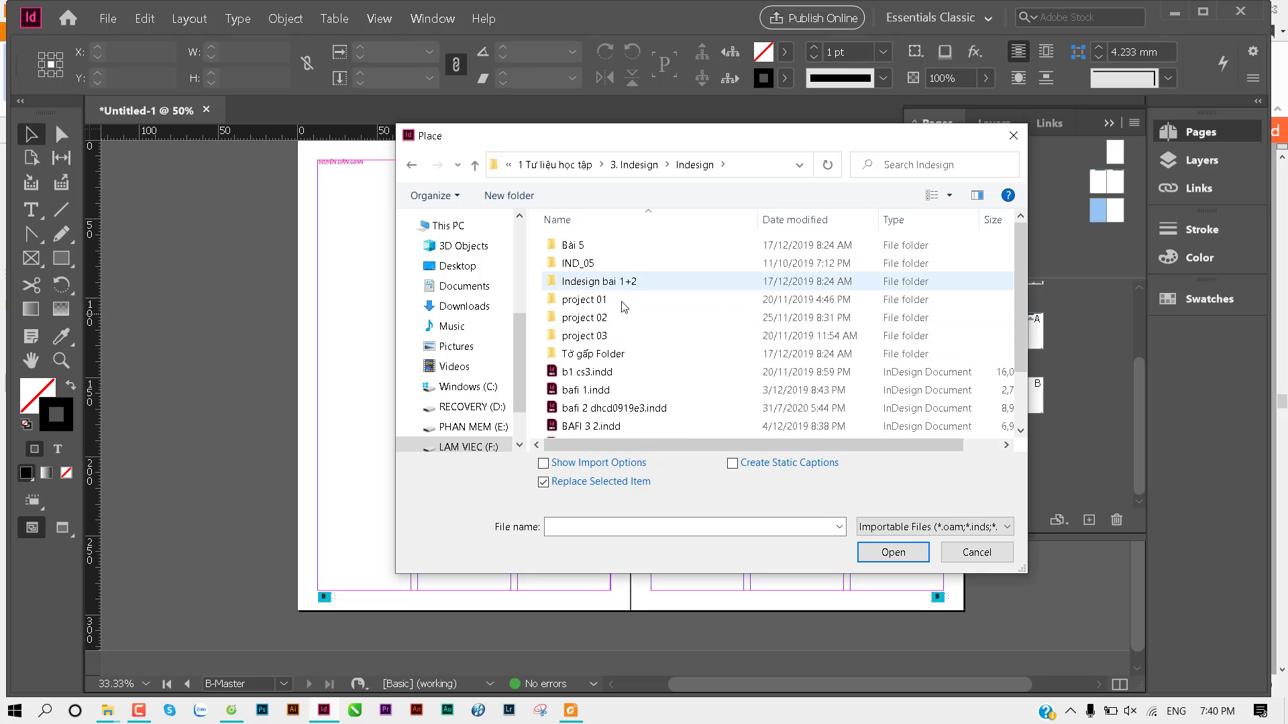
Step: Browse through Indesign bai 1+2 > Bai02 > Truyện dân gian > Doc and choose Cây tre trăm đốt.docx
double_click(637, 282)
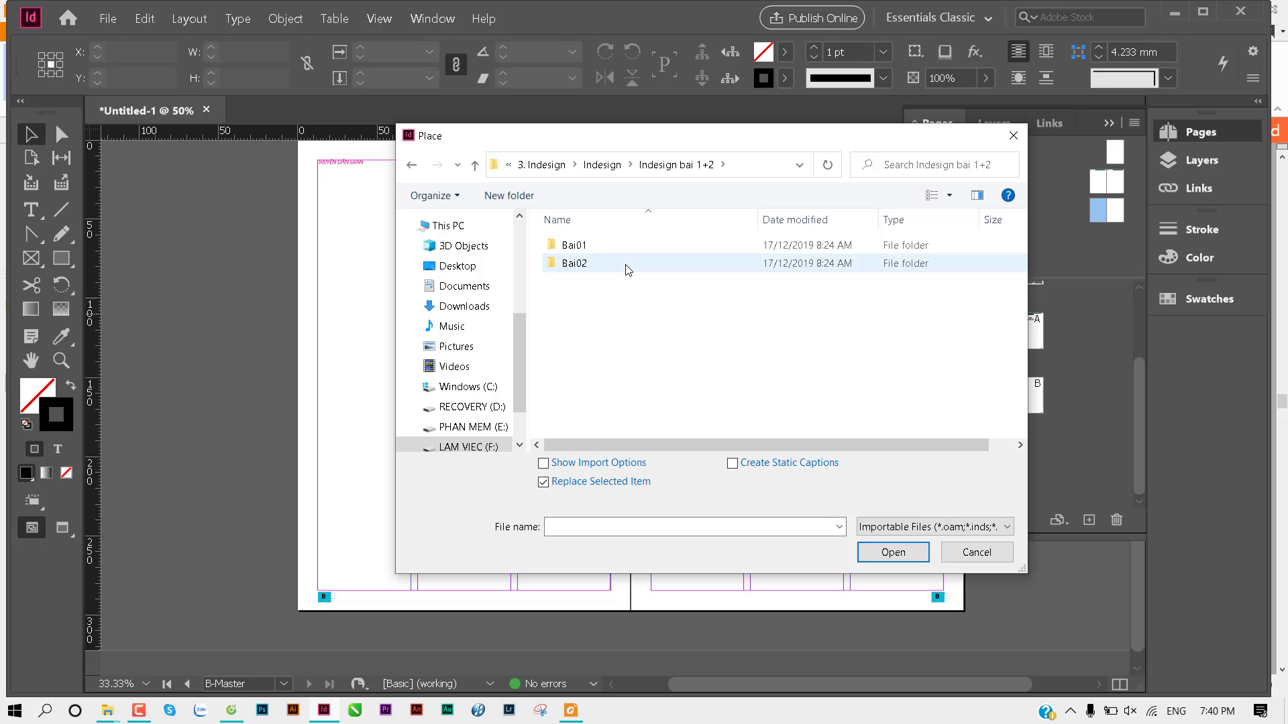
double_click(591, 263)
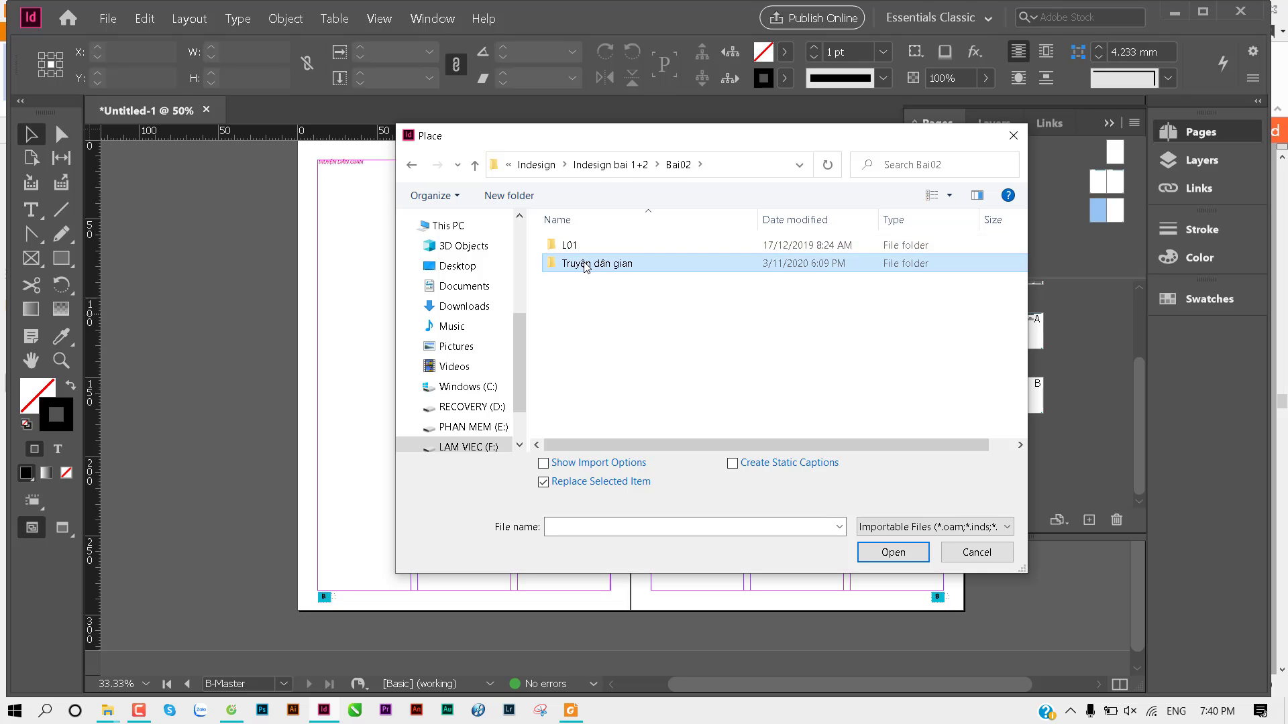
double_click(585, 263)
double_click(571, 245)
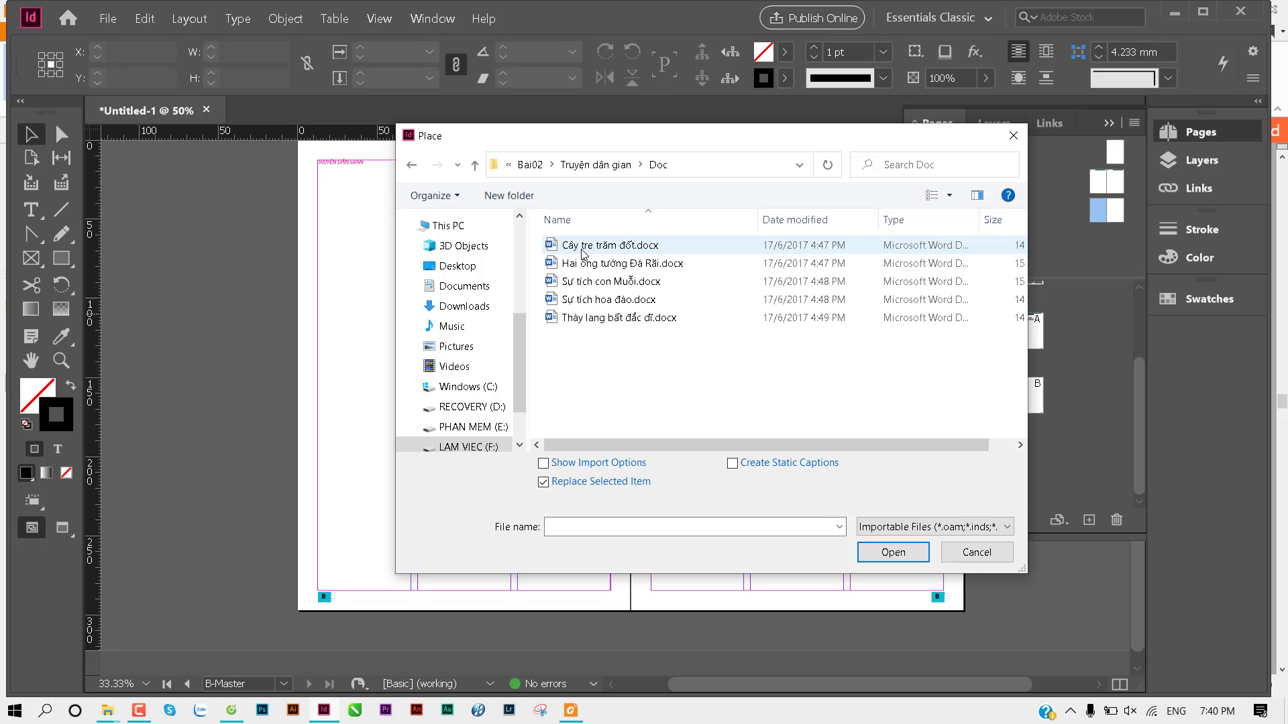
double_click(604, 248)
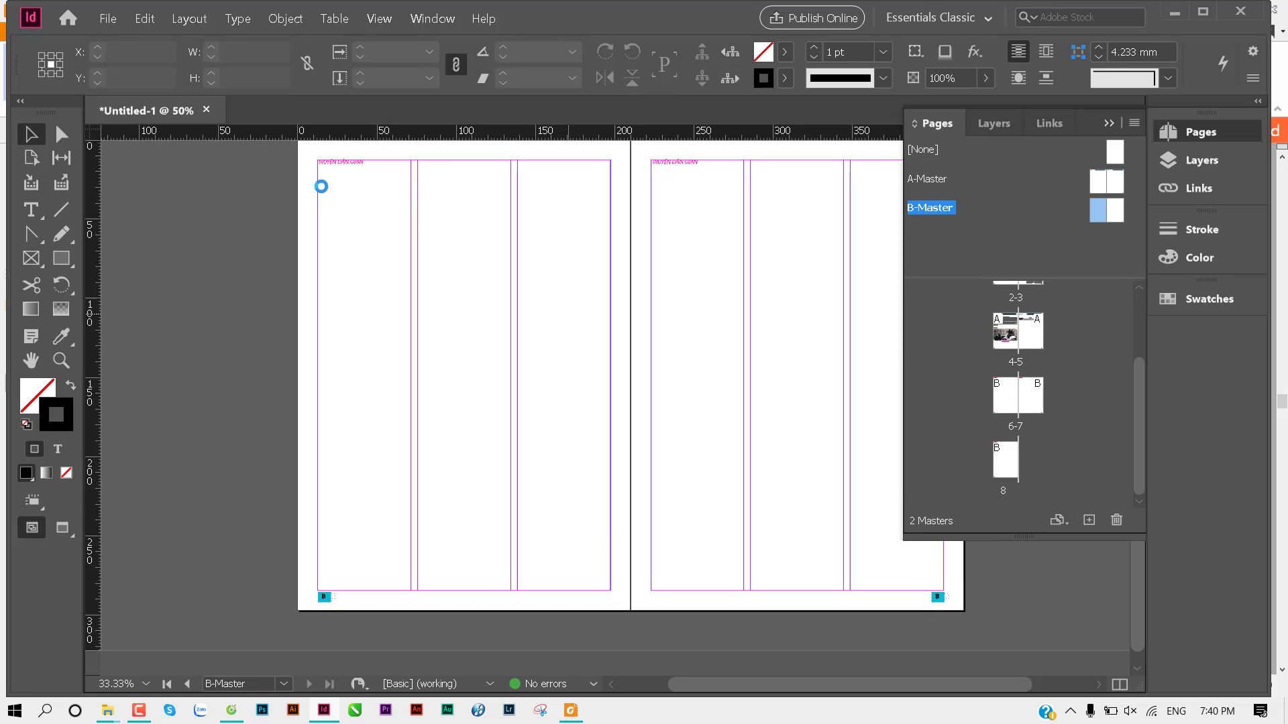
Step: Place the Cây tre trăm đốt story in a left-page frame and fit the frame to its text
drag(318, 180, 610, 585)
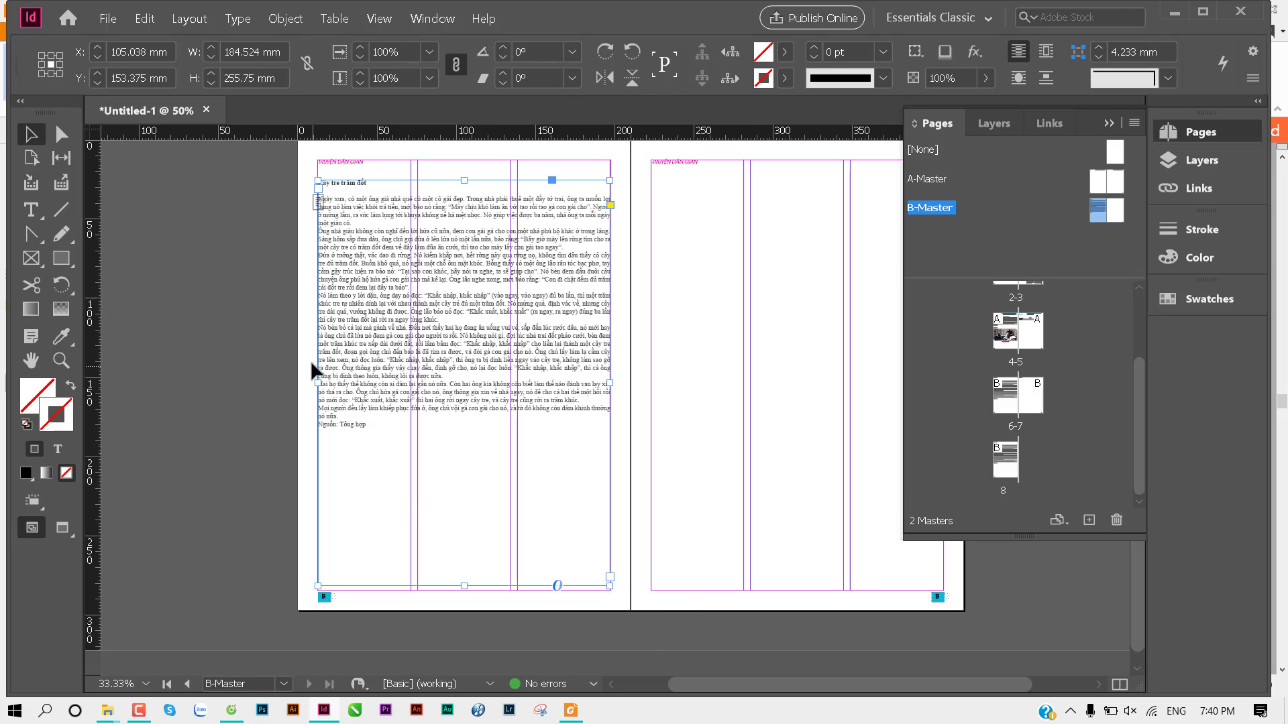
key(ctrl+alt+c)
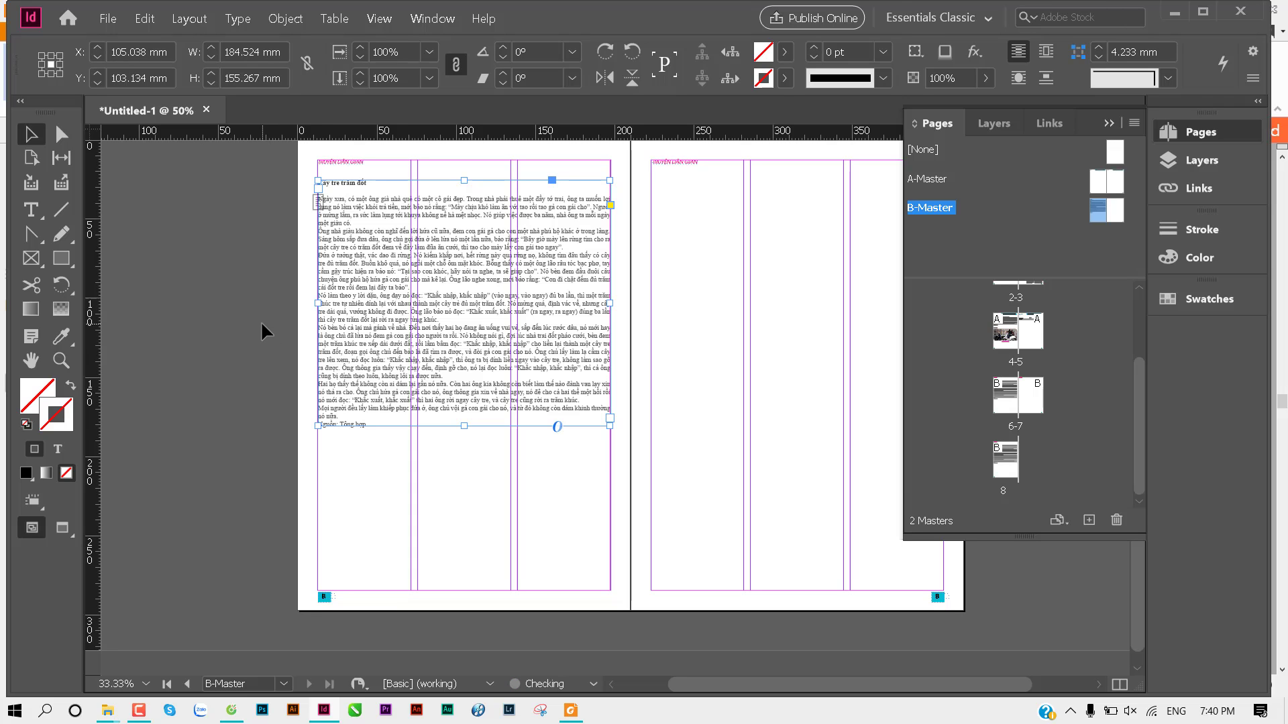
click(260, 320)
key(ctrl+equal)
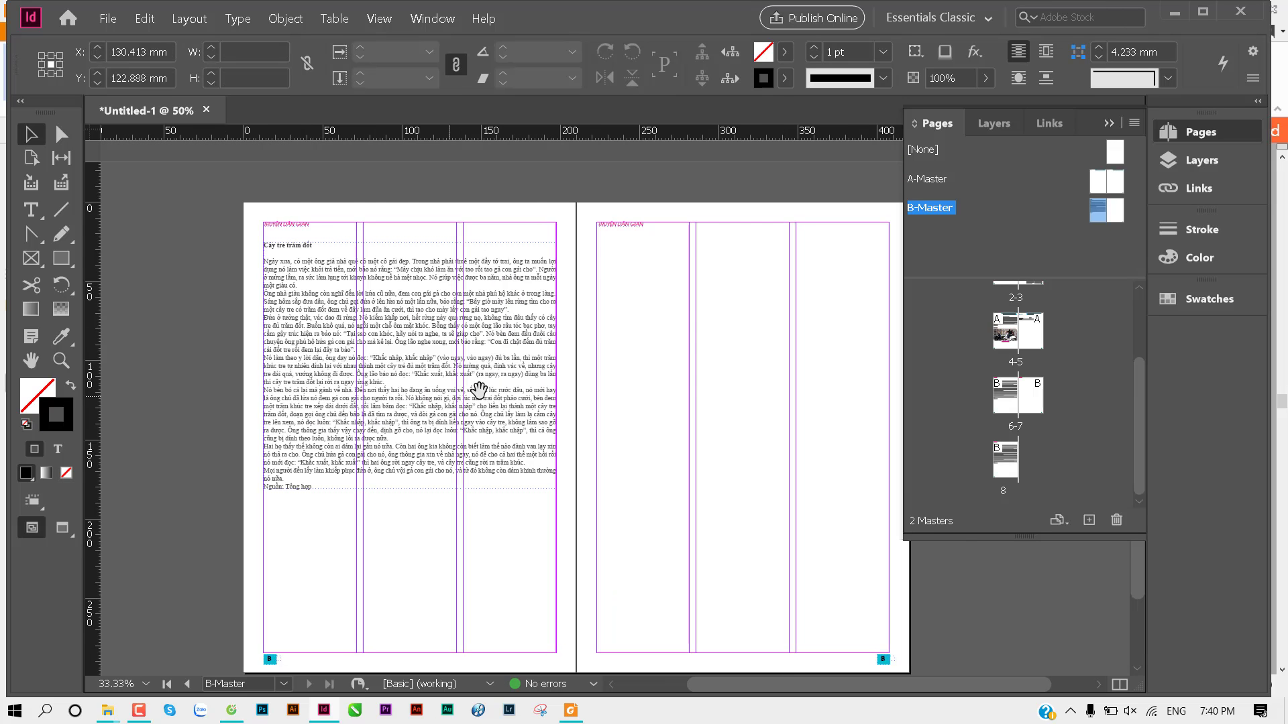
key(ctrl+equal)
drag(490, 382, 355, 419)
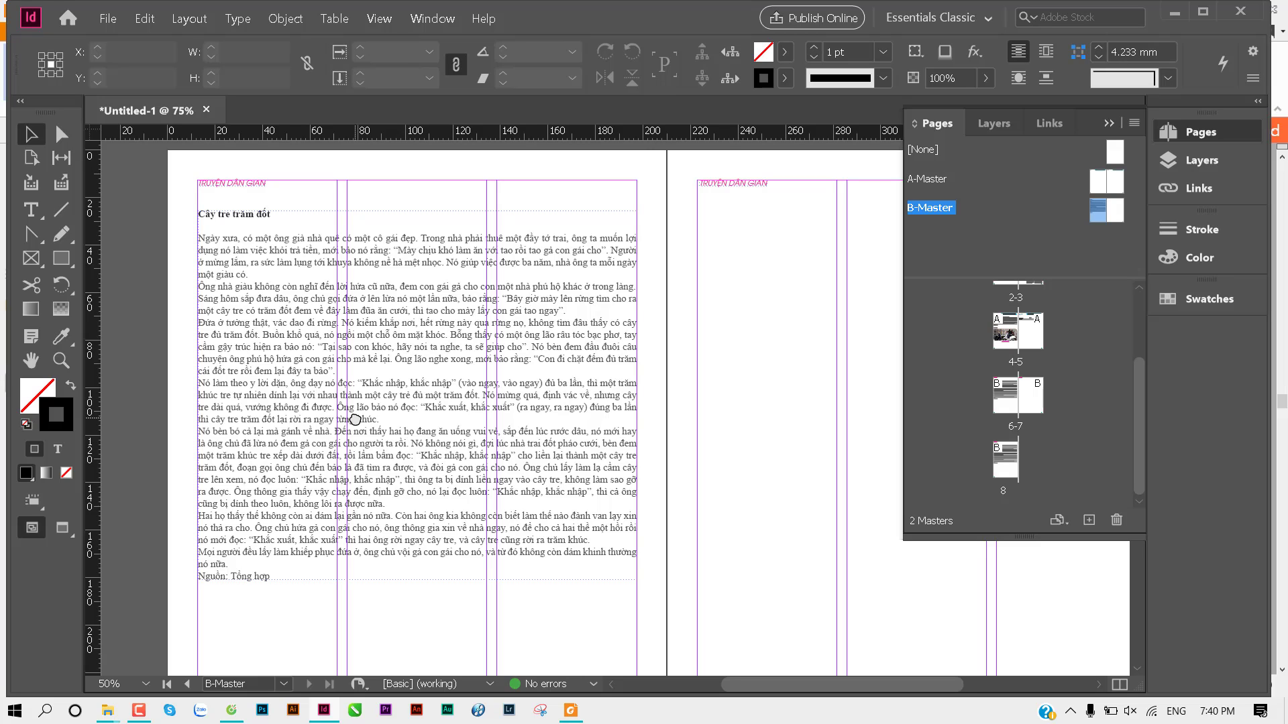
click(386, 315)
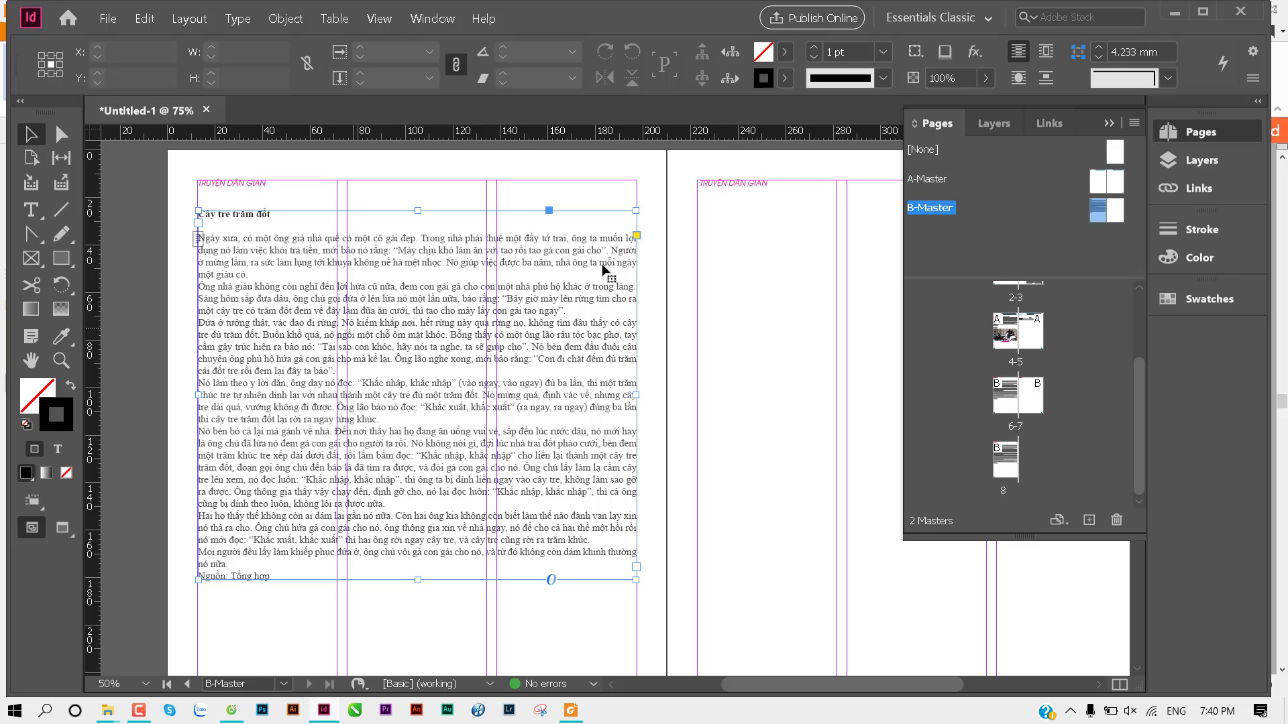
click(194, 247)
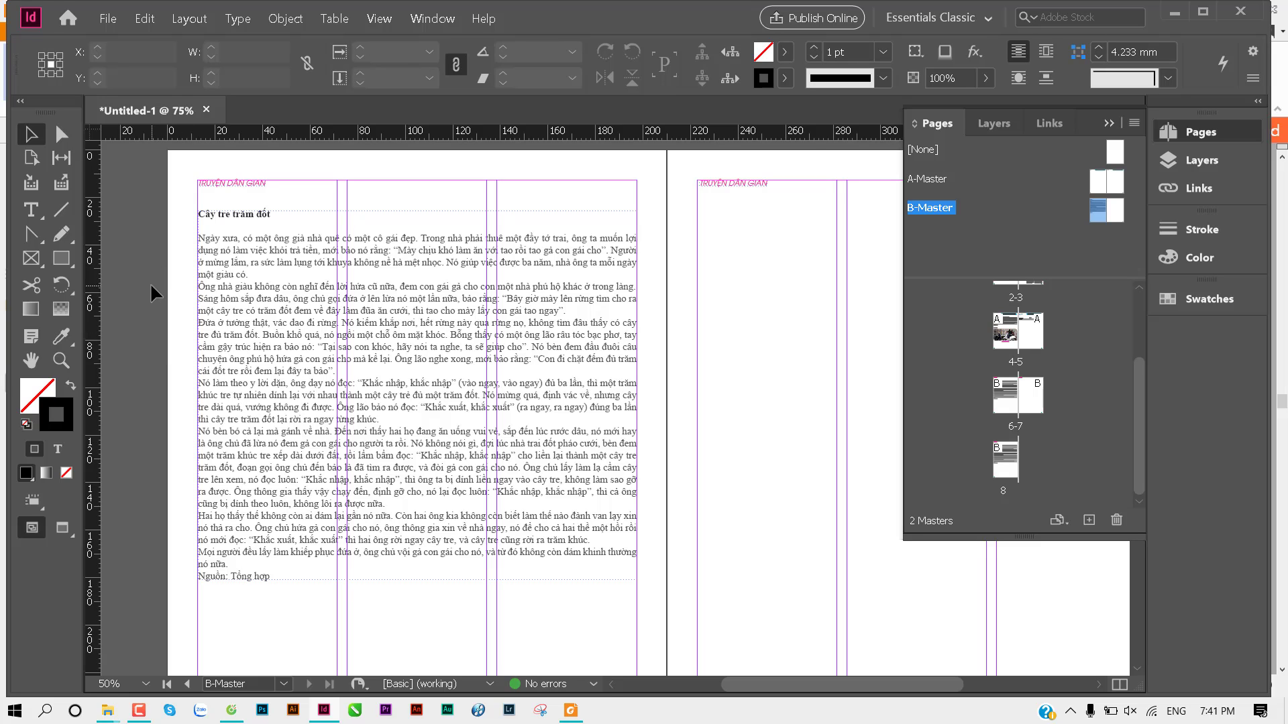
key(ctrl+d)
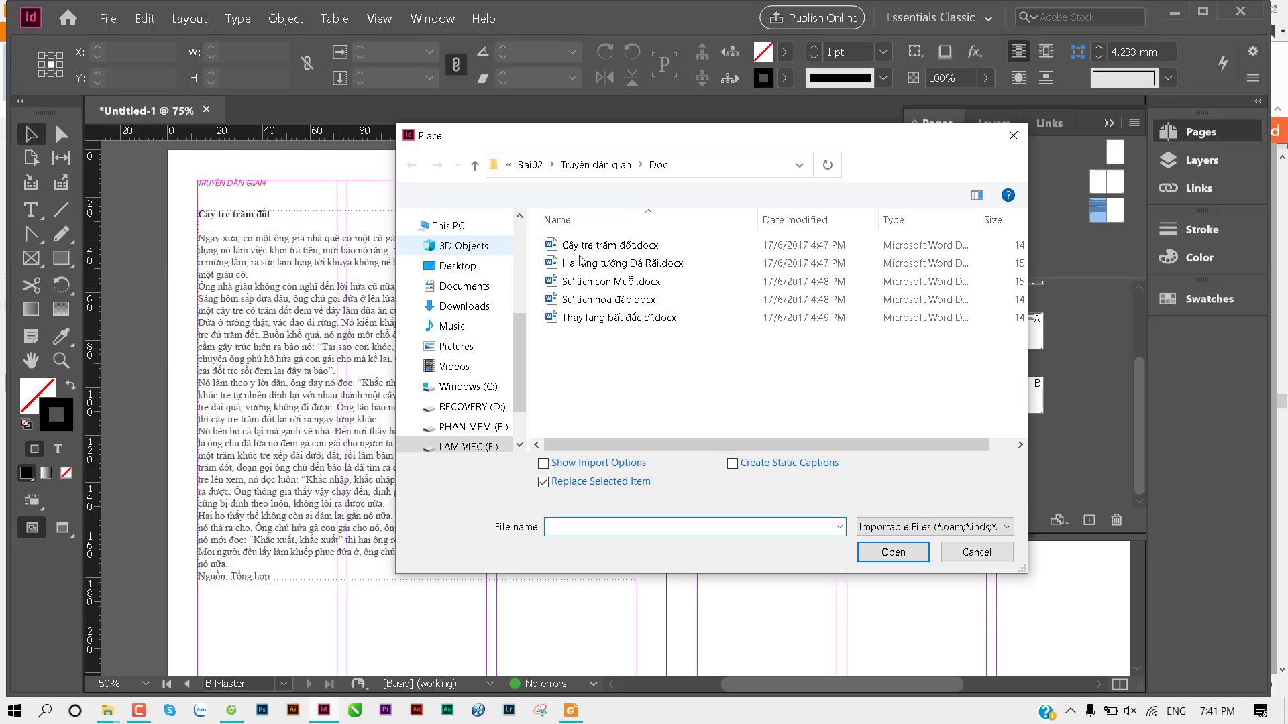
Step: Place Image1026.JPG from the Images folder in a roughly 96.3 × 64.2 mm frame over the story
click(602, 170)
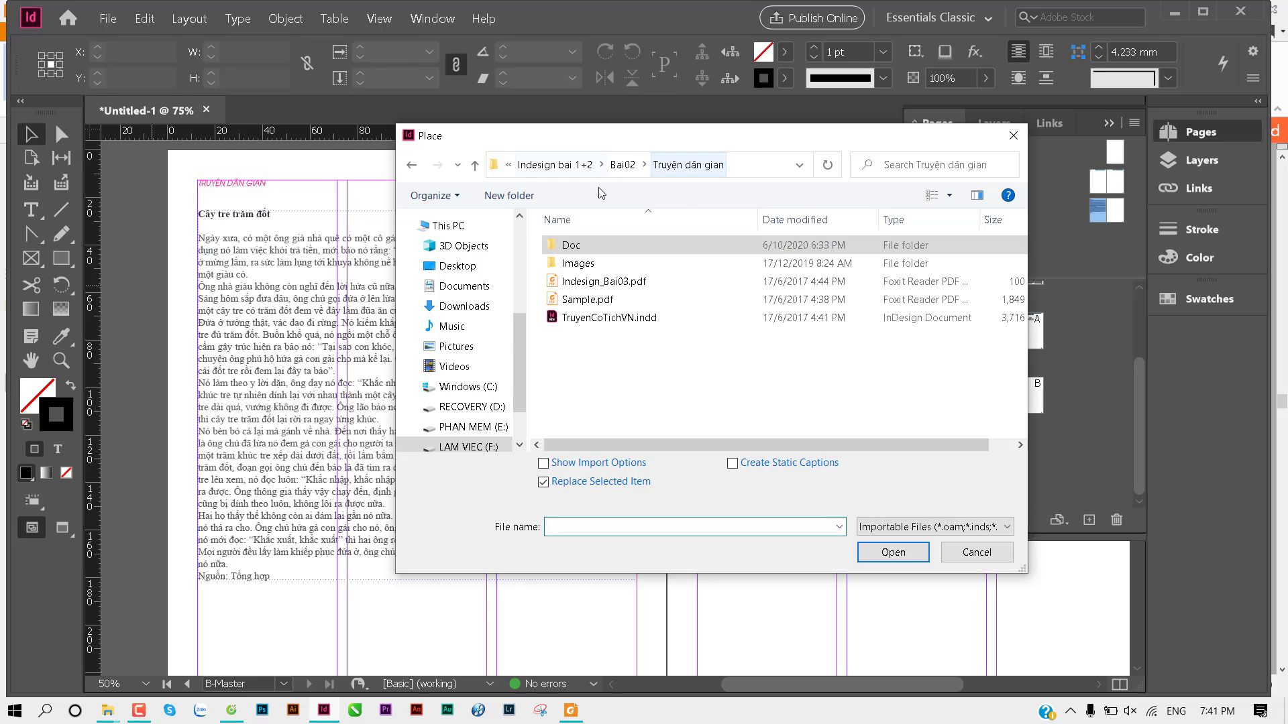
double_click(572, 263)
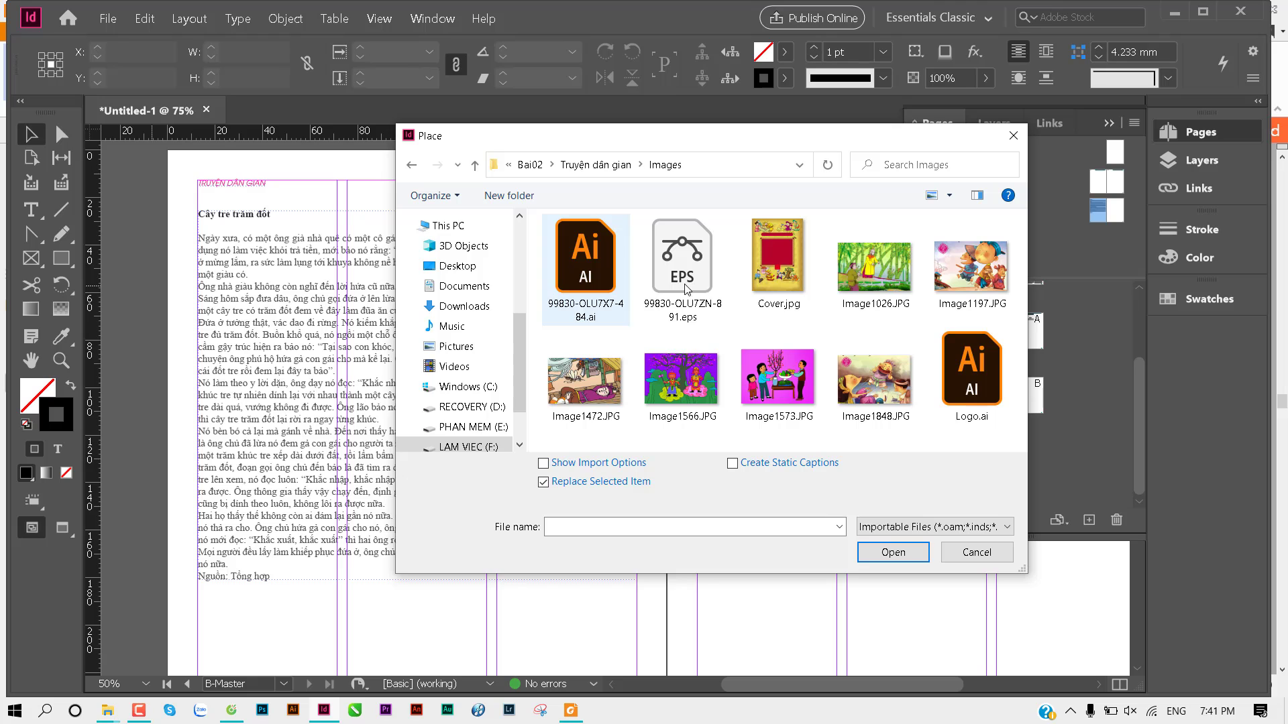
double_click(880, 271)
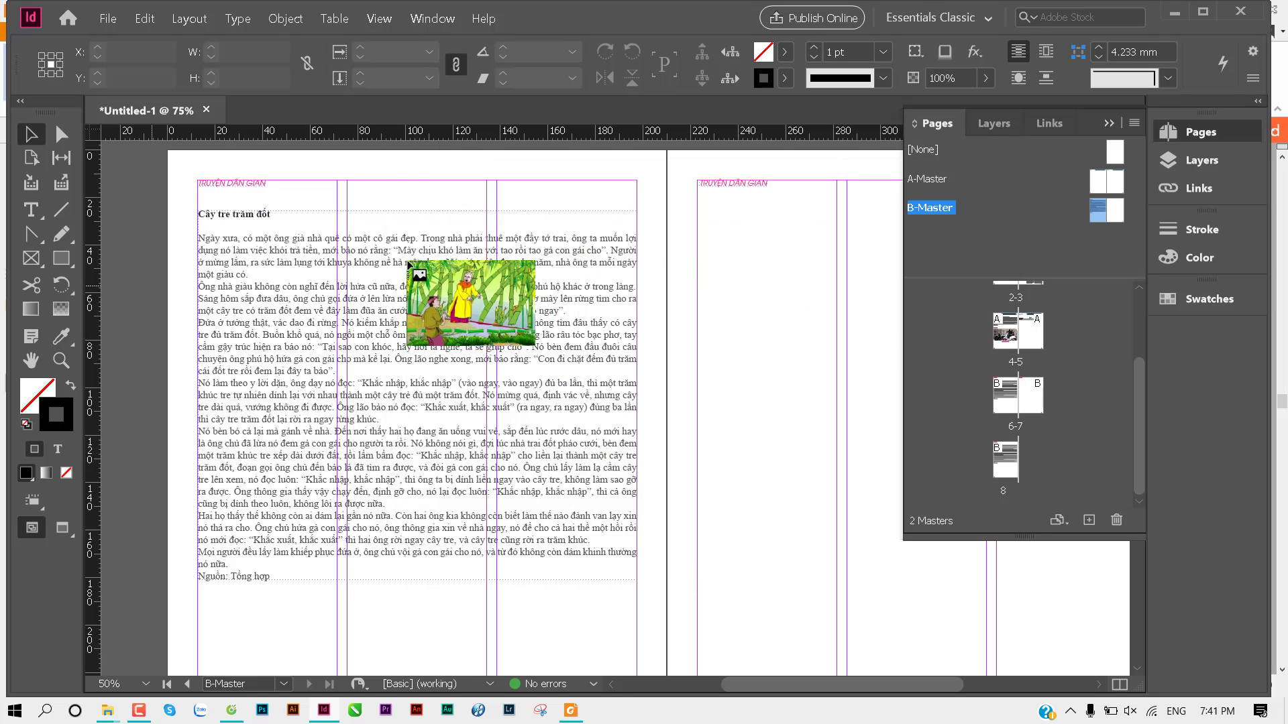
drag(408, 213, 637, 363)
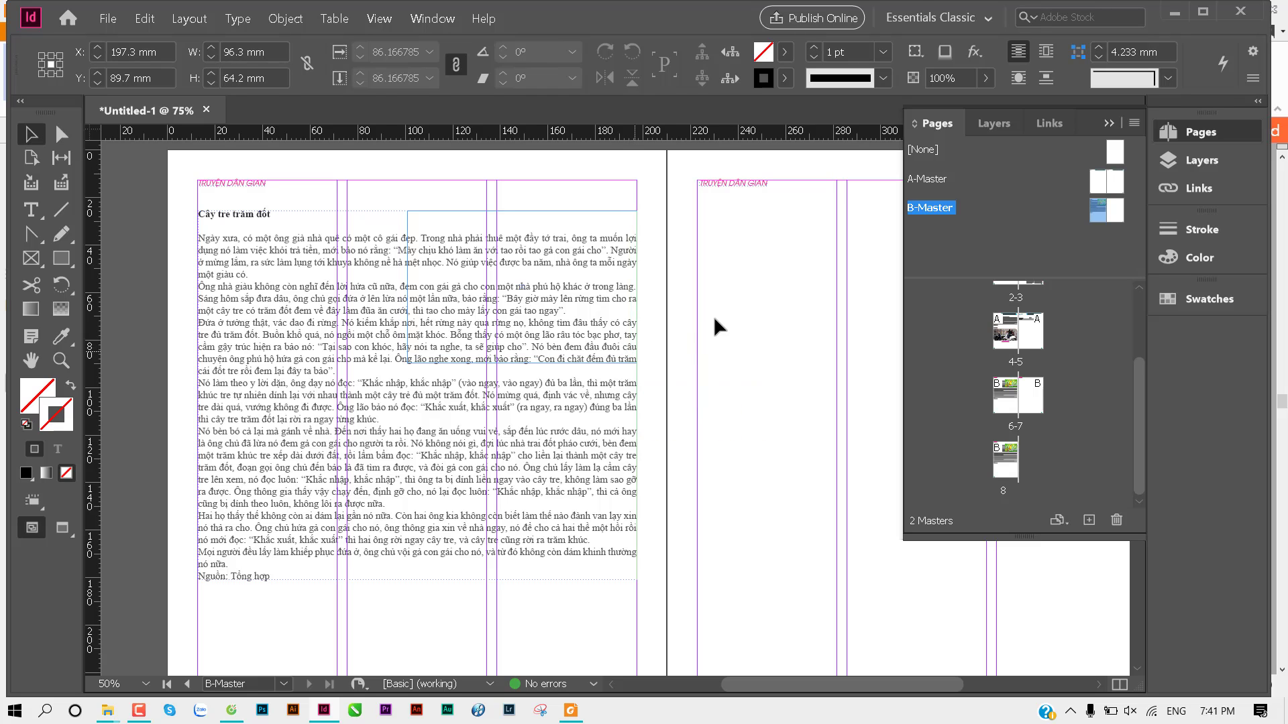
Step: Zoom in on the bamboo picture, hide the page list, and try a first move (undone)
click(714, 327)
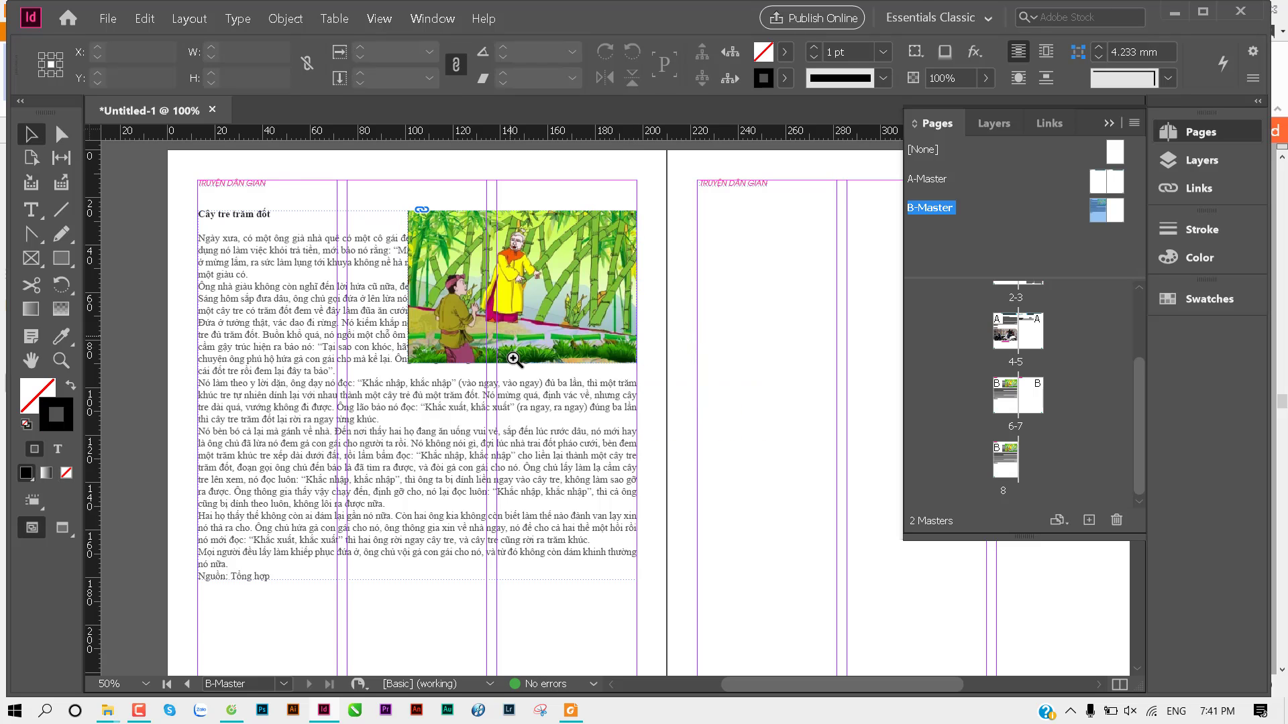
key(ctrl+equal)
click(549, 373)
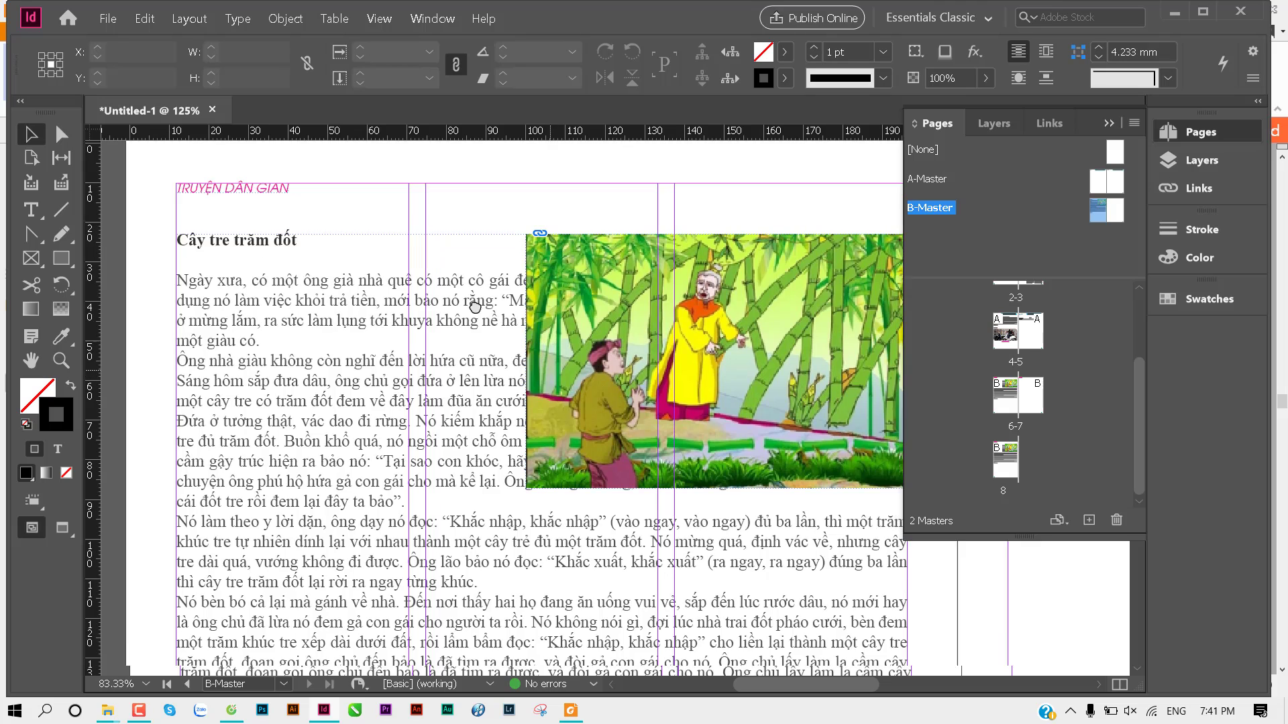
mouse_move(598, 390)
mouse_down()
mouse_move(508, 319)
mouse_move(564, 339)
mouse_up()
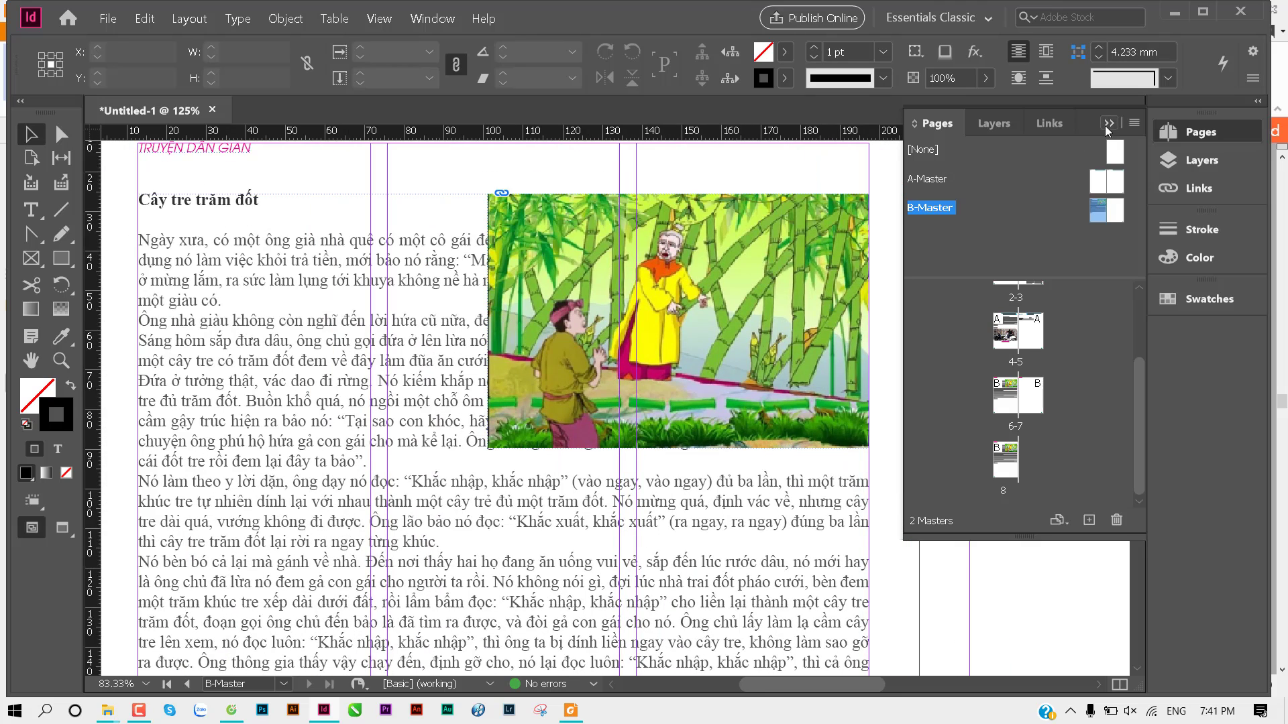
click(1108, 123)
scroll(565, 287, left, 2)
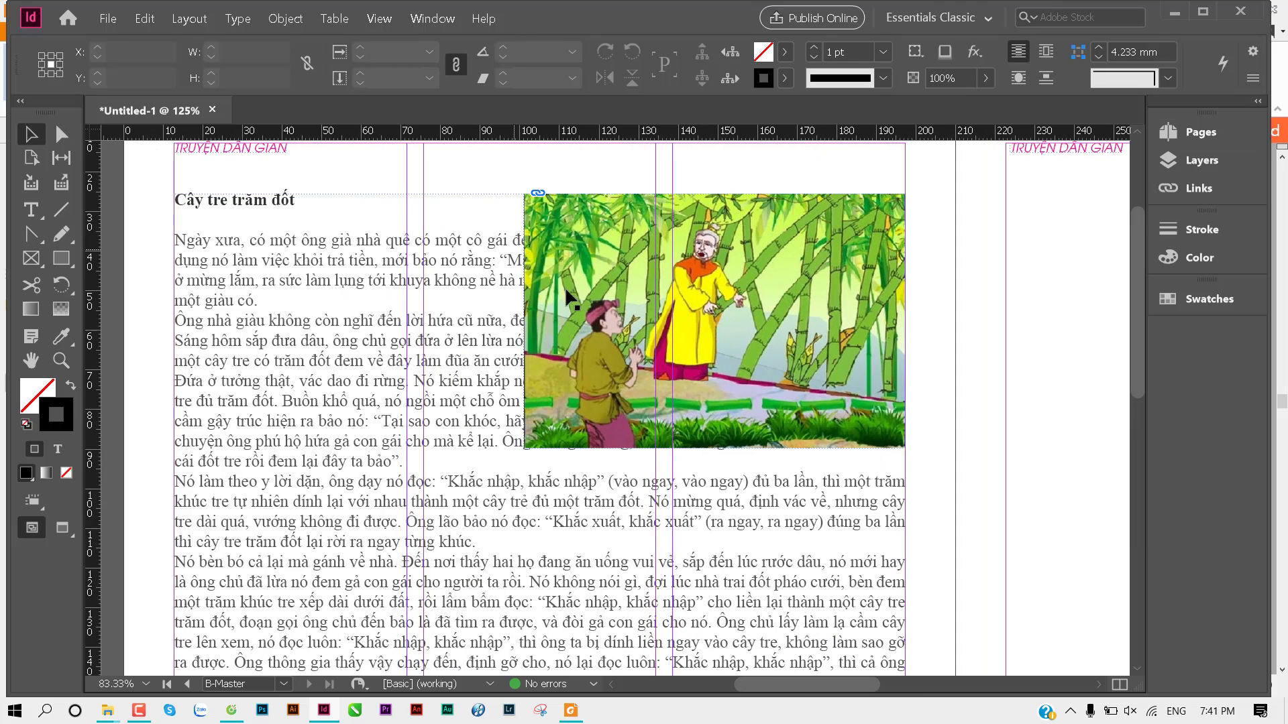
drag(544, 360, 511, 429)
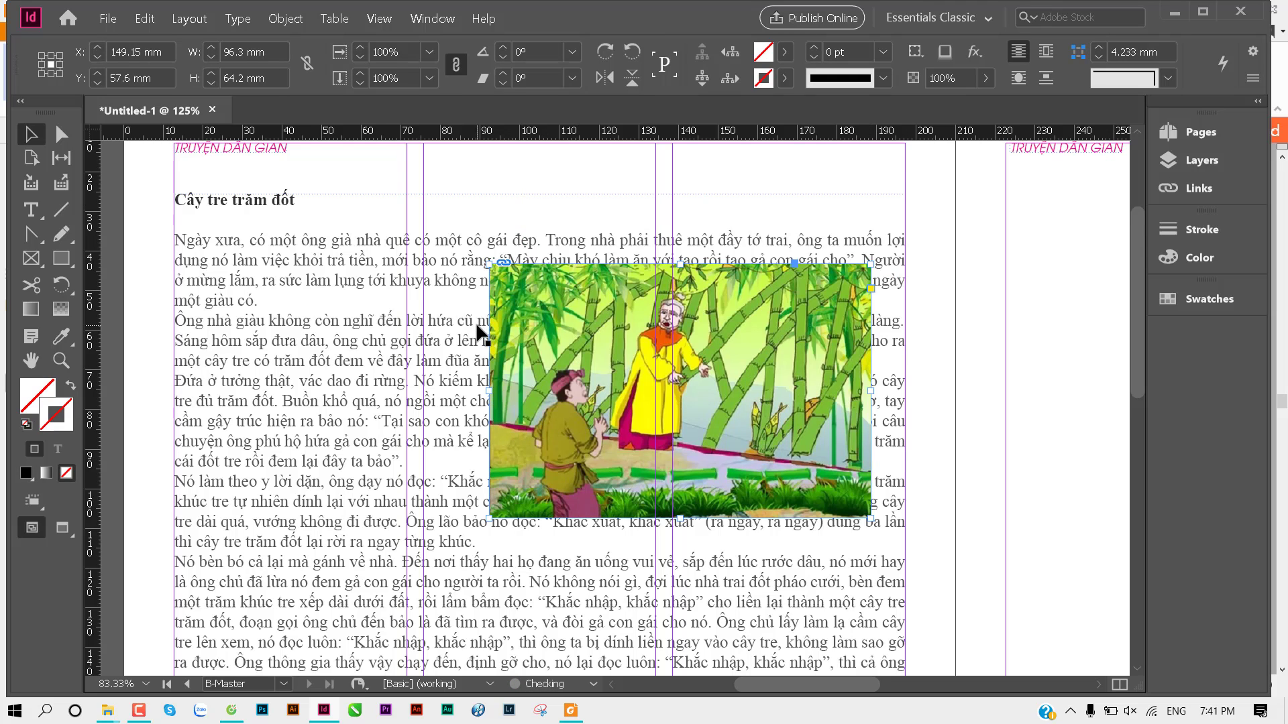
key(ctrl+z)
Step: Move the bamboo picture up into the middle of the story text and reselect it
key(ctrl+minus)
key(ctrl+minus)
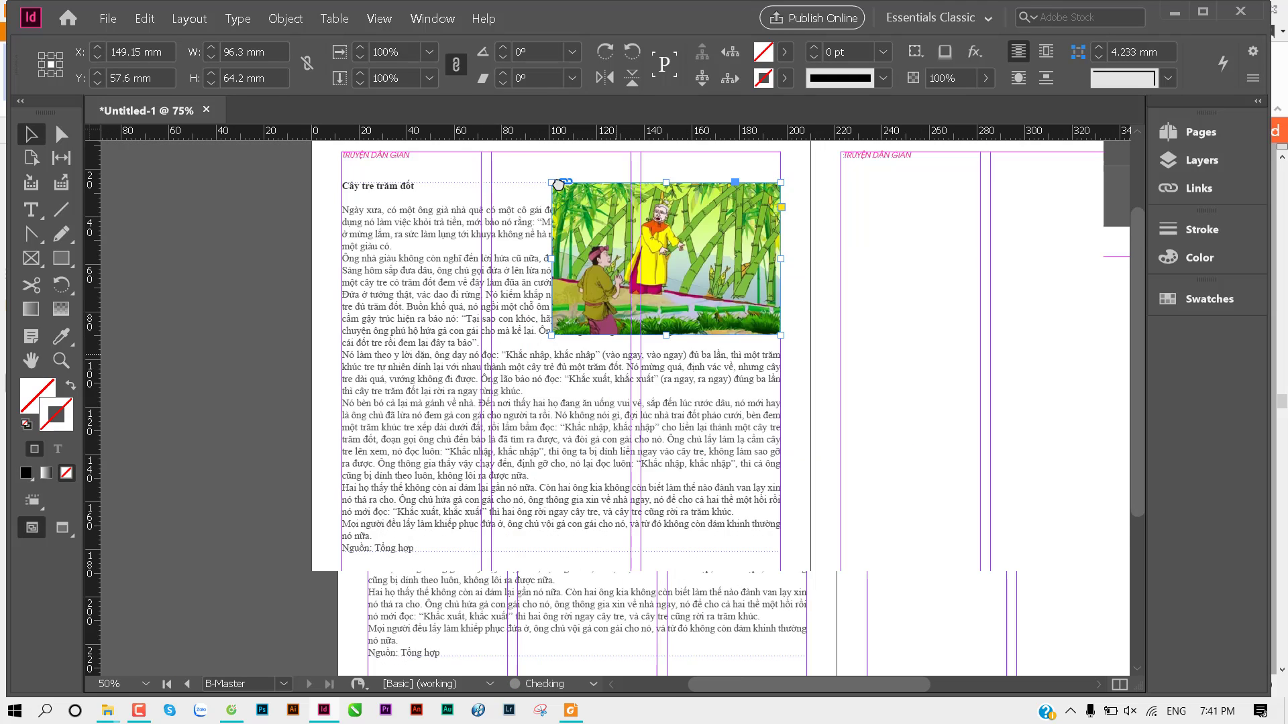
drag(570, 245, 475, 620)
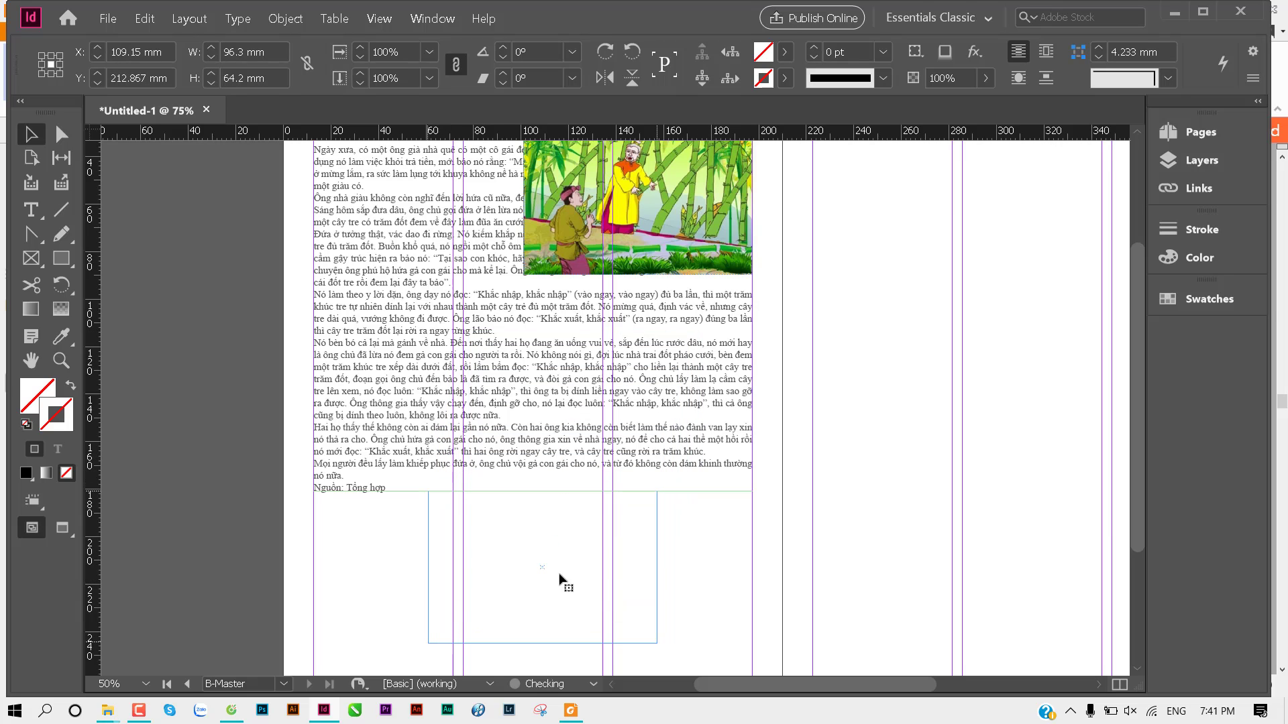
click(679, 563)
scroll(321, 461, down, 3)
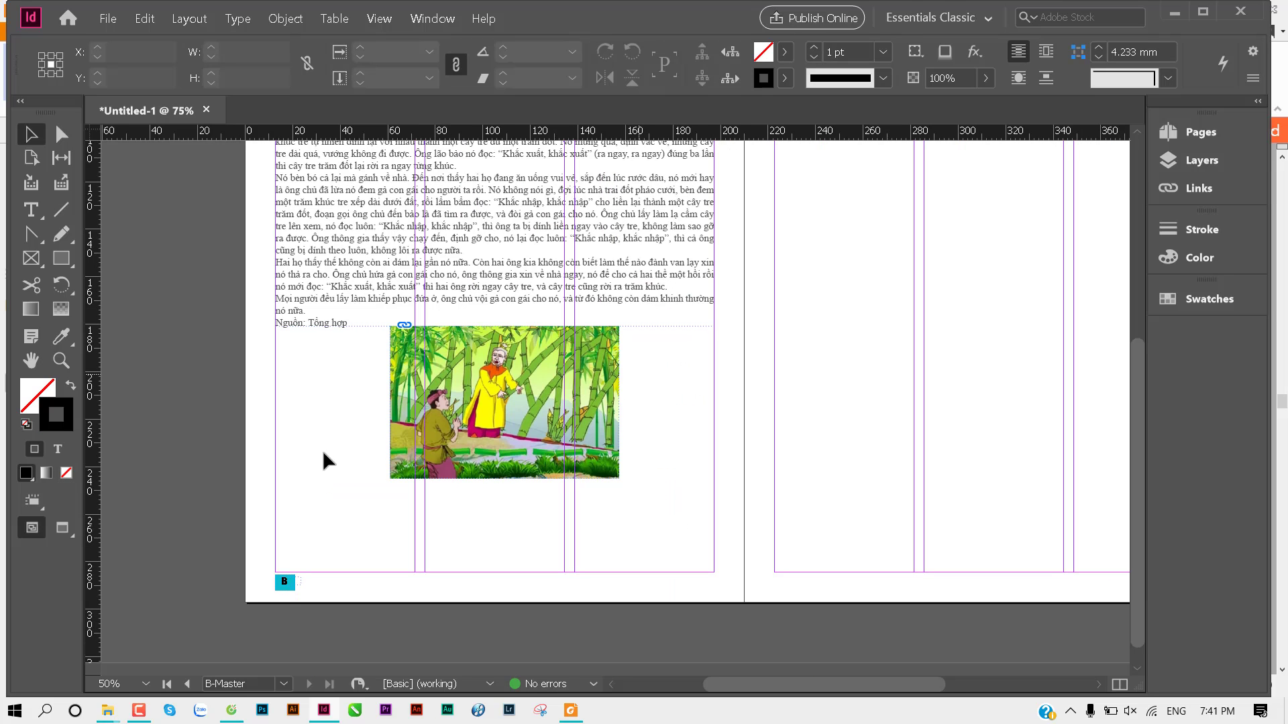
mouse_move(489, 407)
mouse_down()
mouse_move(462, 594)
mouse_move(522, 298)
mouse_up()
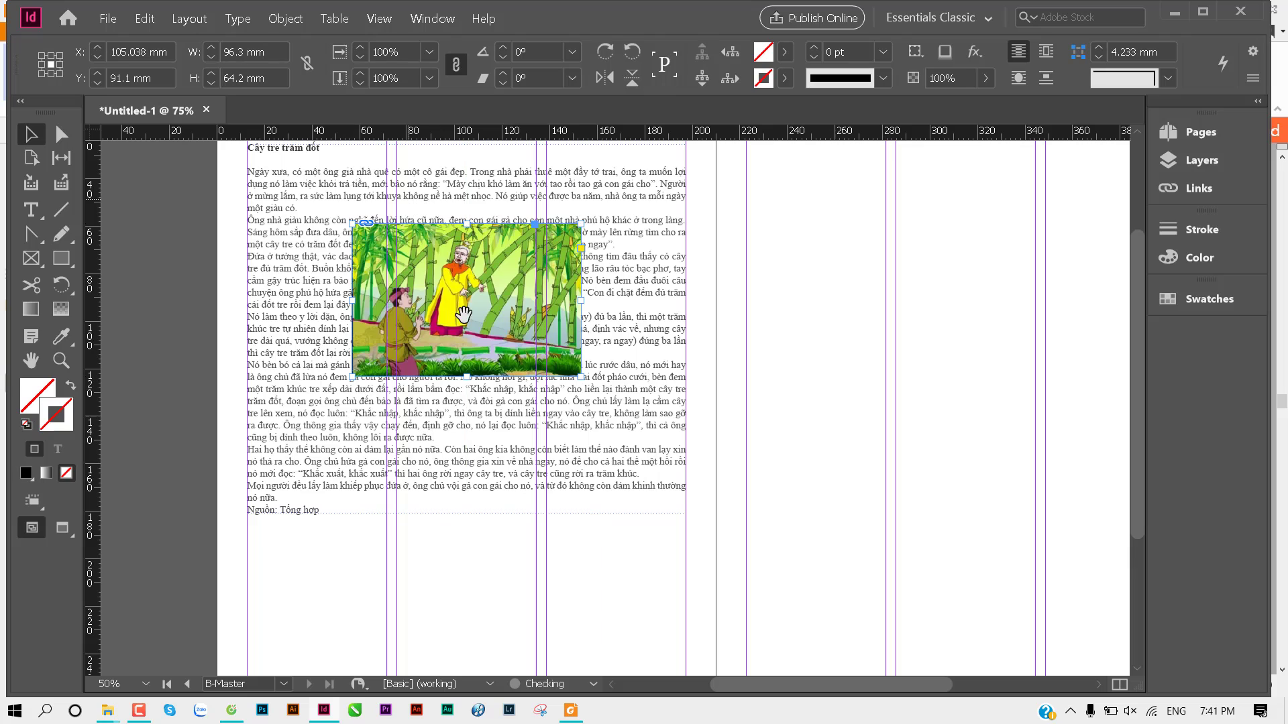
click(755, 344)
click(523, 347)
Step: Apply Wrap Around Bounding Box text wrap to the bamboo illustration
key(ctrl+alt+w)
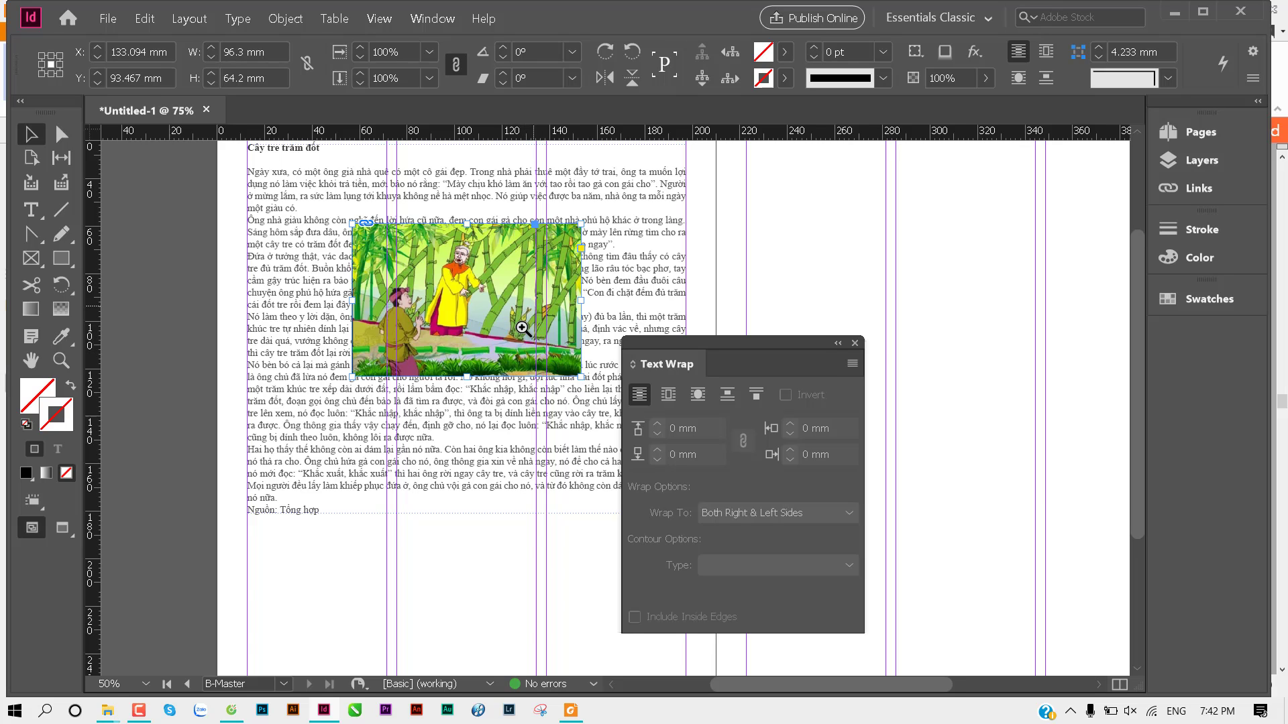
click(526, 318)
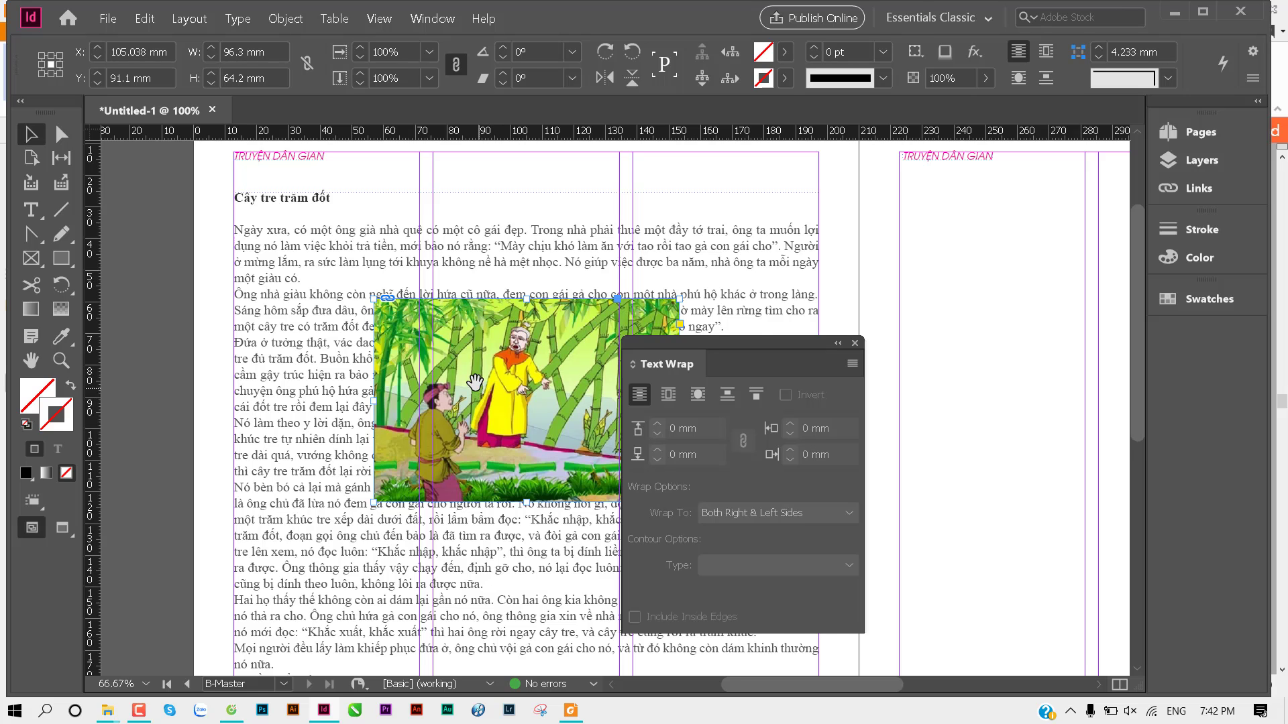
drag(488, 397, 425, 367)
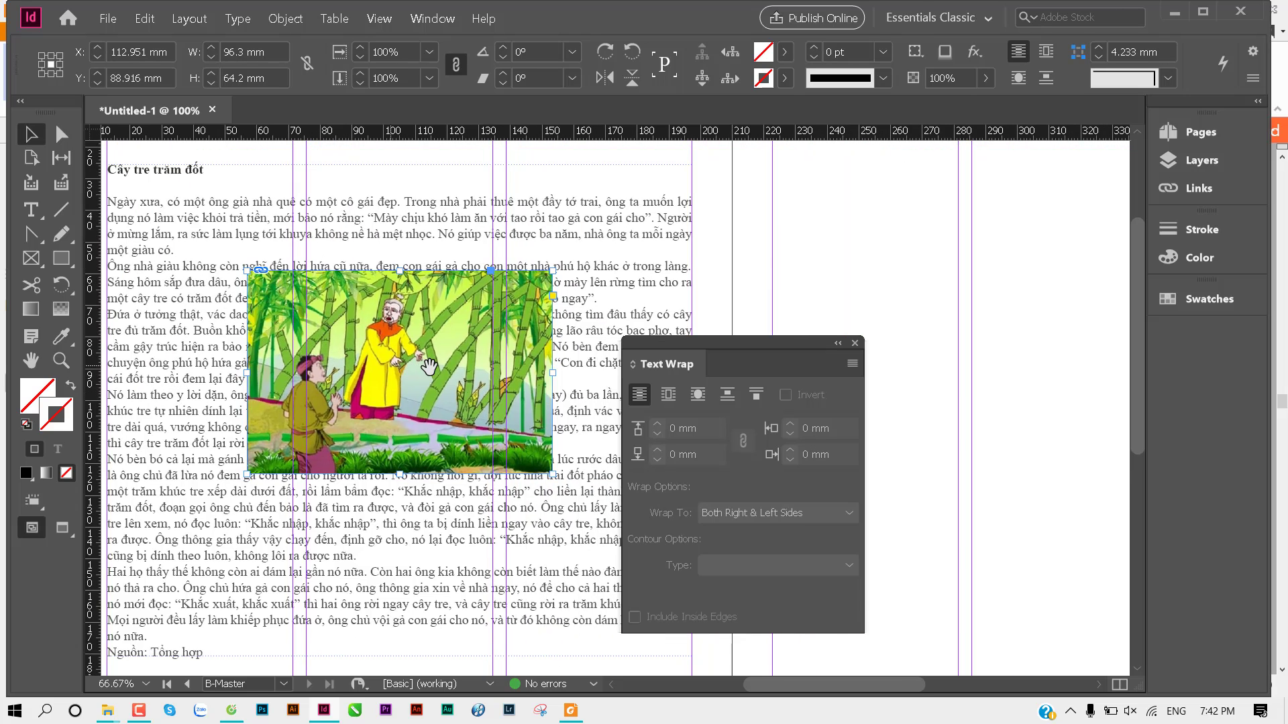
click(426, 368)
drag(470, 336, 316, 319)
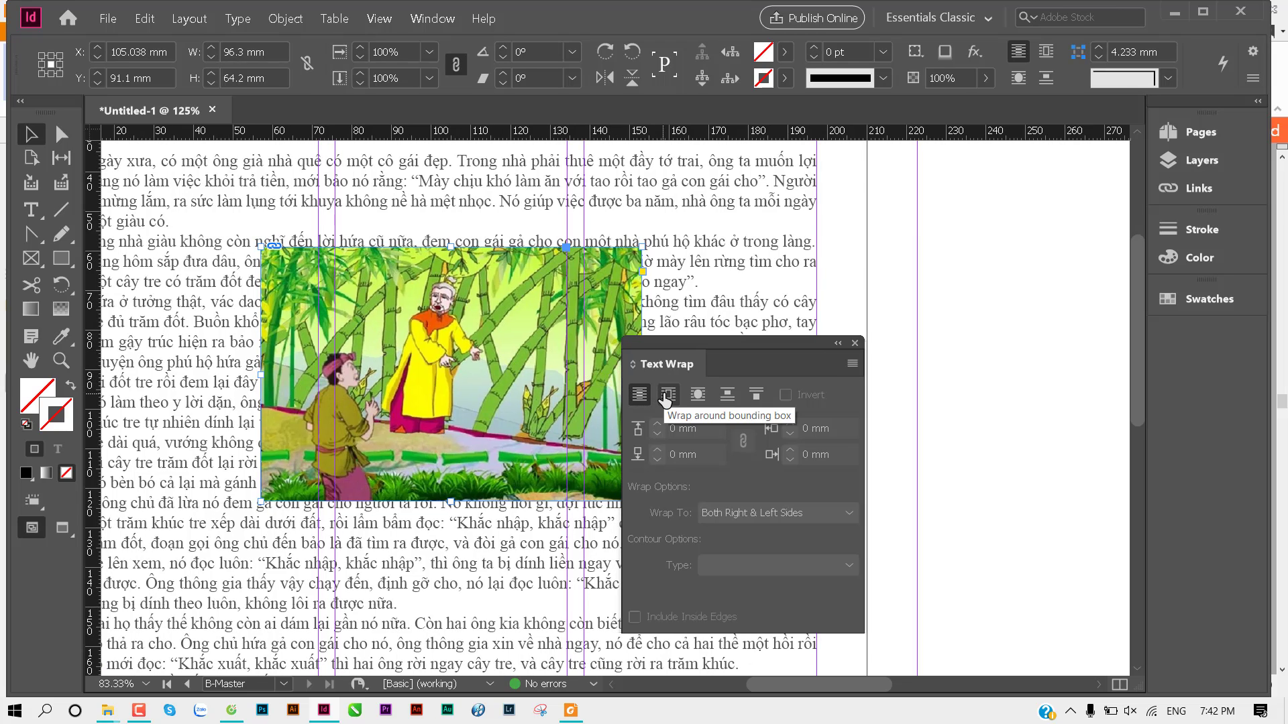
click(666, 396)
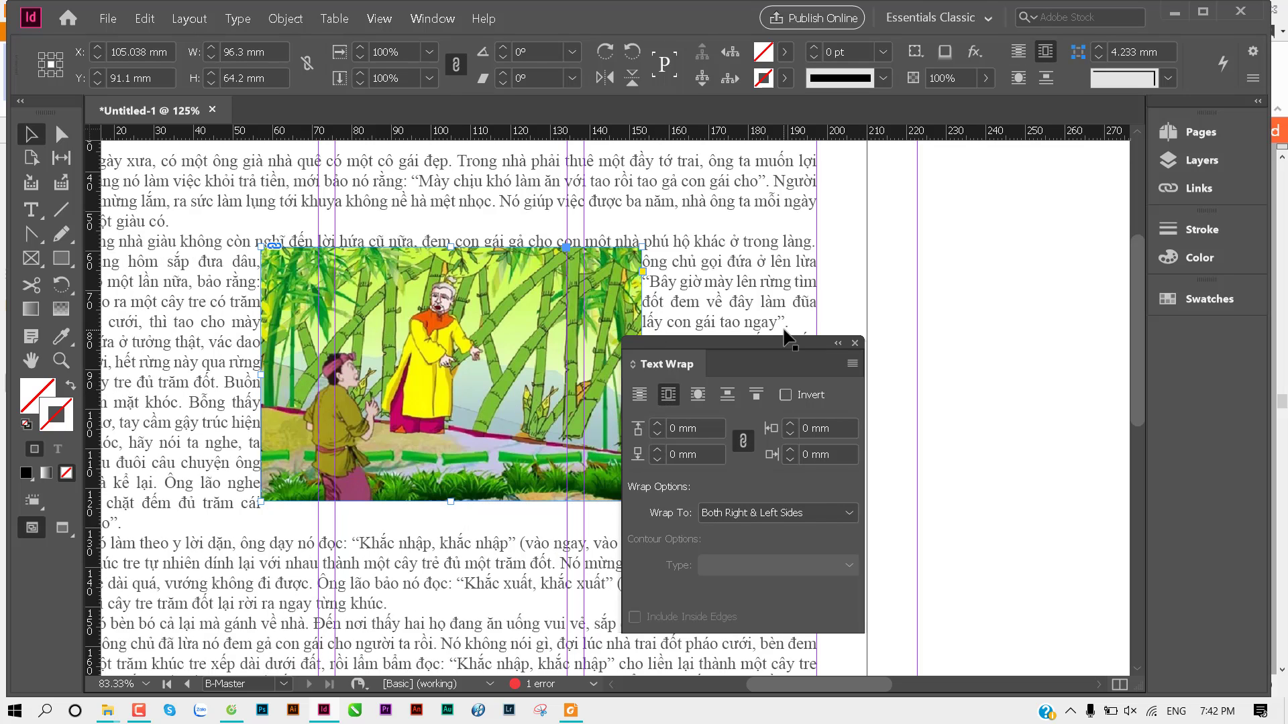
Step: Fine-tune the illustration's vertical position within the story text
key(ctrl+minus)
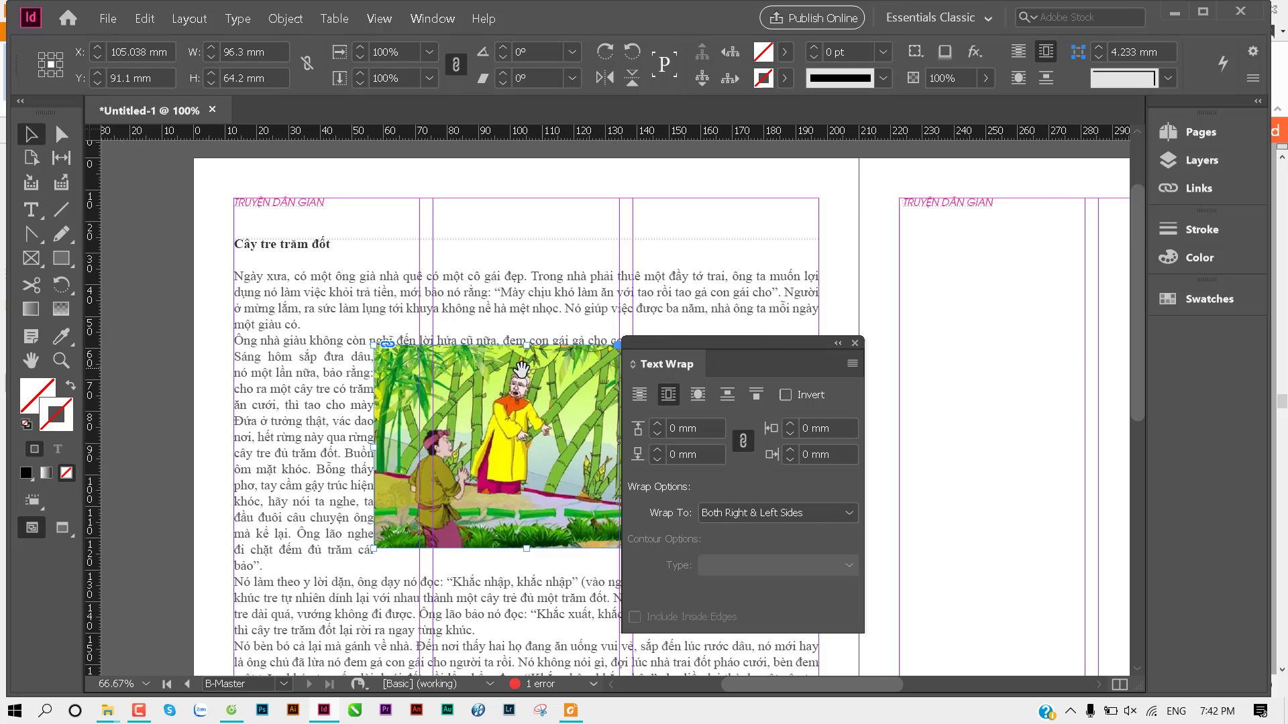
mouse_move(521, 369)
mouse_down()
mouse_move(299, 347)
mouse_move(391, 375)
mouse_up()
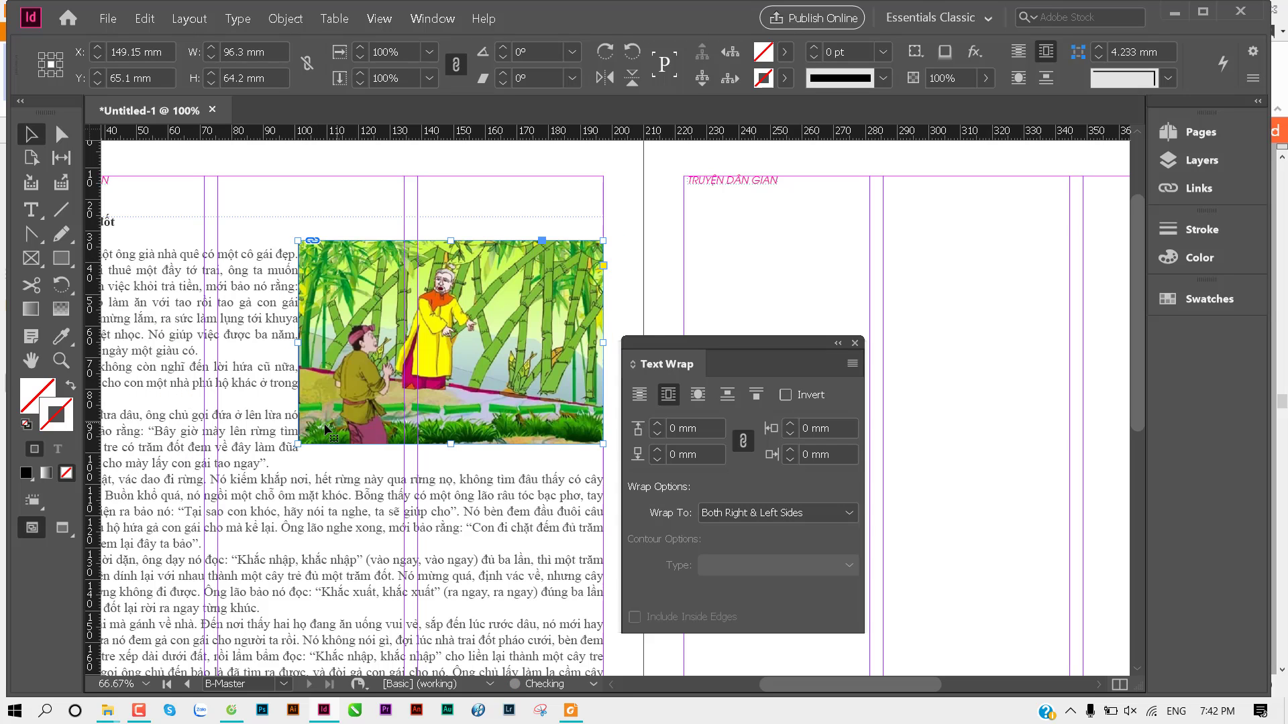
scroll(355, 369, down, 2)
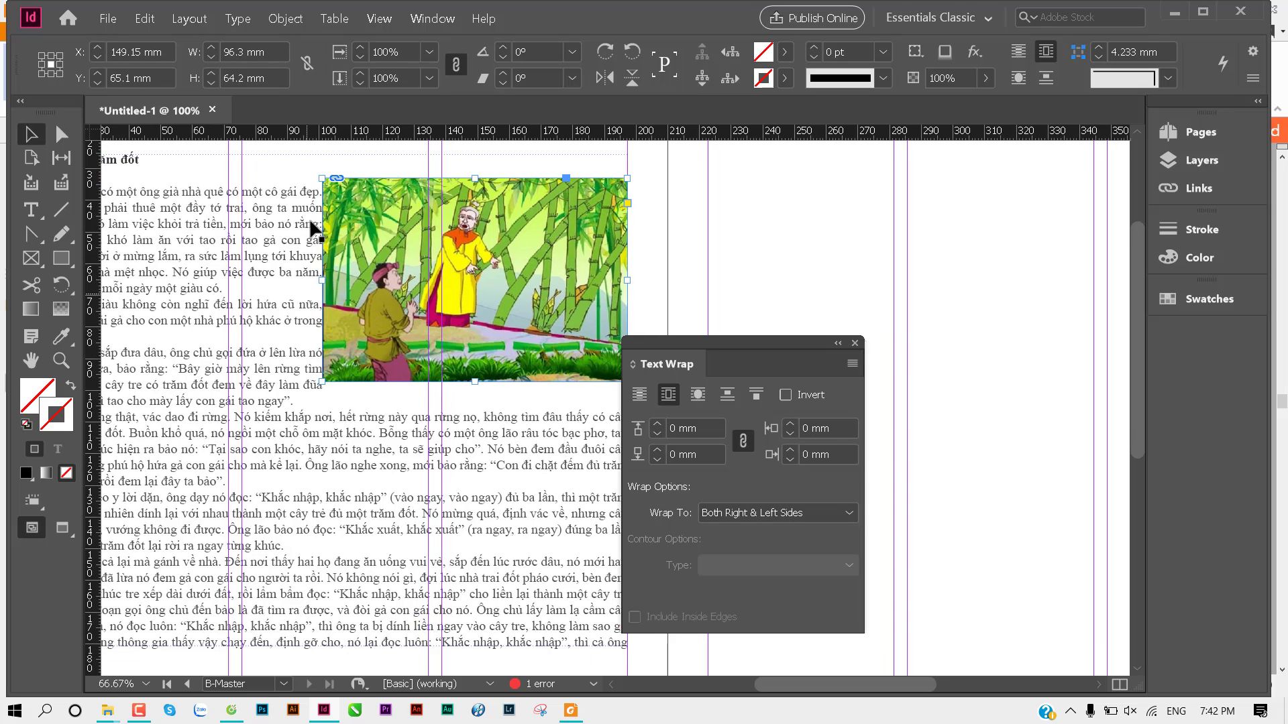
drag(334, 367, 333, 369)
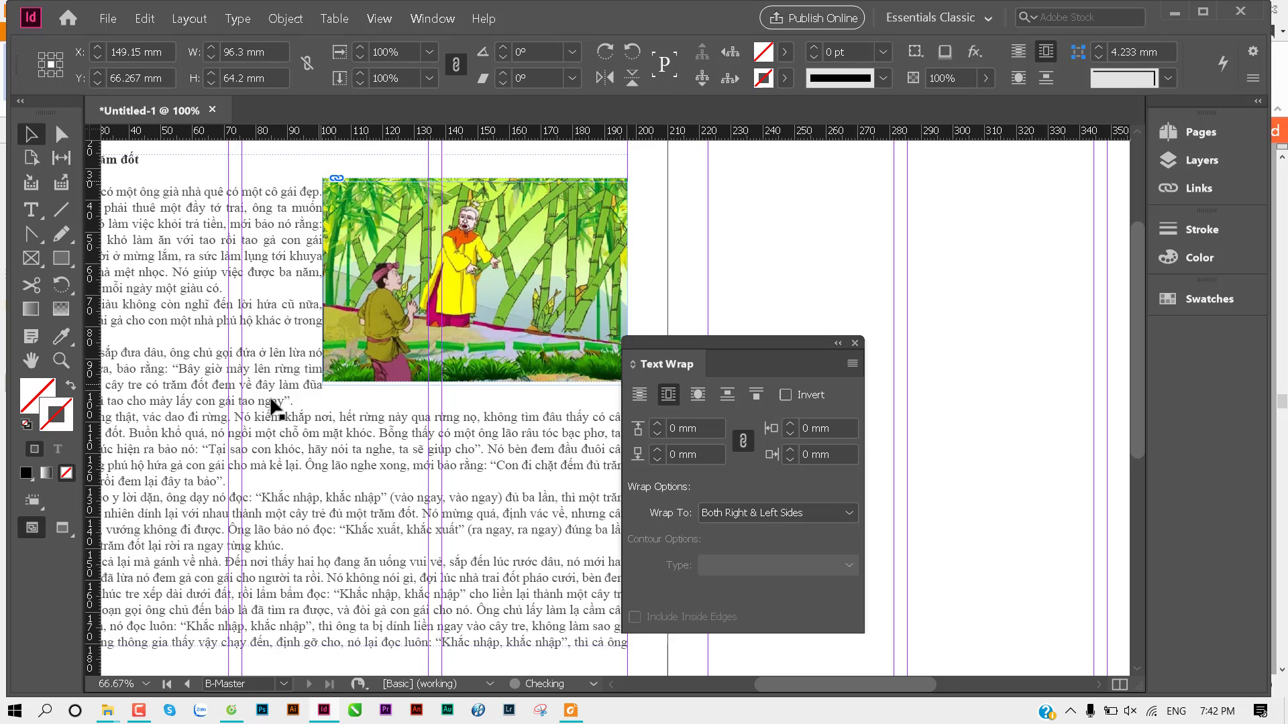
drag(362, 327, 362, 342)
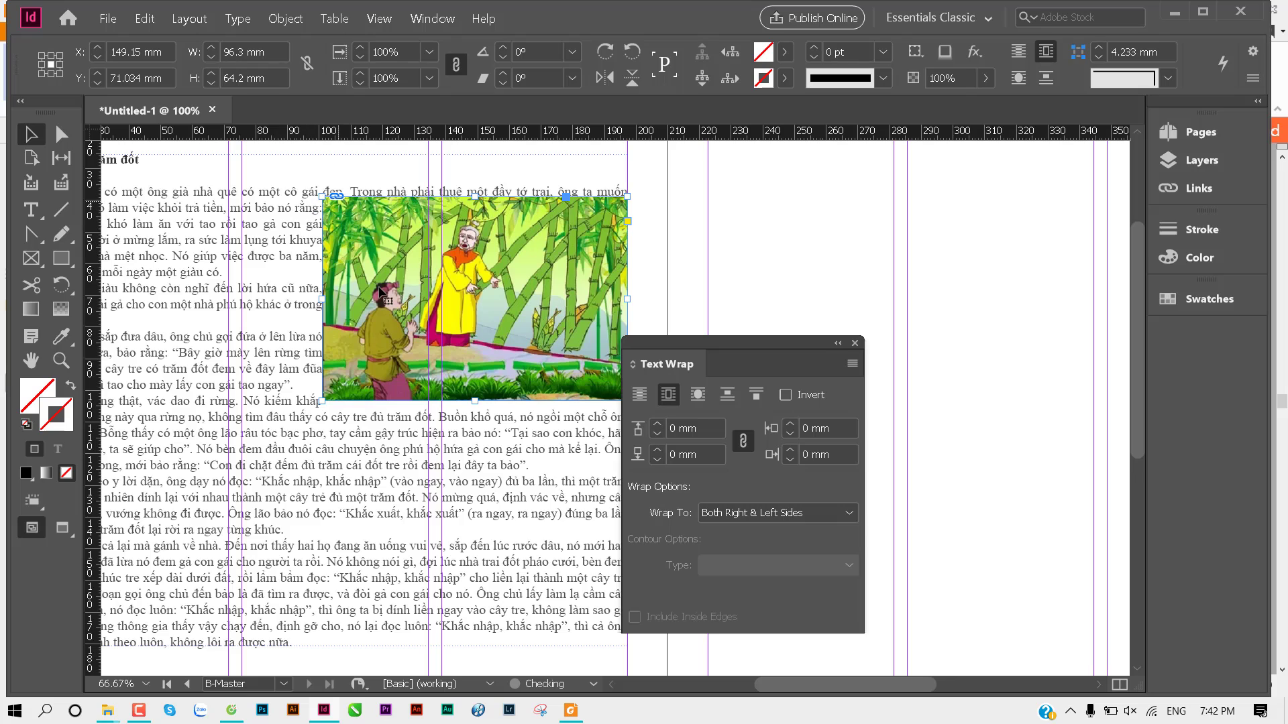
drag(380, 288, 379, 275)
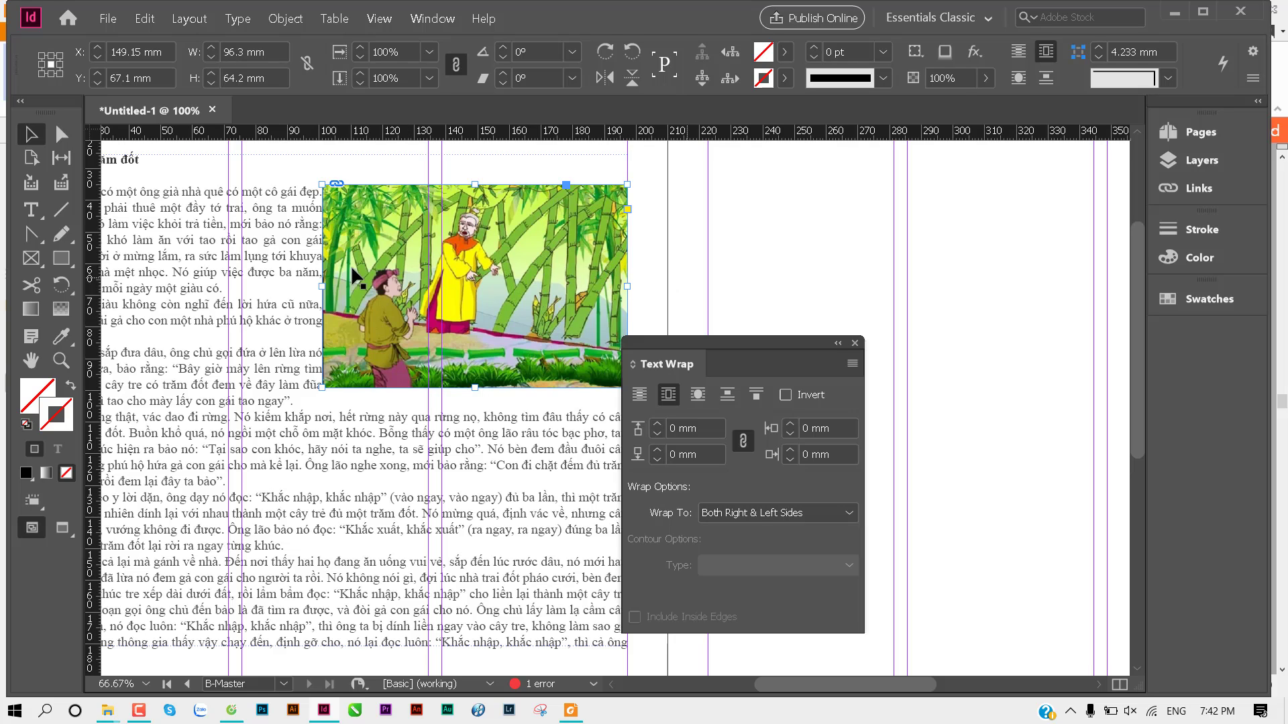
Step: Zoom in on the illustration and the page's right side, then reselect its frame
key(ctrl+shift+a)
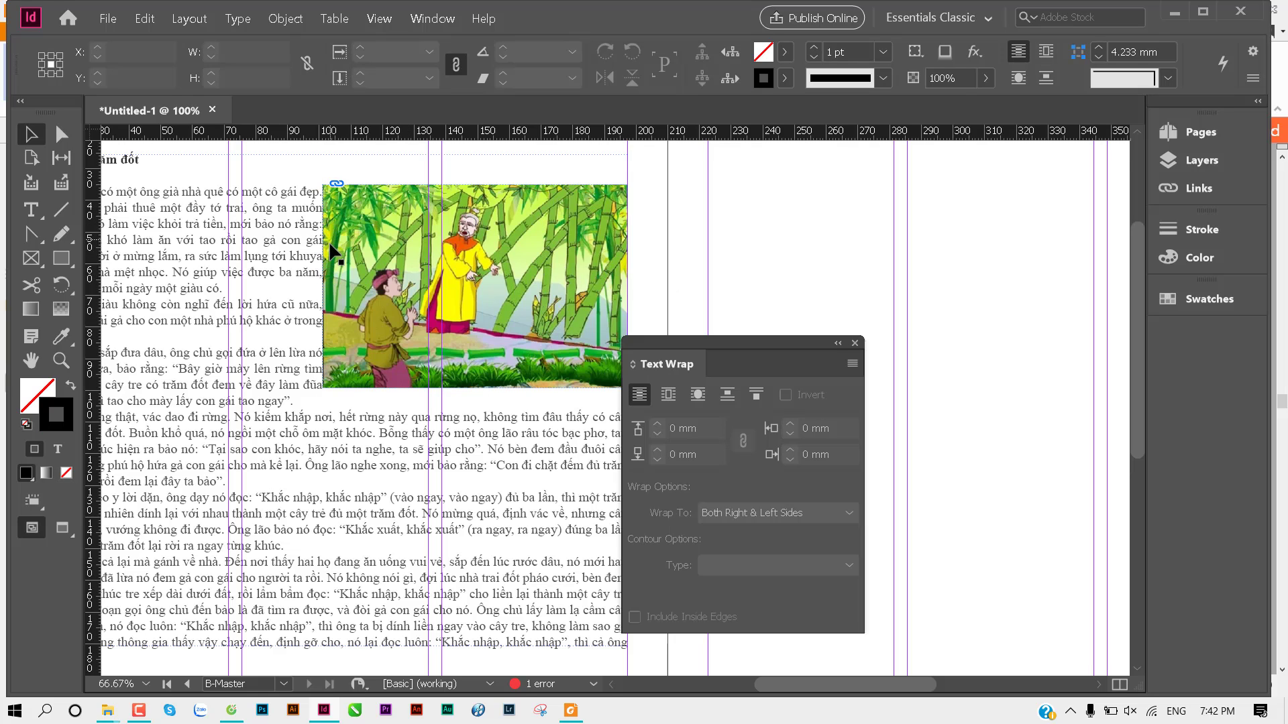
key(ctrl+equal)
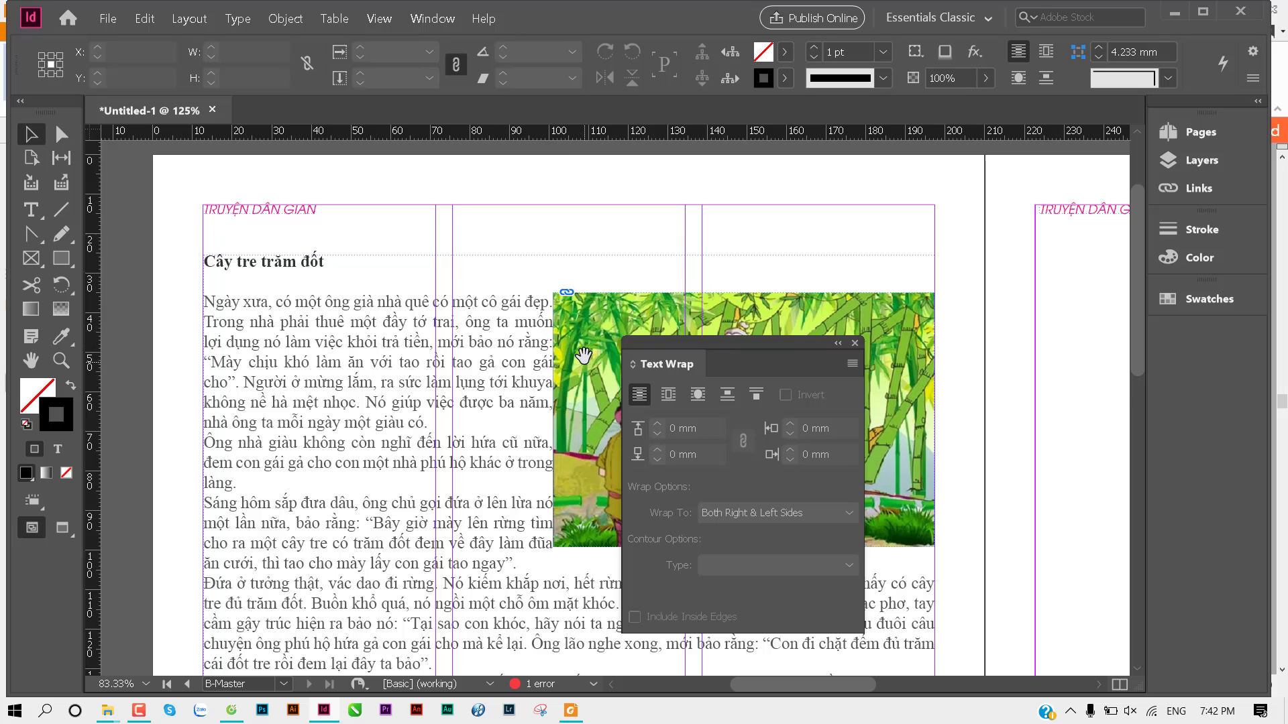
key(ctrl+equal)
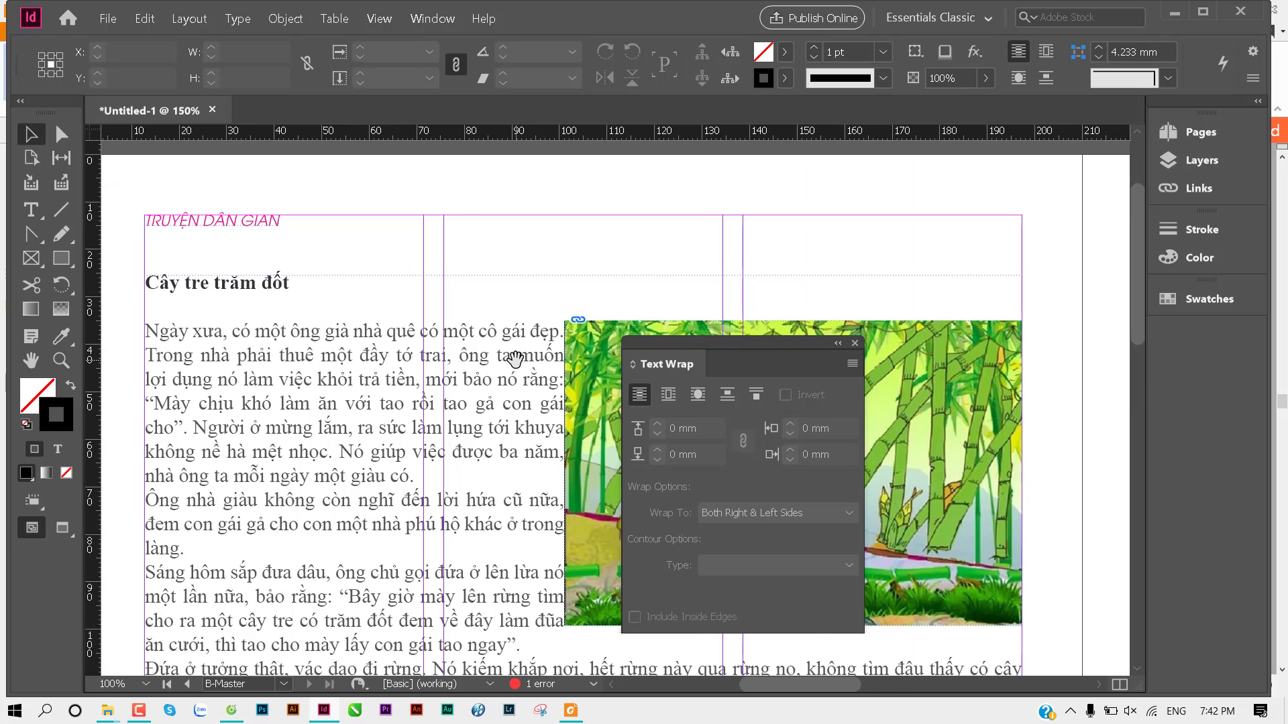
drag(406, 289, 297, 255)
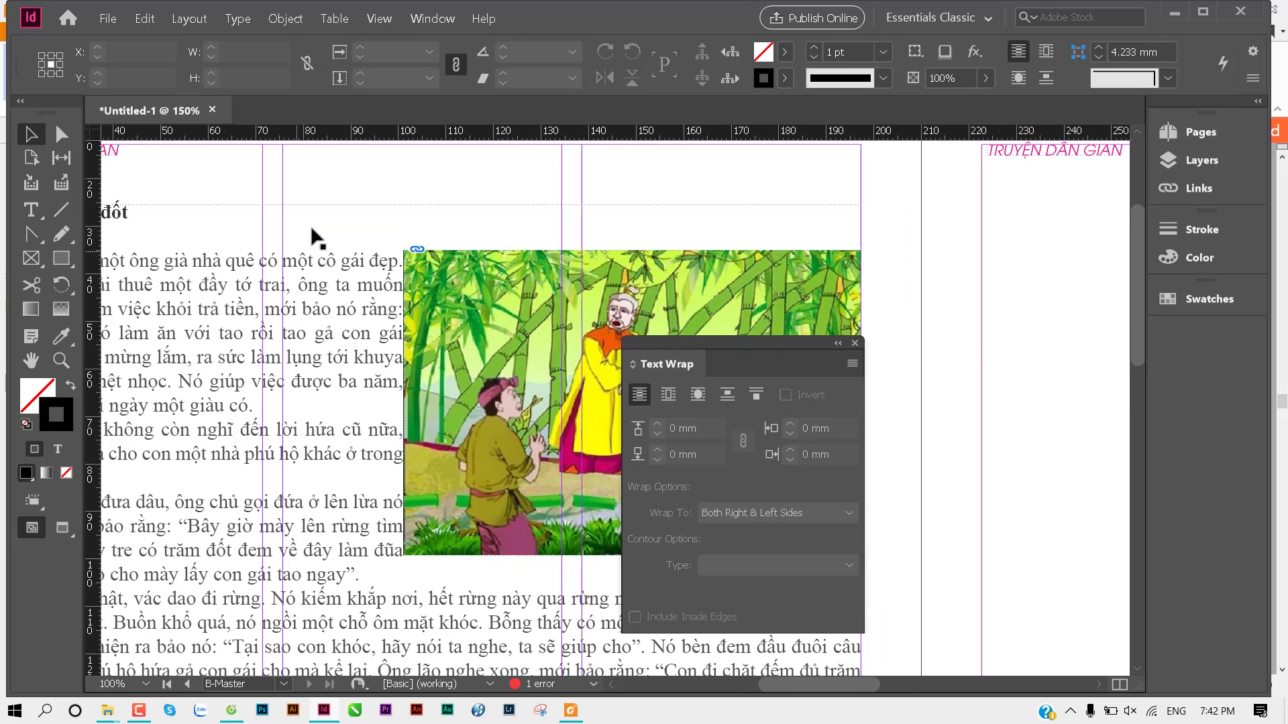
click(507, 261)
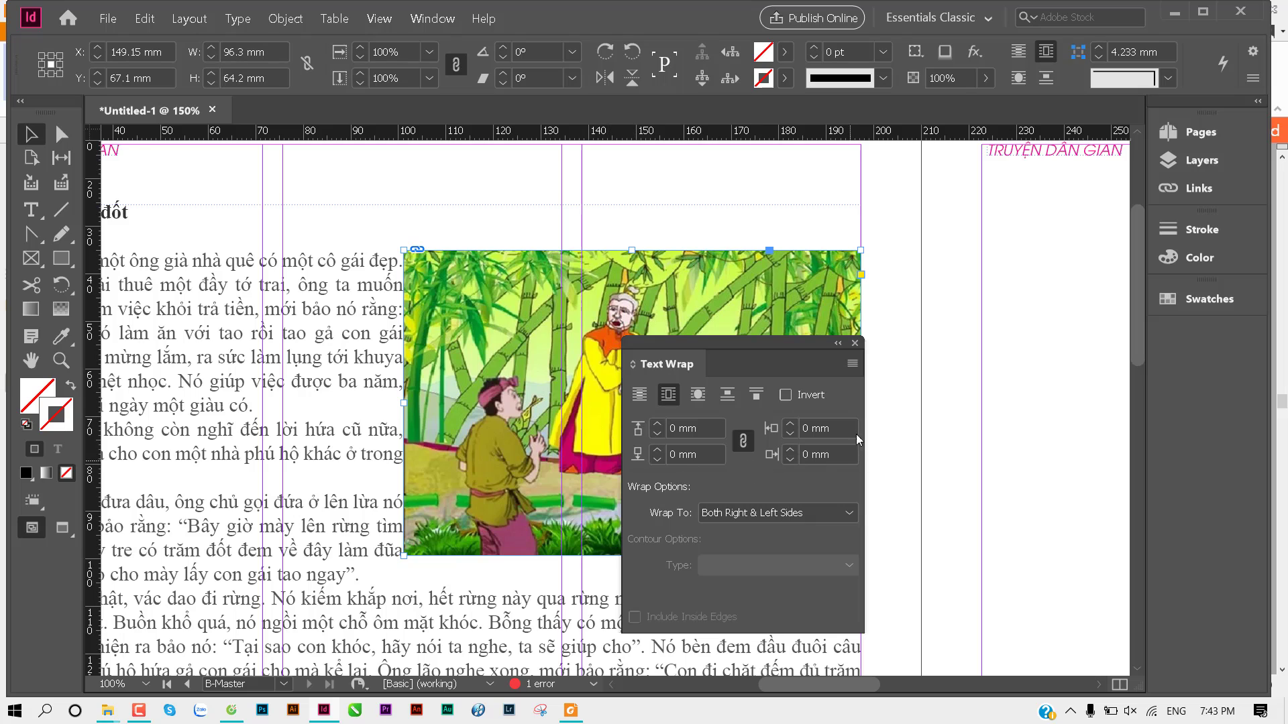
Step: Set the wrap offsets to 3 mm, then unlink them and drop the bottom offset to 0 mm
click(658, 426)
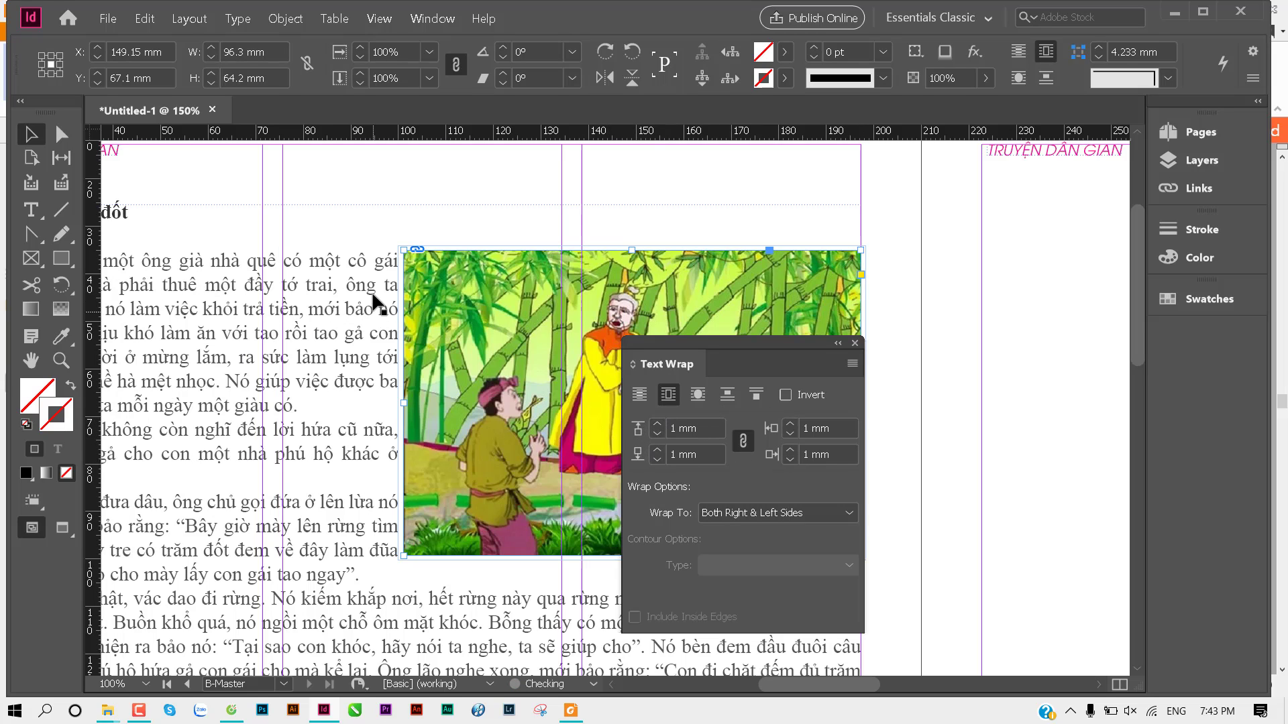
click(658, 426)
click(658, 426)
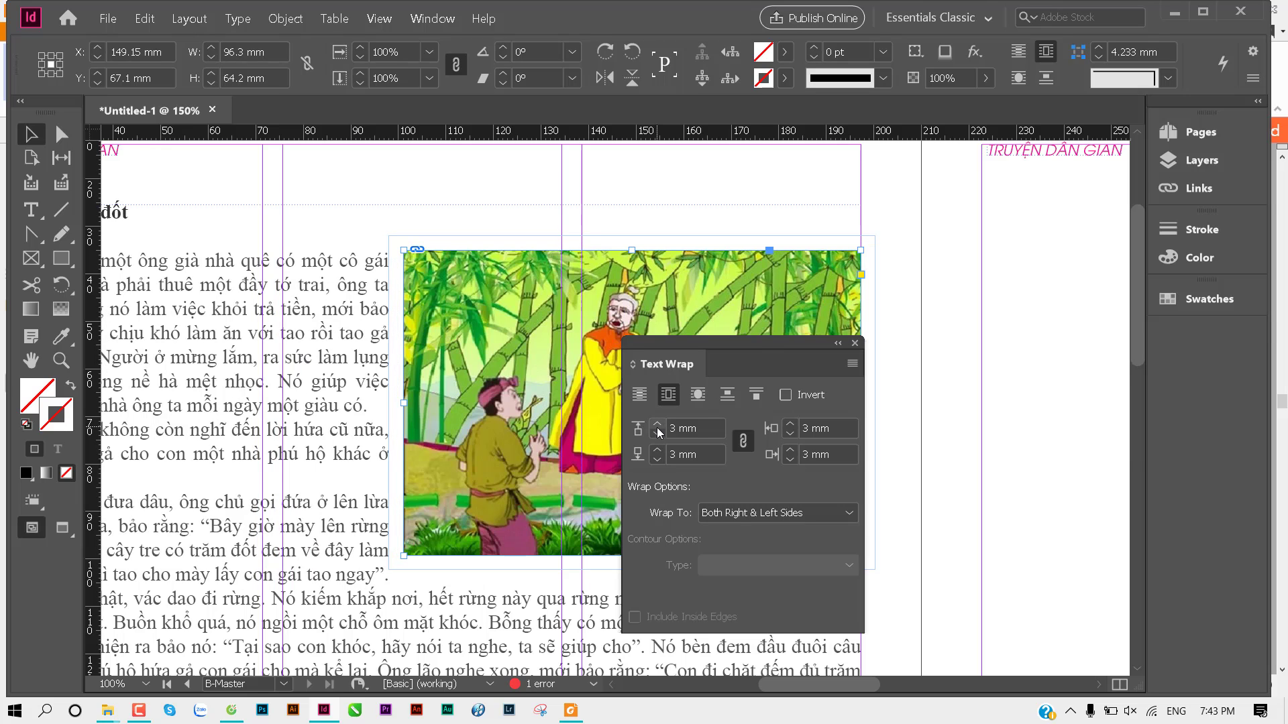
scroll(402, 302, right, 2)
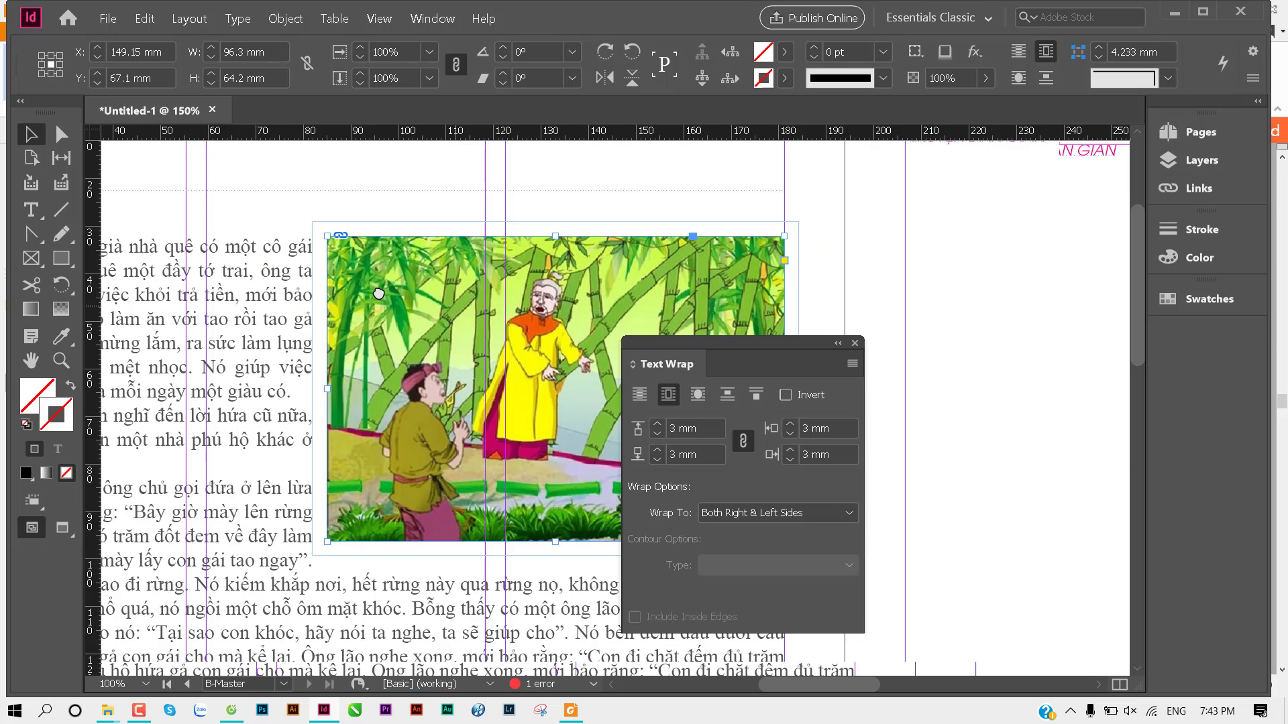
click(486, 359)
drag(359, 309, 206, 247)
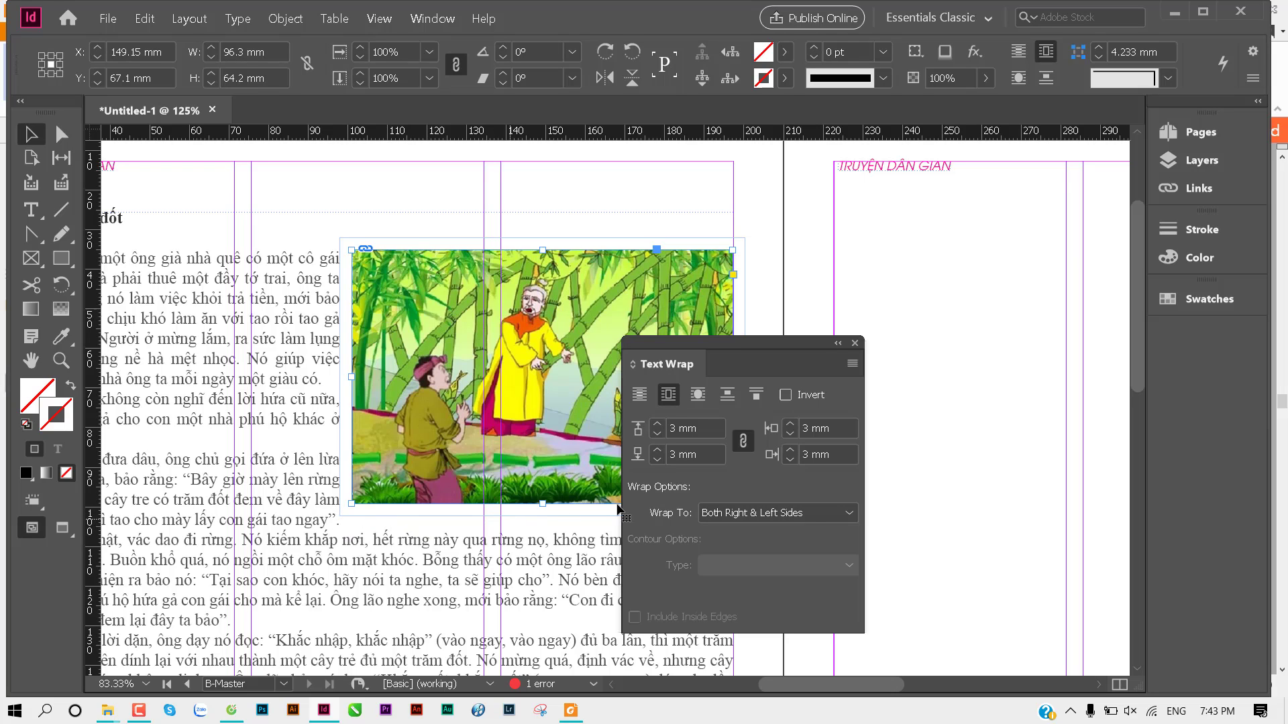
click(744, 441)
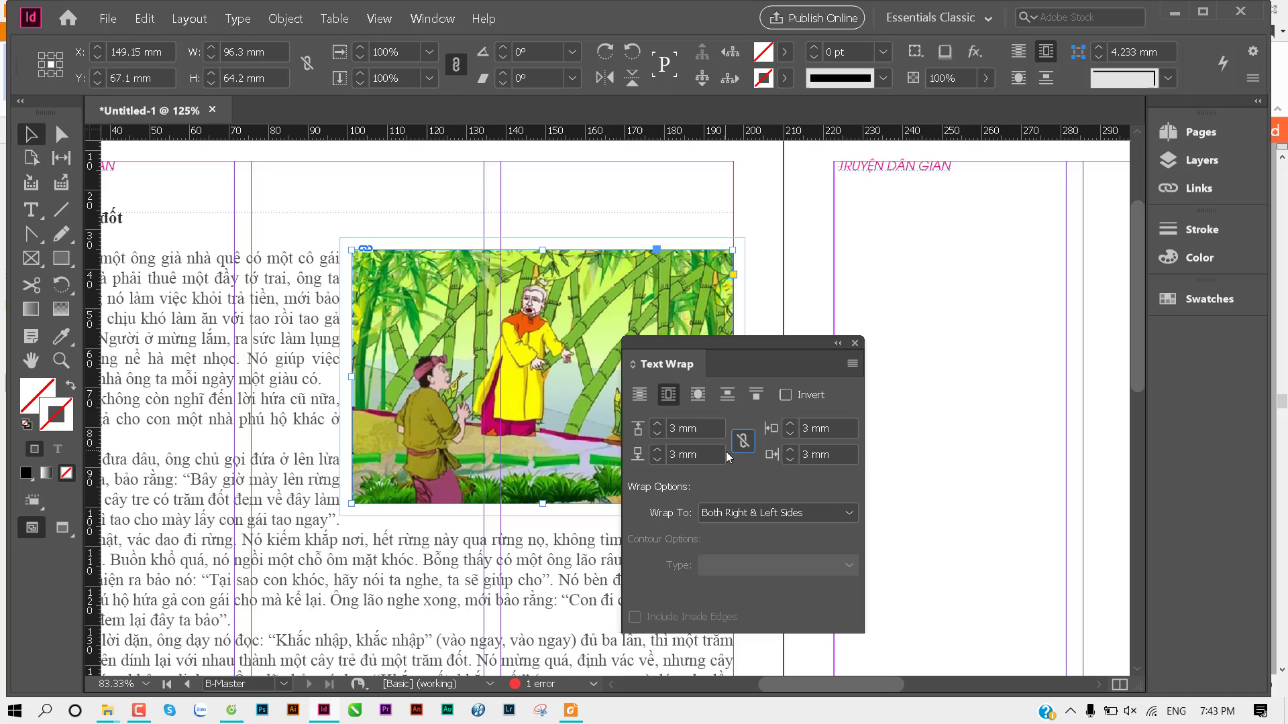
click(658, 460)
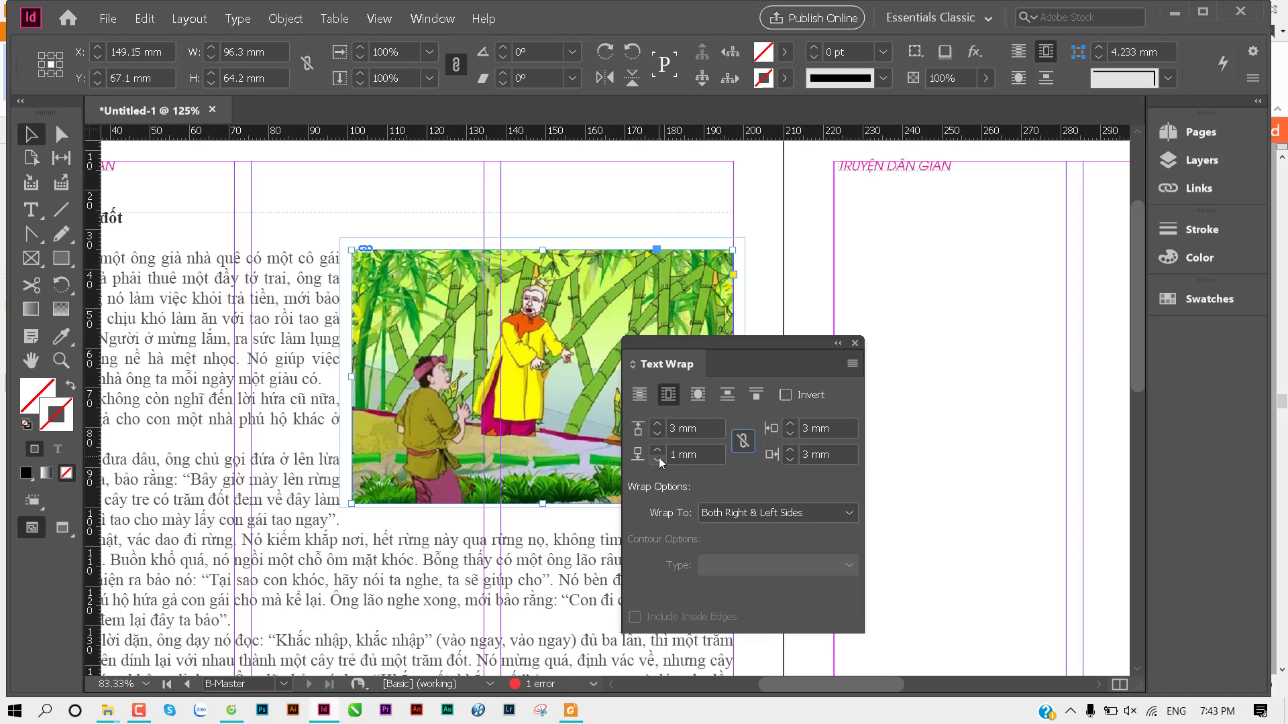
click(658, 460)
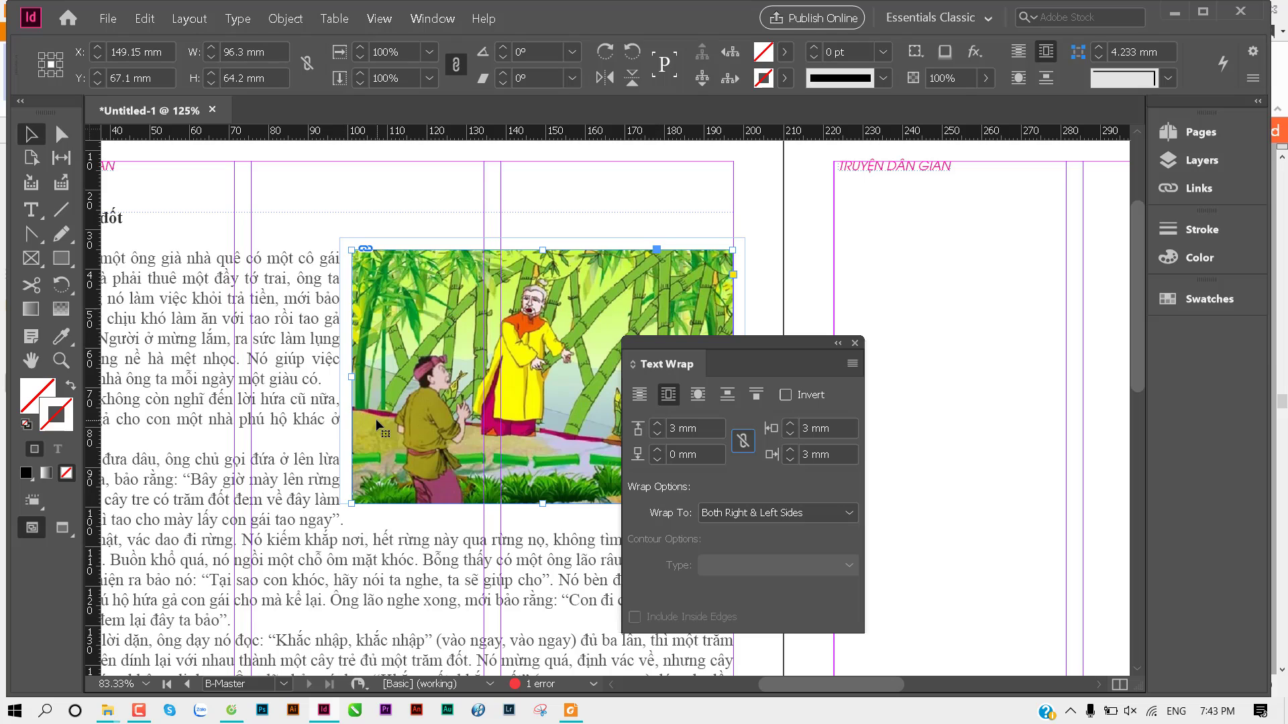
Step: Nudge the illustration up beside the opening paragraphs, then delete it
key(Up)
key(Up)
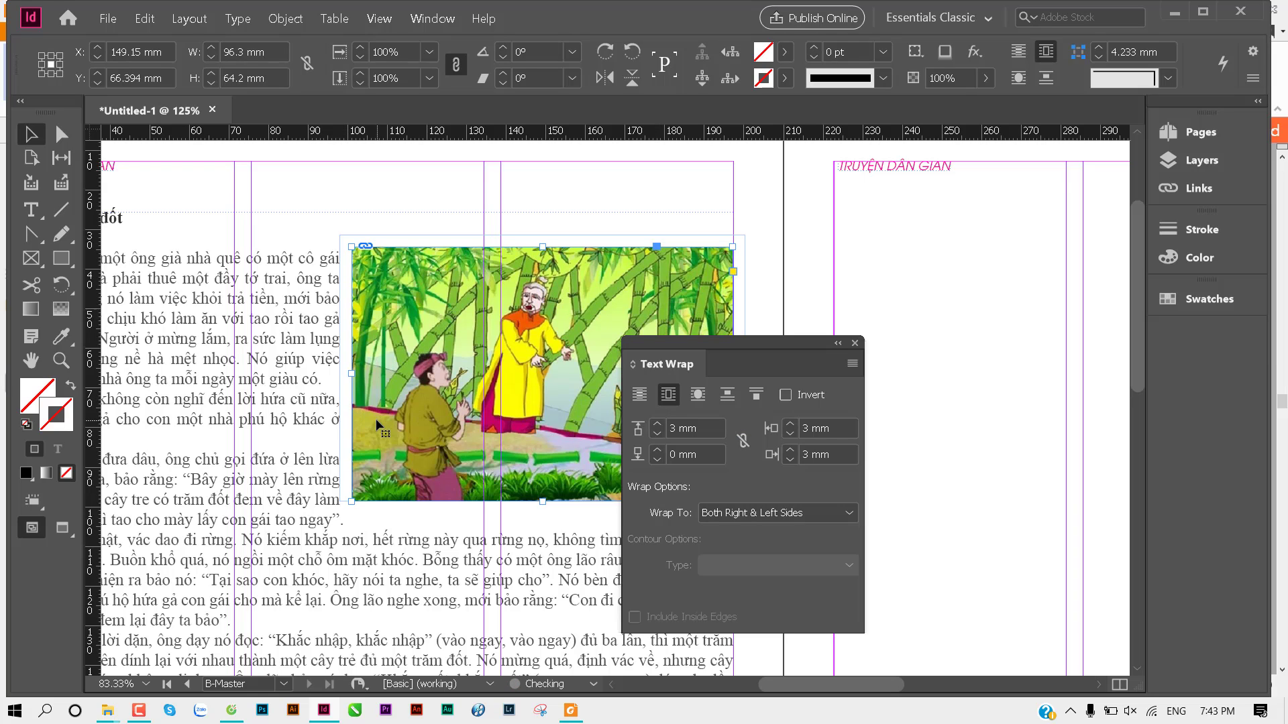
key(Up)
key(Up)
key(Up)
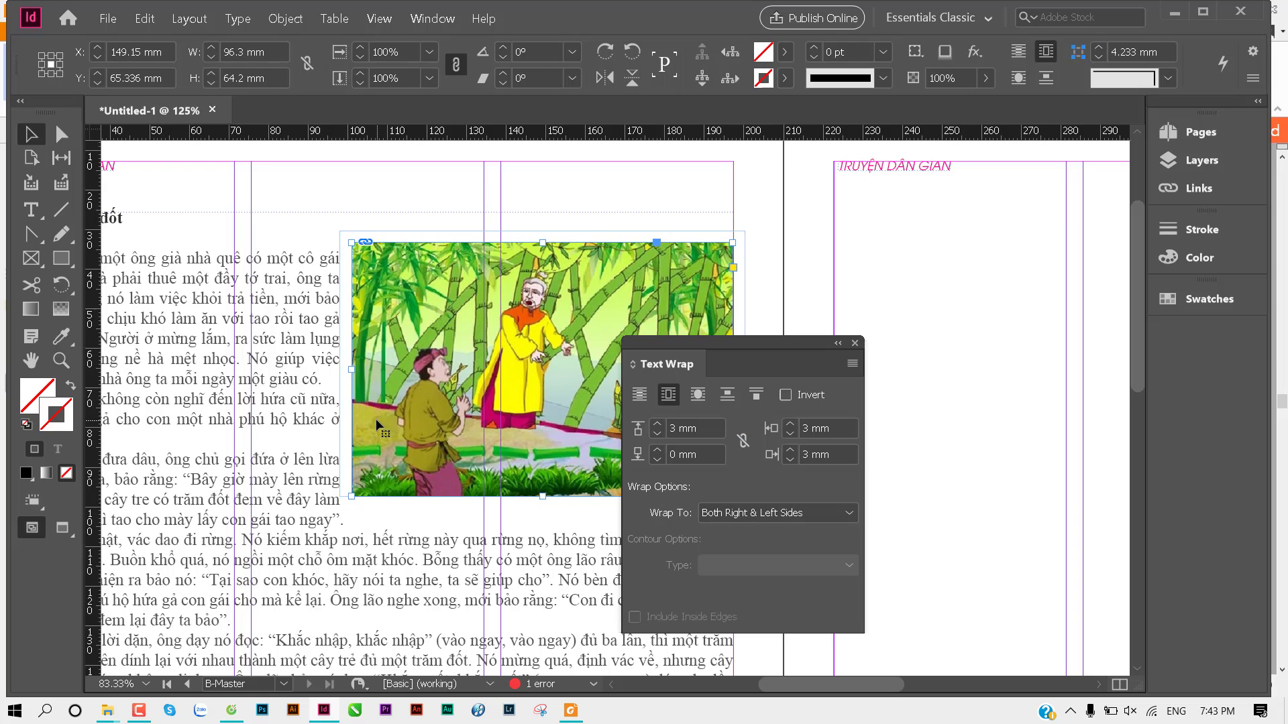
key(Up)
drag(380, 440, 374, 419)
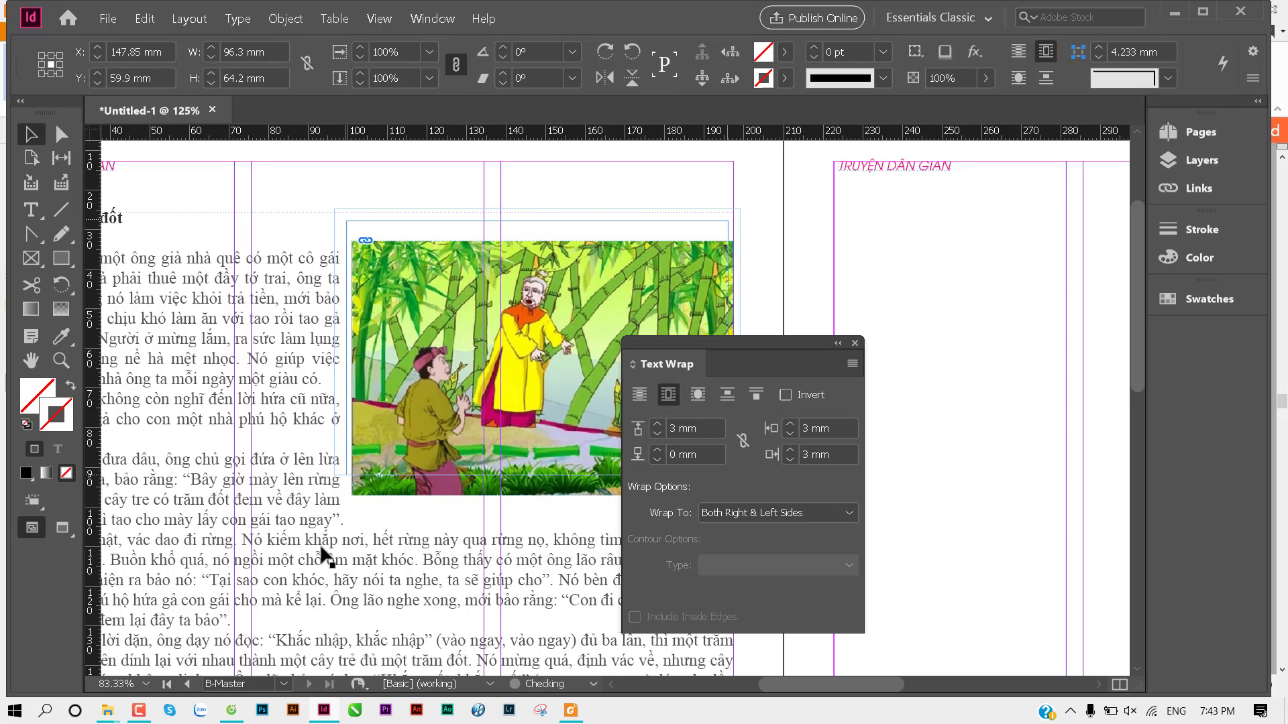
drag(382, 476, 382, 482)
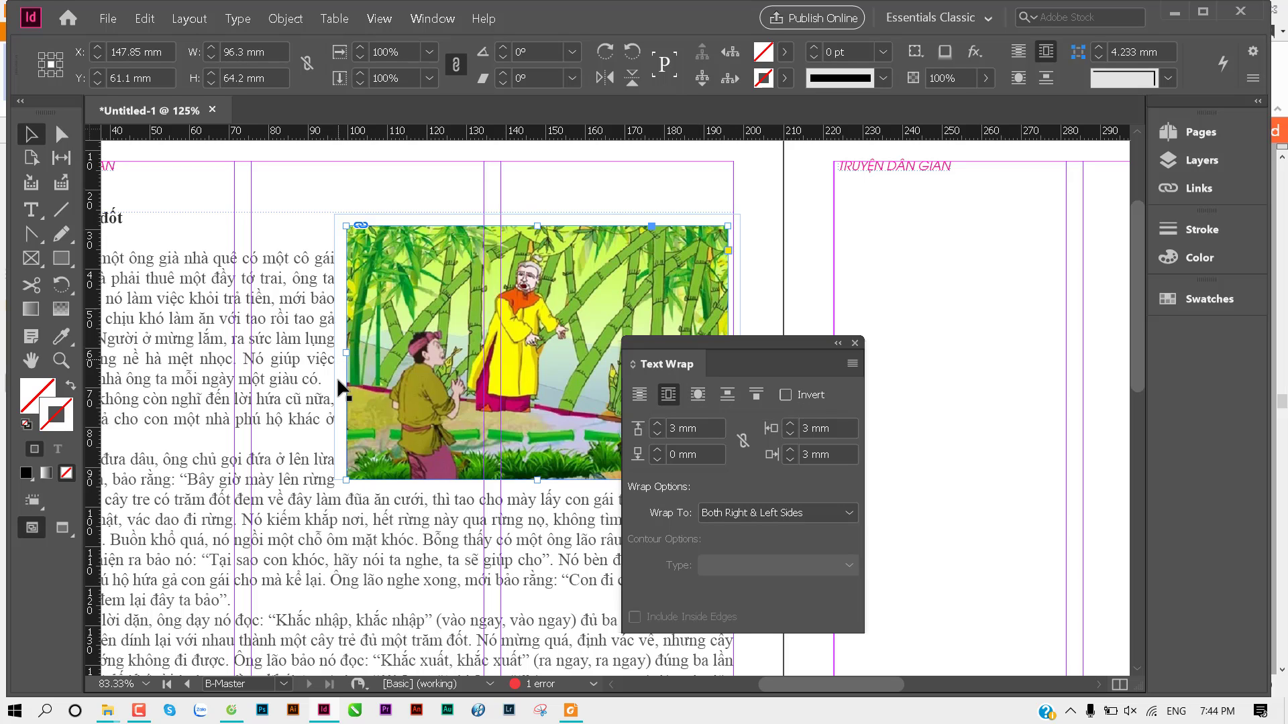
drag(295, 372, 370, 326)
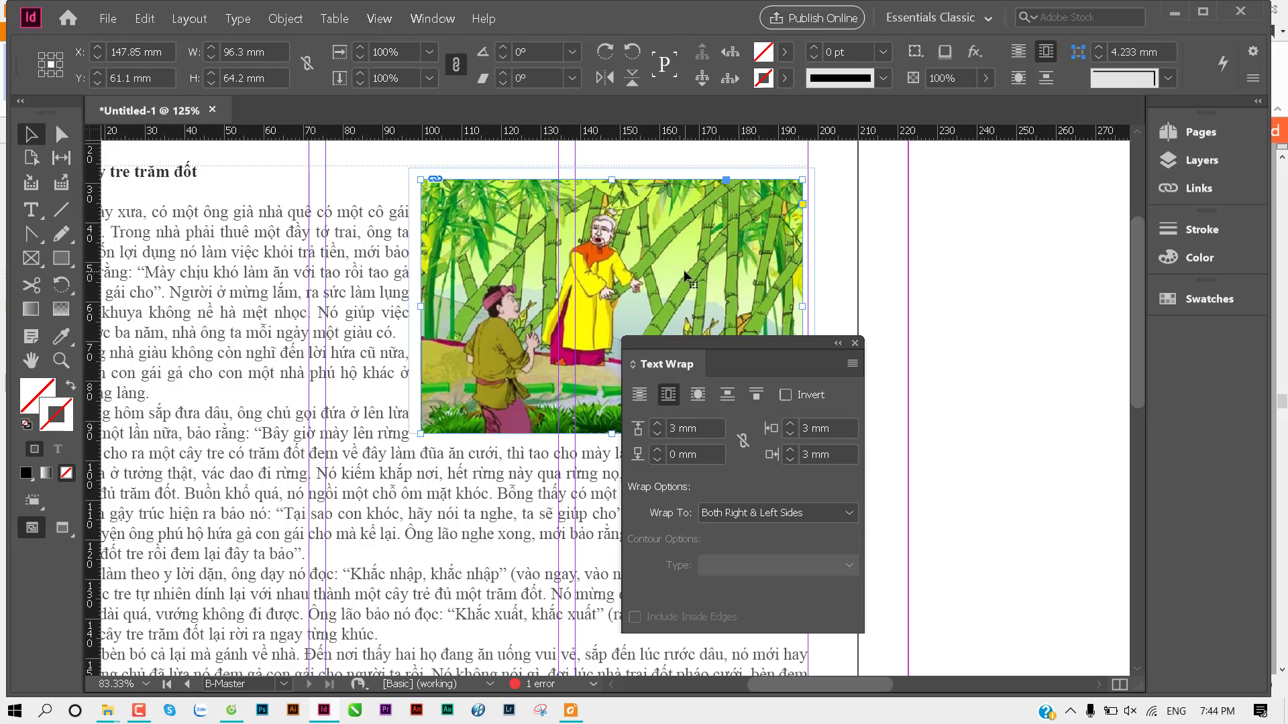
key(Delete)
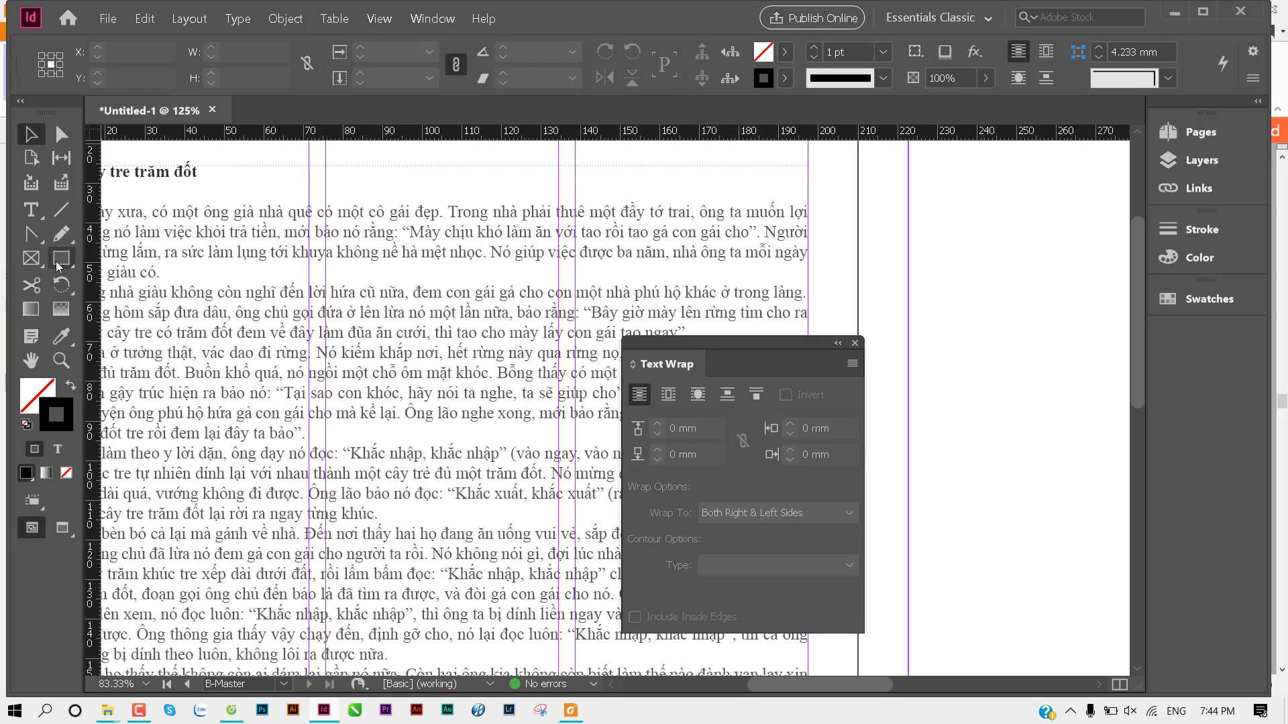
Step: Draw a circle with the Ellipse tool over the upper paragraphs
click(58, 263)
right_click(58, 266)
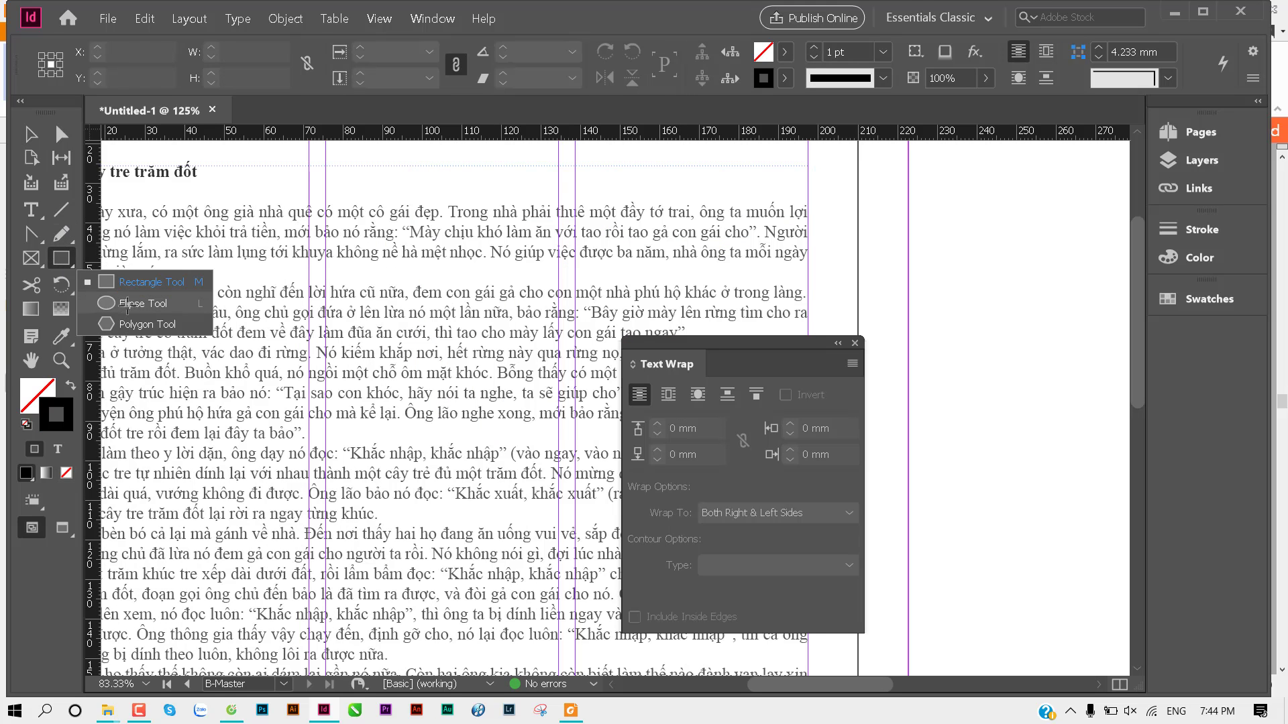
click(127, 303)
drag(454, 305, 250, 285)
mouse_move(342, 211)
mouse_down()
mouse_move(550, 421)
mouse_move(515, 422)
mouse_up()
key(shift+x)
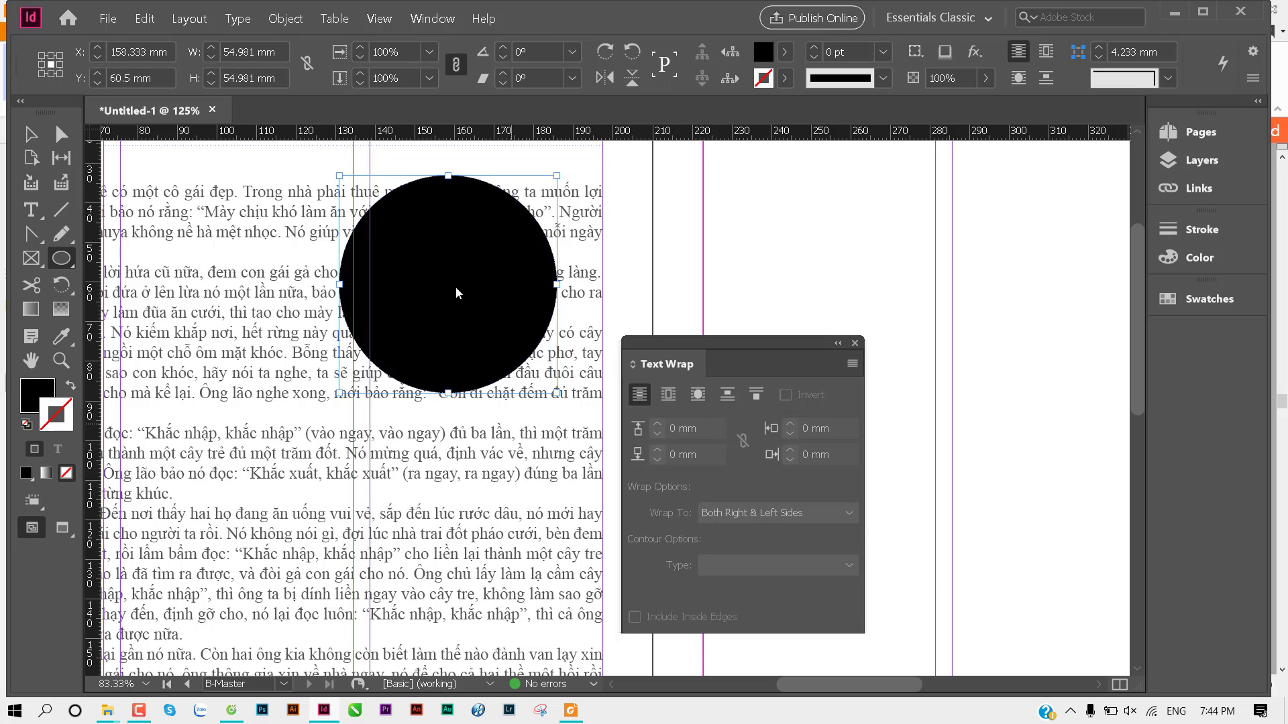
Step: Place Image1026.JPG inside the circle and shift the picture slightly right within it
key(ctrl+d)
click(876, 268)
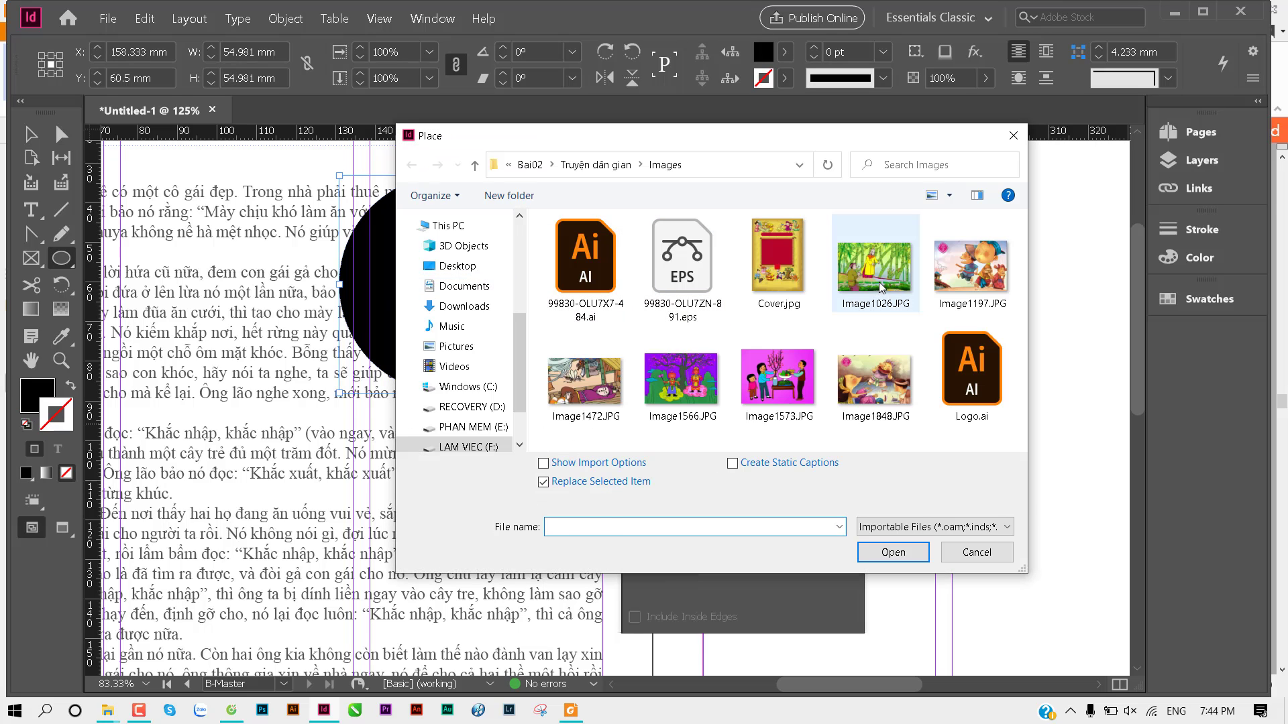
key(Return)
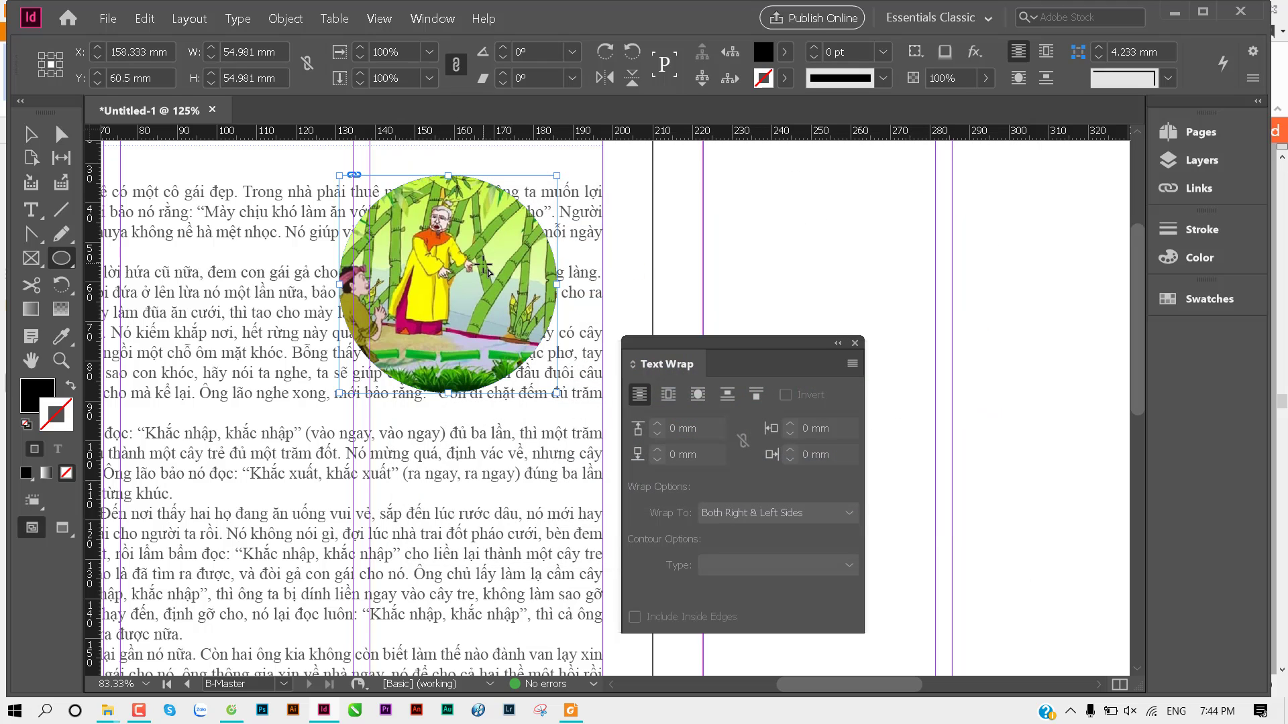
key(v)
click(450, 284)
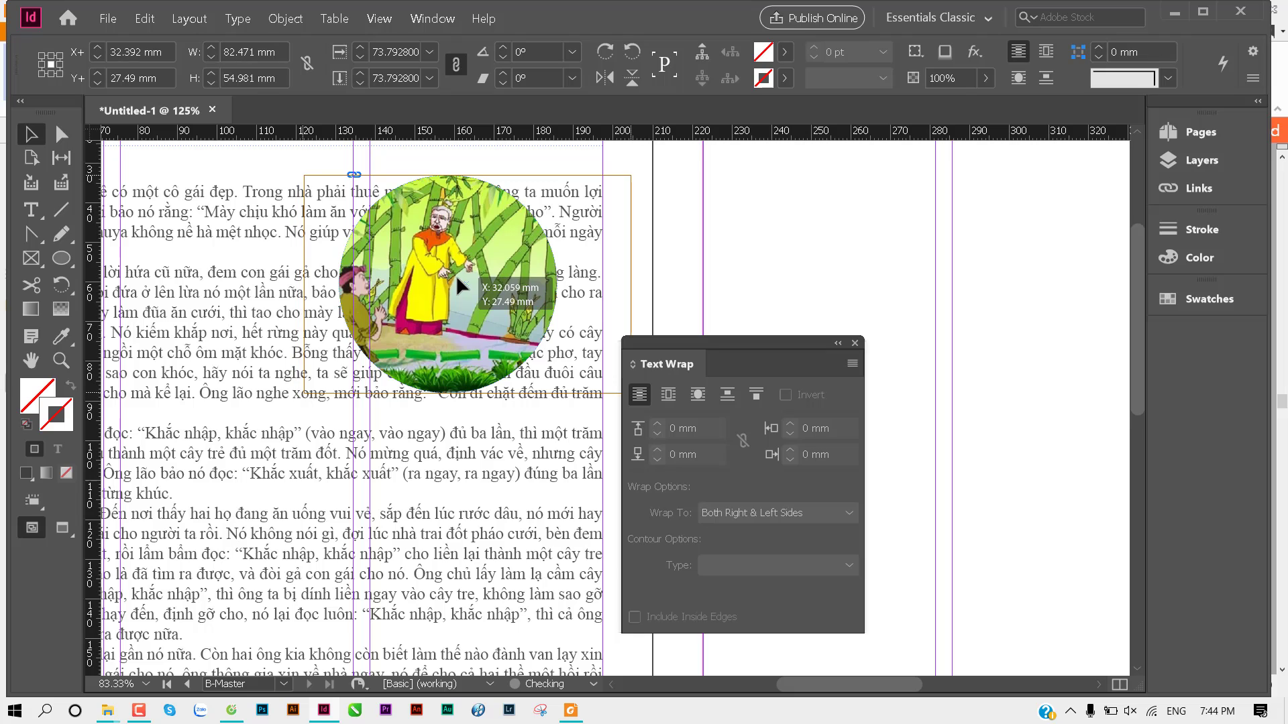
drag(456, 280, 458, 275)
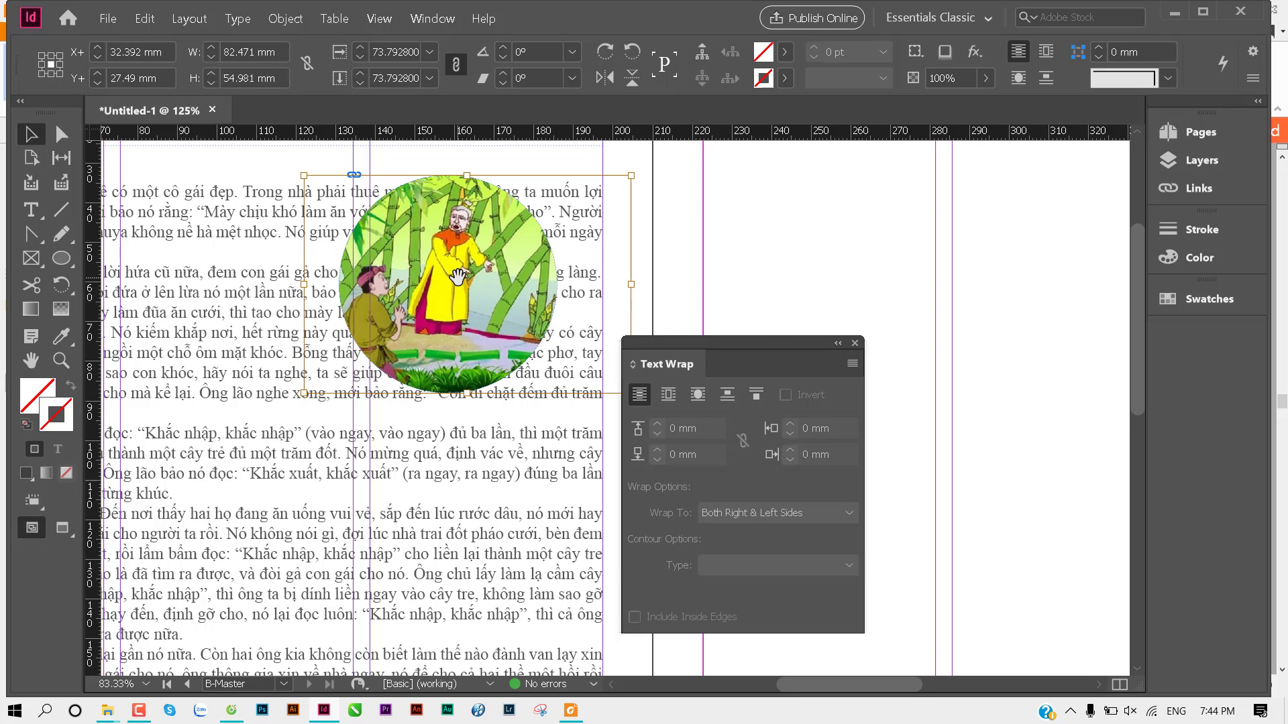
Step: Wrap the text around the circle's bounding box and nudge it left and down
click(814, 285)
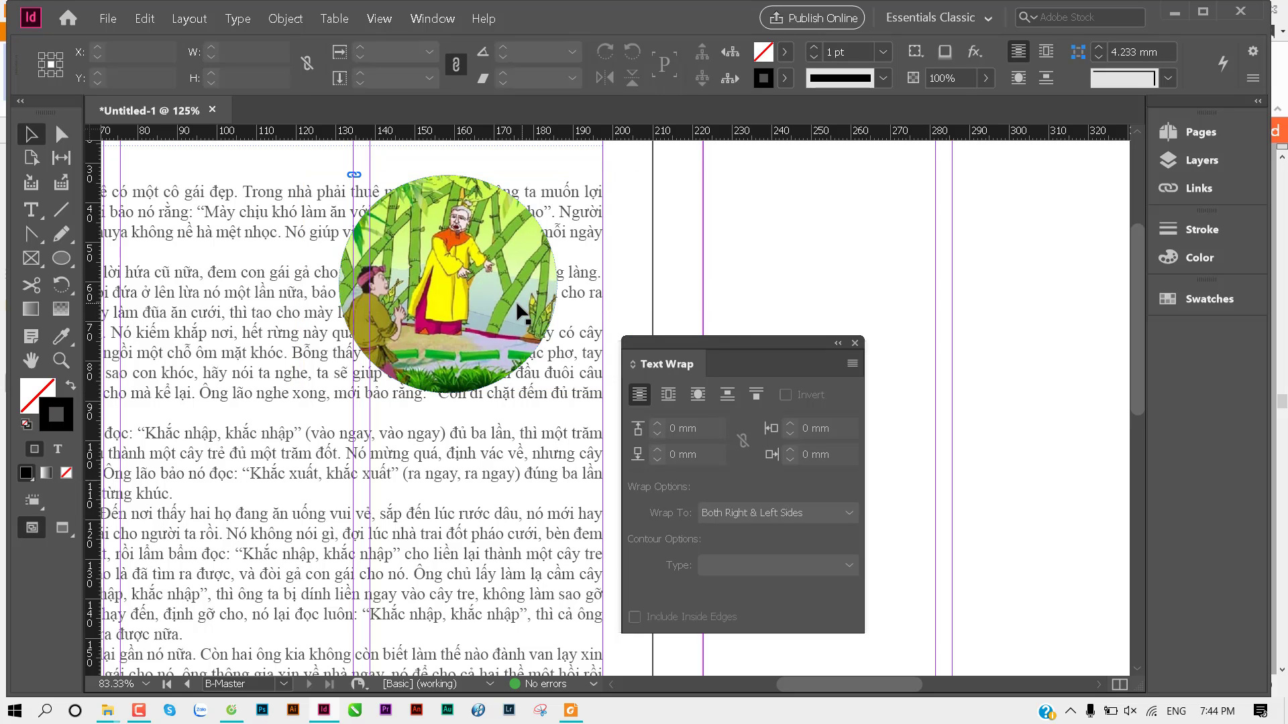
click(507, 366)
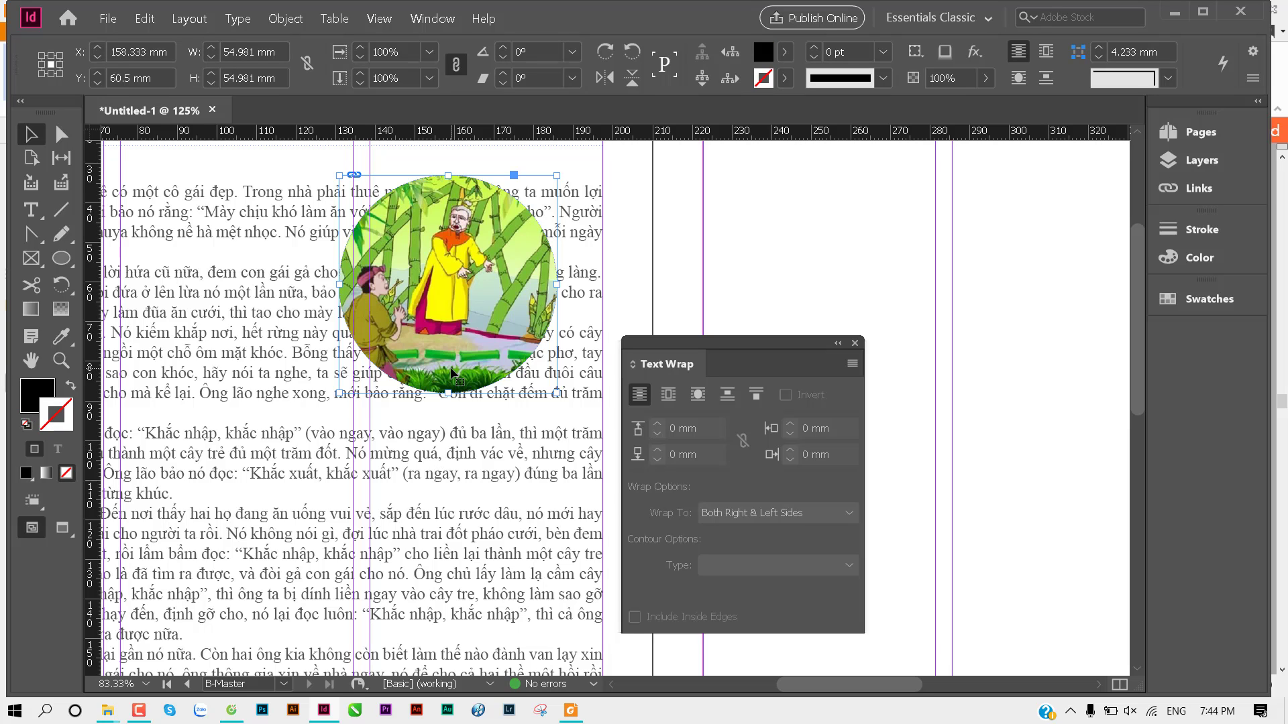
click(671, 396)
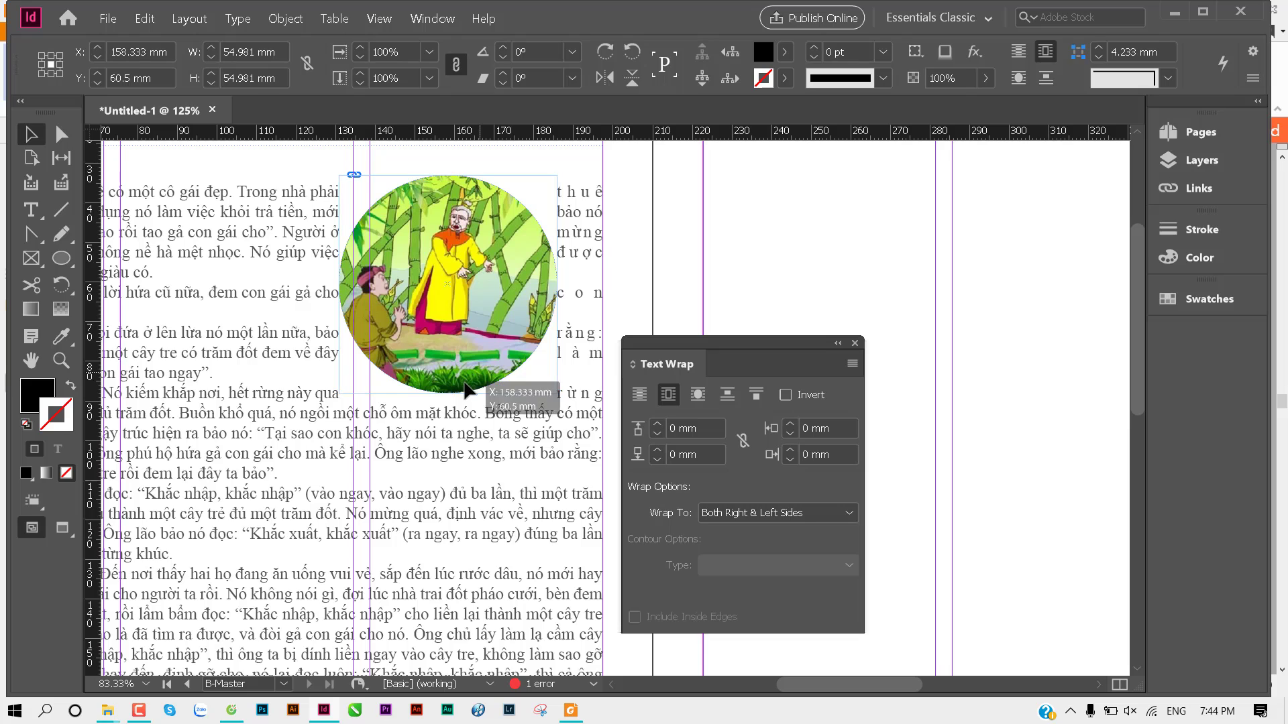
drag(468, 391, 452, 399)
Step: Restore default fill and stroke, then apply Wrap Around Object Shape with a 2 mm offset
click(866, 279)
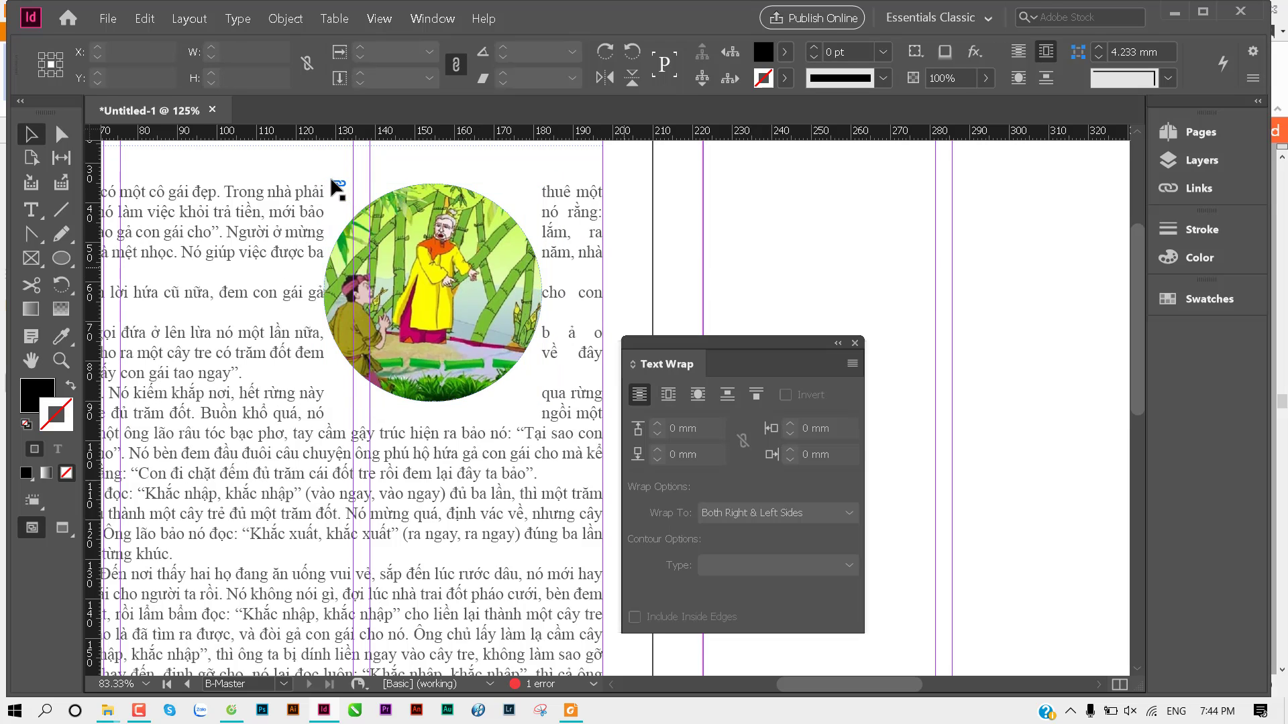
key(shift+x)
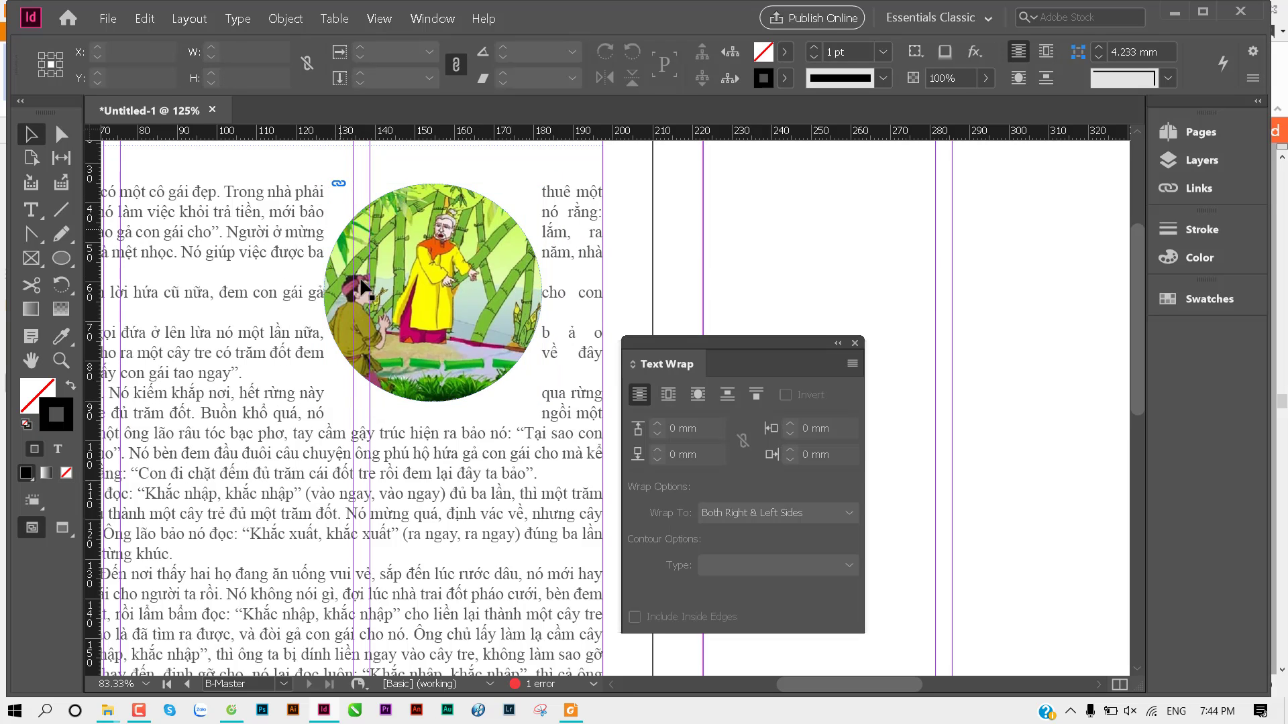
click(433, 366)
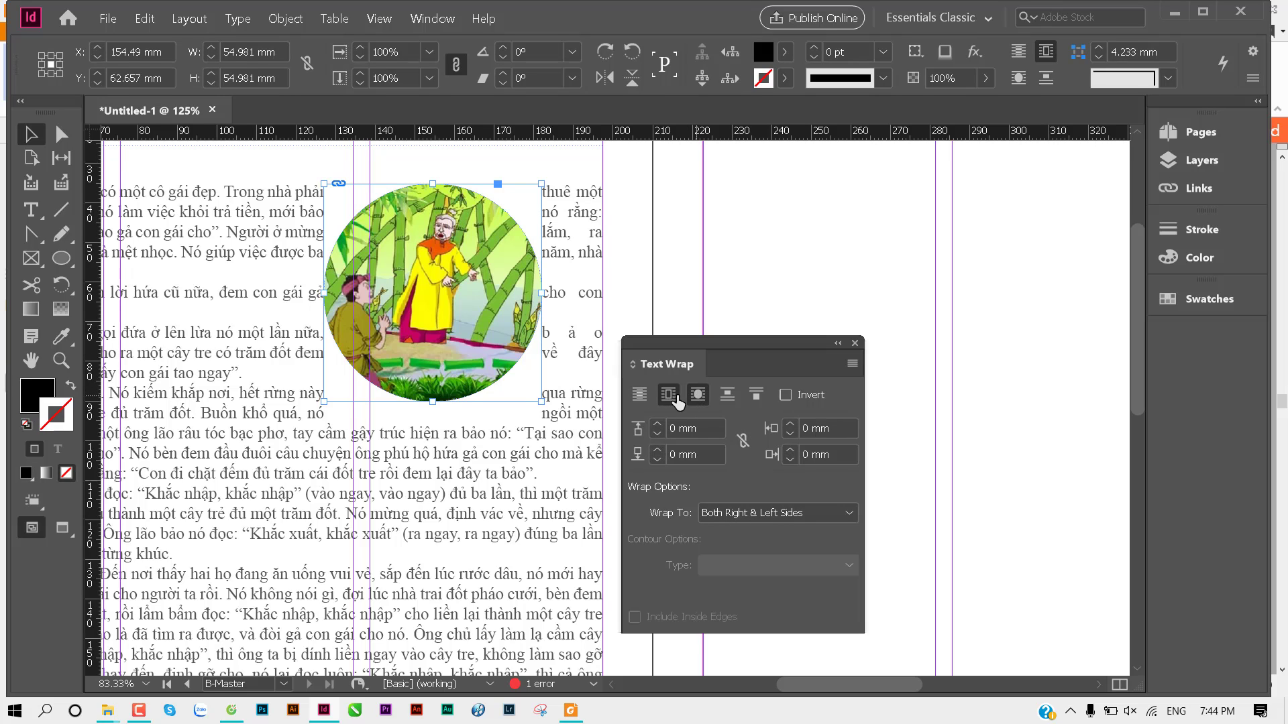
click(698, 394)
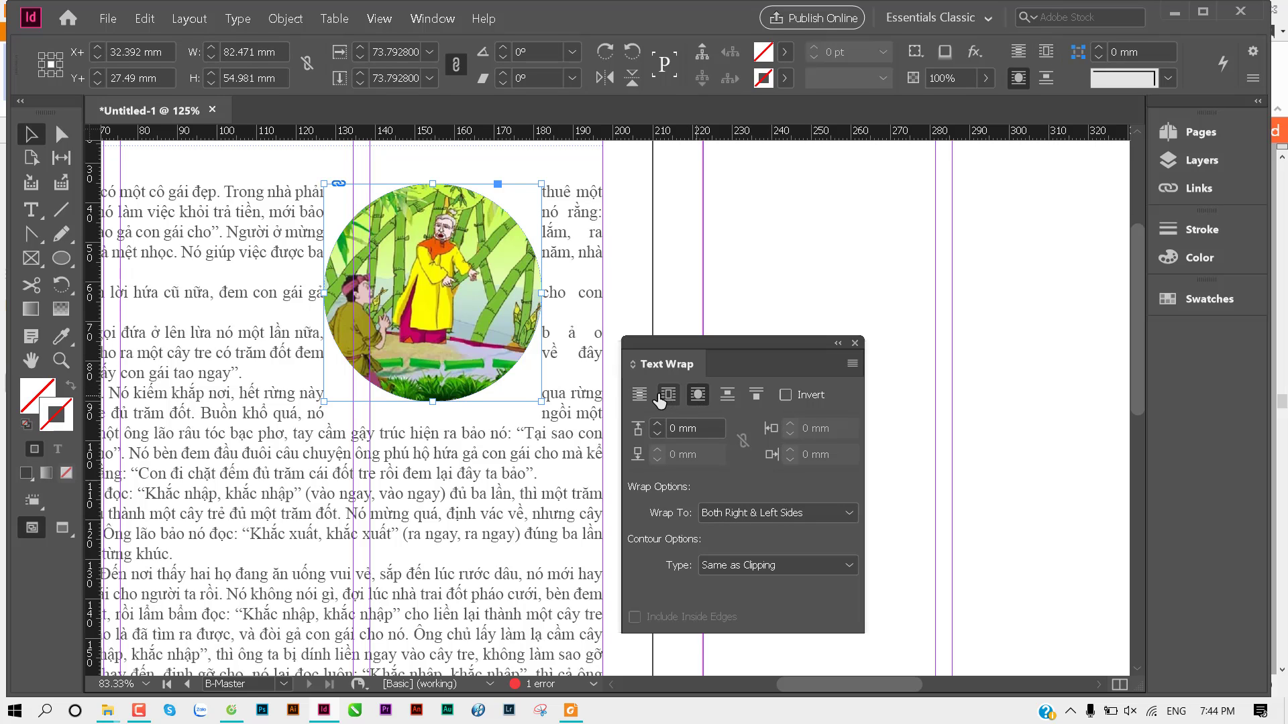
click(800, 277)
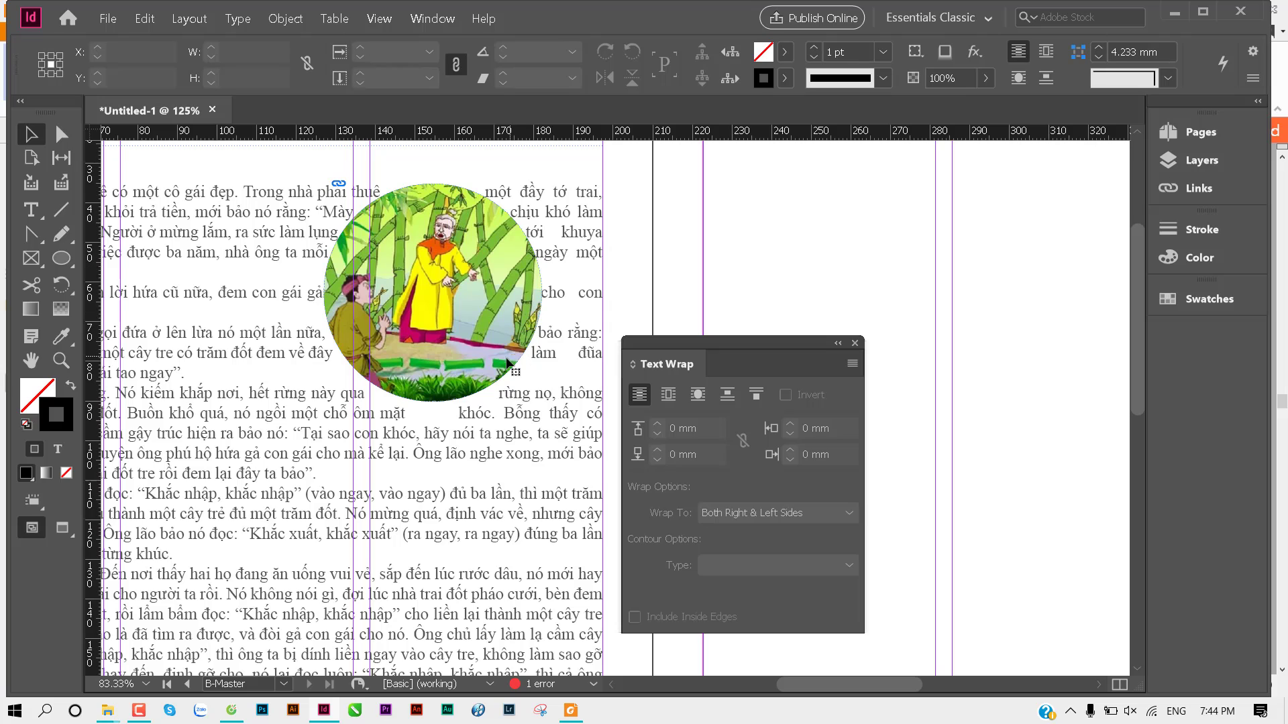
click(457, 306)
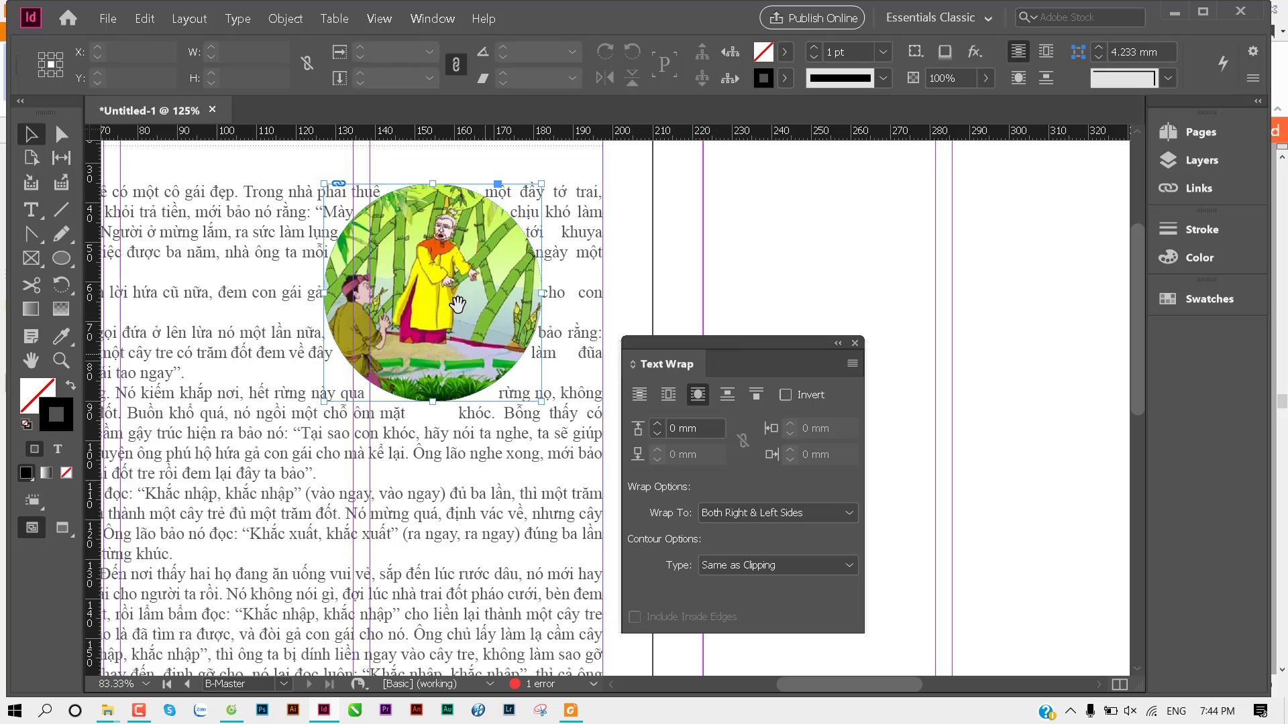
click(661, 426)
click(662, 427)
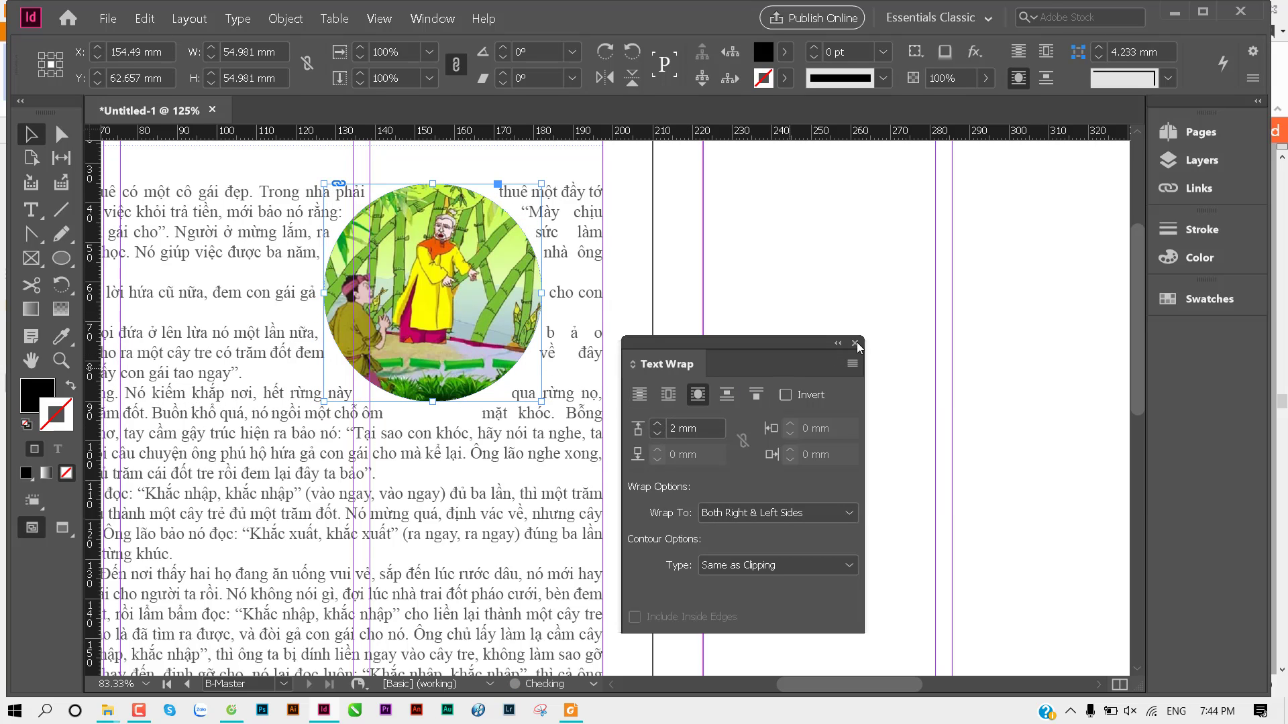
Step: Move the circular illustration further right, then drag to enlarge it
click(905, 297)
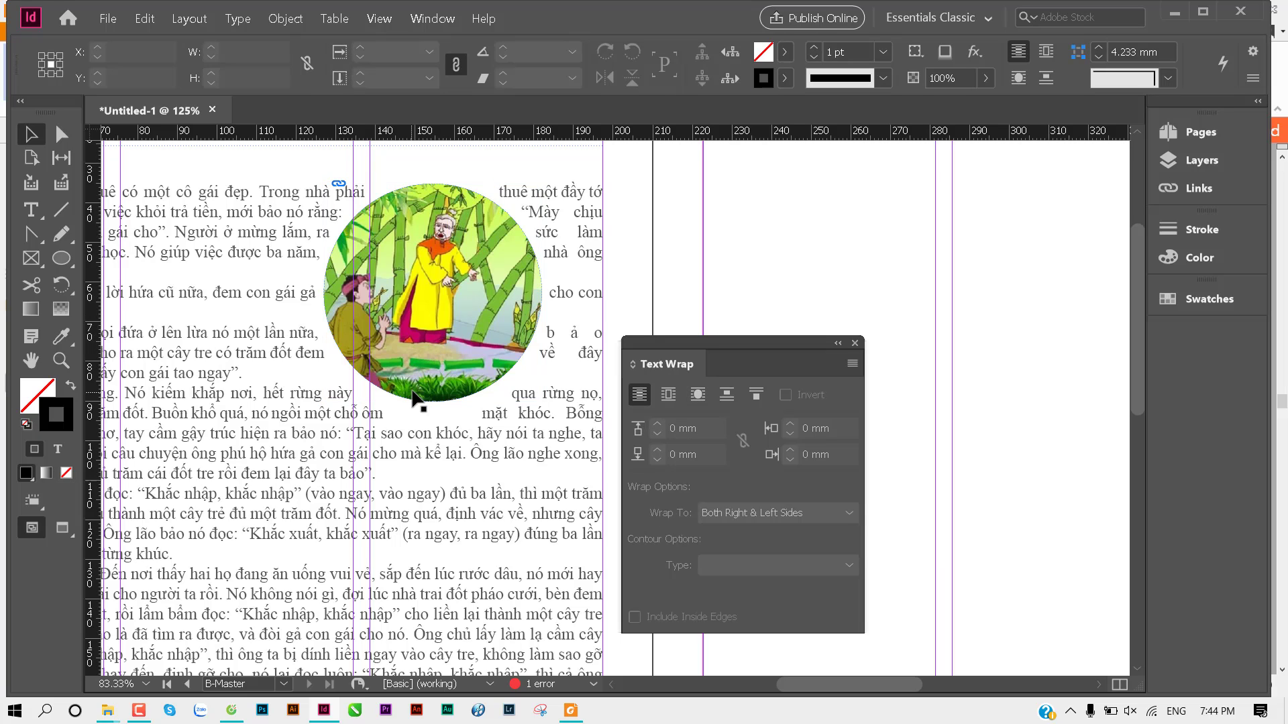
drag(415, 388, 462, 410)
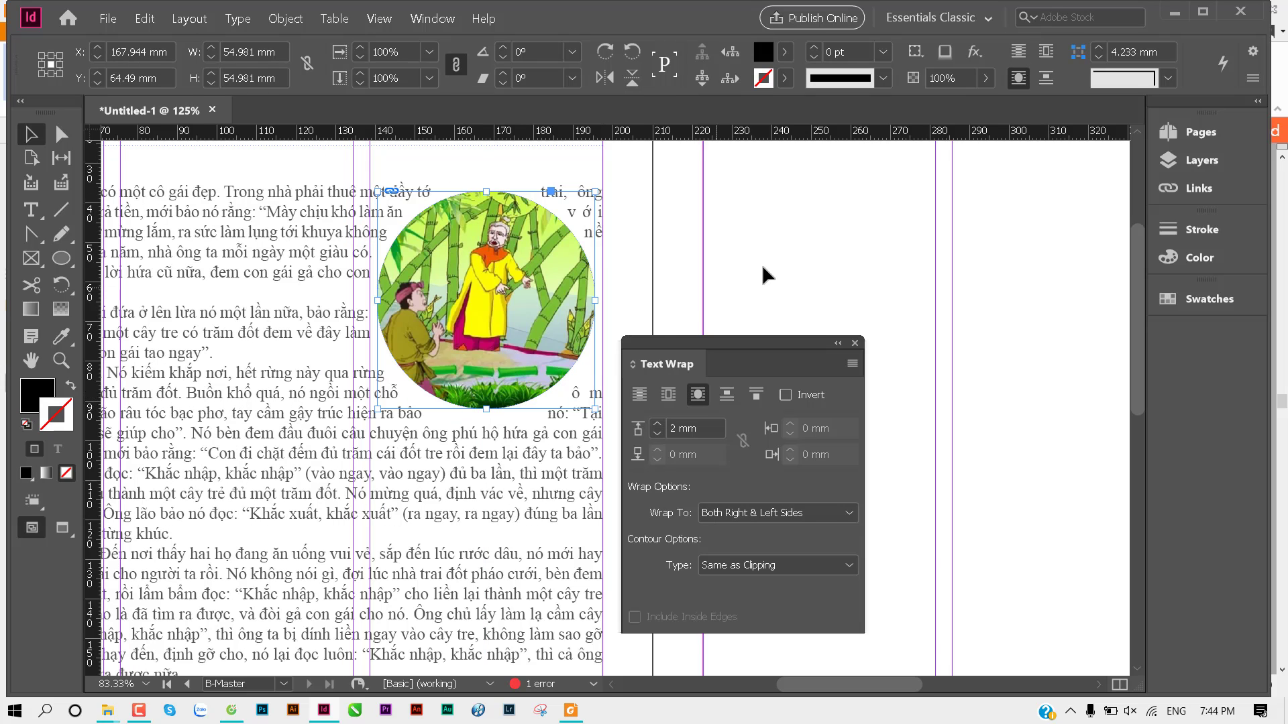
click(764, 269)
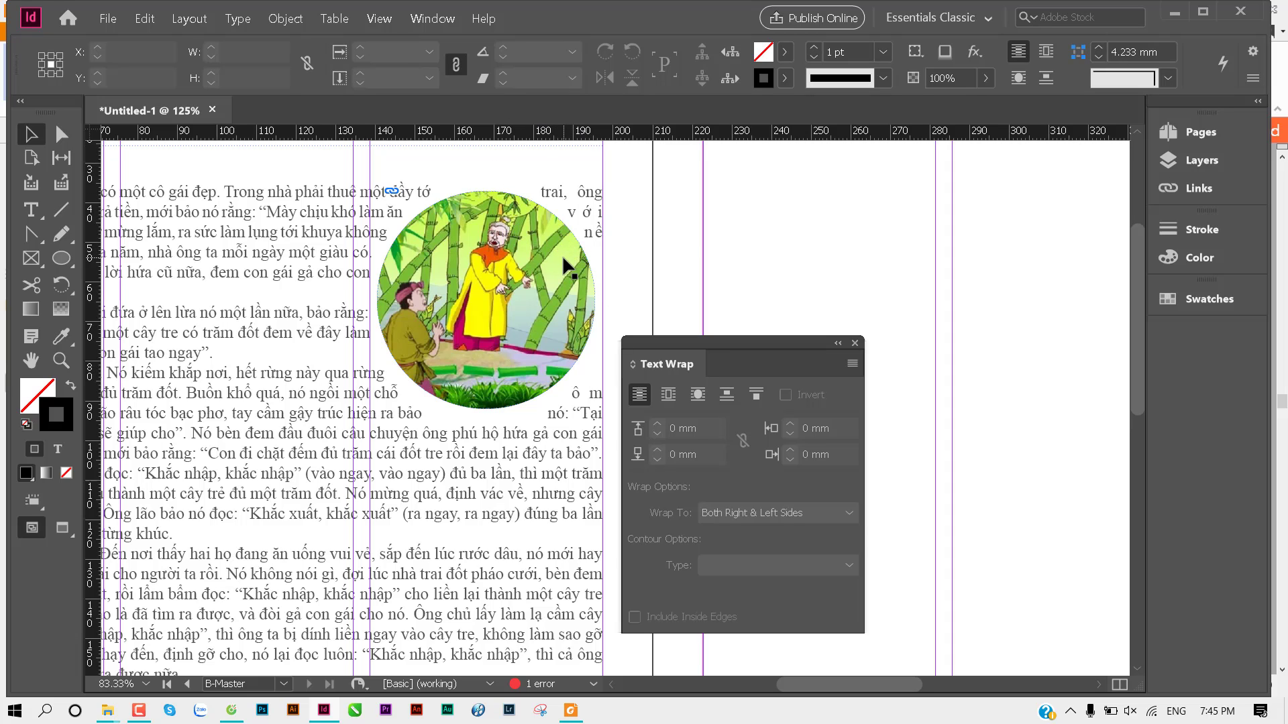
click(444, 403)
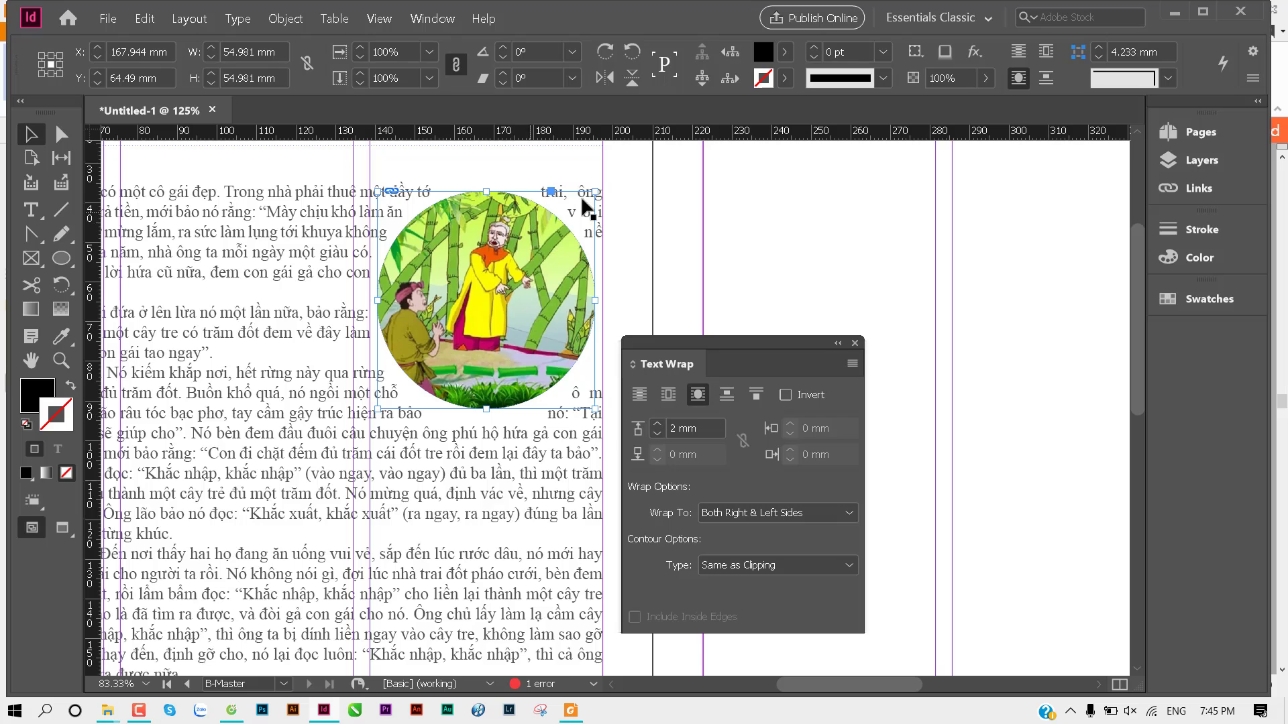
drag(597, 192, 625, 161)
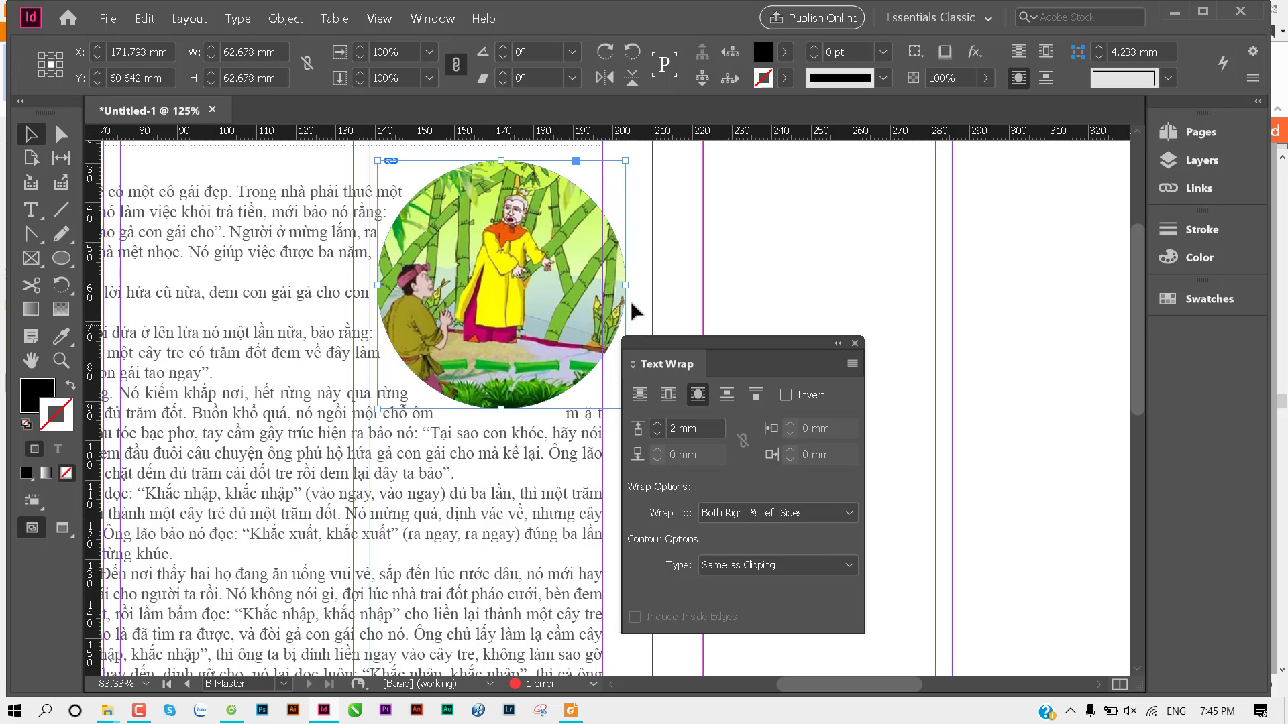
Step: Undo the enlargement and try right-side, then left-side text wrap on the circle
key(ctrl+z)
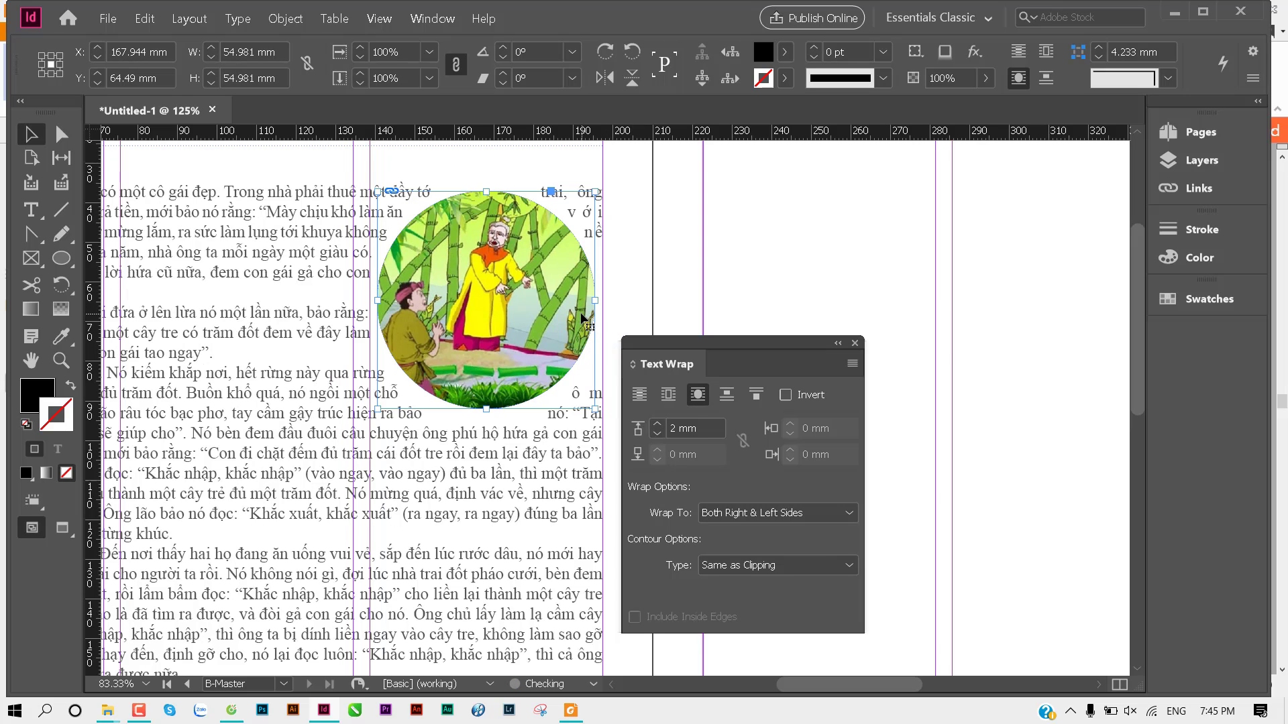
drag(476, 383, 382, 361)
drag(760, 340, 726, 183)
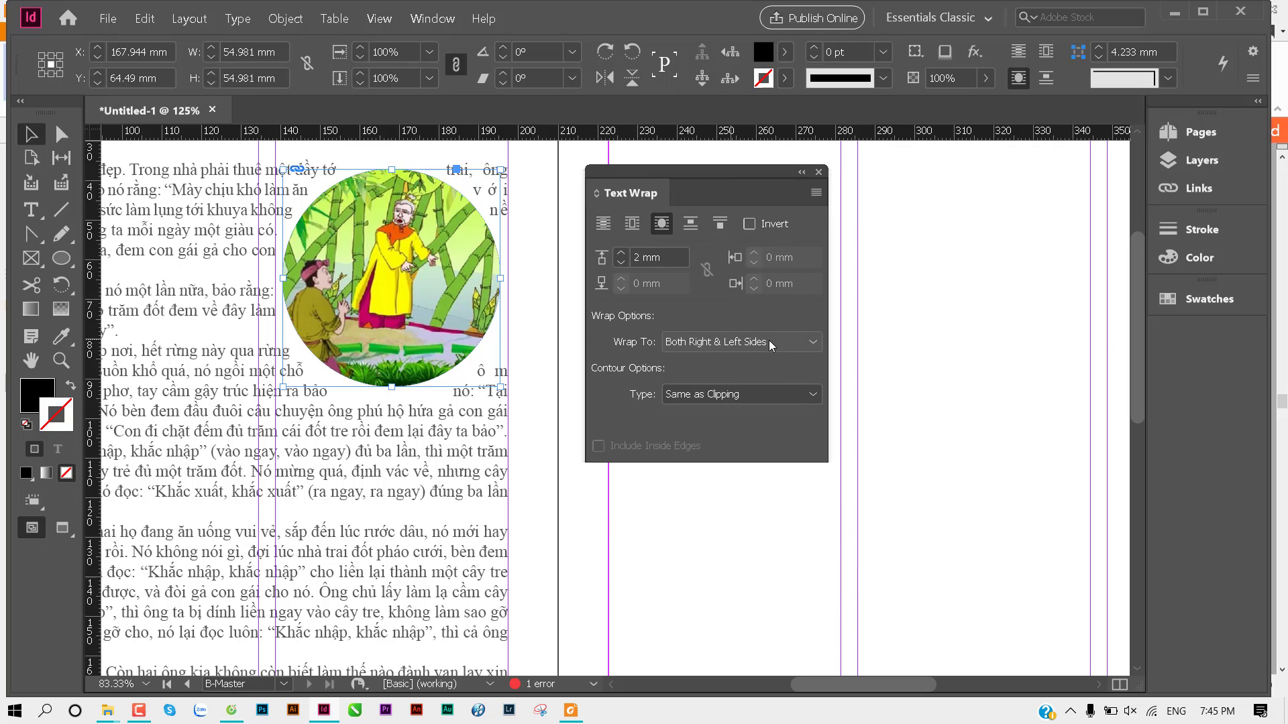
click(779, 340)
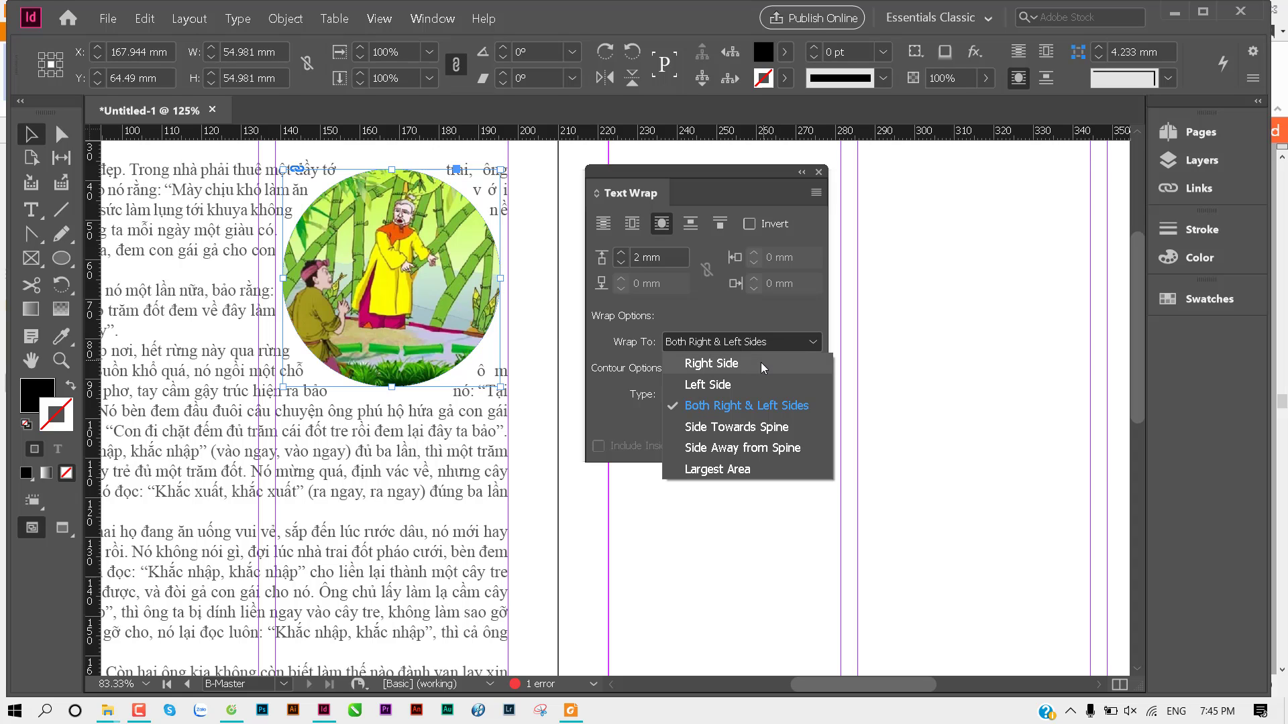
click(738, 363)
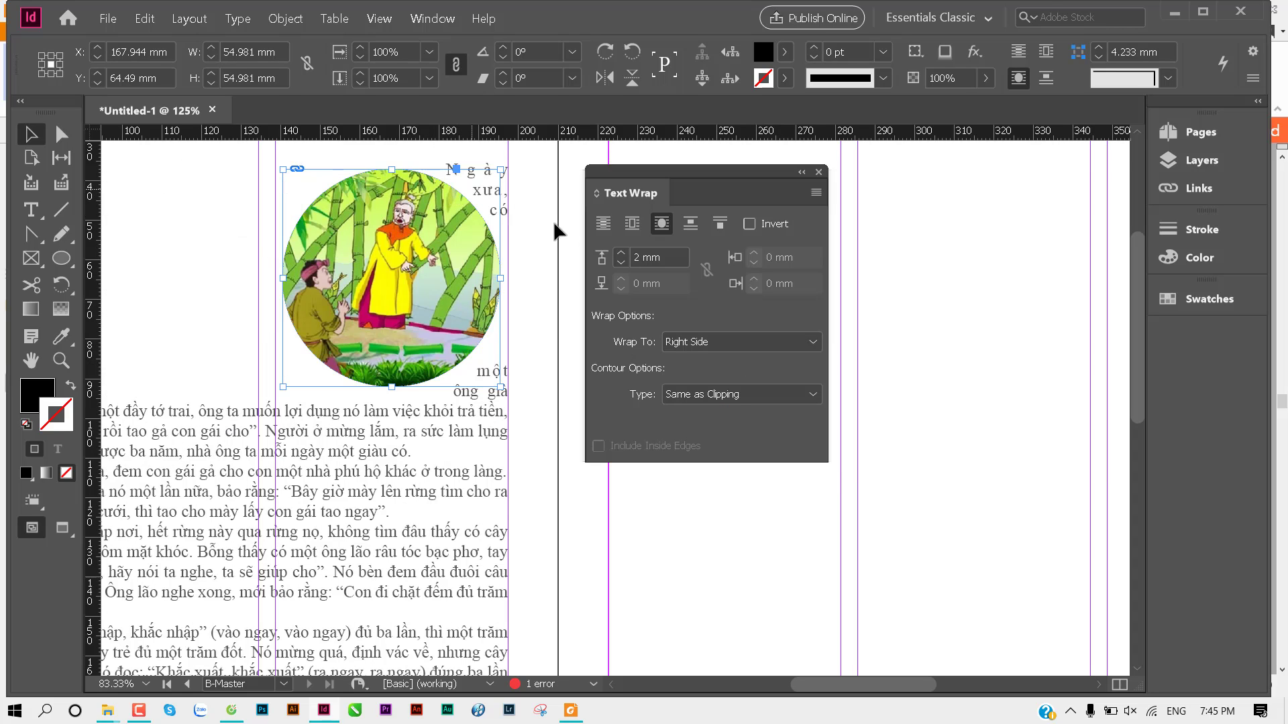
click(786, 341)
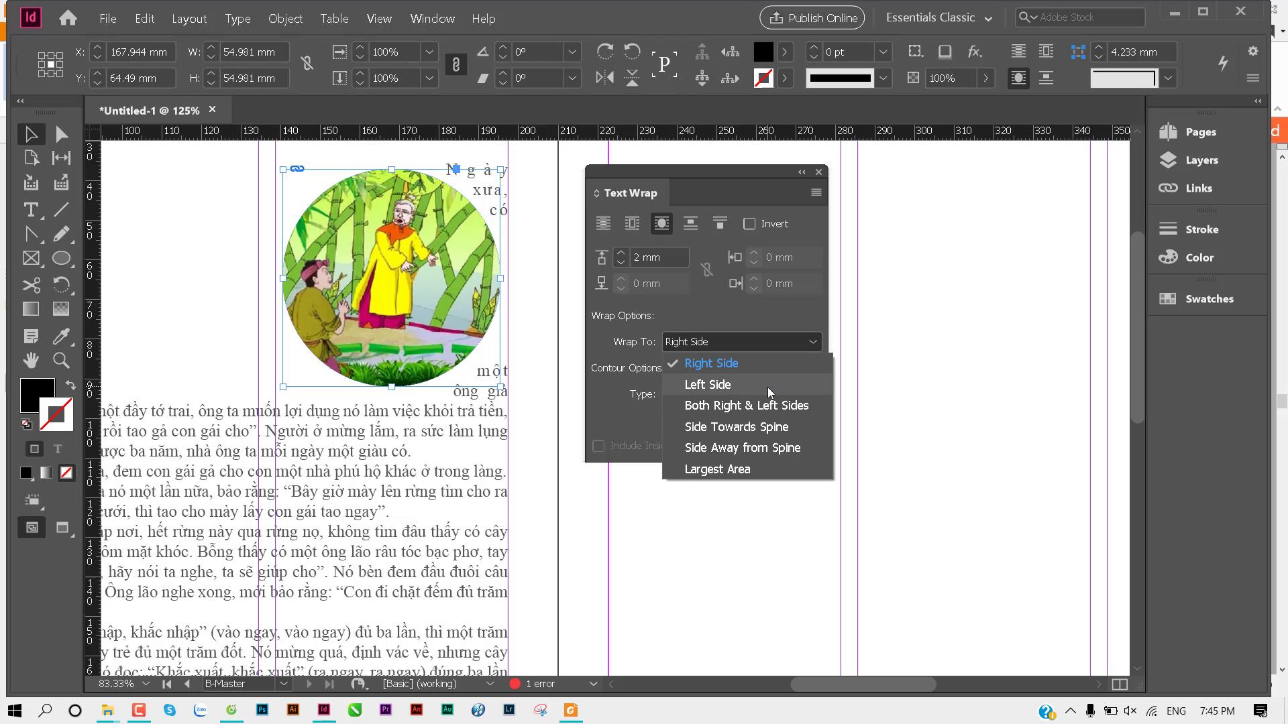
click(767, 388)
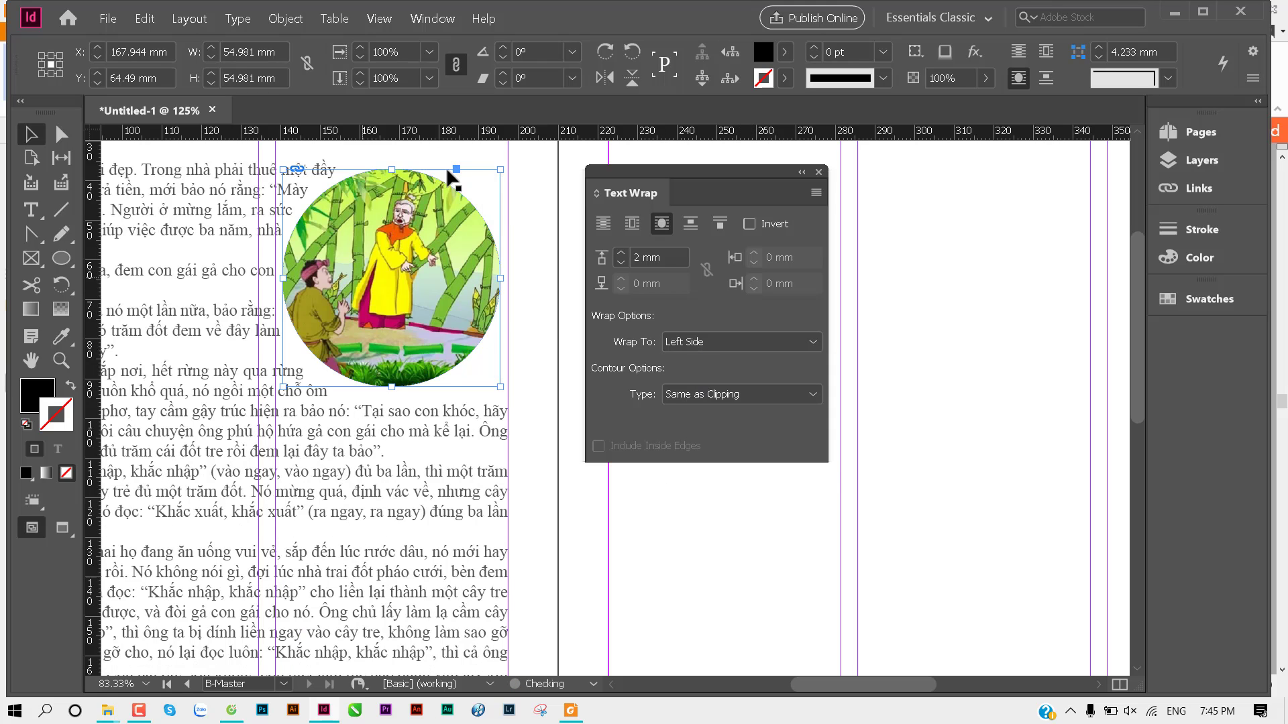
Step: Reposition the circle within the column, keeping left-side wrap
drag(483, 315, 393, 320)
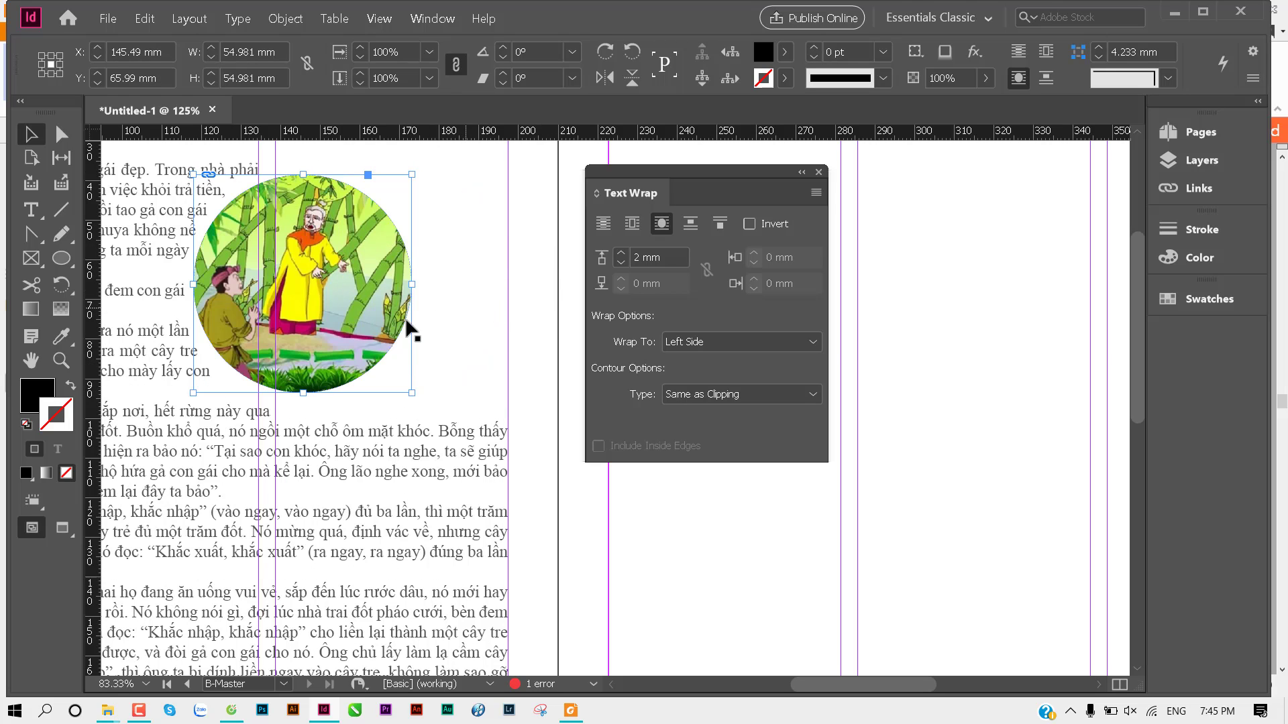
mouse_move(407, 329)
mouse_down()
mouse_move(295, 333)
mouse_move(475, 342)
mouse_up()
click(765, 343)
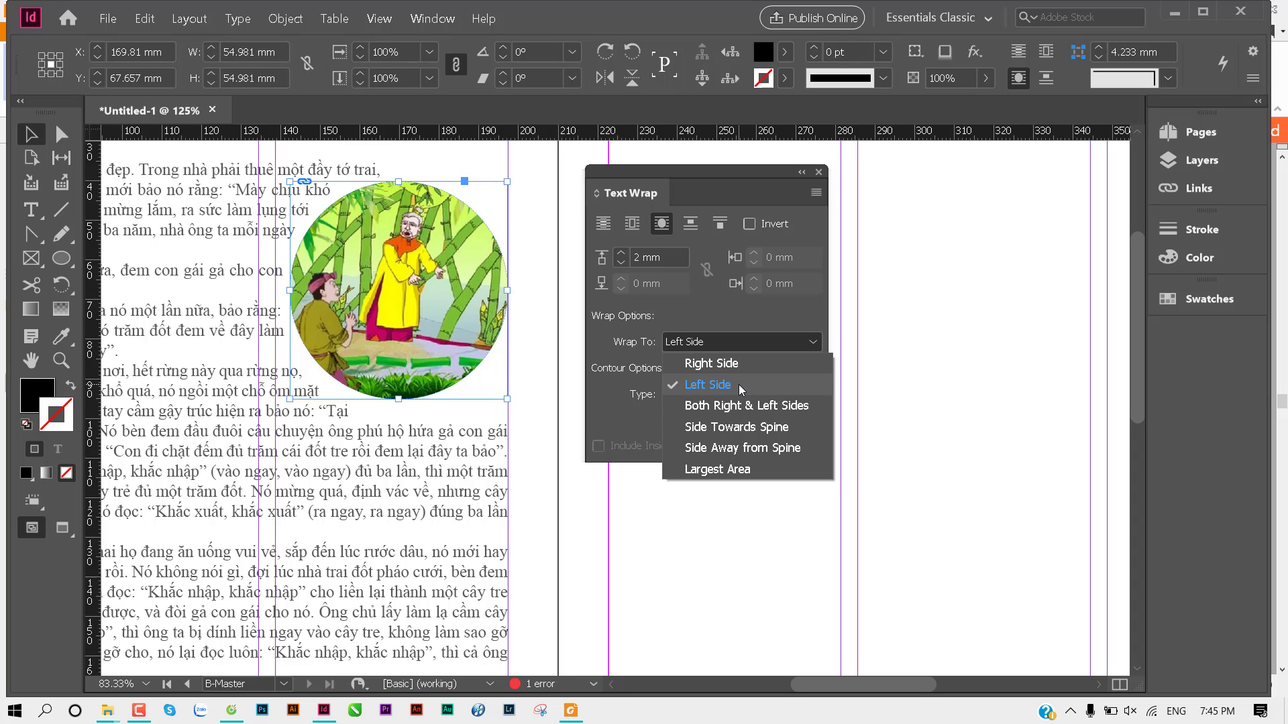
click(739, 384)
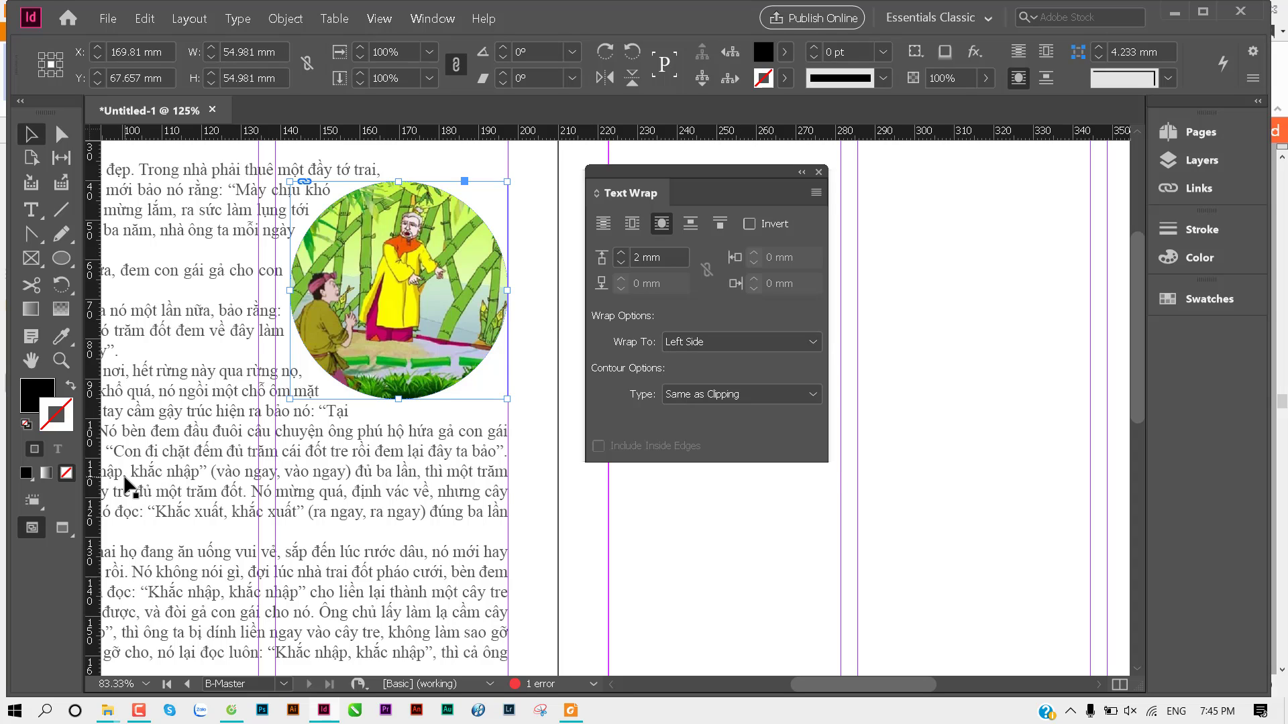
click(520, 365)
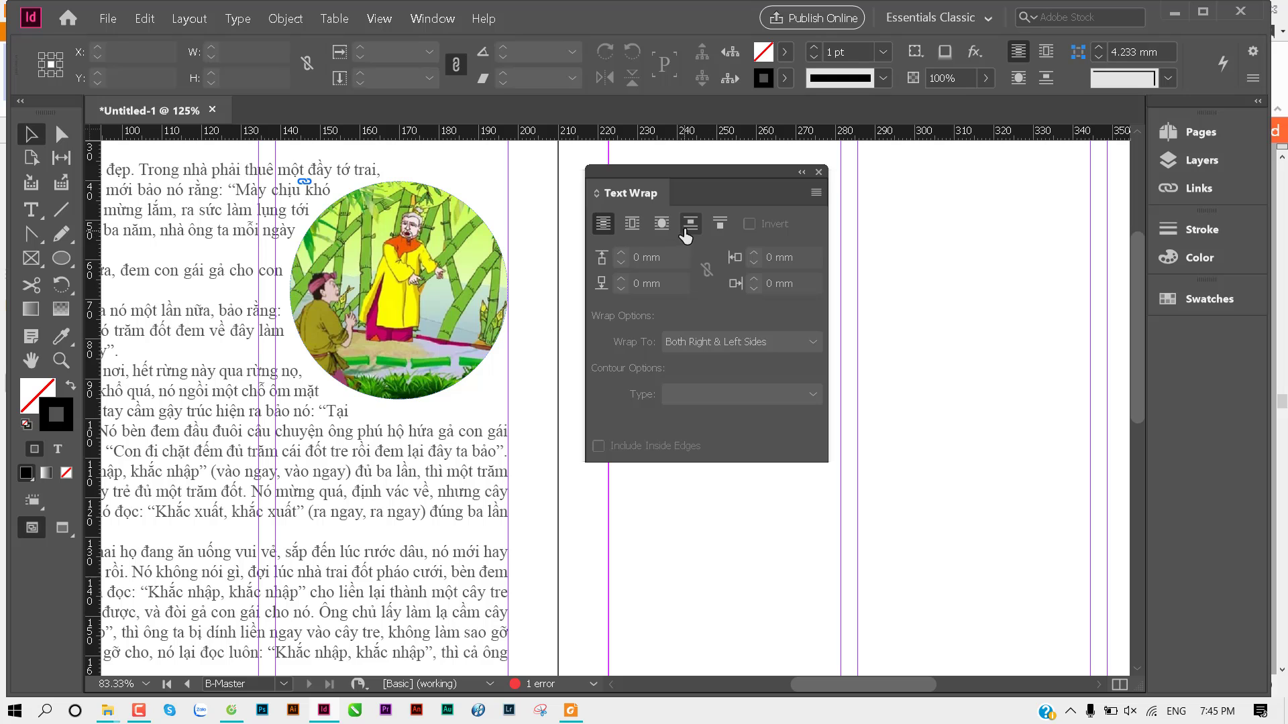
scroll(483, 336, down, 1)
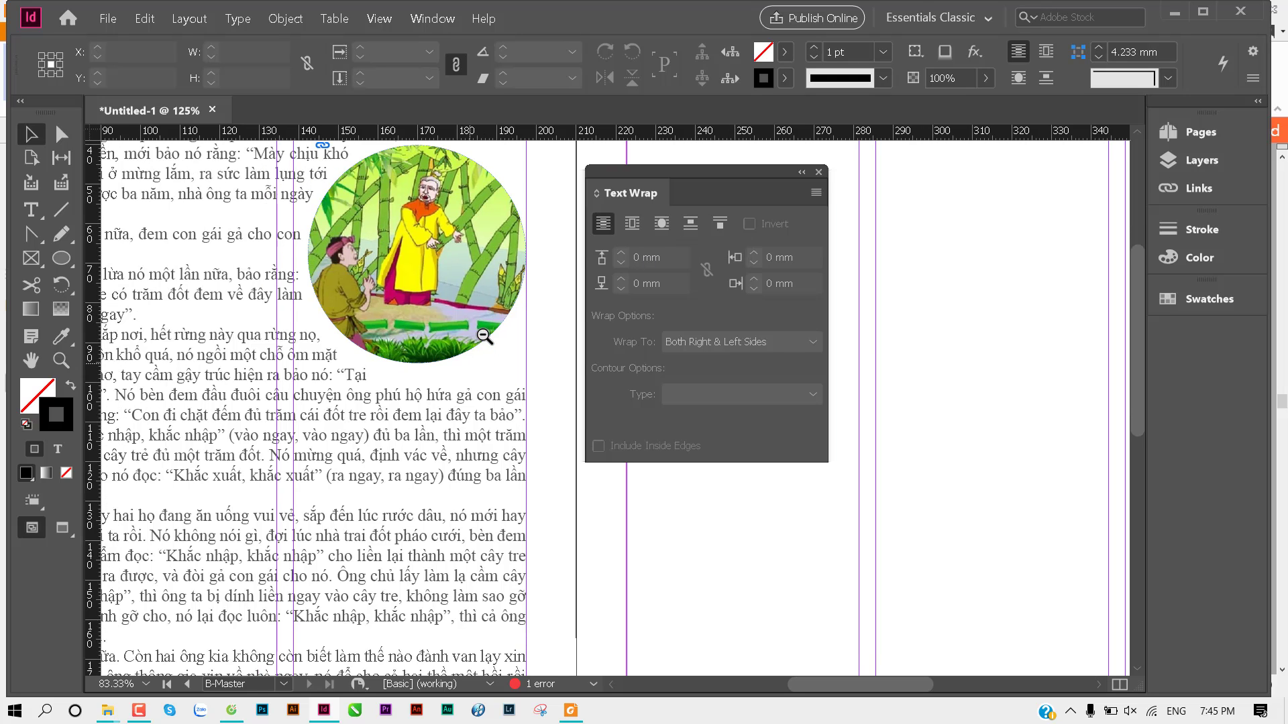
ctrl+alt+click(446, 393)
Step: Try Jump Object wrap at the column's left edge, then delete the circular illustration
drag(520, 353, 263, 472)
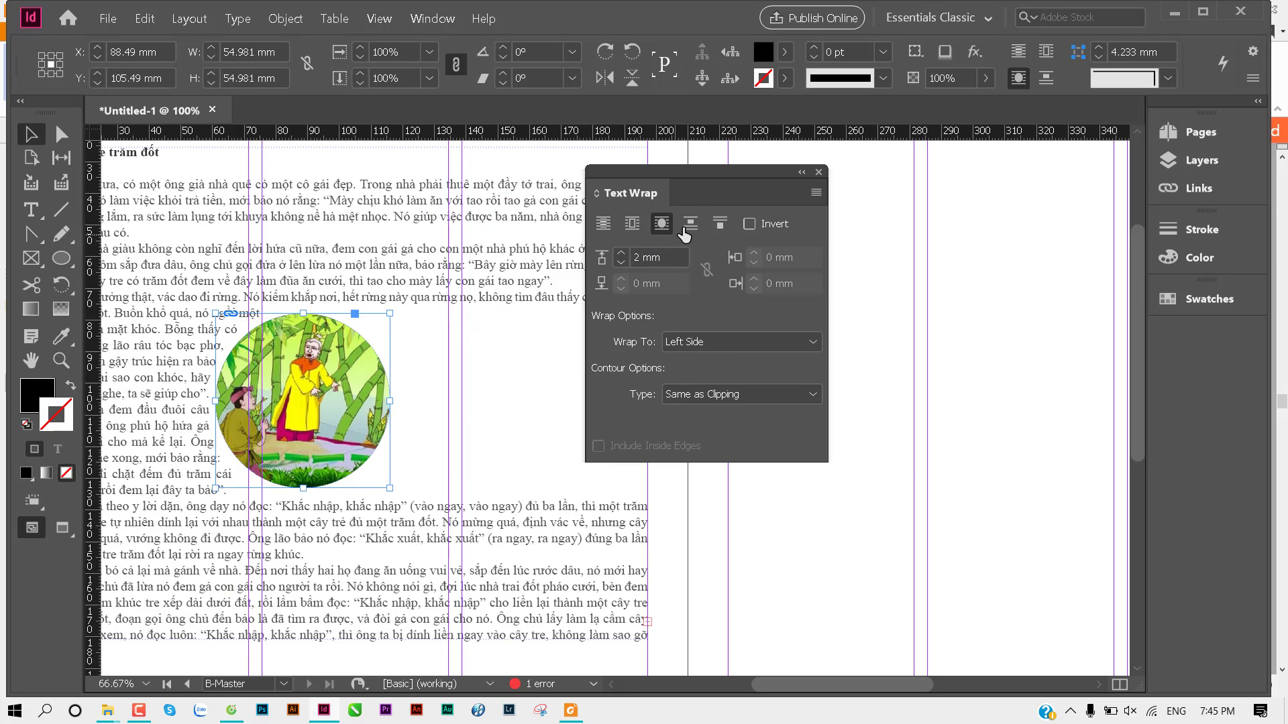
click(687, 228)
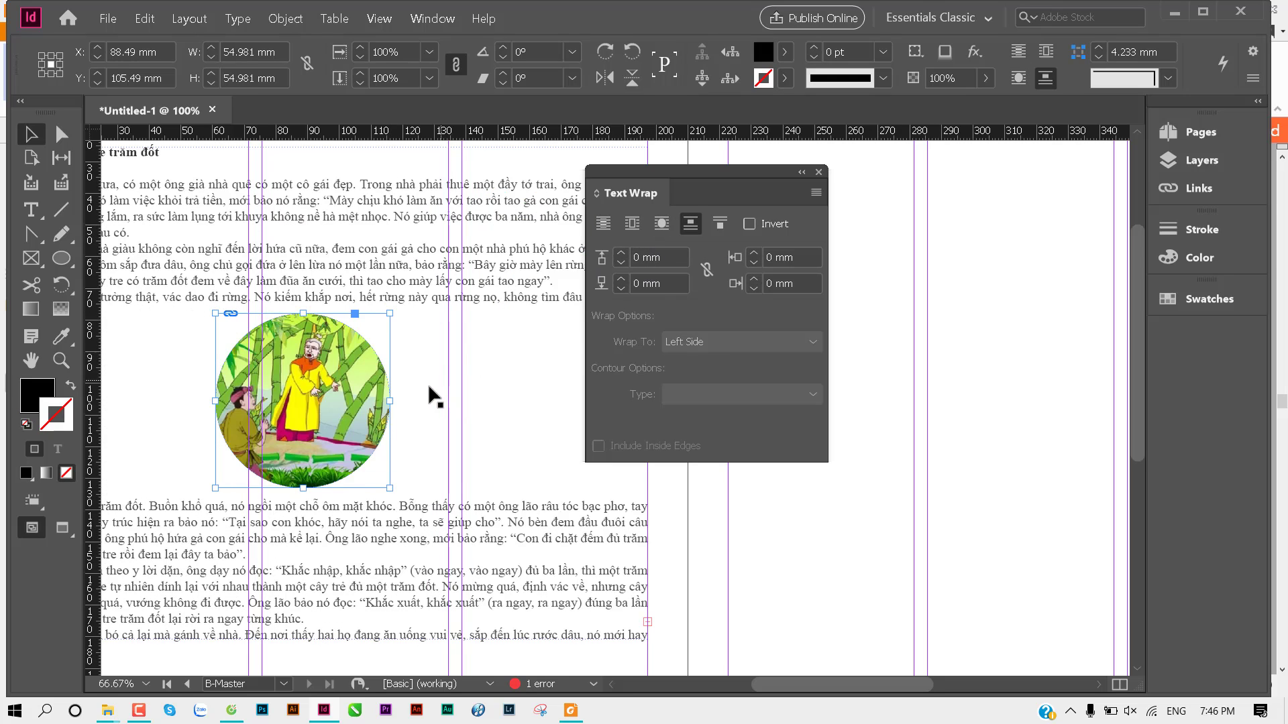
key(ctrl+minus)
mouse_move(405, 359)
mouse_down()
mouse_move(264, 340)
mouse_move(227, 366)
mouse_up()
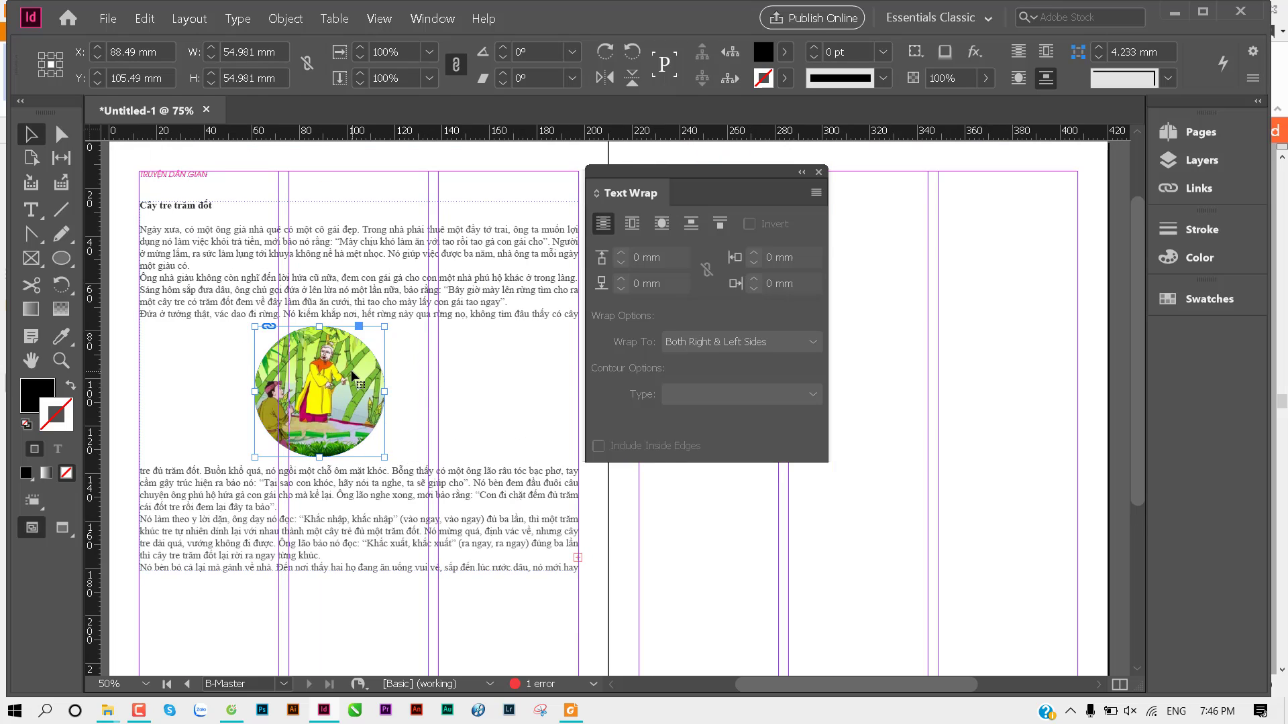
key(Delete)
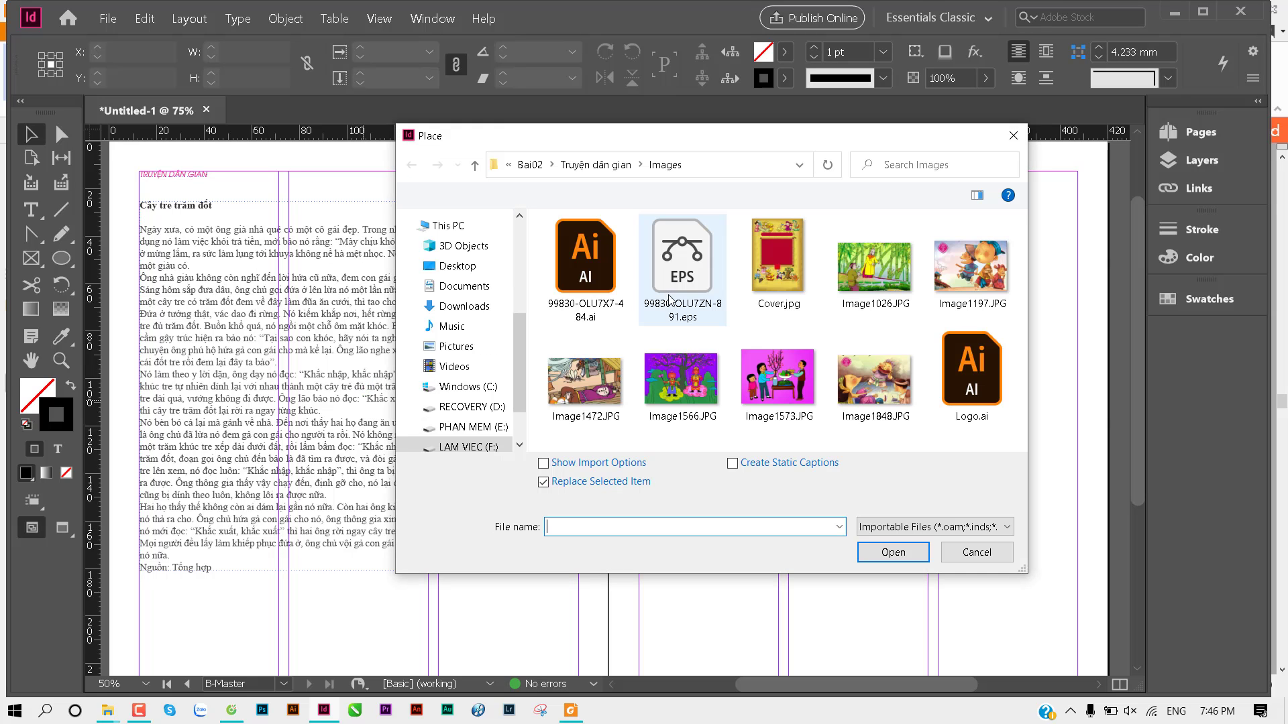
Step: Place Image1026.JPG into the text and set Jump Object text wrap on it
key(Return)
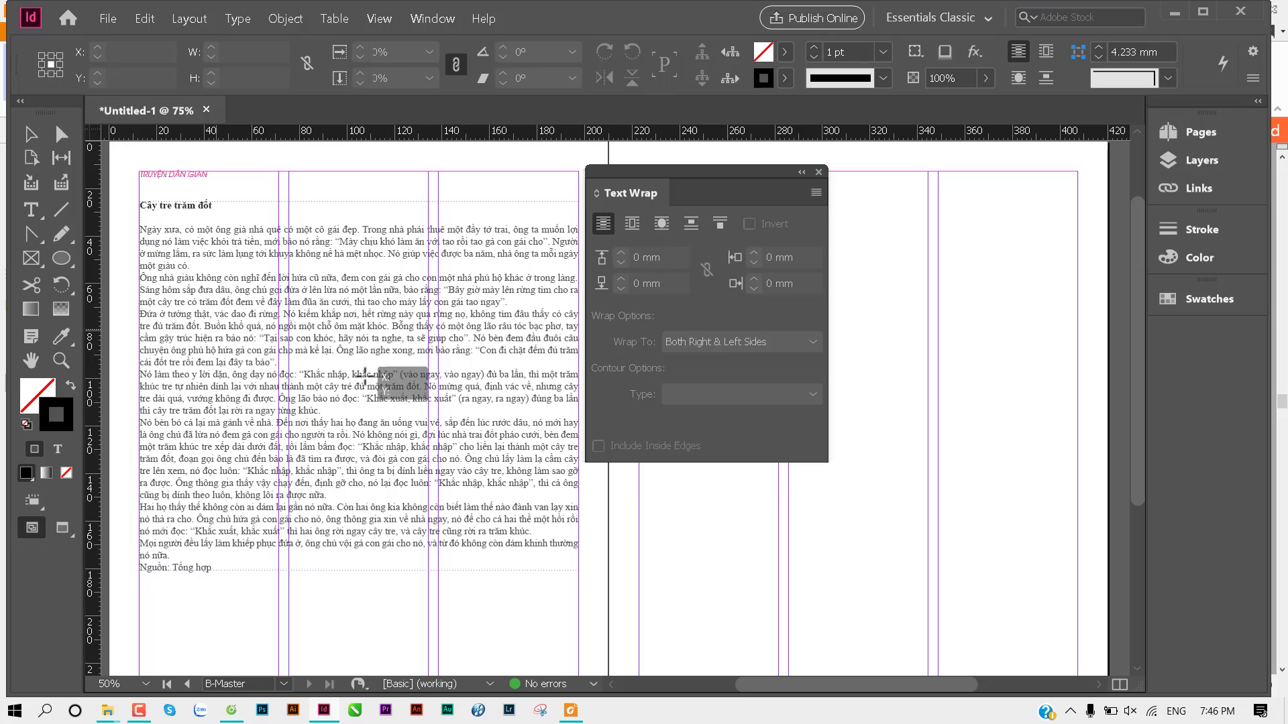
drag(513, 459, 510, 461)
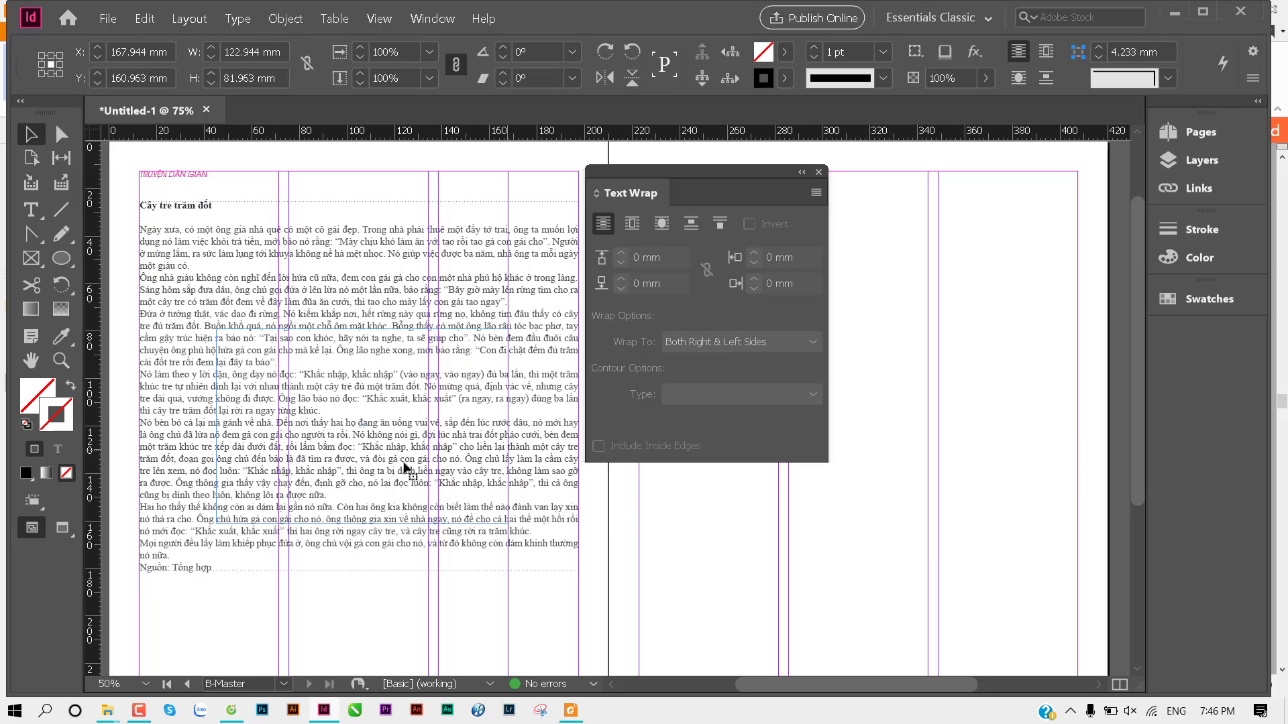
drag(410, 470, 412, 433)
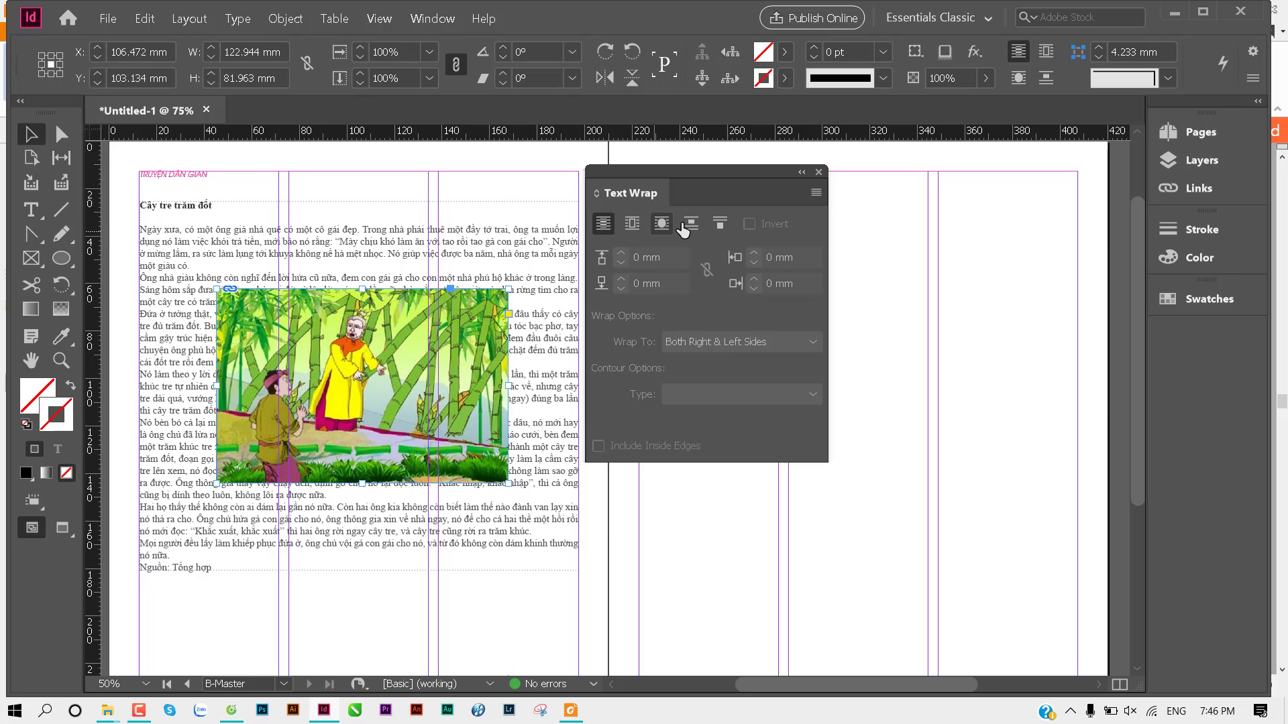
click(690, 223)
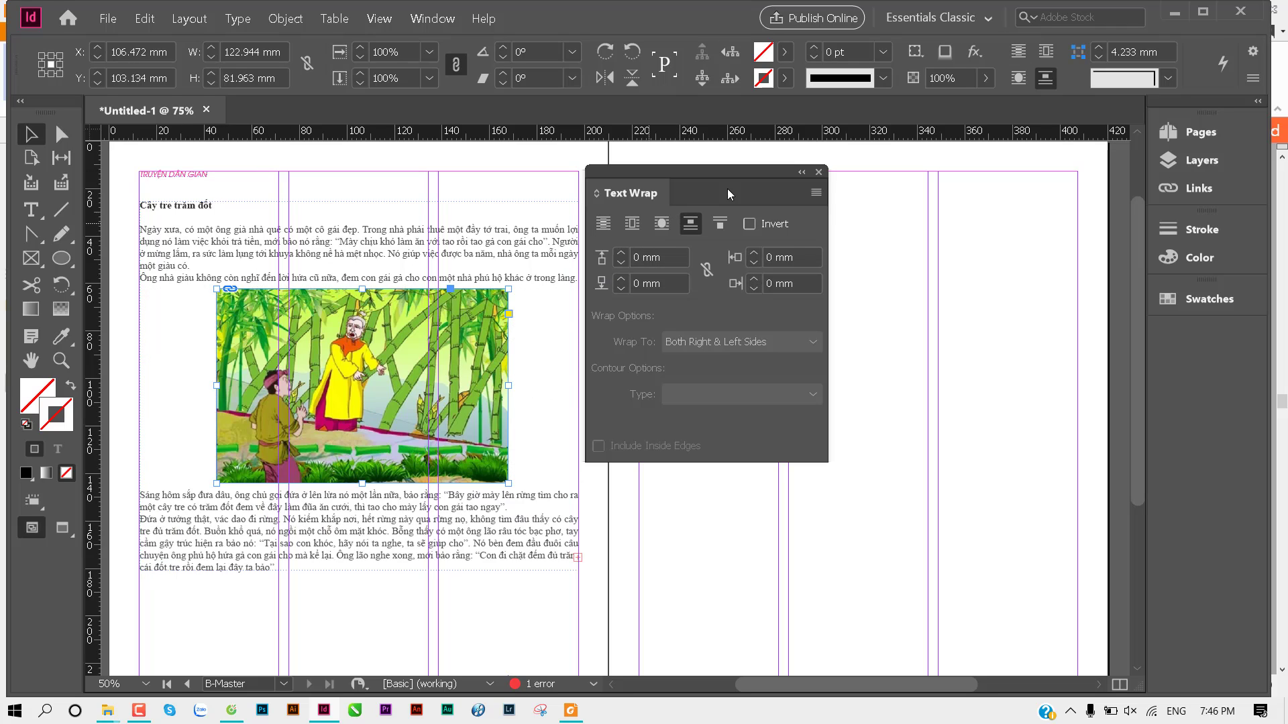
drag(769, 172, 861, 171)
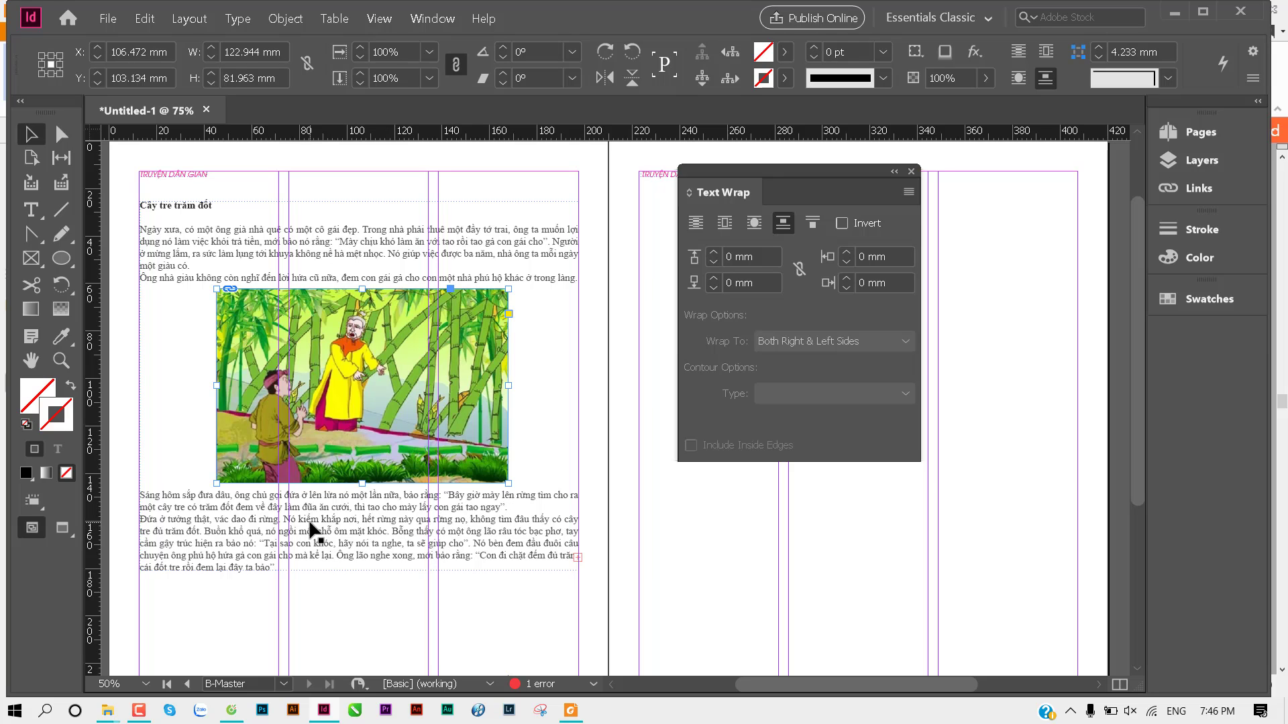
Step: Drag the story frame's bottom edge down until no text is overset
scroll(308, 519, down, 1)
scroll(308, 519, down, 1)
click(322, 468)
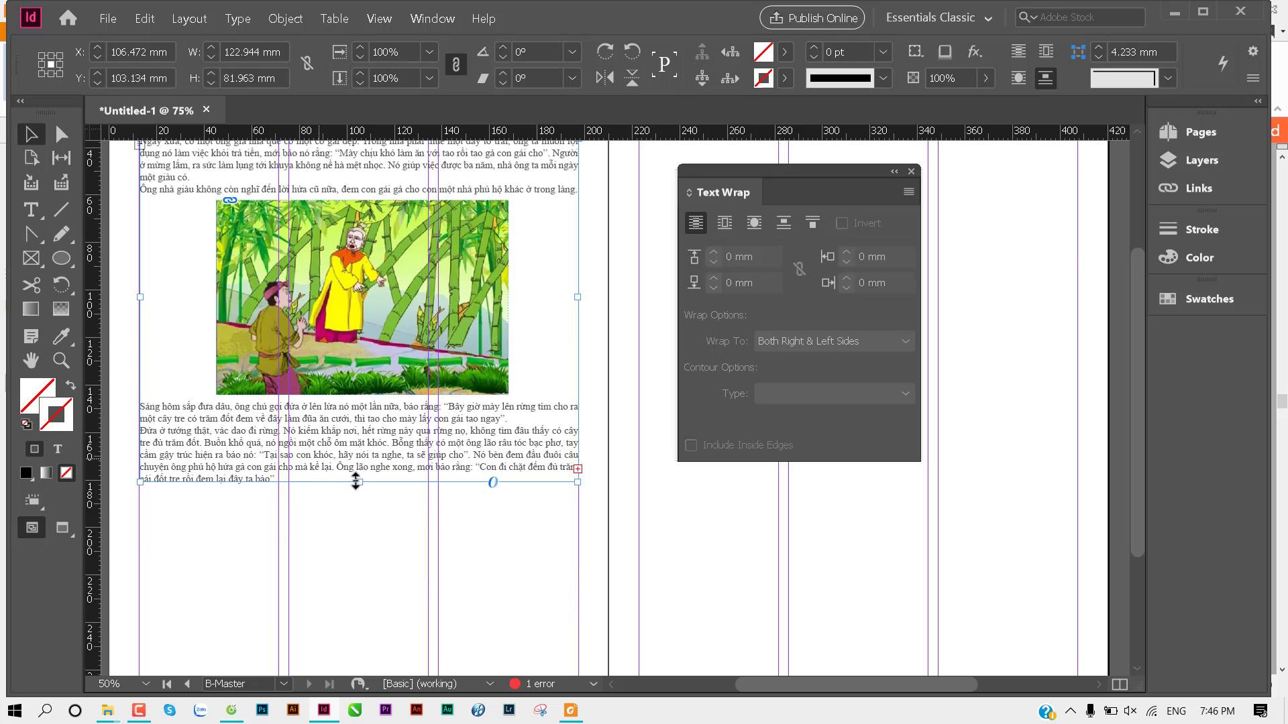
drag(355, 482, 356, 613)
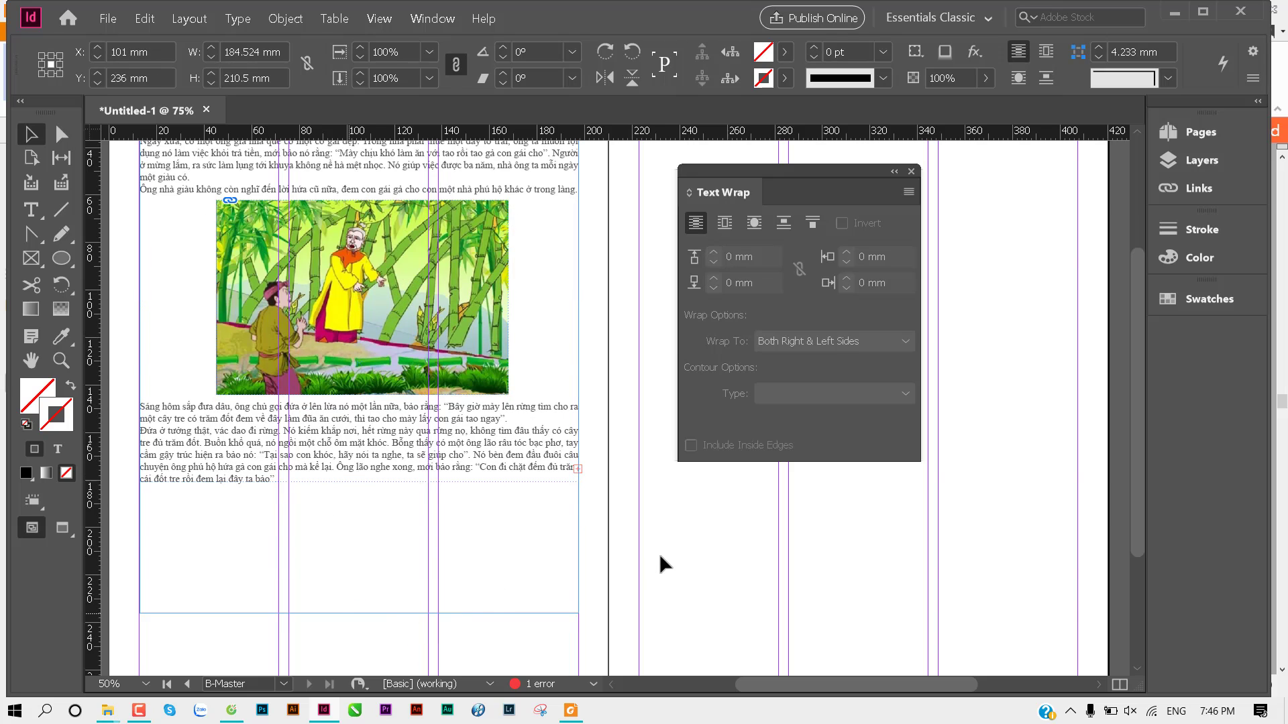
scroll(335, 611, down, 2)
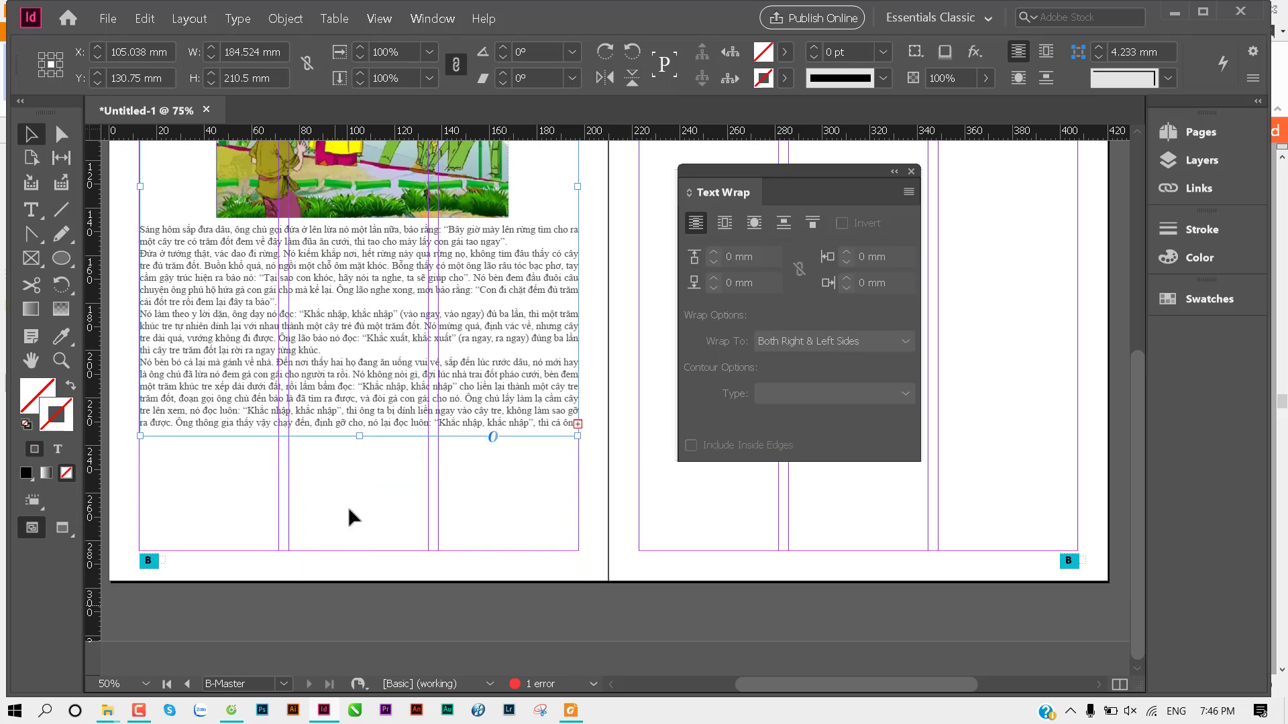
drag(359, 436, 346, 551)
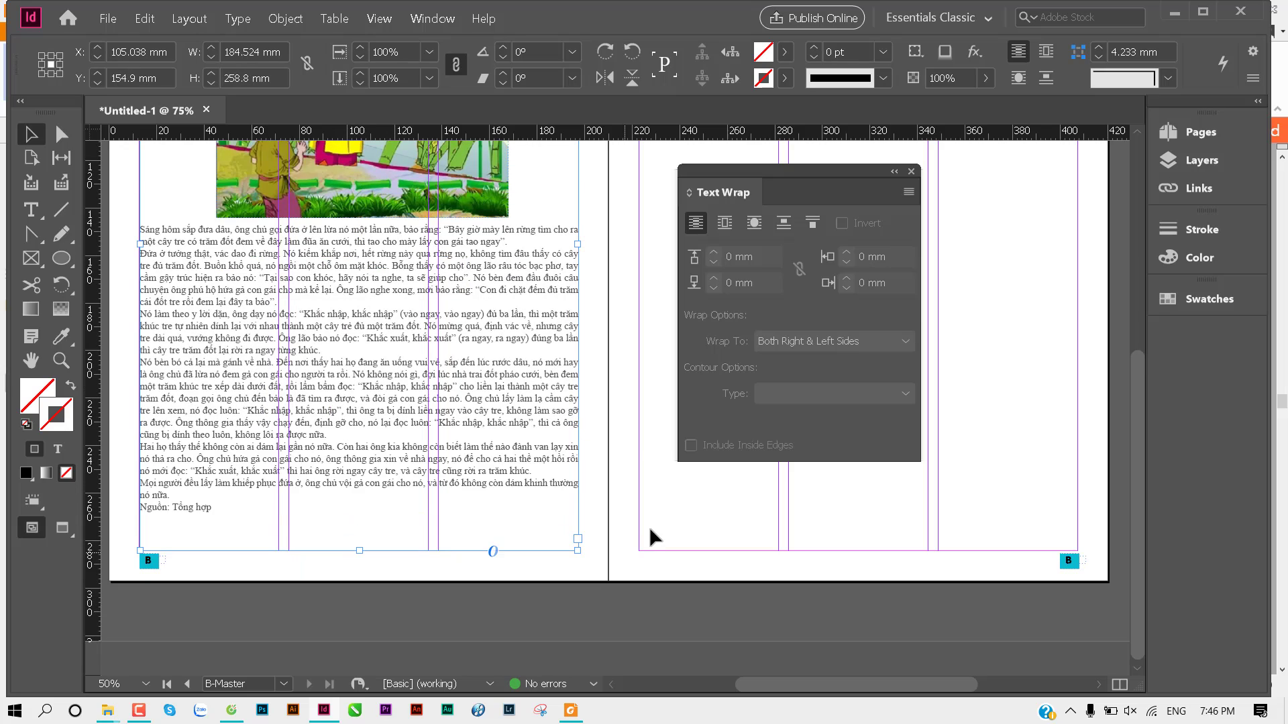
click(623, 524)
drag(459, 429, 444, 601)
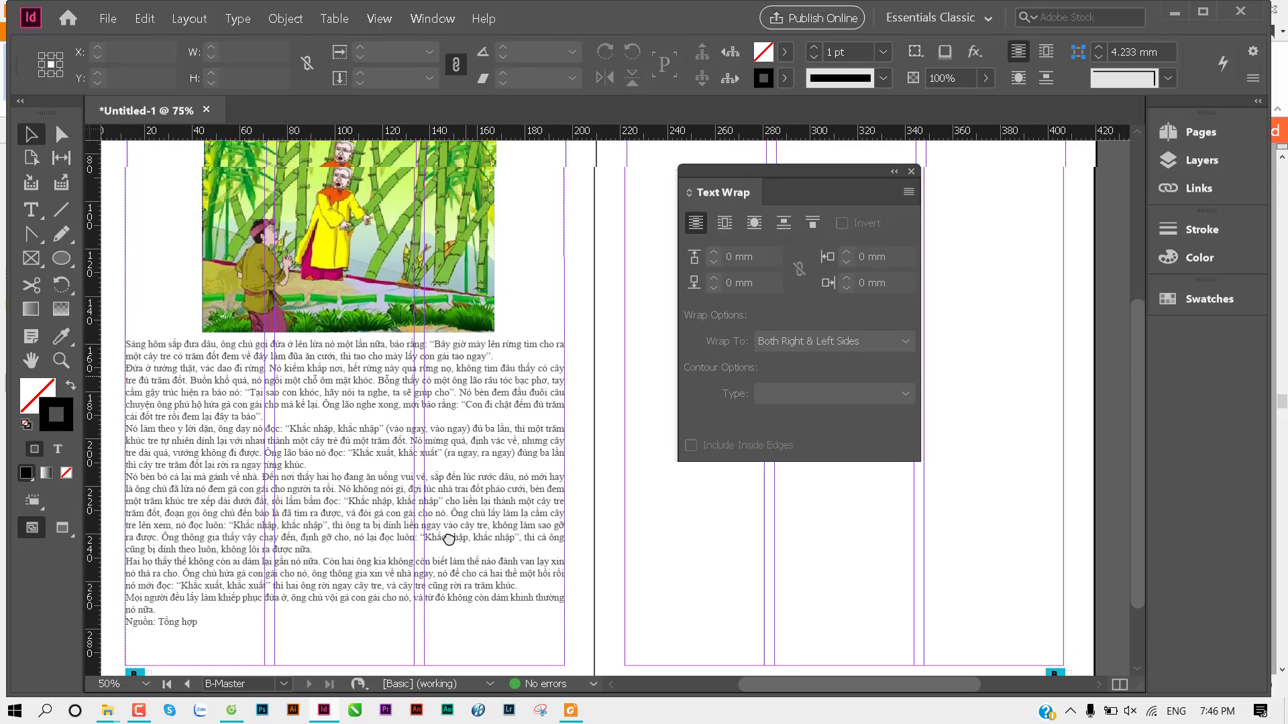
Step: Apply Jump to Next Column wrap and move the illustration slightly lower
click(397, 342)
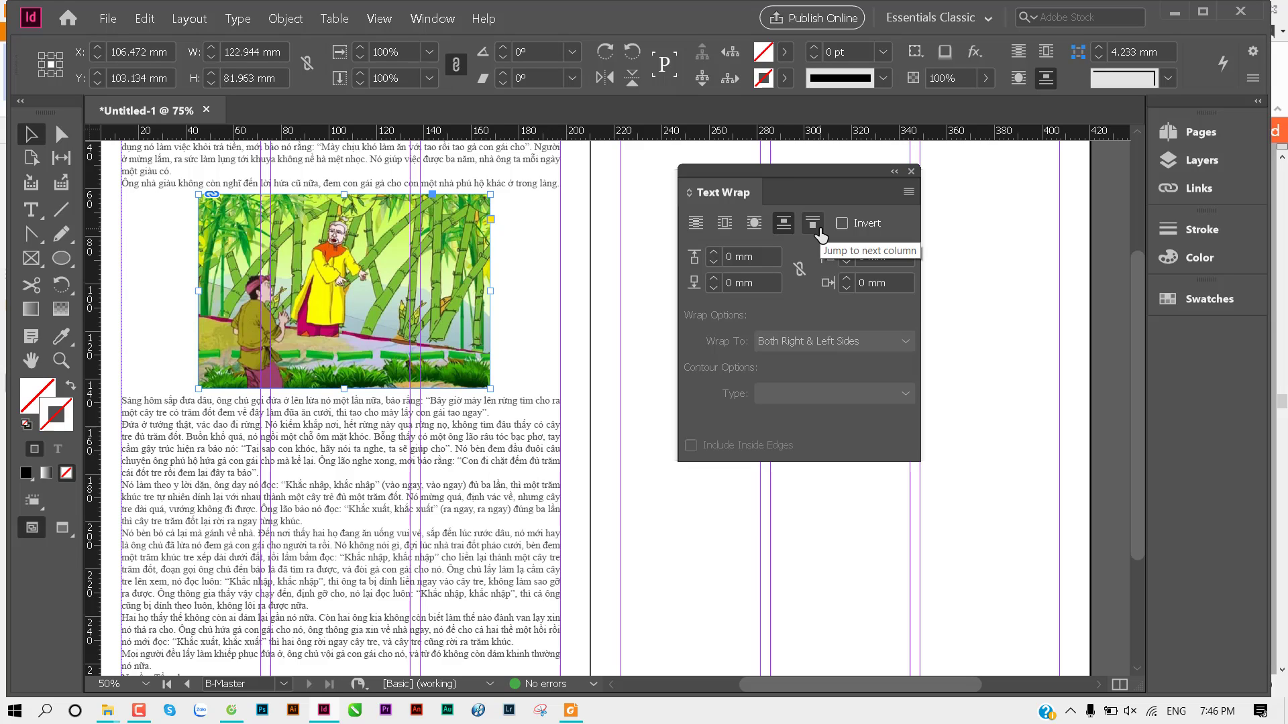
click(812, 223)
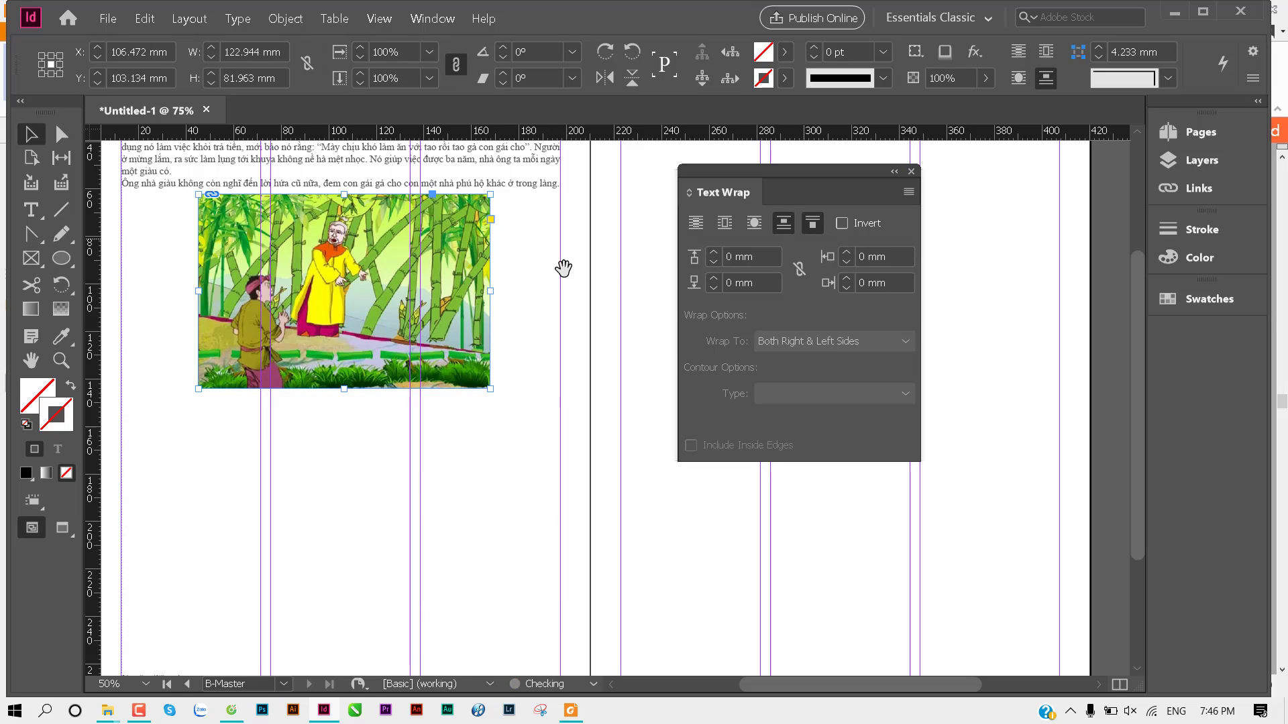
scroll(497, 365, up, 3)
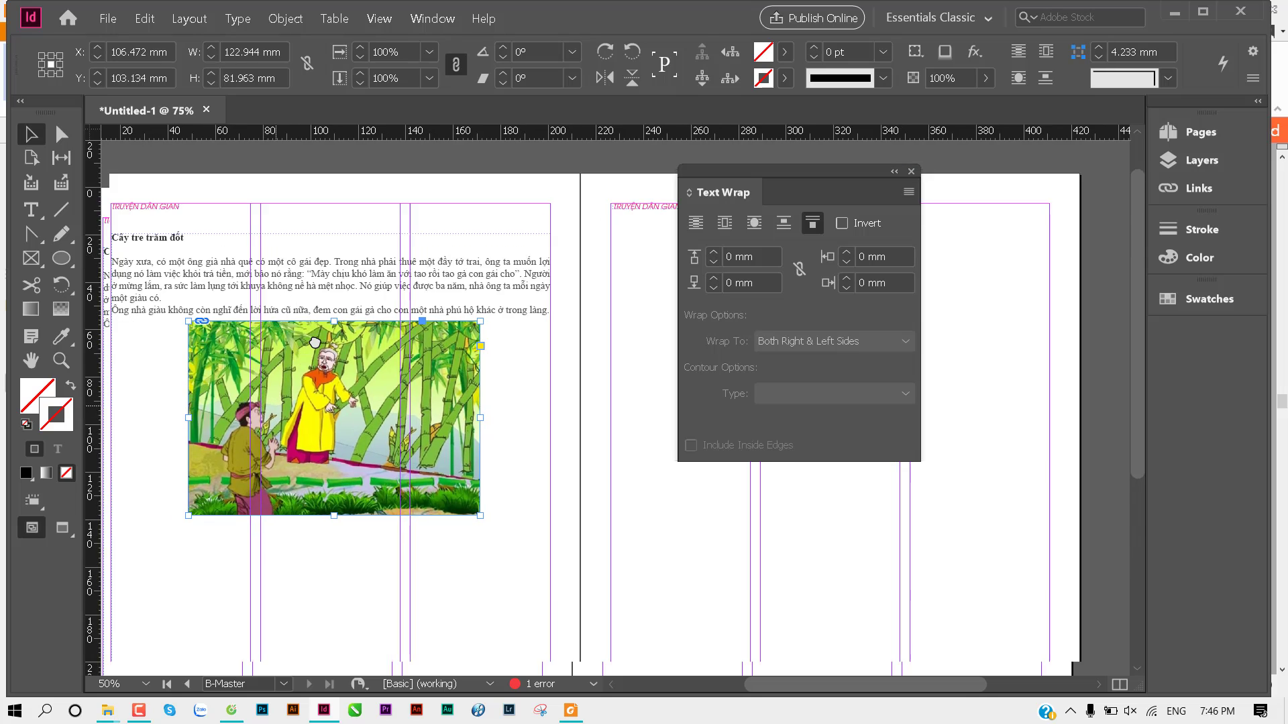
scroll(234, 419, down, 3)
scroll(234, 419, left, 2)
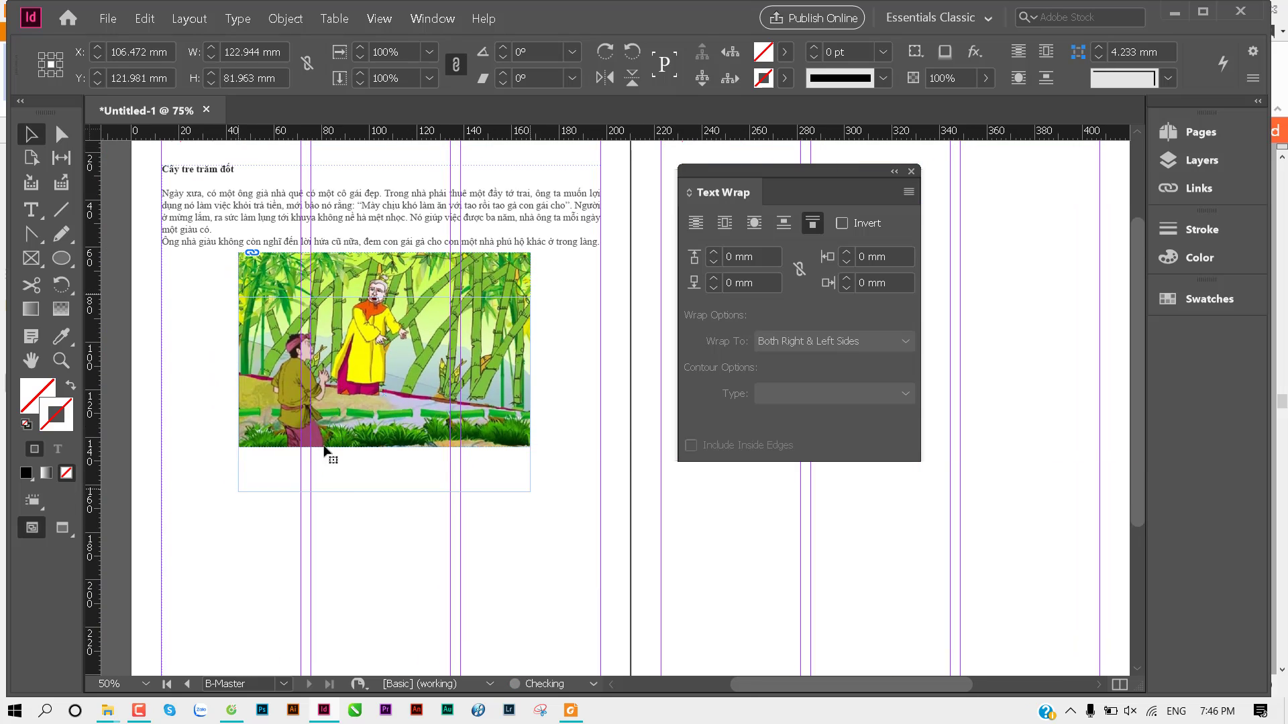
drag(334, 468, 333, 501)
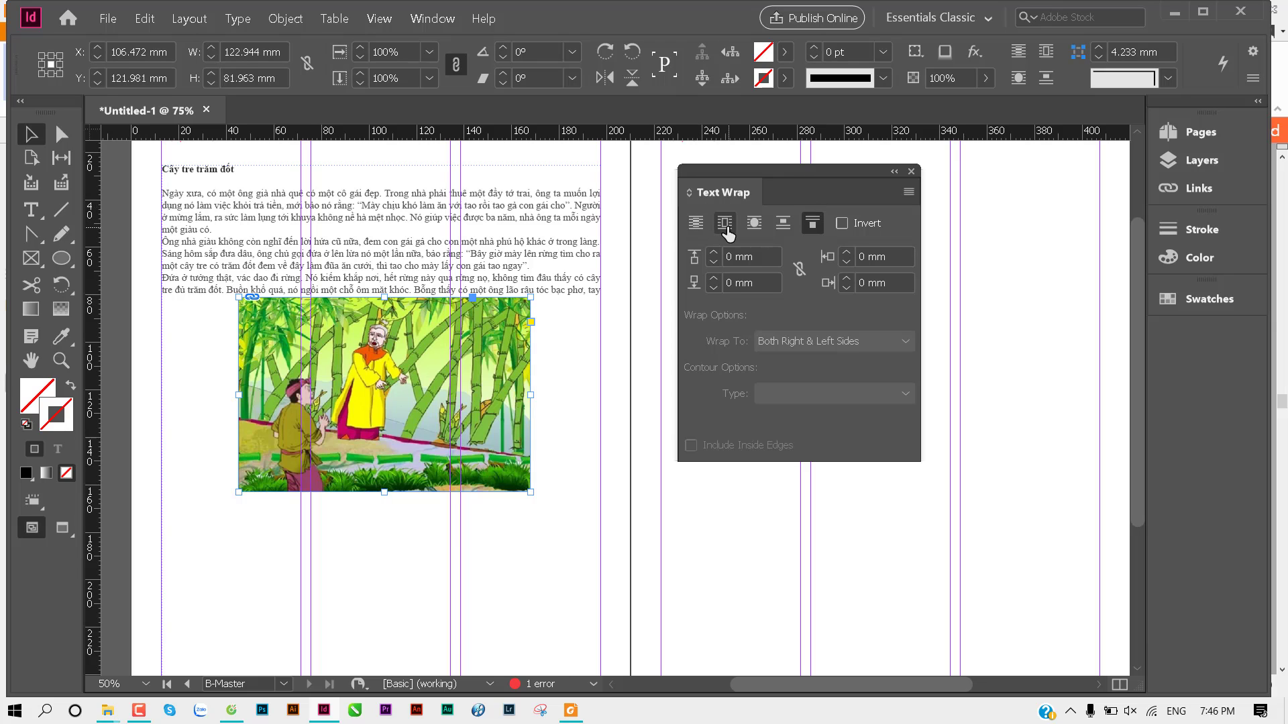
Step: Try Bounding Box wrap with linked 2 mm offsets and Object Shape, ending on Jump Object
click(725, 224)
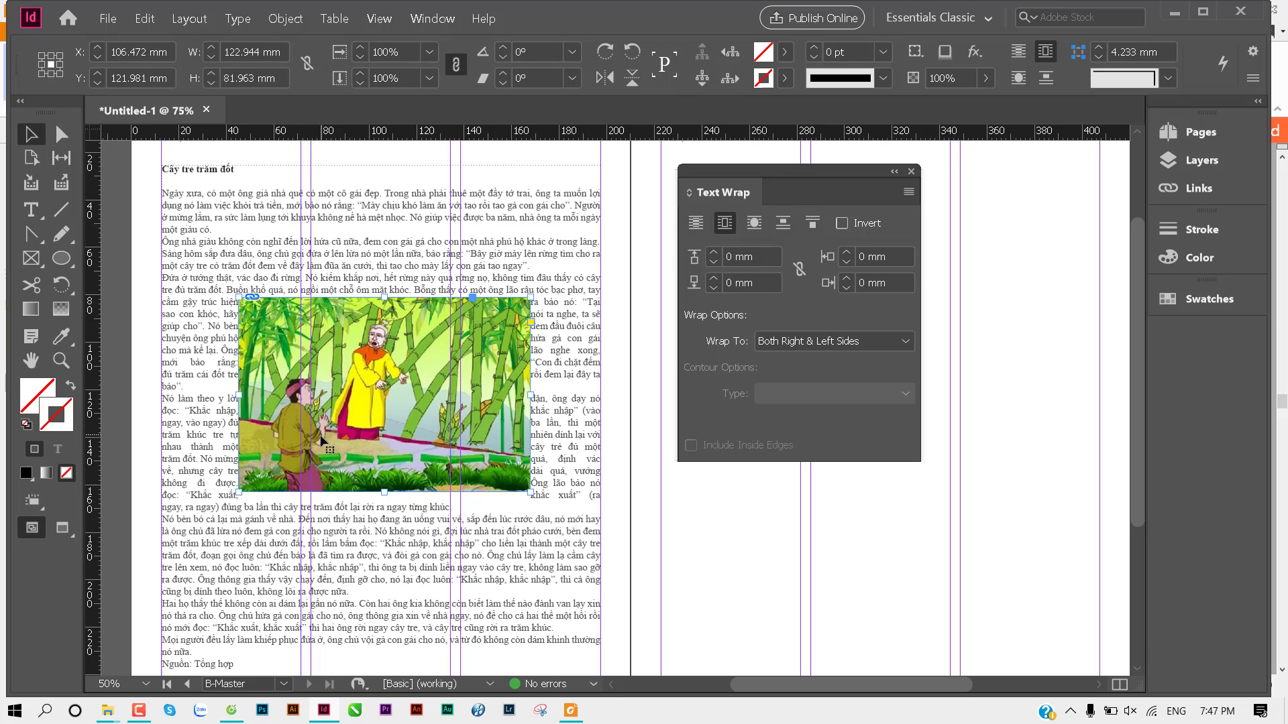
click(799, 269)
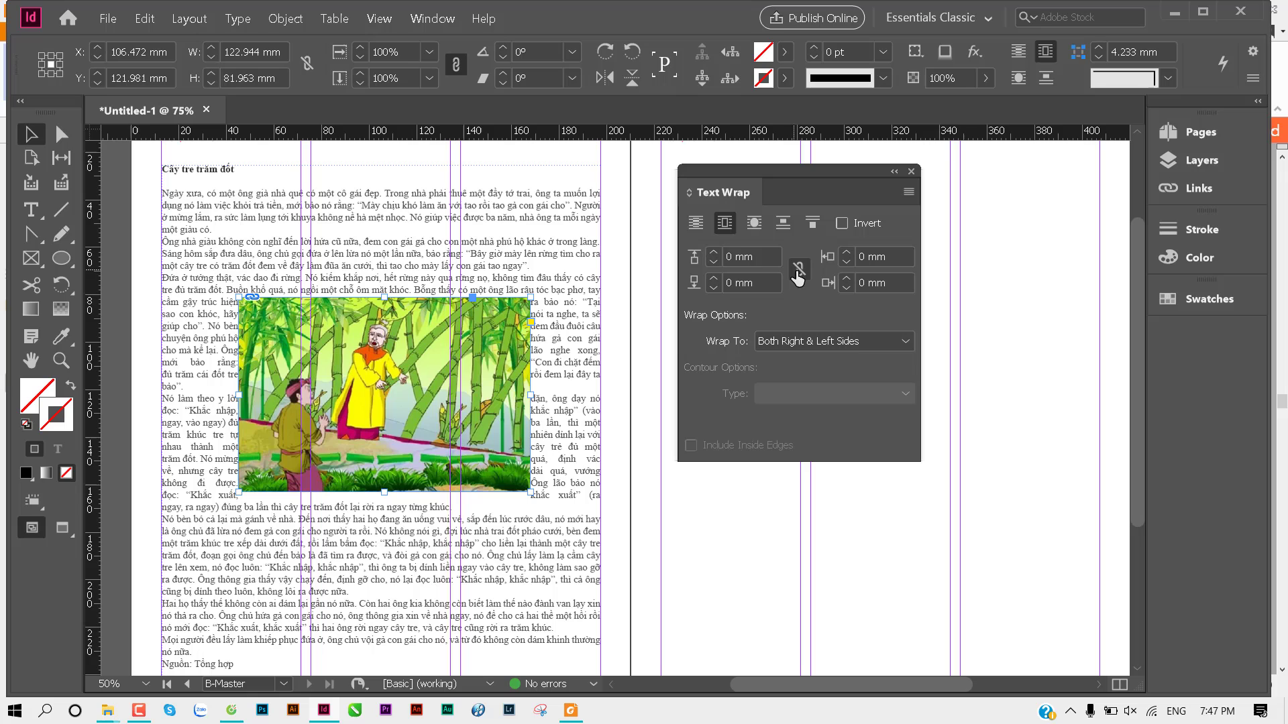
click(716, 253)
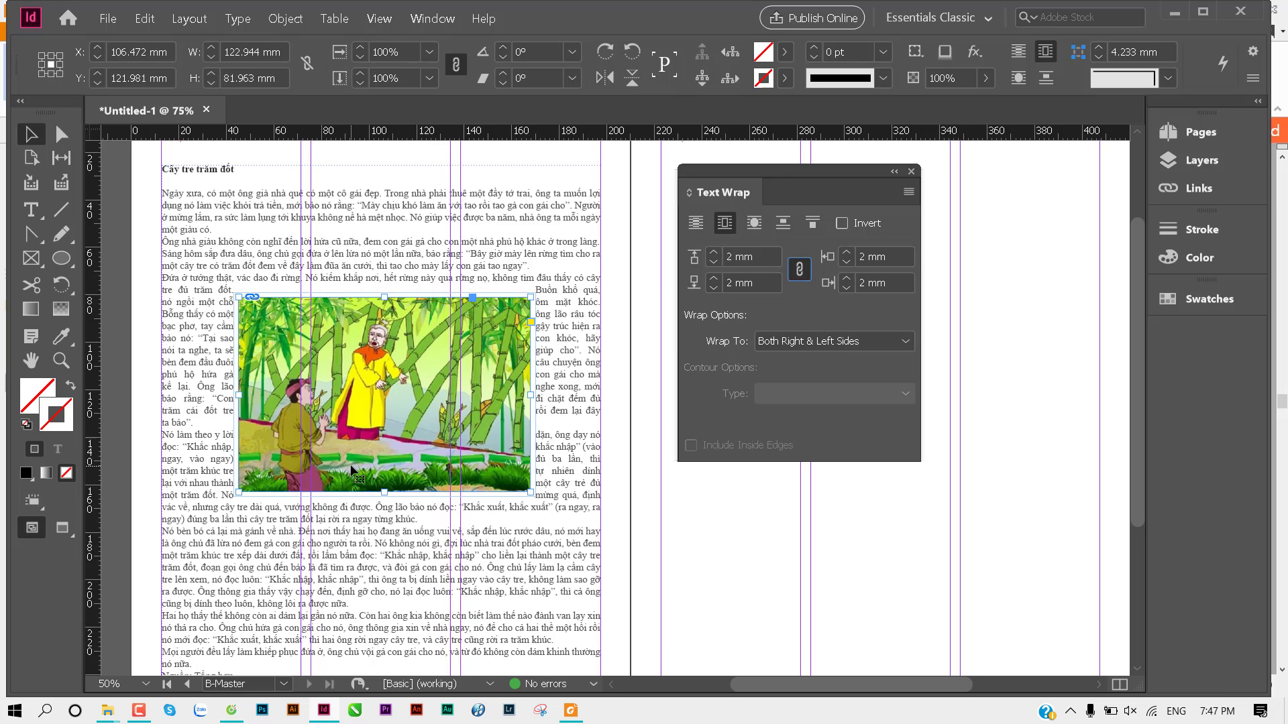
click(754, 223)
click(243, 377)
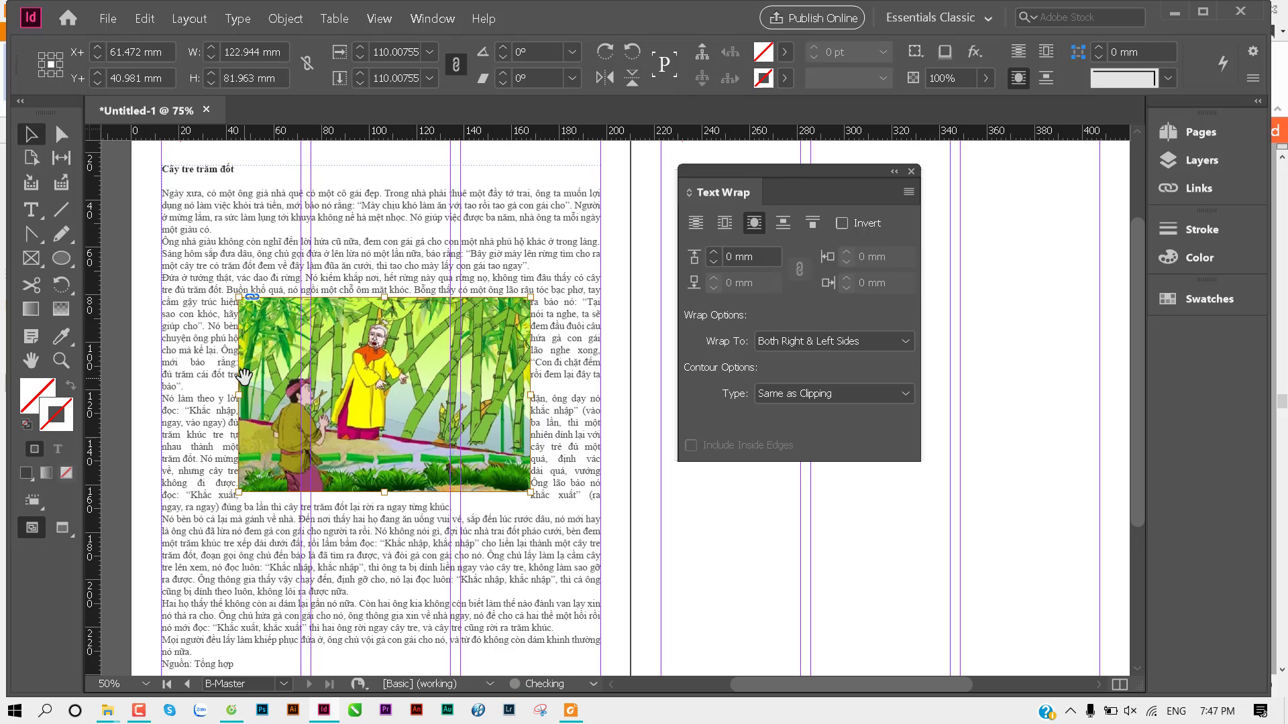
click(782, 223)
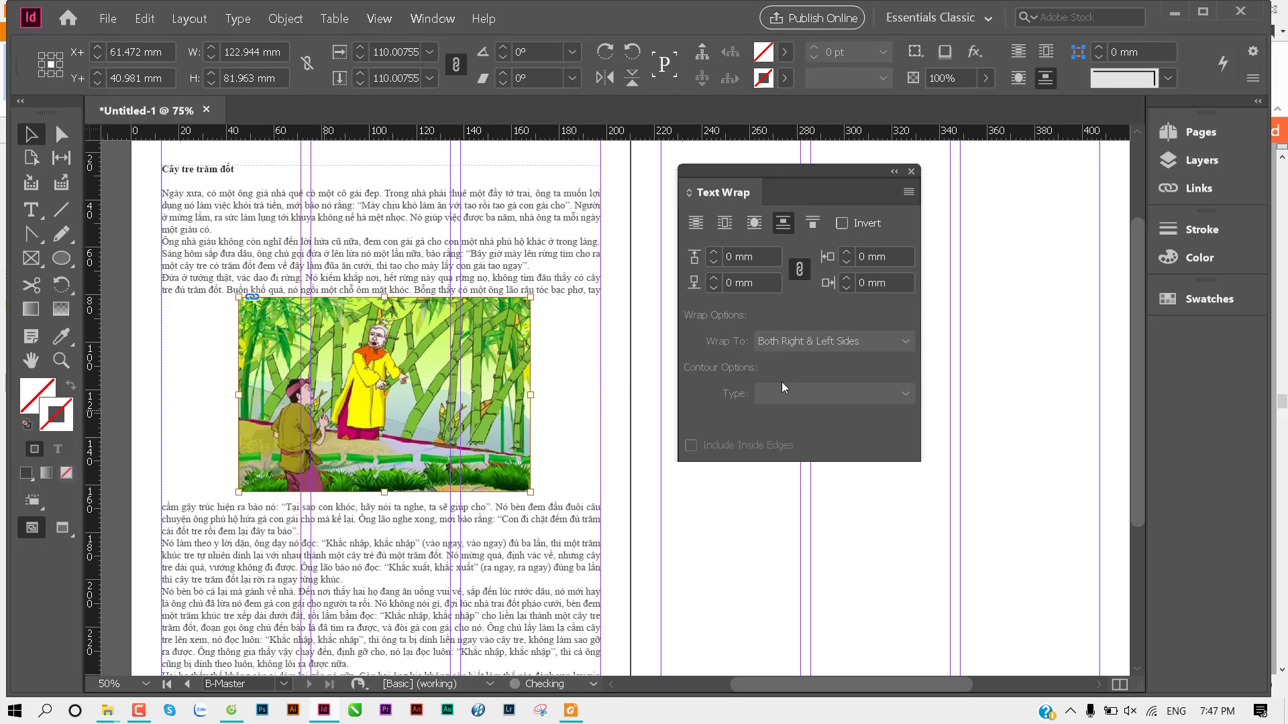
click(589, 377)
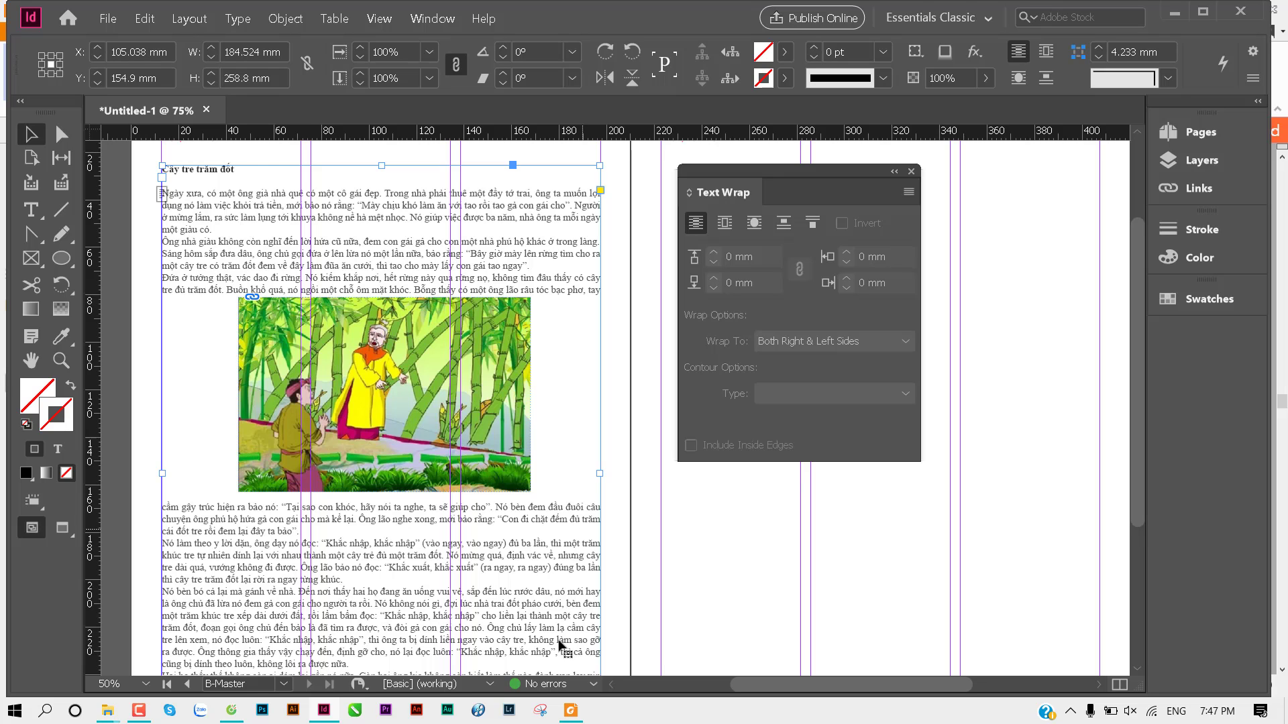
click(576, 714)
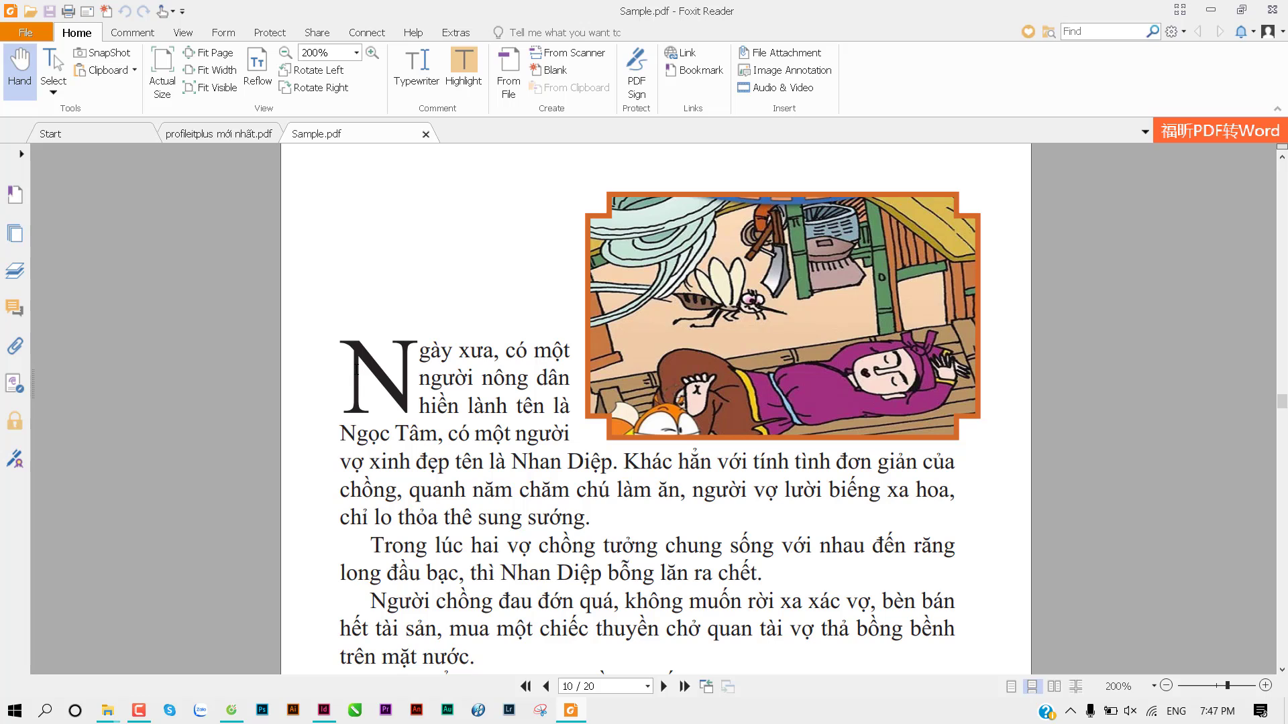
drag(360, 365, 403, 371)
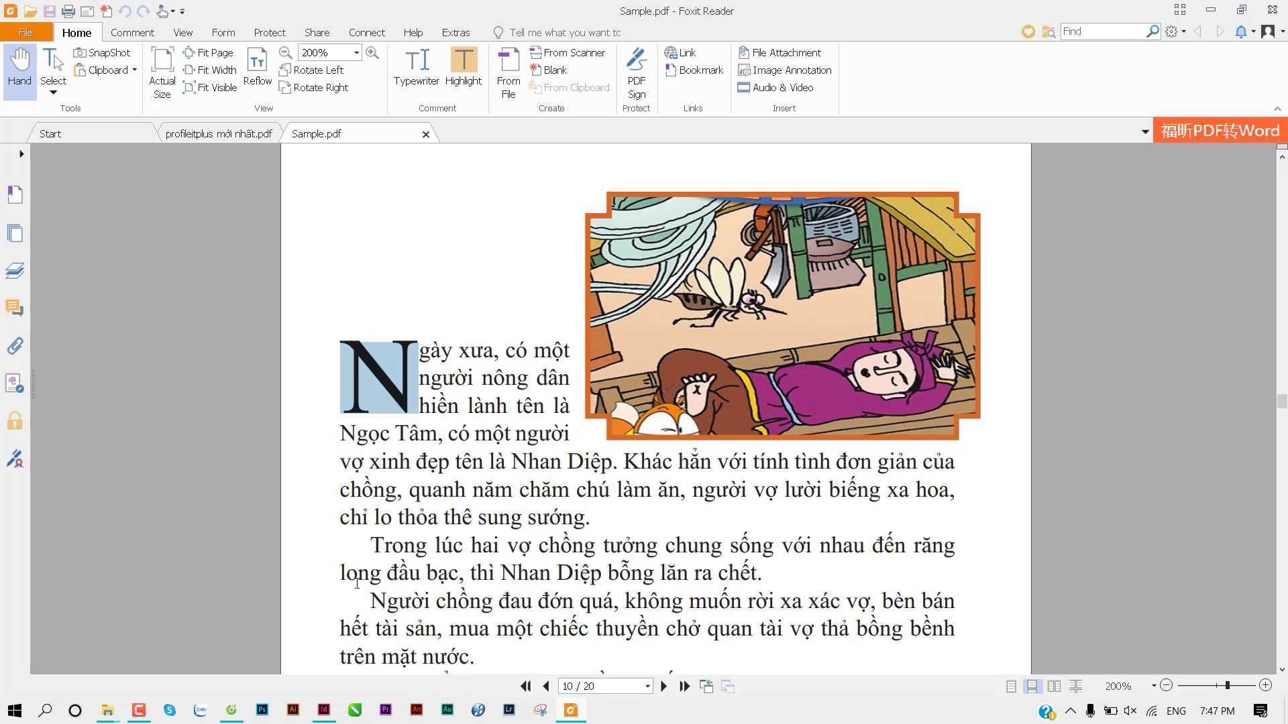
Step: Return to the brochure and zoom in on page 6's opening paragraph
click(325, 709)
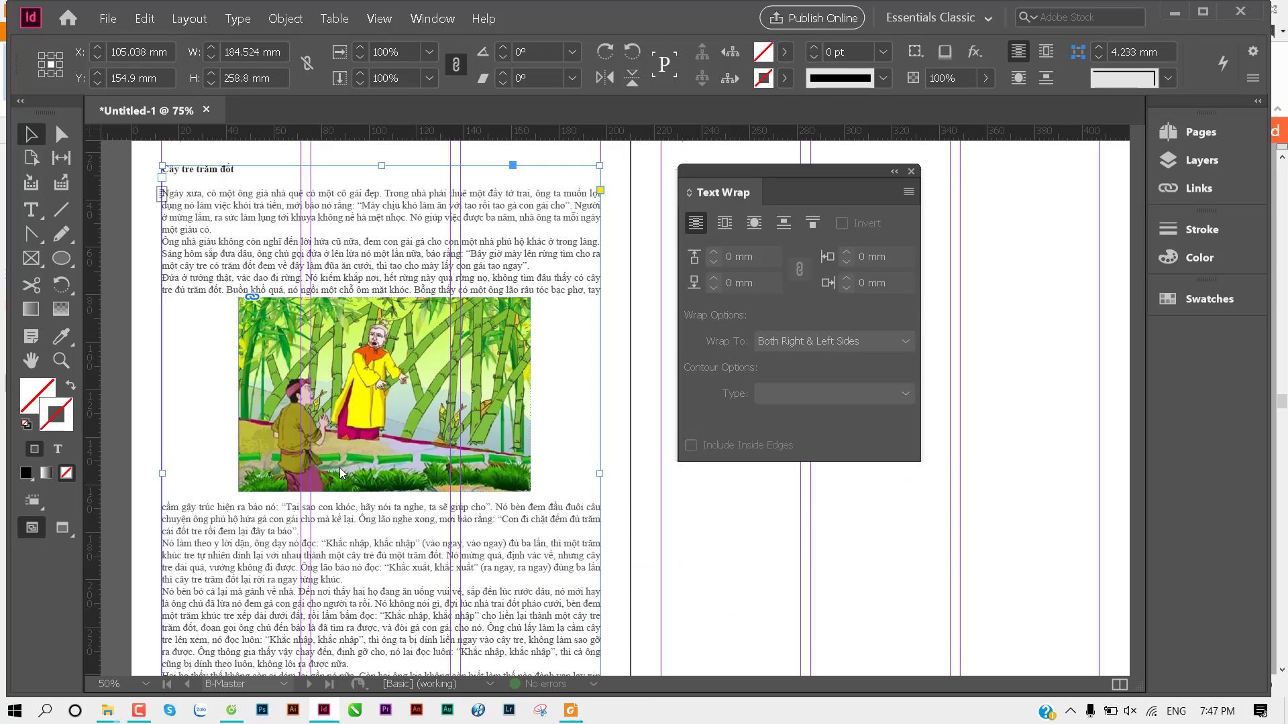
click(421, 320)
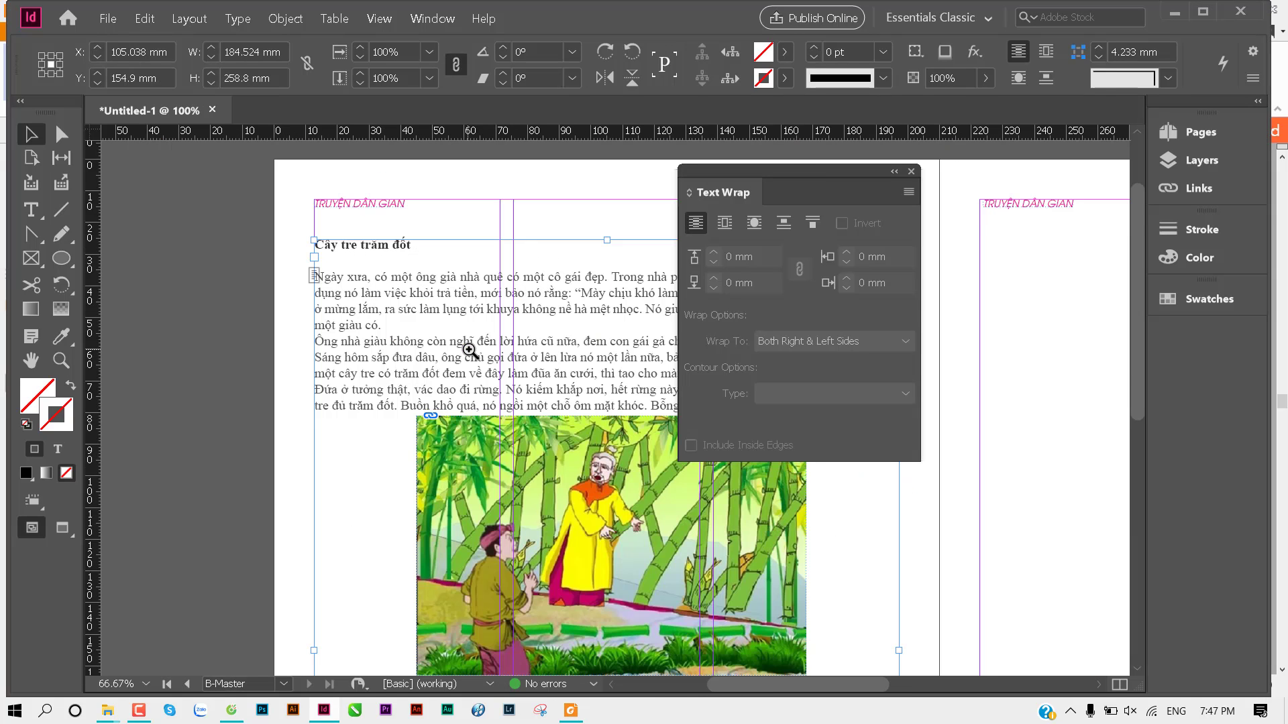
click(508, 365)
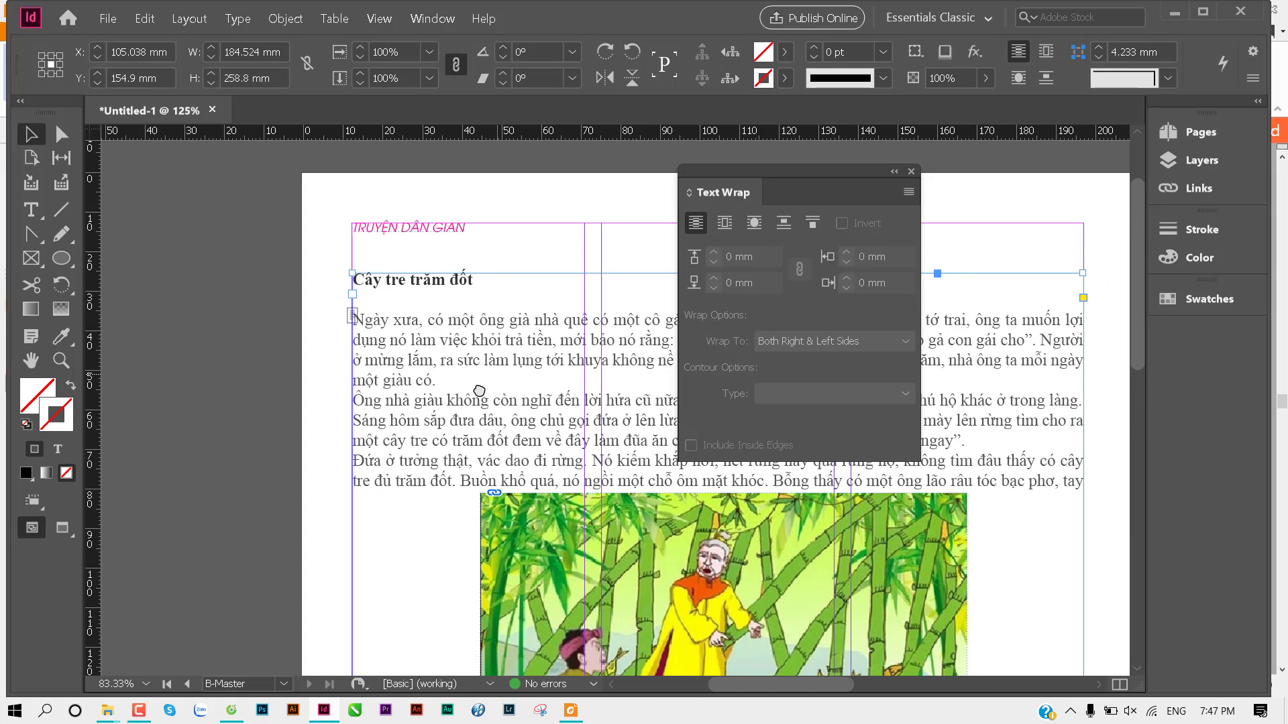
Step: Select the start of the opening line "Ngày xưa, có một ông già nhà quê" and show paragraph formatting controls
key(t)
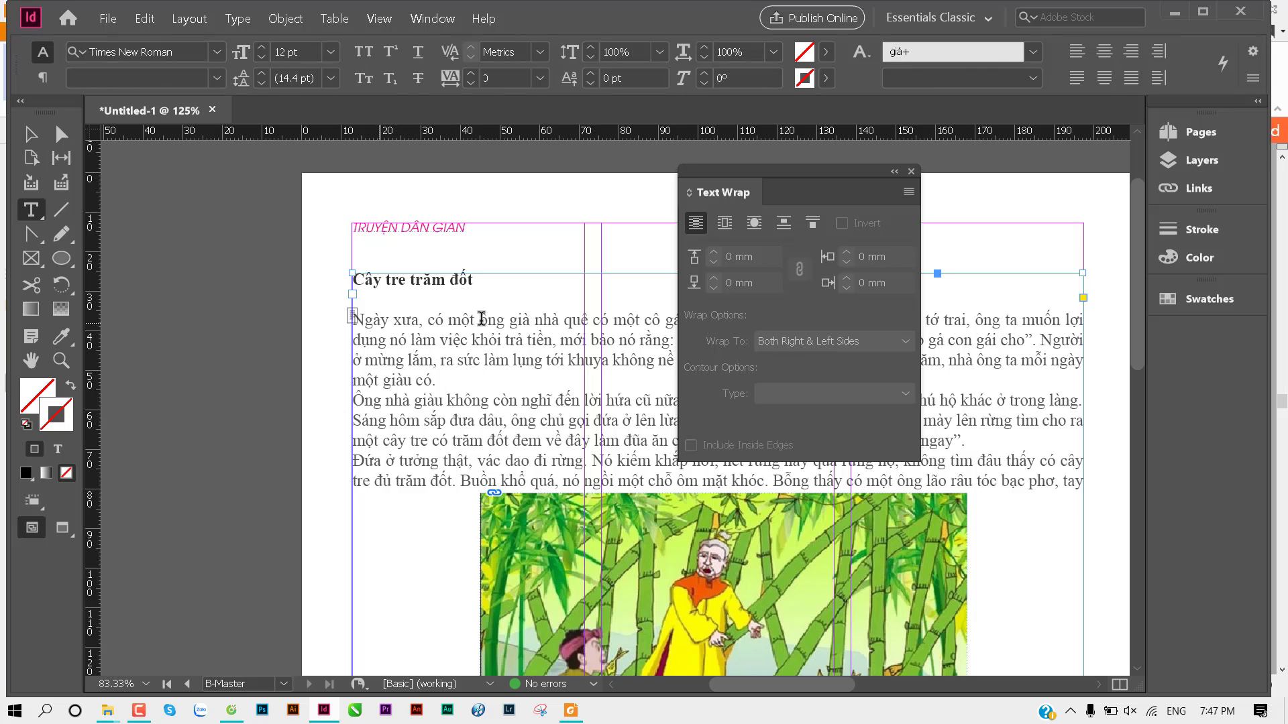
drag(588, 320, 345, 322)
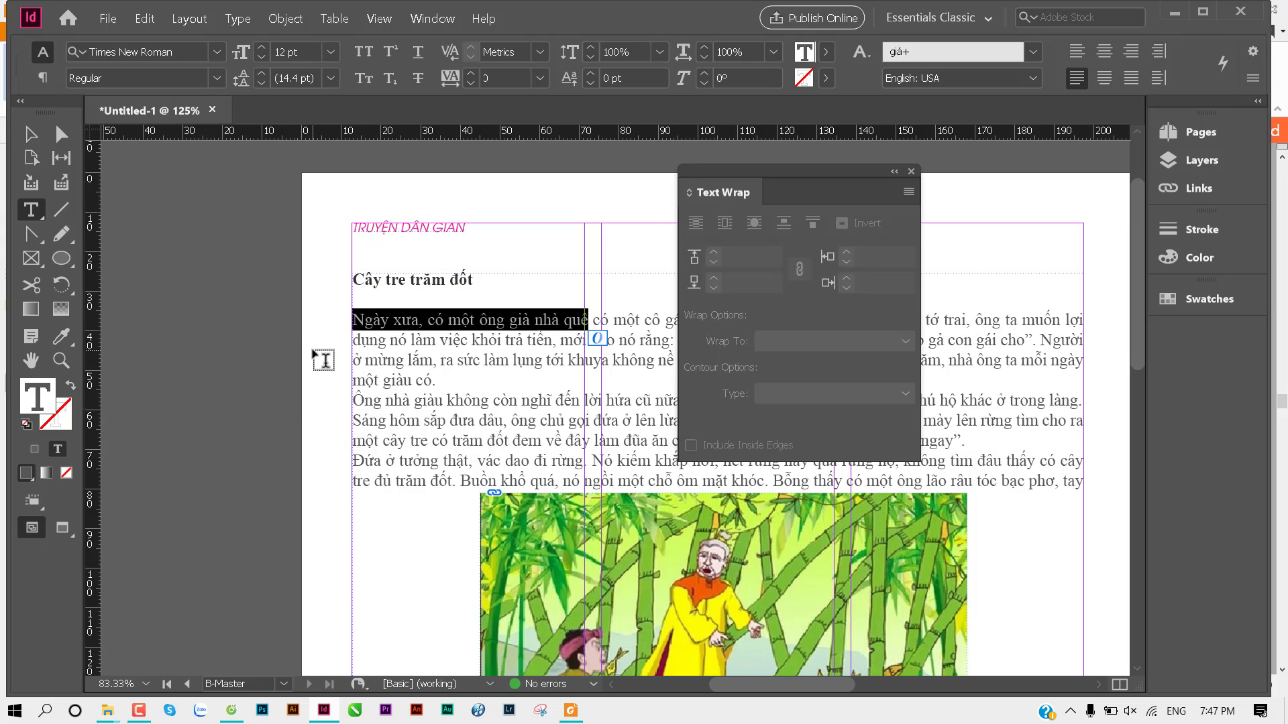
key(Right)
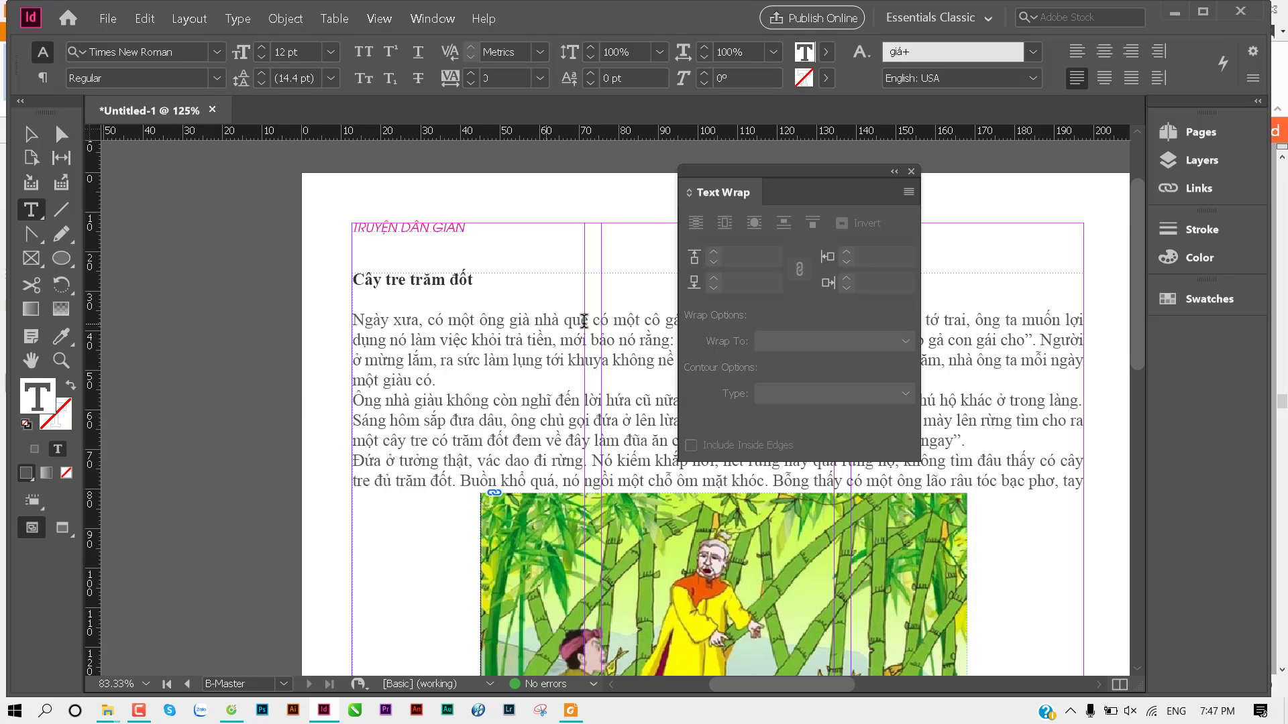
drag(443, 321, 349, 323)
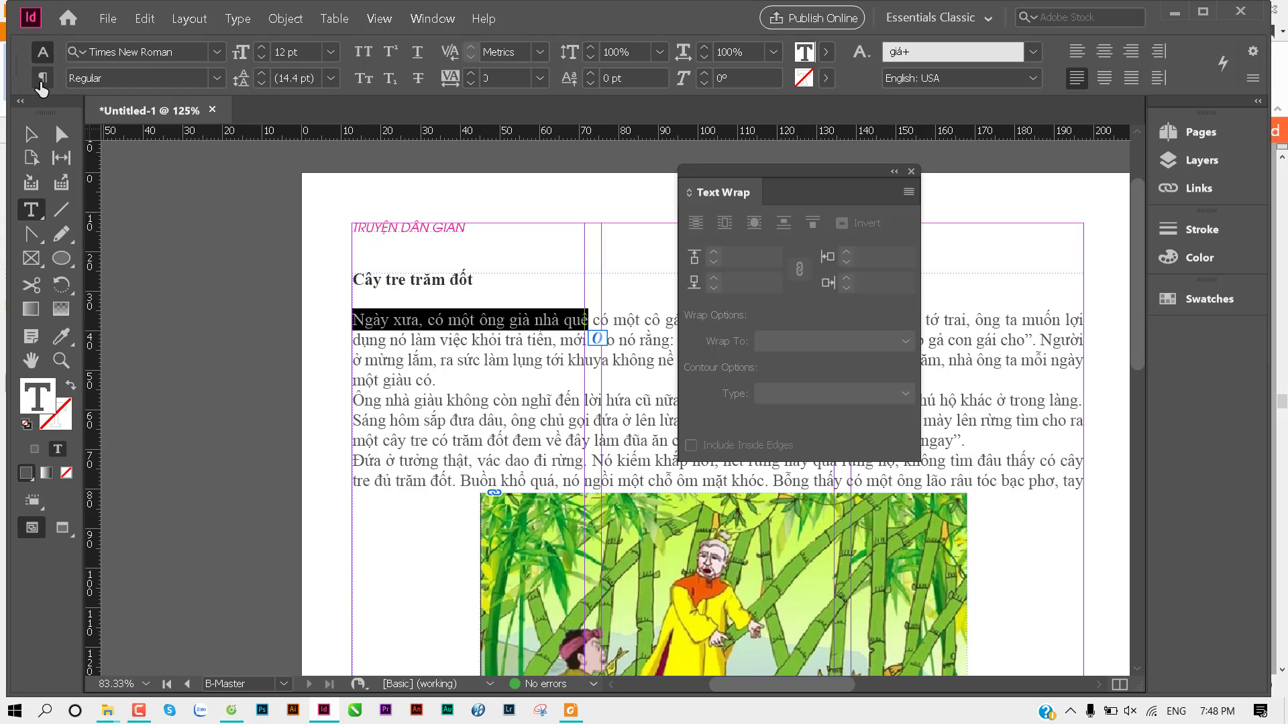
click(40, 83)
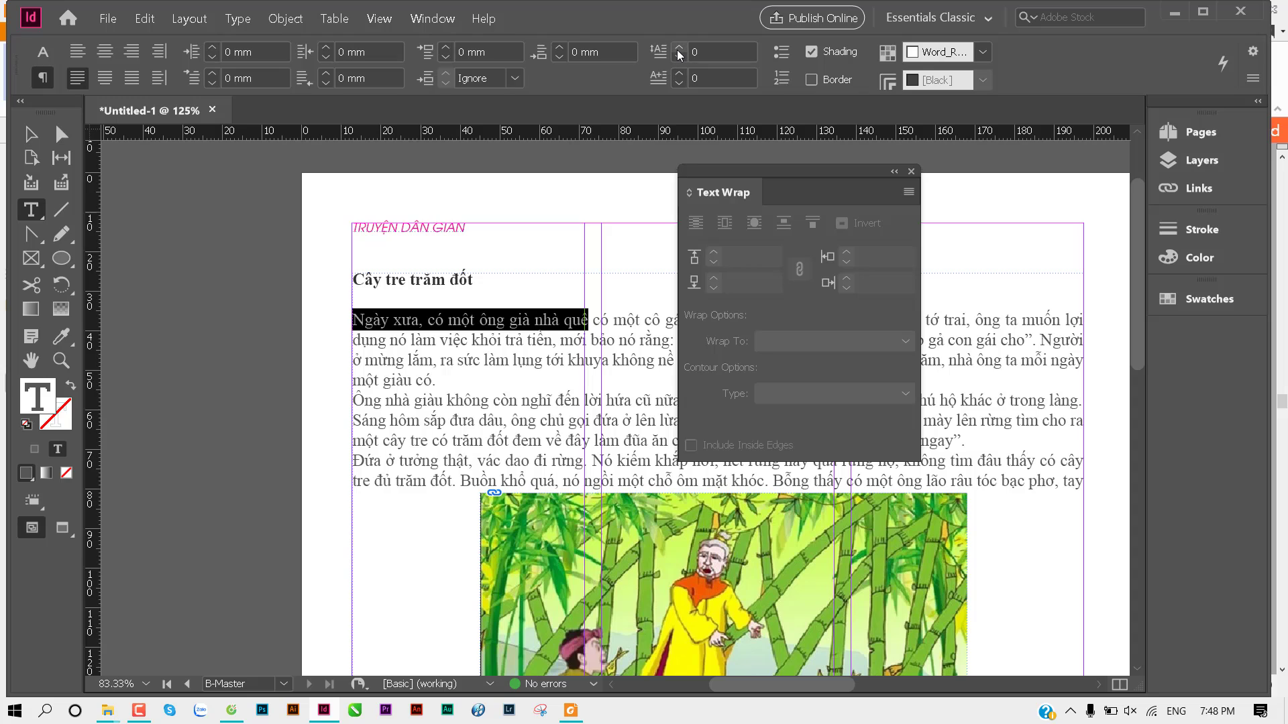
Step: Try drop cap depths from two to five lines, settling on two lines for the opening N
click(680, 52)
click(680, 47)
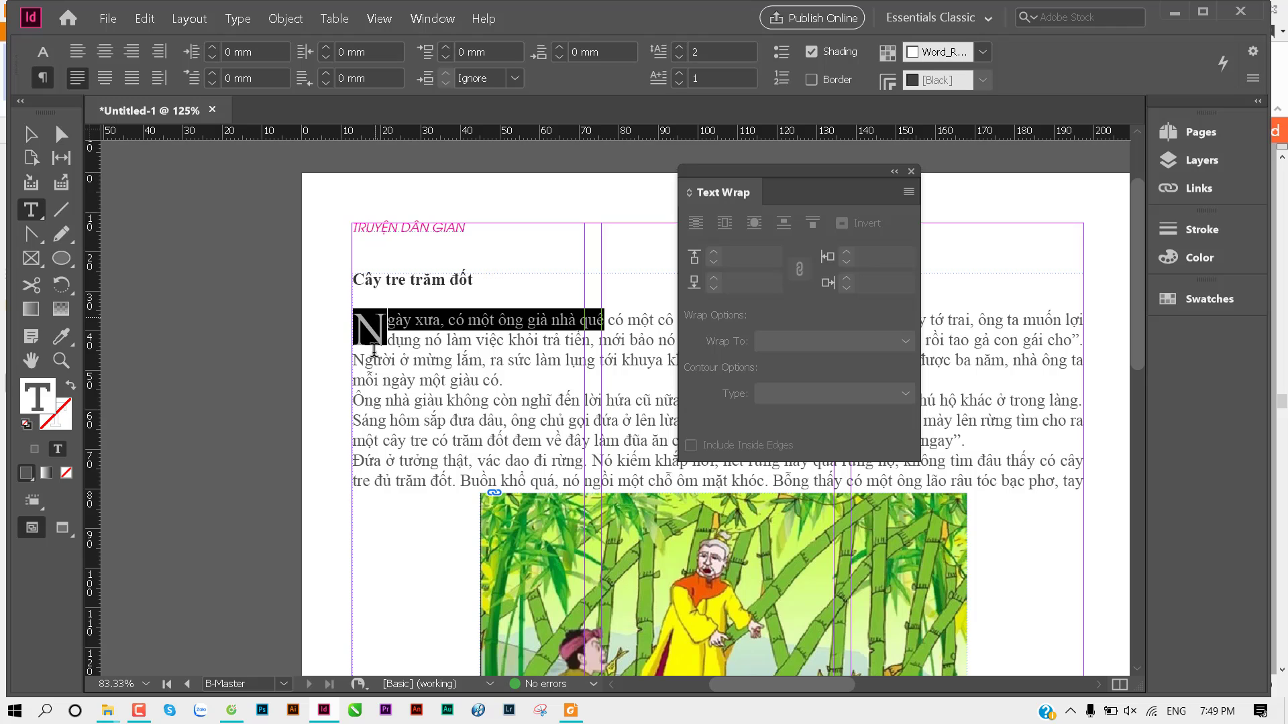
click(680, 47)
click(680, 48)
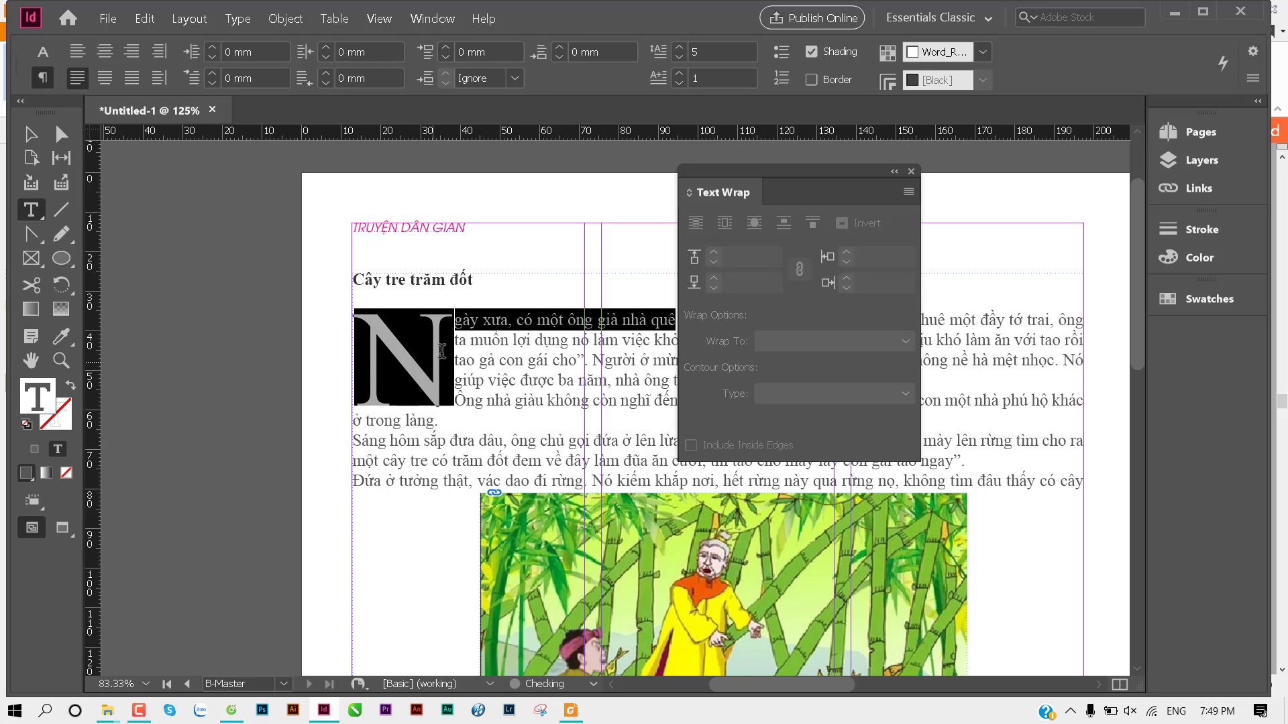
click(683, 58)
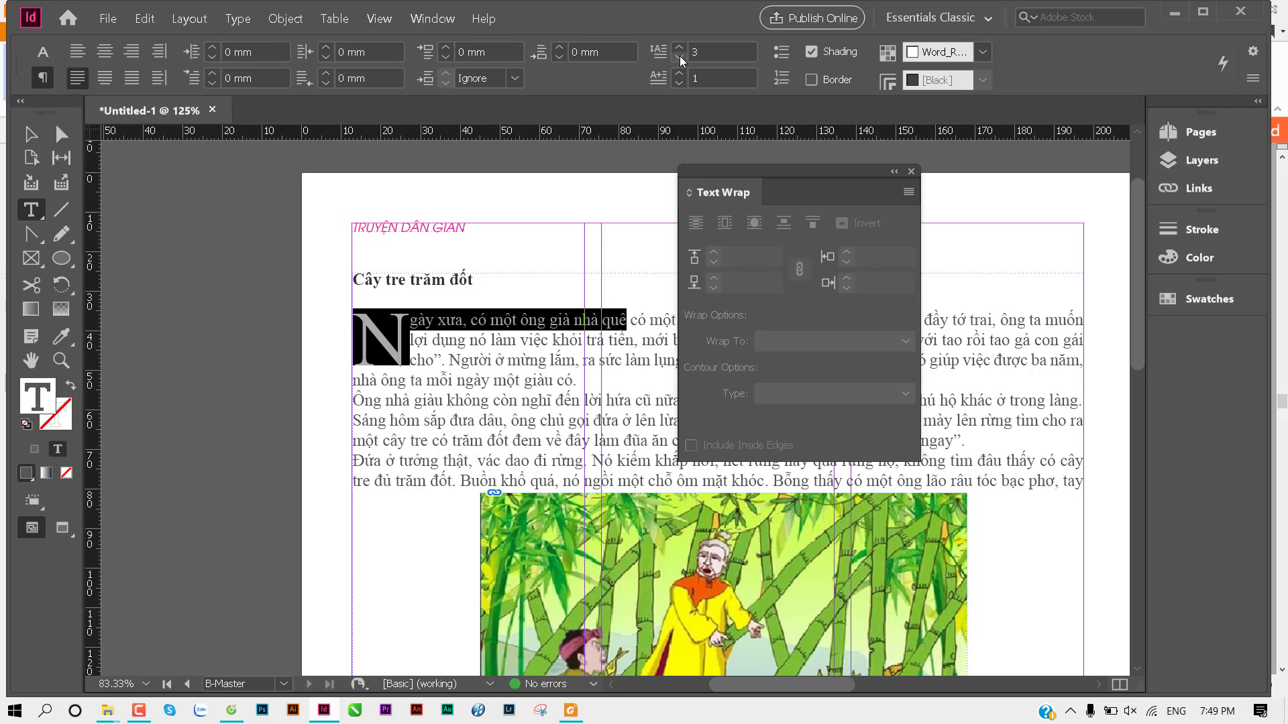
click(680, 59)
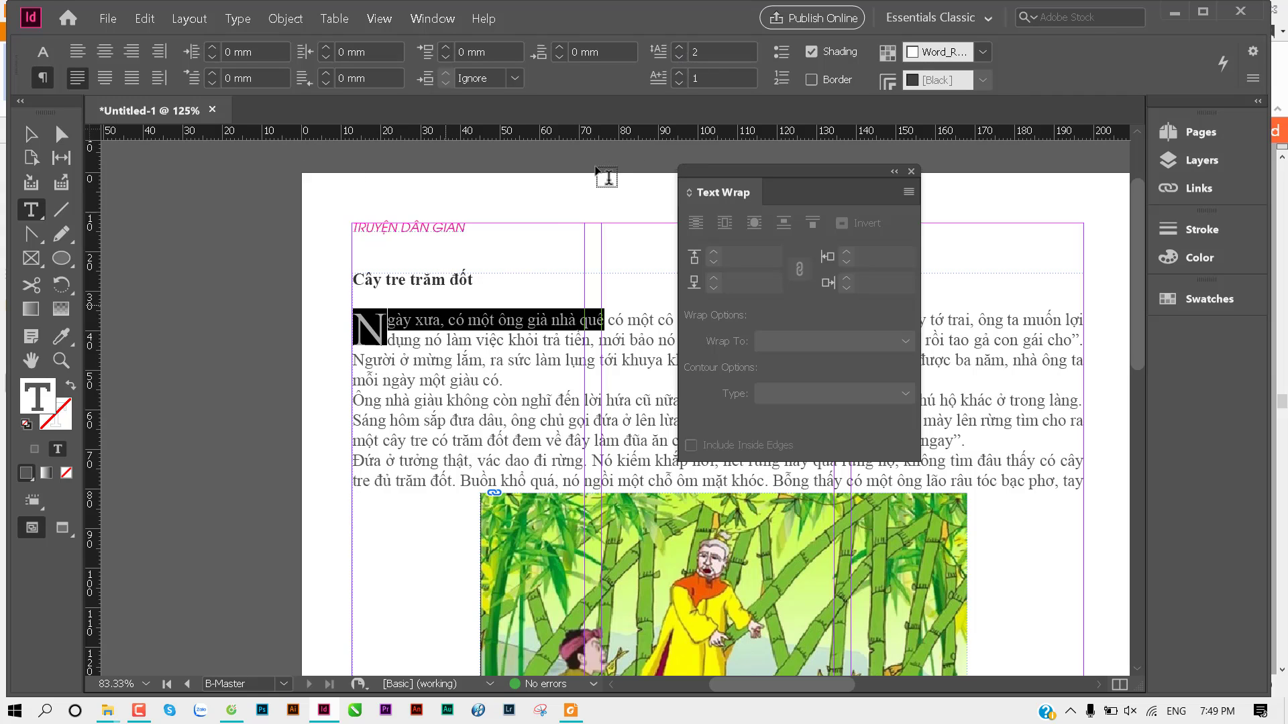
Step: Set the drop cap to a single character, the letter N, and leave text editing
click(680, 74)
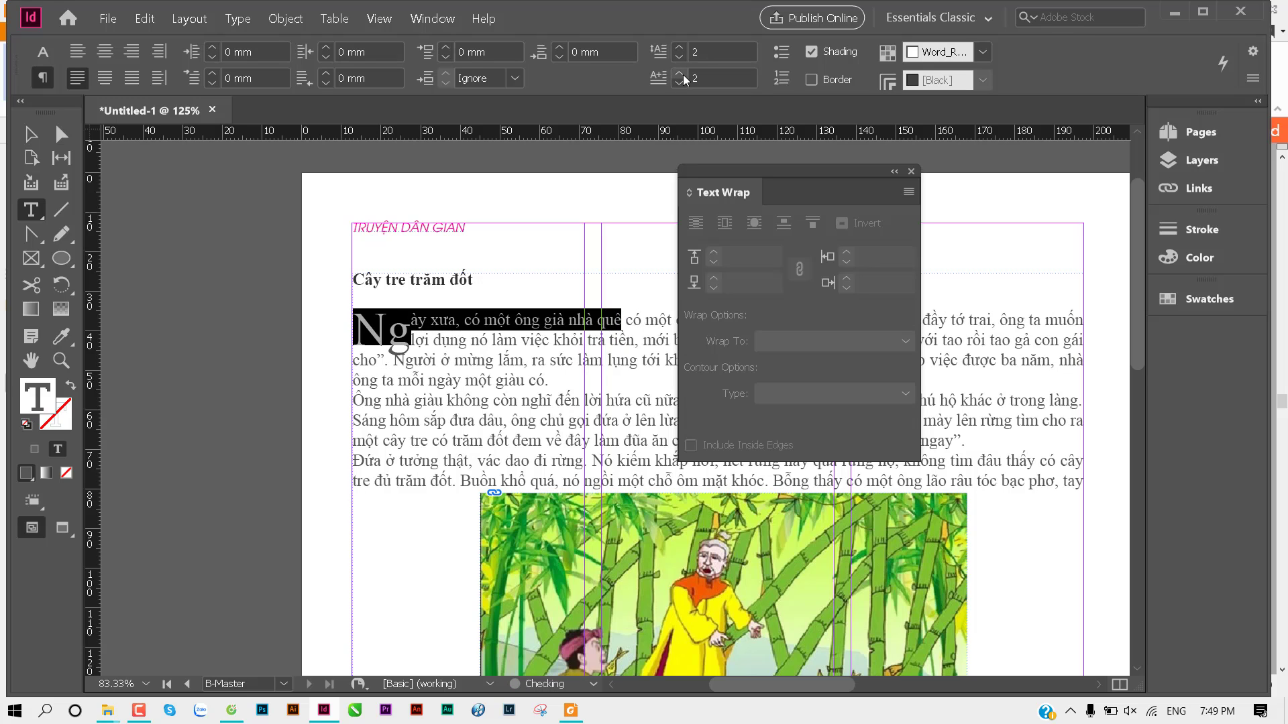
click(680, 73)
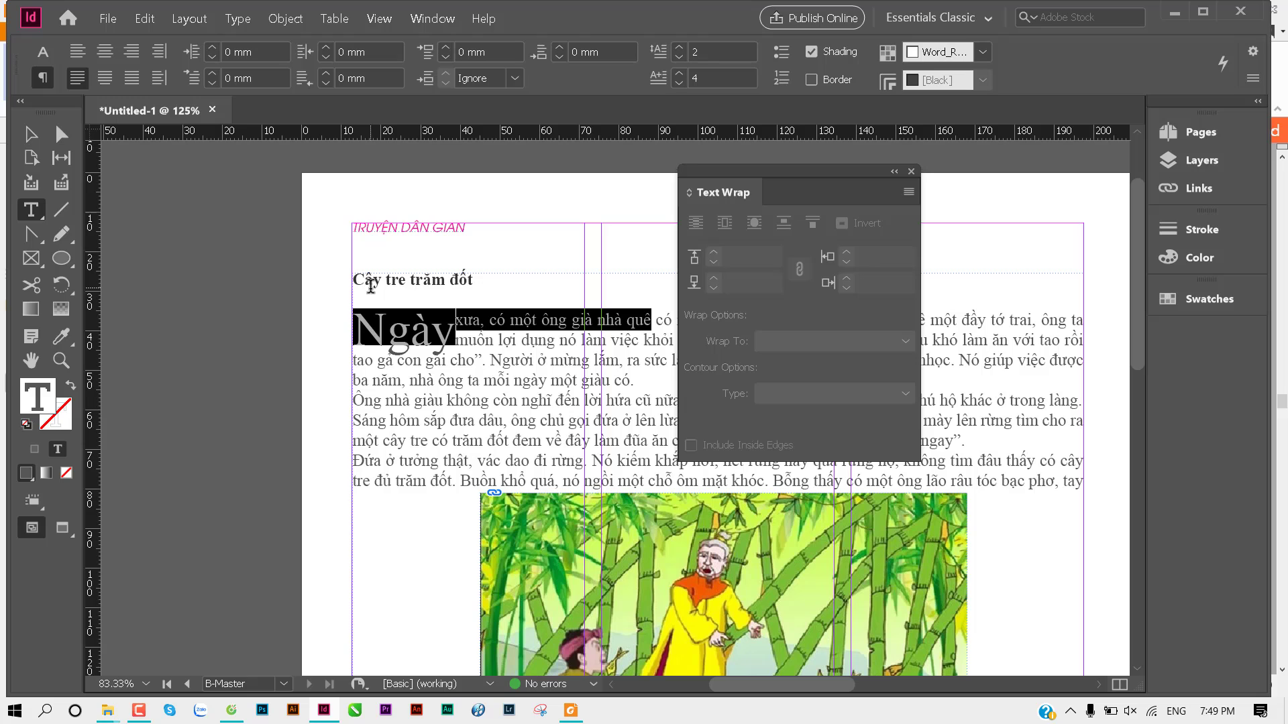
click(679, 83)
click(679, 83)
click(680, 84)
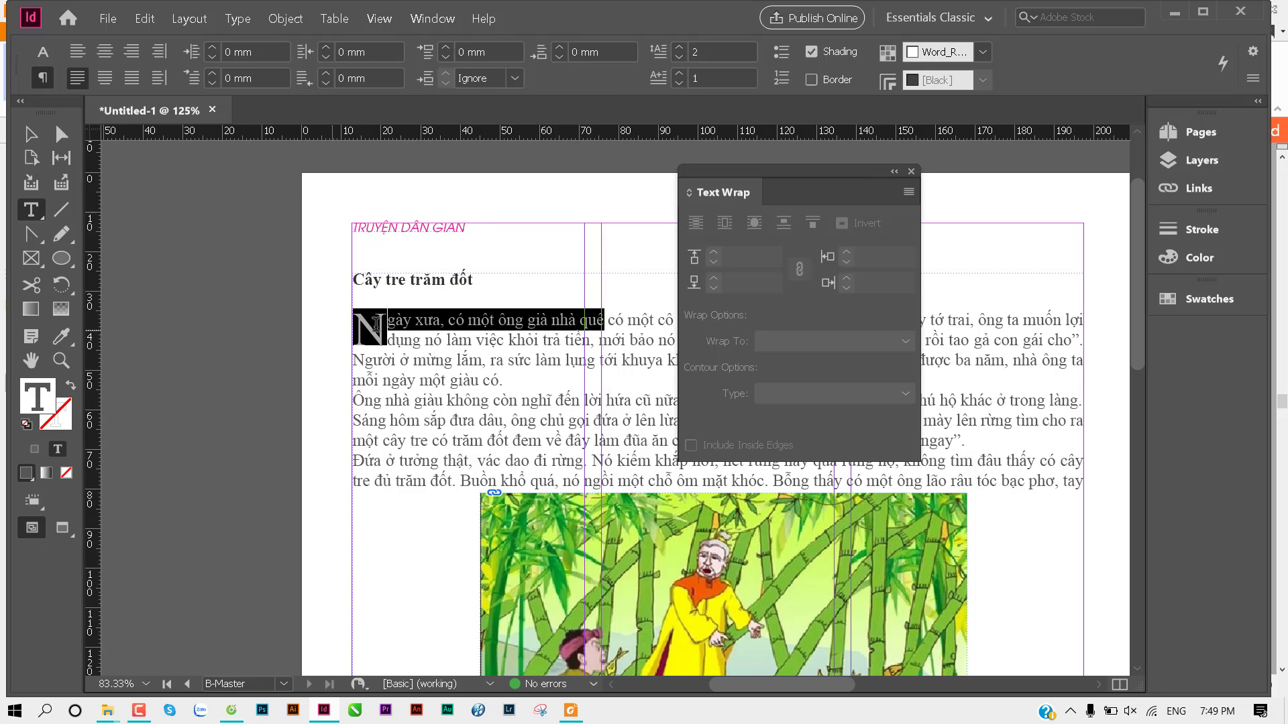
click(31, 134)
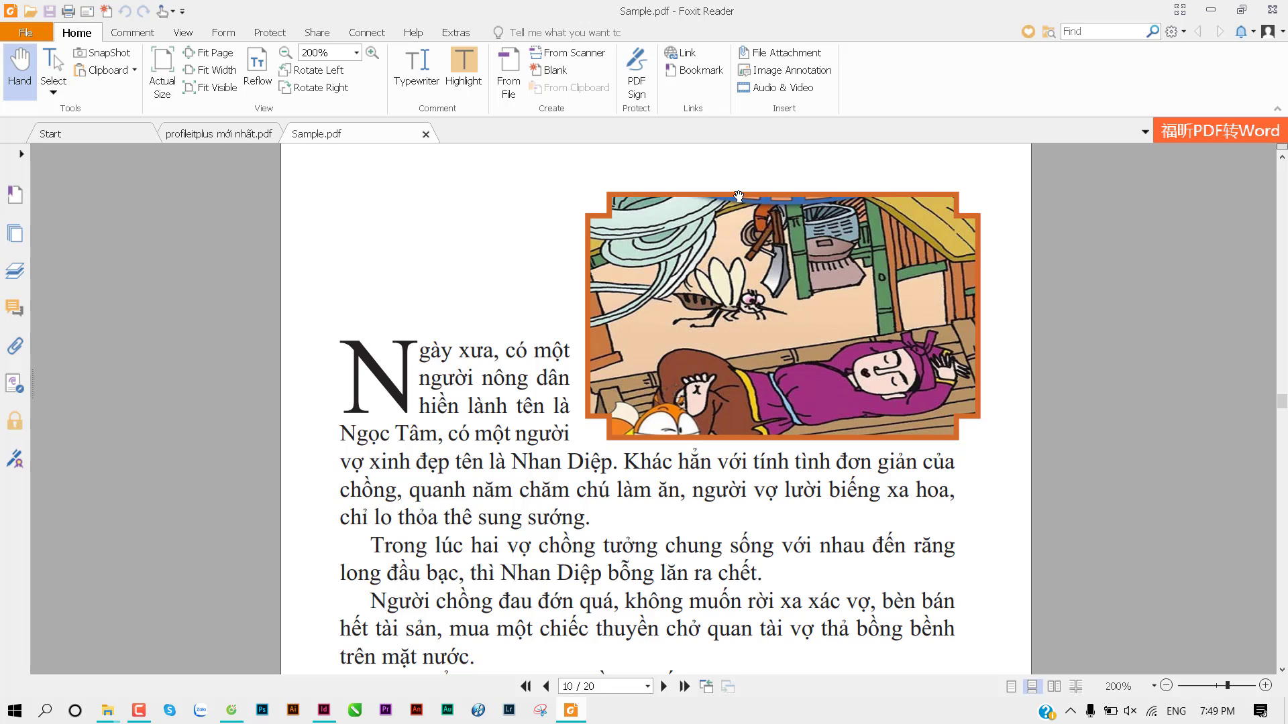
Step: Pan to the bamboo illustration and select its image frame with the Selection tool
click(324, 710)
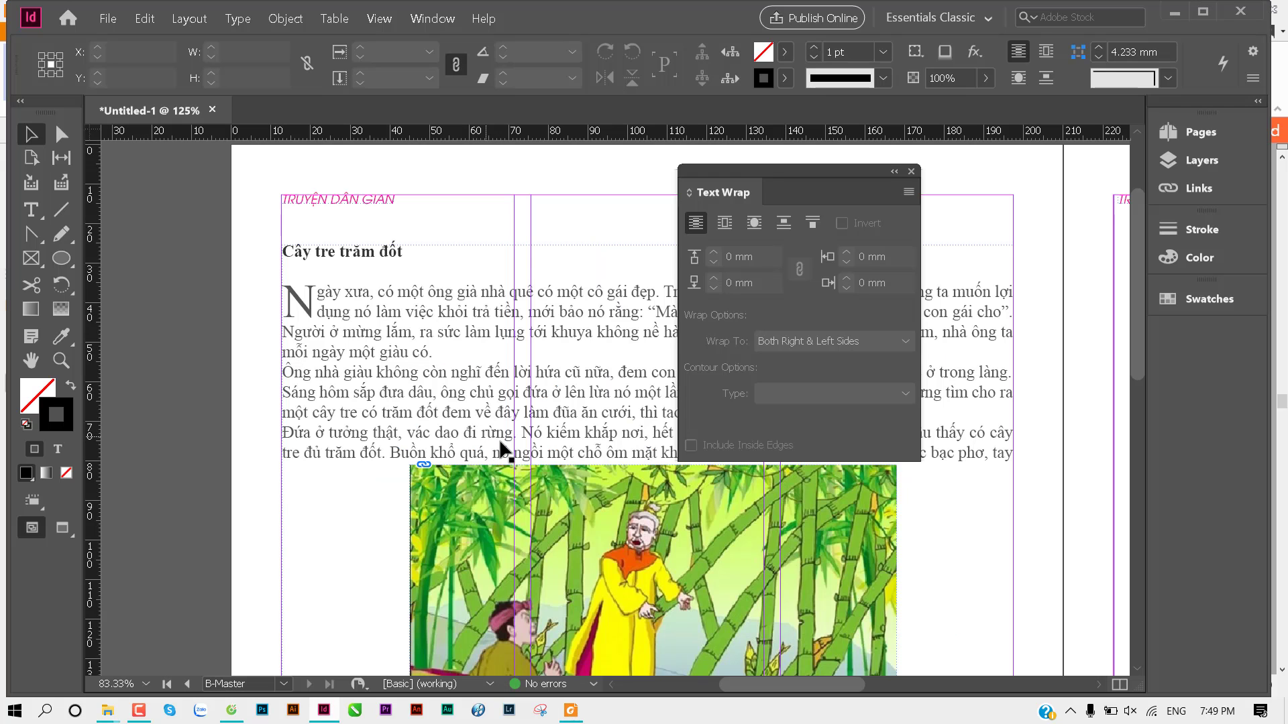
drag(498, 497, 338, 378)
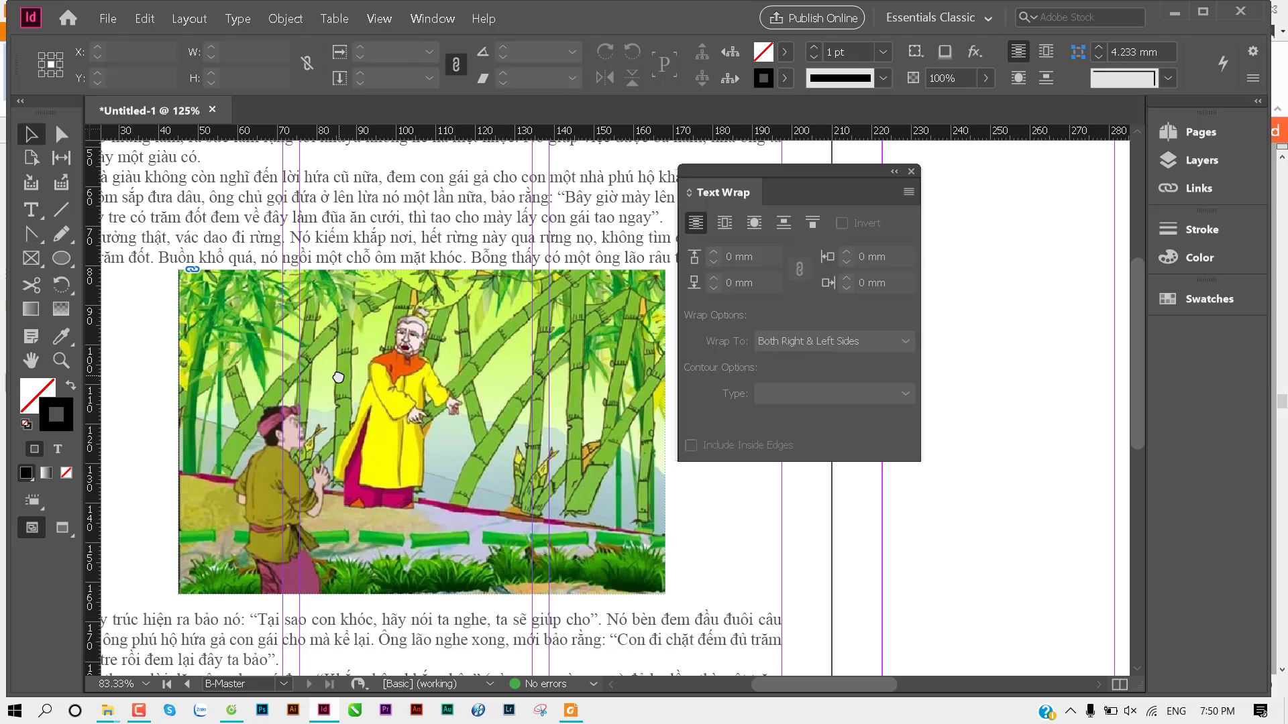
click(259, 306)
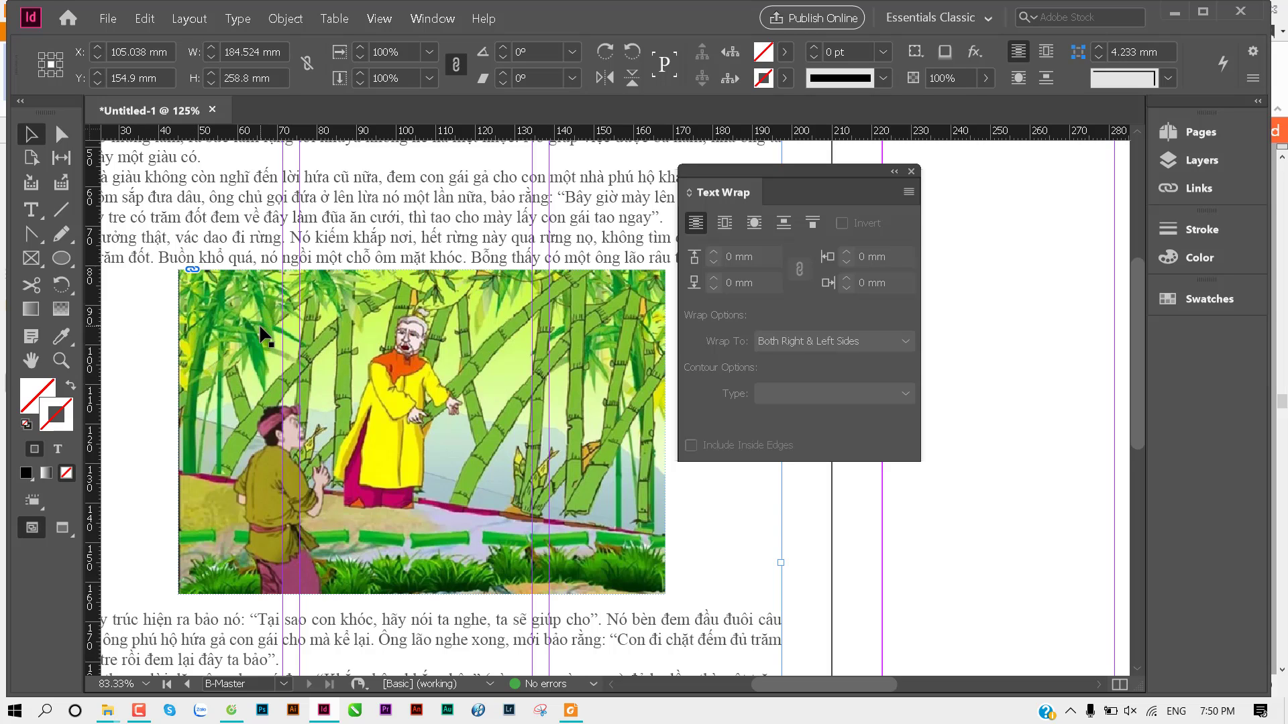
click(259, 323)
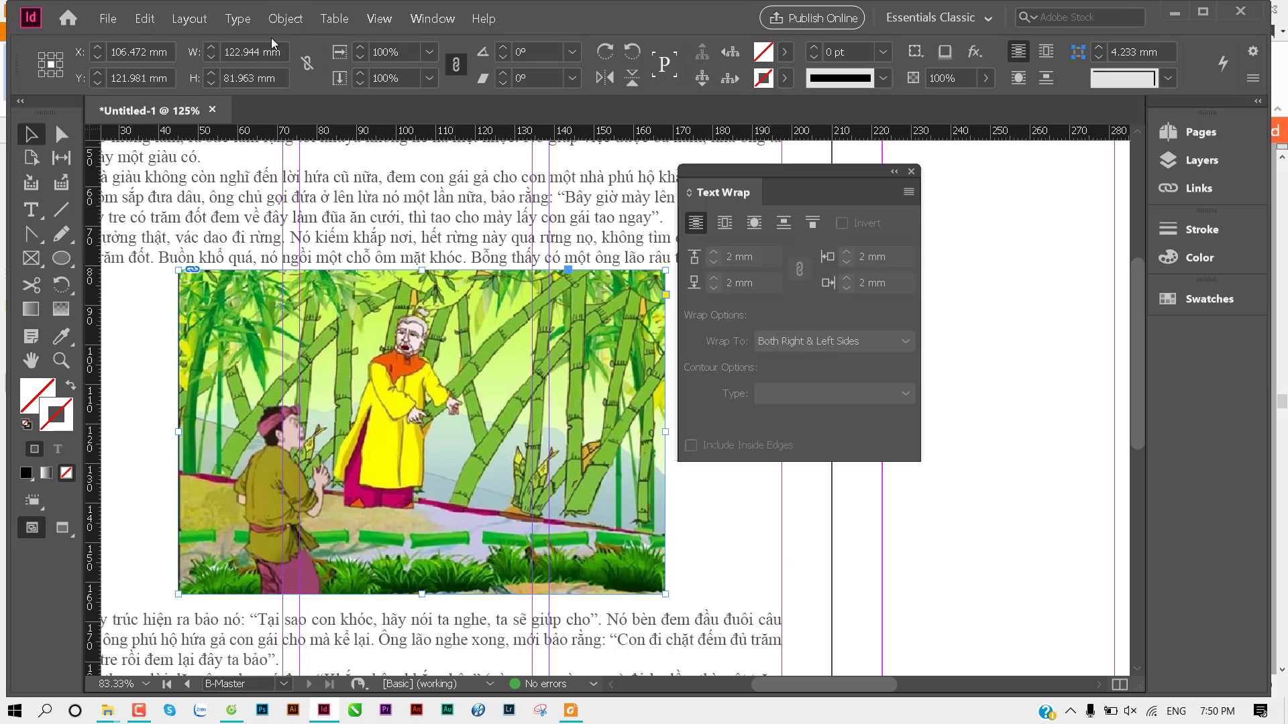
click(282, 21)
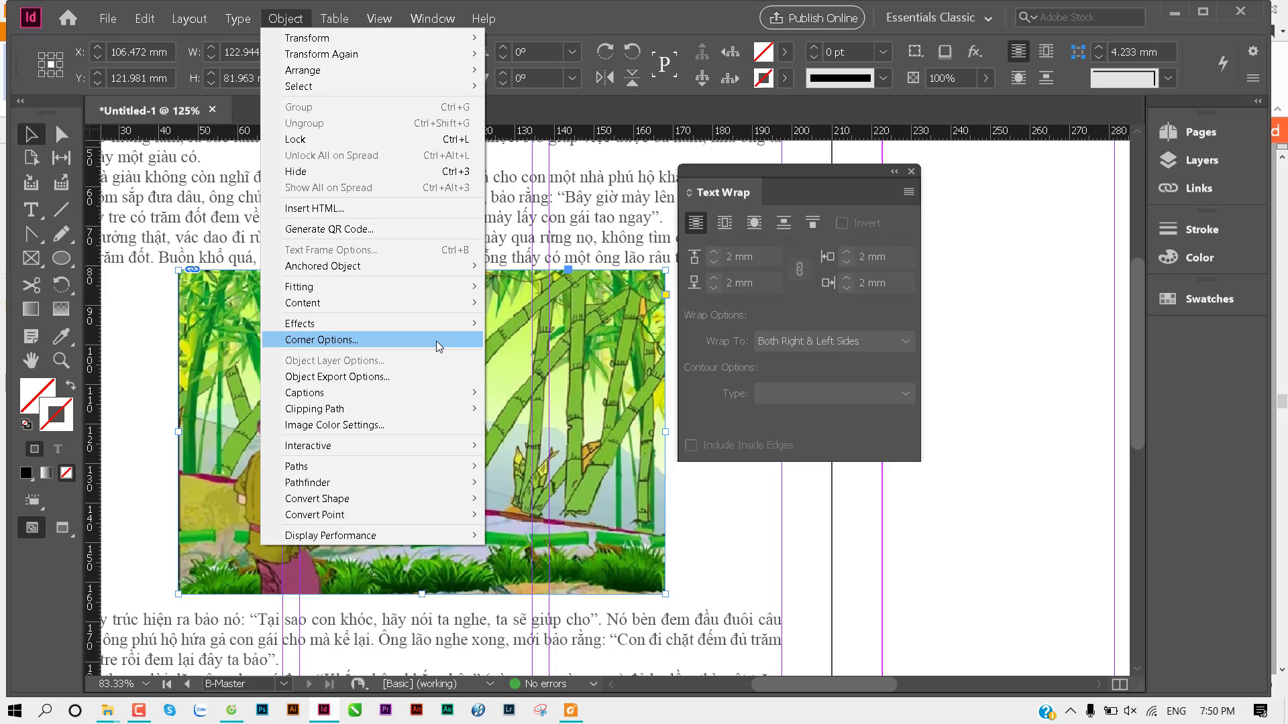
Step: Try bevel, fancy and inset corner shapes on all corners of the illustration frame
click(436, 341)
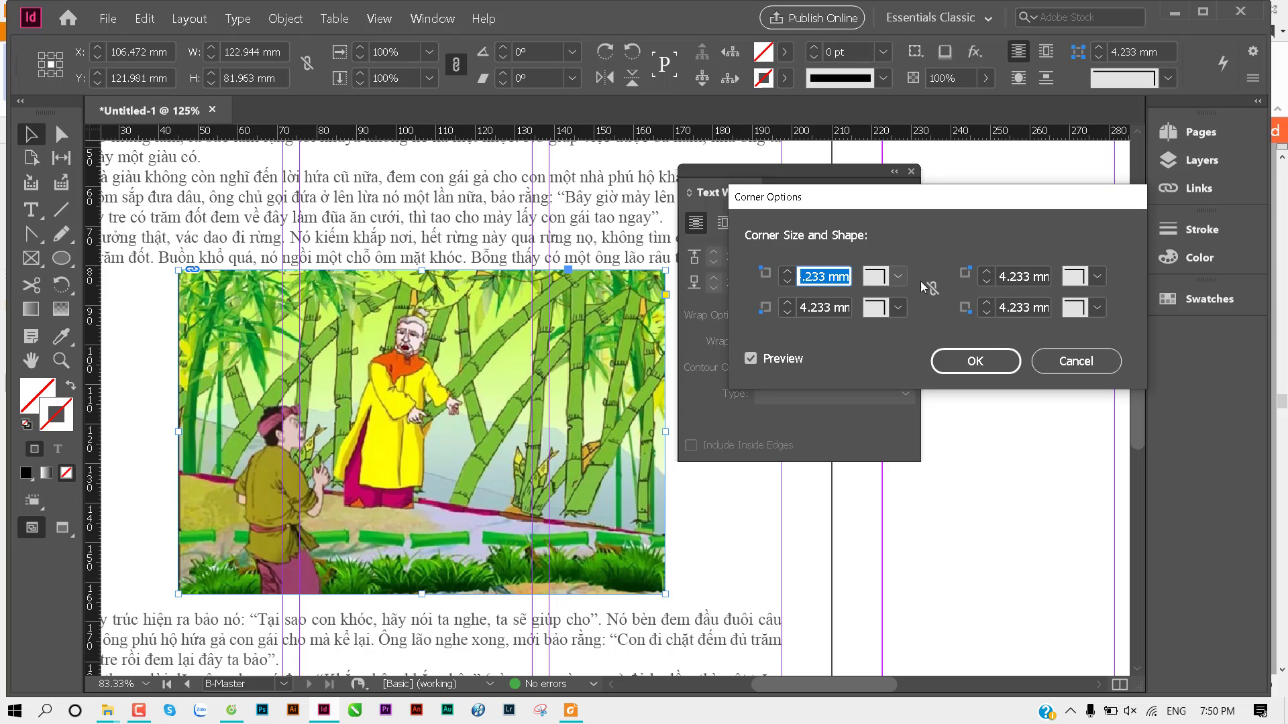
click(932, 288)
click(899, 276)
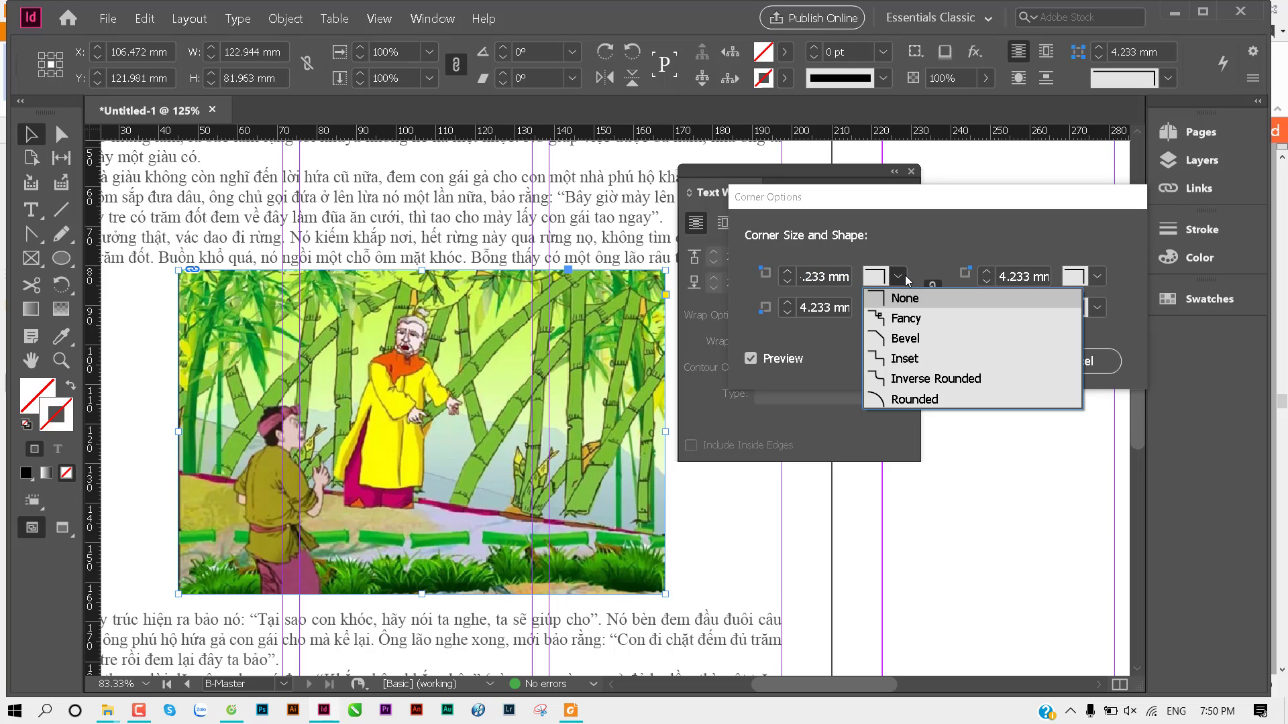
click(891, 339)
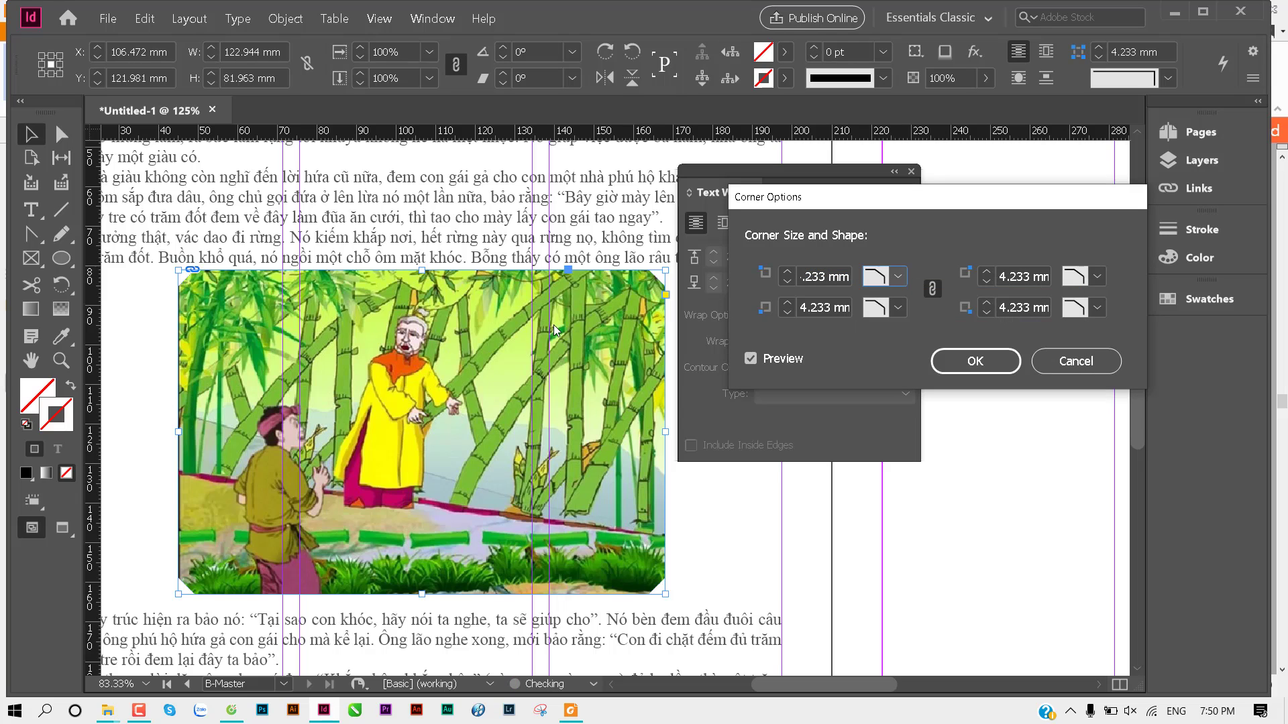
click(899, 276)
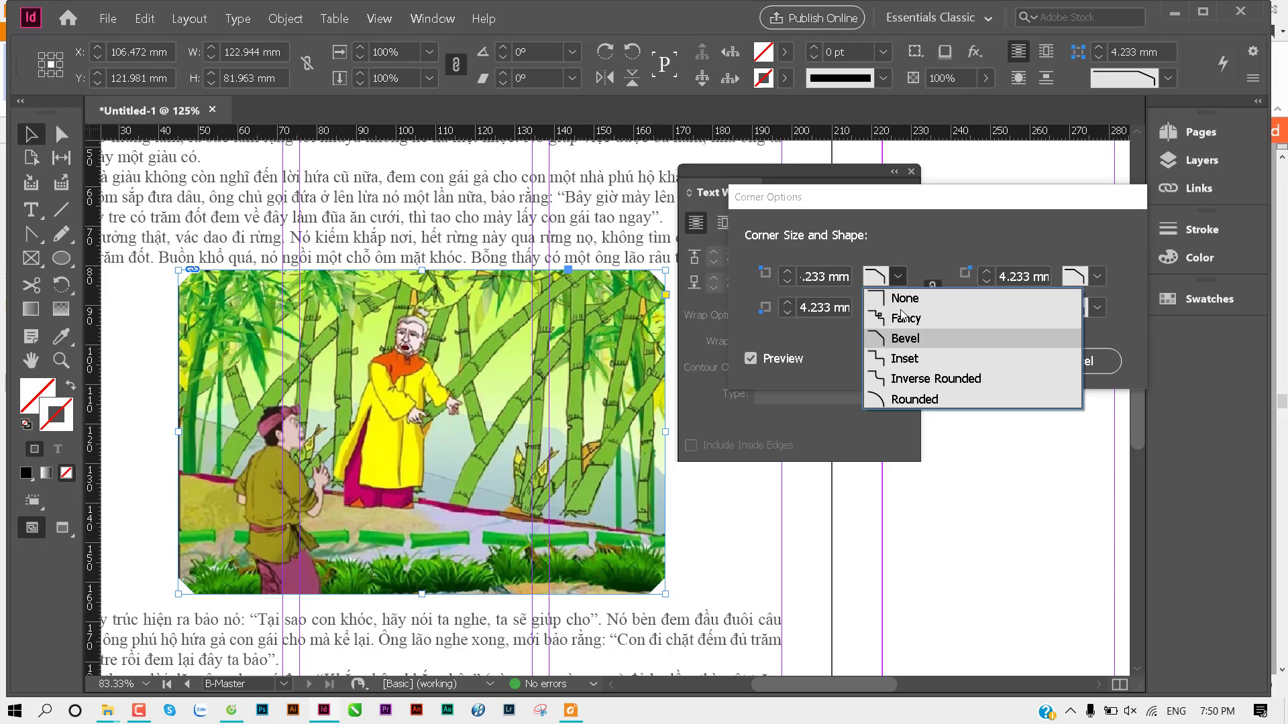
click(890, 312)
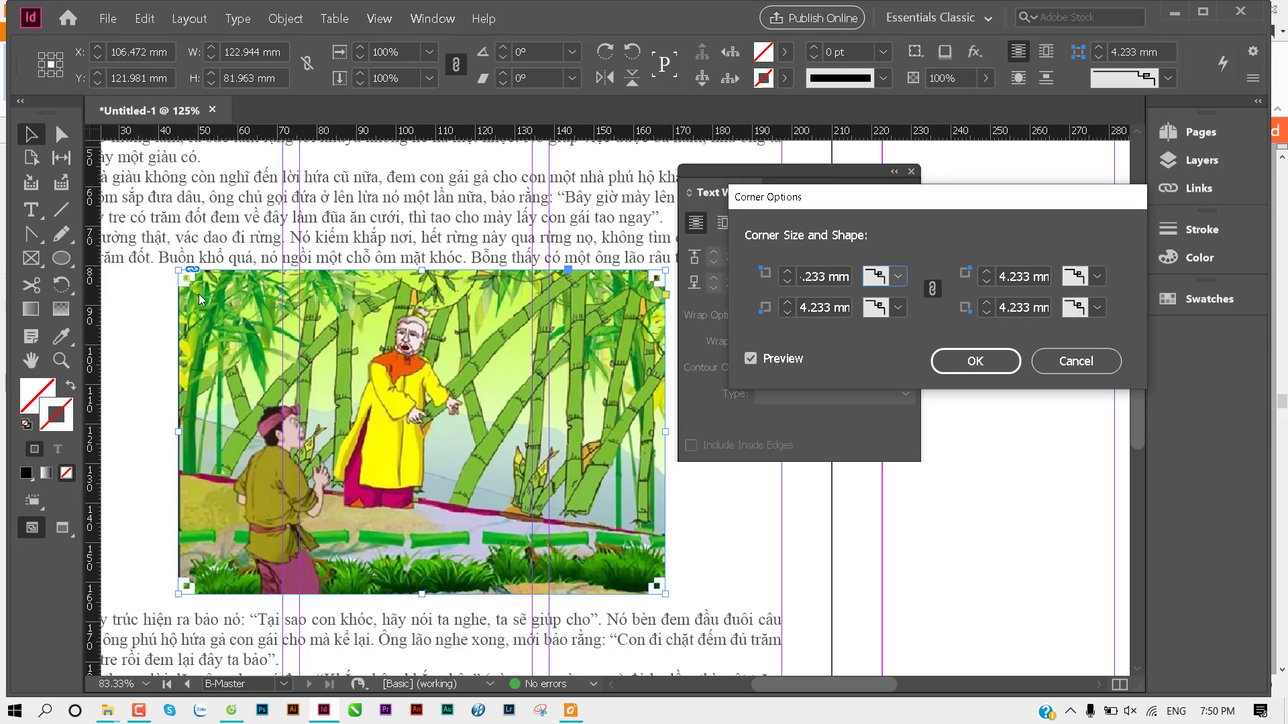
click(899, 276)
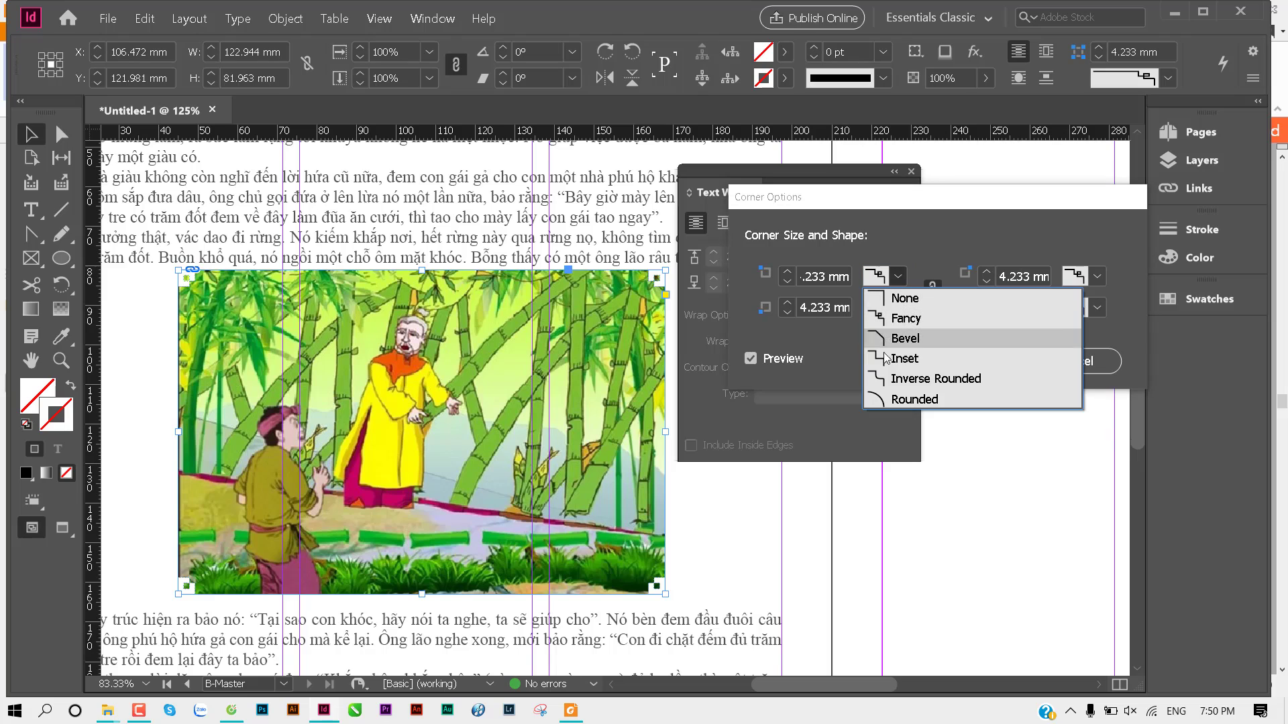
click(884, 363)
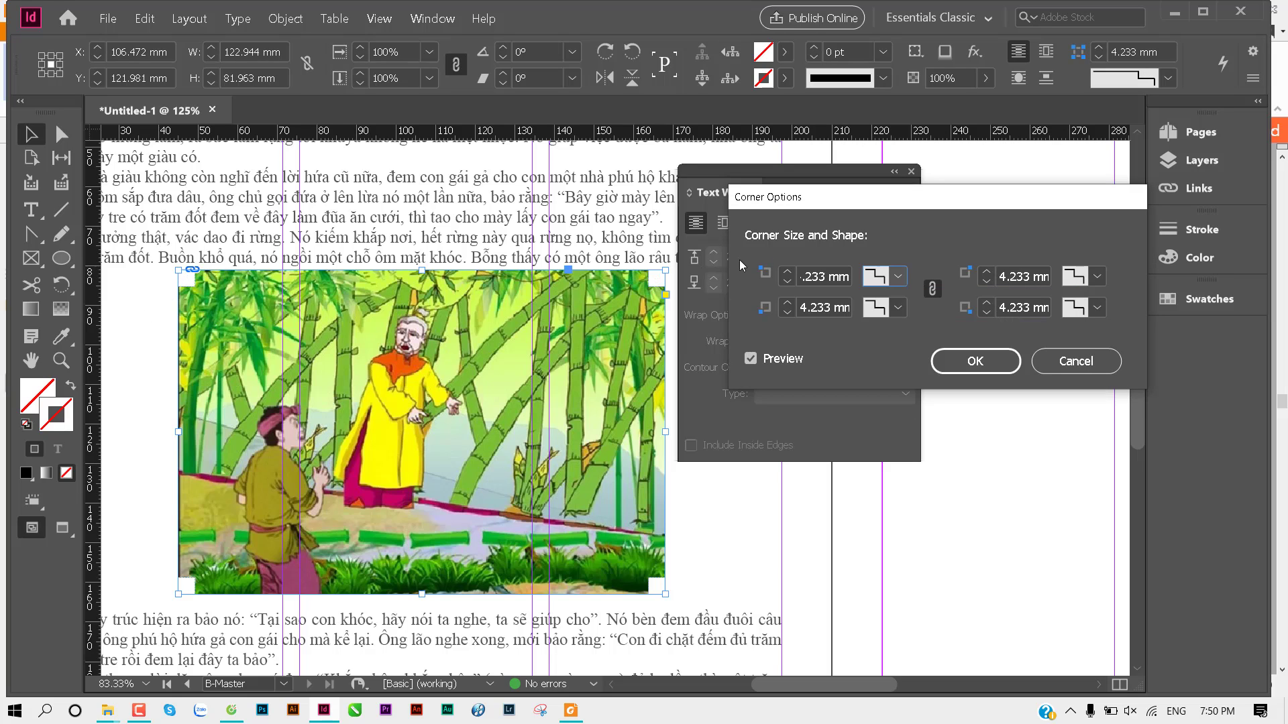
click(899, 307)
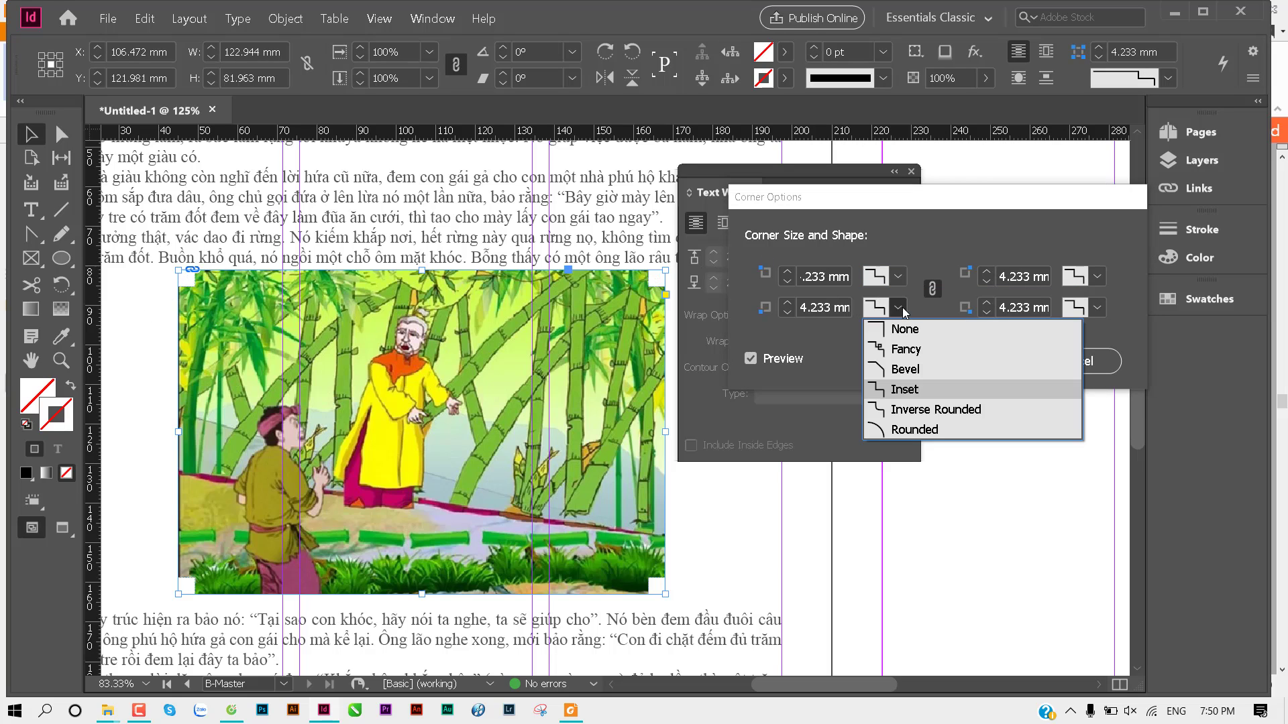
Step: Set a 10 mm corner size and apply inverse rounded corners to the frame
click(791, 304)
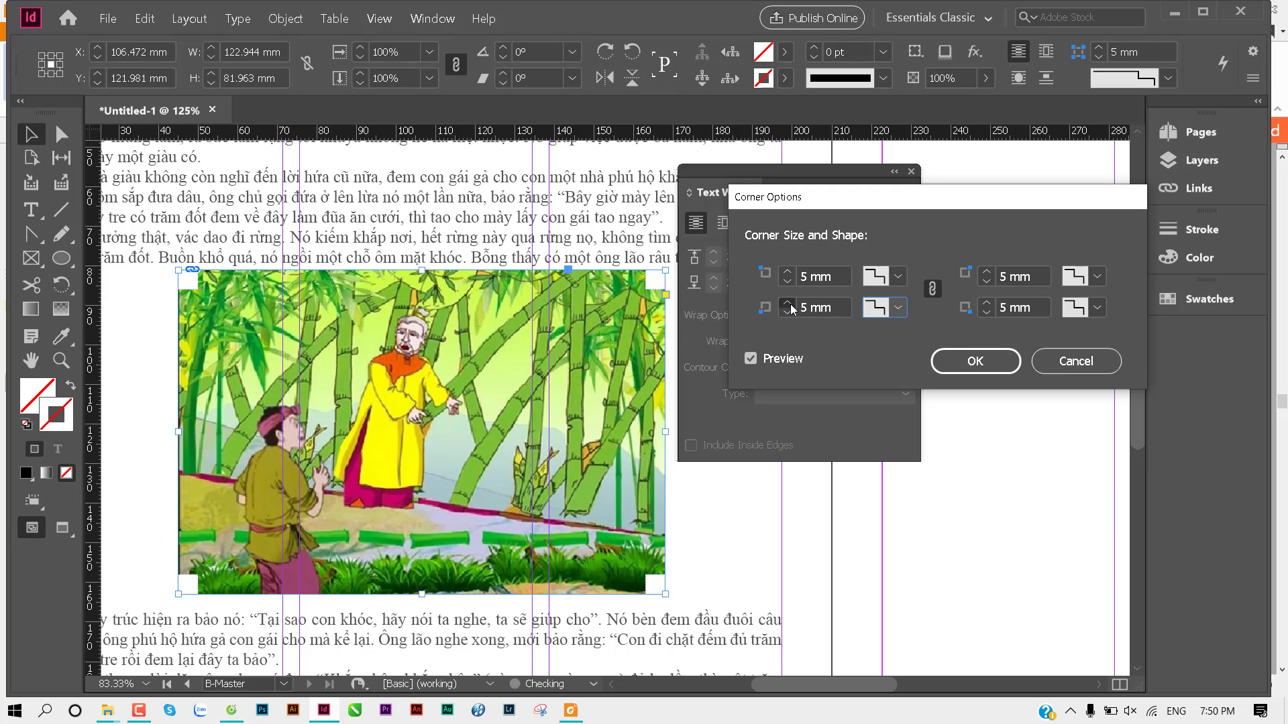
click(788, 303)
click(788, 303)
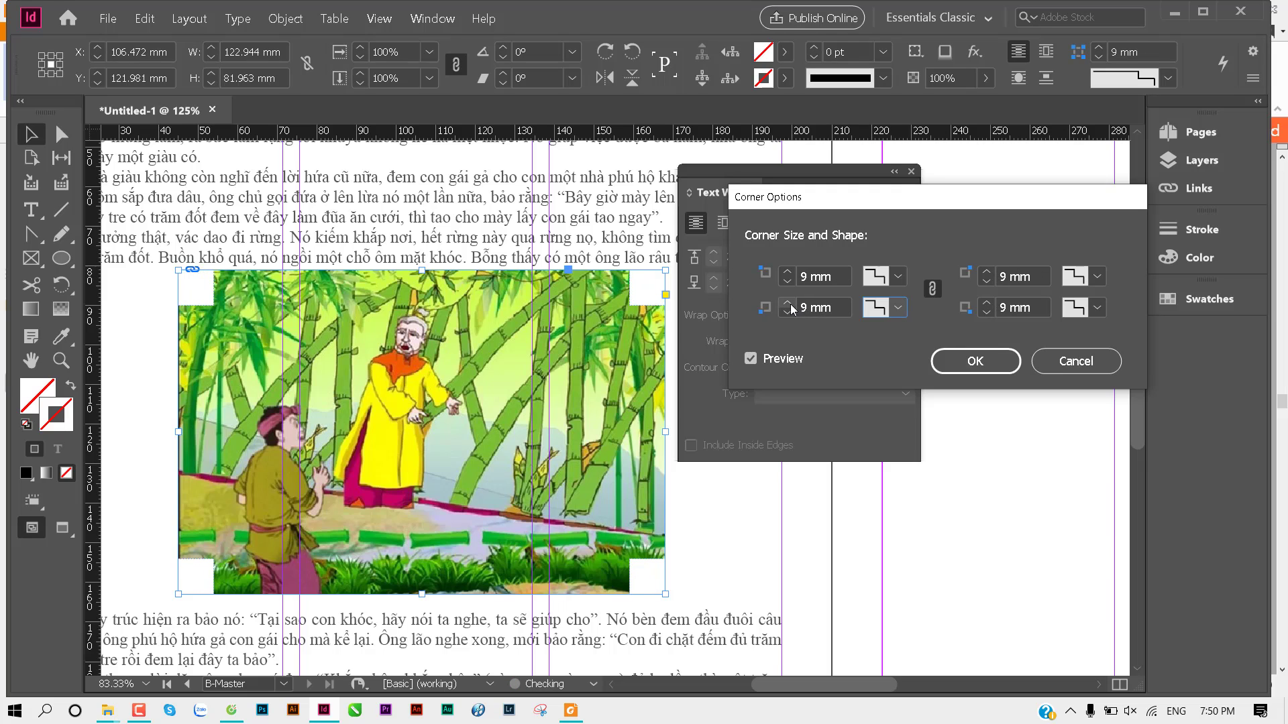
click(898, 307)
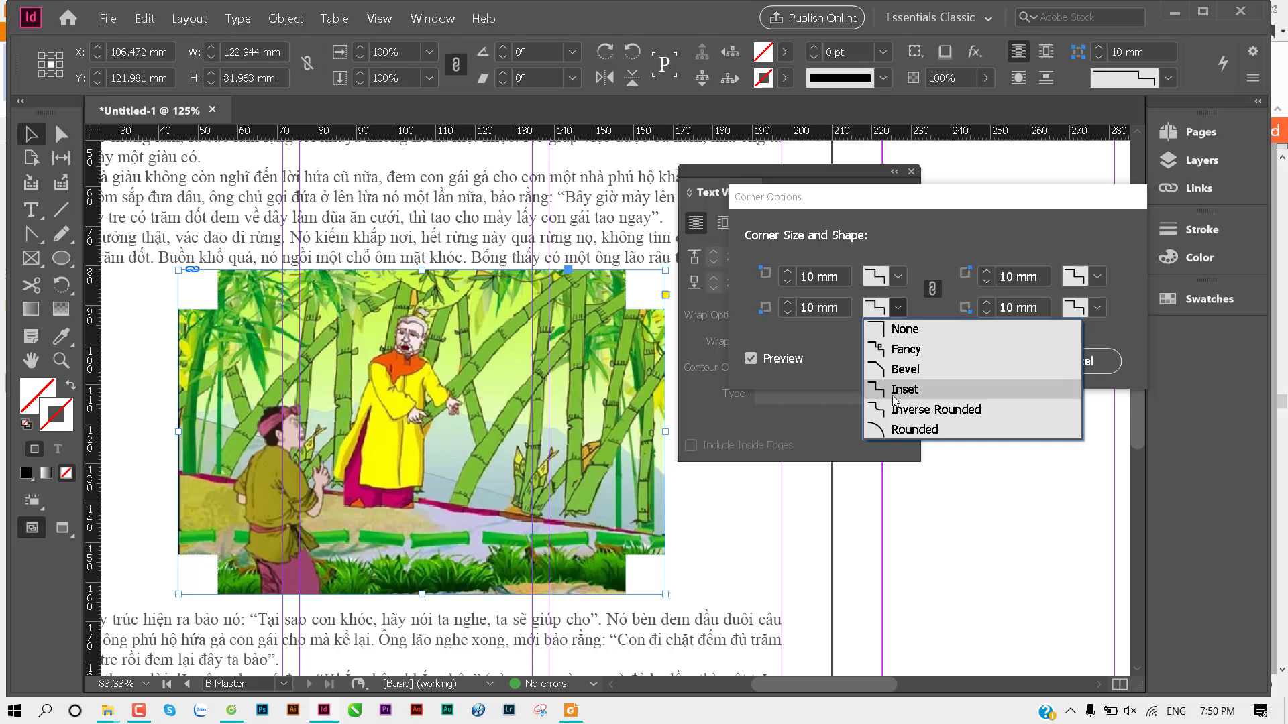
click(899, 430)
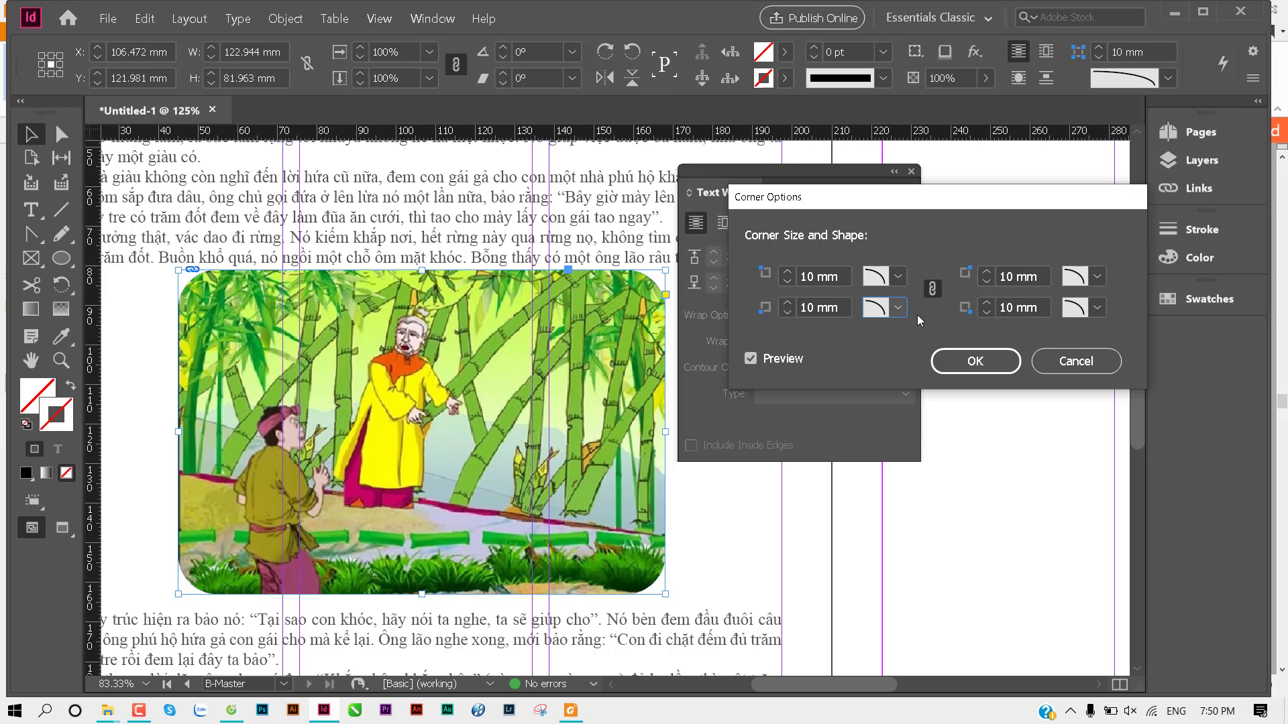
click(897, 307)
key(Escape)
click(898, 307)
click(899, 410)
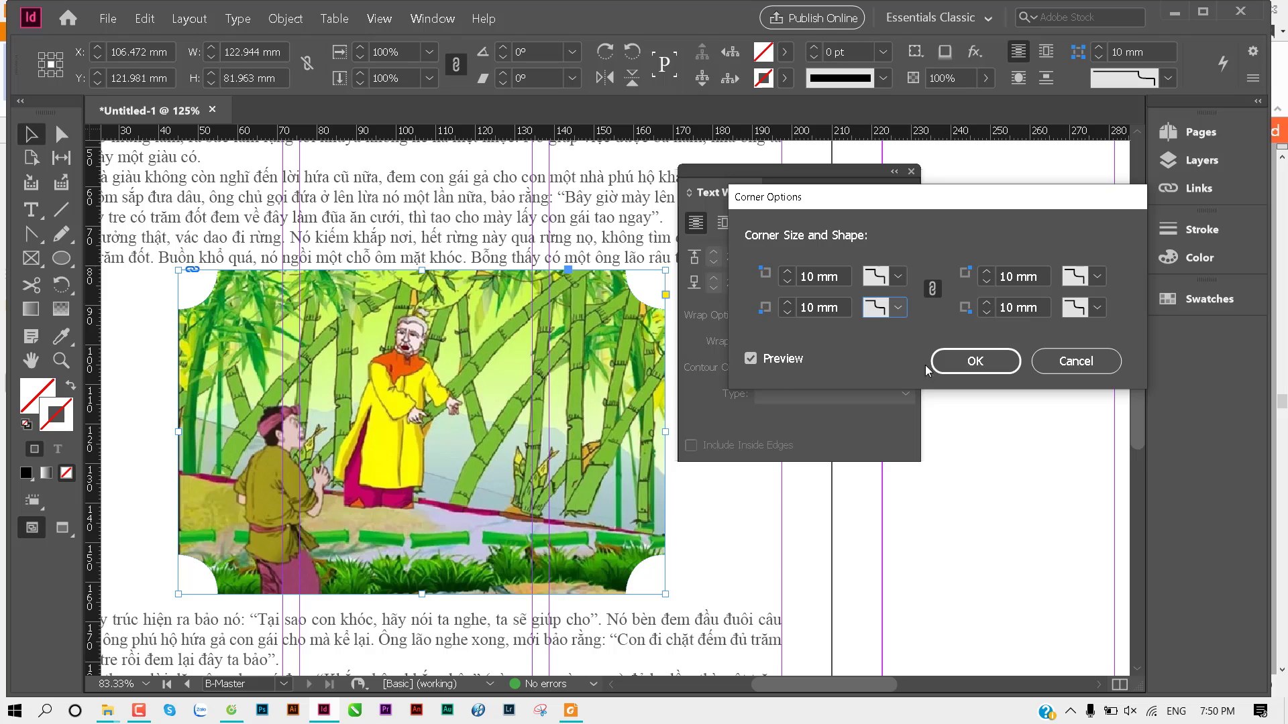
click(975, 361)
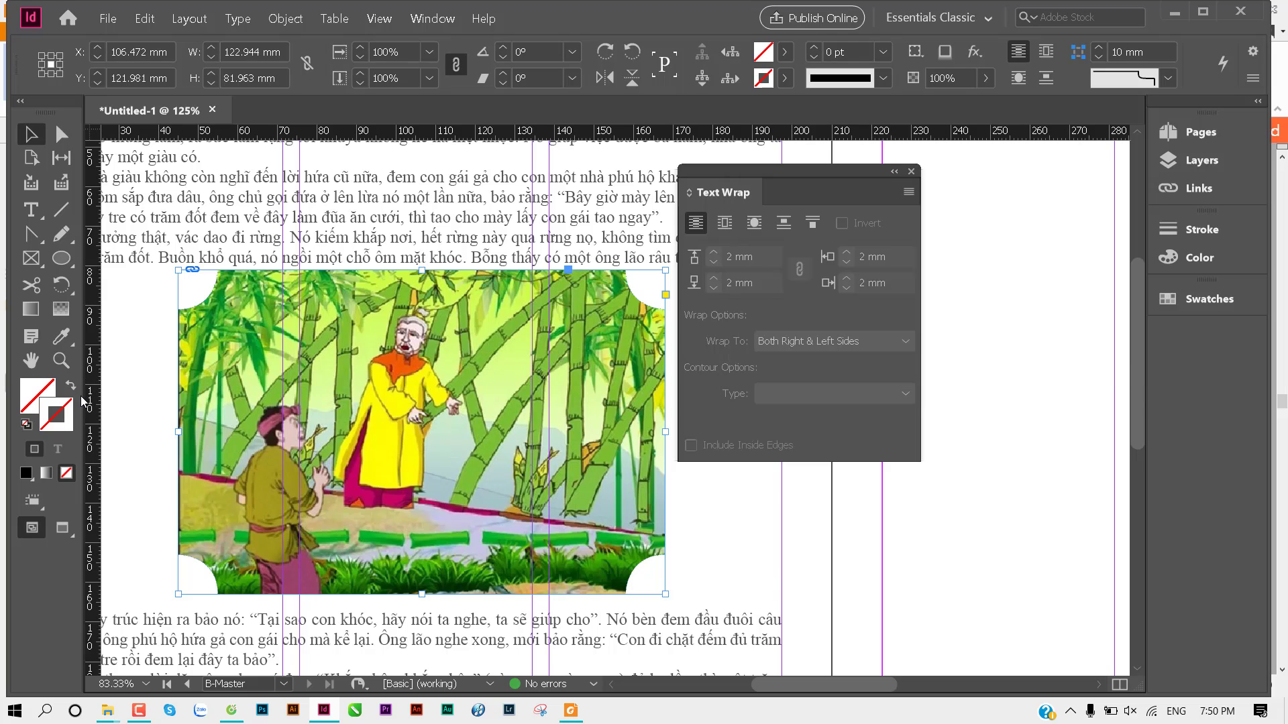
Step: Give the frame a 4 pt red C=15 M=100 Y=100 stroke and close Text Wrap
click(785, 78)
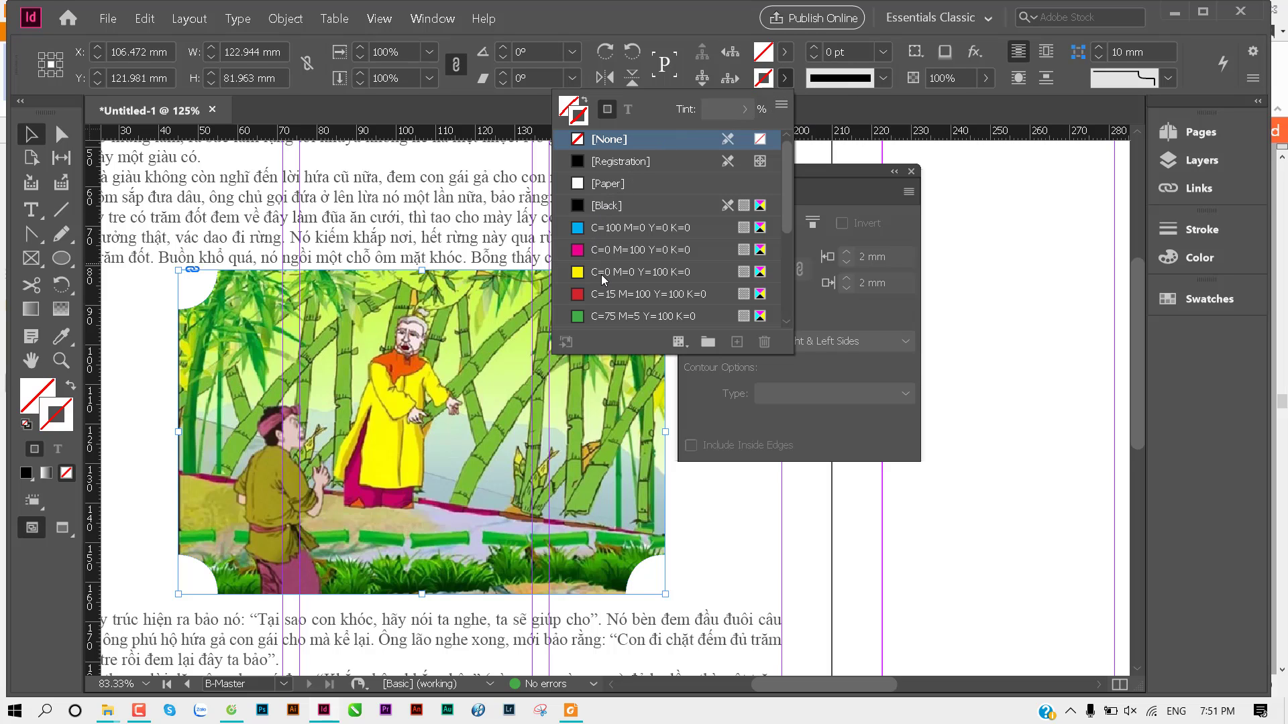
drag(607, 294, 511, 271)
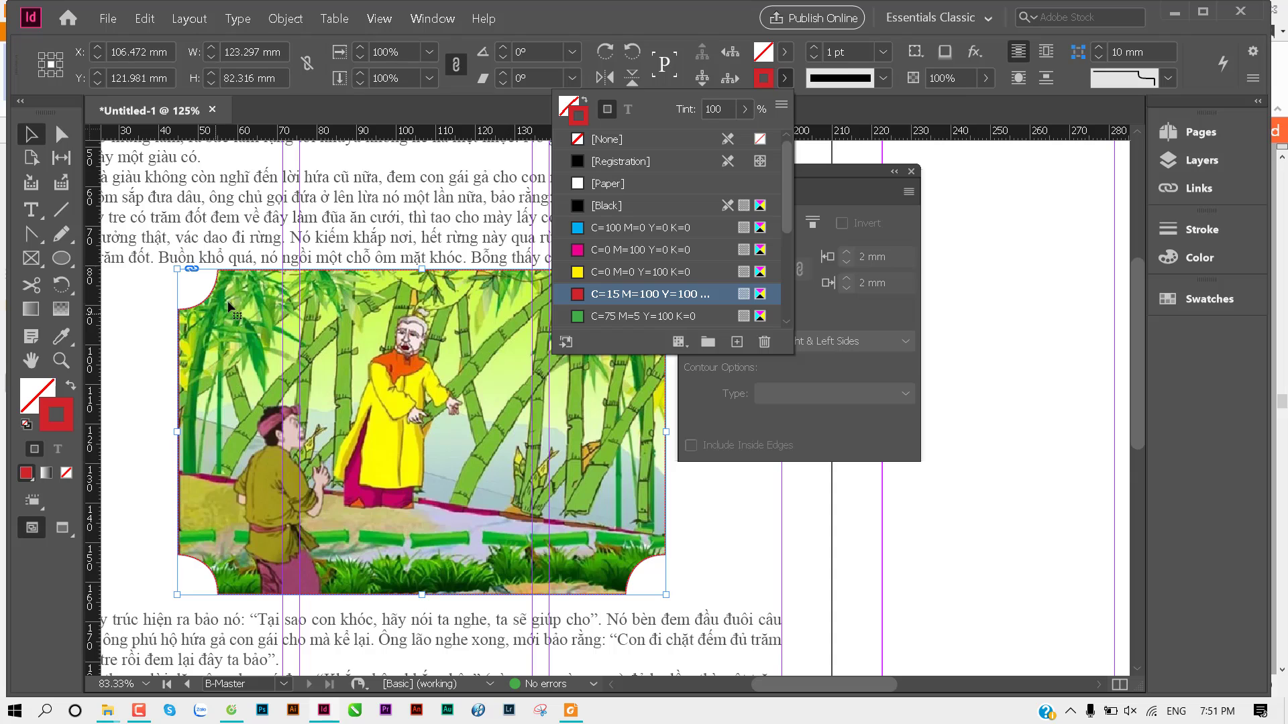
click(813, 49)
click(813, 48)
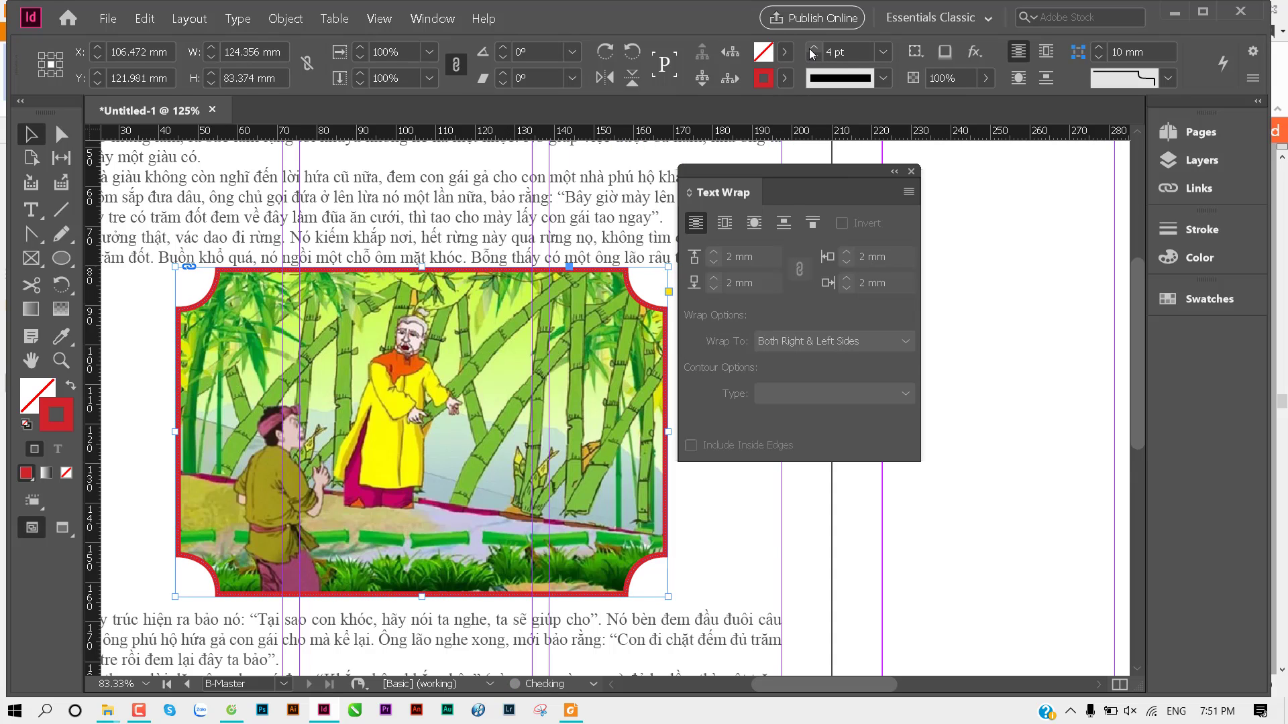
click(910, 171)
Step: Scroll Sample.pdf from page 10 to the double-circle family illustration on page 14
click(575, 716)
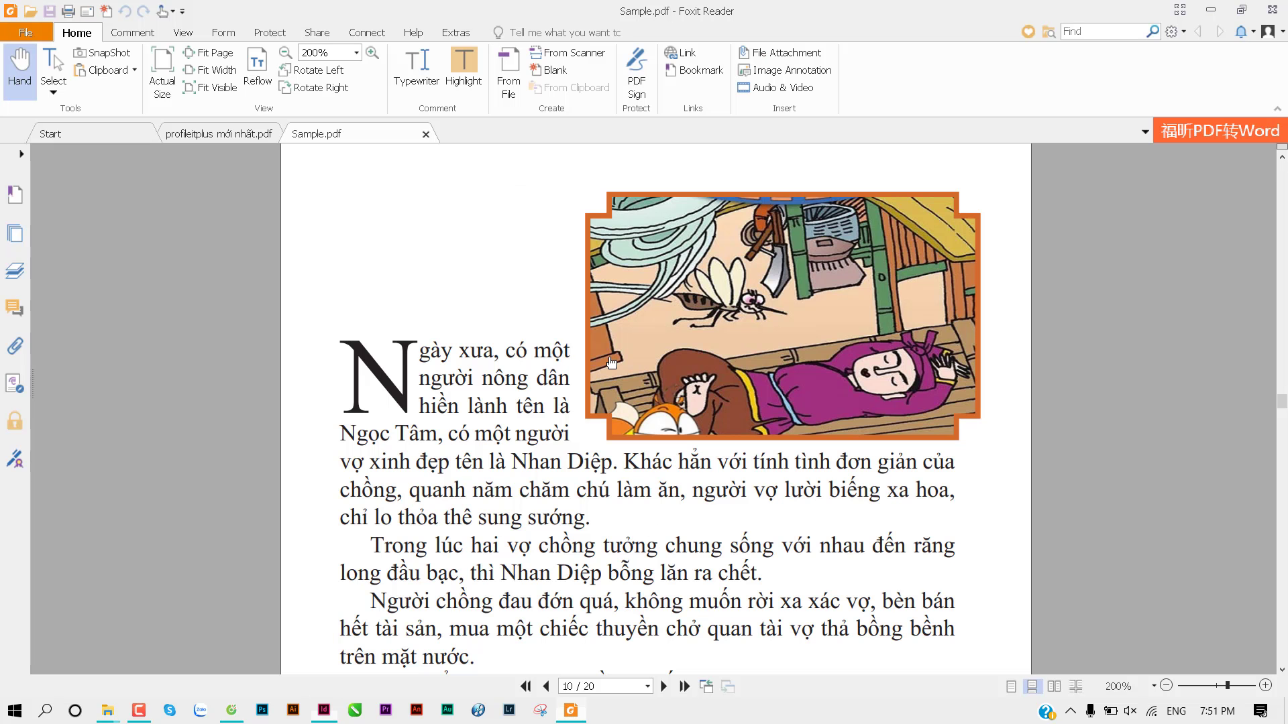
scroll(611, 357, down, 3)
scroll(611, 357, down, 5)
scroll(611, 357, down, 5)
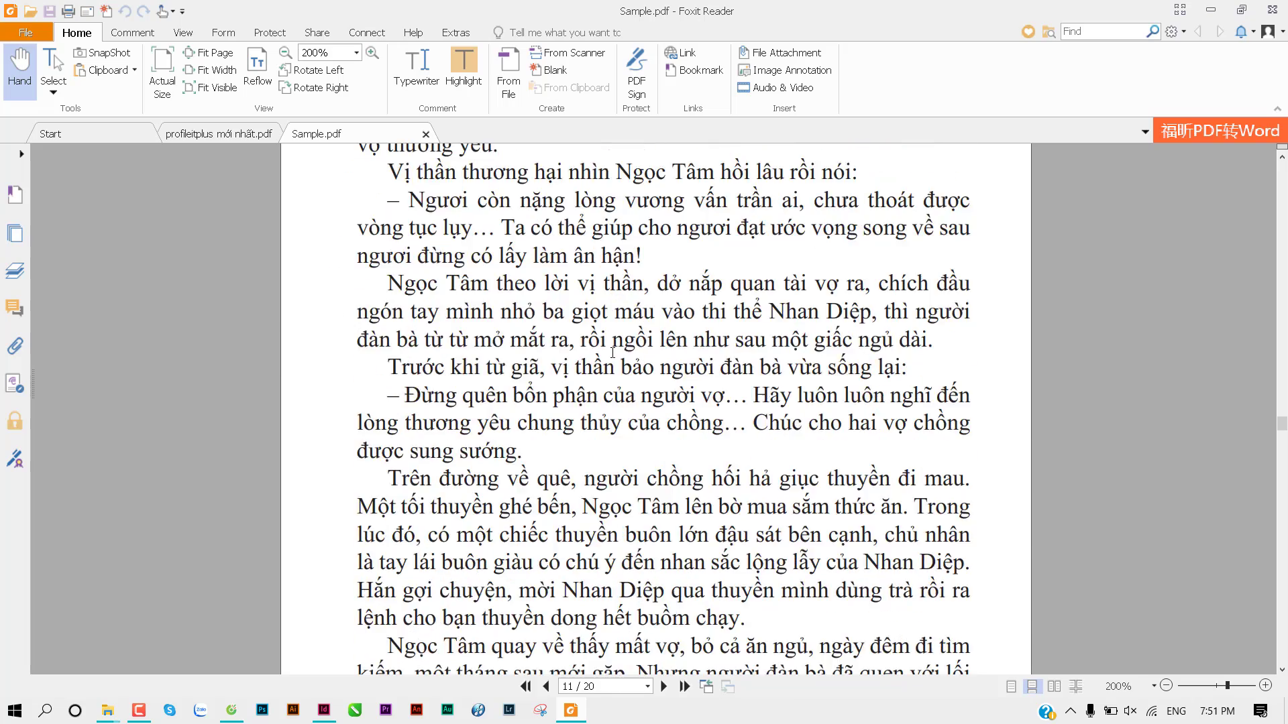
scroll(611, 357, down, 5)
scroll(611, 357, down, 5)
scroll(611, 357, down, 4)
scroll(611, 357, down, 5)
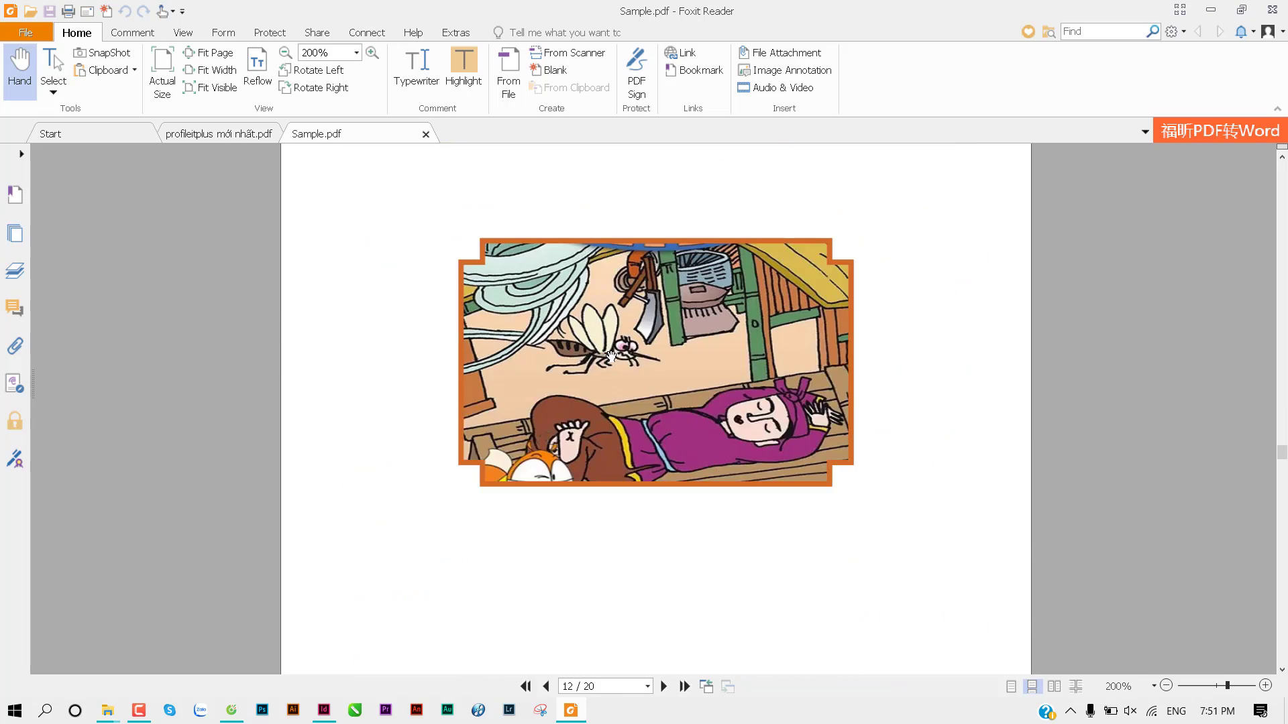
scroll(611, 357, down, 3)
scroll(611, 357, down, 7)
scroll(611, 357, down, 5)
scroll(611, 357, down, 5)
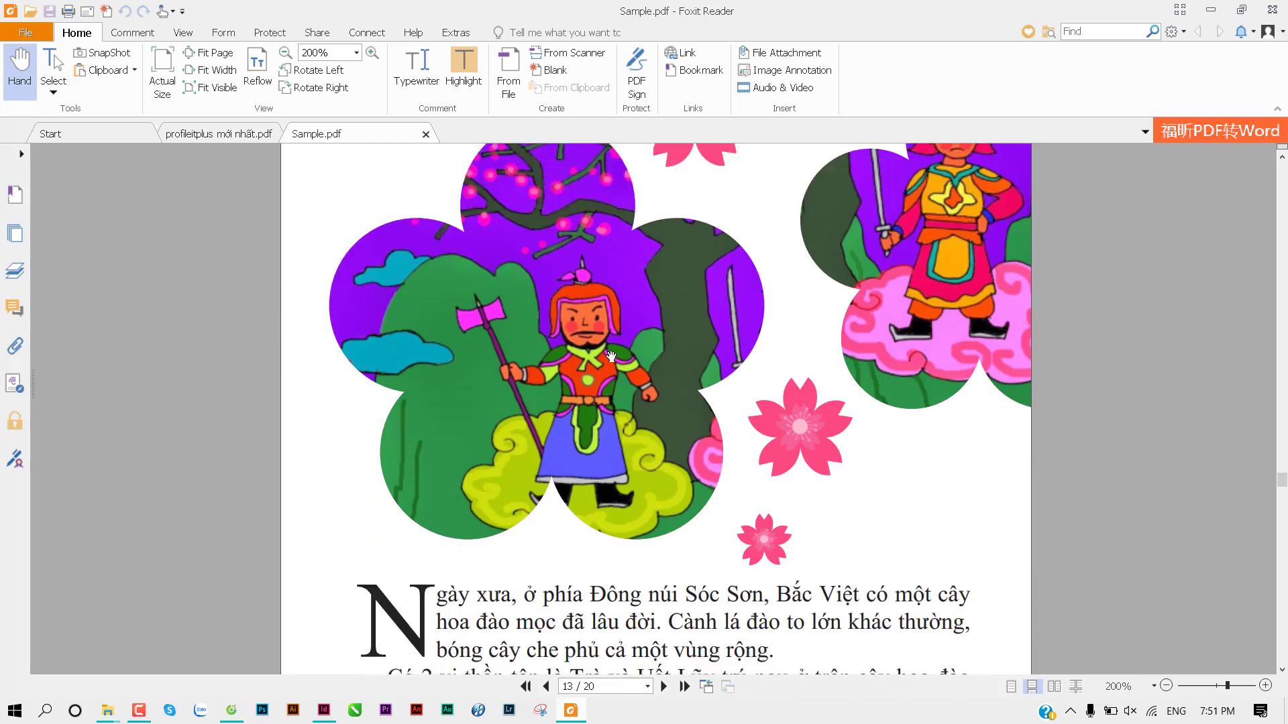
scroll(611, 357, down, 5)
scroll(611, 356, down, 3)
scroll(611, 357, up, 5)
scroll(611, 357, up, 2)
scroll(611, 357, up, 1)
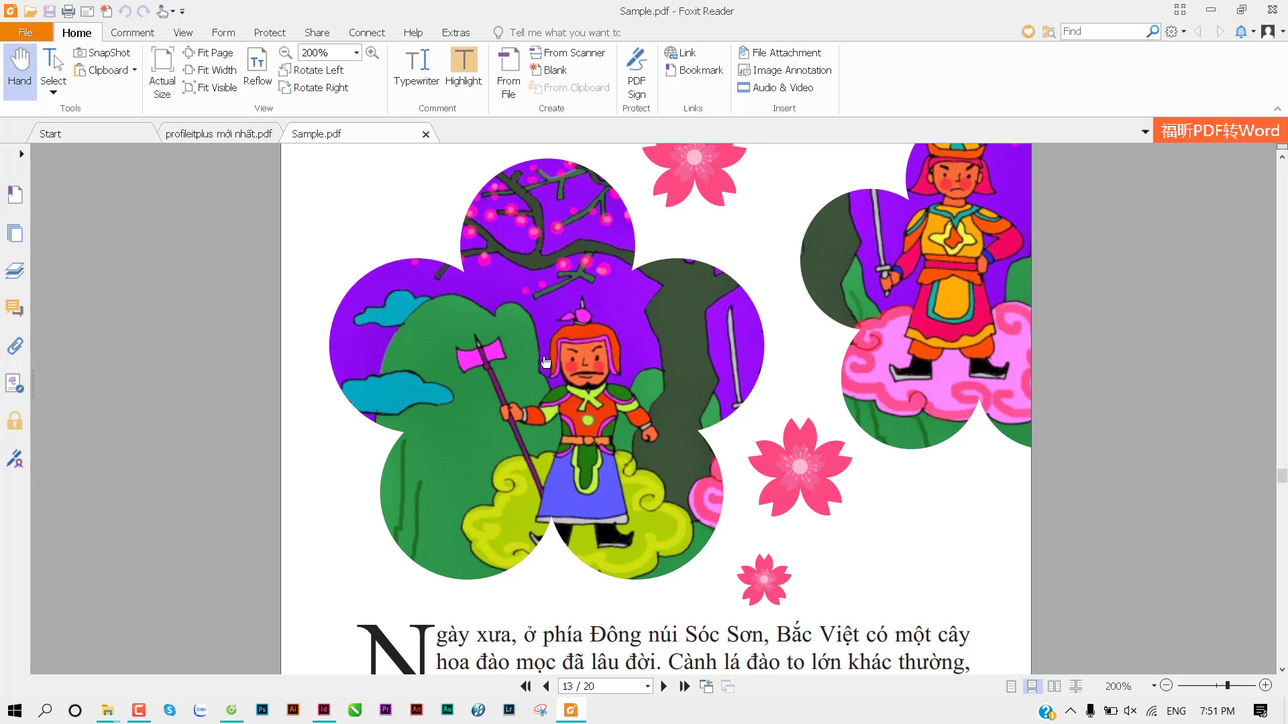
scroll(604, 371, down, 5)
scroll(605, 371, down, 5)
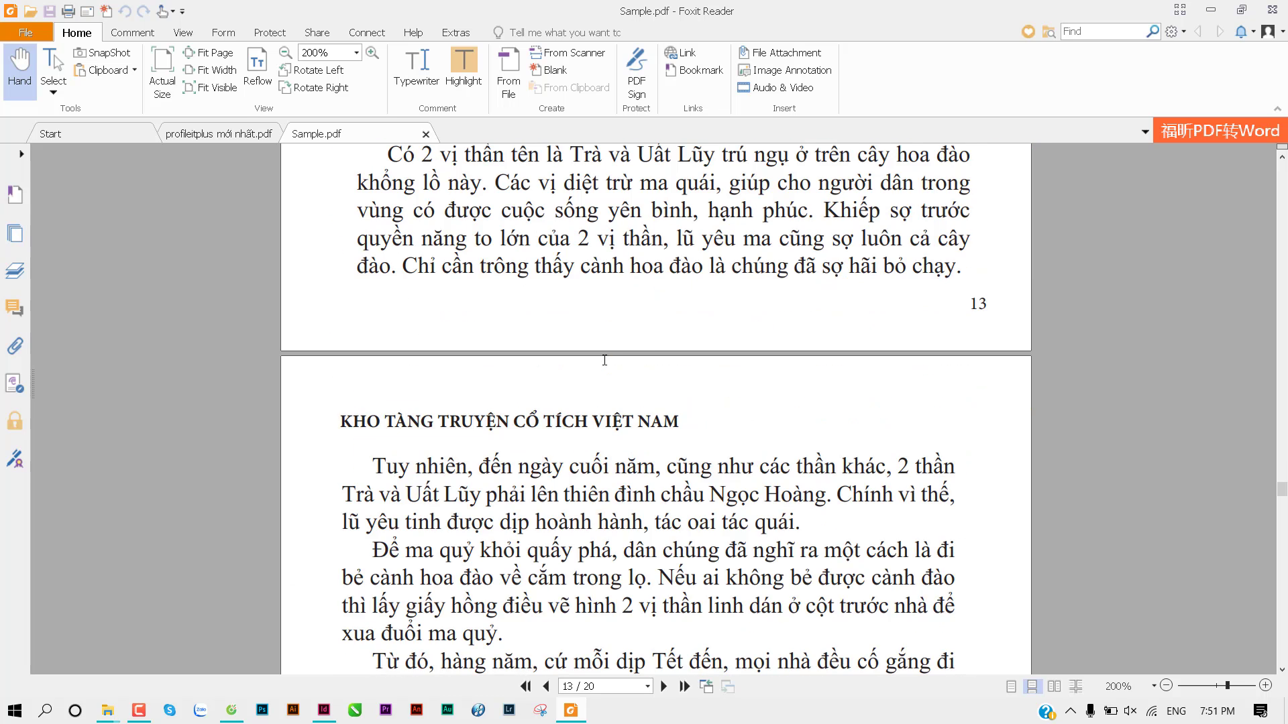
scroll(604, 371, down, 4)
scroll(604, 360, down, 6)
scroll(603, 360, down, 4)
scroll(604, 361, up, 3)
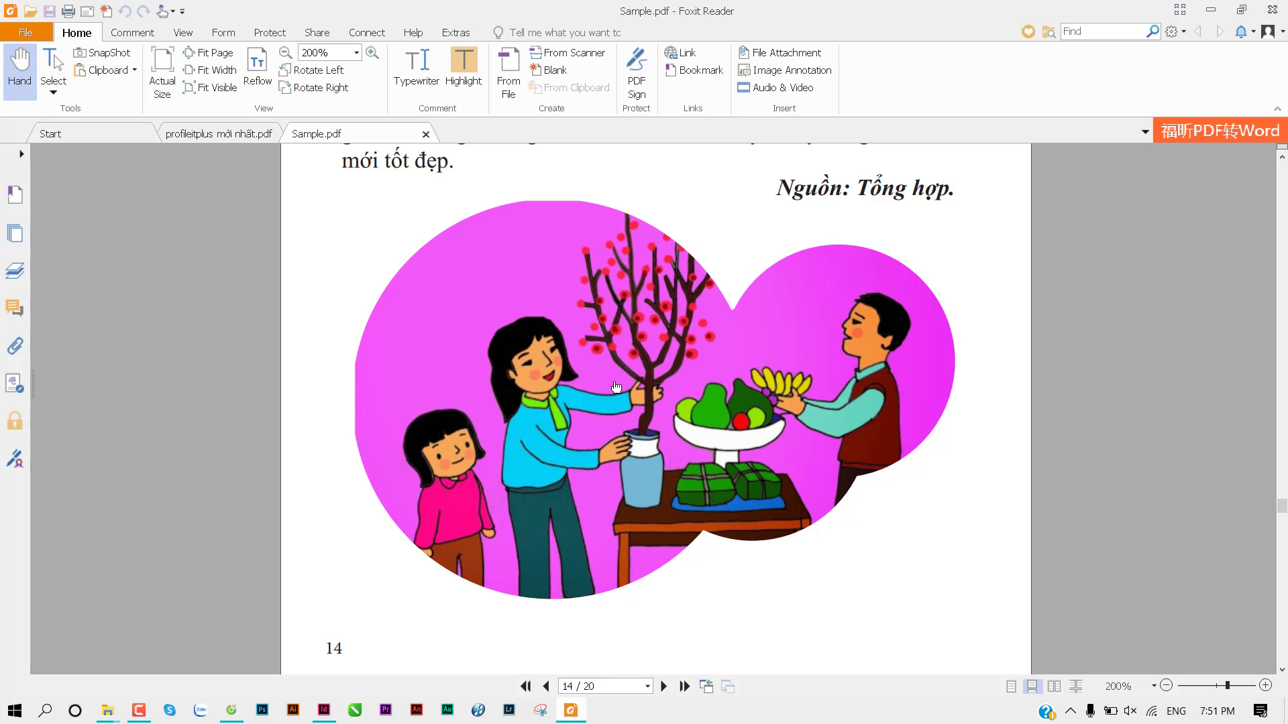
Step: Zoom to 100% on the empty right page and draw a large black-filled circle
click(325, 713)
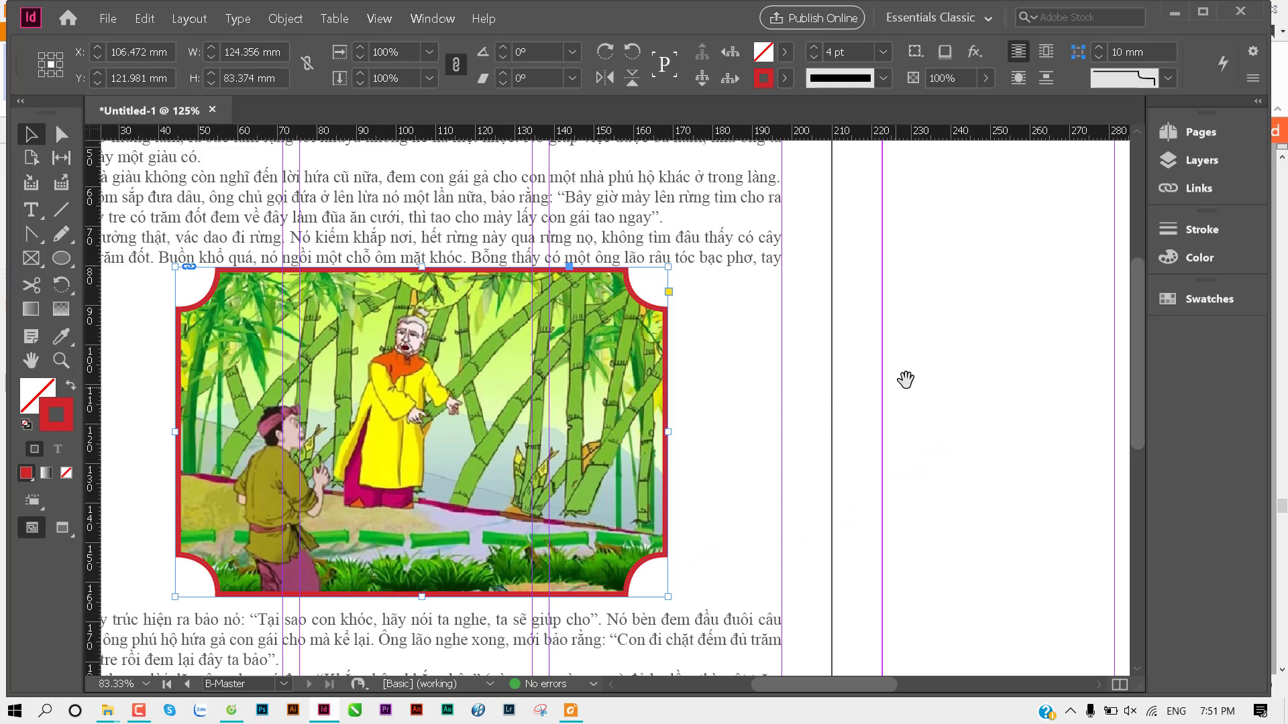
drag(905, 379, 548, 410)
alt+click(548, 409)
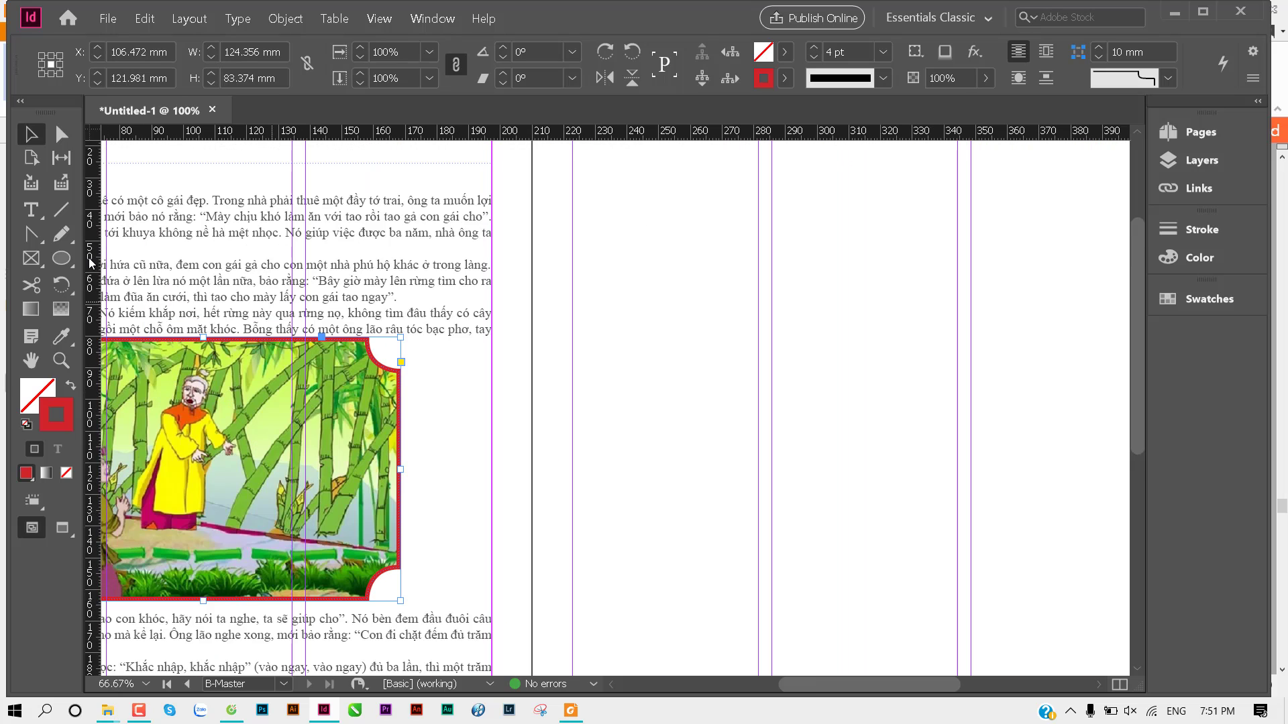
click(61, 258)
drag(715, 355, 859, 501)
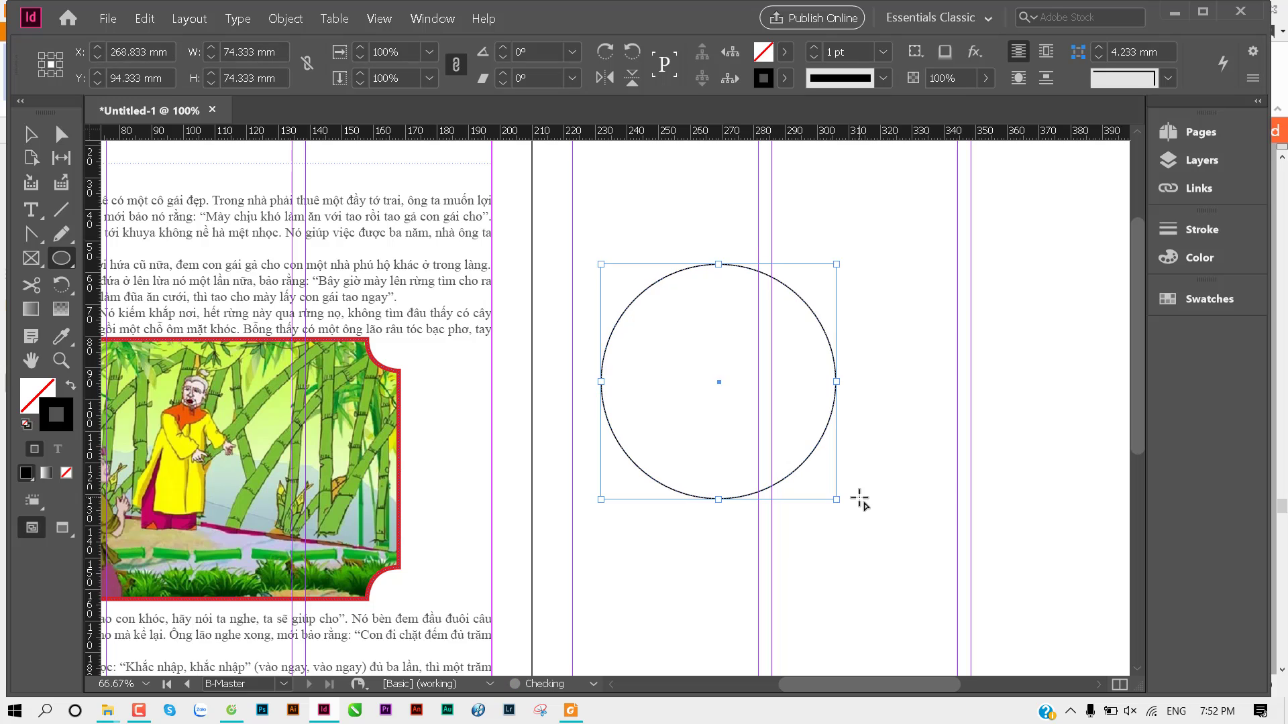
key(shift+x)
Step: Add a small and a medium overlapping circle, both filled solid black with no stroke
drag(858, 418, 926, 468)
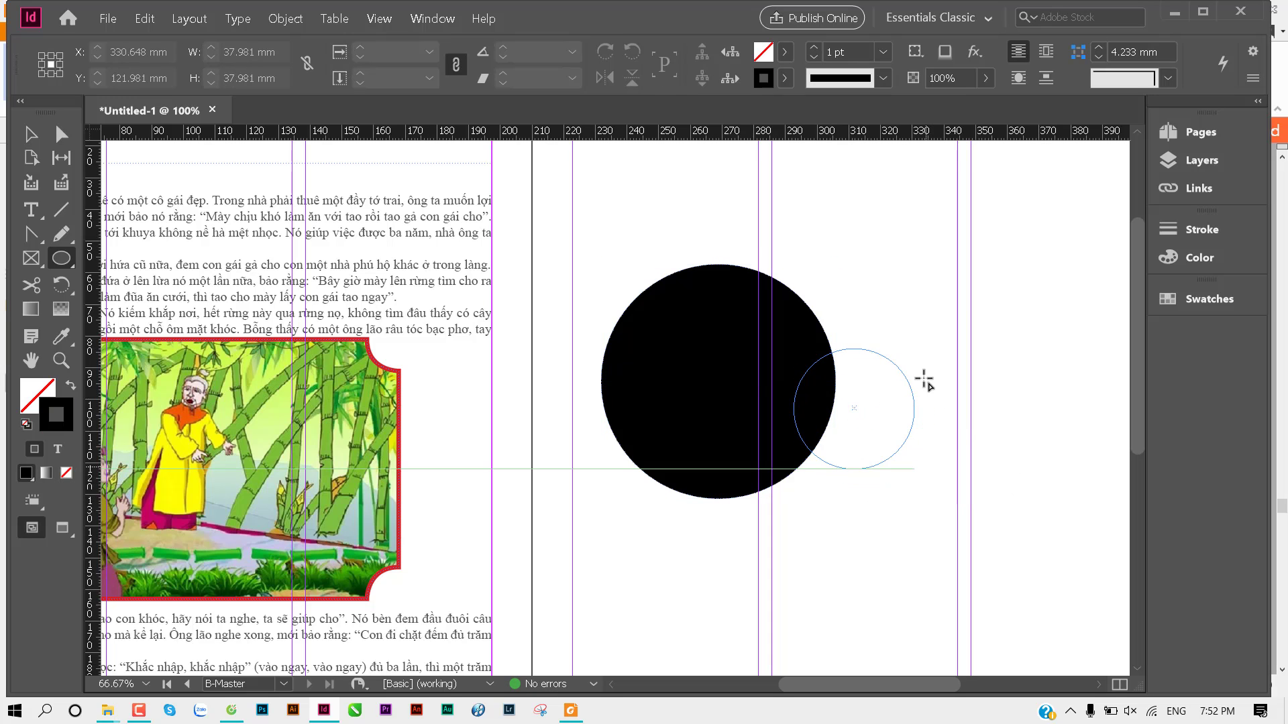
drag(771, 217, 953, 411)
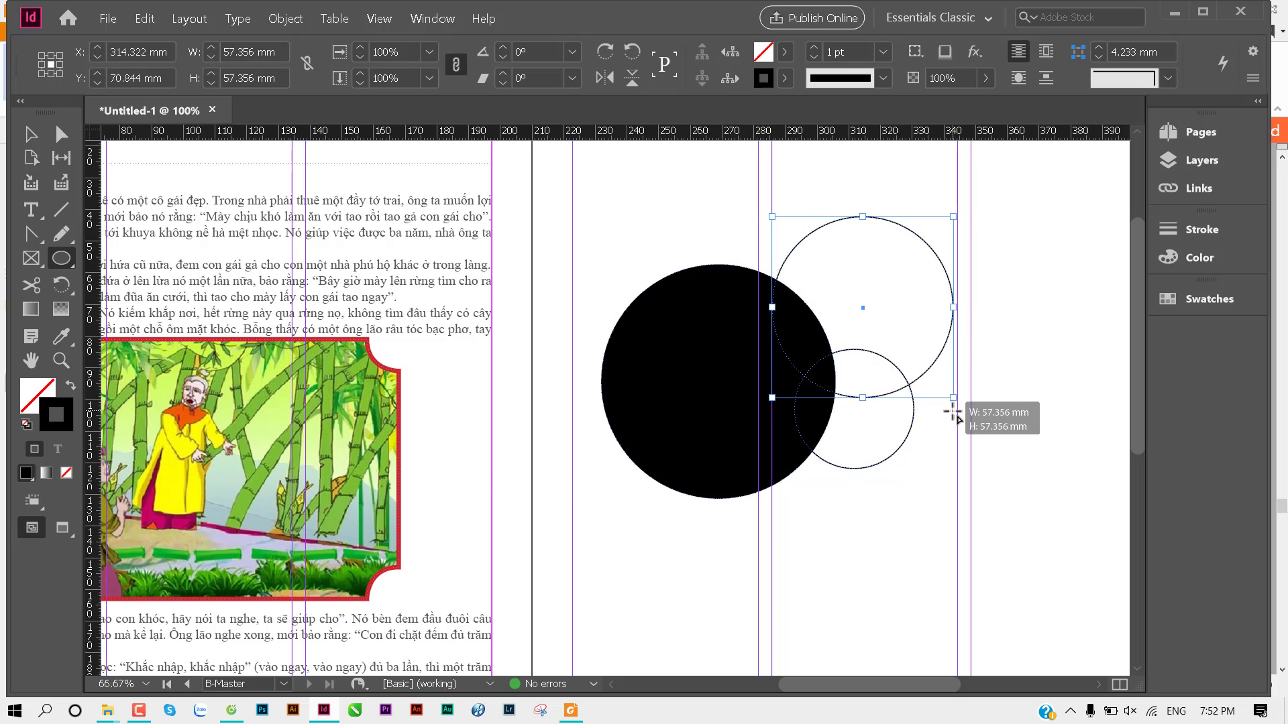
key(shift+x)
key(v)
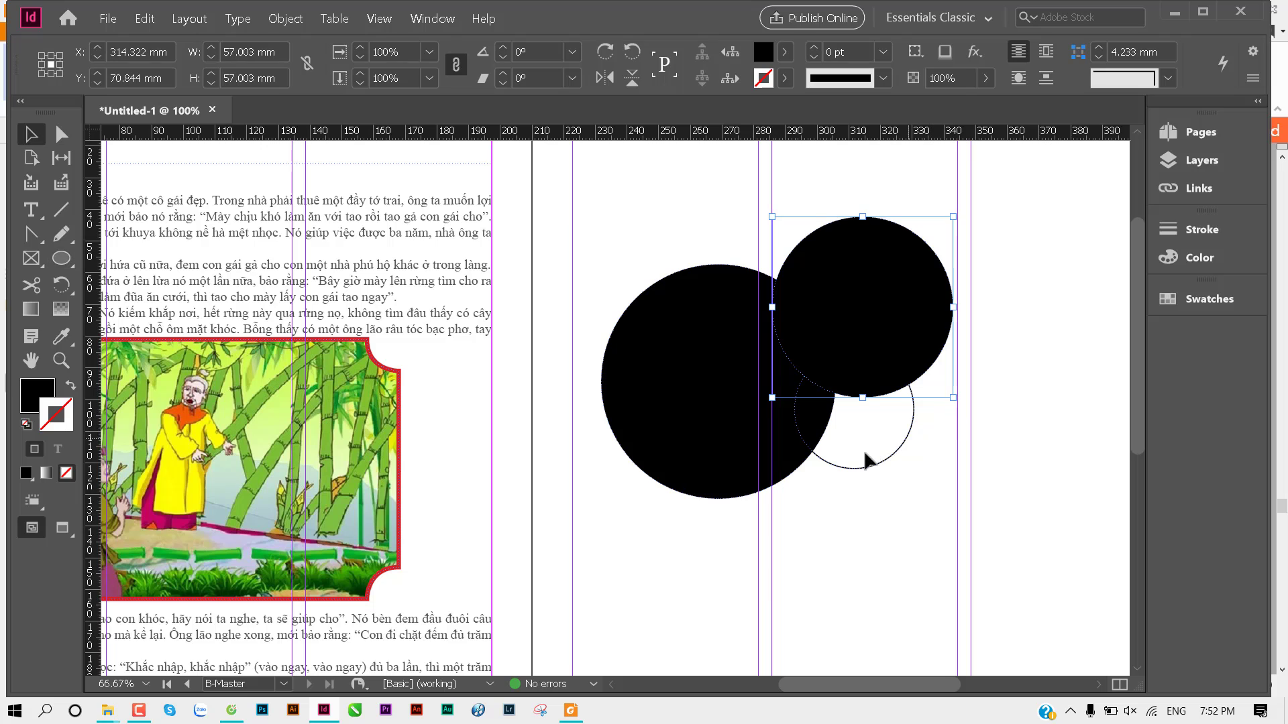
click(860, 462)
click(890, 433)
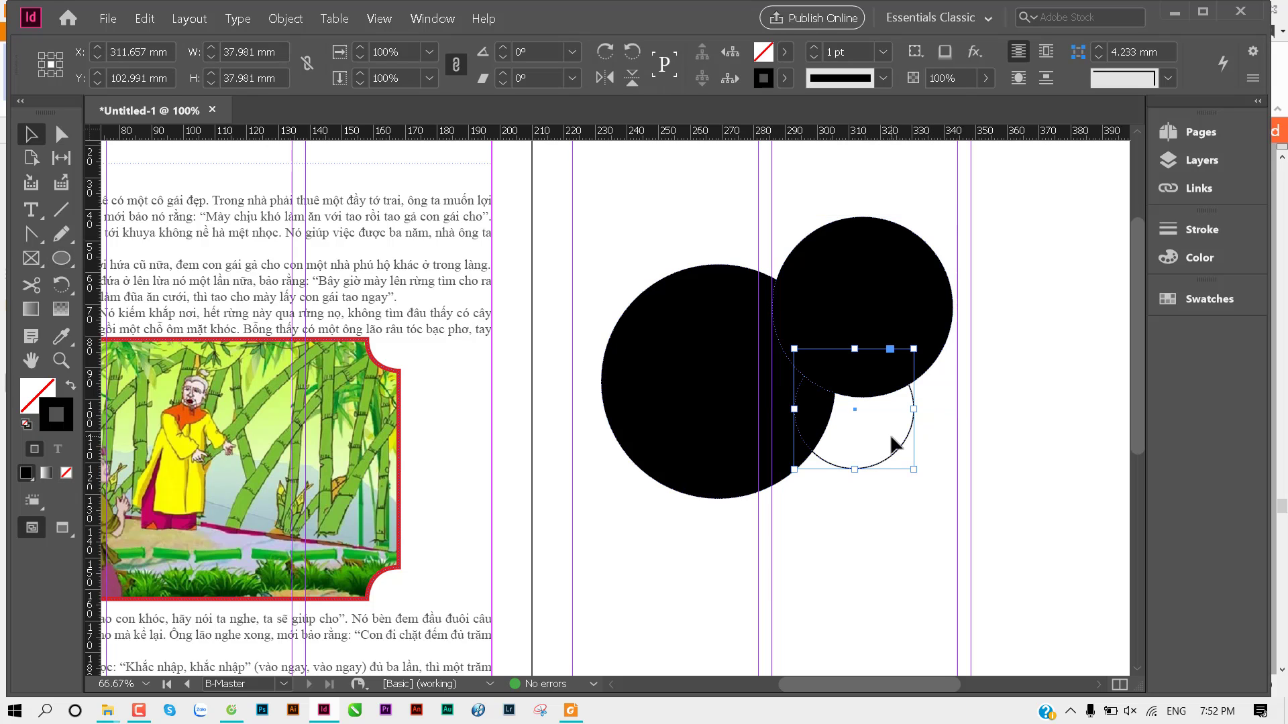
key(shift+x)
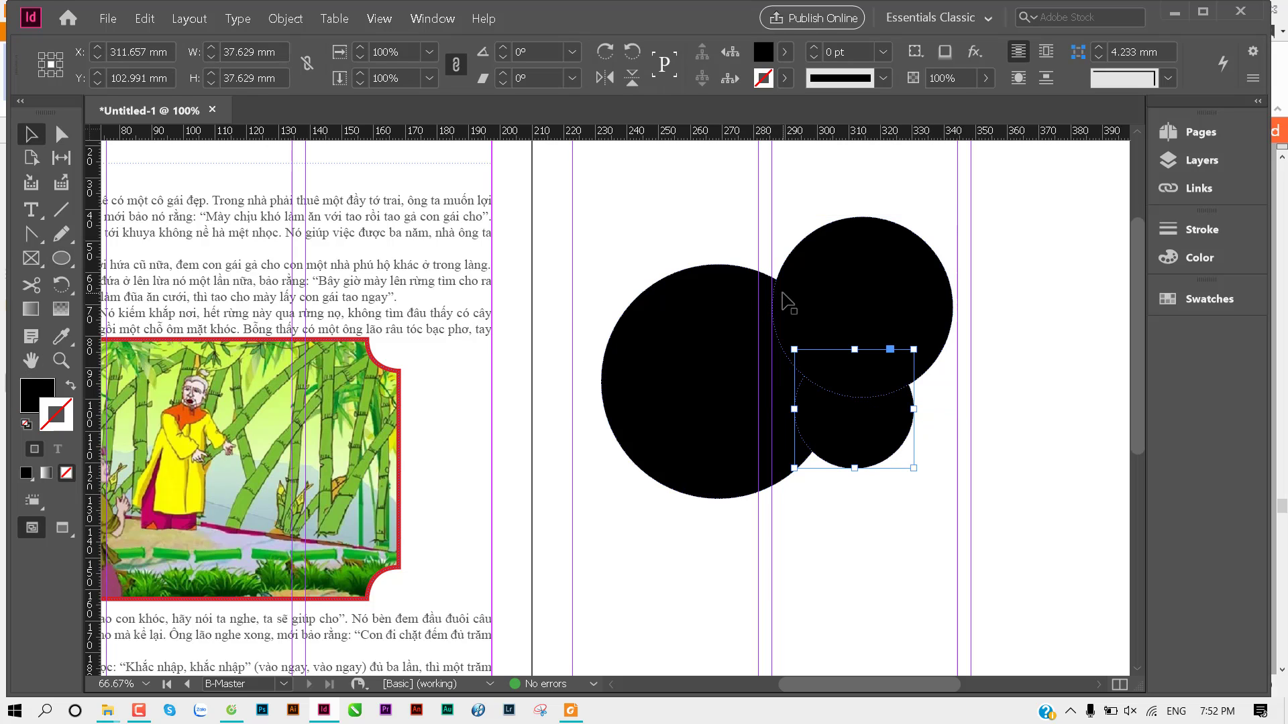
Step: Fill the upper-right circle bright green (#00fa0b) using the Color Picker
click(782, 300)
double_click(34, 388)
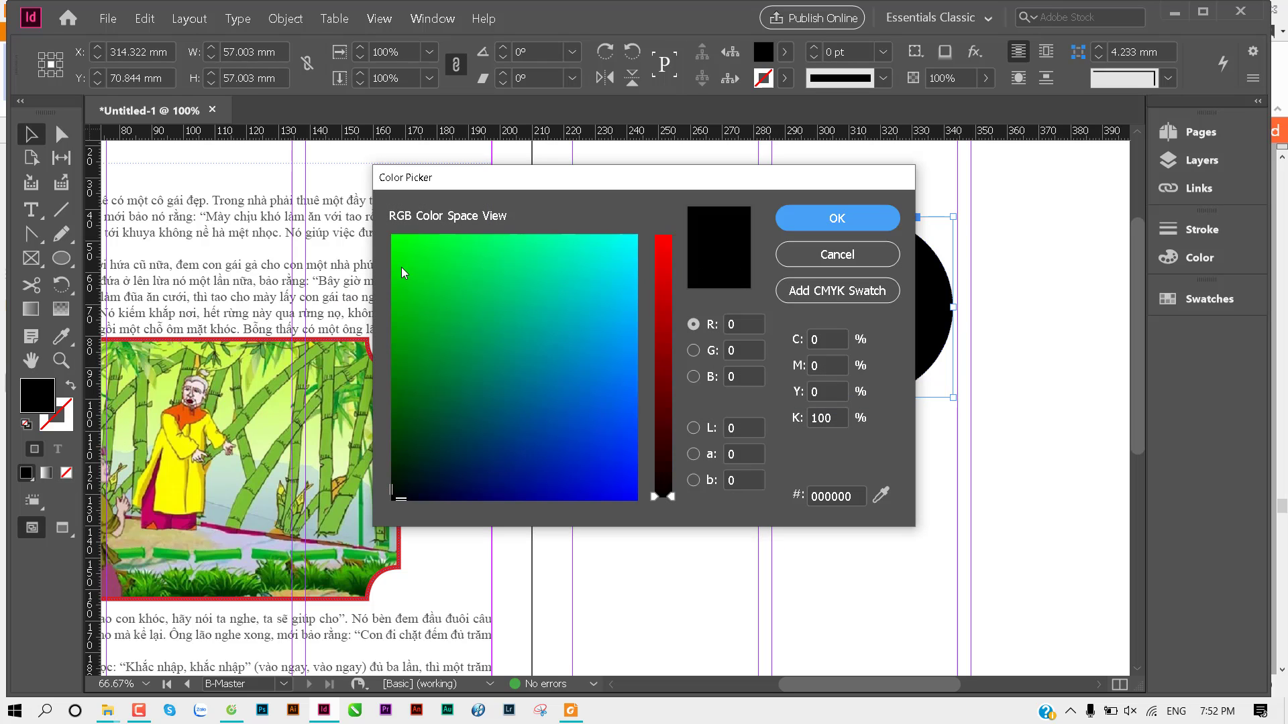
click(398, 240)
click(827, 225)
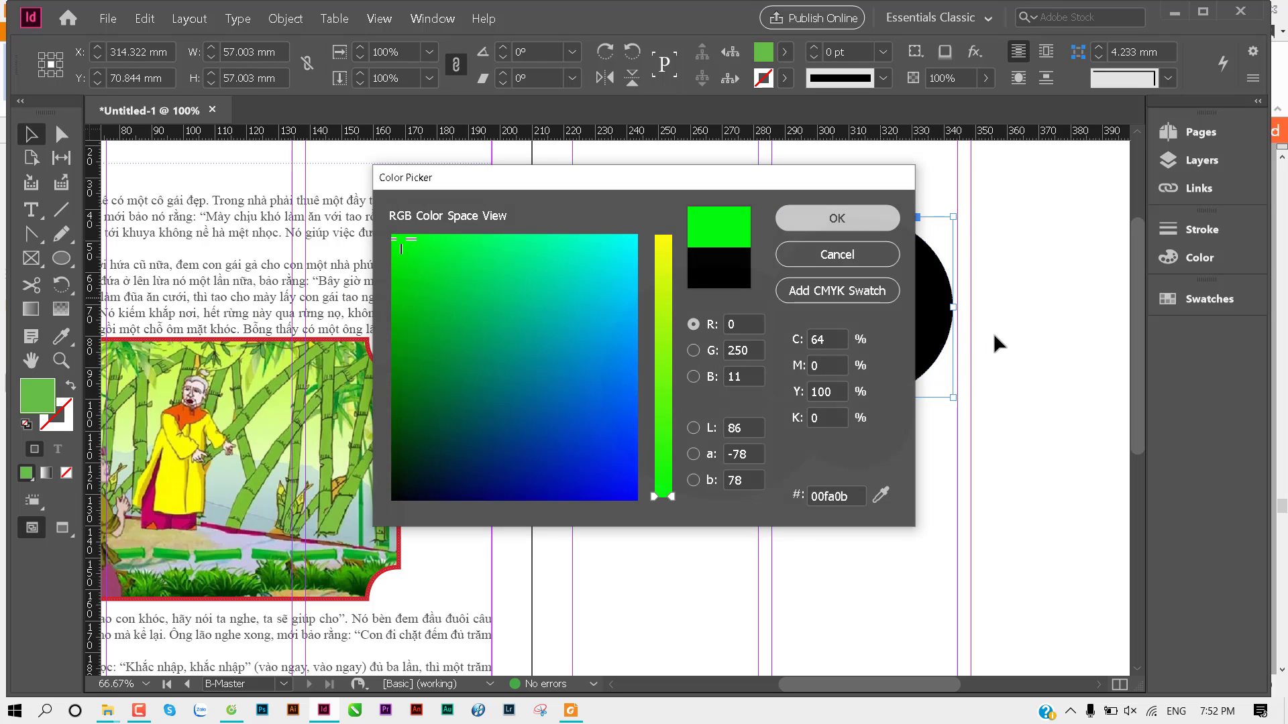
click(1006, 334)
Step: Fill the small lower circle pure red (#fd0000), leaving the large circle black
click(826, 440)
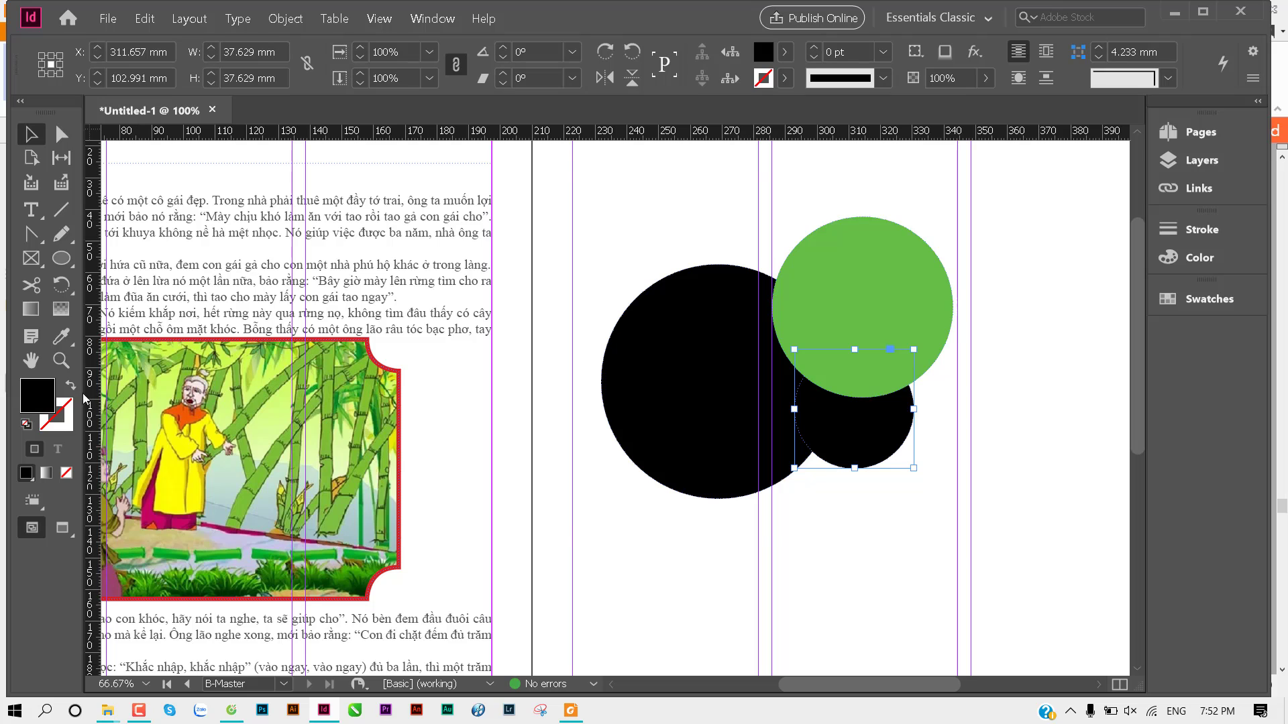
double_click(36, 393)
click(662, 237)
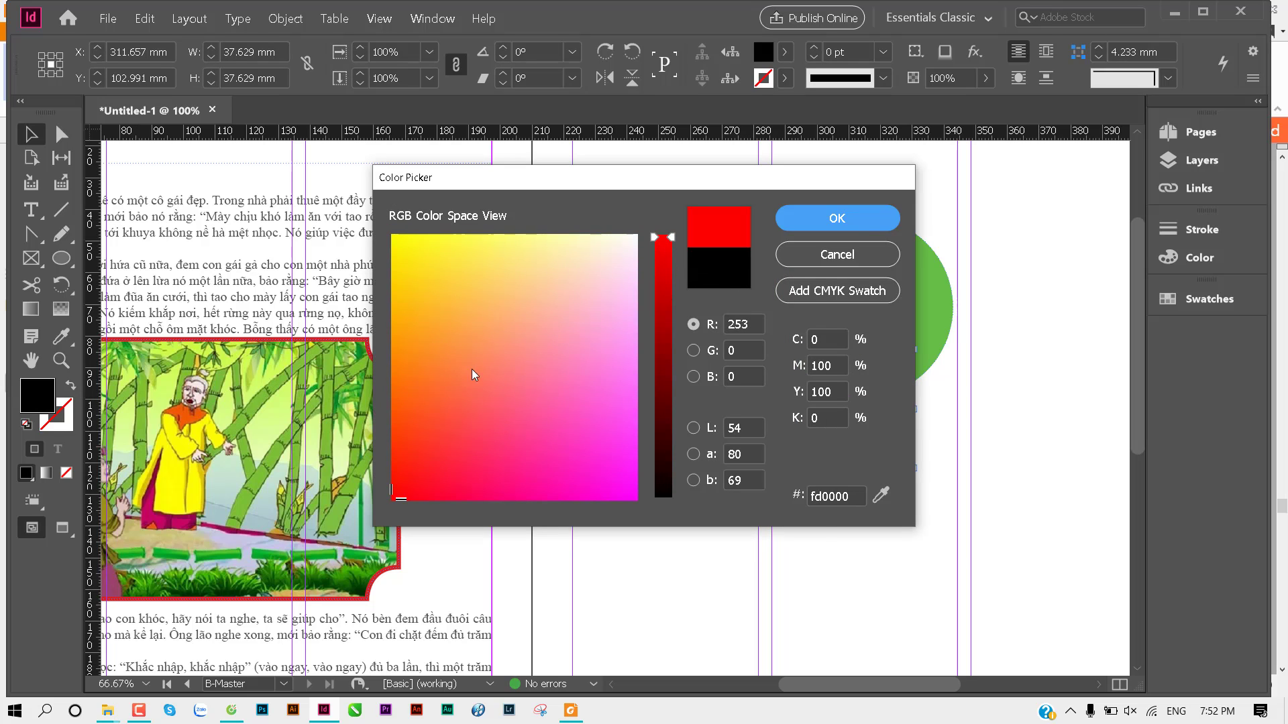
click(864, 224)
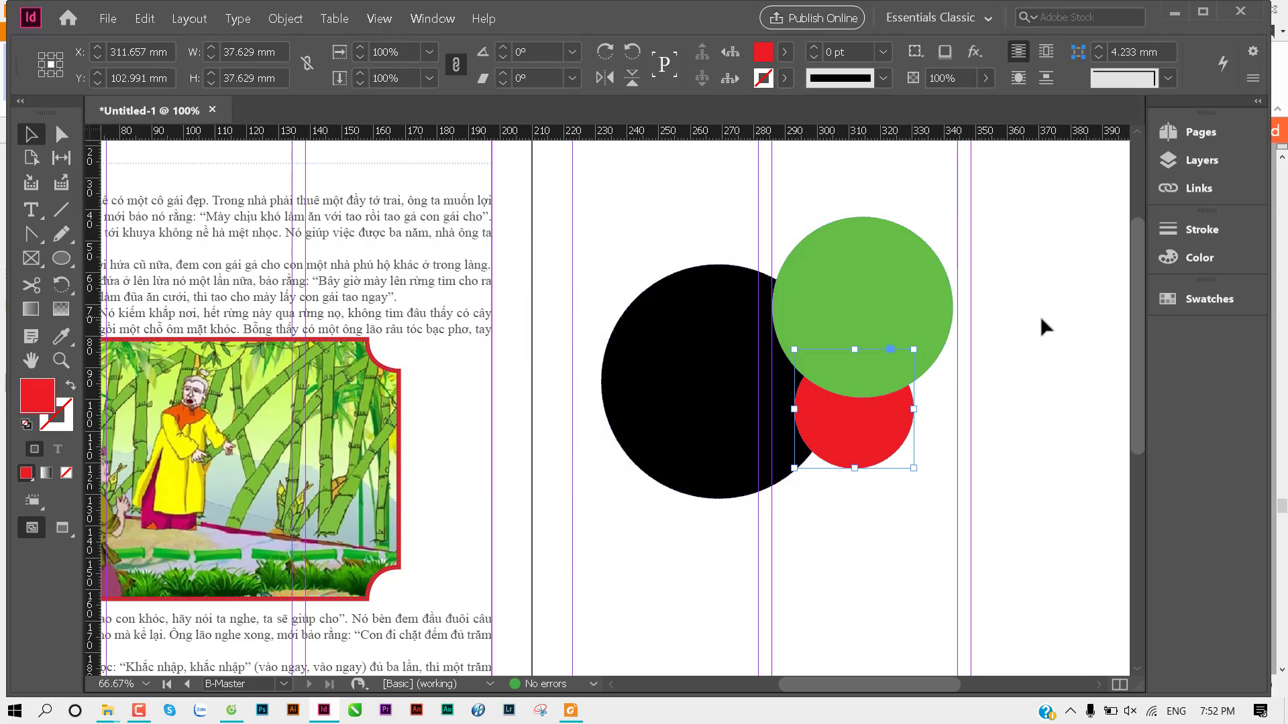
click(1040, 316)
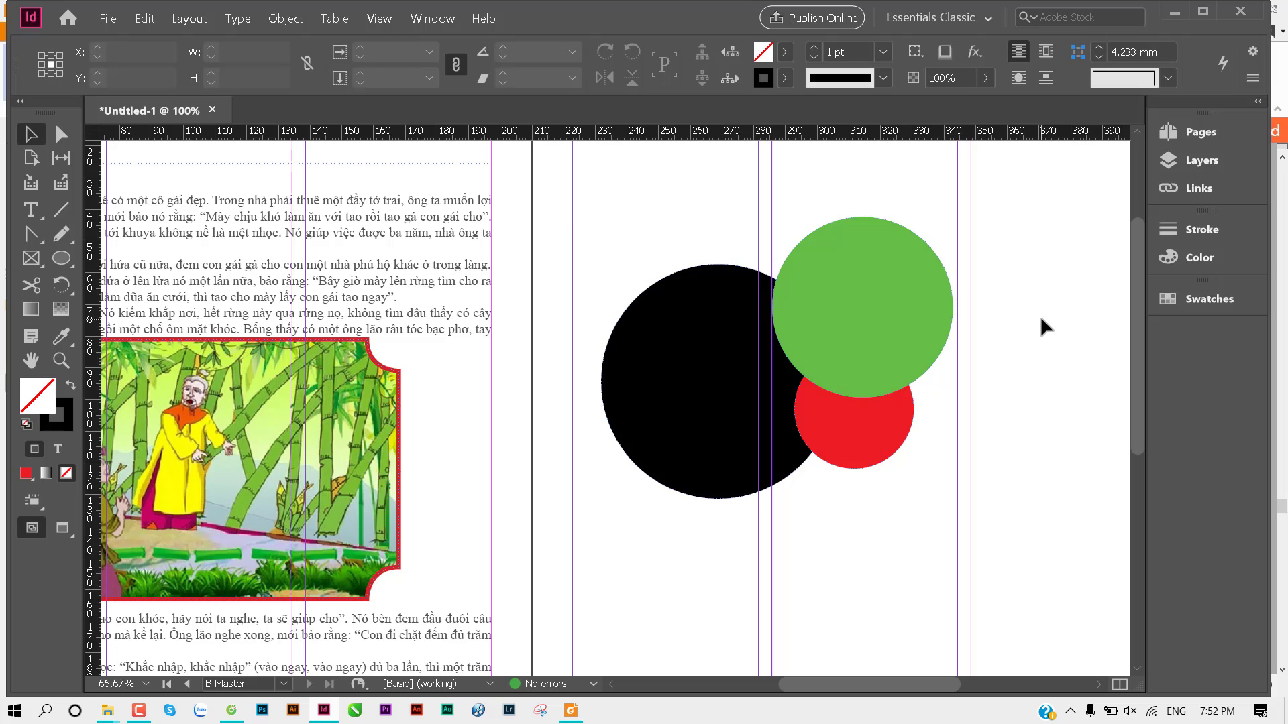
click(727, 440)
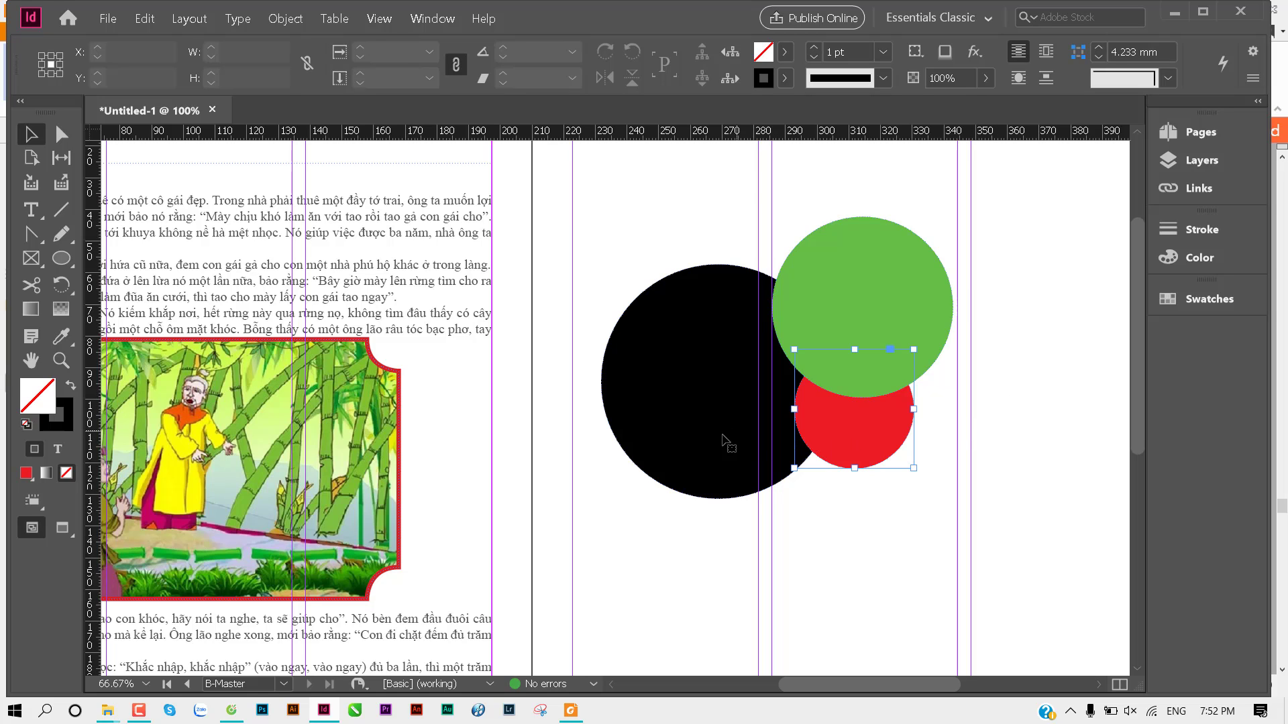
click(831, 535)
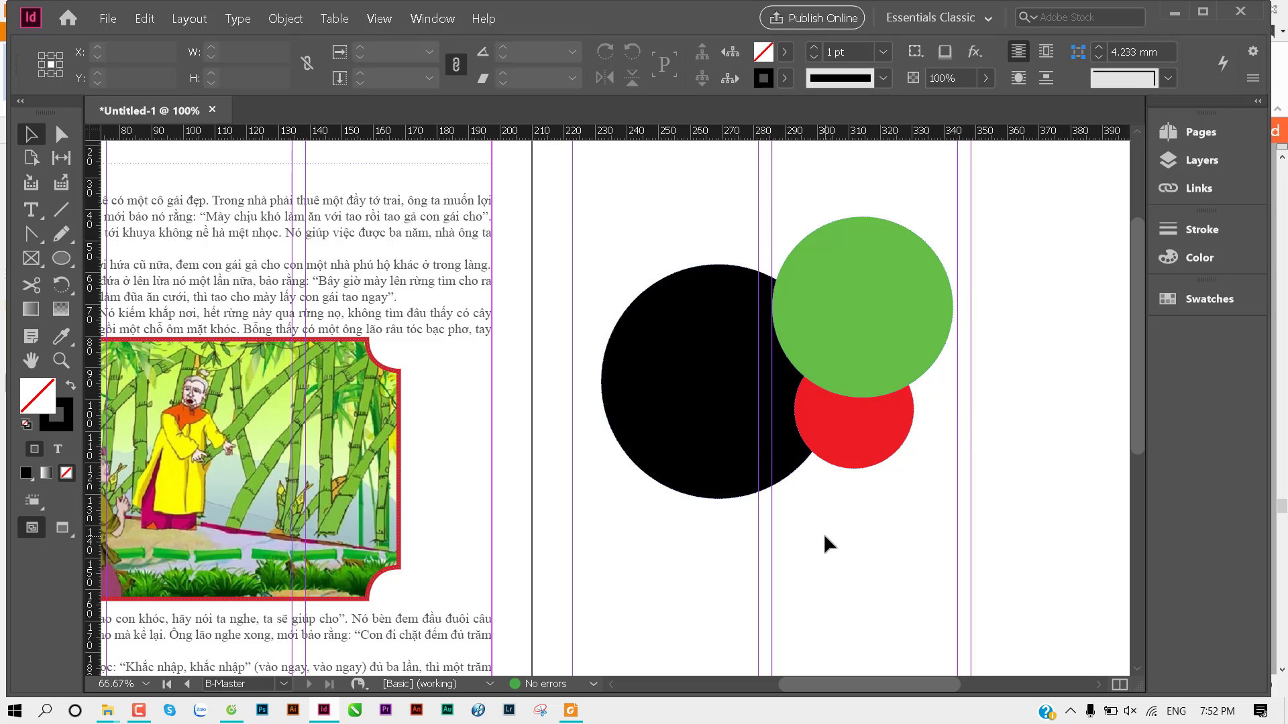
Step: Trial-merge the three circles and place an illustration, then undo both changes
drag(675, 575, 976, 267)
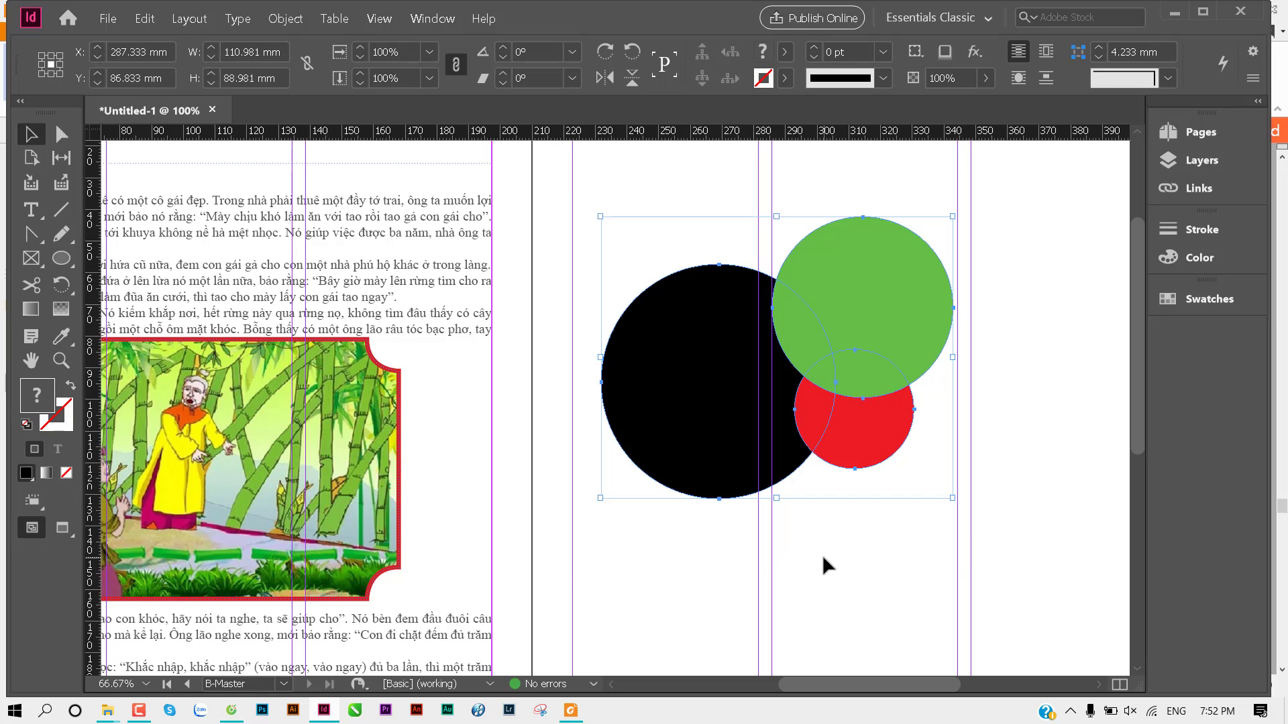
click(285, 19)
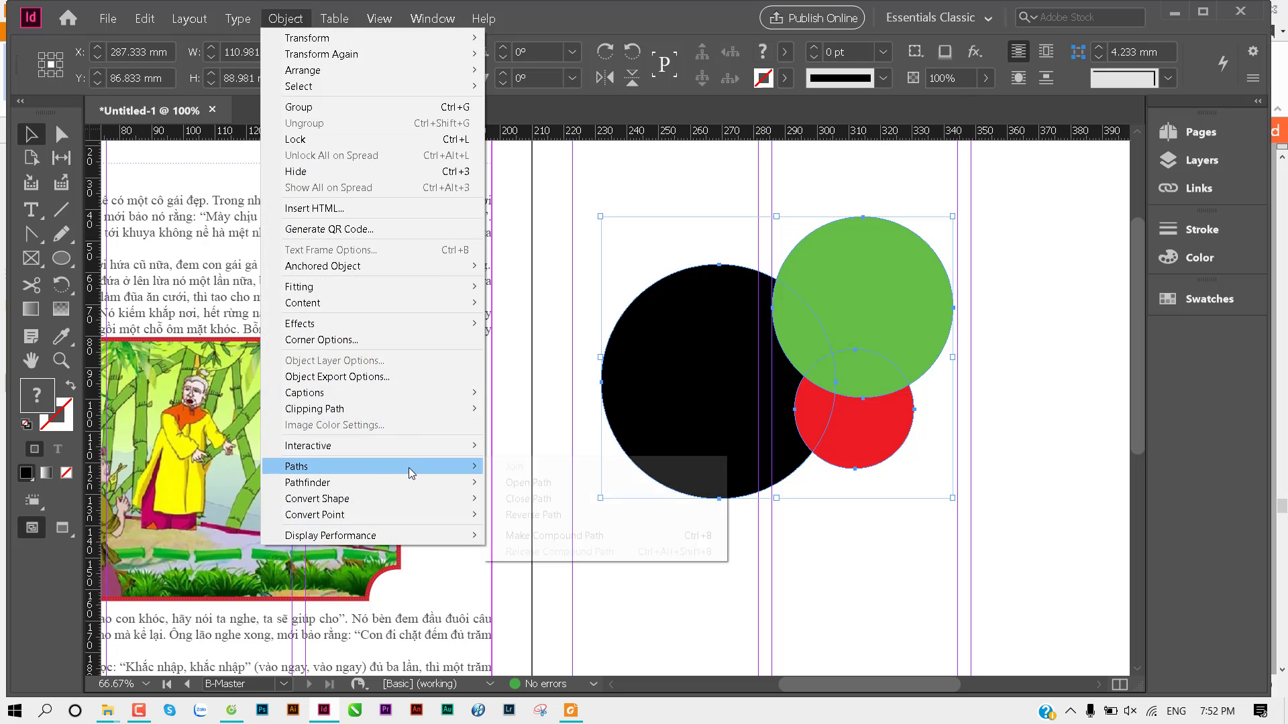
mouse_move(296, 465)
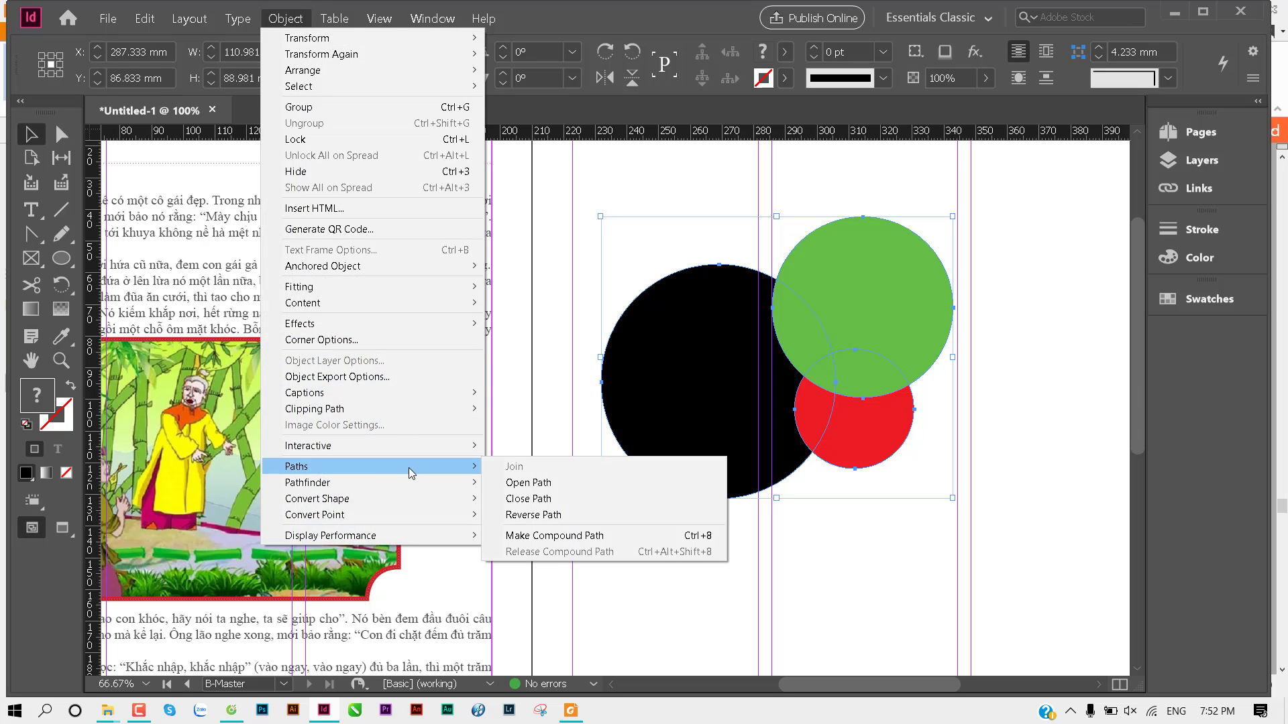
click(667, 540)
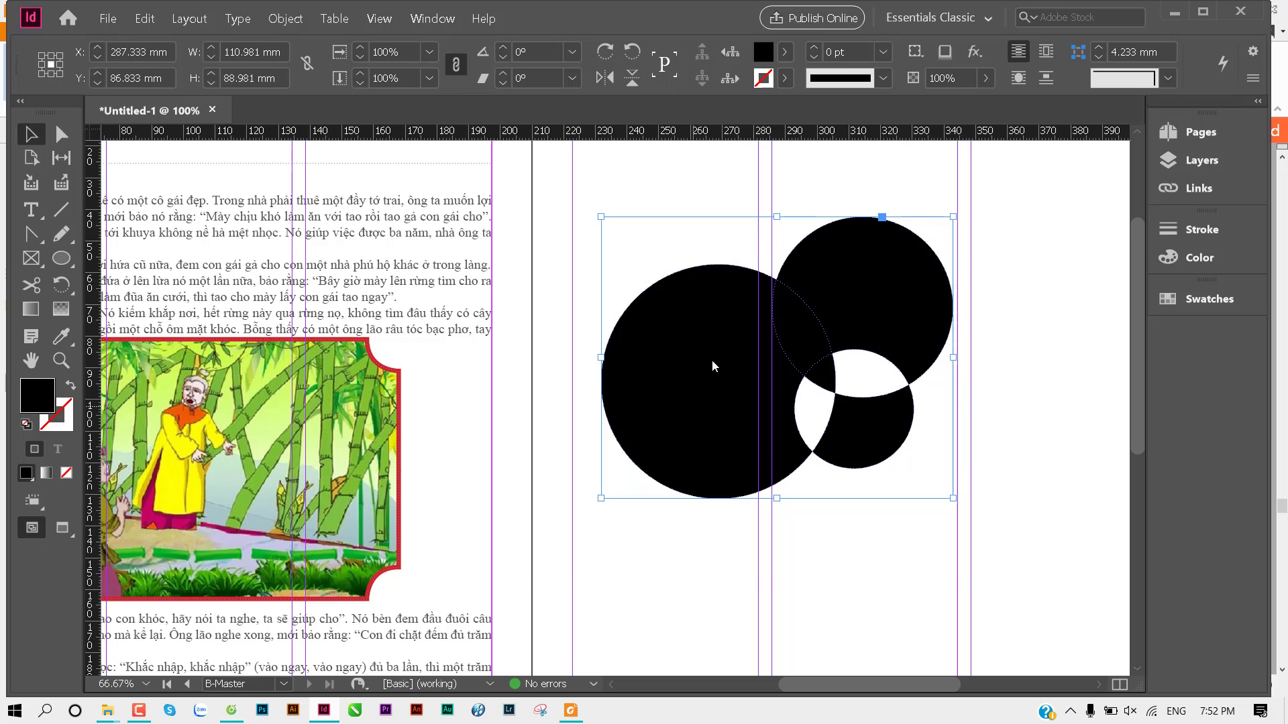
key(ctrl+d)
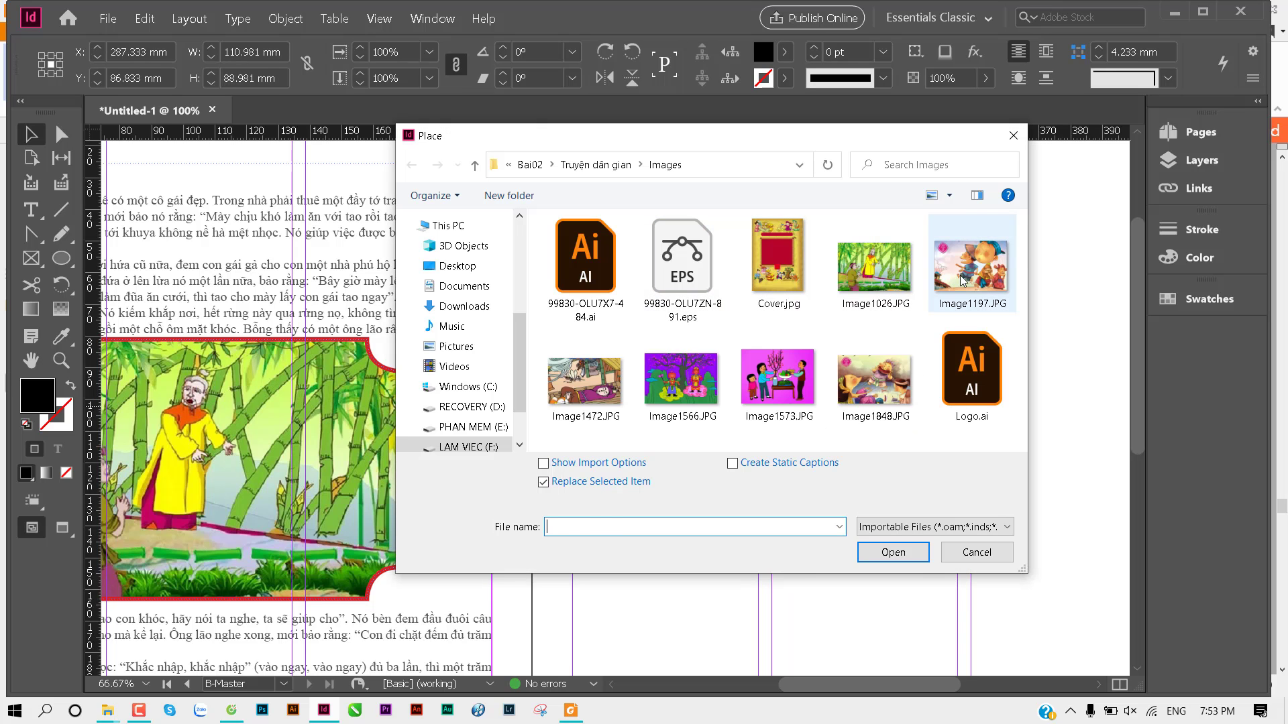
key(Escape)
click(754, 403)
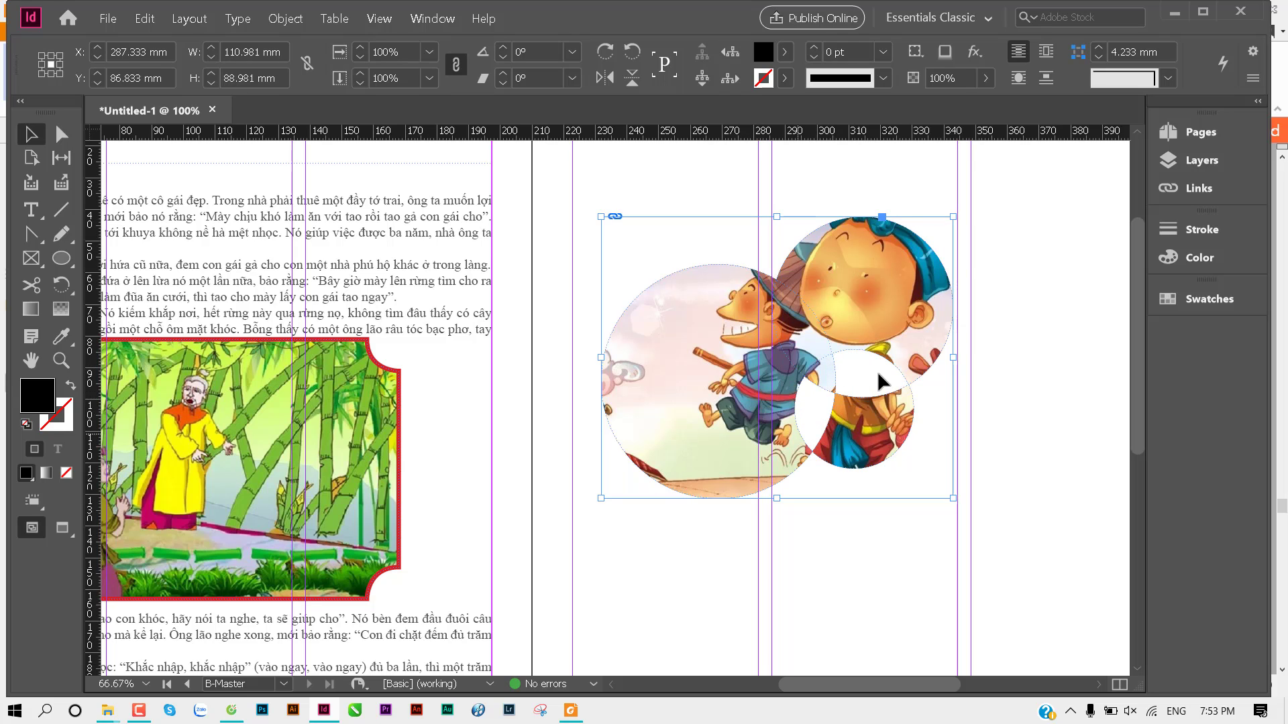
key(ctrl+z)
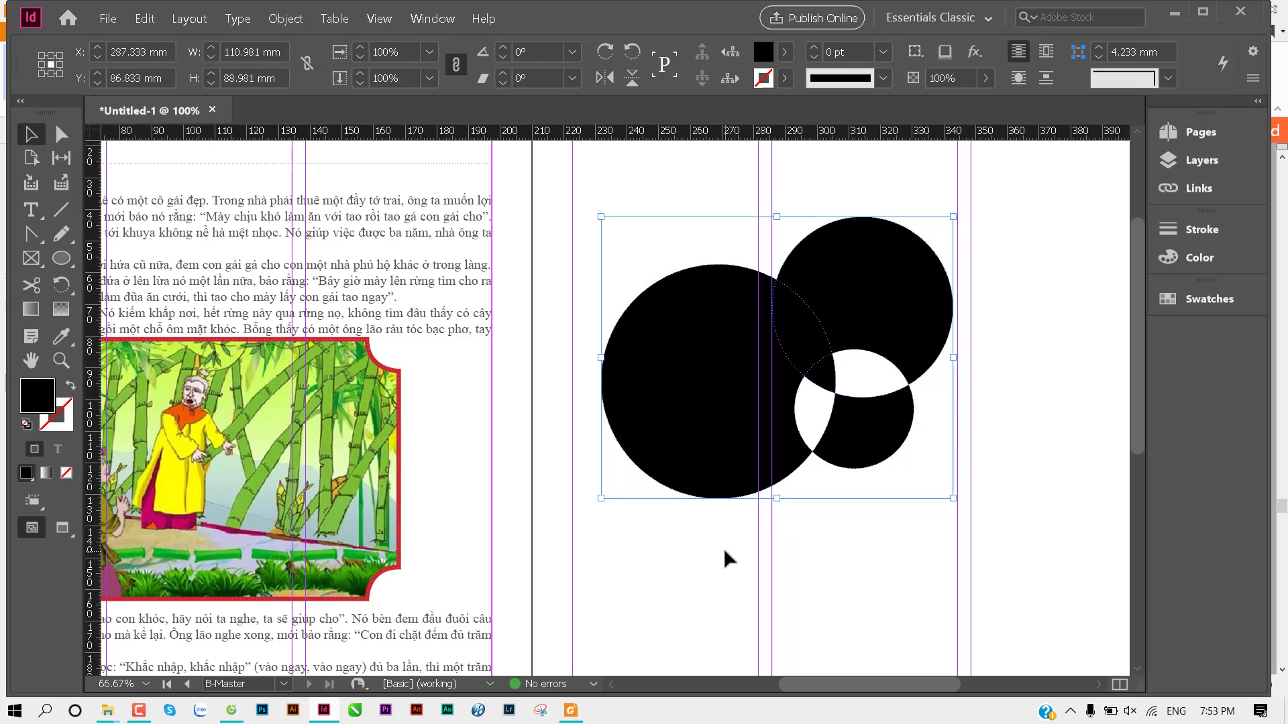
key(ctrl+z)
Step: Select all three circles and merge them into one shape with Pathfinder Add
click(758, 533)
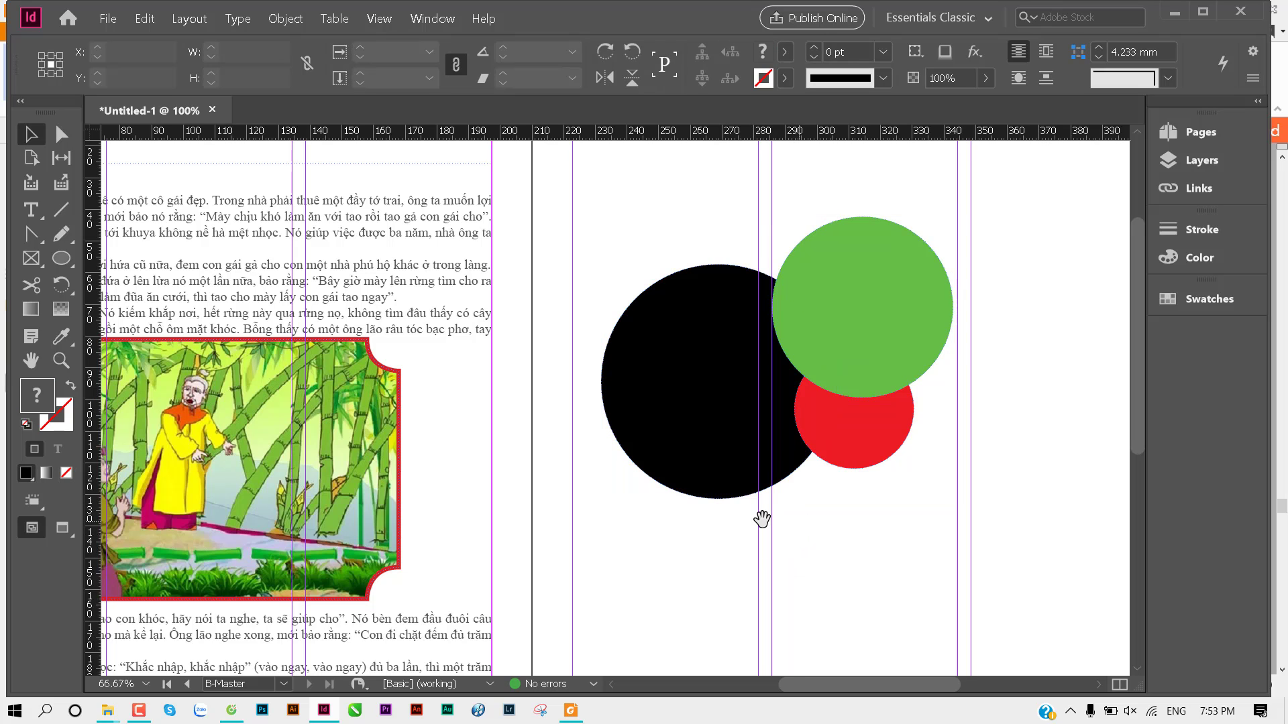
drag(761, 520, 661, 511)
click(807, 272)
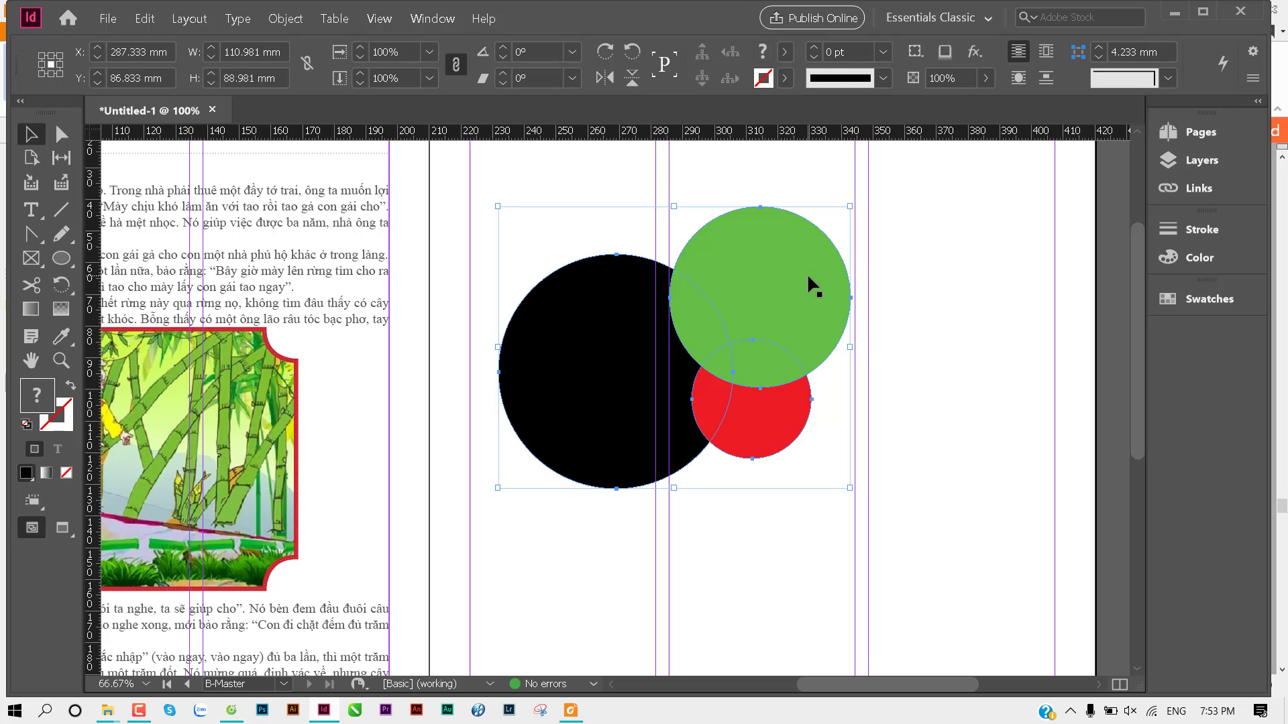
key(shift+F7)
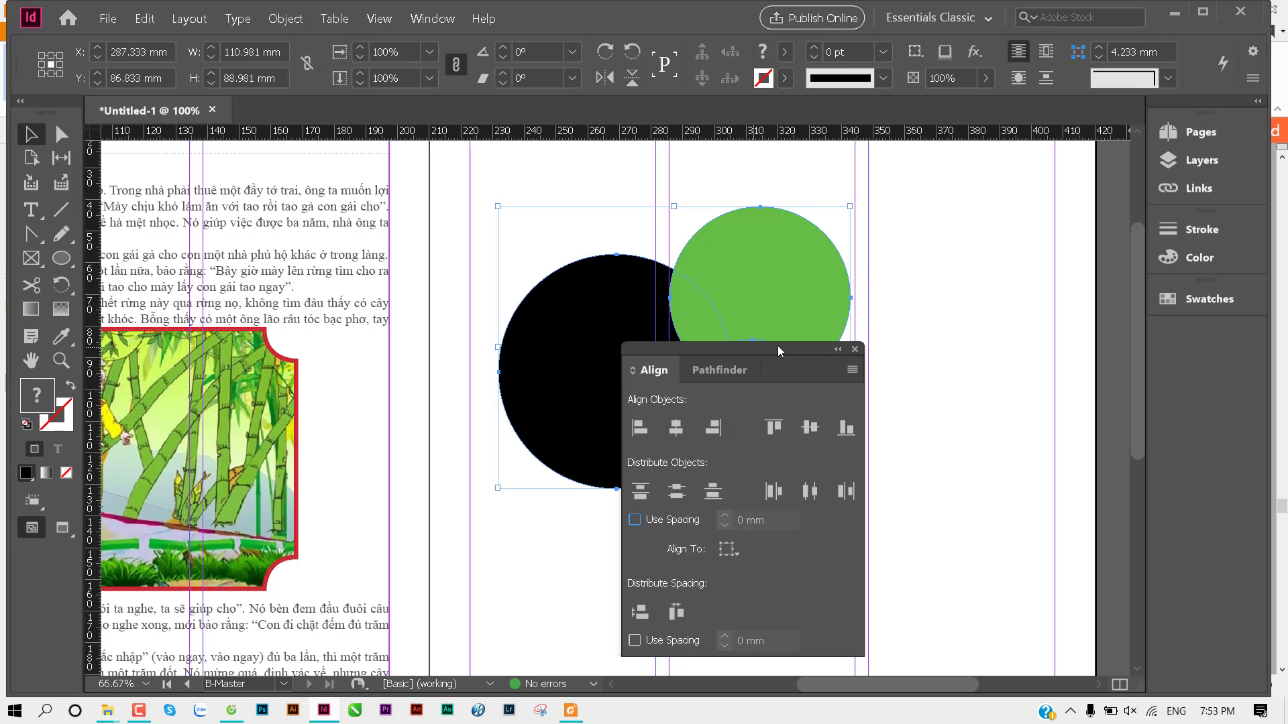
drag(778, 345, 1085, 243)
click(1030, 269)
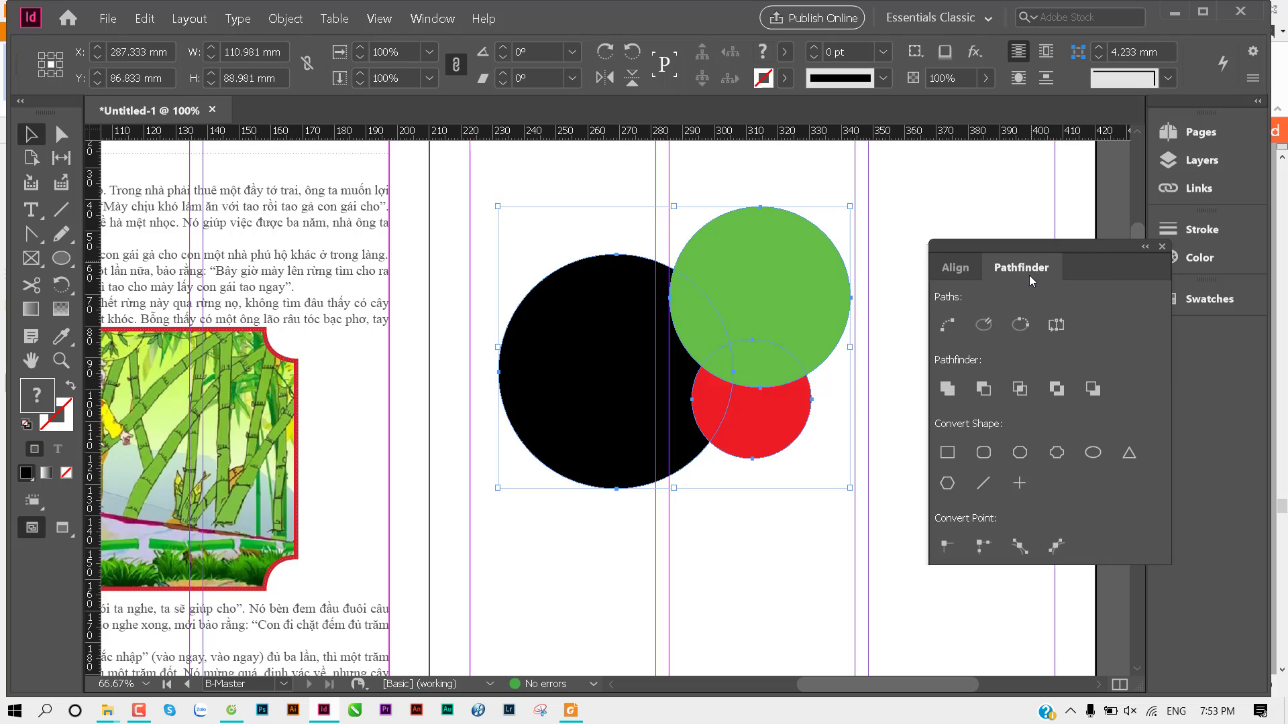
click(947, 389)
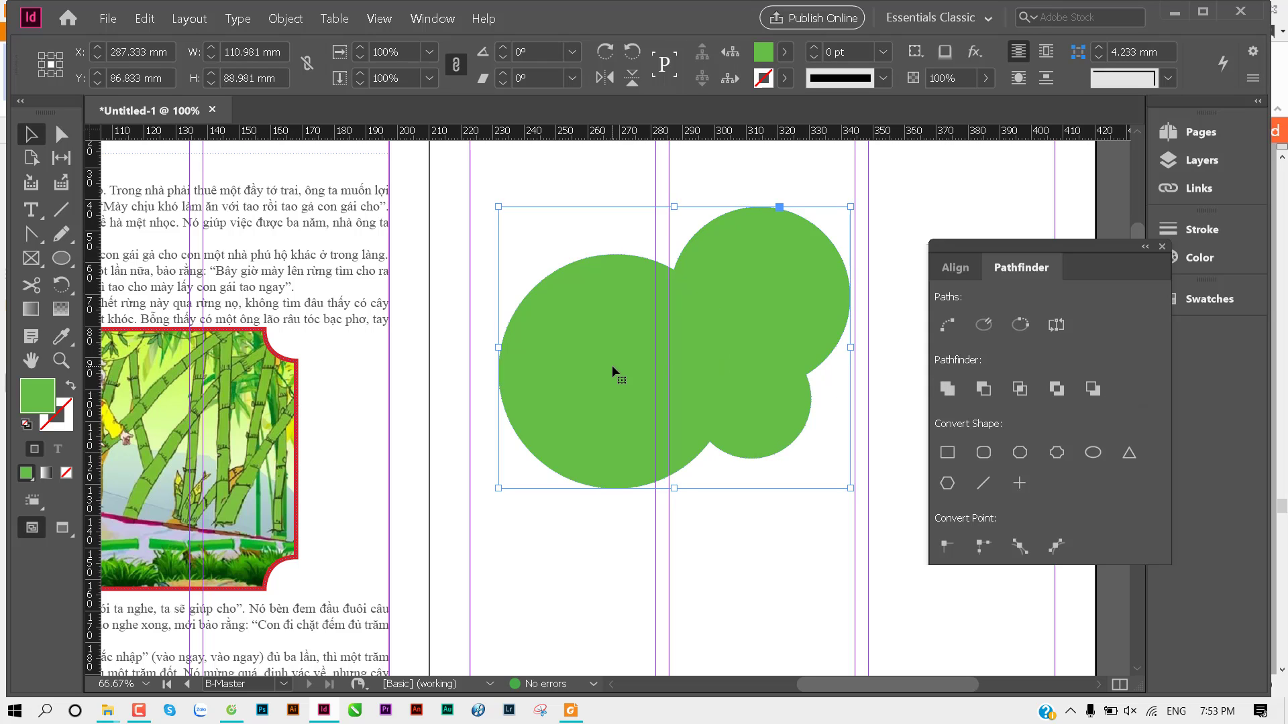
Step: Place Image1573.JPG inside the merged circle shape and select its frame
key(ctrl+d)
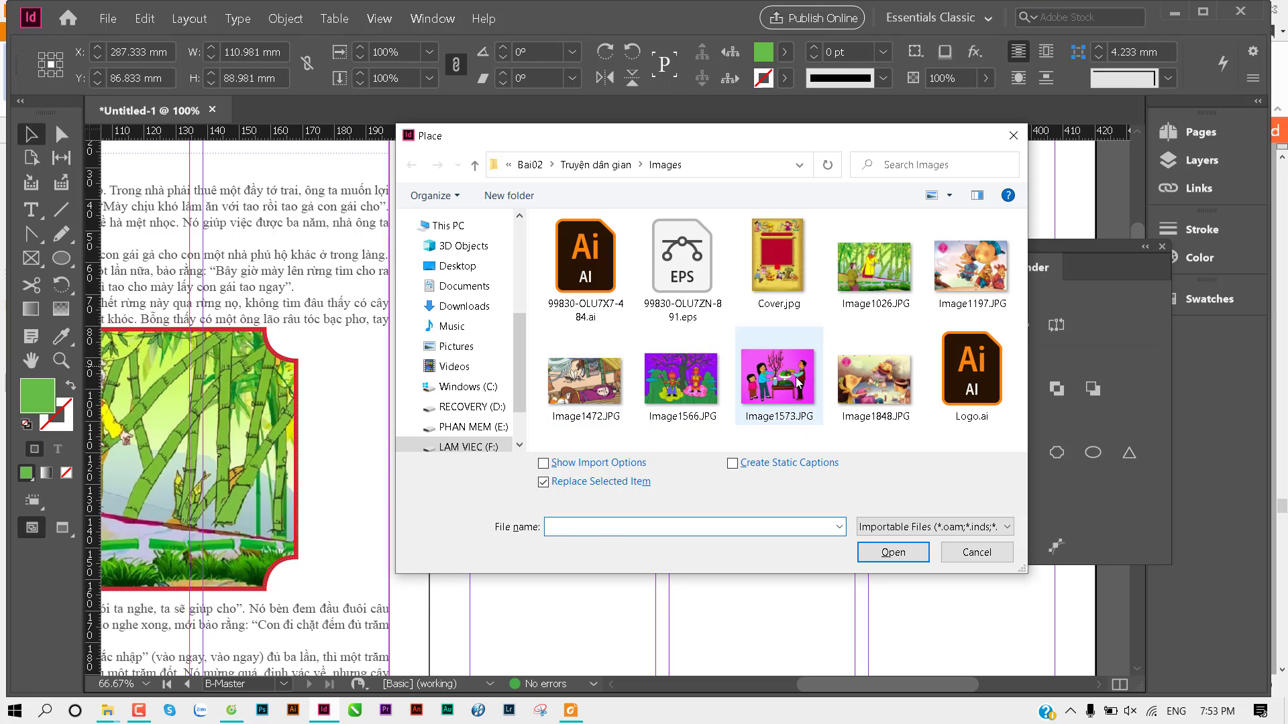
key(Return)
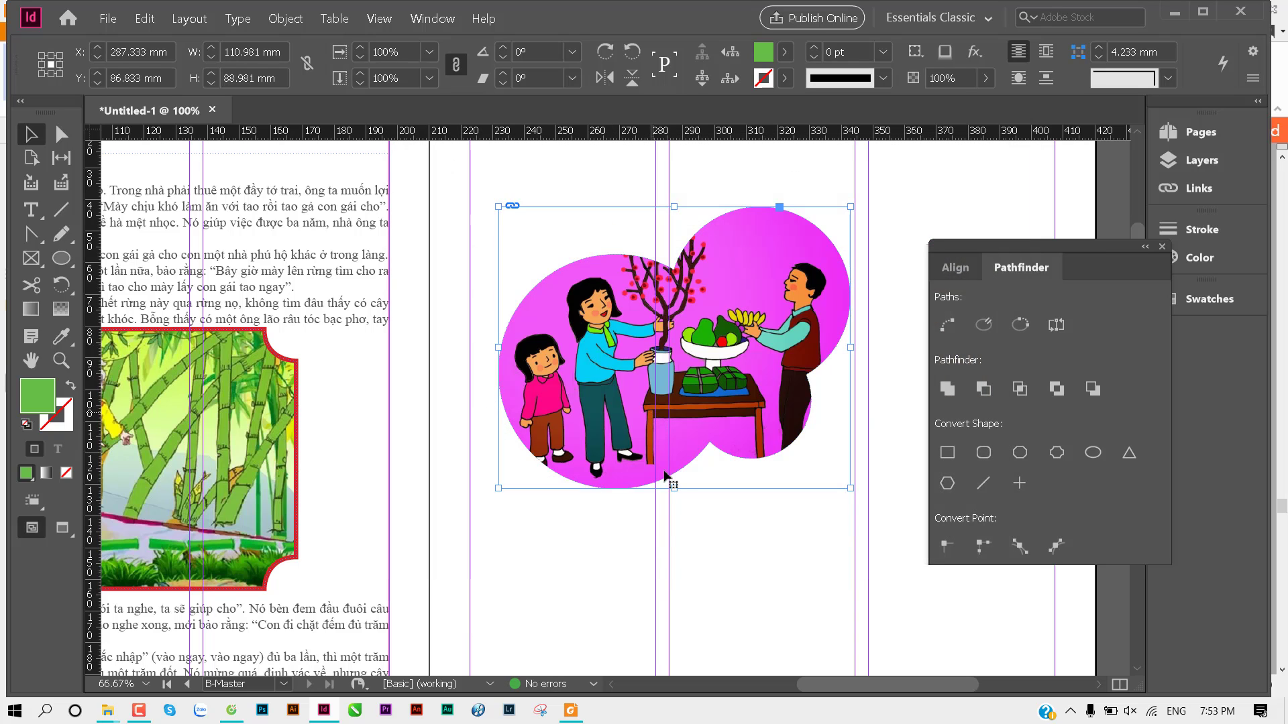
click(661, 535)
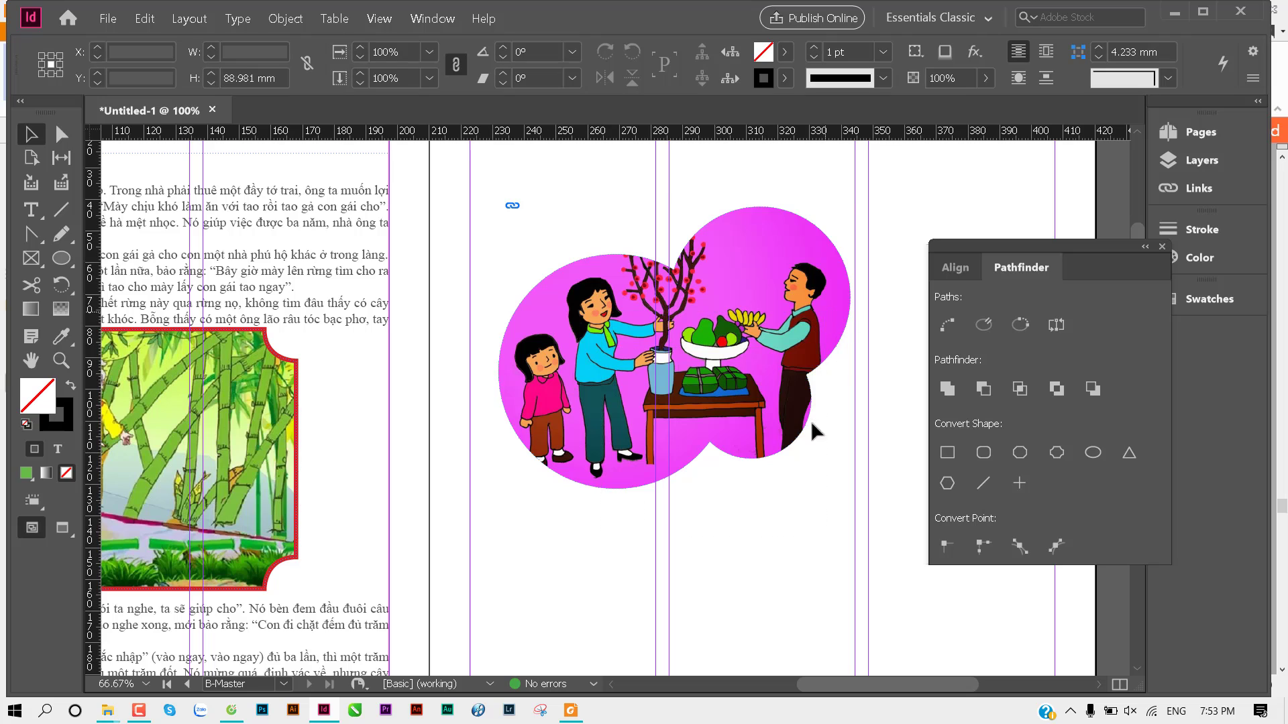
click(736, 471)
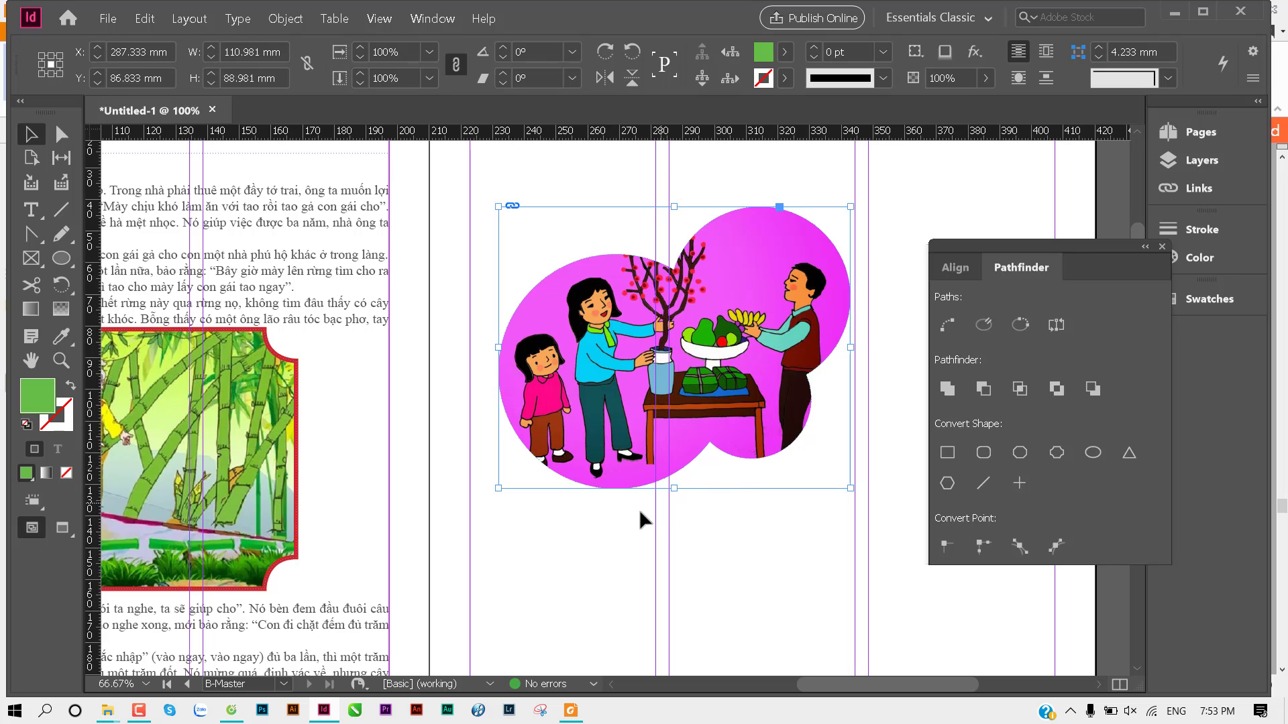
click(716, 527)
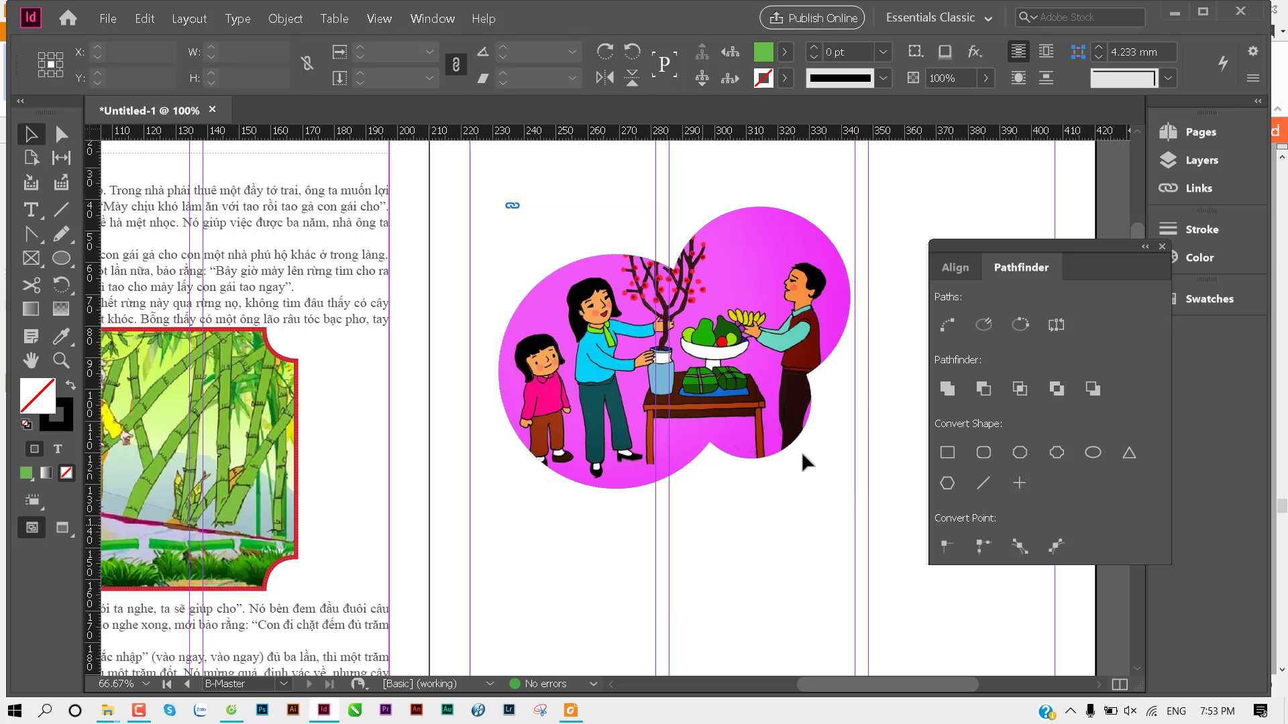
click(688, 427)
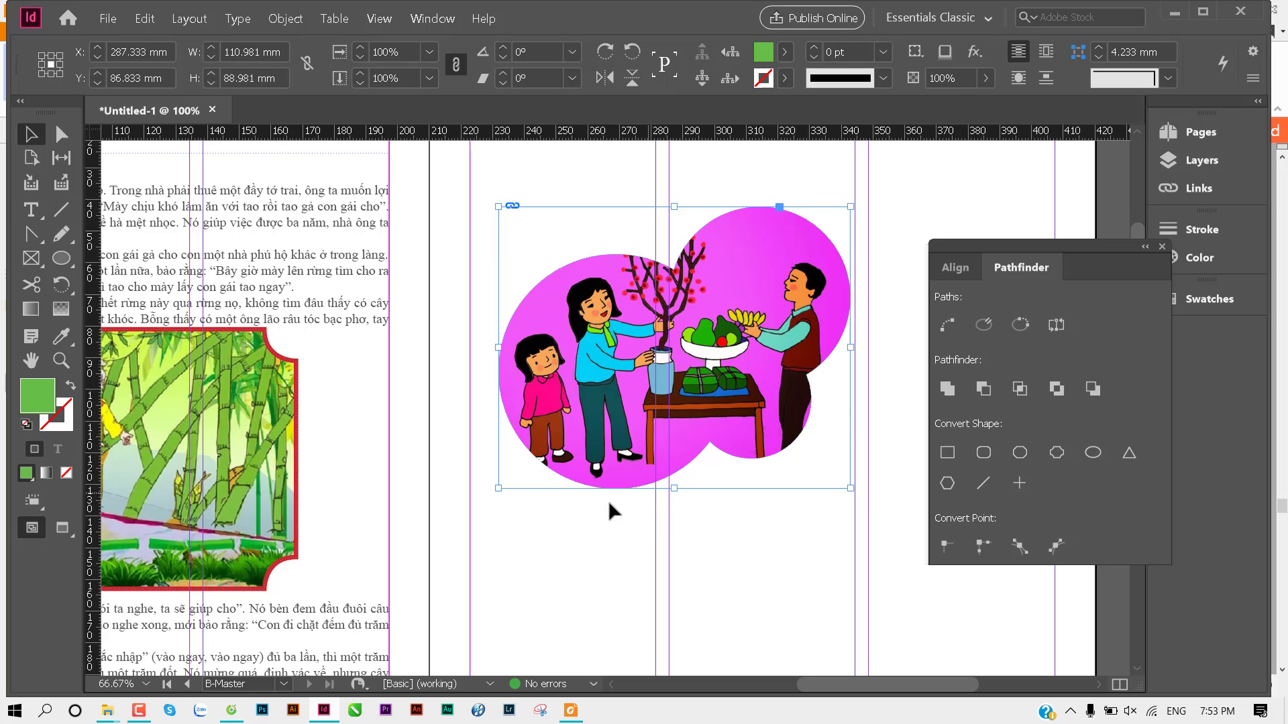
Step: Deselect the image frame on the InDesign page
click(533, 536)
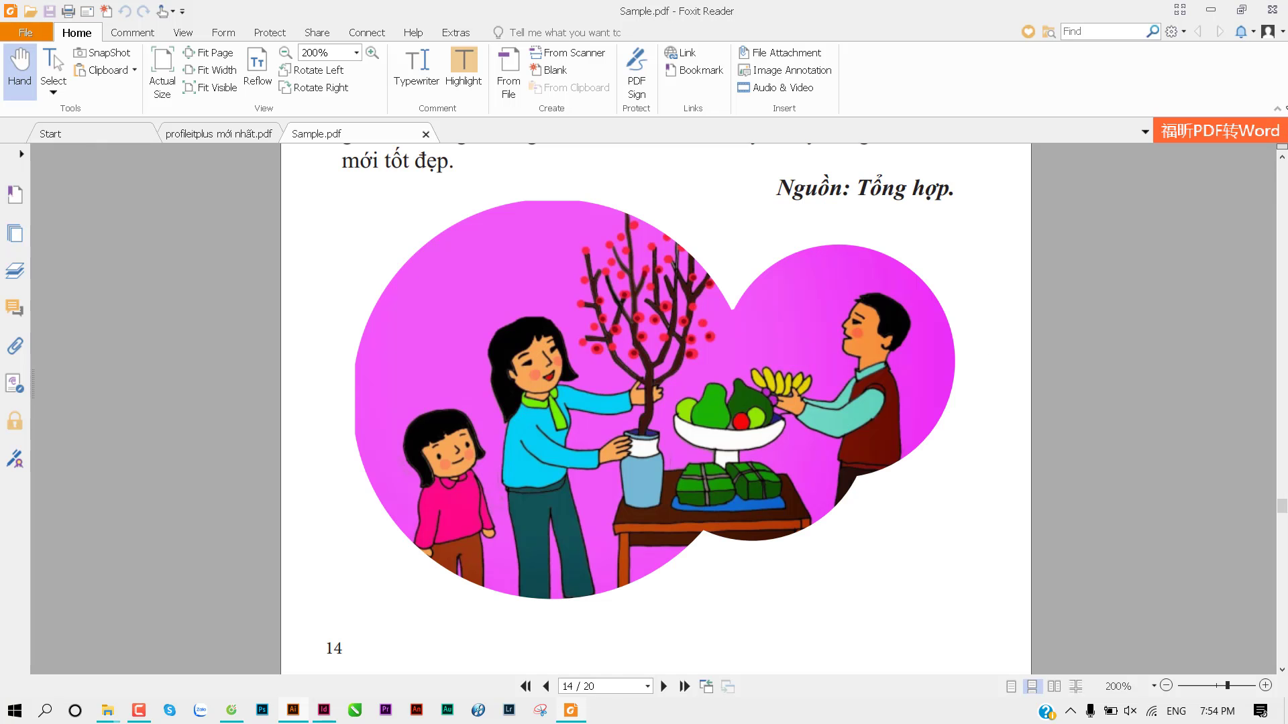
Step: Close only the Sample.pdf tab in Foxit Reader, then minimise Foxit and the browser
click(571, 710)
key(alt+F4)
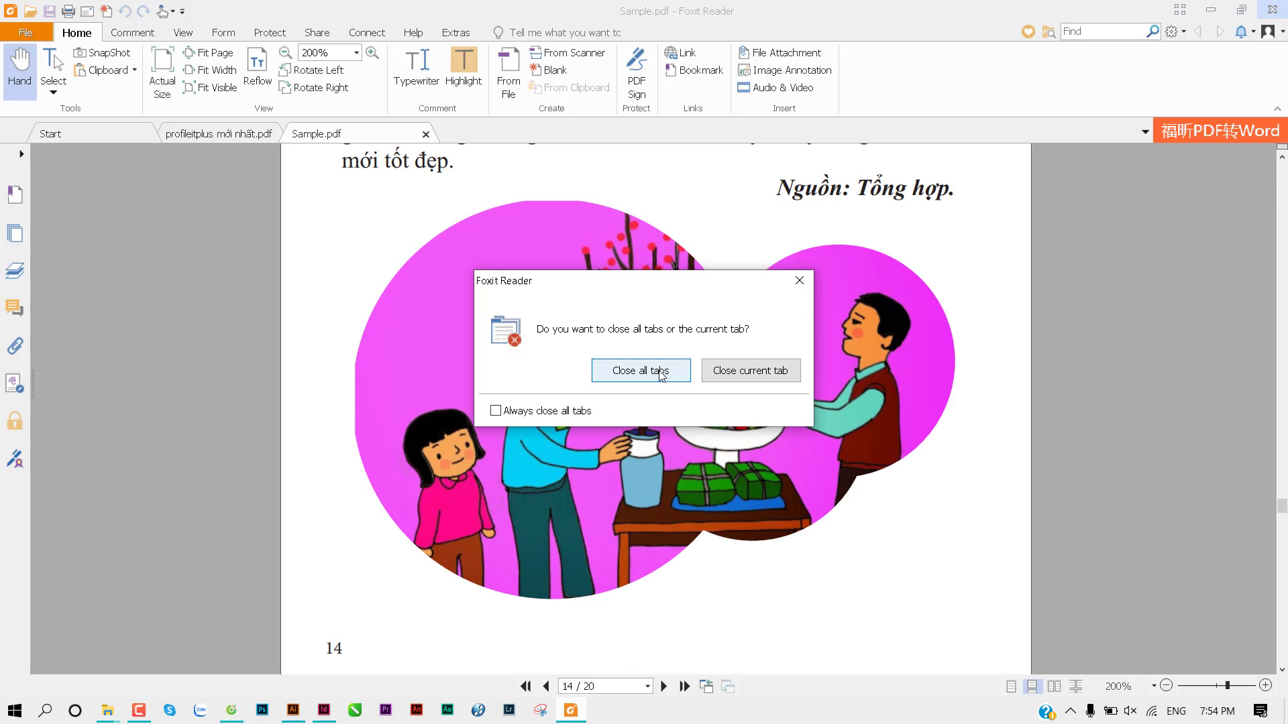
click(751, 370)
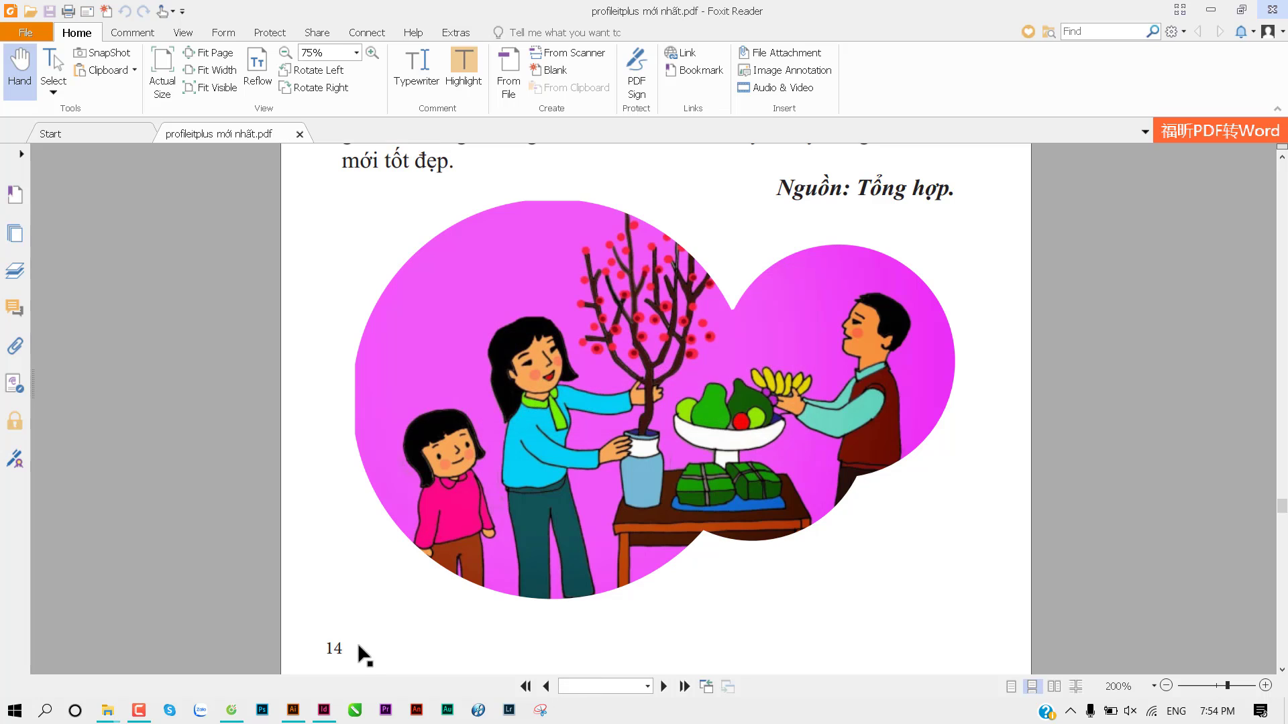
click(293, 702)
click(234, 712)
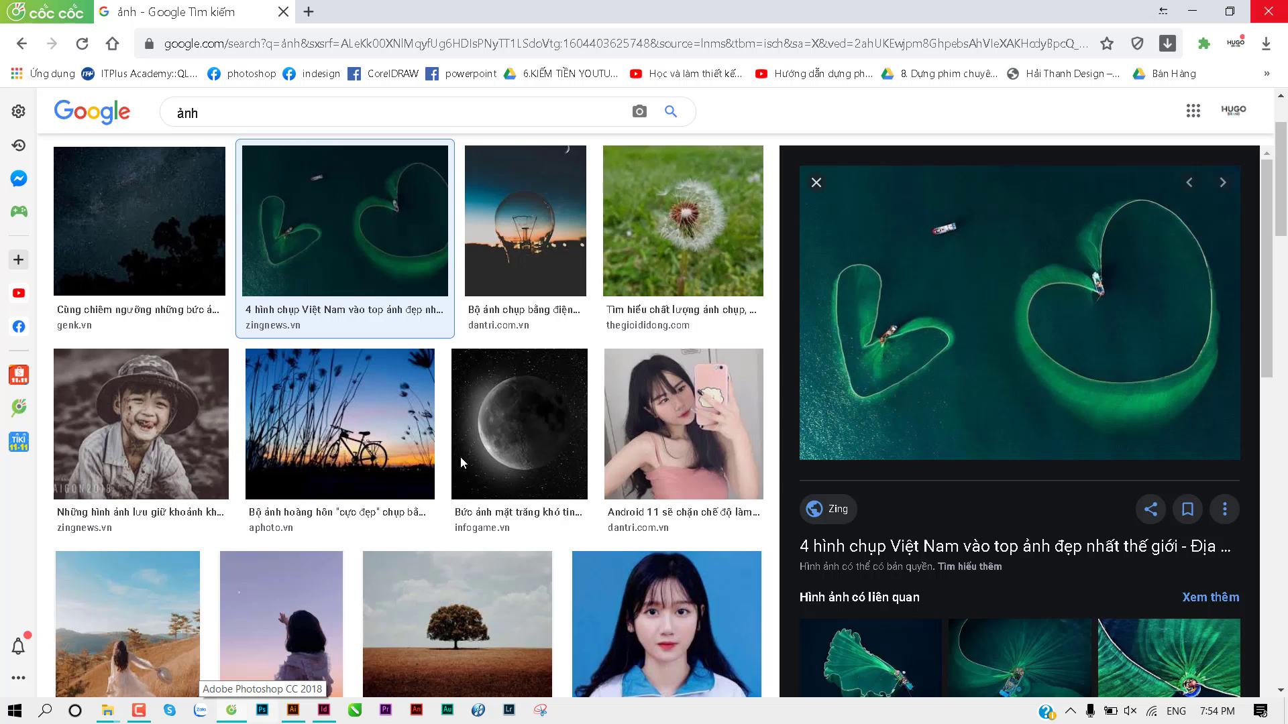
key(alt+Tab)
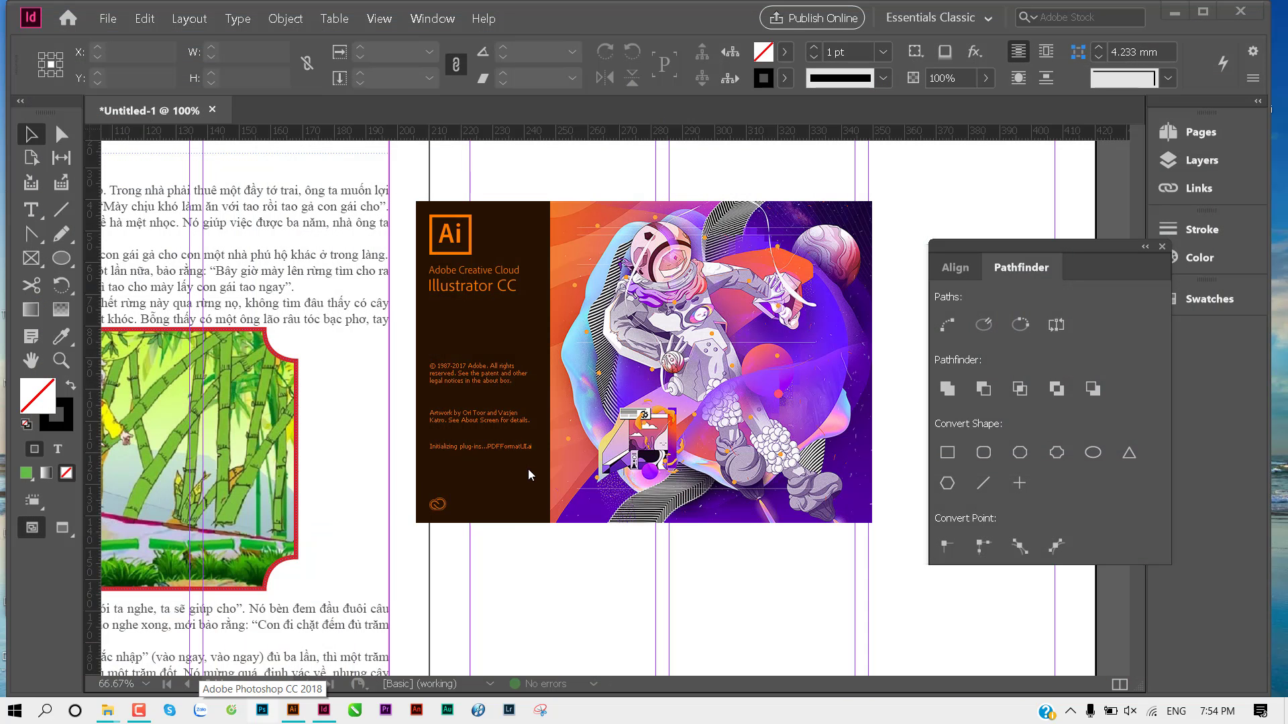
Step: Launch Illustrator, browse to F:\1 Tư liệu học tập\Đồ án, bài tập lớn and select 'Bộ nhận diện thương hiệu và kích thước chuẩn.ai'
click(139, 710)
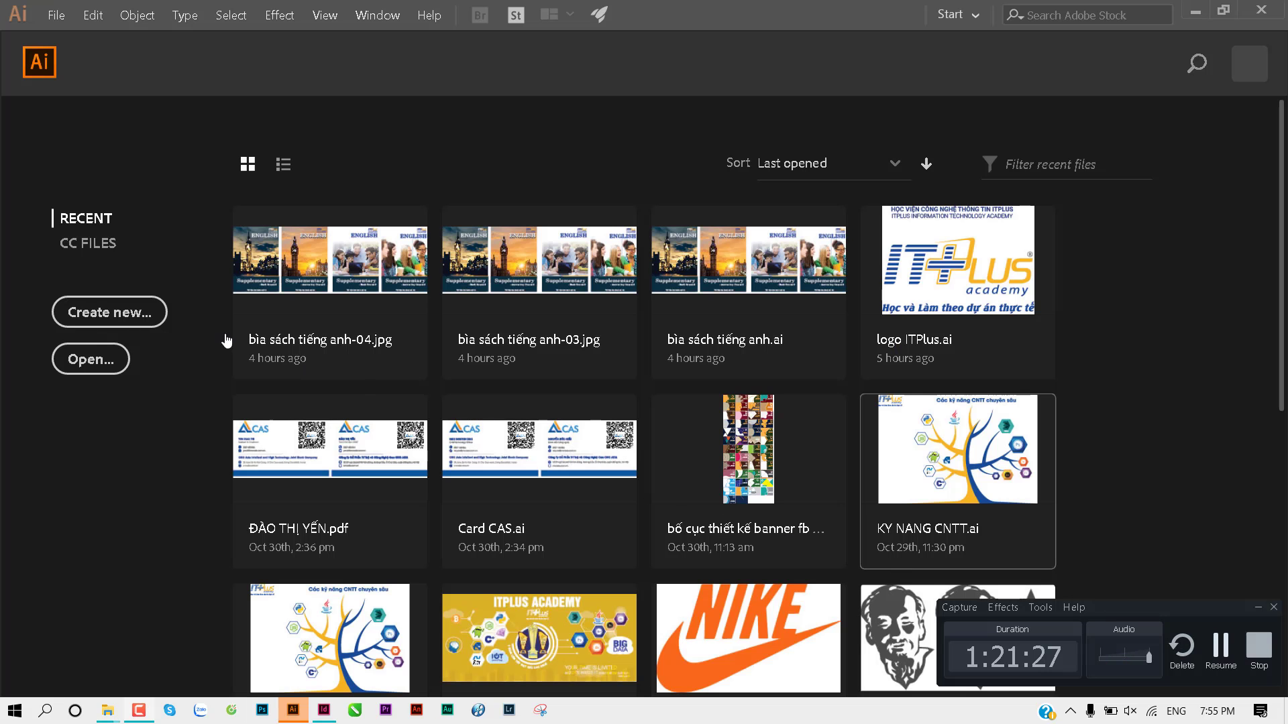
click(86, 361)
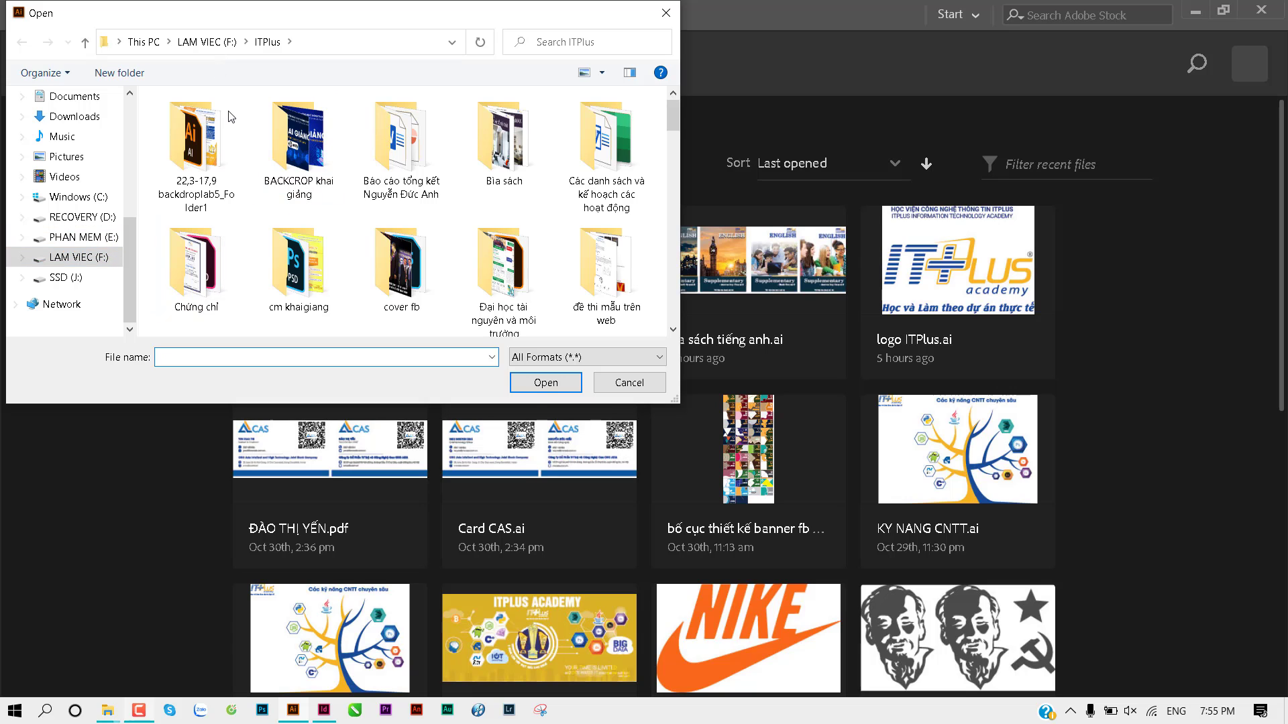
click(206, 42)
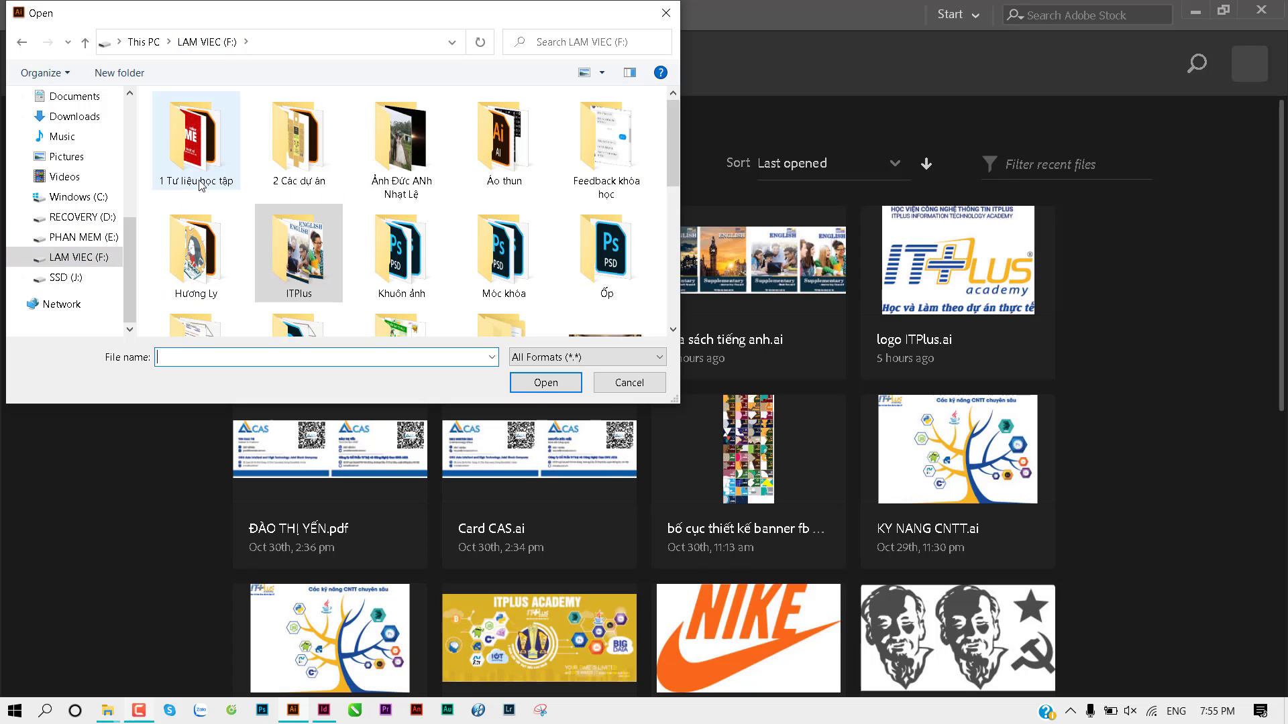
double_click(204, 159)
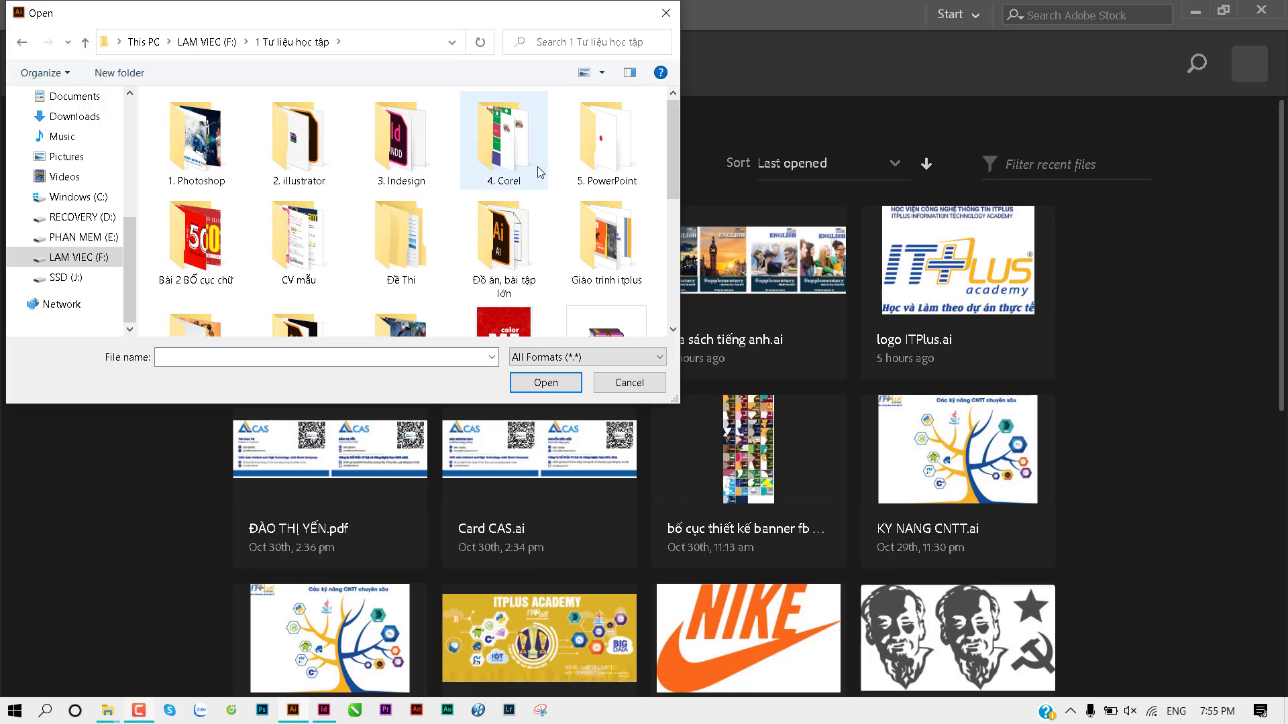
click(503, 241)
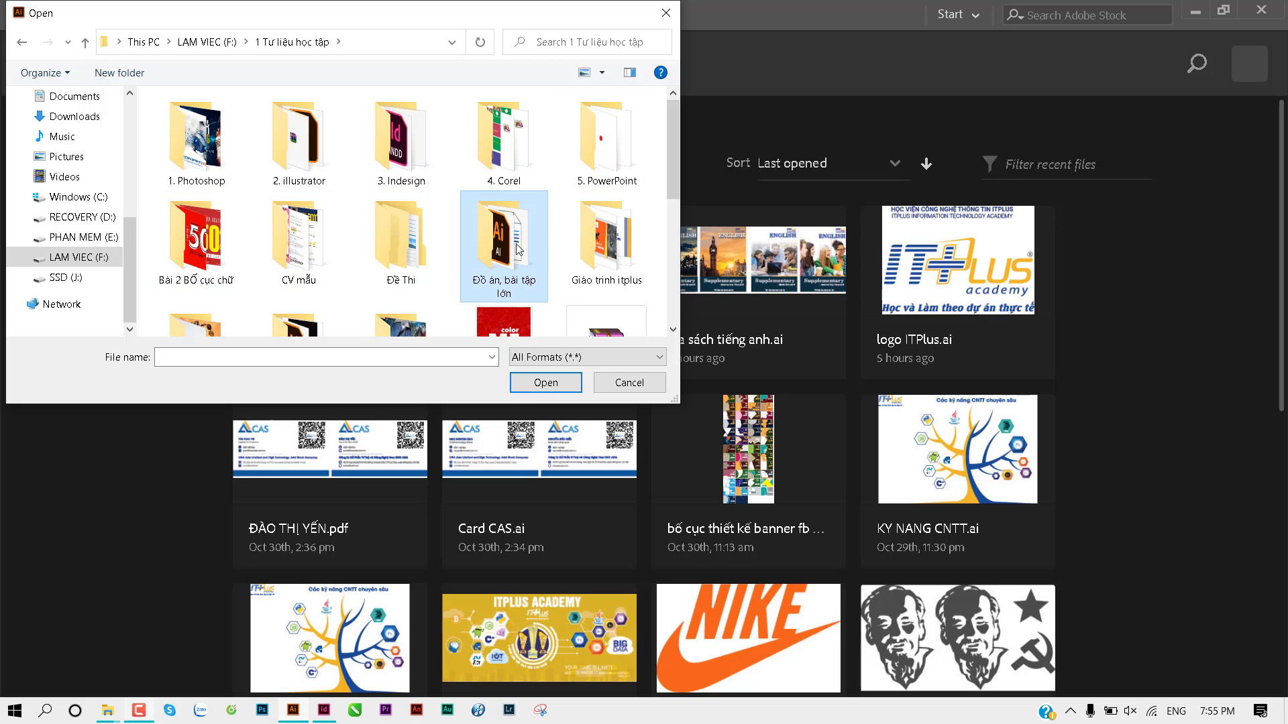
key(Return)
drag(671, 147, 677, 205)
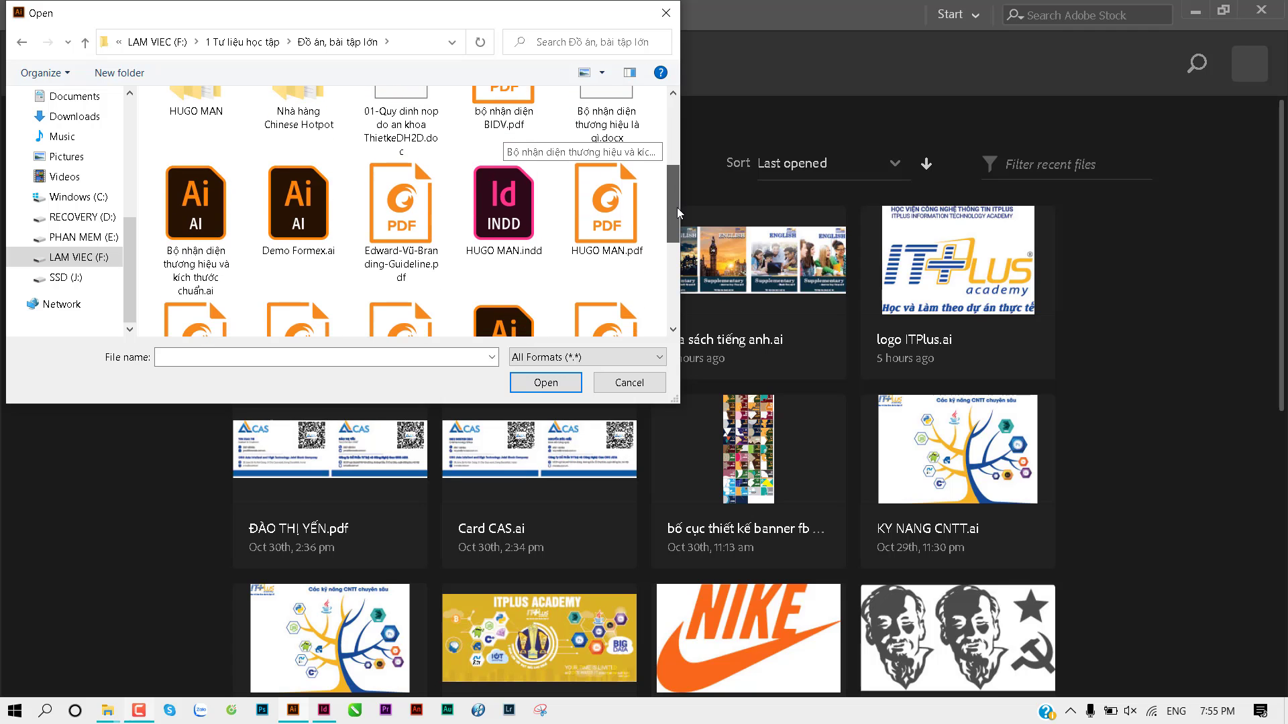
mouse_move(677, 205)
mouse_down()
mouse_move(677, 253)
mouse_move(674, 132)
mouse_move(670, 195)
mouse_up()
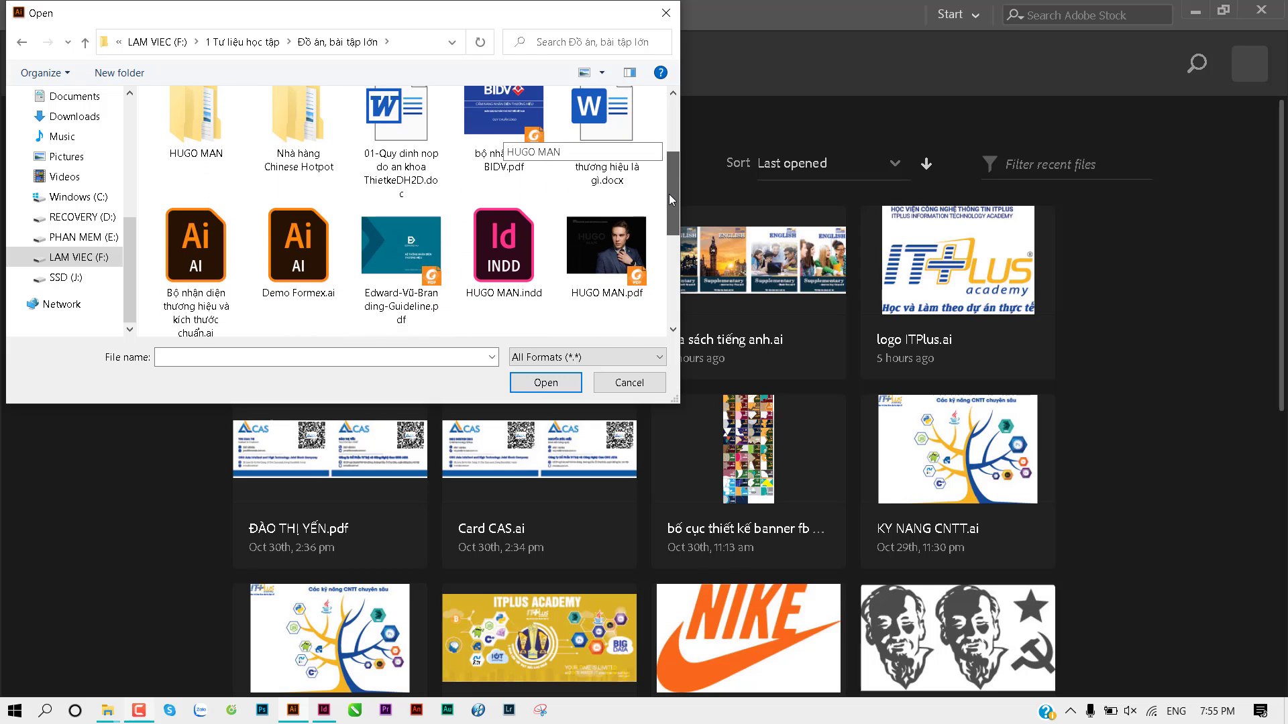
click(230, 239)
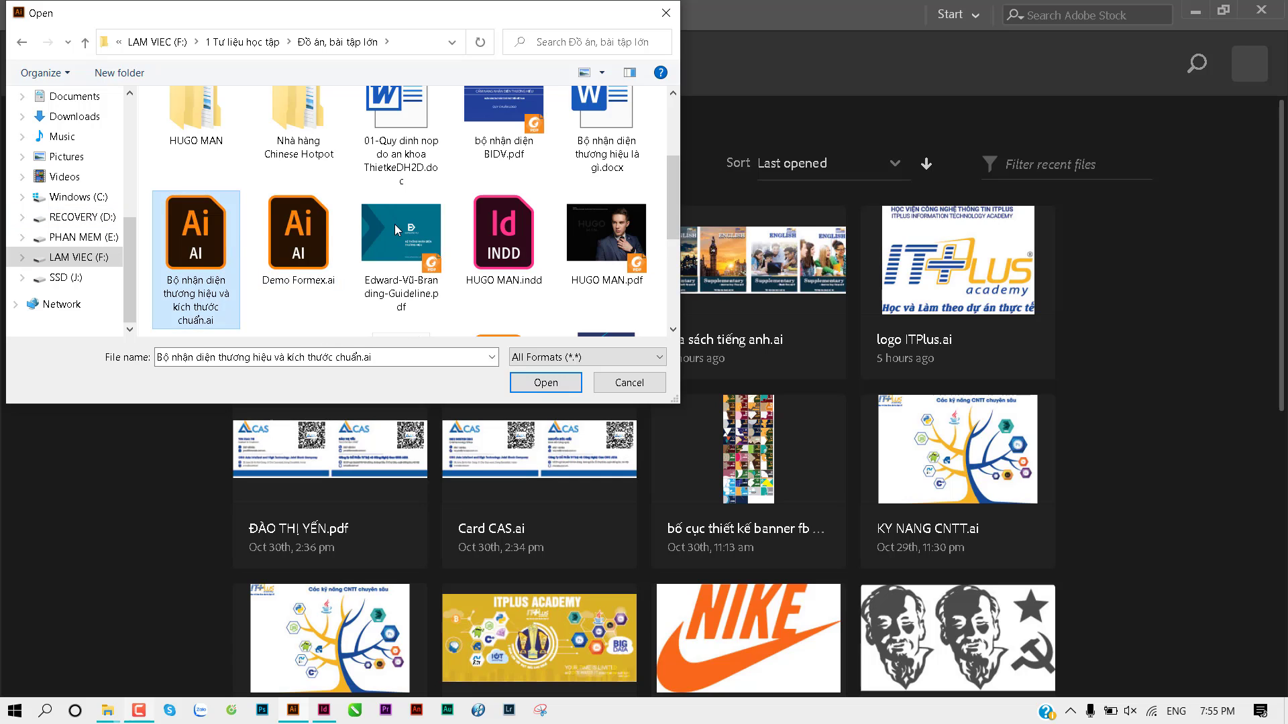
key(Return)
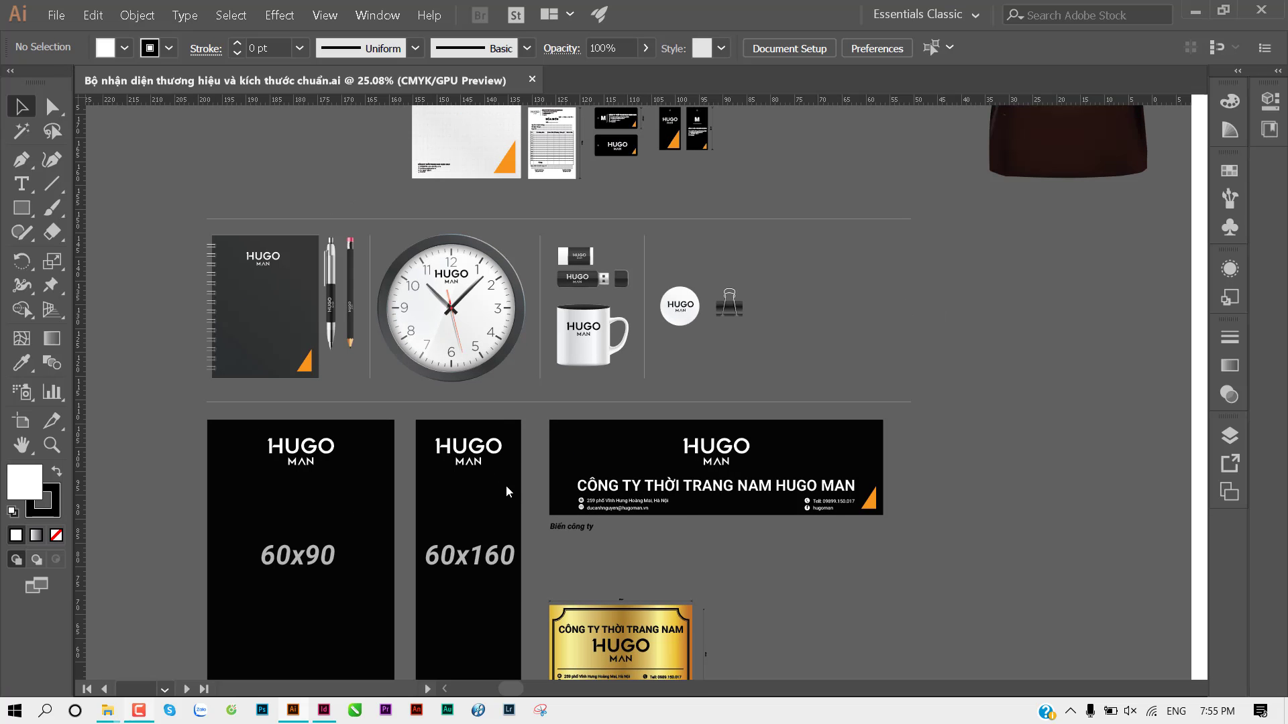
click(1127, 125)
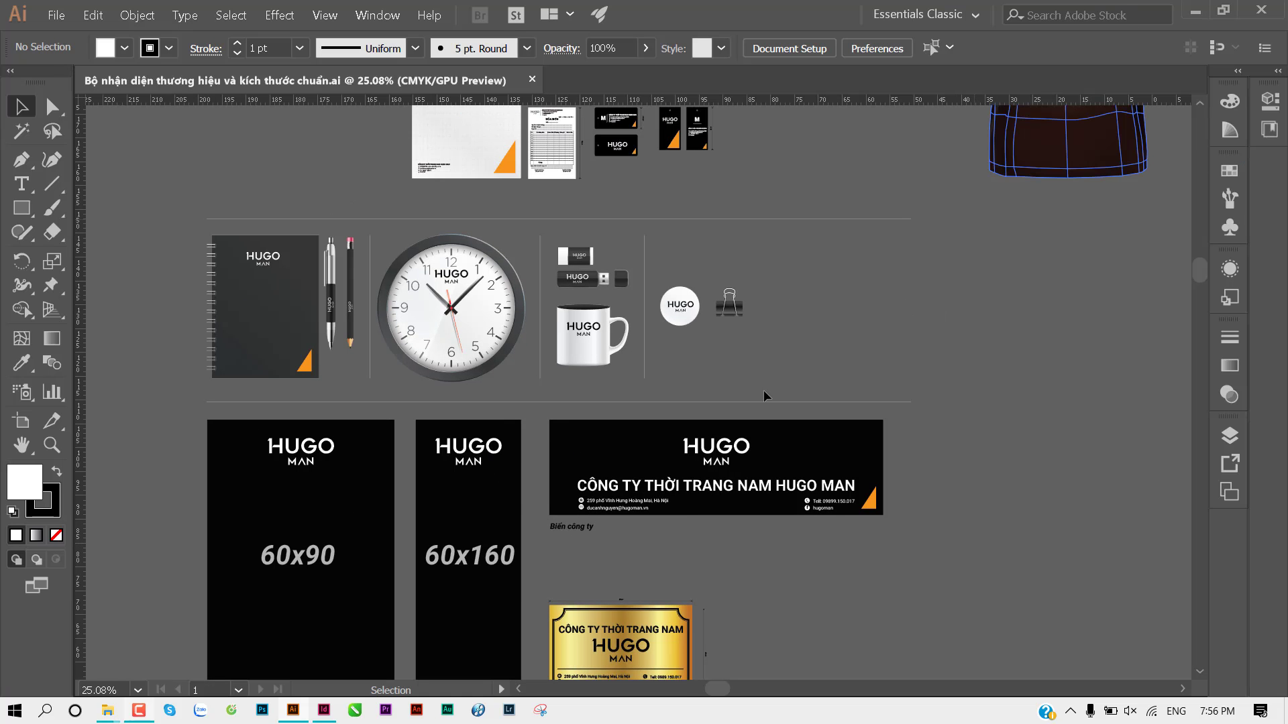
mouse_move(701, 540)
mouse_down()
mouse_move(691, 232)
mouse_move(664, 135)
mouse_up()
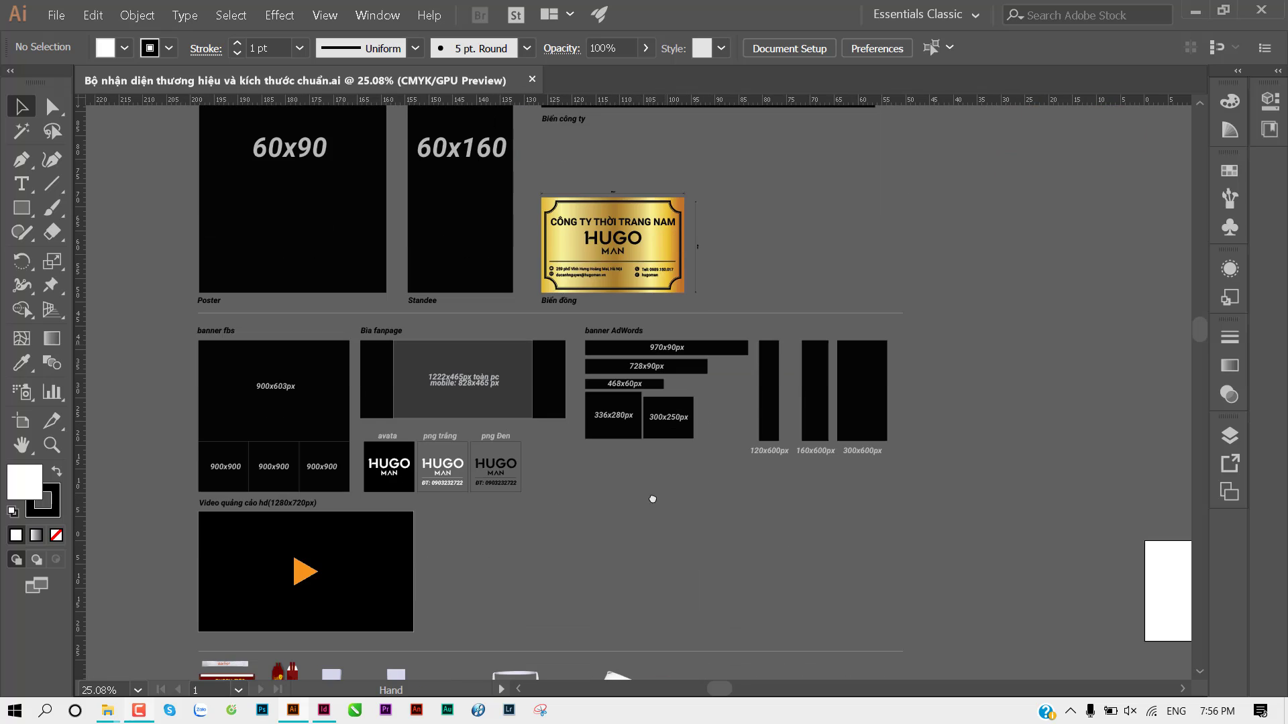
mouse_move(654, 347)
mouse_down()
mouse_move(624, 286)
mouse_move(616, 188)
mouse_up()
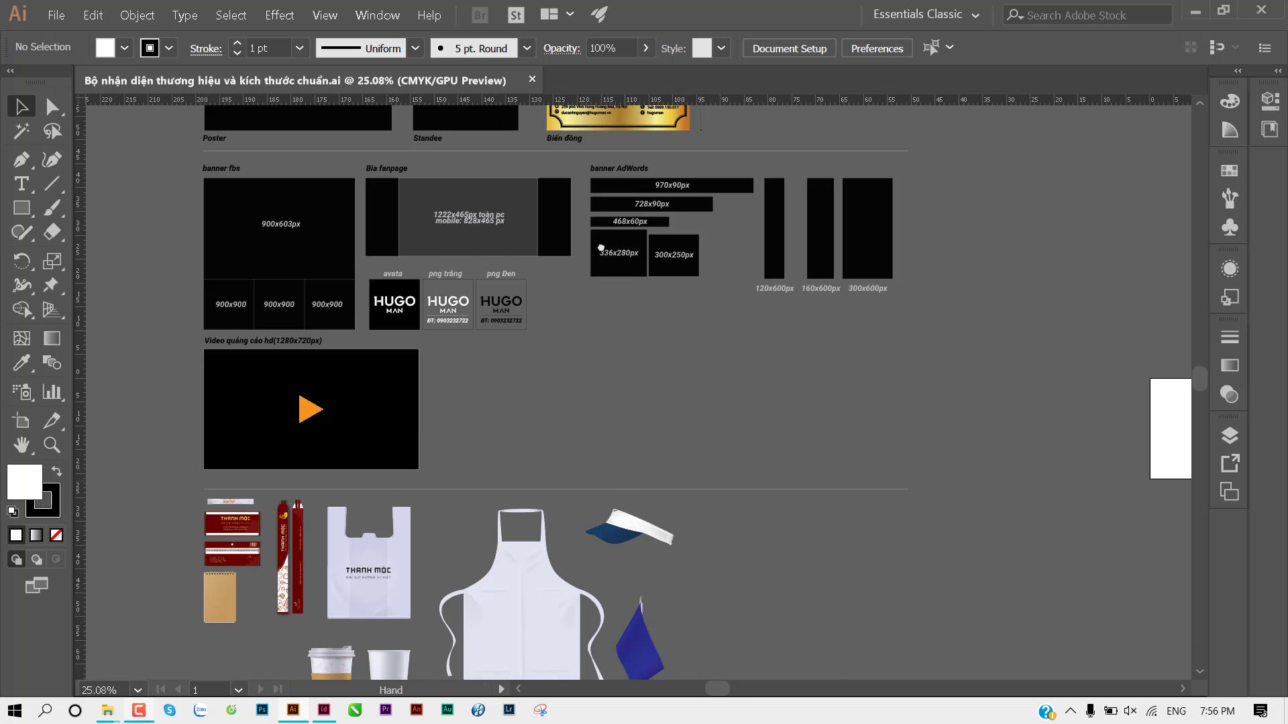
drag(621, 517, 596, 354)
mouse_move(593, 453)
mouse_down()
mouse_move(588, 290)
mouse_move(587, 414)
mouse_up()
drag(587, 235, 587, 635)
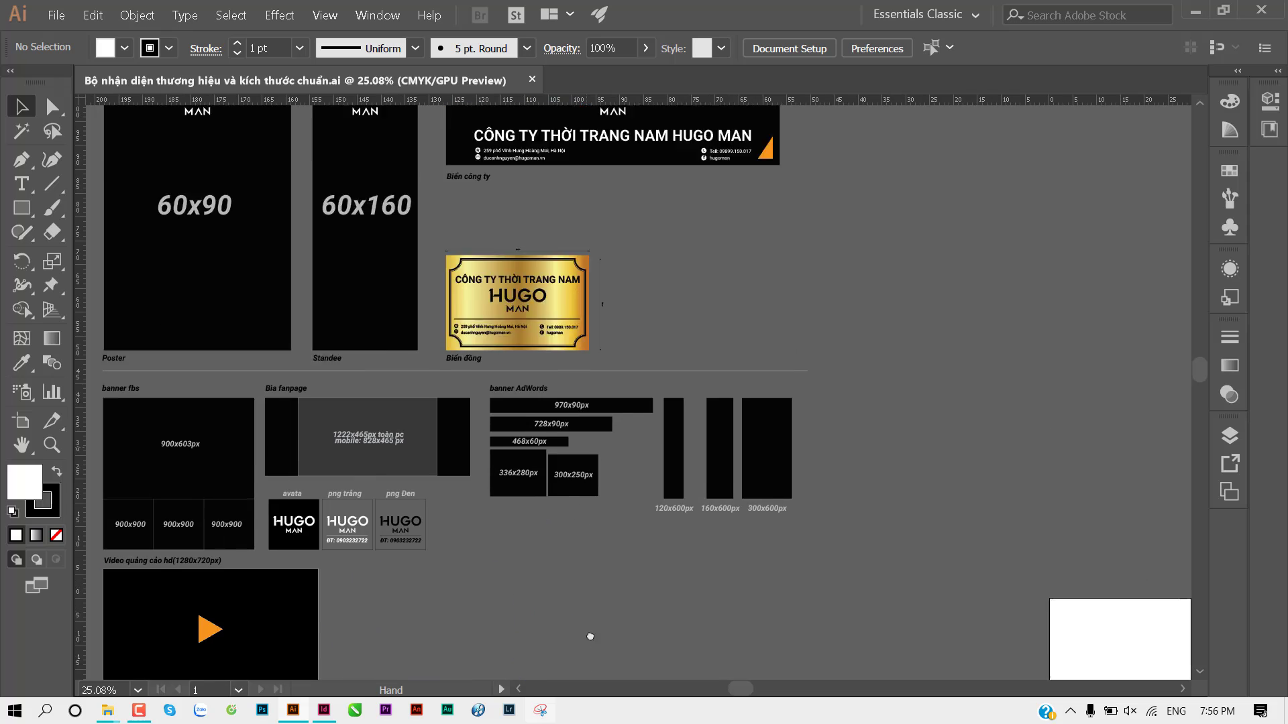
drag(587, 302, 587, 369)
mouse_move(587, 278)
mouse_down()
mouse_move(586, 455)
mouse_move(617, 534)
mouse_up()
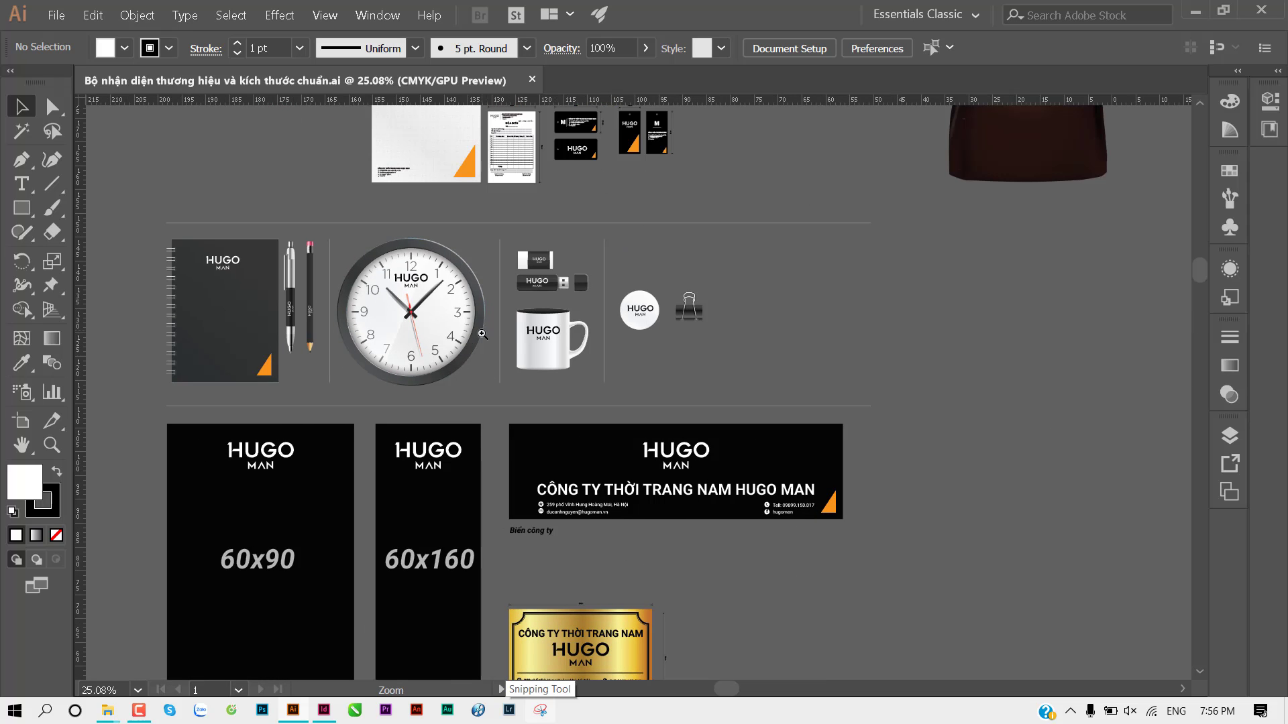
click(548, 357)
Step: Zoom in closely on the HUGO clock and its hands, selecting the clock group
click(599, 396)
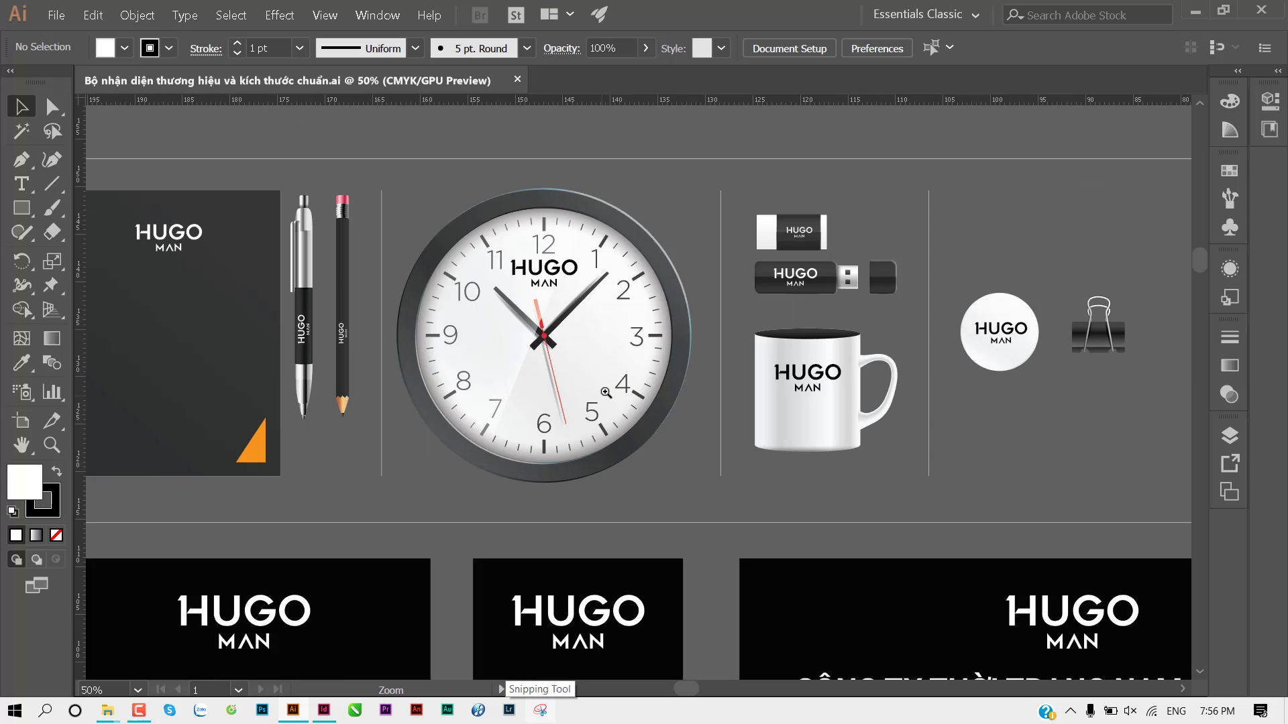
click(617, 368)
click(463, 347)
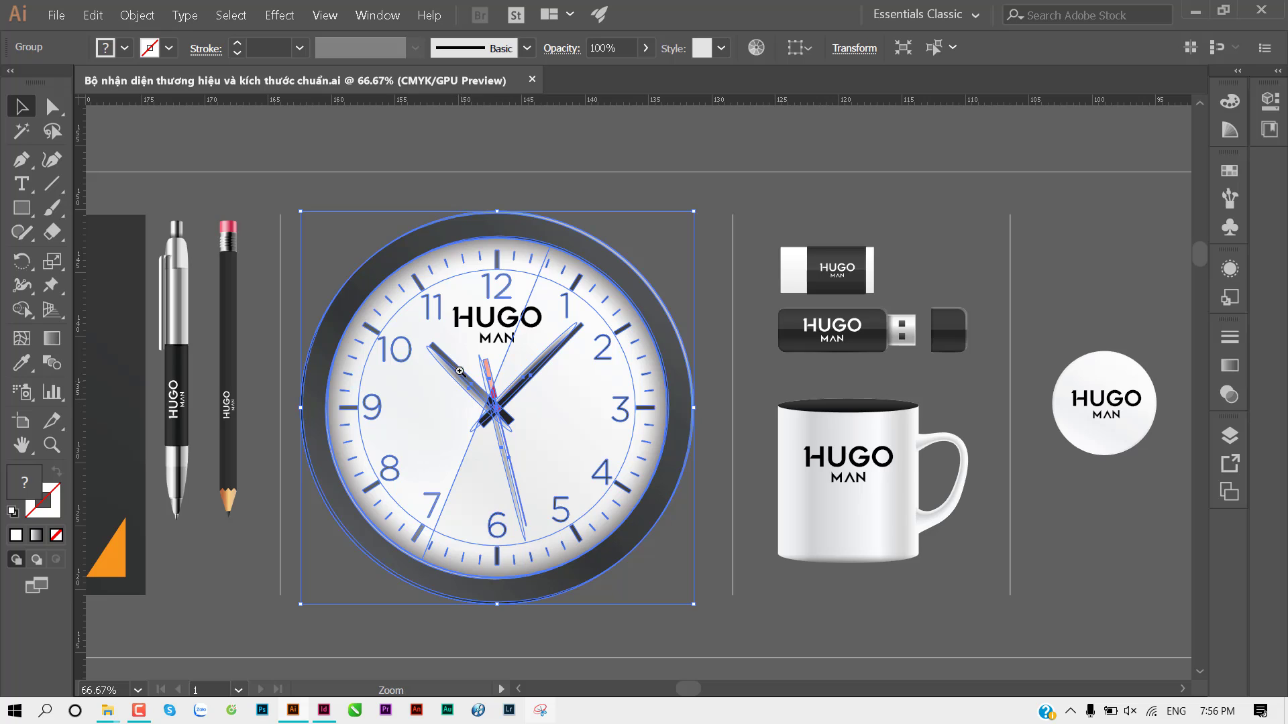
drag(462, 366, 740, 439)
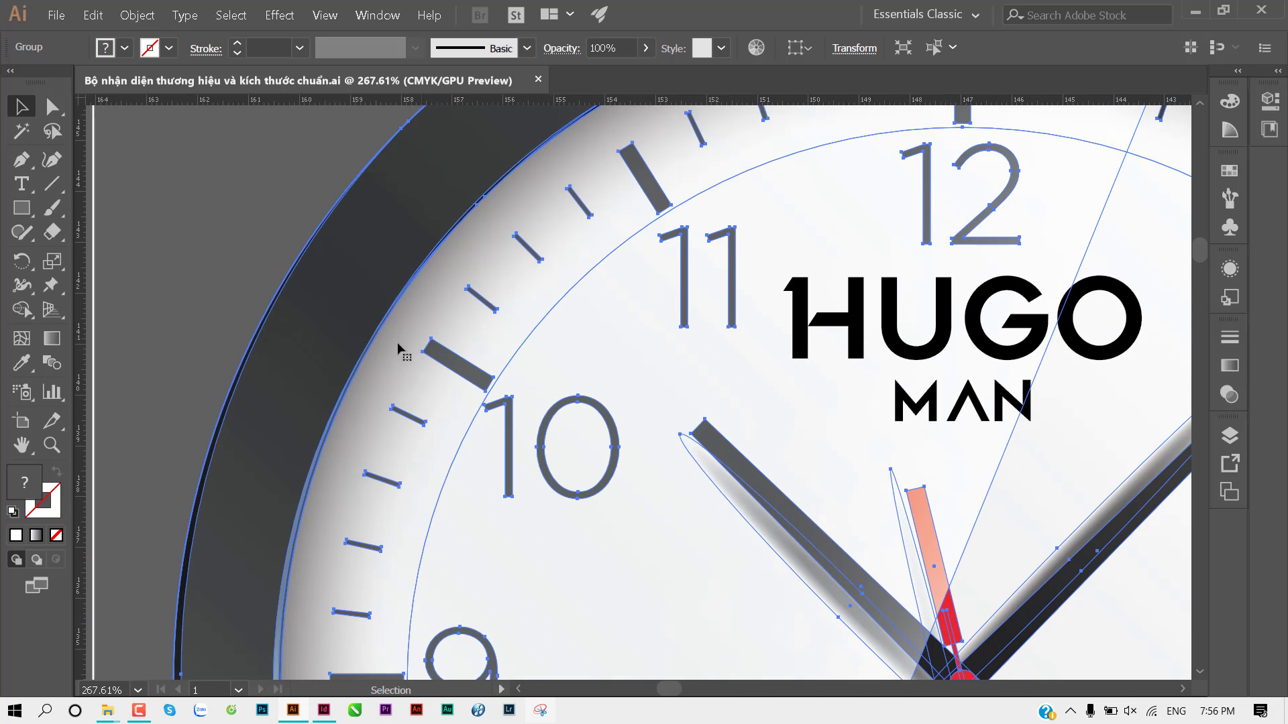
shift+click(412, 342)
Step: Browse Effect > Stylize without applying anything, then return to the InDesign layout
click(275, 16)
mouse_move(295, 232)
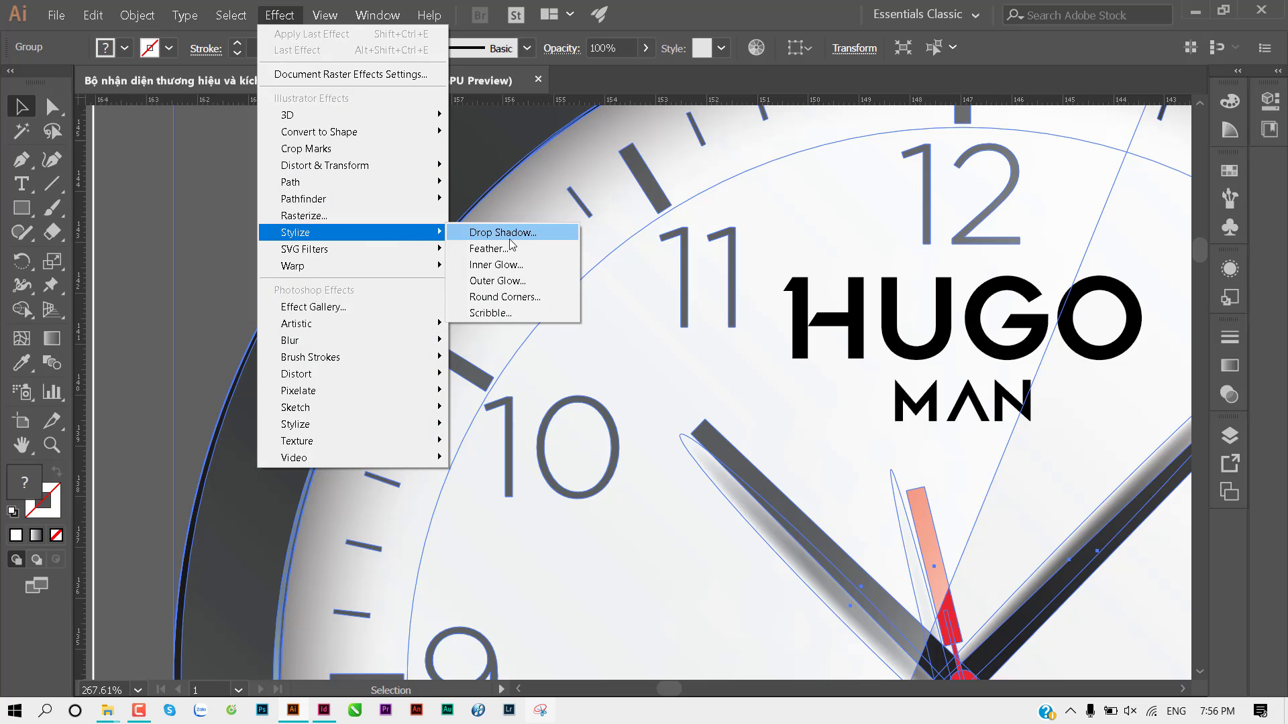
click(137, 265)
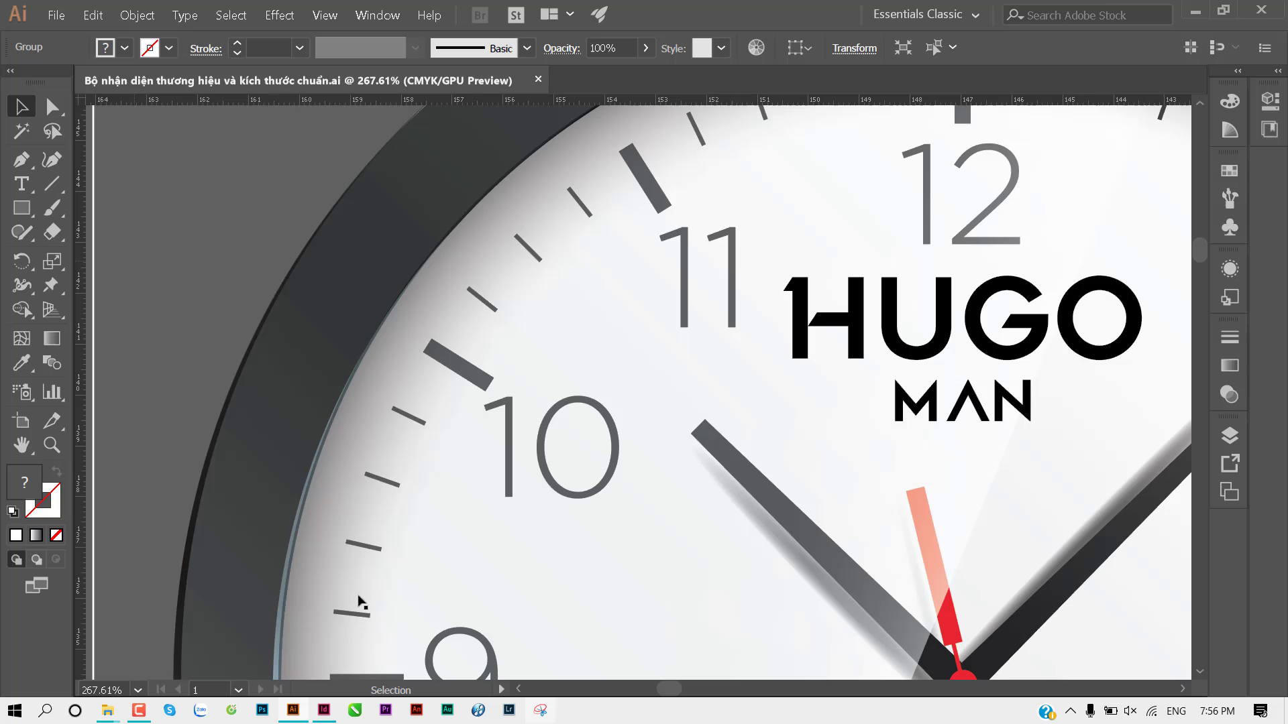
click(323, 710)
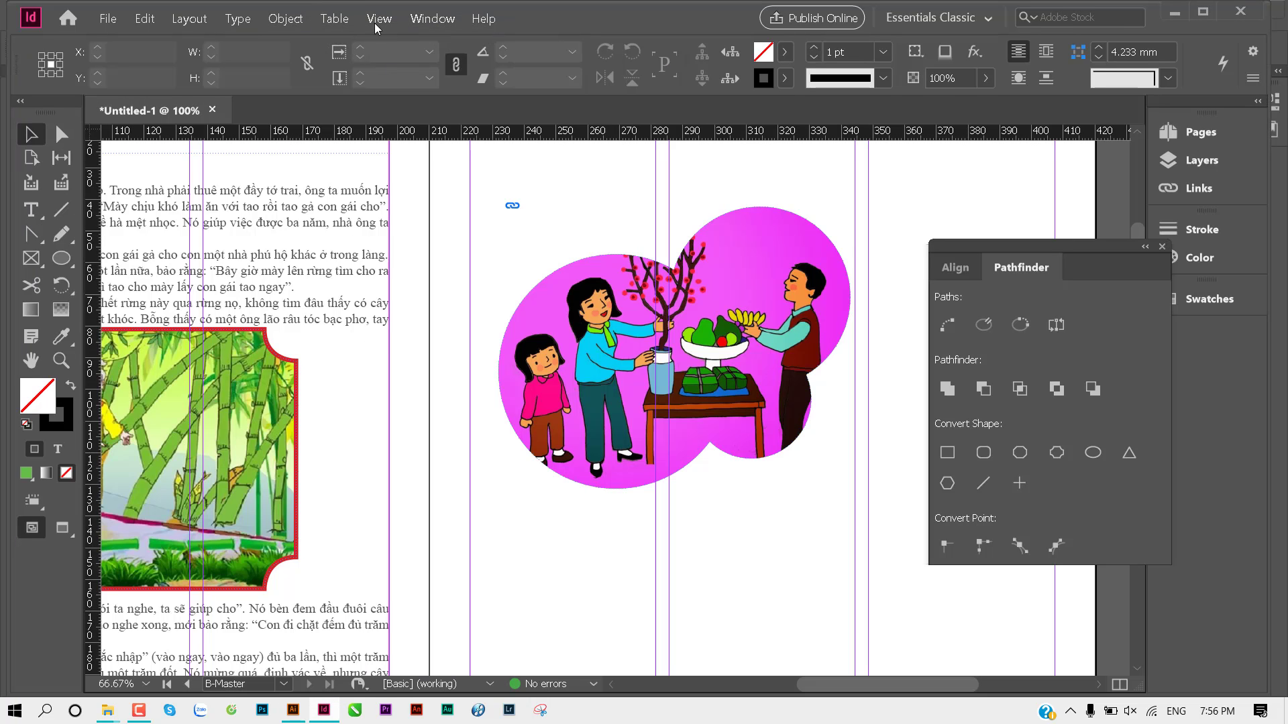
Step: Back in Illustrator, select and copy the whole clock group, not the mug and USB
key(alt+Tab)
ctrl+alt+click(426, 388)
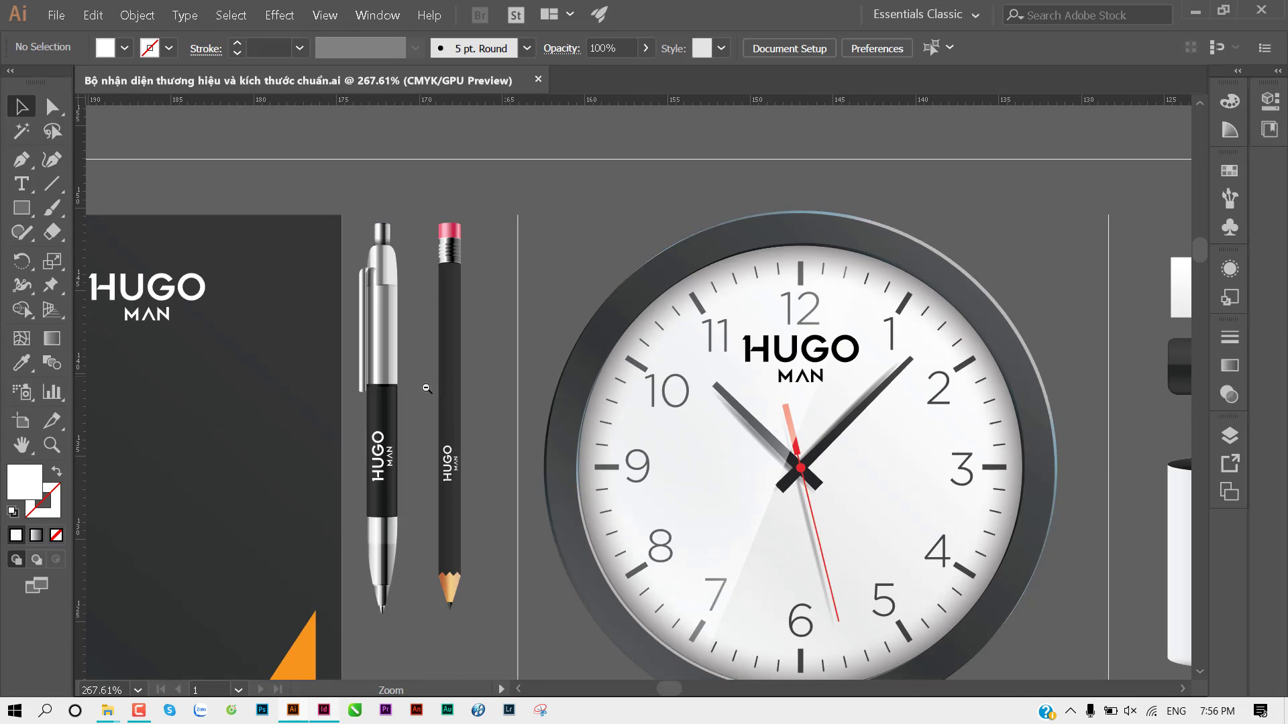
scroll(664, 528, up, 2)
click(471, 377)
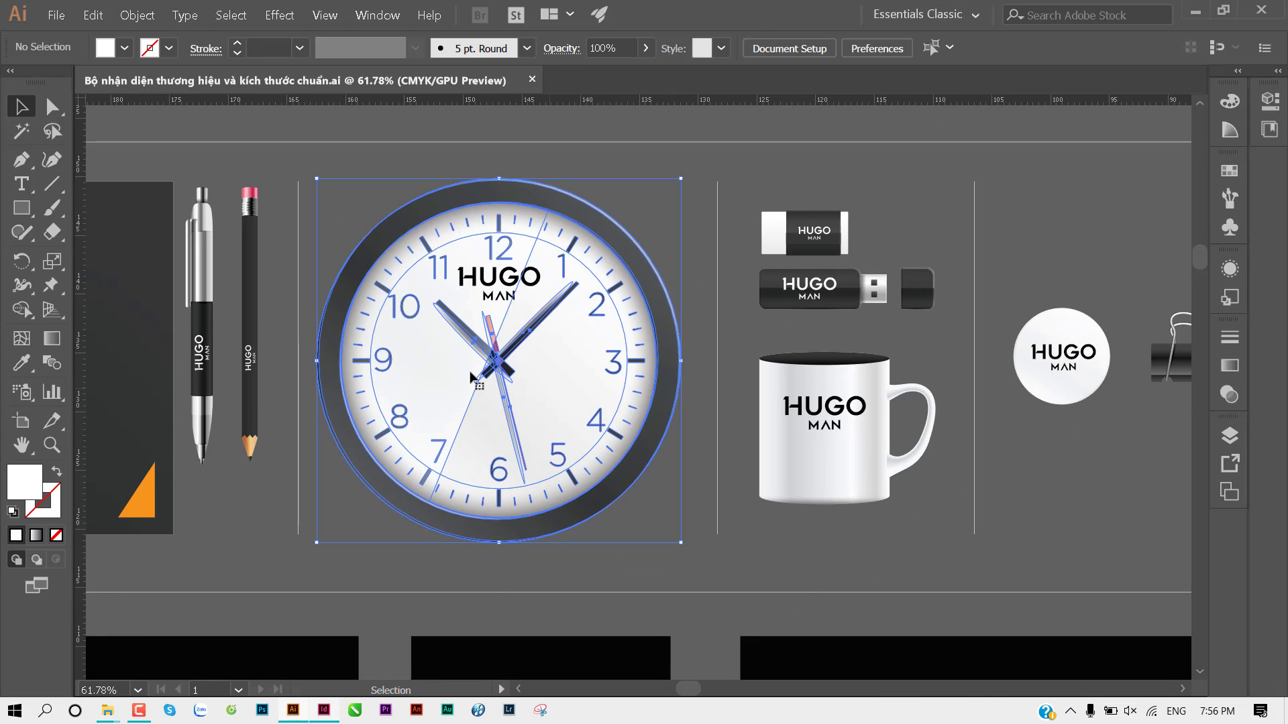
key(a)
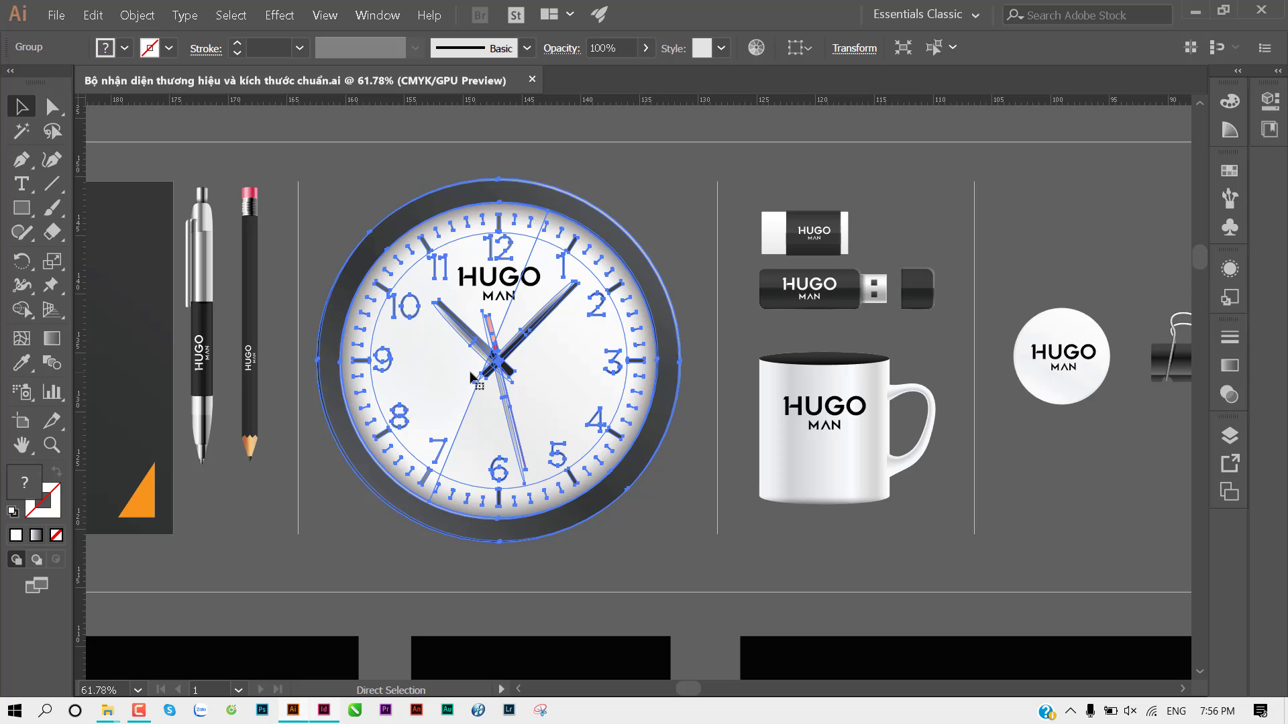
key(v)
click(775, 436)
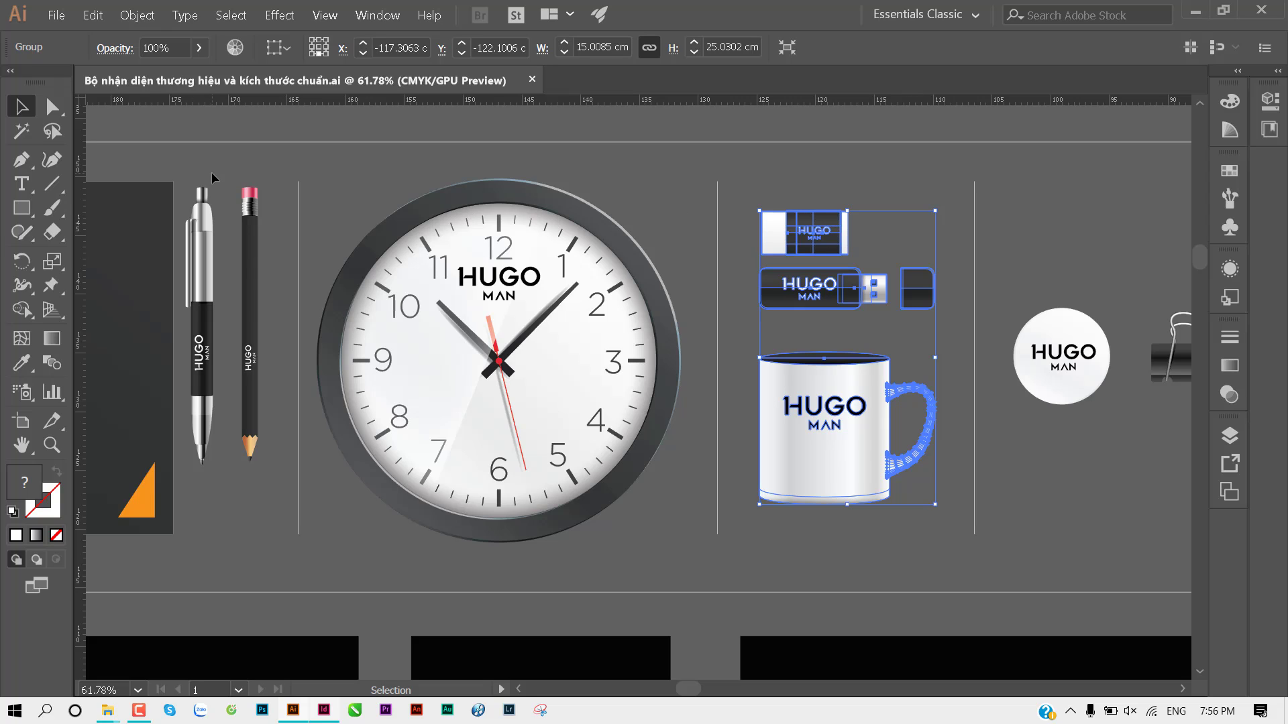
click(648, 217)
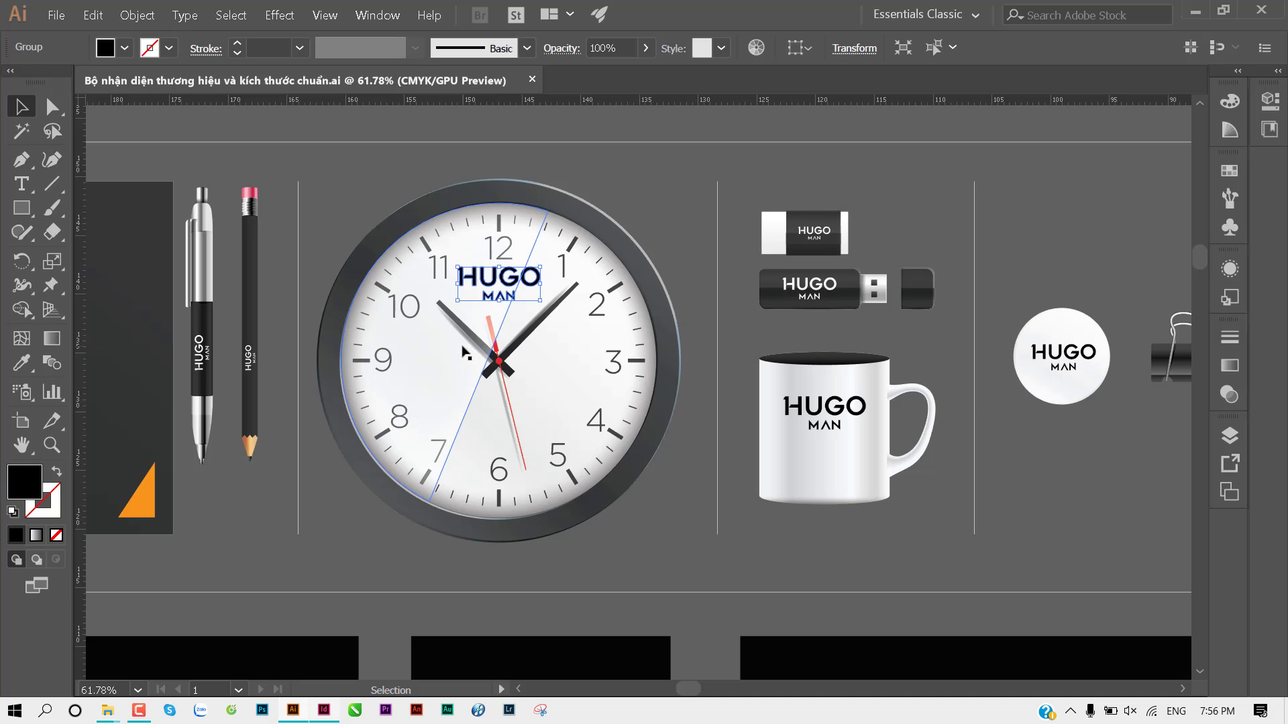
click(664, 272)
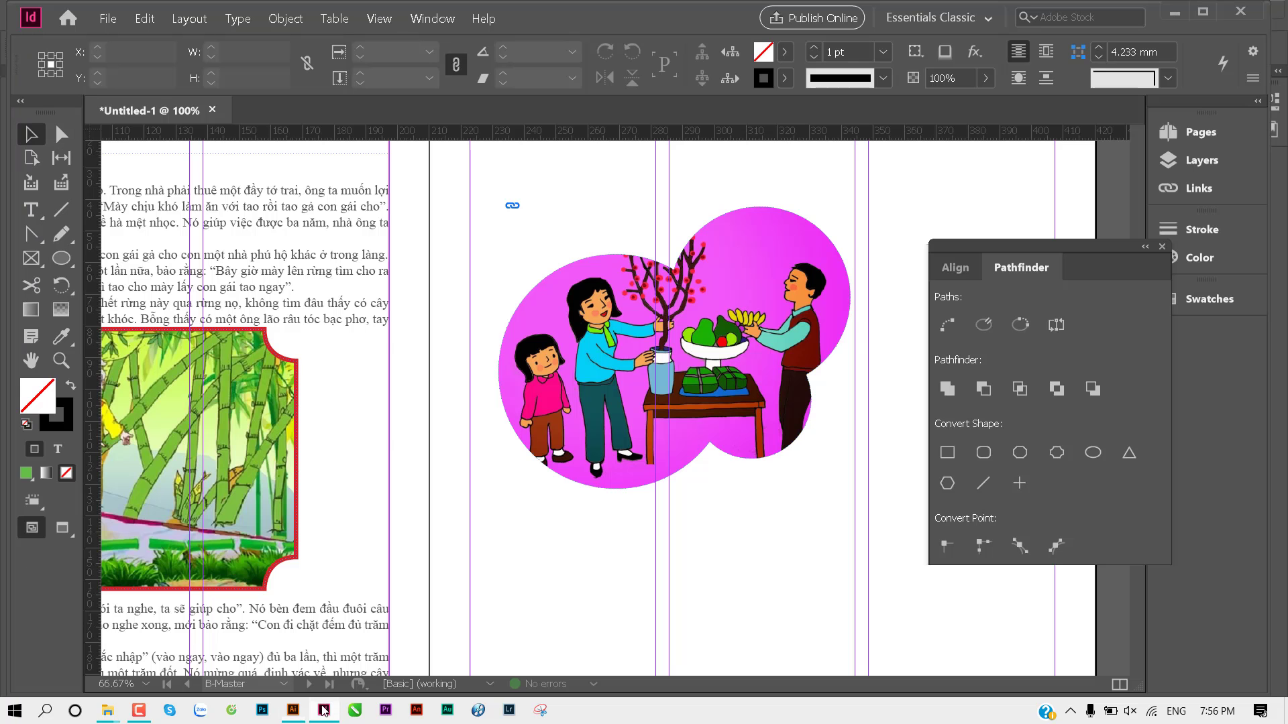
Step: Paste the clock into InDesign and scale it to 142.7 mm beneath the family illustration
drag(470, 367, 429, 339)
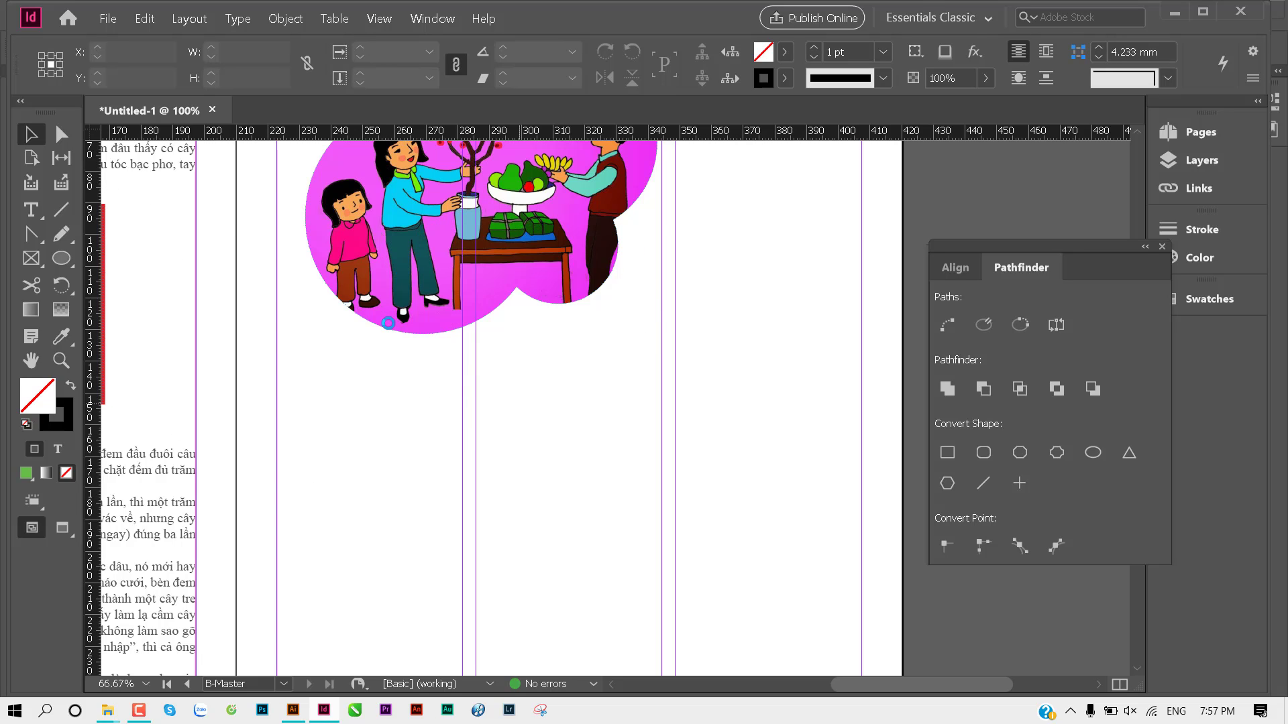
key(ctrl+v)
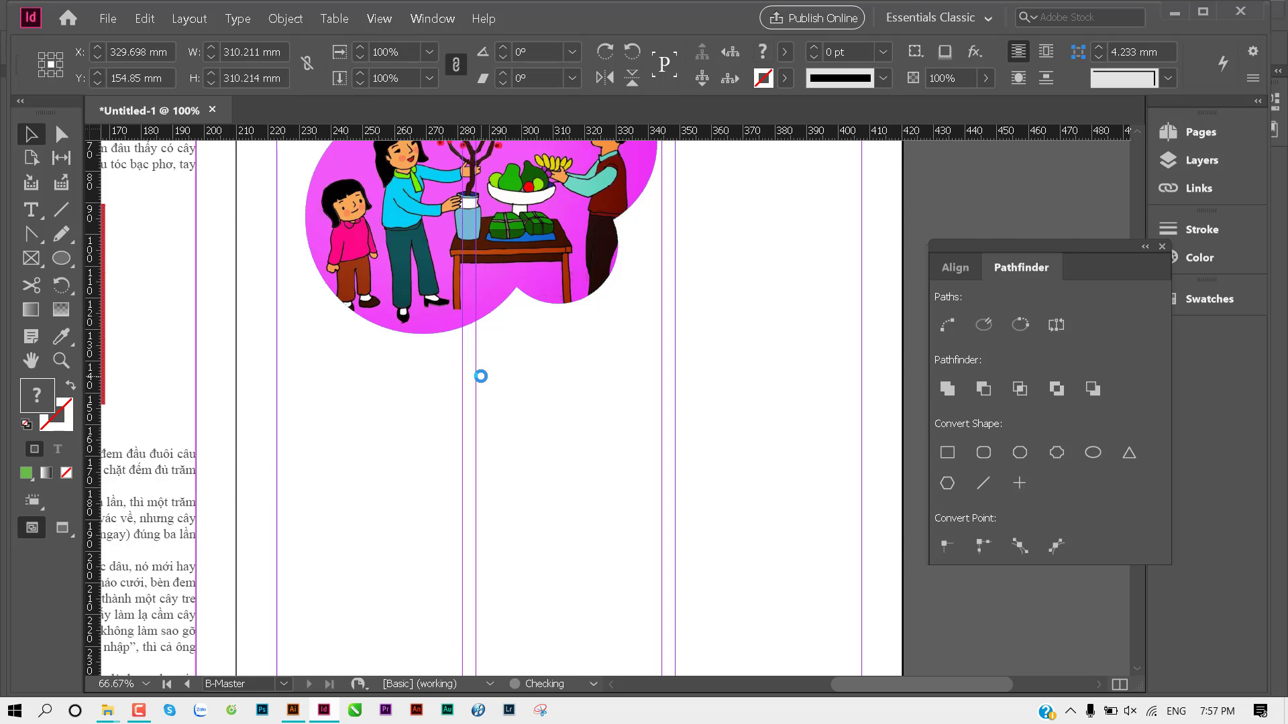
key(ctrl+minus)
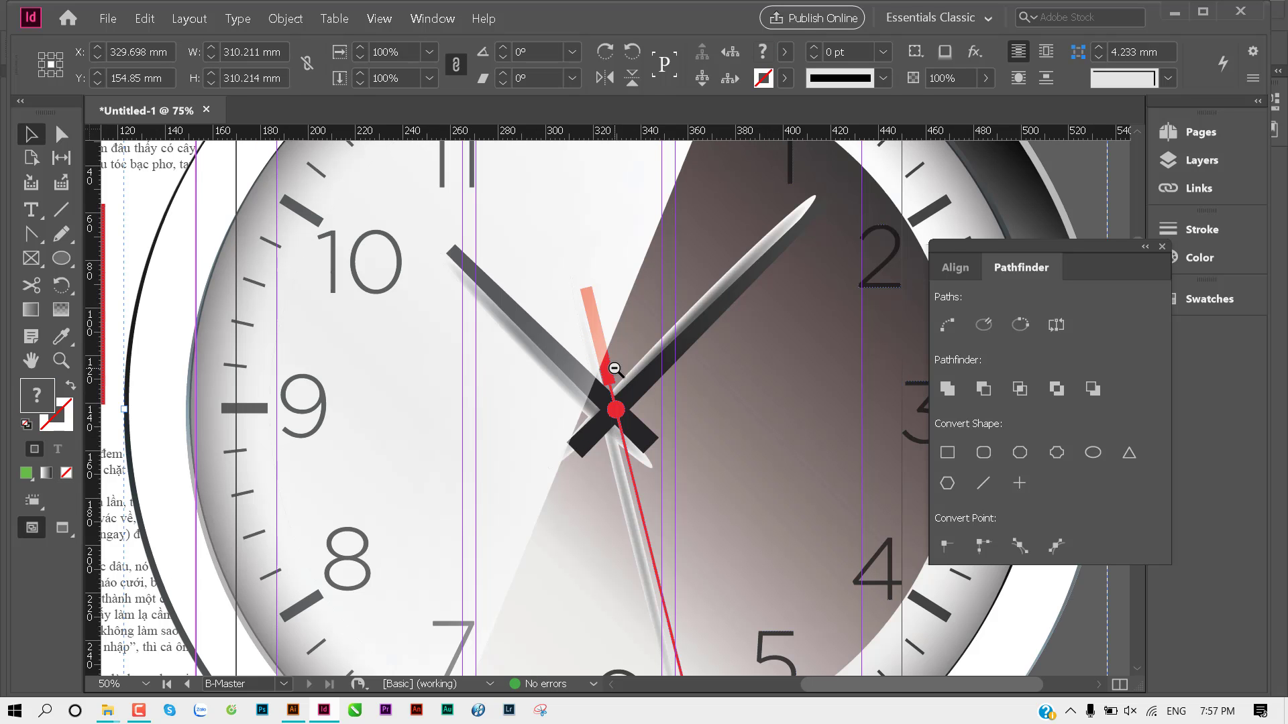
key(ctrl+minus)
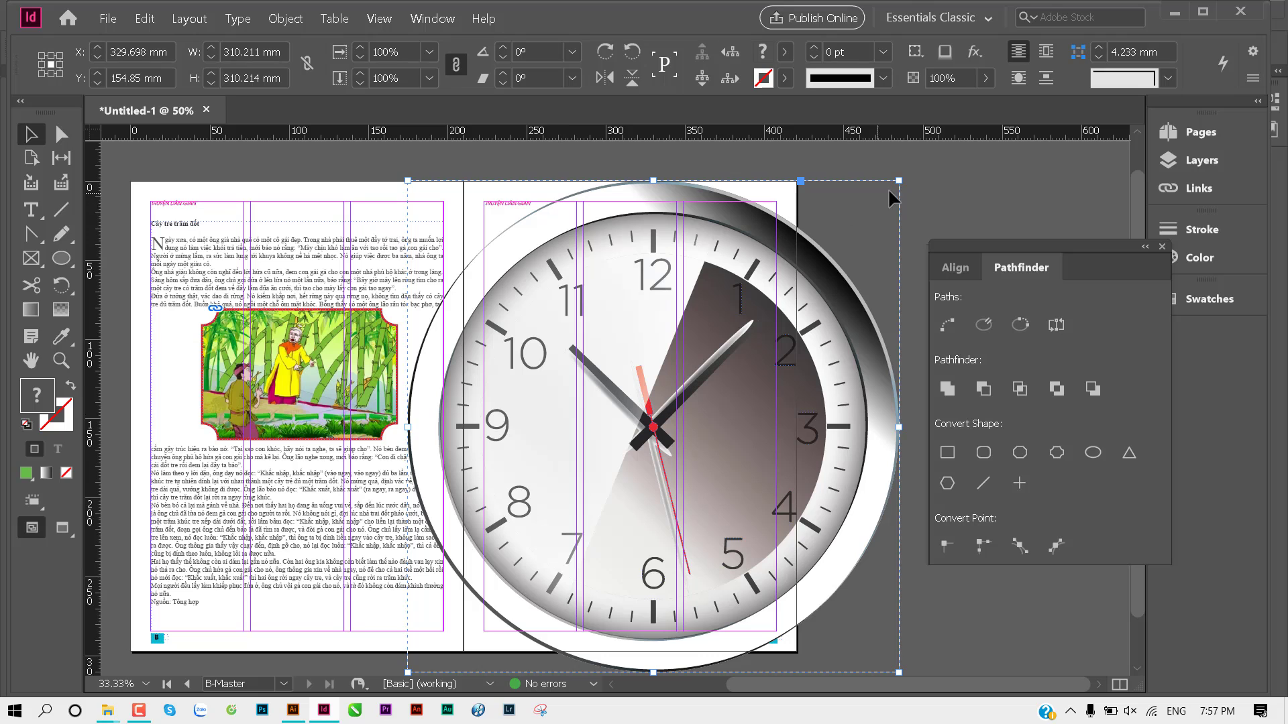
mouse_move(899, 180)
mouse_down()
mouse_move(530, 540)
mouse_move(639, 500)
mouse_up()
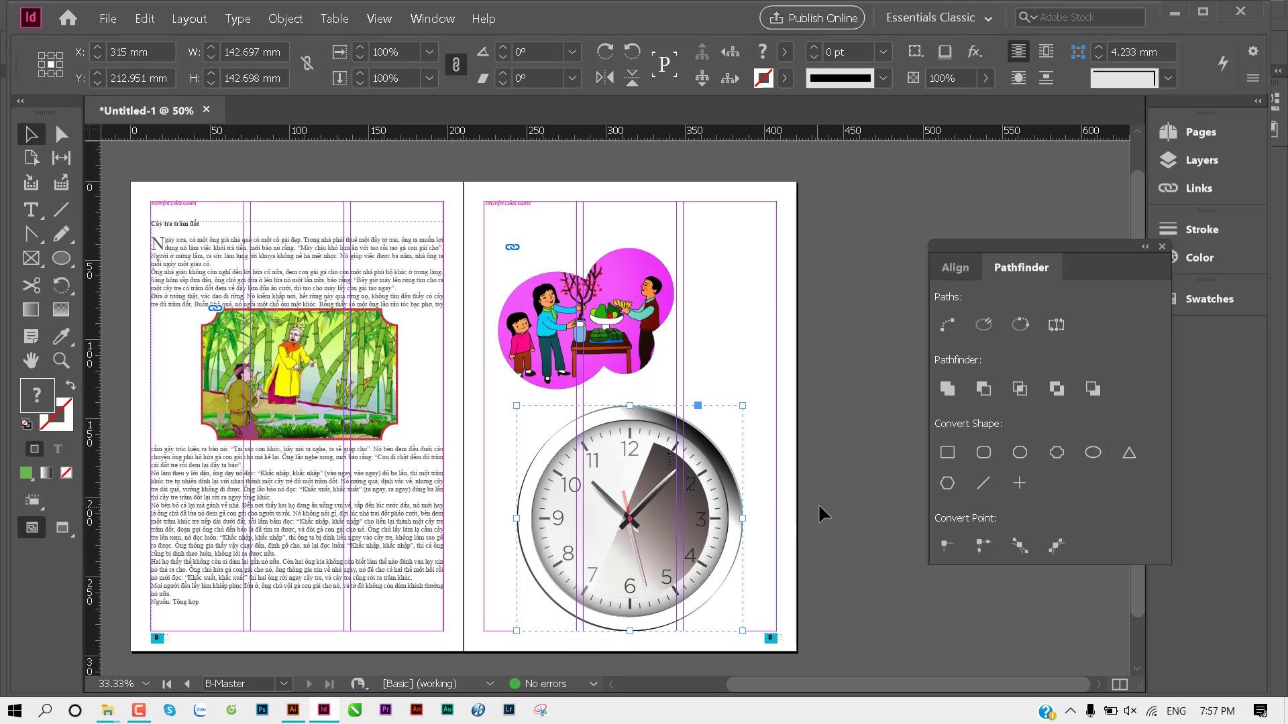
key(ctrl+shift+a)
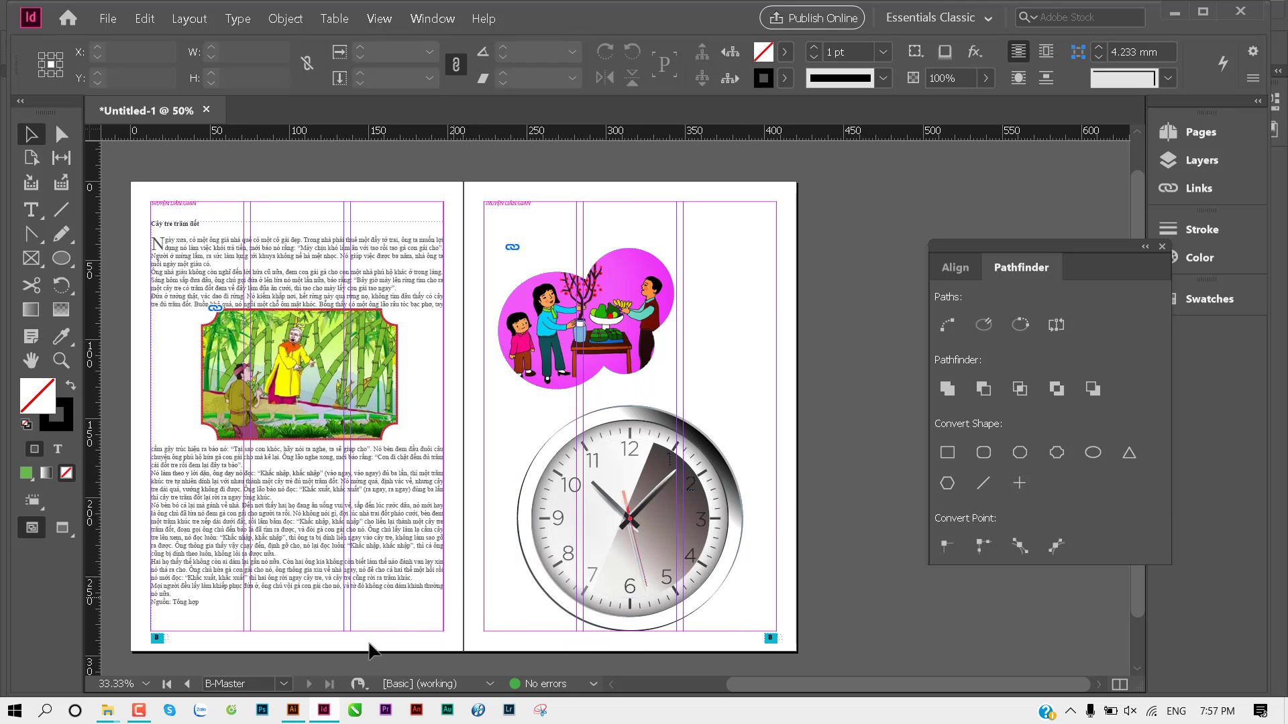
click(293, 710)
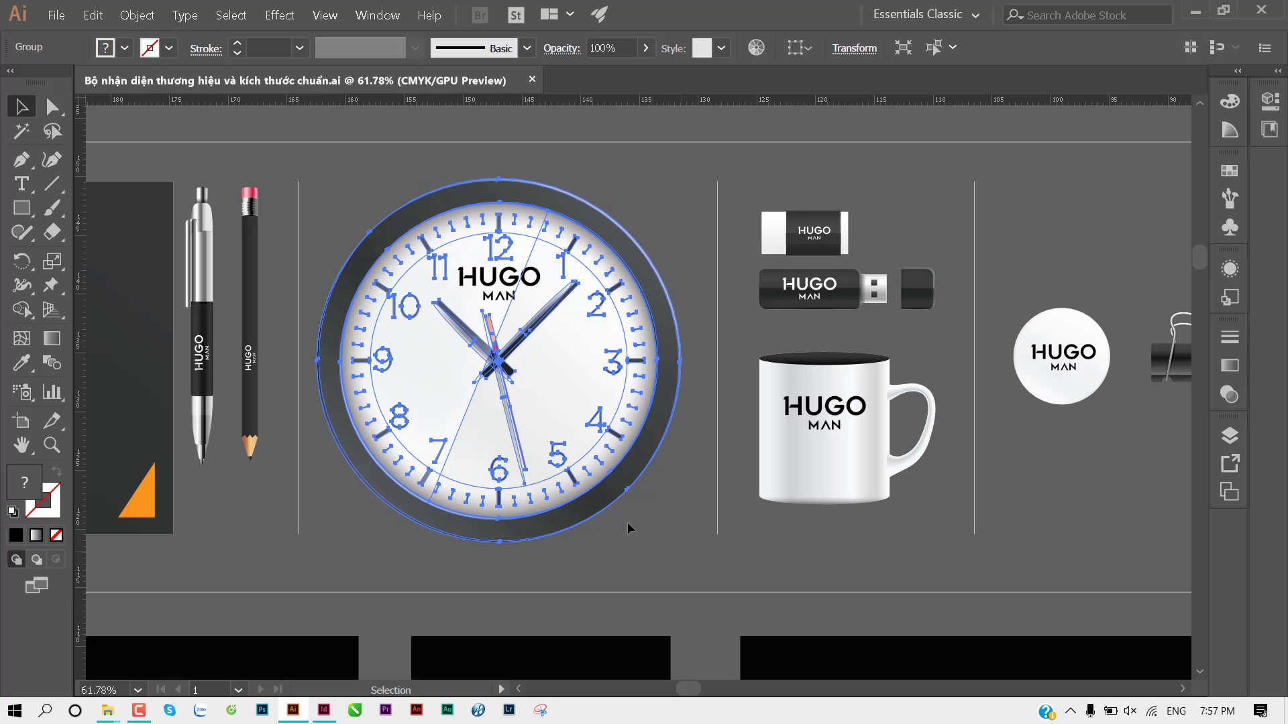
Step: Select the placed clock on the InDesign spread to check its size
key(ctrl+shift+a)
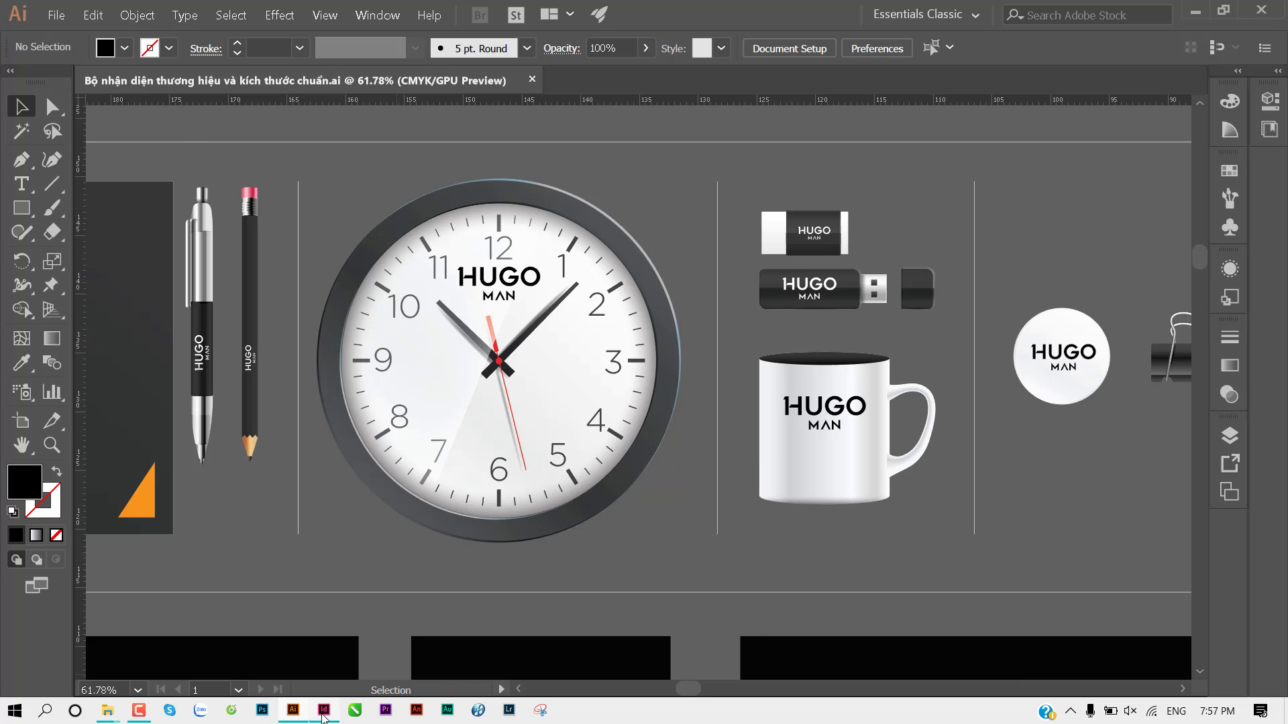
key(alt+Tab)
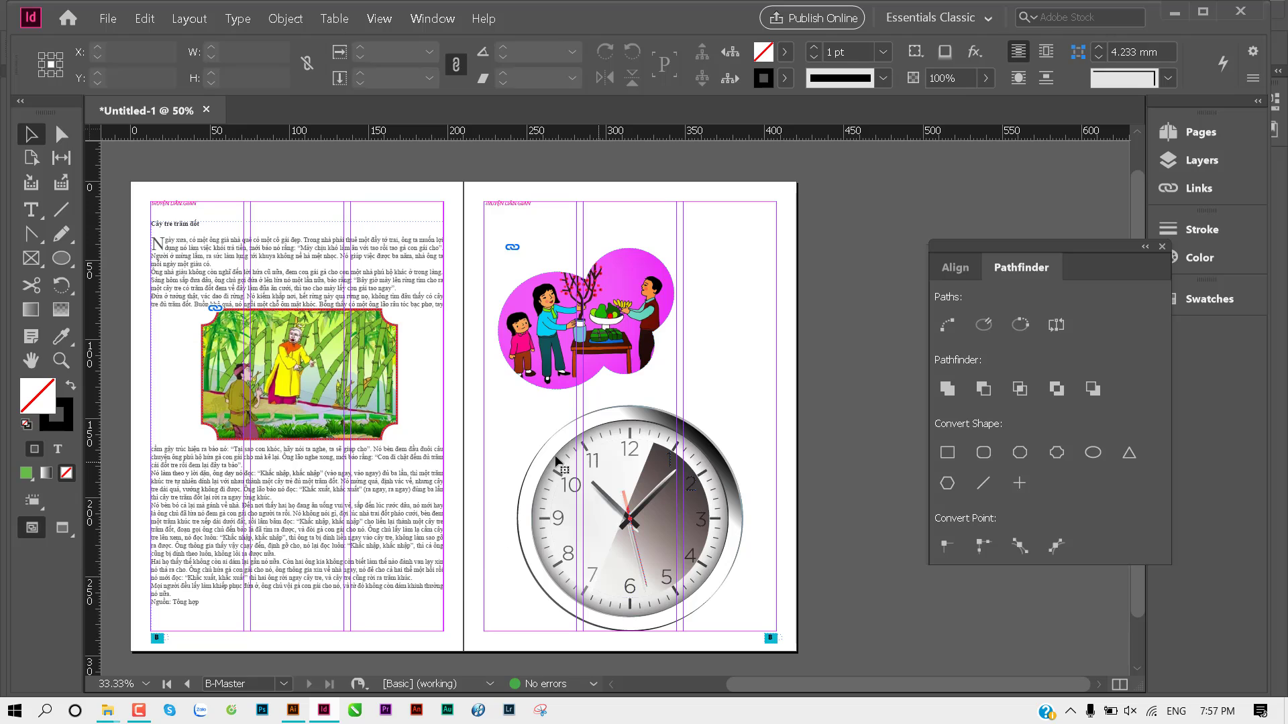
click(580, 453)
click(529, 510)
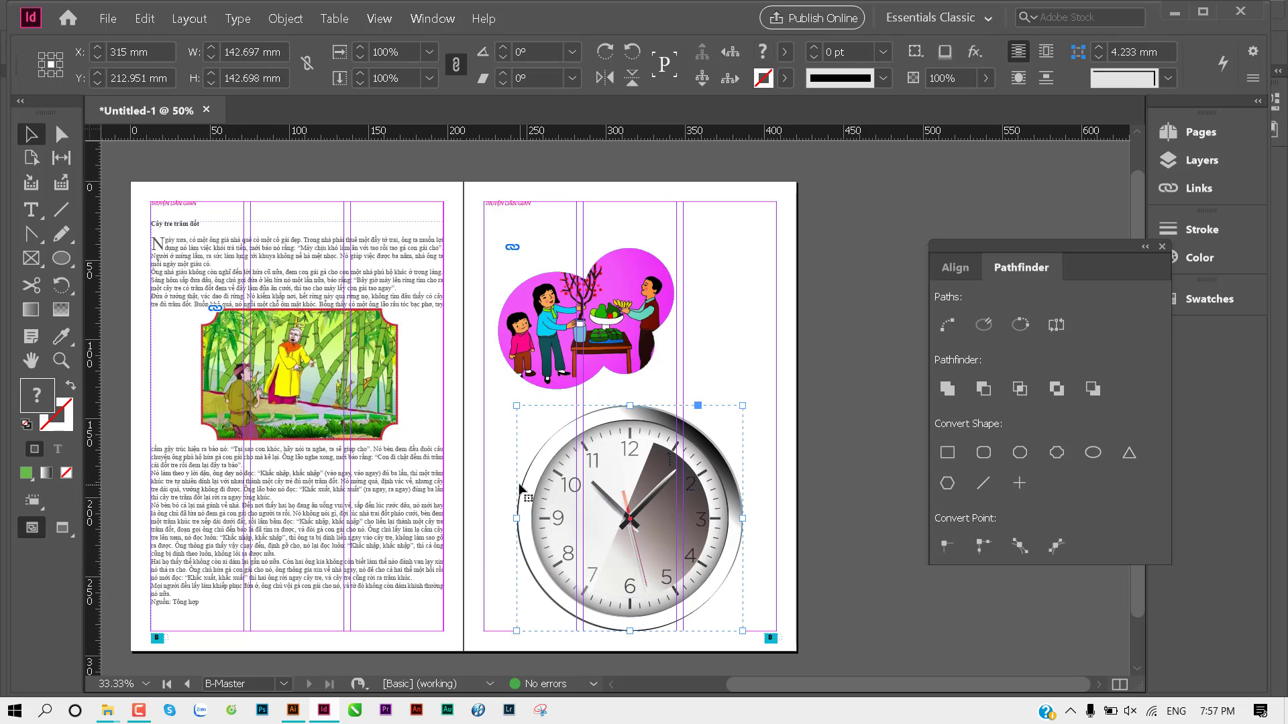
click(295, 713)
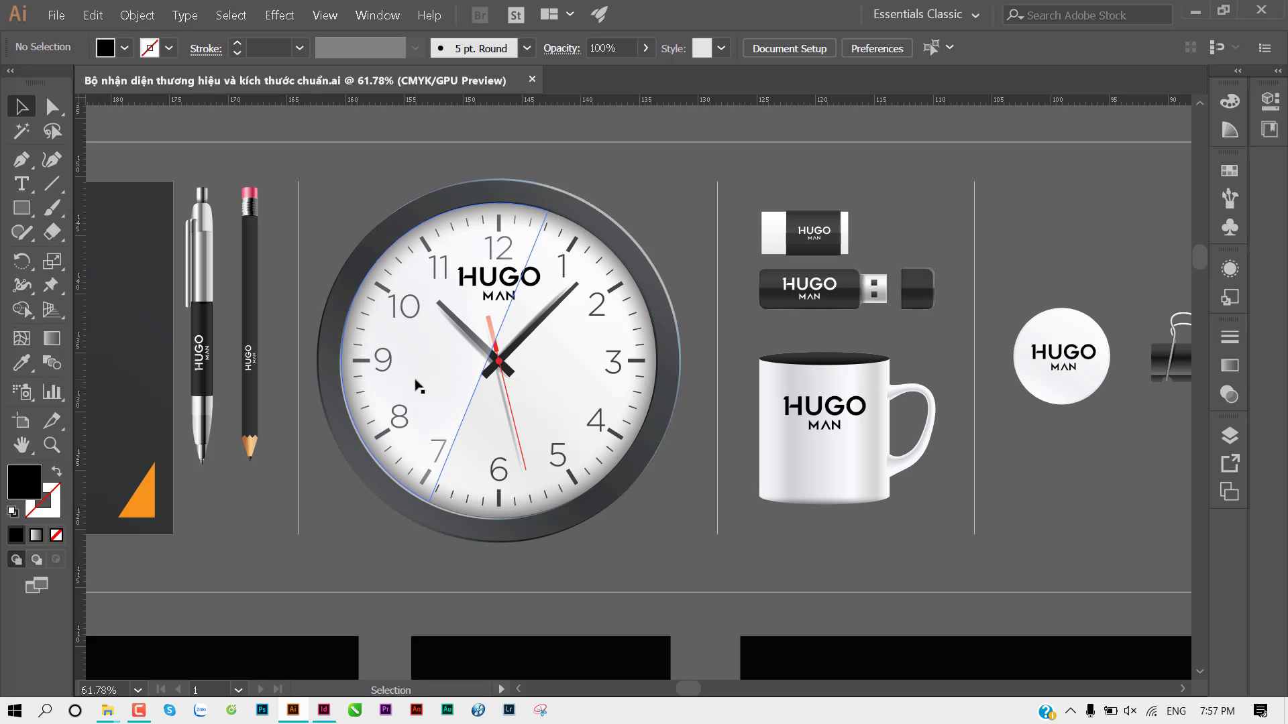
click(323, 711)
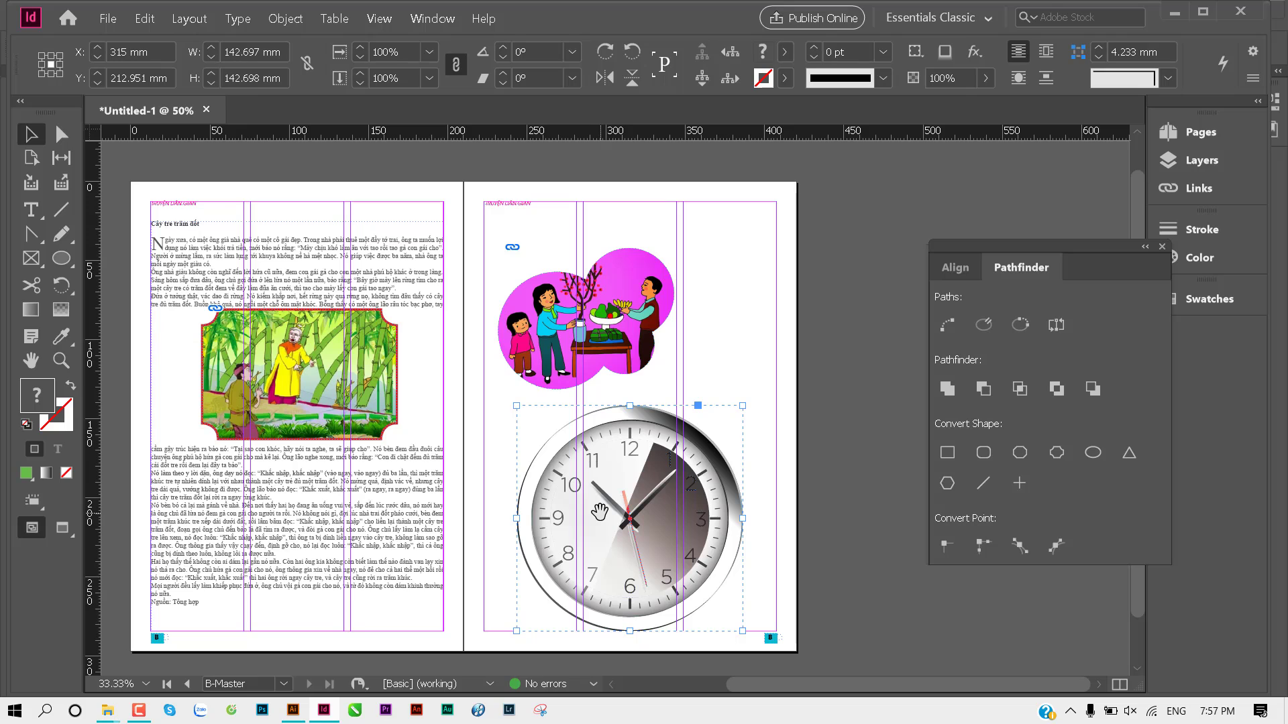
Step: Delete the clock from InDesign and select the clock group in Illustrator
key(Delete)
click(293, 710)
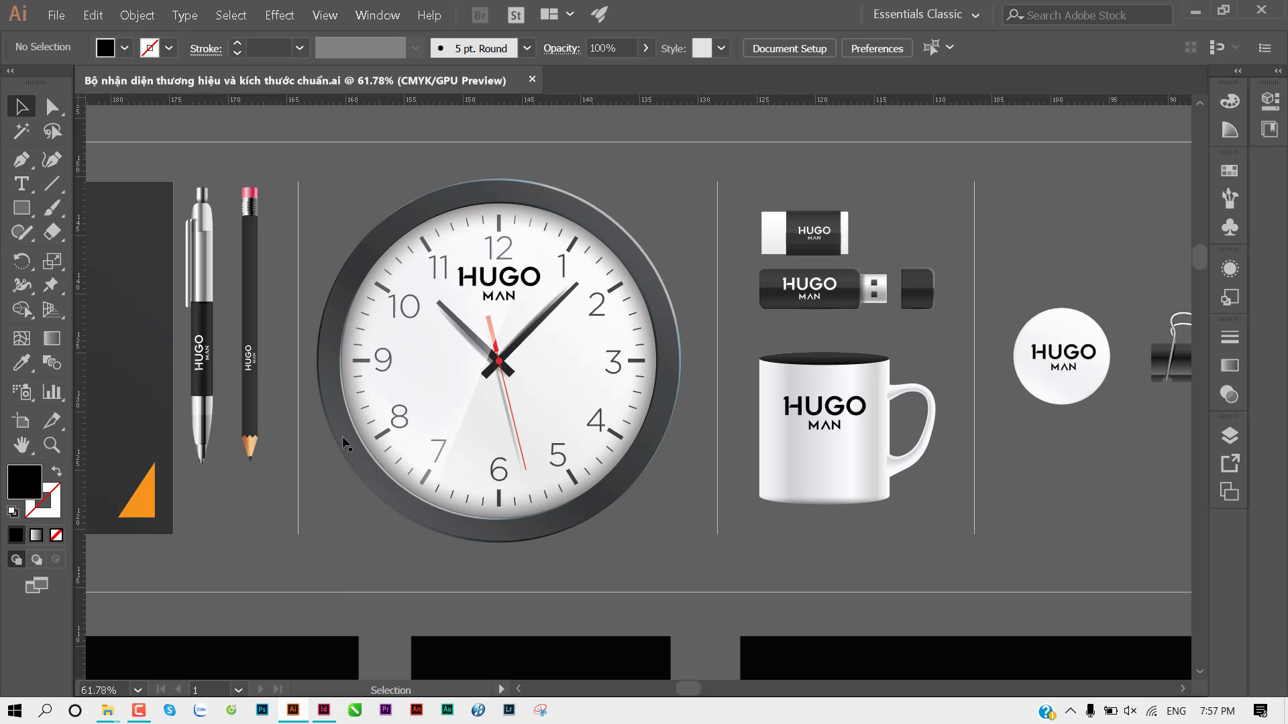
click(390, 324)
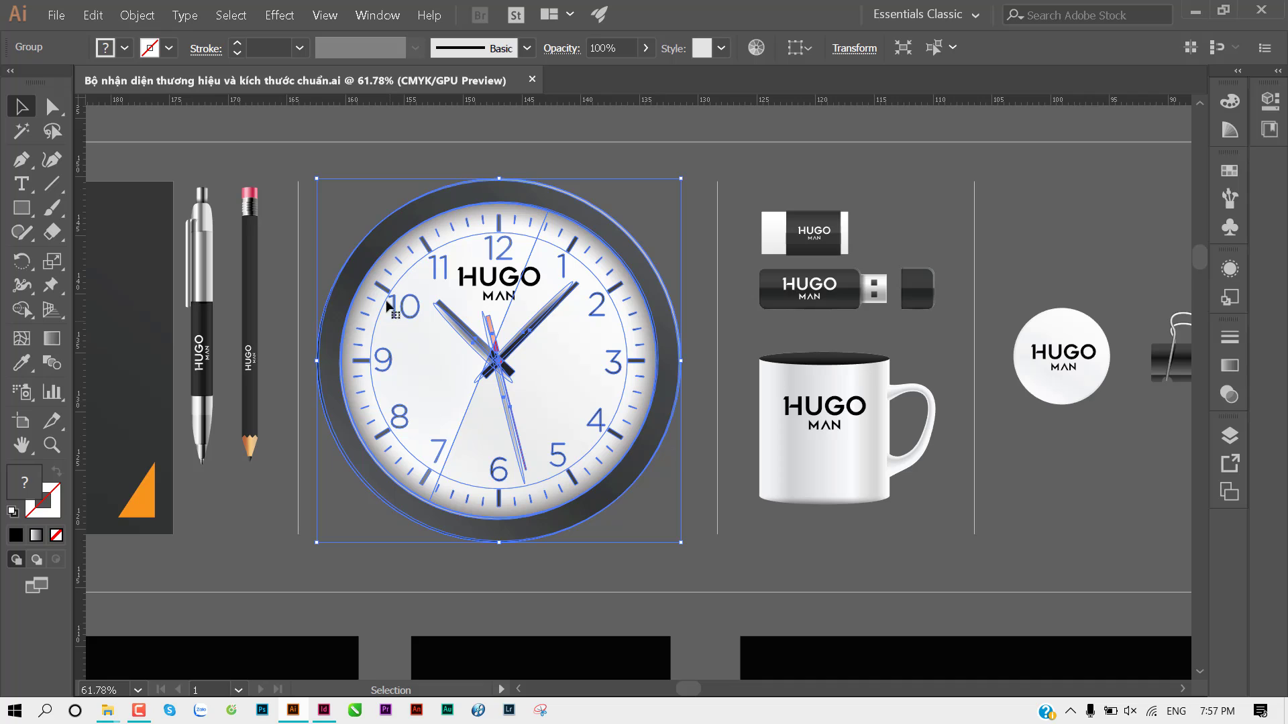
Step: Reselect the whole clock group on the HUGO mockup
click(366, 164)
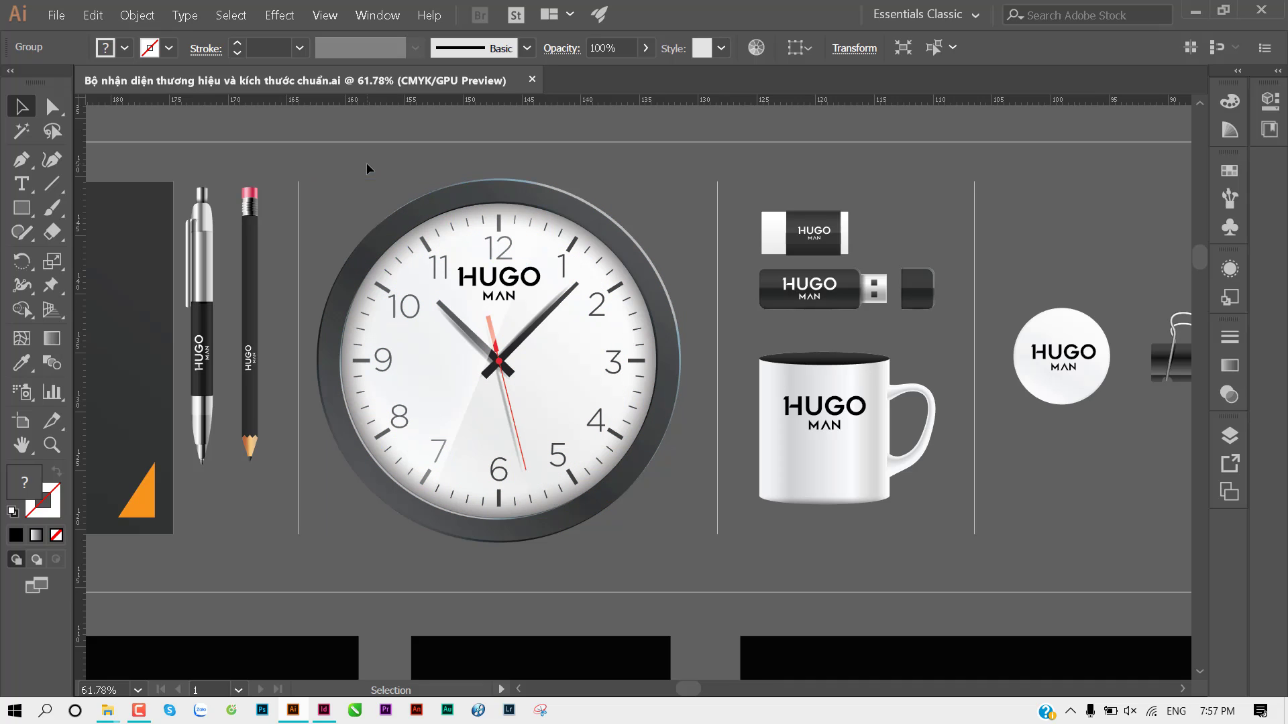
click(433, 244)
click(280, 310)
click(407, 252)
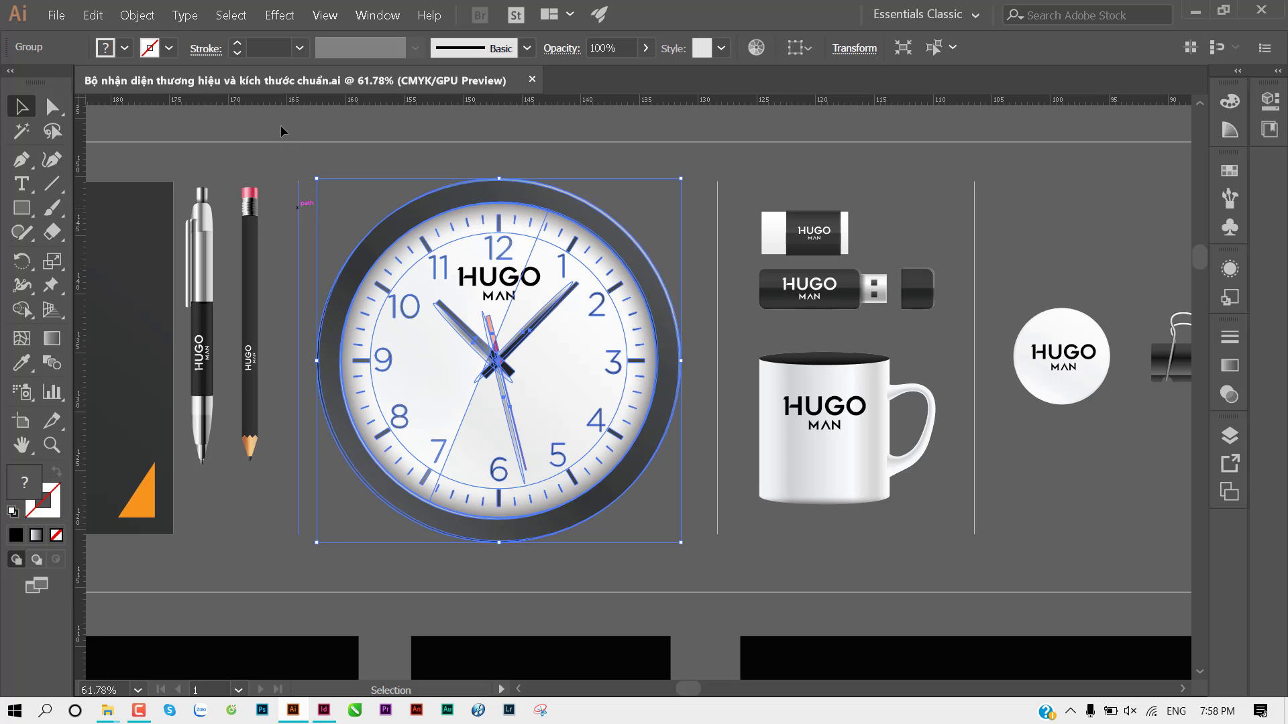
Step: Flatten the clock's transparency with [Medium Resolution], preserving alpha transparency but not overprints or spot colours
click(134, 16)
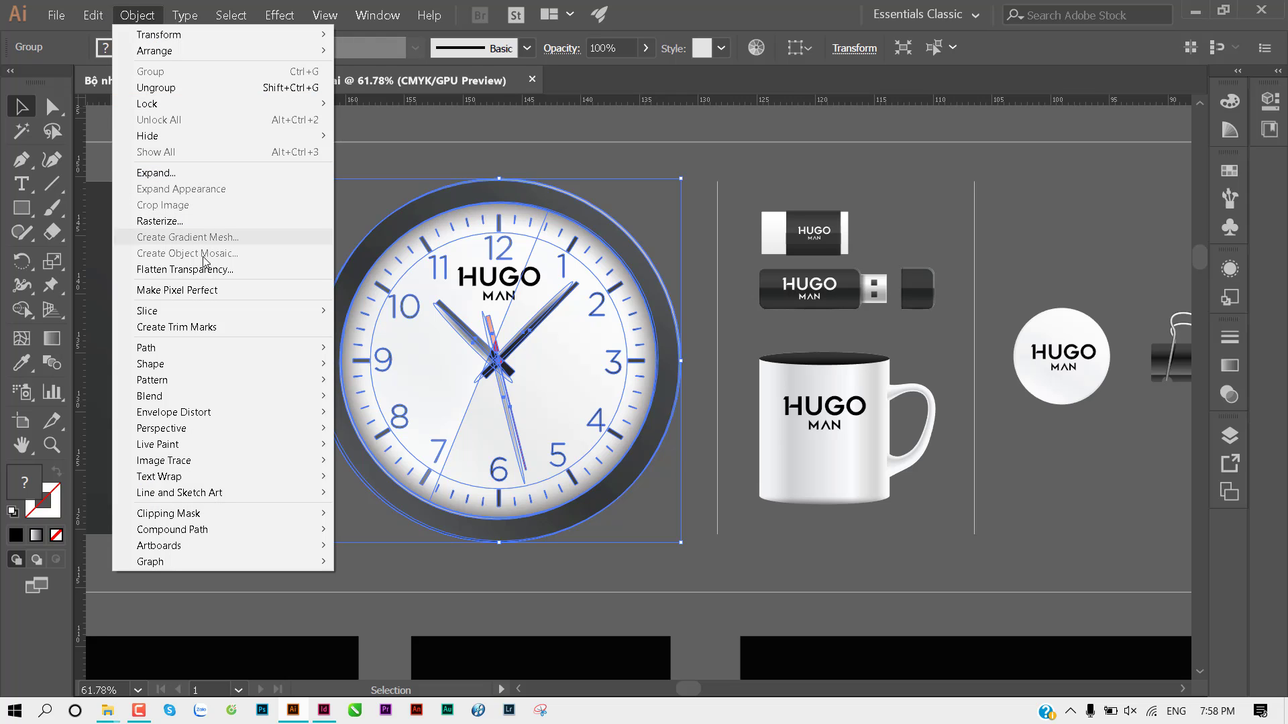
click(252, 270)
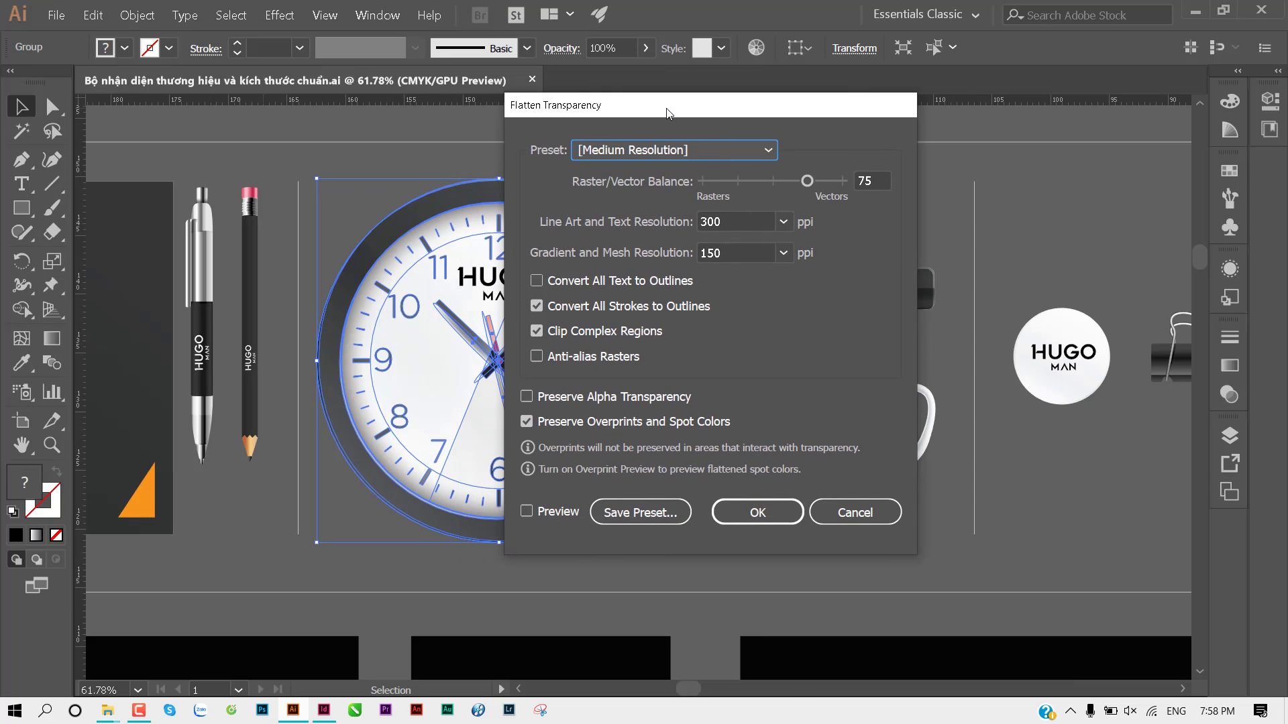
drag(129, 22, 791, 109)
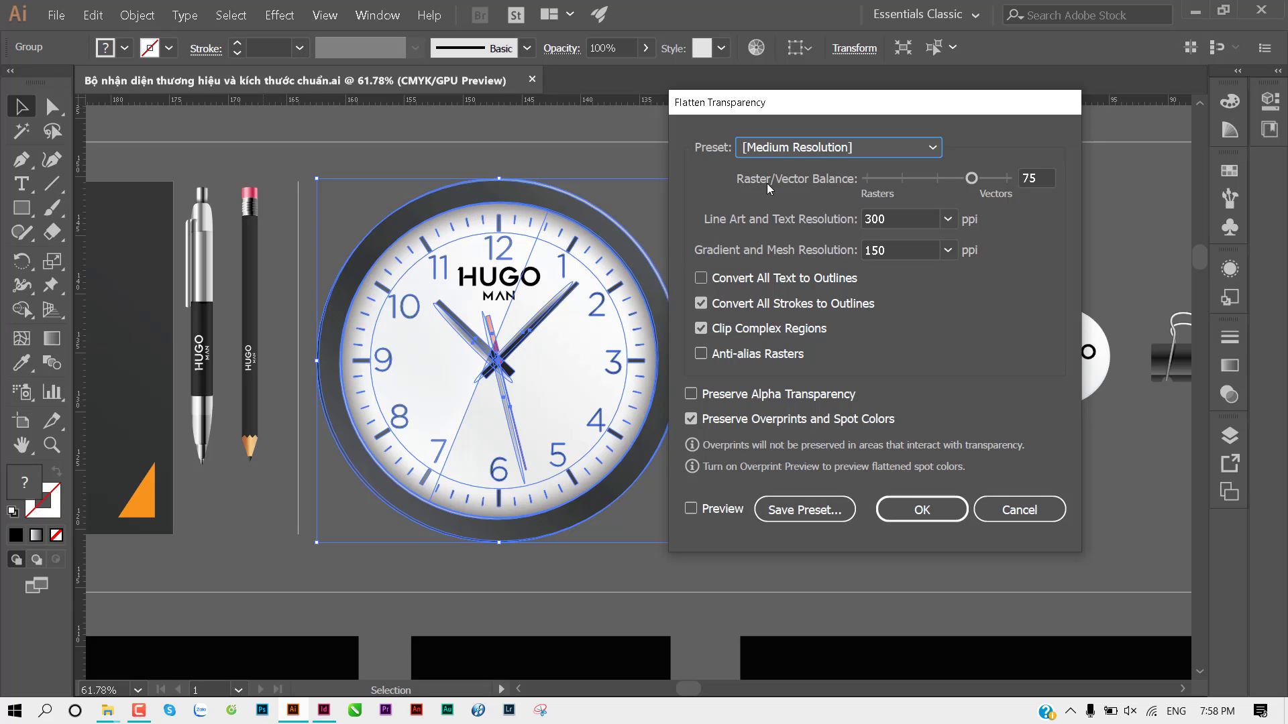
click(825, 150)
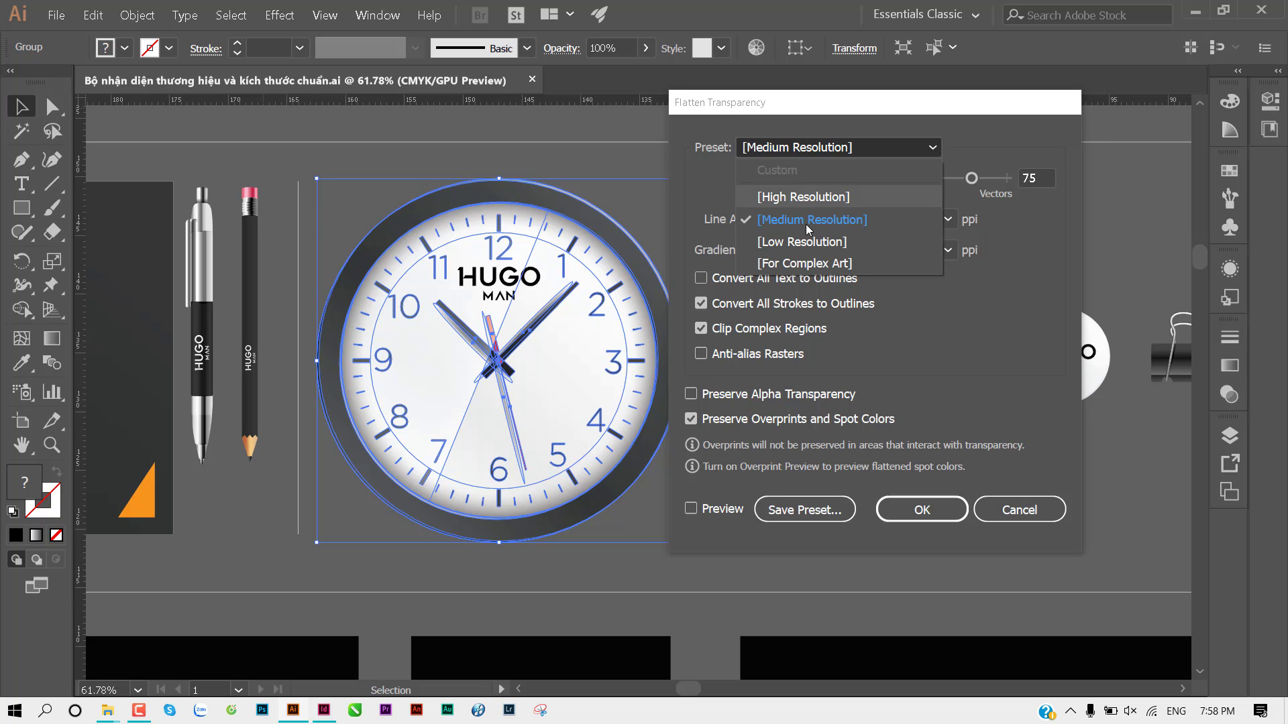
click(807, 221)
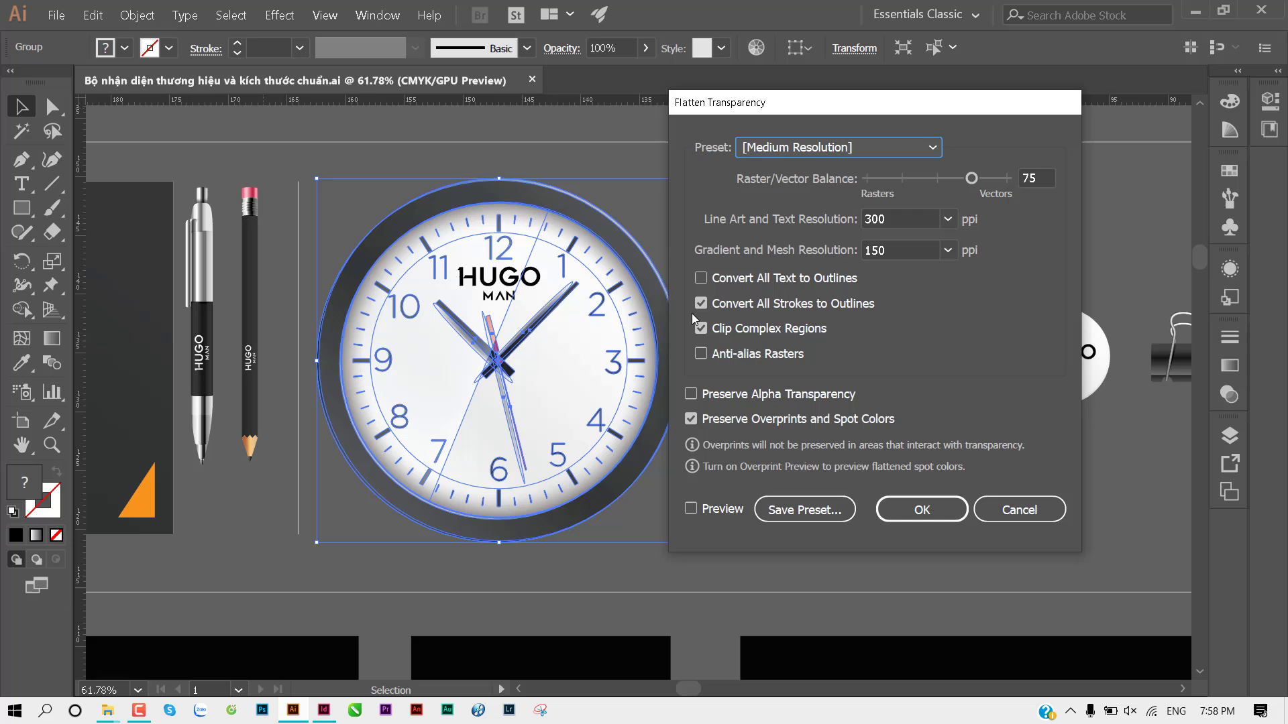
click(744, 395)
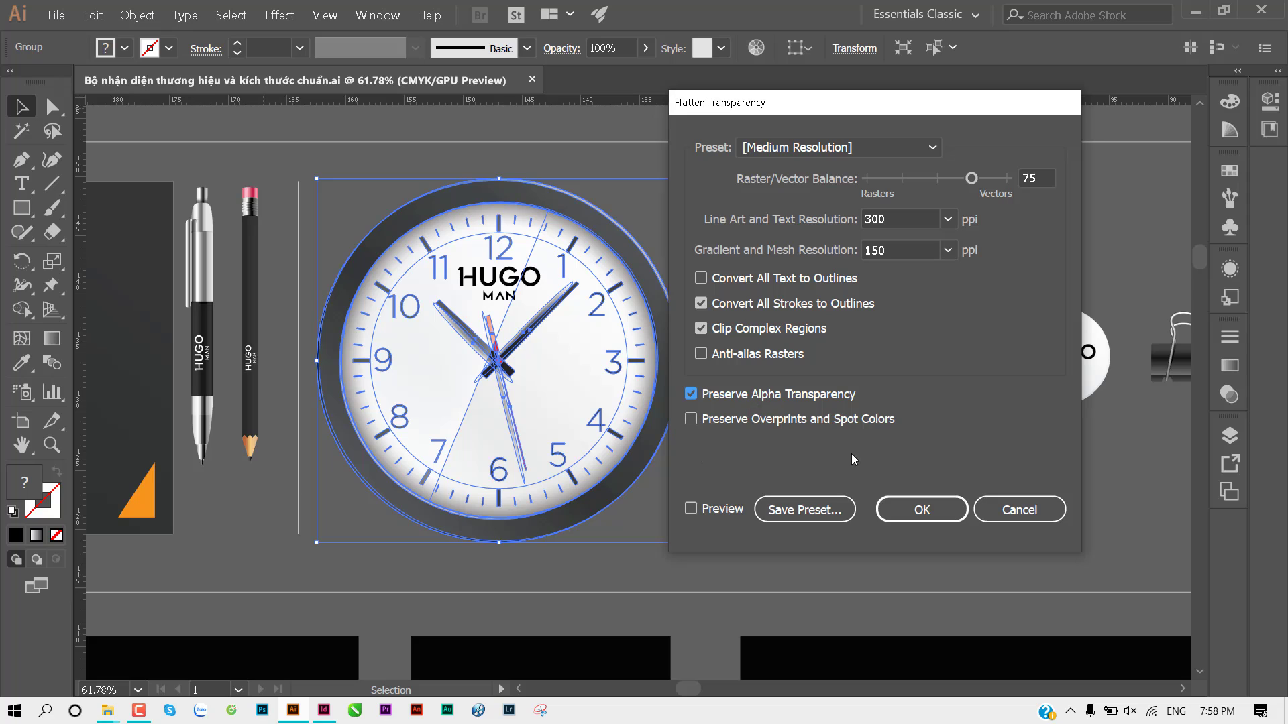
click(924, 500)
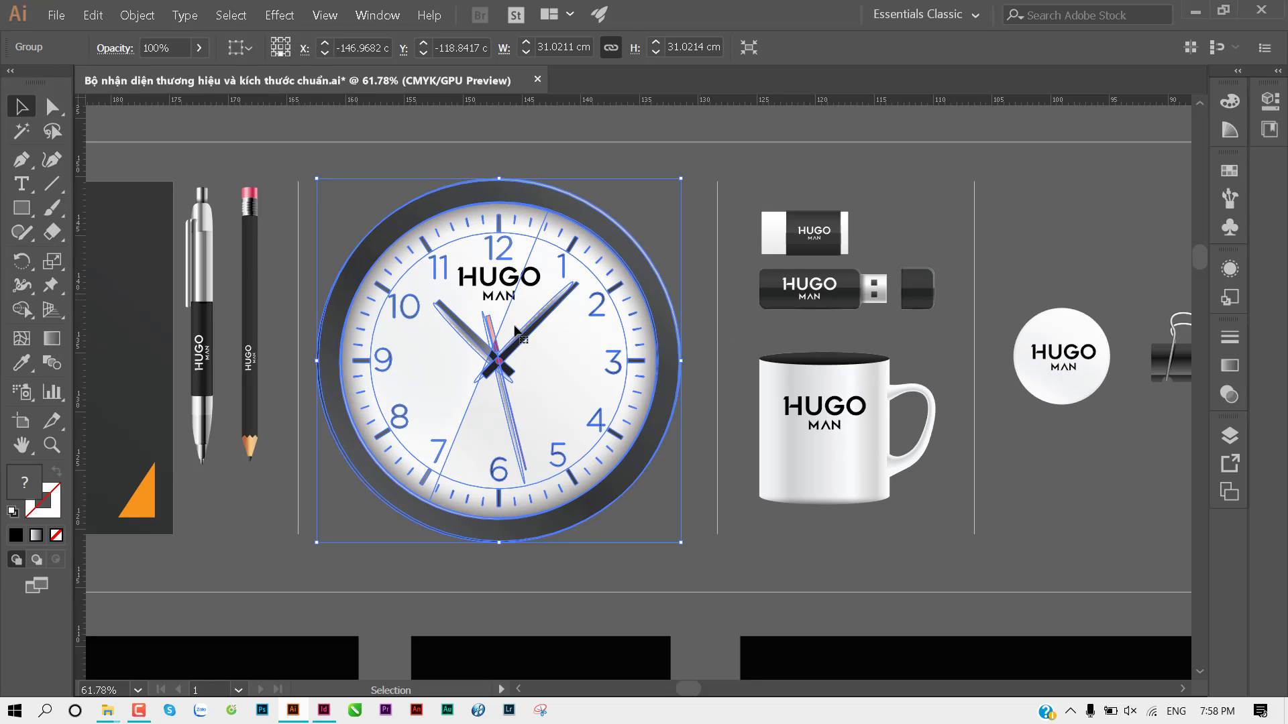
Step: Reselect the clock with Direct Selection and check its roughly 310 mm paste on the InDesign spread
shift+click(451, 326)
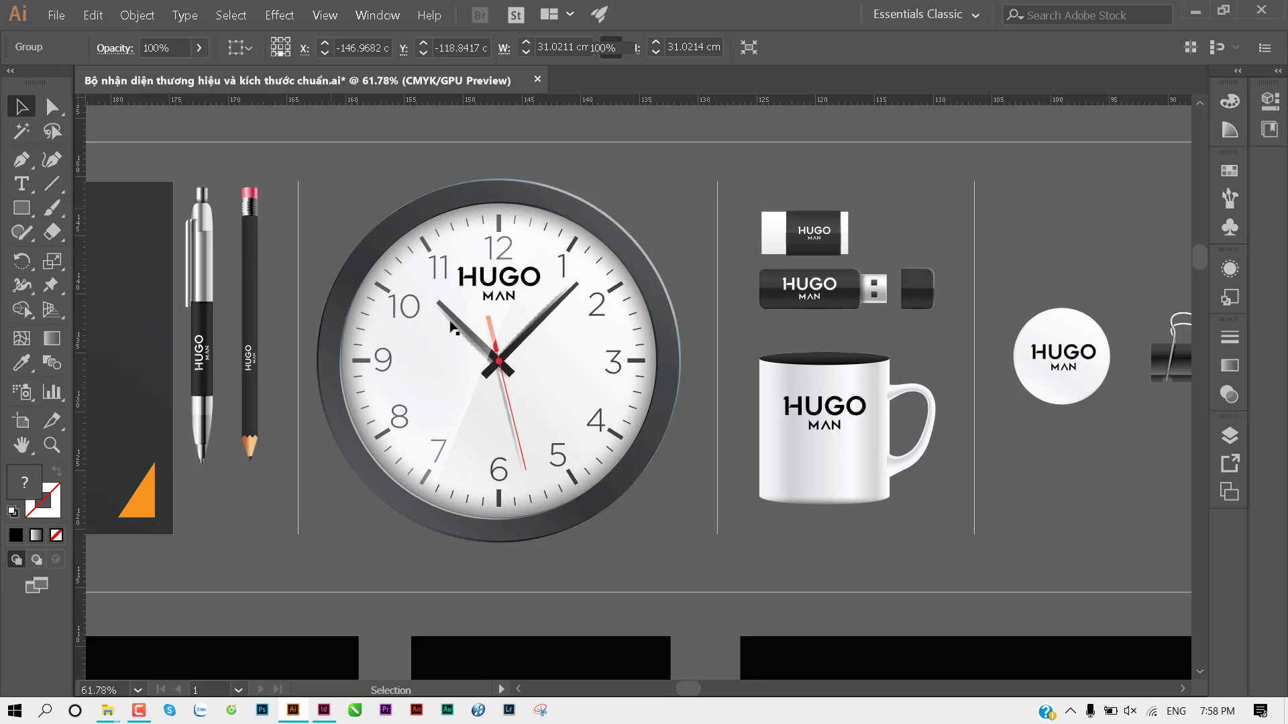
click(454, 352)
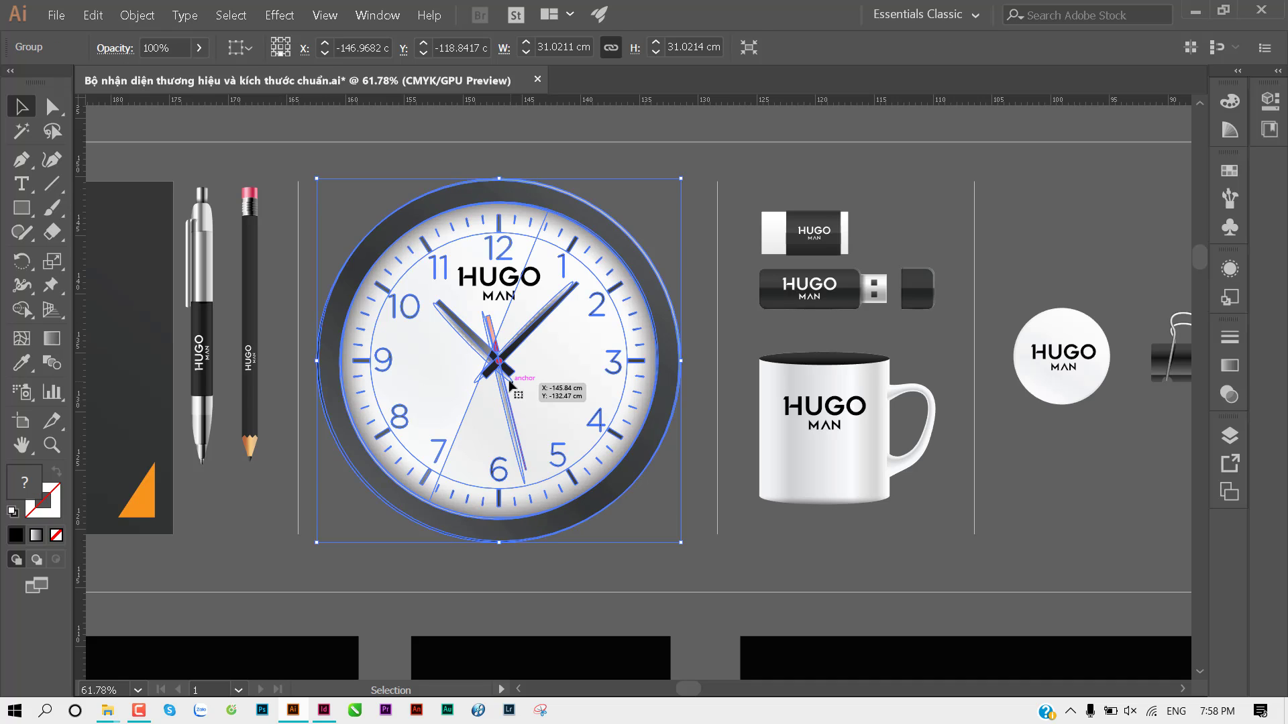
key(a)
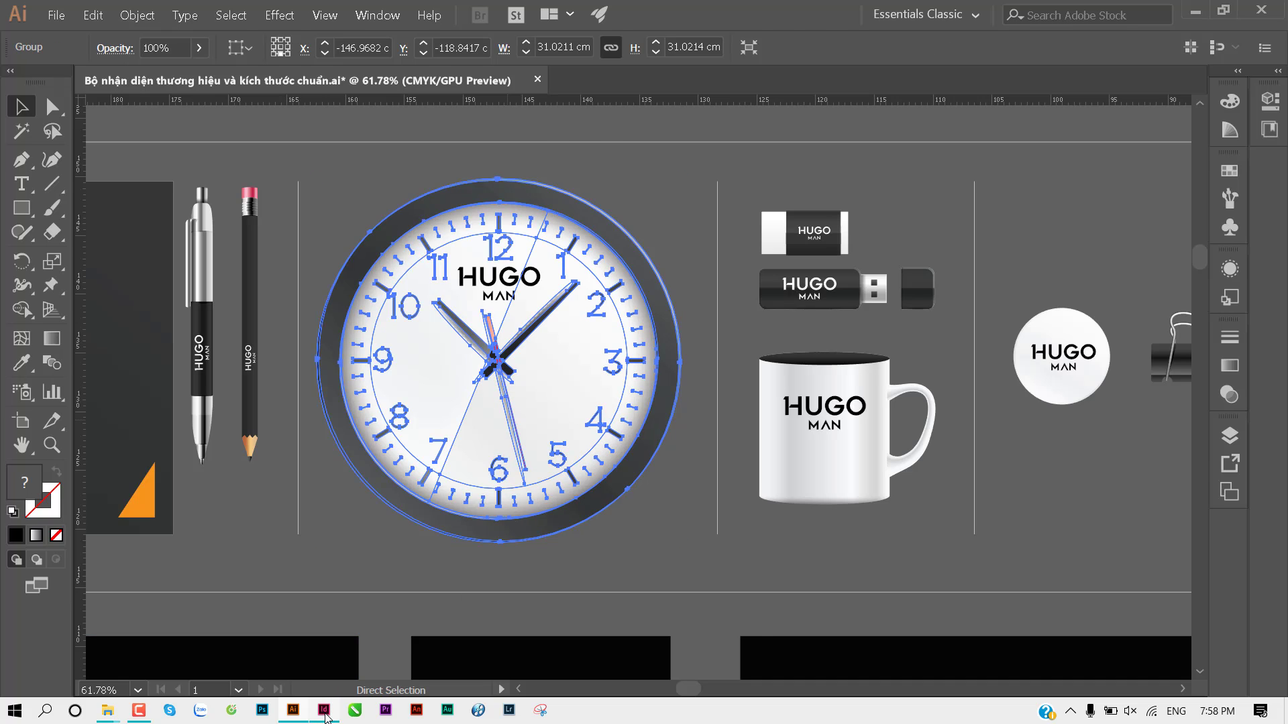
click(324, 710)
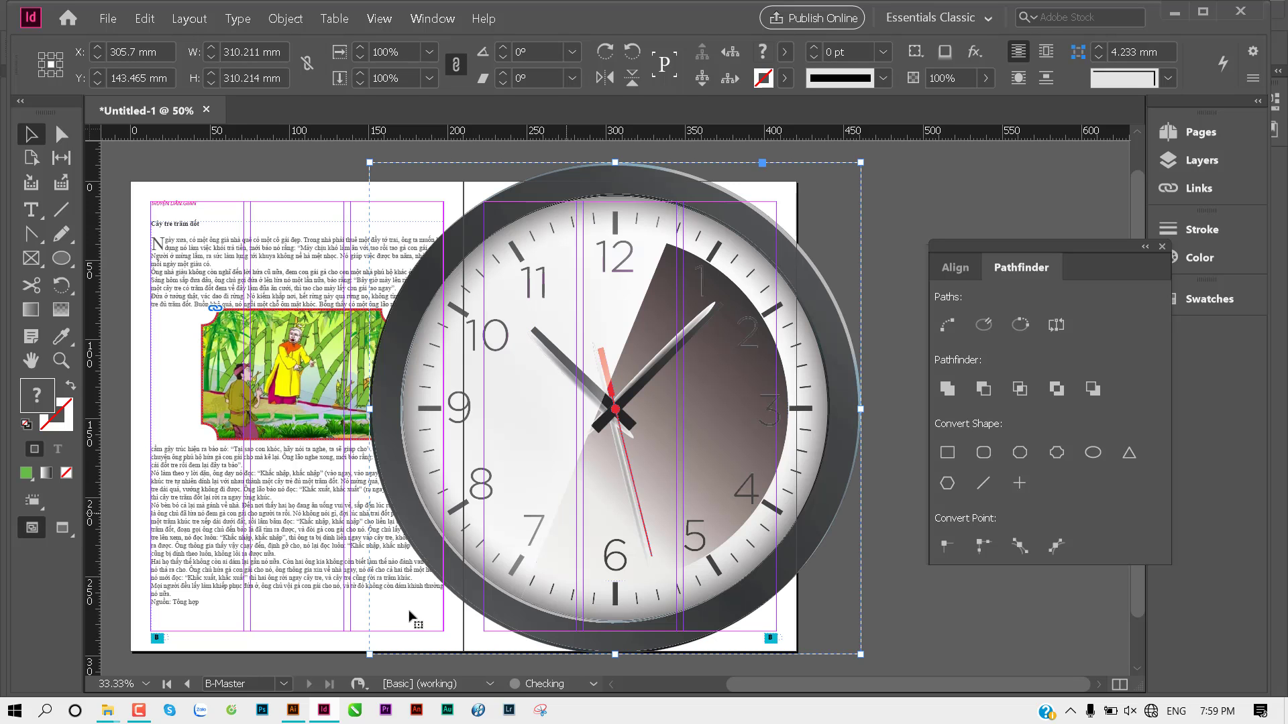
click(293, 711)
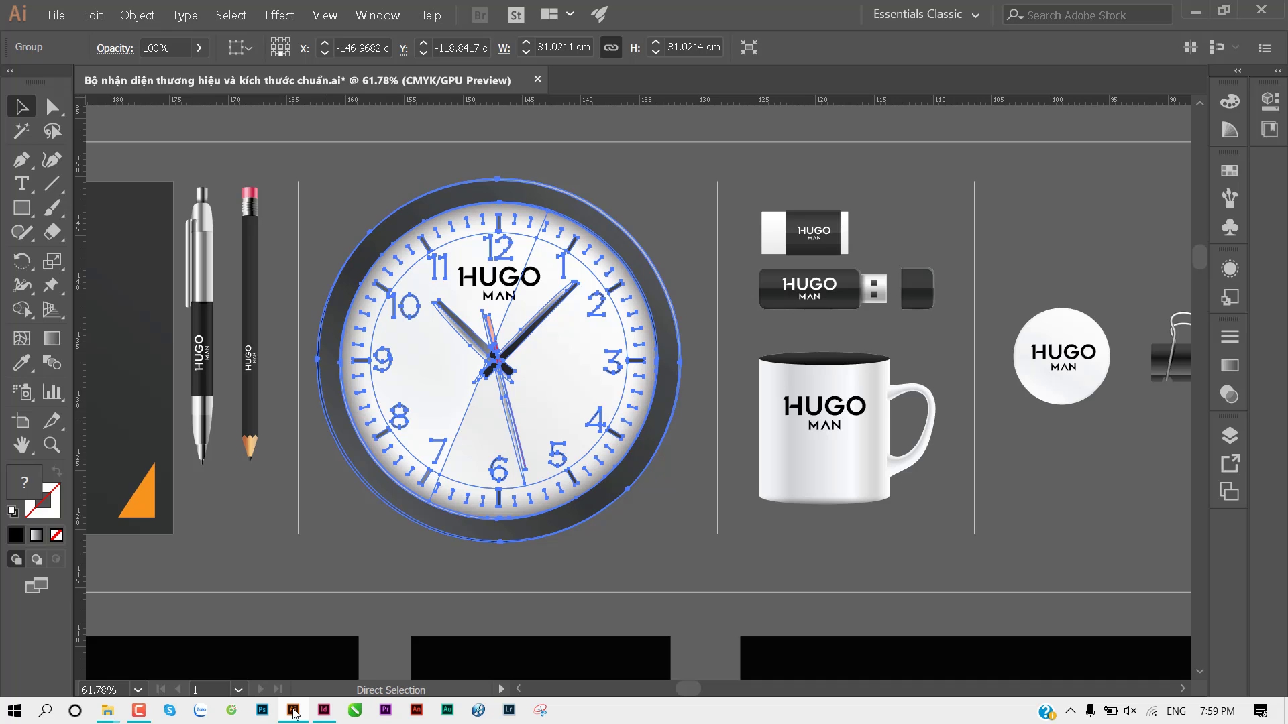
click(293, 711)
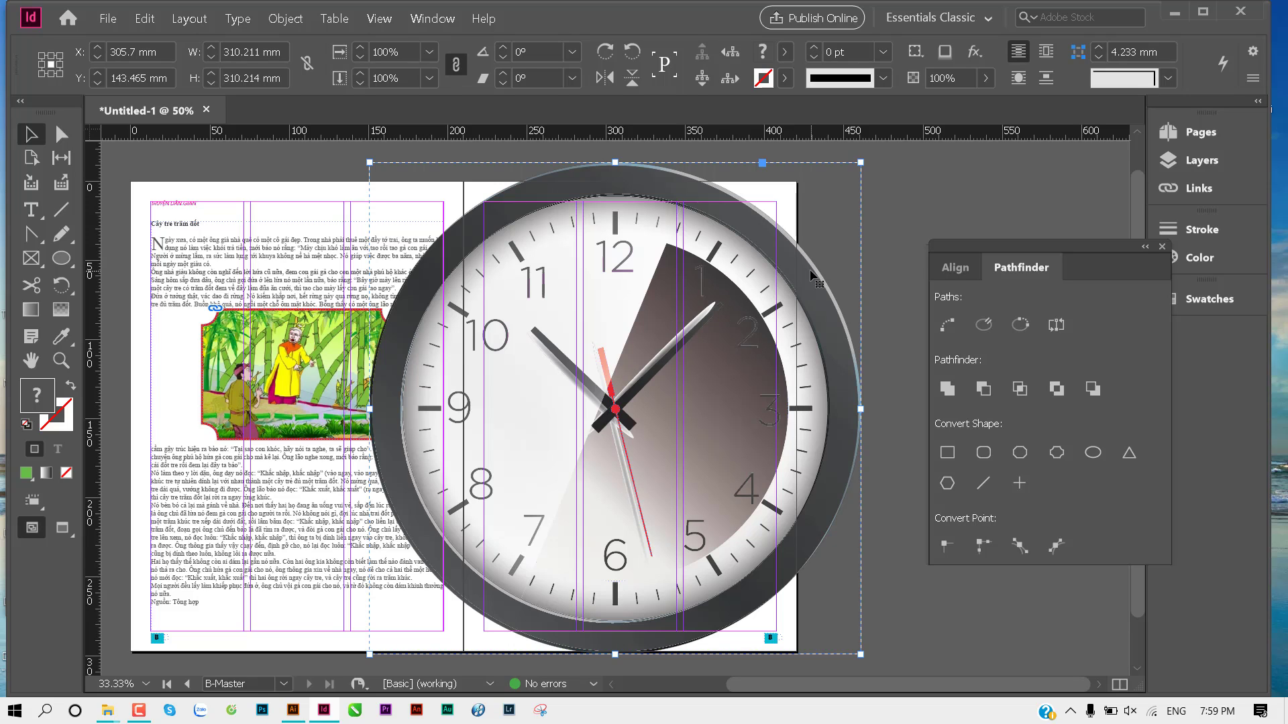
click(293, 710)
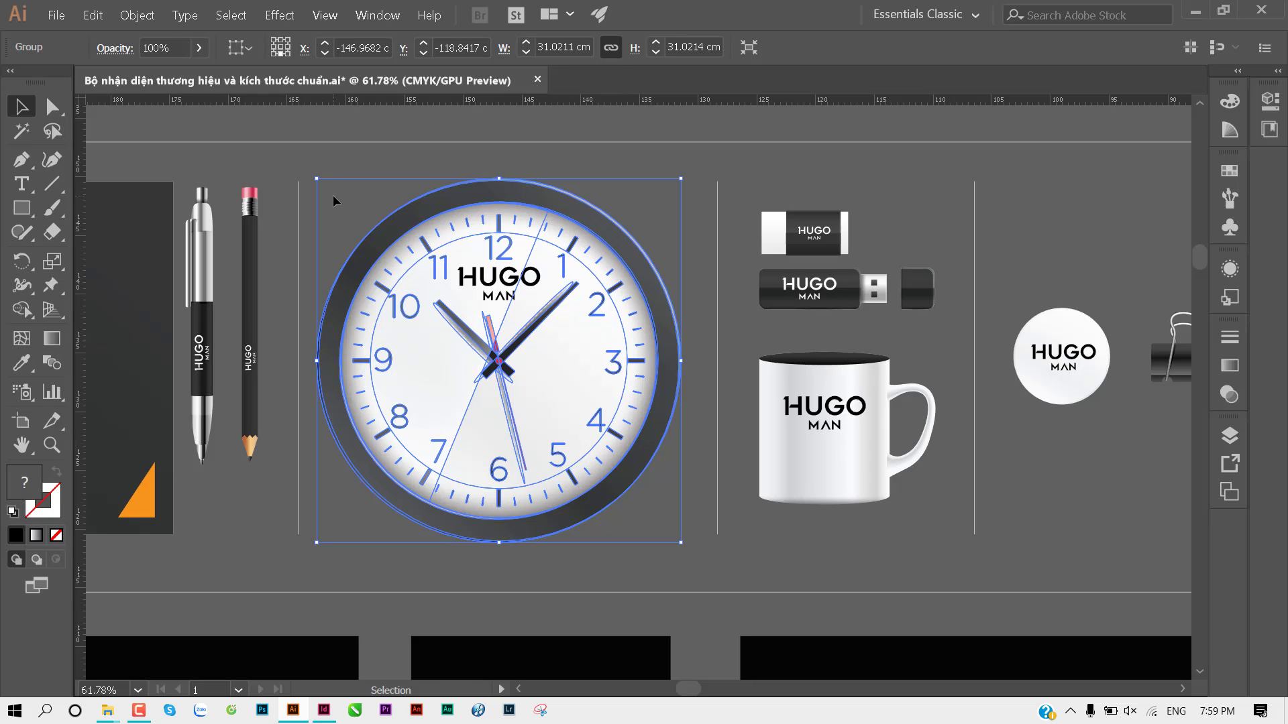
Step: Rasterize the clock group as CMYK, Medium (150 ppi), with a transparent background
click(443, 310)
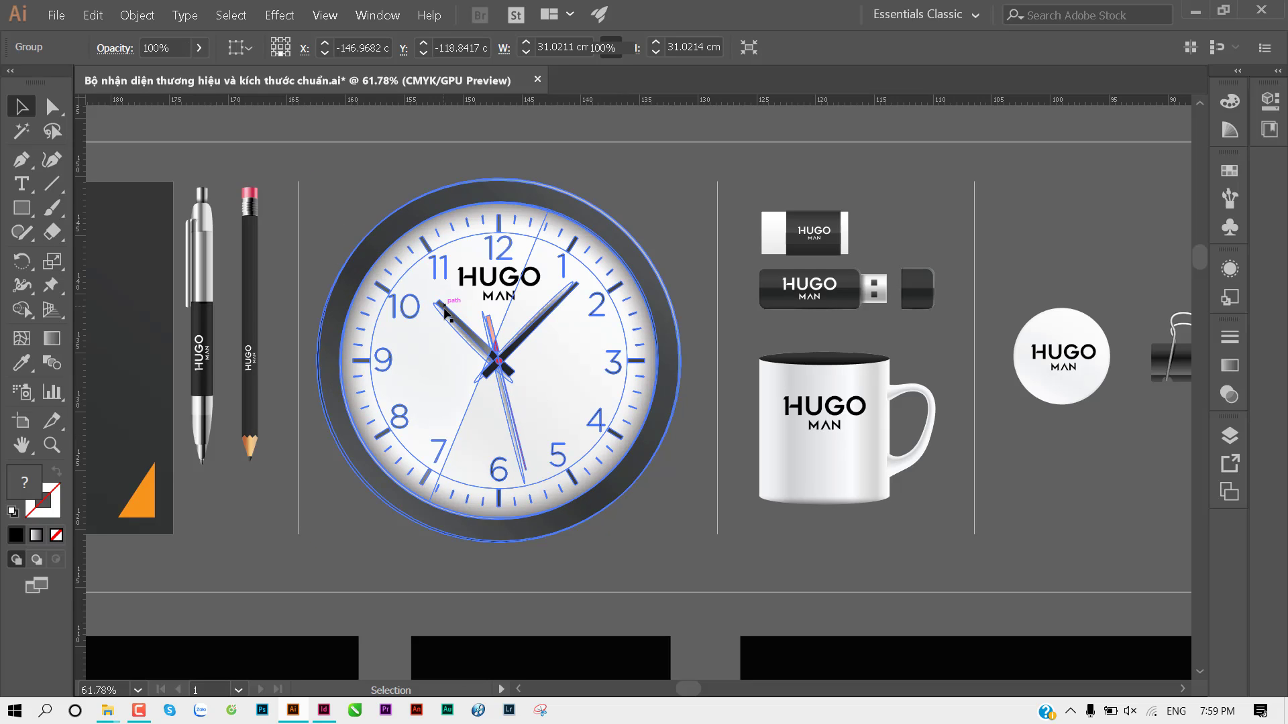
click(138, 23)
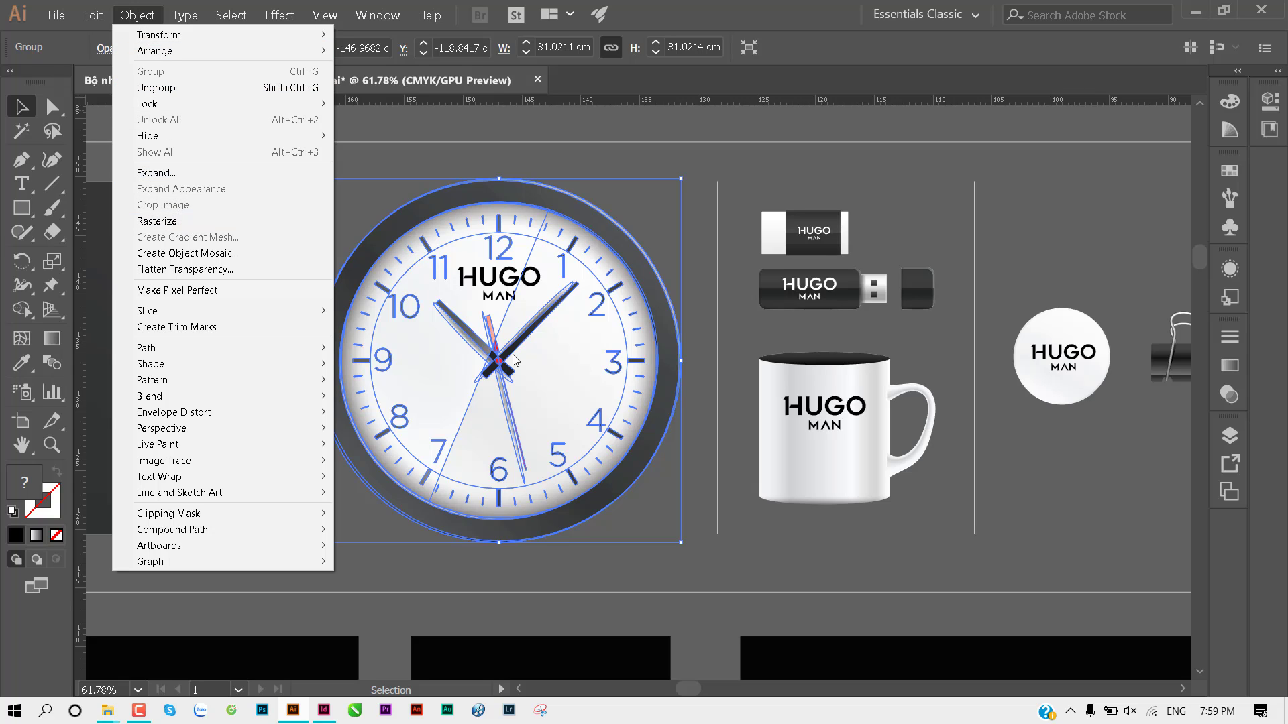
click(180, 221)
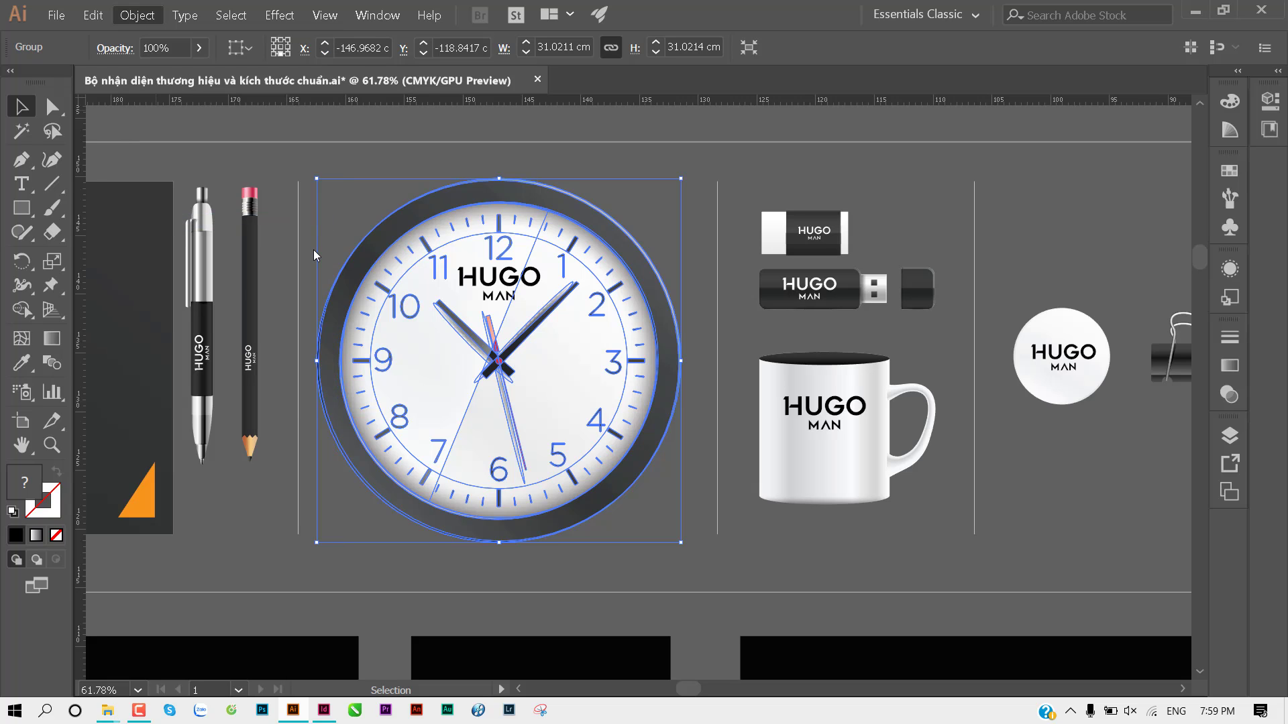
drag(144, 21, 841, 88)
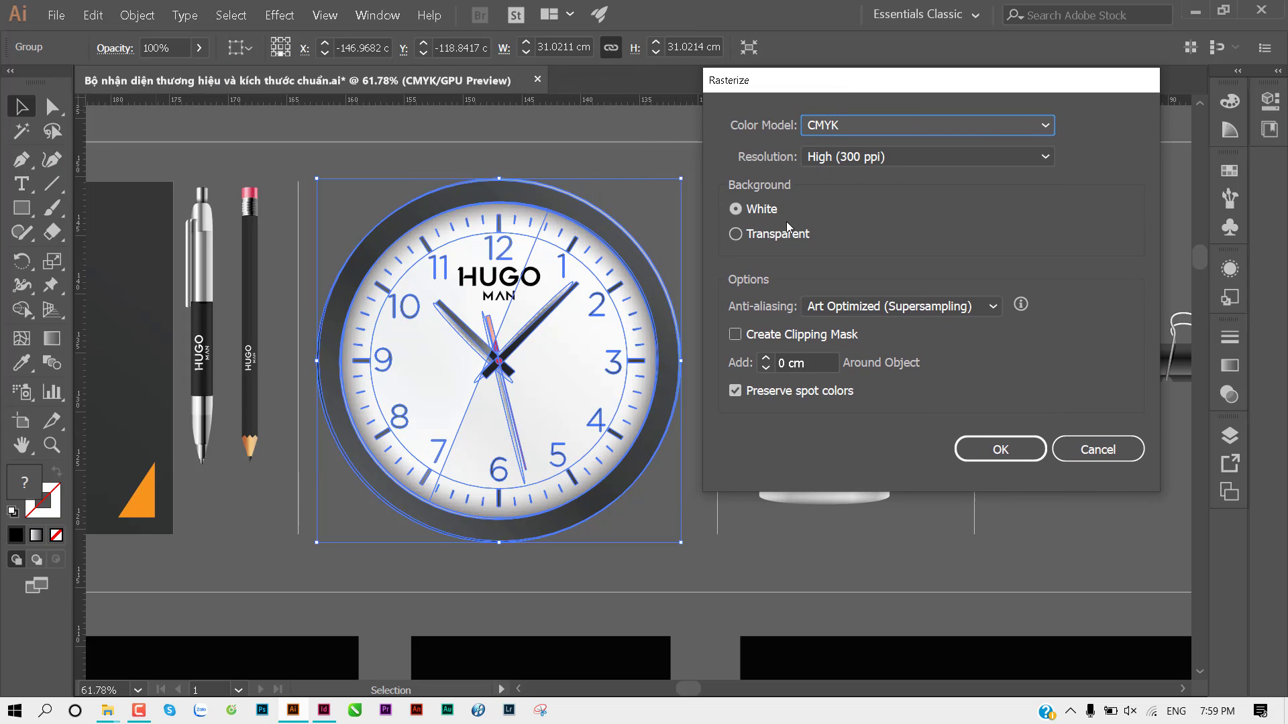
click(754, 236)
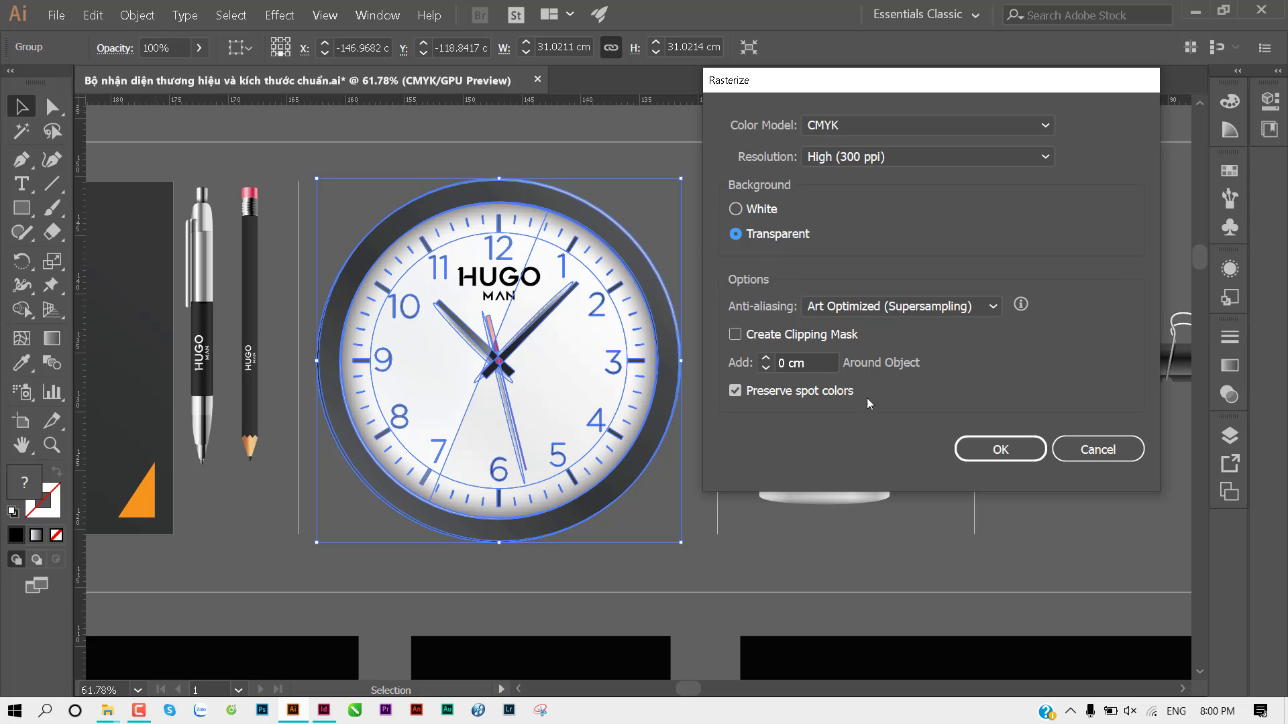
click(900, 158)
click(883, 201)
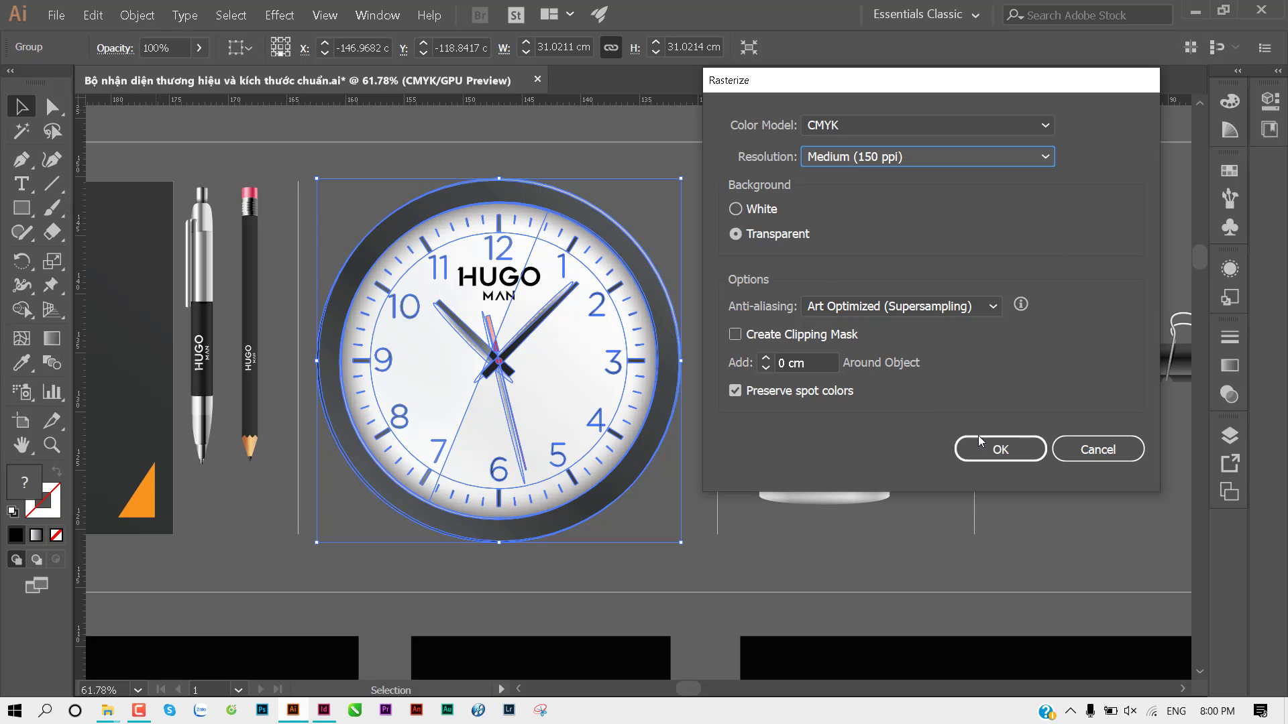
click(995, 448)
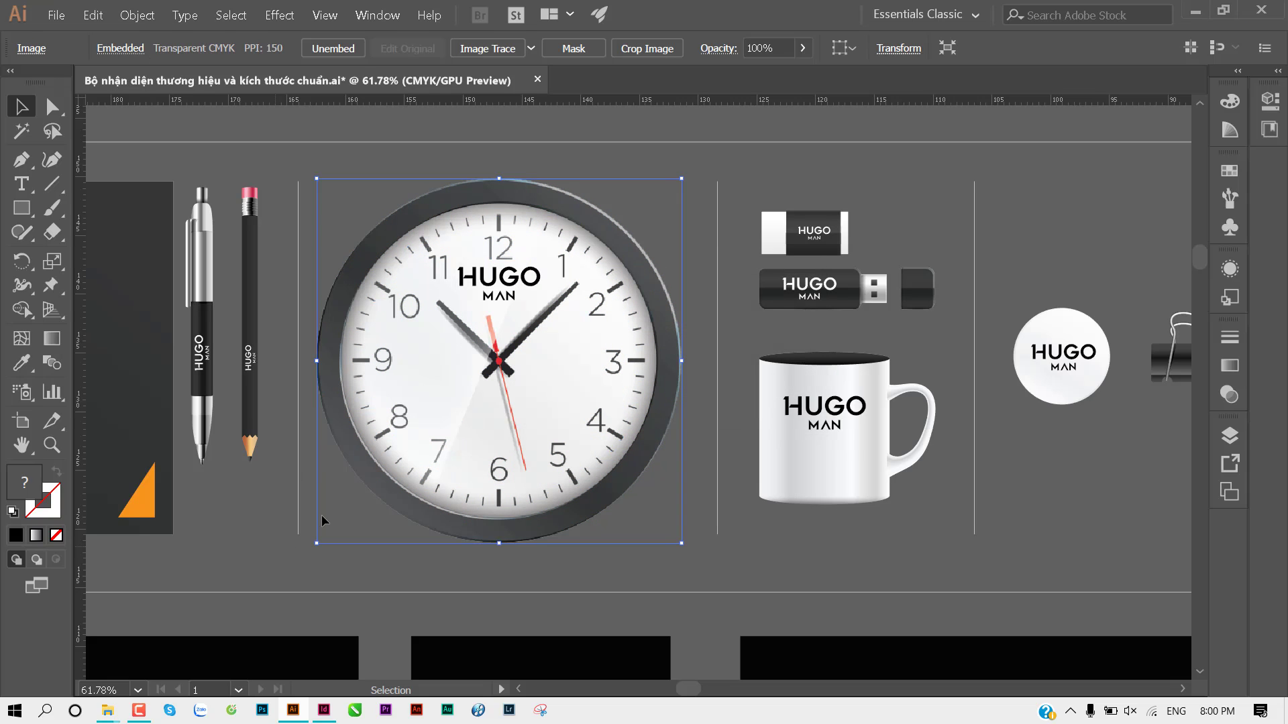
Step: Select the rasterized clock image and switch to the InDesign layout
key(ctrl+shift+a)
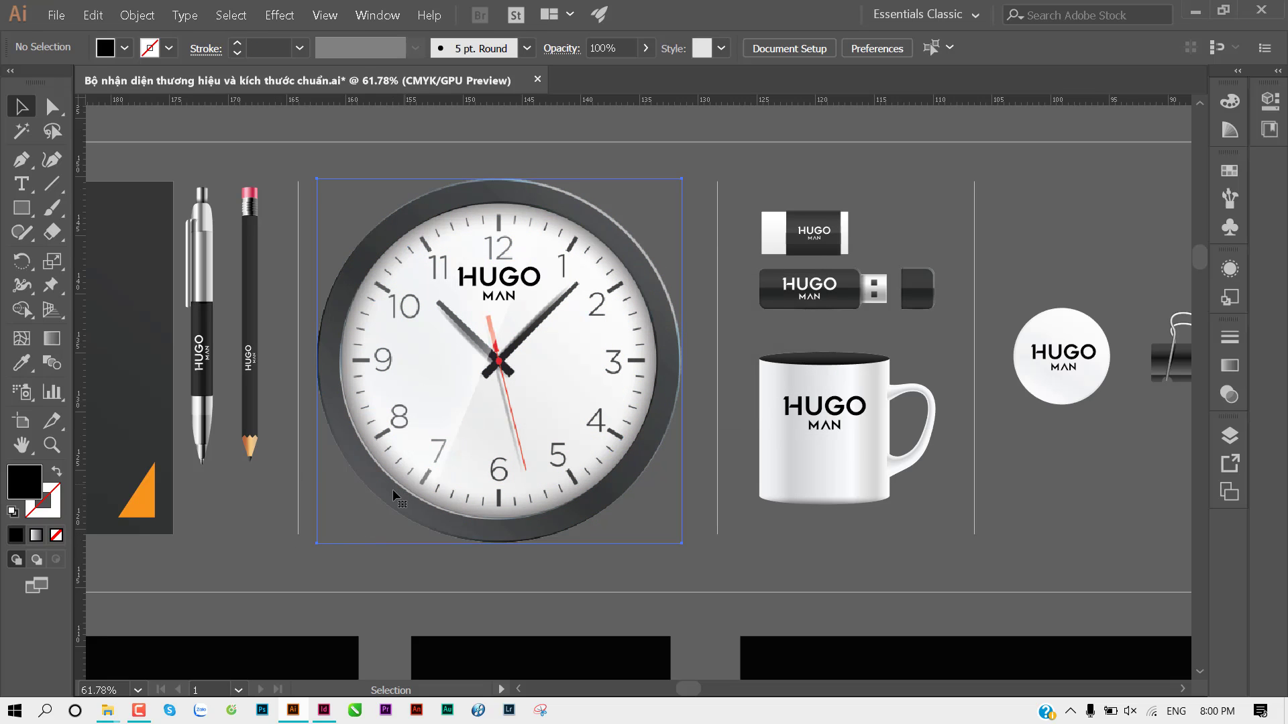
click(397, 493)
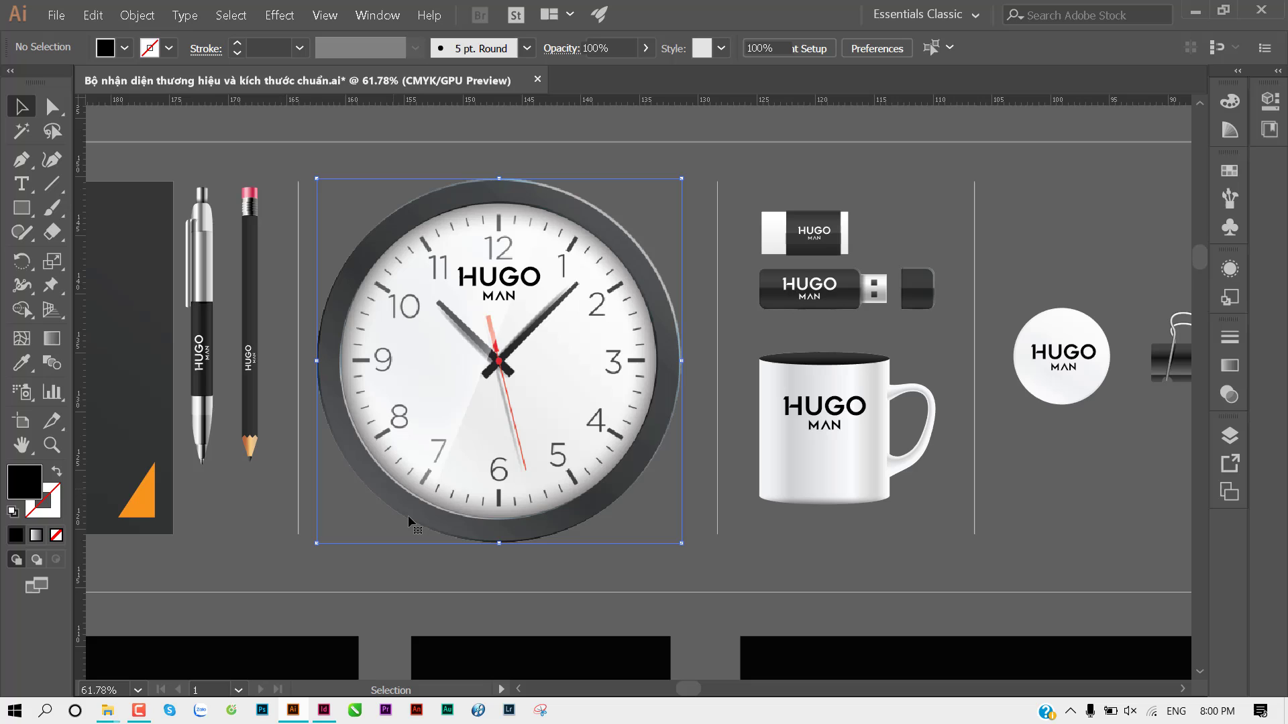
click(325, 711)
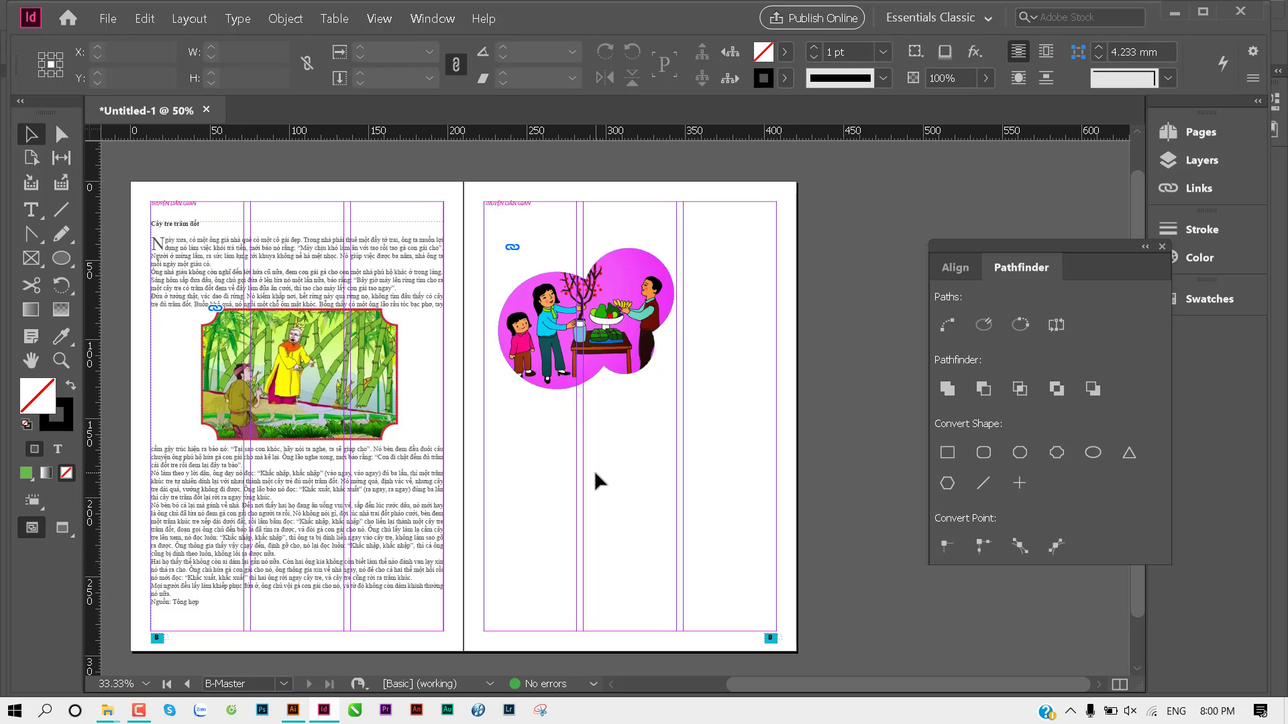
Step: Paste the clock image, shrink it to about 80%, and move it onto the pasteboard right of the spread
key(ctrl+v)
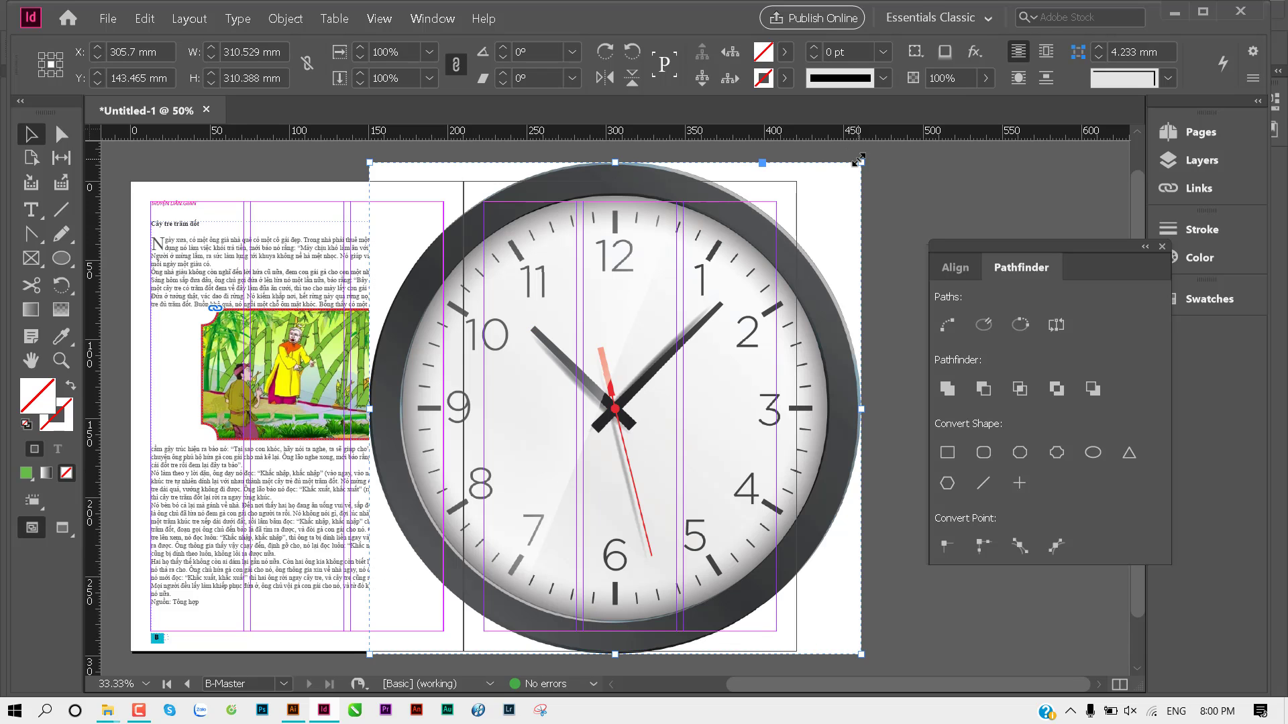
mouse_move(861, 162)
mouse_down()
mouse_move(697, 382)
mouse_move(526, 533)
mouse_move(672, 488)
mouse_up()
click(742, 512)
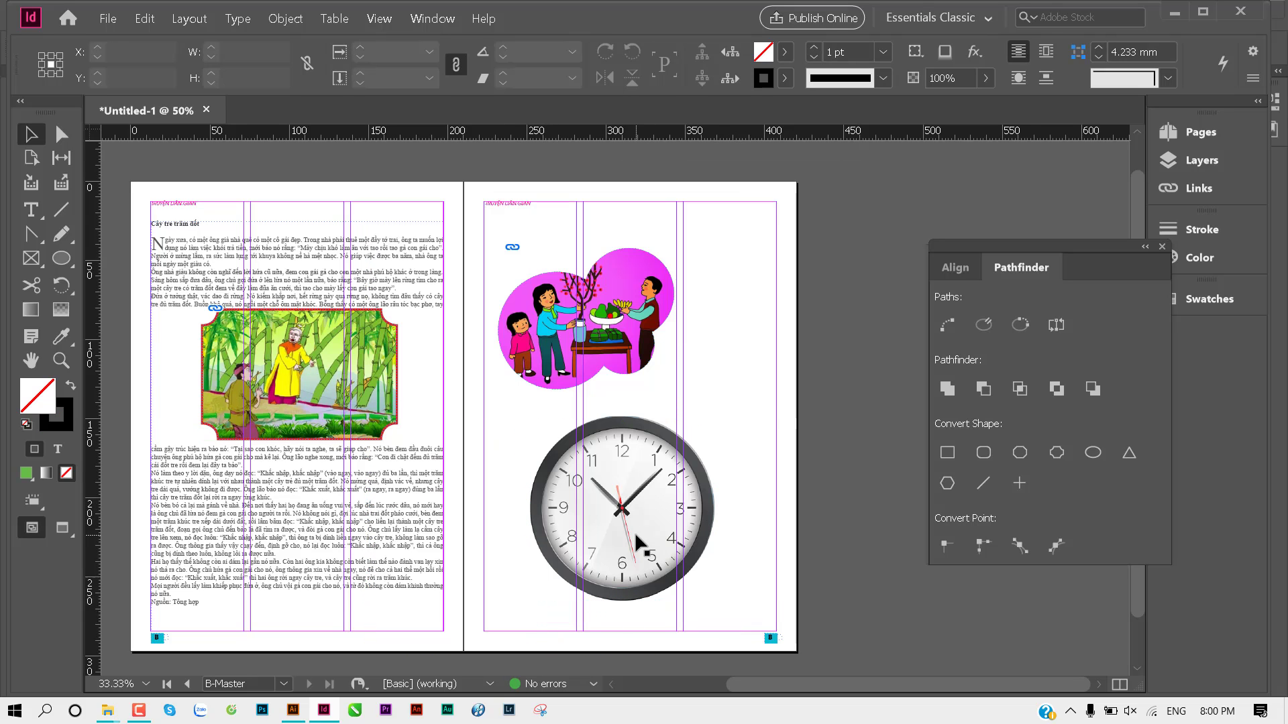
mouse_move(630, 555)
mouse_down()
mouse_move(789, 524)
mouse_move(896, 353)
mouse_up()
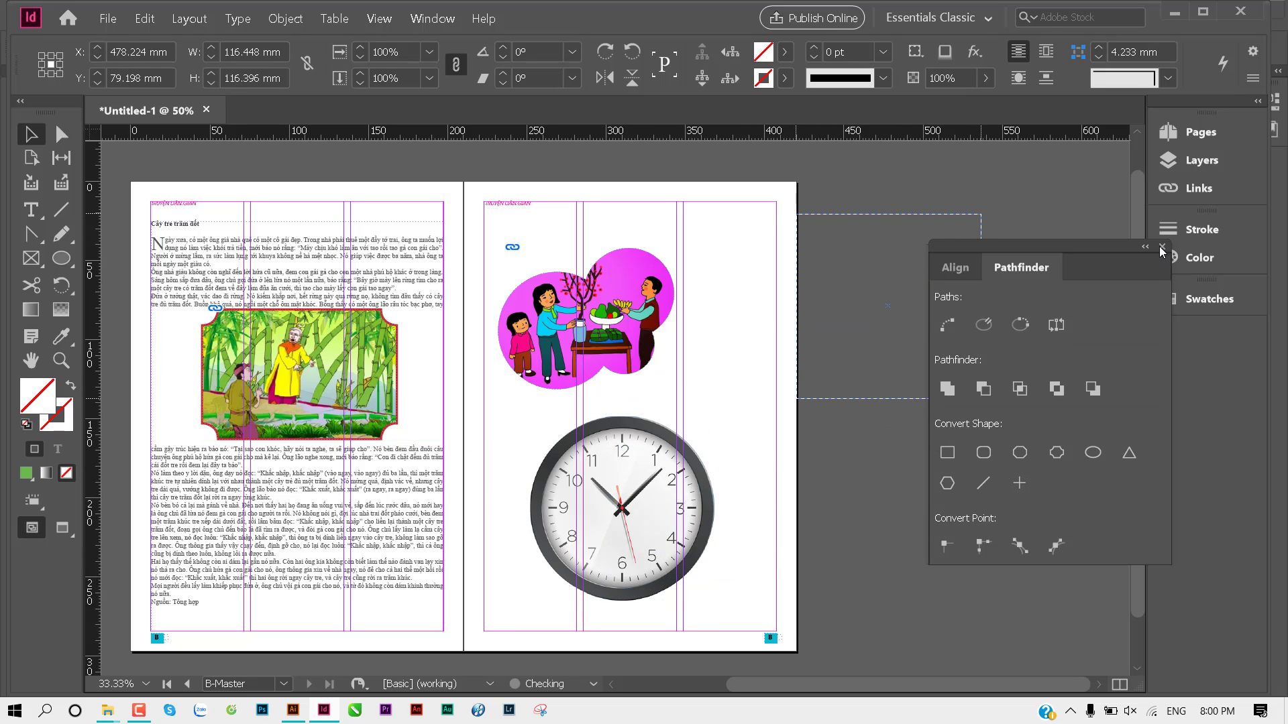
click(1163, 248)
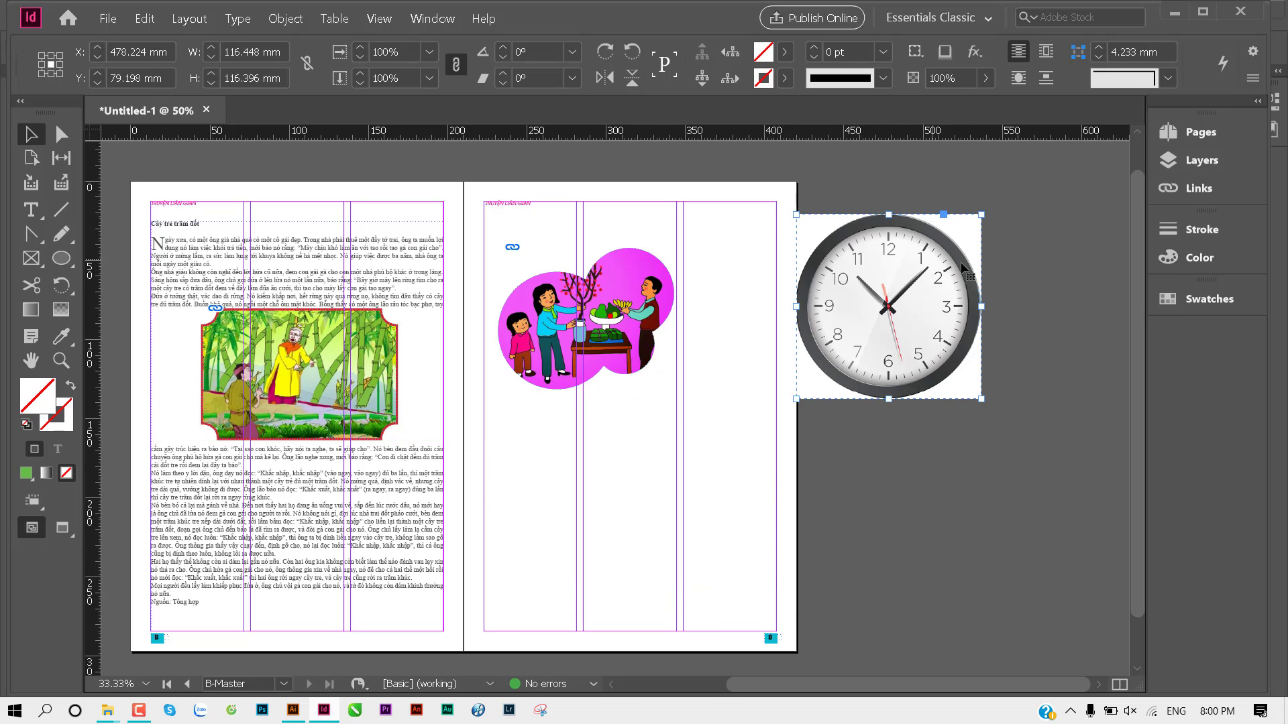
click(1028, 269)
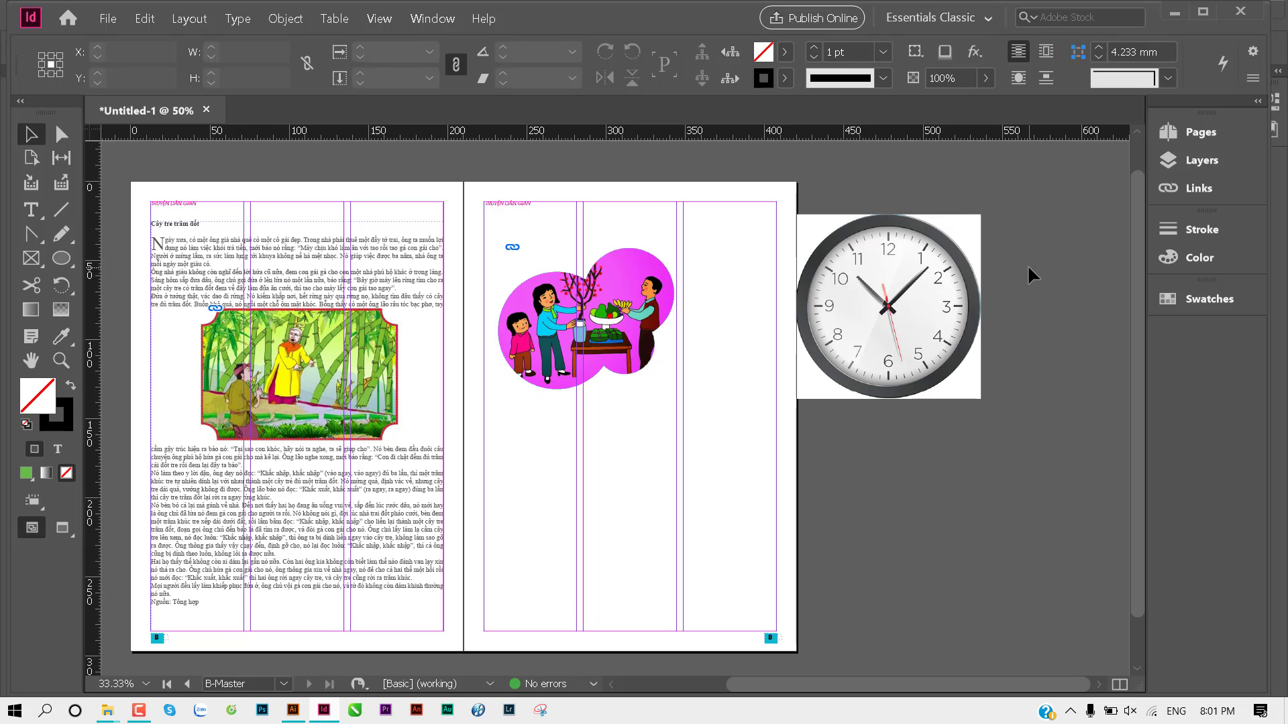
Step: Return to the HUGO file in Illustrator, scroll down to the clock and select its image
click(290, 711)
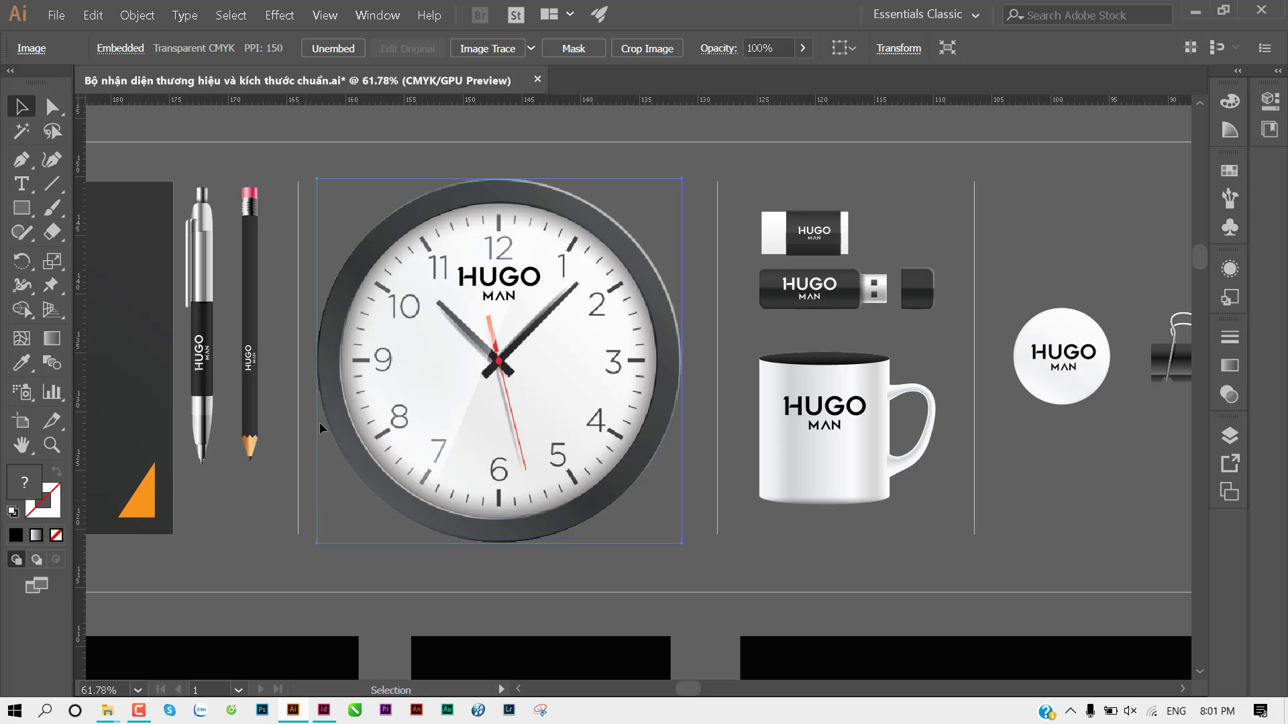
key(ctrl+shift+a)
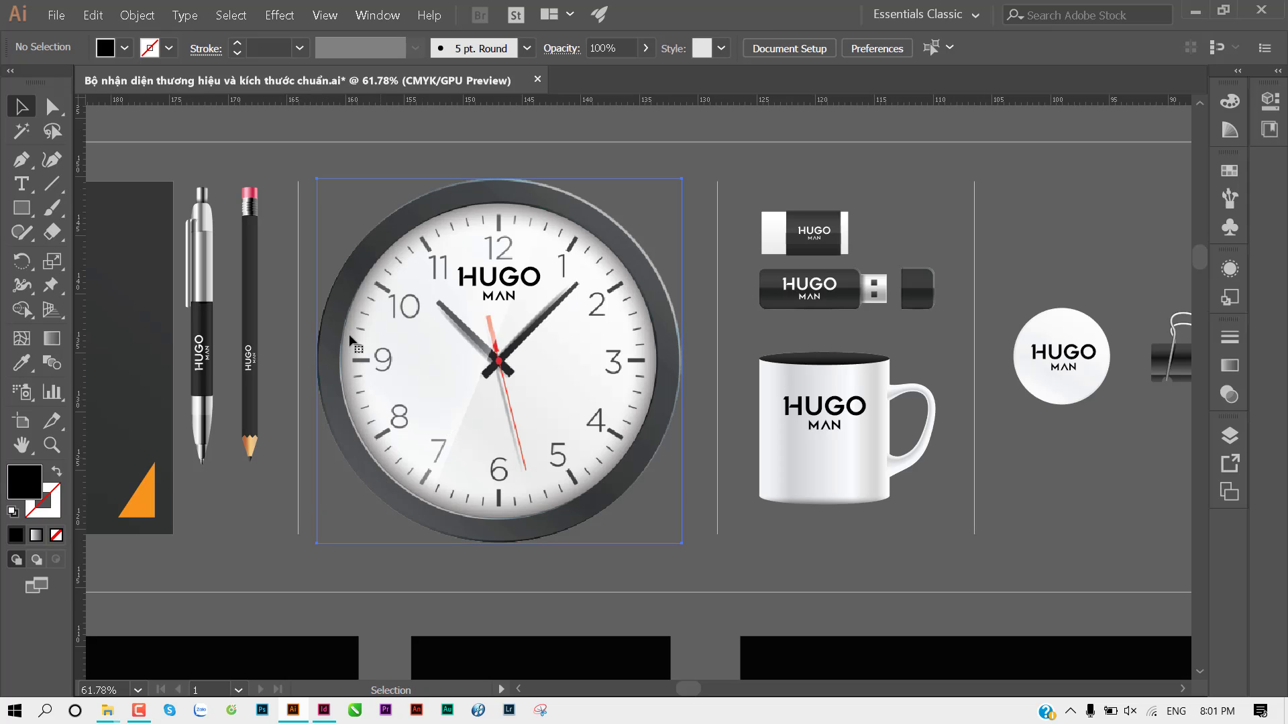
click(415, 271)
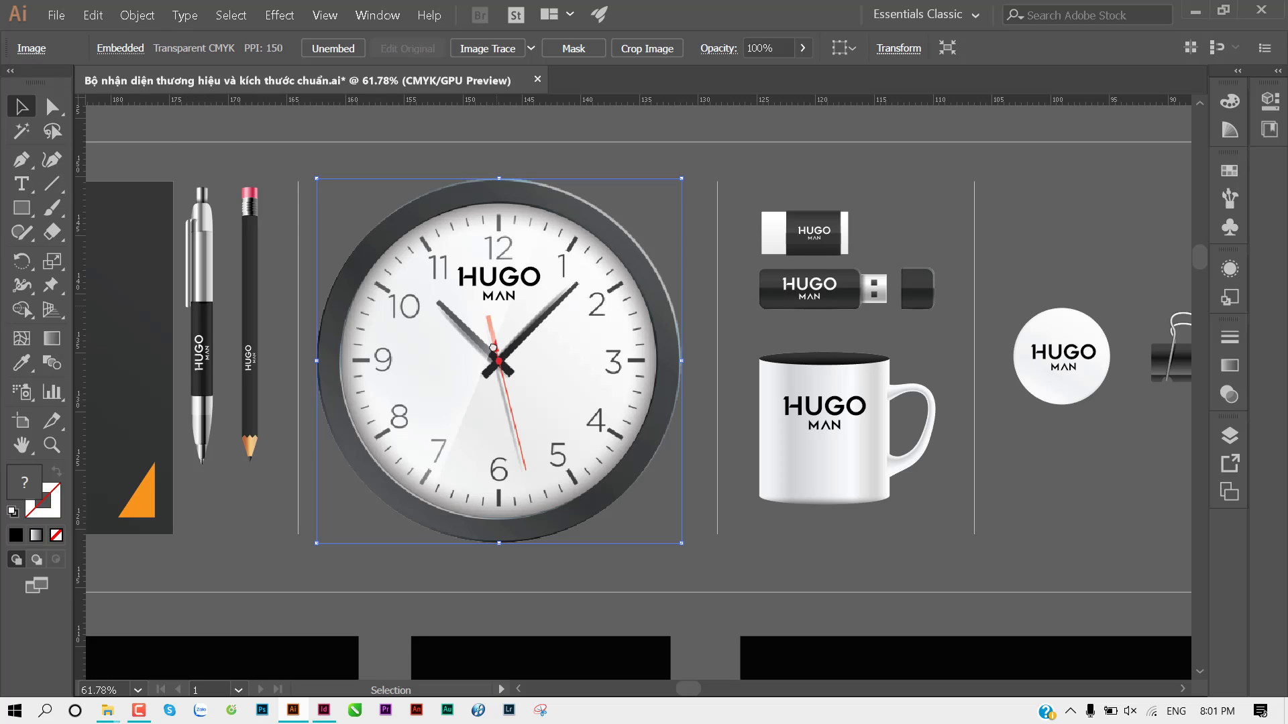
scroll(499, 361, right, 1)
scroll(491, 367, down, 1)
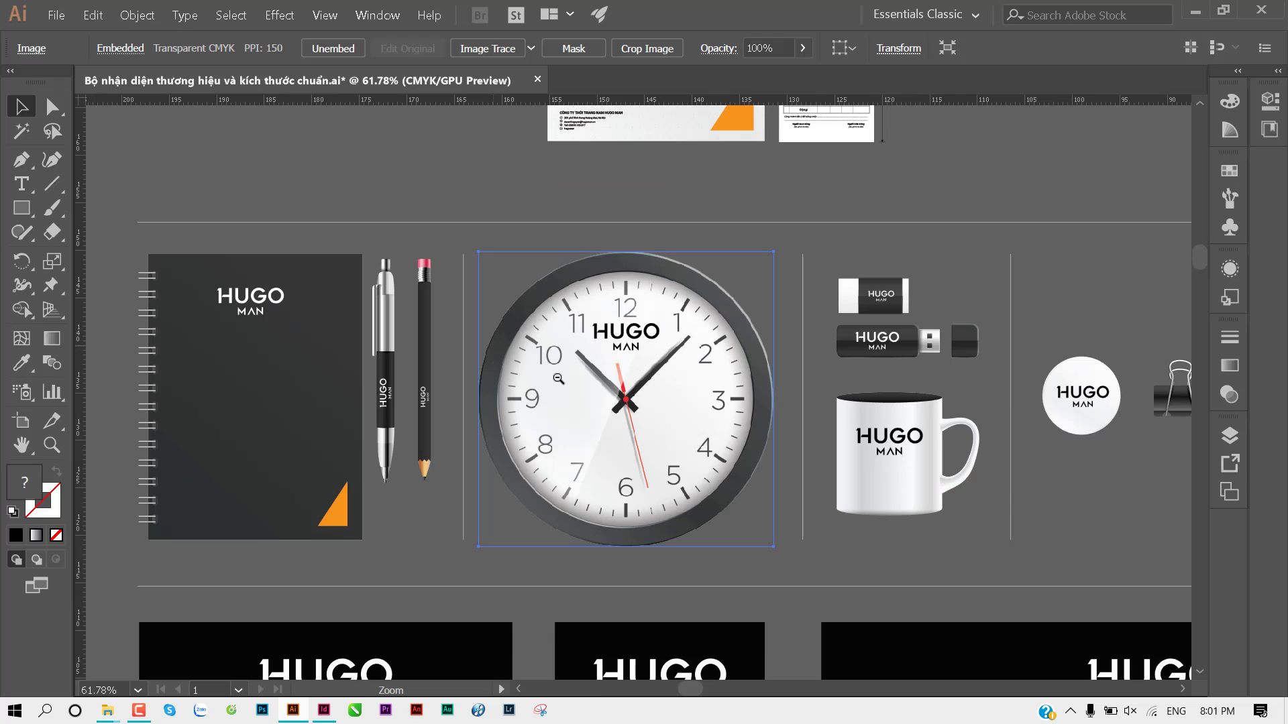
scroll(674, 392, down, 1)
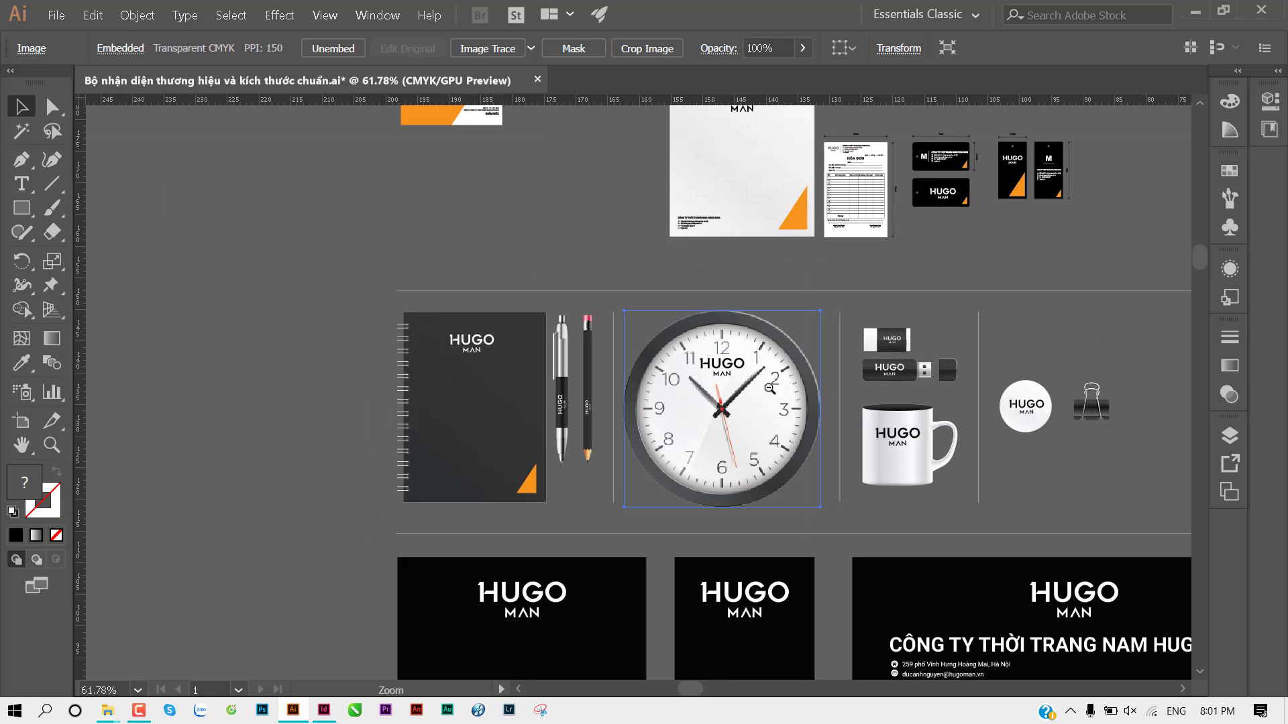
scroll(760, 397, down, 2)
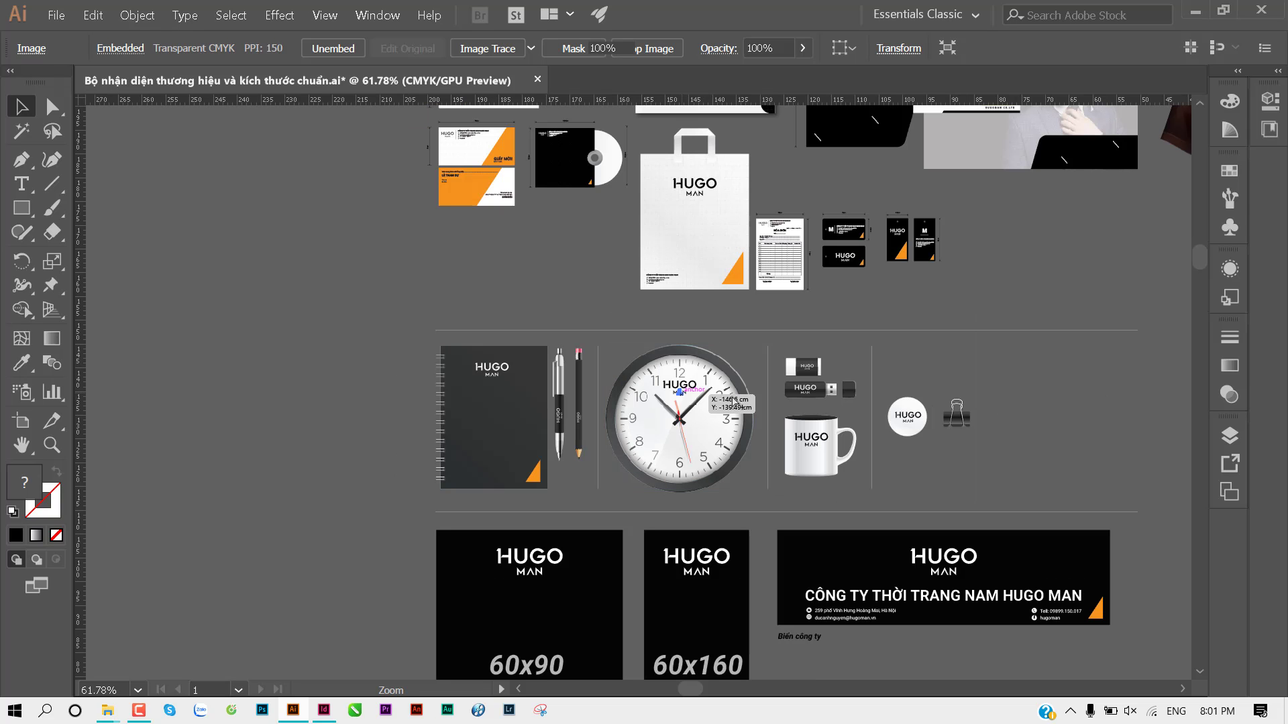
click(678, 398)
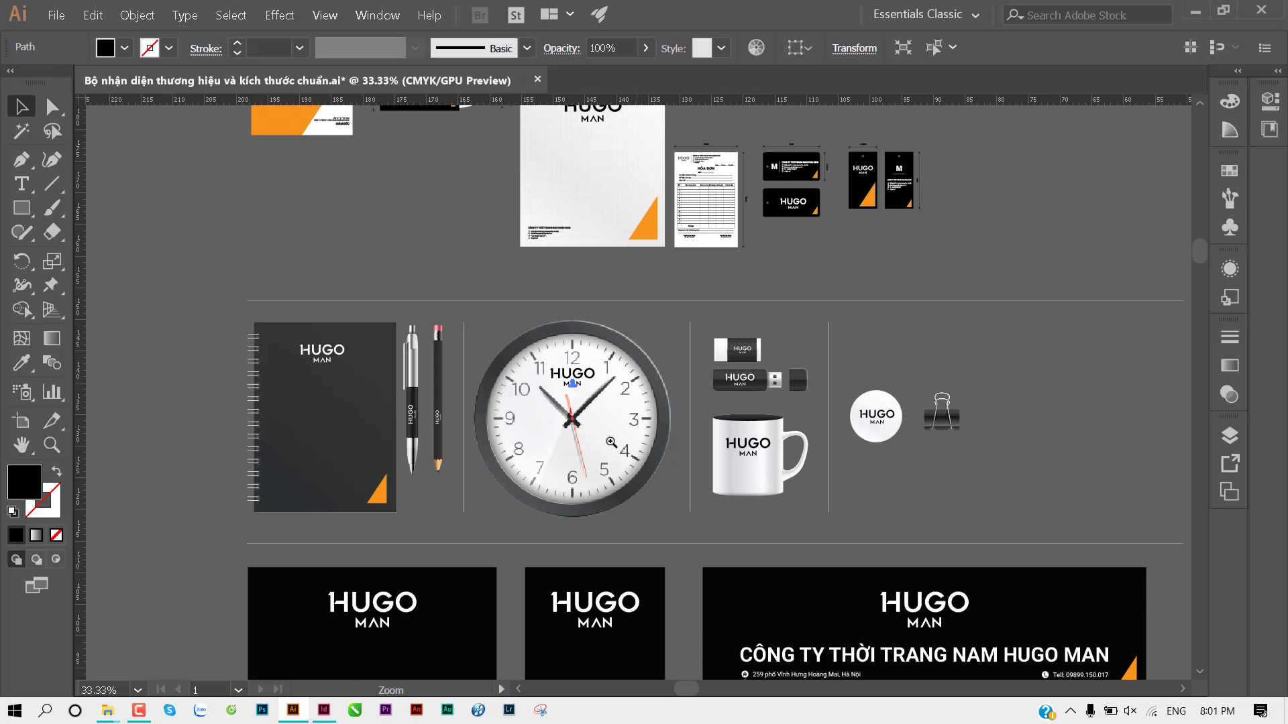
click(677, 399)
click(651, 195)
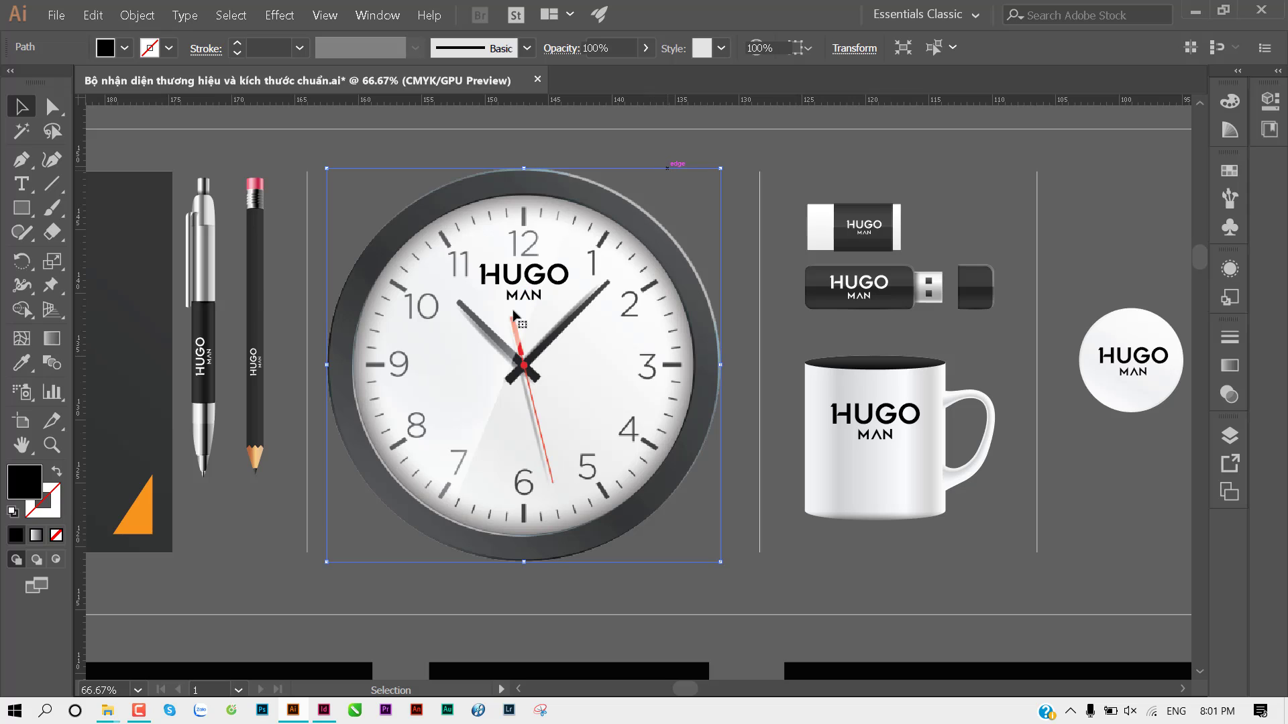
click(324, 178)
Step: Zoom out and back in, re-centre the clock row, and pick the Artboard tool
key(z)
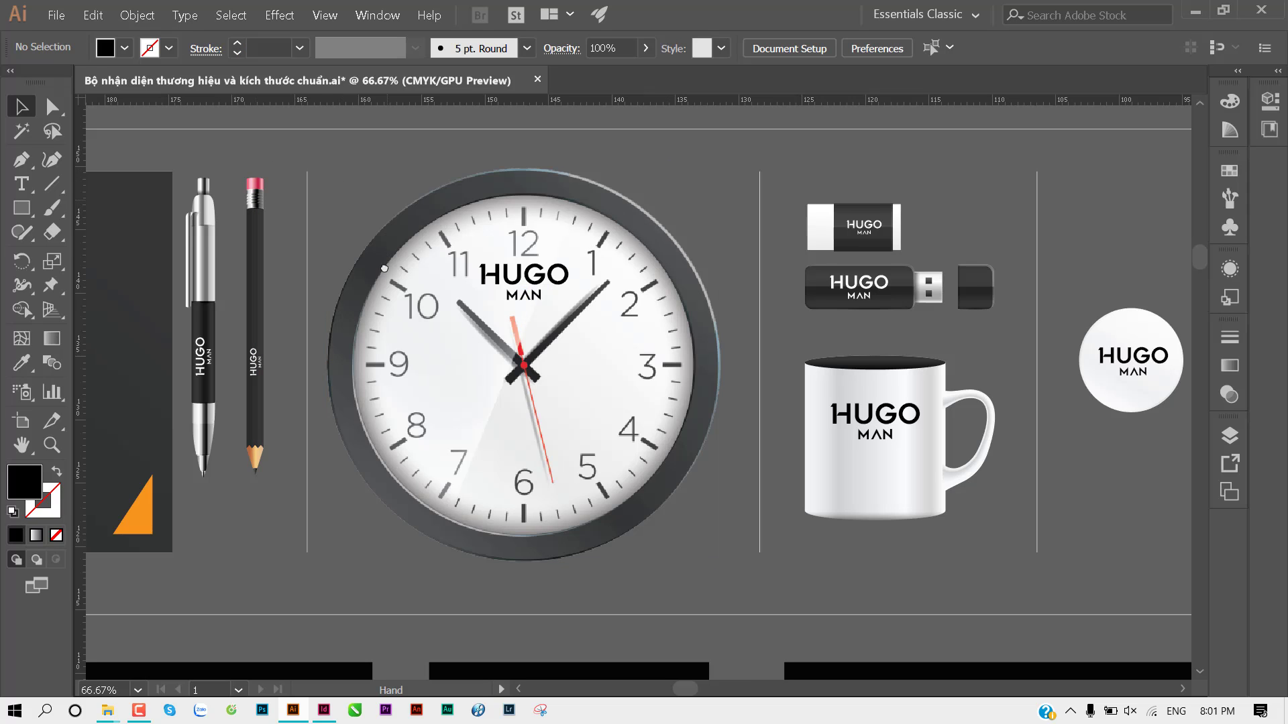
alt+click(627, 320)
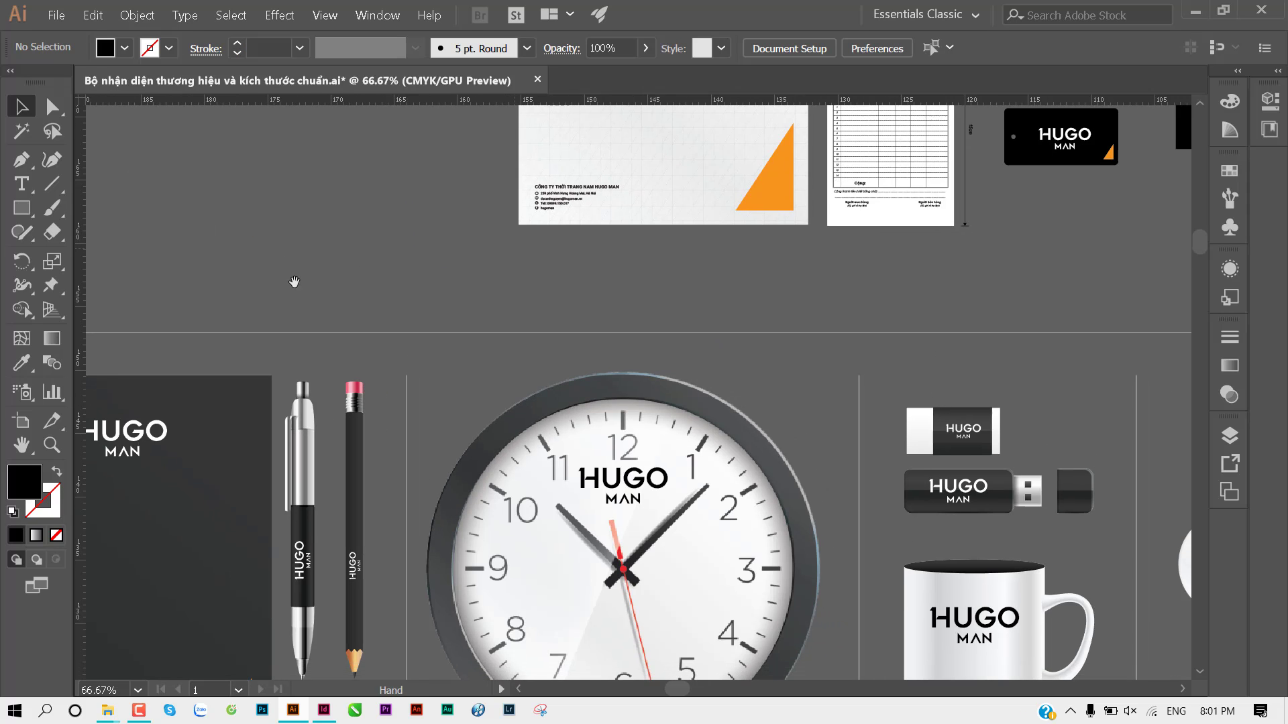
click(627, 320)
drag(83, 566, 19, 416)
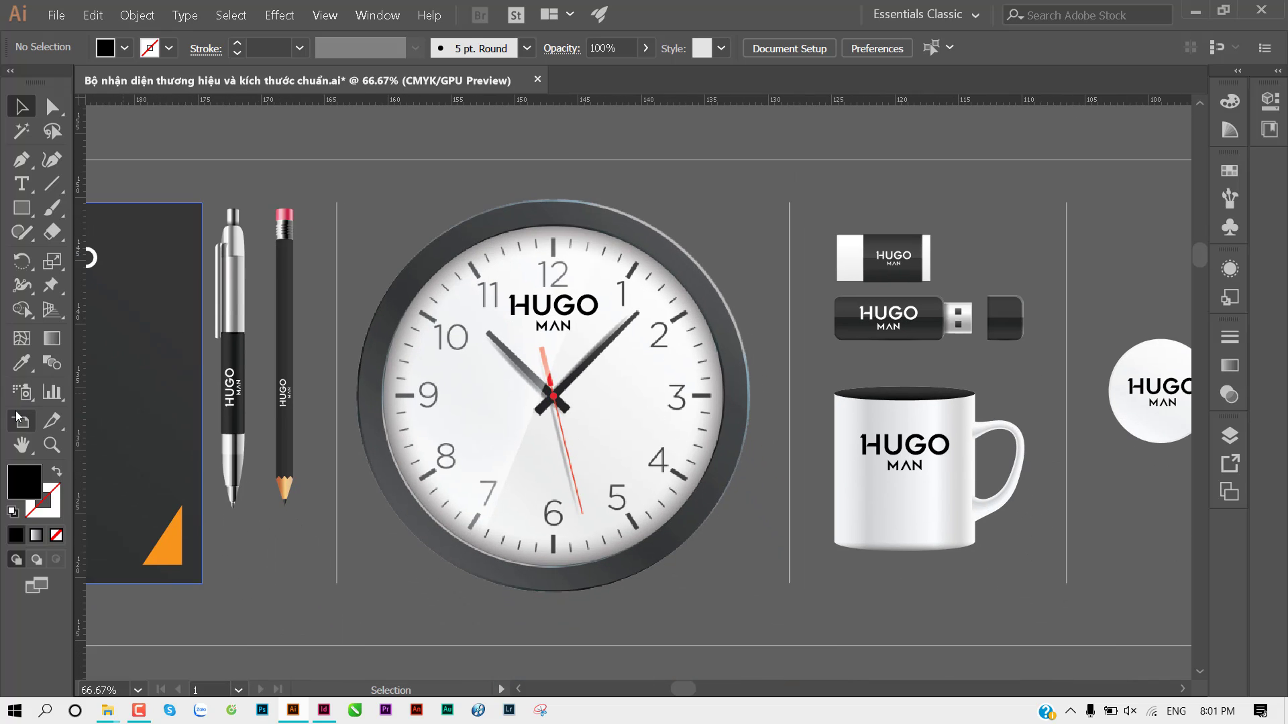
click(20, 417)
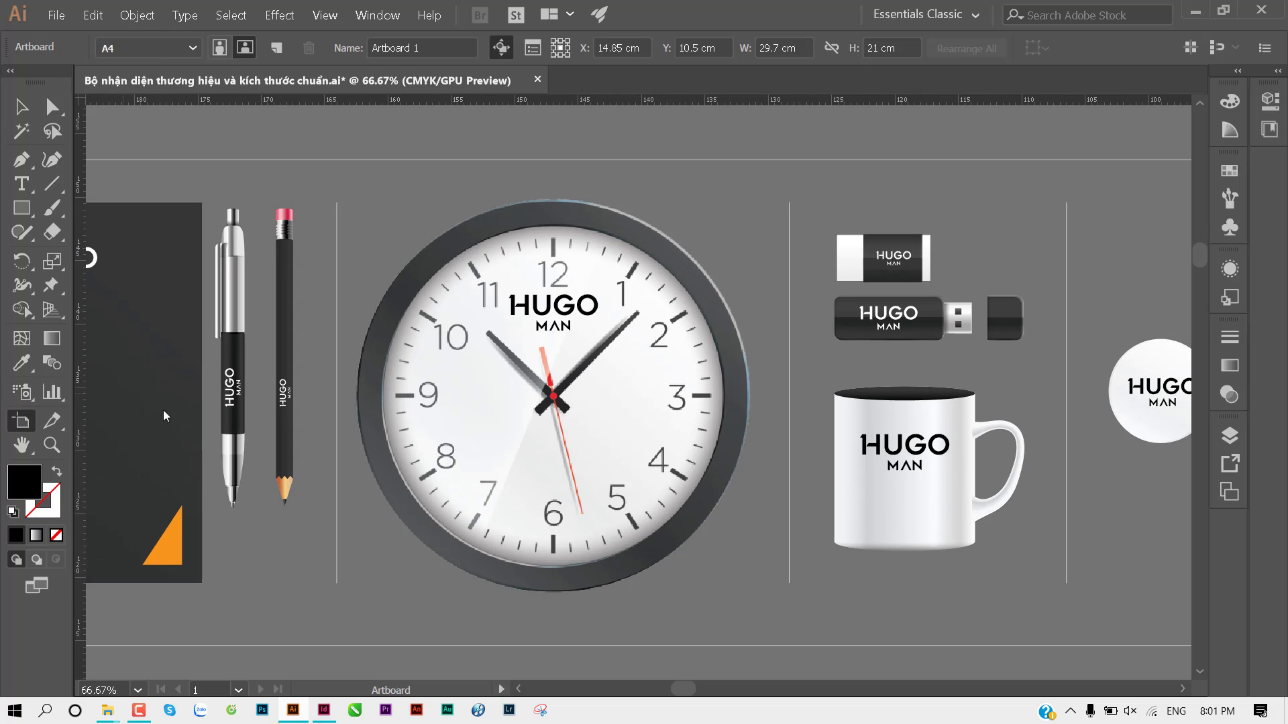
Step: Draw Artboard 2 around the clock, nudge its left edge, then close the file without saving
mouse_move(356, 174)
mouse_down()
mouse_move(758, 578)
mouse_move(755, 609)
mouse_up()
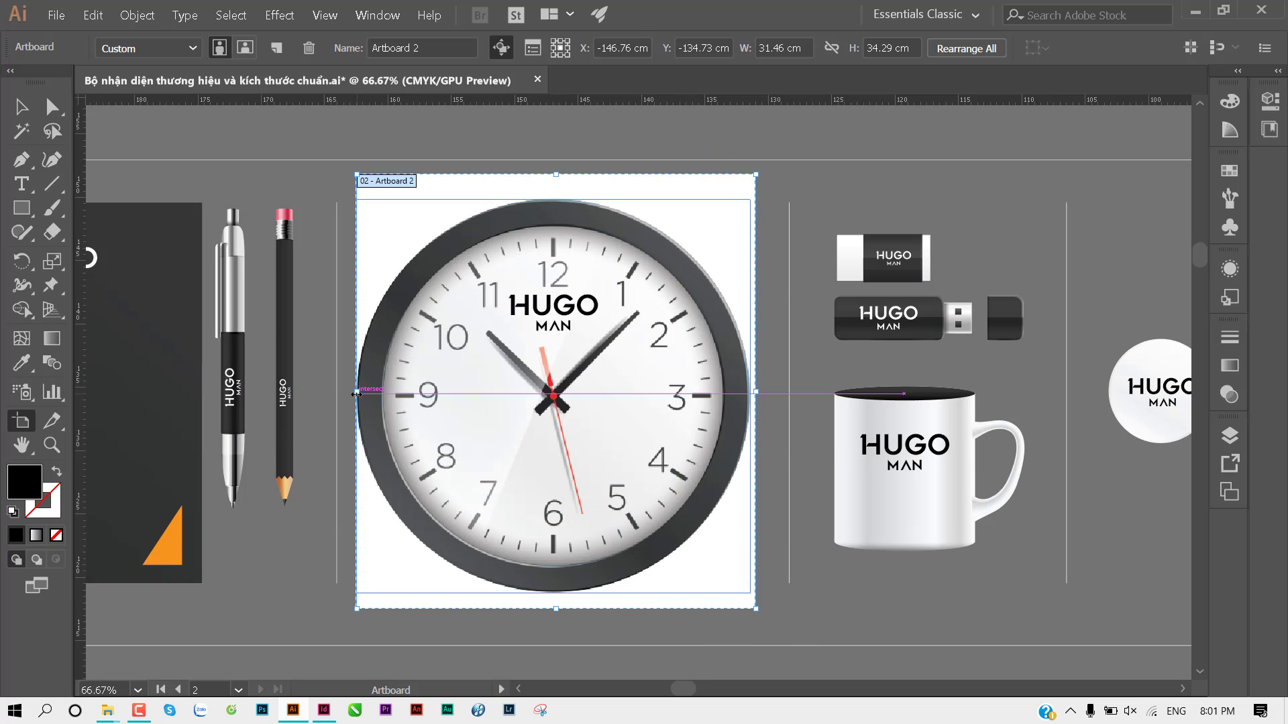
drag(362, 360, 357, 359)
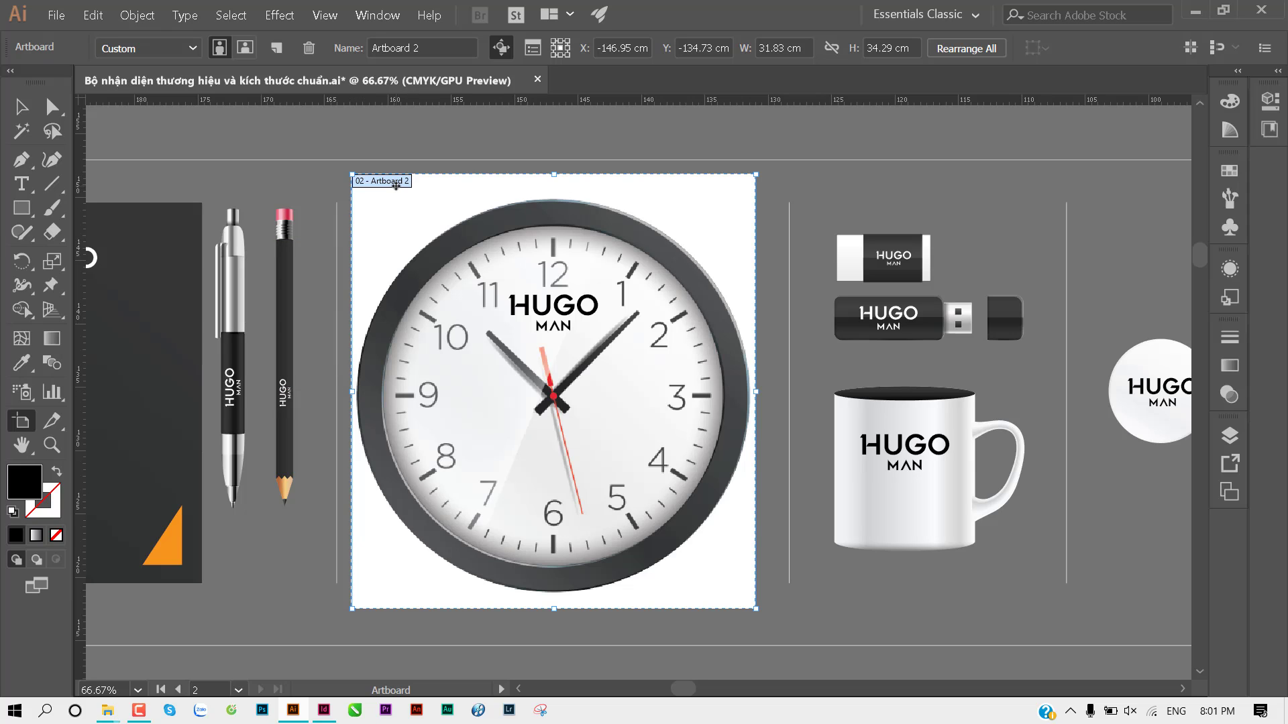
click(20, 109)
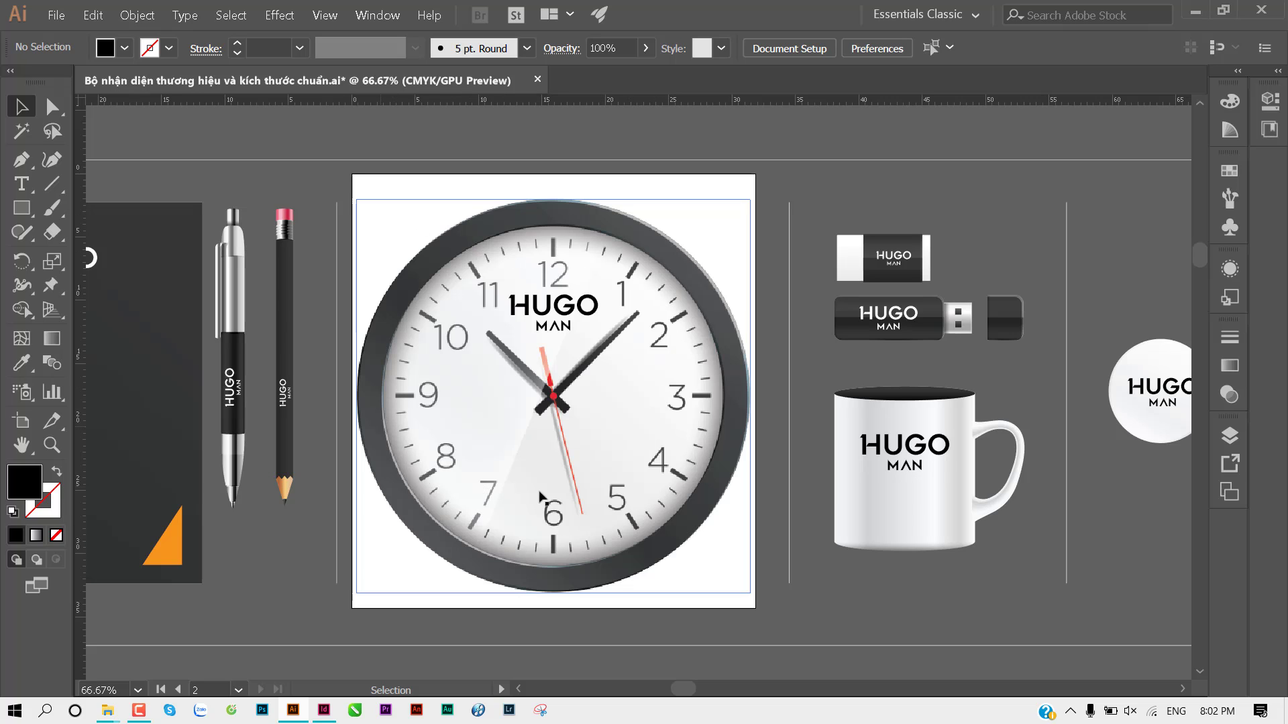
click(1261, 9)
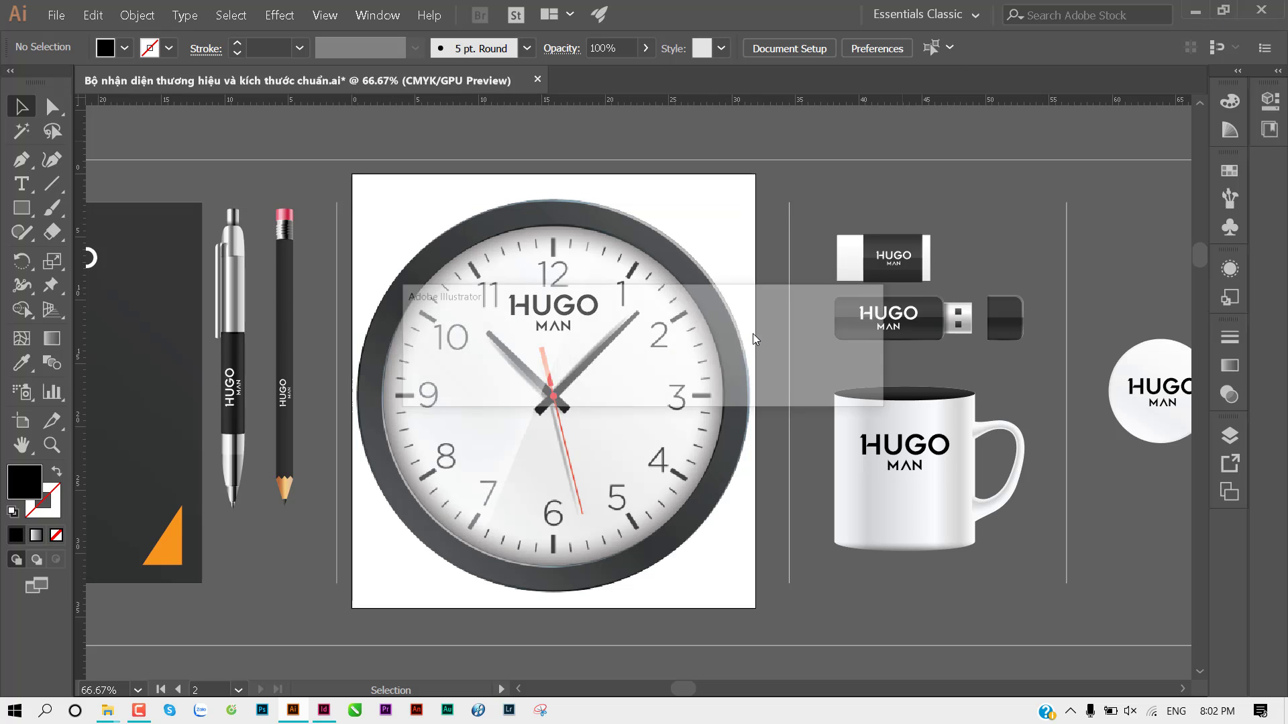
click(746, 386)
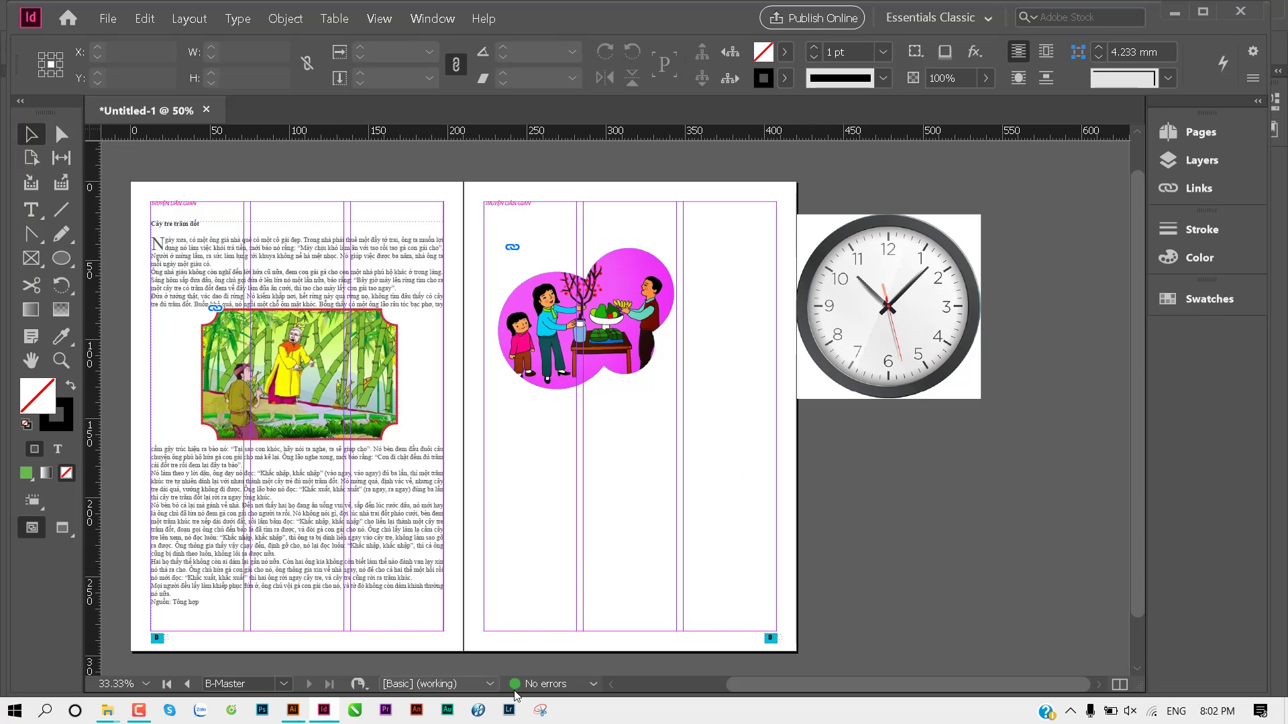
Step: Open the folk-tale Sample.pdf from the Truyện dân gian folder for reference
click(112, 712)
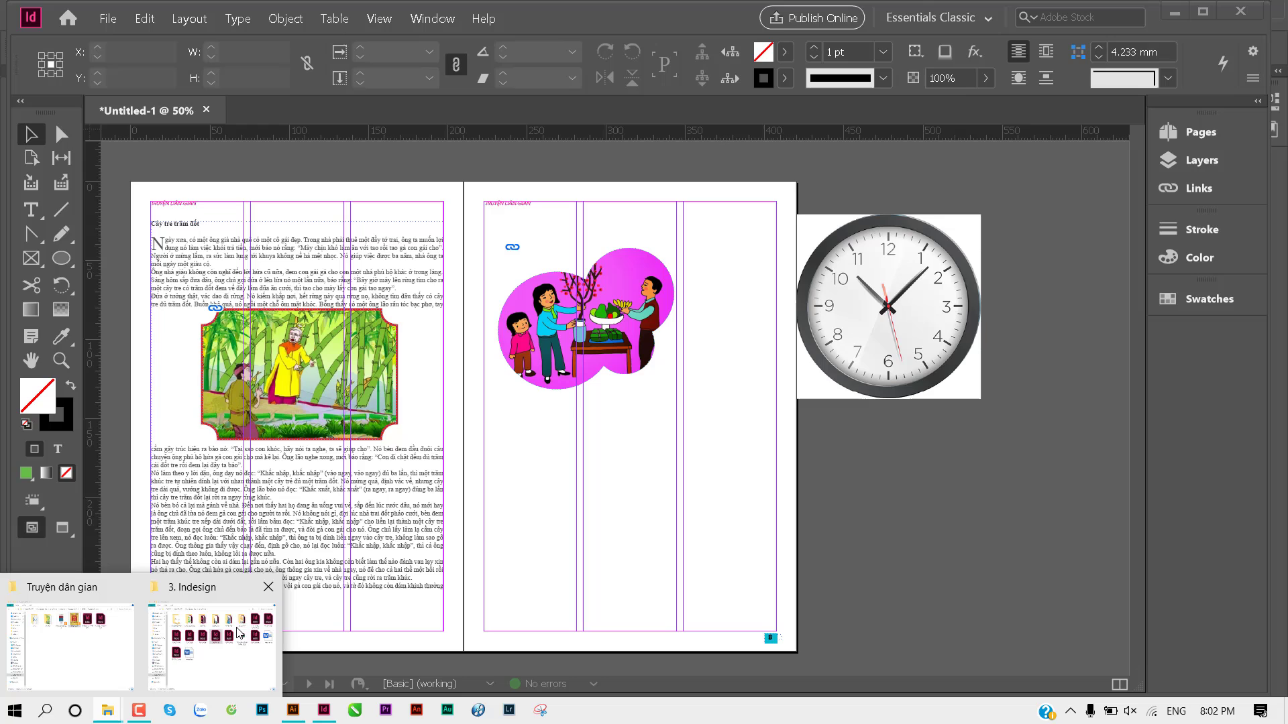
click(105, 639)
double_click(454, 148)
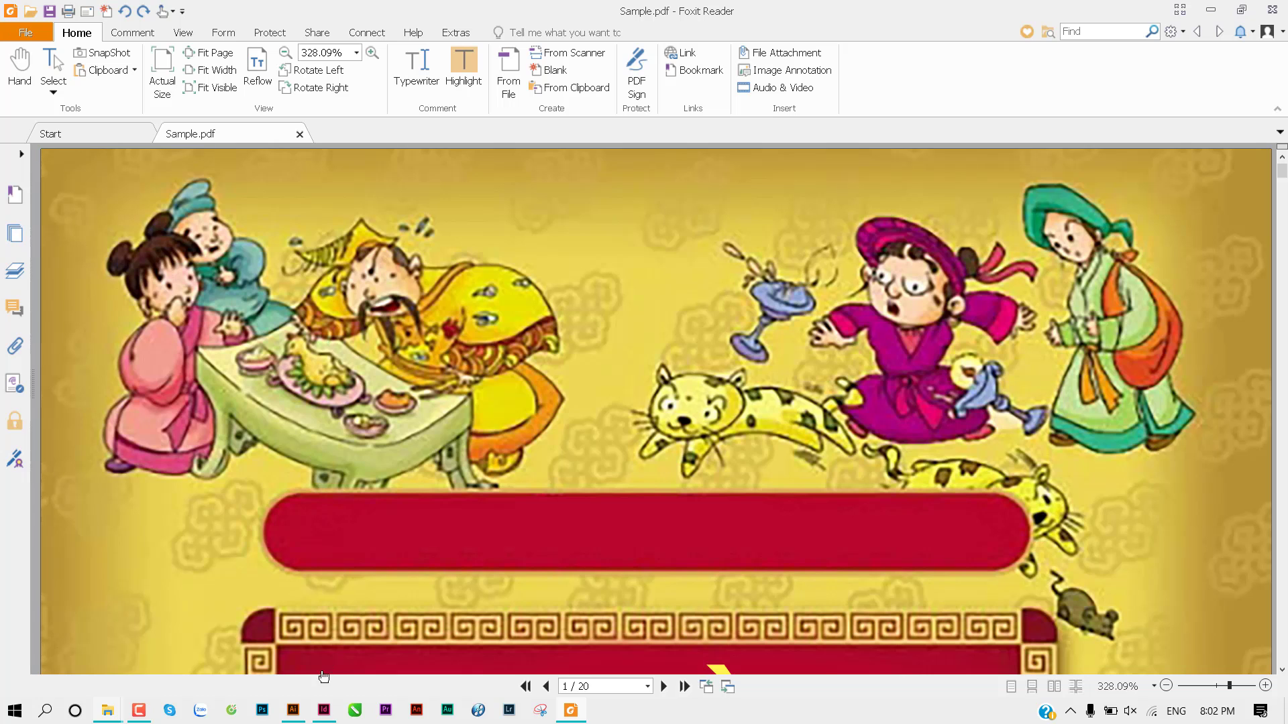
Step: Back in InDesign, delete the clock image from the pasteboard
click(329, 713)
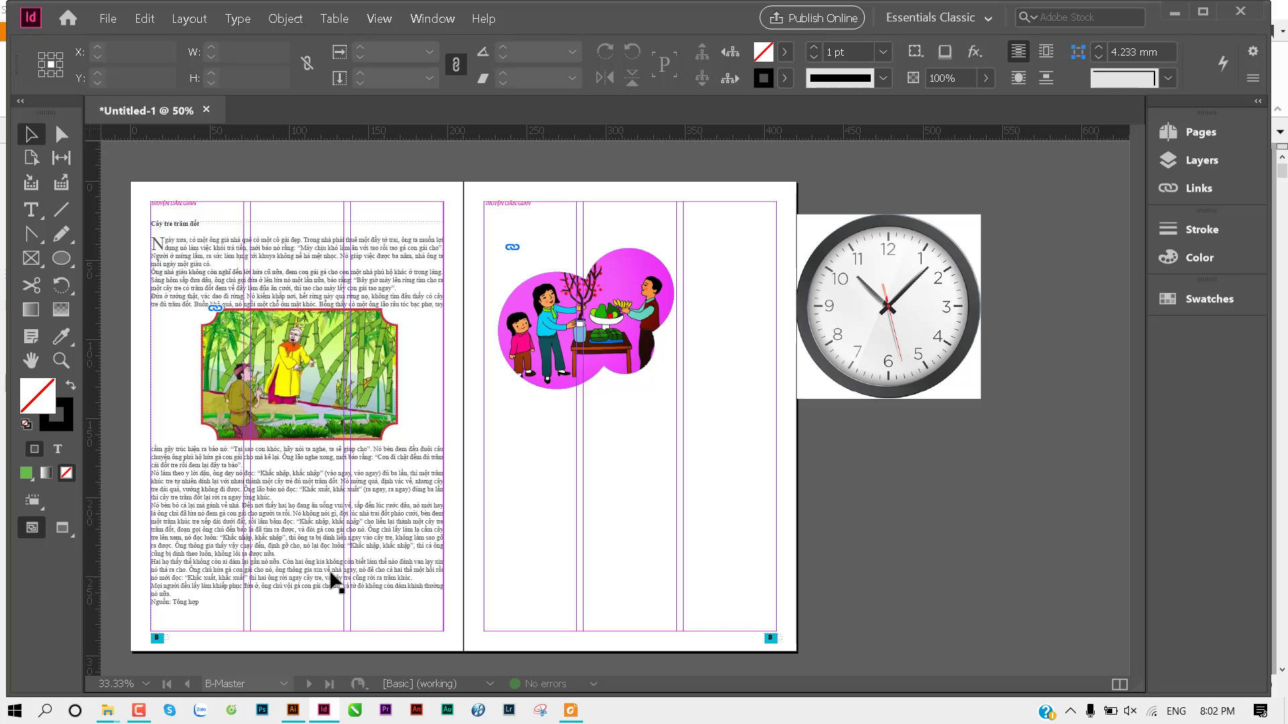
click(860, 341)
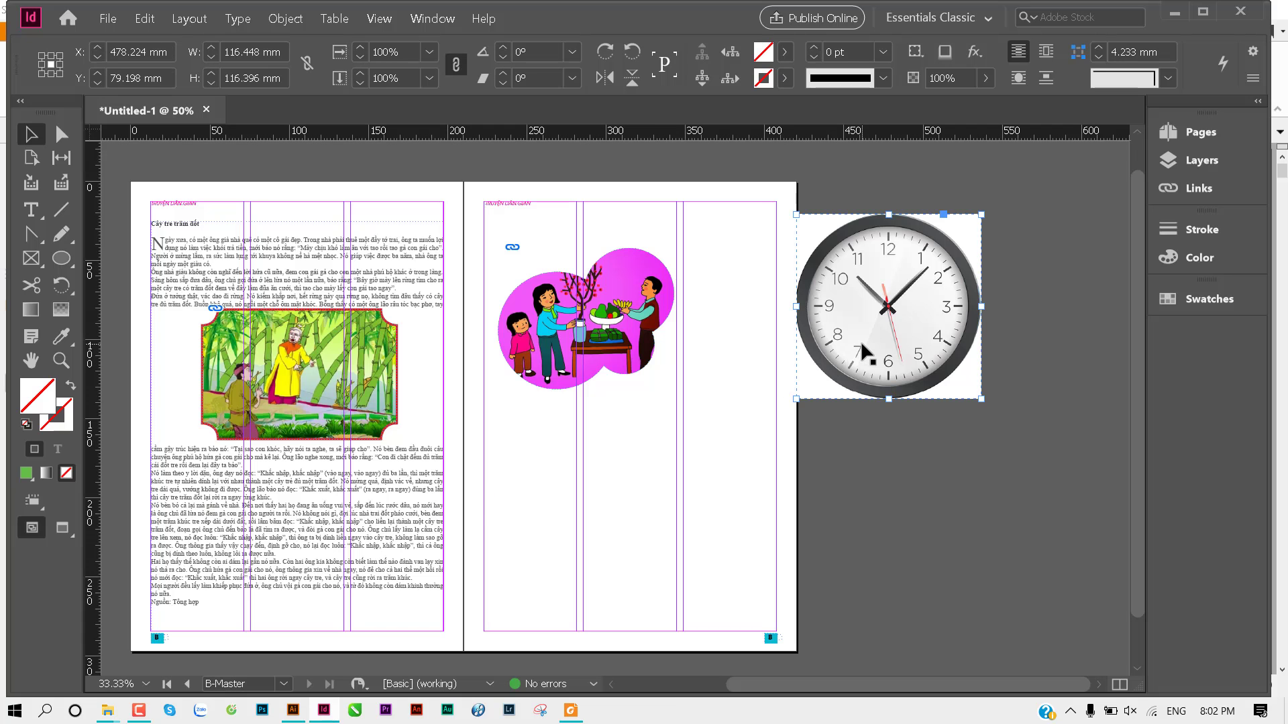
key(Delete)
Step: Export the layout as Adobe PDF (Print) to Untitled-1.pdf on the Desktop
click(108, 19)
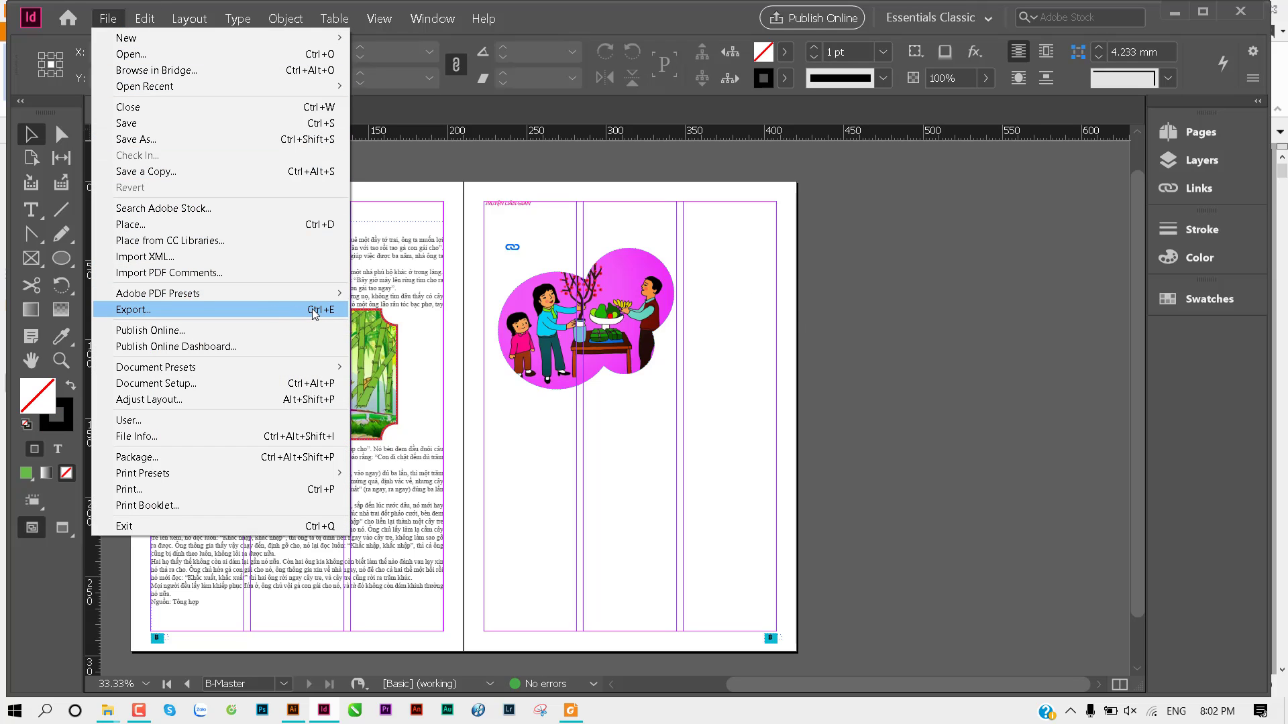
click(487, 342)
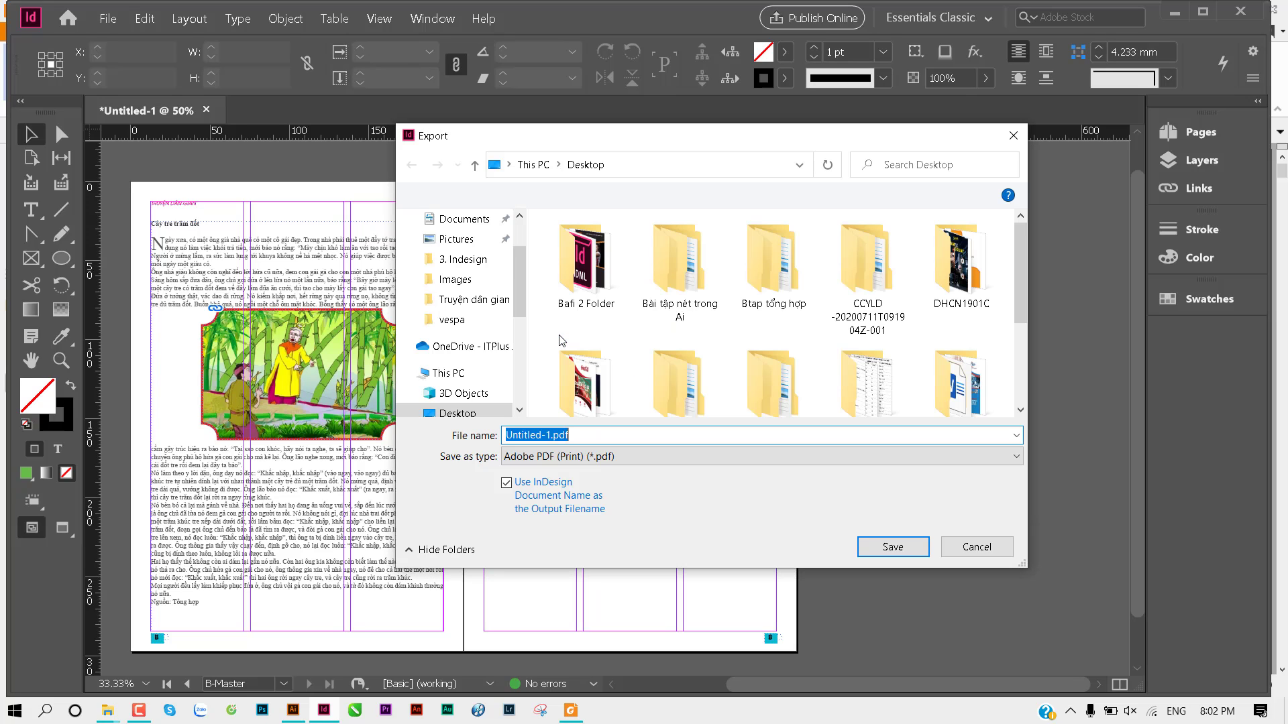
click(611, 457)
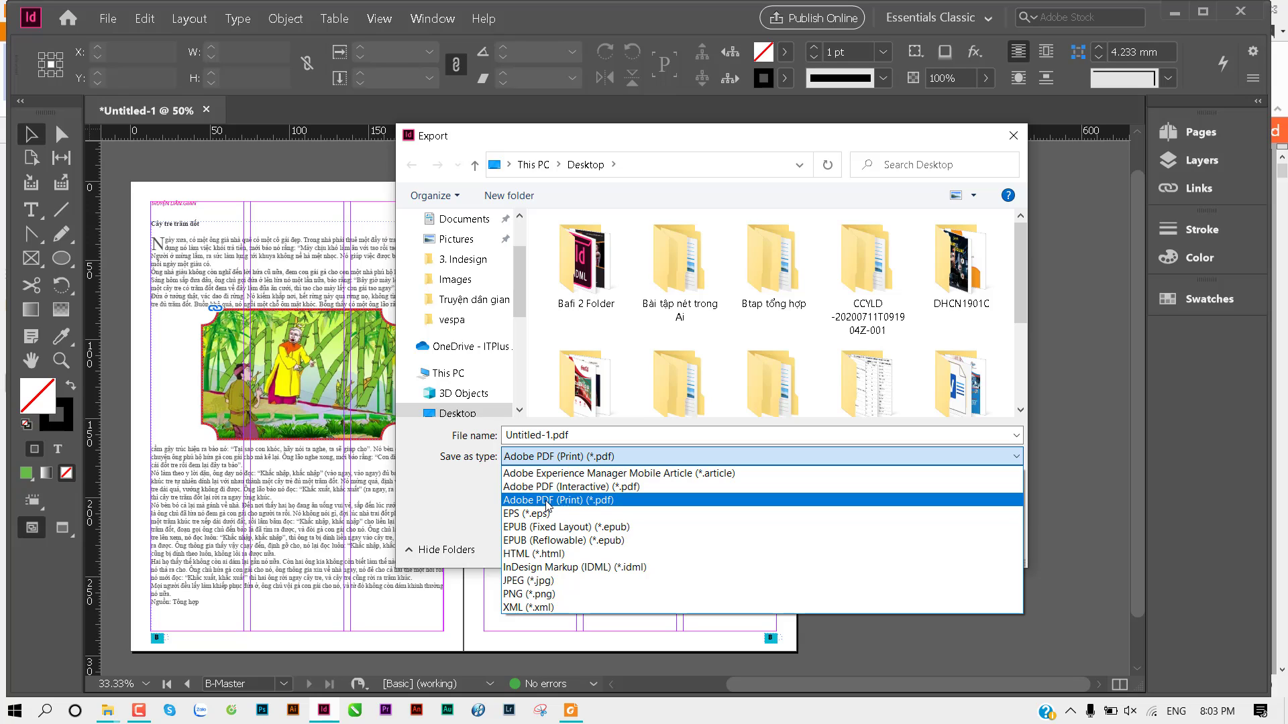
key(Up)
click(605, 500)
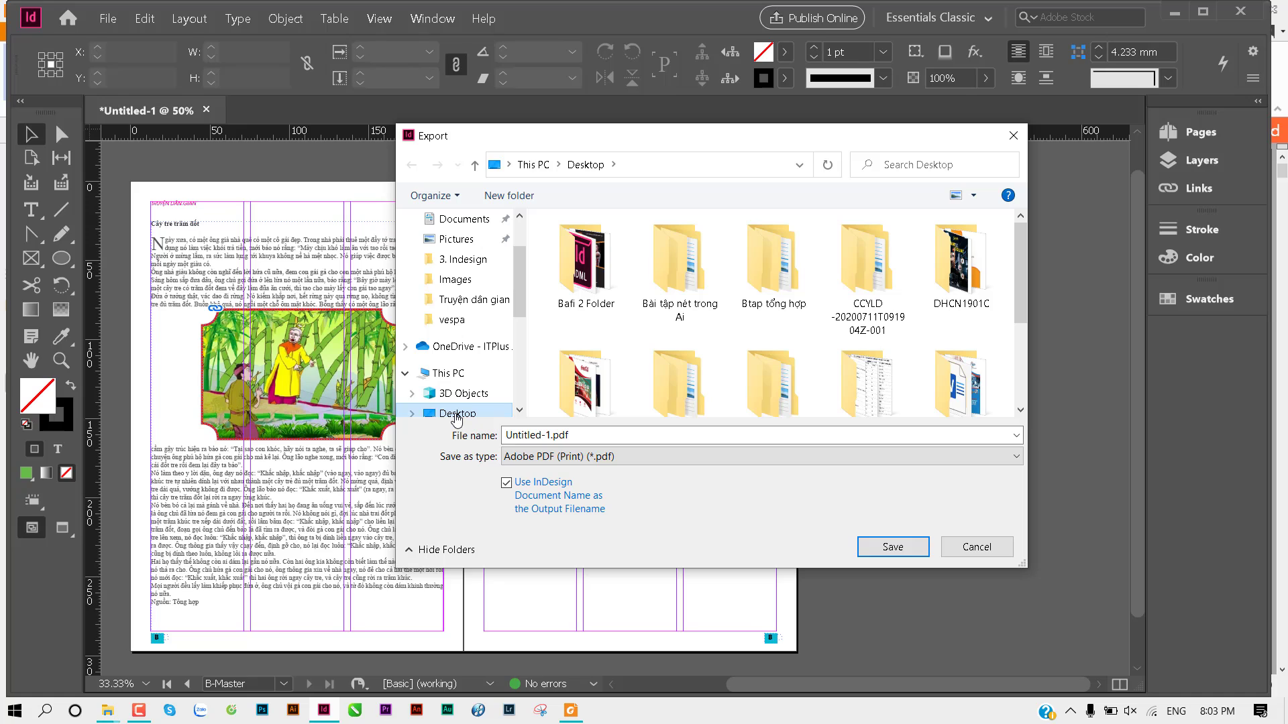
click(892, 546)
key(Return)
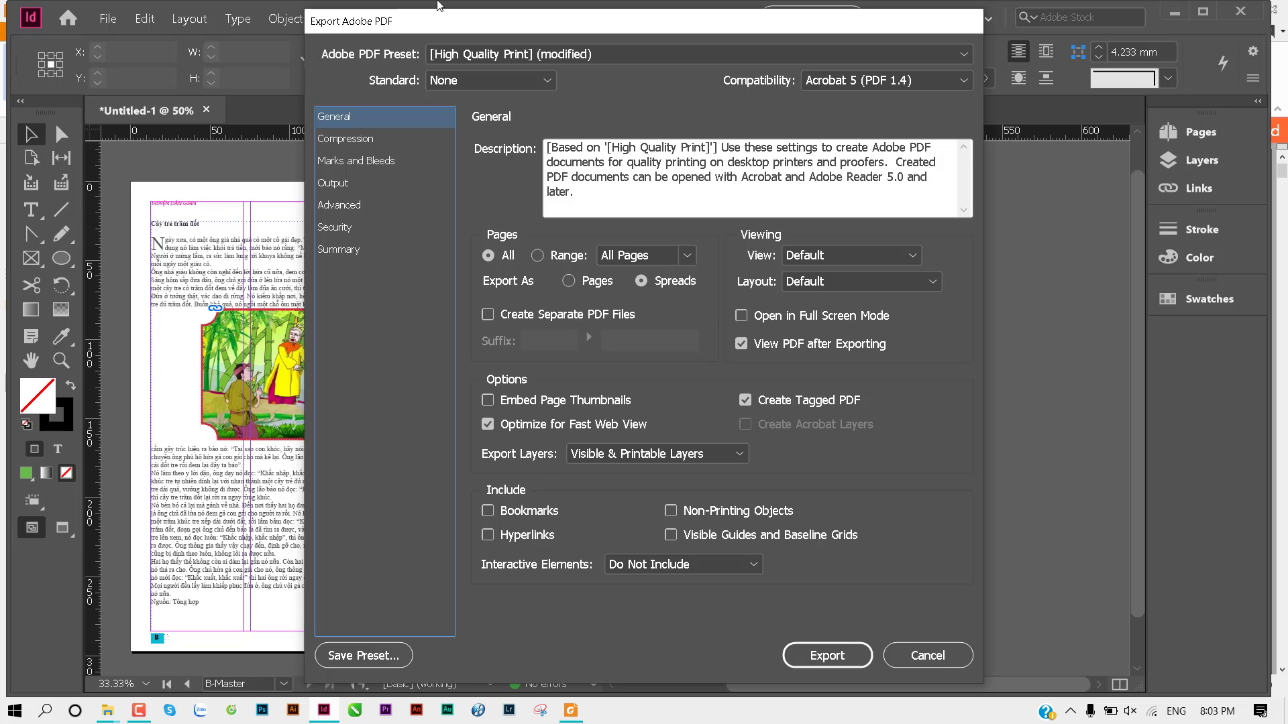
Step: Export the PDF as spreads with the [High Quality Print] preset
drag(416, 32, 898, 74)
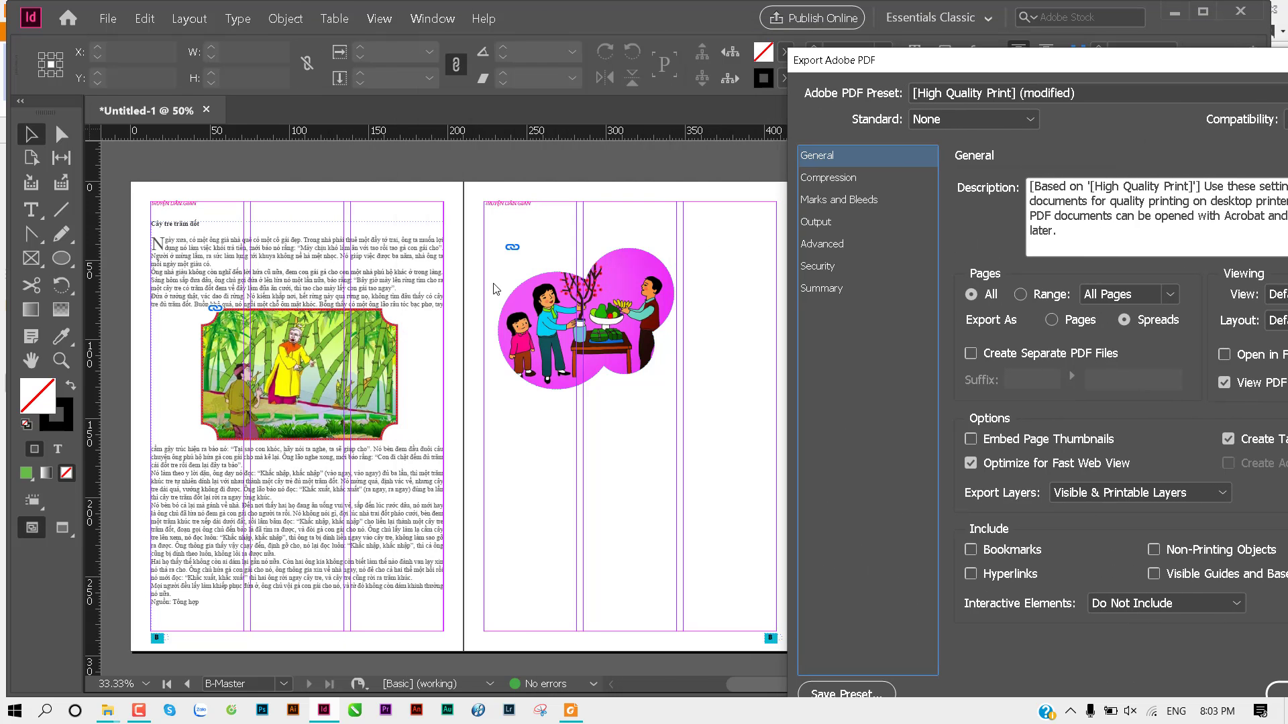
drag(1036, 58, 479, 21)
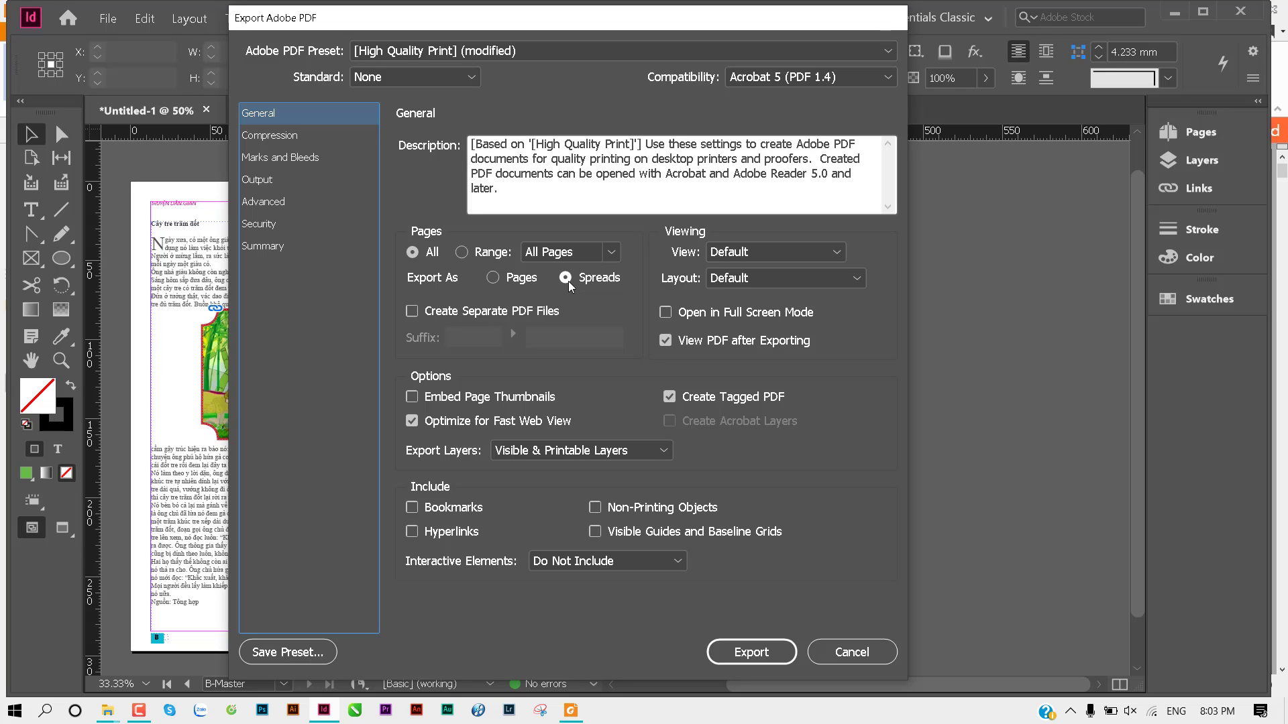
click(511, 282)
click(614, 294)
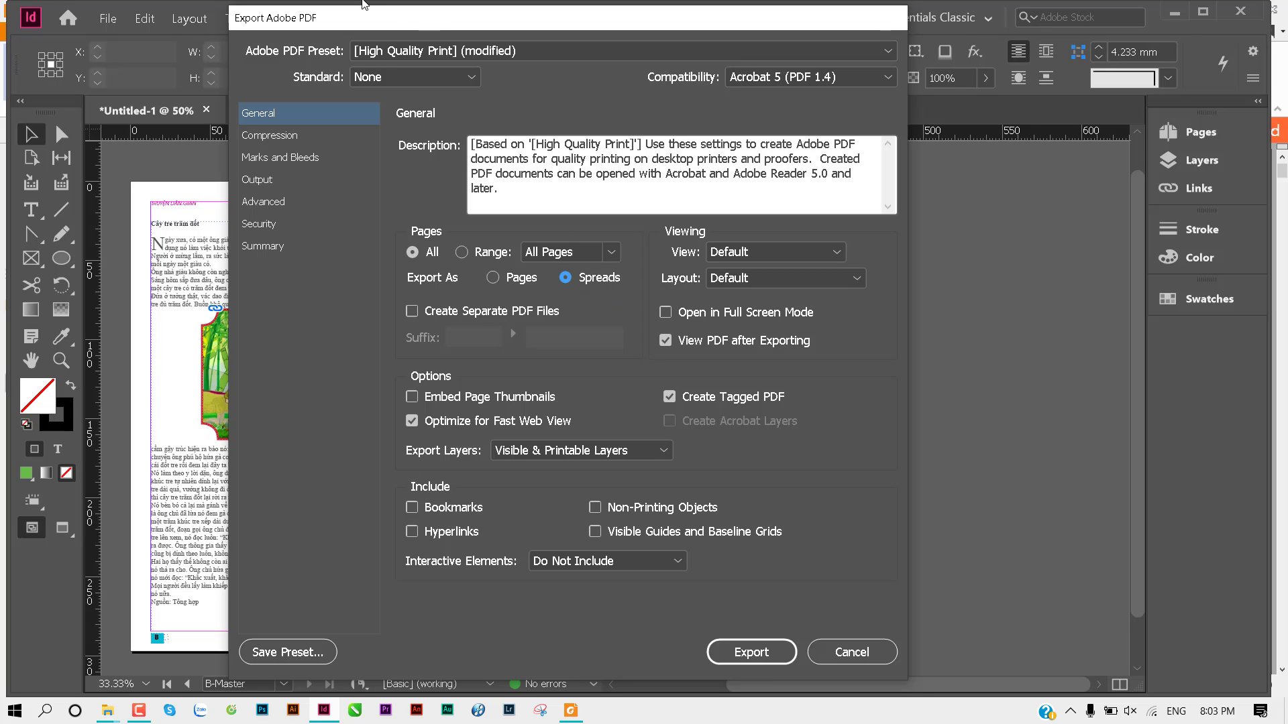
click(497, 51)
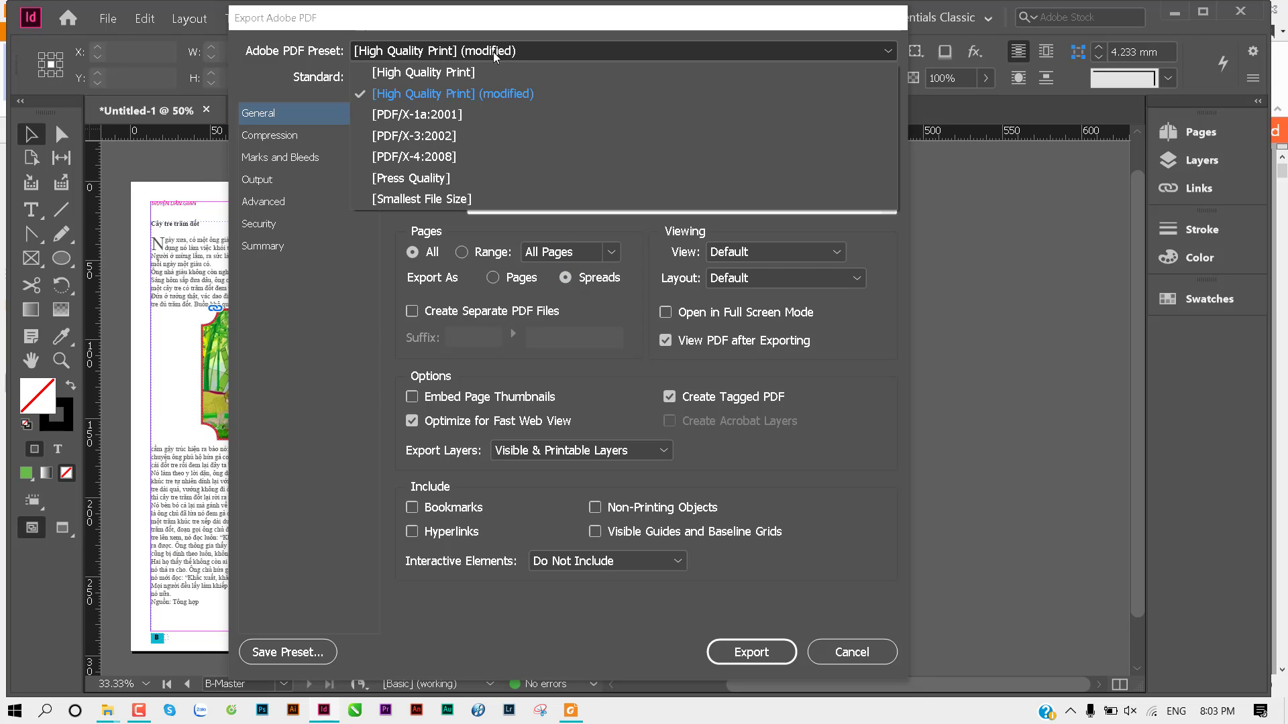
click(474, 101)
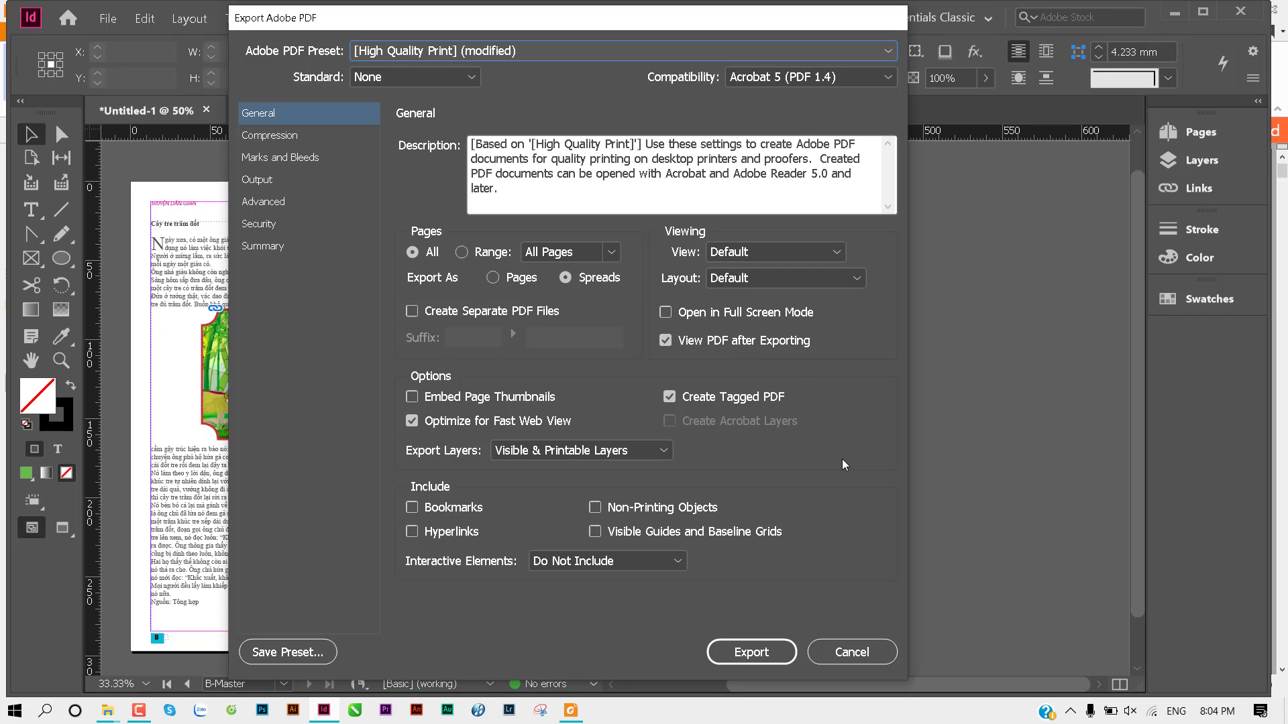
click(758, 657)
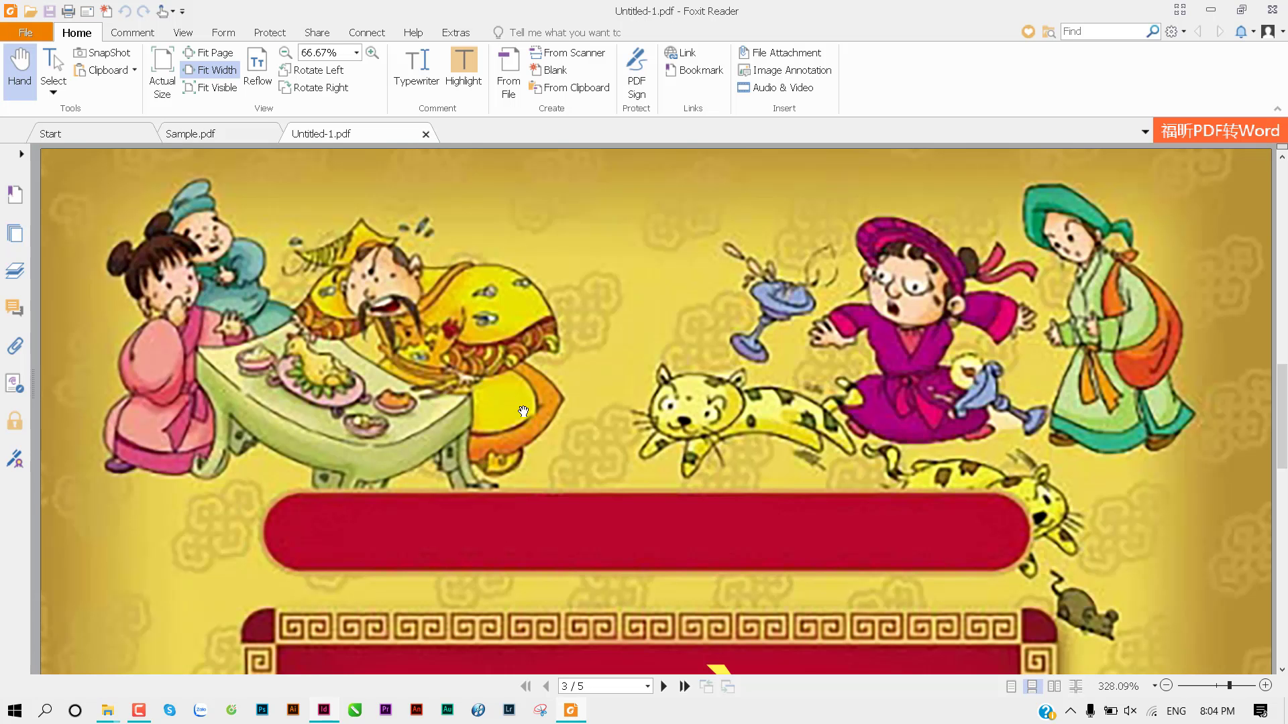
Step: Scroll through the five pages of Untitled-1.pdf in Foxit Reader, then return to InDesign
ctrl+scroll(523, 412, down, 1)
ctrl+scroll(589, 442, down, 1)
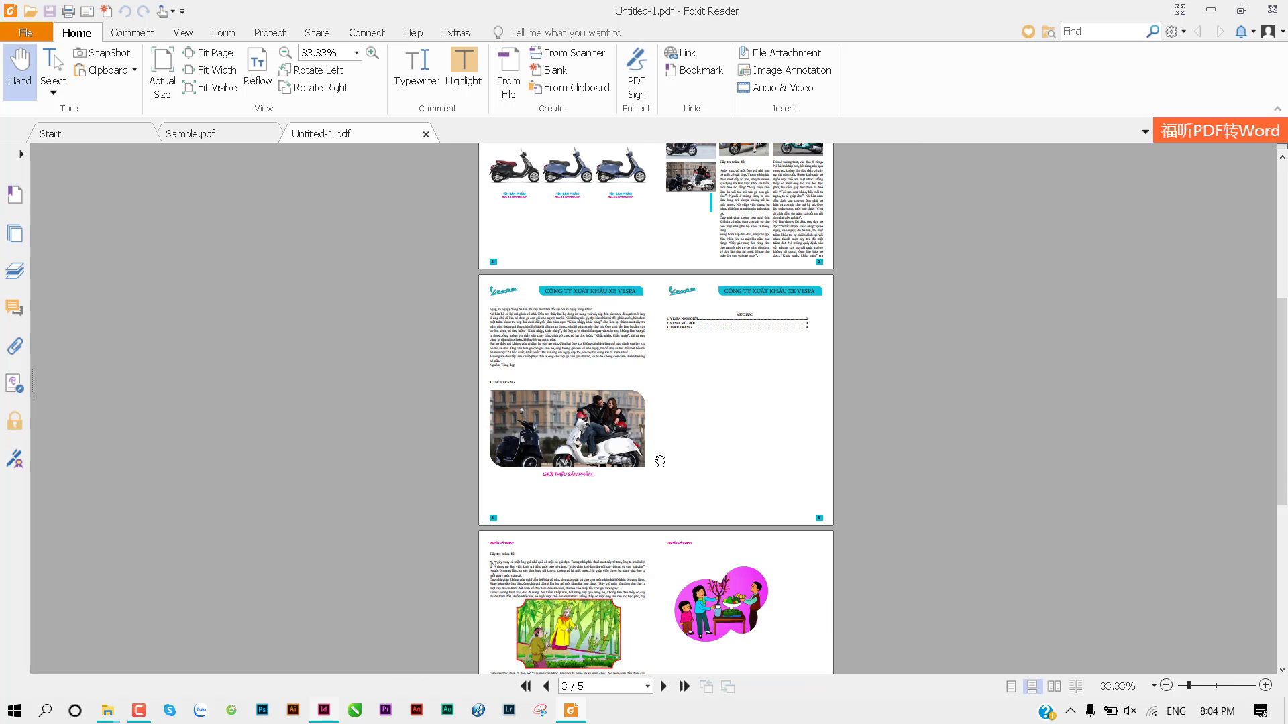
scroll(660, 460, up, 2)
scroll(659, 456, up, 3)
scroll(658, 452, up, 1)
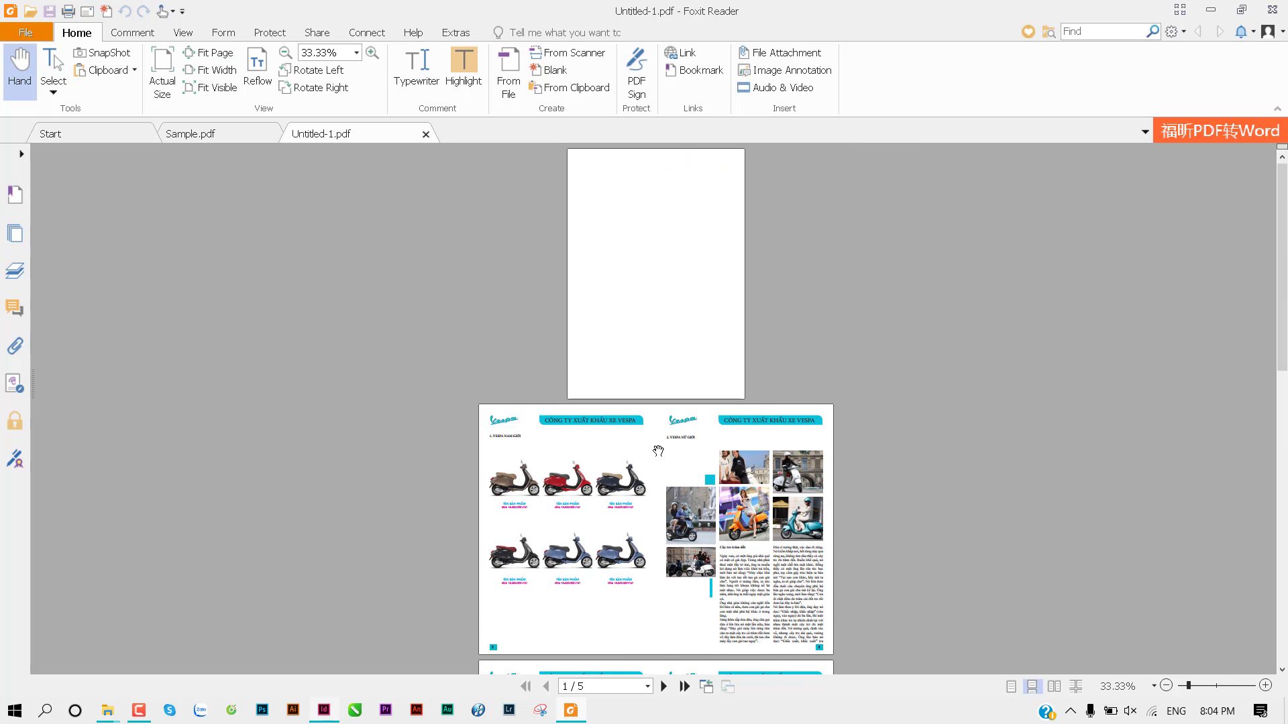
scroll(624, 356, down, 1)
scroll(612, 405, down, 2)
scroll(611, 411, down, 1)
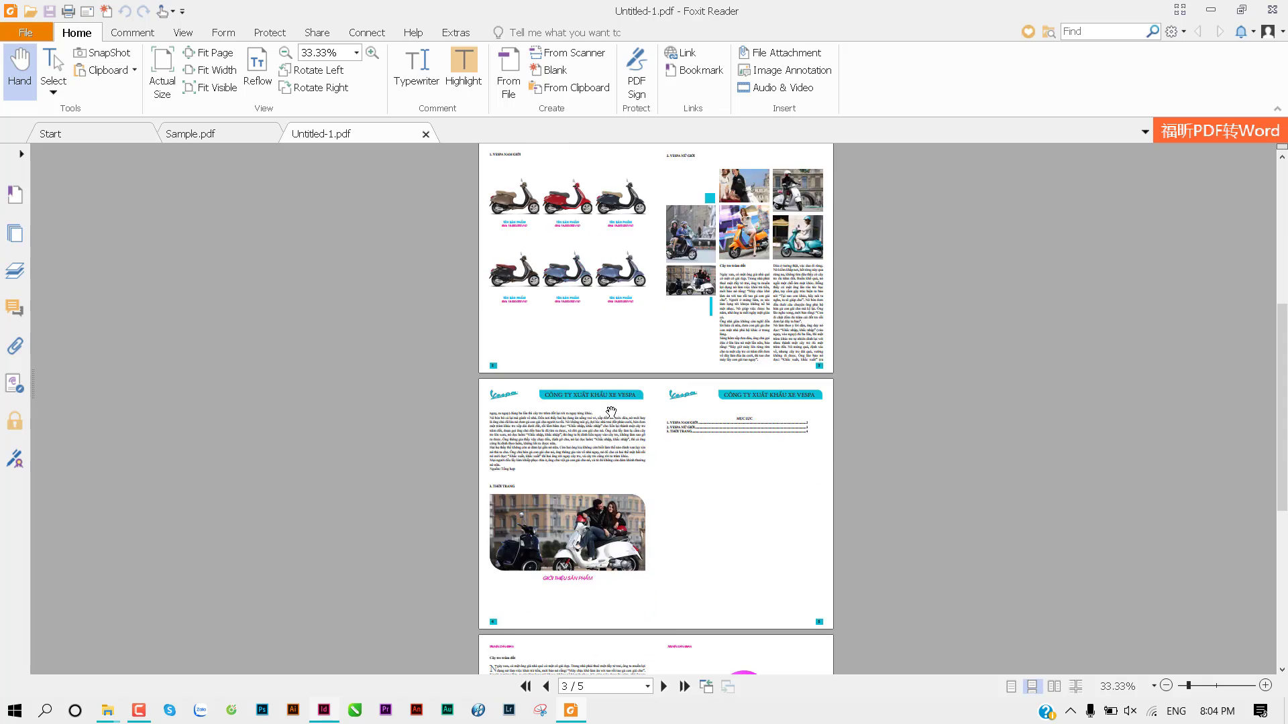
scroll(611, 412, down, 1)
scroll(710, 437, down, 1)
scroll(707, 446, down, 2)
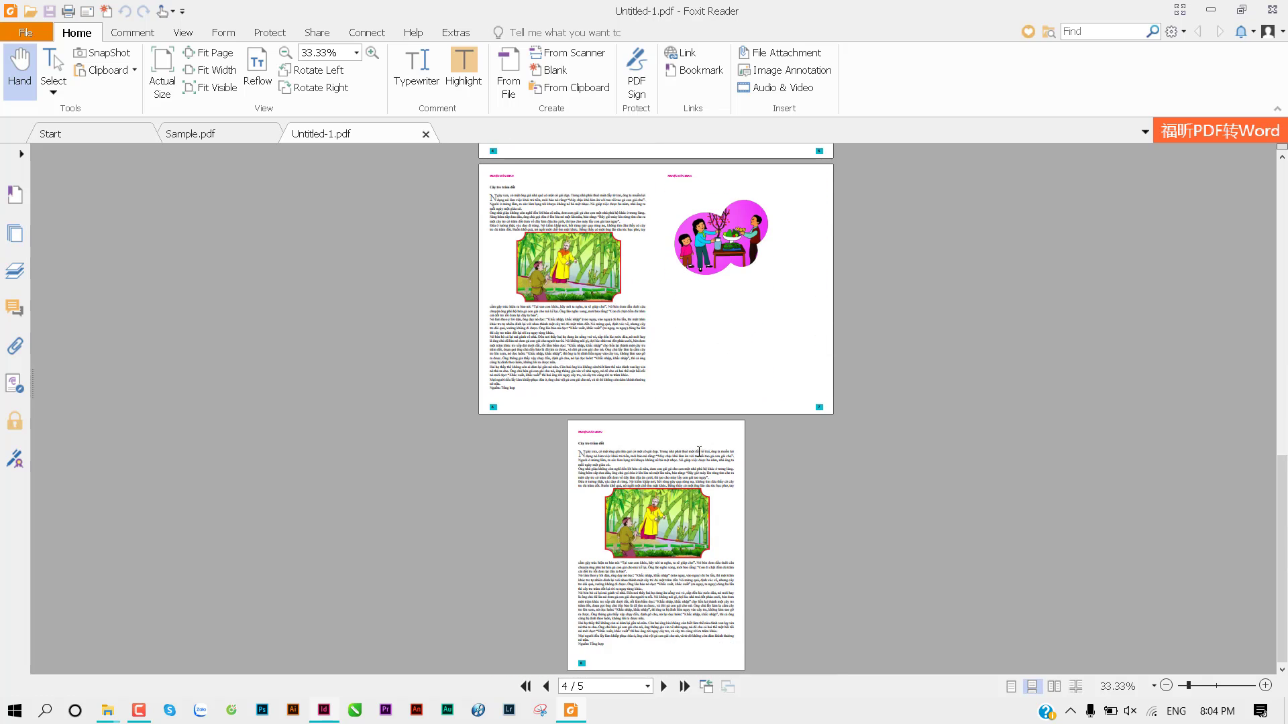
key(alt+Tab)
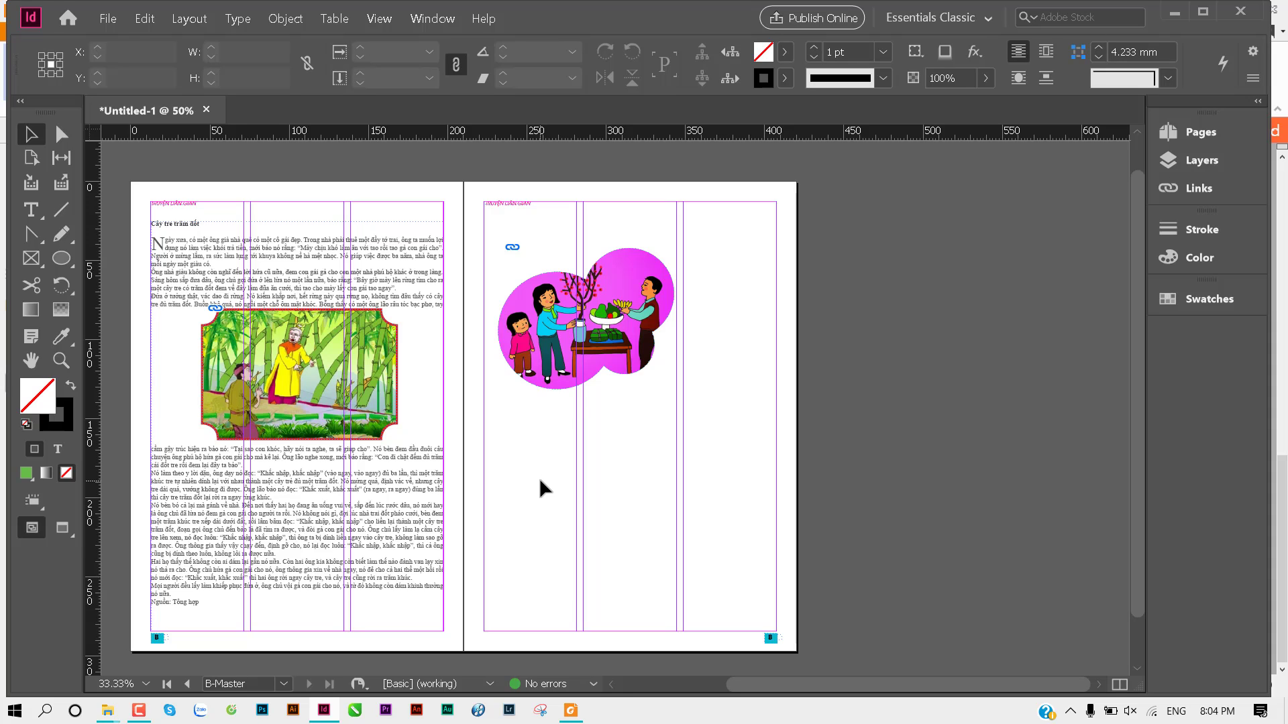
Step: Re-export the layout with Export As set to Pages, naming it UntiSDtled-1.pdf
key(ctrl+e)
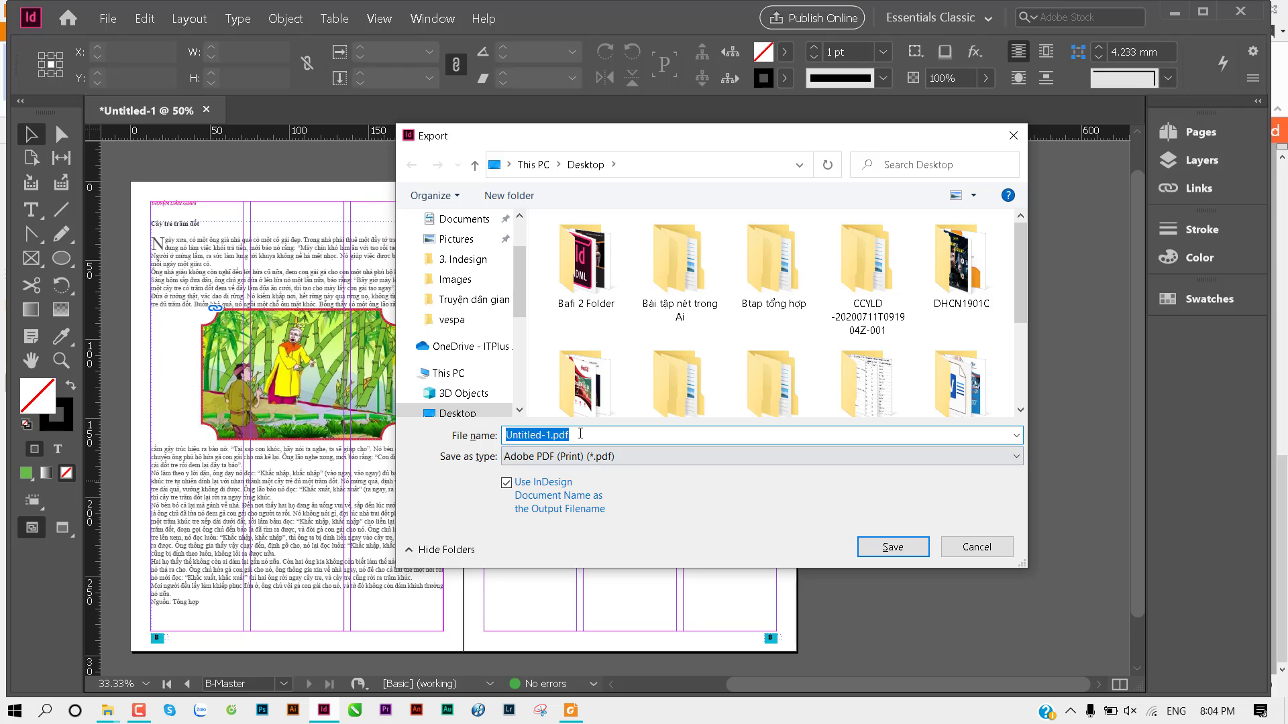
click(524, 435)
text(SD)
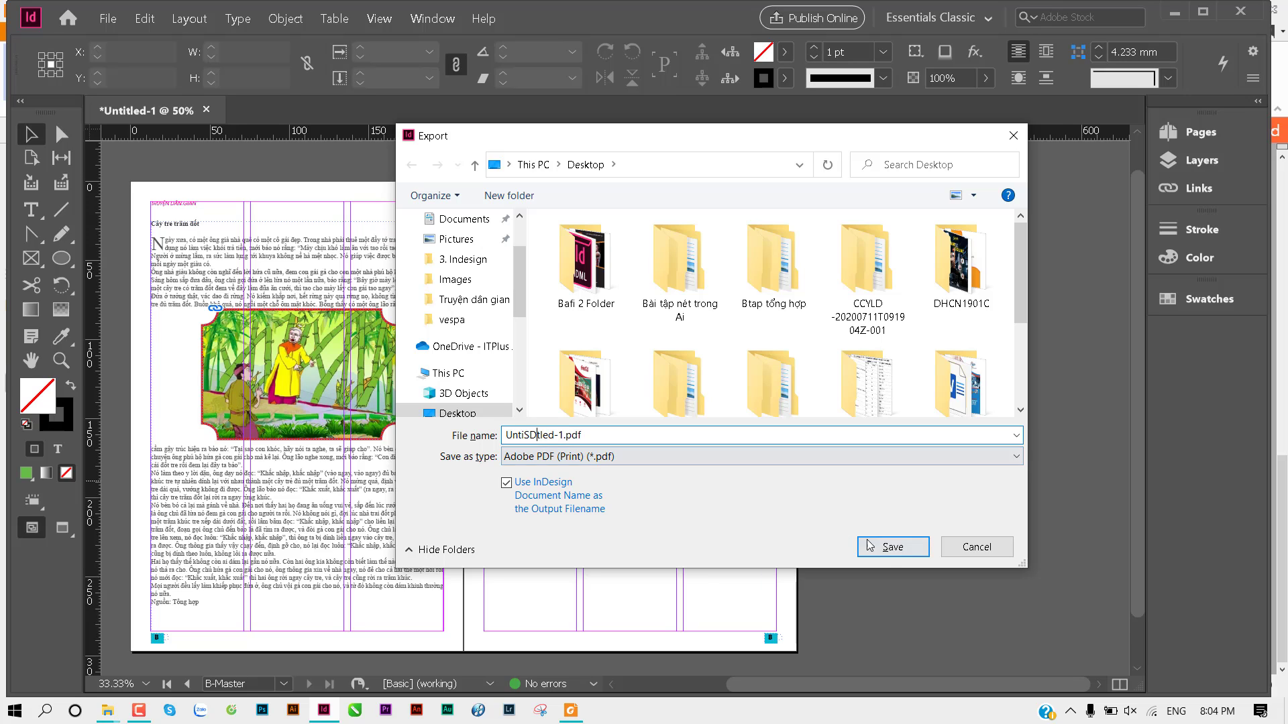
key(Escape)
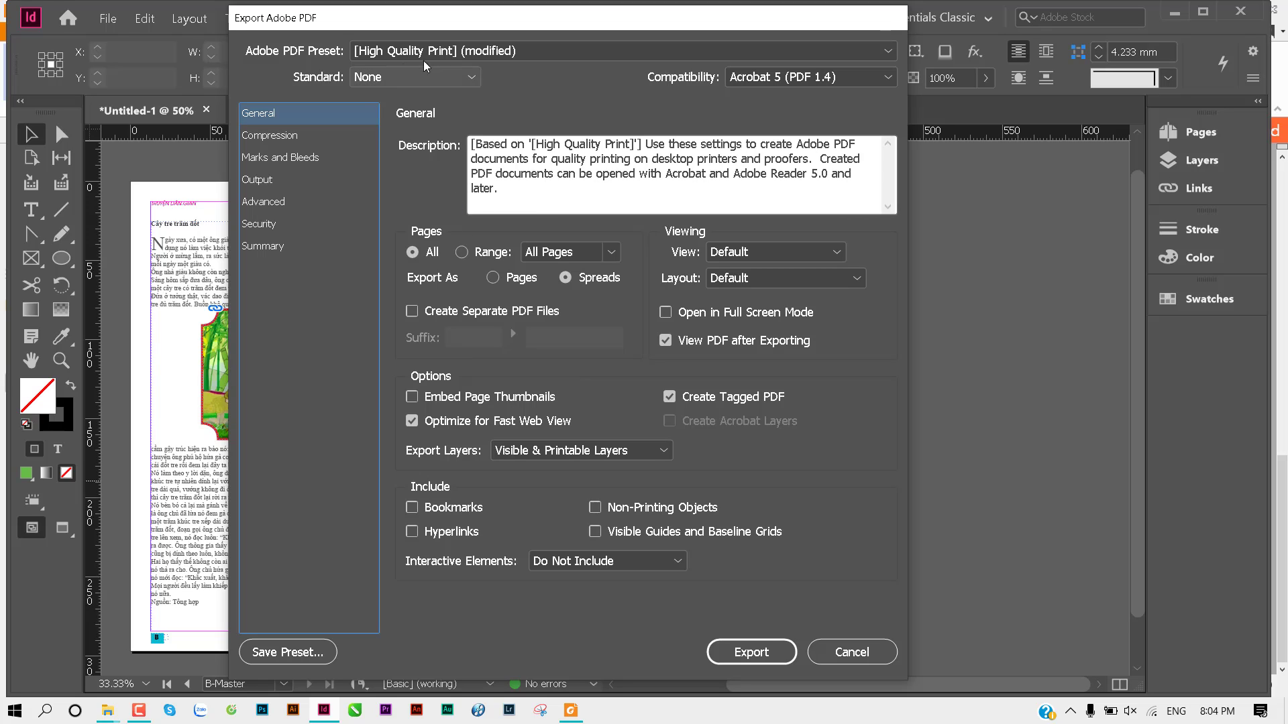
click(518, 278)
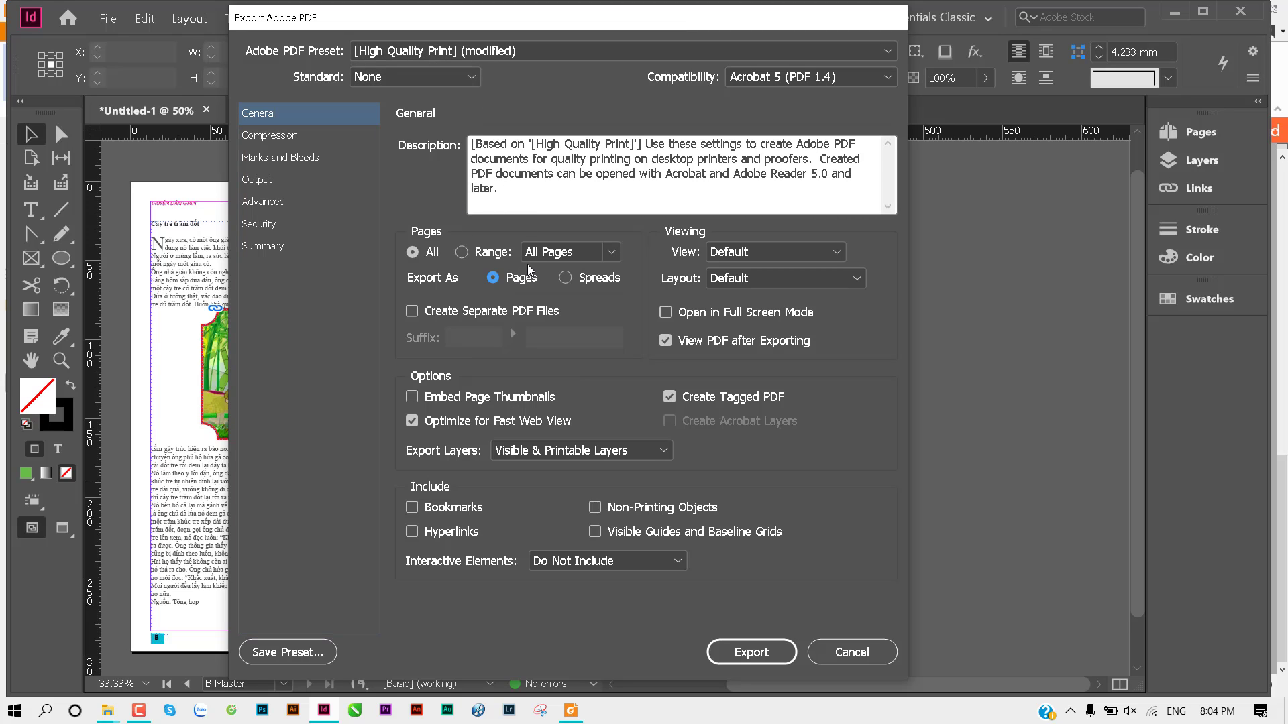
click(758, 653)
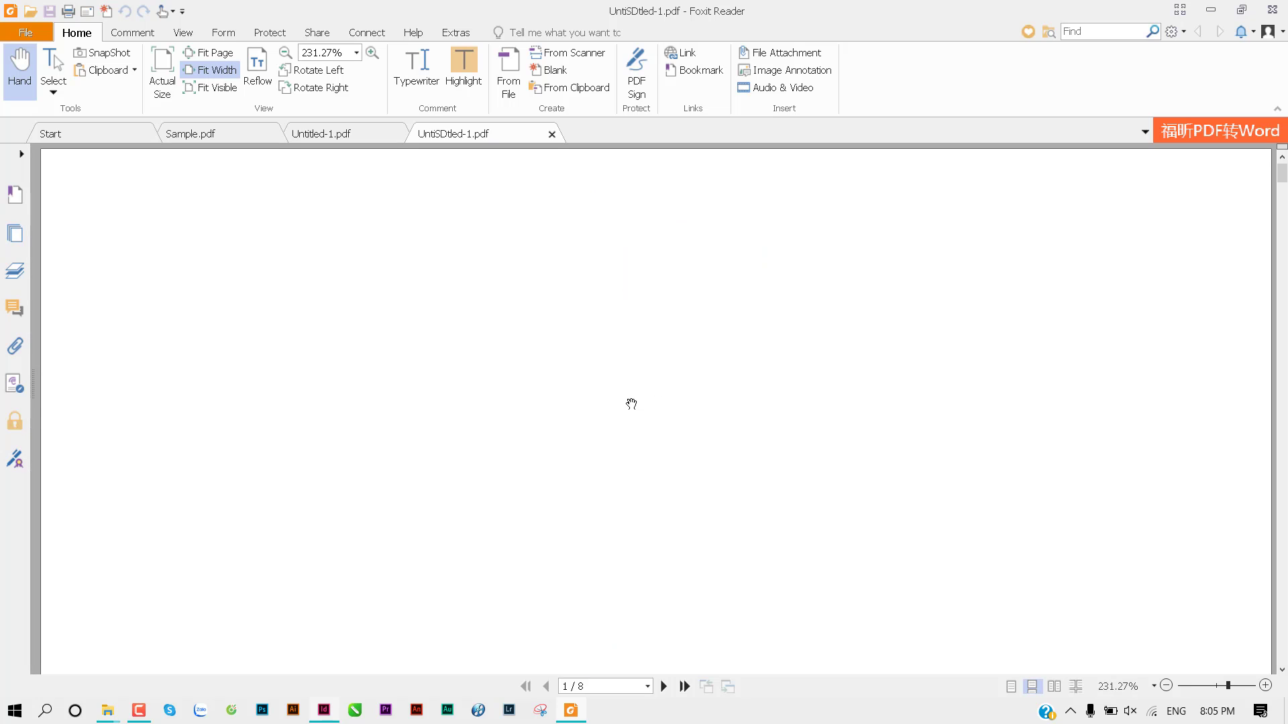
scroll(613, 351, down, 5)
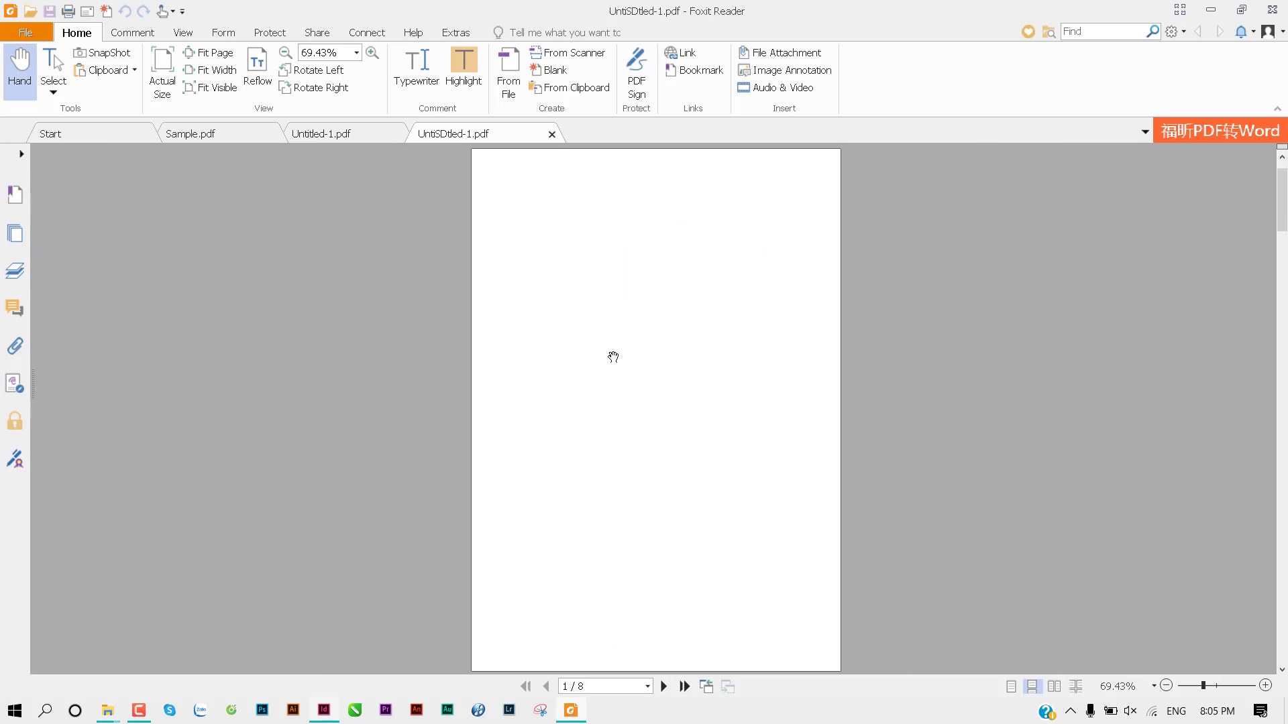
scroll(613, 368, down, 3)
scroll(613, 369, down, 3)
scroll(613, 369, down, 3)
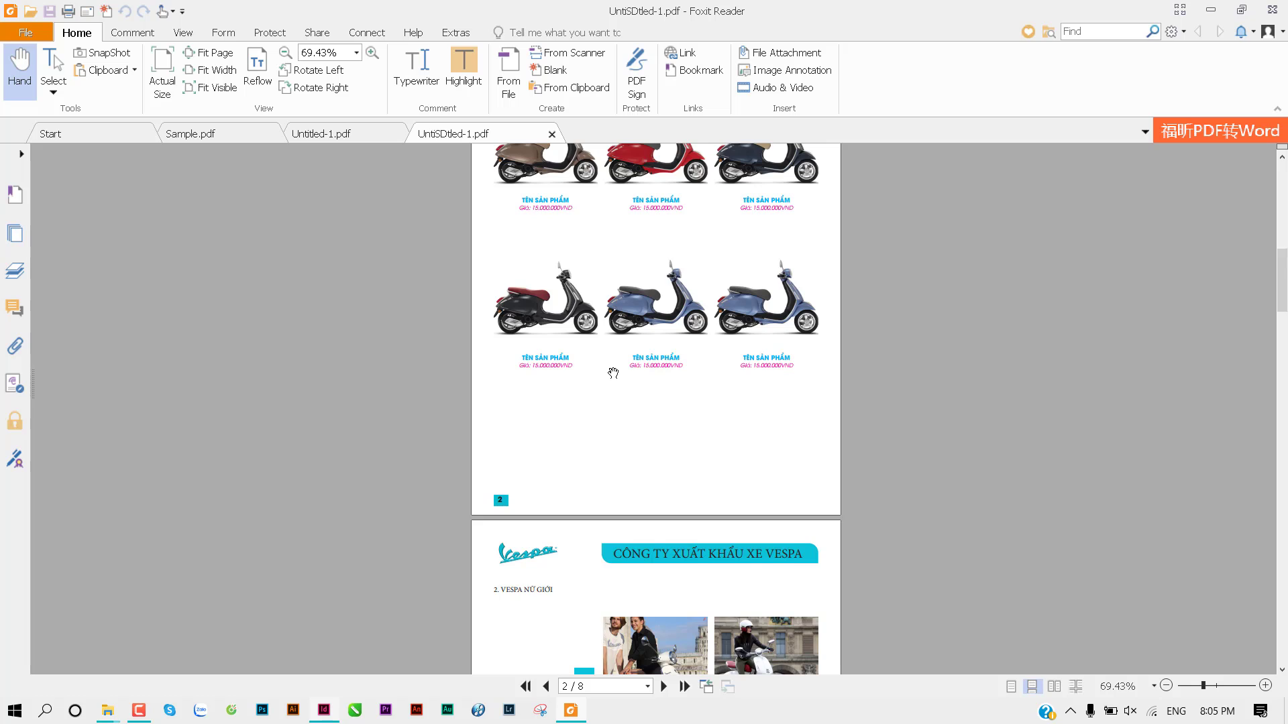
scroll(613, 373, down, 3)
scroll(614, 373, down, 3)
scroll(613, 373, down, 5)
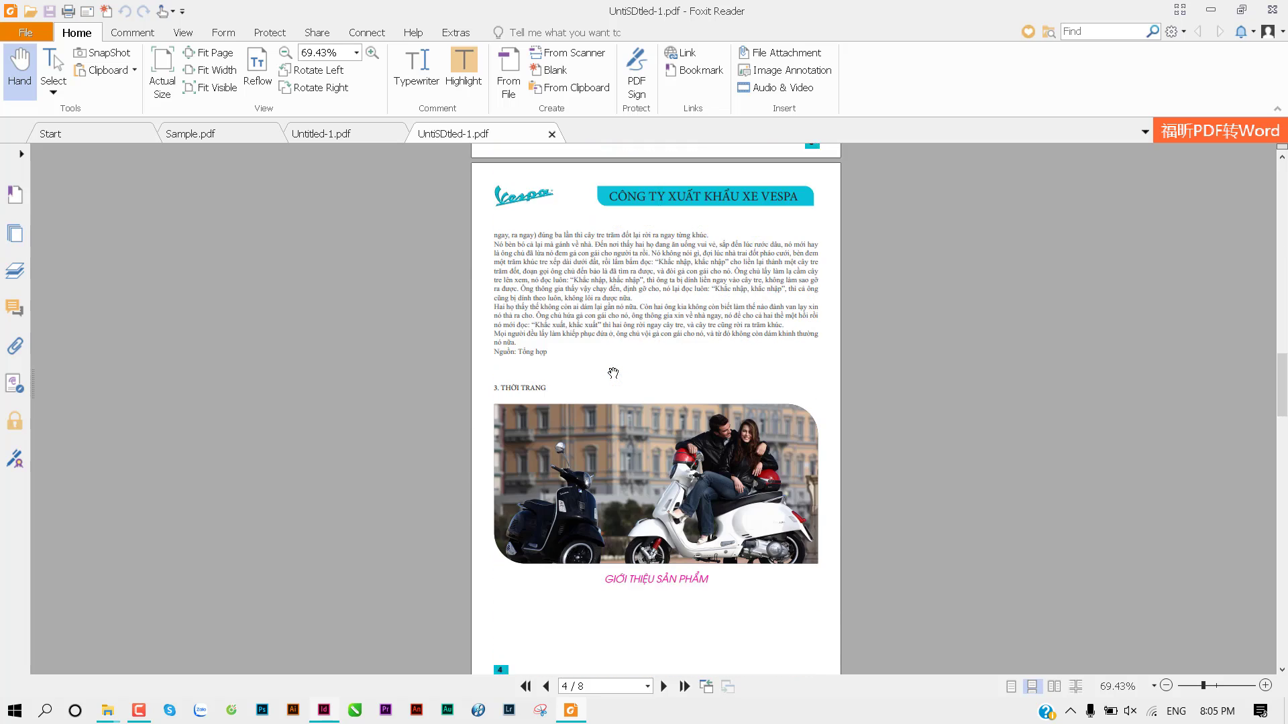
scroll(613, 373, down, 3)
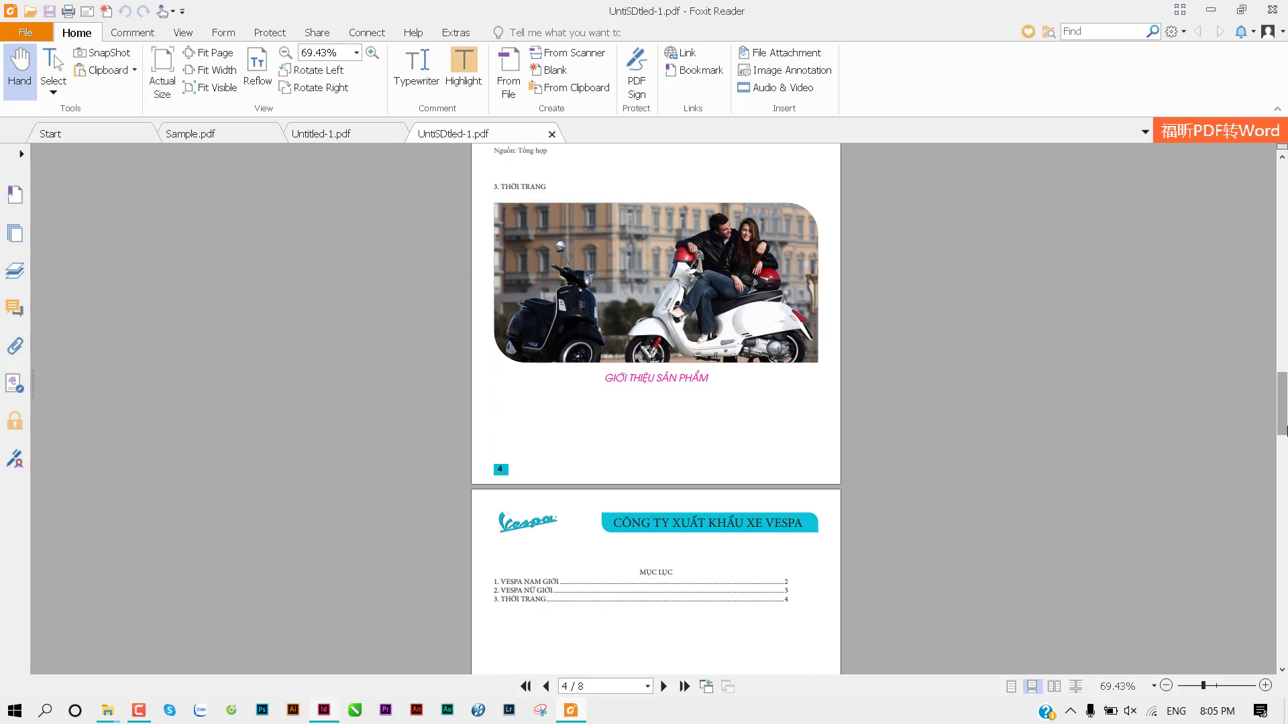
click(1283, 300)
drag(1284, 300, 1282, 158)
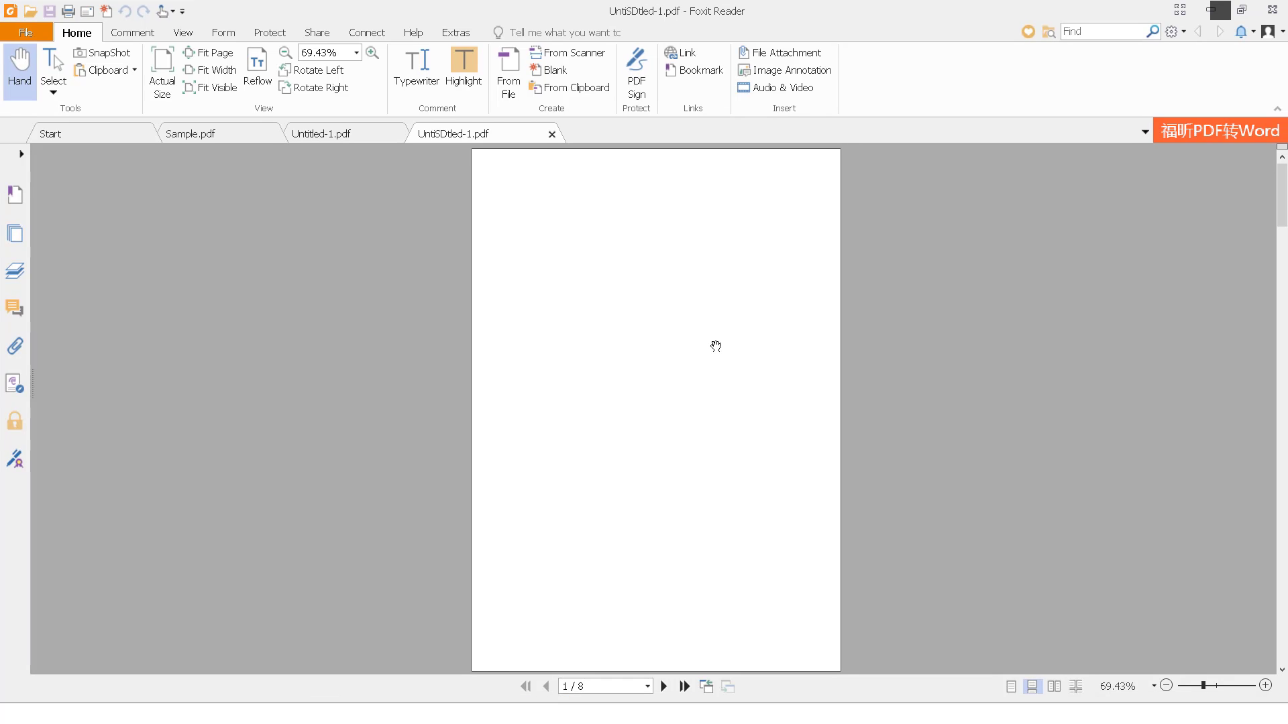
key(F11)
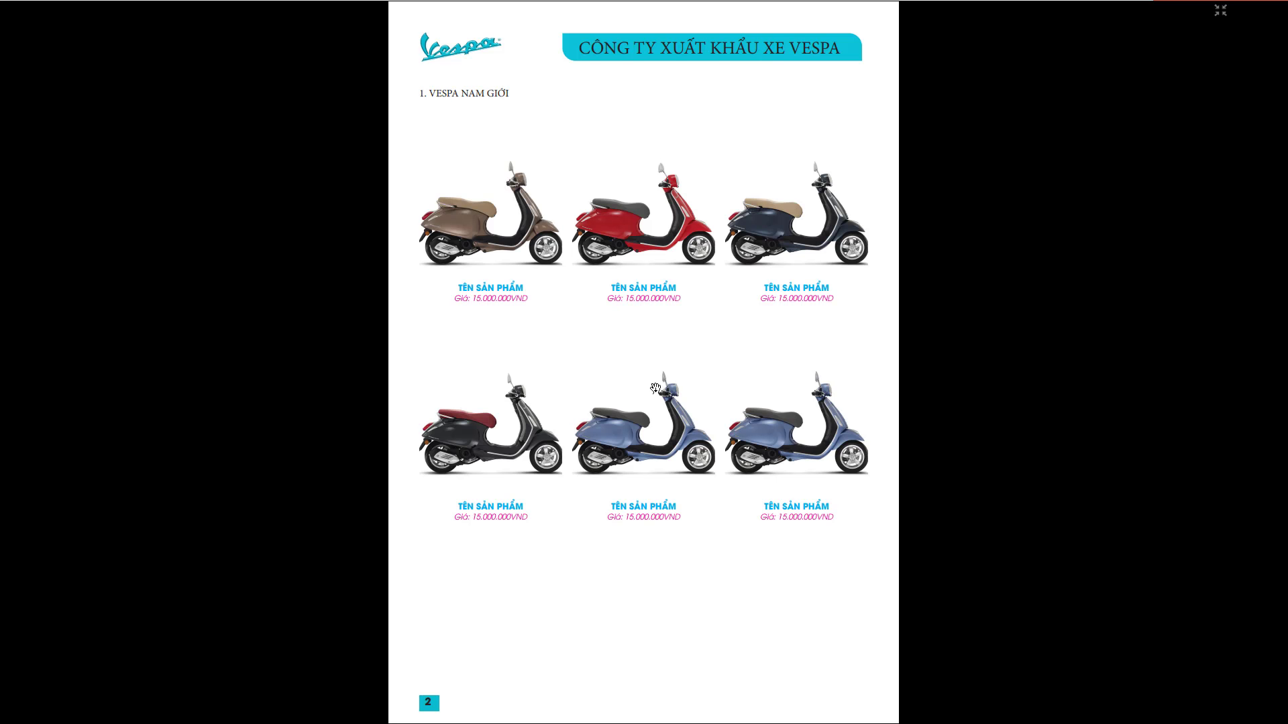
scroll(655, 388, down, 1)
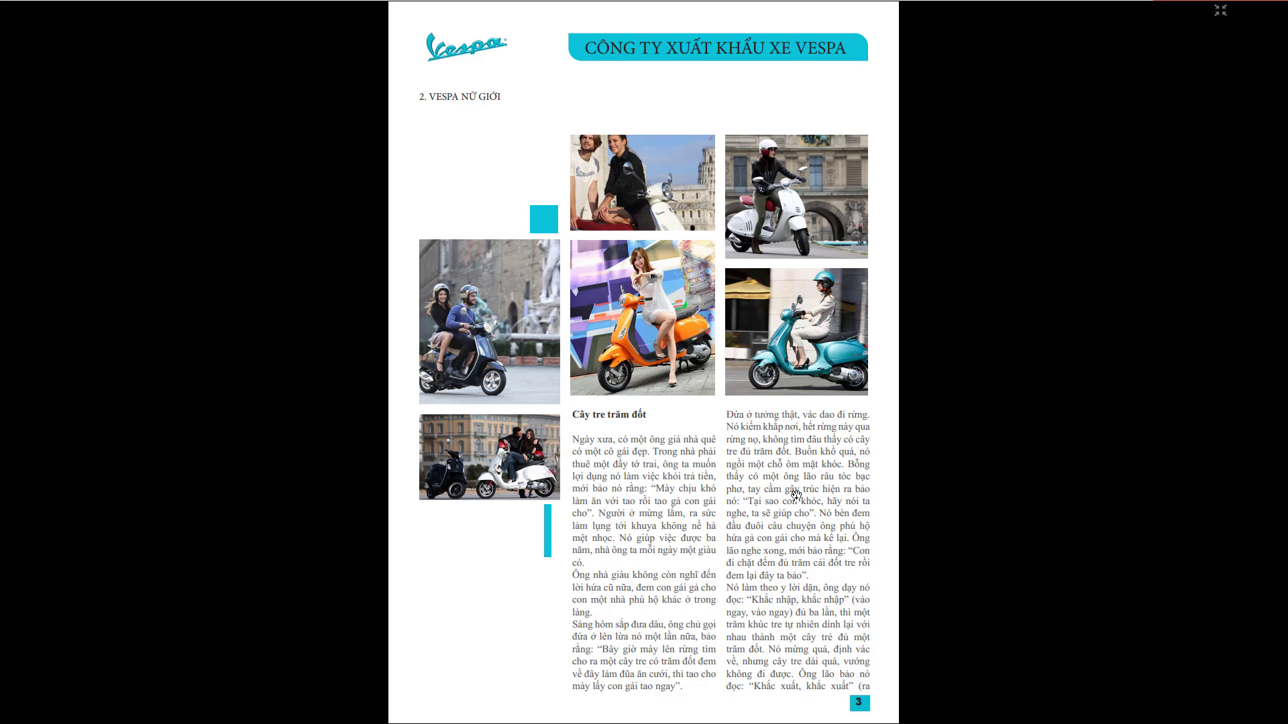
scroll(796, 495, down, 1)
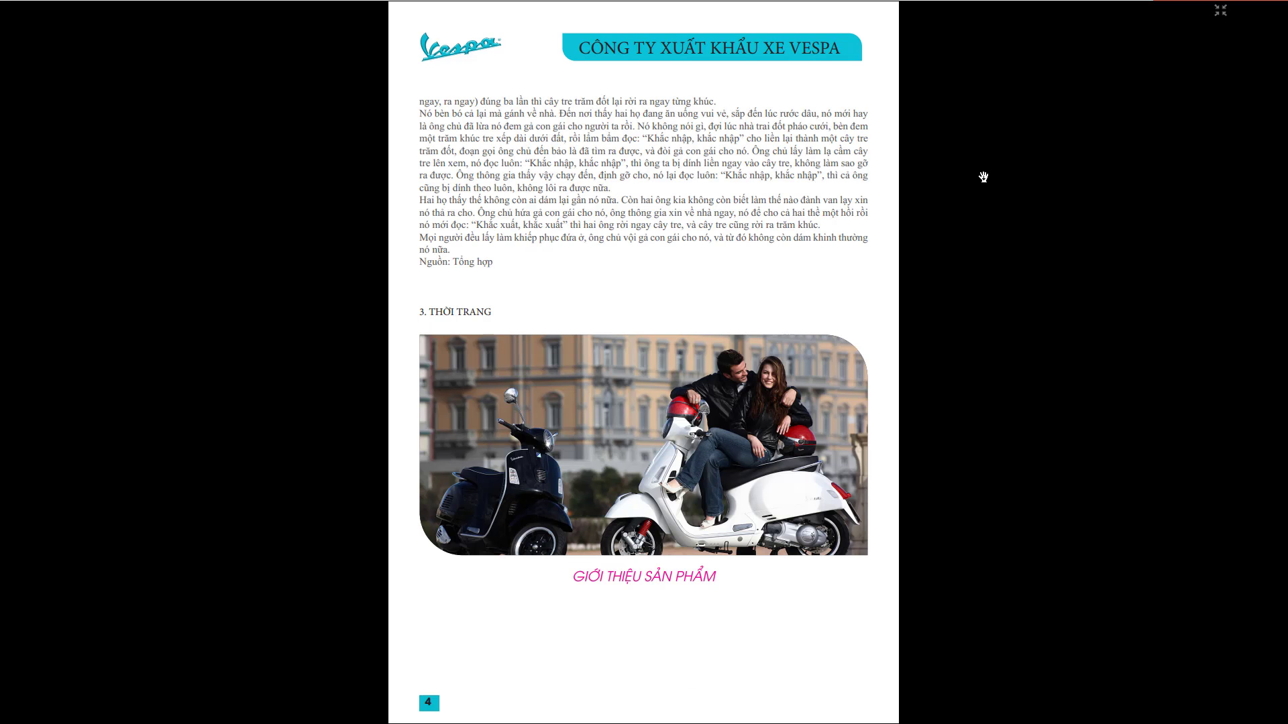
key(Escape)
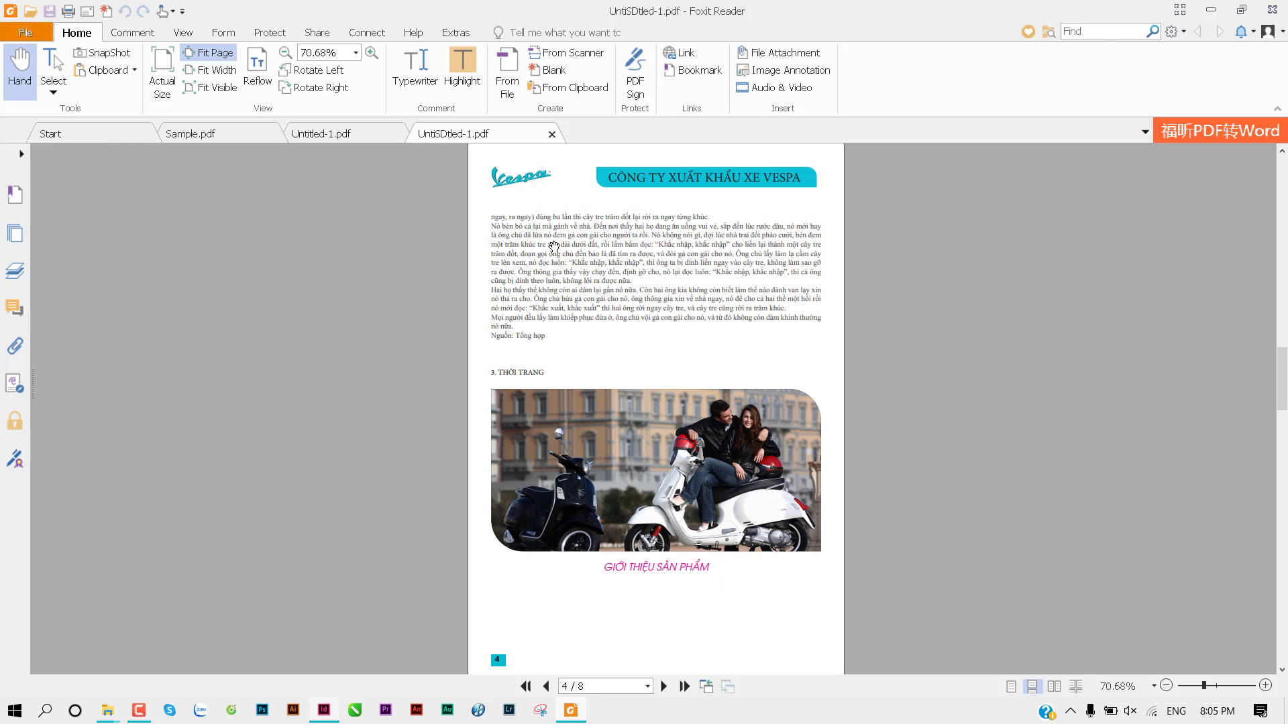
scroll(695, 449, down, 3)
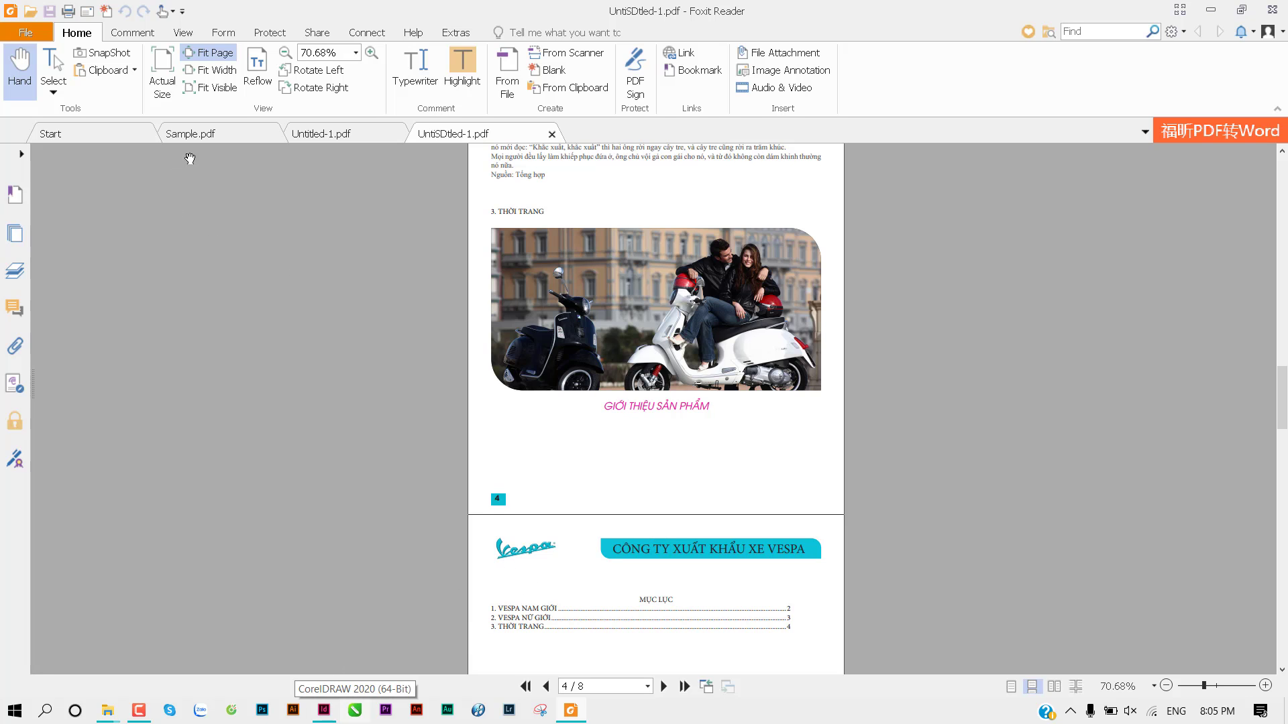
Step: Read Sample.pdf's Cây tre trăm đốt story through page 6, then return to Untitled-1 in InDesign
click(245, 131)
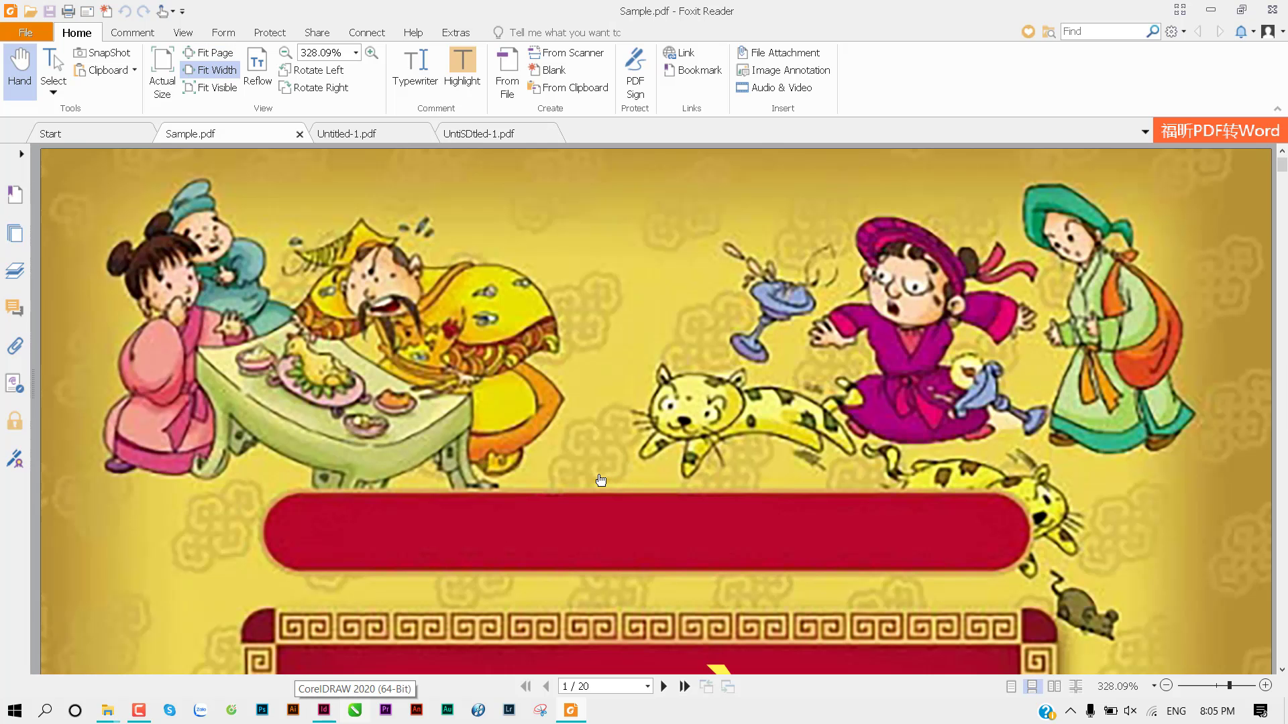
scroll(602, 480, down, 1)
scroll(602, 480, down, 2)
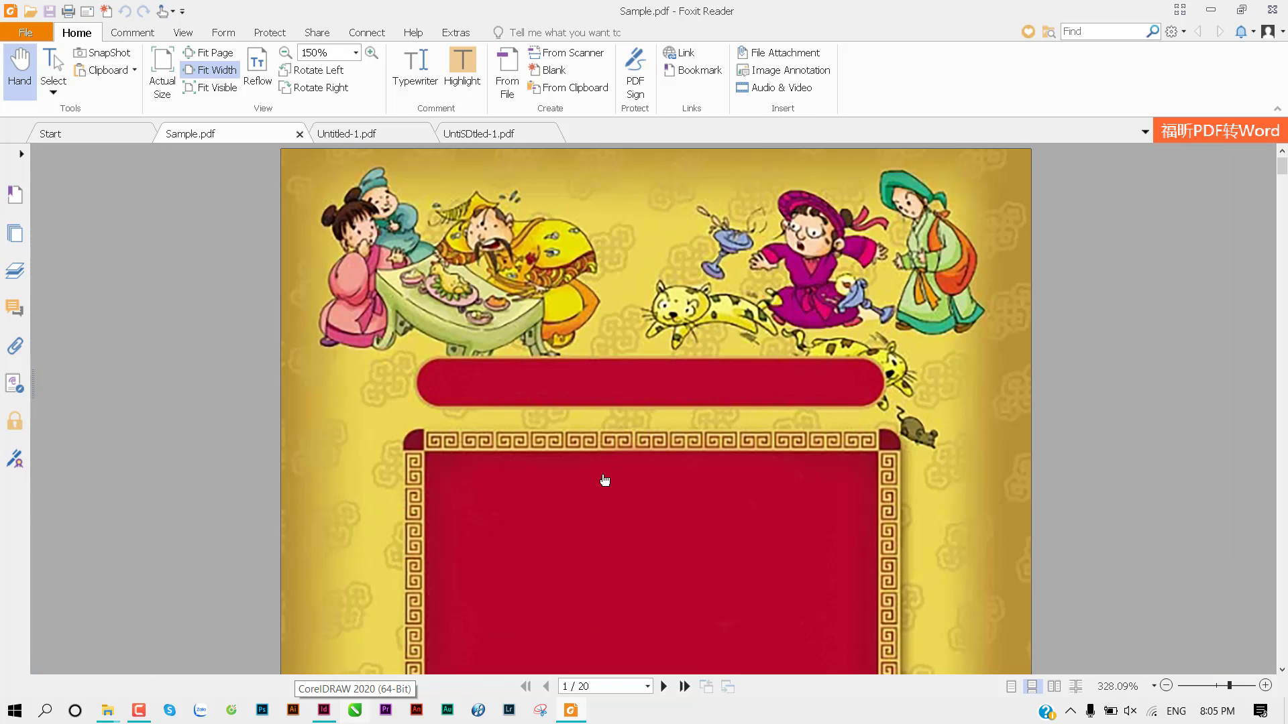
scroll(602, 480, down, 1)
scroll(601, 481, down, 1)
scroll(603, 478, down, 1)
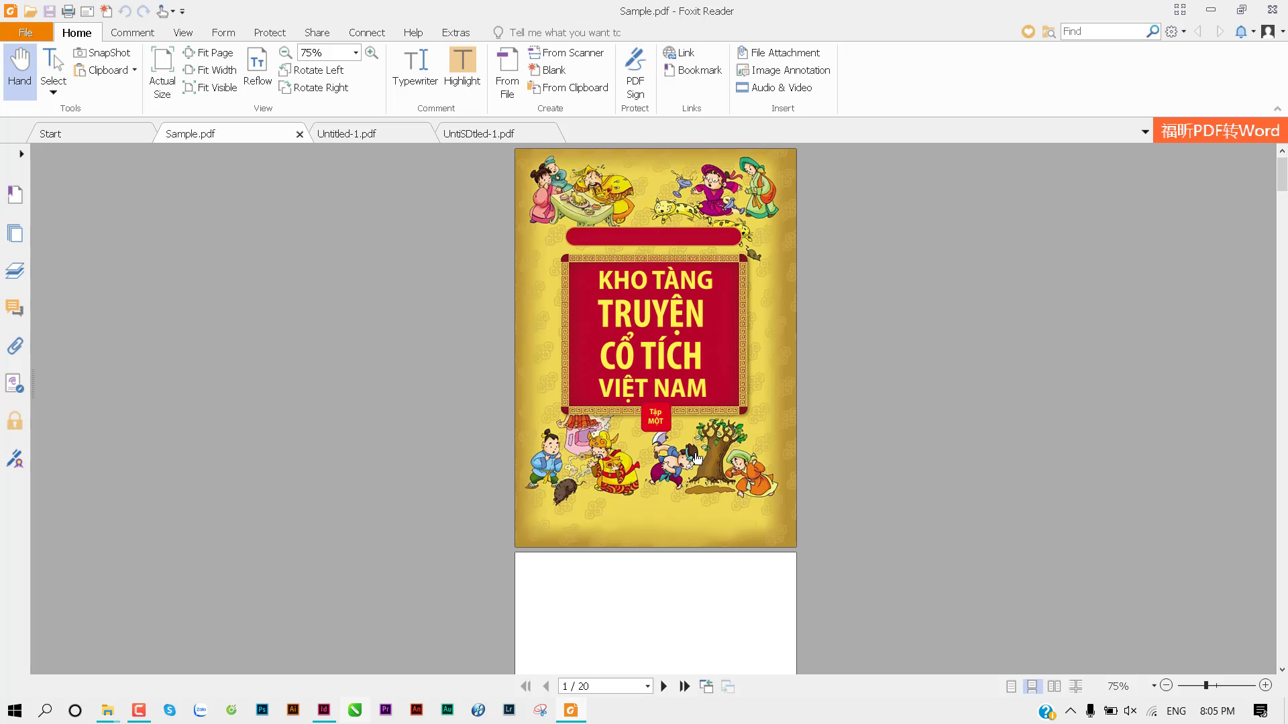
scroll(696, 459, down, 1)
scroll(696, 458, down, 1)
scroll(695, 459, down, 1)
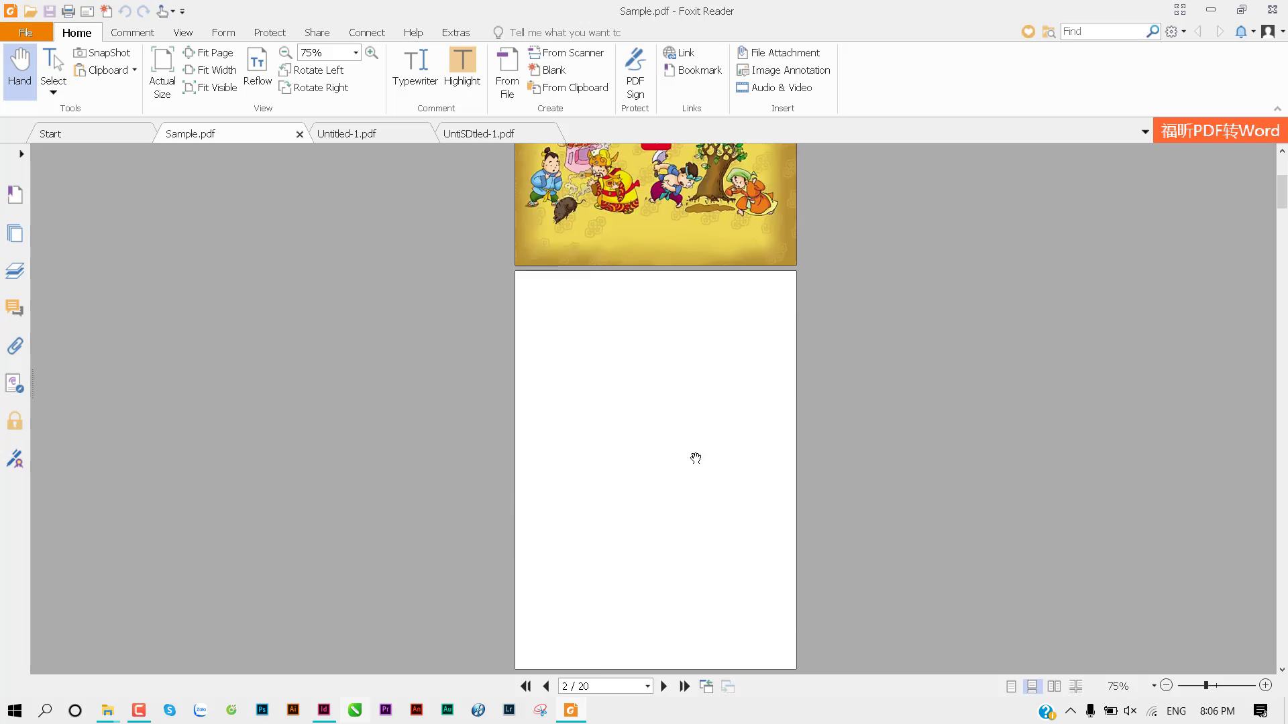
scroll(696, 458, down, 1)
scroll(696, 458, down, 1)
scroll(695, 458, down, 1)
scroll(695, 459, down, 1)
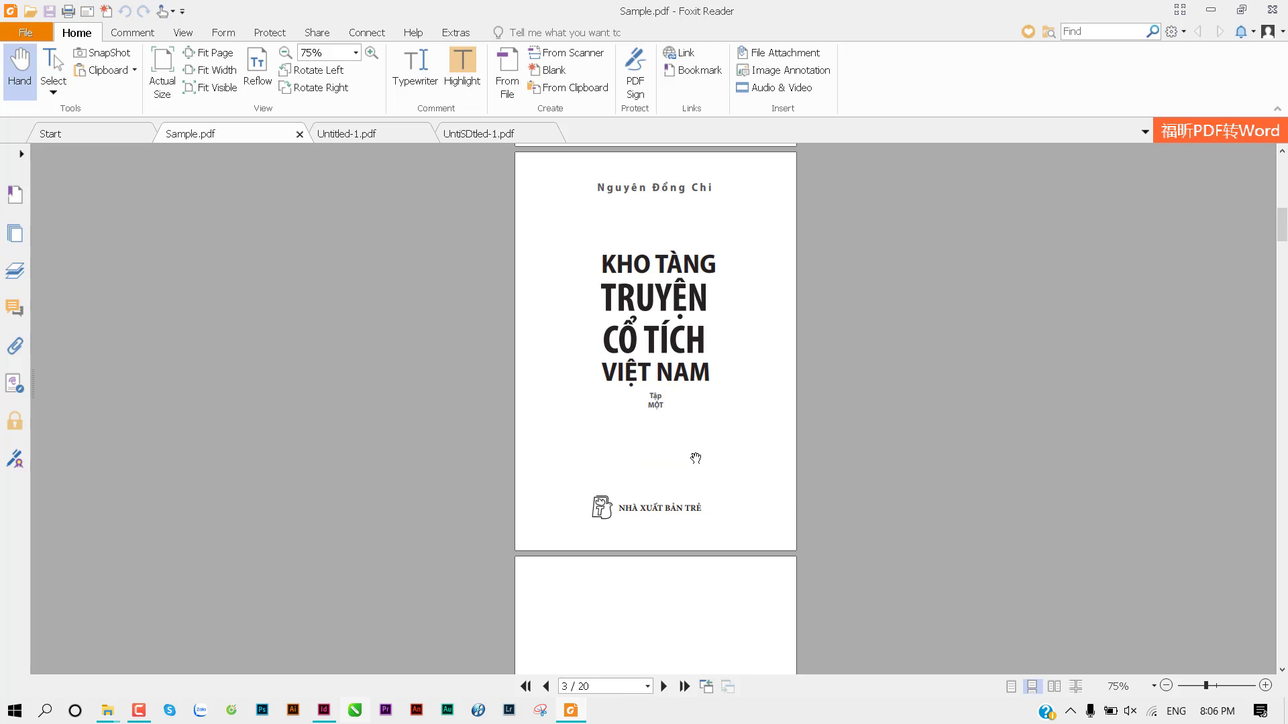
scroll(695, 458, down, 1)
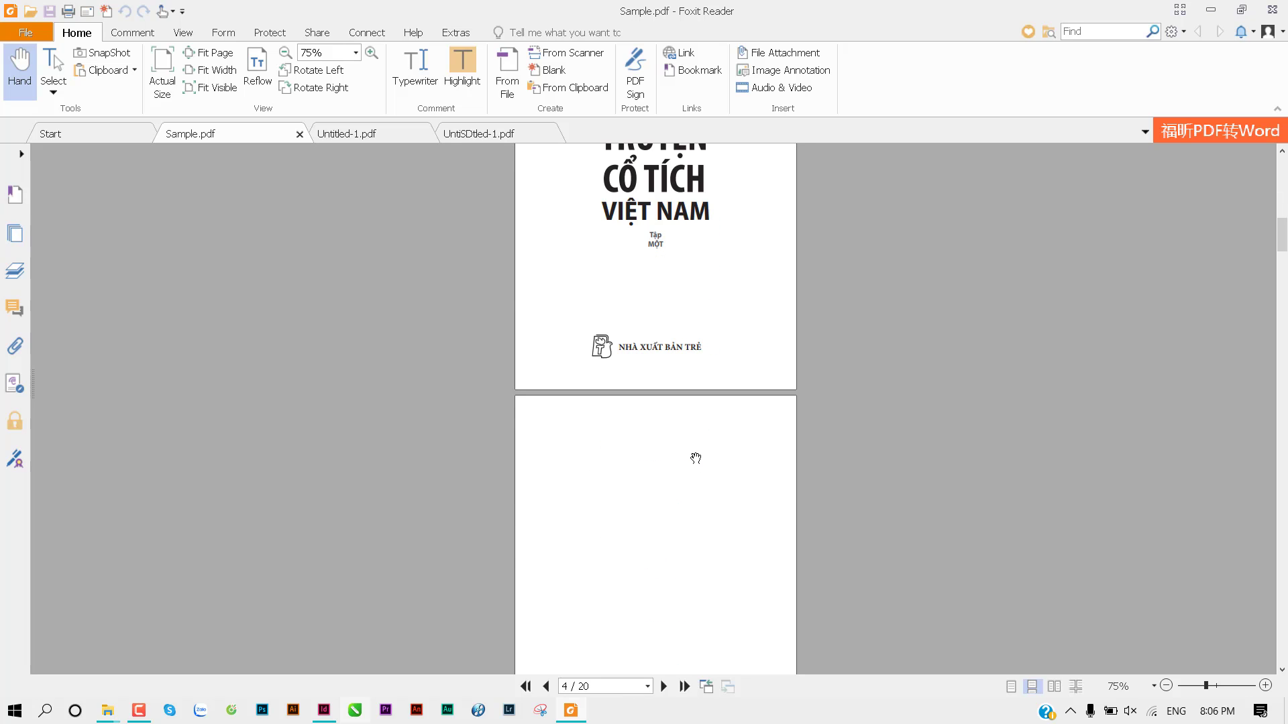
scroll(696, 458, down, 1)
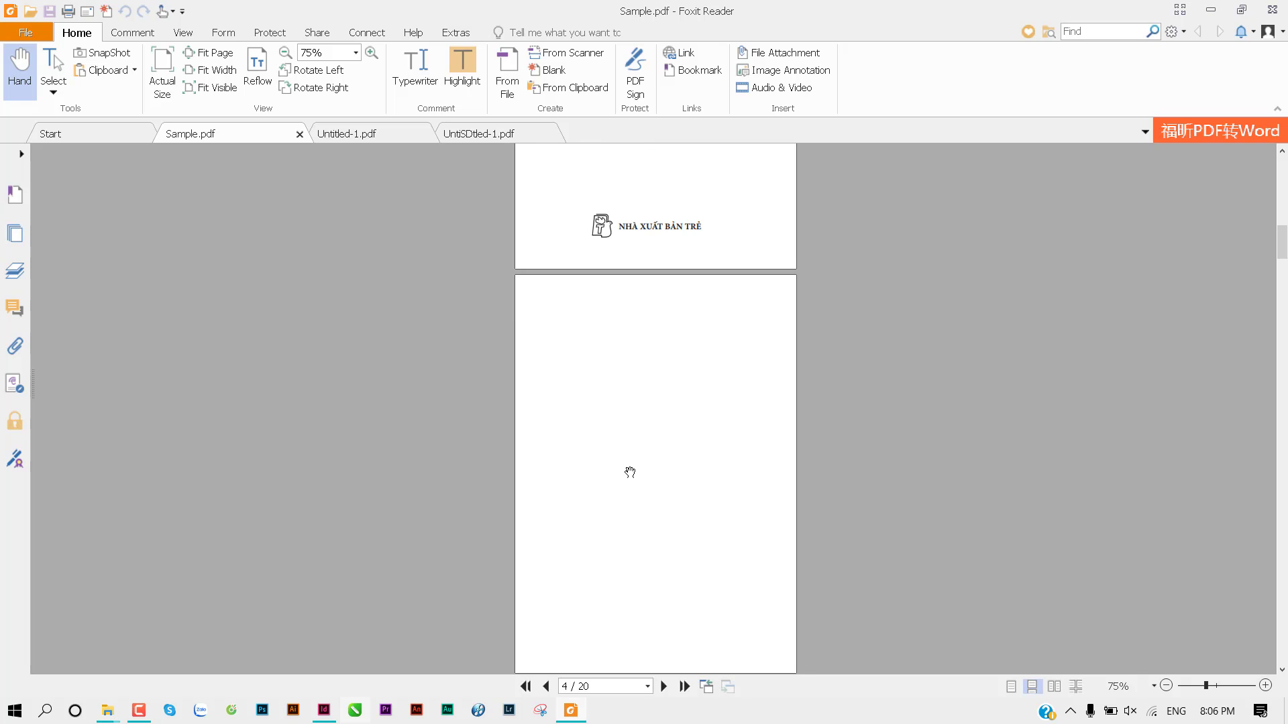
scroll(630, 472, down, 1)
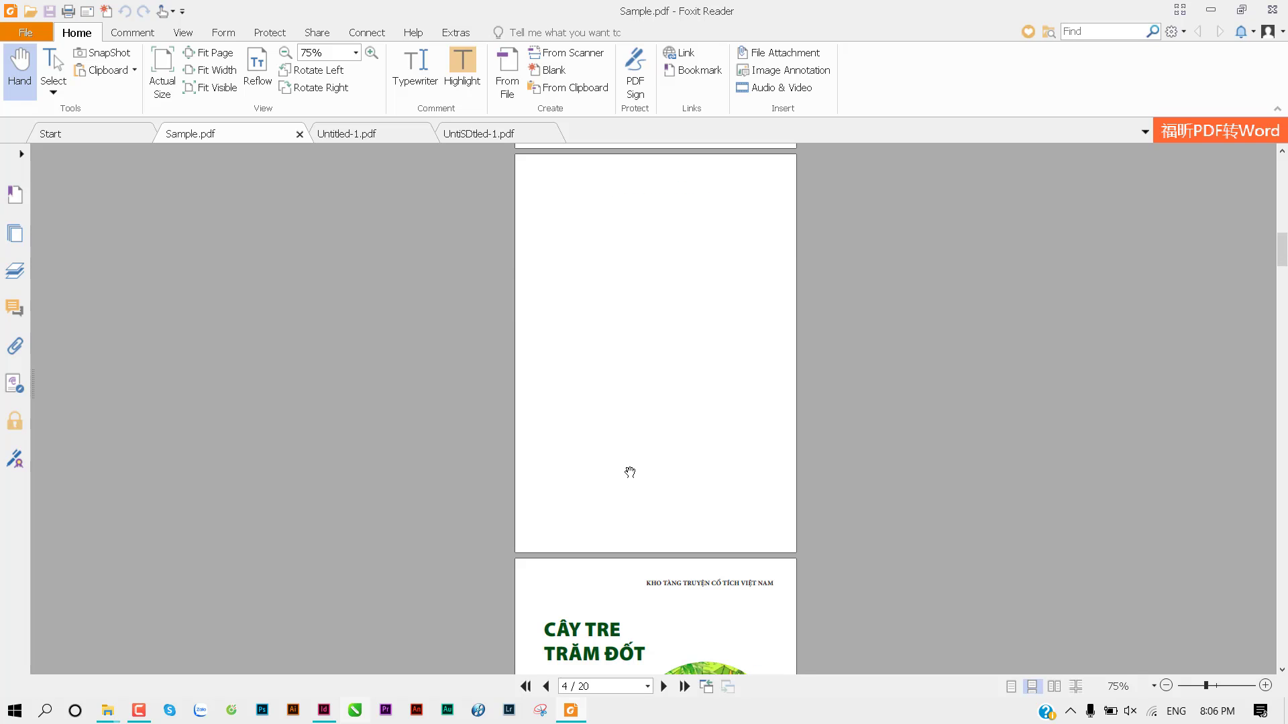
scroll(630, 472, down, 1)
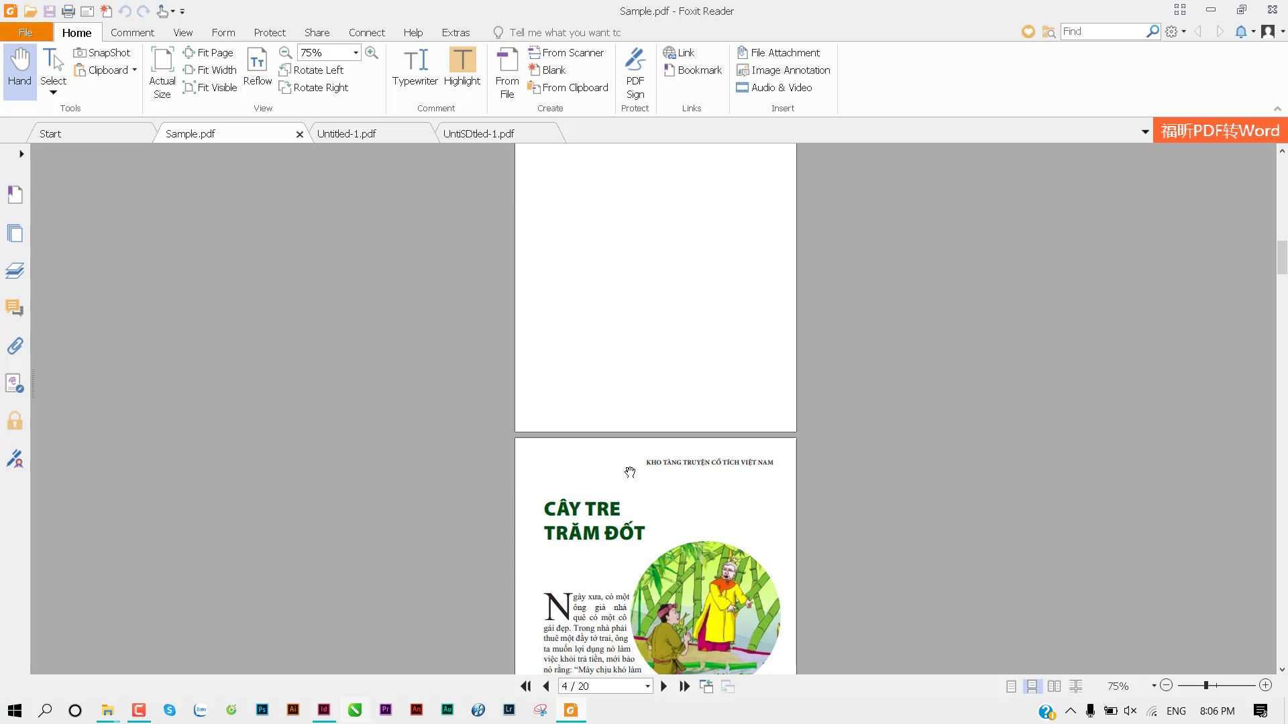
scroll(630, 472, down, 1)
scroll(630, 472, down, 1)
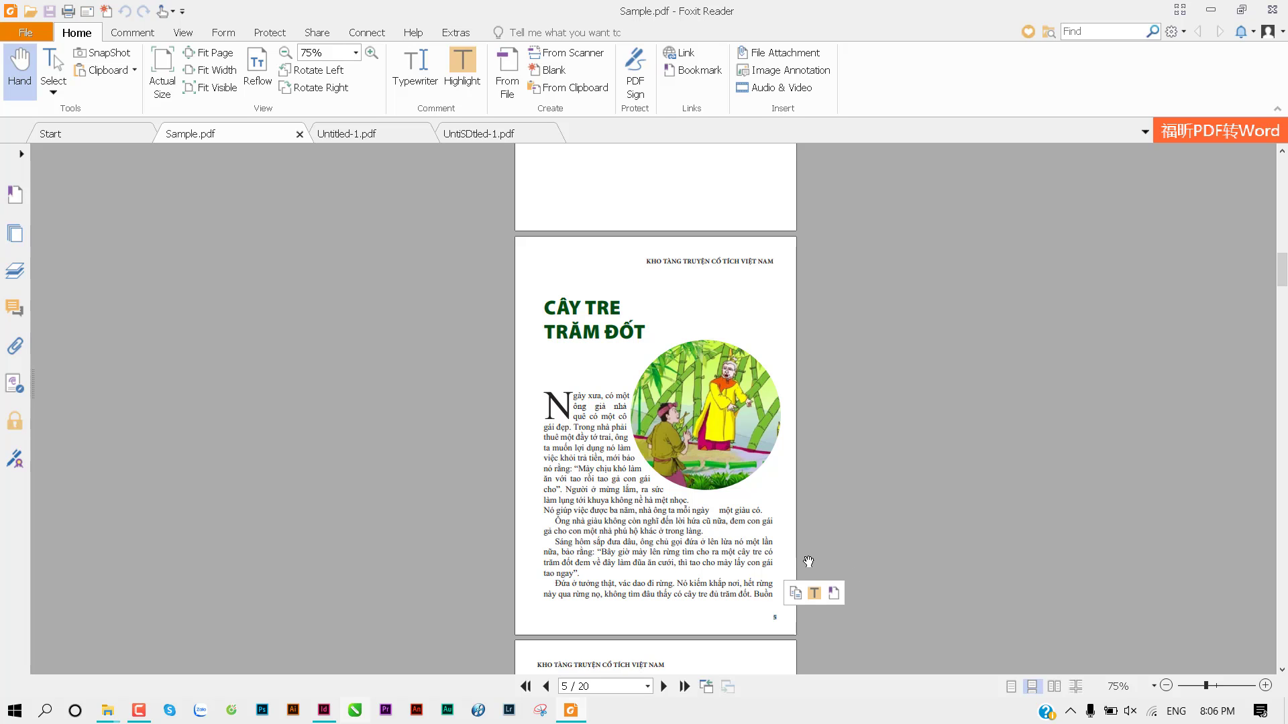
scroll(718, 554, down, 1)
scroll(697, 543, down, 2)
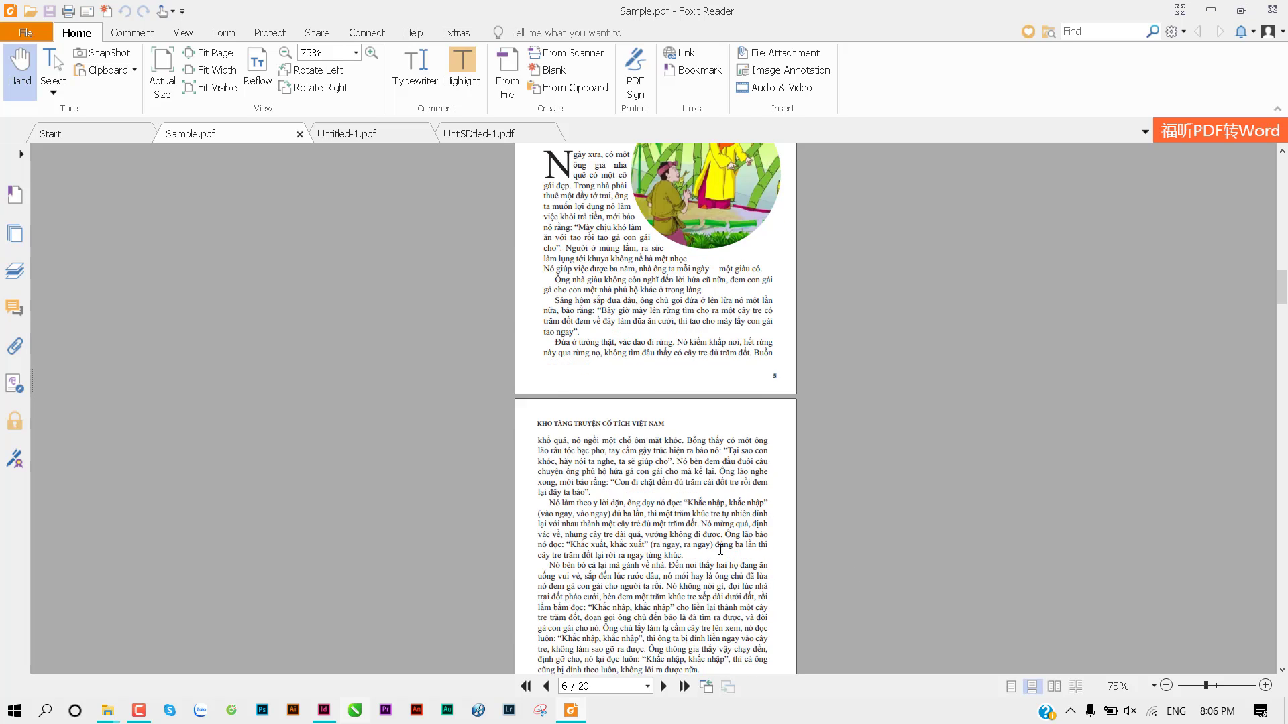
scroll(670, 530, down, 2)
scroll(654, 522, down, 1)
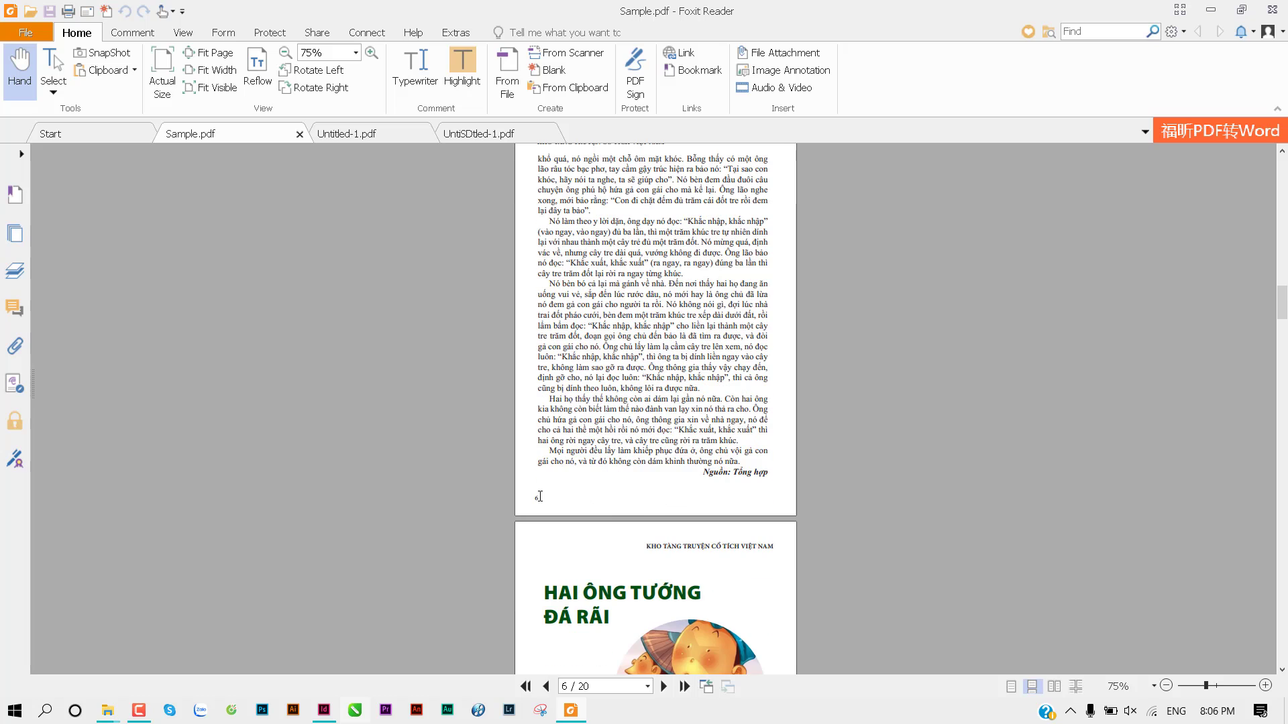
scroll(534, 496, up, 1)
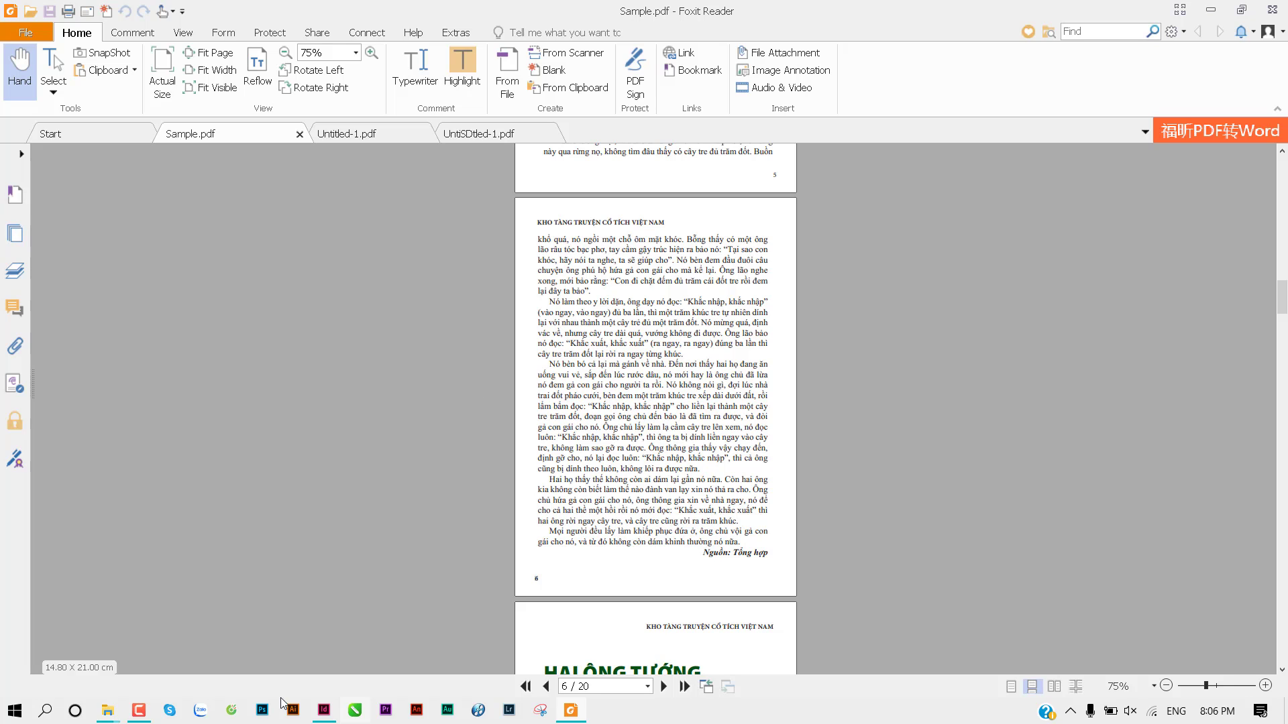
click(323, 711)
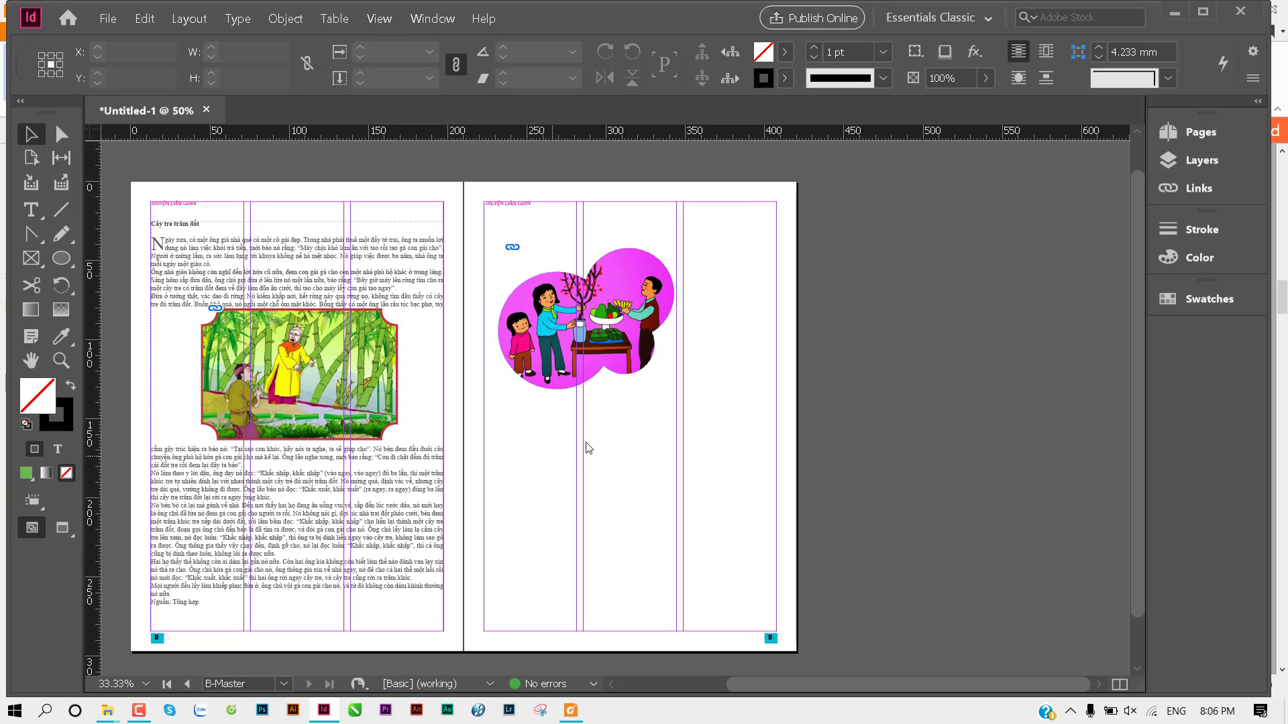
Step: Create a new 210x297 mm, 4-page document with Facing Pages turned off
key(ctrl+n)
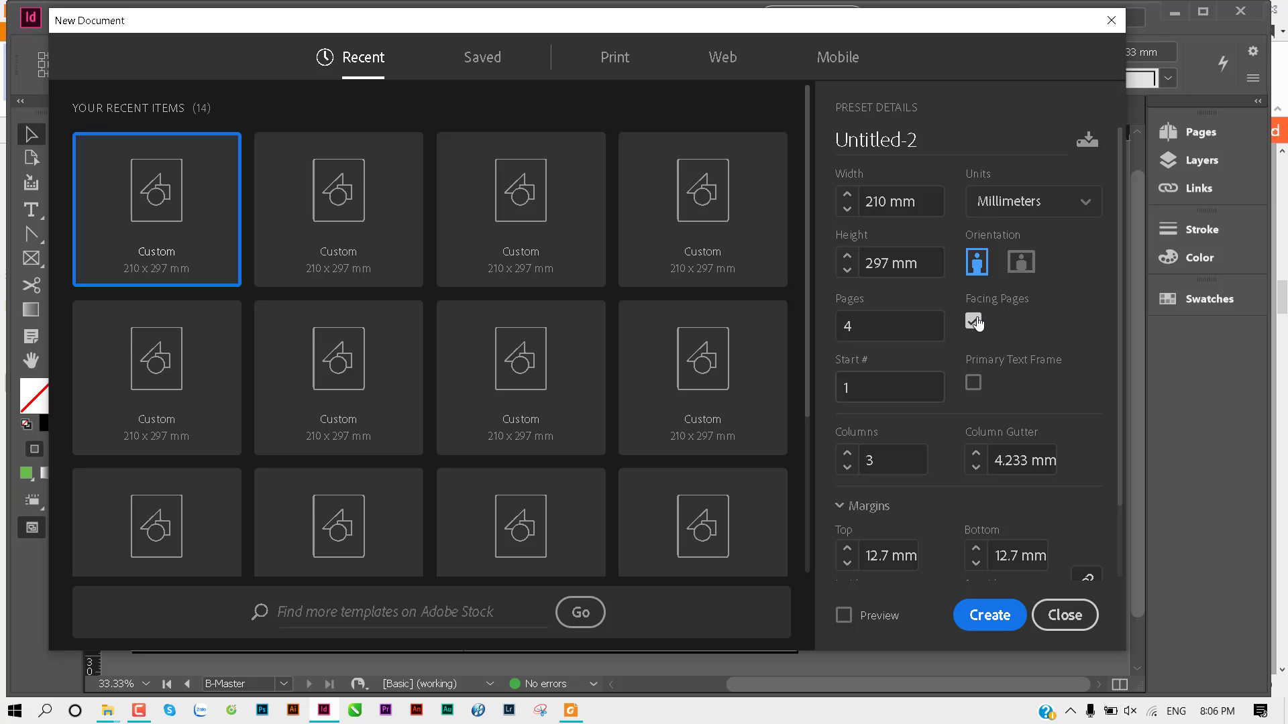
click(972, 321)
click(987, 615)
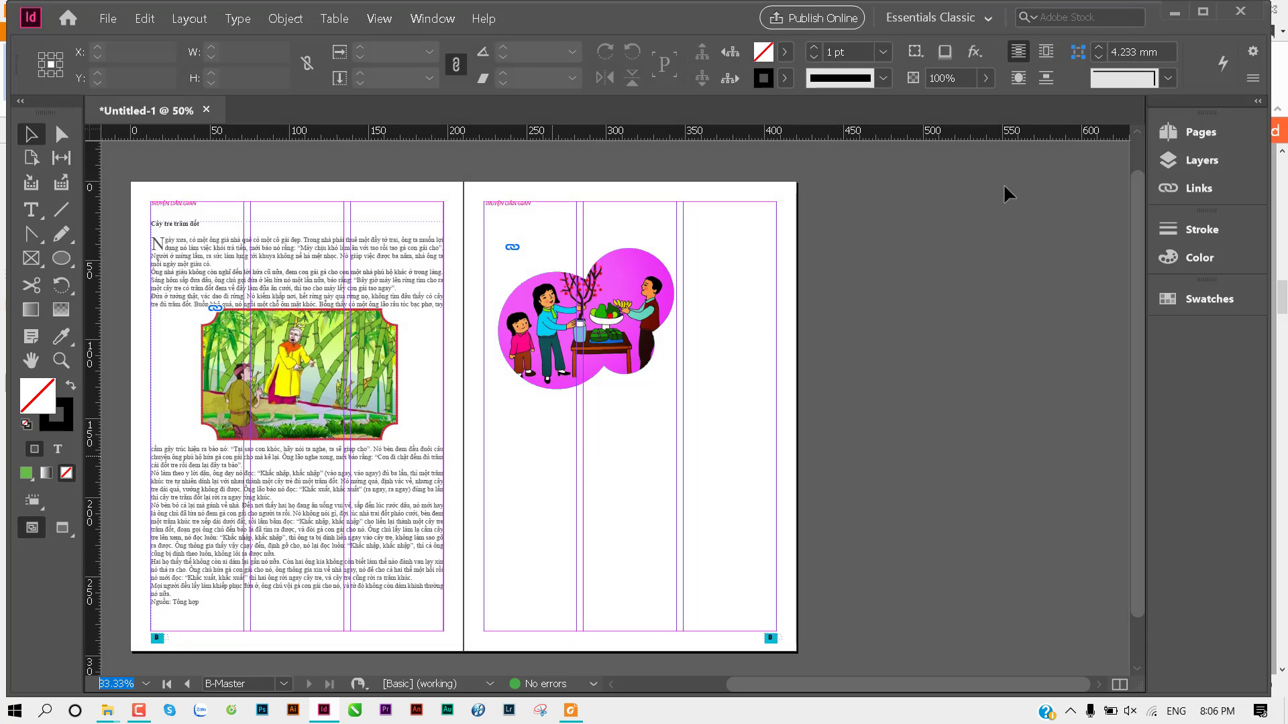
Step: Show the Pages panel and select the A-Master page
click(1179, 137)
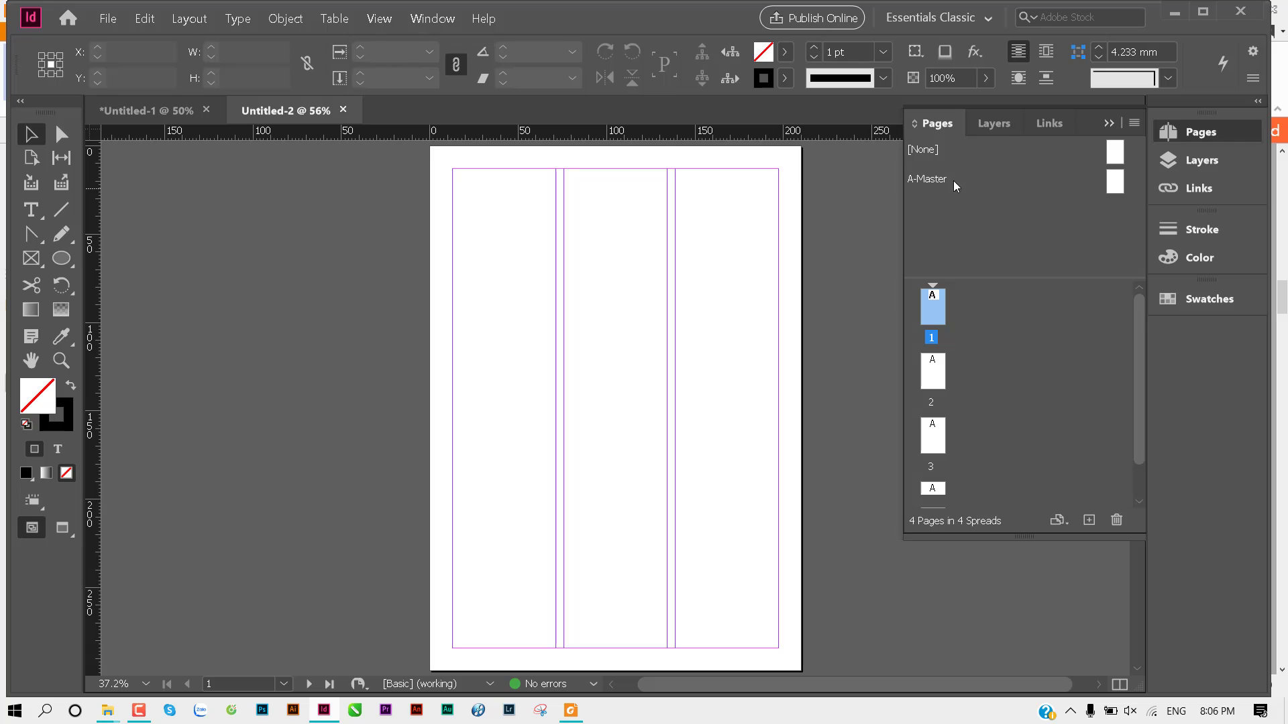
click(1111, 188)
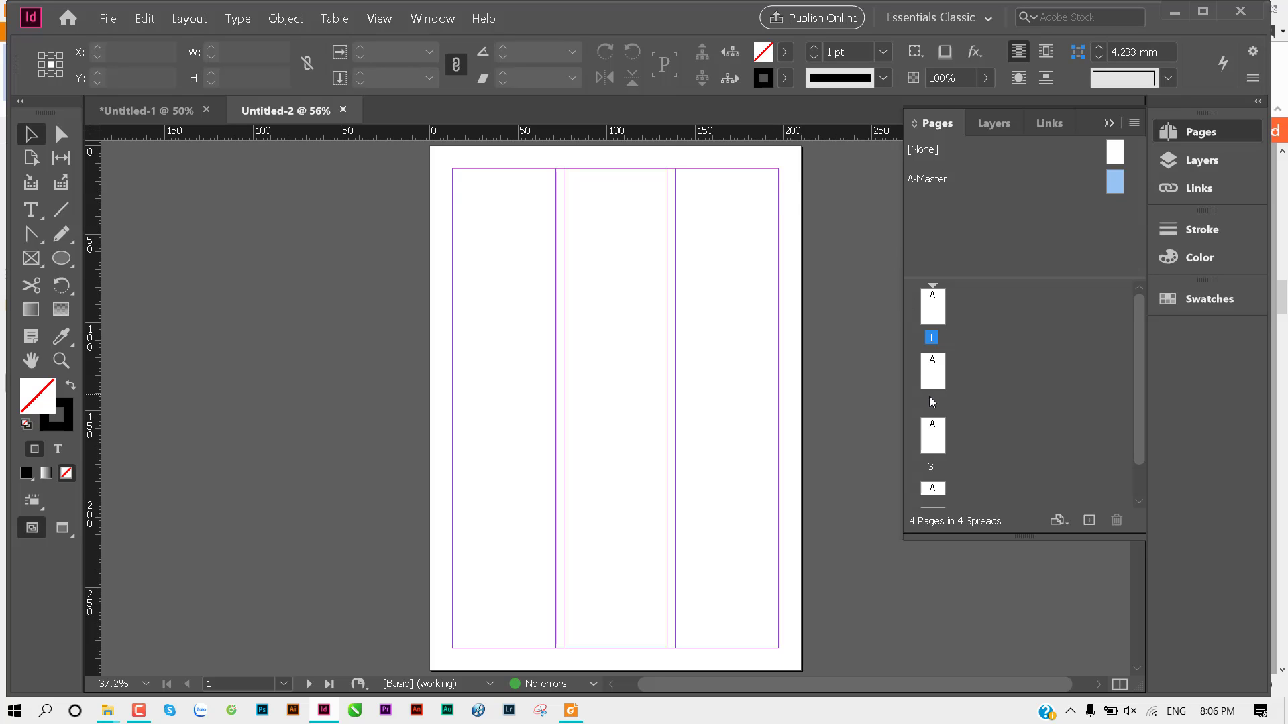
scroll(932, 402, down, 2)
scroll(973, 408, up, 1)
Step: Show Sample.pdf's page 17 MỤC LỤC at 300% to read its five story titles
click(571, 711)
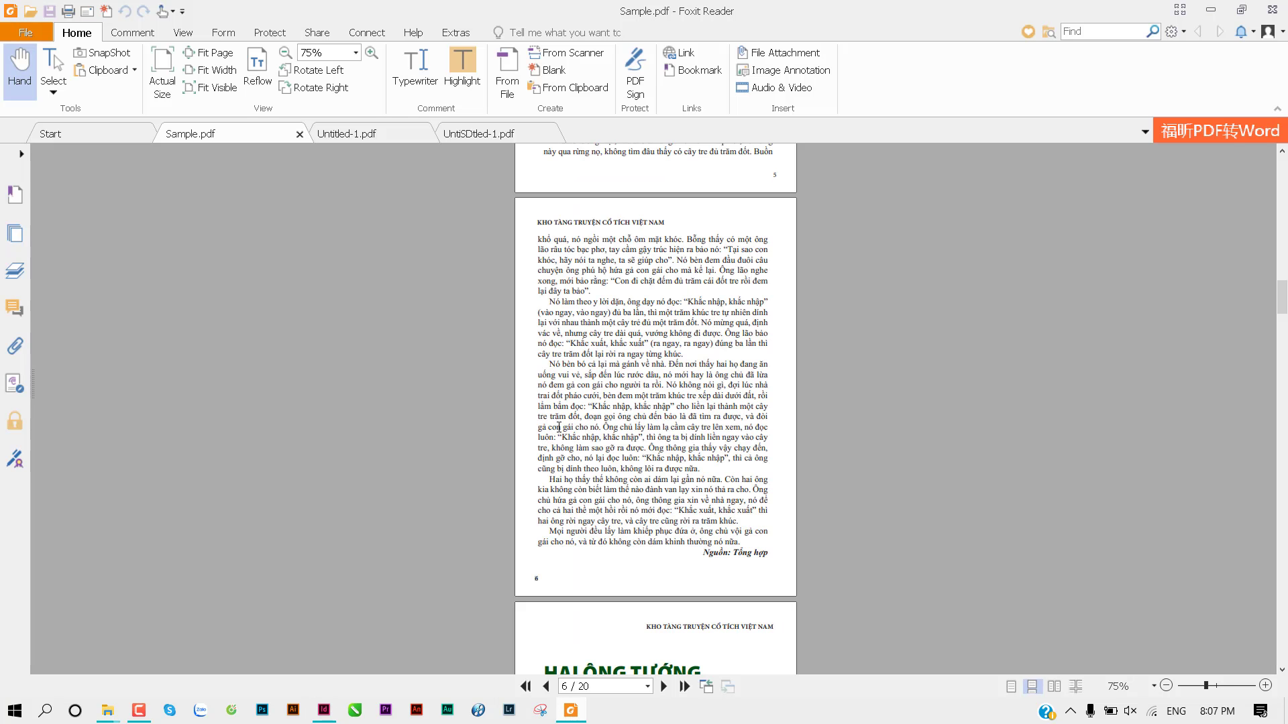
scroll(559, 426, down, 1)
scroll(563, 419, down, 3)
scroll(569, 411, down, 2)
scroll(574, 403, down, 4)
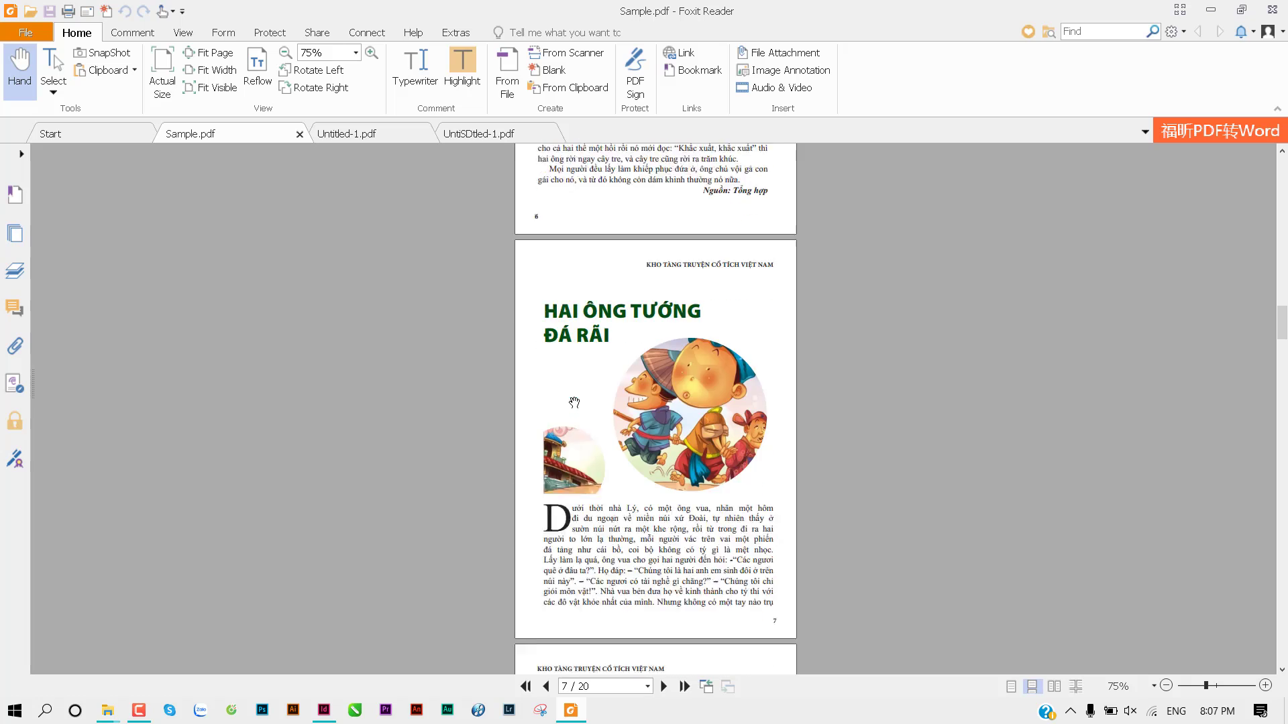
scroll(576, 399, down, 3)
scroll(578, 397, down, 3)
scroll(581, 394, up, 2)
scroll(584, 390, up, 2)
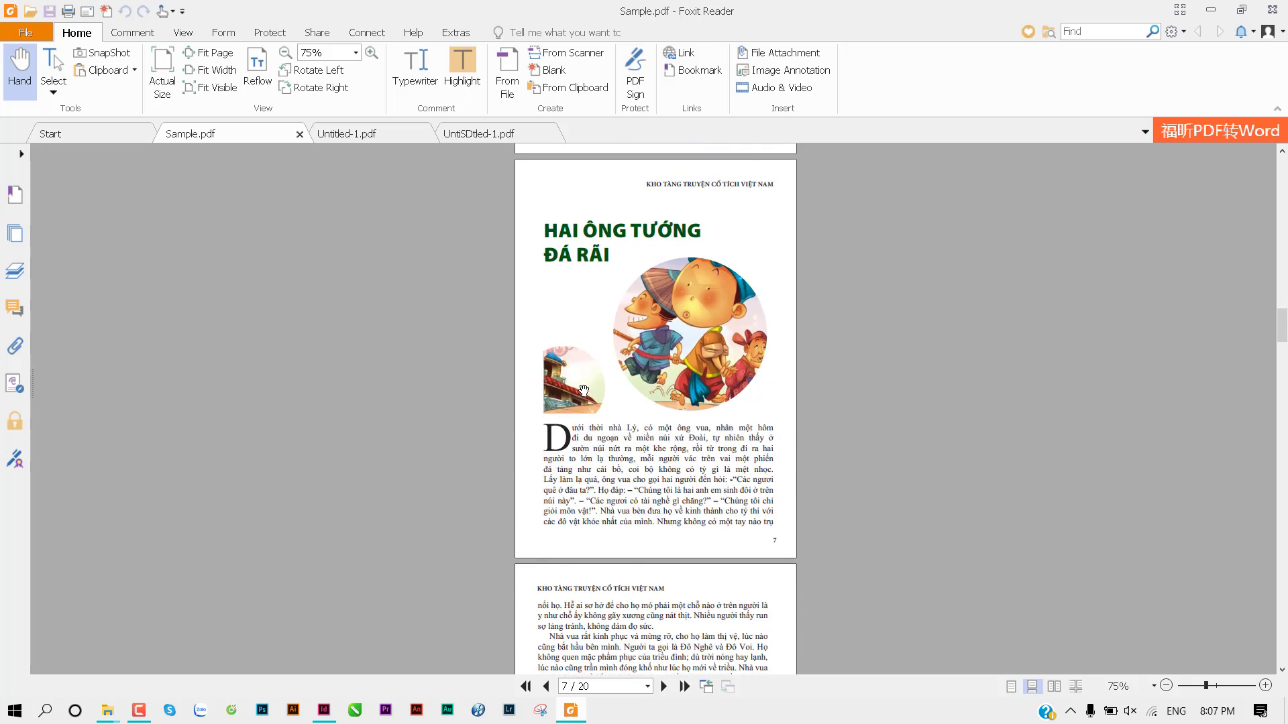
scroll(713, 430, down, 4)
scroll(713, 429, down, 6)
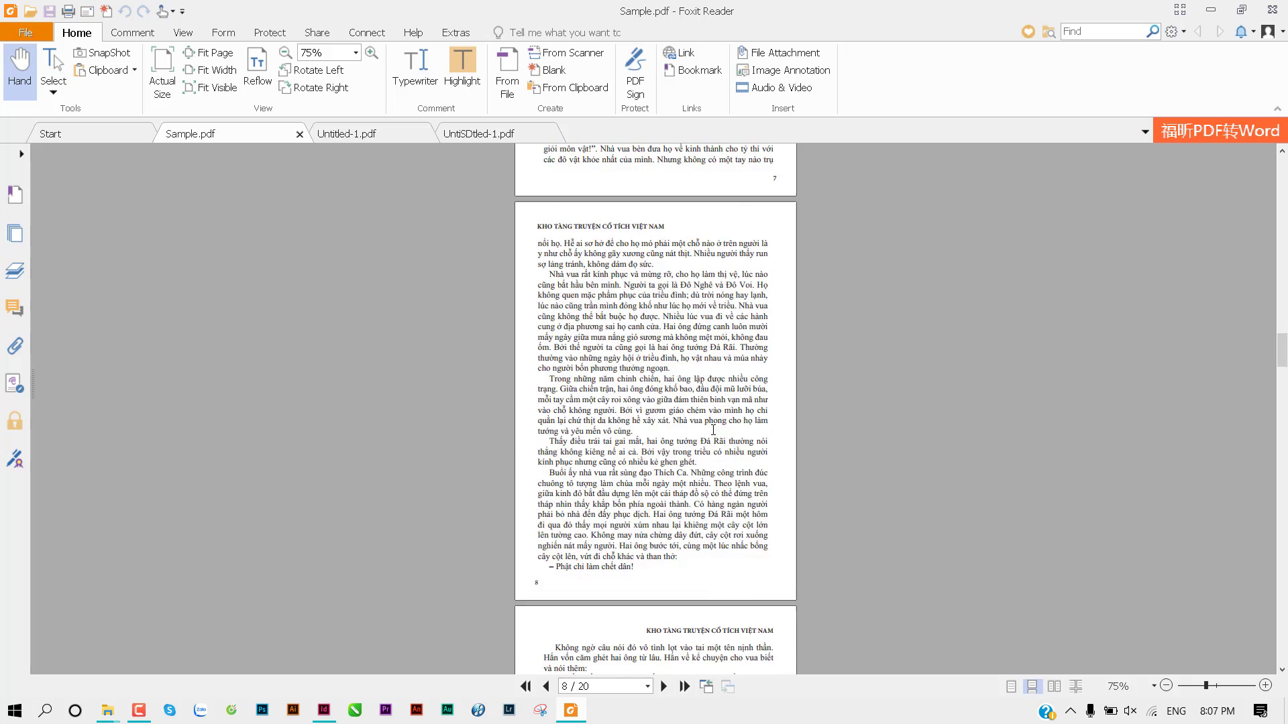
scroll(713, 430, down, 4)
scroll(713, 430, down, 5)
scroll(713, 430, down, 6)
scroll(713, 430, down, 2)
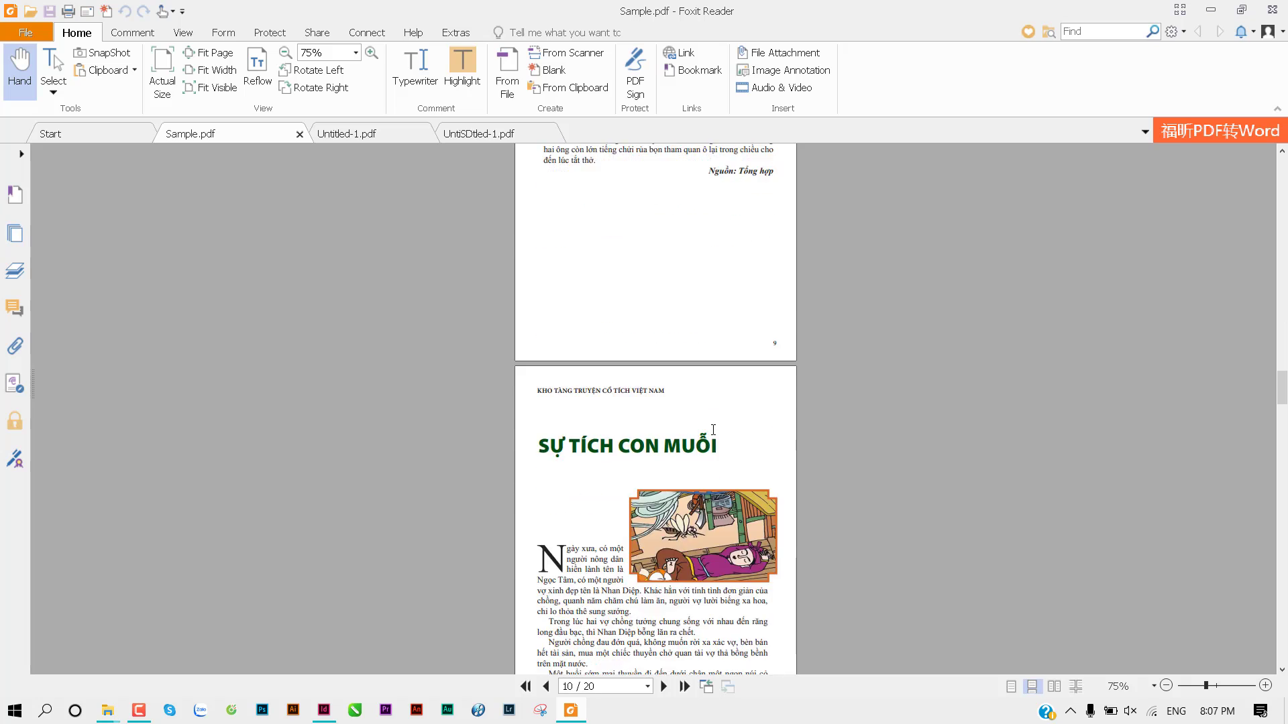
scroll(713, 430, down, 7)
scroll(713, 430, down, 3)
scroll(713, 430, down, 3)
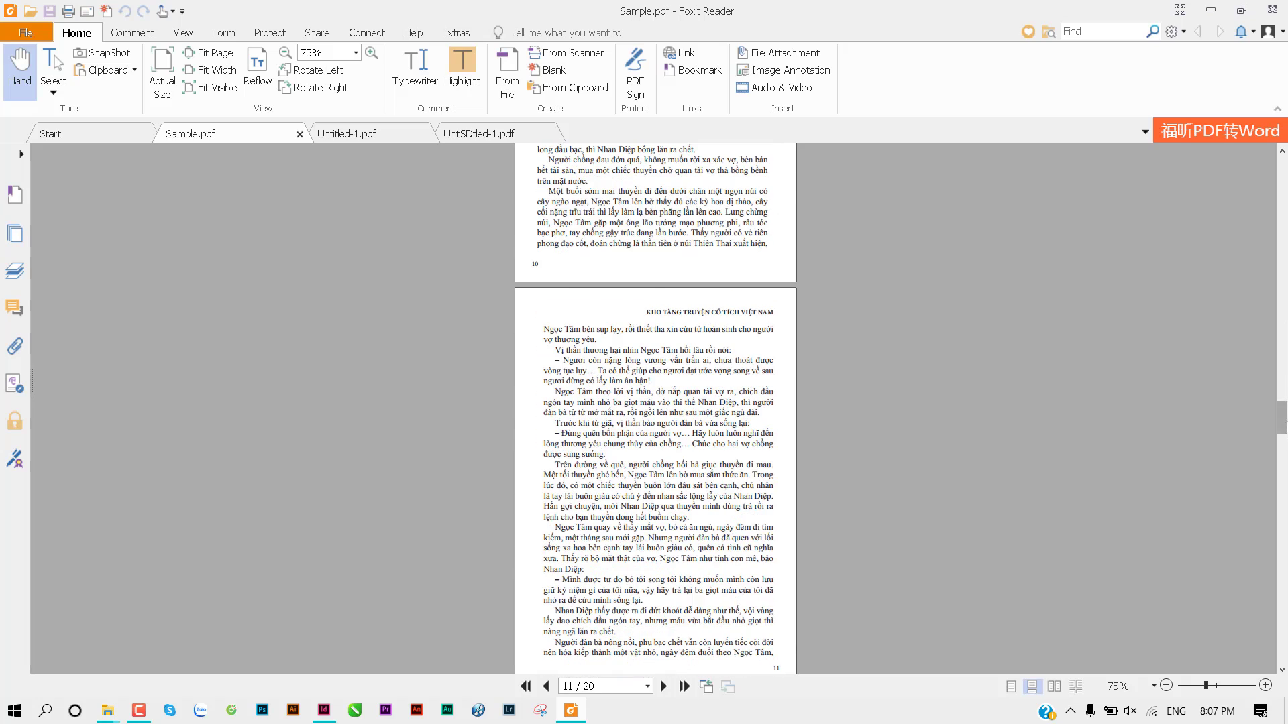
mouse_move(1284, 426)
mouse_down()
mouse_move(1284, 616)
mouse_move(1284, 583)
mouse_up()
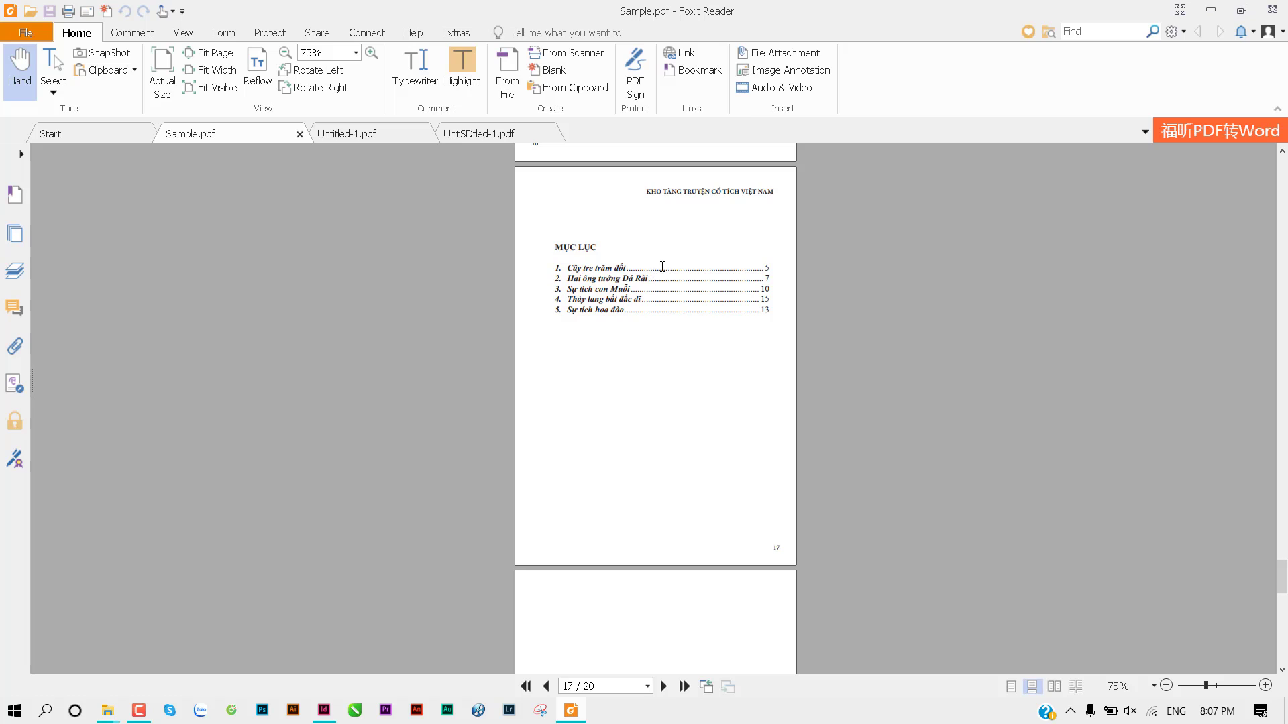
ctrl+scroll(662, 266, up, 1)
ctrl+scroll(664, 267, up, 1)
ctrl+scroll(664, 266, up, 2)
ctrl+scroll(638, 235, up, 1)
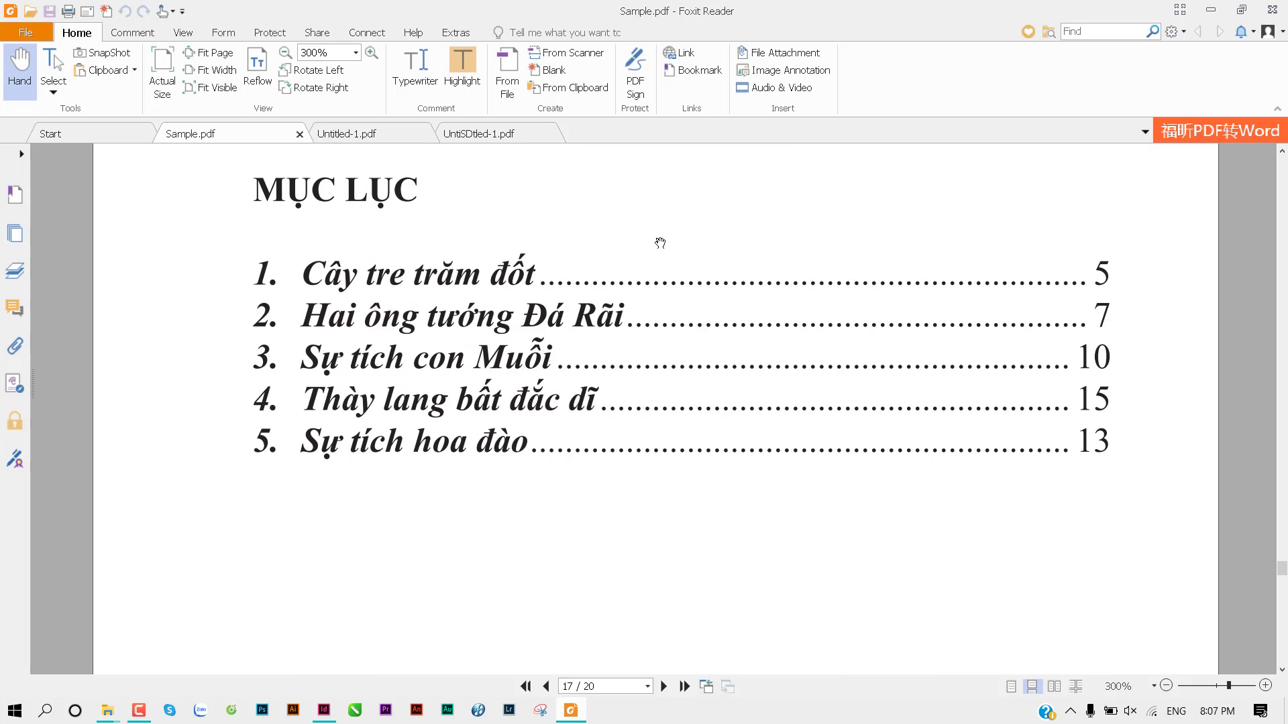
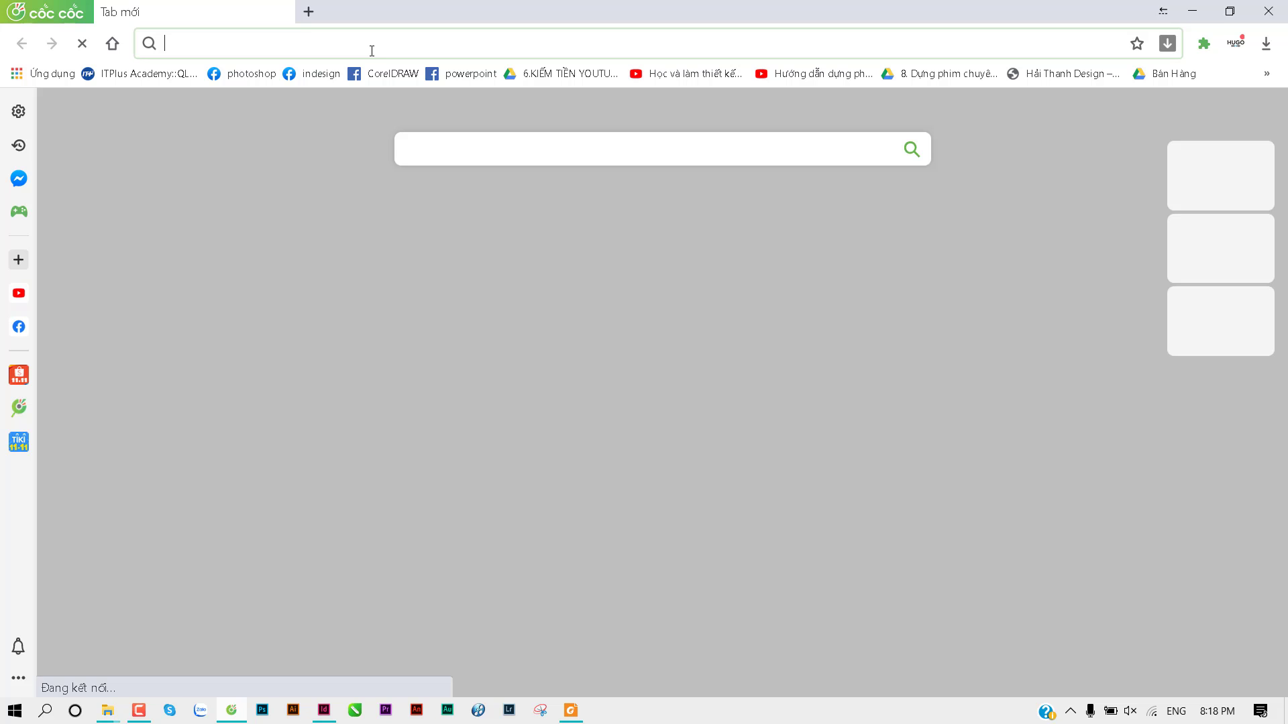
Step: Search Google for 'TỜ GẤP', correcting the mistyped query first
text(TO)
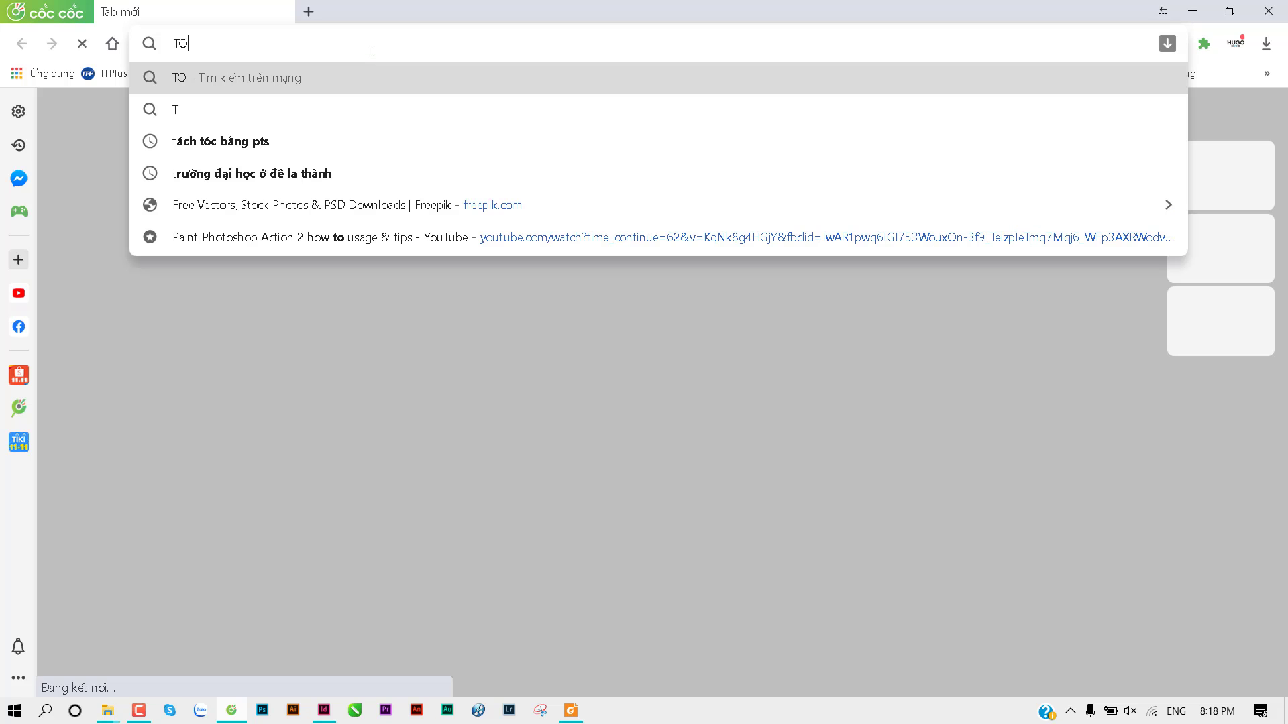
text(WF GAASP)
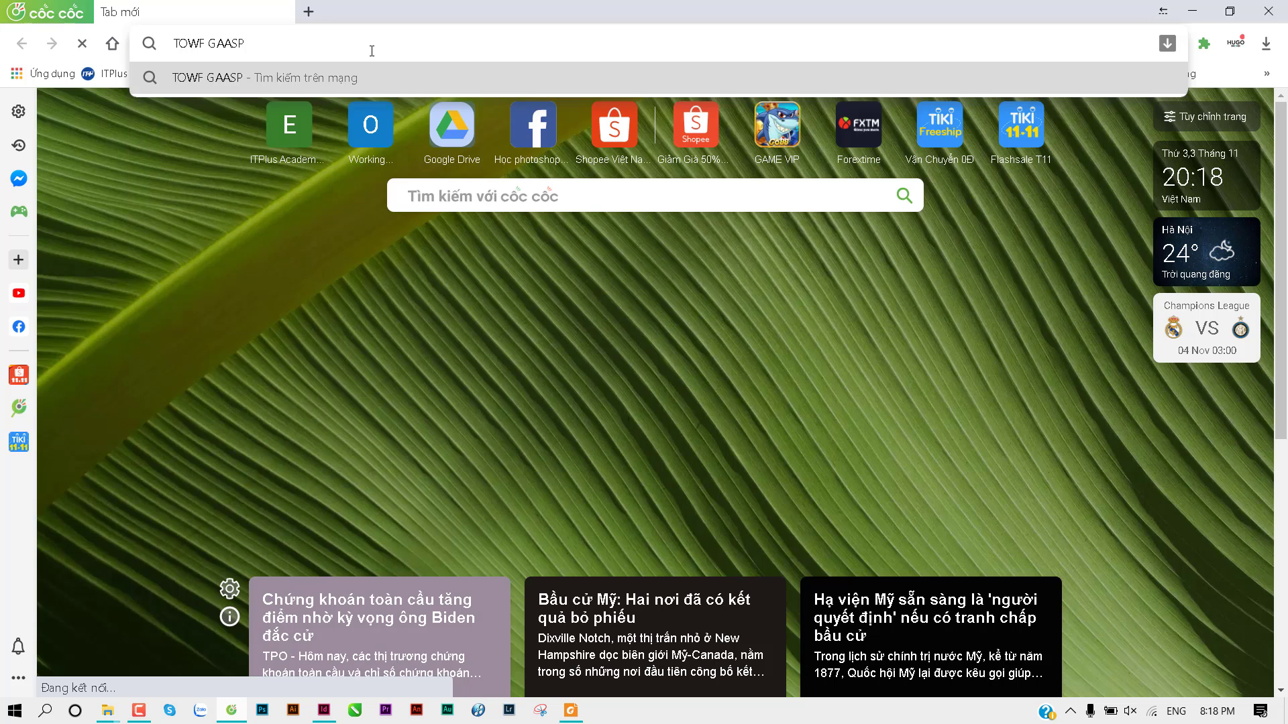
key(ctrl+a)
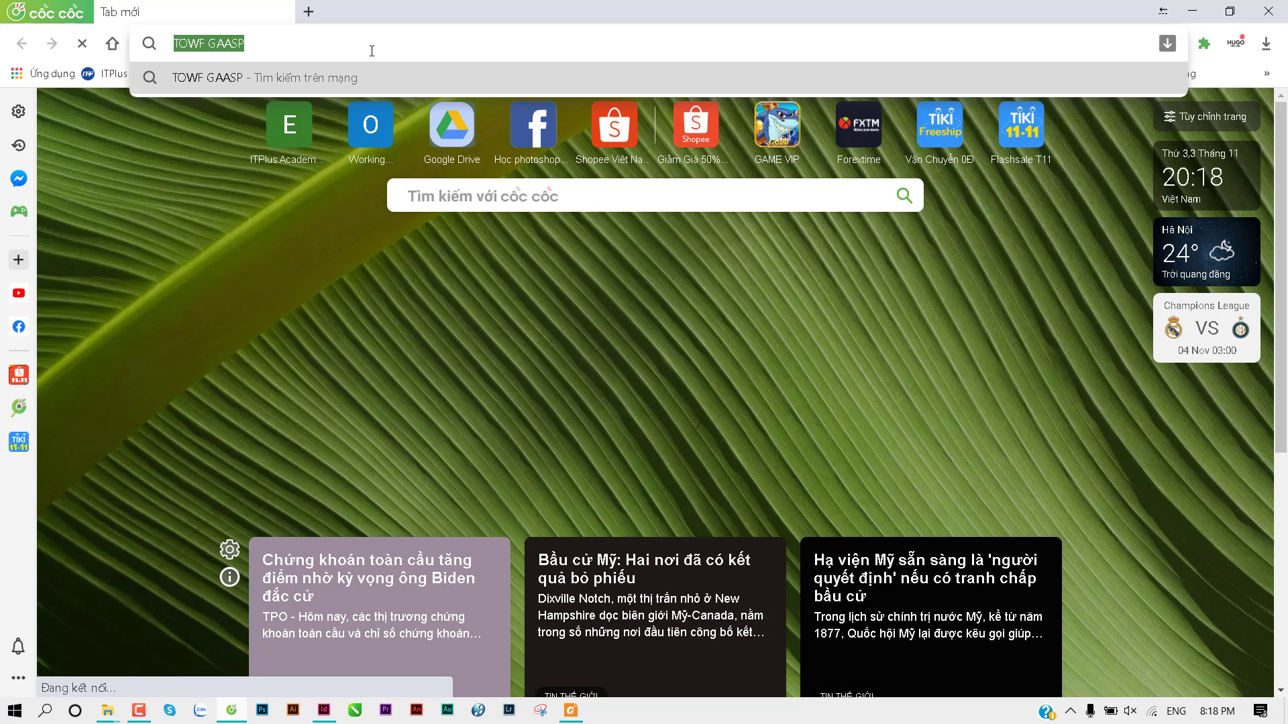
text(TỜ GẤP)
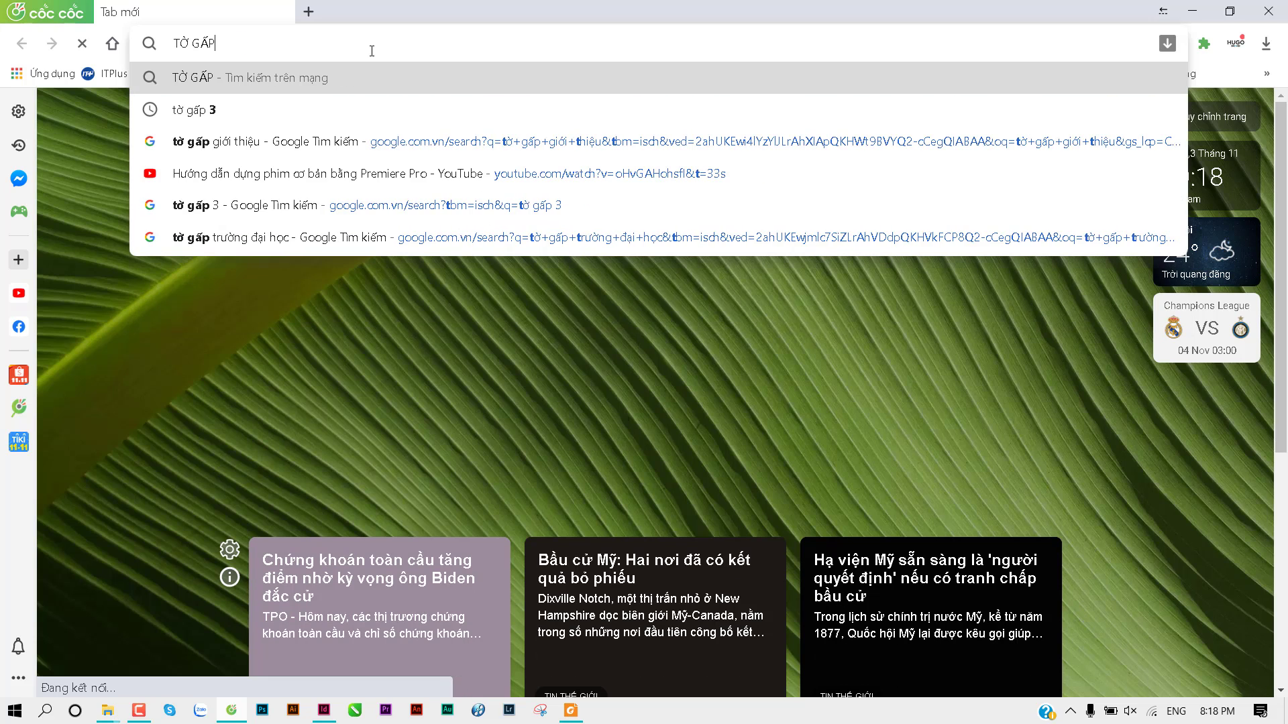
key(Return)
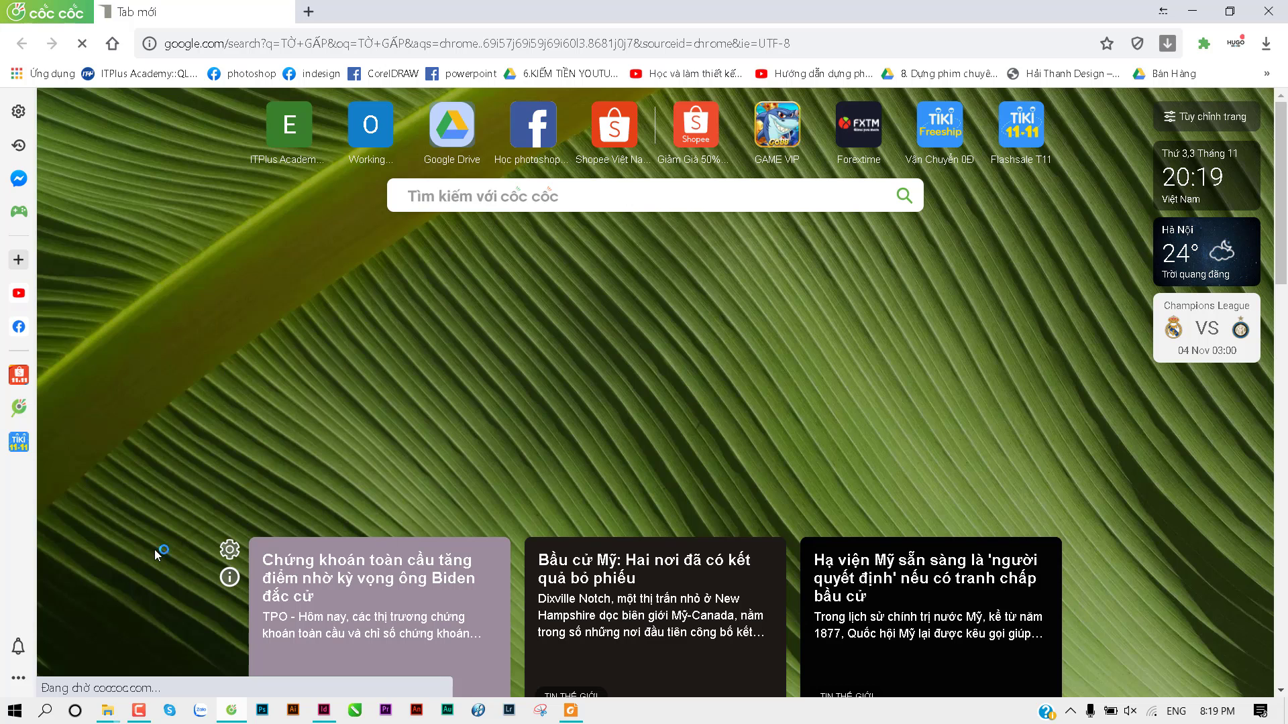
Step: Preview the blue THtax trifold brochure in image results, then return to InDesign
click(145, 711)
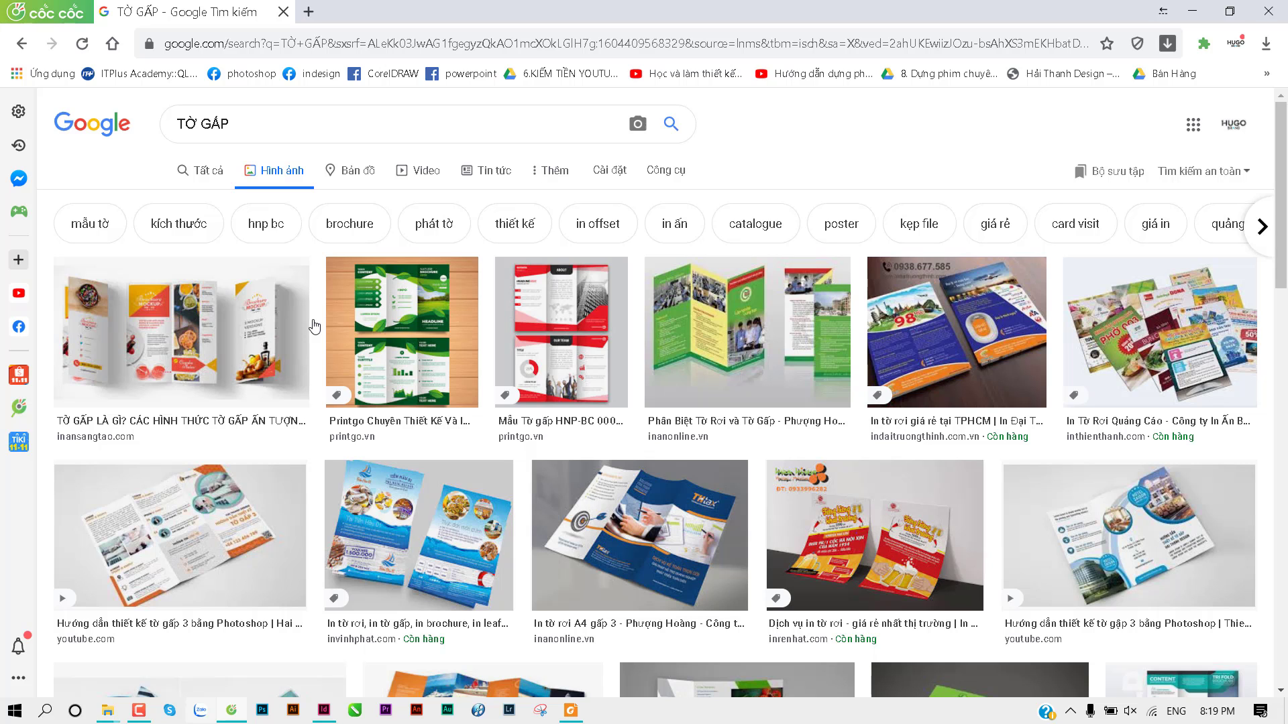
scroll(620, 385, down, 1)
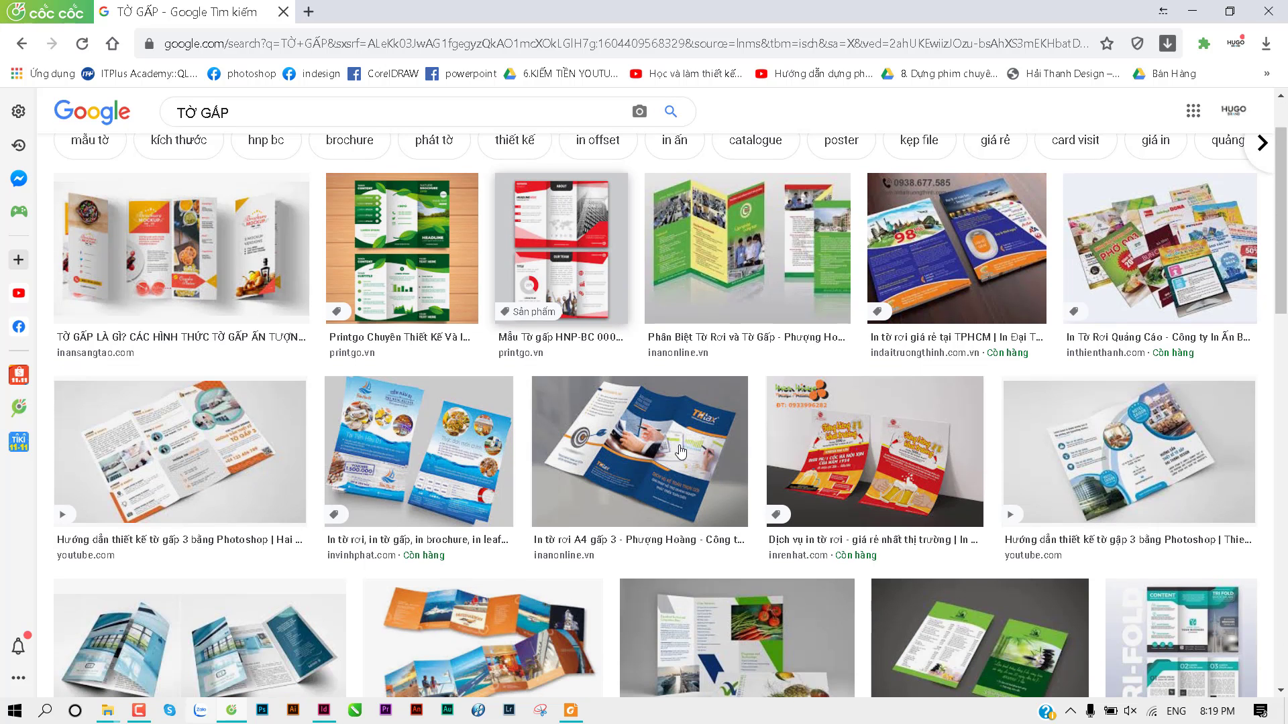
click(644, 421)
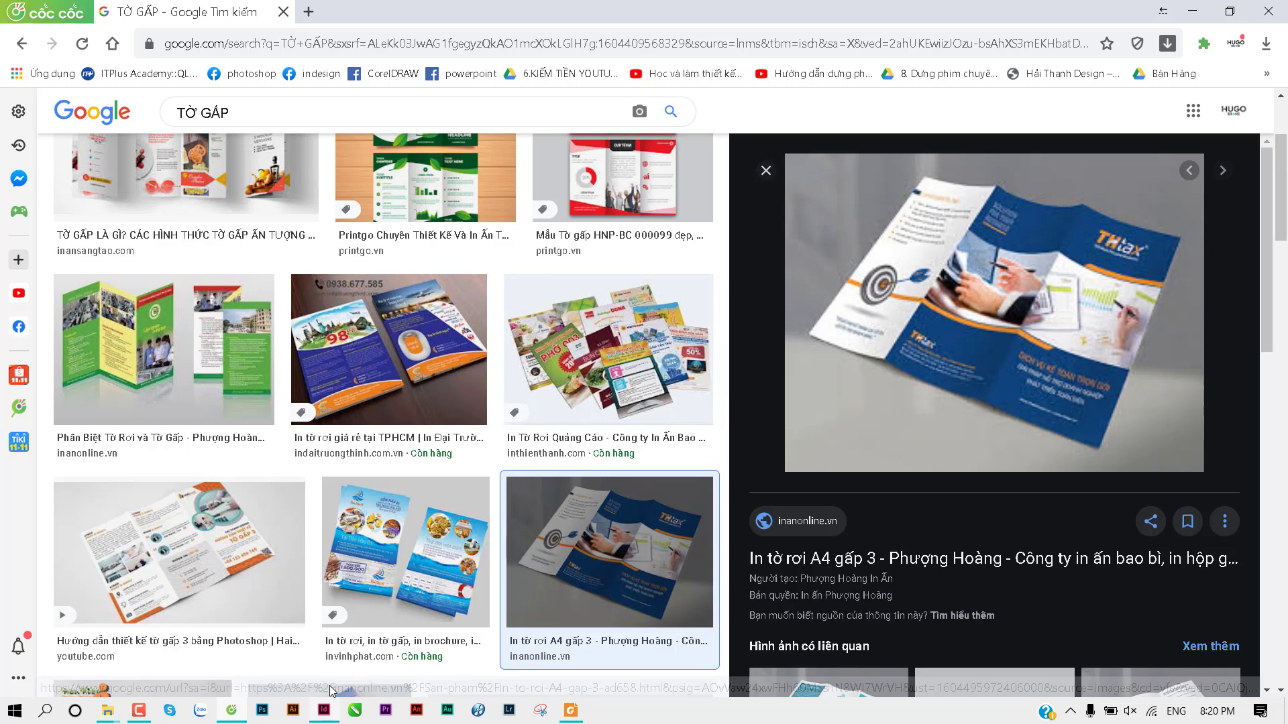
click(324, 710)
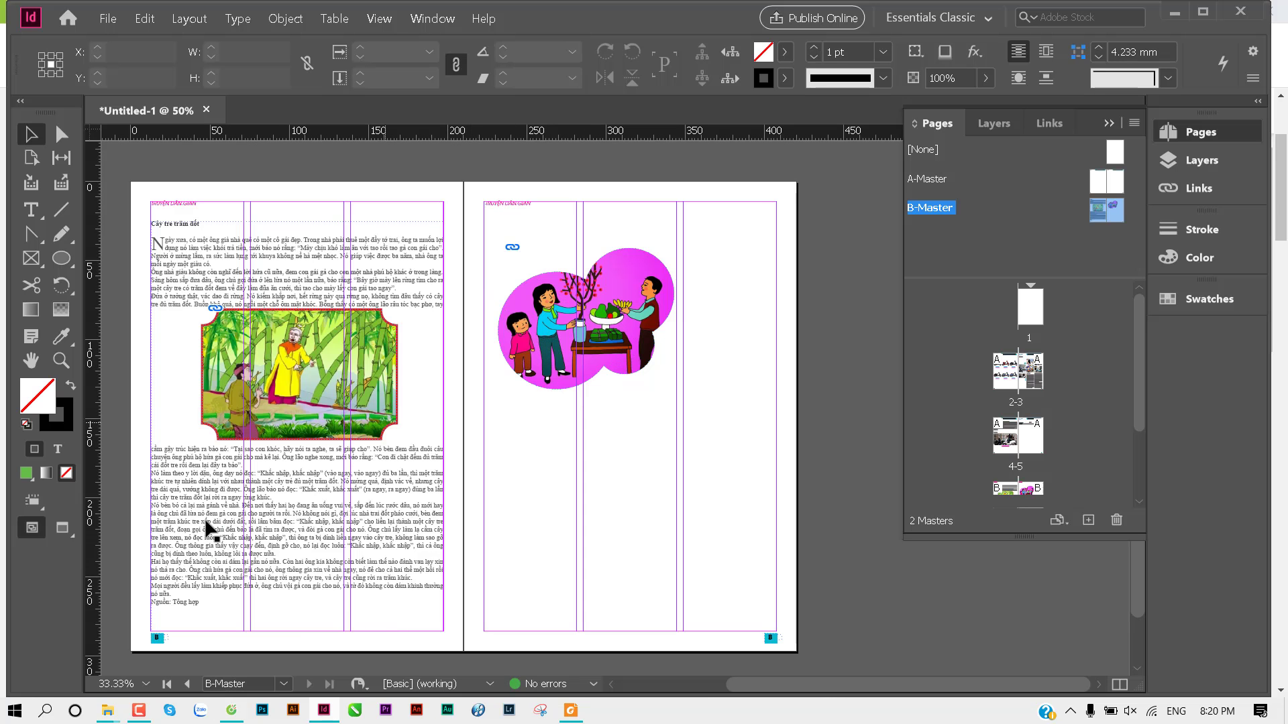
Step: Look at the brochure reference images in the browser again, then return to InDesign
scroll(454, 207, up, 1)
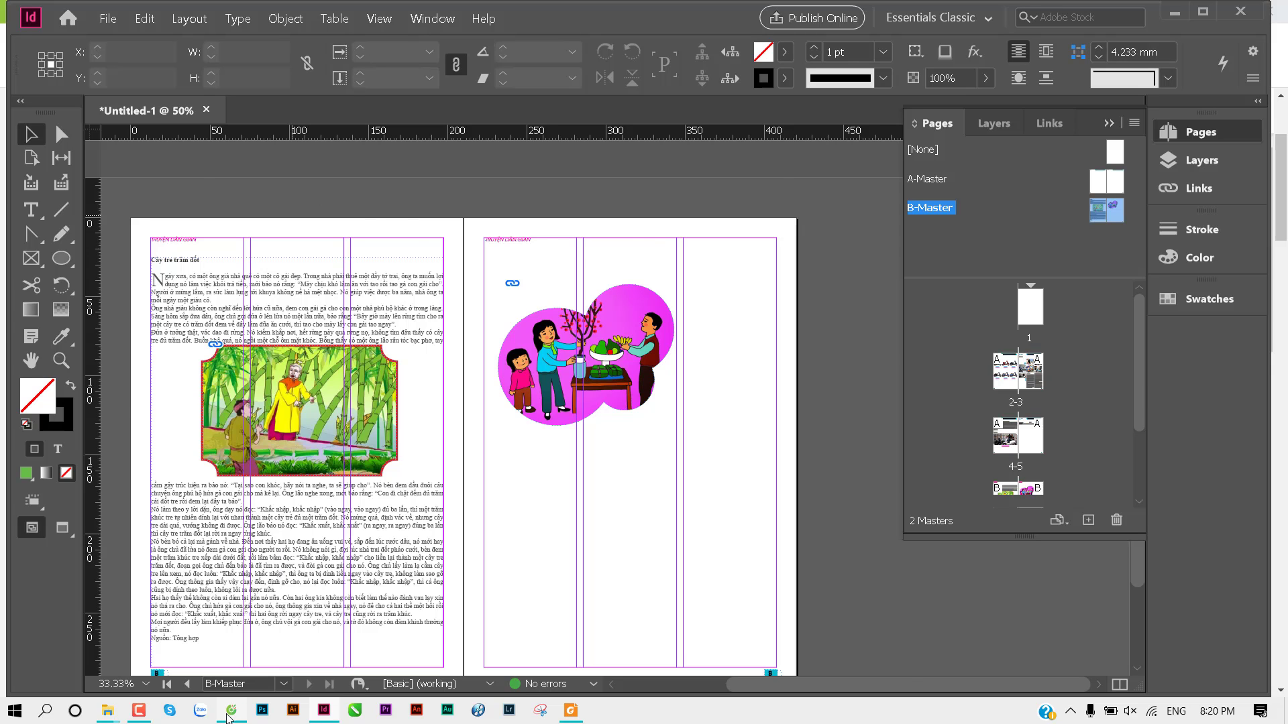
click(232, 711)
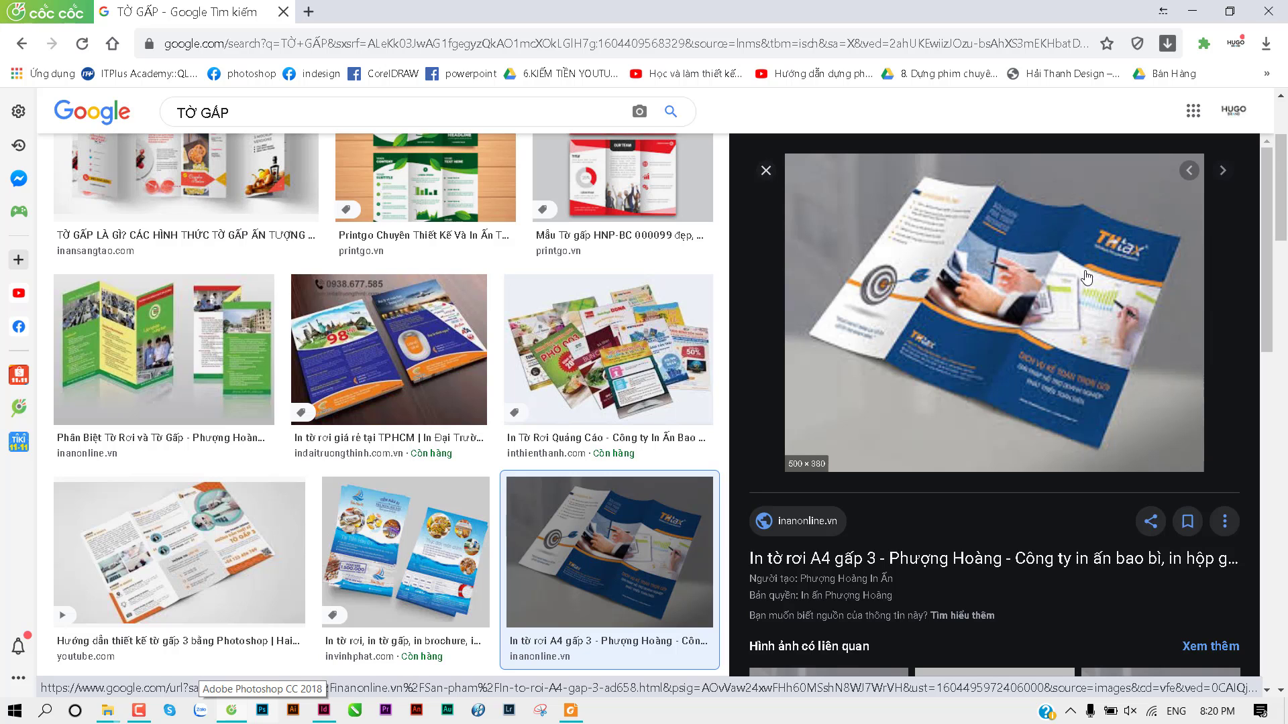
click(324, 710)
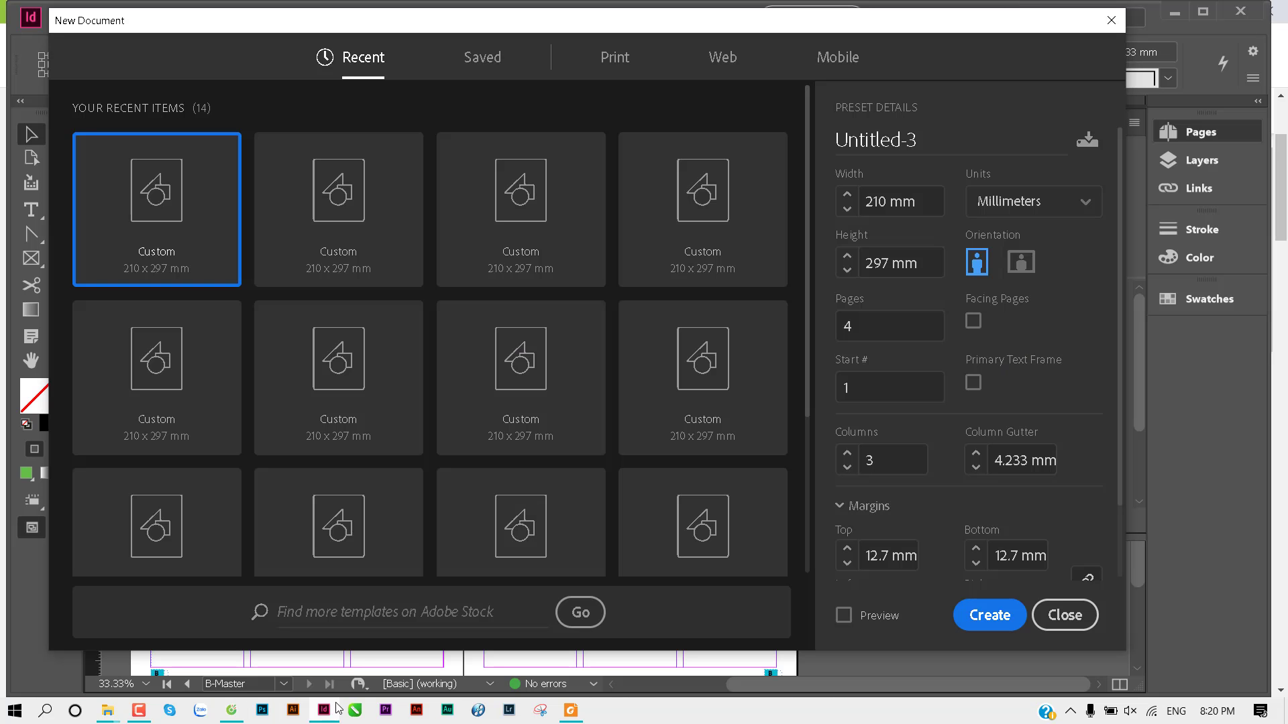
Step: Create the document with 6 pages, facing pages, and 95 mm width (210 mm height)
click(845, 325)
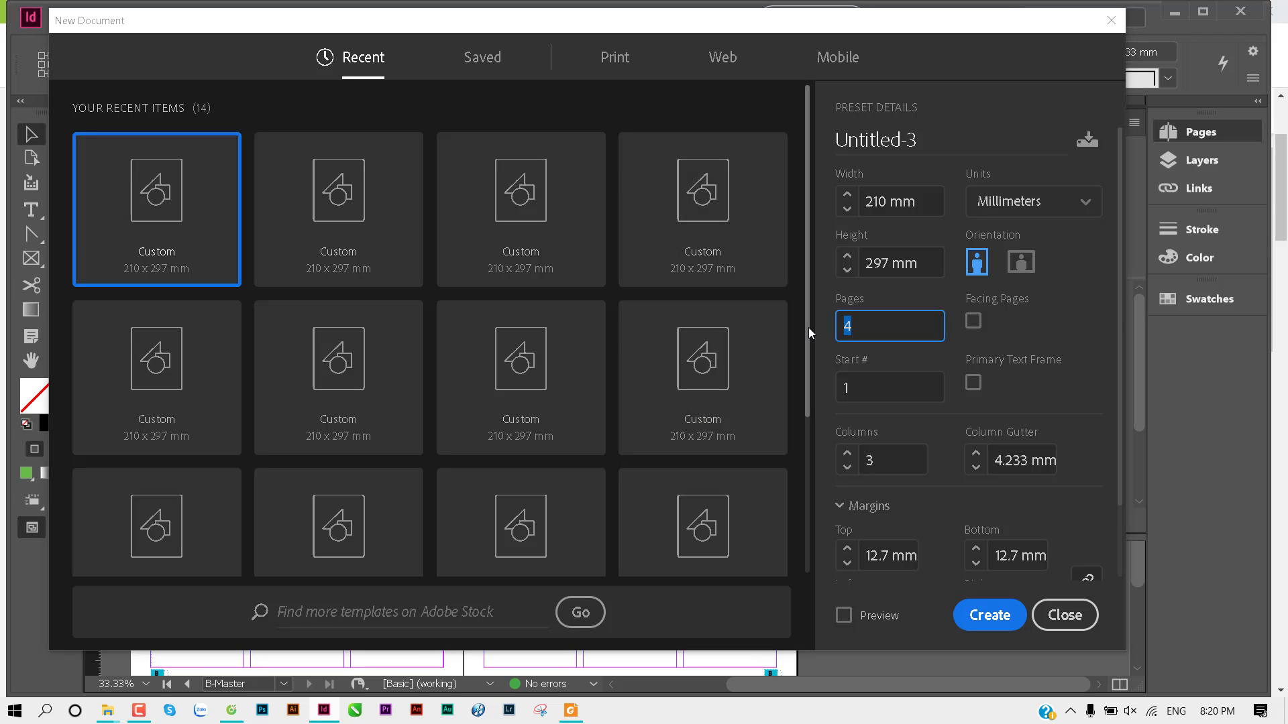
text(6)
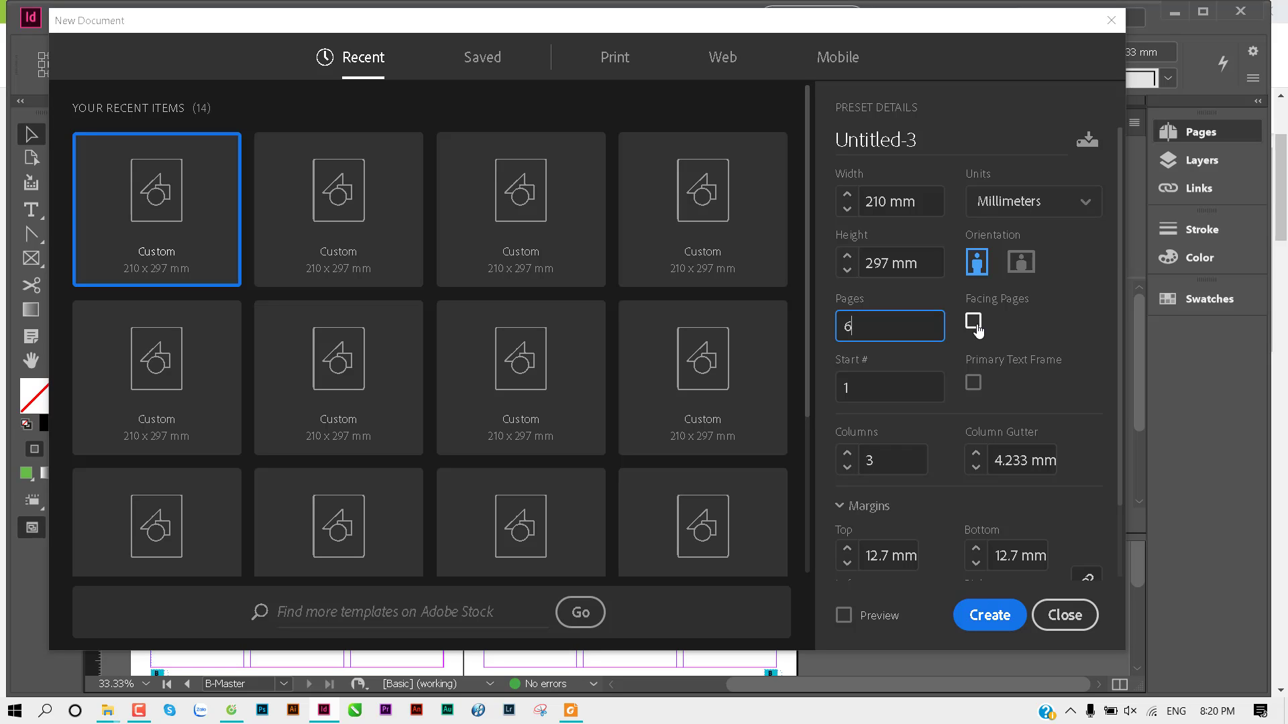
click(974, 322)
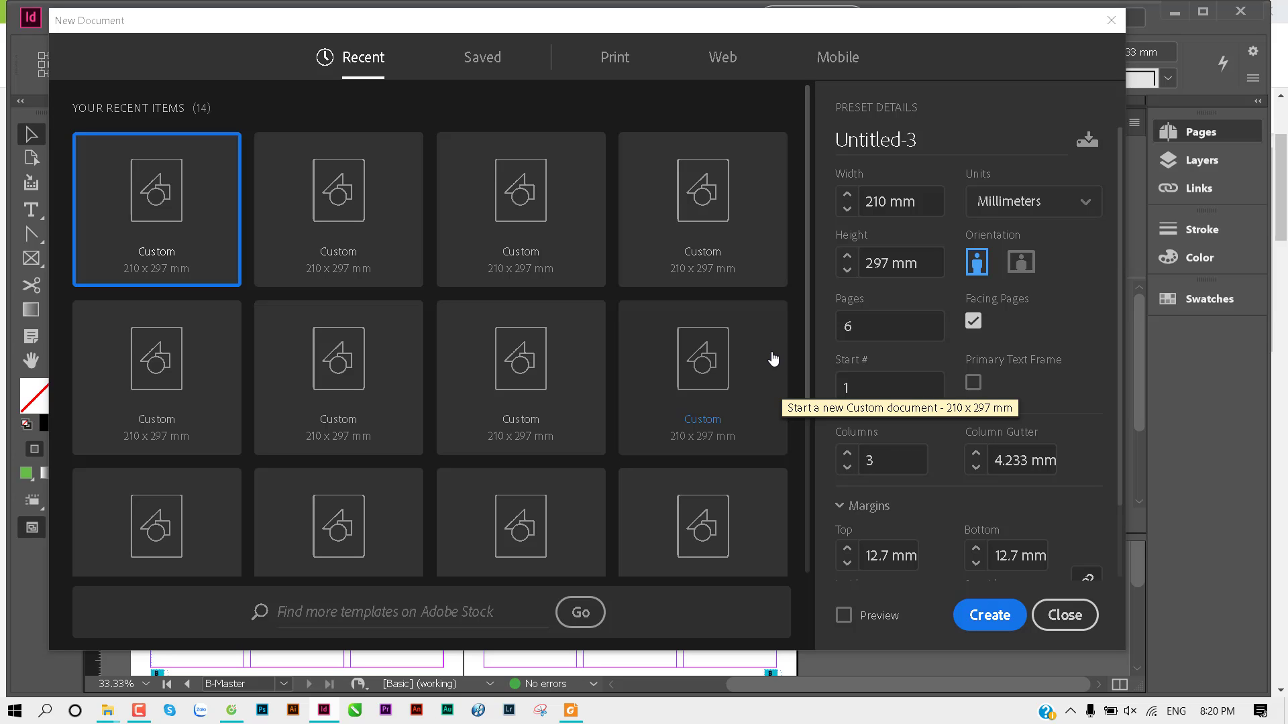
click(1023, 266)
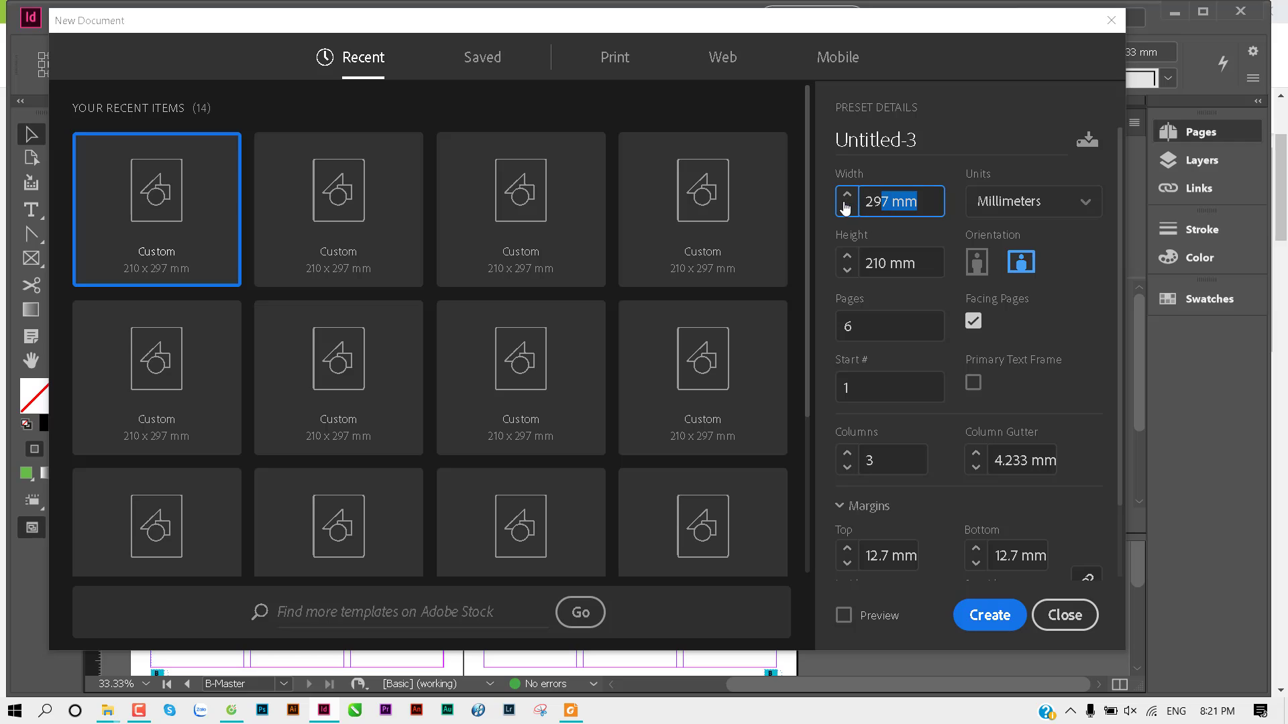
drag(923, 203, 845, 209)
text(95)
key(Tab)
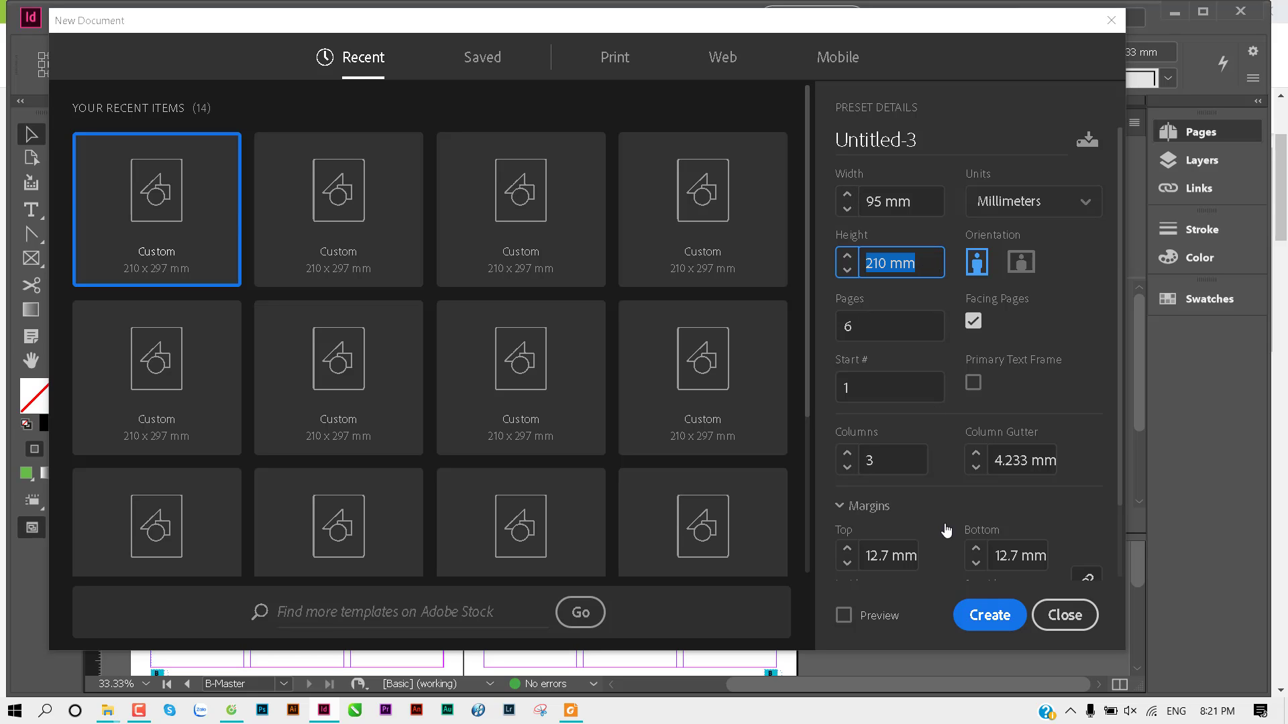
click(989, 615)
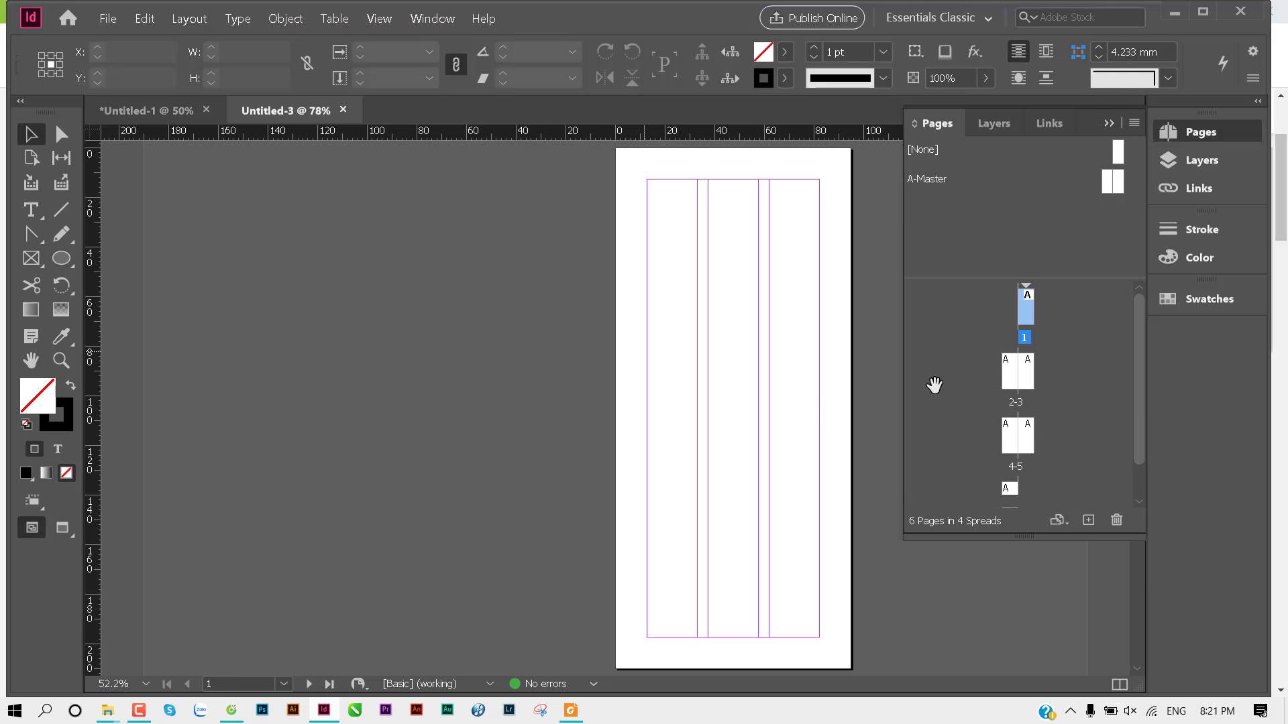
Step: Check the brochure reference images again and come back to the new document
scroll(799, 385, down, 3)
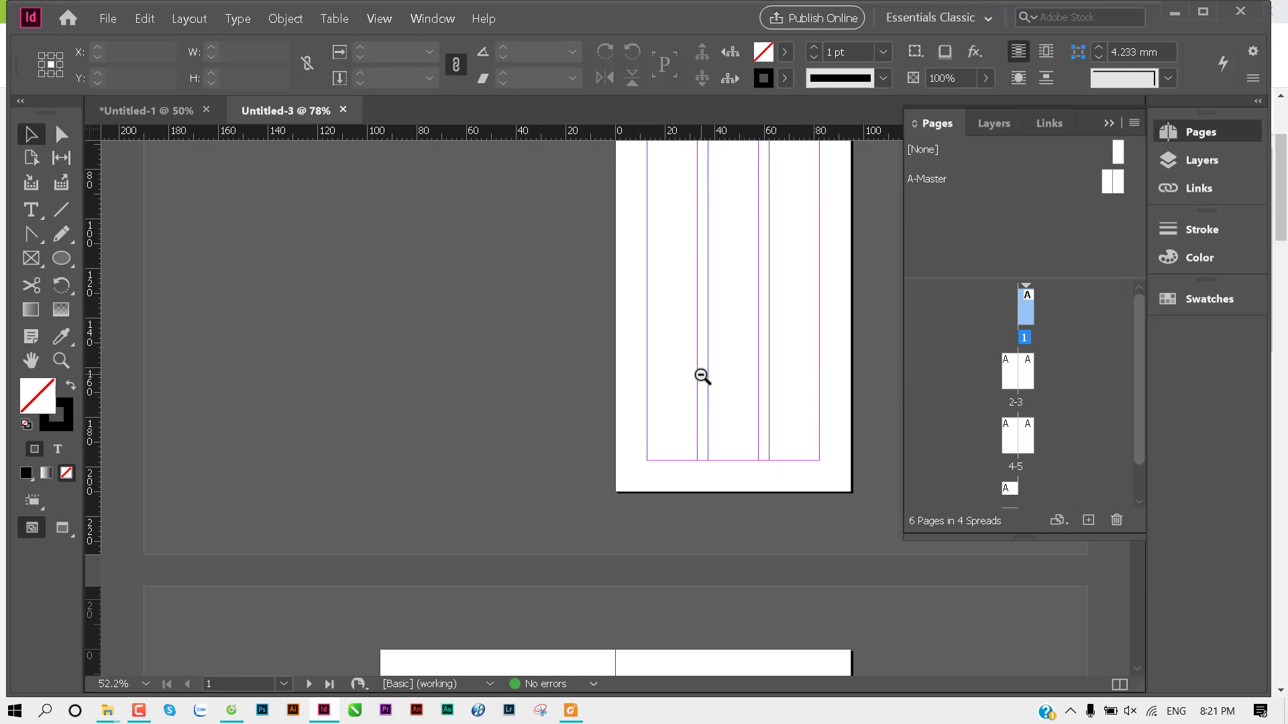
scroll(699, 373, down, 3)
scroll(692, 400, down, 2)
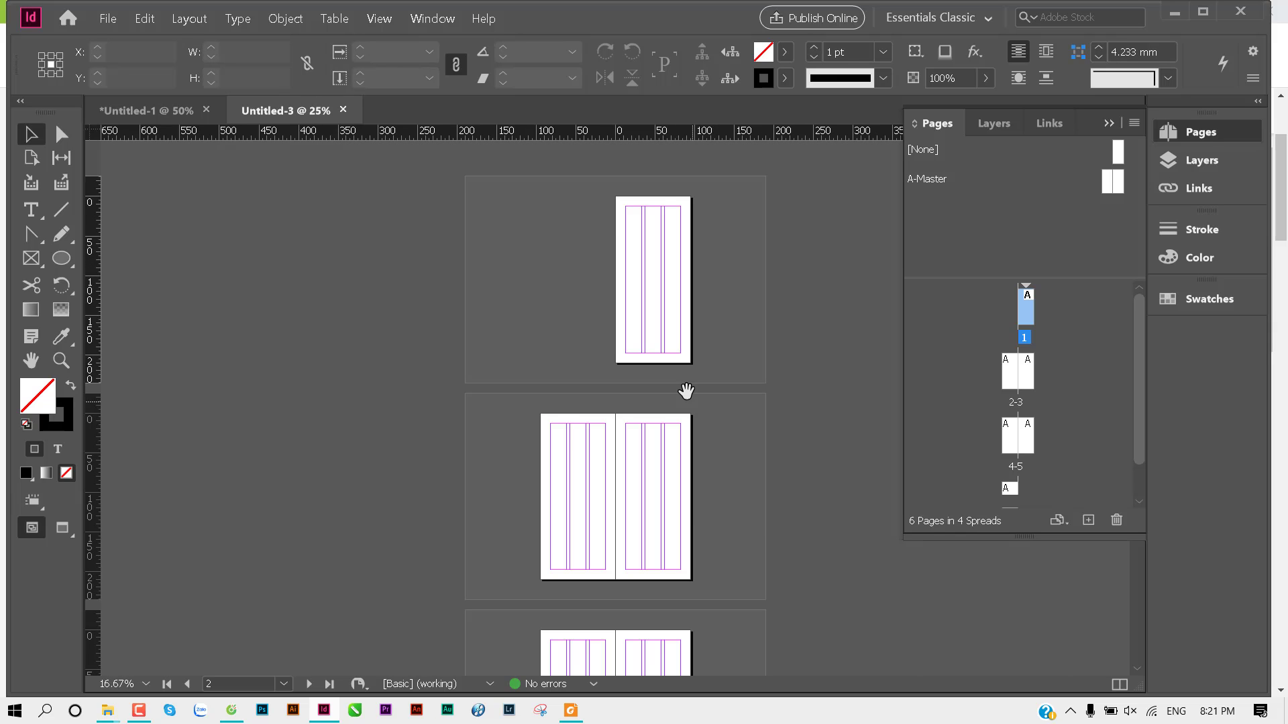
scroll(684, 385, down, 2)
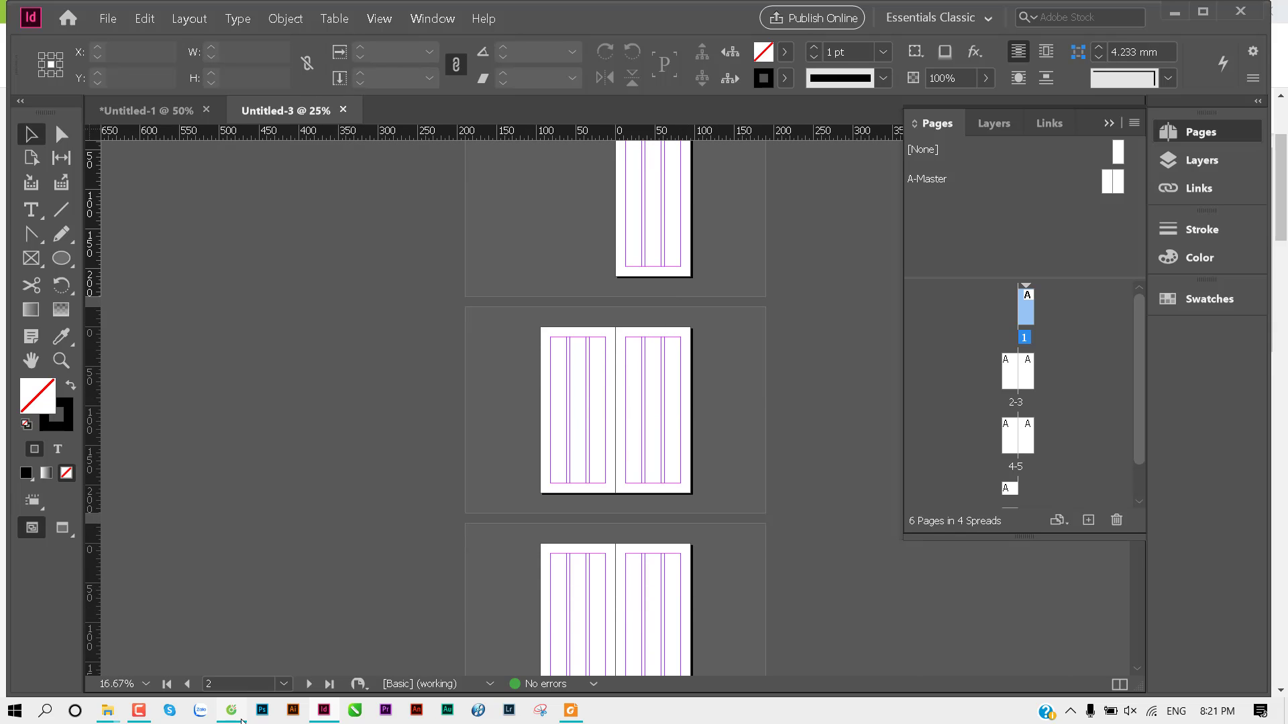
key(alt+Tab)
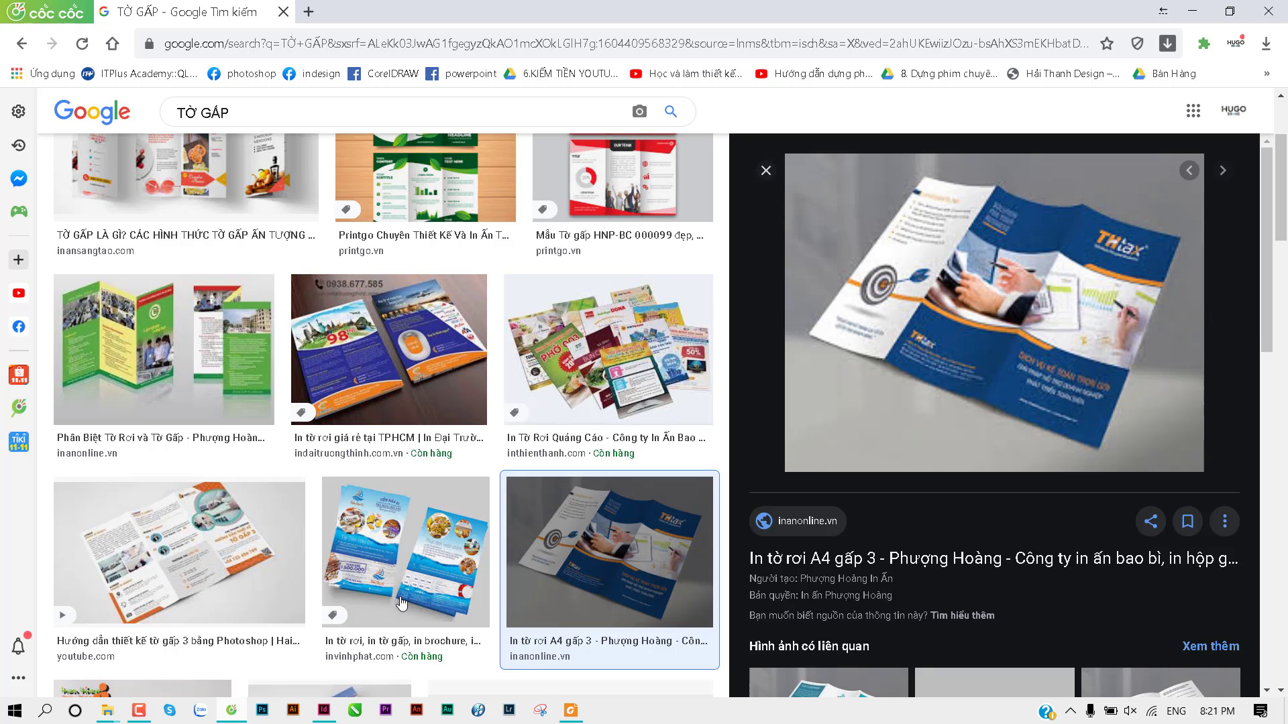
click(324, 710)
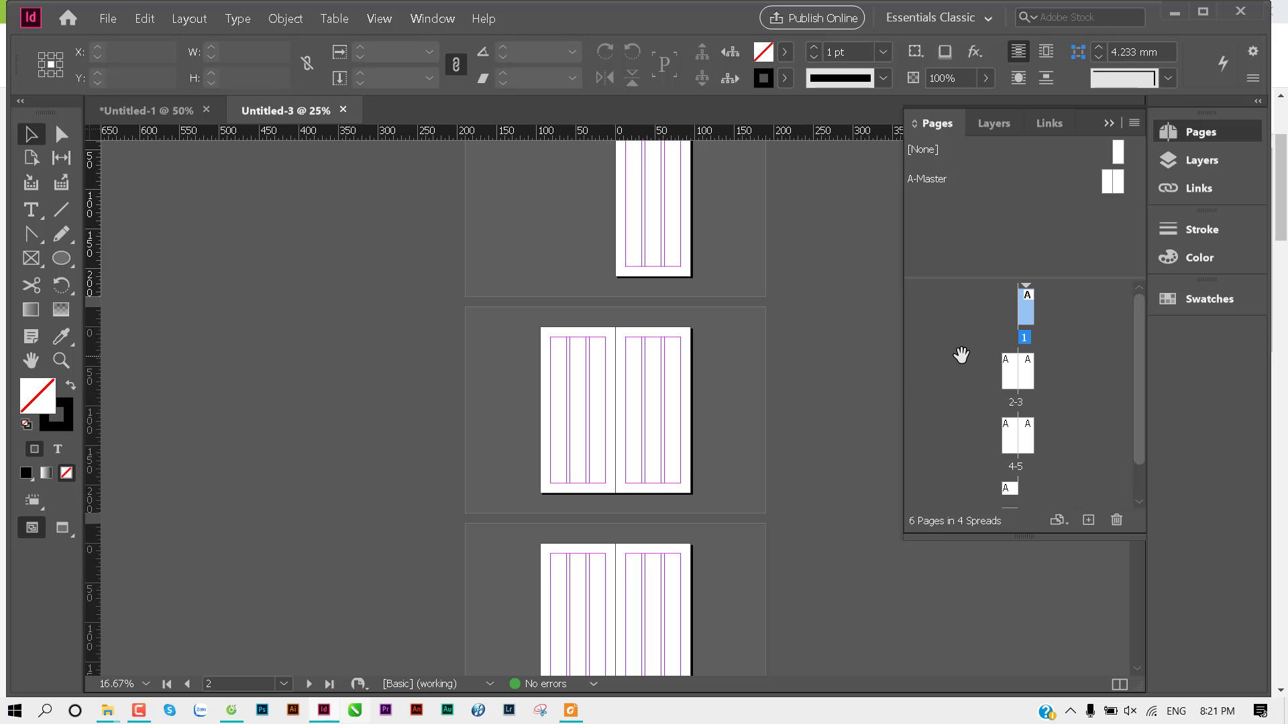
scroll(1020, 375, down, 2)
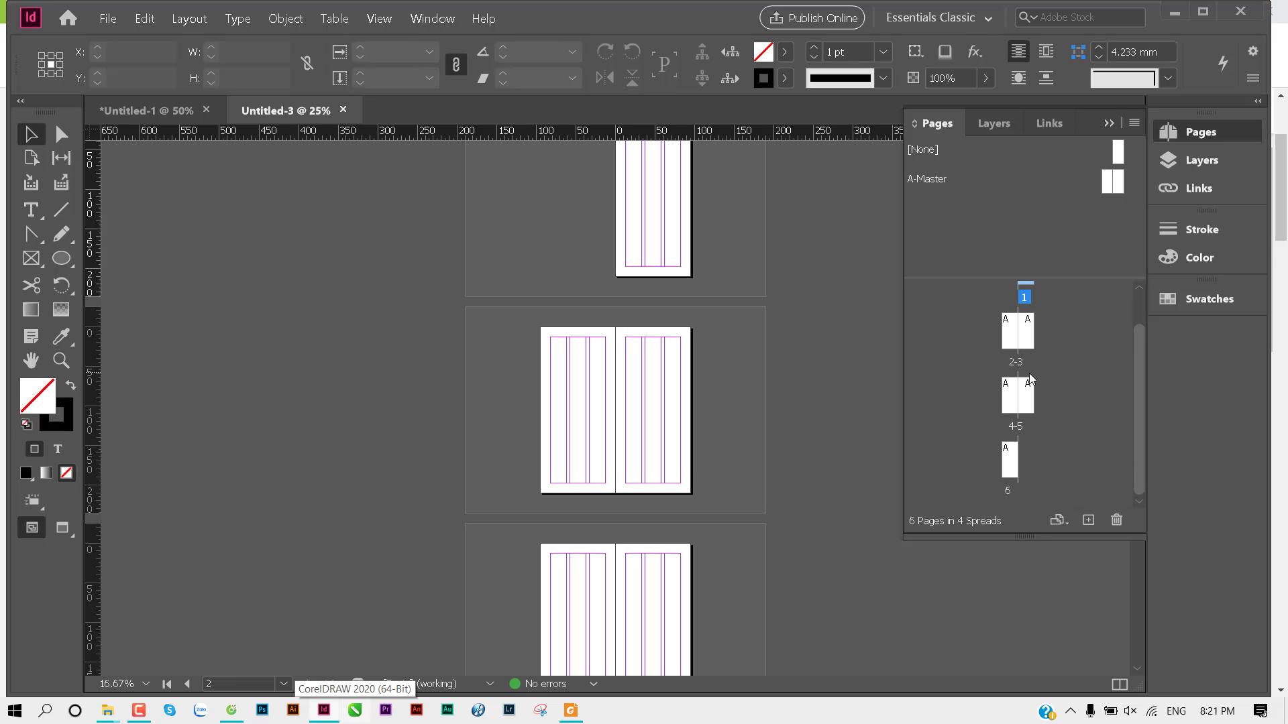
scroll(1030, 376, up, 1)
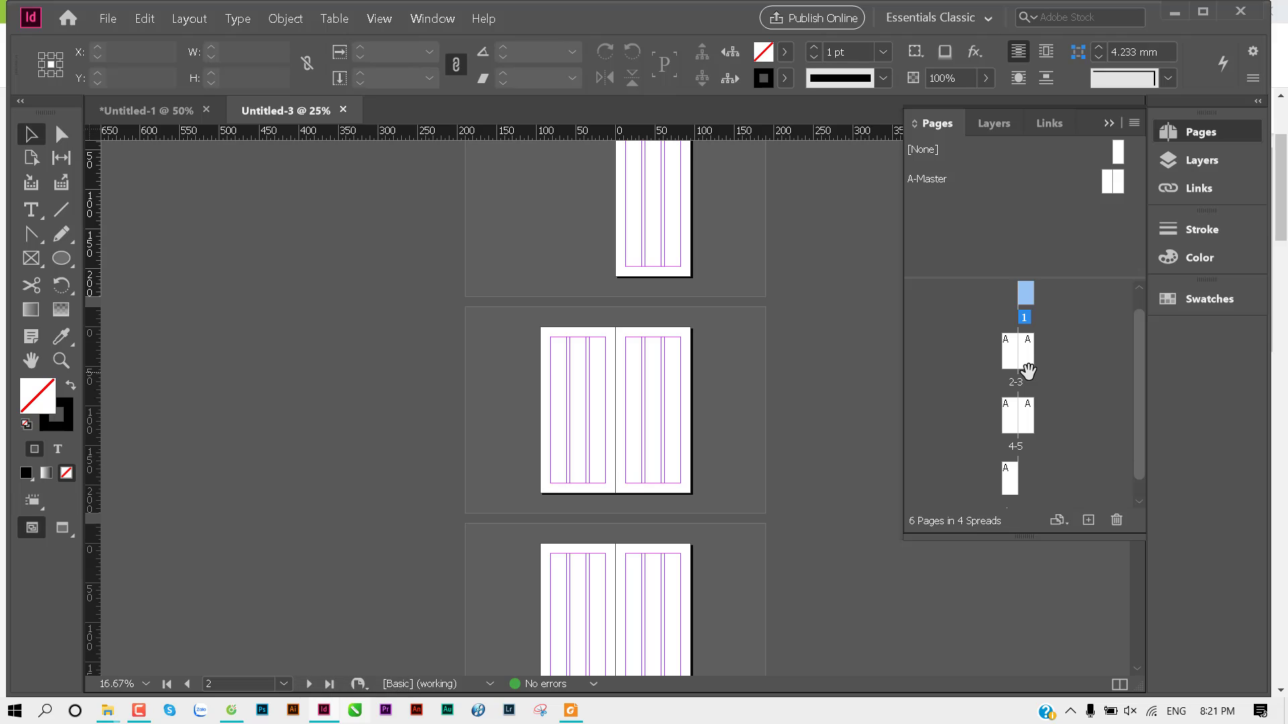
Step: Apply A-Master to page 1 and select all six pages in the Pages panel
mouse_move(1028, 370)
mouse_down()
mouse_move(1025, 315)
mouse_move(1018, 390)
mouse_up()
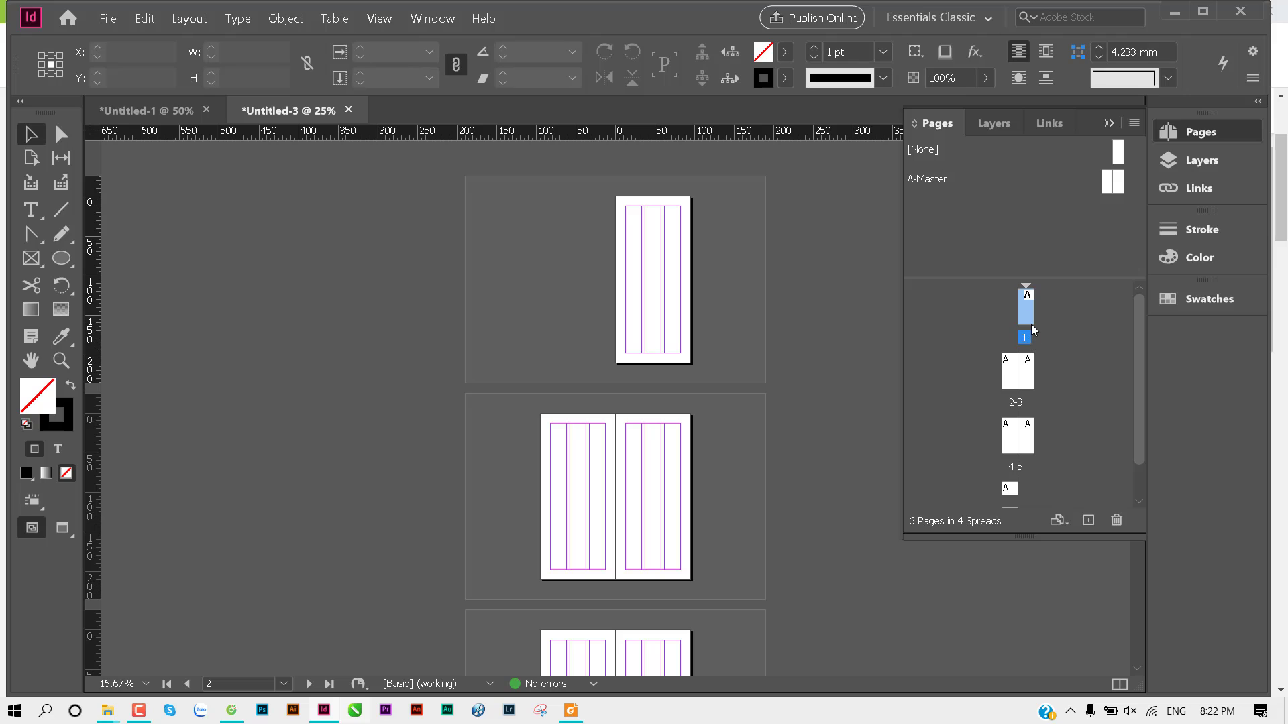
scroll(1030, 373, down, 1)
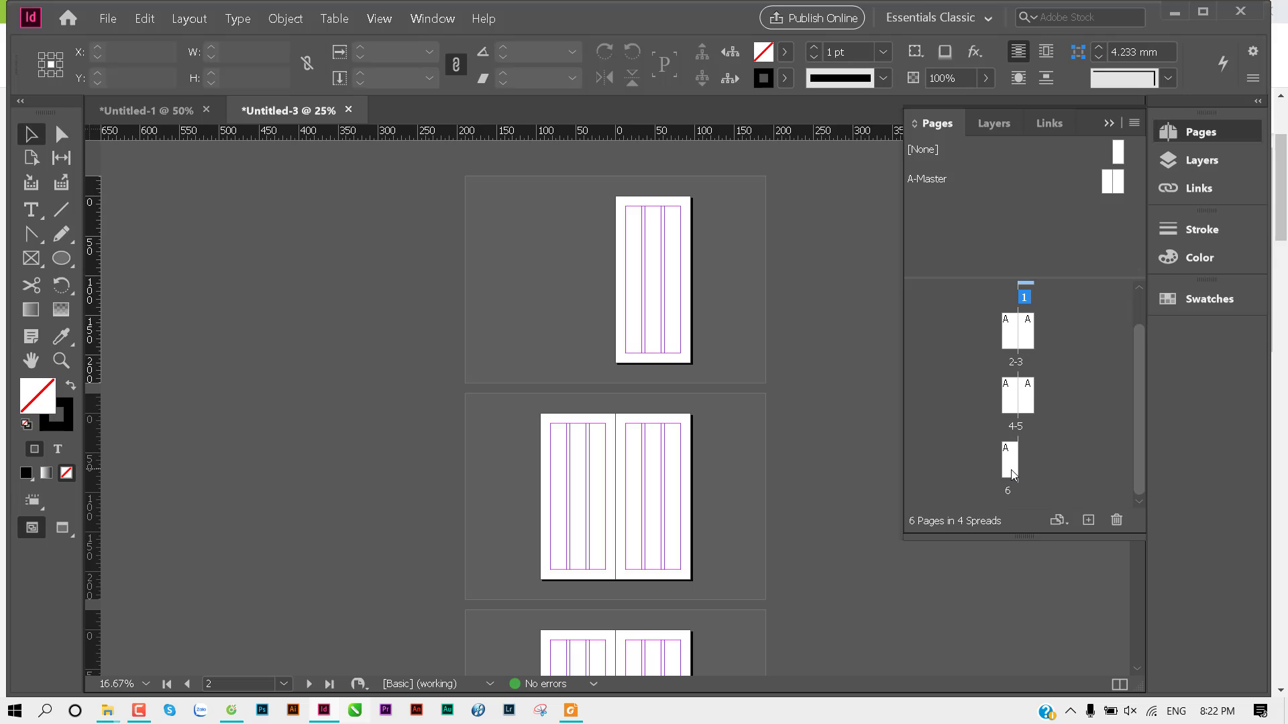
shift+click(1012, 456)
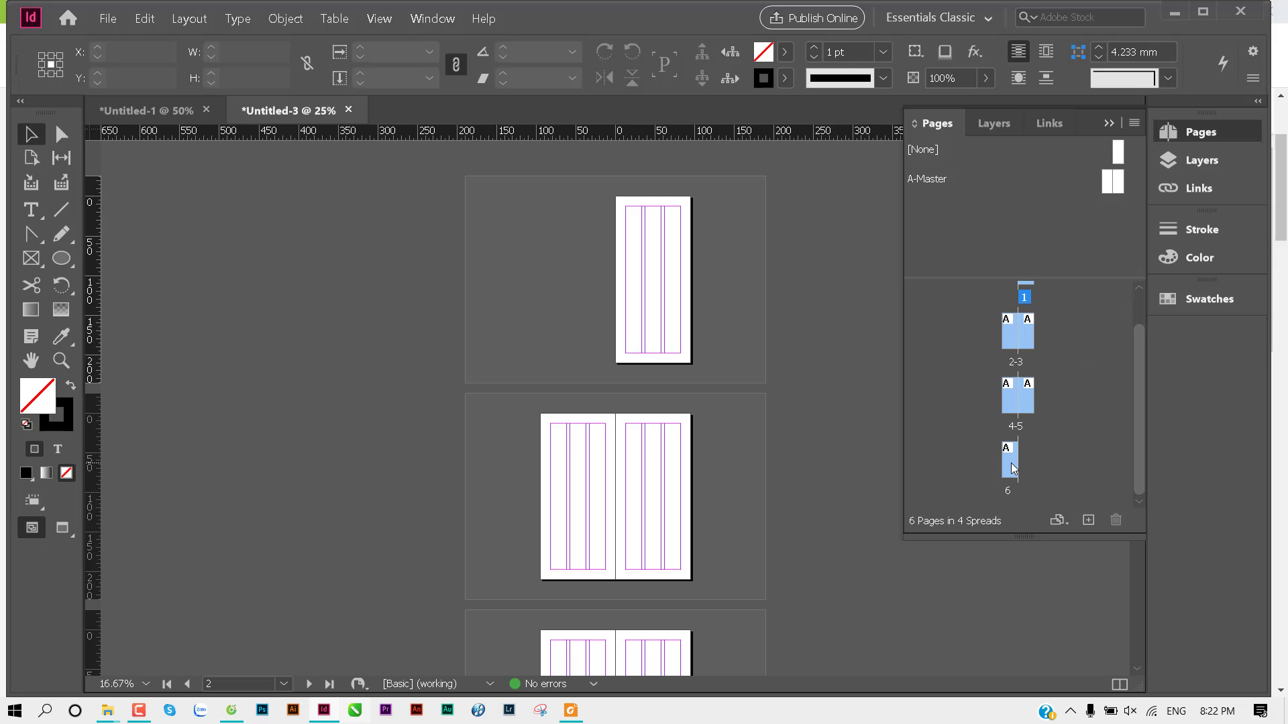
scroll(1012, 469, up, 2)
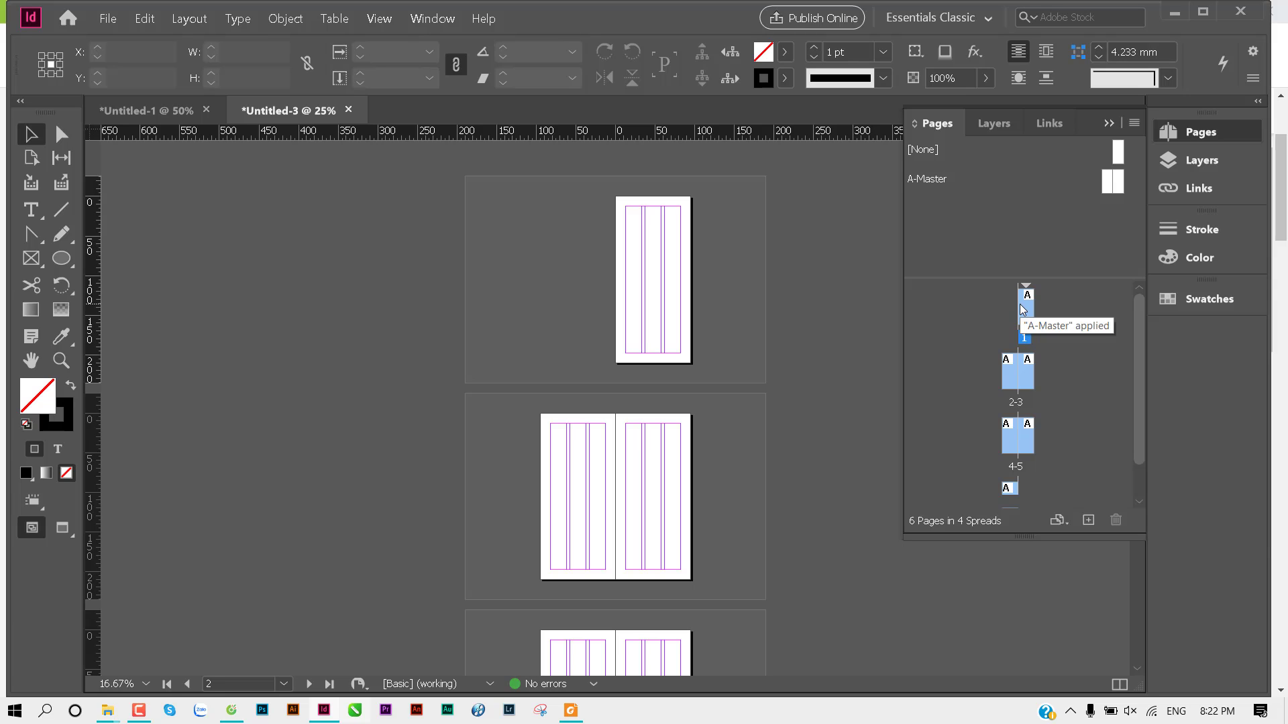
Step: Stop the selected spreads from shuffling, then deselect the pages
right_click(1023, 309)
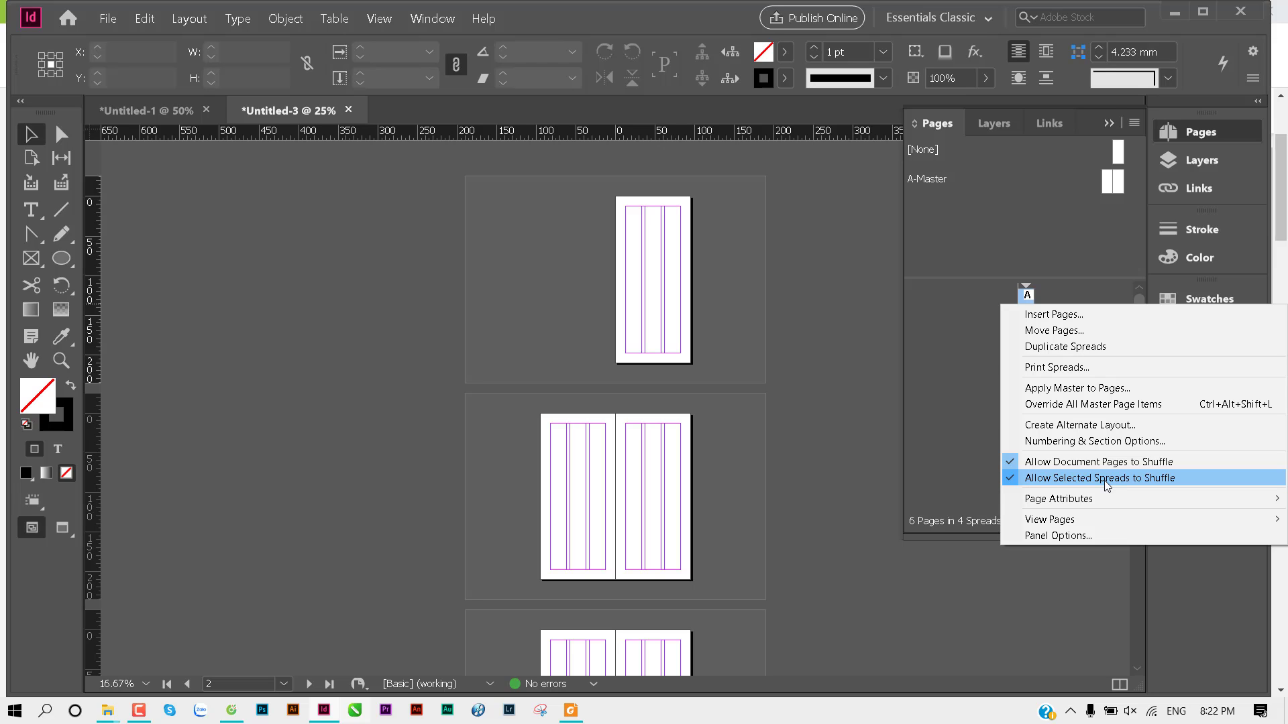
click(1105, 484)
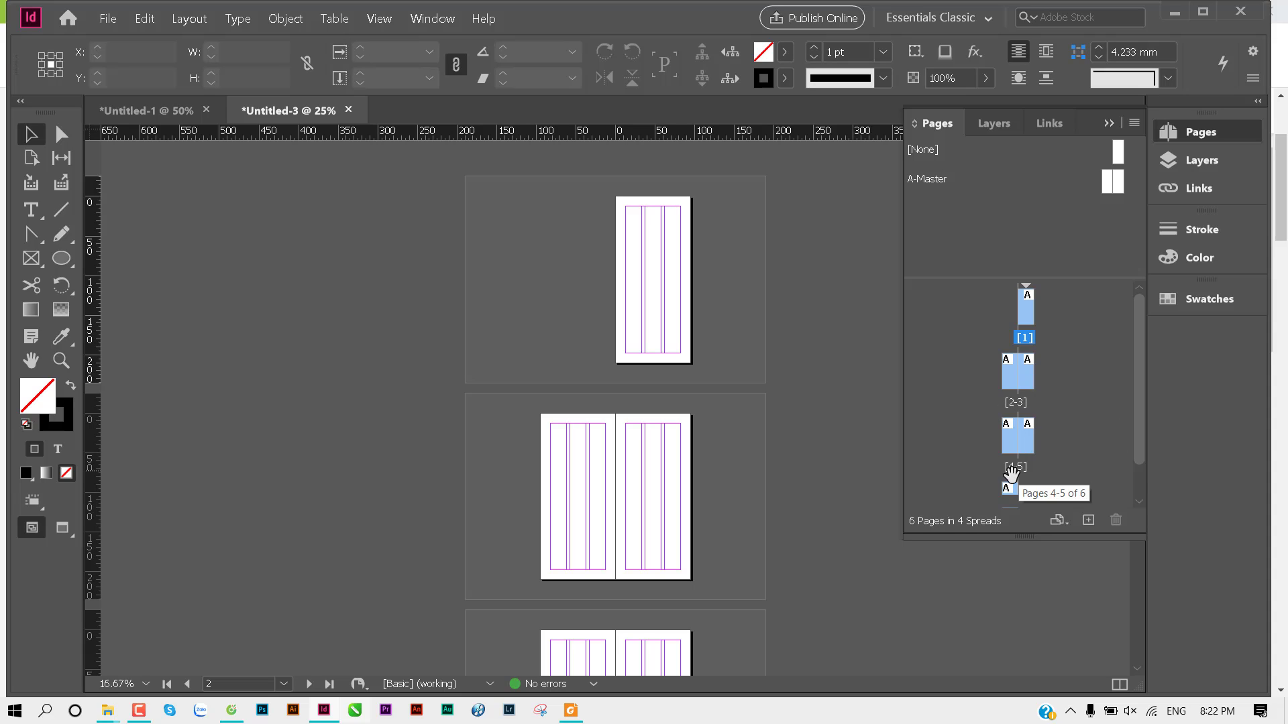
click(1048, 428)
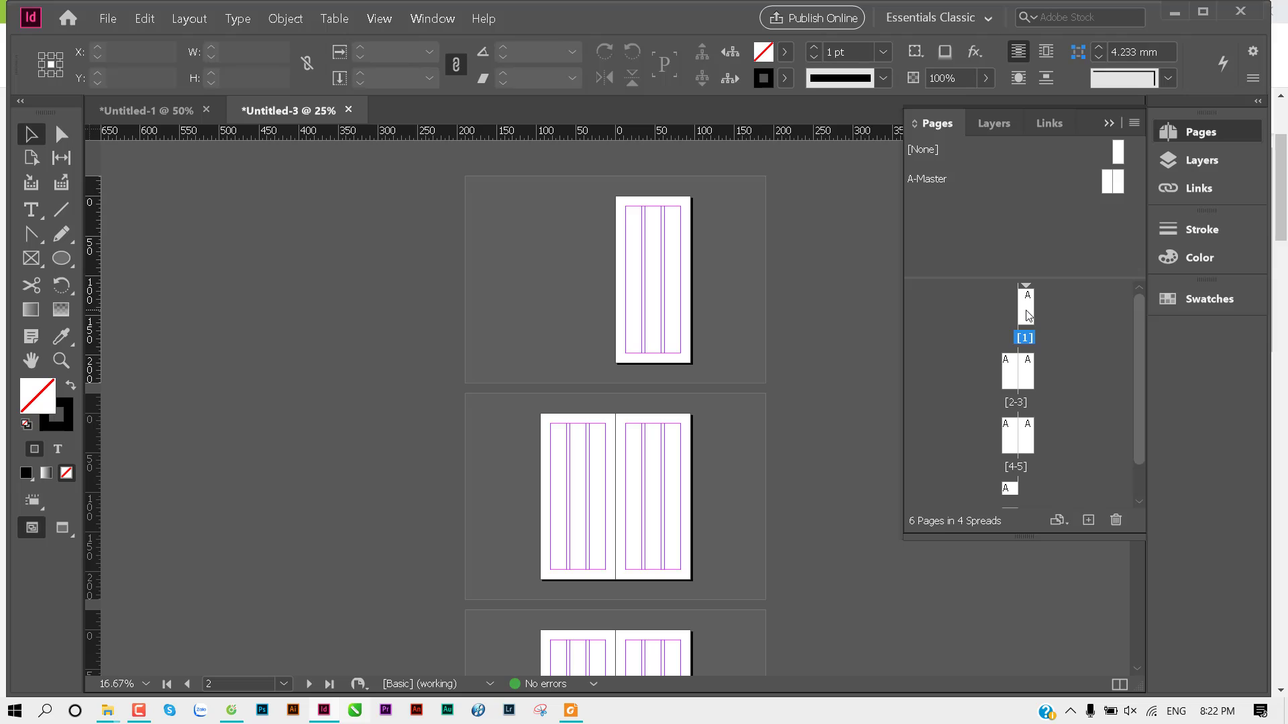
Step: Join page 1 to spread 2–3 and page 6 to spread 4–5, then zoom in
drag(1028, 315, 1020, 367)
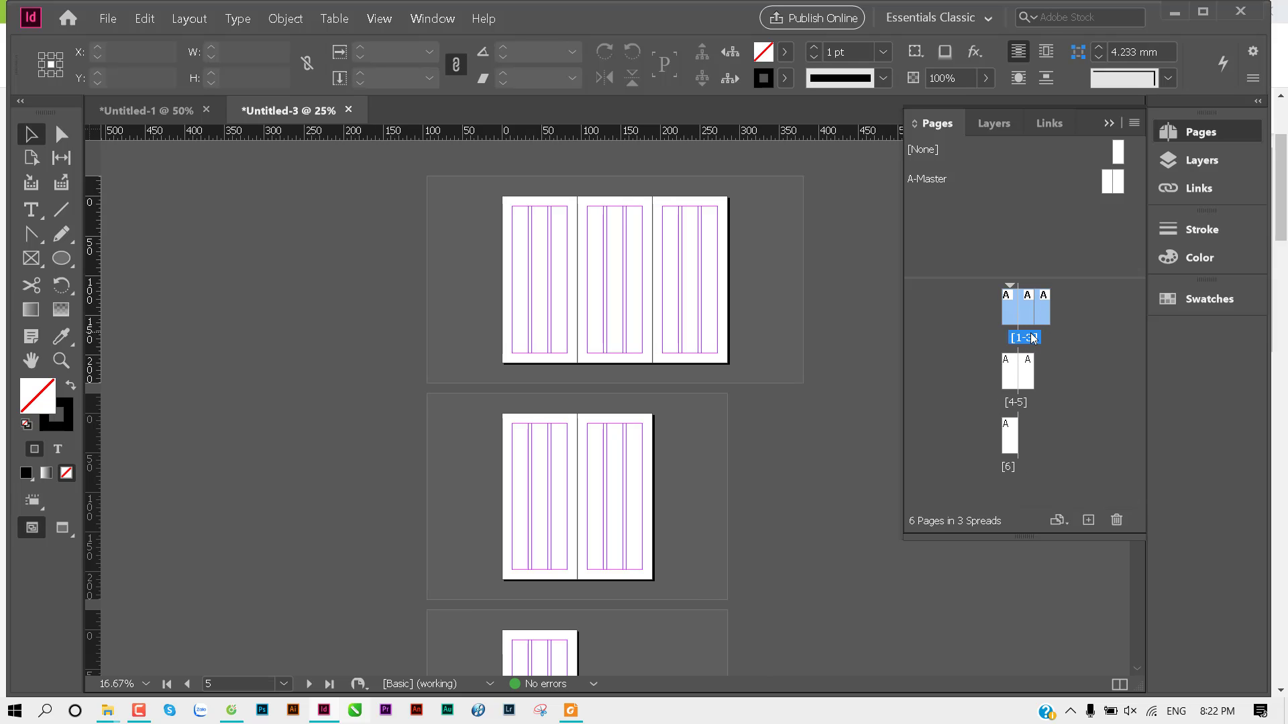
click(1012, 439)
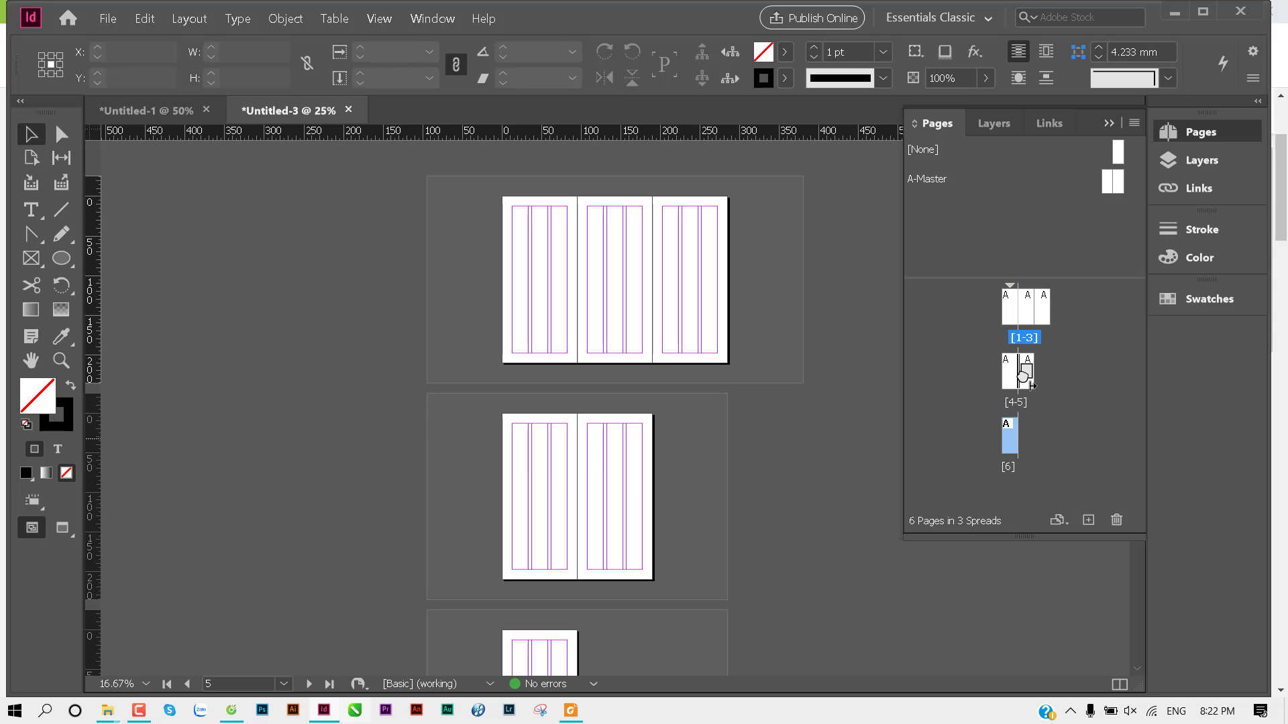
drag(1024, 399, 1036, 372)
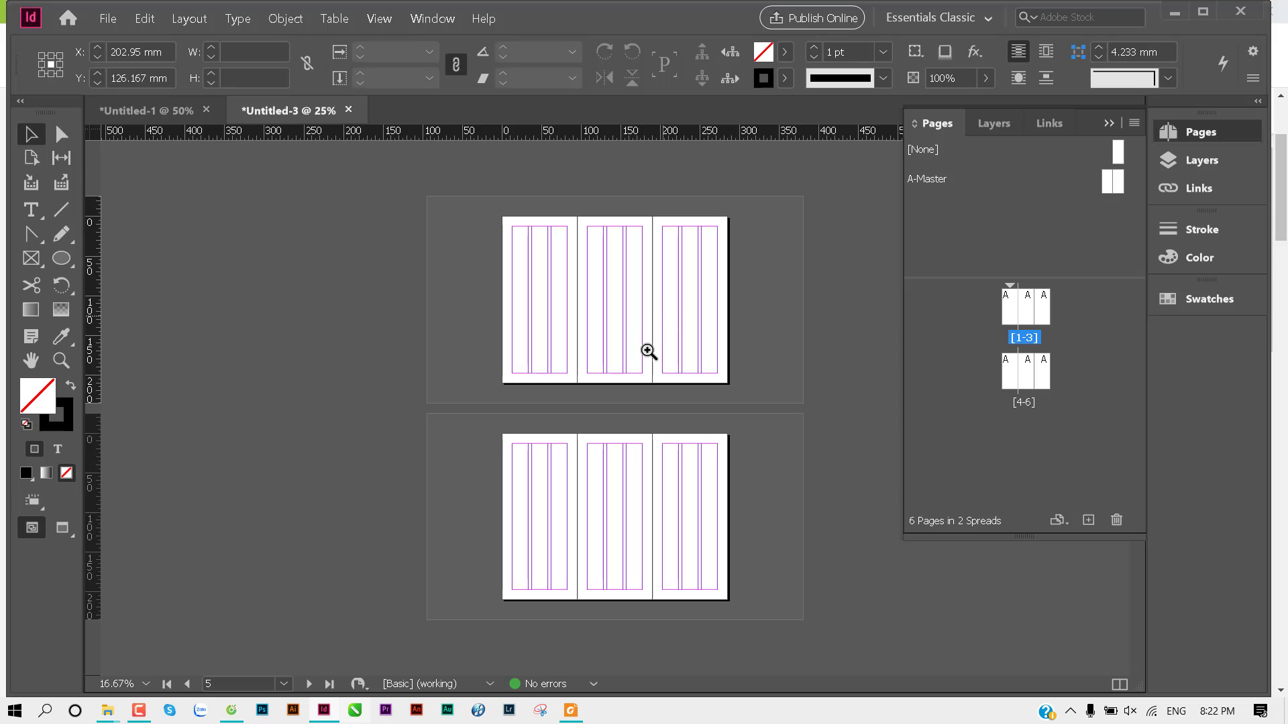
ctrl+click(643, 376)
click(643, 378)
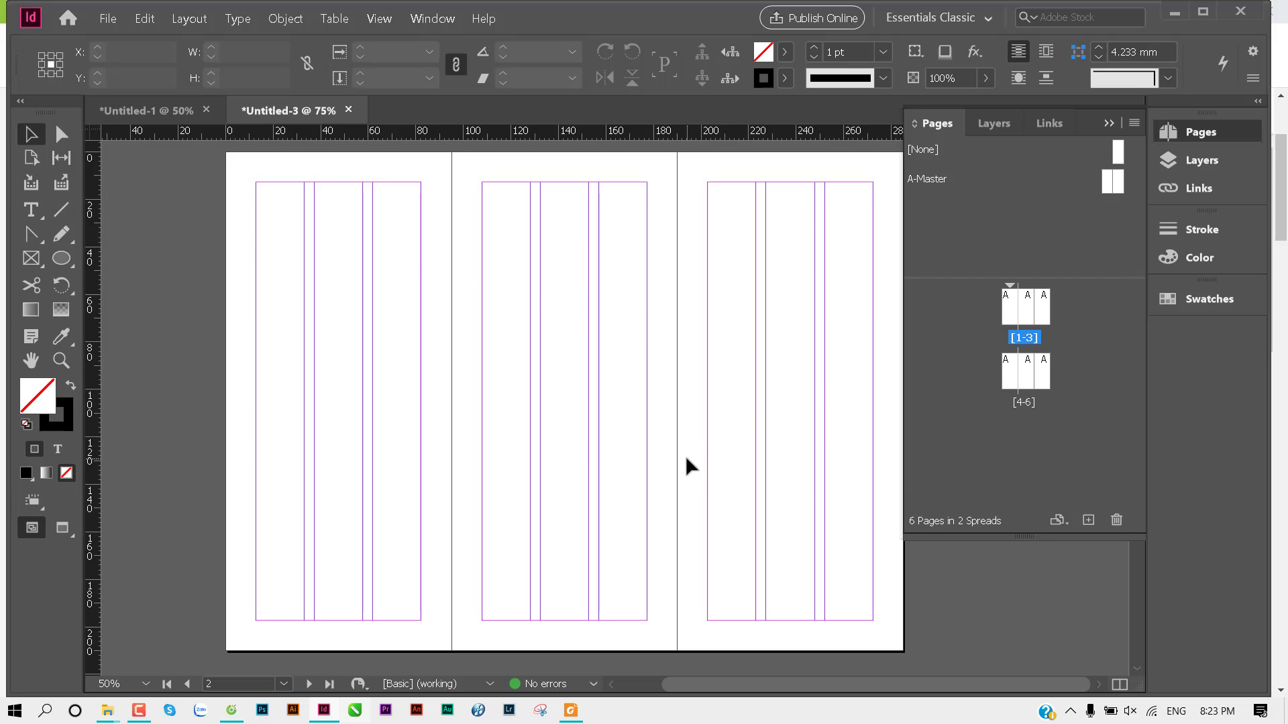
Step: Draw a bright green rectangle over the lower part of page 3
key(m)
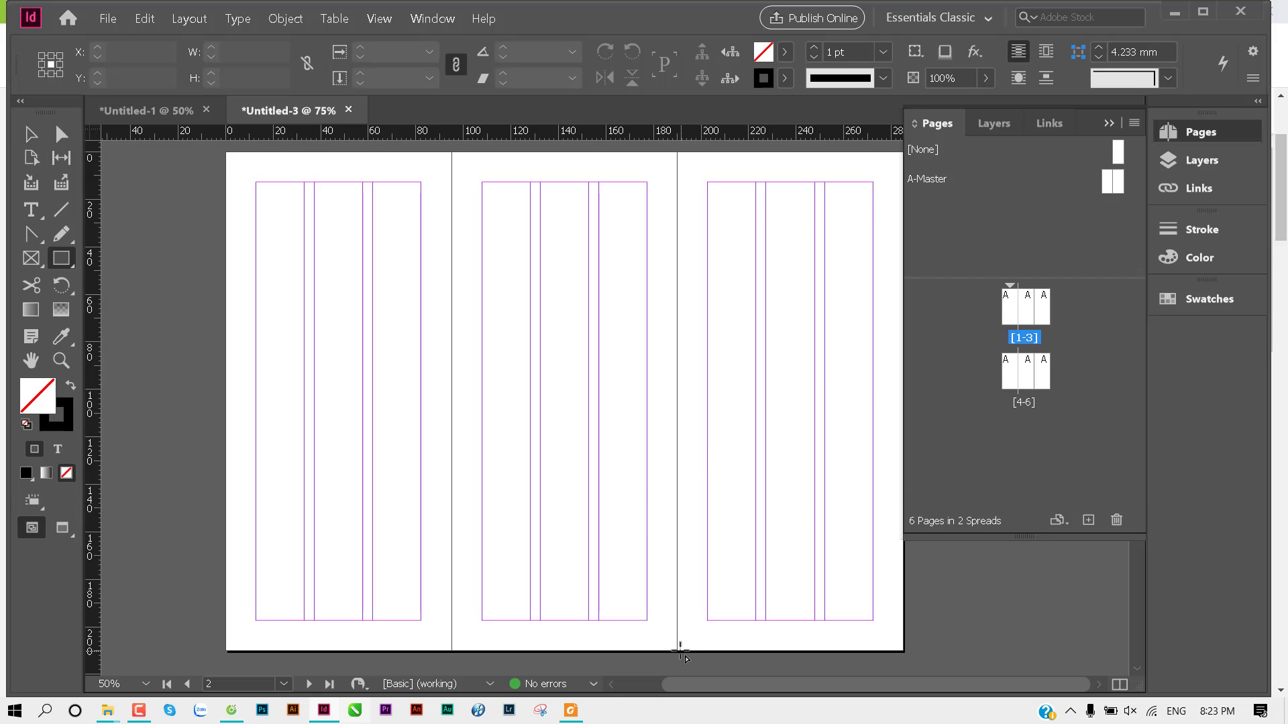
drag(677, 649, 902, 417)
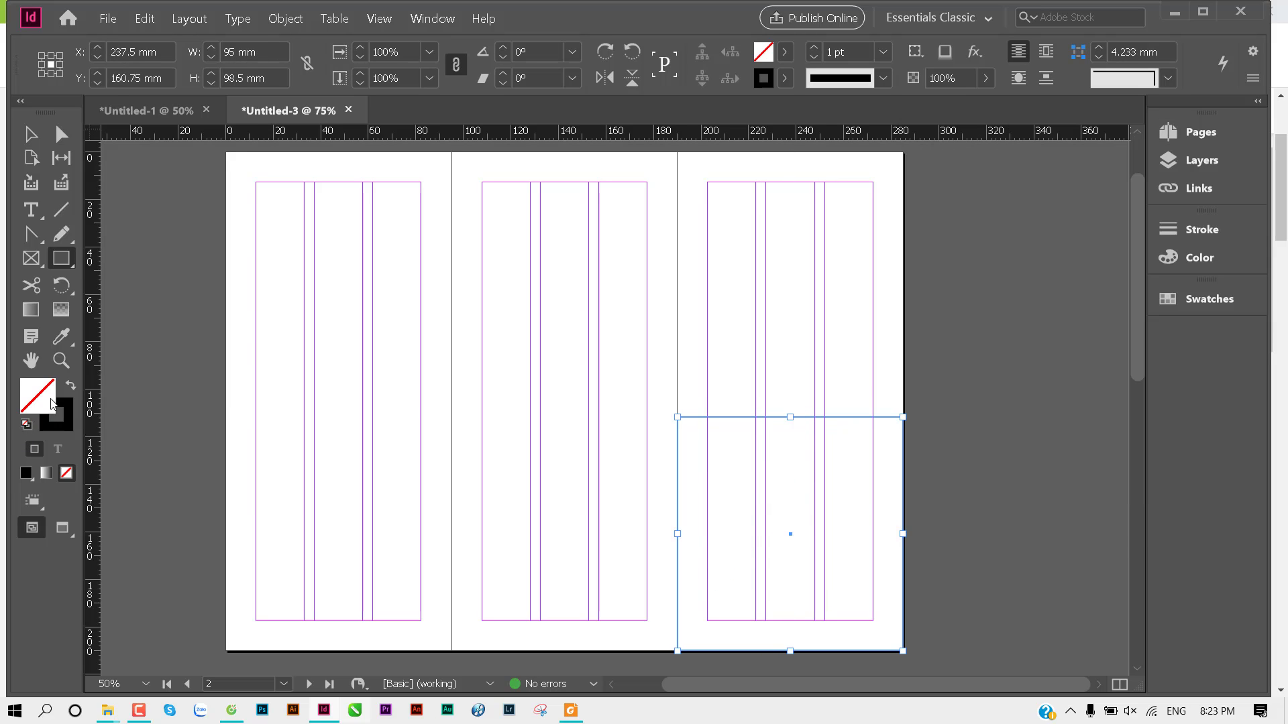
key(shift+x)
double_click(52, 403)
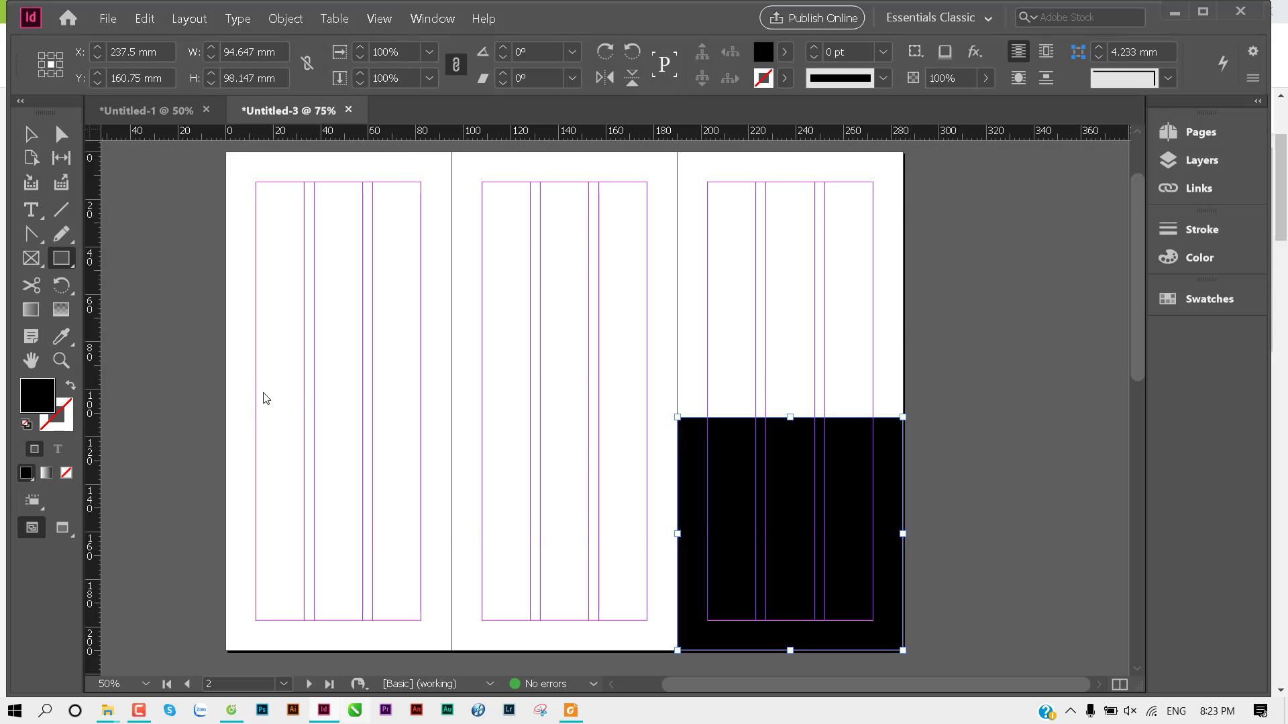
drag(394, 293, 401, 256)
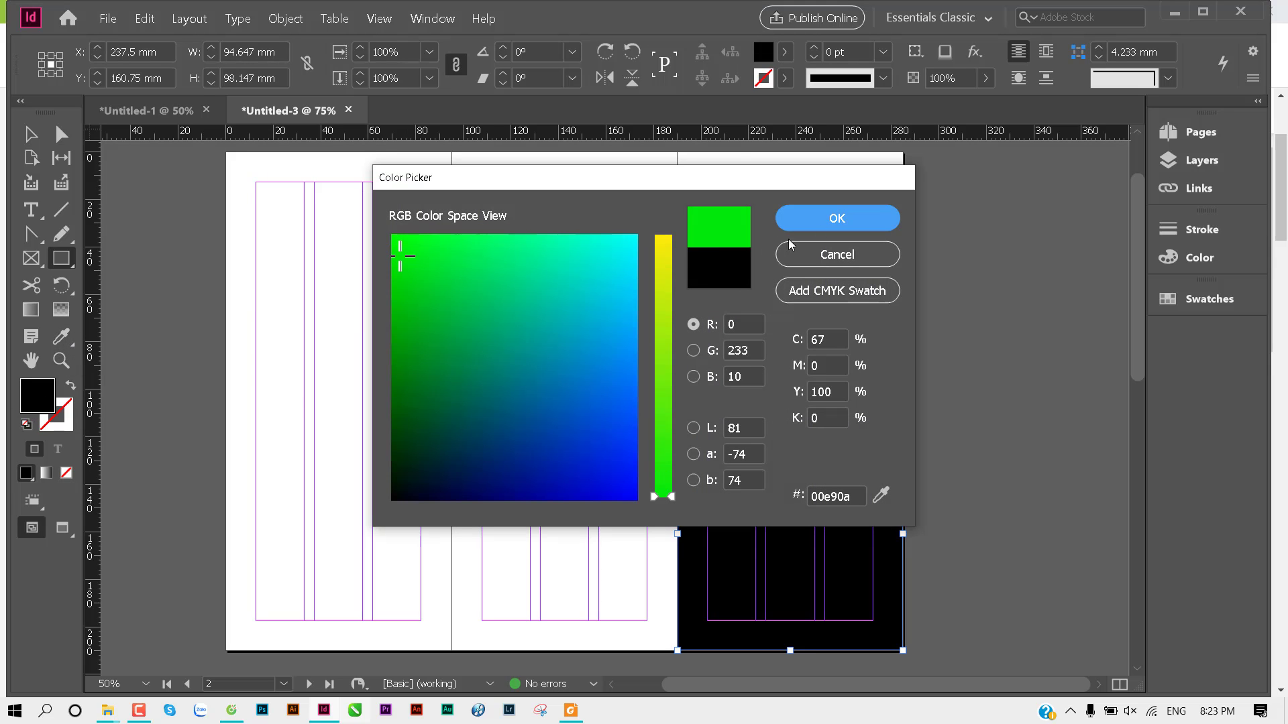
click(837, 218)
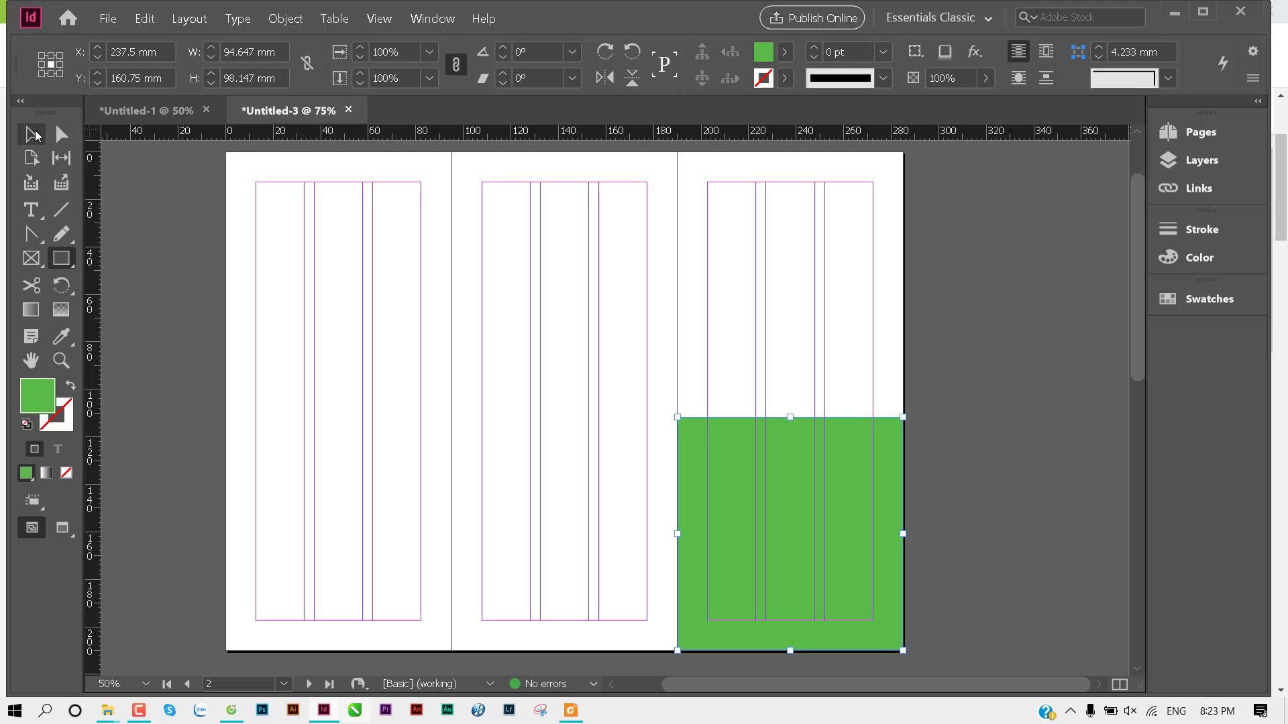
Step: Copy the green block to the top of page 2 and extend its bottom edge
click(30, 134)
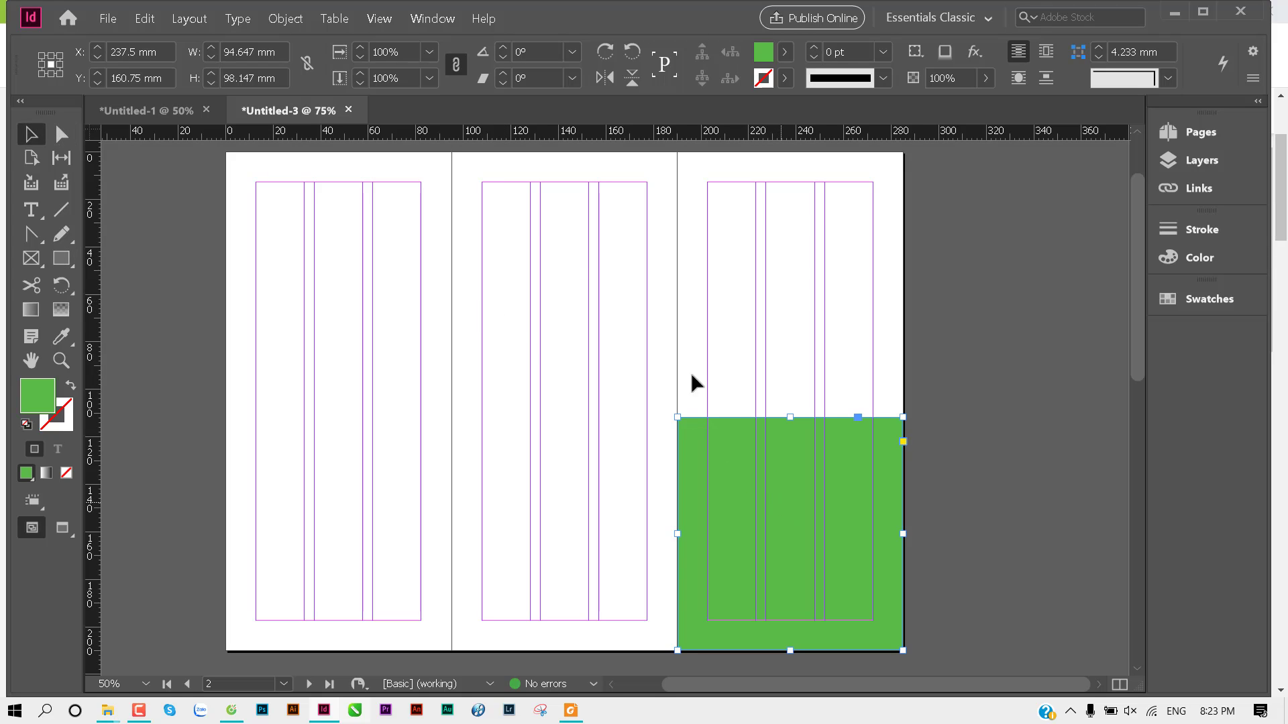
drag(711, 435, 562, 242)
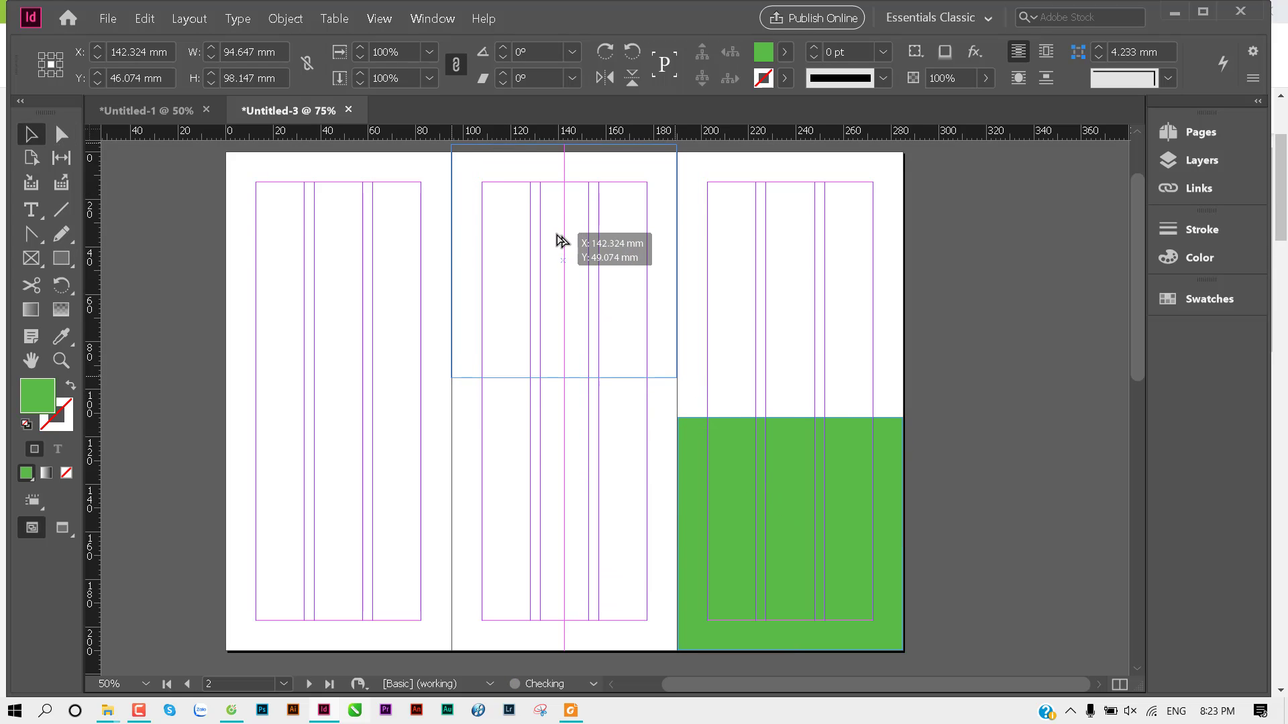
drag(562, 241, 563, 242)
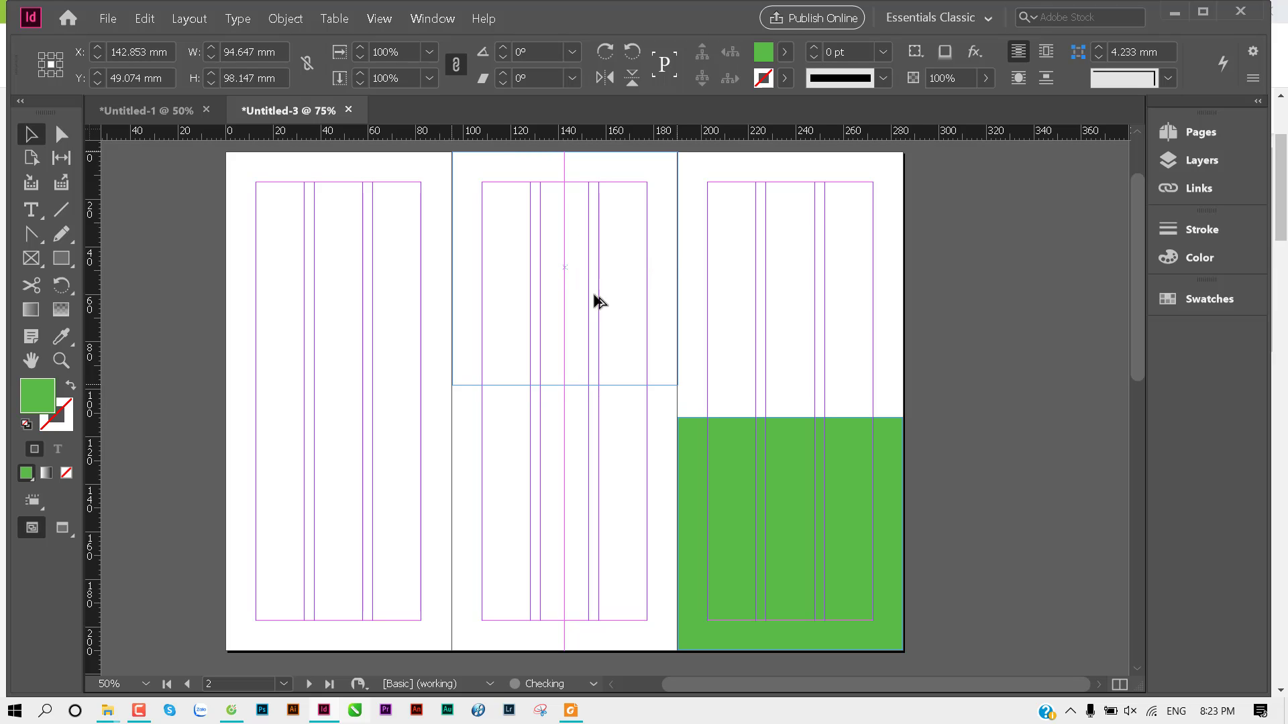
click(682, 400)
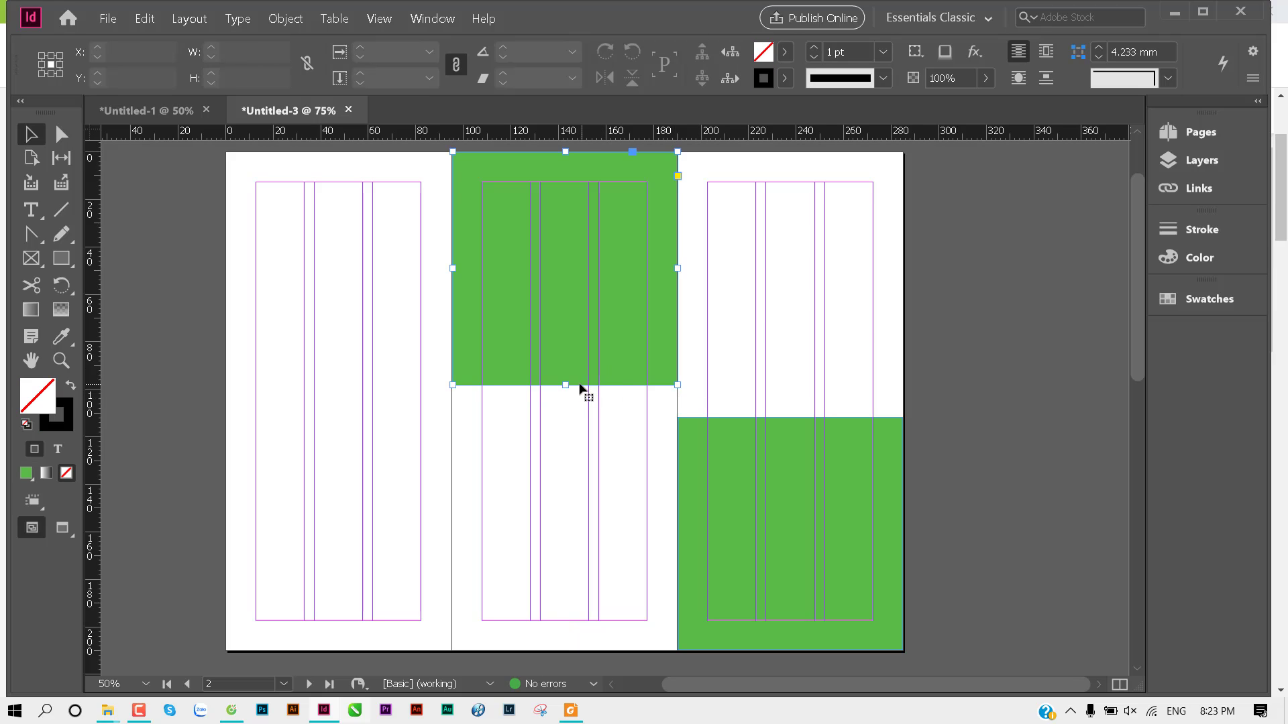
click(581, 387)
drag(565, 385, 565, 417)
click(735, 356)
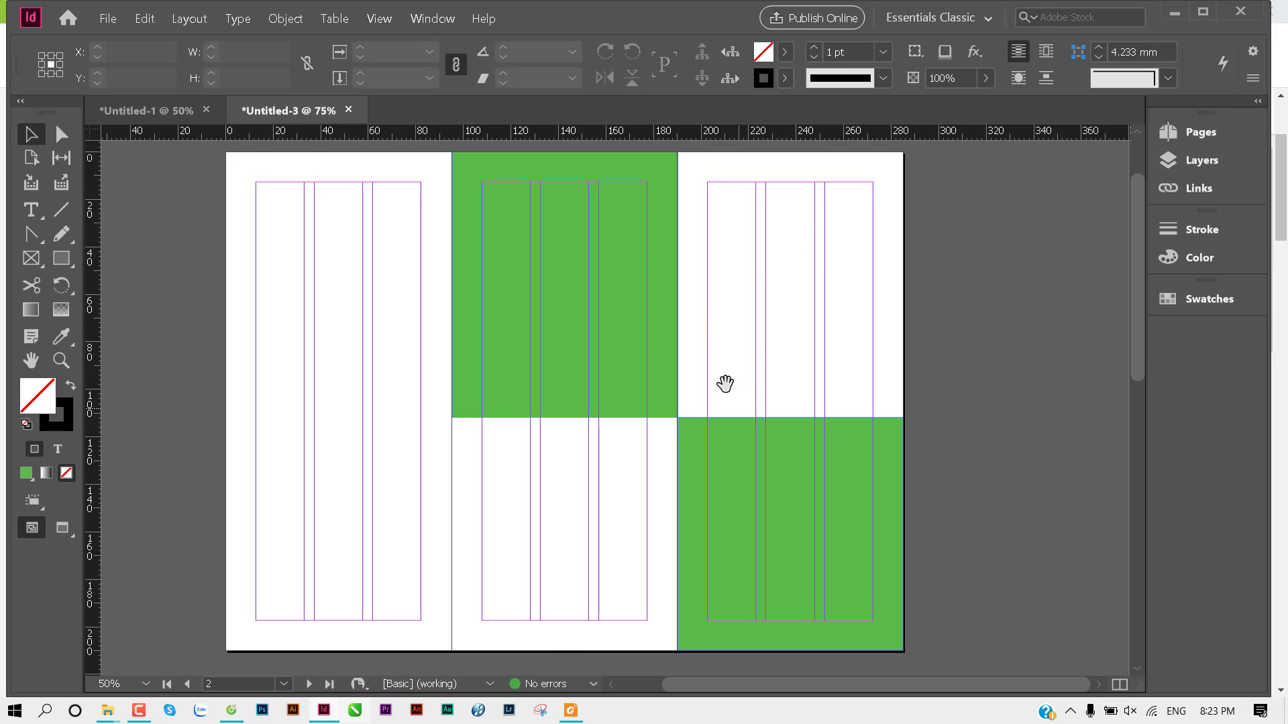
Step: Draw a roughly 70 mm circle on page 3 filled dark green (006b32)
drag(724, 382, 662, 387)
key(l)
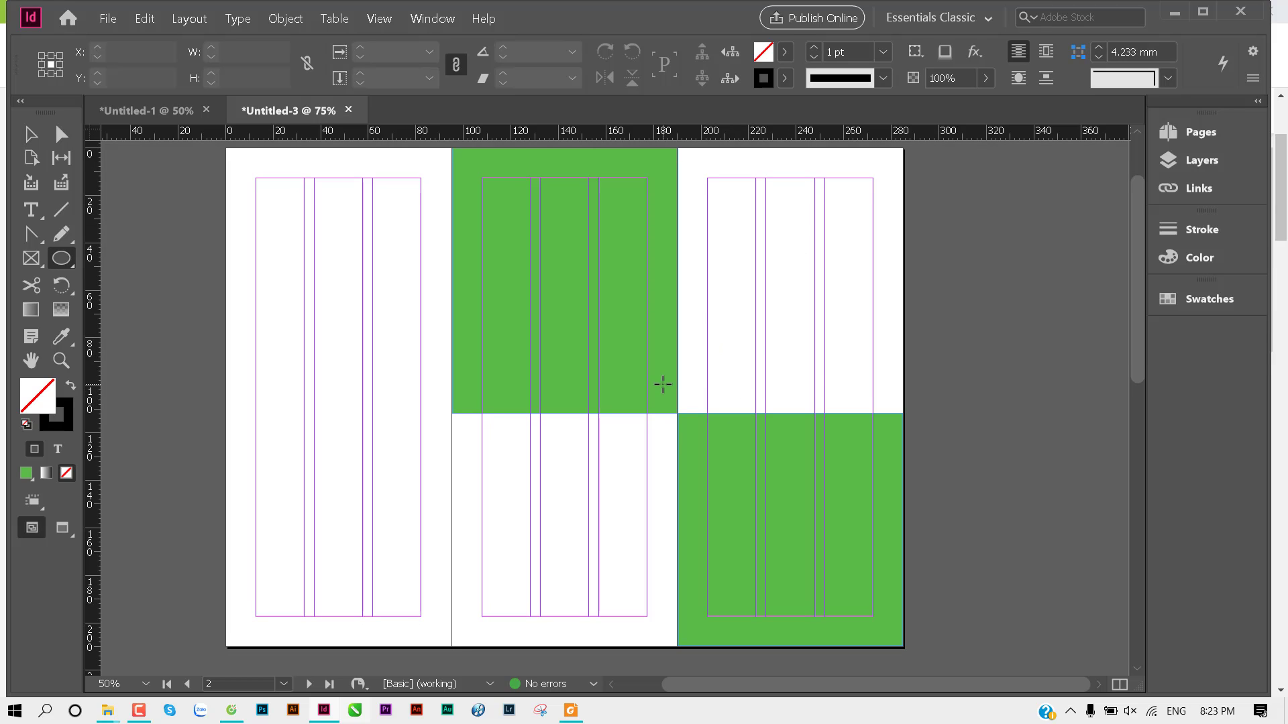
drag(716, 332, 866, 549)
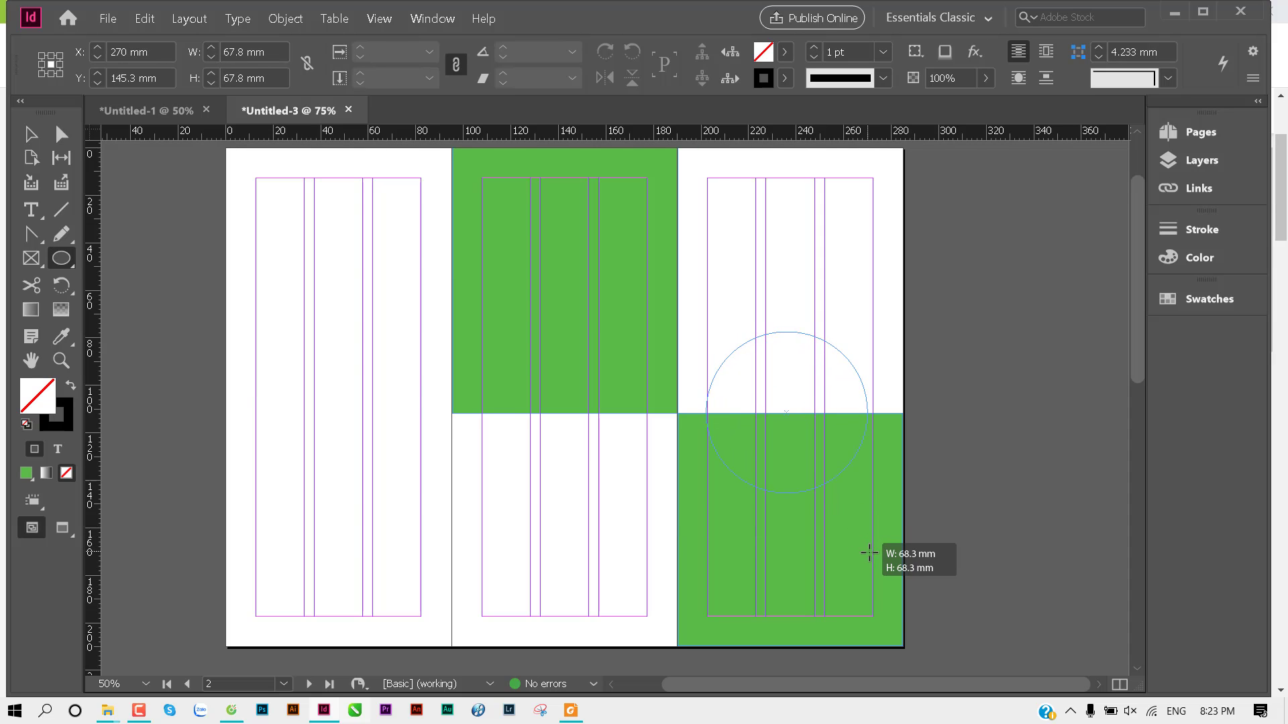
drag(866, 550, 872, 557)
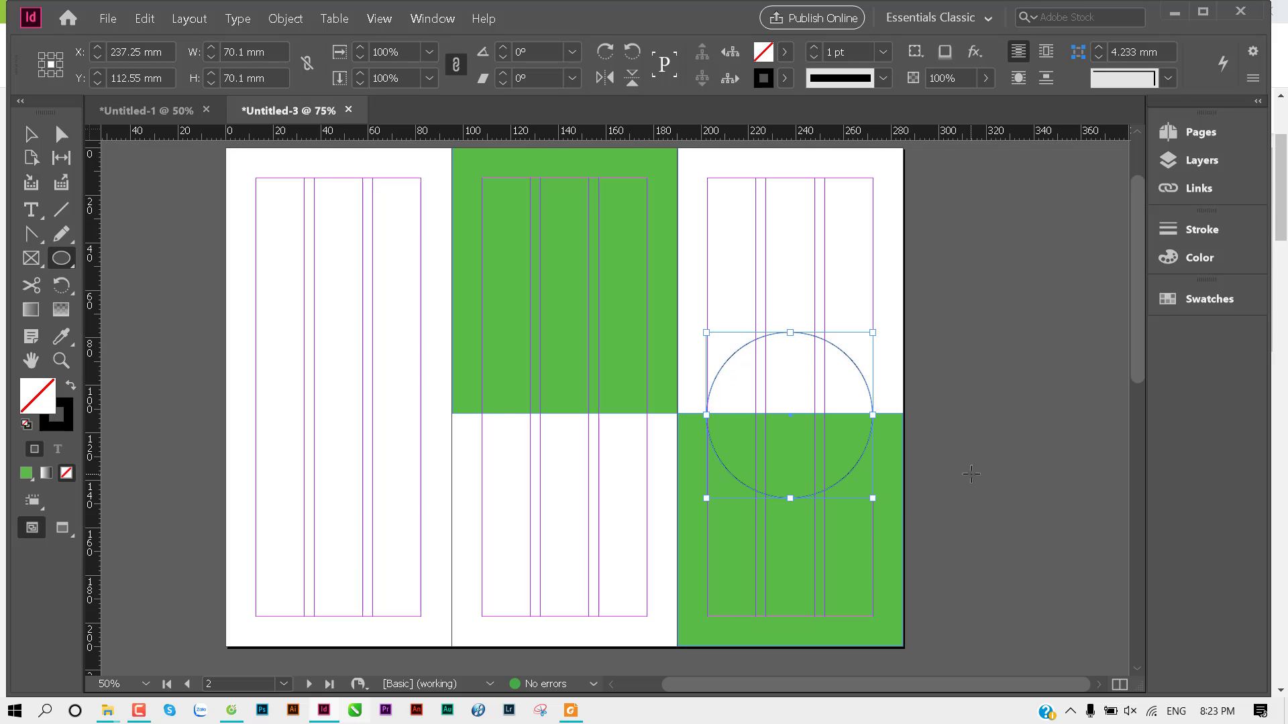
key(shift+x)
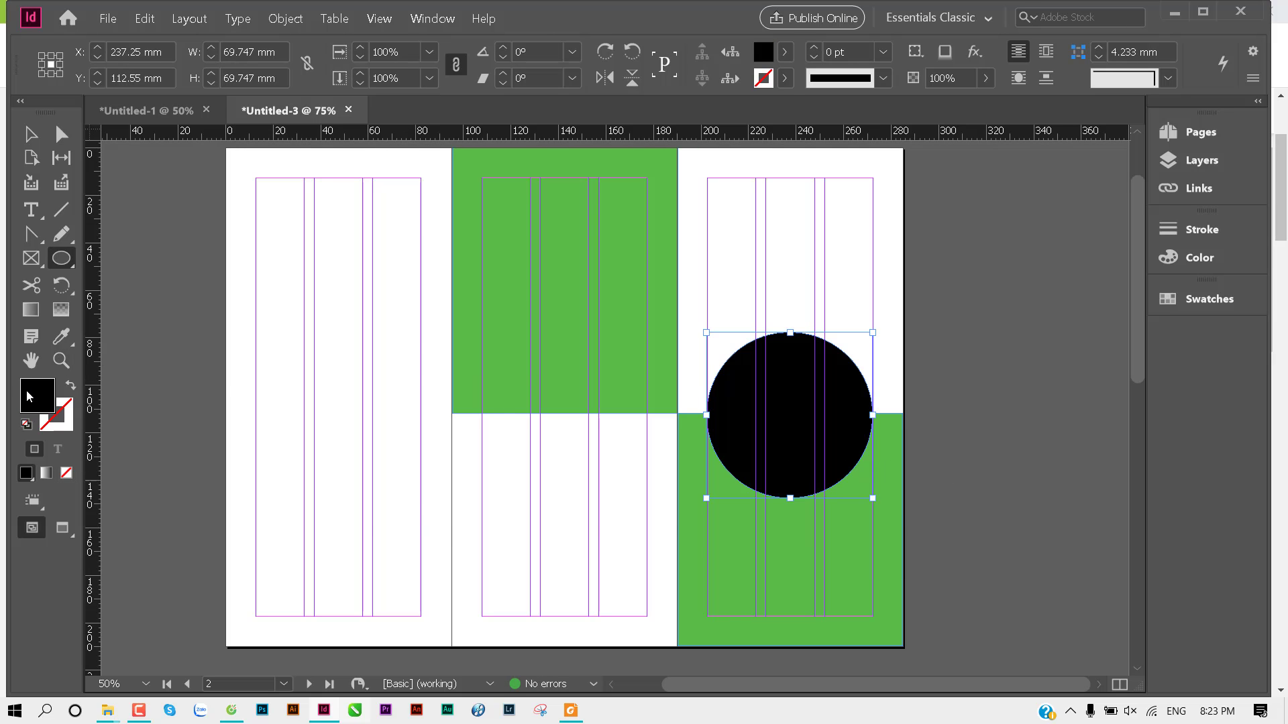
double_click(26, 389)
drag(436, 306, 458, 324)
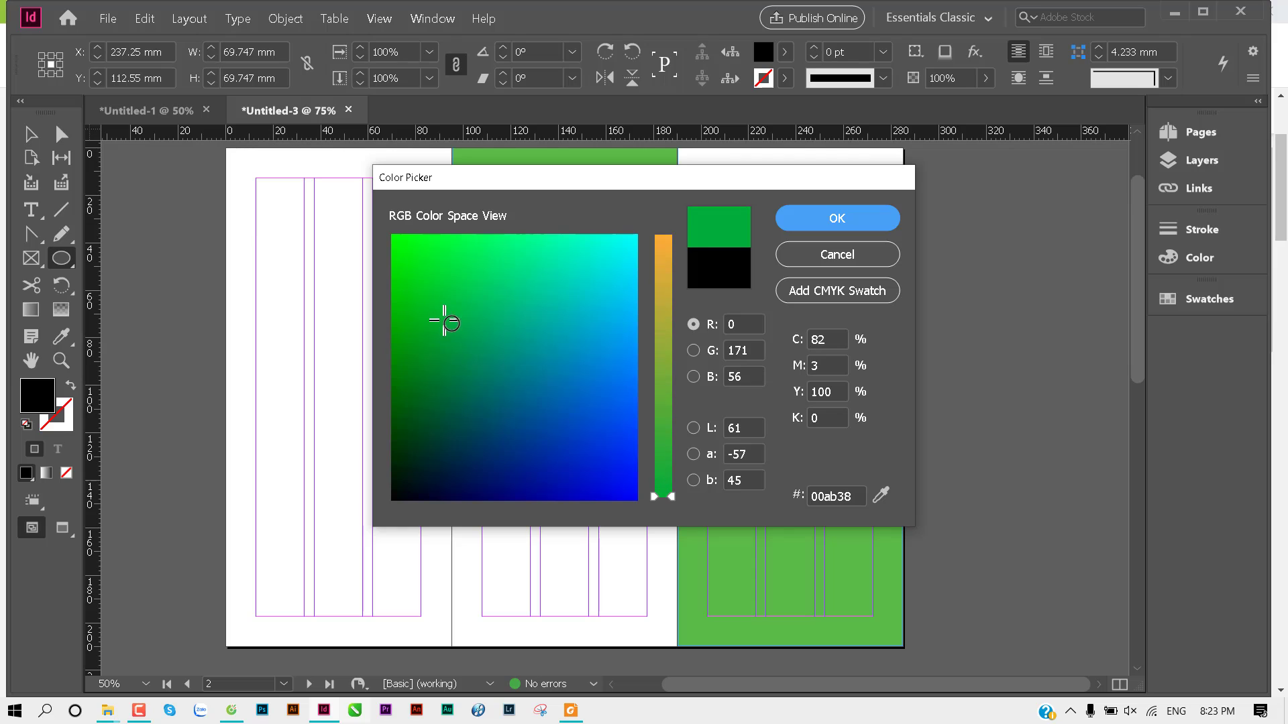
click(438, 388)
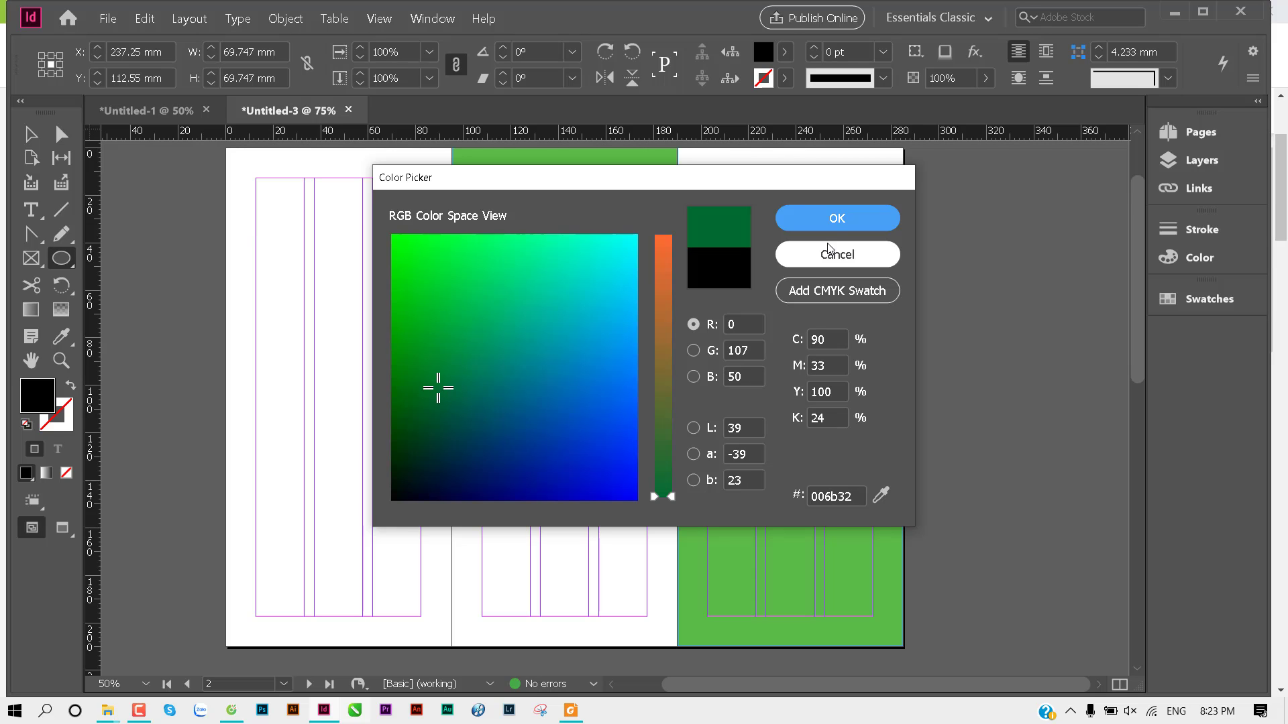
click(824, 222)
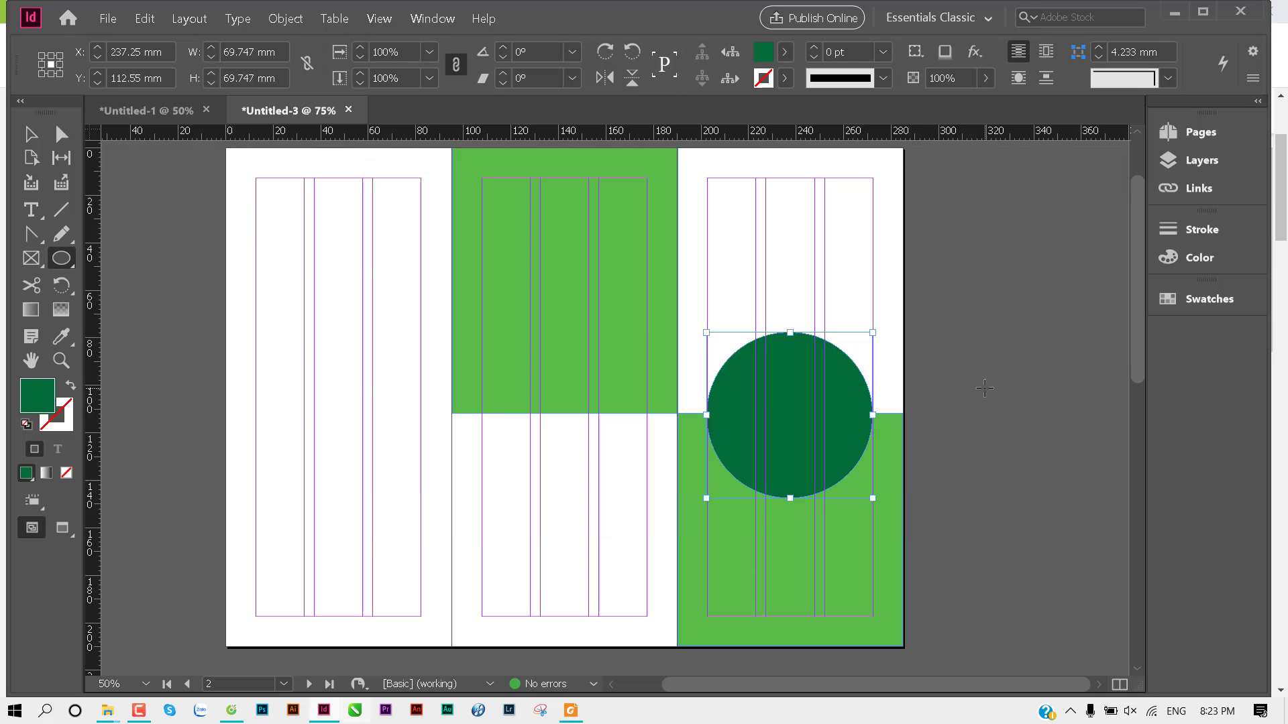
Step: Shrink the circle to 65.1 mm, brighten its green fill, and open the Place dialog
key(v)
click(986, 406)
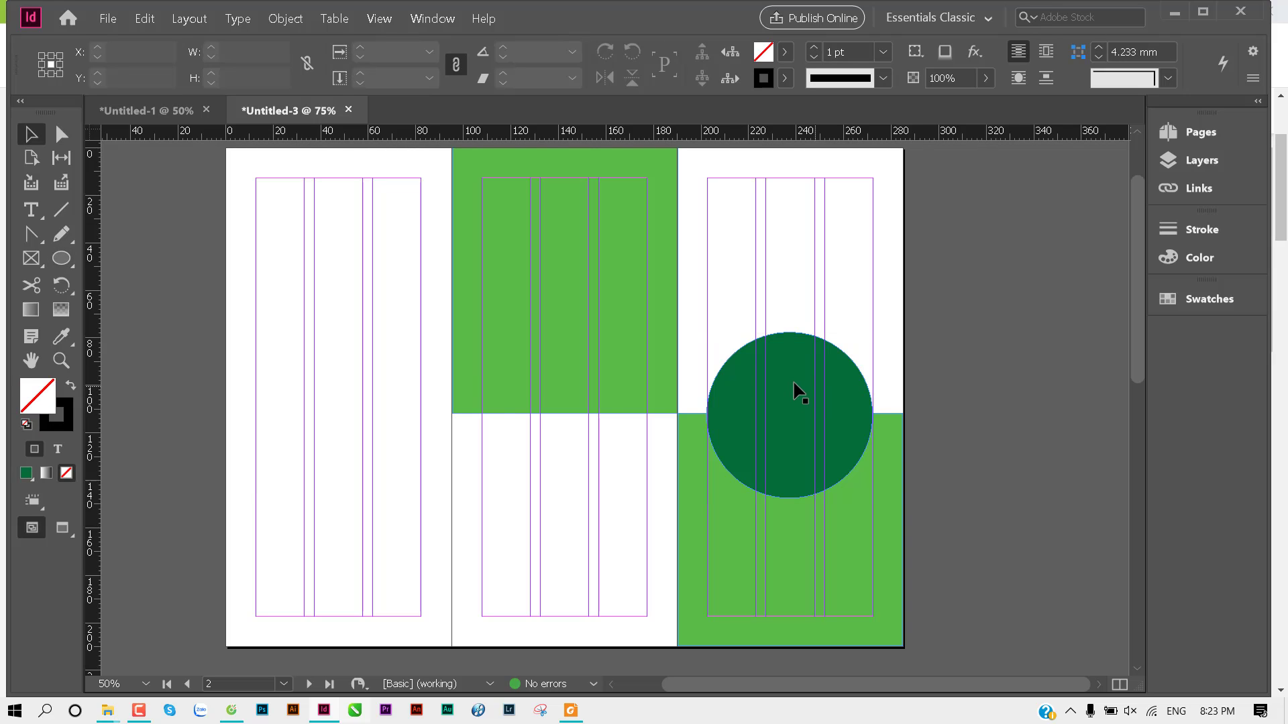
click(798, 393)
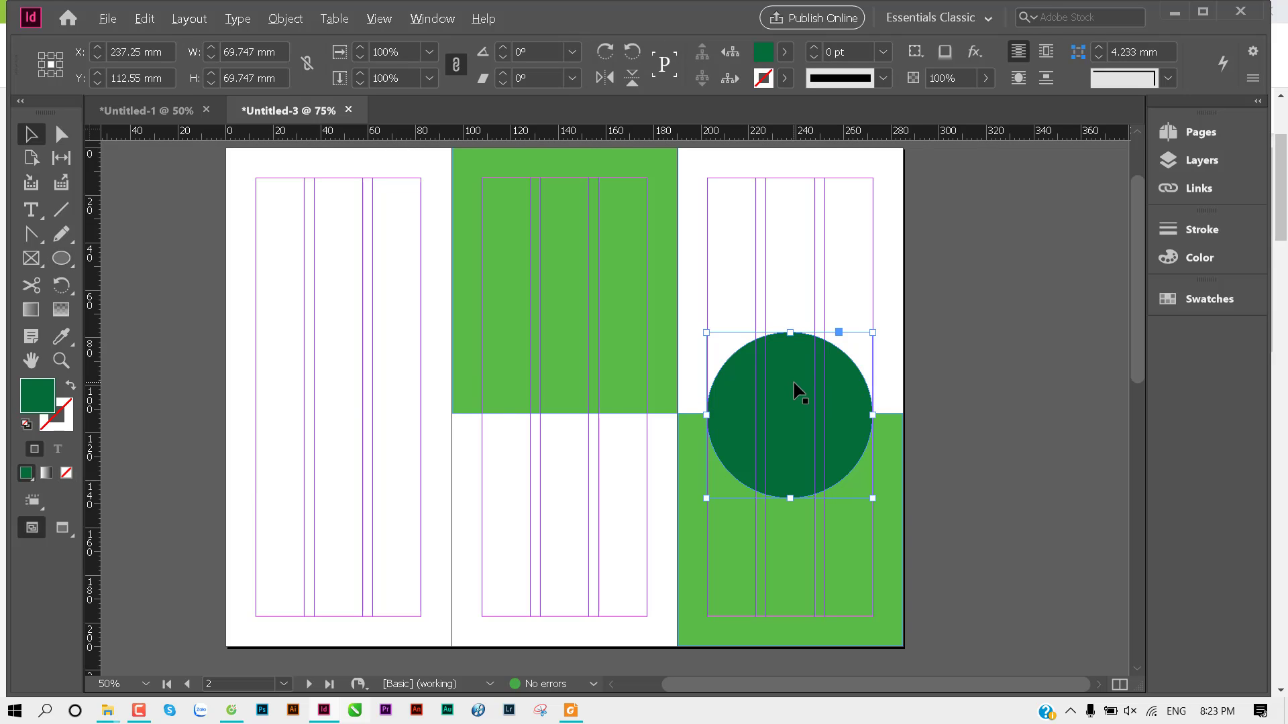
drag(872, 332, 867, 337)
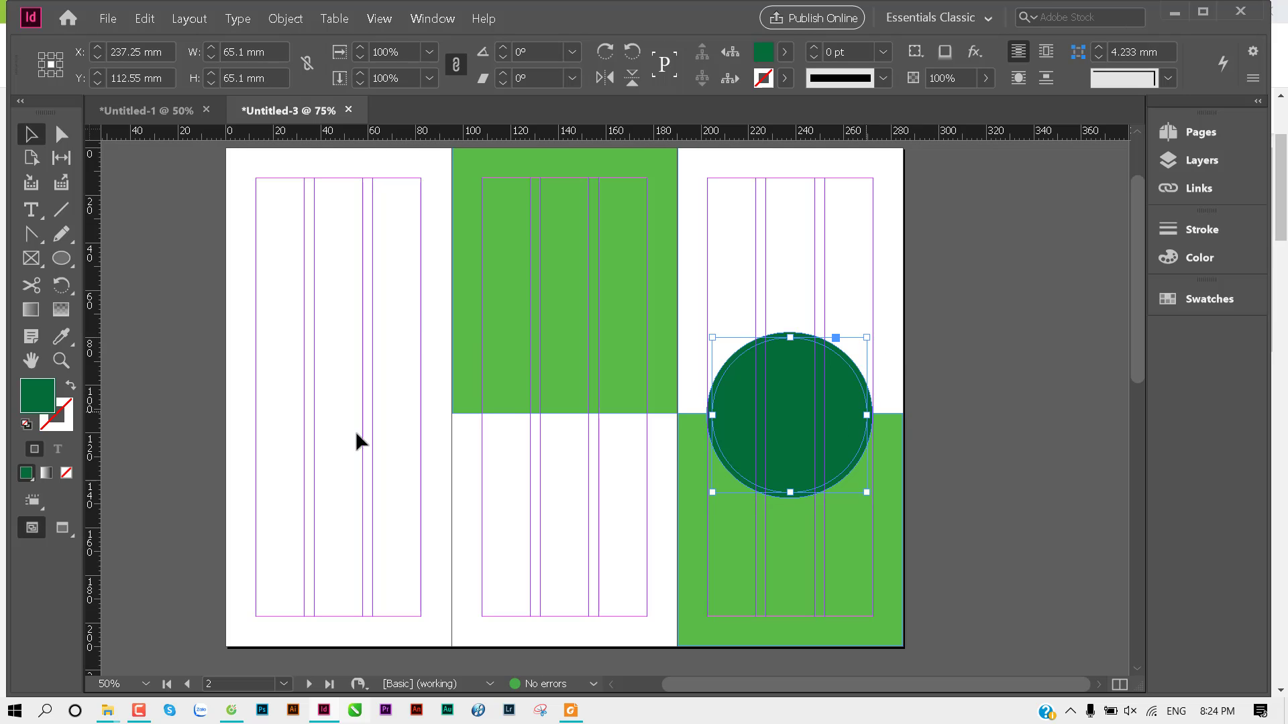
double_click(37, 396)
click(463, 248)
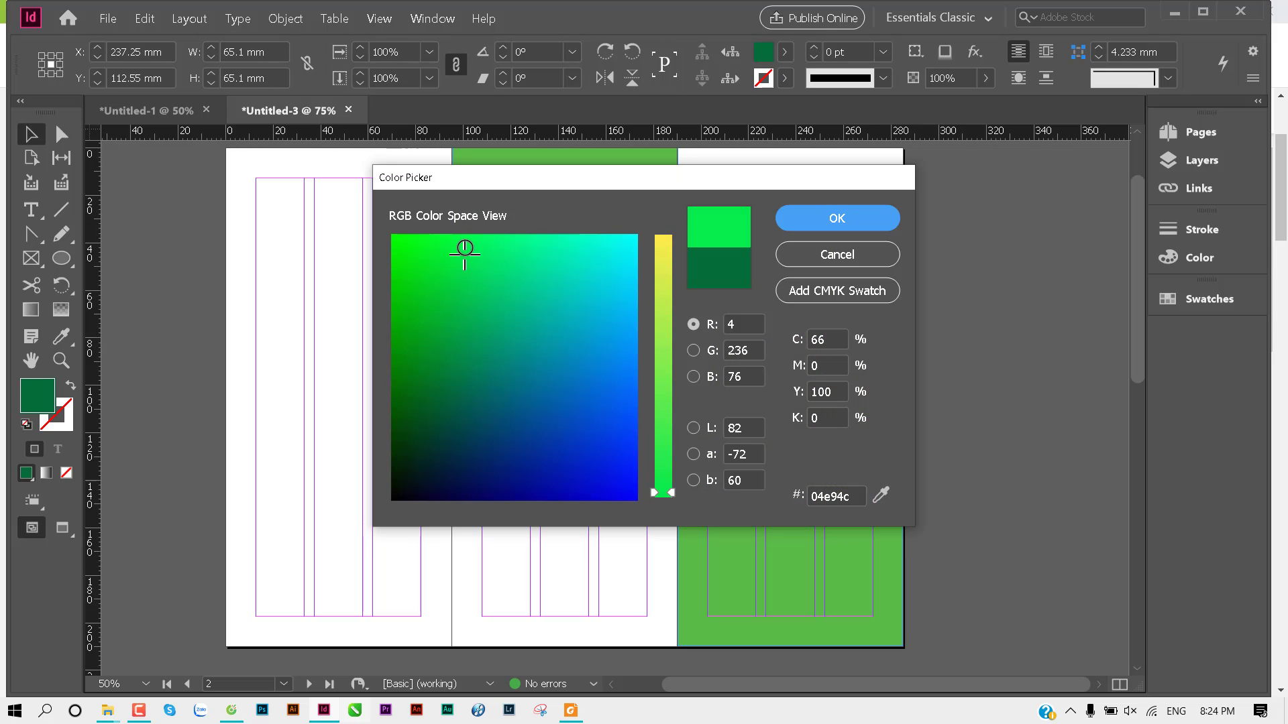
key(Return)
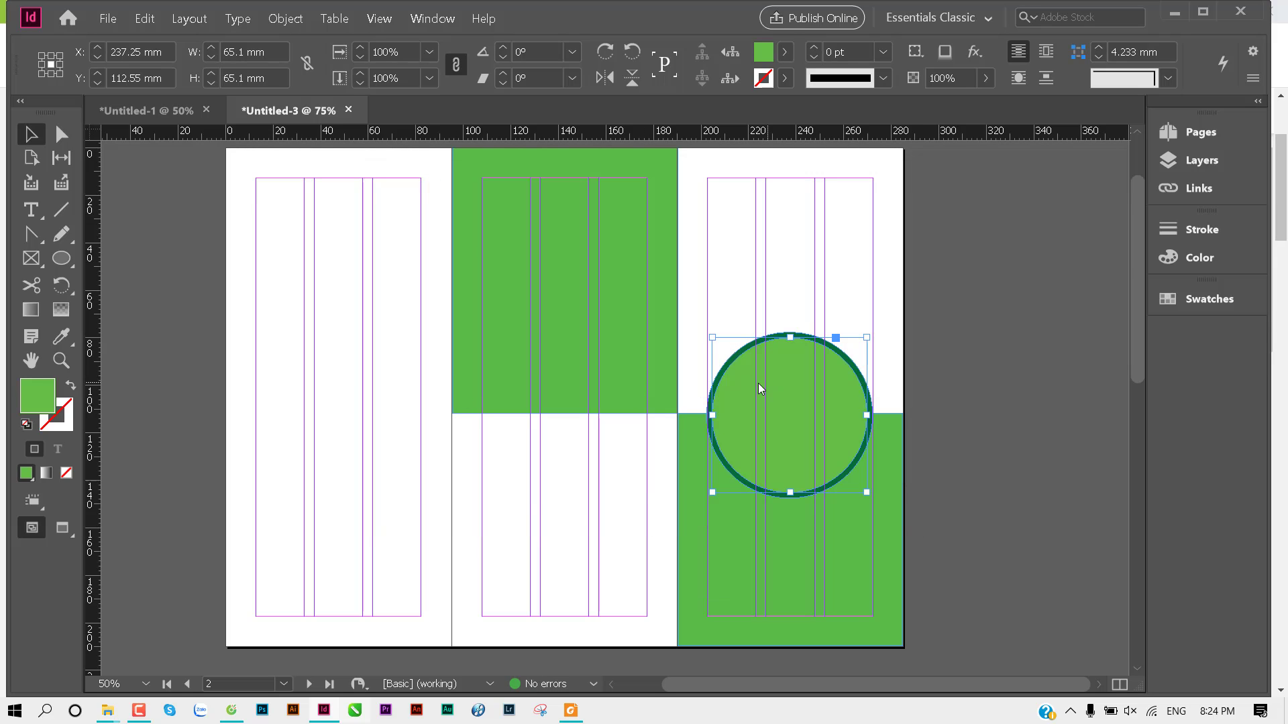
key(ctrl+d)
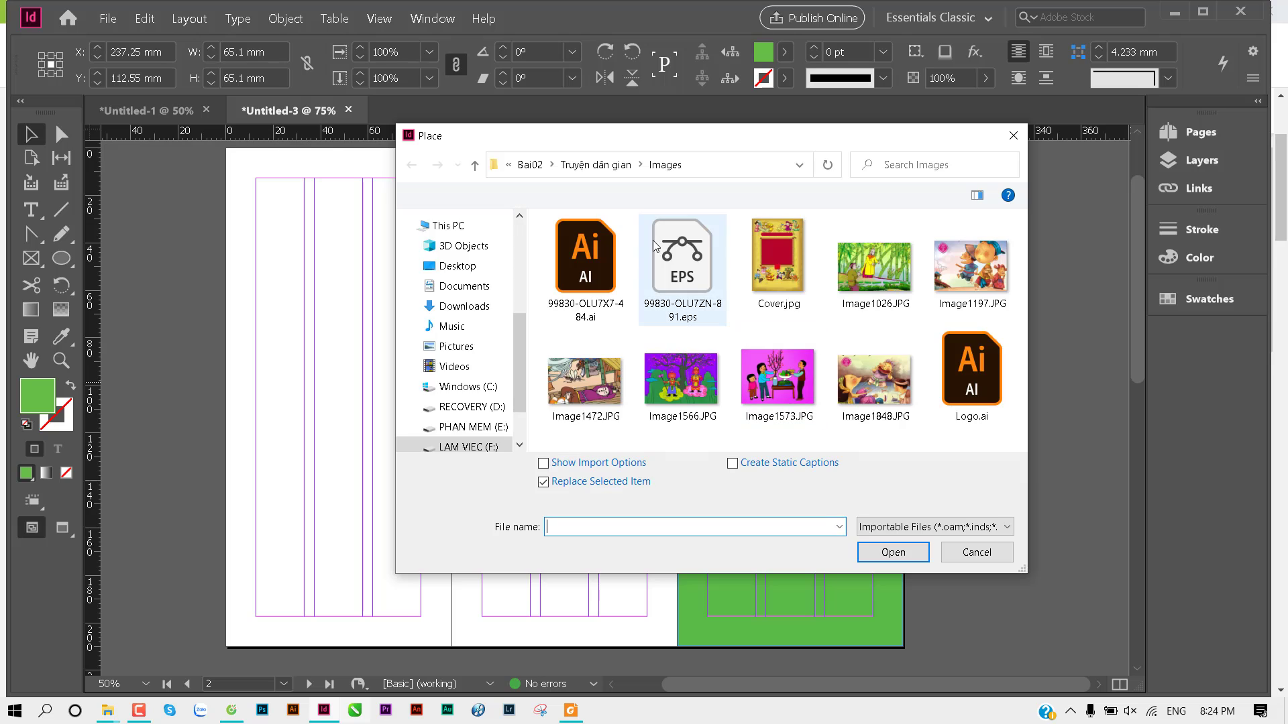
Step: Browse the Place dialog to F: > 1 Tư liệu học tập > thuvienanh > Food
scroll(480, 395, down, 2)
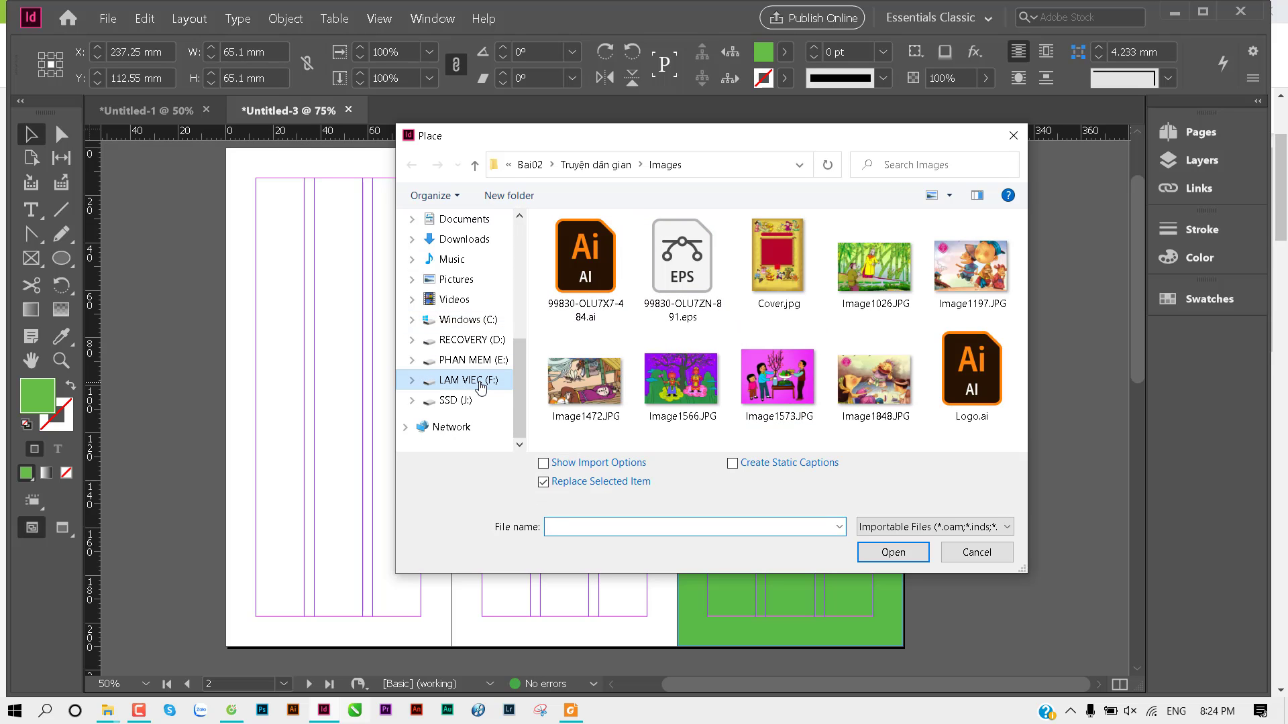
click(480, 382)
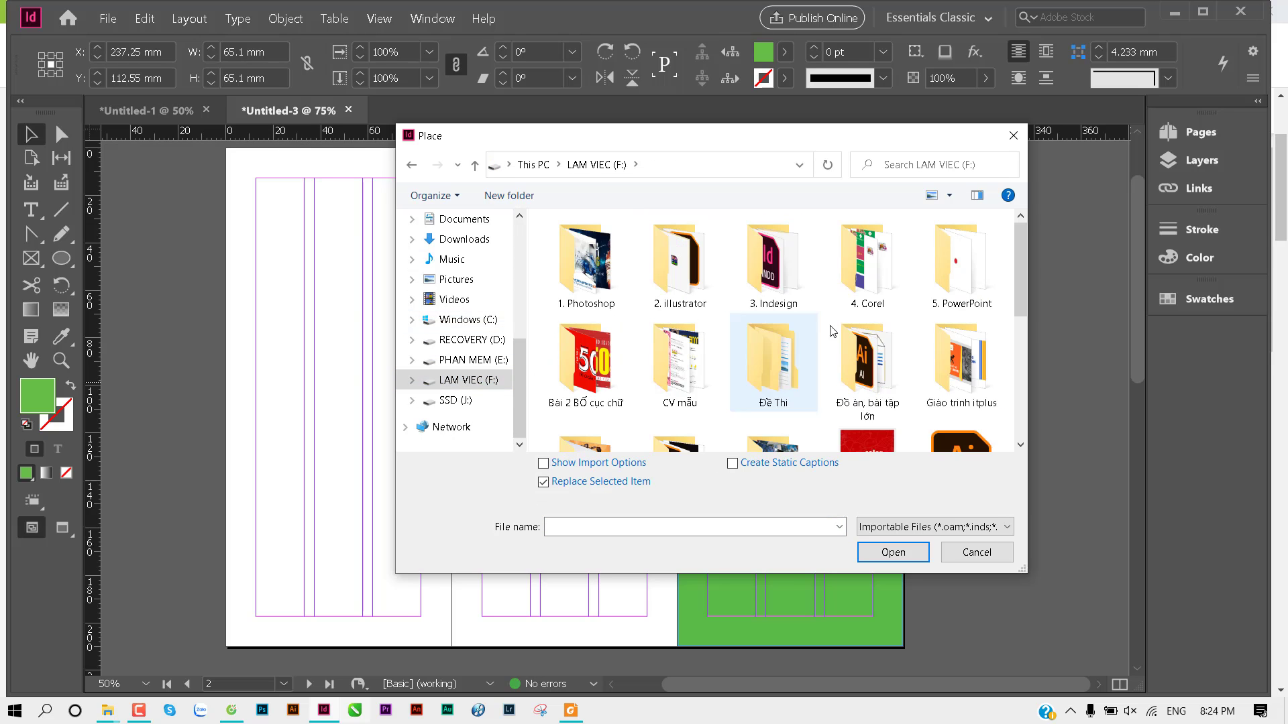
double_click(969, 382)
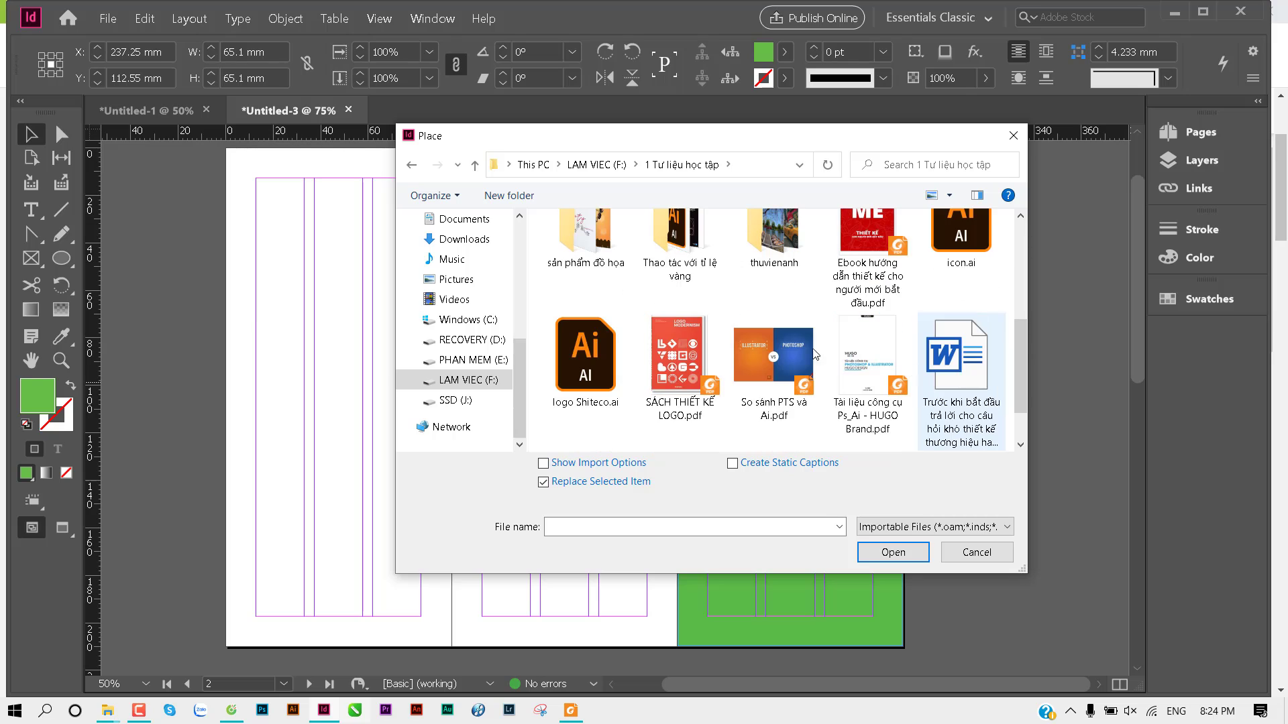
double_click(771, 248)
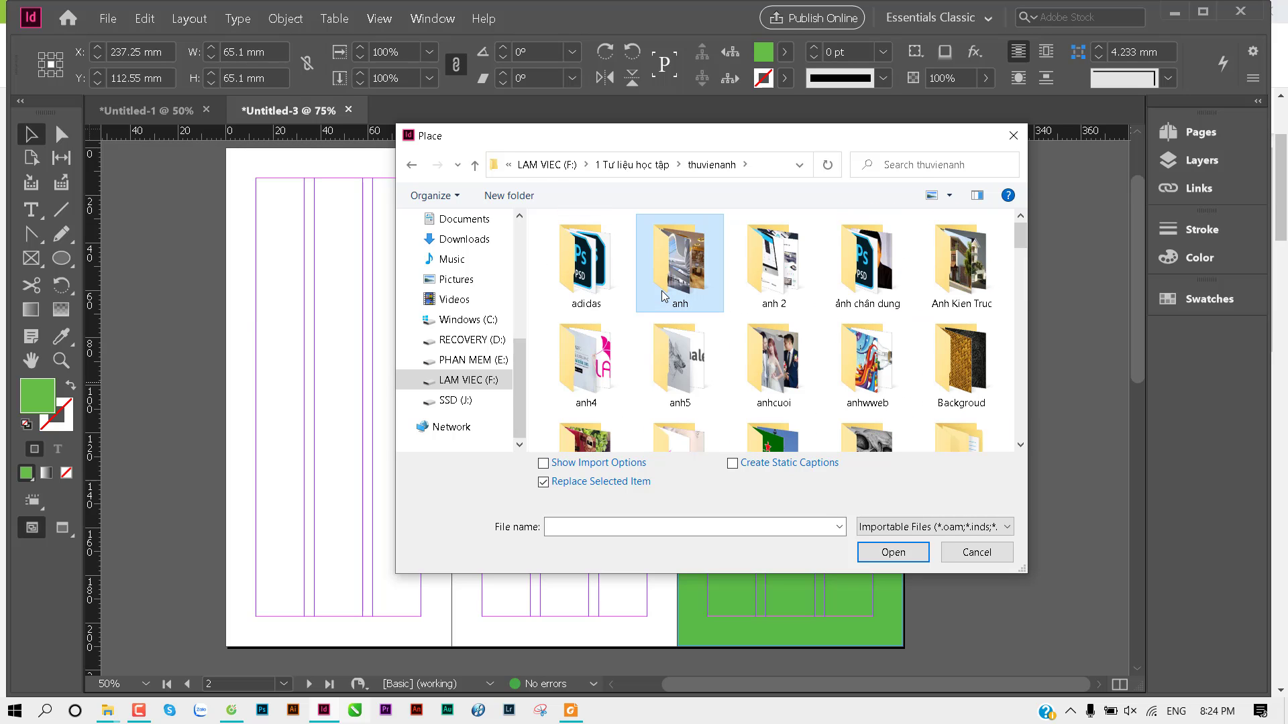
scroll(661, 291, down, 3)
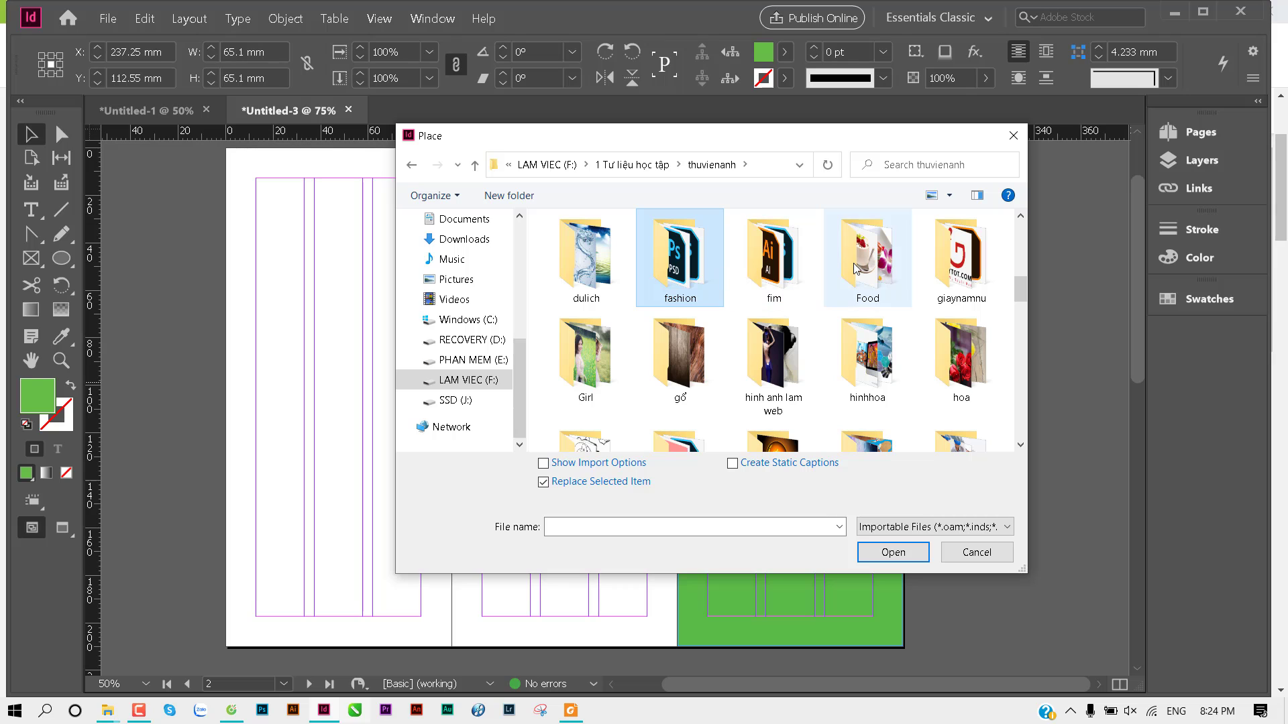
click(857, 269)
key(Return)
Step: Place o-ORGANIC-FOOD-STUDY-facebook.jpg into the circle and fit it proportionally
scroll(782, 308, down, 1)
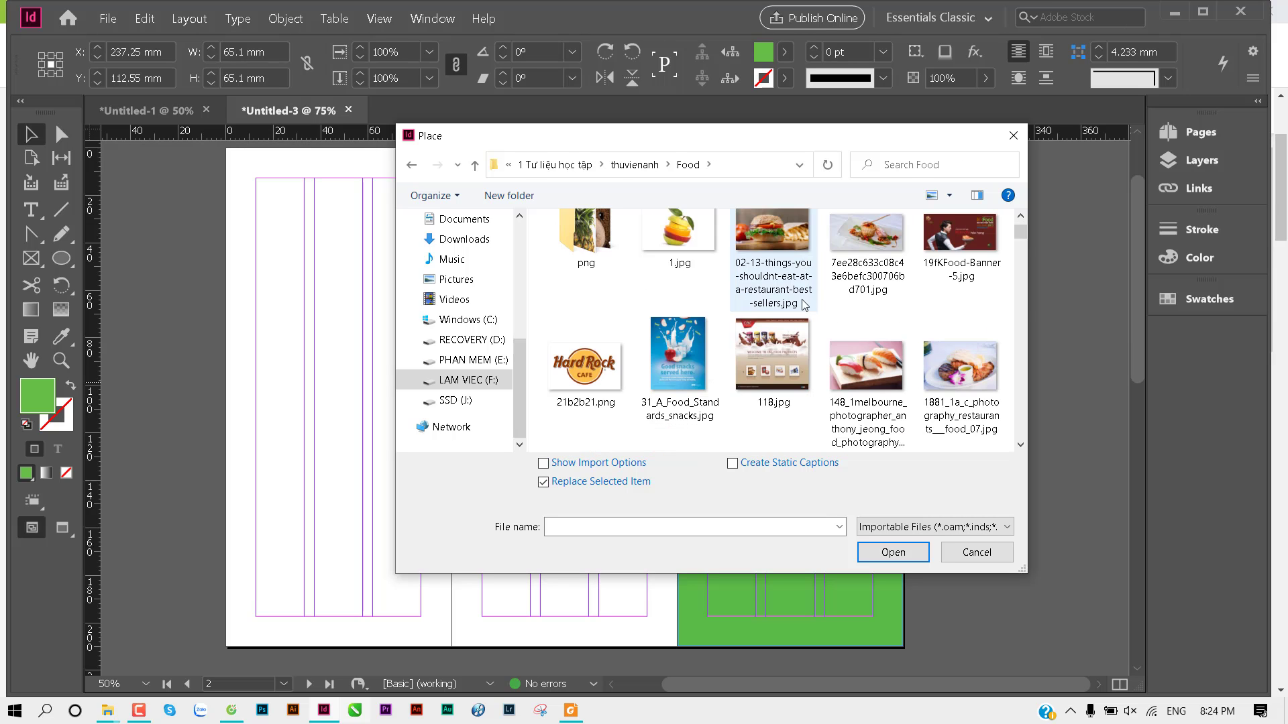
scroll(782, 308, down, 2)
scroll(805, 305, down, 2)
scroll(804, 305, down, 1)
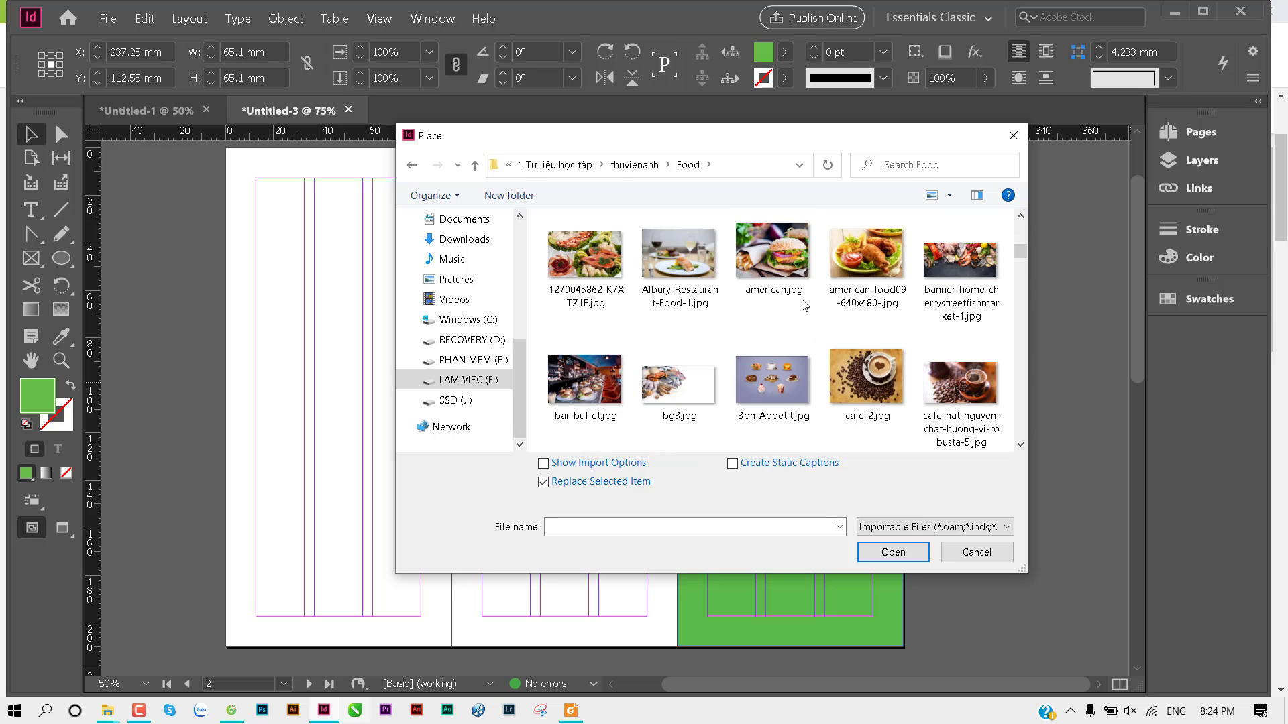
scroll(804, 305, down, 1)
scroll(805, 306, down, 1)
scroll(805, 305, down, 1)
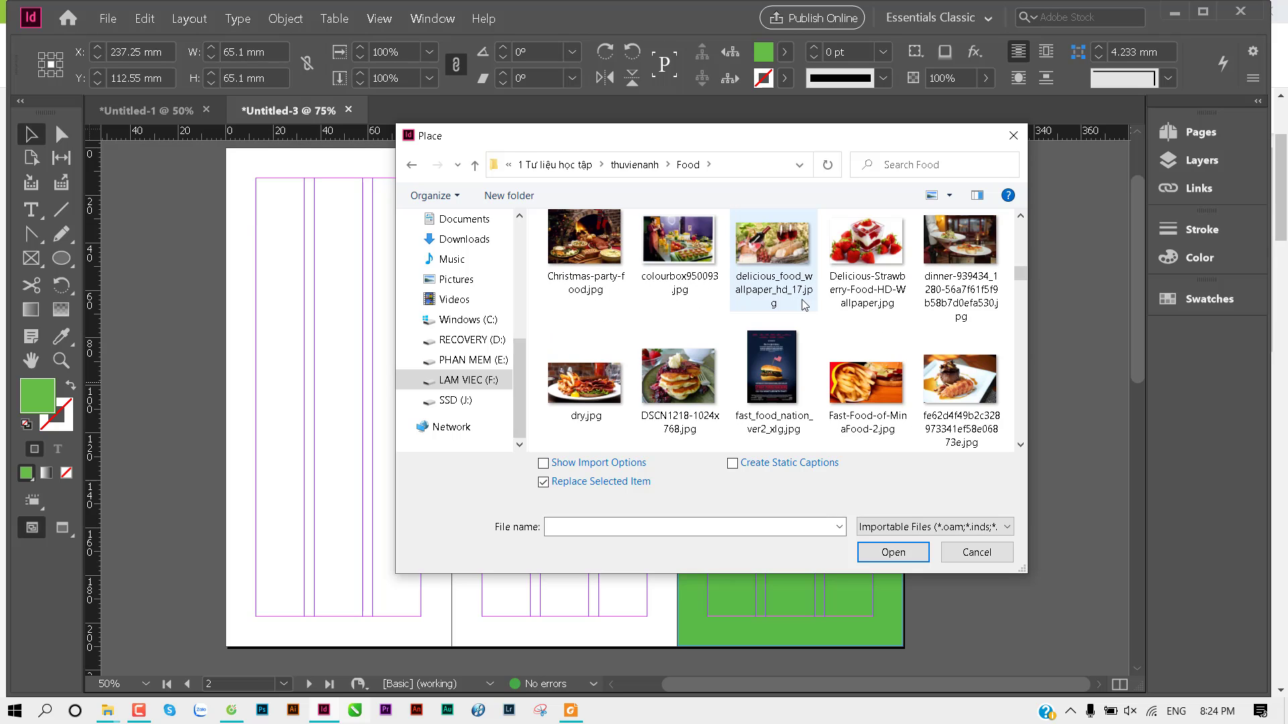
scroll(804, 306, down, 1)
scroll(804, 305, down, 1)
scroll(804, 305, down, 1)
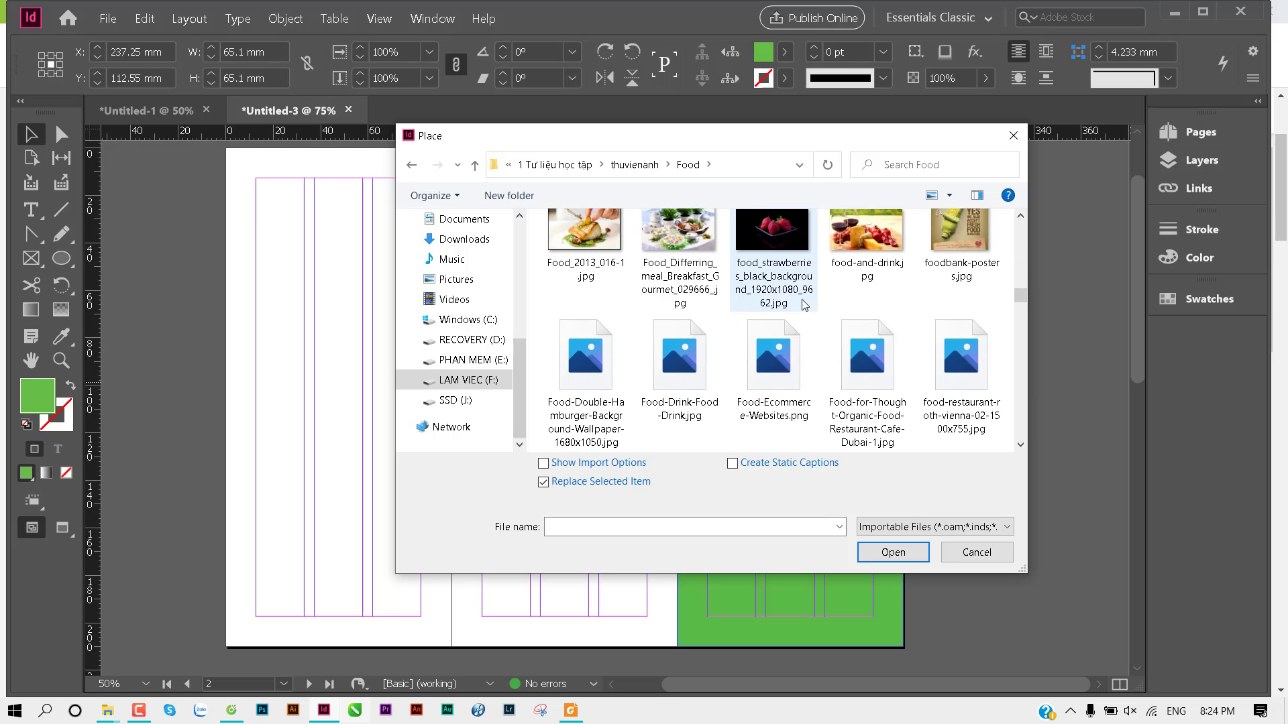
scroll(805, 305, down, 1)
scroll(805, 305, down, 1)
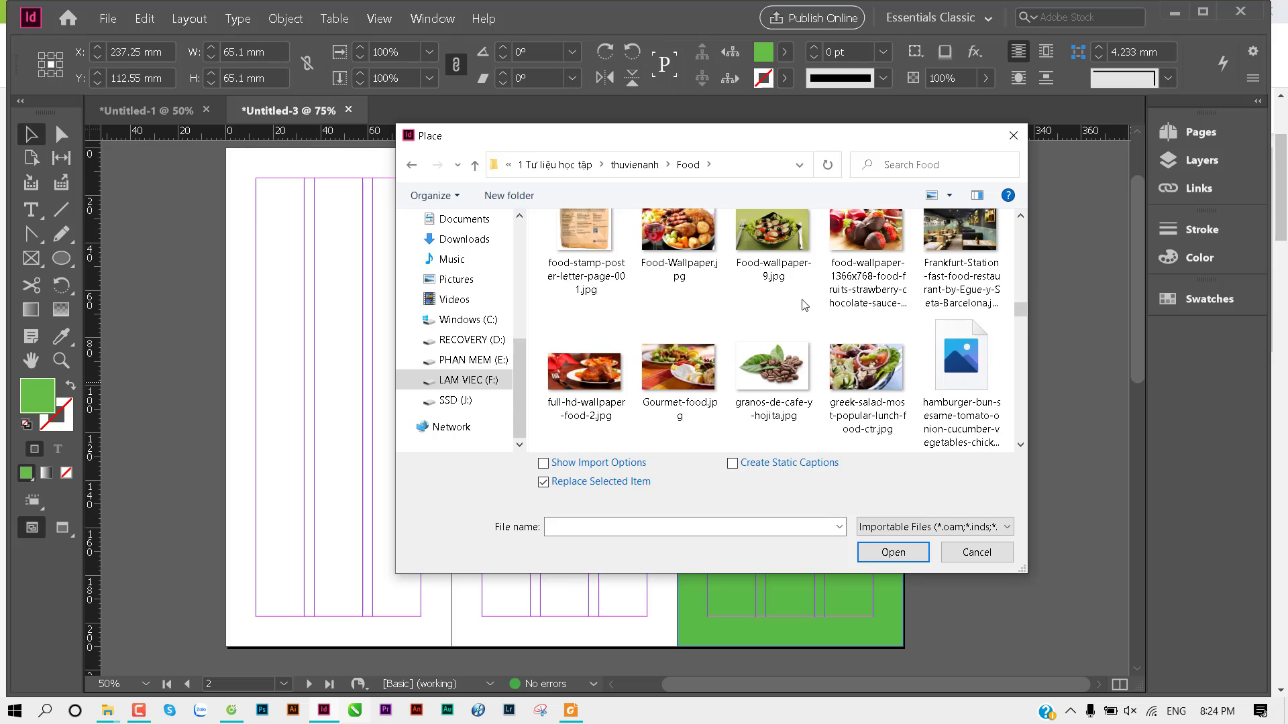
scroll(804, 305, down, 1)
scroll(804, 305, down, 1)
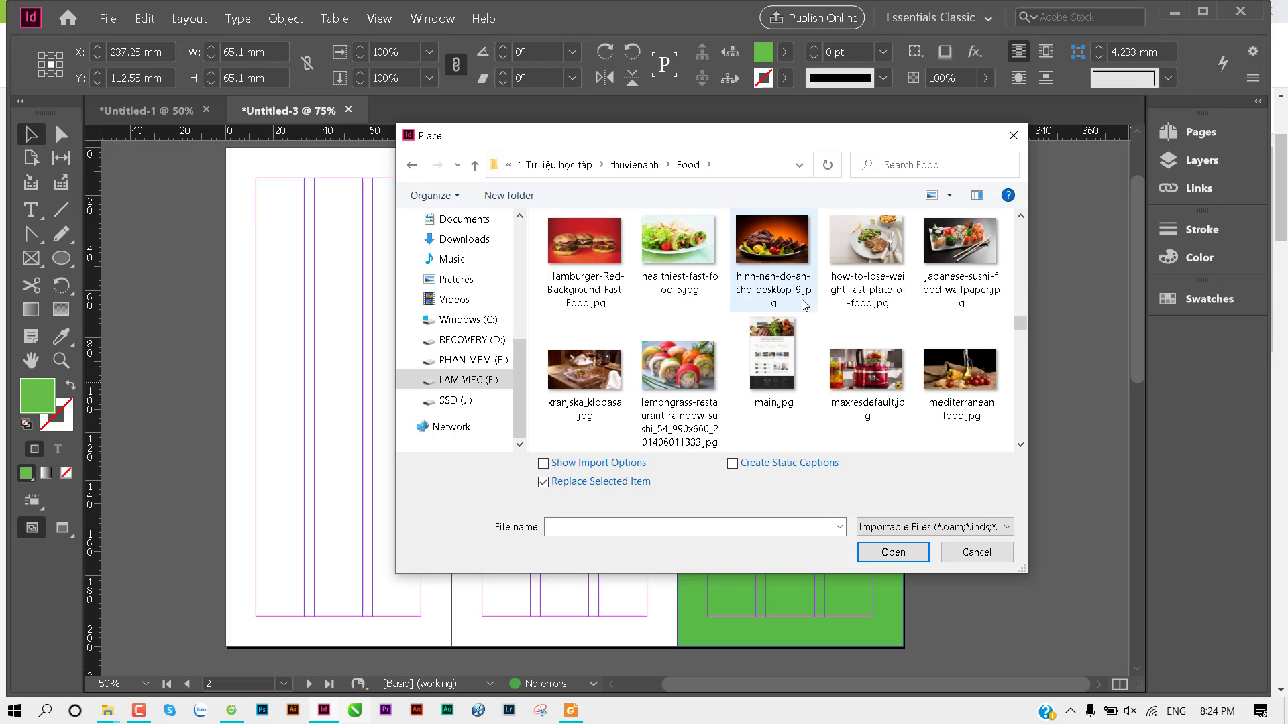
scroll(804, 305, down, 1)
scroll(805, 305, down, 1)
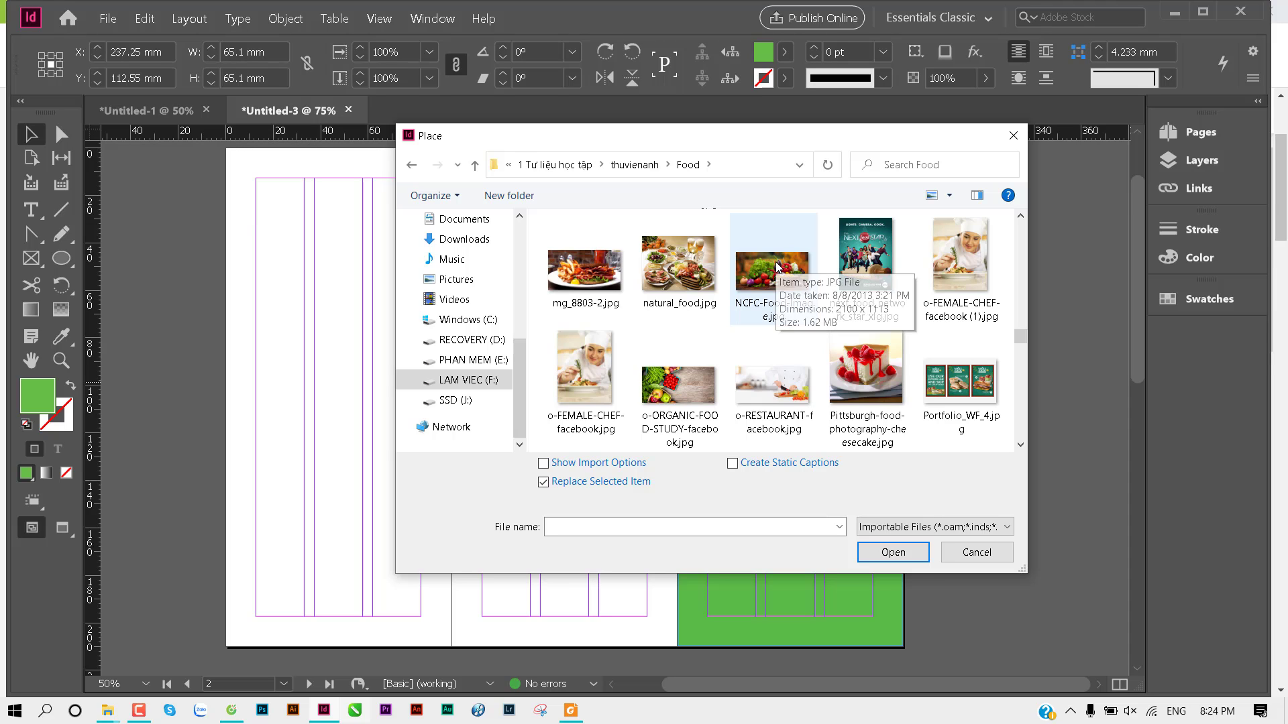
click(650, 387)
double_click(650, 386)
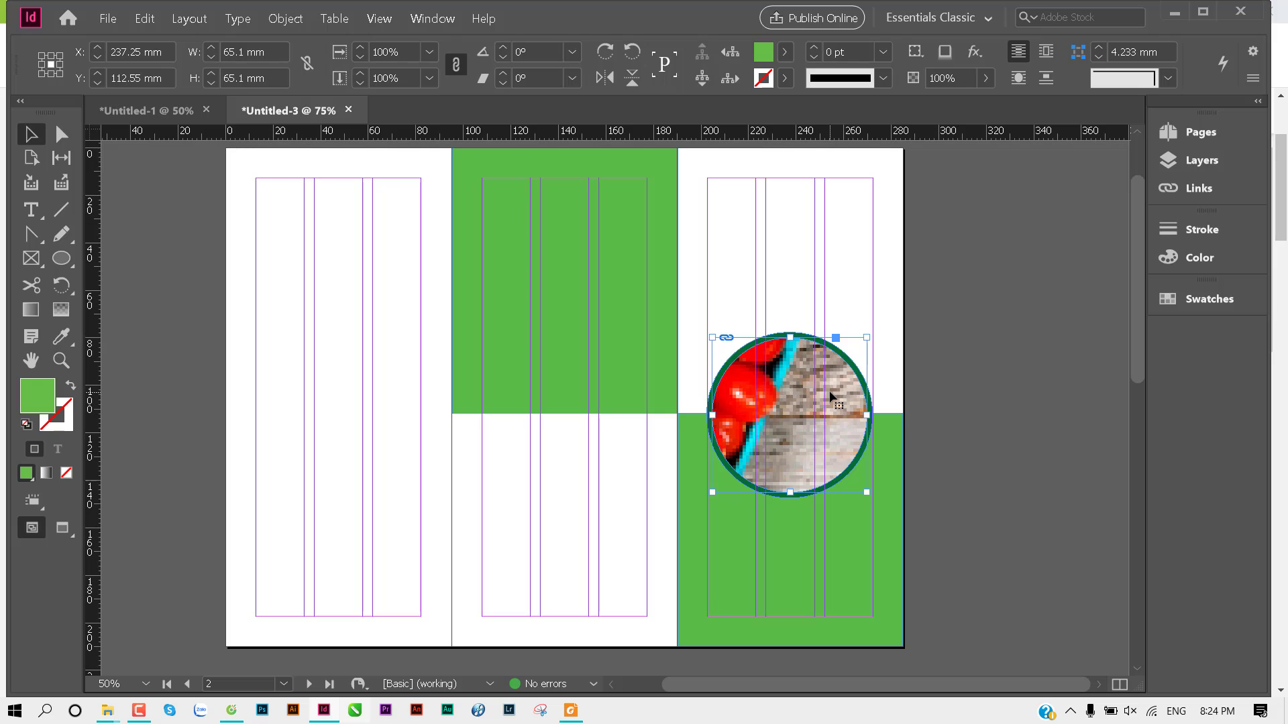
key(ctrl+alt+shift+c)
Step: Shift the photo inside the circle to show the beans, tomatoes and apples
drag(784, 402, 861, 406)
click(990, 566)
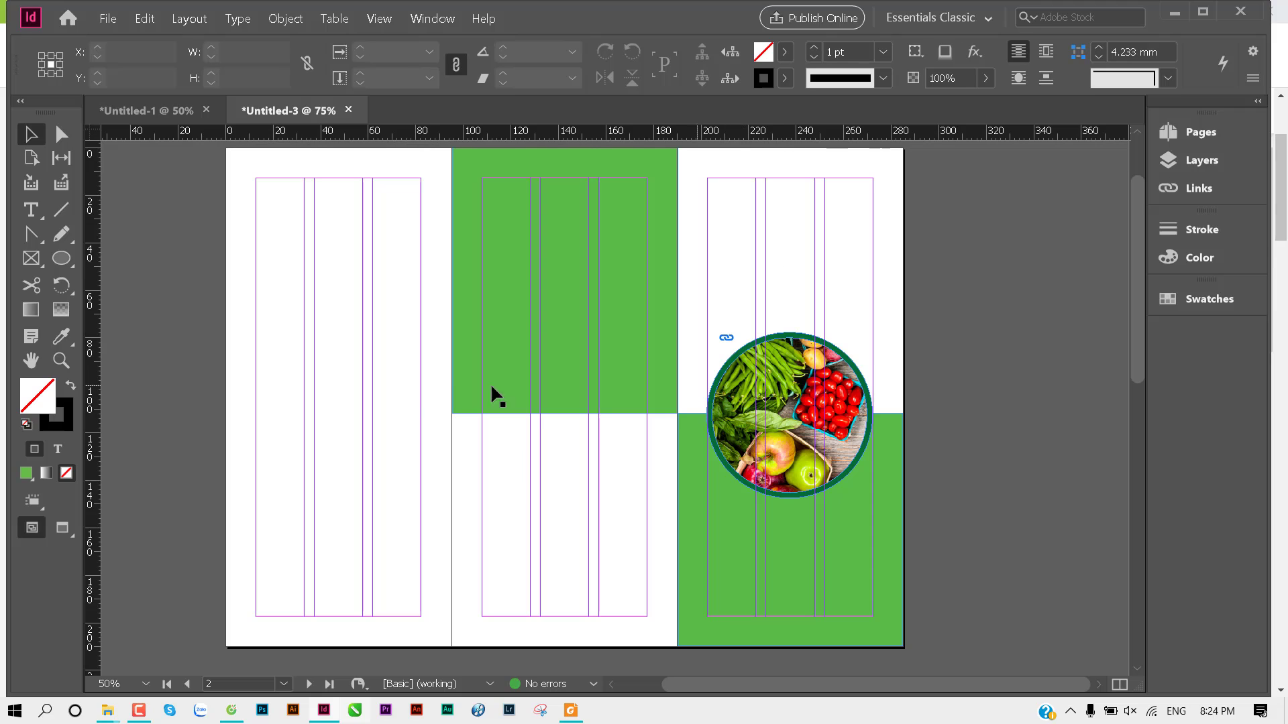
drag(454, 405, 454, 293)
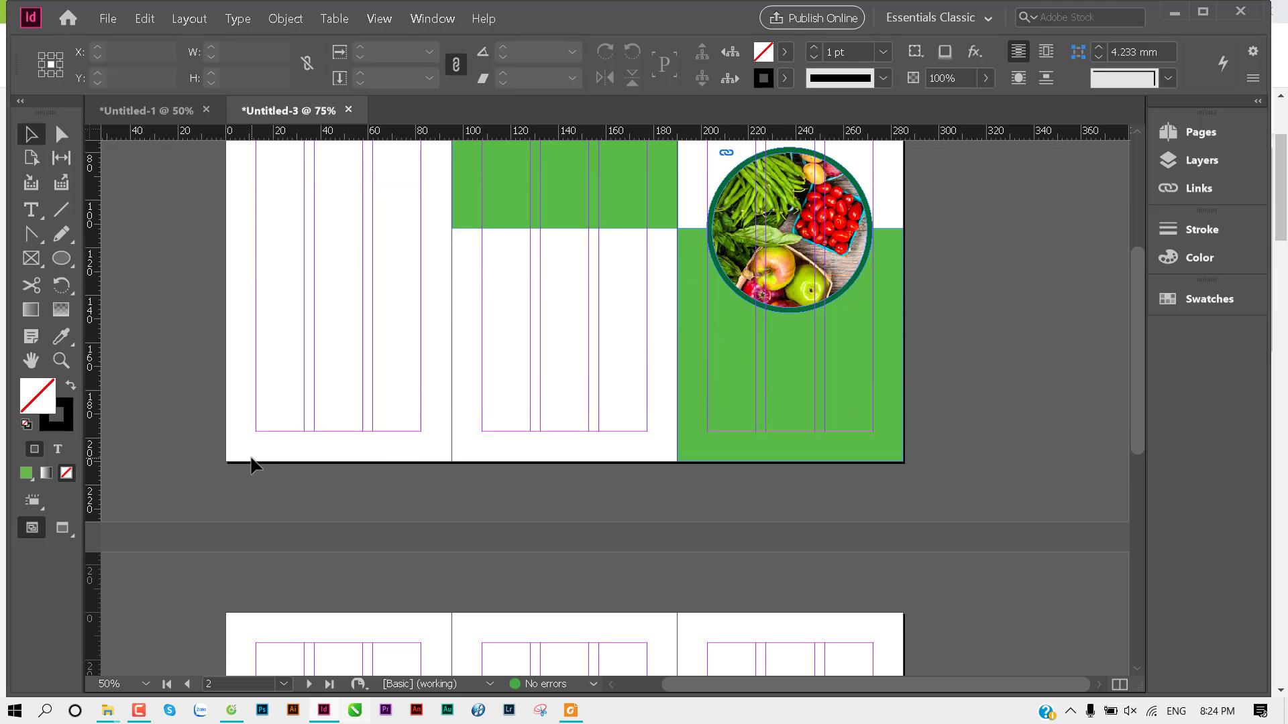
Step: Draw a 190 × 13 mm band along the bottom of pages 1–2, filled with the same green
key(m)
drag(226, 463, 677, 432)
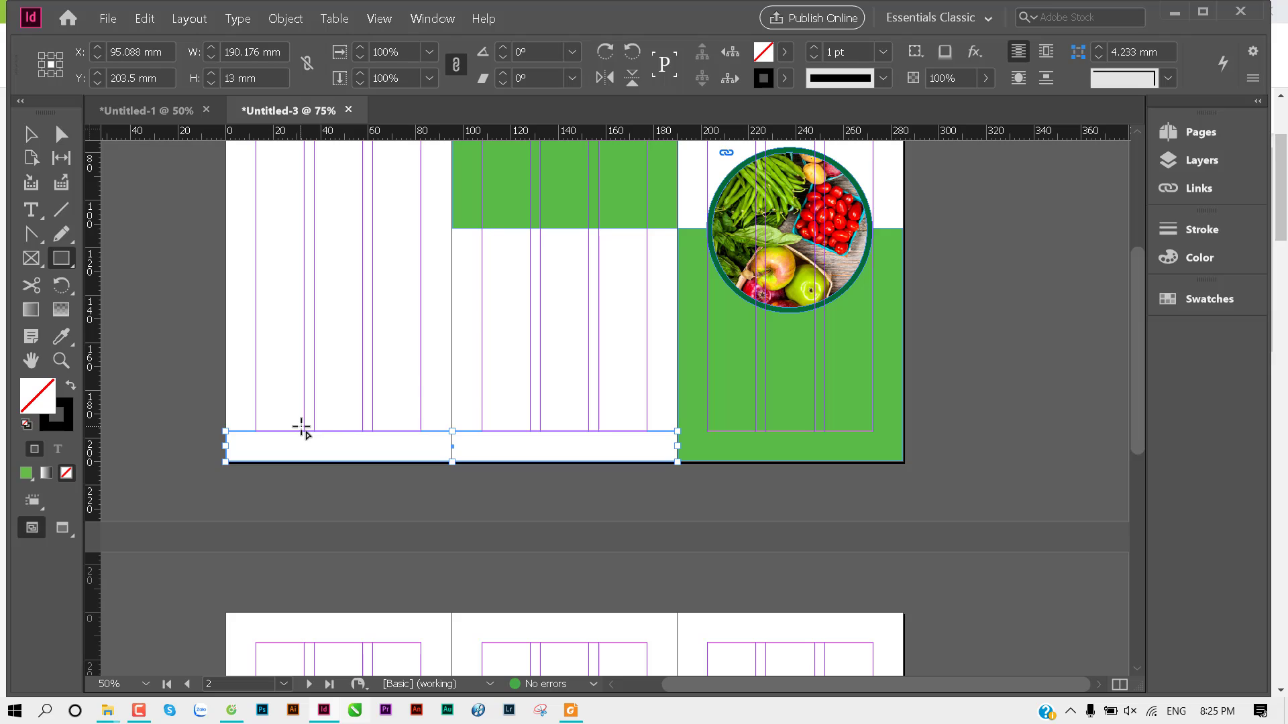
key(i)
click(526, 183)
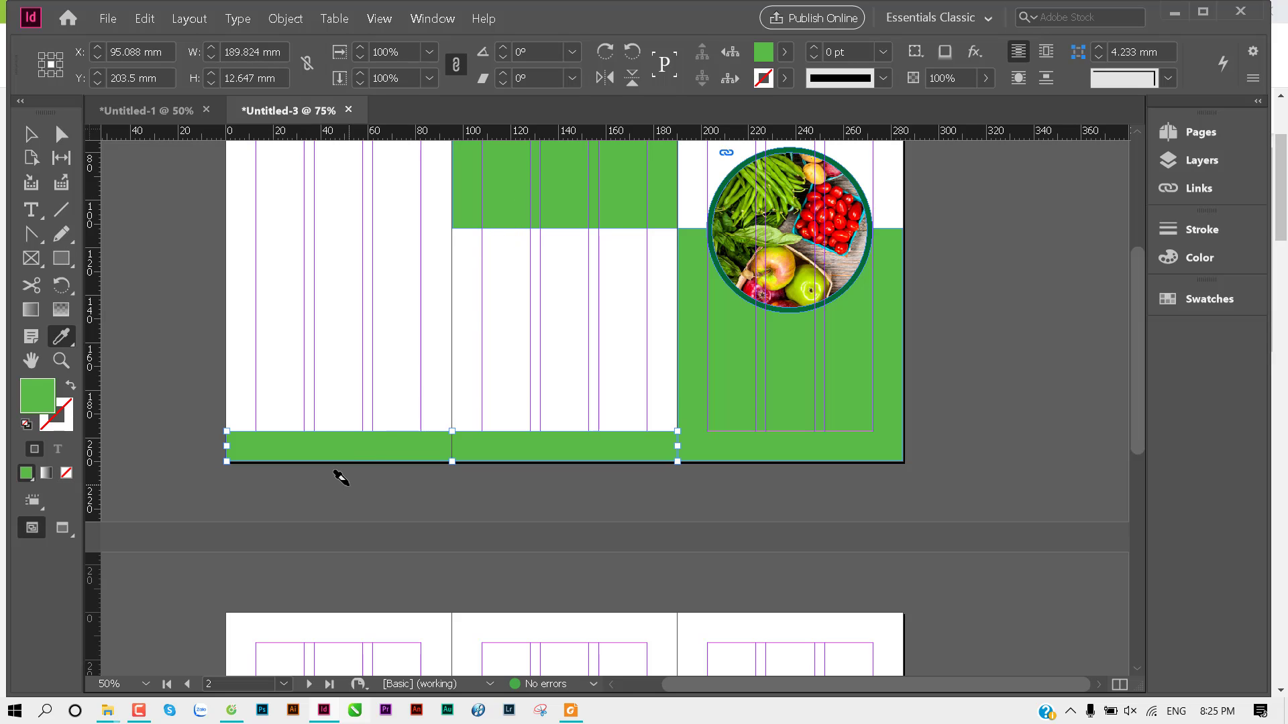
key(v)
click(201, 342)
scroll(333, 406, up, 2)
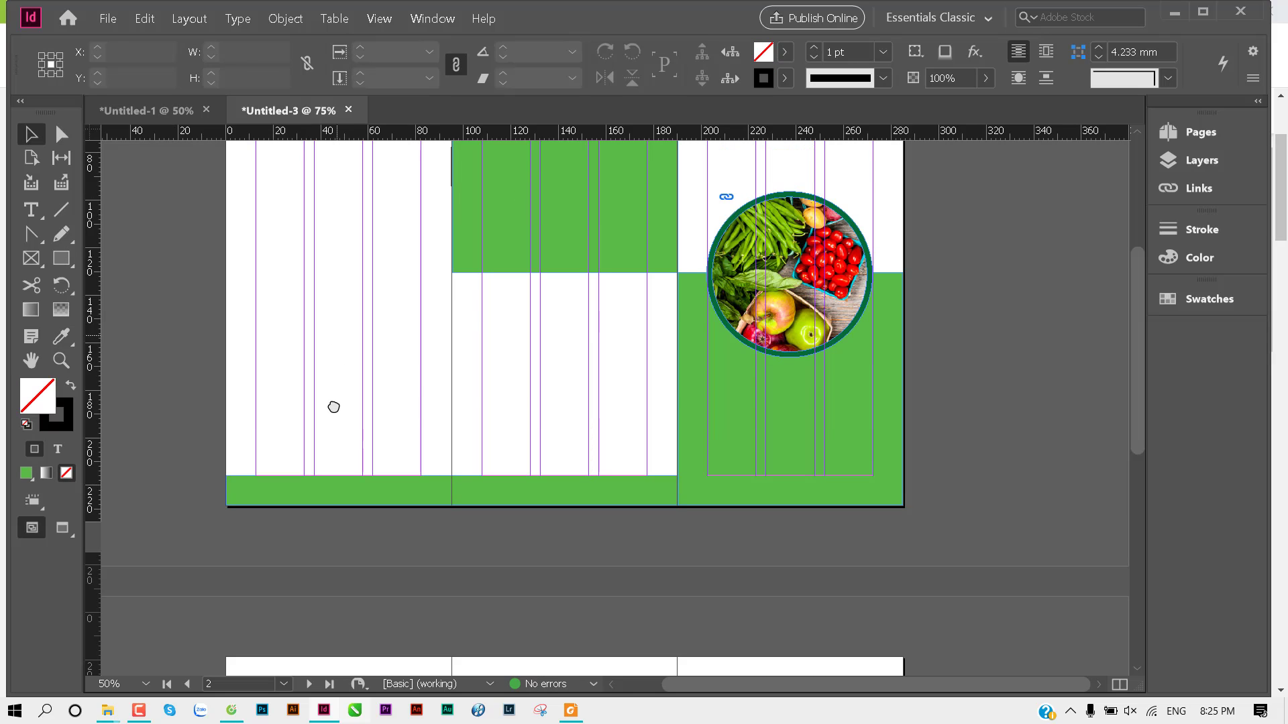
key(ctrl+minus)
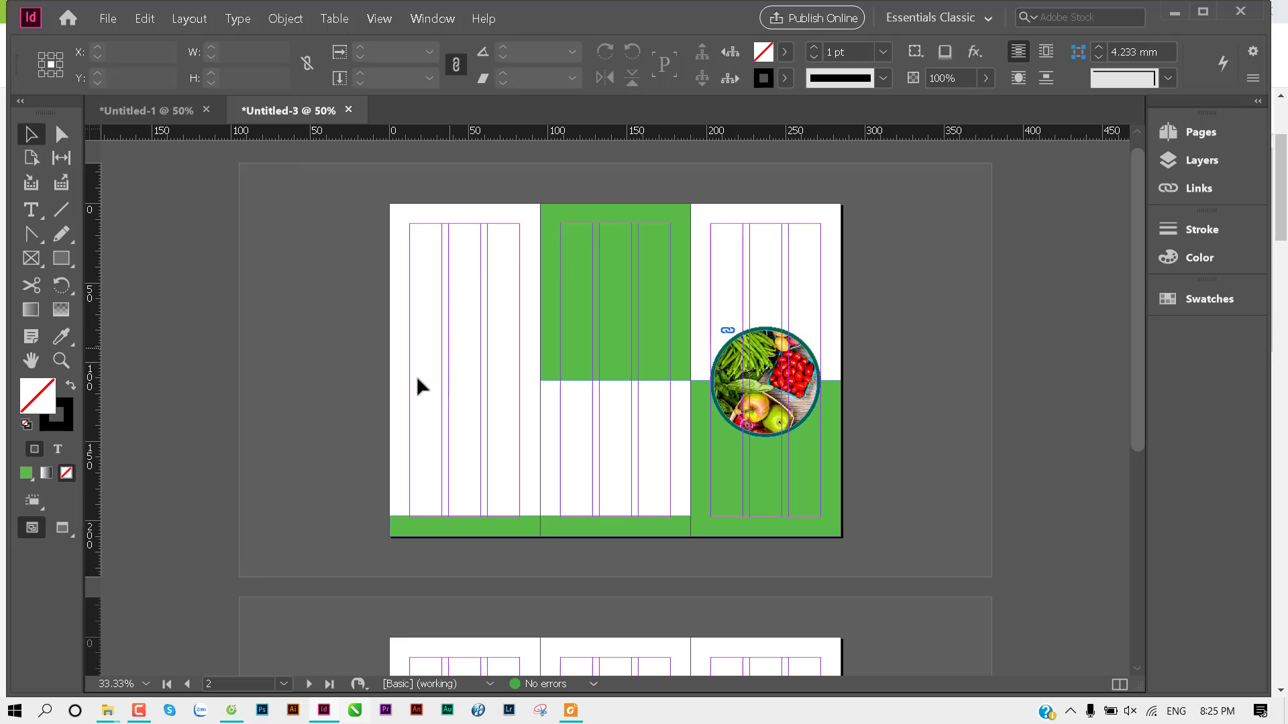
scroll(420, 380, down, 2)
scroll(420, 379, down, 1)
Step: Insert a page into each spread, giving two four-page spreads 1–4 and 5–8
scroll(678, 417, up, 2)
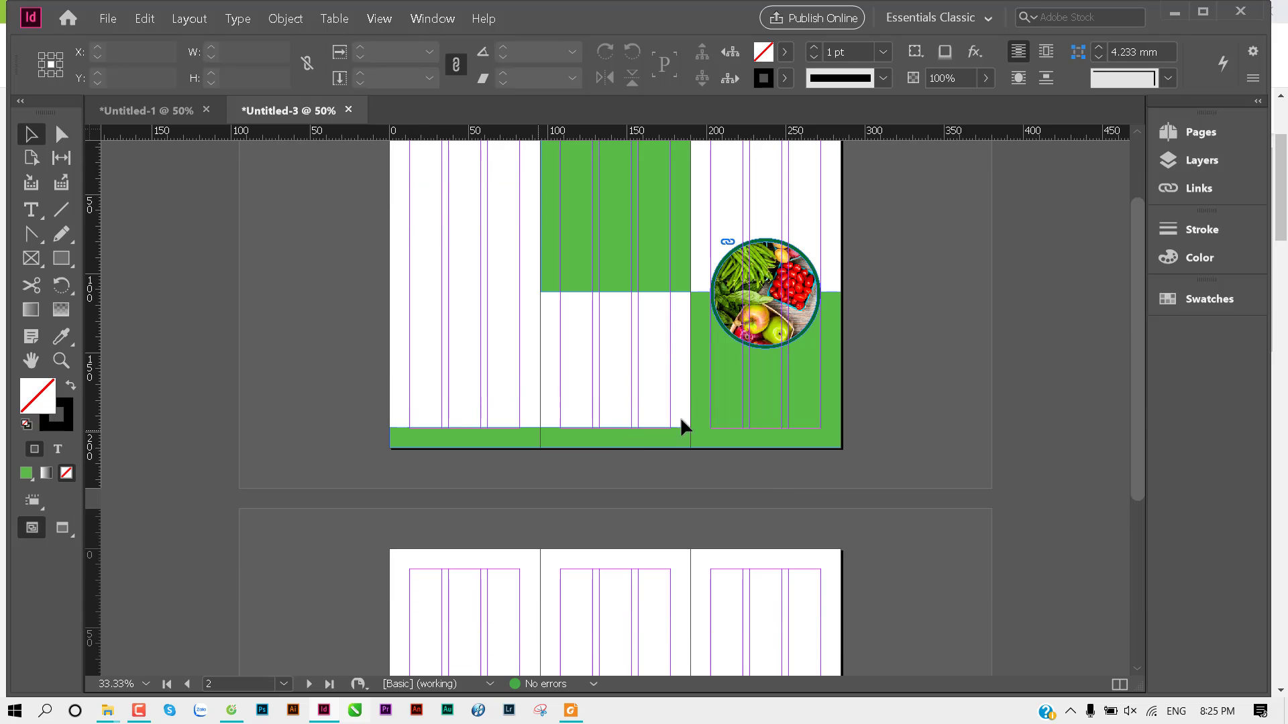
click(1175, 166)
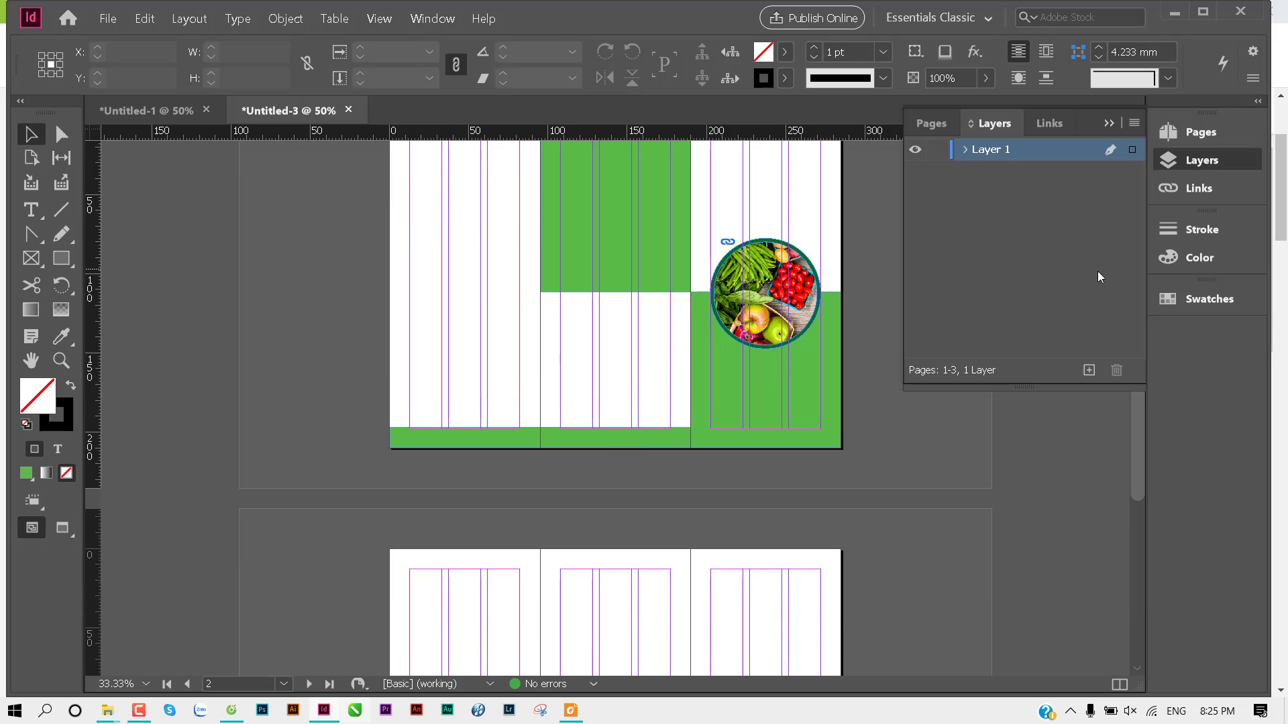
click(1179, 163)
click(1191, 137)
click(1039, 319)
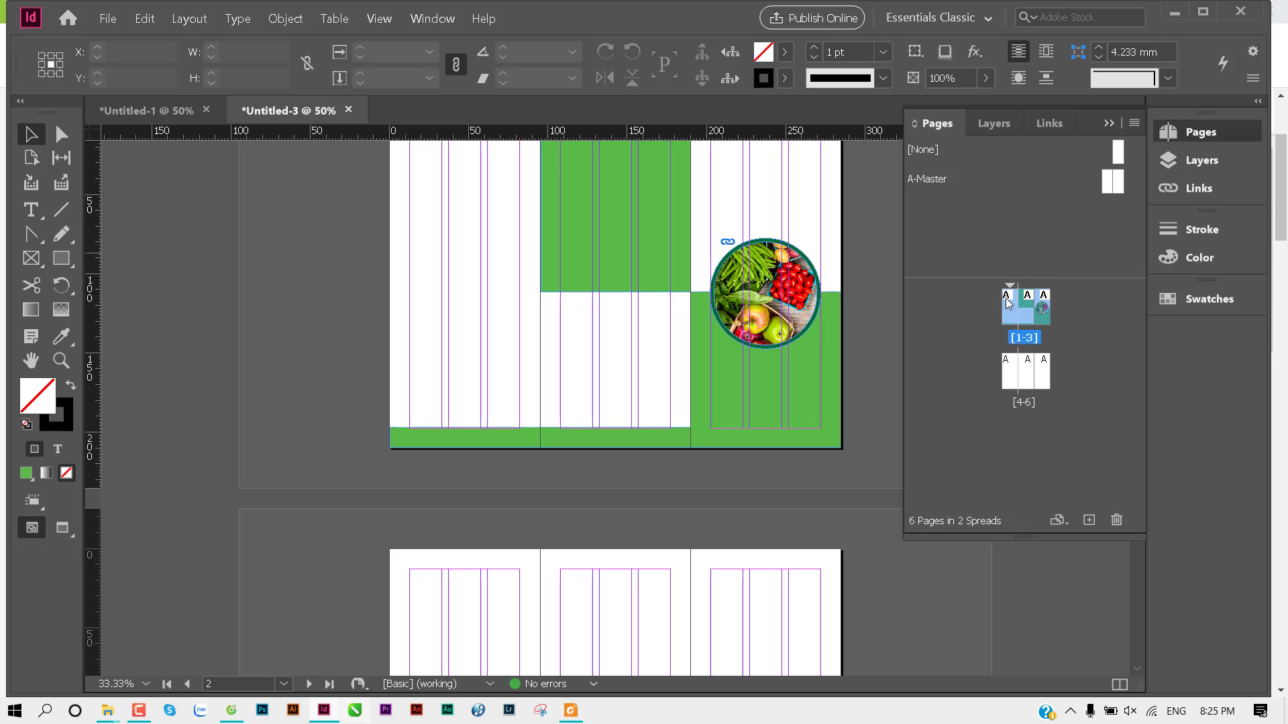
click(1089, 520)
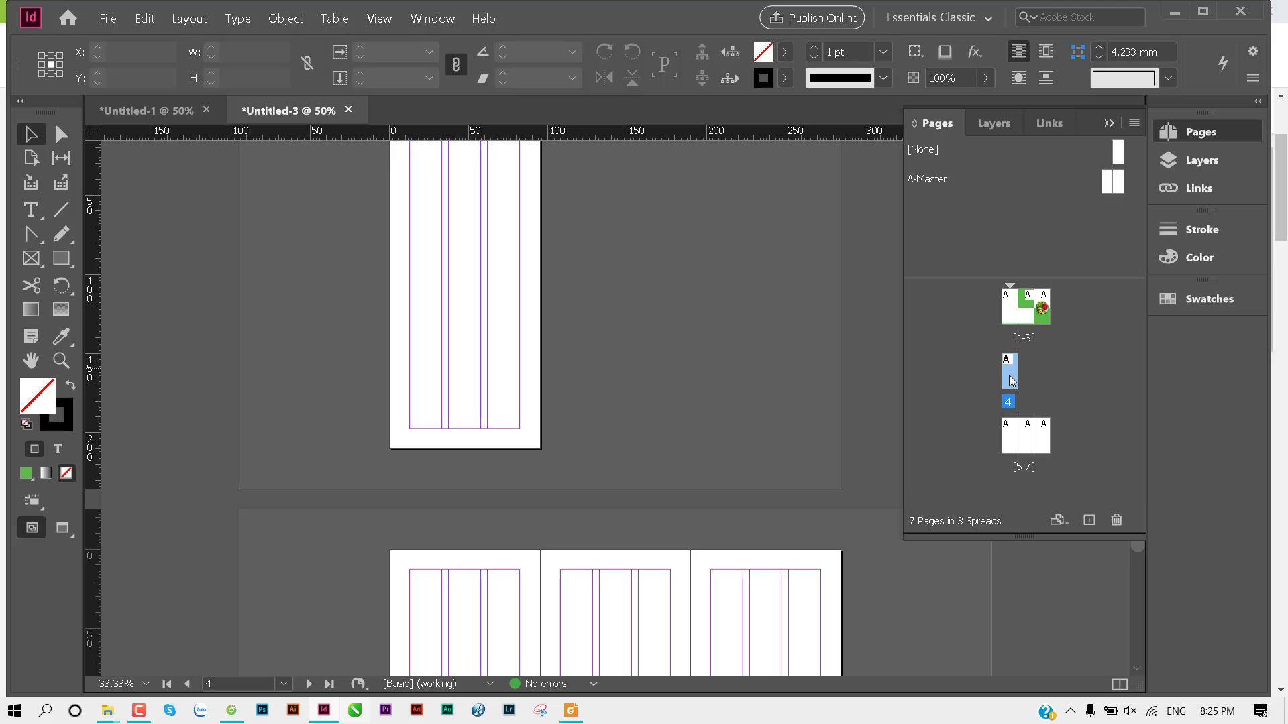
drag(1009, 377, 1040, 310)
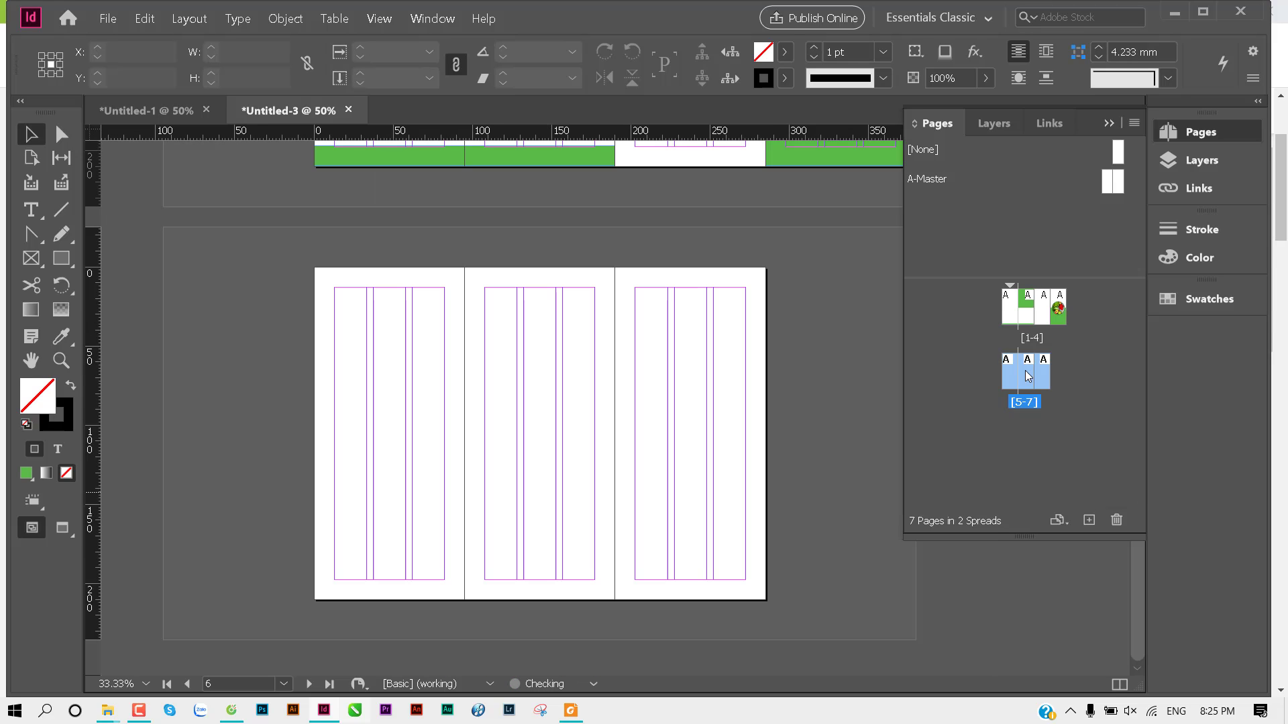
click(1089, 520)
drag(1011, 443, 1030, 402)
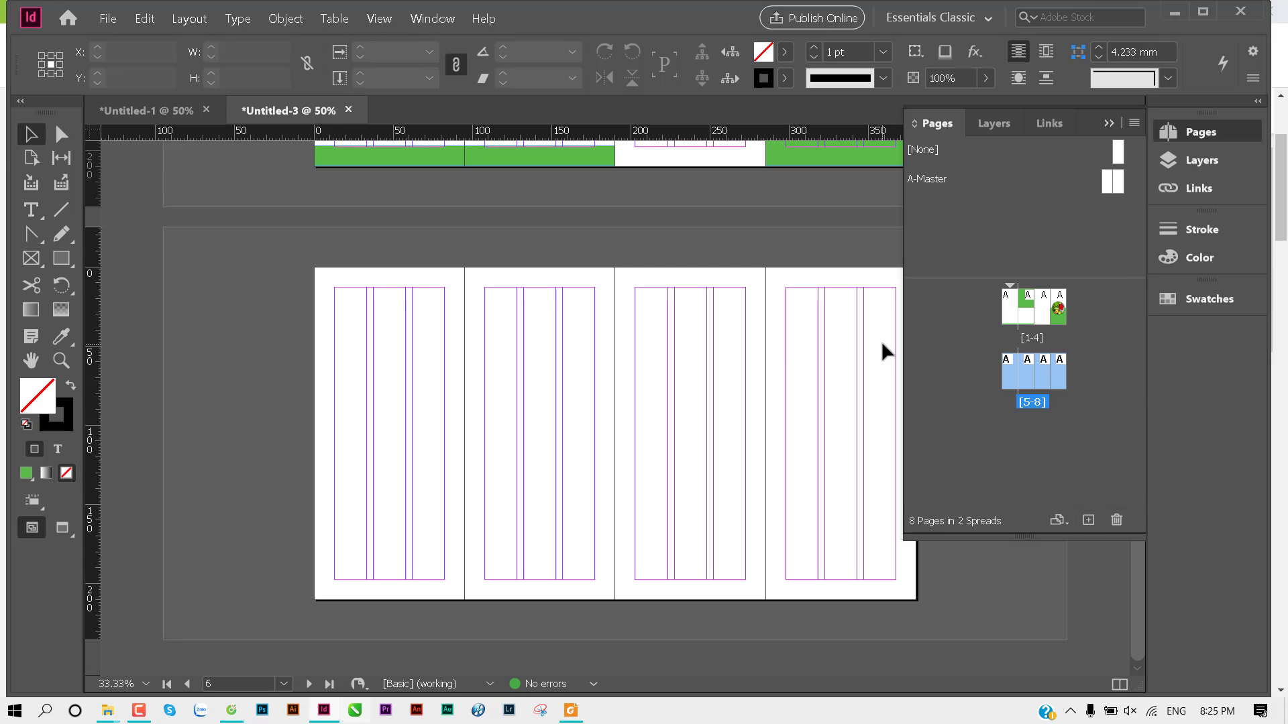
click(1107, 125)
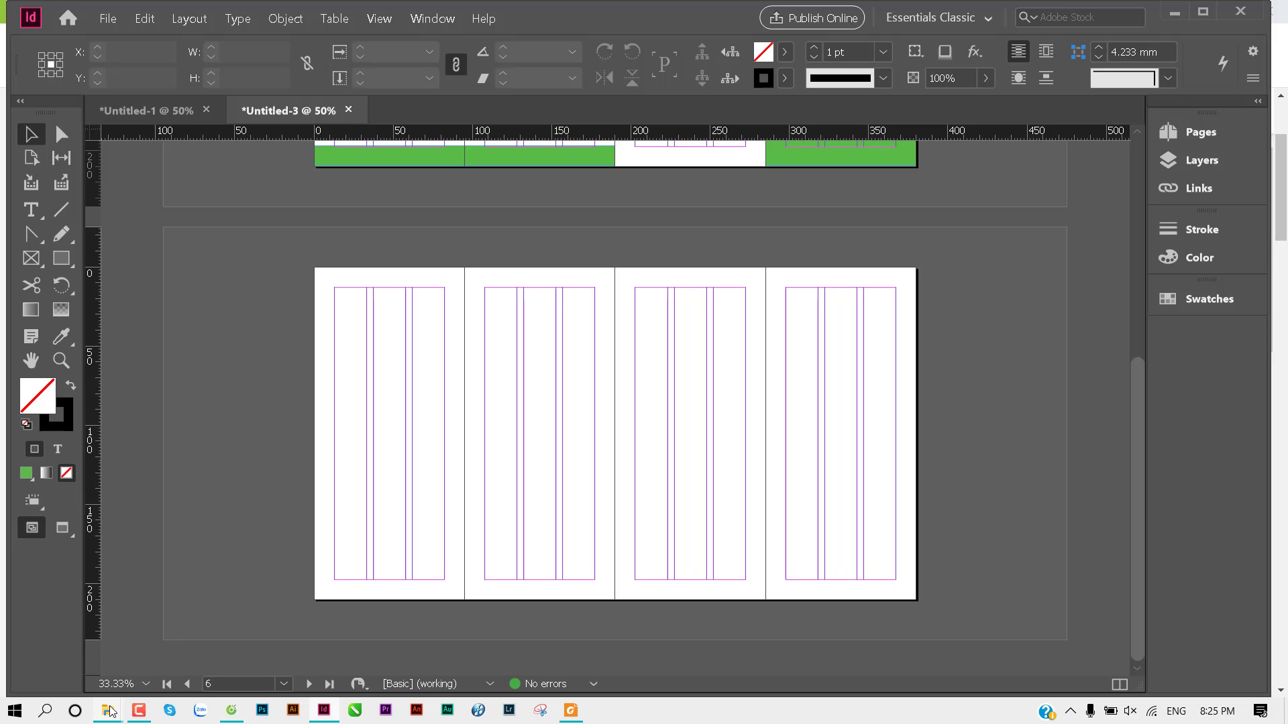
mouse_move(106, 711)
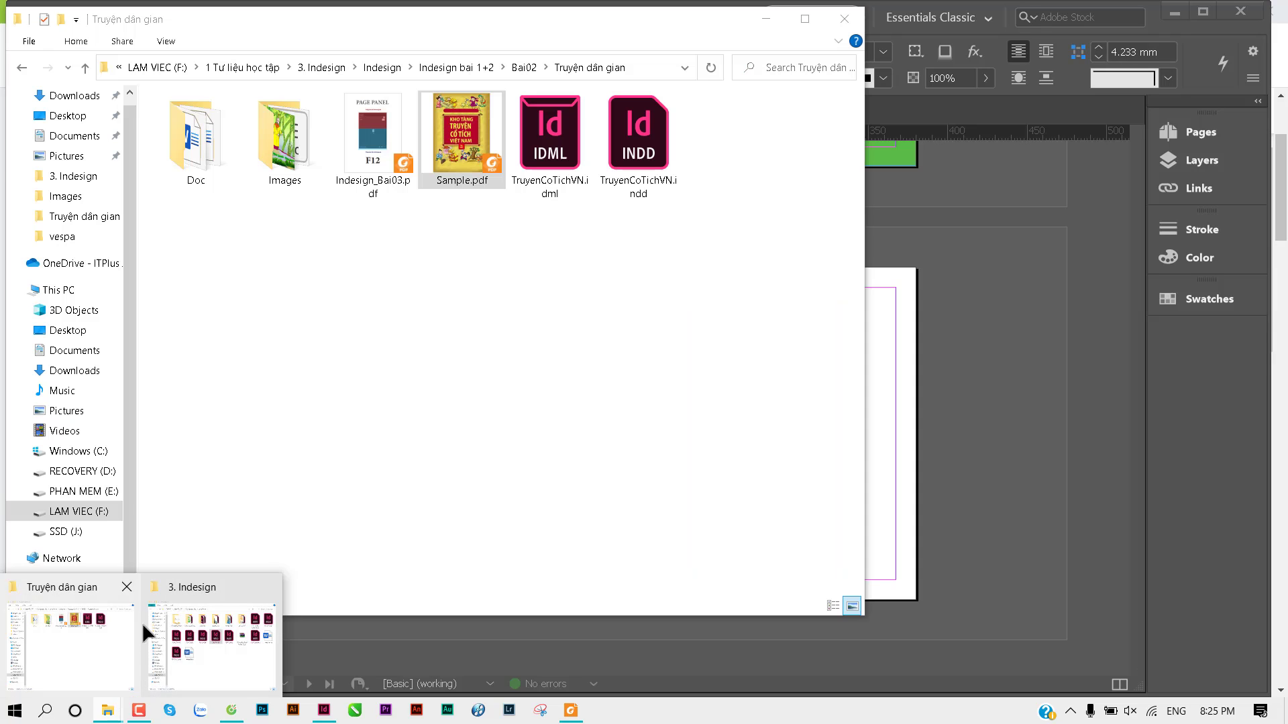
Step: Bring the Truyện dân gian folder forward, trial-select its PDF and IDML files, then move the window aside
click(142, 624)
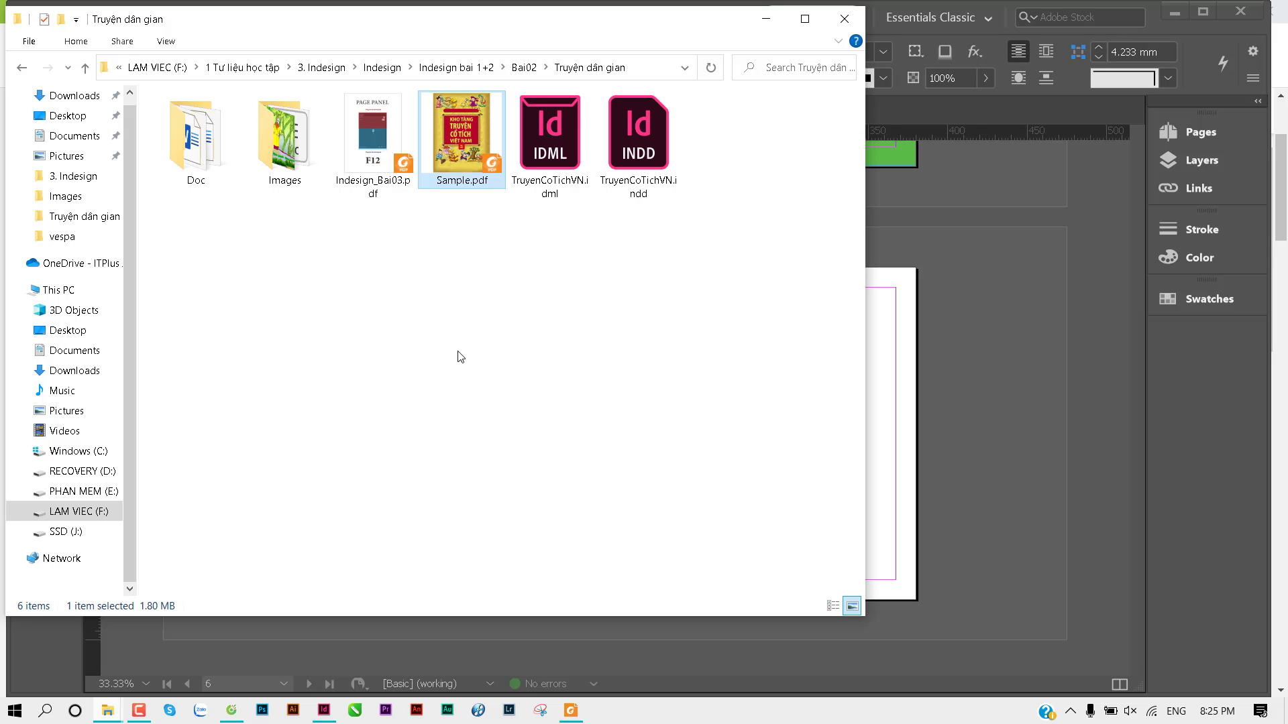
drag(362, 238, 537, 191)
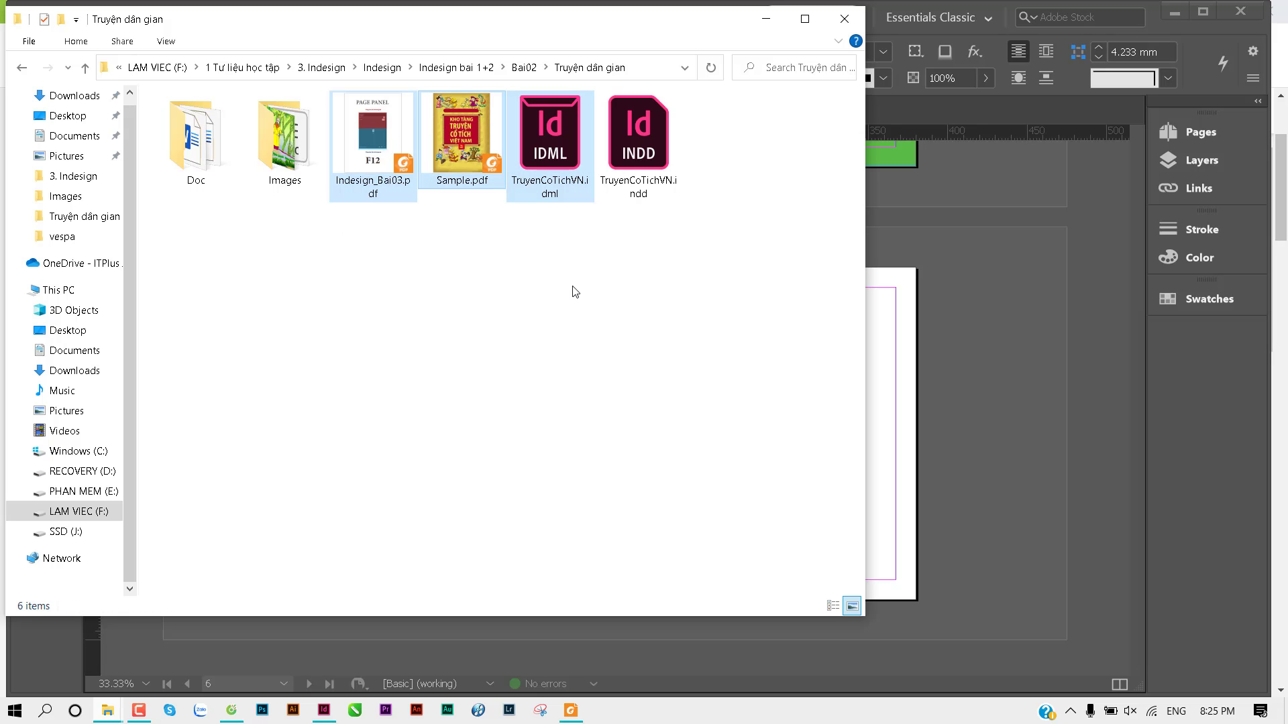
drag(370, 273, 613, 213)
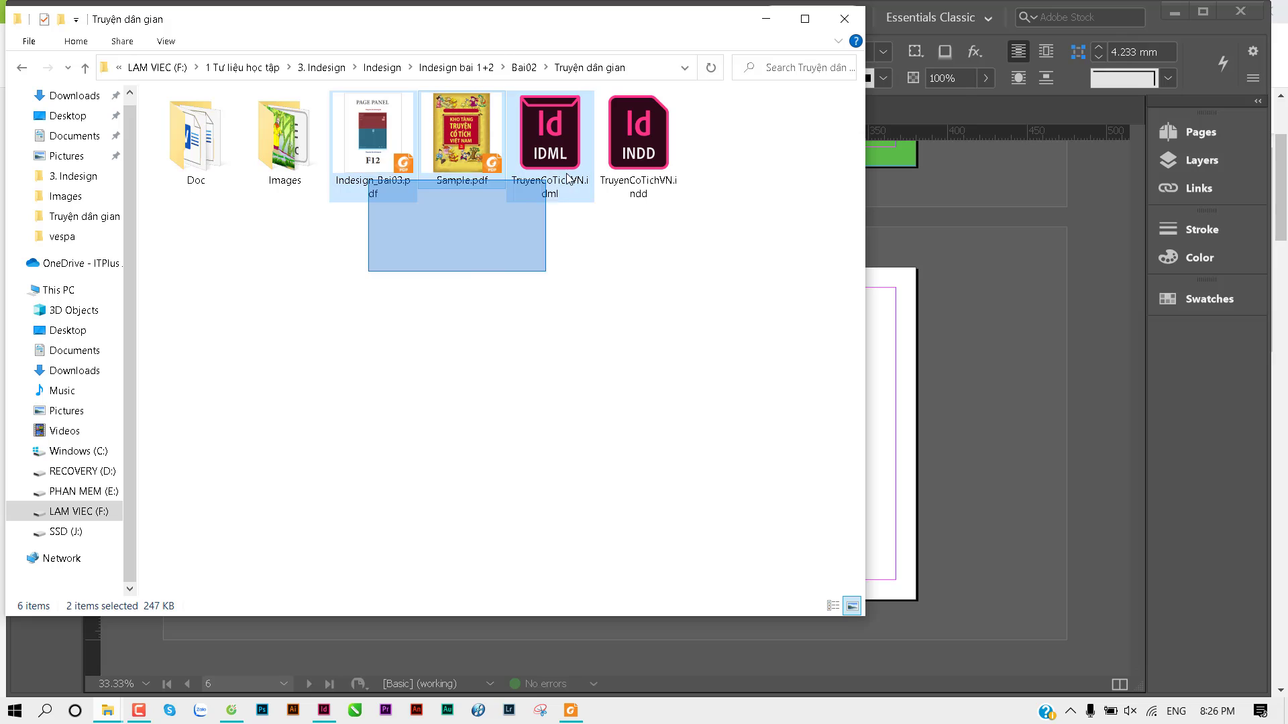
mouse_move(356, 261)
mouse_down()
mouse_move(647, 212)
mouse_move(593, 270)
mouse_up()
click(359, 259)
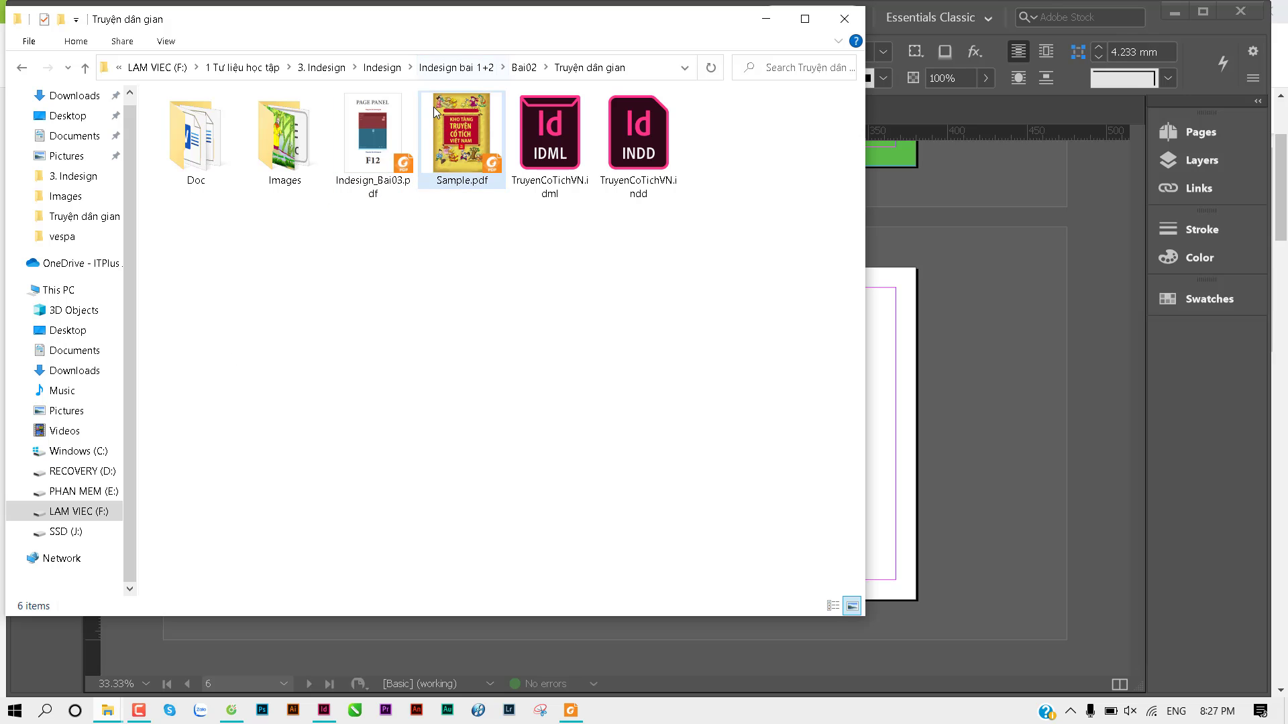
drag(364, 26, 515, 80)
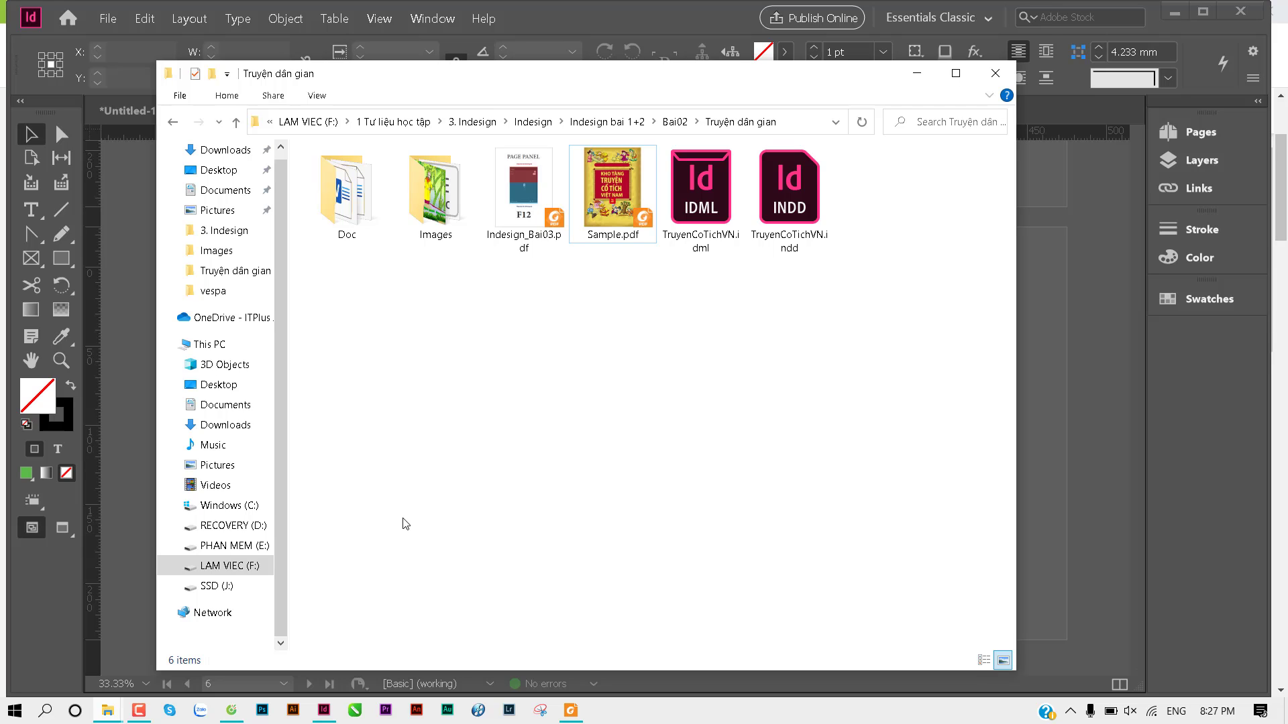
click(140, 711)
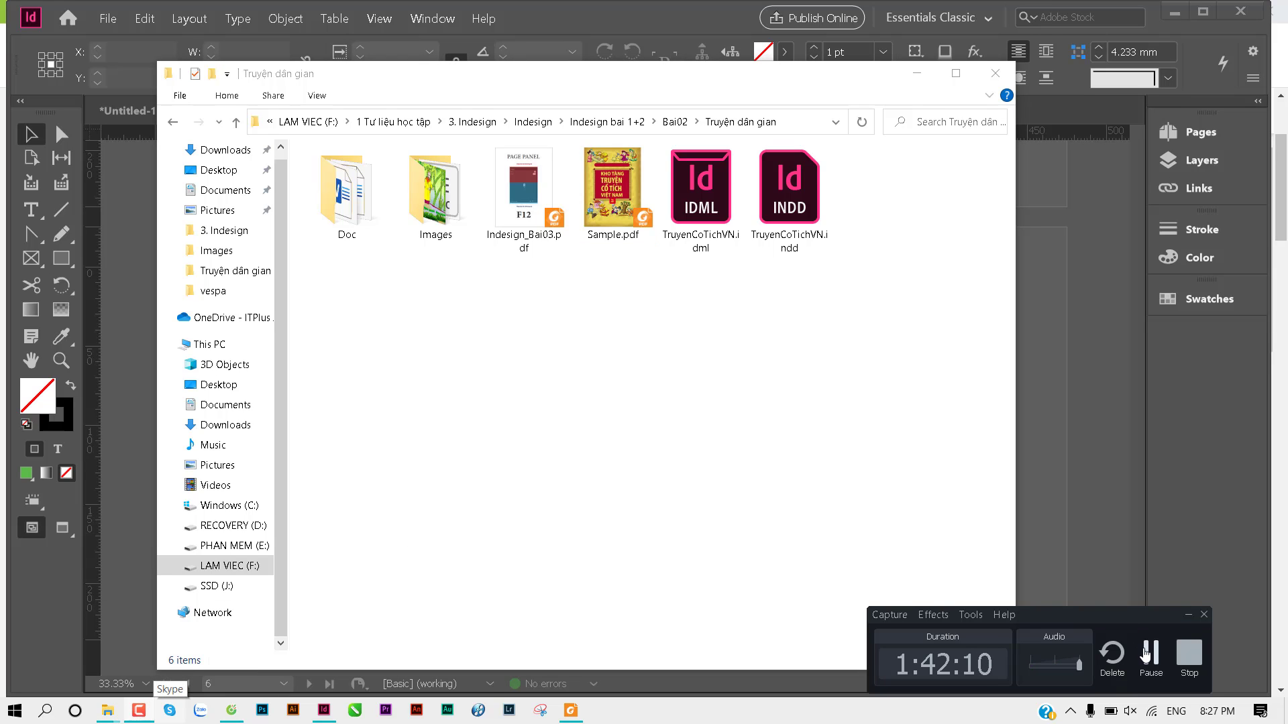